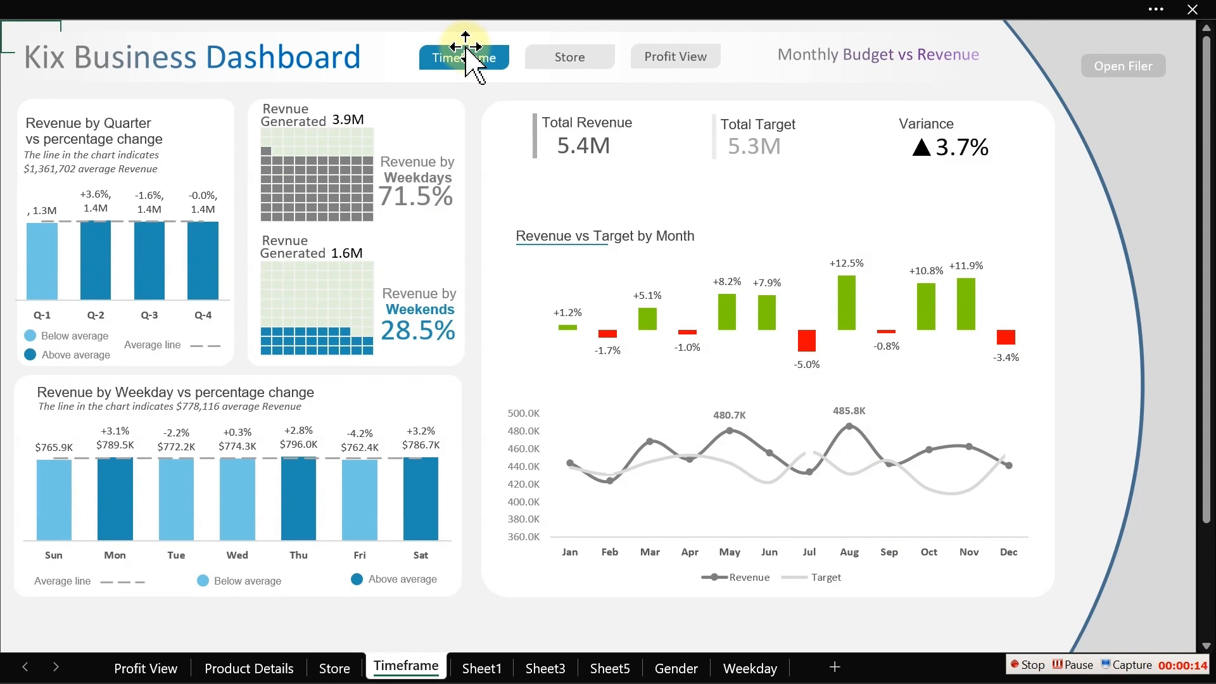
- Browse the finished dashboard's Profit View, Product Details, Store and TimeFrame pages to review their layouts
{"action": "left_click", "coordinate": [685, 62]}
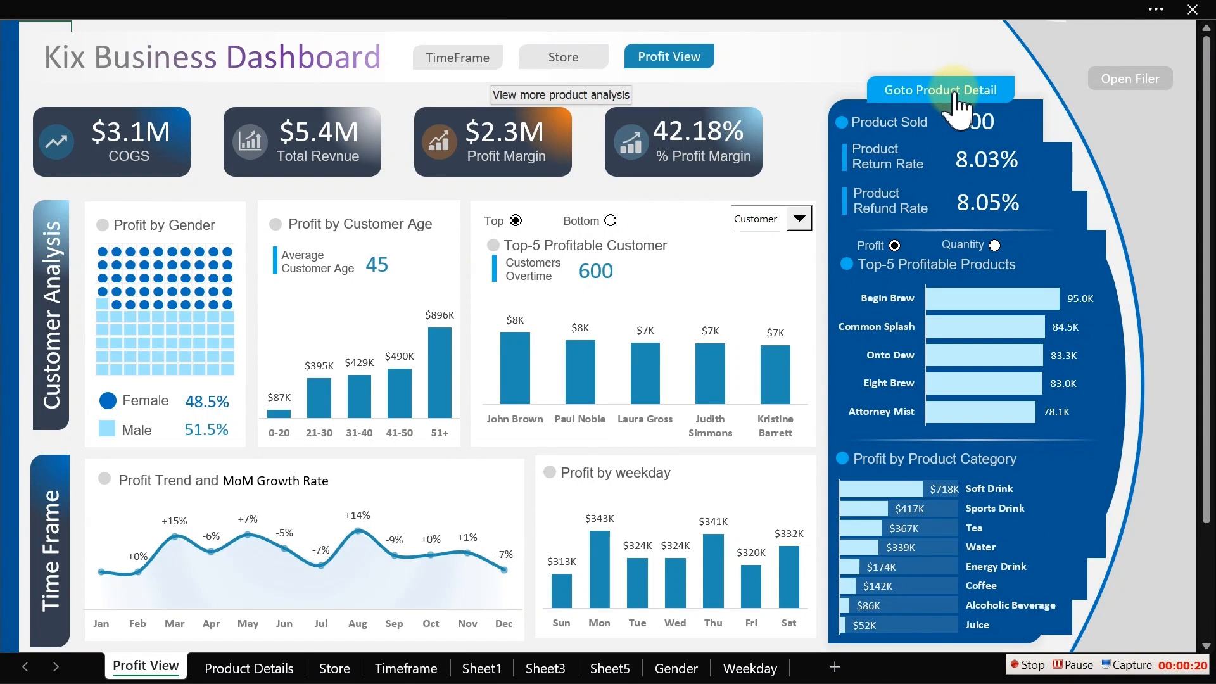
{"action": "left_click", "coordinate": [975, 96]}
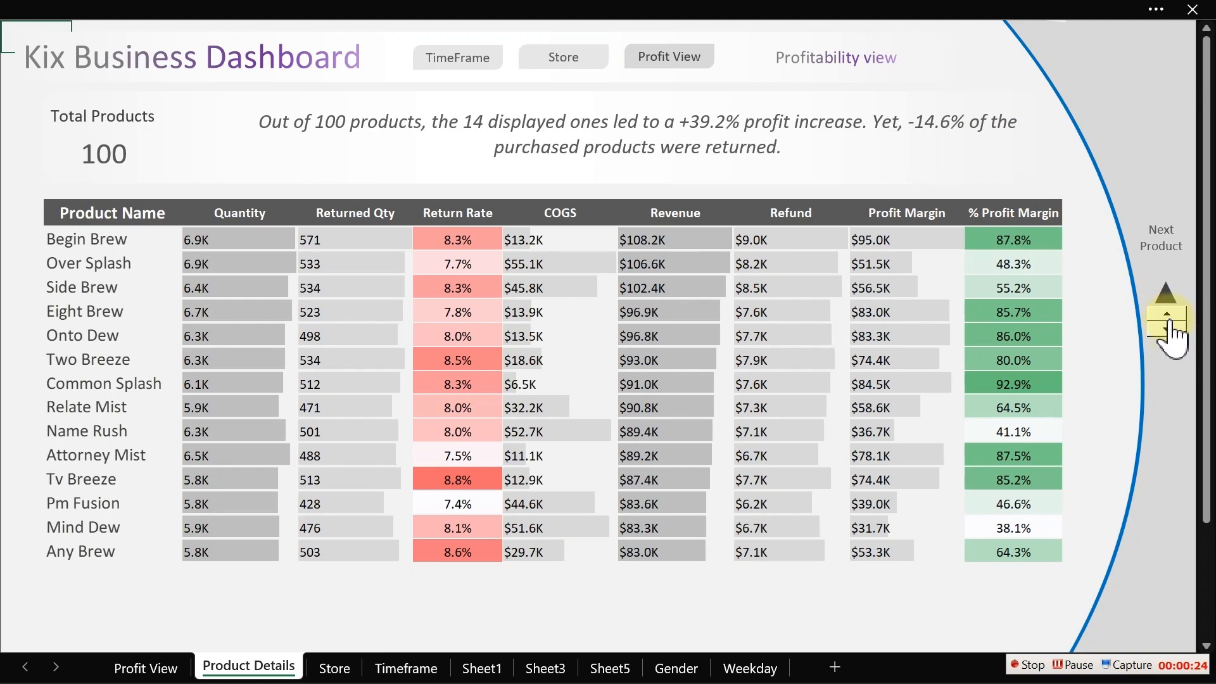
{"action": "left_click", "coordinate": [1166, 313]}
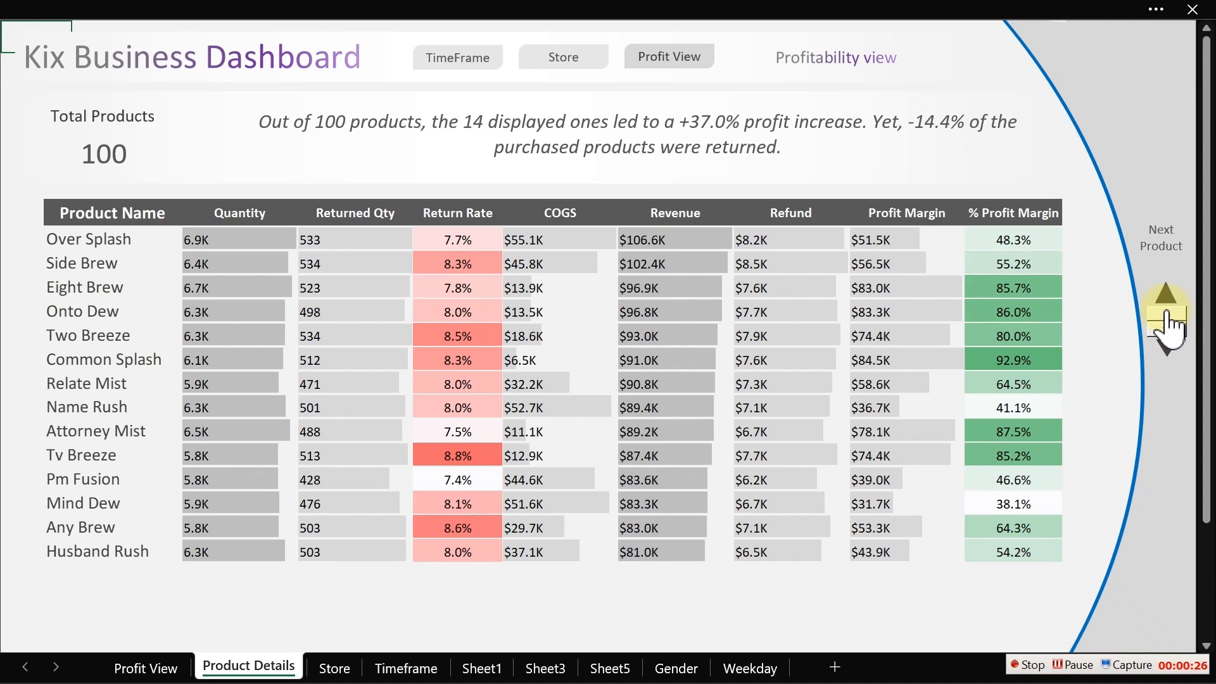
{"action": "left_click", "coordinate": [1167, 313]}
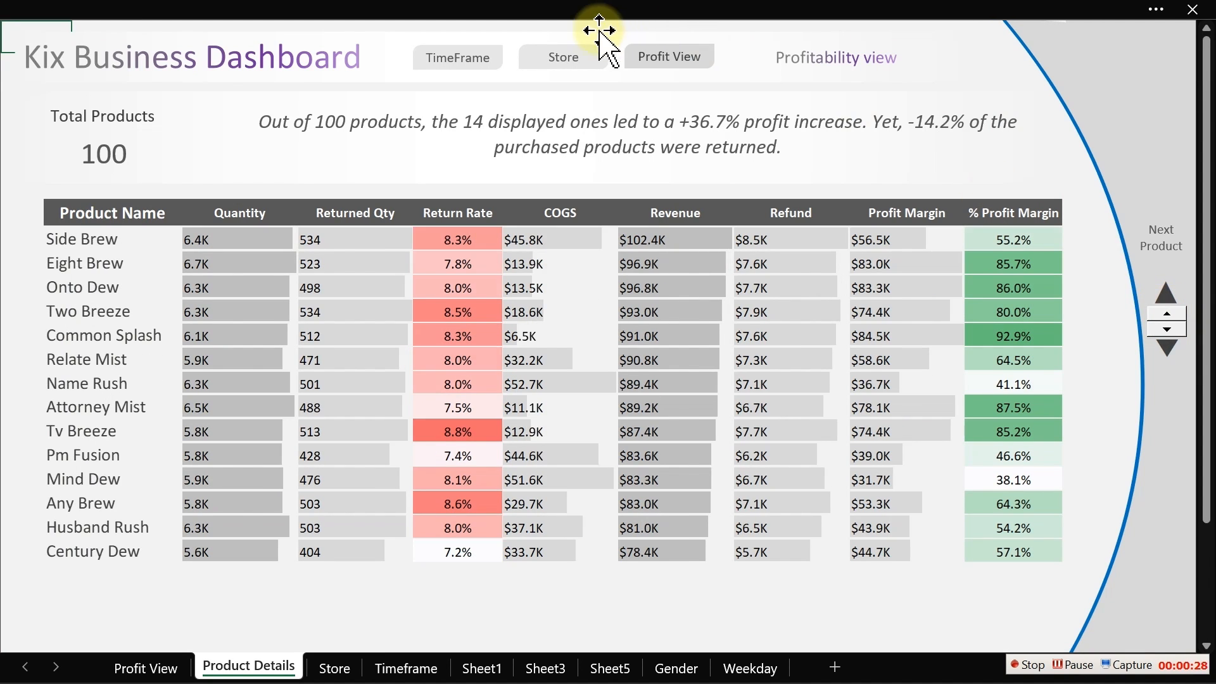
{"action": "left_click", "coordinate": [649, 48]}
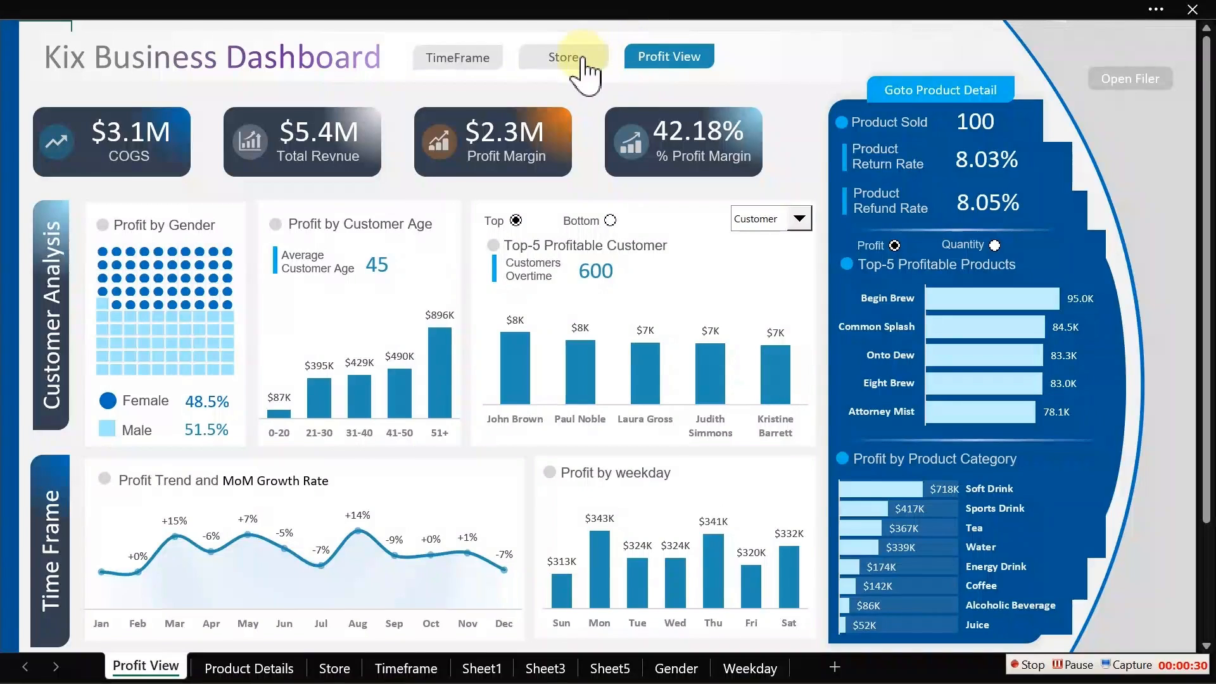
{"action": "left_click", "coordinate": [575, 60]}
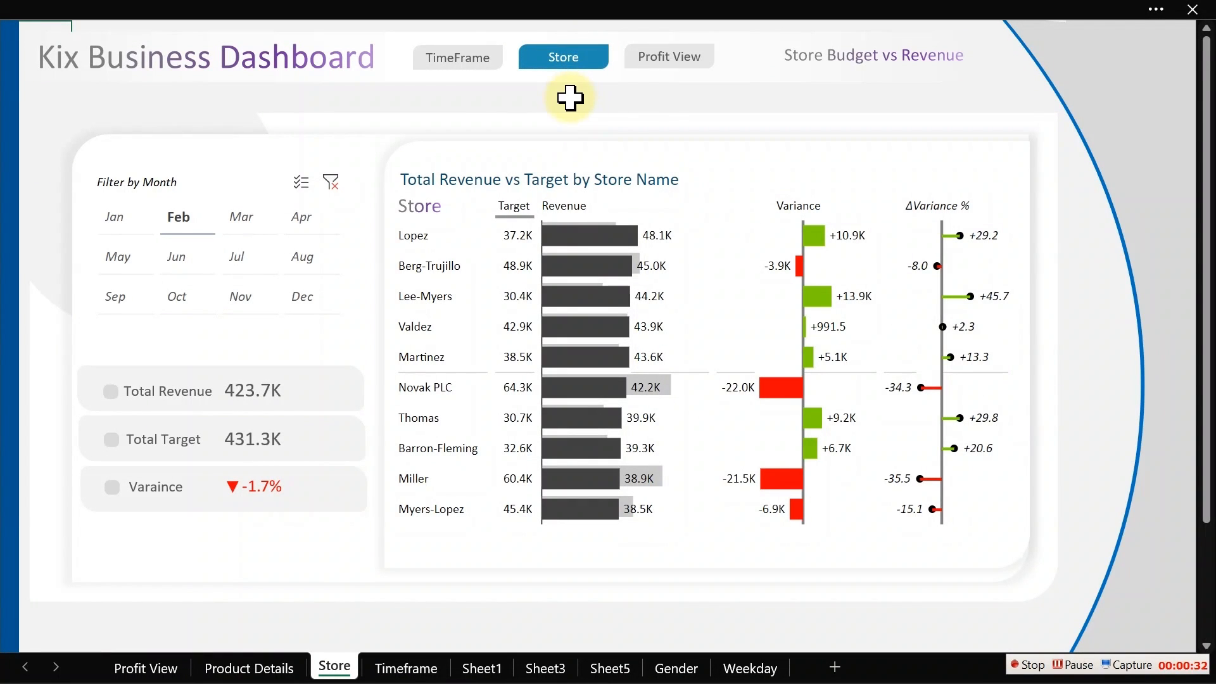
{"action": "left_click", "coordinate": [461, 58]}
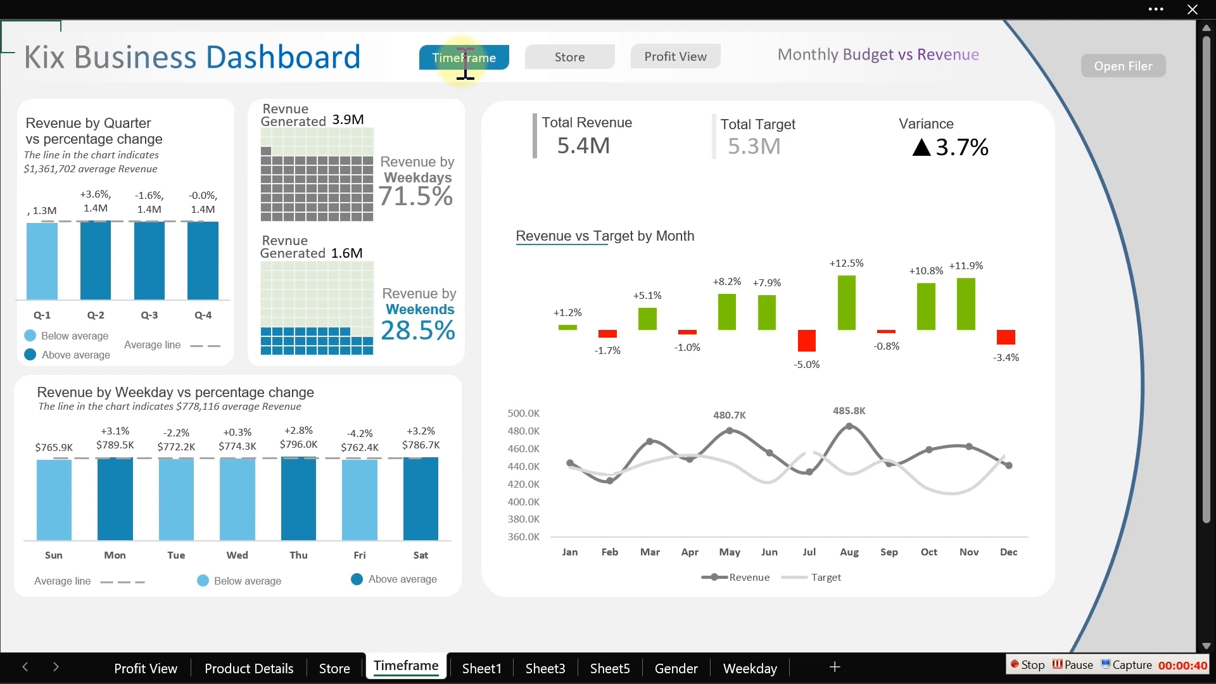
- Switch to the task PDF and read the Dashboard 2 requirements for store budget and month-by-month analysis
{"action": "left_click", "coordinate": [712, 11]}
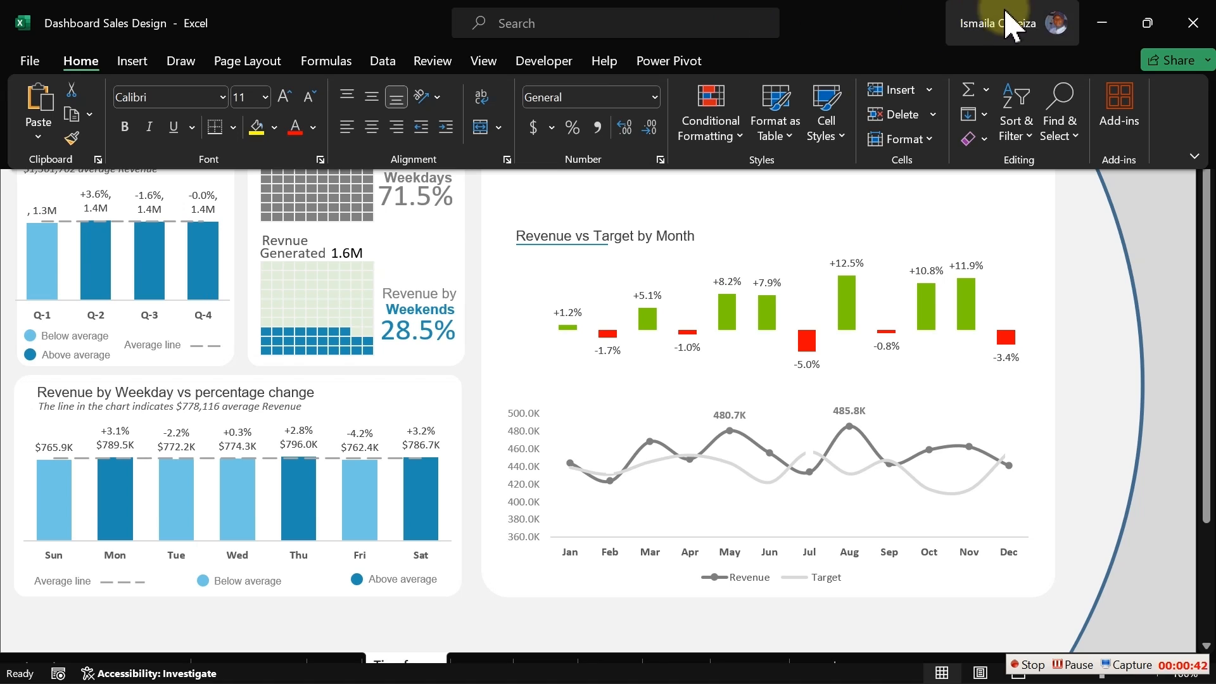
{"action": "left_click", "coordinate": [1112, 19]}
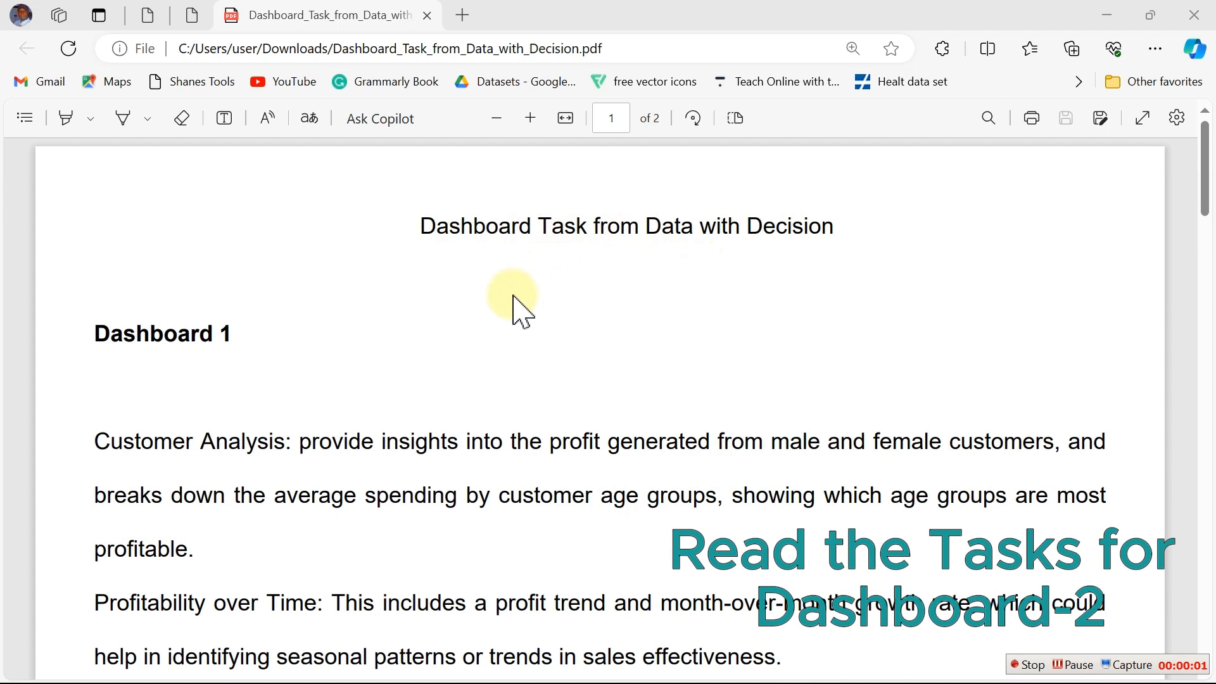
{"action": "scroll", "coordinate": [524, 320], "scroll_direction": "down", "scroll_amount": 4}
{"action": "scroll", "coordinate": [530, 342], "scroll_direction": "down", "scroll_amount": 10}
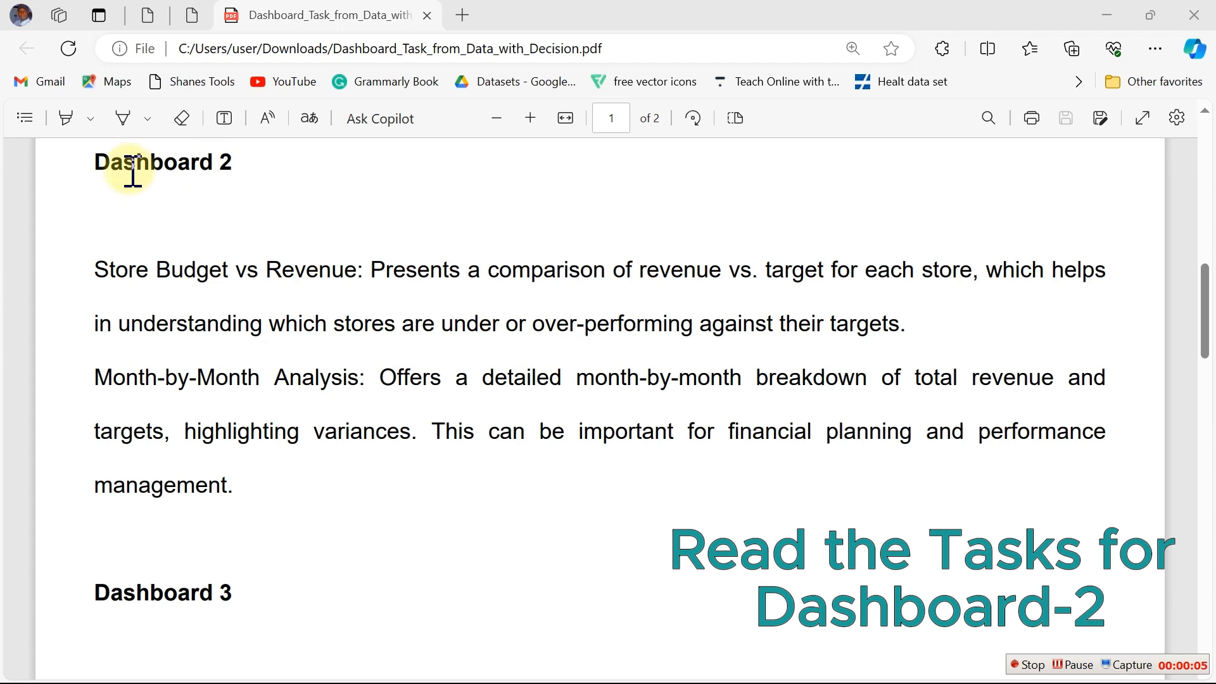
{"action": "left_click", "coordinate": [97, 164]}
{"action": "left_click_drag", "start_coordinate": [114, 163], "coordinate": [256, 169]}
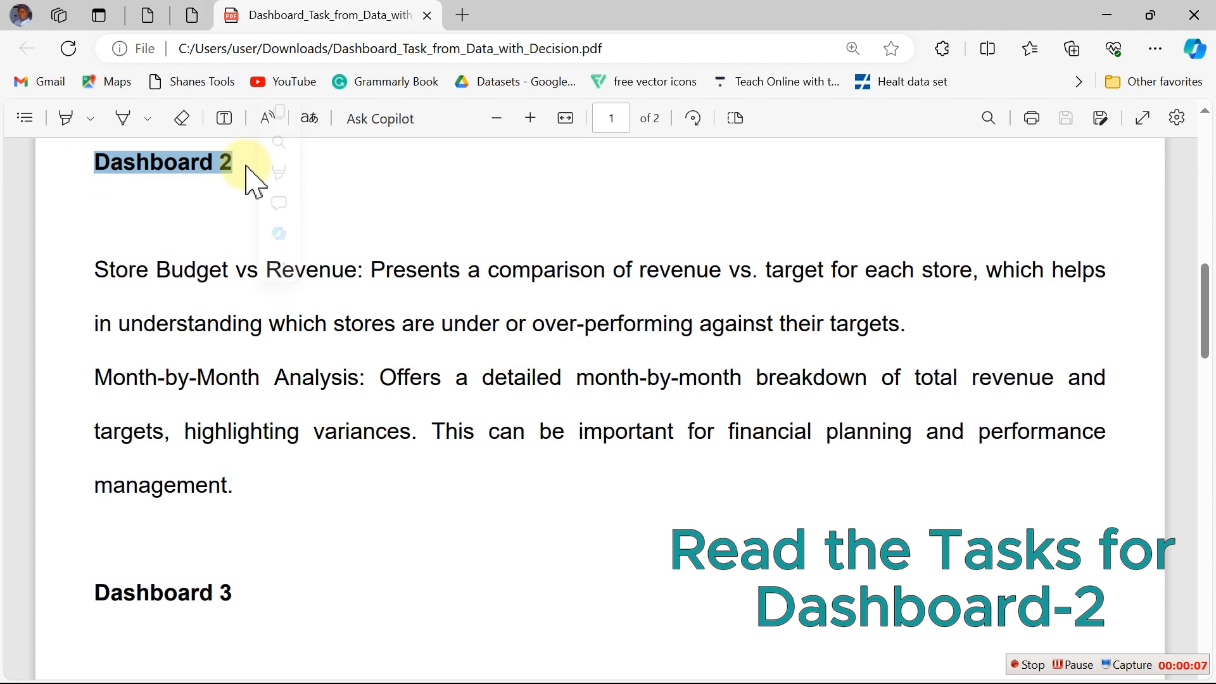
{"action": "left_click", "coordinate": [114, 270]}
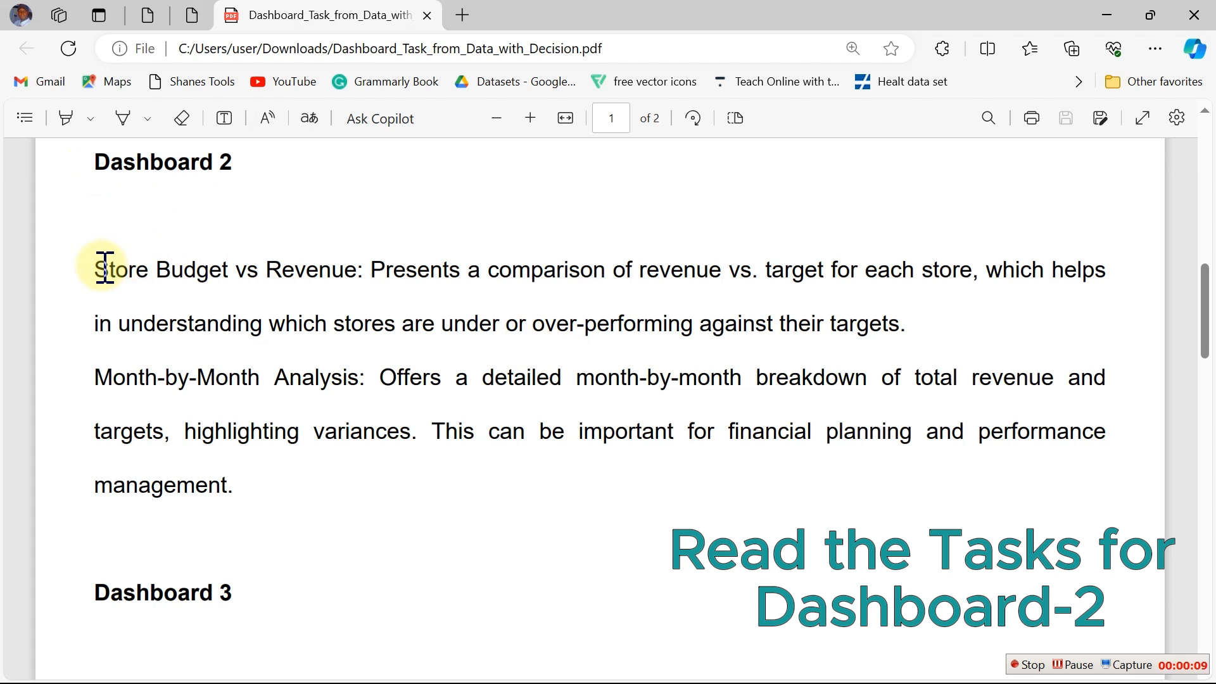
{"action": "left_click_drag", "start_coordinate": [104, 268], "coordinate": [358, 497]}
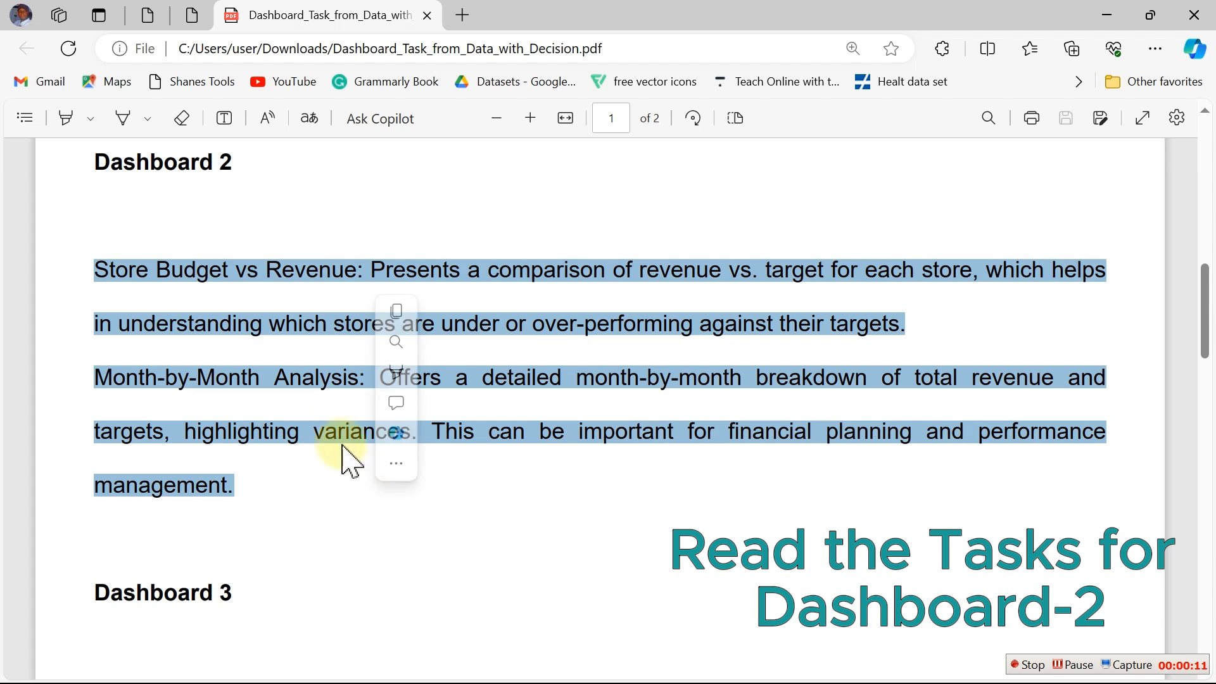
{"action": "left_click", "coordinate": [324, 236]}
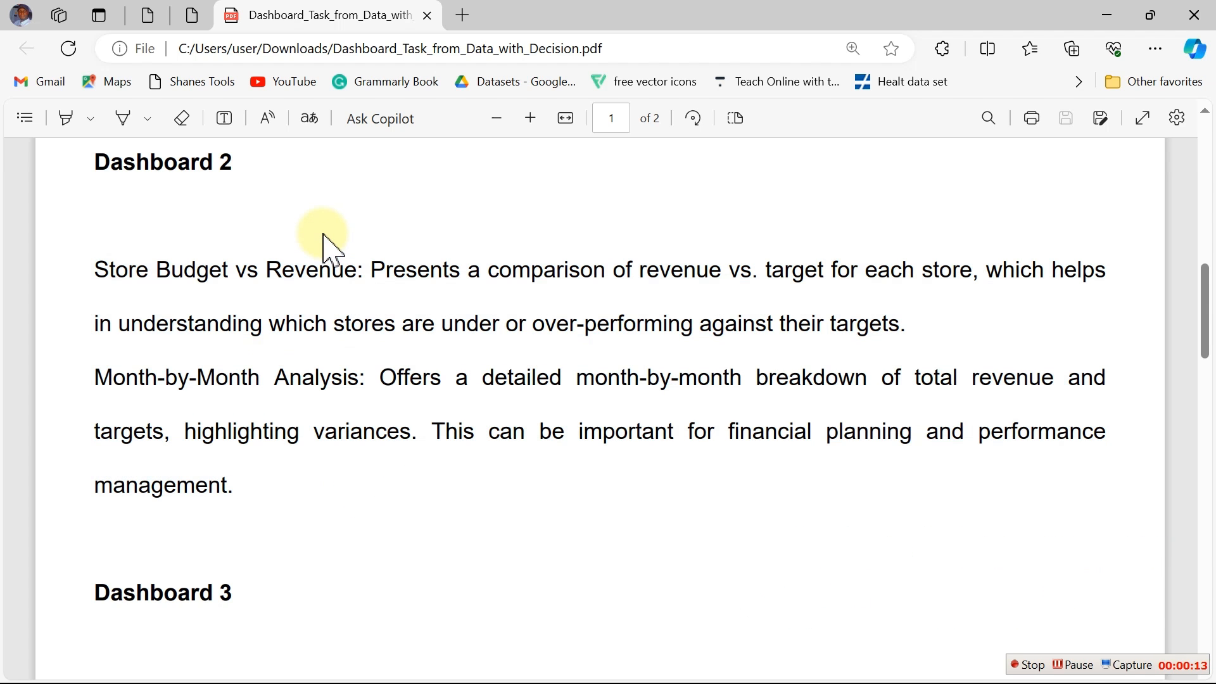
{"action": "left_click", "coordinate": [190, 271]}
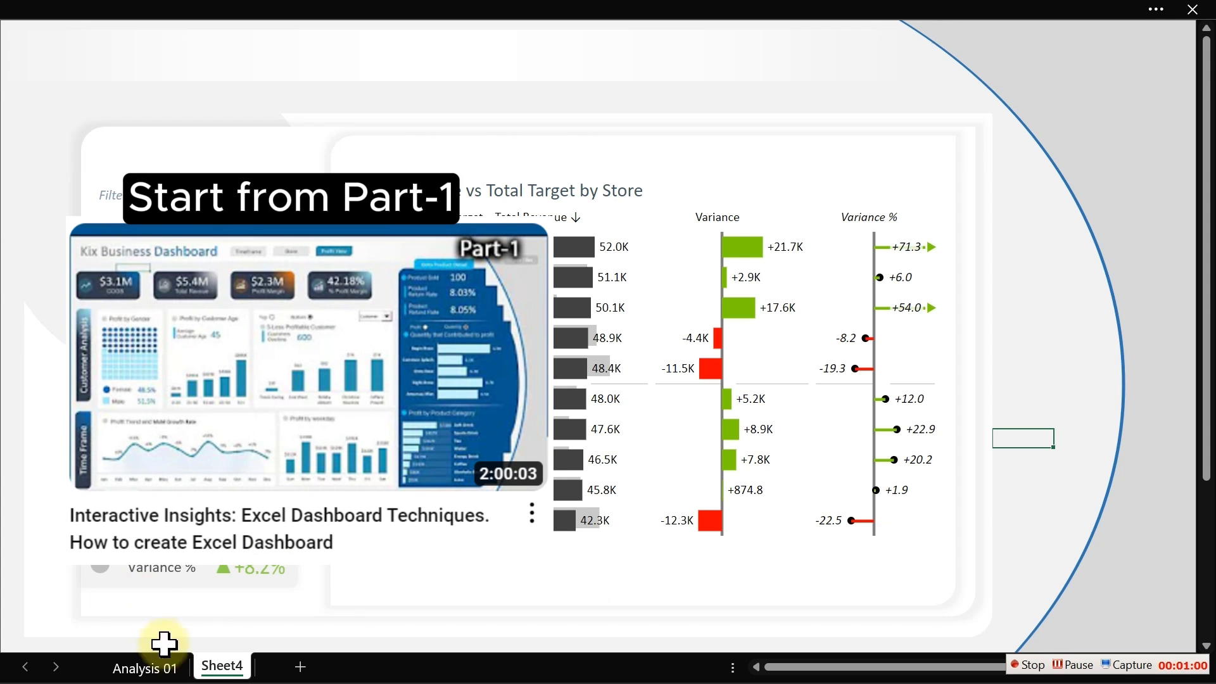
- Create a copy of Sheet4 within the same workbook using Move or Copy
{"action": "right_click", "coordinate": [222, 666]}
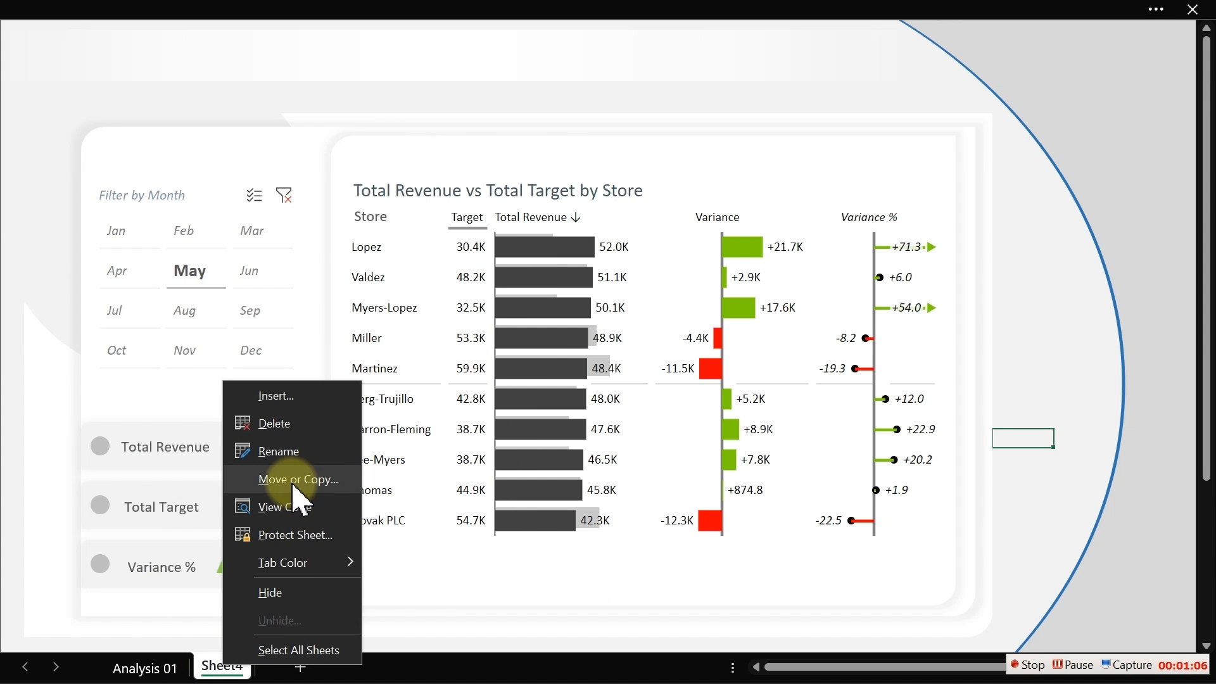
{"action": "left_click", "coordinate": [293, 483]}
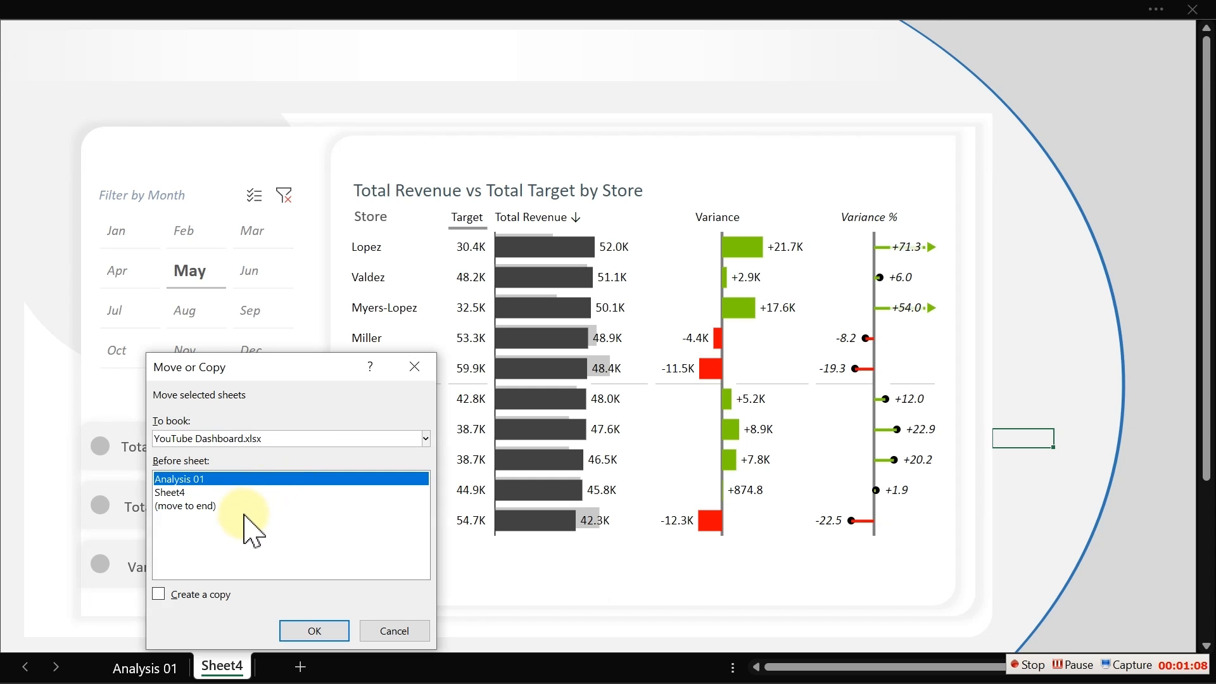
{"action": "left_click", "coordinate": [170, 596]}
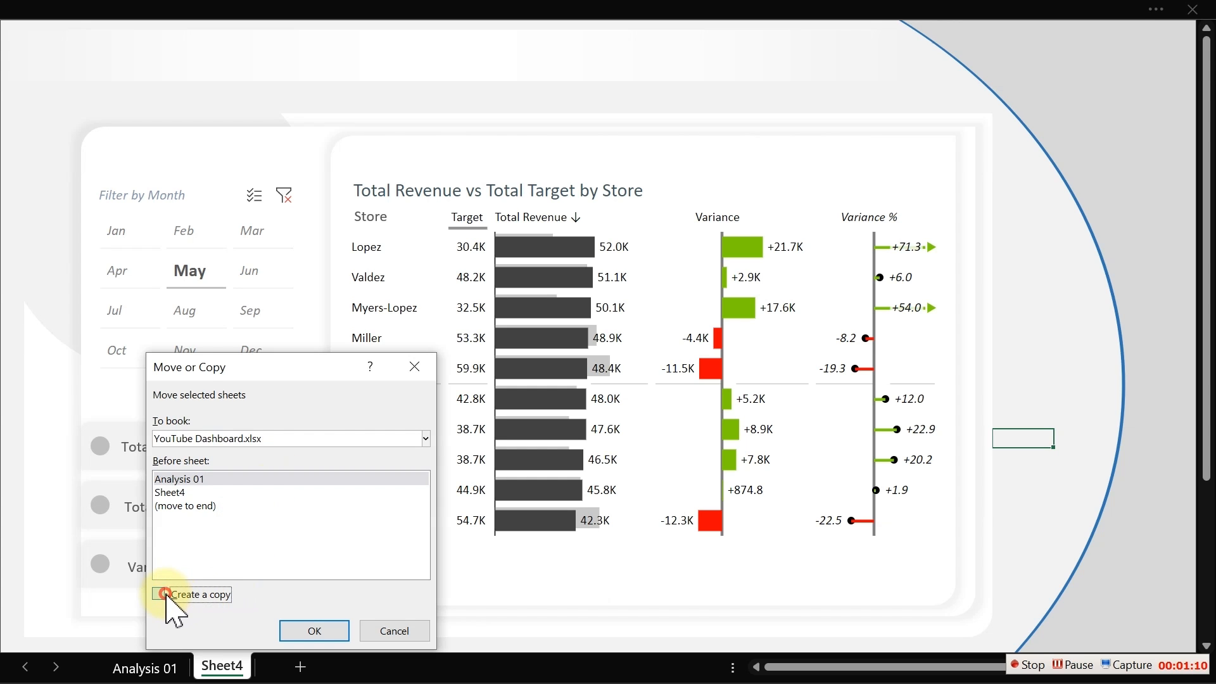
{"action": "left_click", "coordinate": [310, 630]}
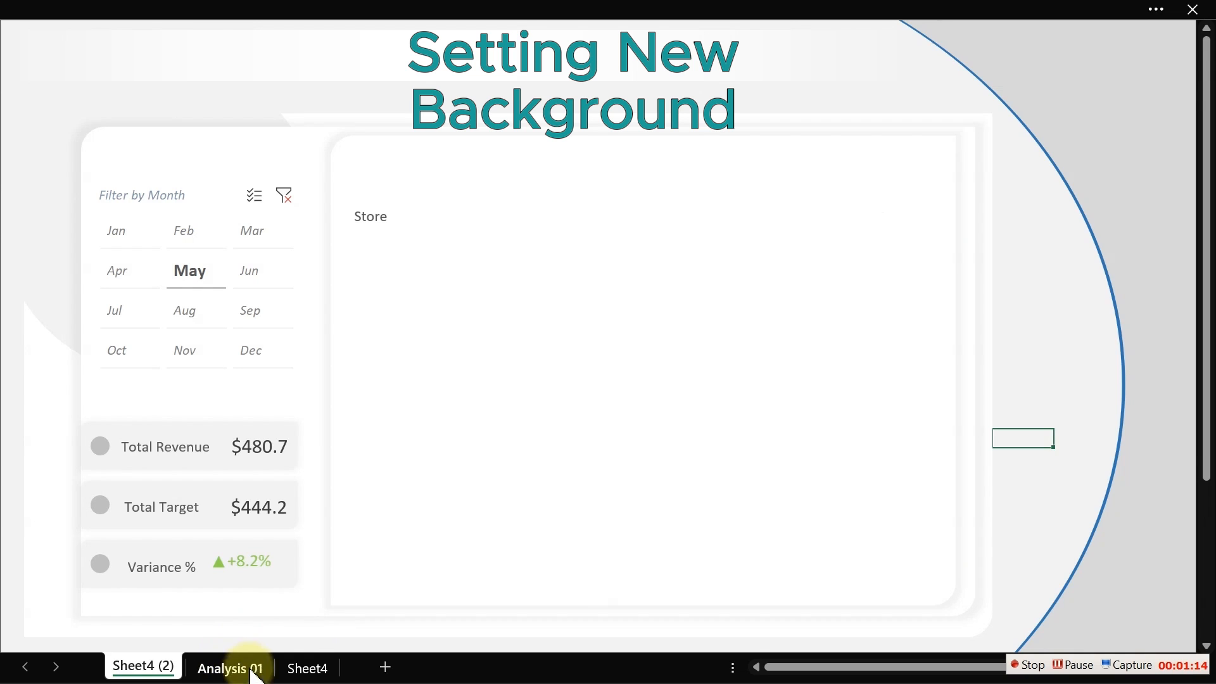
- Rename the original Sheet4 as Store Dashboard
{"action": "left_click", "coordinate": [306, 668]}
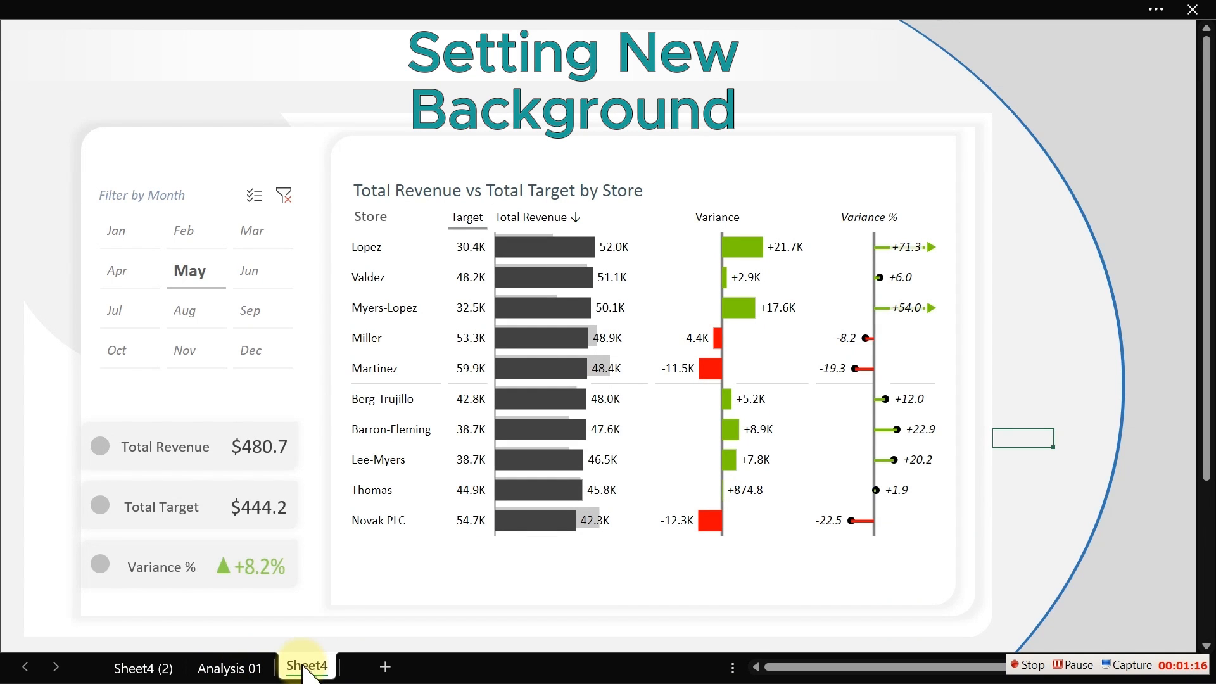
{"action": "double_click", "coordinate": [303, 665]}
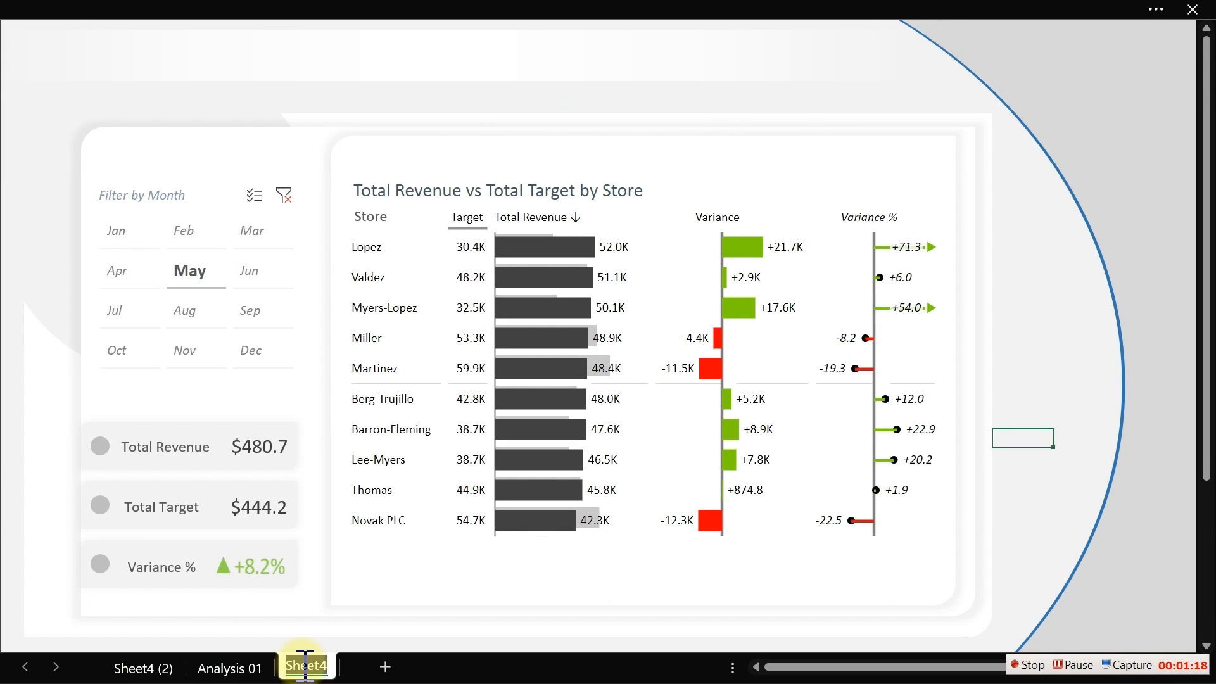
{"action": "type", "text": "Store"}
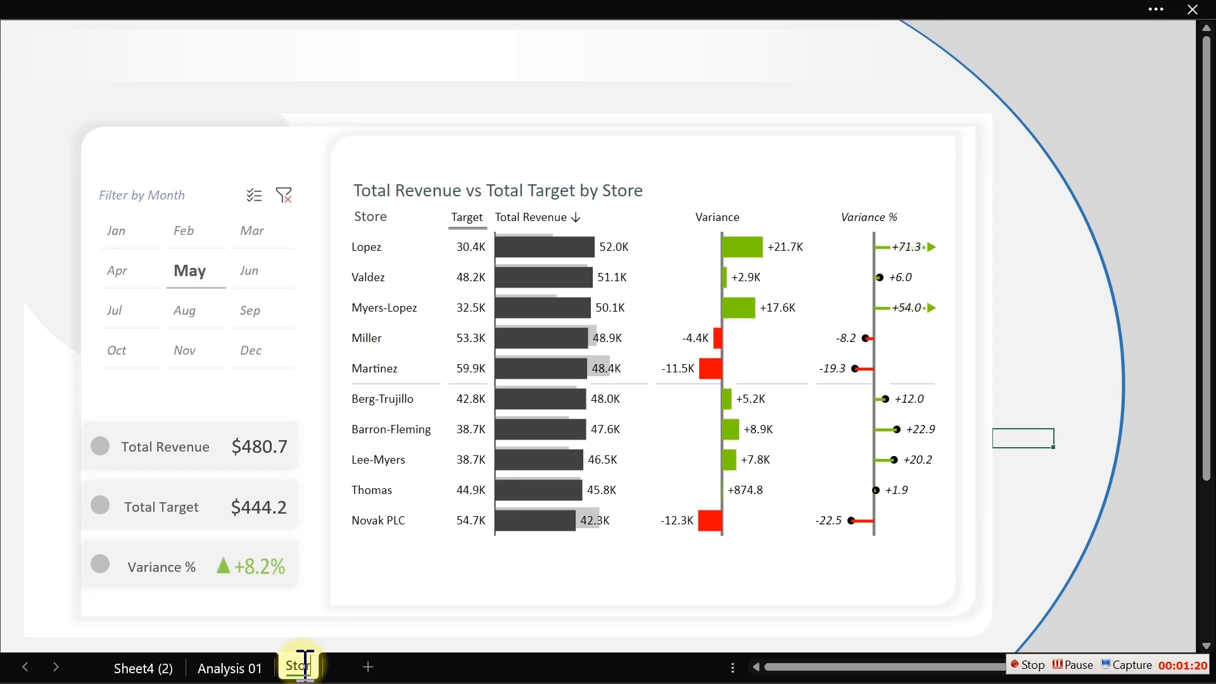
{"action": "type", "text": " Das"}
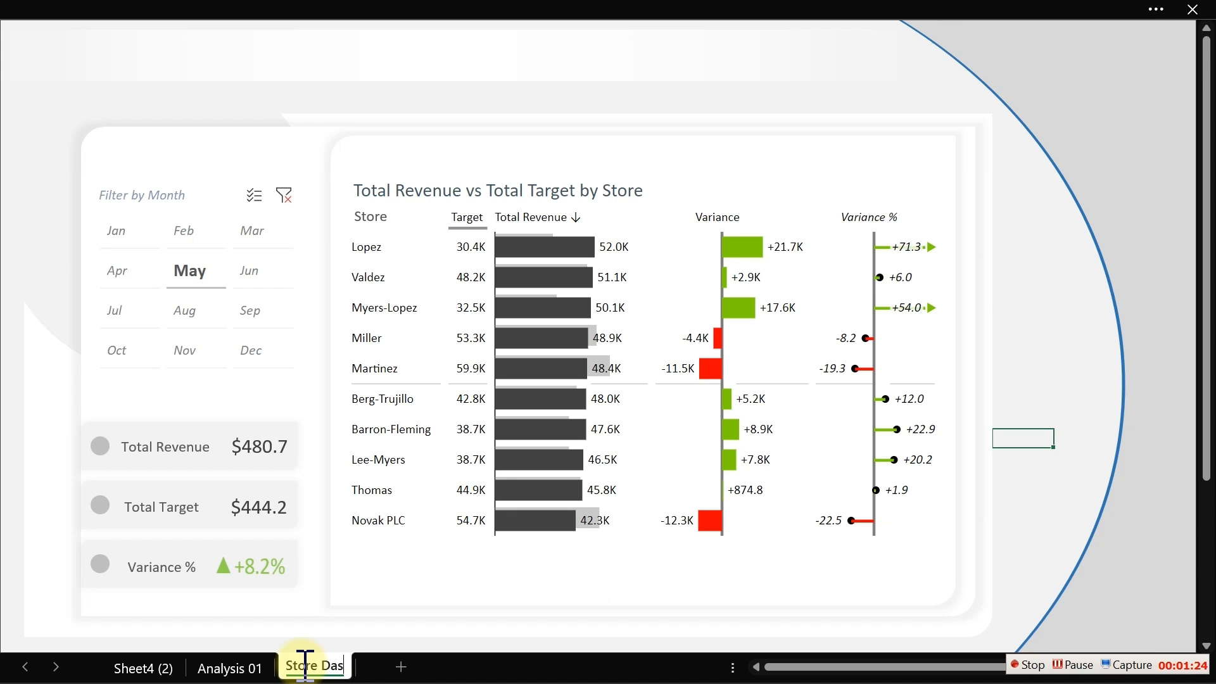
{"action": "type", "text": "hboard"}
{"action": "key", "text": "Return"}
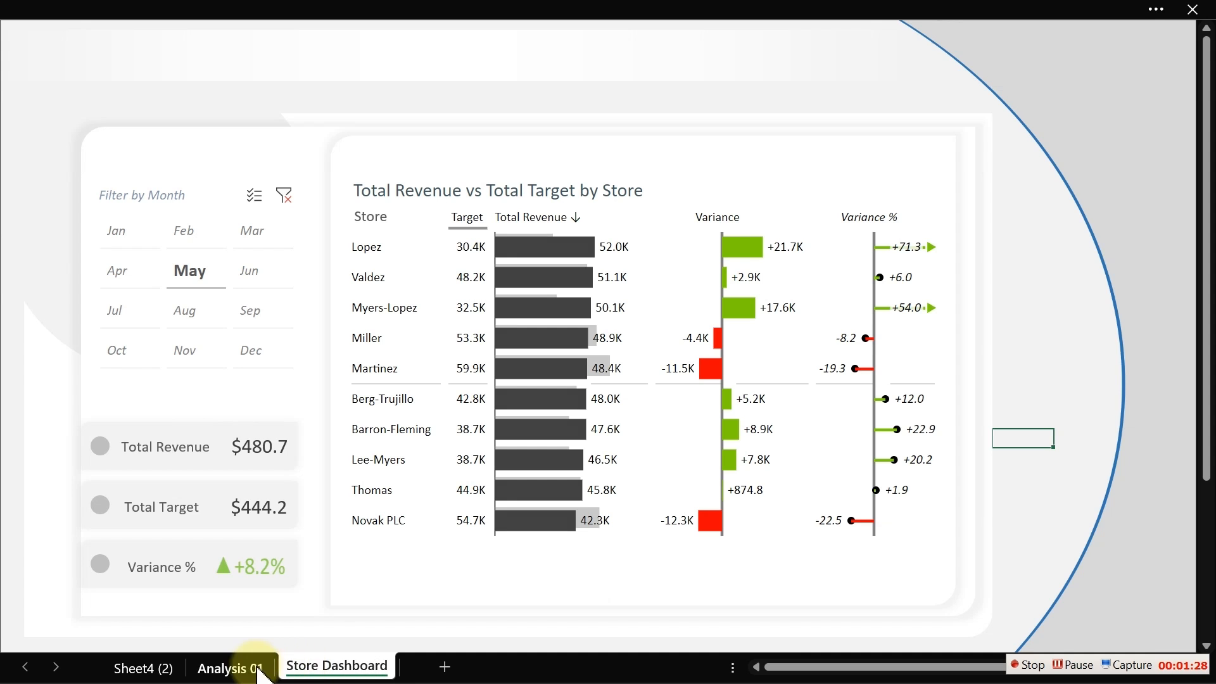
- Rename the copied Sheet4 (2) as Time Fram
{"action": "left_click", "coordinate": [168, 669]}
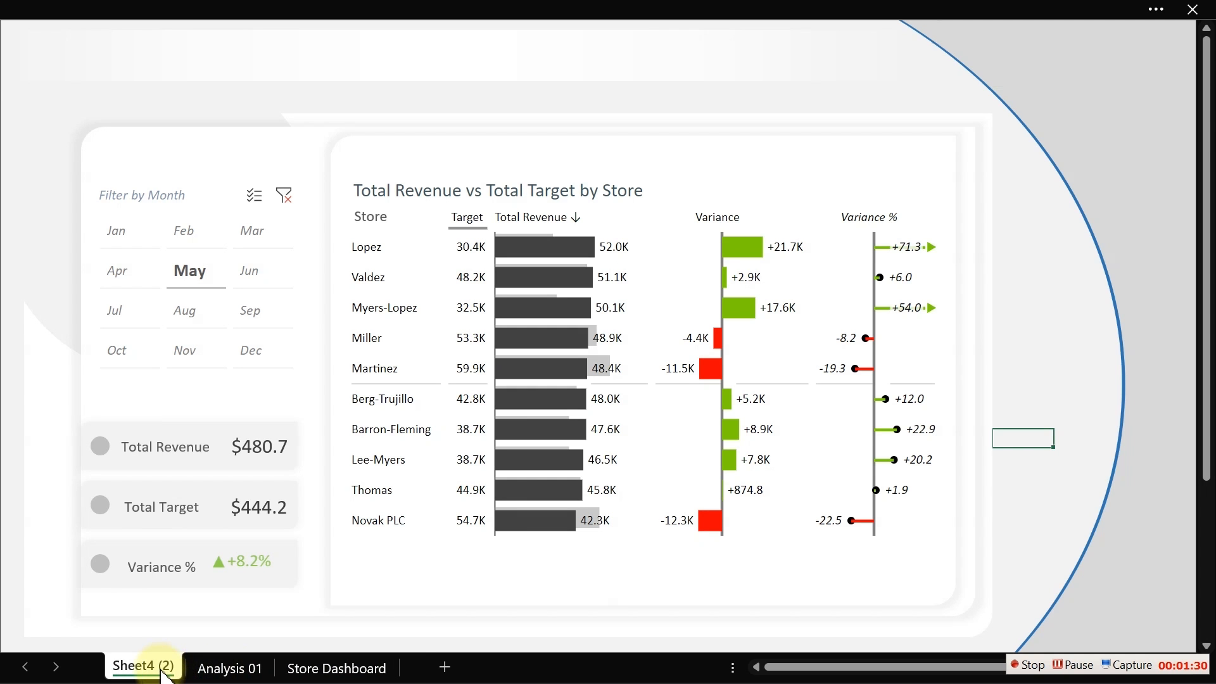
{"action": "double_click", "coordinate": [163, 668]}
{"action": "type", "text": "T"}
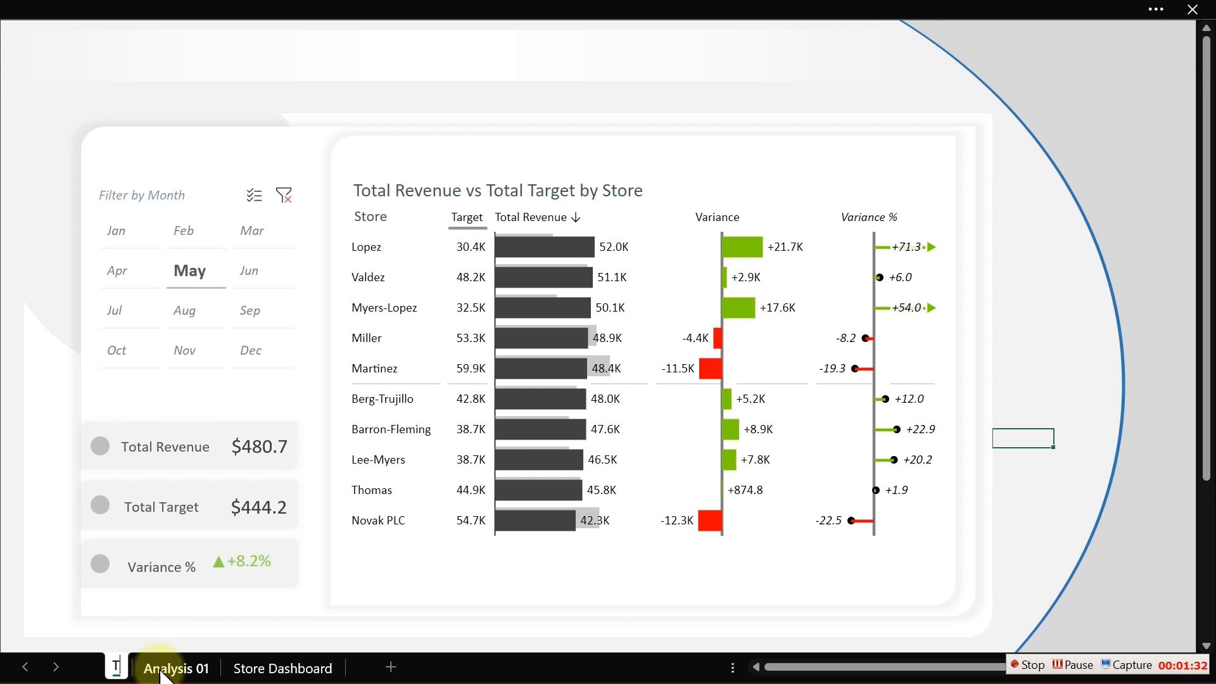
{"action": "type", "text": "ime F"}
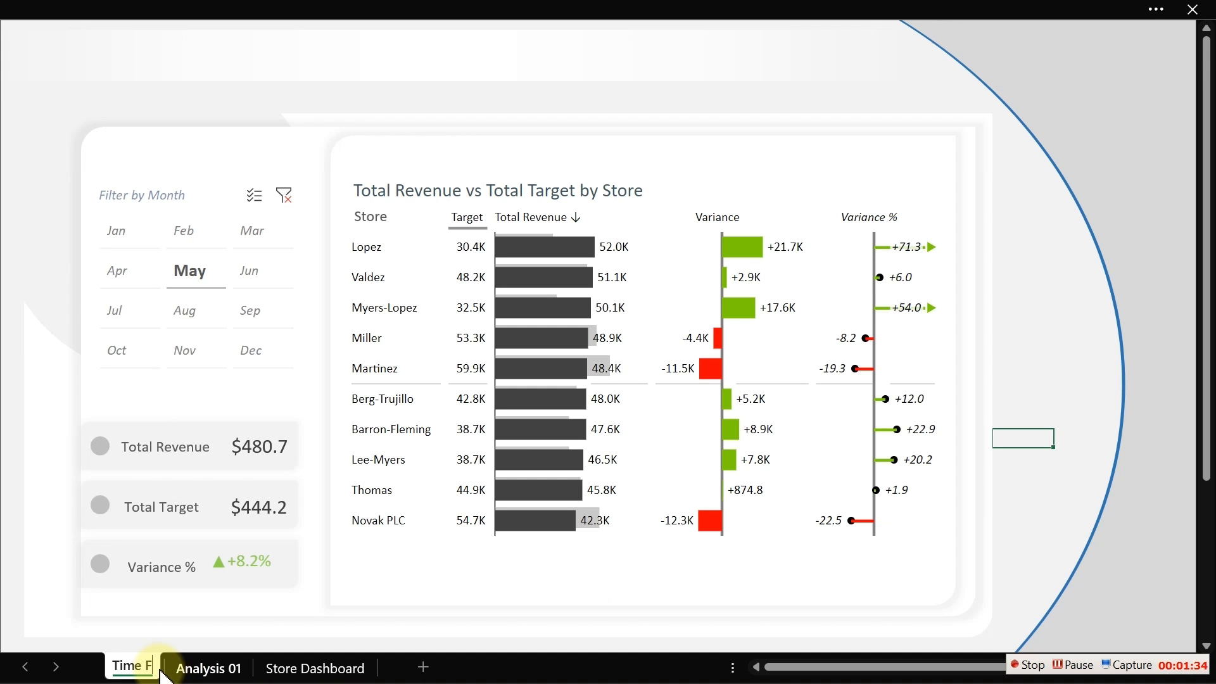
{"action": "type", "text": "rom"}
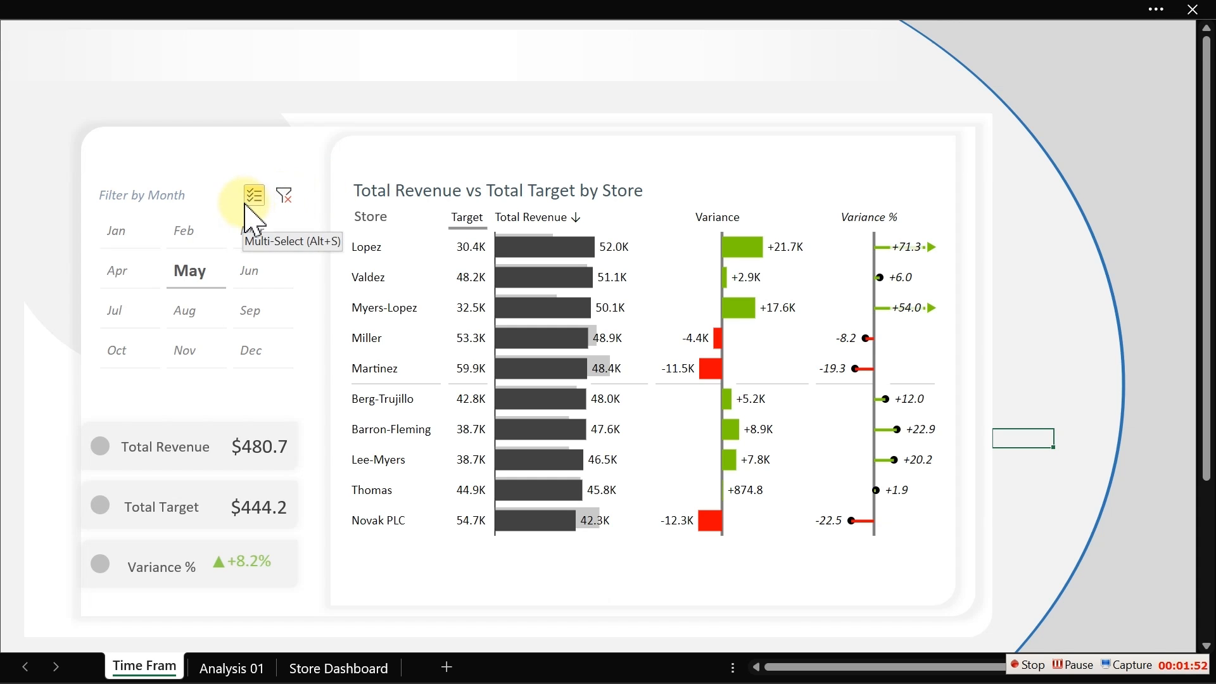
- Delete the month slicer, the store revenue chart and the KPI text boxes from the copied sheet
{"action": "left_click", "coordinate": [167, 200]}
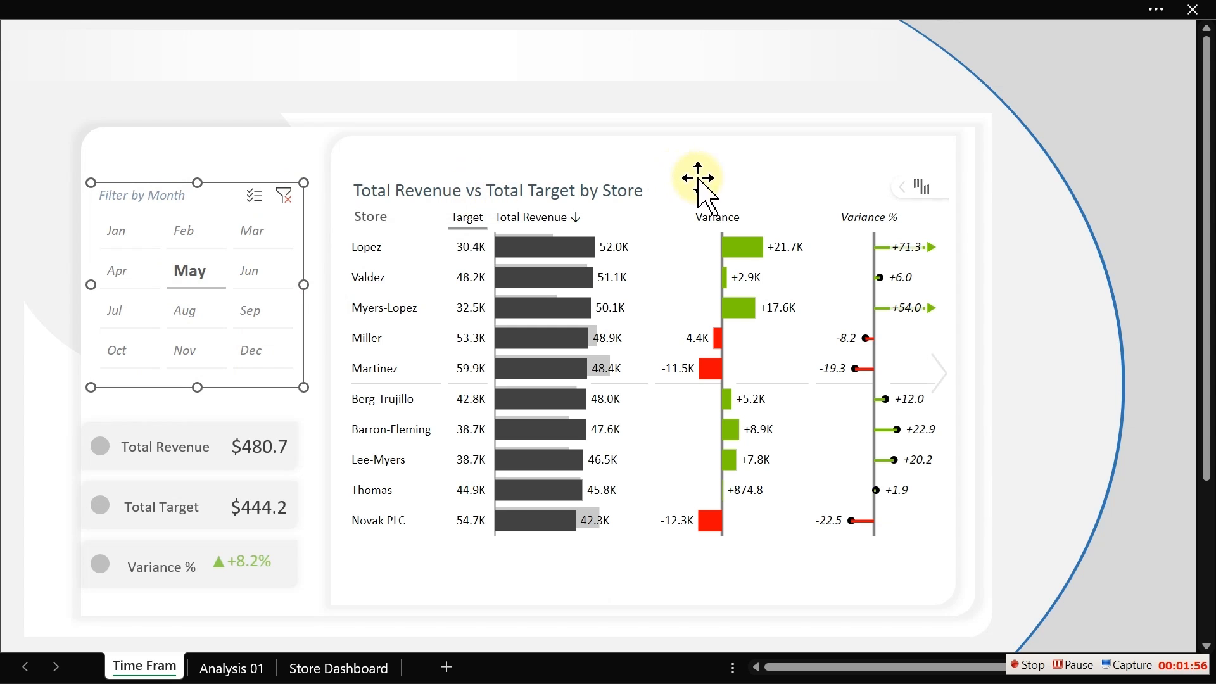
{"action": "left_click", "coordinate": [708, 196]}
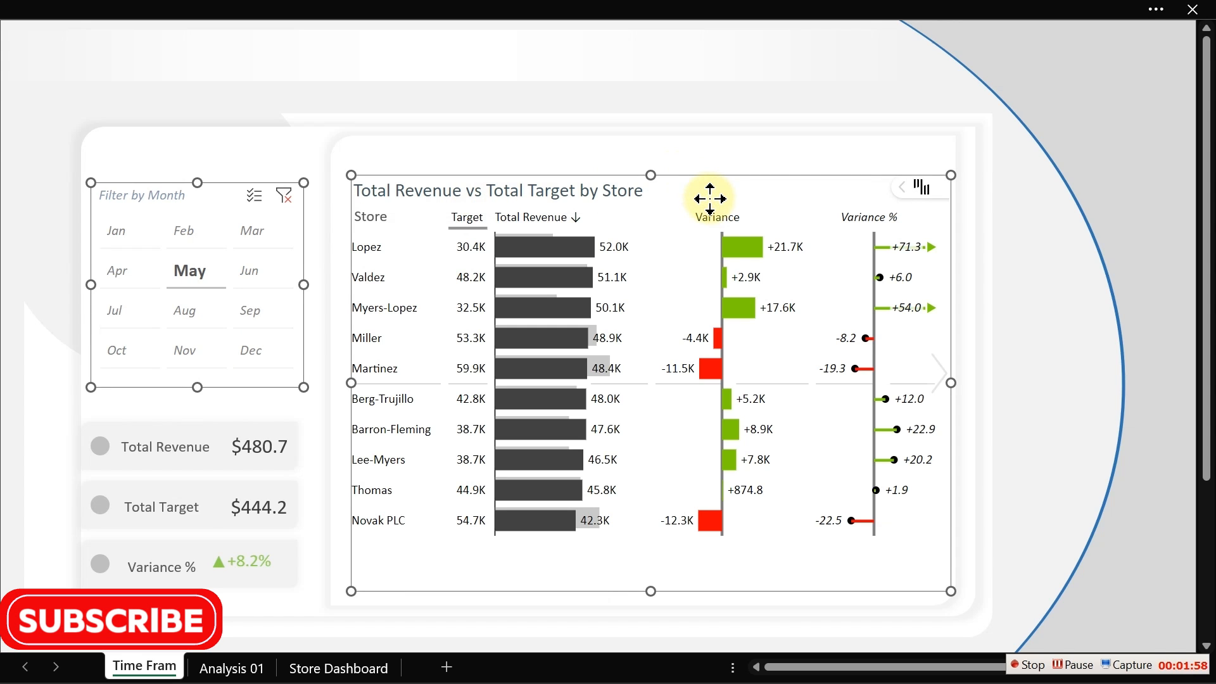
{"action": "left_click", "coordinate": [193, 450], "text": "ctrl"}
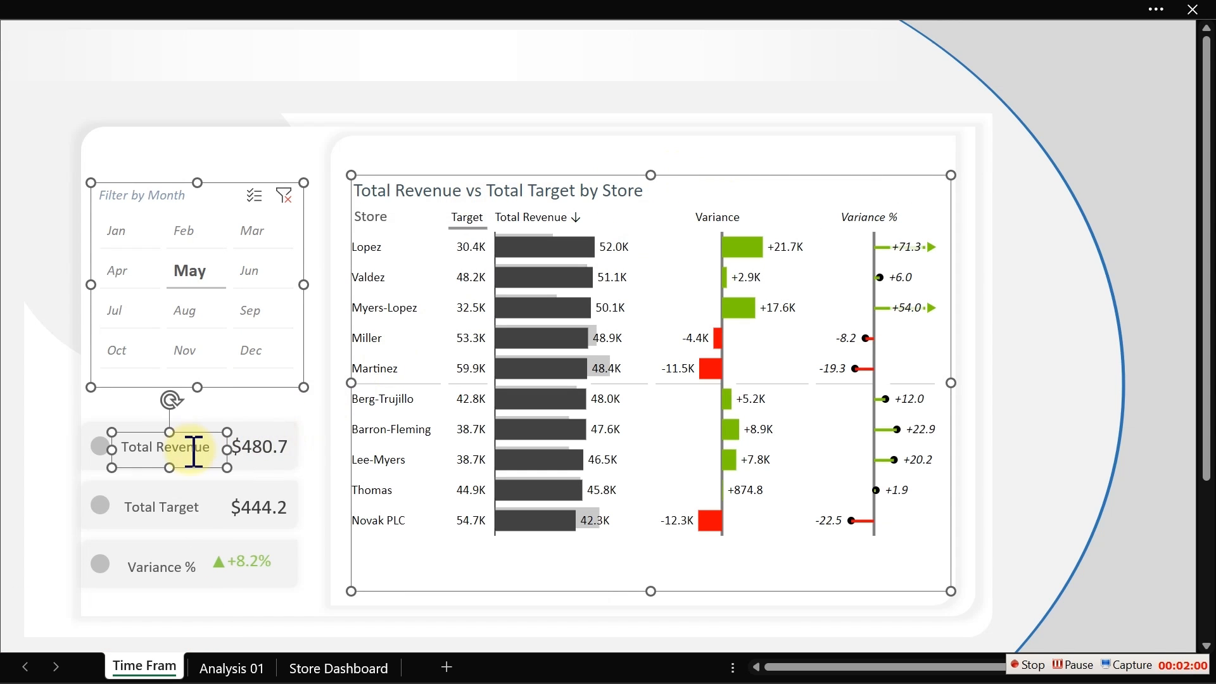
{"action": "left_click", "coordinate": [271, 451], "text": "ctrl"}
{"action": "left_click", "coordinate": [273, 501], "text": "ctrl"}
{"action": "left_click", "coordinate": [176, 510], "text": "ctrl"}
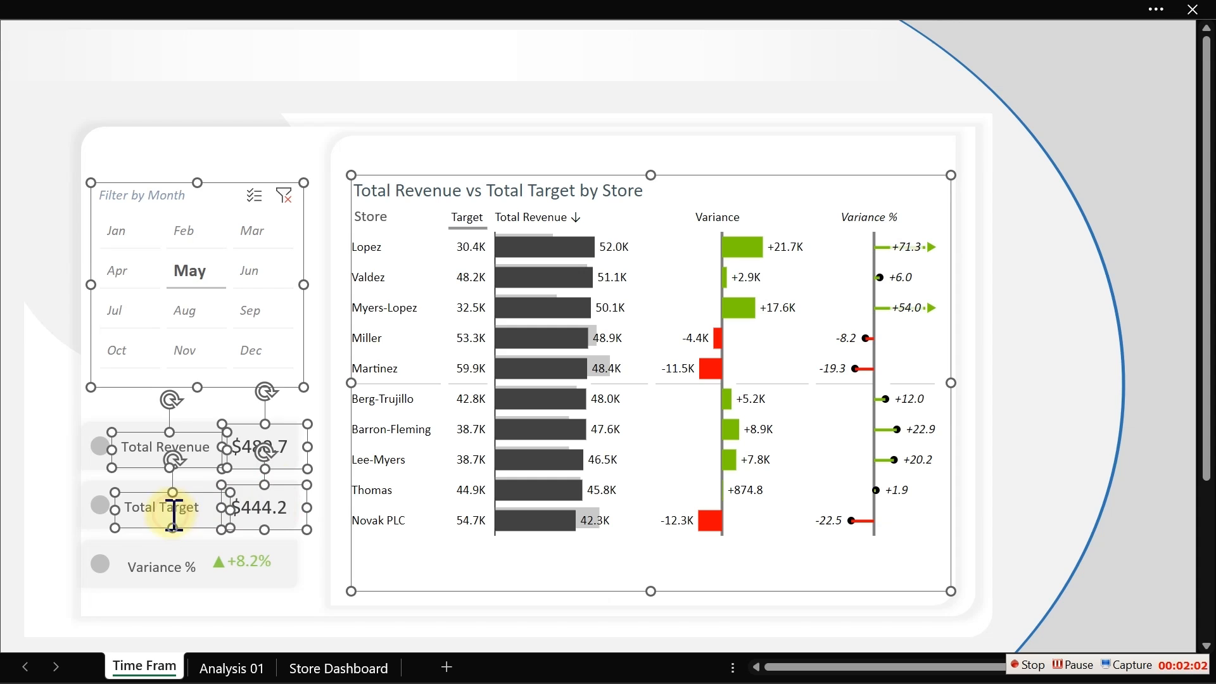
{"action": "left_click", "coordinate": [176, 568], "text": "ctrl"}
{"action": "left_click", "coordinate": [250, 565], "text": "ctrl"}
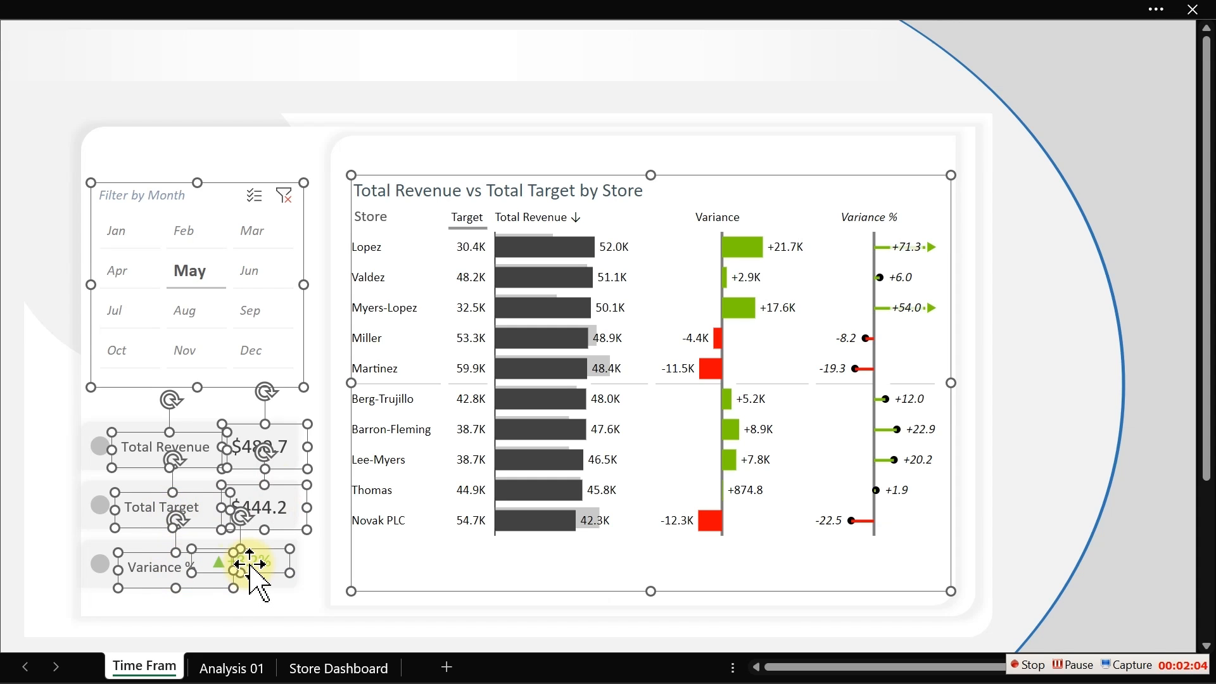
{"action": "key", "text": "Delete"}
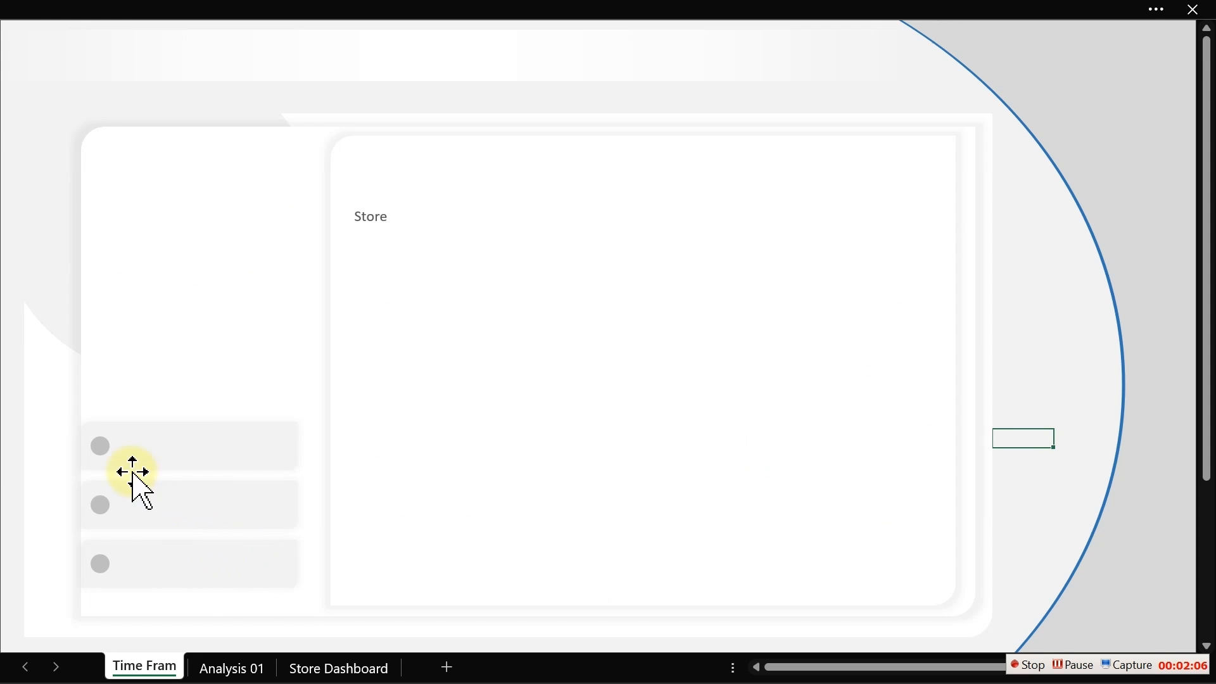
- Try to delete the grouped button shapes and Store label, then undo that deletion
{"action": "left_click", "coordinate": [103, 448]}
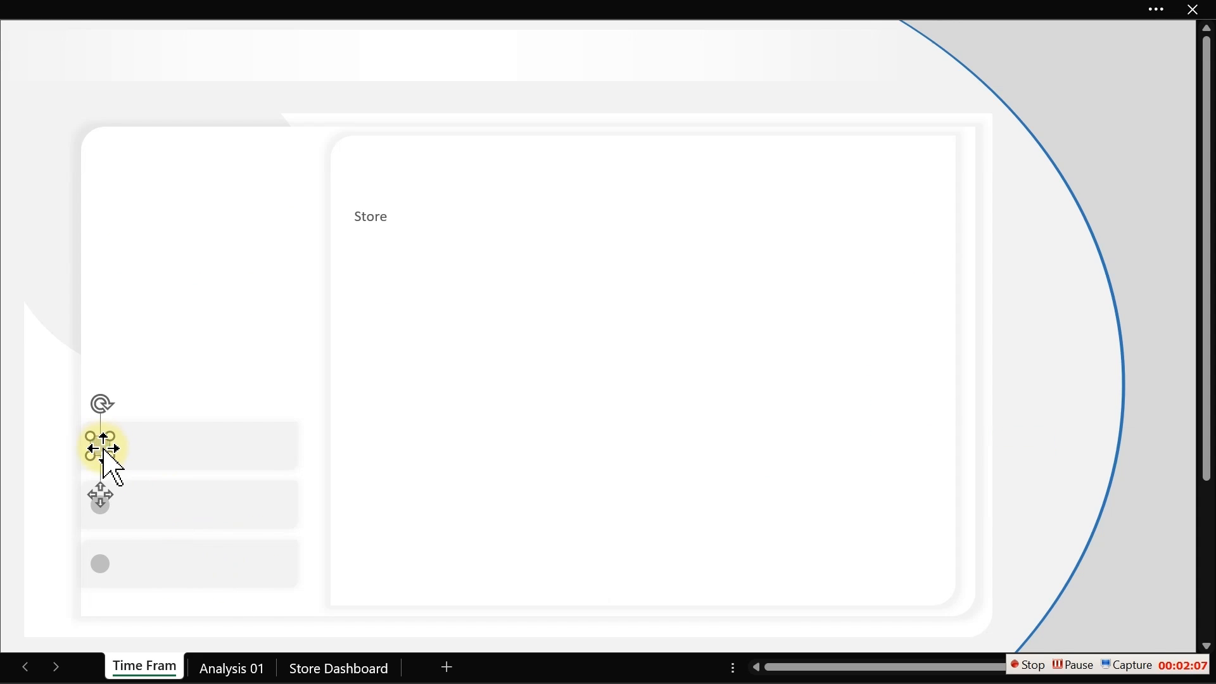
{"action": "left_click", "coordinate": [120, 507], "text": "ctrl"}
{"action": "left_click", "coordinate": [100, 561], "text": "ctrl"}
{"action": "left_click", "coordinate": [170, 573], "text": "ctrl"}
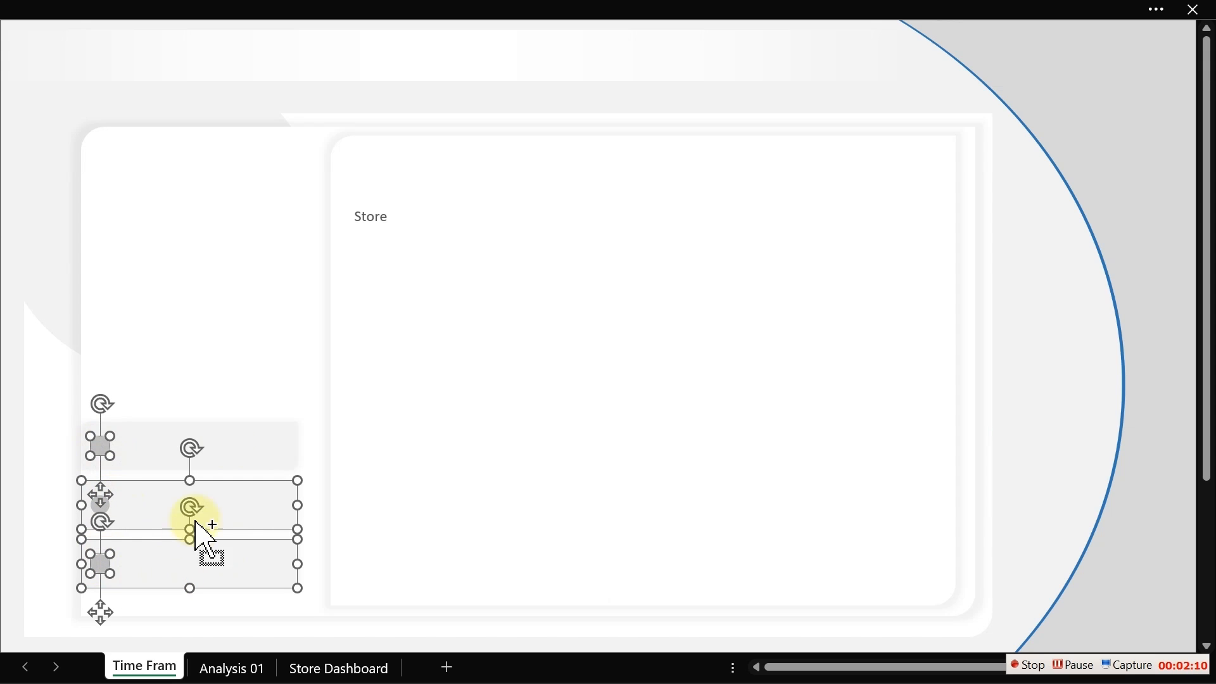
{"action": "left_click", "coordinate": [253, 370], "text": "ctrl"}
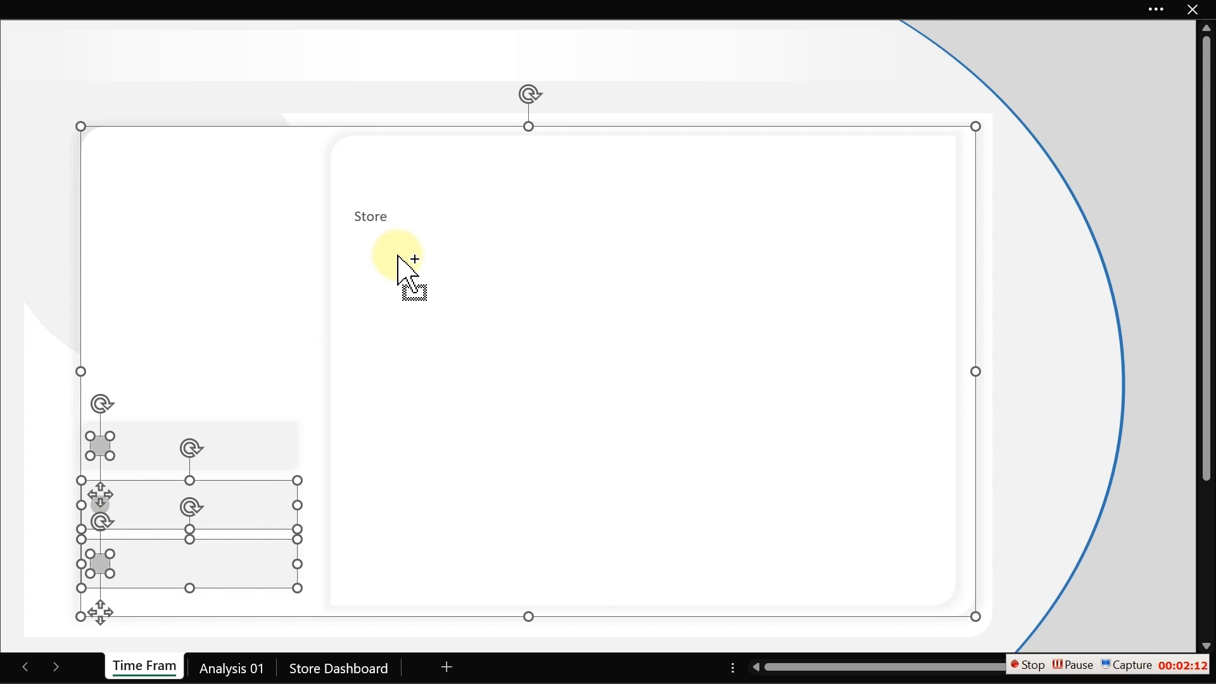
{"action": "left_click", "coordinate": [382, 218], "text": "ctrl"}
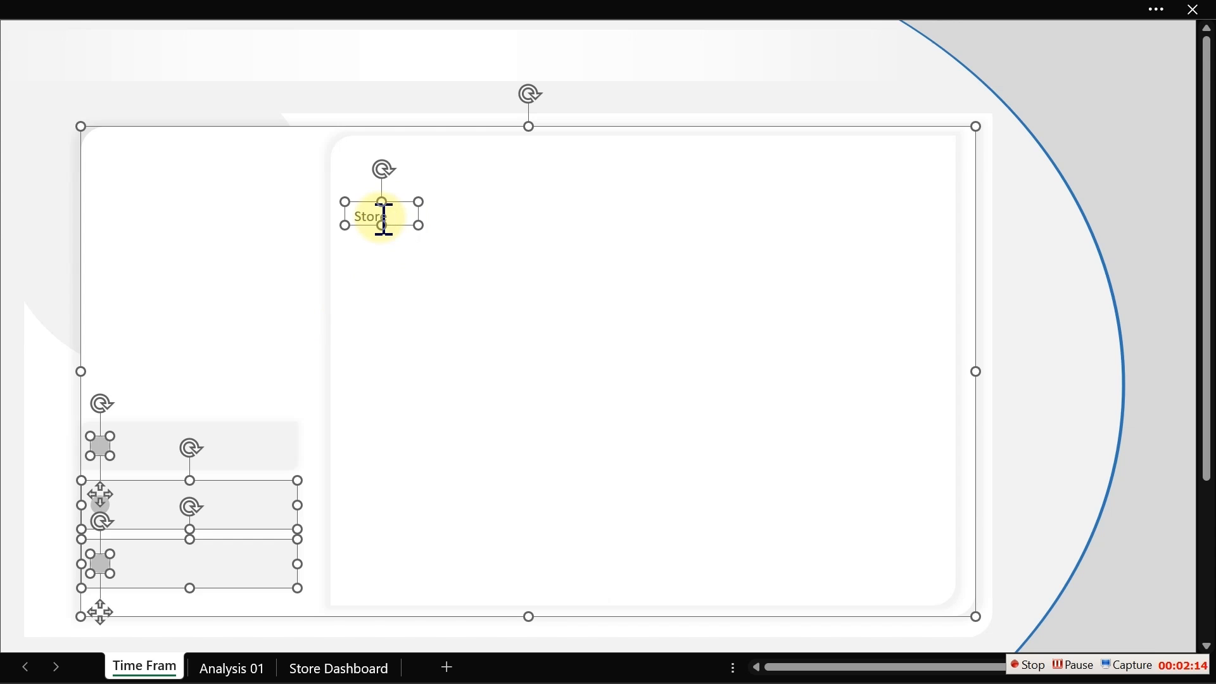
{"action": "key", "text": "Delete"}
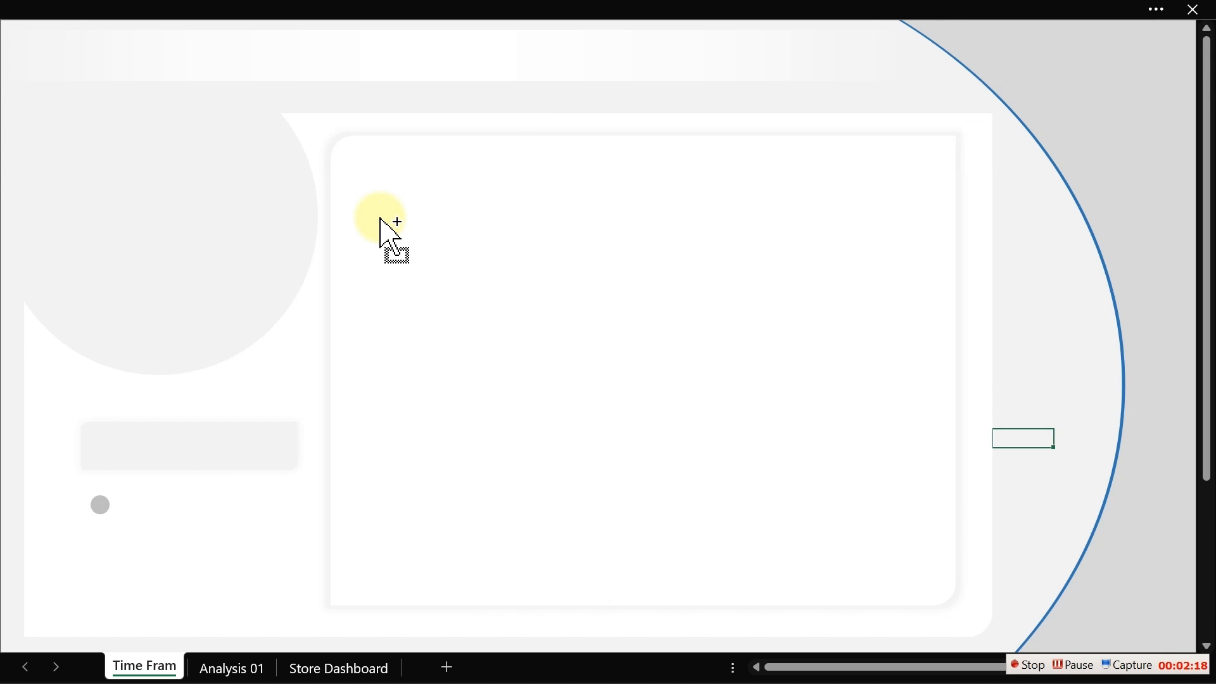
{"action": "key", "text": "ctrl+z"}
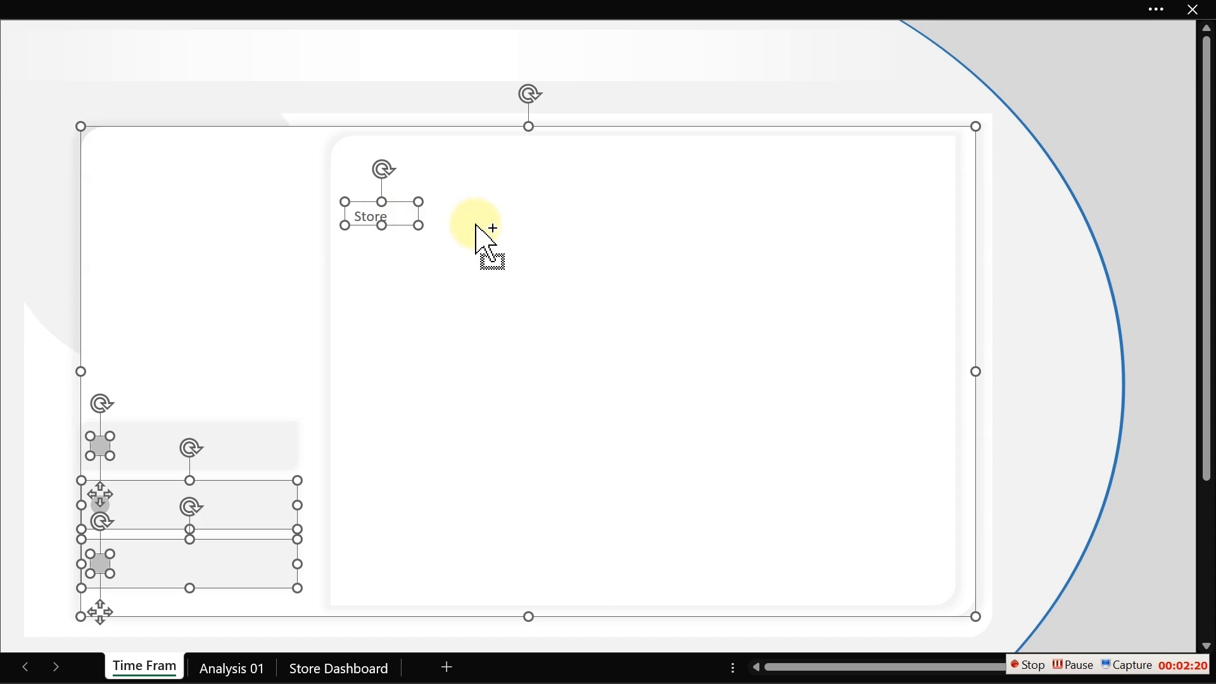
- Delete the store chart panel, the remaining button bar and the circle shapes from the copied dashboard
{"action": "left_click", "coordinate": [305, 236], "text": "ctrl"}
{"action": "left_click", "coordinate": [530, 253], "text": "ctrl"}
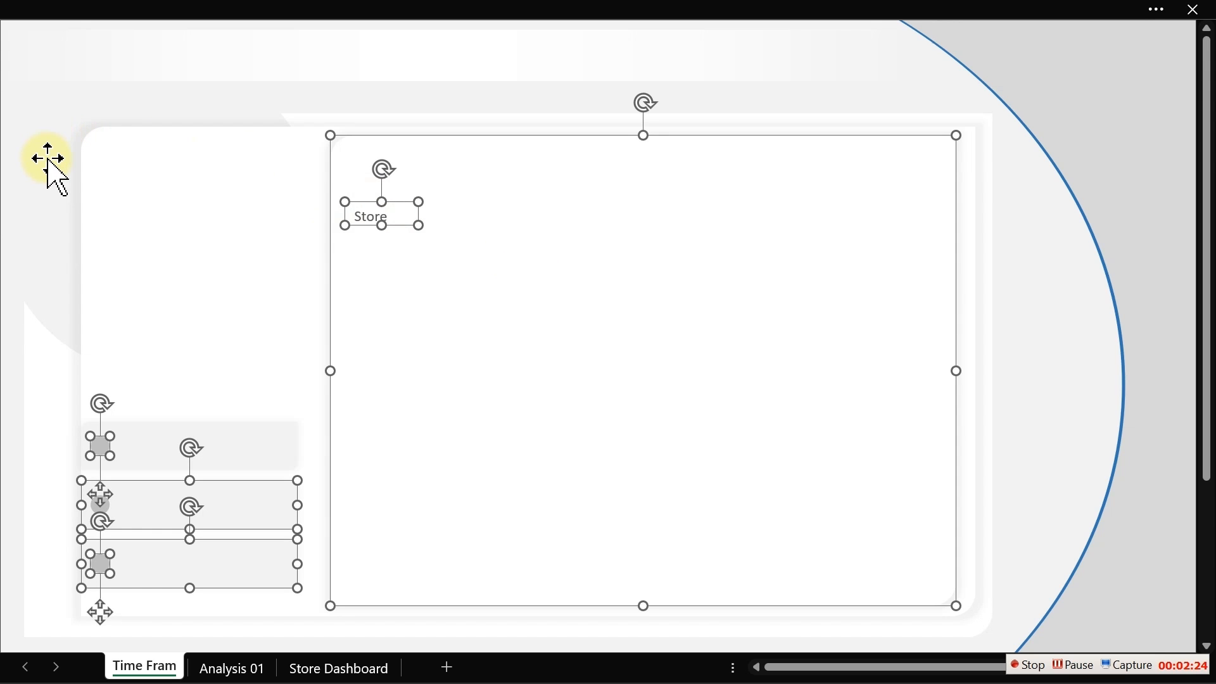
{"action": "key", "text": "Delete"}
{"action": "left_click", "coordinate": [117, 450]}
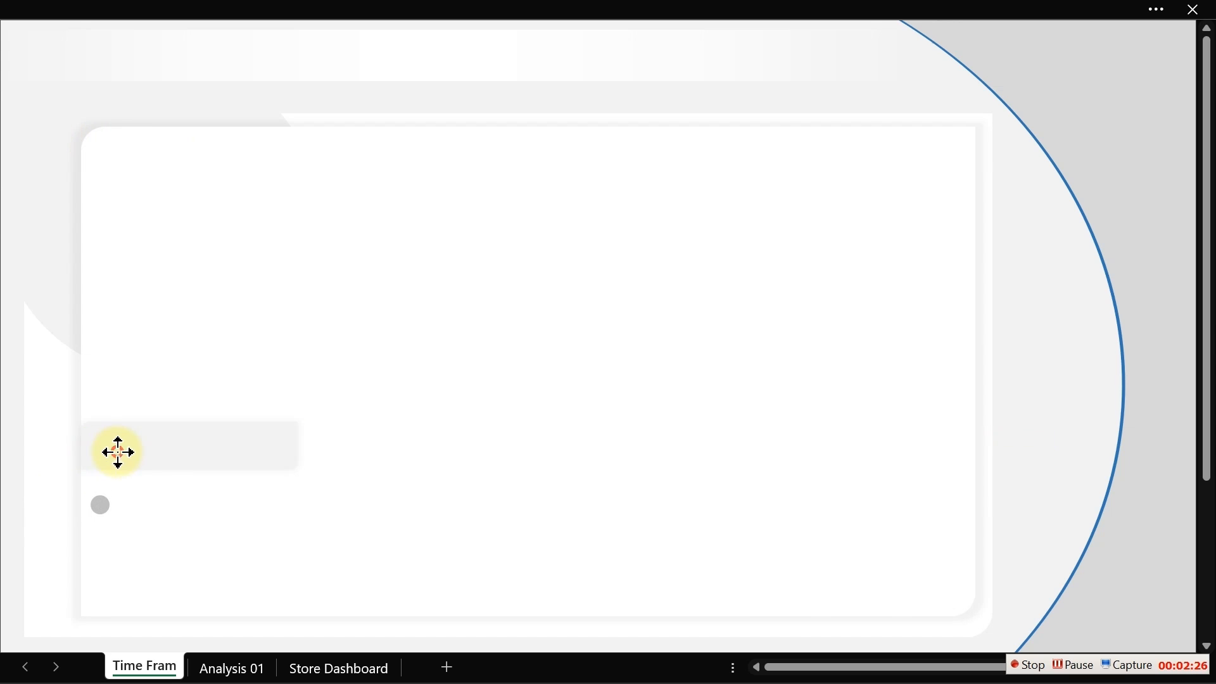
{"action": "left_click", "coordinate": [104, 513], "text": "ctrl"}
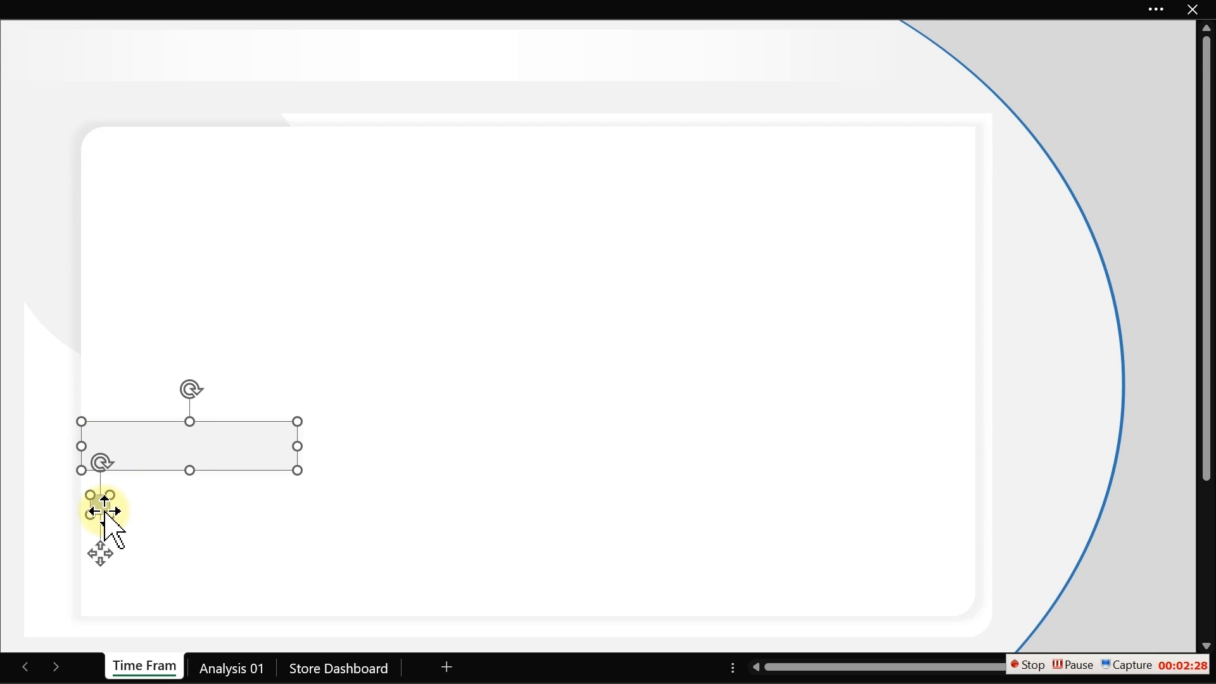
{"action": "key", "text": "Delete"}
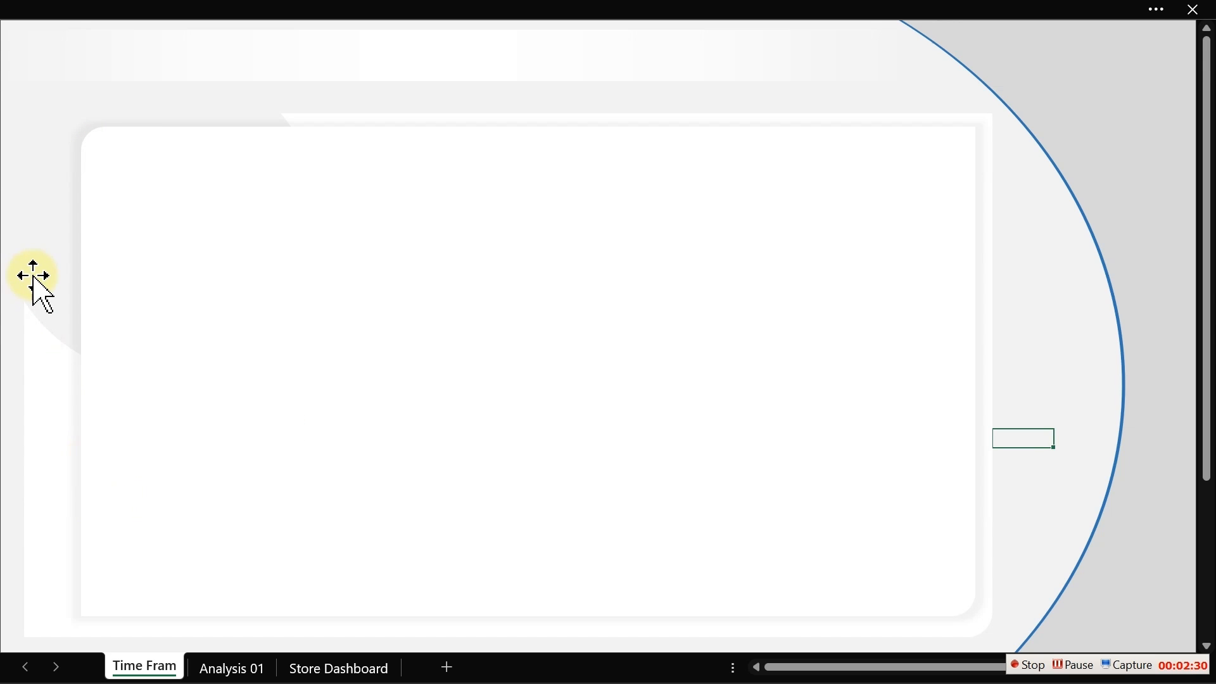
{"action": "left_click", "coordinate": [36, 279]}
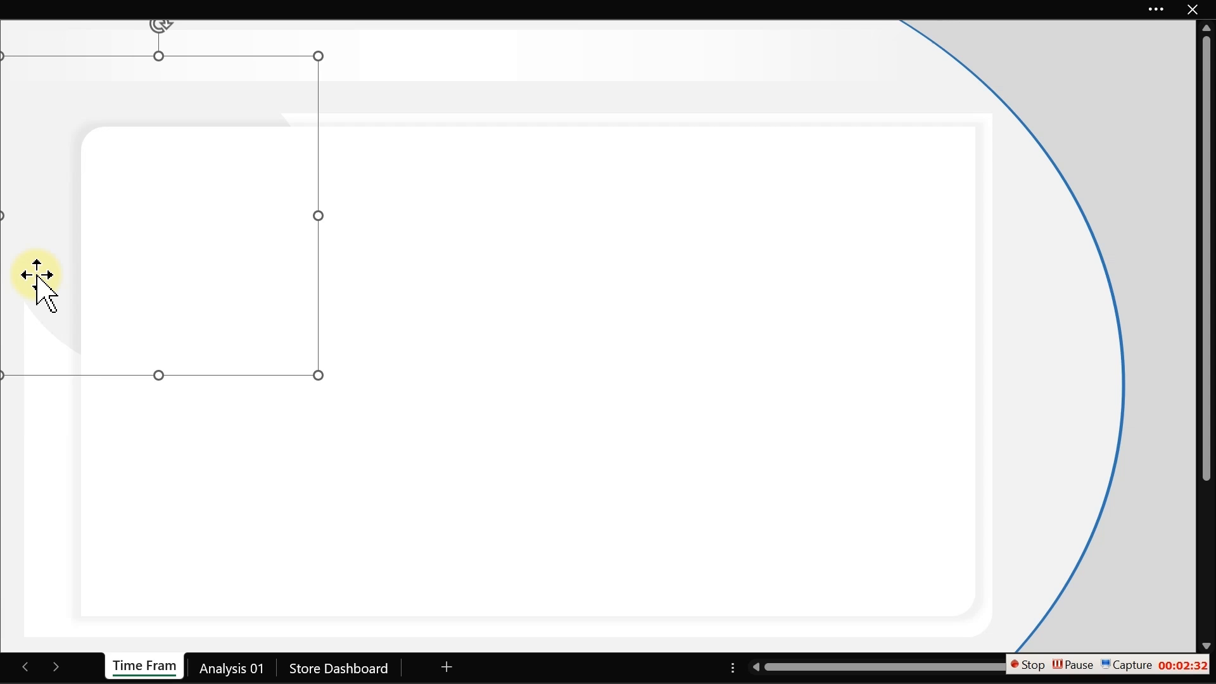
{"action": "key", "text": "Delete"}
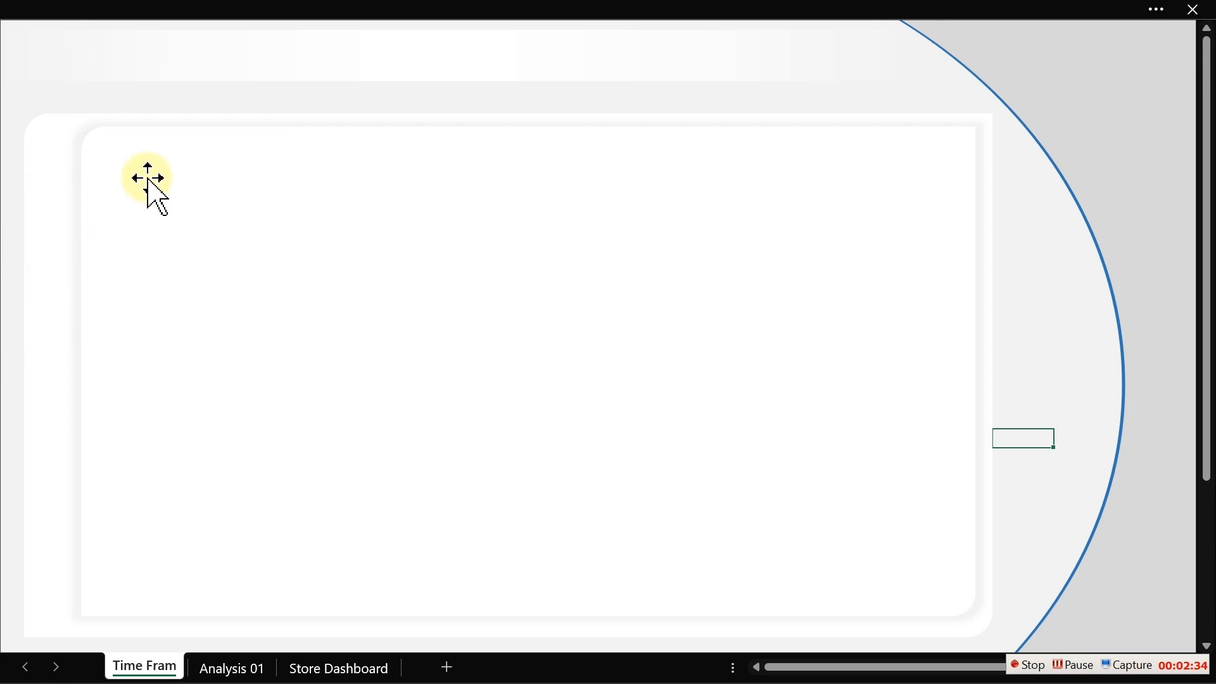
- Delete the inner rounded background panel of the dashboard layout
{"action": "left_click", "coordinate": [218, 115]}
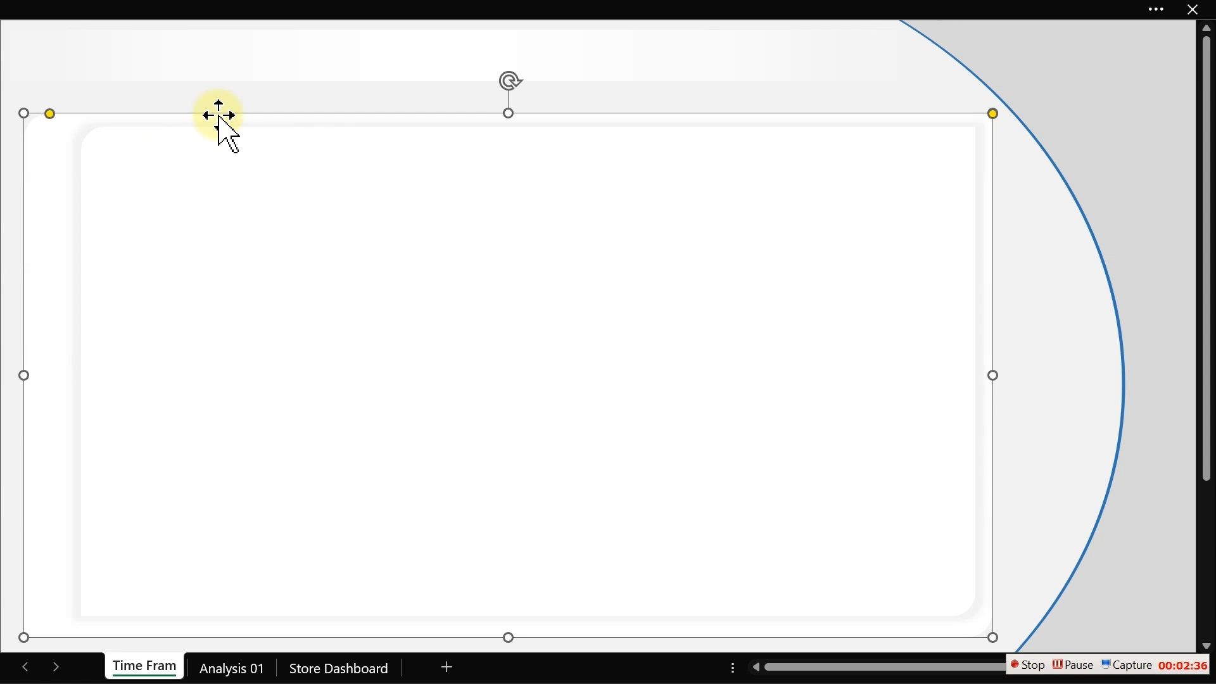
{"action": "left_click", "coordinate": [275, 250]}
{"action": "key", "text": "Delete"}
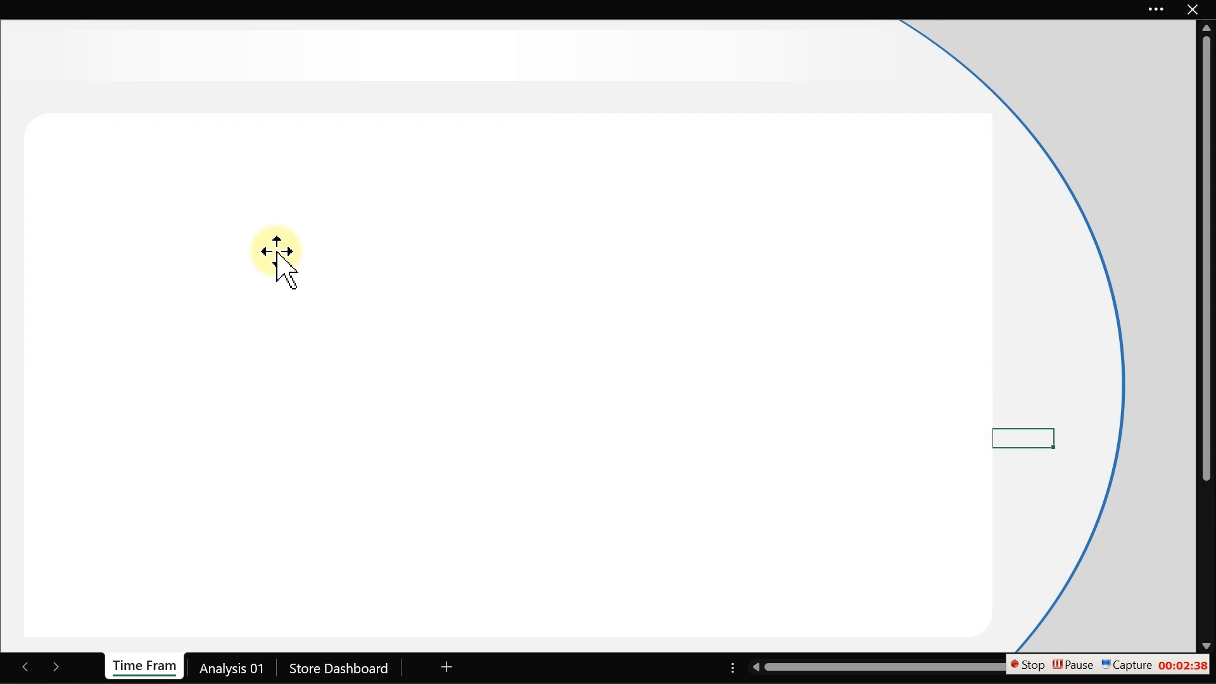
- Resize the white rounded panel by pulling its left edge to about mid-sheet, about 5.44 in by 6.29 in
{"action": "left_click", "coordinate": [277, 252]}
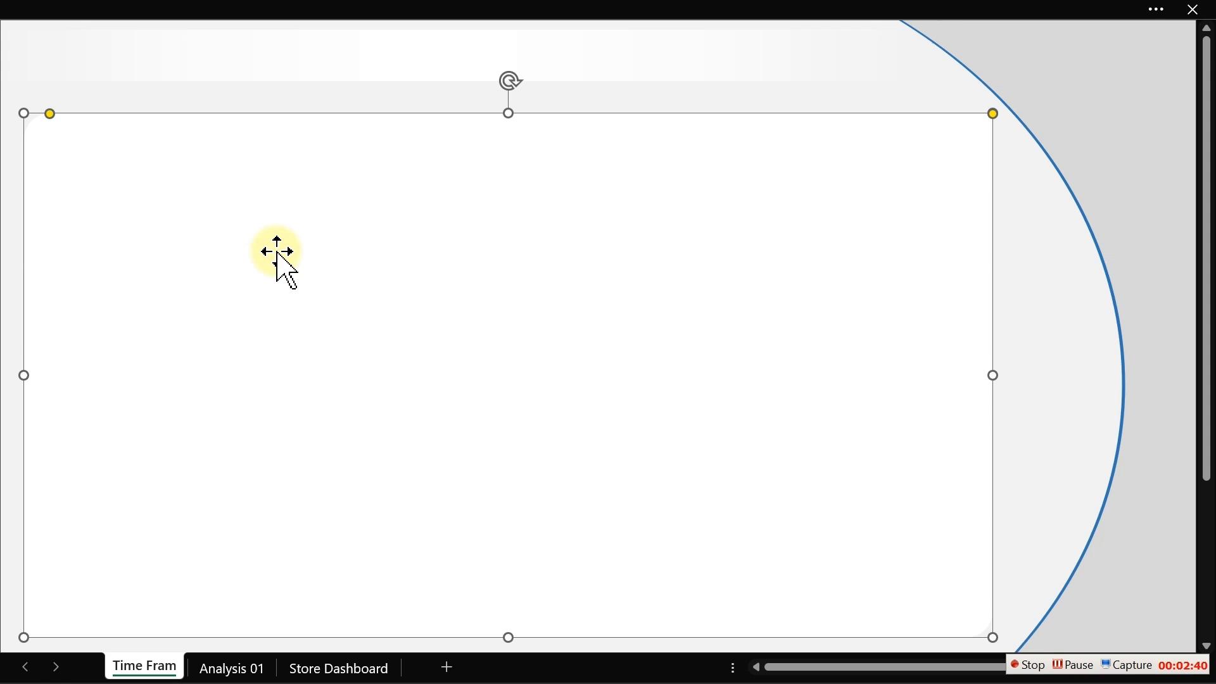
{"action": "left_click_drag", "start_coordinate": [24, 378], "coordinate": [455, 355]}
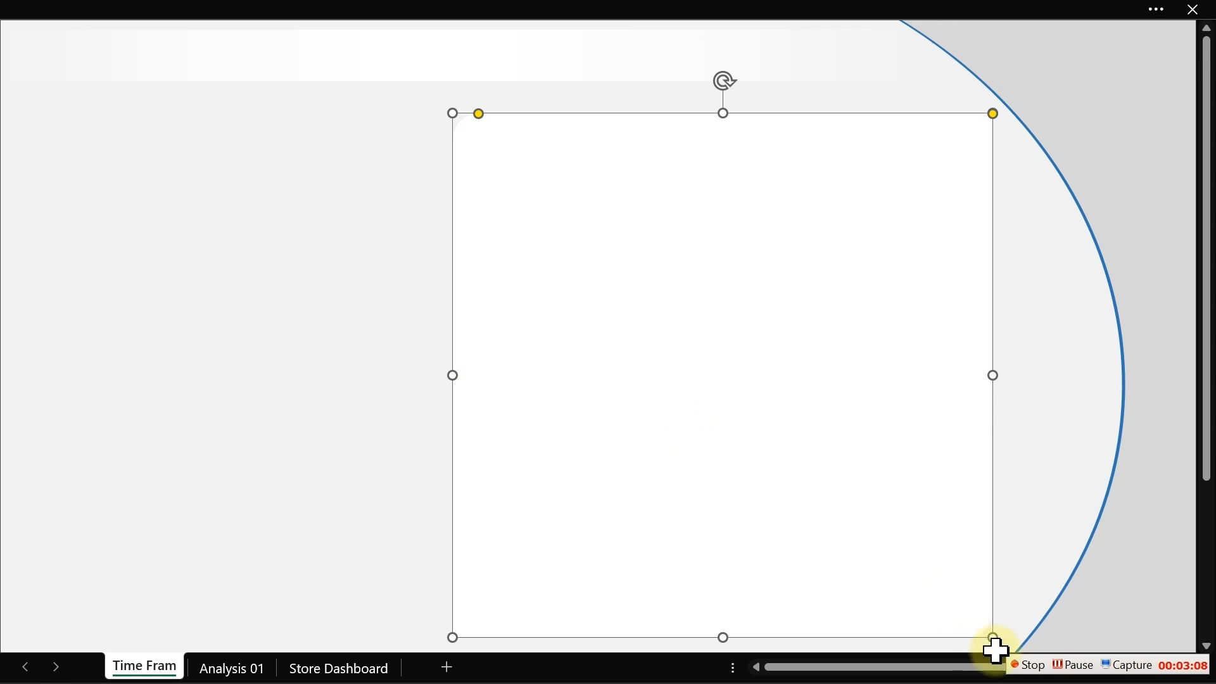
{"action": "left_click", "coordinate": [1042, 675]}
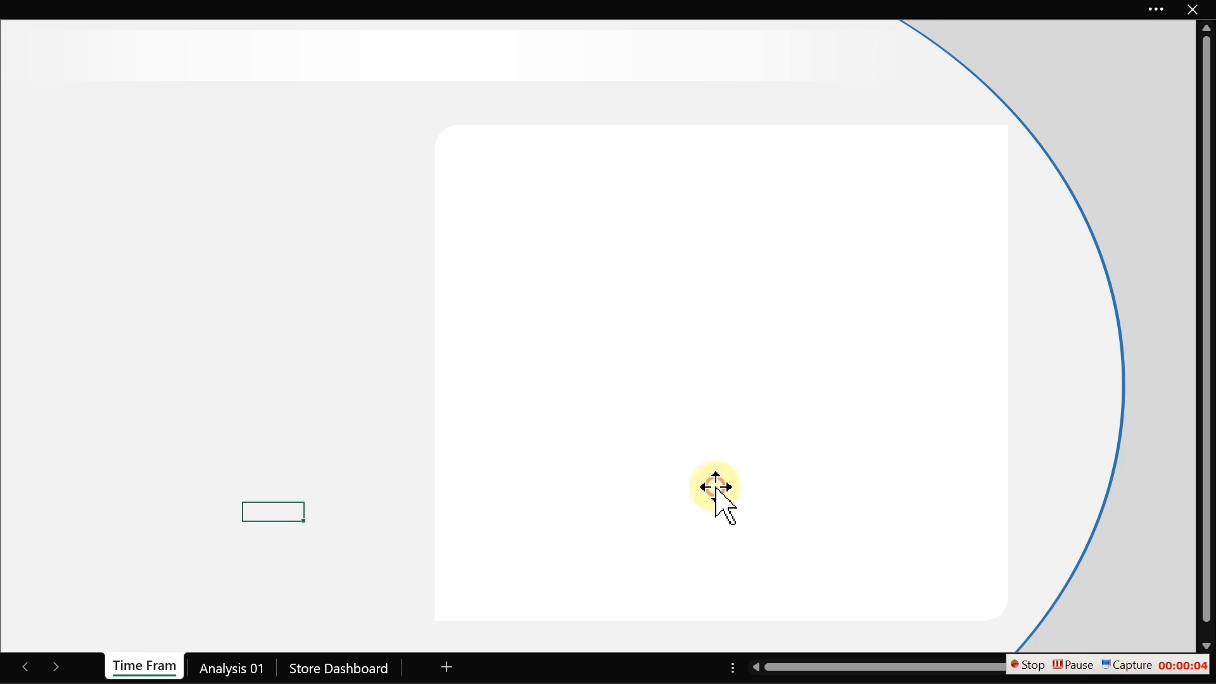
{"action": "left_click", "coordinate": [717, 488]}
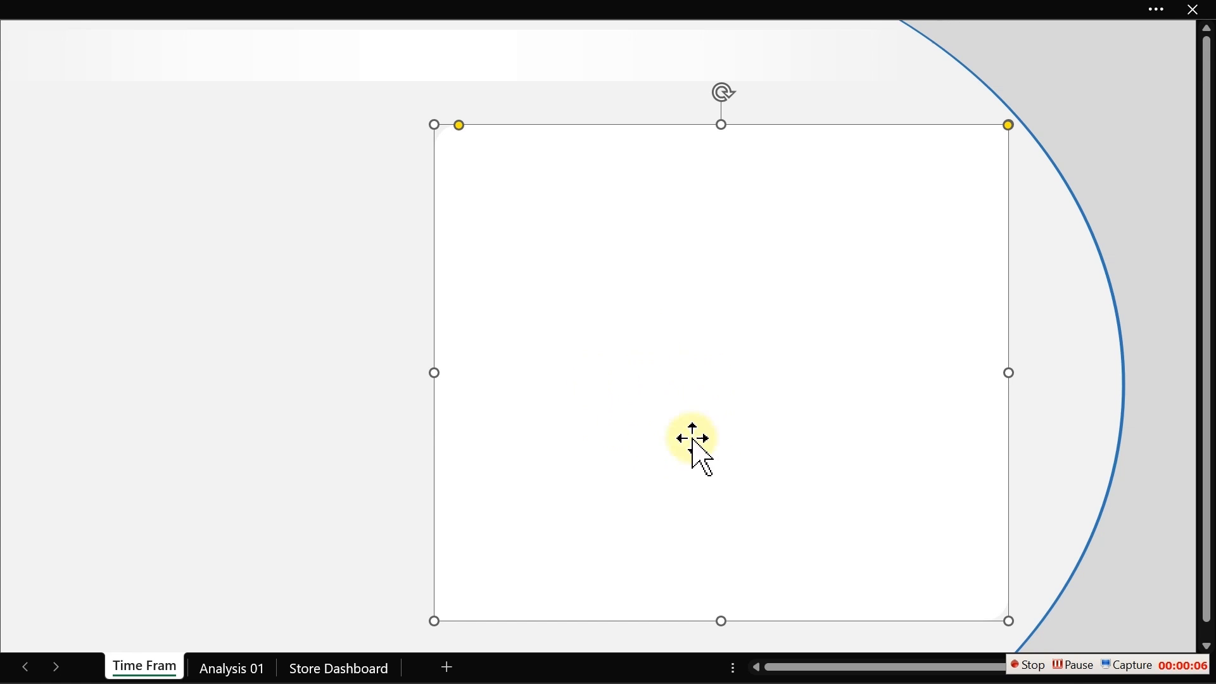
{"action": "left_click", "coordinate": [542, 4]}
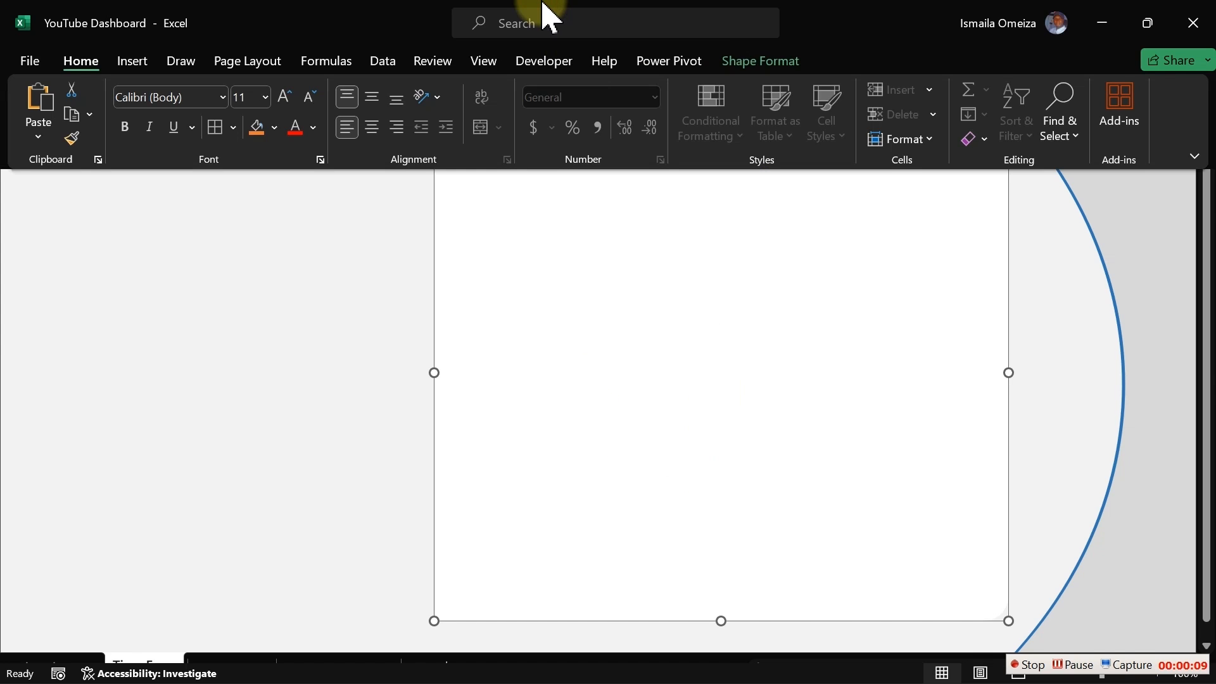
{"action": "left_click", "coordinate": [755, 64]}
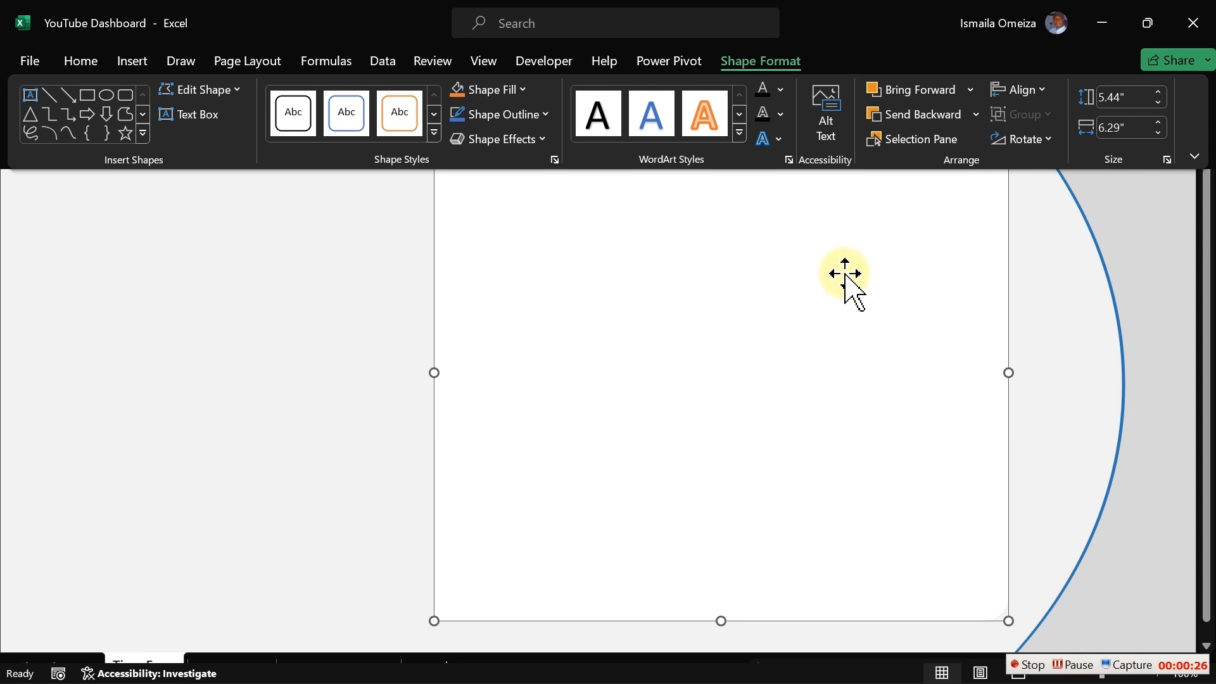
{"action": "key", "text": "ctrl+shift+F1"}
{"action": "left_click", "coordinate": [349, 324]}
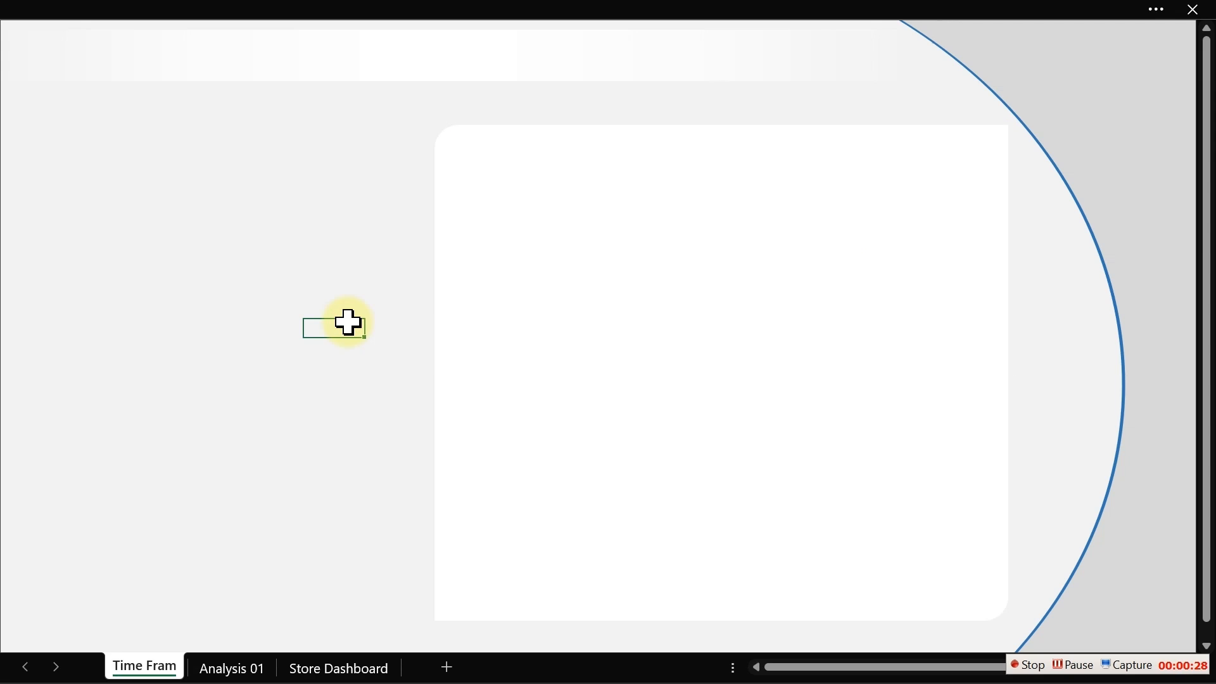
- Add a new worksheet and rename it Analysis 02
{"action": "left_click", "coordinate": [448, 667]}
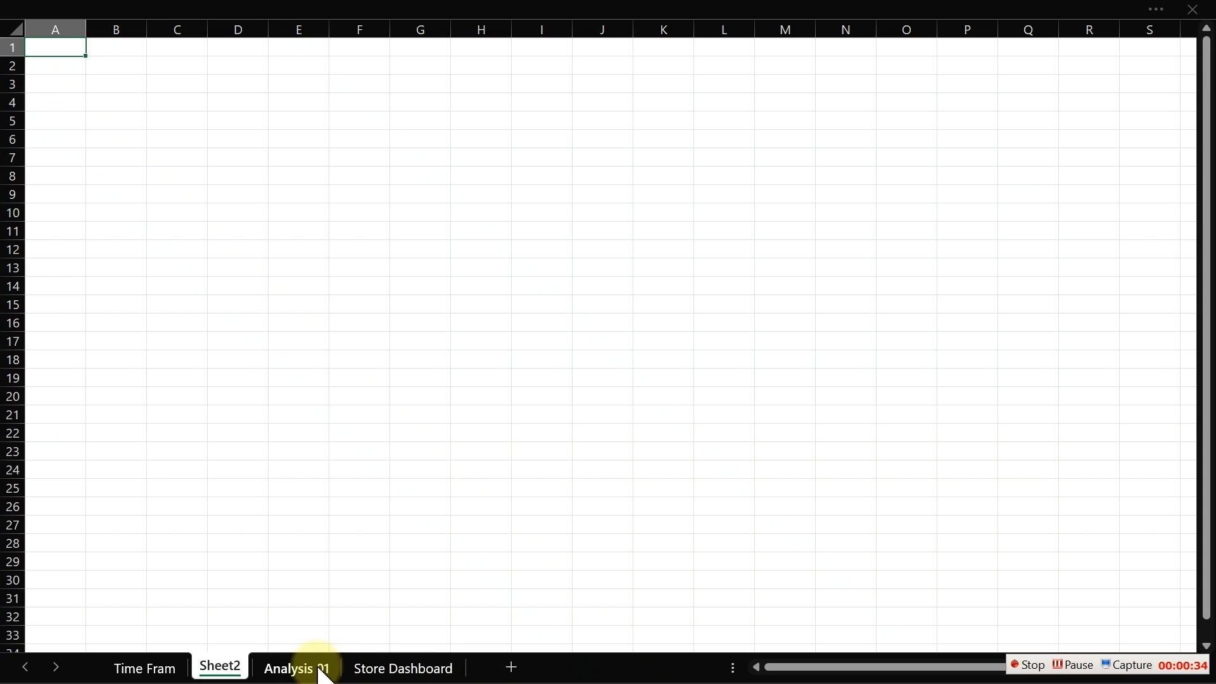
{"action": "double_click", "coordinate": [236, 667]}
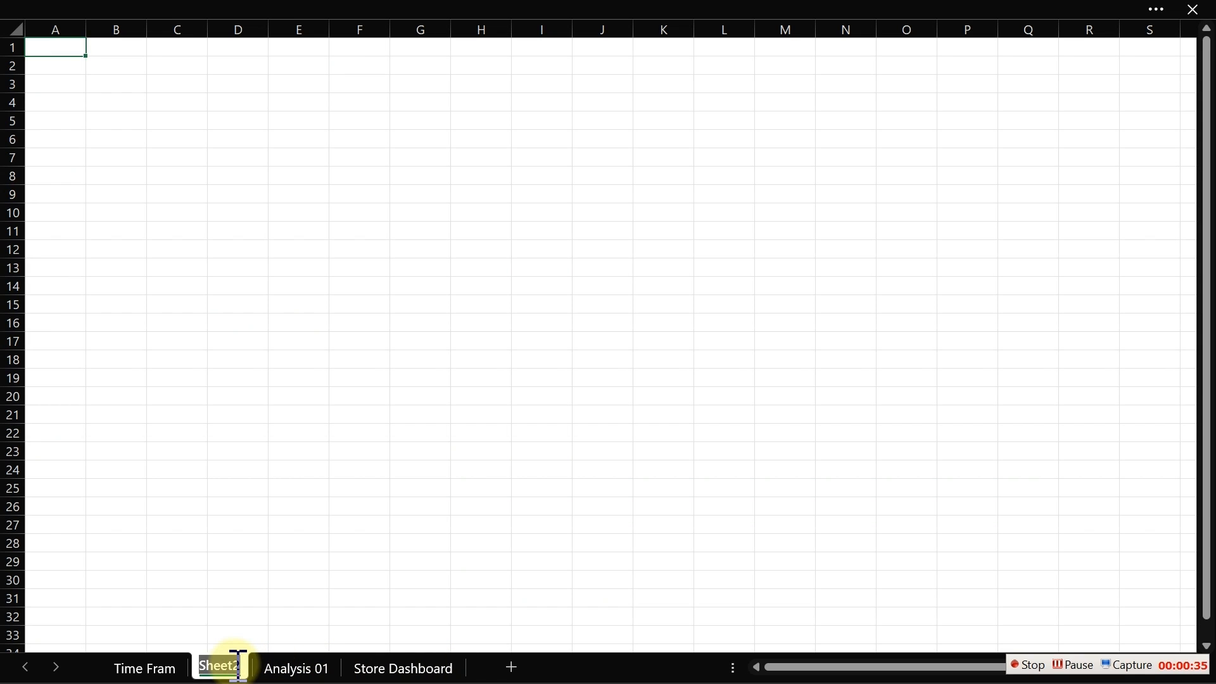
{"action": "type", "text": "Analysis"}
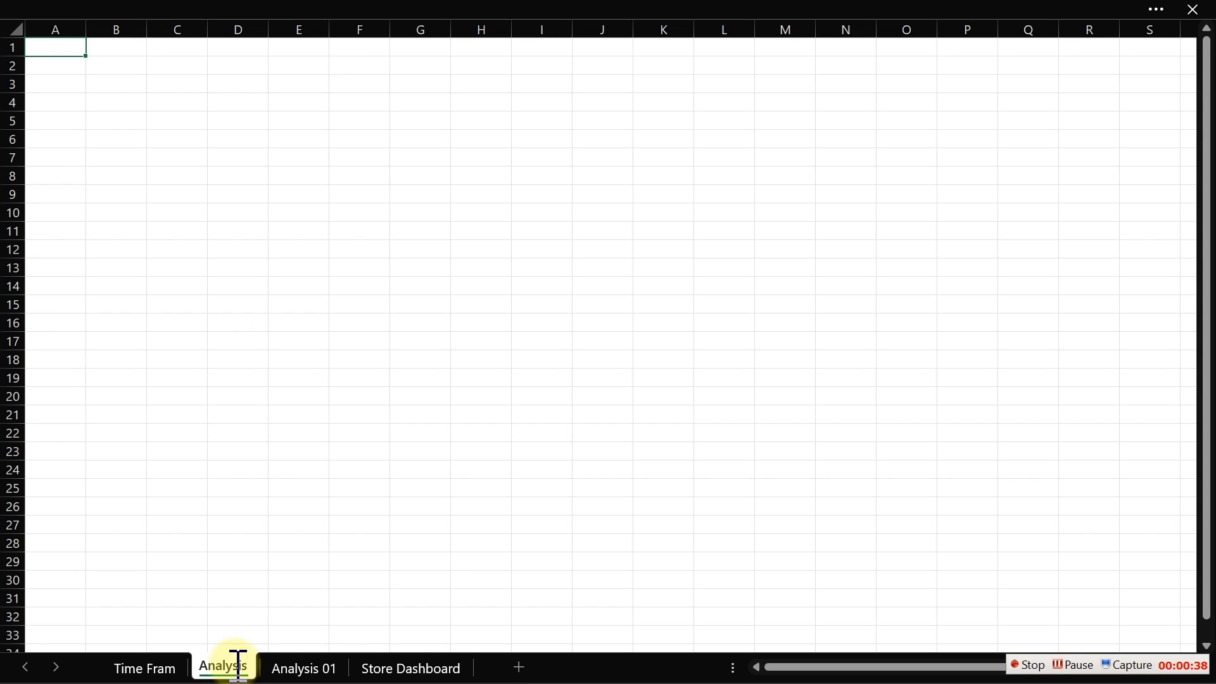
{"action": "type", "text": " 02"}
{"action": "key", "text": "Return"}
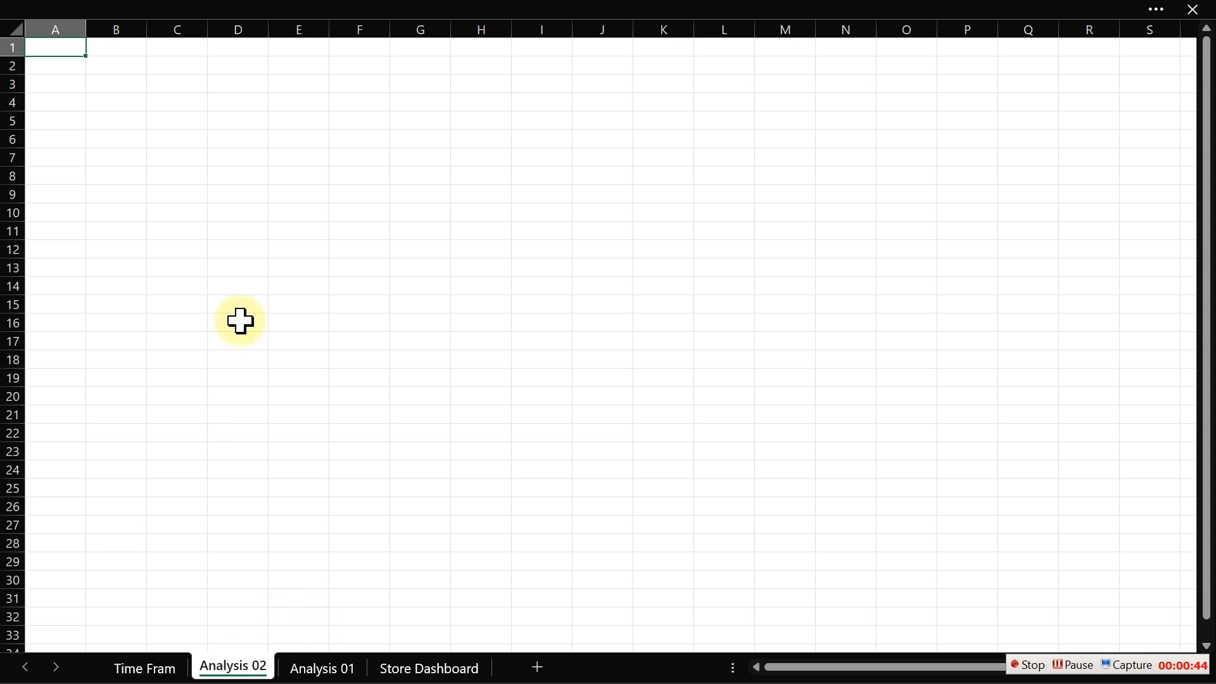
- Insert a PivotTable from the Data Model into the existing worksheet at cell C8 of Analysis 02
{"action": "left_click", "coordinate": [162, 170]}
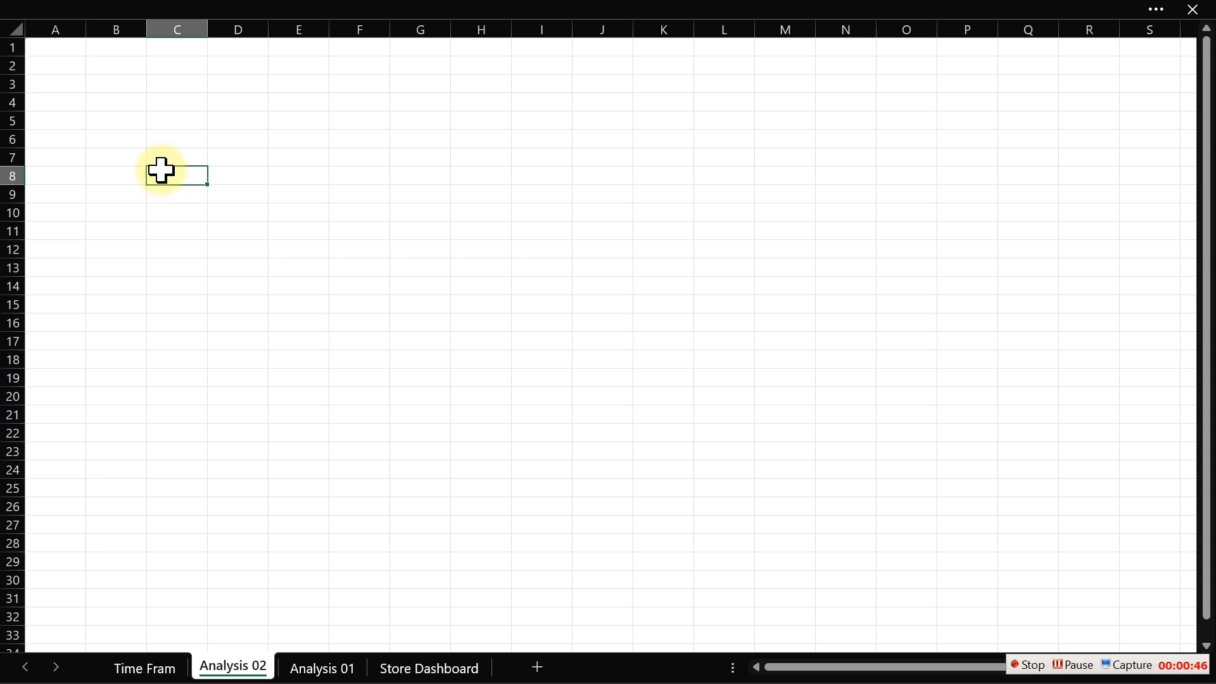
{"action": "left_click", "coordinate": [279, 13]}
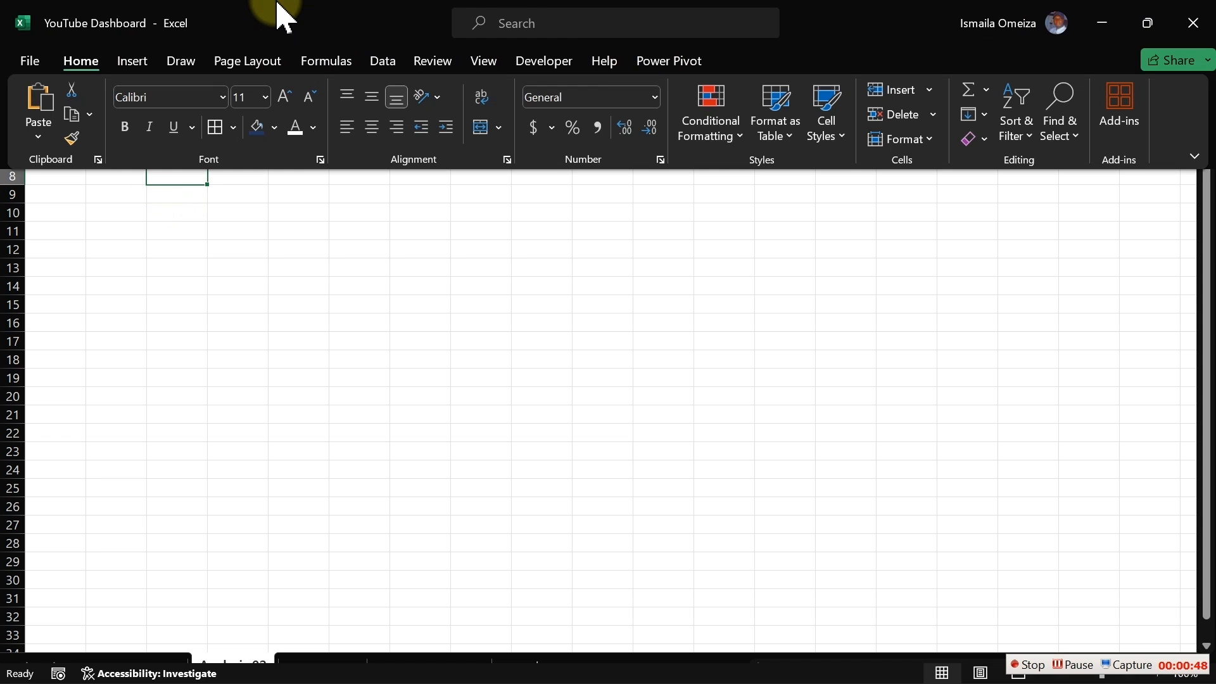
{"action": "left_click", "coordinate": [135, 62]}
{"action": "left_click", "coordinate": [51, 136]}
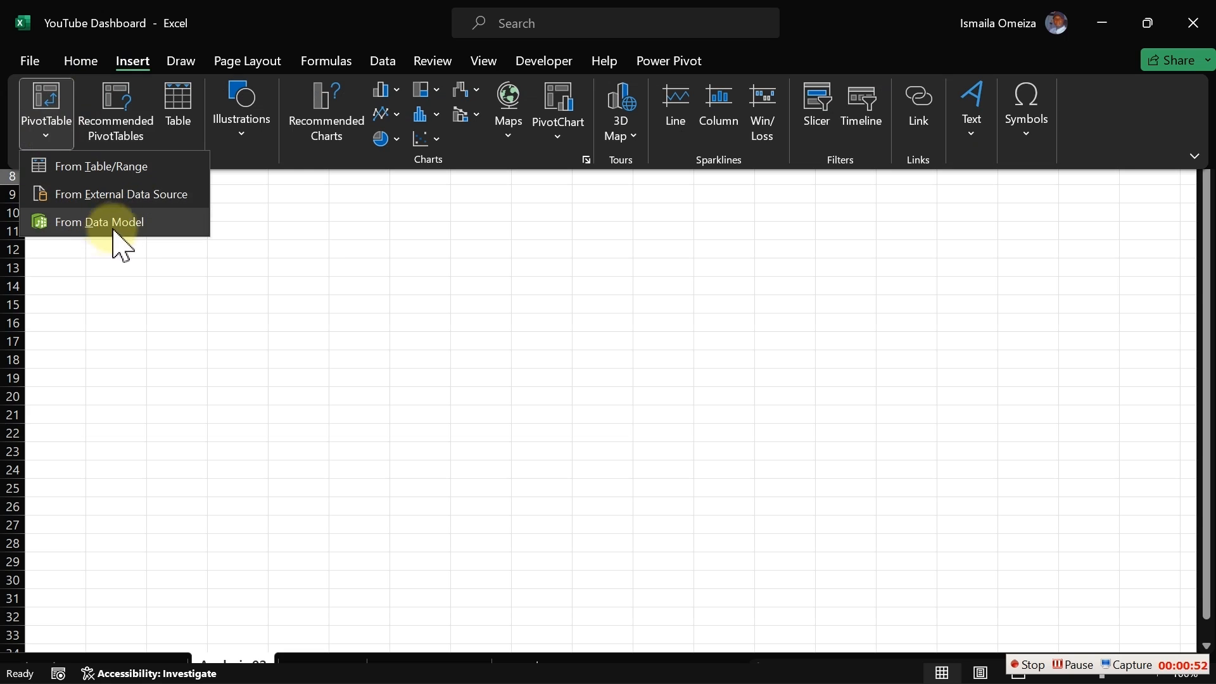
{"action": "left_click", "coordinate": [79, 223]}
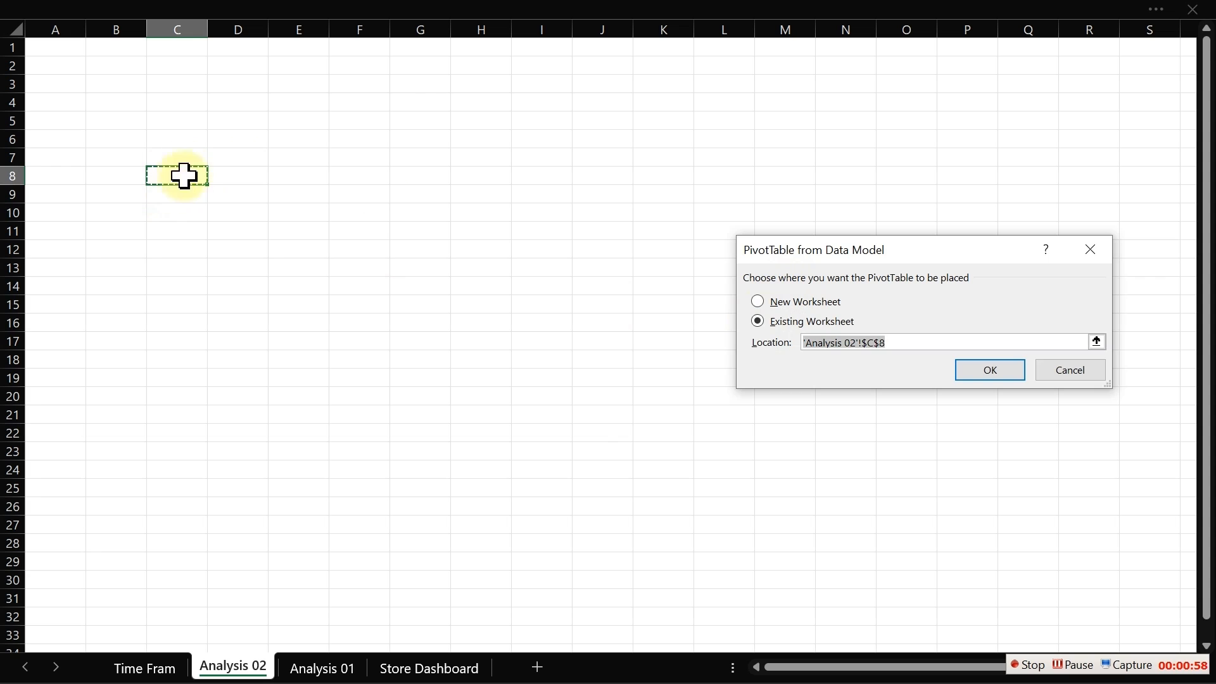
{"action": "left_click", "coordinate": [988, 372]}
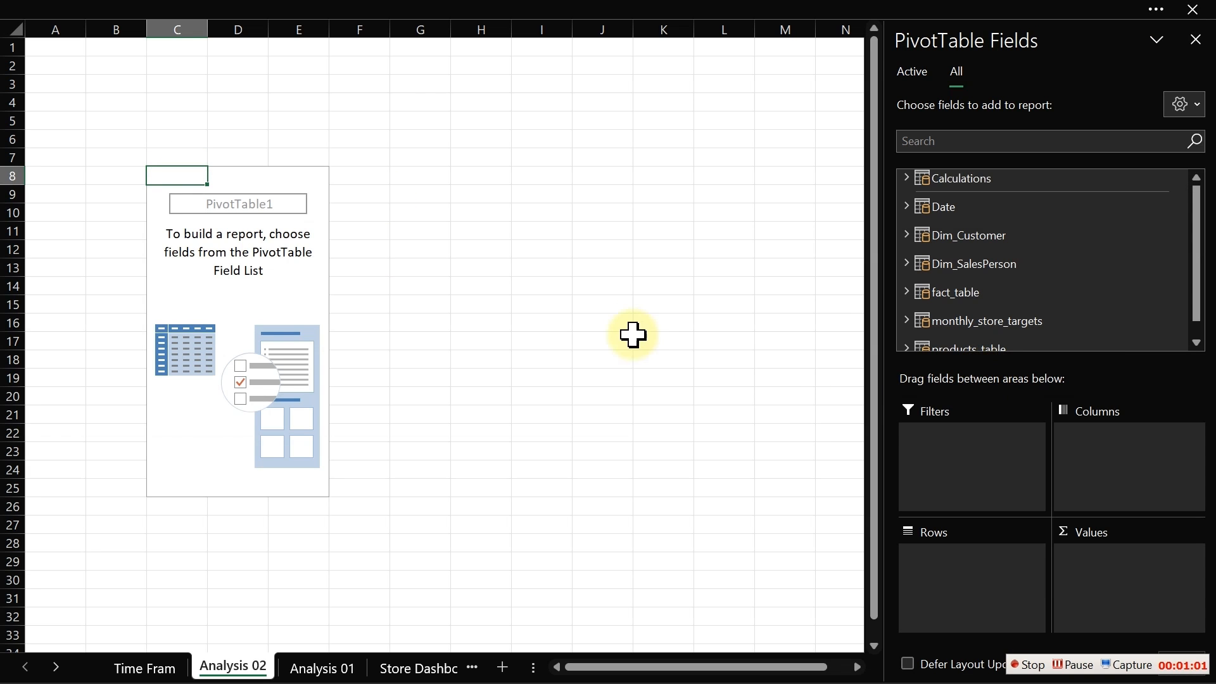
- Add the Date table's Month field to the PivotTable rows
{"action": "left_click", "coordinate": [620, 329]}
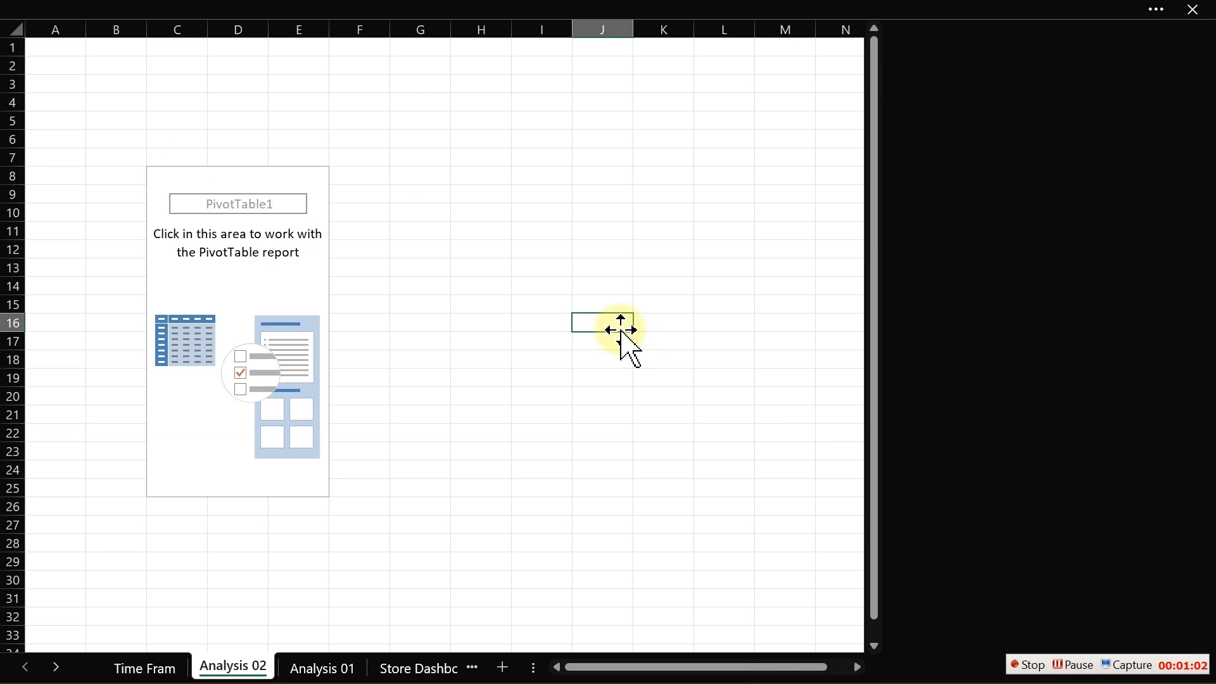
{"action": "left_click", "coordinate": [169, 182]}
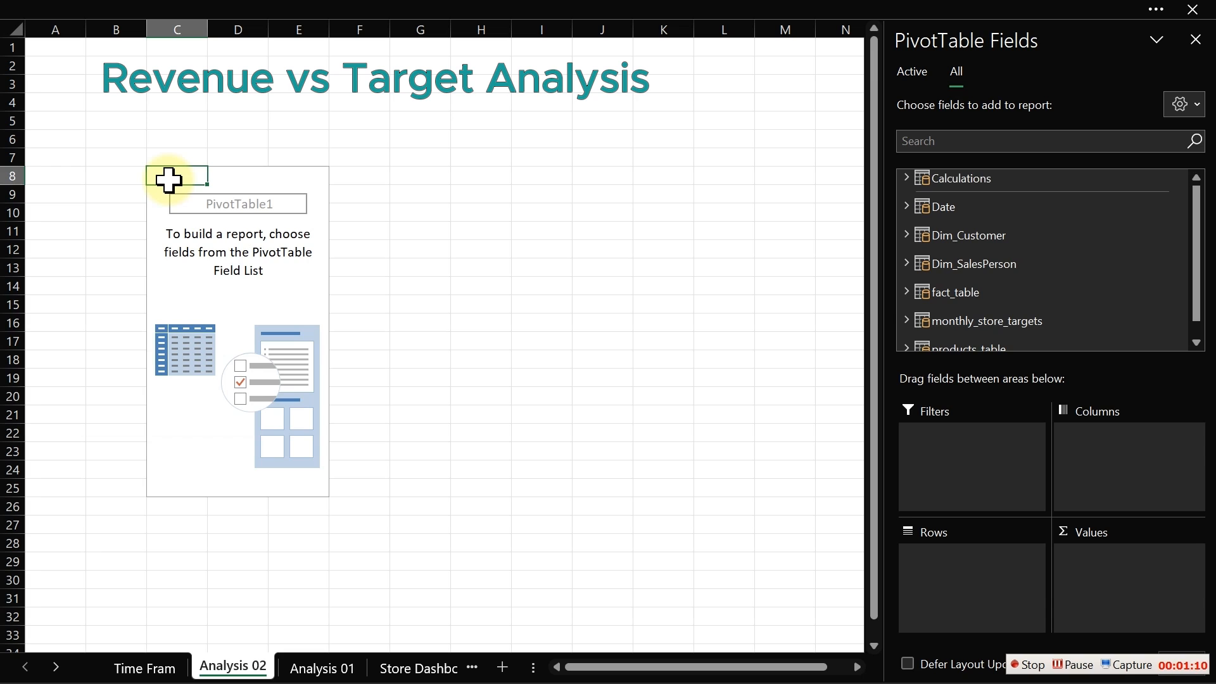
{"action": "left_click", "coordinate": [907, 207]}
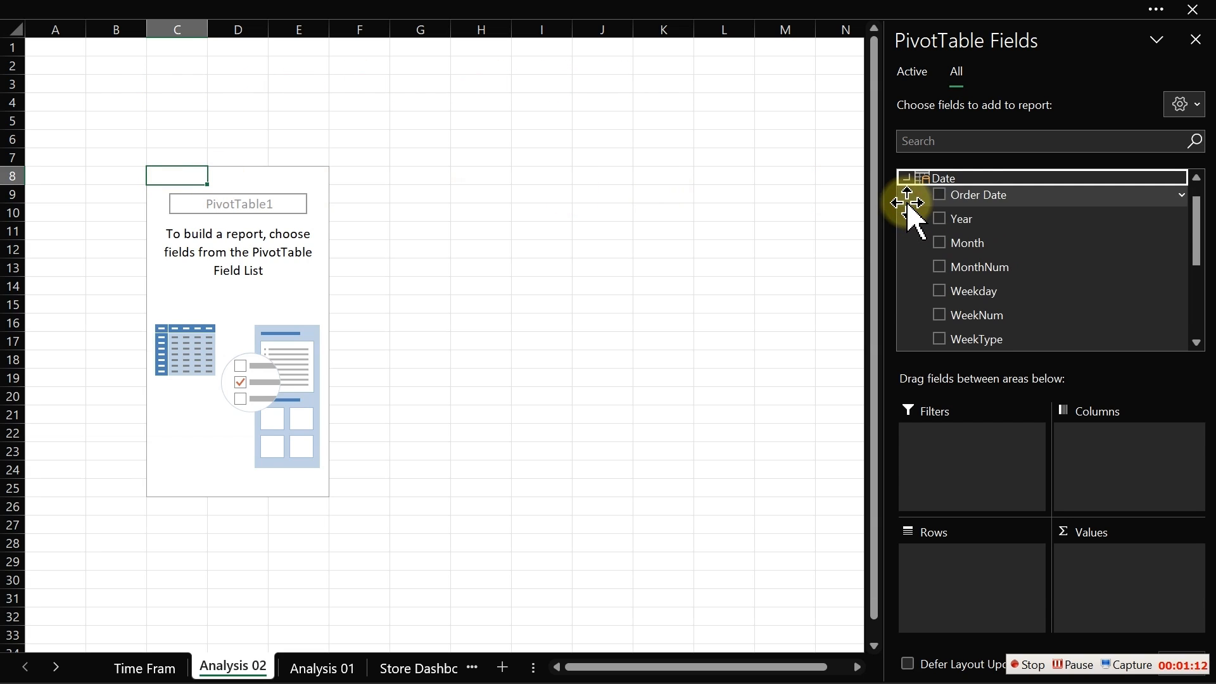
{"action": "left_click", "coordinate": [939, 243]}
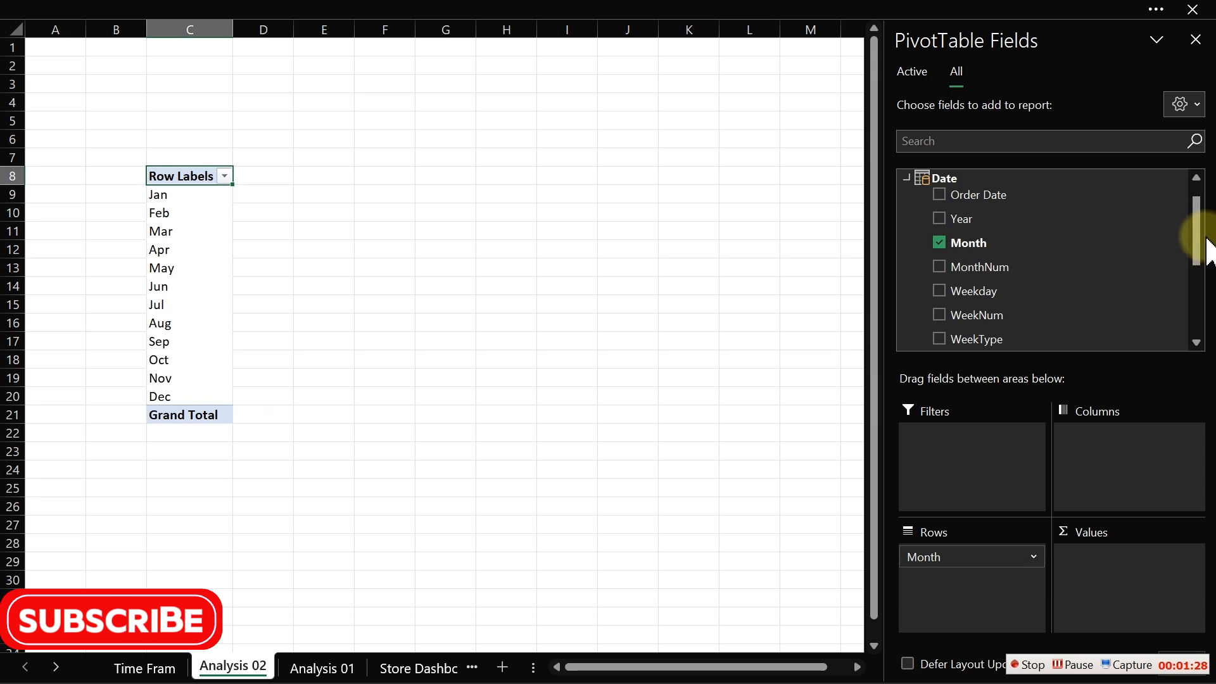
{"action": "left_click_drag", "start_coordinate": [1206, 250], "coordinate": [1194, 190]}
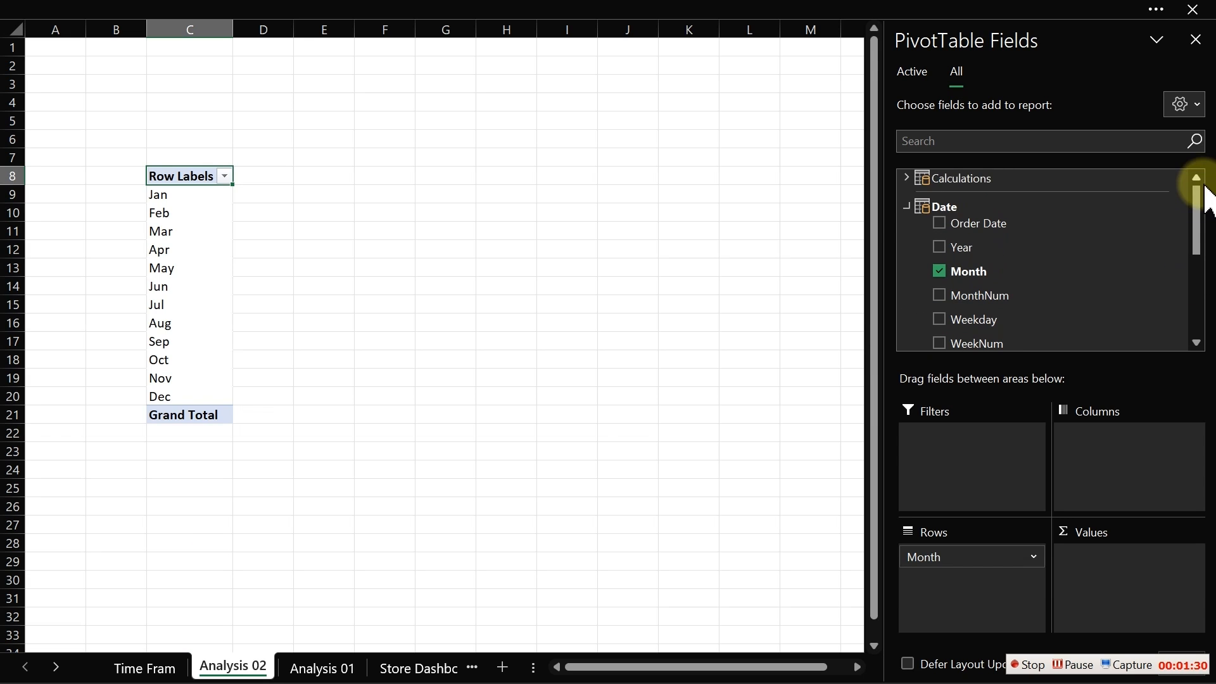
- Add the Total Revenue and Total Target measures from Calculations to the PivotTable values and dismiss the relationships notice
{"action": "left_click", "coordinate": [906, 208]}
{"action": "left_click", "coordinate": [909, 179]}
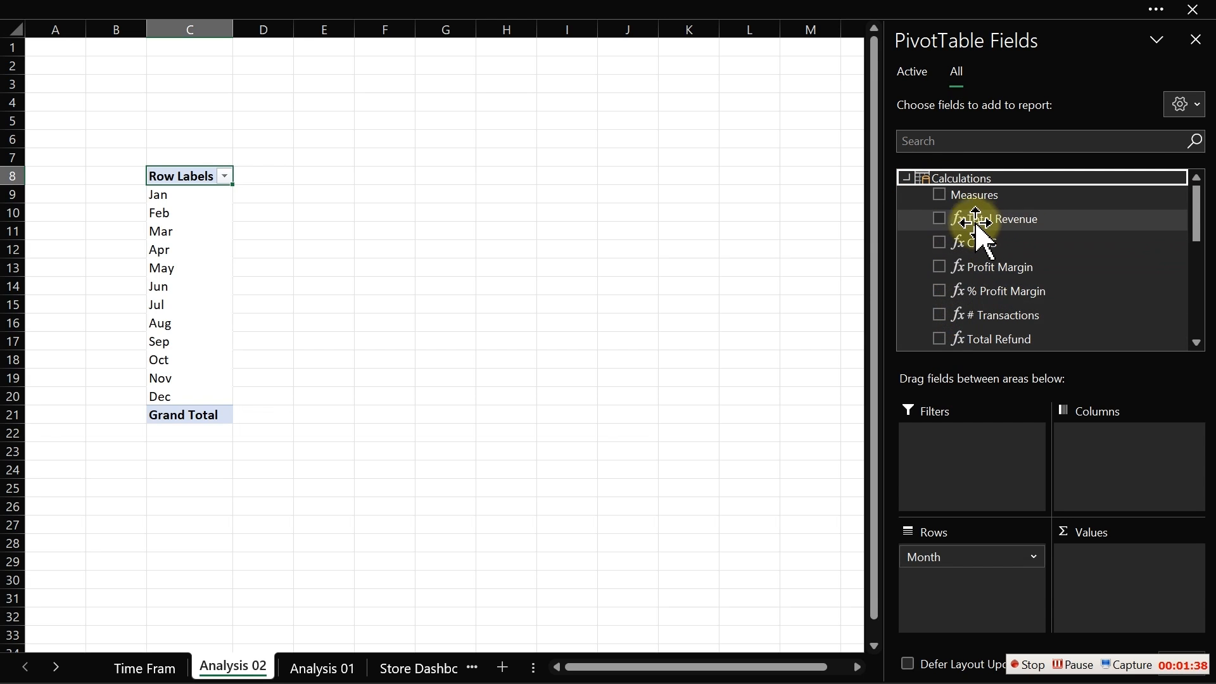
{"action": "left_click", "coordinate": [940, 218]}
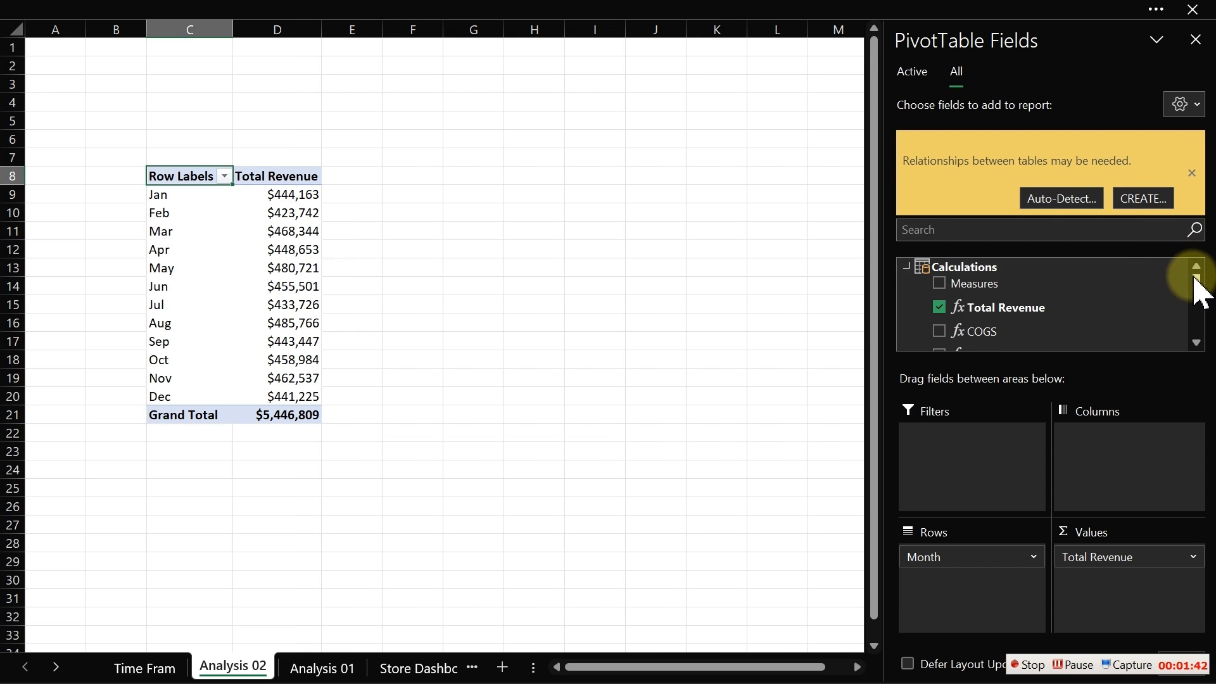
{"action": "left_click_drag", "start_coordinate": [1202, 284], "coordinate": [1202, 310]}
{"action": "left_click", "coordinate": [939, 286]}
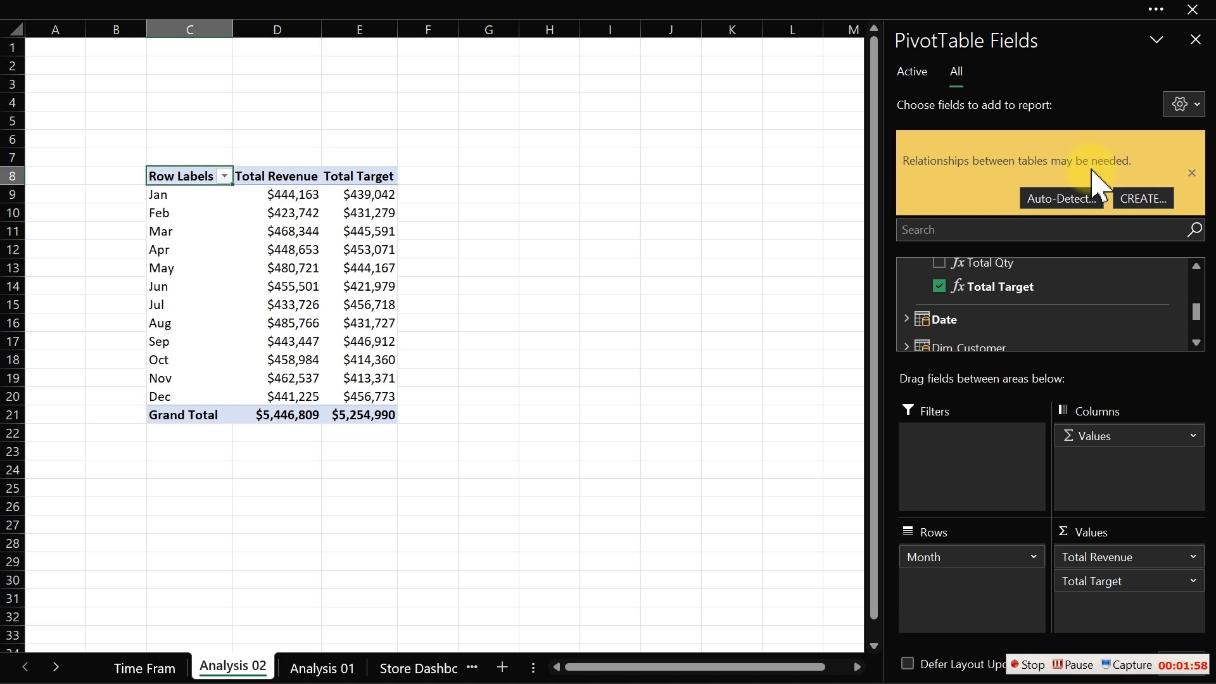
{"action": "left_click", "coordinate": [1191, 173]}
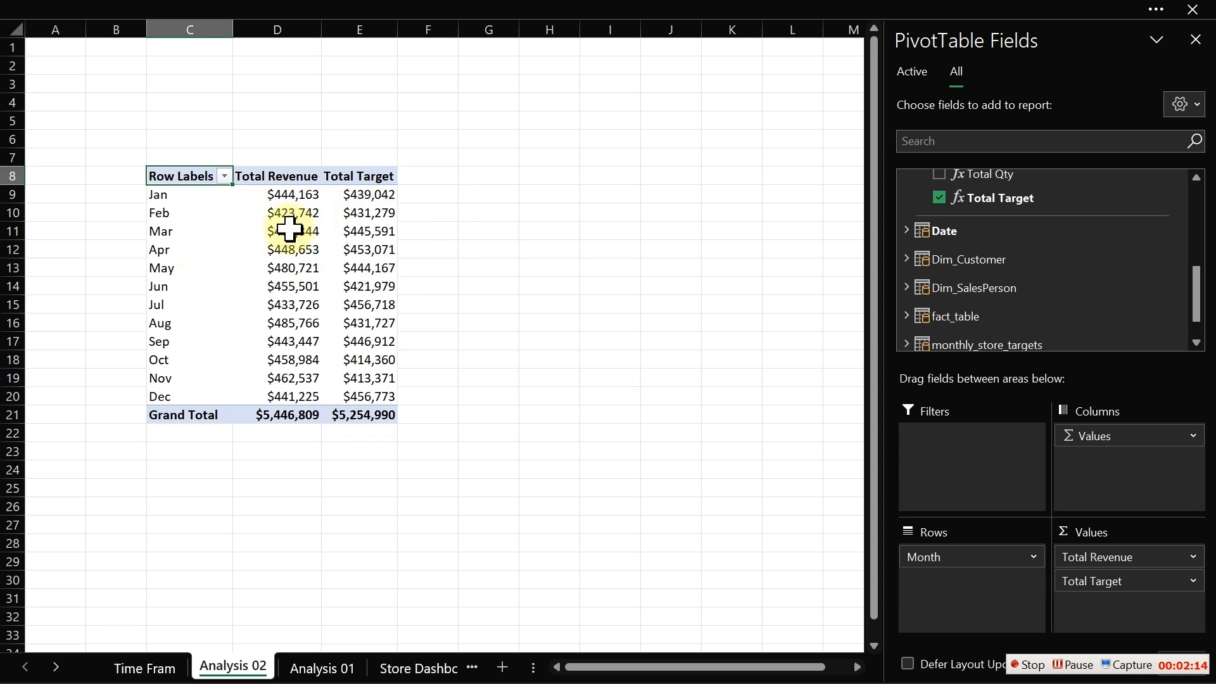
- Turn grand totals off for rows and columns in the PivotTable
{"action": "mouse_move", "coordinate": [296, 343]}
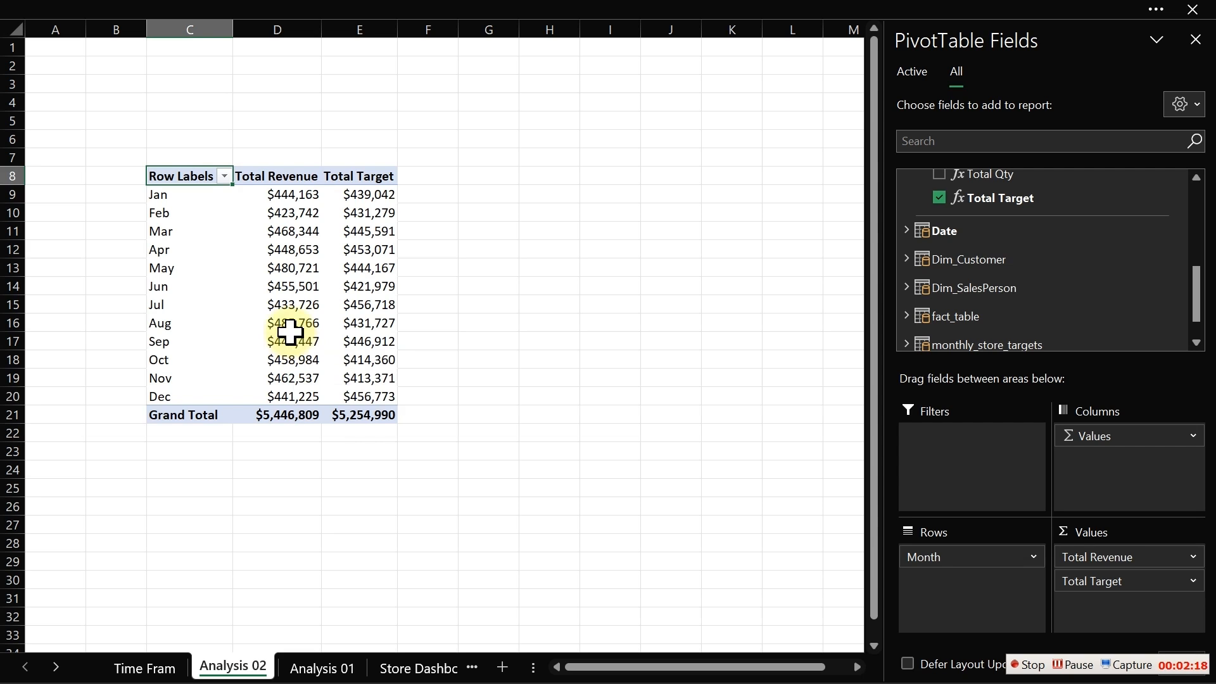
{"action": "left_click", "coordinate": [288, 323]}
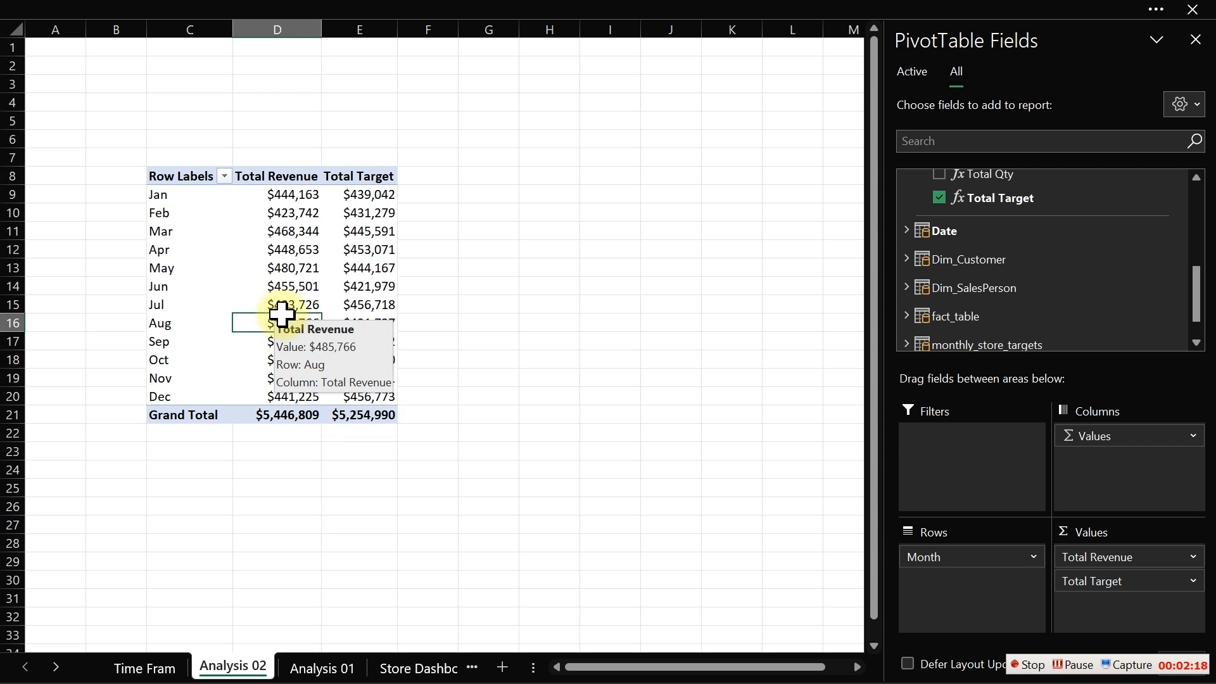
{"action": "left_click", "coordinate": [472, 9]}
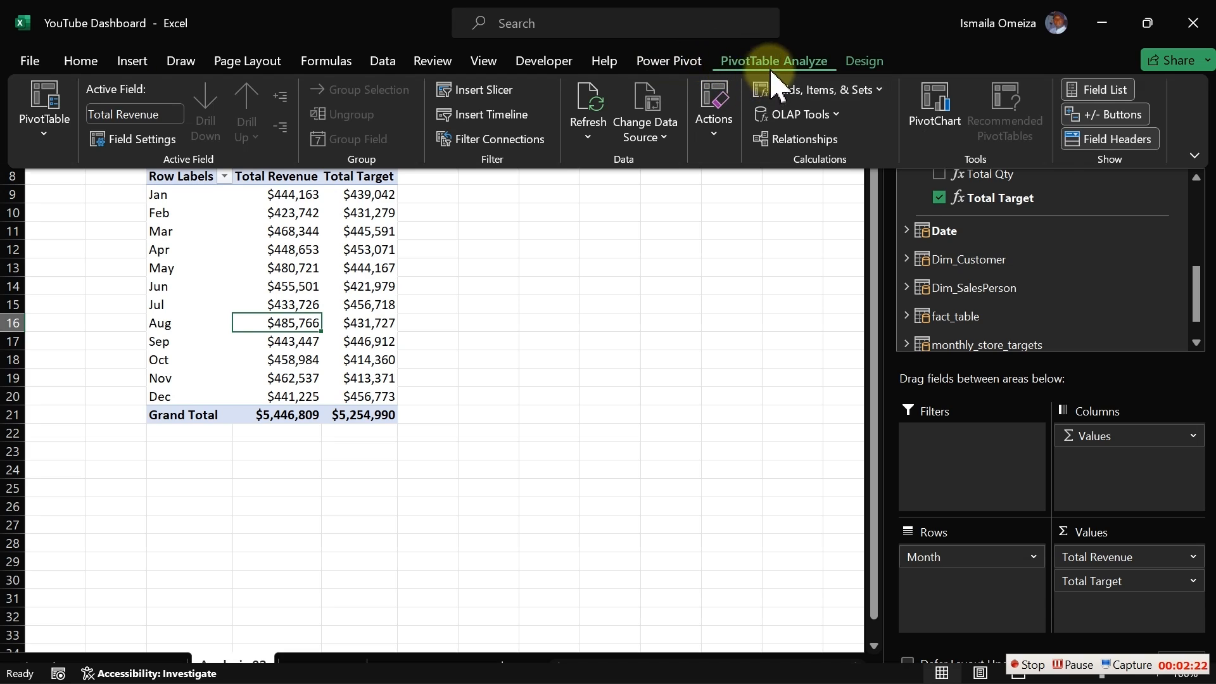
{"action": "left_click", "coordinate": [857, 65]}
{"action": "left_click", "coordinate": [95, 122]}
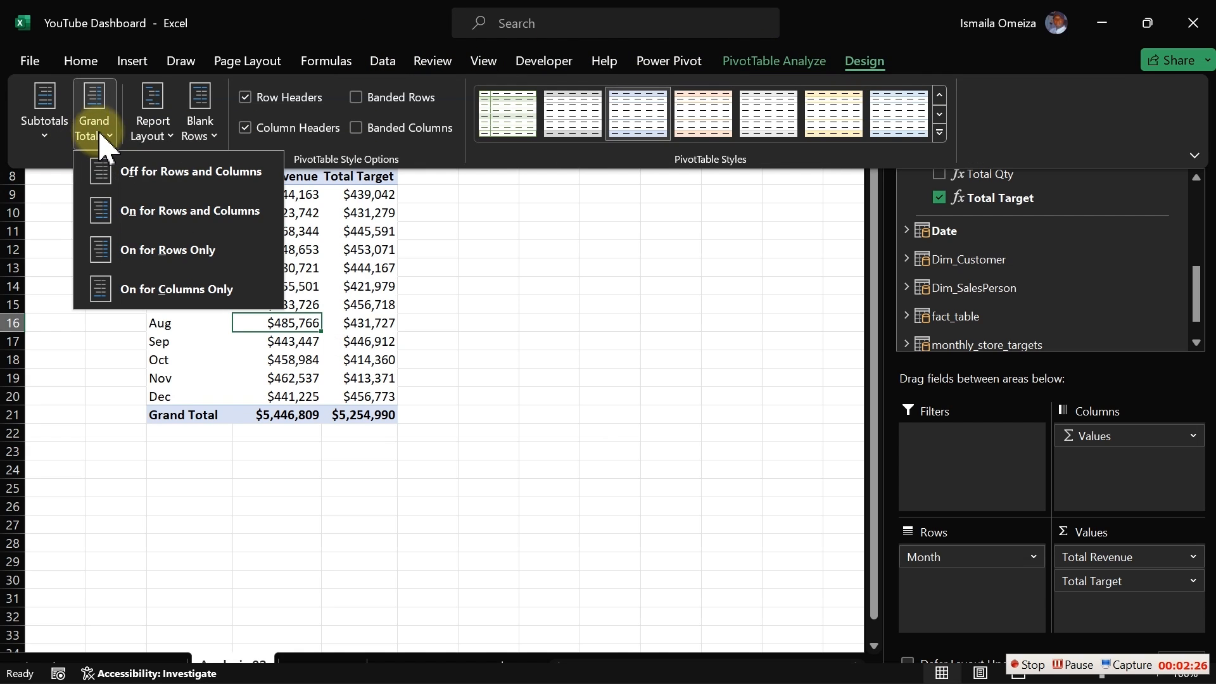
{"action": "left_click", "coordinate": [169, 177]}
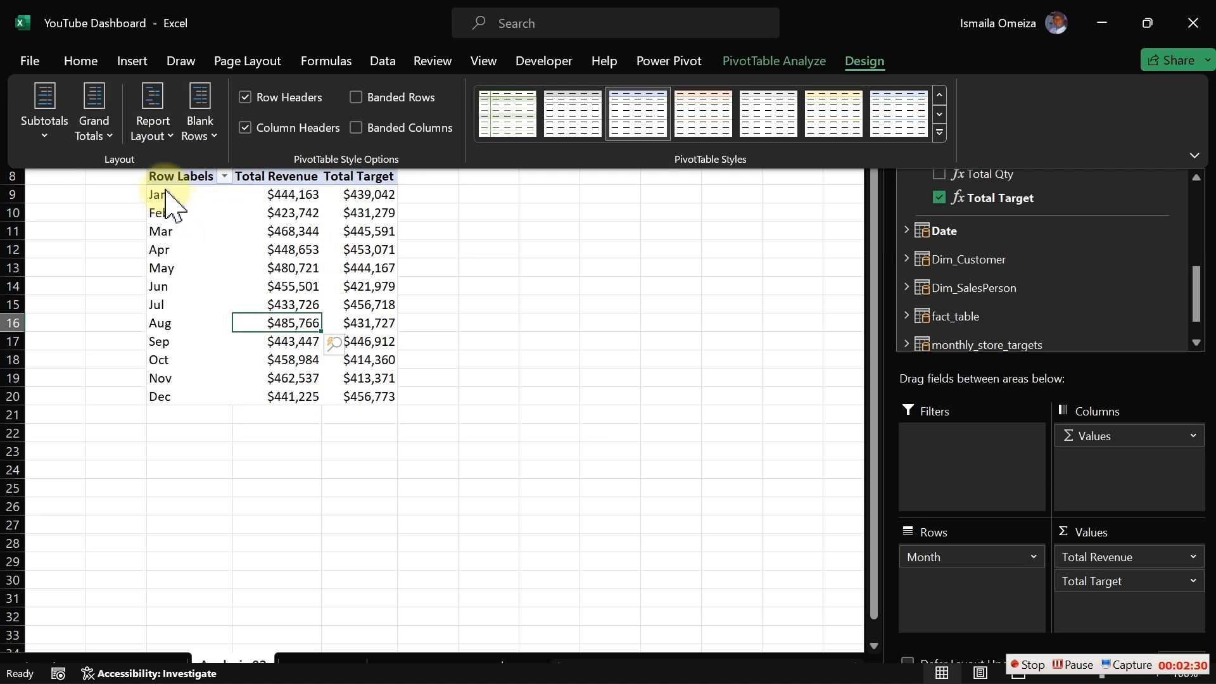
- Change the PivotTable report layout to tabular form
{"action": "left_click", "coordinate": [155, 124]}
{"action": "left_click", "coordinate": [221, 250]}
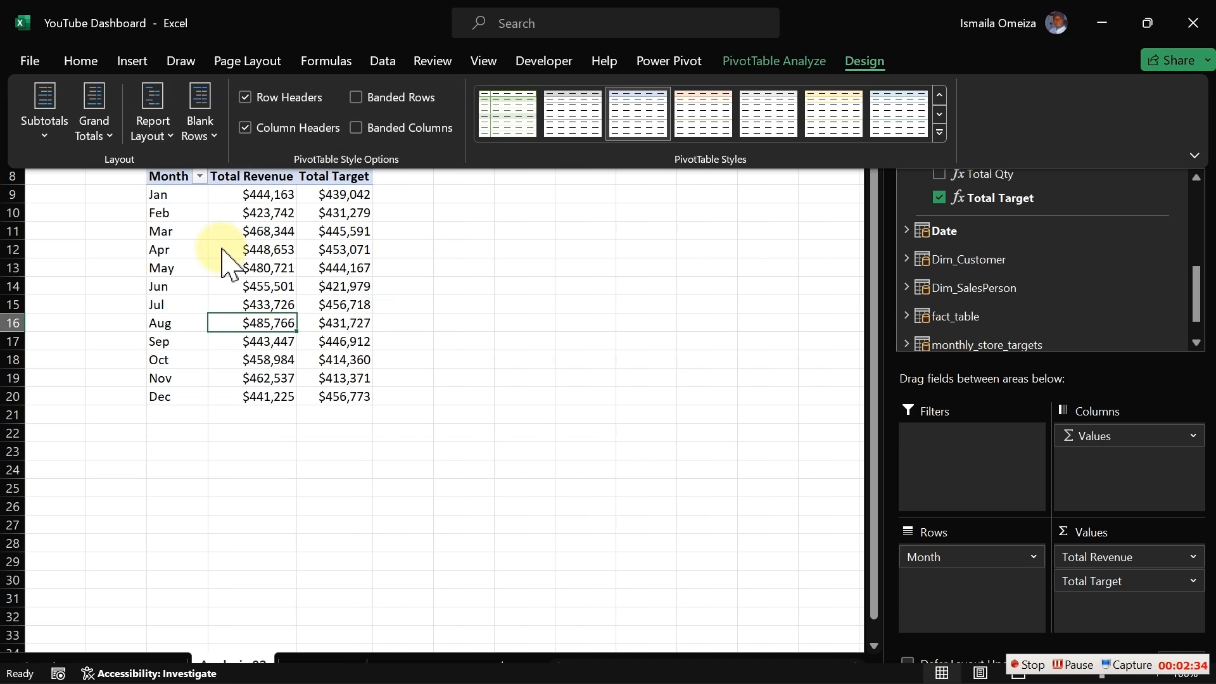
{"action": "left_click", "coordinate": [212, 214]}
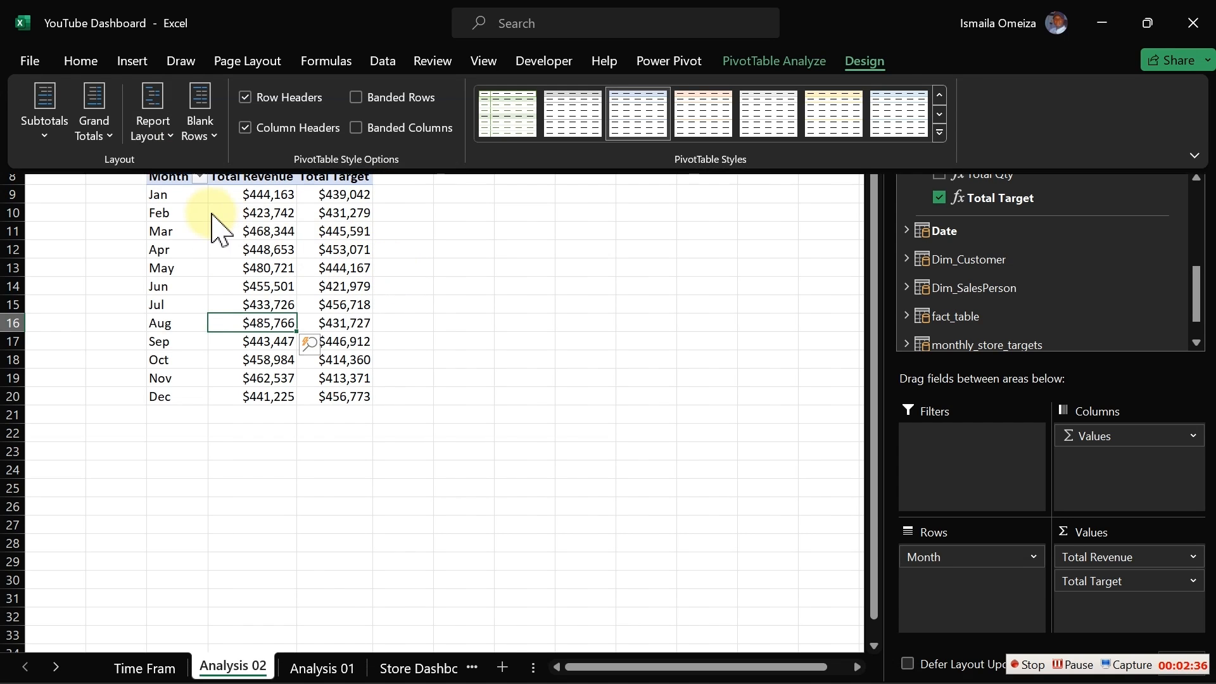
- Apply all borders to the PivotTable range C8:E20 and hide the sheet gridlines
{"action": "left_click_drag", "start_coordinate": [176, 176], "coordinate": [356, 396]}
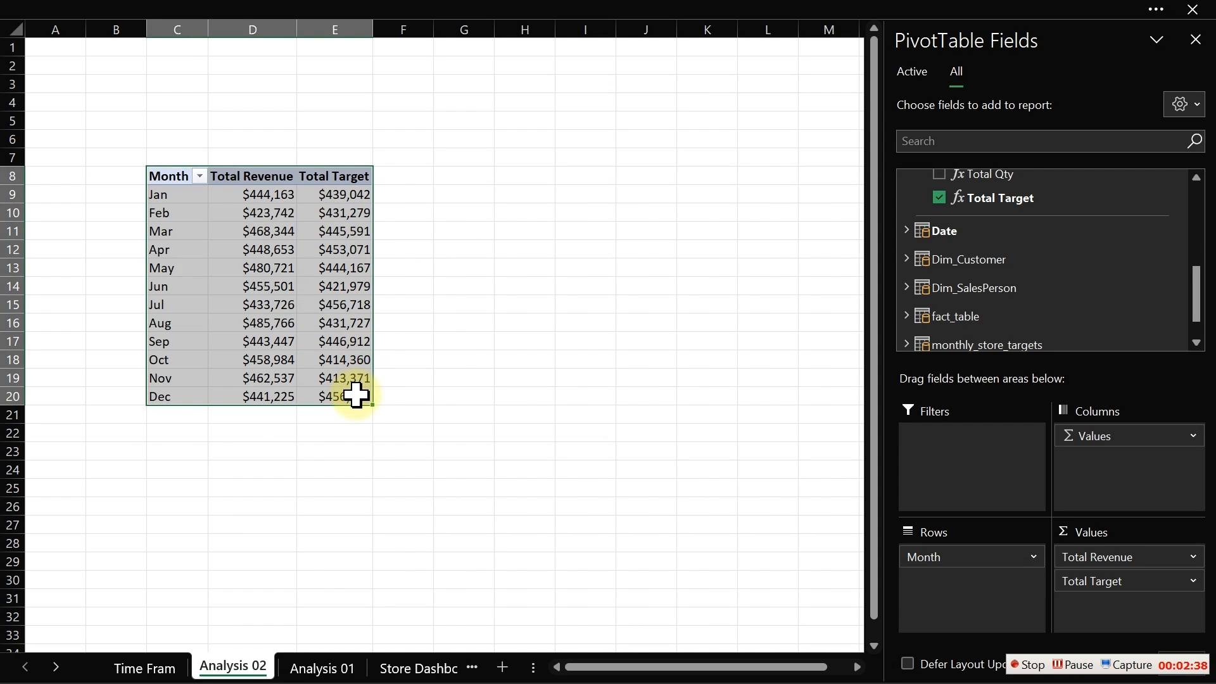
{"action": "left_click", "coordinate": [136, 8]}
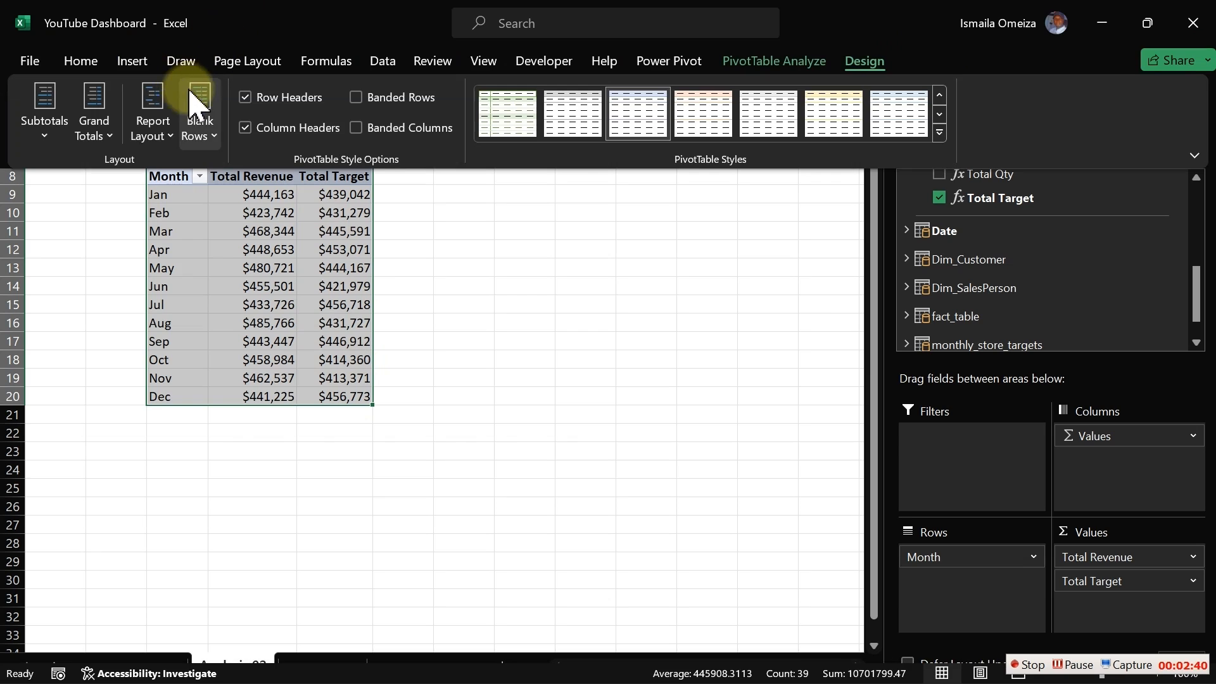
{"action": "left_click", "coordinate": [82, 63]}
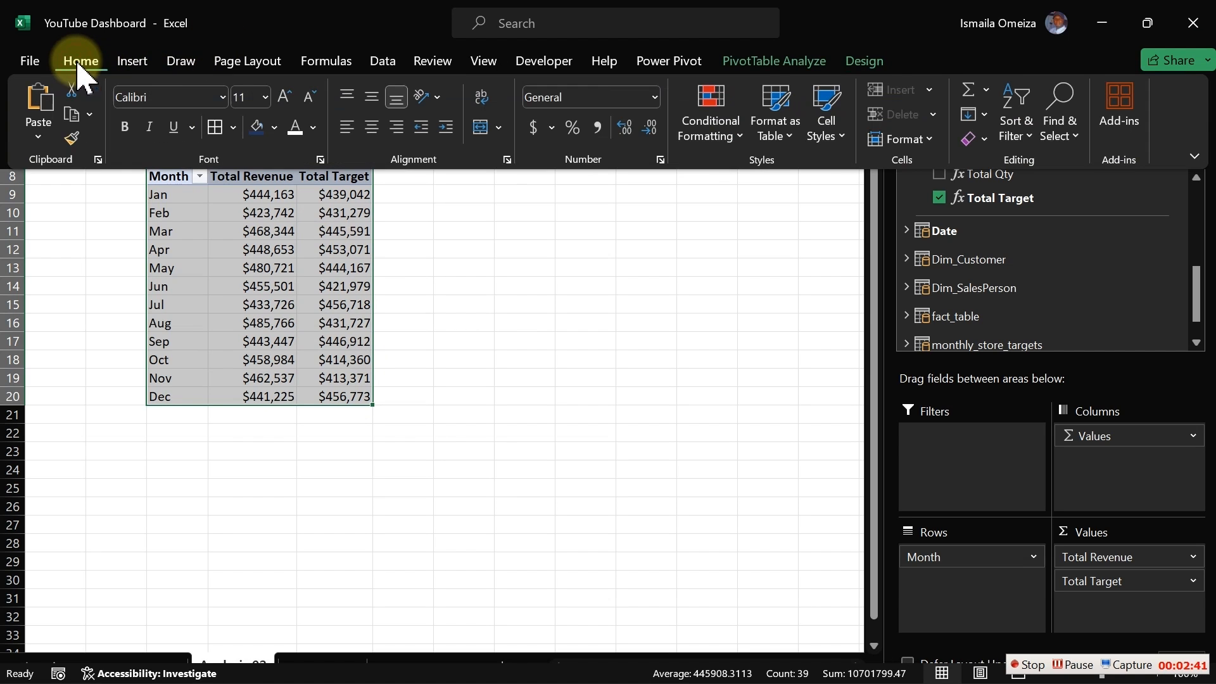
{"action": "left_click", "coordinate": [215, 126]}
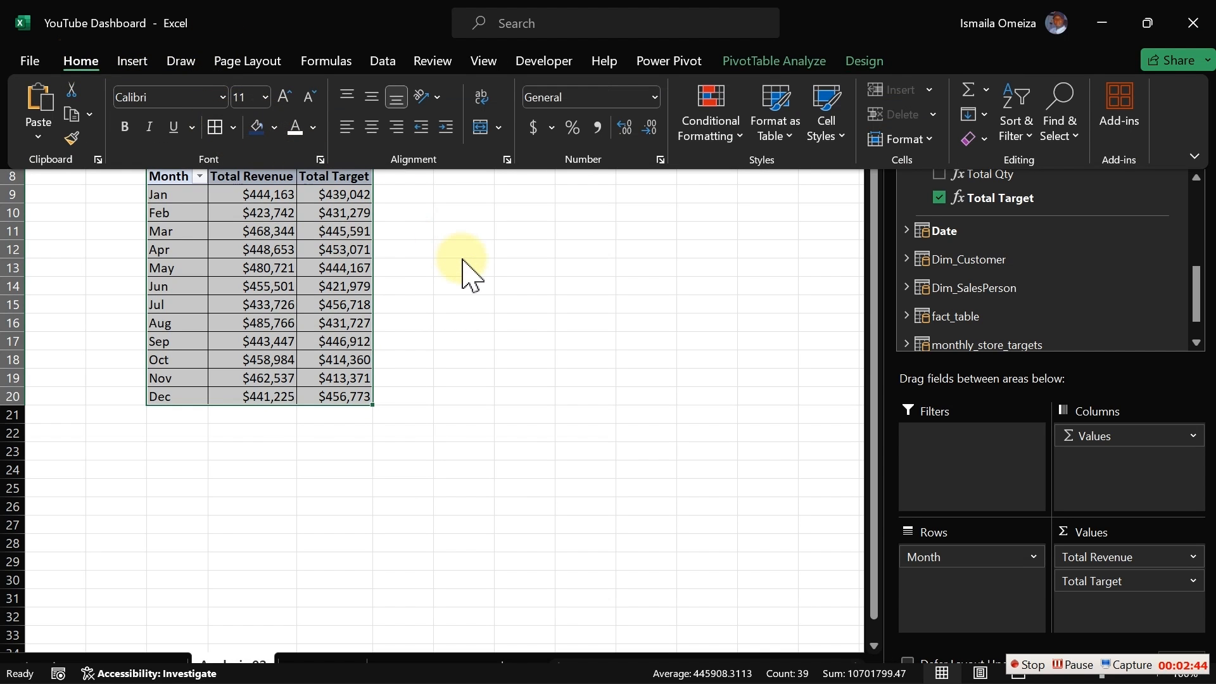
{"action": "left_click", "coordinate": [486, 61]}
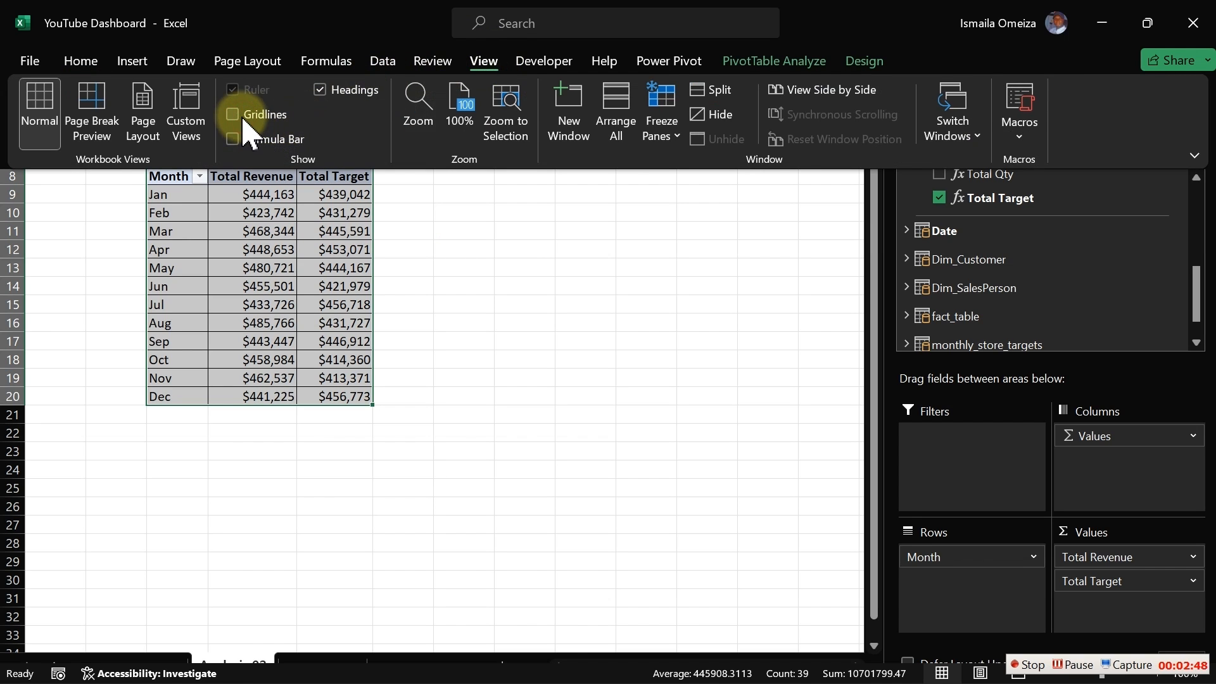
{"action": "left_click", "coordinate": [452, 275]}
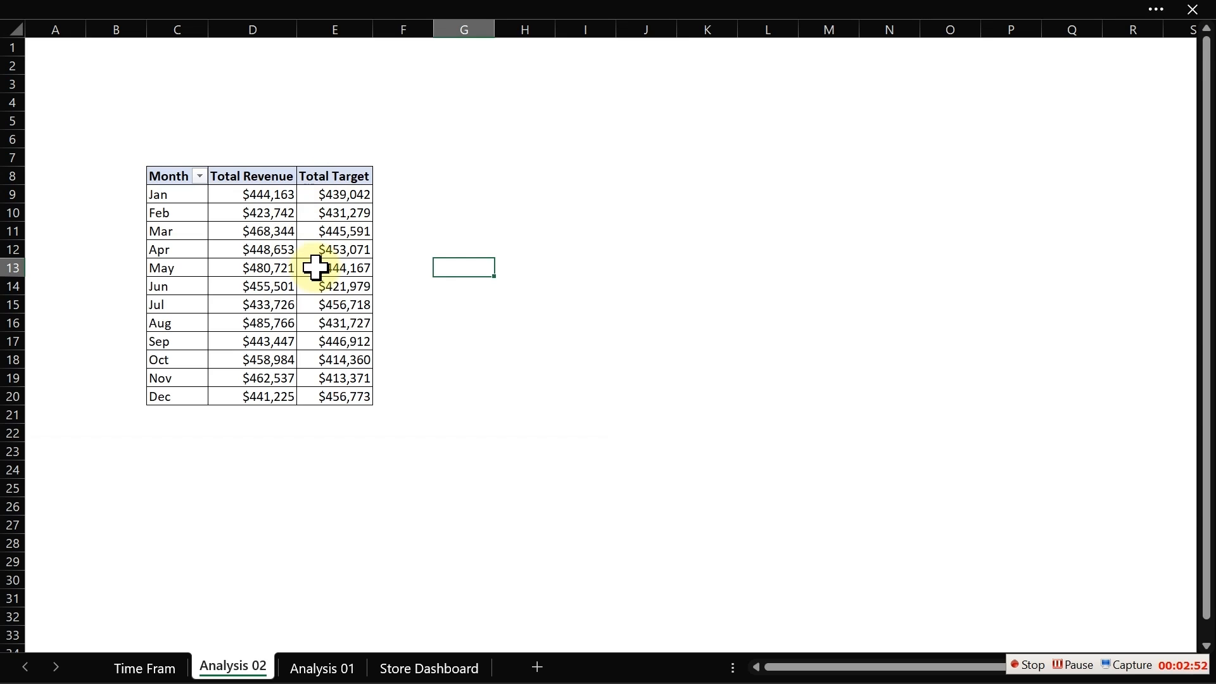
- Insert a line PivotChart of Total Revenue and Total Target by month from the PivotTable
{"action": "mouse_move", "coordinate": [316, 268]}
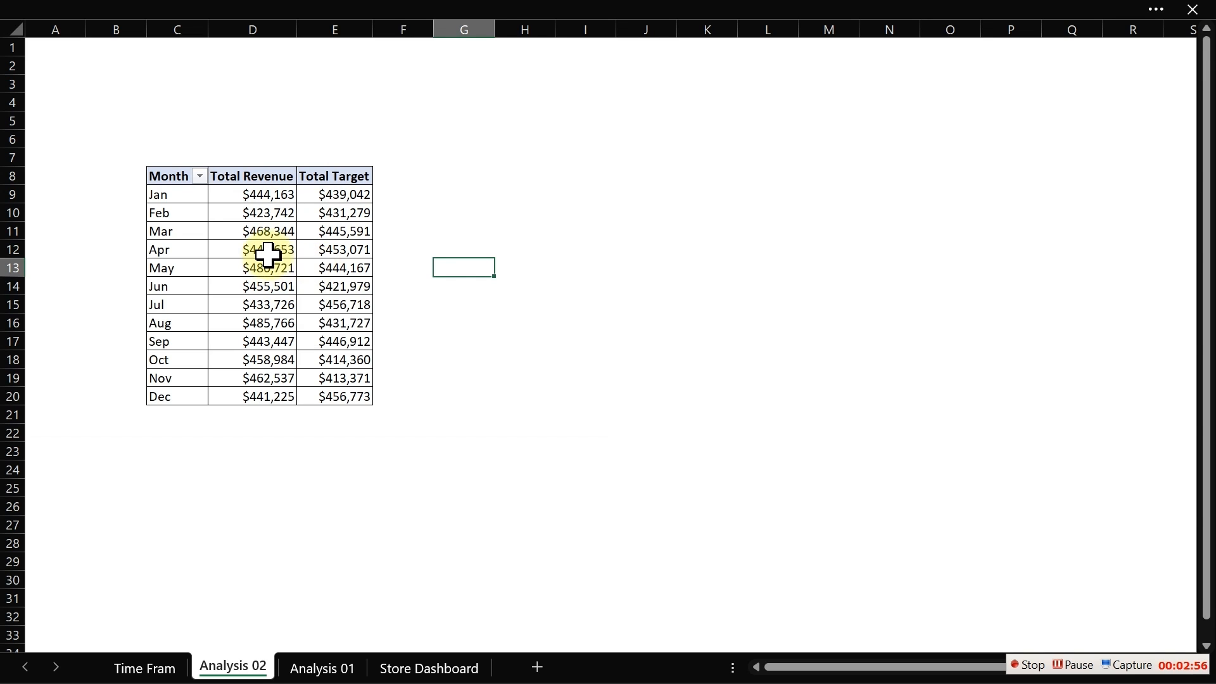
{"action": "left_click", "coordinate": [293, 251]}
{"action": "left_click", "coordinate": [253, 9]}
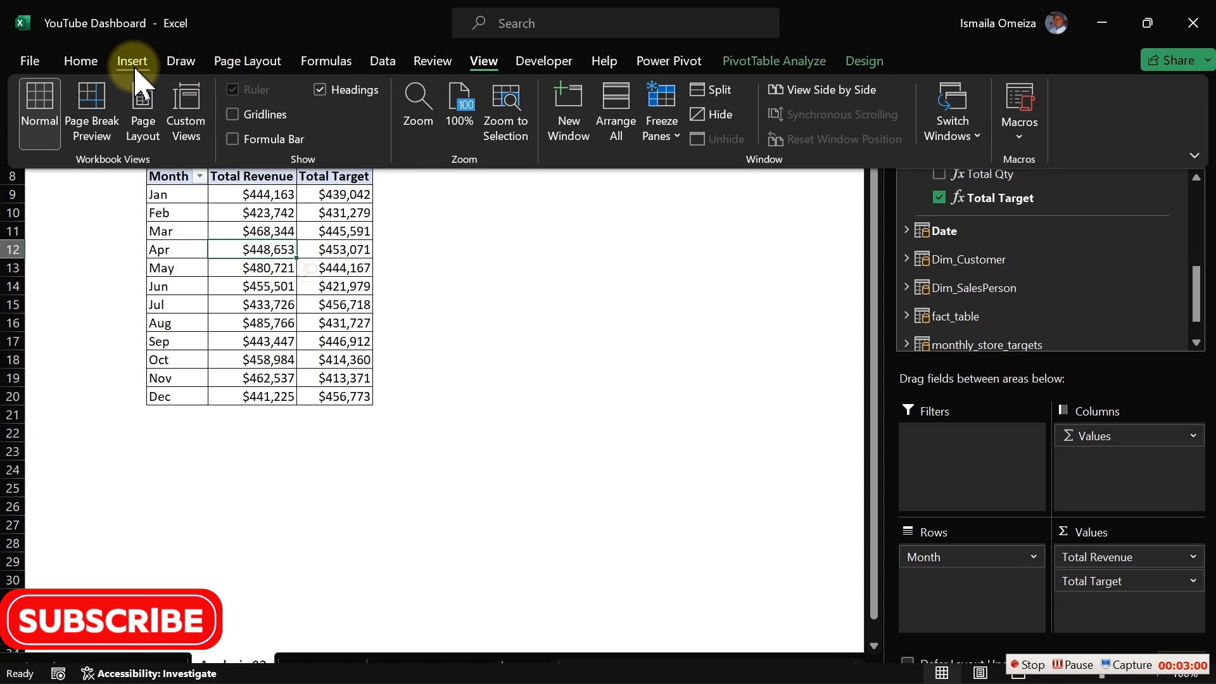
{"action": "left_click", "coordinate": [133, 63]}
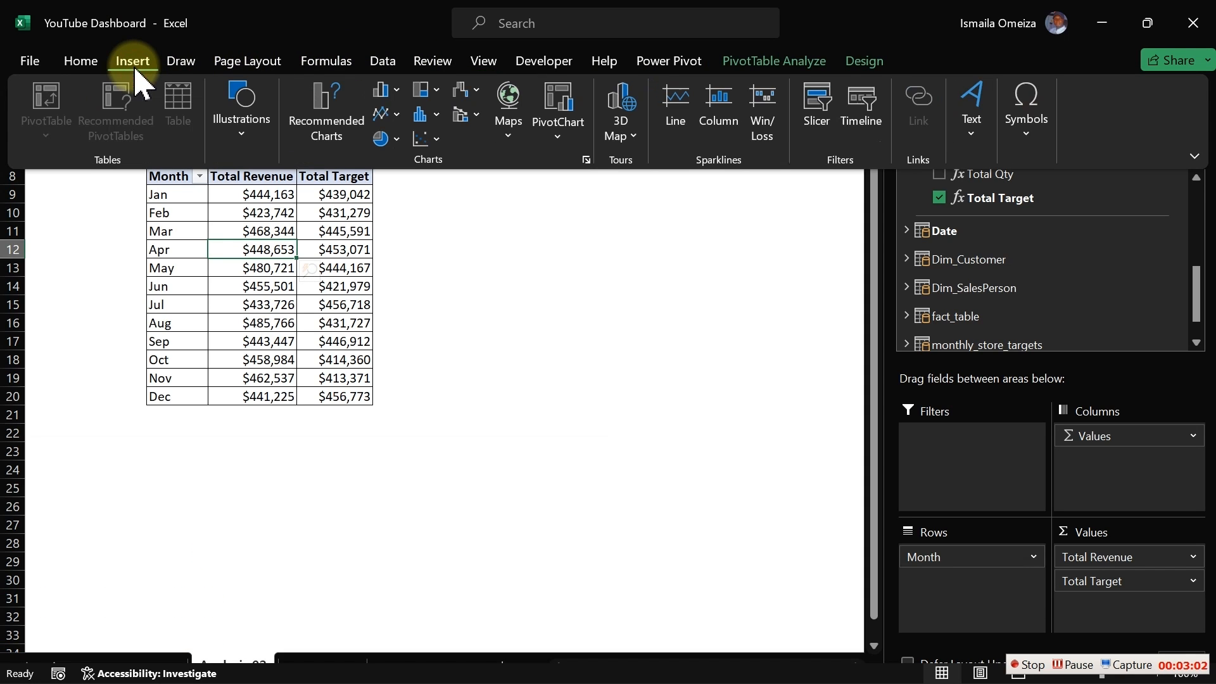
{"action": "left_click", "coordinate": [322, 114]}
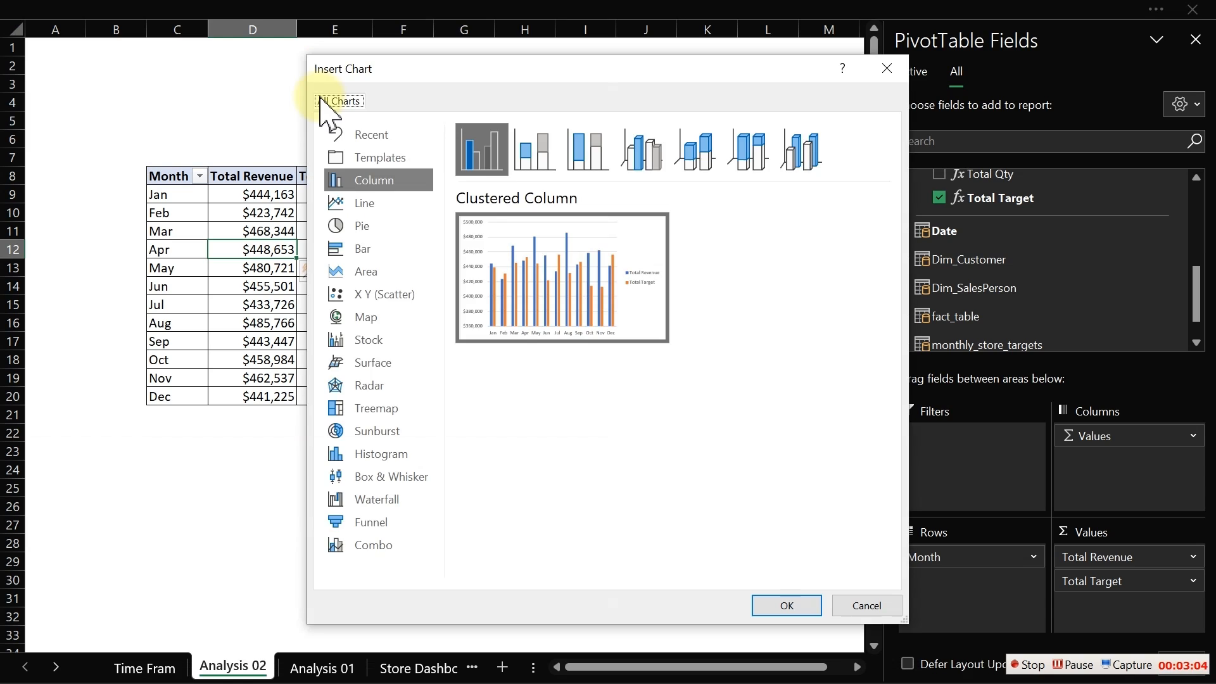
{"action": "mouse_move", "coordinate": [556, 269]}
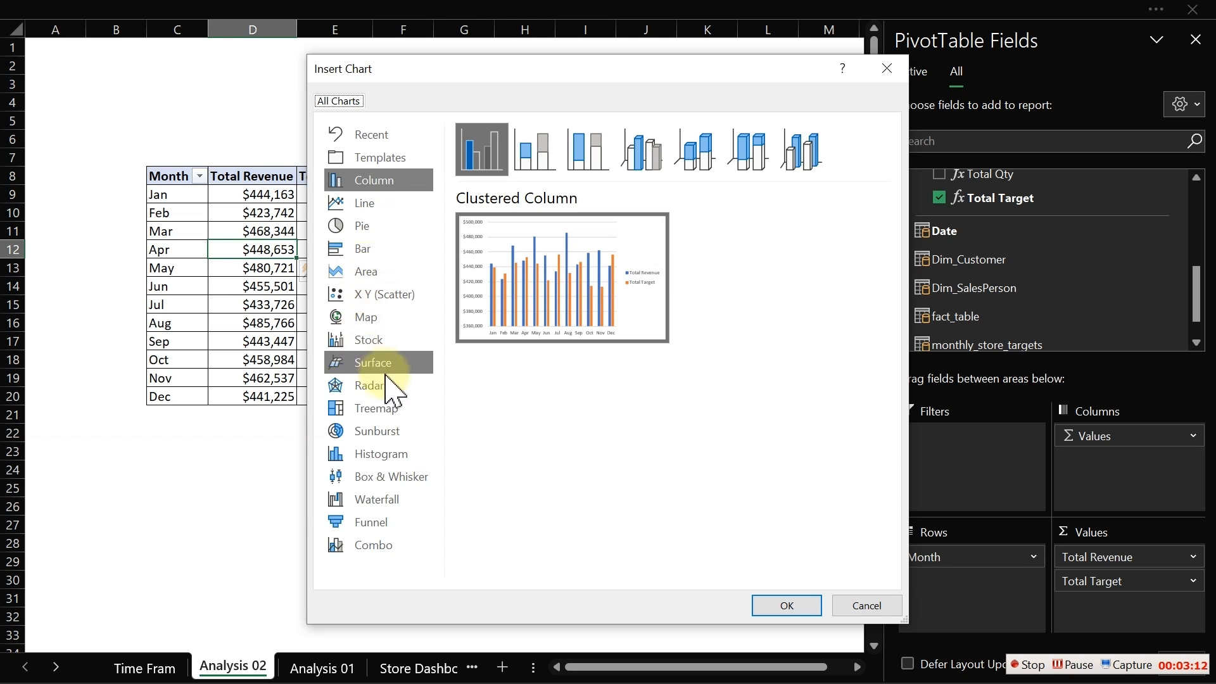
{"action": "left_click", "coordinate": [357, 202]}
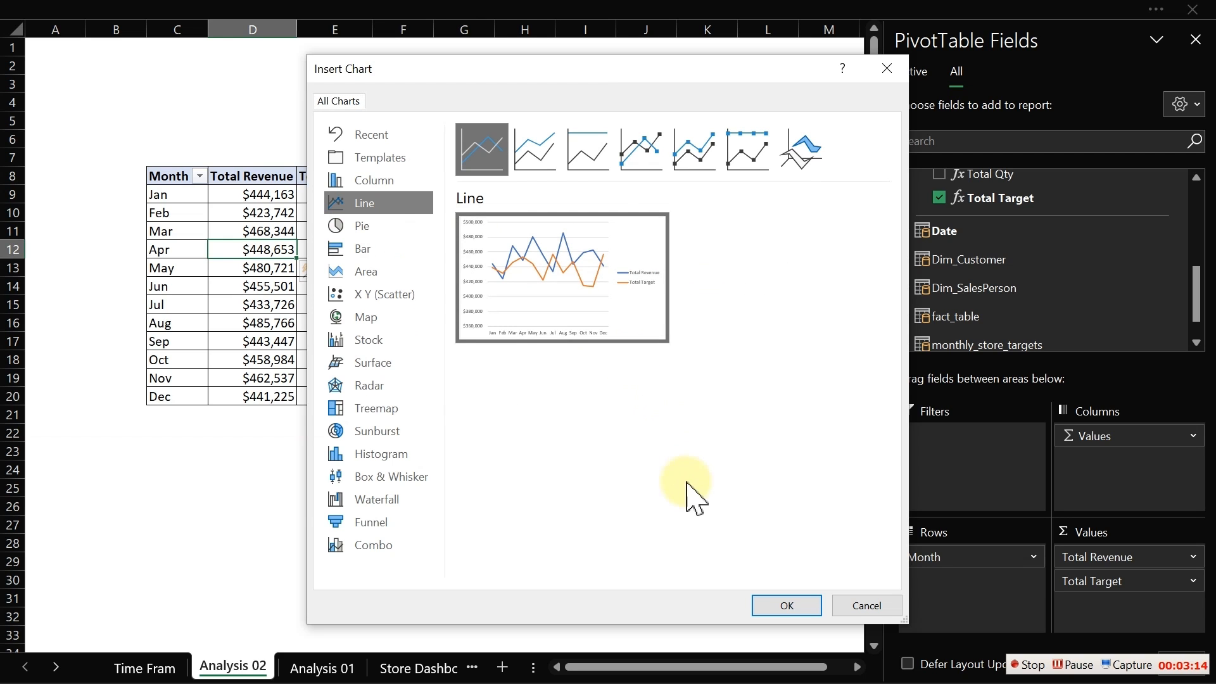
{"action": "left_click", "coordinate": [788, 607]}
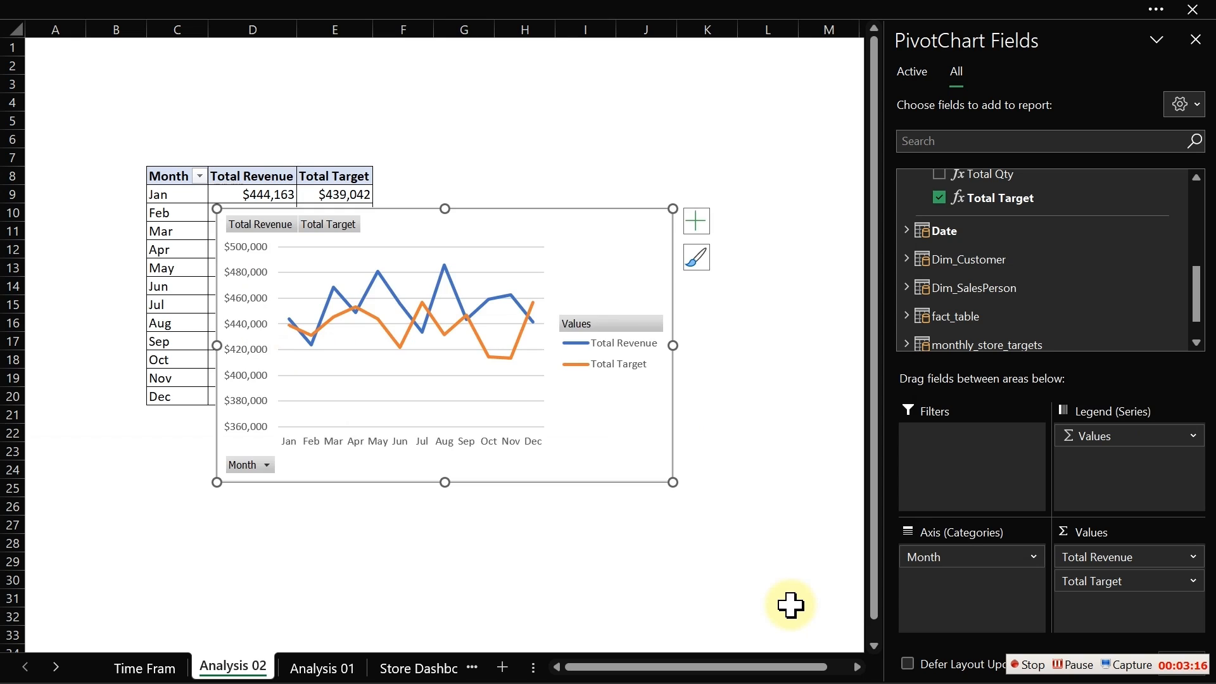
- Hide all field buttons on the PivotChart and move the chart to the right of the table
{"action": "left_click", "coordinate": [623, 352]}
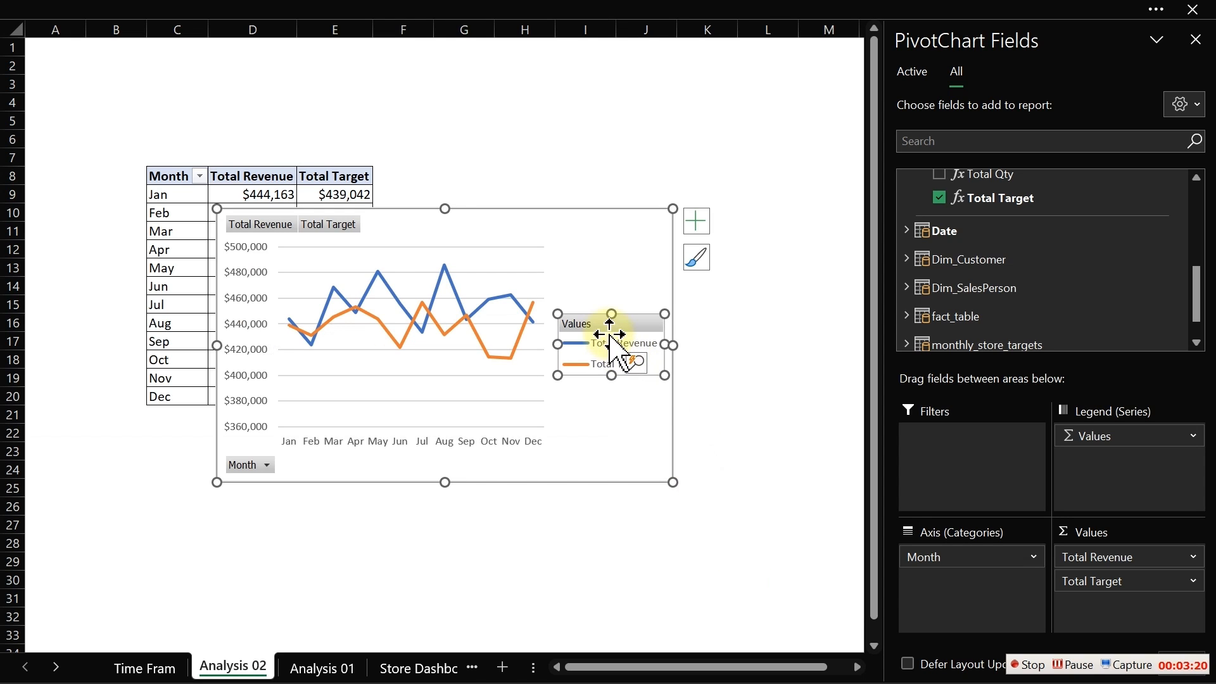
{"action": "right_click", "coordinate": [269, 232]}
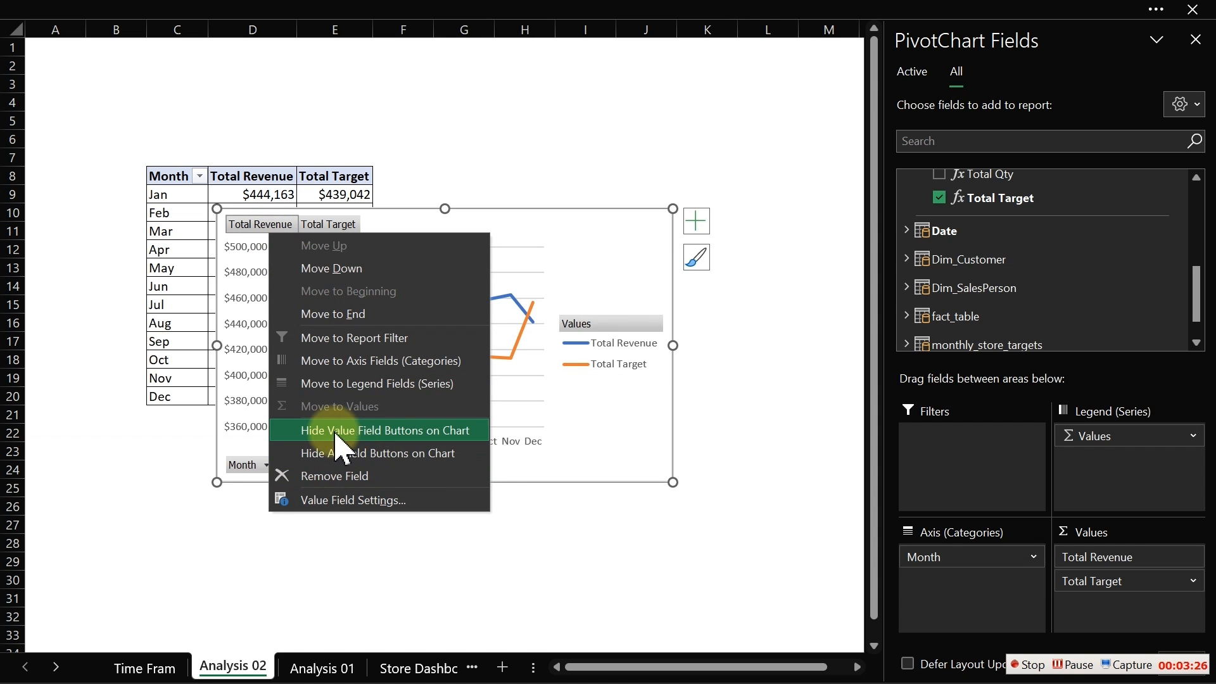
{"action": "left_click", "coordinate": [361, 454]}
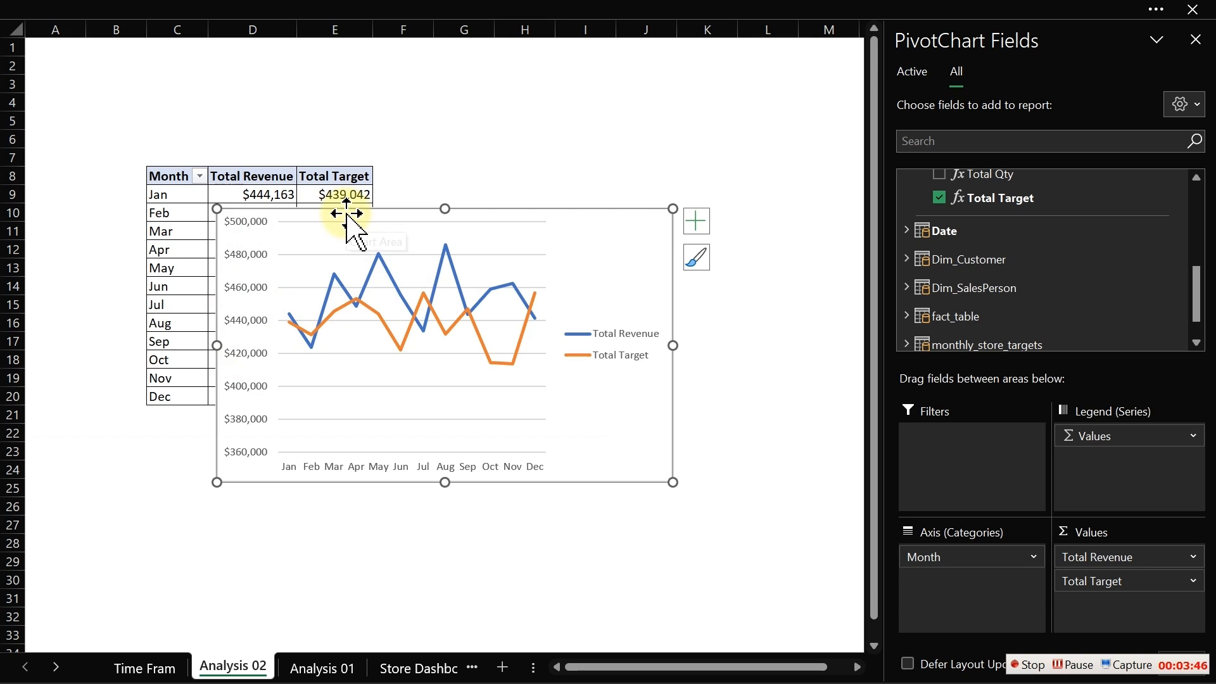
{"action": "left_click_drag", "start_coordinate": [346, 213], "coordinate": [564, 184]}
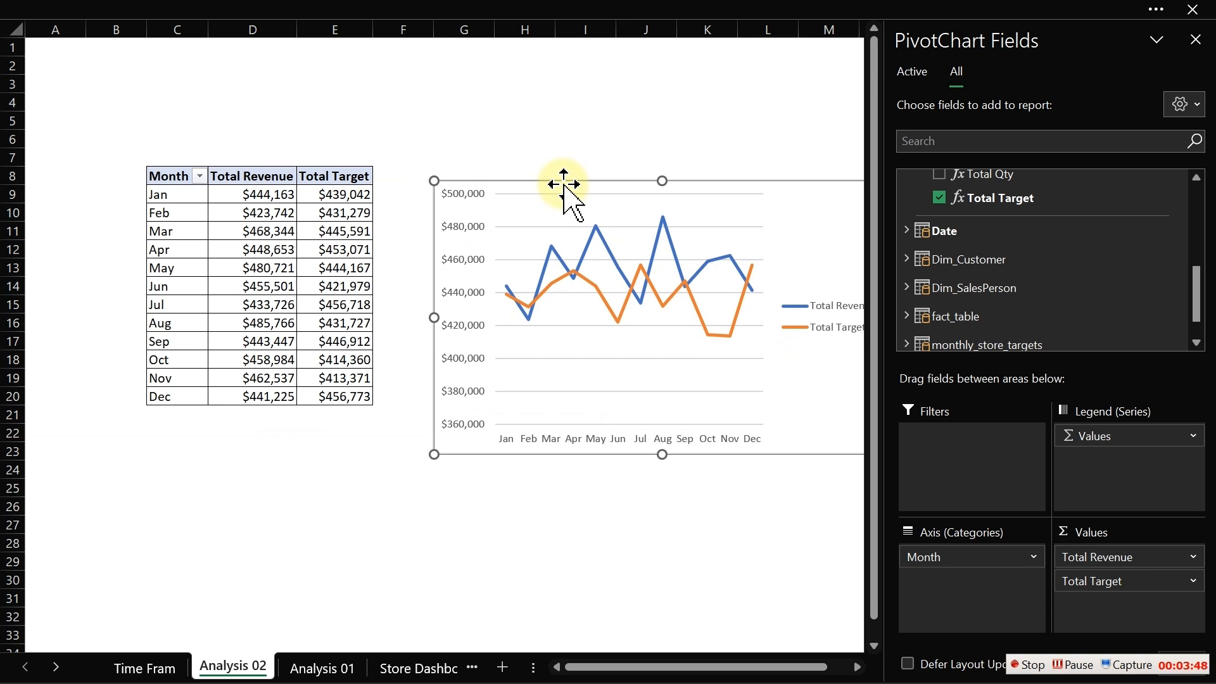
- Format the revenue and target values with the custom format [>=1000000]$0.0,"M";[>=1000]$0.0,"K";0
{"action": "left_click_drag", "start_coordinate": [253, 195], "coordinate": [354, 402]}
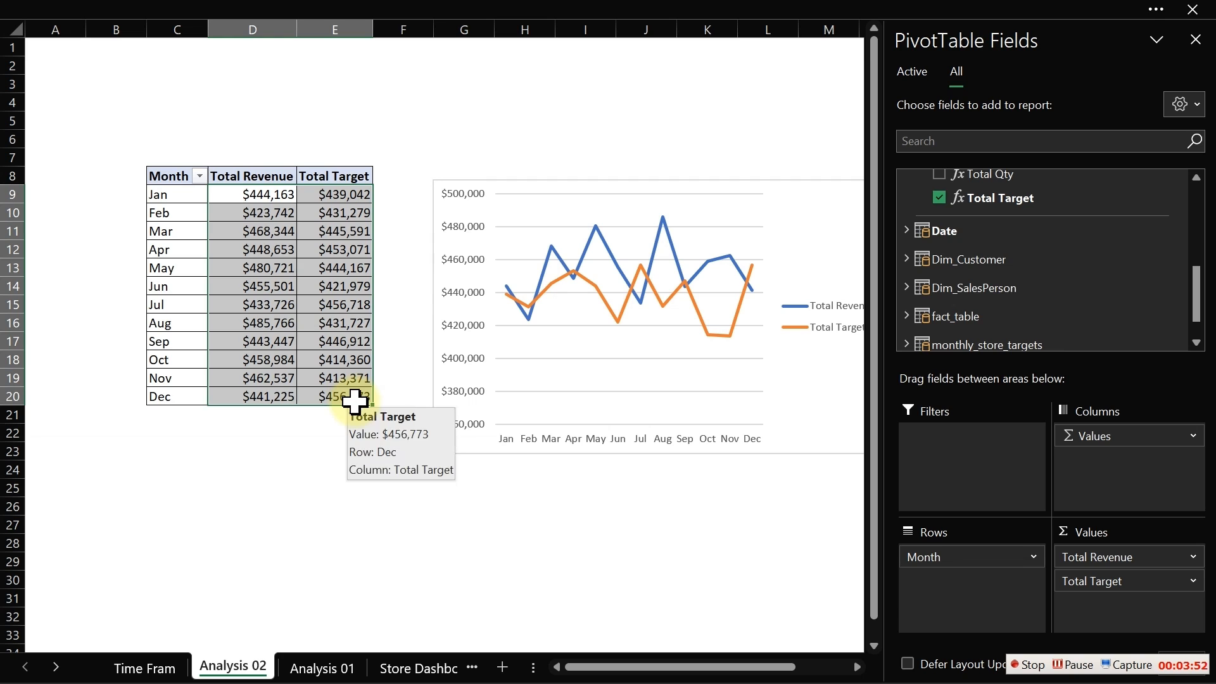
{"action": "key", "text": "ctrl+1"}
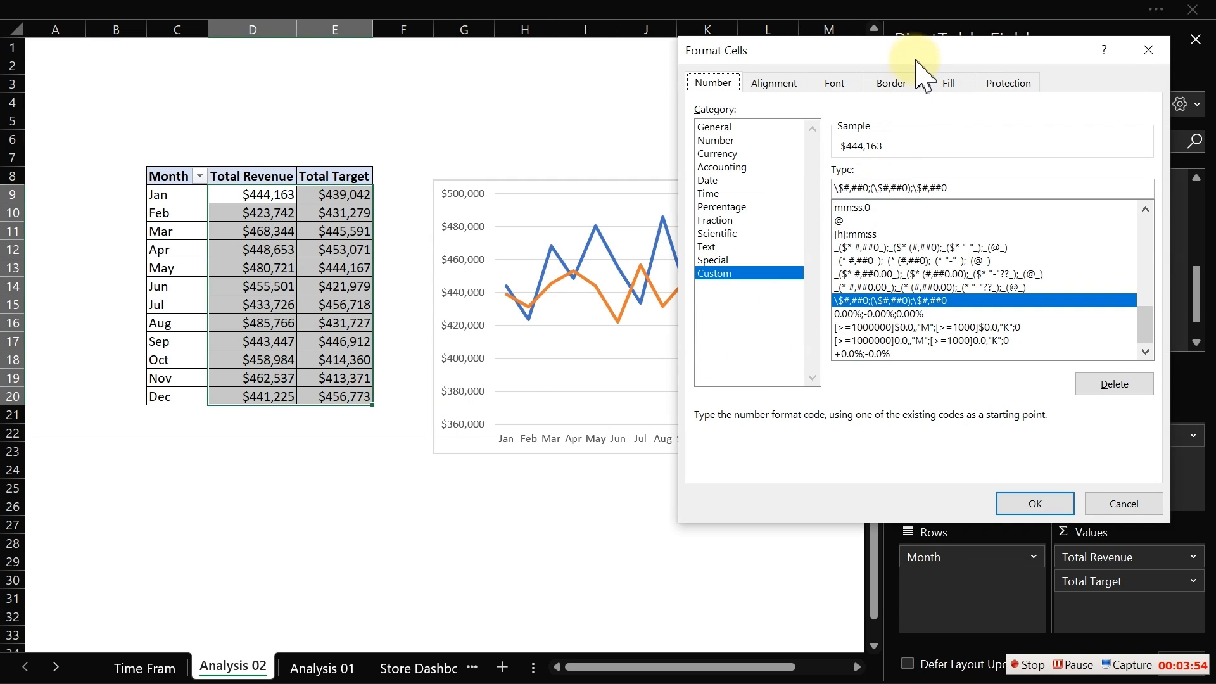
{"action": "left_click_drag", "start_coordinate": [915, 56], "coordinate": [446, 85]}
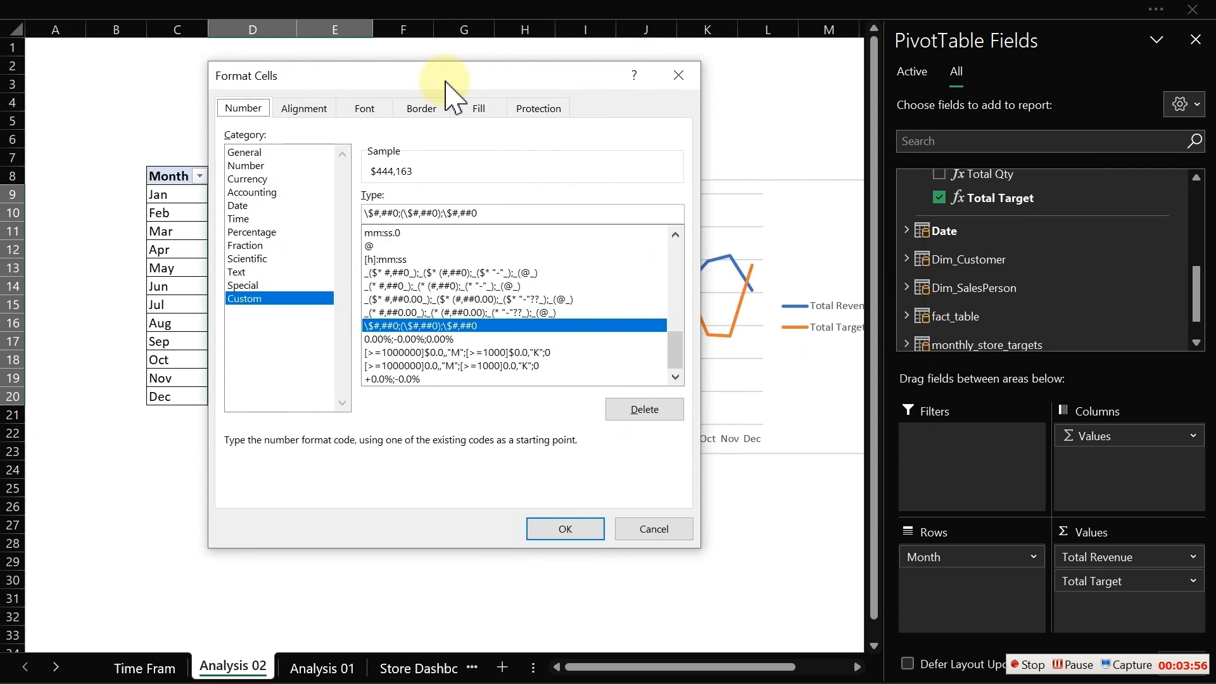
{"action": "left_click", "coordinate": [454, 353]}
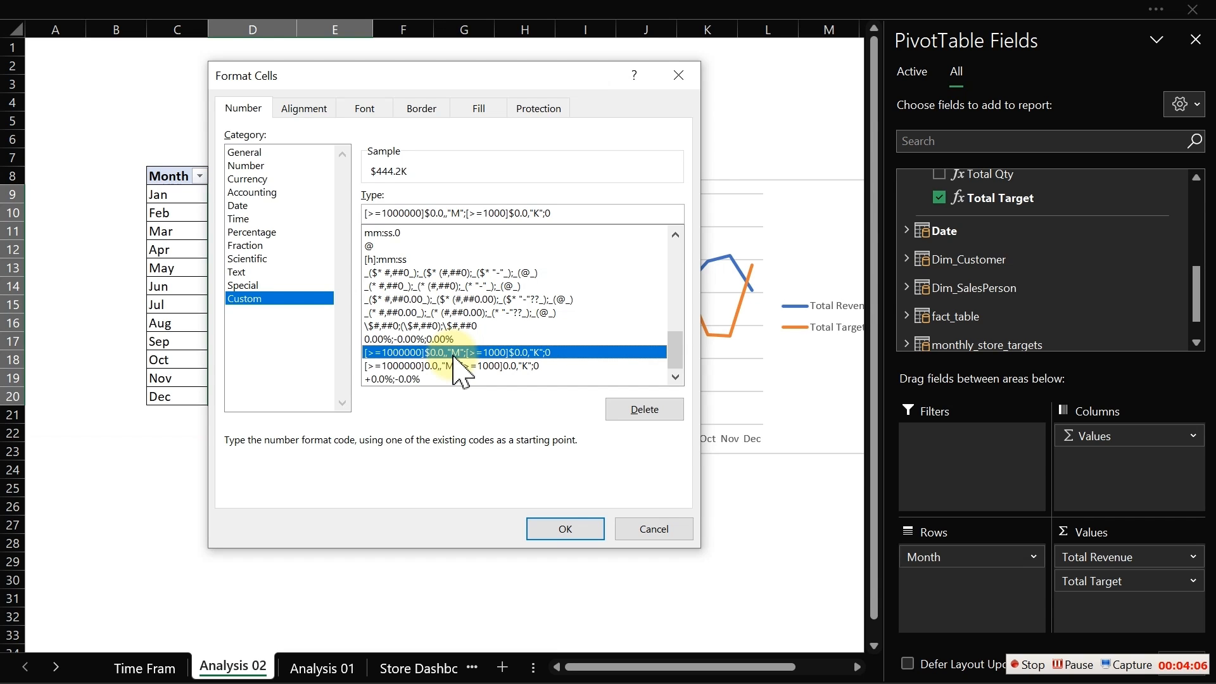
{"action": "left_click", "coordinate": [577, 530]}
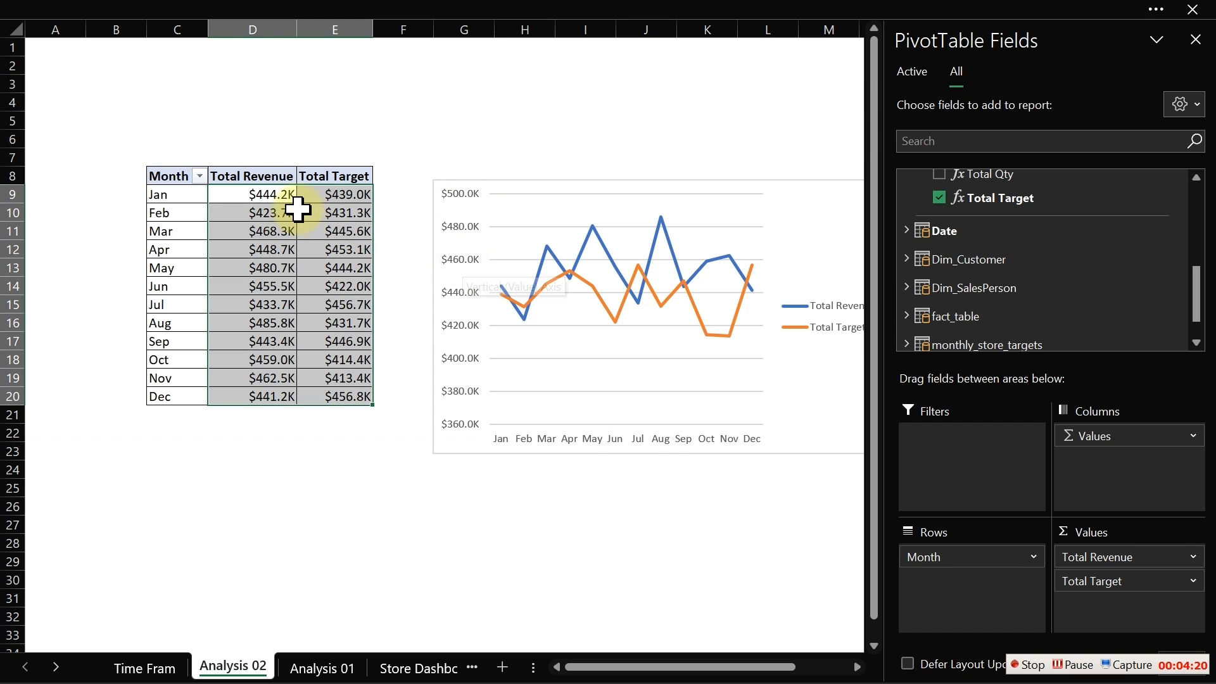
- Decrease the decimal places of the selected revenue and target values to none
{"action": "left_click", "coordinate": [372, 7]}
{"action": "left_click", "coordinate": [82, 61]}
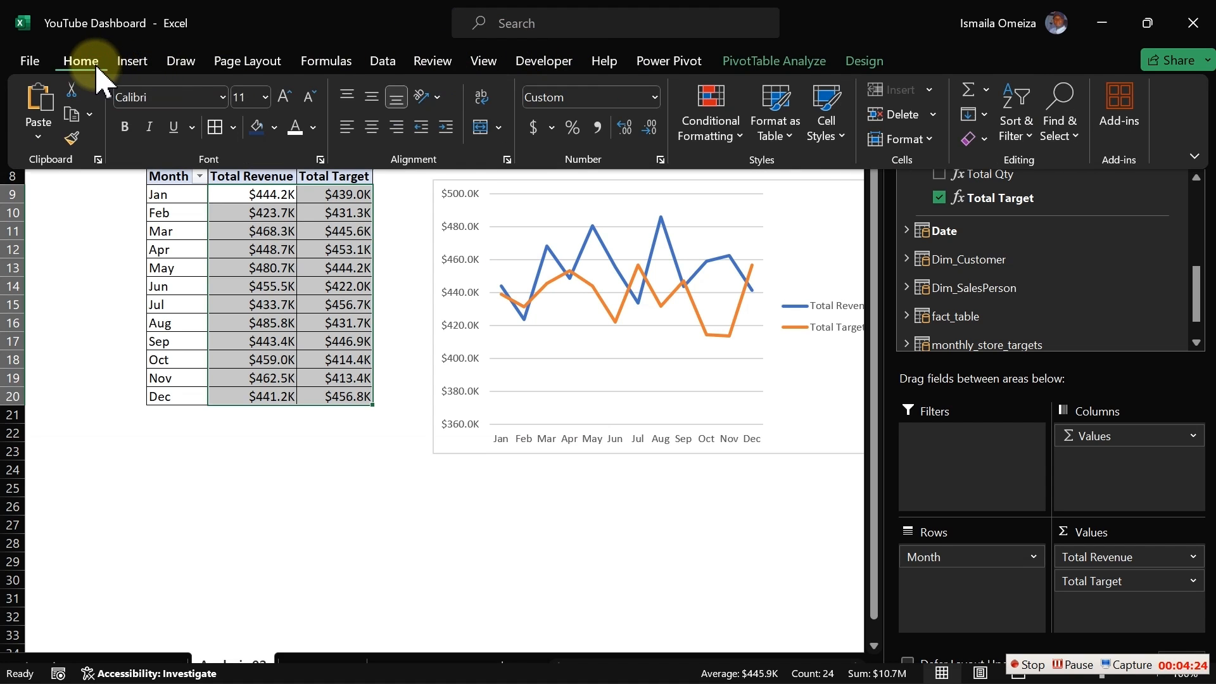
{"action": "left_click", "coordinate": [651, 128]}
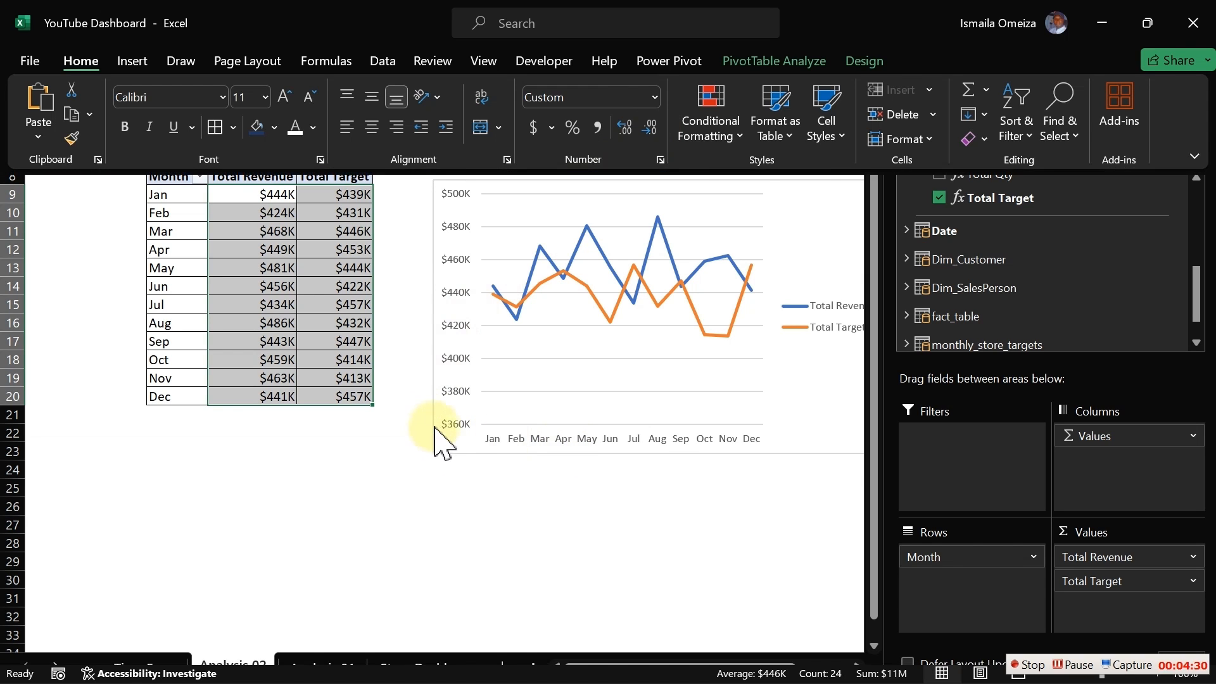
- Move the PivotChart beside the table's month column and place its legend at the bottom
{"action": "key", "text": "ctrl+shift+F1"}
{"action": "left_click", "coordinate": [435, 425]}
{"action": "left_click_drag", "start_coordinate": [435, 426], "coordinate": [177, 410]}
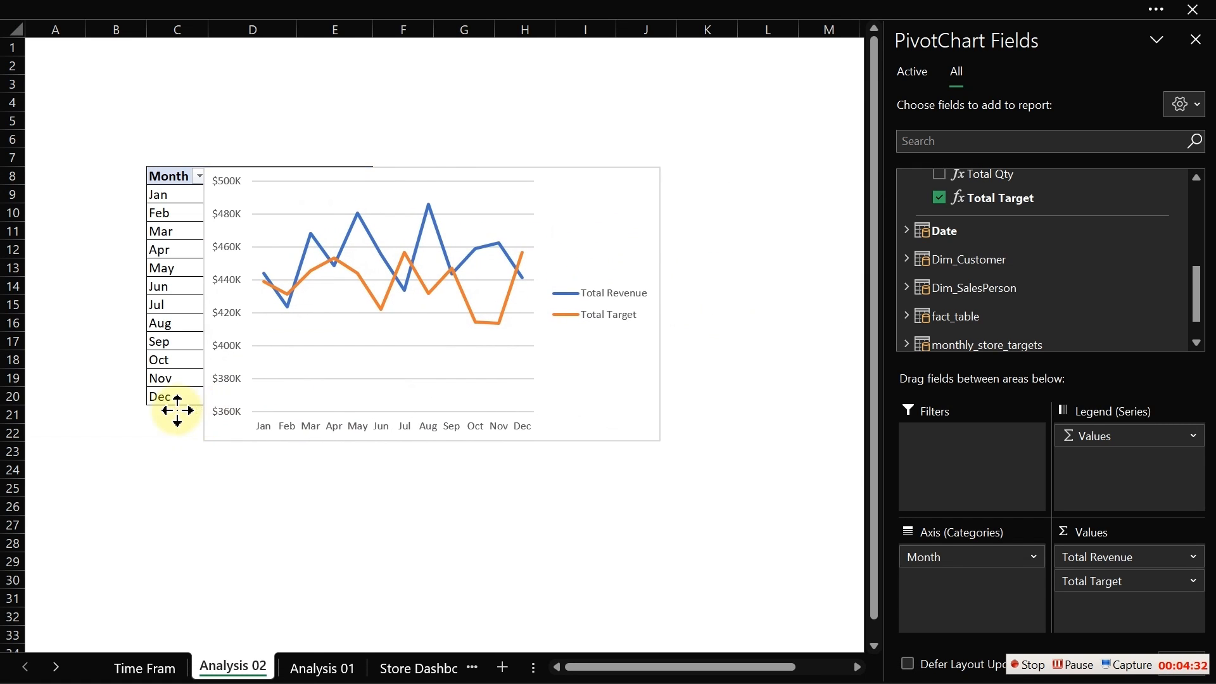
{"action": "left_click", "coordinate": [684, 181]}
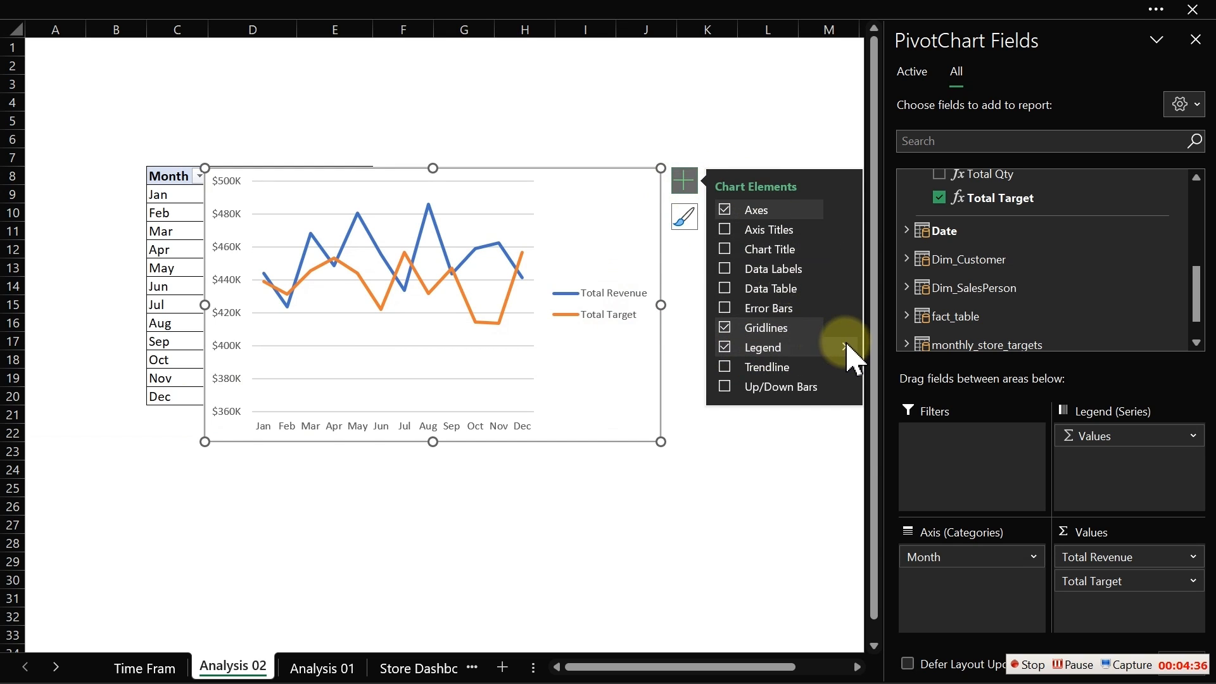
{"action": "left_click", "coordinate": [847, 350]}
{"action": "left_click", "coordinate": [894, 426]}
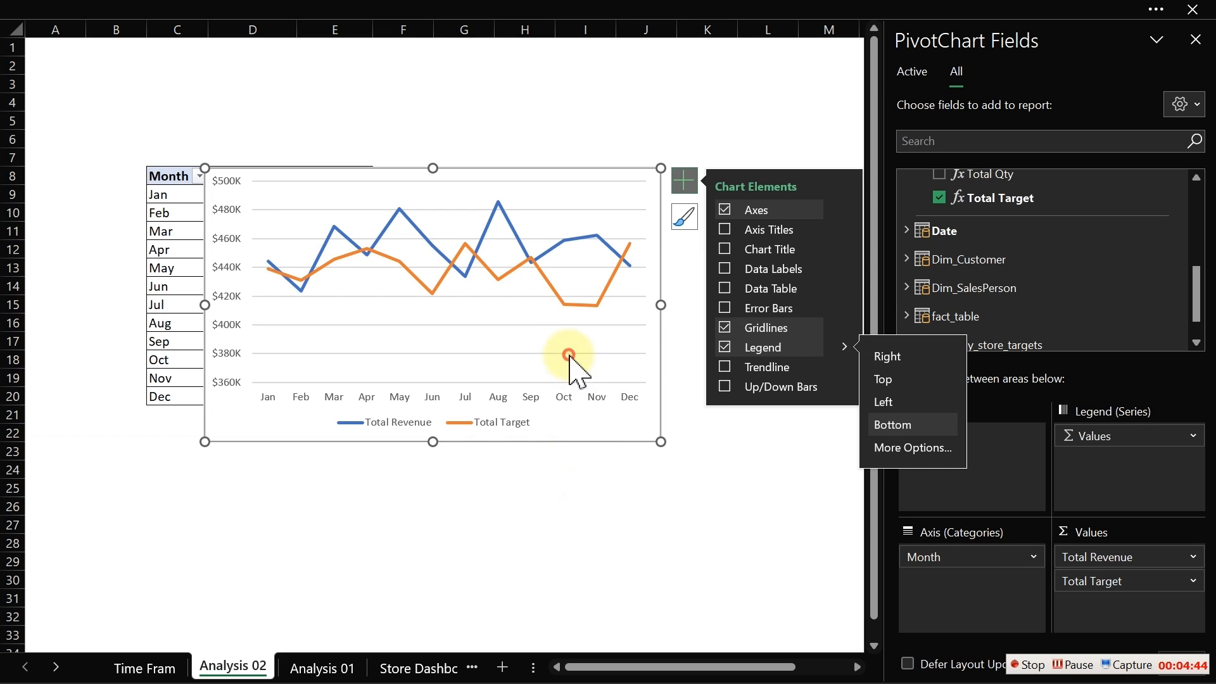
- Delete the chart's gridlines and move the chart below the PivotTable
{"action": "left_click", "coordinate": [570, 355]}
{"action": "key", "text": "Delete"}
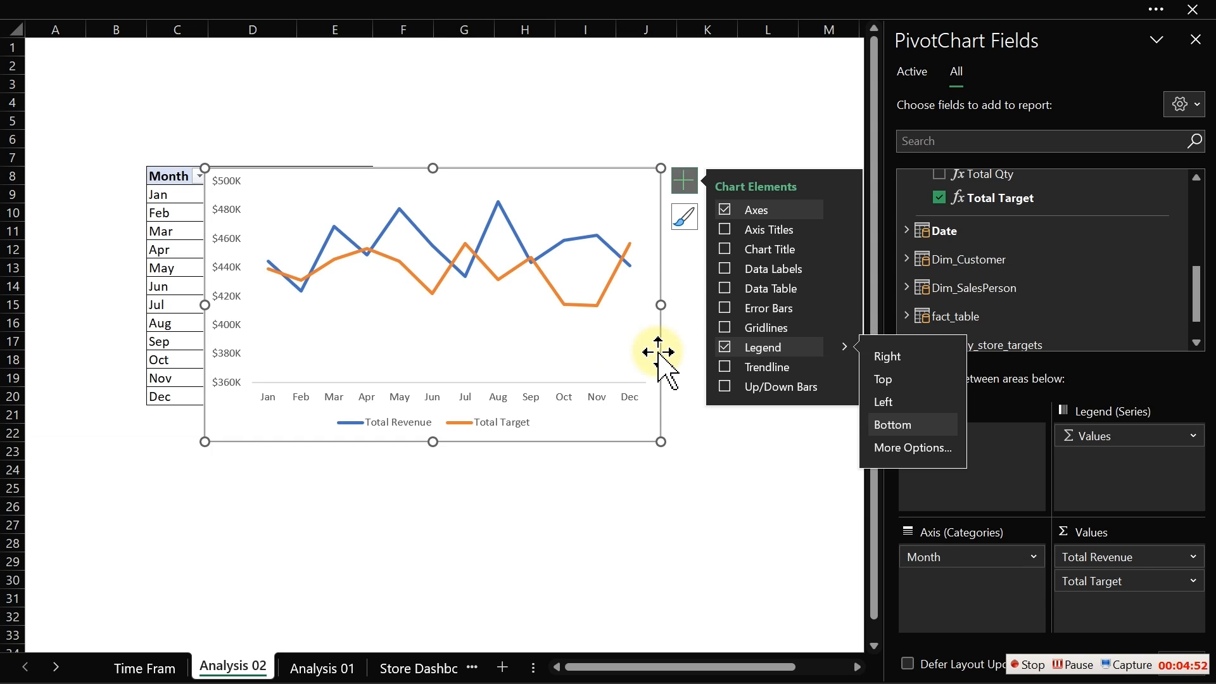
{"action": "left_click_drag", "start_coordinate": [659, 352], "coordinate": [657, 485]}
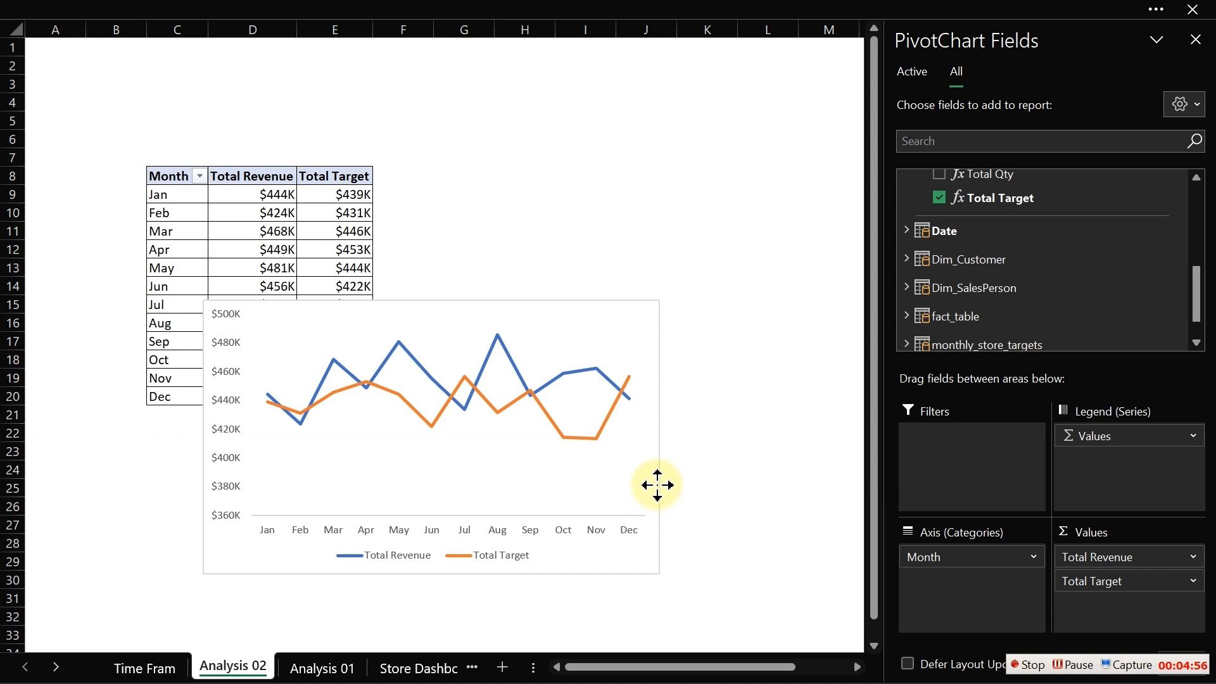
{"action": "left_click_drag", "start_coordinate": [657, 486], "coordinate": [643, 509]}
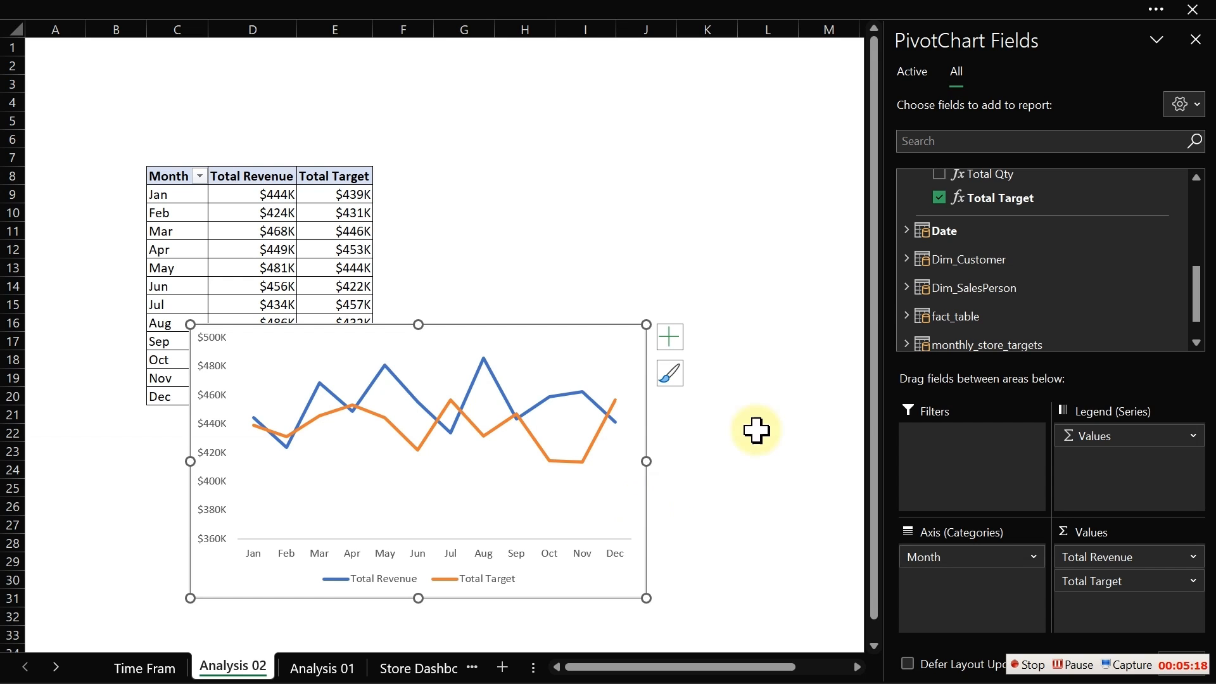
{"action": "left_click_drag", "start_coordinate": [646, 371], "coordinate": [523, 449]}
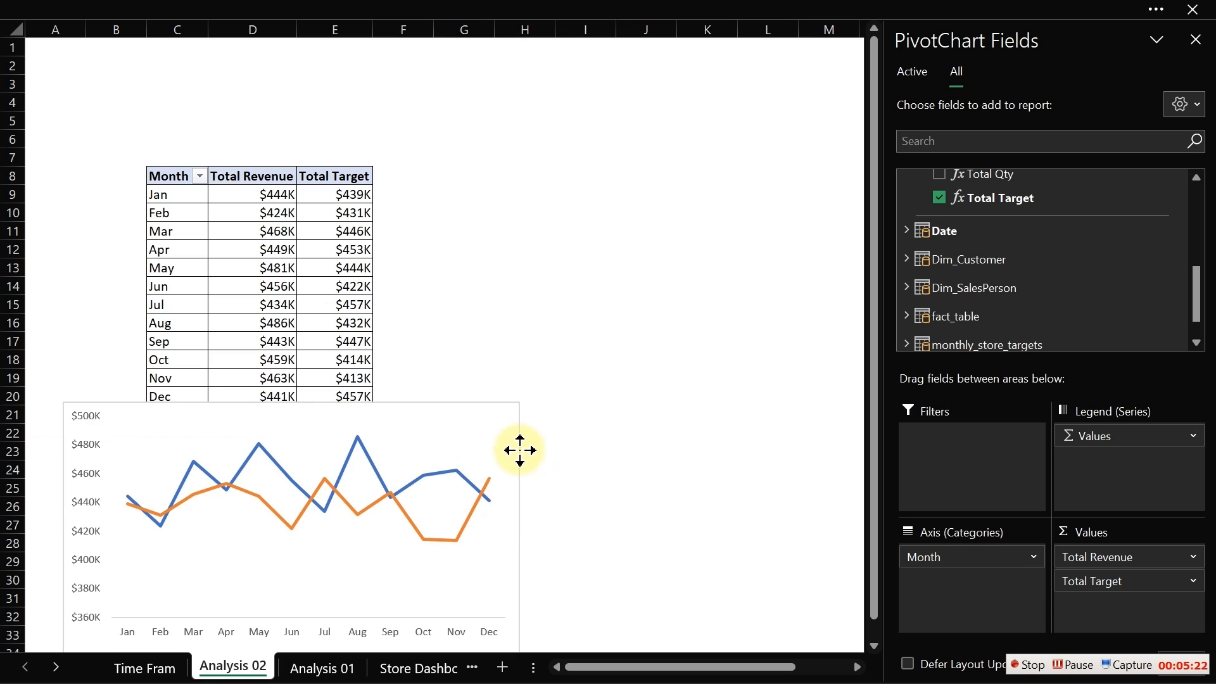
- Shrink the PivotChart to span about columns A to F below the table
{"action": "left_click", "coordinate": [399, 179]}
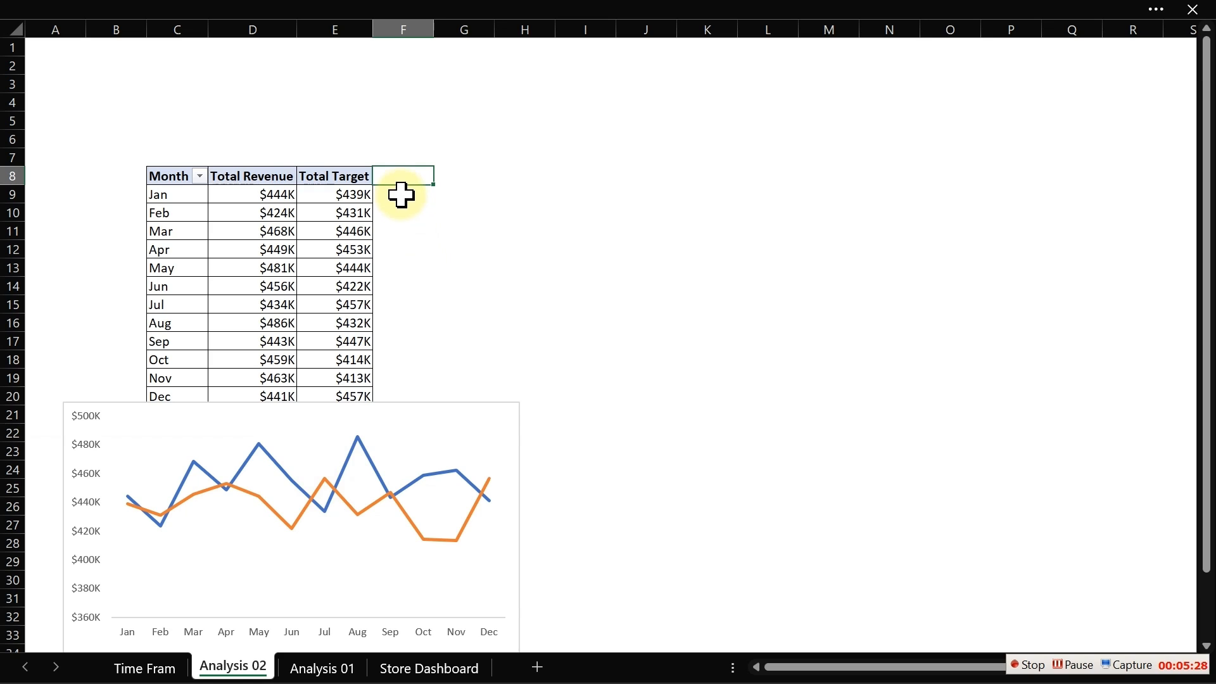
{"action": "left_click", "coordinate": [542, 177]}
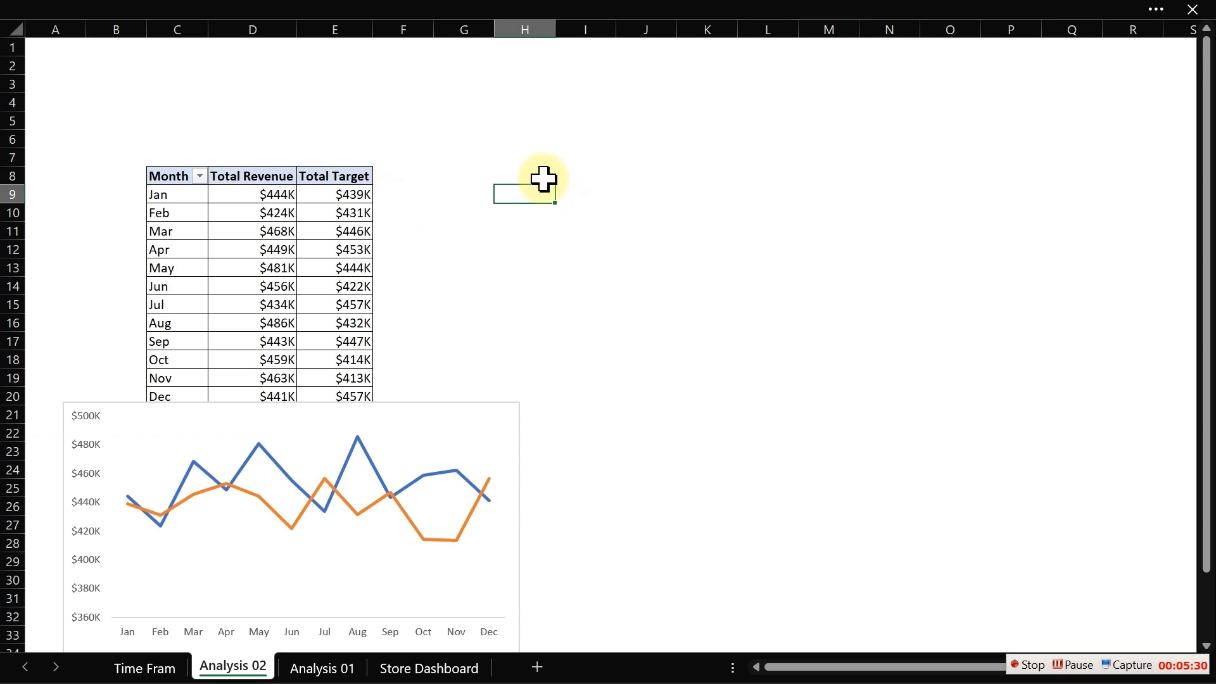
{"action": "left_click", "coordinate": [453, 409]}
{"action": "left_click_drag", "start_coordinate": [523, 403], "coordinate": [429, 469]}
- Link H8 to C8 with a formula and fill it across and down to J20 to copy the table
{"action": "left_click", "coordinate": [483, 176]}
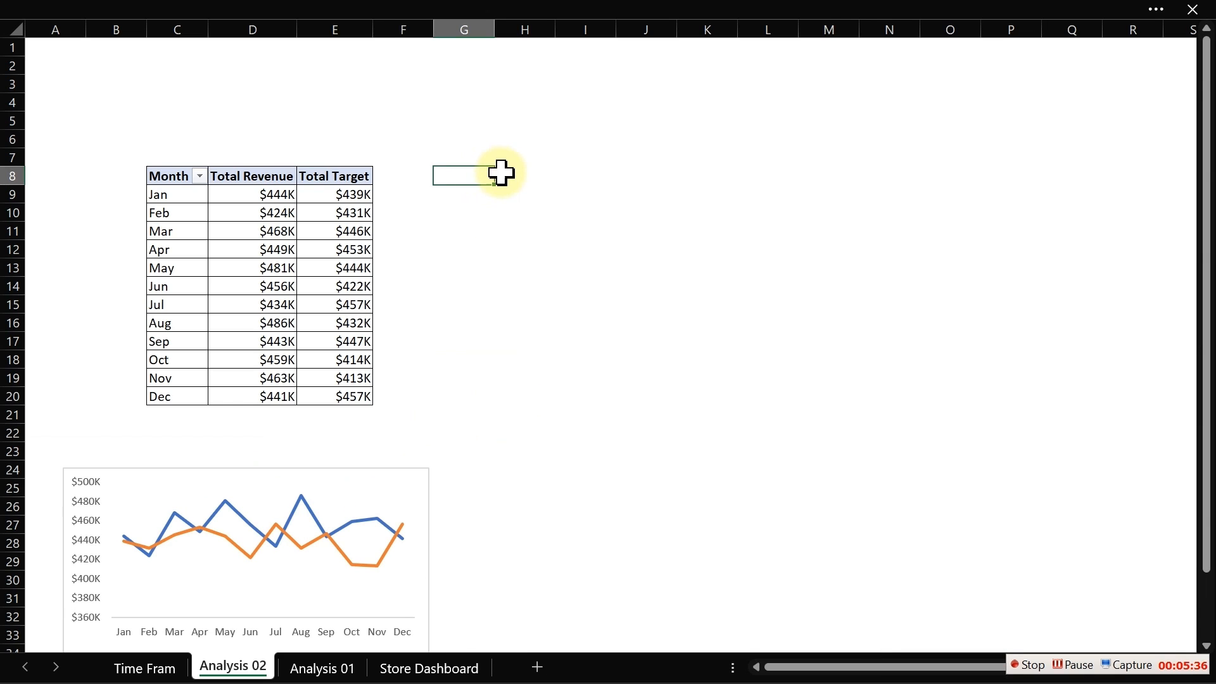
{"action": "left_click", "coordinate": [505, 172]}
{"action": "type", "text": "="}
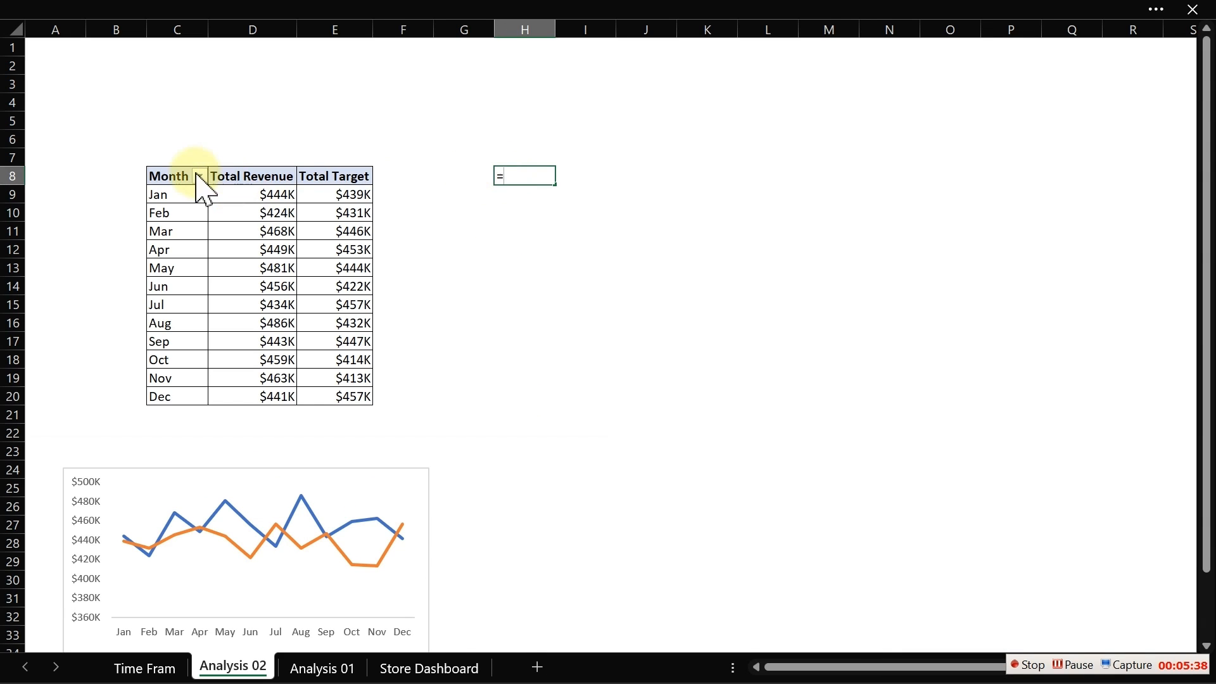
{"action": "left_click", "coordinate": [173, 178]}
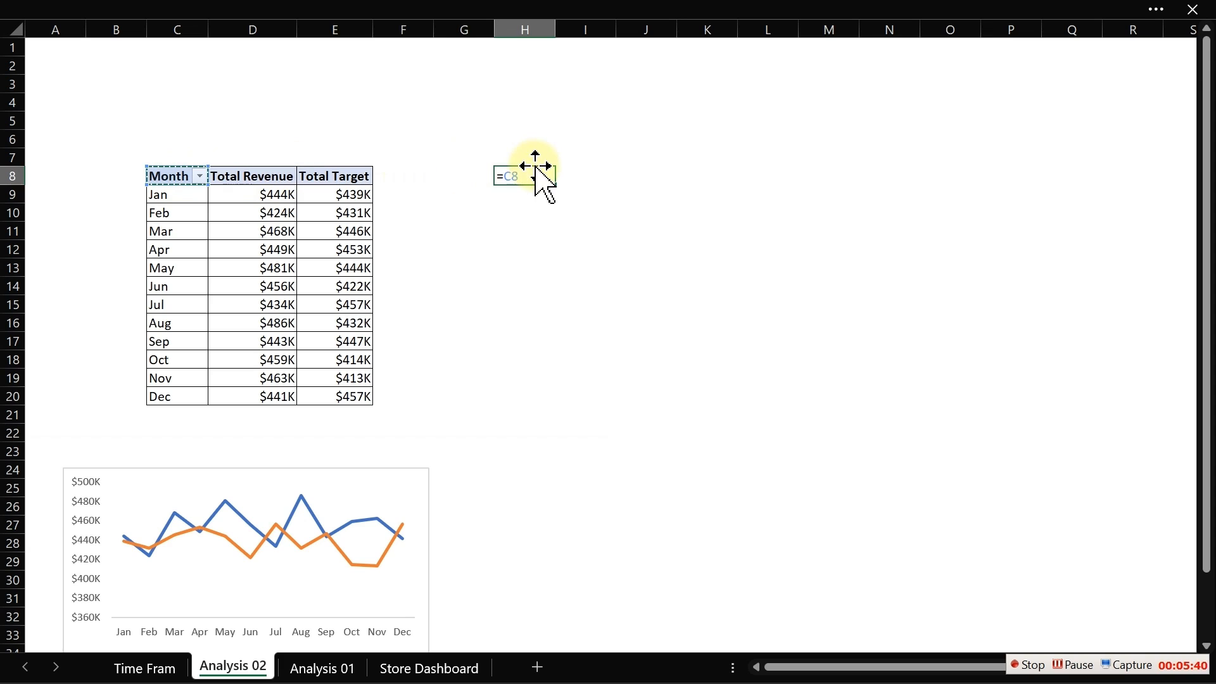
{"action": "key", "text": "Return"}
{"action": "left_click_drag", "start_coordinate": [531, 172], "coordinate": [700, 399]}
- Apply all borders to the copied table in H8:J20
{"action": "left_click", "coordinate": [157, 2]}
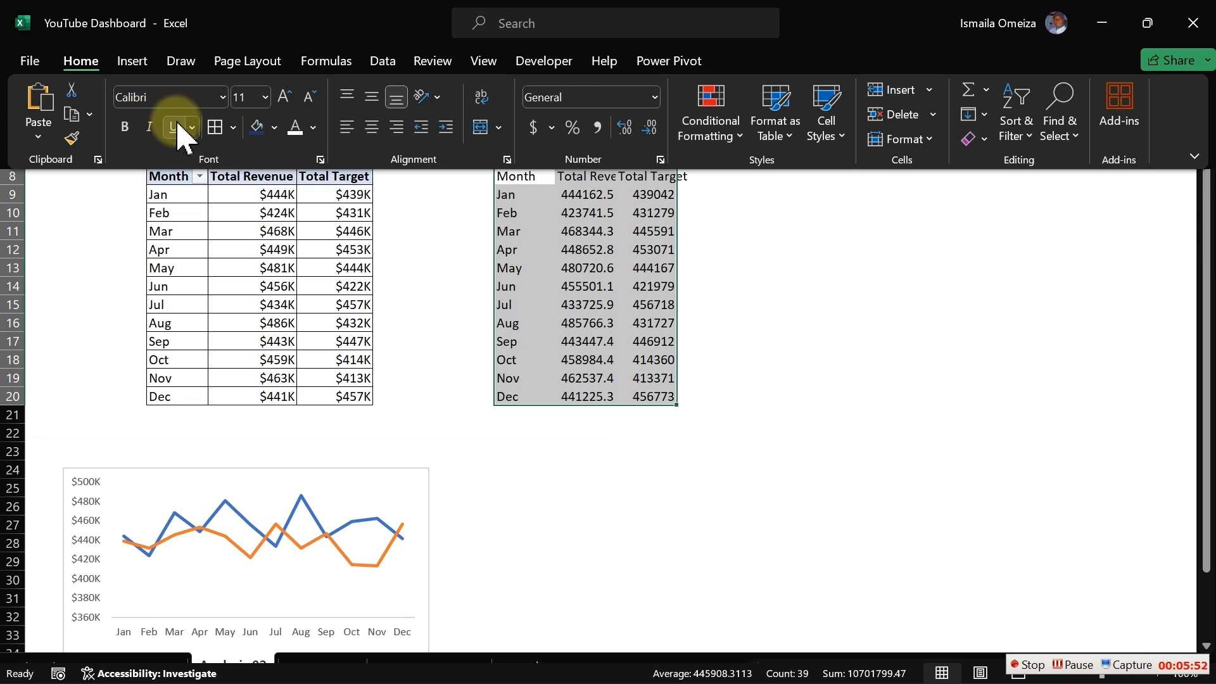
{"action": "left_click", "coordinate": [215, 127]}
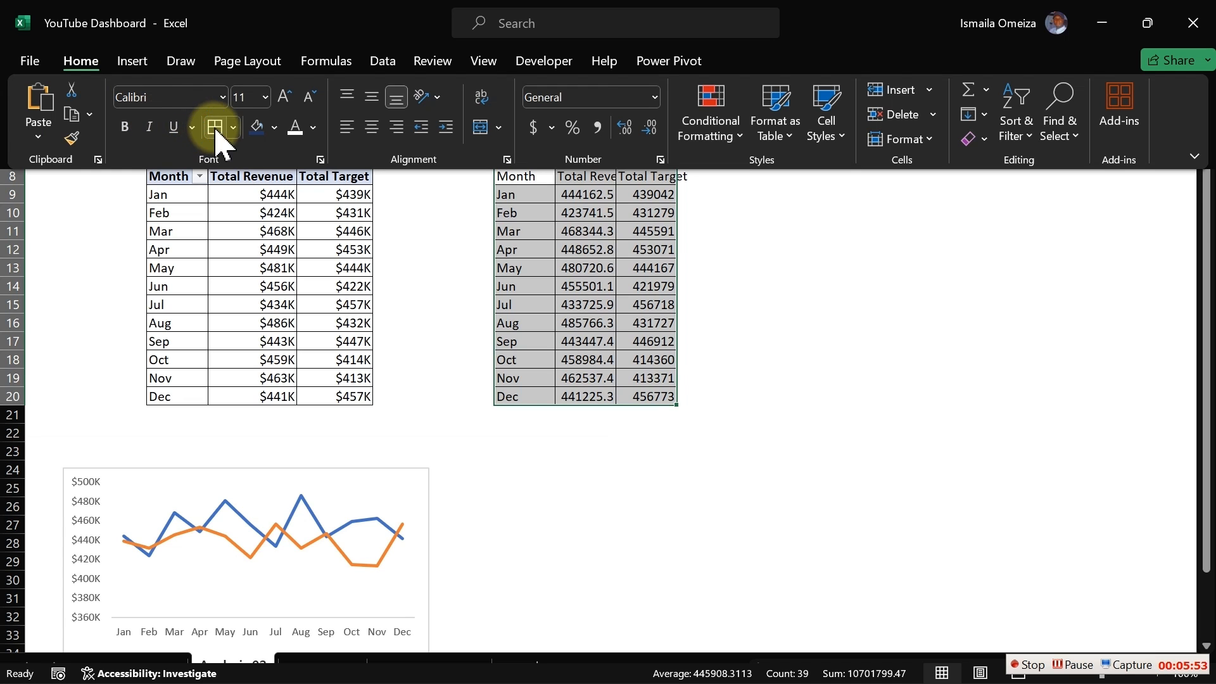
{"action": "left_click", "coordinate": [556, 245]}
{"action": "left_click", "coordinate": [283, 198]}
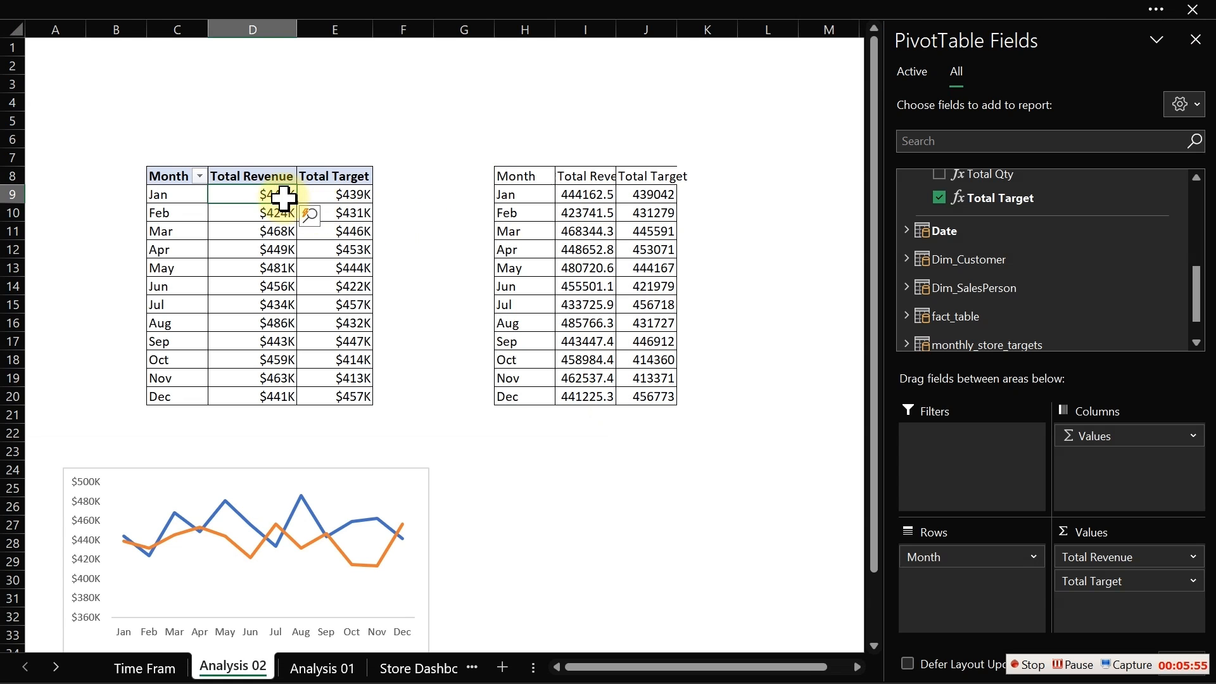
- Copy the PivotTable's value formatting onto the copied revenue and target values with Format Painter
{"action": "left_click", "coordinate": [158, 9]}
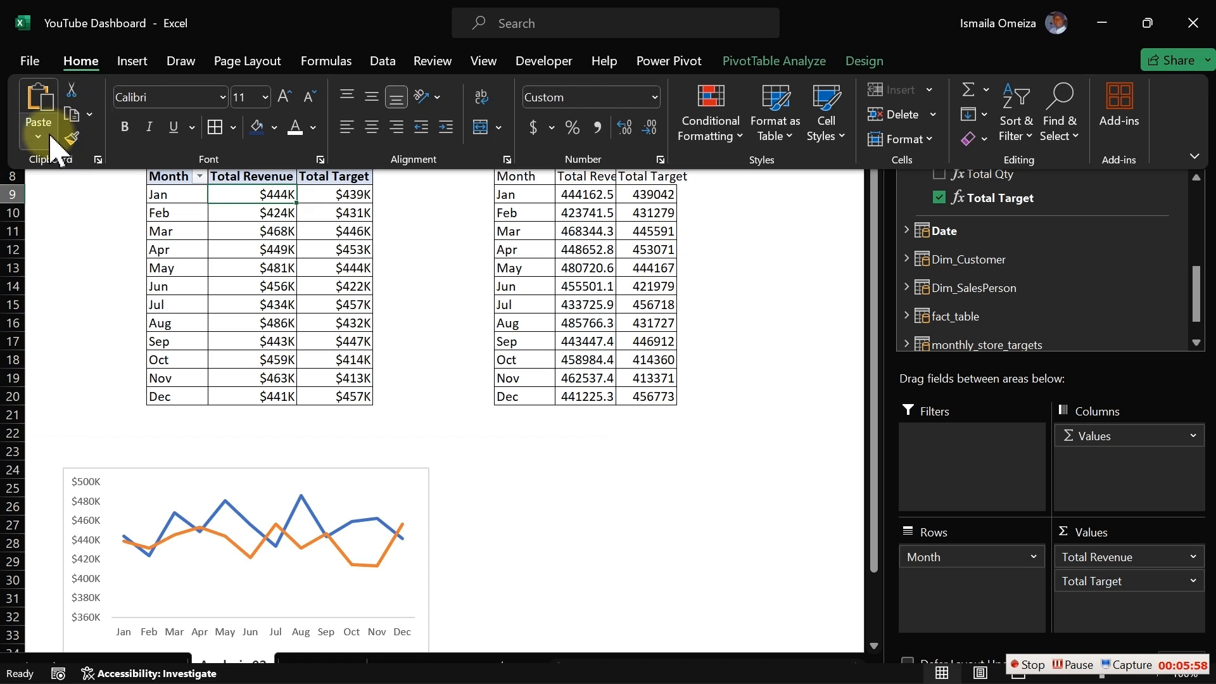
{"action": "left_click", "coordinate": [77, 137]}
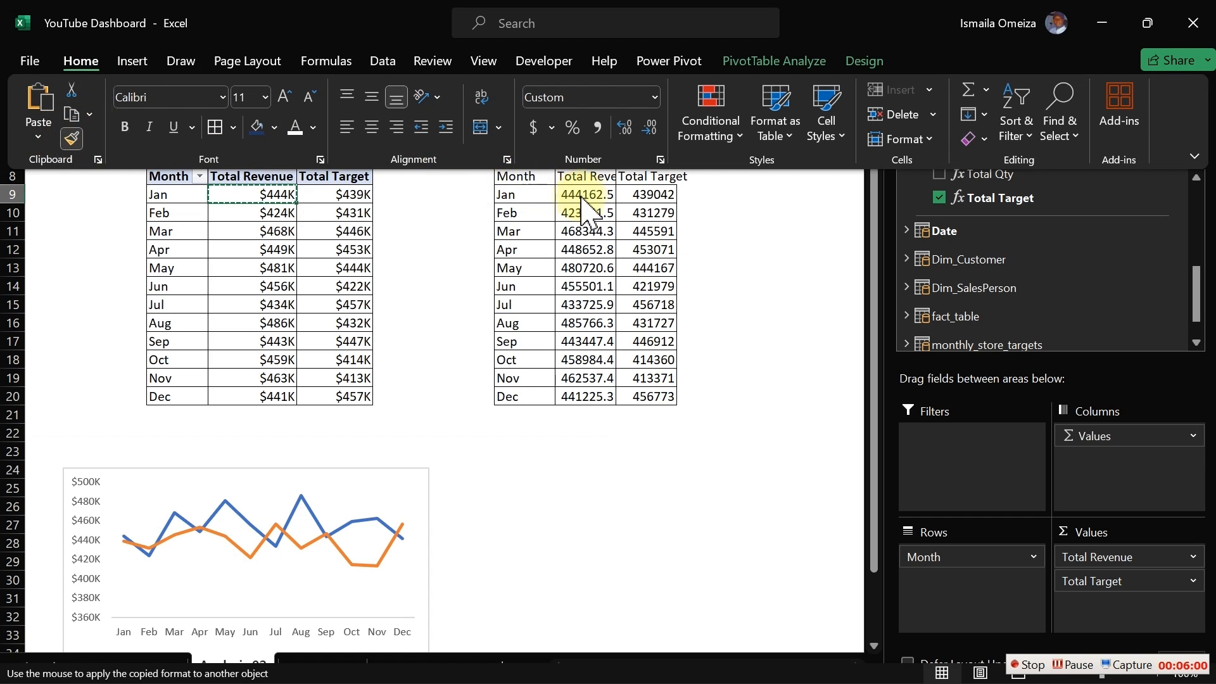
{"action": "mouse_move", "coordinate": [579, 195]}
{"action": "left_mouse_down"}
{"action": "mouse_move", "coordinate": [675, 373]}
{"action": "mouse_move", "coordinate": [657, 394]}
{"action": "left_mouse_up"}
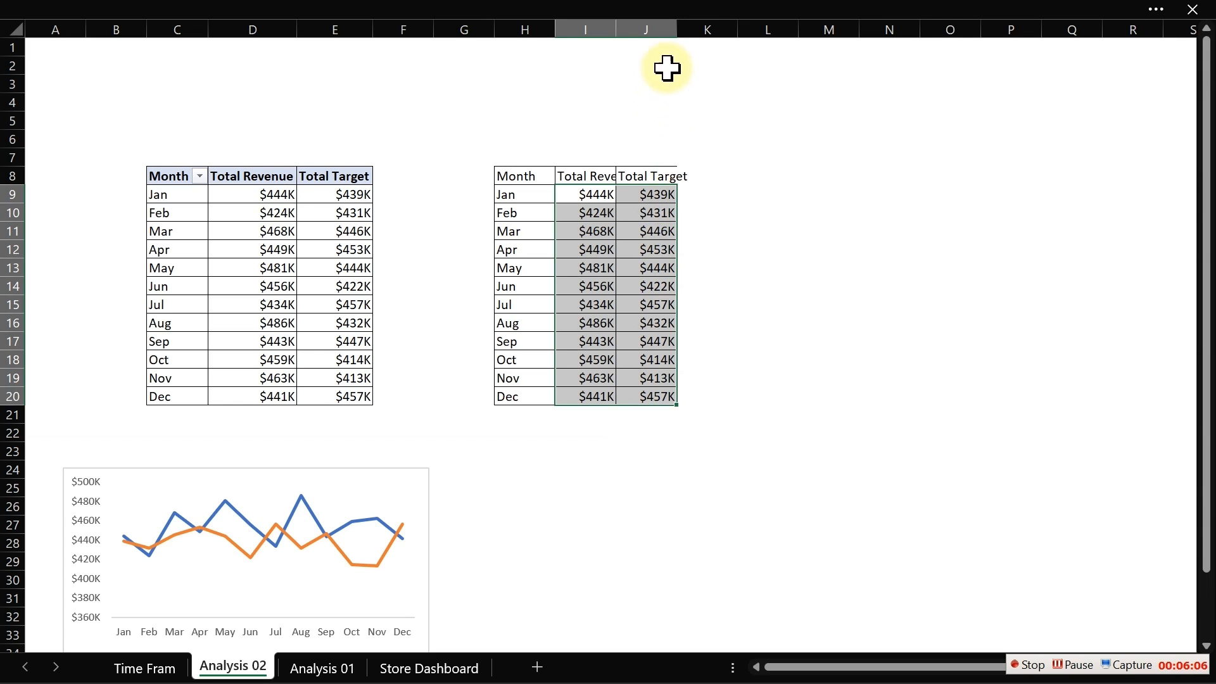
- Widen column J and enter the header Highlight in K8
{"action": "left_click_drag", "start_coordinate": [675, 30], "coordinate": [691, 44]}
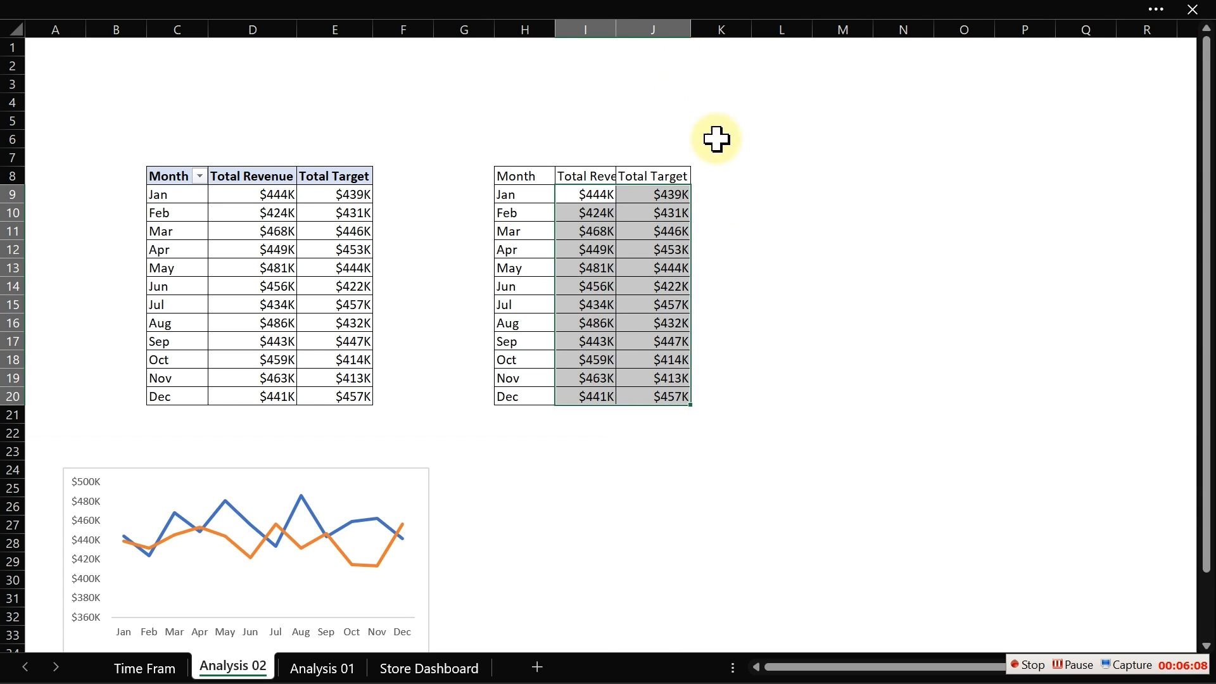
{"action": "left_click", "coordinate": [702, 172]}
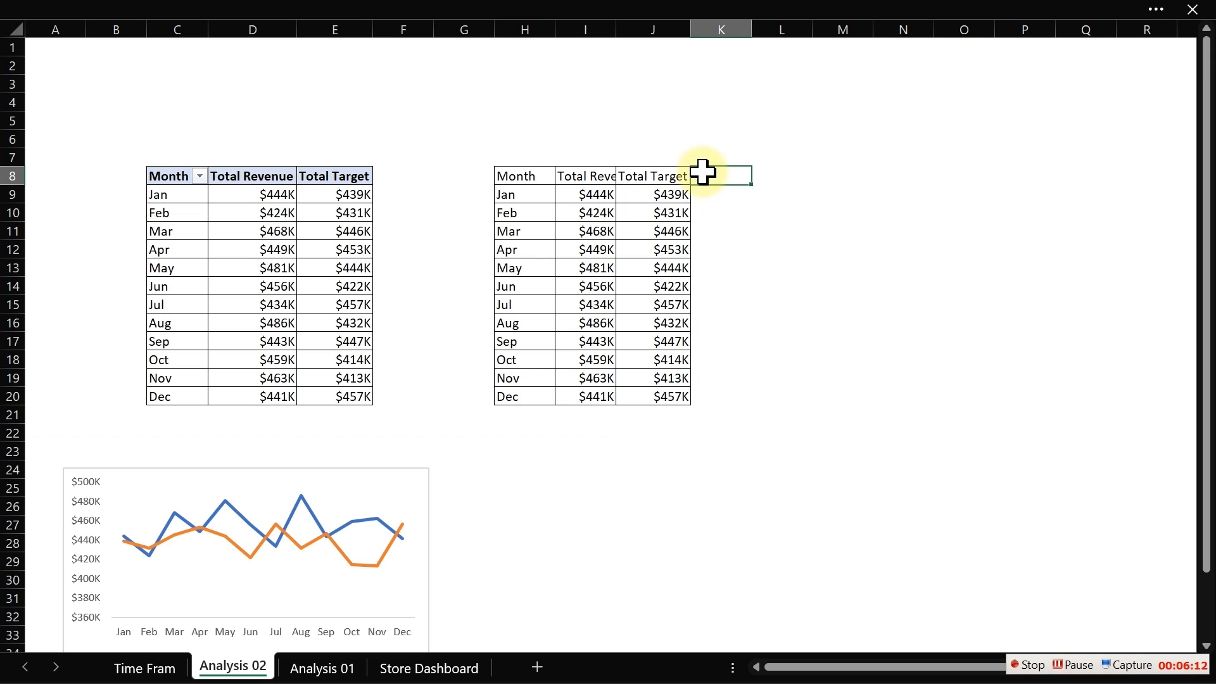
{"action": "type", "text": "H"}
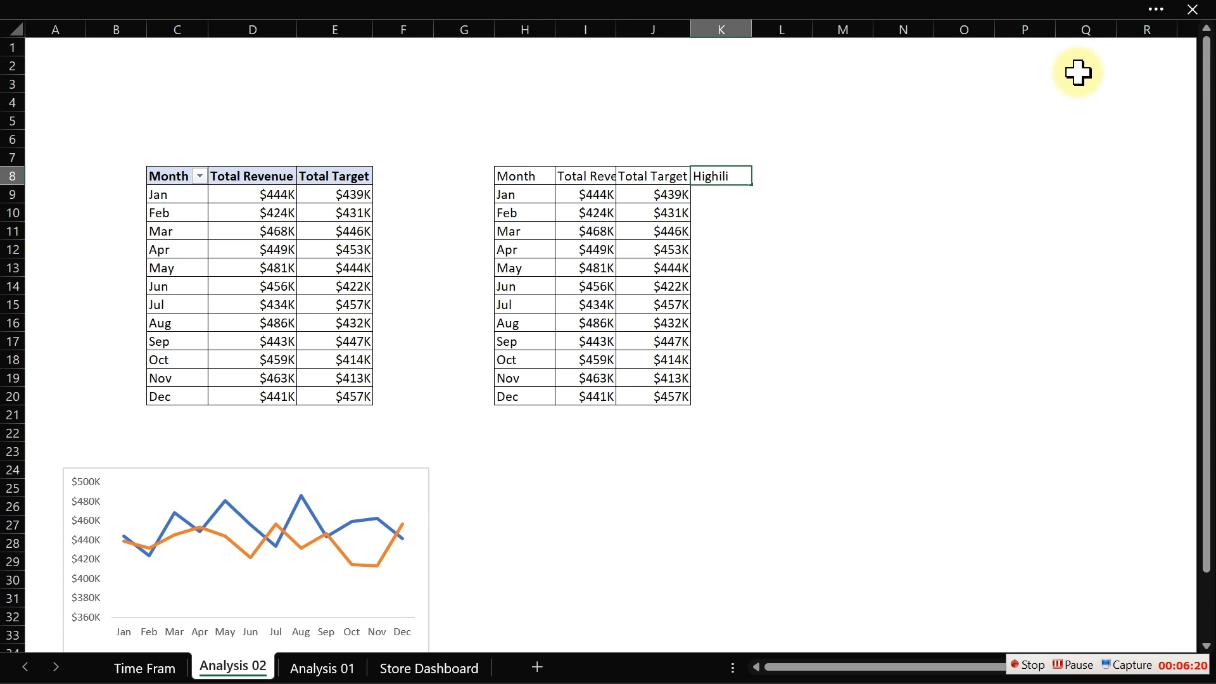
{"action": "type", "text": "ighlight"}
{"action": "key", "text": "Return"}
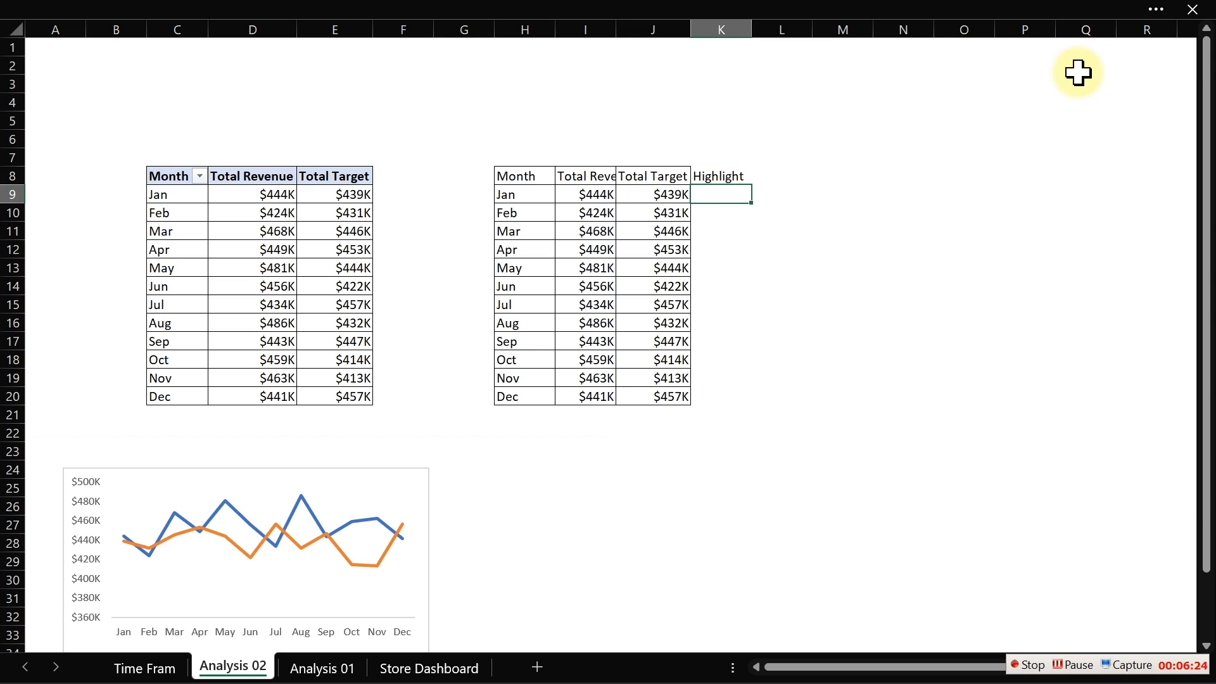
- Apply all borders to the Highlight column cells K7:K20
{"action": "mouse_move", "coordinate": [719, 160]}
{"action": "left_mouse_down"}
{"action": "mouse_move", "coordinate": [734, 359]}
{"action": "mouse_move", "coordinate": [719, 393]}
{"action": "left_mouse_up"}
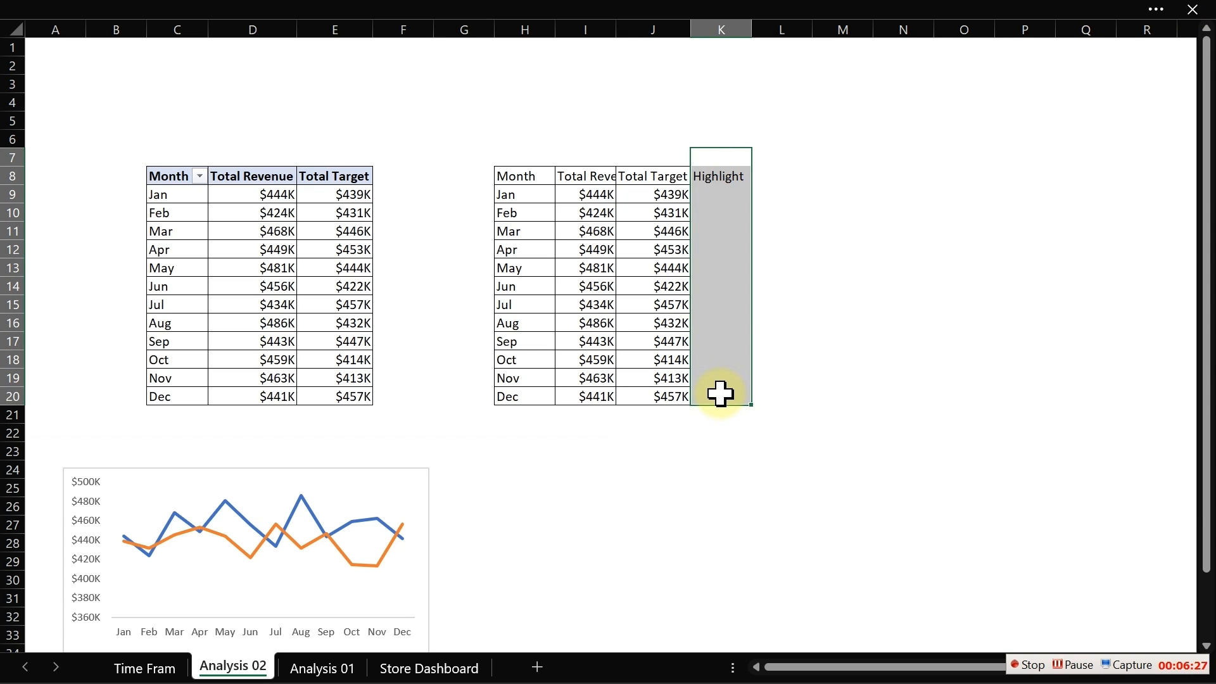
{"action": "left_click", "coordinate": [399, 10]}
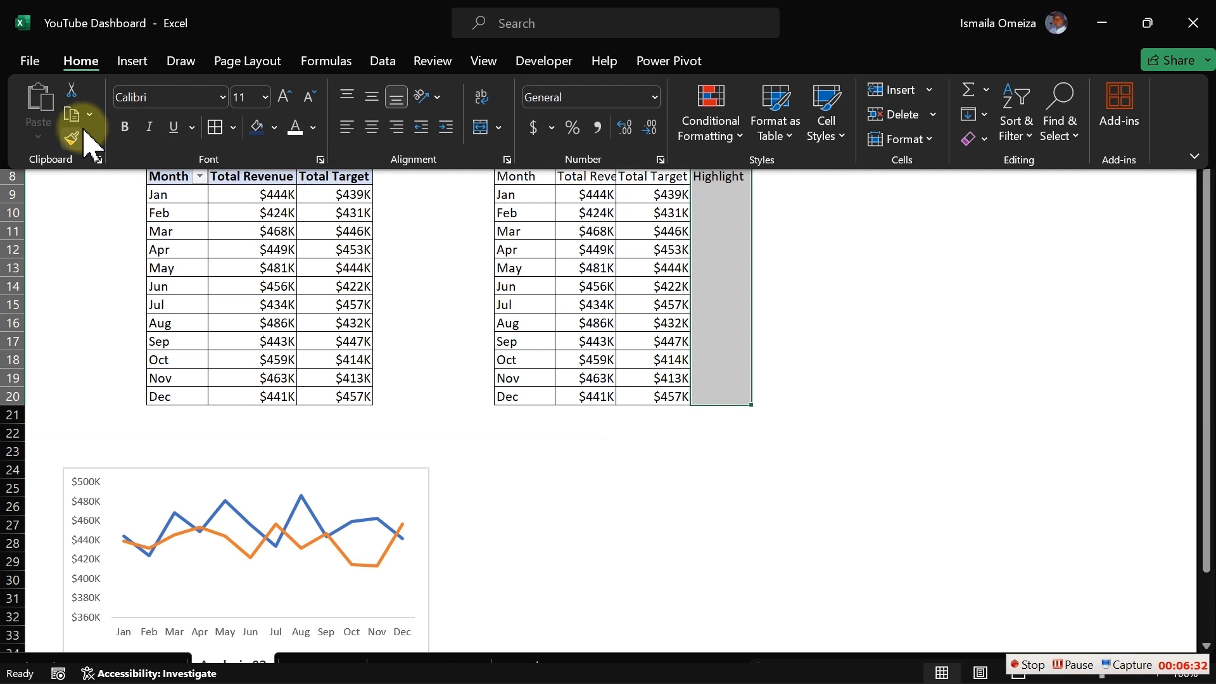
{"action": "left_click", "coordinate": [213, 129]}
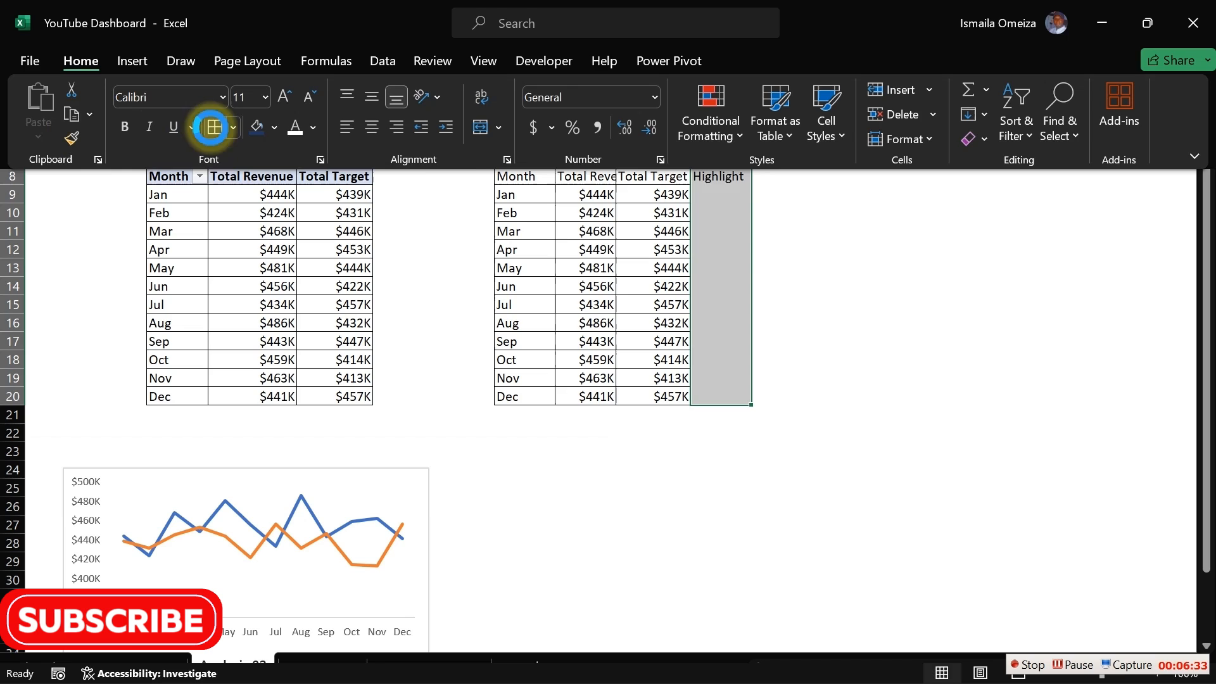
{"action": "left_click", "coordinate": [592, 244]}
{"action": "left_click", "coordinate": [710, 198]}
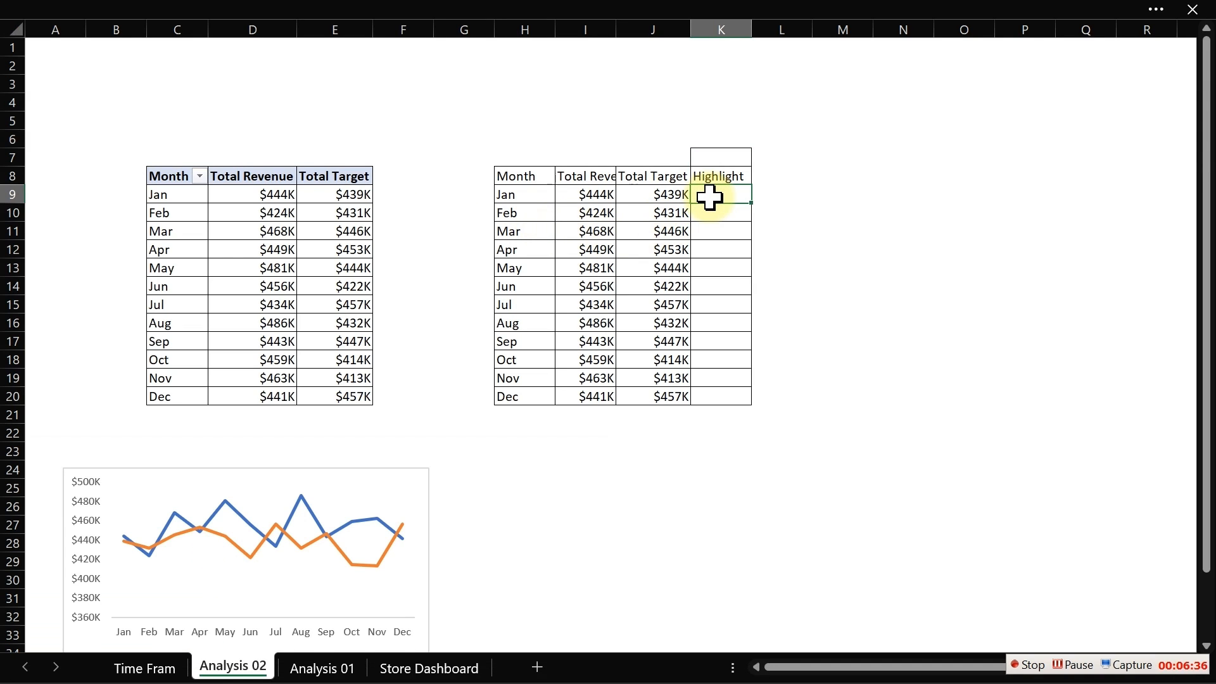
- Enter the ranks 1 and 2 in H23 and H24
{"action": "left_click", "coordinate": [562, 453]}
{"action": "left_click", "coordinate": [522, 451]}
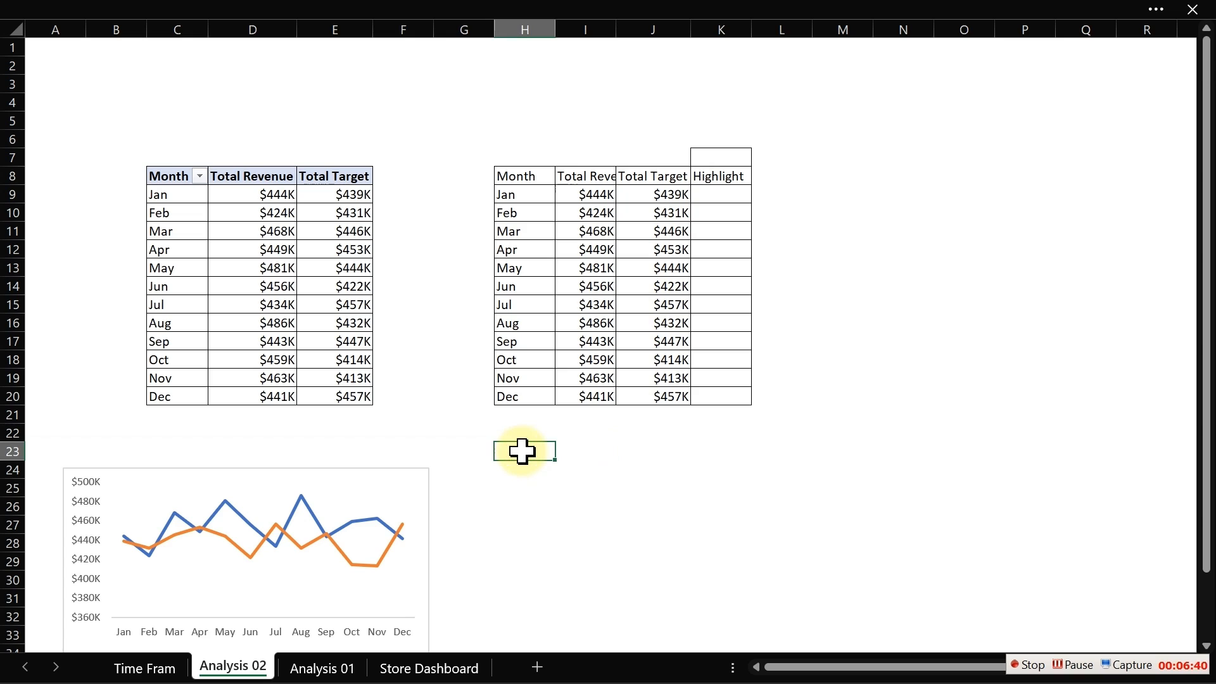
{"action": "type", "text": "="}
{"action": "key", "text": "Return"}
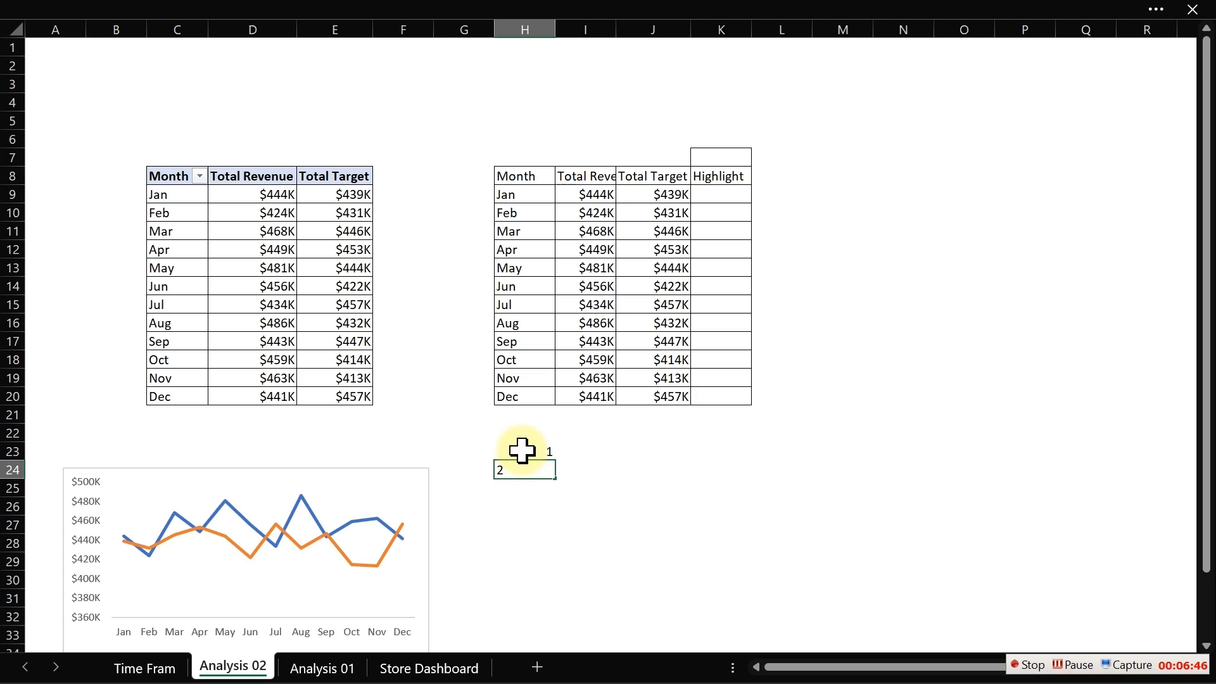
{"action": "key", "text": "Return"}
{"action": "left_click", "coordinate": [579, 451]}
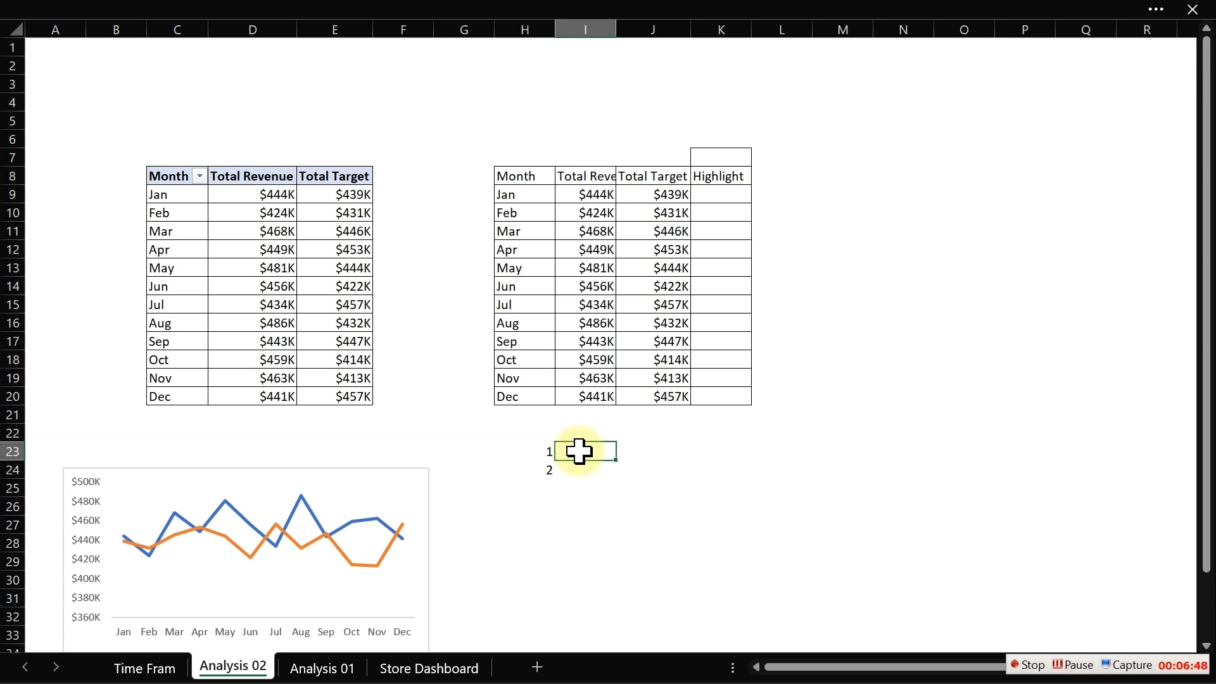
{"action": "type", "text": "=lar"}
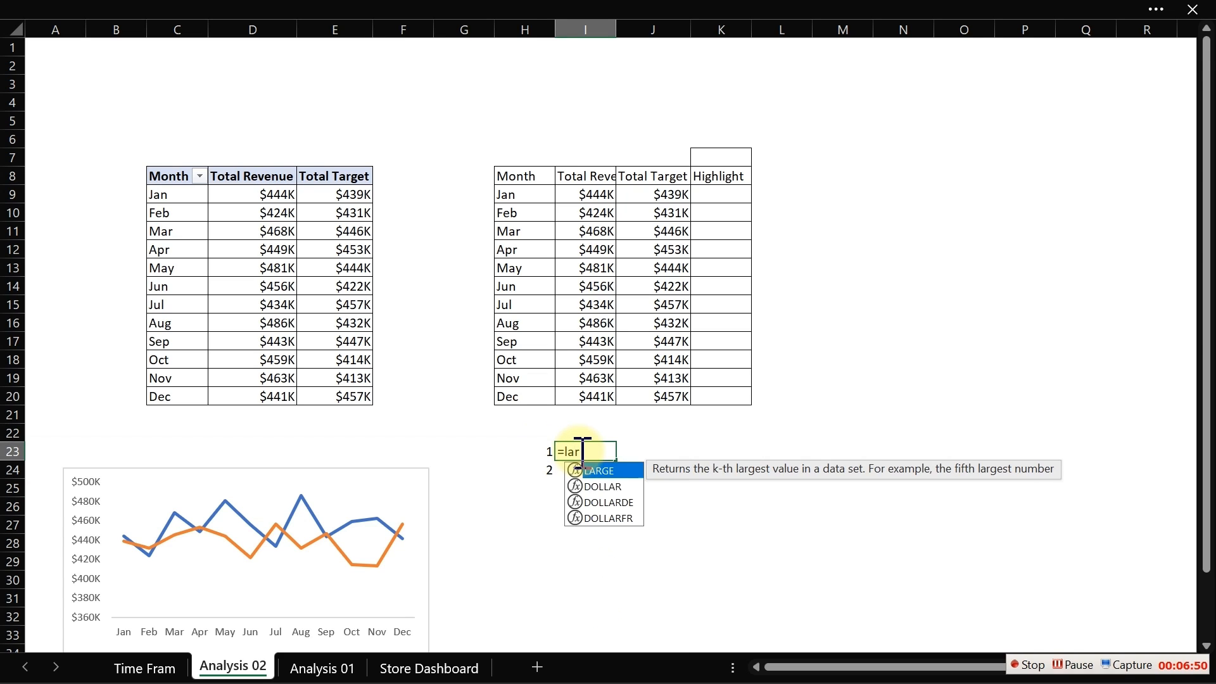
{"action": "key", "text": "Tab"}
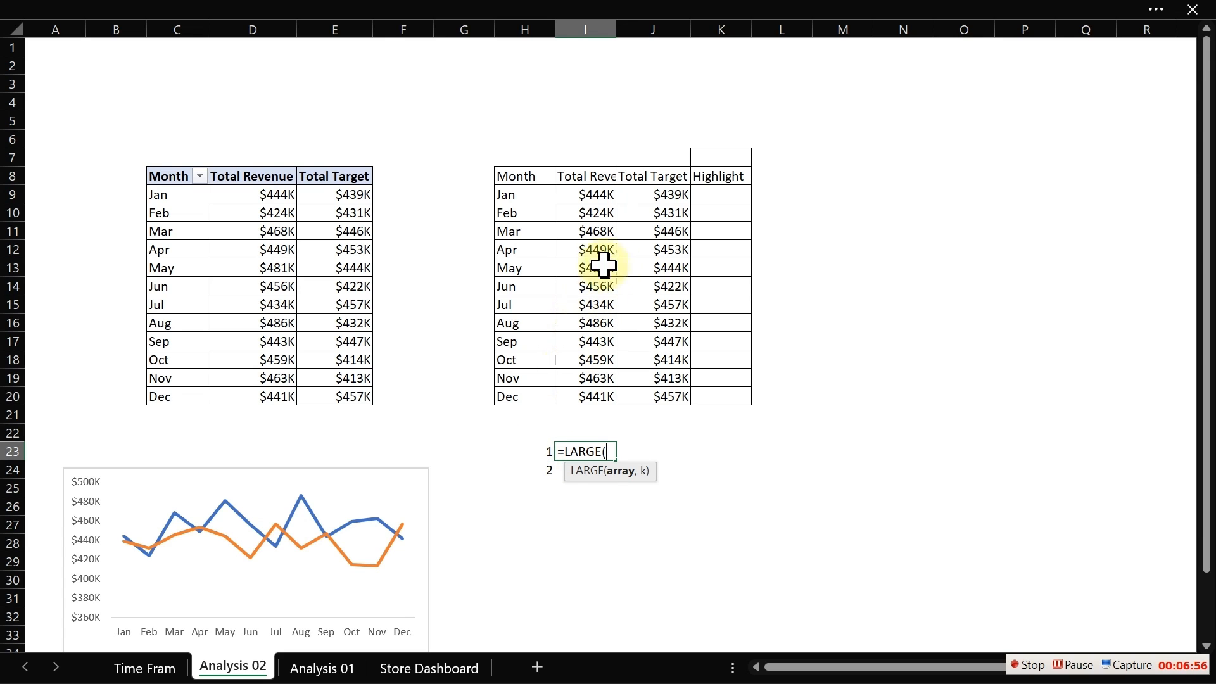
{"action": "left_click_drag", "start_coordinate": [595, 191], "coordinate": [595, 393]}
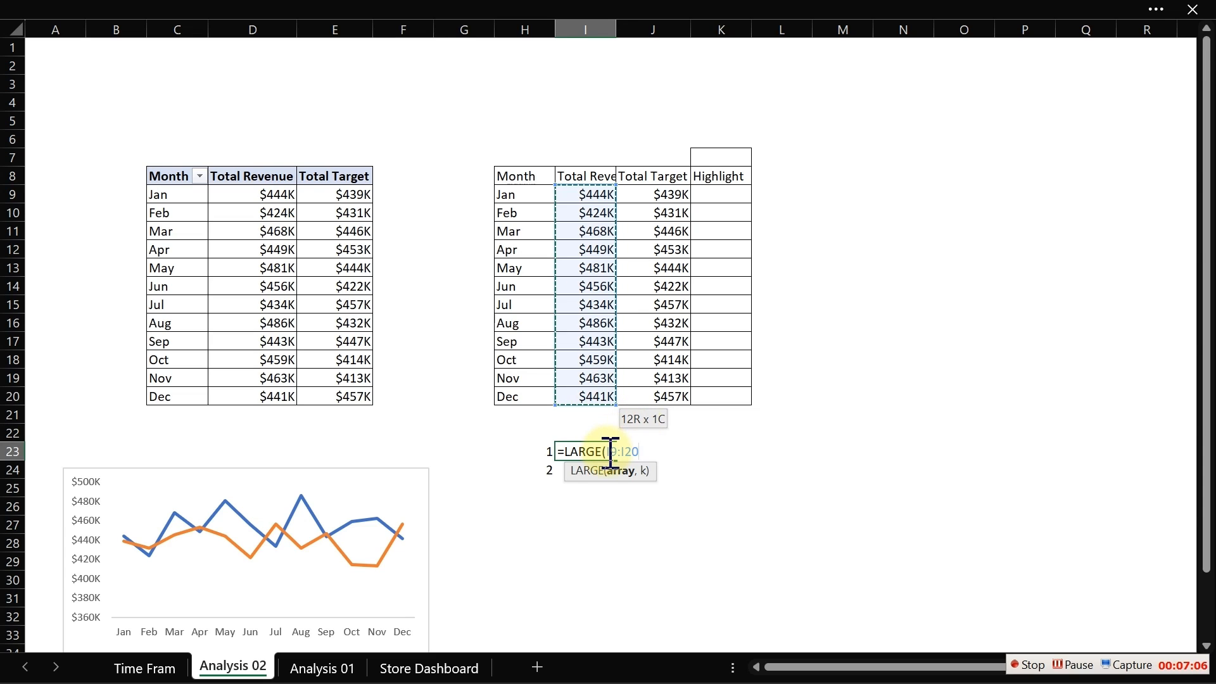
{"action": "key", "text": "Escape"}
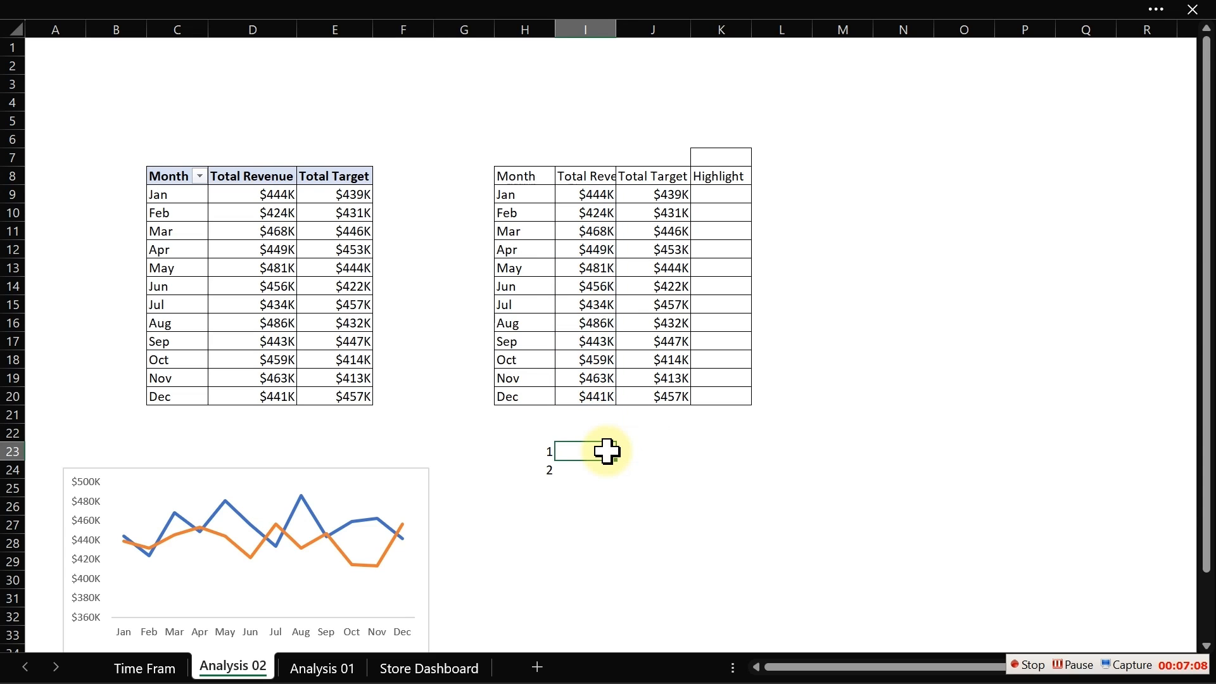
- Set the worksheet zoom to a custom 130%
{"action": "left_click", "coordinate": [474, 12]}
{"action": "left_click", "coordinate": [484, 61]}
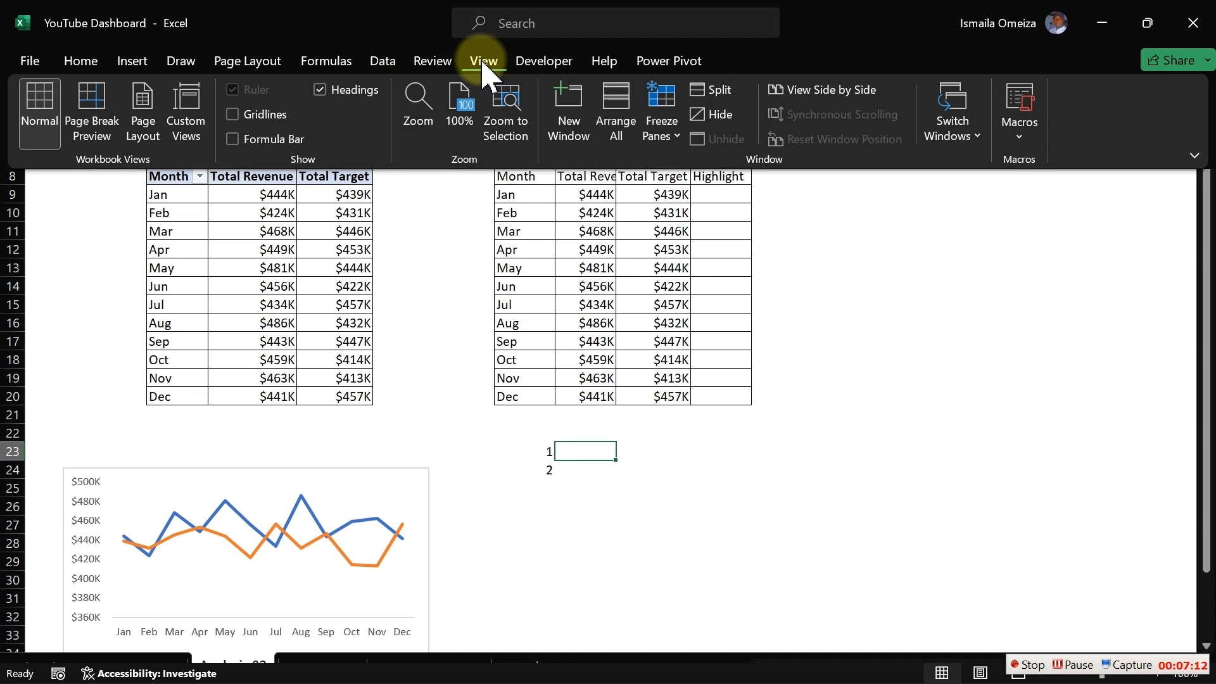
{"action": "left_click", "coordinate": [426, 114]}
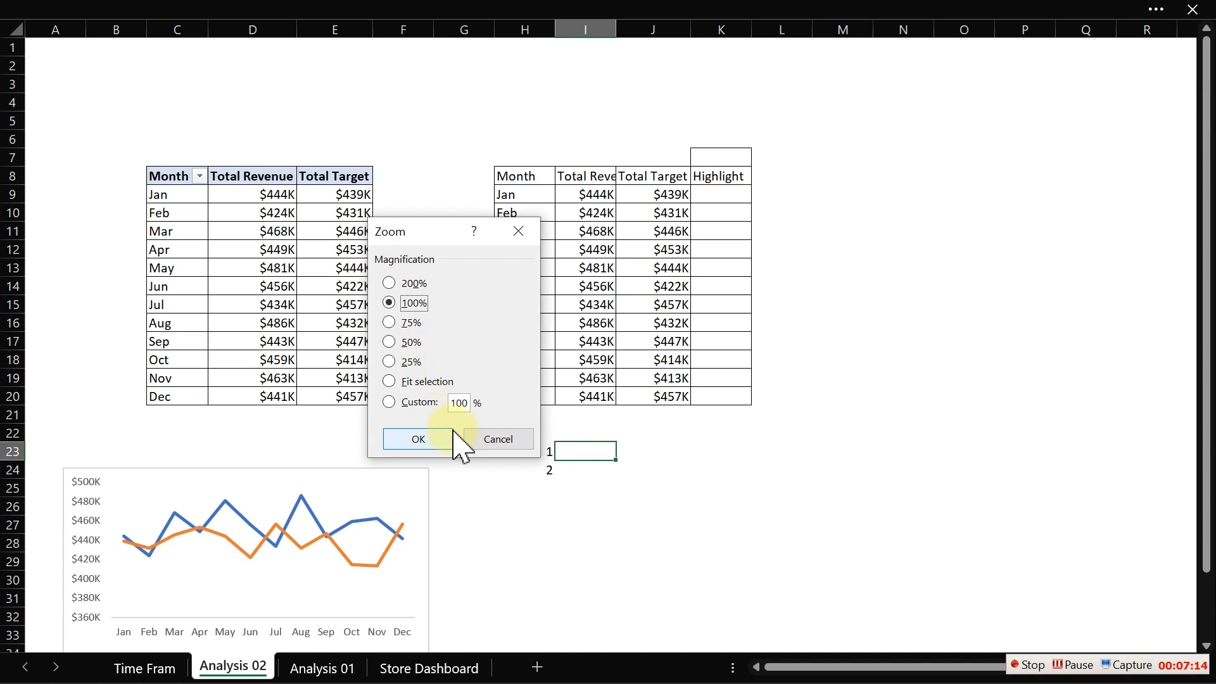
{"action": "left_click", "coordinate": [468, 403]}
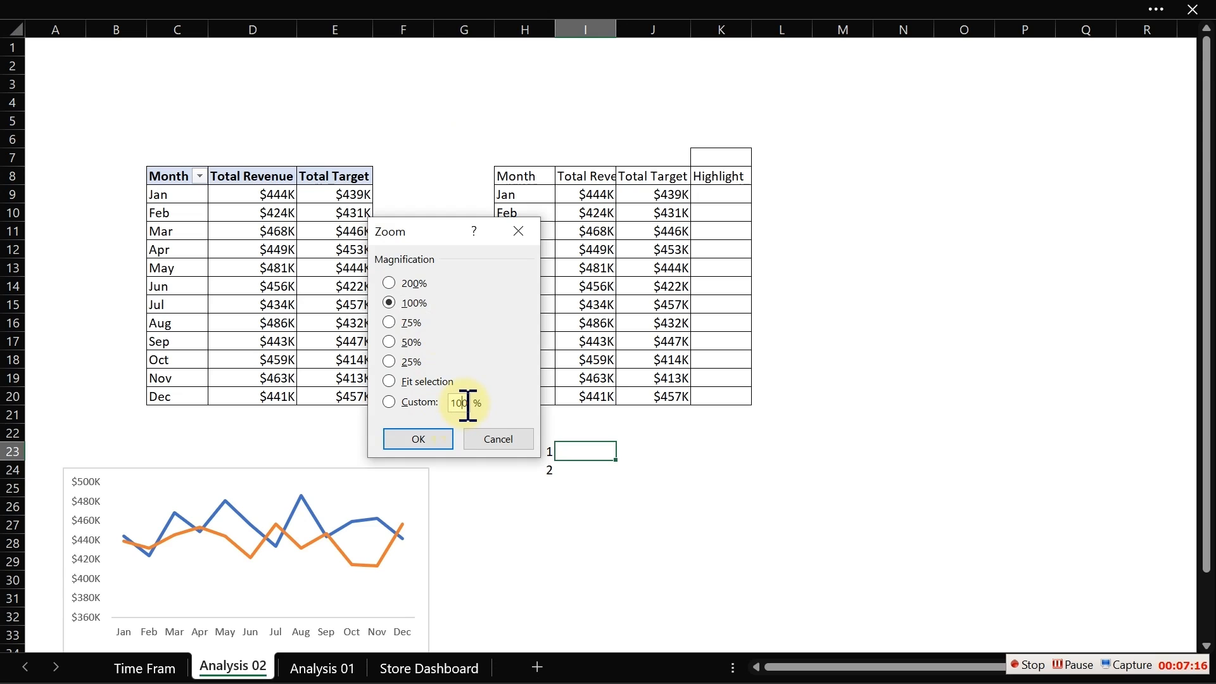
{"action": "key", "text": "BackSpace"}
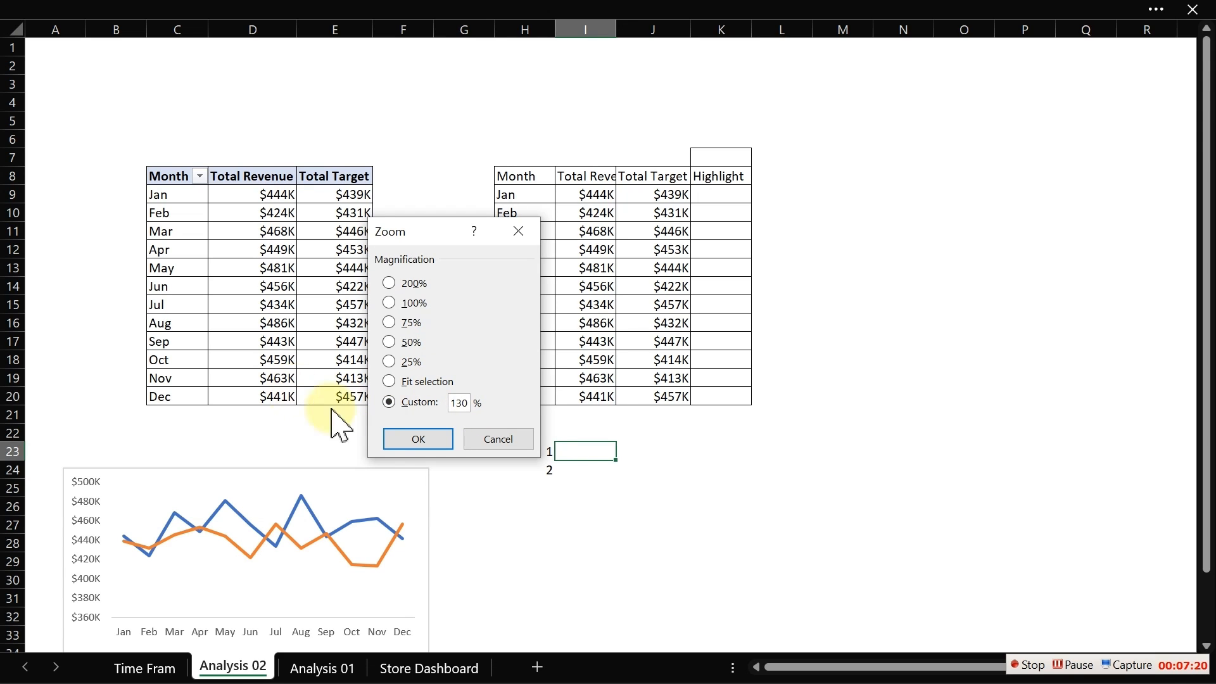
{"action": "left_click", "coordinate": [419, 442]}
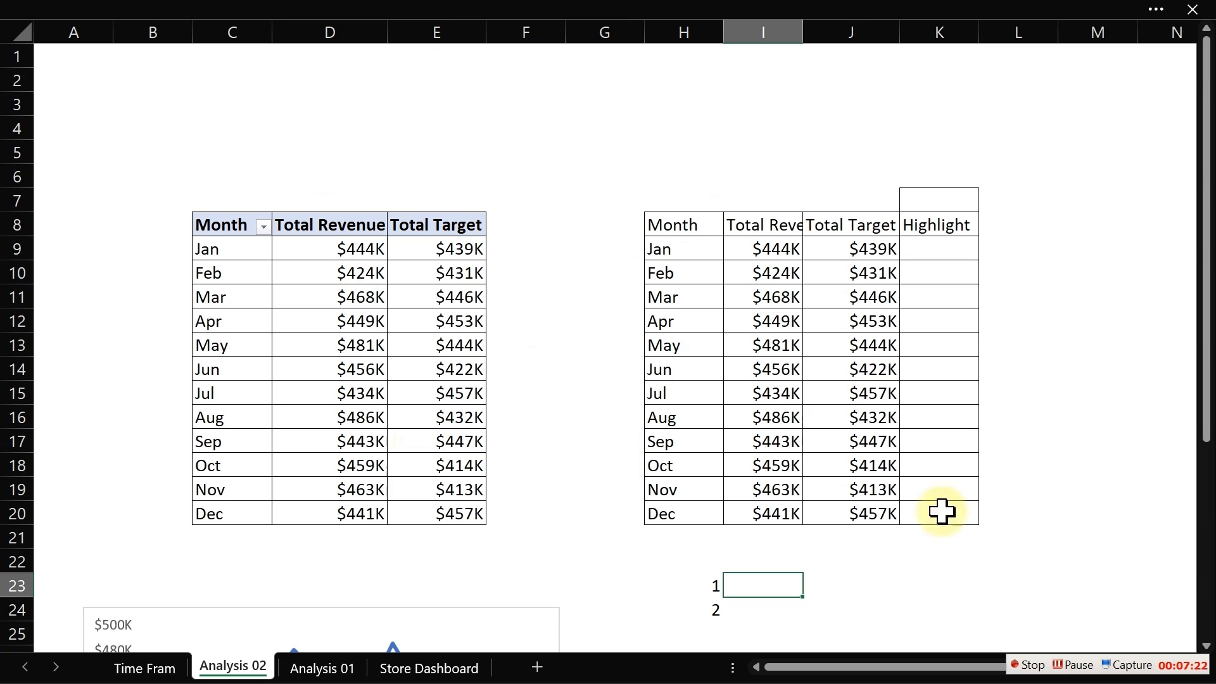
{"action": "left_click_drag", "start_coordinate": [1208, 370], "coordinate": [1202, 496]}
{"action": "left_click", "coordinate": [1162, 496]}
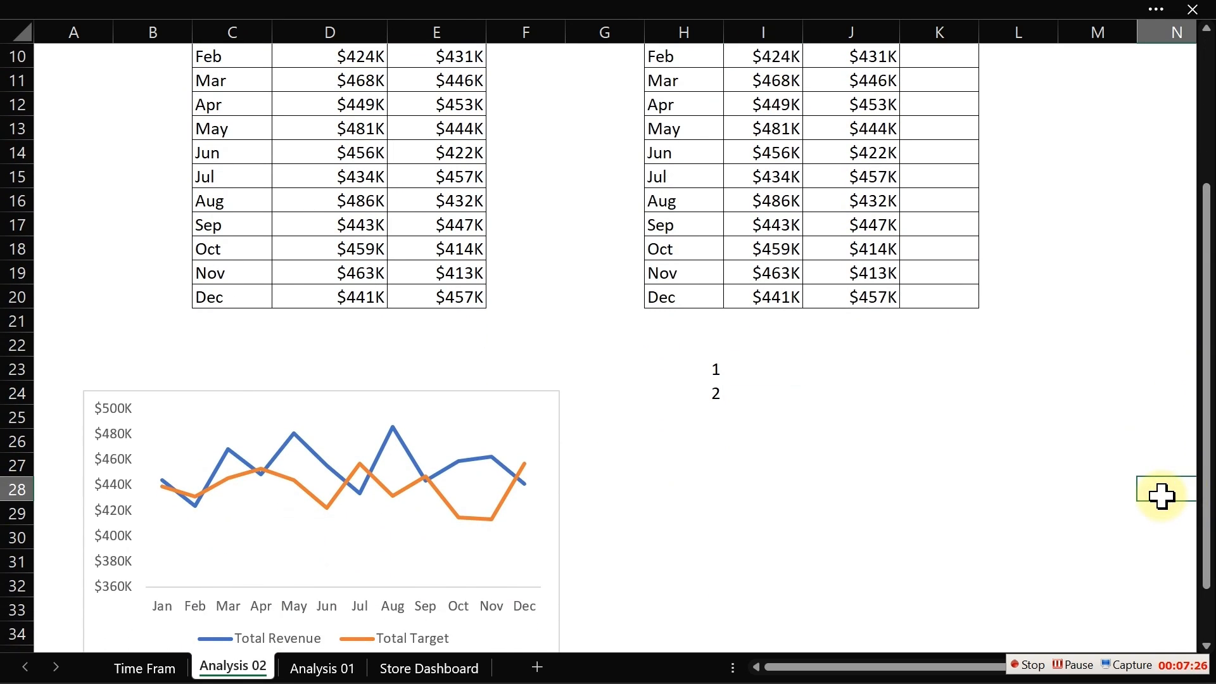
{"action": "key", "text": "Right"}
{"action": "key", "text": "Right"}
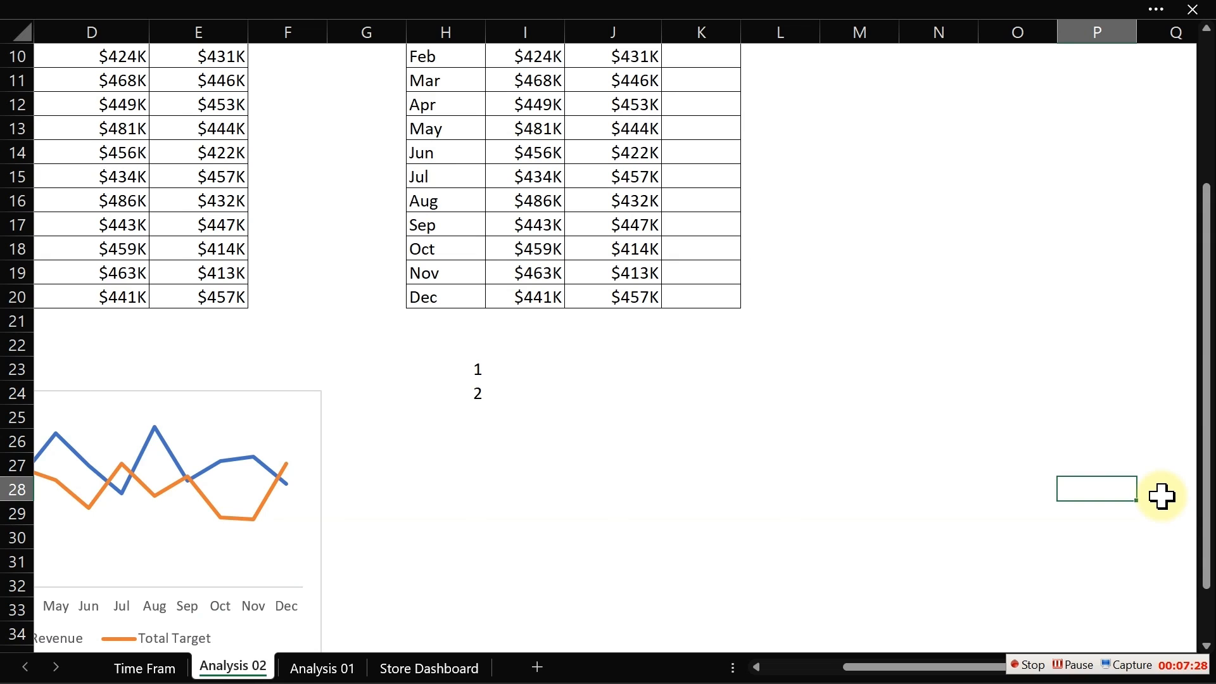
{"action": "left_click_drag", "start_coordinate": [1207, 425], "coordinate": [1210, 380]}
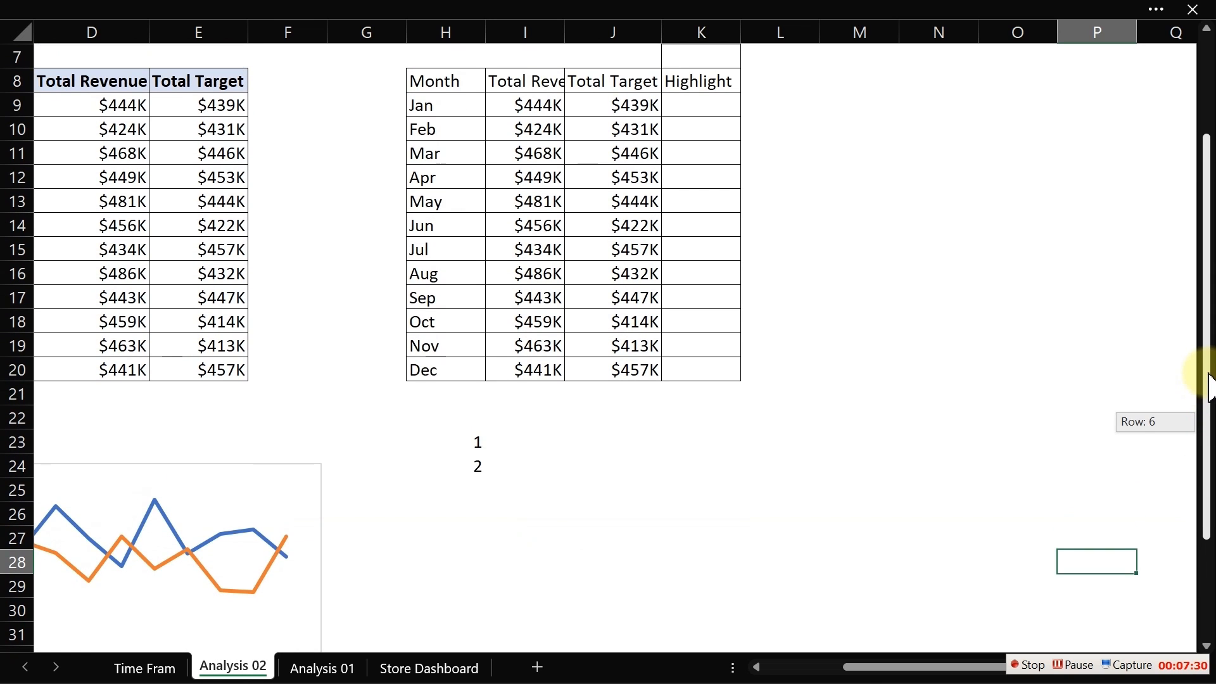
- Enter the formula =LARGE($I$9:$I$20,H23) in I23 to return the top revenue value
{"action": "left_click", "coordinate": [515, 440]}
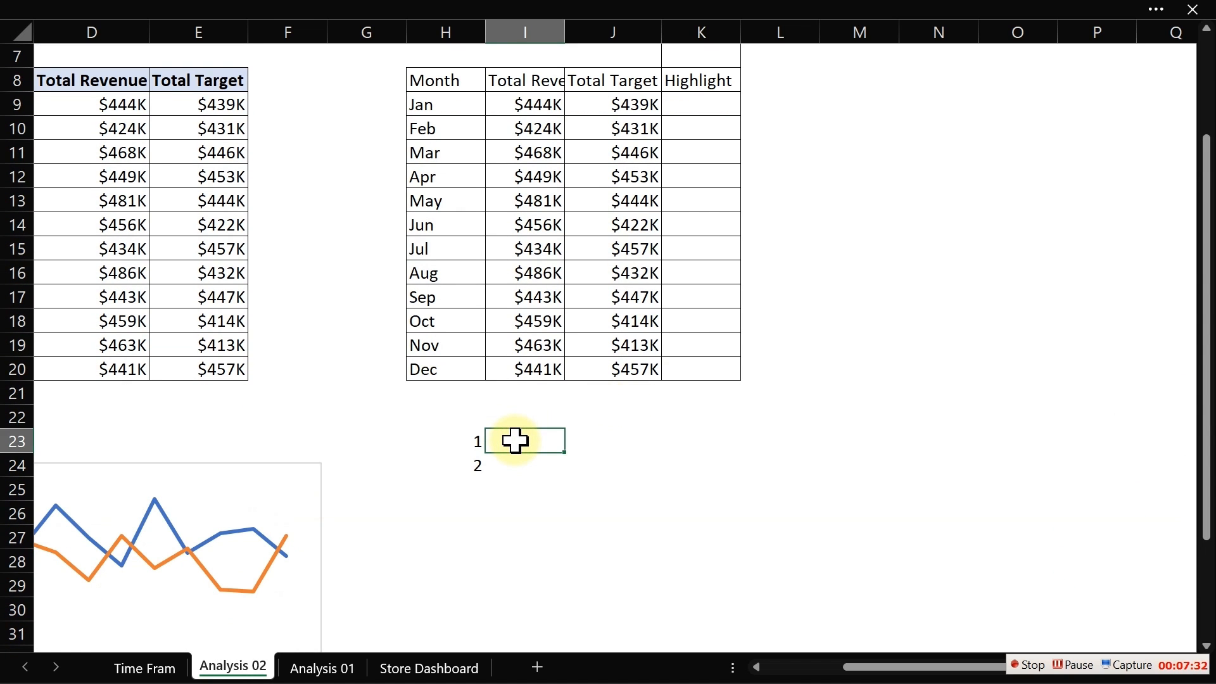
{"action": "type", "text": "=la"}
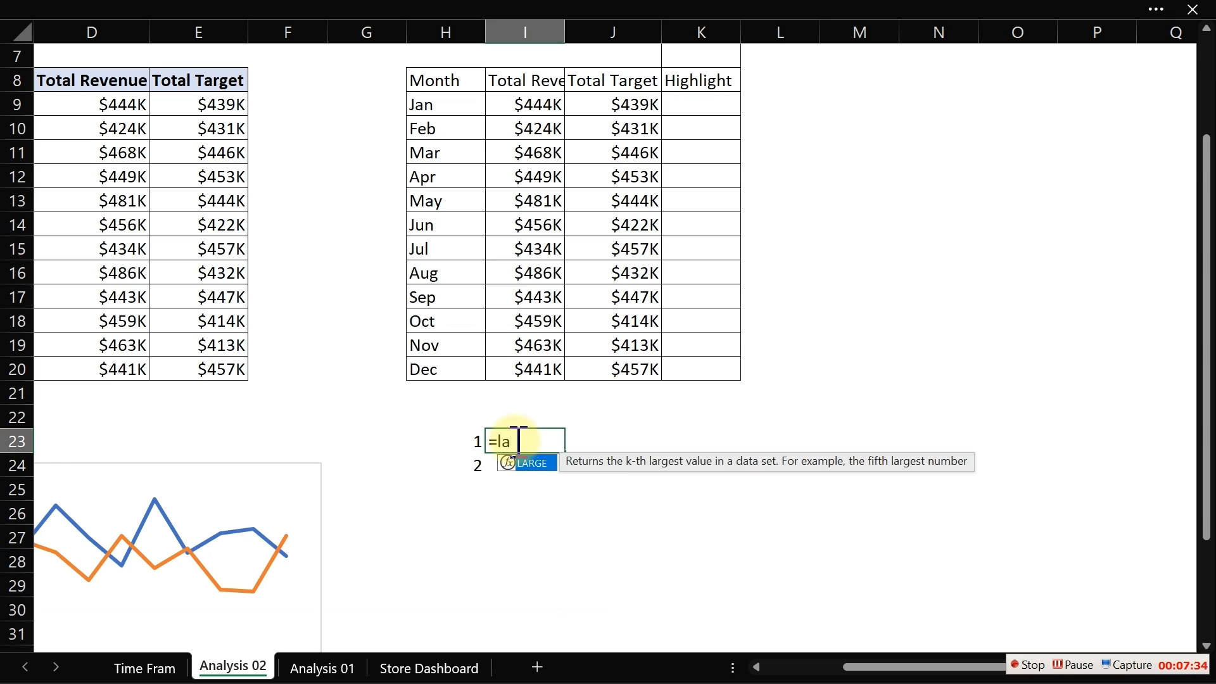
{"action": "key", "text": "Tab"}
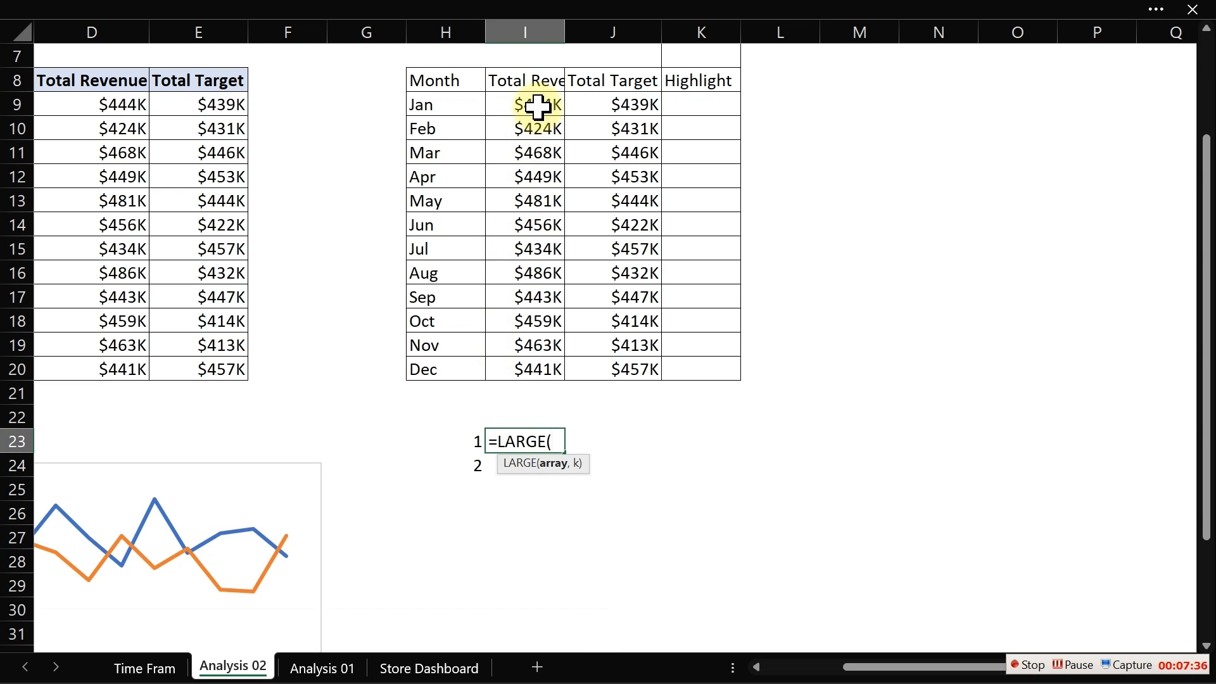
{"action": "left_click_drag", "start_coordinate": [537, 104], "coordinate": [545, 356]}
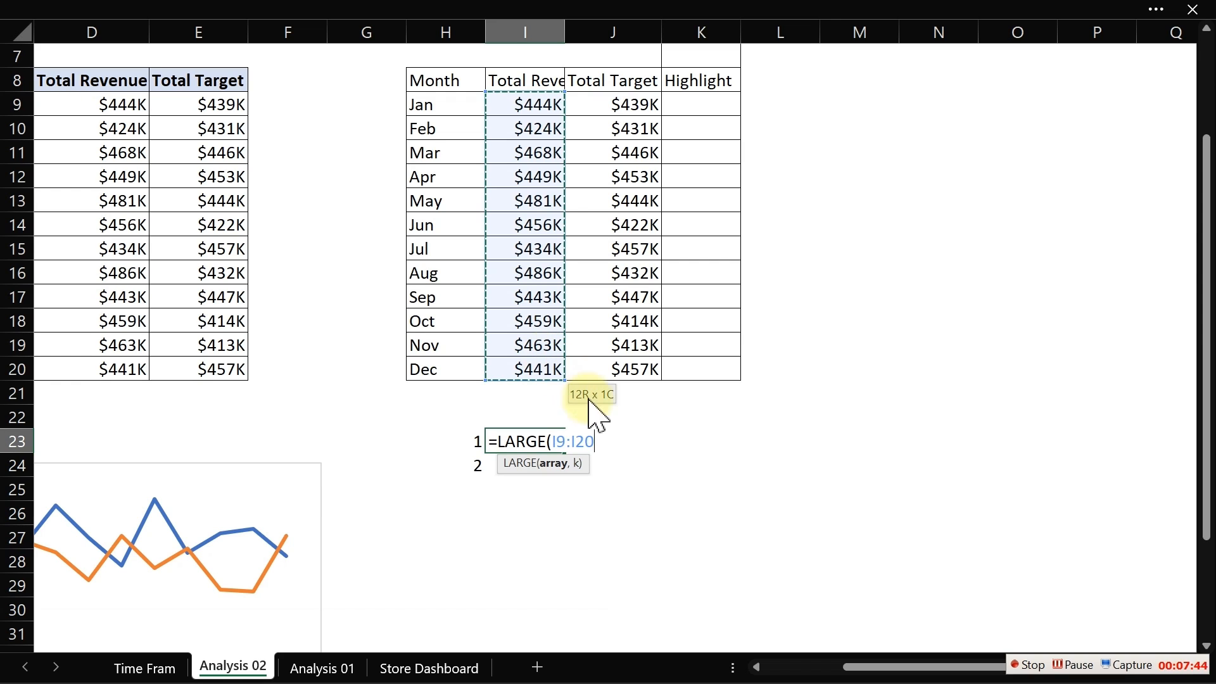
{"action": "left_click", "coordinate": [556, 441]}
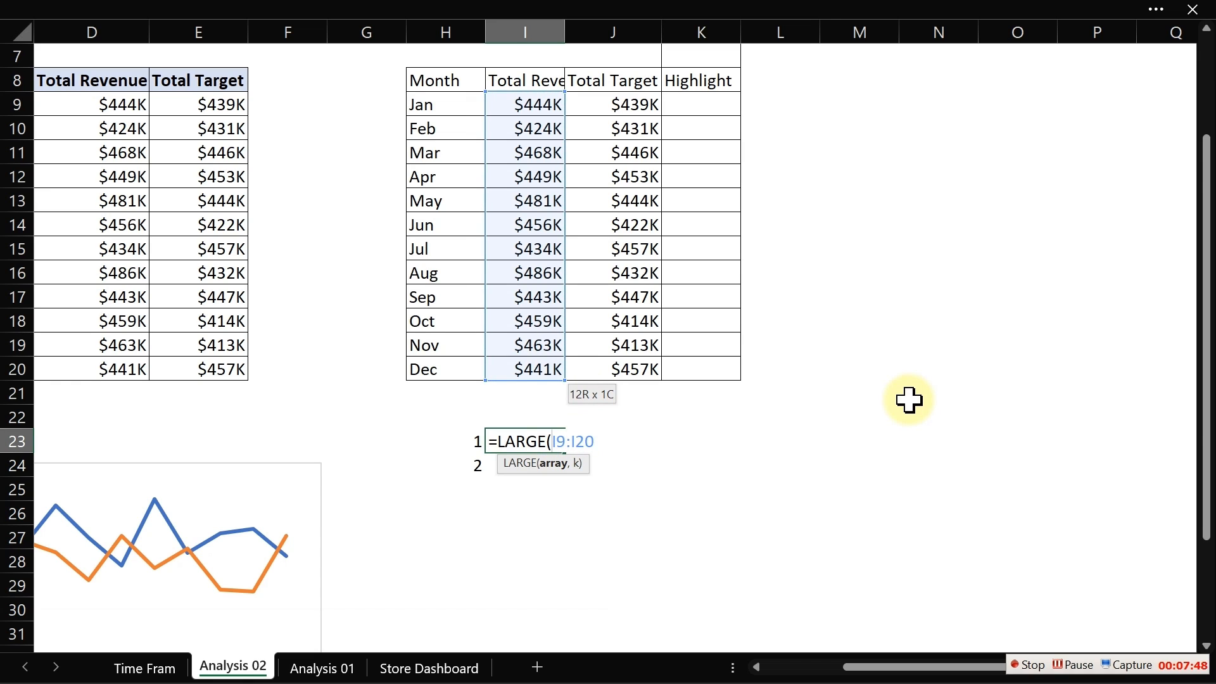
{"action": "type", "text": "$"}
{"action": "key", "text": "Right"}
{"action": "type", "text": "$"}
{"action": "key", "text": "Right"}
{"action": "key", "text": "Right"}
{"action": "type", "text": "$"}
{"action": "key", "text": "Right"}
{"action": "type", "text": "$20,"}
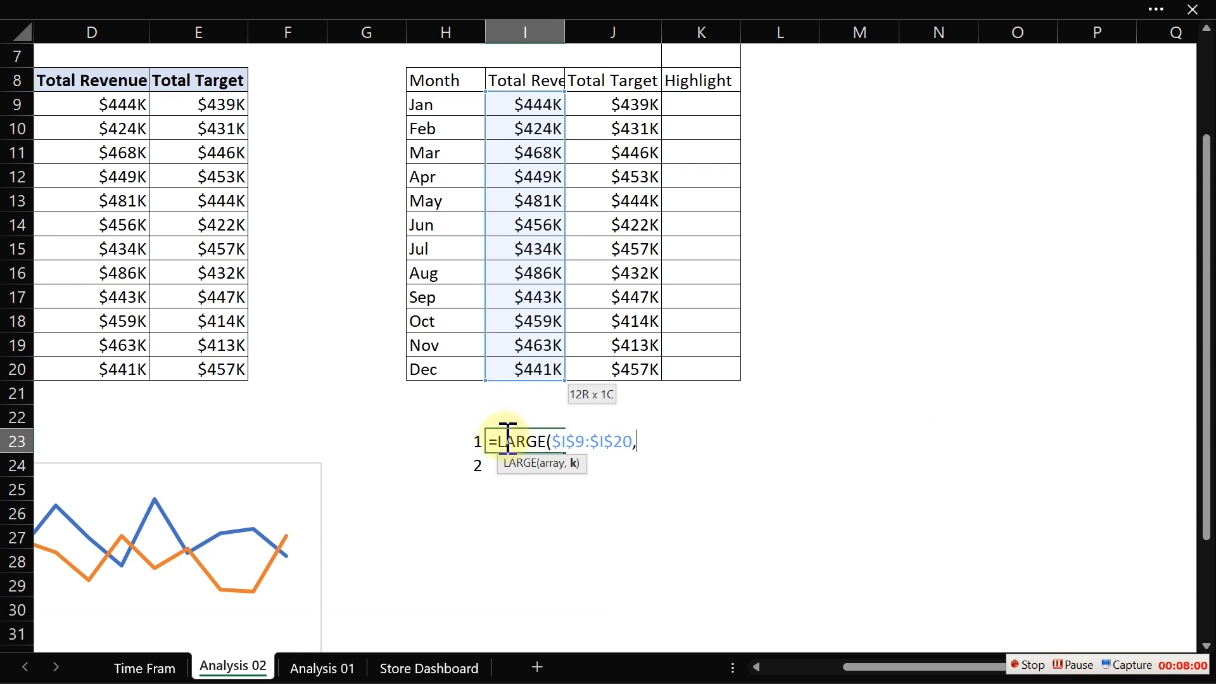
{"action": "left_click", "coordinate": [468, 438]}
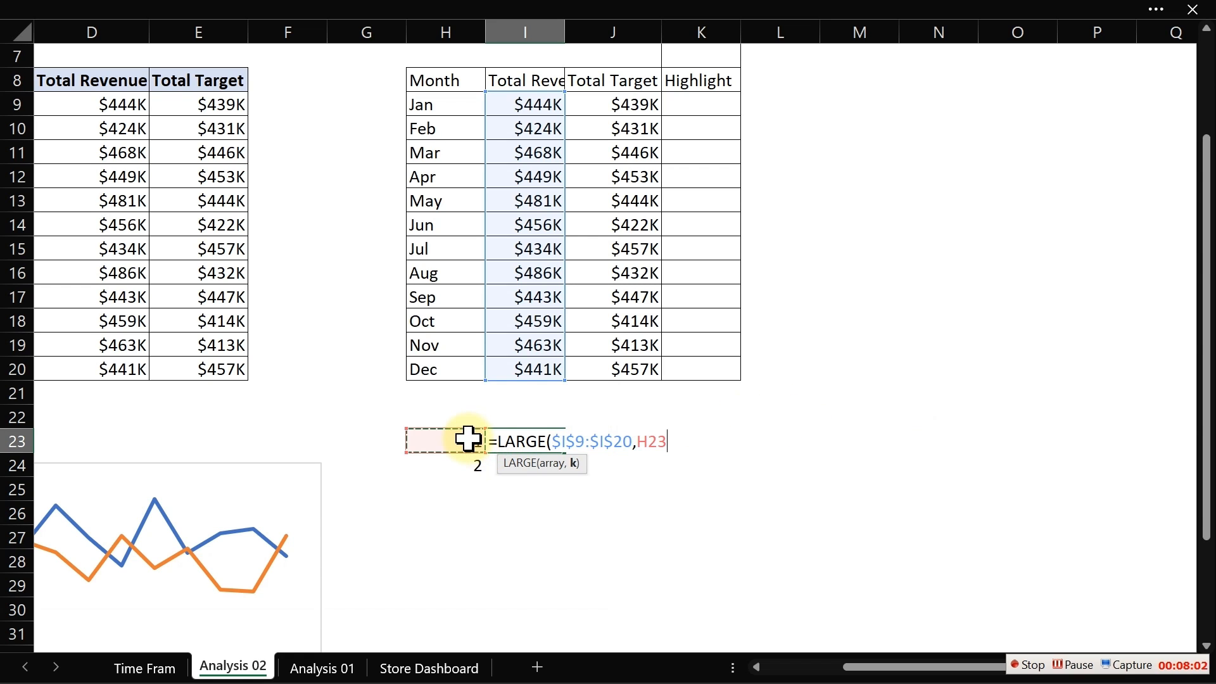
{"action": "key", "text": "Return"}
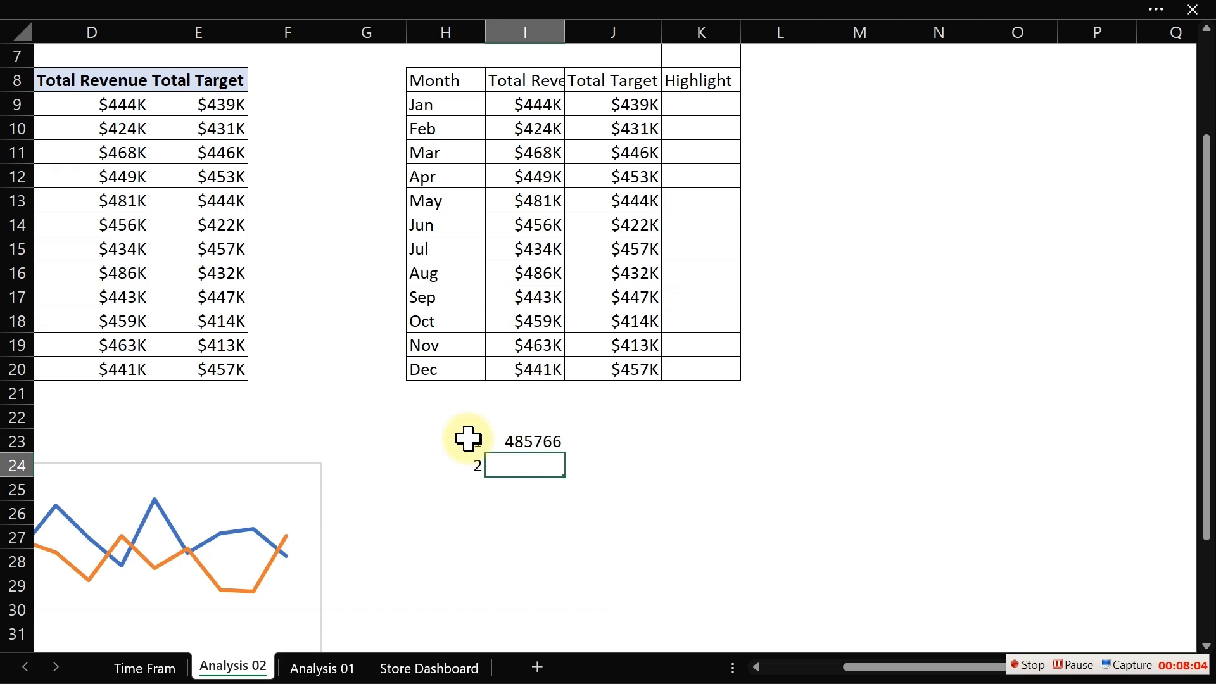
- Fill the LARGE formula from I23 down to I24
{"action": "left_click", "coordinate": [533, 441]}
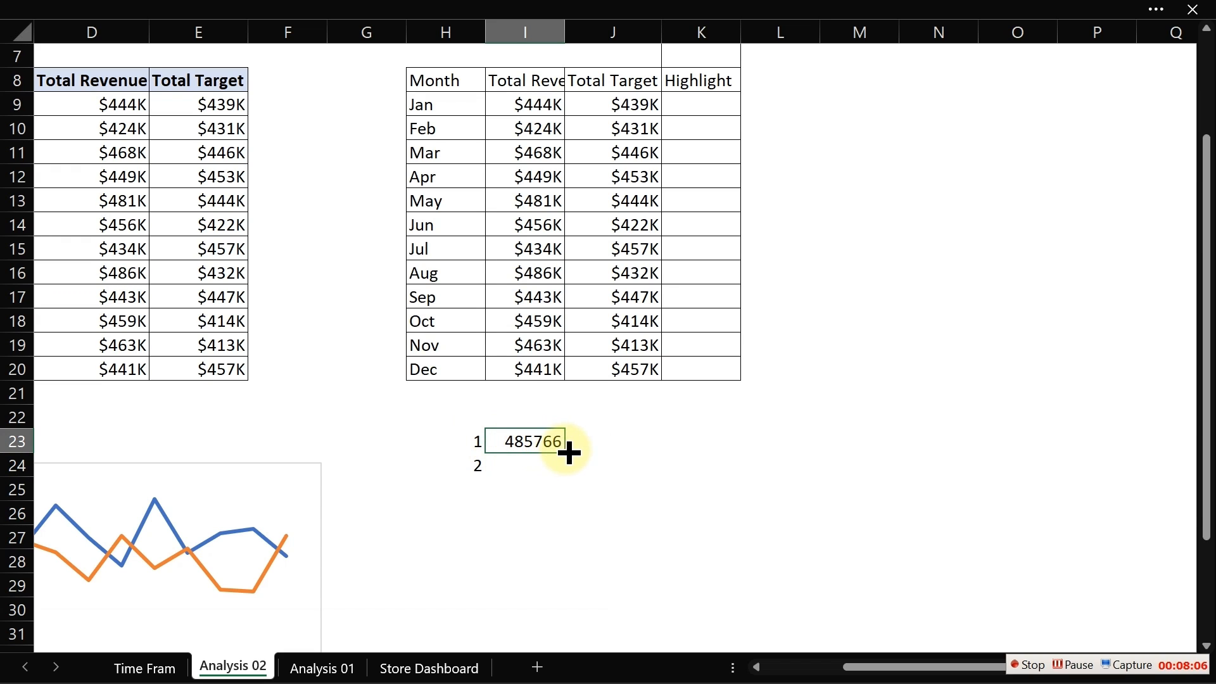
{"action": "left_click_drag", "start_coordinate": [564, 453], "coordinate": [565, 476]}
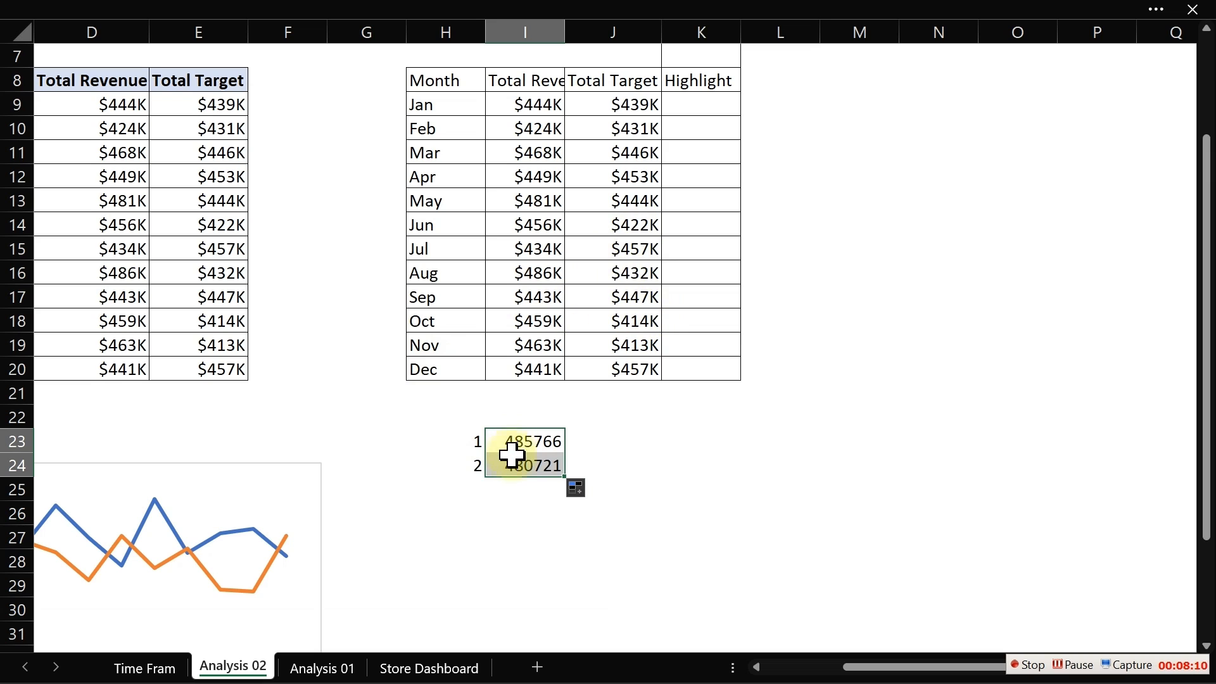
- Copy the revenue currency formatting onto I23:I24 with Format Painter
{"action": "left_click", "coordinate": [543, 280]}
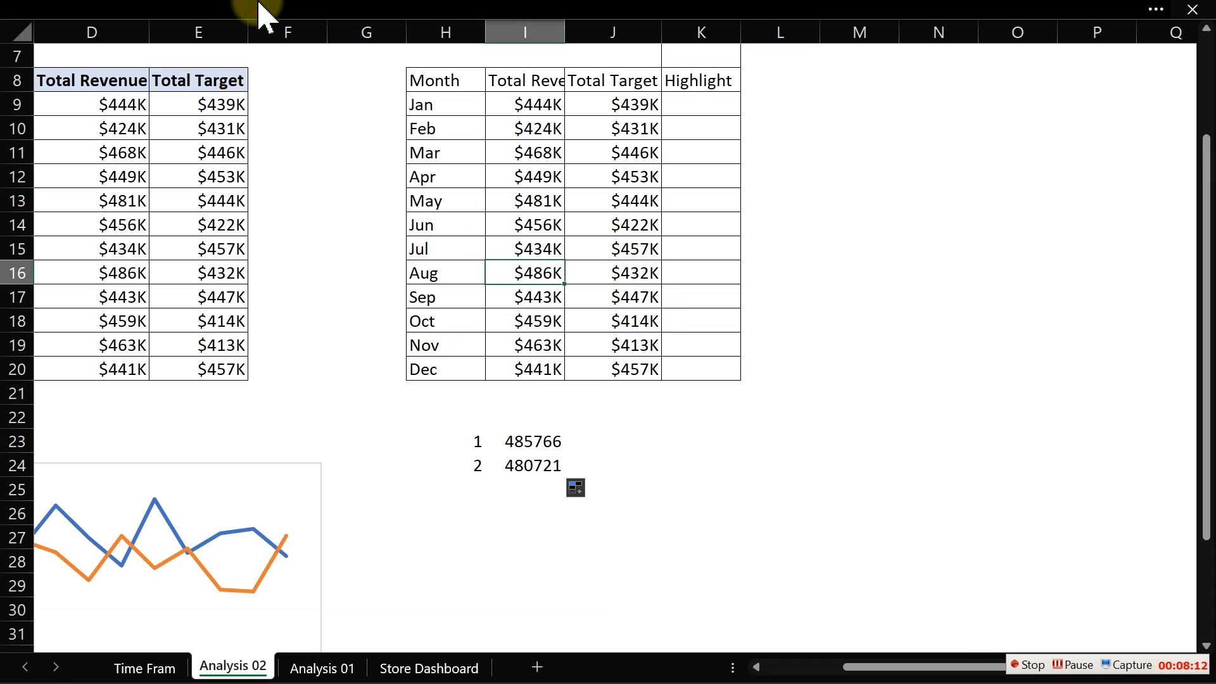
{"action": "mouse_move", "coordinate": [263, 12]}
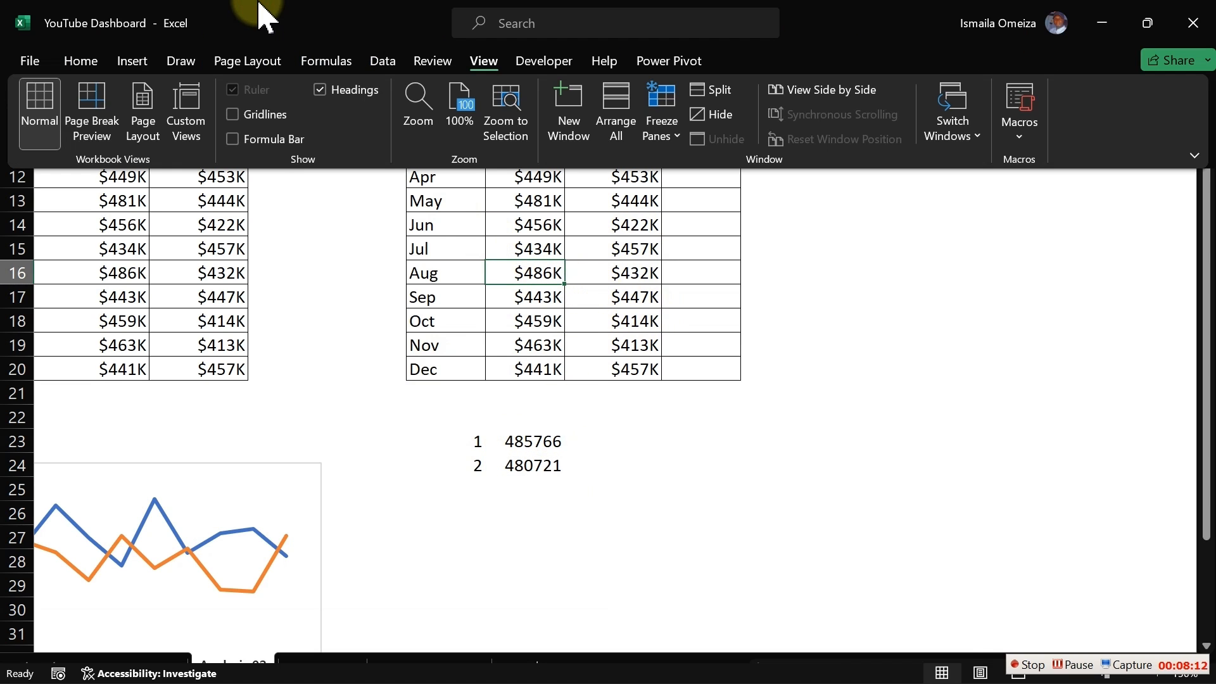
{"action": "left_click", "coordinate": [83, 60]}
{"action": "left_click", "coordinate": [73, 138]}
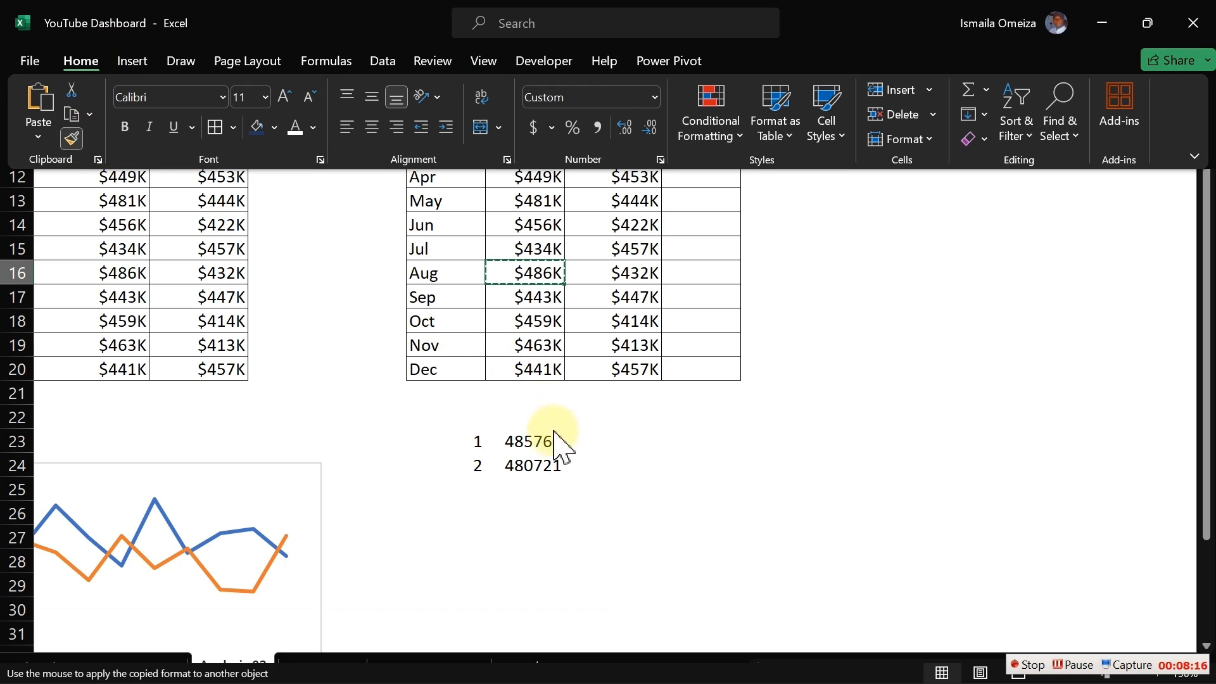
{"action": "left_click_drag", "start_coordinate": [543, 439], "coordinate": [543, 462]}
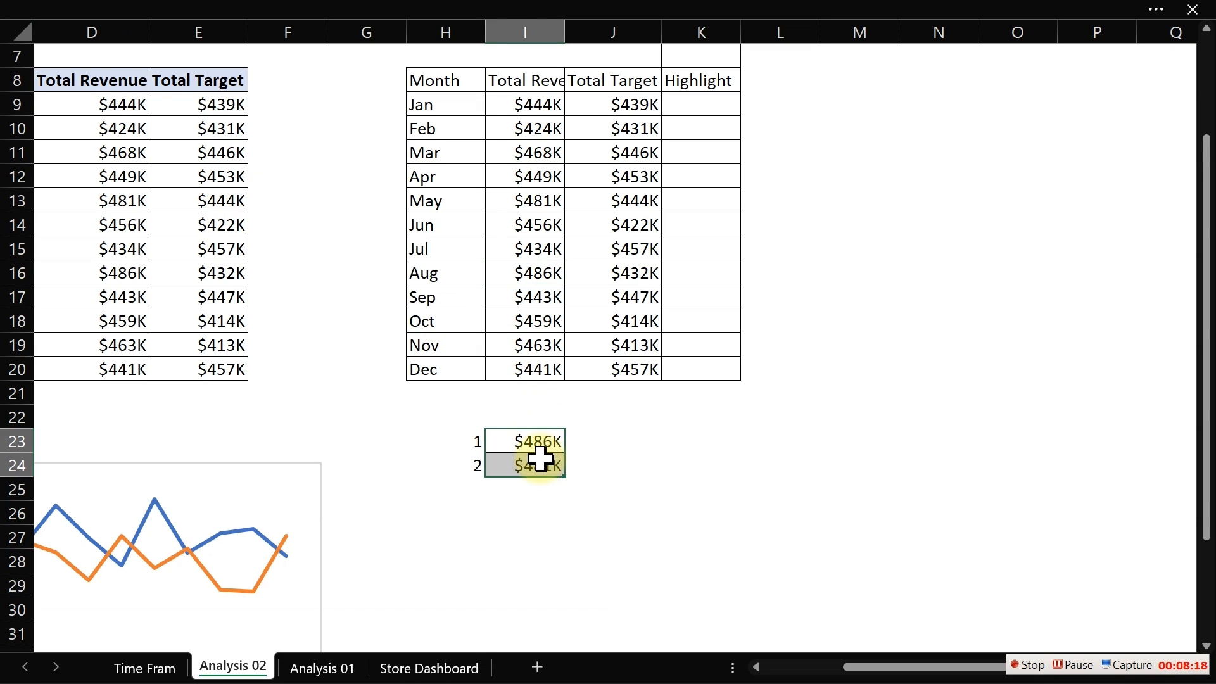
{"action": "left_click", "coordinate": [699, 103]}
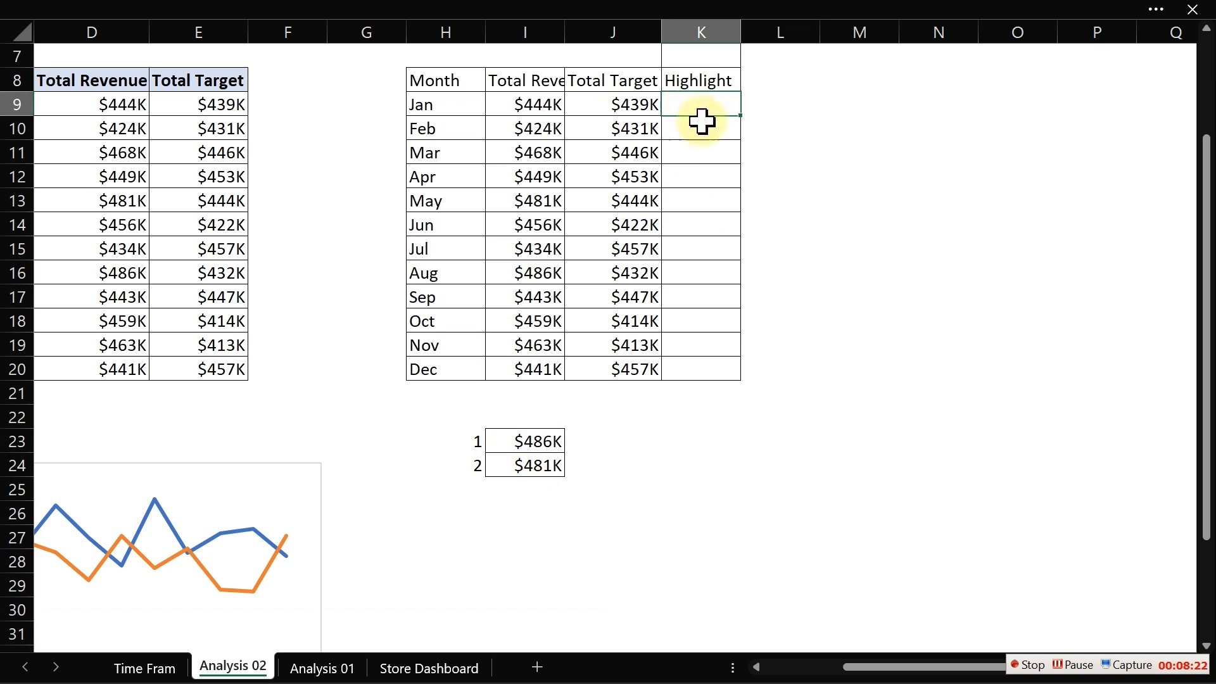
{"action": "type", "text": "=IF("}
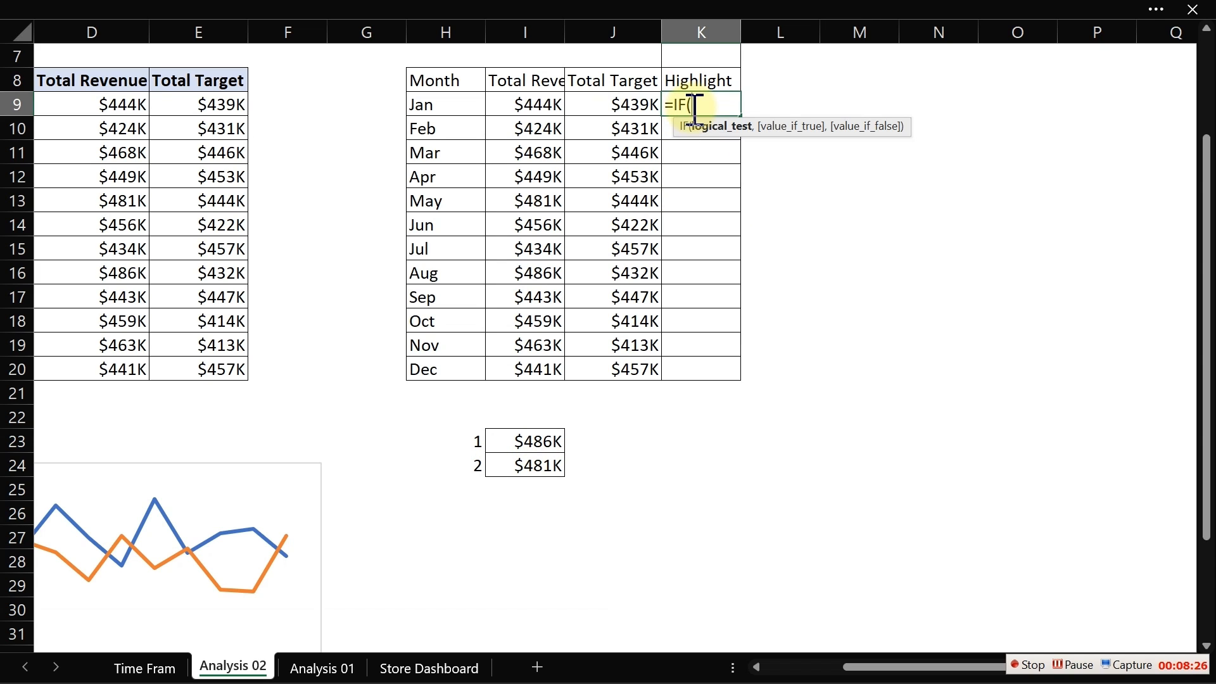
{"action": "left_click", "coordinate": [605, 103]}
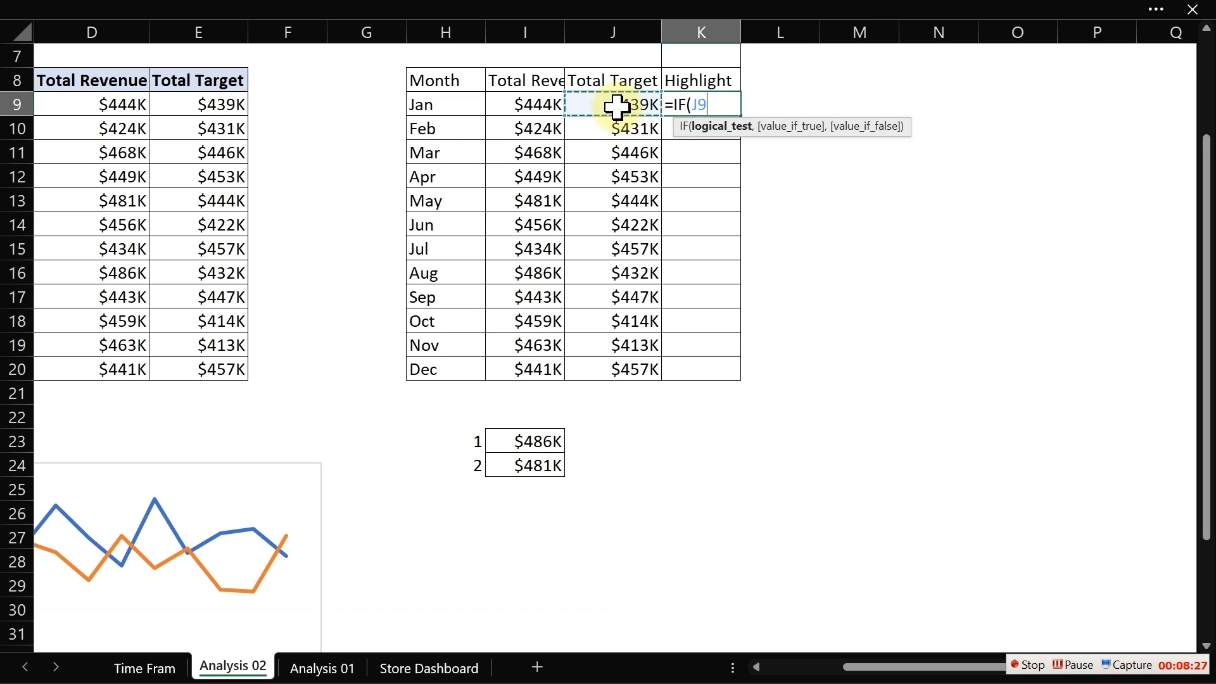
{"action": "type", "text": "="}
{"action": "left_click", "coordinate": [532, 442]}
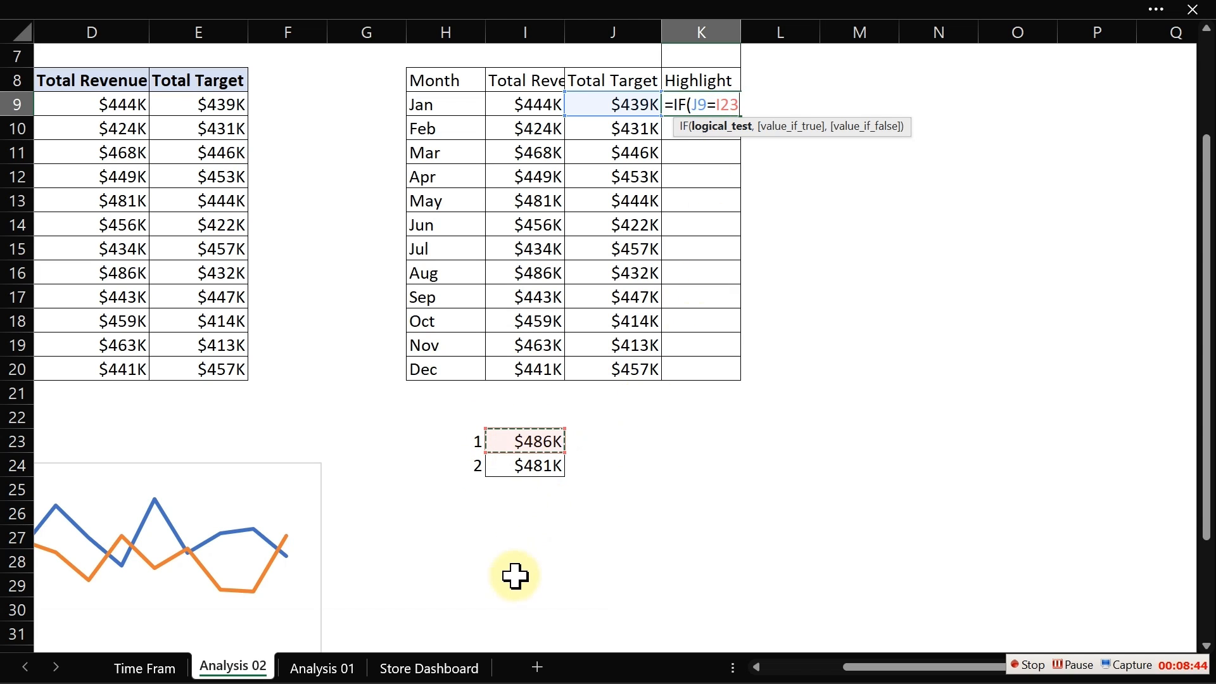
{"action": "key", "text": "Escape"}
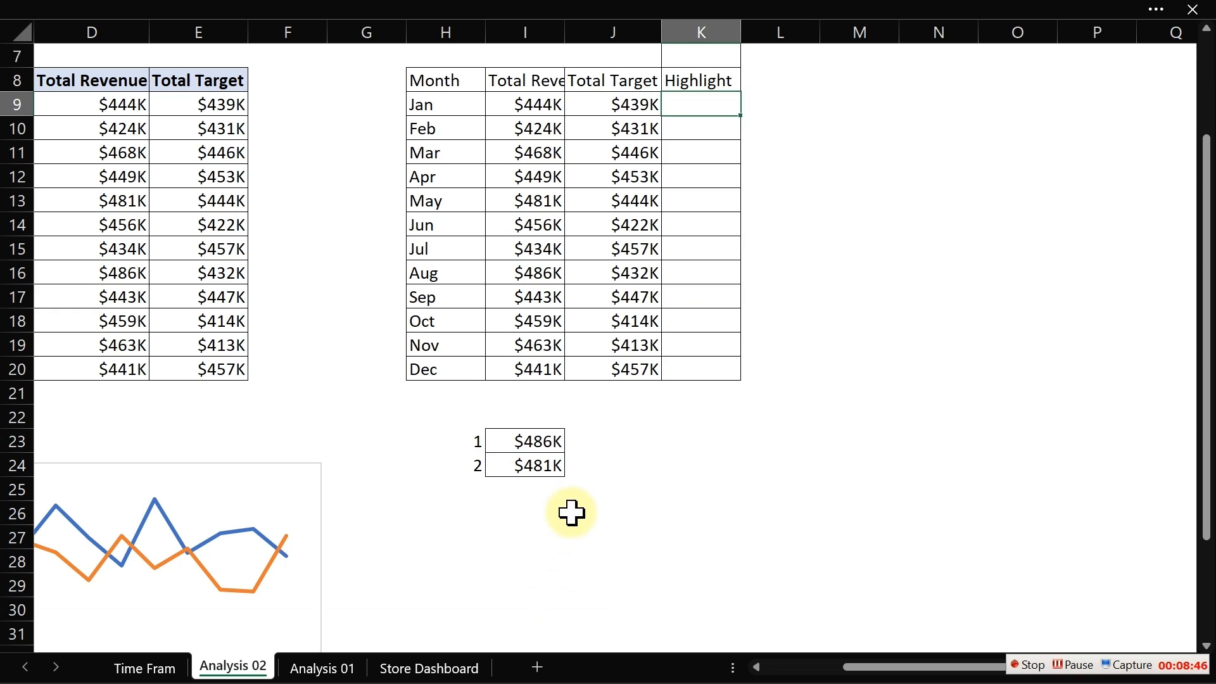
- Label the two rank results Large-1 in J23 and Large-2 in J24
{"action": "left_click", "coordinate": [580, 444]}
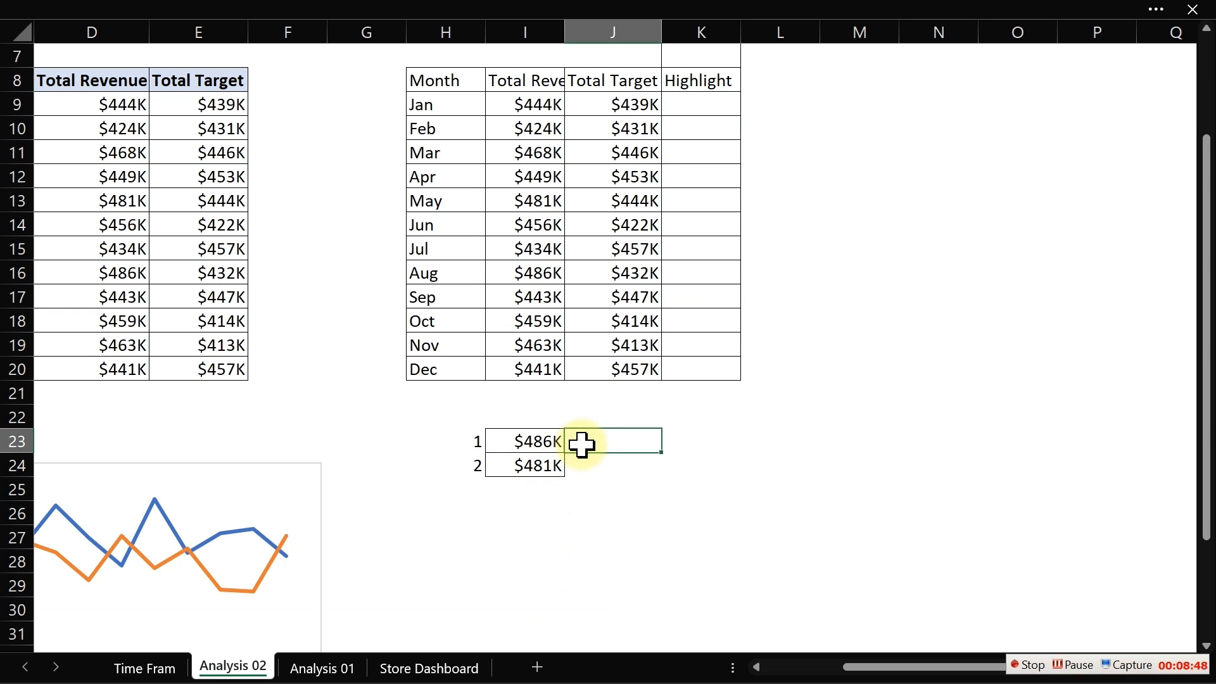
{"action": "type", "text": "Larg-1"}
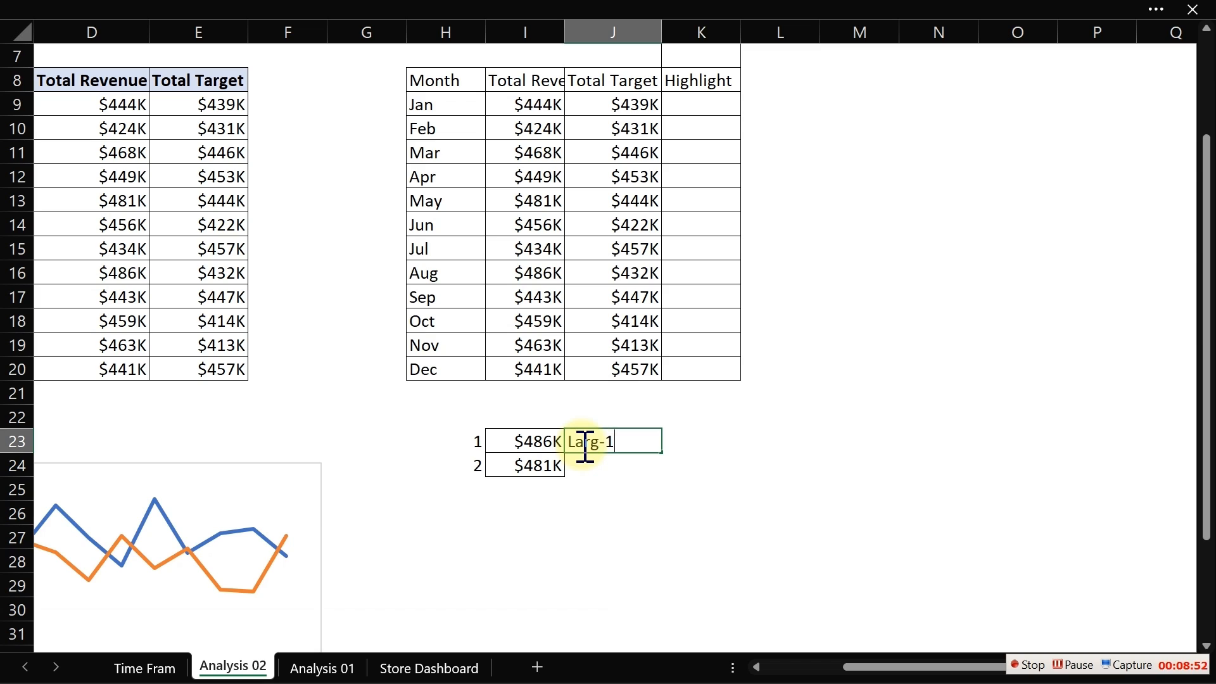
{"action": "key", "text": "Return"}
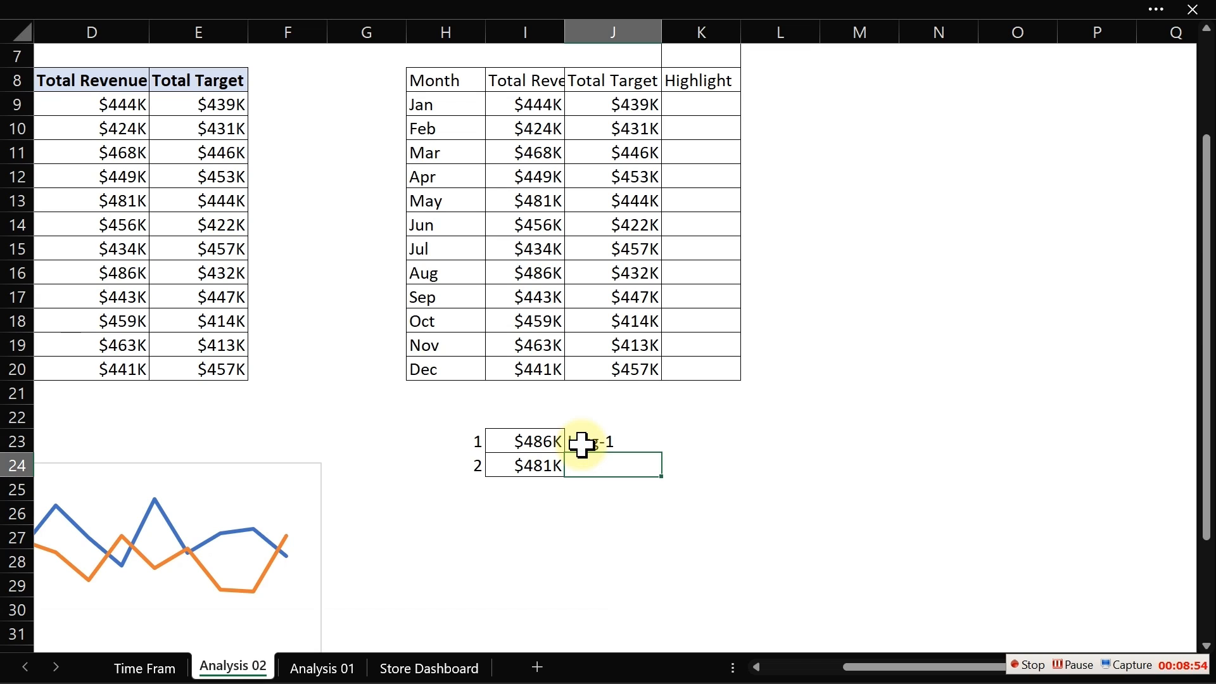
{"action": "type", "text": "Large"}
{"action": "key", "text": "BackSpace"}
{"action": "key", "text": "BackSpace"}
{"action": "type", "text": "e-2"}
{"action": "left_click", "coordinate": [582, 443]}
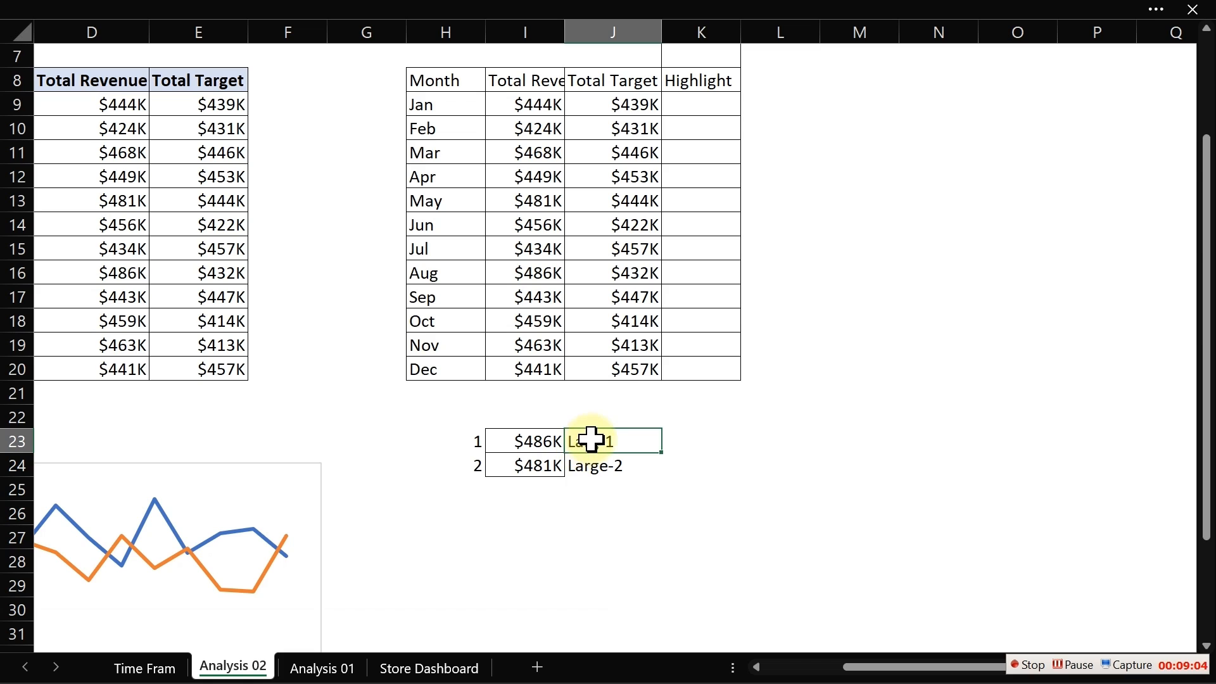
{"action": "double_click", "coordinate": [592, 441]}
{"action": "type", "text": "e"}
{"action": "key", "text": "Return"}
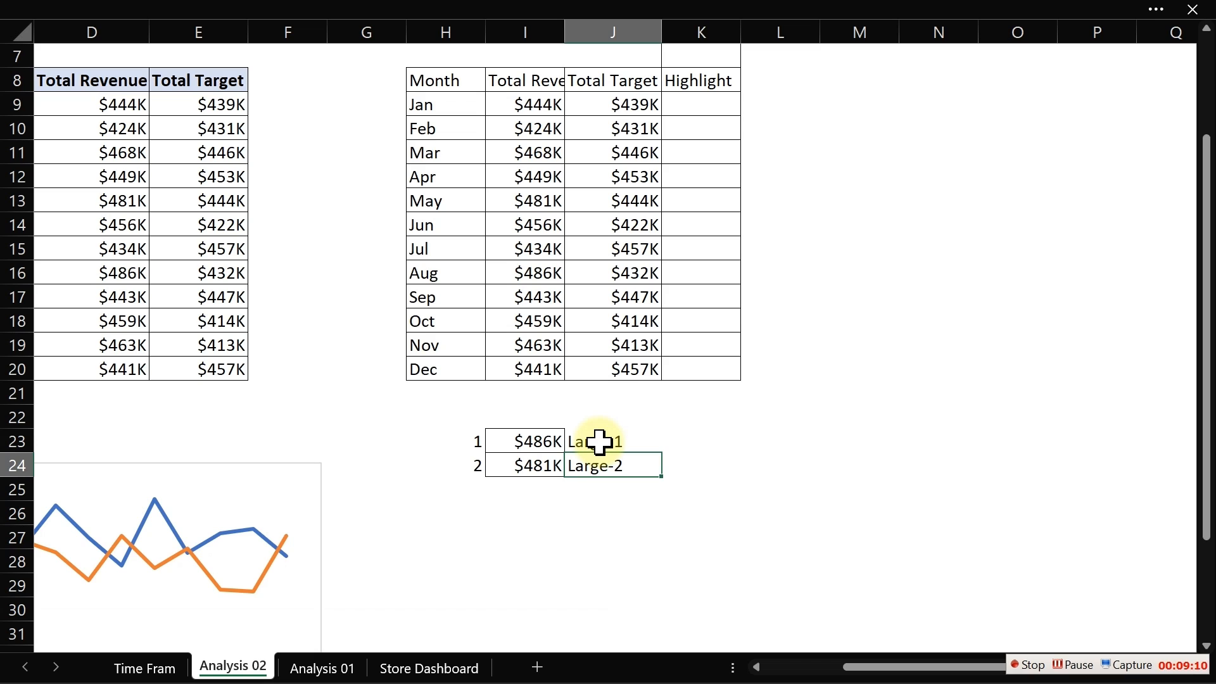
{"action": "left_click", "coordinate": [710, 123]}
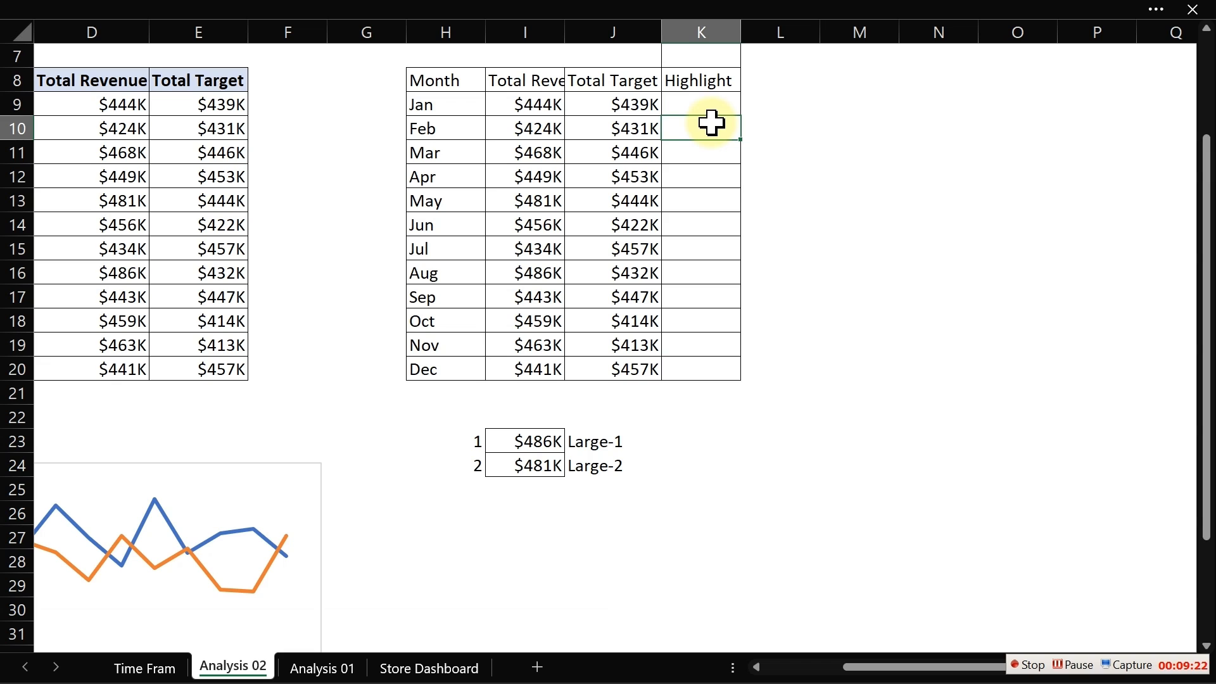
{"action": "left_click", "coordinate": [397, 2]}
{"action": "left_click", "coordinate": [523, 450]}
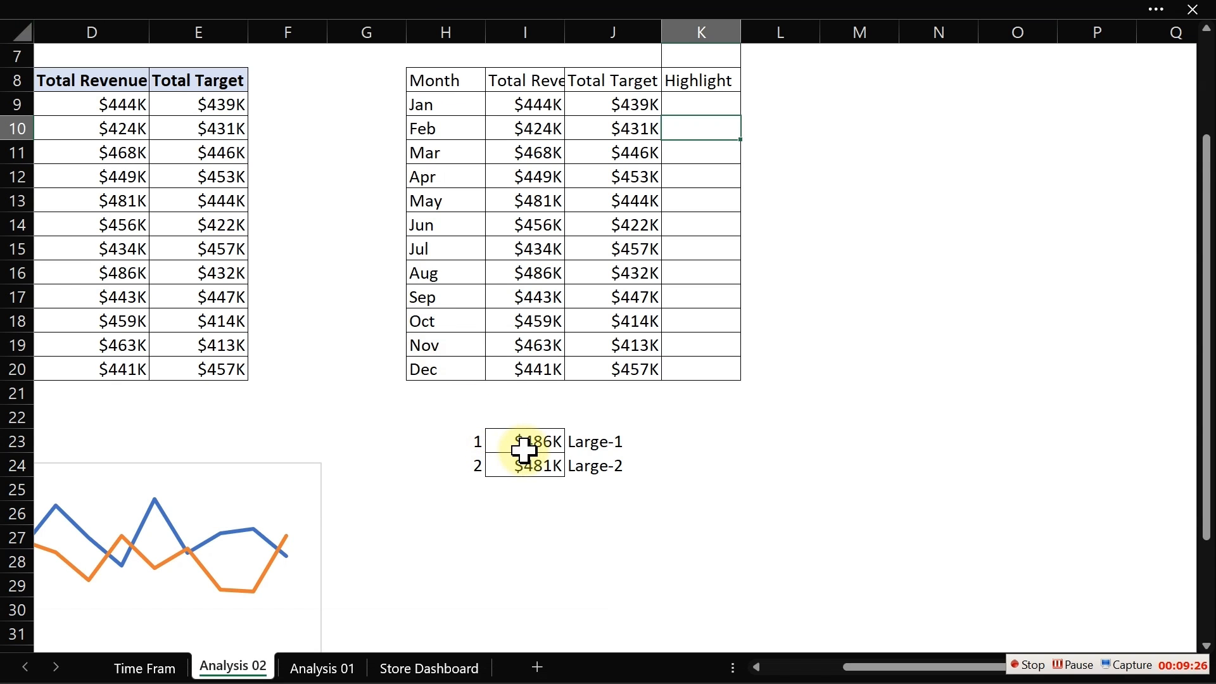
{"action": "left_click", "coordinate": [524, 437]}
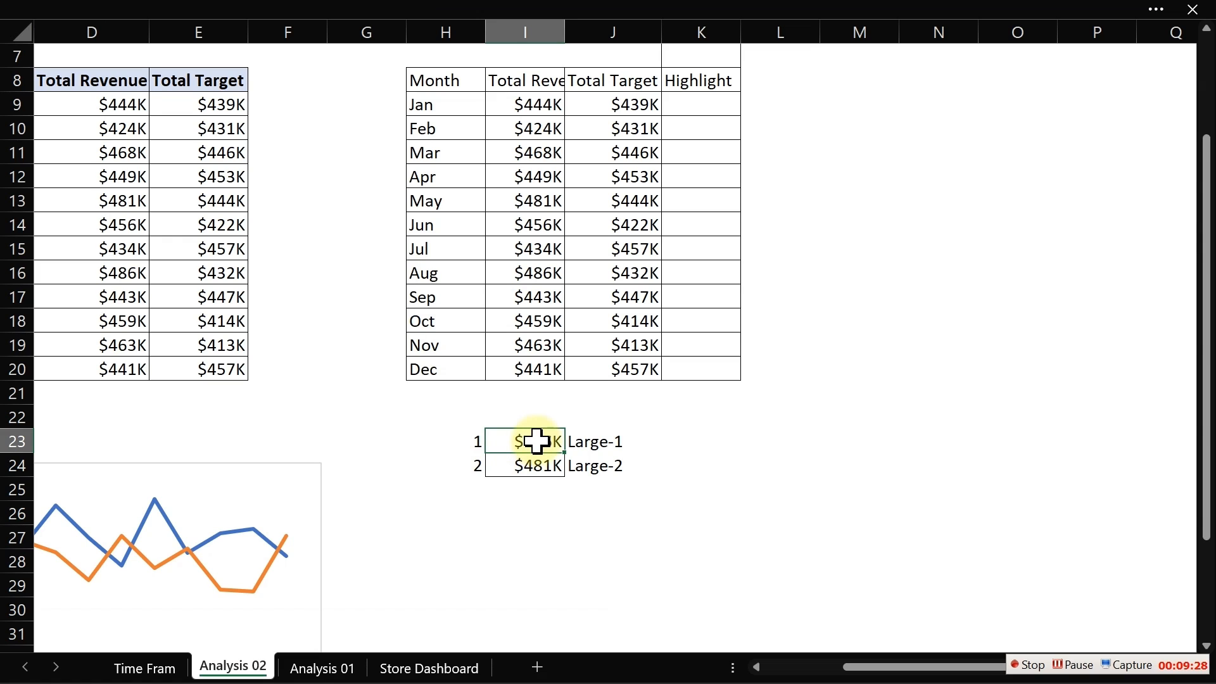
- Try to create names for I23:I24 from the selection using the right column
{"action": "left_click_drag", "start_coordinate": [536, 441], "coordinate": [538, 460]}
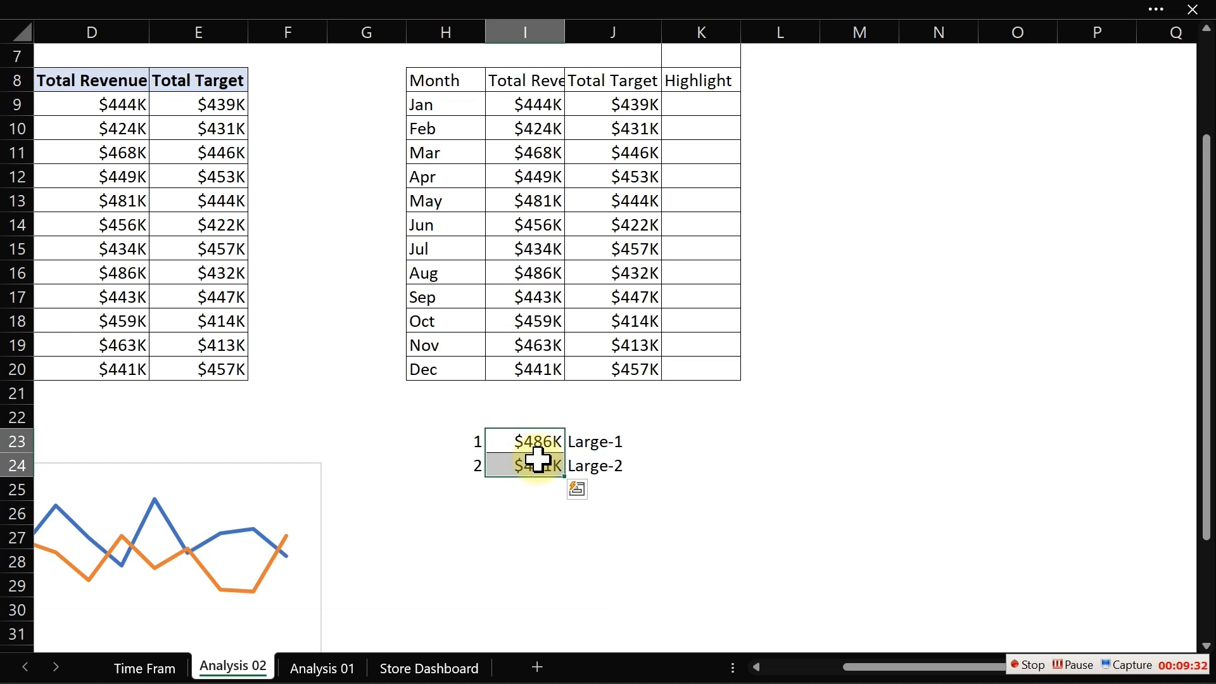
{"action": "left_click", "coordinate": [282, 14]}
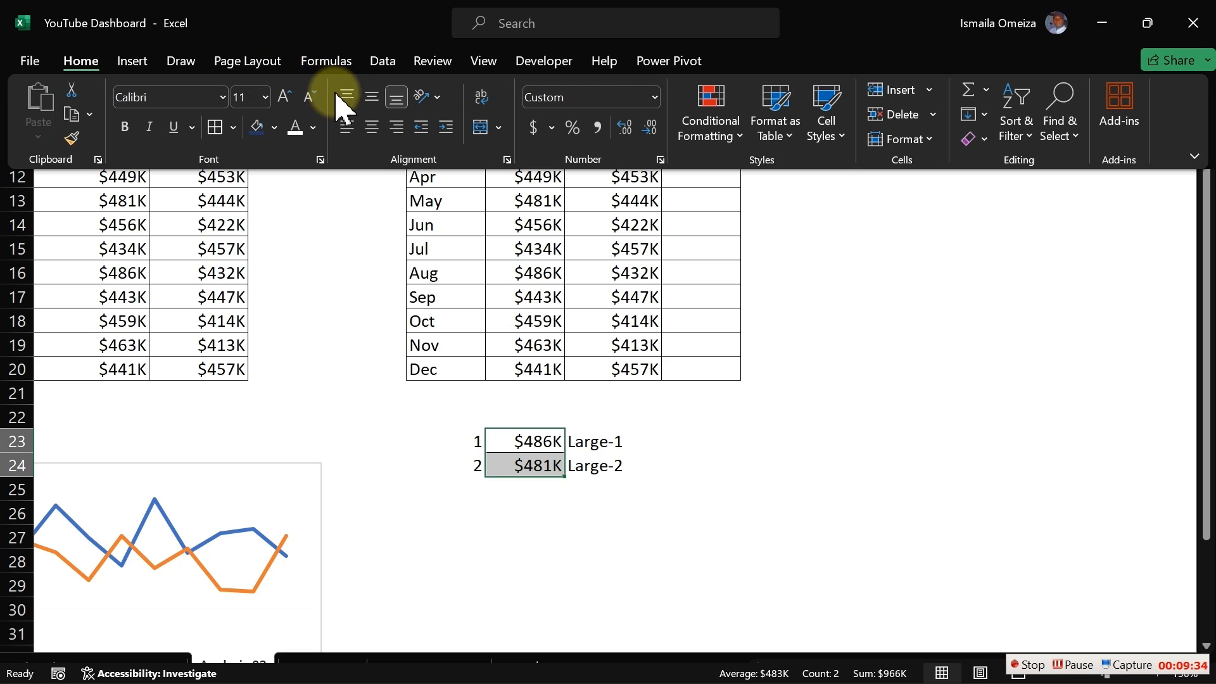
{"action": "left_click", "coordinate": [326, 61]}
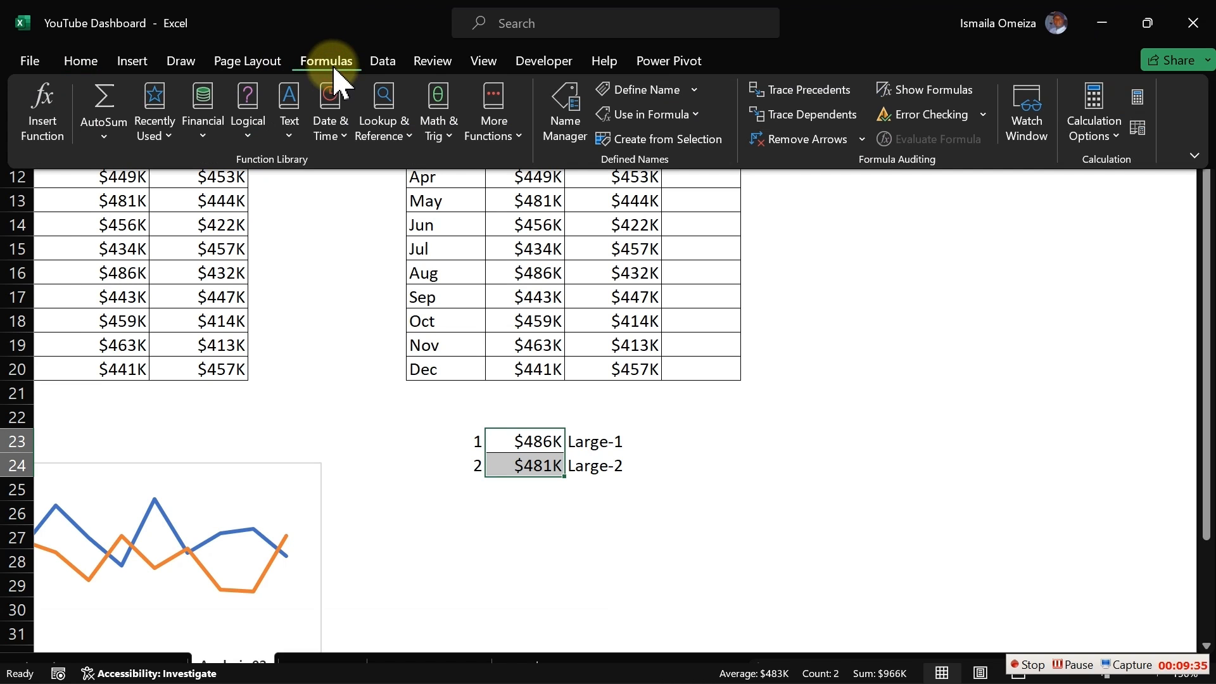
{"action": "left_click", "coordinate": [665, 141]}
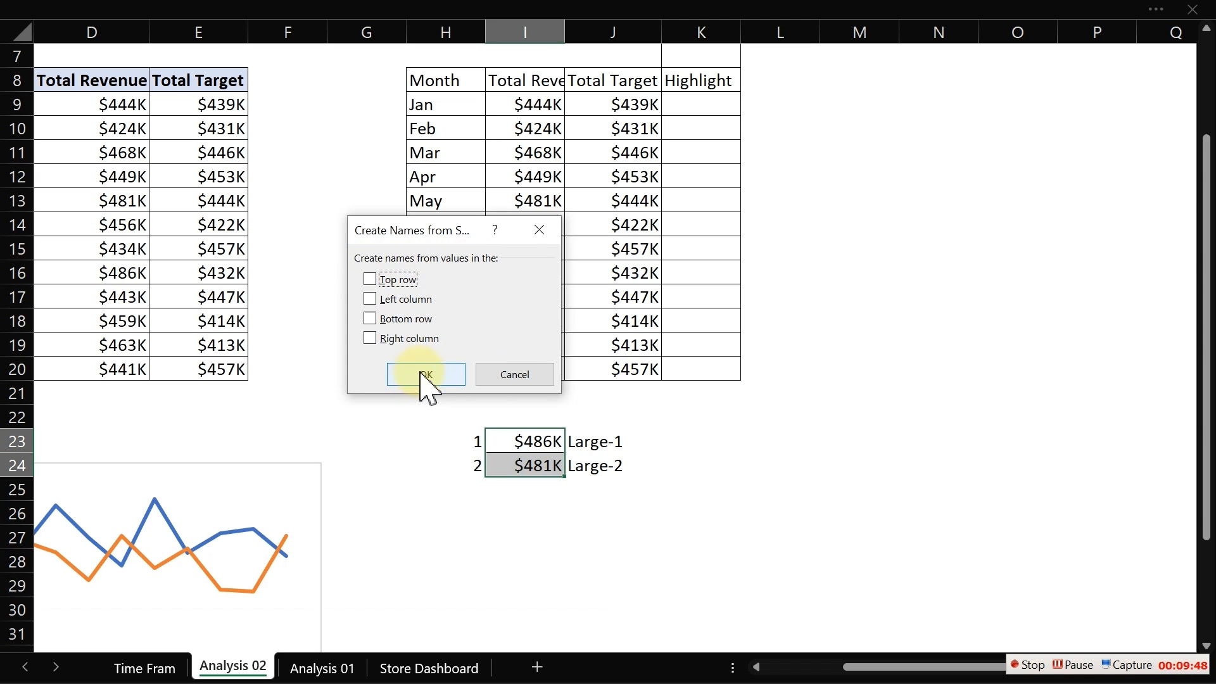
{"action": "left_click", "coordinate": [373, 325]}
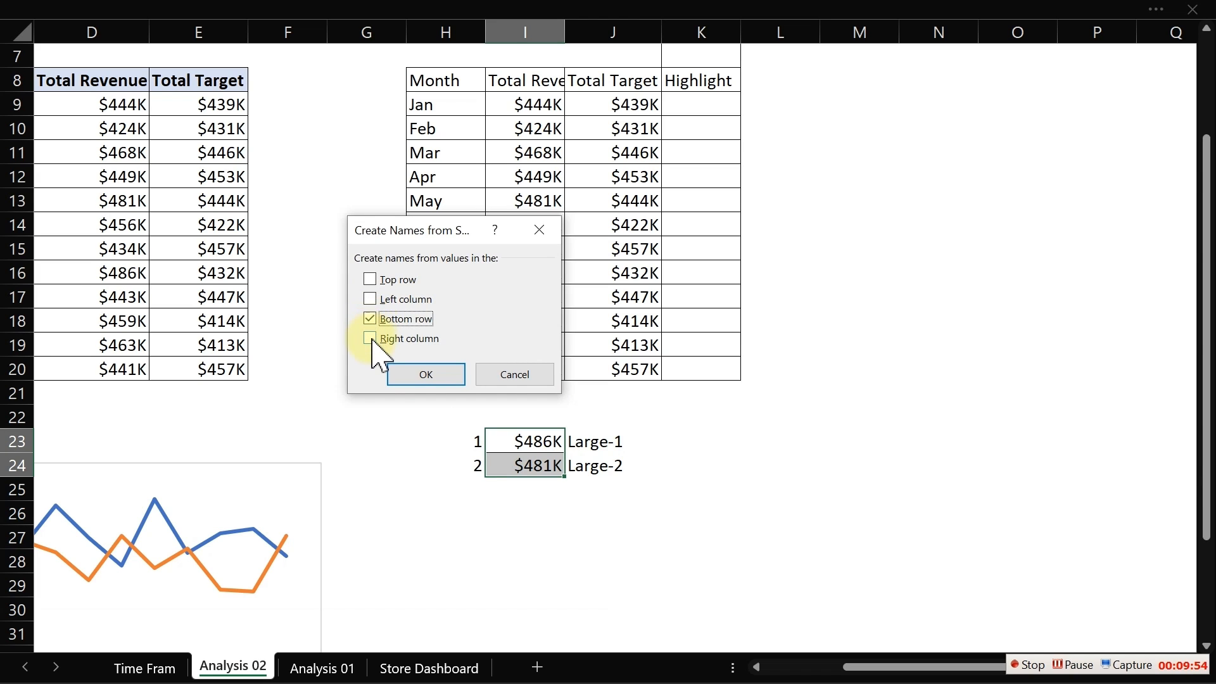
{"action": "left_click", "coordinate": [372, 335]}
{"action": "left_click", "coordinate": [370, 319]}
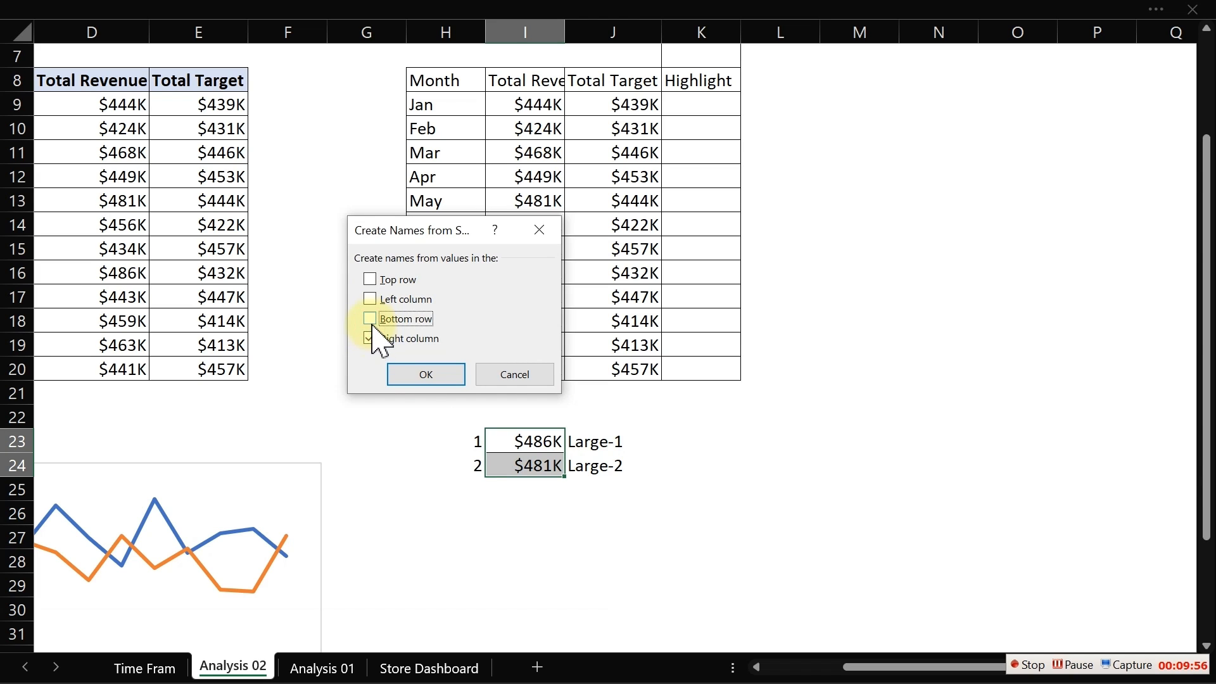
{"action": "left_click", "coordinate": [418, 377]}
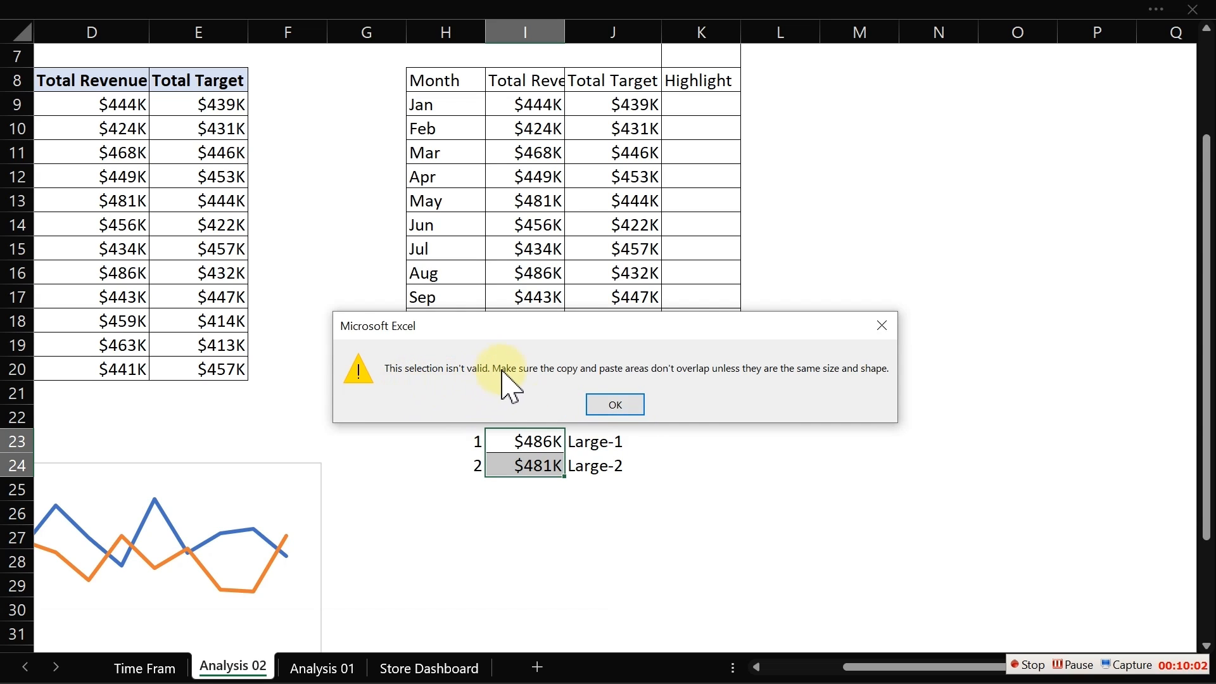
{"action": "left_click", "coordinate": [881, 325]}
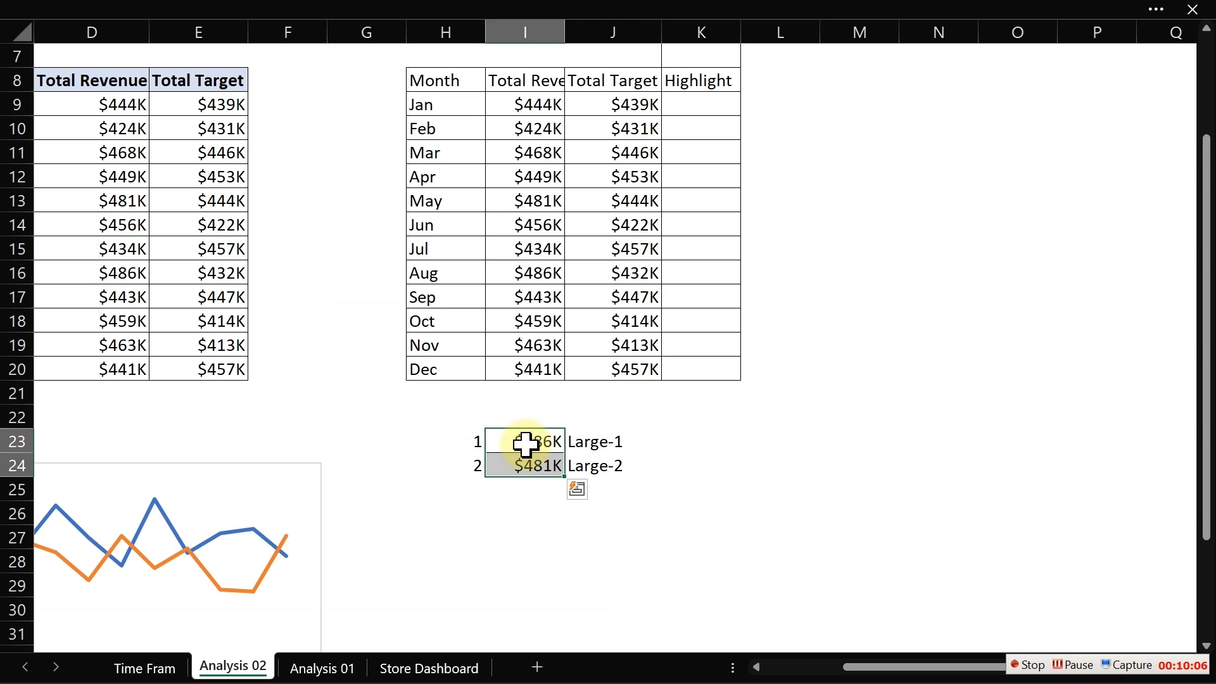
- Create names for I23:I24 from their Large-1 and Large-2 labels in the right column
{"action": "left_click_drag", "start_coordinate": [526, 439], "coordinate": [602, 462]}
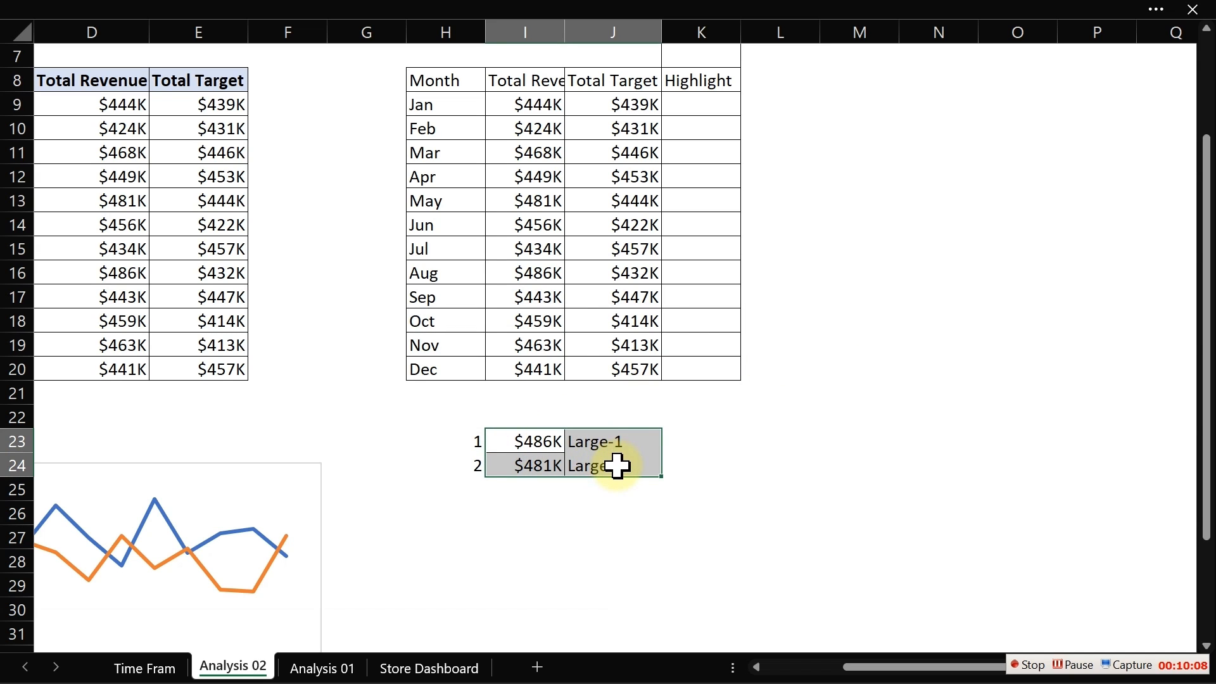
{"action": "mouse_move", "coordinate": [447, 13]}
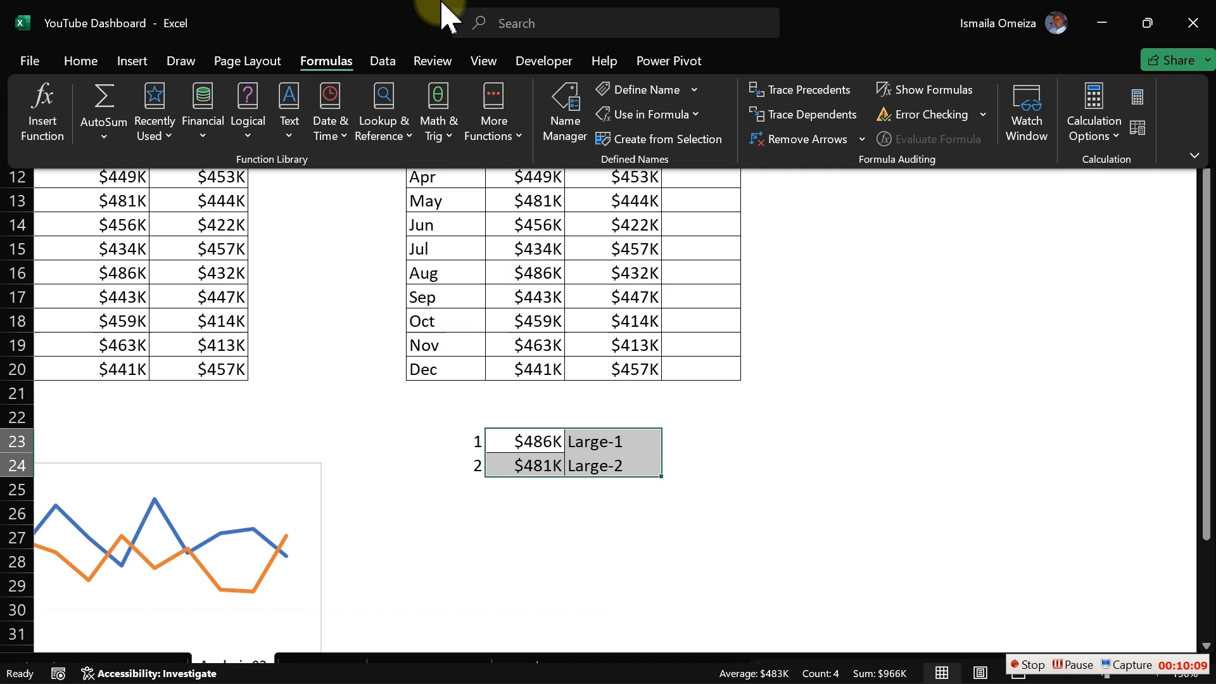
{"action": "left_click", "coordinate": [662, 152]}
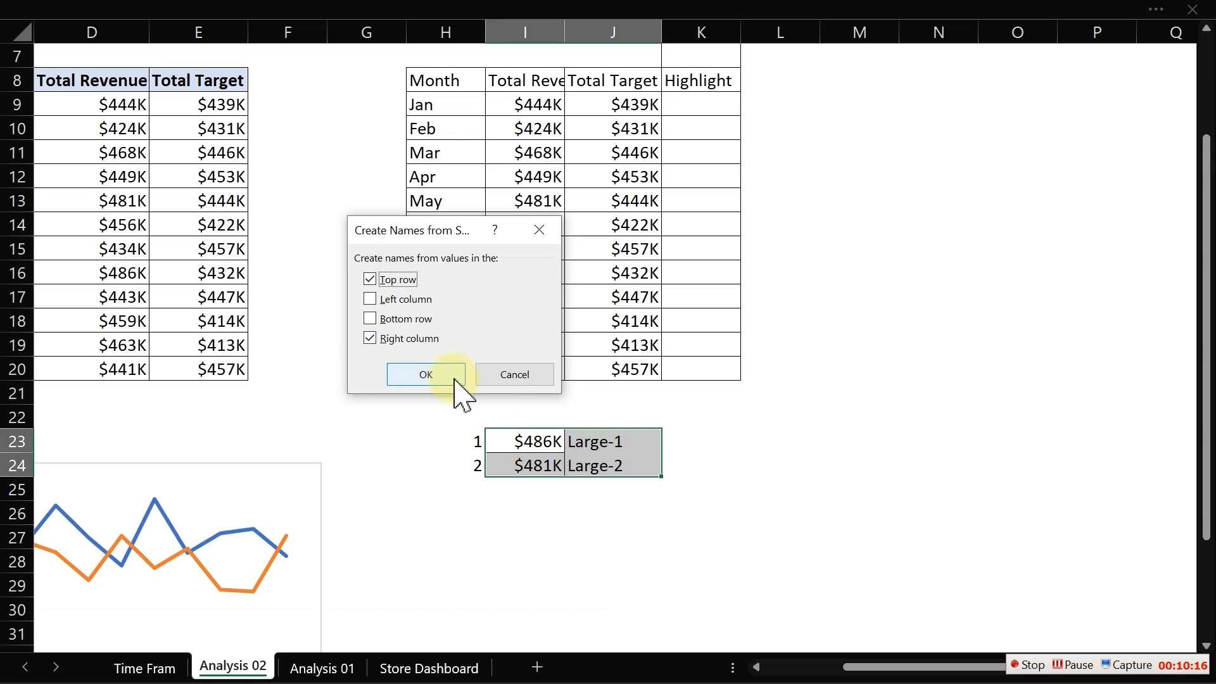
{"action": "left_click", "coordinate": [370, 278]}
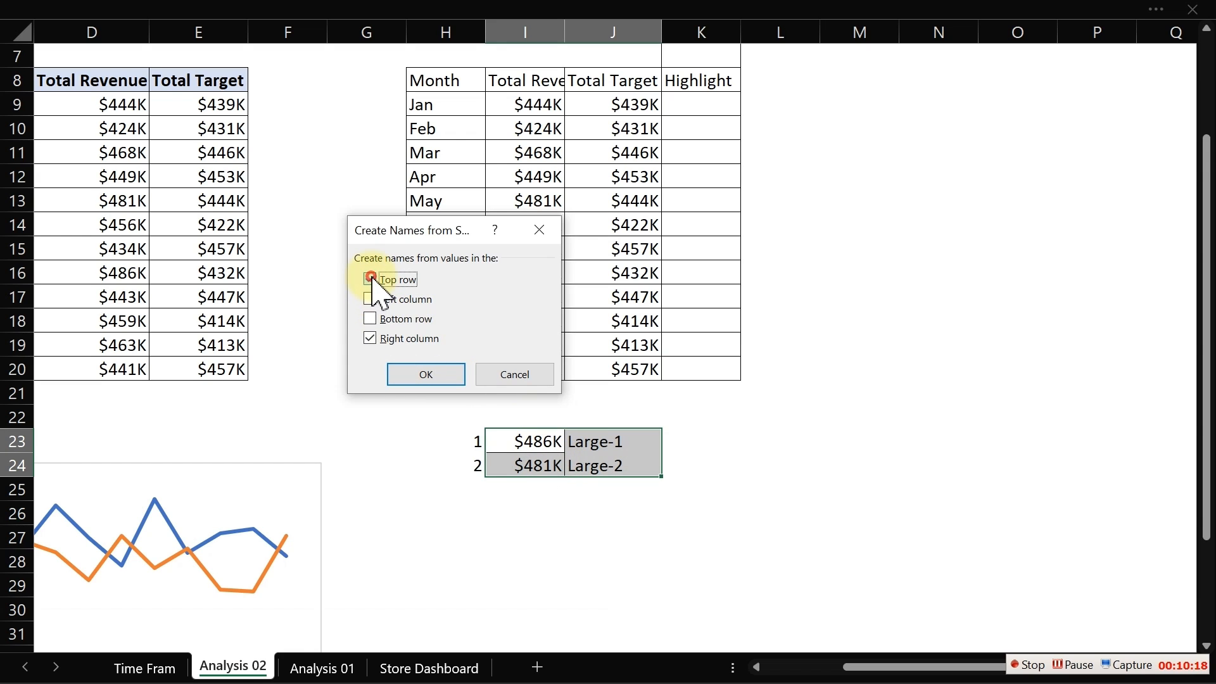
{"action": "left_click", "coordinate": [423, 376]}
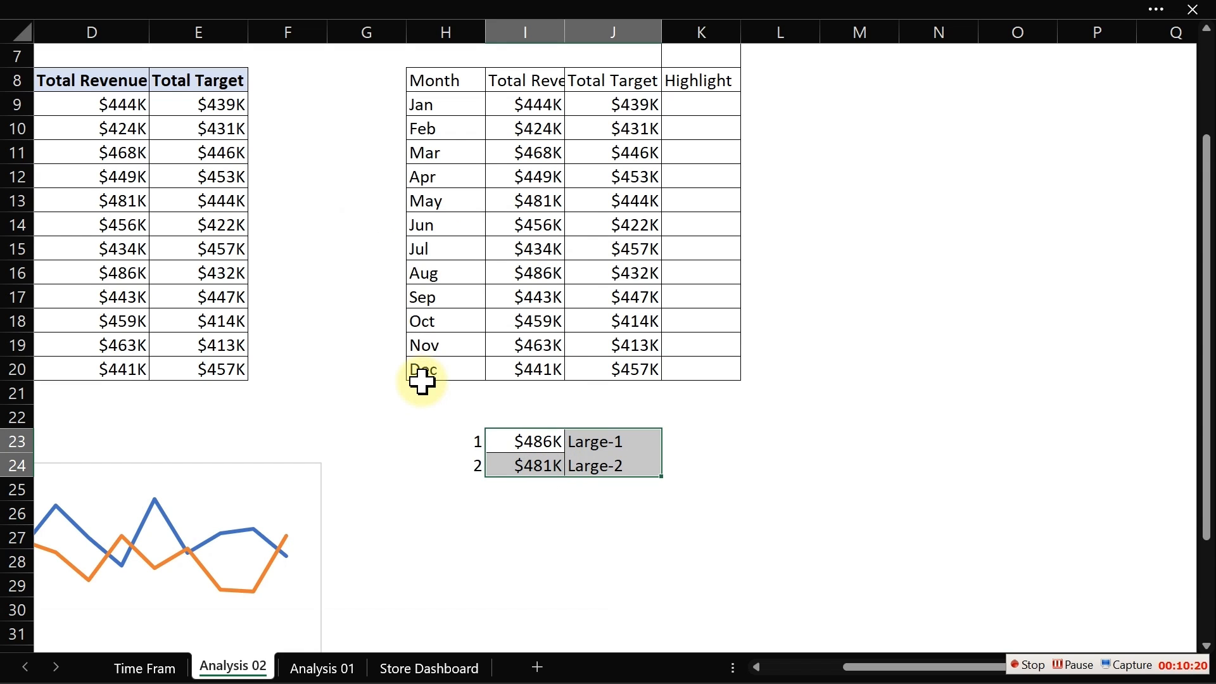
{"action": "left_click", "coordinate": [644, 471]}
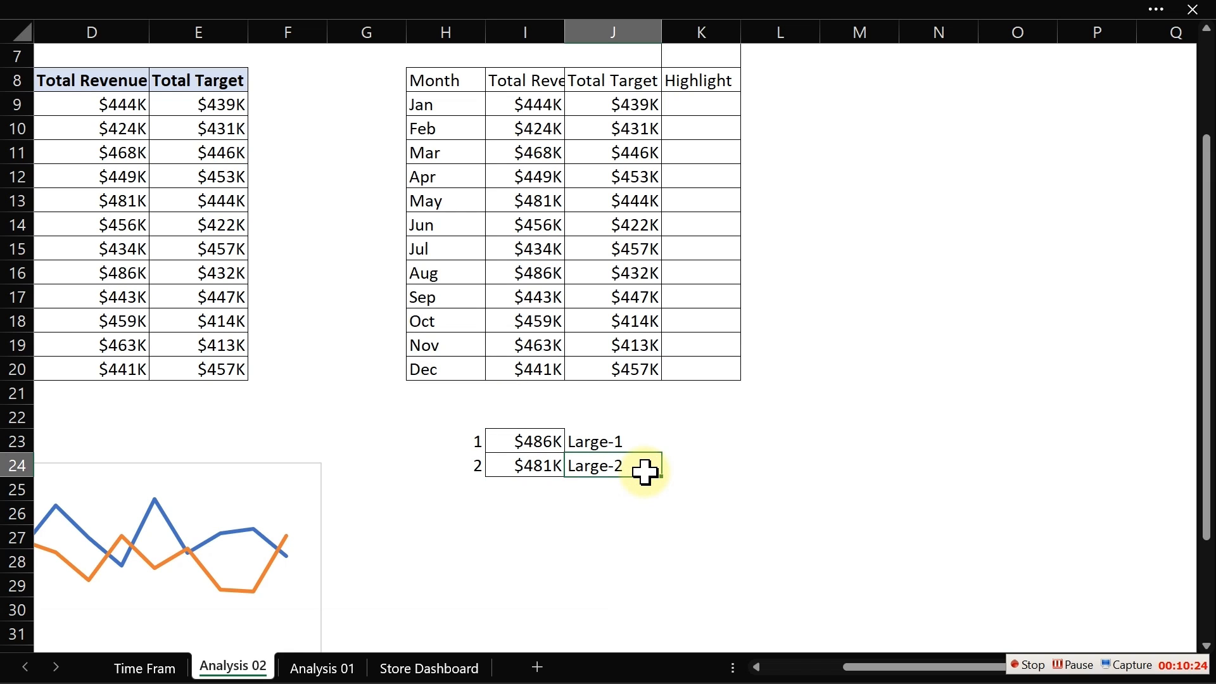
- Show the formula bar and hide the row and column headings
{"action": "left_click", "coordinate": [251, 10]}
{"action": "left_click", "coordinate": [484, 62]}
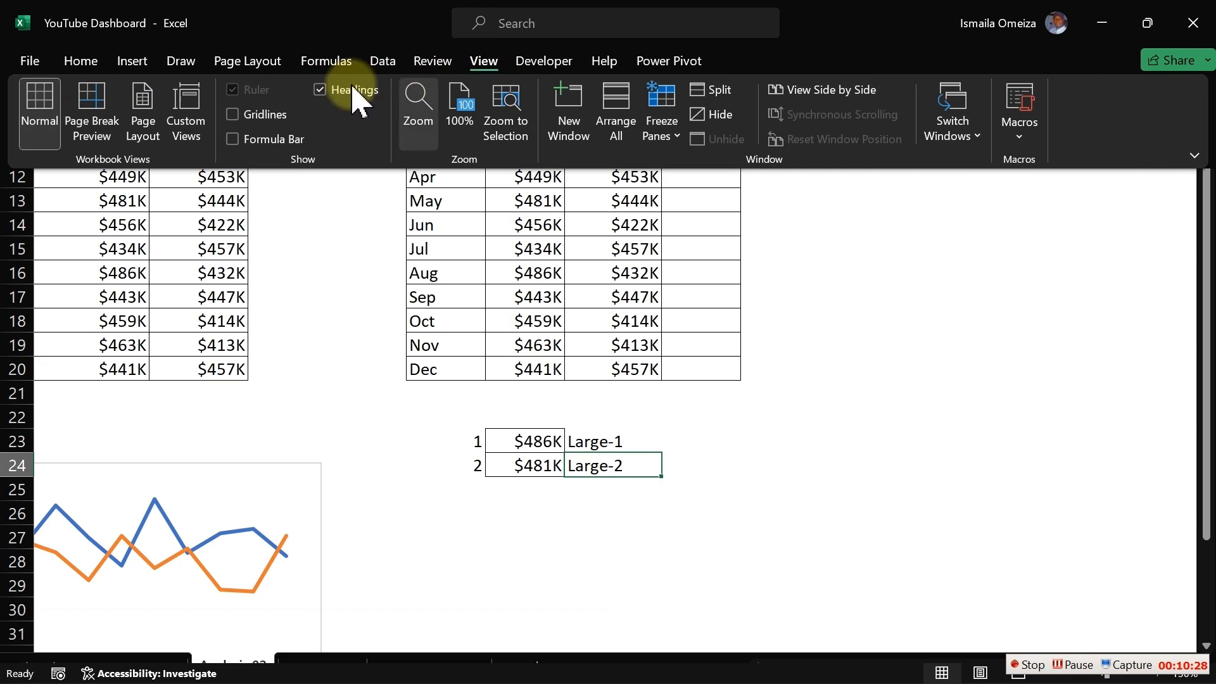
{"action": "left_click", "coordinate": [253, 140]}
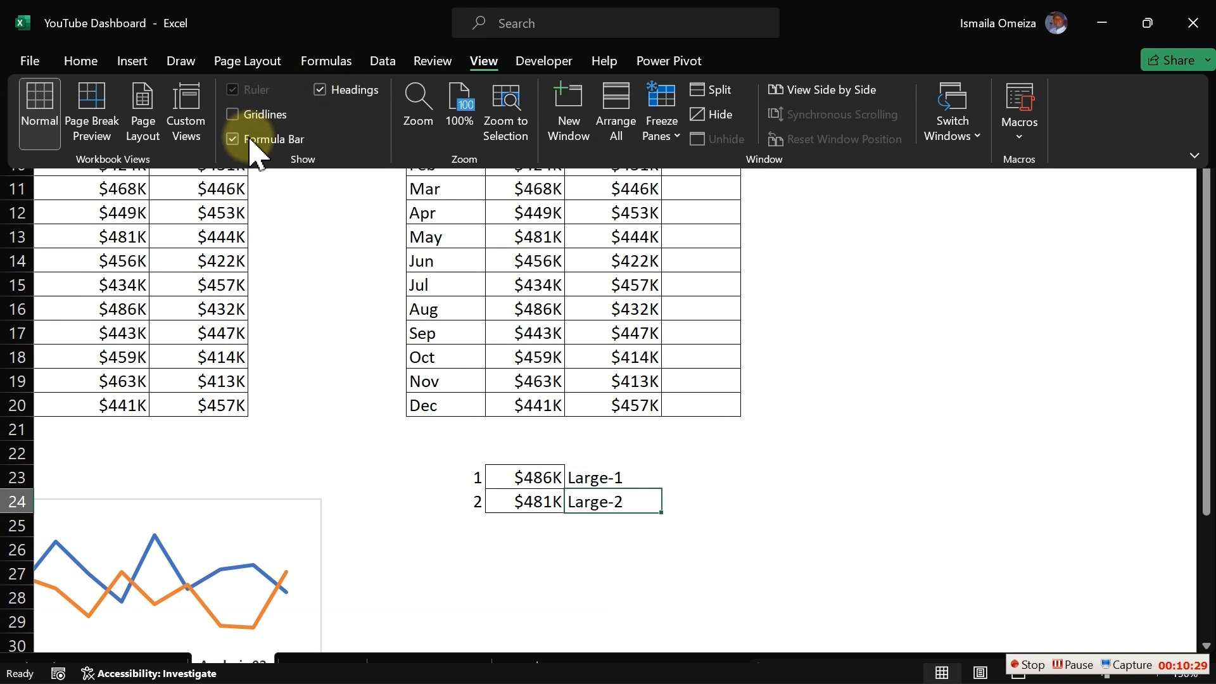
{"action": "left_click", "coordinate": [336, 90]}
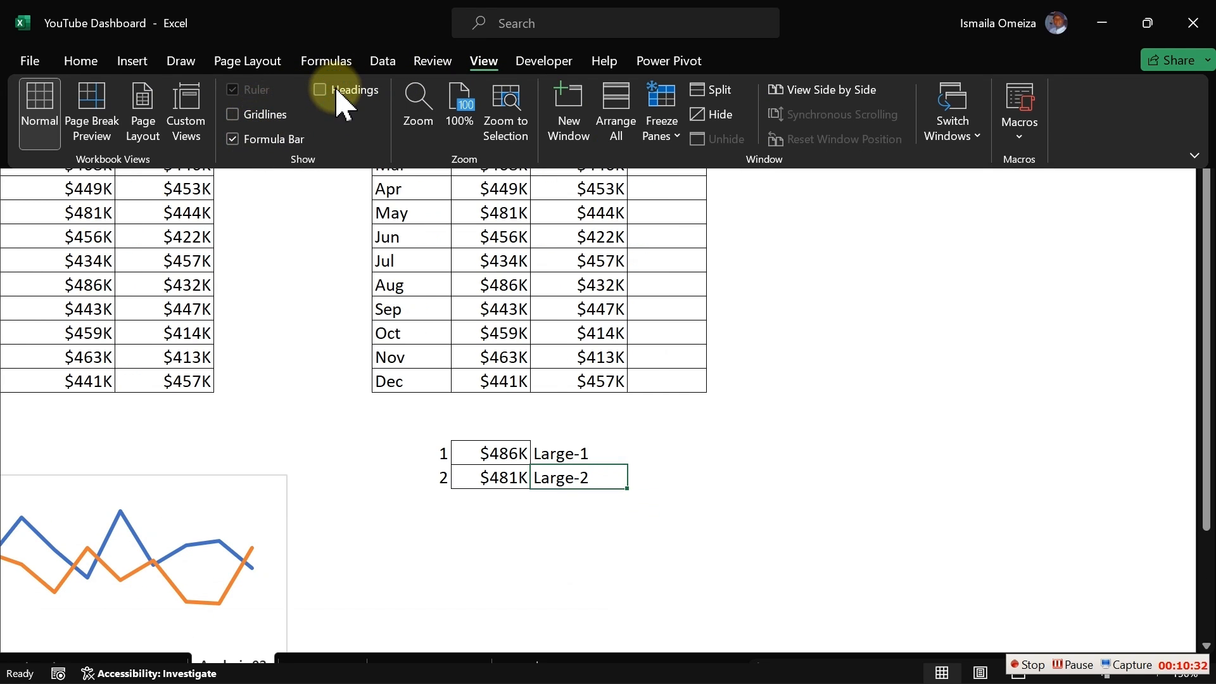
- Check the new Large_1 and Large_2 names by jumping to each from the Name Box
{"action": "left_click", "coordinate": [301, 218]}
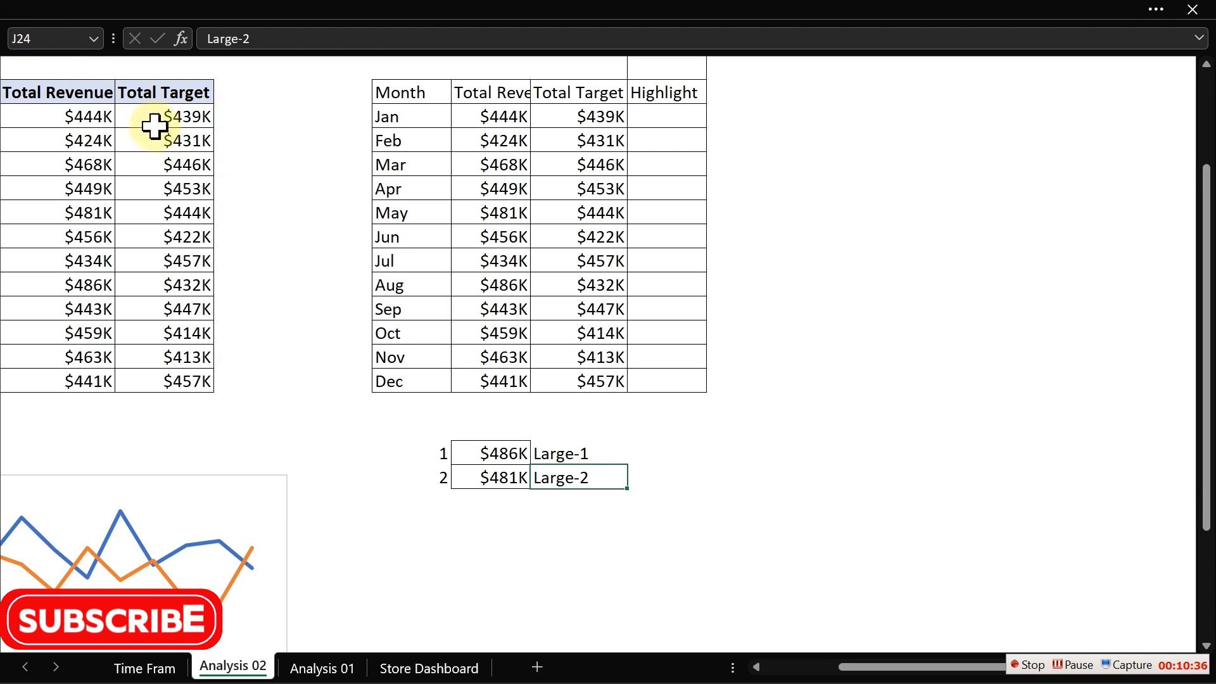
{"action": "left_click", "coordinate": [256, 116]}
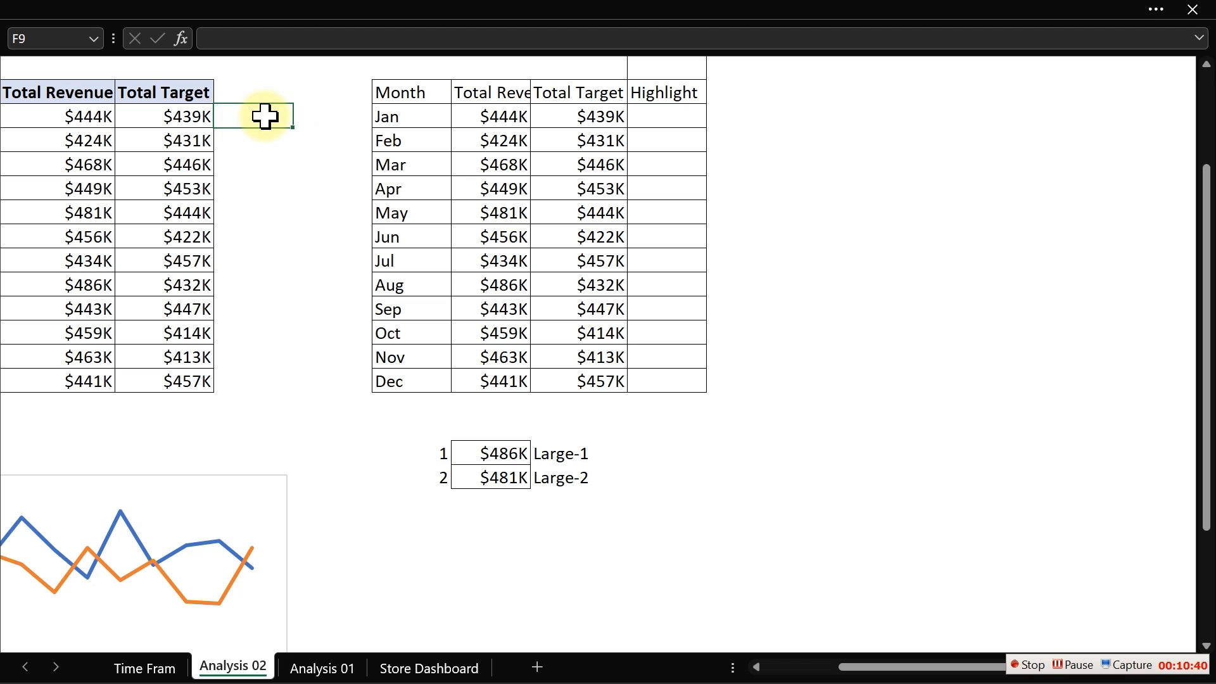
{"action": "left_click", "coordinate": [93, 39]}
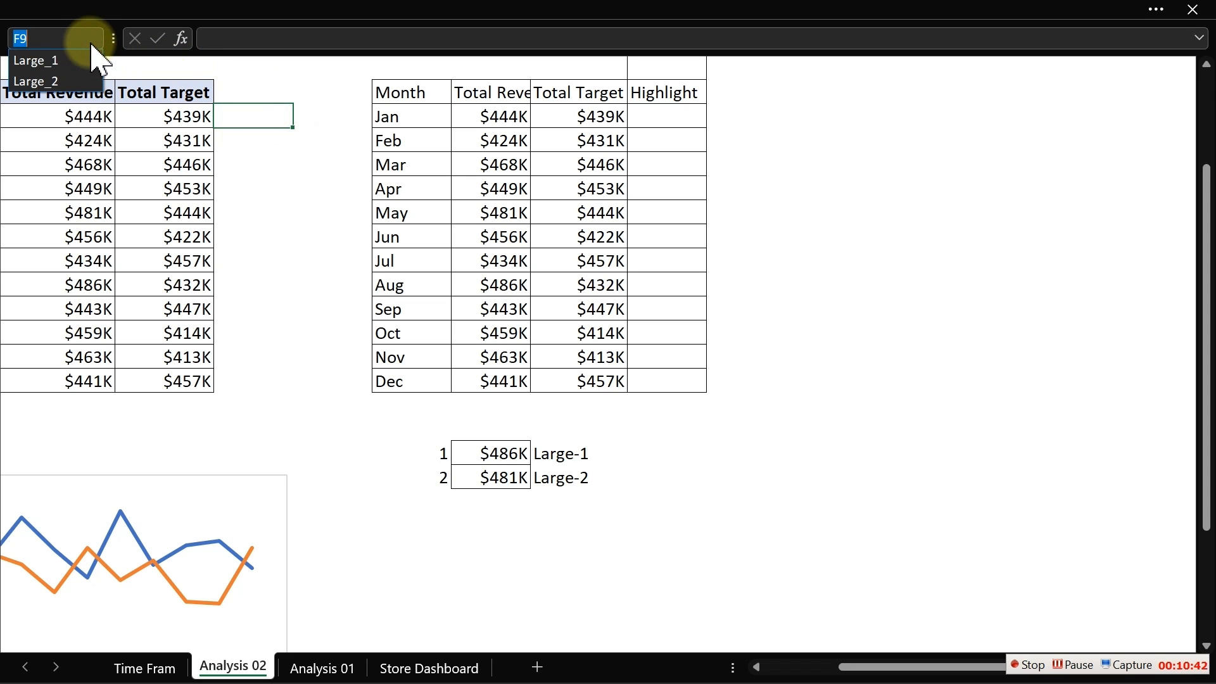
{"action": "left_click", "coordinate": [70, 61]}
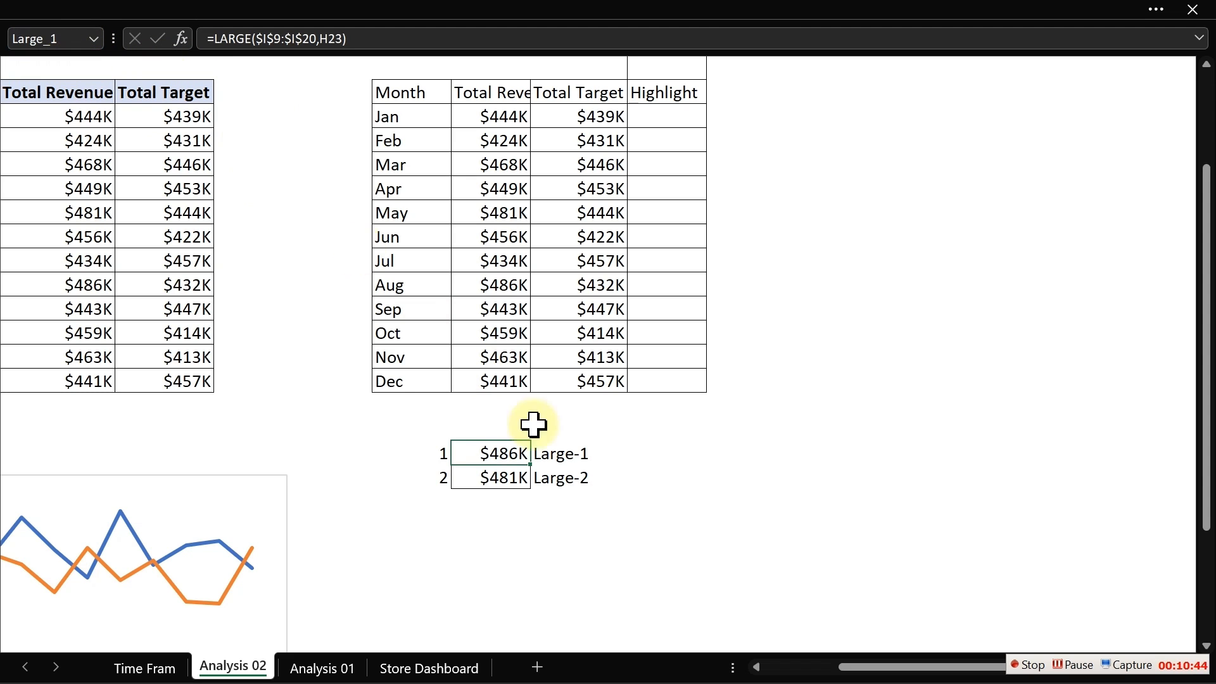
{"action": "left_click", "coordinate": [333, 667]}
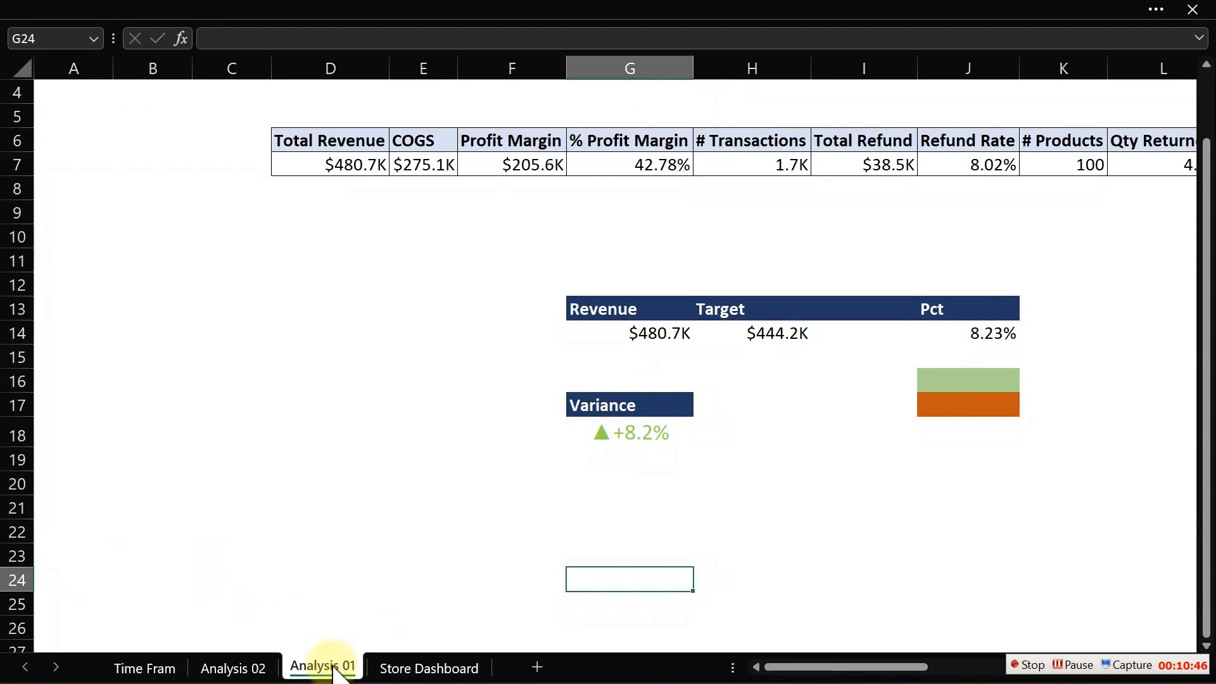
{"action": "left_click", "coordinate": [95, 39]}
{"action": "left_click", "coordinate": [51, 81]}
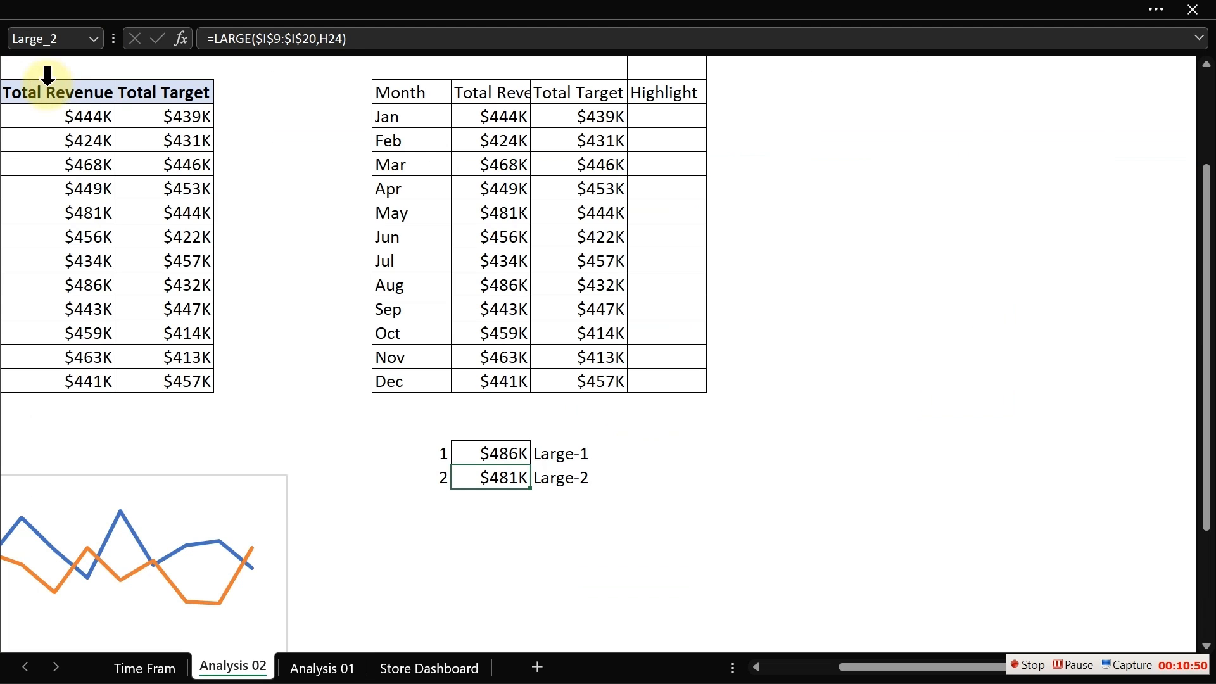
- Start an IF formula in K9 that returns J9 when J9 equals Large_1
{"action": "left_click", "coordinate": [655, 124]}
{"action": "type", "text": "=IF("}
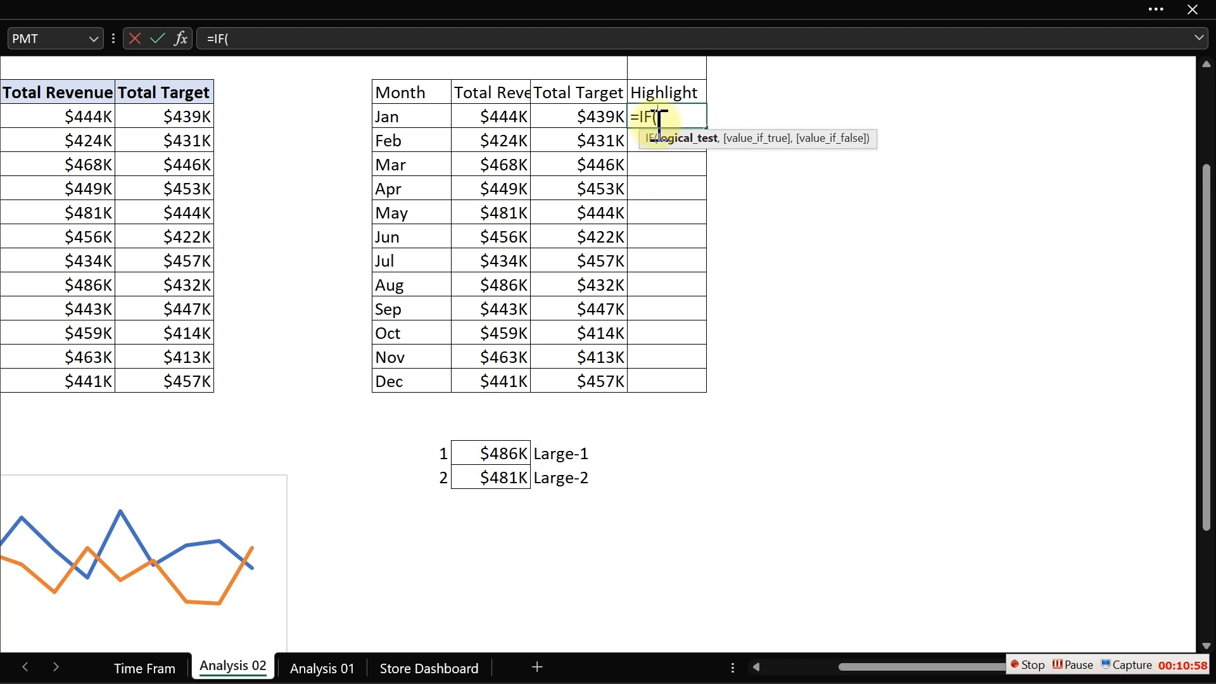
{"action": "left_click", "coordinate": [593, 122]}
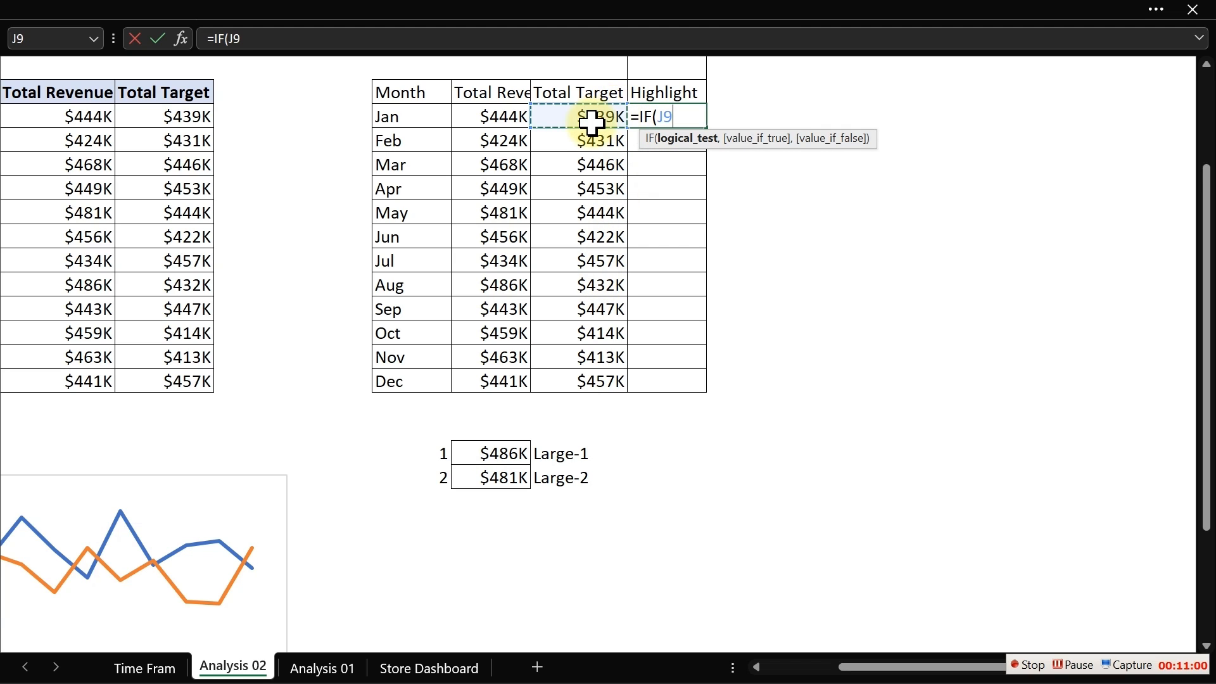
{"action": "type", "text": "="}
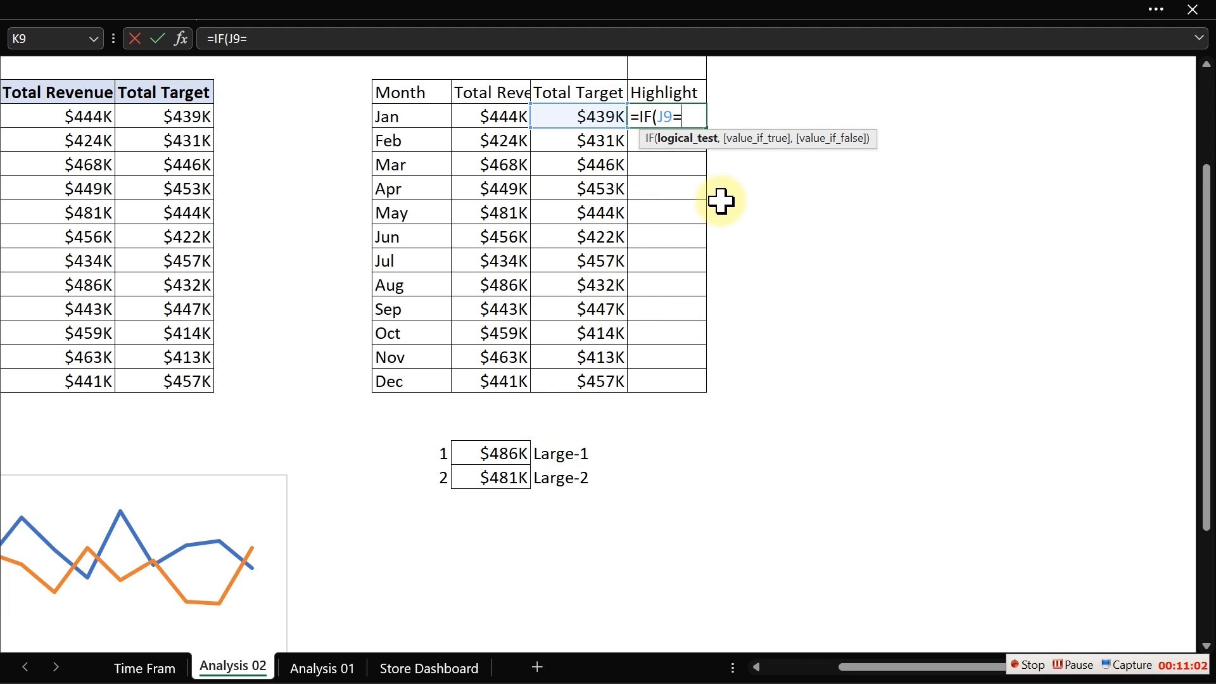
{"action": "type", "text": "la"}
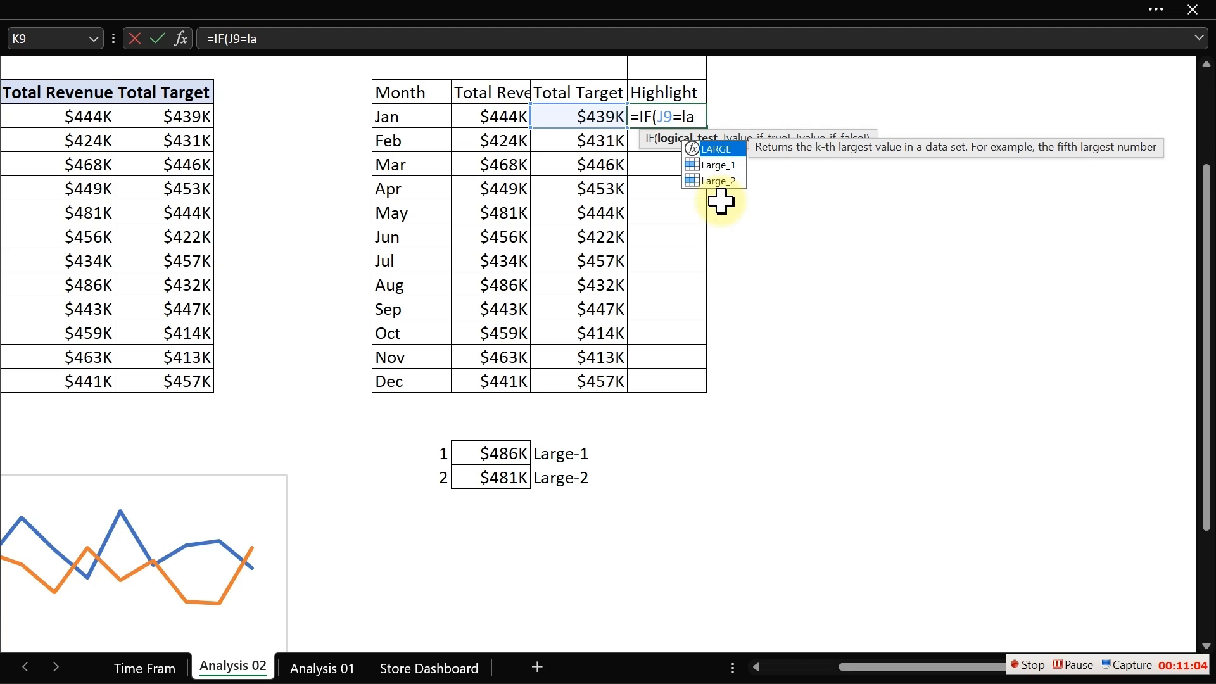
{"action": "key", "text": "Down"}
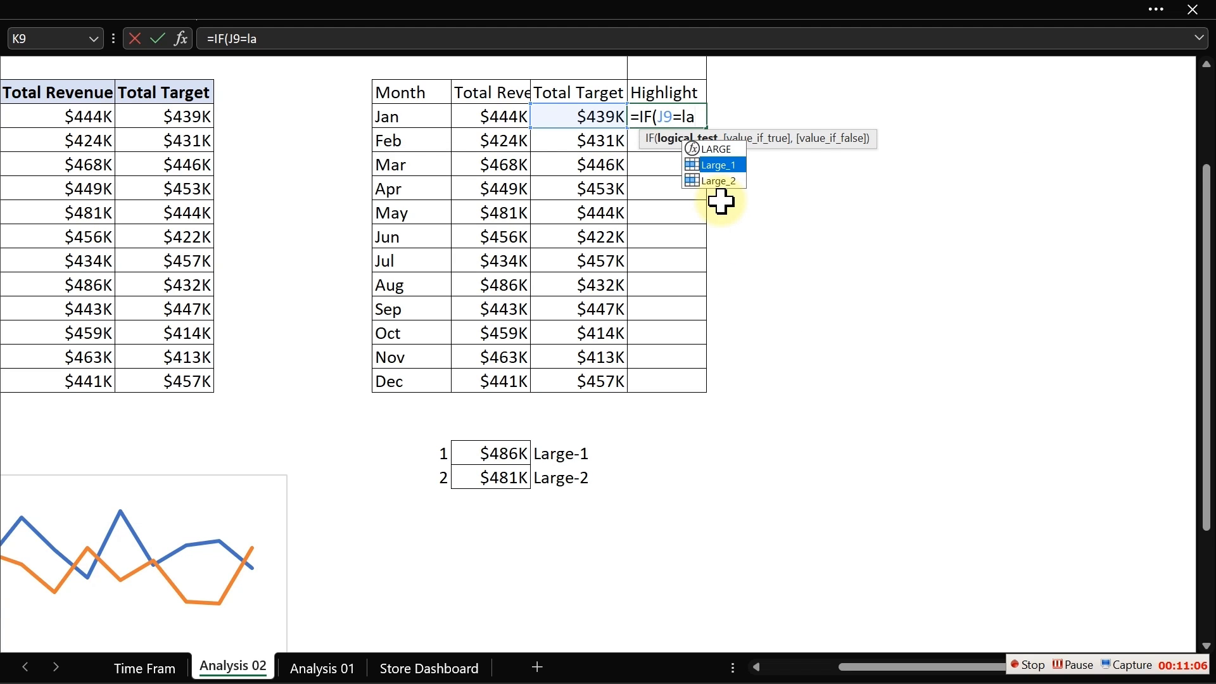
{"action": "key", "text": "Tab"}
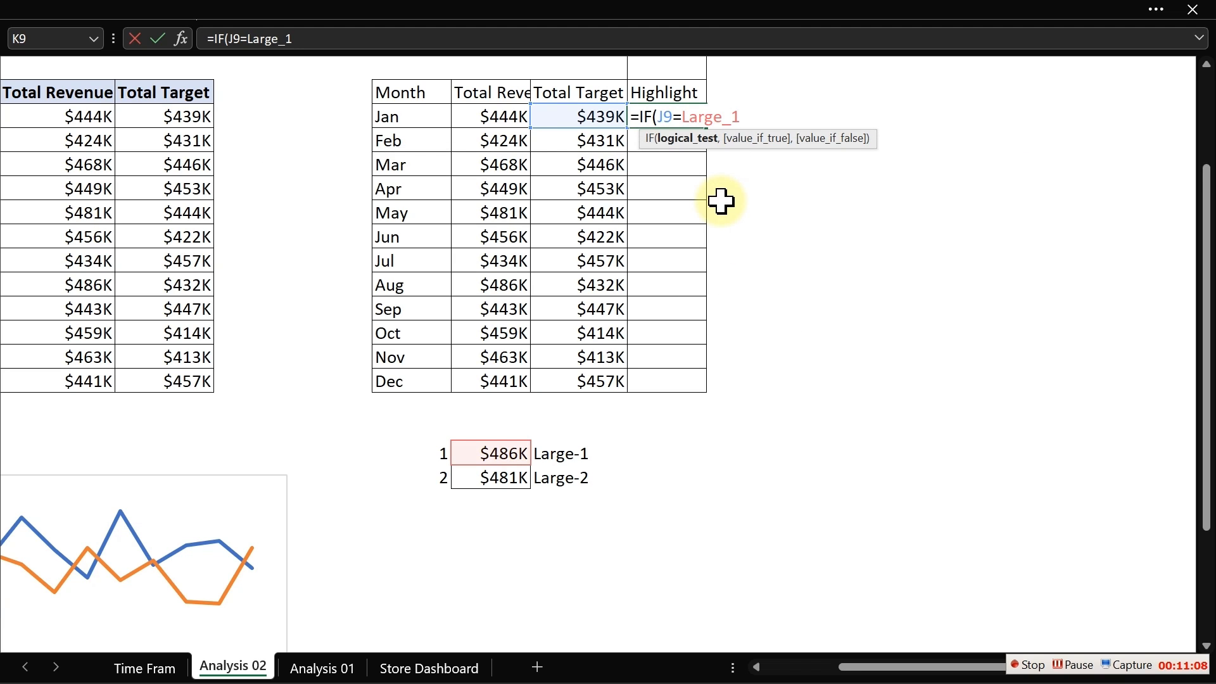
{"action": "type", "text": ","}
{"action": "left_click", "coordinate": [593, 114]}
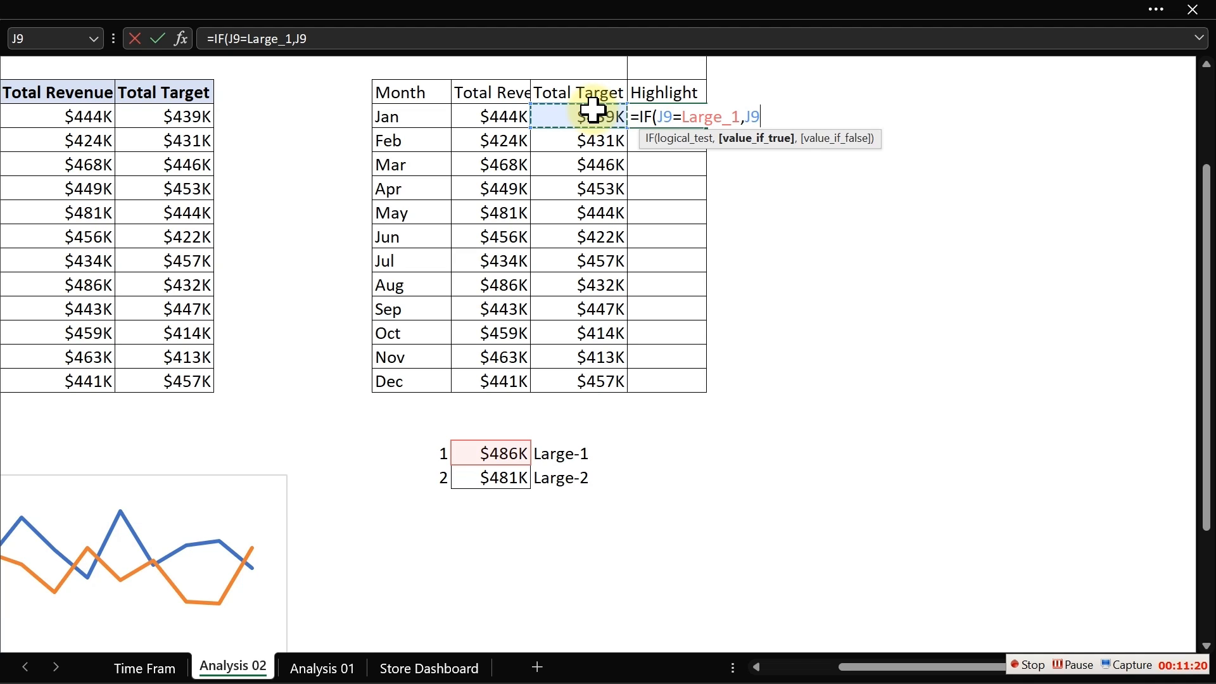
{"action": "type", "text": ","}
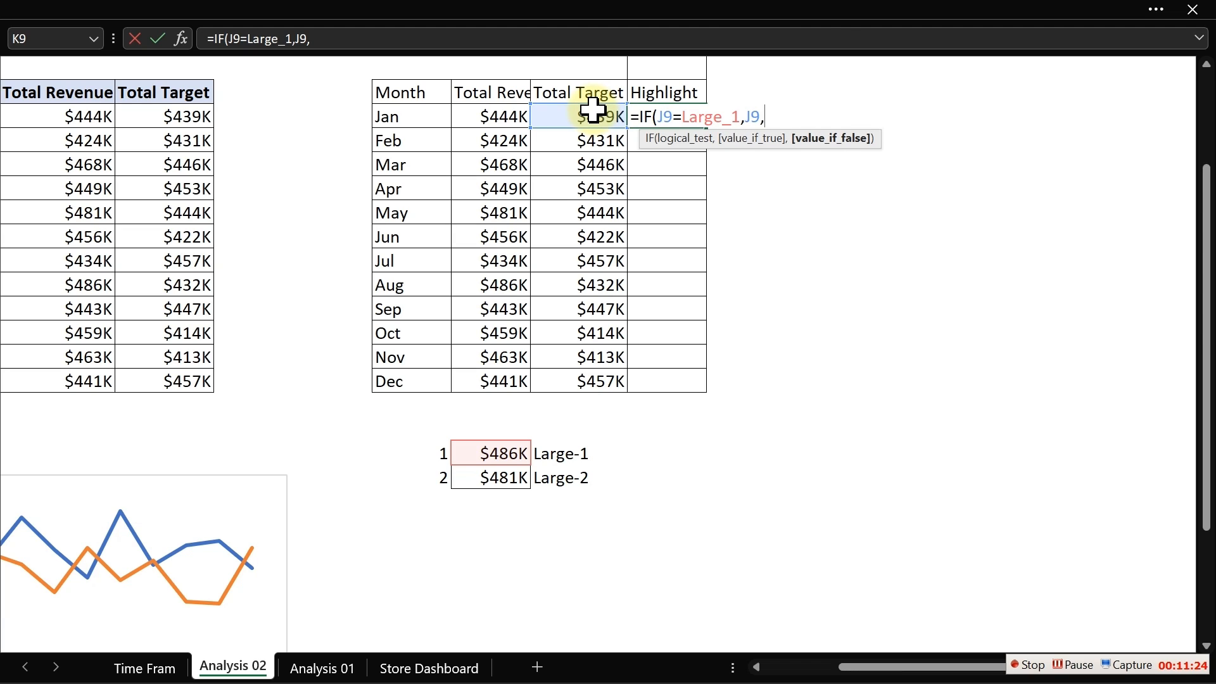
{"action": "type", "text": "IF("}
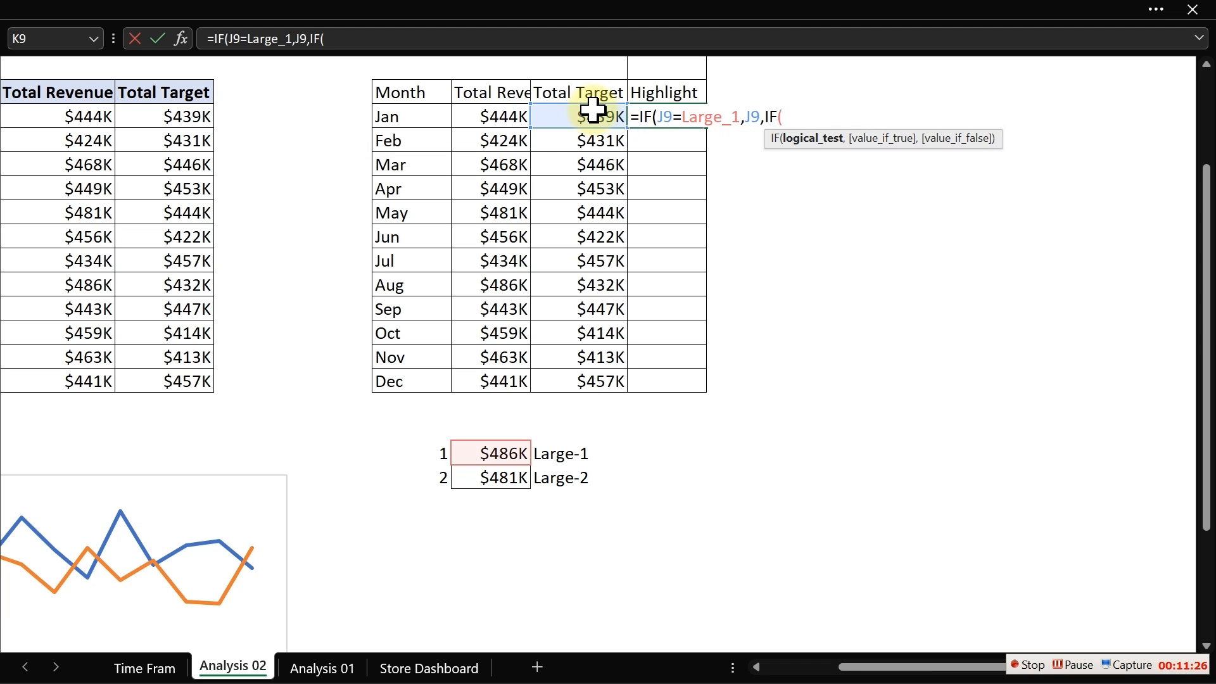
- Complete K9's formula as =IF(J9=Large_1,J9,IF(J9=Large_2,J9,"")) and fill it down the Highlight column
{"action": "left_click", "coordinate": [583, 117]}
{"action": "type", "text": "="}
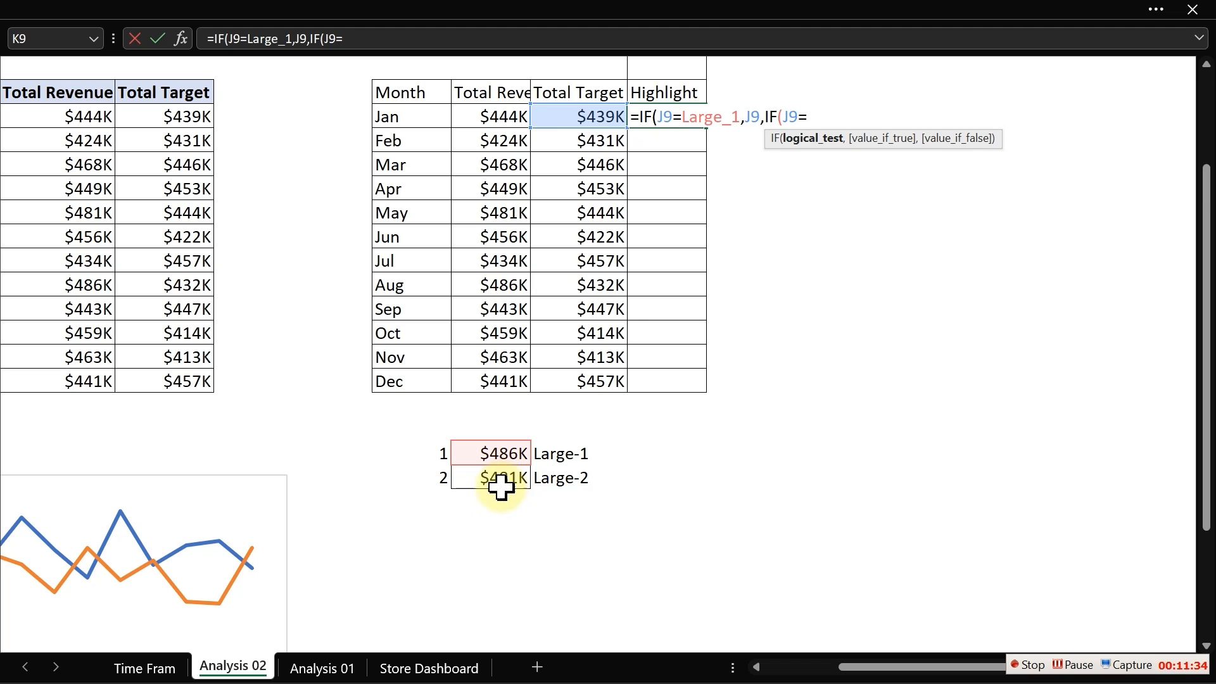
{"action": "type", "text": "l"}
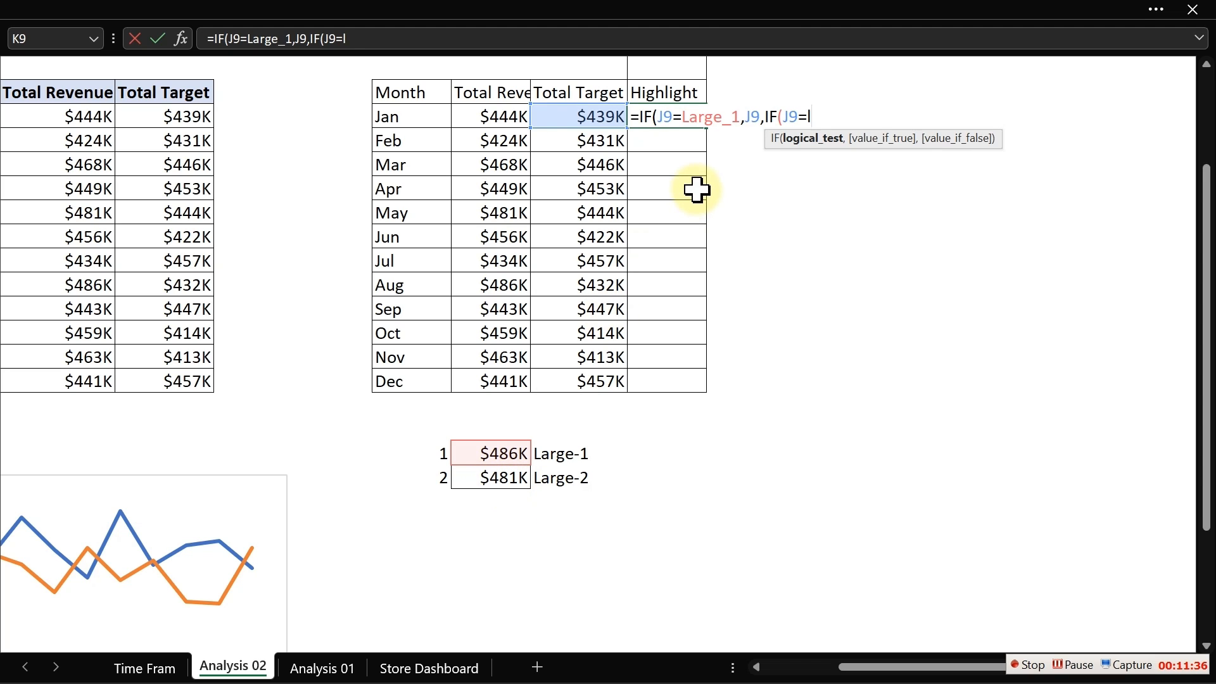
{"action": "type", "text": "ar"}
{"action": "key", "text": "Down"}
{"action": "key", "text": "Down"}
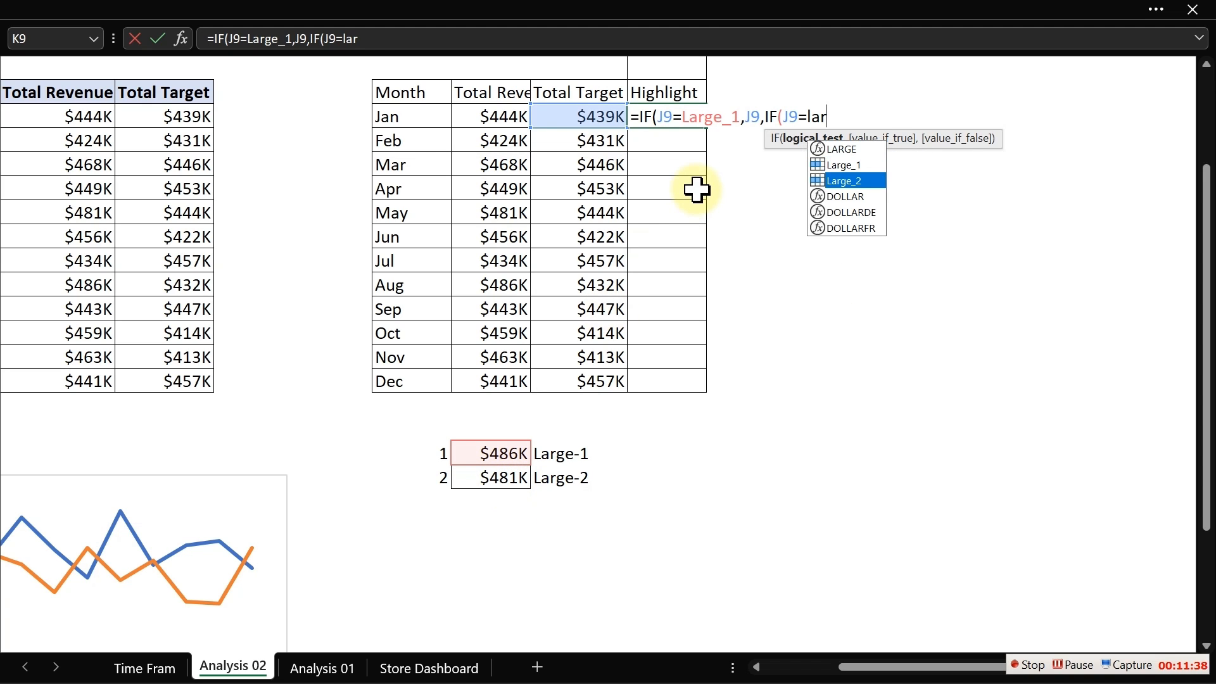
{"action": "key", "text": "Tab"}
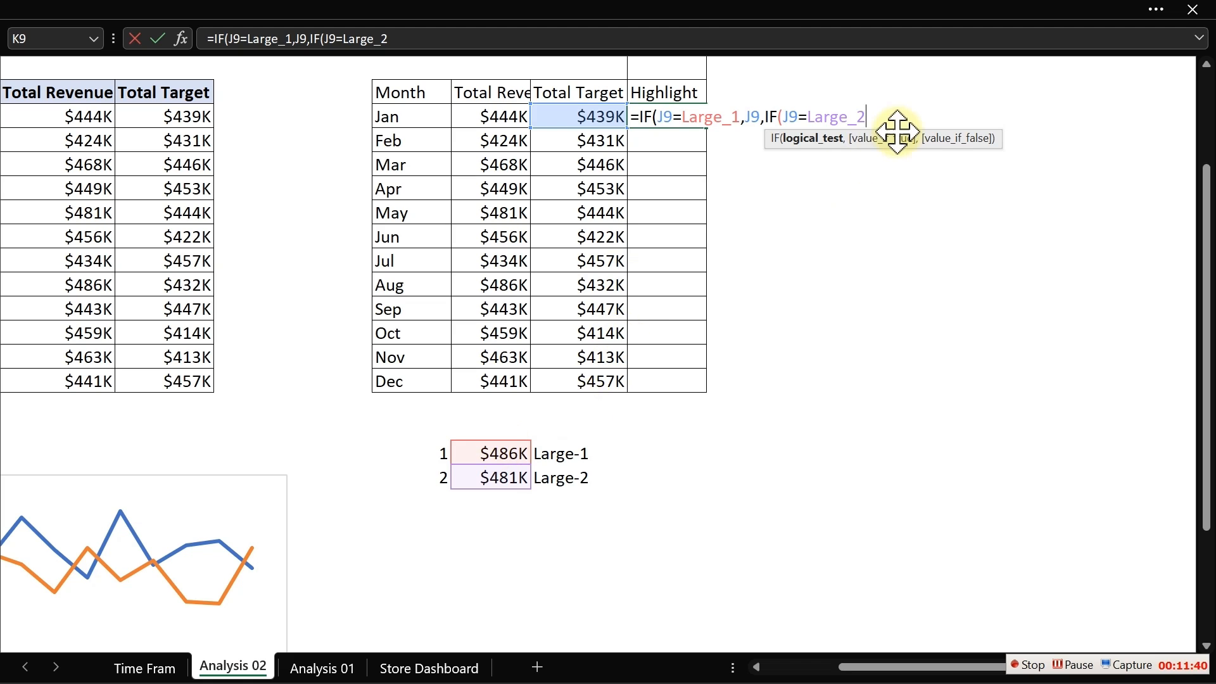
{"action": "type", "text": ","}
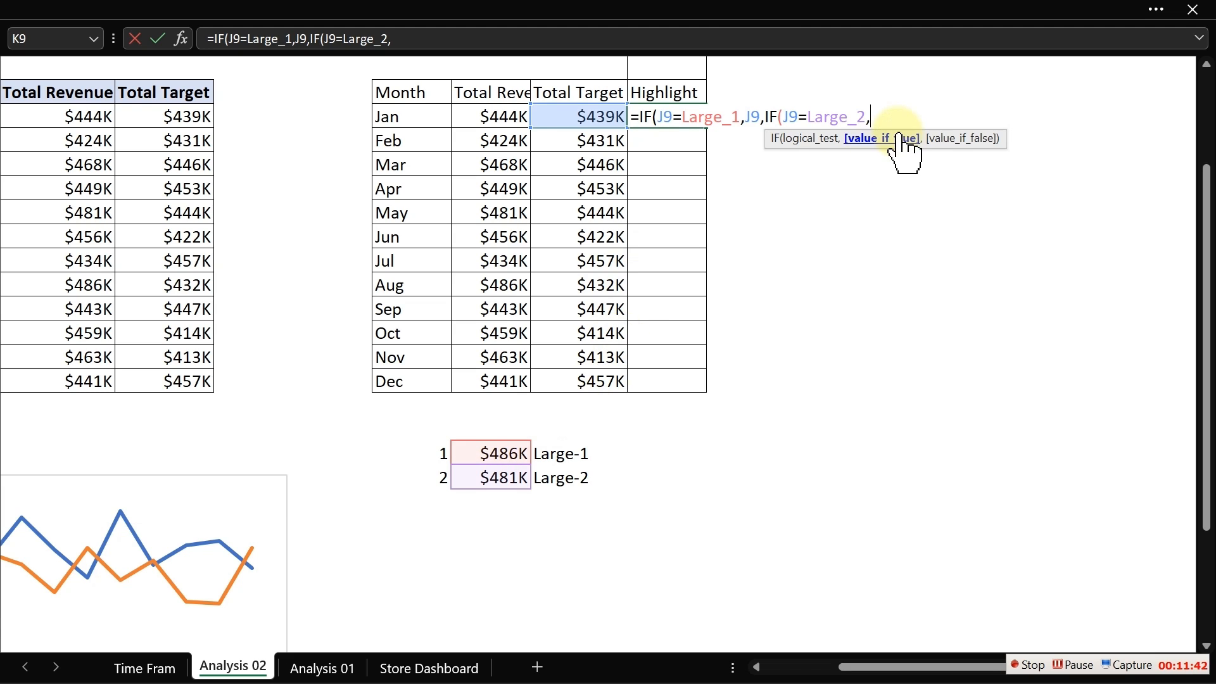
{"action": "left_click", "coordinate": [600, 117]}
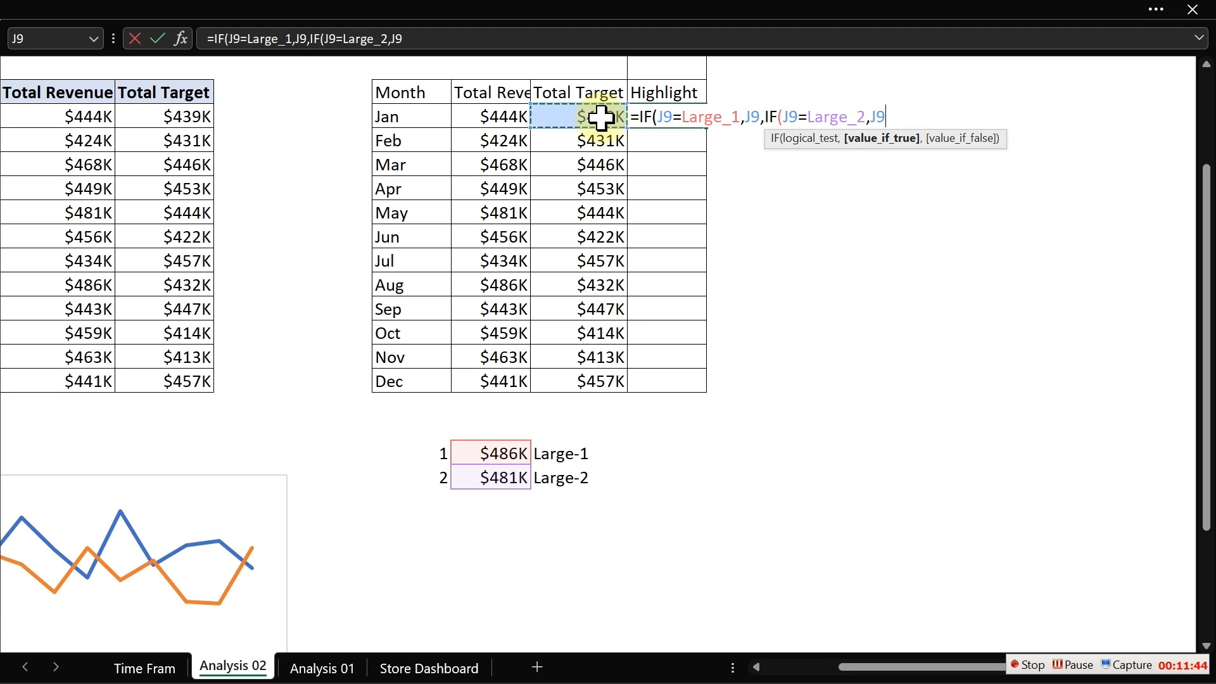
{"action": "type", "text": ",\"\""}
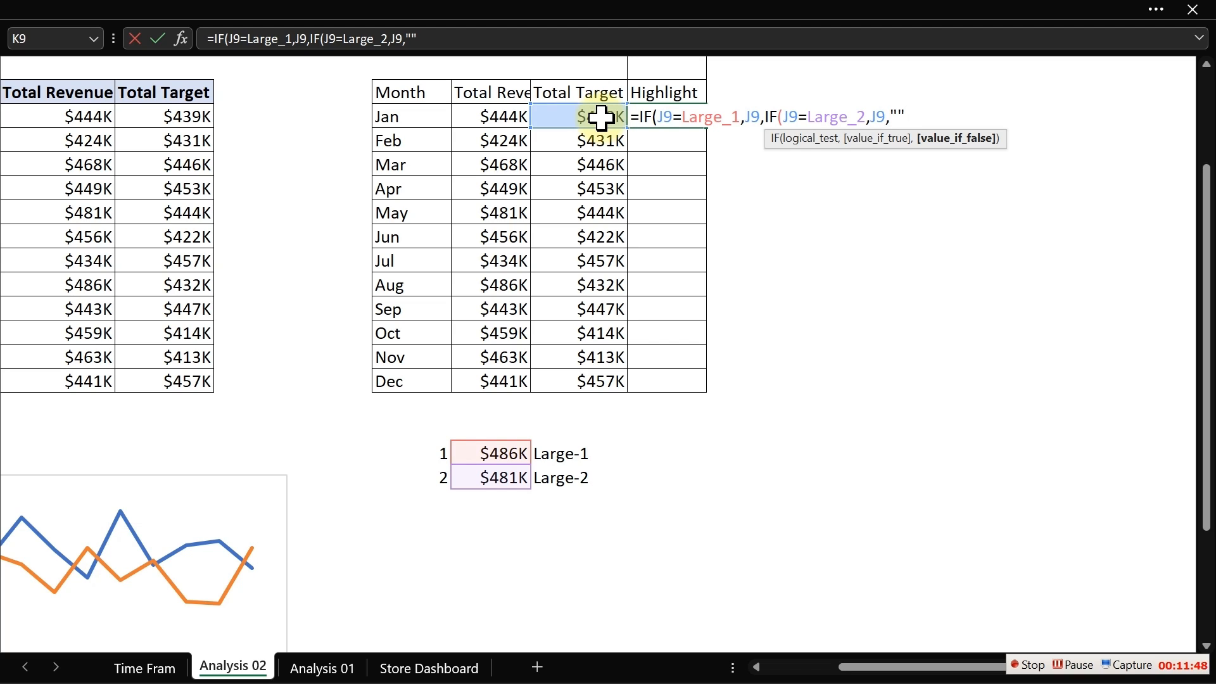
{"action": "type", "text": "))"}
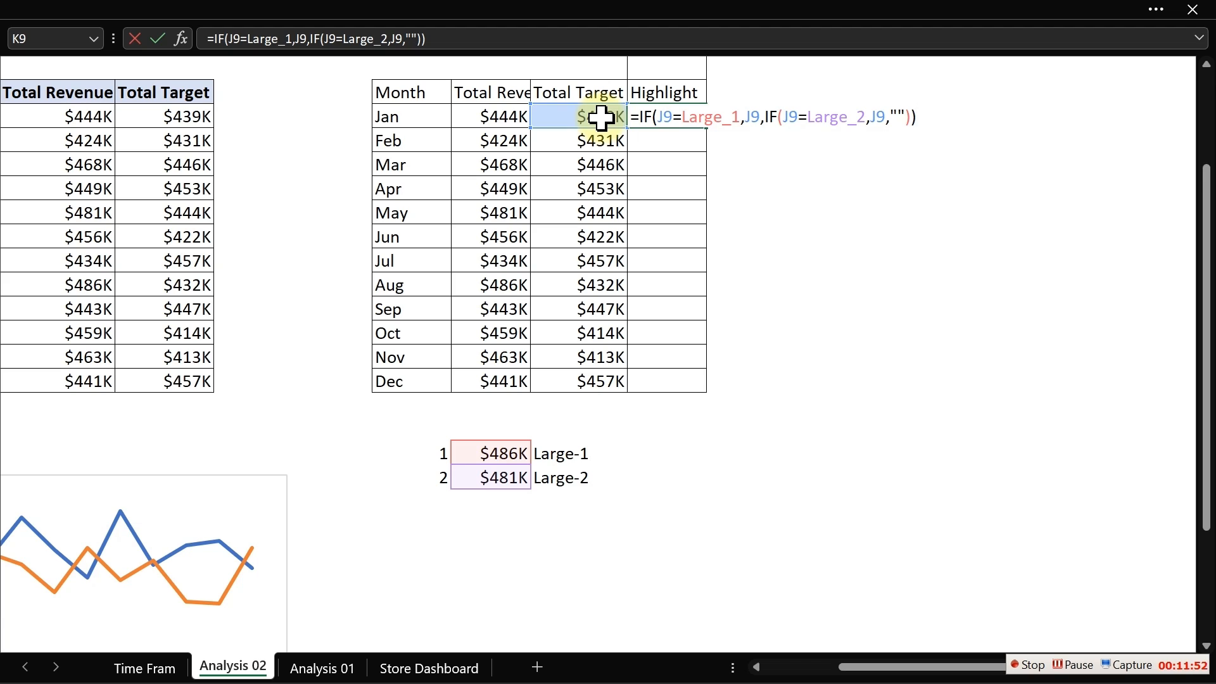
{"action": "key", "text": "Return"}
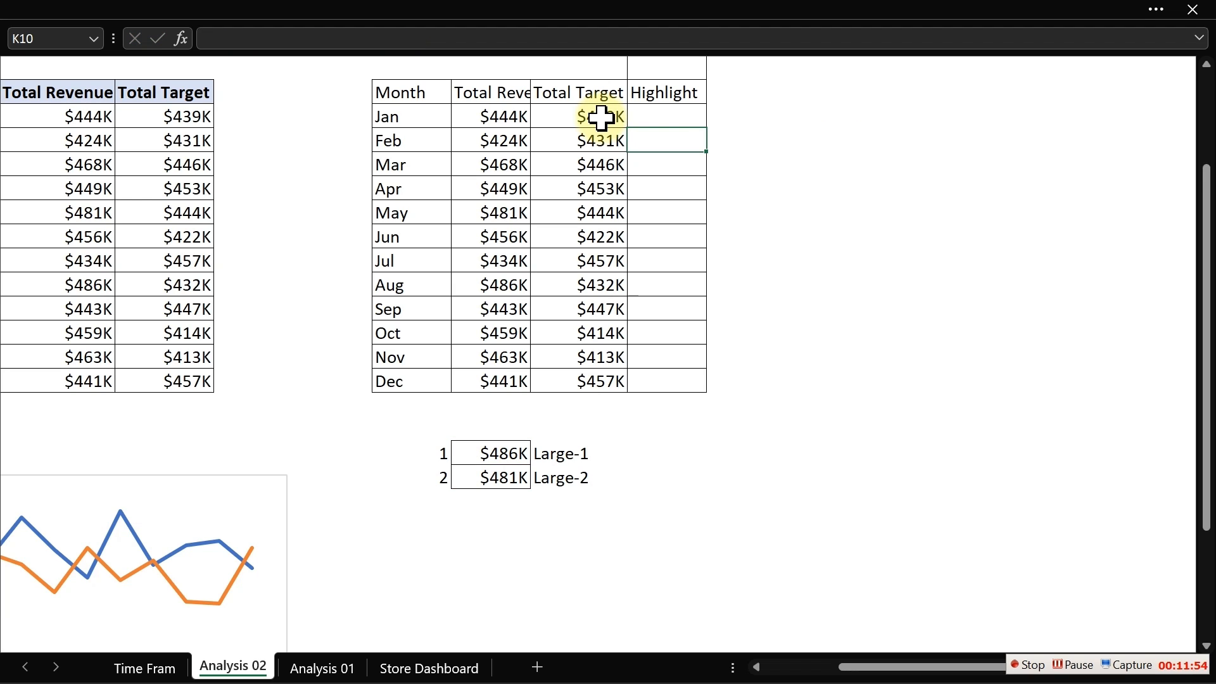
{"action": "left_click", "coordinate": [671, 117]}
{"action": "double_click", "coordinate": [706, 126]}
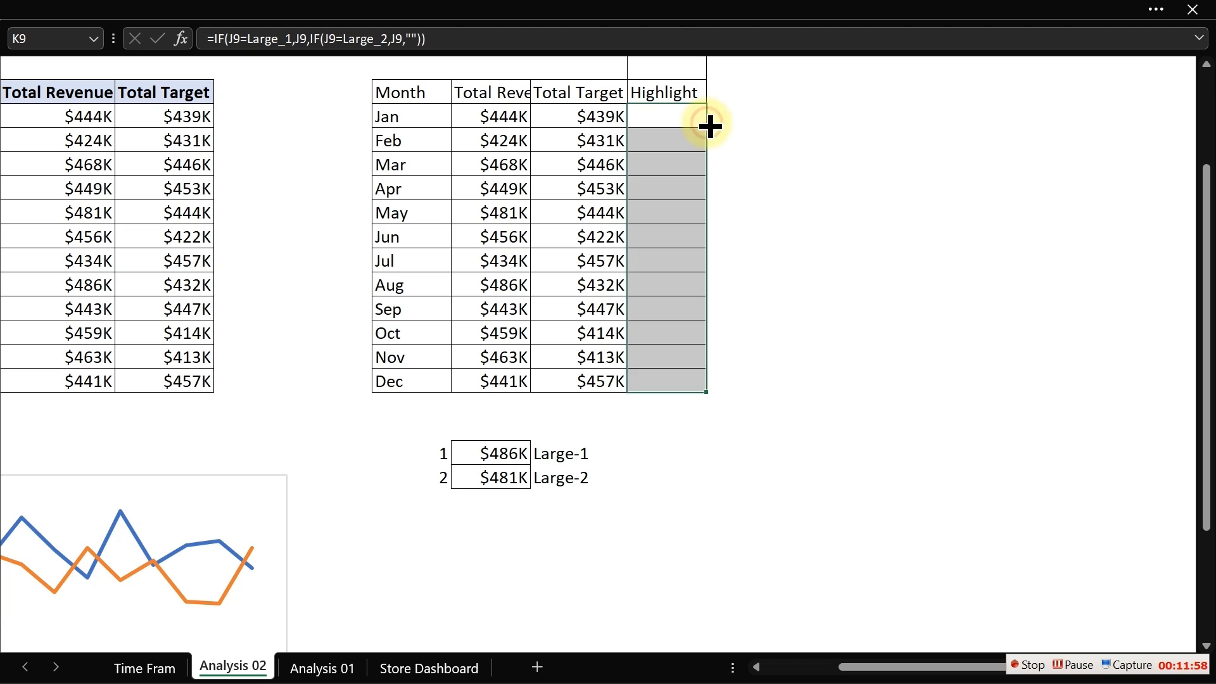
- Inspect the copied formulas in several Highlight column cells
{"action": "left_click", "coordinate": [685, 154]}
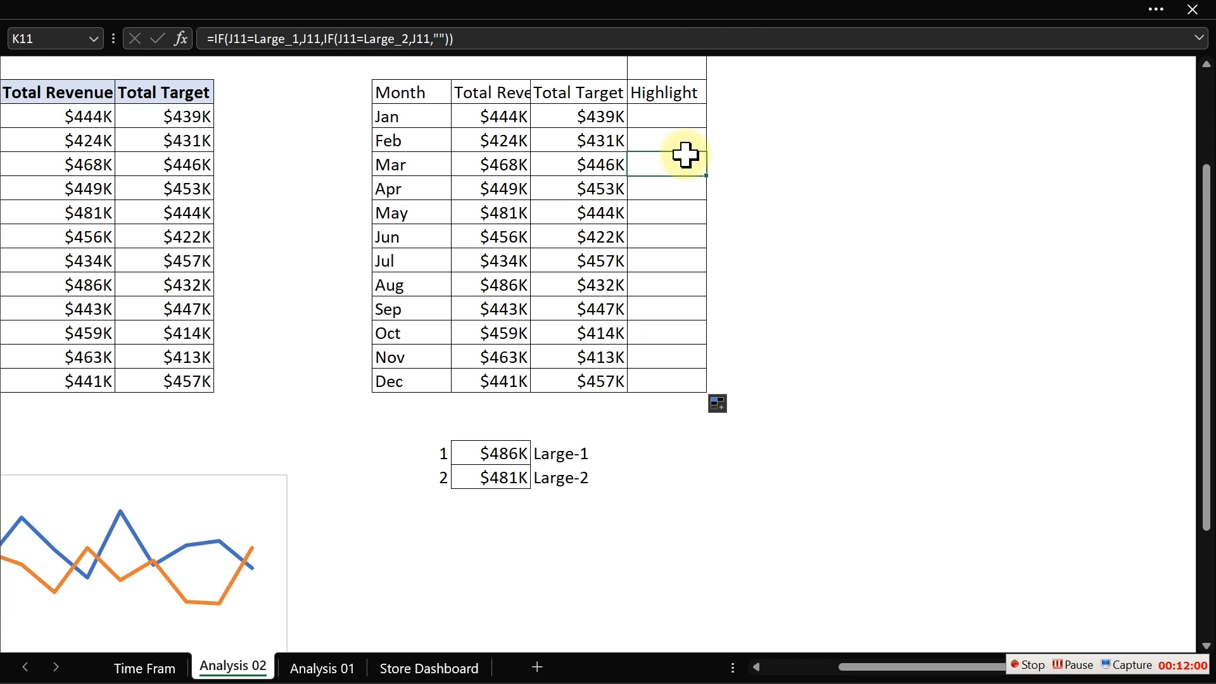
{"action": "left_click", "coordinate": [668, 113]}
{"action": "left_click", "coordinate": [667, 140]}
{"action": "left_click", "coordinate": [662, 203]}
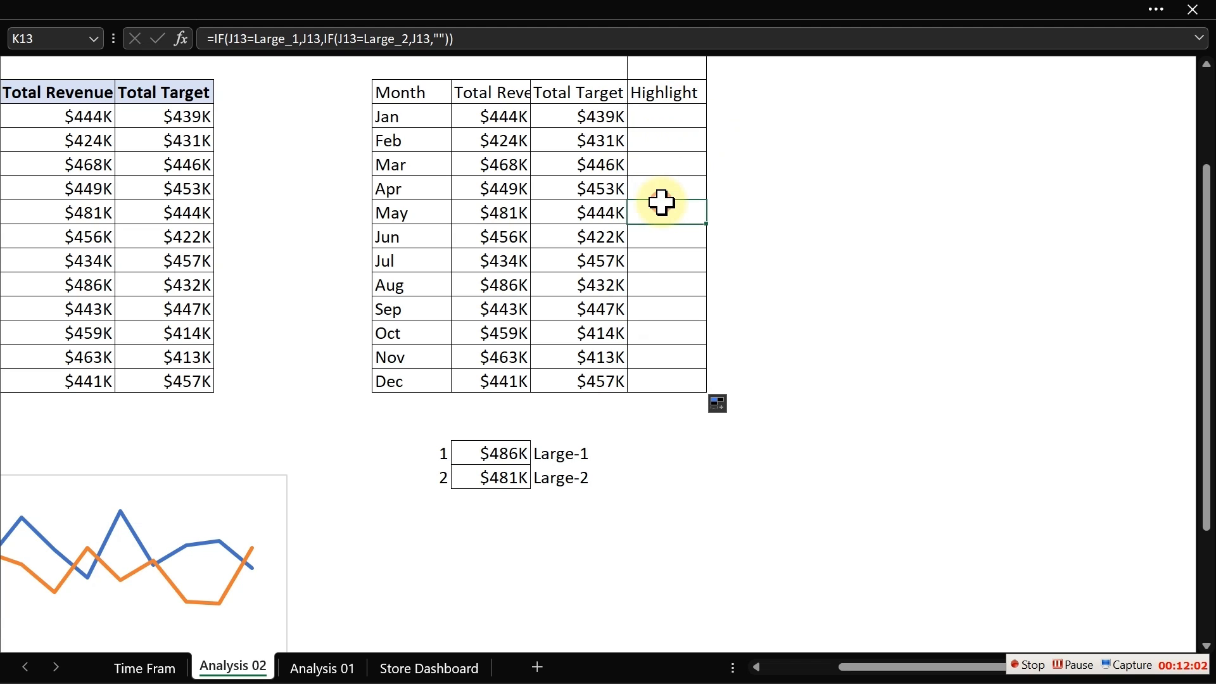
{"action": "left_click", "coordinate": [652, 261]}
{"action": "left_click", "coordinate": [668, 277]}
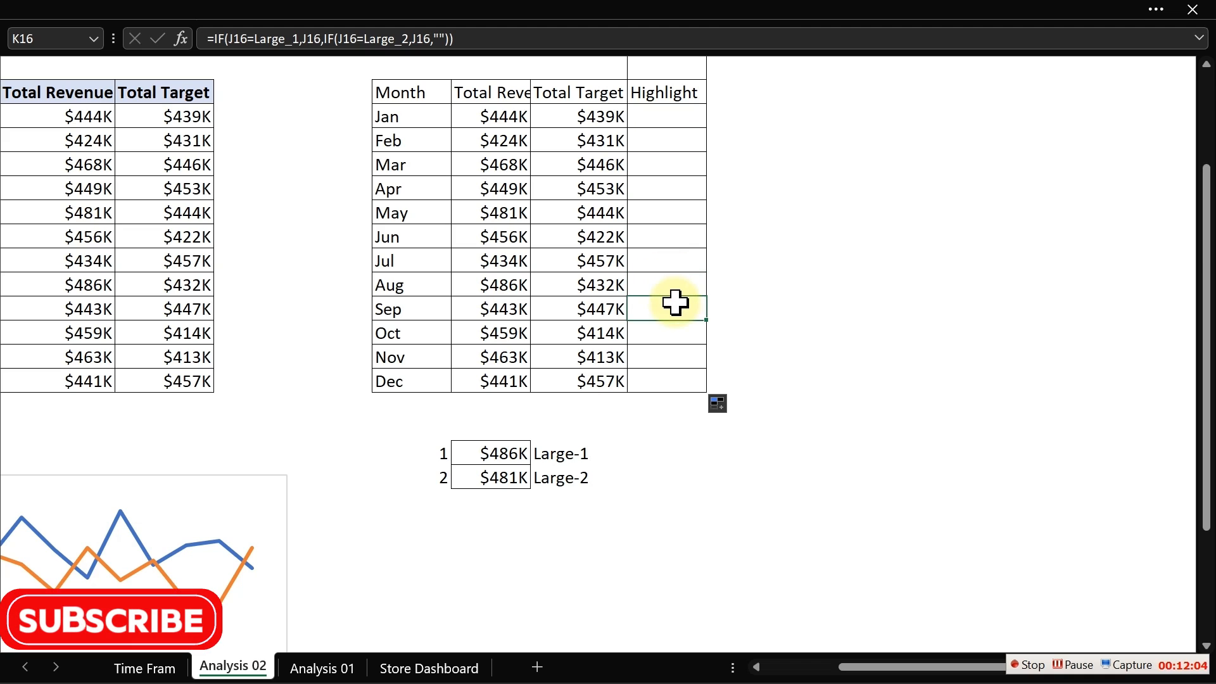
{"action": "left_click", "coordinate": [678, 334]}
{"action": "left_click", "coordinate": [666, 195]}
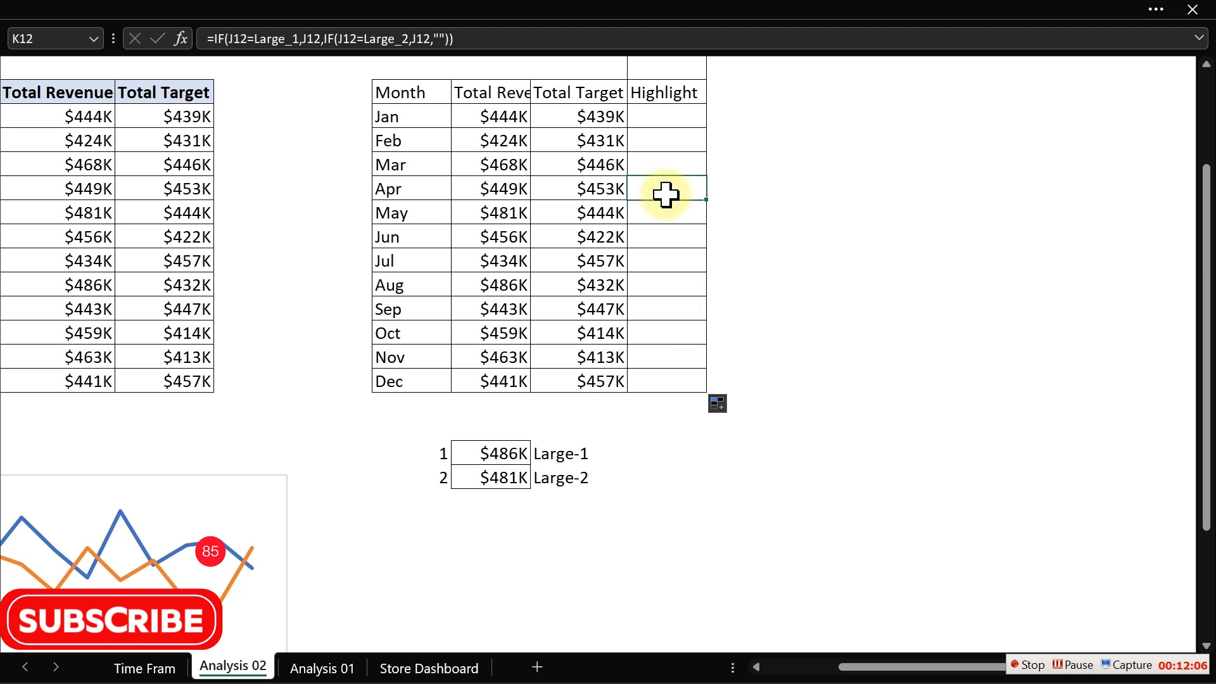
{"action": "left_click", "coordinate": [670, 117]}
{"action": "double_click", "coordinate": [673, 118]}
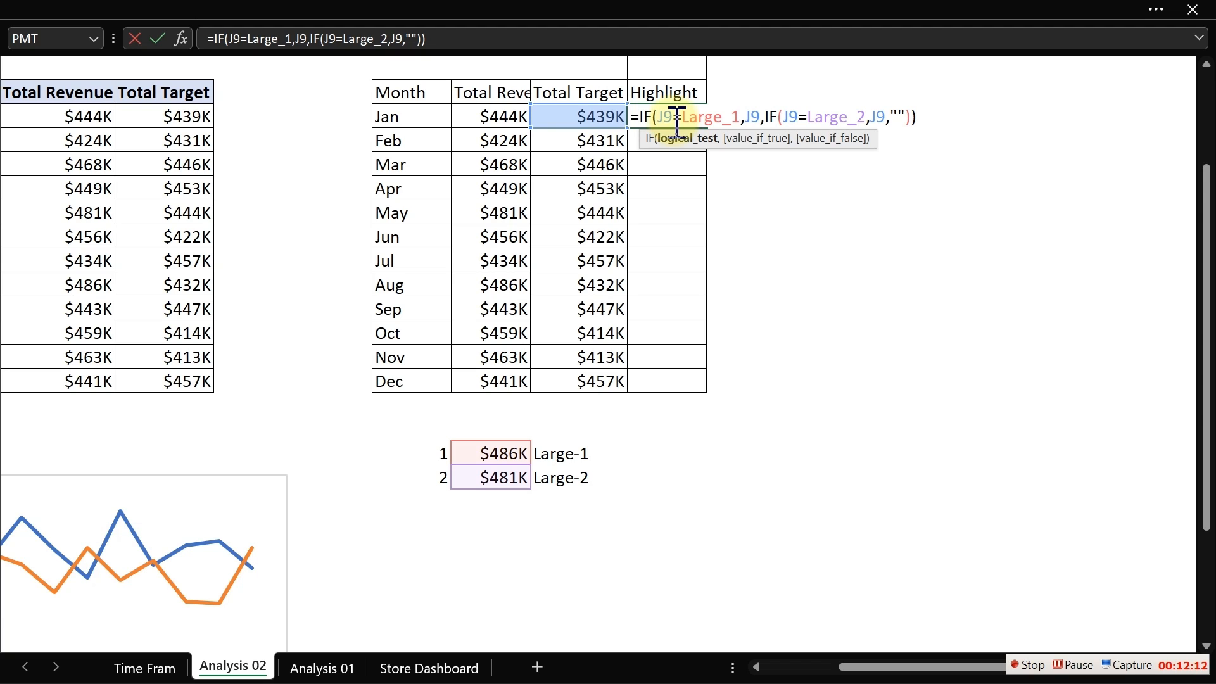
{"action": "key", "text": "Escape"}
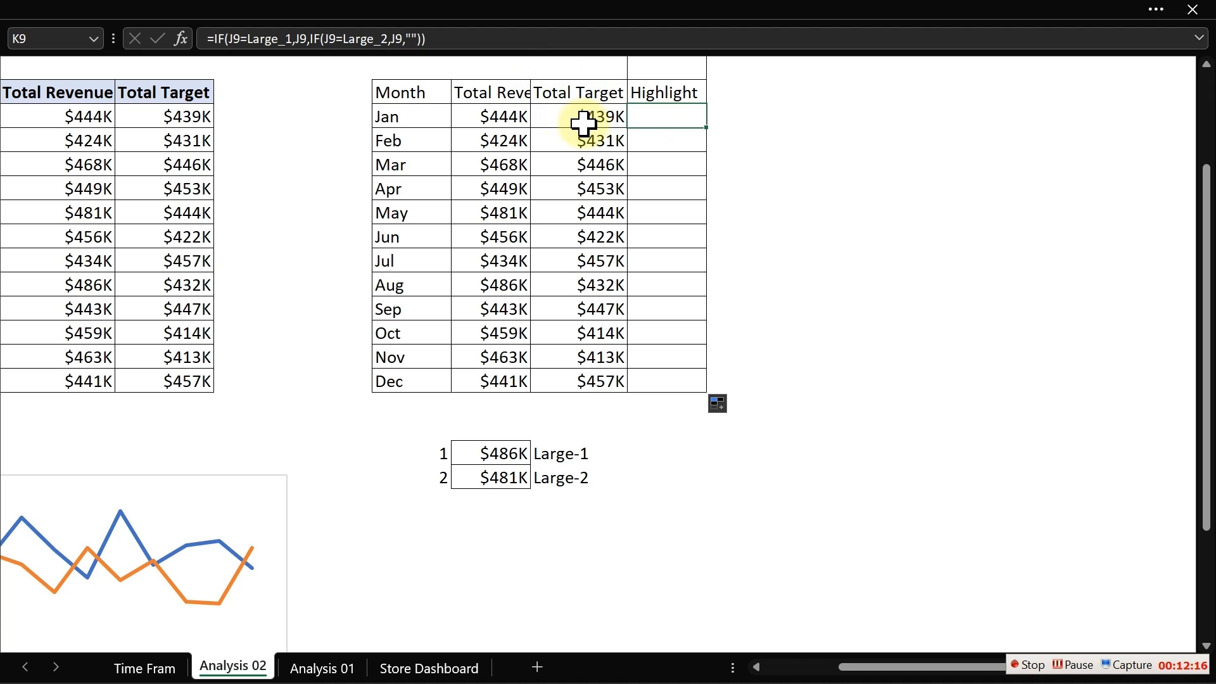
- Change K9's formula to test and return the revenue cell I9 instead of J9, then fill it down the Highlight column
{"action": "double_click", "coordinate": [650, 116]}
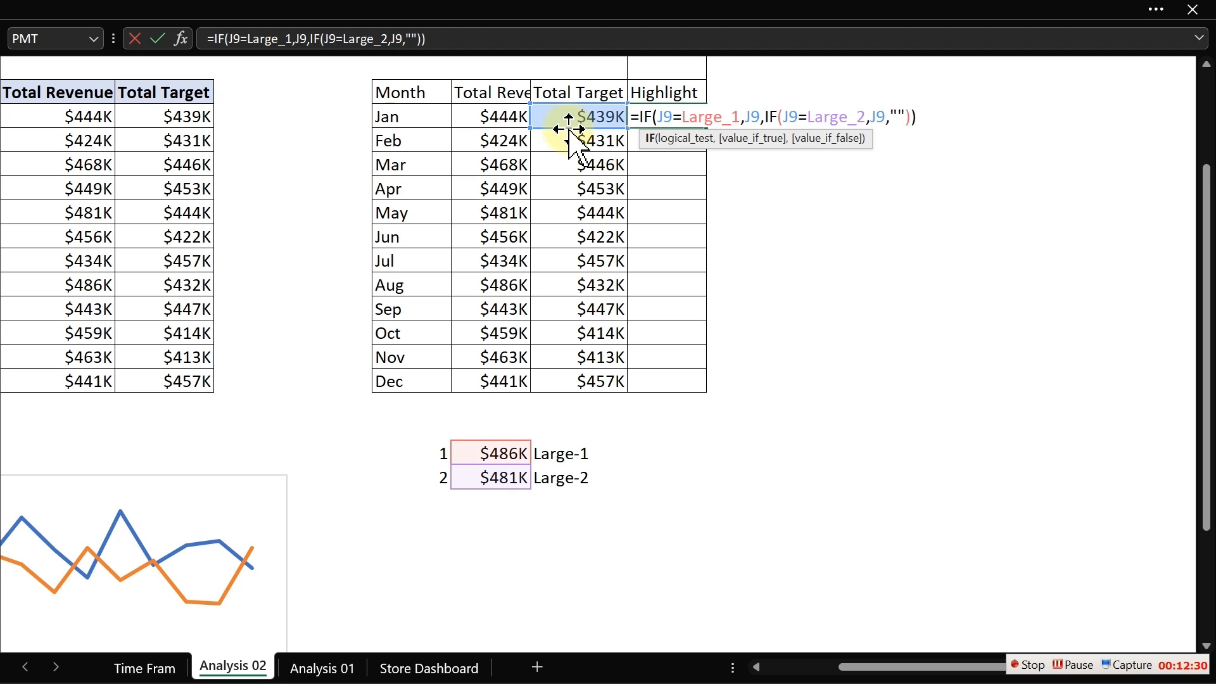
{"action": "left_click_drag", "start_coordinate": [570, 130], "coordinate": [497, 114]}
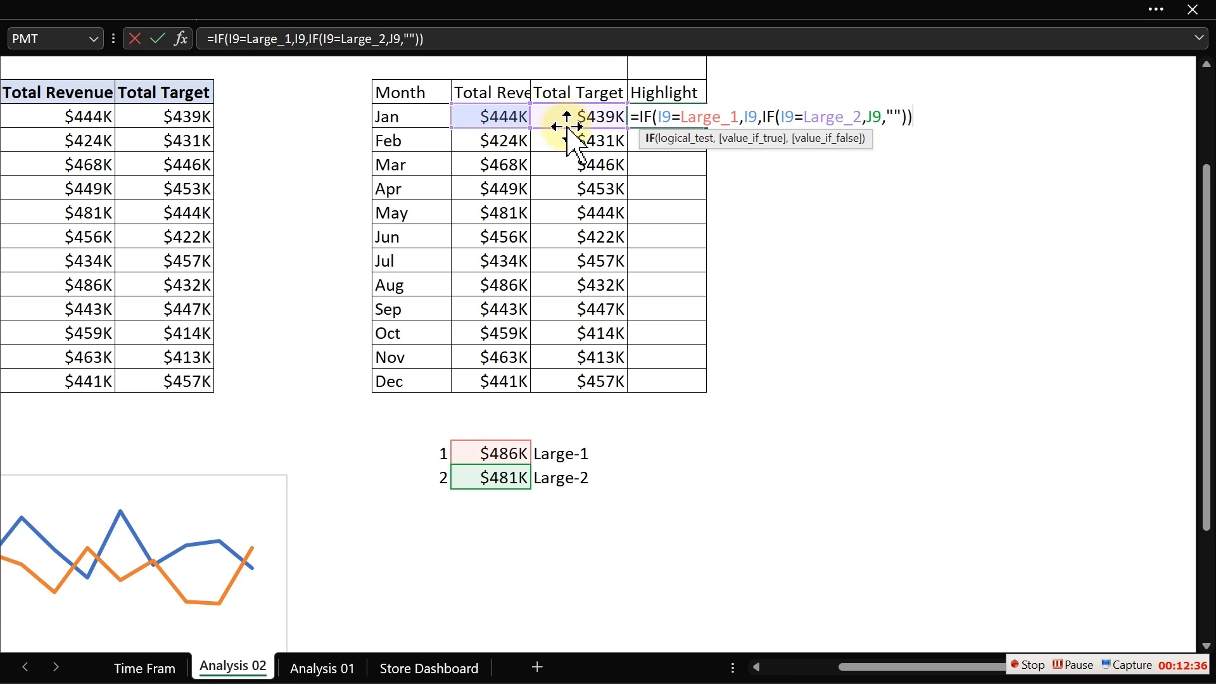
{"action": "left_click_drag", "start_coordinate": [568, 130], "coordinate": [523, 115]}
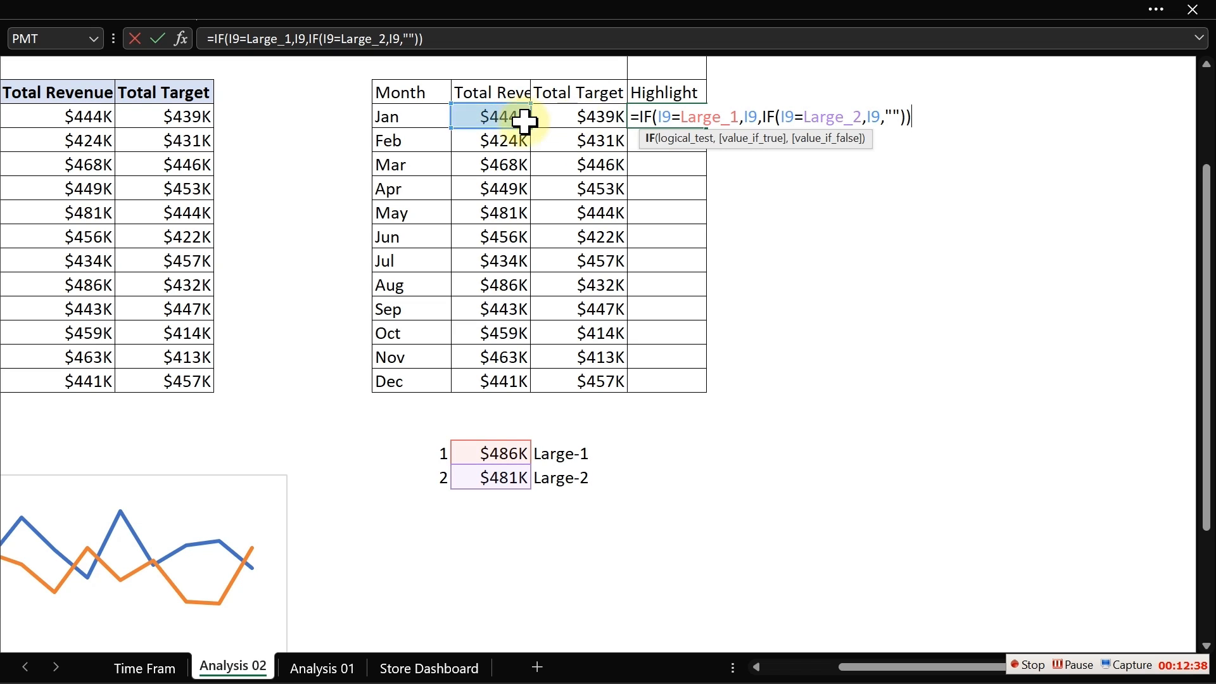
{"action": "key", "text": "Return"}
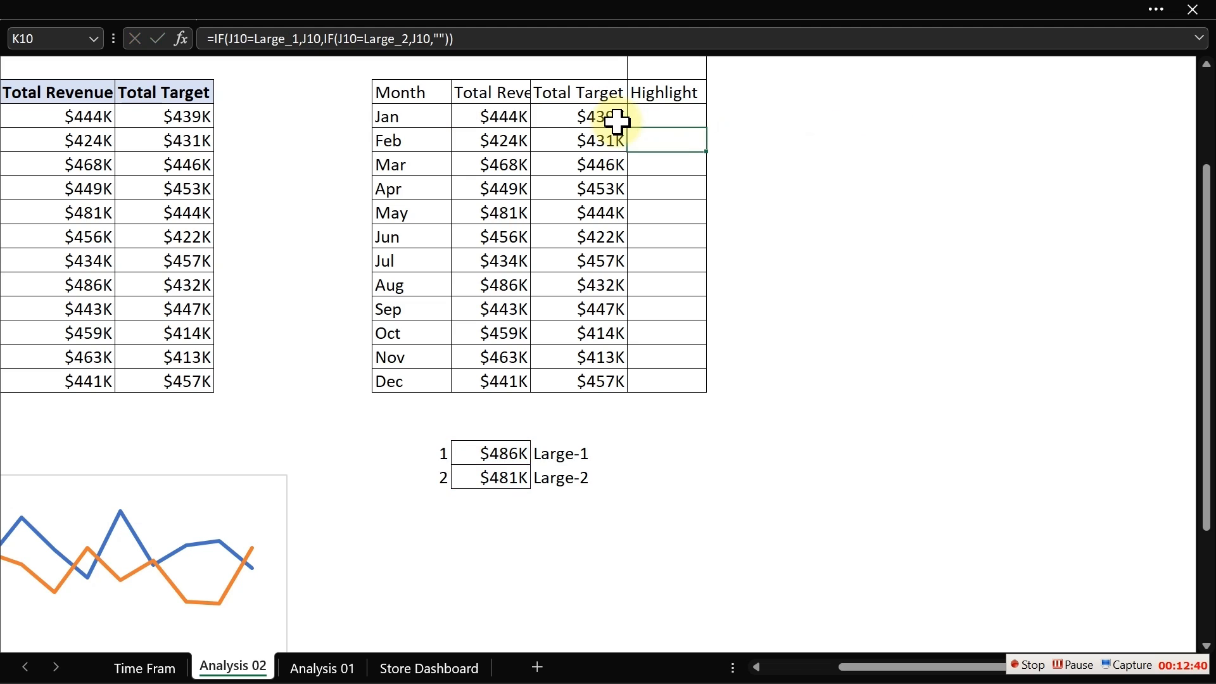
{"action": "left_click", "coordinate": [677, 115]}
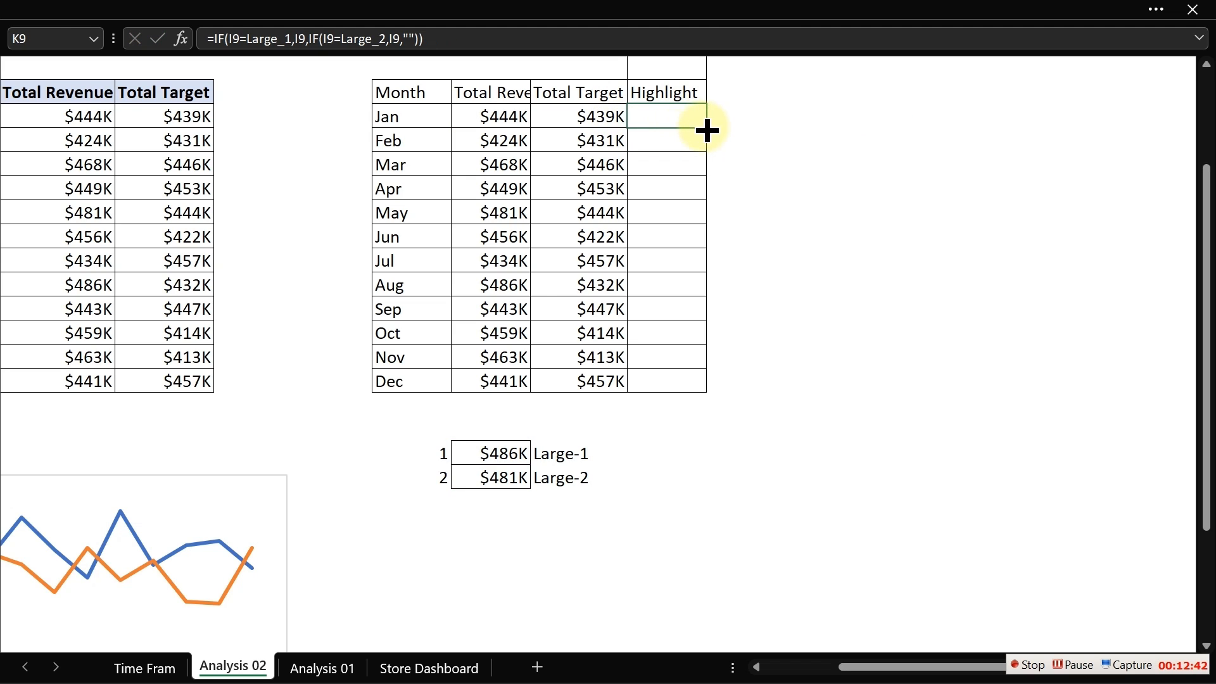
{"action": "double_click", "coordinate": [706, 127]}
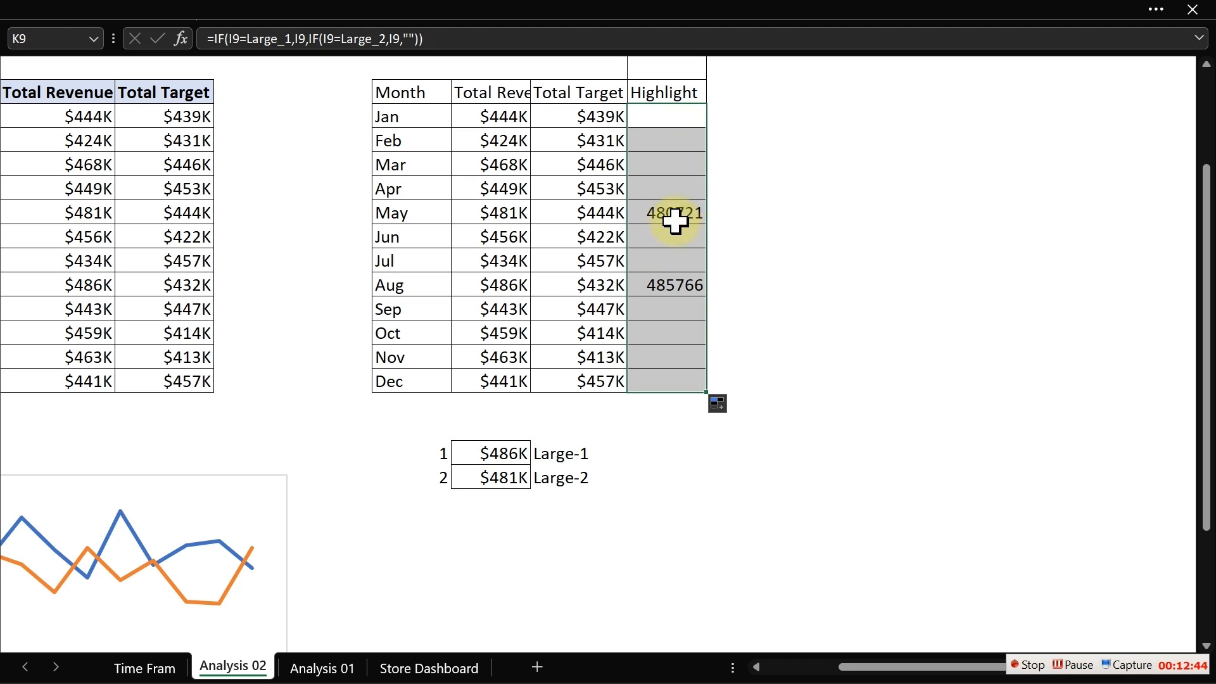
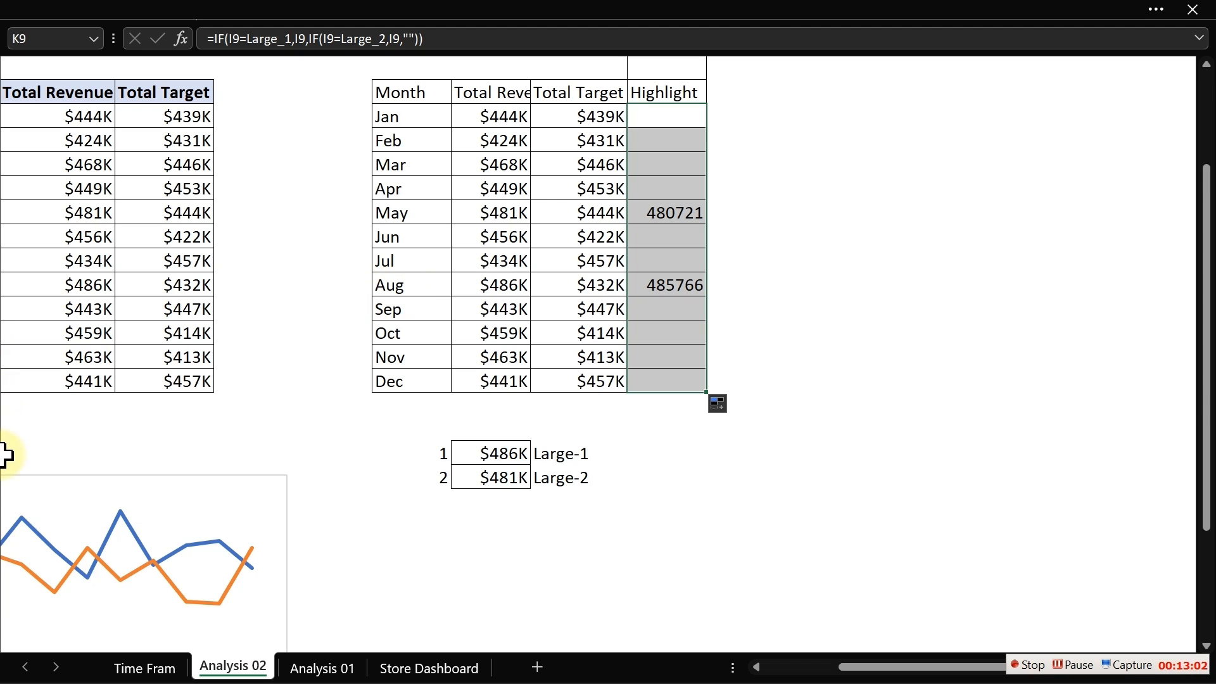
- Delete the existing PivotChart below the tables
{"action": "left_click", "coordinate": [283, 505]}
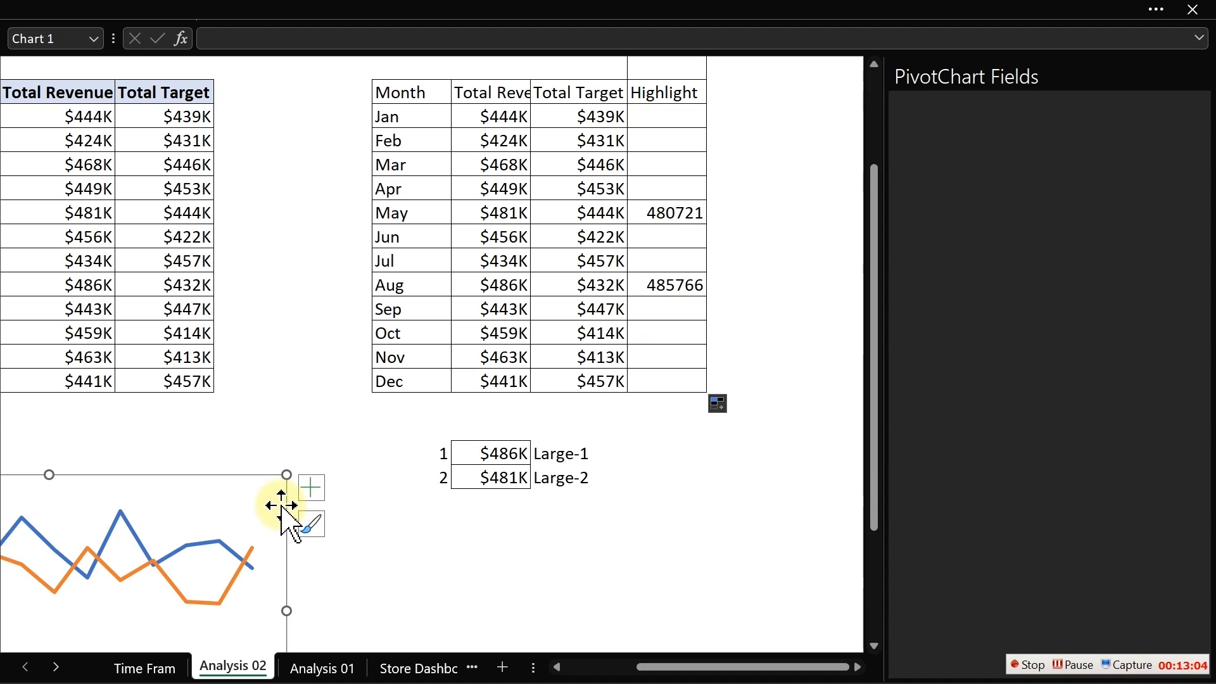
{"action": "key", "text": "Delete"}
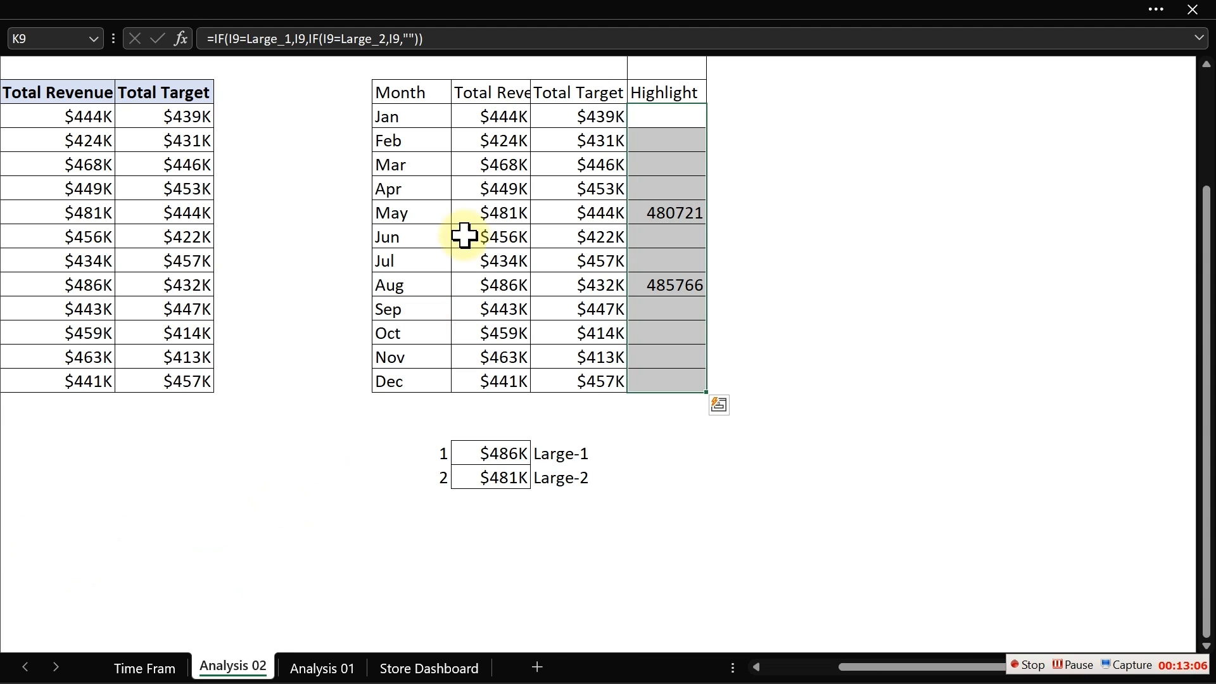
{"action": "left_click_drag", "start_coordinate": [406, 95], "coordinate": [688, 373]}
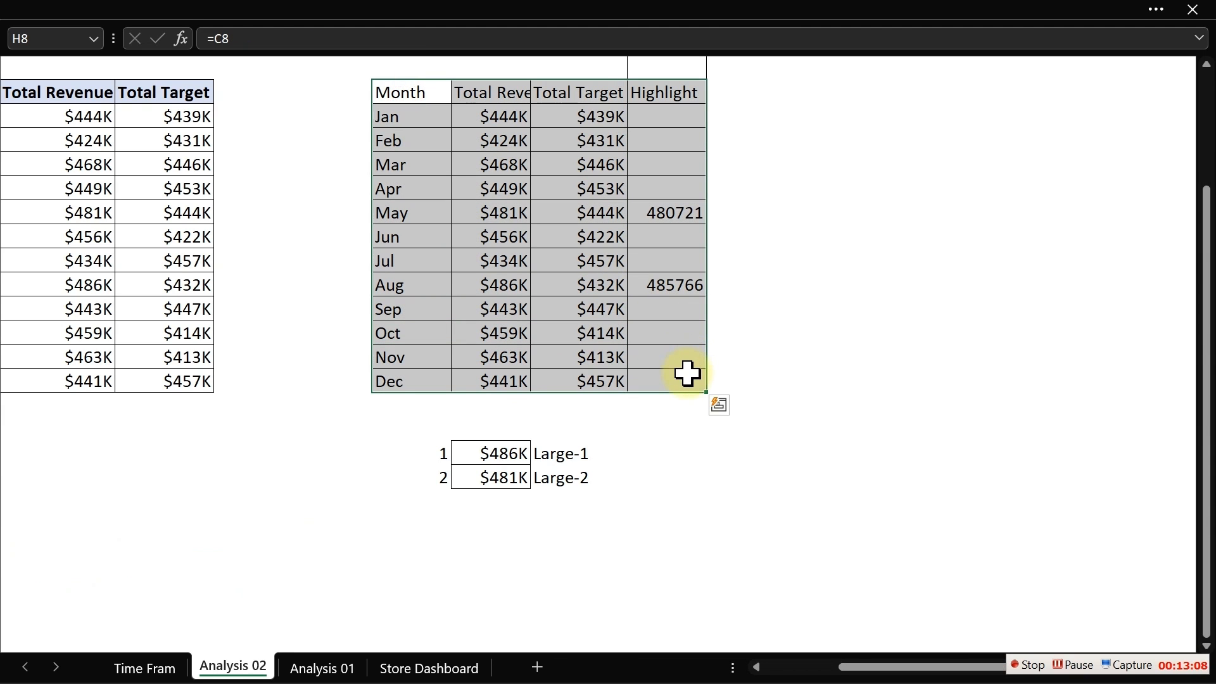
{"action": "left_click", "coordinate": [225, 6]}
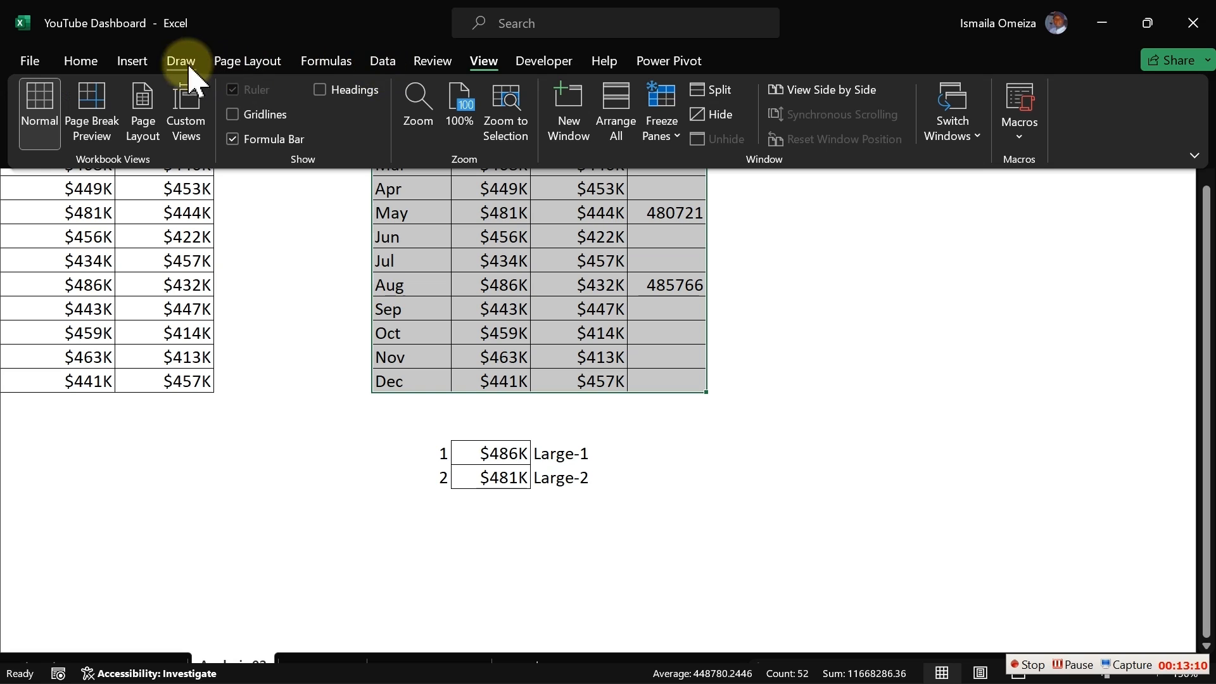
{"action": "left_click", "coordinate": [130, 60]}
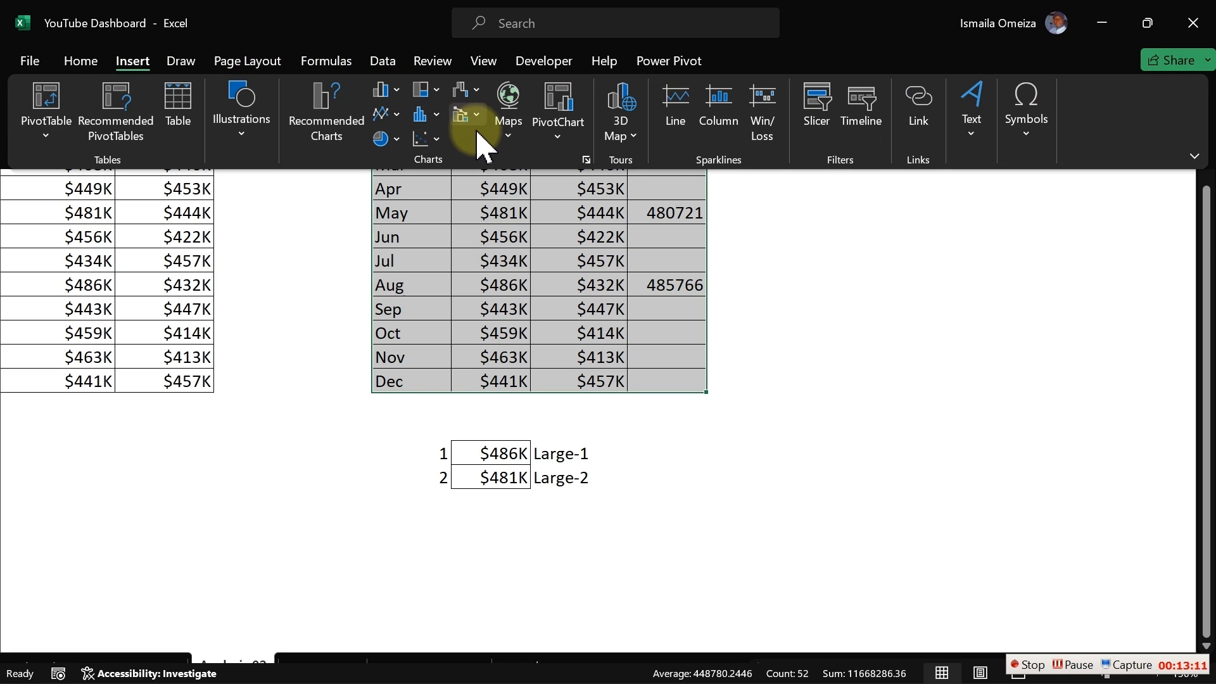
{"action": "left_click", "coordinate": [397, 114]}
{"action": "left_click", "coordinate": [399, 187]}
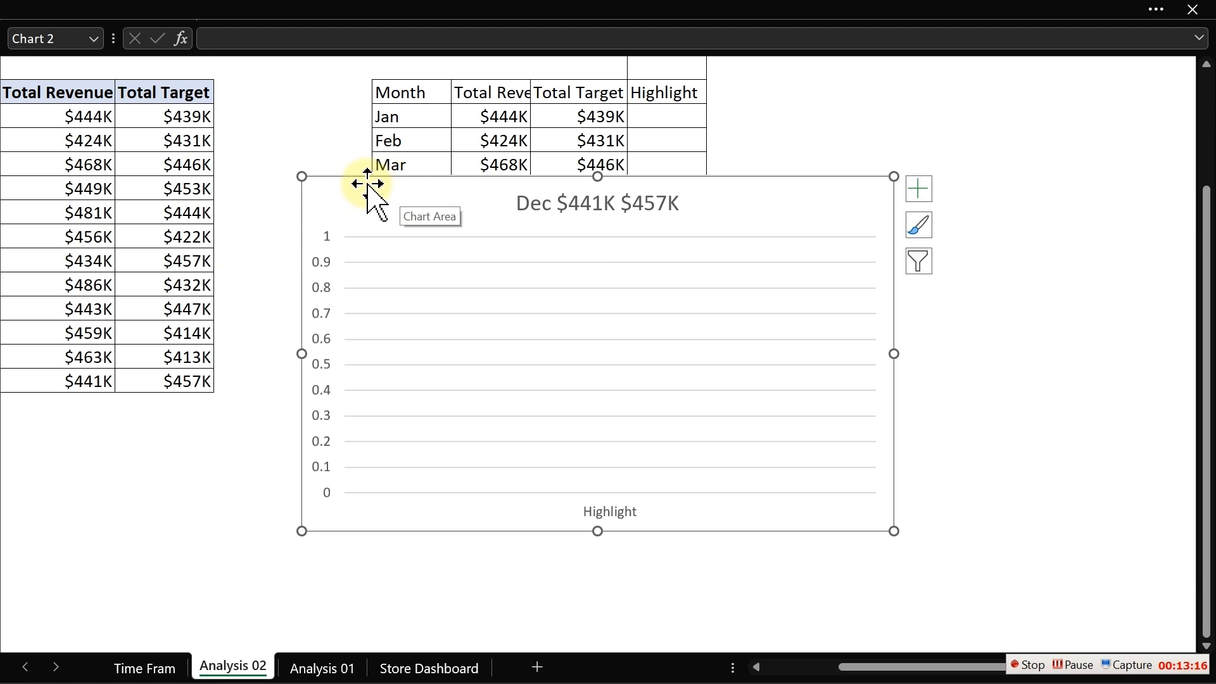
{"action": "left_click_drag", "start_coordinate": [367, 180], "coordinate": [312, 211]}
{"action": "key", "text": "Delete"}
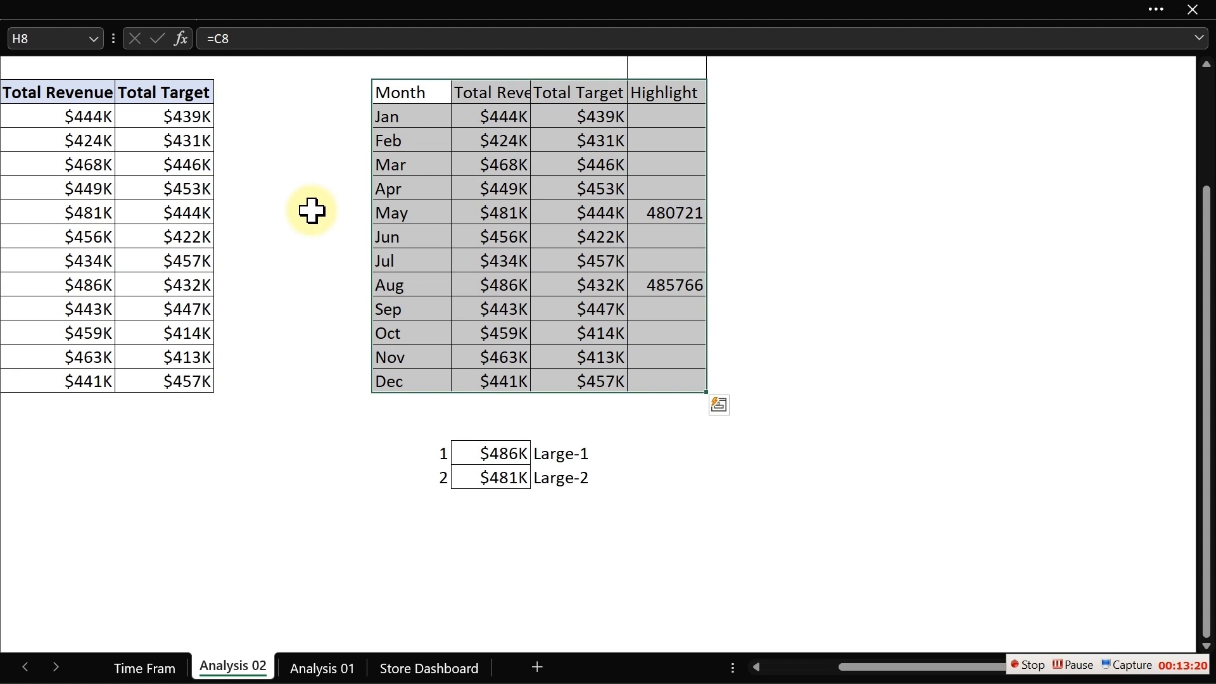
- Insert a line chart of the Month, Total Revenue and Total Target columns and delete its chart title
{"action": "left_click_drag", "start_coordinate": [420, 89], "coordinate": [553, 380]}
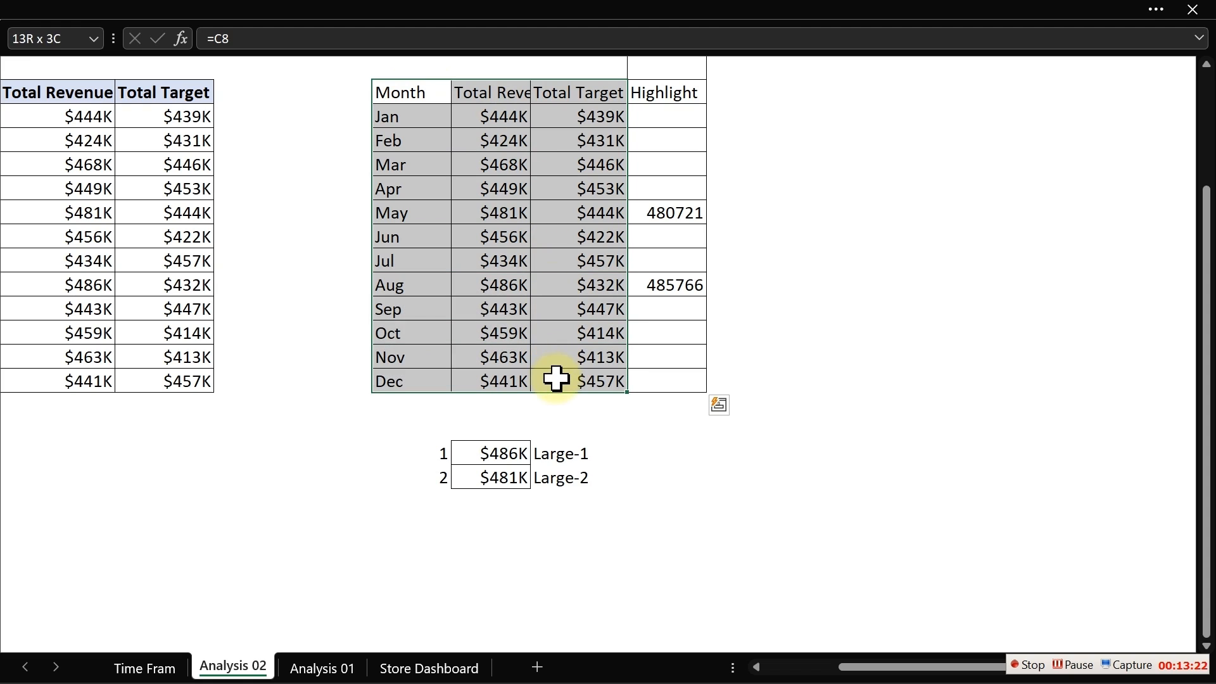
{"action": "left_click", "coordinate": [388, 3]}
{"action": "left_click", "coordinate": [133, 61]}
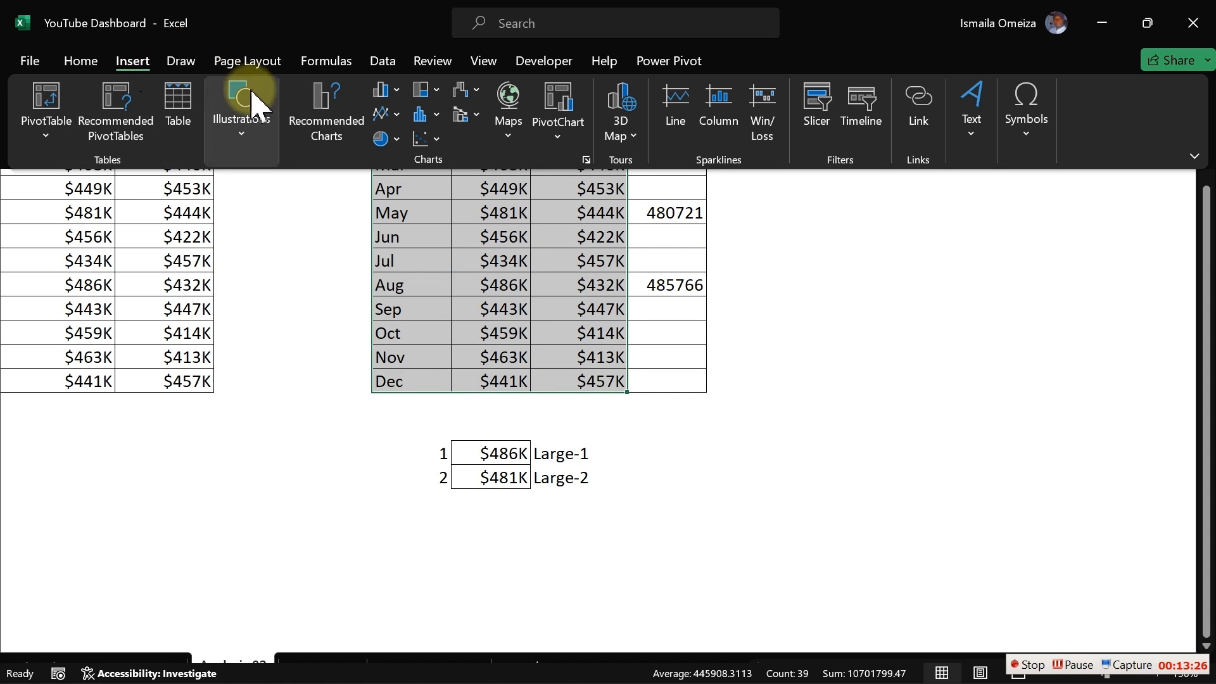
{"action": "left_click", "coordinate": [387, 115]}
{"action": "left_click", "coordinate": [405, 179]}
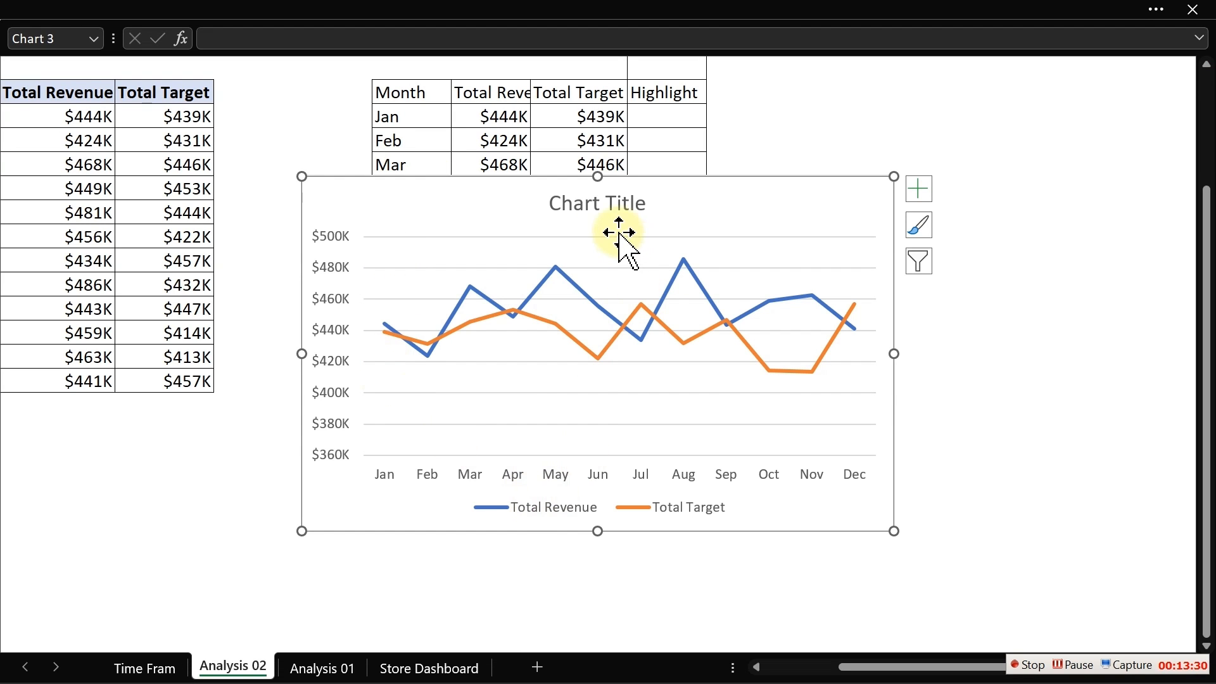
{"action": "key", "text": "Delete"}
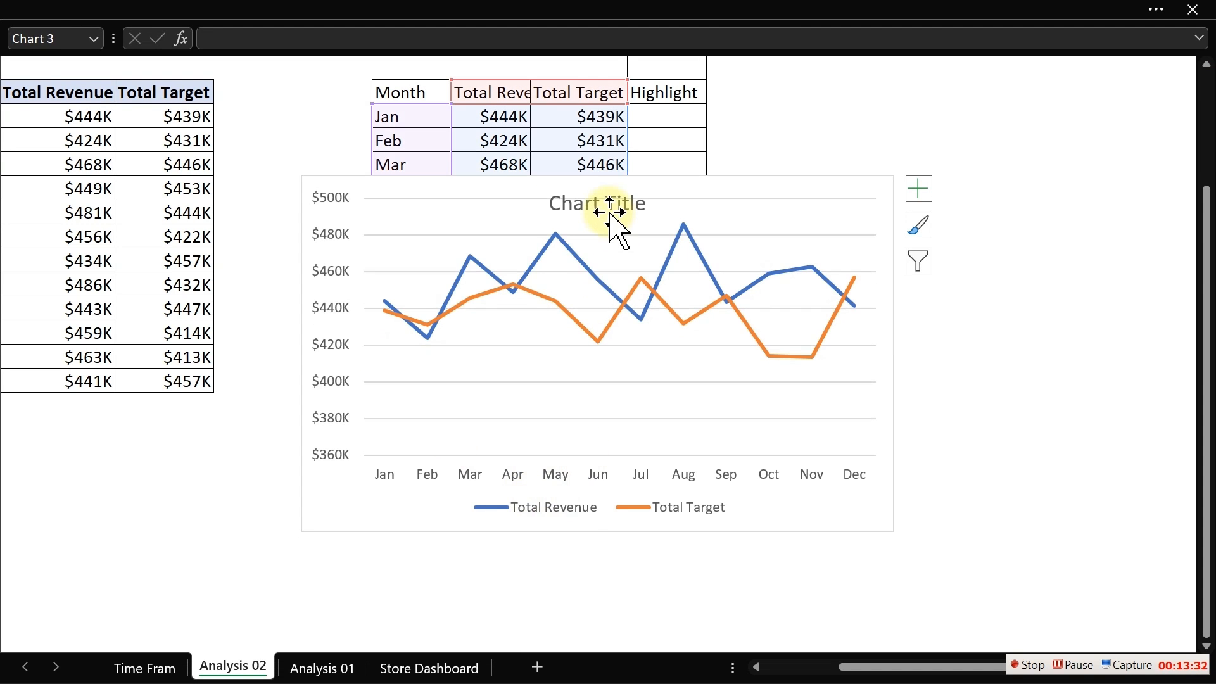
- Remove the gridlines from the line chart
{"action": "left_click", "coordinate": [339, 240]}
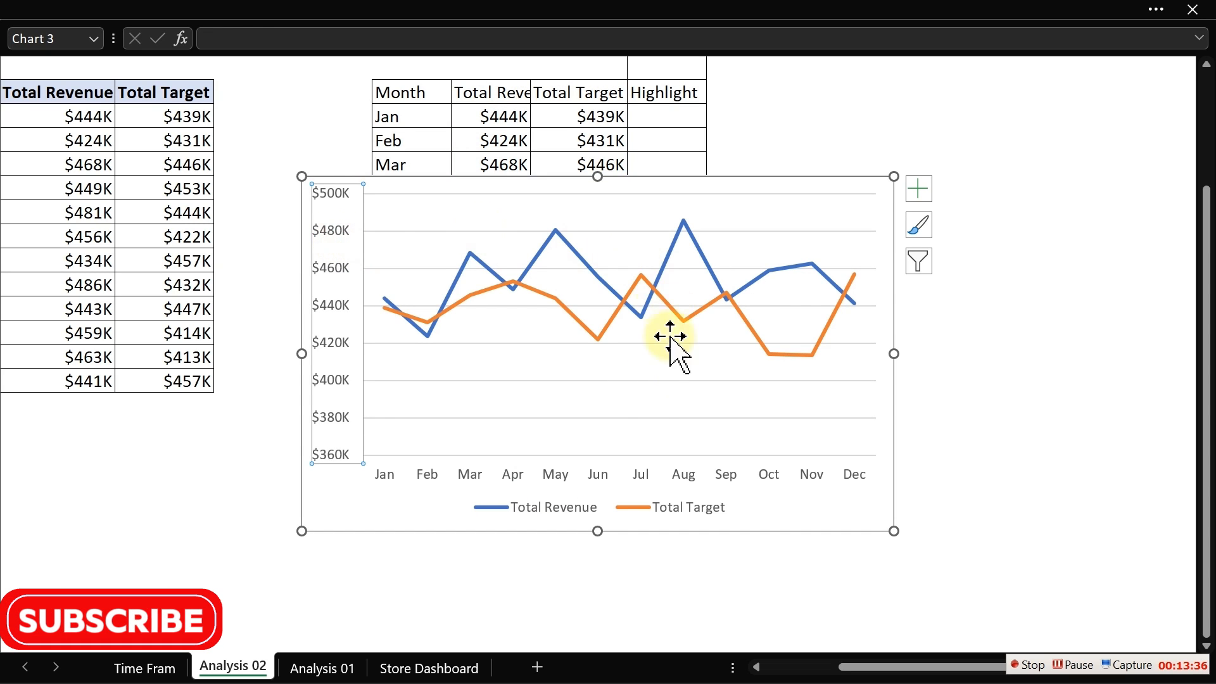
{"action": "left_click", "coordinate": [638, 385]}
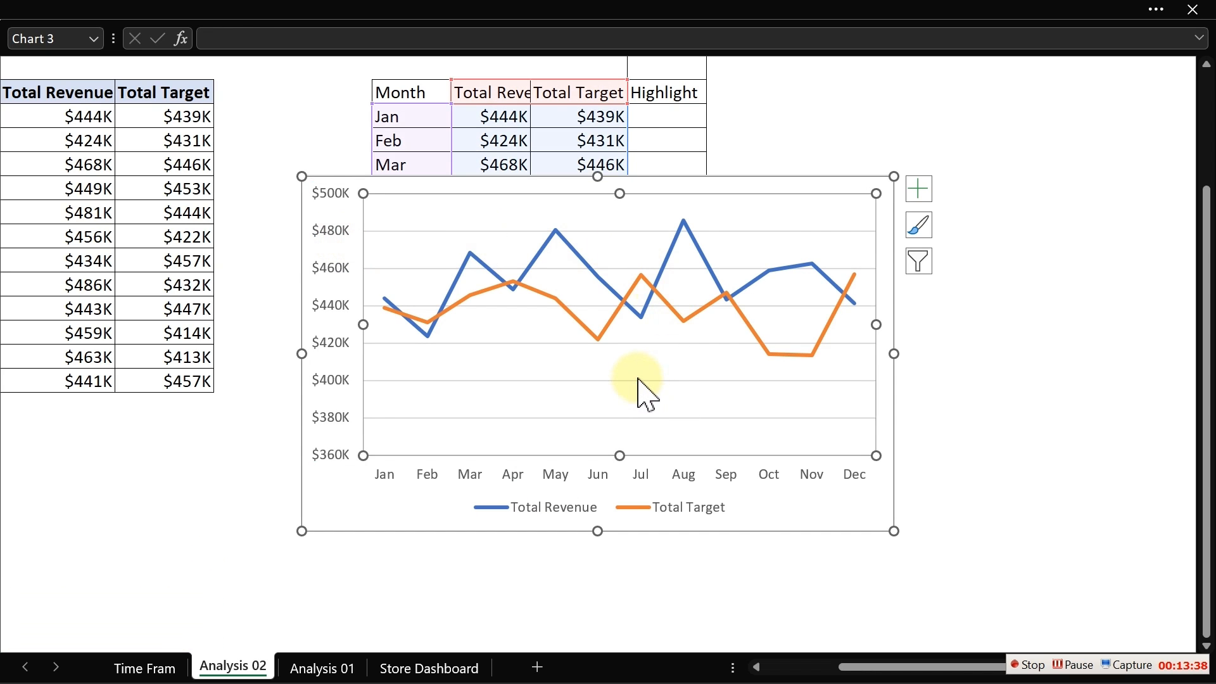
{"action": "left_click", "coordinate": [638, 380]}
{"action": "left_click", "coordinate": [638, 380]}
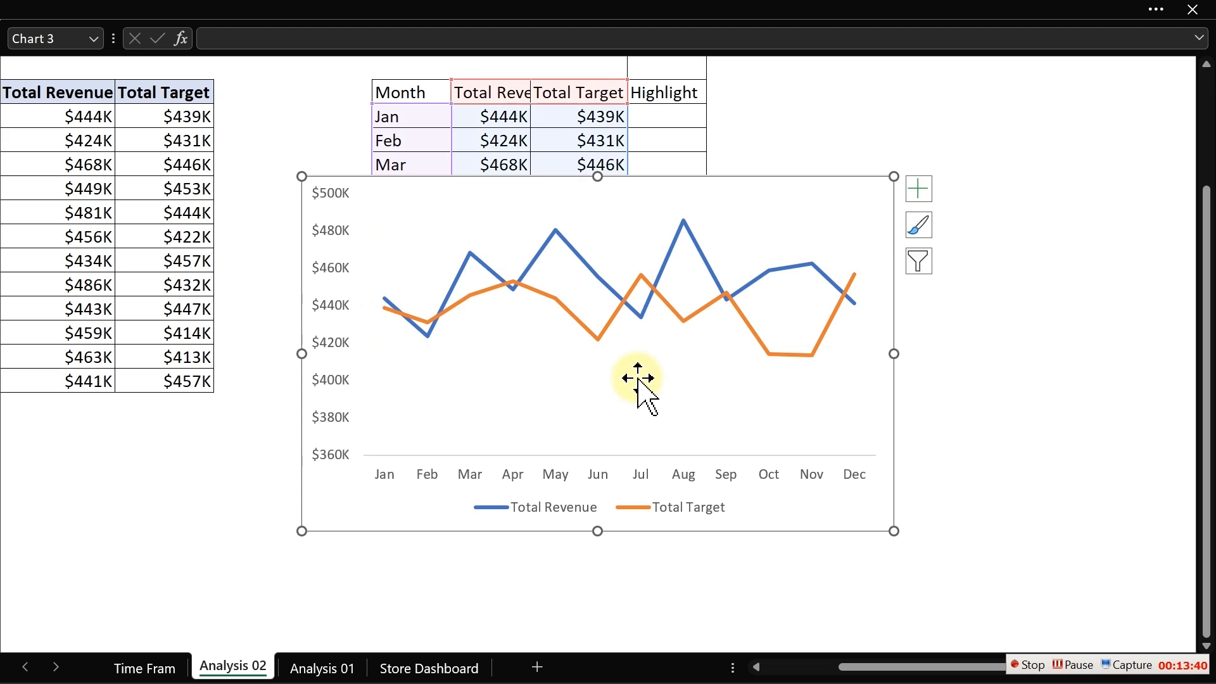
{"action": "left_click", "coordinate": [638, 380]}
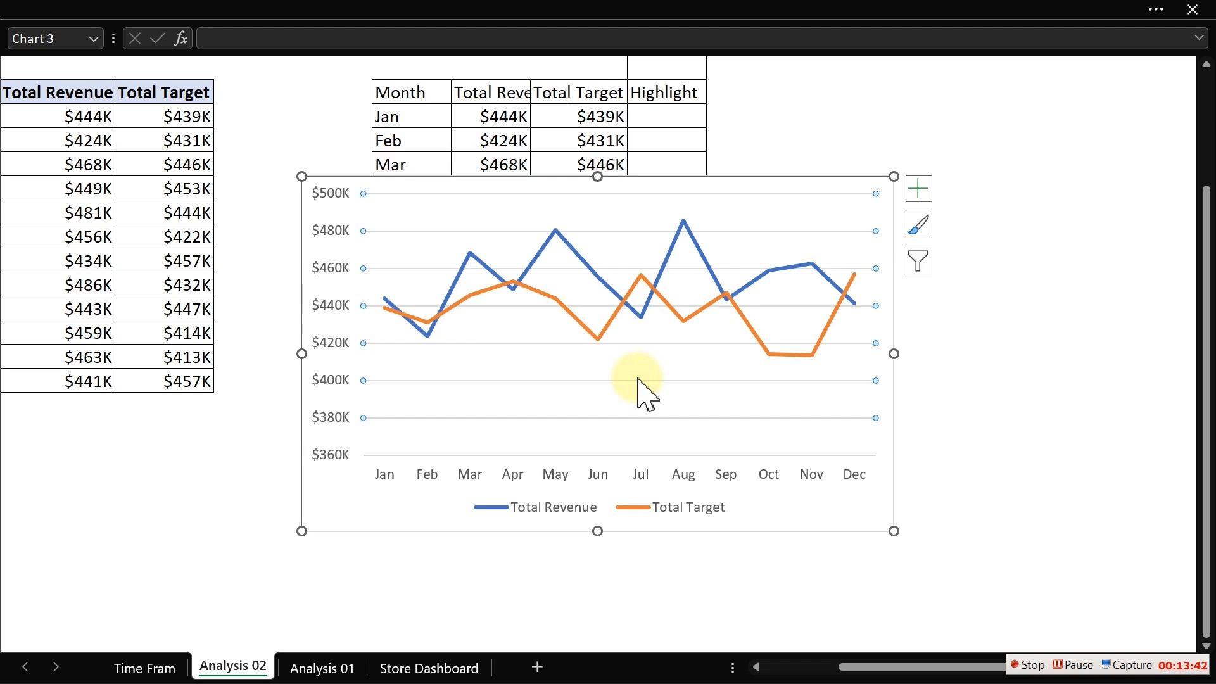
{"action": "left_click", "coordinate": [918, 190]}
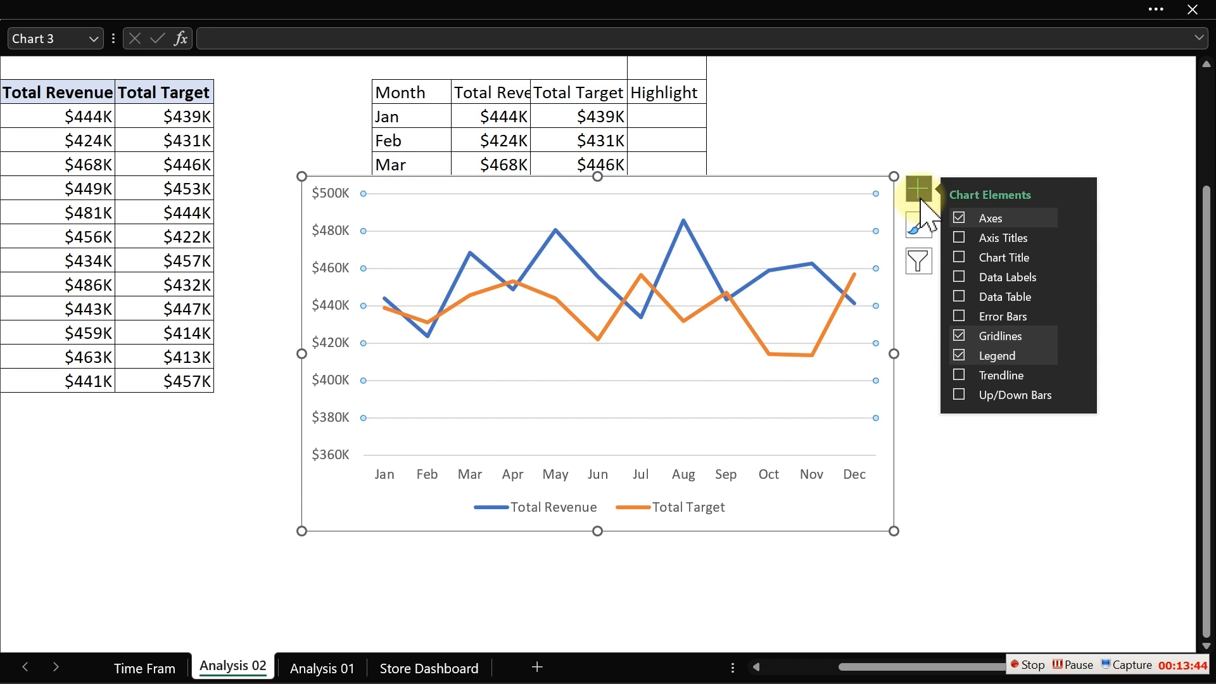
{"action": "left_click", "coordinate": [962, 340]}
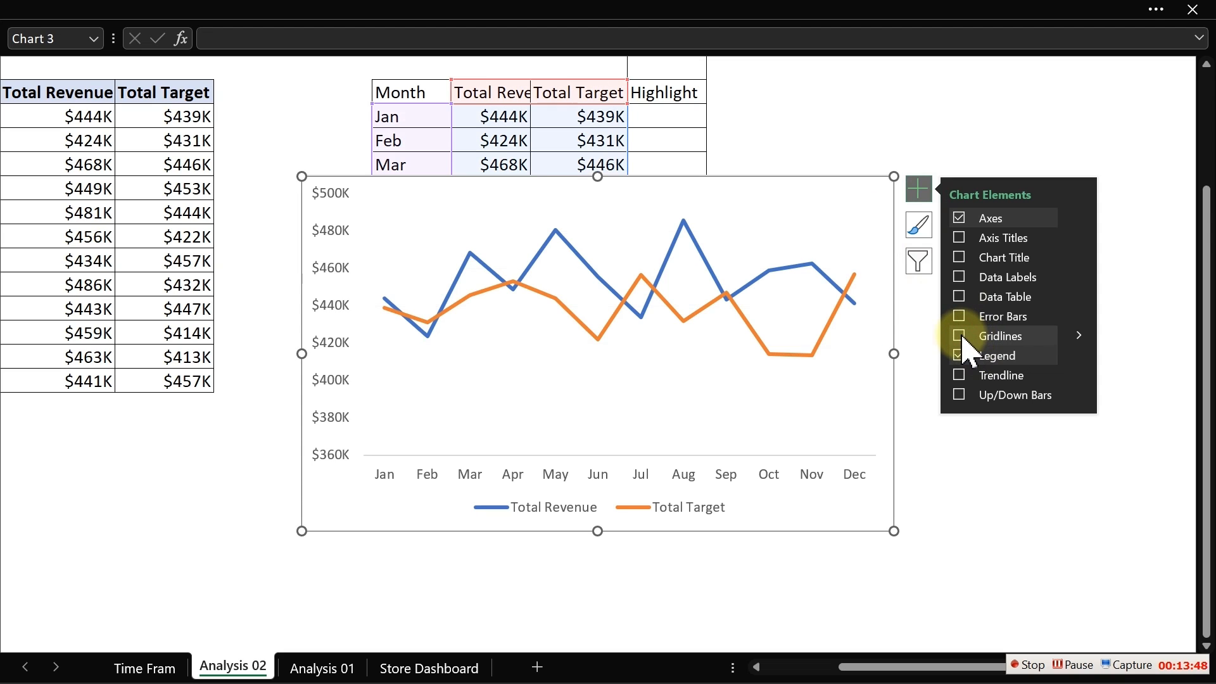
- Apply smoothed lines to the Total Revenue and Total Target series
{"action": "left_click", "coordinate": [769, 278]}
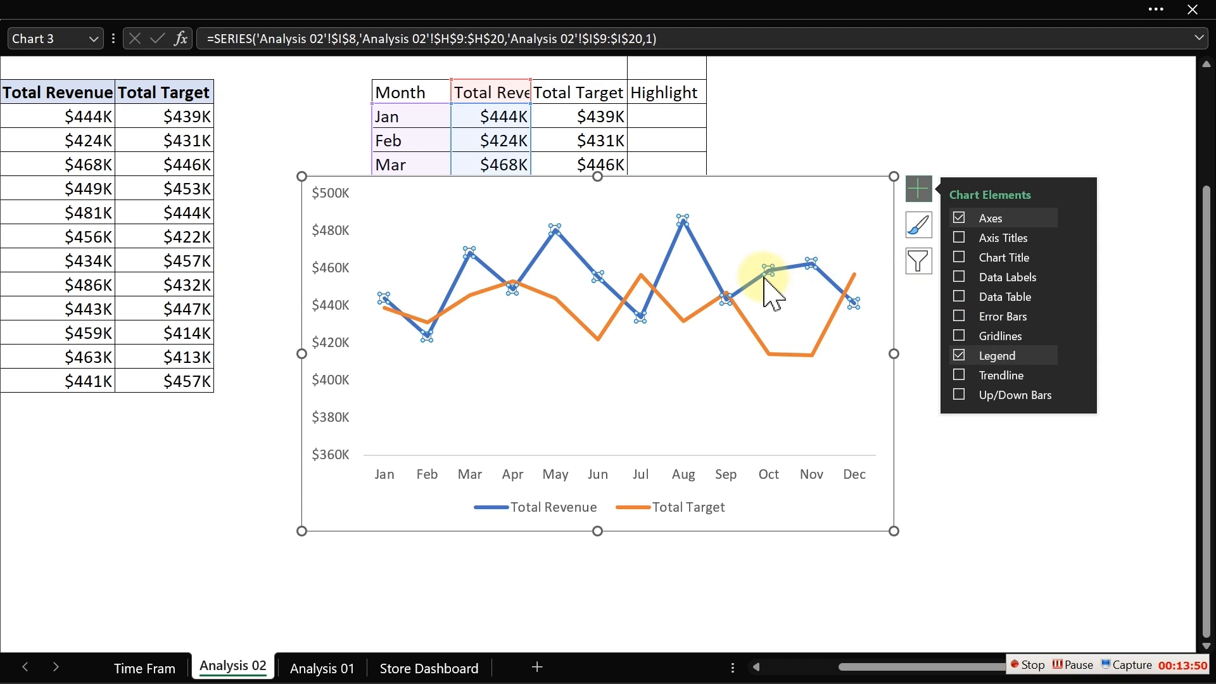
{"action": "double_click", "coordinate": [768, 279]}
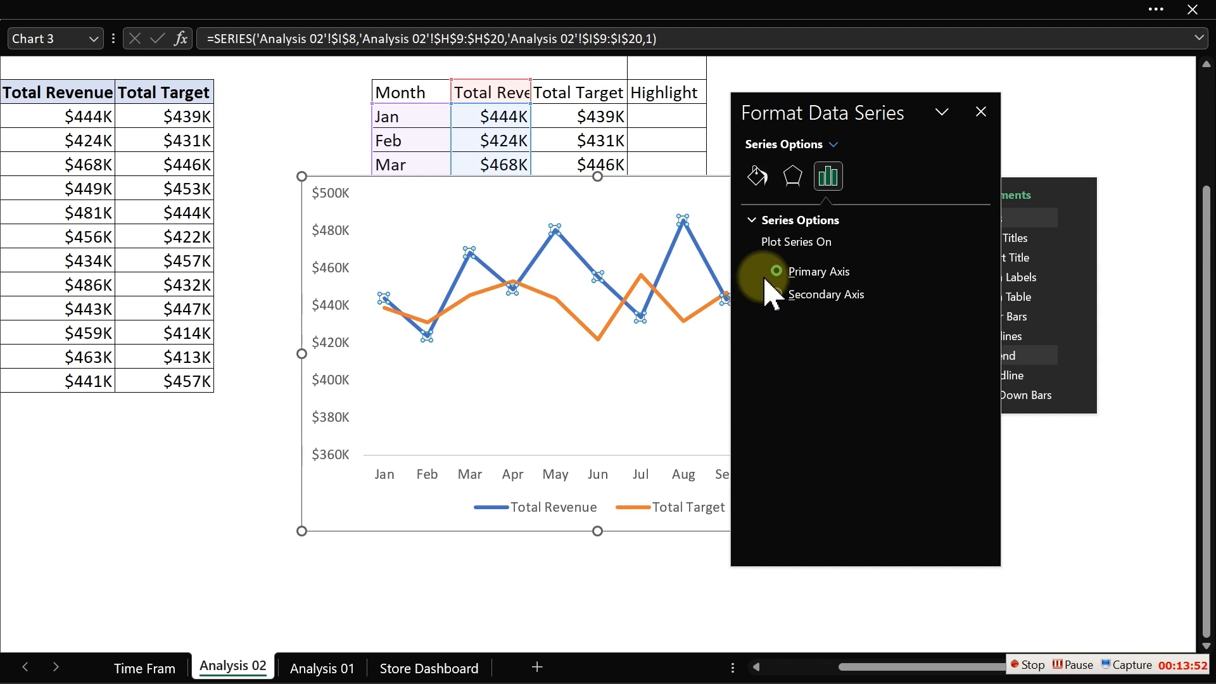
{"action": "left_click_drag", "start_coordinate": [898, 108], "coordinate": [252, 118]}
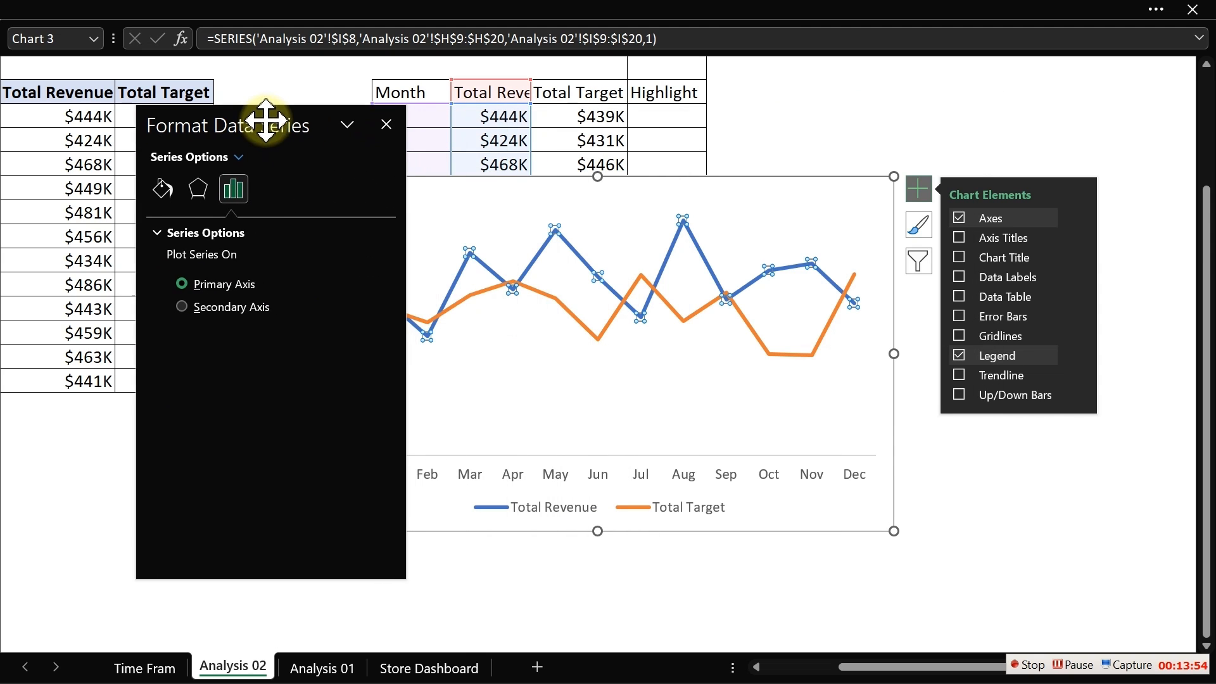
{"action": "left_click", "coordinate": [162, 200]}
{"action": "left_click_drag", "start_coordinate": [391, 298], "coordinate": [396, 483]}
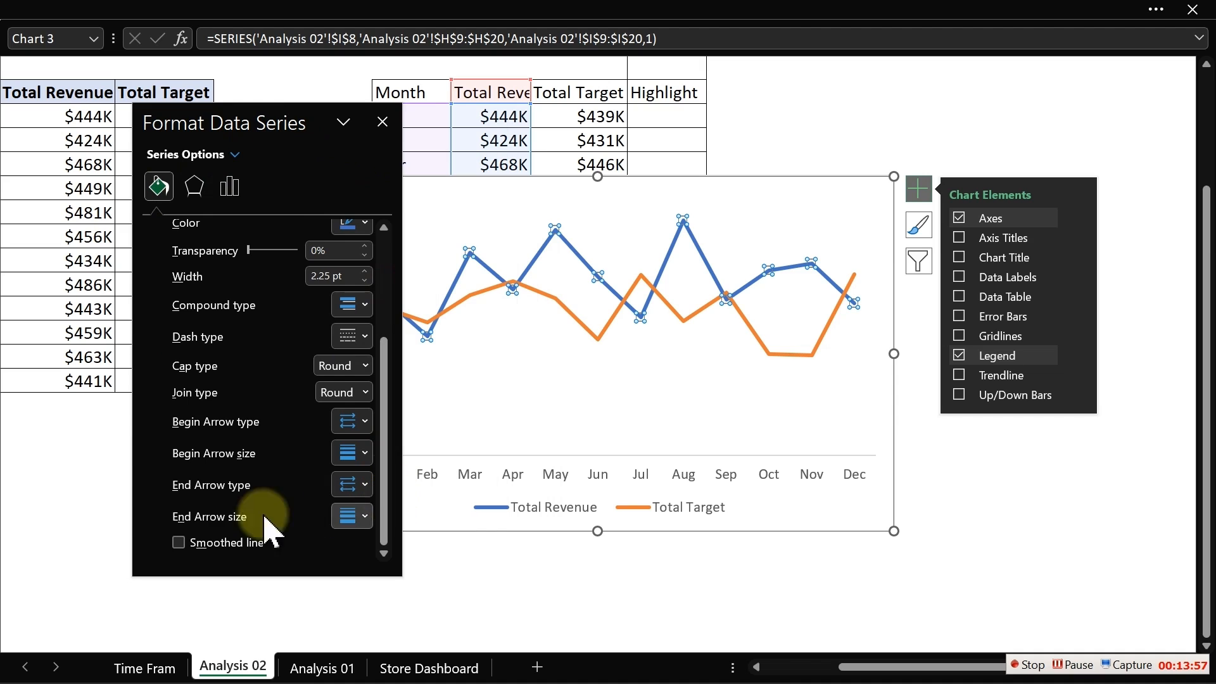
{"action": "left_click", "coordinate": [588, 328]}
{"action": "left_click", "coordinate": [179, 548]}
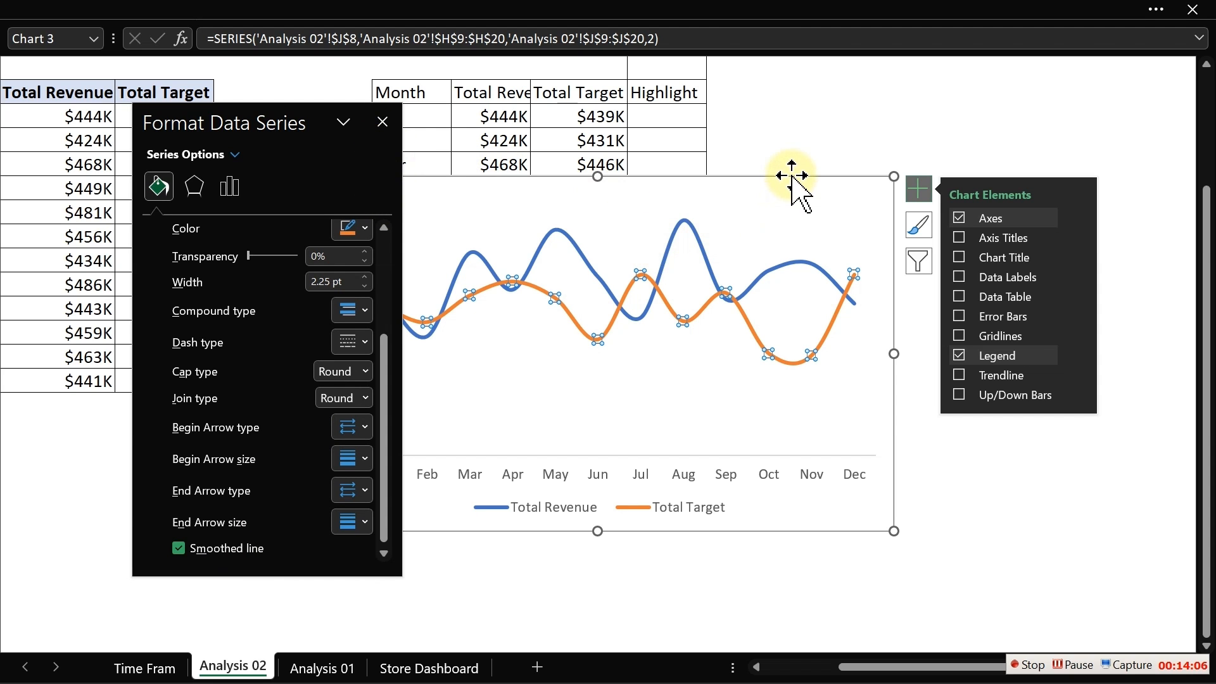
- Move the chart to the left and shift the format pane aside
{"action": "left_click_drag", "start_coordinate": [792, 175], "coordinate": [401, 166]}
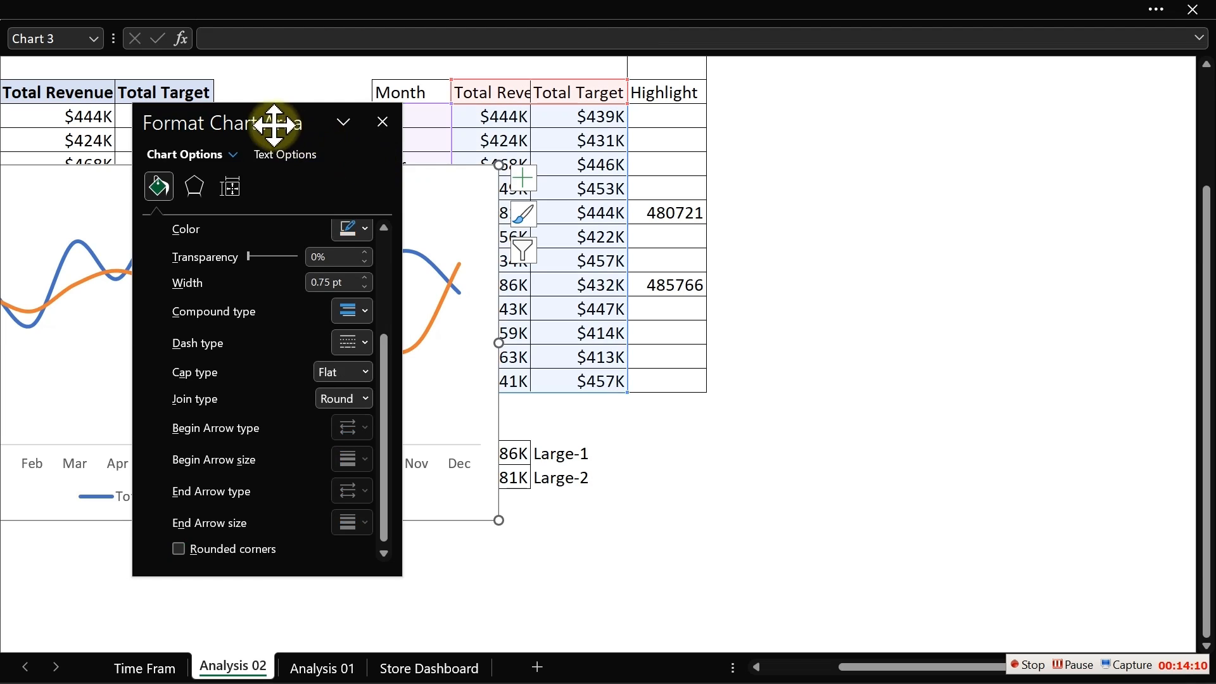
{"action": "left_click_drag", "start_coordinate": [273, 123], "coordinate": [942, 174]}
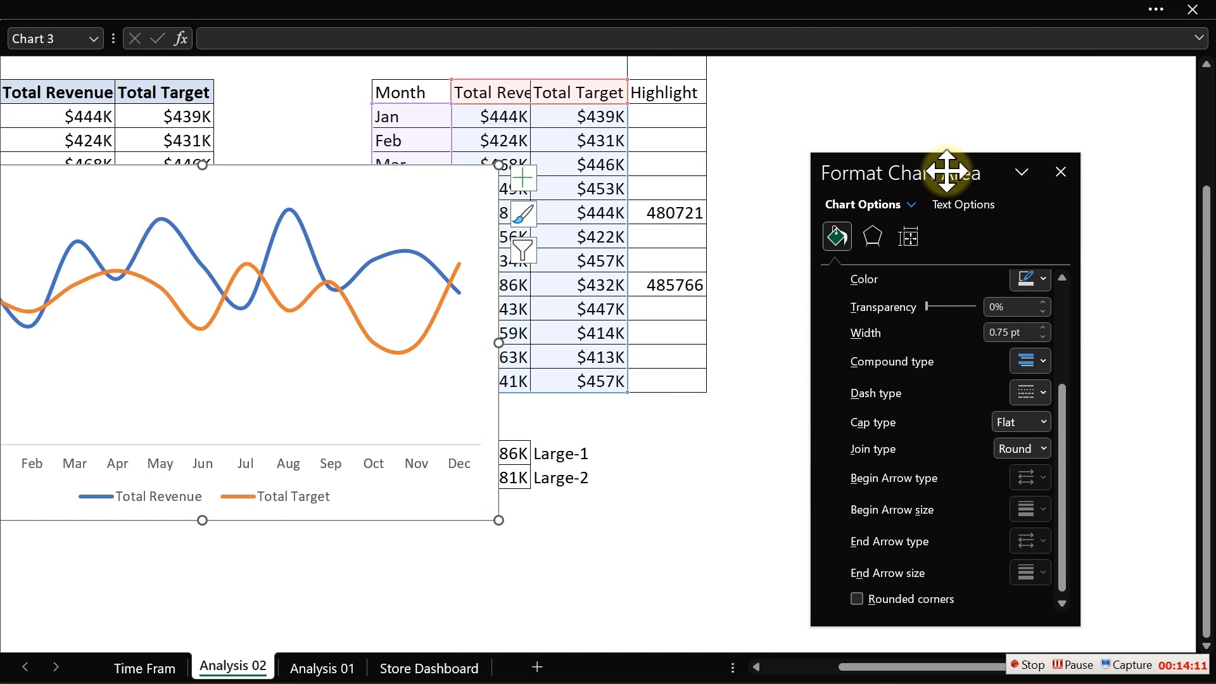
{"action": "right_click", "coordinate": [277, 235]}
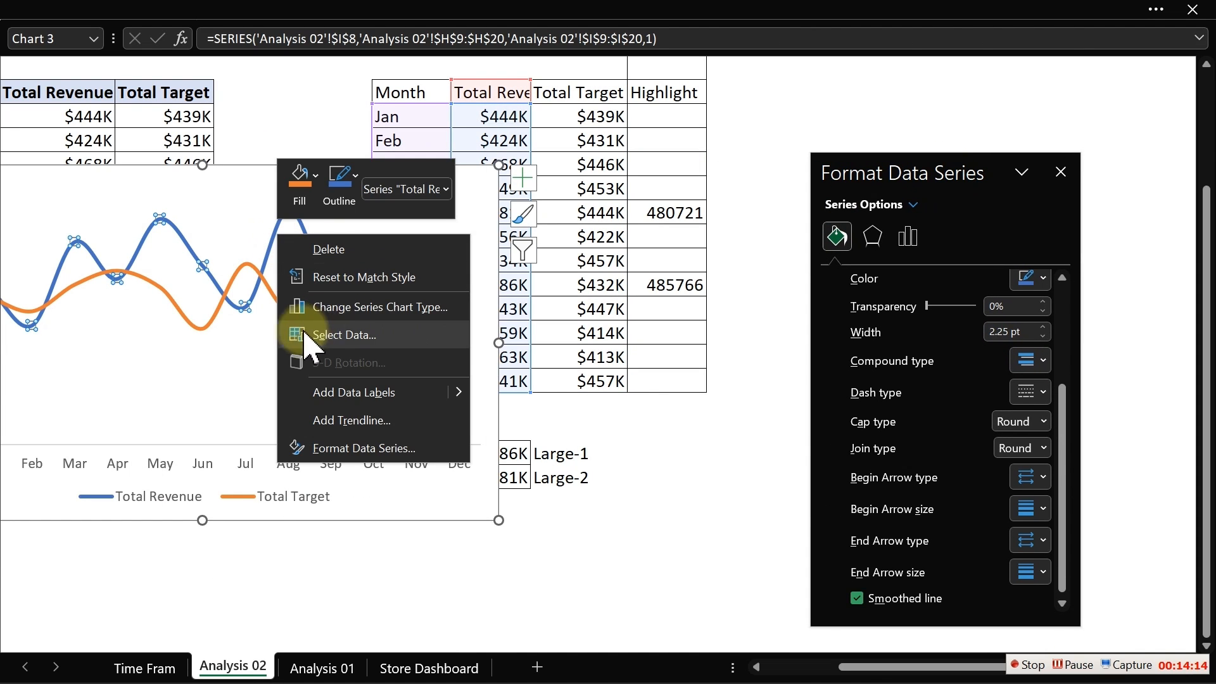
{"action": "left_click", "coordinate": [340, 338]}
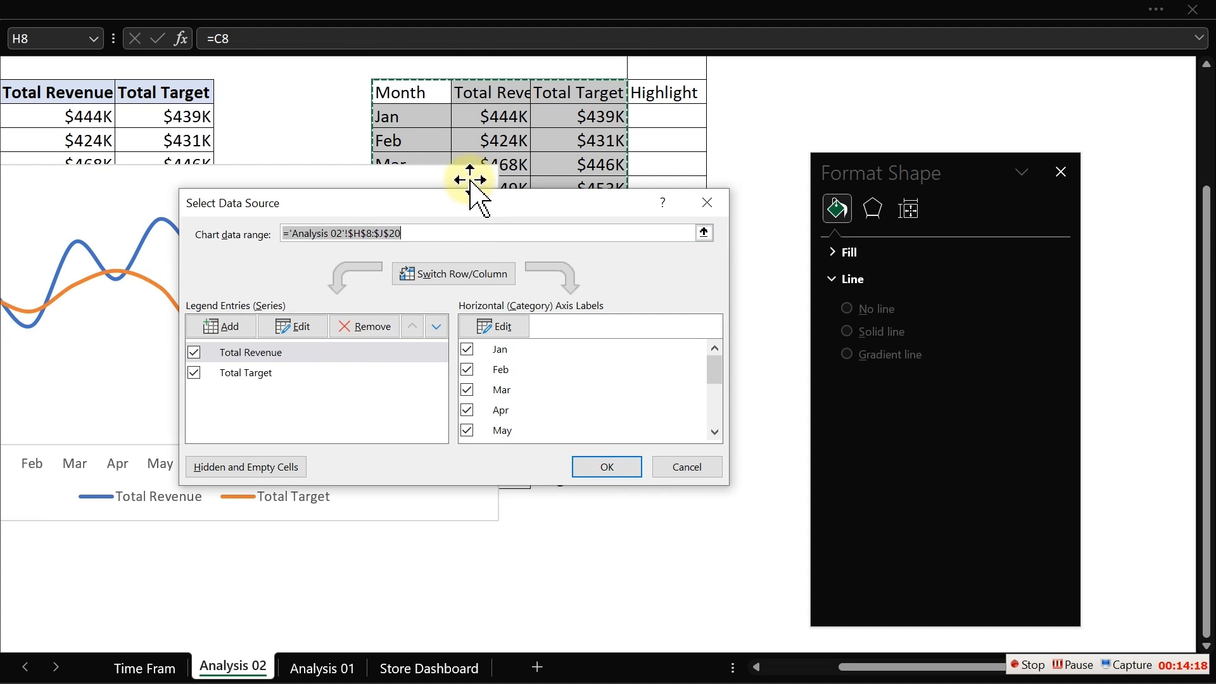
{"action": "left_click_drag", "start_coordinate": [478, 200], "coordinate": [652, 258]}
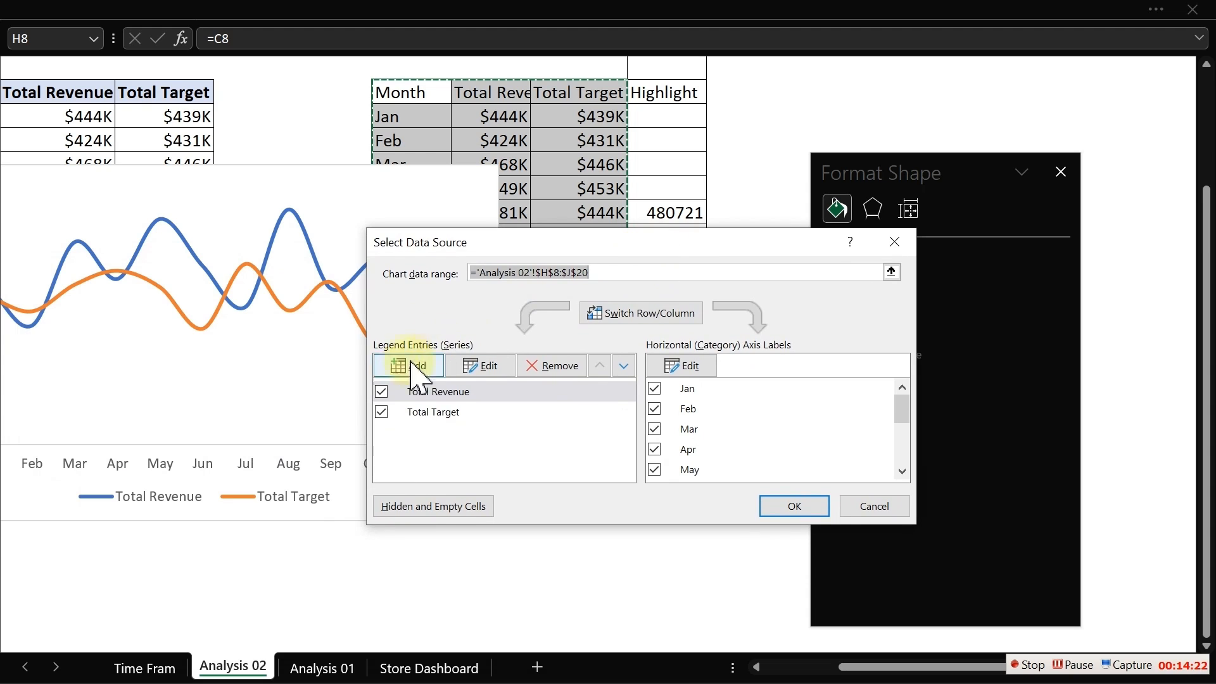
{"action": "left_click", "coordinate": [429, 370]}
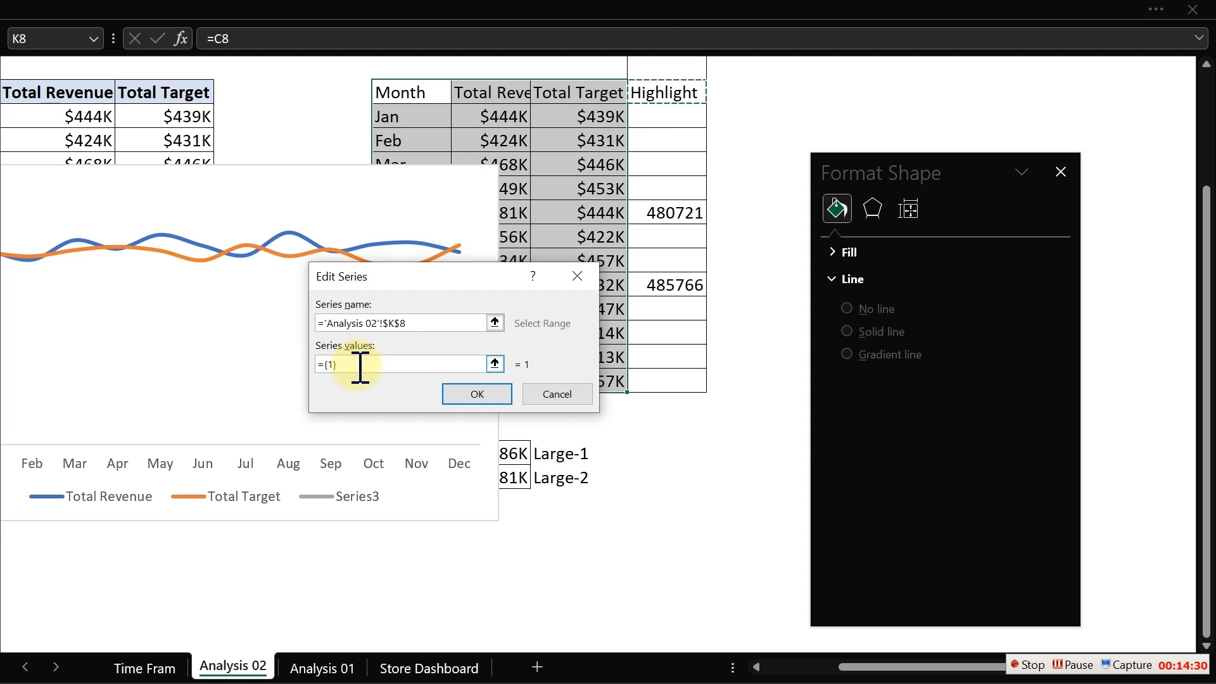
{"action": "left_click", "coordinate": [323, 366]}
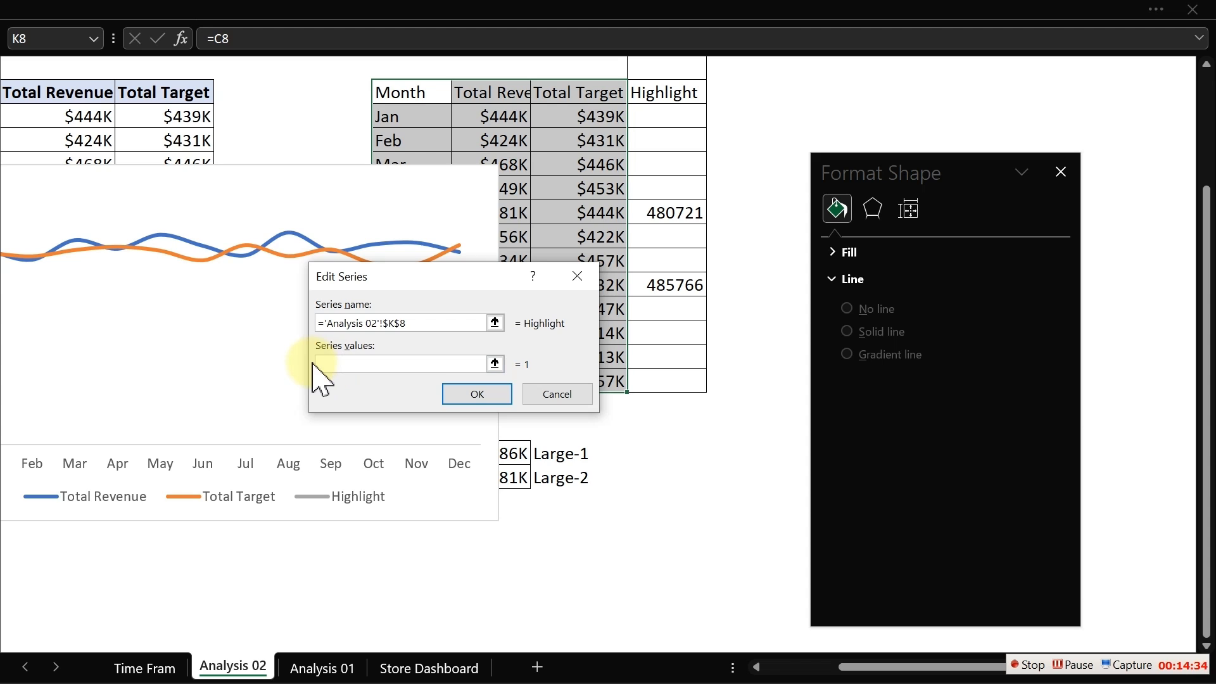
{"action": "left_click_drag", "start_coordinate": [652, 121], "coordinate": [655, 378]}
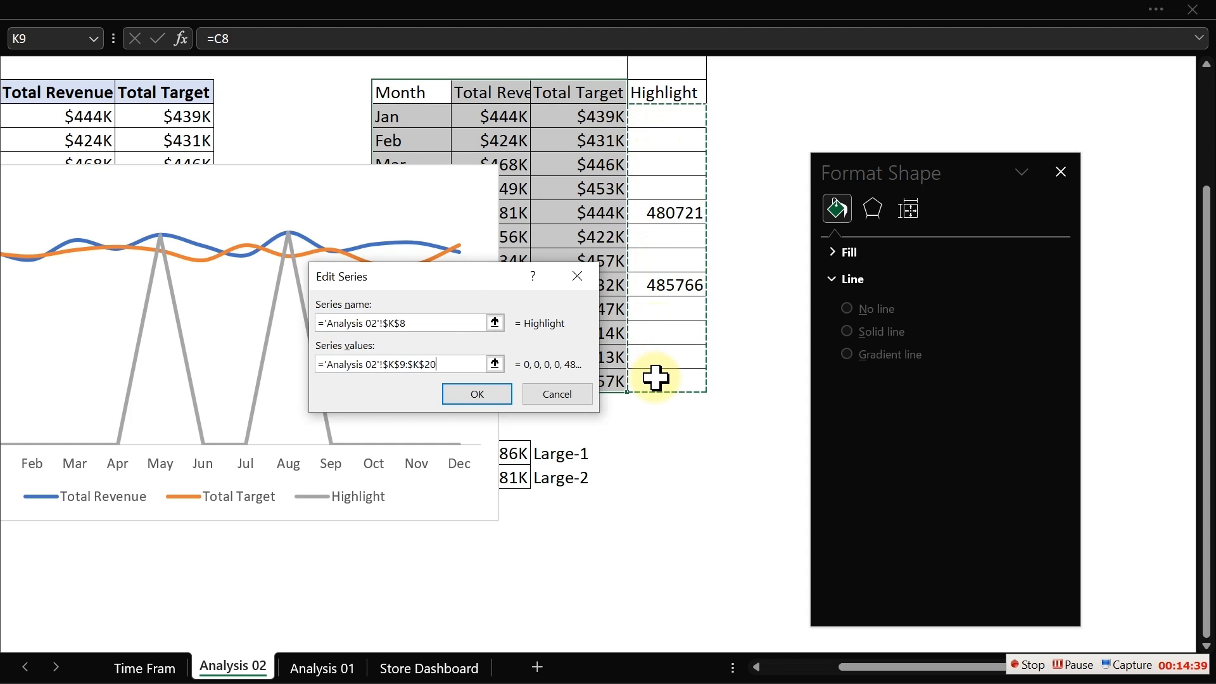
{"action": "left_click", "coordinate": [467, 397]}
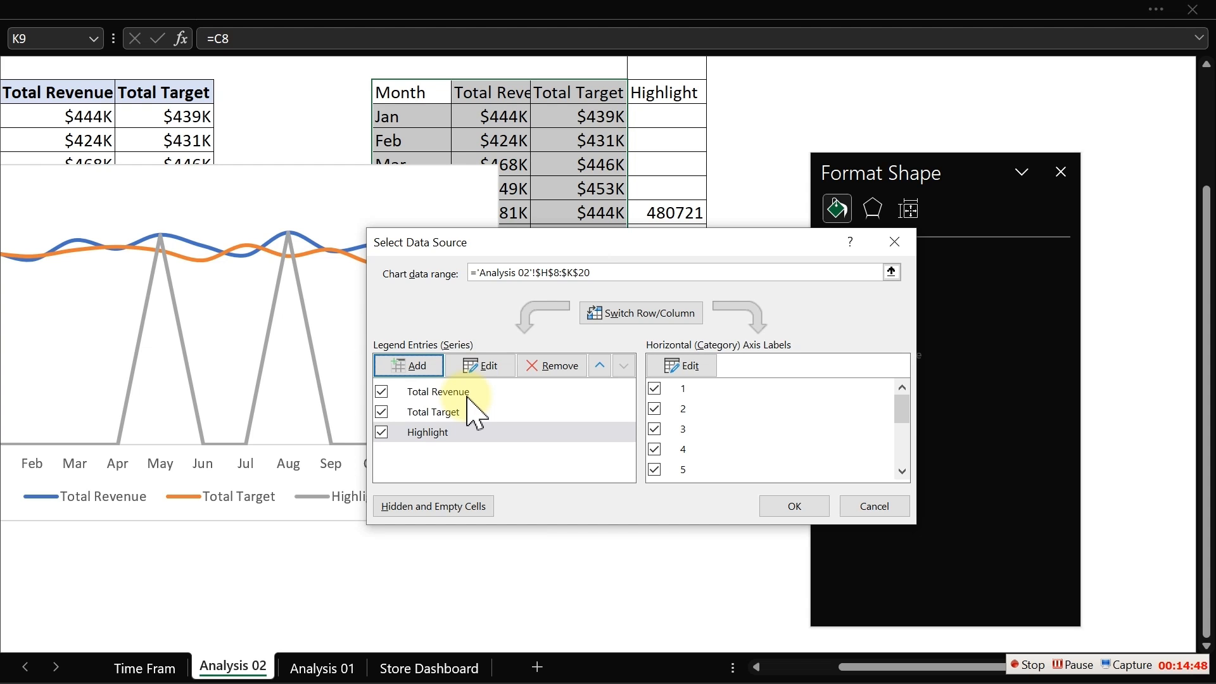
{"action": "left_click", "coordinate": [874, 506]}
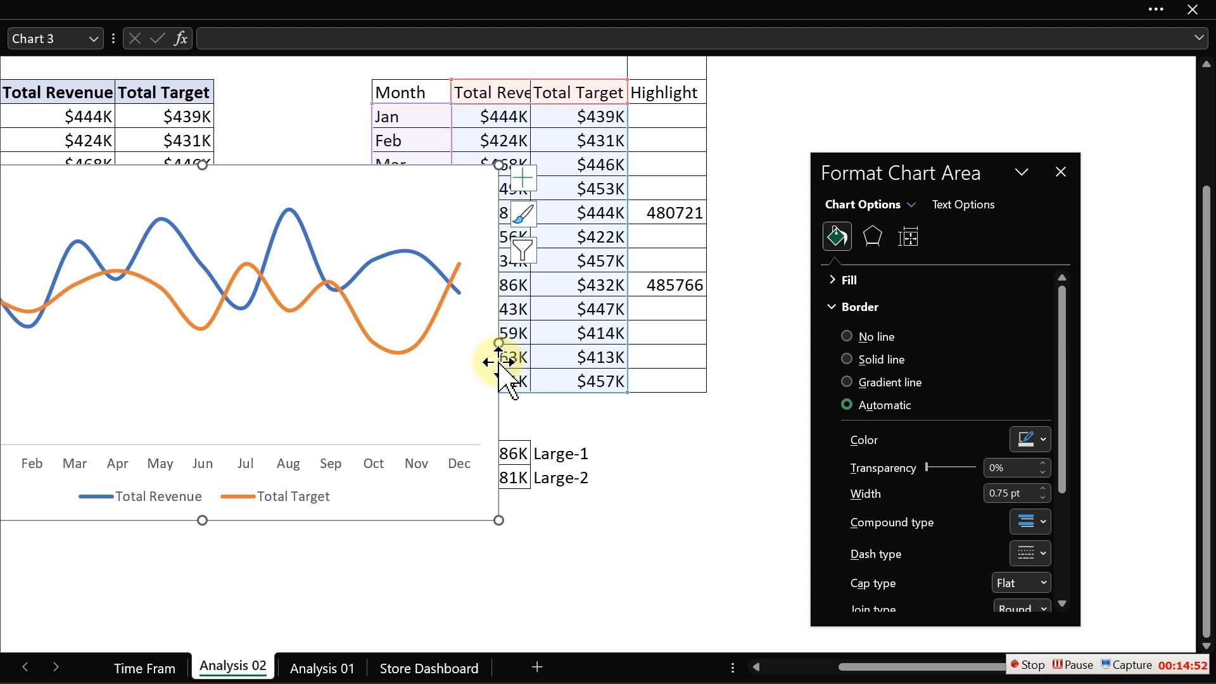
- Reposition the chart further left and move the format pane out of the way
{"action": "left_click_drag", "start_coordinate": [499, 361], "coordinate": [777, 372]}
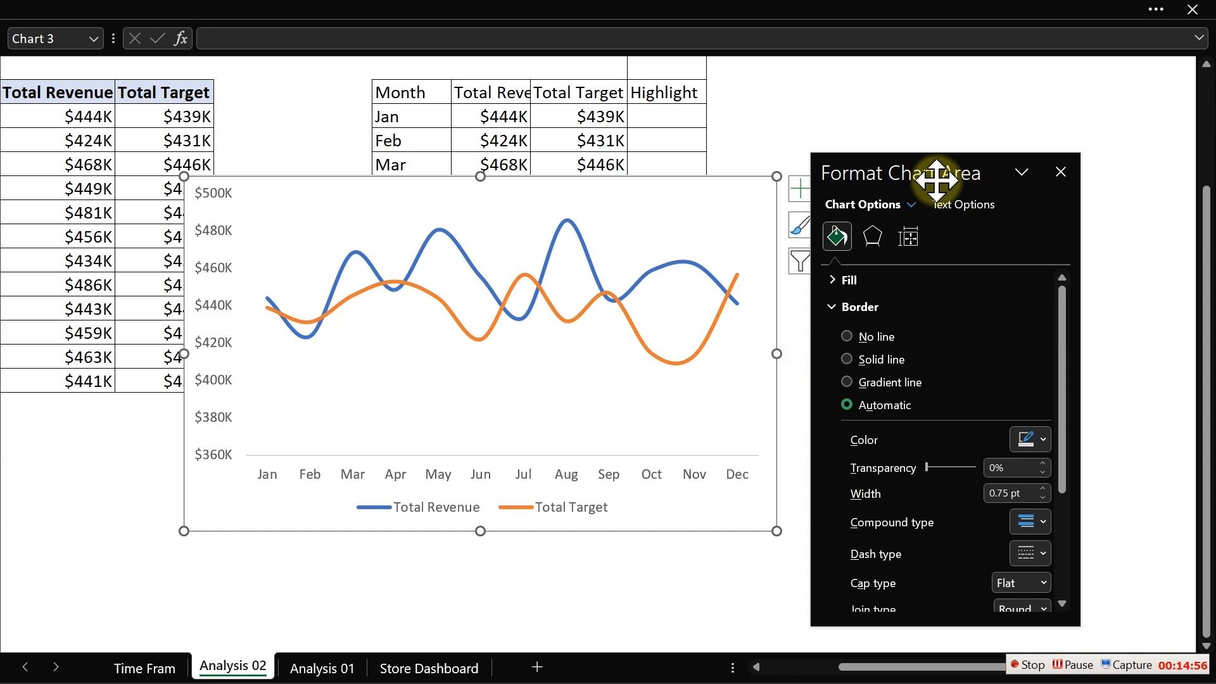
{"action": "left_click_drag", "start_coordinate": [930, 172], "coordinate": [1043, 163]}
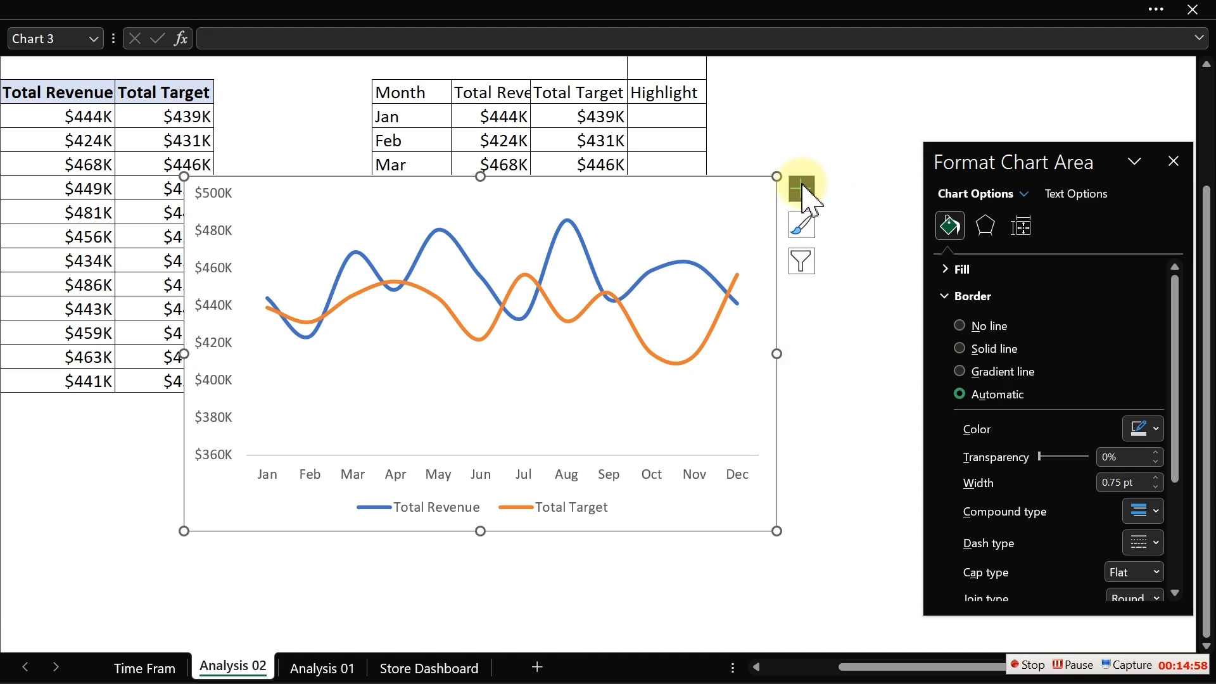
{"action": "left_click", "coordinate": [801, 188]}
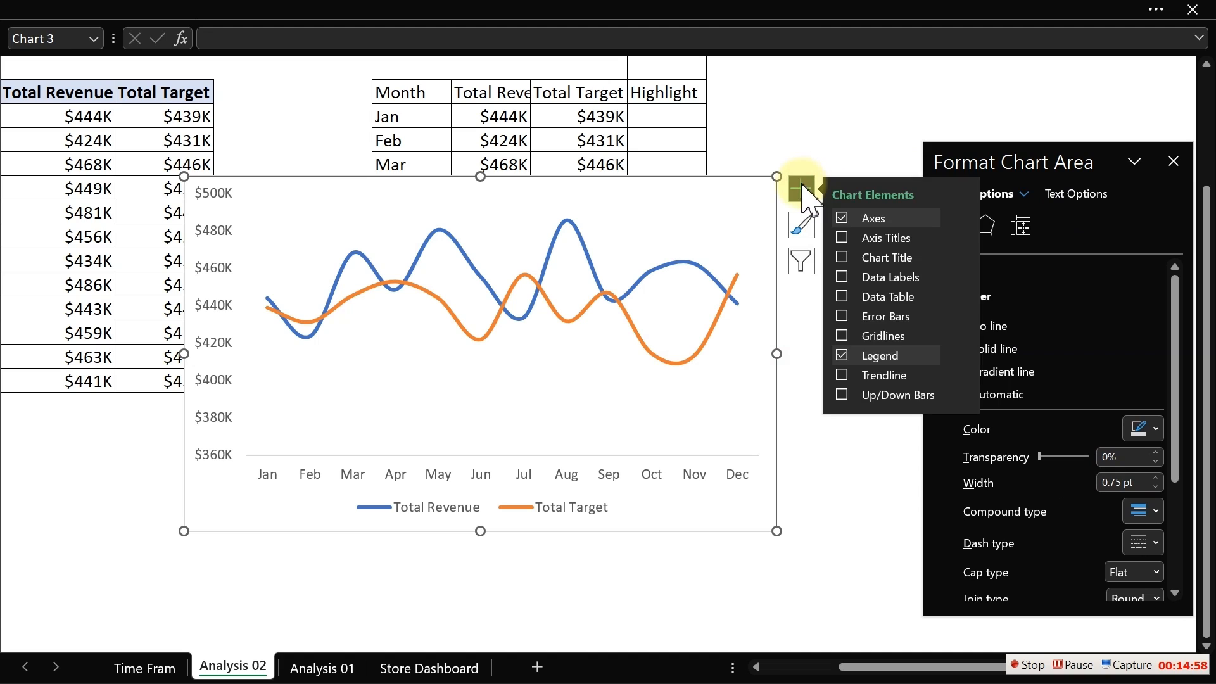
{"action": "left_click", "coordinate": [841, 282]}
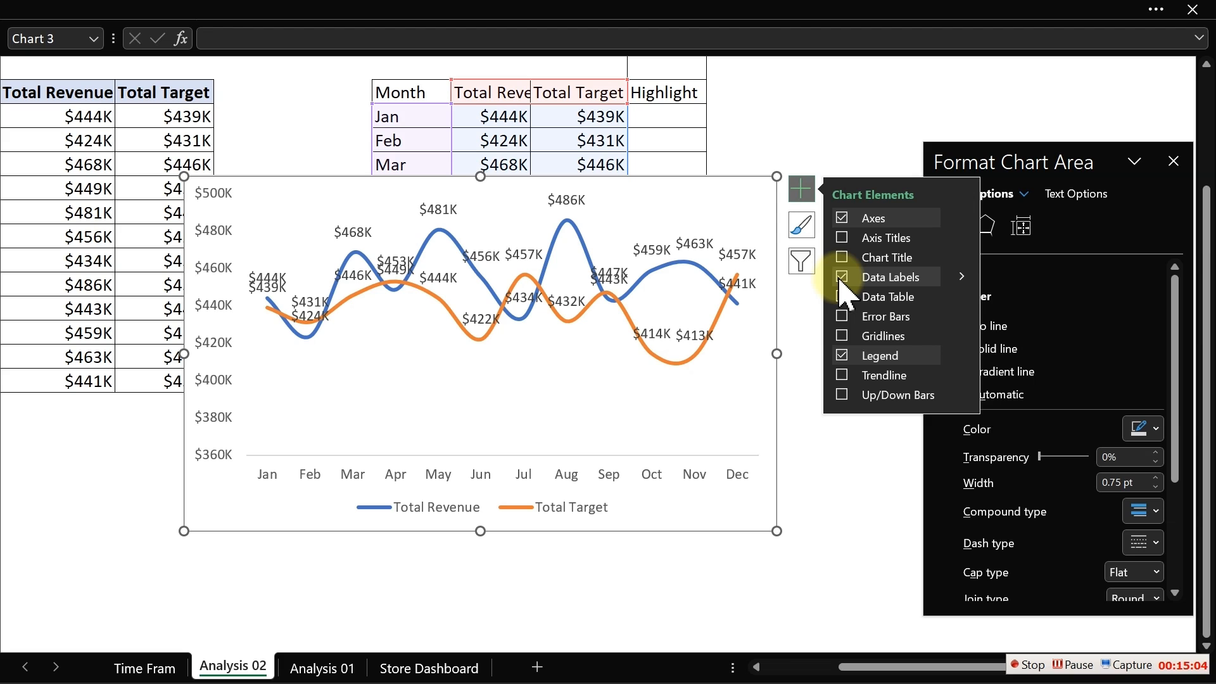
{"action": "left_click", "coordinate": [841, 280]}
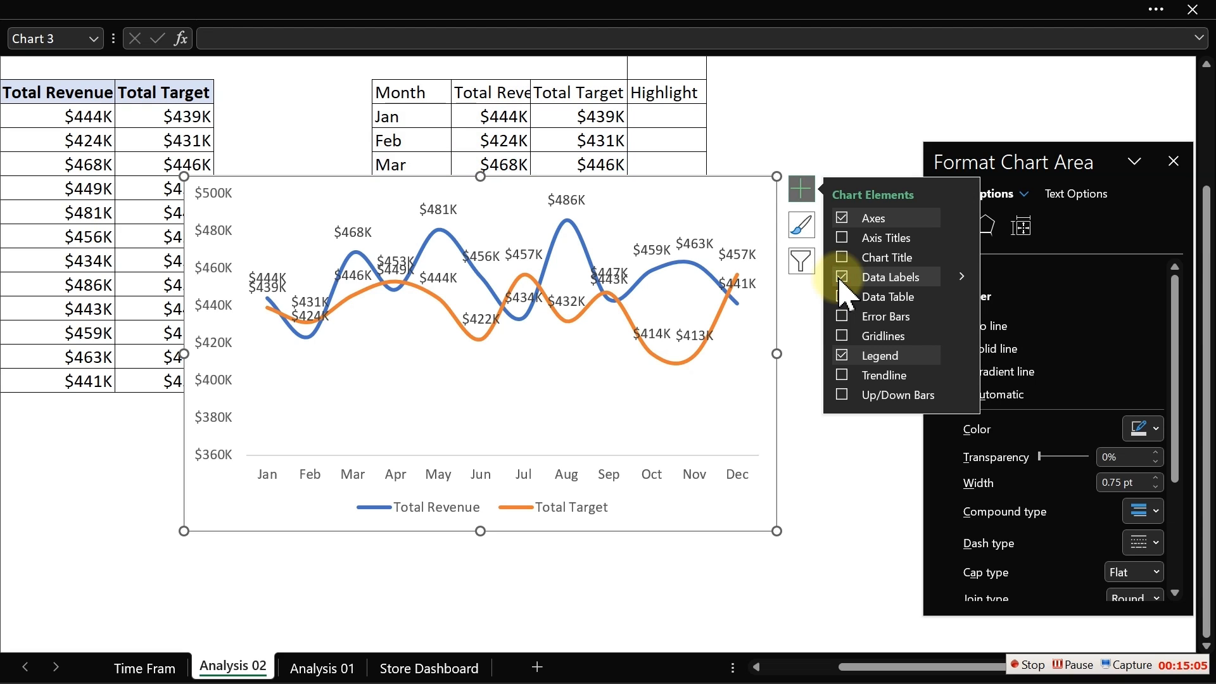
{"action": "left_click", "coordinate": [572, 223]}
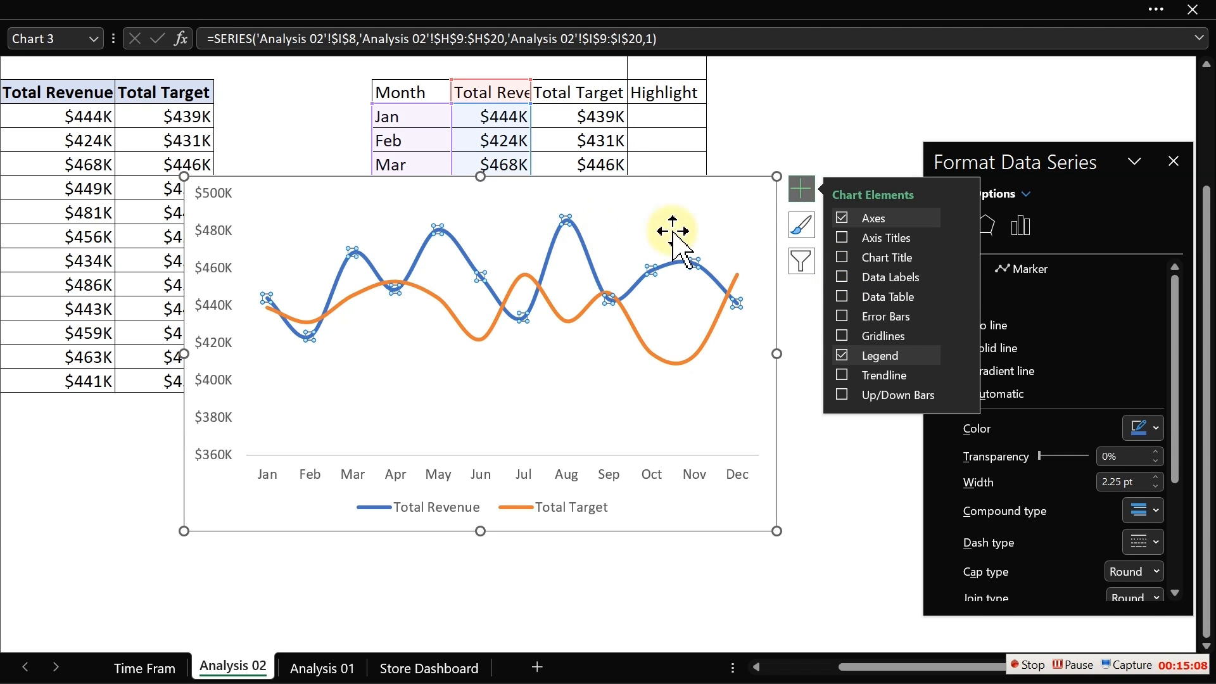
{"action": "left_click", "coordinate": [850, 283]}
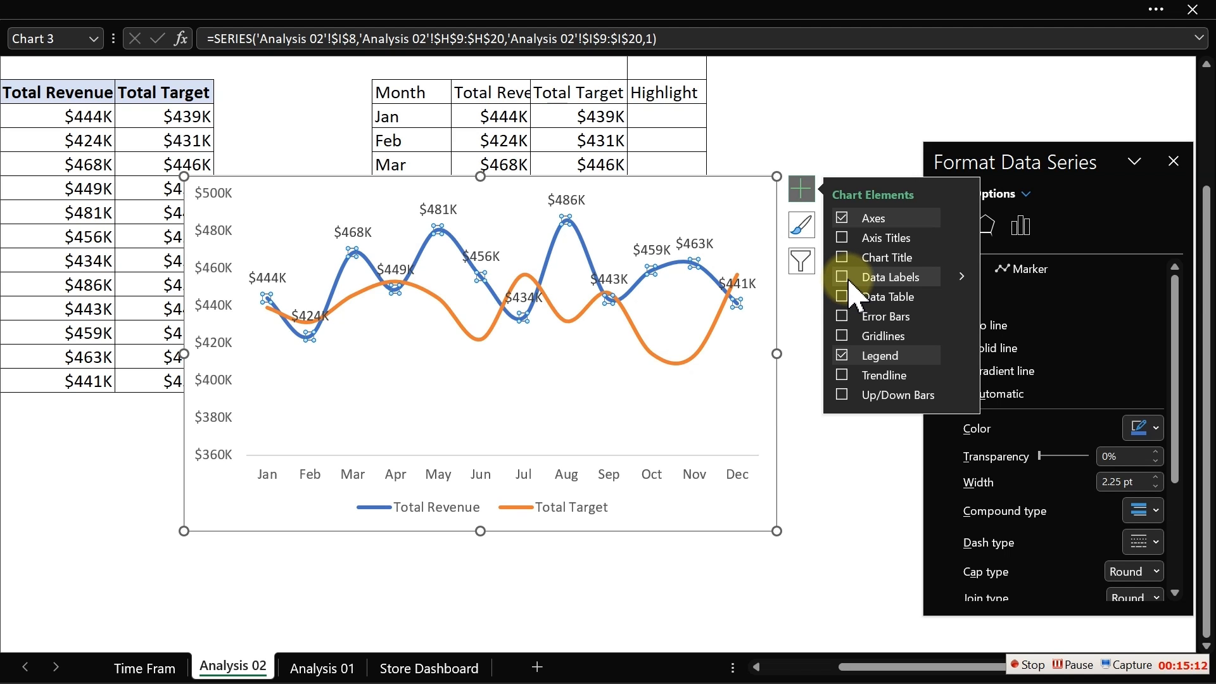
{"action": "left_click", "coordinate": [755, 139]}
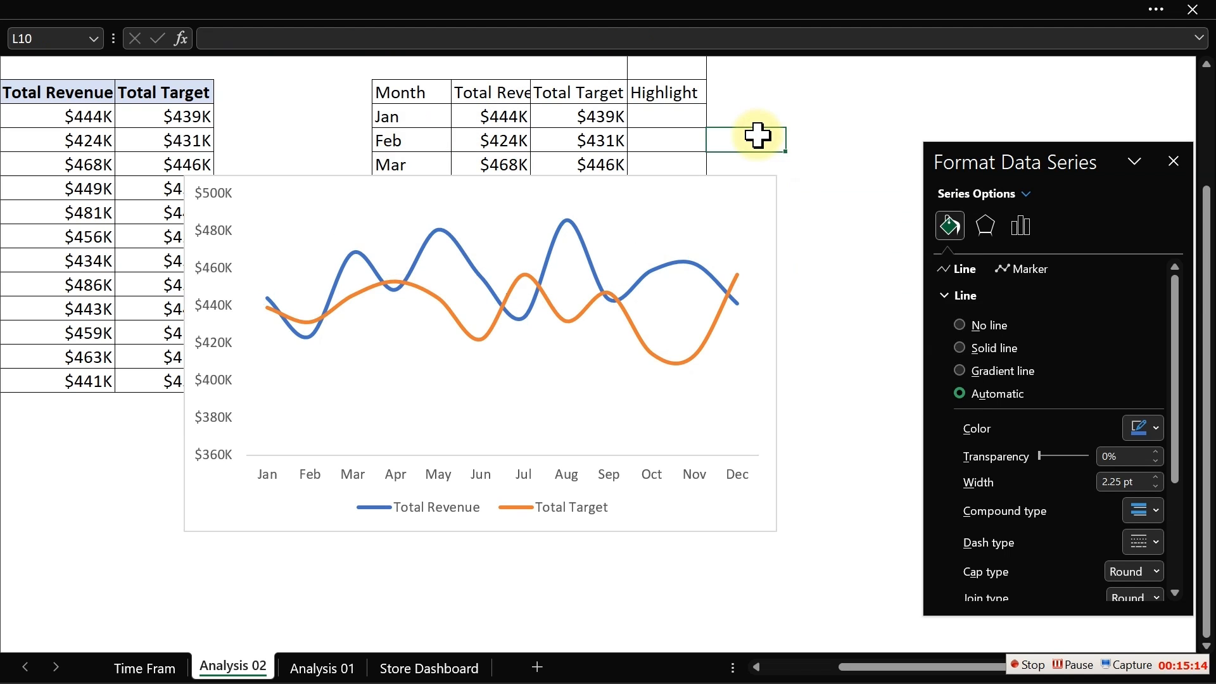
{"action": "left_click", "coordinate": [752, 202]}
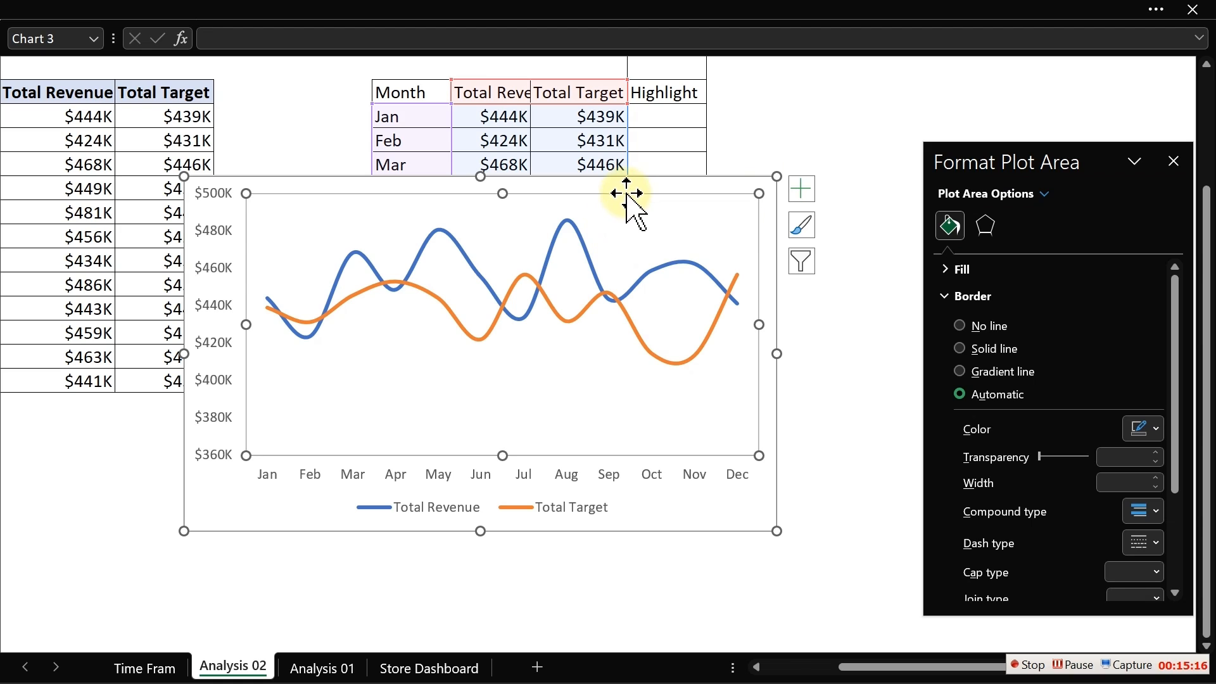
{"action": "left_click", "coordinate": [805, 185]}
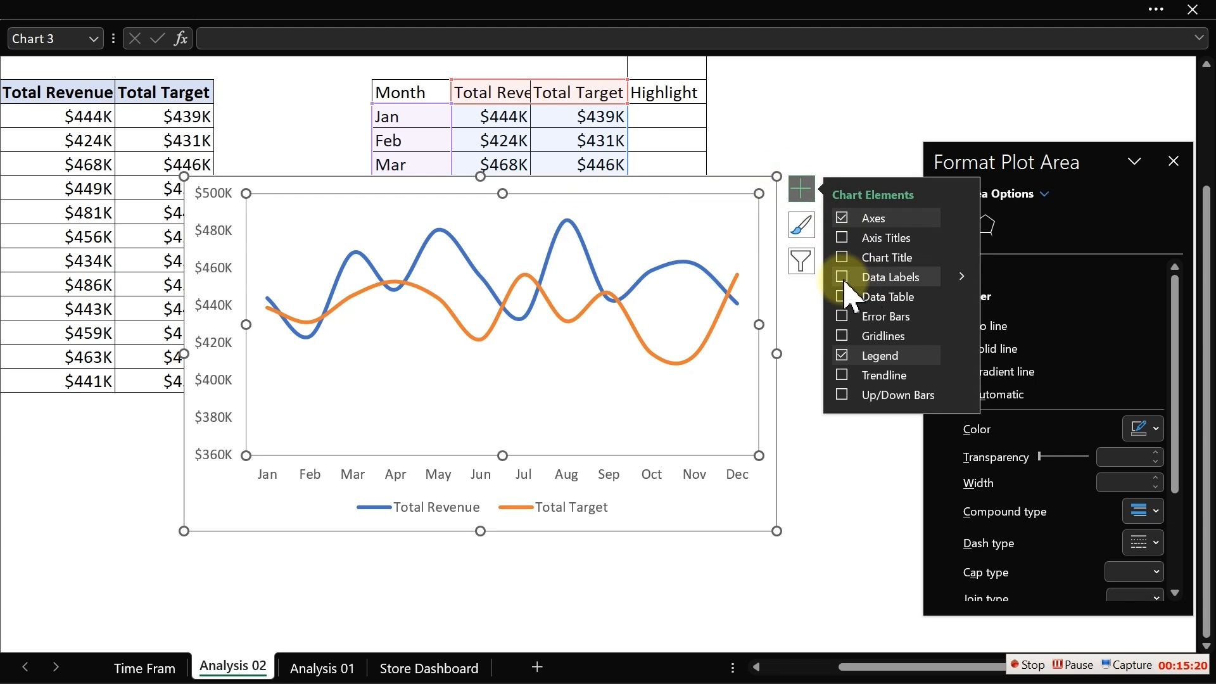
{"action": "left_click", "coordinate": [843, 278]}
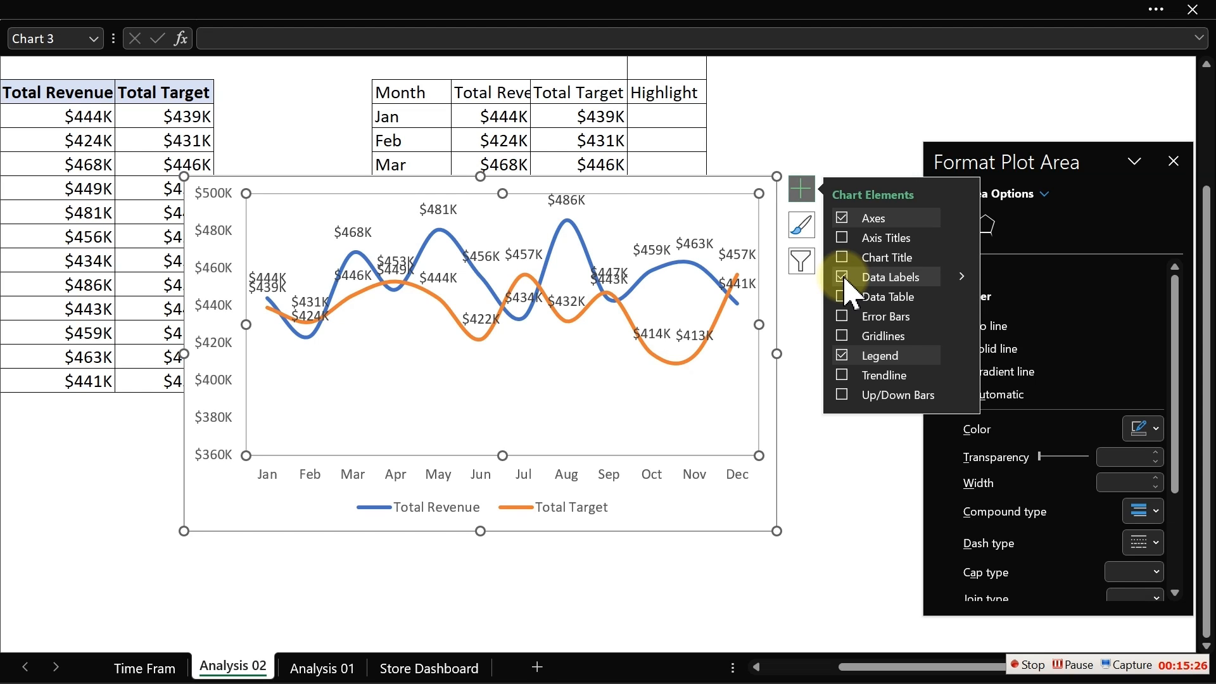
{"action": "left_click", "coordinate": [844, 279]}
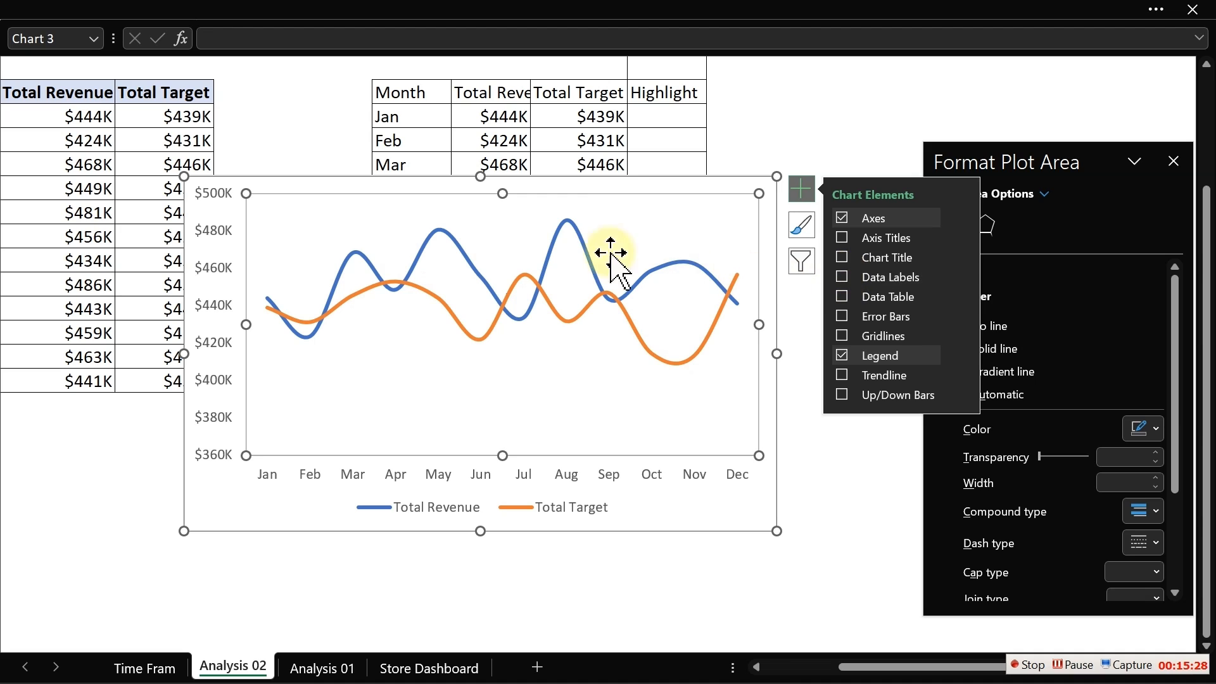
- Add data labels to the Total Revenue series only and move the chart up and to the left
{"action": "left_click", "coordinate": [569, 224]}
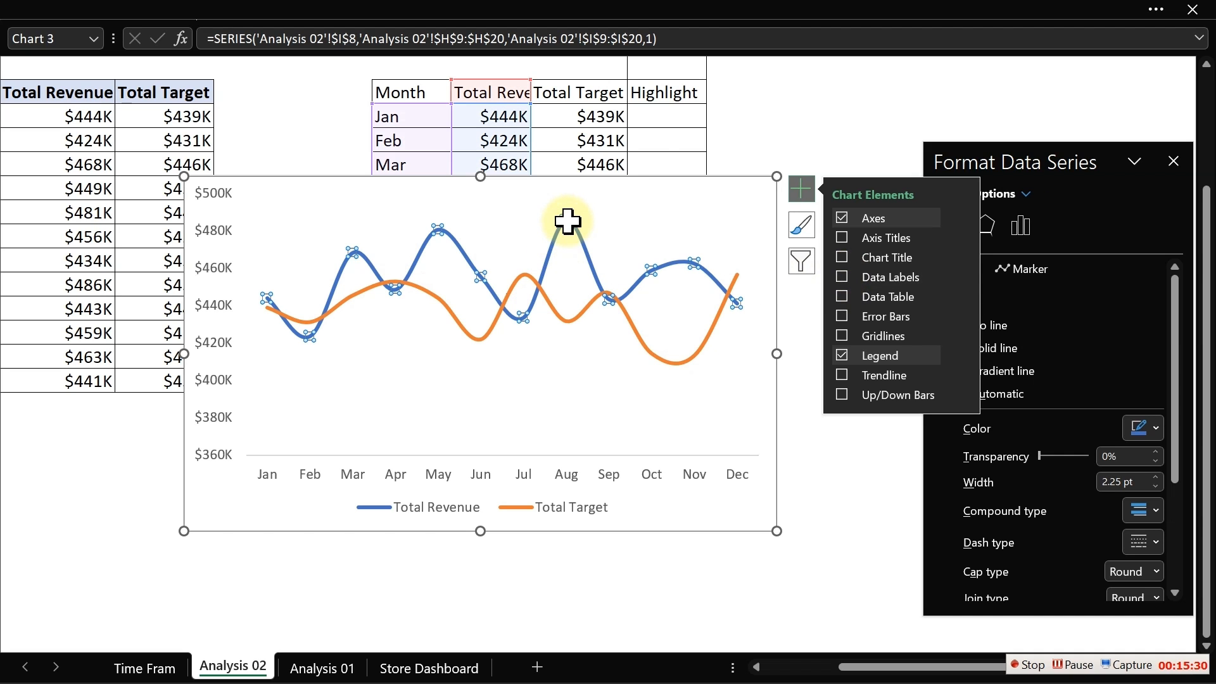
{"action": "left_click", "coordinate": [847, 279]}
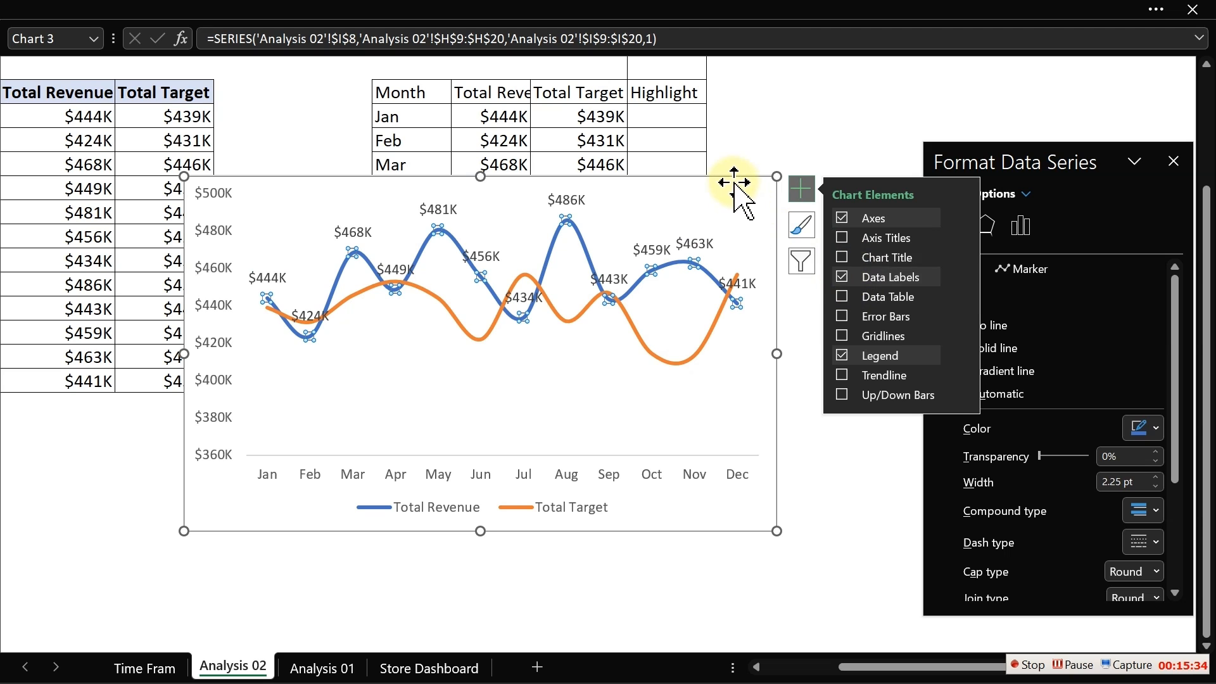
{"action": "left_click_drag", "start_coordinate": [733, 178], "coordinate": [558, 203]}
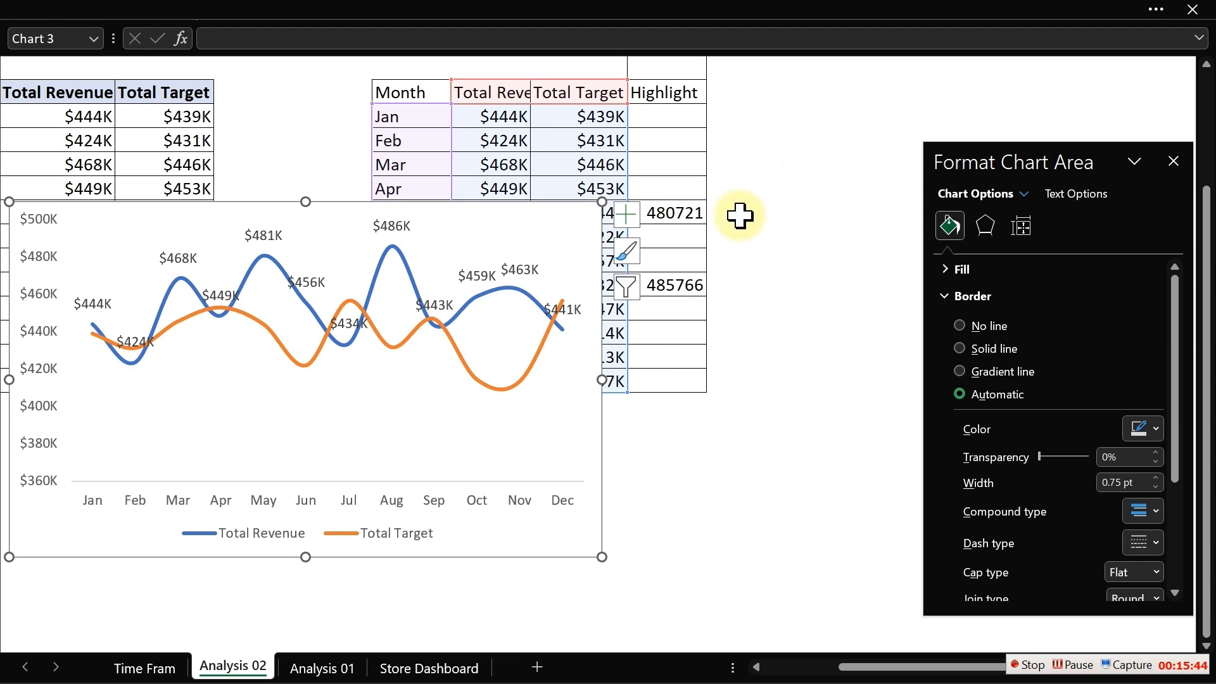
- Set the Total Revenue data labels to show values from cells K9:K20 of the Highlight column
{"action": "left_click", "coordinate": [389, 225]}
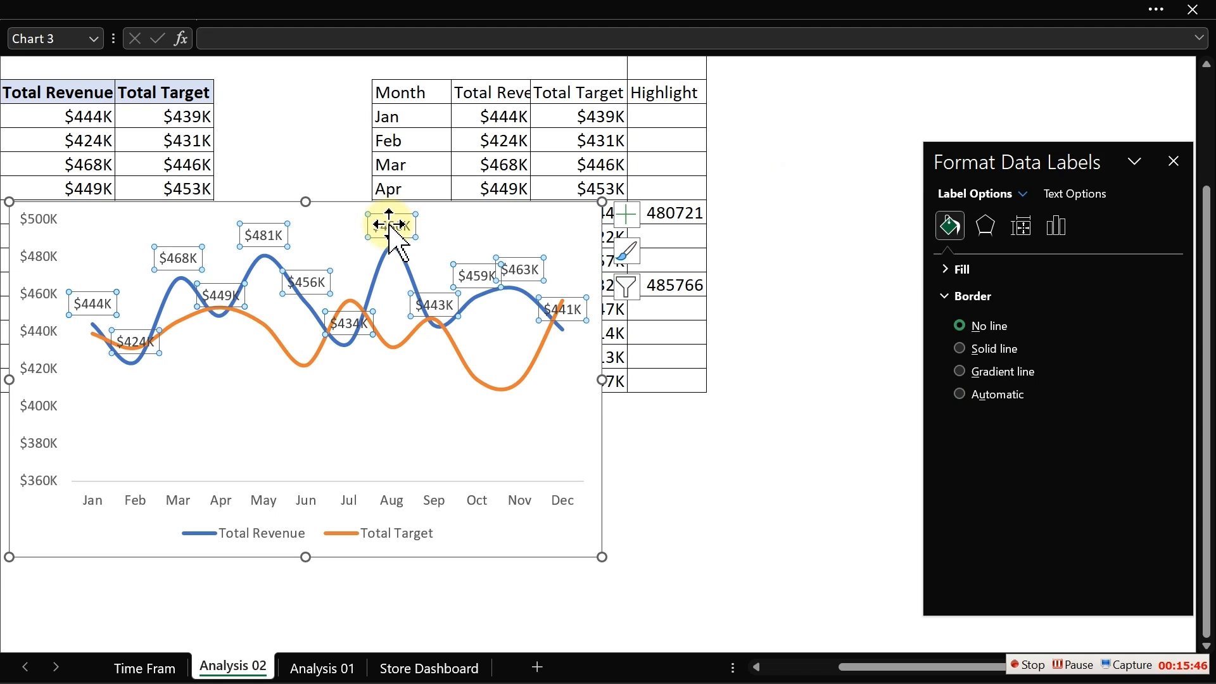
{"action": "left_click", "coordinate": [1056, 226]}
{"action": "left_click_drag", "start_coordinate": [1069, 166], "coordinate": [221, 116]}
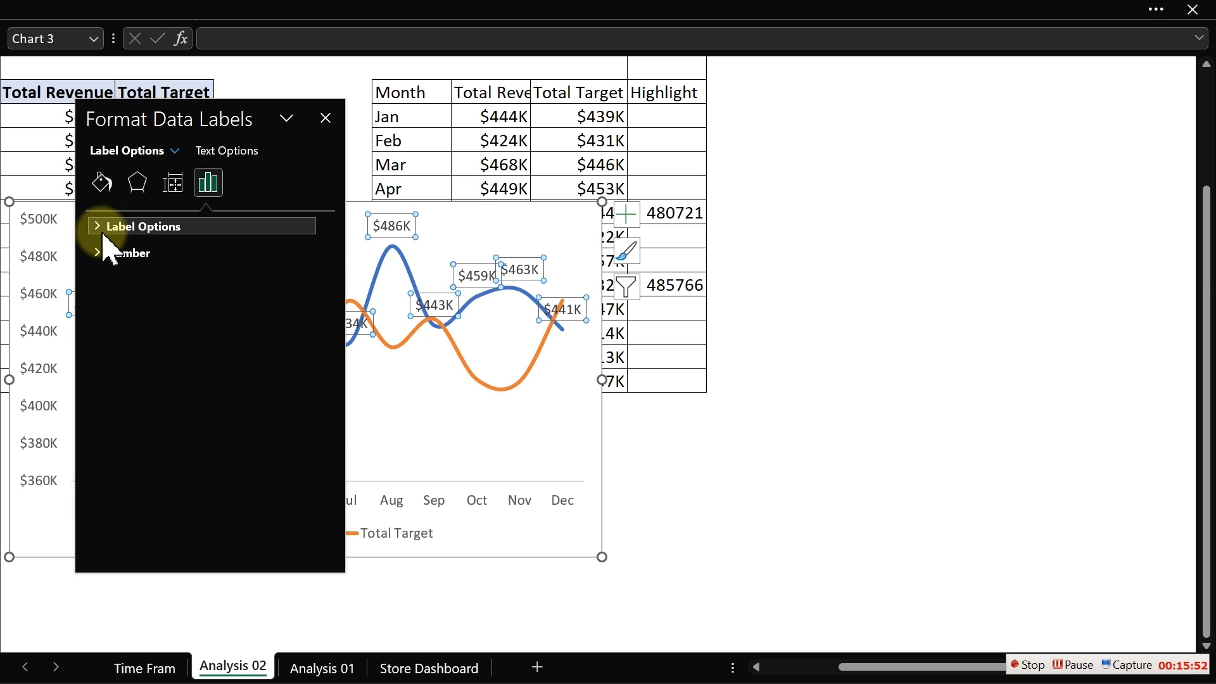
{"action": "left_click", "coordinate": [106, 243]}
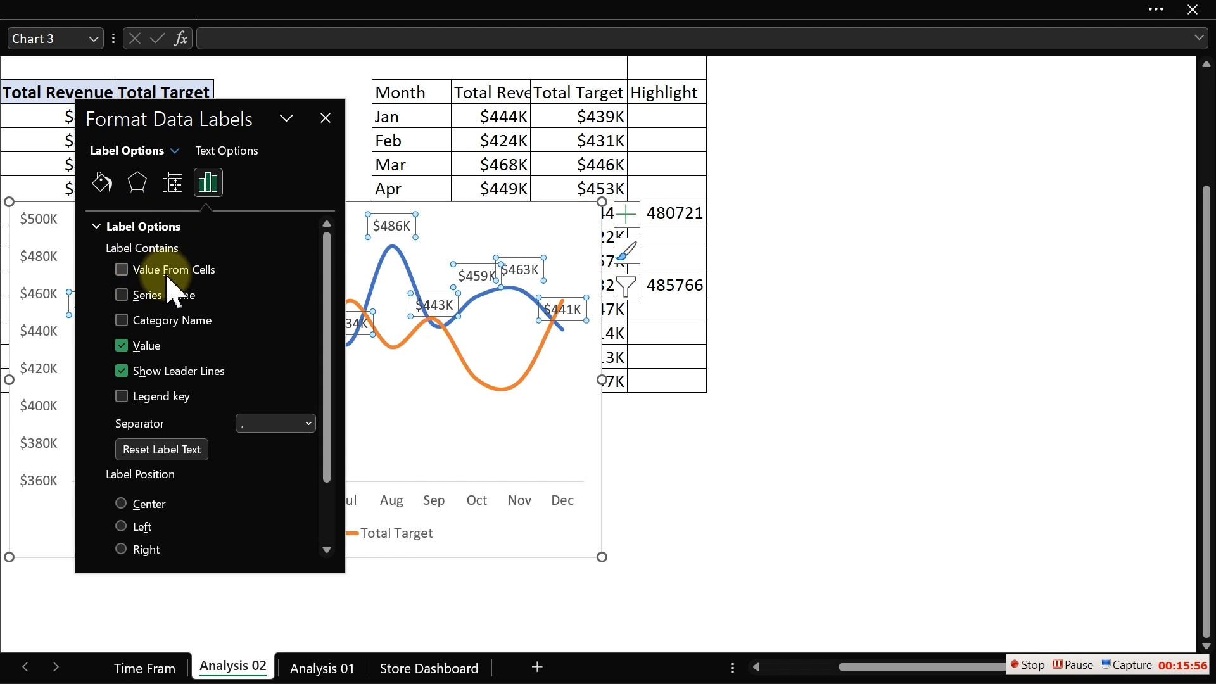
{"action": "left_click", "coordinate": [121, 270]}
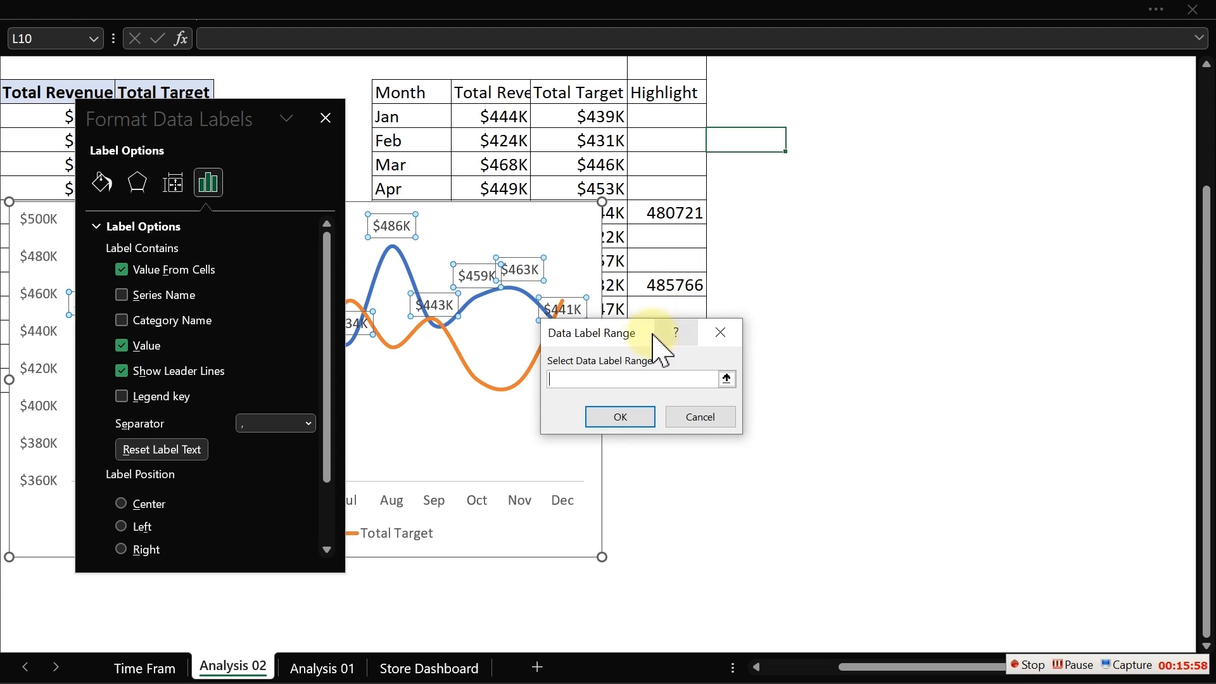
{"action": "left_click_drag", "start_coordinate": [656, 345], "coordinate": [1030, 205]}
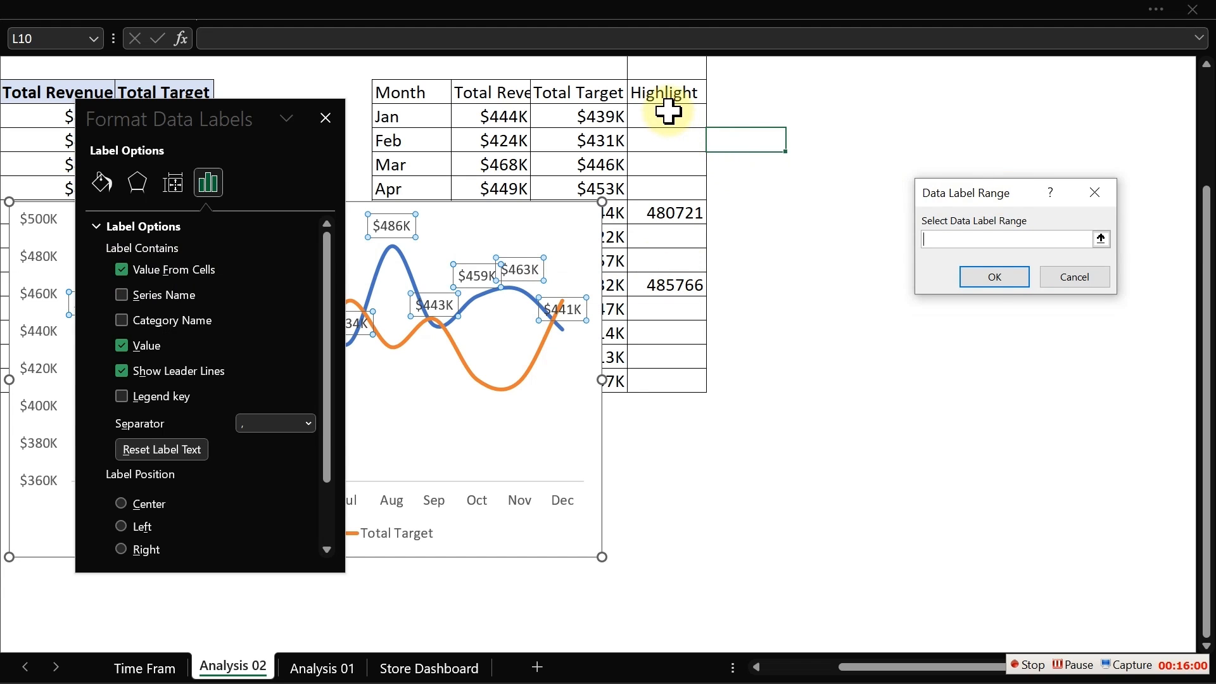
{"action": "left_click_drag", "start_coordinate": [668, 112], "coordinate": [666, 376]}
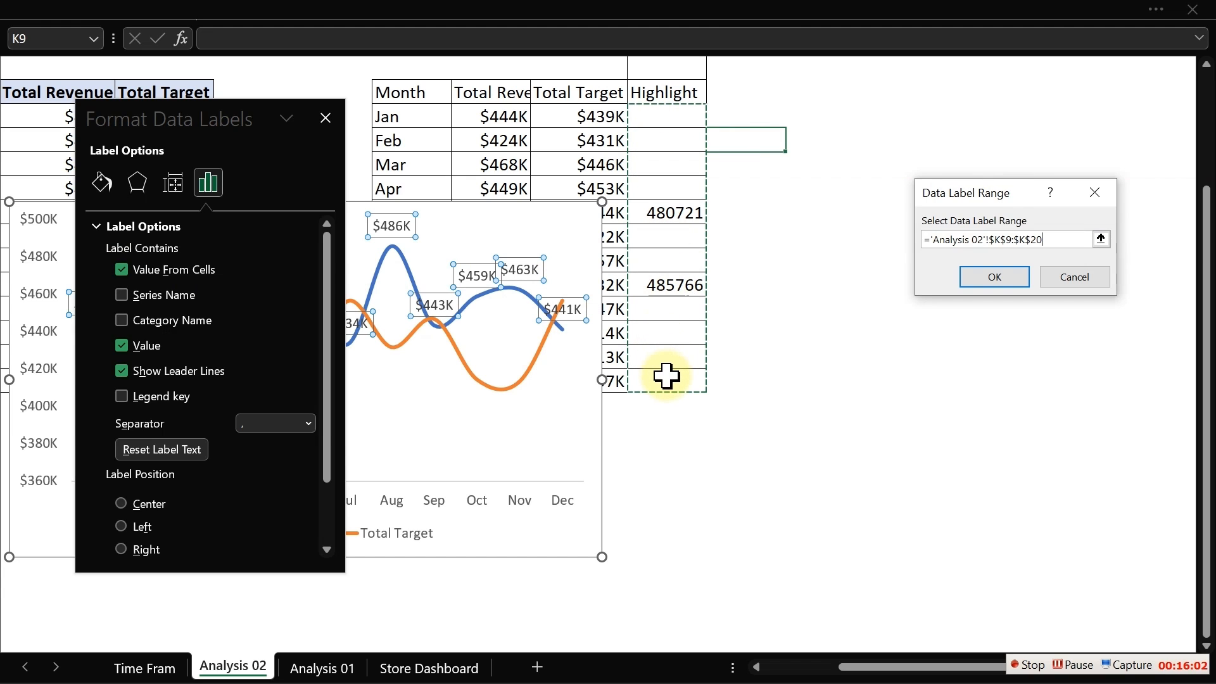
{"action": "left_click", "coordinate": [987, 282]}
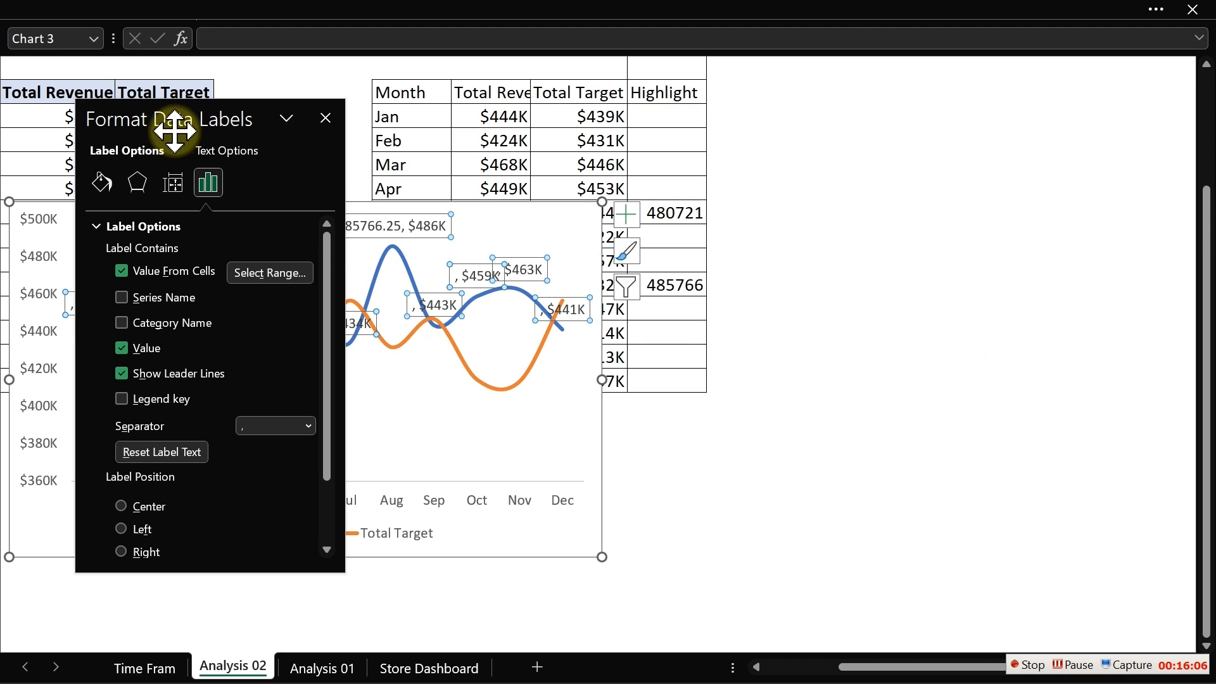
- Remove the series value from the revenue data labels and close the format pane
{"action": "left_click_drag", "start_coordinate": [178, 122], "coordinate": [863, 127]}
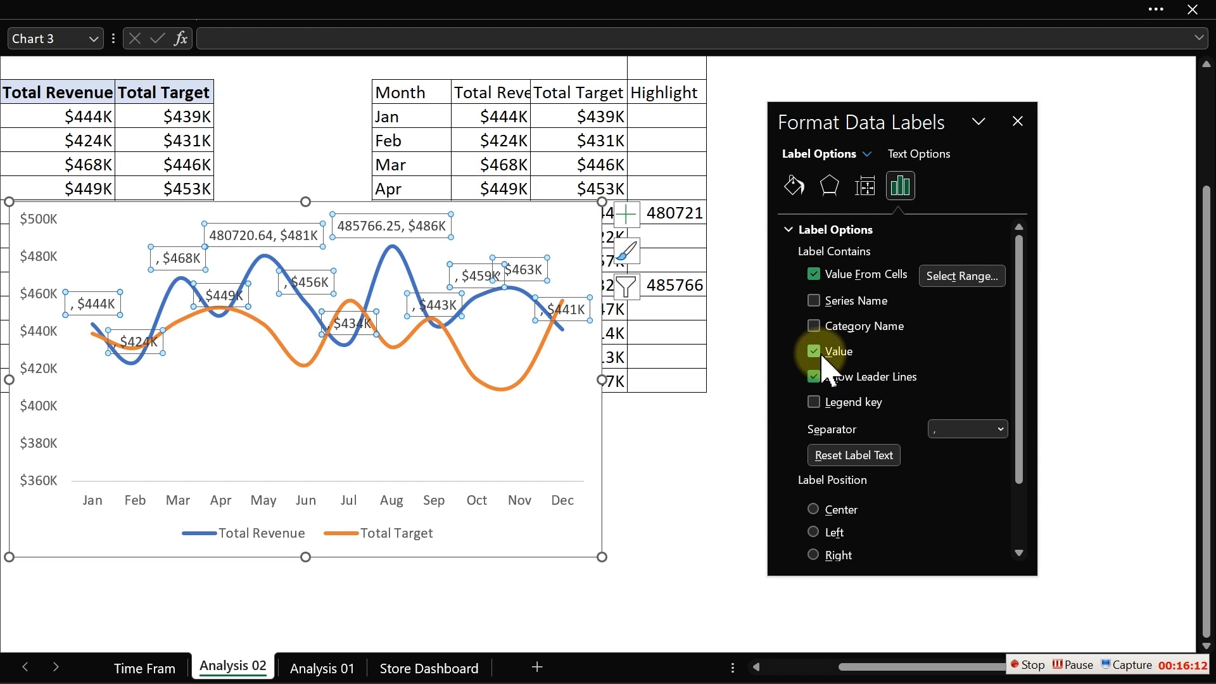
{"action": "left_click", "coordinate": [406, 230]}
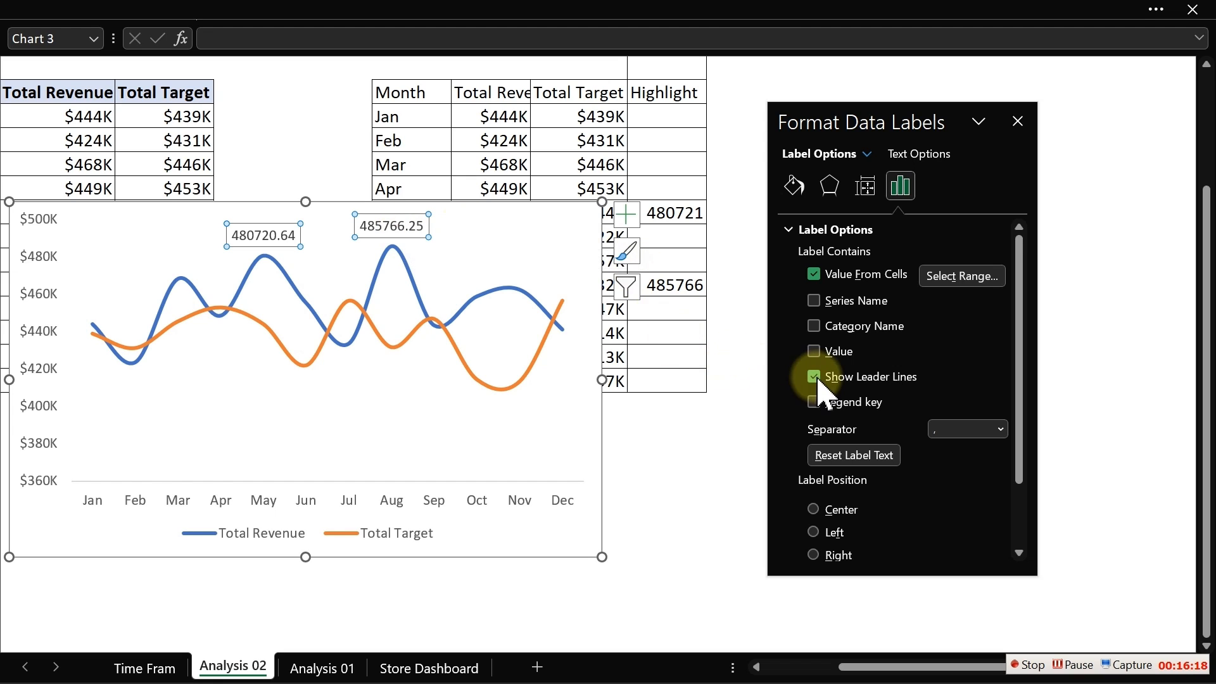
{"action": "left_click", "coordinate": [1018, 122]}
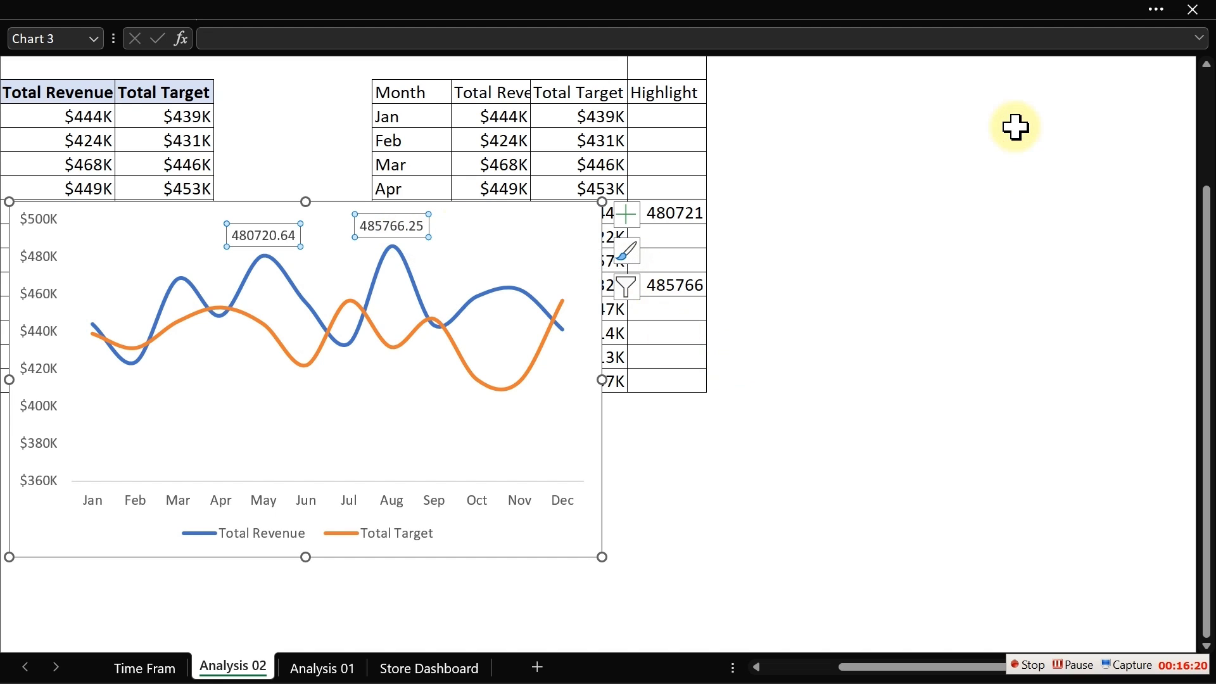
- Copy the currency formatting of a Total Target cell onto the Highlight cells K9:K20 with Format Painter
{"action": "left_click_drag", "start_coordinate": [664, 121], "coordinate": [673, 372]}
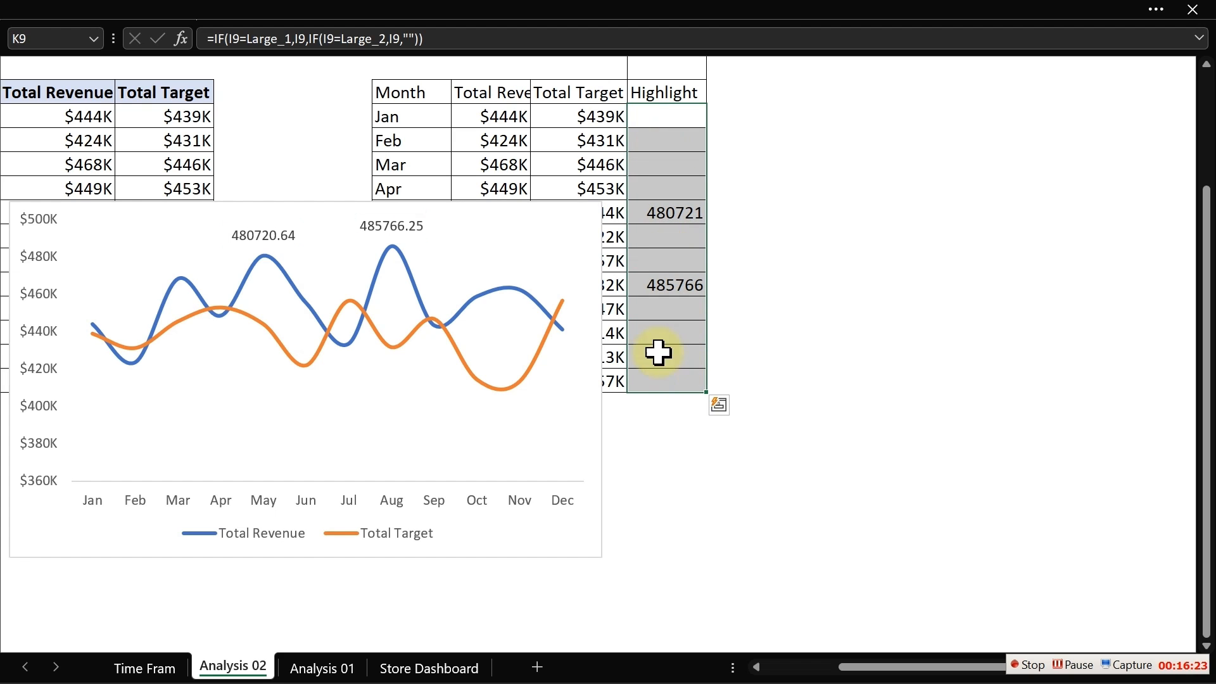
{"action": "left_click", "coordinate": [600, 147]}
{"action": "left_click", "coordinate": [48, 13]}
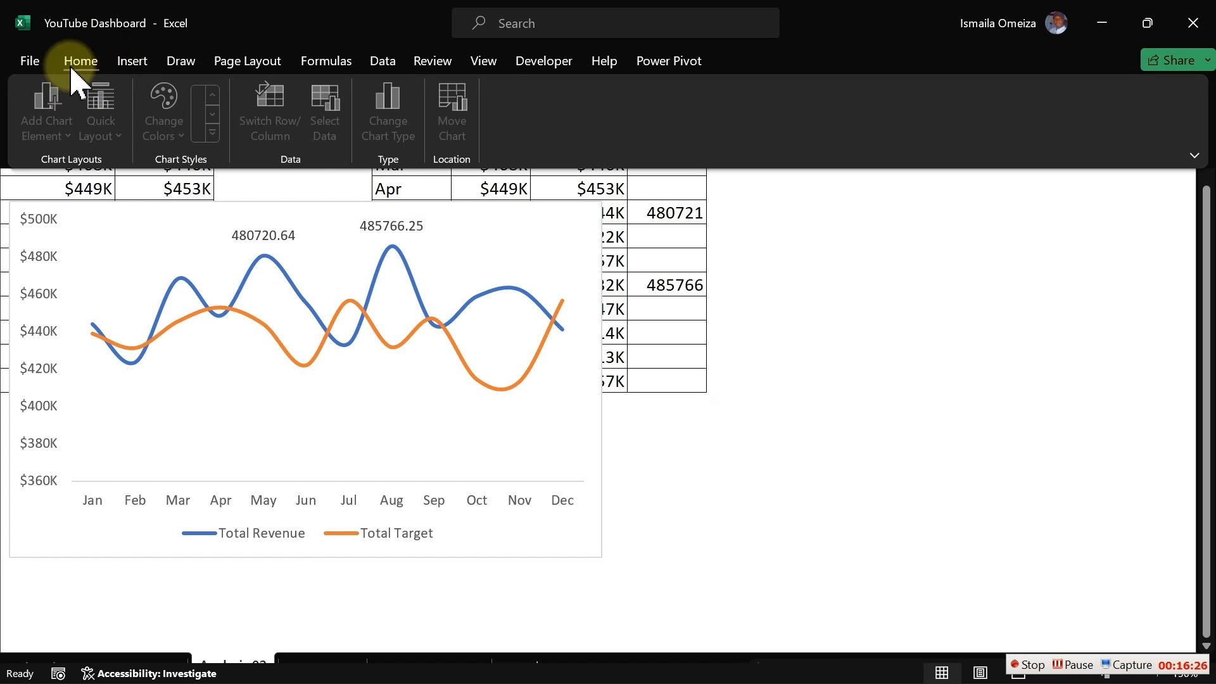
{"action": "left_click", "coordinate": [75, 63]}
{"action": "left_click", "coordinate": [72, 138]}
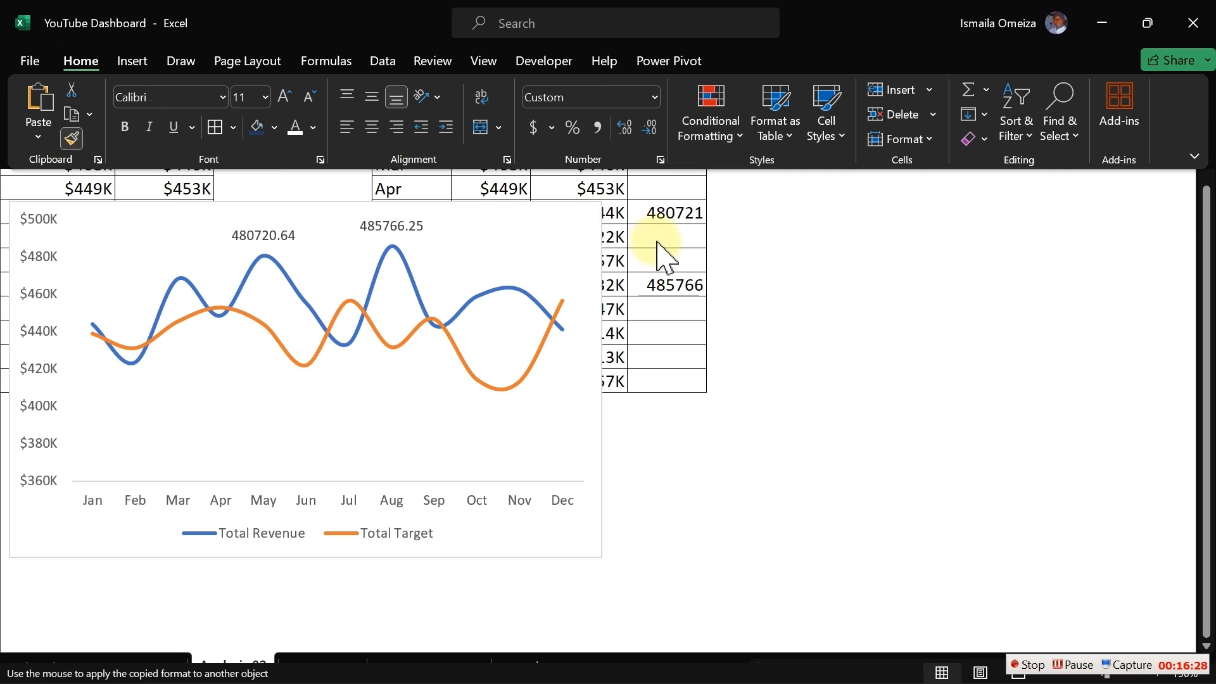
{"action": "left_click_drag", "start_coordinate": [659, 120], "coordinate": [662, 374]}
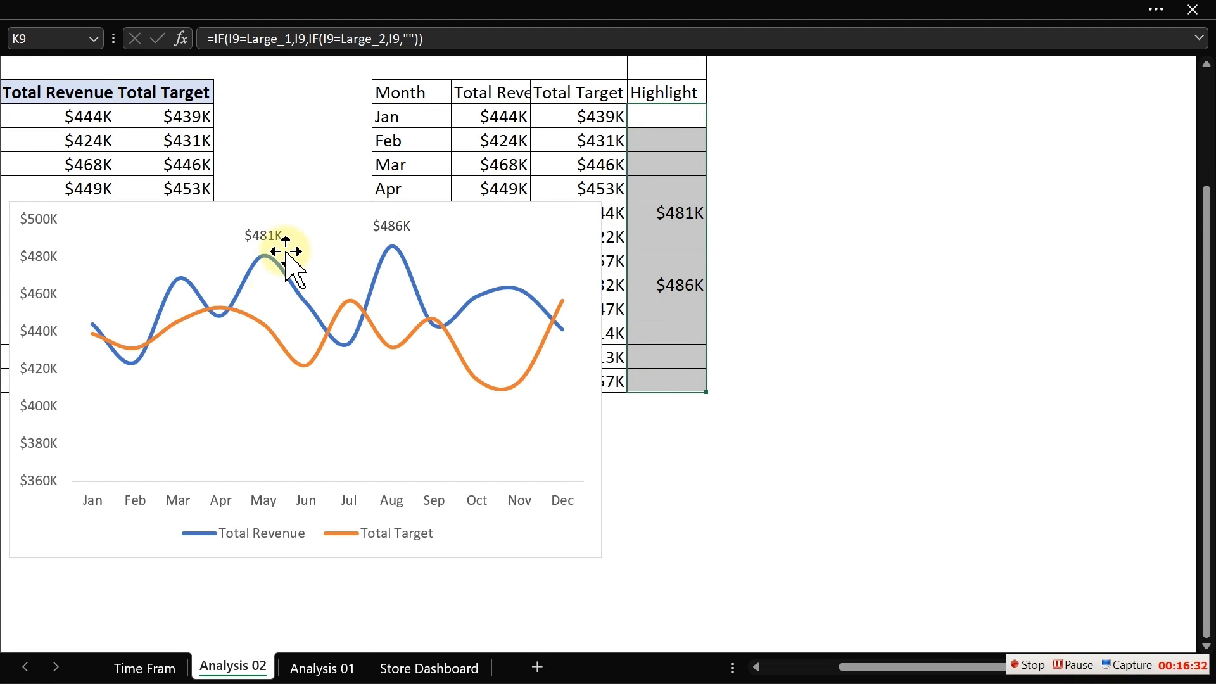
- Cut the chart and paste it onto the Time Frame sheet, placing it inside the white panel
{"action": "left_click", "coordinate": [292, 204]}
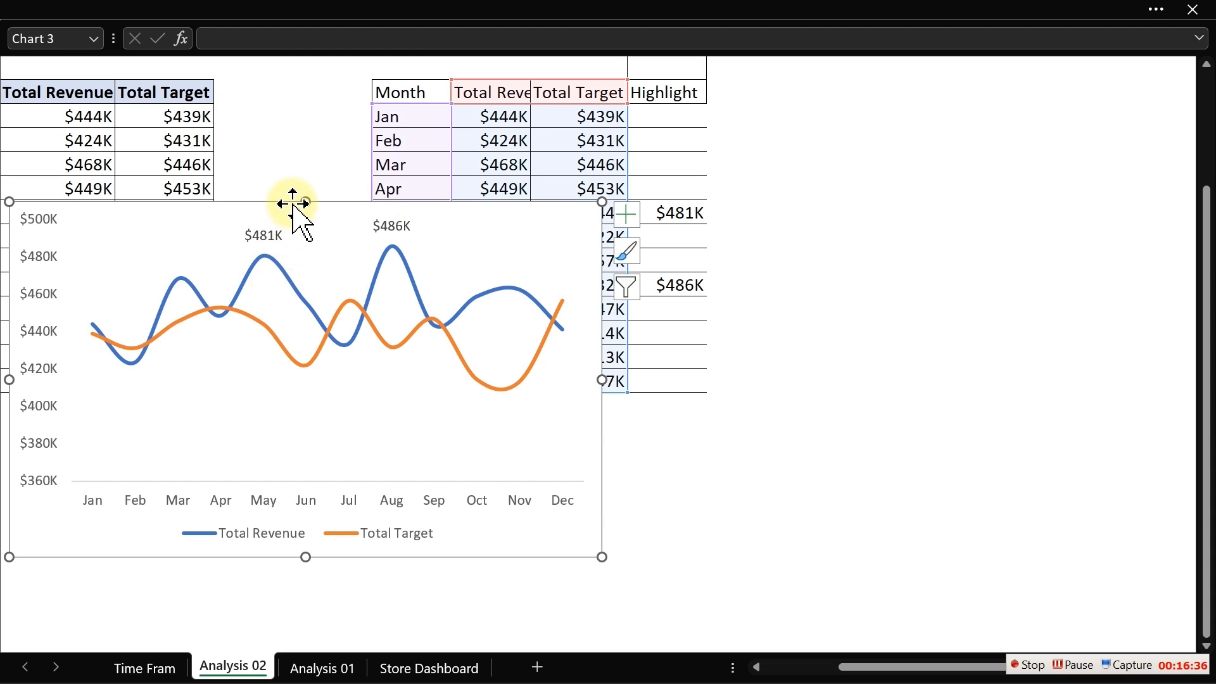
{"action": "key", "text": "Delete"}
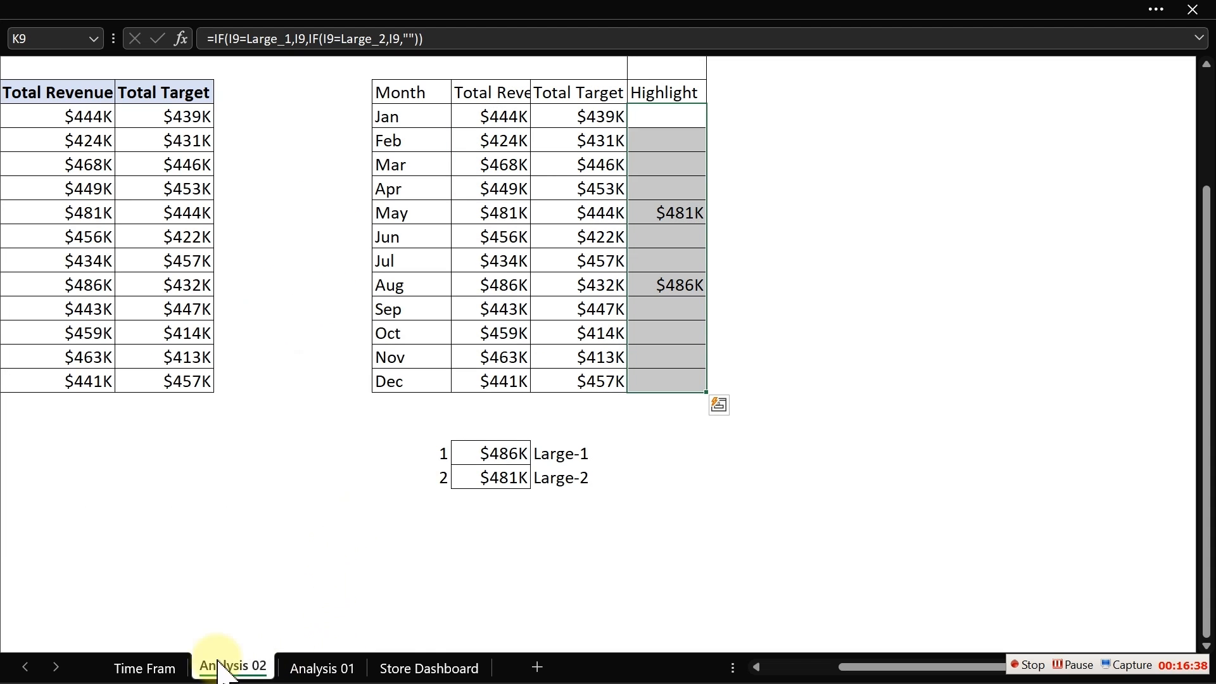
{"action": "left_click", "coordinate": [163, 666]}
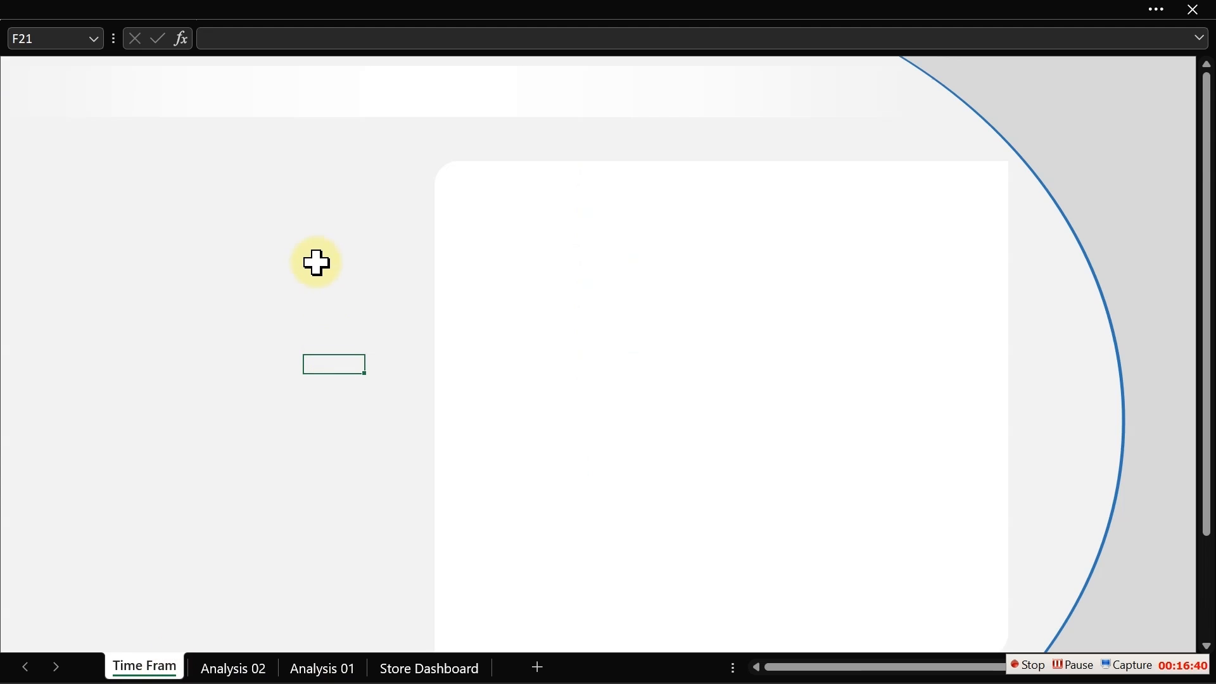
{"action": "key", "text": "ctrl+v"}
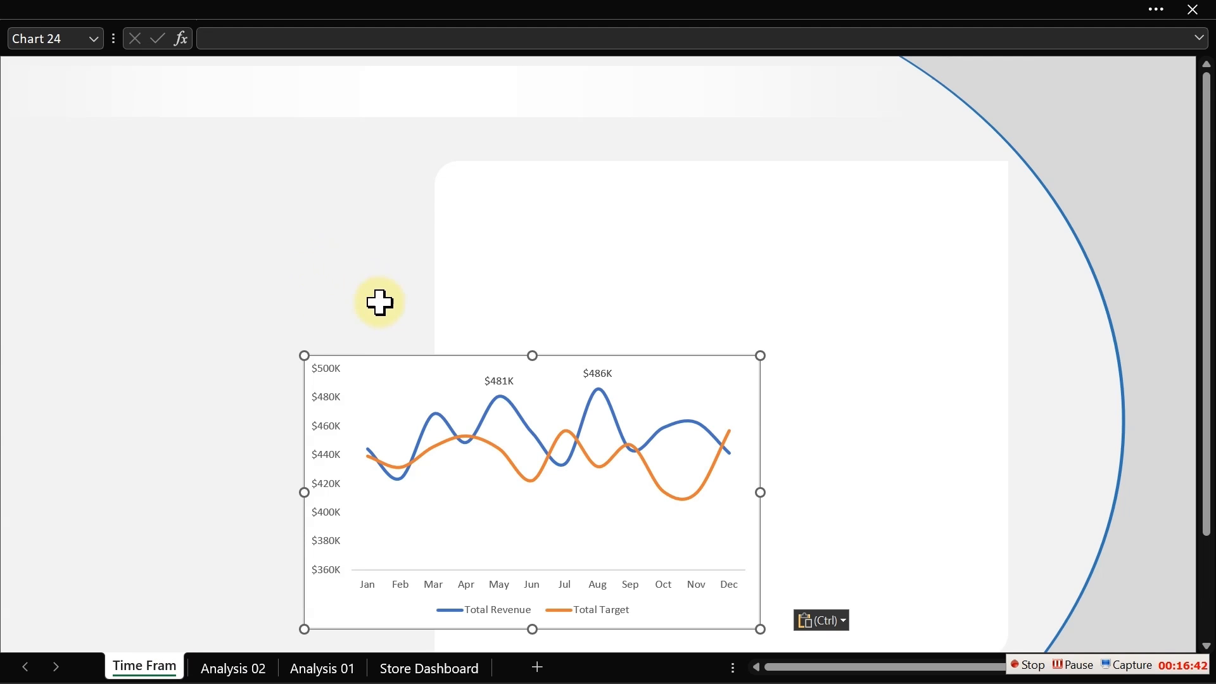
{"action": "left_click_drag", "start_coordinate": [372, 358], "coordinate": [546, 347]}
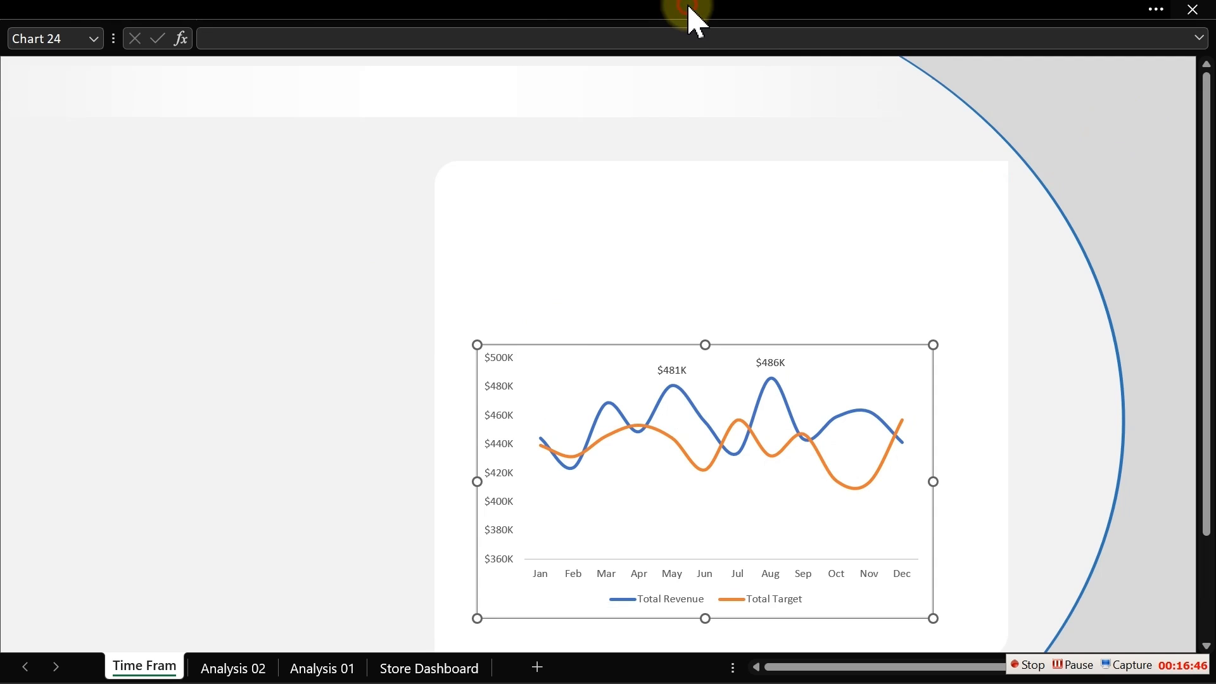
- Hide the formula bar
{"action": "left_click", "coordinate": [489, 13]}
{"action": "left_click", "coordinate": [487, 64]}
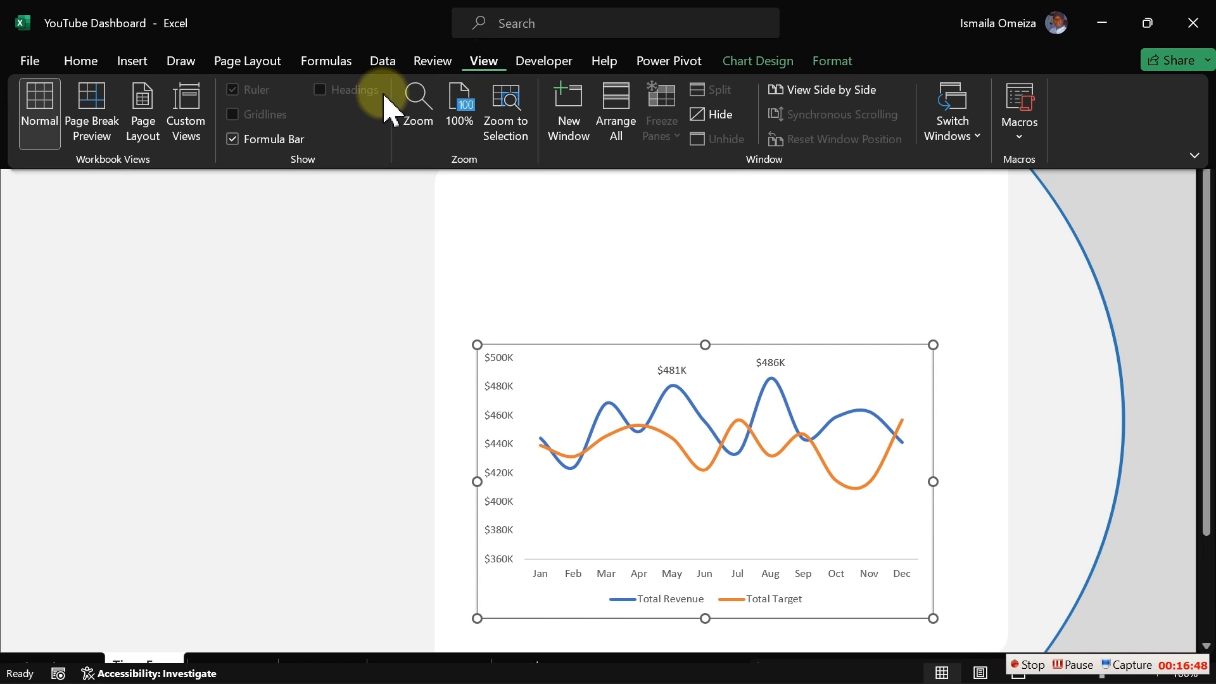
{"action": "left_click", "coordinate": [265, 138]}
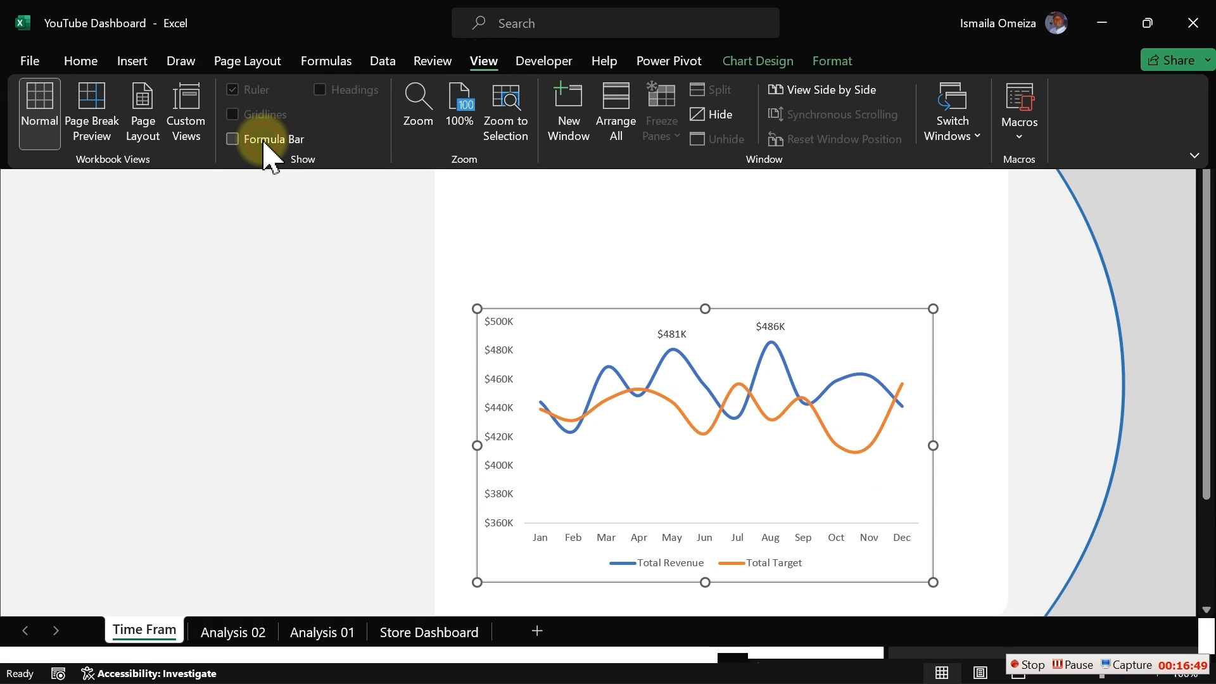
- Move the chart and resize it wider and shorter to fit the lower part of the white panel
{"action": "left_click", "coordinate": [590, 308]}
{"action": "mouse_move", "coordinate": [590, 308]}
{"action": "left_mouse_down"}
{"action": "mouse_move", "coordinate": [570, 340]}
{"action": "mouse_move", "coordinate": [555, 336]}
{"action": "left_mouse_up"}
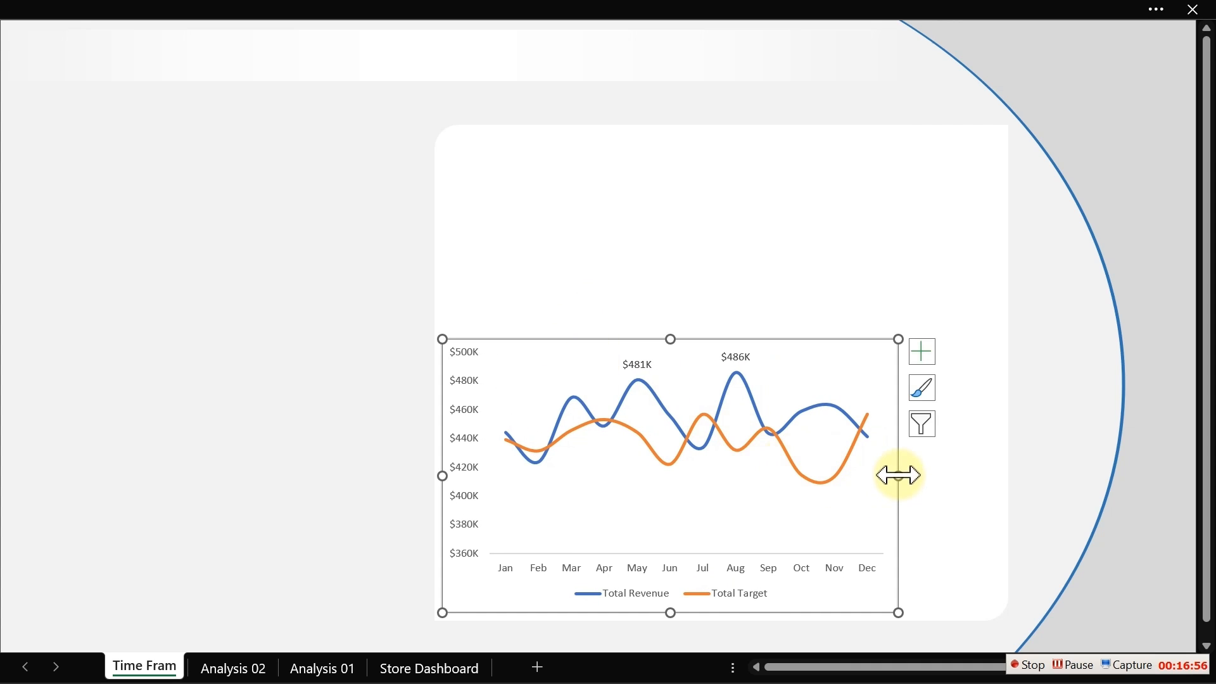
{"action": "left_click_drag", "start_coordinate": [897, 475], "coordinate": [1003, 489]}
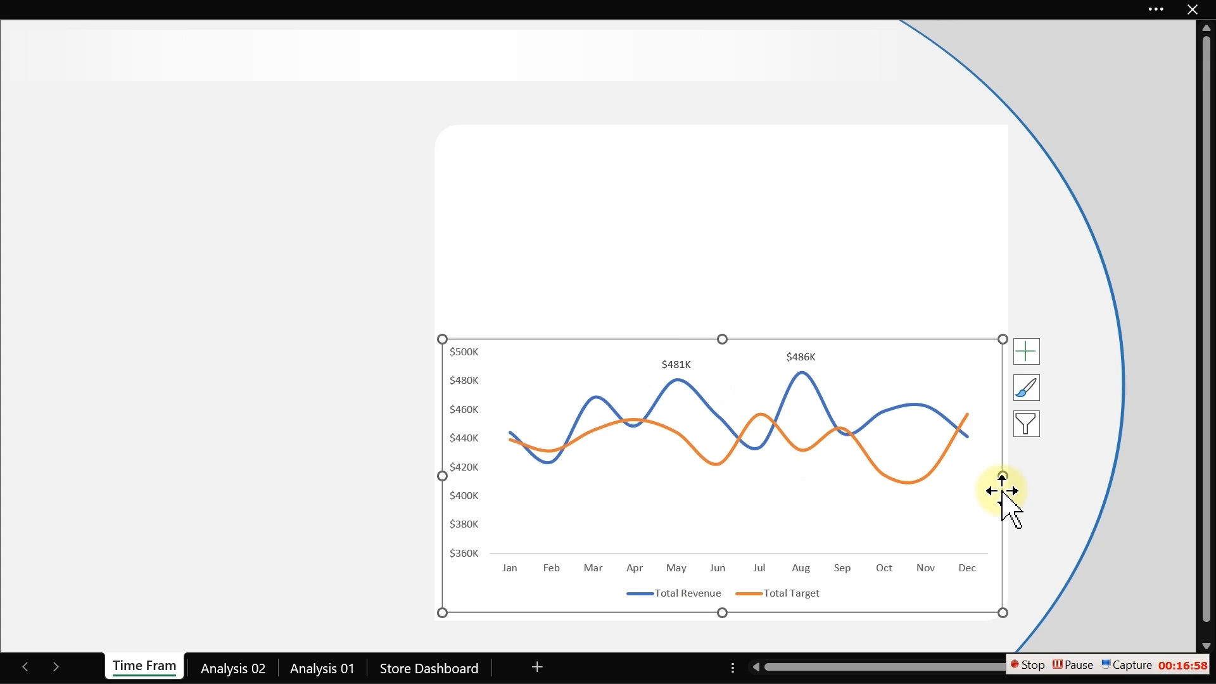
{"action": "left_click_drag", "start_coordinate": [727, 339], "coordinate": [727, 401]}
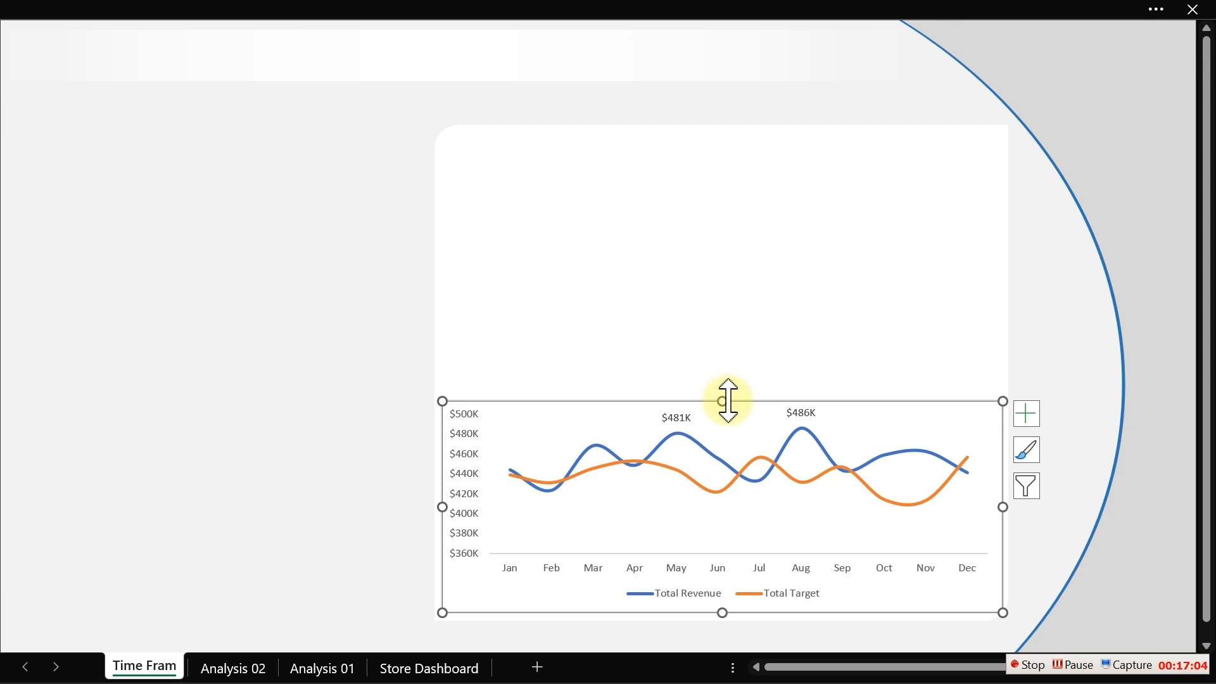
- Open the chart area formatting pane, expand its Fill options and move the pane aside
{"action": "double_click", "coordinate": [728, 401]}
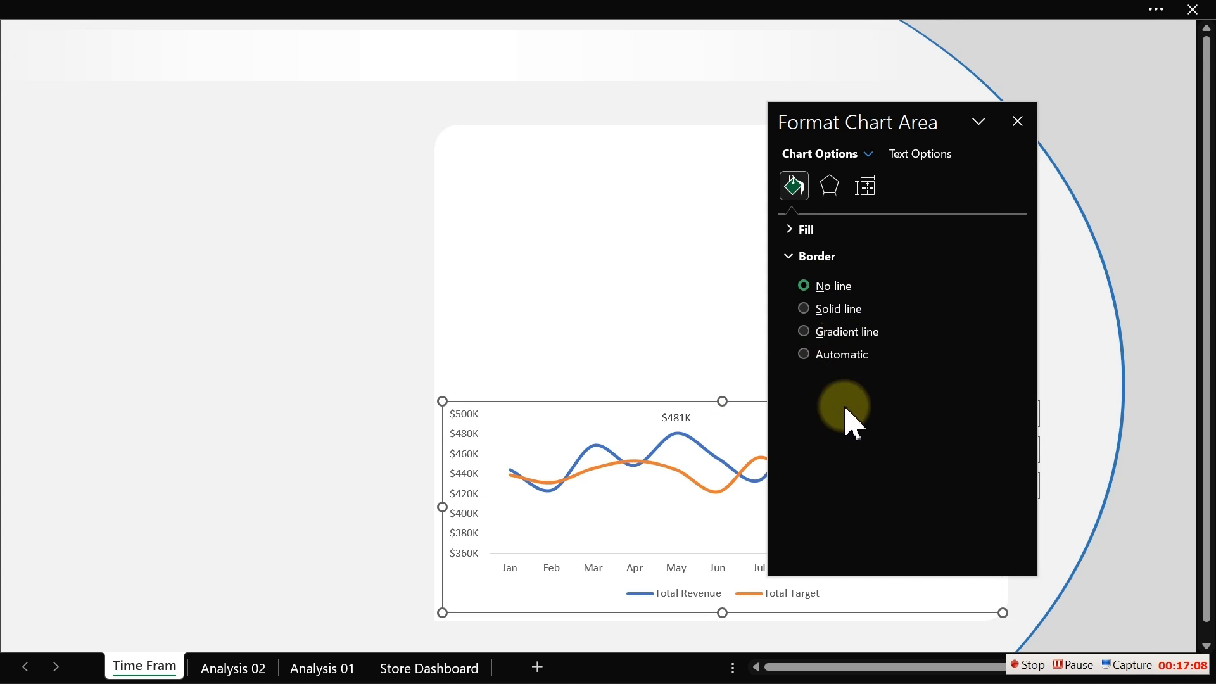
{"action": "left_click", "coordinate": [792, 231]}
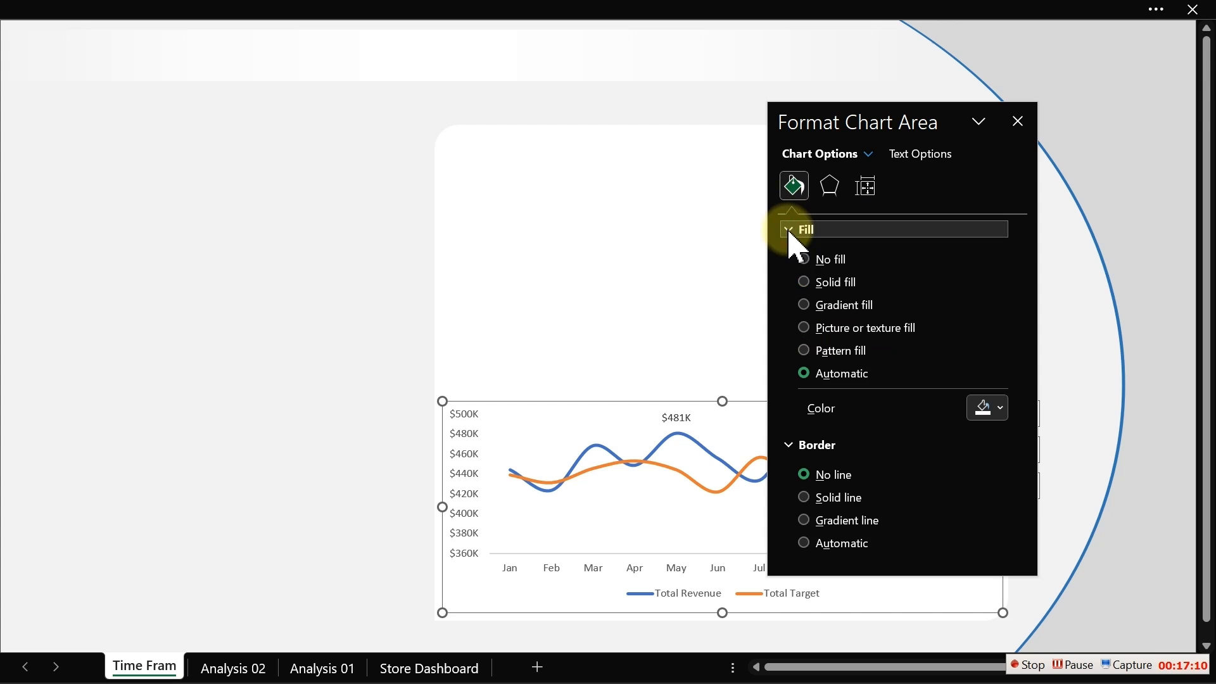
{"action": "left_click_drag", "start_coordinate": [889, 134], "coordinate": [149, 138]}
{"action": "left_click", "coordinate": [363, 239]}
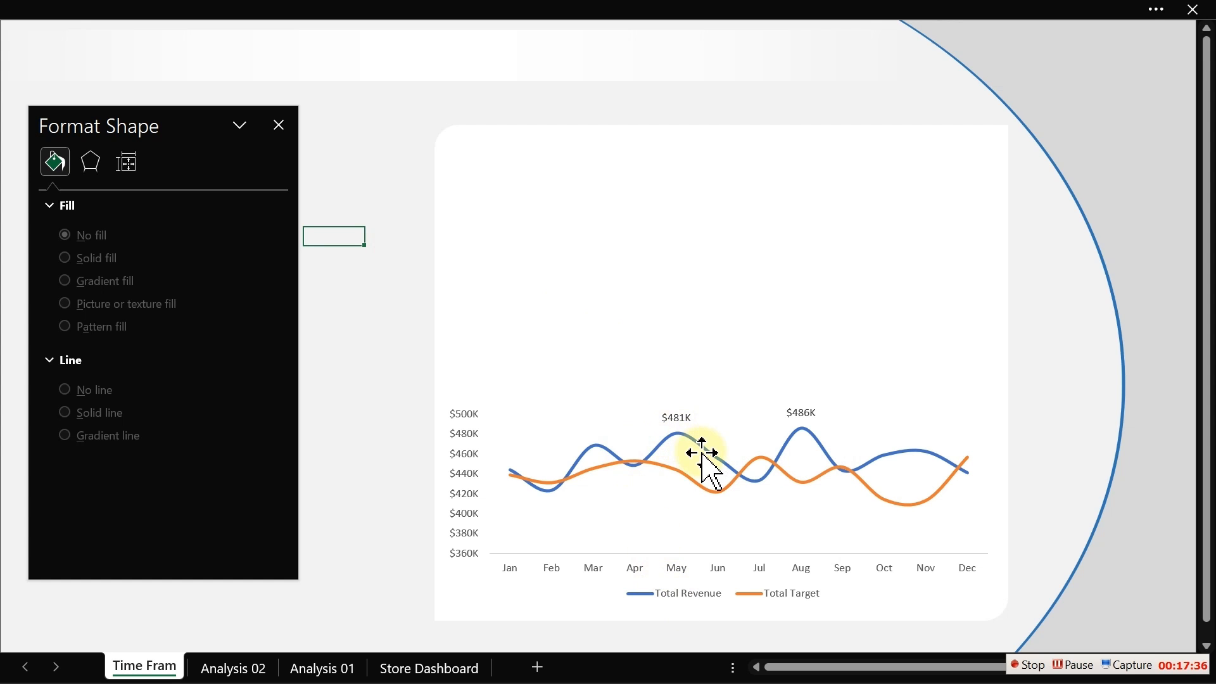
- Switch to the Analysis 02 sheet, scroll to the empty area beside the table and close the format pane
{"action": "mouse_move", "coordinate": [690, 444]}
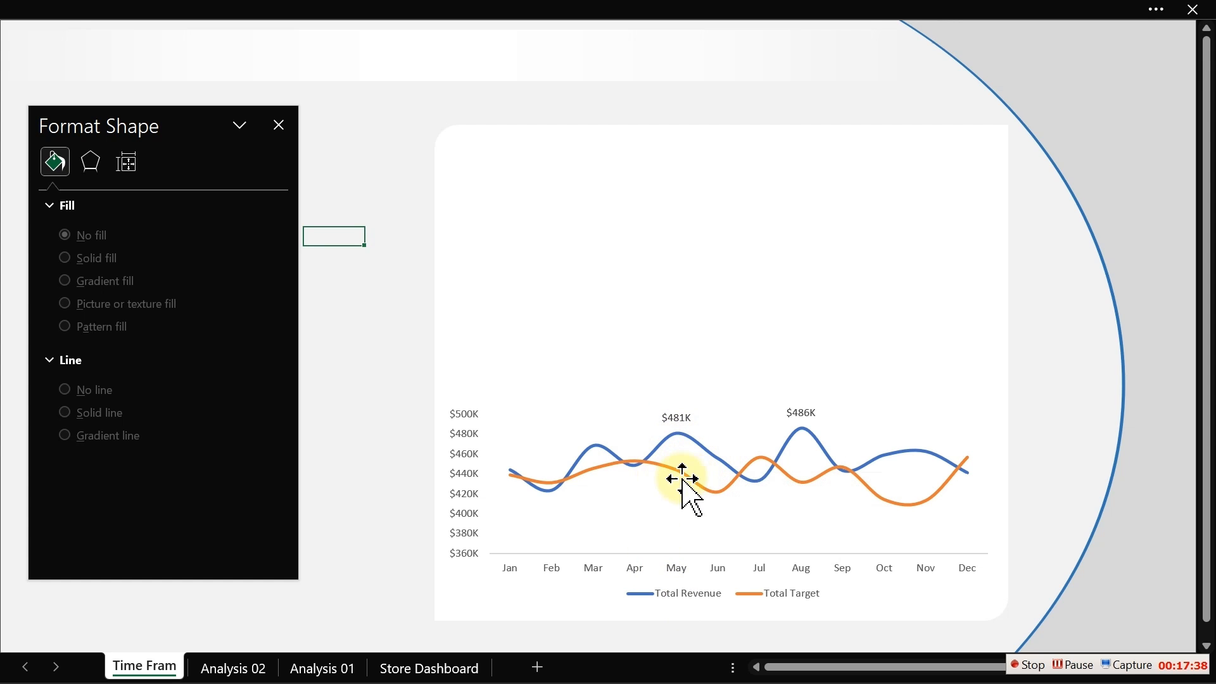
{"action": "mouse_move", "coordinate": [710, 492]}
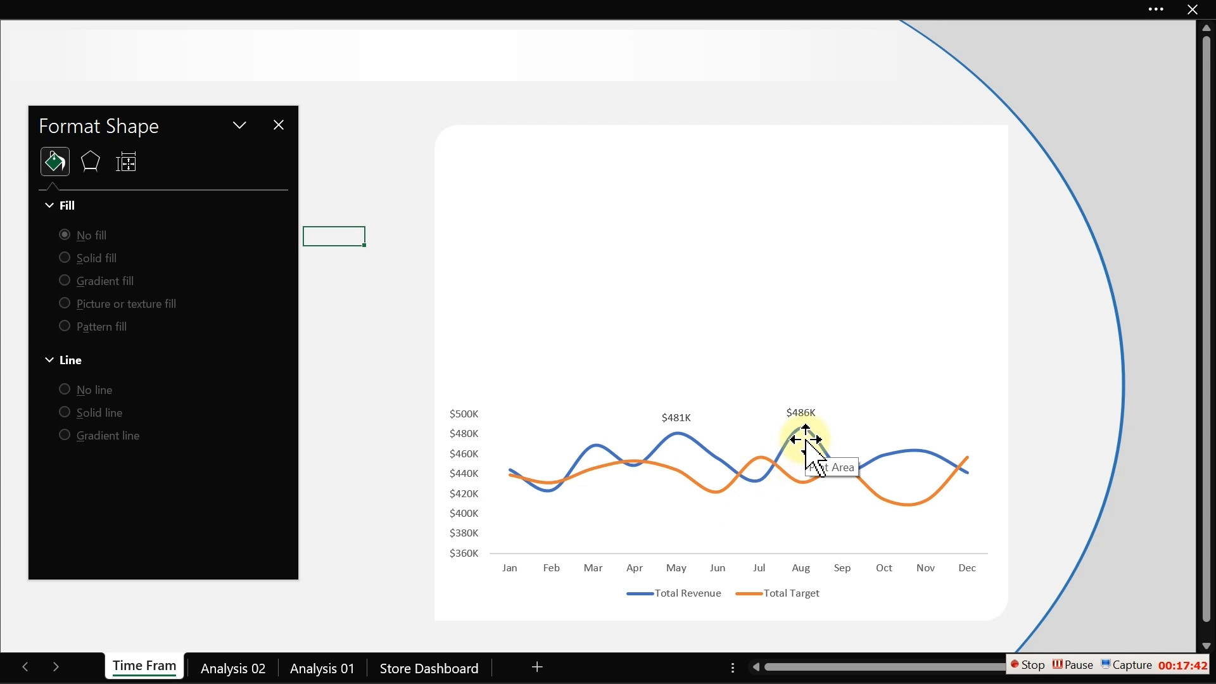
{"action": "mouse_move", "coordinate": [766, 487]}
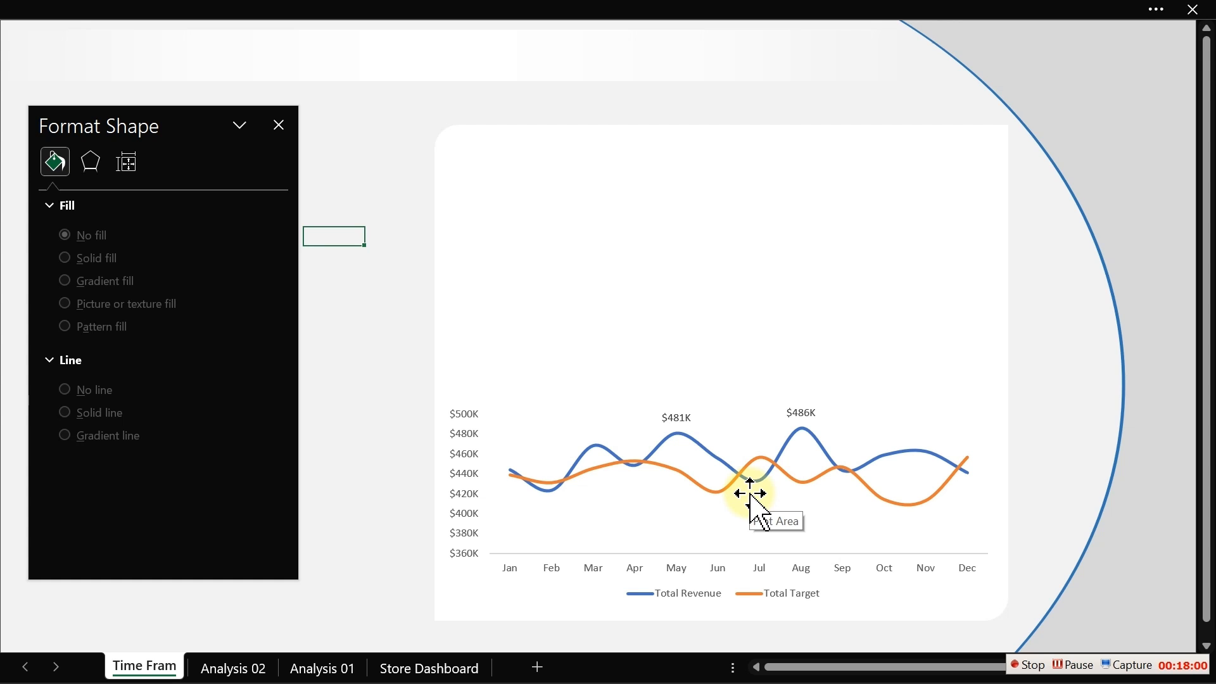
{"action": "left_click", "coordinate": [242, 672]}
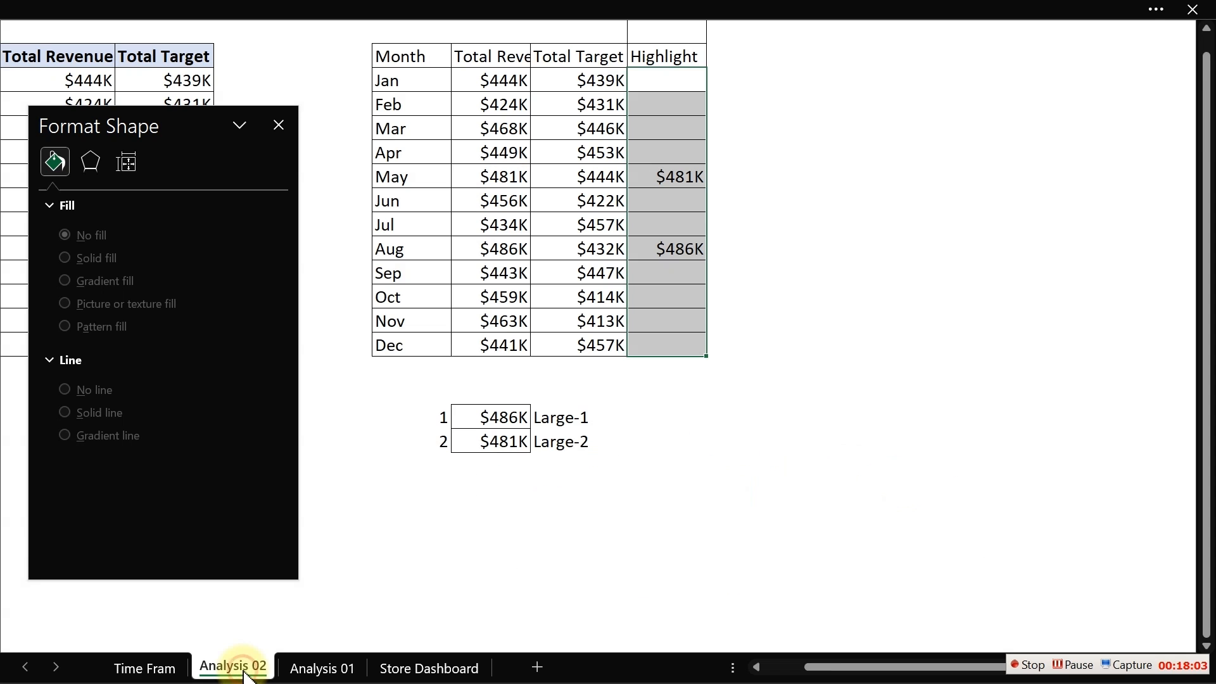
{"action": "left_click", "coordinate": [925, 48]}
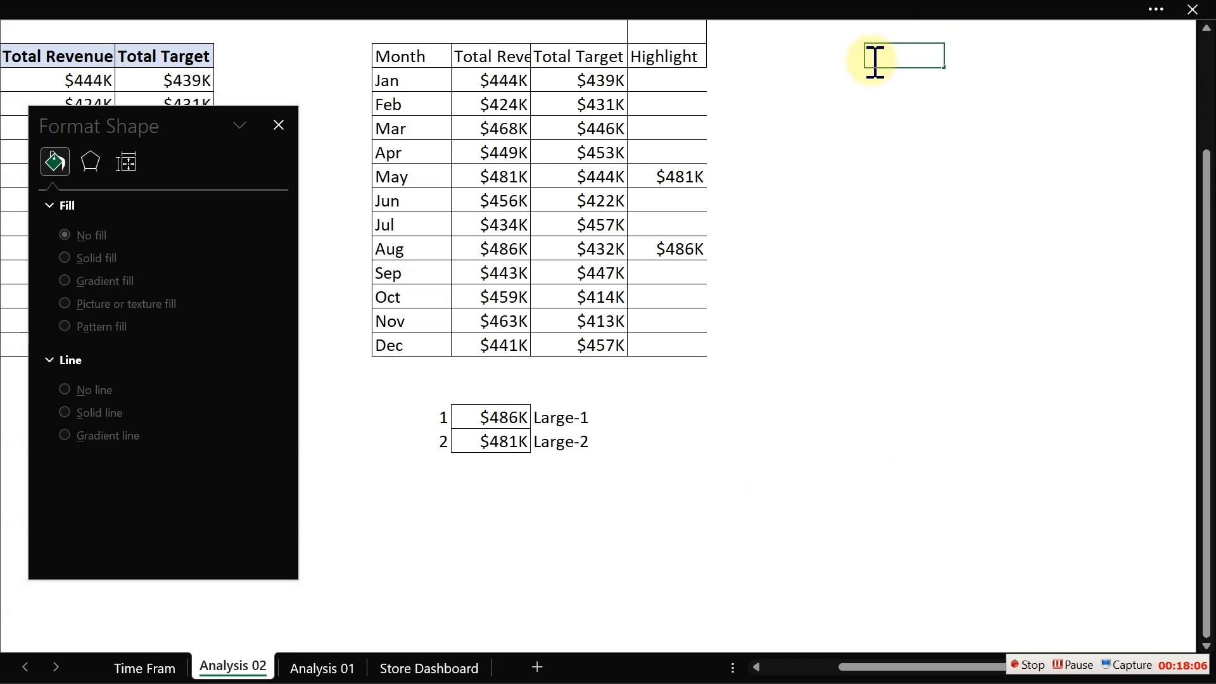
{"action": "left_click_drag", "start_coordinate": [1209, 238], "coordinate": [1209, 152]}
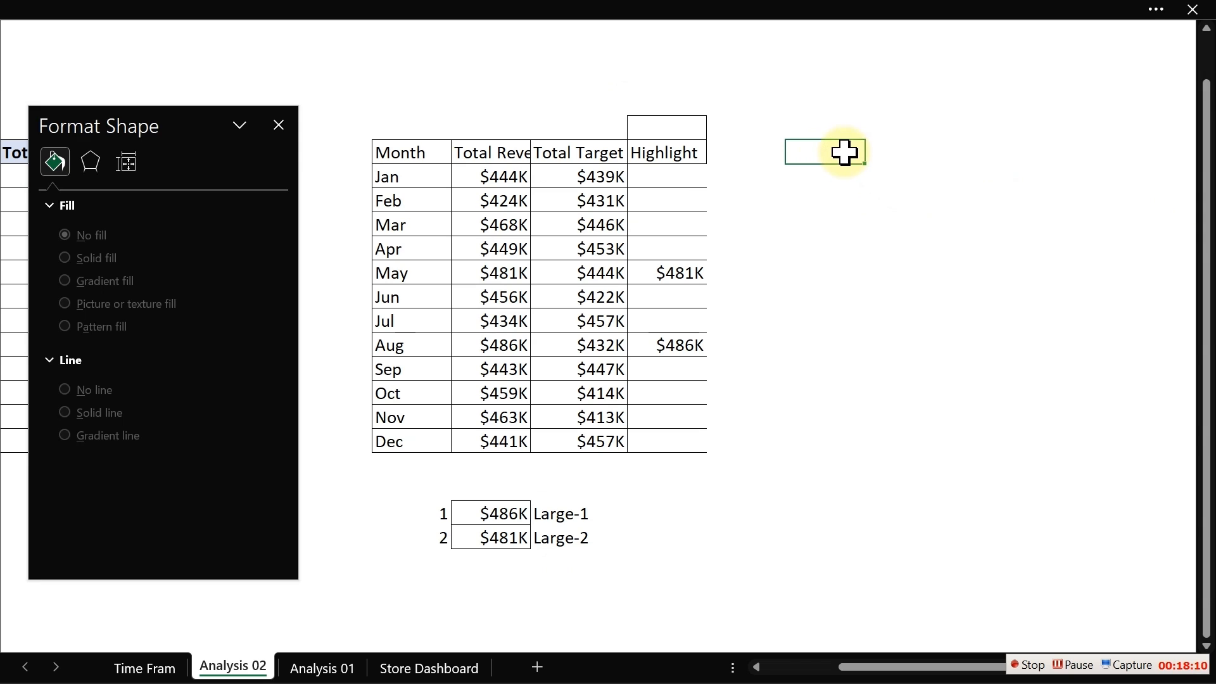
{"action": "key", "text": "Right"}
{"action": "key", "text": "Right"}
{"action": "key", "text": "Right"}
{"action": "key", "text": "Right"}
{"action": "key", "text": "Right"}
{"action": "key", "text": "Right"}
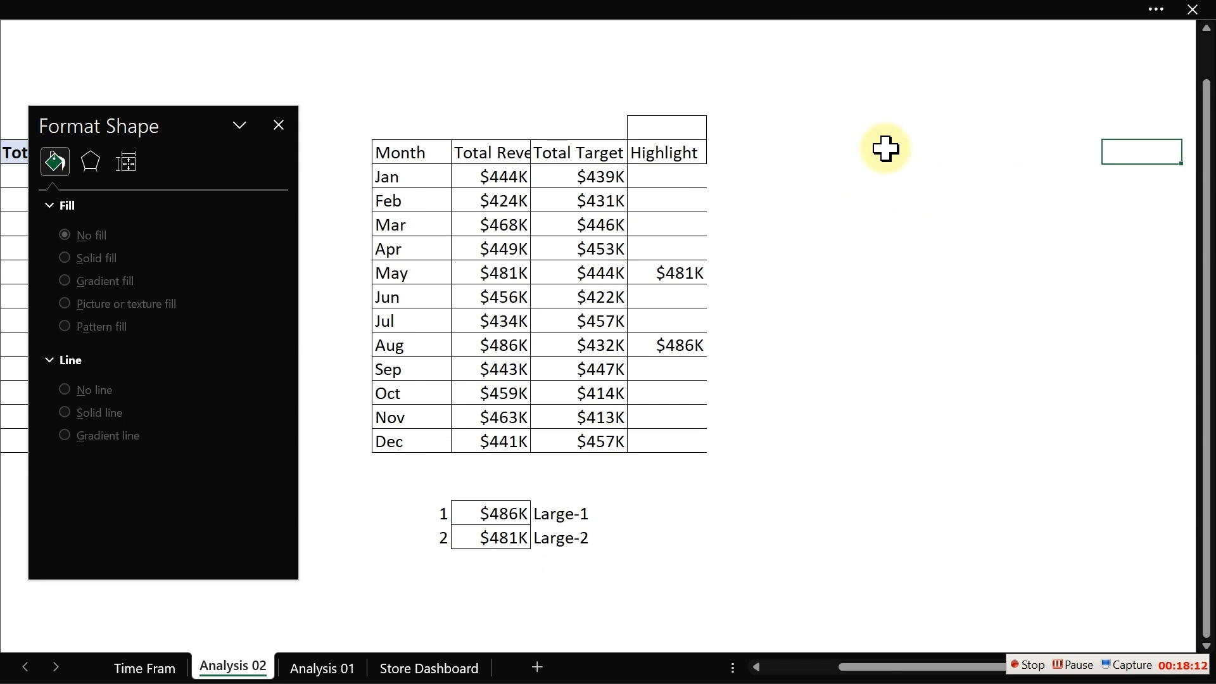
{"action": "left_click", "coordinate": [277, 126]}
- Enter a formula in an empty cell right of the table that references the Month header
{"action": "left_click", "coordinate": [540, 158]}
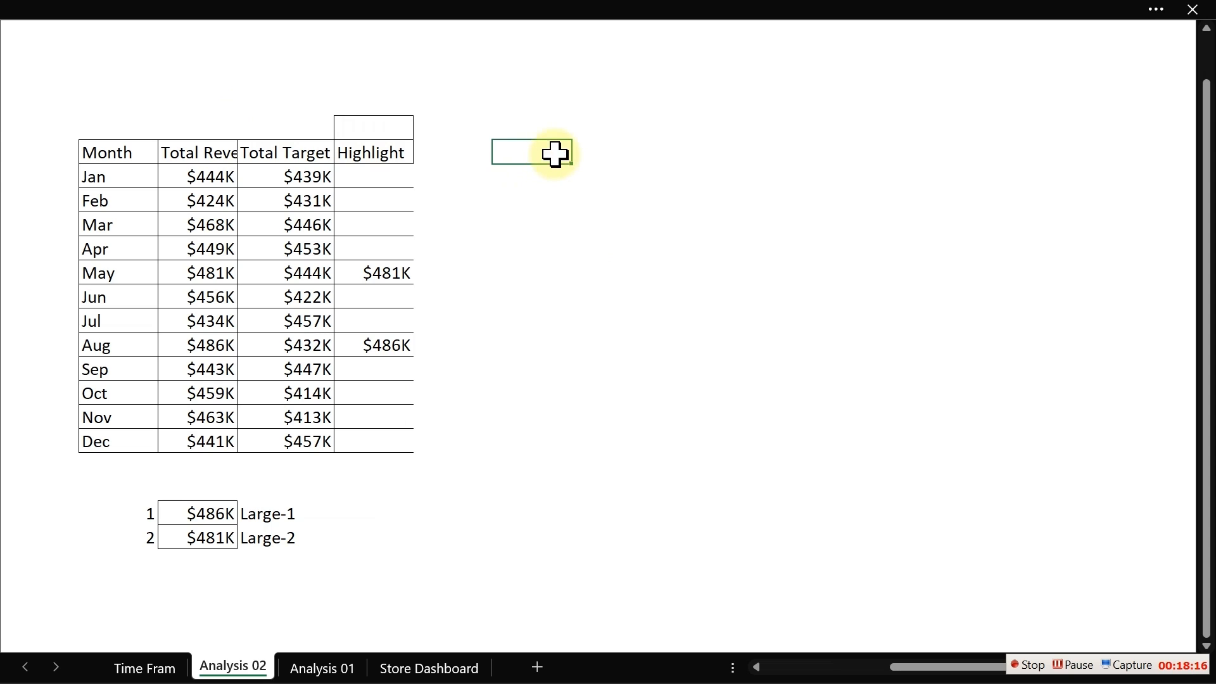
{"action": "left_click", "coordinate": [583, 154]}
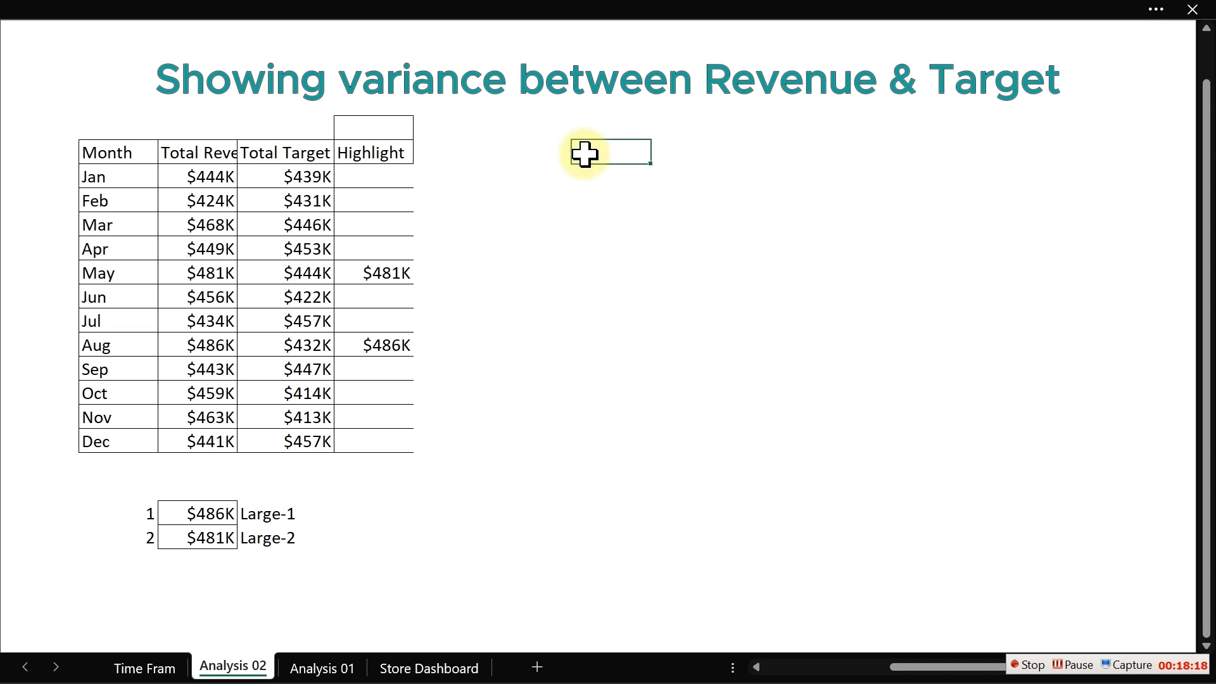
{"action": "type", "text": "="}
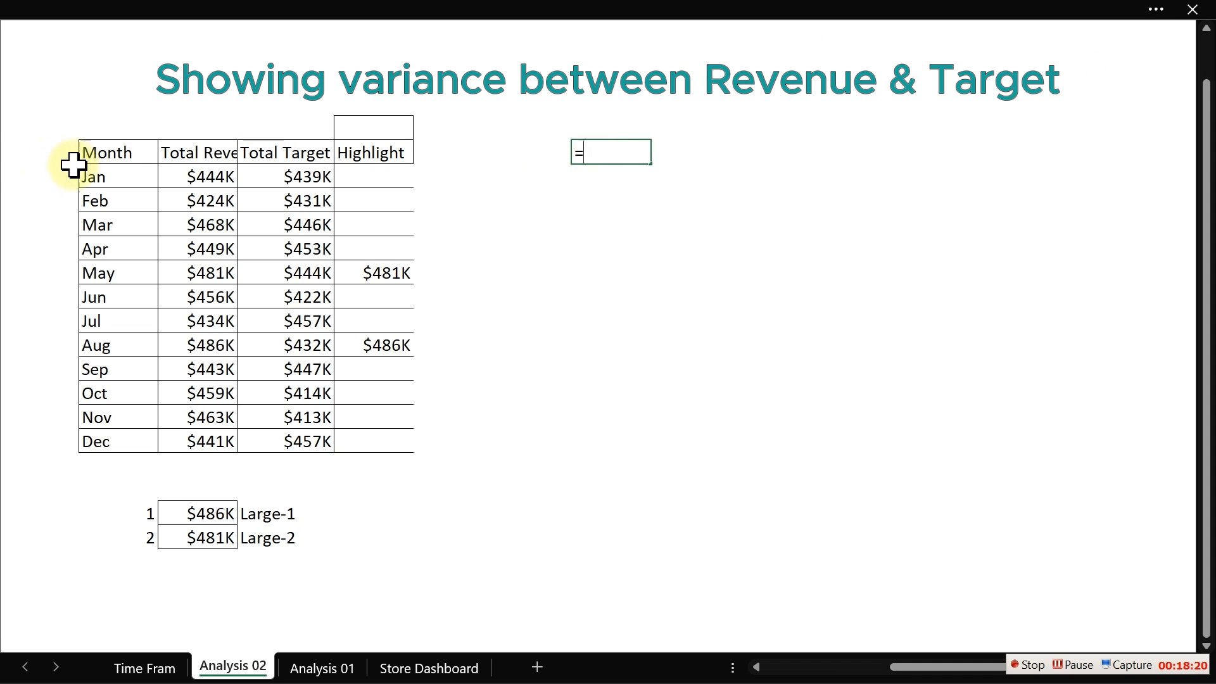
{"action": "left_click", "coordinate": [136, 154]}
{"action": "key", "text": "Return"}
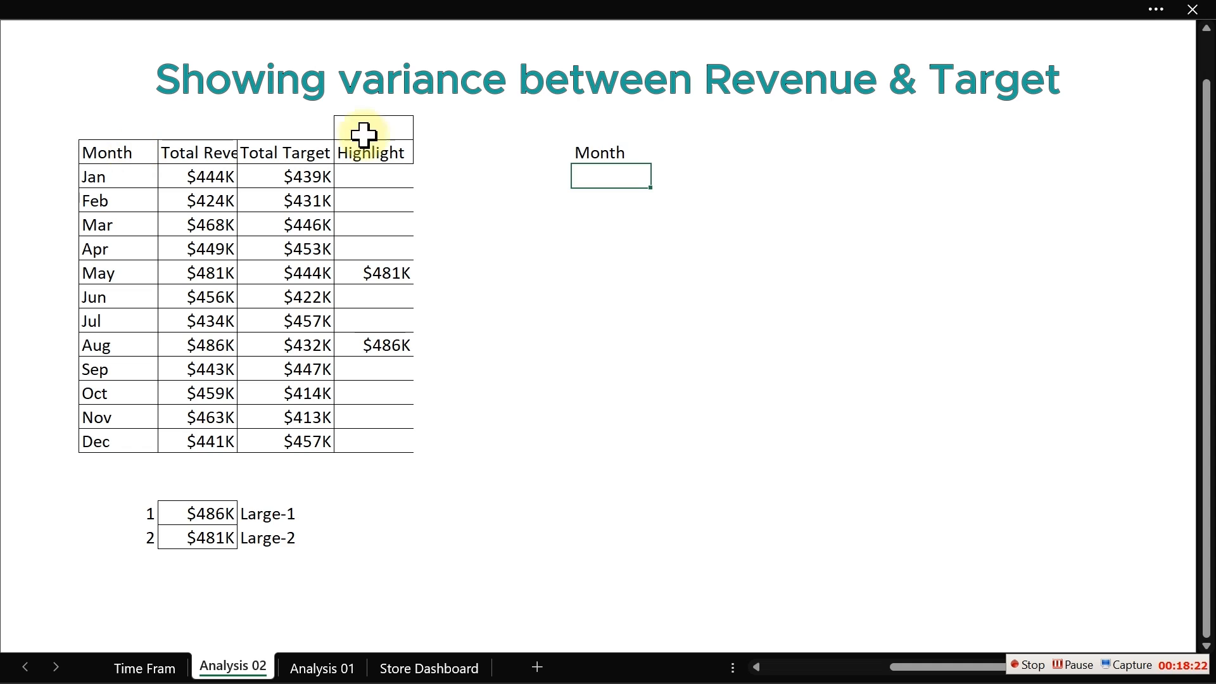
- Fill the month reference down through Dec and apply all borders to the new two-column range
{"action": "left_click", "coordinate": [617, 154]}
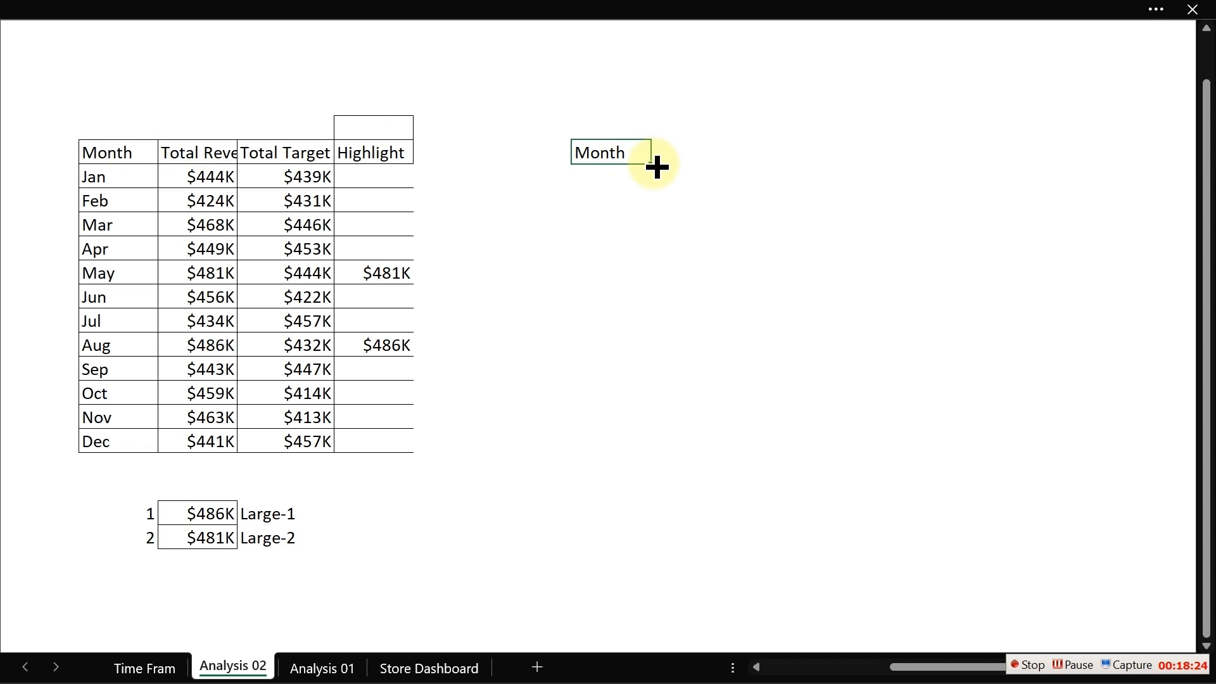
{"action": "left_click_drag", "start_coordinate": [651, 164], "coordinate": [651, 461]}
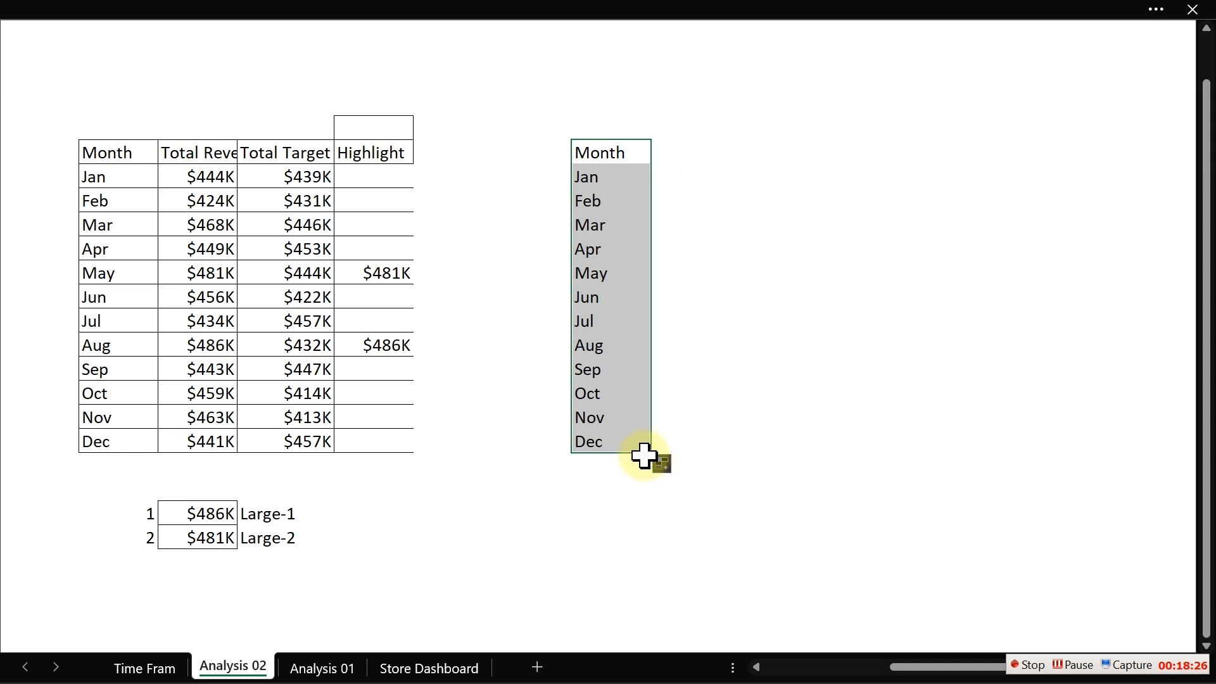
{"action": "left_click_drag", "start_coordinate": [613, 152], "coordinate": [697, 449]}
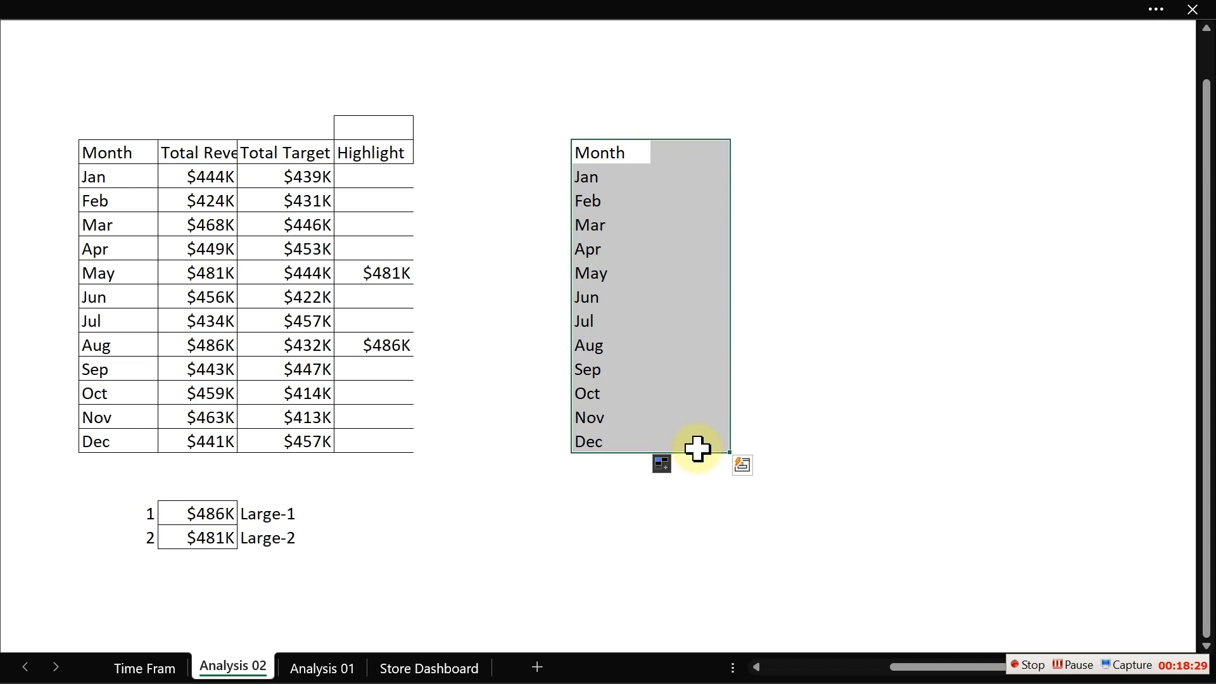
{"action": "left_click", "coordinate": [271, 11]}
{"action": "left_click", "coordinate": [101, 62]}
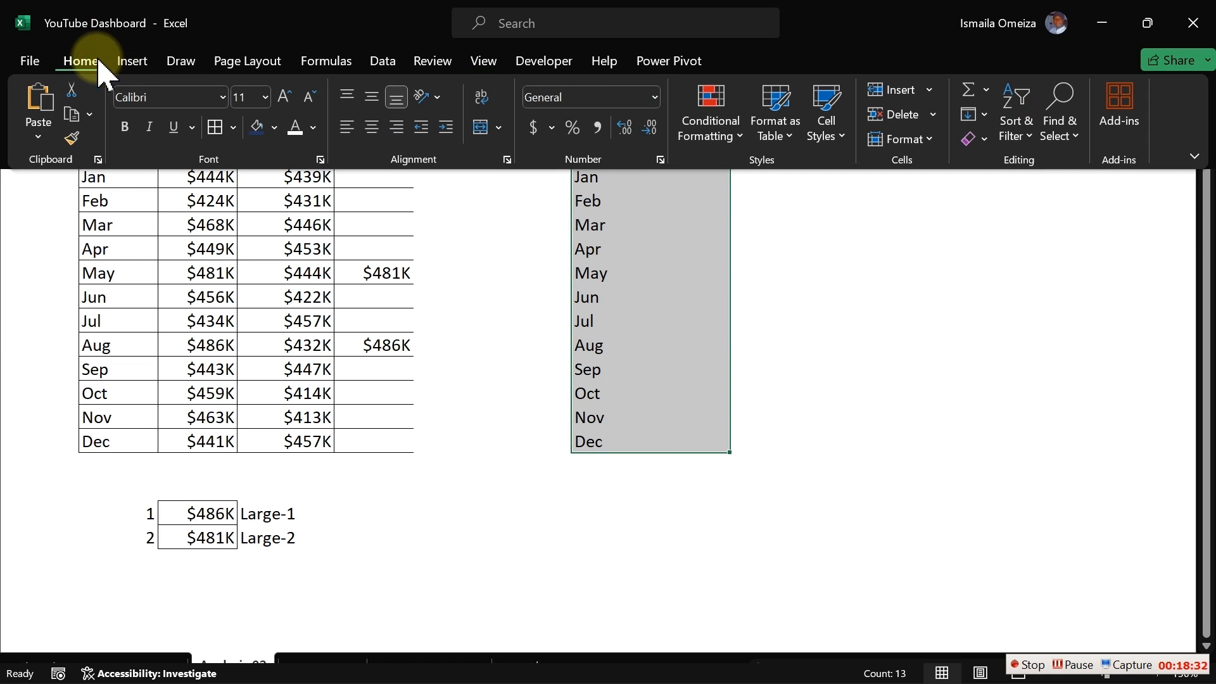
{"action": "left_click", "coordinate": [214, 129]}
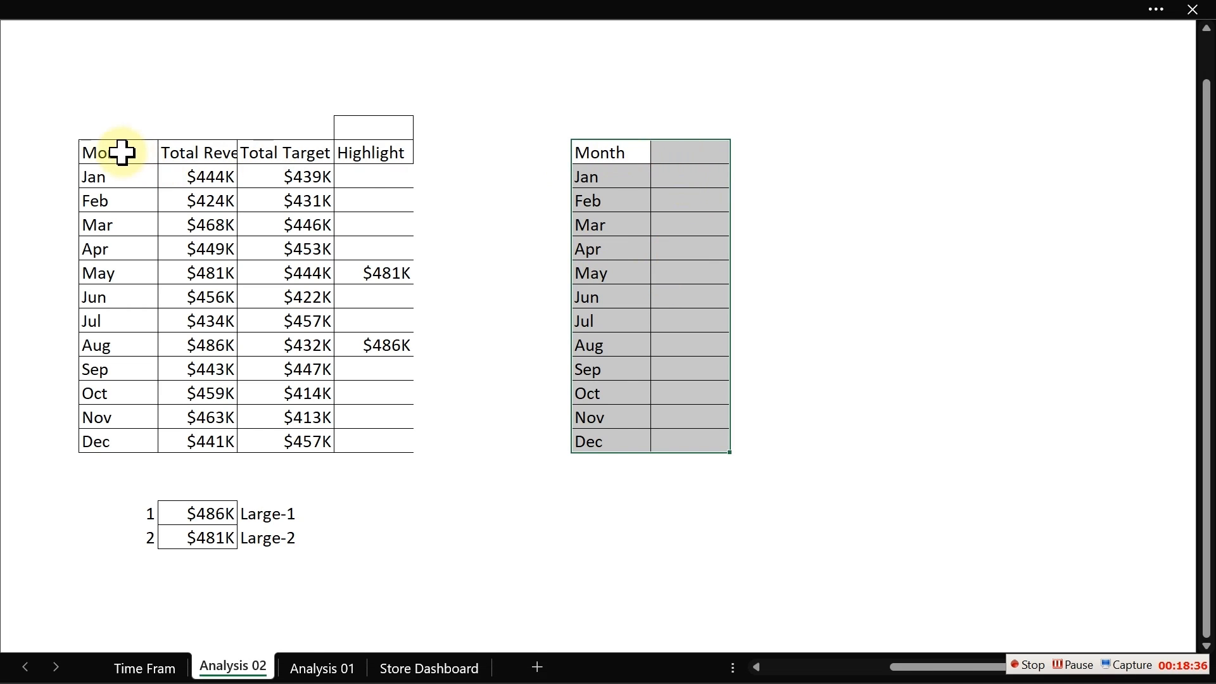
- Copy the original table's header formatting onto the new header row and make it bold
{"action": "left_click_drag", "start_coordinate": [122, 152], "coordinate": [369, 155]}
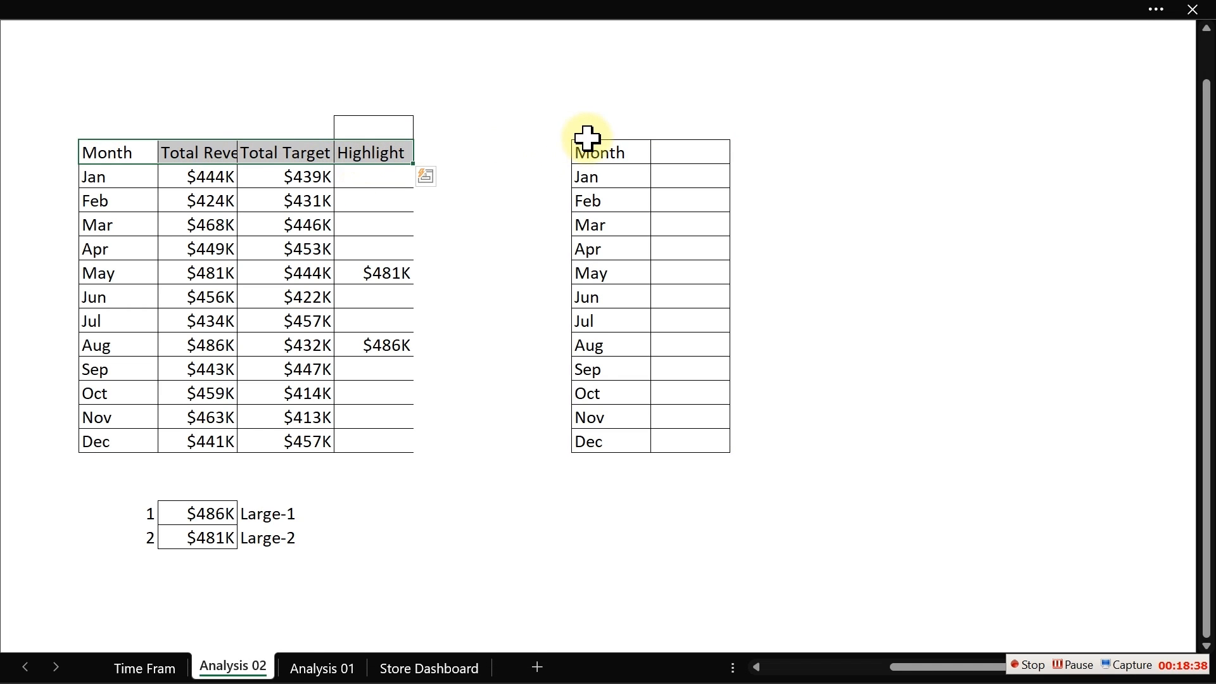
{"action": "left_click_drag", "start_coordinate": [589, 147], "coordinate": [693, 158], "text": "ctrl"}
{"action": "left_click", "coordinate": [67, 2]}
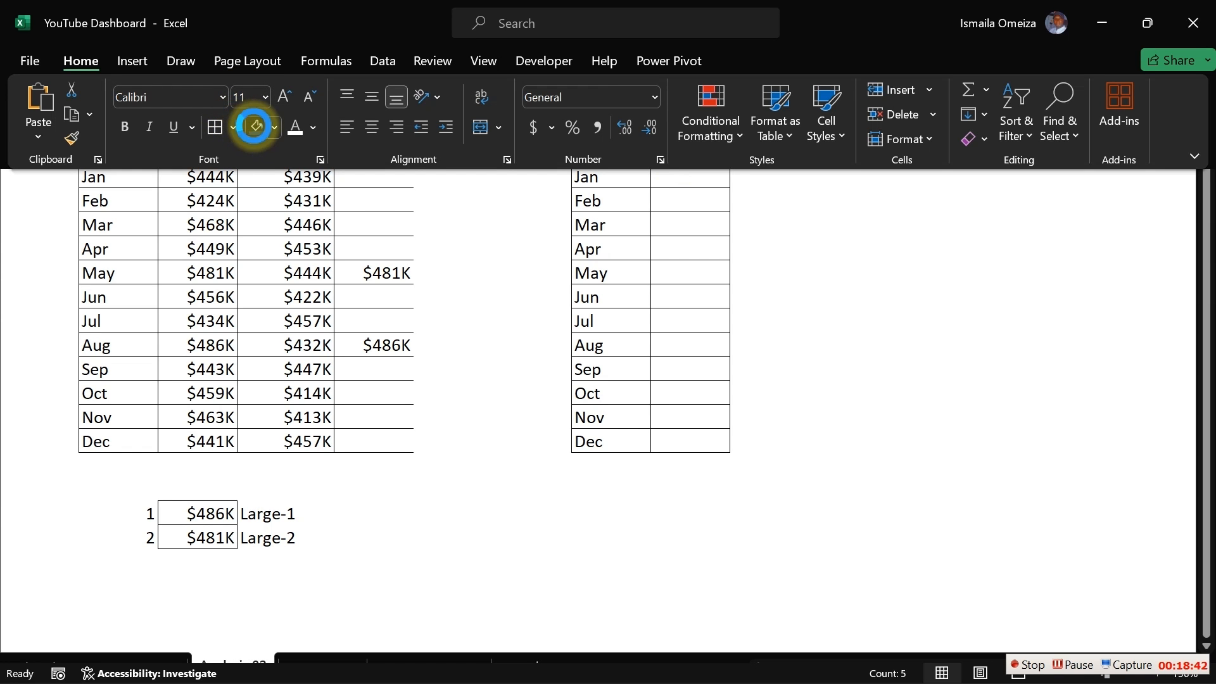
{"action": "left_click", "coordinate": [348, 216]}
{"action": "key", "text": "ctrl+b"}
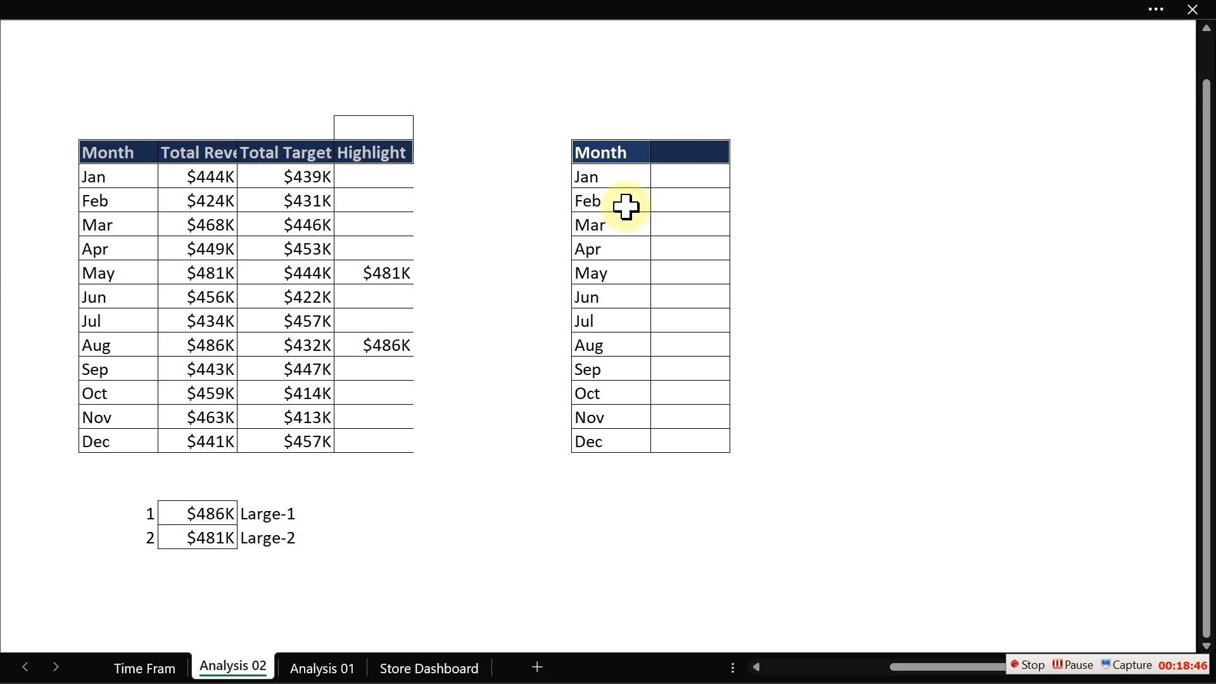
- Label the new table's second column header Variance
{"action": "left_click", "coordinate": [694, 157]}
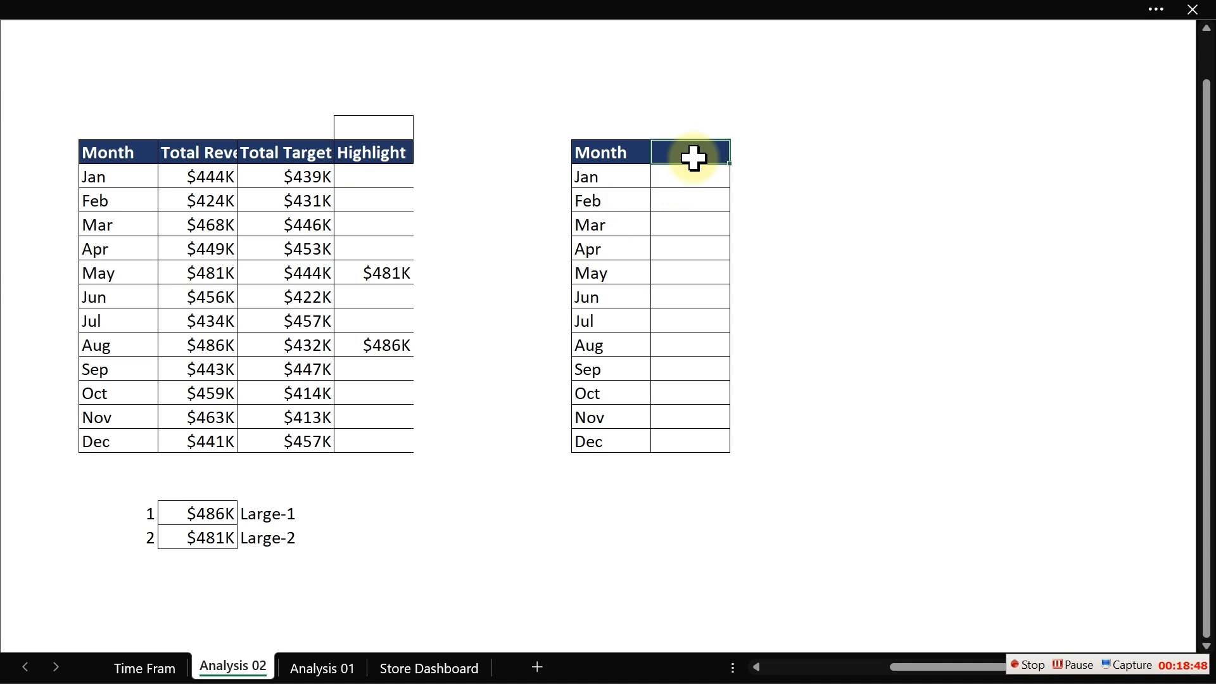
{"action": "type", "text": "Variance"}
{"action": "key", "text": "Return"}
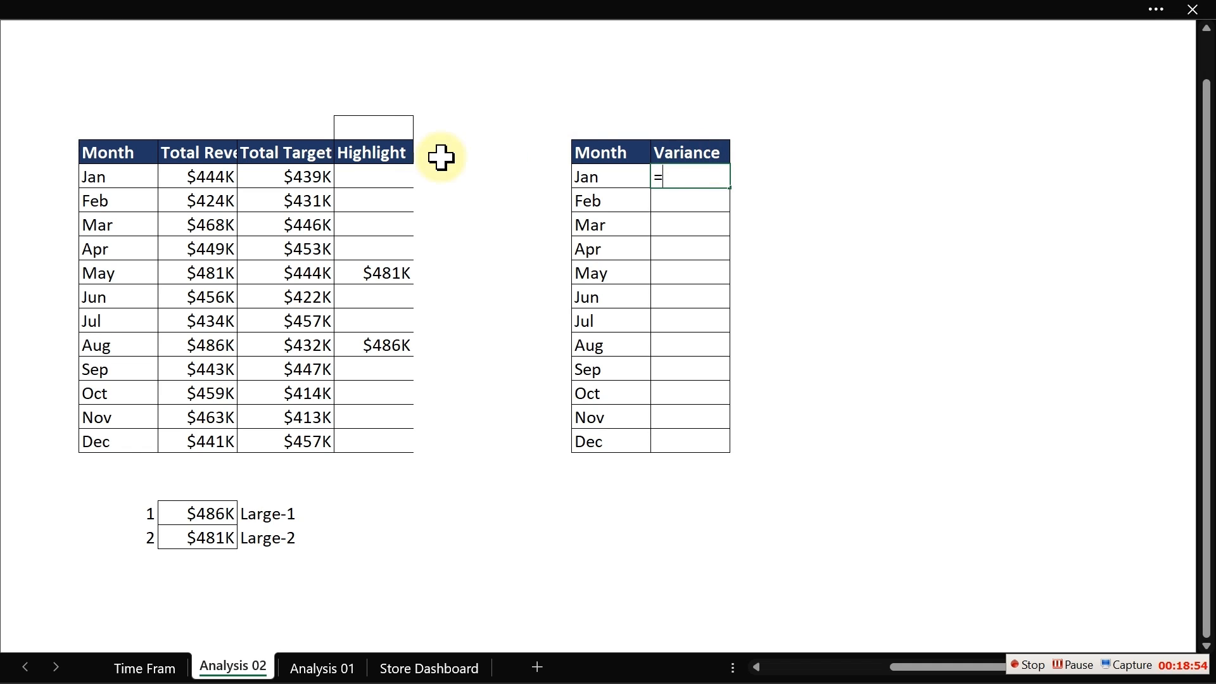
- Calculate January's variance as Total Revenue minus Total Target and fill the formula down through December
{"action": "left_click", "coordinate": [203, 176]}
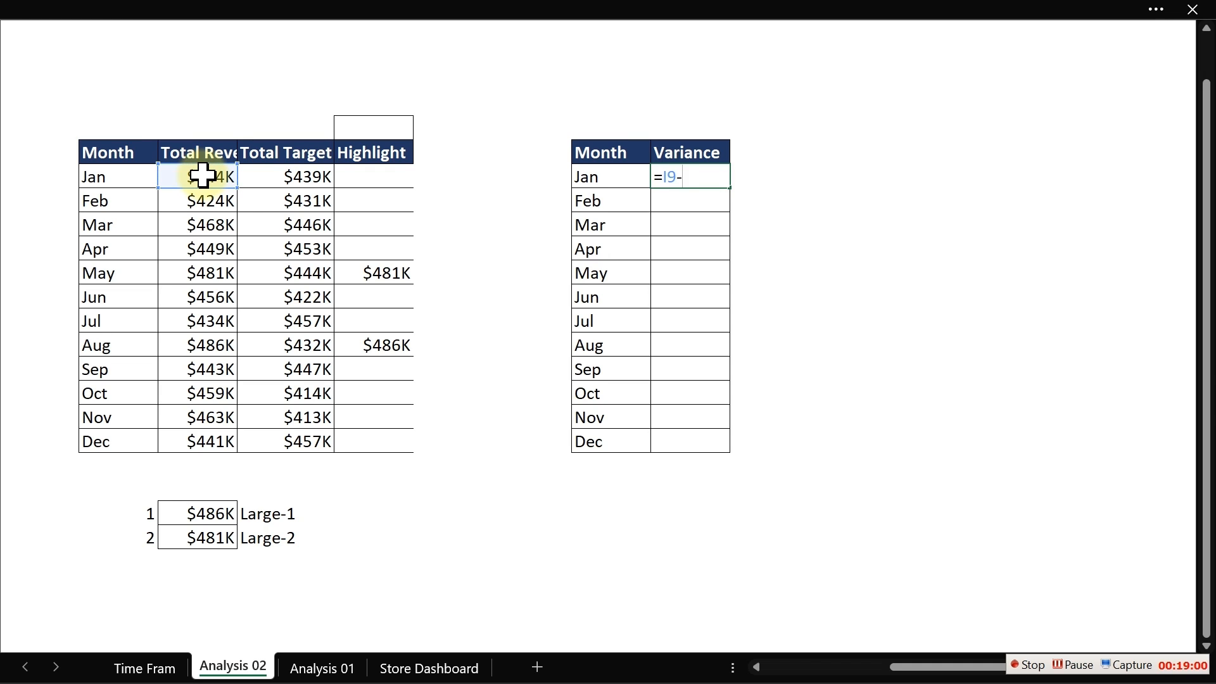
{"action": "left_click", "coordinate": [290, 177]}
{"action": "key", "text": "Return"}
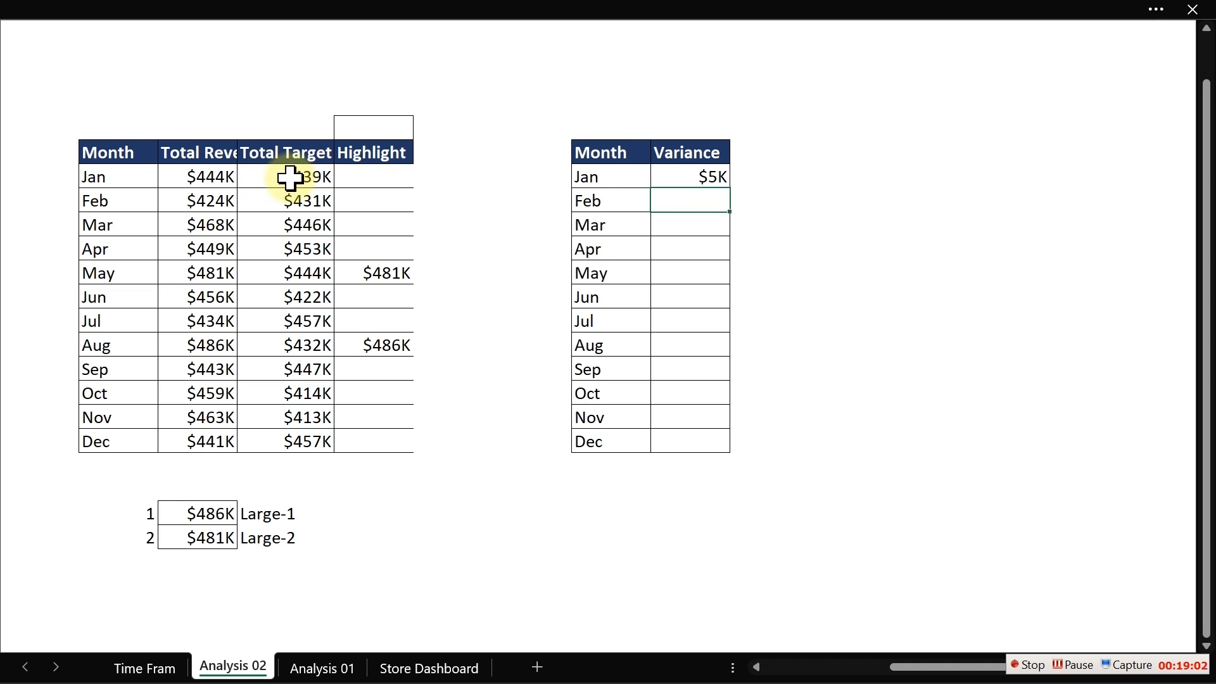
{"action": "left_click", "coordinate": [694, 177]}
{"action": "left_click_drag", "start_coordinate": [731, 189], "coordinate": [728, 457]}
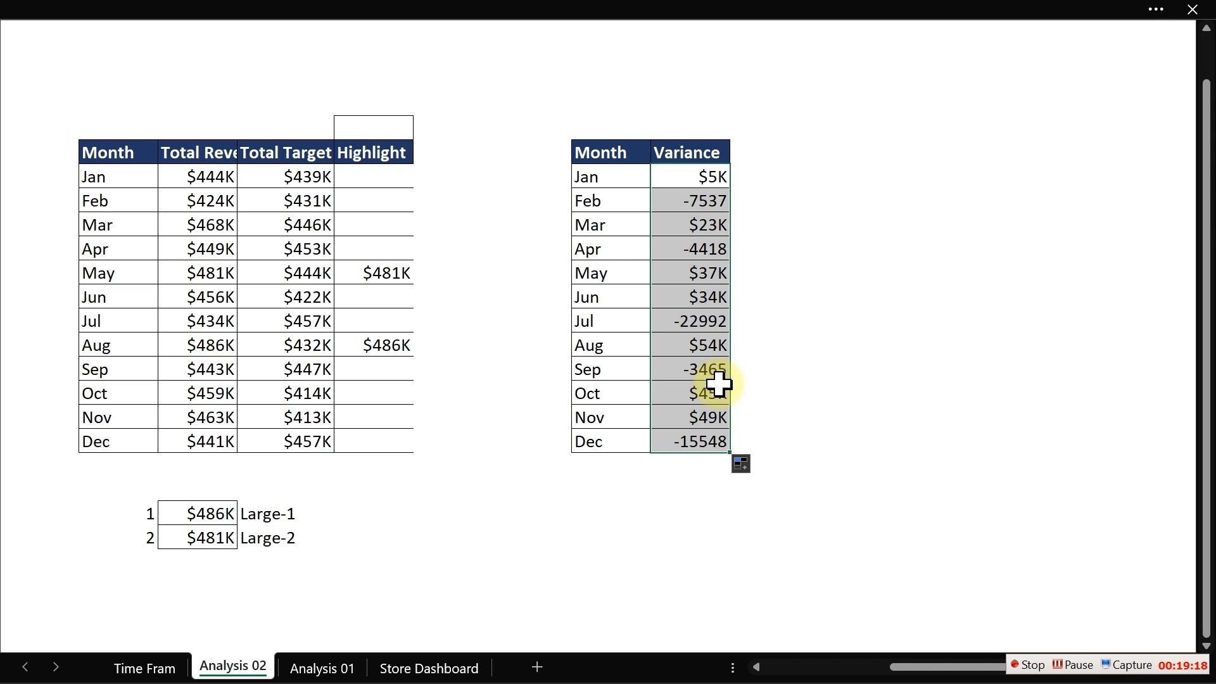
{"action": "key", "text": "Delete"}
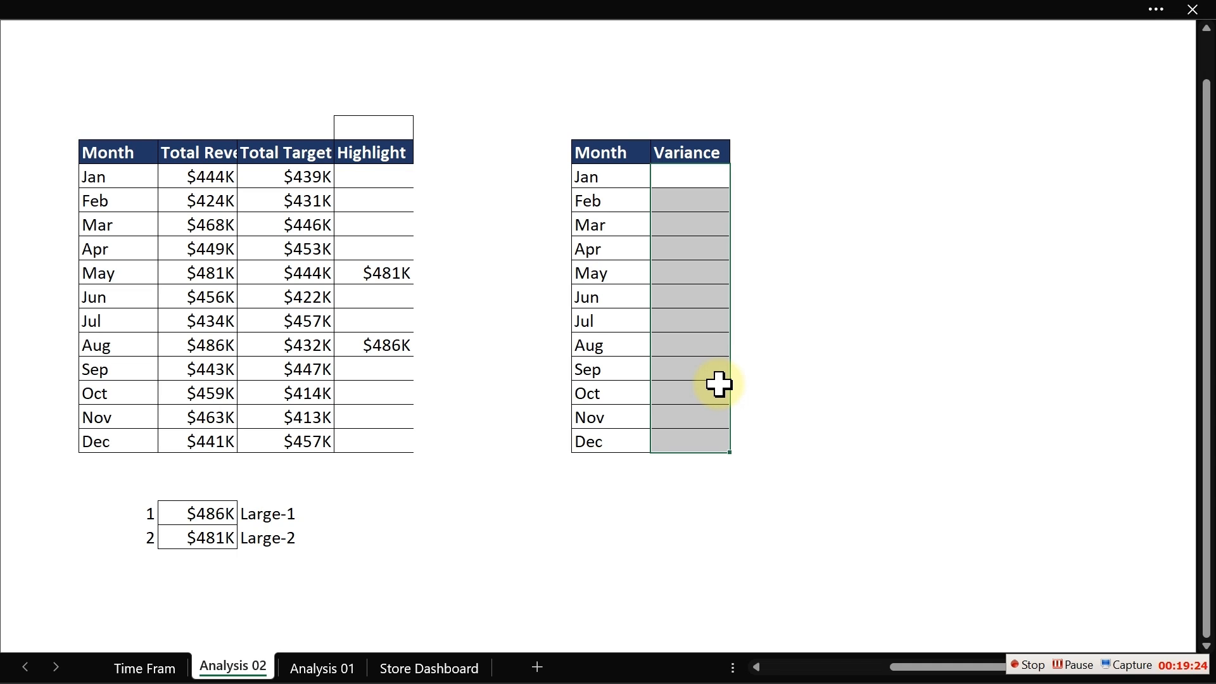
{"action": "key", "text": "ctrl+z"}
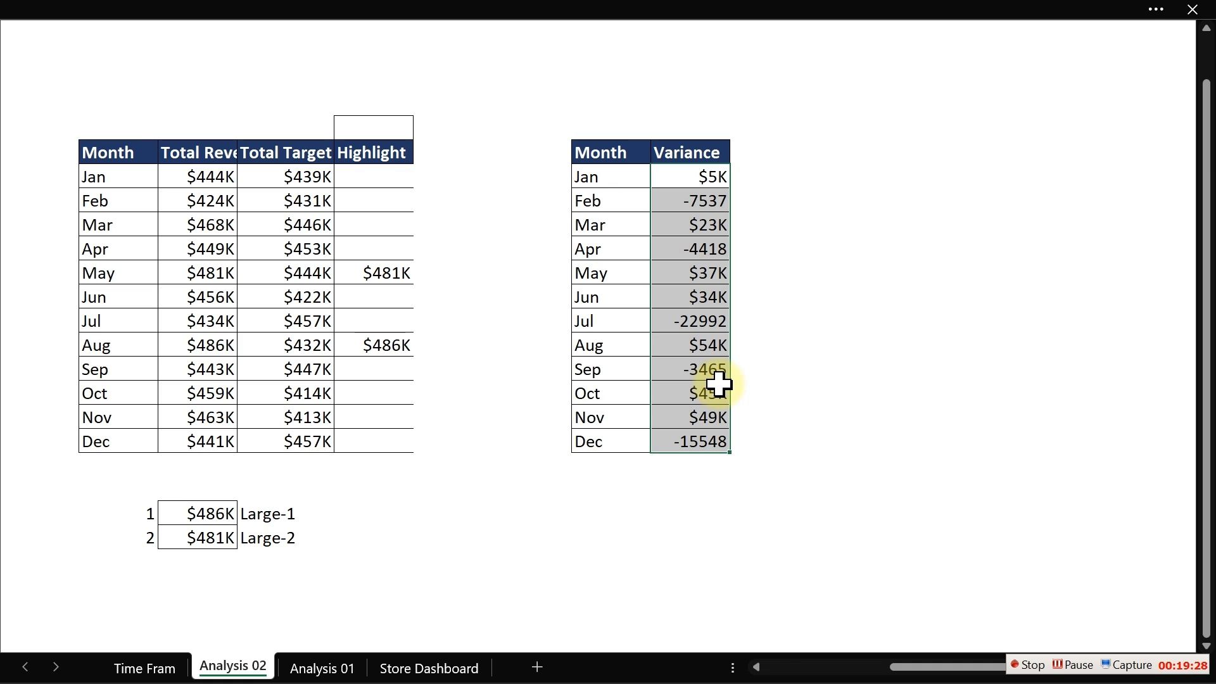
{"action": "left_click", "coordinate": [694, 248]}
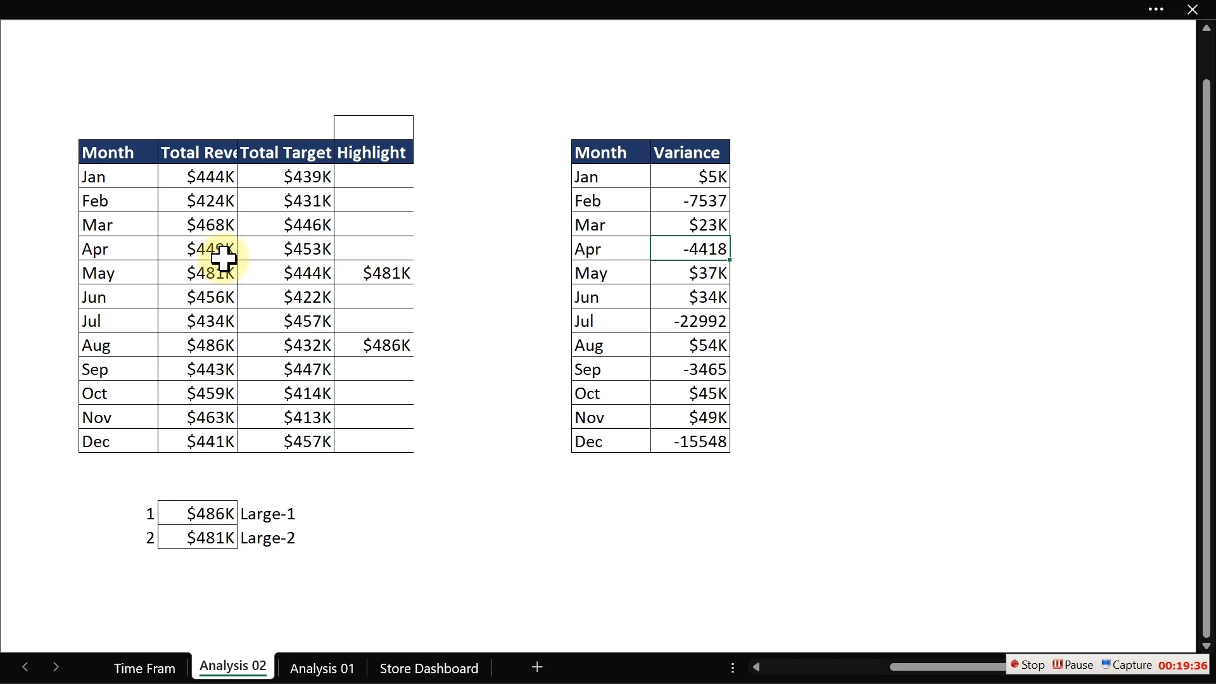
- Clear the variance values from January through December in the new table
{"action": "left_click", "coordinate": [719, 298]}
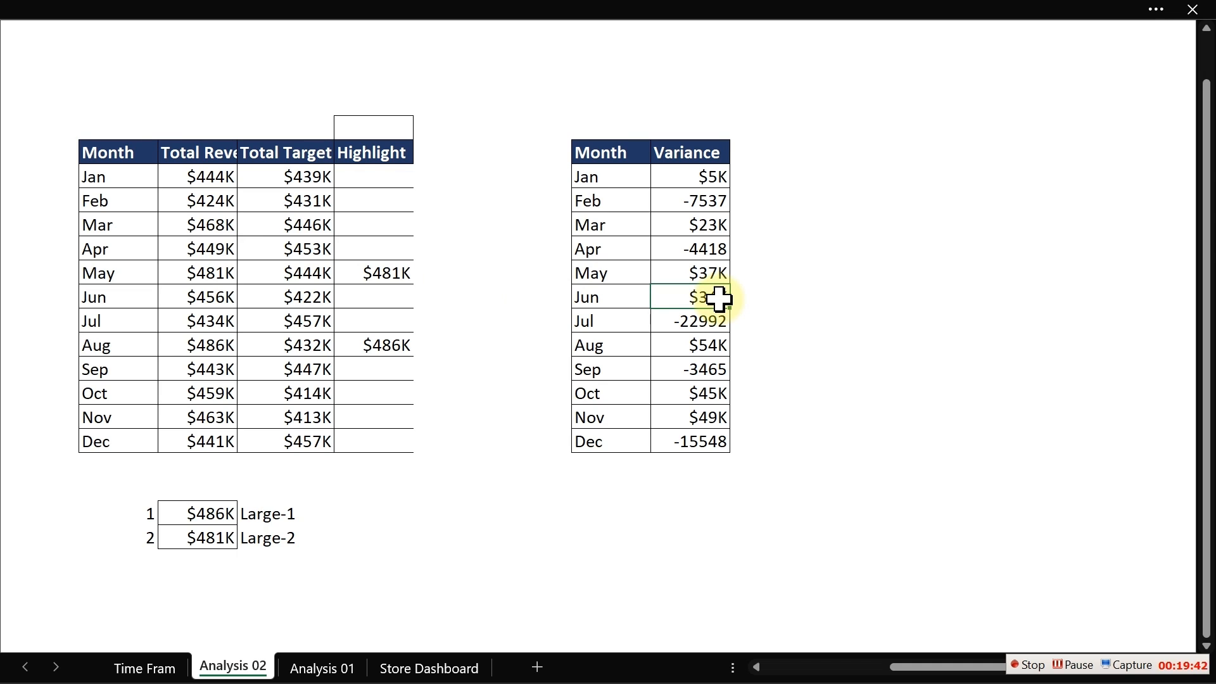
{"action": "left_click", "coordinate": [682, 177]}
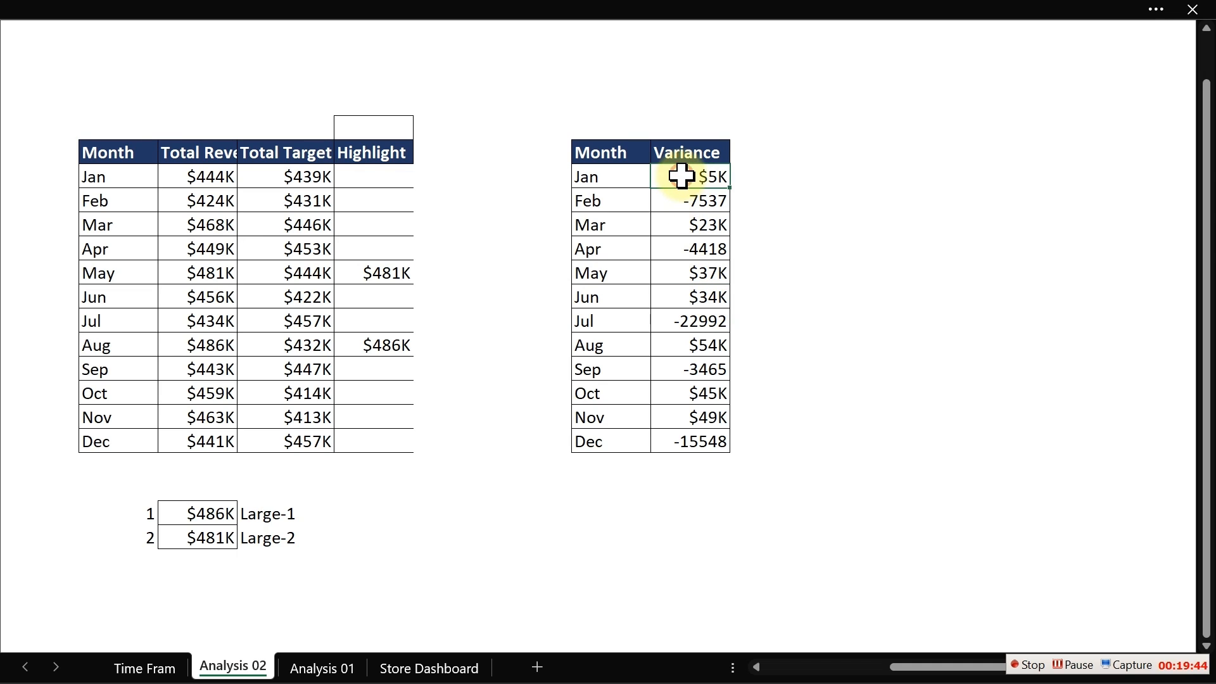
{"action": "left_click_drag", "start_coordinate": [681, 177], "coordinate": [723, 461]}
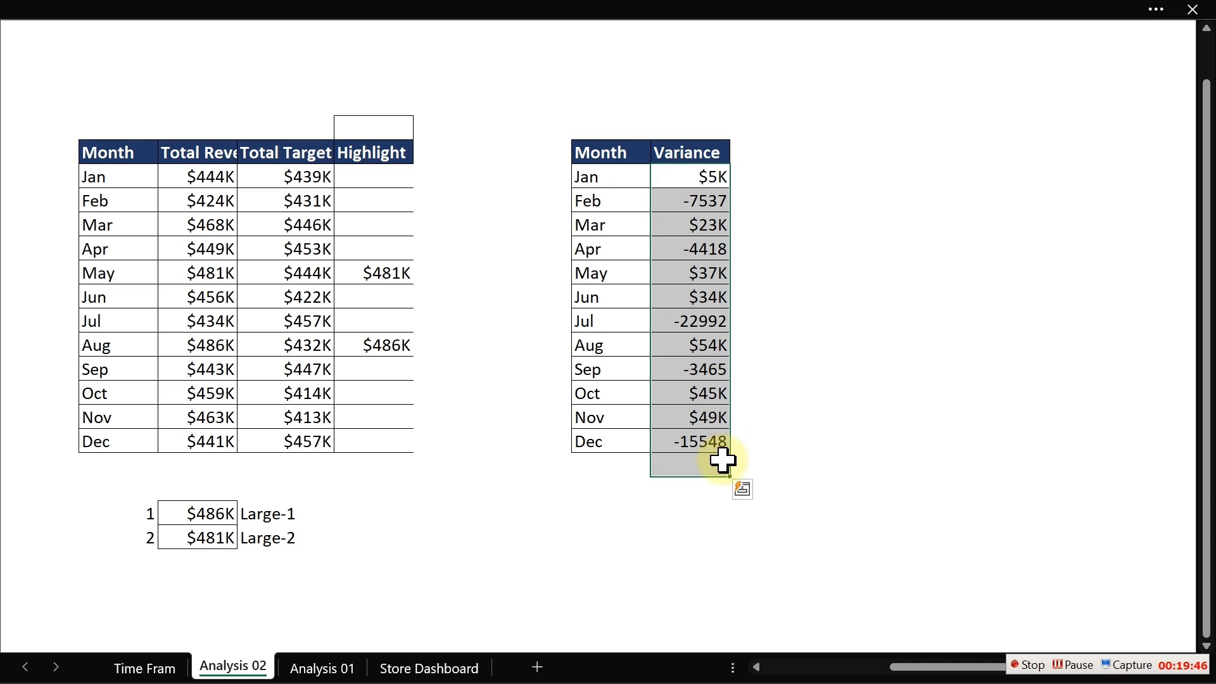
{"action": "key", "text": "Delete"}
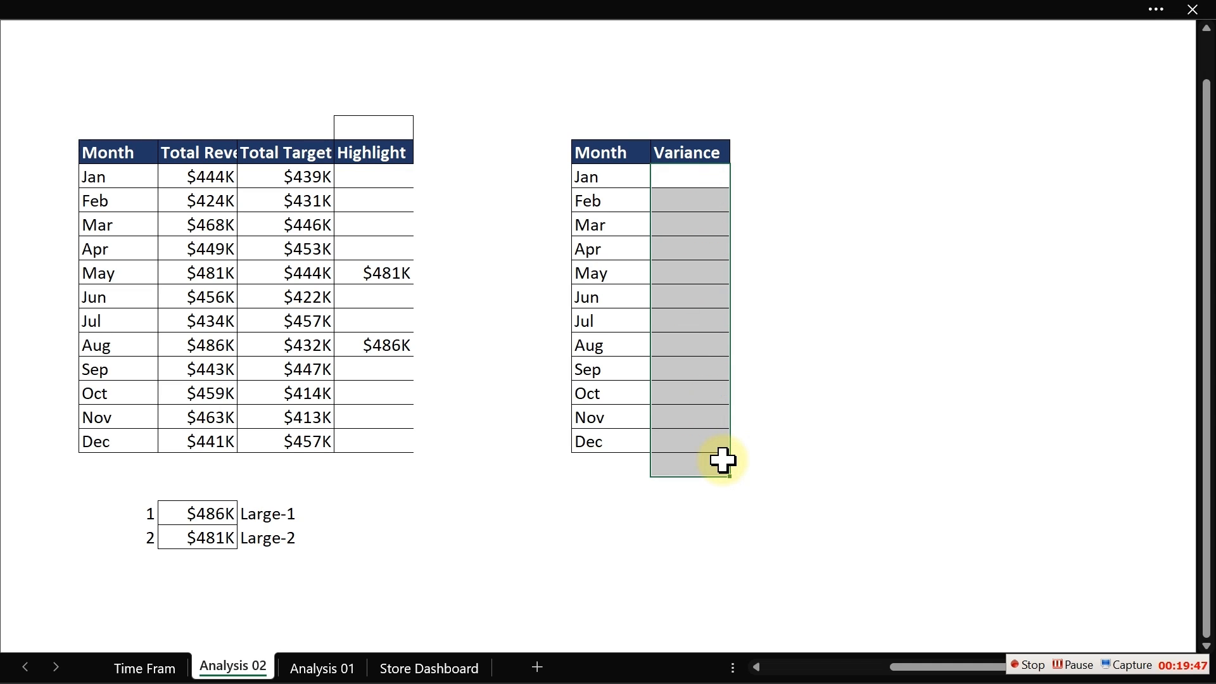
- Format the January–December variance cells as Percentage with 1 decimal place
{"action": "left_click", "coordinate": [693, 171]}
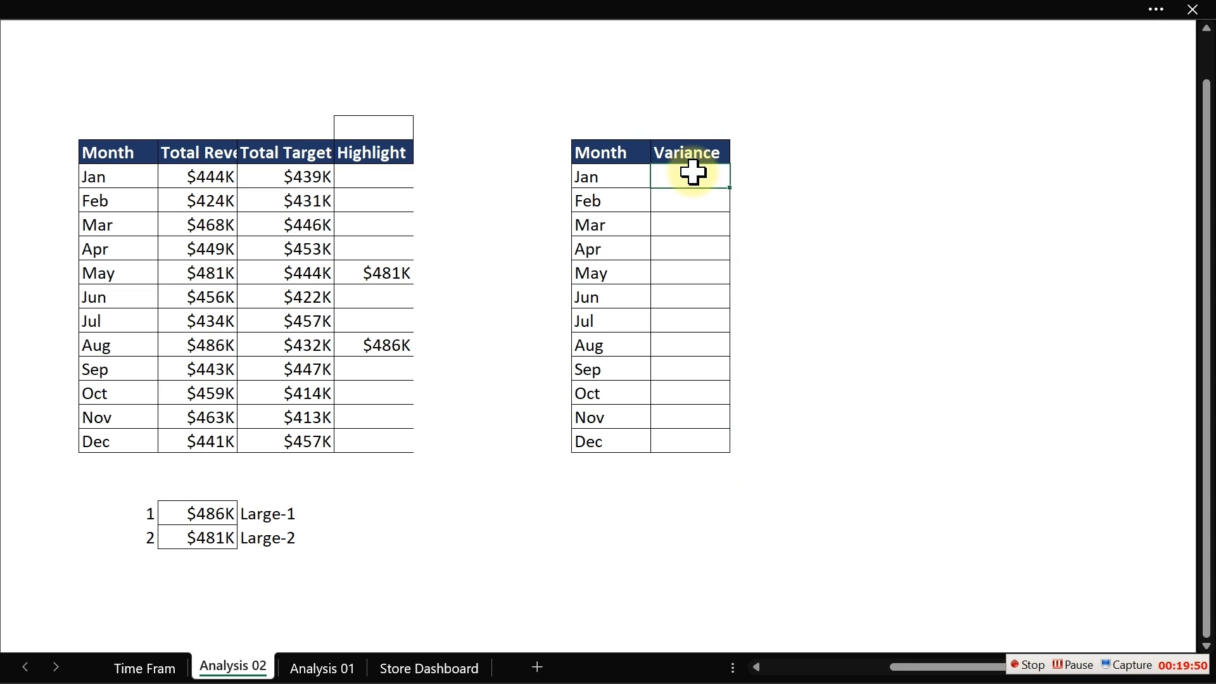
{"action": "left_click_drag", "start_coordinate": [693, 172], "coordinate": [705, 440]}
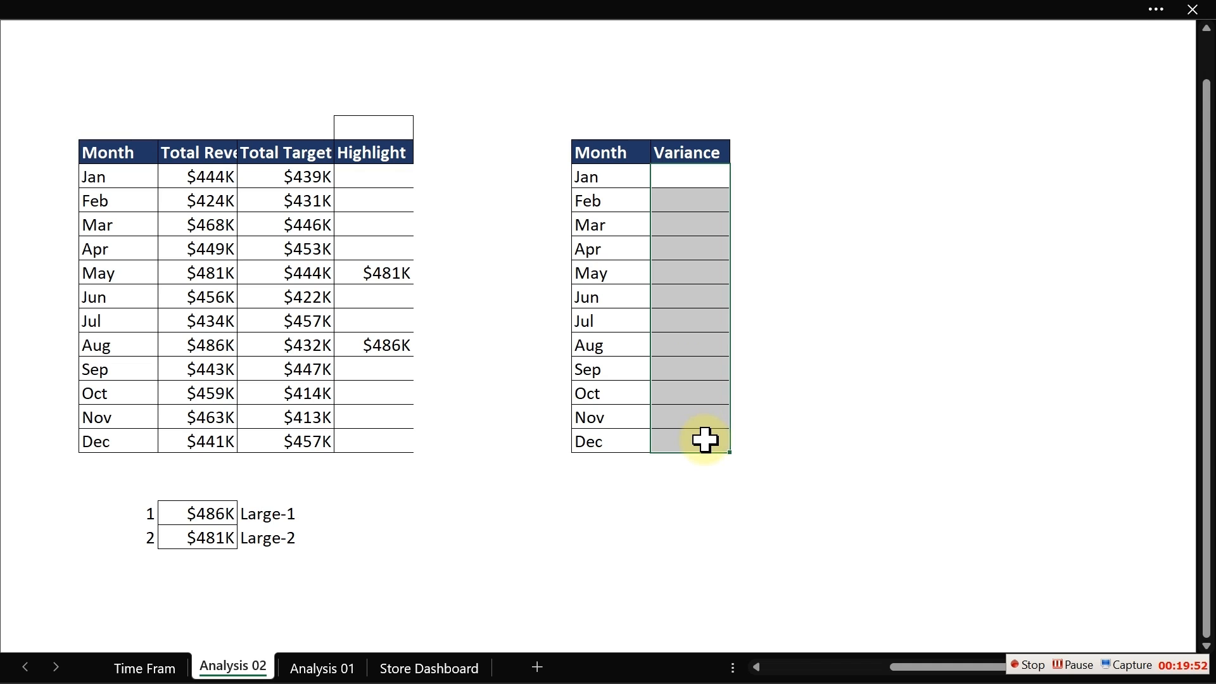
{"action": "key", "text": "ctrl+1"}
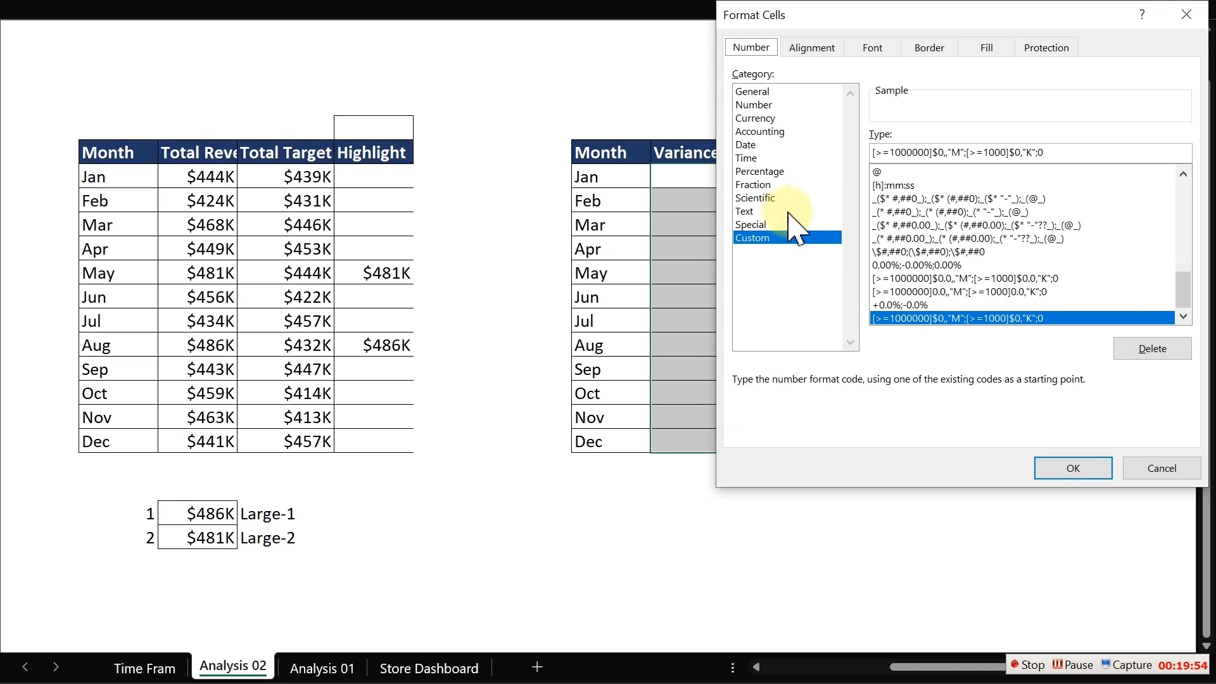
{"action": "left_click", "coordinate": [753, 171]}
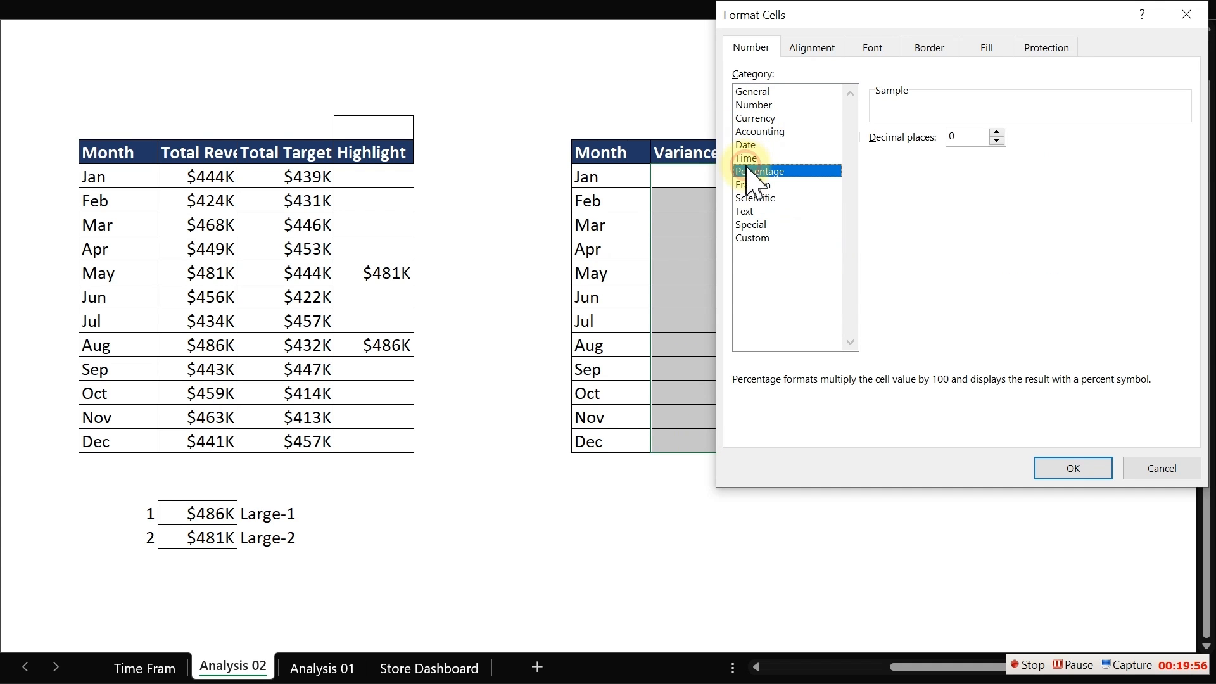
{"action": "left_click", "coordinate": [997, 133]}
{"action": "left_click", "coordinate": [1074, 472]}
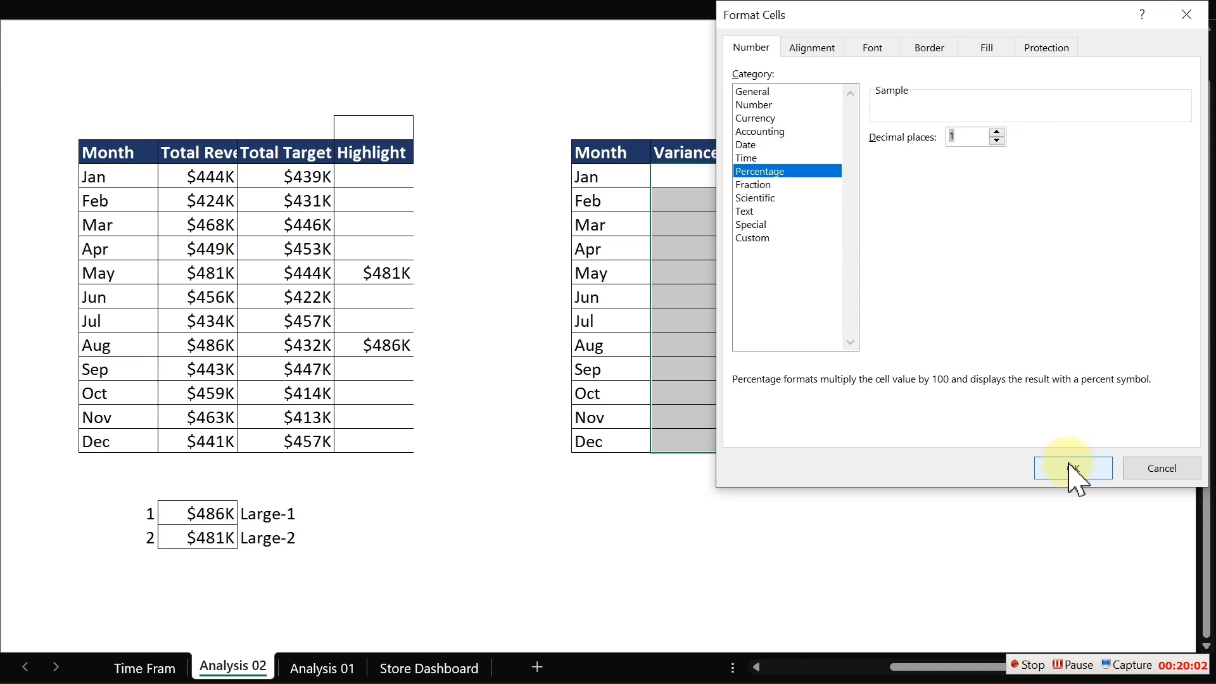
{"action": "left_click", "coordinate": [696, 170]}
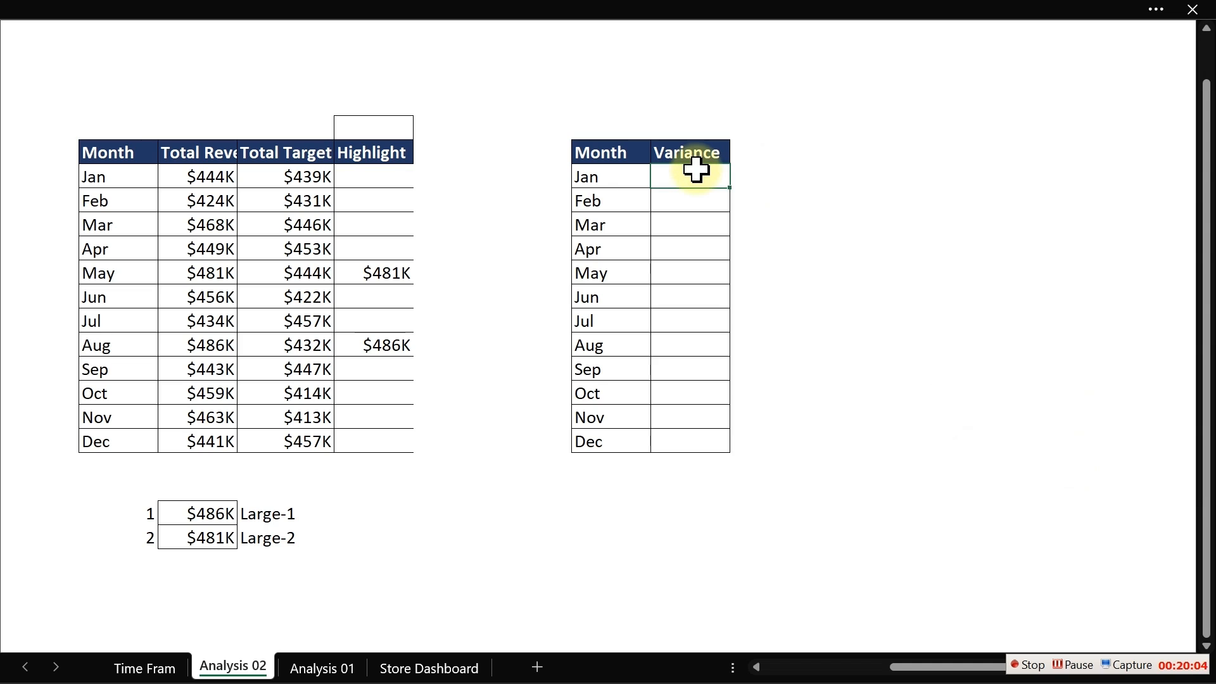
{"action": "type", "text": "6"}
{"action": "left_click", "coordinate": [696, 171]}
{"action": "key", "text": "Delete"}
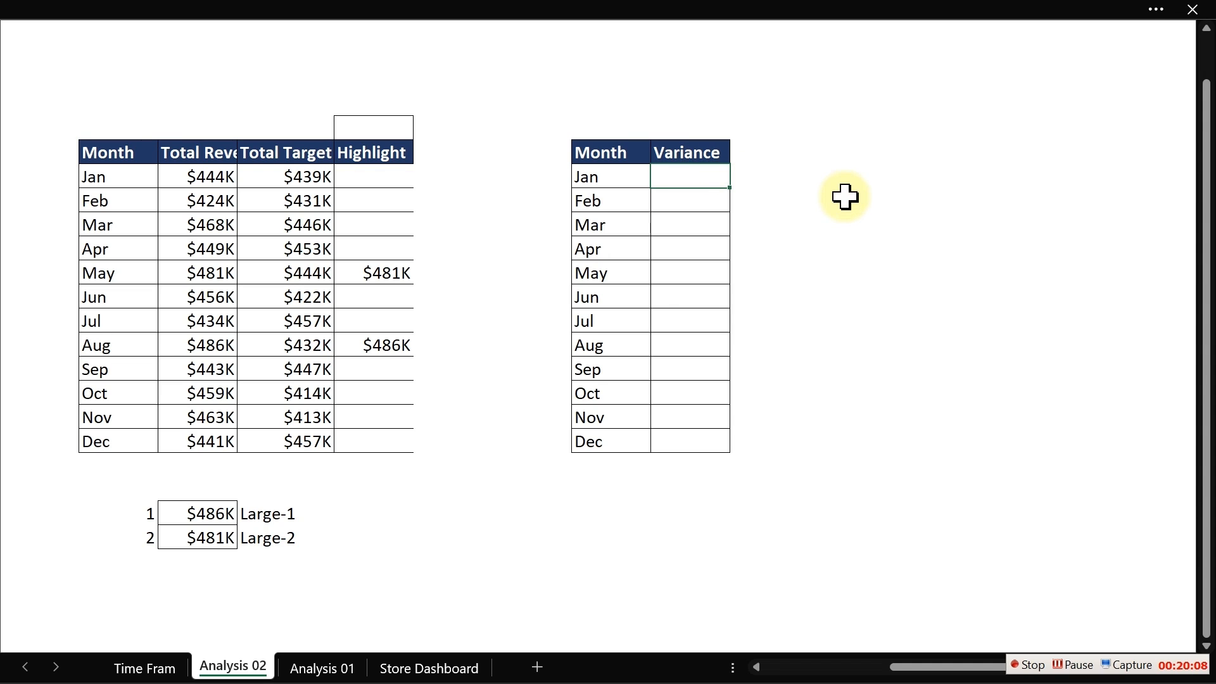
- Calculate January's variance as (Total Revenue minus Total Target) divided by Total Target and fill it down through December
{"action": "type", "text": "=("}
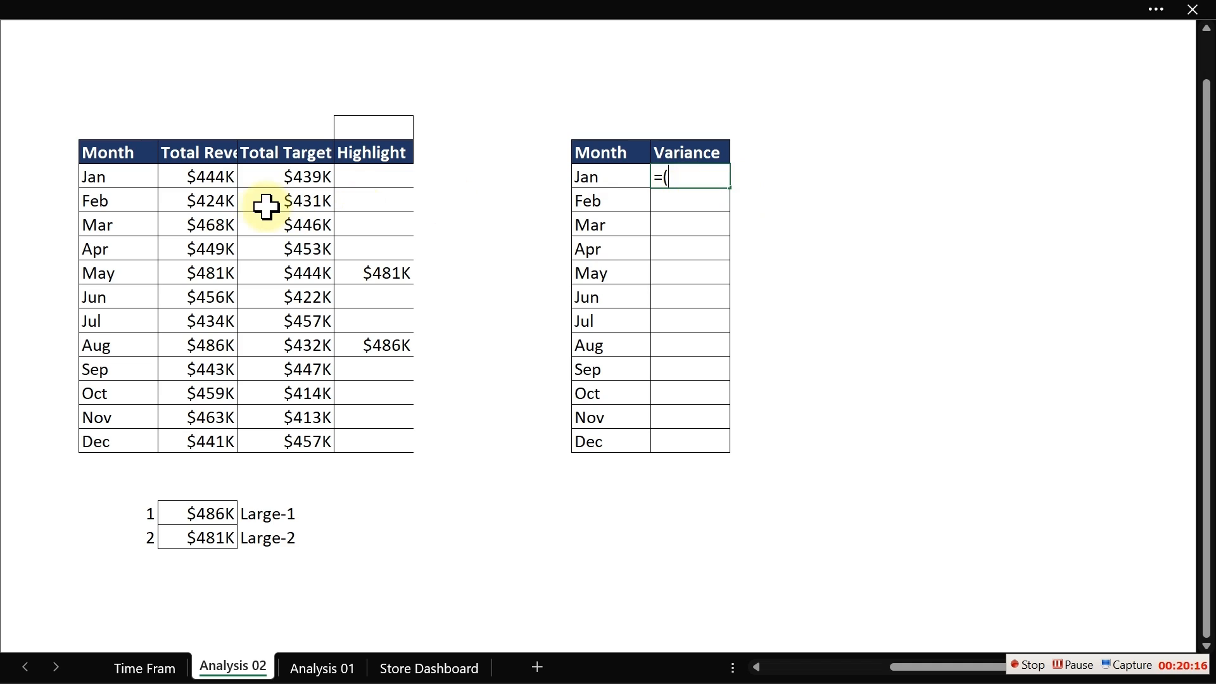
{"action": "left_click", "coordinate": [216, 177]}
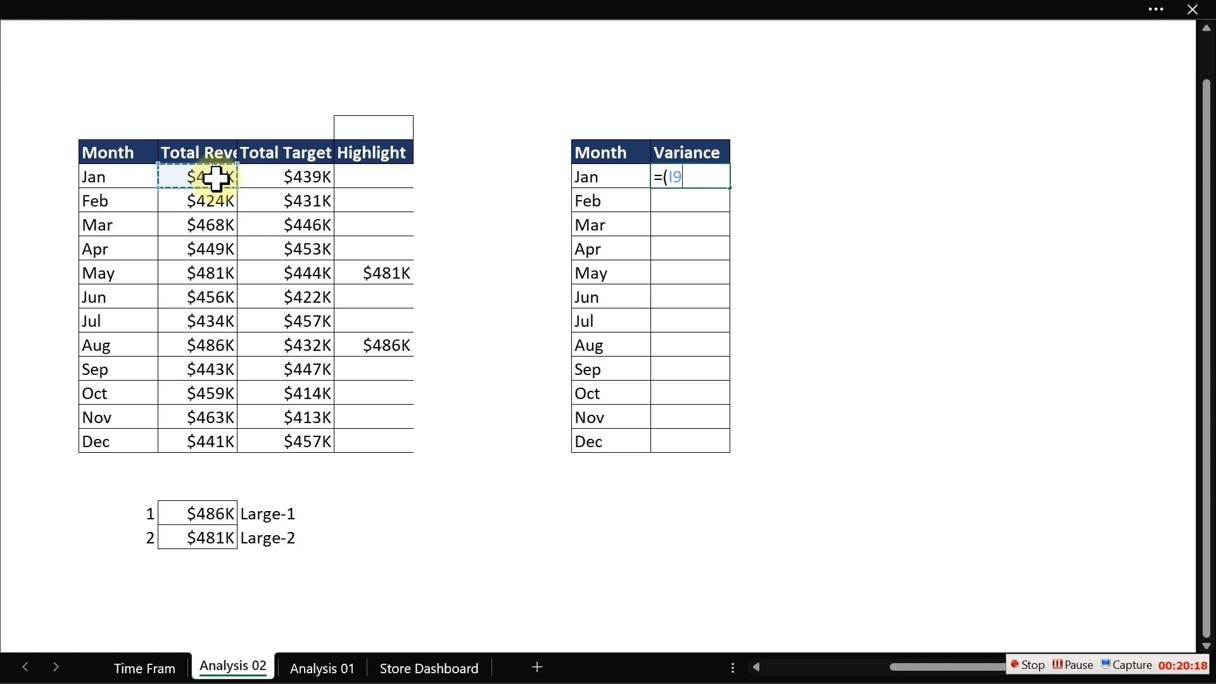
{"action": "type", "text": "-"}
{"action": "left_click", "coordinate": [300, 179]}
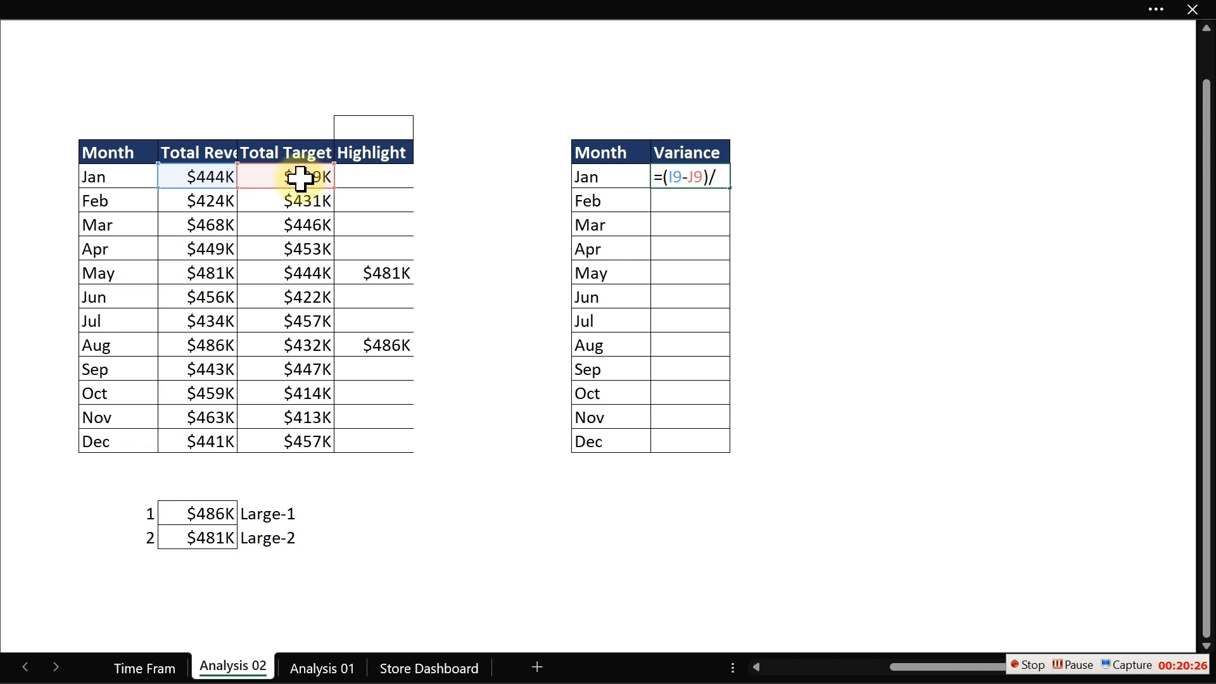
{"action": "left_click", "coordinate": [293, 180]}
{"action": "key", "text": "Return"}
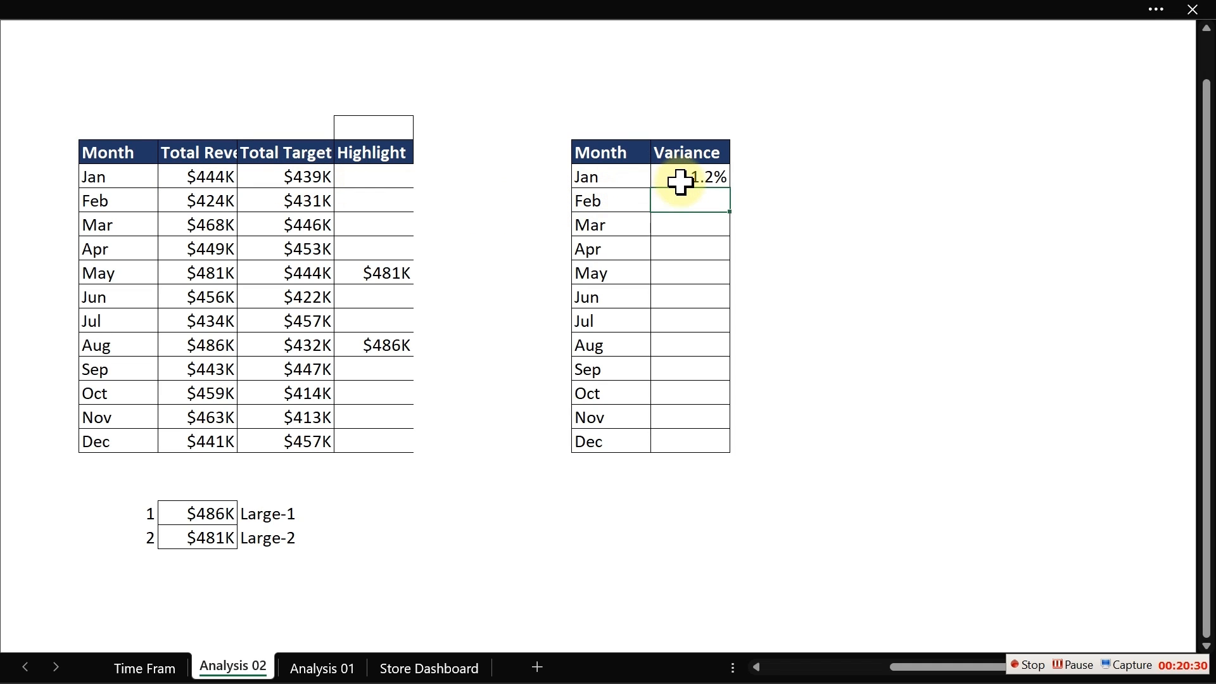
{"action": "left_click", "coordinate": [714, 183]}
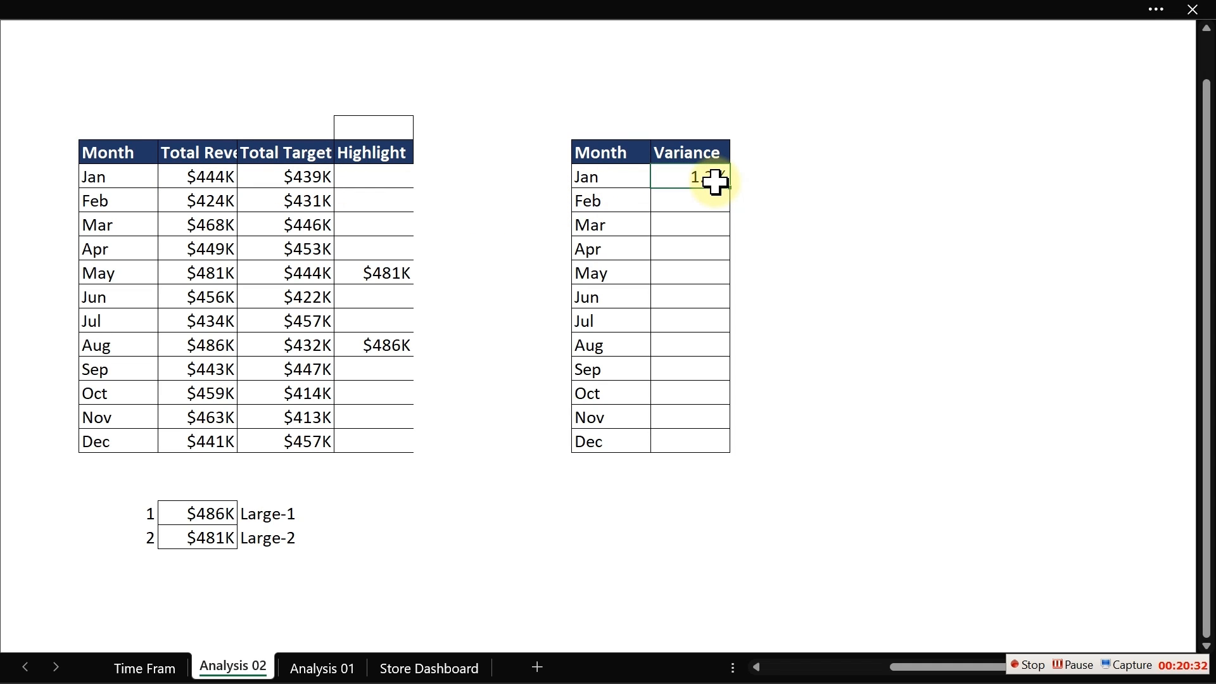
{"action": "double_click", "coordinate": [729, 188]}
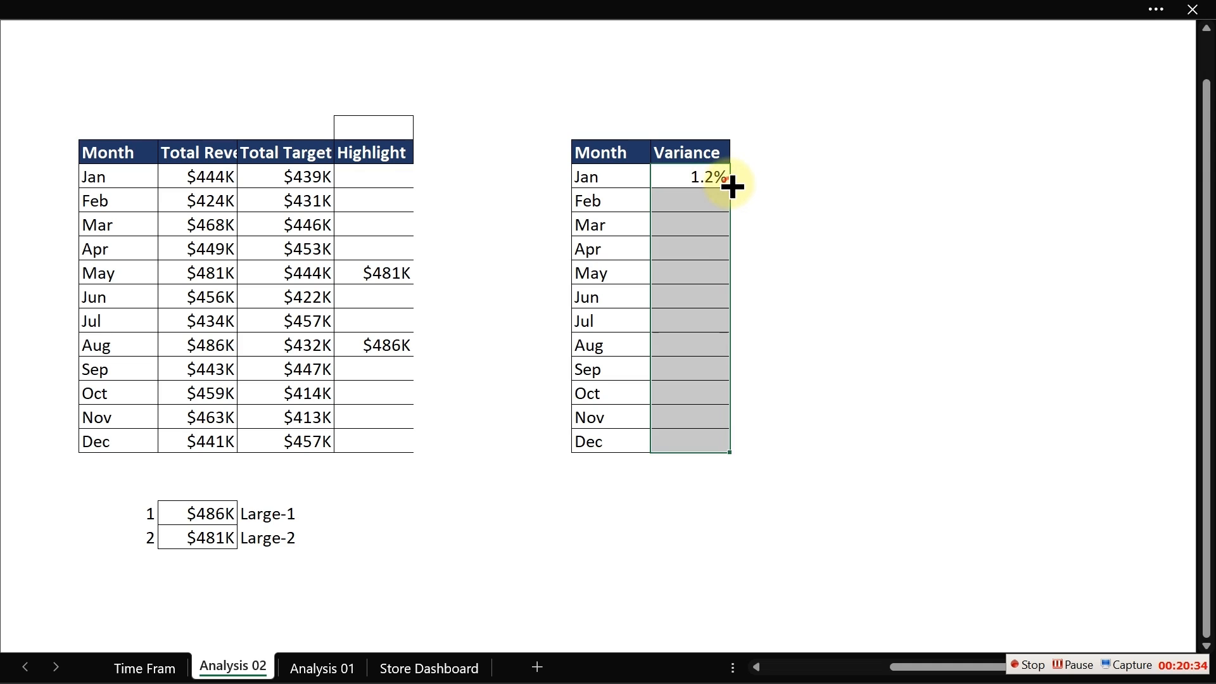
- Inspect the filled variance formulas in several months' cells
{"action": "left_click", "coordinate": [700, 344]}
{"action": "left_click", "coordinate": [703, 323]}
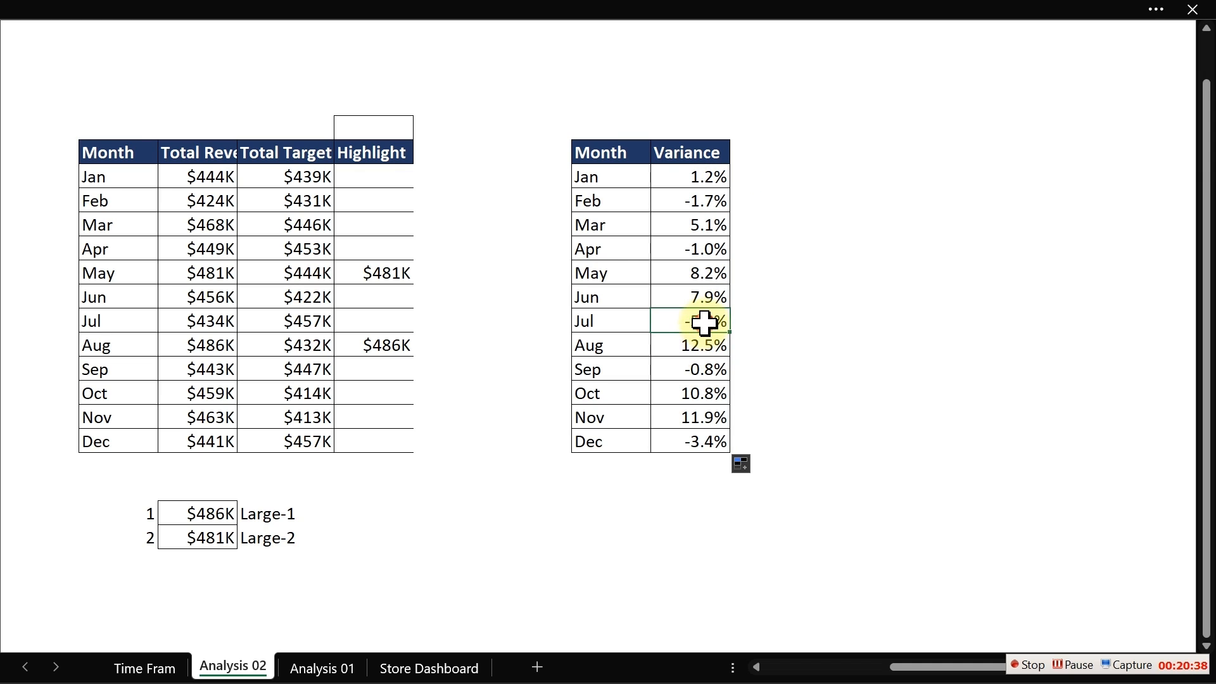
{"action": "left_click", "coordinate": [701, 251]}
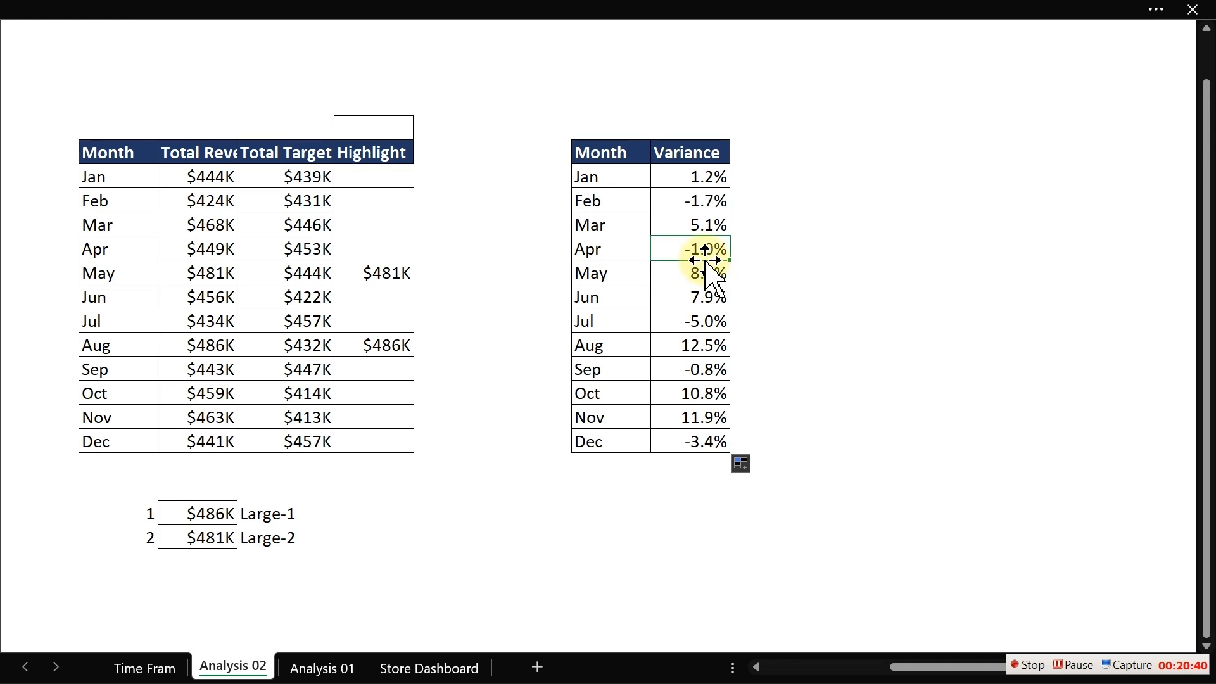
{"action": "left_click", "coordinate": [701, 366]}
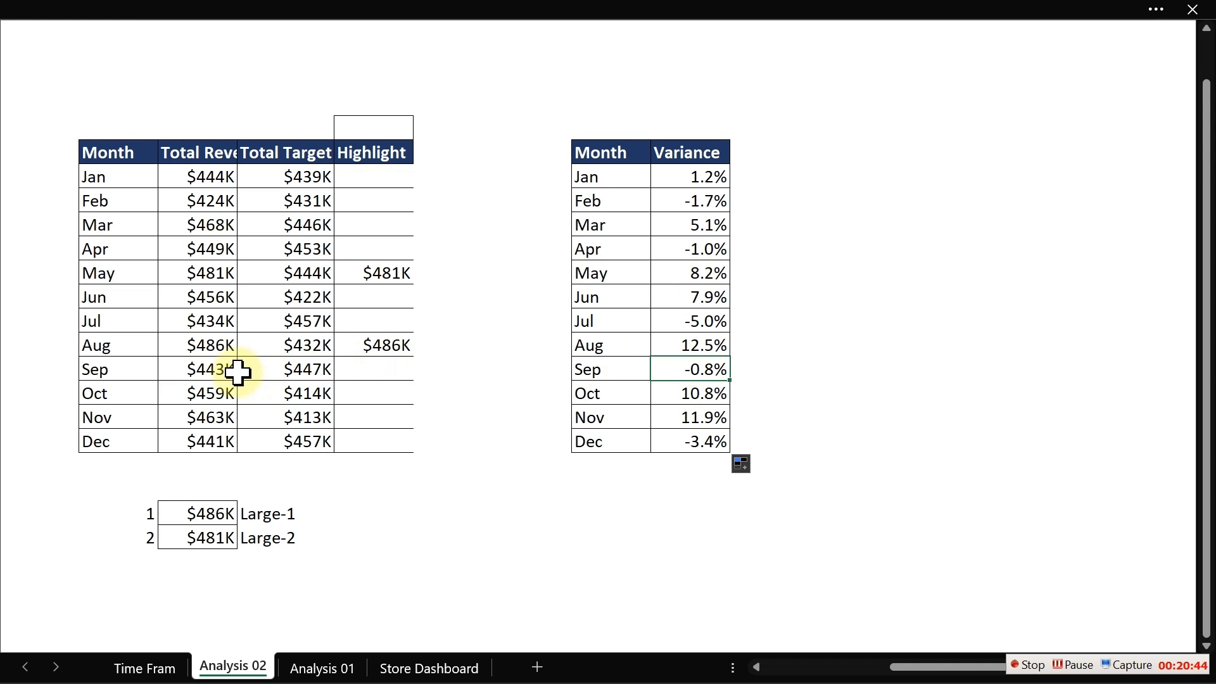
{"action": "left_click", "coordinate": [690, 199]}
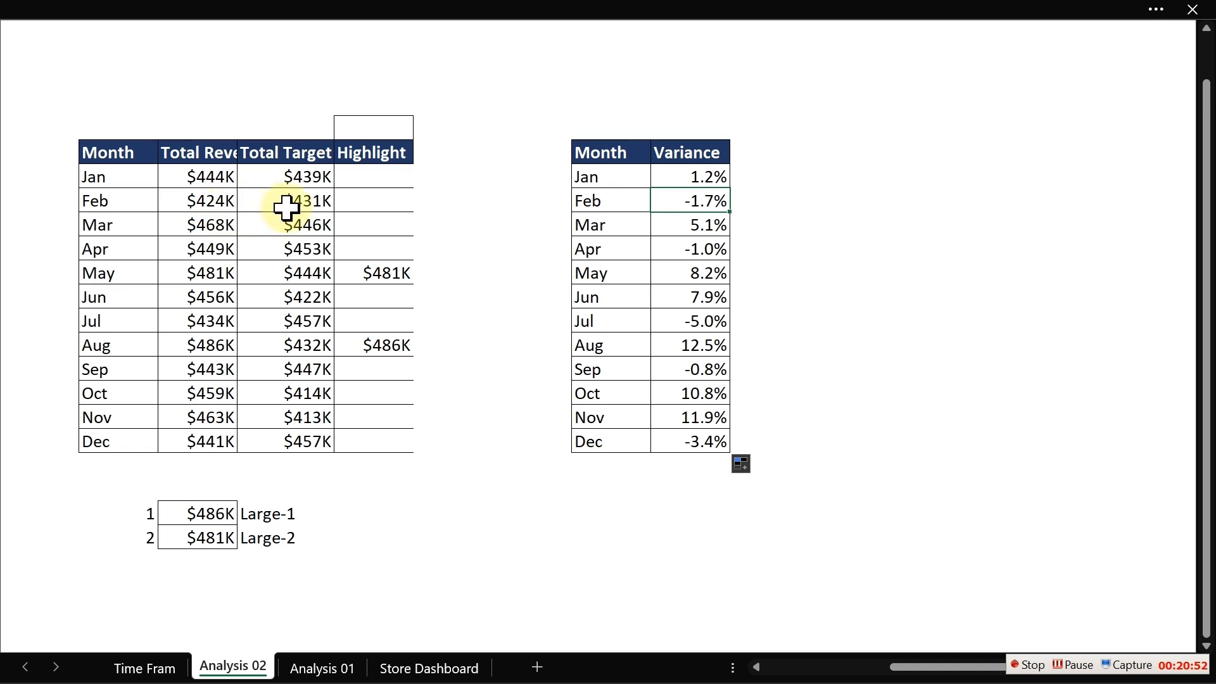
{"action": "left_click", "coordinate": [320, 204]}
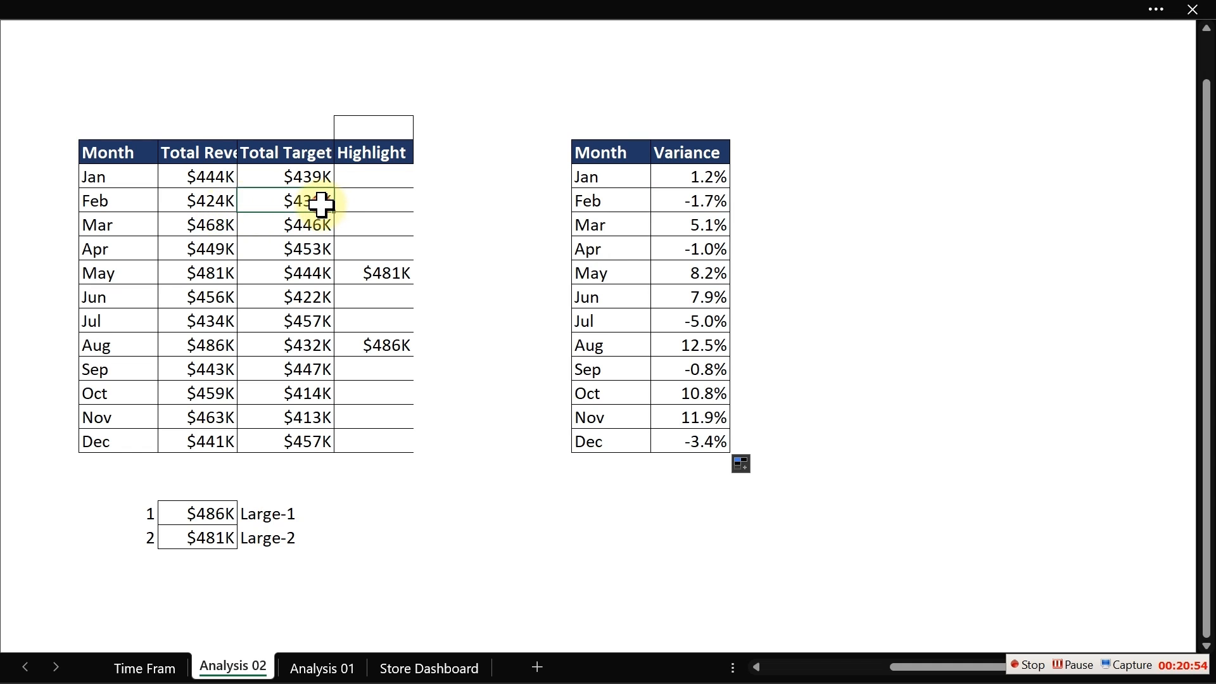
{"action": "left_click", "coordinate": [682, 180]}
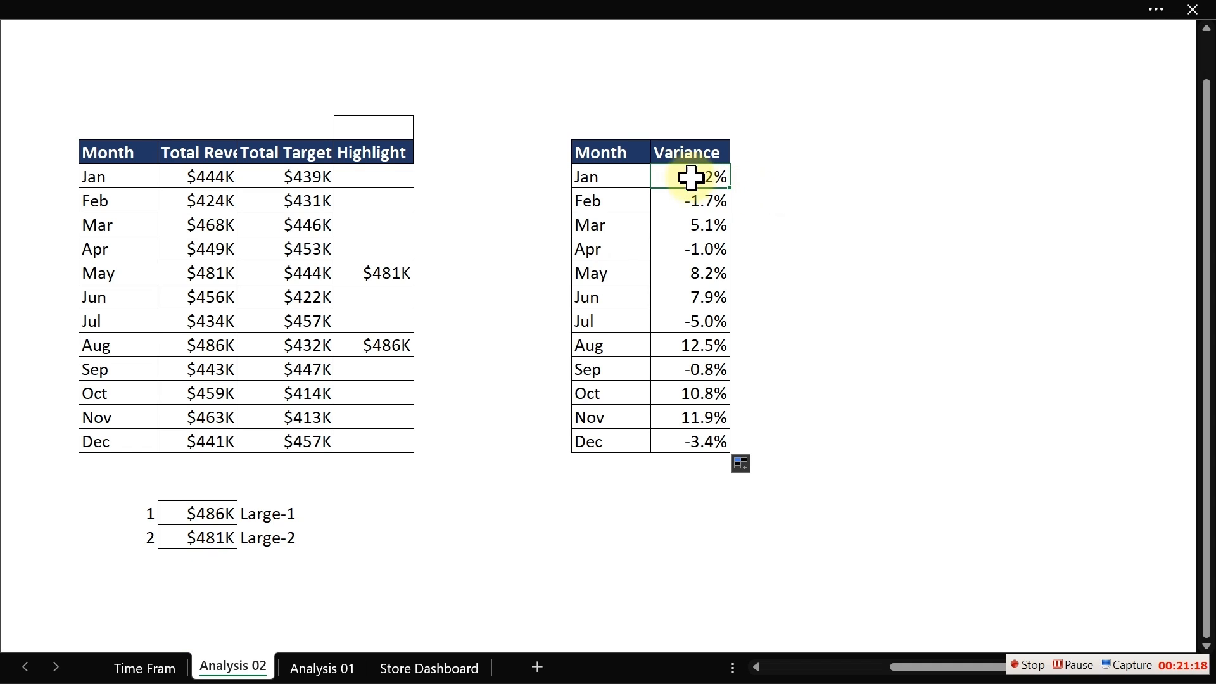
- Apply the custom number format +0.0%;-0.0% to the variance cells
{"action": "left_click_drag", "start_coordinate": [682, 174], "coordinate": [669, 435]}
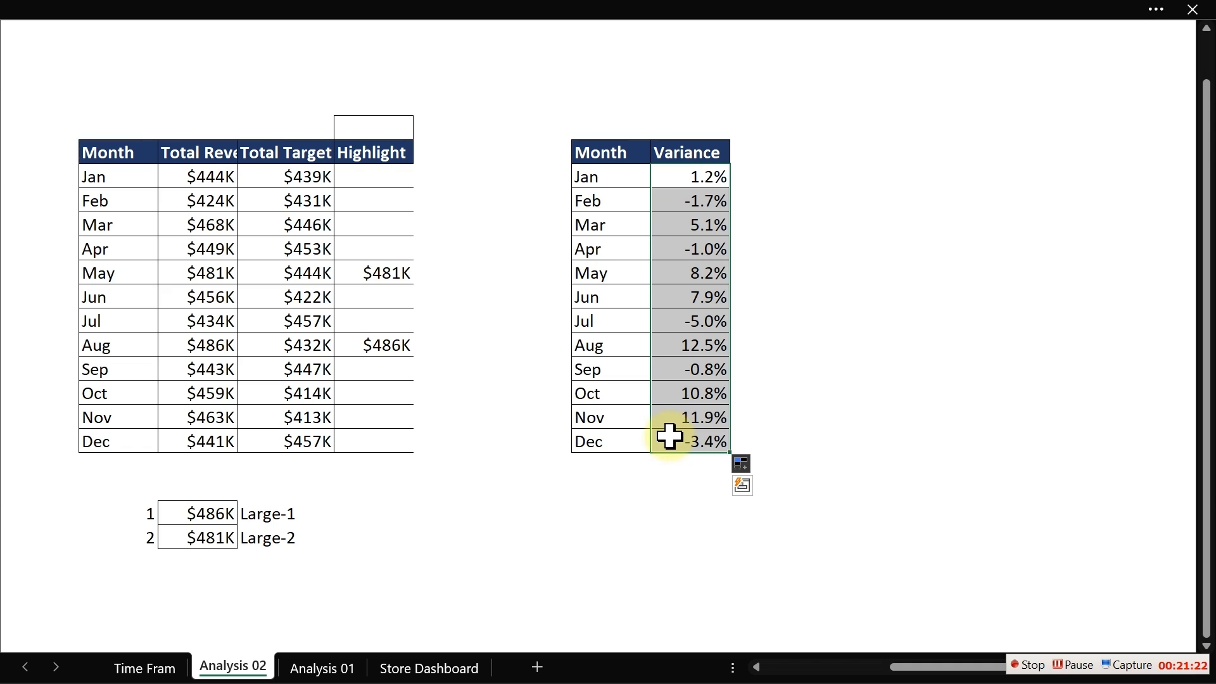
{"action": "key", "text": "ctrl+1"}
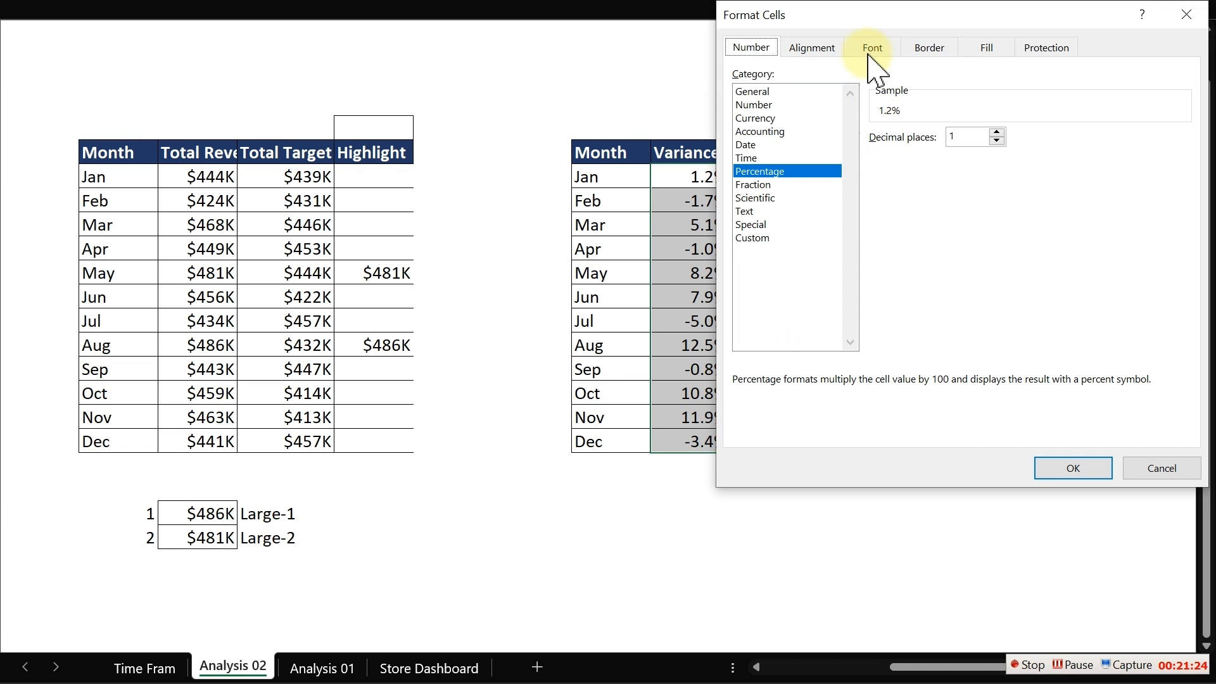
{"action": "left_click_drag", "start_coordinate": [907, 21], "coordinate": [544, 31]}
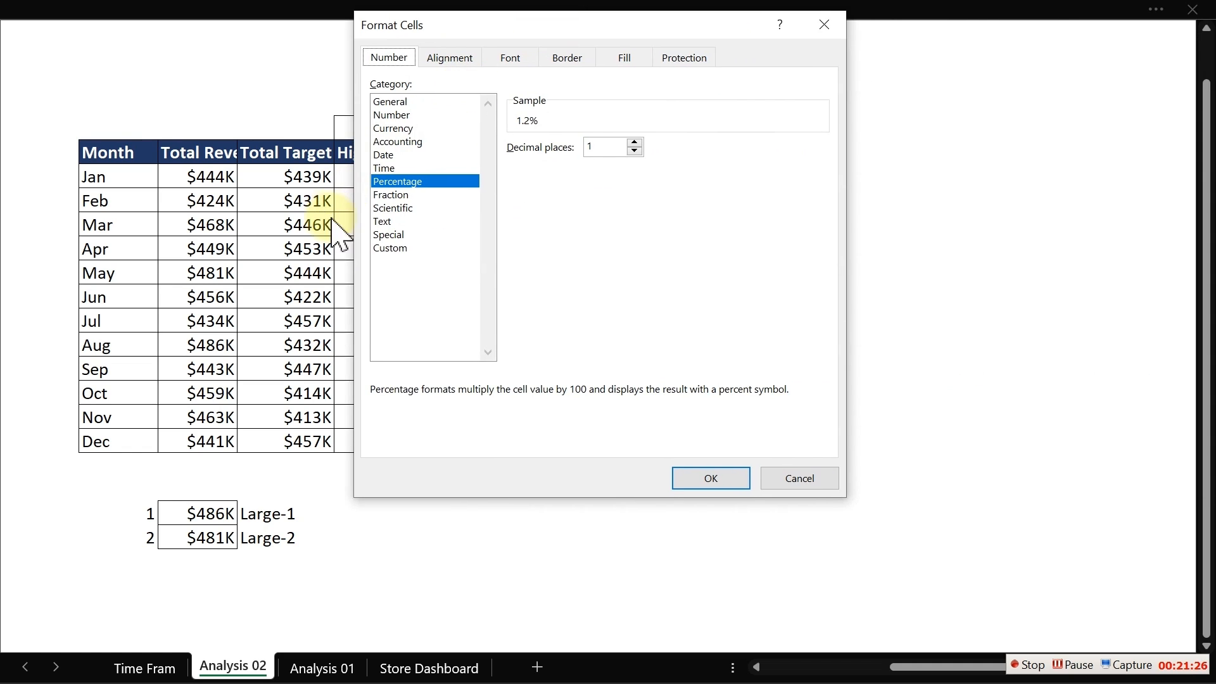
{"action": "left_click", "coordinate": [403, 248]}
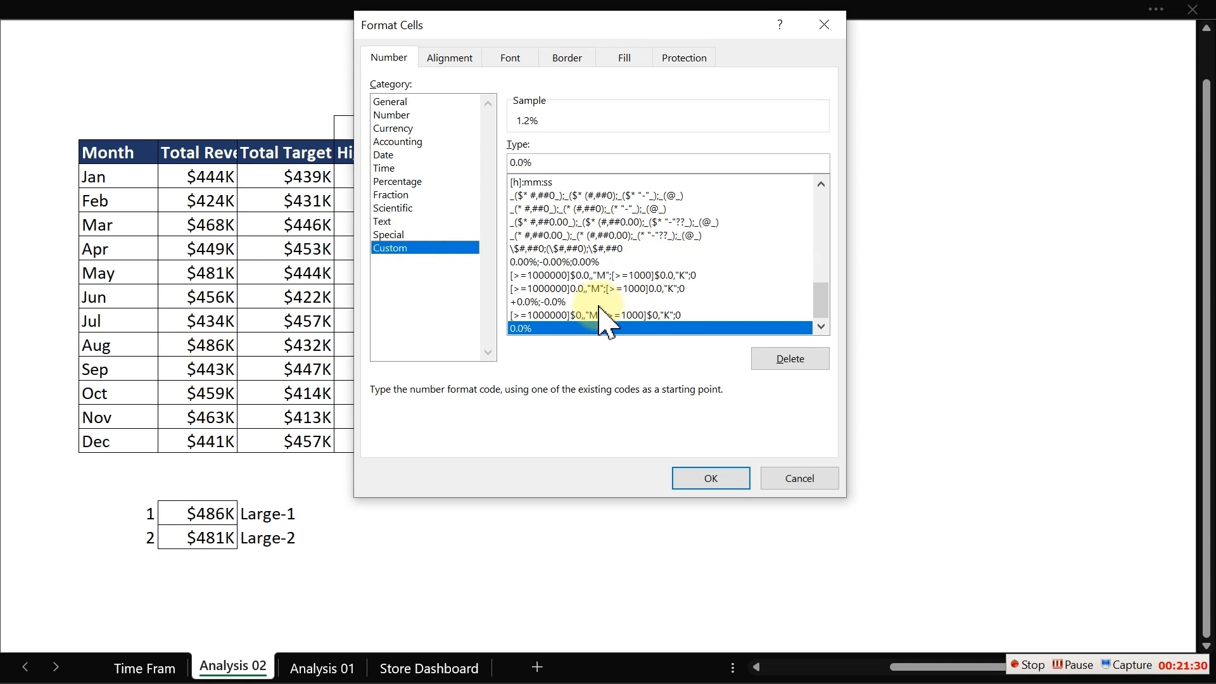
{"action": "left_click", "coordinate": [557, 165]}
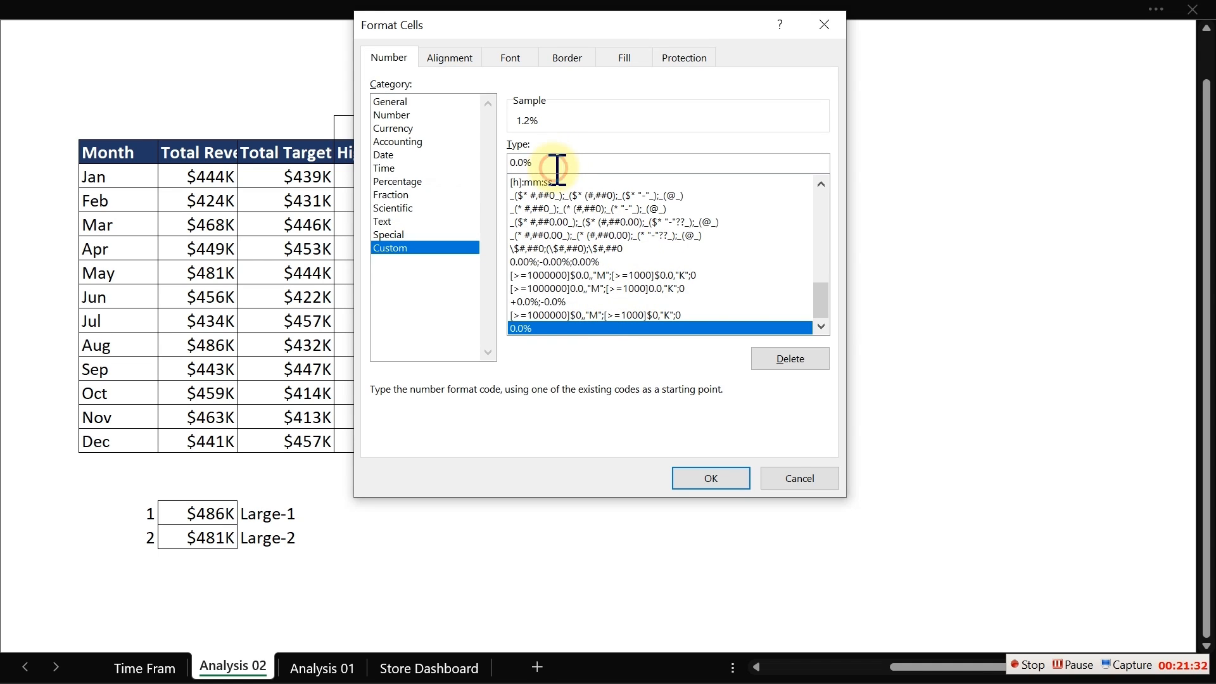
{"action": "left_click_drag", "start_coordinate": [557, 166], "coordinate": [515, 158]}
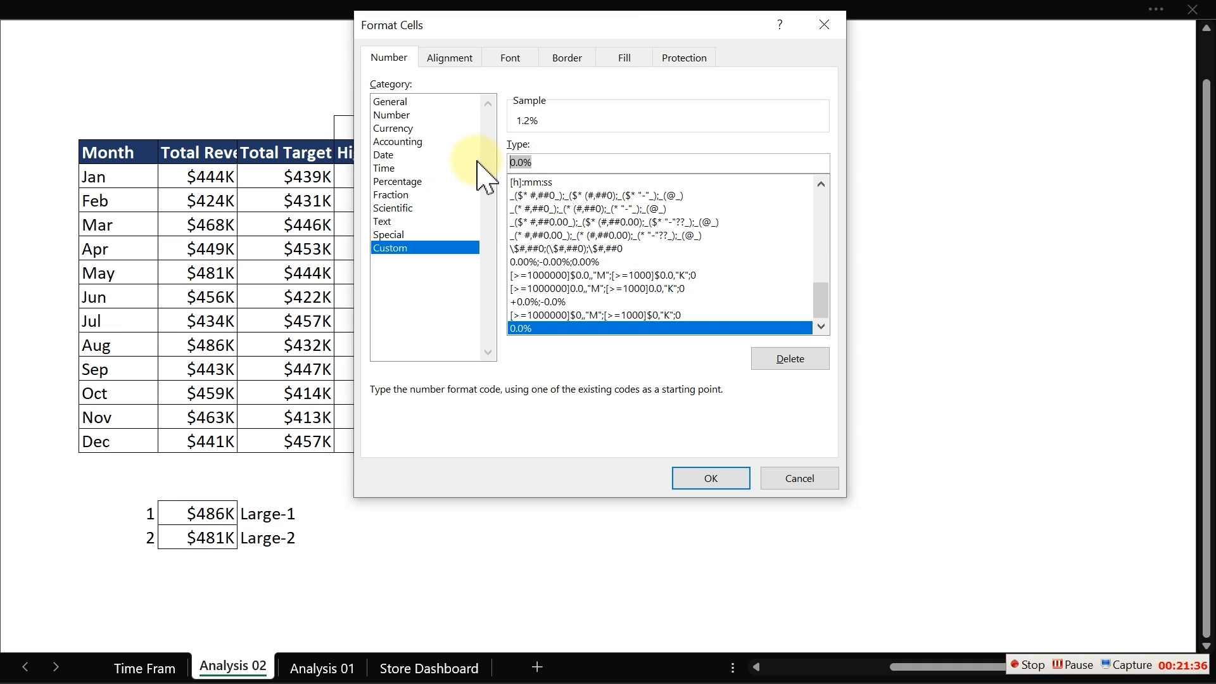
{"action": "type", "text": "+0"}
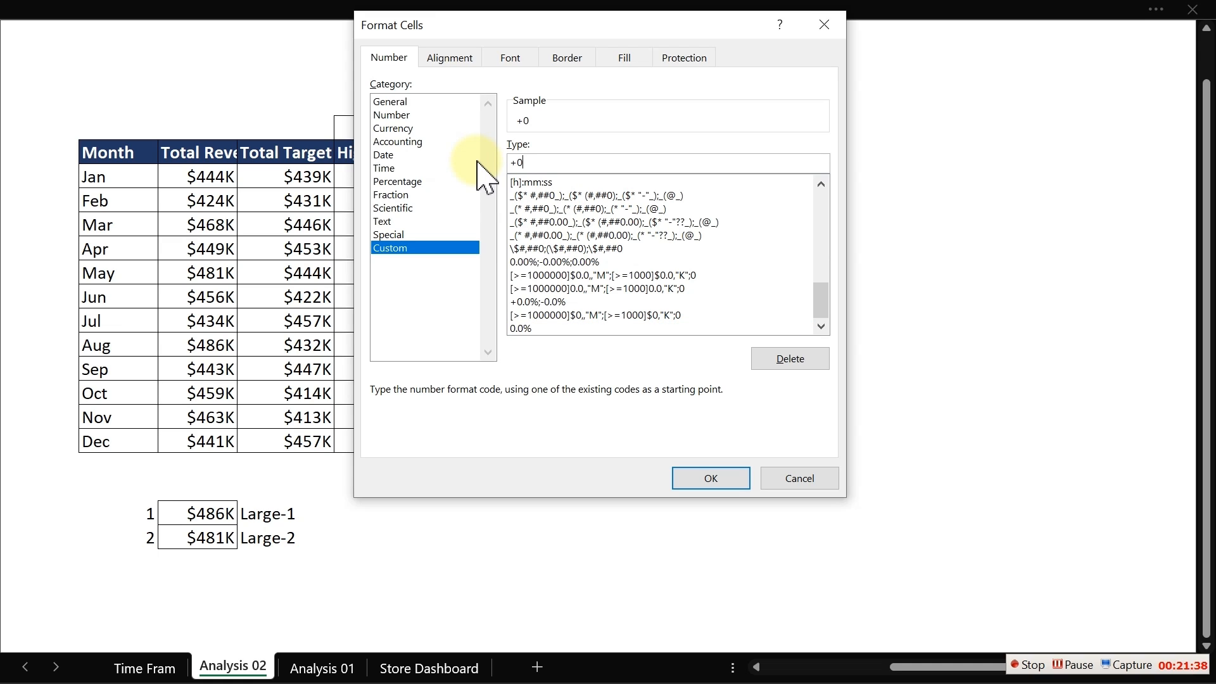
{"action": "type", "text": ".0%;"}
{"action": "type", "text": "-0.0"}
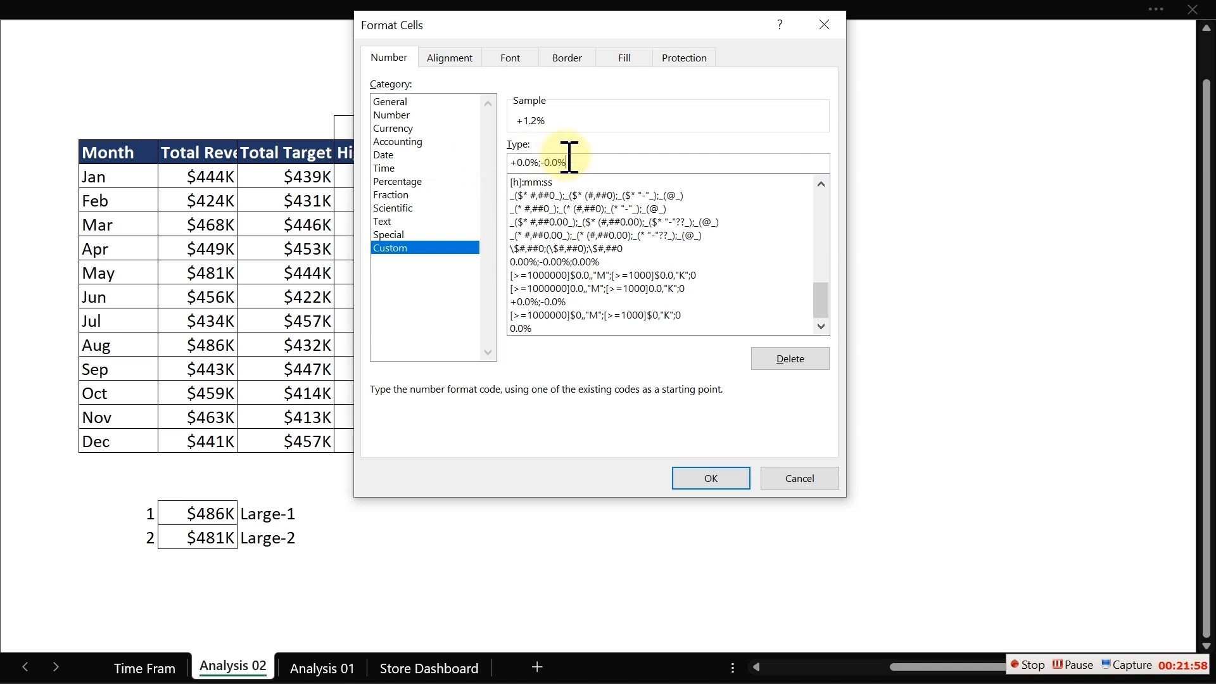
{"action": "left_click_drag", "start_coordinate": [570, 162], "coordinate": [501, 164]}
{"action": "key", "text": "ctrl+c"}
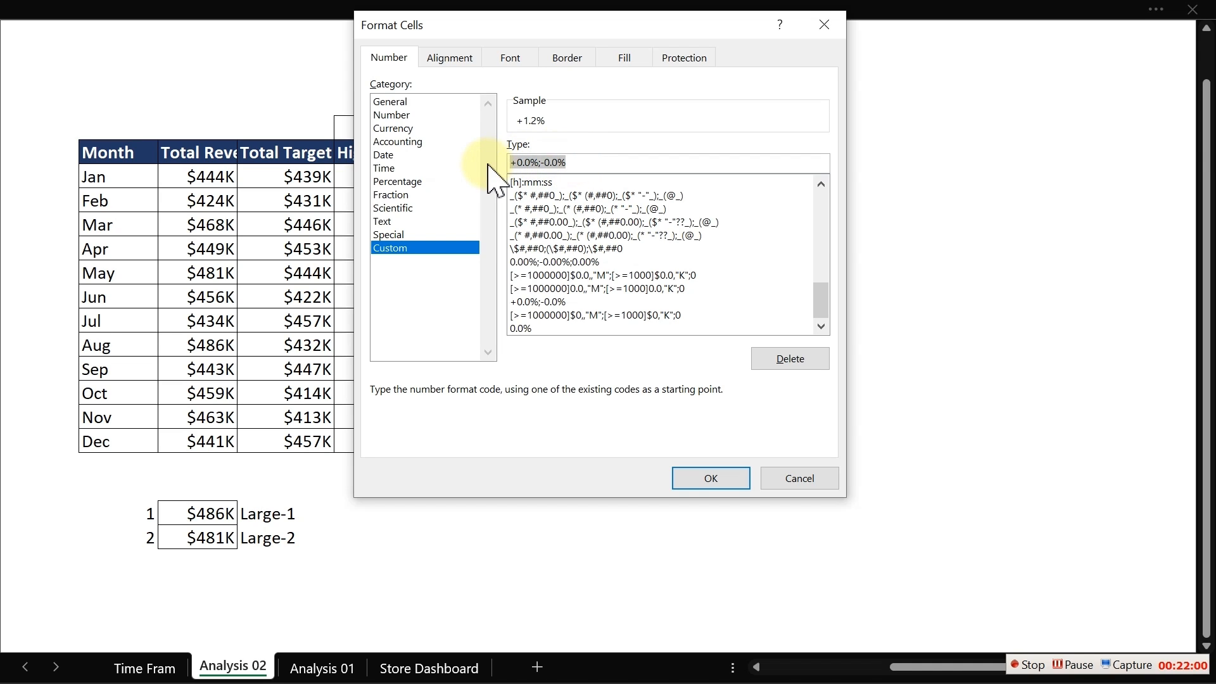
{"action": "left_click", "coordinate": [690, 481]}
- Paste the format code +0.0%;-0.0% as a note into the cell above the variance table's Month header
{"action": "left_click", "coordinate": [589, 98]}
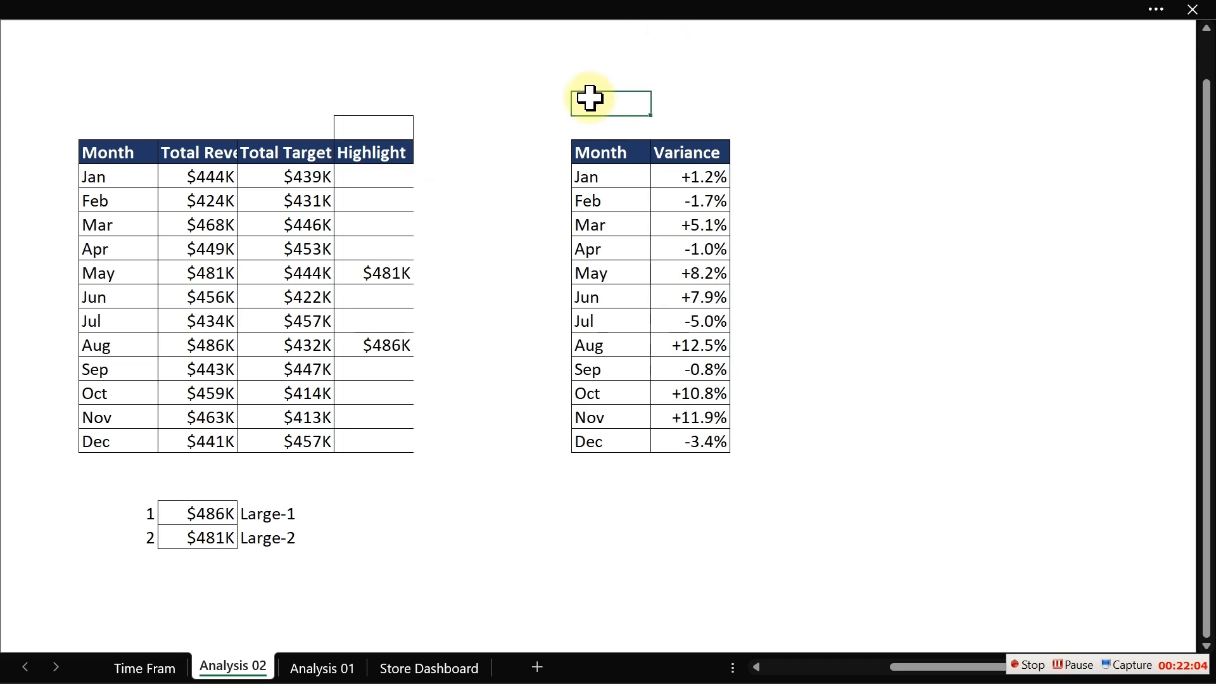
{"action": "key", "text": "ctrl+v"}
{"action": "left_click", "coordinate": [768, 81]}
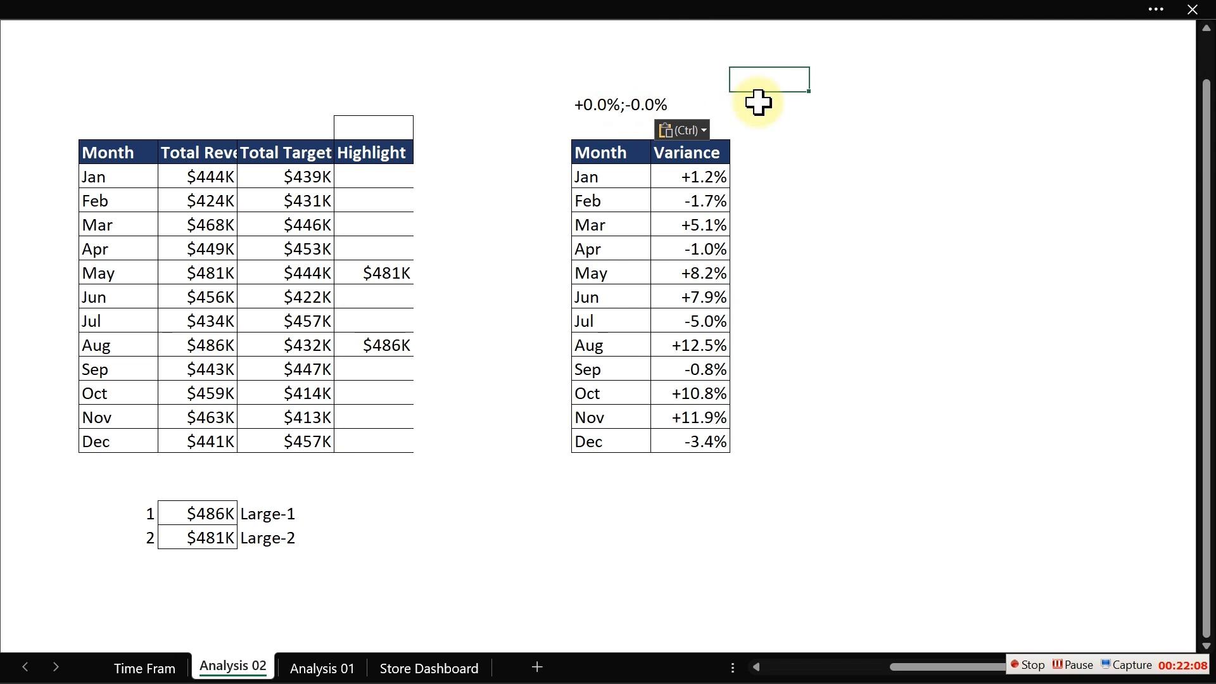
{"action": "left_click", "coordinate": [815, 148]}
{"action": "left_click", "coordinate": [816, 219]}
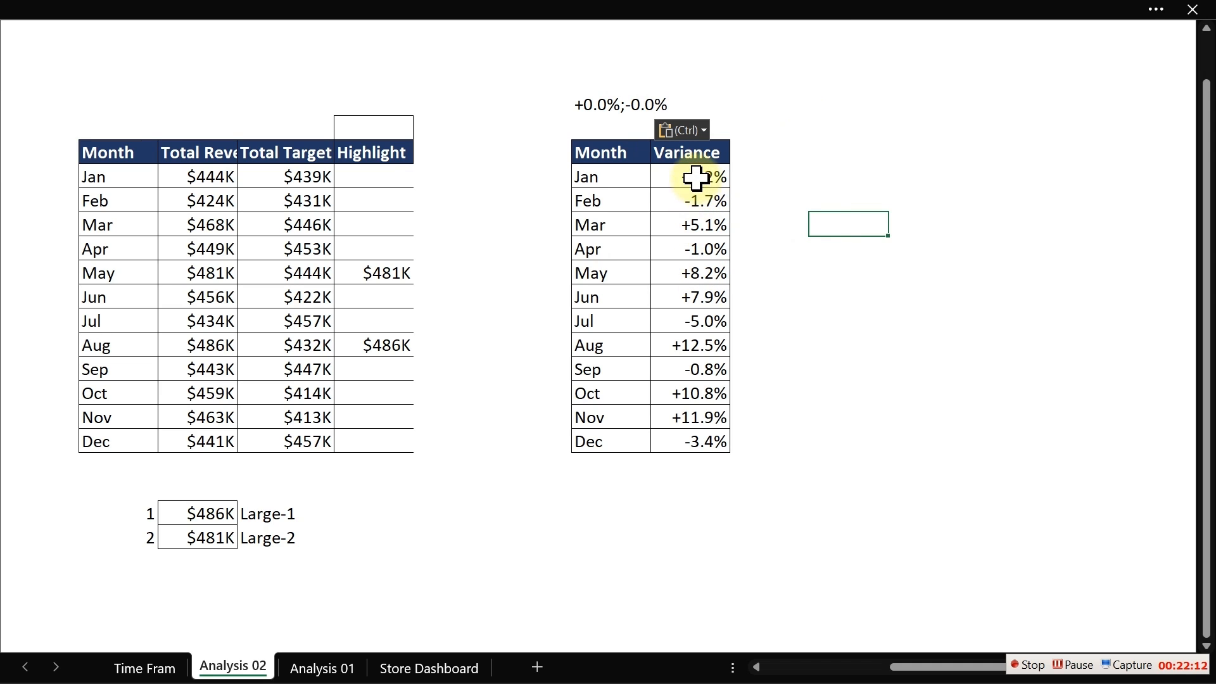
- Insert a clustered column chart from the Month and Variance table
{"action": "left_click", "coordinate": [696, 177]}
{"action": "left_click", "coordinate": [697, 225]}
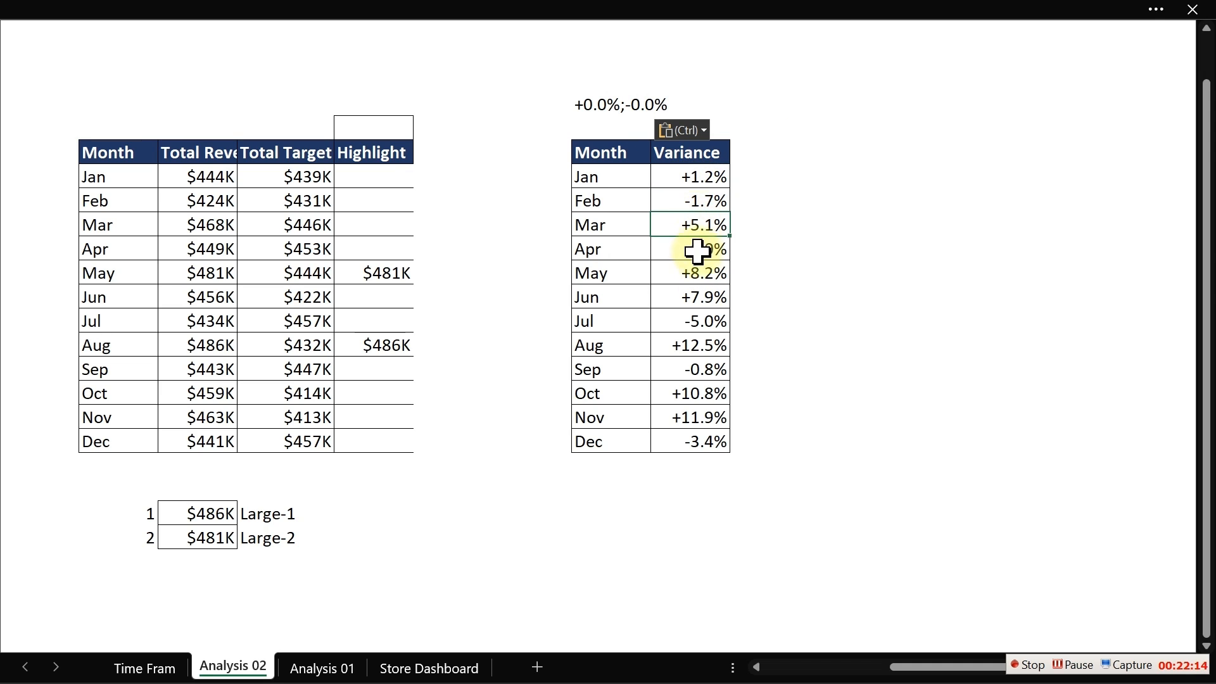
{"action": "left_click", "coordinate": [697, 273]}
{"action": "left_click", "coordinate": [697, 297]}
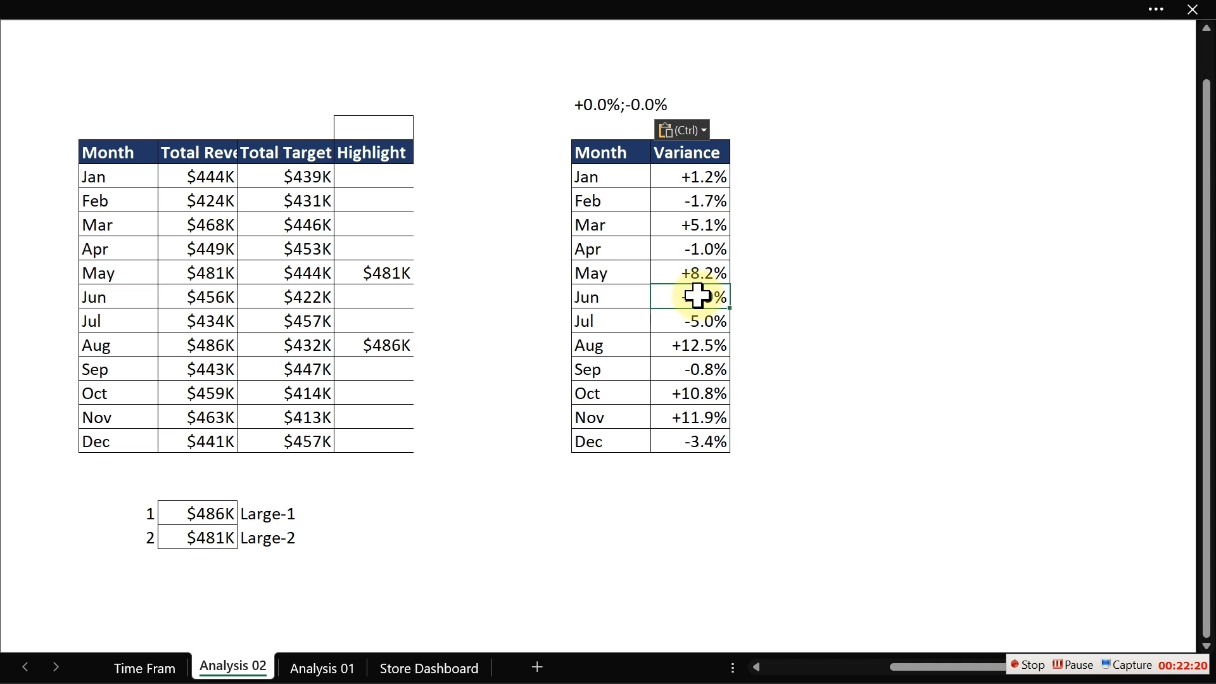
{"action": "left_click_drag", "start_coordinate": [601, 155], "coordinate": [684, 443]}
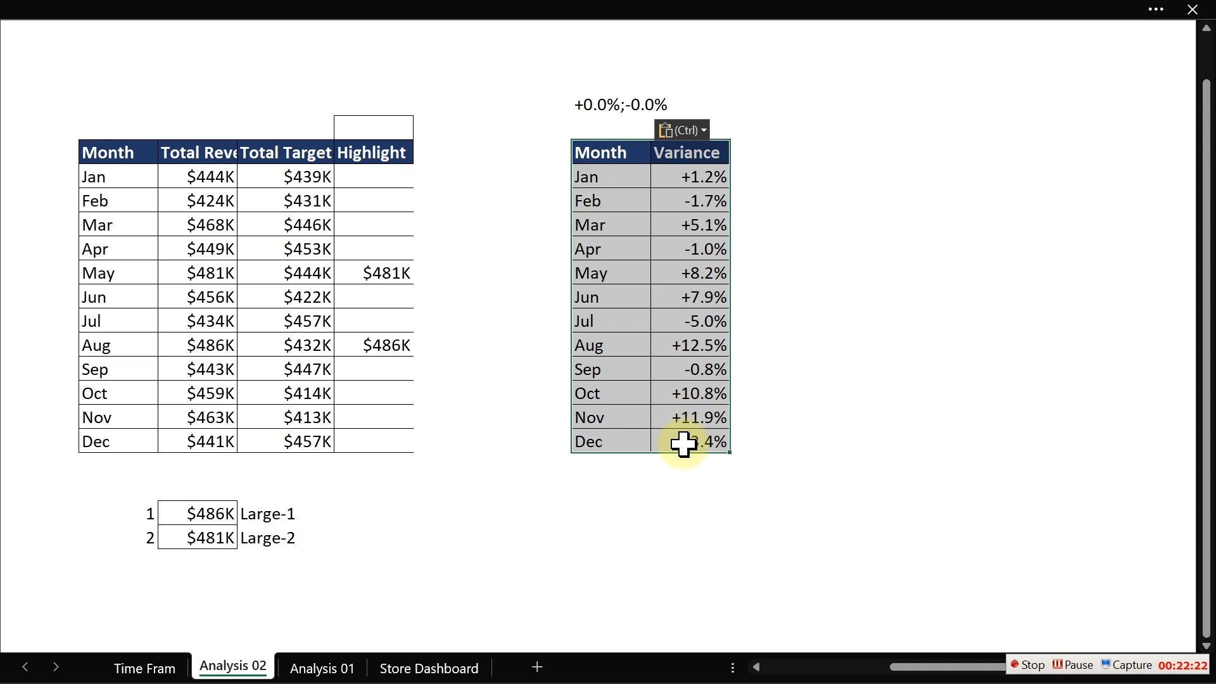
{"action": "left_click", "coordinate": [291, 7]}
{"action": "left_click", "coordinate": [131, 61]}
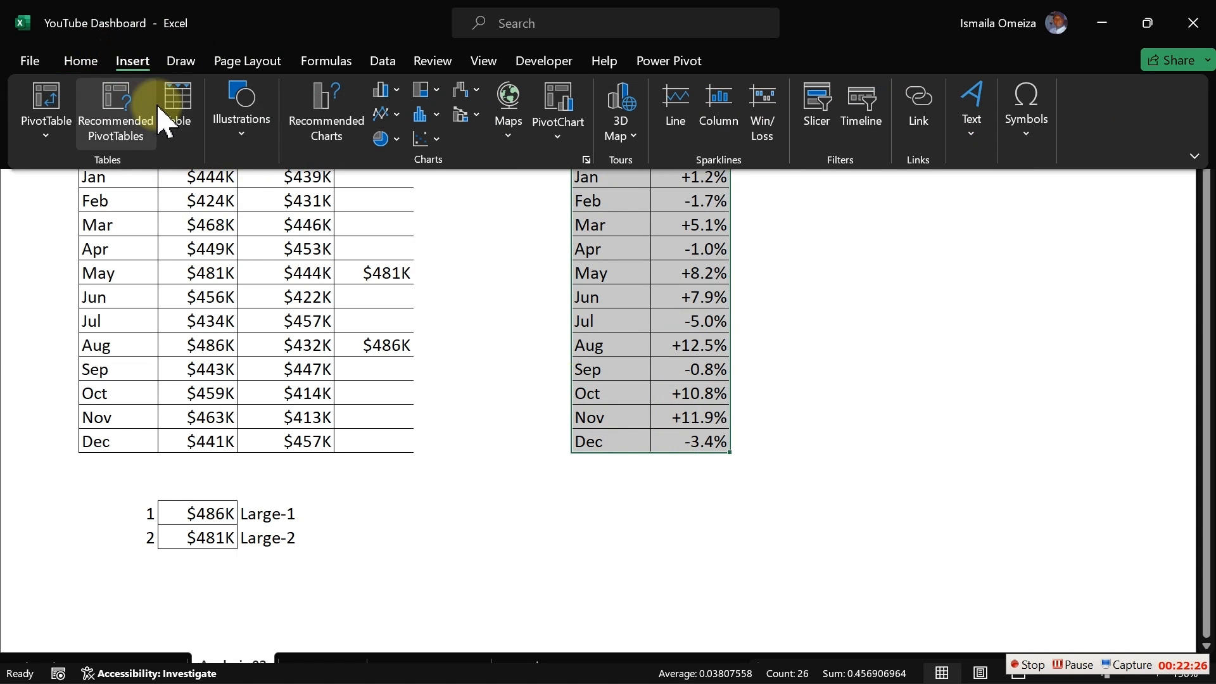
{"action": "left_click", "coordinate": [393, 91]}
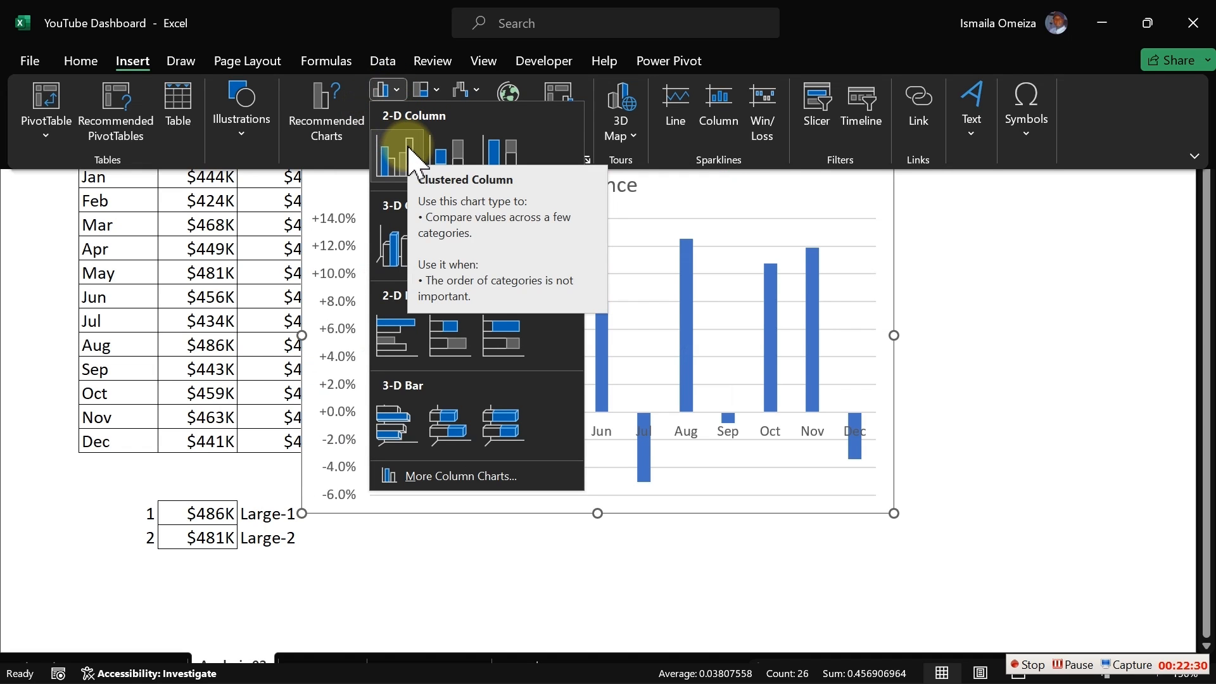
{"action": "left_click", "coordinate": [411, 161]}
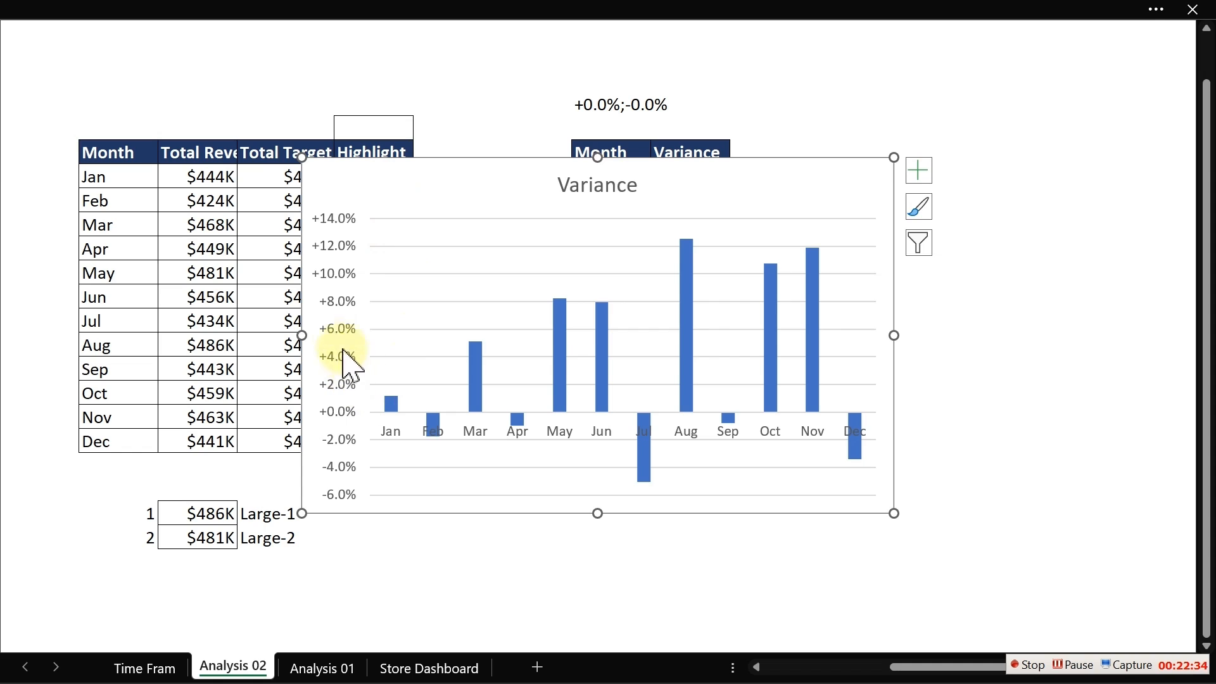
- Remove the vertical and horizontal axes, gridlines and chart title from the variance chart
{"action": "left_click", "coordinate": [339, 328]}
{"action": "key", "text": "Delete"}
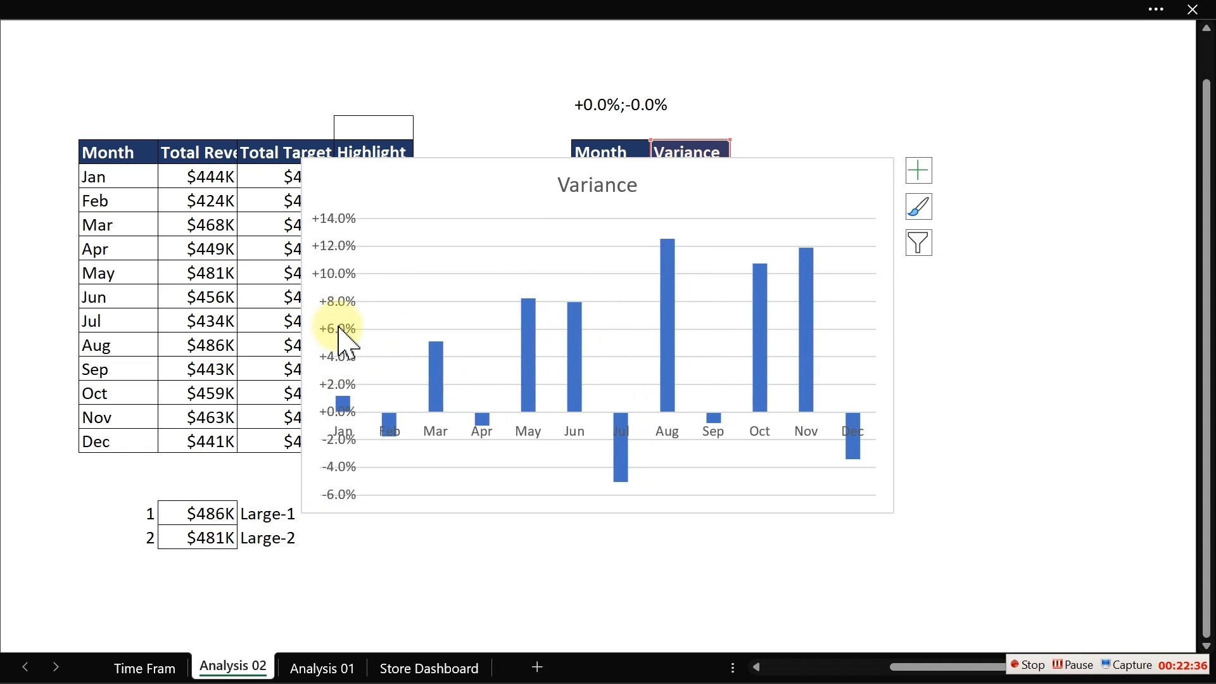
{"action": "left_click", "coordinate": [434, 432]}
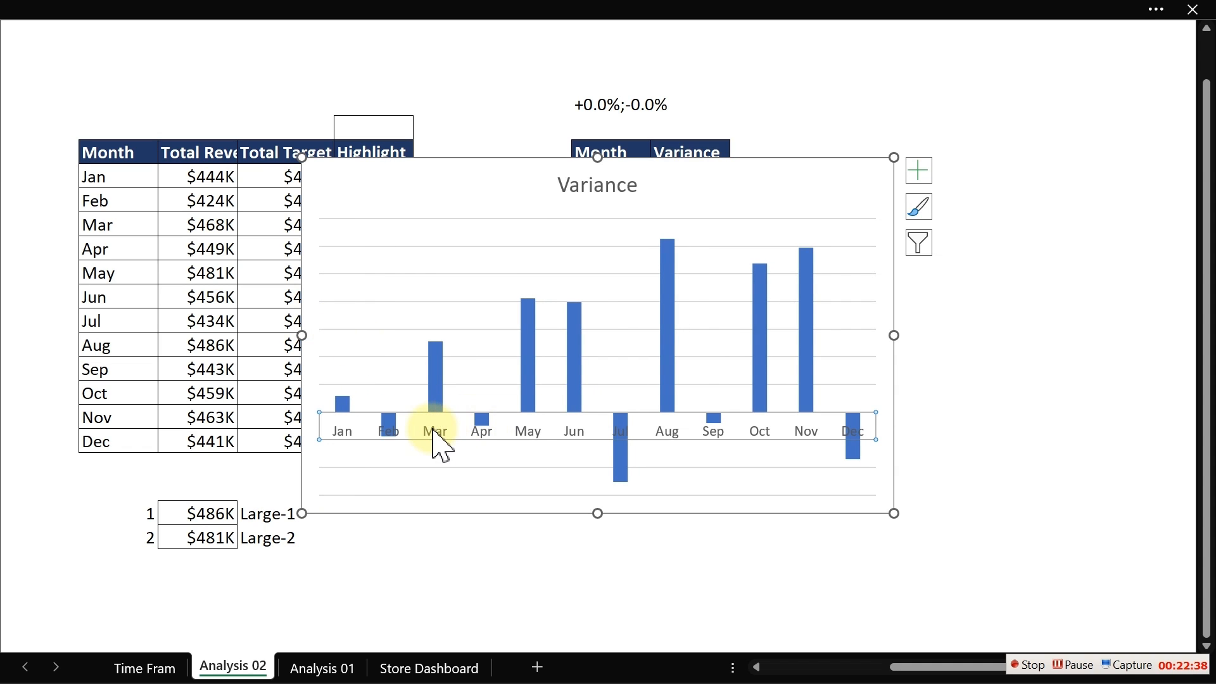
{"action": "key", "text": "Delete"}
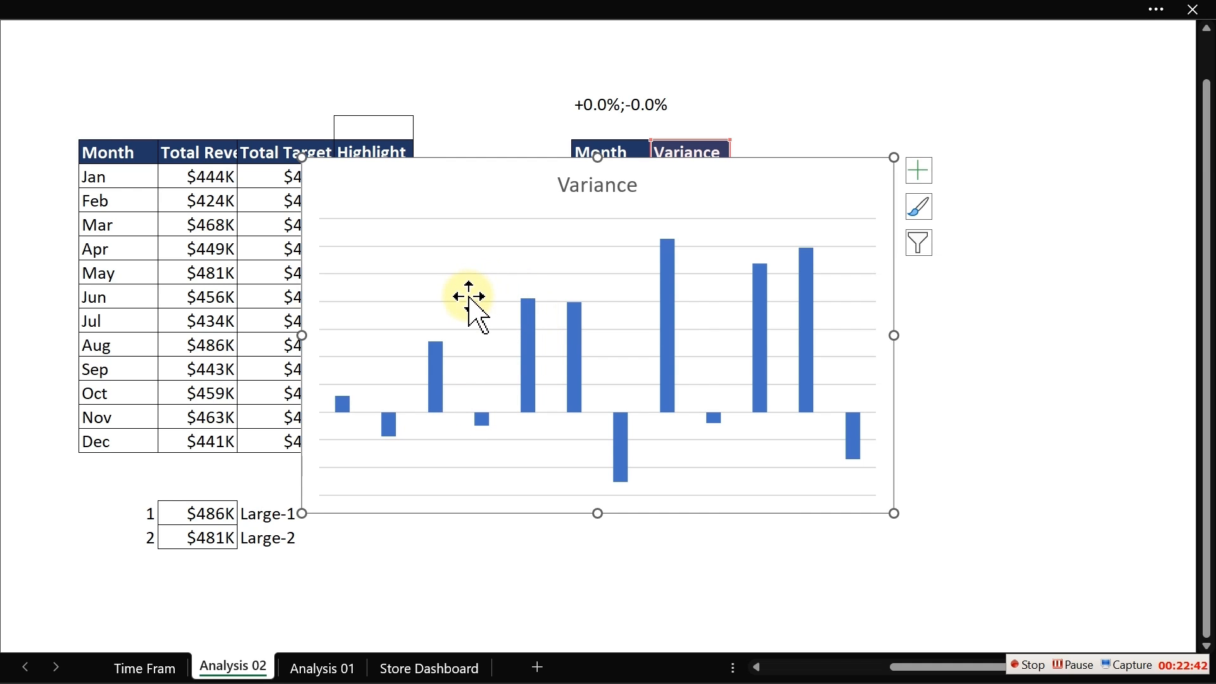
{"action": "left_click", "coordinate": [919, 170]}
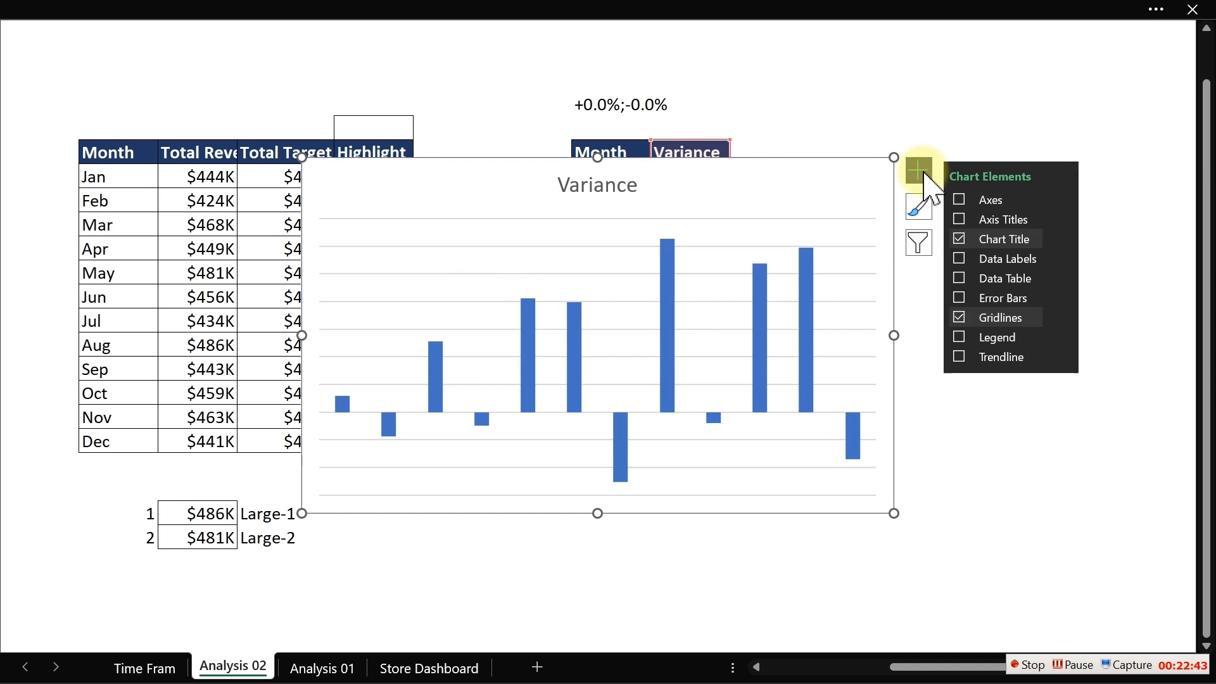
{"action": "left_click", "coordinate": [959, 317]}
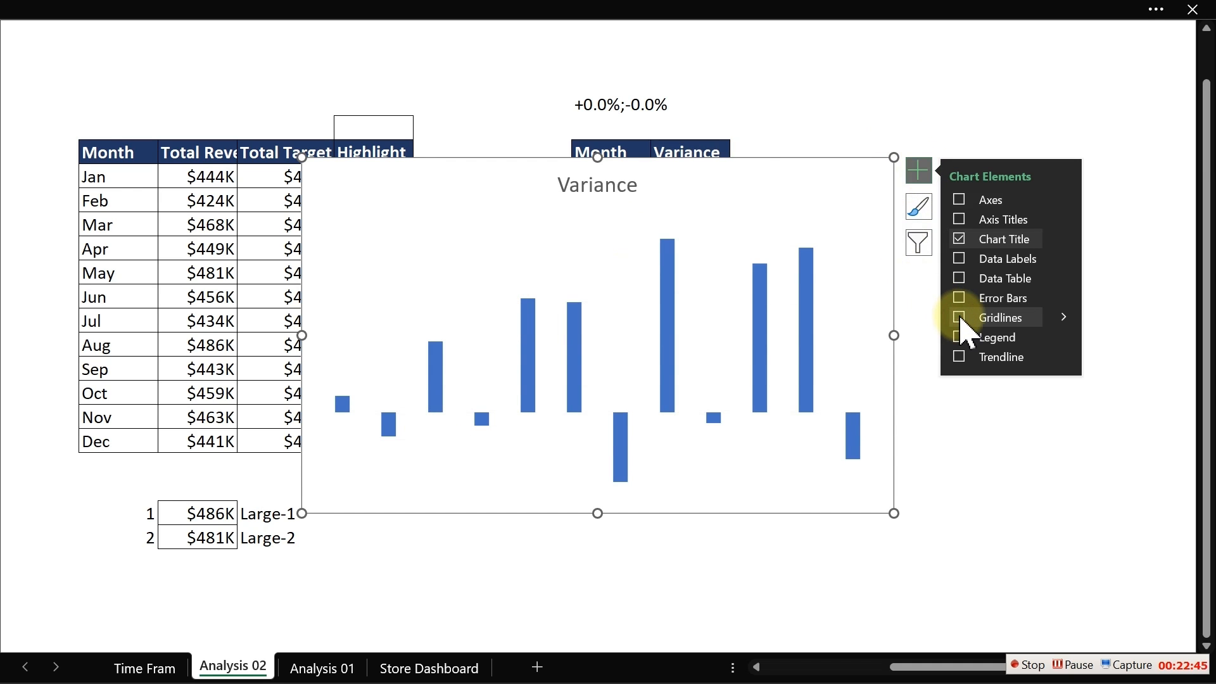
{"action": "left_click", "coordinate": [960, 240]}
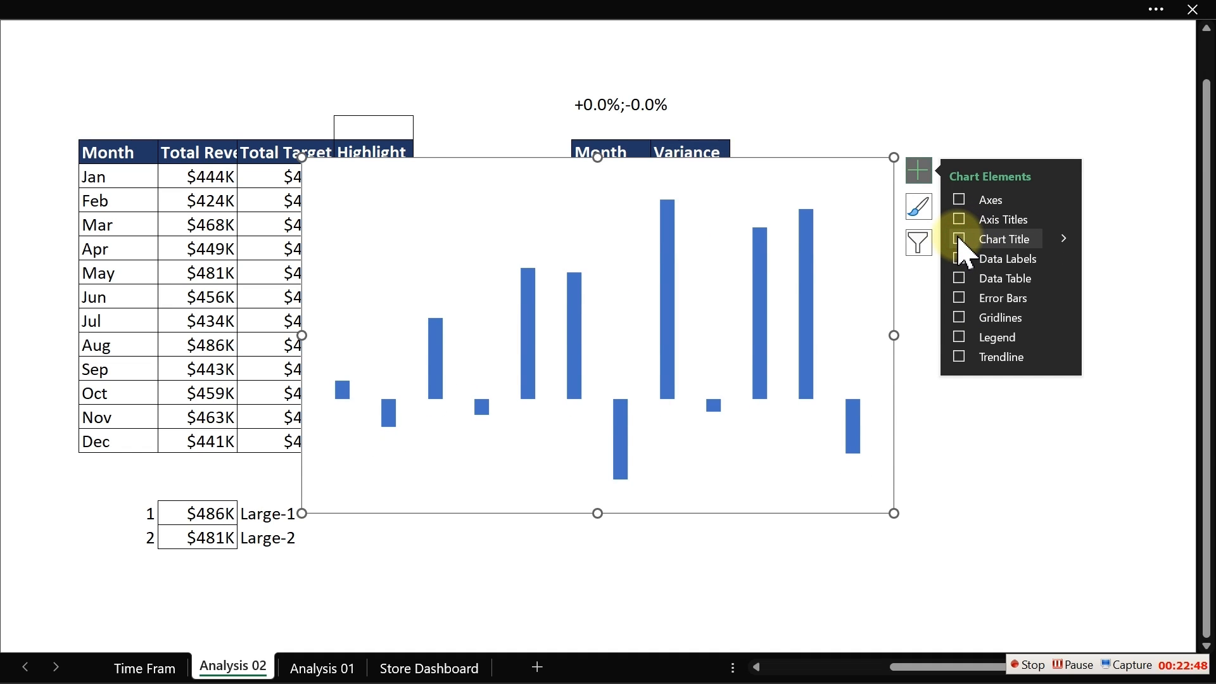
- Shrink the variance chart and move it from Analysis 02 onto the Time Frame sheet
{"action": "left_click_drag", "start_coordinate": [893, 158], "coordinate": [861, 242]}
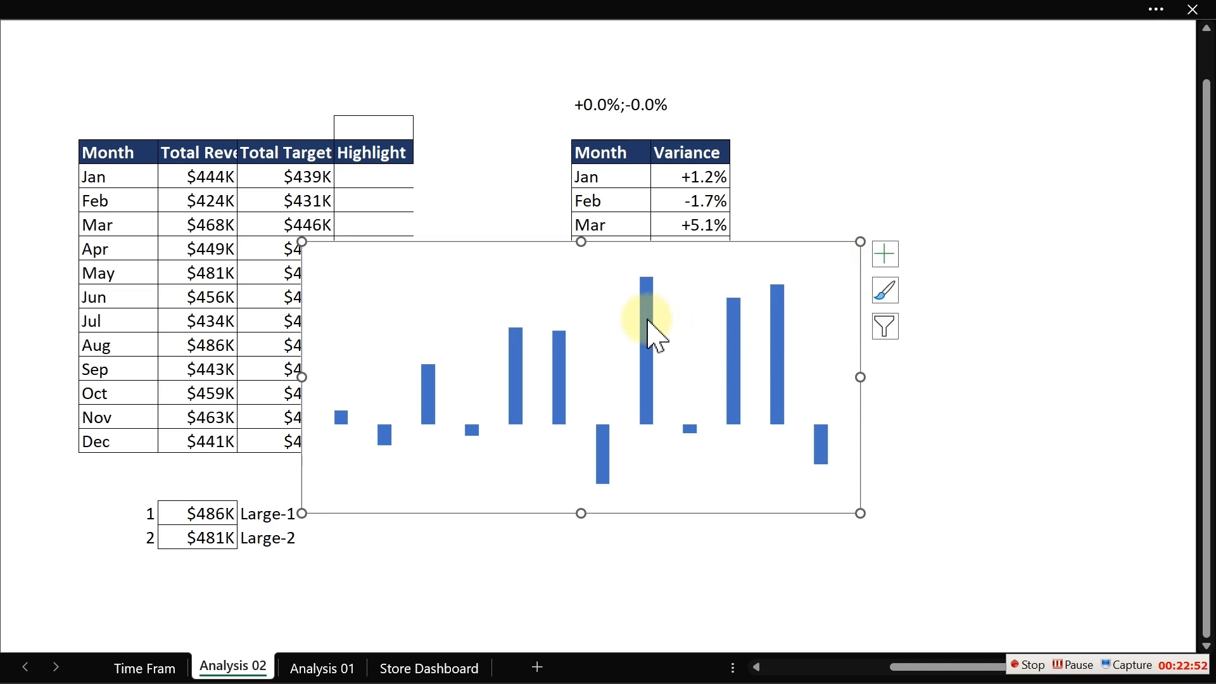
{"action": "left_click", "coordinate": [649, 322]}
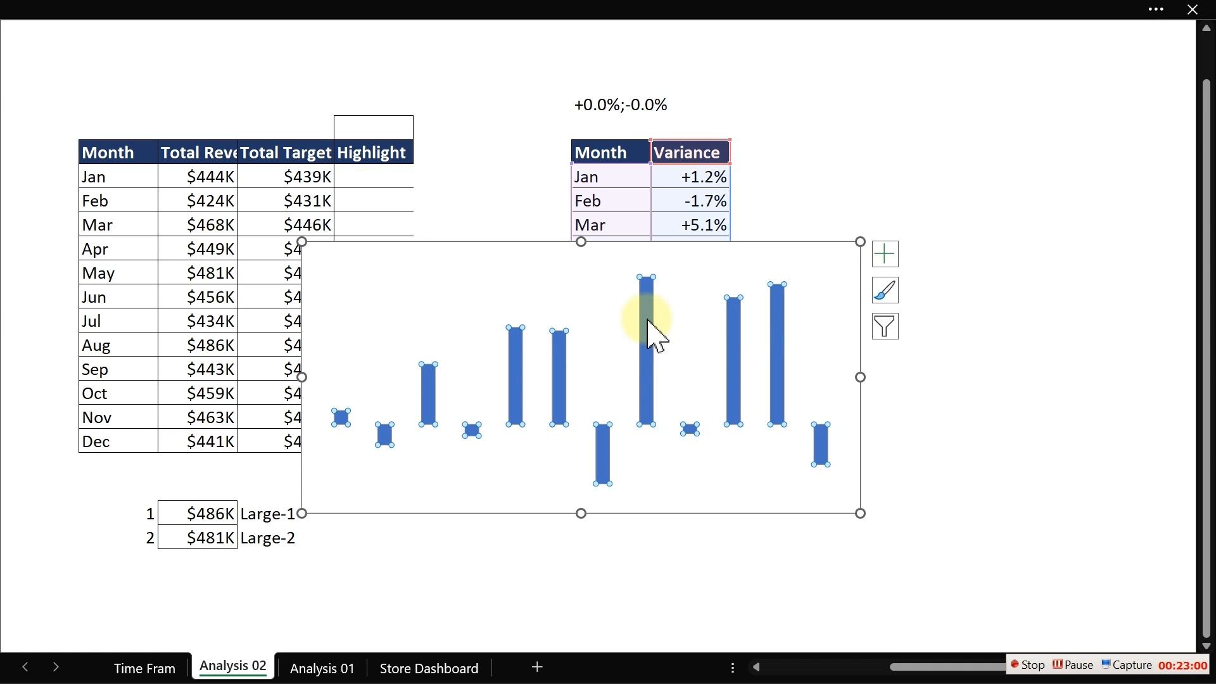
{"action": "left_click", "coordinate": [858, 321]}
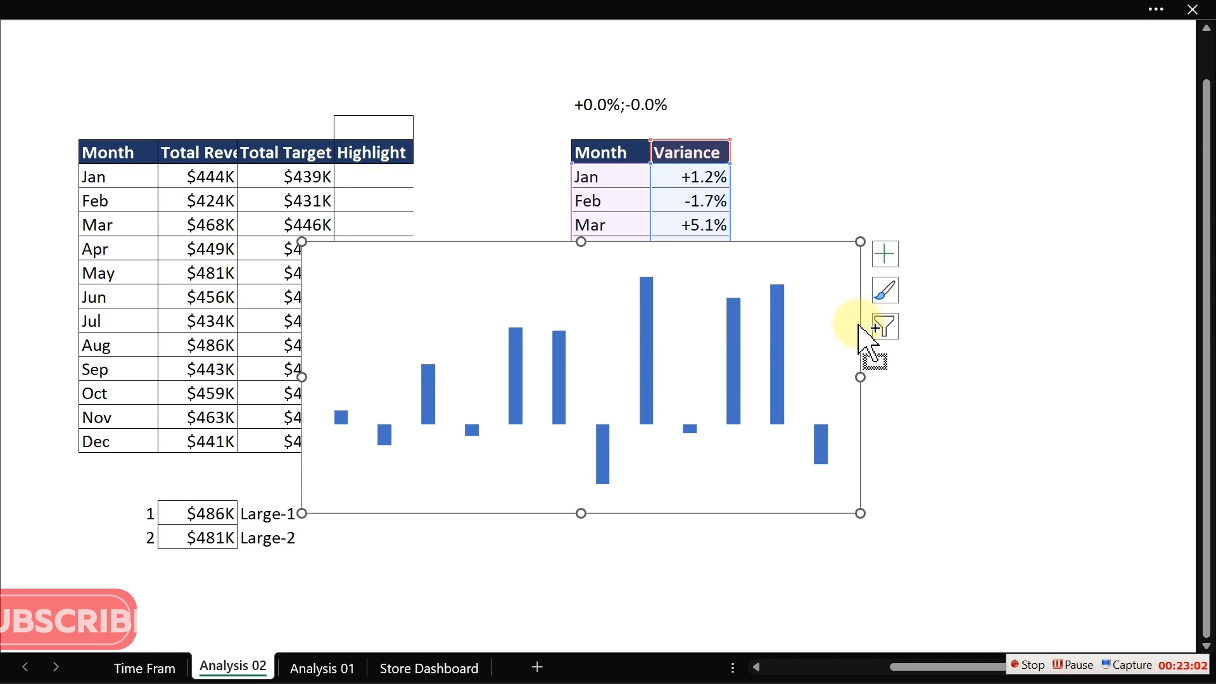
{"action": "key", "text": "Delete"}
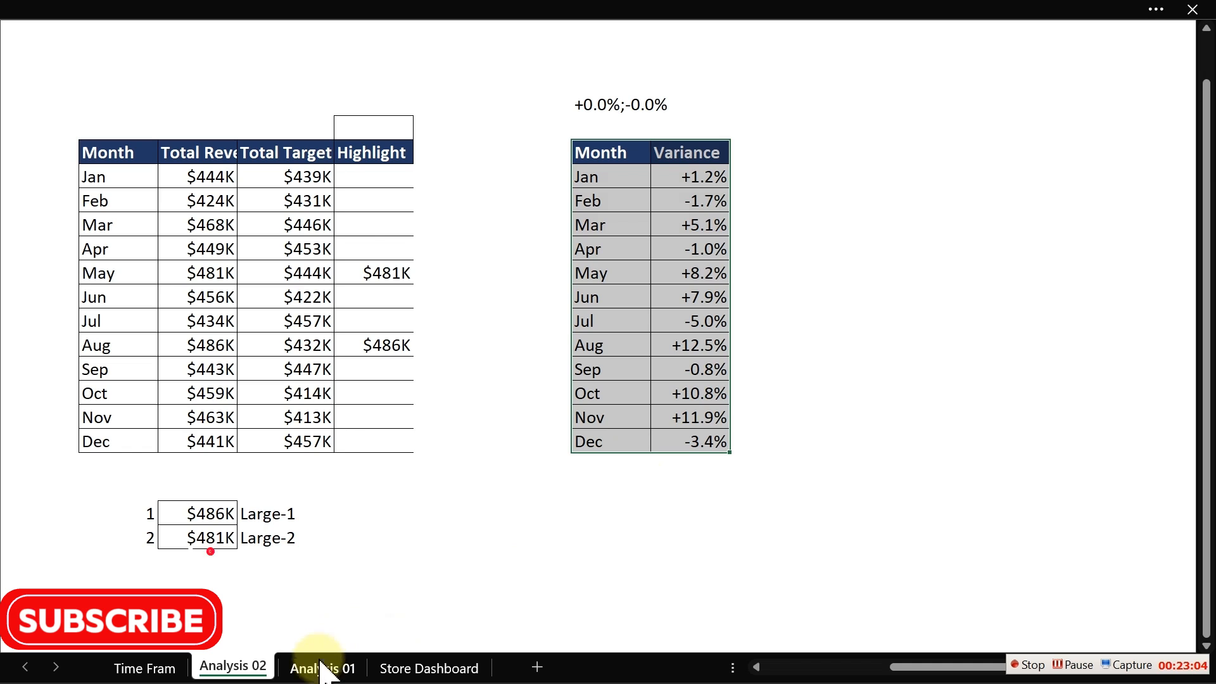
{"action": "left_click", "coordinate": [144, 667]}
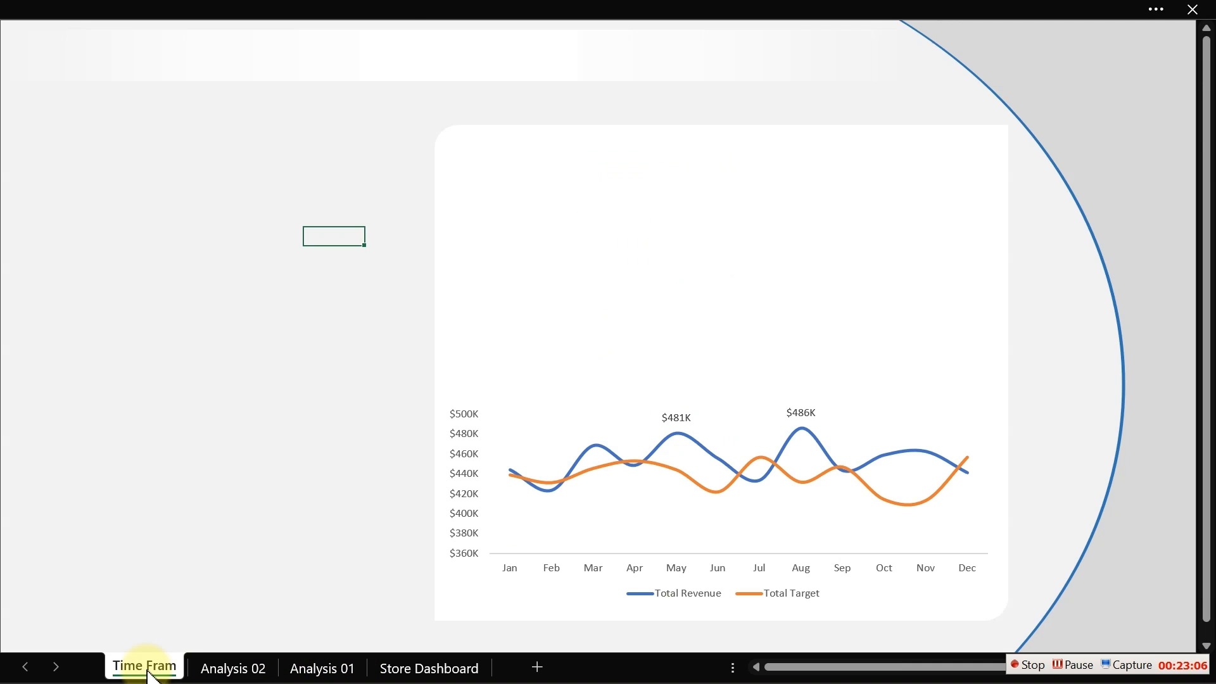
{"action": "key", "text": "ctrl+v"}
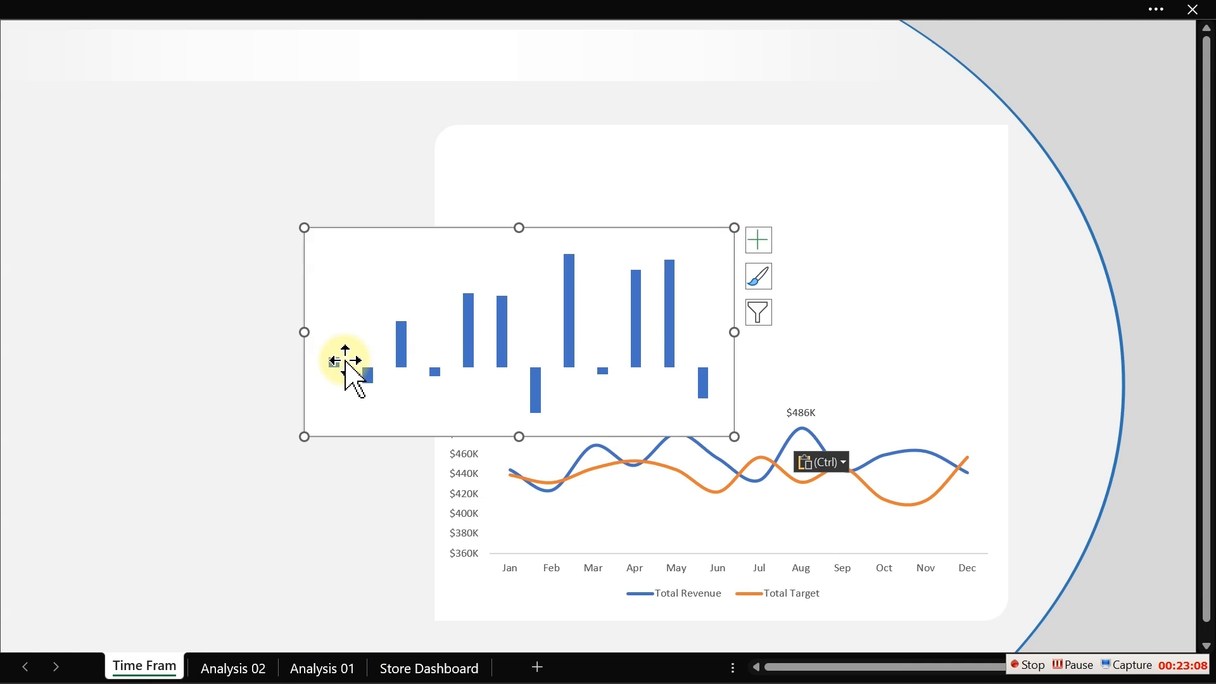
- Position and widen the variance chart above the revenue-versus-target line chart
{"action": "left_click_drag", "start_coordinate": [463, 228], "coordinate": [660, 206]}
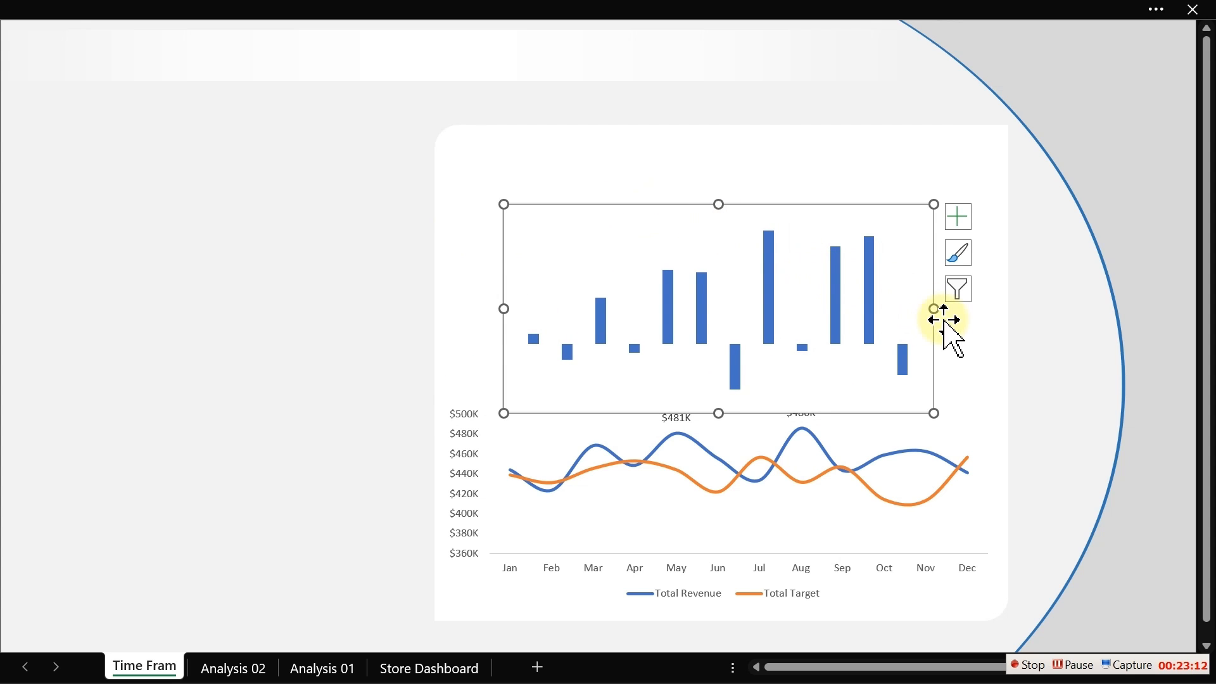
{"action": "left_click_drag", "start_coordinate": [930, 308], "coordinate": [985, 308]}
{"action": "left_click_drag", "start_coordinate": [505, 307], "coordinate": [464, 310]}
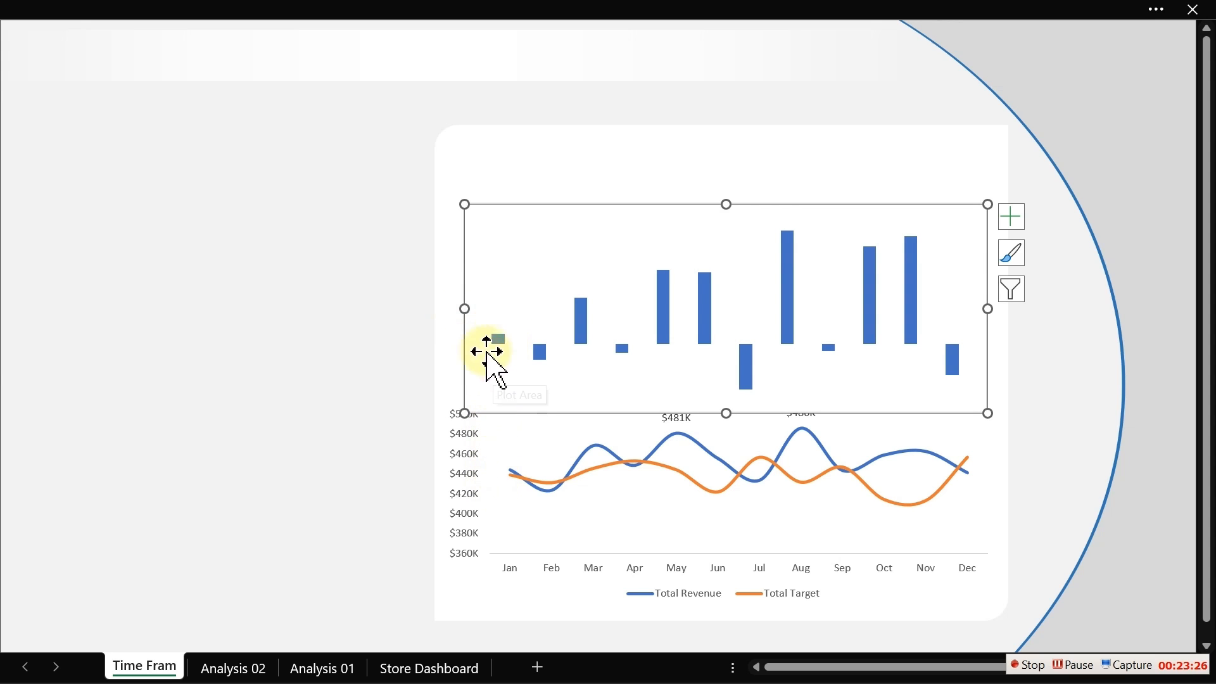
{"action": "left_click_drag", "start_coordinate": [465, 307], "coordinate": [477, 308]}
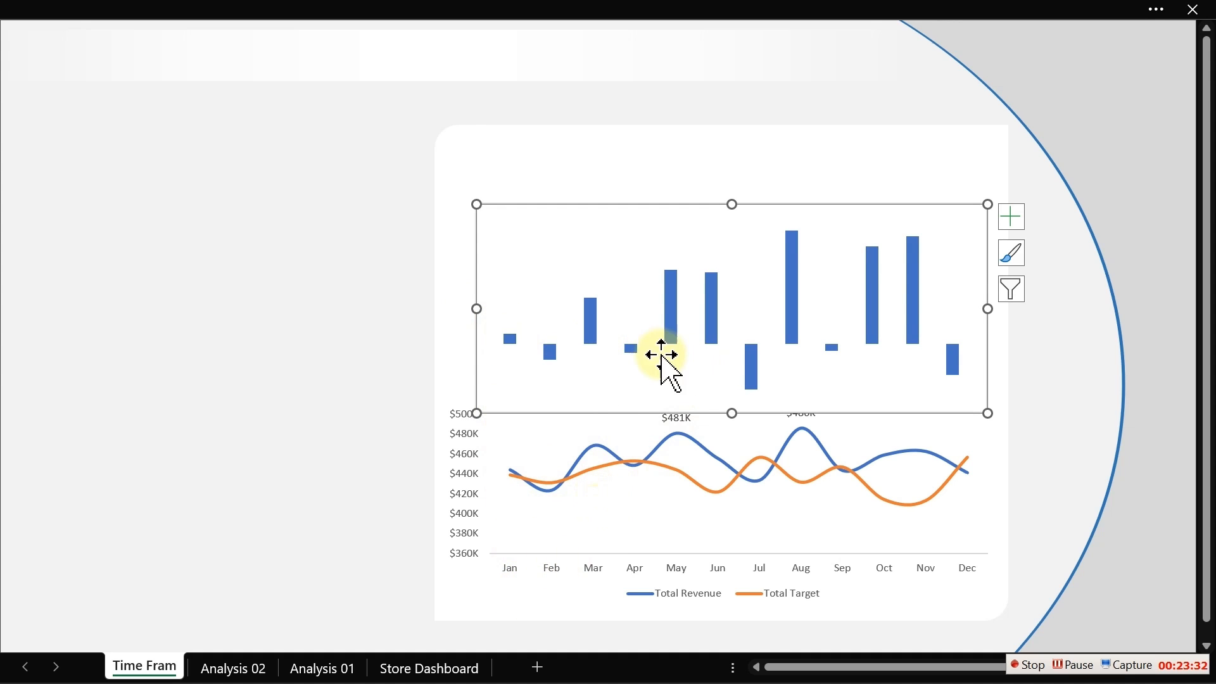
- Remove the border of the variance chart area
{"action": "double_click", "coordinate": [660, 228]}
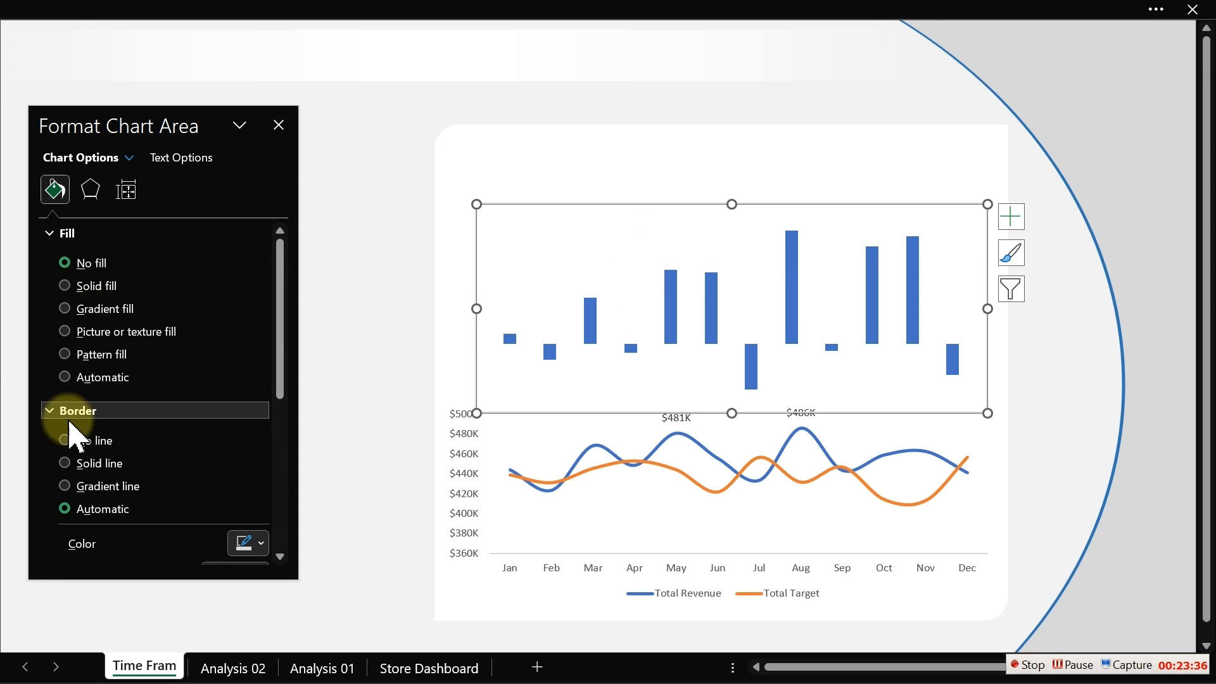
{"action": "left_click", "coordinate": [67, 440]}
{"action": "left_click", "coordinate": [278, 125]}
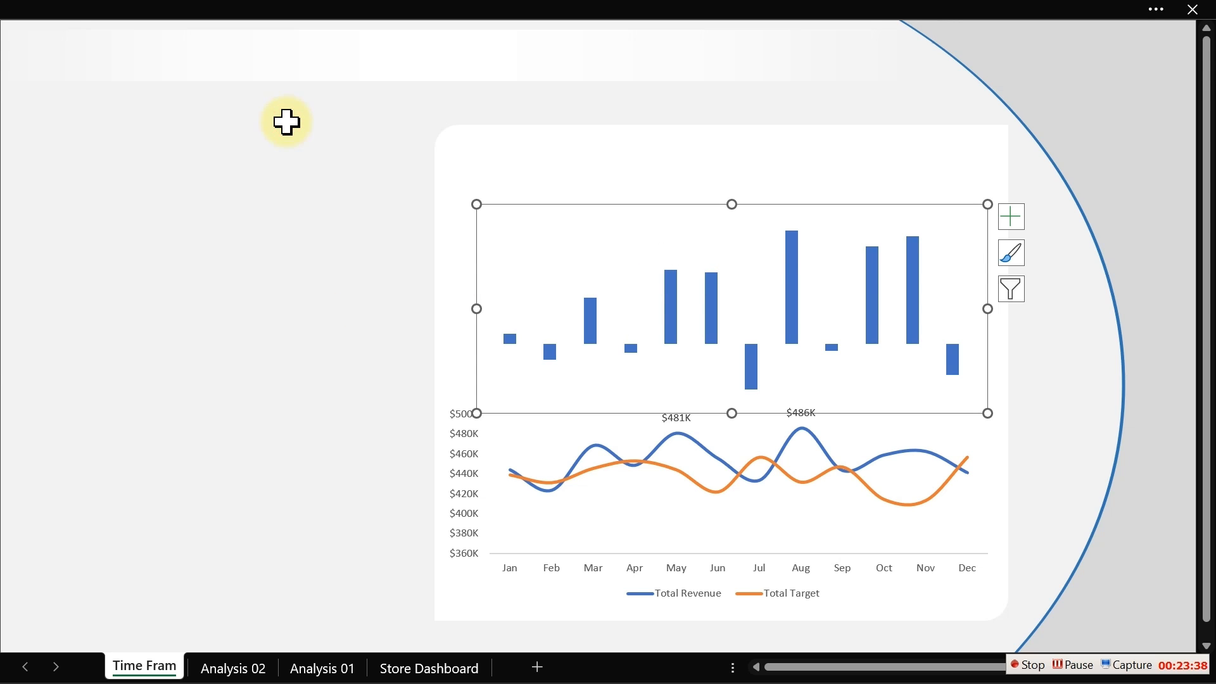
{"action": "left_click", "coordinate": [239, 254]}
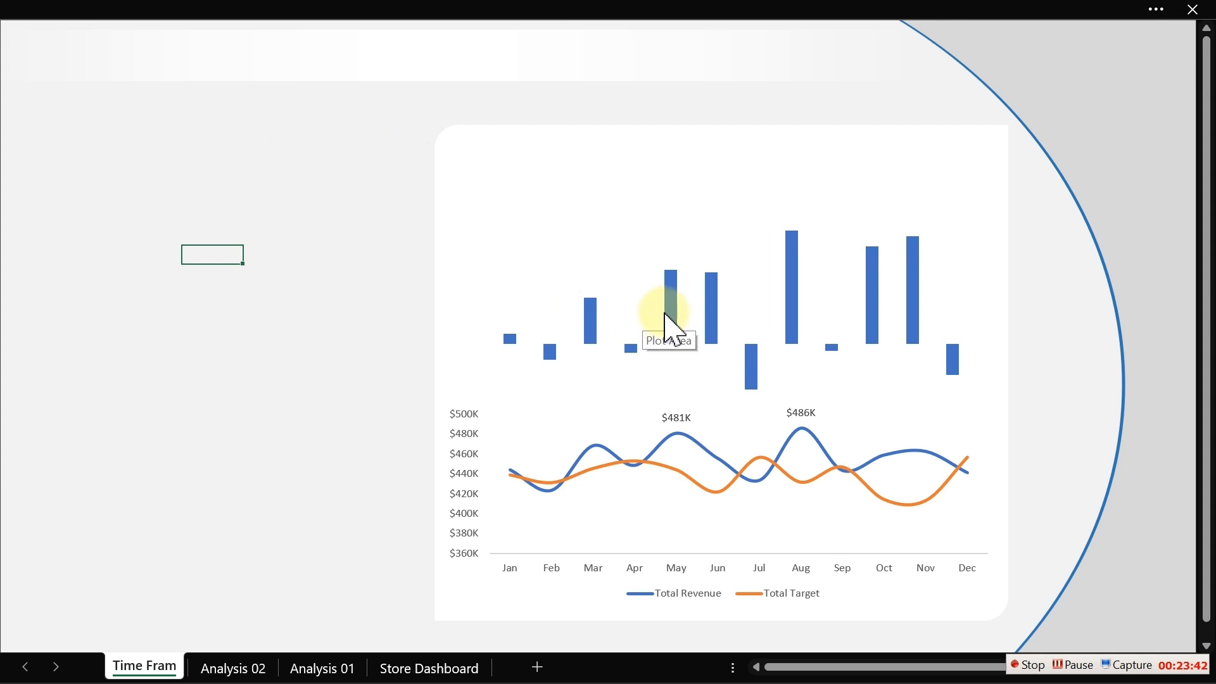
- Reduce the variance chart's height so it sits above the line chart
{"action": "mouse_move", "coordinate": [709, 341]}
{"action": "left_click", "coordinate": [763, 342]}
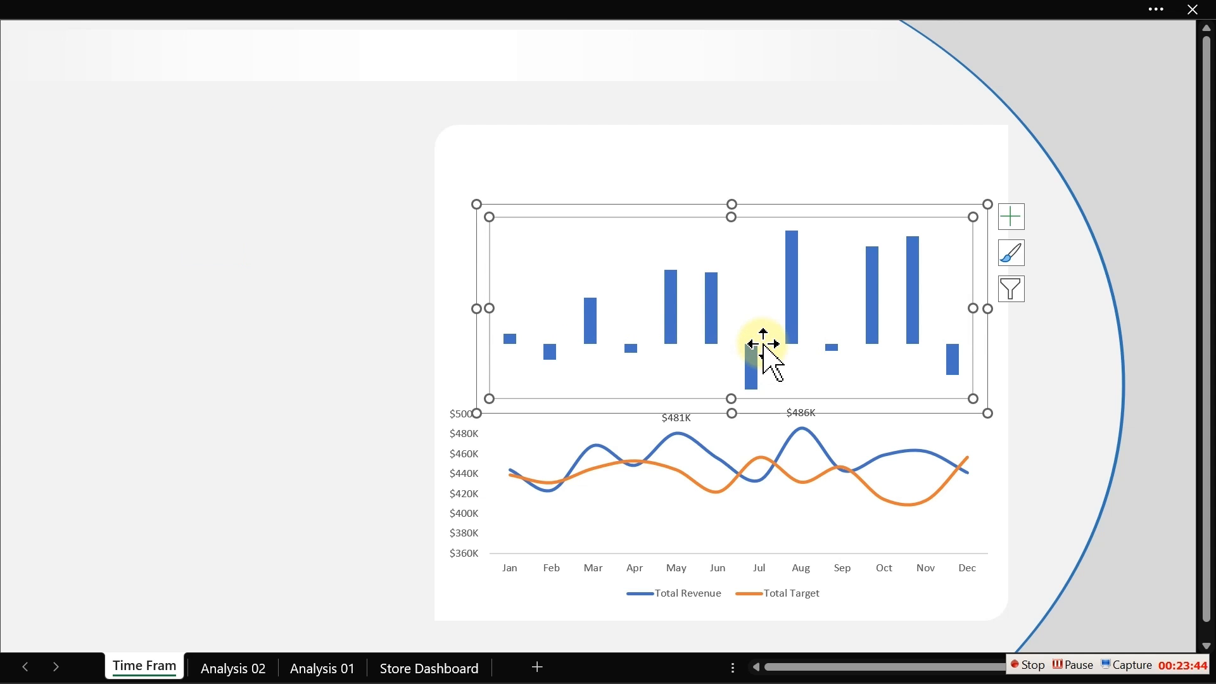
{"action": "mouse_move", "coordinate": [733, 413]}
{"action": "left_mouse_down"}
{"action": "mouse_move", "coordinate": [732, 387]}
{"action": "mouse_move", "coordinate": [747, 403]}
{"action": "left_mouse_up"}
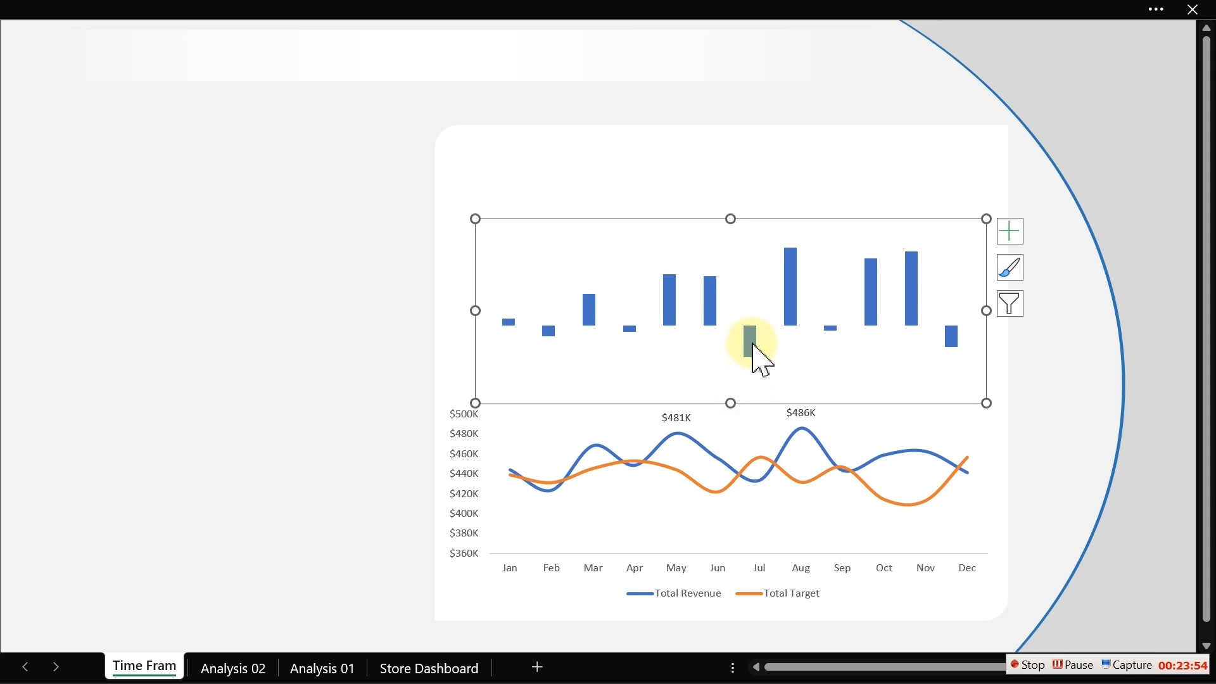
- Turn on Invert if negative for the variance column series
{"action": "left_click", "coordinate": [752, 345]}
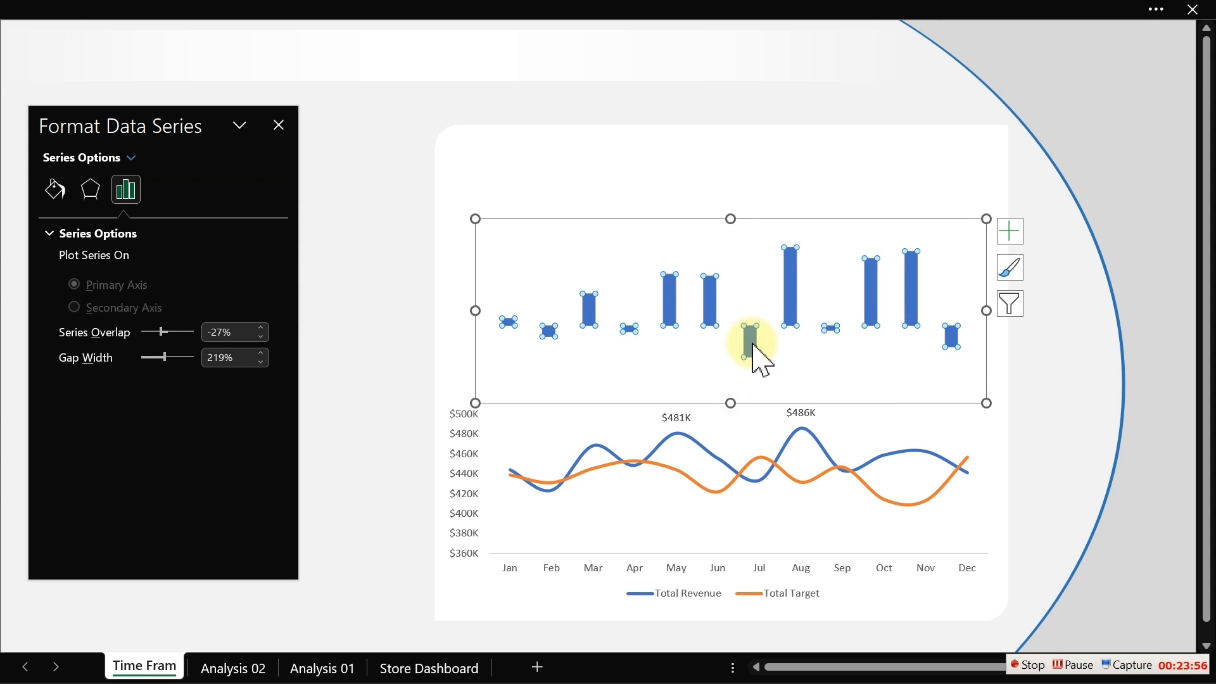
{"action": "left_click", "coordinate": [62, 192]}
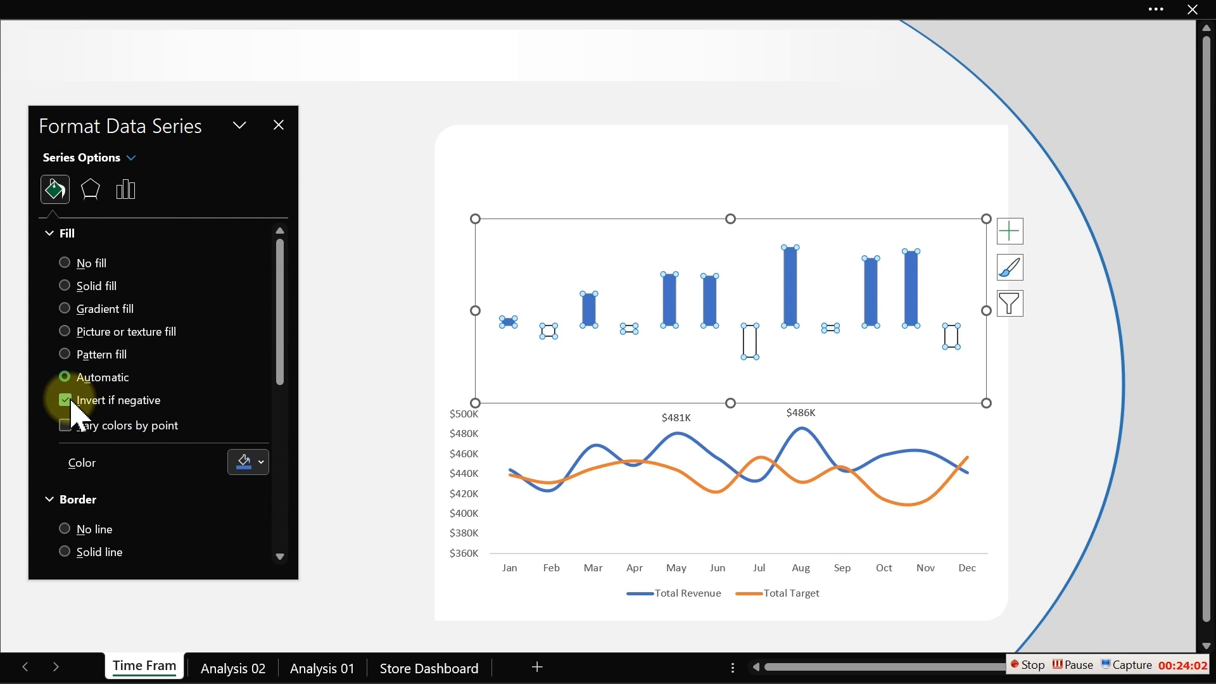
{"action": "left_click", "coordinate": [282, 371]}
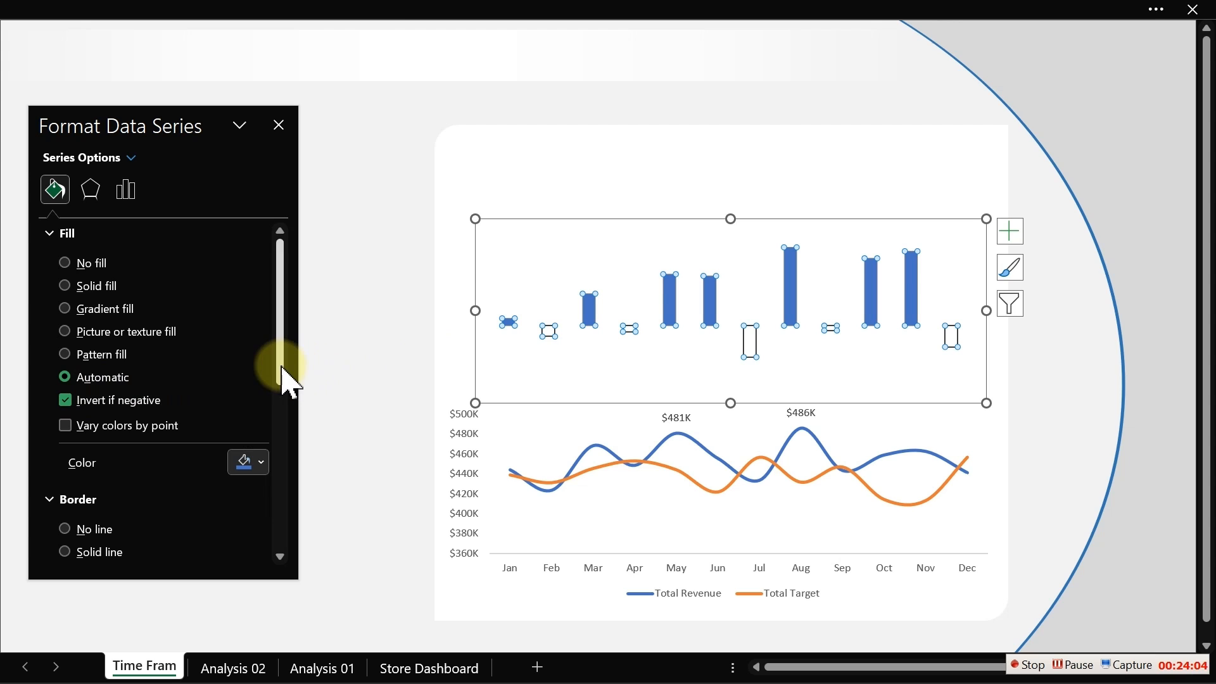
{"action": "mouse_move", "coordinate": [282, 366]}
{"action": "left_mouse_down"}
{"action": "mouse_move", "coordinate": [279, 412]}
{"action": "mouse_move", "coordinate": [280, 353]}
{"action": "left_mouse_up"}
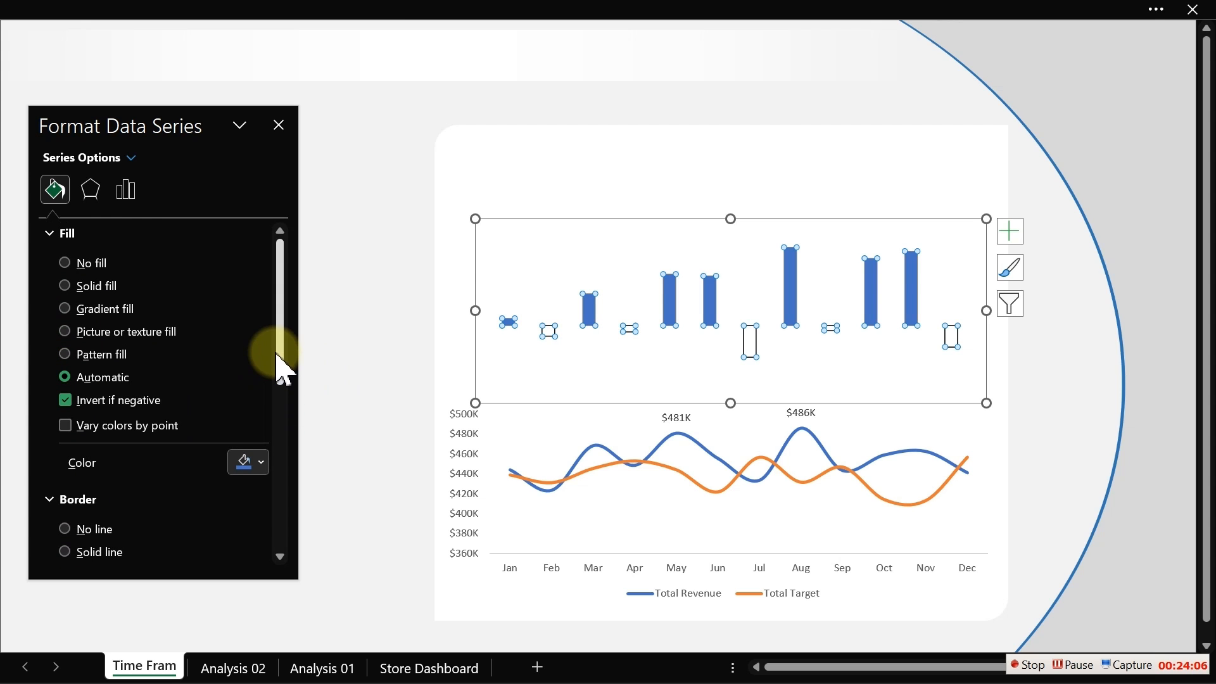
- Give the variance bars a solid dark red fill
{"action": "left_click", "coordinate": [332, 401]}
{"action": "left_click", "coordinate": [549, 332]}
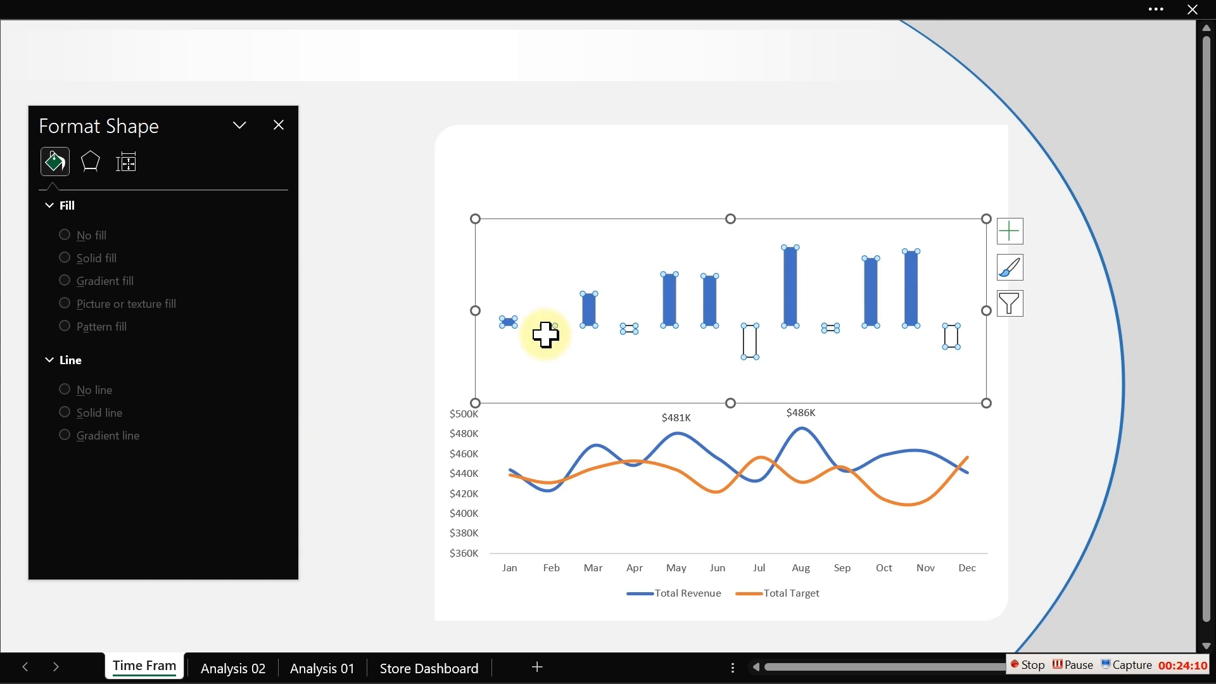
{"action": "left_click", "coordinate": [72, 192]}
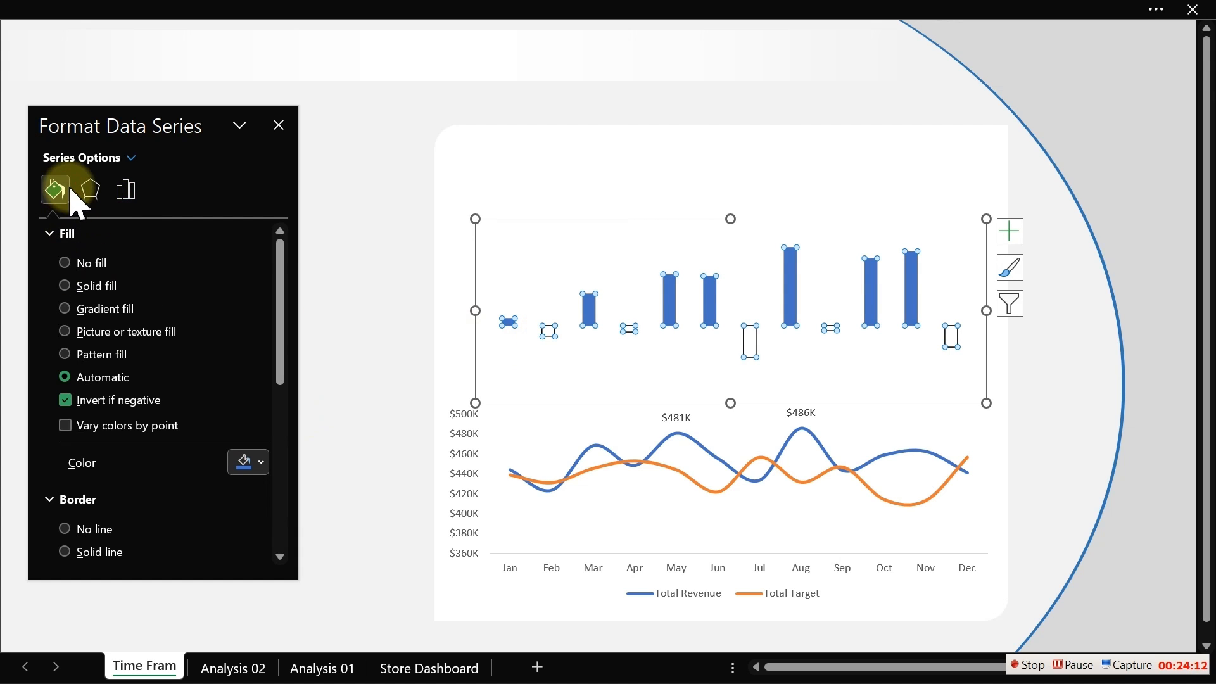
{"action": "left_click", "coordinate": [259, 468]}
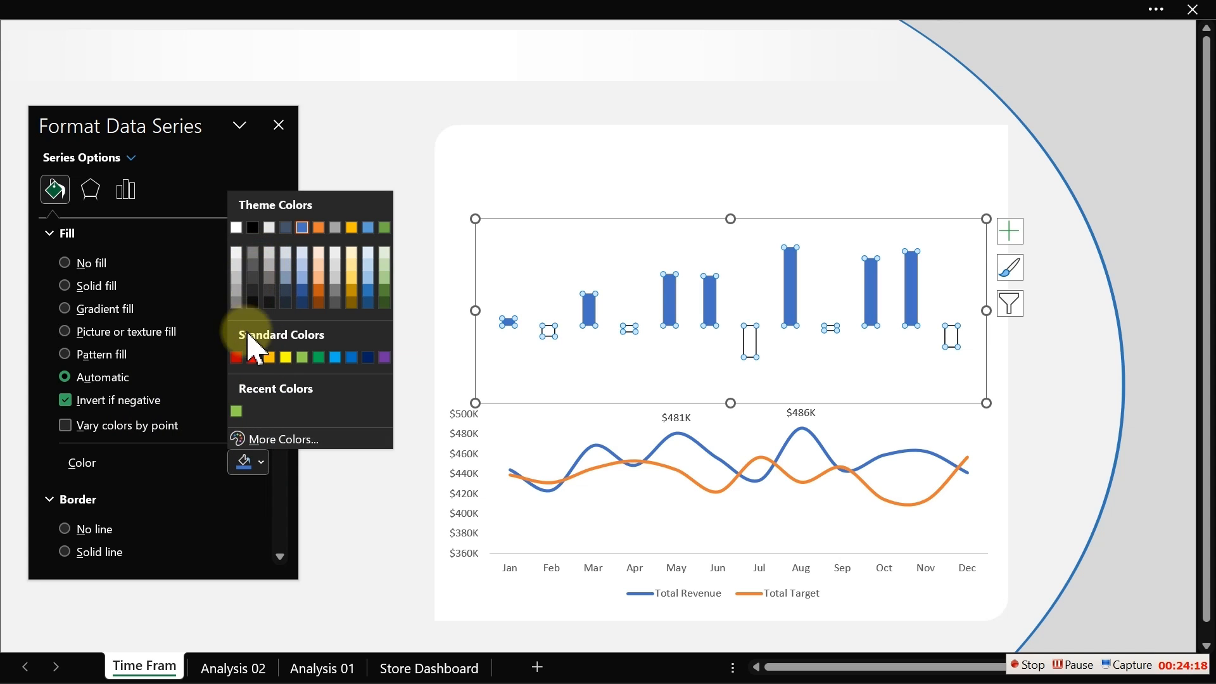
{"action": "left_click", "coordinate": [236, 357]}
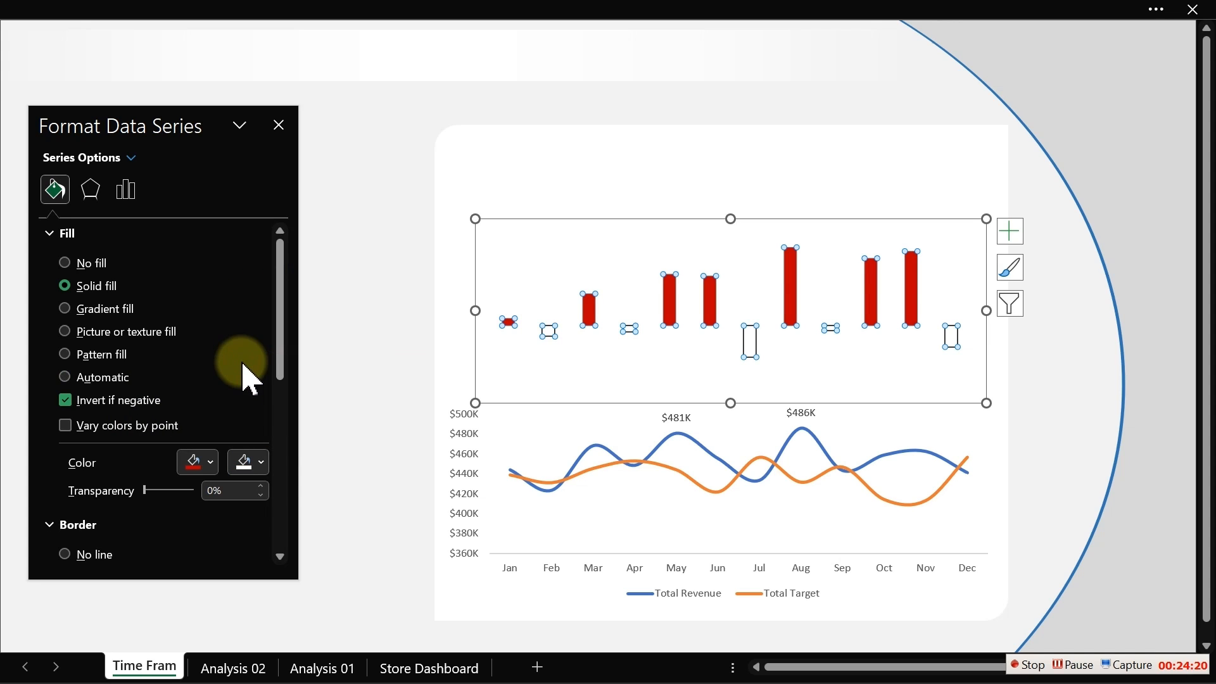
- Set the variance bars' positive fill colour to light green
{"action": "left_click", "coordinate": [209, 464]}
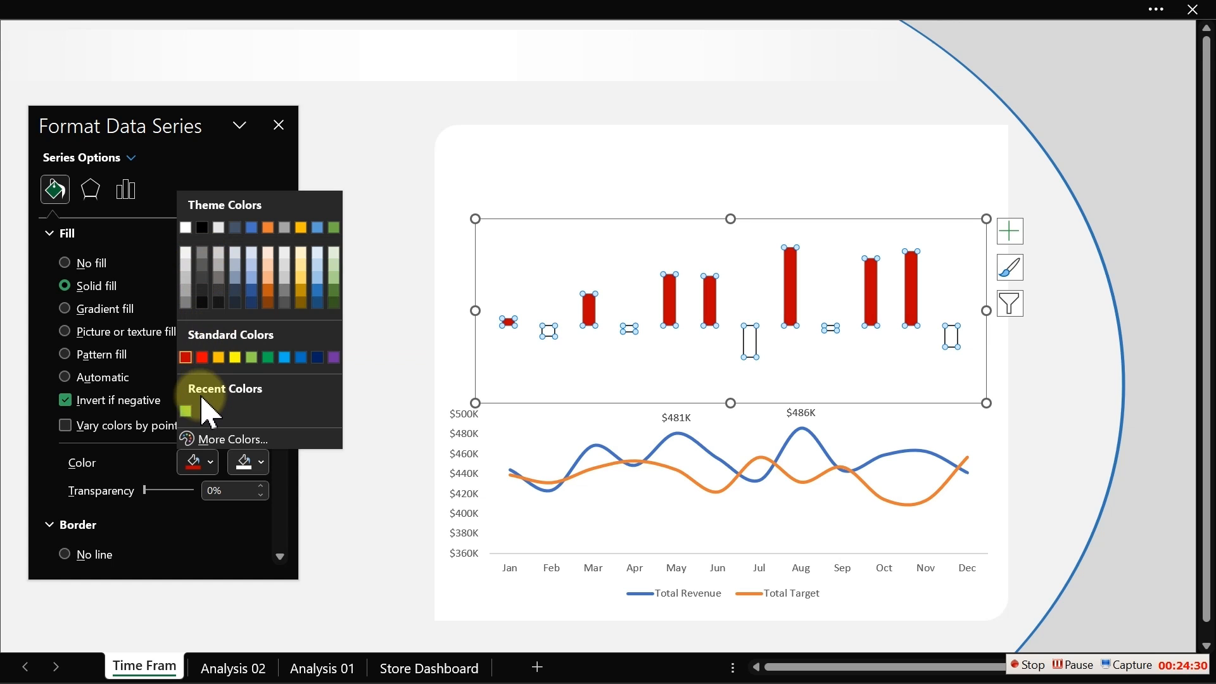
{"action": "left_click", "coordinate": [185, 412]}
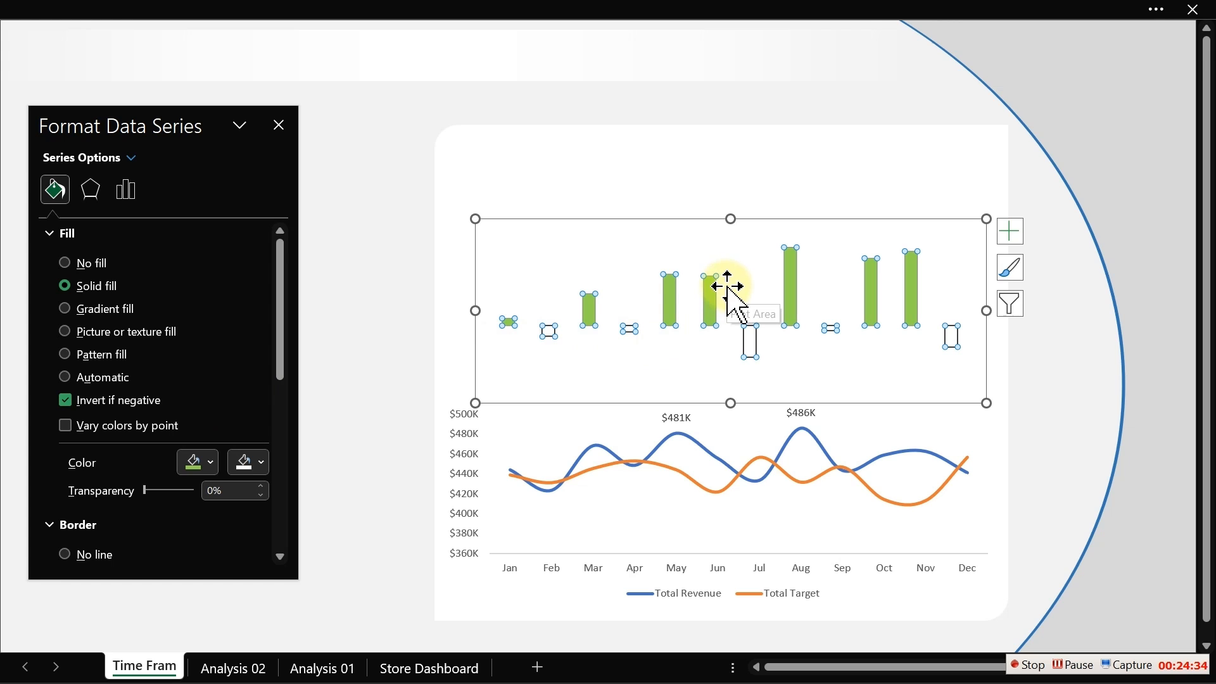
- Set the inverted fill colour for negative variance bars to dark red
{"action": "left_click", "coordinate": [260, 467]}
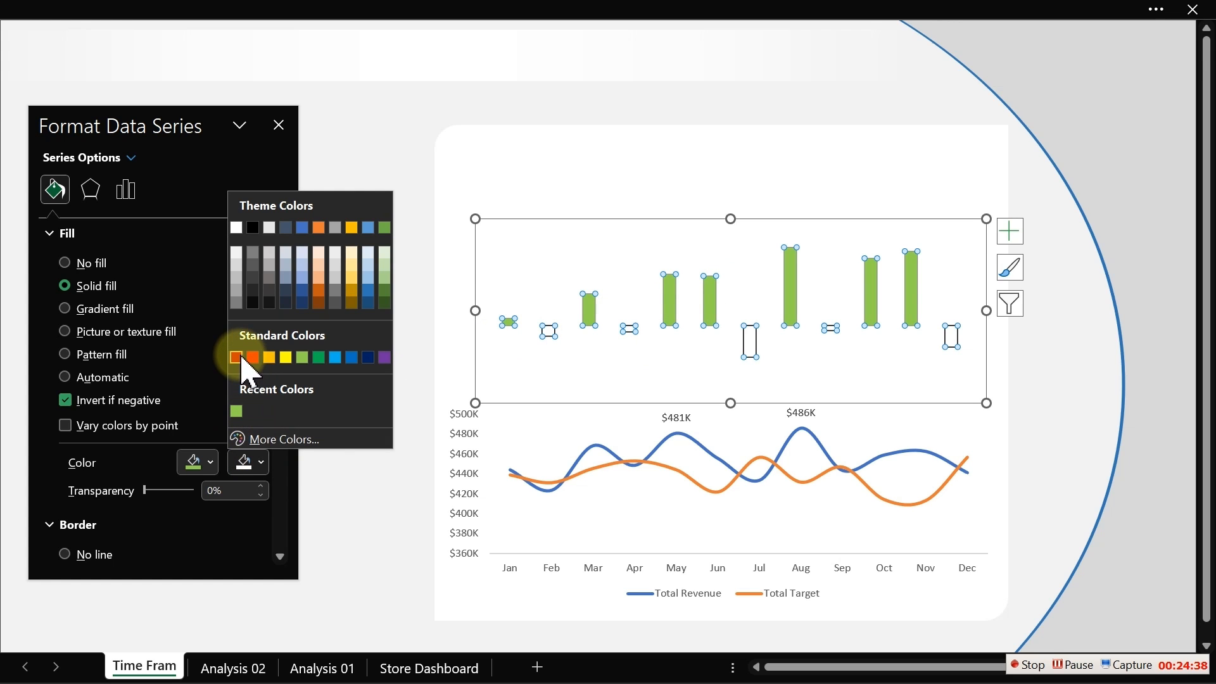
{"action": "left_click", "coordinate": [236, 358]}
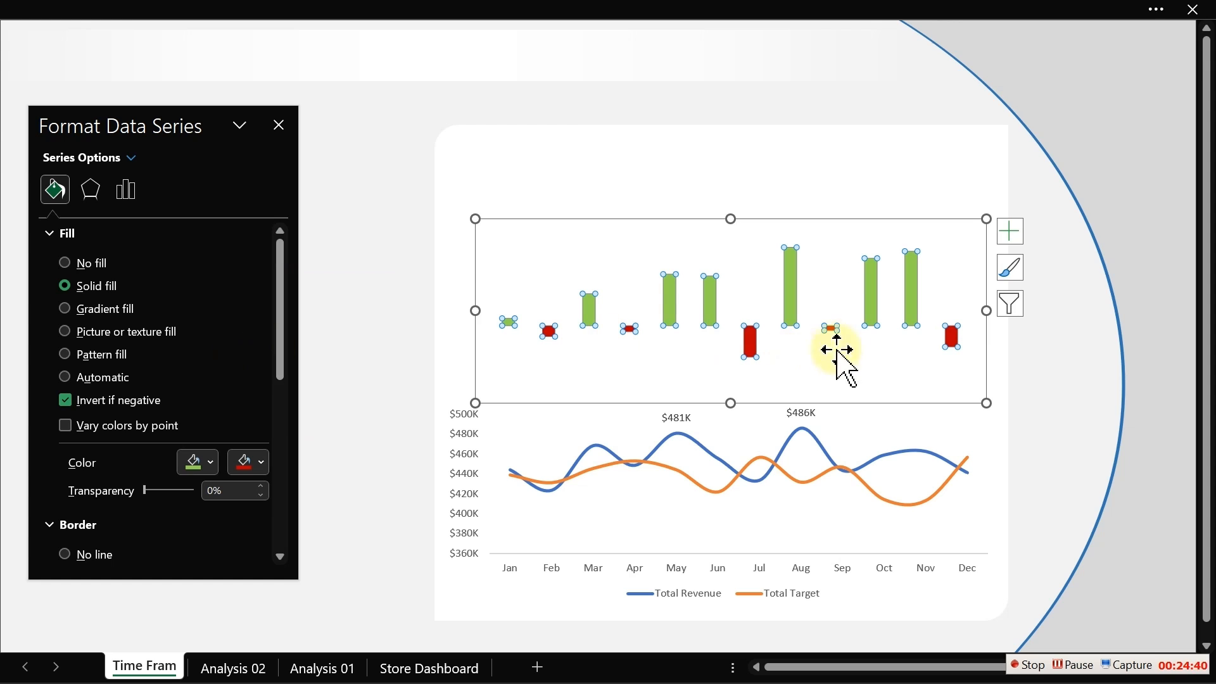
{"action": "mouse_move", "coordinate": [745, 352]}
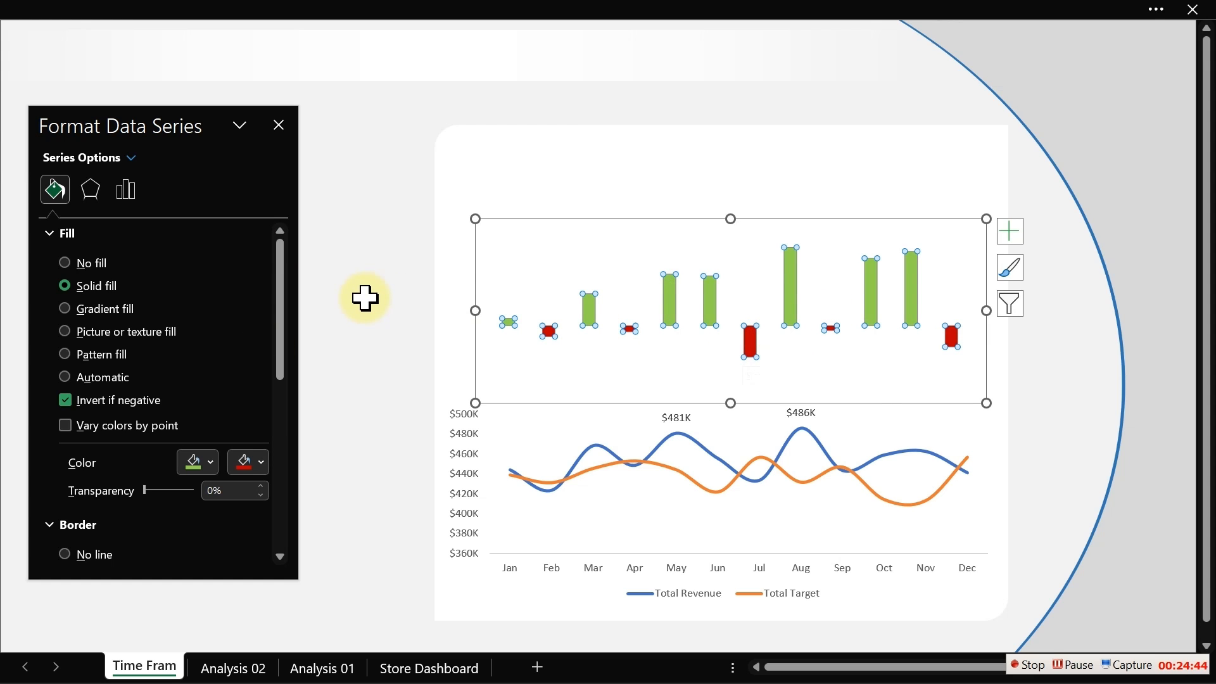
- Reduce the variance columns' gap width to 59%
{"action": "left_click", "coordinate": [365, 298]}
{"action": "left_click", "coordinate": [669, 296]}
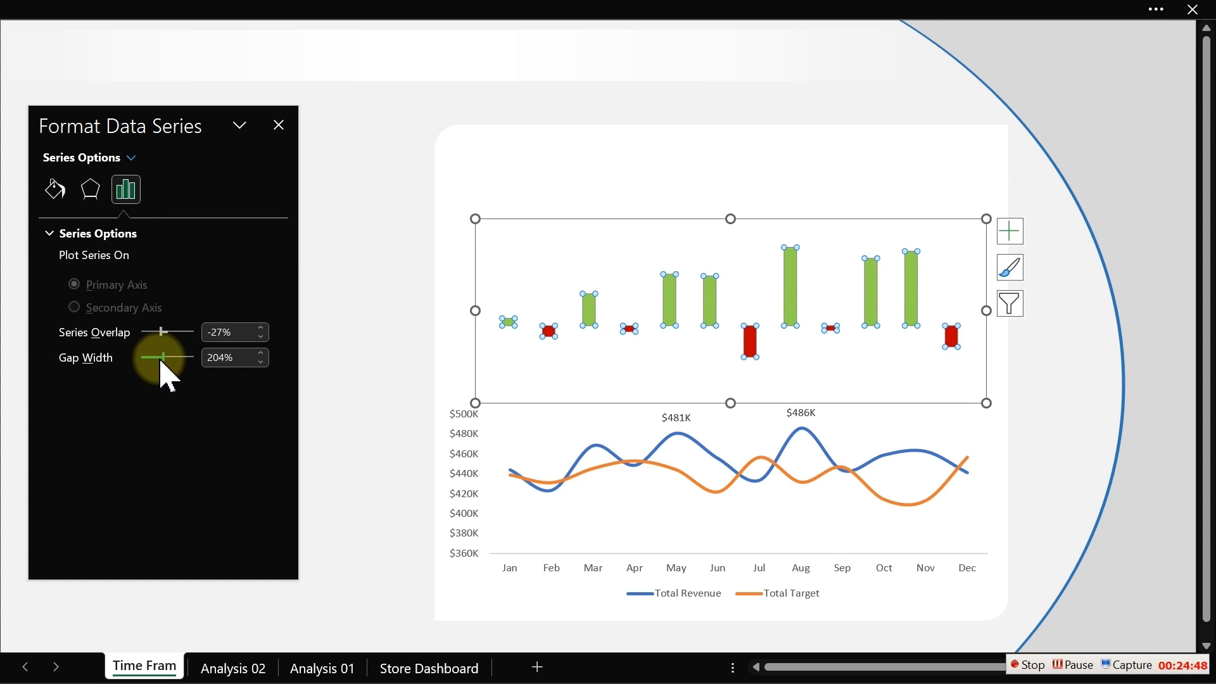
{"action": "left_click_drag", "start_coordinate": [160, 362], "coordinate": [147, 364]}
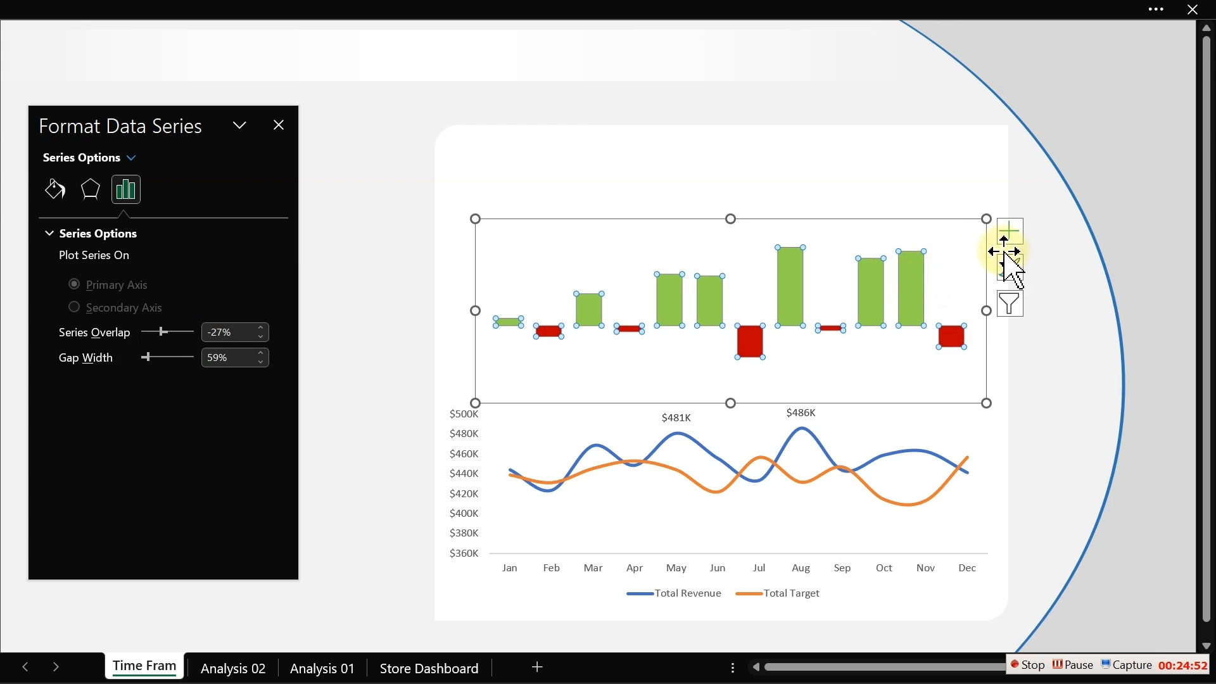
- Add data labels to the variance columns and make the labels bold
{"action": "left_click", "coordinate": [1010, 232]}
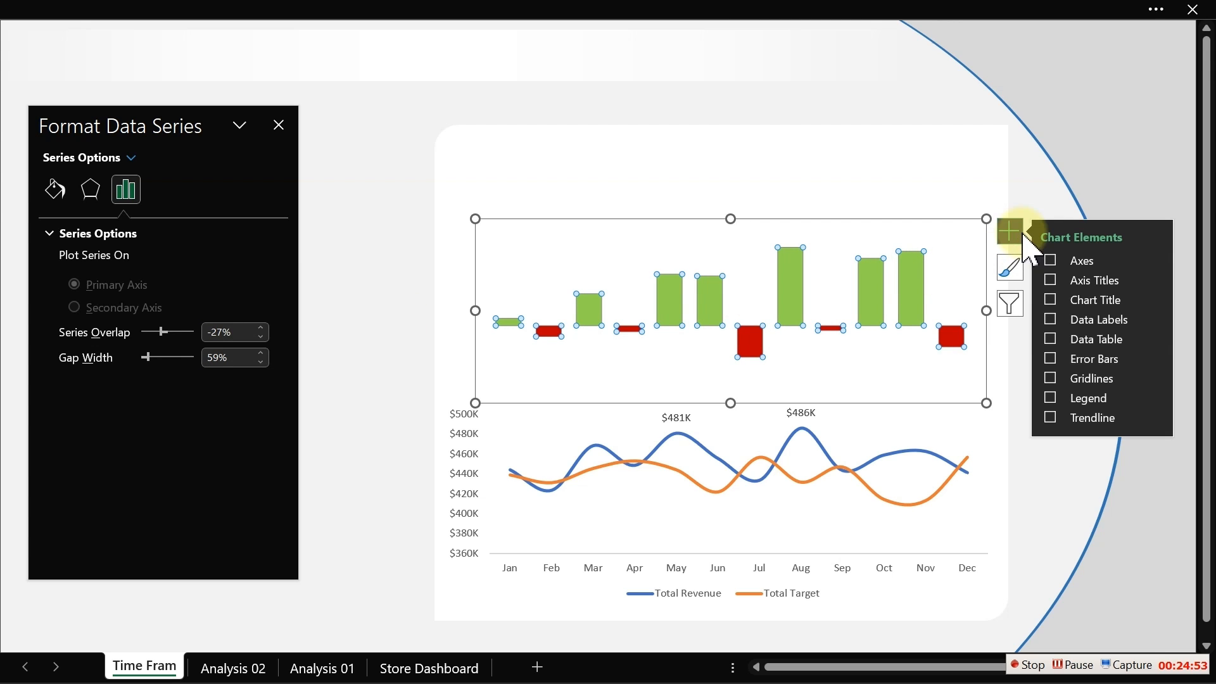
{"action": "left_click", "coordinate": [1051, 319]}
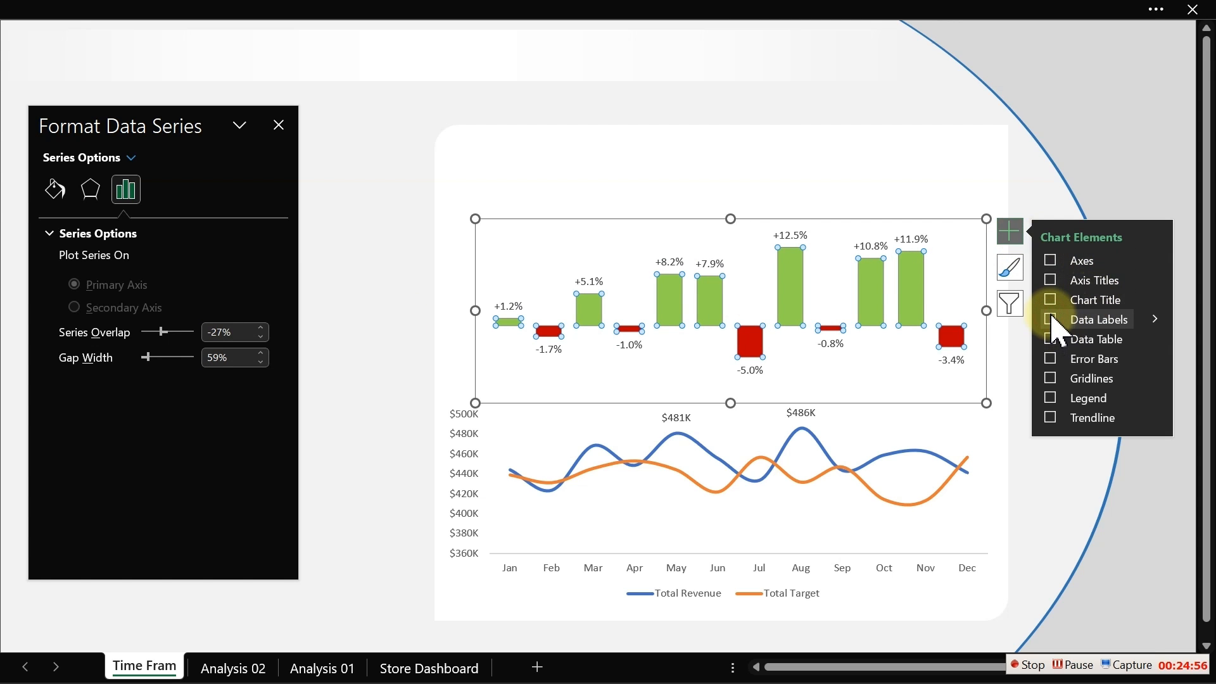
{"action": "left_click", "coordinate": [404, 257]}
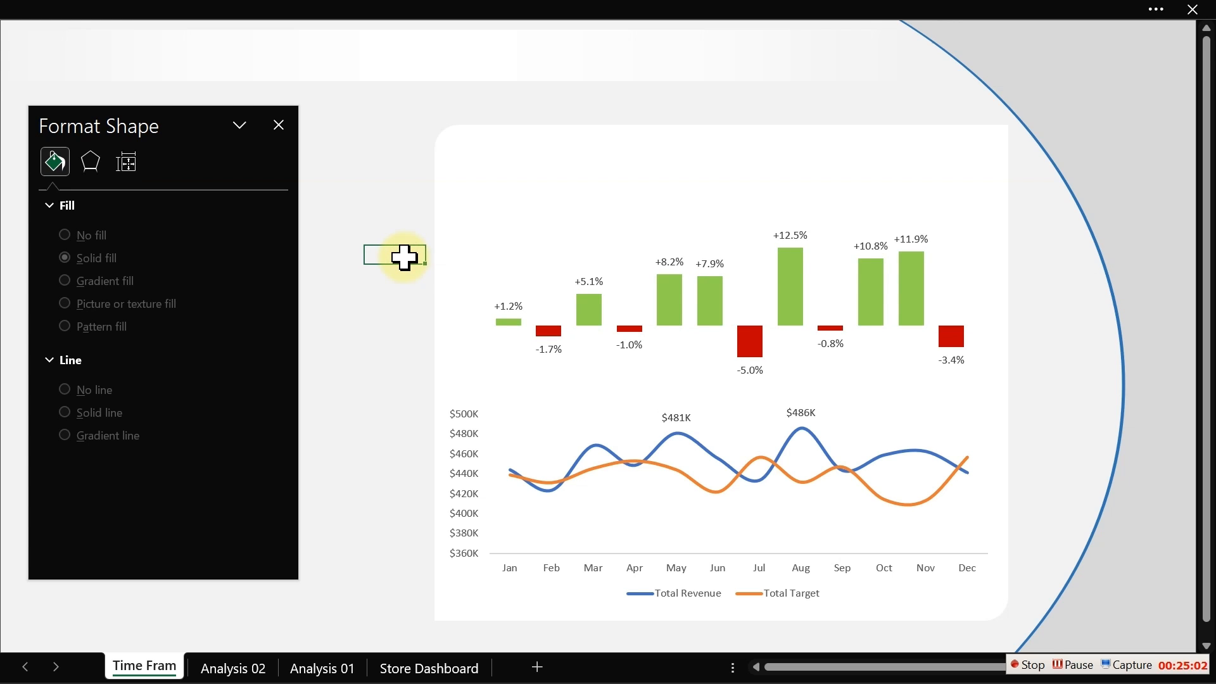
{"action": "left_click", "coordinate": [687, 260]}
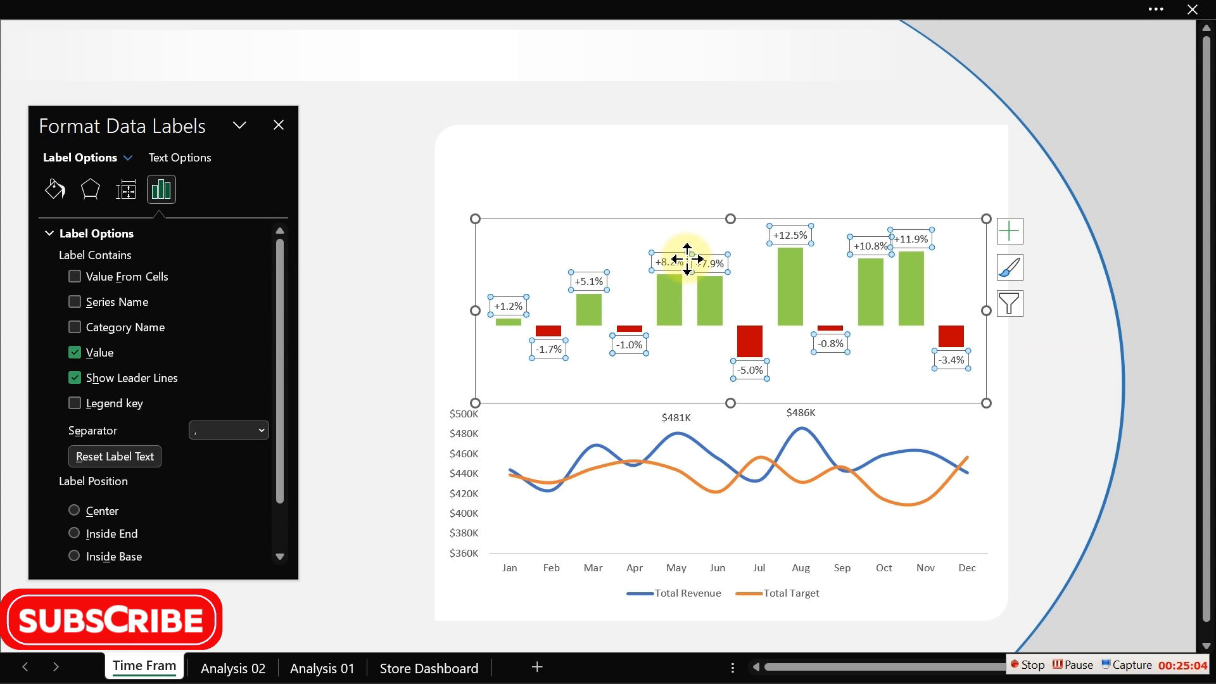
{"action": "left_click", "coordinate": [333, 266]}
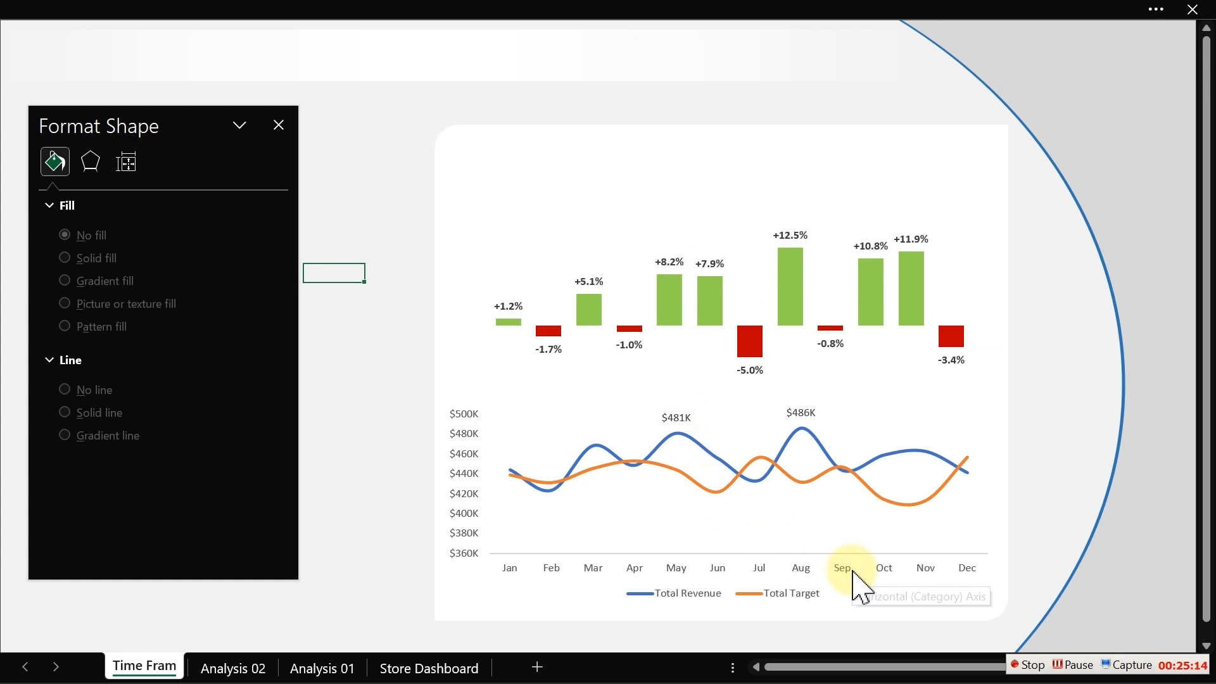
- Nudge the revenue line chart slightly downward below the variance chart
{"action": "left_click", "coordinate": [850, 546]}
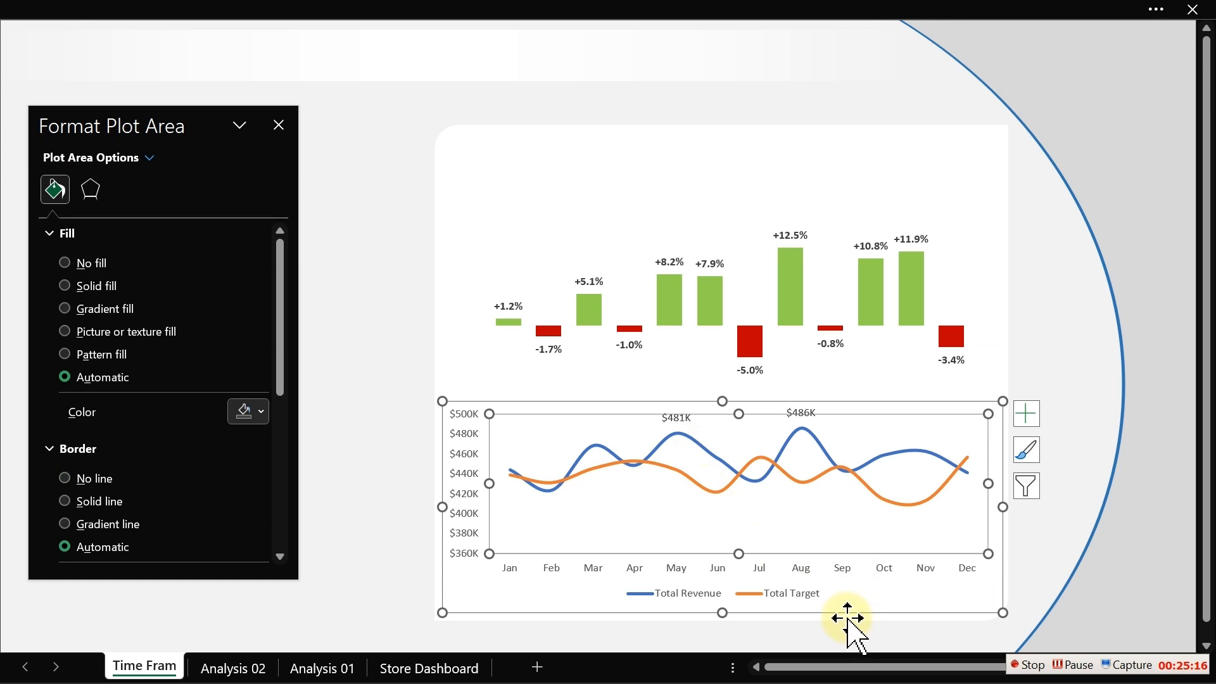
{"action": "left_click", "coordinate": [848, 616]}
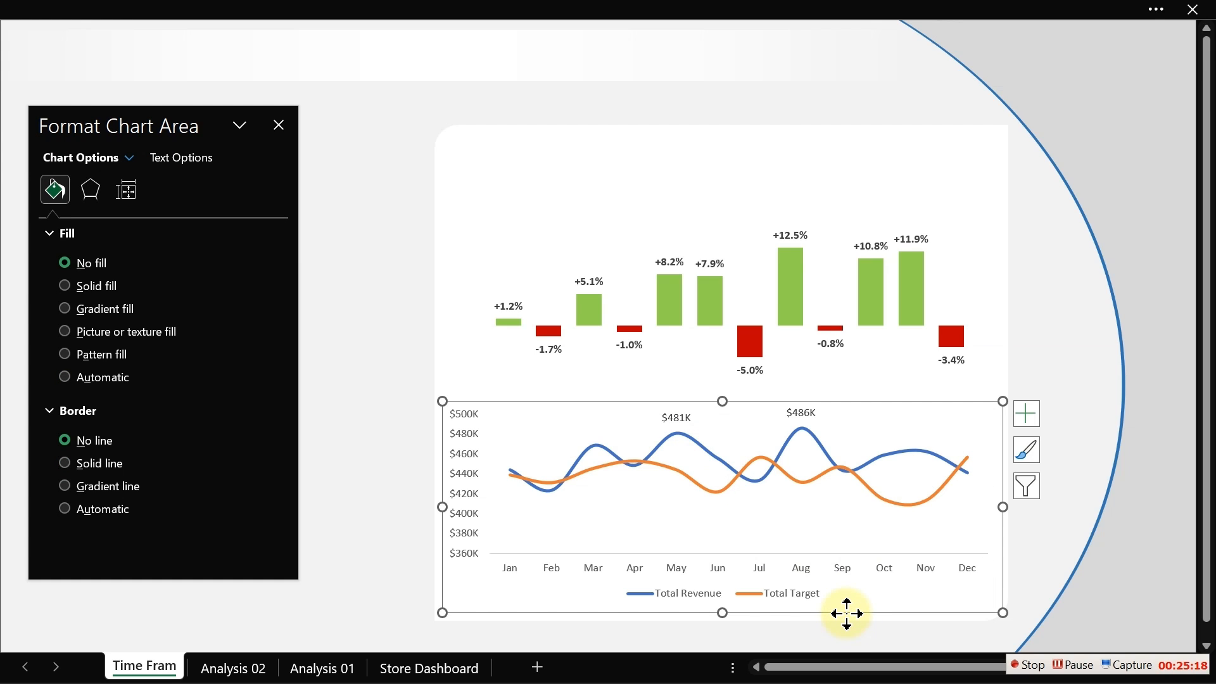
{"action": "left_click_drag", "start_coordinate": [847, 613], "coordinate": [848, 617]}
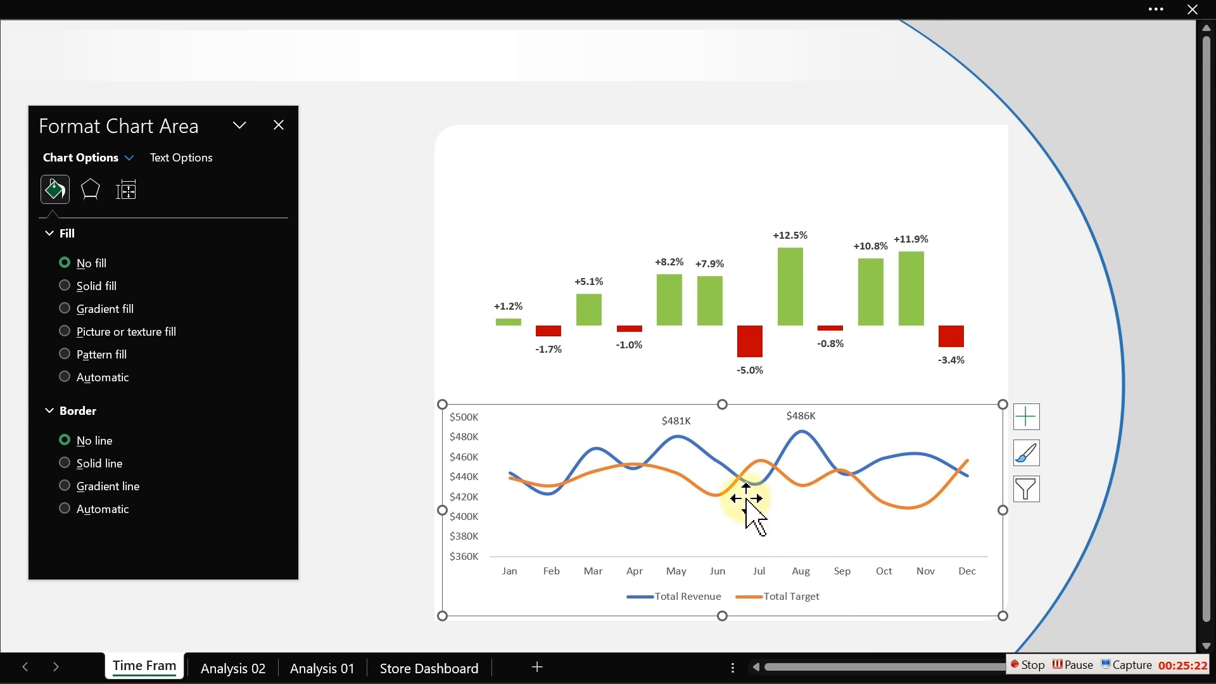
- Change the Total Target line colour to a light grey
{"action": "left_click", "coordinate": [708, 492]}
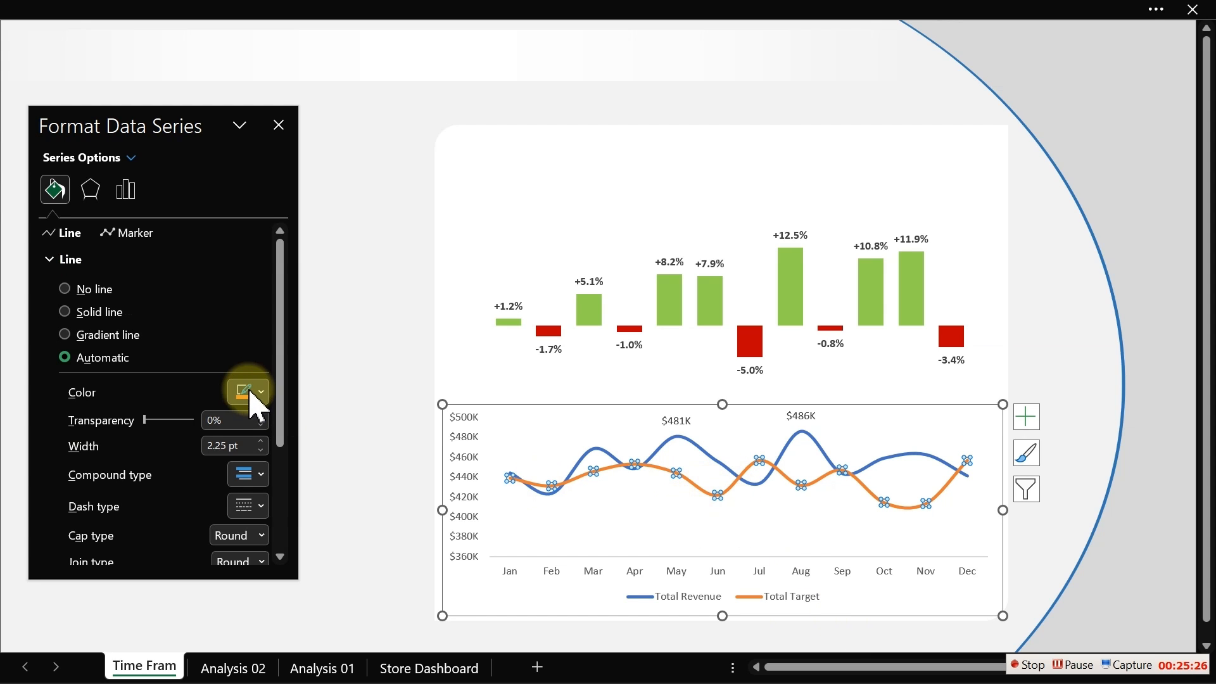
{"action": "left_click", "coordinate": [249, 391]}
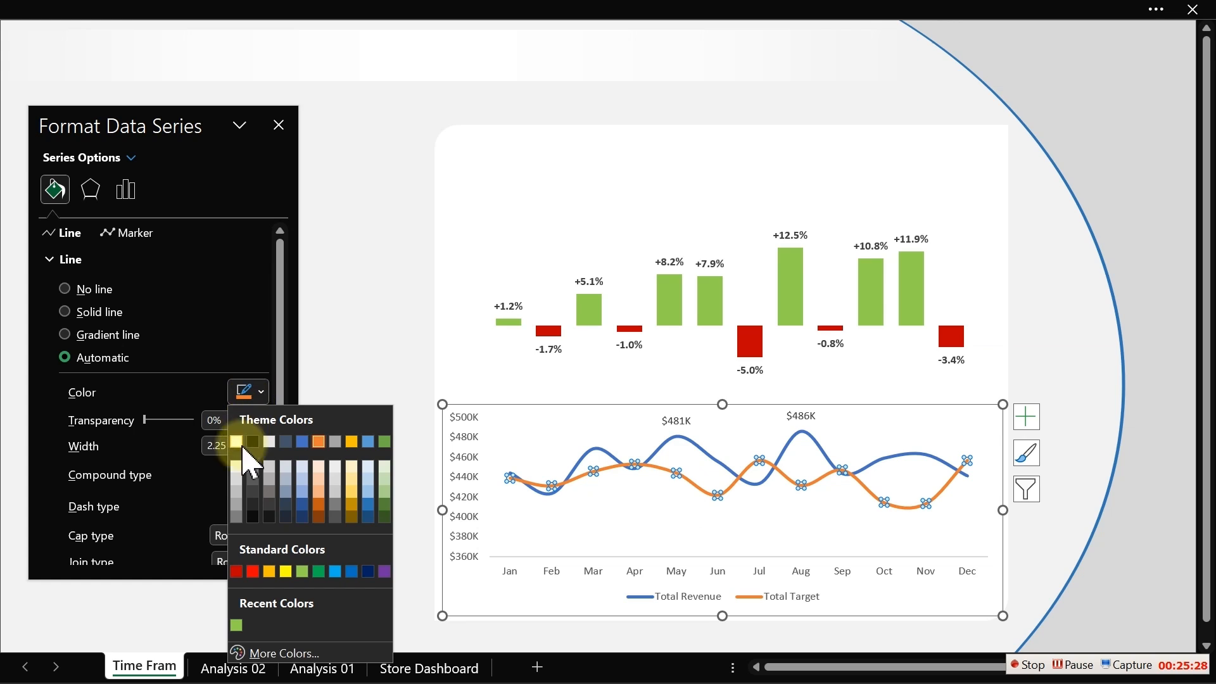
{"action": "left_click", "coordinate": [252, 469]}
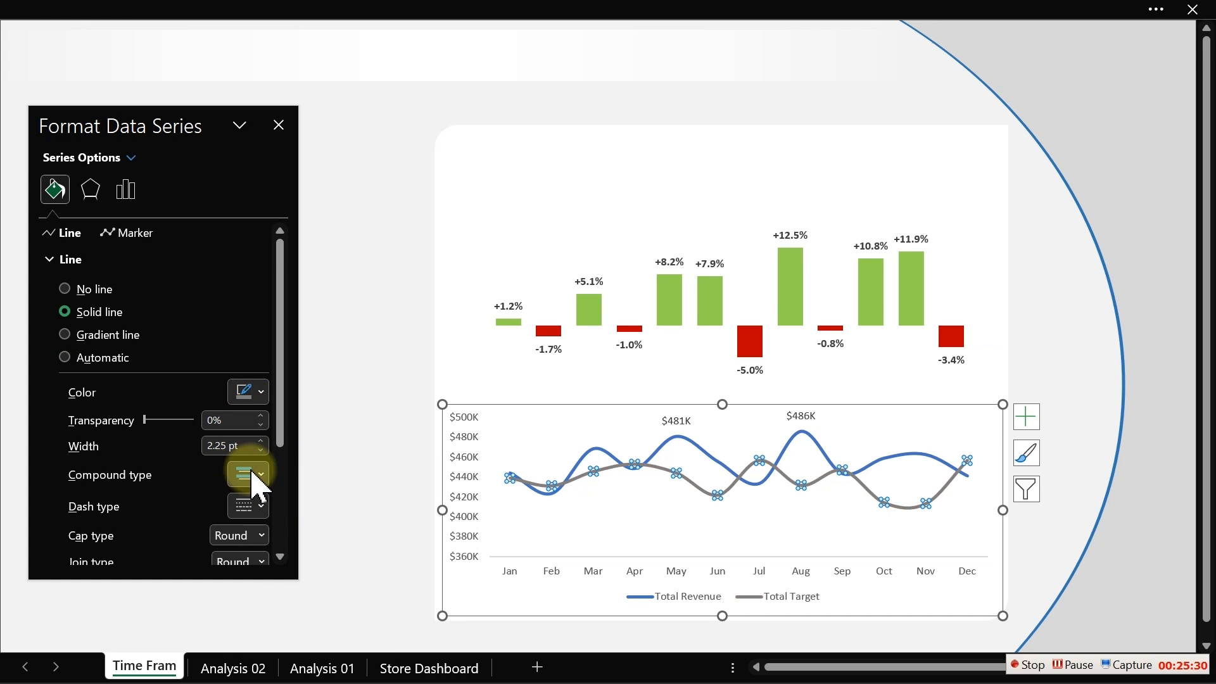
{"action": "left_click", "coordinate": [260, 392]}
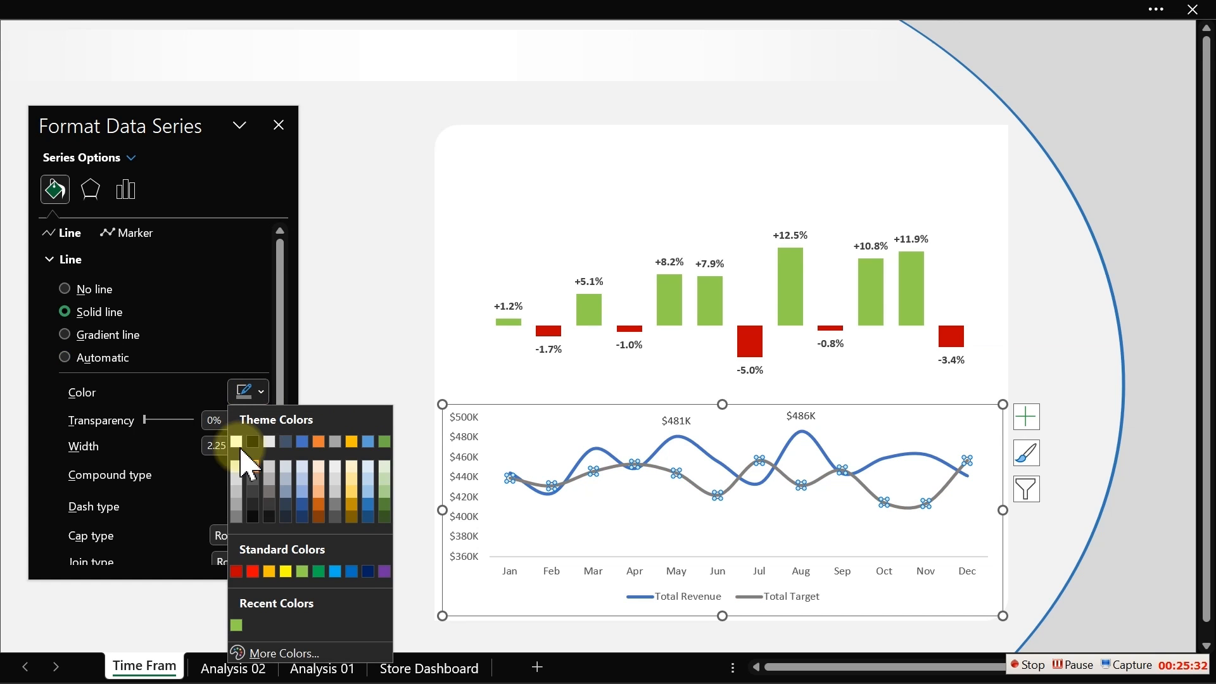
{"action": "left_click", "coordinate": [239, 515]}
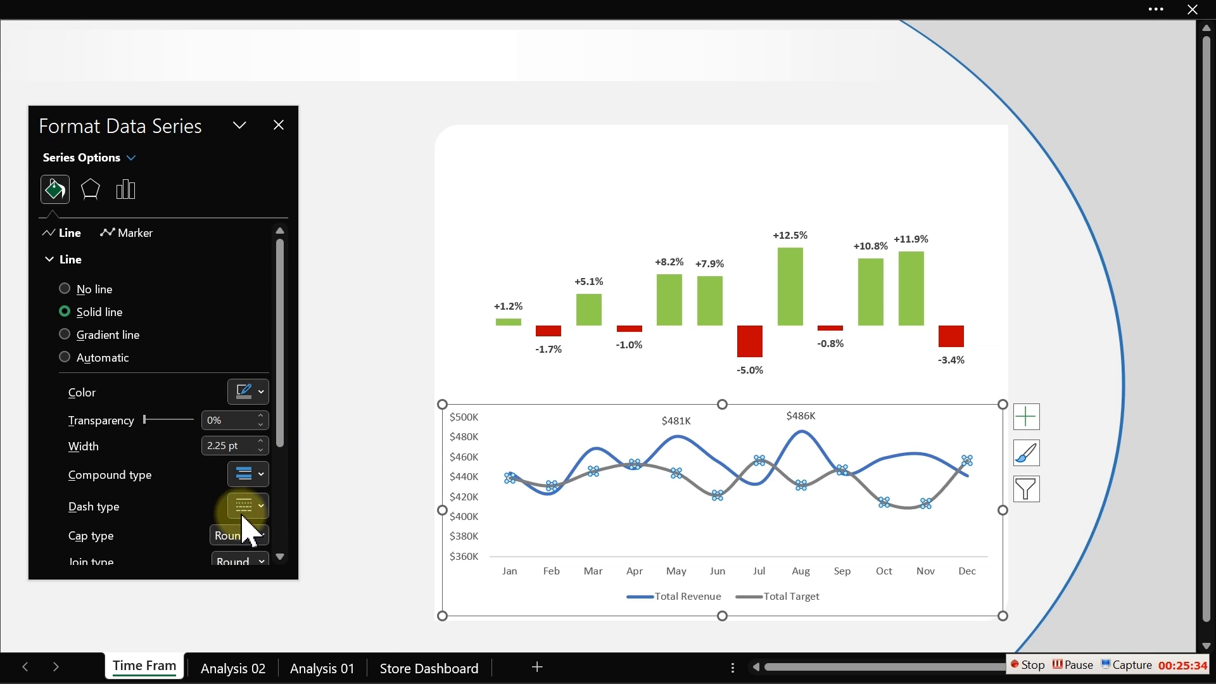
{"action": "left_click", "coordinate": [250, 398]}
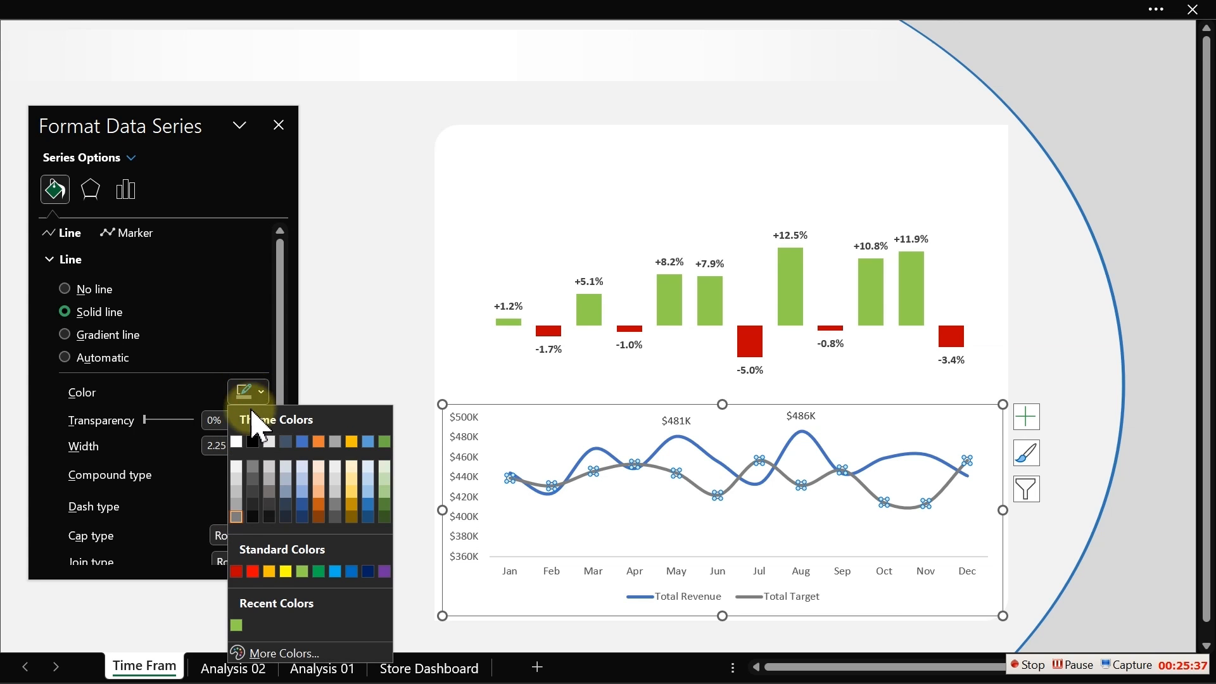
{"action": "left_click", "coordinate": [247, 498]}
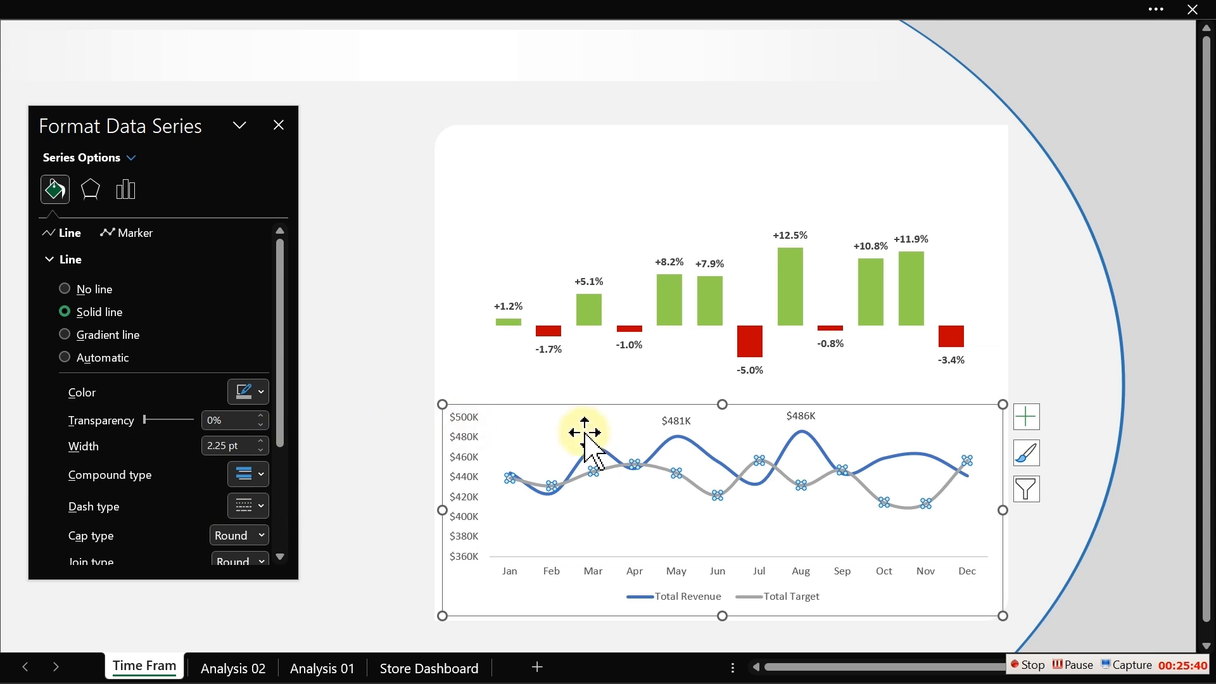
- Set the Total Revenue line colour to standard blue
{"action": "left_click", "coordinate": [699, 443]}
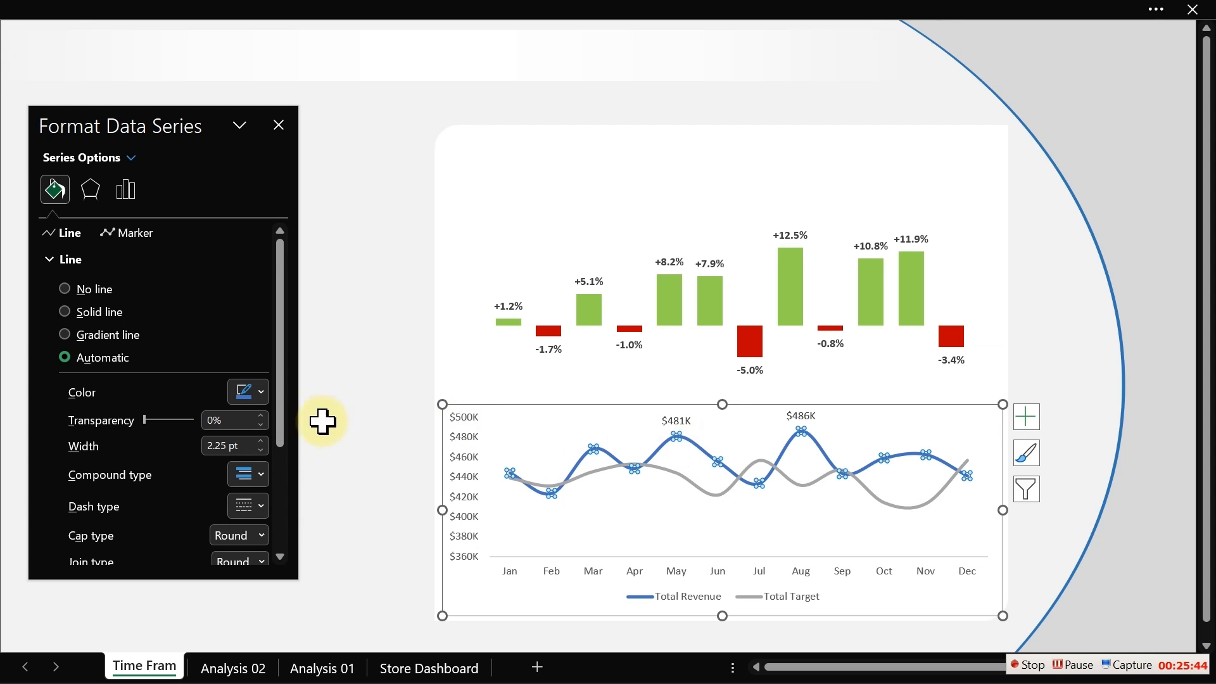
{"action": "left_click", "coordinate": [255, 397]}
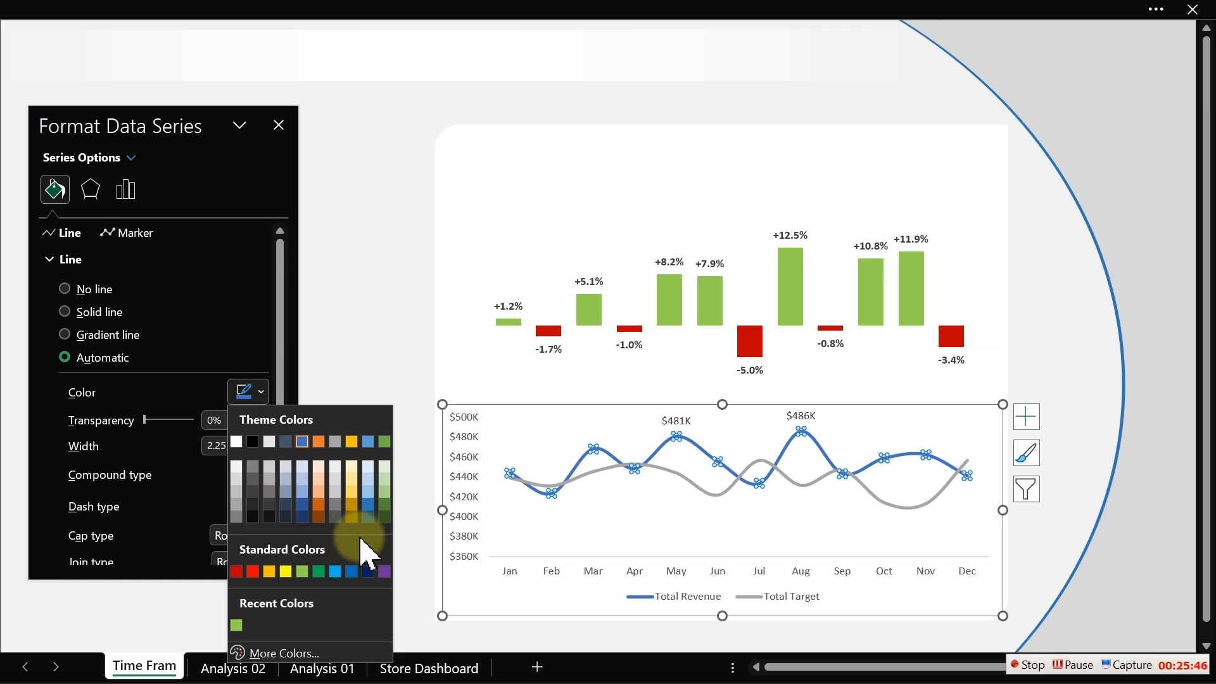
{"action": "left_click", "coordinate": [351, 571]}
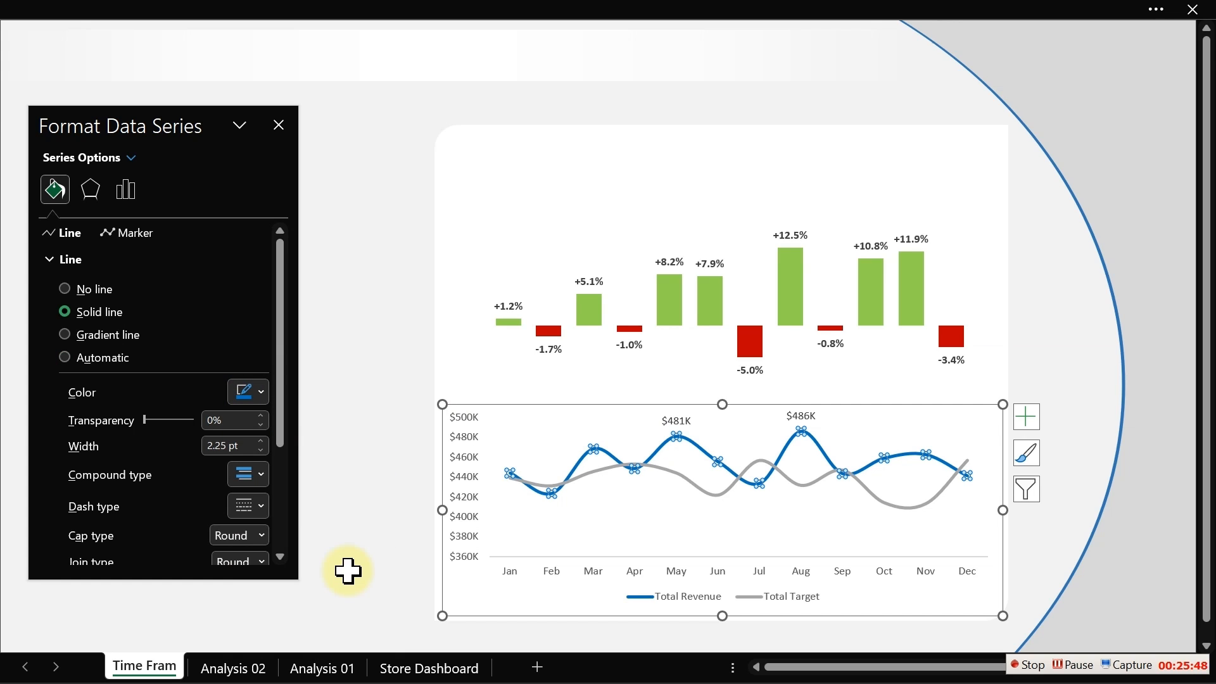
- Switch between worksheets to compare the Time Frame charts with the Store Dashboard layout
{"action": "left_click_drag", "start_coordinate": [303, 301], "coordinate": [365, 318]}
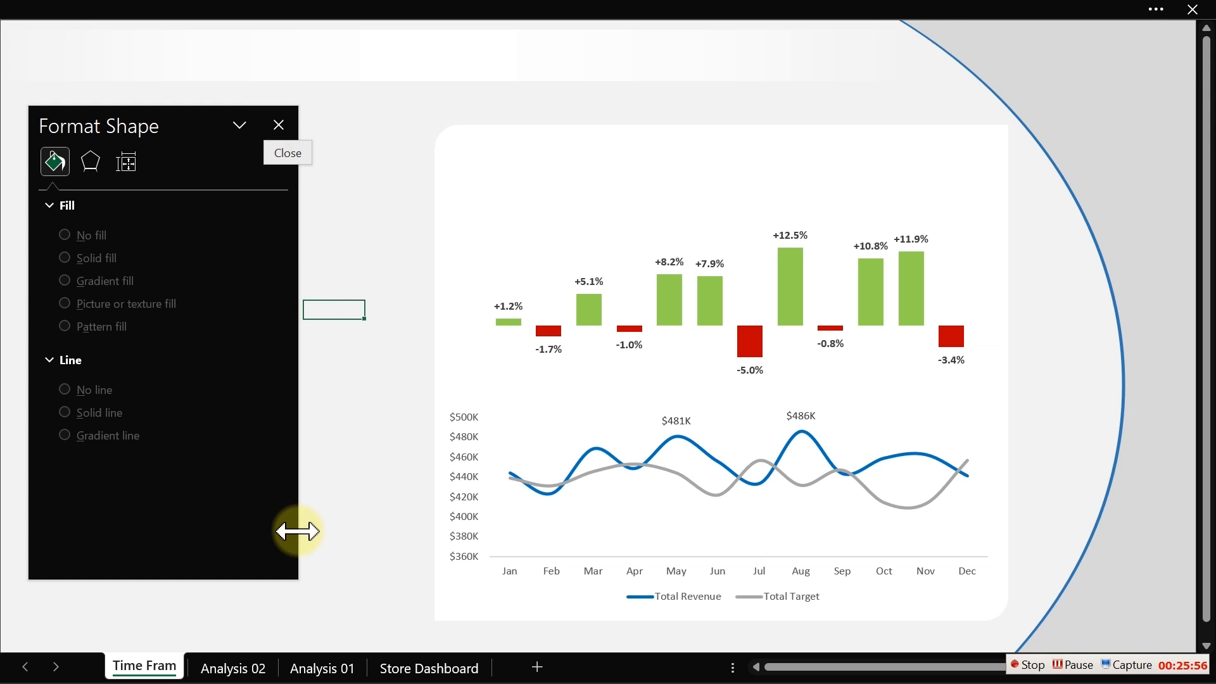
{"action": "left_click", "coordinate": [257, 667]}
{"action": "left_click", "coordinate": [320, 668]}
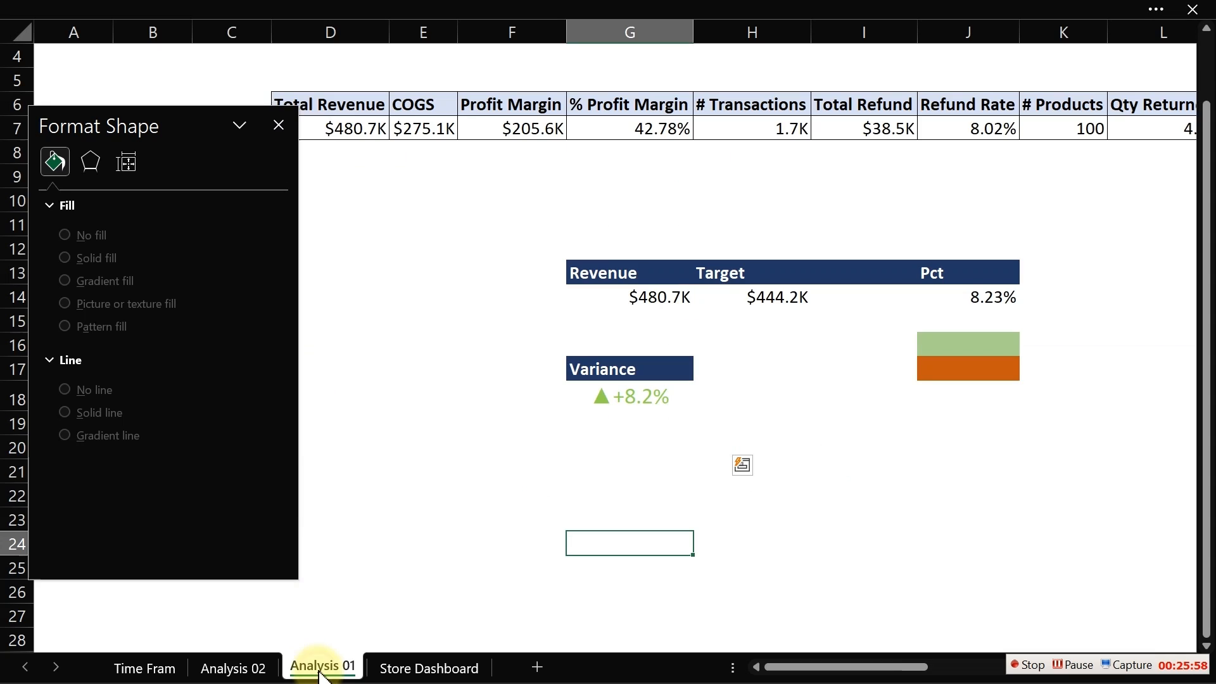
{"action": "left_click", "coordinate": [418, 666]}
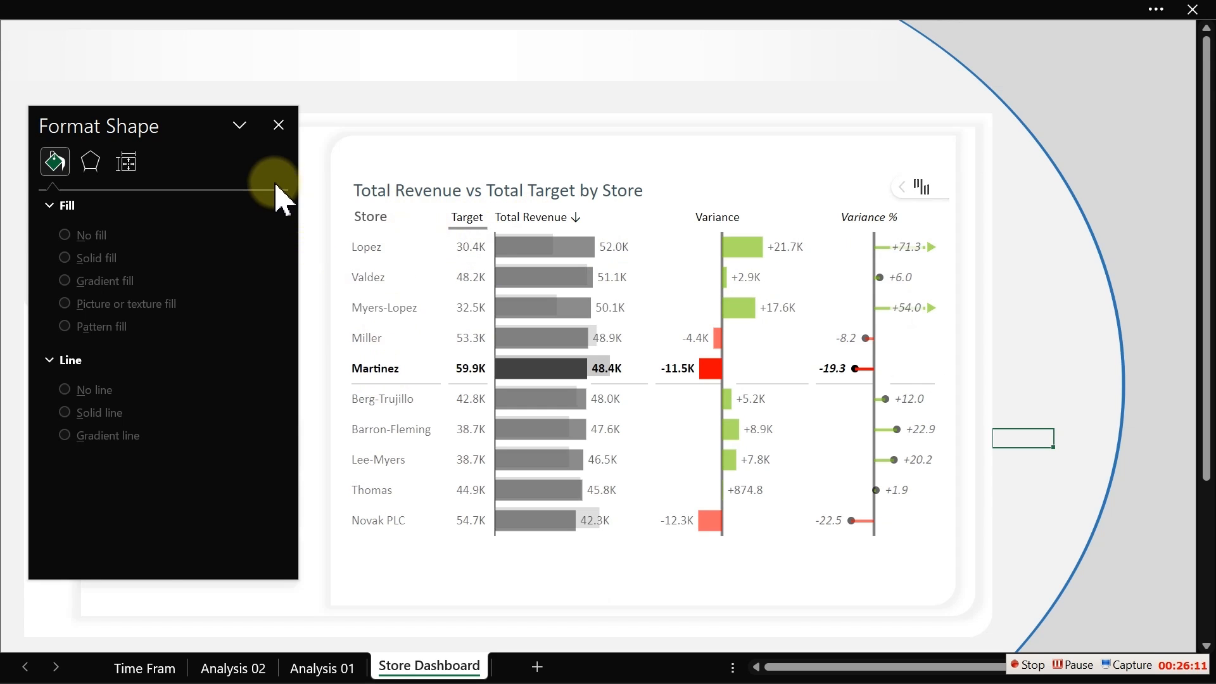
{"action": "left_click", "coordinate": [278, 125]}
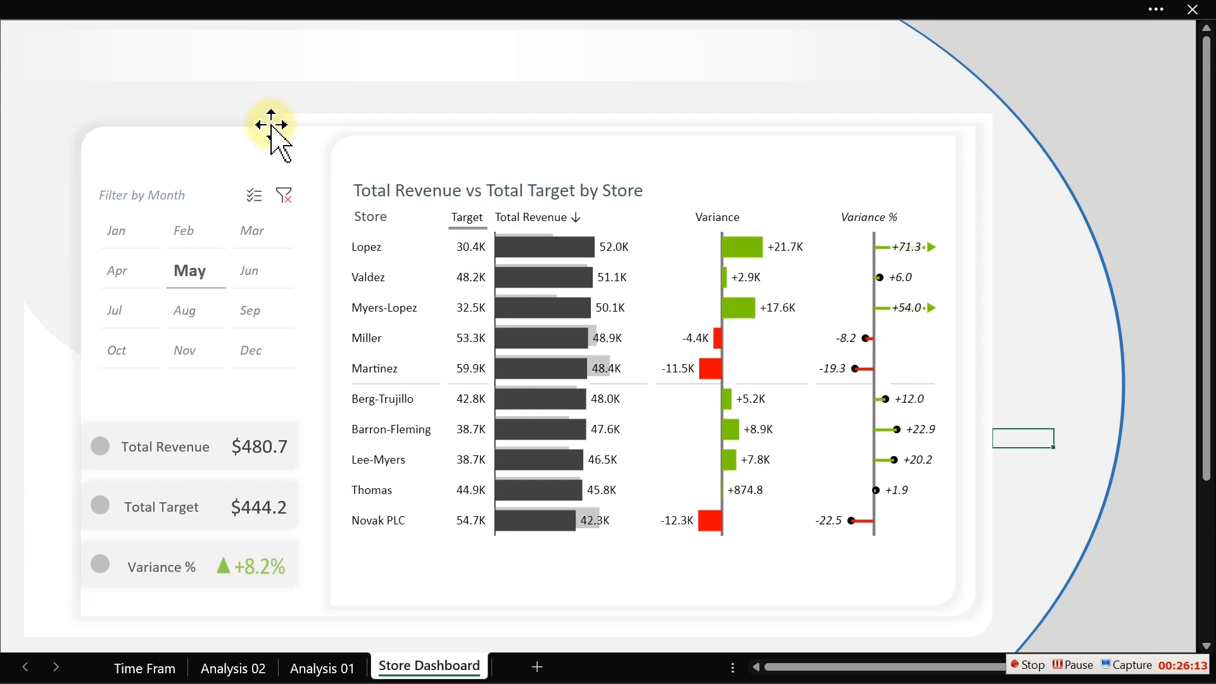
{"action": "left_click", "coordinate": [157, 665]}
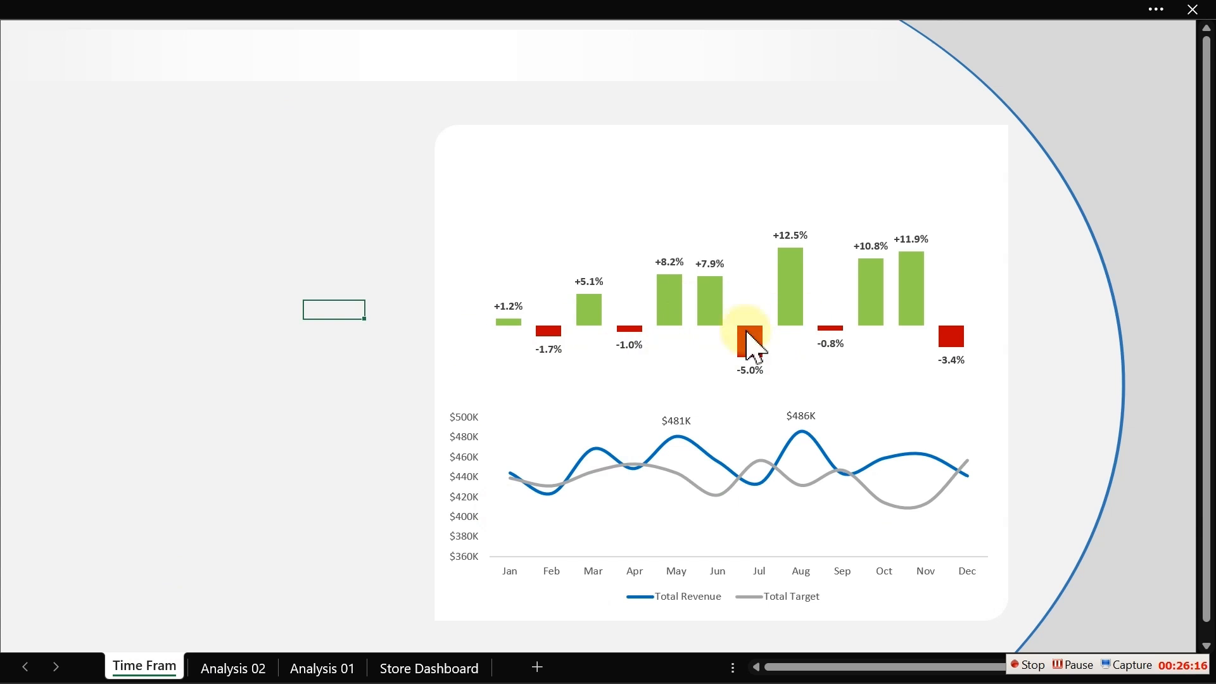
{"action": "left_click", "coordinate": [403, 667]}
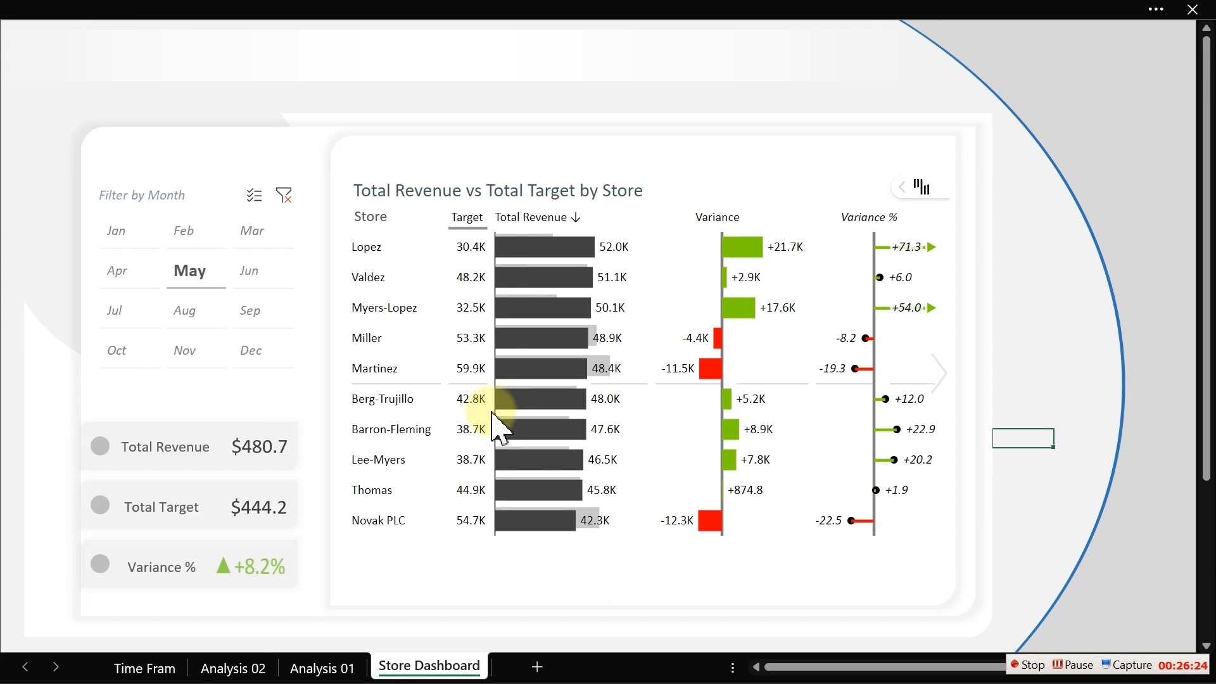
{"action": "left_click", "coordinate": [158, 667]}
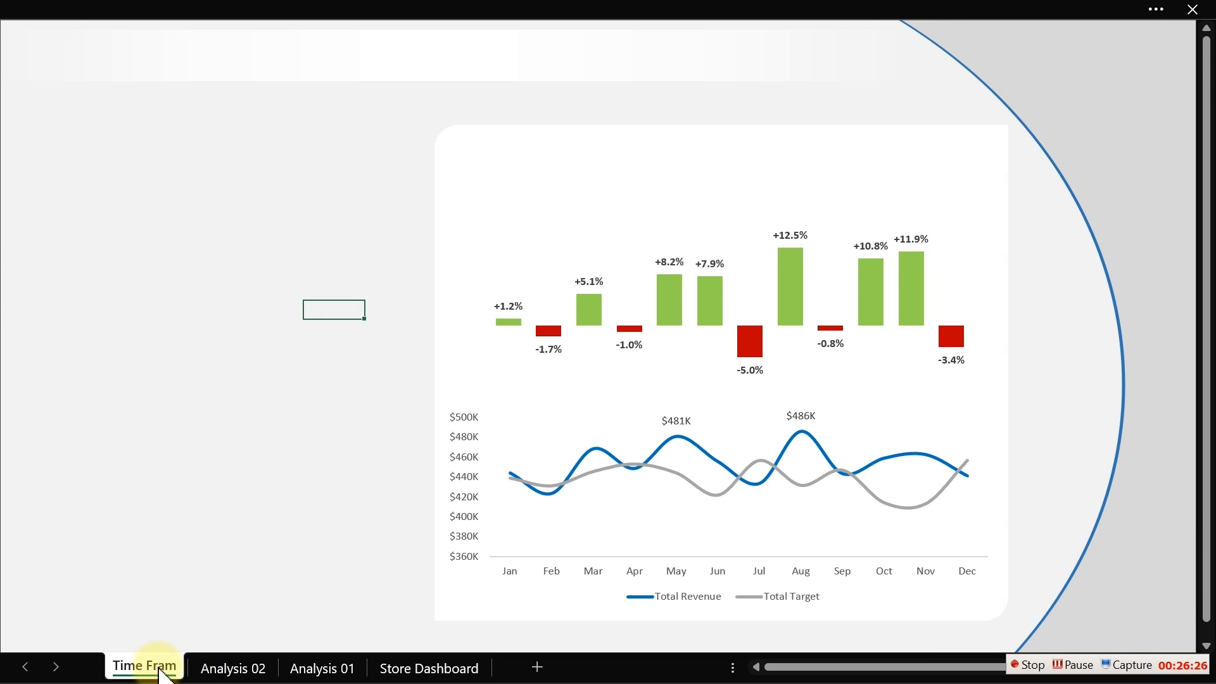
- Insert a text box above the variance column chart and enter the title "Revenue vs Target by Month"
{"action": "left_click", "coordinate": [244, 516]}
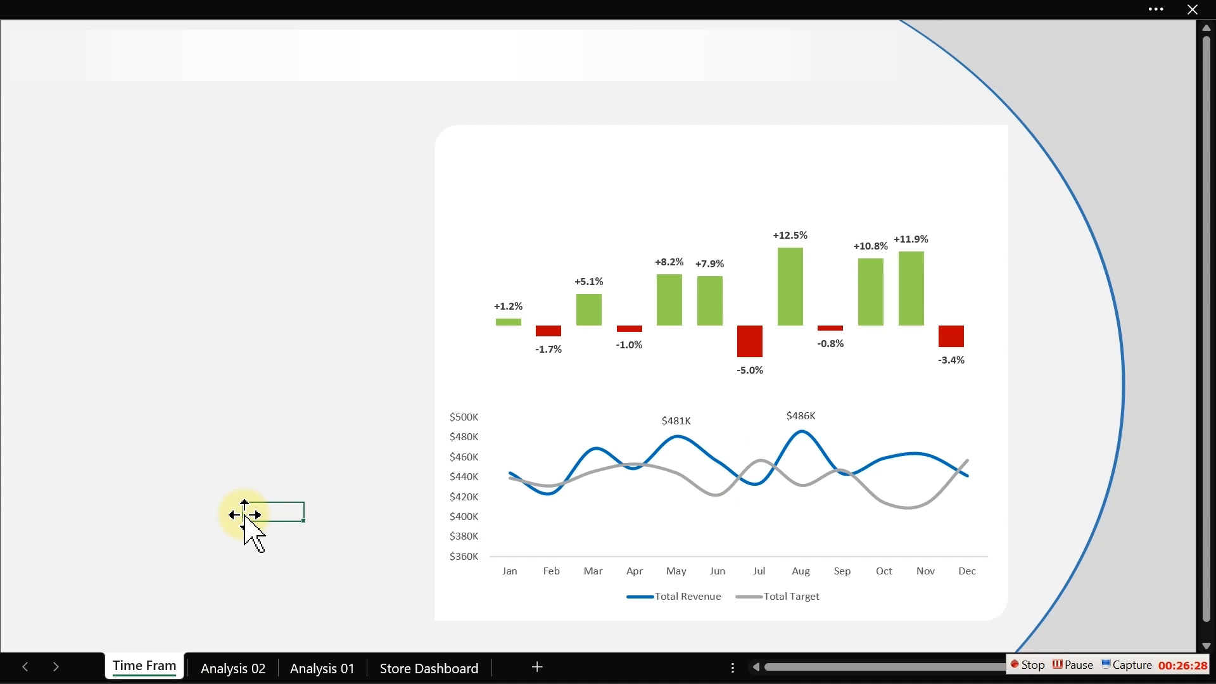
{"action": "left_click", "coordinate": [244, 7]}
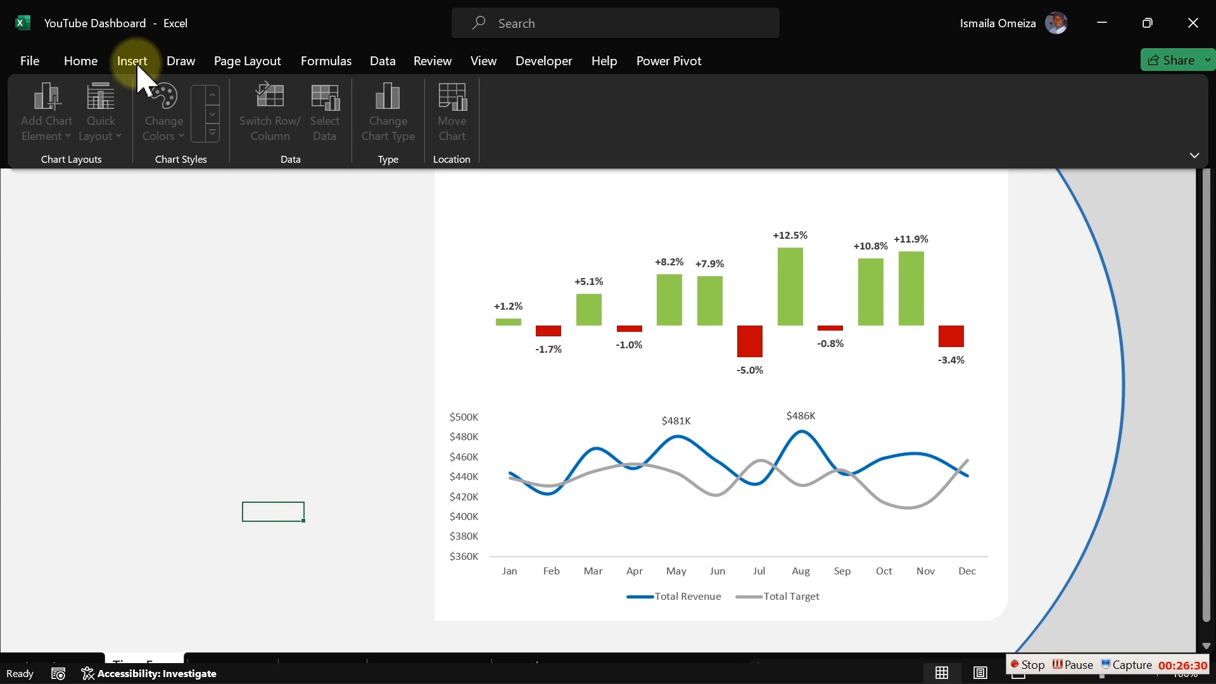
{"action": "left_click", "coordinate": [133, 61]}
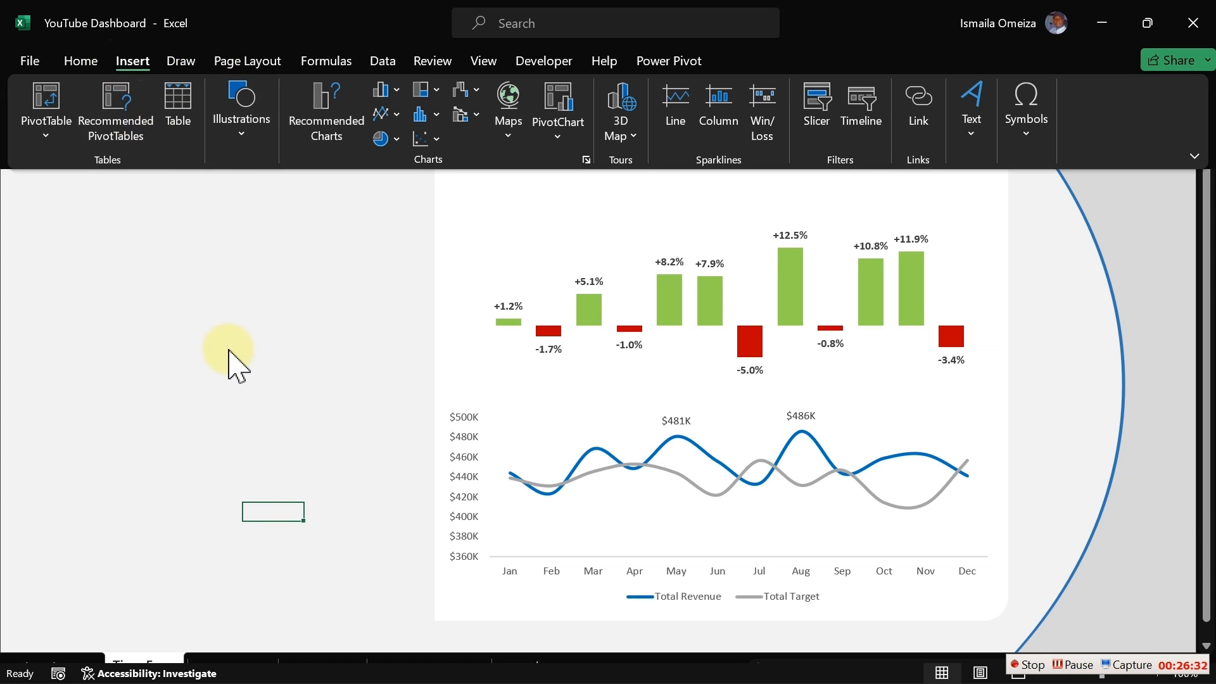
{"action": "left_click", "coordinate": [237, 133]}
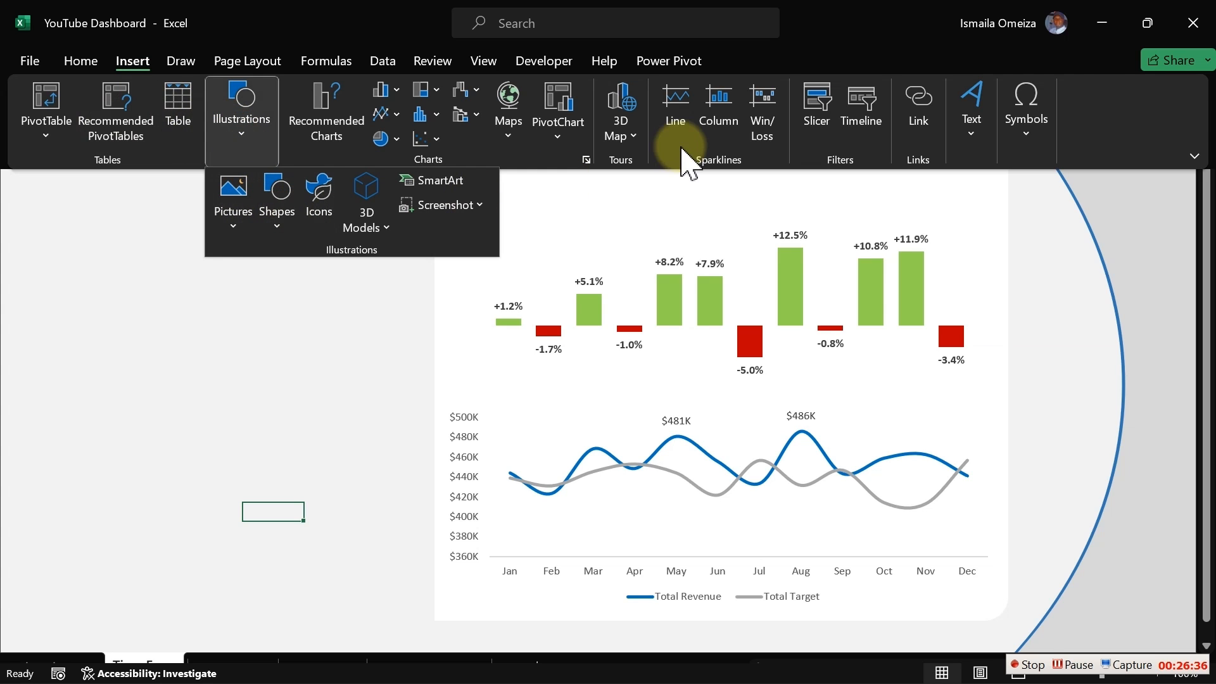
{"action": "left_click", "coordinate": [973, 121]}
{"action": "left_click", "coordinate": [969, 193]}
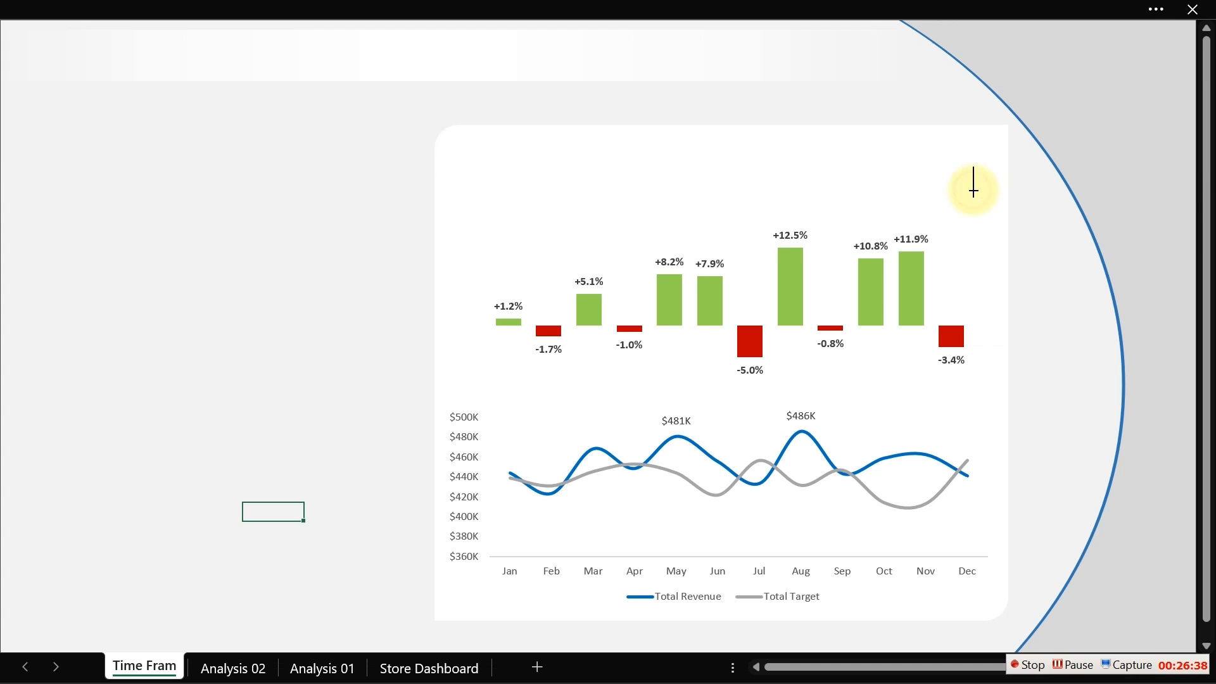
{"action": "left_click_drag", "start_coordinate": [440, 185], "coordinate": [680, 223]}
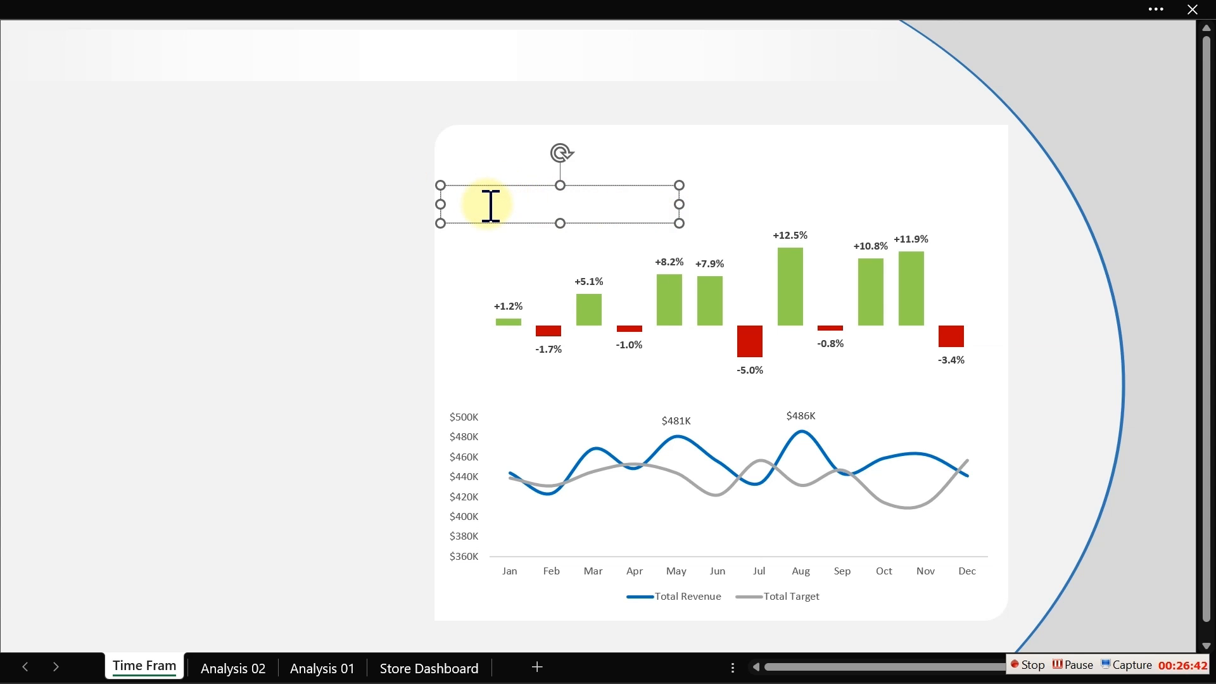
{"action": "type", "text": "Revenue v"}
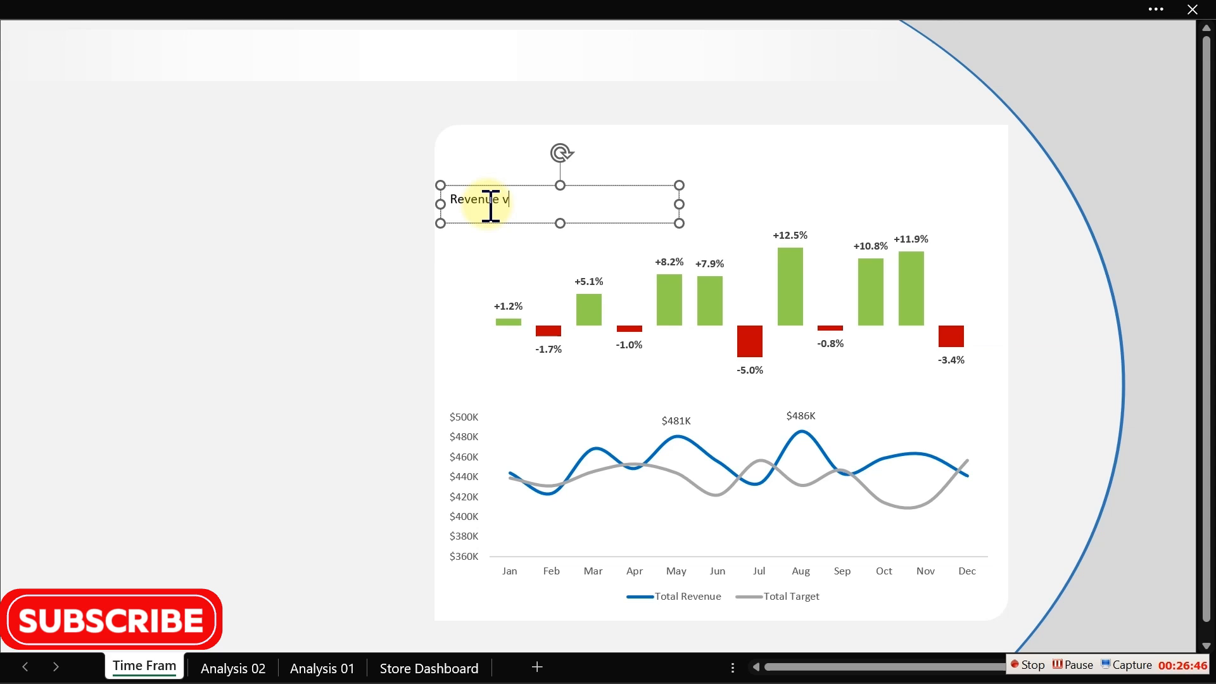
{"action": "type", "text": "s Target by Month"}
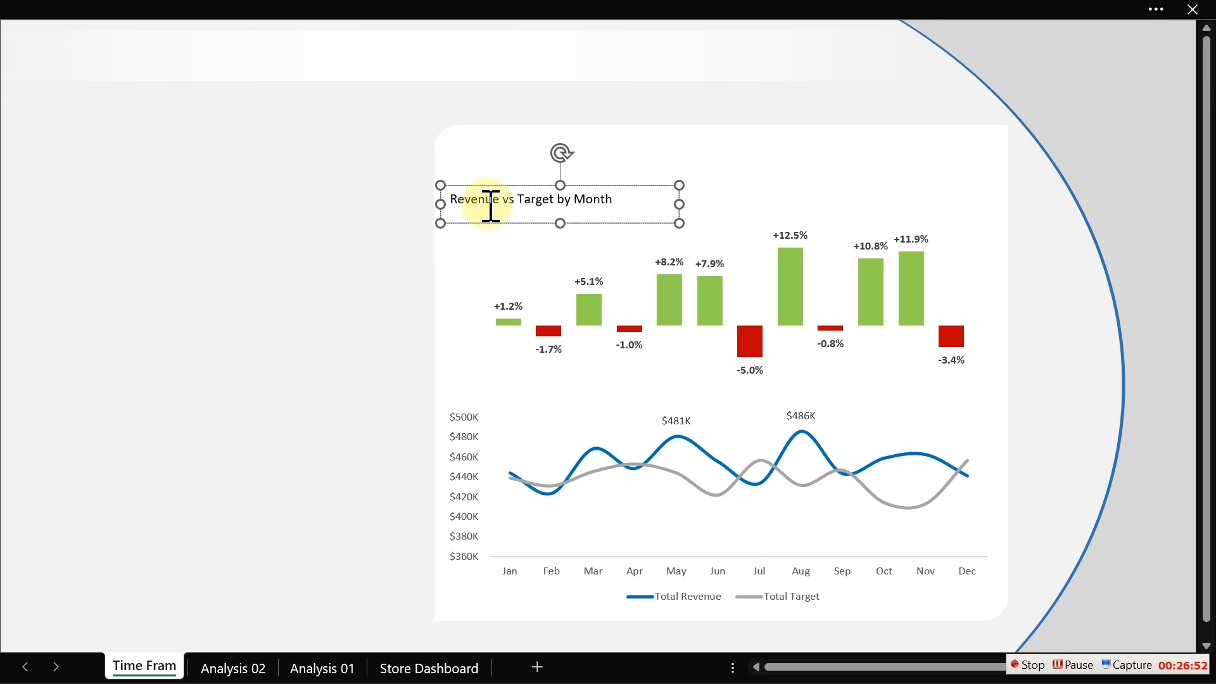
- Increase the title text box's font size to 14 pt
{"action": "left_click", "coordinate": [519, 223]}
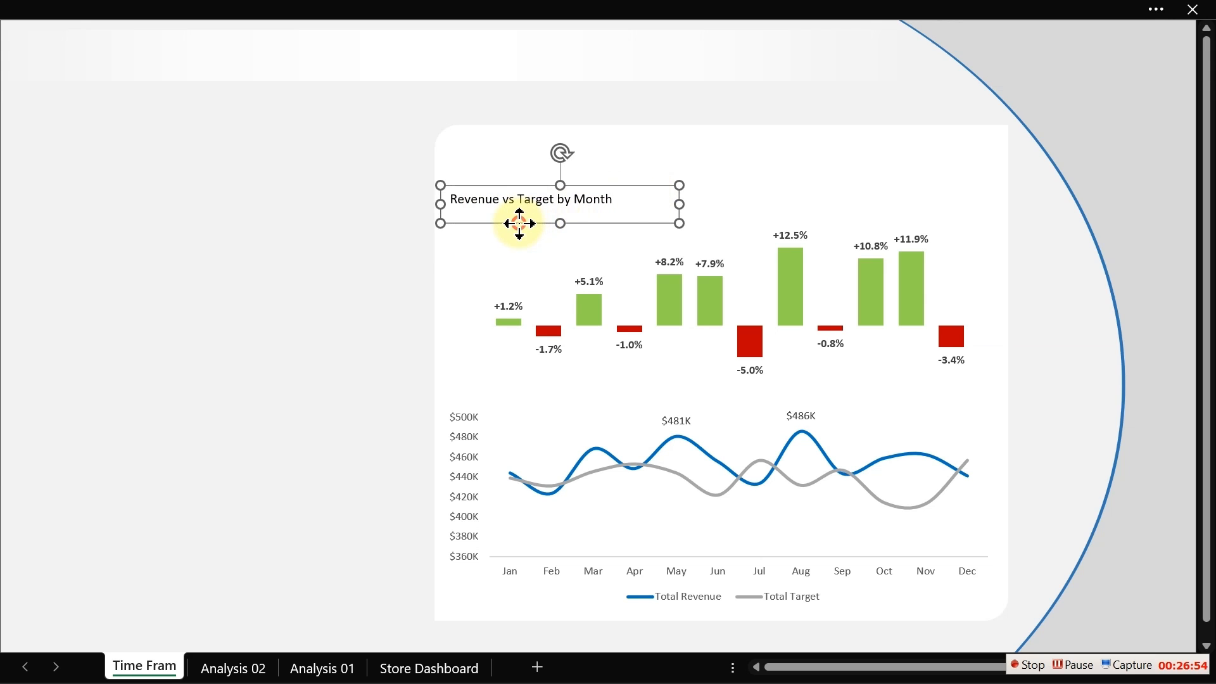
{"action": "left_click", "coordinate": [240, 5]}
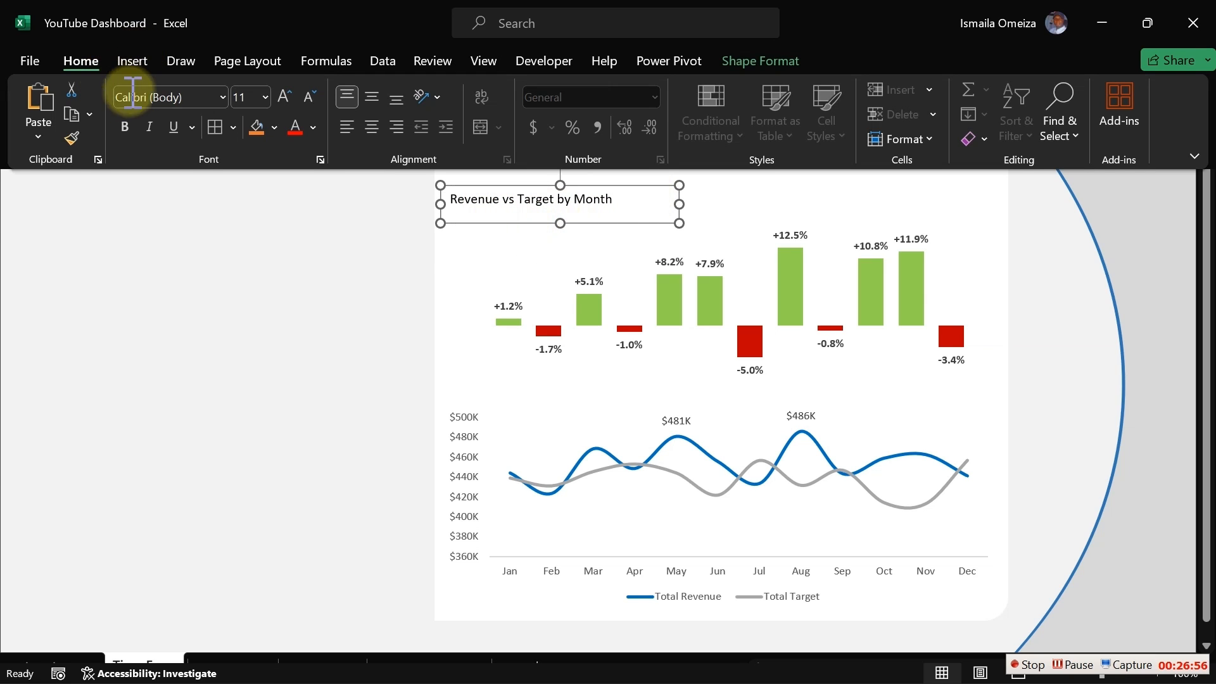
{"action": "left_click", "coordinate": [286, 103]}
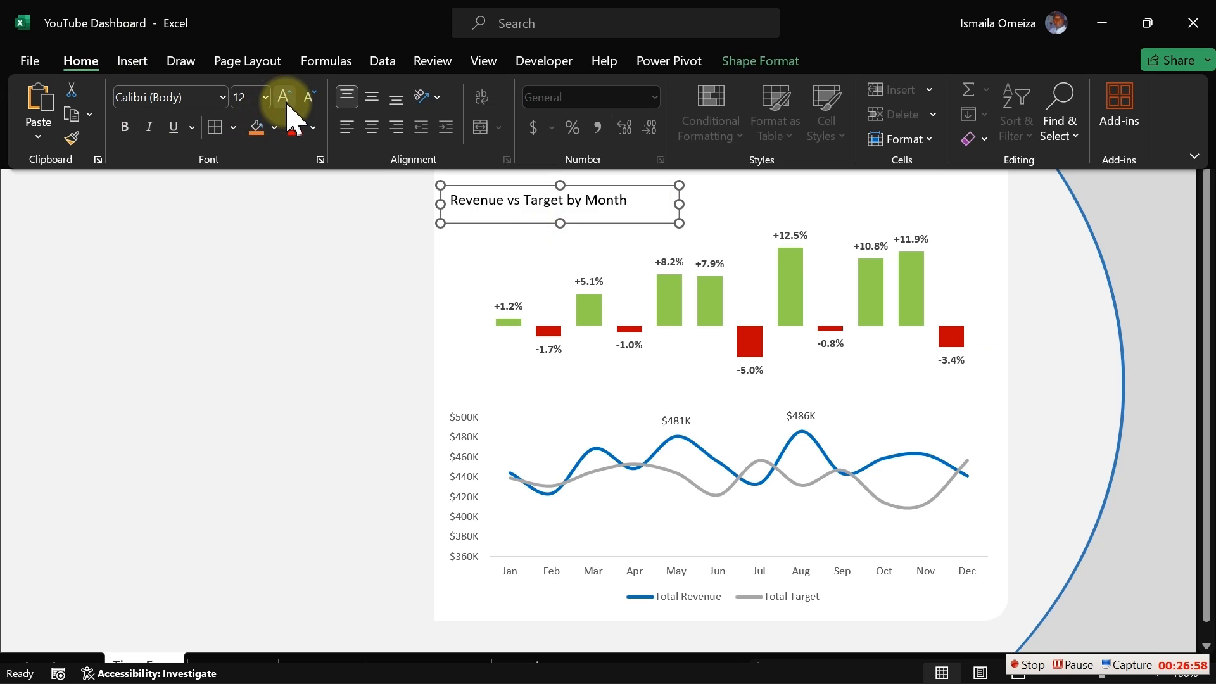
{"action": "left_click", "coordinate": [287, 102]}
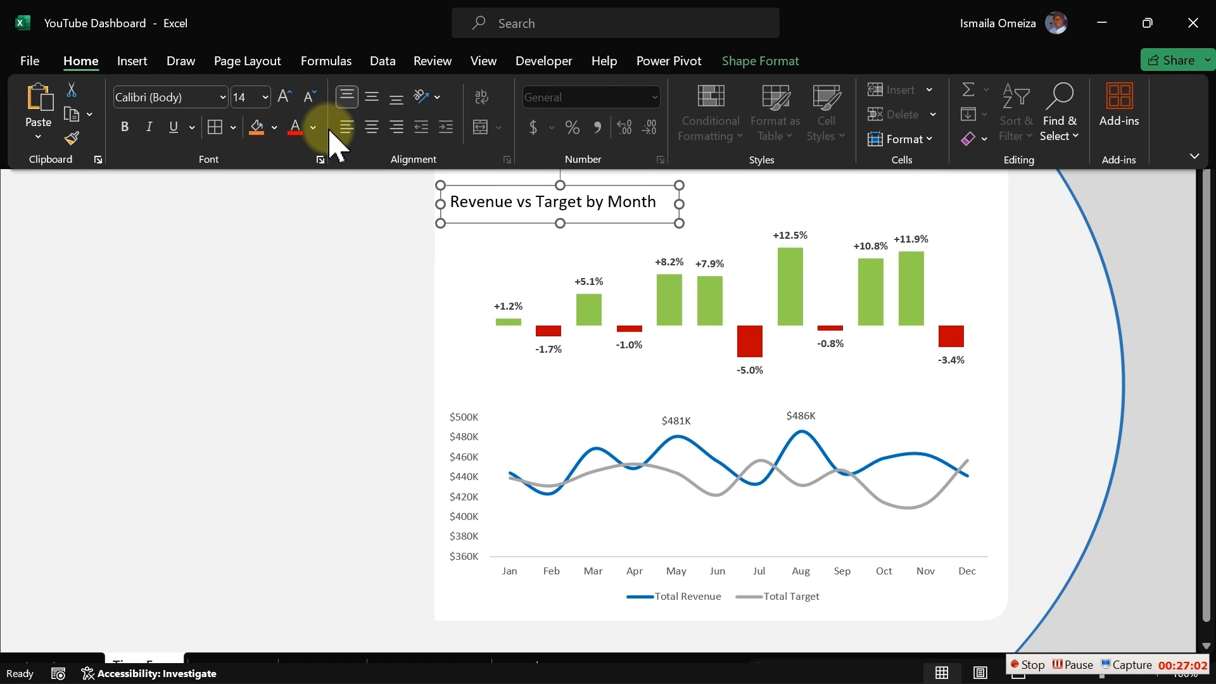
- Change the title text's font colour to a dark grey
{"action": "left_click", "coordinate": [314, 127]}
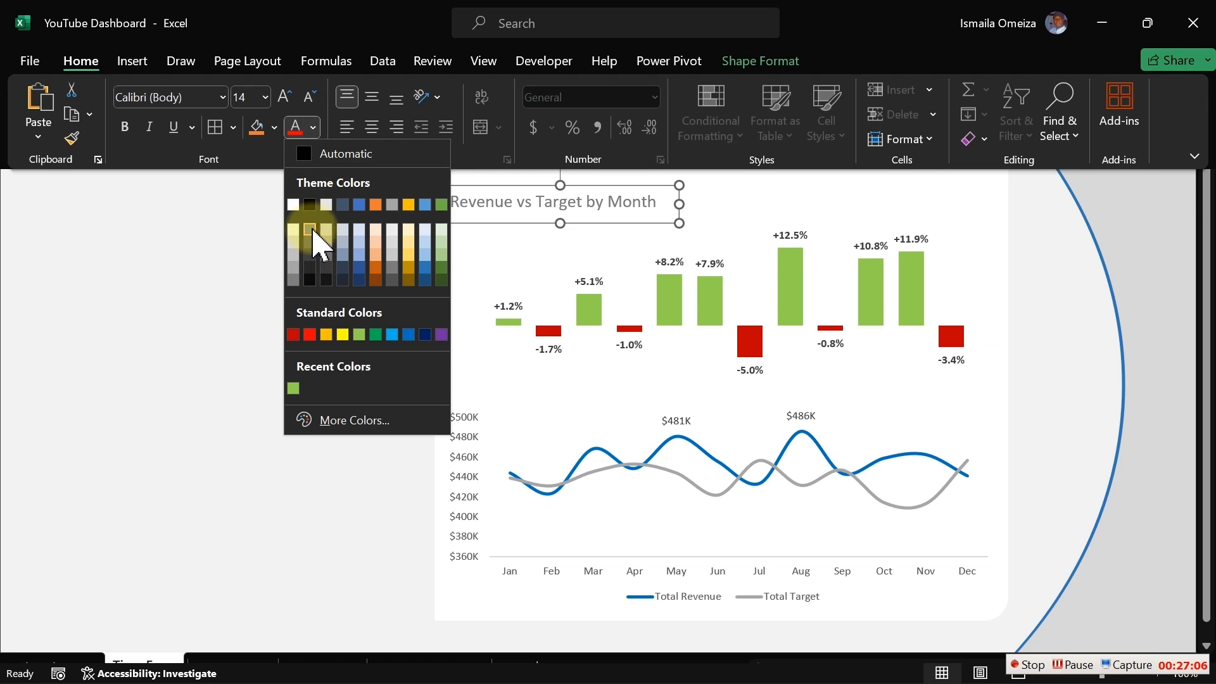
{"action": "left_click", "coordinate": [311, 228]}
{"action": "left_click", "coordinate": [313, 127]}
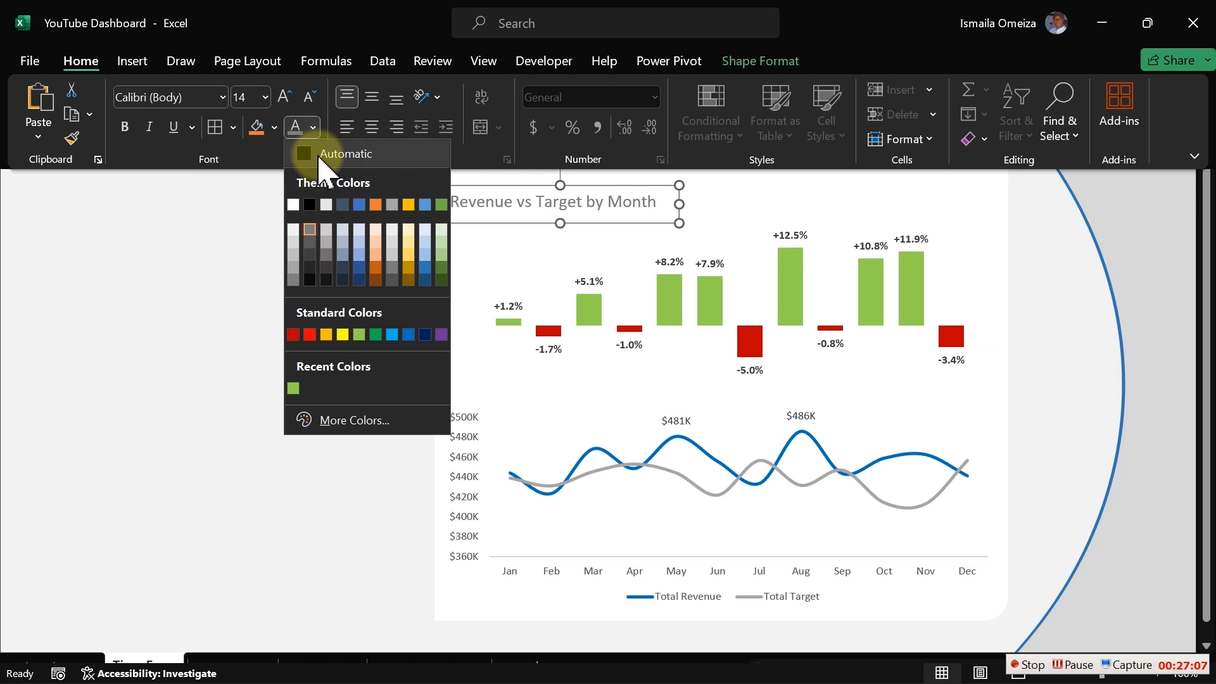
{"action": "left_click", "coordinate": [311, 256]}
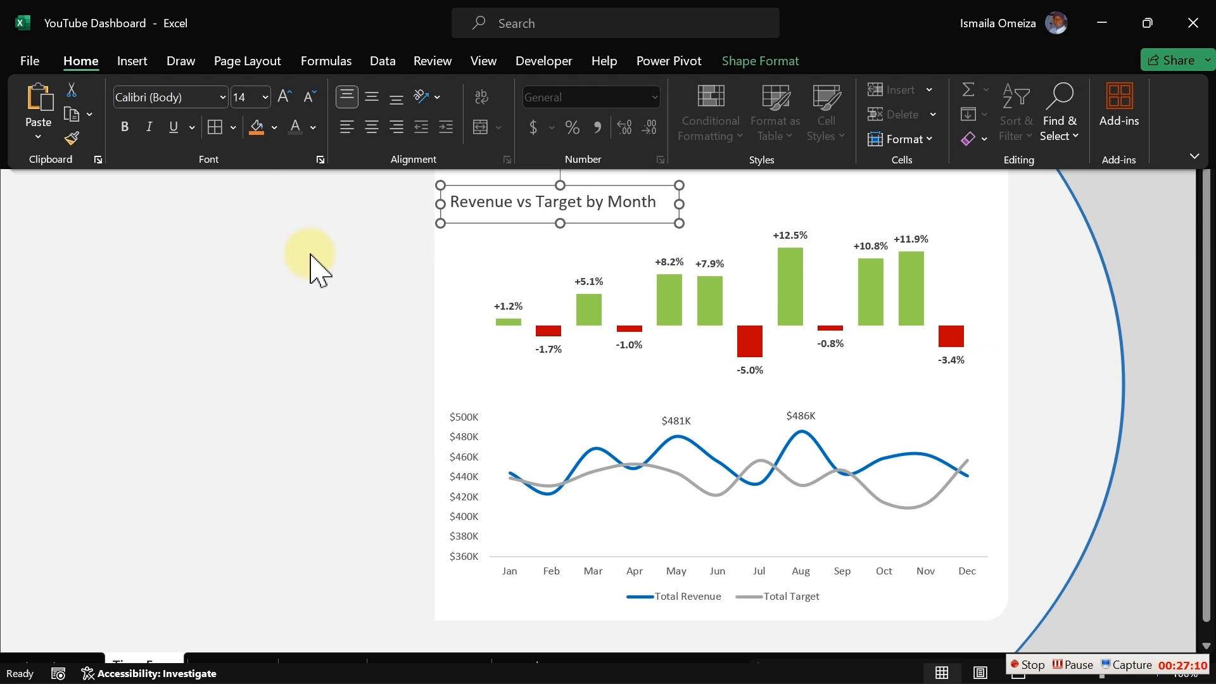
- Reduce the title text box's font size to 12 pt
{"action": "key", "text": "ctrl+shift+F1"}
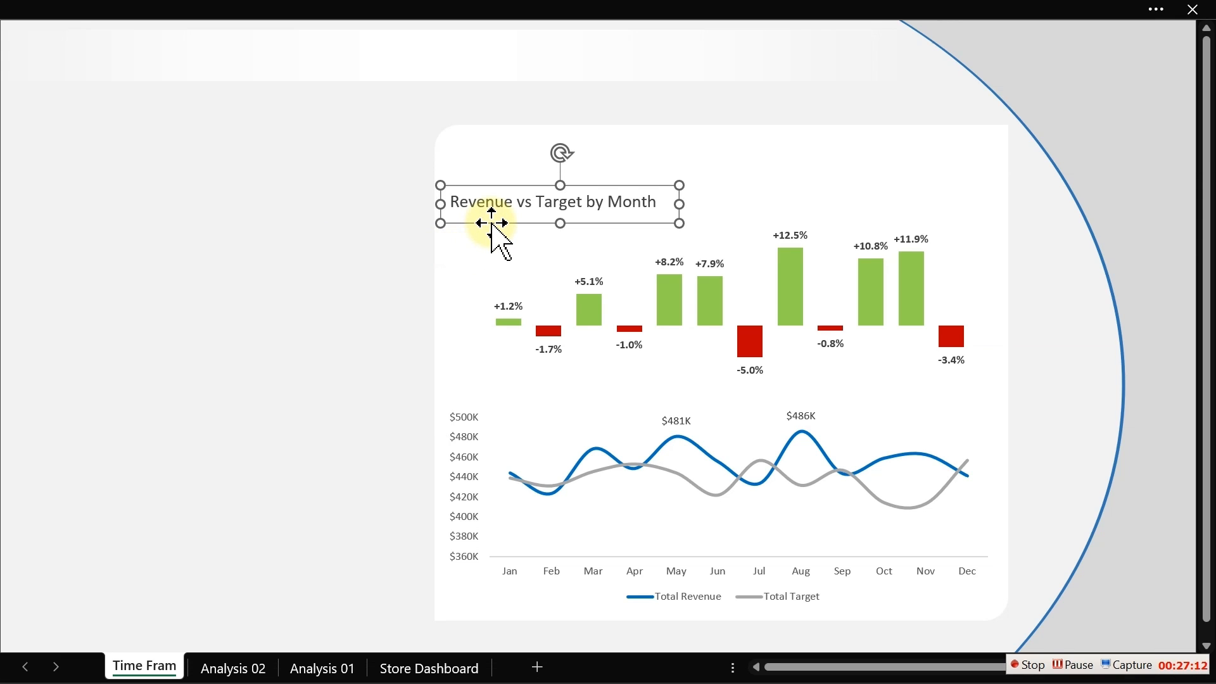
{"action": "left_click", "coordinate": [269, 8]}
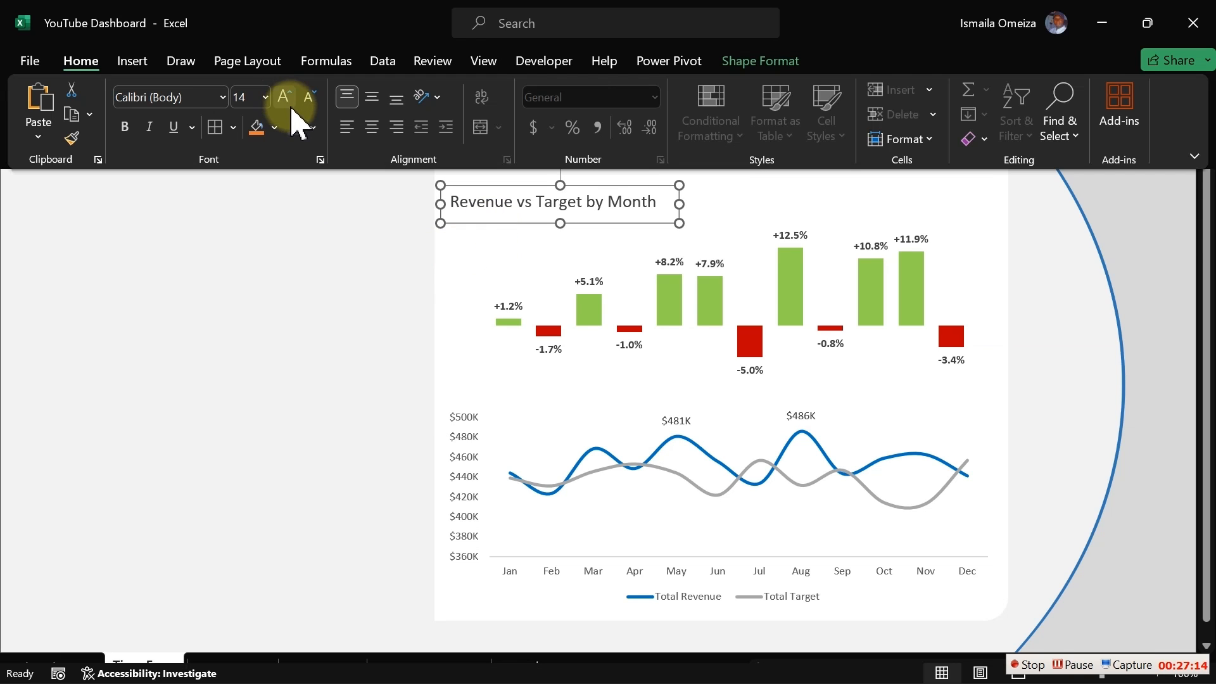
{"action": "left_click", "coordinate": [310, 98]}
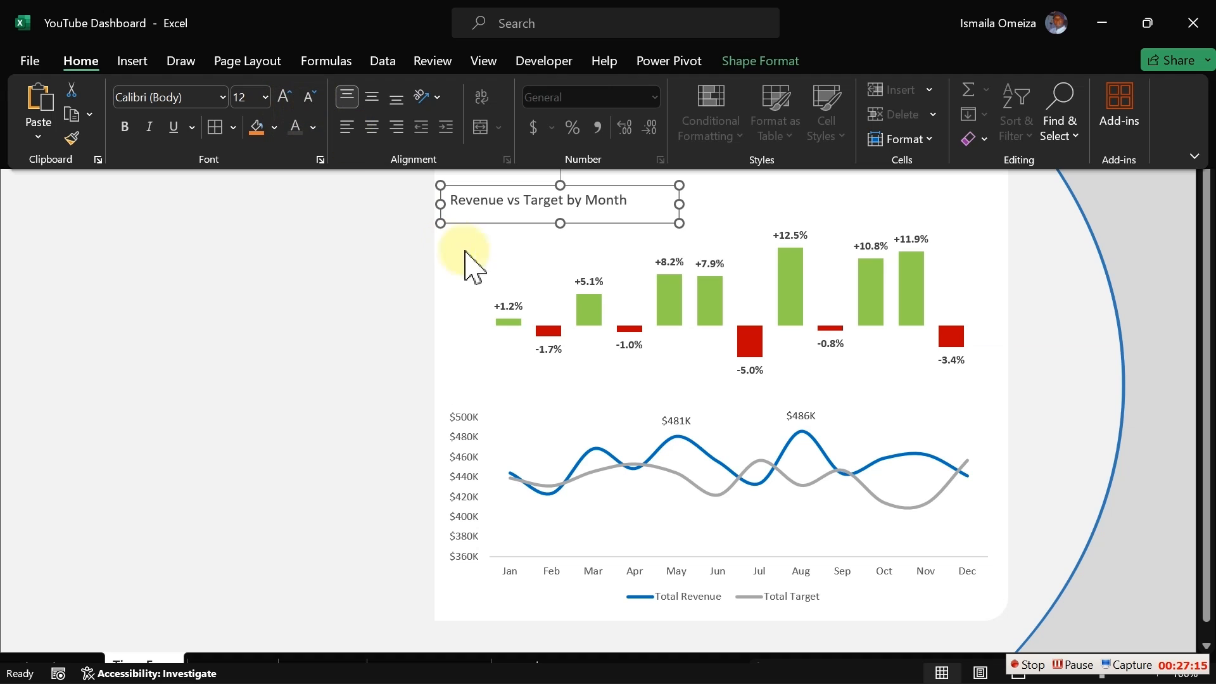
- Shift the title text box slightly and set its fill to No fill
{"action": "left_click", "coordinate": [497, 226]}
{"action": "left_click_drag", "start_coordinate": [499, 222], "coordinate": [534, 240]}
{"action": "double_click", "coordinate": [534, 241]}
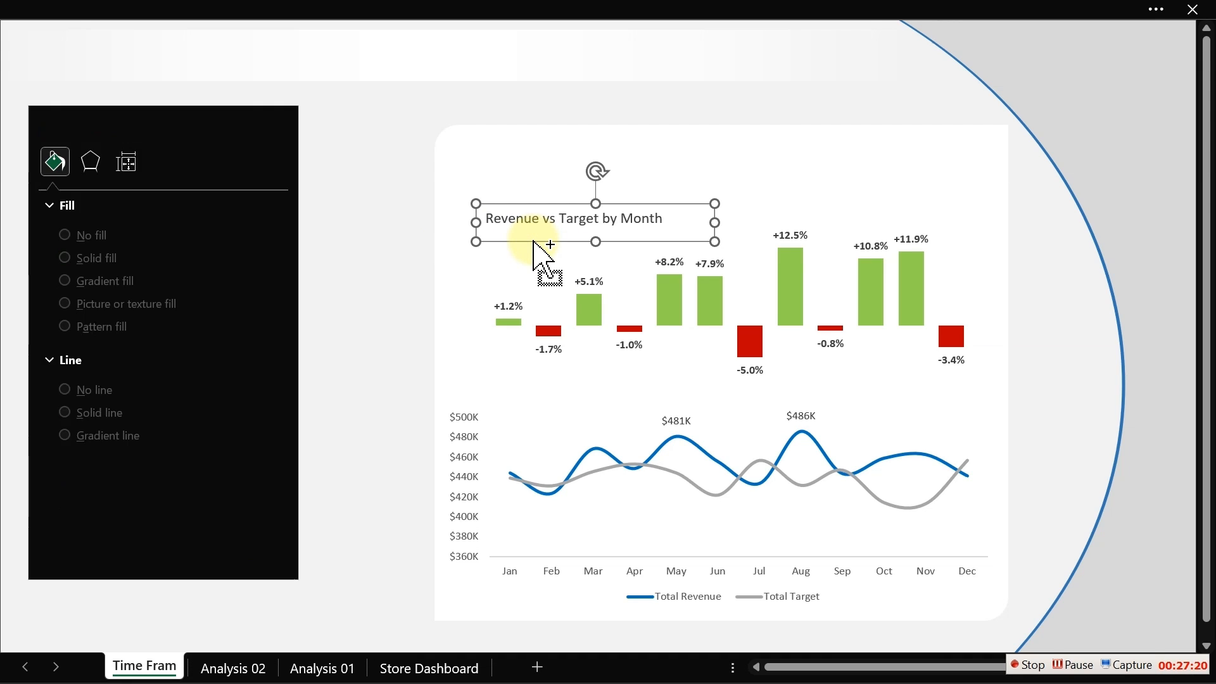
{"action": "left_click", "coordinate": [83, 484]}
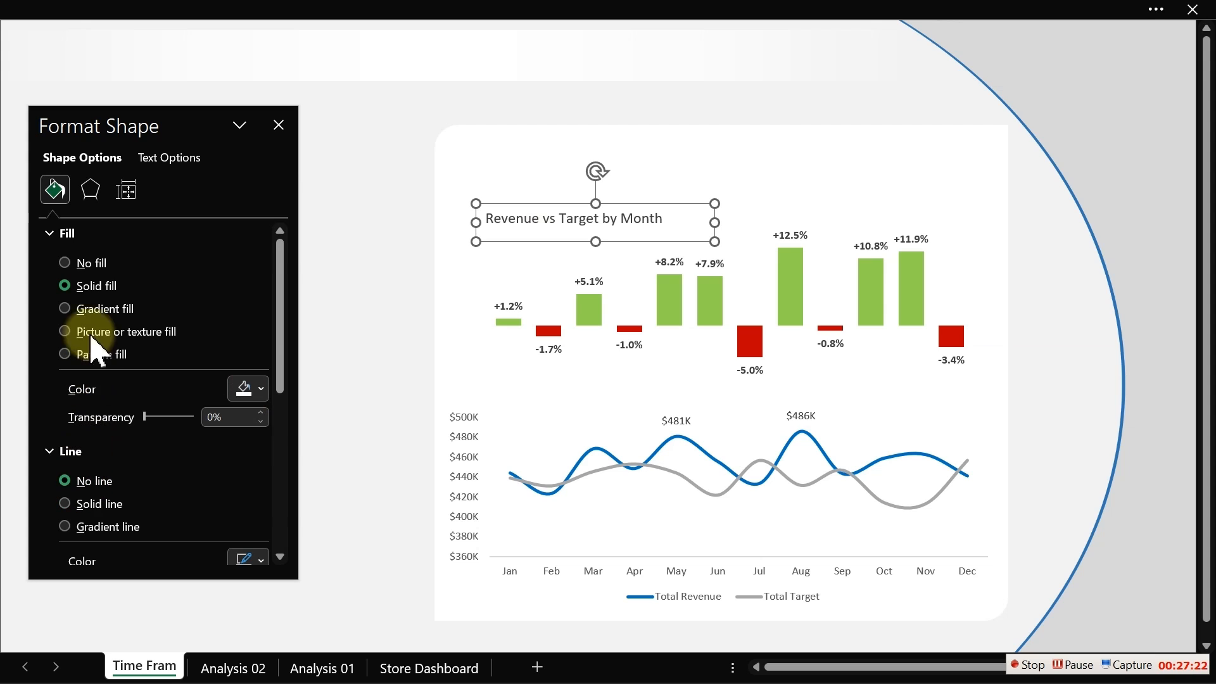
{"action": "left_click", "coordinate": [92, 263]}
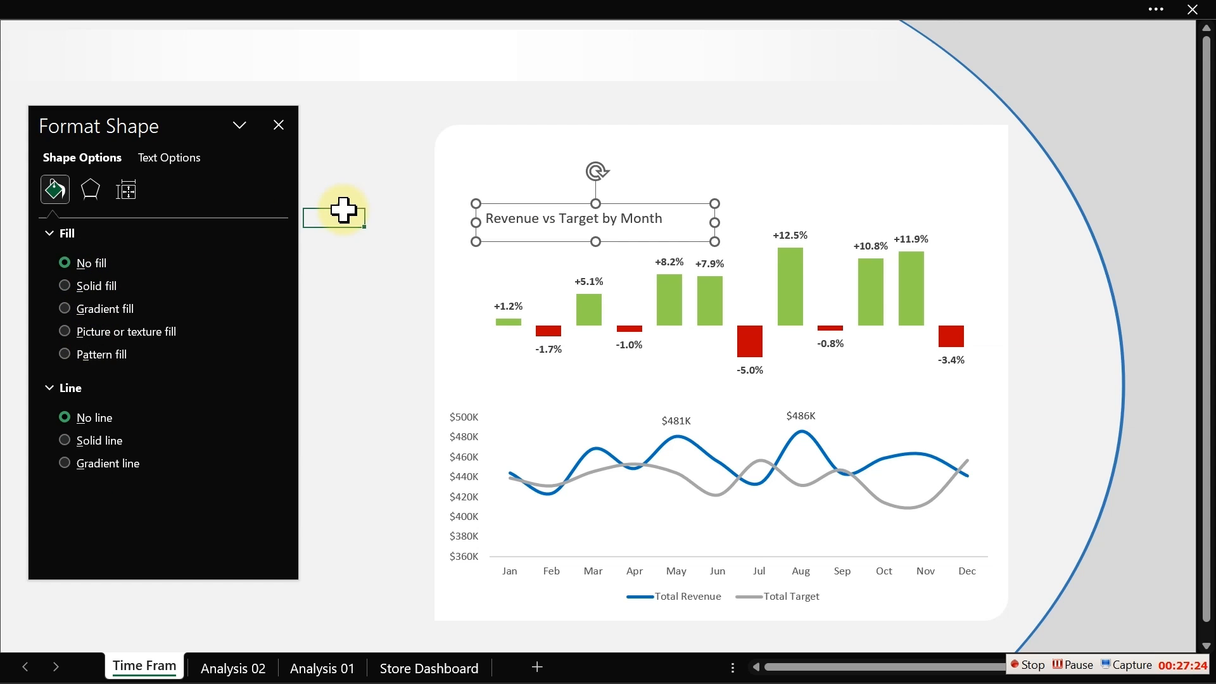
- Lower the top edge of the variance chart's plot area and reposition the title just above it
{"action": "left_click", "coordinate": [770, 241]}
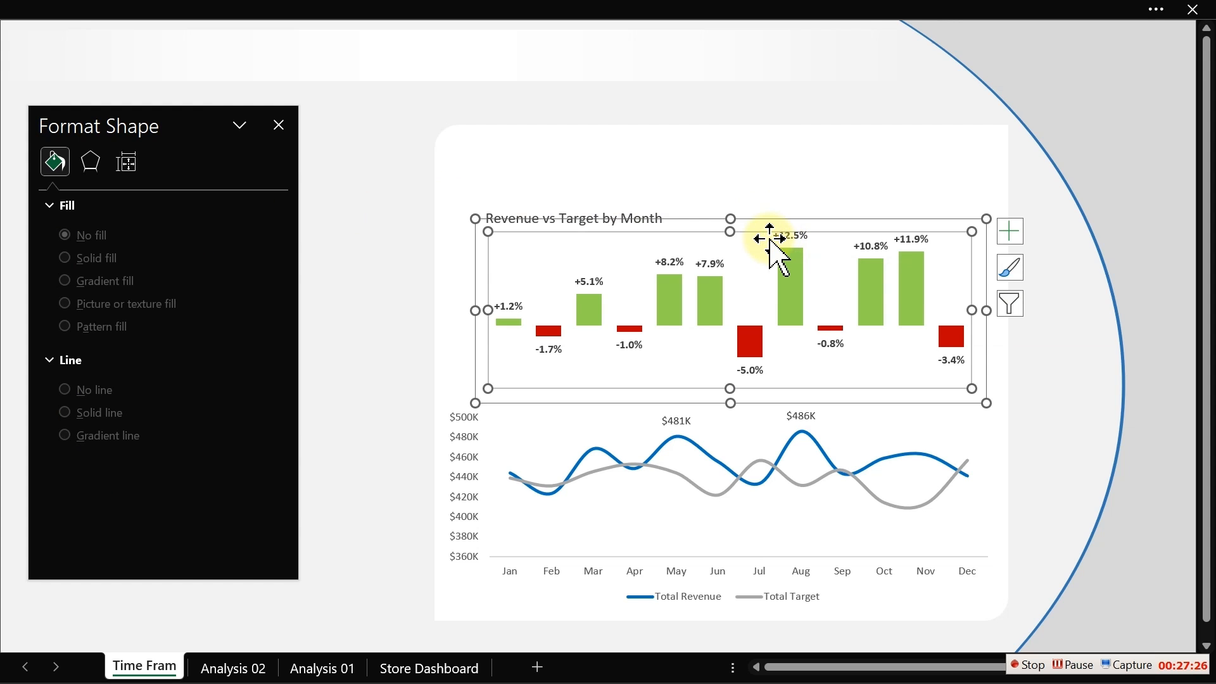
{"action": "left_click_drag", "start_coordinate": [731, 232], "coordinate": [731, 267]}
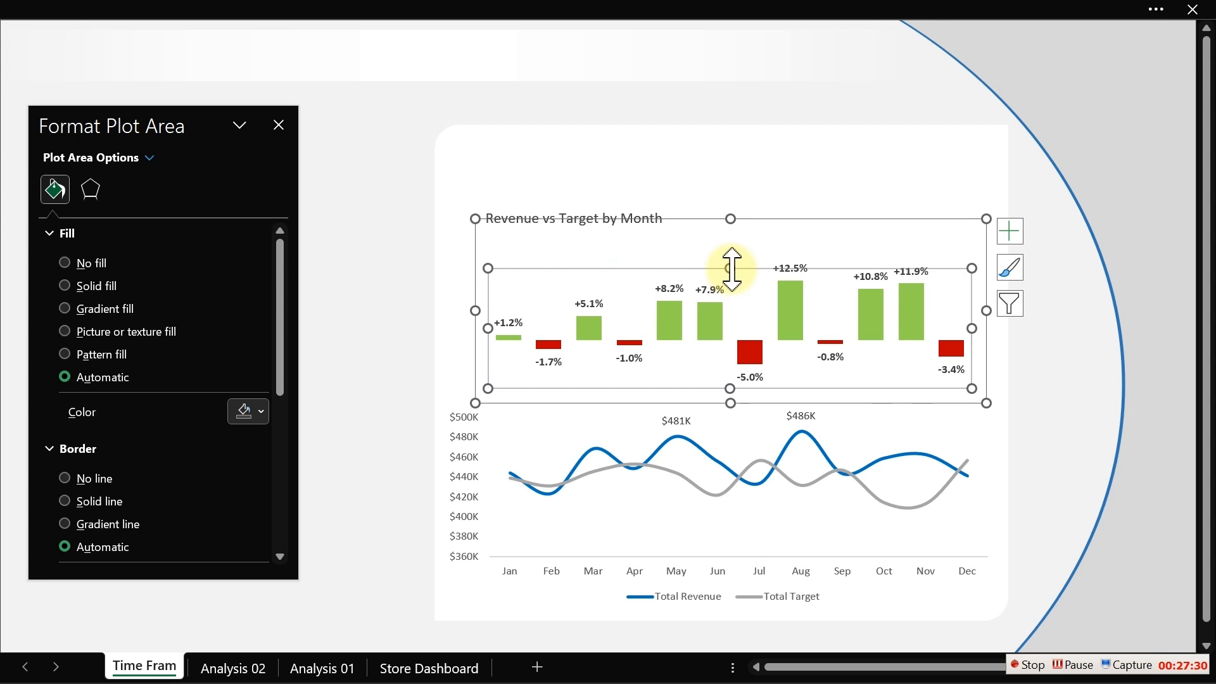
{"action": "left_click", "coordinate": [370, 247]}
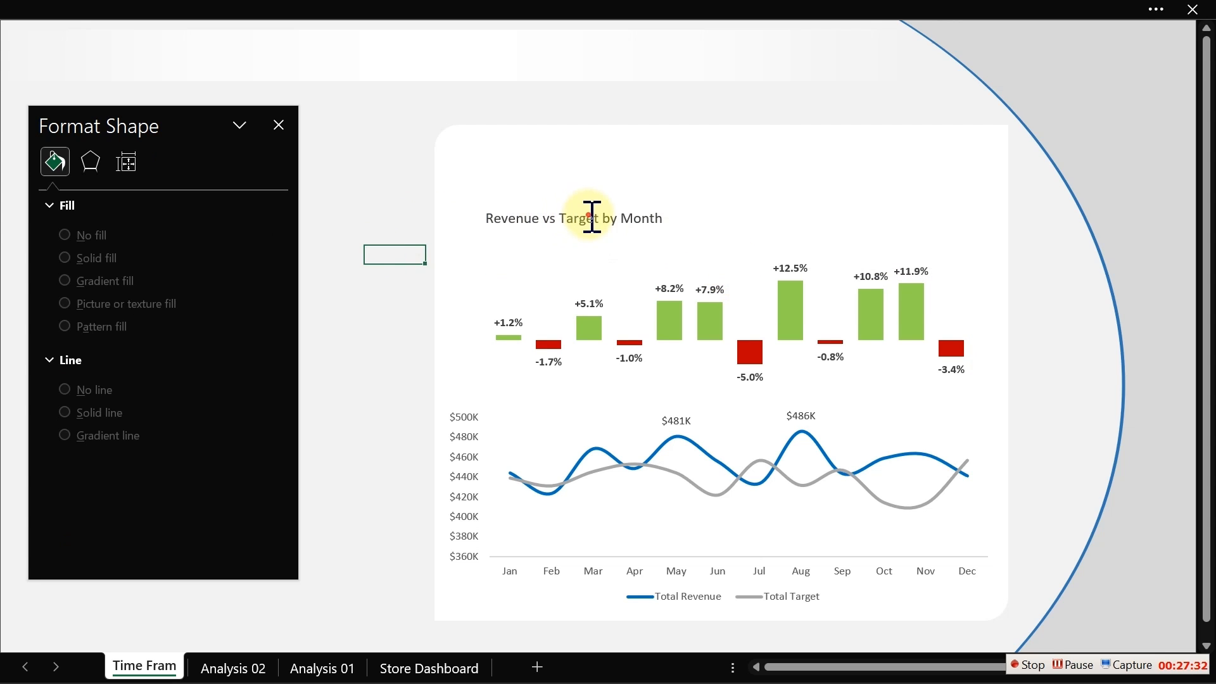
{"action": "left_click", "coordinate": [591, 218]}
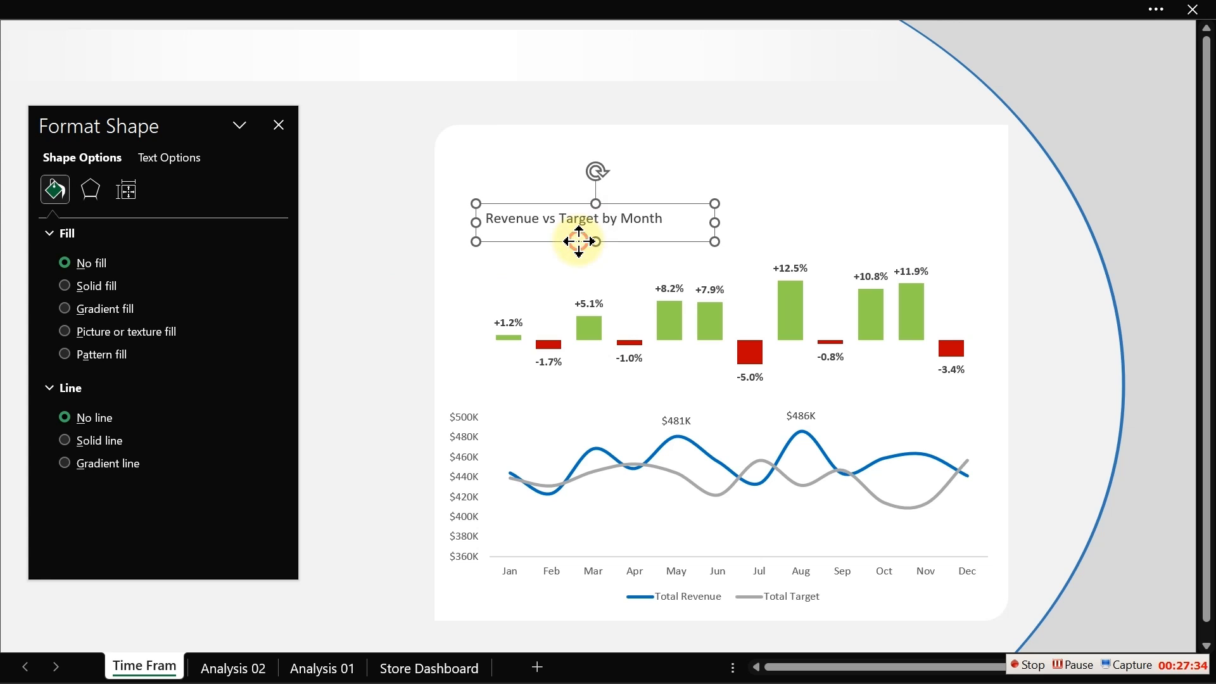
{"action": "left_click_drag", "start_coordinate": [582, 241], "coordinate": [567, 251]}
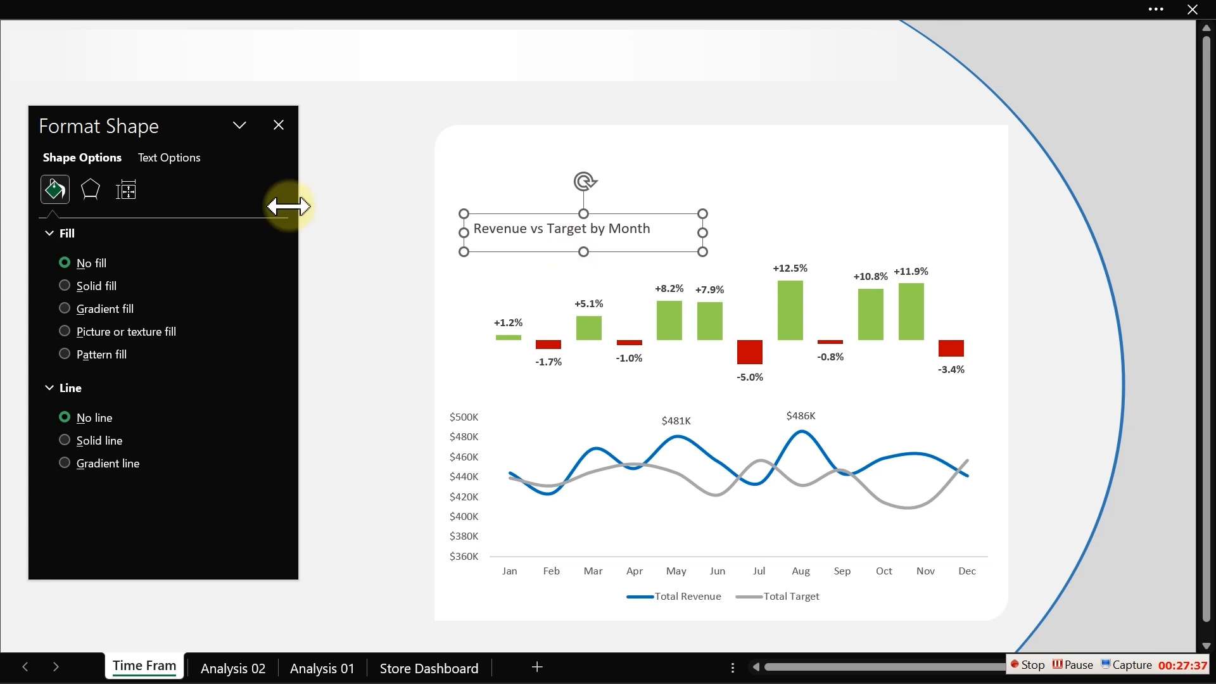
{"action": "left_click", "coordinate": [279, 125]}
- Draw a short horizontal line under the start of the title, about as long as "Revenue vs"
{"action": "left_click", "coordinate": [155, 16]}
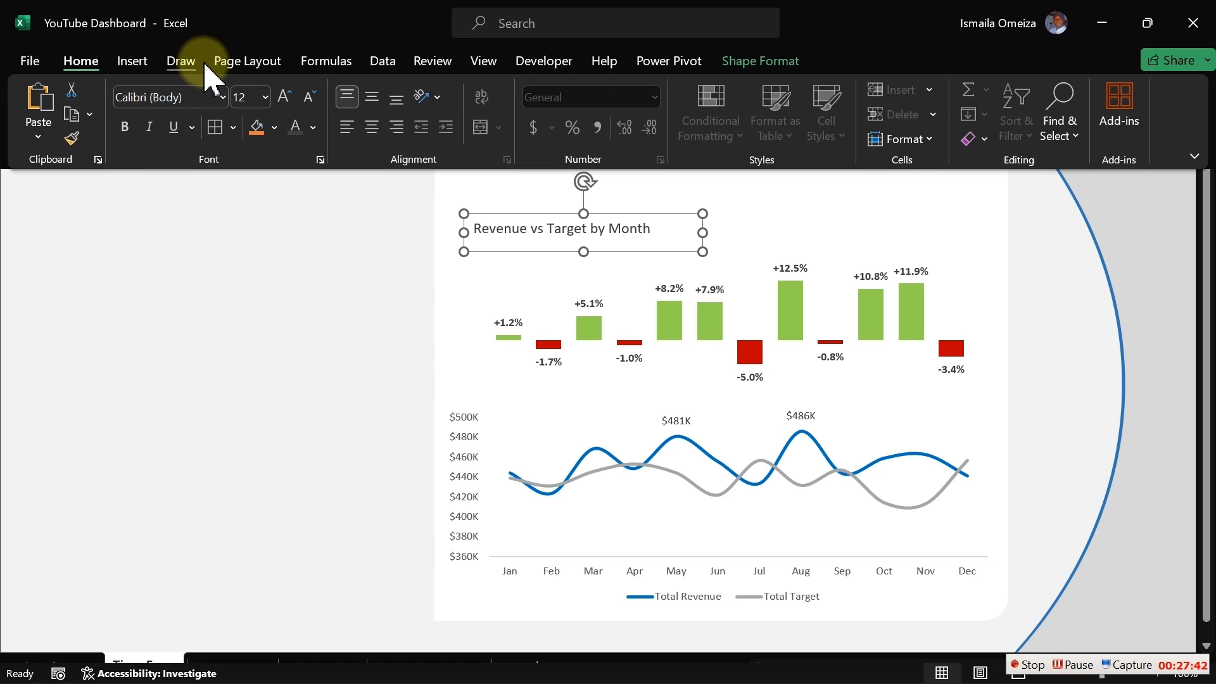
{"action": "left_click", "coordinate": [141, 61]}
{"action": "left_click", "coordinate": [244, 136]}
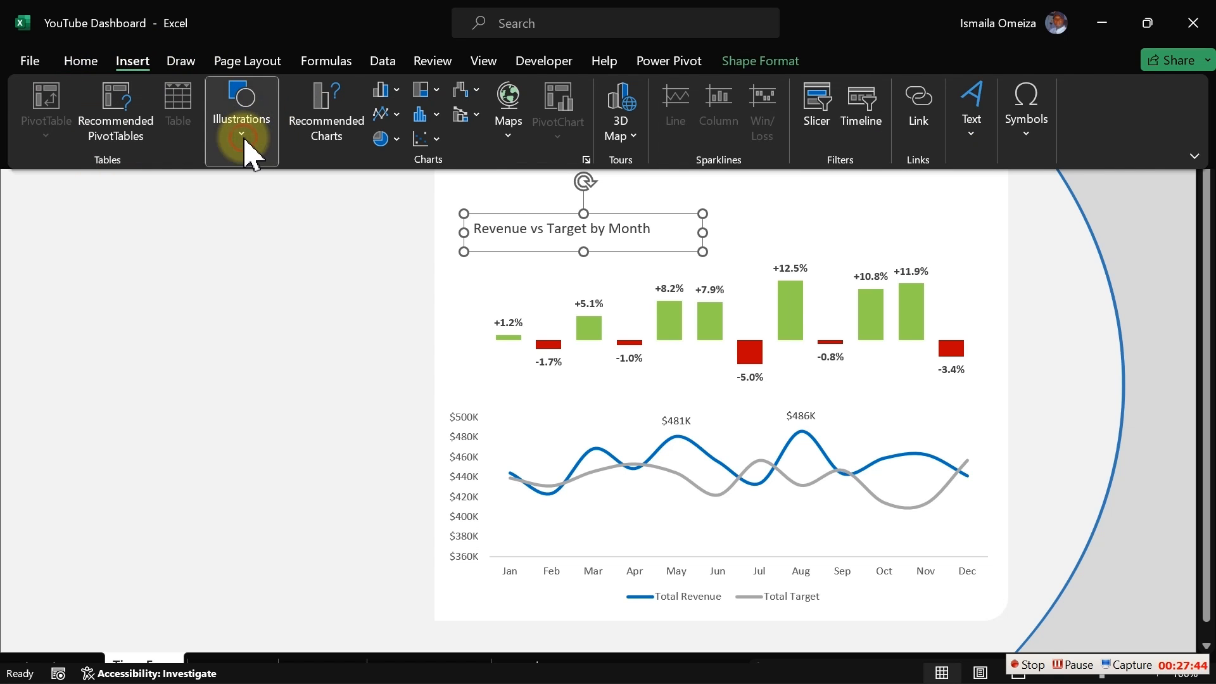
{"action": "left_click", "coordinate": [276, 230]}
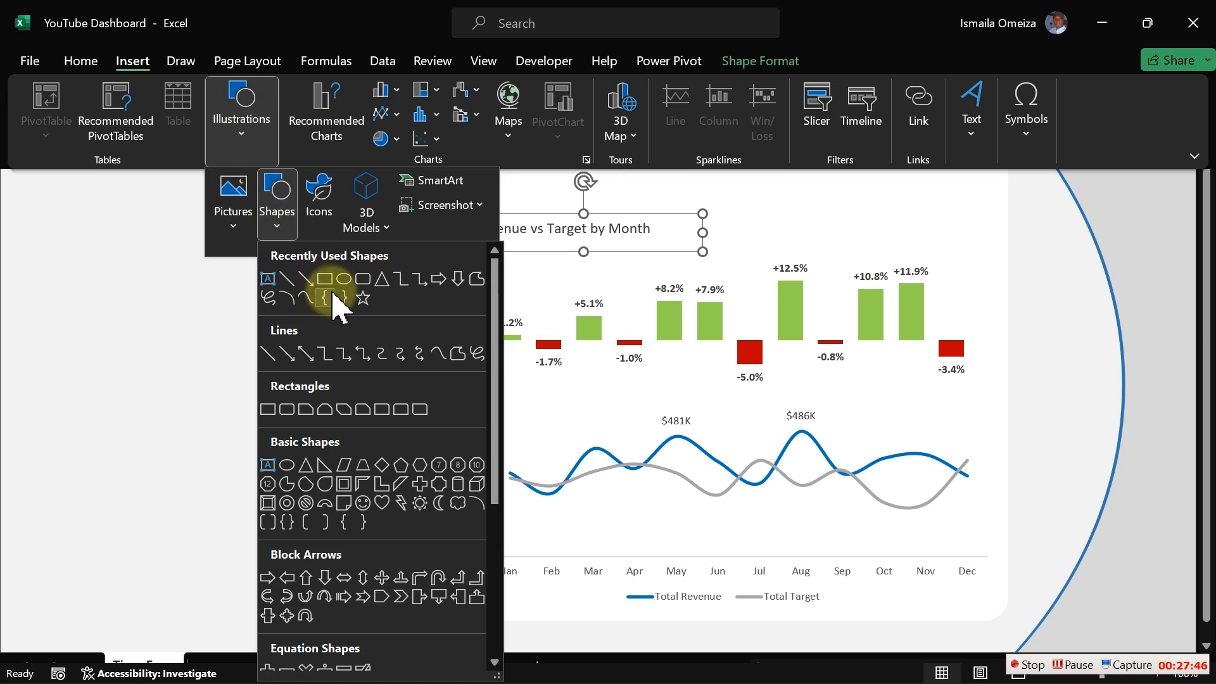
{"action": "left_click", "coordinate": [287, 279]}
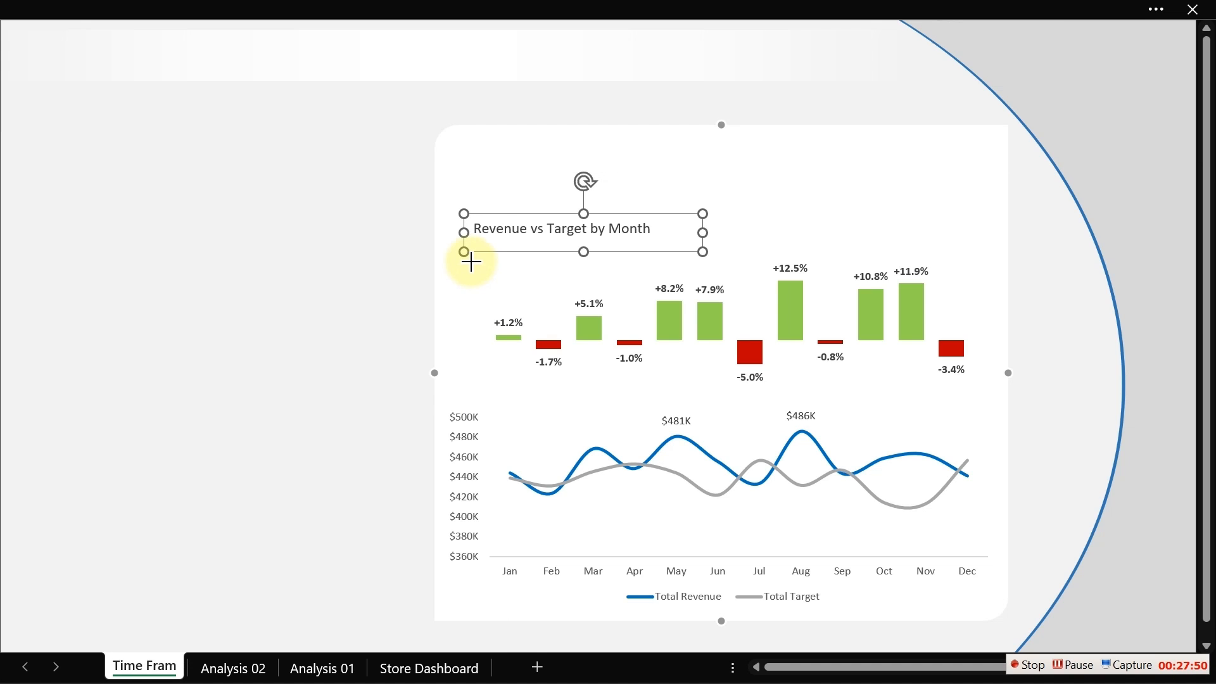
{"action": "left_click_drag", "start_coordinate": [473, 242], "coordinate": [574, 241]}
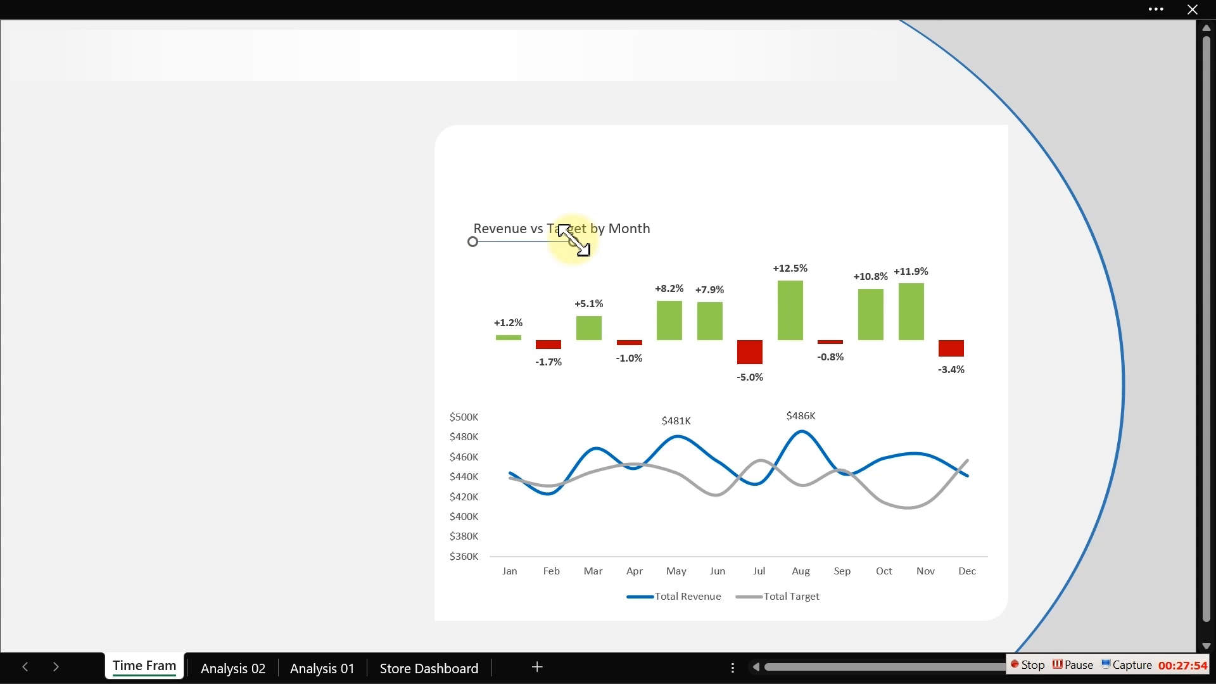
- Set the underline's width to 0.75 pt and its colour to a blue-grey theme shade
{"action": "key", "text": "ctrl+1"}
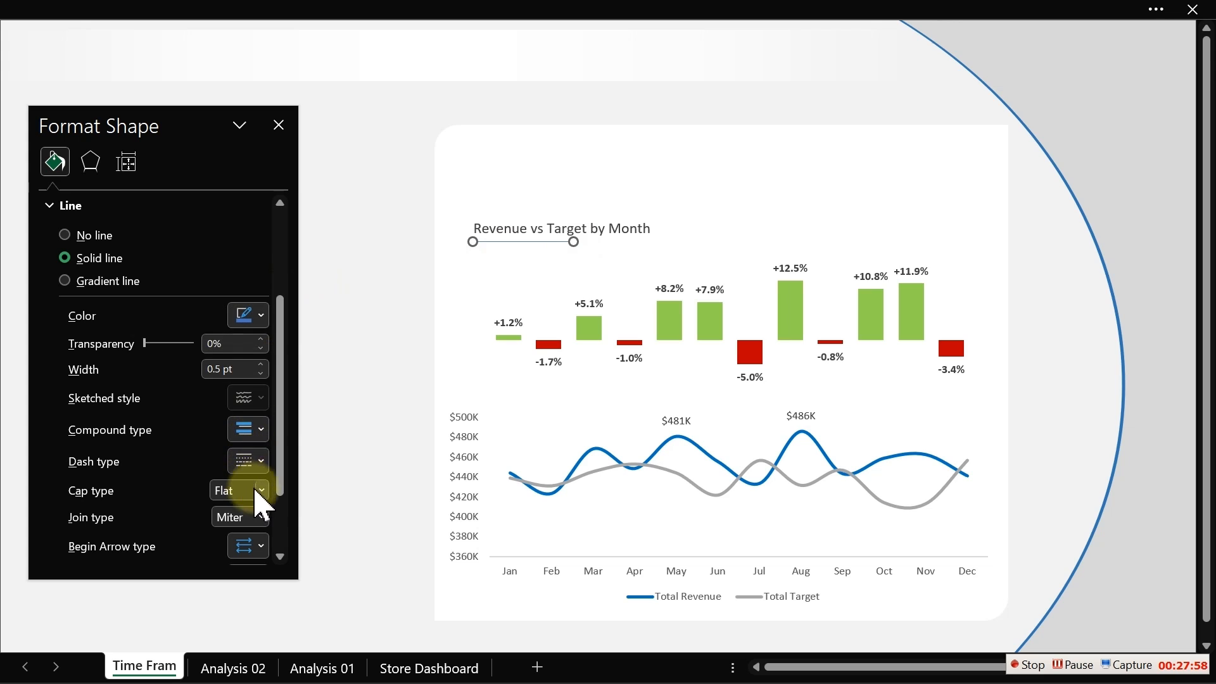
{"action": "left_click", "coordinate": [260, 364]}
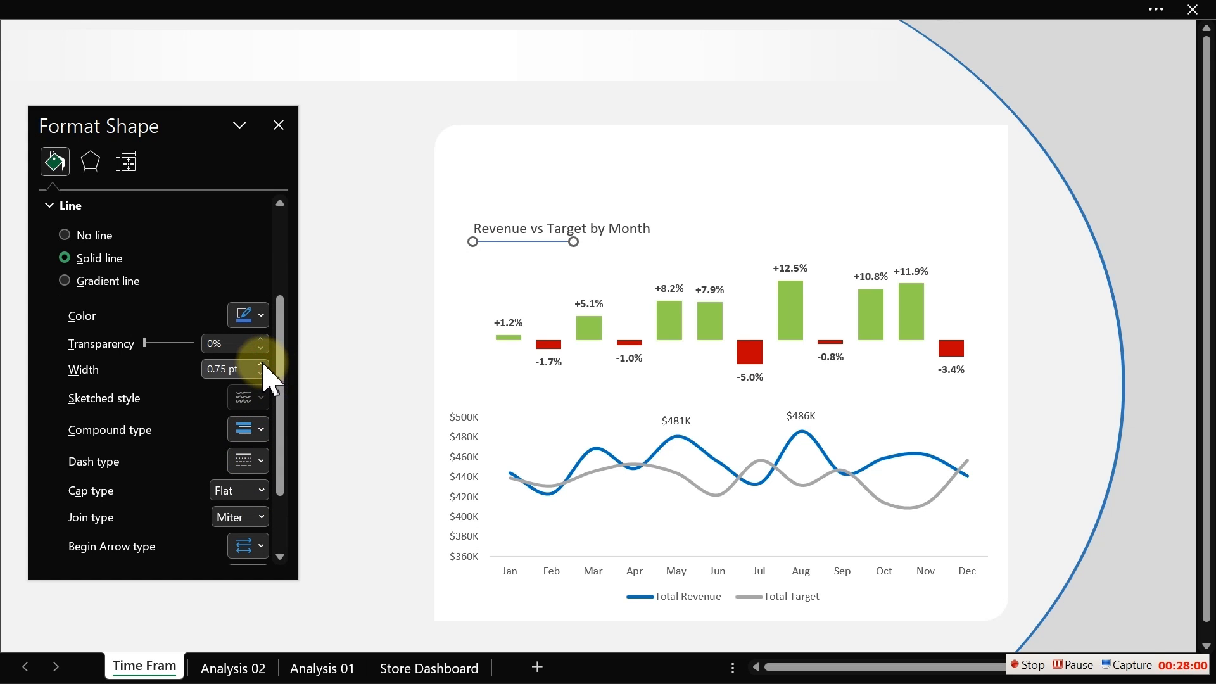
{"action": "left_click", "coordinate": [261, 317]}
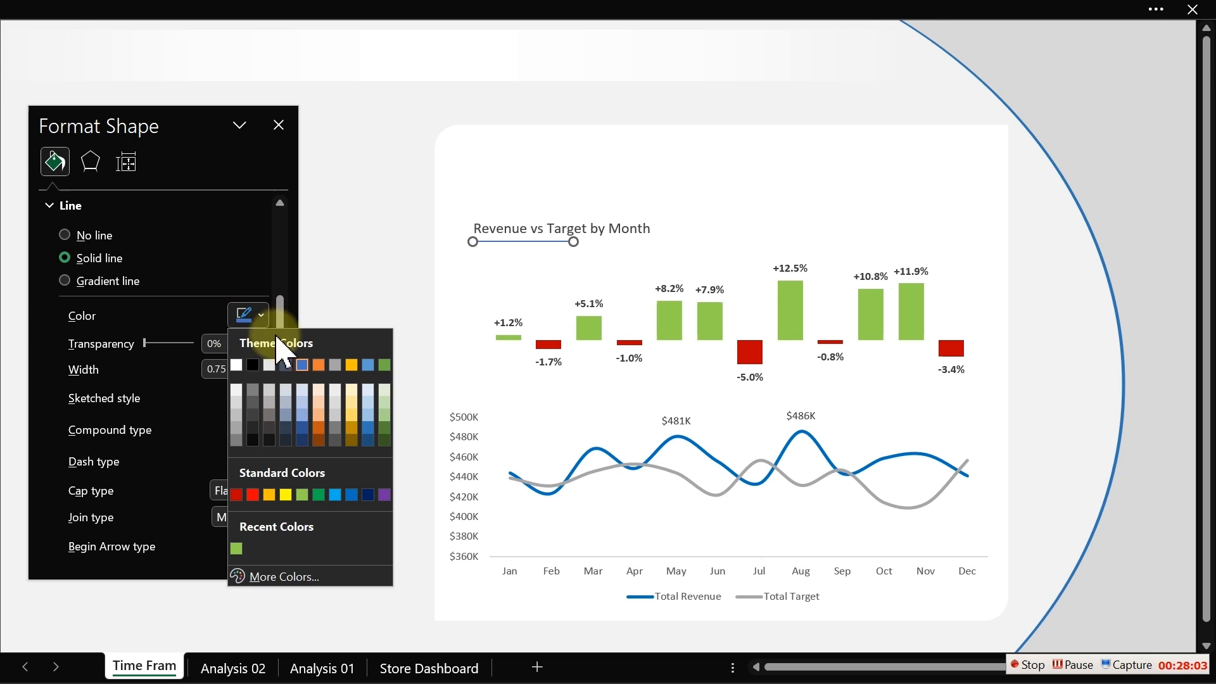
{"action": "left_click", "coordinate": [290, 416]}
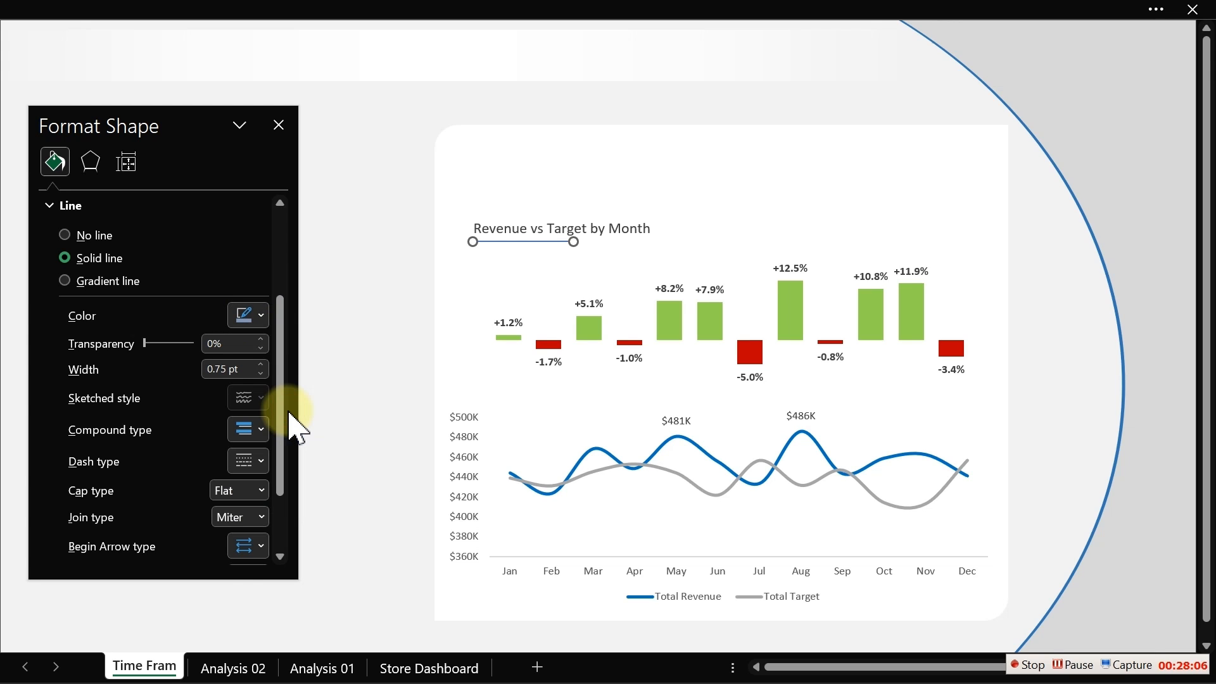
{"action": "left_click", "coordinate": [366, 326]}
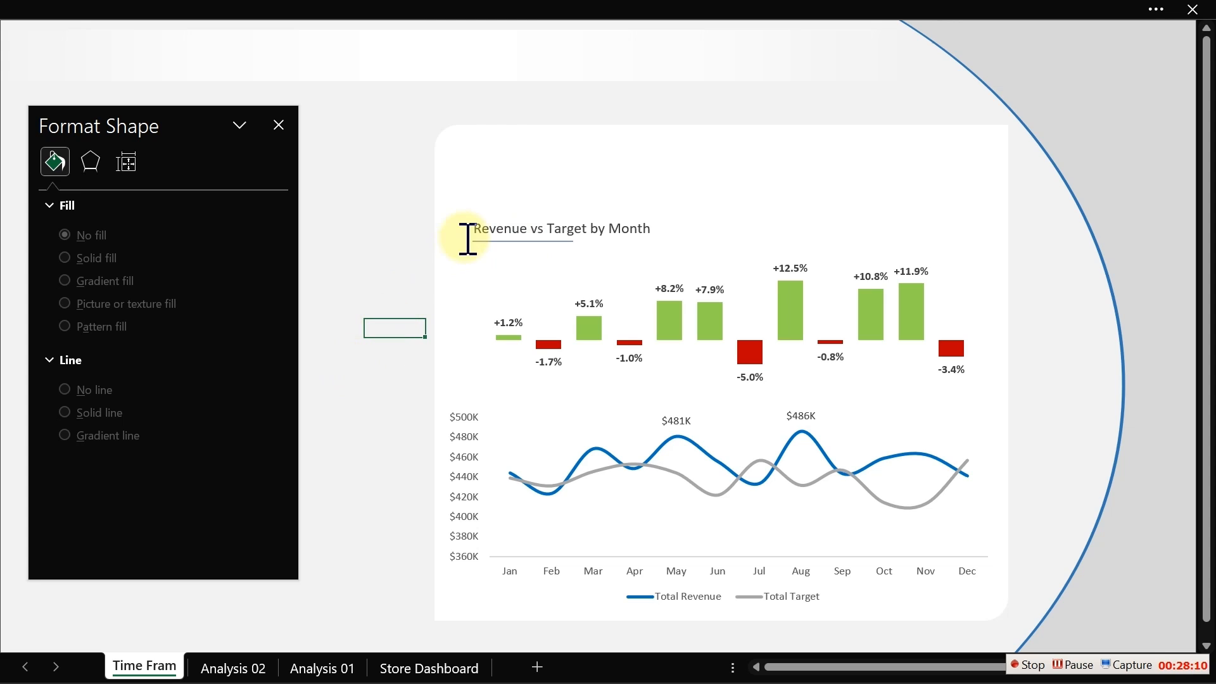
{"action": "left_click", "coordinate": [278, 125]}
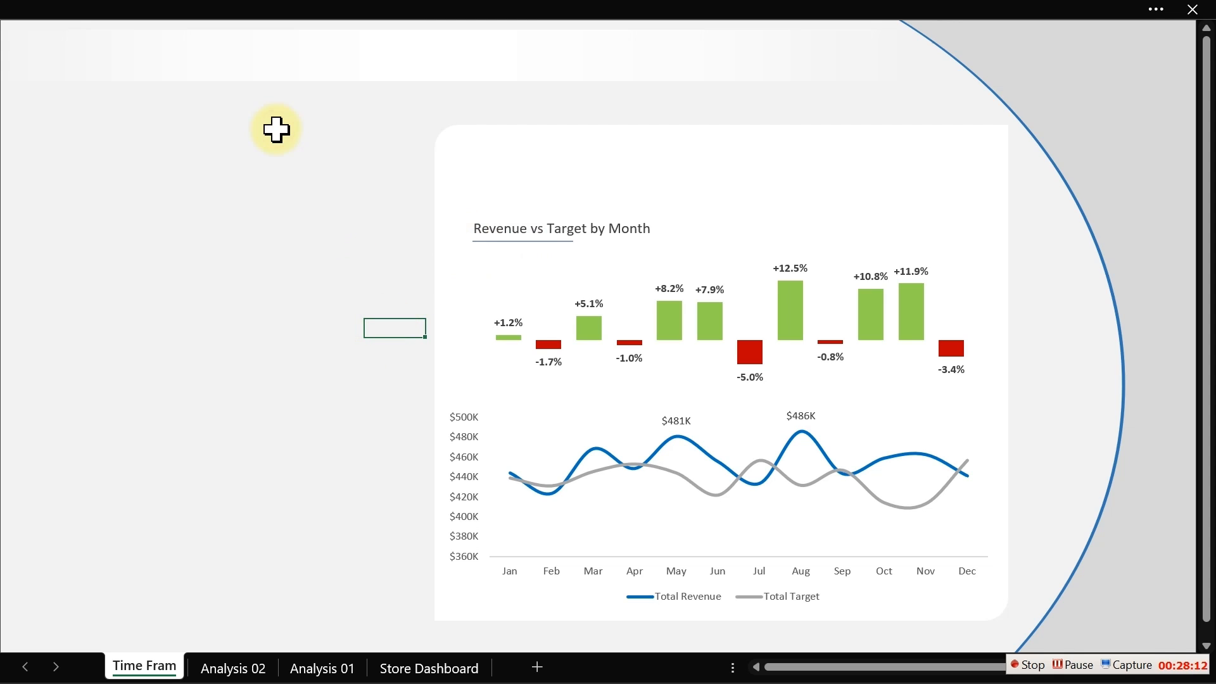
- Switch to the Store Dashboard sheet and back to compare the new title styling
{"action": "left_click", "coordinate": [313, 253]}
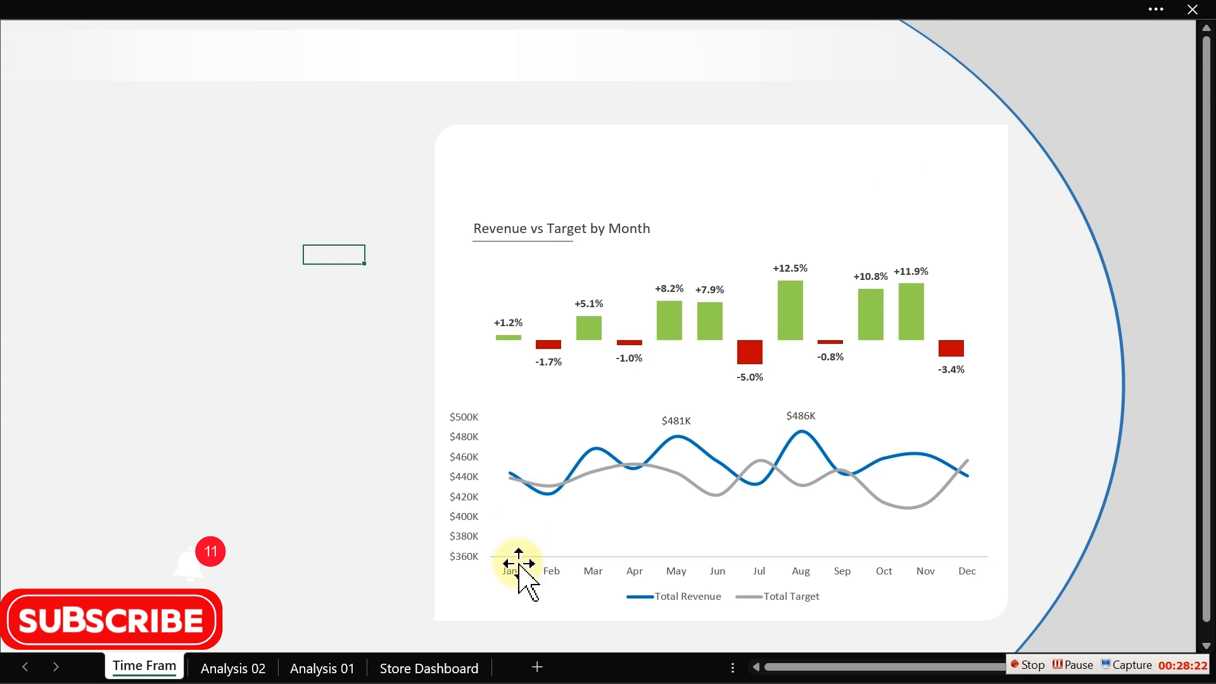
{"action": "left_click", "coordinate": [436, 668]}
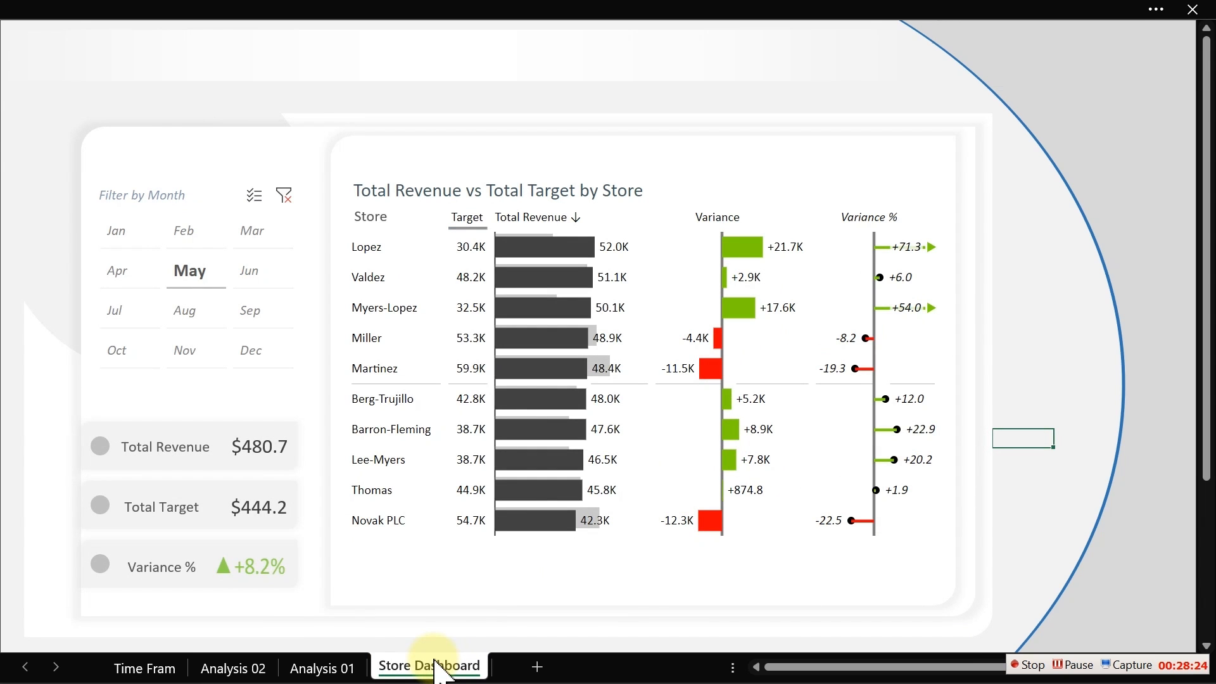
{"action": "left_click", "coordinate": [146, 668]}
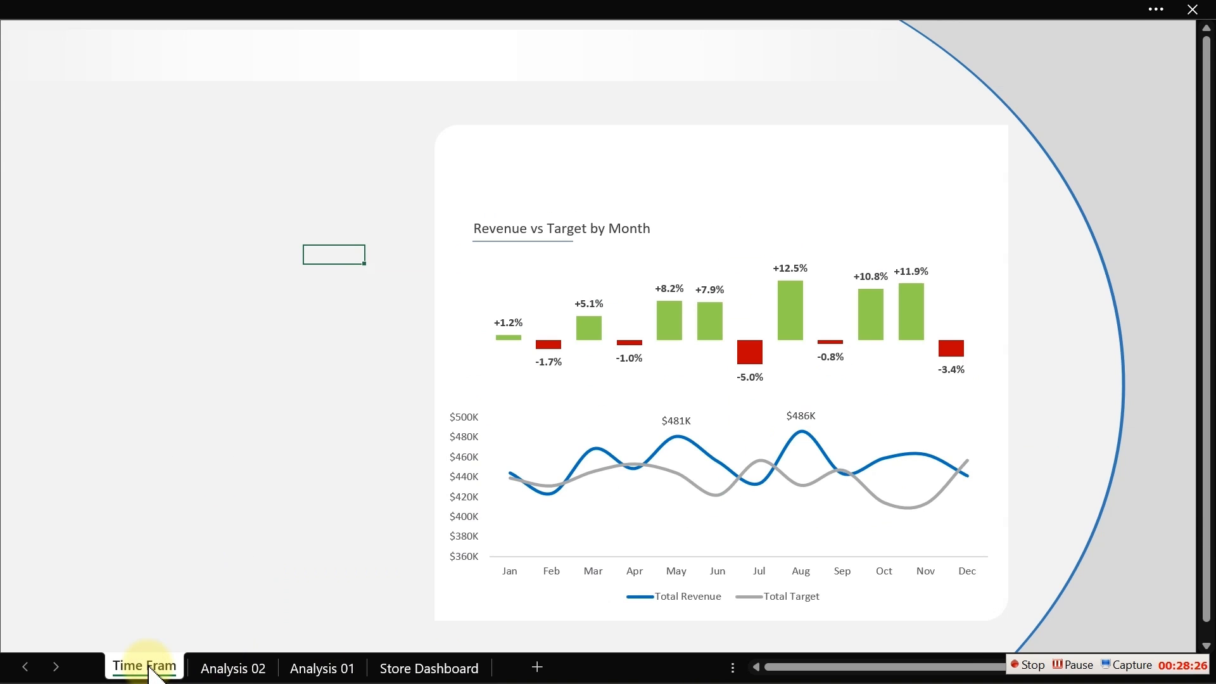
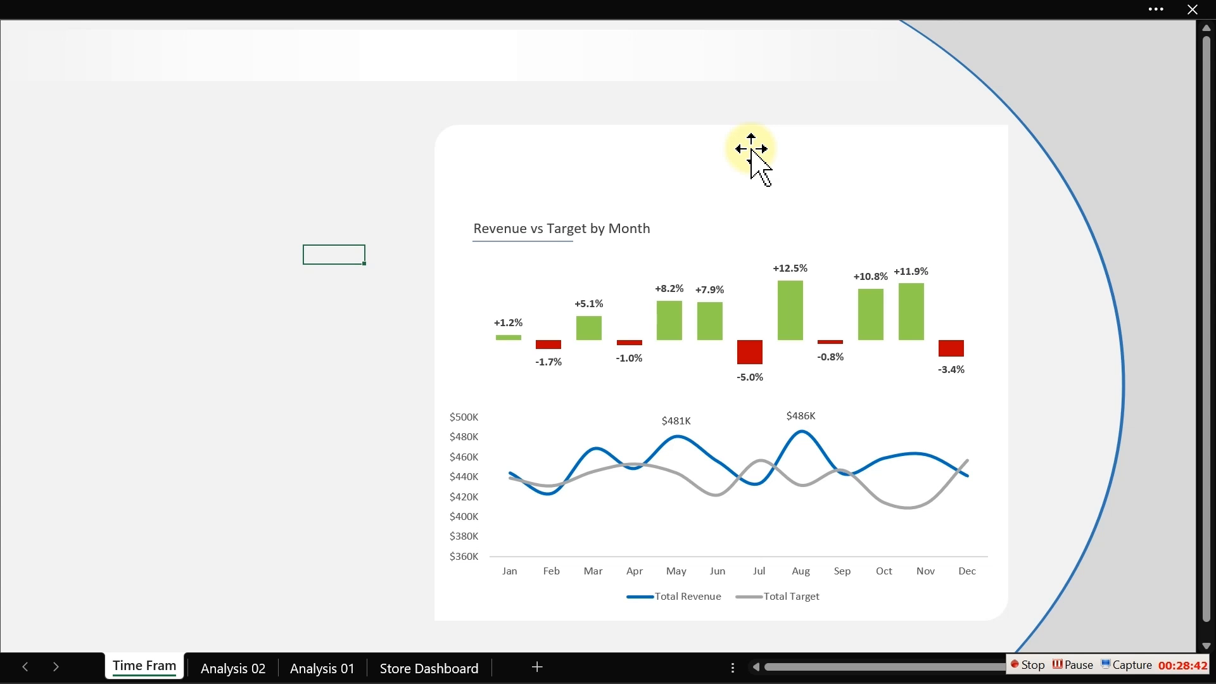
{"action": "left_click", "coordinate": [672, 437]}
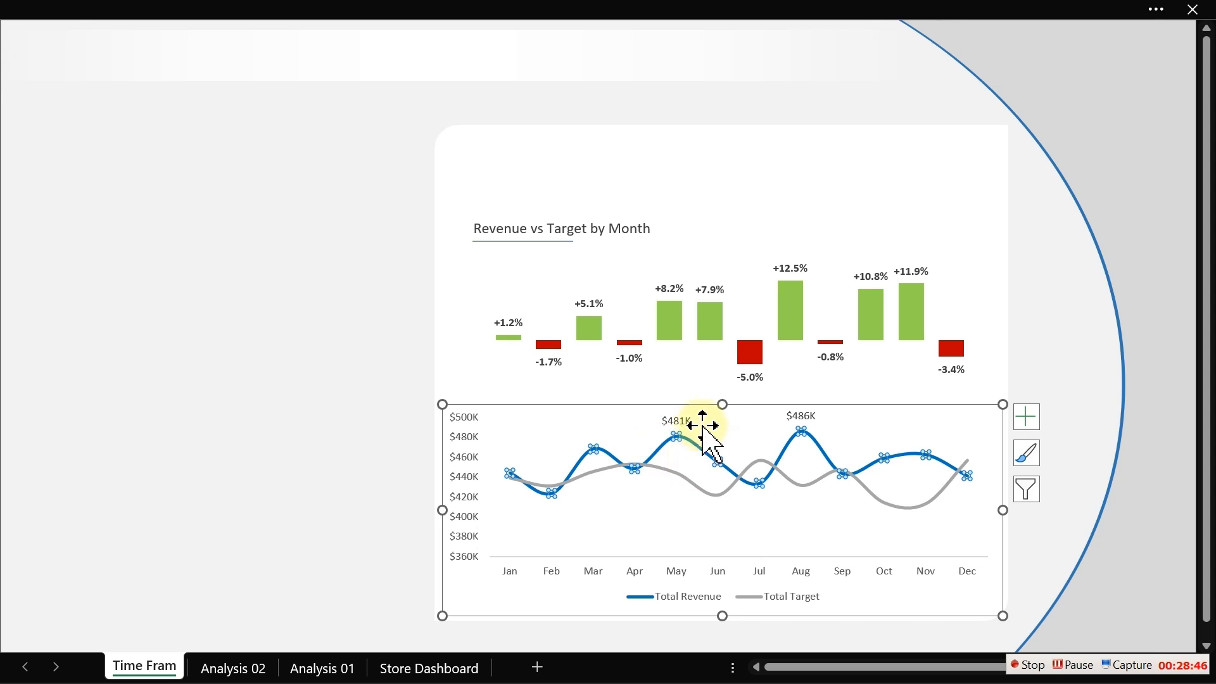
{"action": "mouse_move", "coordinate": [691, 443]}
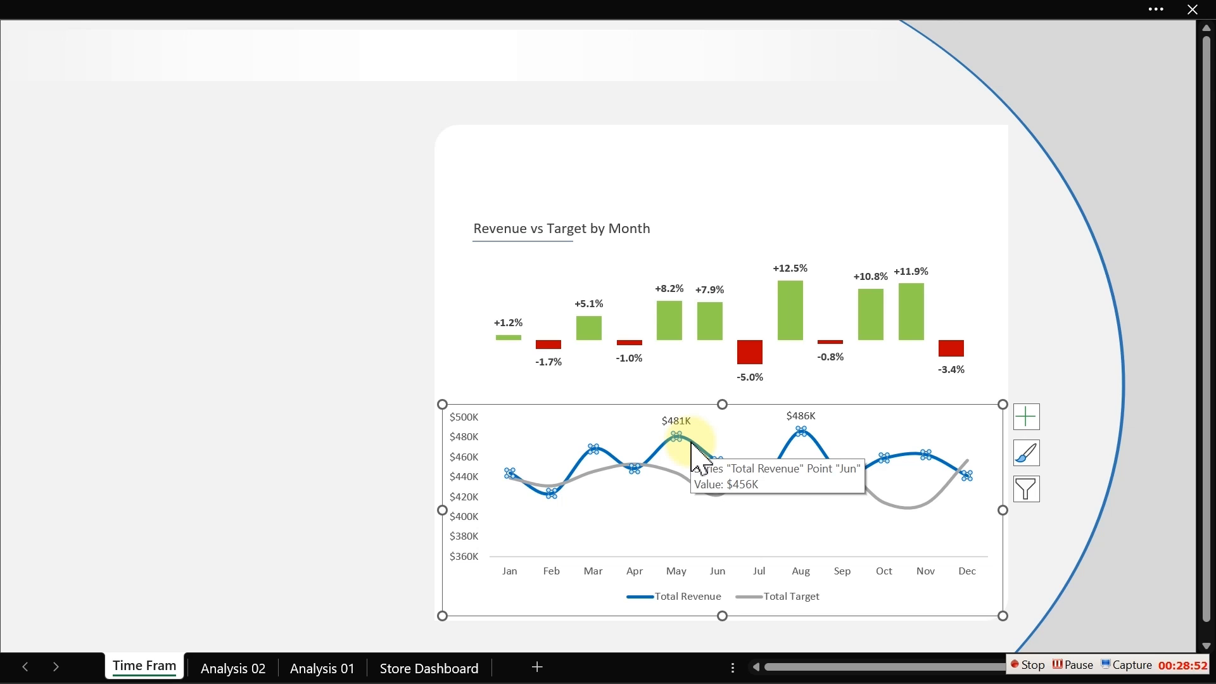
{"action": "double_click", "coordinate": [691, 443]}
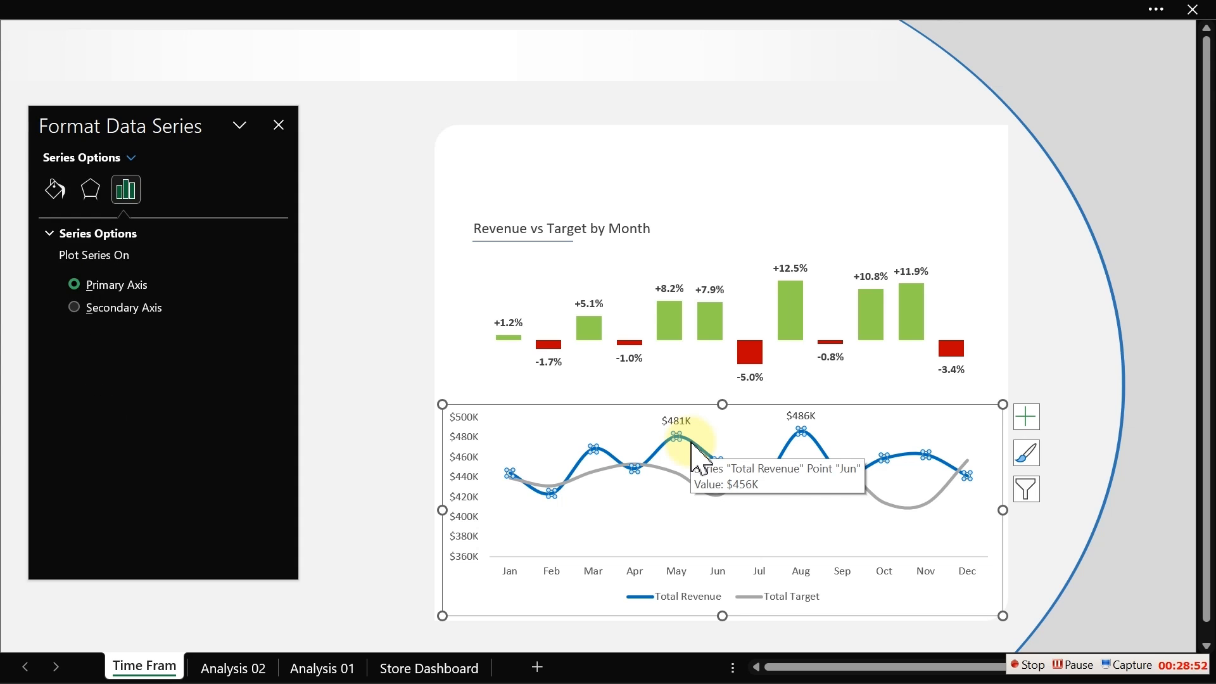
{"action": "left_click", "coordinate": [55, 188]}
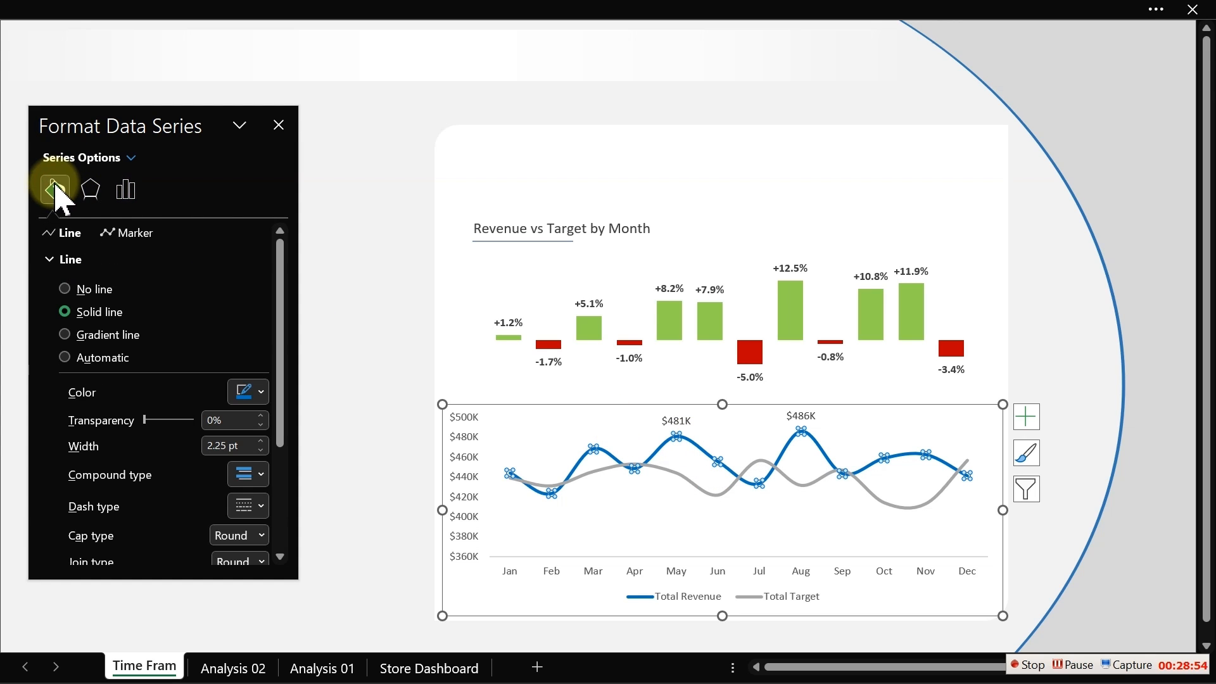
{"action": "left_click", "coordinate": [131, 234]}
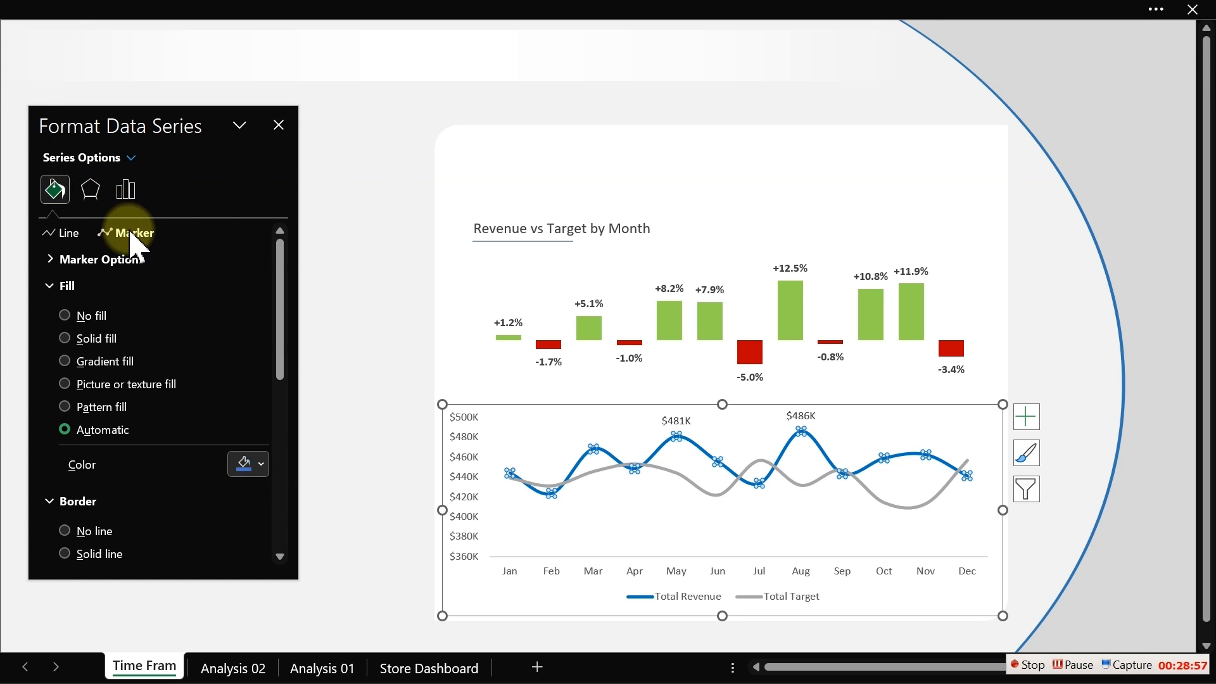
{"action": "left_click", "coordinate": [279, 127]}
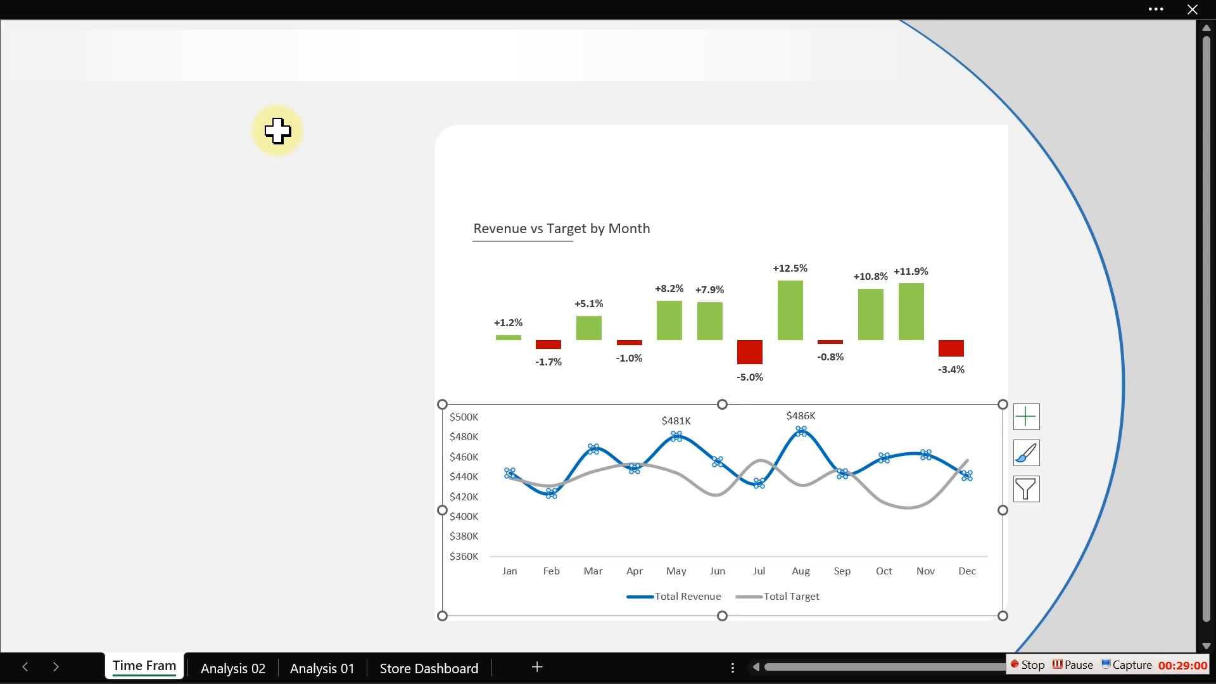
{"action": "left_click", "coordinate": [271, 346]}
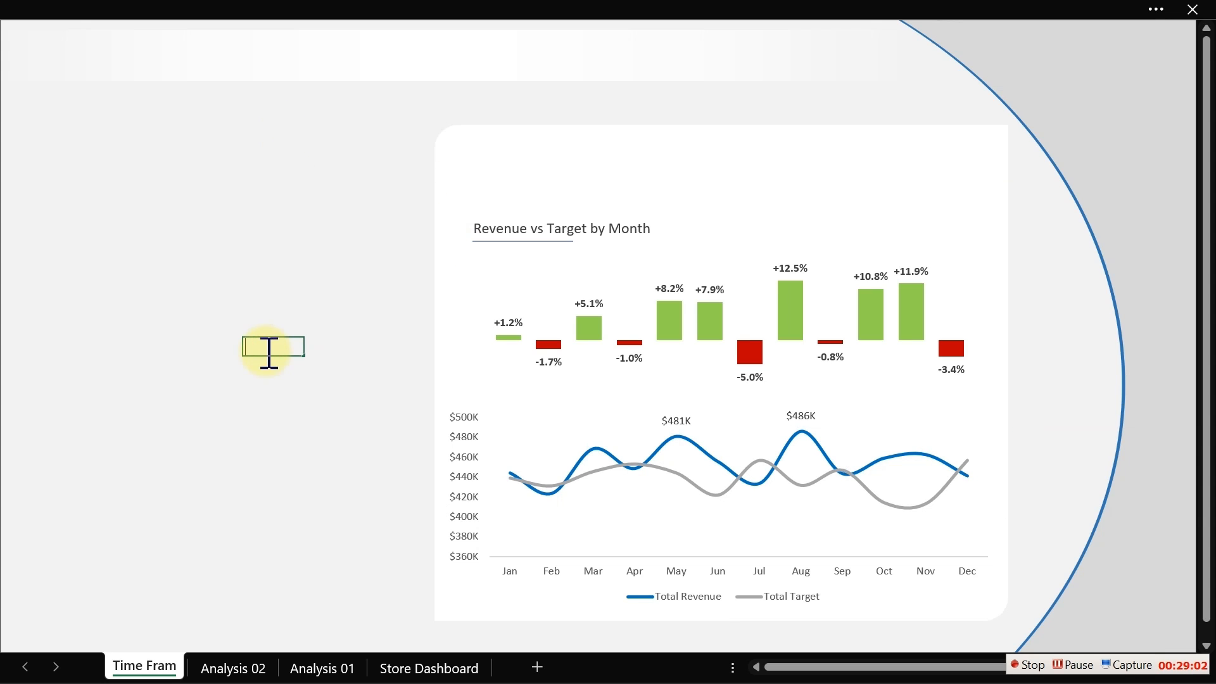
- Give the Total Revenue line built-in circle markers of size 5
{"action": "left_click", "coordinate": [515, 436]}
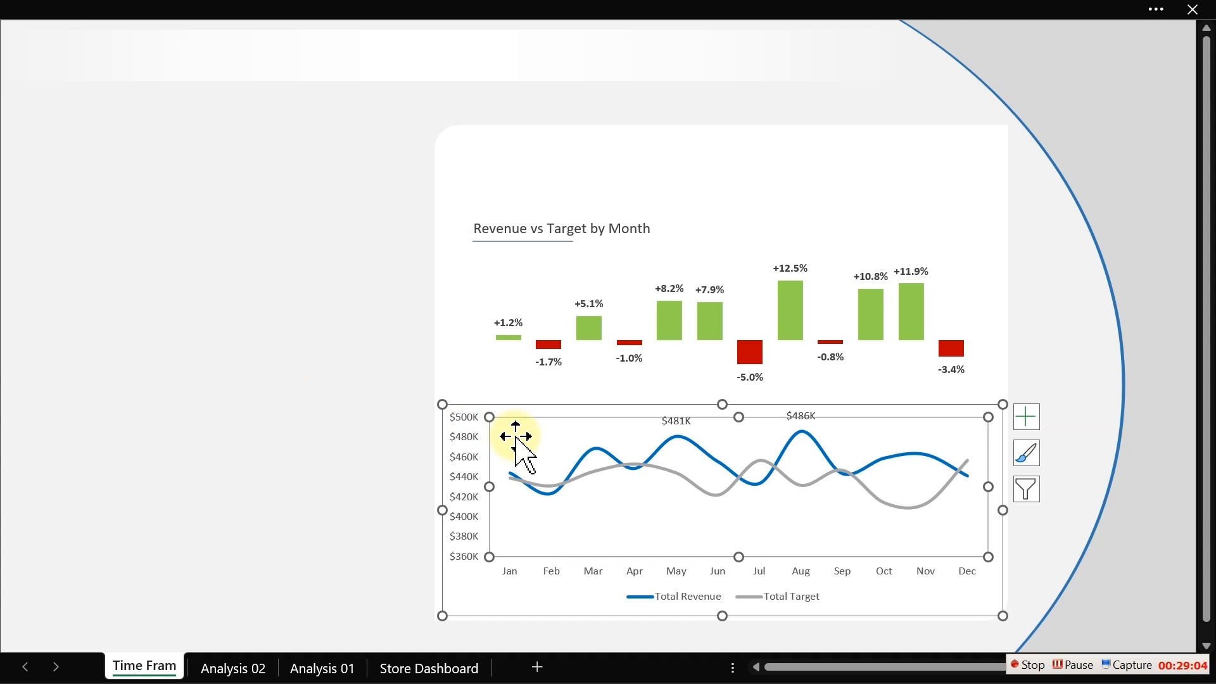
{"action": "left_click", "coordinate": [596, 450]}
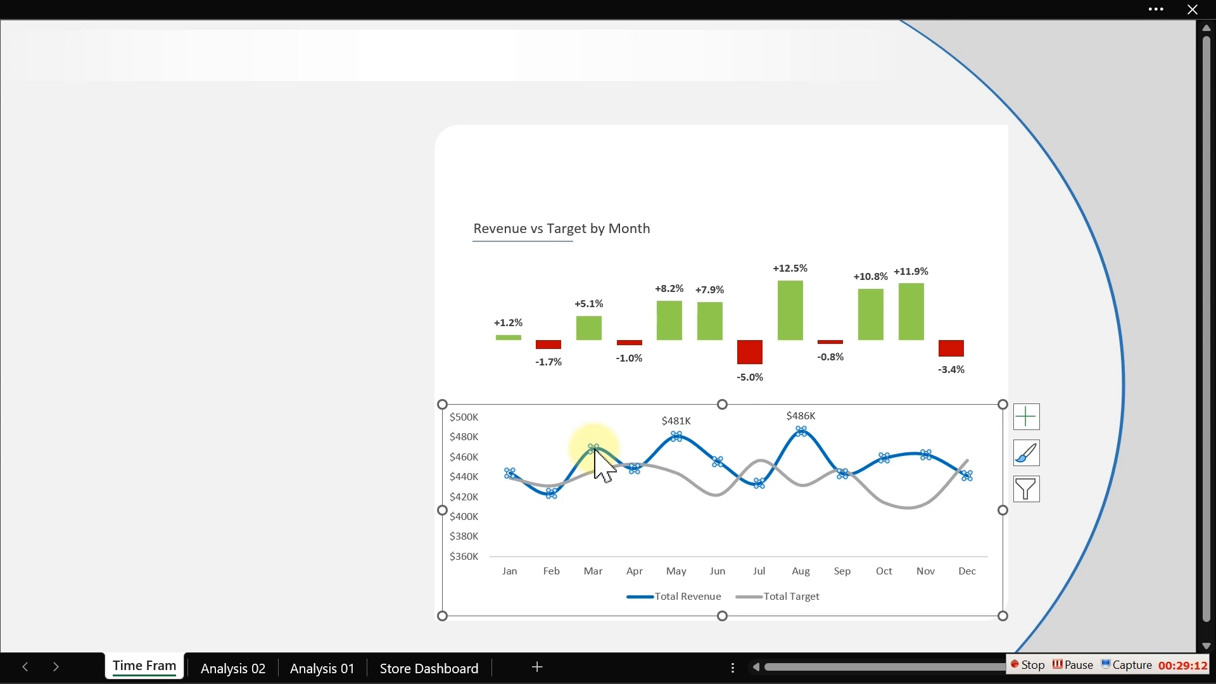
{"action": "double_click", "coordinate": [596, 450]}
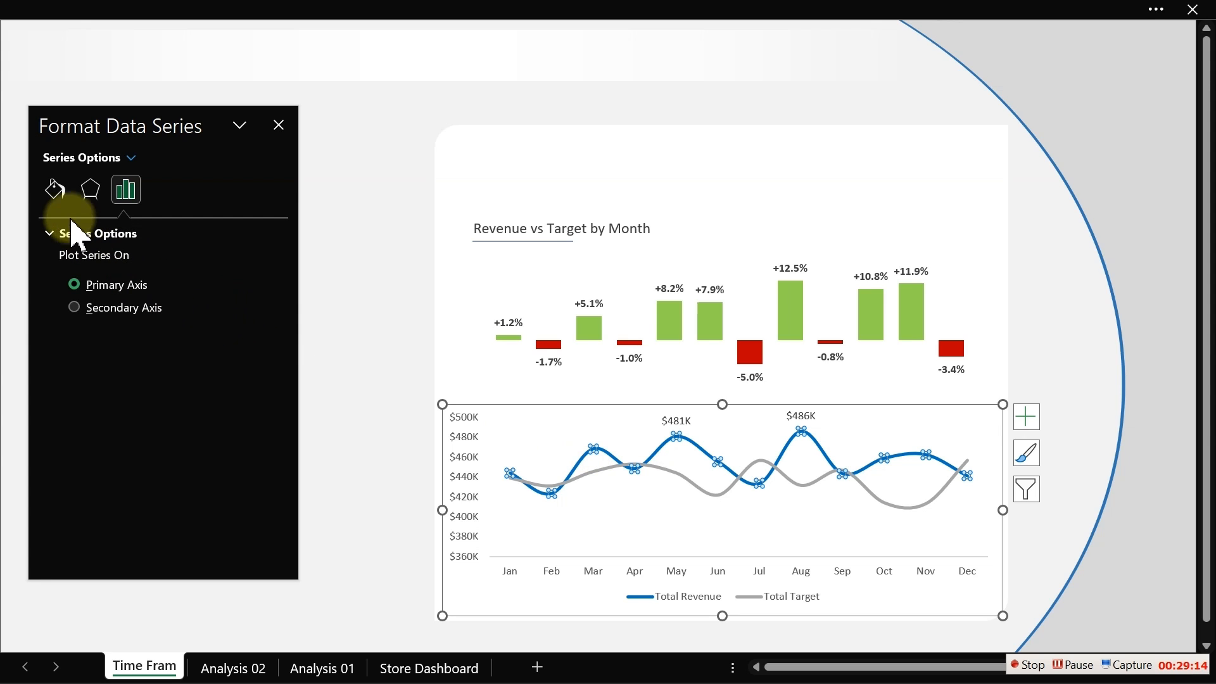
{"action": "left_click", "coordinate": [55, 189]}
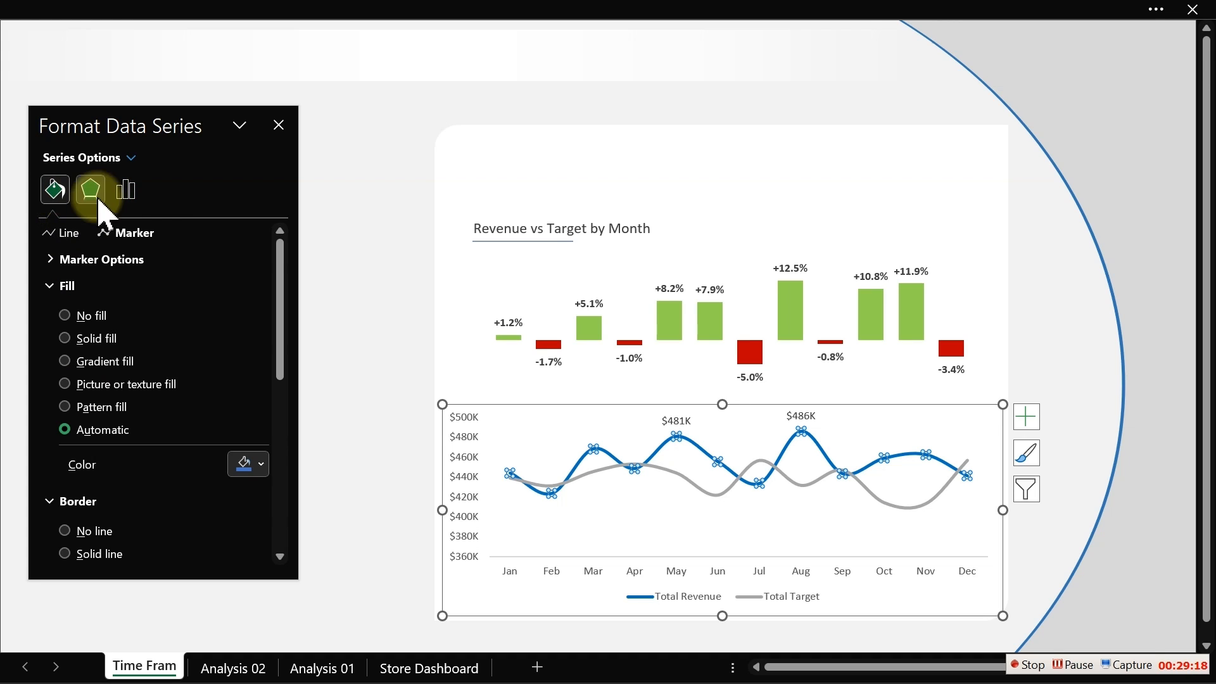
{"action": "left_click", "coordinate": [127, 233]}
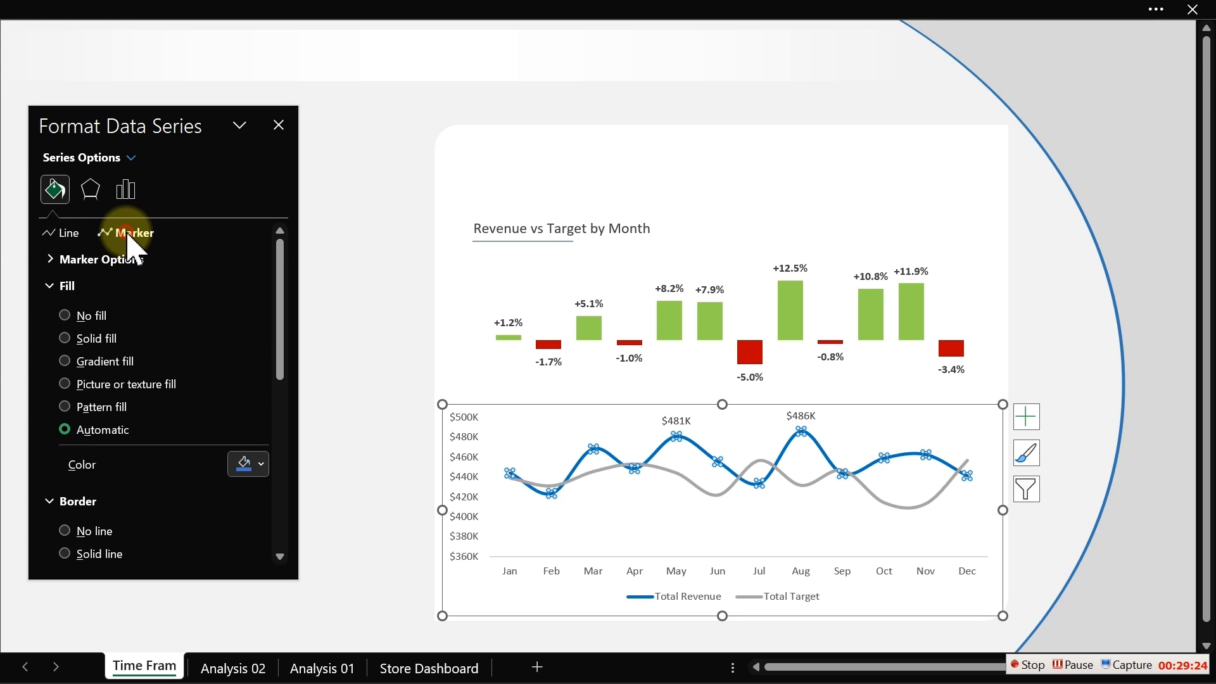
{"action": "left_click", "coordinate": [69, 241]}
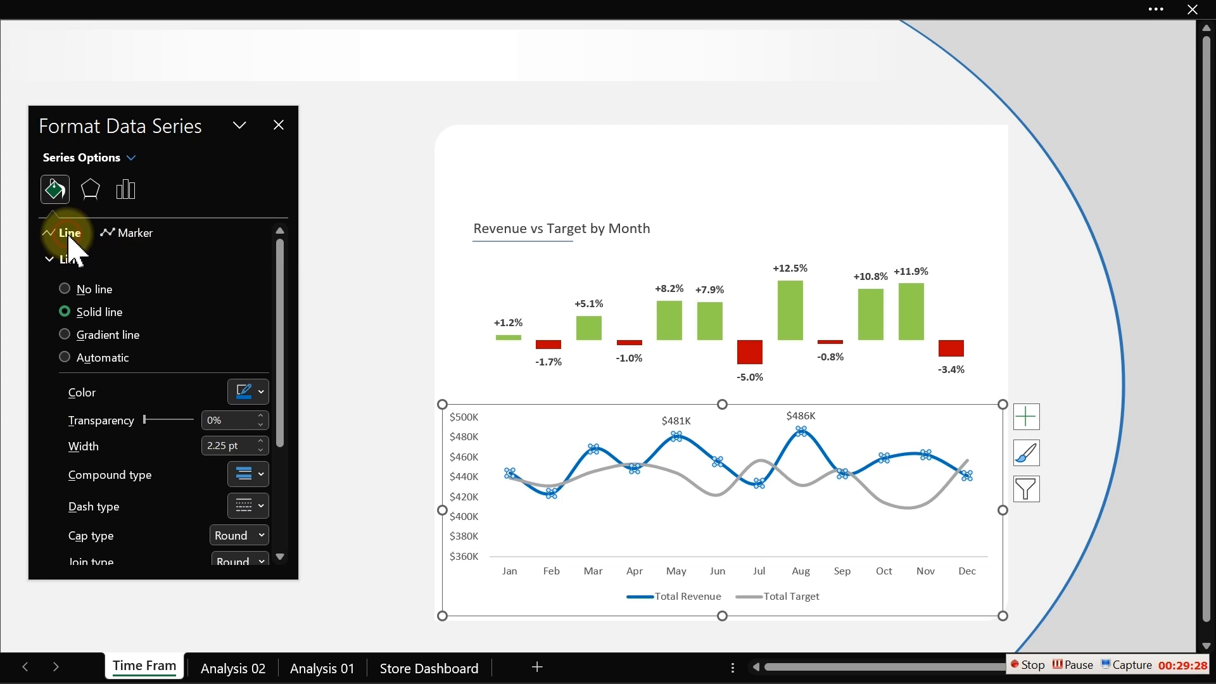
{"action": "left_click", "coordinate": [149, 236]}
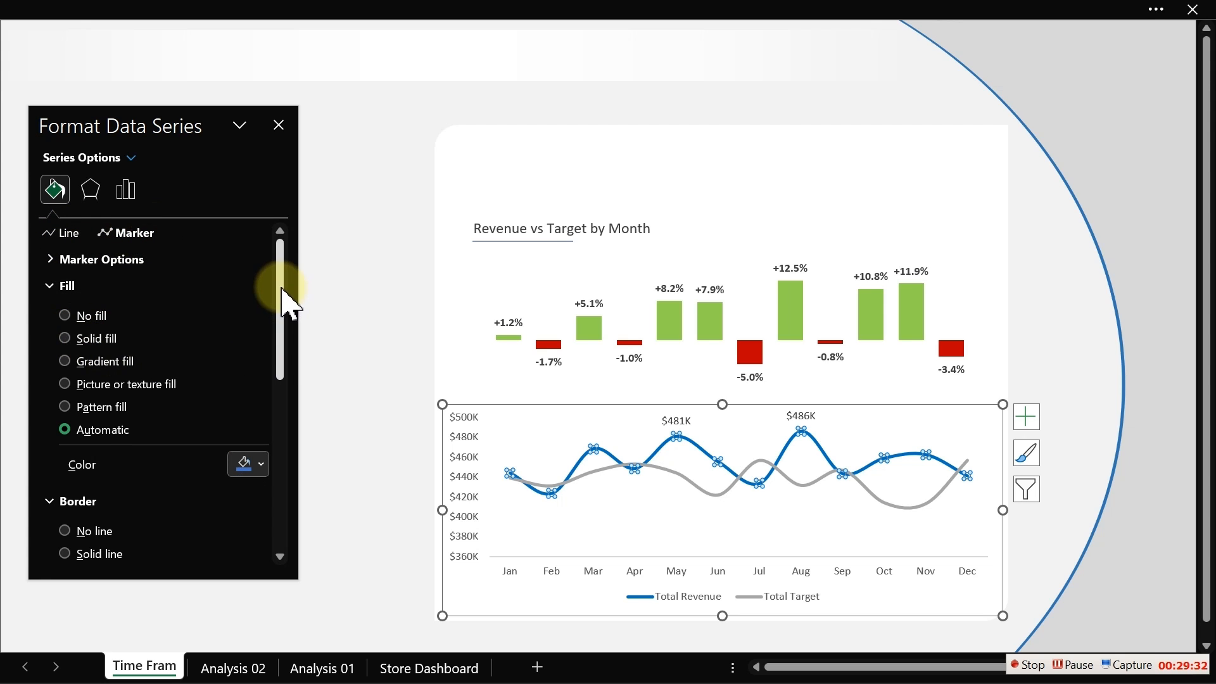
{"action": "mouse_move", "coordinate": [284, 300]}
{"action": "left_mouse_down"}
{"action": "mouse_move", "coordinate": [279, 496]}
{"action": "mouse_move", "coordinate": [287, 256]}
{"action": "left_mouse_up"}
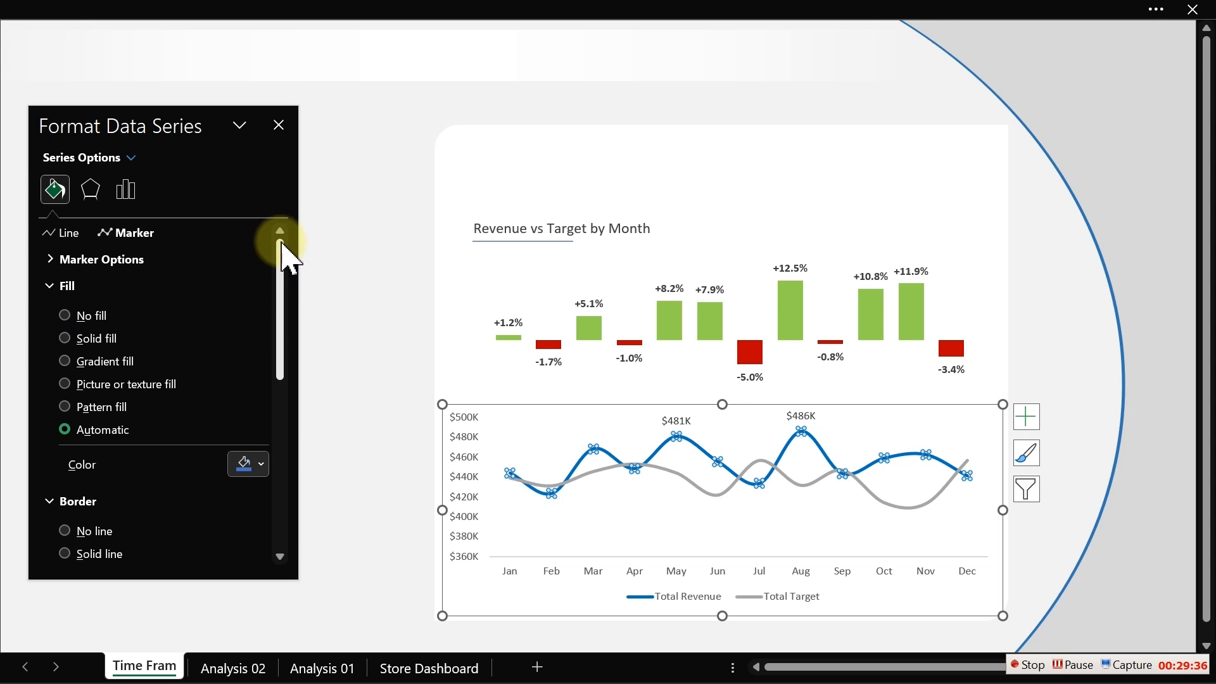
{"action": "left_click", "coordinate": [54, 261]}
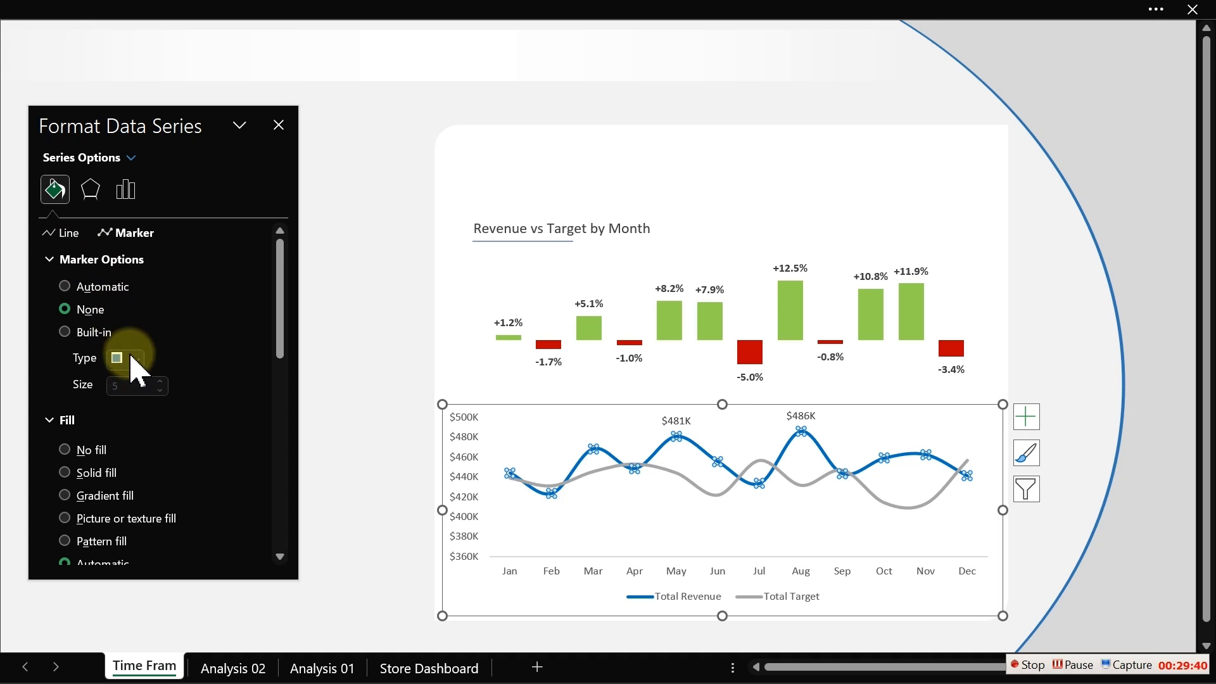
{"action": "left_click", "coordinate": [82, 312]}
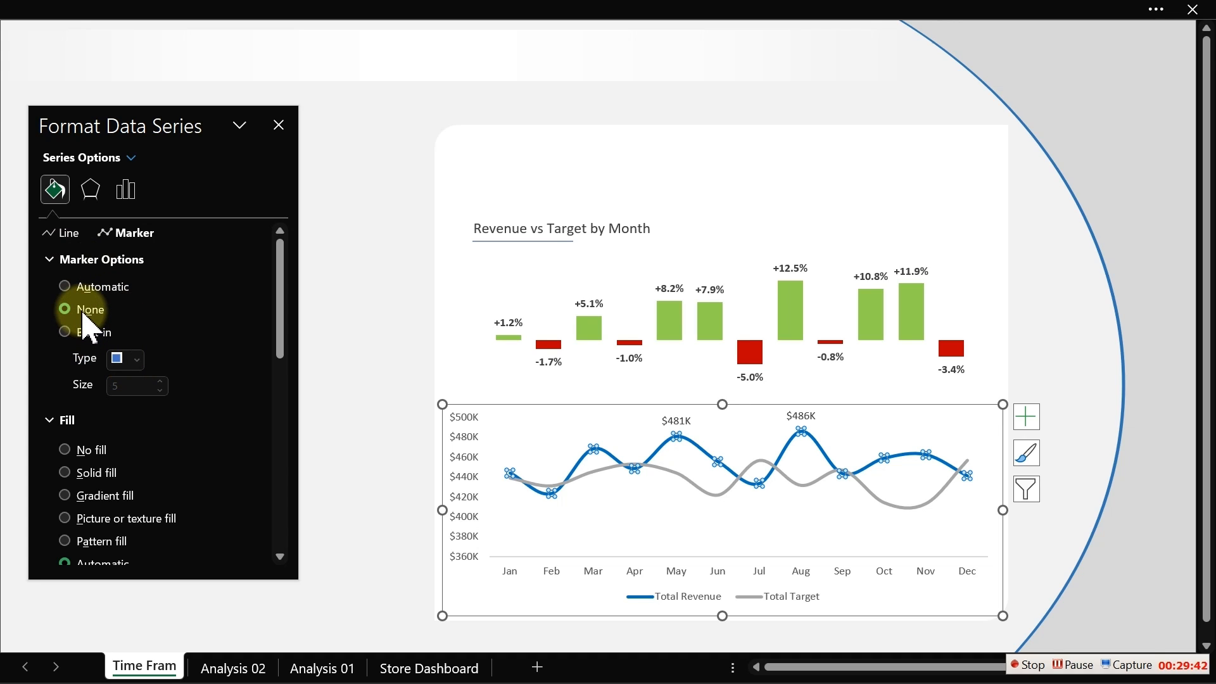
{"action": "left_click", "coordinate": [93, 333]}
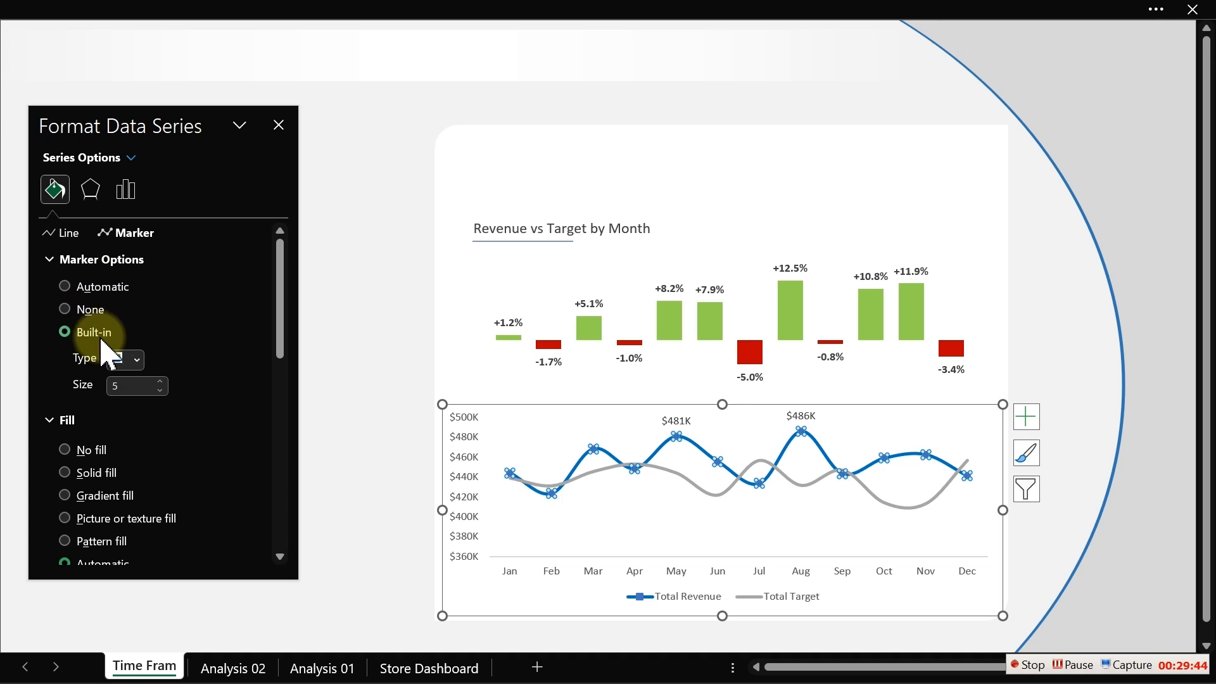
{"action": "left_click", "coordinate": [135, 361]}
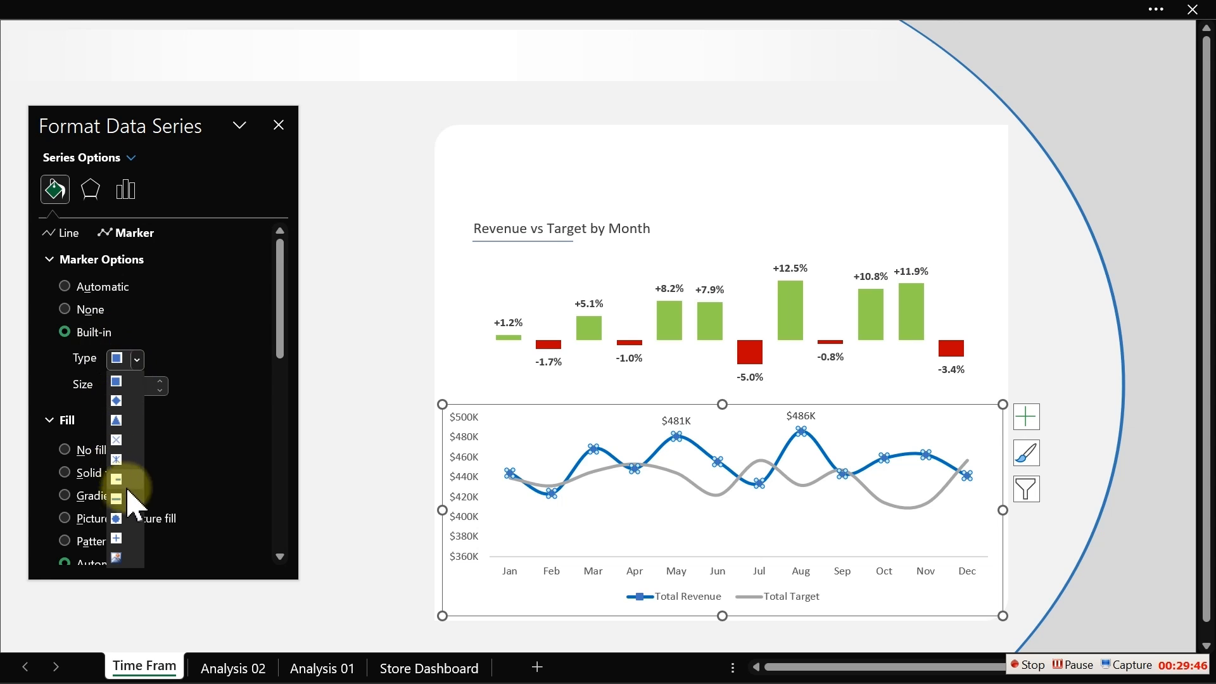
{"action": "left_click", "coordinate": [117, 519]}
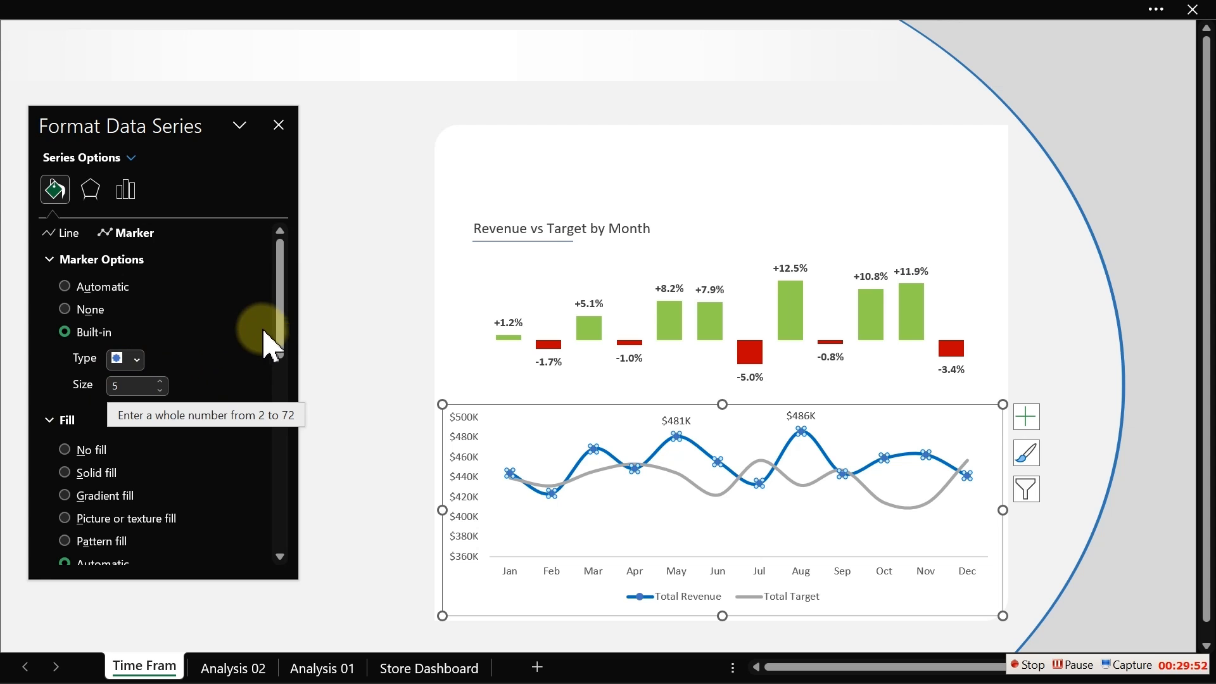
- Set the revenue markers' fill and border colours to standard Blue
{"action": "left_click_drag", "start_coordinate": [281, 302], "coordinate": [283, 386]}
{"action": "left_click", "coordinate": [251, 369]}
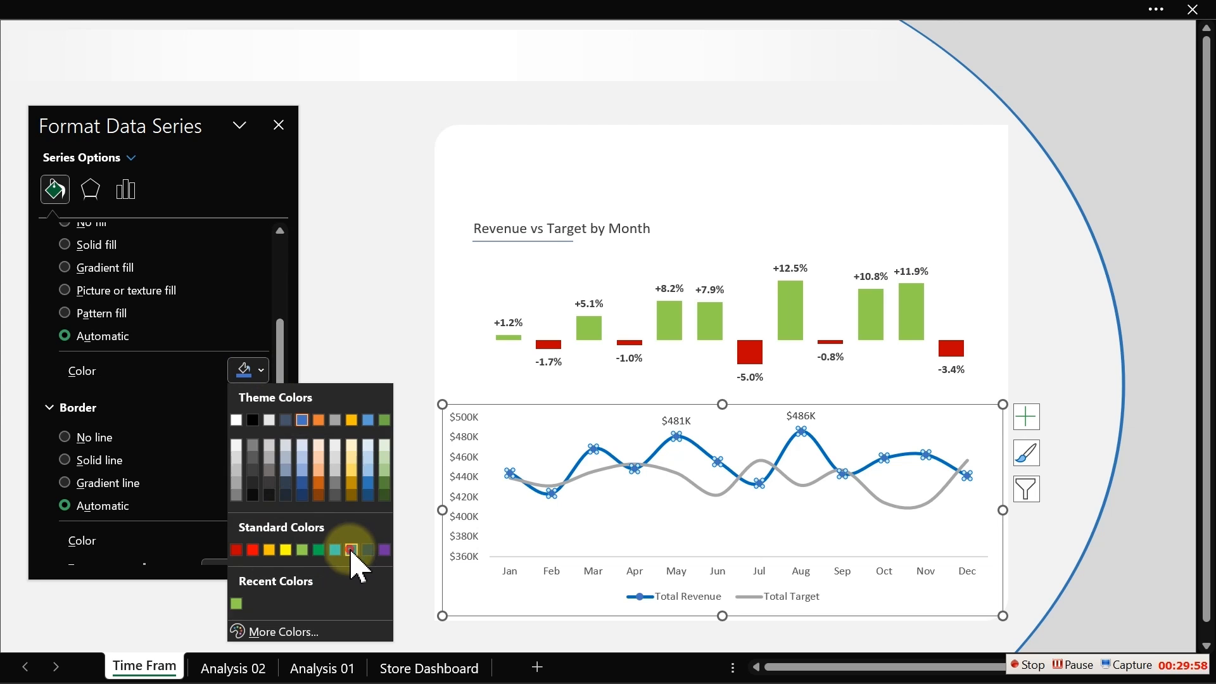
{"action": "left_click", "coordinate": [351, 549]}
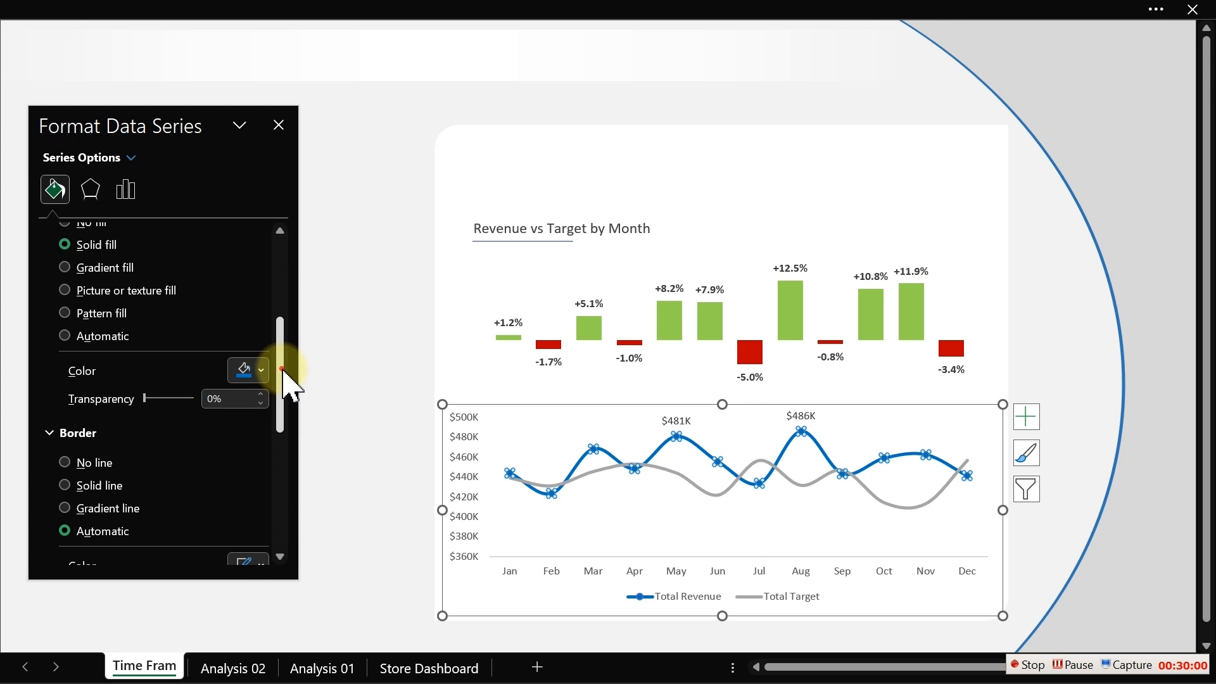
{"action": "left_click_drag", "start_coordinate": [279, 375], "coordinate": [284, 437]}
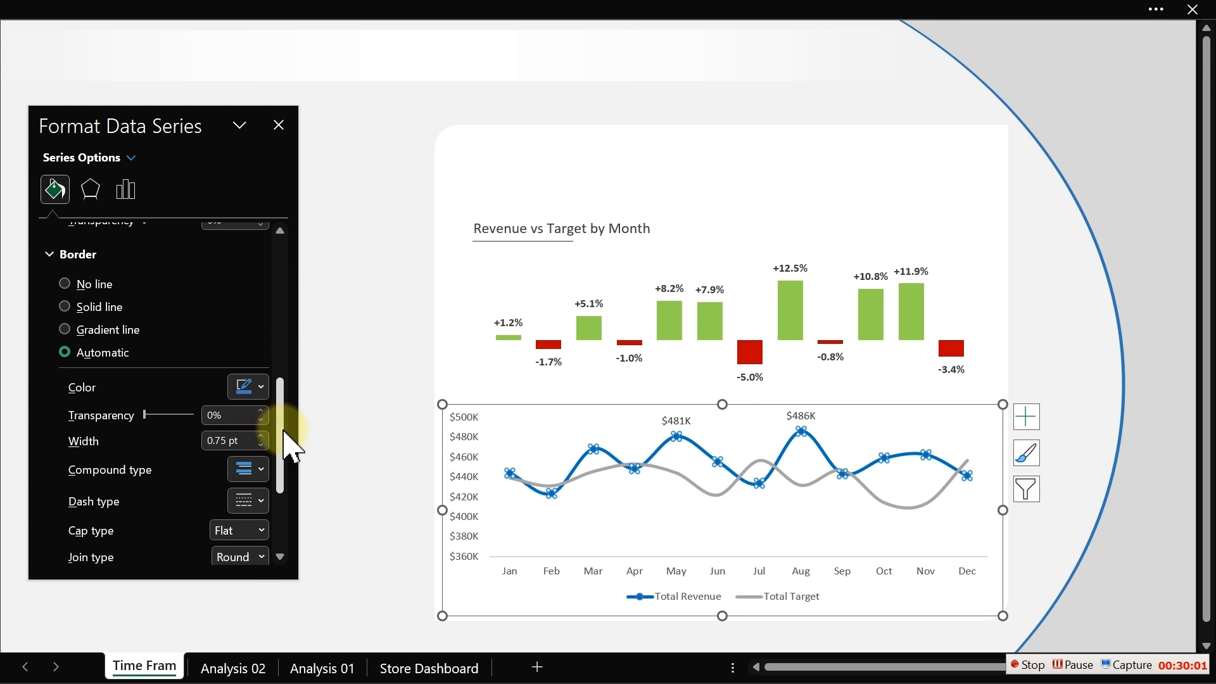
{"action": "left_click", "coordinate": [253, 387]}
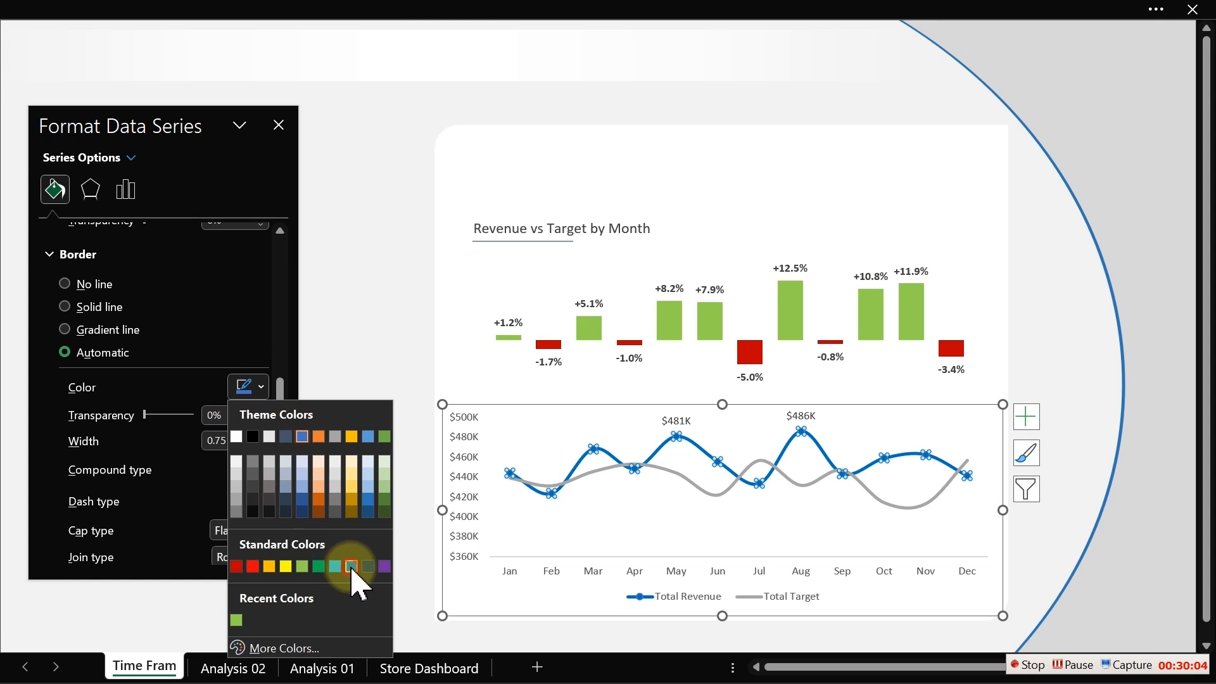
{"action": "left_click", "coordinate": [350, 566]}
{"action": "left_click", "coordinate": [344, 202]}
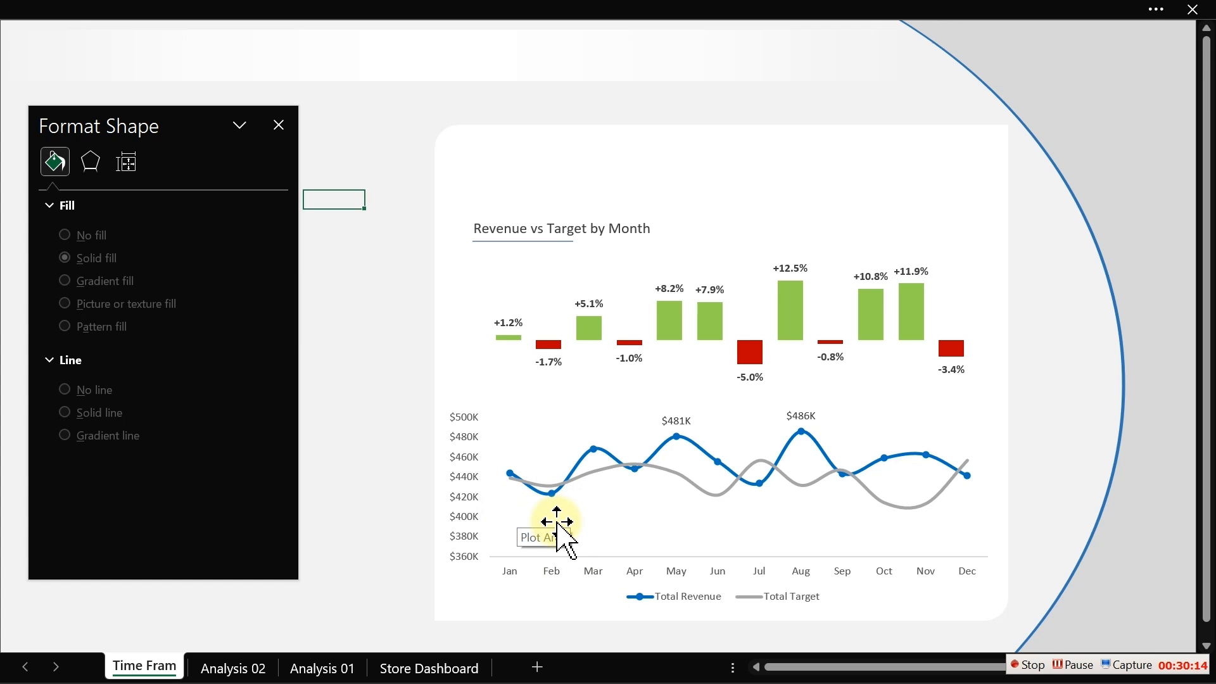
- Make the $481K and $486K highlight data labels bold
{"action": "mouse_move", "coordinate": [678, 444]}
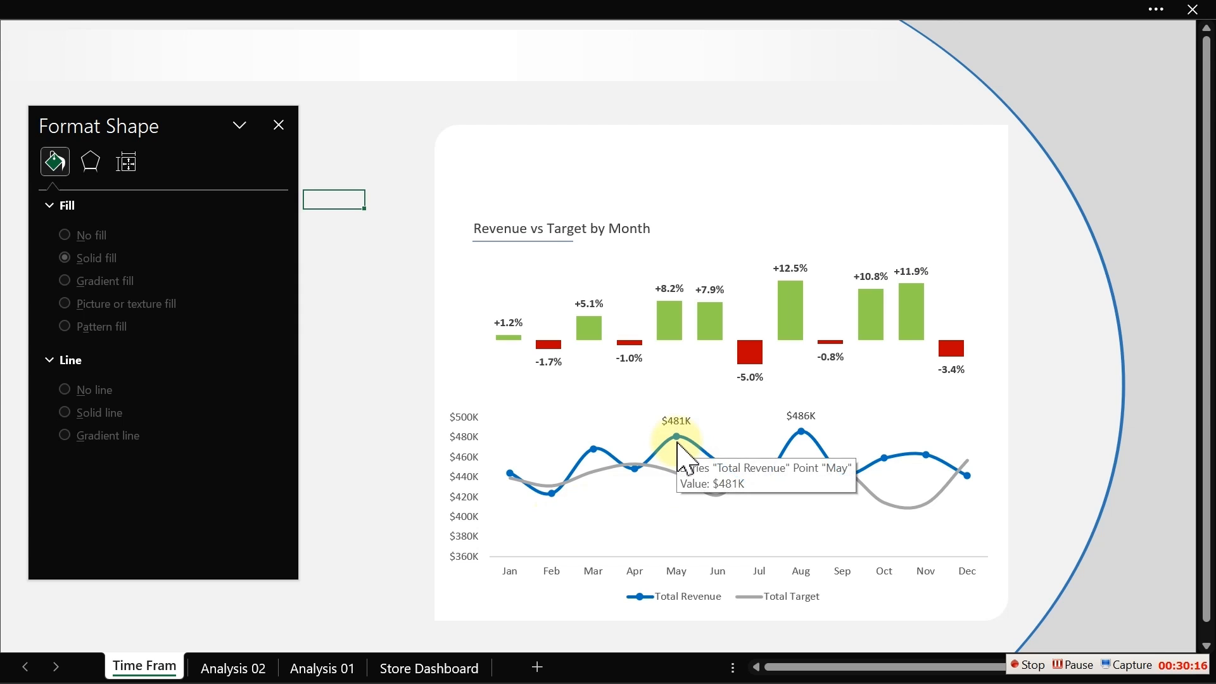
{"action": "left_click", "coordinate": [677, 419]}
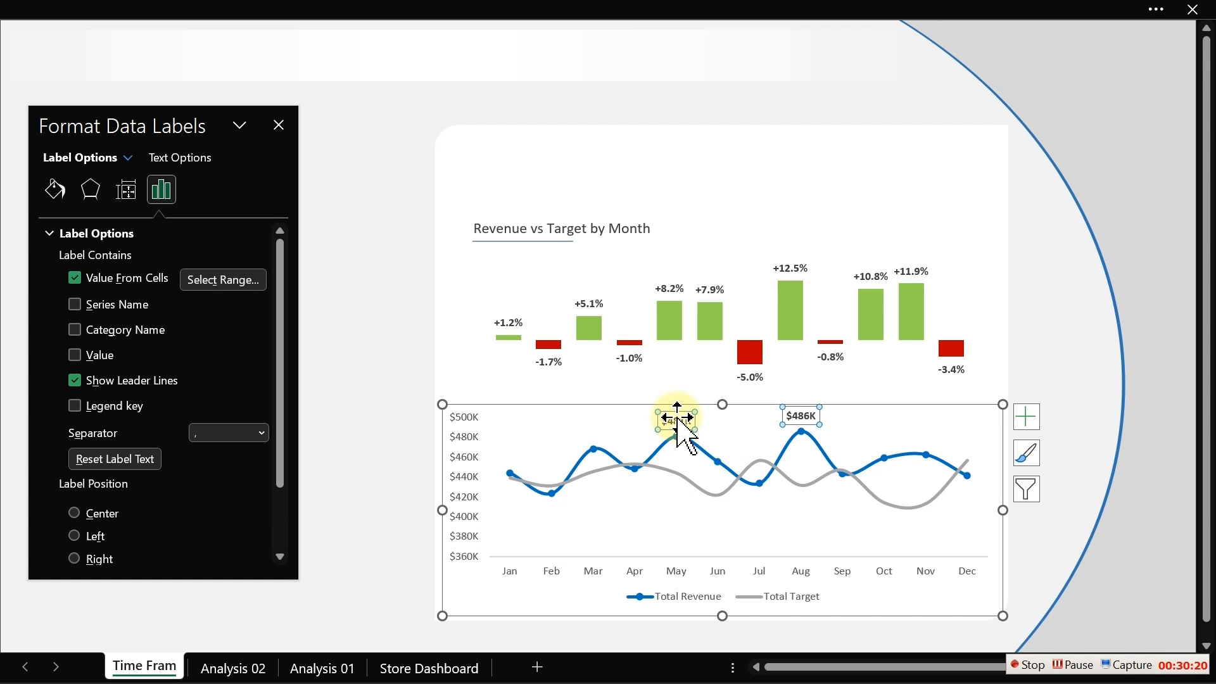
{"action": "left_click", "coordinate": [344, 359]}
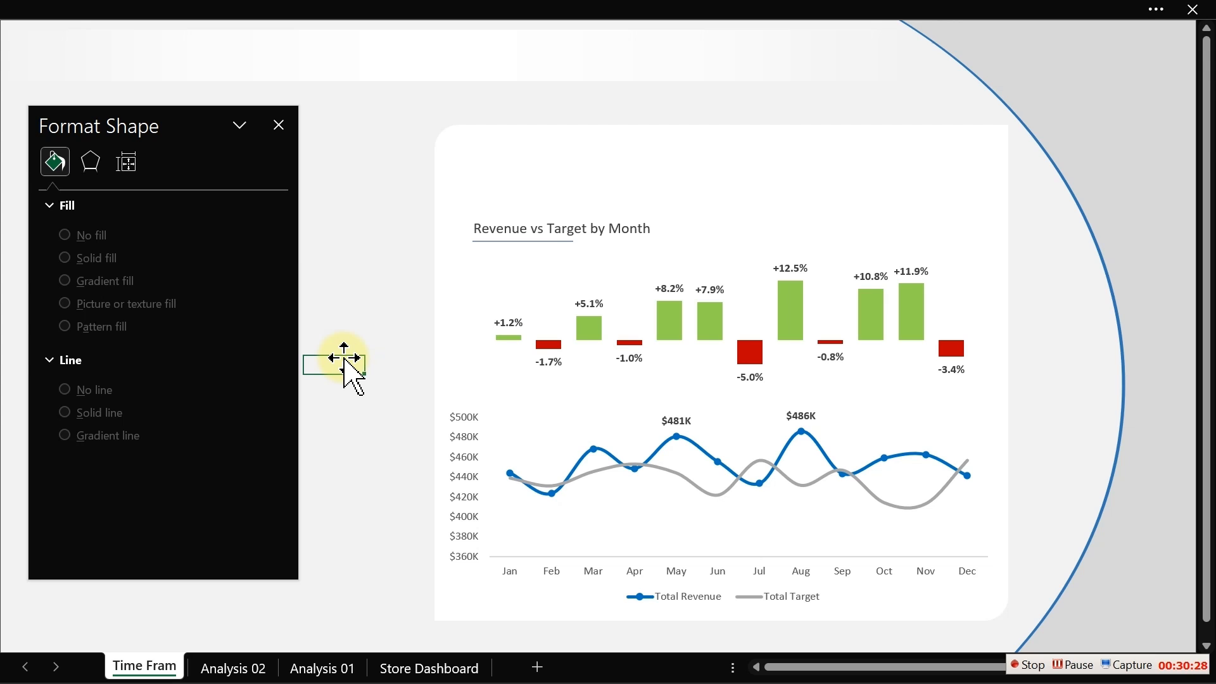
{"action": "left_click", "coordinate": [278, 126]}
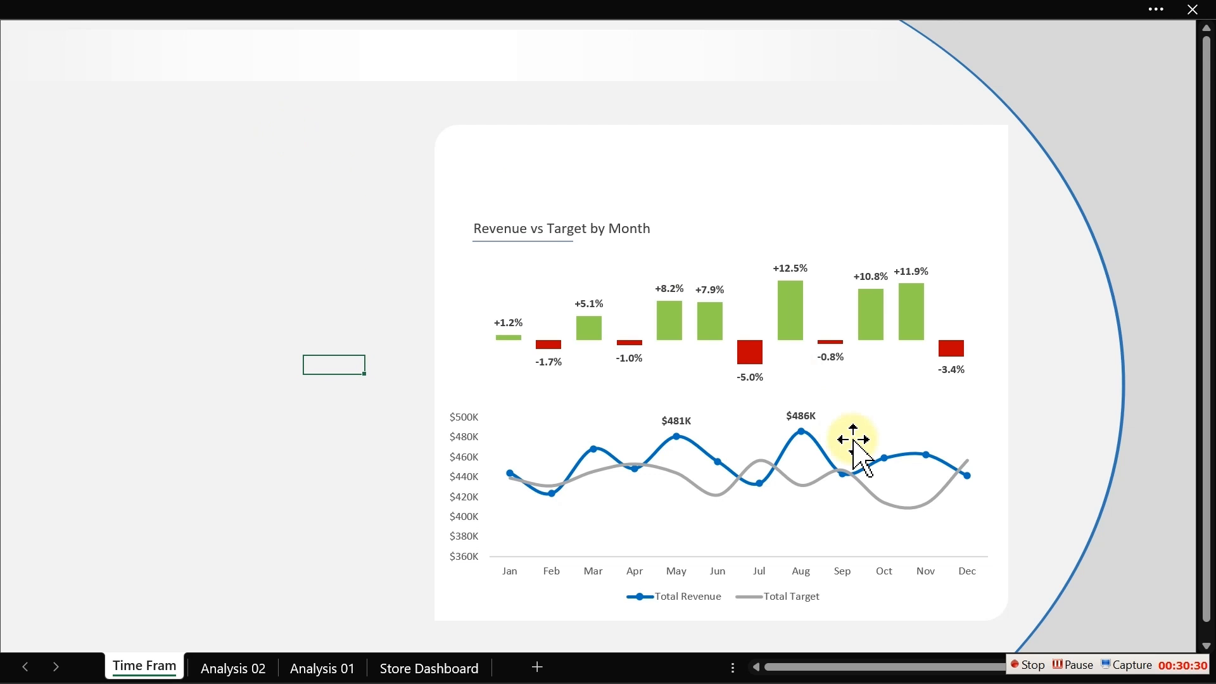
{"action": "left_click", "coordinate": [1029, 665]}
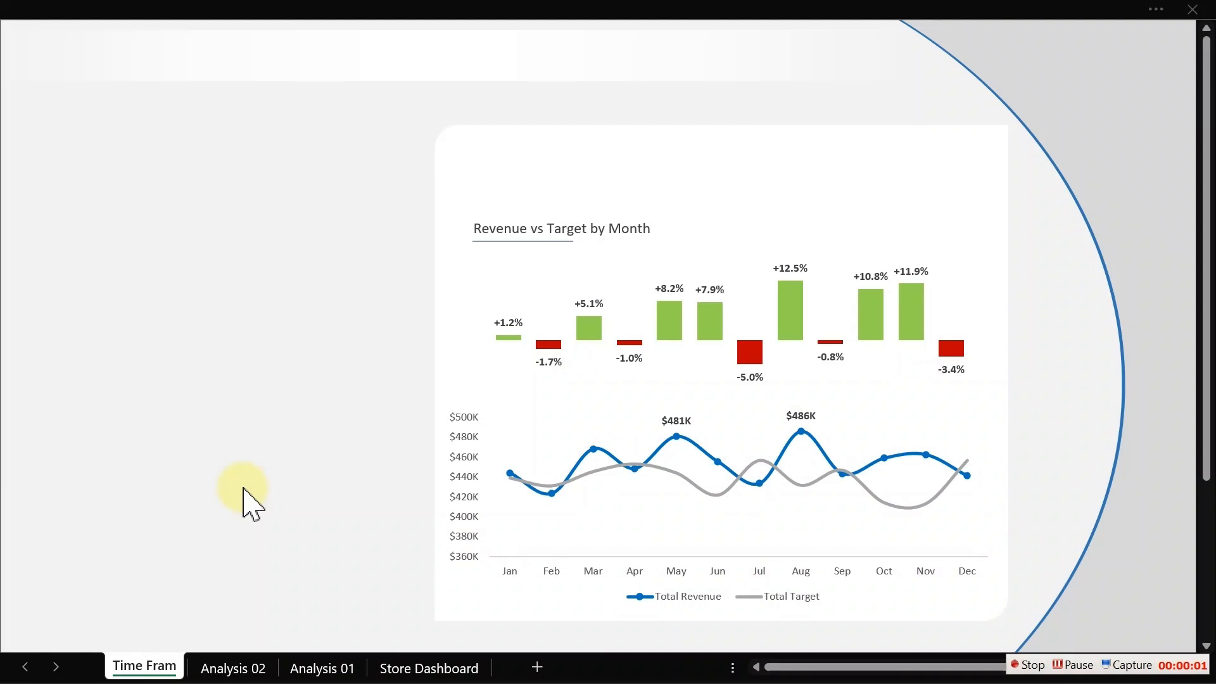
{"action": "left_click", "coordinate": [338, 390]}
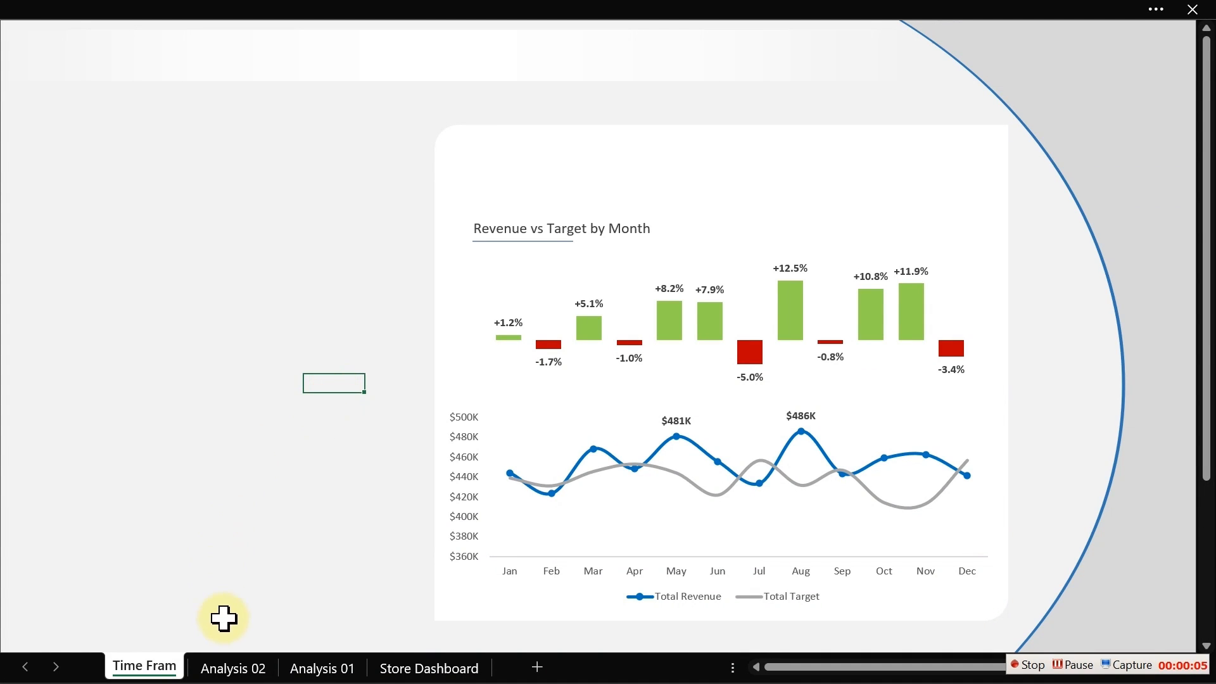
- Switch to the Analysis 02 sheet and review its revenue, target and highlight tables
{"action": "left_click", "coordinate": [237, 670]}
{"action": "left_click", "coordinate": [367, 443]}
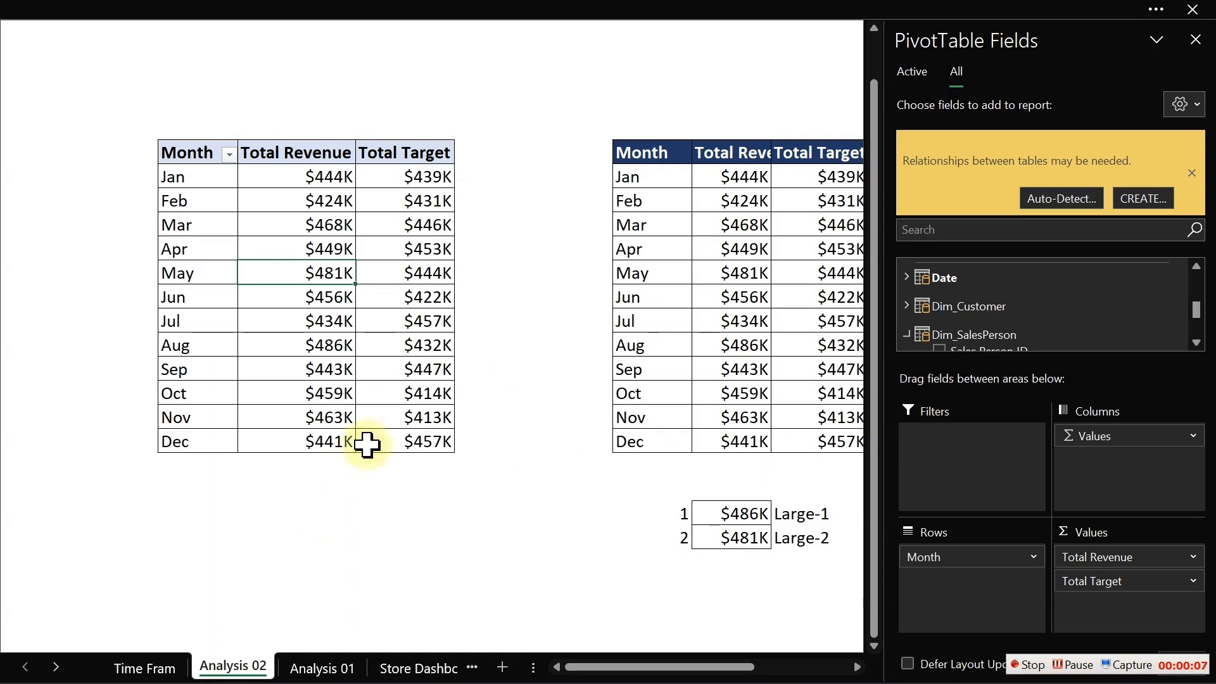
{"action": "left_click", "coordinate": [570, 348]}
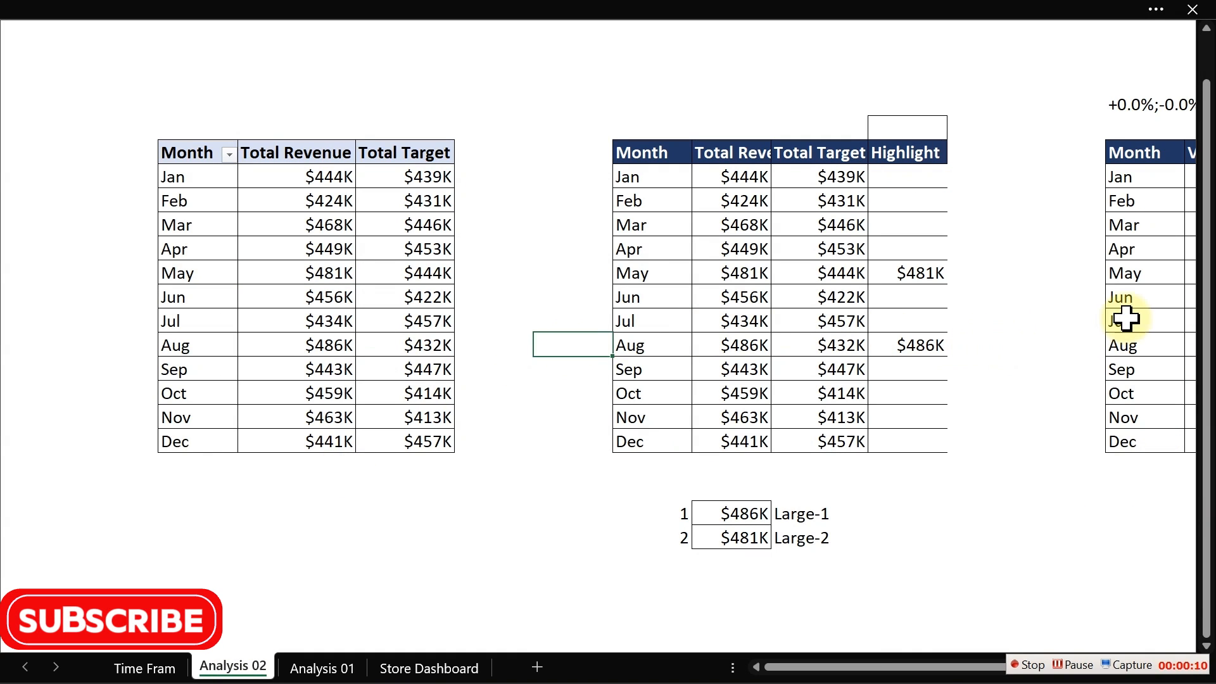
{"action": "left_click", "coordinate": [855, 304]}
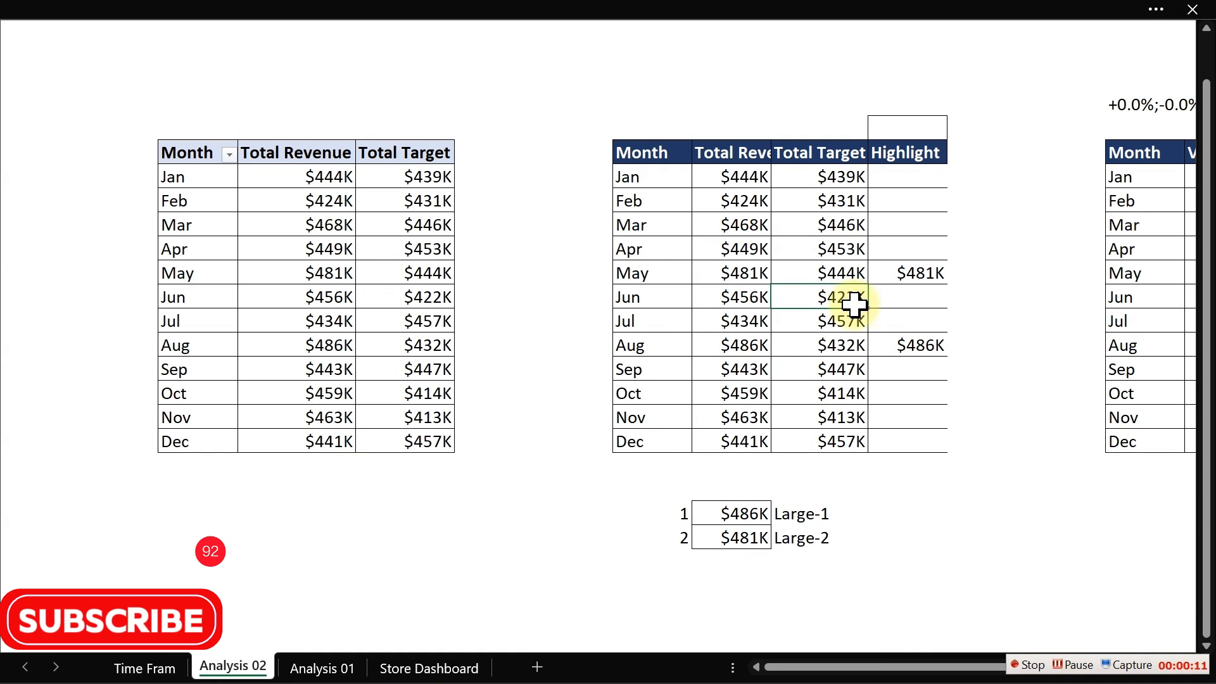
{"action": "left_click", "coordinate": [1157, 295]}
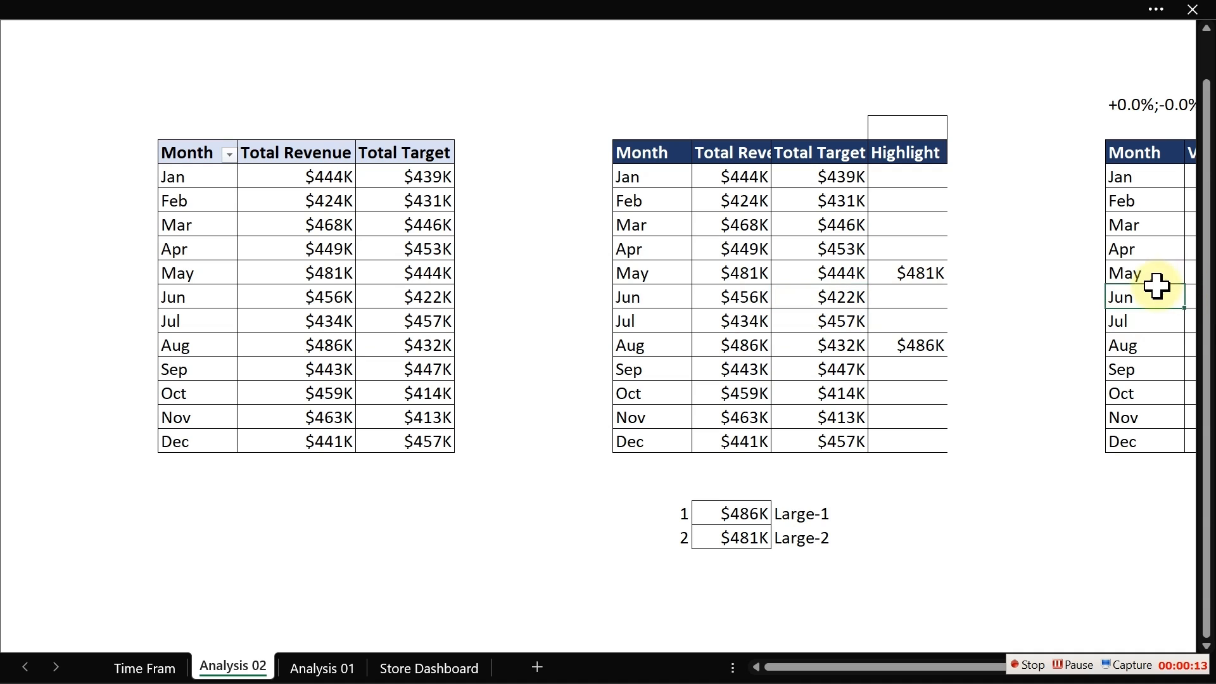
{"action": "left_click", "coordinate": [832, 251]}
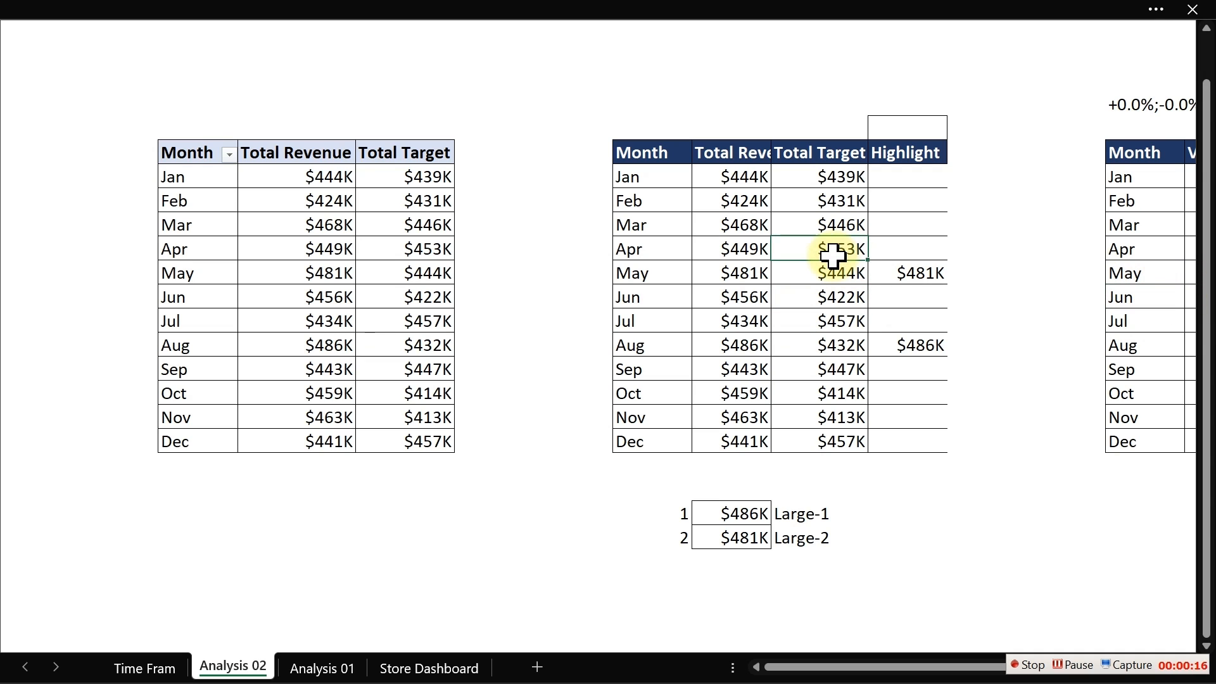
{"action": "left_click", "coordinate": [306, 238]}
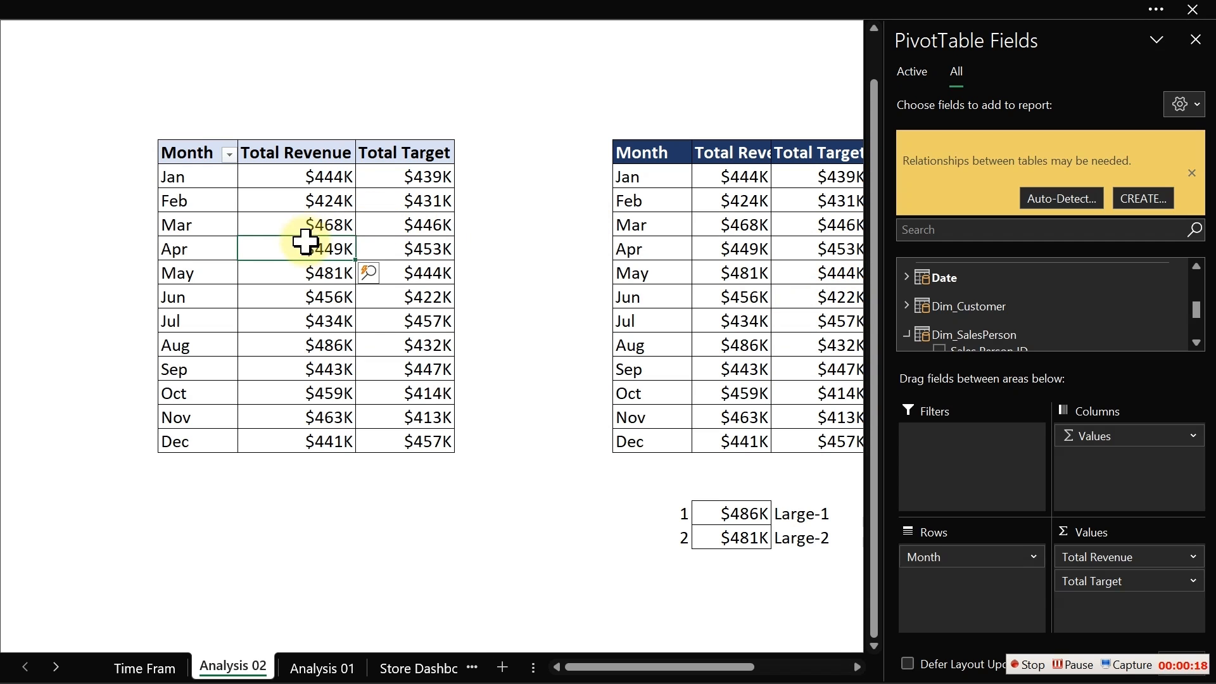
{"action": "right_click", "coordinate": [306, 247]}
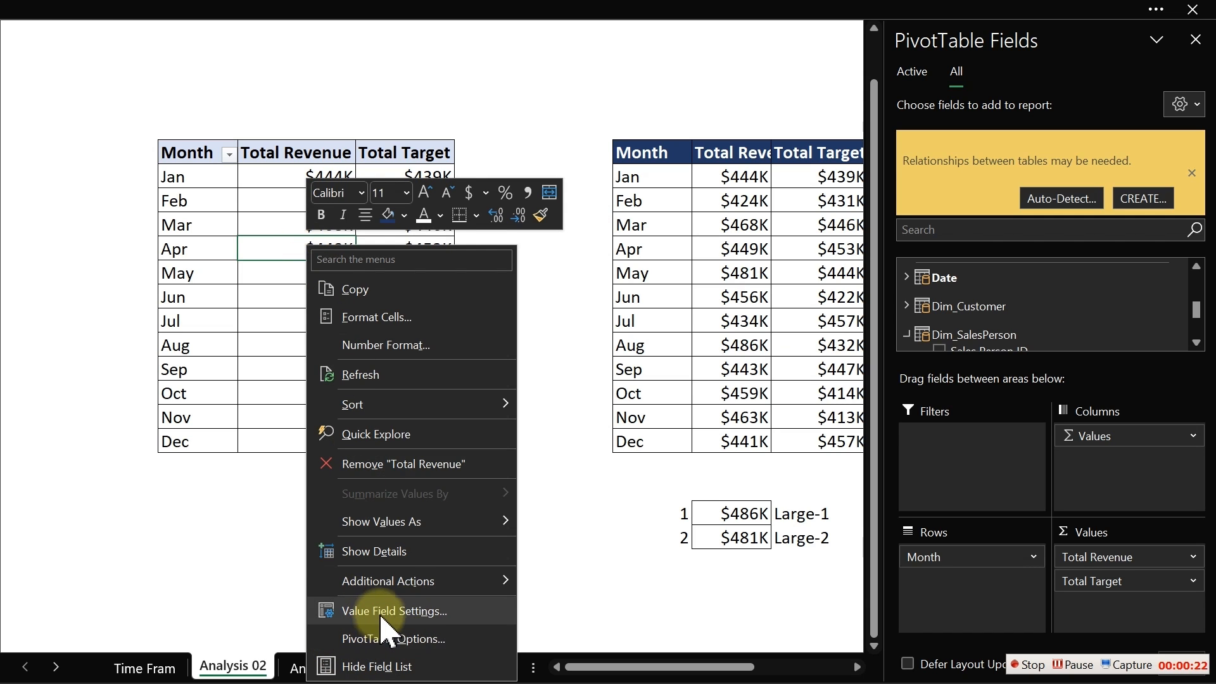
{"action": "left_click", "coordinate": [256, 447]}
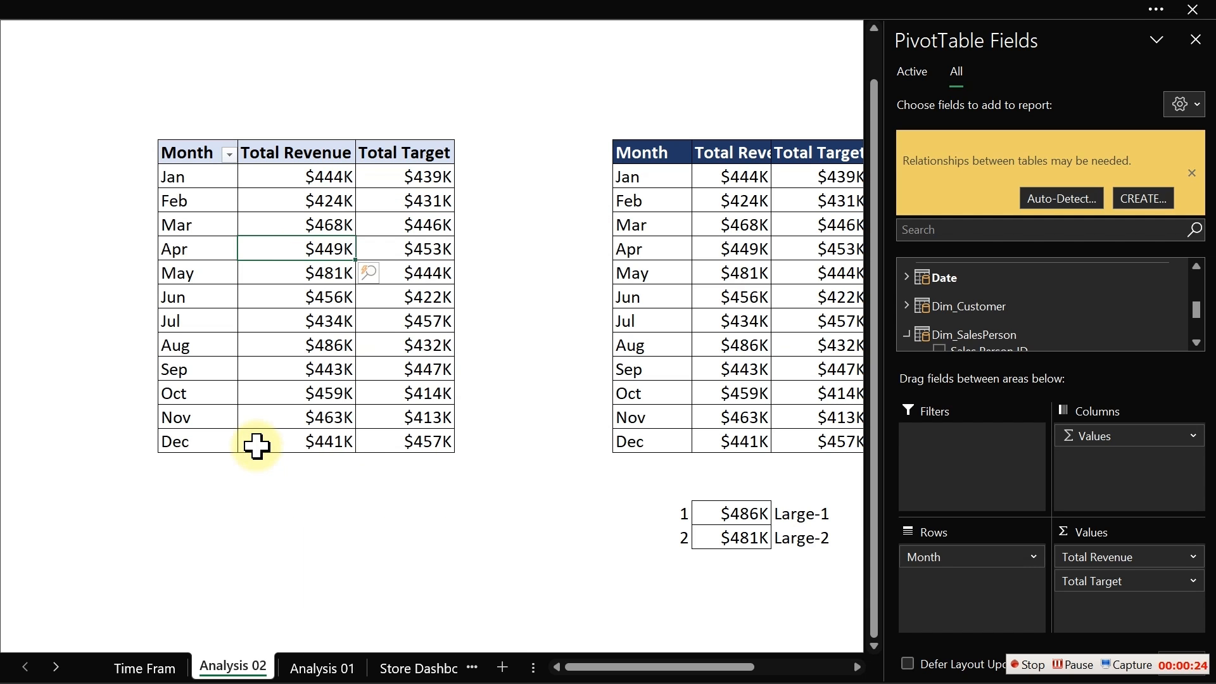
- Add a Store Name slicer from the Dim_SalesPerson table and take it off the Analysis 02 sheet
{"action": "left_click", "coordinate": [911, 276]}
{"action": "left_click", "coordinate": [911, 273]}
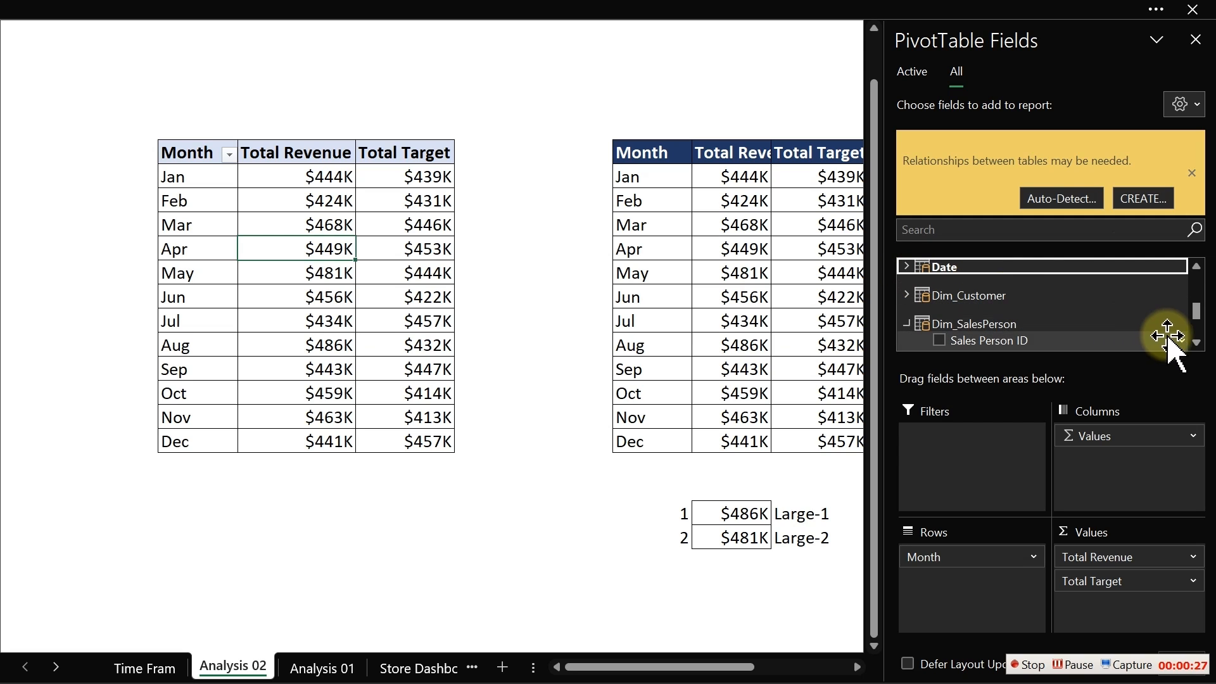
{"action": "left_click", "coordinate": [909, 323]}
{"action": "left_click", "coordinate": [909, 321]}
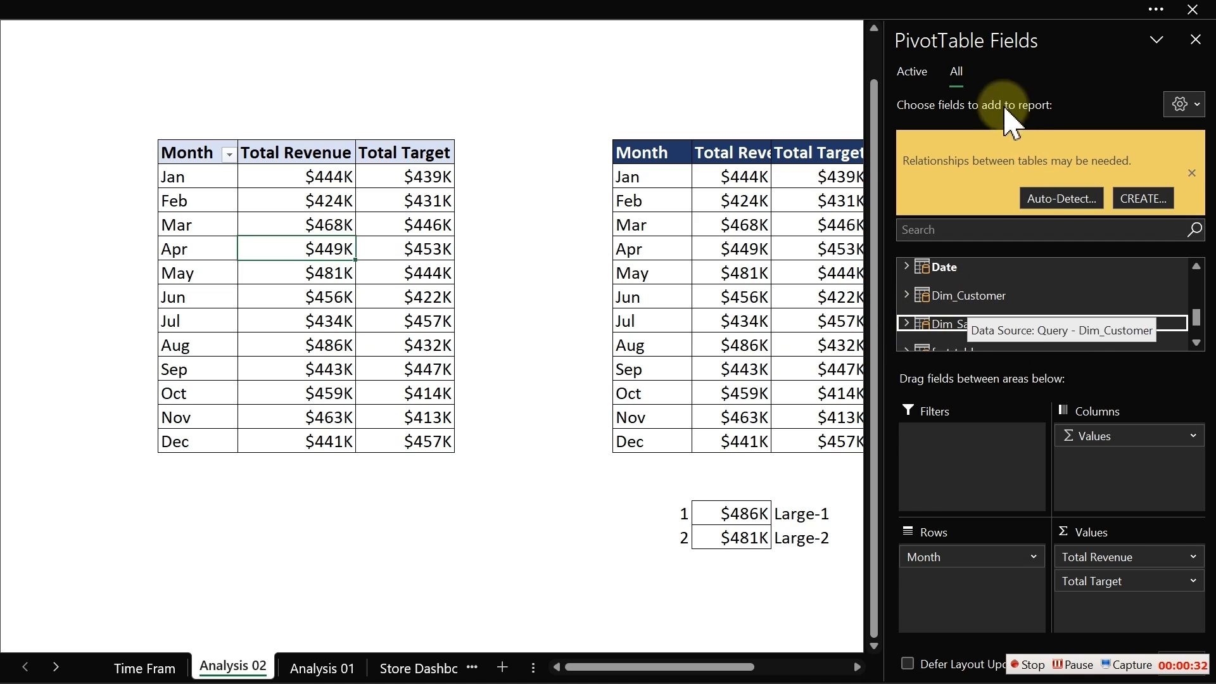
{"action": "left_click", "coordinate": [961, 75]}
{"action": "left_click", "coordinate": [912, 75]}
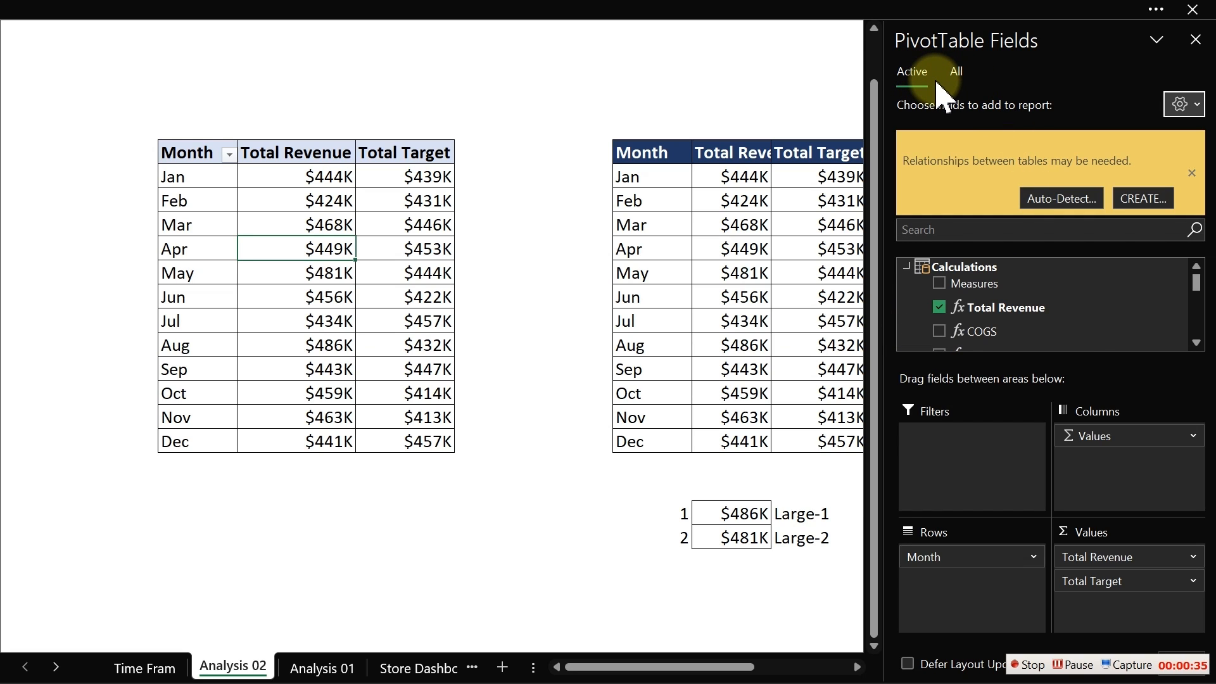
{"action": "left_click", "coordinate": [955, 78]}
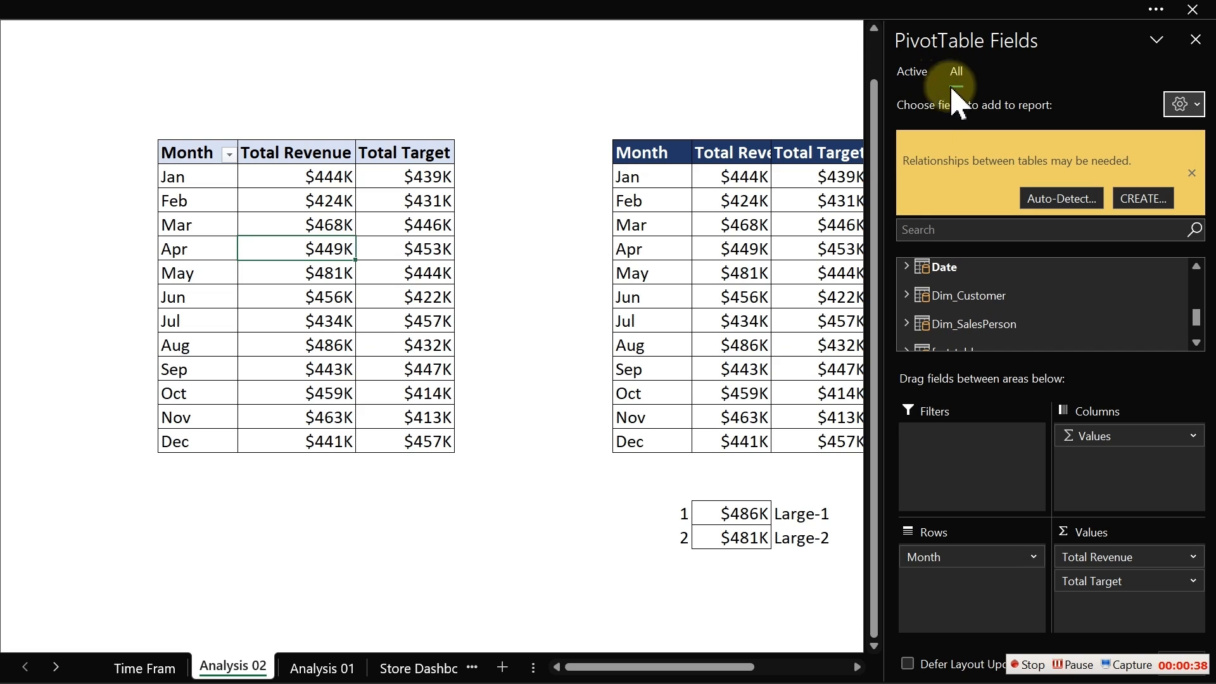
{"action": "left_click", "coordinate": [907, 323]}
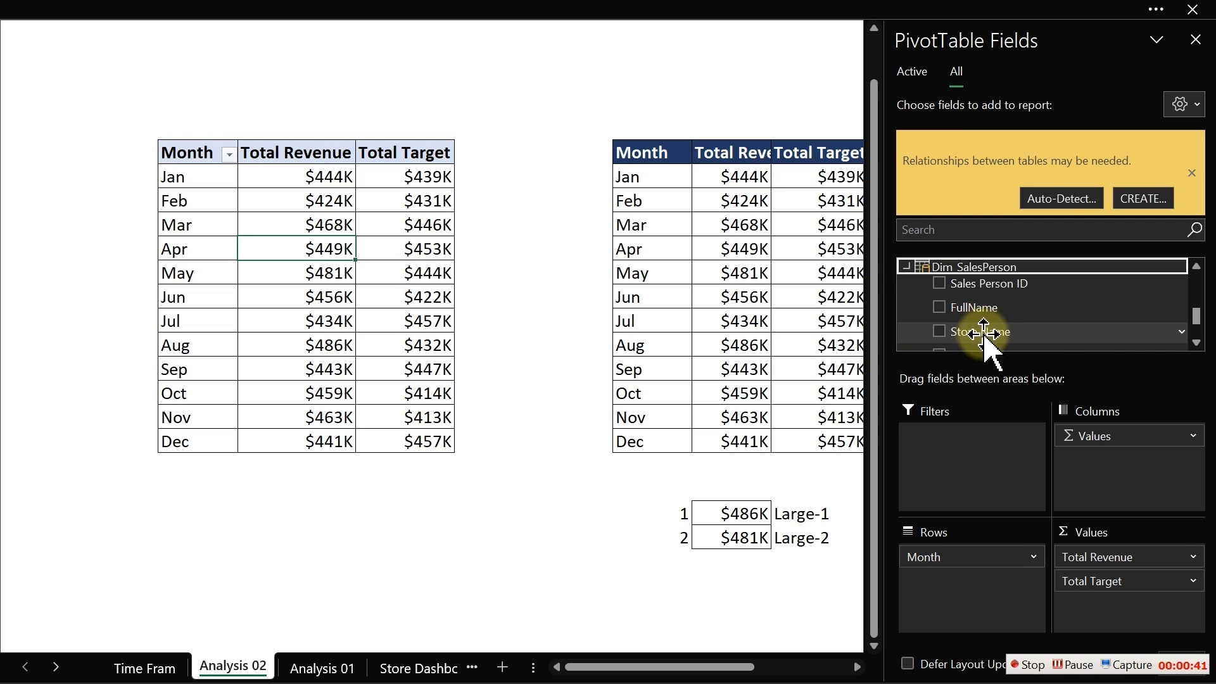
{"action": "right_click", "coordinate": [1003, 334]}
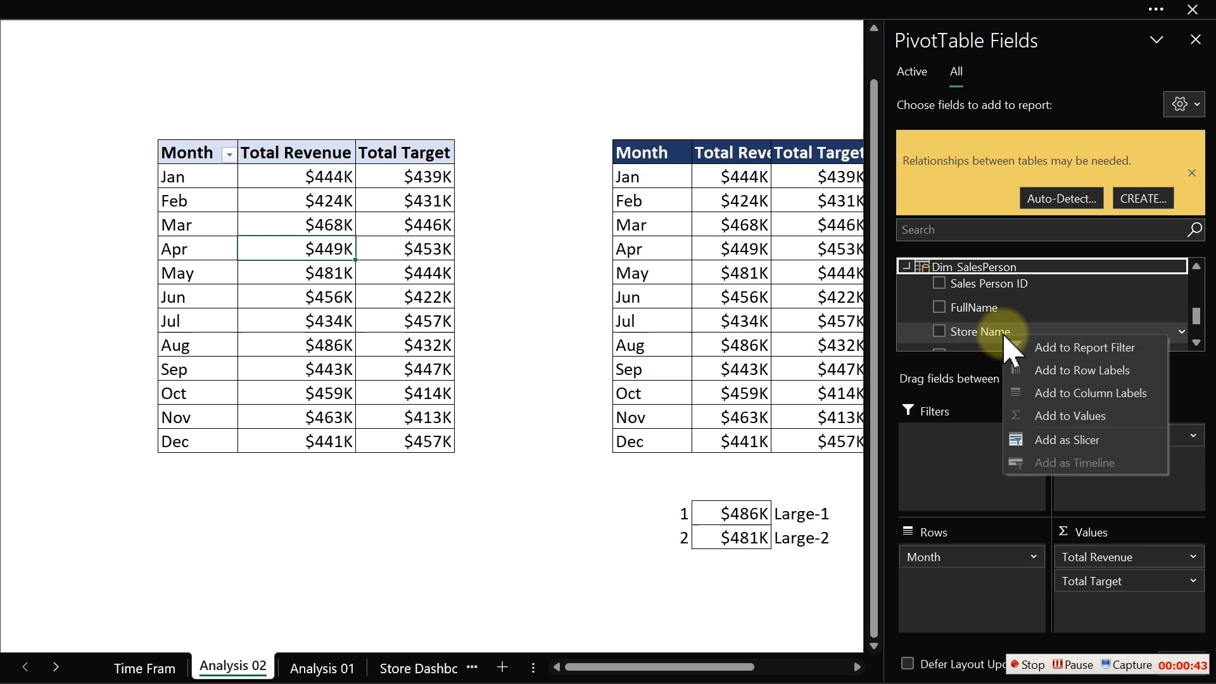
{"action": "left_click", "coordinate": [1056, 437]}
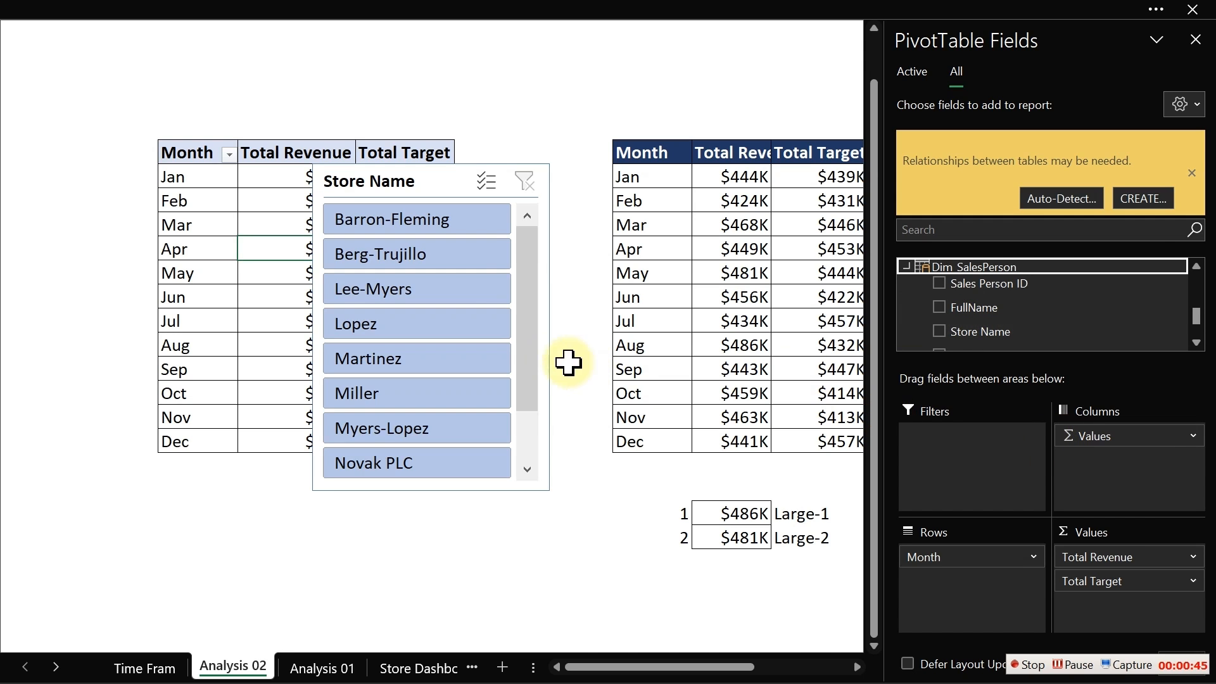
{"action": "left_click", "coordinate": [431, 188]}
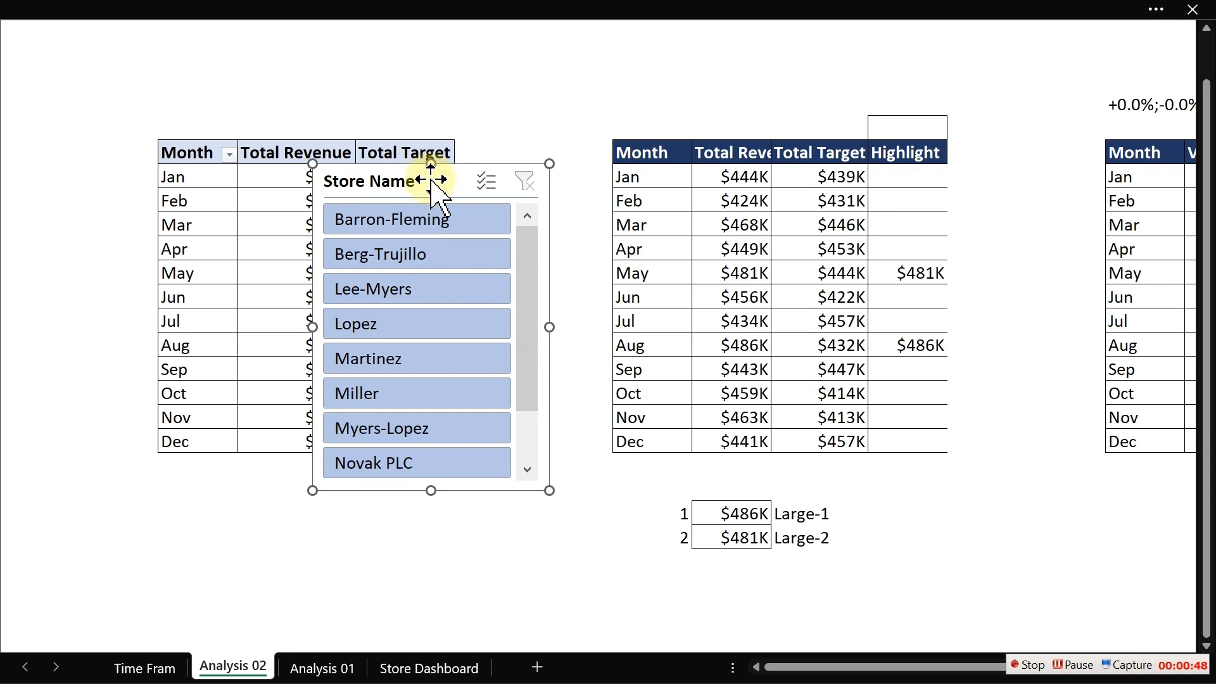
{"action": "key", "text": "Delete"}
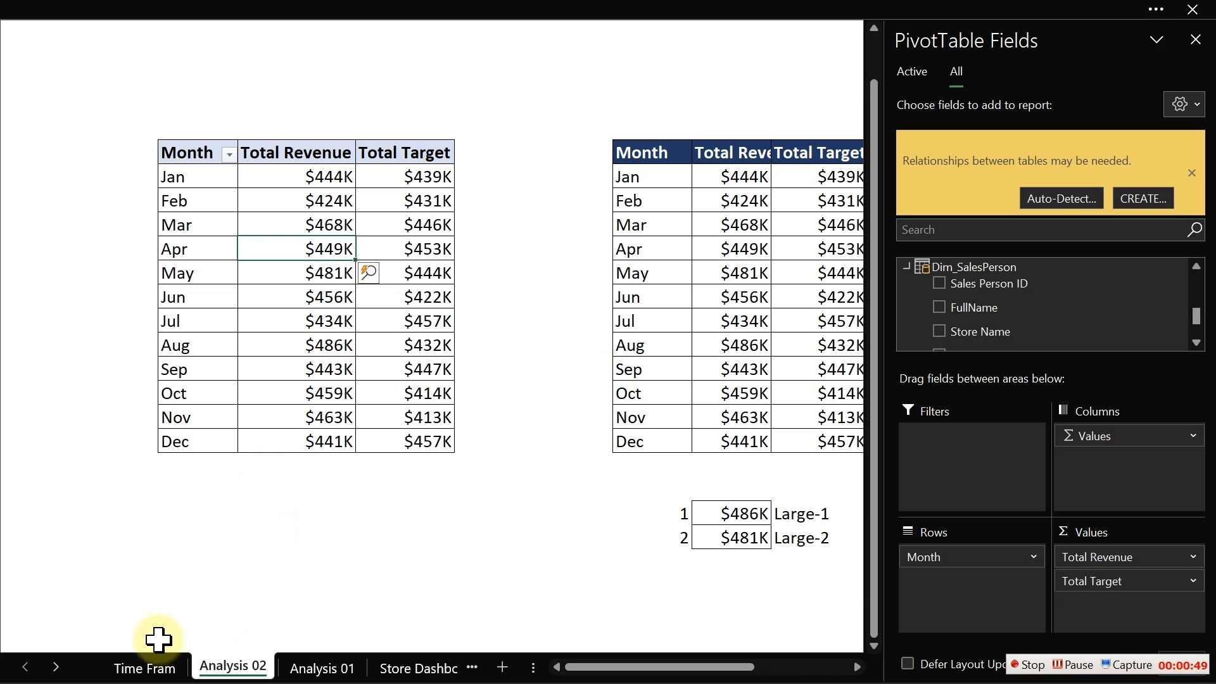
- Paste the Store Name slicer onto Time Frame, place it left of the chart, and select Berg-Trujillo
{"action": "left_click", "coordinate": [152, 668]}
{"action": "left_click", "coordinate": [116, 198]}
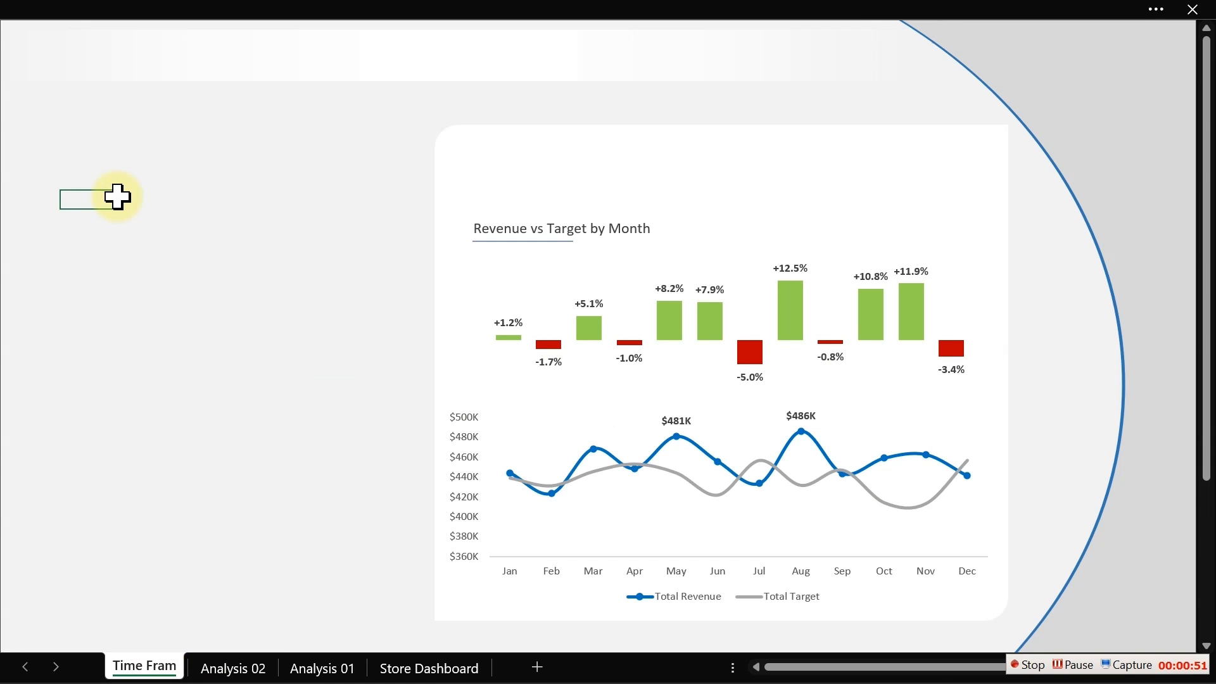
{"action": "key", "text": "ctrl+v"}
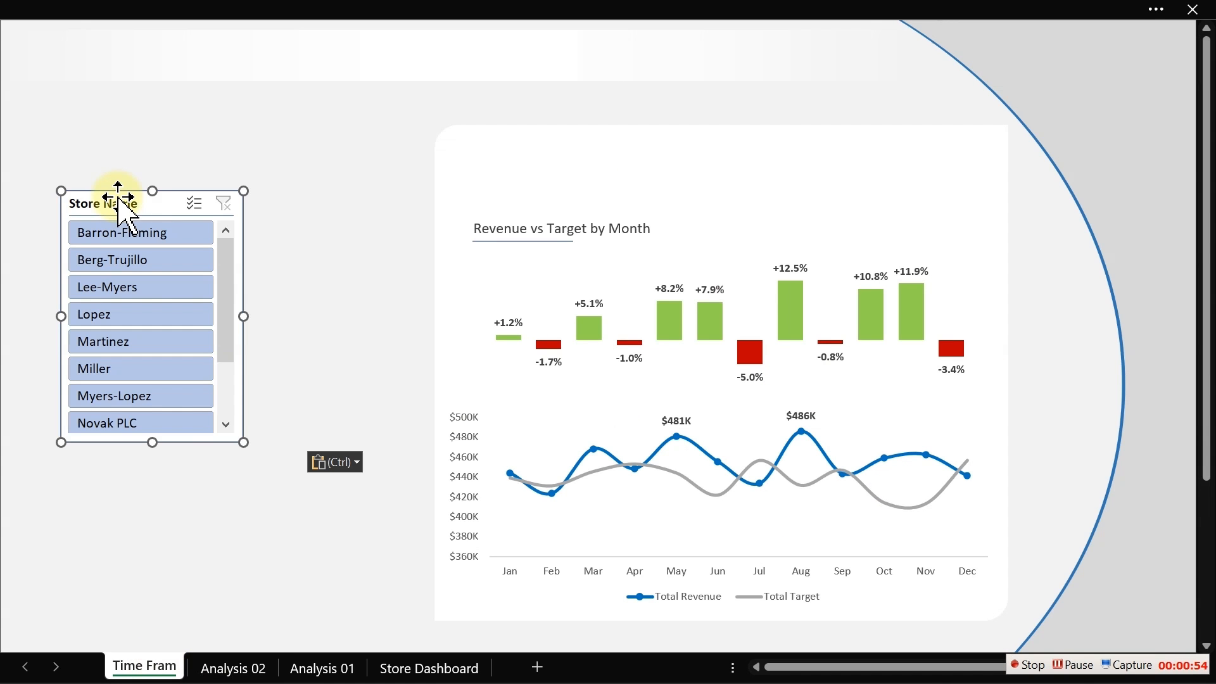
{"action": "left_click_drag", "start_coordinate": [119, 201], "coordinate": [213, 160]}
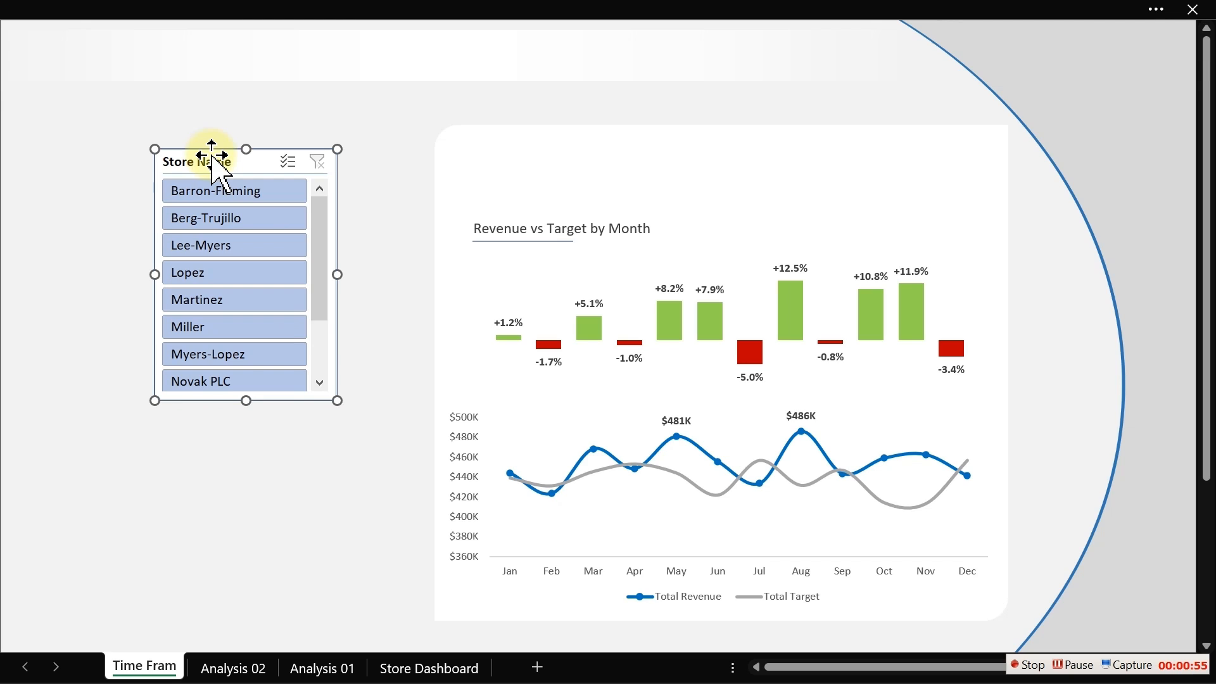
{"action": "left_click", "coordinate": [198, 195]}
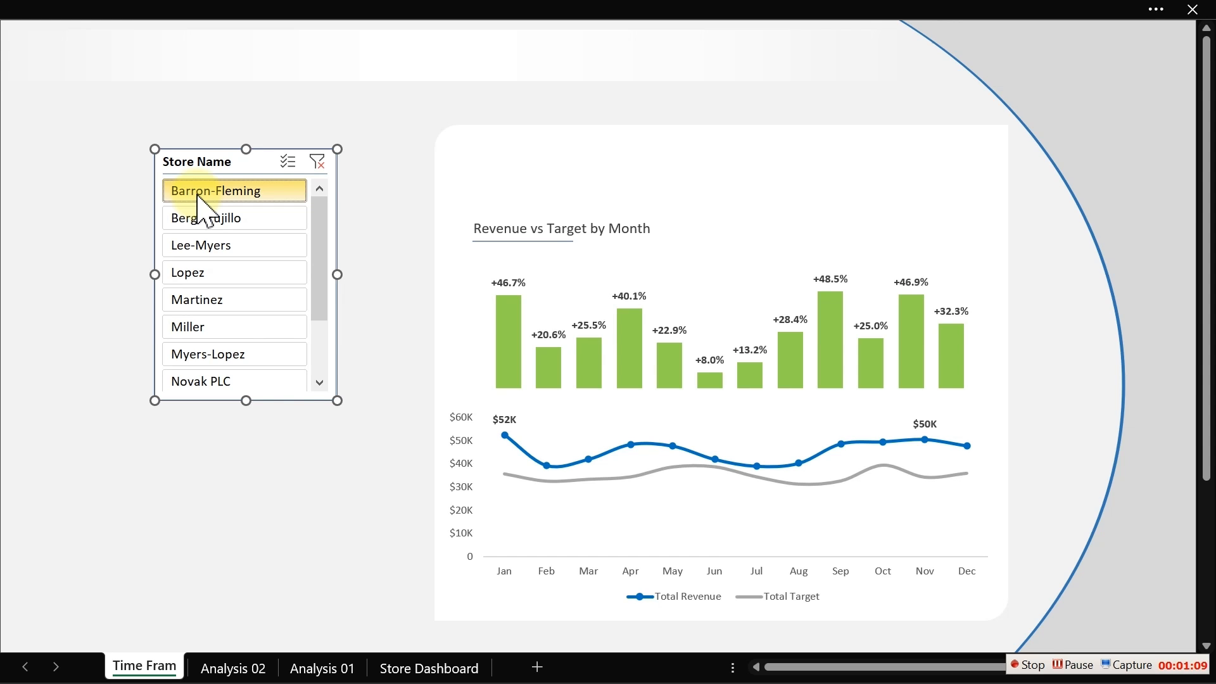
{"action": "left_click", "coordinate": [195, 226]}
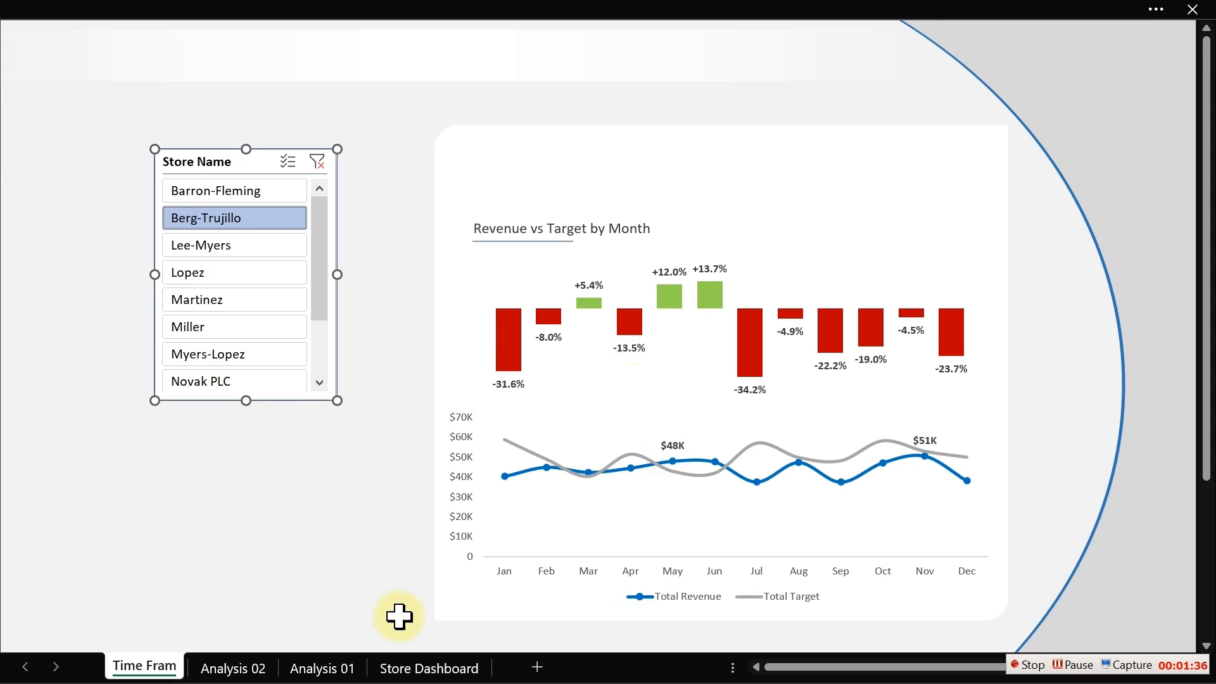
- Copy the first Month, Total Revenue and Total Target pivot table and paste it right of the Variance table
{"action": "left_click", "coordinate": [233, 669]}
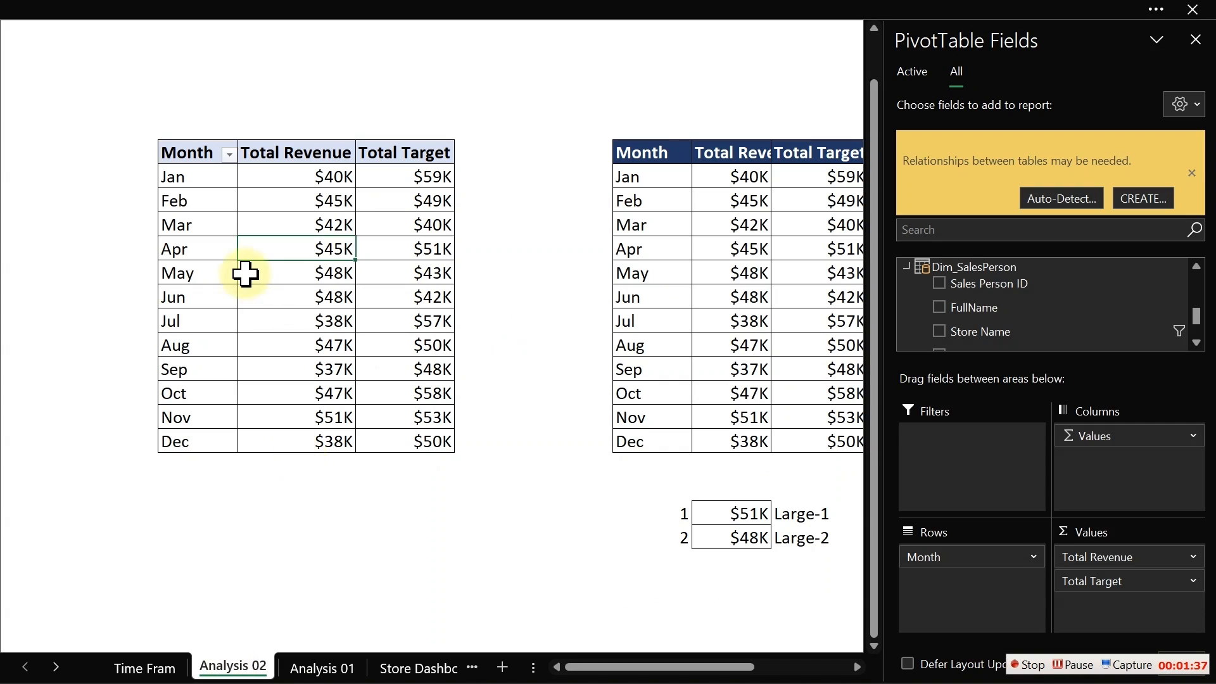
{"action": "left_click_drag", "start_coordinate": [164, 151], "coordinate": [411, 434]}
{"action": "key", "text": "ctrl+c"}
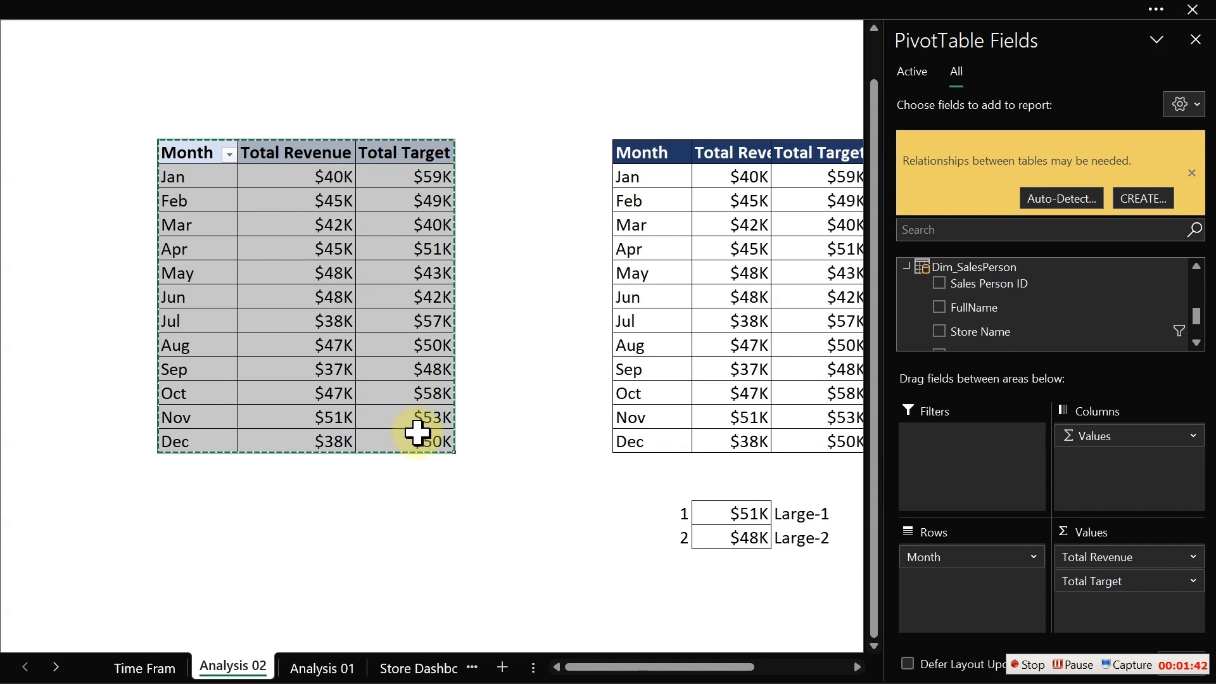
{"action": "left_click", "coordinate": [537, 411]}
{"action": "left_click", "coordinate": [1042, 269]}
{"action": "key", "text": "Right"}
{"action": "key", "text": "Right"}
{"action": "key", "text": "Right"}
{"action": "key", "text": "Right"}
{"action": "key", "text": "Right"}
{"action": "key", "text": "Right"}
{"action": "key", "text": "Right"}
{"action": "key", "text": "Right"}
{"action": "key", "text": "Right"}
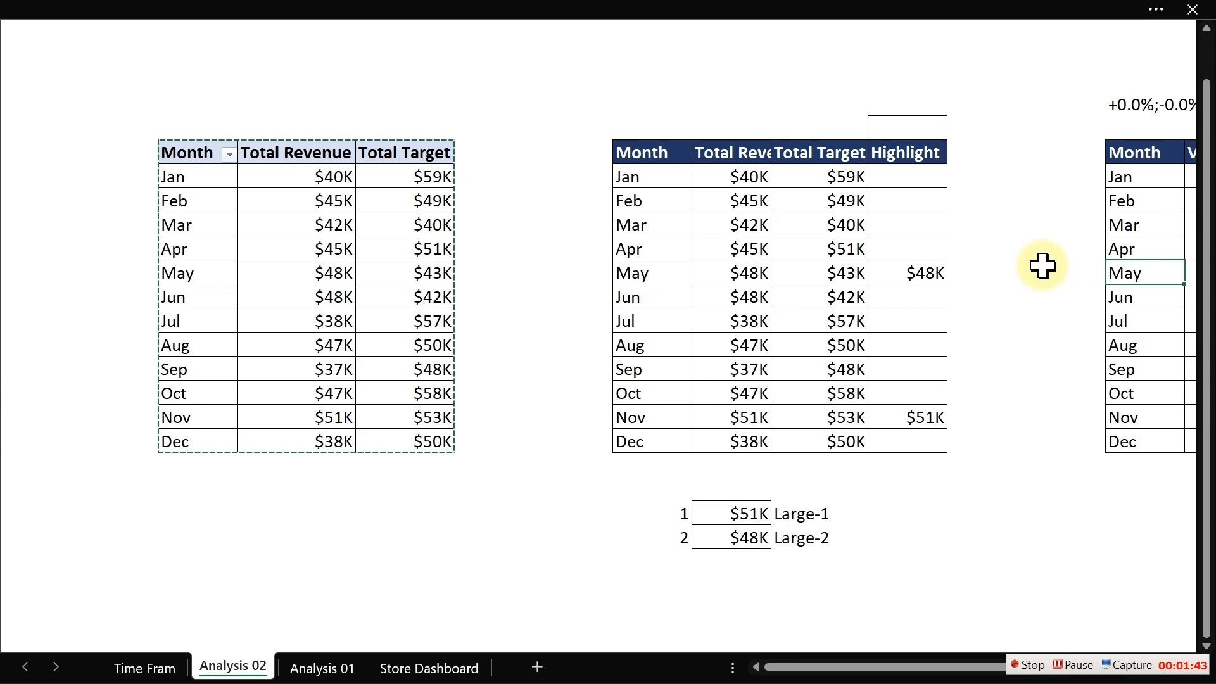
{"action": "key", "text": "Right"}
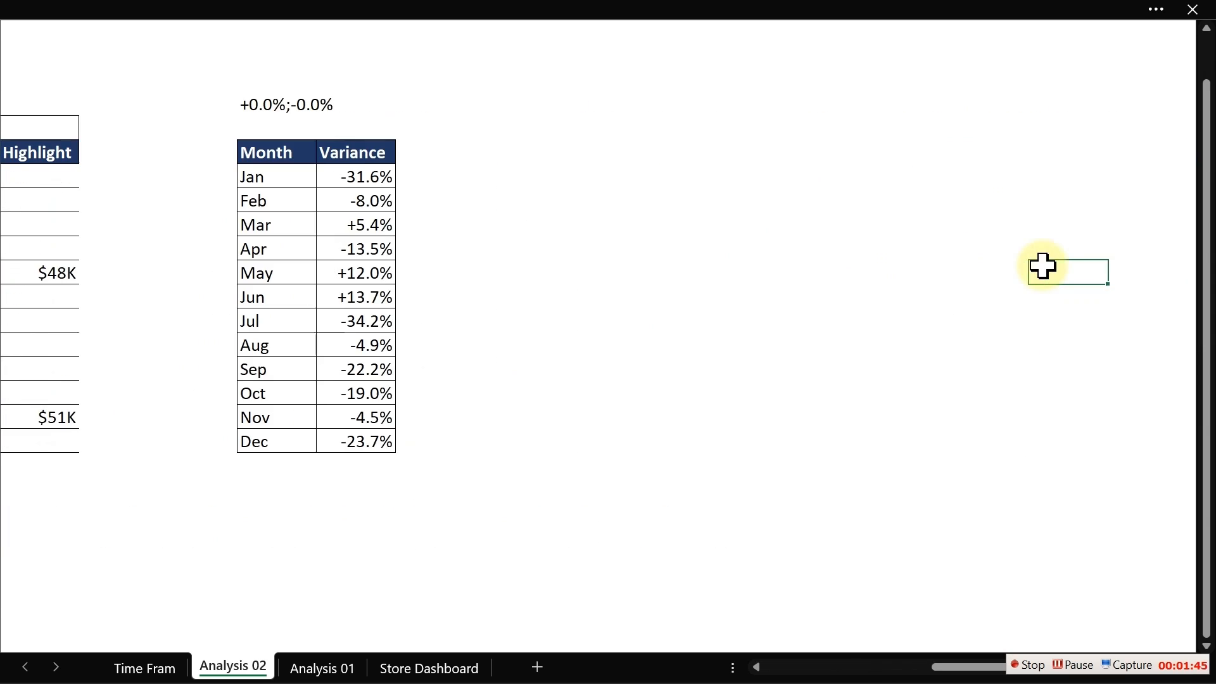
{"action": "left_click", "coordinate": [612, 150]}
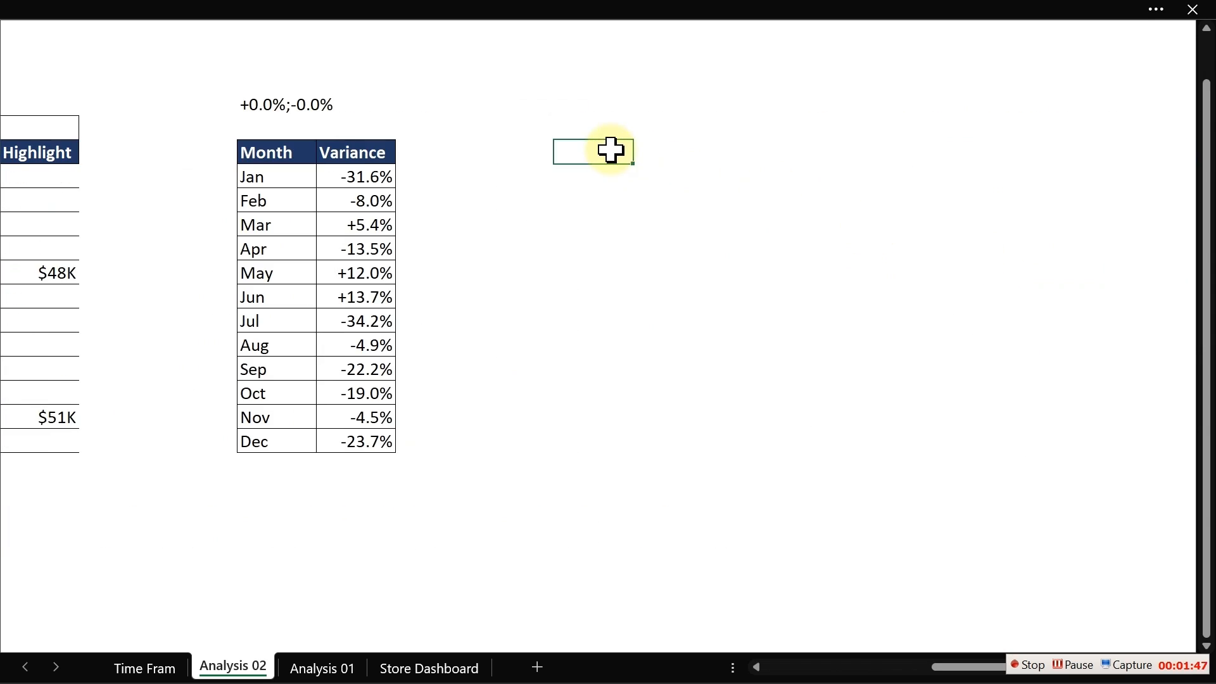
{"action": "key", "text": "ctrl+v"}
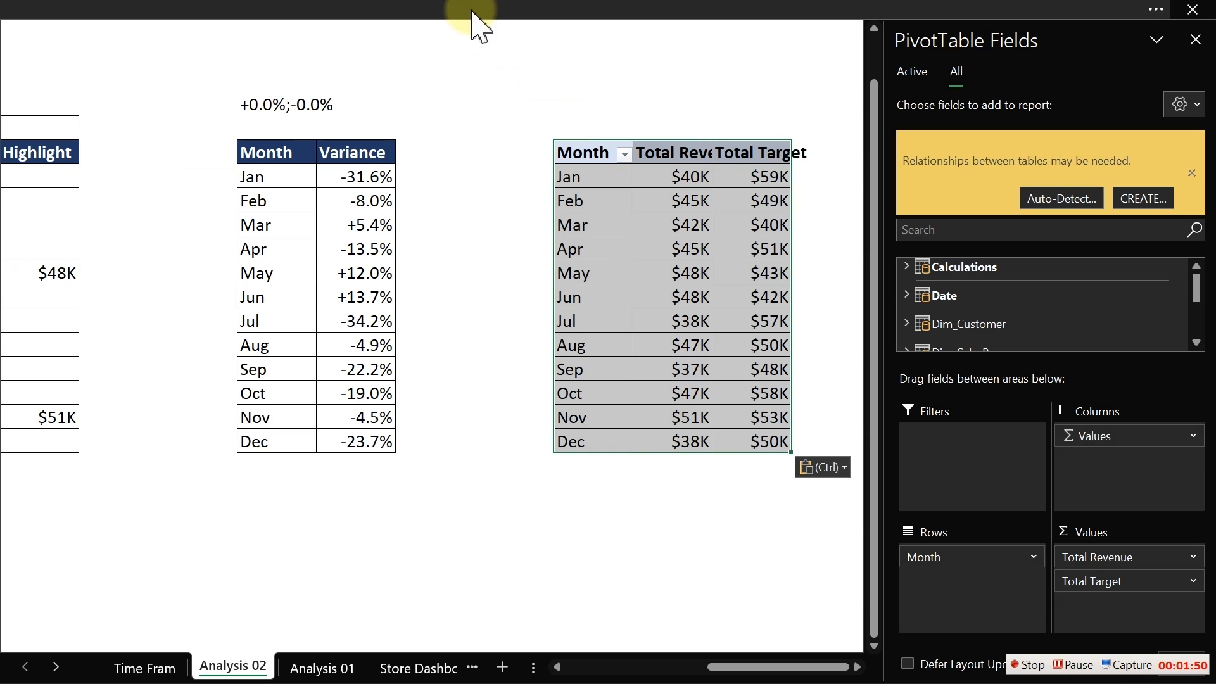
- Turn on the sheet's row and column headings
{"action": "left_click", "coordinate": [426, 9]}
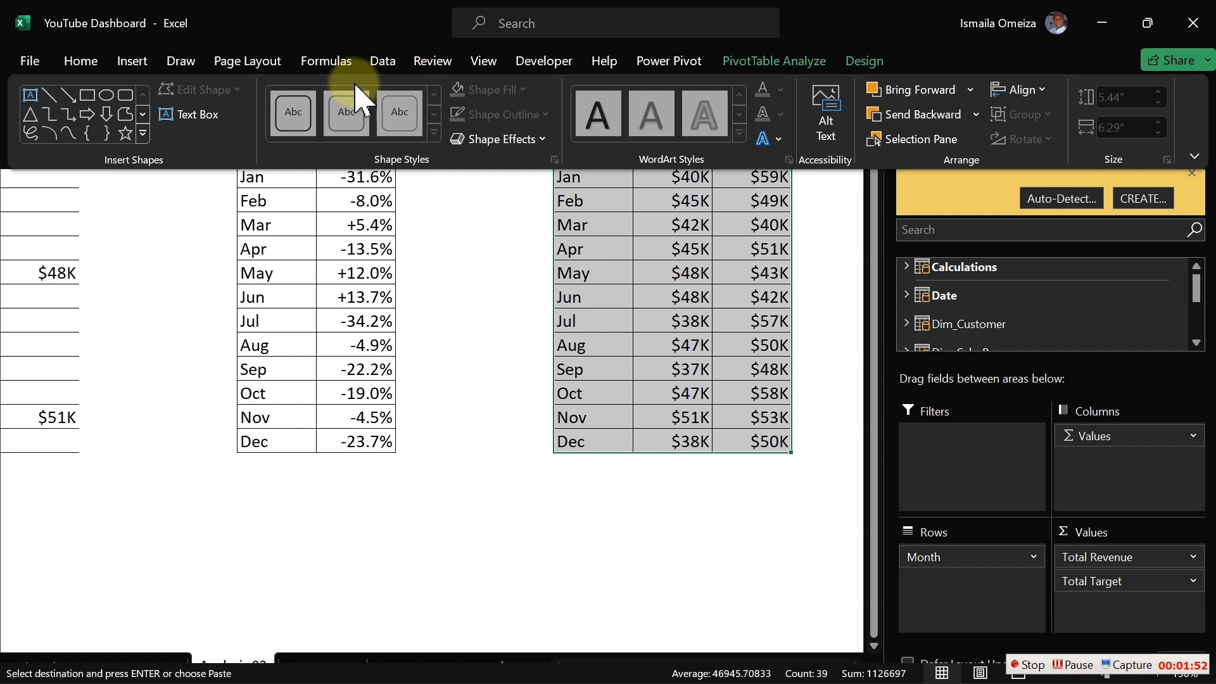
{"action": "left_click", "coordinate": [489, 69]}
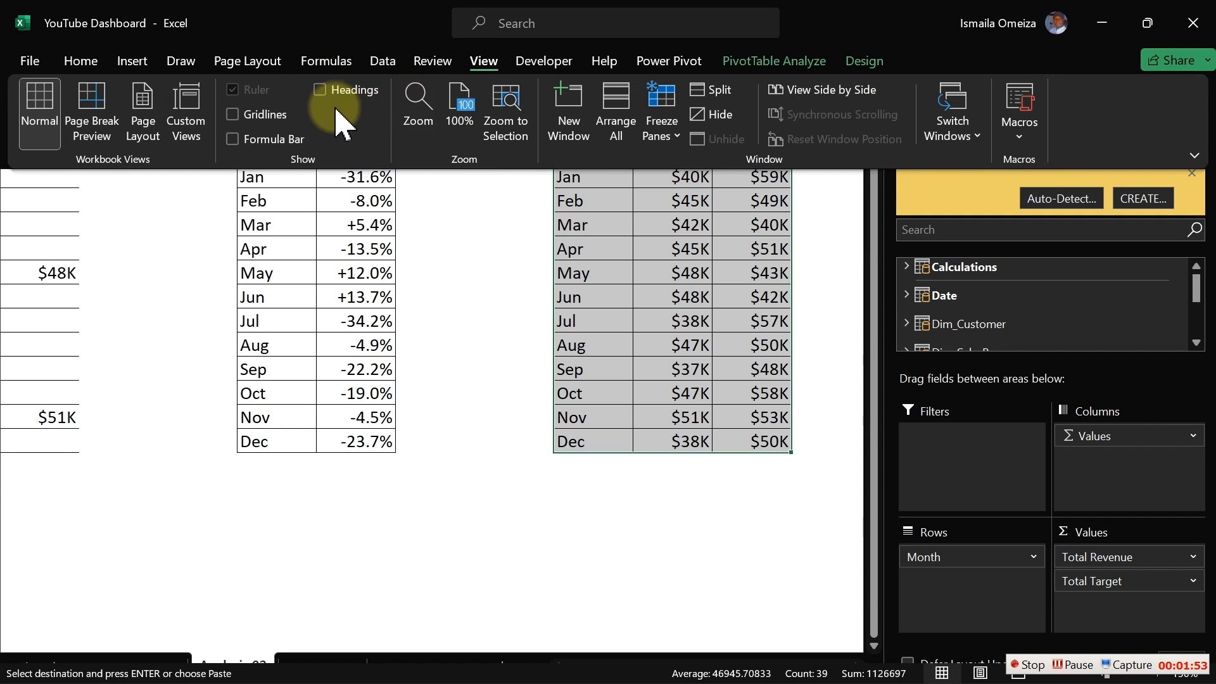
{"action": "left_click", "coordinate": [322, 90]}
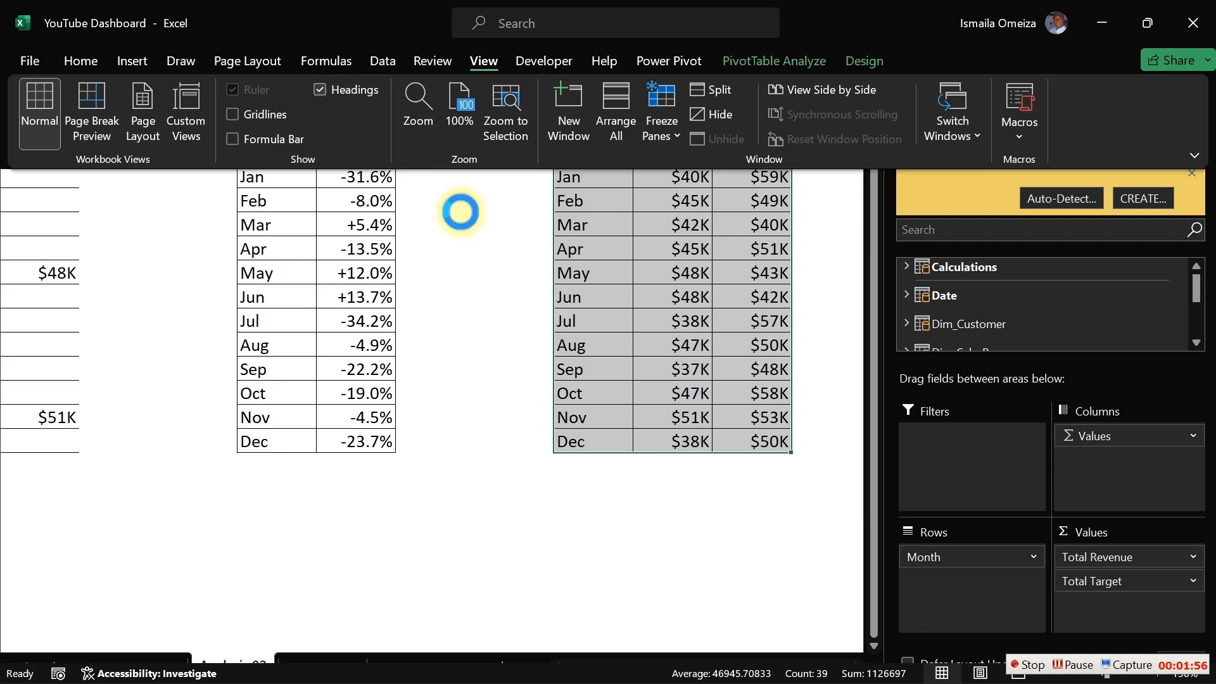
{"action": "left_click", "coordinate": [475, 226]}
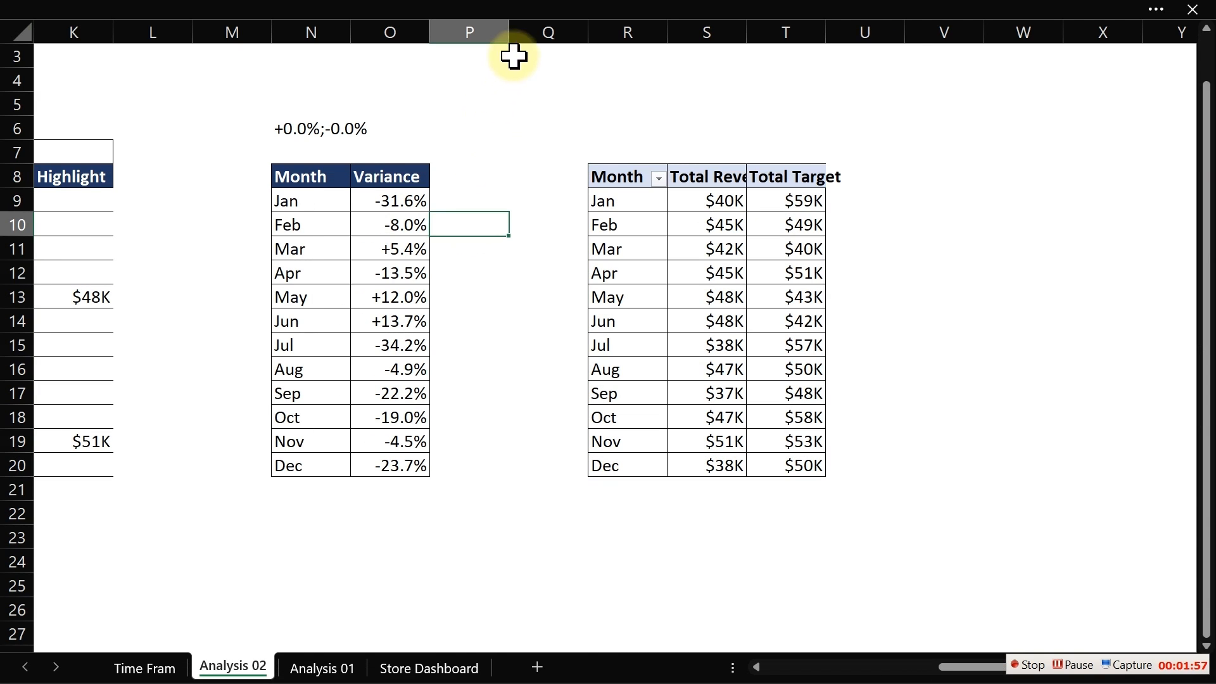
- Insert a new column Q before the pasted pivot table and fill it dark blue as a separator
{"action": "left_click", "coordinate": [530, 29]}
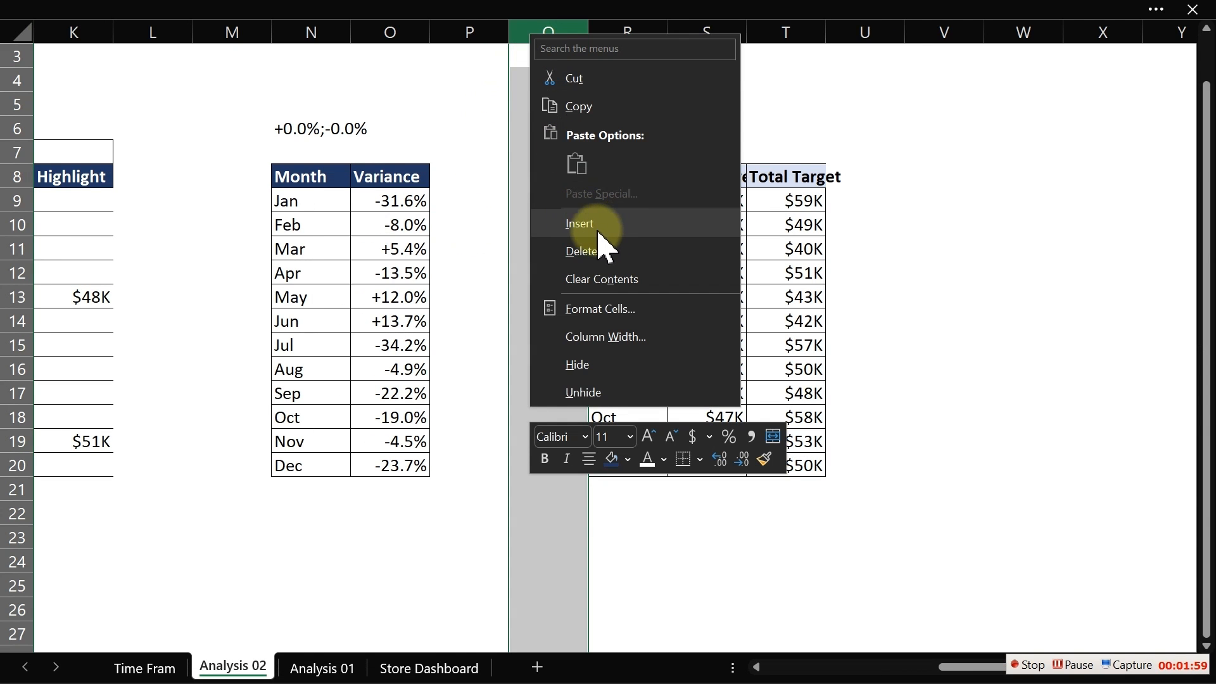
{"action": "left_click", "coordinate": [595, 230]}
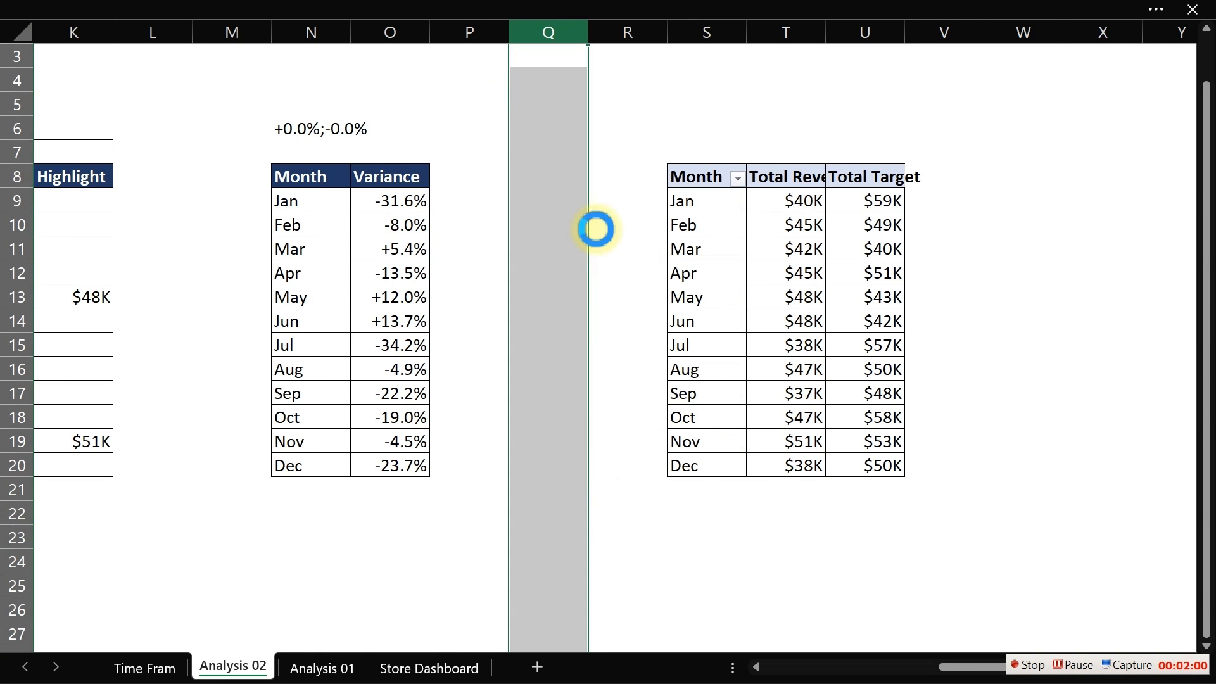
{"action": "left_click", "coordinate": [169, 13]}
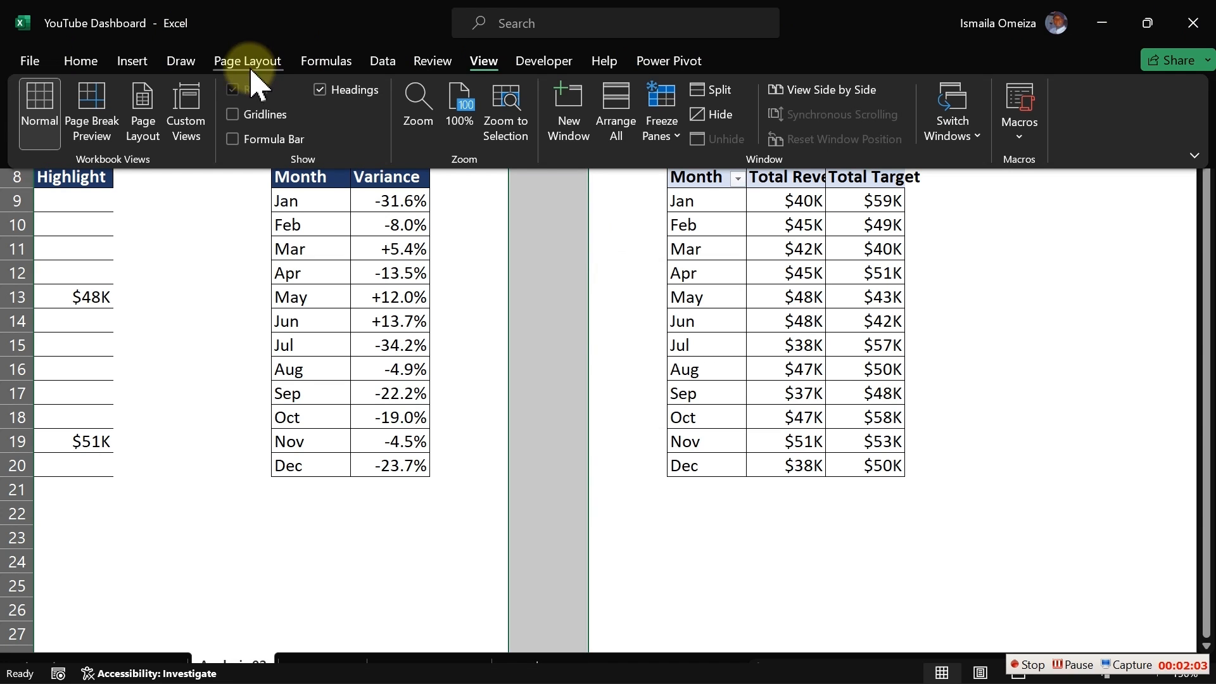
{"action": "left_click", "coordinate": [80, 60]}
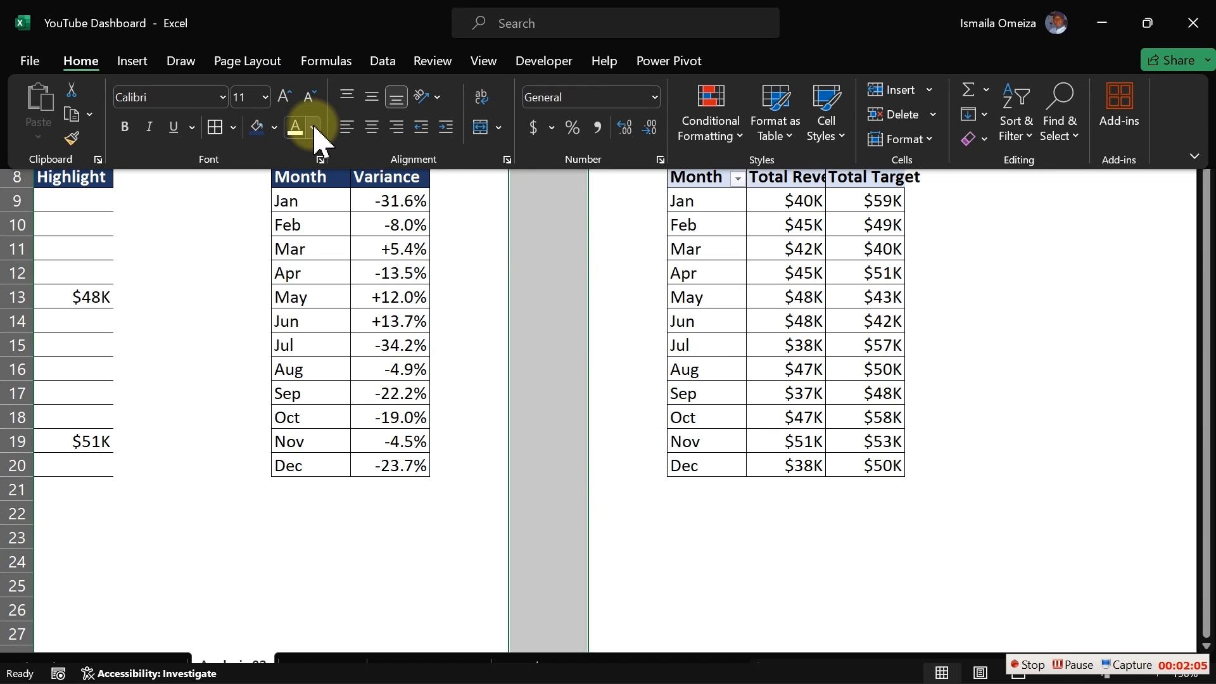
{"action": "left_click", "coordinate": [256, 128]}
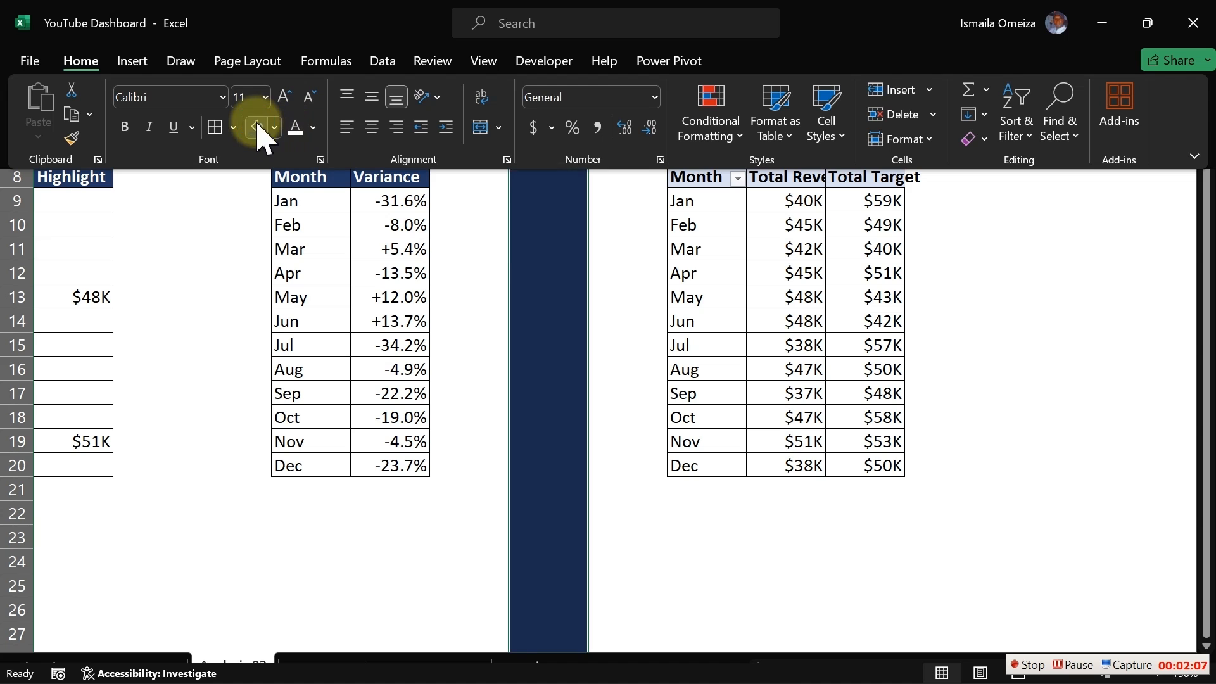
{"action": "left_click", "coordinate": [523, 266]}
{"action": "left_click_drag", "start_coordinate": [511, 252], "coordinate": [6, 272]}
{"action": "left_click", "coordinate": [879, 291]}
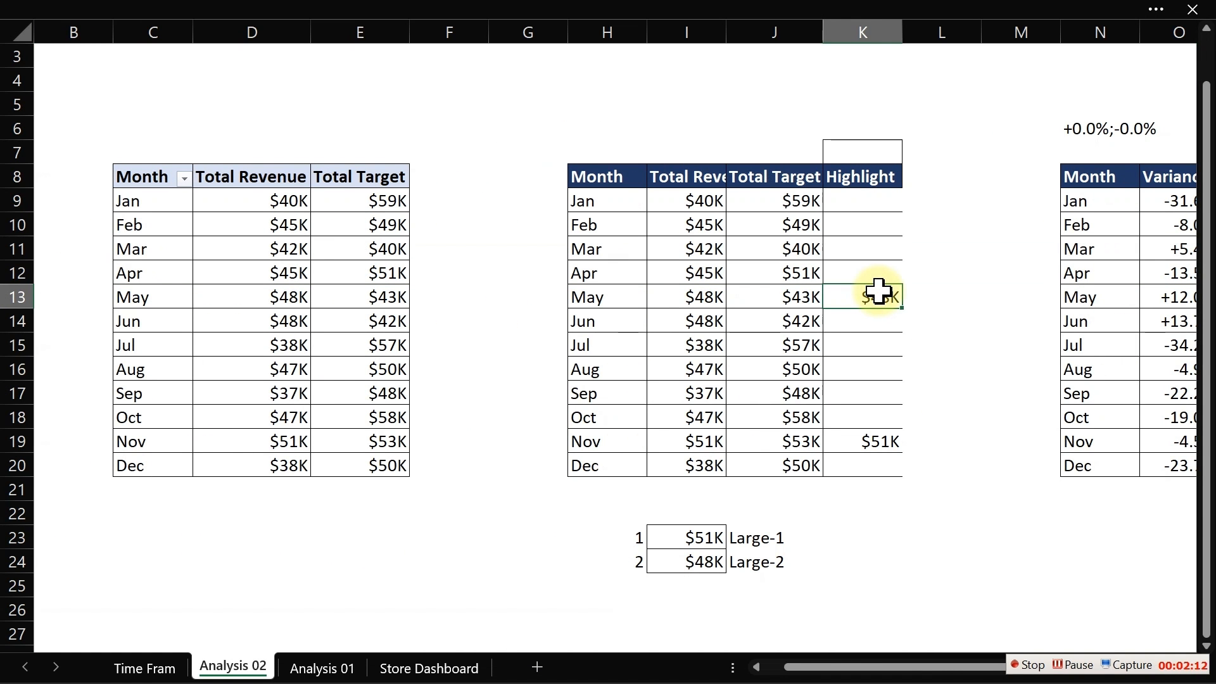
{"action": "key", "text": "Right"}
{"action": "key", "text": "Right"}
{"action": "key", "text": "Right"}
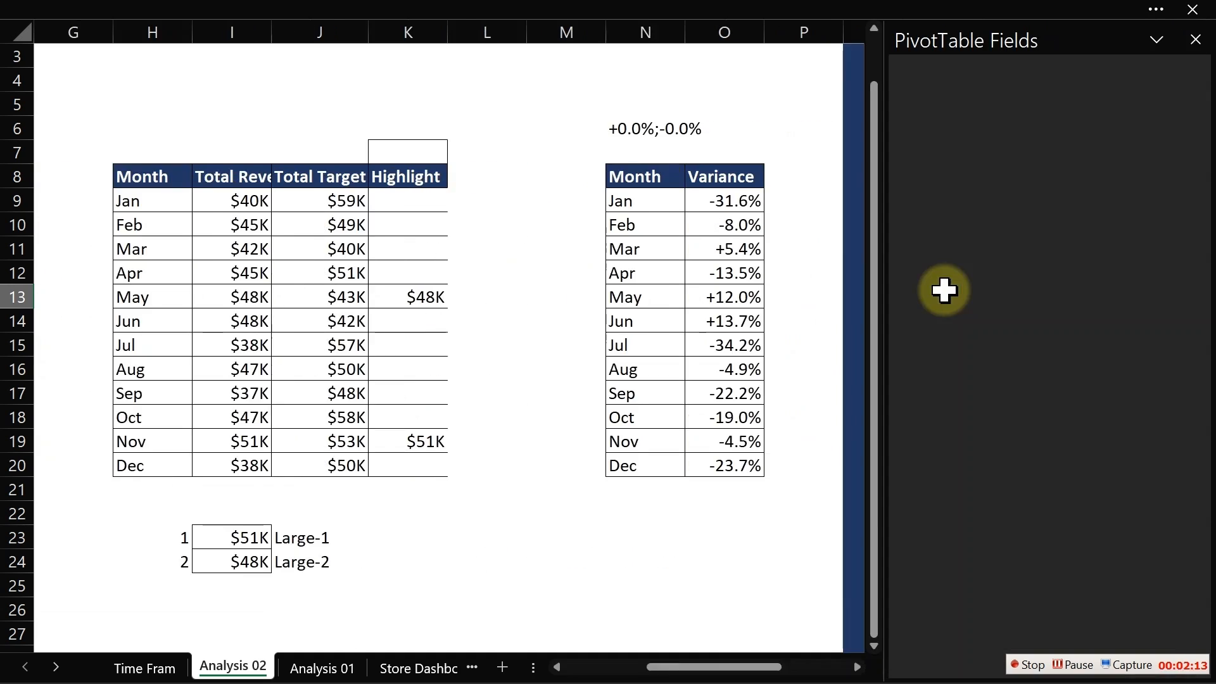
- Remove Month from the pasted pivot table's rows so it shows only Total Revenue and Total Target totals
{"action": "key", "text": "Right"}
{"action": "key", "text": "Right"}
{"action": "key", "text": "Right"}
{"action": "key", "text": "Right"}
{"action": "key", "text": "Right"}
{"action": "key", "text": "Right"}
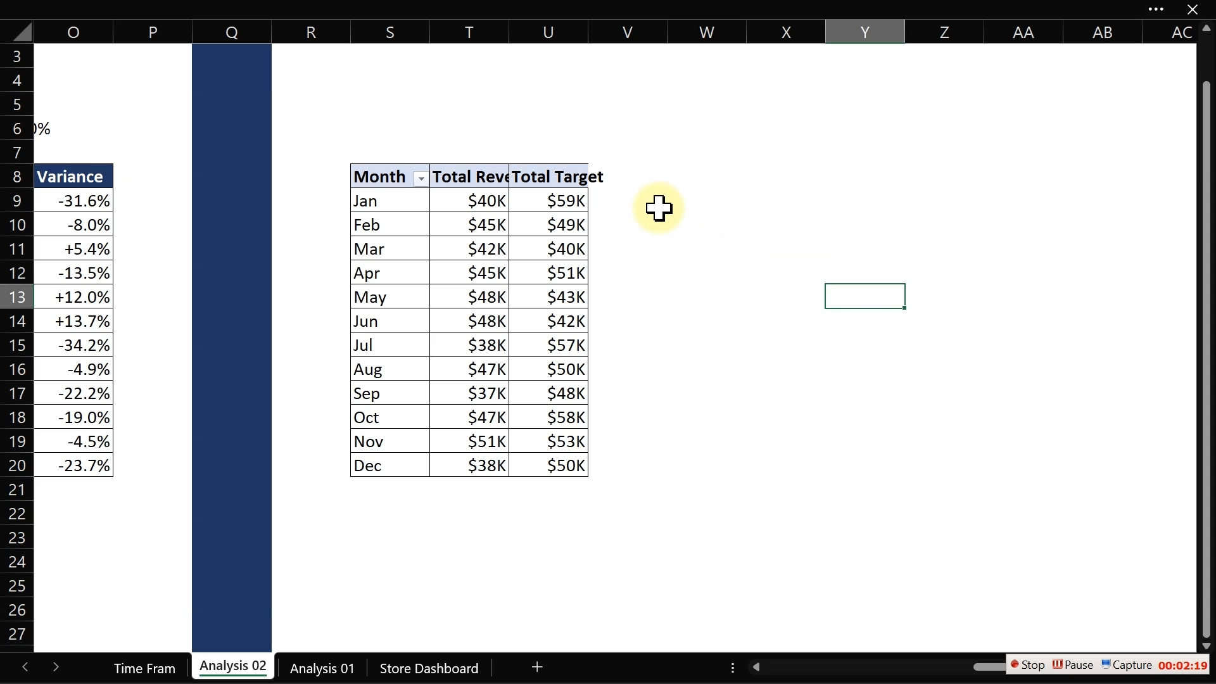
{"action": "left_click", "coordinate": [475, 224]}
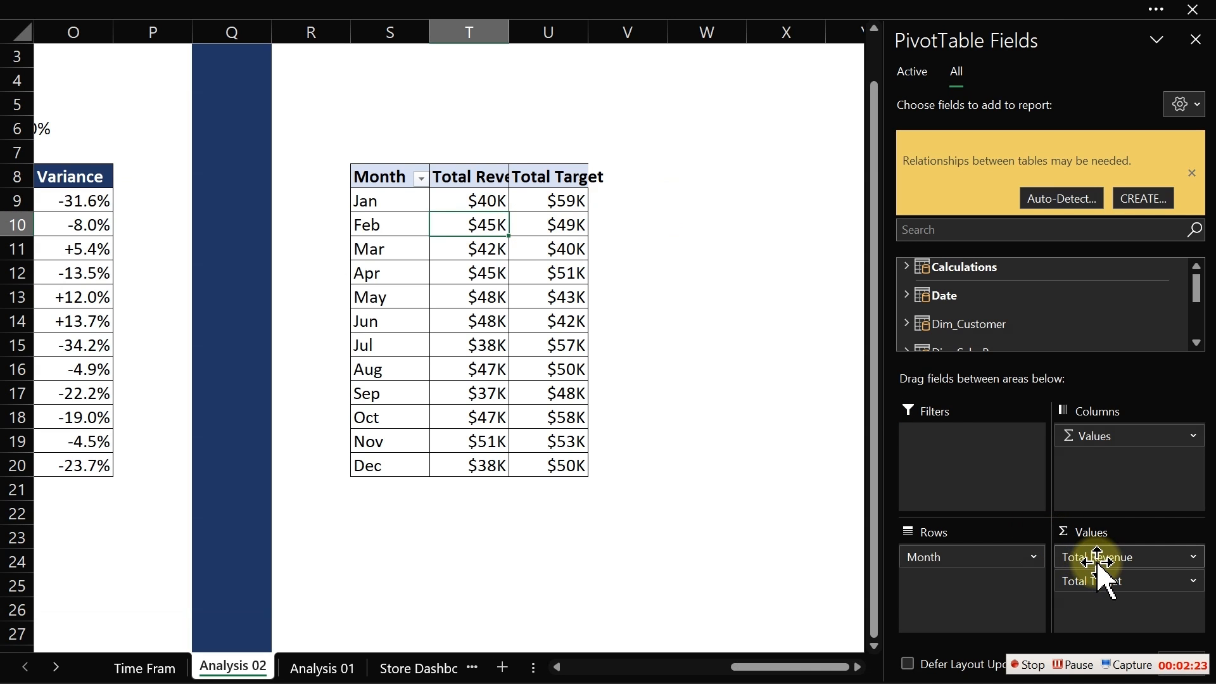
{"action": "left_click_drag", "start_coordinate": [987, 556], "coordinate": [733, 507]}
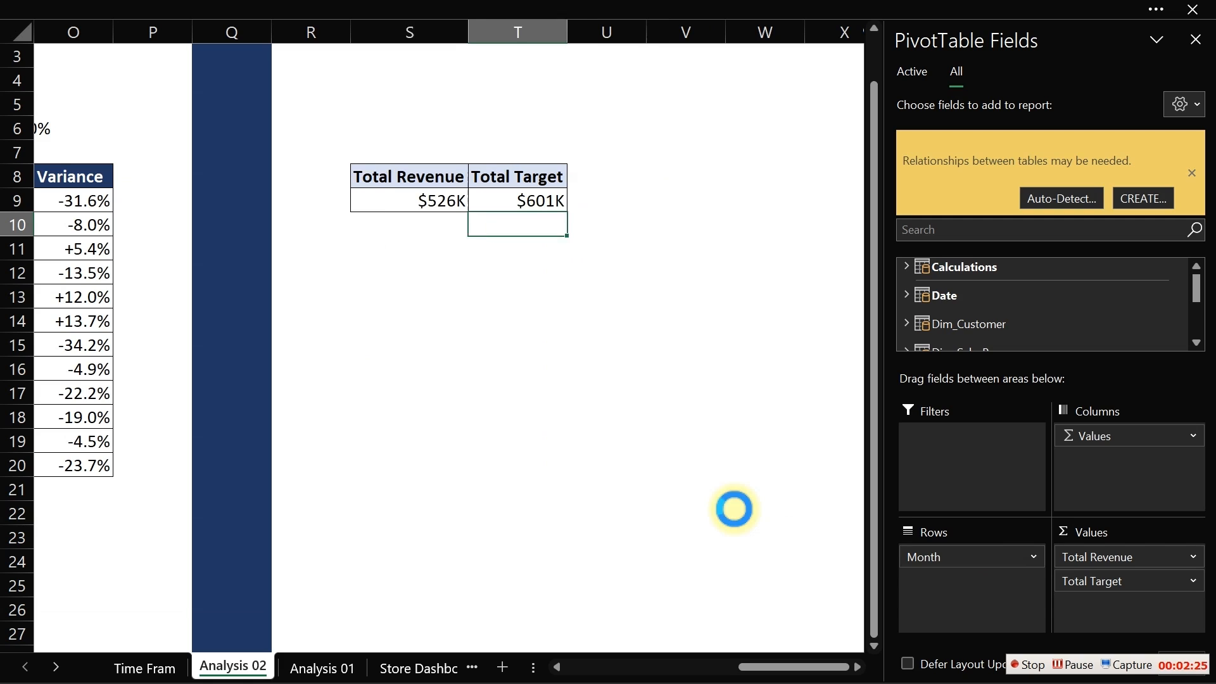
- Add a Variance header in U8 beside the Total Target column
{"action": "left_click", "coordinate": [529, 220]}
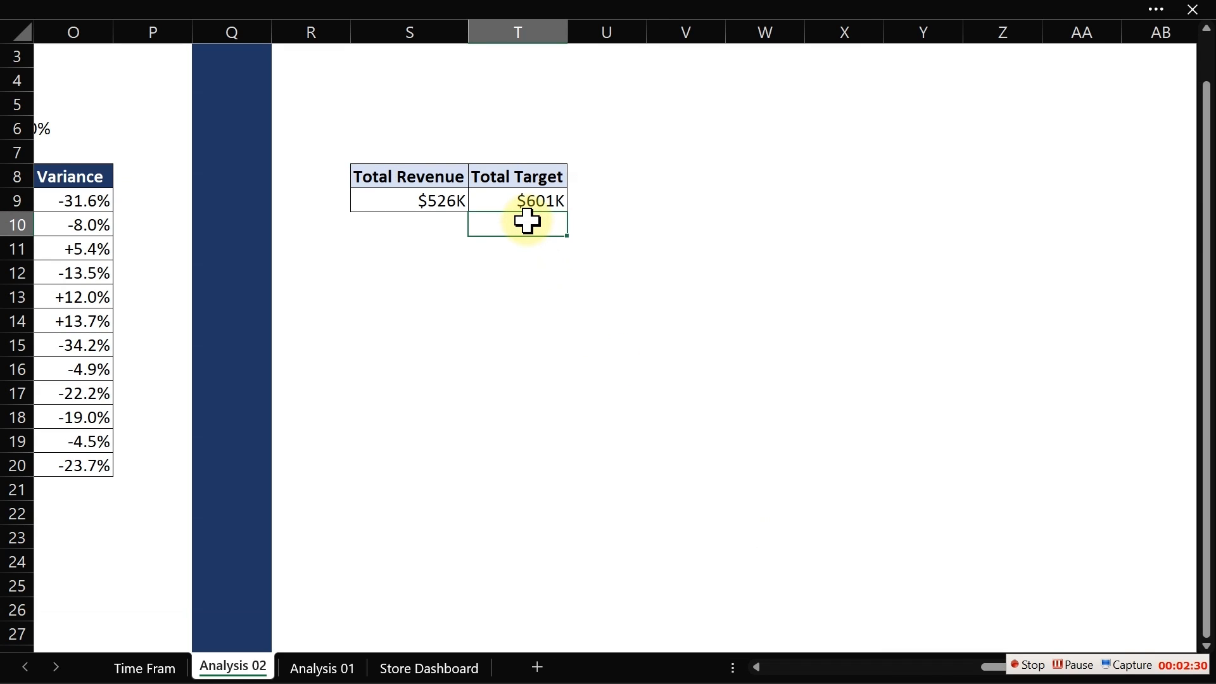
{"action": "left_click", "coordinate": [407, 198]}
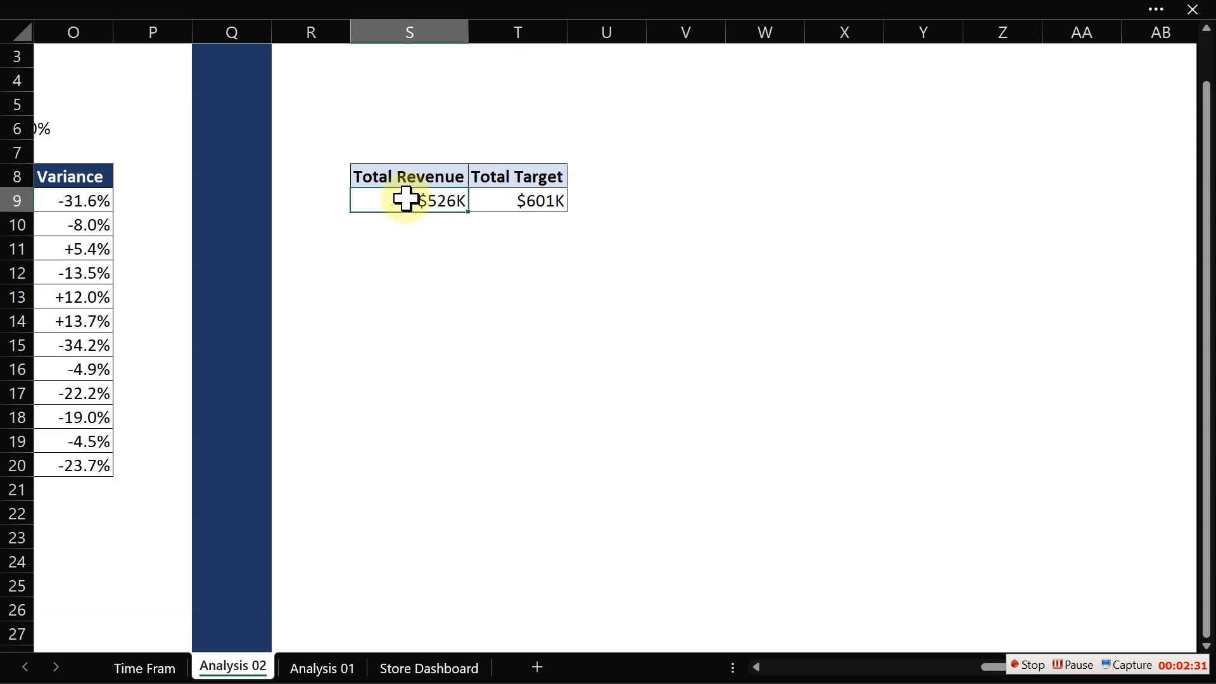
{"action": "left_click", "coordinate": [510, 200]}
{"action": "left_click", "coordinate": [603, 177]}
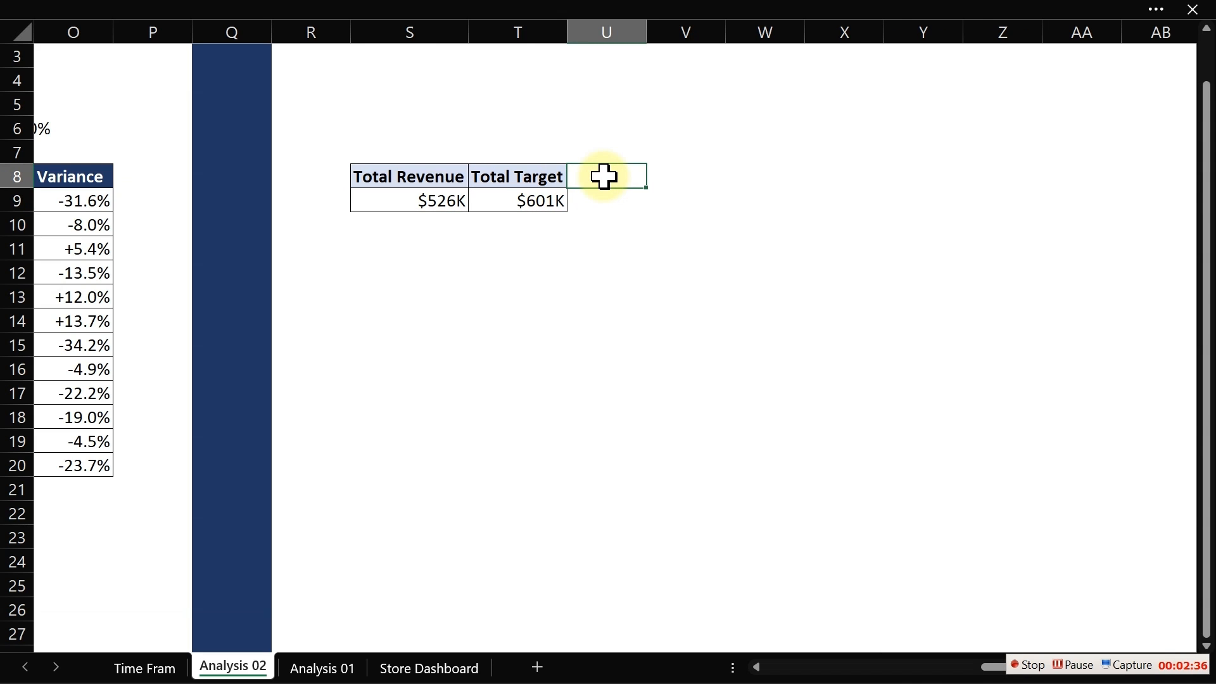
{"action": "type", "text": "Variance"}
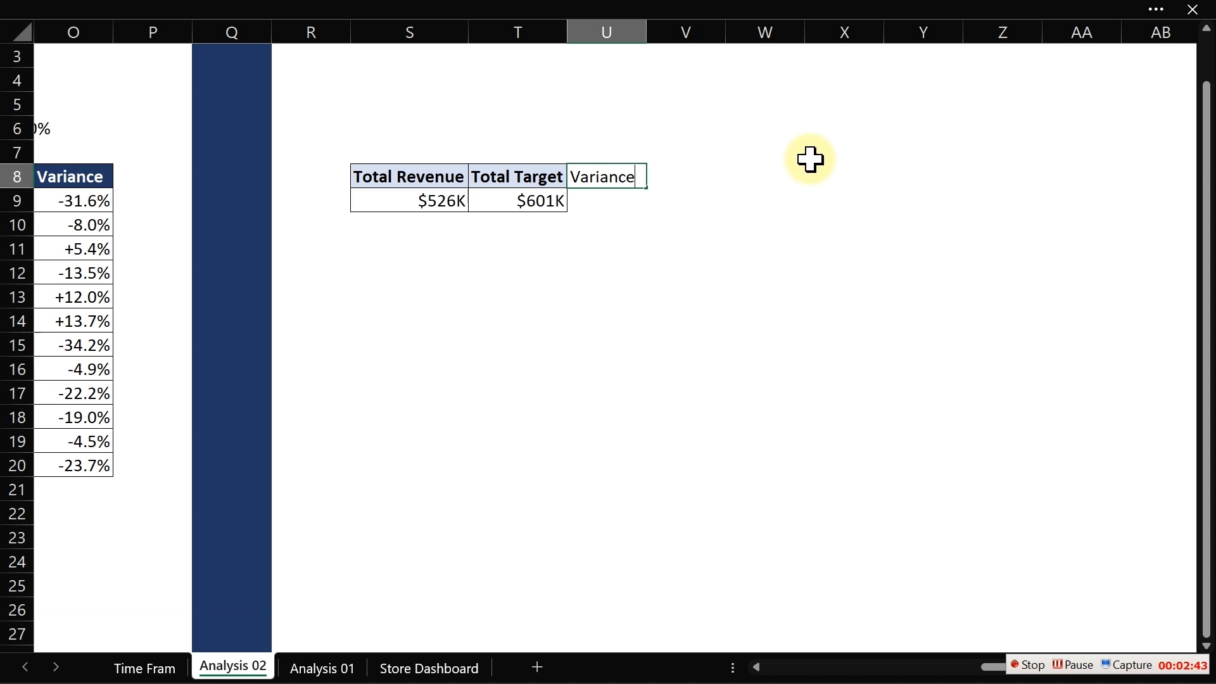
{"action": "key", "text": "Return"}
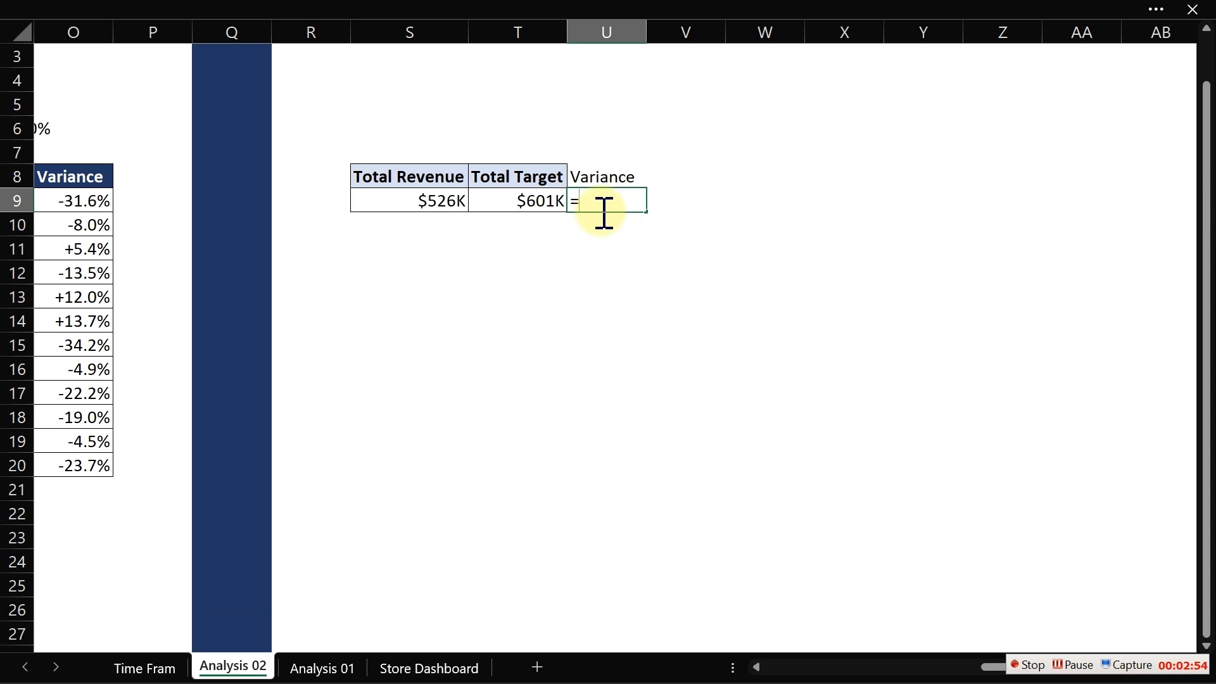
- Enter the formula =(S9-T9)/T9 in U9 to calculate the overall revenue variance
{"action": "type", "text": "("}
{"action": "left_click", "coordinate": [435, 203]}
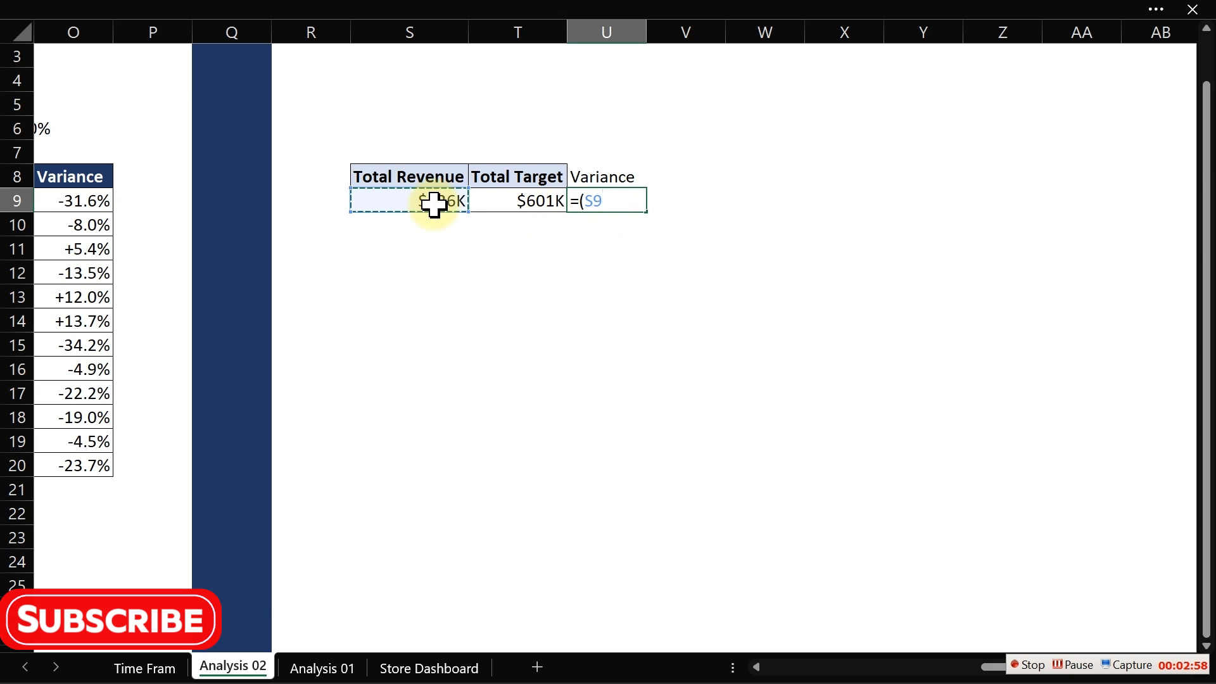
{"action": "type", "text": "-"}
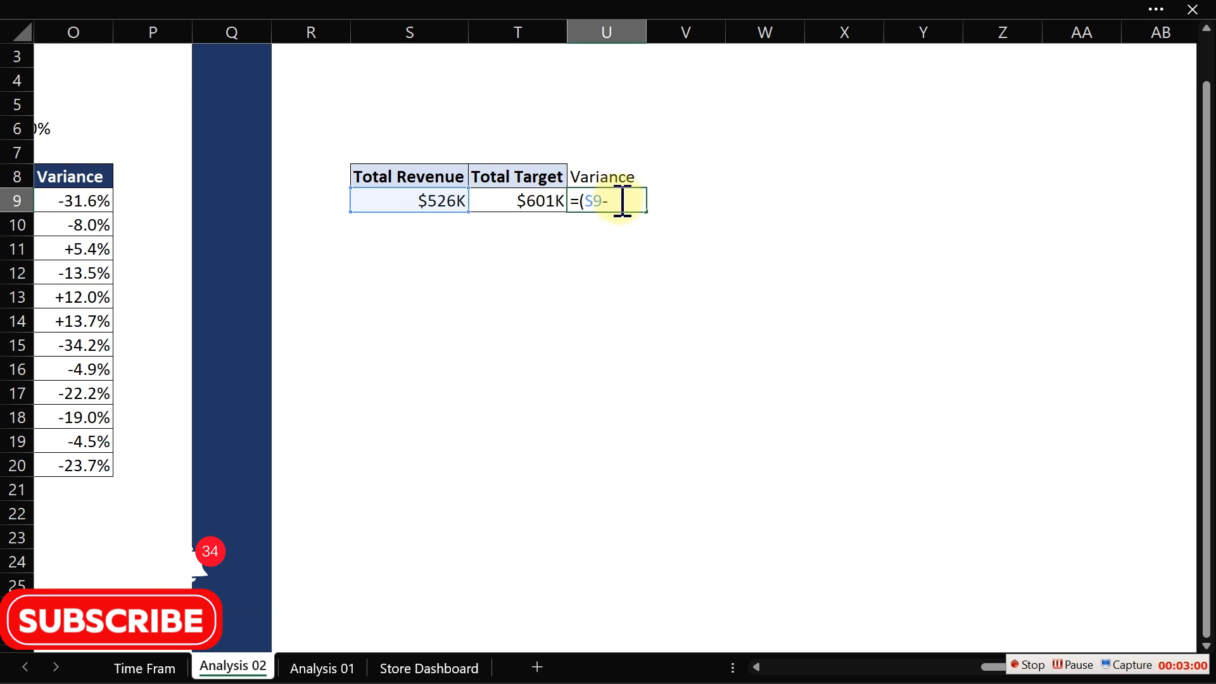
{"action": "left_click", "coordinate": [539, 202]}
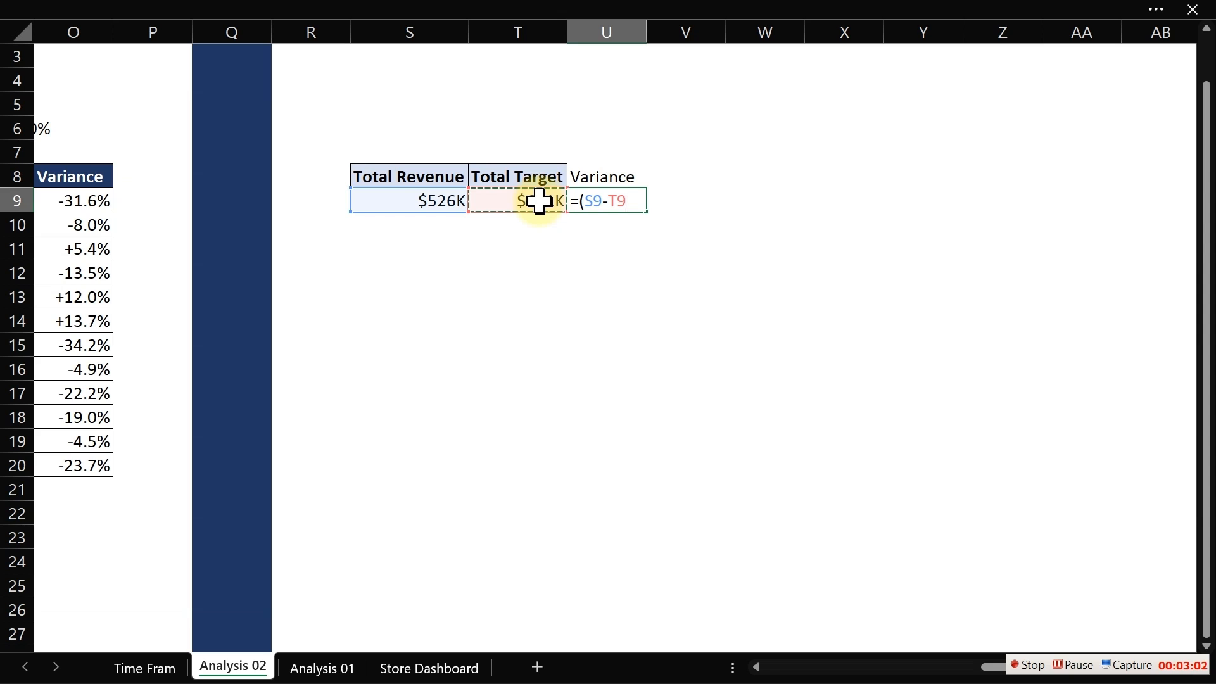
{"action": "type", "text": ")/"}
{"action": "left_click", "coordinate": [488, 196]}
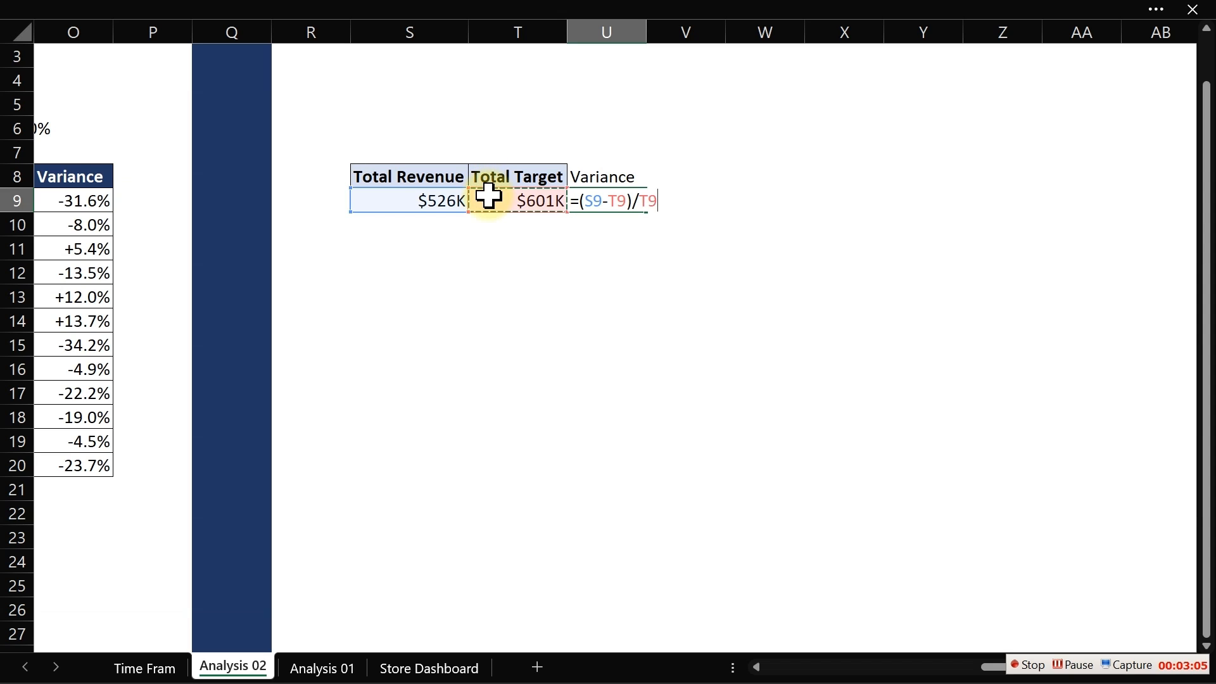
{"action": "key", "text": "Return"}
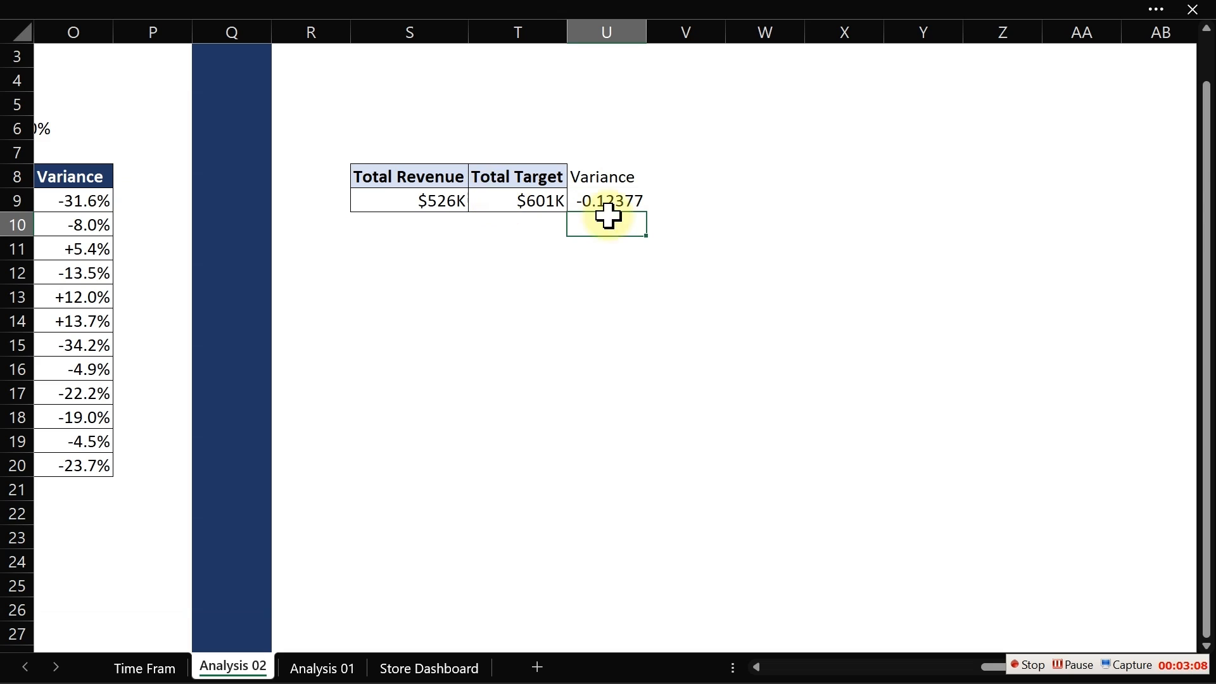
- Format the U9 variance cell as a percentage with 2 decimal places
{"action": "left_click", "coordinate": [625, 203]}
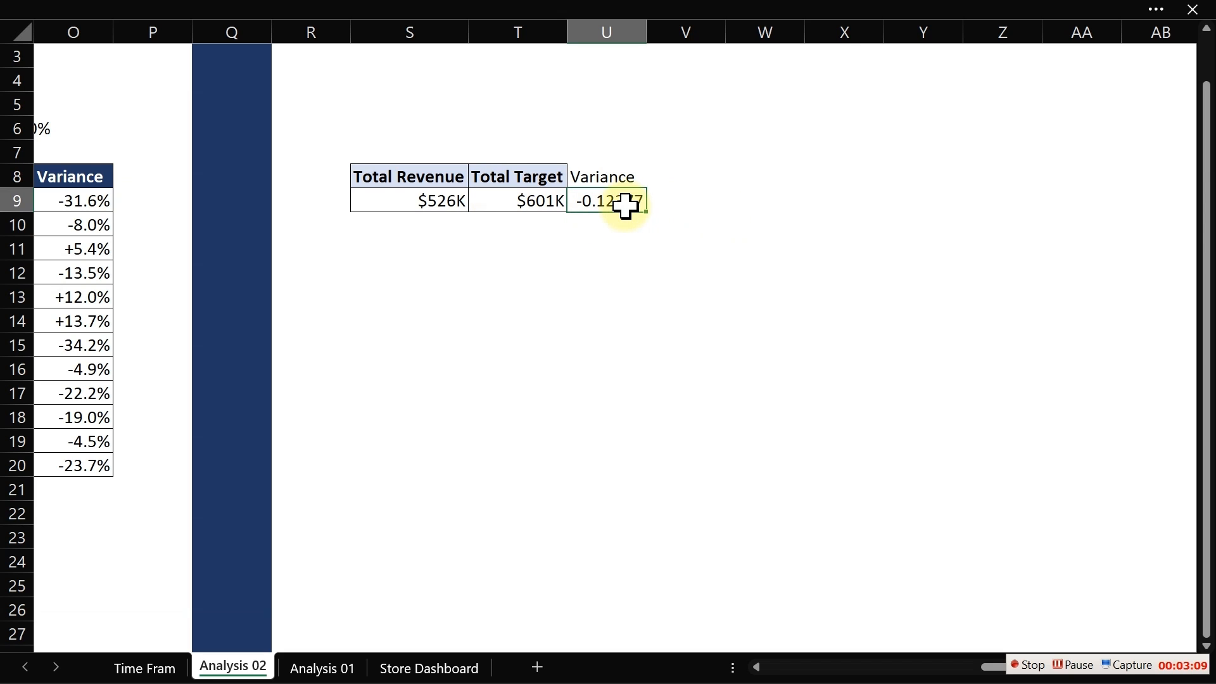
{"action": "key", "text": "ctrl+1"}
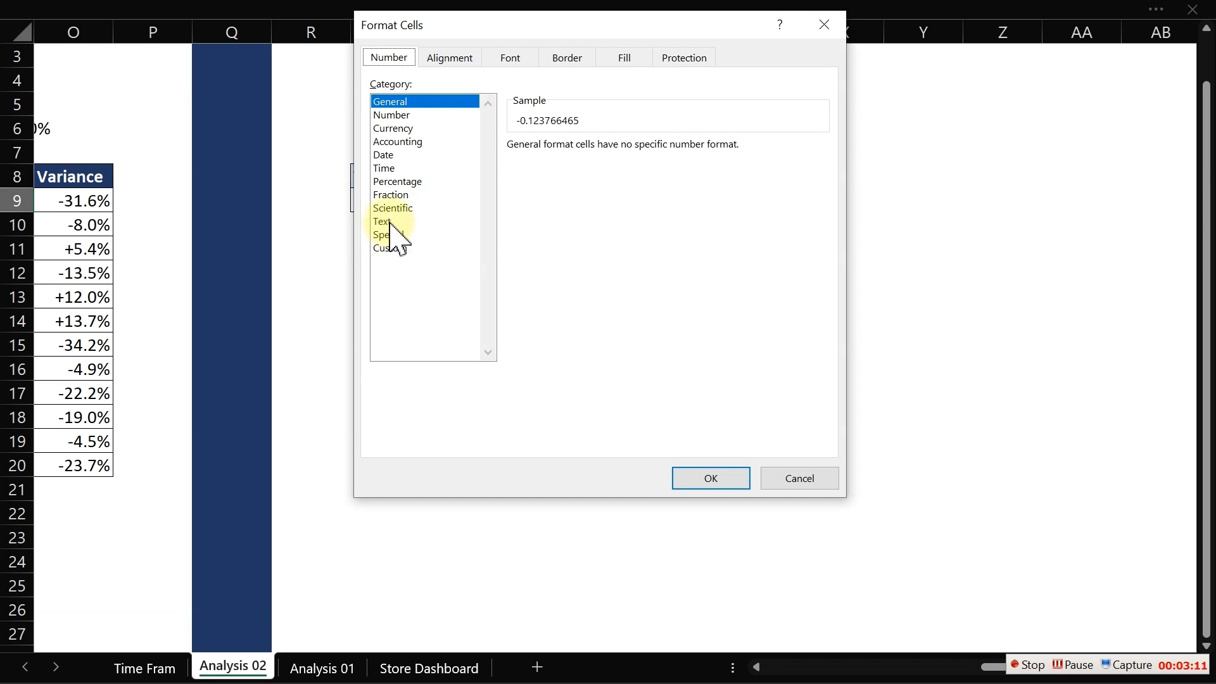
{"action": "left_click", "coordinate": [405, 183]}
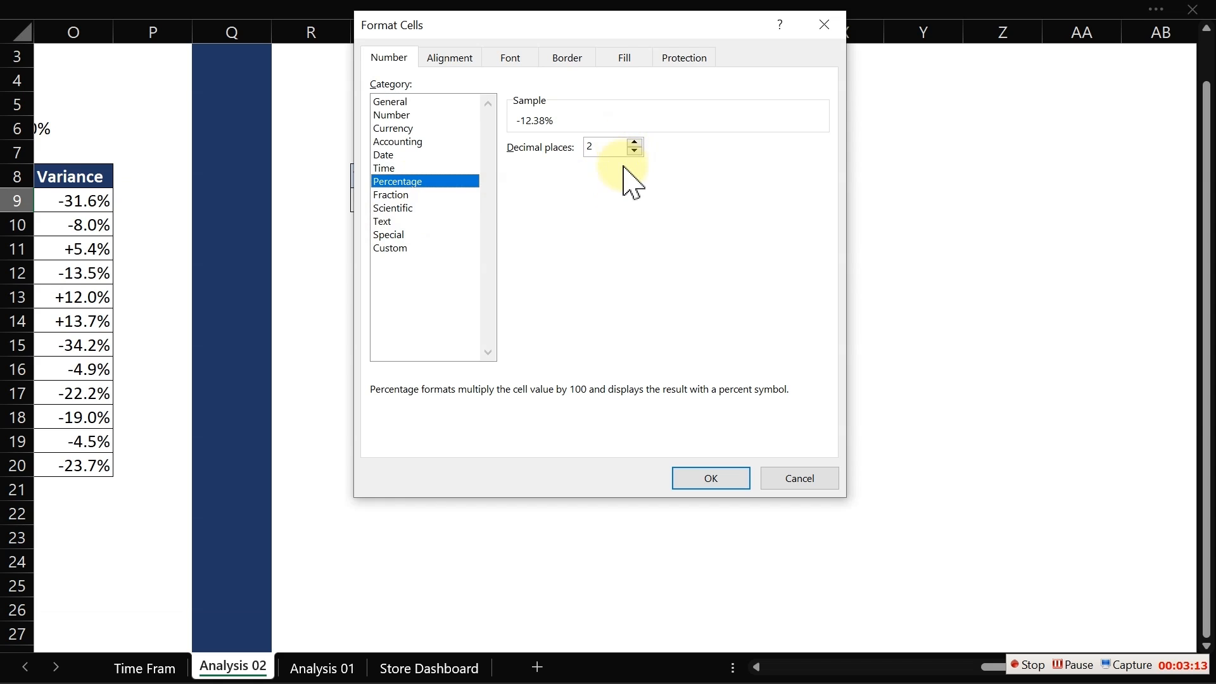
{"action": "left_click", "coordinate": [703, 480]}
{"action": "left_click", "coordinate": [613, 419]}
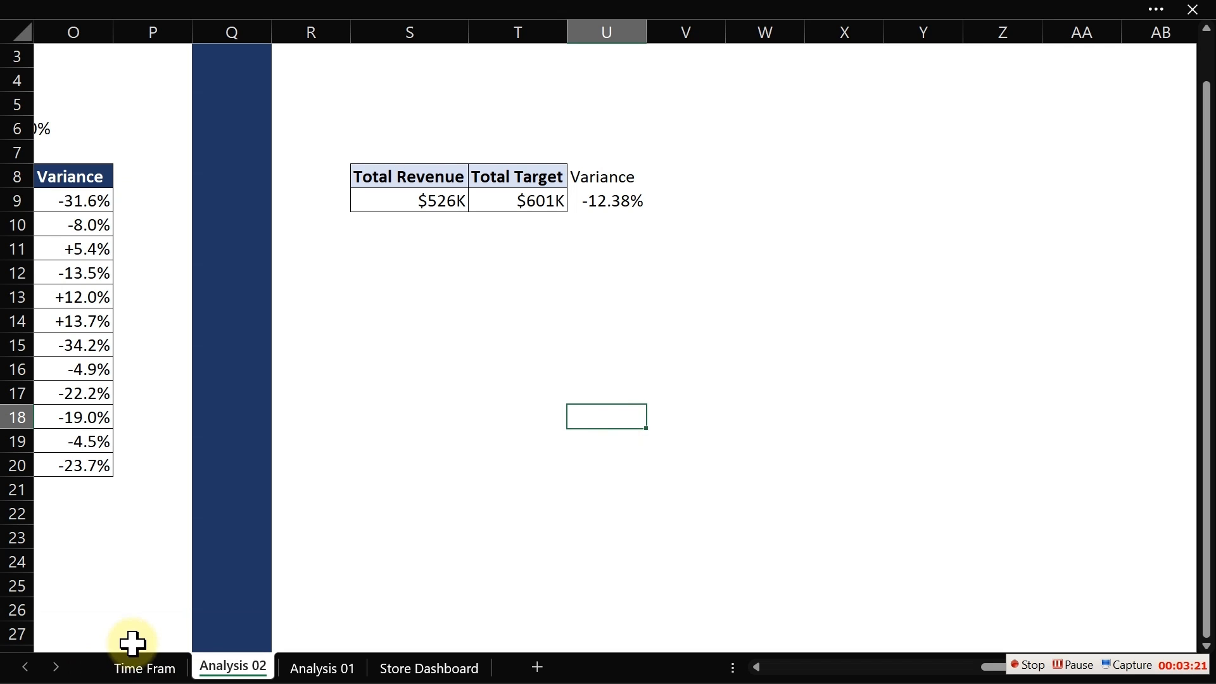
- Select Barron-Fleming in the Store Name slicer on Time Frame and return to Analysis 02
{"action": "left_click", "coordinate": [126, 665]}
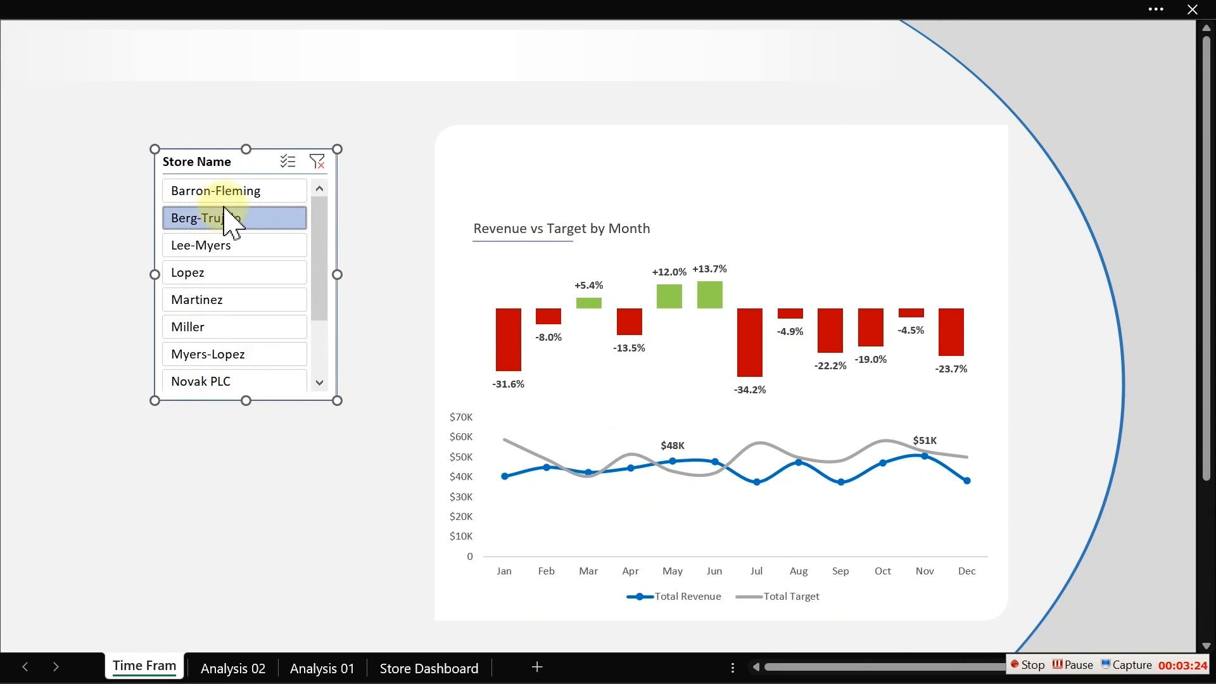
{"action": "left_click", "coordinate": [227, 190]}
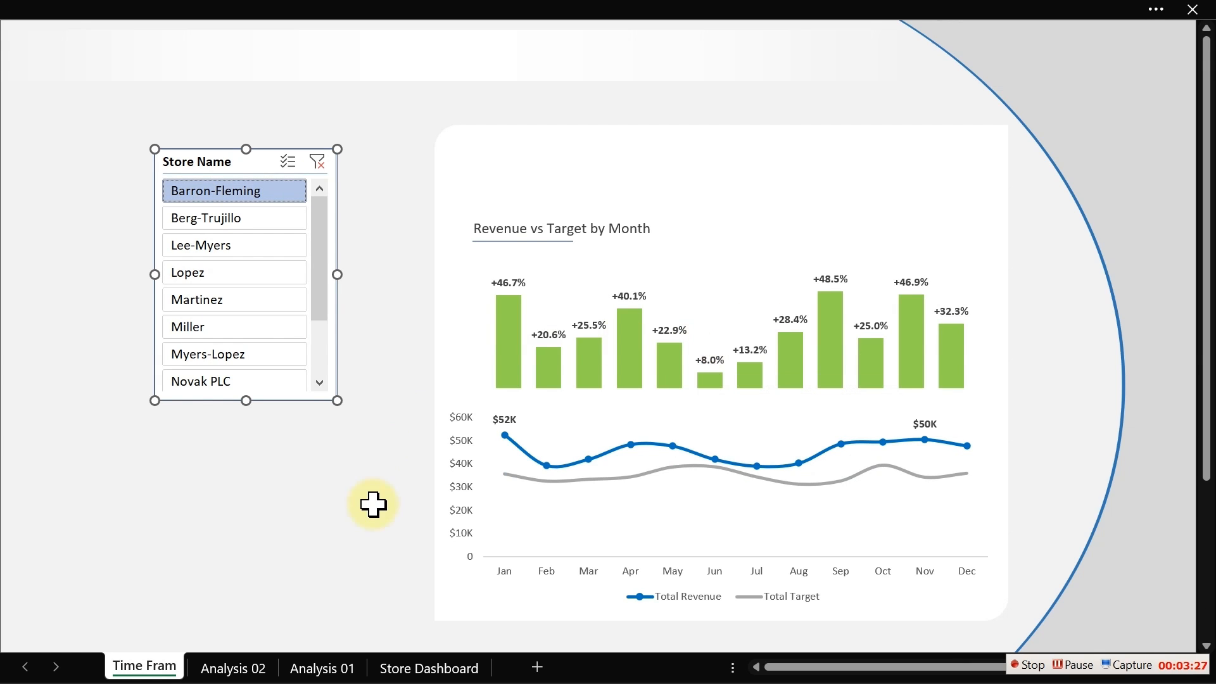
{"action": "left_click", "coordinate": [254, 673]}
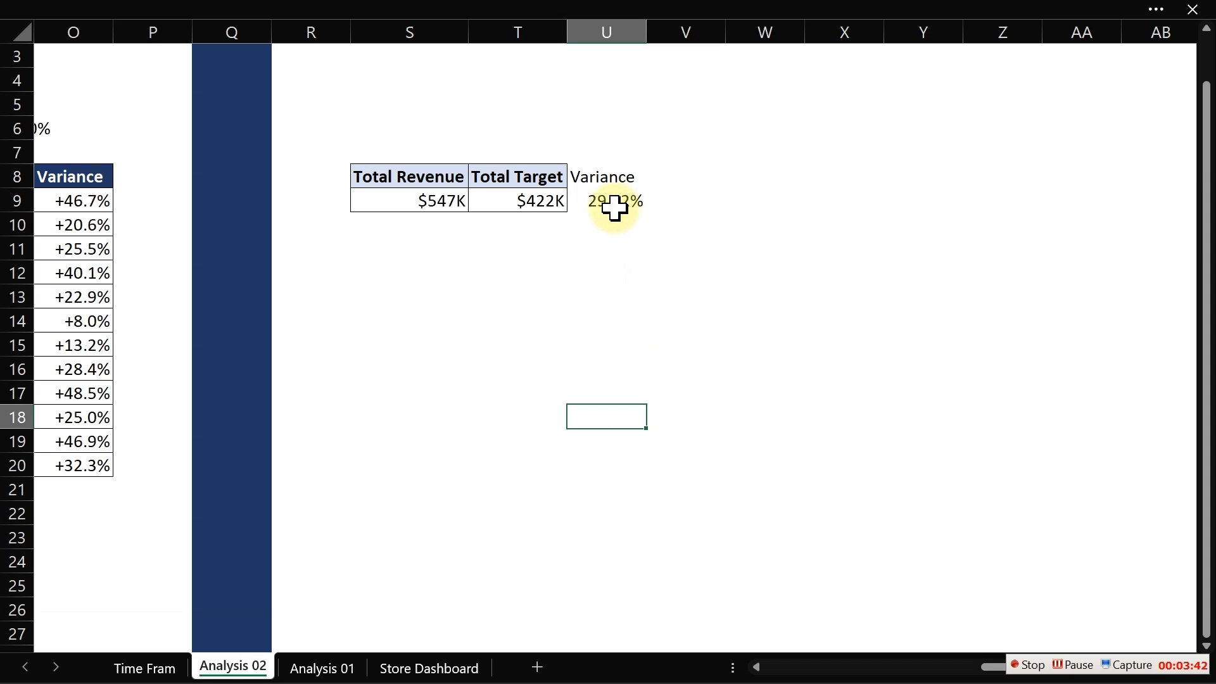
- Copy the (S9-T9)/T9 expression from the variance formula in U9
{"action": "left_click", "coordinate": [599, 248]}
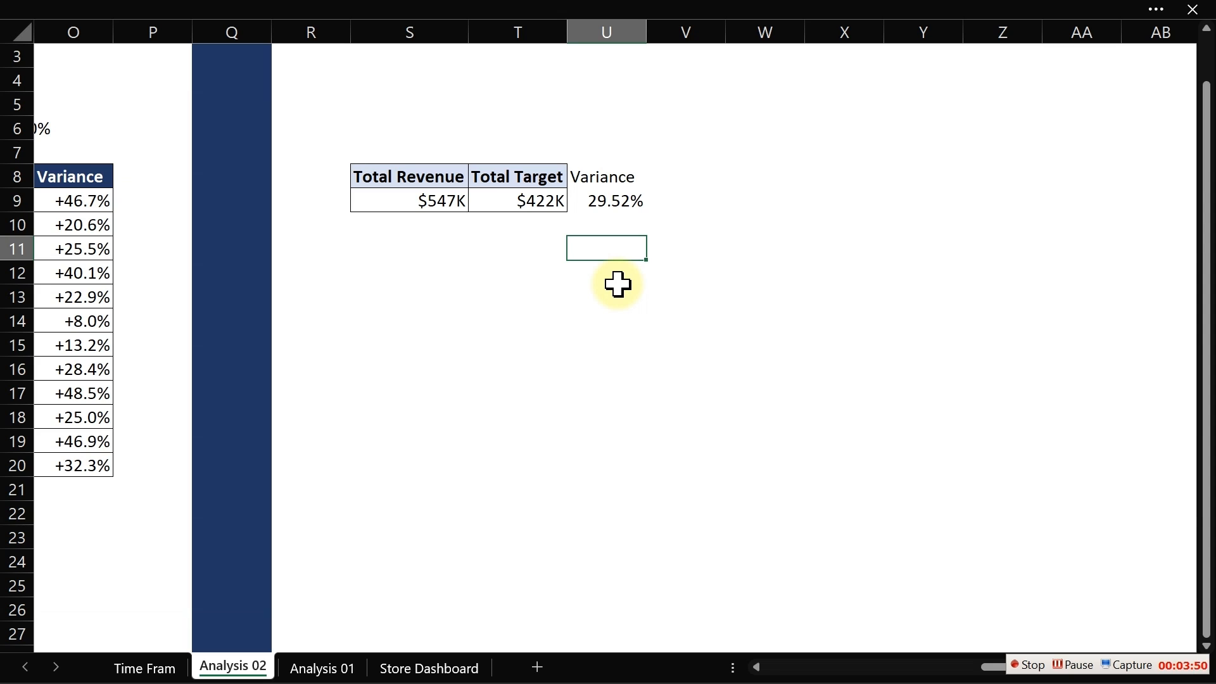
{"action": "left_click", "coordinate": [612, 202]}
{"action": "double_click", "coordinate": [613, 202]}
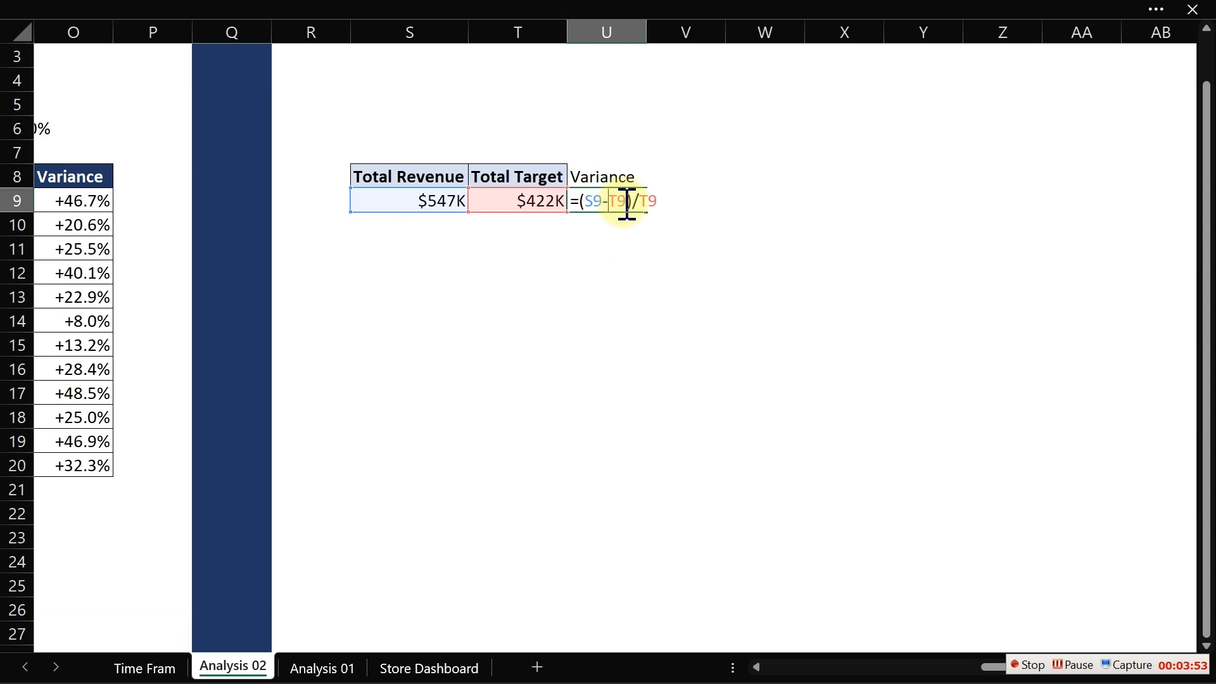
{"action": "left_click_drag", "start_coordinate": [660, 201], "coordinate": [583, 201]}
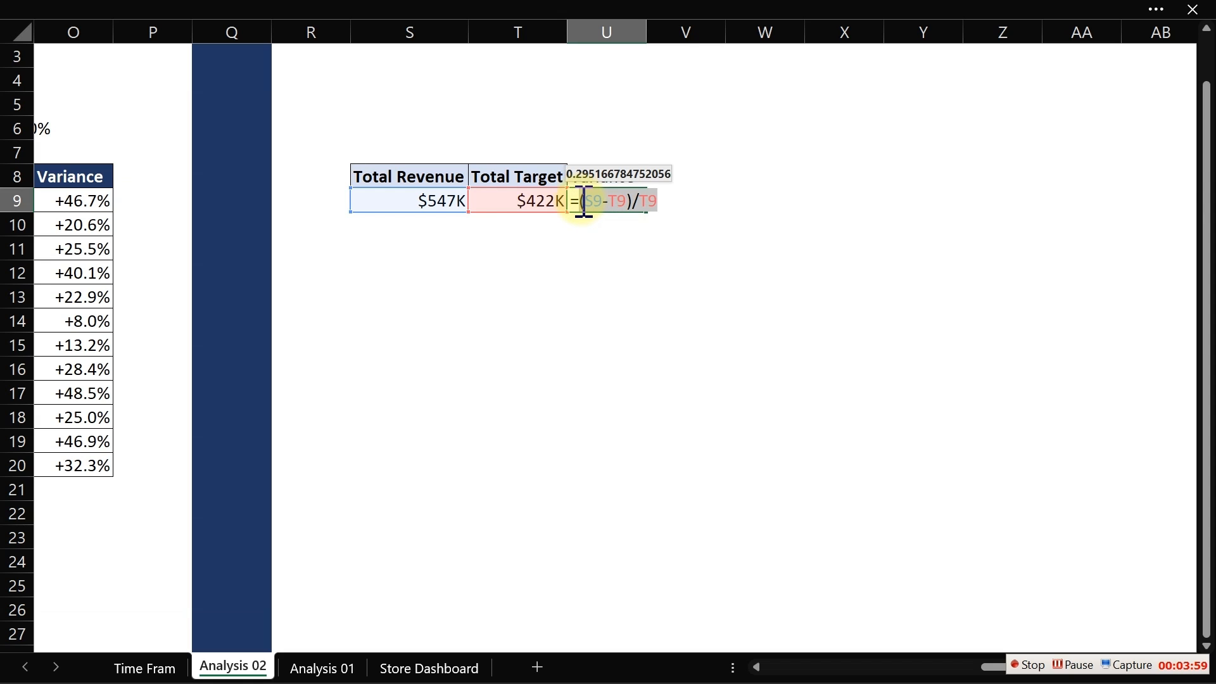
{"action": "key", "text": "Escape"}
- Enter =IF((S9-T9)/T9>0,U9,"") in U12 to show the variance only when positive
{"action": "left_click", "coordinate": [610, 248]}
{"action": "left_click", "coordinate": [609, 265]}
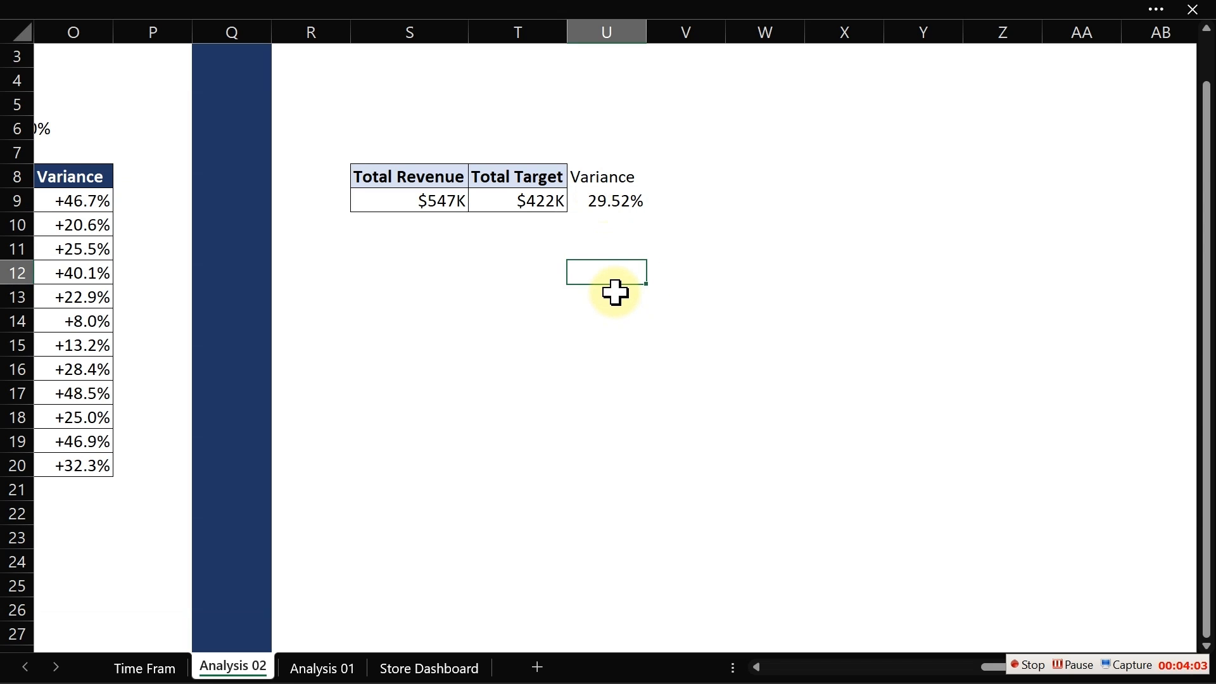
{"action": "type", "text": "=if"}
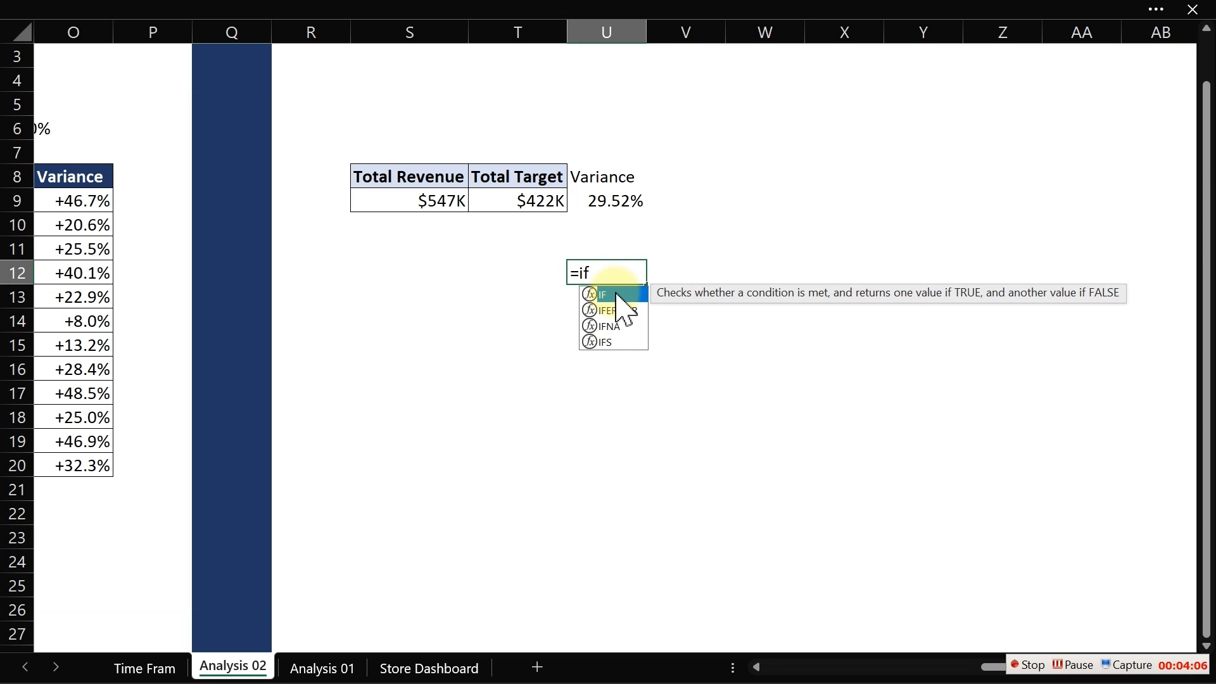
{"action": "double_click", "coordinate": [616, 294]}
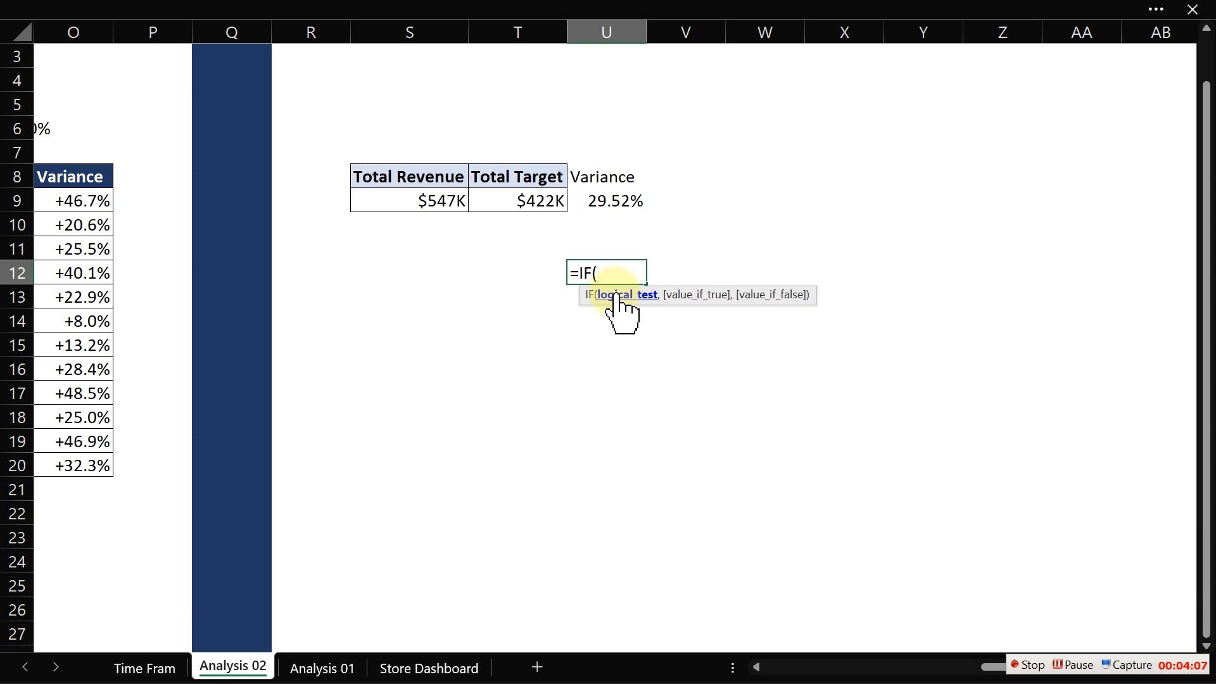
{"action": "key", "text": "ctrl+v"}
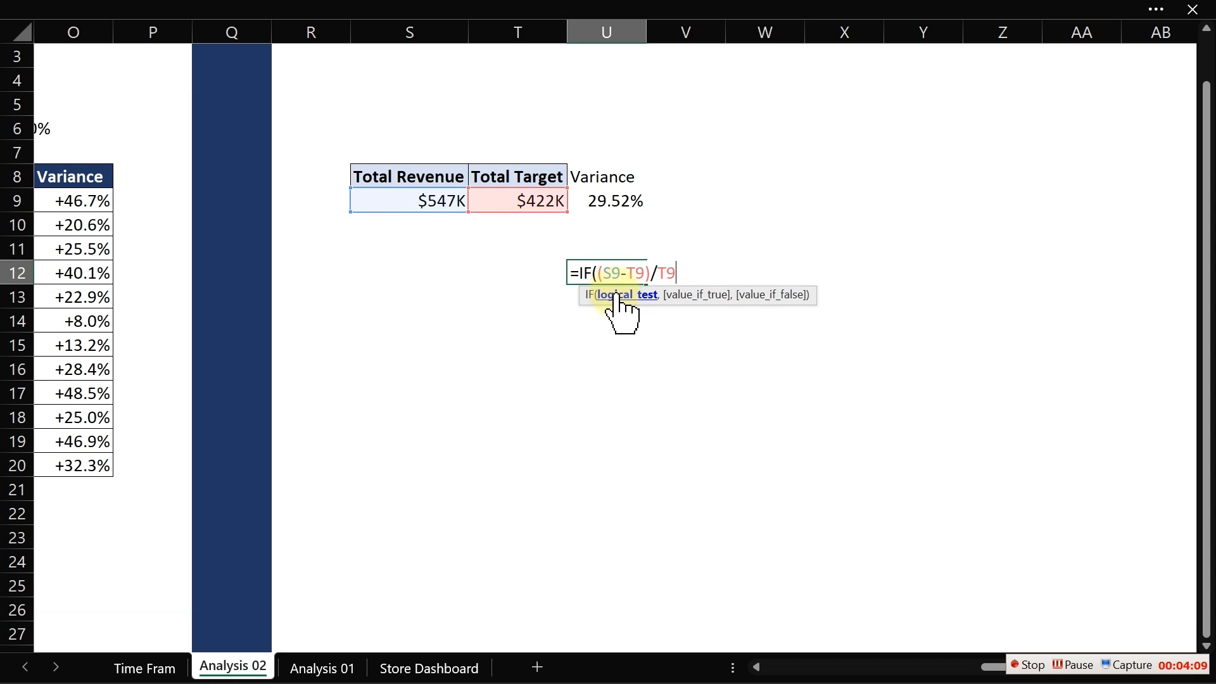
{"action": "type", "text": ">0,"}
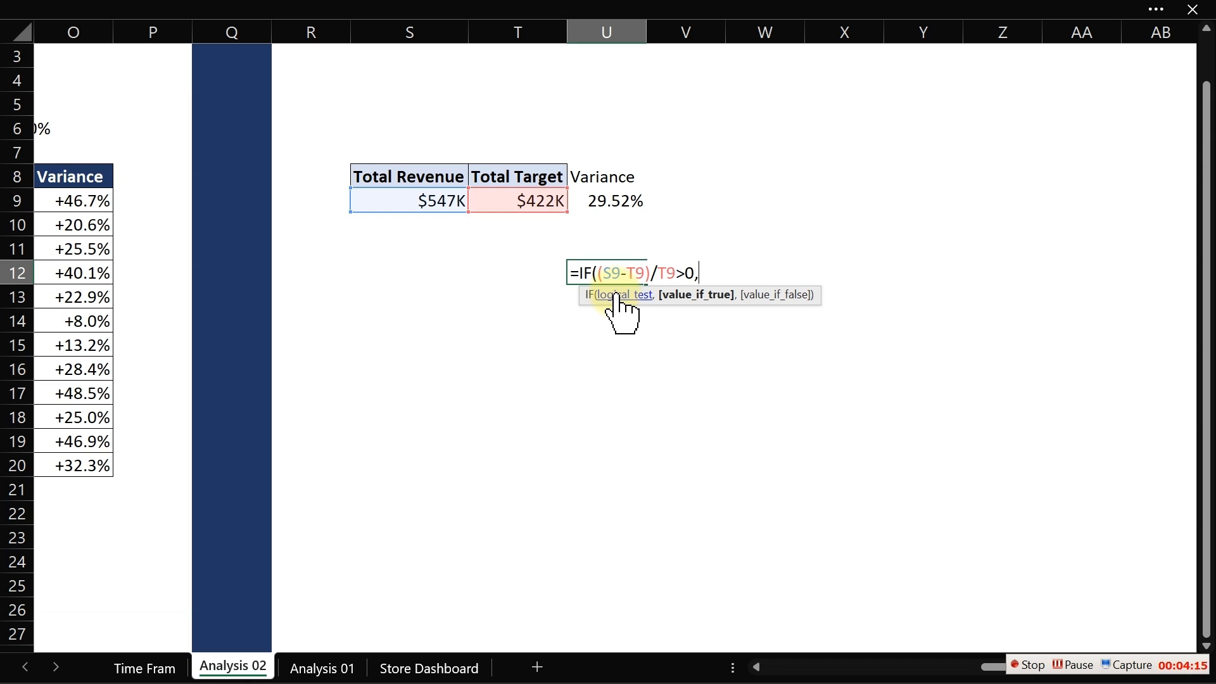
{"action": "left_click", "coordinate": [599, 204]}
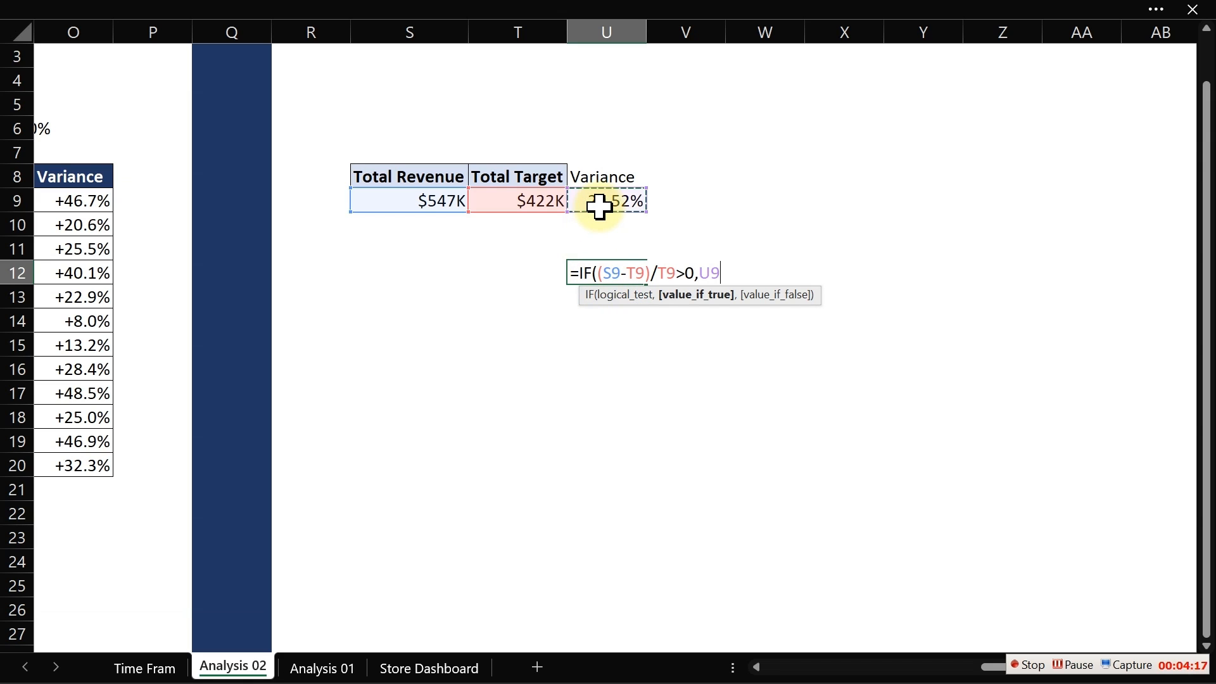
{"action": "type", "text": ",\"\""}
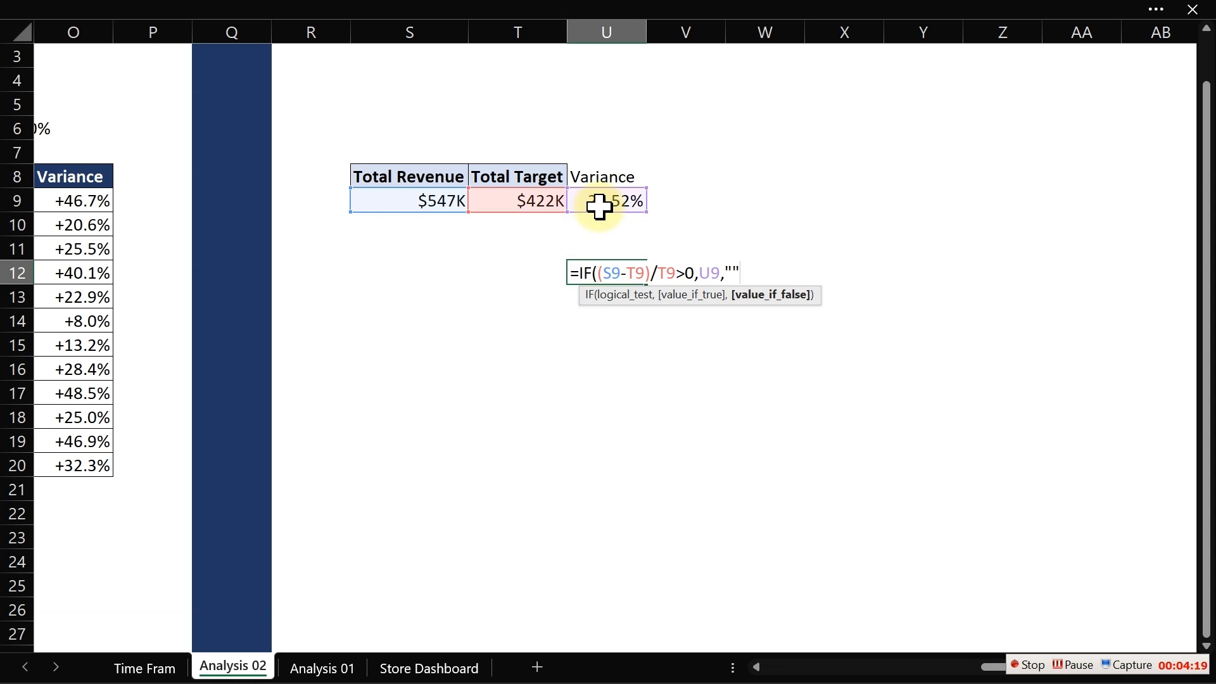
{"action": "type", "text": ")"}
{"action": "key", "text": "Return"}
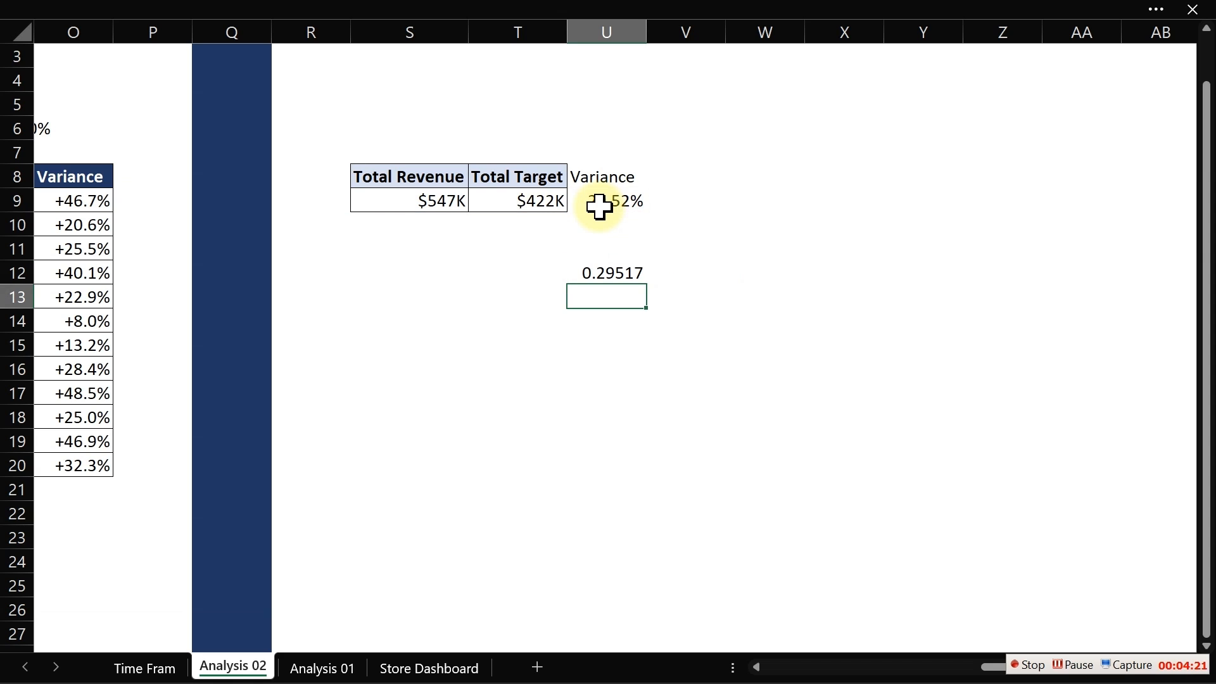
- Edit the U12 formula so it returns a ▲ symbol instead of U9 when the variance is positive
{"action": "left_click", "coordinate": [598, 273]}
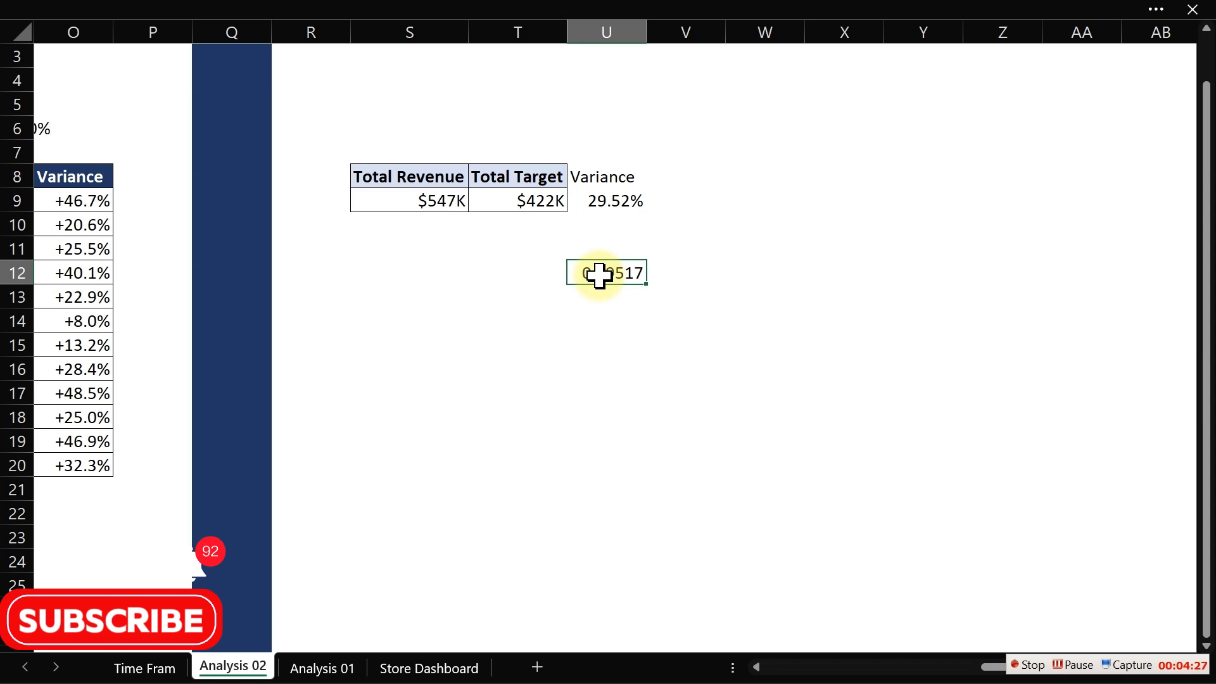
{"action": "double_click", "coordinate": [631, 275]}
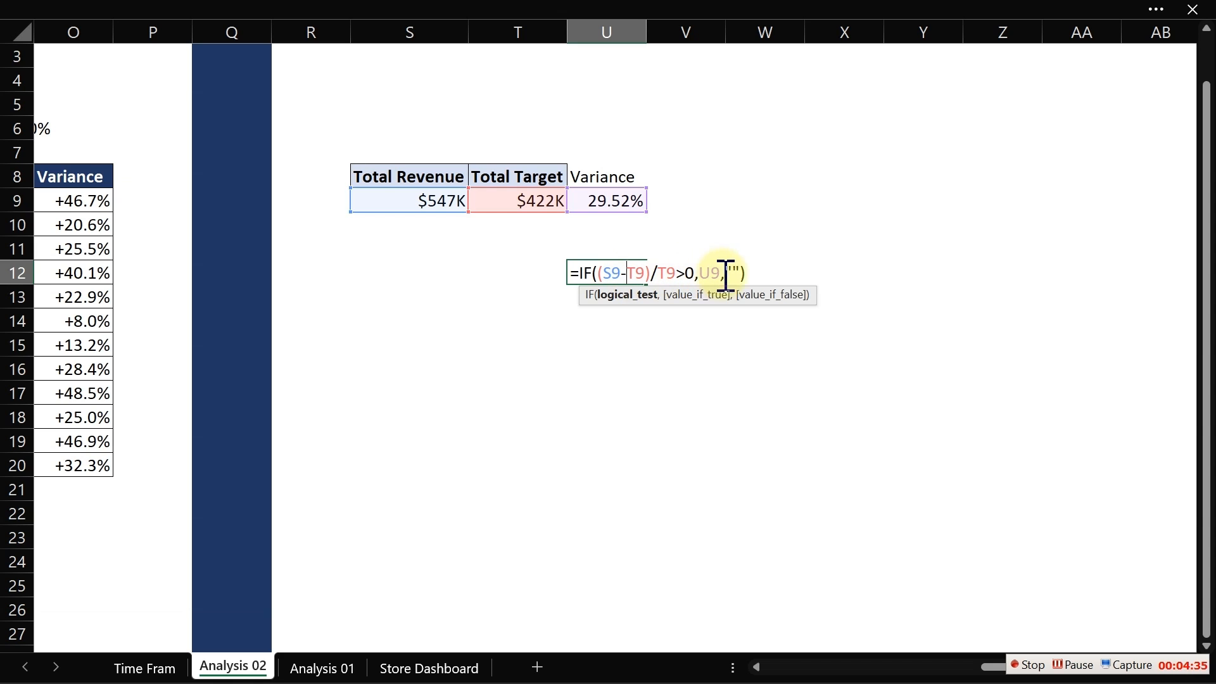
{"action": "key", "text": "BackSpace"}
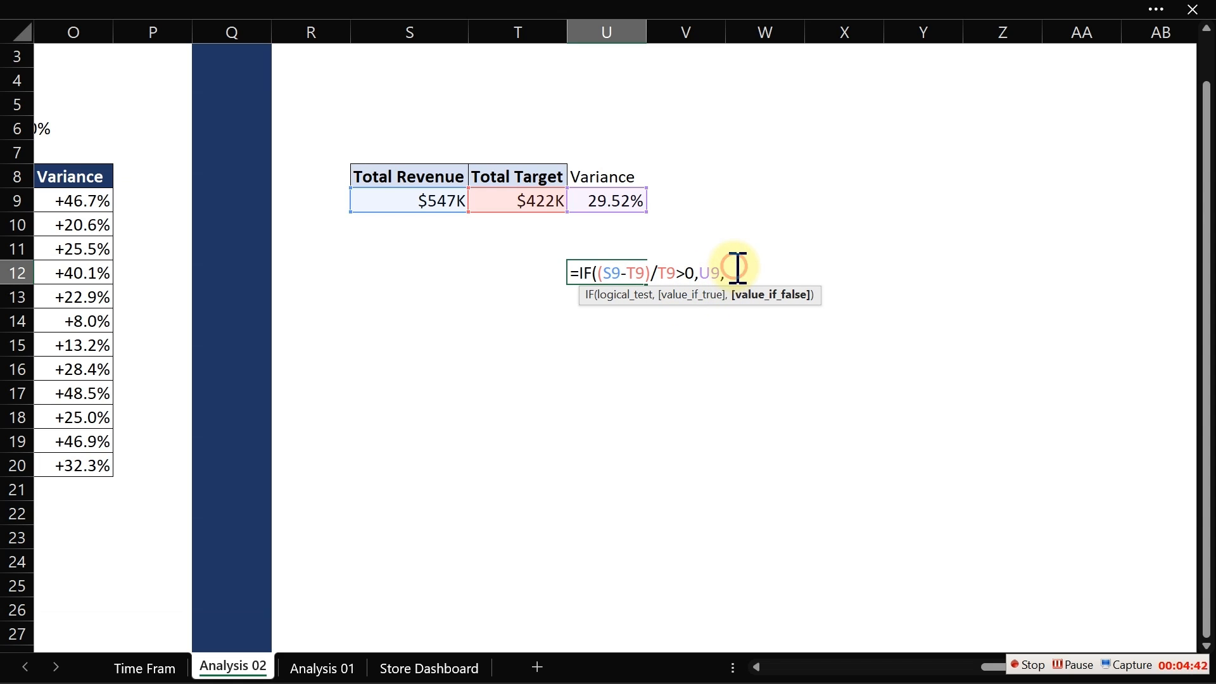
{"action": "key", "text": "BackSpace"}
{"action": "key", "text": "BackSpace"}
{"action": "key", "text": "BackSpace"}
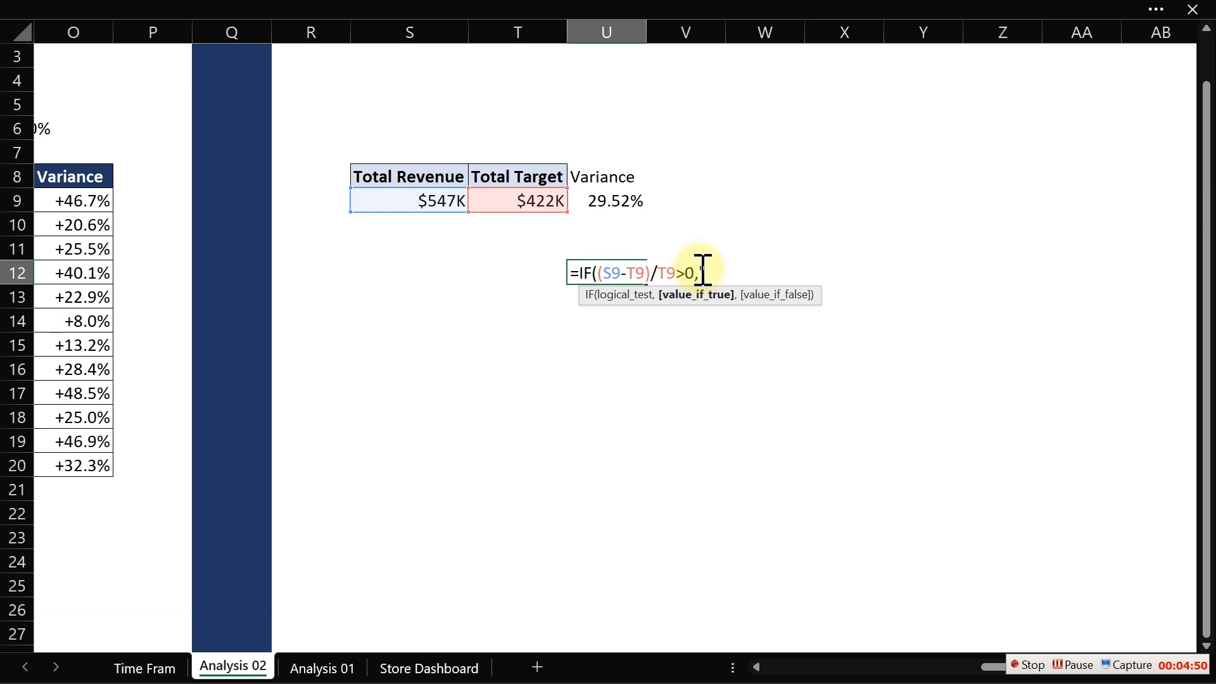
{"action": "key", "text": "super+period"}
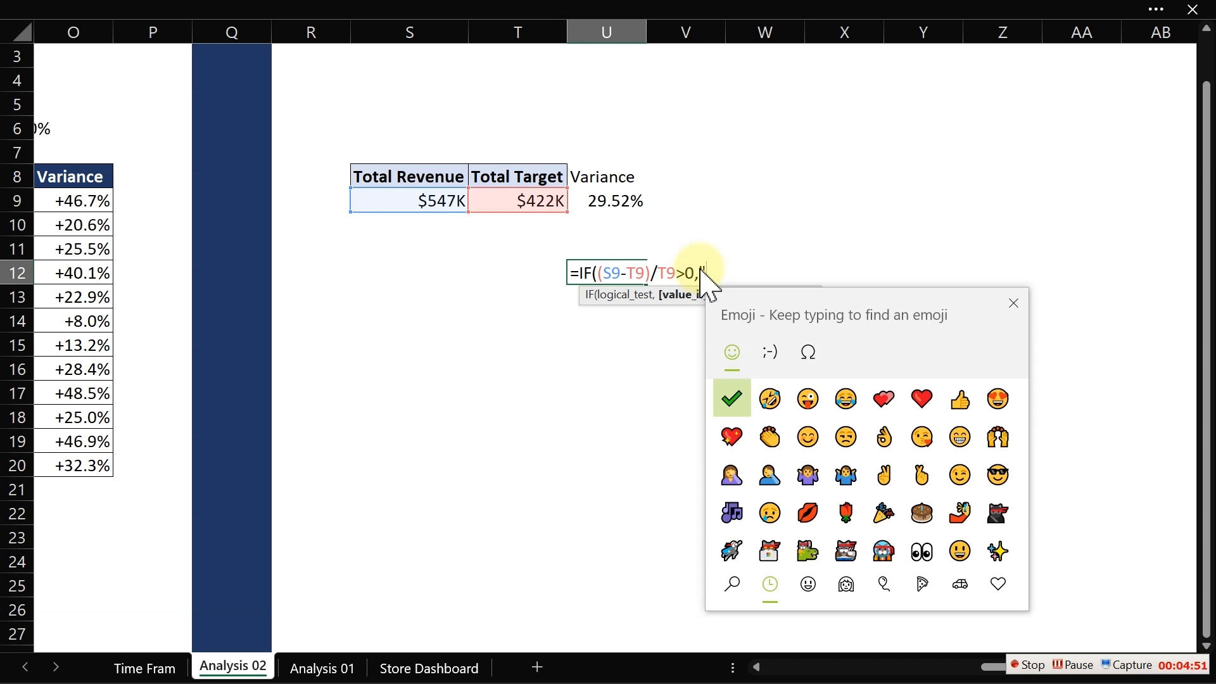
{"action": "left_click_drag", "start_coordinate": [852, 316], "coordinate": [333, 145]}
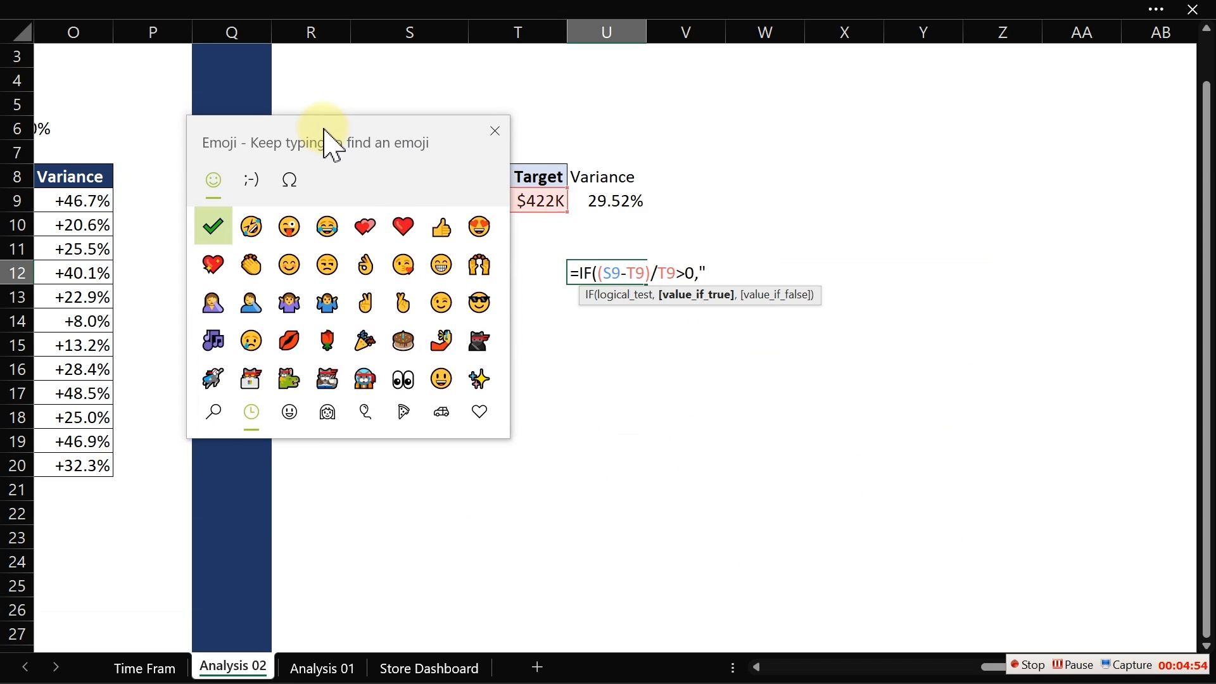
{"action": "left_click", "coordinate": [291, 181]}
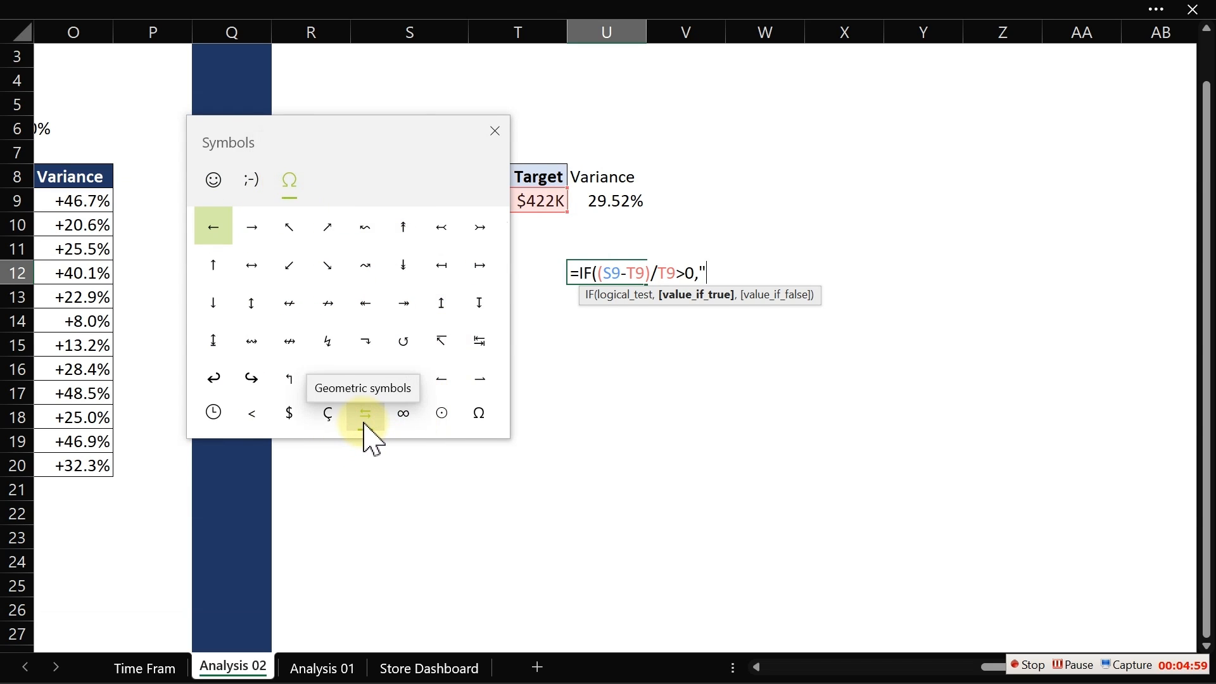
{"action": "left_click_drag", "start_coordinate": [503, 222], "coordinate": [505, 320]}
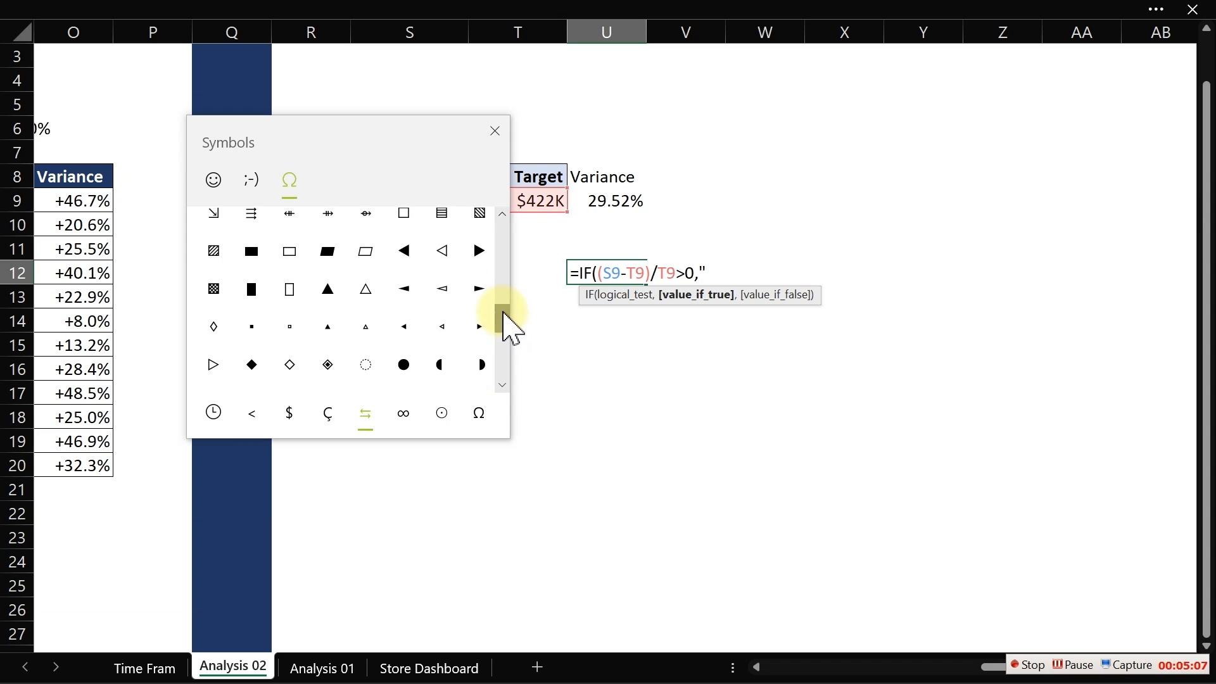
{"action": "left_click", "coordinate": [333, 298]}
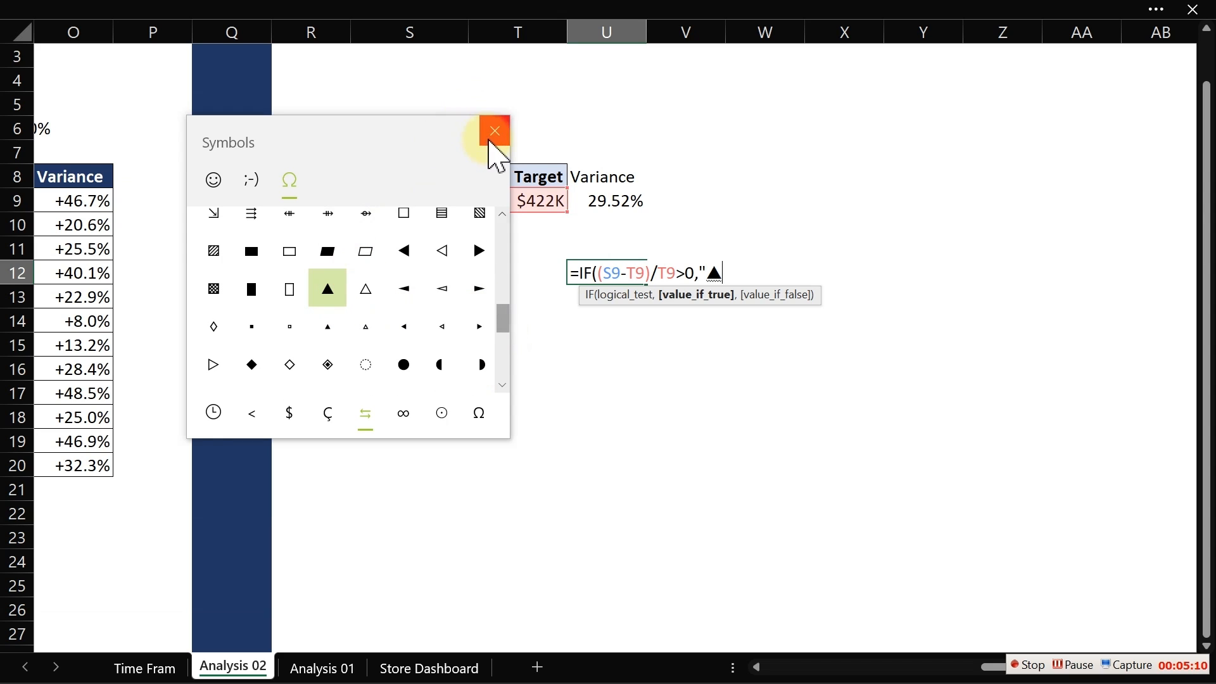
{"action": "left_click", "coordinate": [495, 131]}
{"action": "type", "text": "\")"}
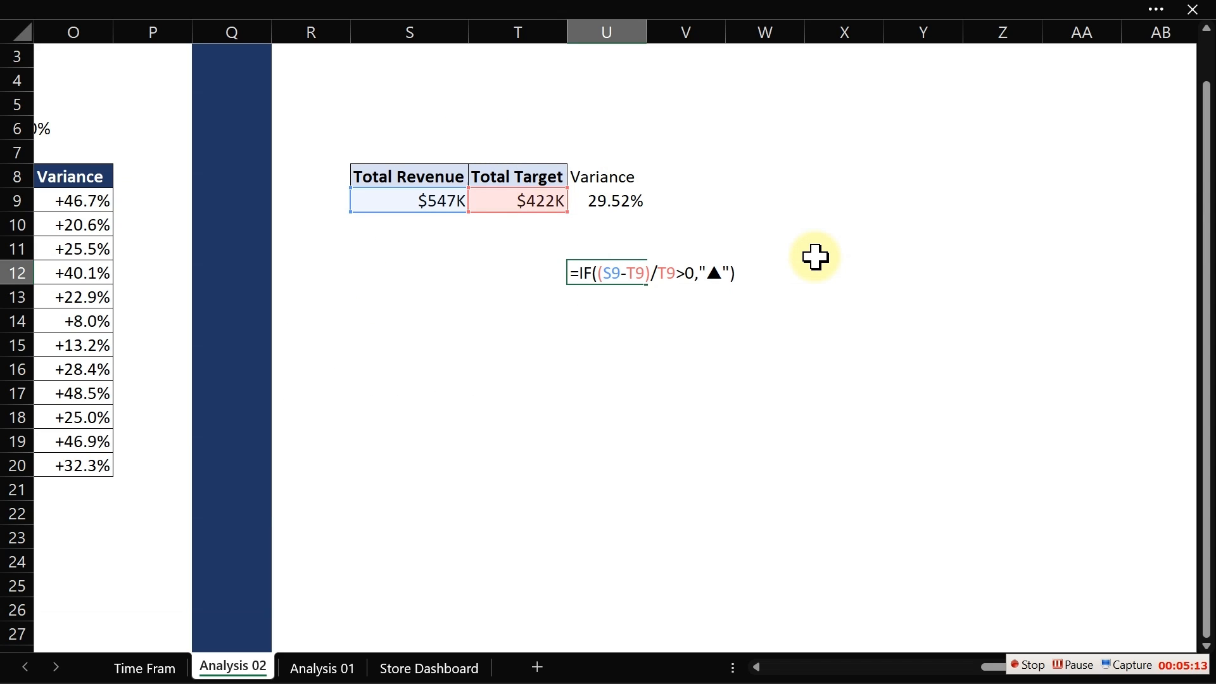
{"action": "key", "text": "Return"}
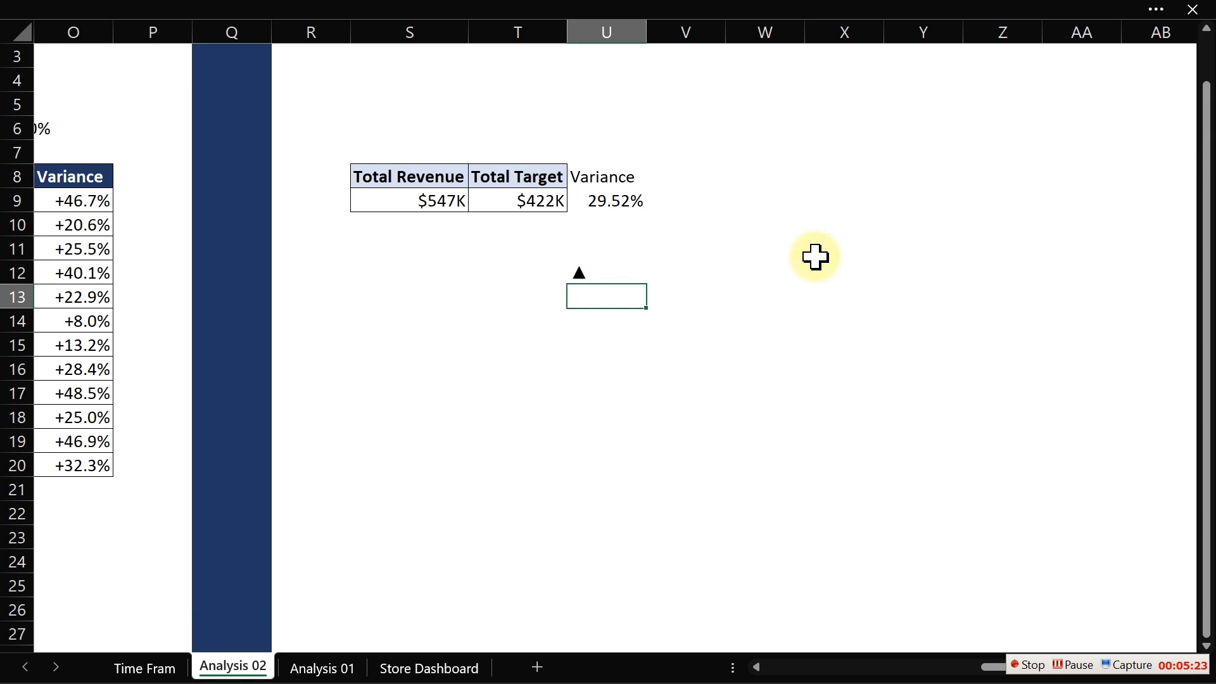
- Append &TEXT((S9-T9)/T9,"+0.0%;-0.0%") after the ▲ in the U12 formula's true result
{"action": "double_click", "coordinate": [587, 272]}
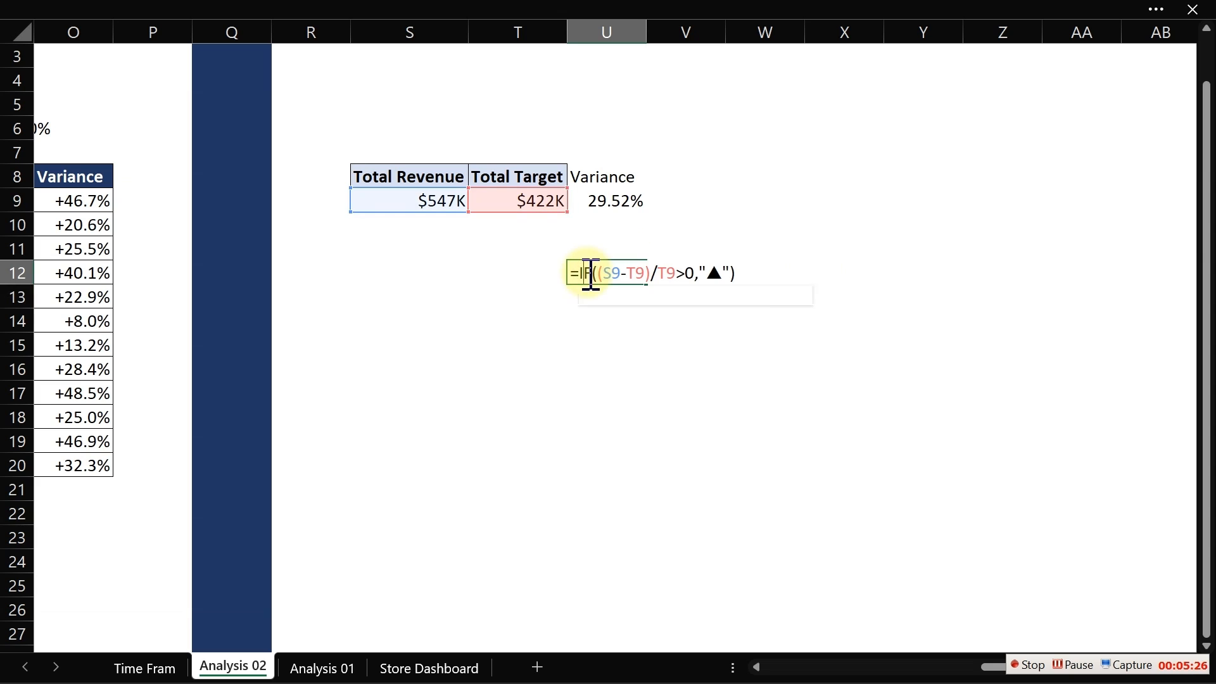
{"action": "left_click", "coordinate": [736, 272]}
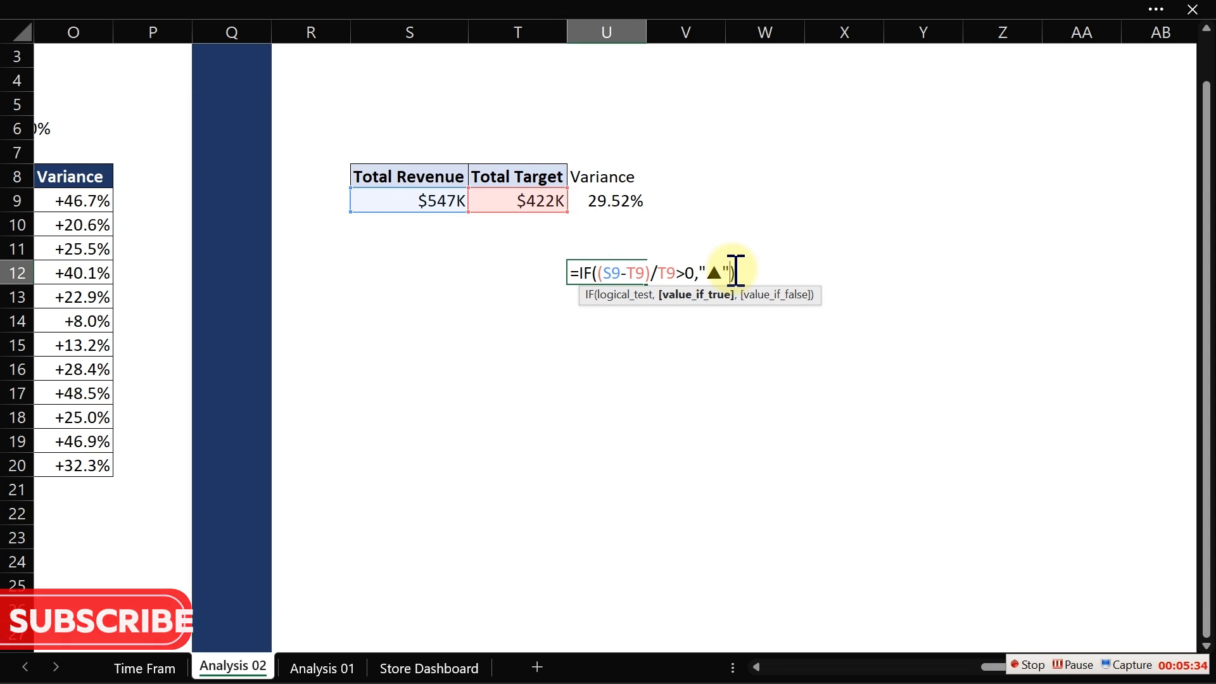
{"action": "key", "text": "Delete"}
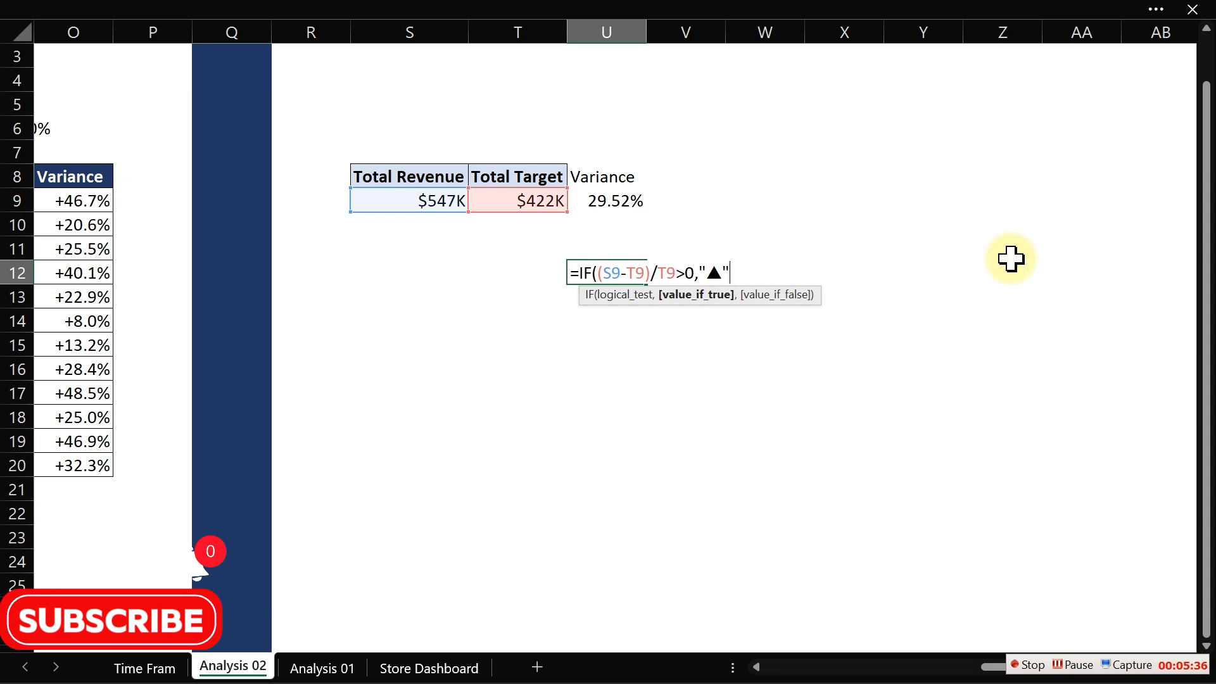
{"action": "type", "text": "&"}
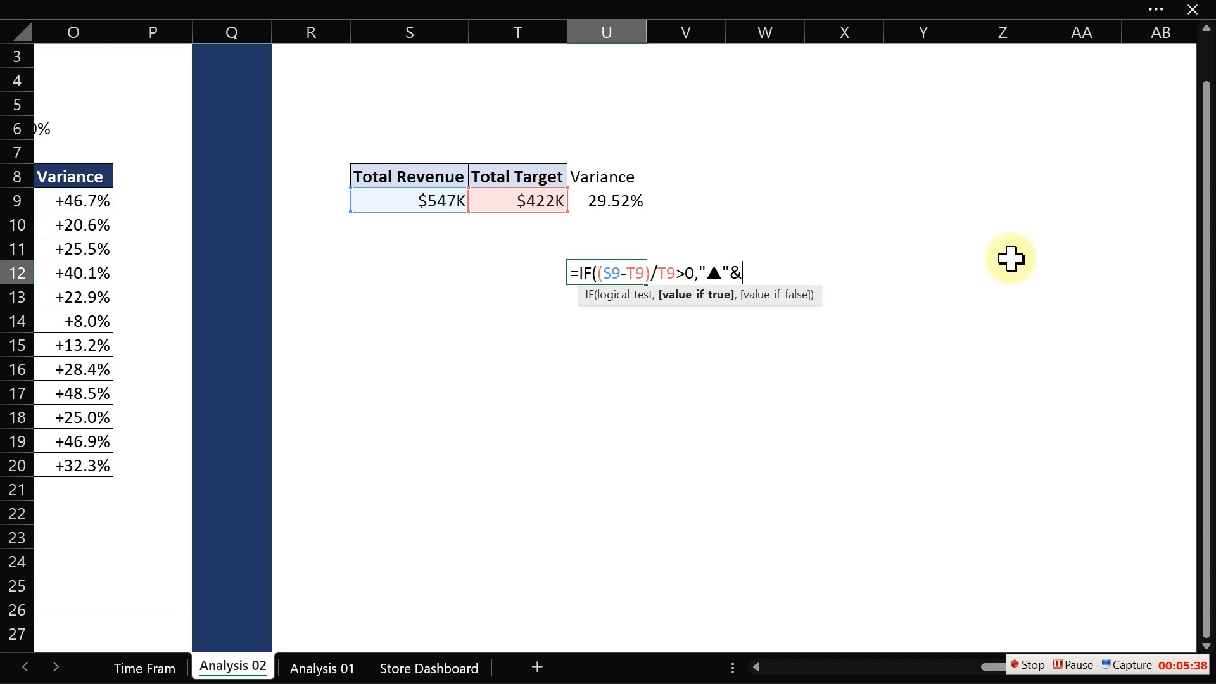
{"action": "key", "text": "BackSpace"}
{"action": "type", "text": "&tex"}
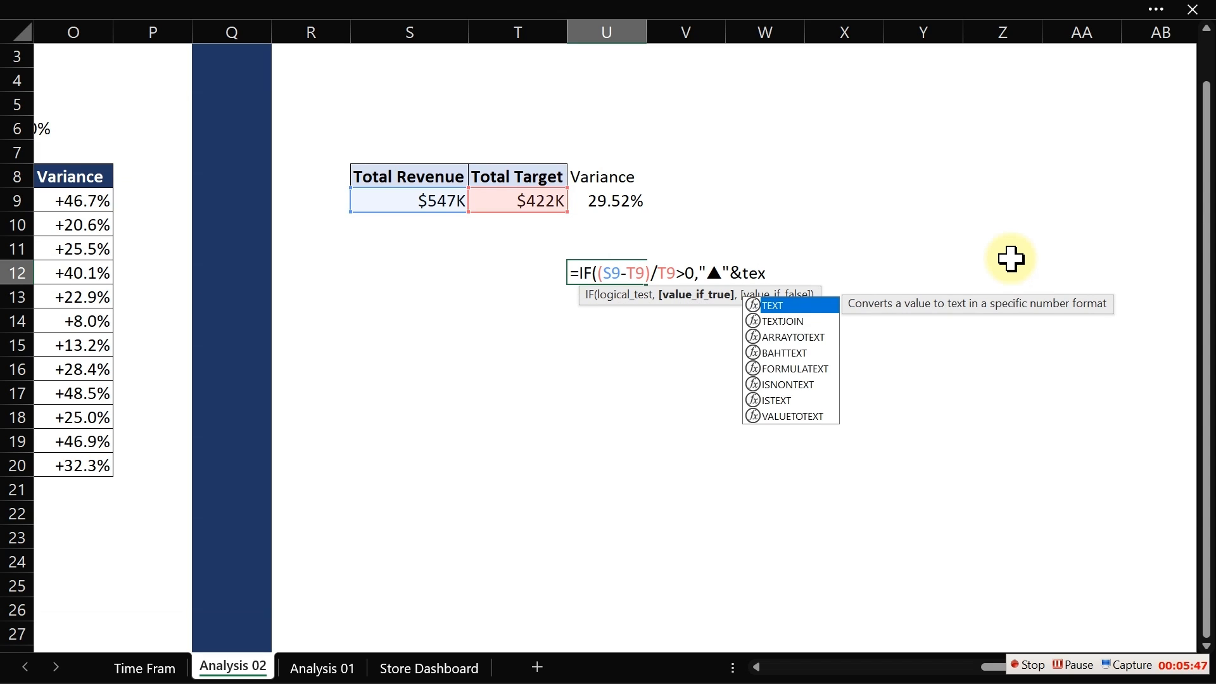
{"action": "key", "text": "Tab"}
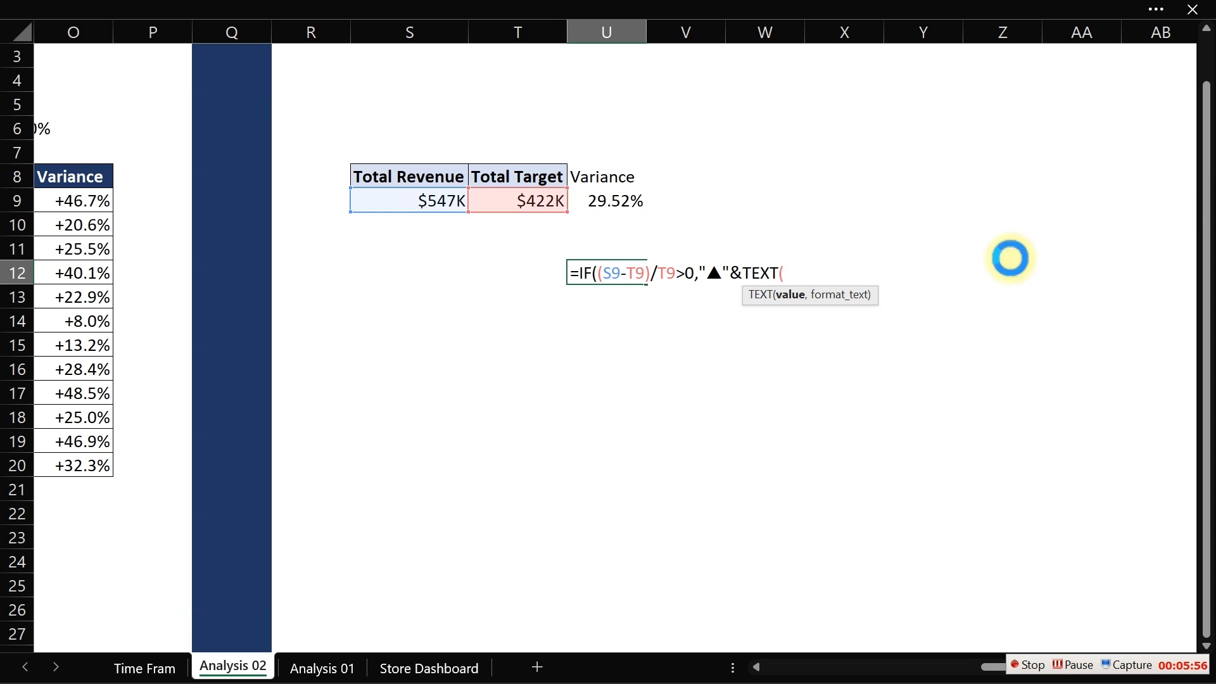
{"action": "type", "text": "(S9-T9)/T9"}
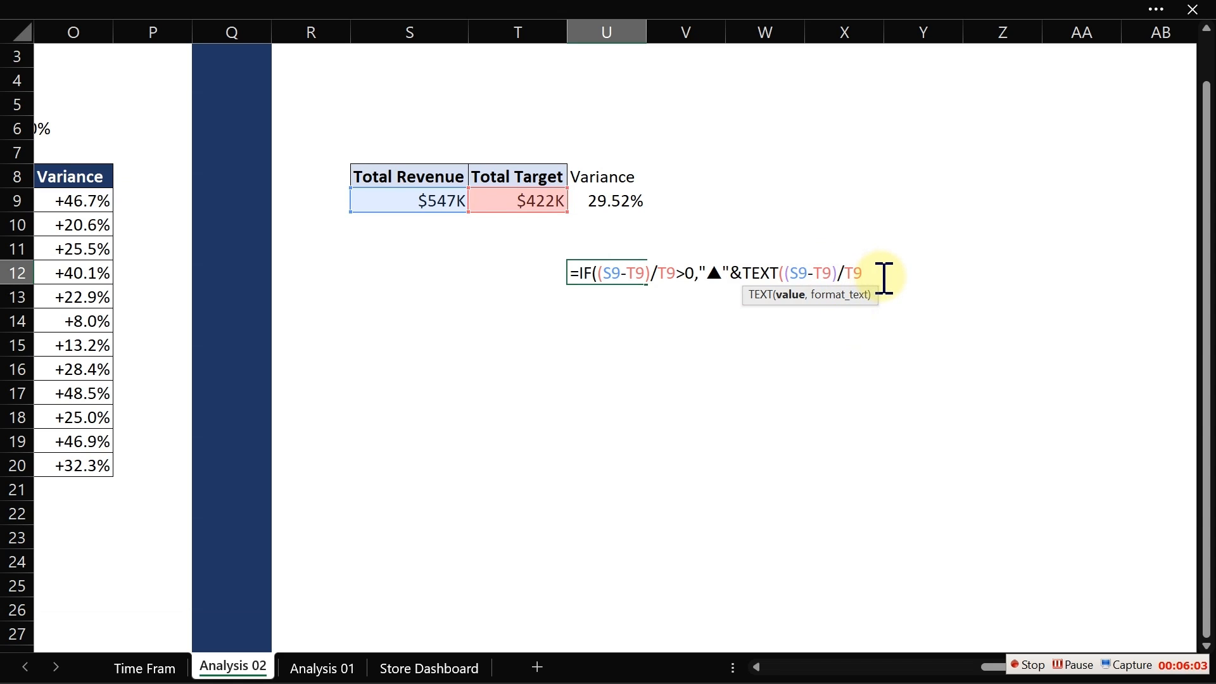
{"action": "type", "text": ",\"+0"}
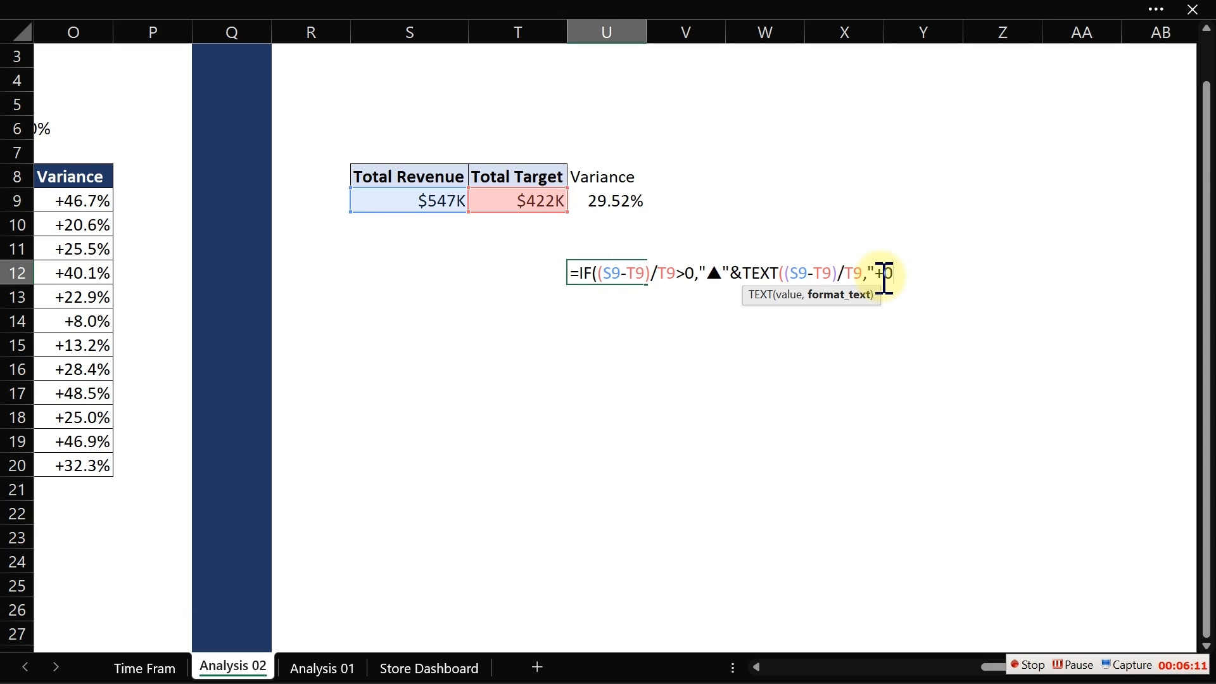
{"action": "type", "text": ".0"}
{"action": "type", "text": ")"}
{"action": "key", "text": "Return"}
{"action": "key", "text": "Return"}
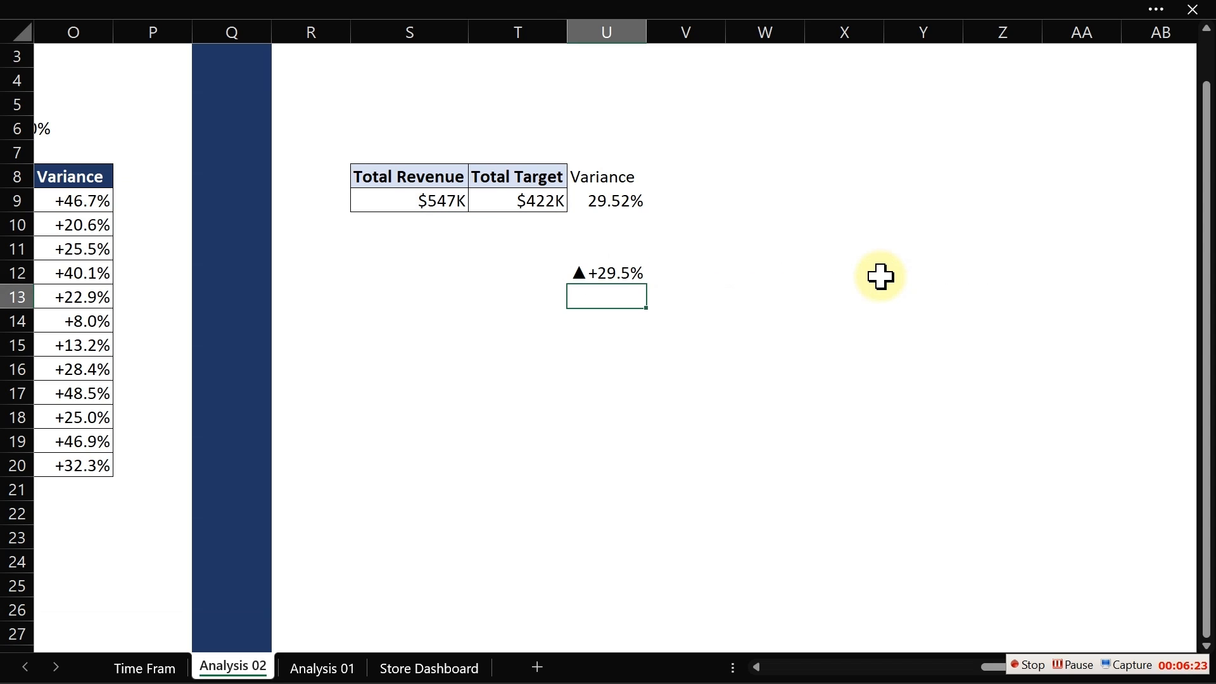
- Add a ▼ symbol as the false result of the IF formula in U12
{"action": "left_click", "coordinate": [599, 273]}
{"action": "double_click", "coordinate": [599, 273]}
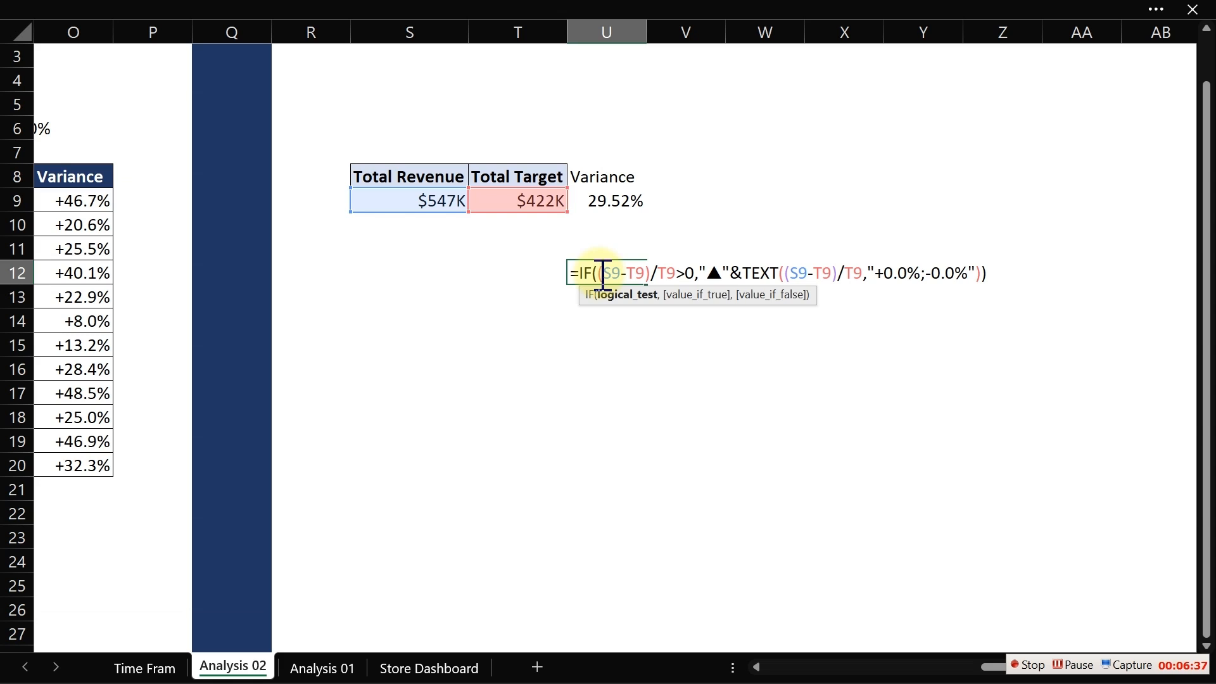
{"action": "left_click", "coordinate": [986, 273]}
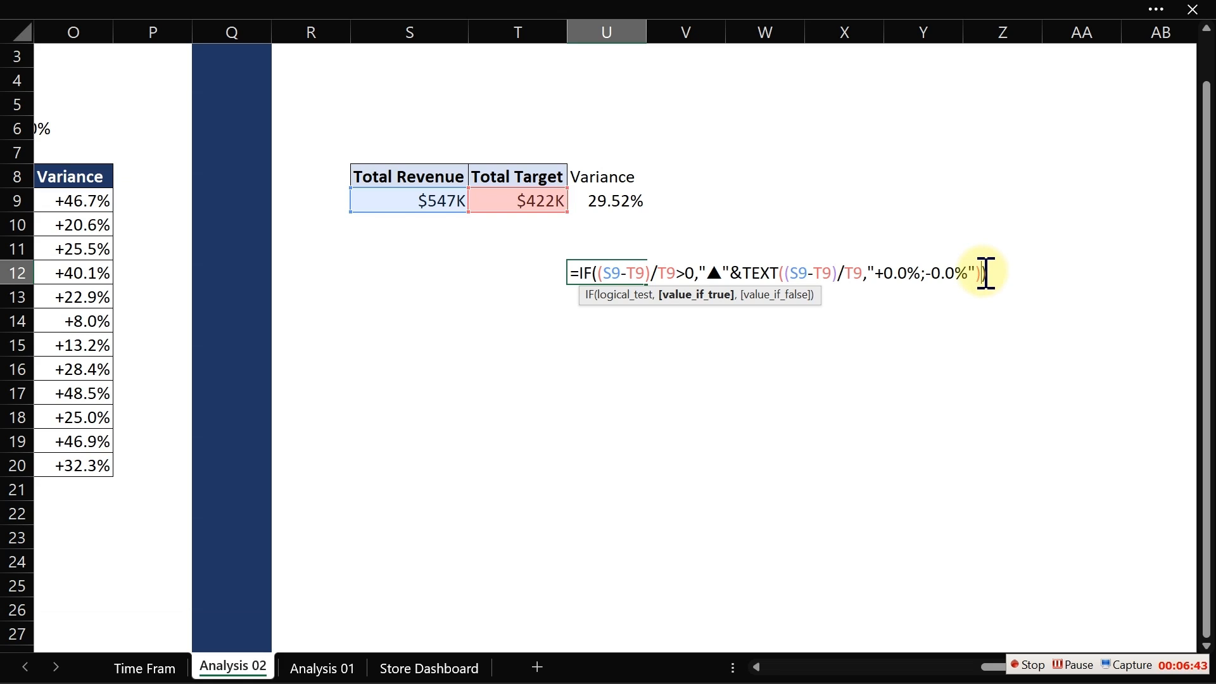
{"action": "type", "text": ","}
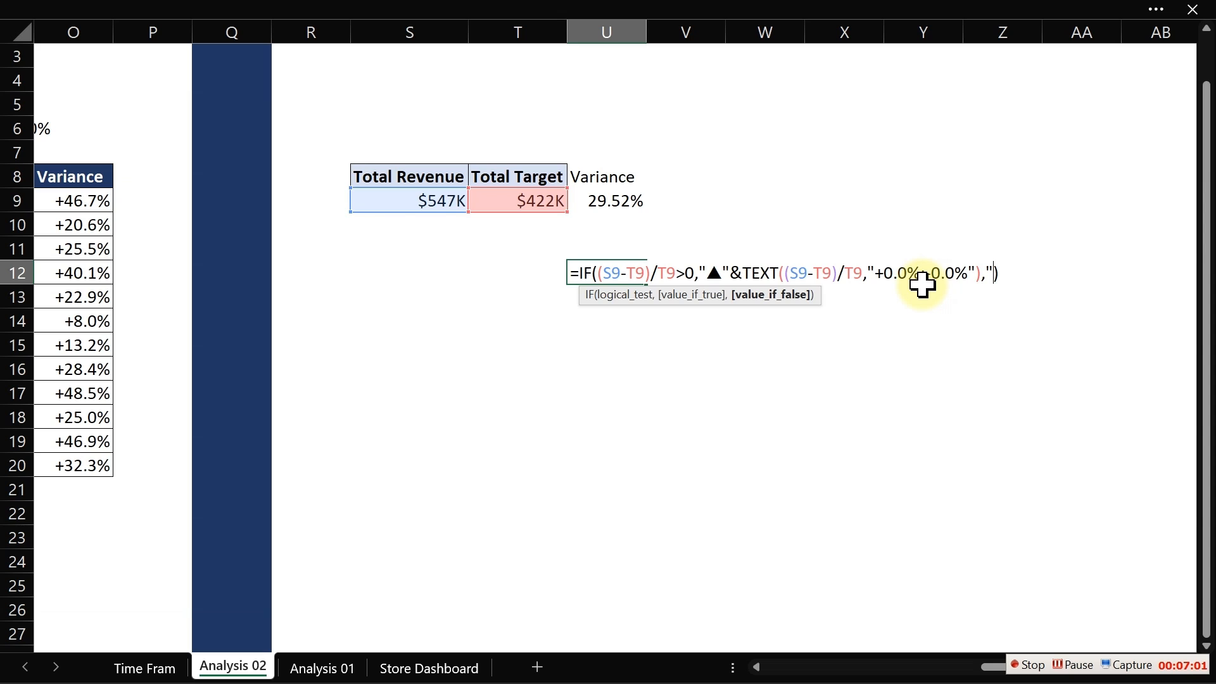
{"action": "key", "text": "super+period"}
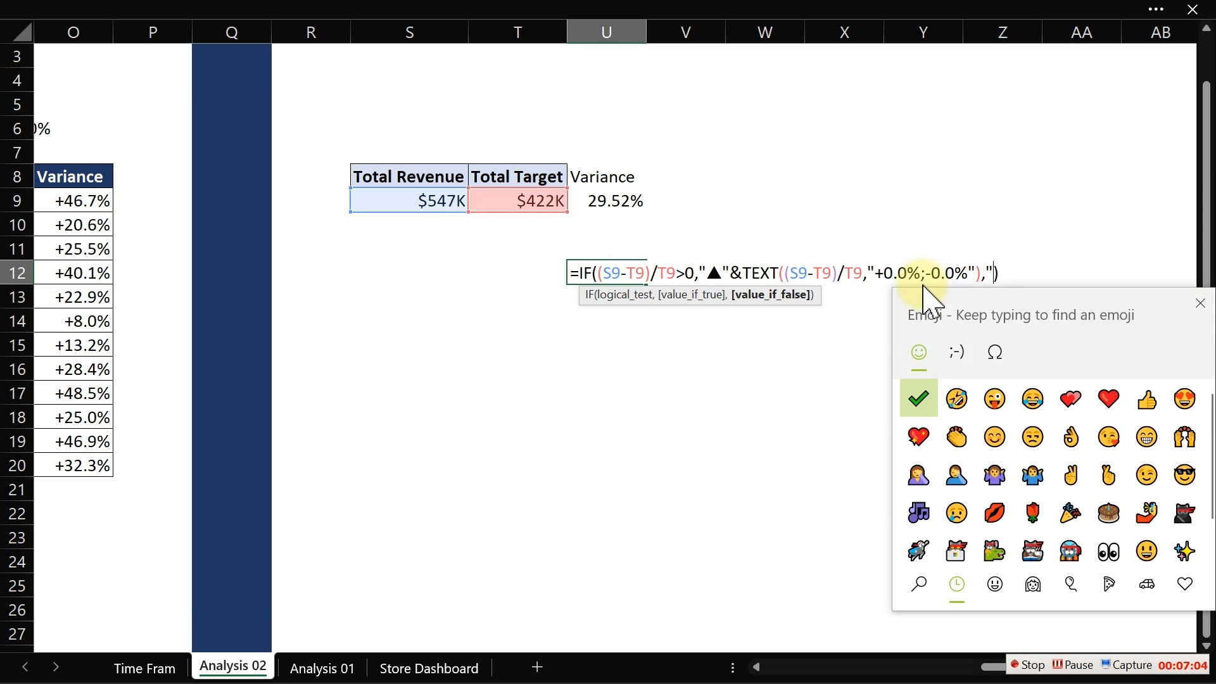
{"action": "left_click_drag", "start_coordinate": [998, 312], "coordinate": [476, 185]}
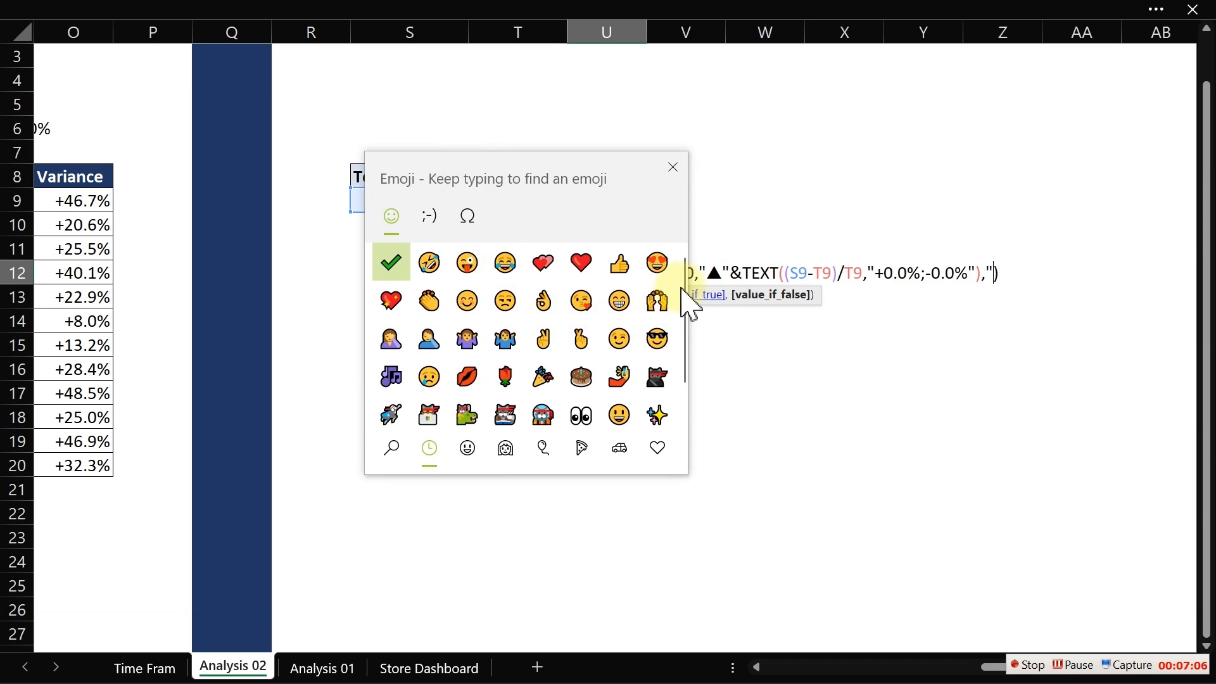
{"action": "scroll", "coordinate": [691, 299], "scroll_direction": "down", "scroll_amount": 1}
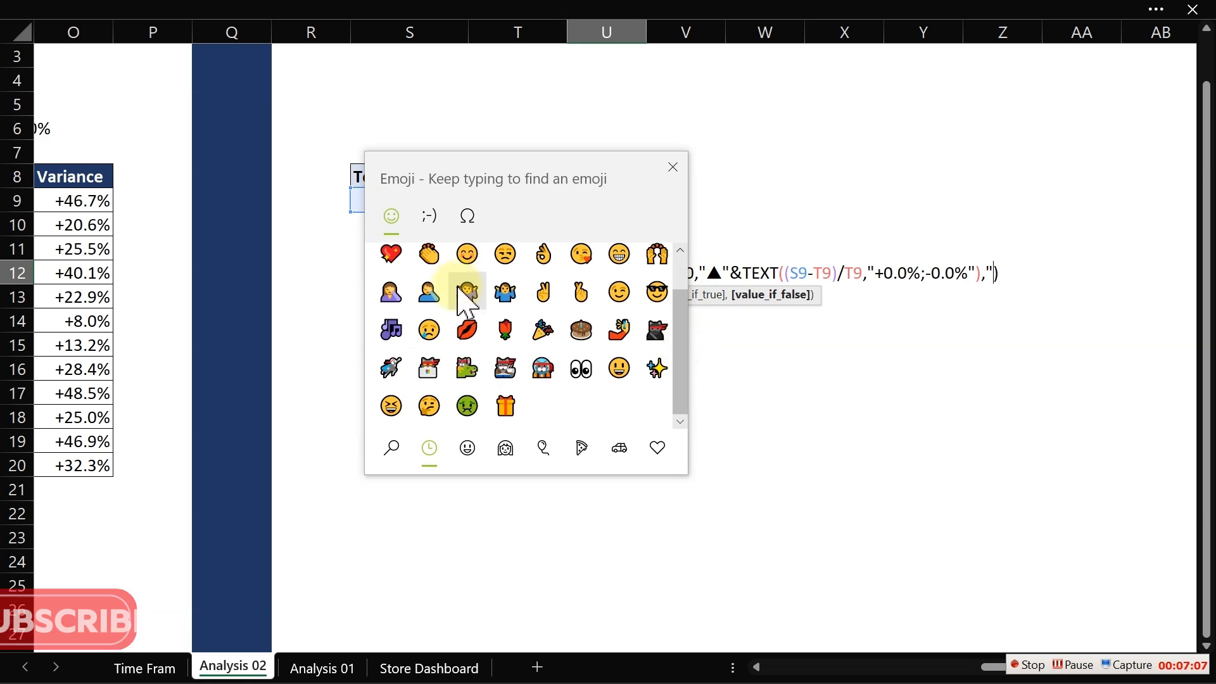
{"action": "left_click", "coordinate": [467, 214]}
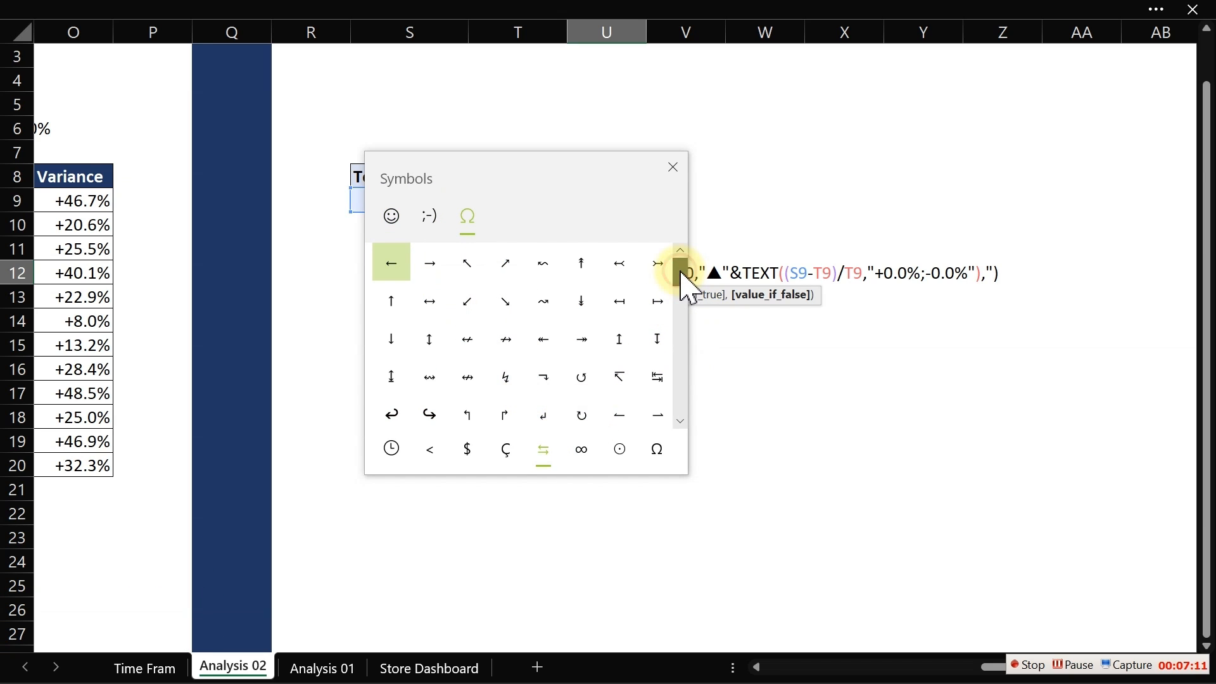
{"action": "left_click_drag", "start_coordinate": [681, 271], "coordinate": [687, 374]}
{"action": "left_click", "coordinate": [434, 331]}
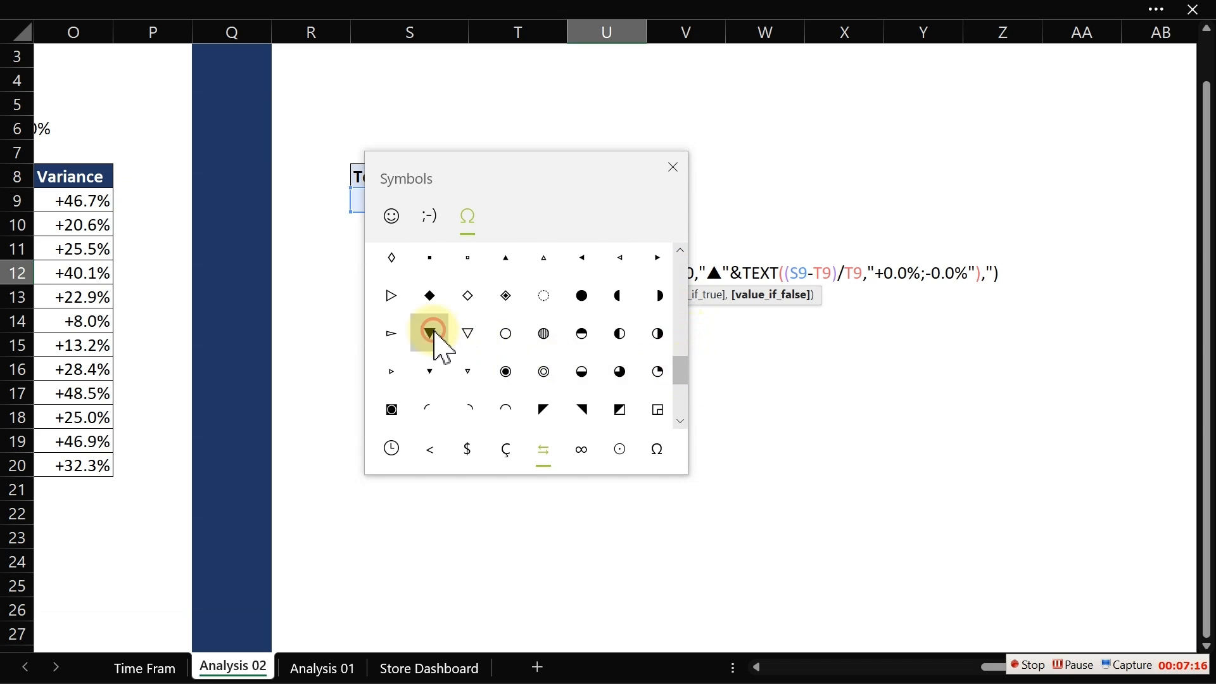
{"action": "left_click", "coordinate": [673, 166]}
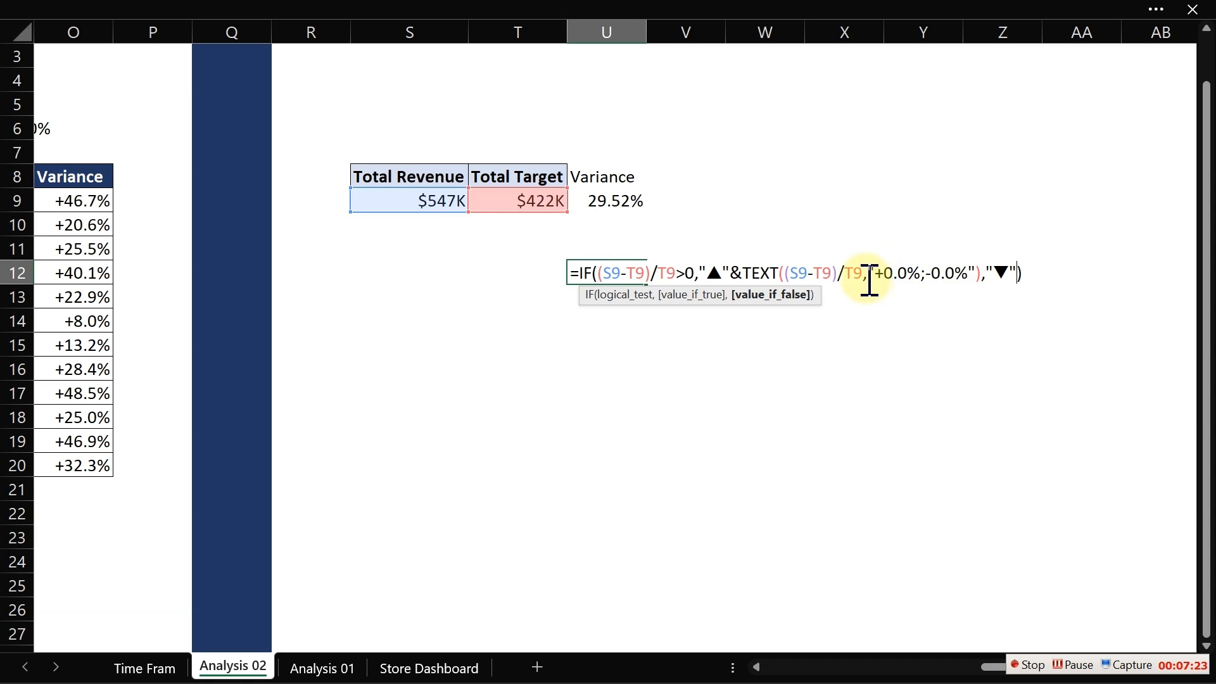
- Copy the &TEXT((S9-T9)/T9,"+0.0%;-0.0%") part and append it after the ▼ in U12's false result
{"action": "left_click", "coordinate": [907, 276]}
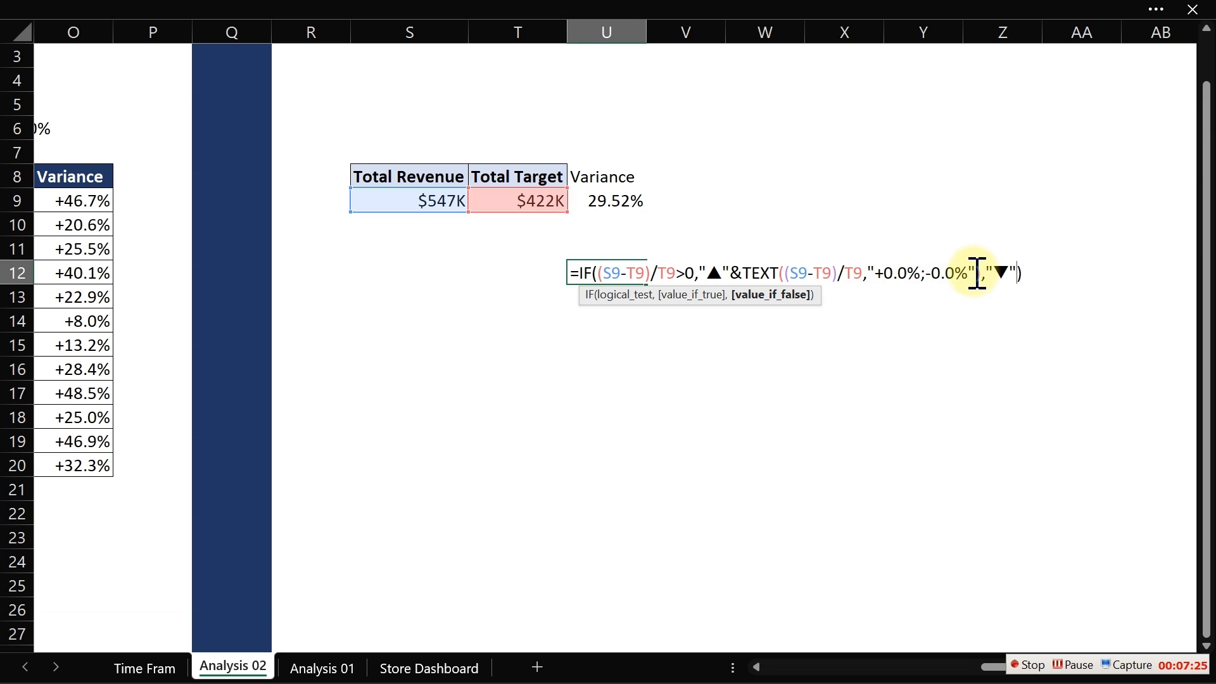
{"action": "left_click_drag", "start_coordinate": [983, 275], "coordinate": [737, 274]}
{"action": "key", "text": "ctrl+c"}
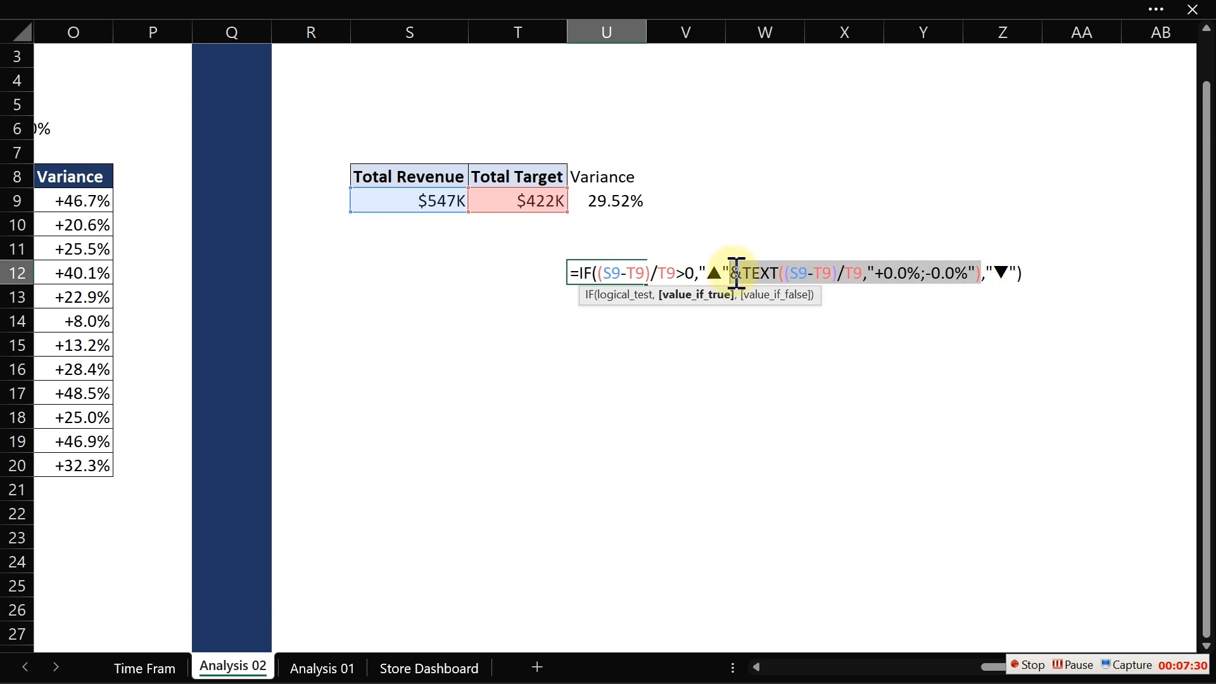
{"action": "left_click", "coordinate": [1019, 274]}
{"action": "key", "text": "ctrl+v"}
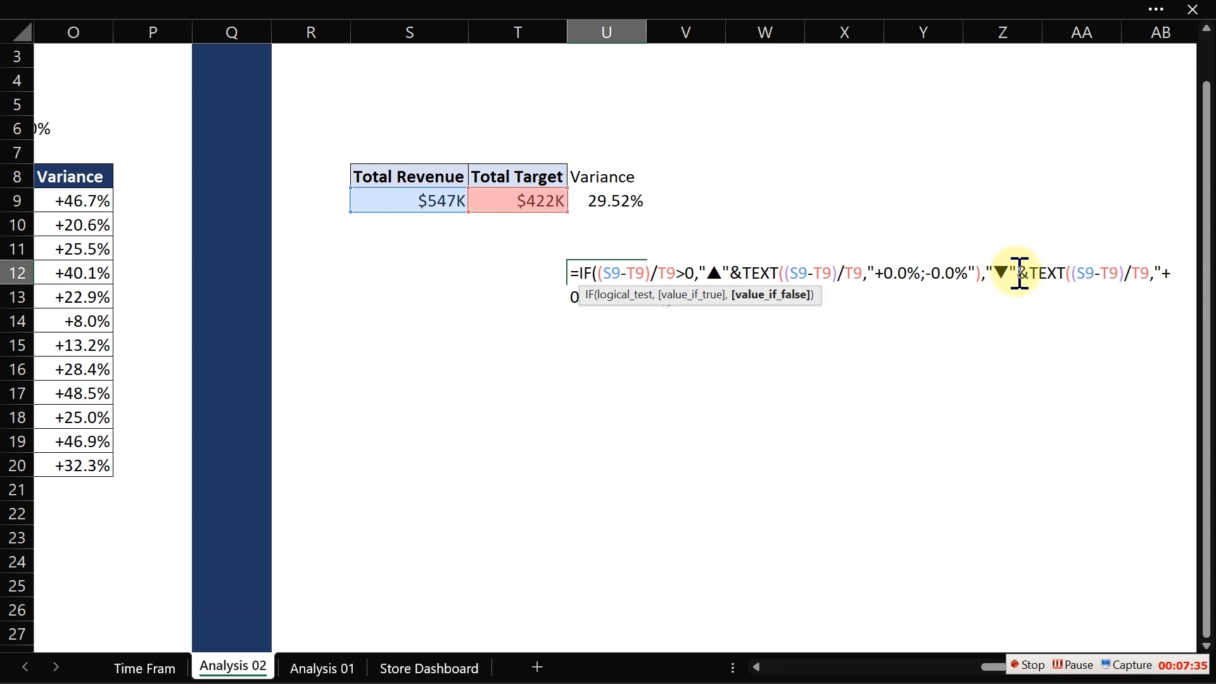
{"action": "key", "text": "Return"}
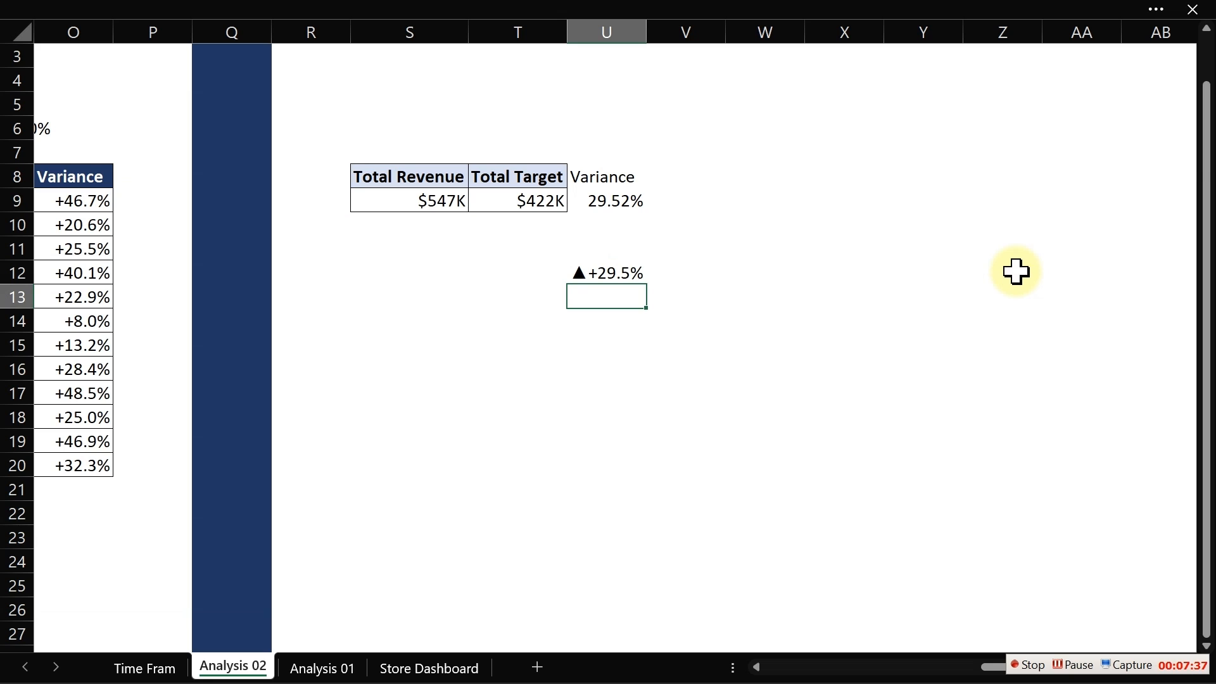
- Select Berg-Trujillo in the Store Name slicer on Time Frame and return to Analysis 02
{"action": "left_click", "coordinate": [143, 667]}
{"action": "left_click", "coordinate": [250, 215]}
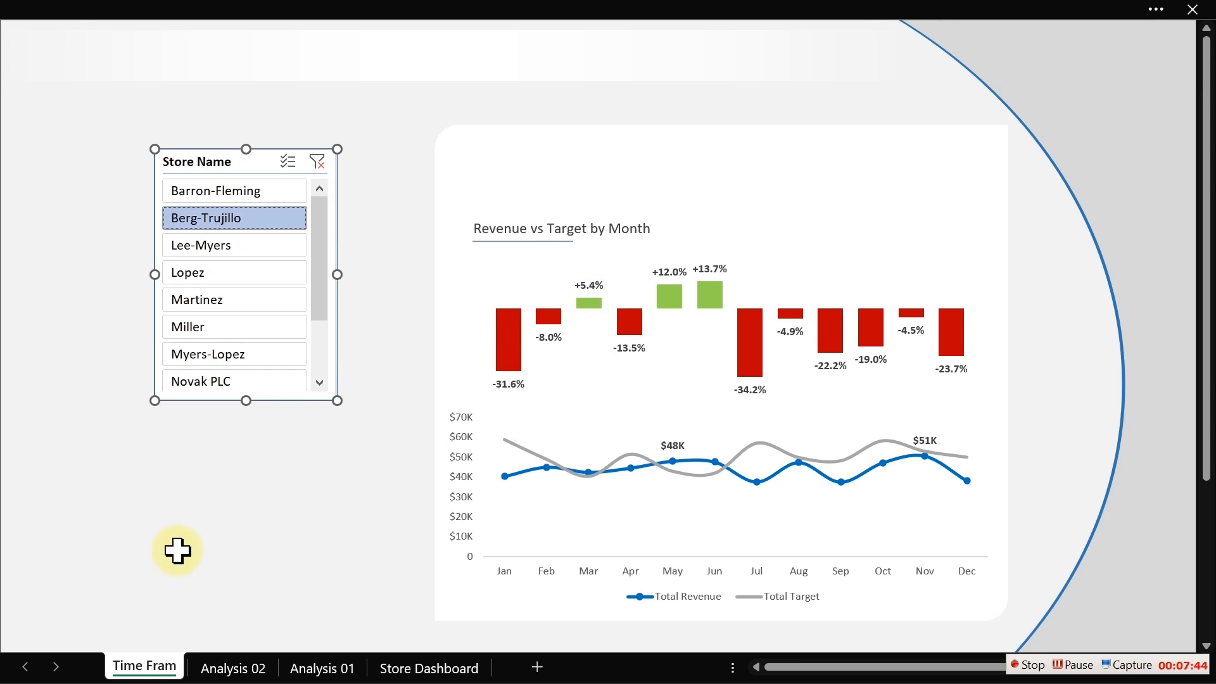
{"action": "left_click", "coordinate": [234, 667]}
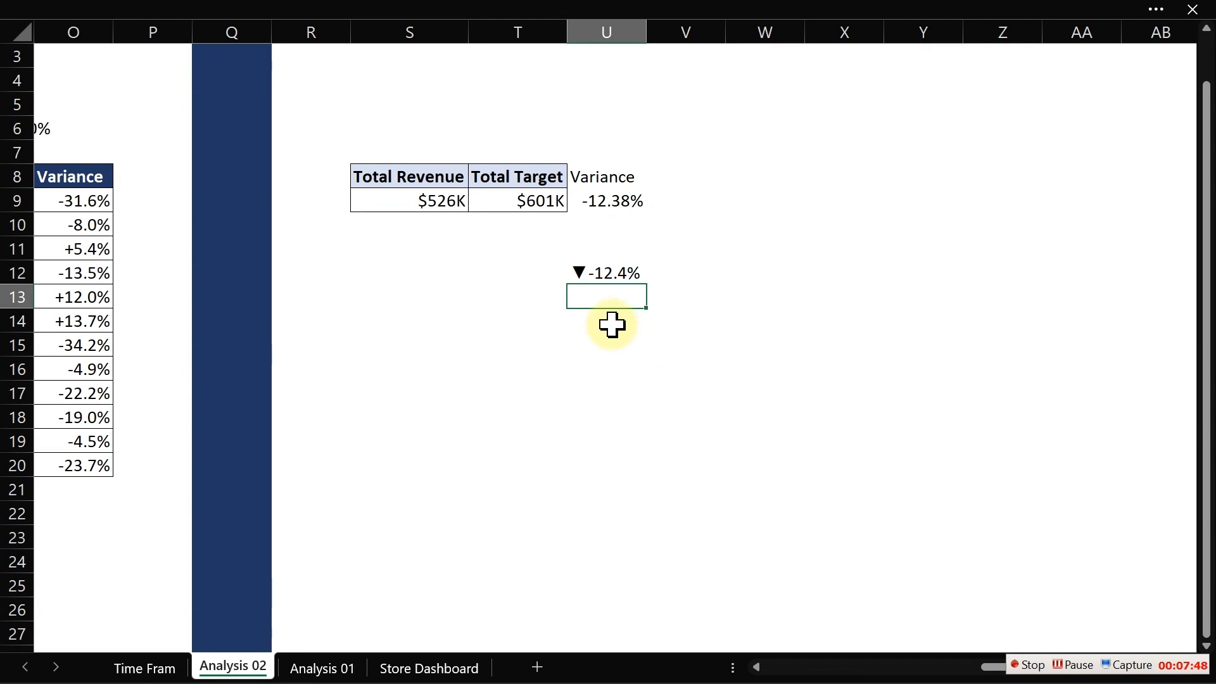
- Inspect the variance formula in U9
{"action": "left_click", "coordinate": [627, 214]}
{"action": "double_click", "coordinate": [622, 208]}
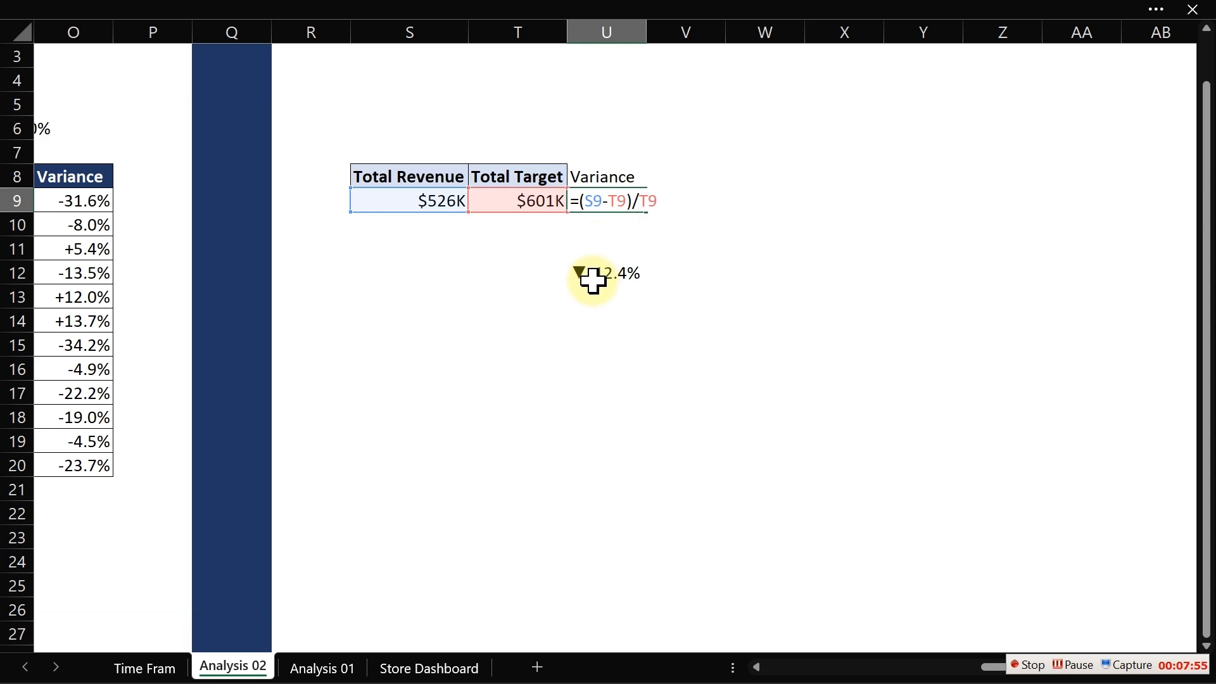
{"action": "key", "text": "Escape"}
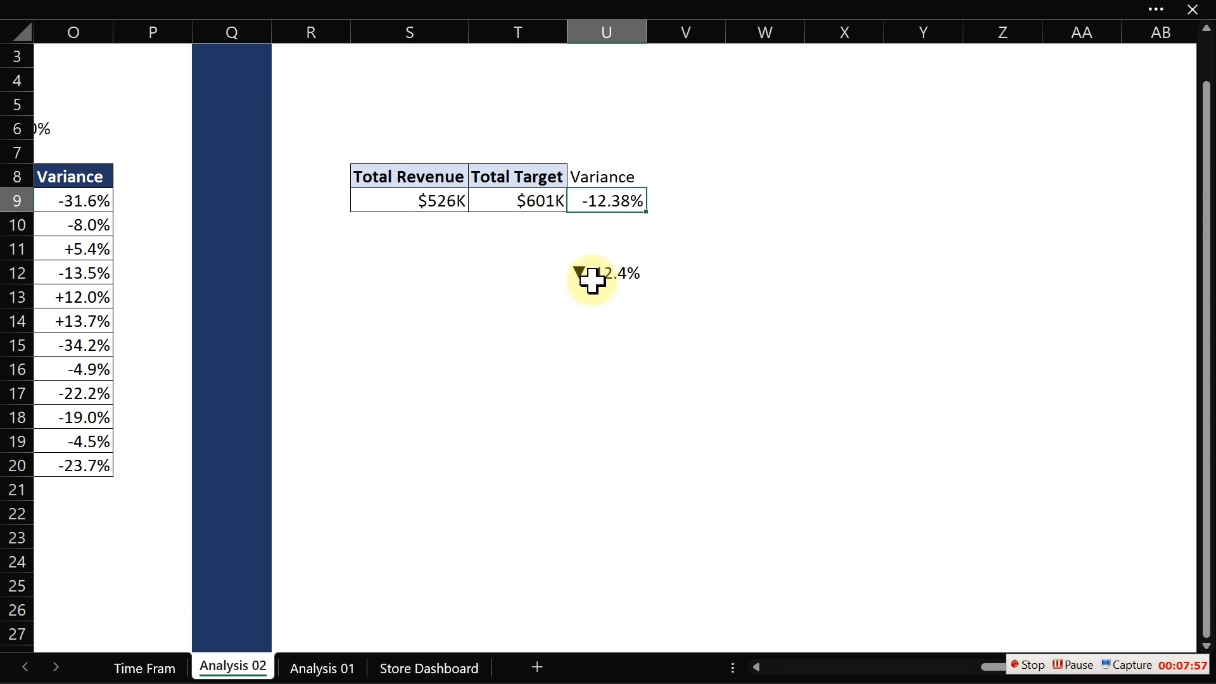
- Start a new formula-based conditional formatting rule for U12 using =$U$9>0
{"action": "left_click", "coordinate": [592, 281]}
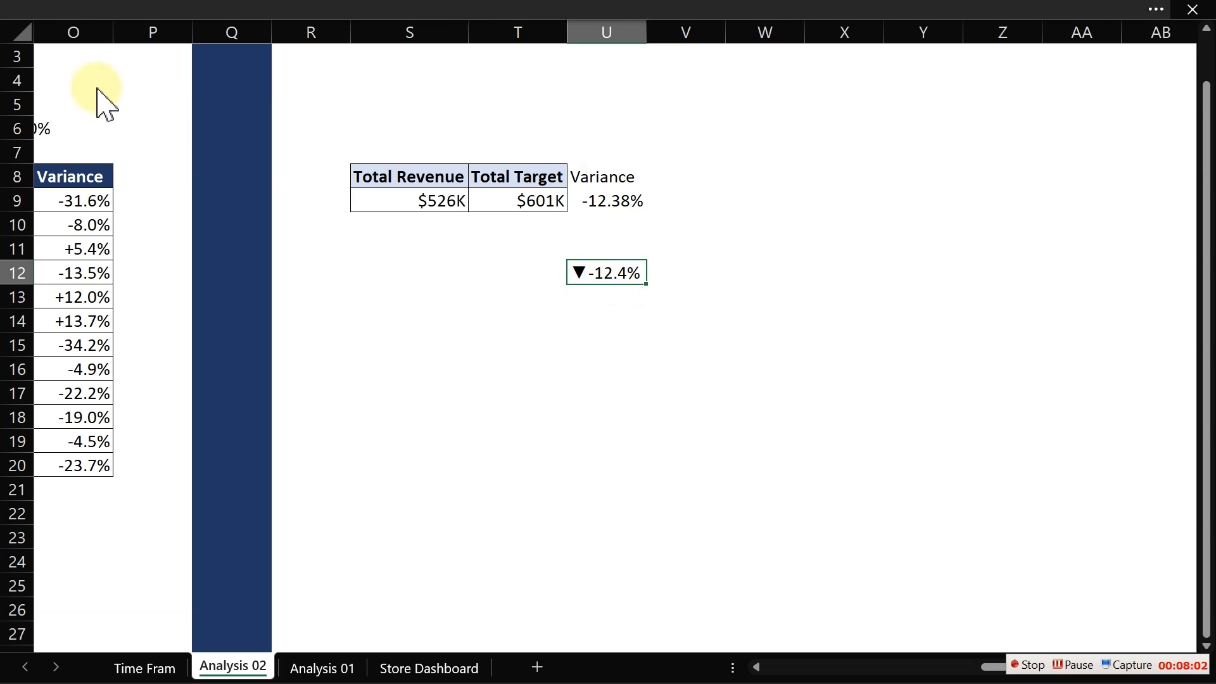
{"action": "left_click", "coordinate": [180, 11]}
{"action": "left_click", "coordinate": [720, 161]}
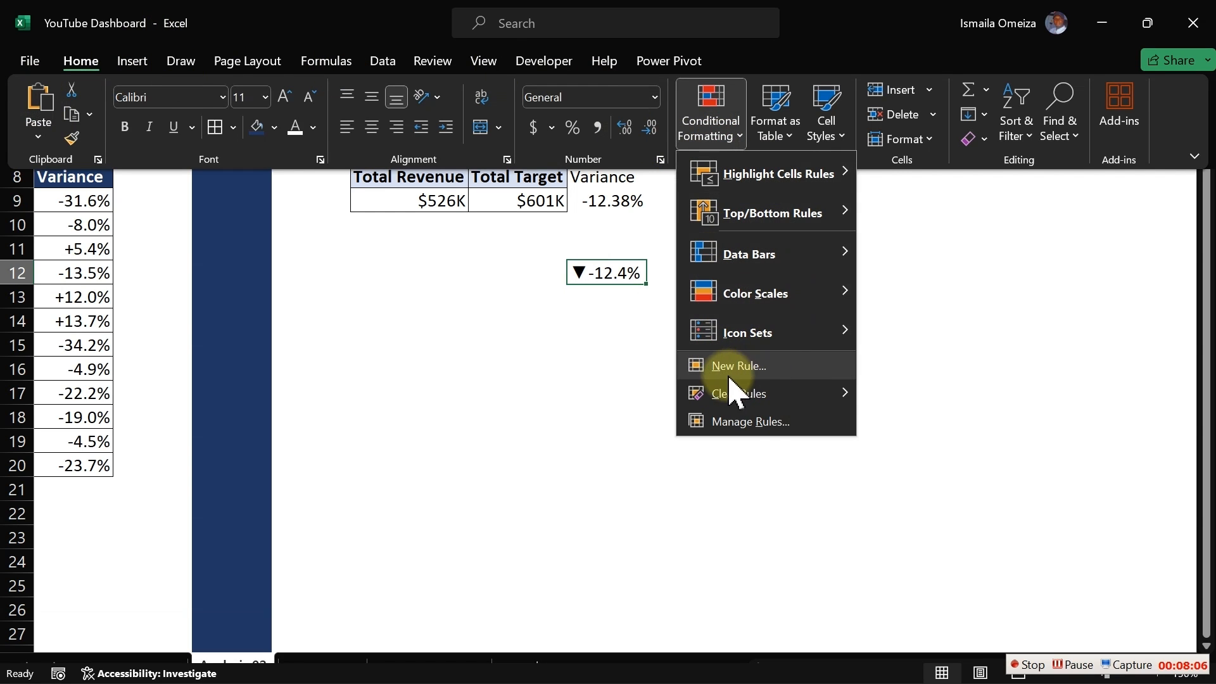
{"action": "left_click", "coordinate": [749, 423]}
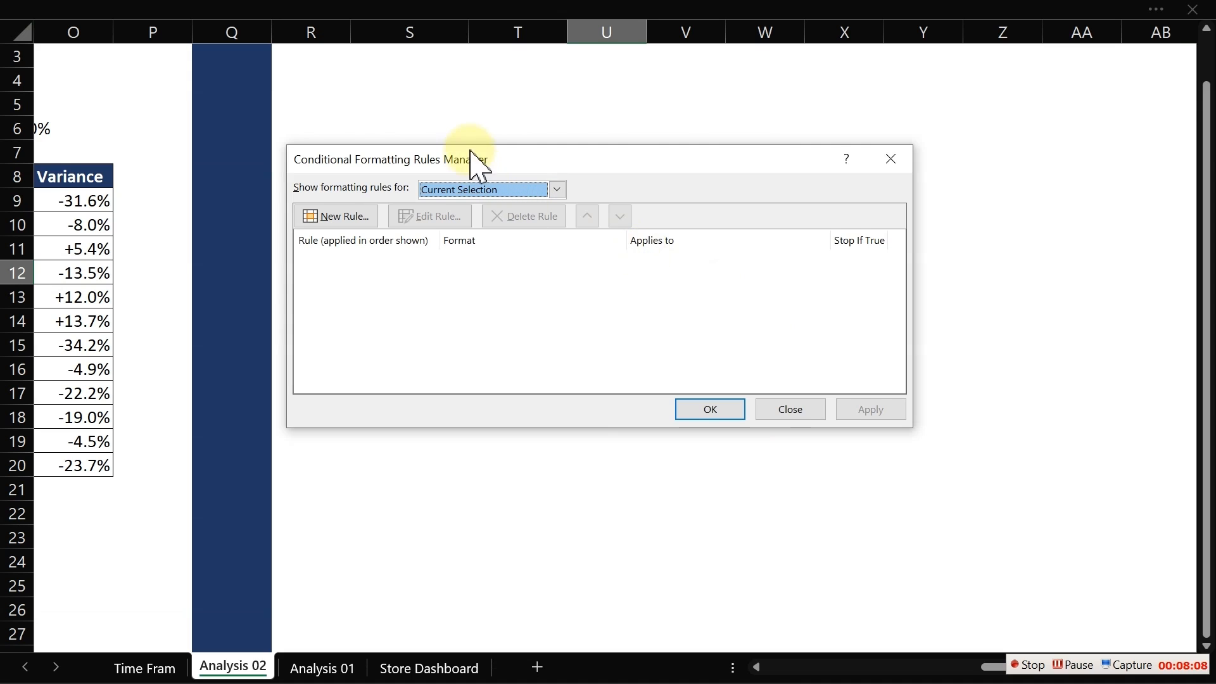
{"action": "left_click_drag", "start_coordinate": [472, 152], "coordinate": [611, 339]}
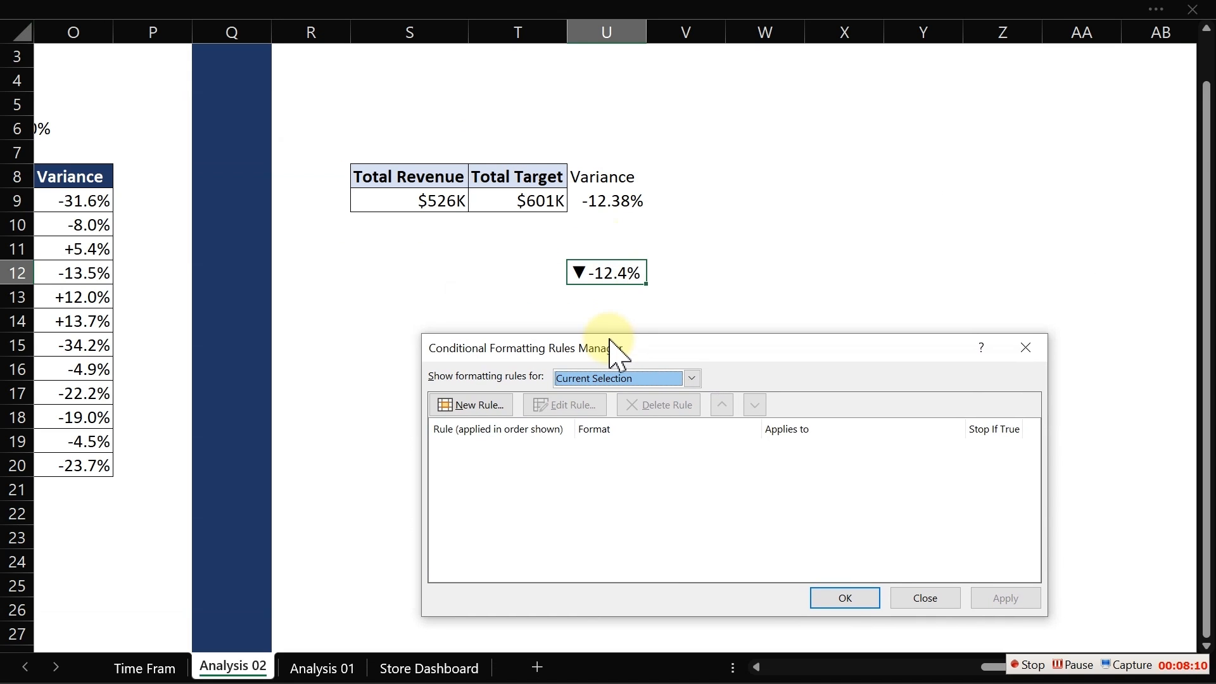
{"action": "left_click", "coordinate": [466, 402]}
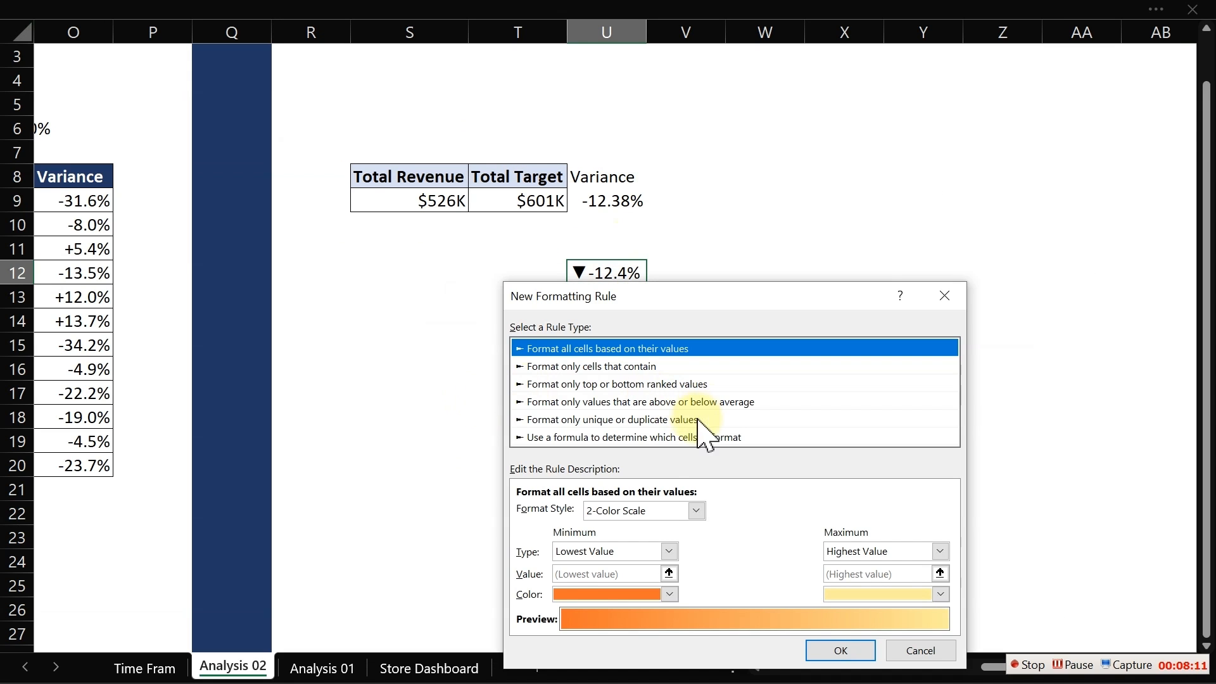
{"action": "left_click", "coordinate": [665, 437]}
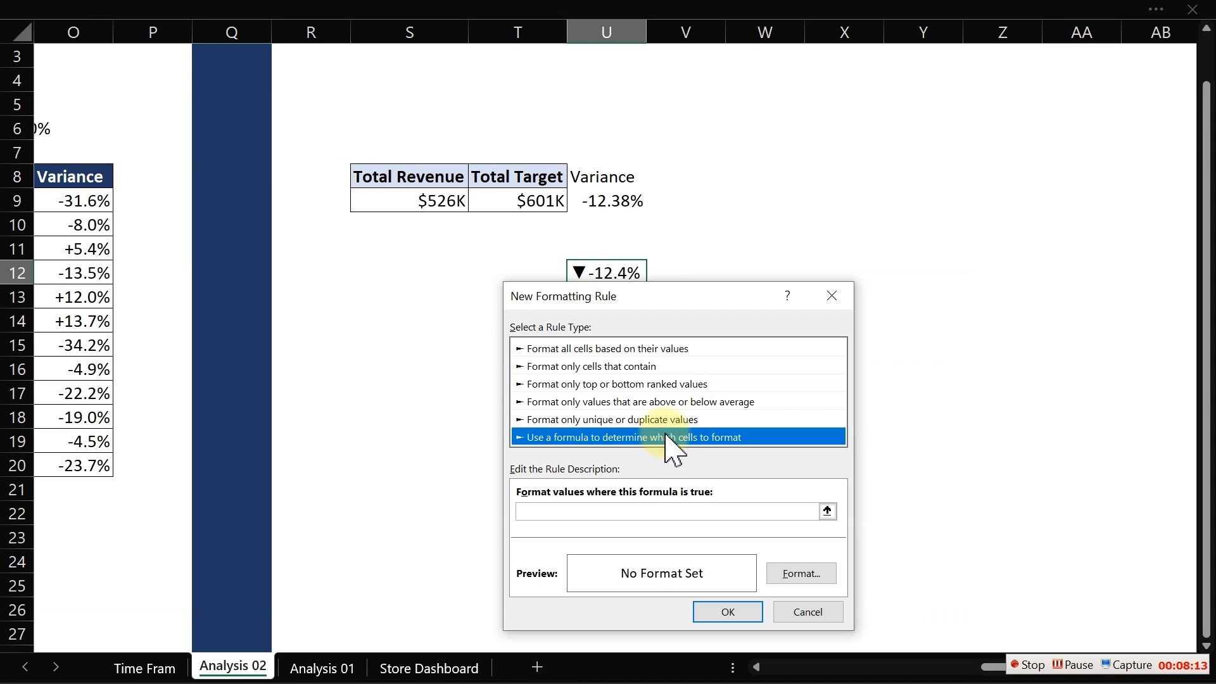
{"action": "left_click", "coordinate": [610, 511]}
{"action": "left_click_drag", "start_coordinate": [749, 303], "coordinate": [658, 371]}
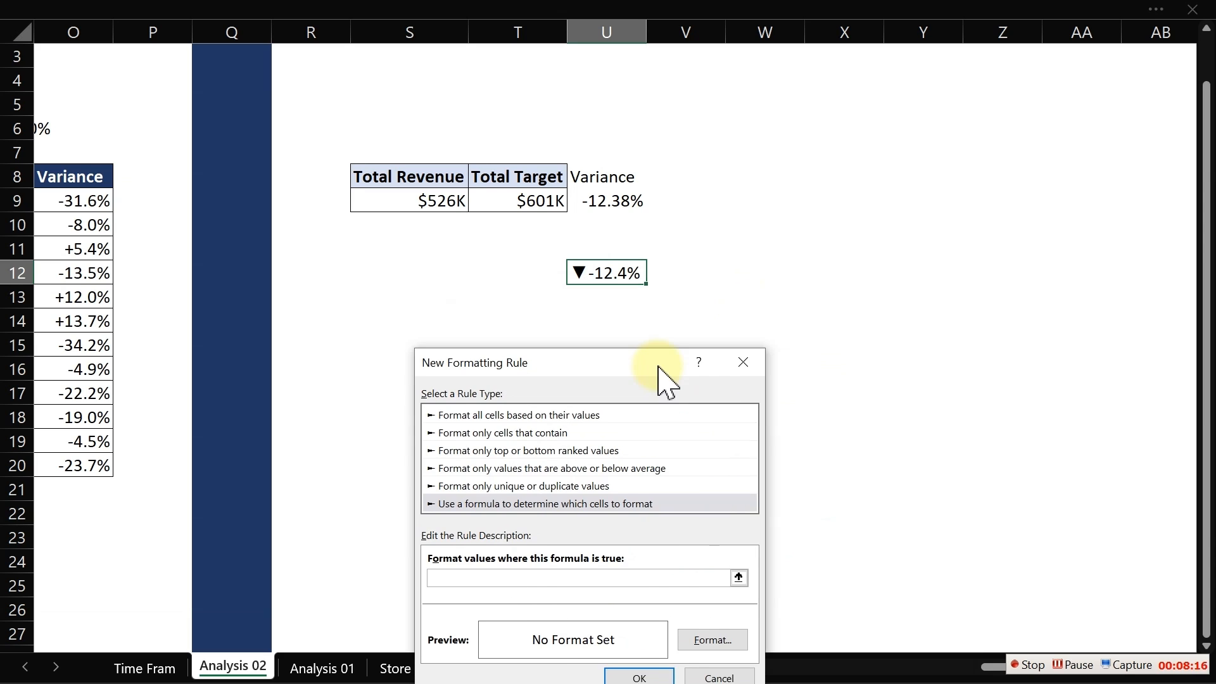
{"action": "left_click", "coordinate": [613, 203]}
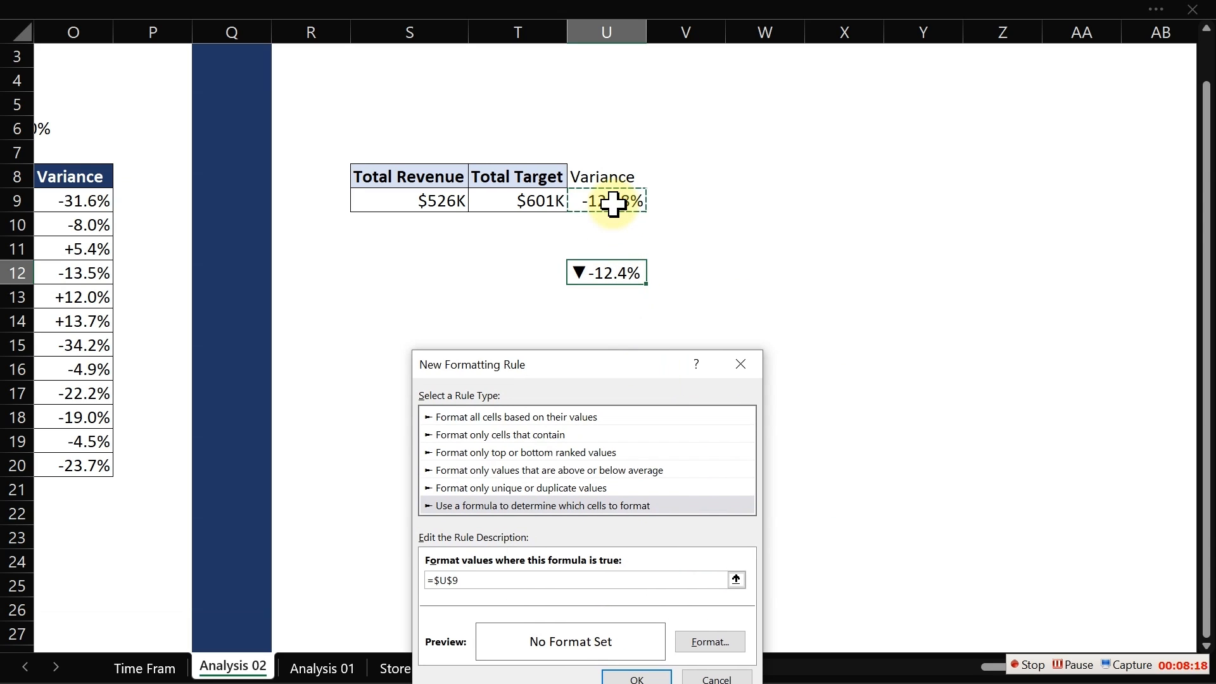
{"action": "type", "text": ">0"}
- Set the rule's font colour to green and apply it to U12
{"action": "left_click", "coordinate": [711, 643]}
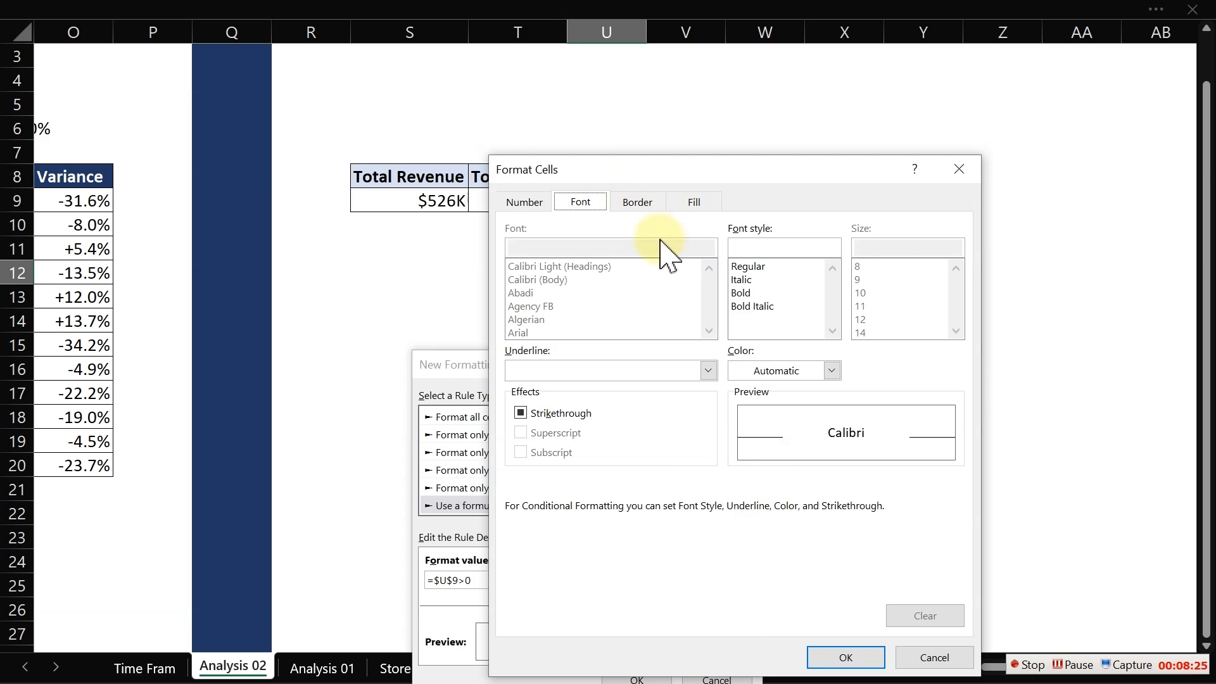
{"action": "left_click", "coordinate": [832, 371]}
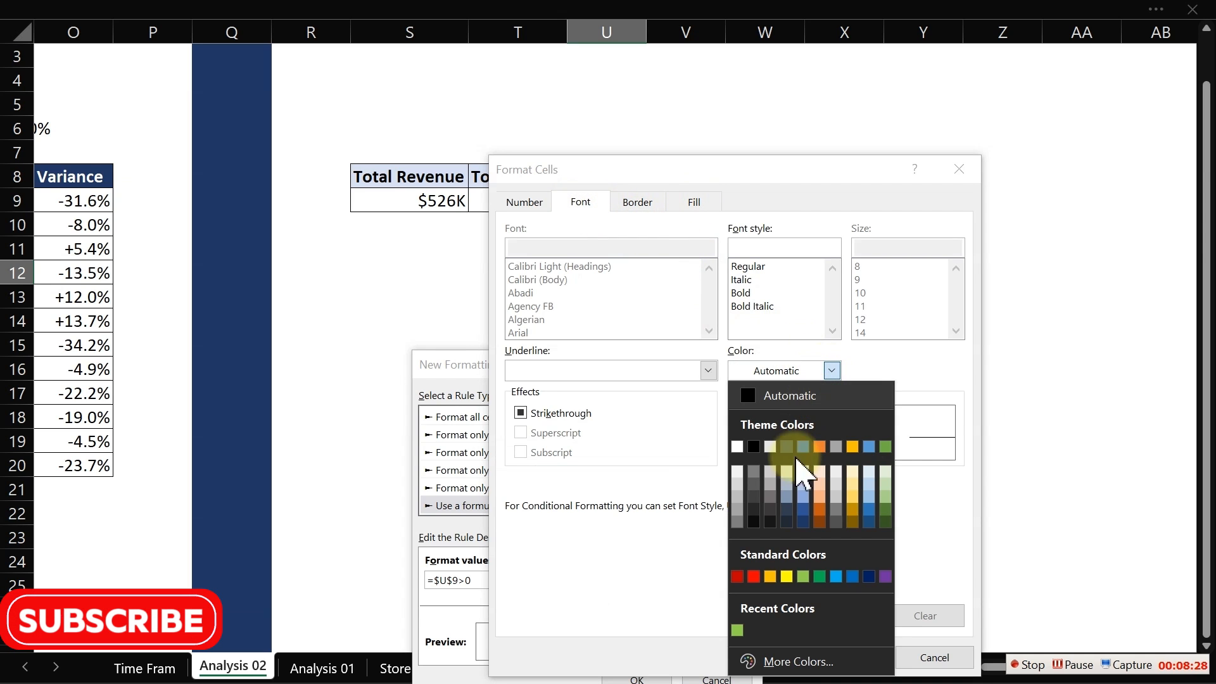
{"action": "left_click", "coordinate": [737, 630]}
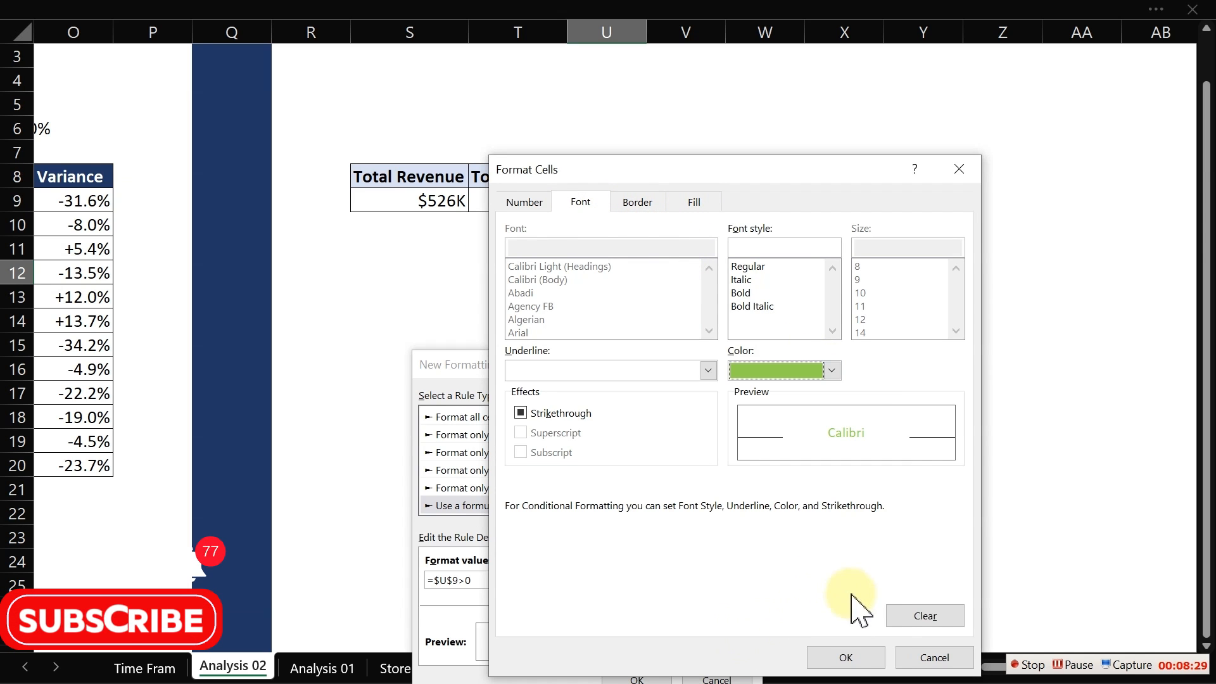
{"action": "left_click", "coordinate": [844, 659]}
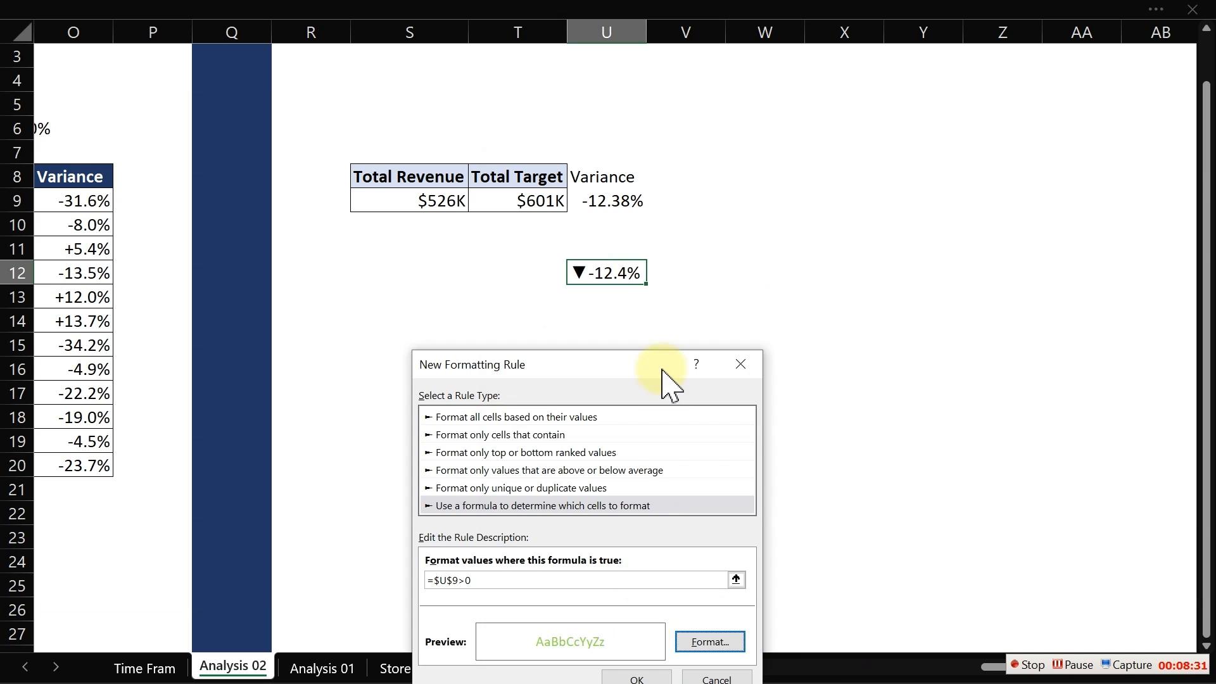
{"action": "left_click_drag", "start_coordinate": [662, 366], "coordinate": [999, 163]}
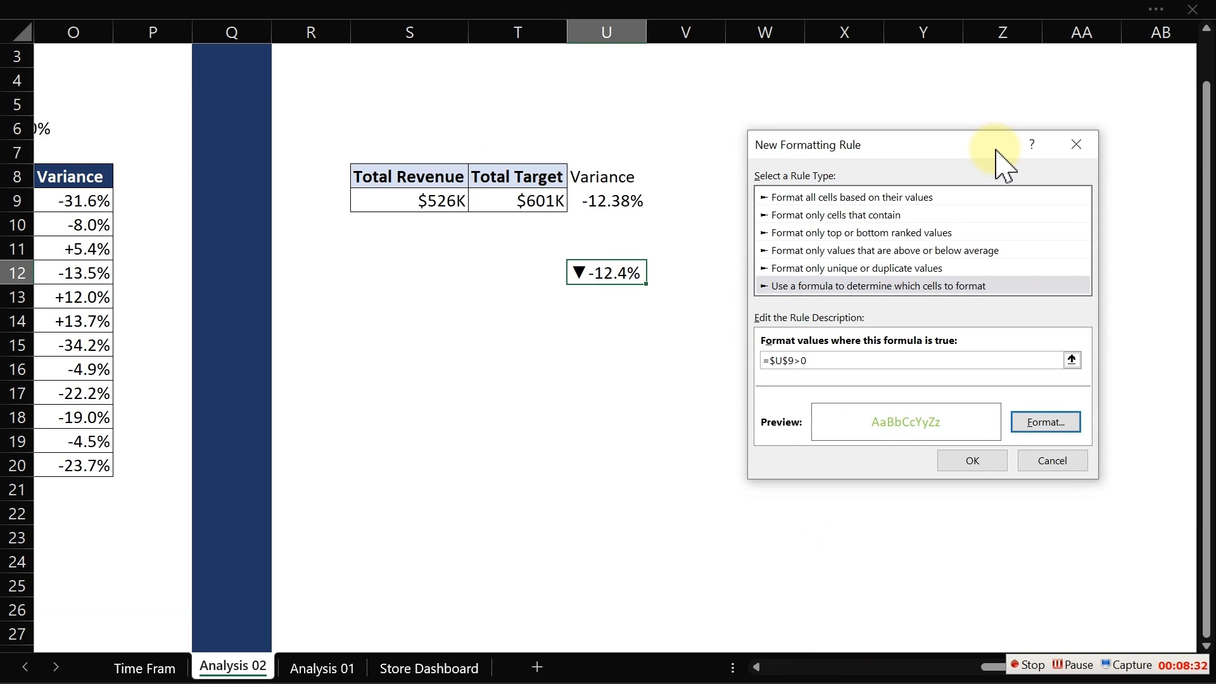
{"action": "left_click", "coordinate": [983, 466]}
{"action": "left_click", "coordinate": [1003, 599]}
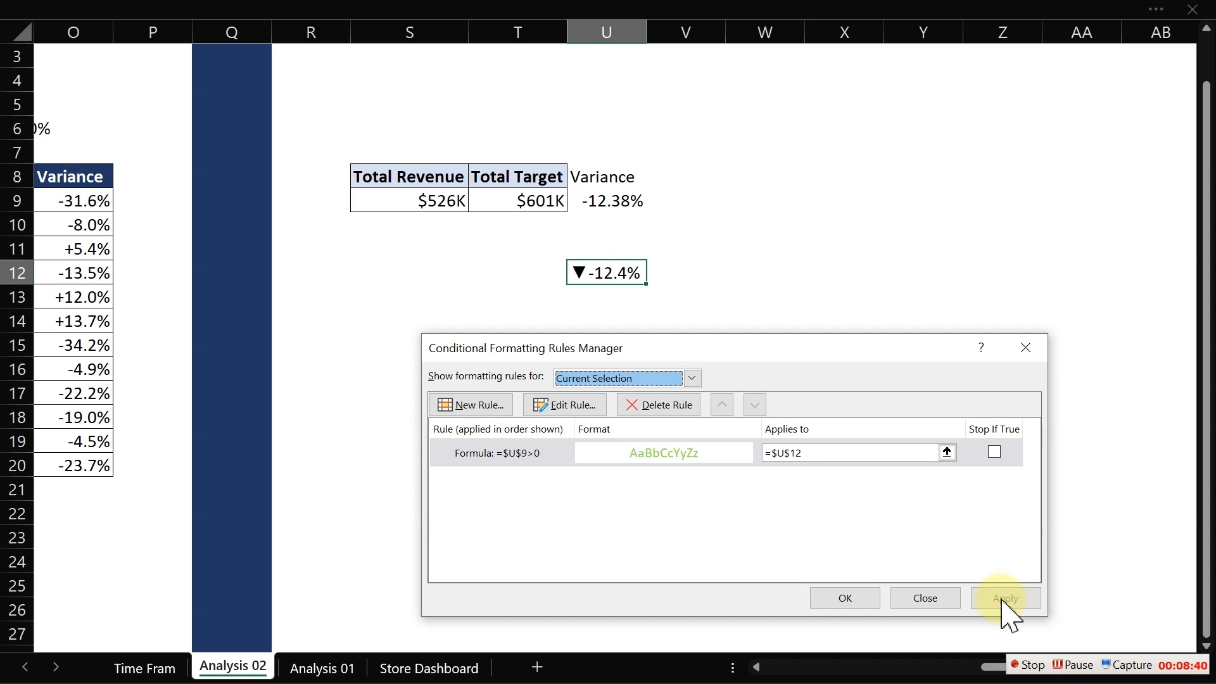
- Add a second formula-based rule for U12 using =$U$9<0
{"action": "left_click", "coordinate": [476, 405]}
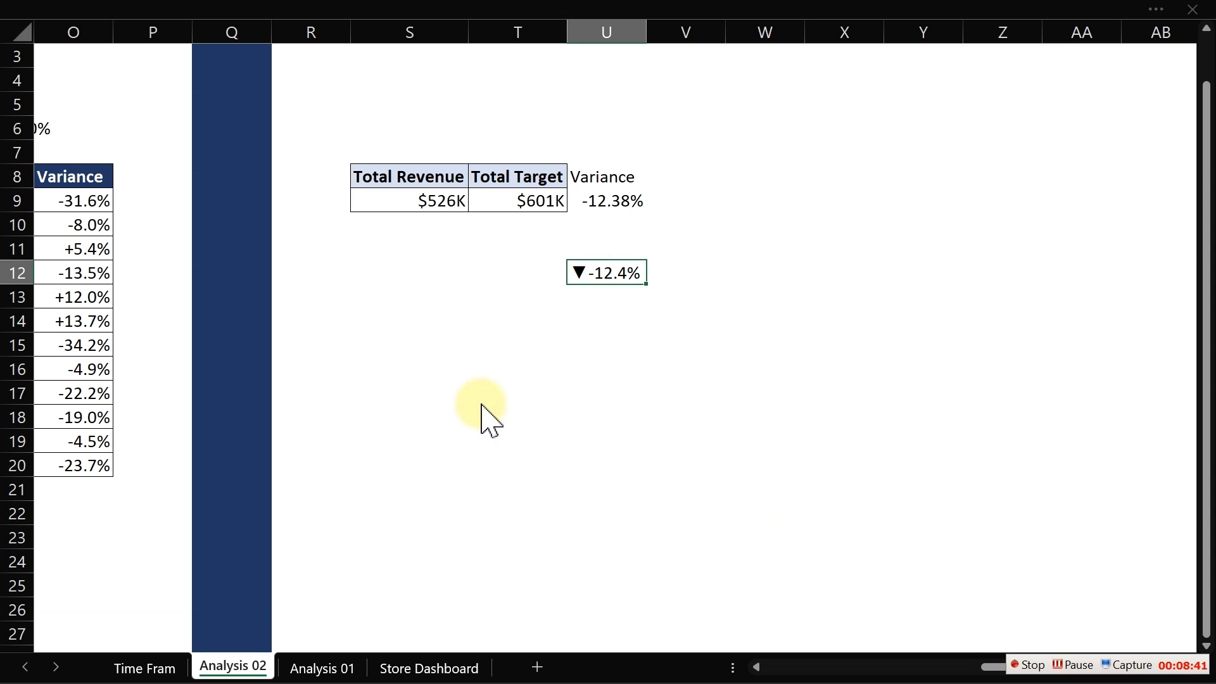
{"action": "left_click", "coordinate": [606, 438]}
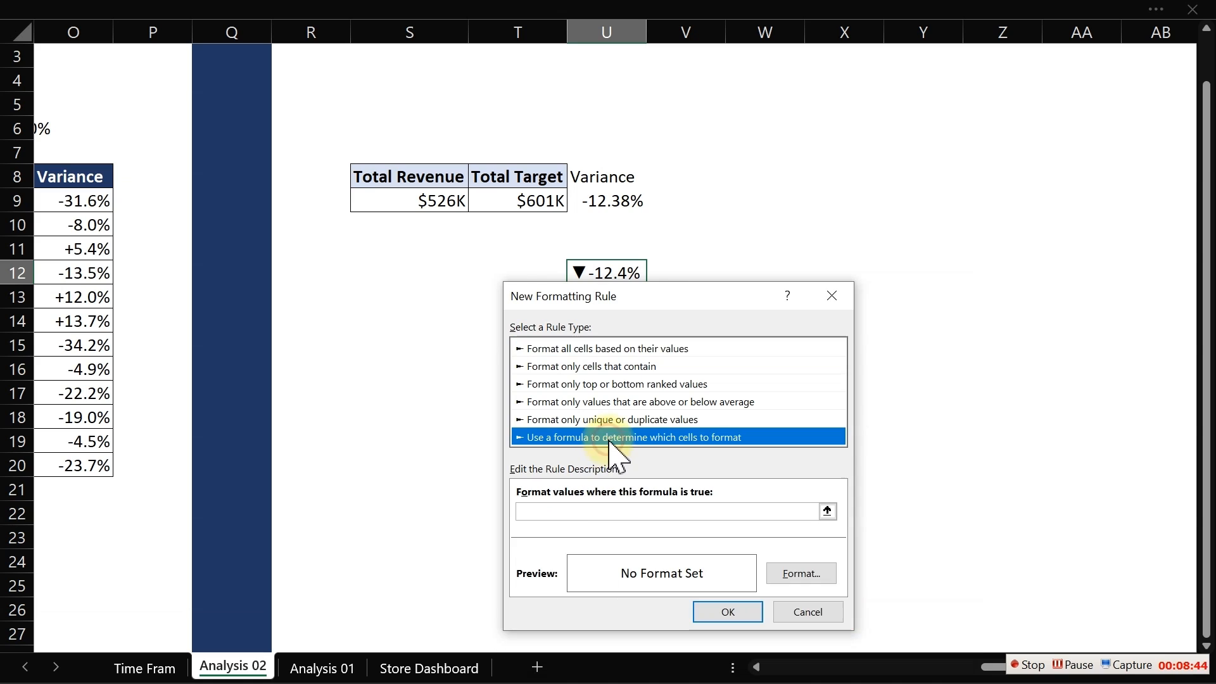
{"action": "left_click", "coordinate": [598, 511]}
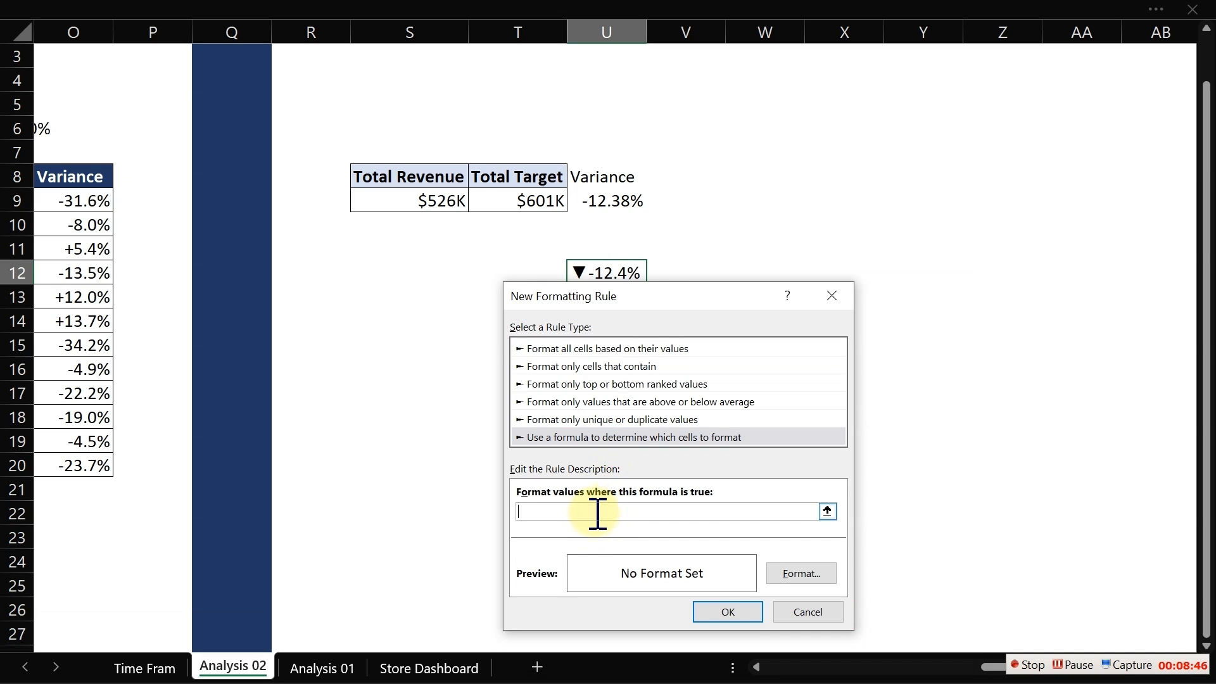
{"action": "left_click", "coordinate": [615, 201]}
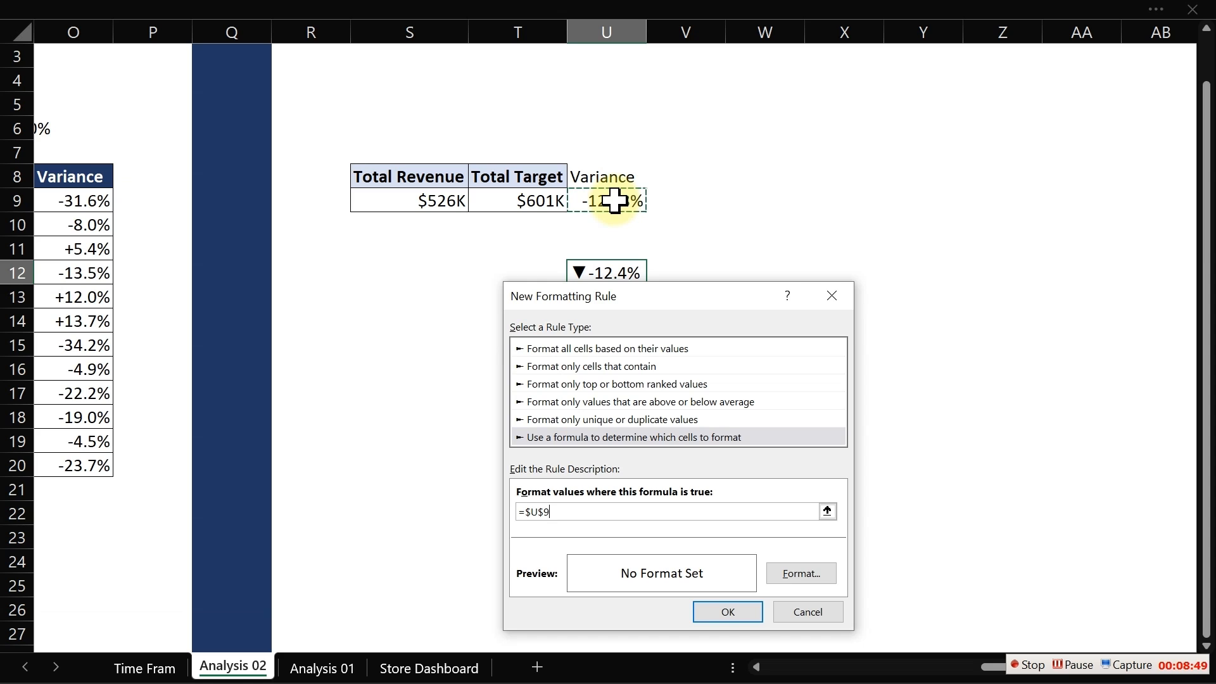
{"action": "type", "text": "<0"}
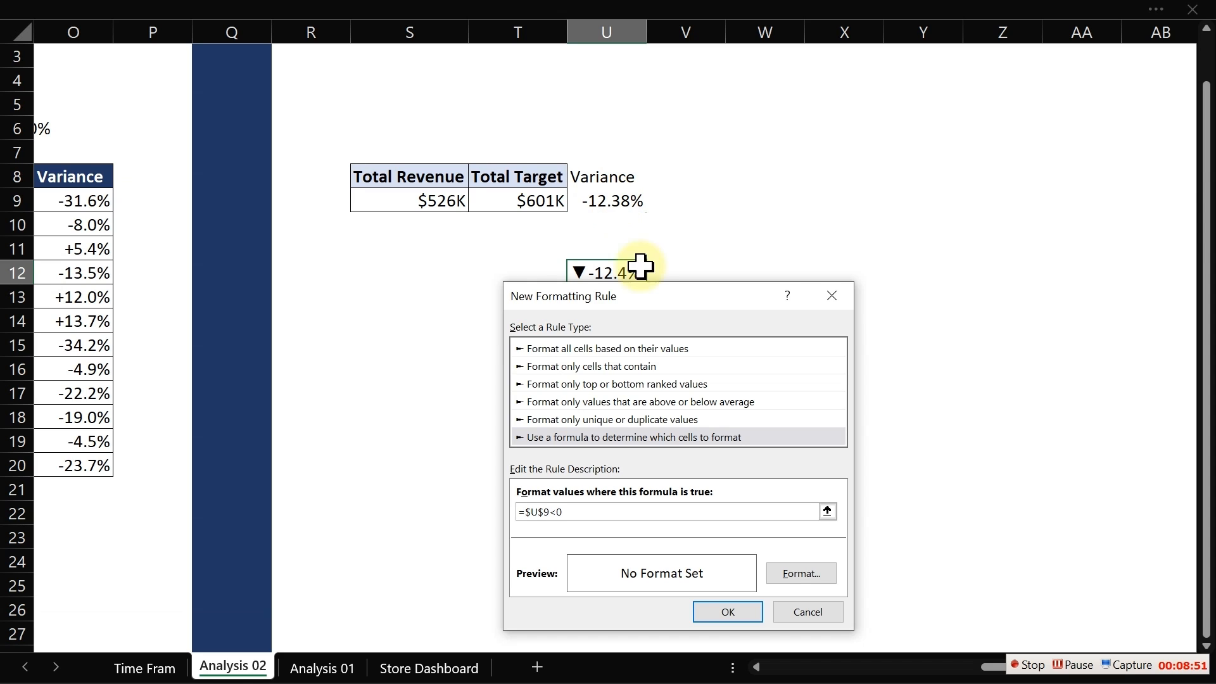
- Set that rule's font colour to dark red and apply both rules
{"action": "left_click", "coordinate": [792, 570]}
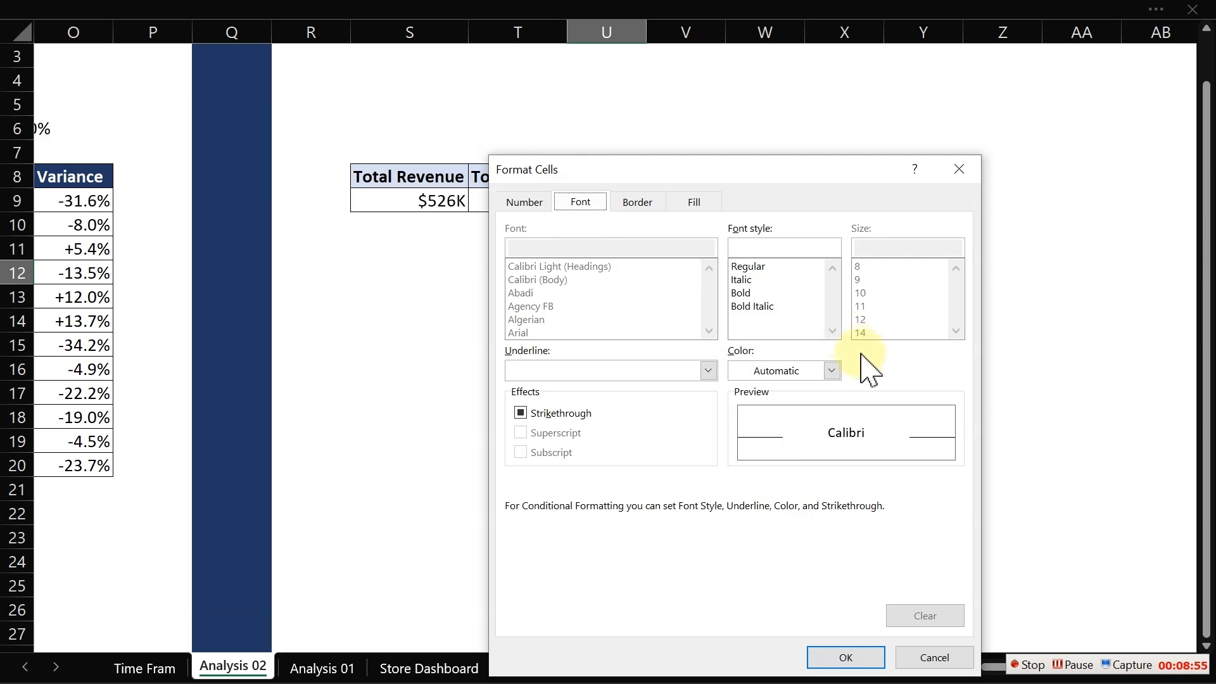
{"action": "left_click", "coordinate": [831, 370]}
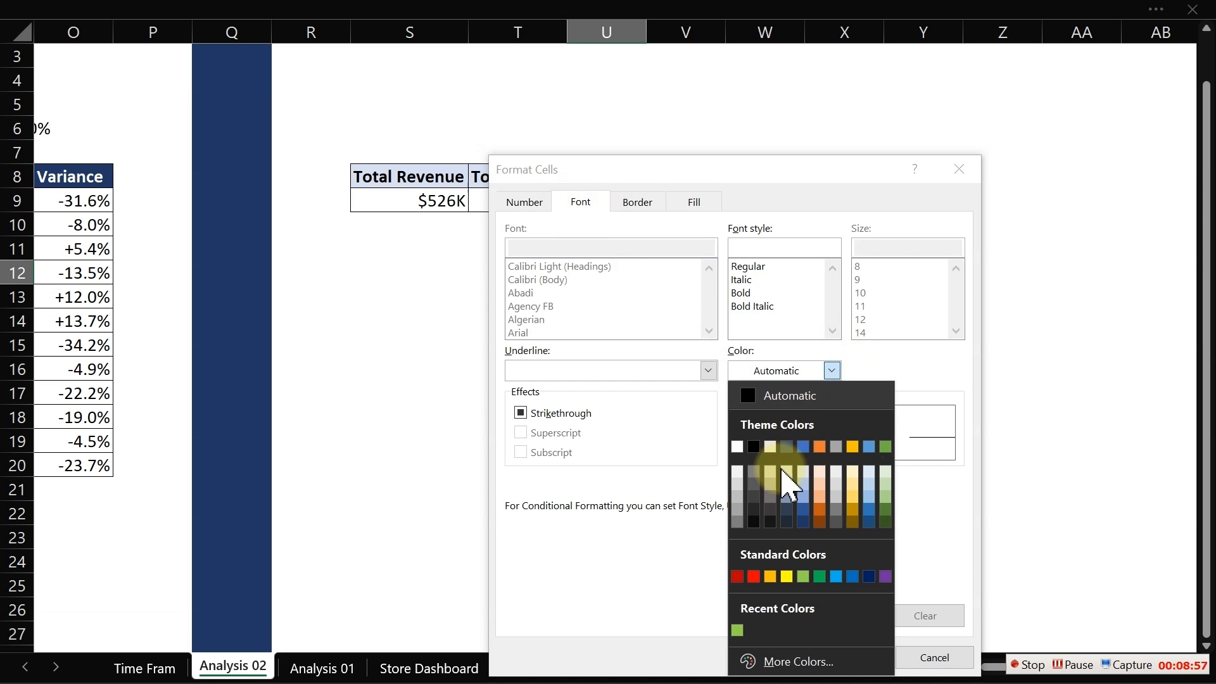
{"action": "left_click", "coordinate": [738, 577]}
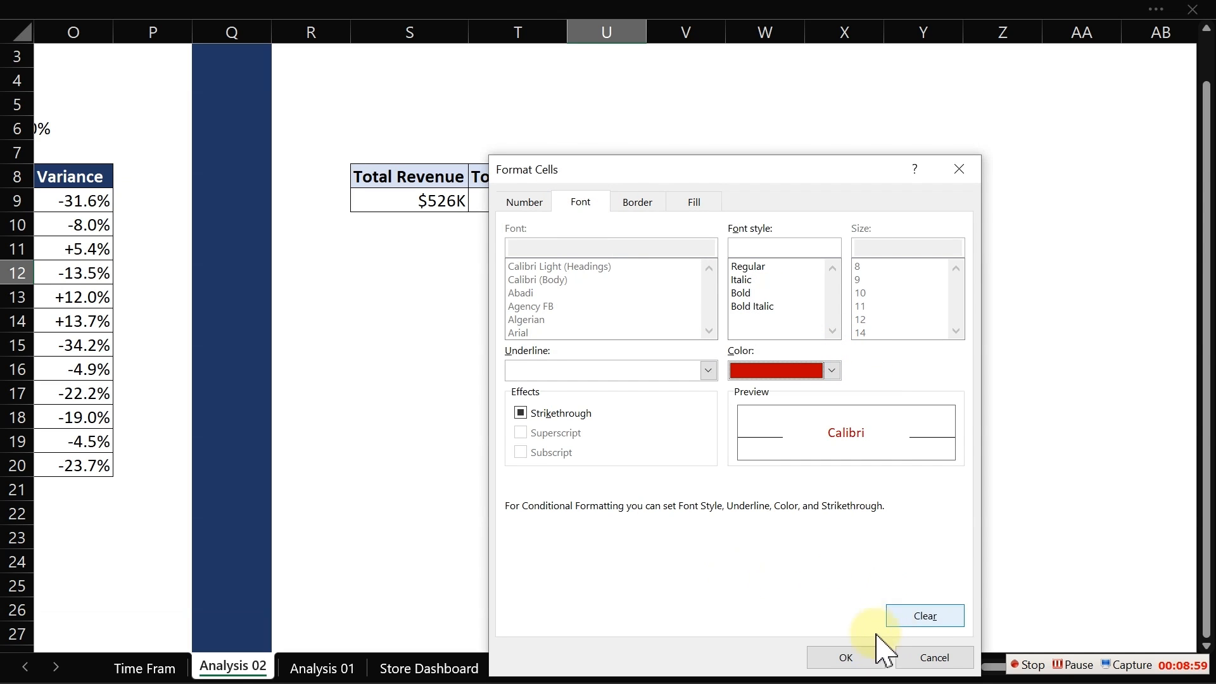
{"action": "left_click", "coordinate": [847, 658]}
{"action": "left_click", "coordinate": [752, 621]}
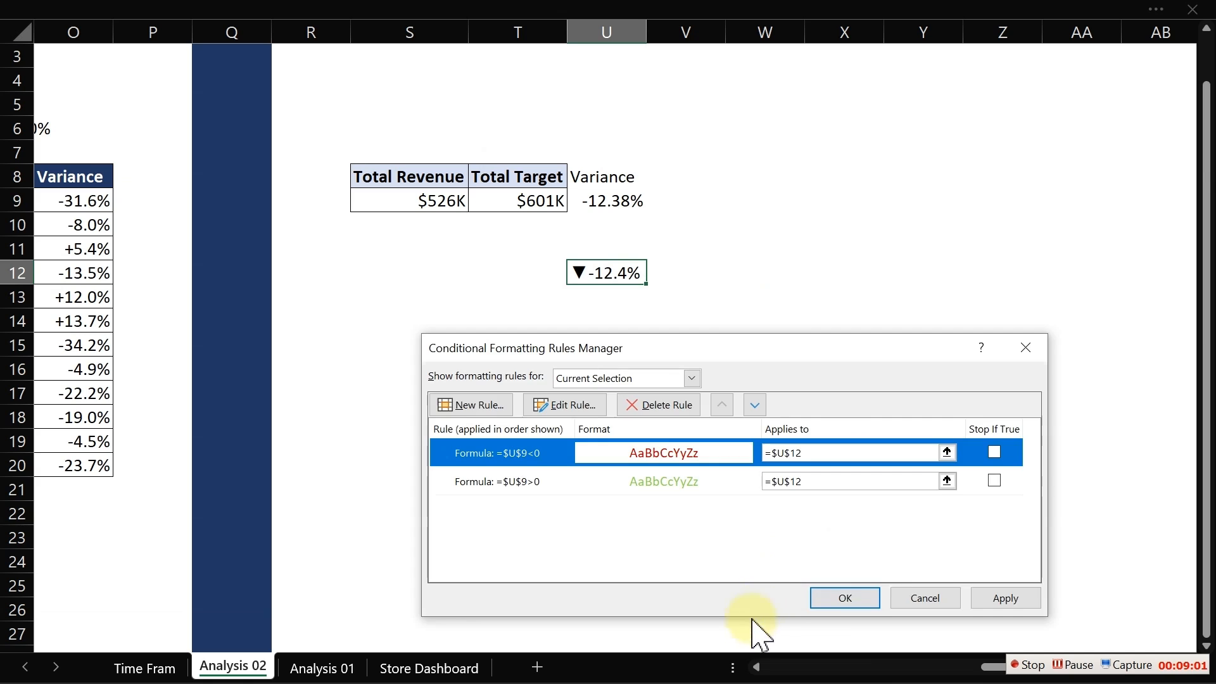
{"action": "left_click", "coordinate": [1012, 599]}
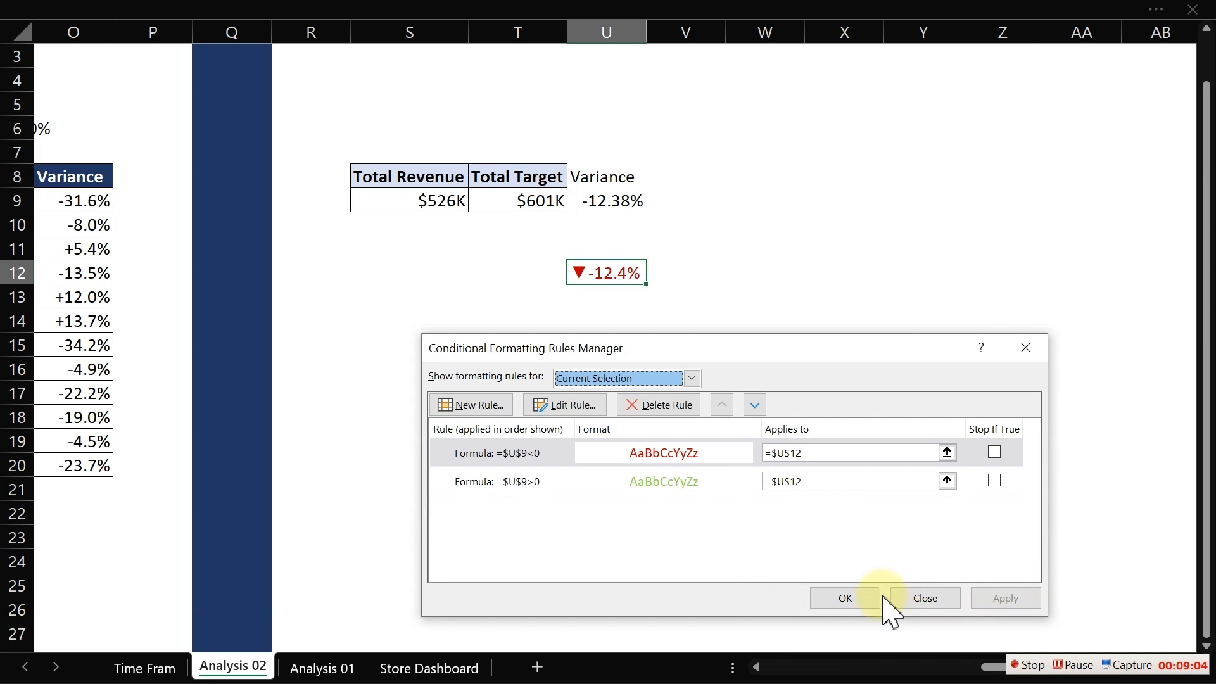
{"action": "left_click", "coordinate": [862, 598]}
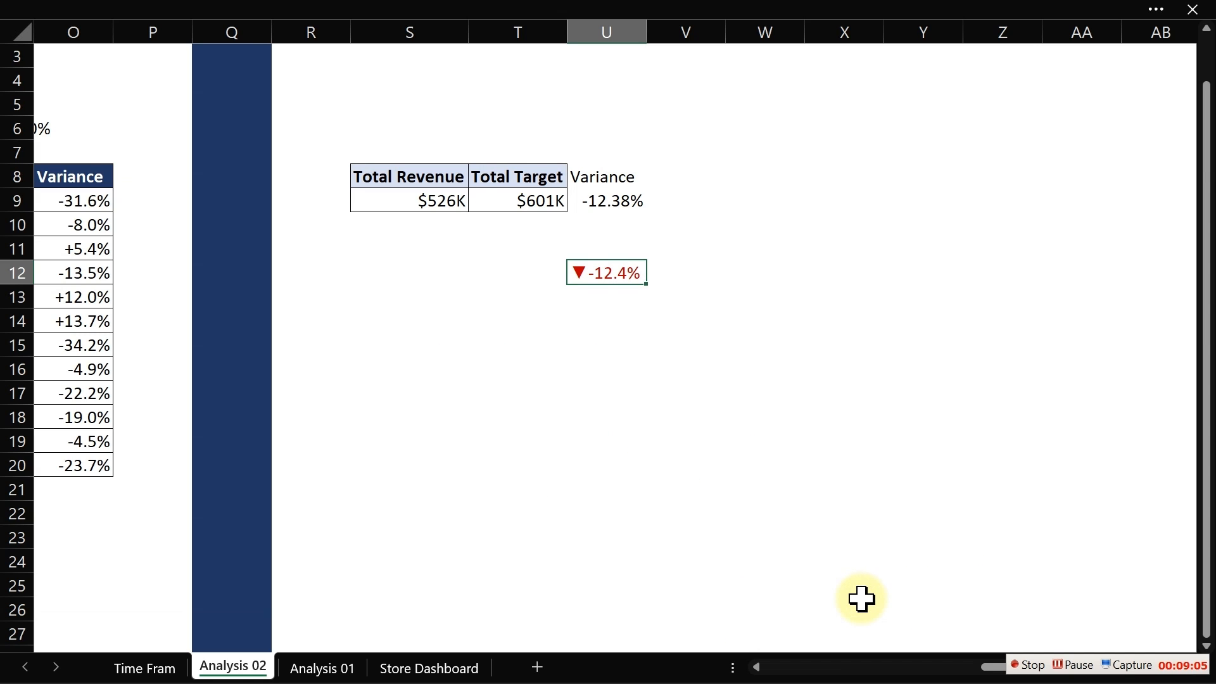
- Increase U12's font size by two steps and autofit column U's width
{"action": "left_click", "coordinate": [218, 14]}
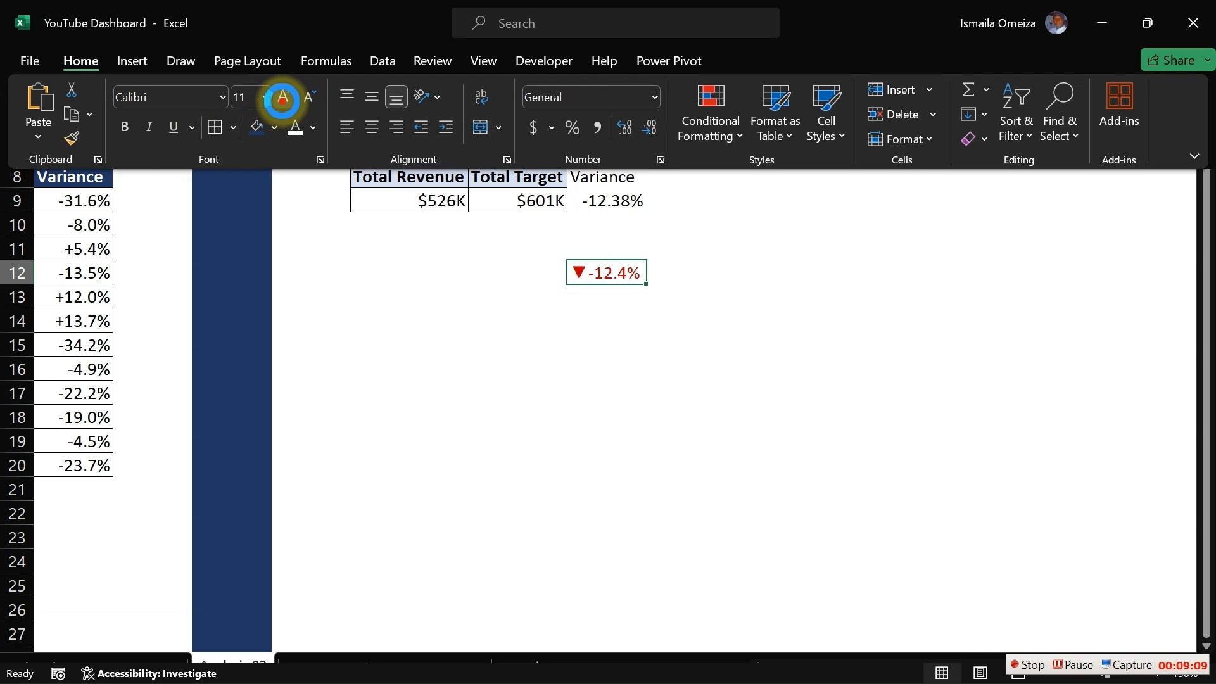
{"action": "left_click", "coordinate": [285, 101]}
{"action": "left_click", "coordinate": [284, 102]}
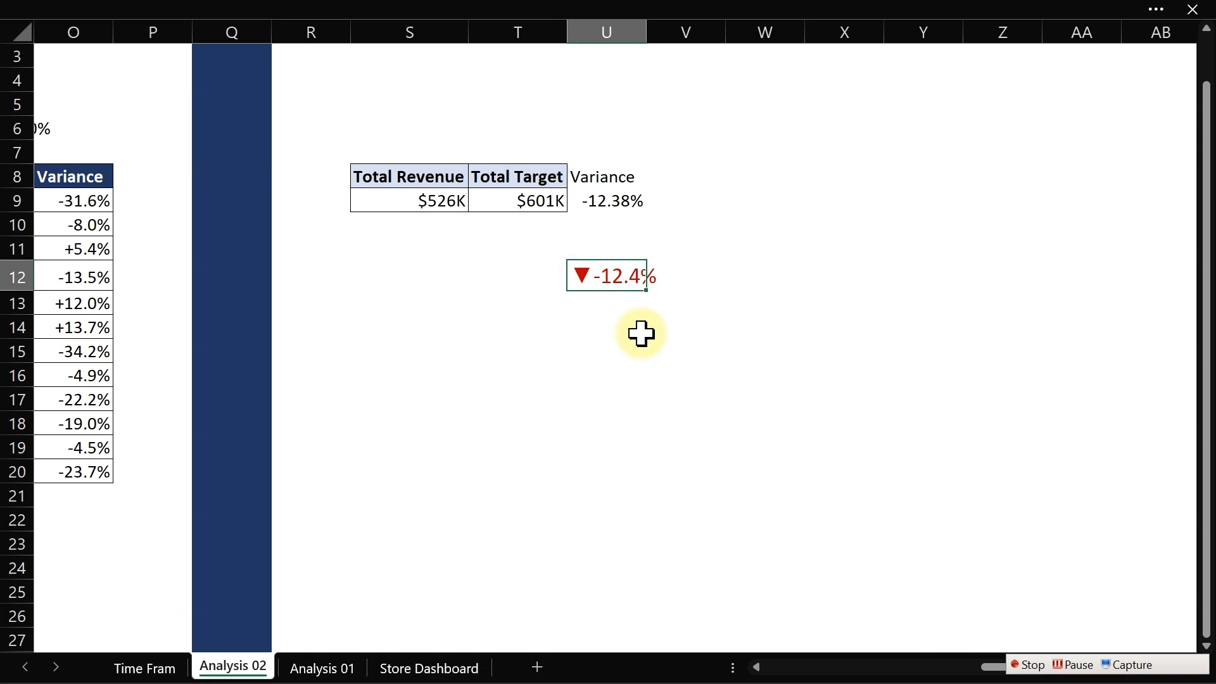
{"action": "double_click", "coordinate": [646, 29]}
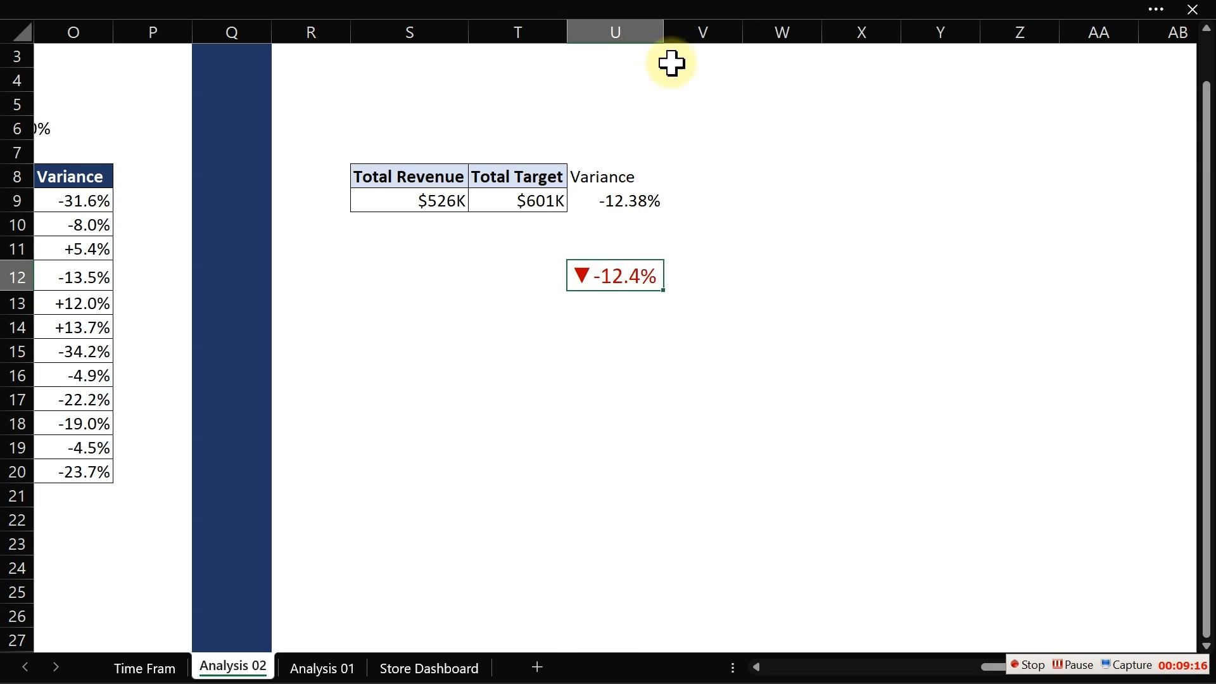
- Copy cell U12 and paste it onto the Time Frame sheet as a linked picture
{"action": "key", "text": "ctrl+c"}
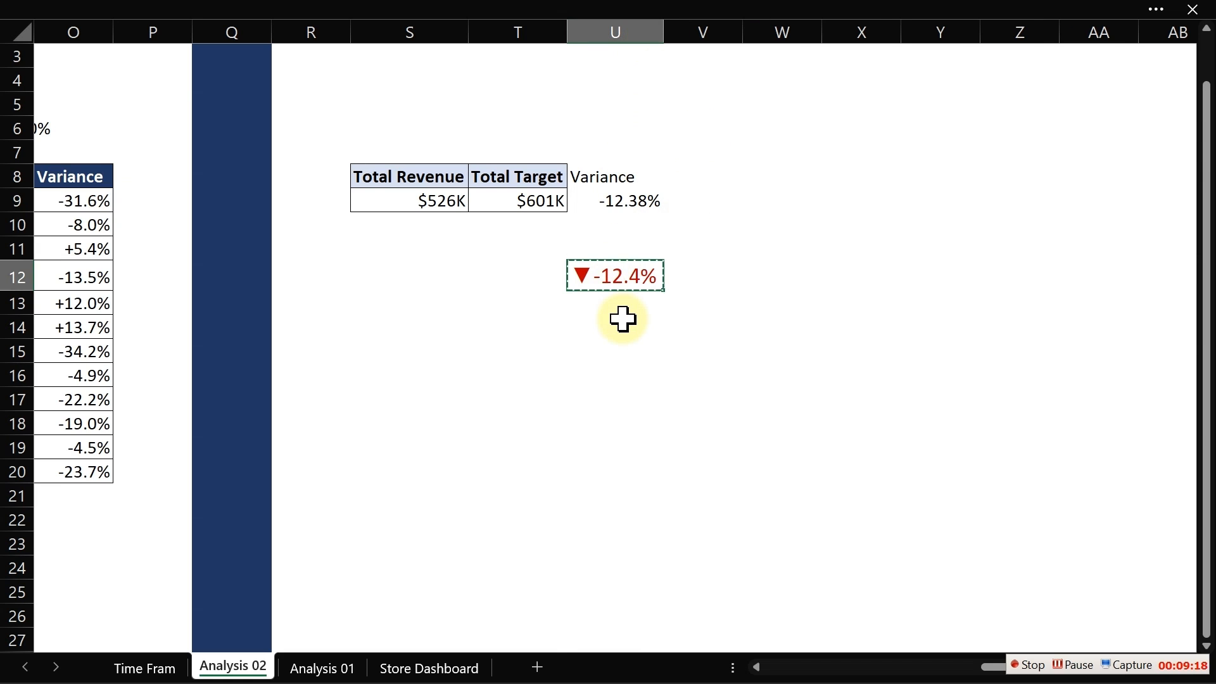
{"action": "left_click", "coordinate": [150, 667]}
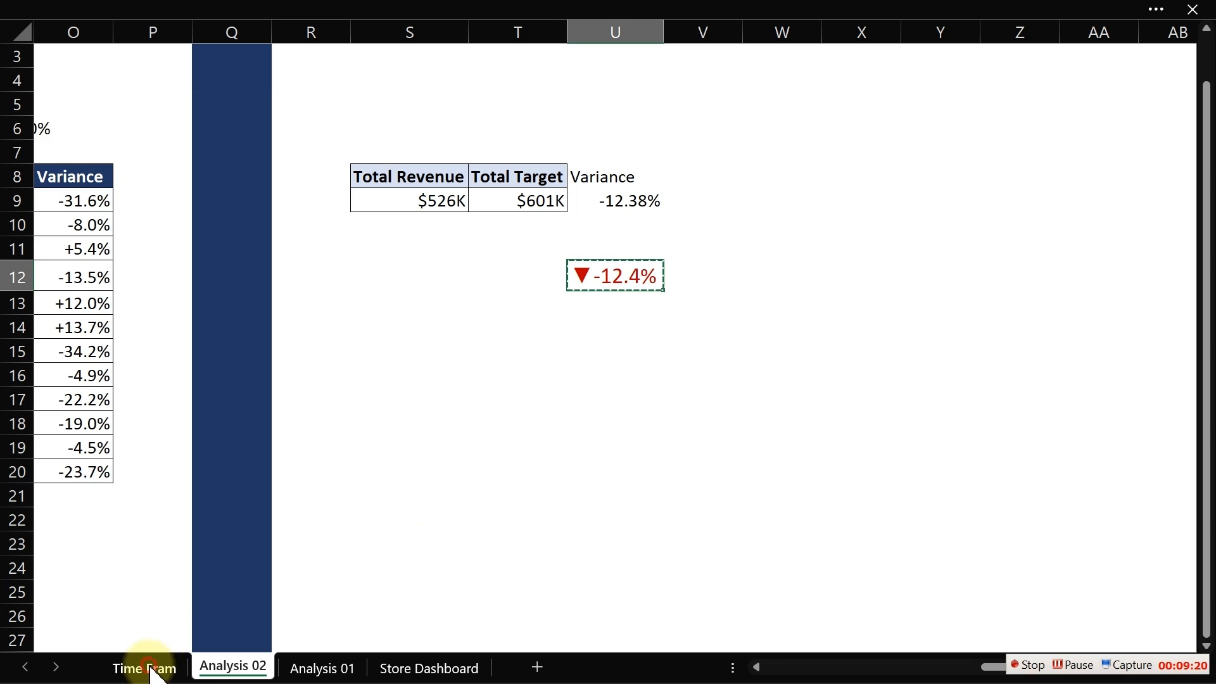
{"action": "left_click", "coordinate": [173, 473]}
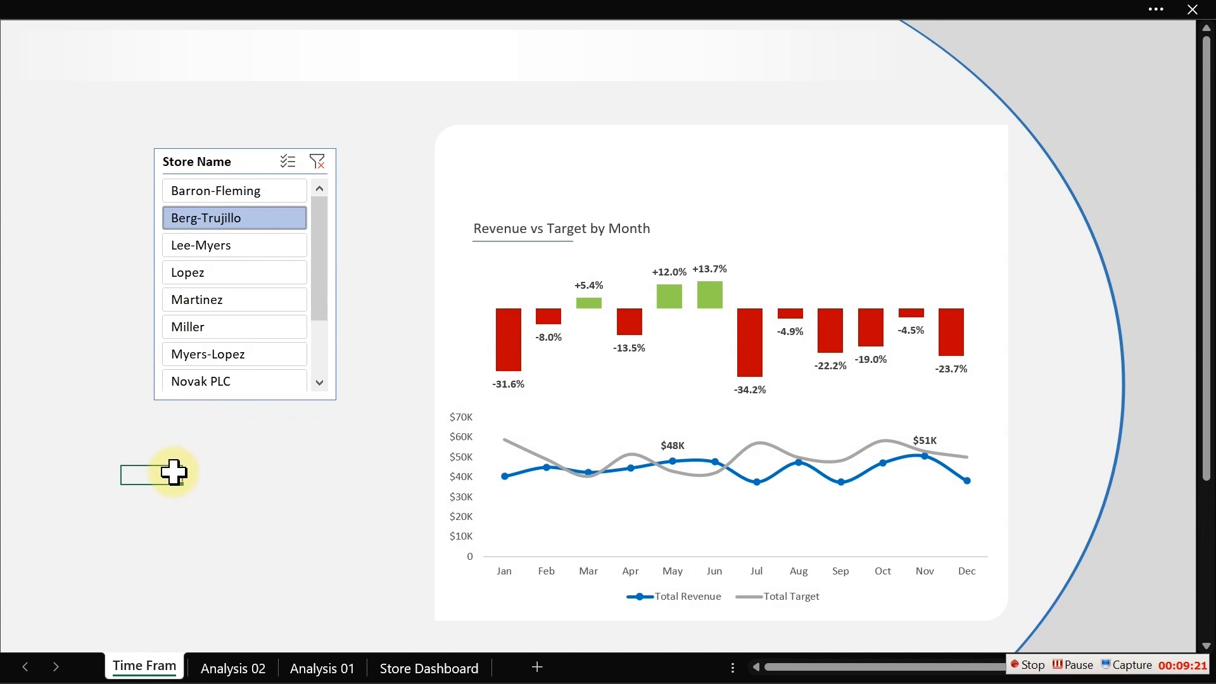
{"action": "left_click", "coordinate": [31, 5]}
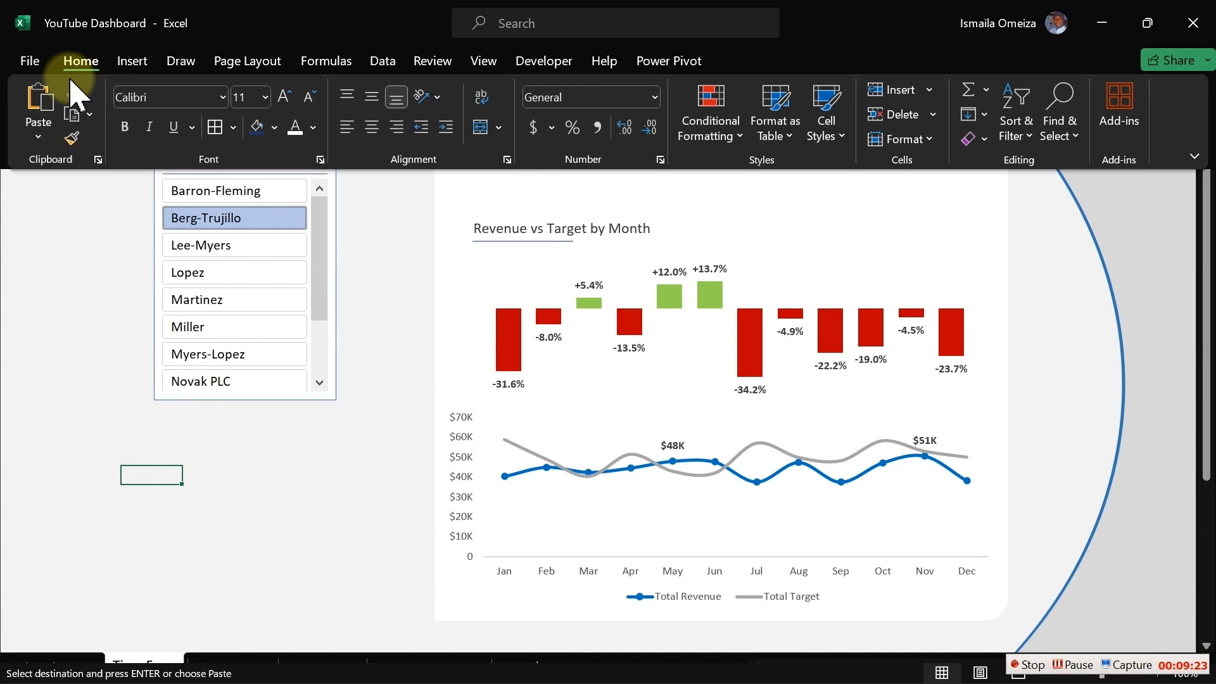
{"action": "left_click", "coordinate": [38, 136]}
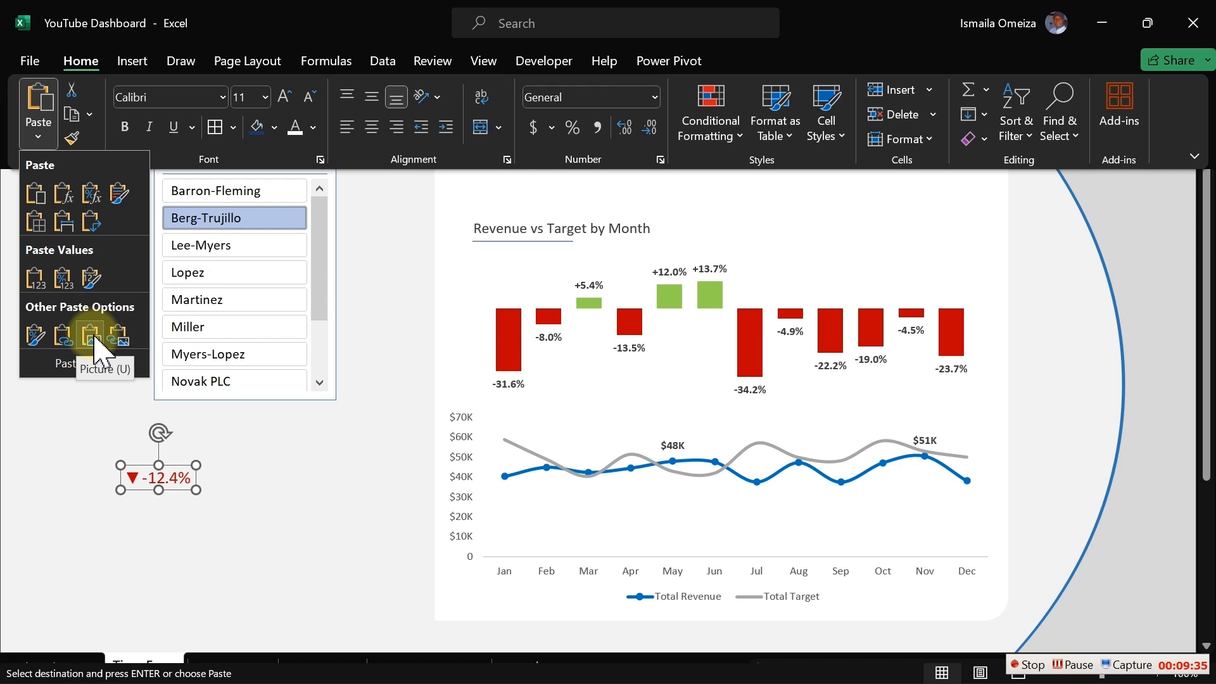
{"action": "left_click", "coordinate": [117, 335]}
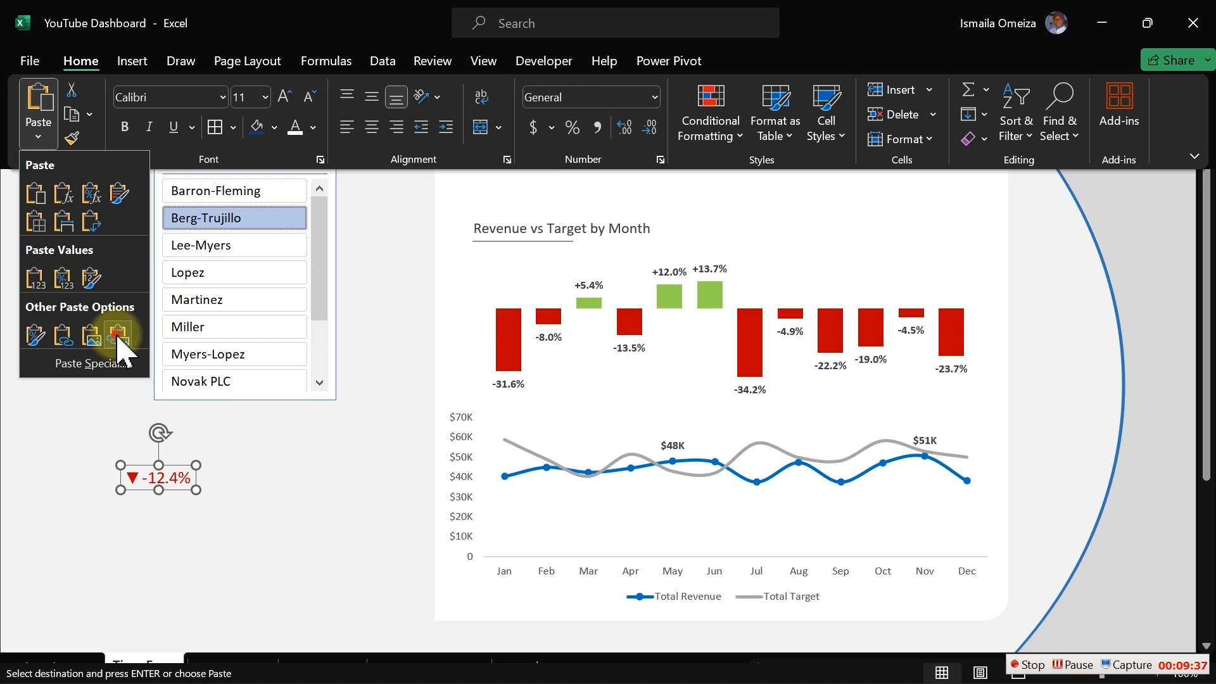
{"action": "left_click", "coordinate": [244, 507]}
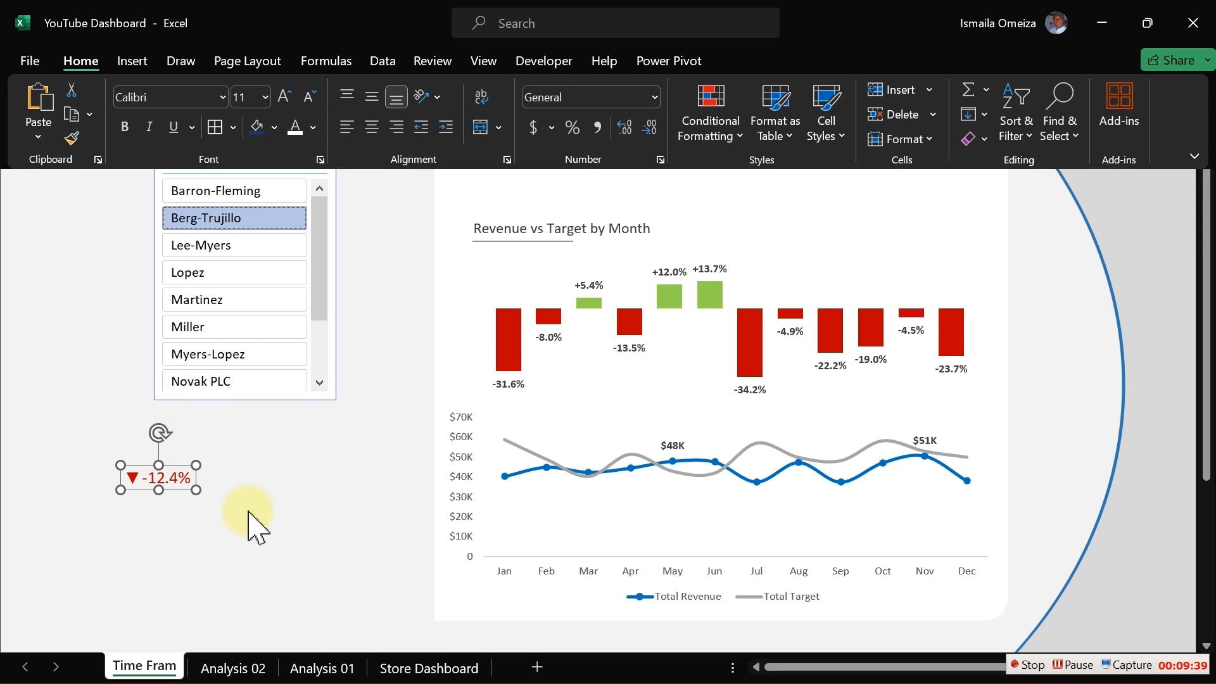
{"action": "left_click", "coordinate": [317, 462]}
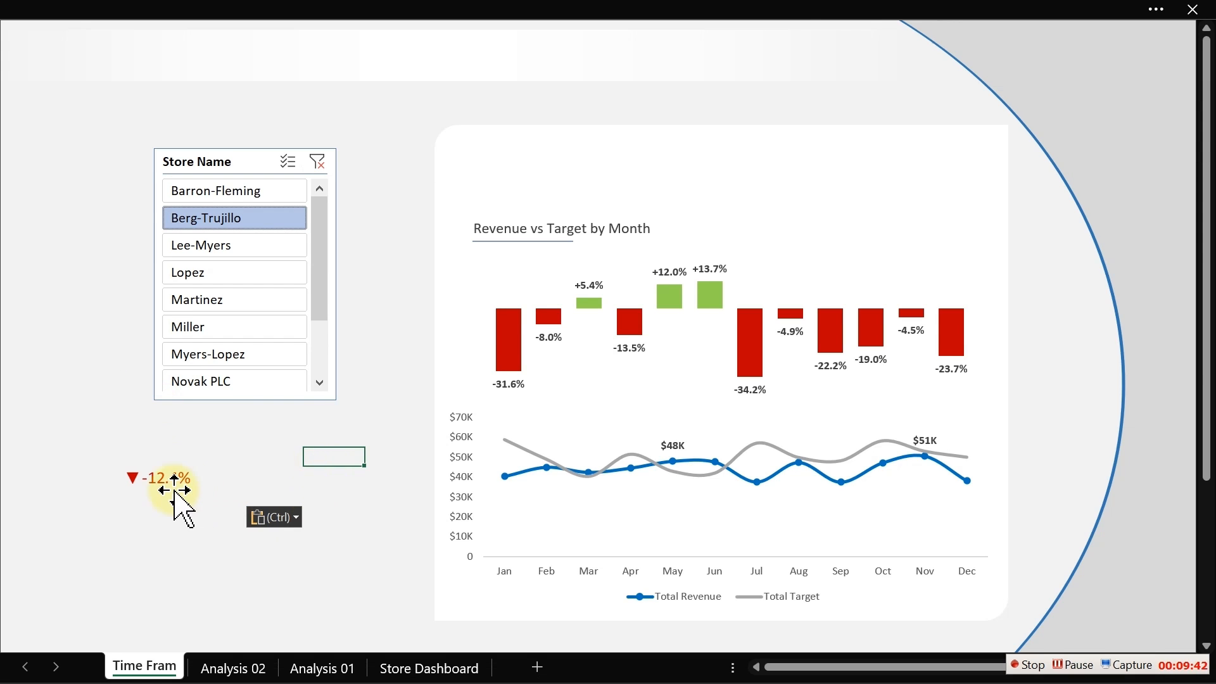
- Open the linked picture's source, return to the Time Frame sheet, and move the variance picture lower beneath the slicer
{"action": "left_click", "coordinate": [155, 482]}
{"action": "double_click", "coordinate": [154, 482]}
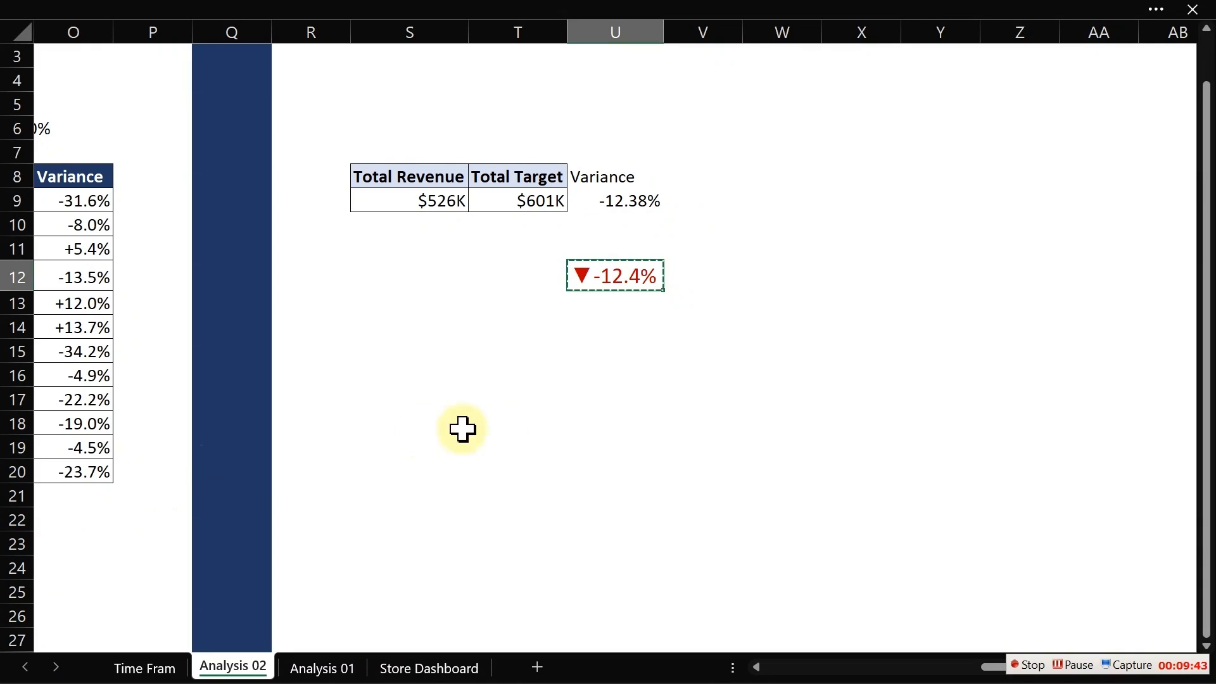
{"action": "left_click", "coordinate": [518, 431]}
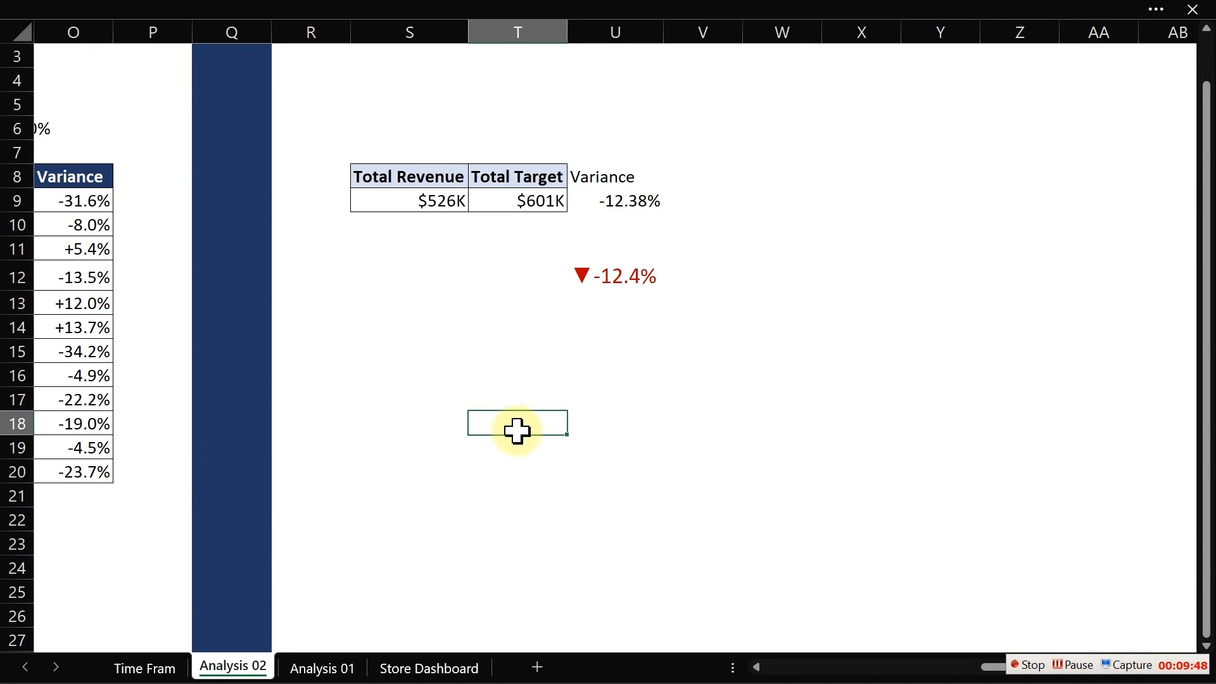
{"action": "left_click", "coordinate": [144, 668]}
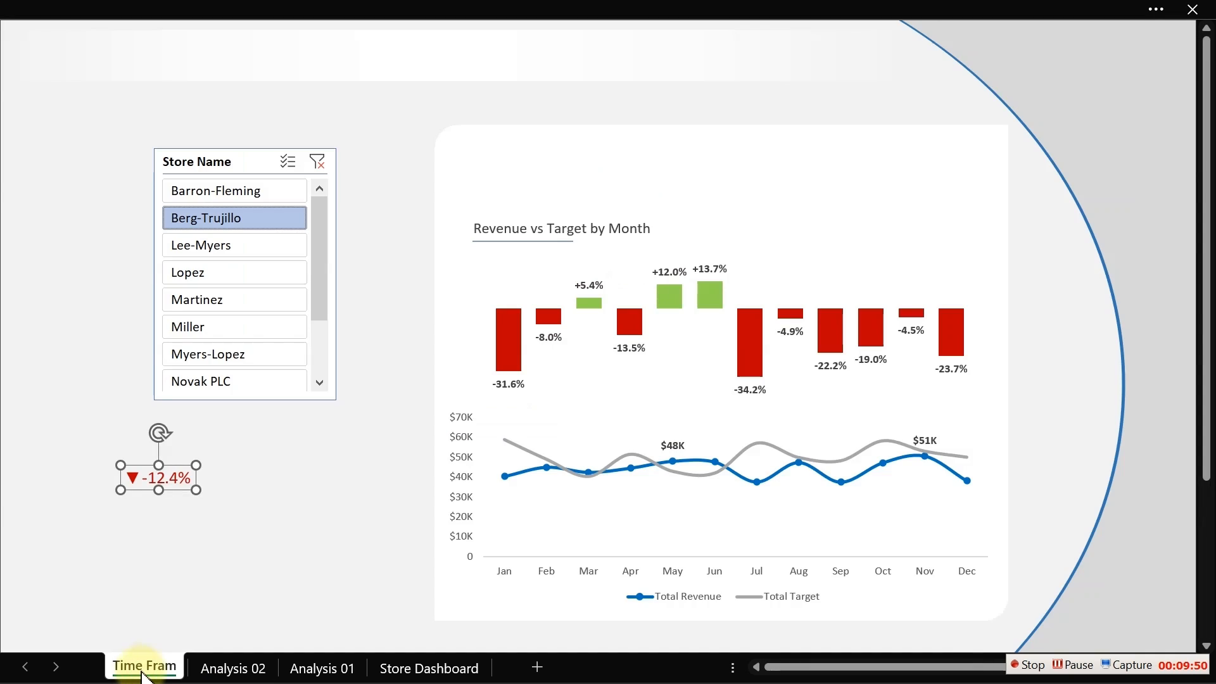
{"action": "left_click_drag", "start_coordinate": [169, 483], "coordinate": [242, 525]}
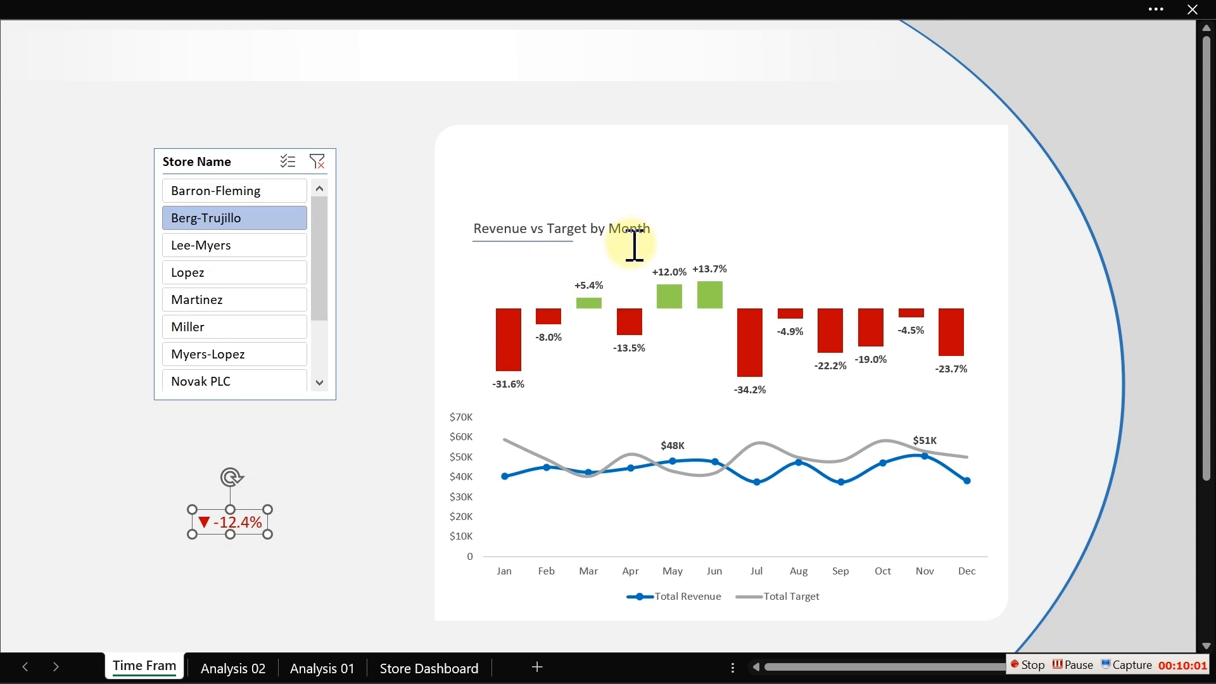
- Duplicate the chart title text box above the chart and change its text to Total Revenue
{"action": "left_click", "coordinate": [634, 231]}
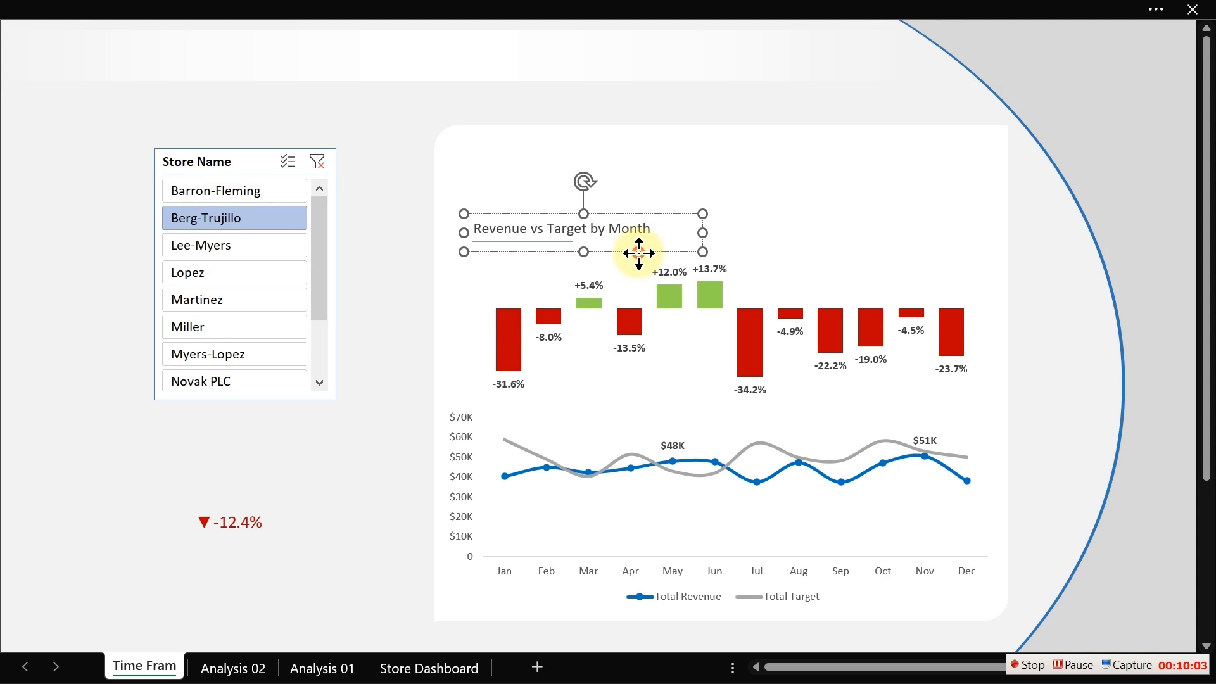
{"action": "left_click_drag", "start_coordinate": [638, 253], "coordinate": [637, 182]}
{"action": "triple_click", "coordinate": [592, 158]}
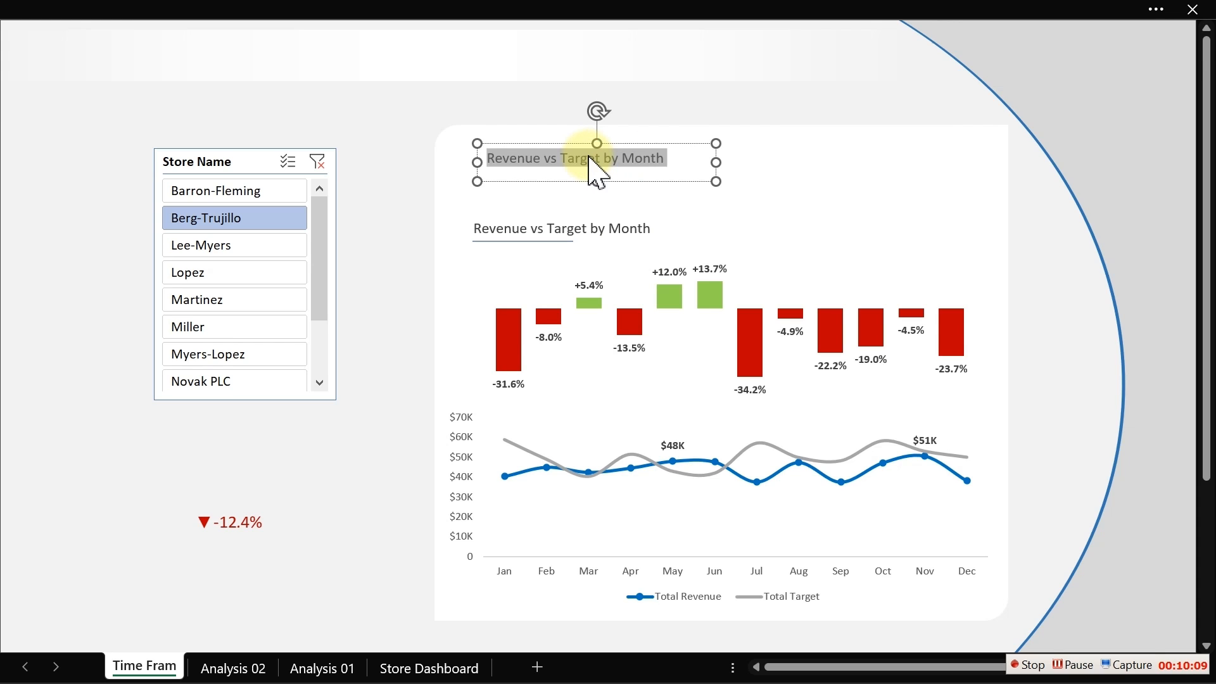
{"action": "type", "text": "Total Revenue"}
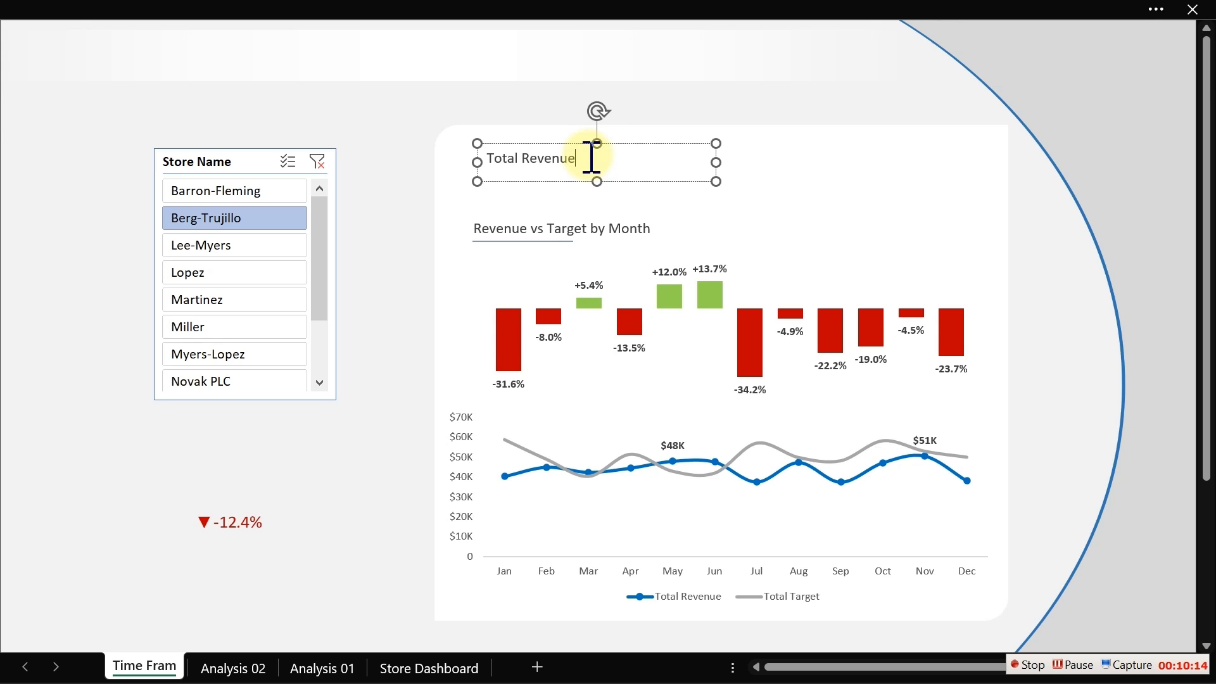
- Narrow the Total Revenue text box and increase its font size to 14
{"action": "left_click", "coordinate": [630, 181]}
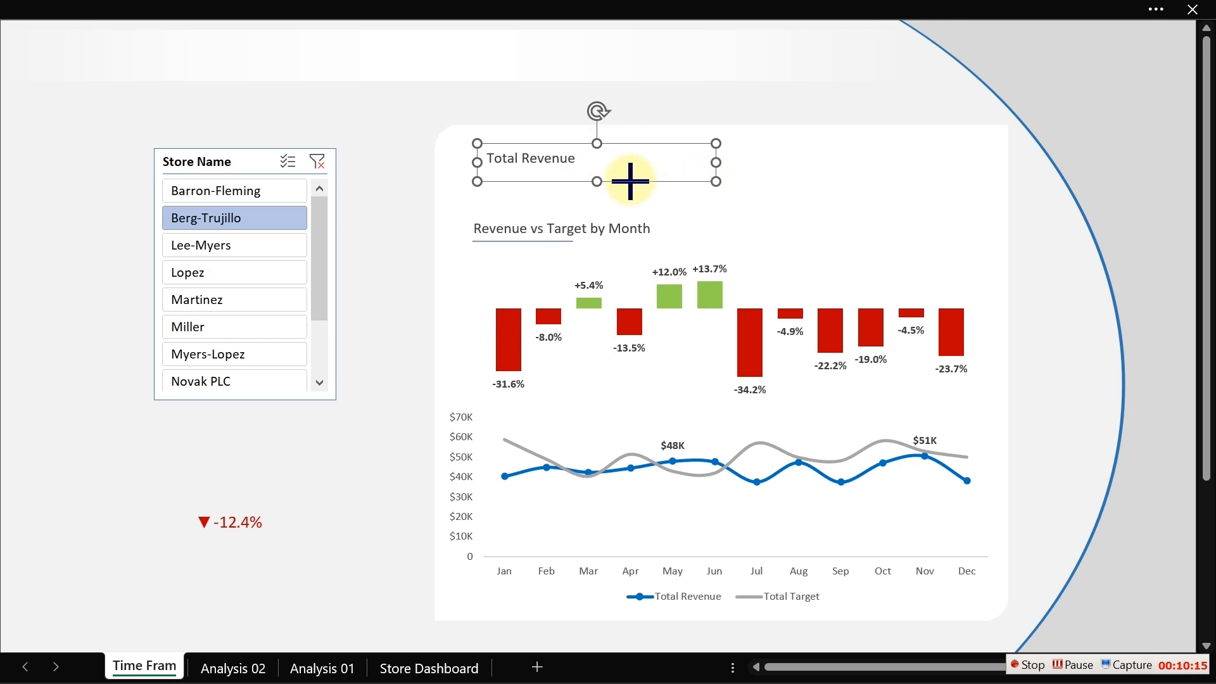
{"action": "left_click_drag", "start_coordinate": [630, 181], "coordinate": [612, 183]}
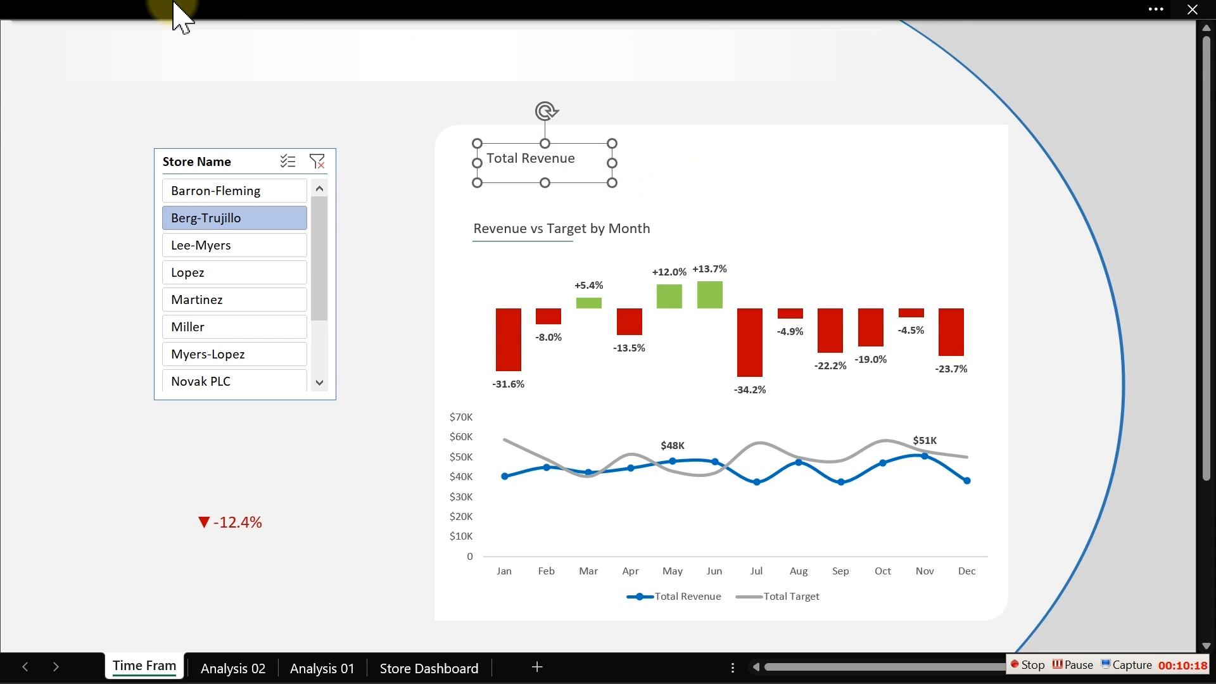
{"action": "left_click", "coordinate": [180, 16]}
{"action": "left_click", "coordinate": [95, 61]}
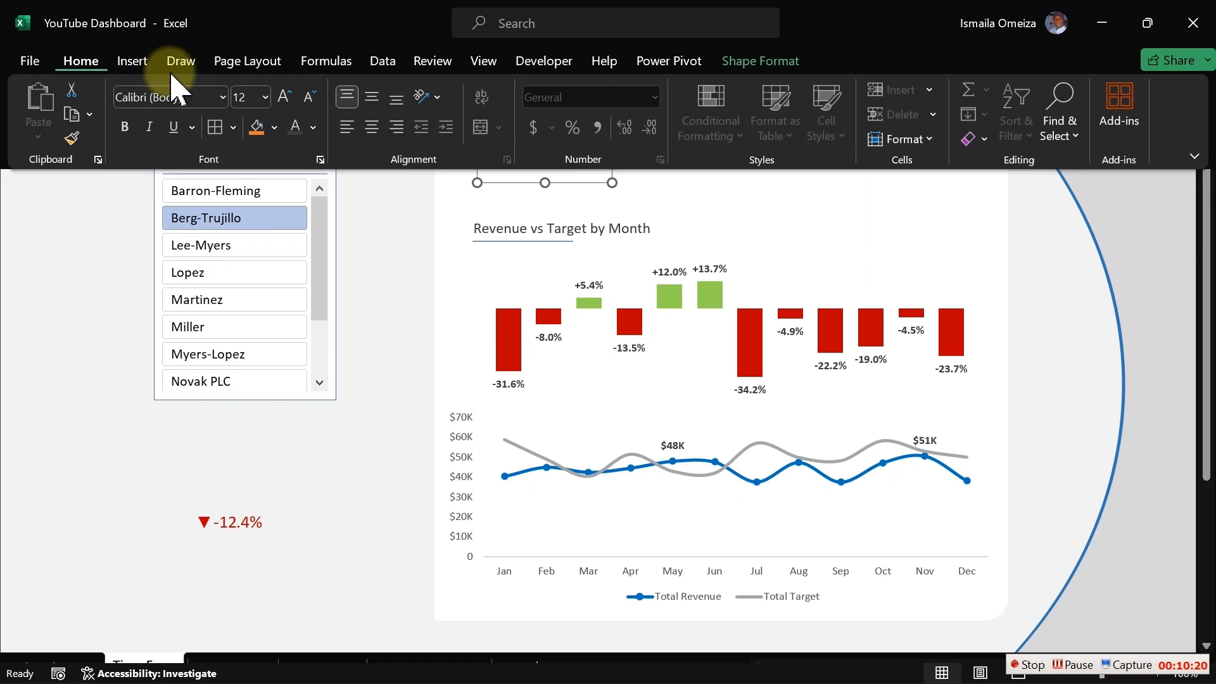
{"action": "left_click", "coordinate": [284, 96]}
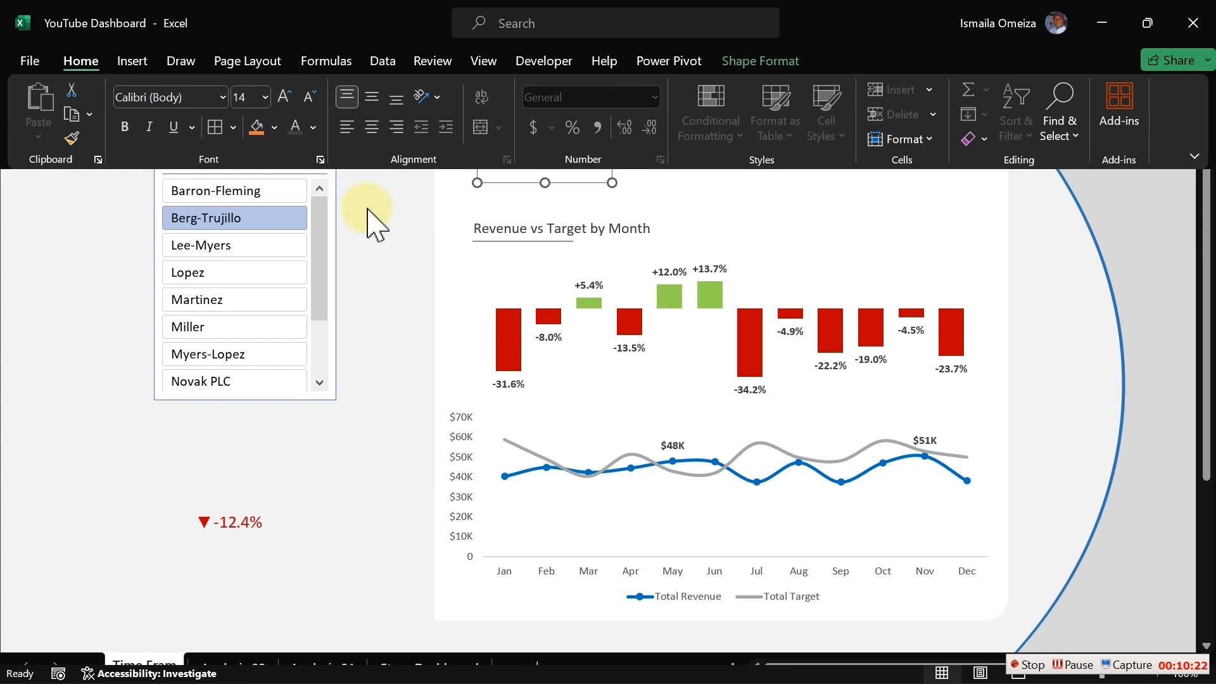
{"action": "left_click", "coordinate": [372, 204]}
- Duplicate the Total Revenue text box, move the copy to the right, and rename it Total Target
{"action": "left_click", "coordinate": [525, 163]}
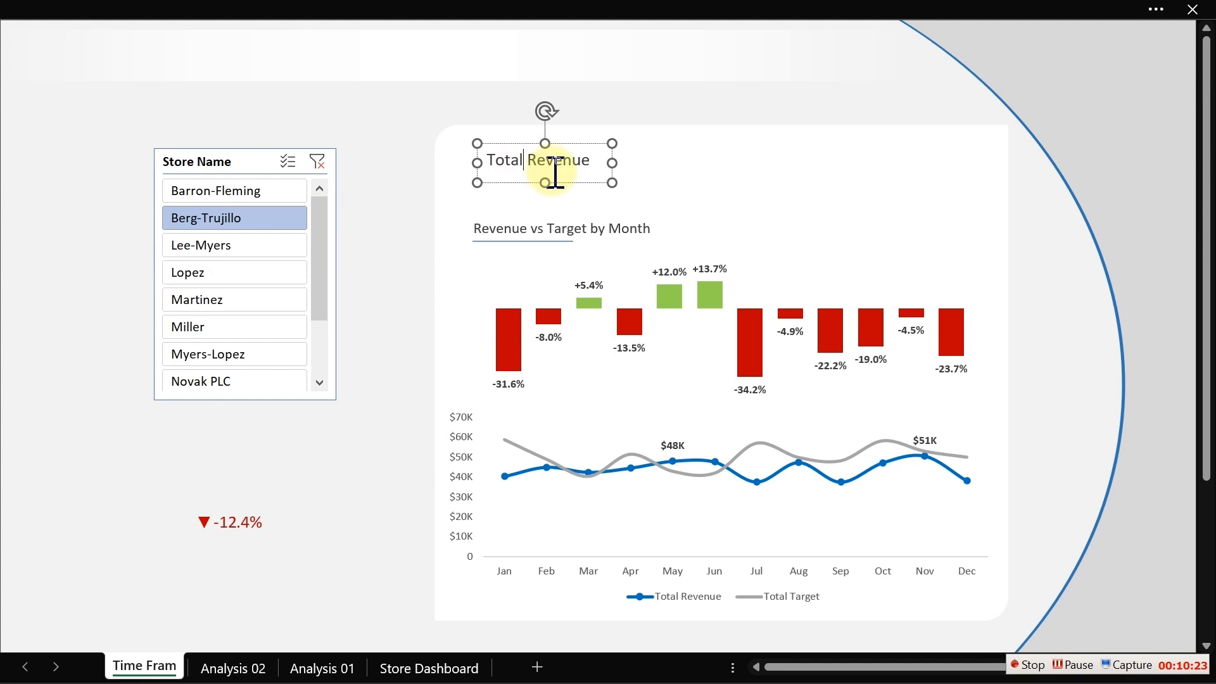
{"action": "left_click_drag", "start_coordinate": [561, 183], "coordinate": [565, 180]}
{"action": "key", "text": "ctrl+d"}
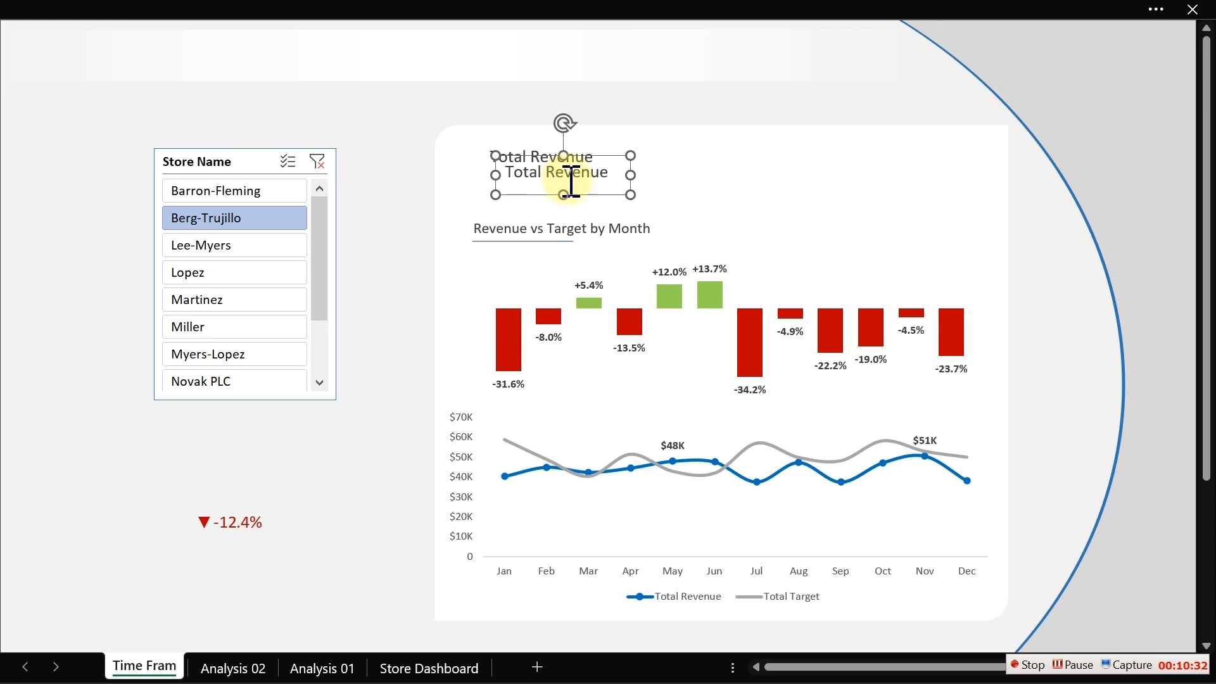
{"action": "left_click_drag", "start_coordinate": [585, 195], "coordinate": [745, 174]}
{"action": "left_click", "coordinate": [767, 157]}
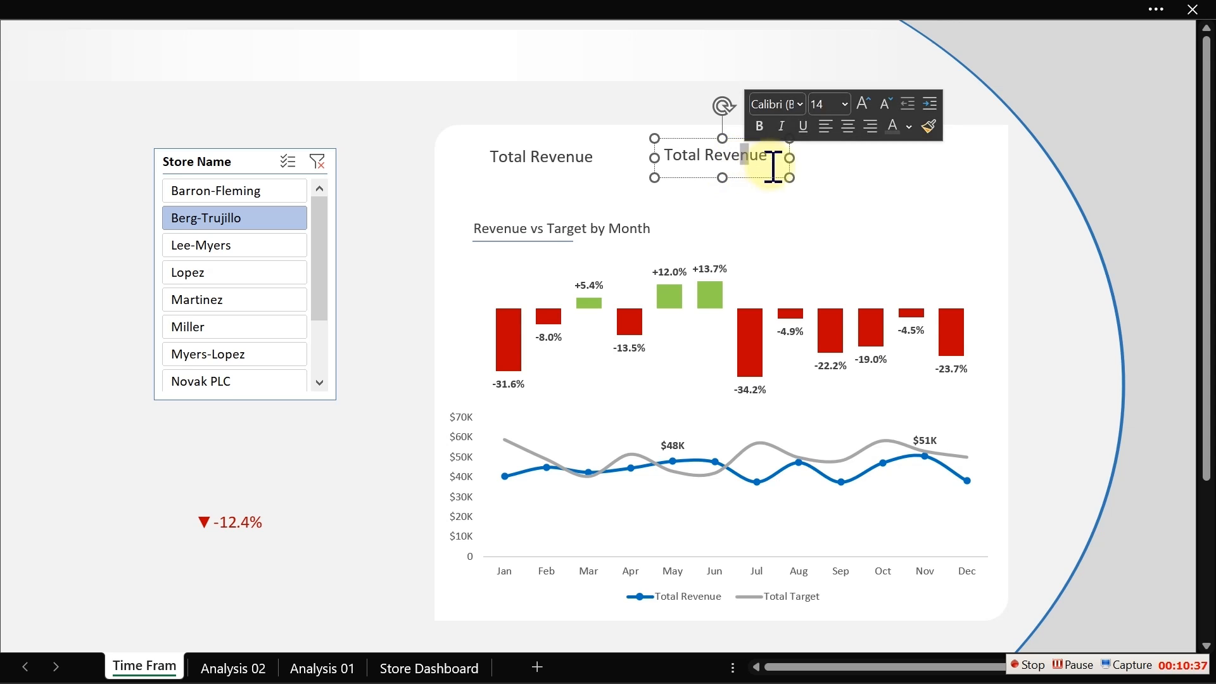
{"action": "left_click_drag", "start_coordinate": [768, 157], "coordinate": [711, 156]}
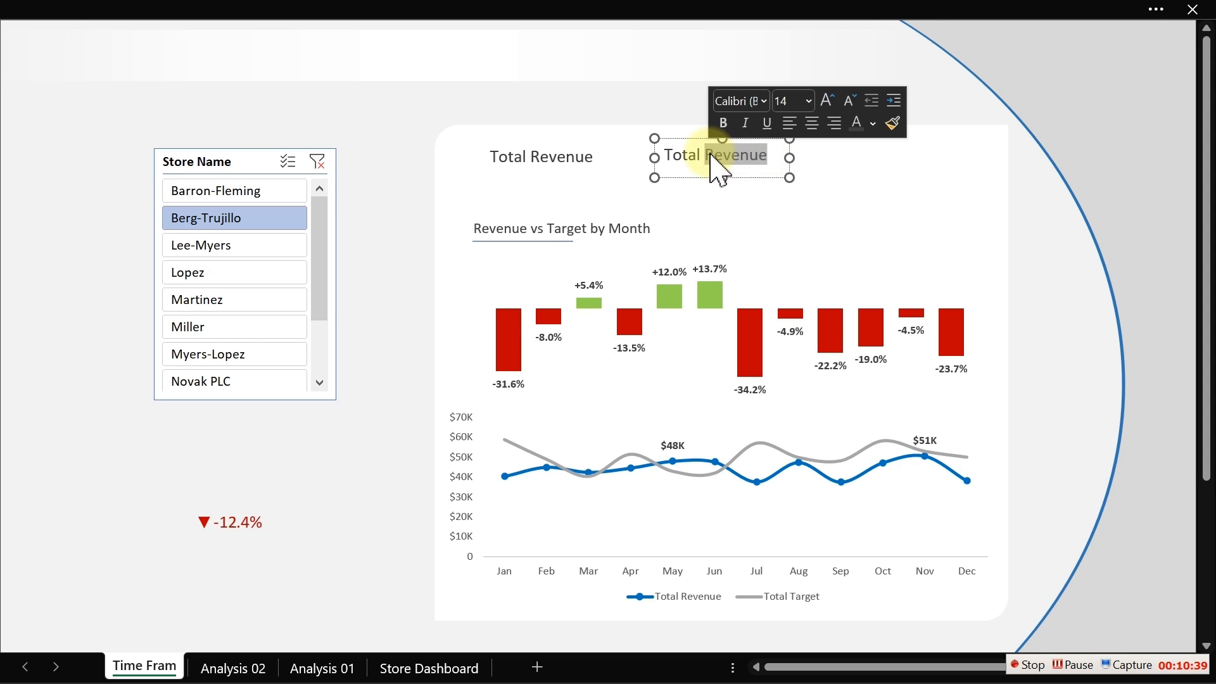
{"action": "type", "text": "Target"}
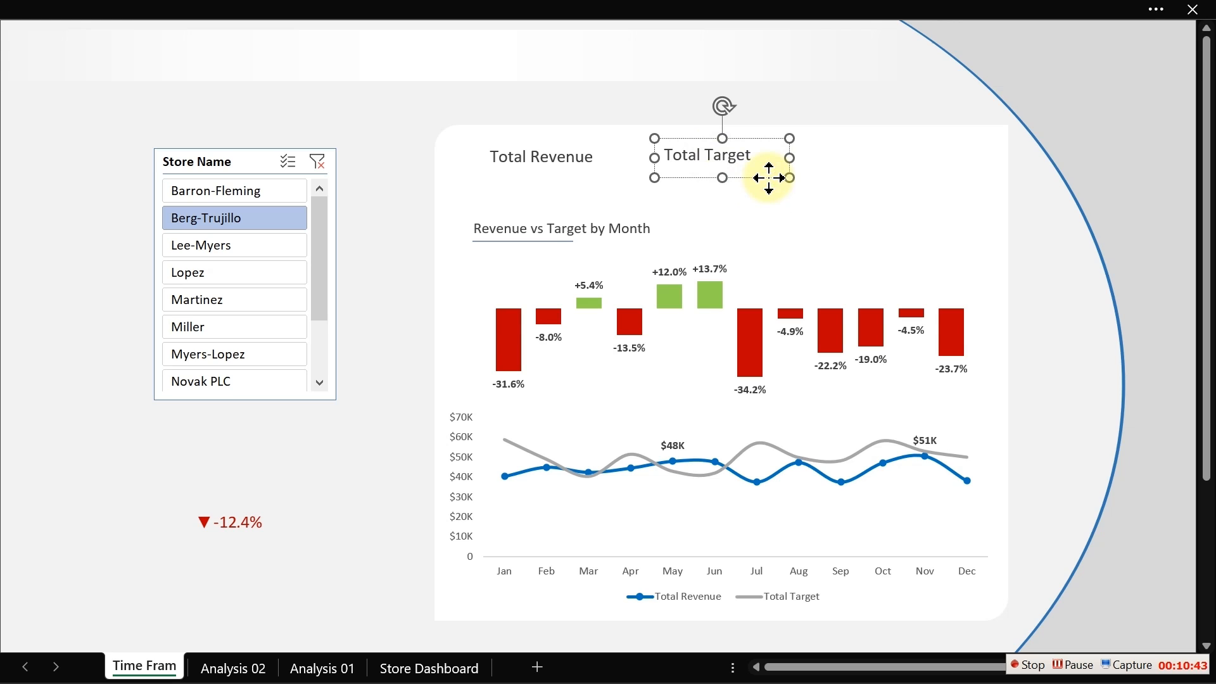
- Duplicate the Total Target text box further right and change its text to Variance %
{"action": "left_click", "coordinate": [768, 178]}
{"action": "left_click_drag", "start_coordinate": [768, 182], "coordinate": [840, 154]}
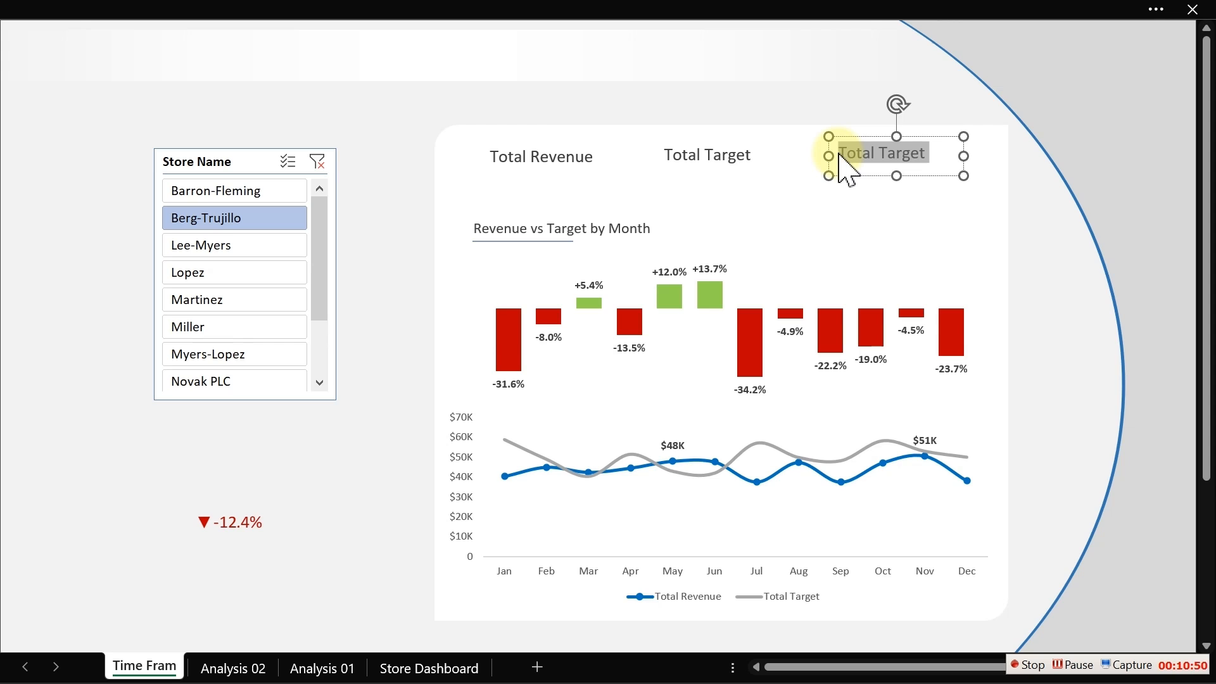
{"action": "type", "text": "Variance %"}
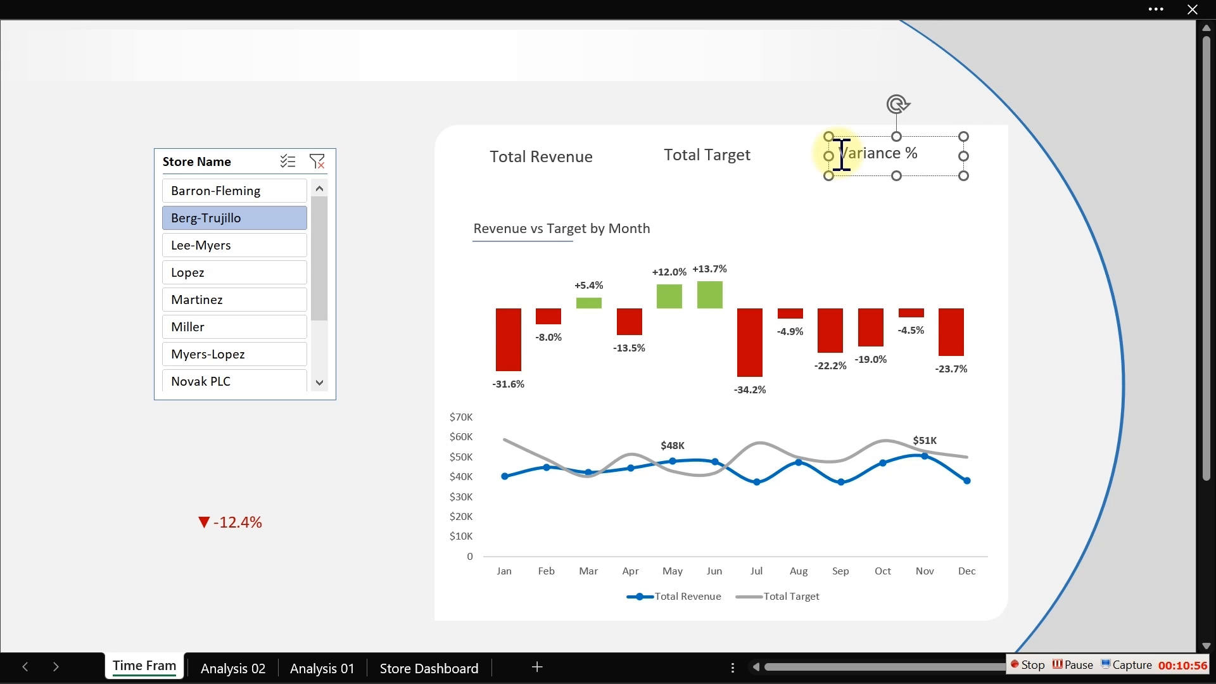
- Select the three header text boxes and distribute them horizontally
{"action": "left_click", "coordinate": [388, 158]}
{"action": "left_click", "coordinate": [517, 157]}
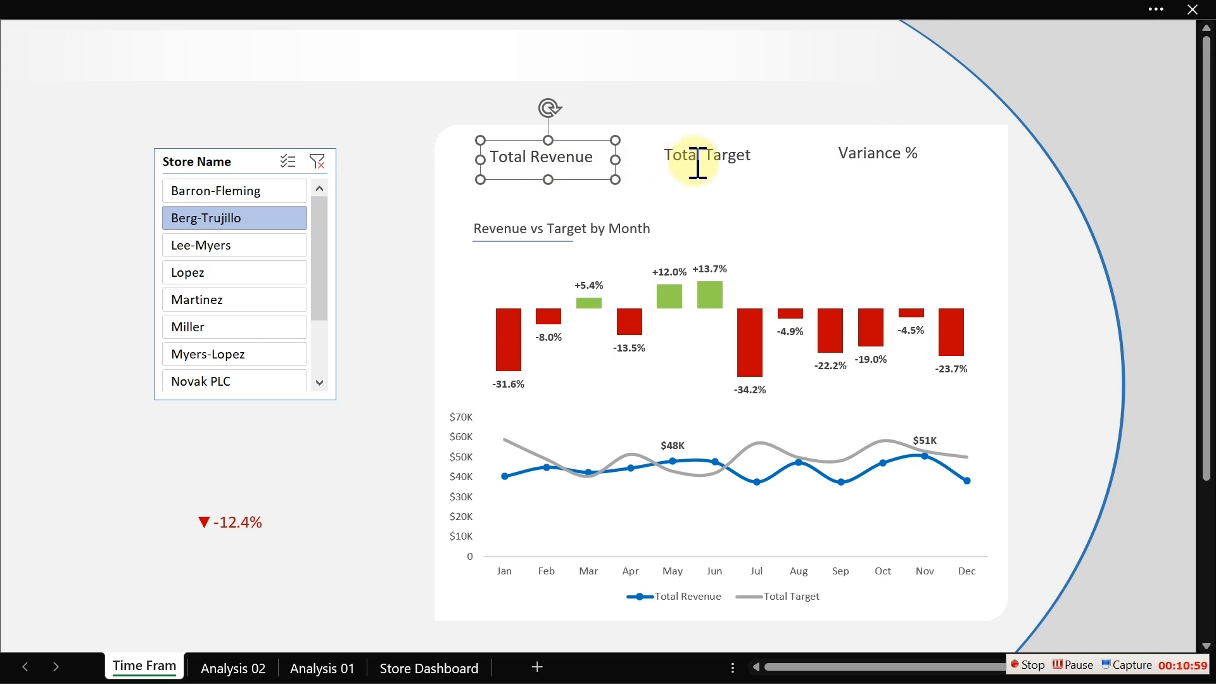
{"action": "left_click", "coordinate": [698, 158], "text": "shift"}
{"action": "left_click", "coordinate": [860, 154], "text": "shift"}
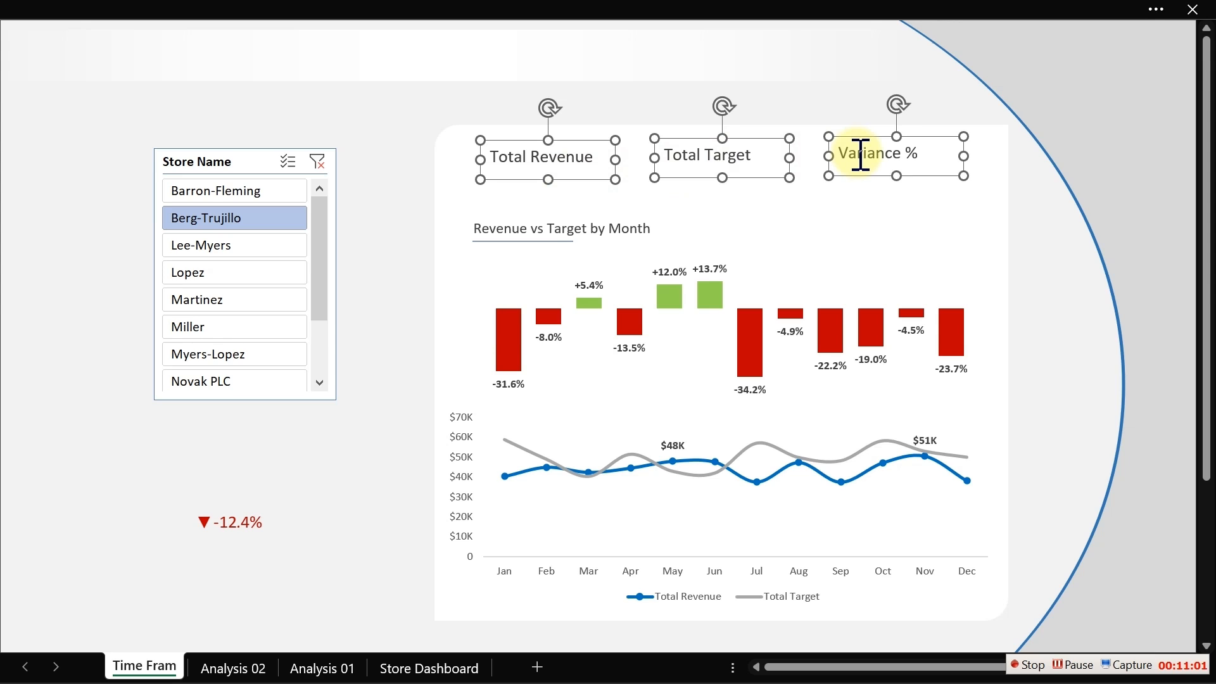
{"action": "left_click", "coordinate": [603, 5]}
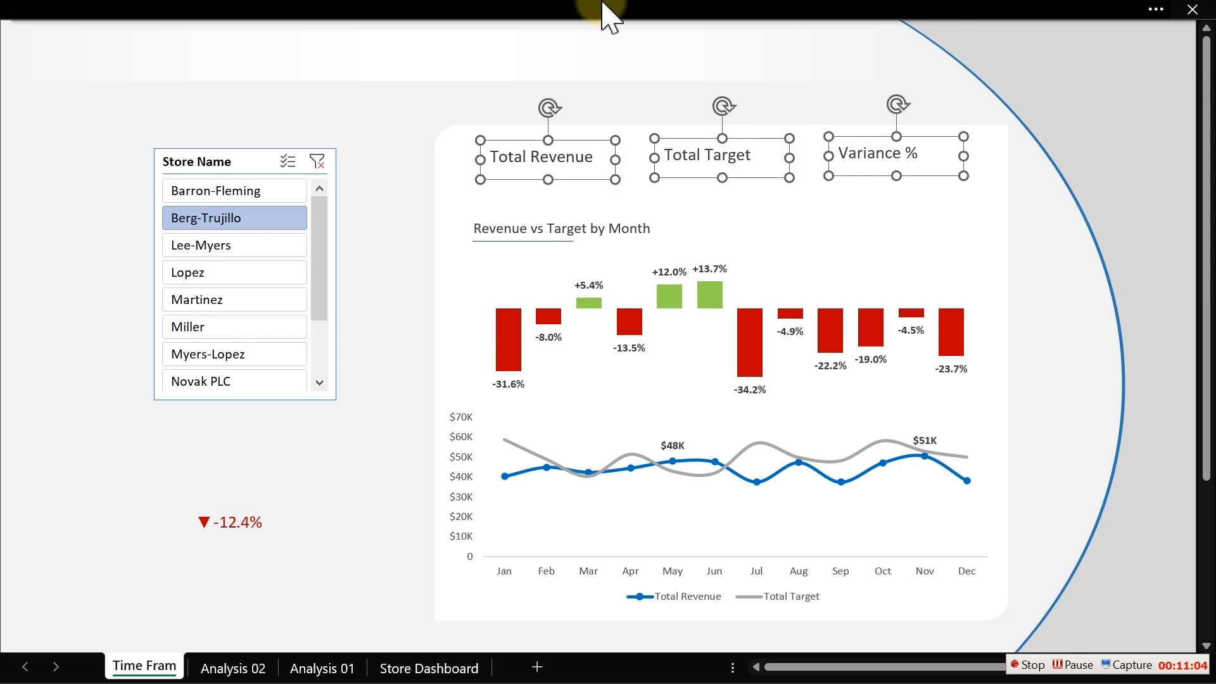
{"action": "left_click", "coordinate": [756, 65]}
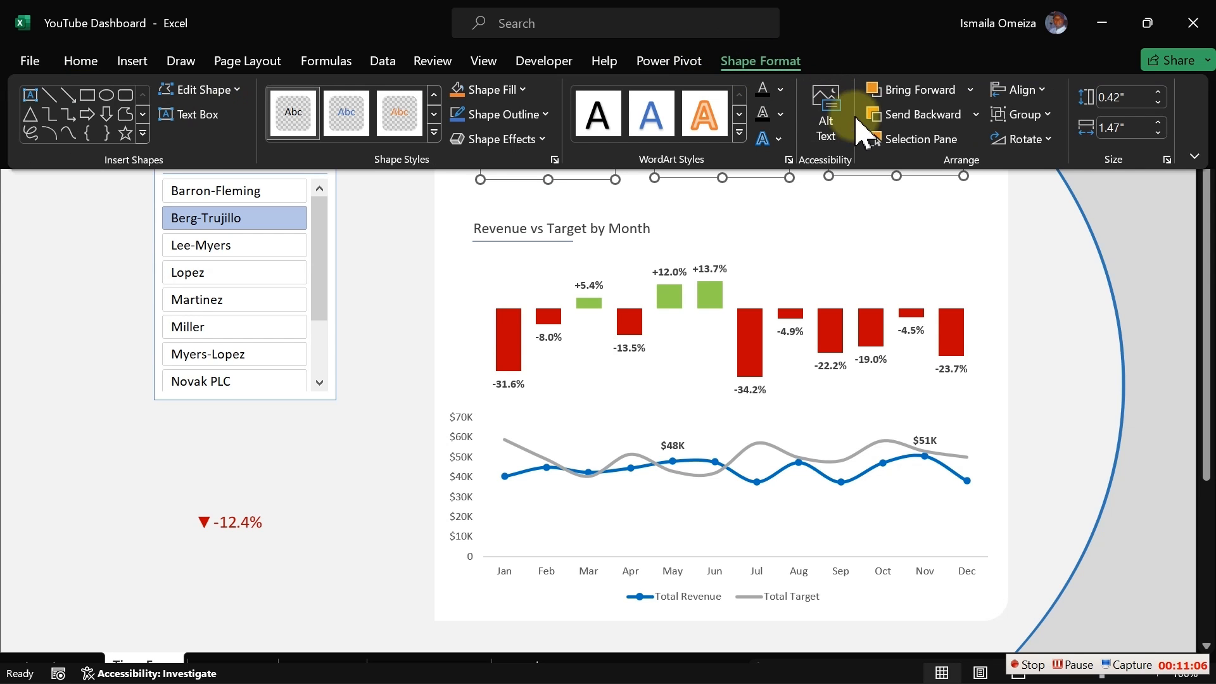
{"action": "left_click", "coordinate": [1038, 94]}
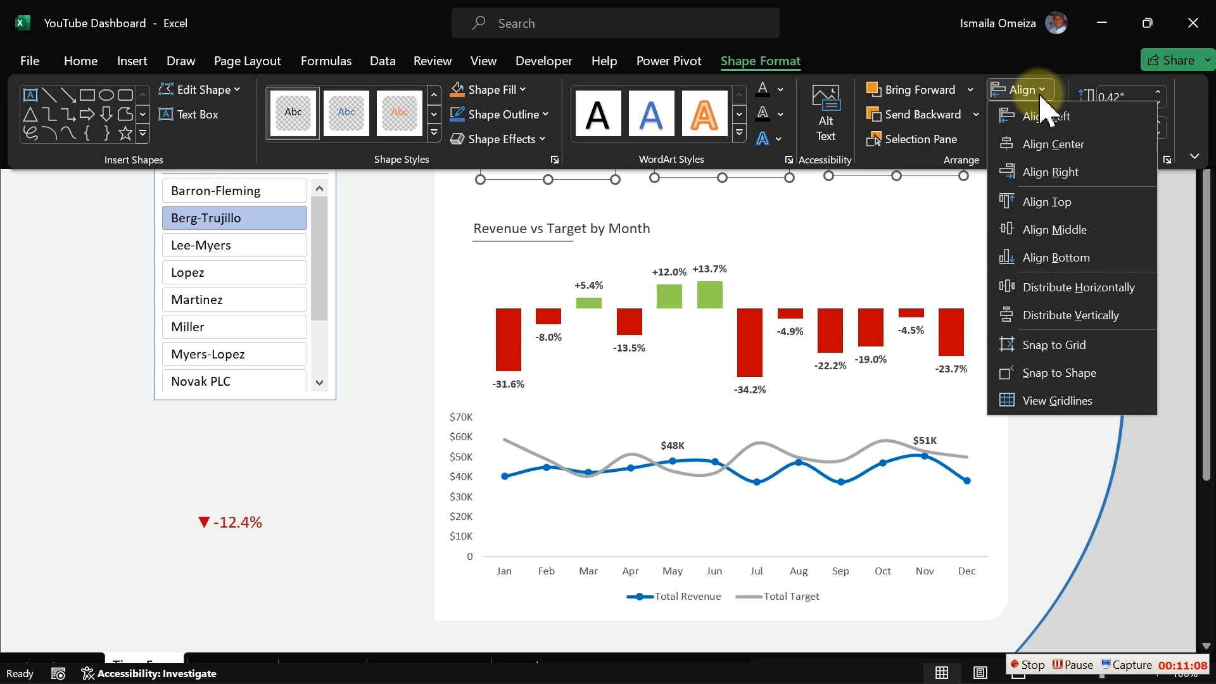
{"action": "left_click", "coordinate": [1064, 296]}
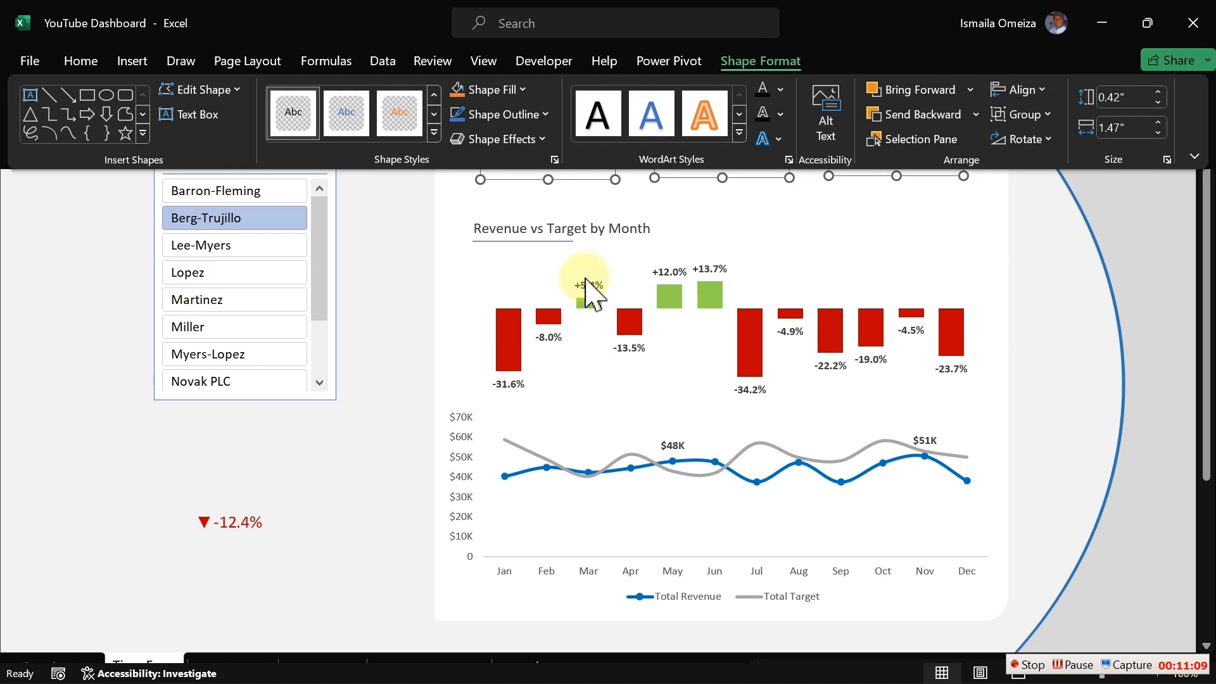
{"action": "left_click", "coordinate": [388, 240]}
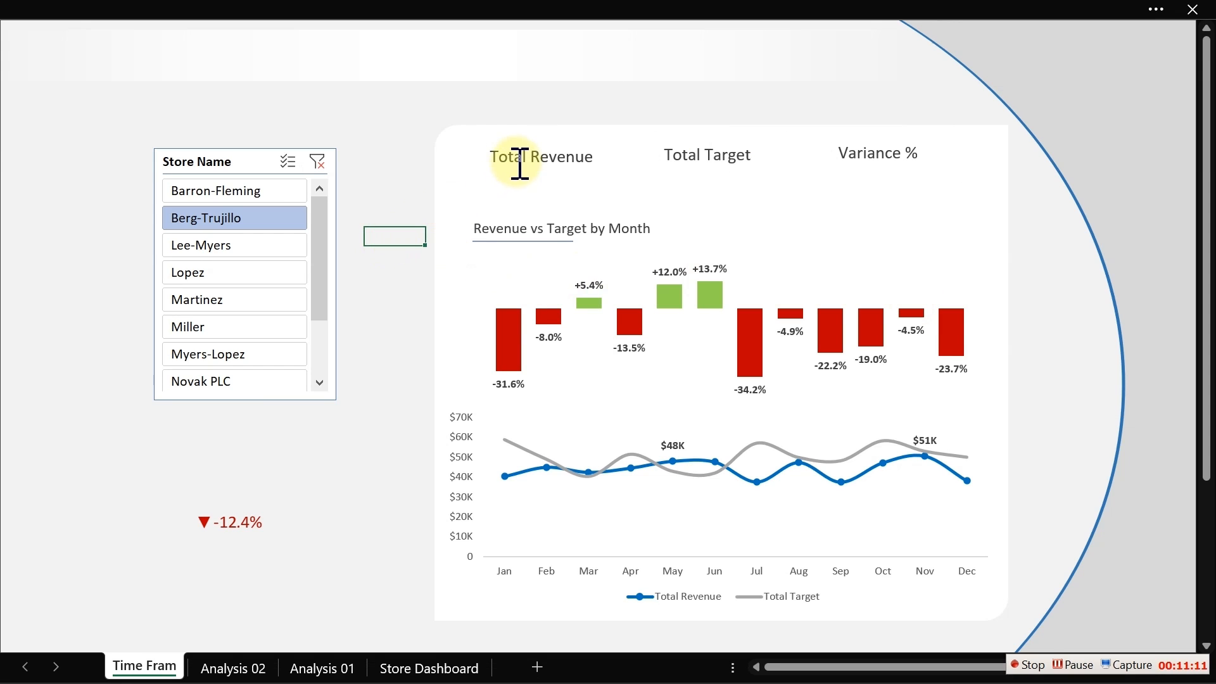
- Duplicate the three header text boxes just below the originals and centre-align the copies' text
{"action": "left_click", "coordinate": [510, 157]}
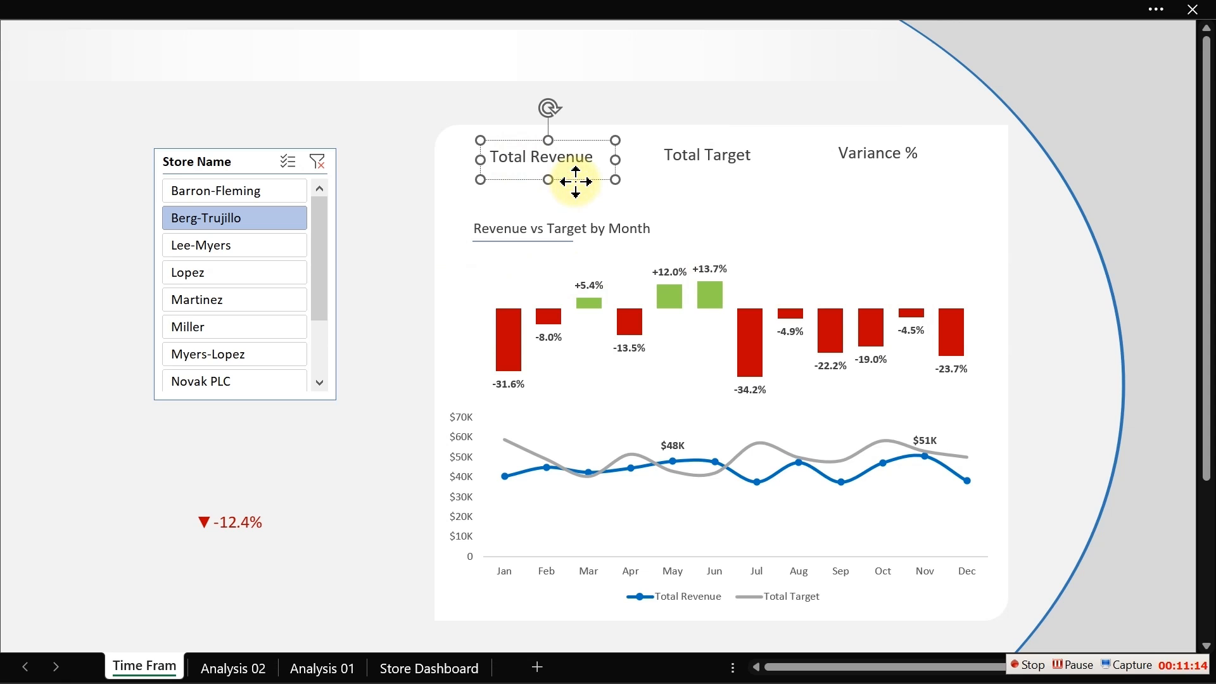
{"action": "left_click", "coordinate": [682, 154], "text": "shift"}
{"action": "left_click", "coordinate": [881, 156], "text": "shift"}
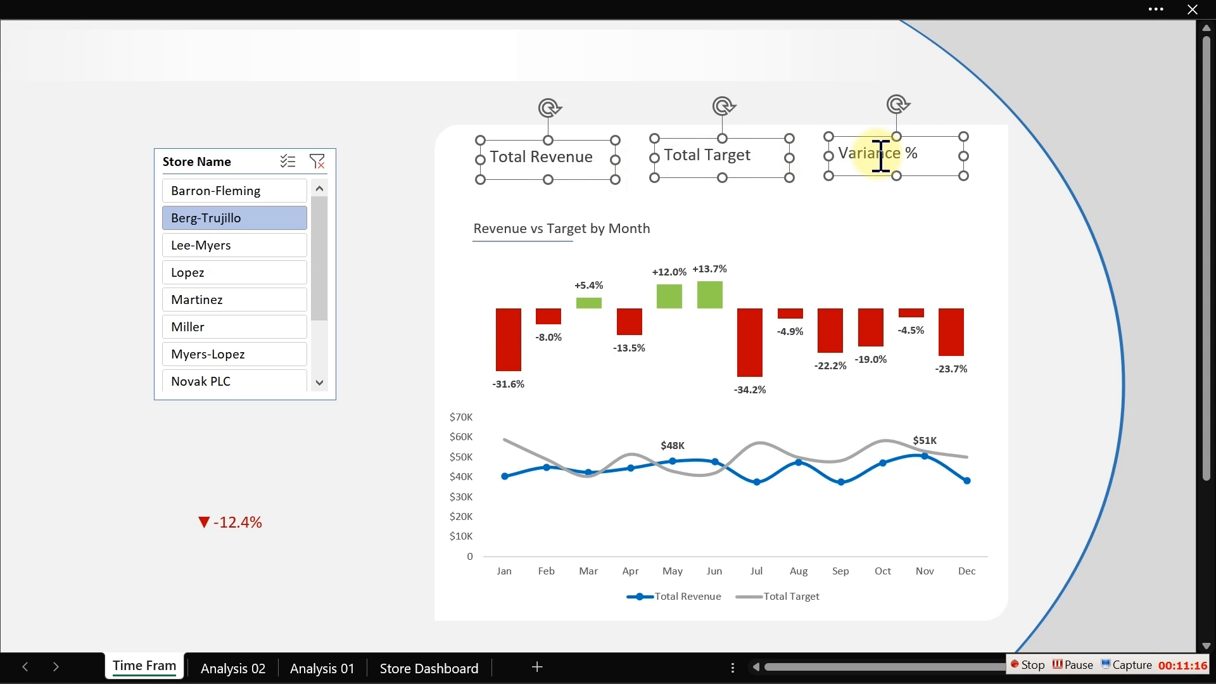
{"action": "left_click_drag", "start_coordinate": [878, 162], "coordinate": [871, 196]}
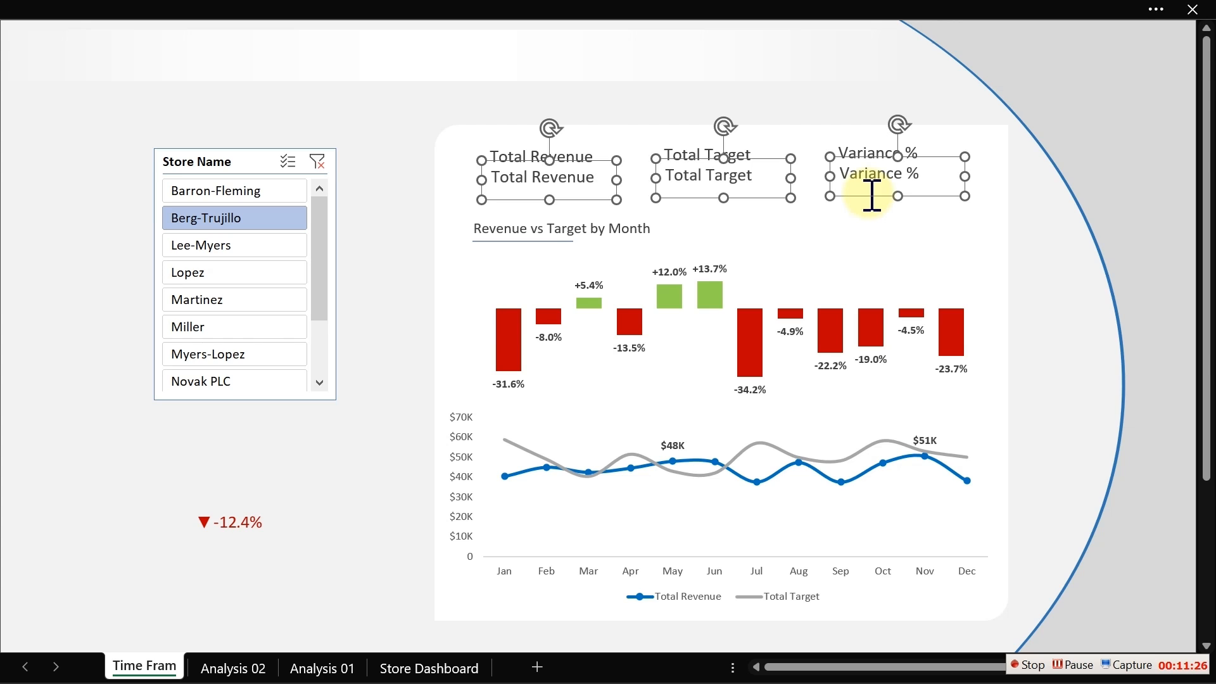
{"action": "left_click", "coordinate": [306, 7]}
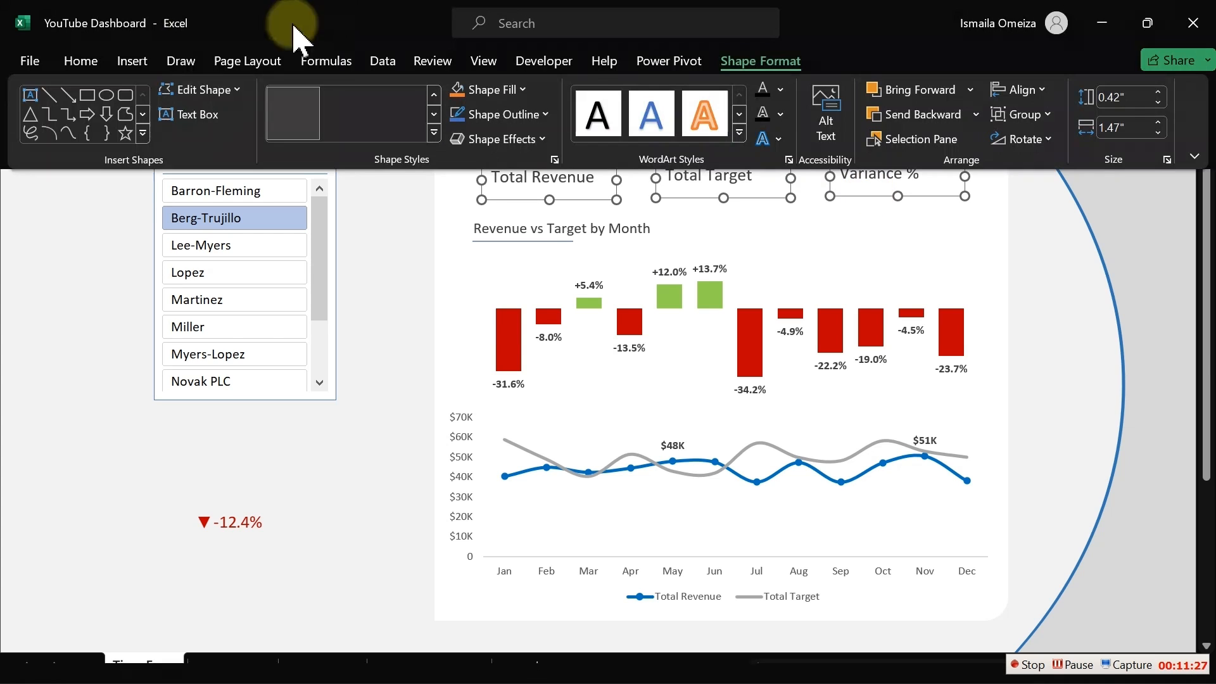
{"action": "left_click", "coordinate": [82, 62]}
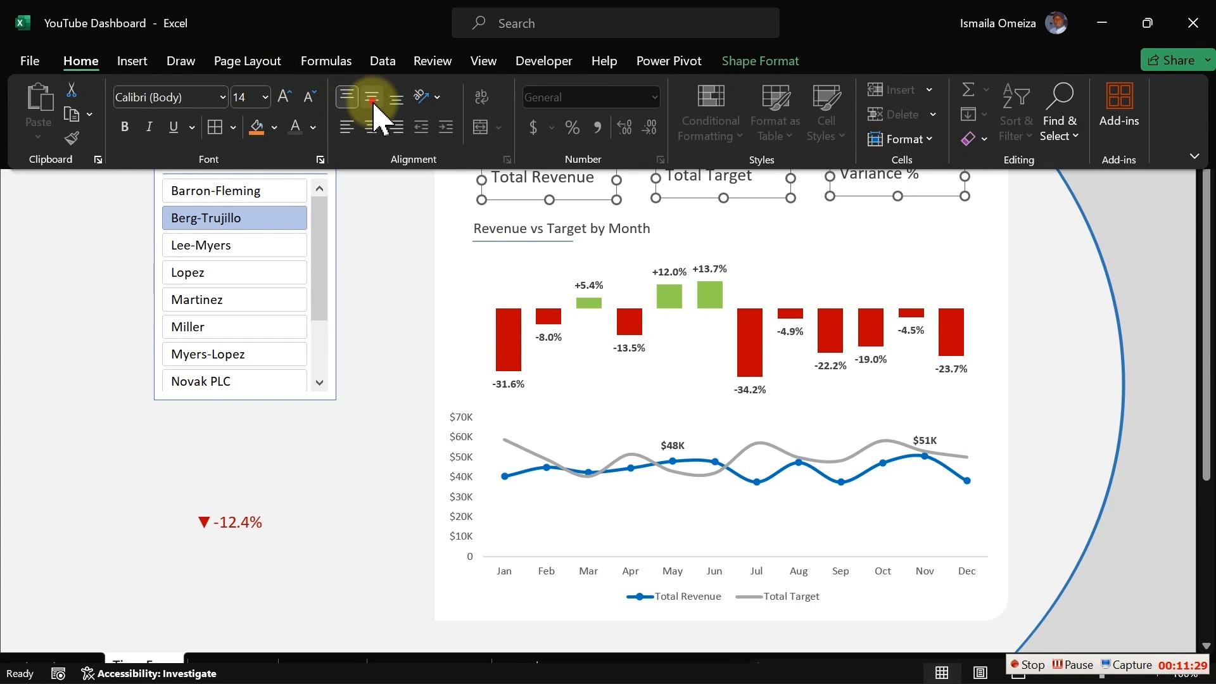
{"action": "left_click", "coordinate": [374, 127]}
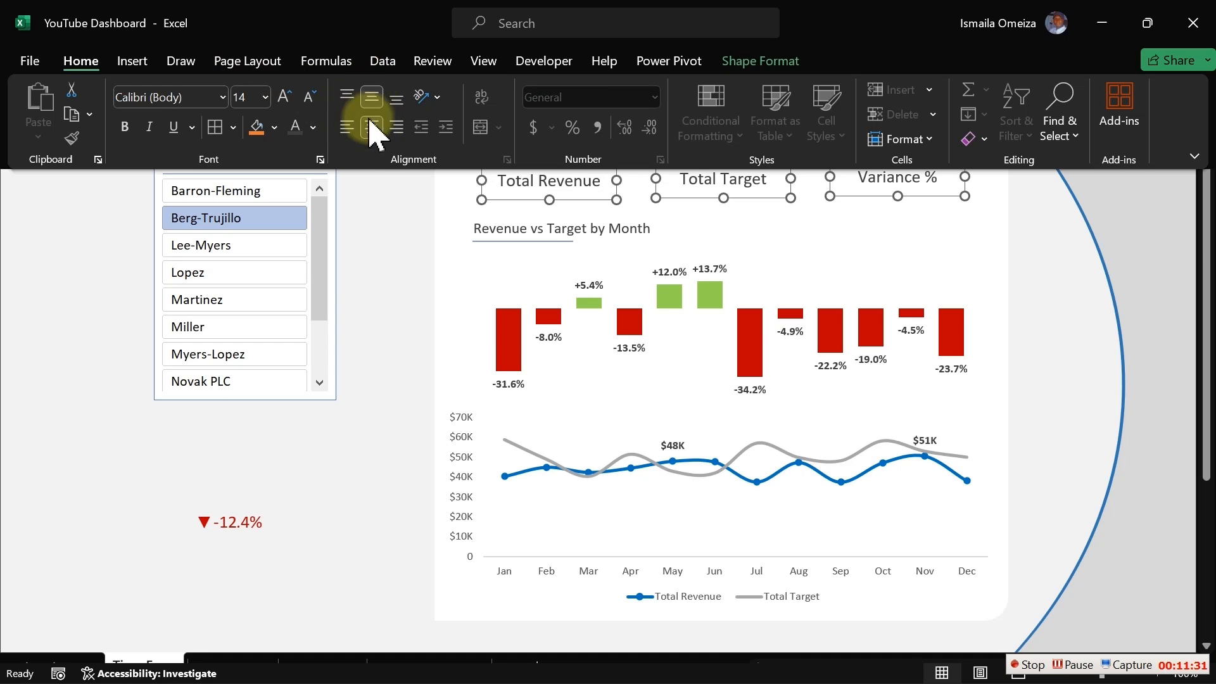
{"action": "left_click", "coordinate": [400, 199]}
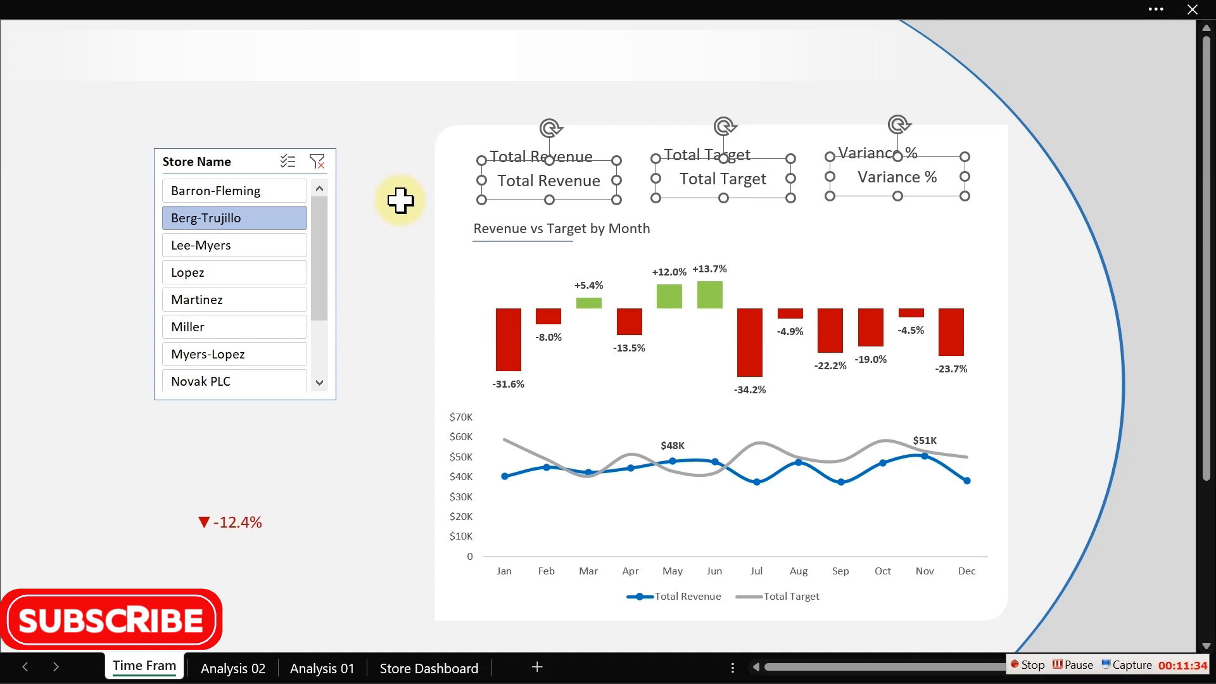
- Show the formula bar and link the duplicated Total Revenue box to cell S9 on the Analysis 02 sheet
{"action": "left_click", "coordinate": [538, 182]}
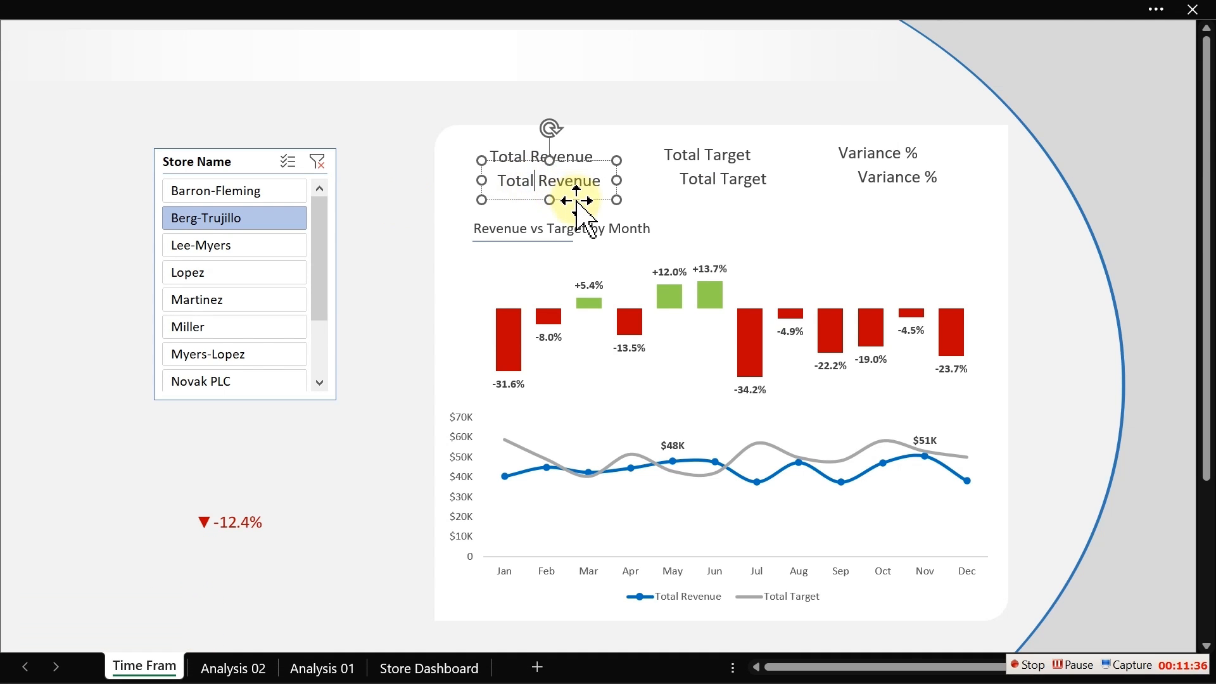
{"action": "left_click", "coordinate": [267, 13]}
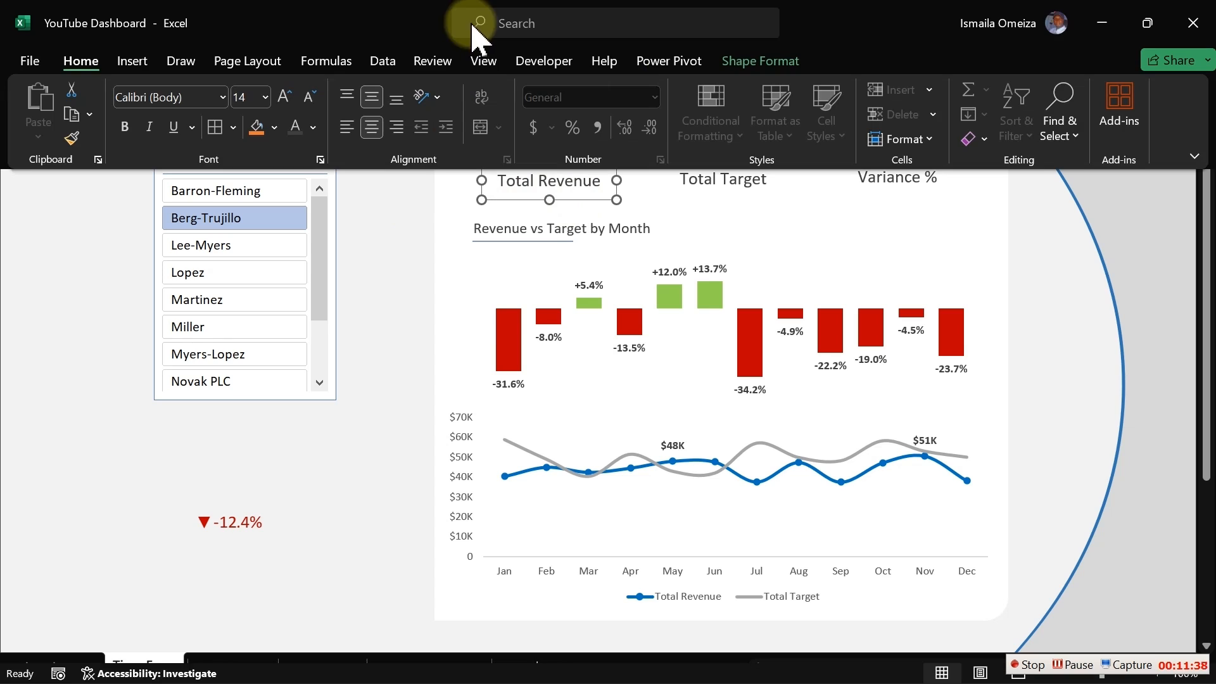
{"action": "left_click", "coordinate": [481, 62]}
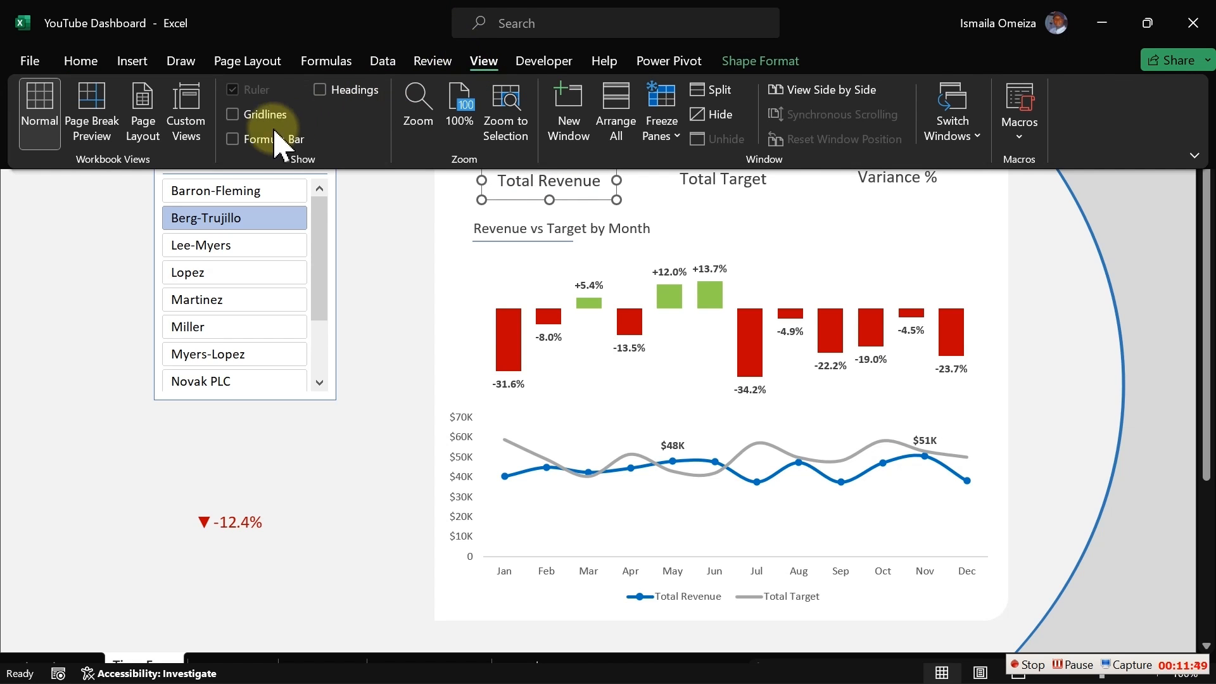
{"action": "left_click", "coordinate": [266, 139]}
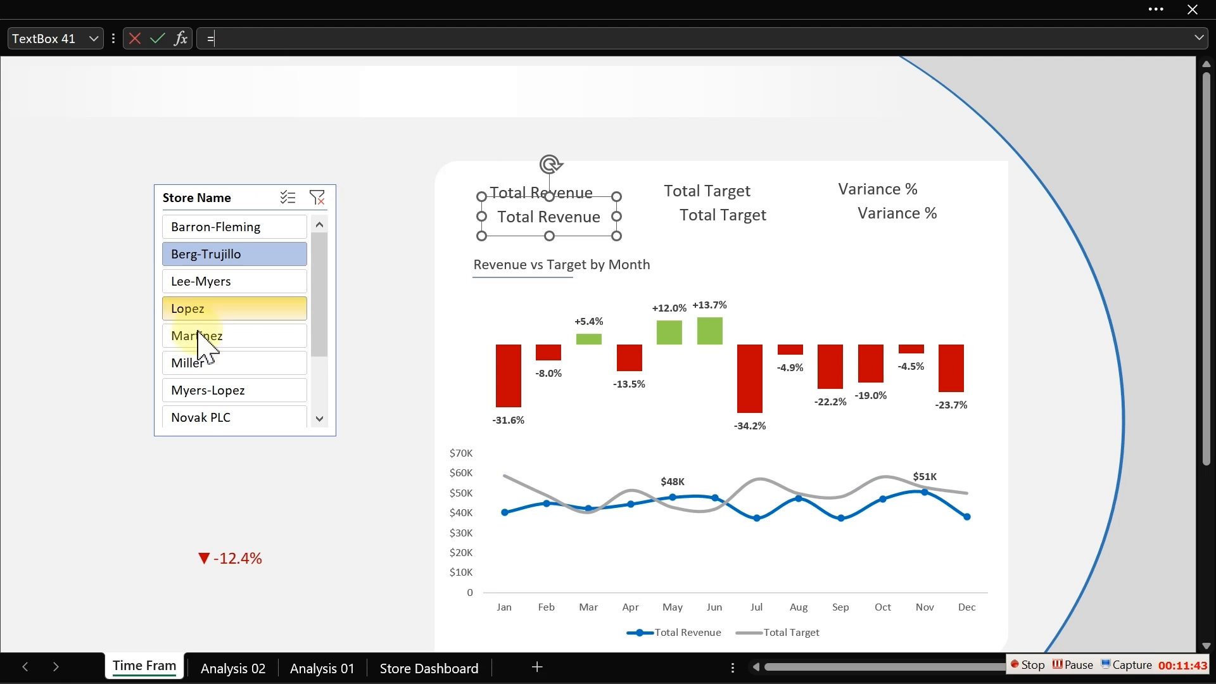
{"action": "left_click", "coordinate": [219, 670]}
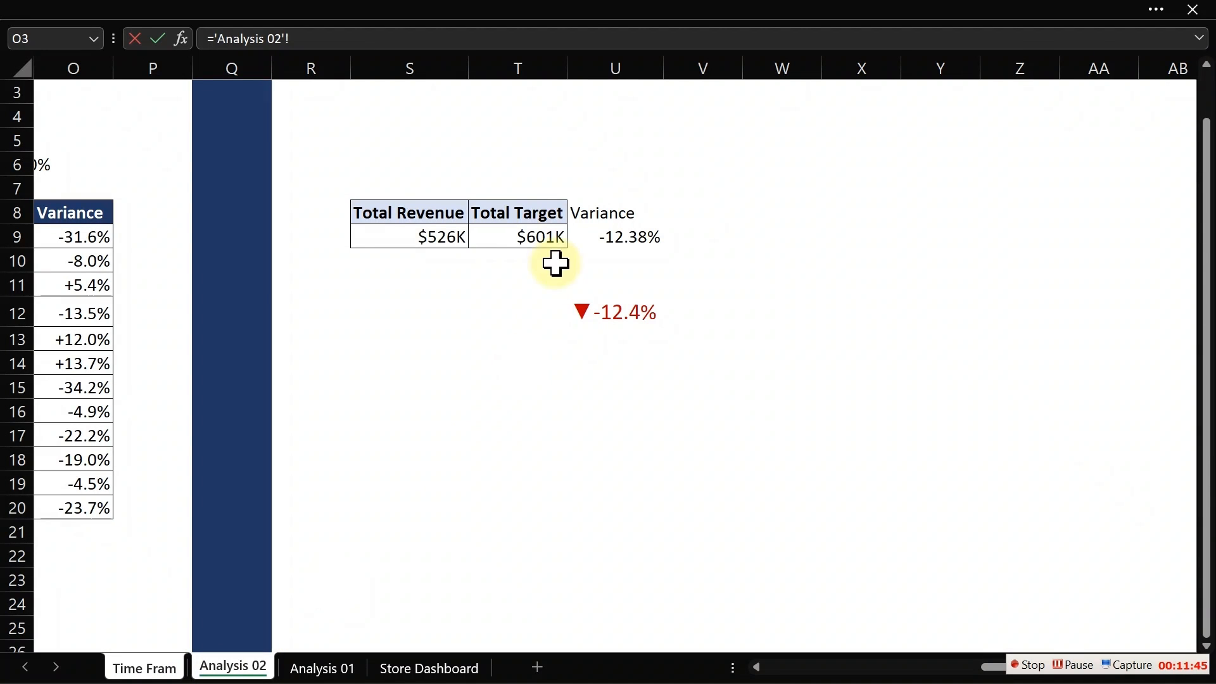
{"action": "left_click", "coordinate": [421, 242]}
{"action": "key", "text": "Return"}
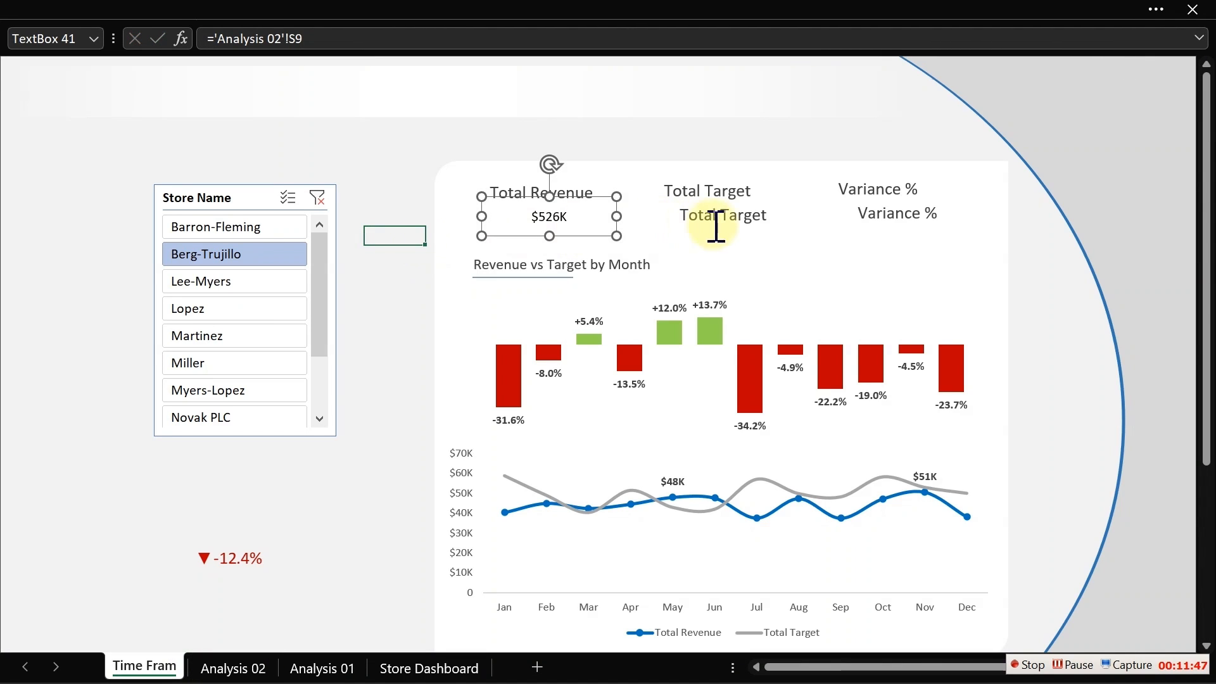
- Link the duplicated Total Target box to cell T9 on the Analysis 02 sheet
{"action": "left_click", "coordinate": [741, 228]}
{"action": "left_click", "coordinate": [255, 38]}
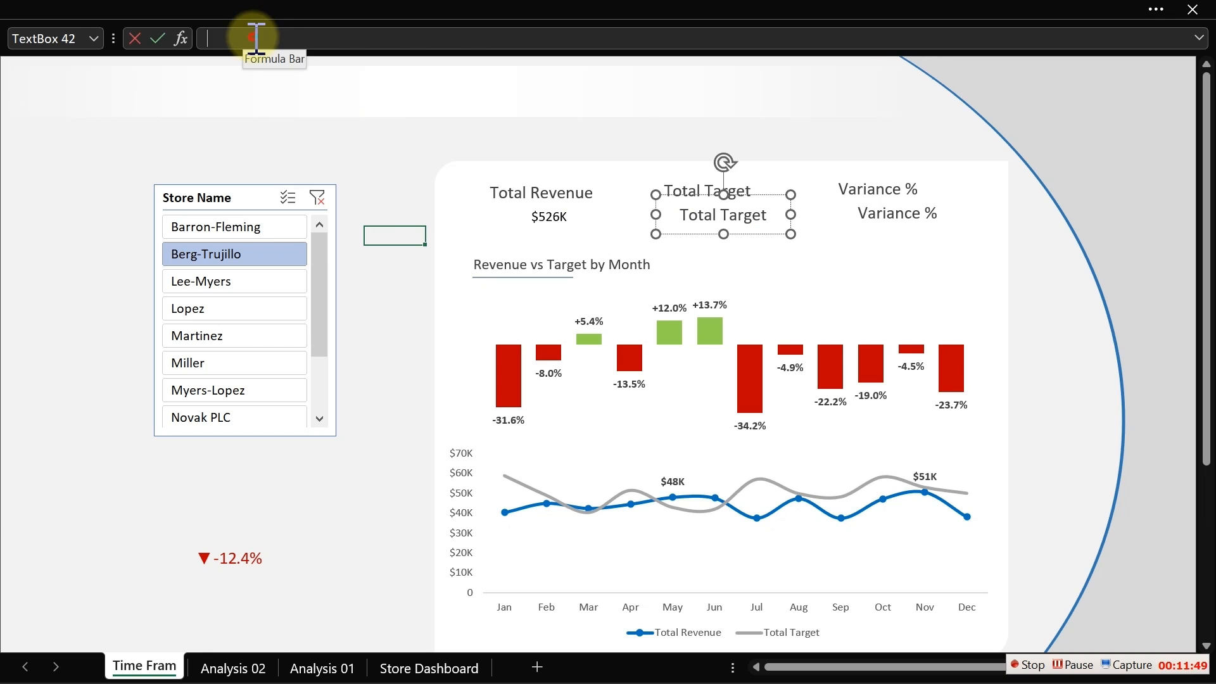
{"action": "type", "text": "="}
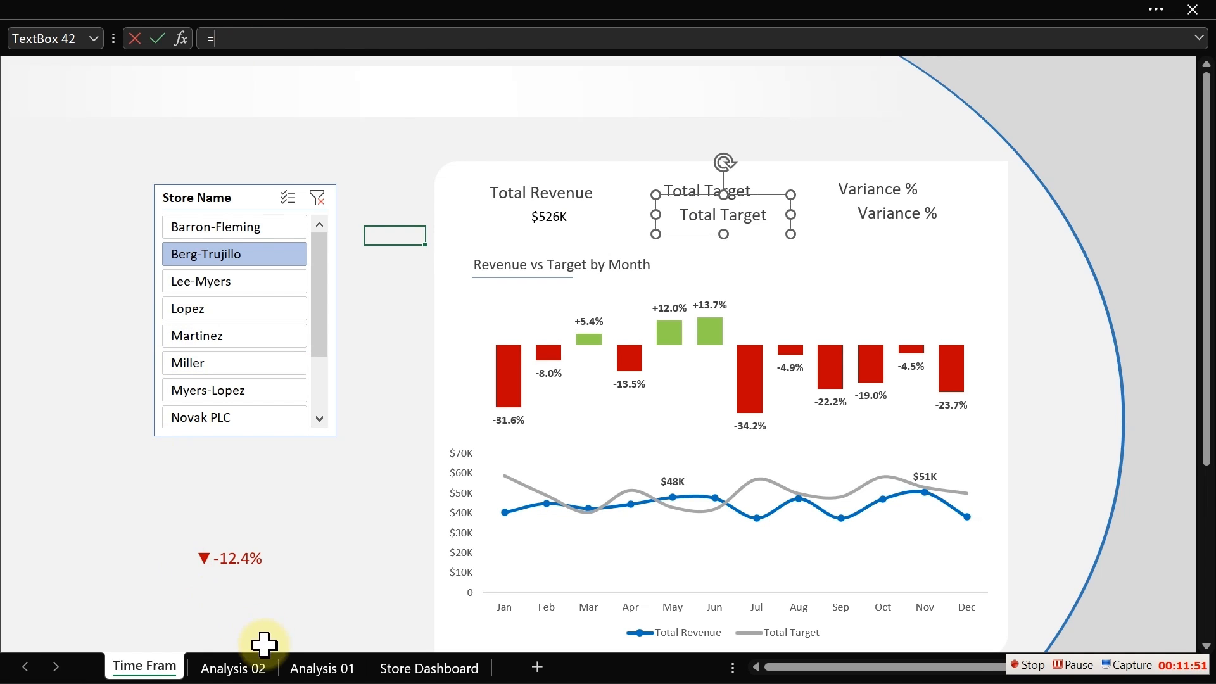
{"action": "left_click", "coordinate": [251, 667]}
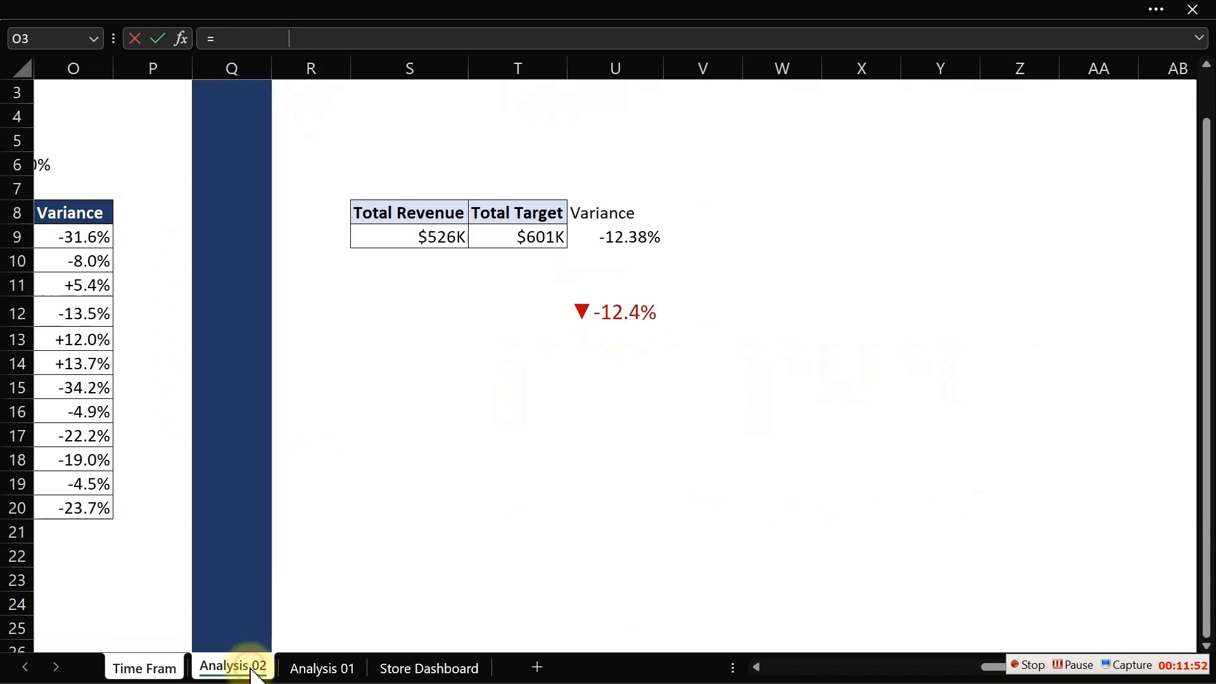
{"action": "left_click", "coordinate": [537, 235]}
{"action": "key", "text": "Return"}
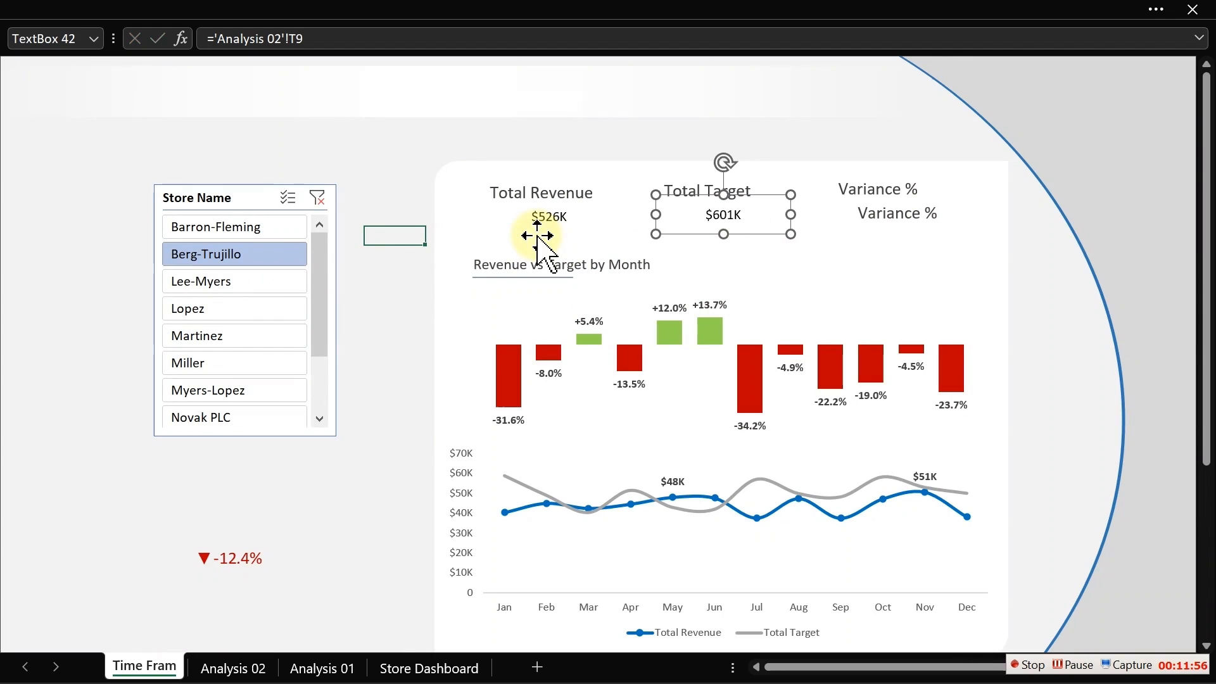
- Delete the duplicated Variance % box and move the -12.4% variance indicator under the Variance % header
{"action": "left_click", "coordinate": [863, 226]}
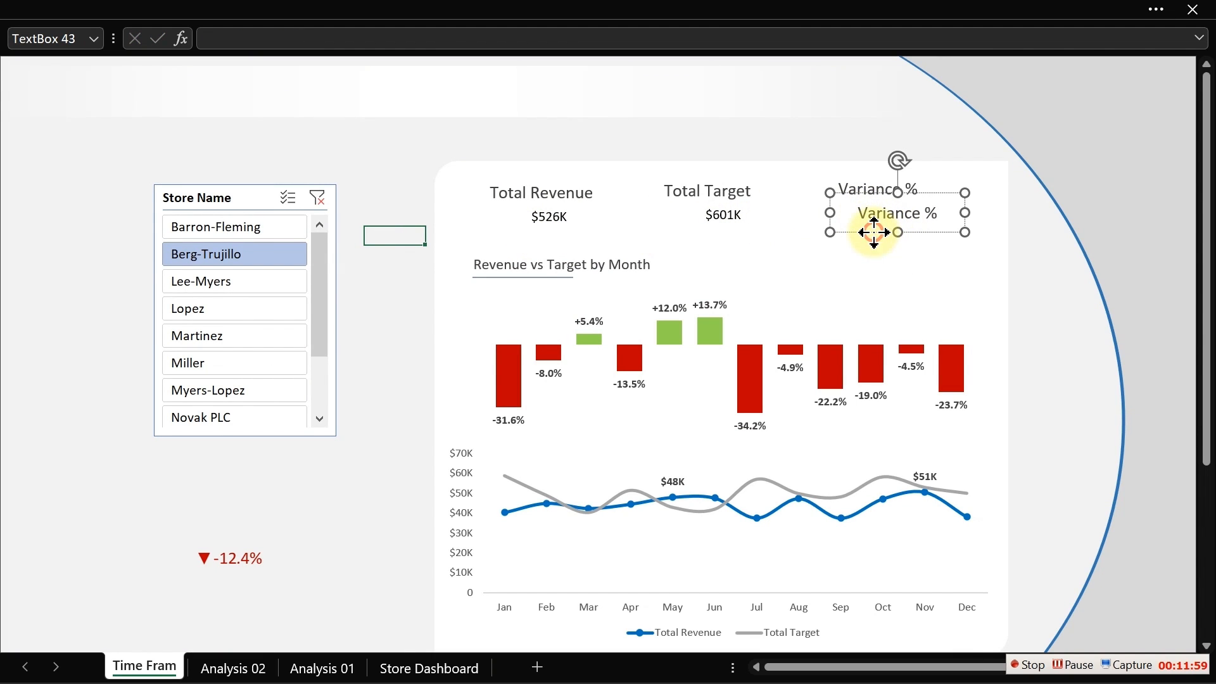
{"action": "key", "text": "Delete"}
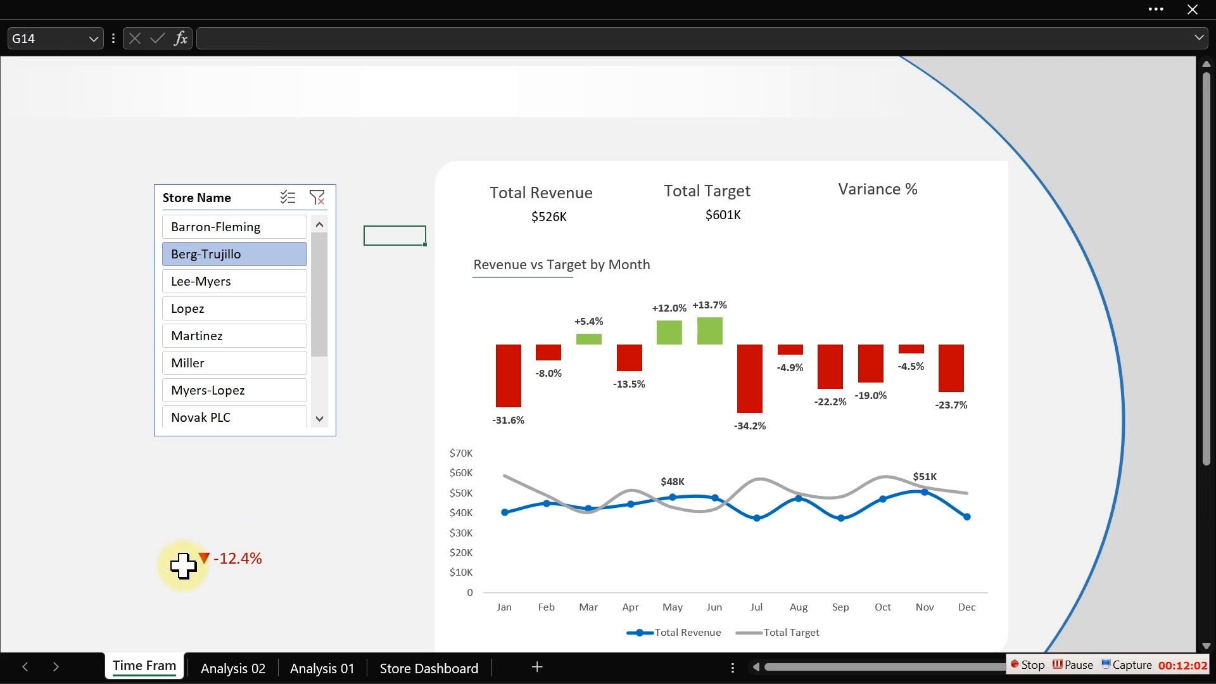
{"action": "left_click", "coordinate": [214, 559]}
{"action": "left_click_drag", "start_coordinate": [215, 561], "coordinate": [904, 229]}
- Increase the font size of the Total Revenue and Total Target value boxes to 24
{"action": "left_click", "coordinate": [728, 218]}
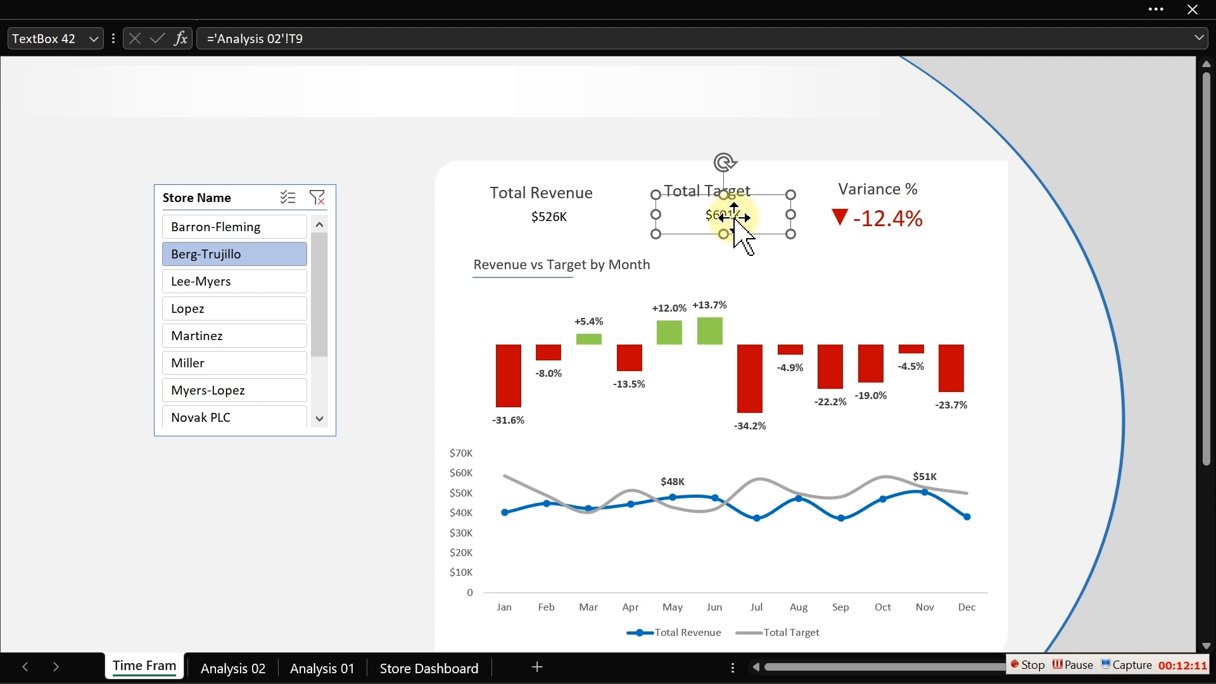
{"action": "left_click", "coordinate": [555, 219], "text": "ctrl"}
{"action": "left_click", "coordinate": [136, 13]}
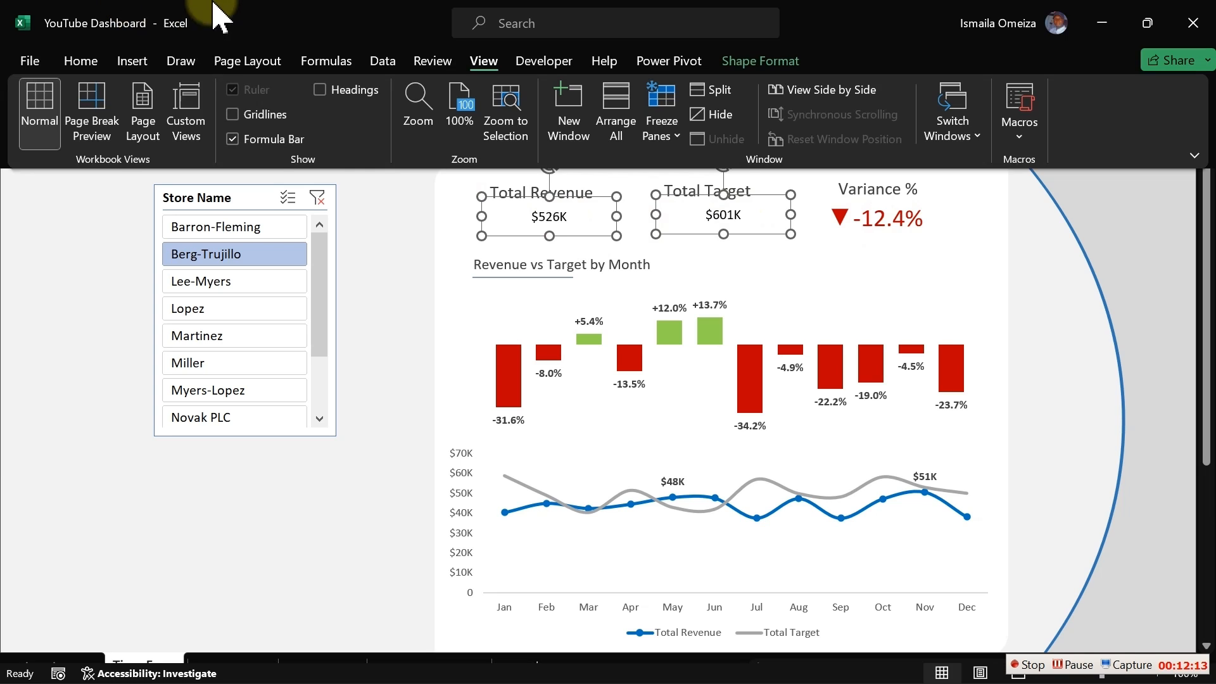
{"action": "left_click", "coordinate": [87, 66]}
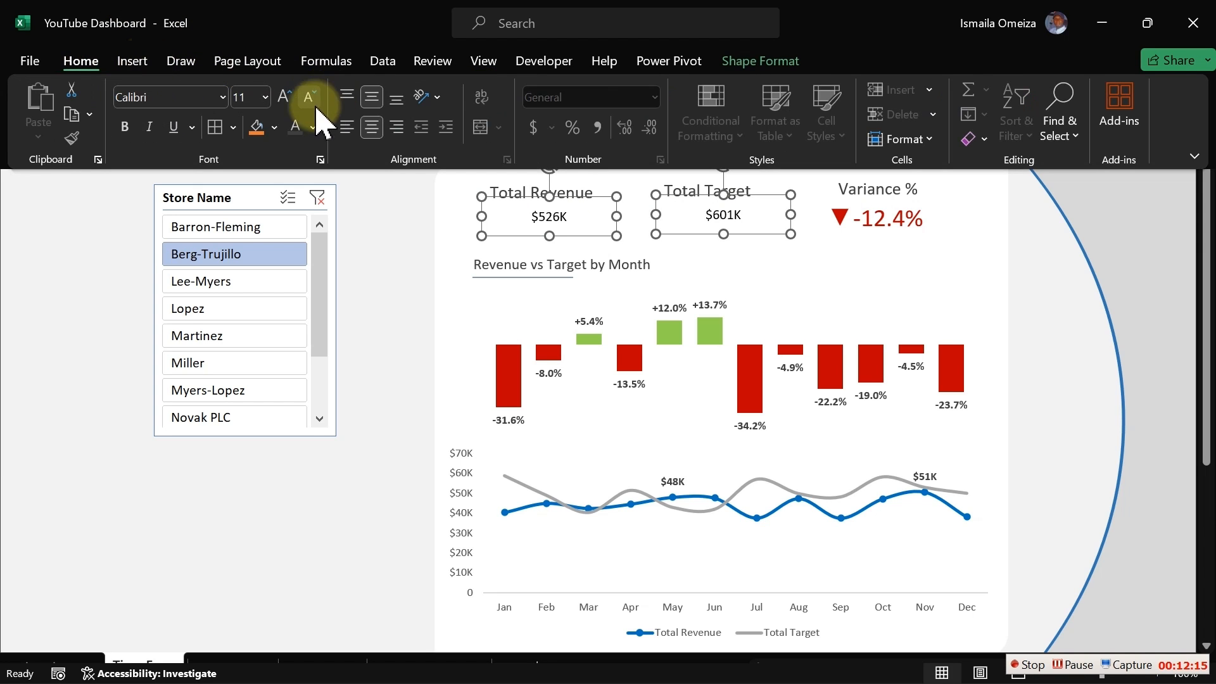
{"action": "left_click", "coordinate": [282, 104]}
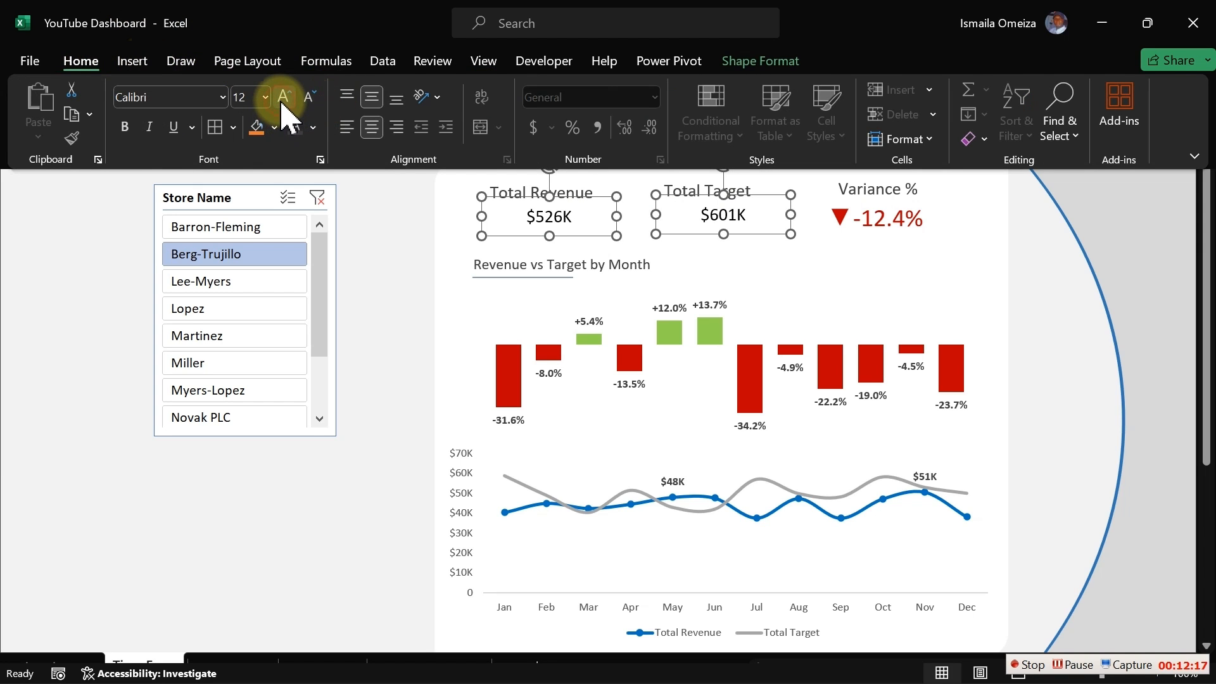
{"action": "left_click", "coordinate": [283, 101]}
{"action": "left_click", "coordinate": [283, 102]}
{"action": "left_click", "coordinate": [283, 101]}
{"action": "left_click", "coordinate": [283, 102]}
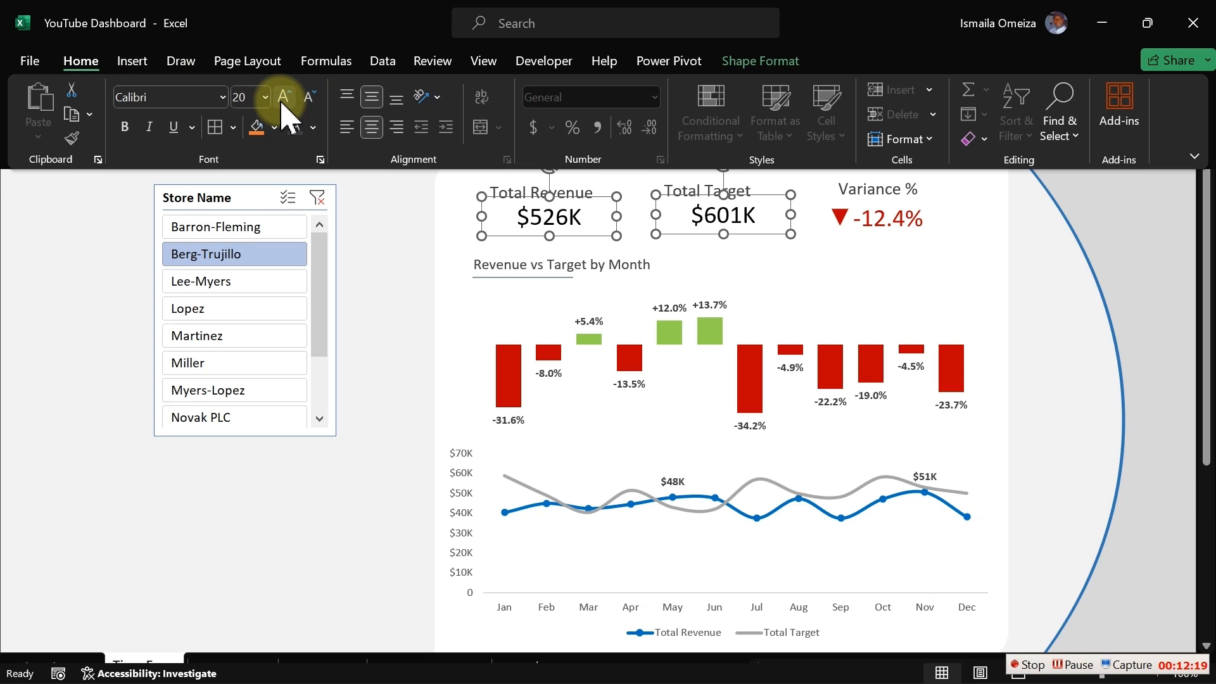
{"action": "left_click", "coordinate": [283, 103]}
{"action": "left_click", "coordinate": [282, 103]}
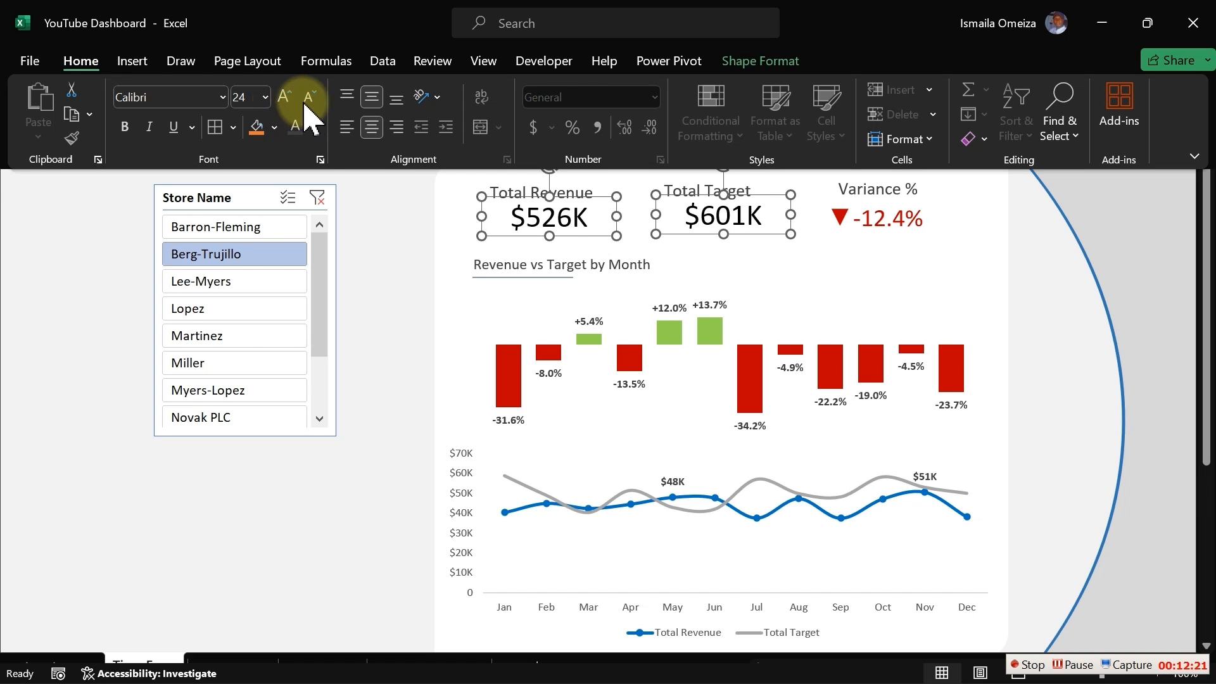
{"action": "left_click", "coordinate": [313, 127]}
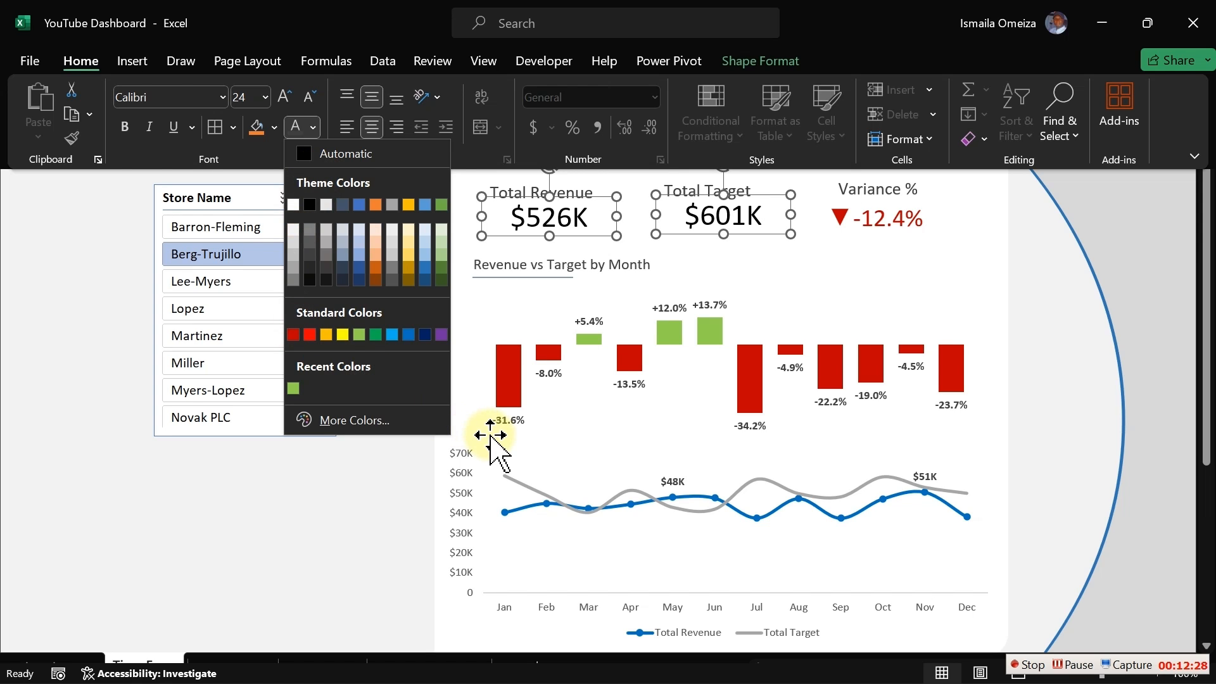
{"action": "left_click", "coordinate": [375, 496]}
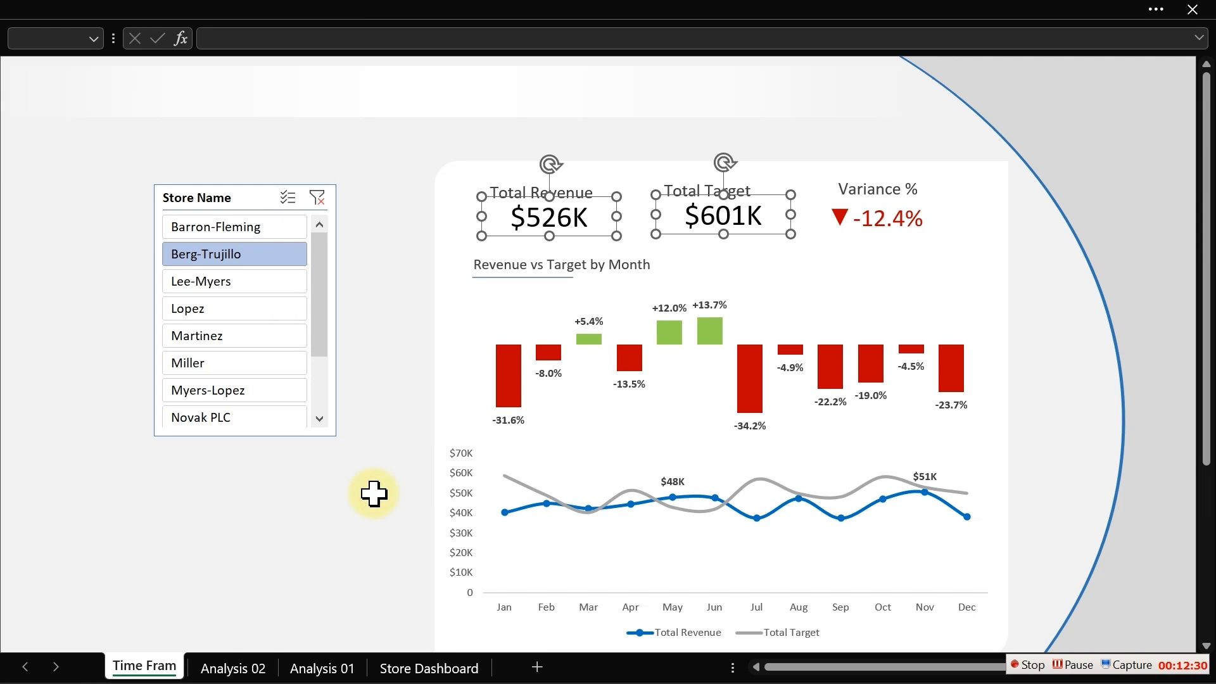
- Set the Total Revenue value's font colour to dark blue
{"action": "left_click", "coordinate": [412, 259]}
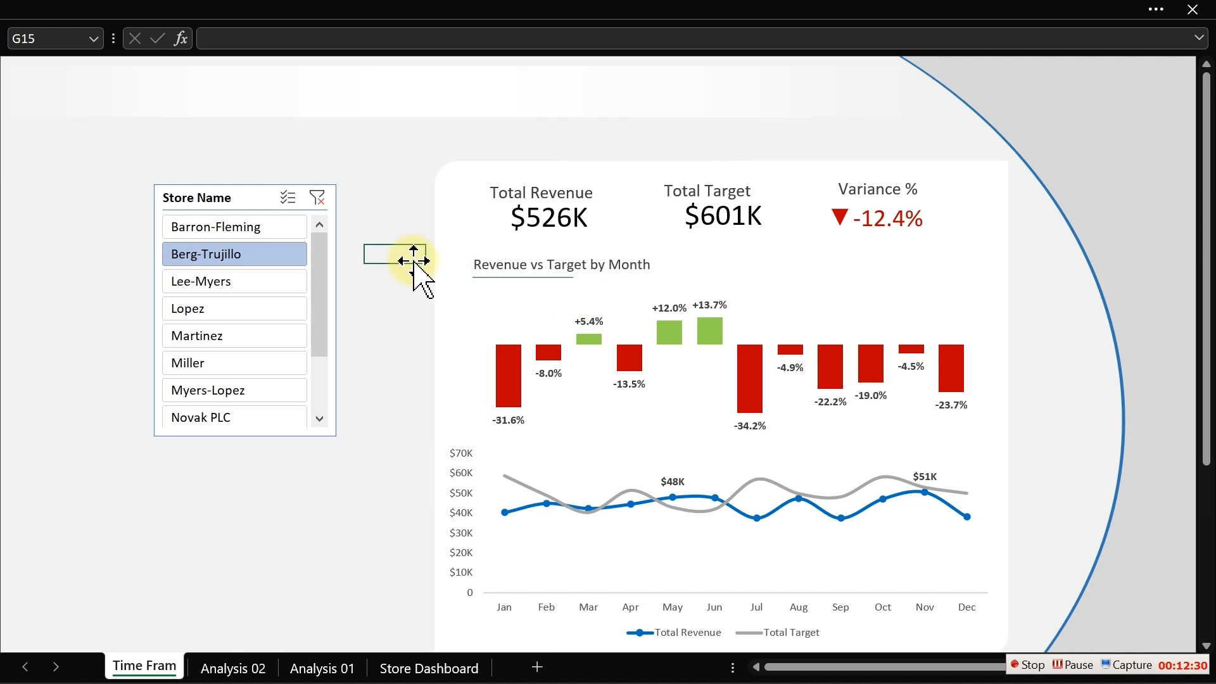
{"action": "left_click", "coordinate": [543, 215]}
{"action": "left_click", "coordinate": [288, 10]}
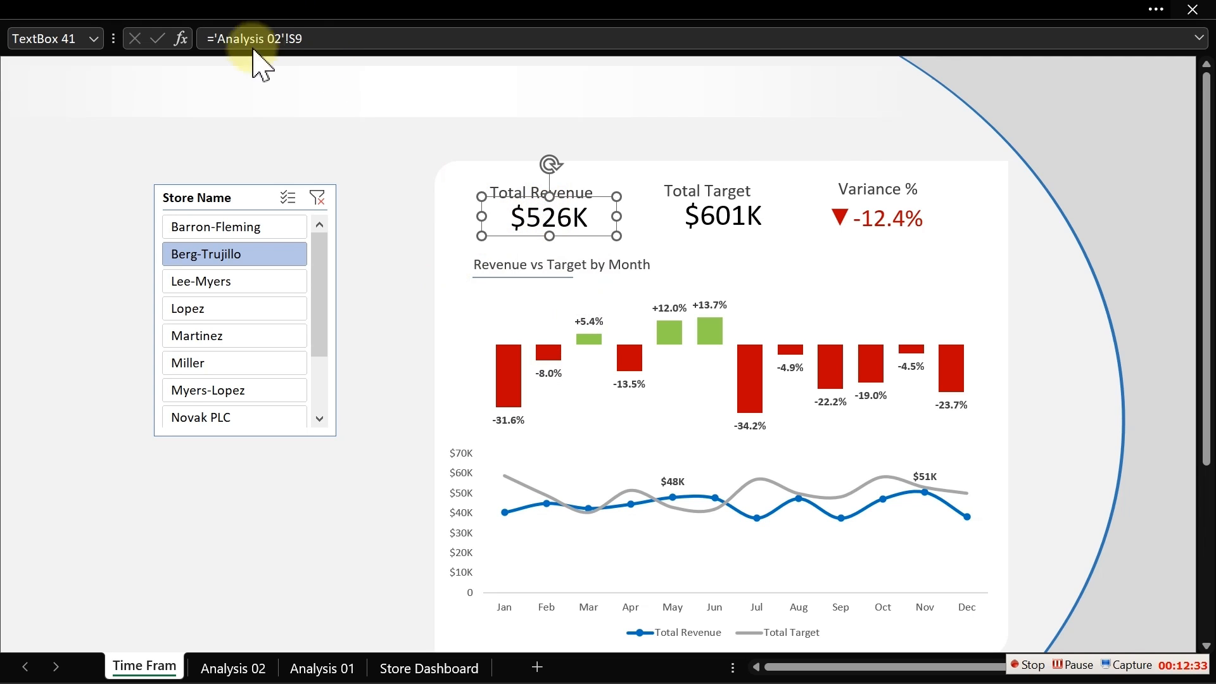
{"action": "left_click", "coordinate": [313, 127]}
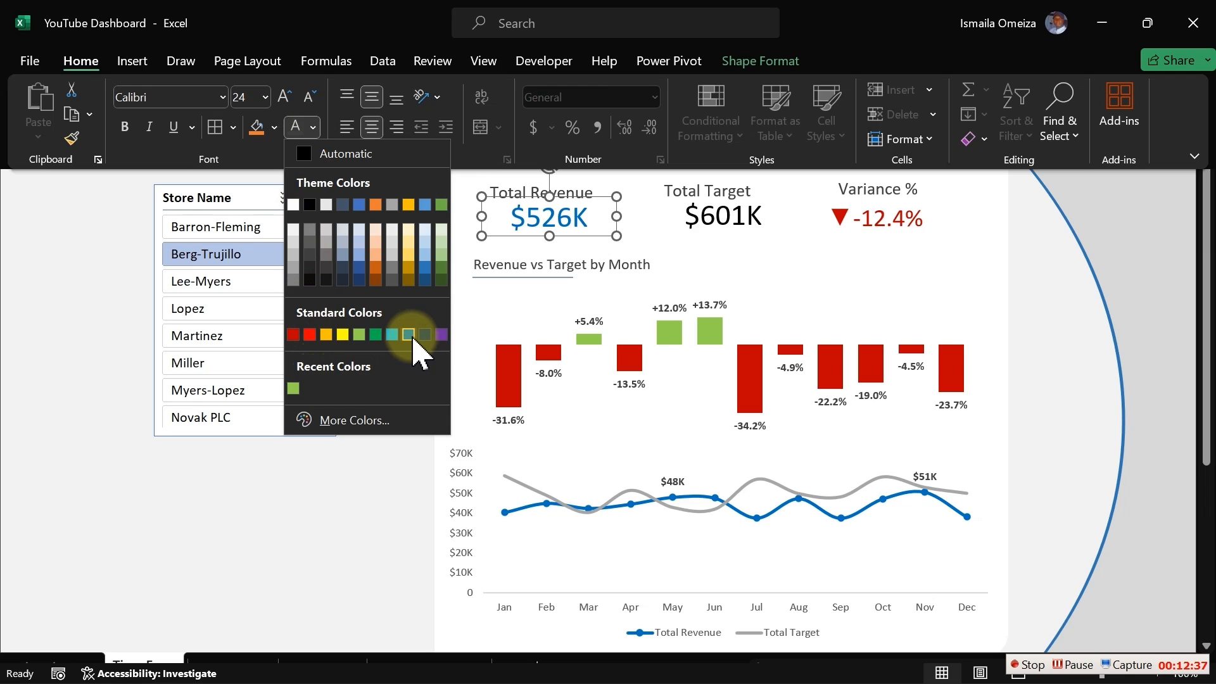
{"action": "left_click", "coordinate": [425, 279]}
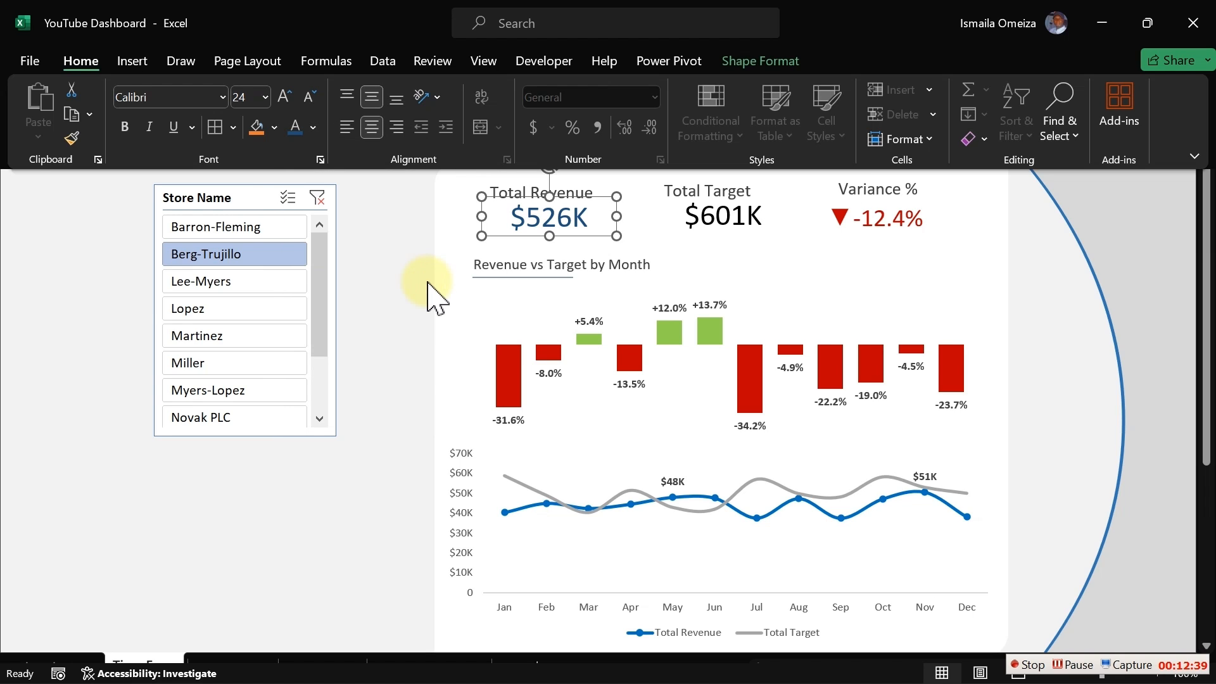
{"action": "left_click", "coordinate": [408, 364]}
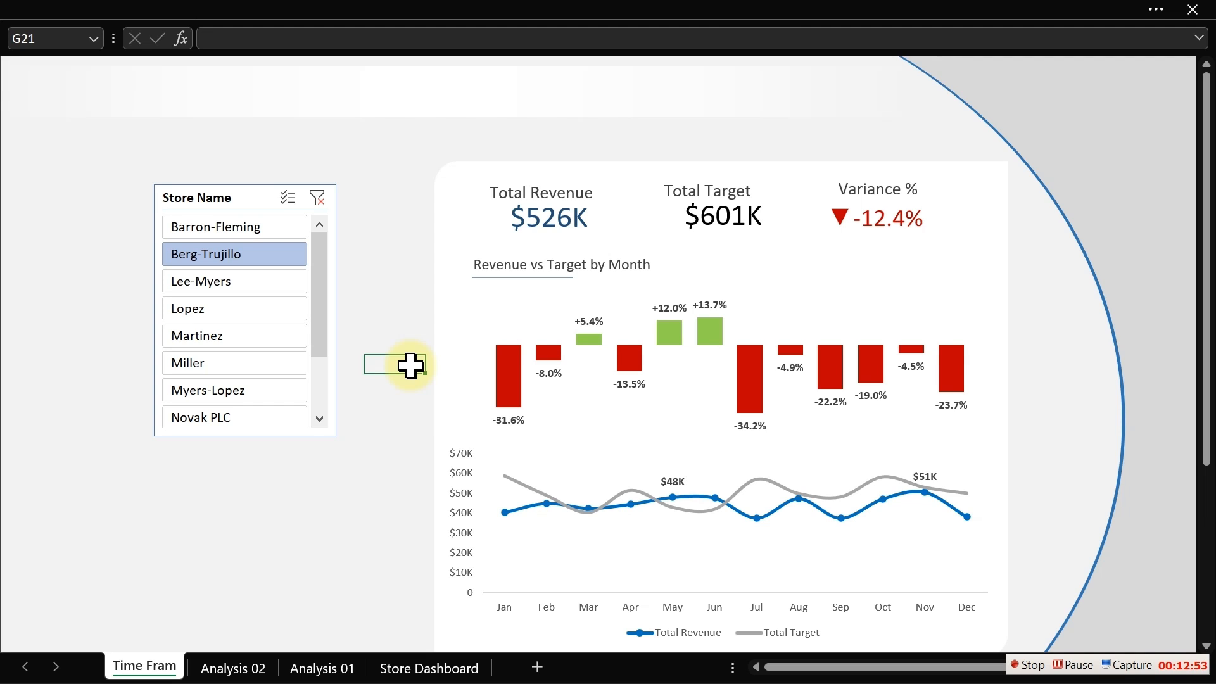
- Set the Total Revenue line series colour to the custom RGB colour 31, 140, 179
{"action": "left_click", "coordinate": [534, 220]}
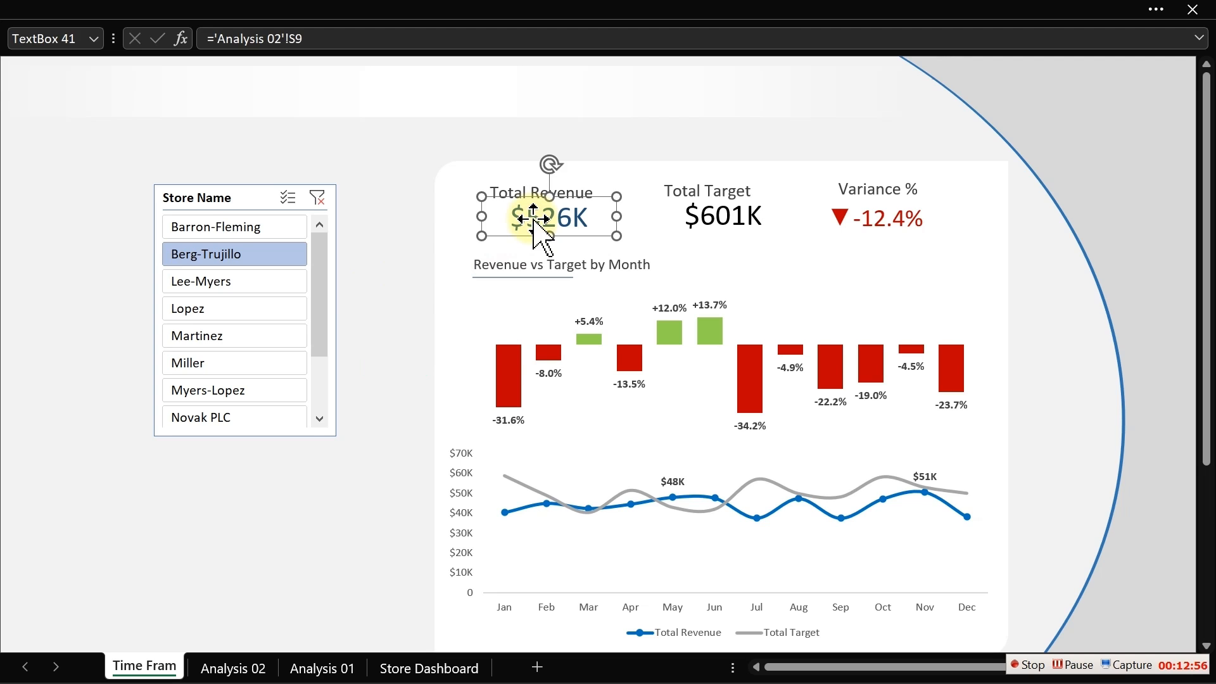
{"action": "left_click", "coordinate": [523, 508]}
{"action": "double_click", "coordinate": [523, 508]}
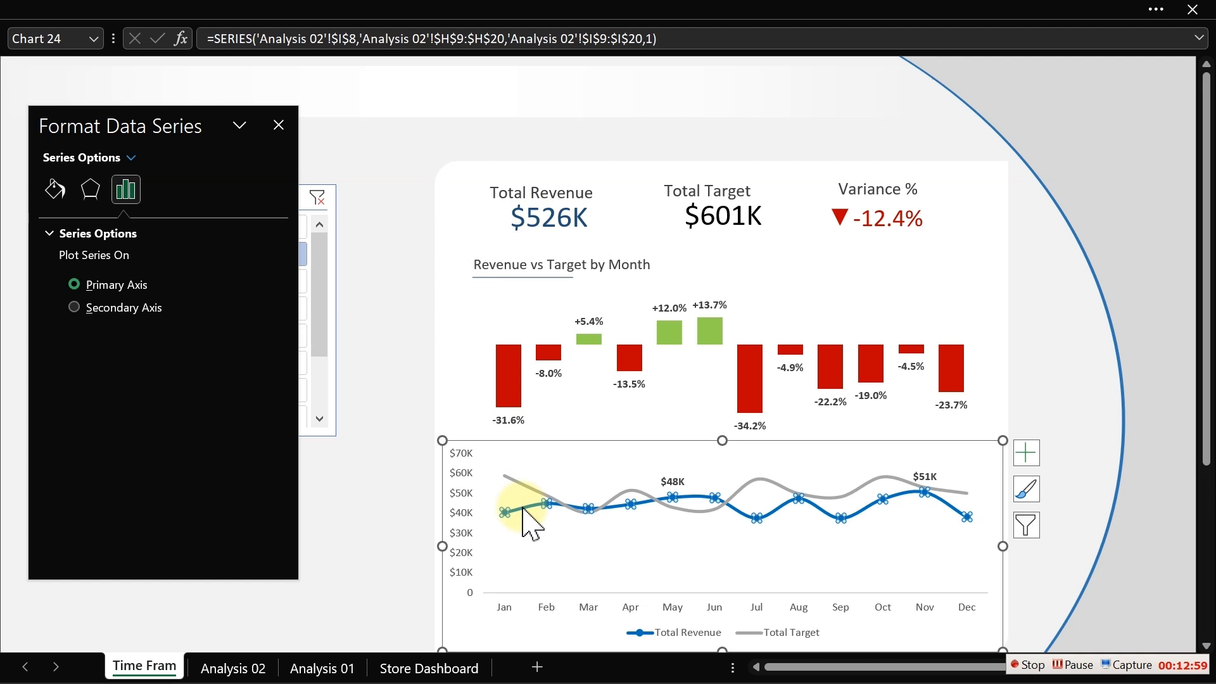
{"action": "left_click", "coordinate": [55, 190]}
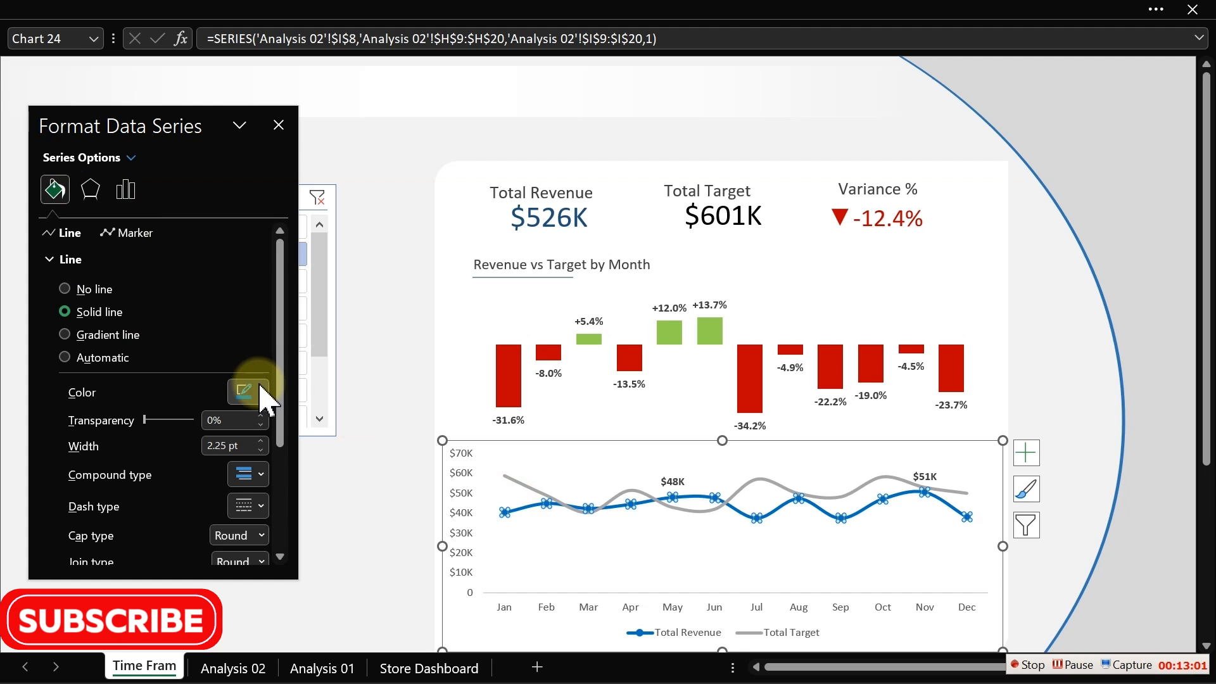
{"action": "left_click", "coordinate": [261, 396]}
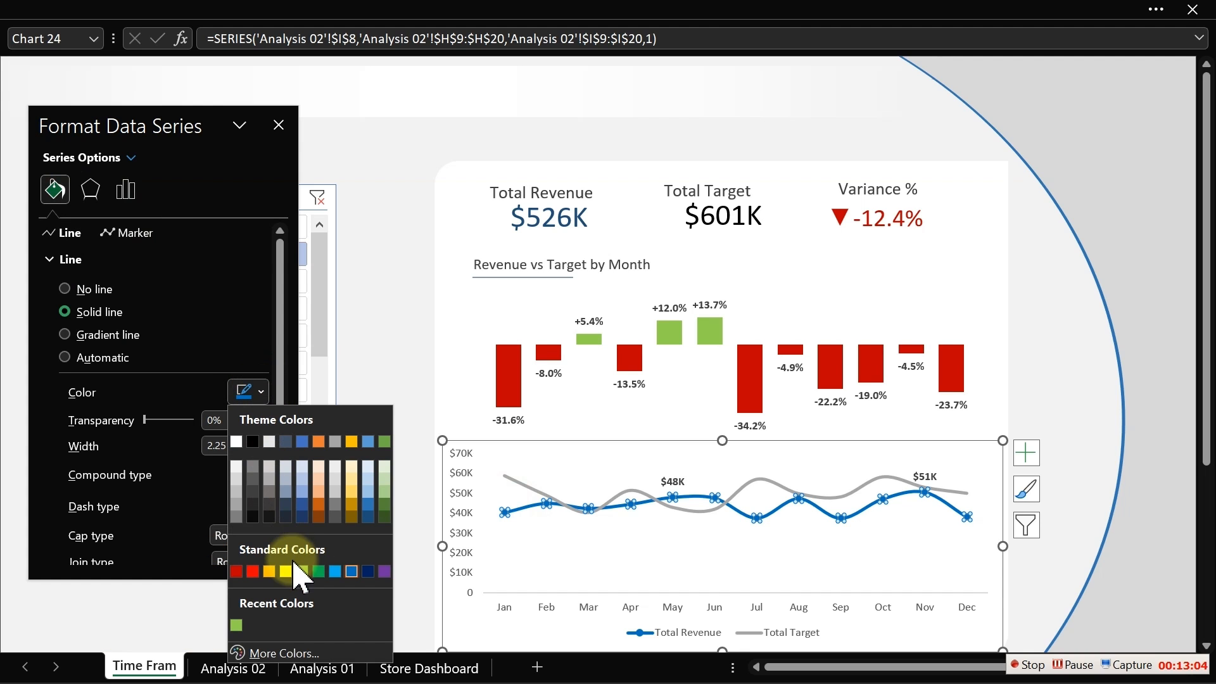
{"action": "left_click", "coordinate": [286, 653]}
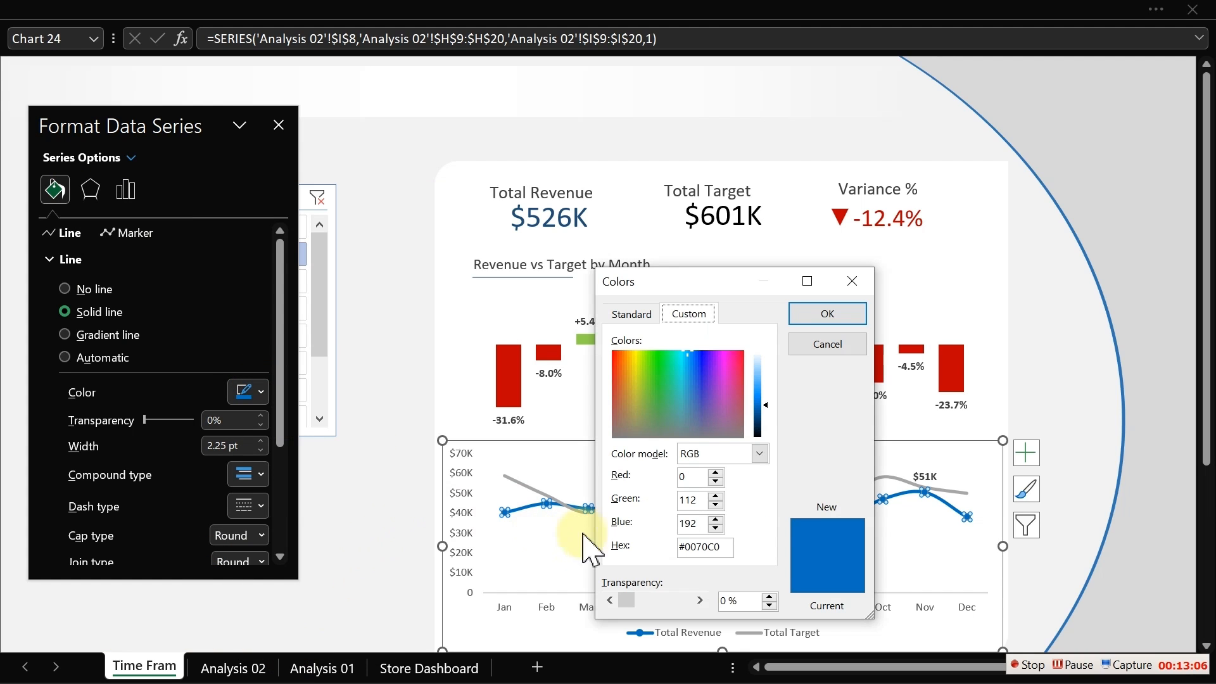
{"action": "left_click_drag", "start_coordinate": [711, 280], "coordinate": [350, 121]}
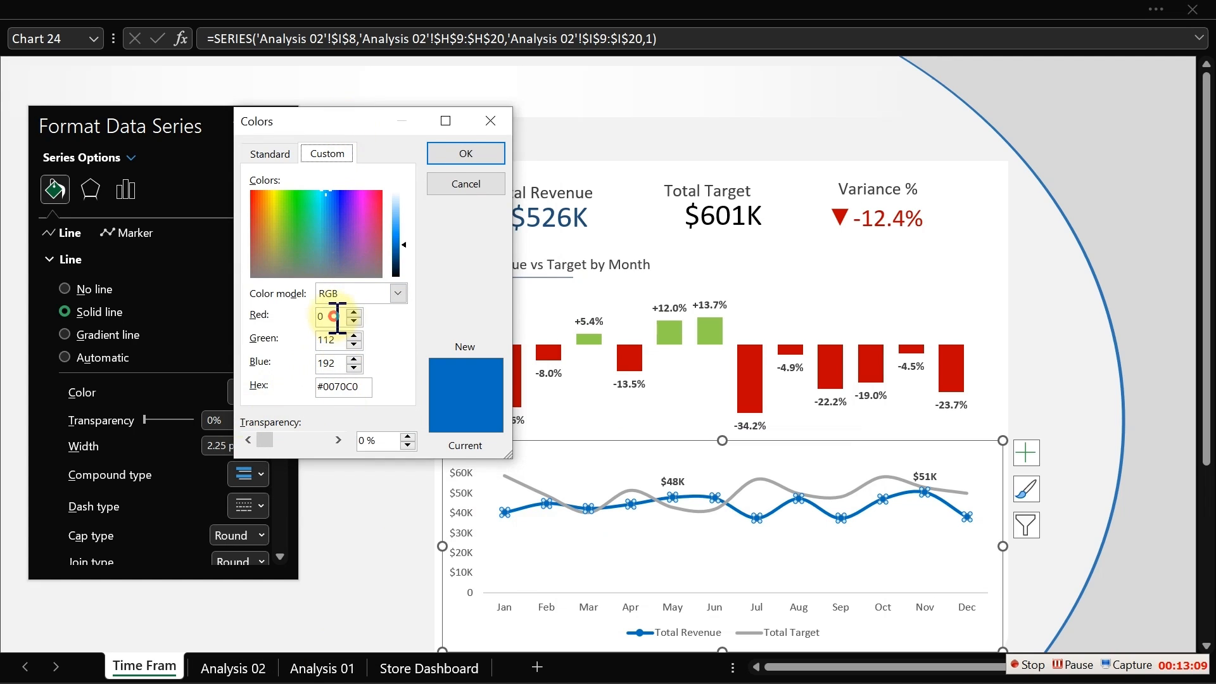
{"action": "left_click_drag", "start_coordinate": [337, 316], "coordinate": [302, 319]}
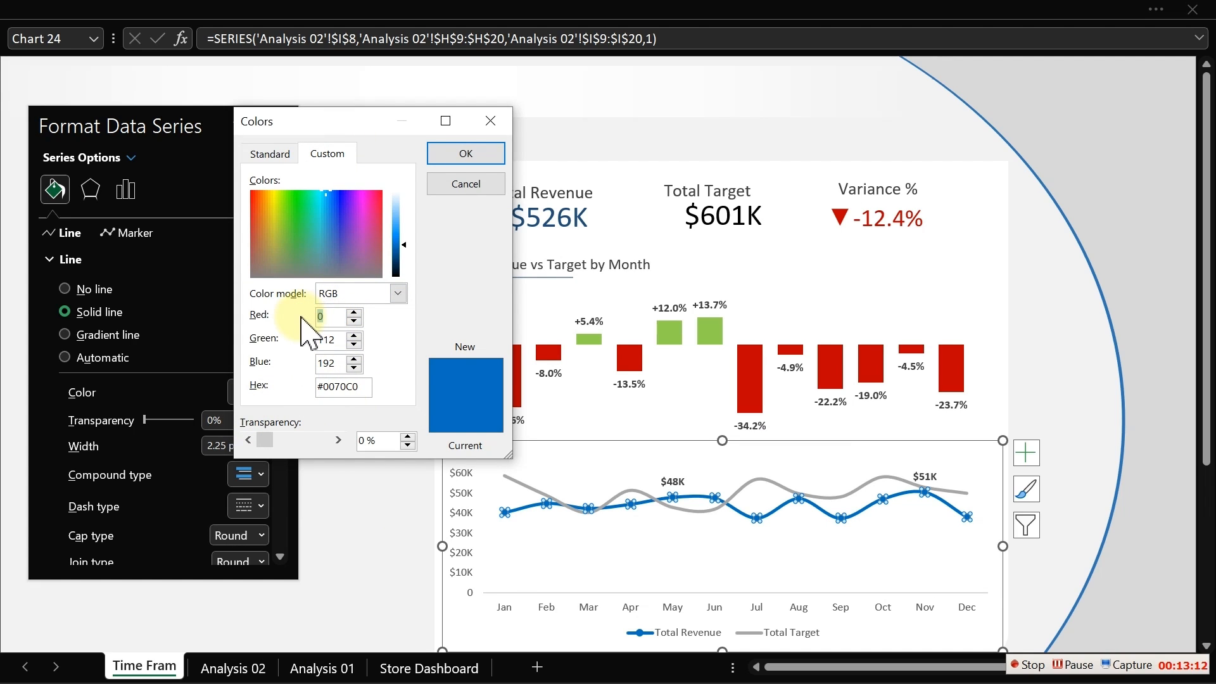
{"action": "type", "text": "3"}
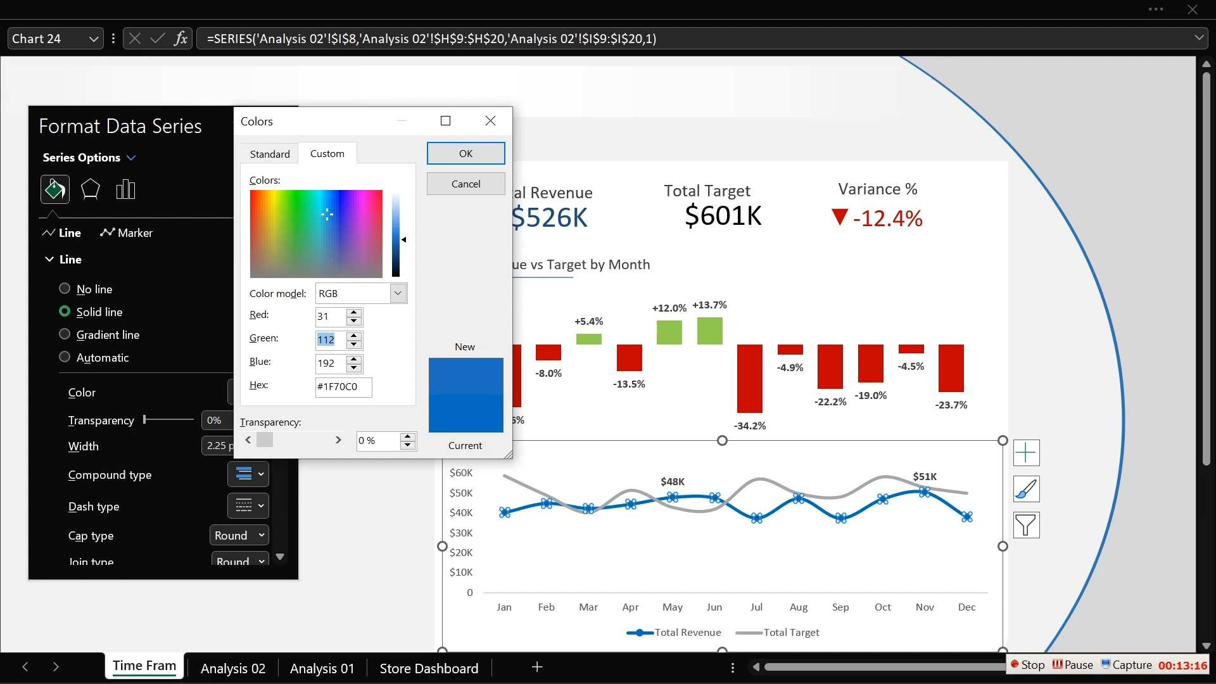
{"action": "type", "text": "140"}
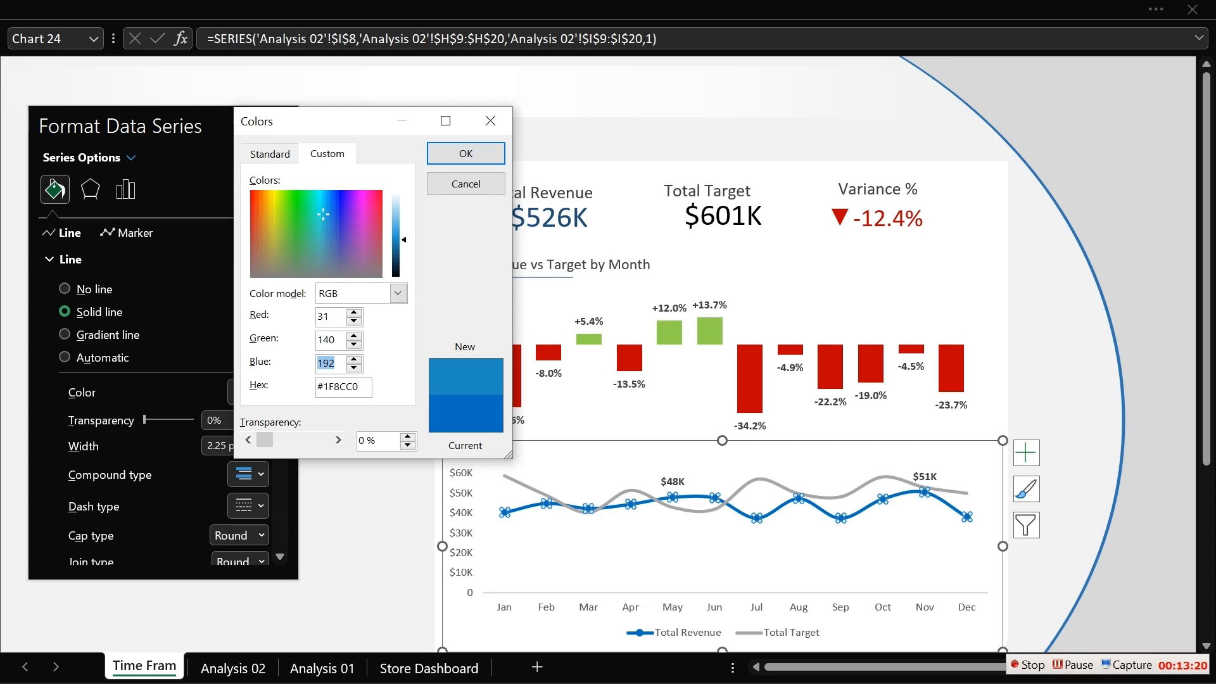
{"action": "type", "text": "1"}
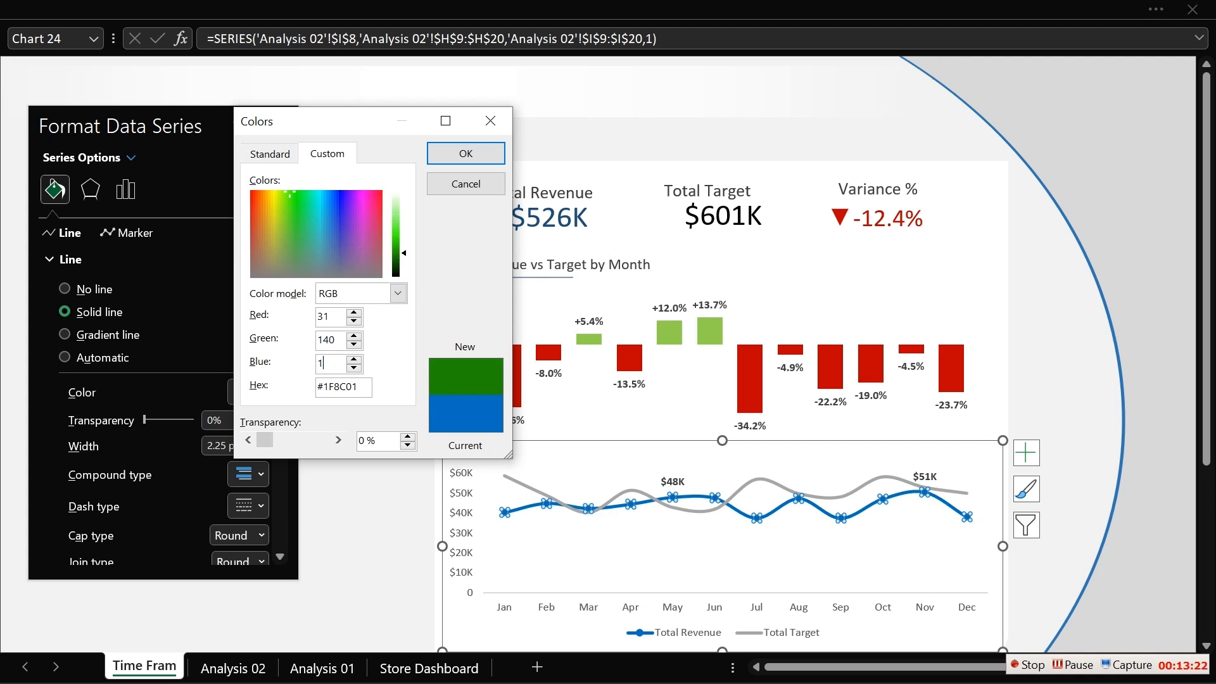
{"action": "type", "text": "79"}
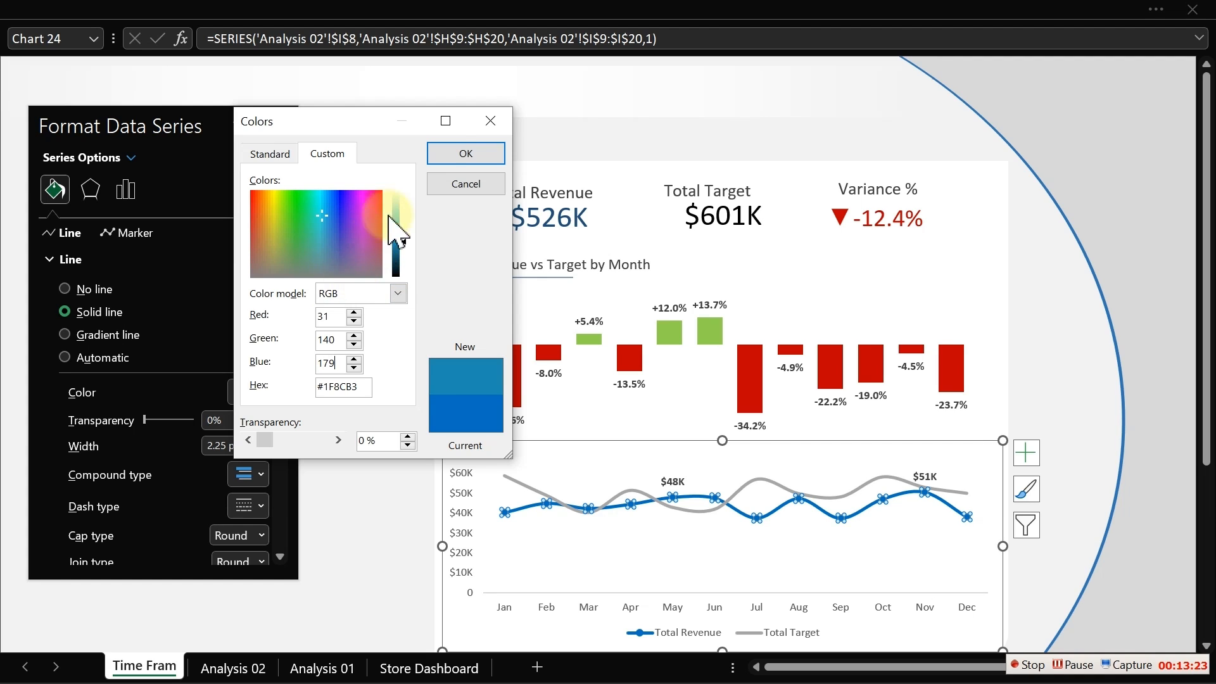
{"action": "left_click", "coordinate": [449, 152]}
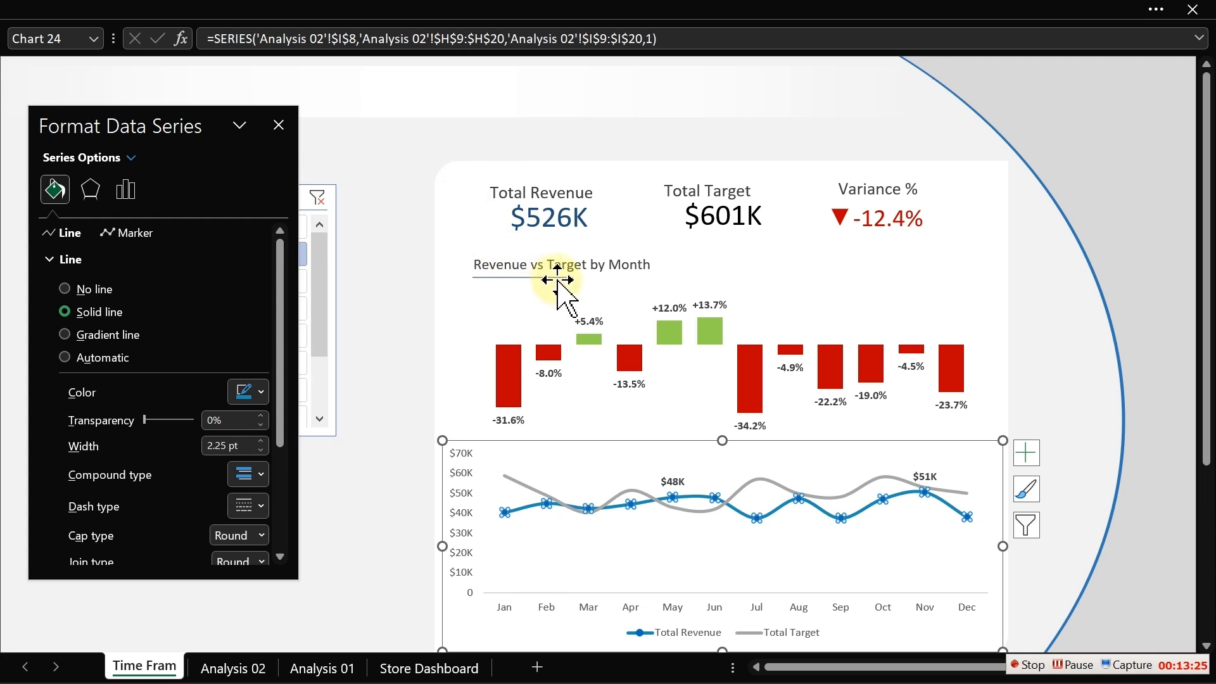
- Set the Total Revenue value's text fill to the same turquoise from the recent colours
{"action": "left_click", "coordinate": [559, 228]}
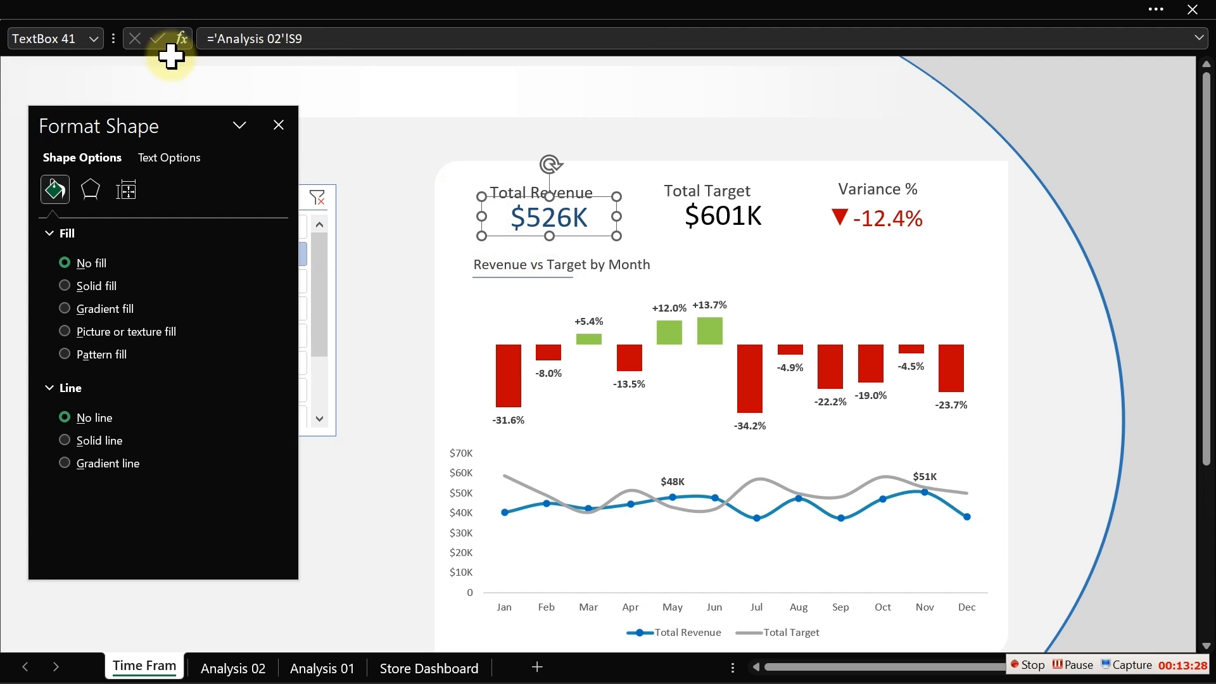
{"action": "left_click", "coordinate": [160, 159]}
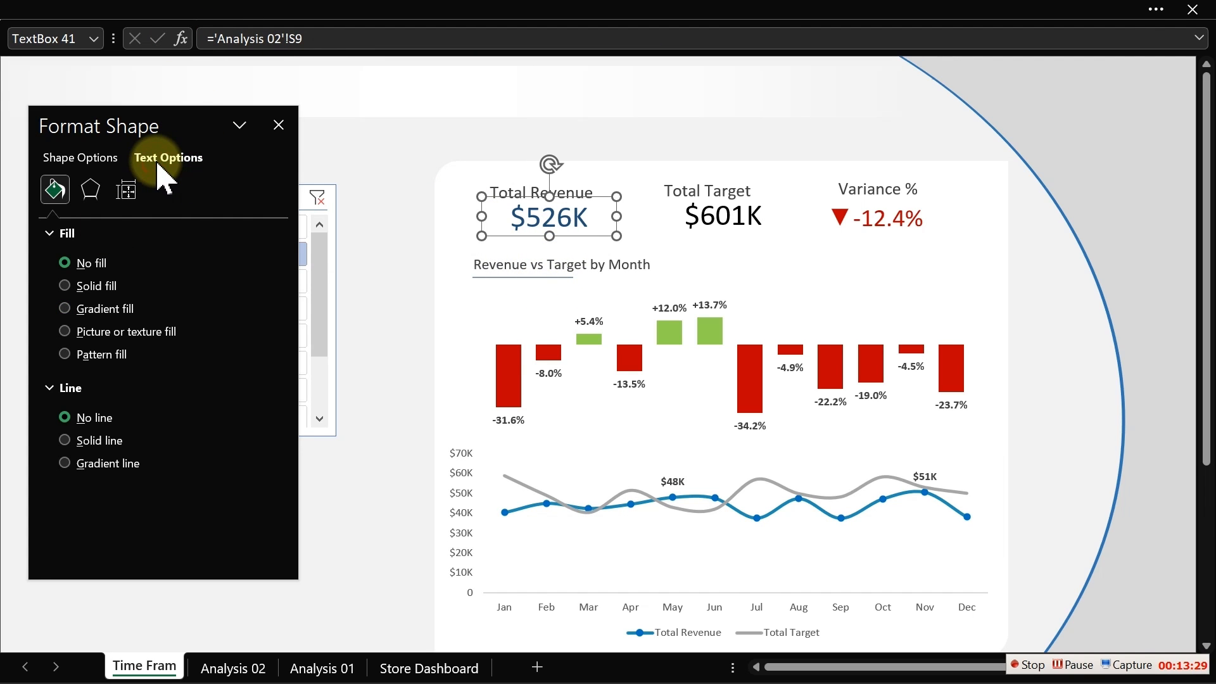
{"action": "left_click", "coordinate": [256, 394]}
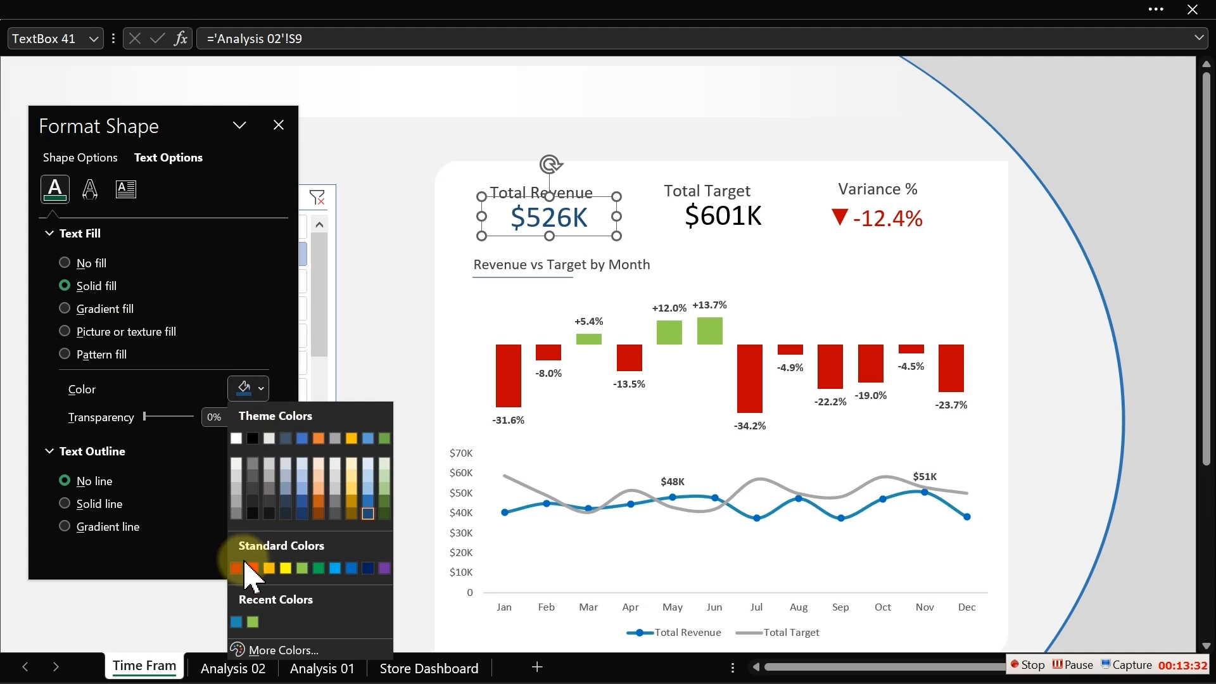
{"action": "left_click", "coordinate": [239, 622]}
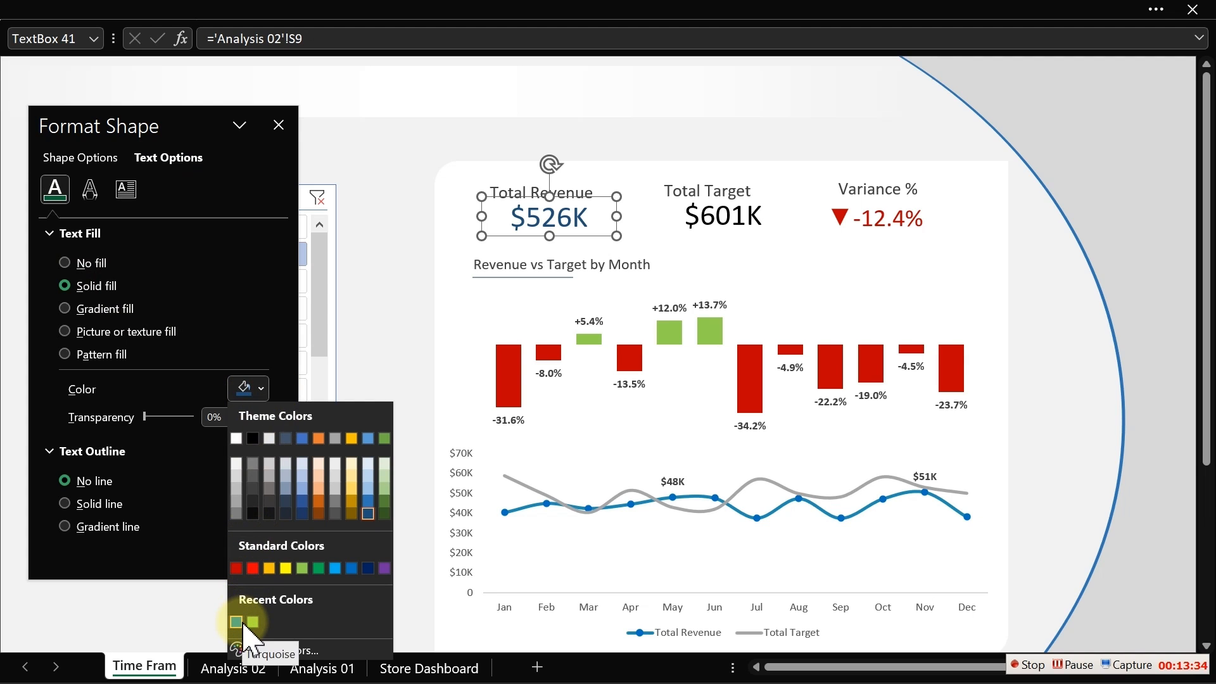
{"action": "left_click", "coordinate": [237, 622]}
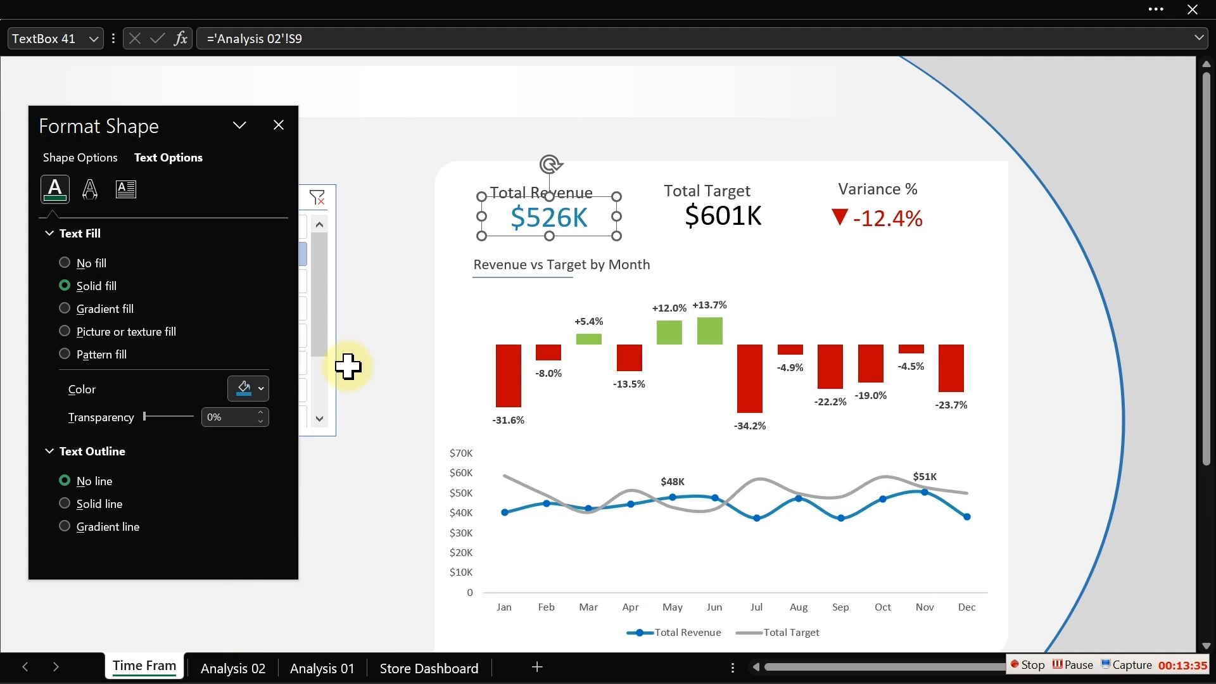
- Set the Total Target value's font colour to grey
{"action": "left_click", "coordinate": [723, 231]}
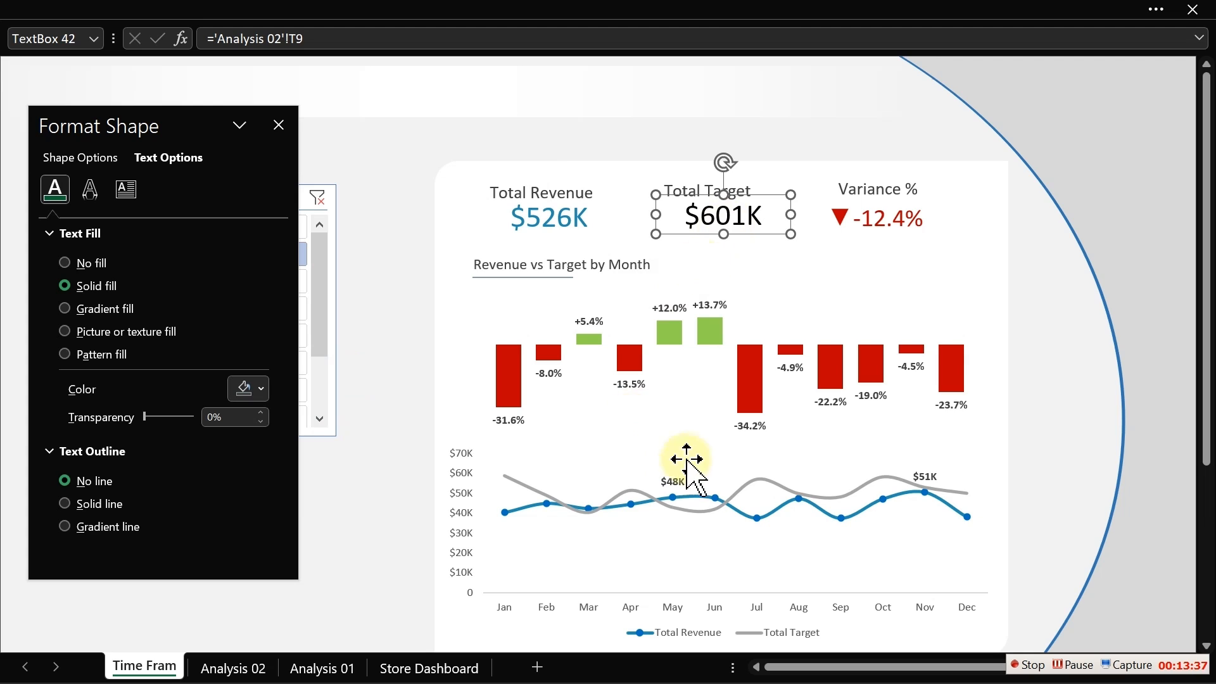
{"action": "mouse_move", "coordinate": [785, 487]}
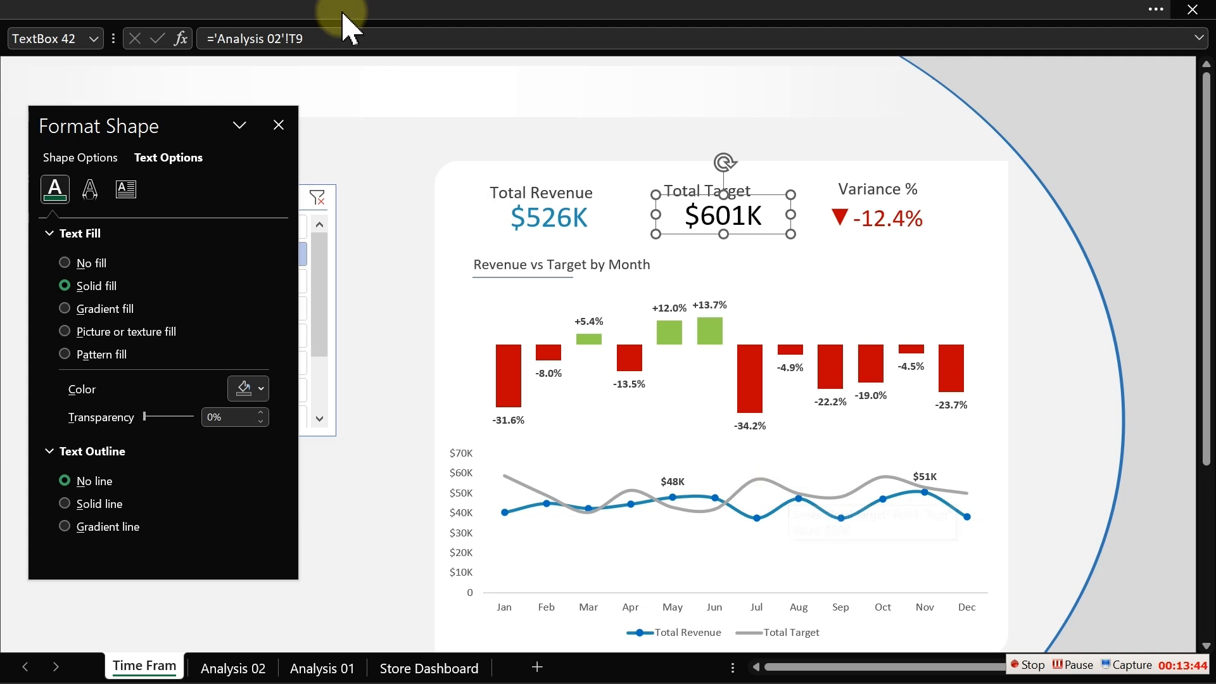
{"action": "left_click", "coordinate": [201, 13]}
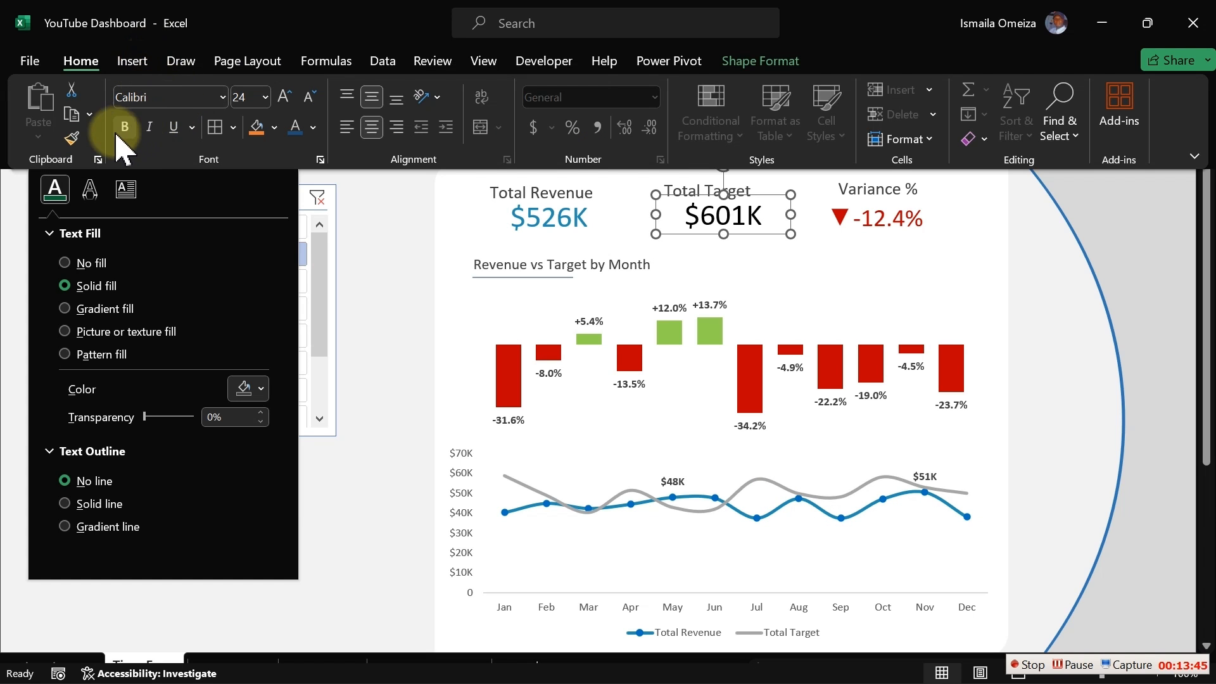
{"action": "left_click", "coordinate": [312, 129]}
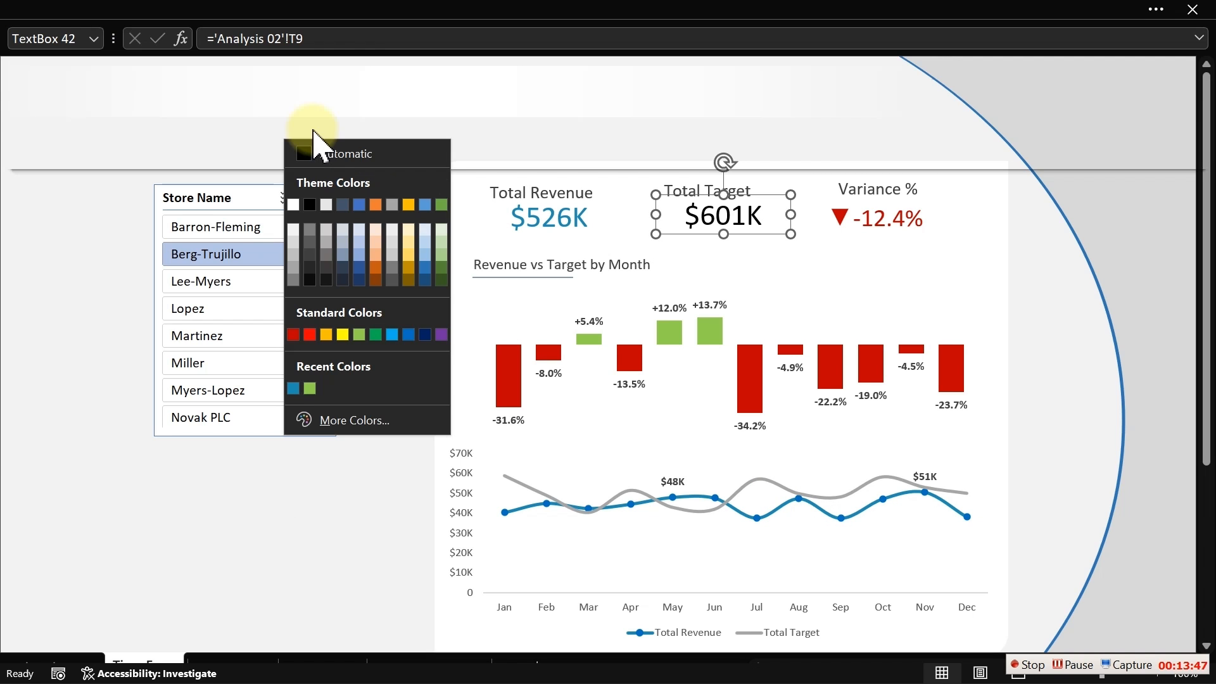
{"action": "left_click", "coordinate": [310, 243]}
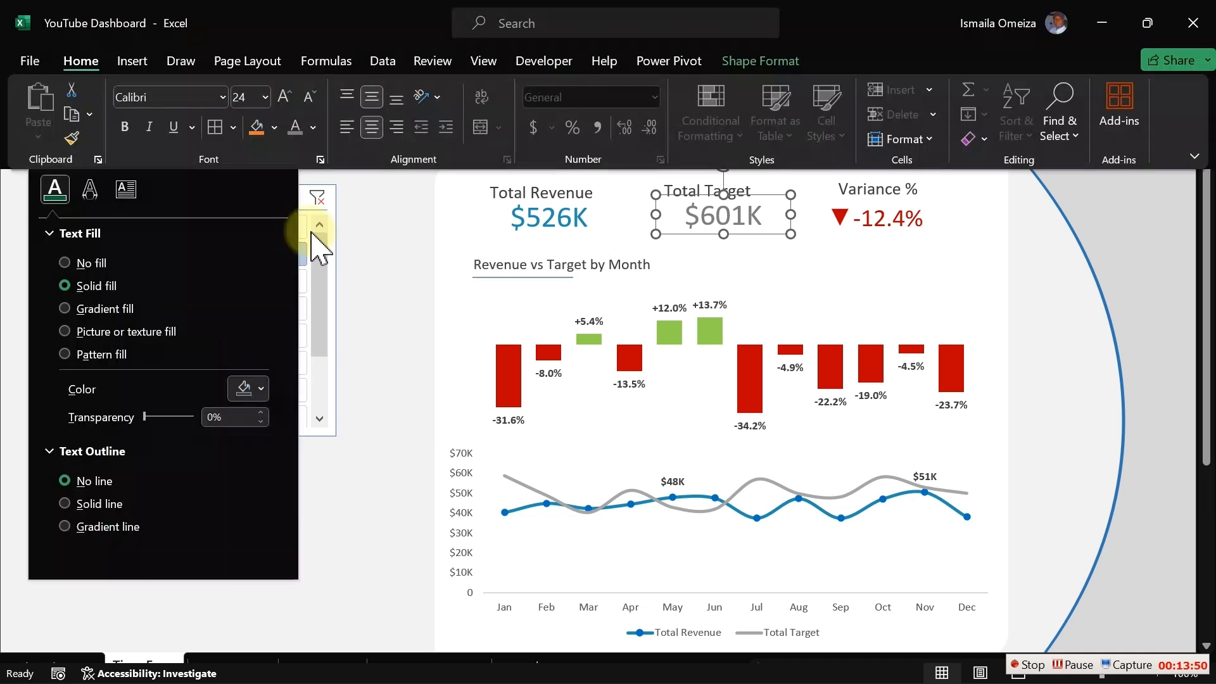
{"action": "left_click", "coordinate": [402, 272]}
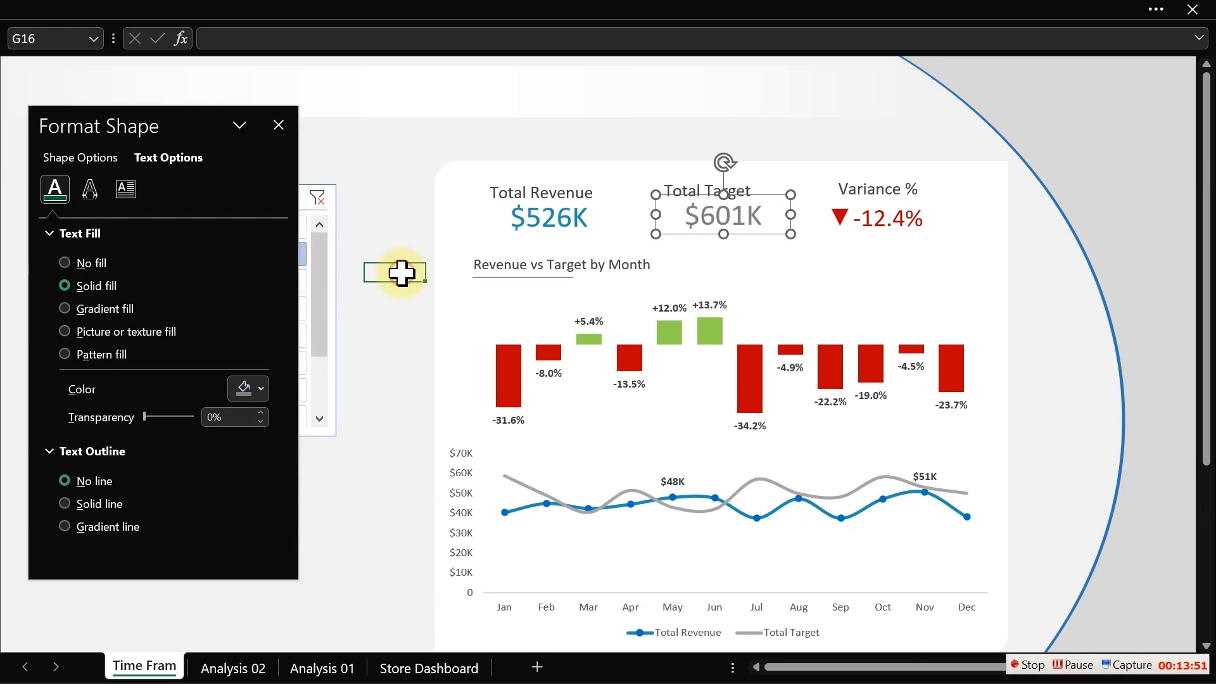
- Select the Total Revenue, Total Target and Variance % header boxes and center their text vertically and horizontally
{"action": "left_click", "coordinate": [516, 192]}
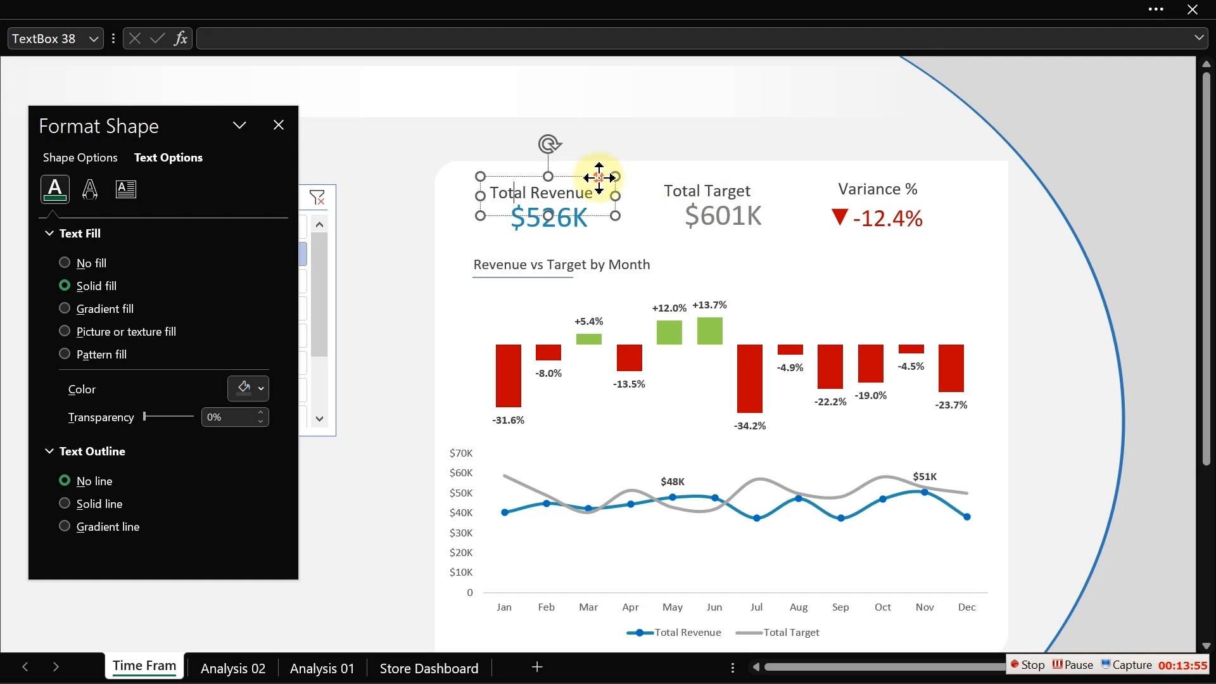
{"action": "left_click", "coordinate": [693, 185], "text": "ctrl"}
{"action": "left_click", "coordinate": [865, 189], "text": "ctrl"}
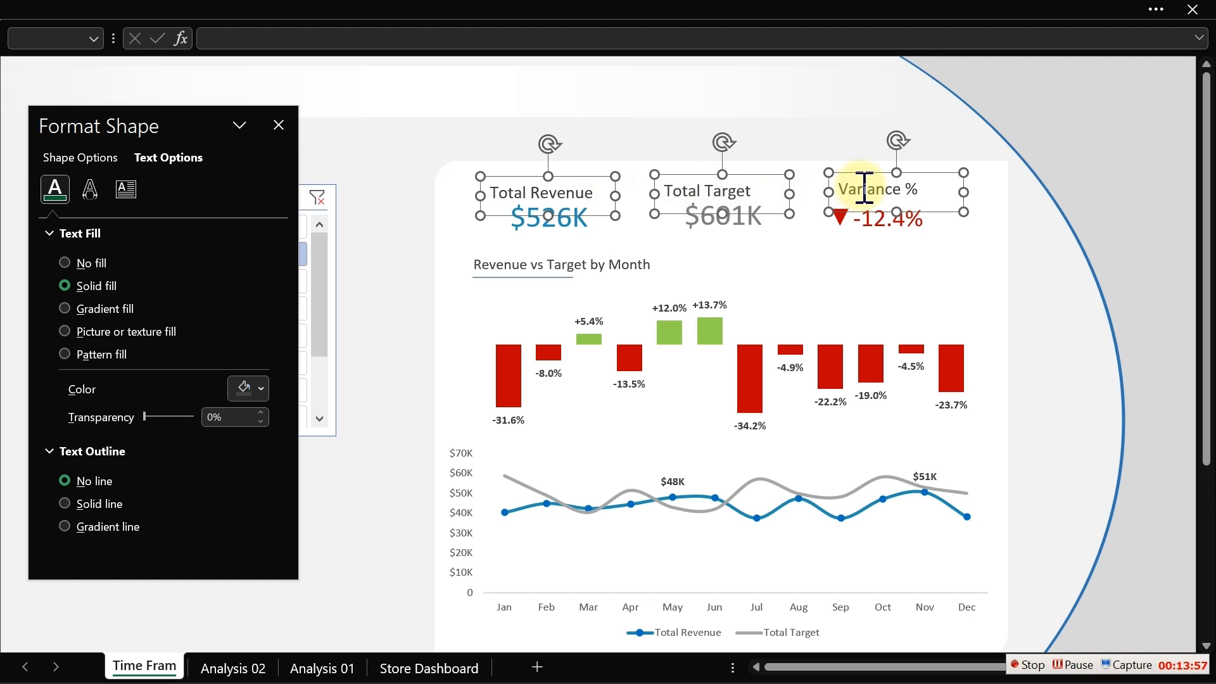
{"action": "left_click", "coordinate": [353, 14]}
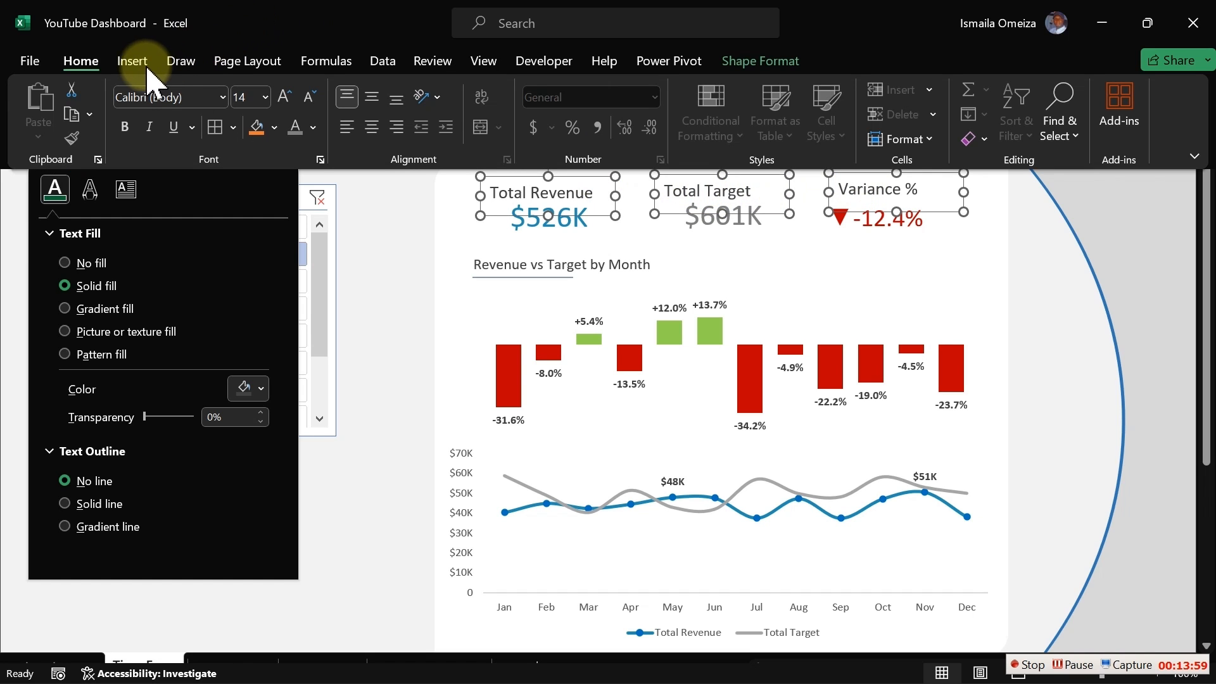
{"action": "left_click", "coordinate": [377, 96]}
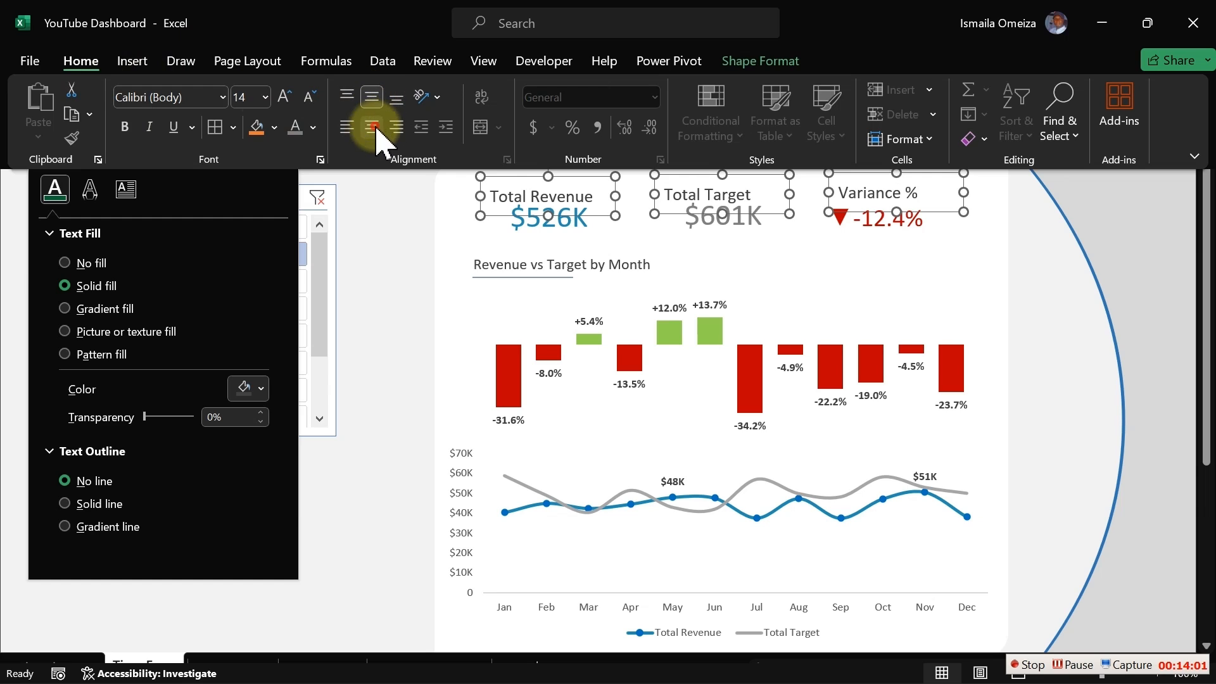
{"action": "left_click", "coordinate": [375, 128]}
{"action": "left_click", "coordinate": [373, 253]}
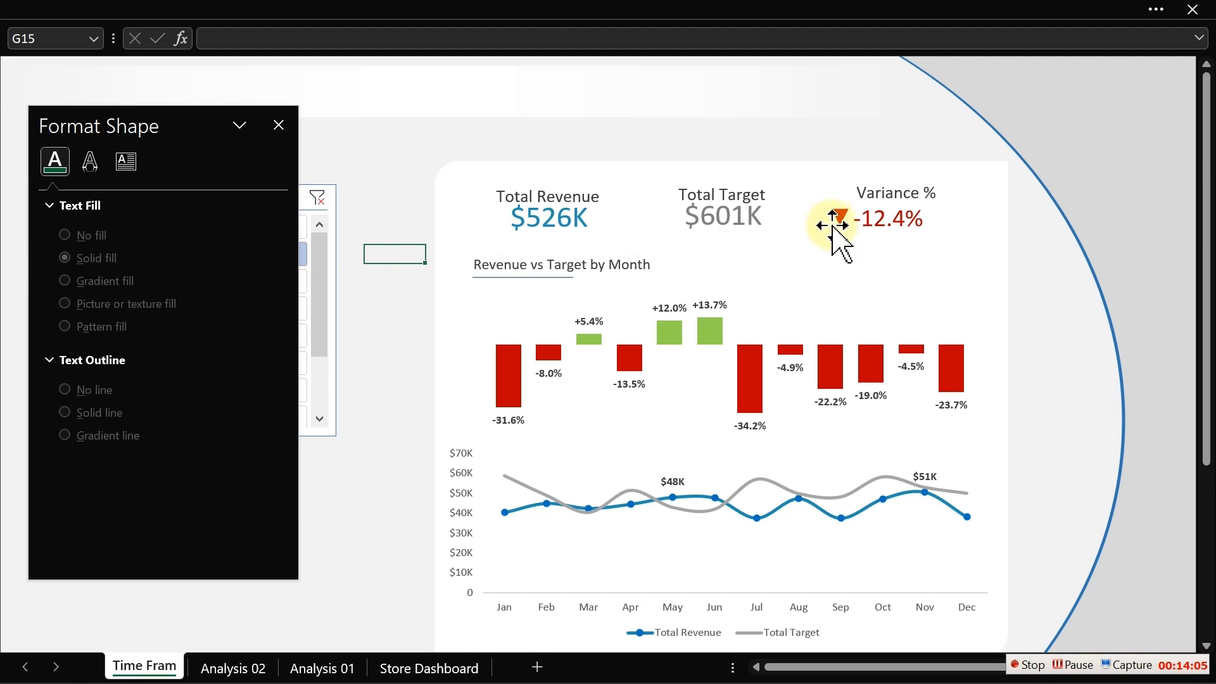
- Move the variance indicator picture right so it sits centred under the Variance % header
{"action": "left_click", "coordinate": [893, 224]}
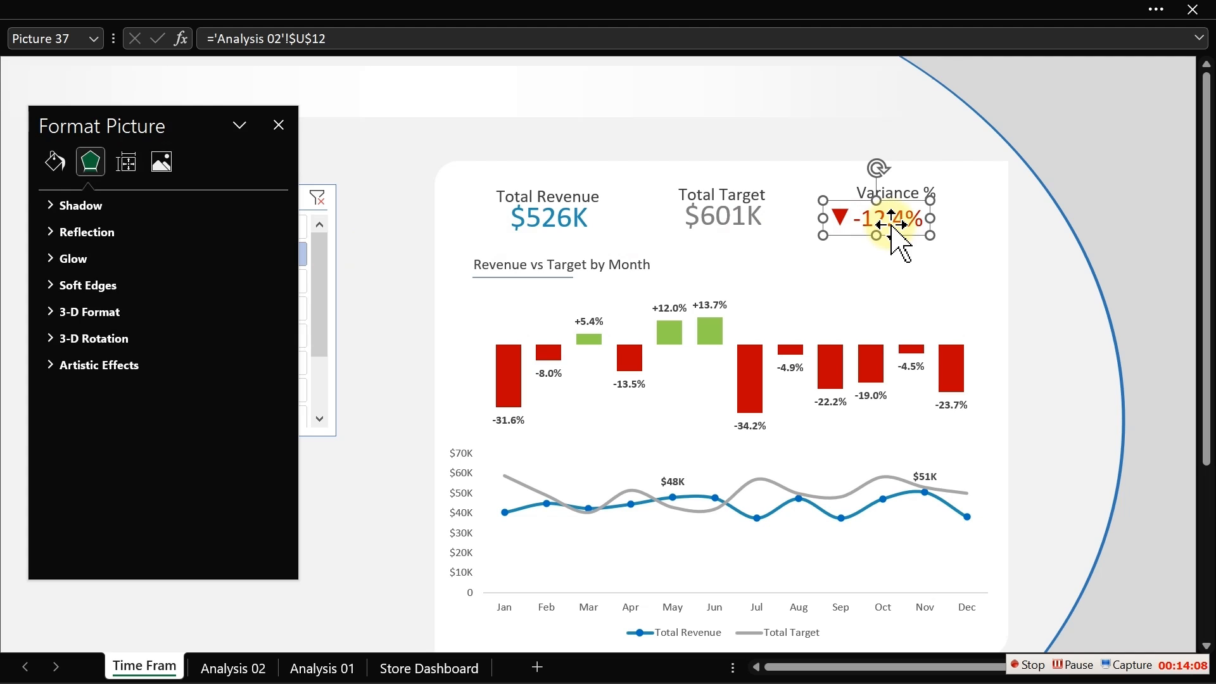
{"action": "left_click_drag", "start_coordinate": [891, 225], "coordinate": [914, 225]}
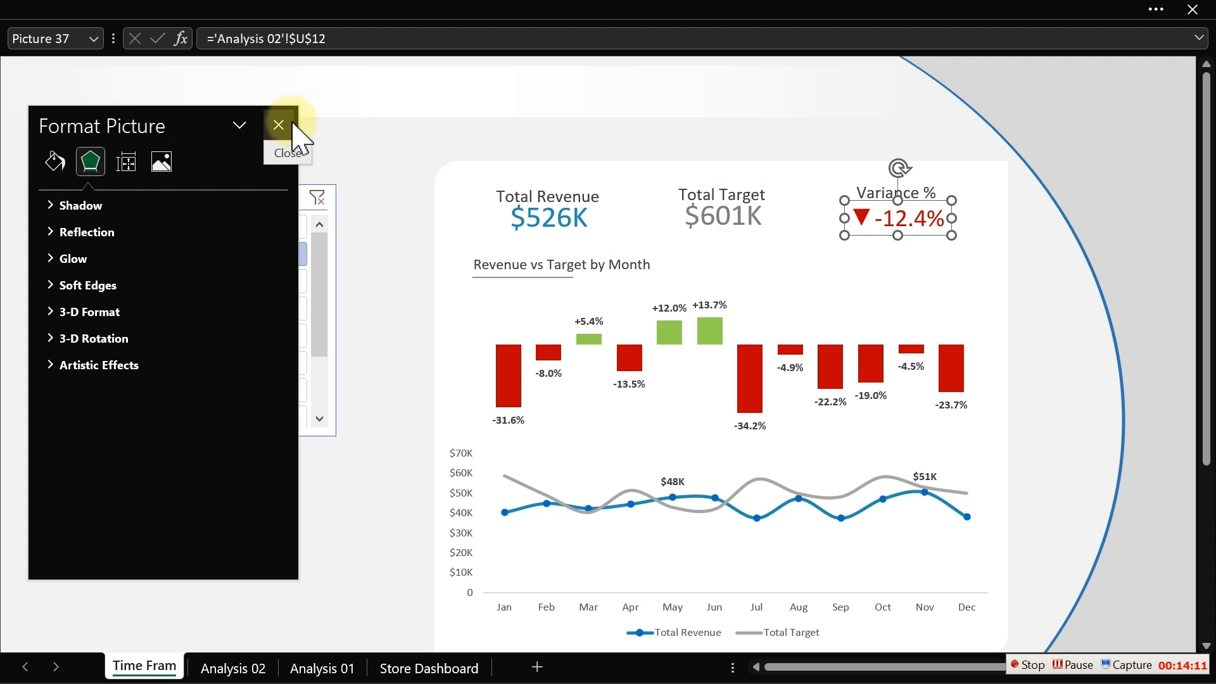
{"action": "left_click", "coordinate": [368, 139]}
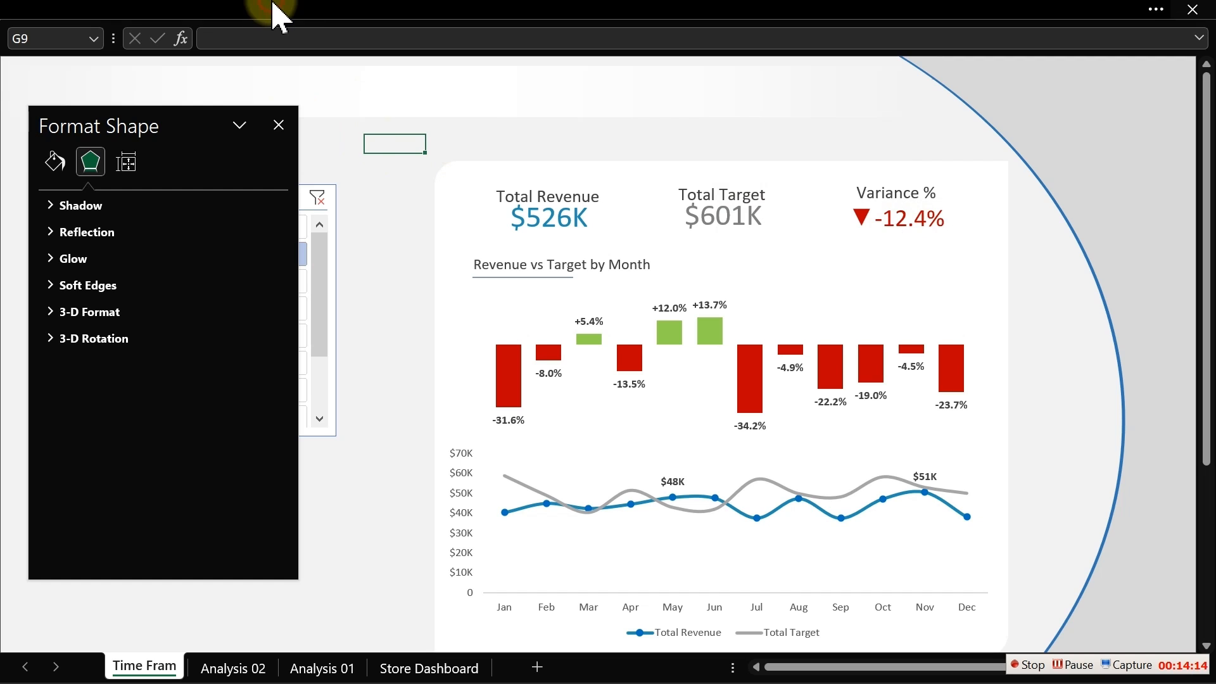
- Insert a thin vertical rectangle shape on the sheet beside the slicer
{"action": "left_click", "coordinate": [226, 17]}
{"action": "left_click", "coordinate": [132, 62]}
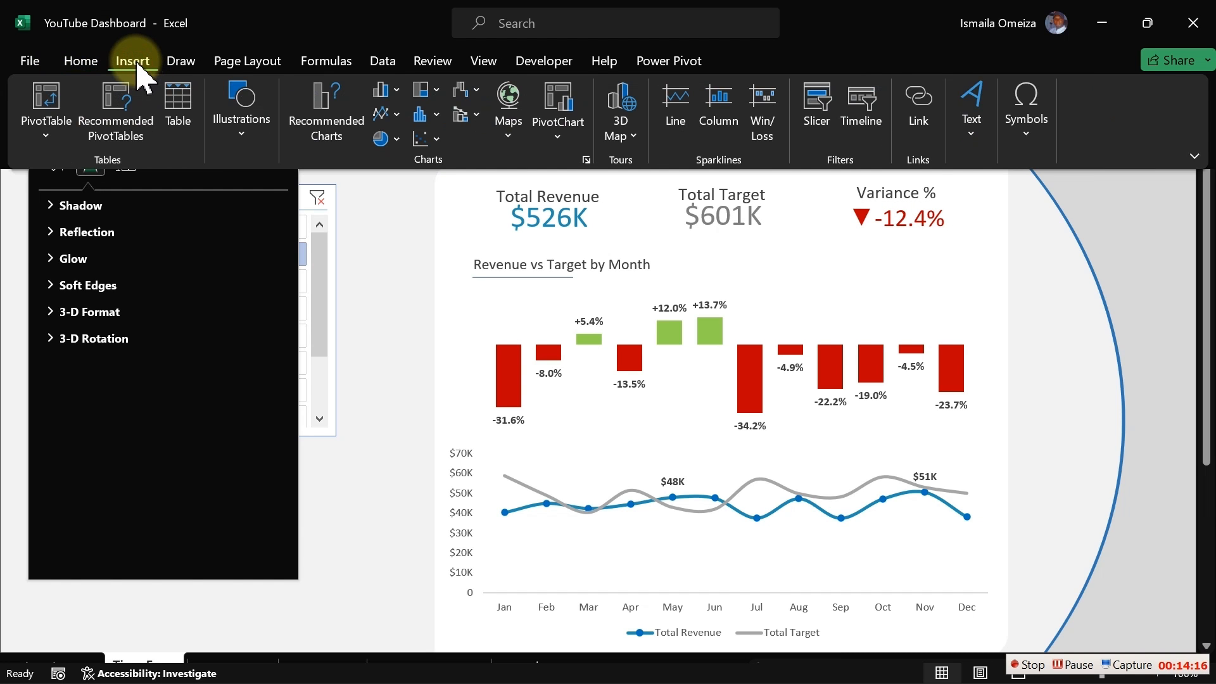
{"action": "left_click", "coordinate": [256, 135]}
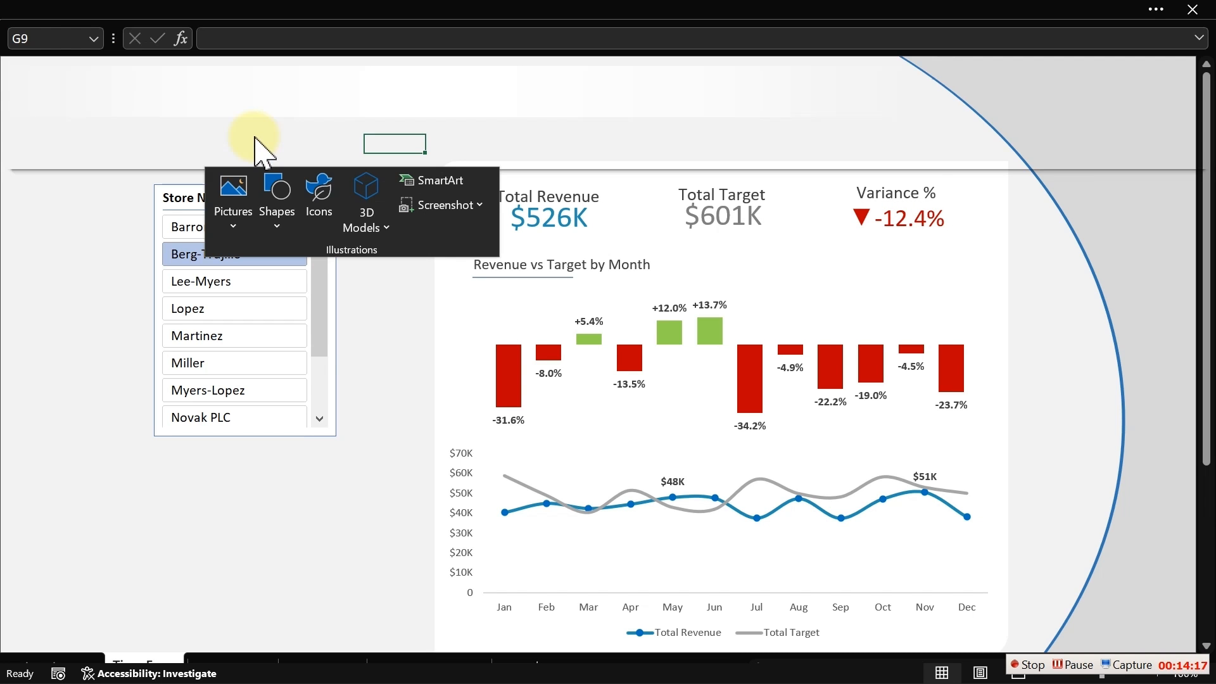
{"action": "left_click", "coordinate": [279, 236]}
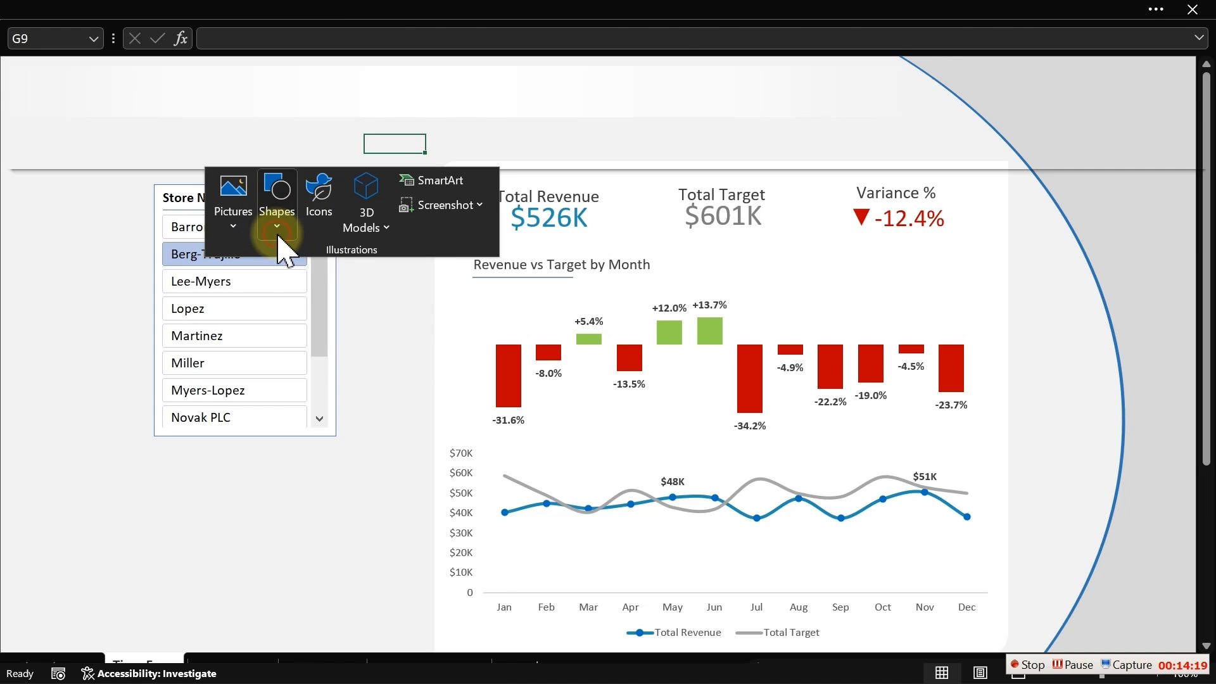
{"action": "left_click", "coordinate": [325, 279]}
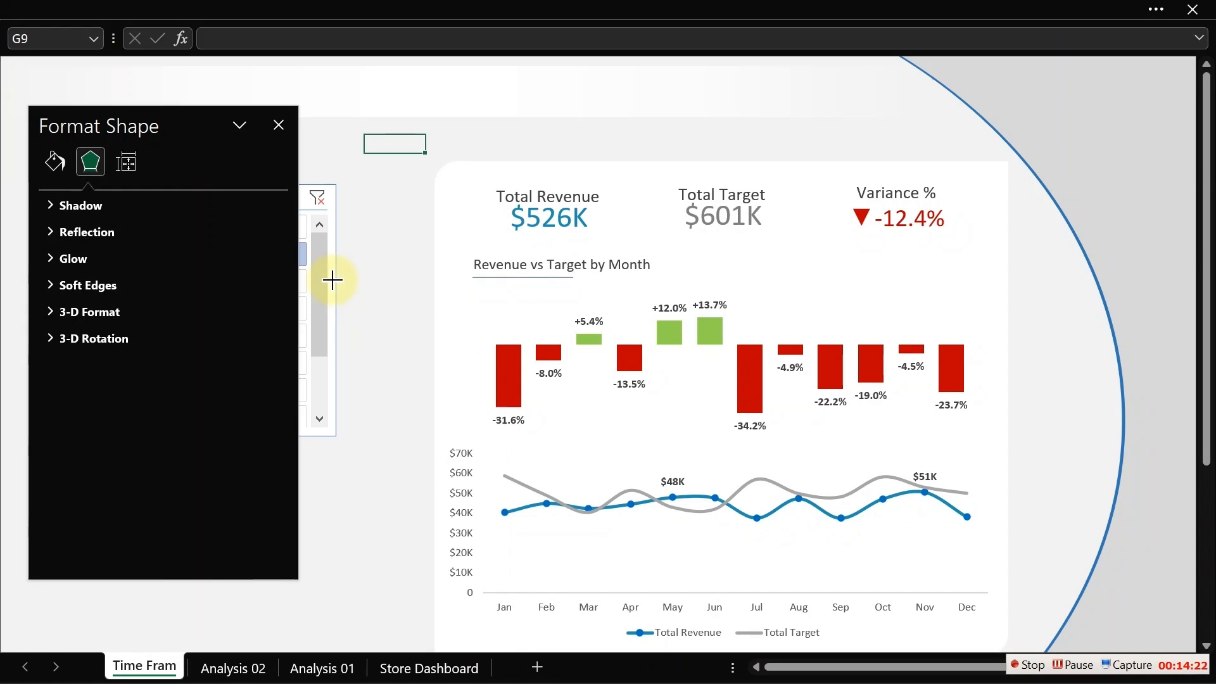
{"action": "left_click_drag", "start_coordinate": [360, 233], "coordinate": [362, 270]}
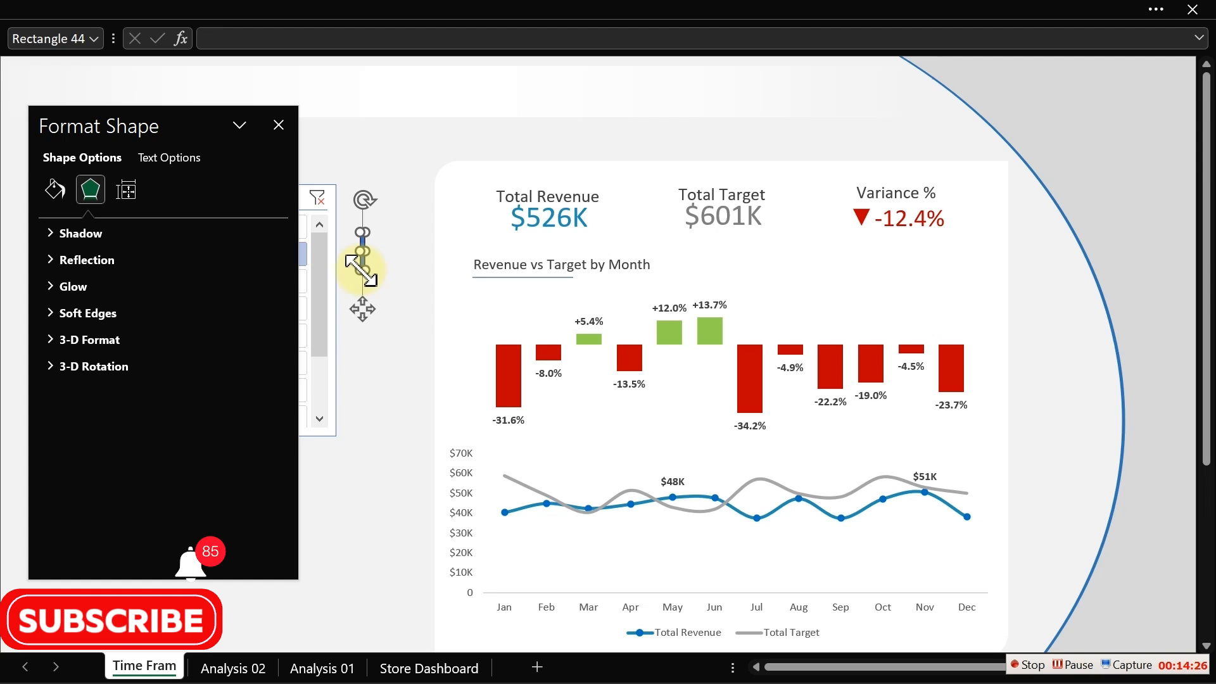
- Give the rectangle no outline and a light grey fill, and place it left of the Total Revenue header
{"action": "left_click", "coordinate": [54, 189]}
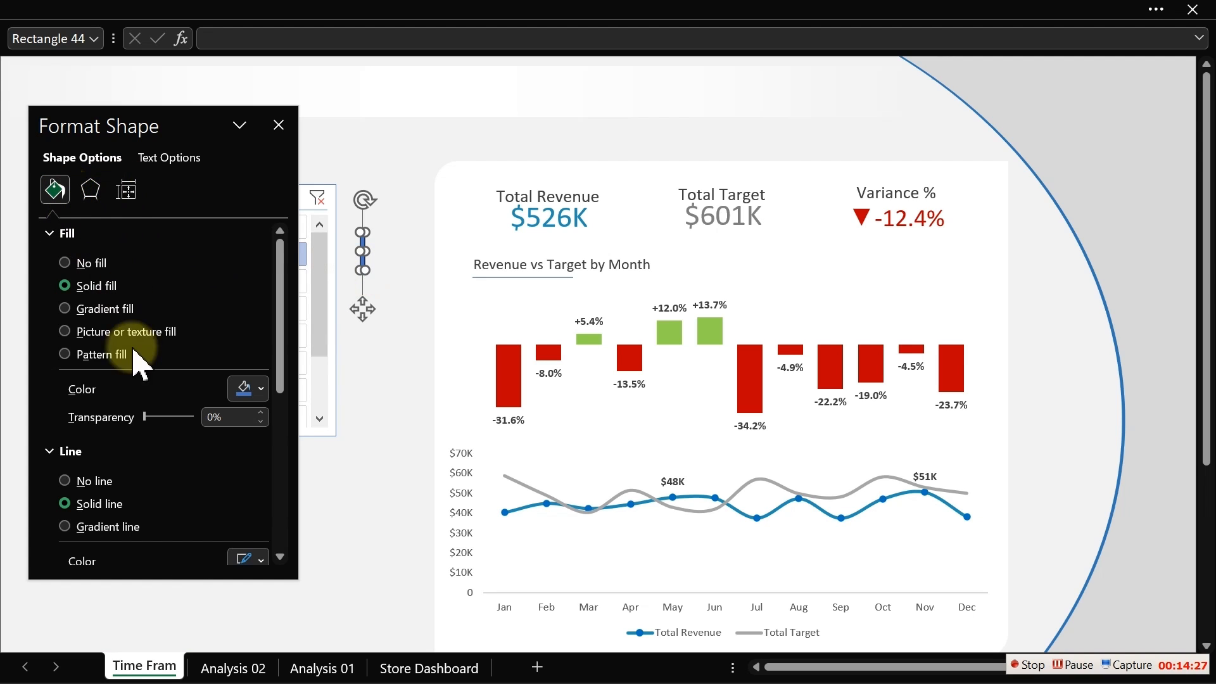
{"action": "left_click", "coordinate": [64, 481]}
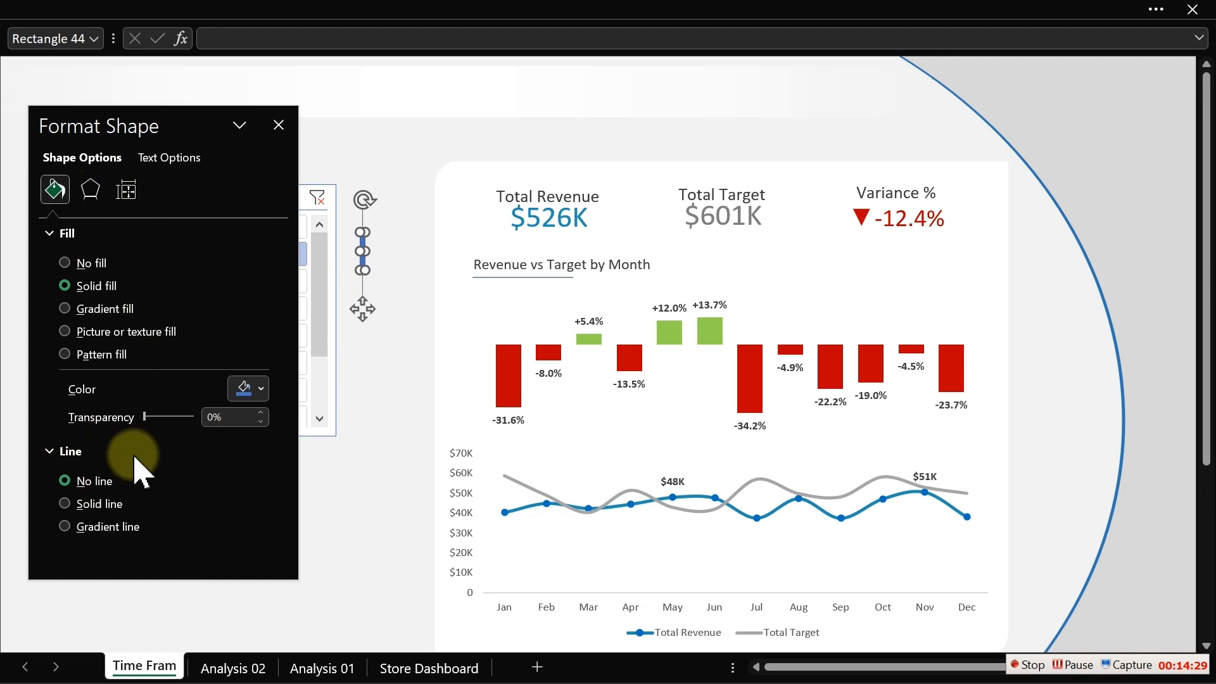
{"action": "left_click", "coordinate": [249, 390]}
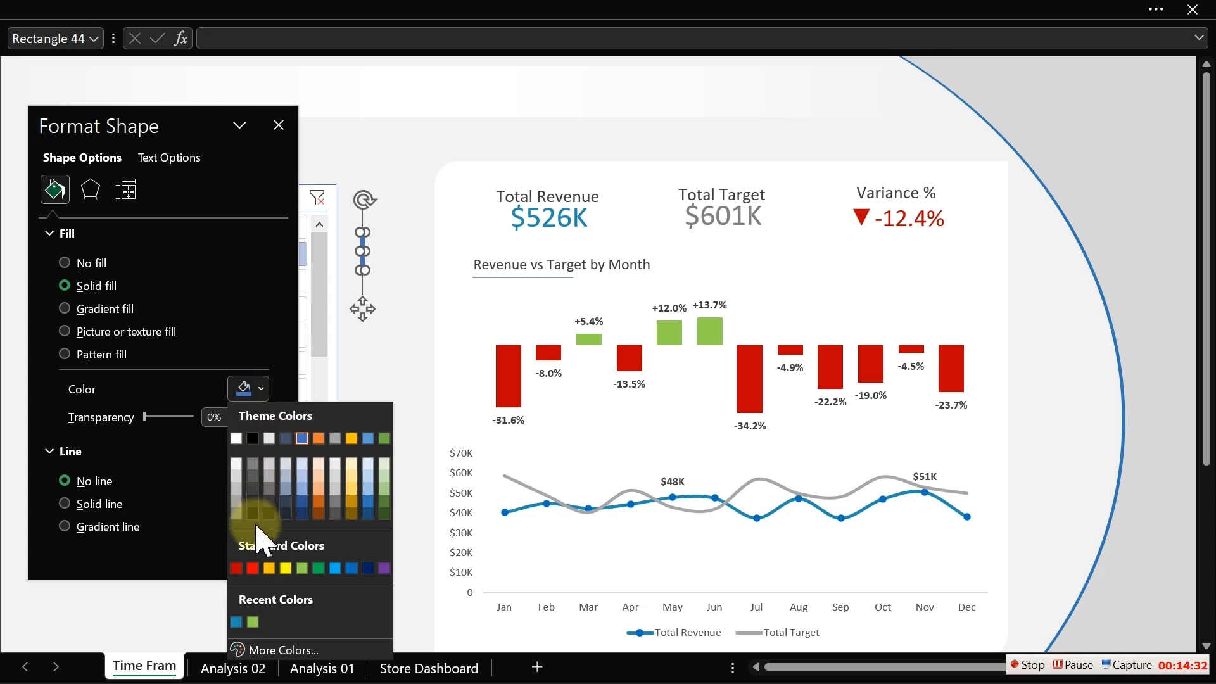
{"action": "left_click", "coordinate": [236, 489]}
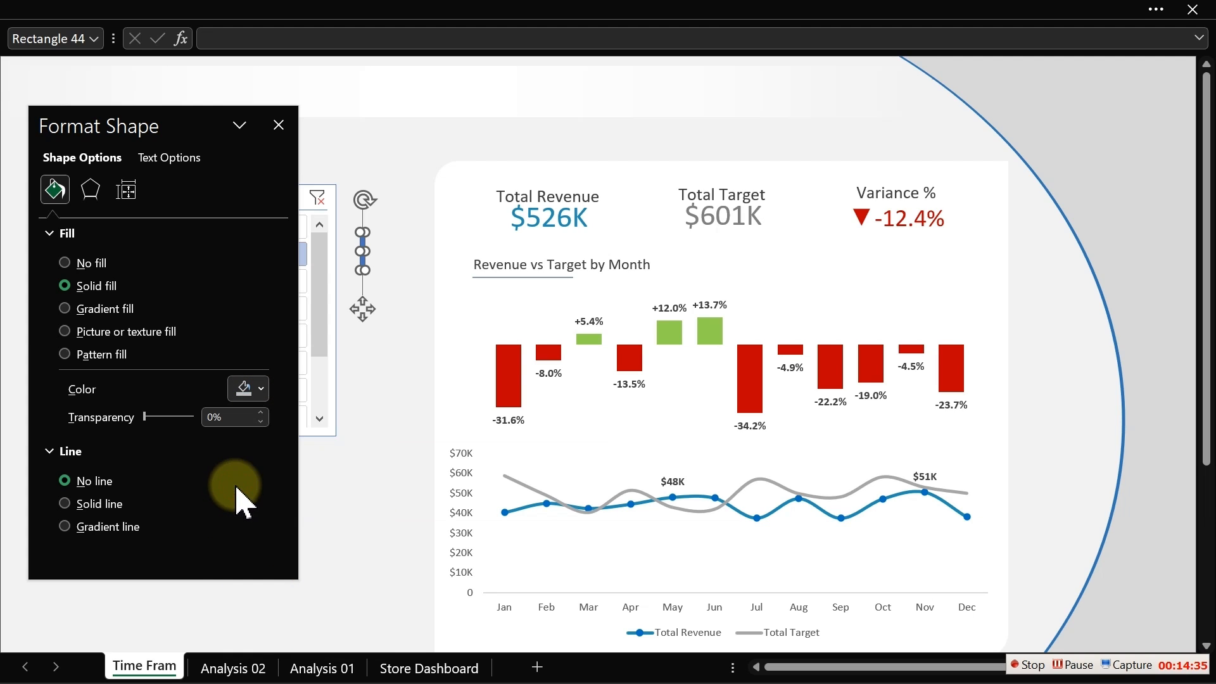
{"action": "left_click_drag", "start_coordinate": [361, 304], "coordinate": [494, 263]}
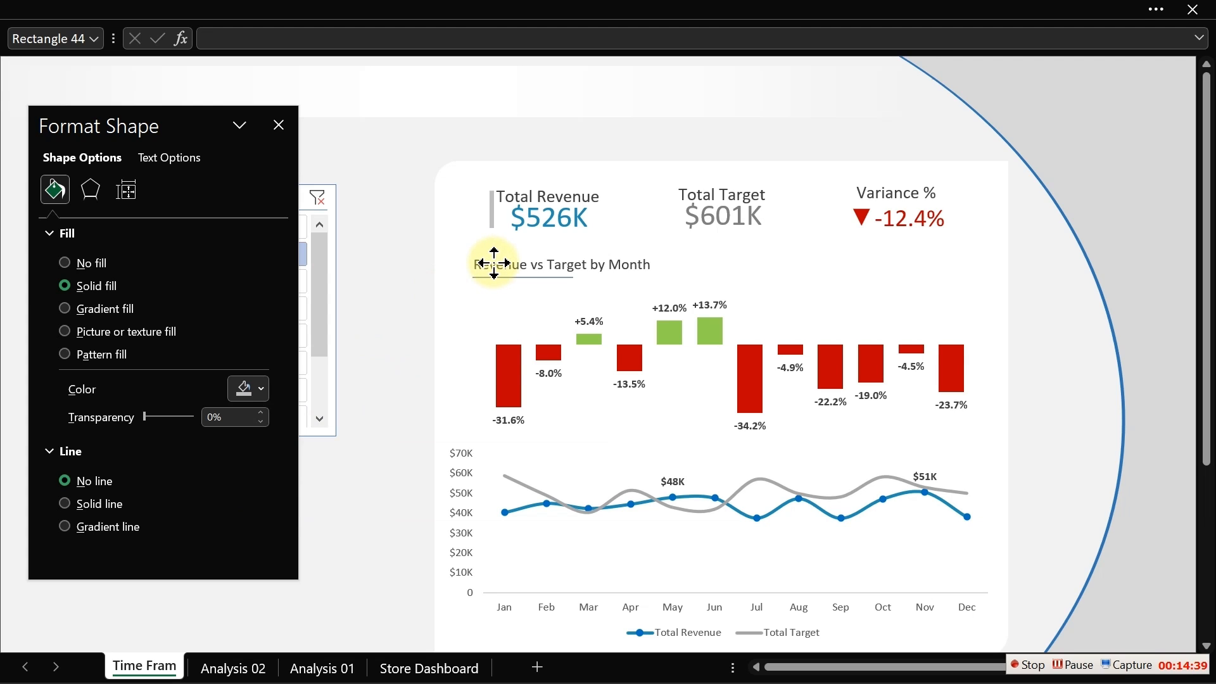
- Duplicate the grey bar twice, placing copies left of the Total Target and Variance % headers, and close the Format Shape pane
{"action": "key", "text": "ctrl+d"}
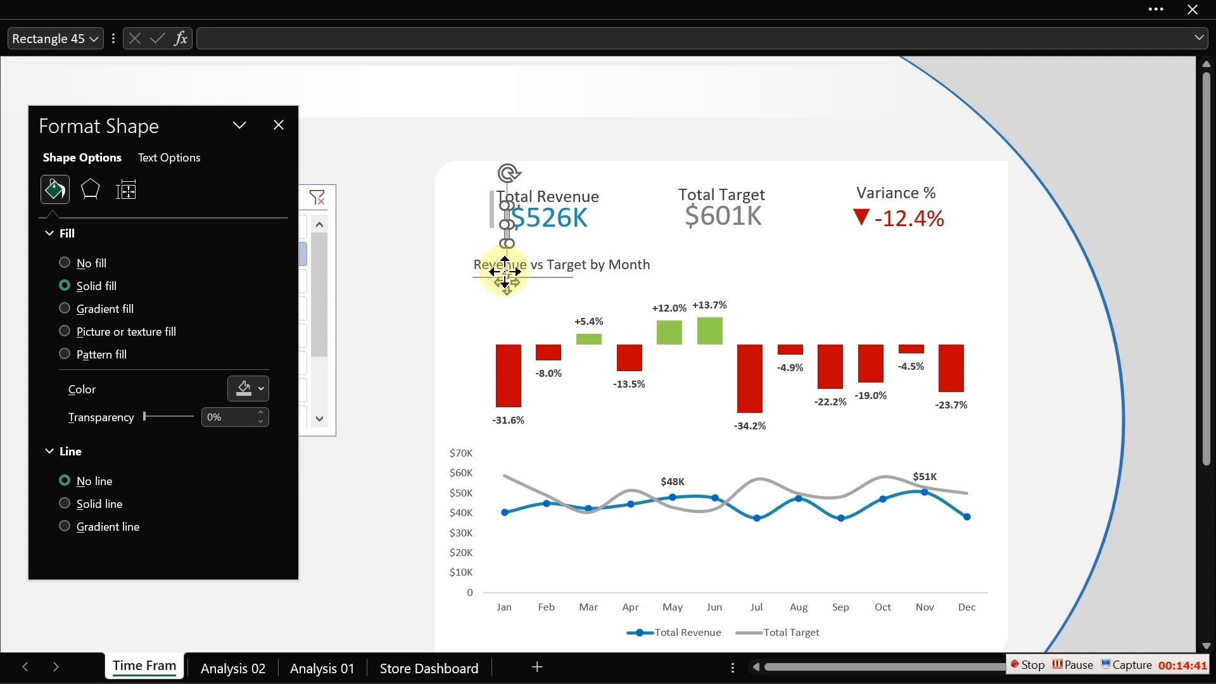
{"action": "left_click_drag", "start_coordinate": [505, 272], "coordinate": [665, 263]}
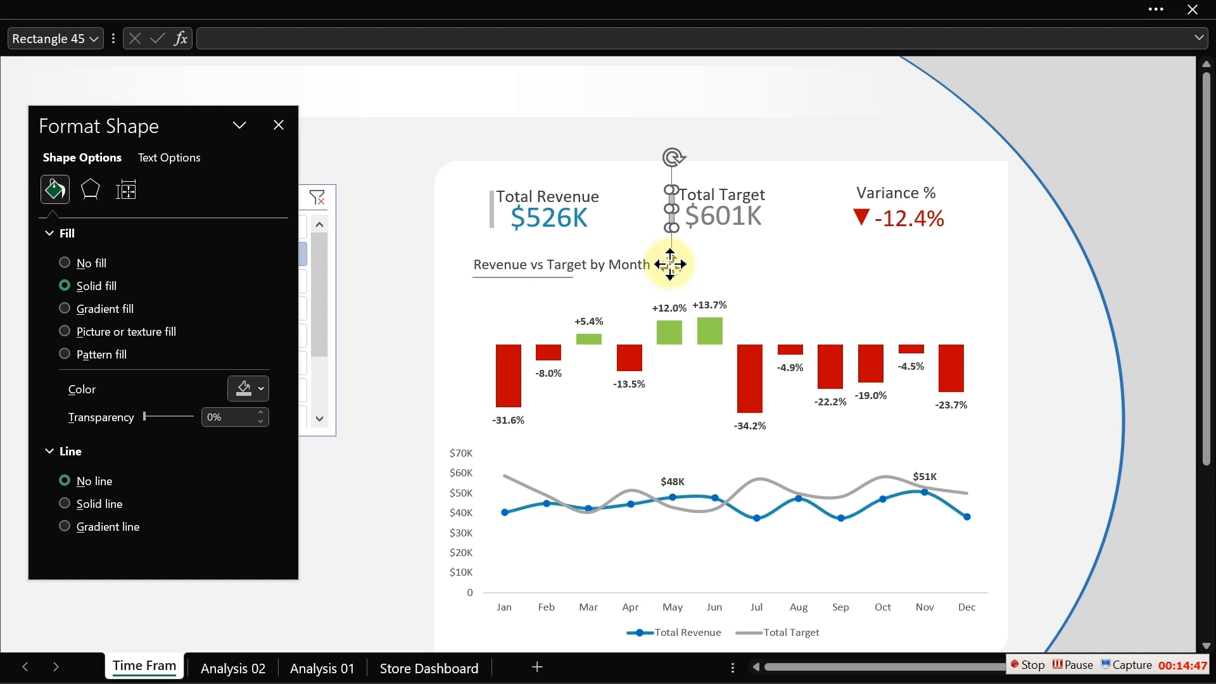
{"action": "key", "text": "ctrl+d"}
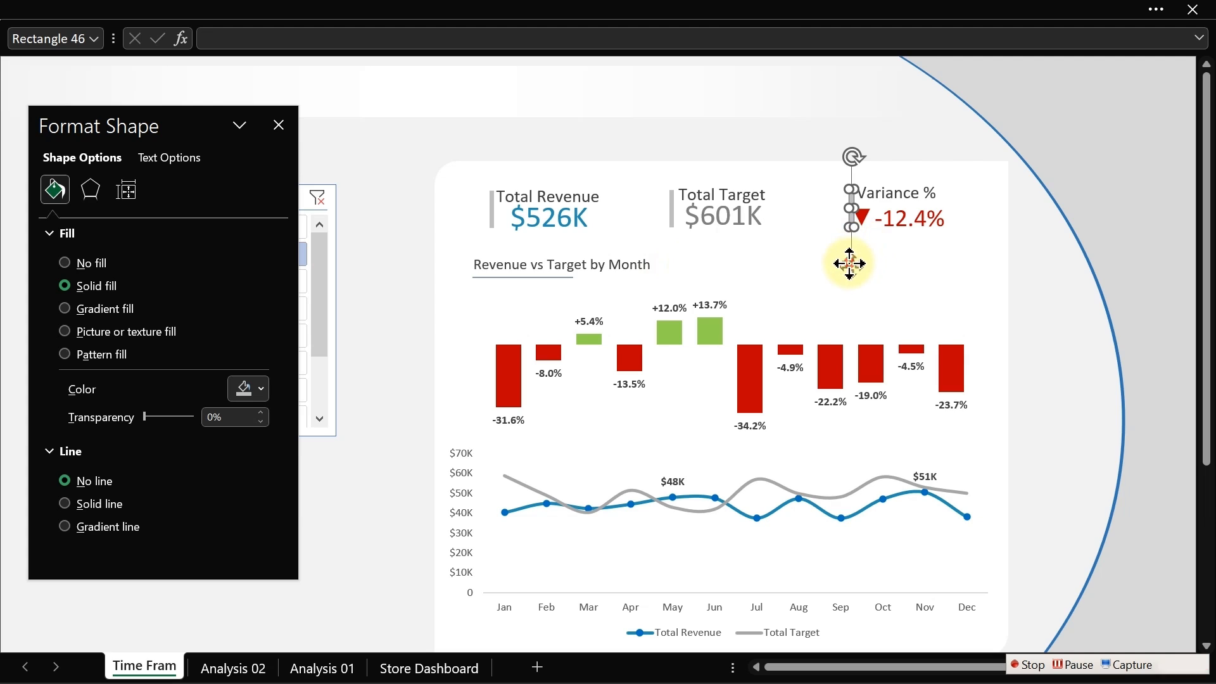
{"action": "left_click_drag", "start_coordinate": [850, 264], "coordinate": [838, 263]}
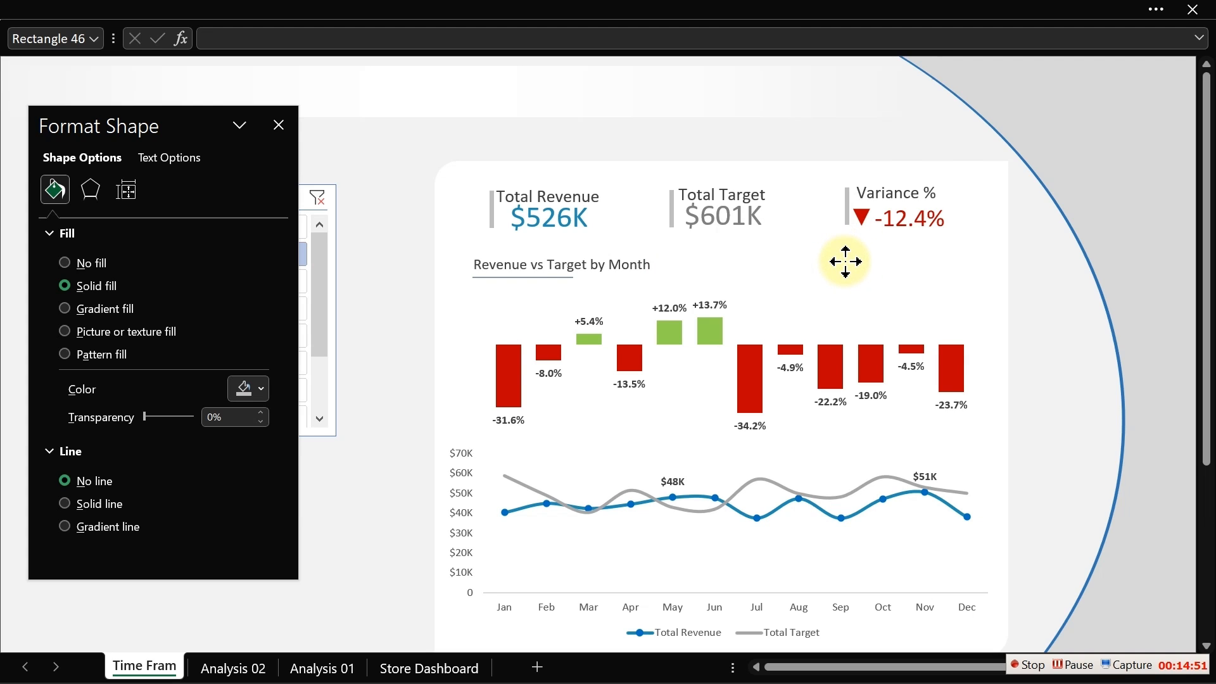
{"action": "left_click", "coordinate": [492, 212]}
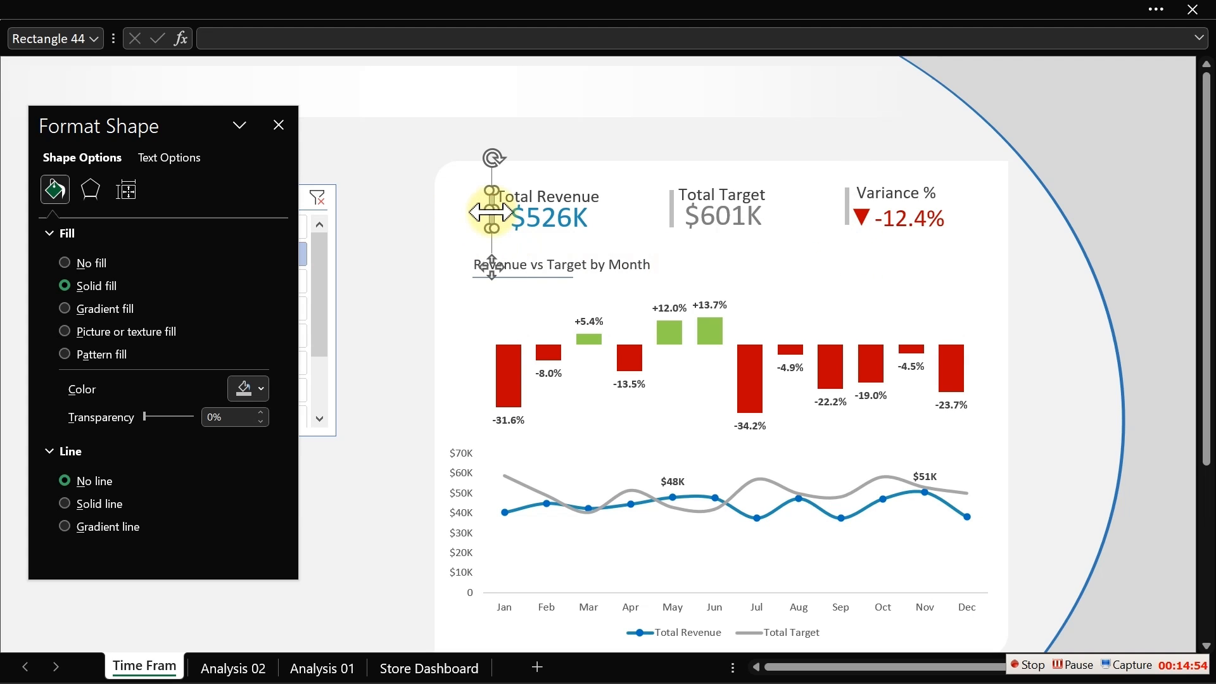
{"action": "left_click", "coordinate": [363, 237]}
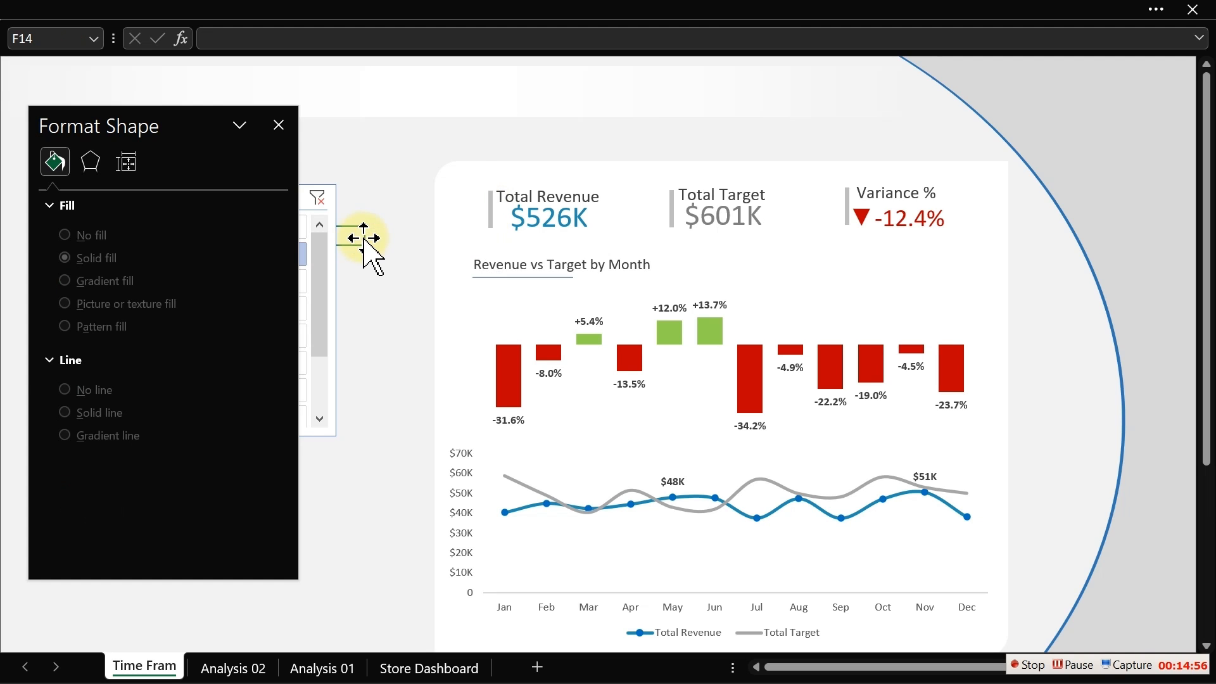
{"action": "left_click", "coordinate": [277, 125]}
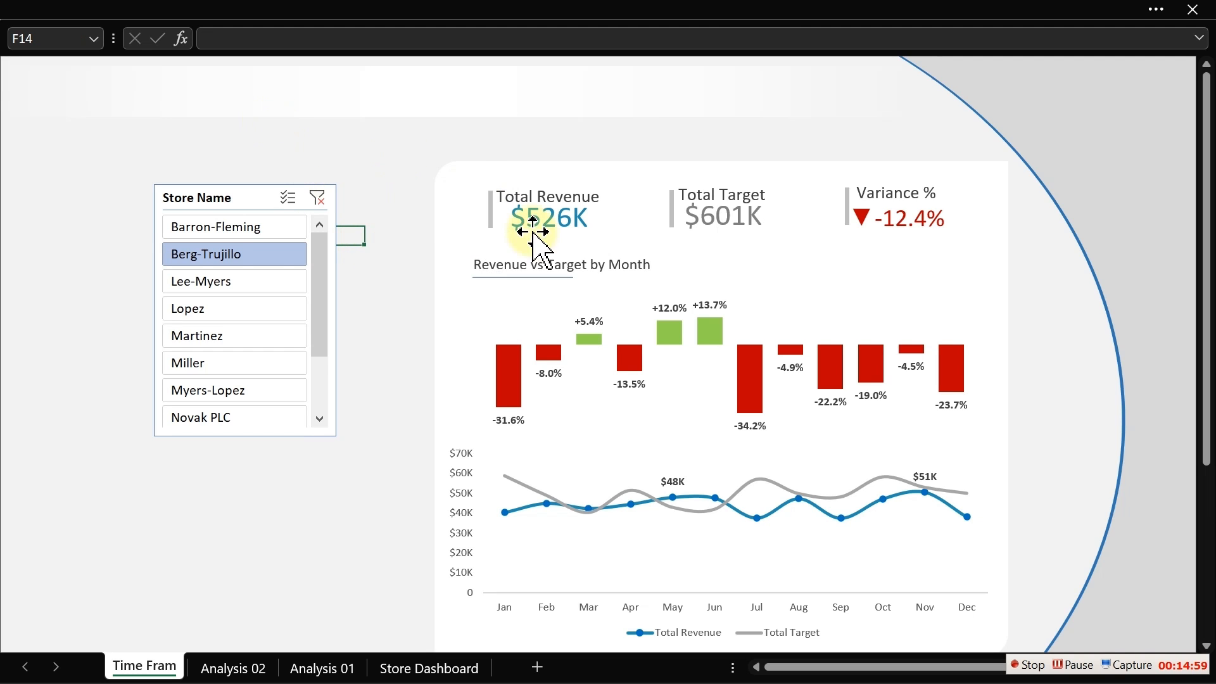
- Shrink the line chart slightly by moving its top edge down
{"action": "left_click", "coordinate": [690, 481]}
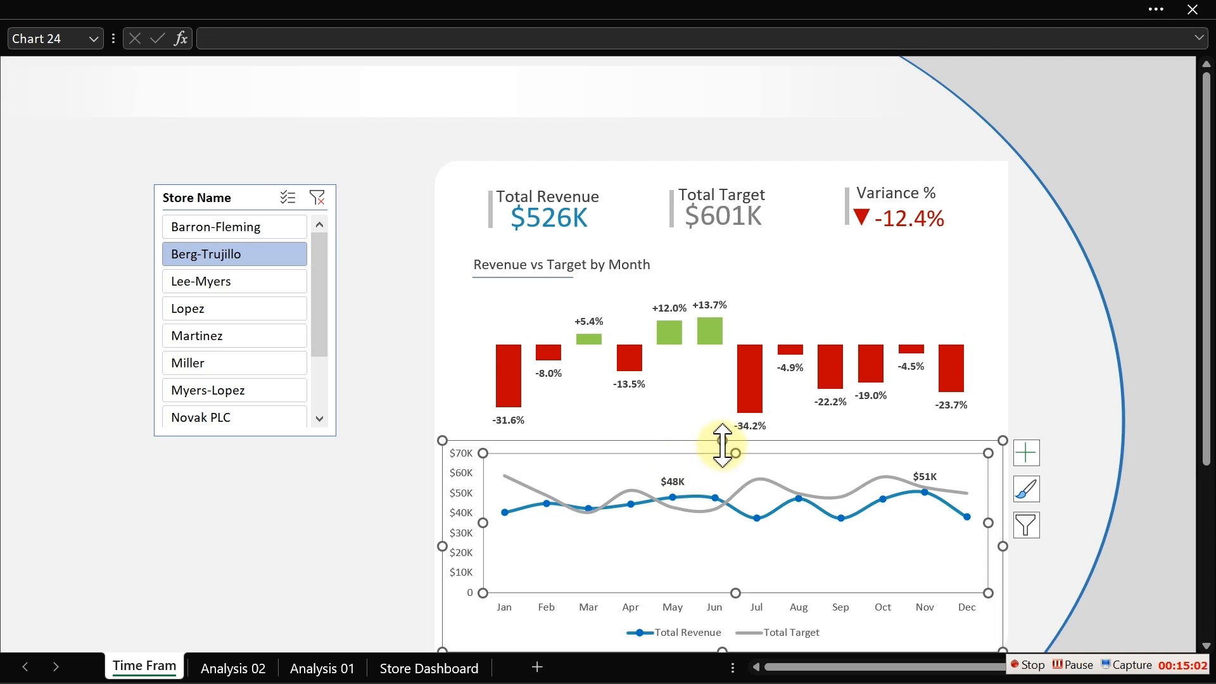
{"action": "left_click_drag", "start_coordinate": [735, 454], "coordinate": [735, 467]}
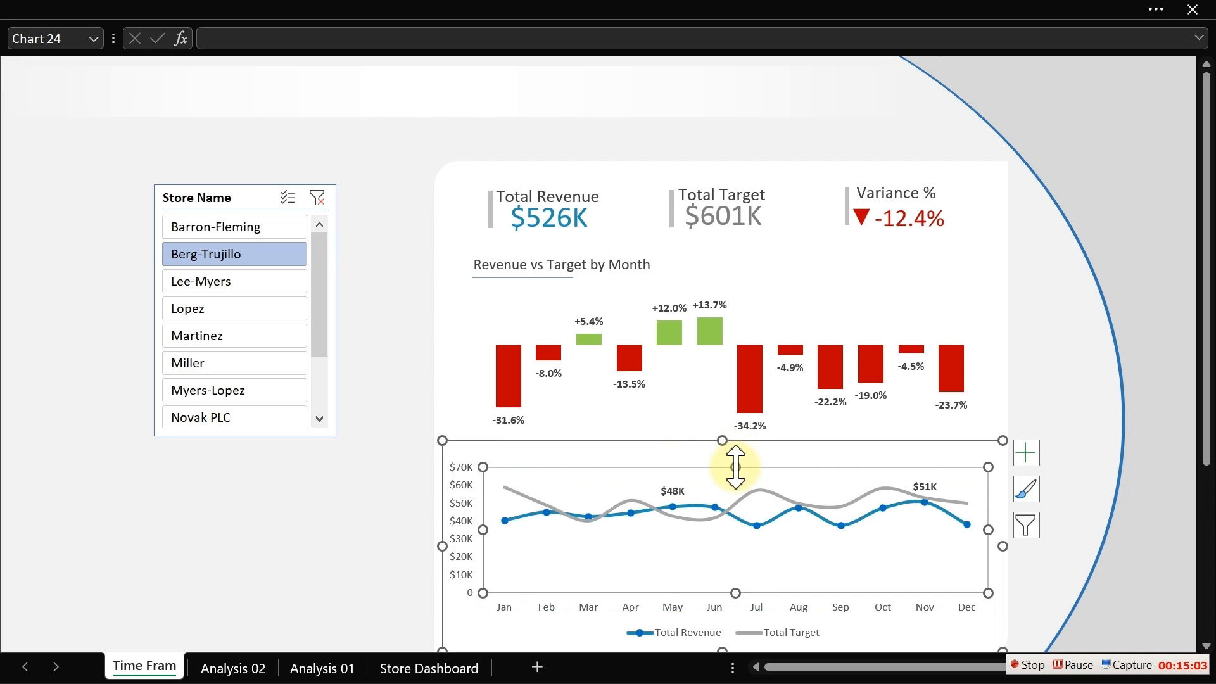
{"action": "left_click", "coordinate": [374, 403]}
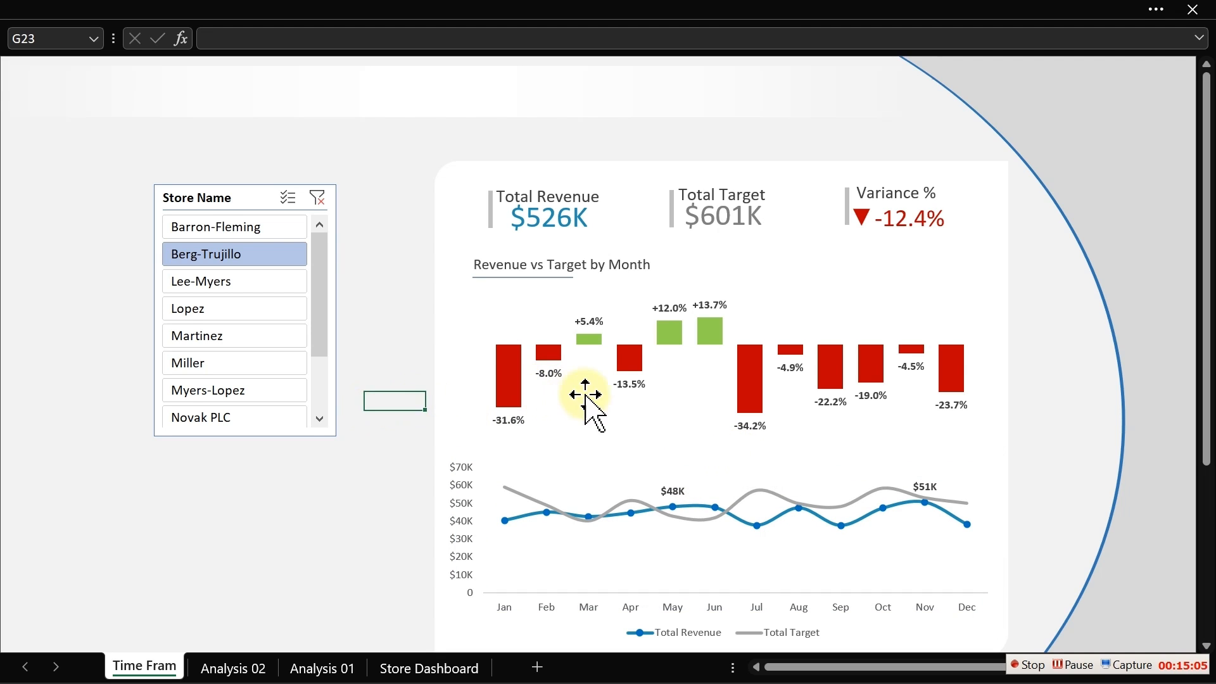
- Move the variance column chart down slightly toward the line chart
{"action": "left_click", "coordinate": [598, 398]}
{"action": "left_click", "coordinate": [657, 442]}
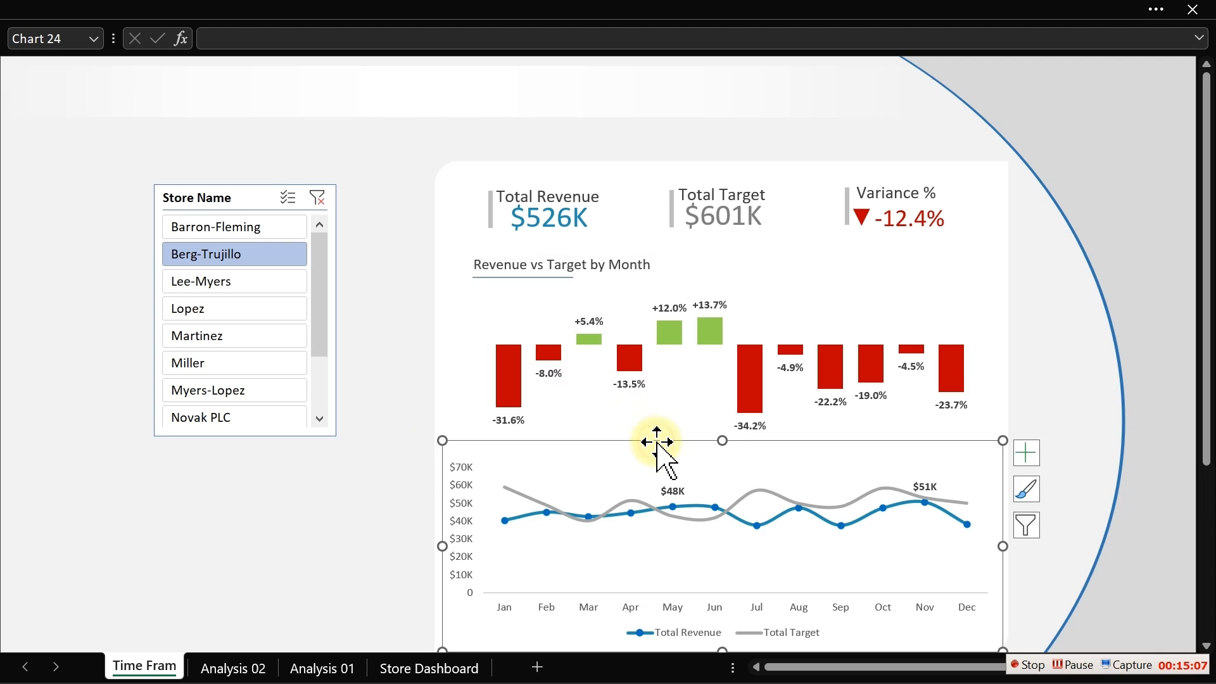
{"action": "left_click", "coordinate": [666, 426]}
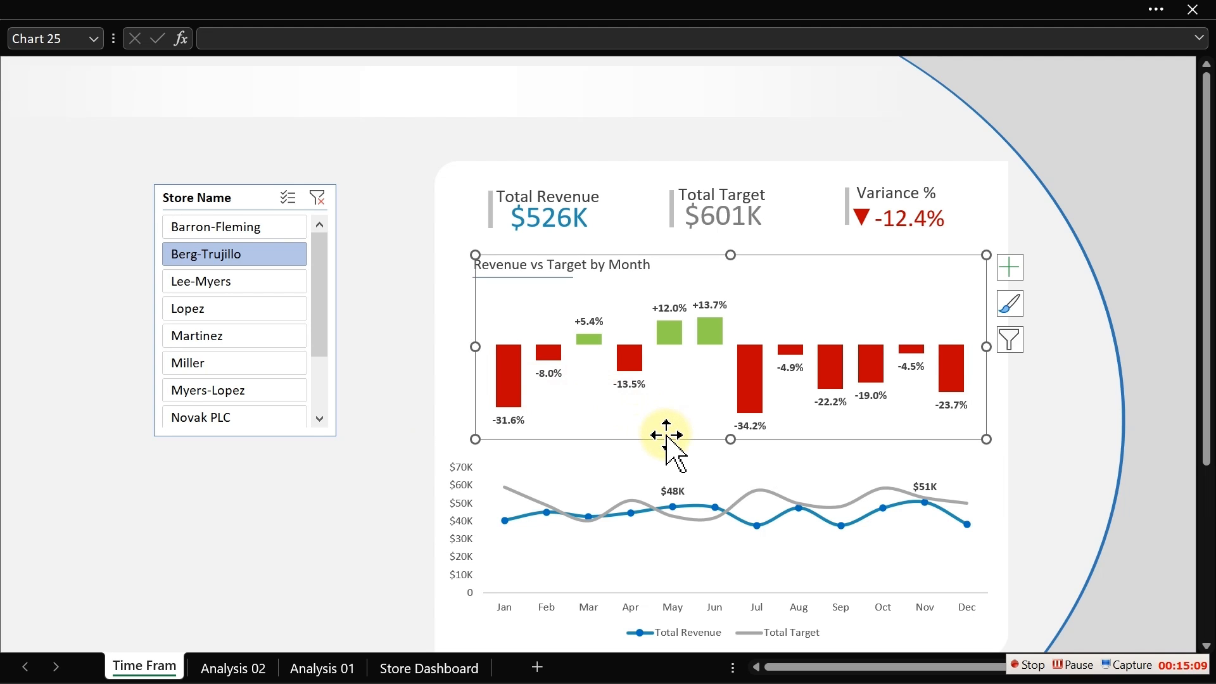
{"action": "left_click_drag", "start_coordinate": [666, 436], "coordinate": [666, 453]}
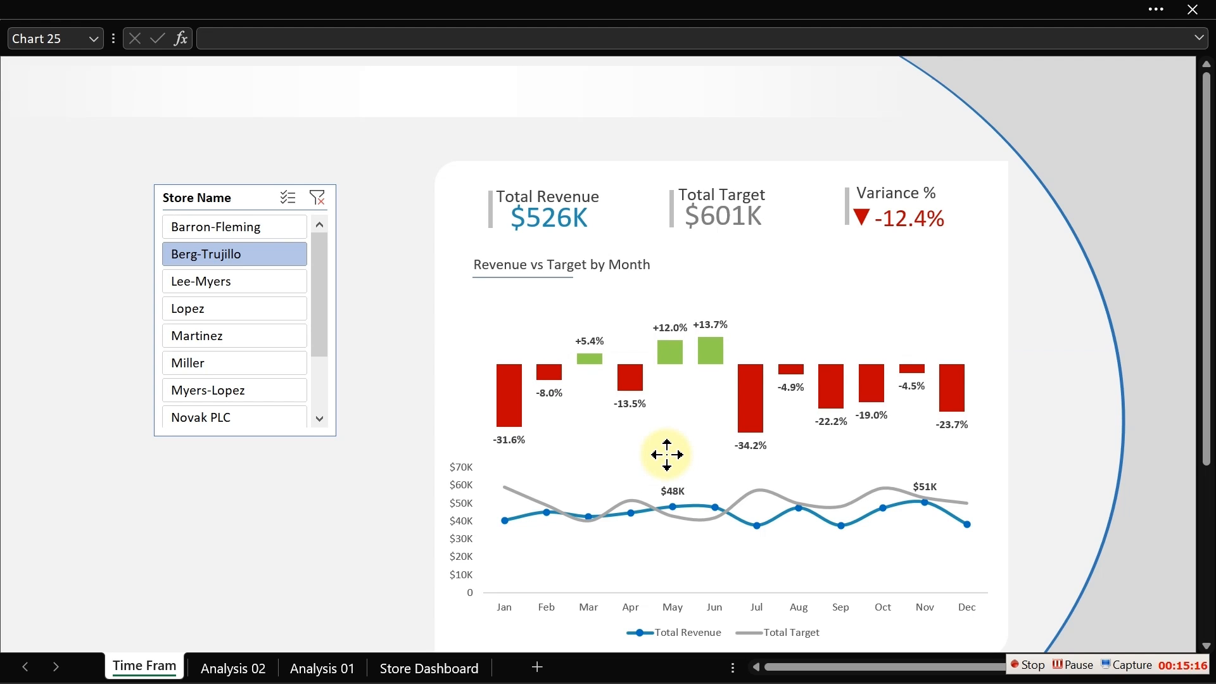
{"action": "left_click", "coordinate": [729, 478]}
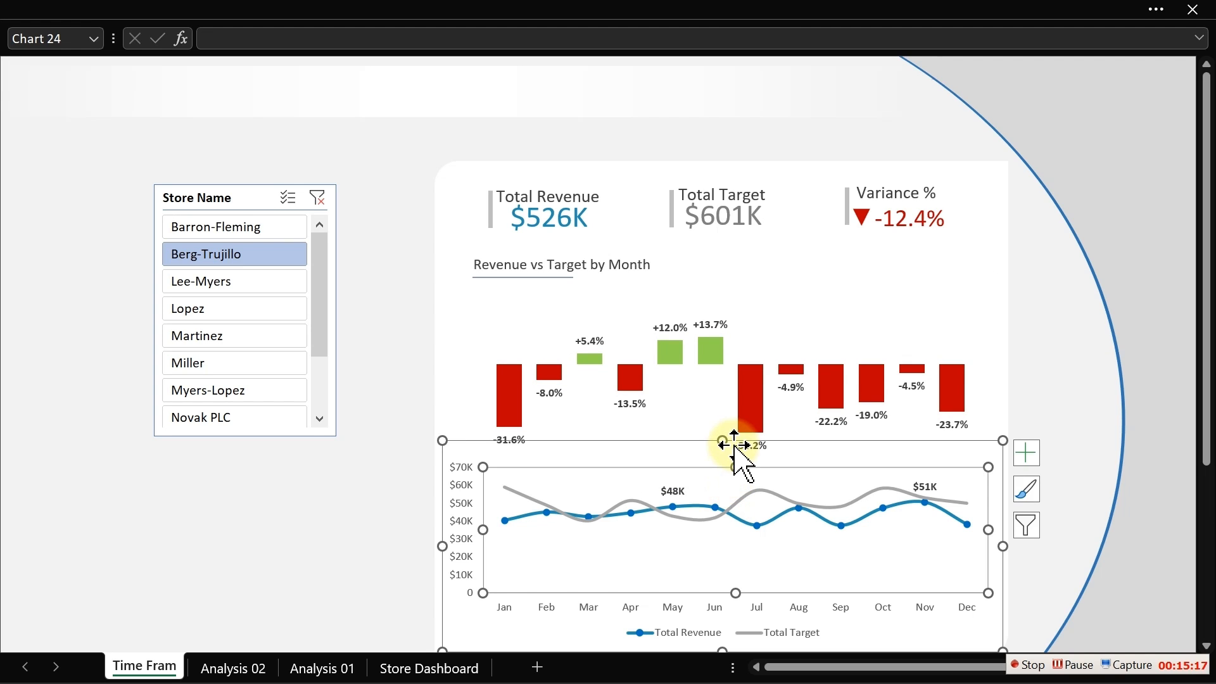
{"action": "left_click", "coordinate": [387, 395]}
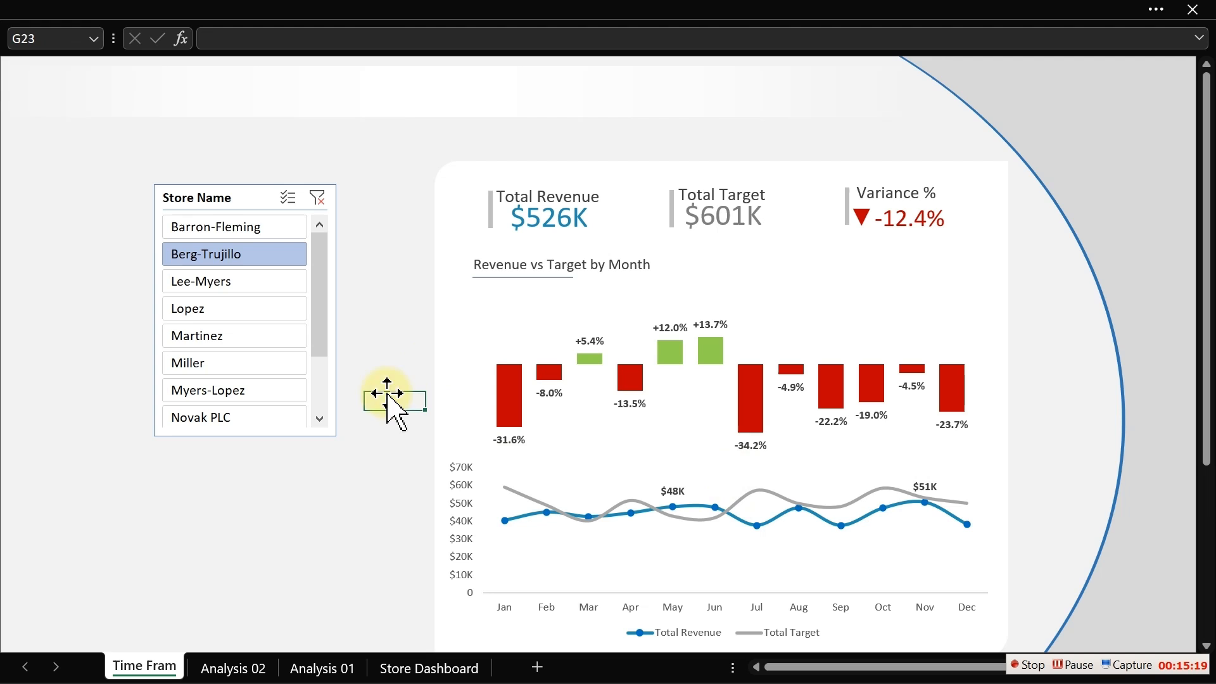
- Move the Revenue vs Target by Month title box down to sit just above the column chart
{"action": "left_click", "coordinate": [496, 278]}
{"action": "left_click", "coordinate": [609, 266], "text": "shift"}
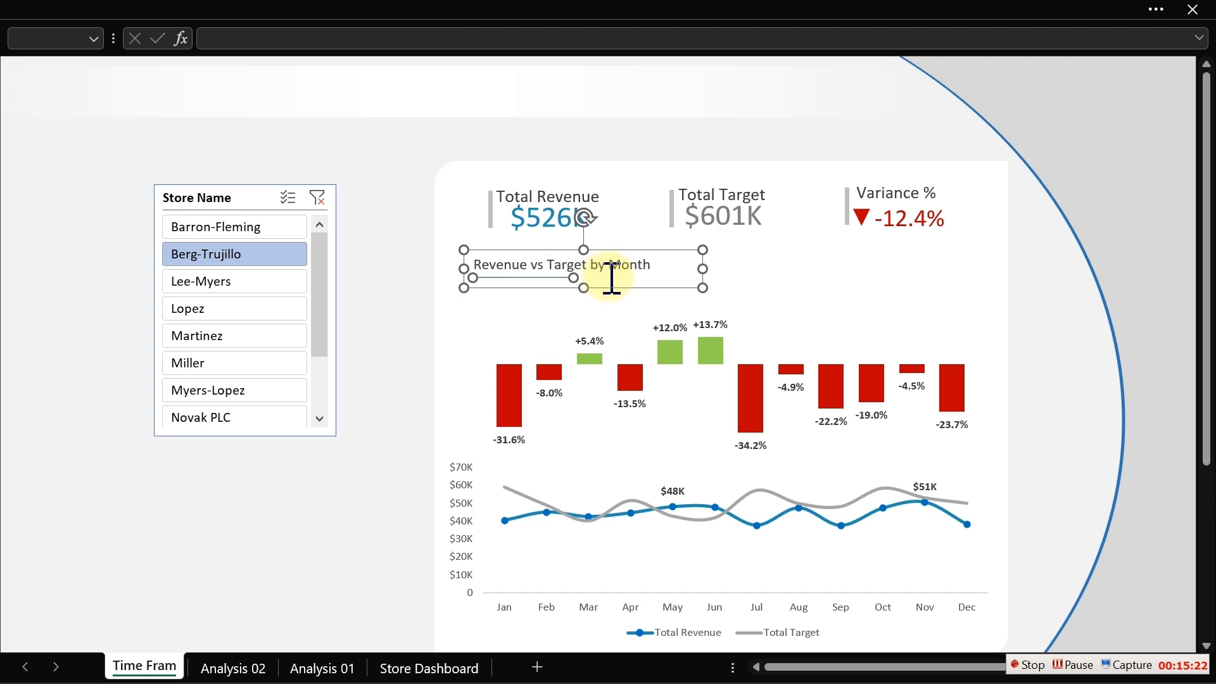
{"action": "left_click_drag", "start_coordinate": [608, 288], "coordinate": [607, 307]}
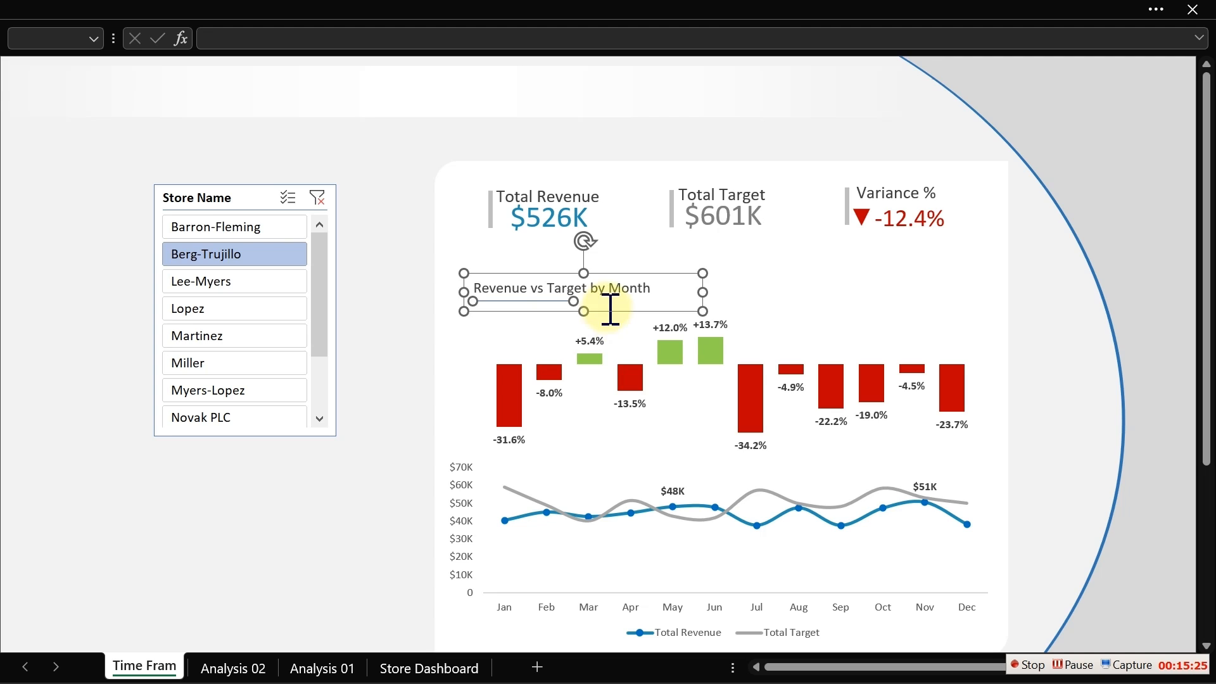
- Lower the top edge of the column chart's plot area to make room below the title
{"action": "left_click", "coordinate": [790, 325]}
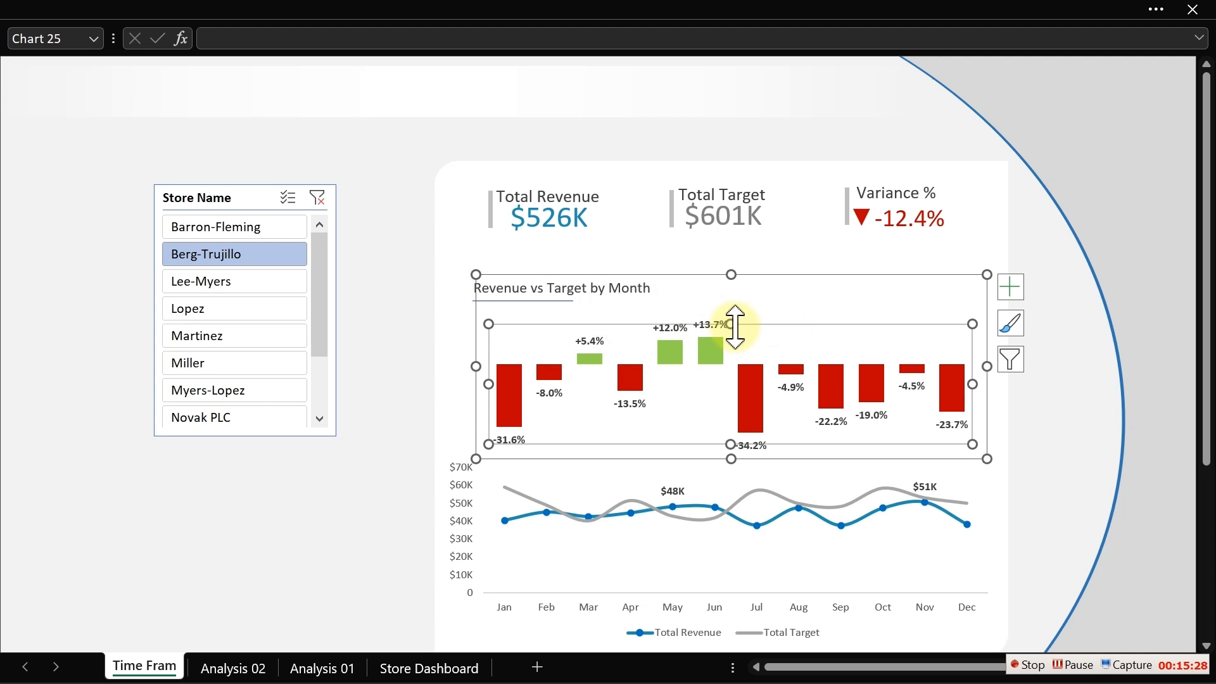
{"action": "left_click_drag", "start_coordinate": [735, 325], "coordinate": [731, 337]}
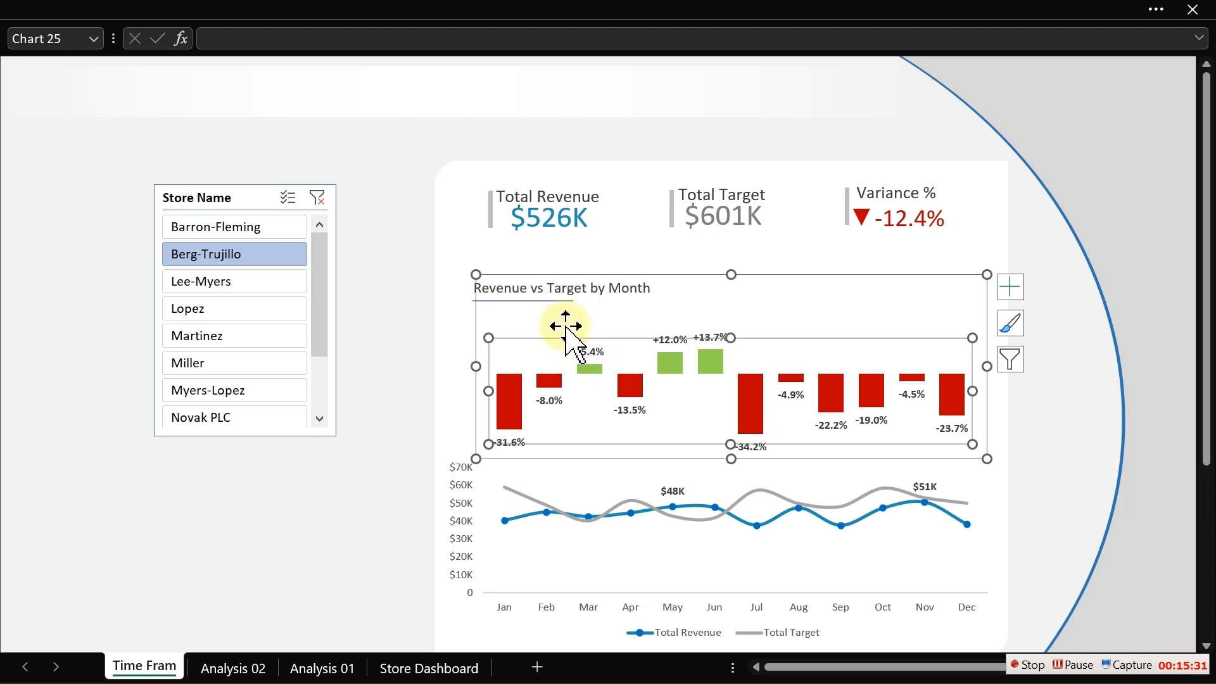
{"action": "left_click", "coordinate": [370, 307]}
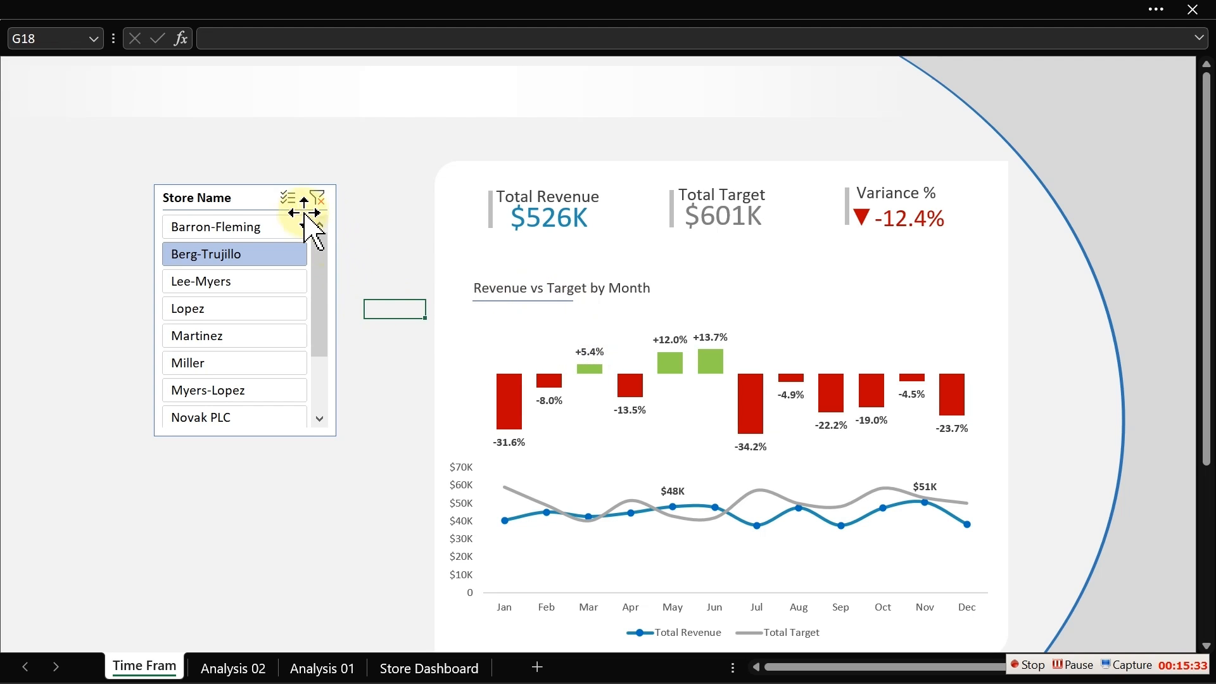
- Test the Store Name slicer by selecting Lee-Myers, then clear the slicer filter
{"action": "left_click", "coordinate": [208, 285]}
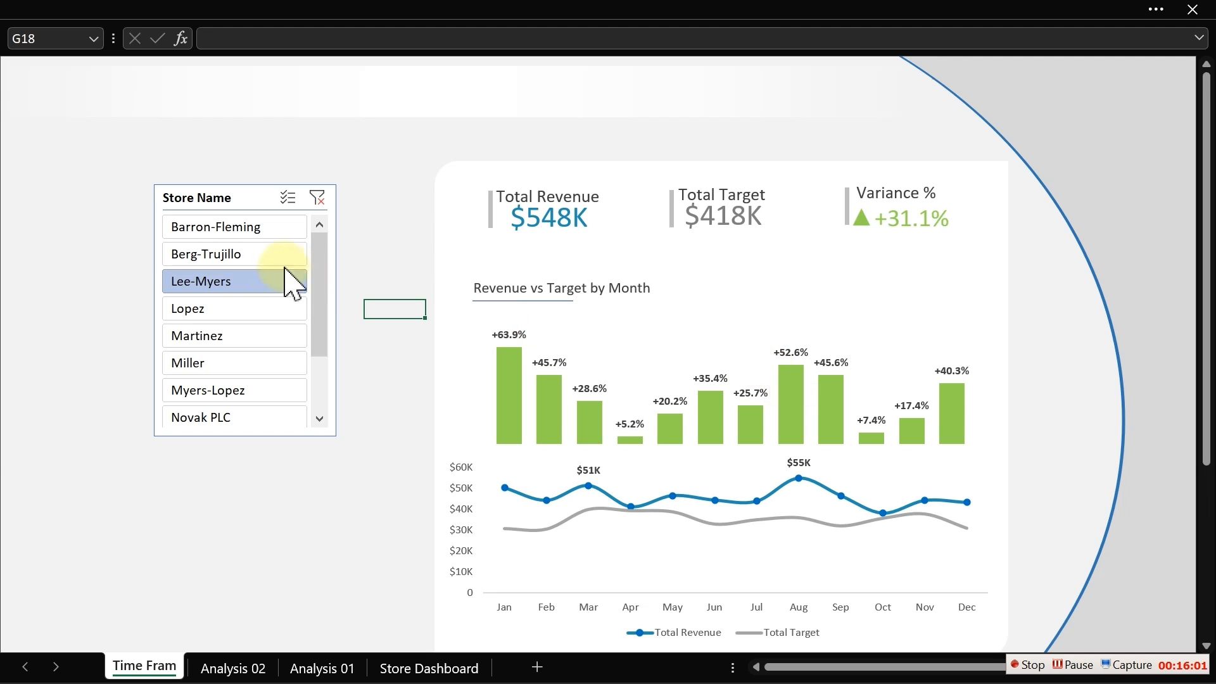
{"action": "left_click", "coordinate": [311, 204]}
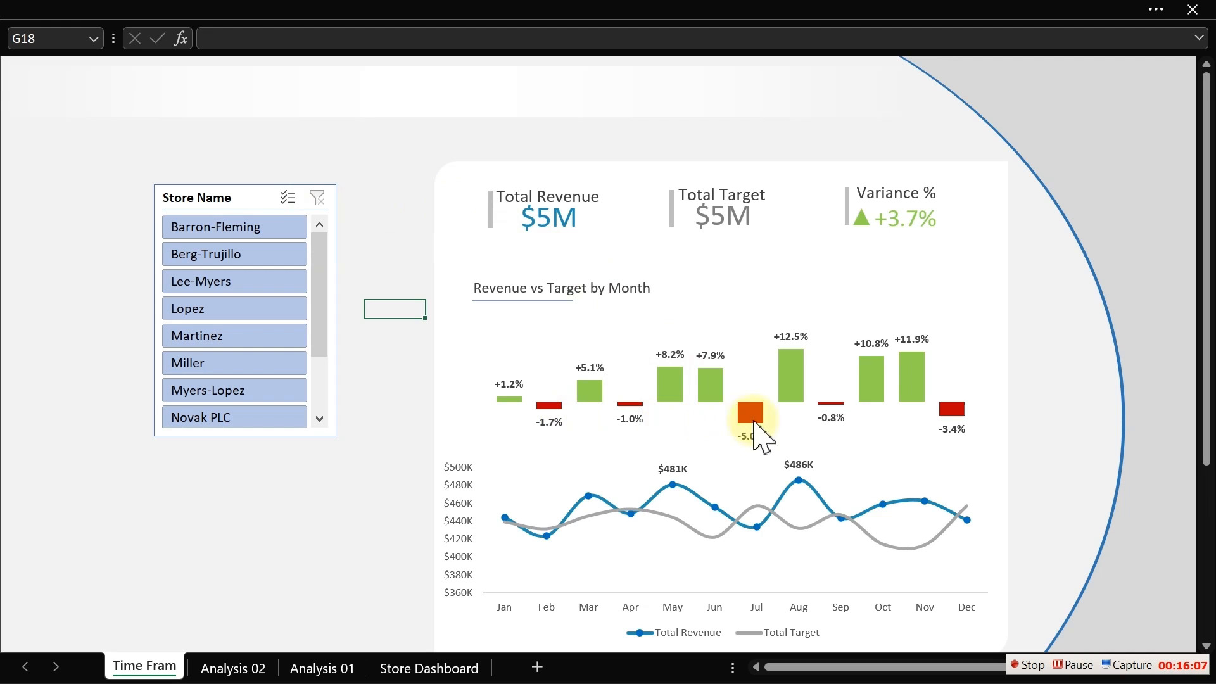
{"action": "mouse_move", "coordinate": [948, 412]}
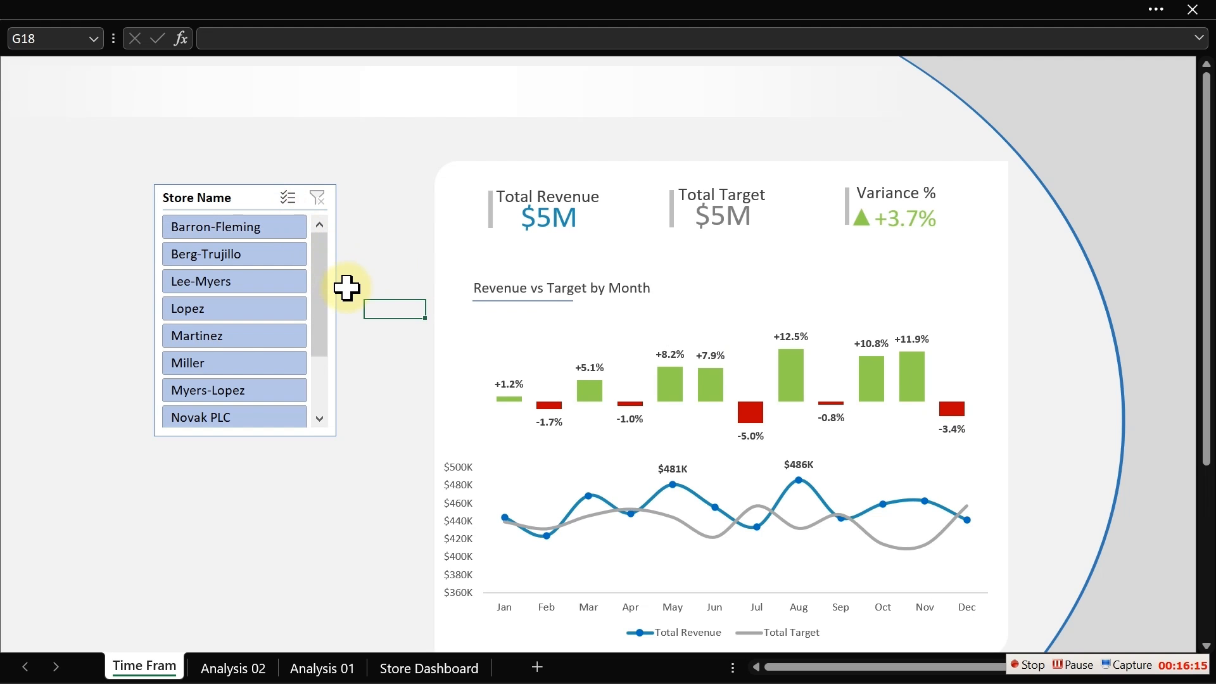
{"action": "left_click", "coordinate": [361, 282]}
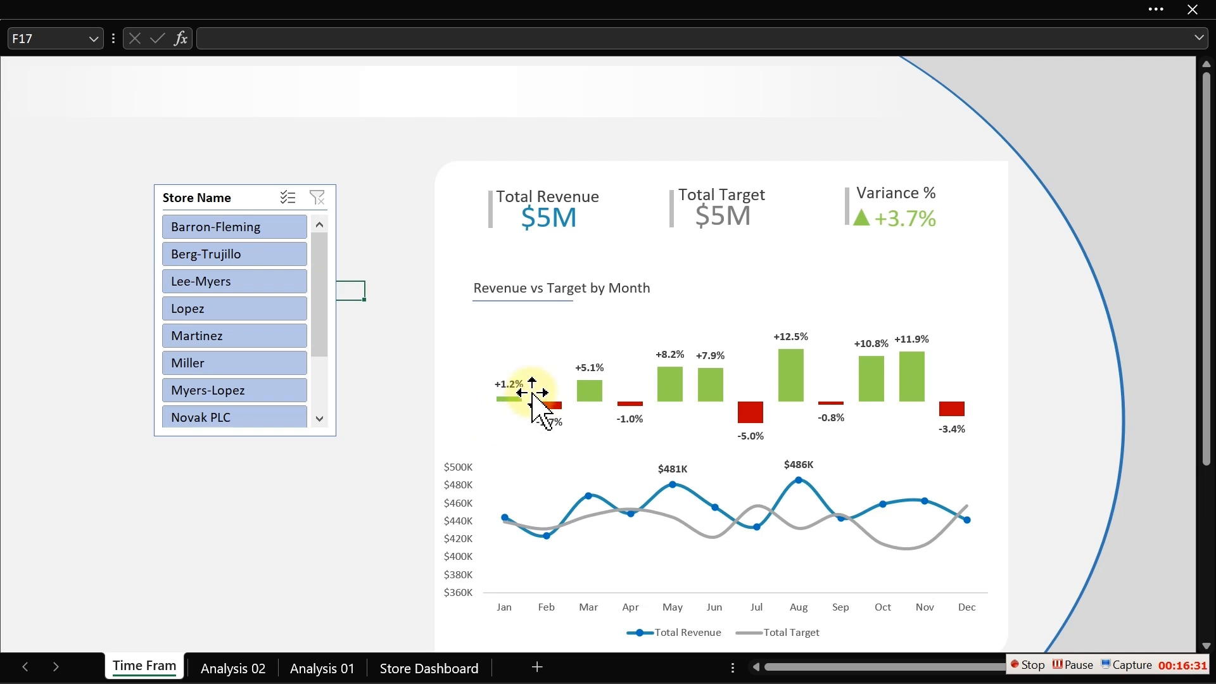
{"action": "mouse_move", "coordinate": [675, 380]}
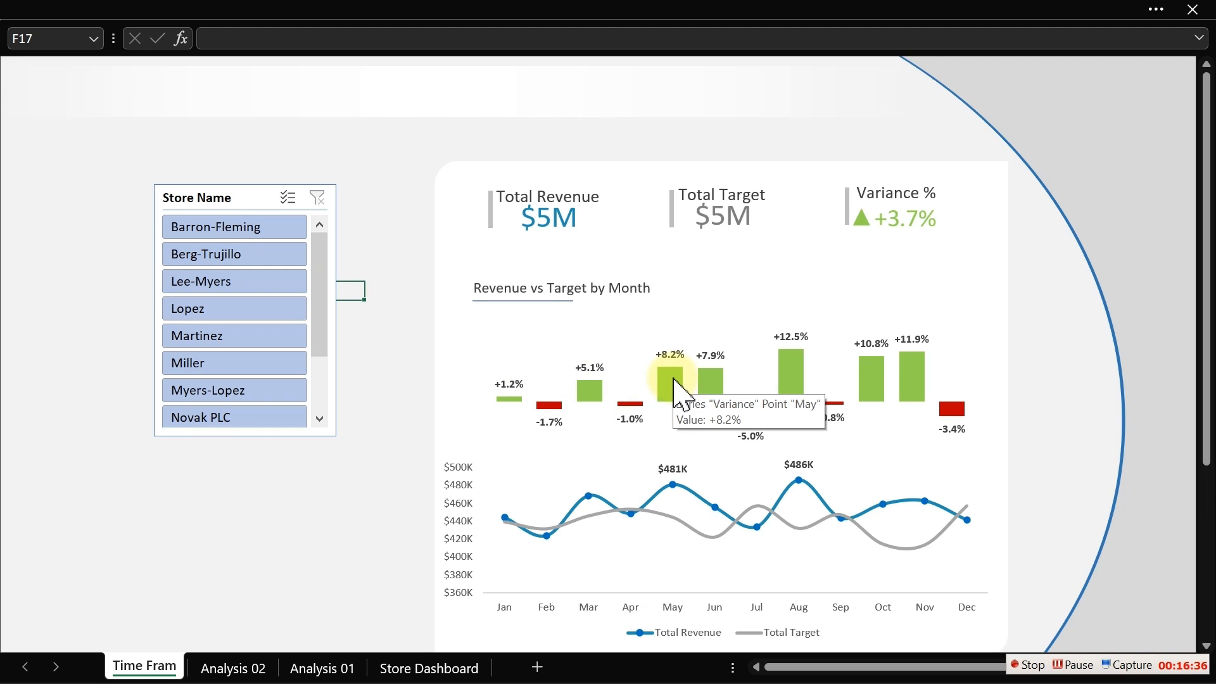
- Move the Store Name slicer to the top-right corner of the dashboard
{"action": "left_click", "coordinate": [228, 199]}
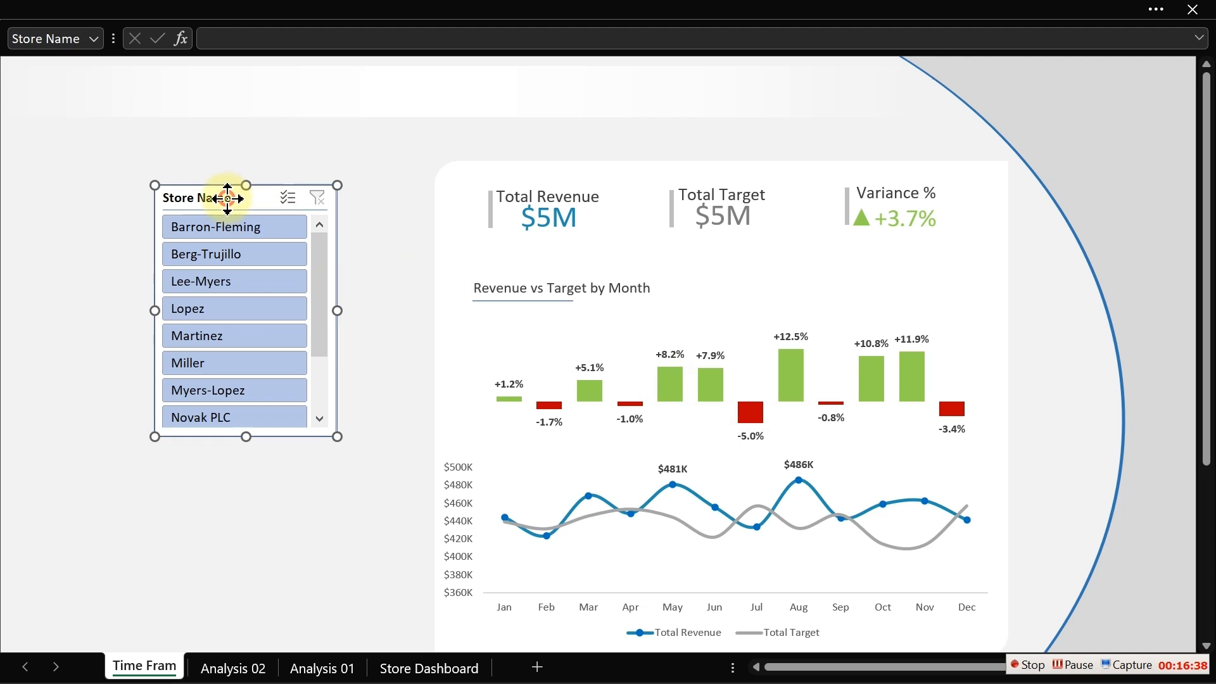
{"action": "left_click_drag", "start_coordinate": [228, 198], "coordinate": [1105, 138]}
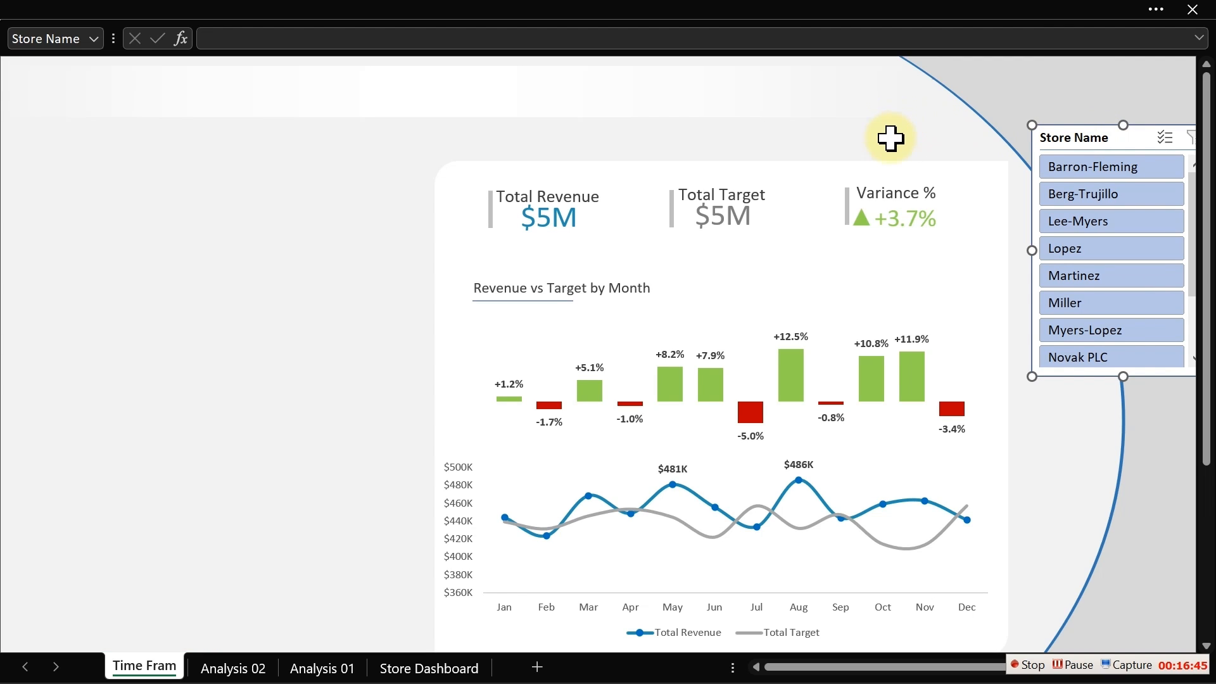
{"action": "left_click", "coordinate": [891, 138]}
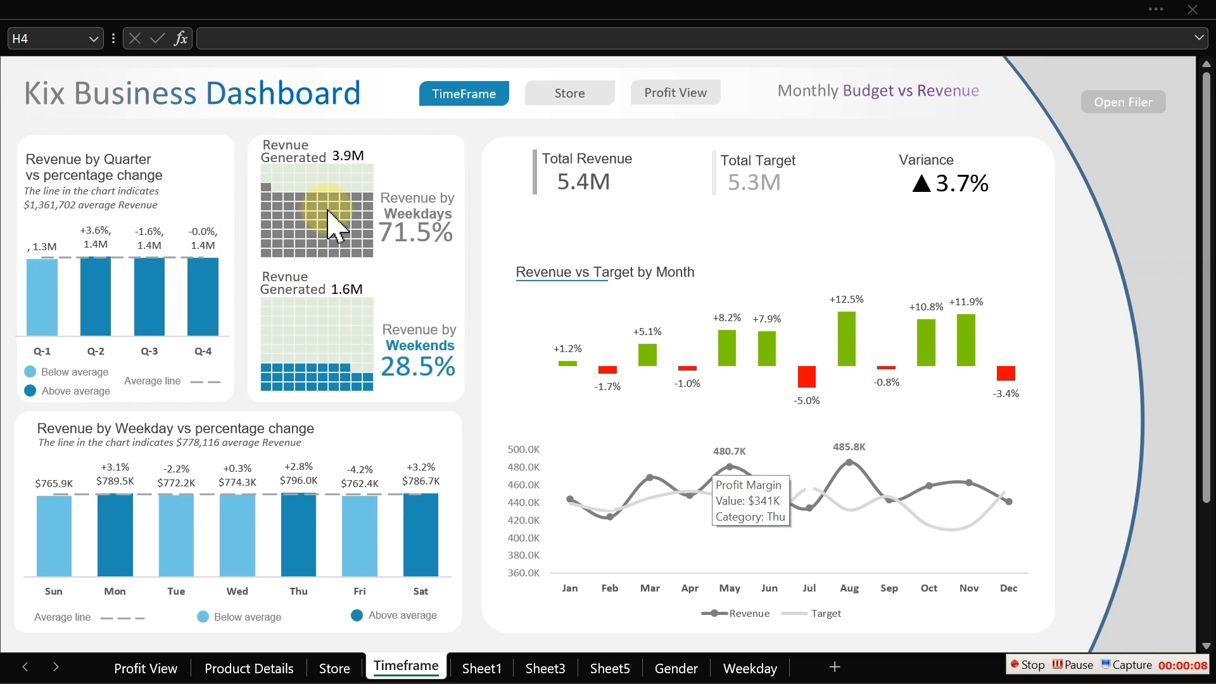
- Review the reference Kix Business Dashboard's TimeFrame and Profit View pages, then return to the working dashboard workbook
{"action": "left_click", "coordinate": [332, 330]}
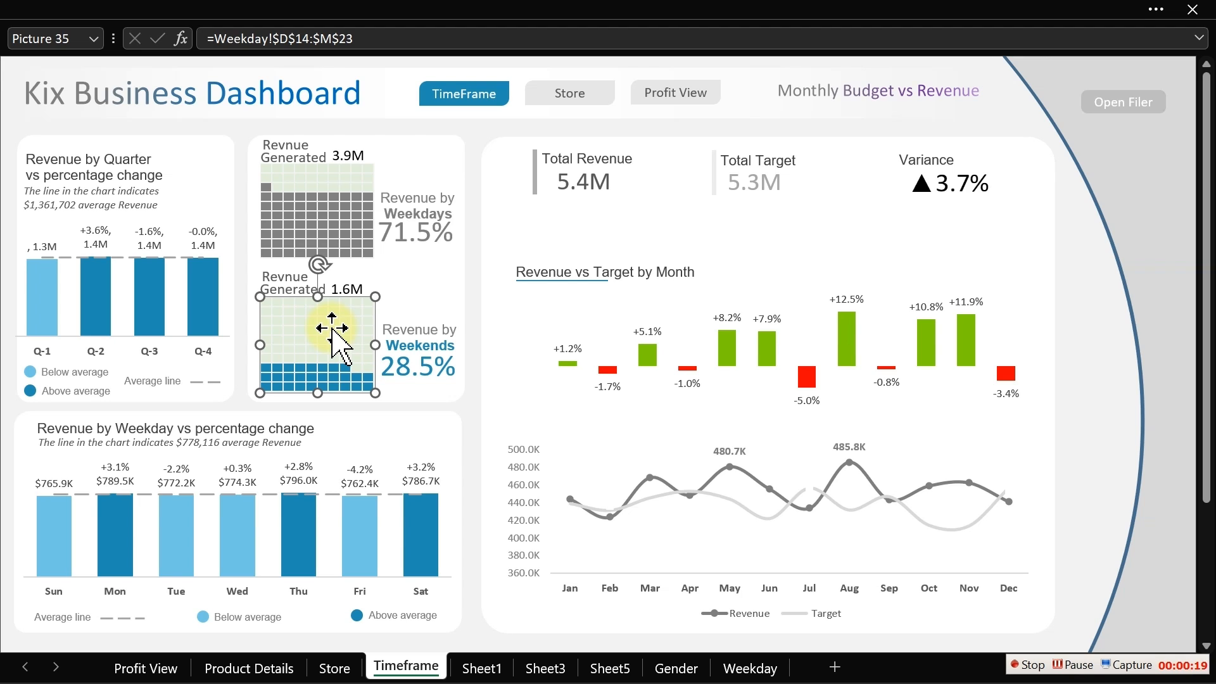
{"action": "left_click", "coordinate": [475, 264]}
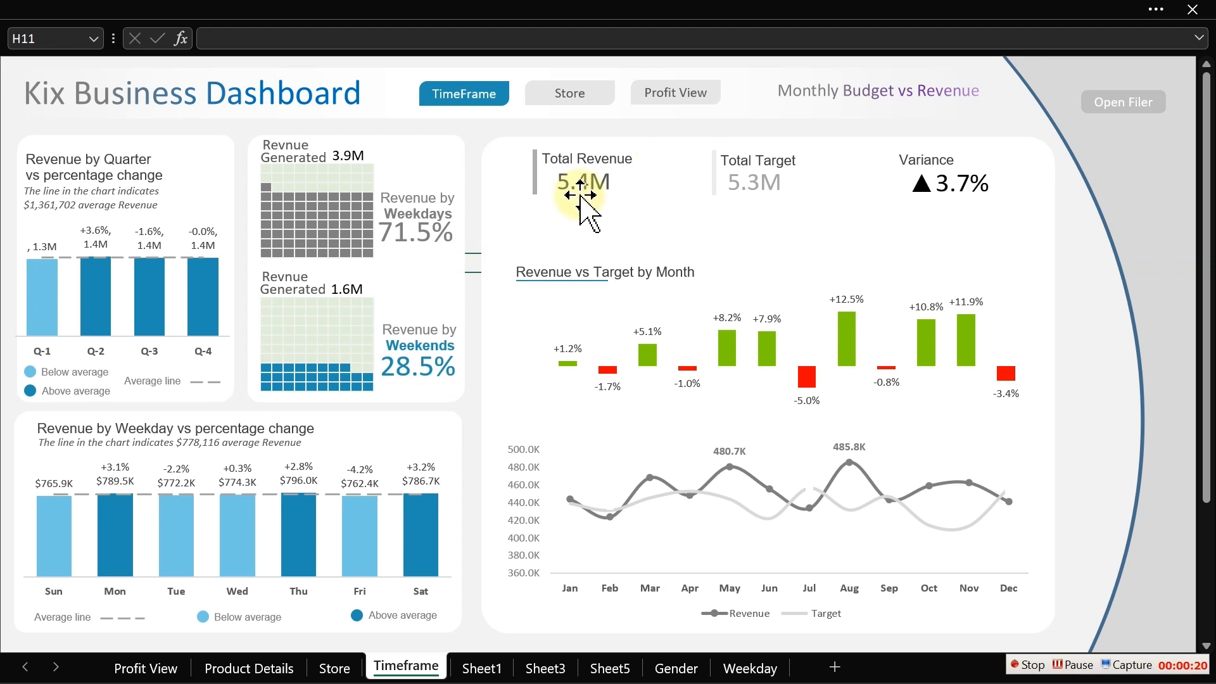
{"action": "left_click", "coordinate": [689, 108]}
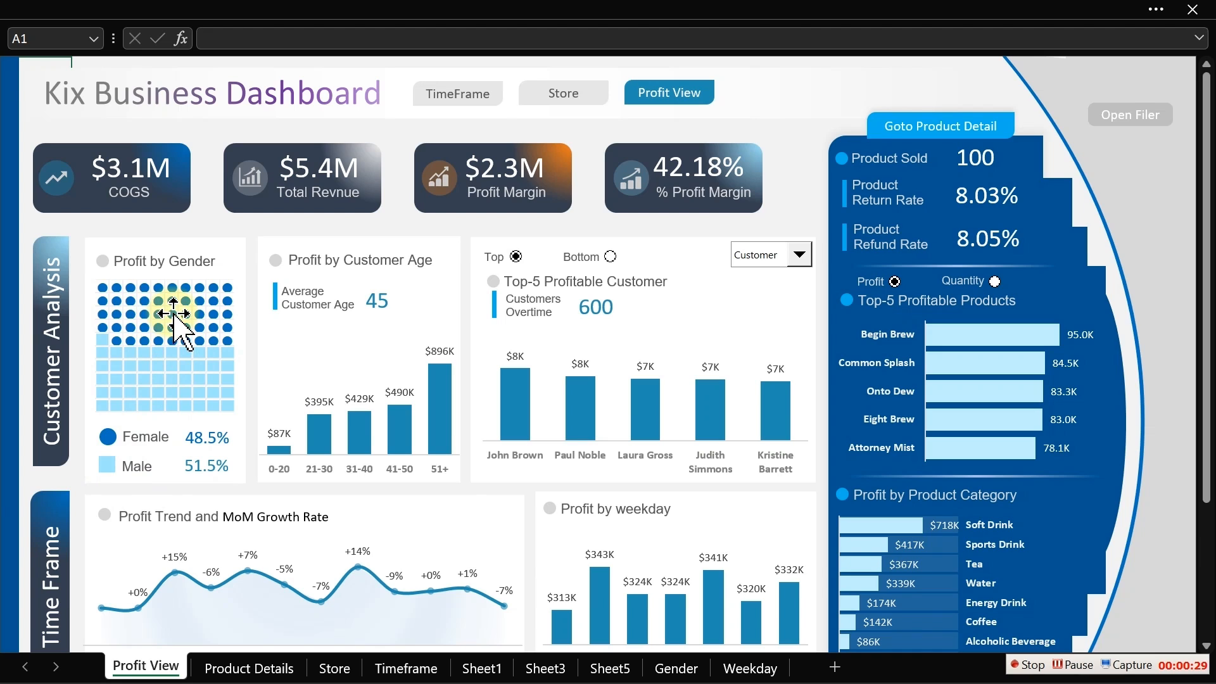
{"action": "left_click", "coordinate": [489, 102]}
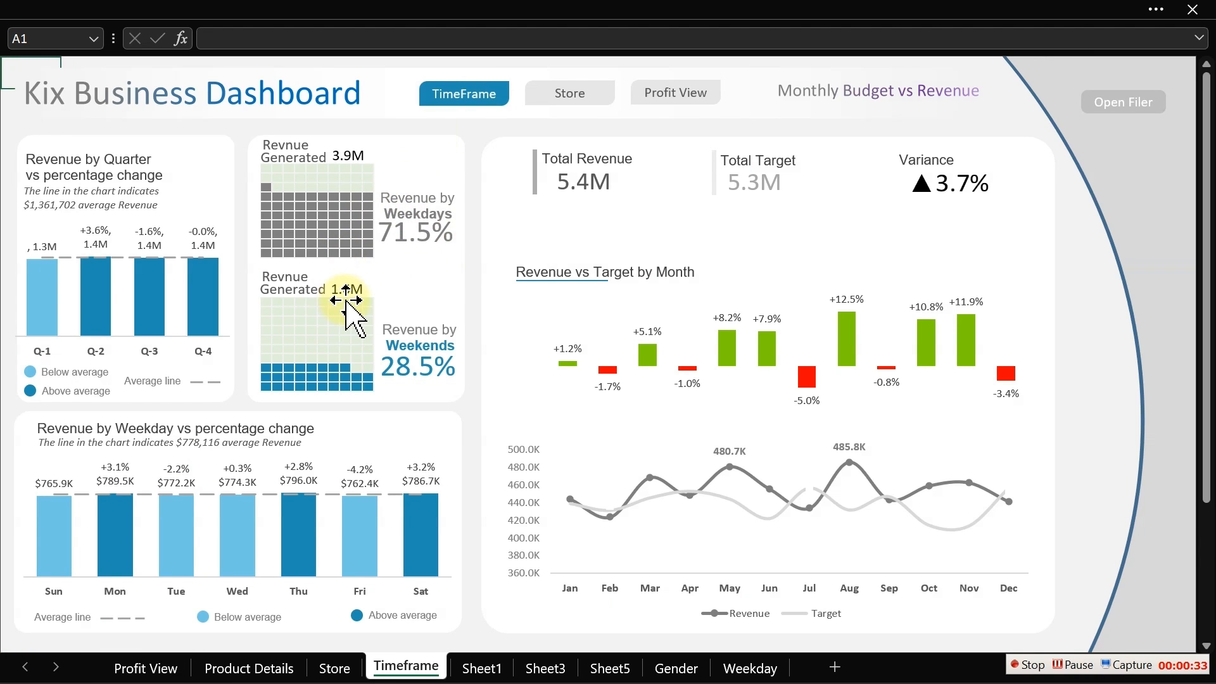
{"action": "left_click", "coordinate": [582, 13]}
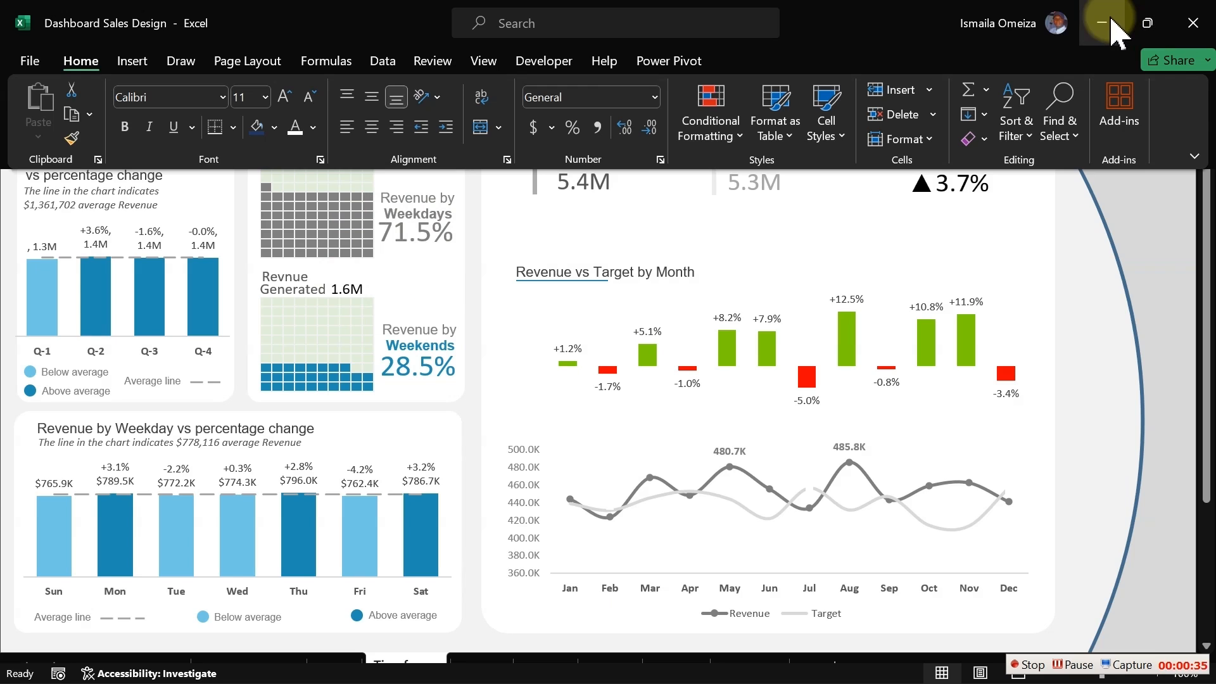
{"action": "left_click", "coordinate": [1105, 23]}
{"action": "left_click", "coordinate": [373, 347]}
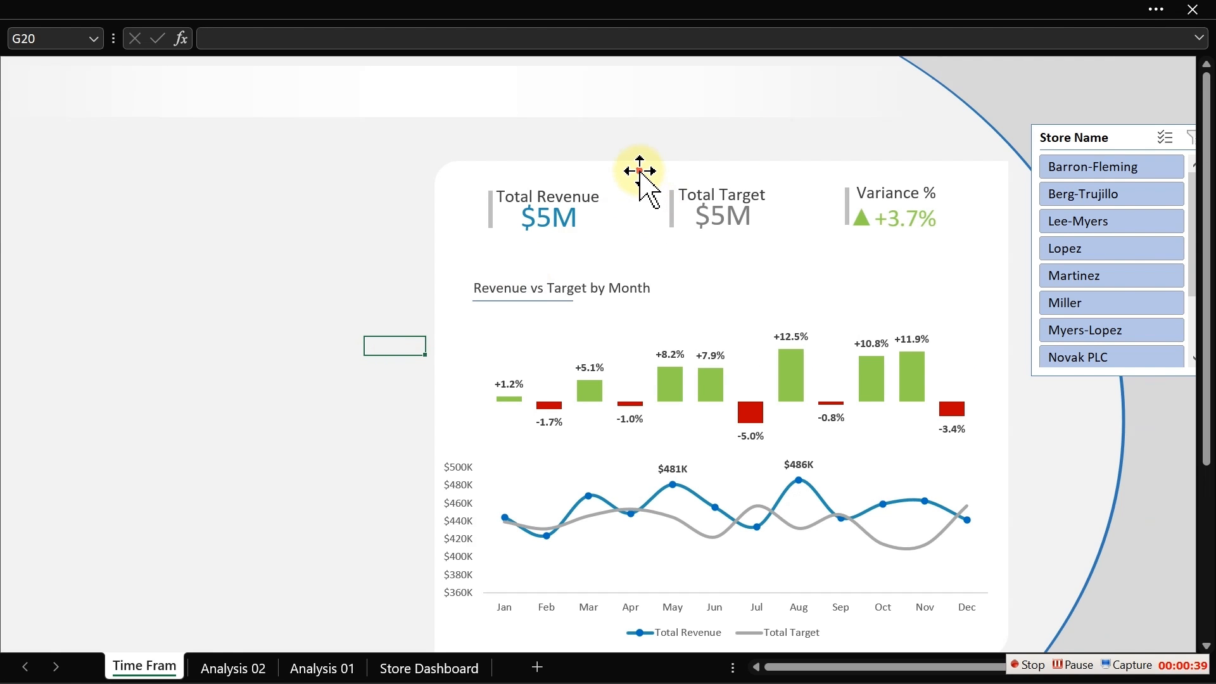
- Duplicate the white background panel and resize the copy to 2.93" high and 2.28" wide
{"action": "left_click", "coordinate": [640, 171]}
{"action": "left_click_drag", "start_coordinate": [640, 171], "coordinate": [266, 194]}
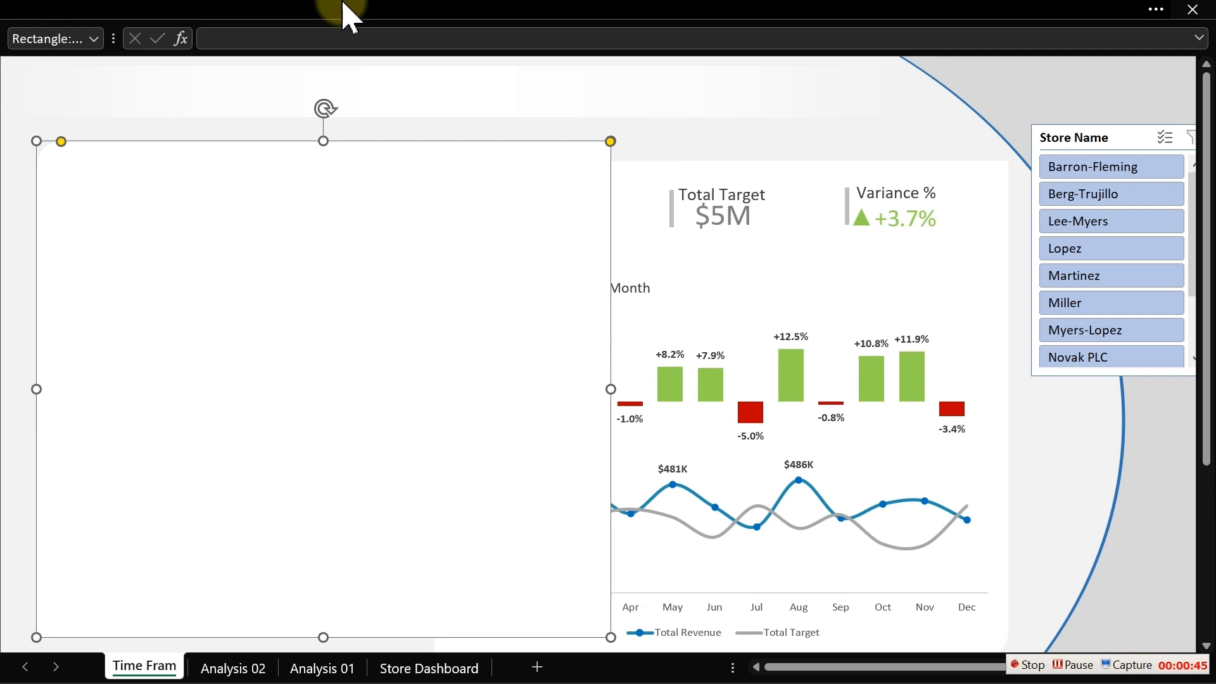
{"action": "left_click", "coordinate": [348, 13]}
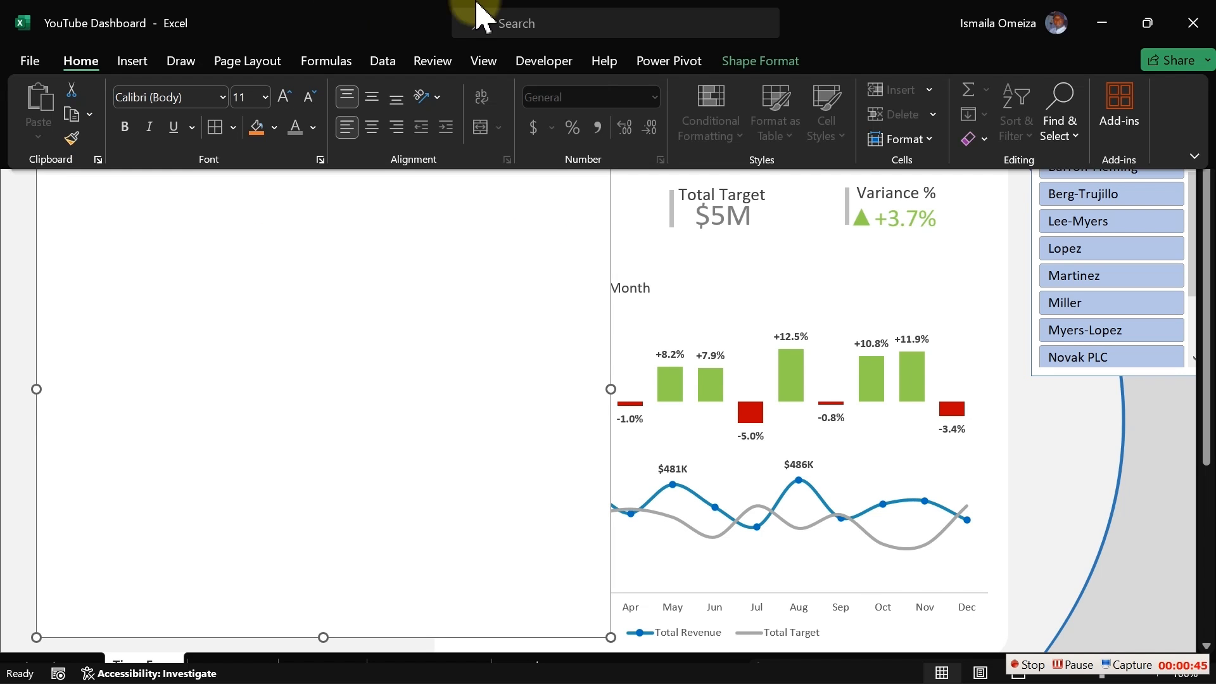
{"action": "left_click", "coordinate": [796, 64]}
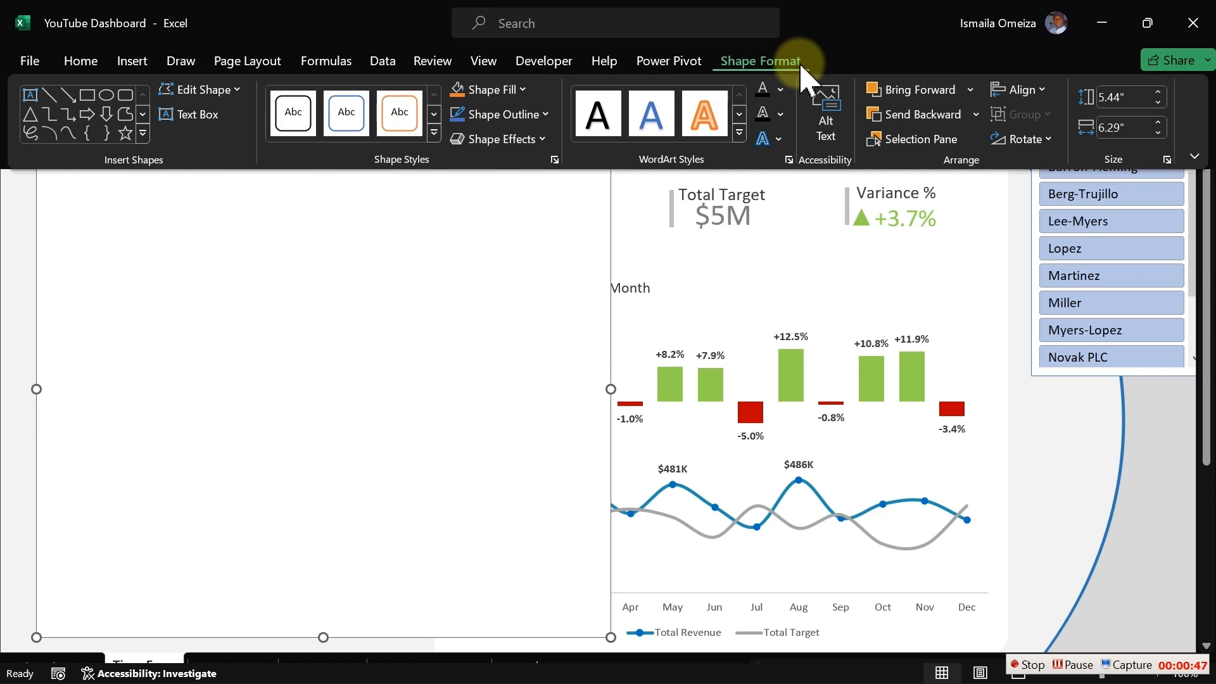
{"action": "left_click", "coordinate": [1040, 90]}
{"action": "left_click", "coordinate": [1105, 92]}
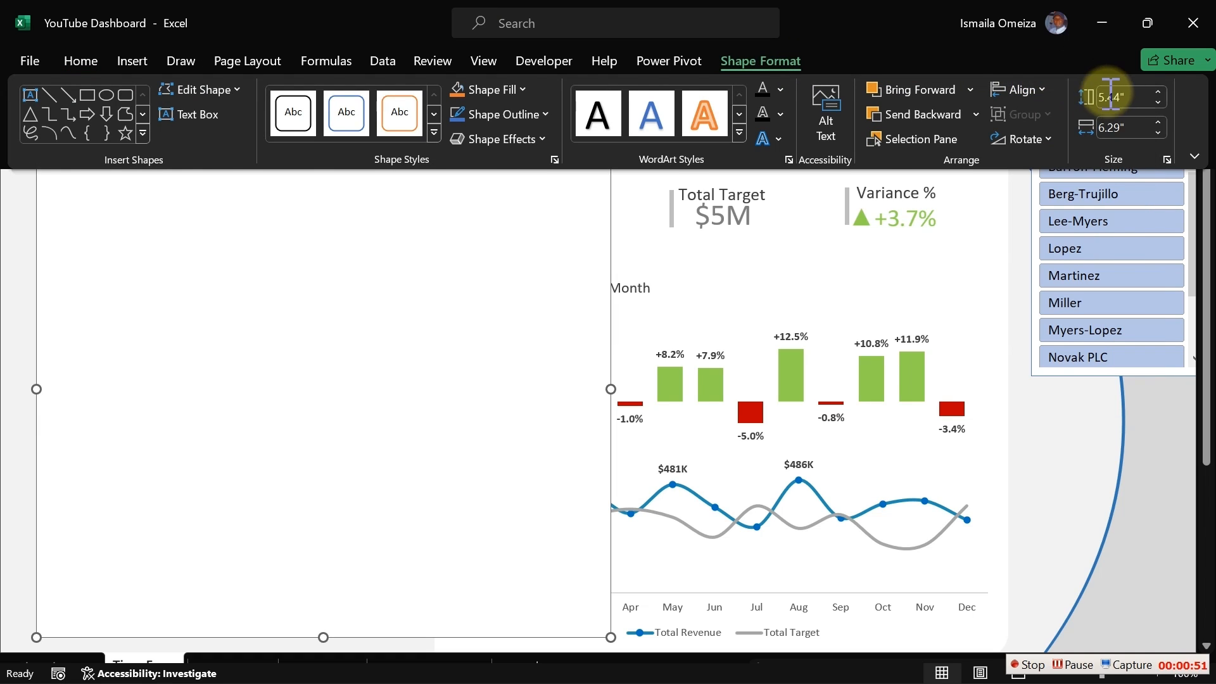
{"action": "left_click", "coordinate": [1121, 96]}
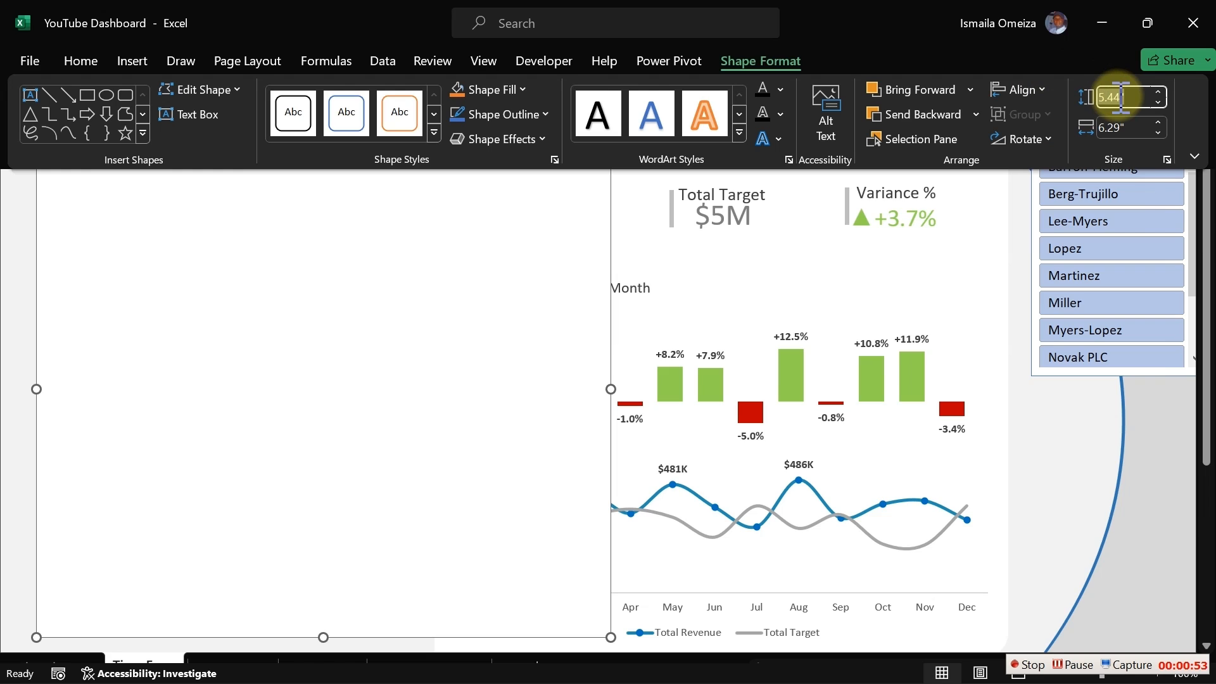
{"action": "type", "text": "2"}
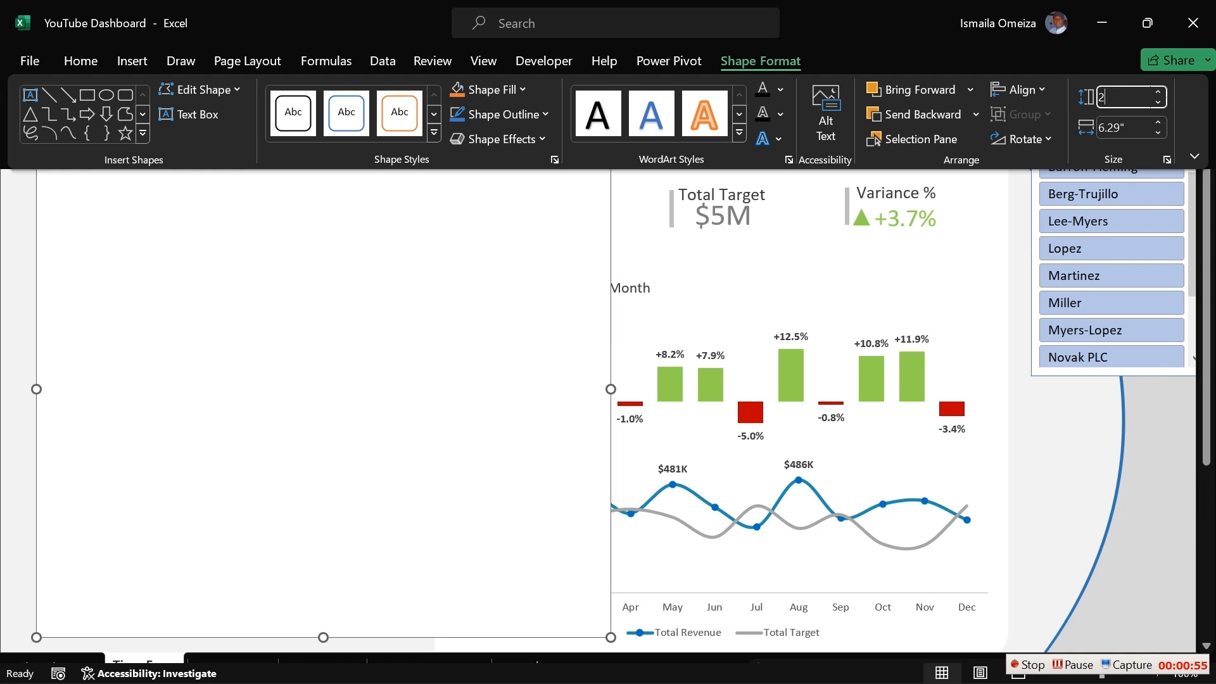
{"action": "type", "text": ".93"}
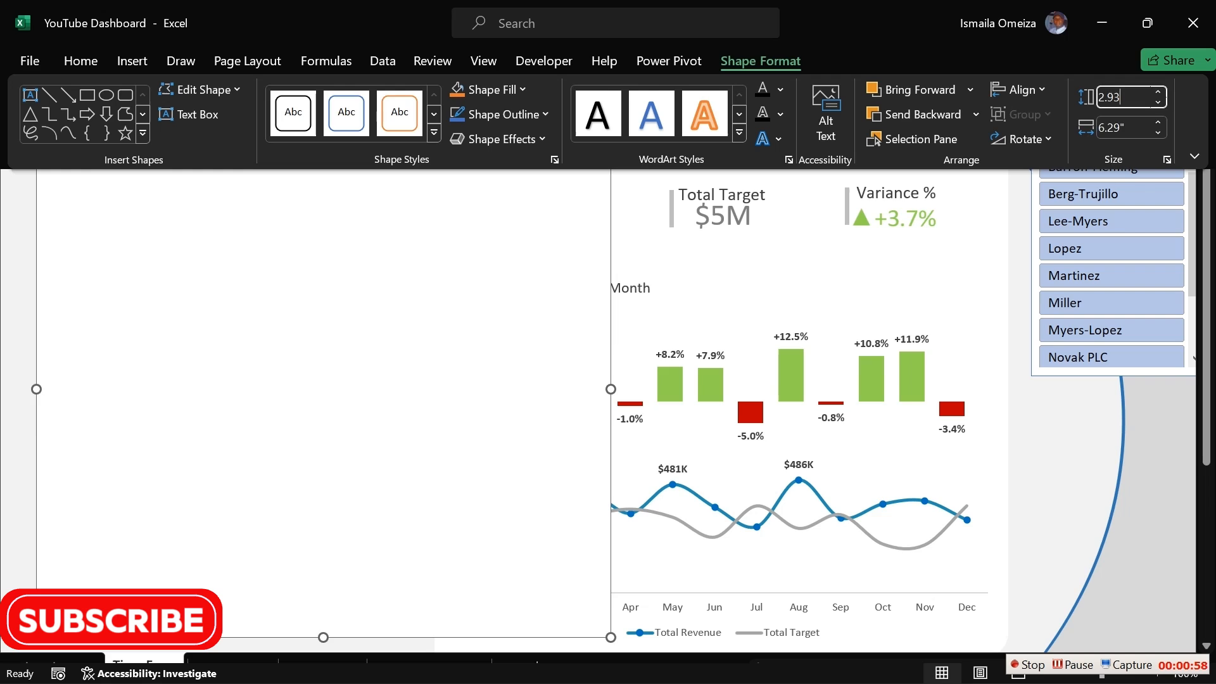
{"action": "key", "text": "Tab"}
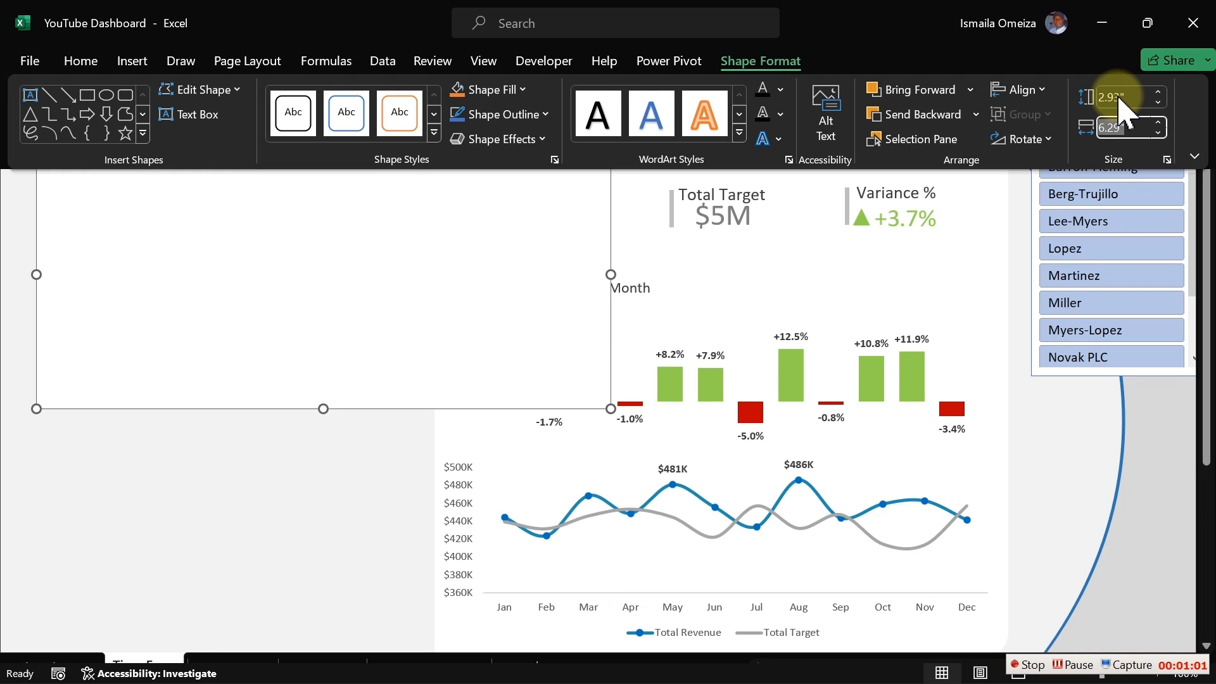
{"action": "type", "text": "2."}
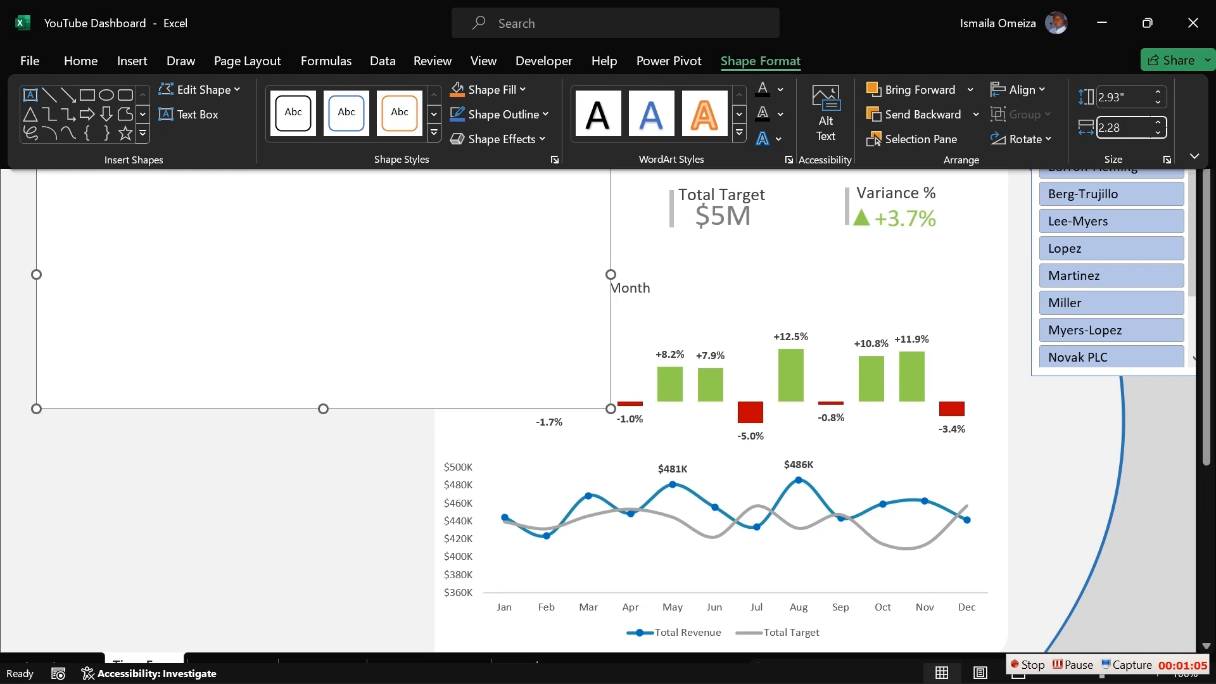
{"action": "type", "text": "28"}
{"action": "key", "text": "Return"}
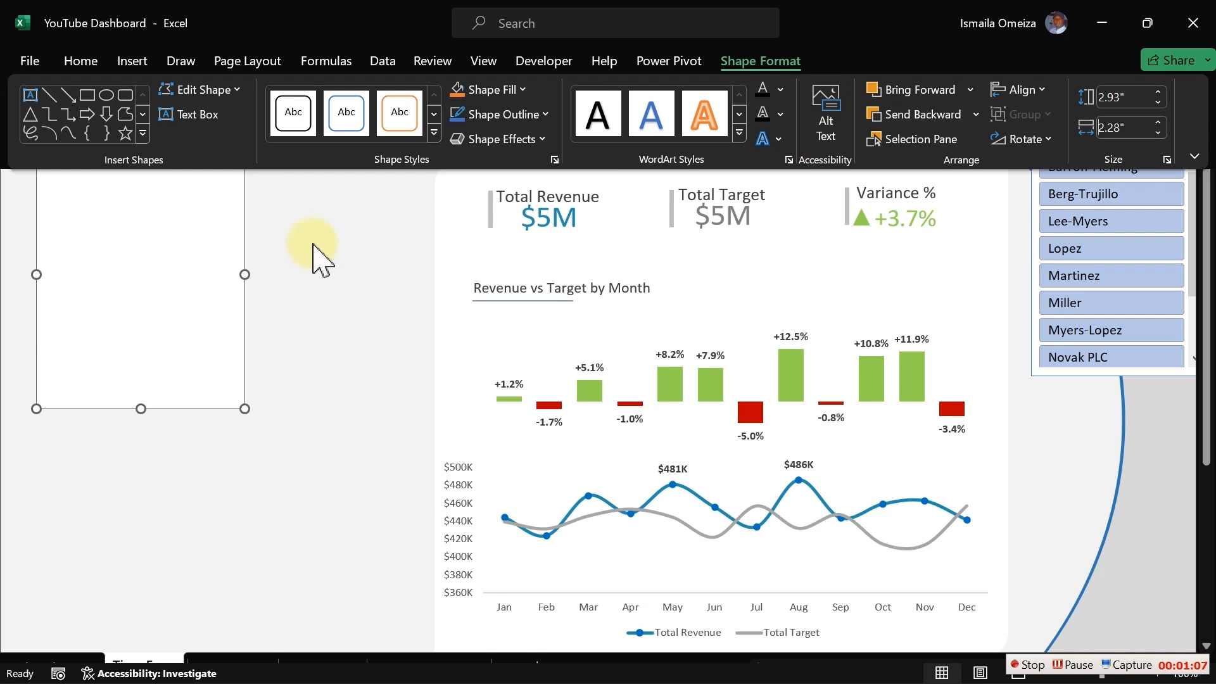
- Position the new card at the top-left of the dashboard area
{"action": "left_click", "coordinate": [289, 259]}
{"action": "left_click", "coordinate": [241, 253]}
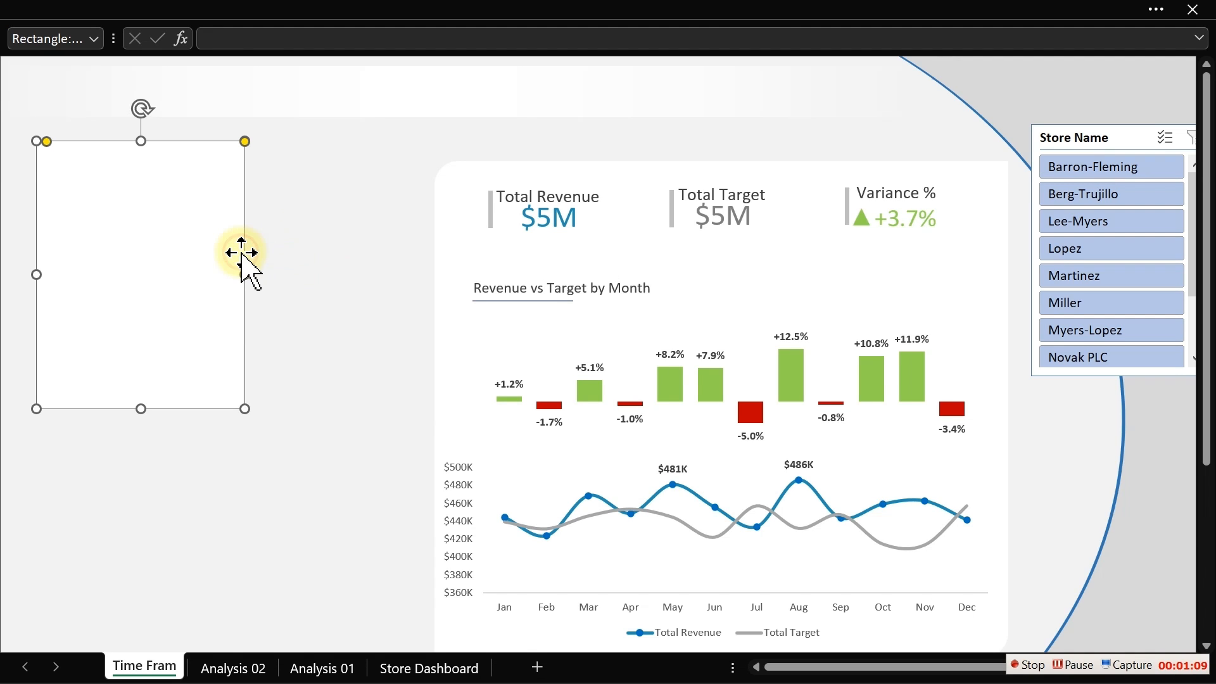
{"action": "left_click_drag", "start_coordinate": [241, 253], "coordinate": [217, 247]}
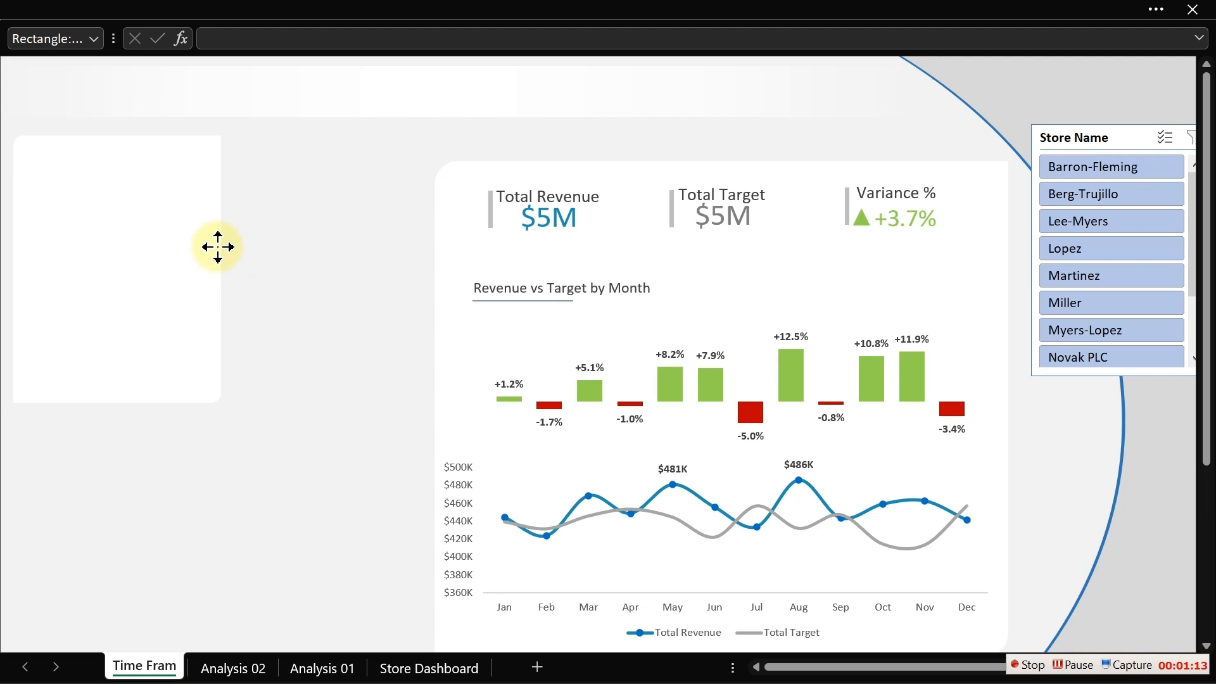
{"action": "left_click_drag", "start_coordinate": [218, 247], "coordinate": [221, 247]}
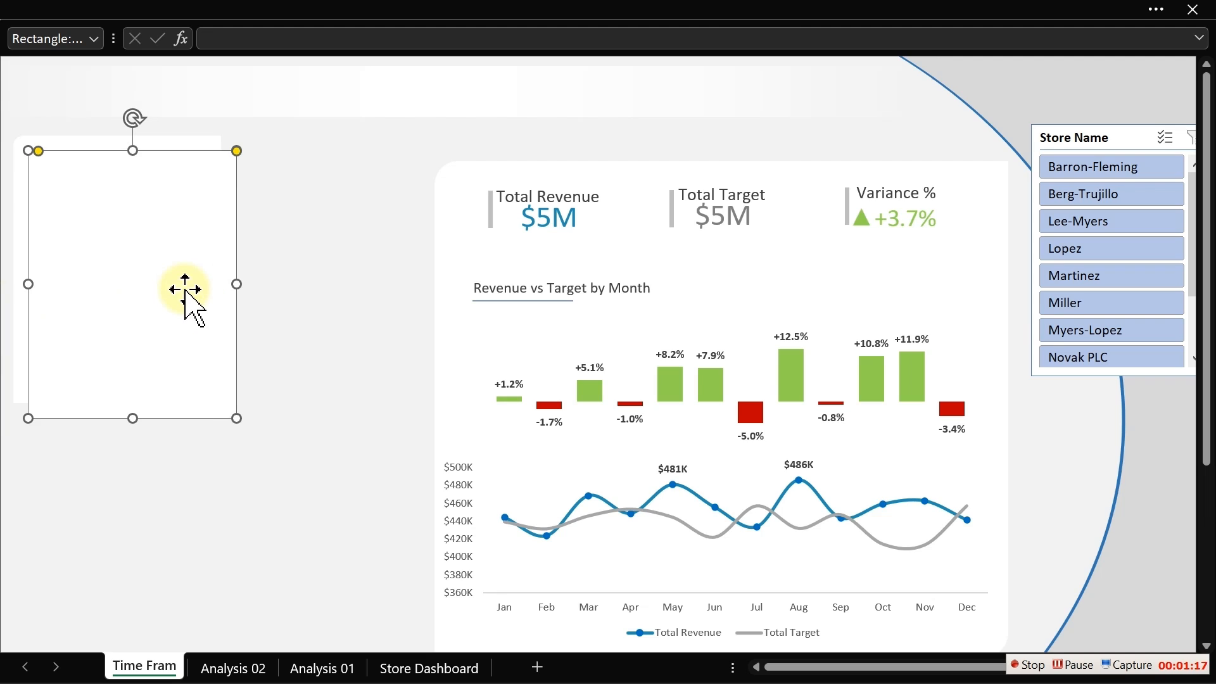
- Duplicate the card beside it, then move the main panel's left edge right to leave a gap
{"action": "left_click_drag", "start_coordinate": [169, 304], "coordinate": [373, 277]}
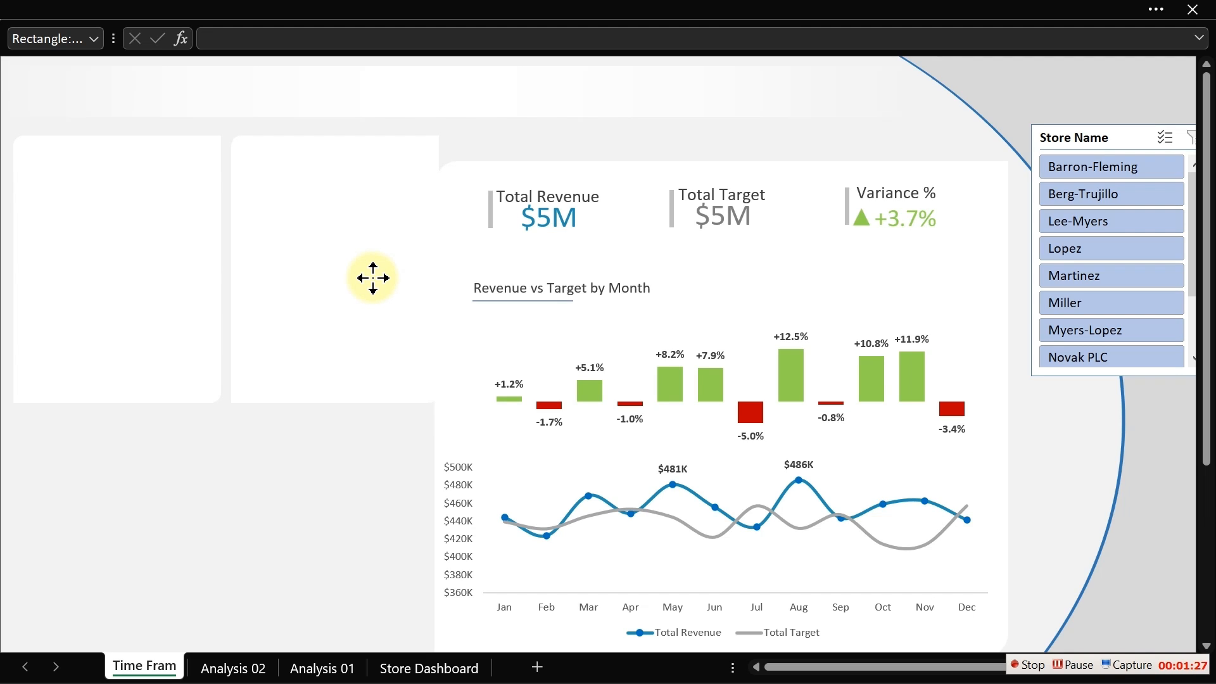
{"action": "left_click", "coordinate": [375, 277]}
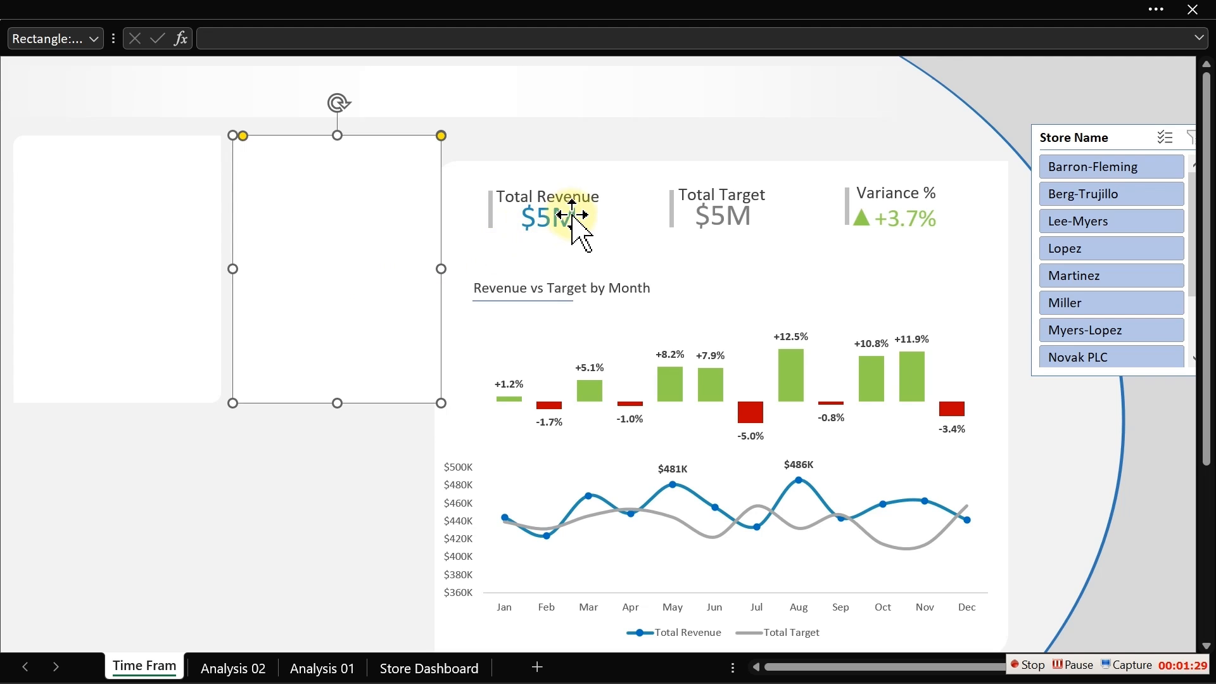
{"action": "left_click", "coordinate": [624, 166]}
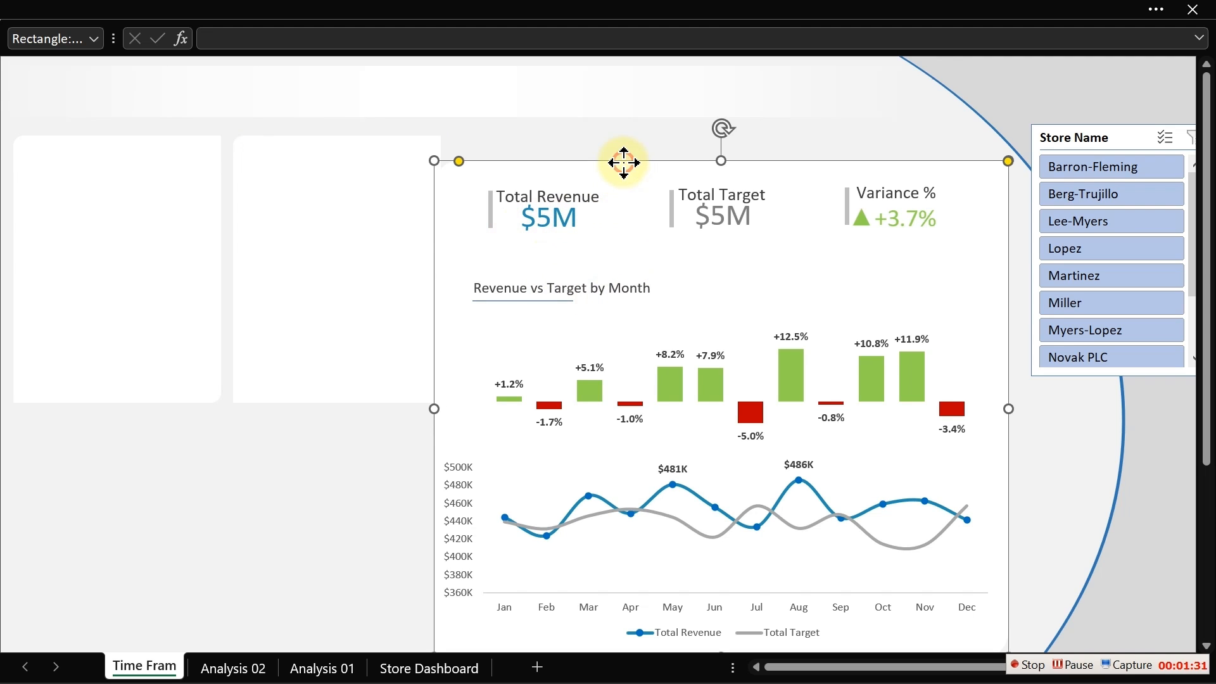
{"action": "mouse_move", "coordinate": [434, 409]}
{"action": "left_mouse_down"}
{"action": "mouse_move", "coordinate": [470, 413]}
{"action": "mouse_move", "coordinate": [458, 413]}
{"action": "left_mouse_up"}
{"action": "left_click", "coordinate": [408, 521]}
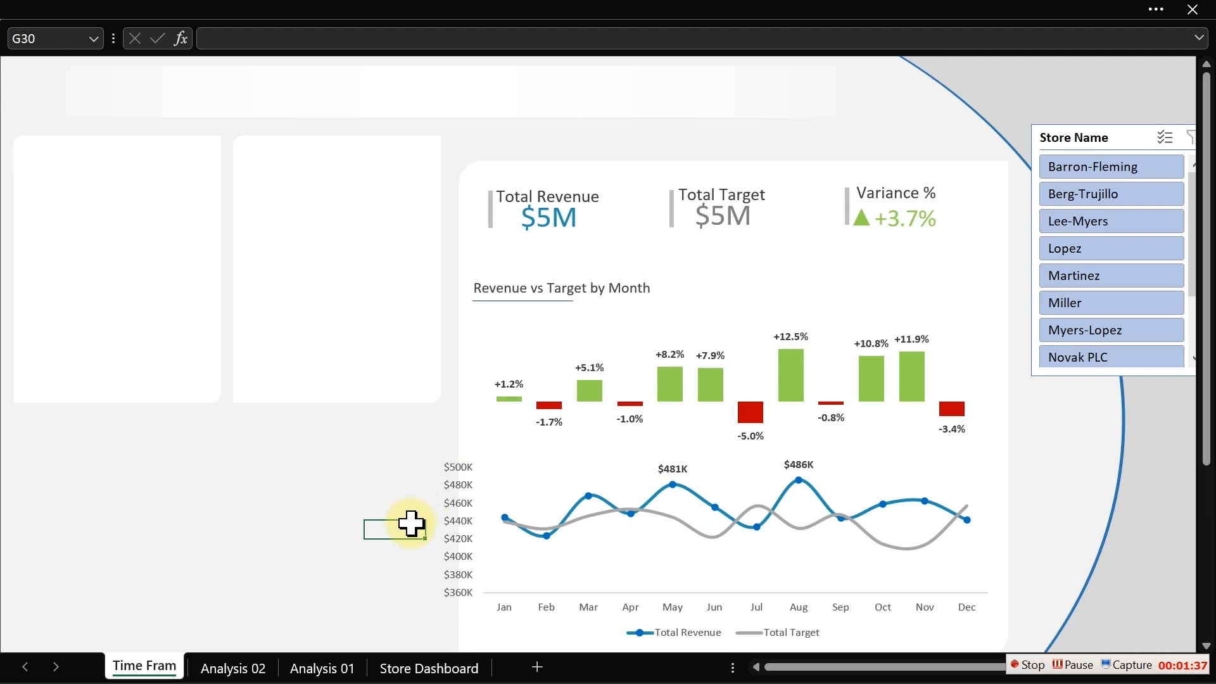
- Move the line chart's left edge right so it fits inside the narrowed panel
{"action": "left_click", "coordinate": [531, 568]}
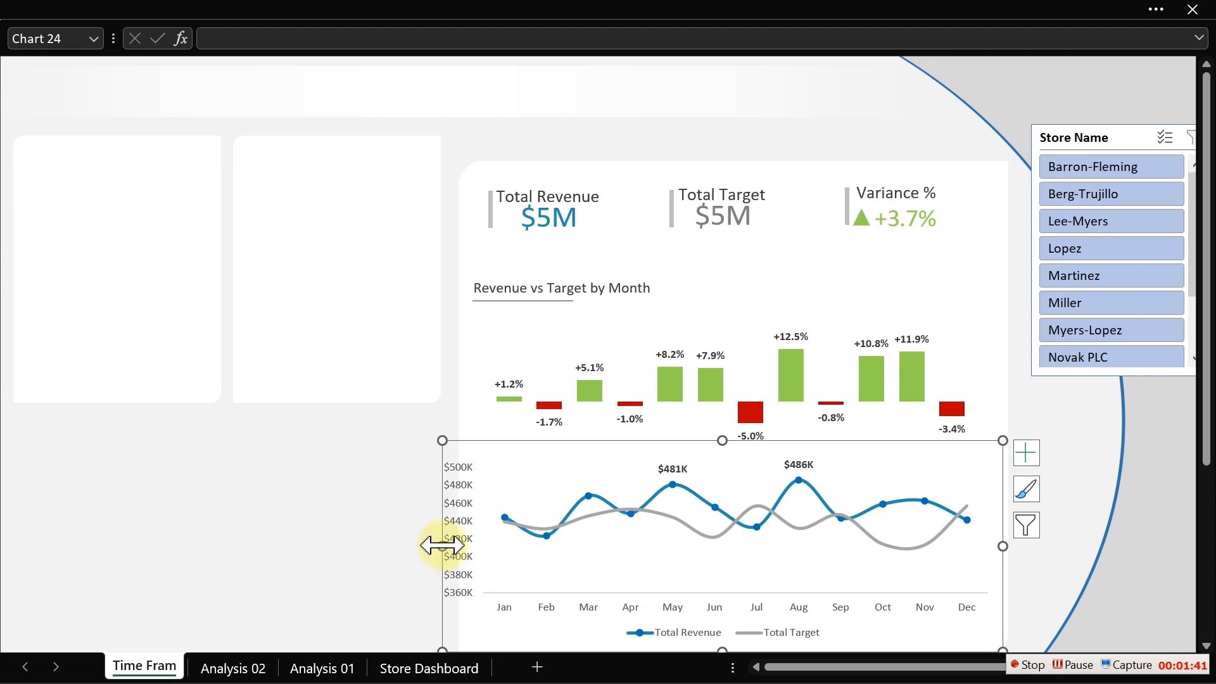
{"action": "left_click_drag", "start_coordinate": [442, 545], "coordinate": [465, 543]}
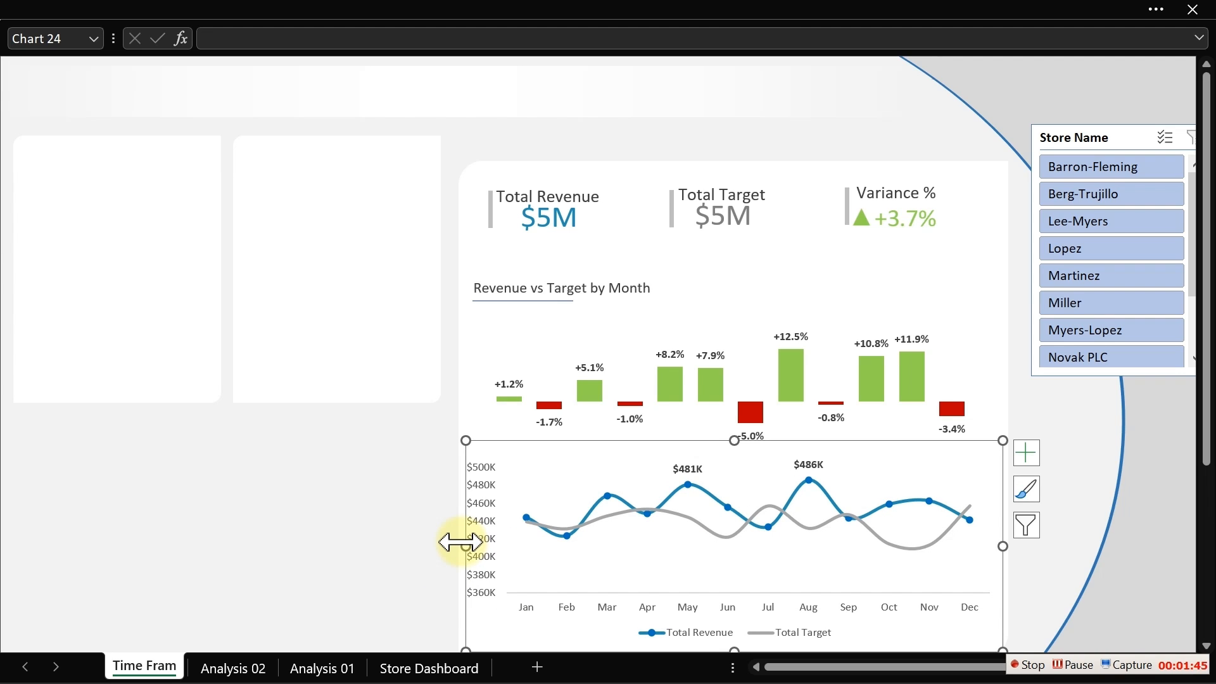
{"action": "left_click_drag", "start_coordinate": [463, 543], "coordinate": [470, 542]}
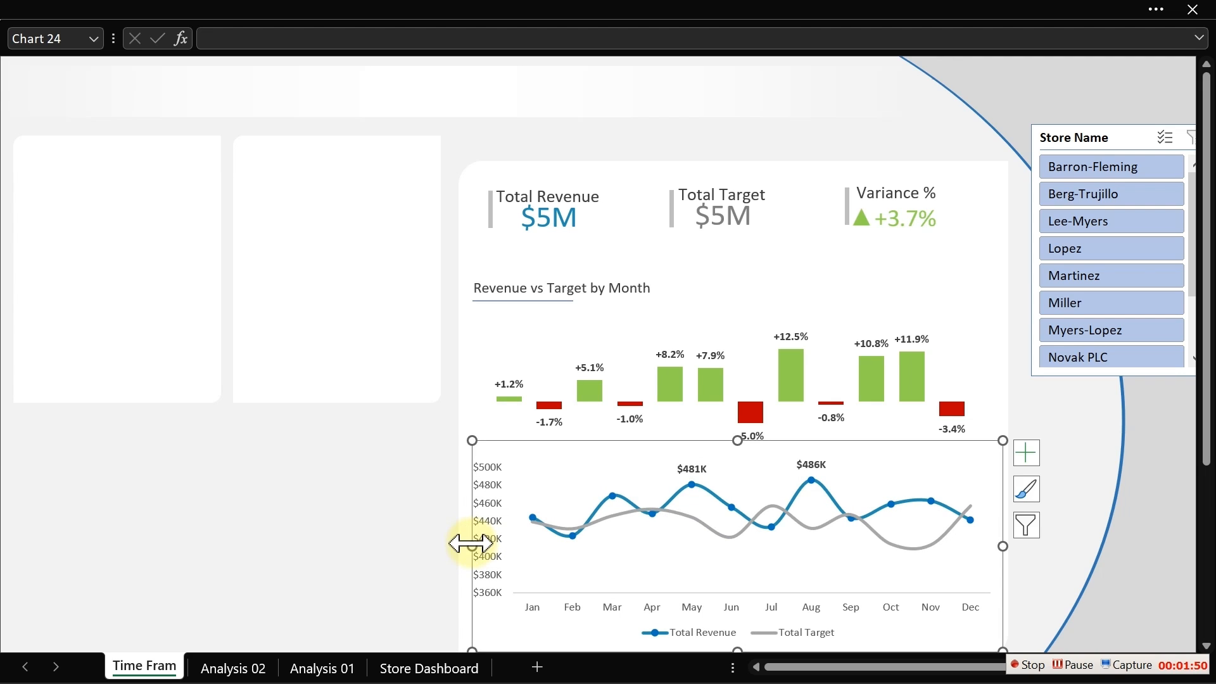
{"action": "left_click", "coordinate": [415, 548]}
- Move the variance column chart's left edge right to align with the line chart
{"action": "left_click", "coordinate": [542, 386]}
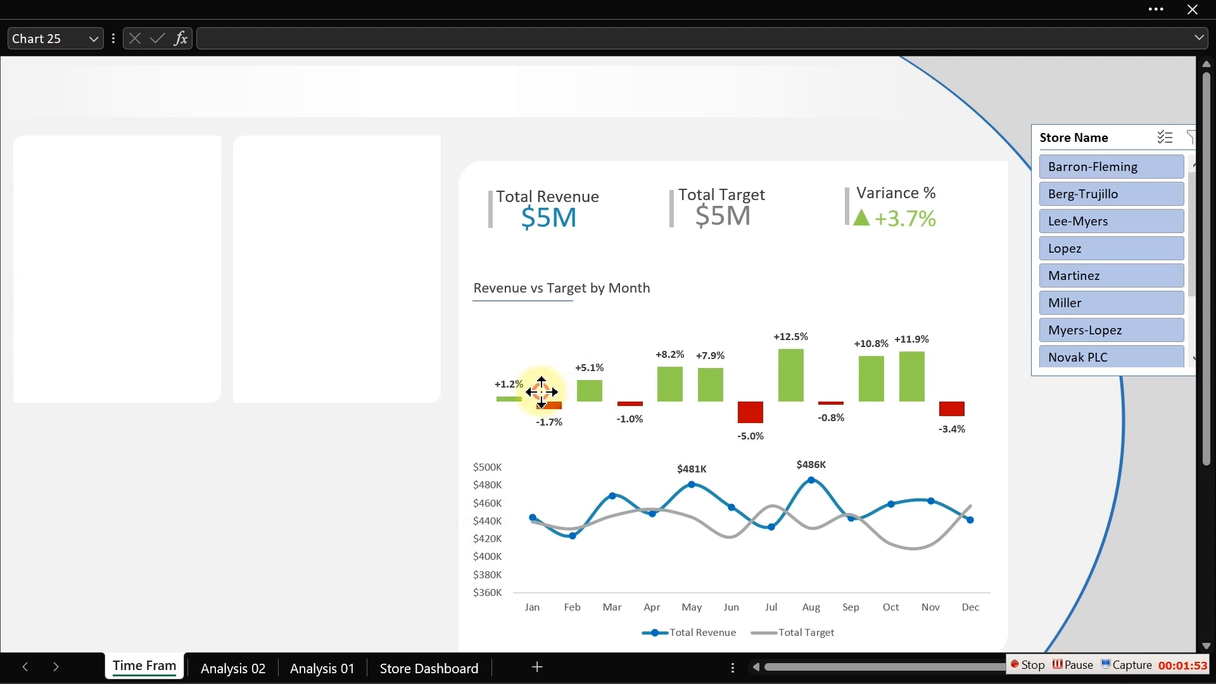
{"action": "left_click_drag", "start_coordinate": [475, 366], "coordinate": [500, 366]}
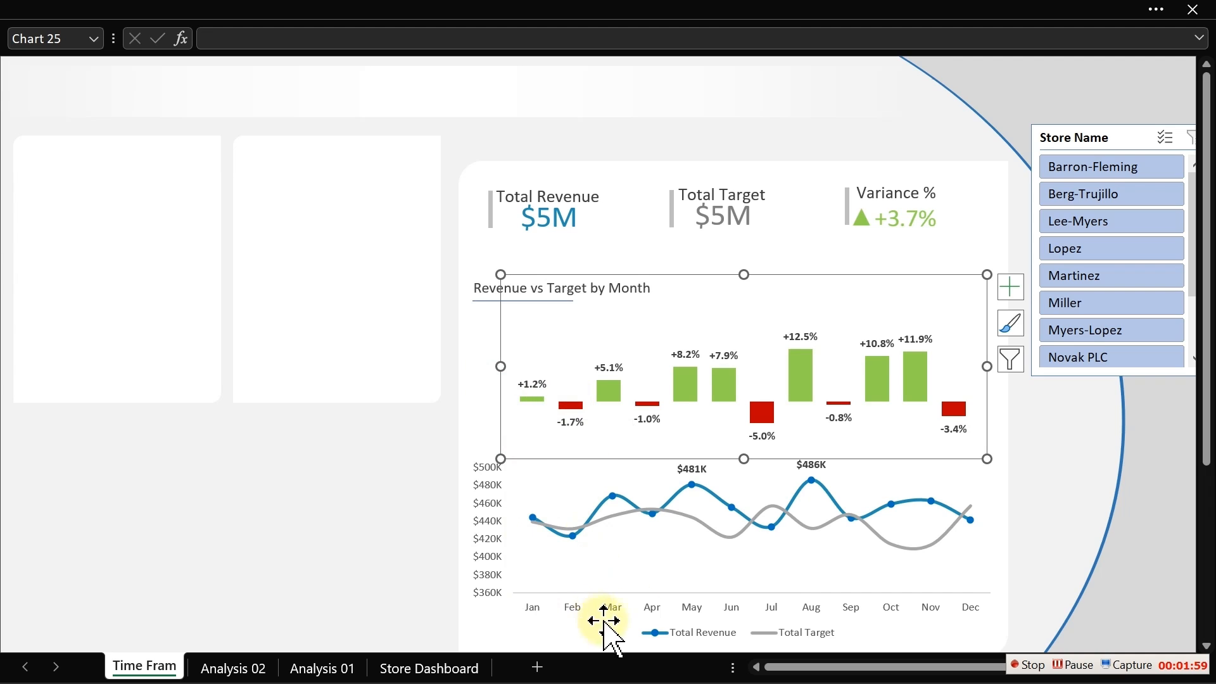
{"action": "left_click", "coordinate": [359, 537]}
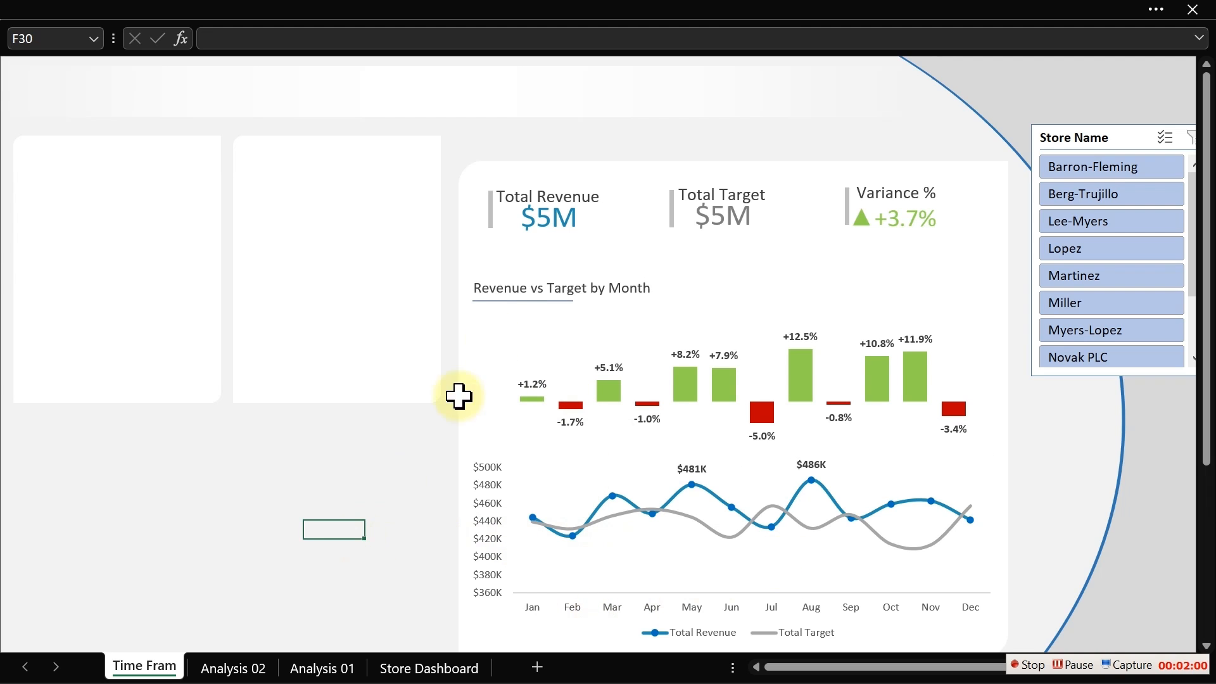
- Shift the Revenue vs Target by Month title box right to align with the charts
{"action": "left_click", "coordinate": [500, 288]}
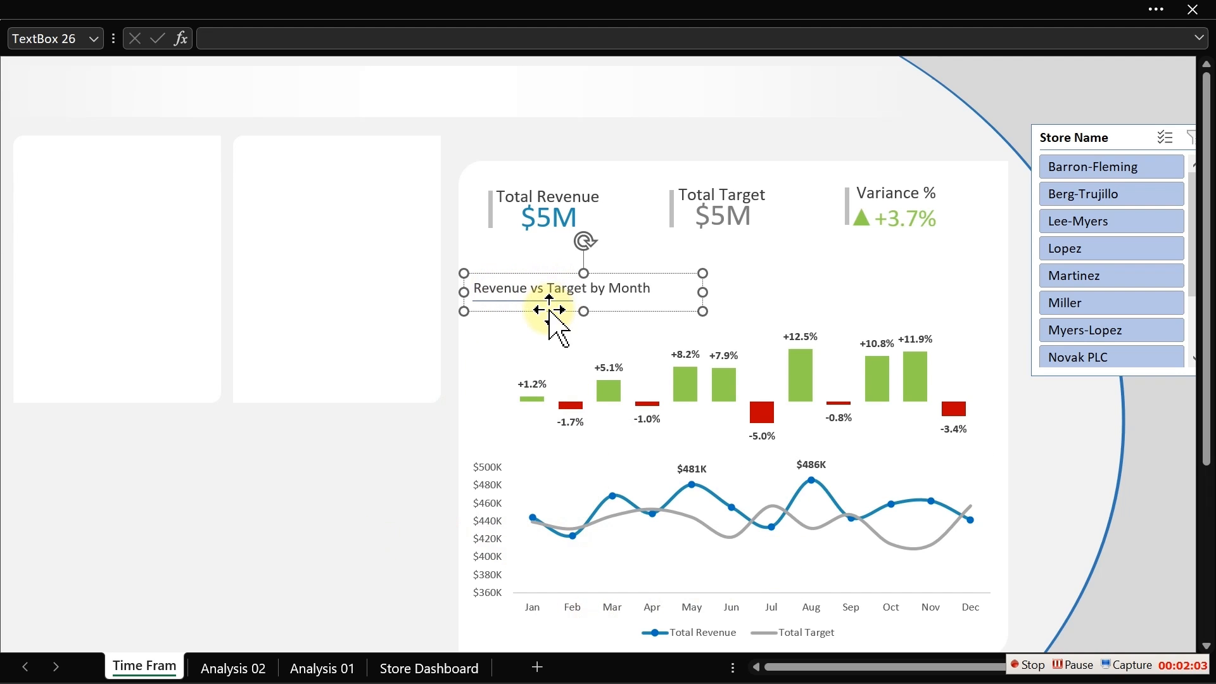
{"action": "left_click_drag", "start_coordinate": [549, 311], "coordinate": [568, 312]}
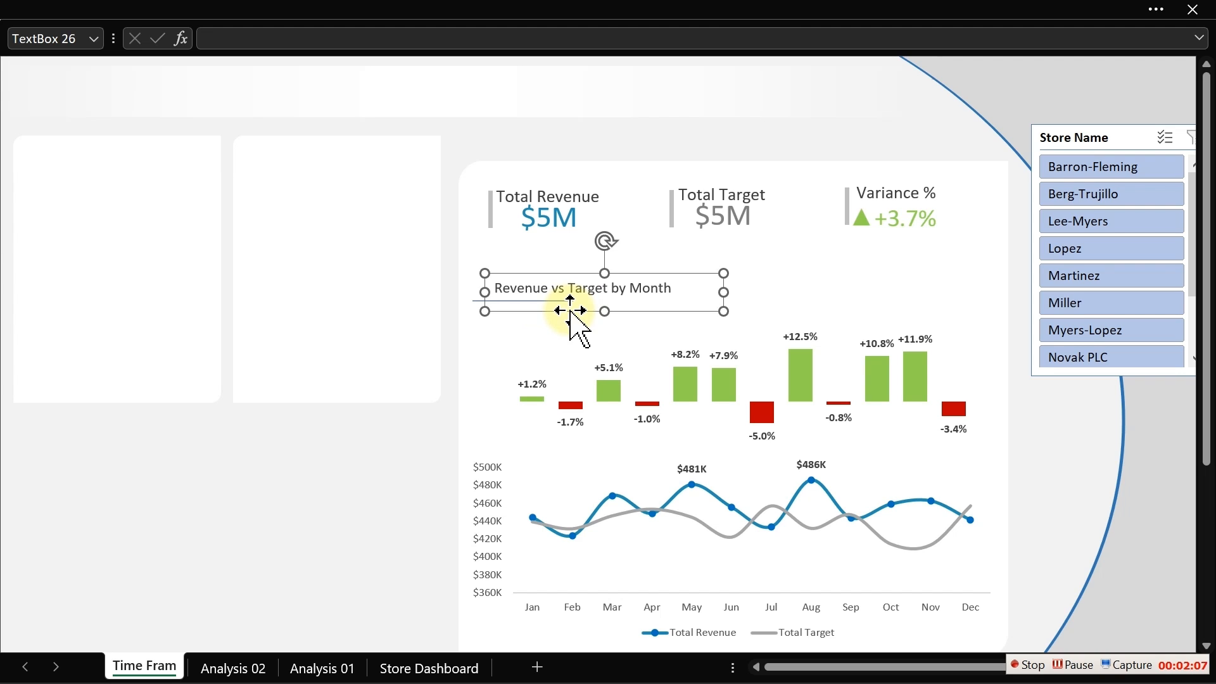
{"action": "left_click", "coordinate": [473, 301]}
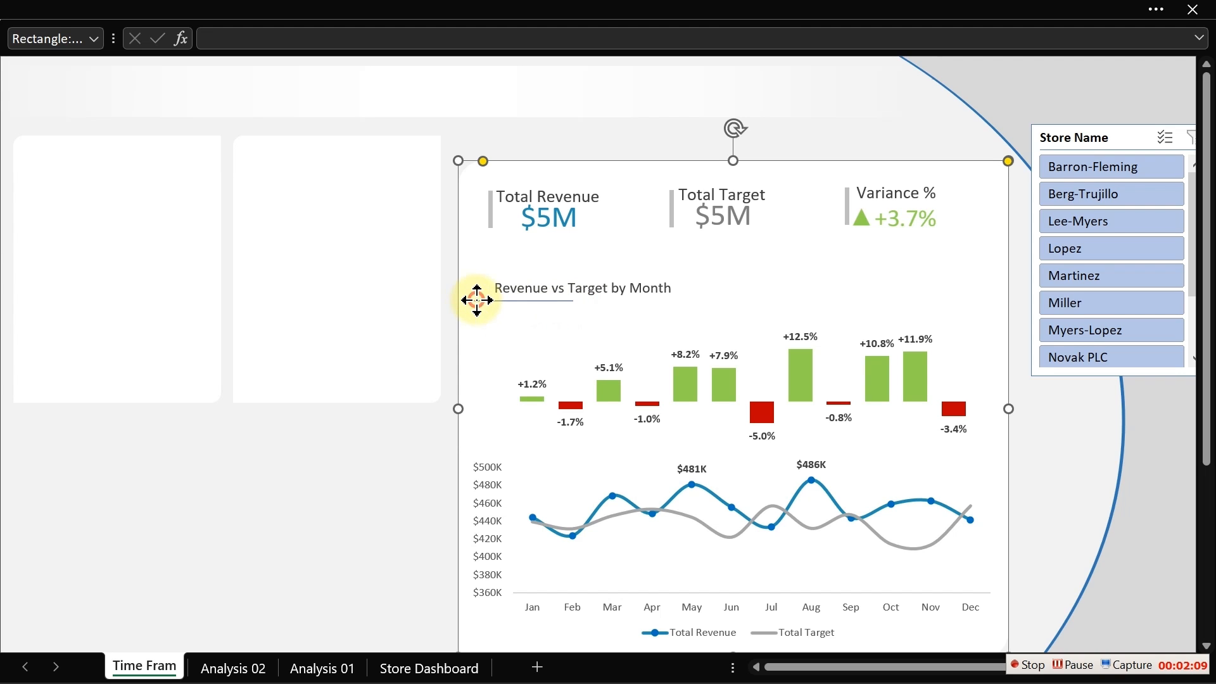
- Shift the title's underline right and adjust its end point to align with the Revenue vs Target by Month title
{"action": "left_click", "coordinate": [472, 301]}
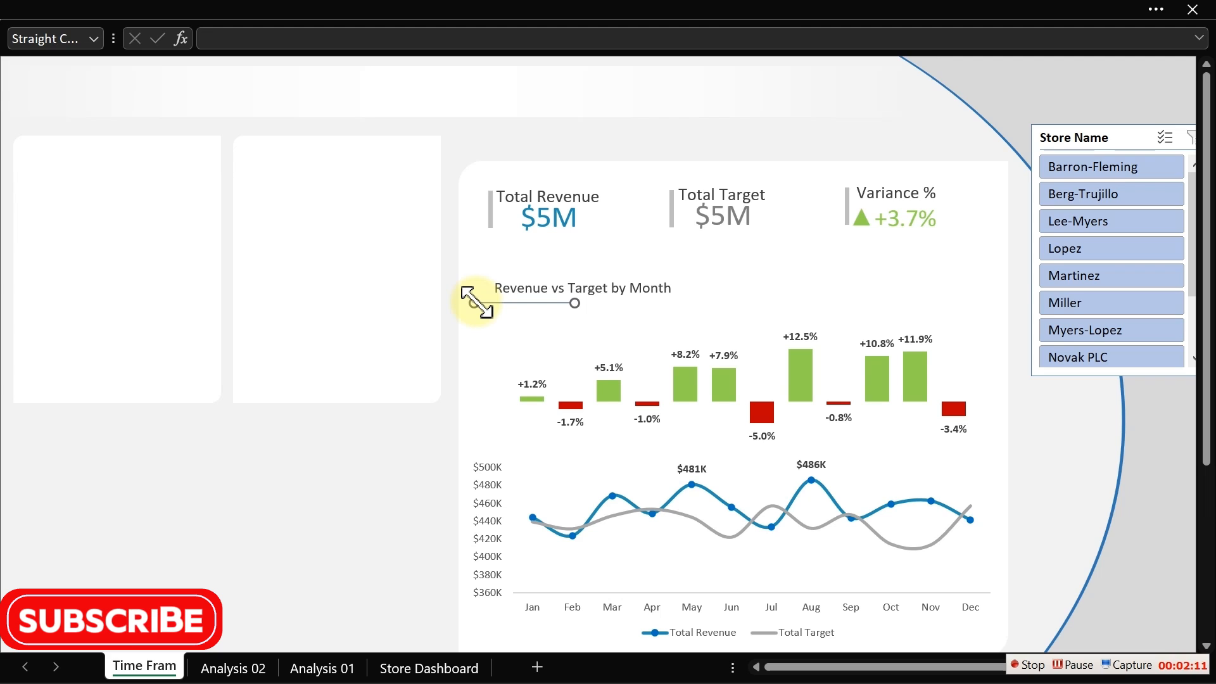
{"action": "key", "text": "Right"}
{"action": "key", "text": "Right"}
{"action": "key", "text": "Right"}
{"action": "key", "text": "Right"}
{"action": "key", "text": "Right"}
{"action": "key", "text": "Right"}
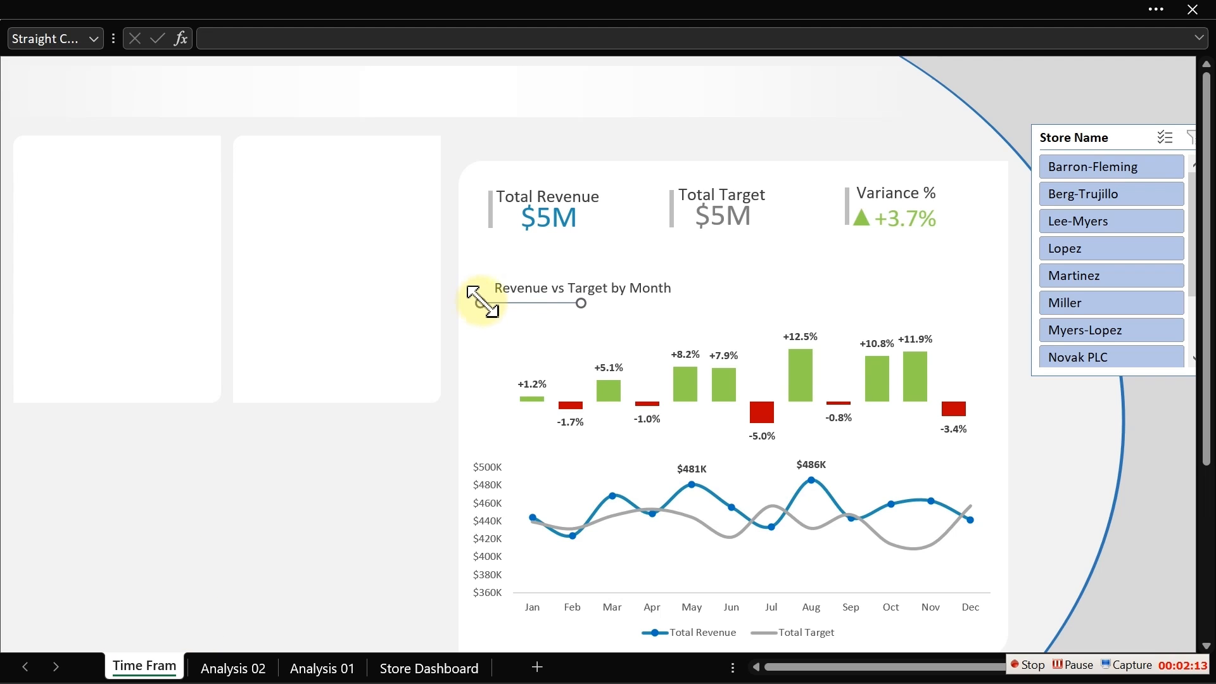
{"action": "left_click_drag", "start_coordinate": [500, 305], "coordinate": [511, 300]}
{"action": "left_click", "coordinate": [311, 437]}
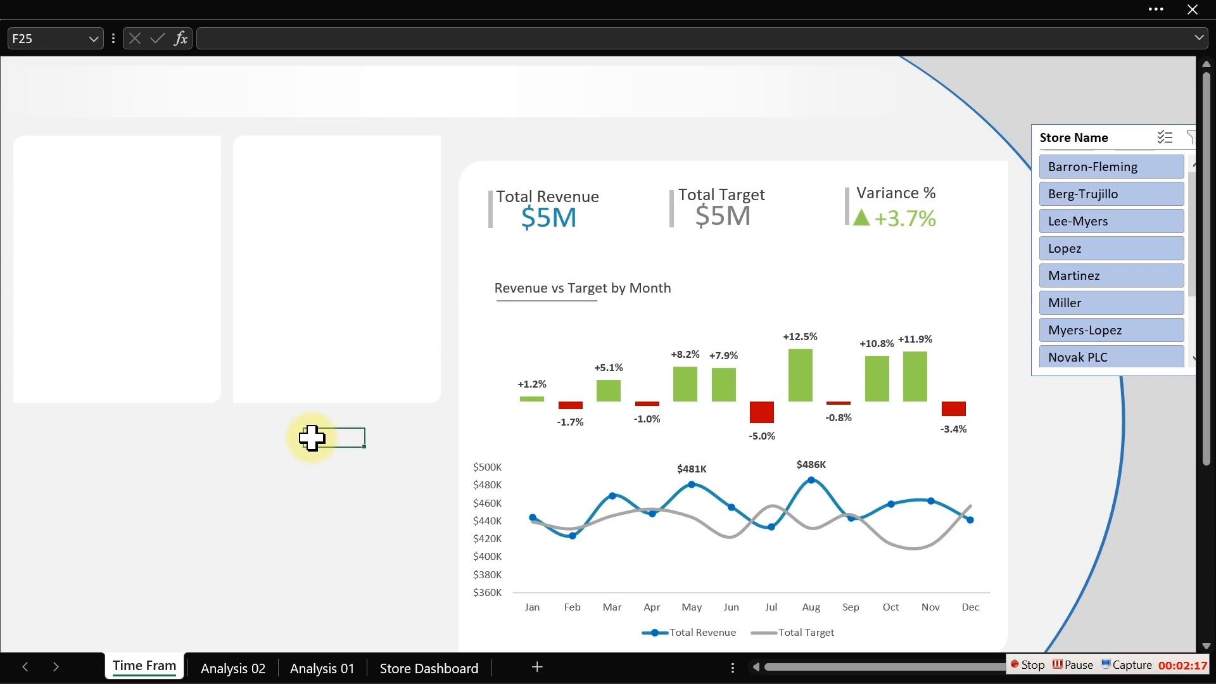
{"action": "left_click", "coordinate": [236, 298]}
{"action": "left_click", "coordinate": [150, 312]}
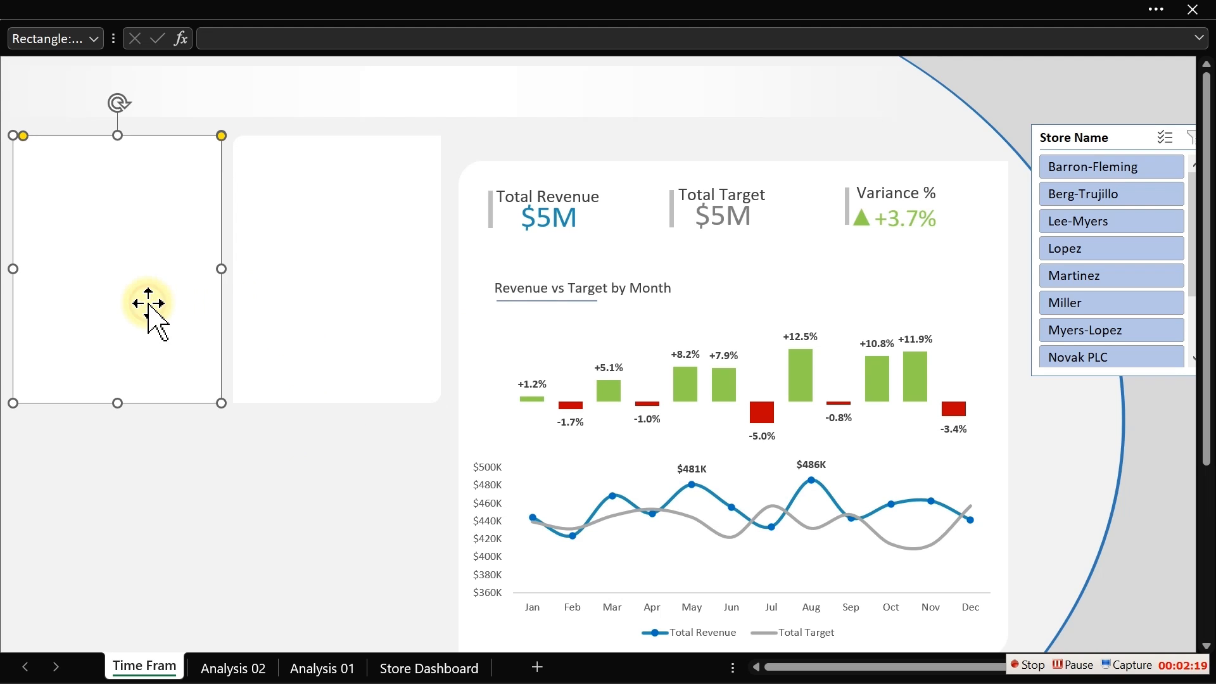
{"action": "left_click", "coordinate": [263, 314]}
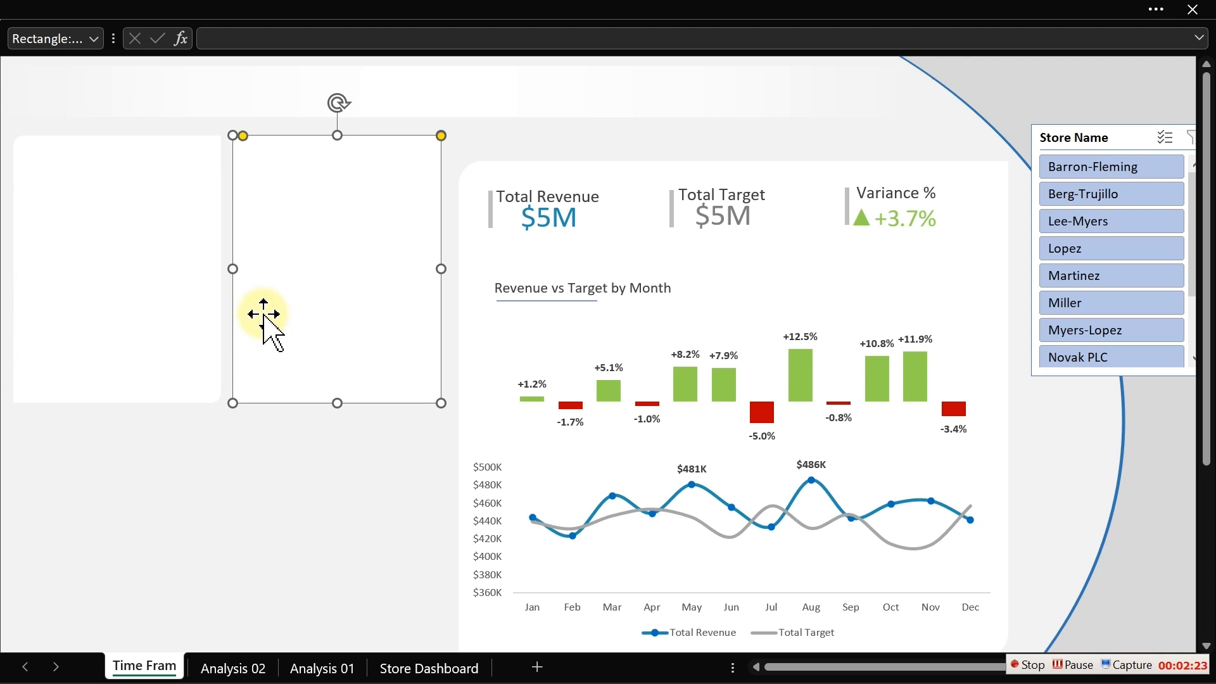
- Copy the Total Revenue and Total Target pivot table on Analysis 02 and paste it into cell X8
{"action": "left_click", "coordinate": [232, 667]}
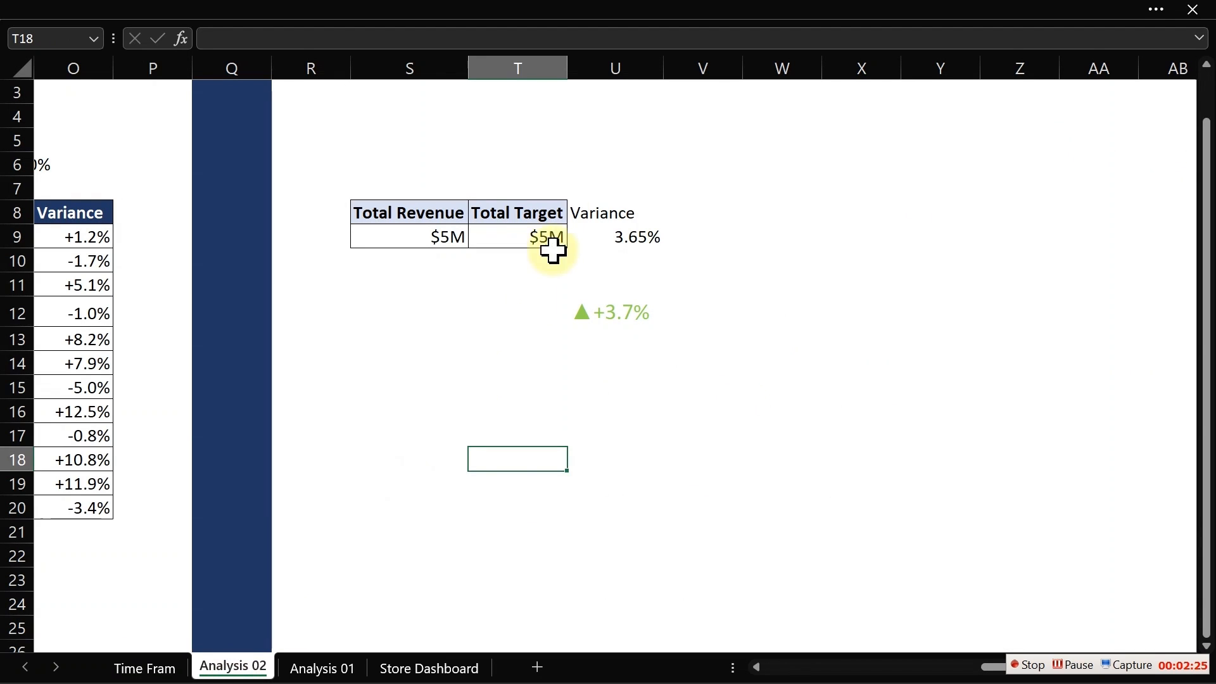
{"action": "left_click", "coordinate": [353, 218]}
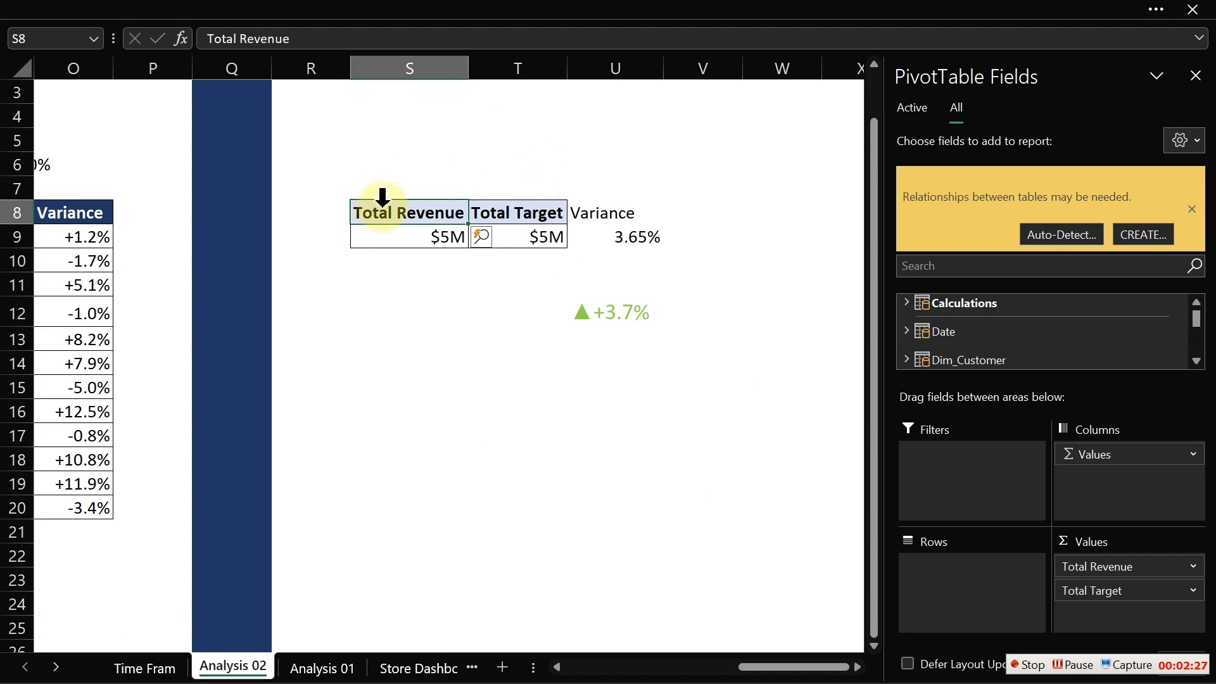
{"action": "left_click_drag", "start_coordinate": [372, 209], "coordinate": [529, 239]}
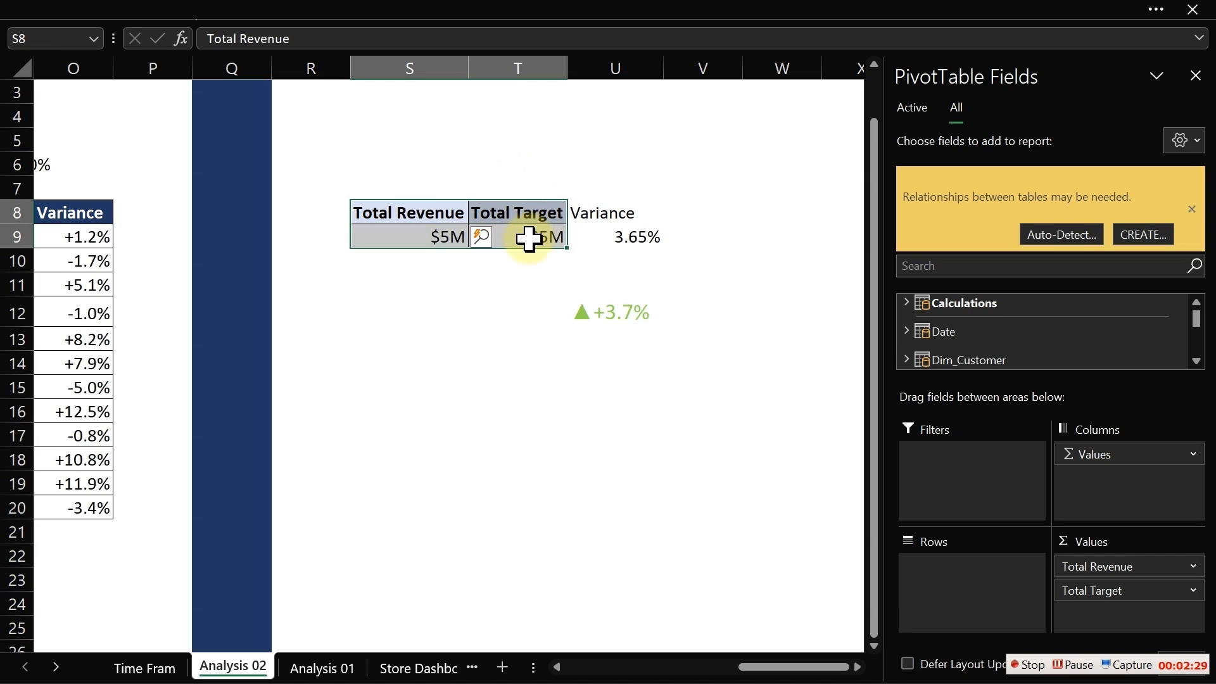
{"action": "key", "text": "ctrl+c"}
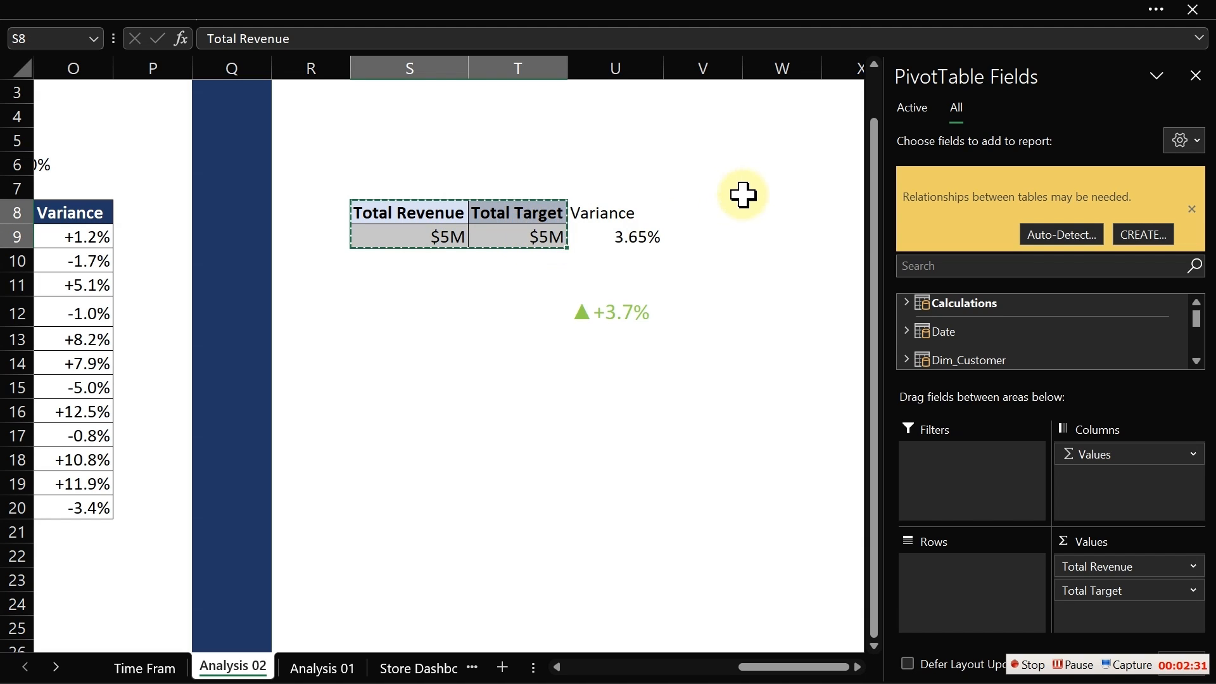
{"action": "left_click", "coordinate": [770, 193]}
{"action": "left_click", "coordinate": [840, 193]}
{"action": "left_click", "coordinate": [846, 207]}
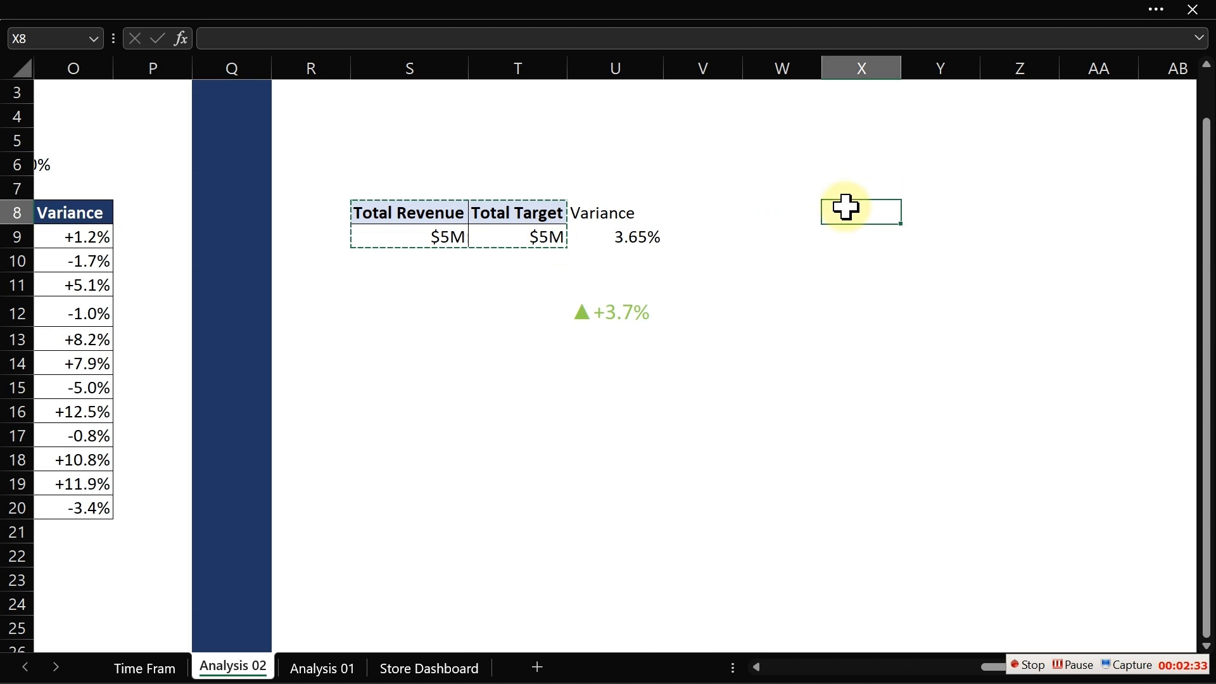
{"action": "key", "text": "ctrl+v"}
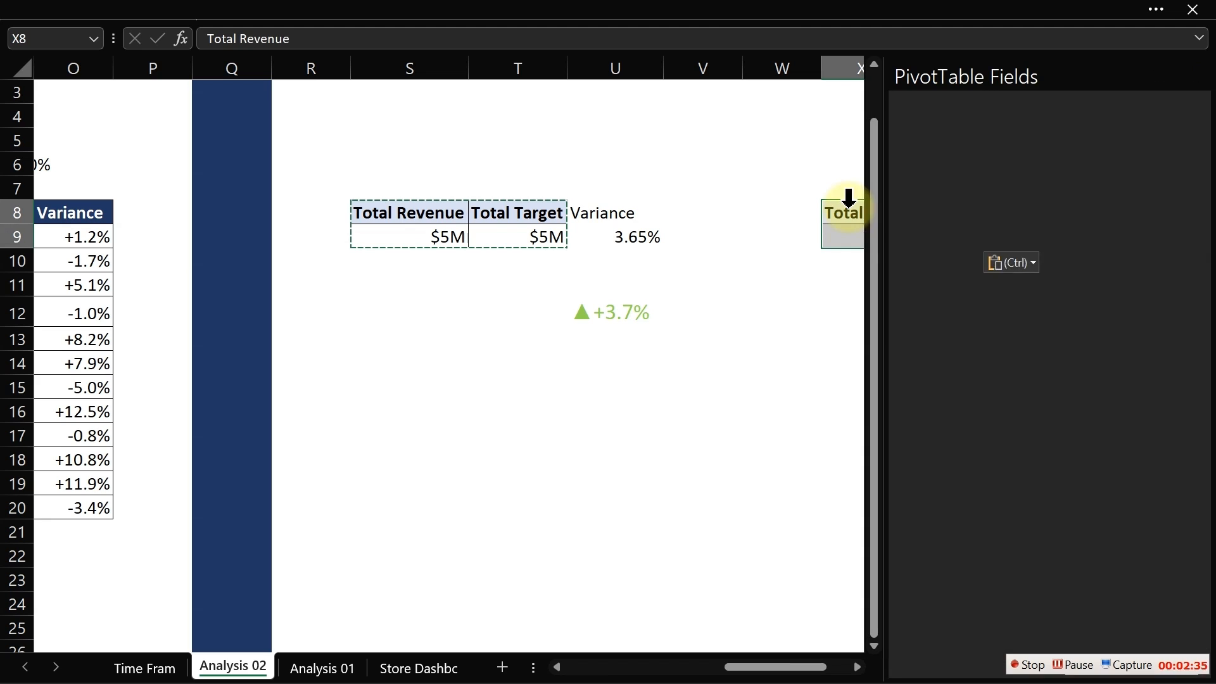
- Remove Total Target from the copied pivot's values and add WeekType from the Date table as rows
{"action": "left_click_drag", "start_coordinate": [814, 667], "coordinate": [886, 653]}
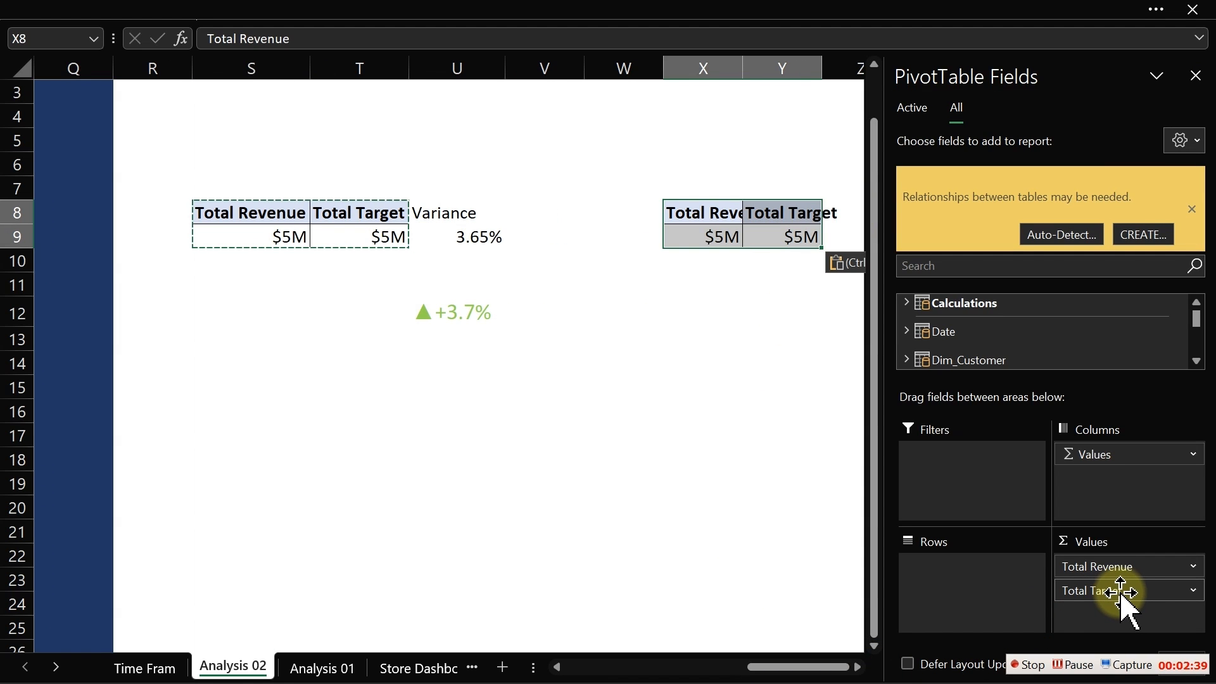
{"action": "left_click_drag", "start_coordinate": [1121, 594], "coordinate": [801, 542]}
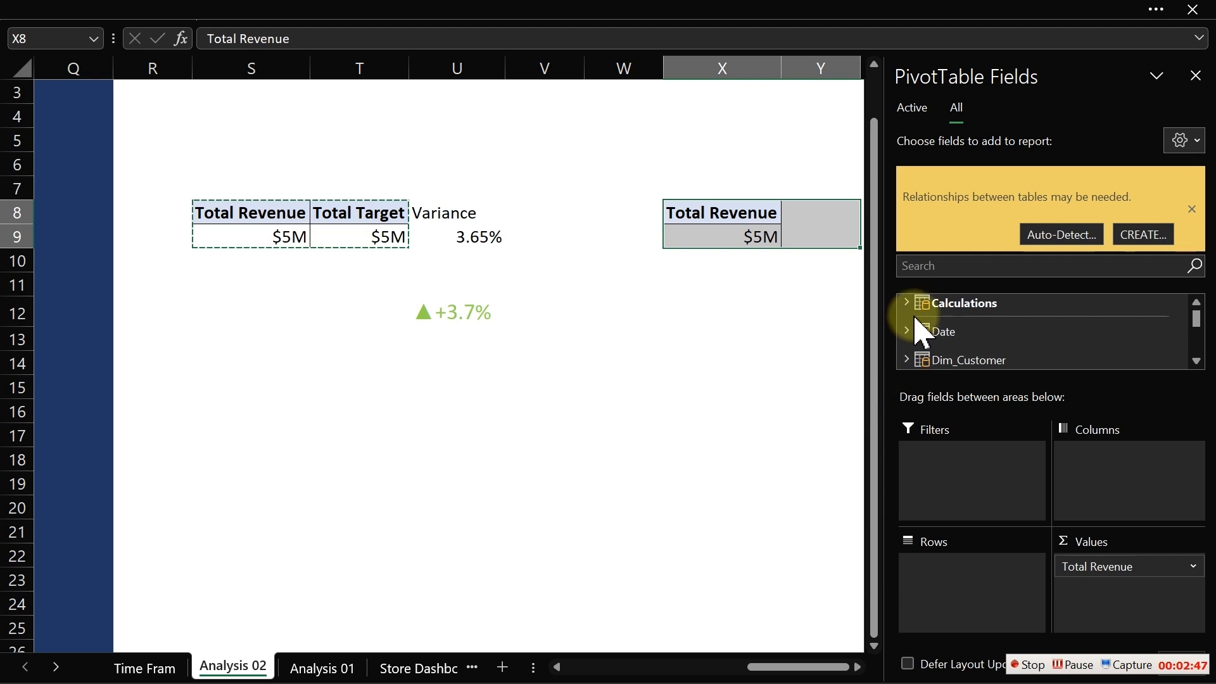
{"action": "left_click", "coordinate": [906, 360]}
{"action": "left_click", "coordinate": [906, 302]}
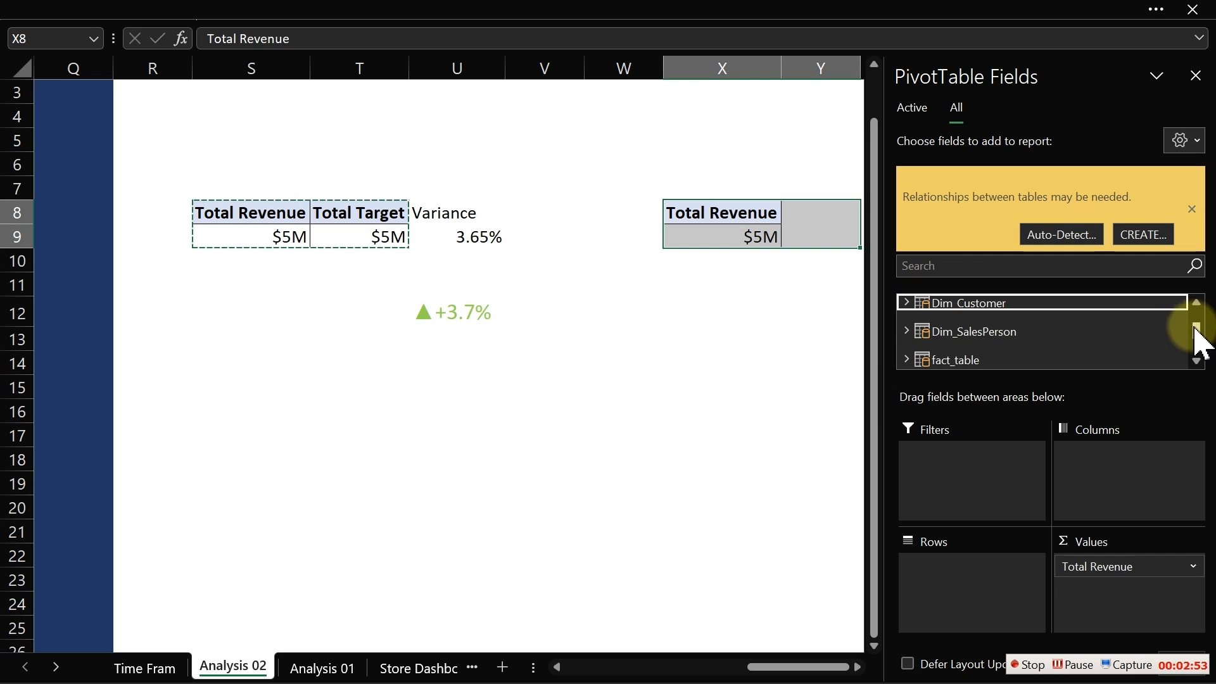
{"action": "left_click", "coordinate": [1196, 302]}
{"action": "left_click", "coordinate": [1196, 303]}
{"action": "left_click", "coordinate": [906, 332]}
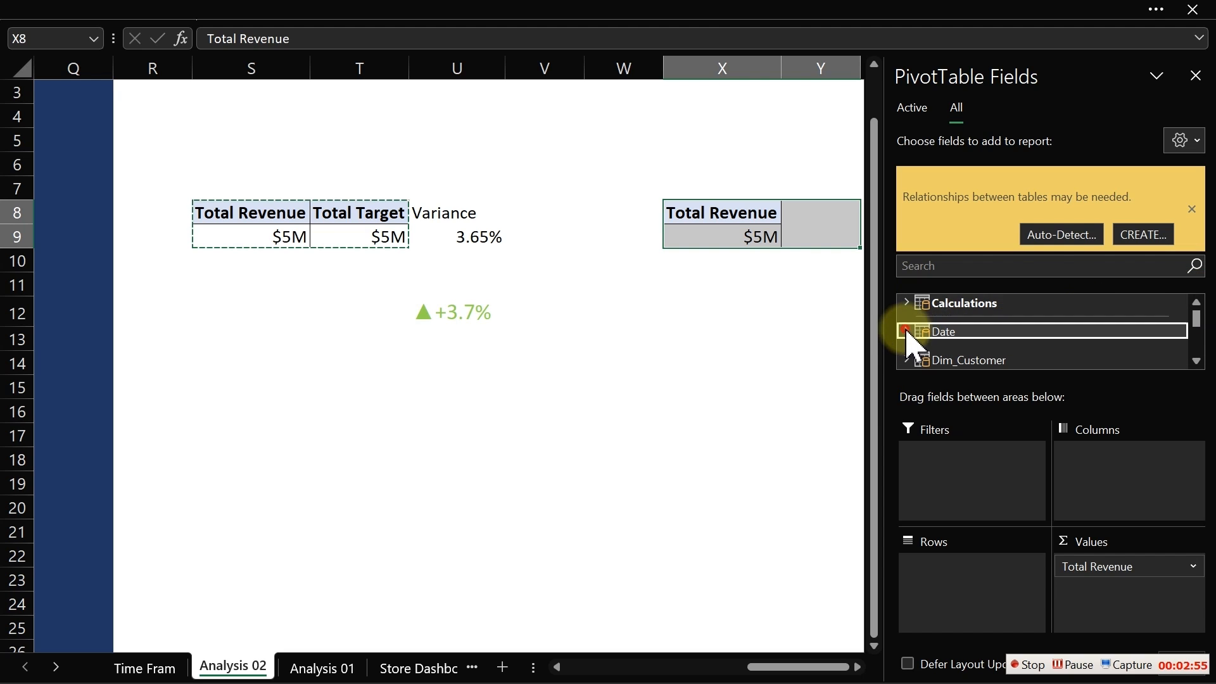
{"action": "left_click_drag", "start_coordinate": [1195, 320], "coordinate": [1199, 331]}
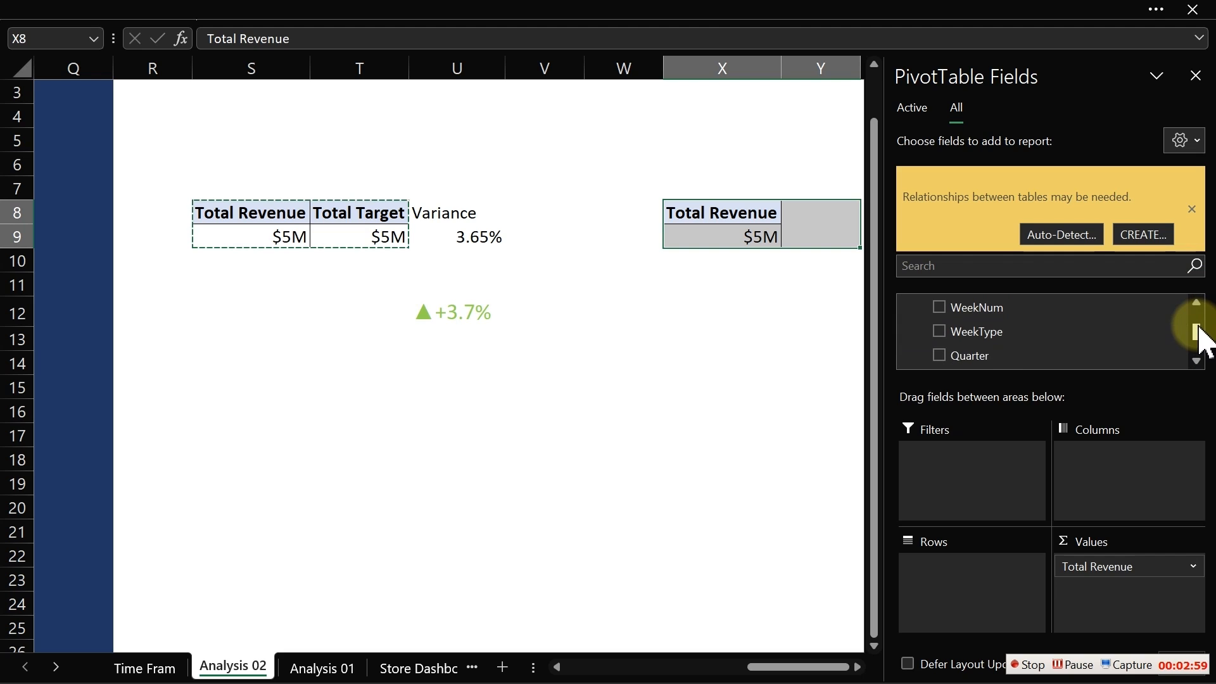
{"action": "left_click", "coordinate": [942, 330]}
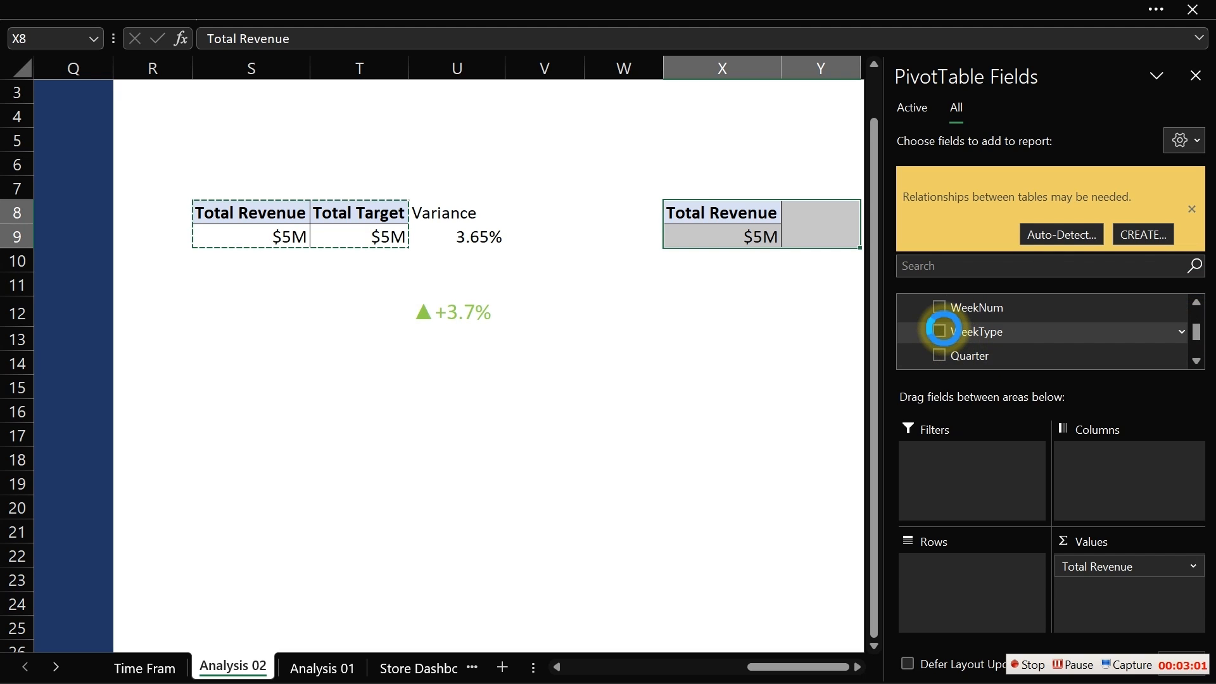
{"action": "left_click", "coordinate": [752, 337]}
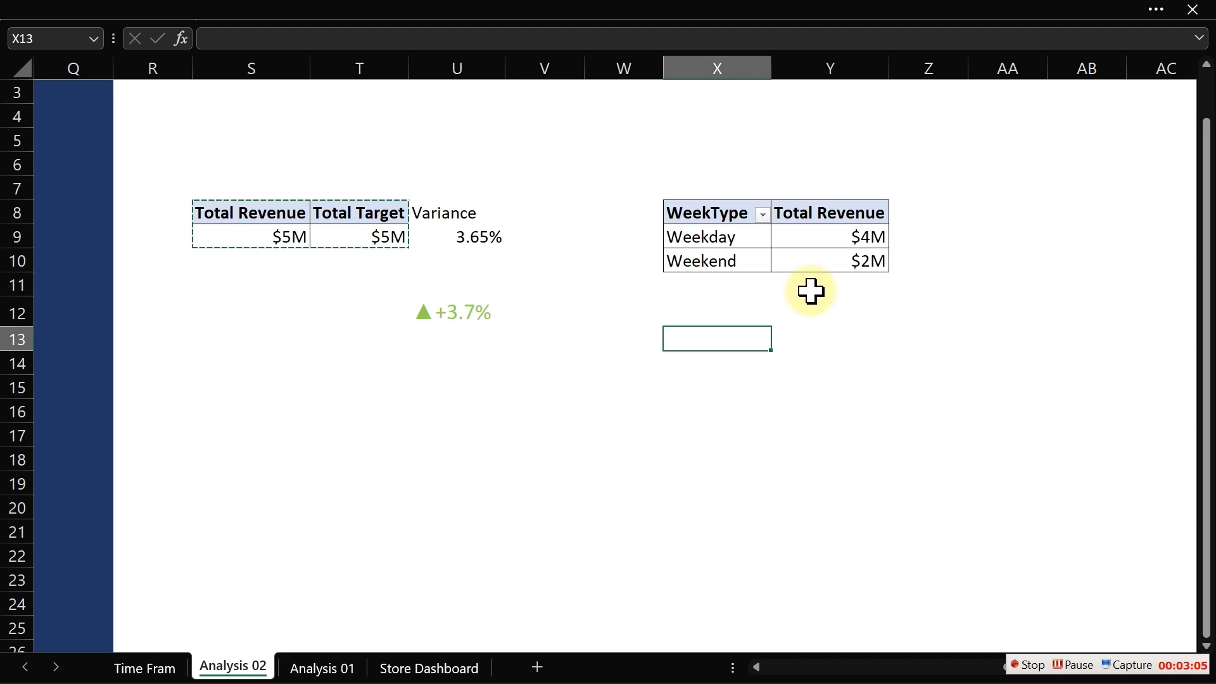
- Inspect the WeekType and Weekday columns of the Date table in the Power Pivot data model
{"action": "left_click", "coordinate": [331, 13]}
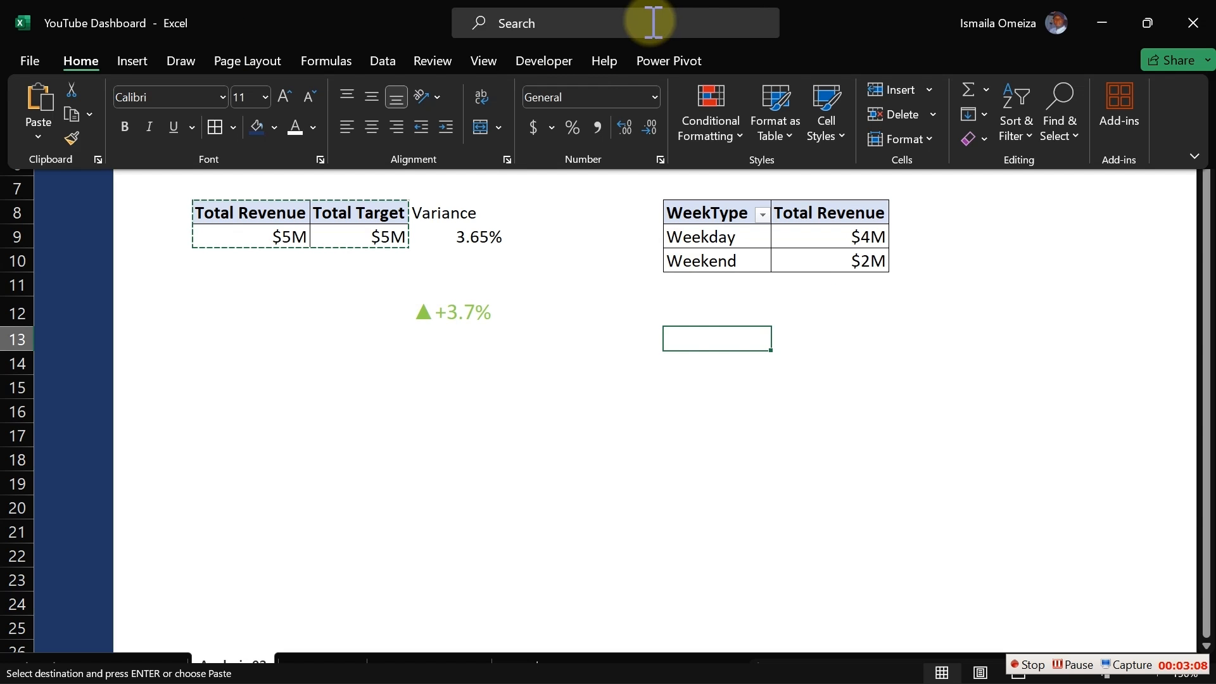
{"action": "left_click", "coordinate": [658, 66]}
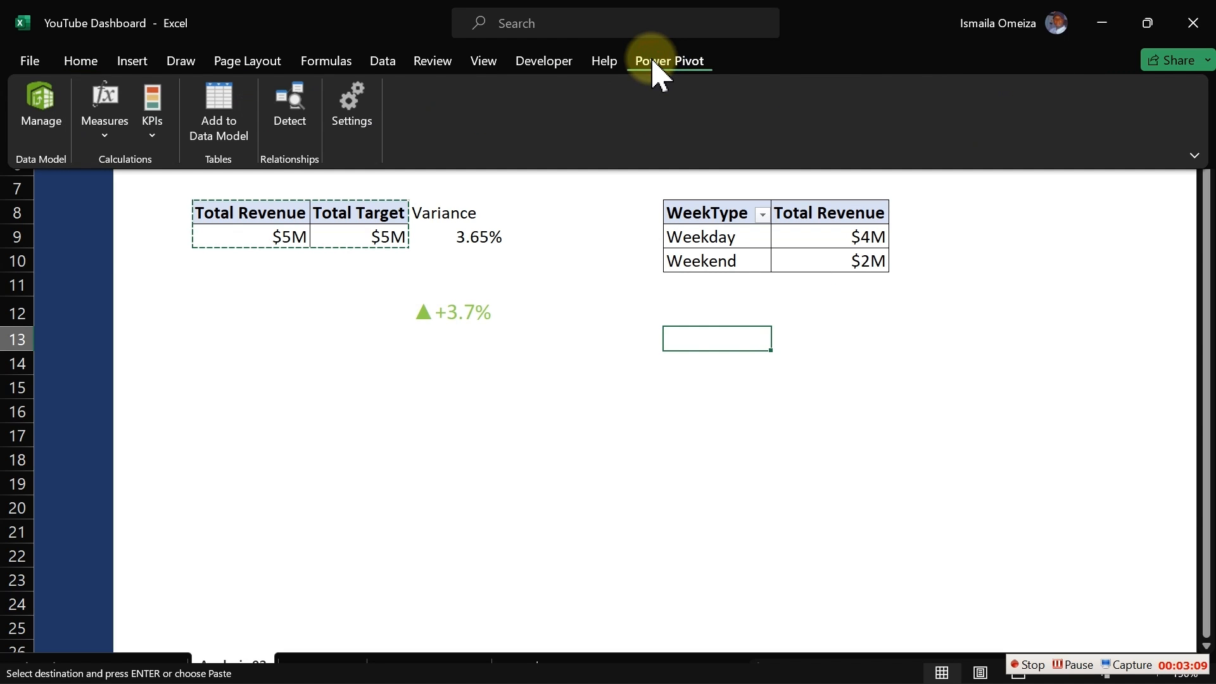
{"action": "left_click", "coordinate": [53, 108]}
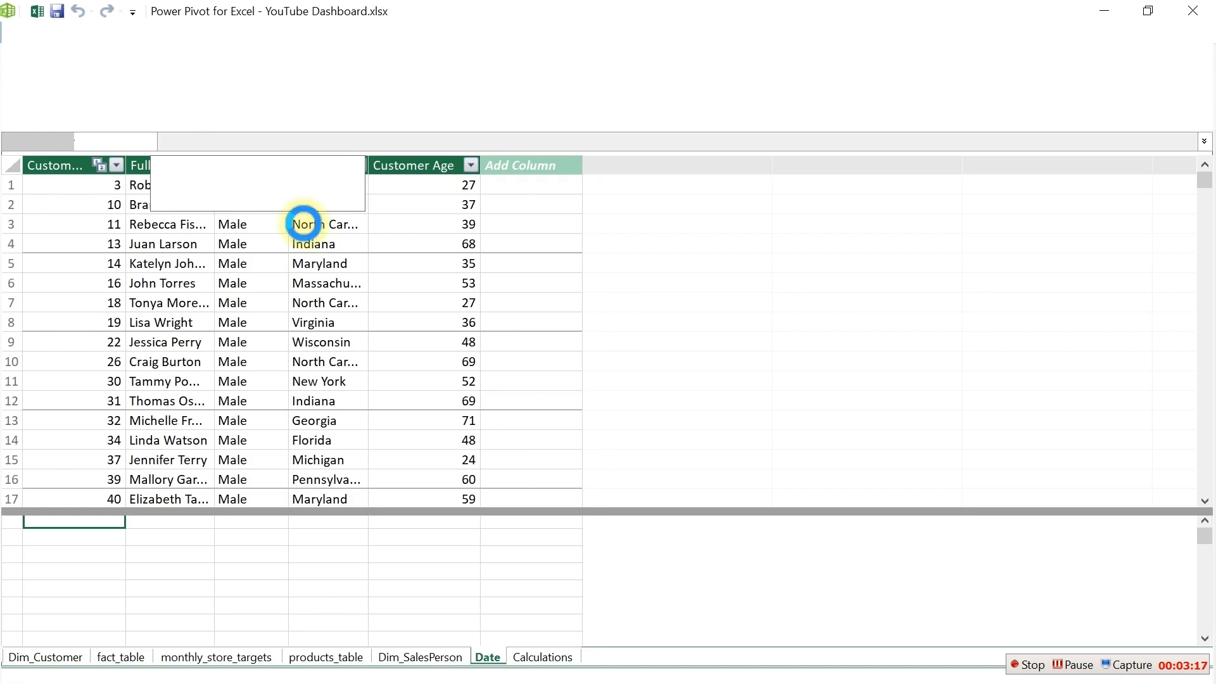
{"action": "left_click", "coordinate": [487, 659]}
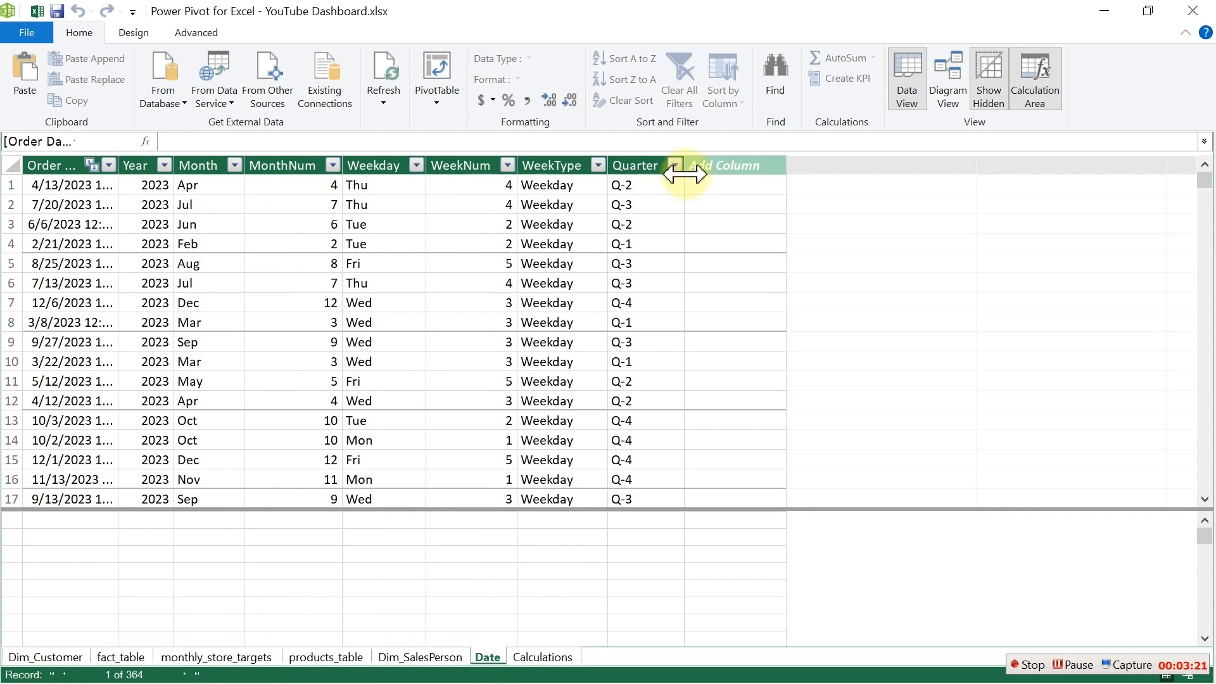
{"action": "left_click", "coordinate": [556, 165]}
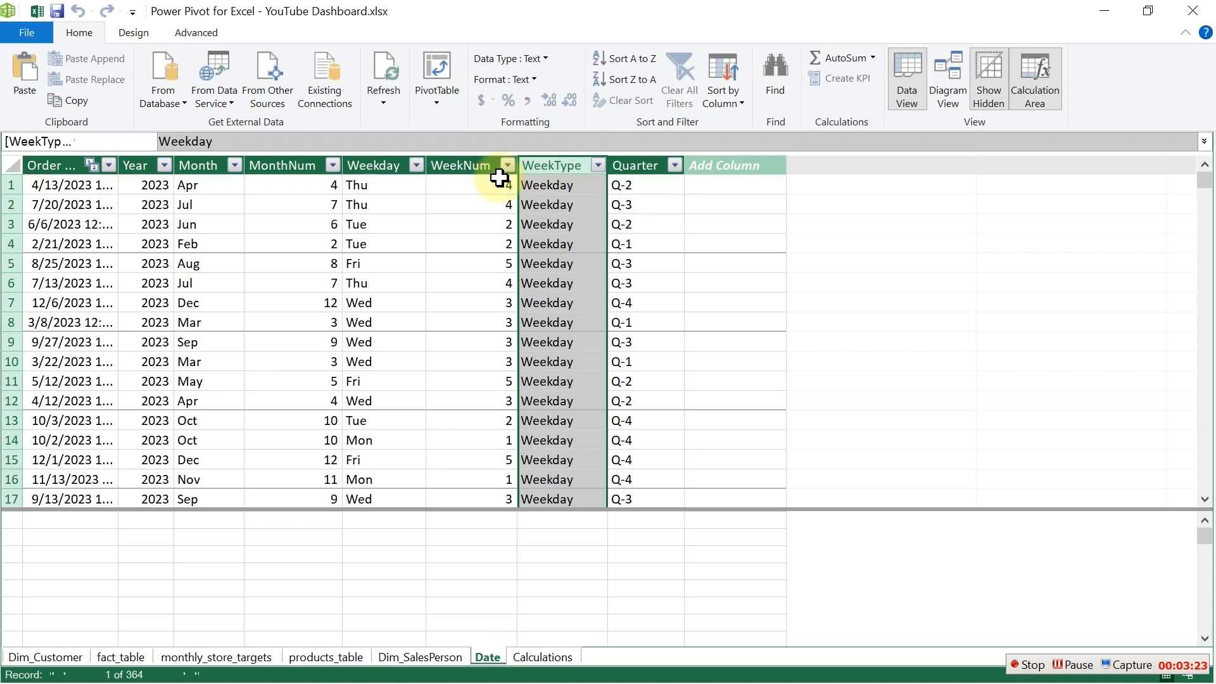
{"action": "left_click", "coordinate": [364, 165]}
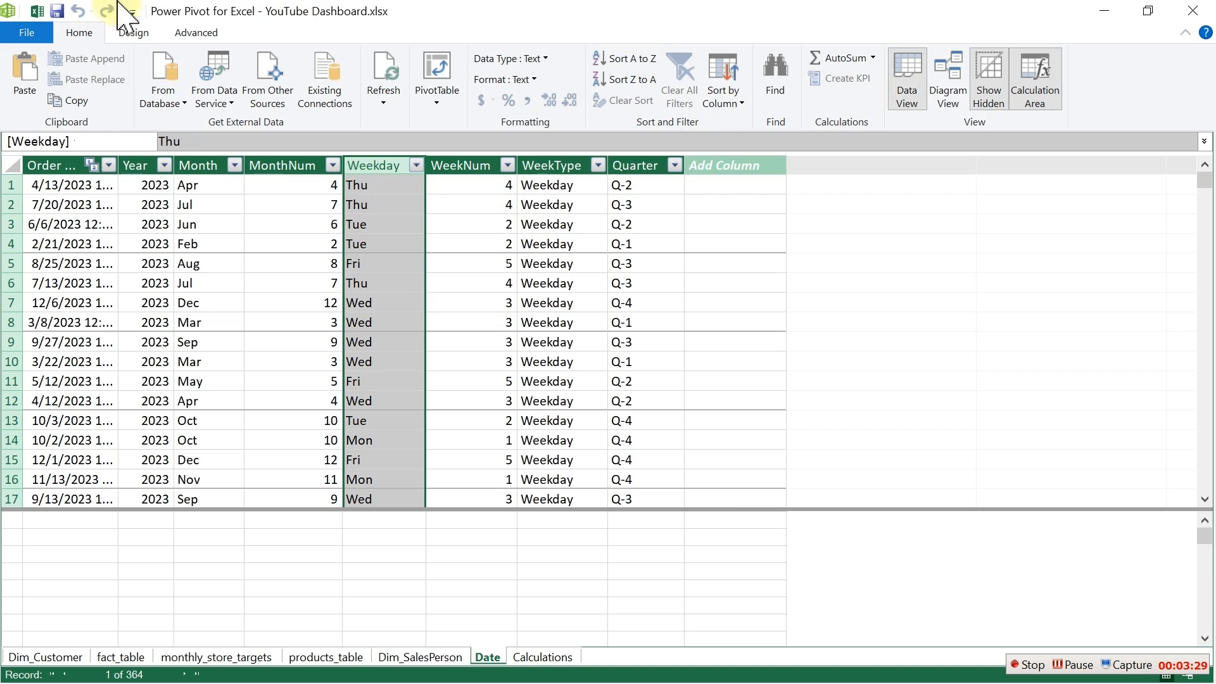
{"action": "left_click", "coordinate": [40, 10]}
{"action": "left_click", "coordinate": [473, 417]}
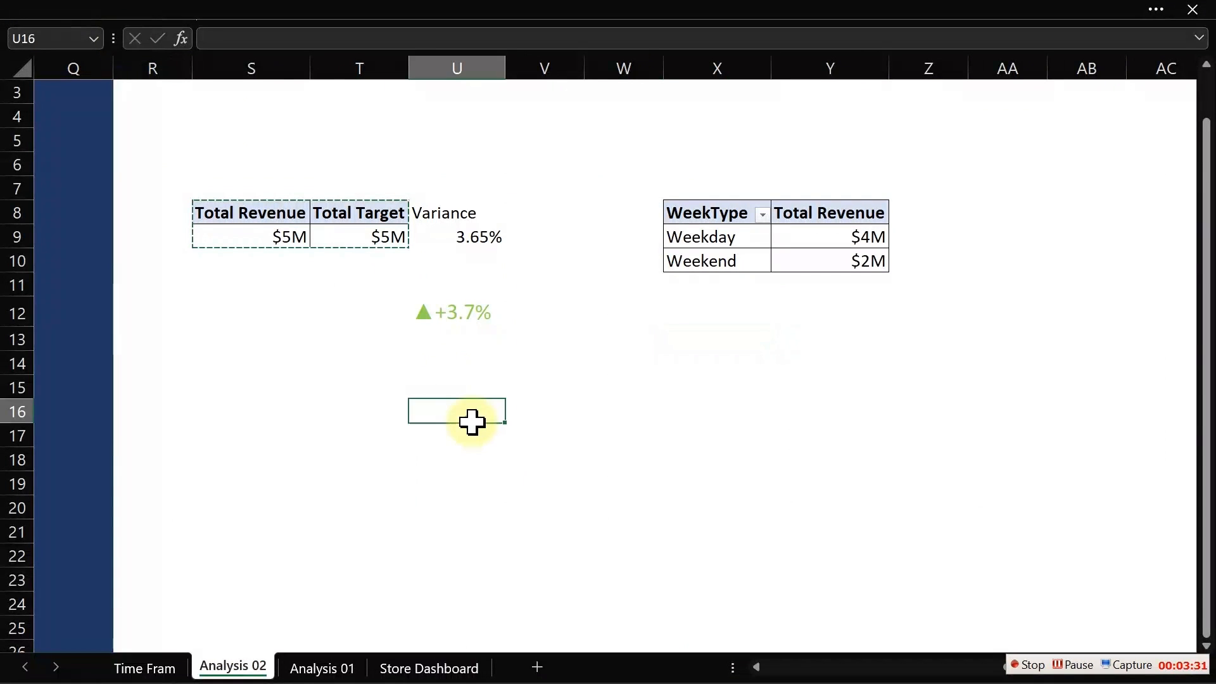
- Add Total Revenue from Calculations to the WeekType pivot's values a second time
{"action": "left_click", "coordinate": [841, 238]}
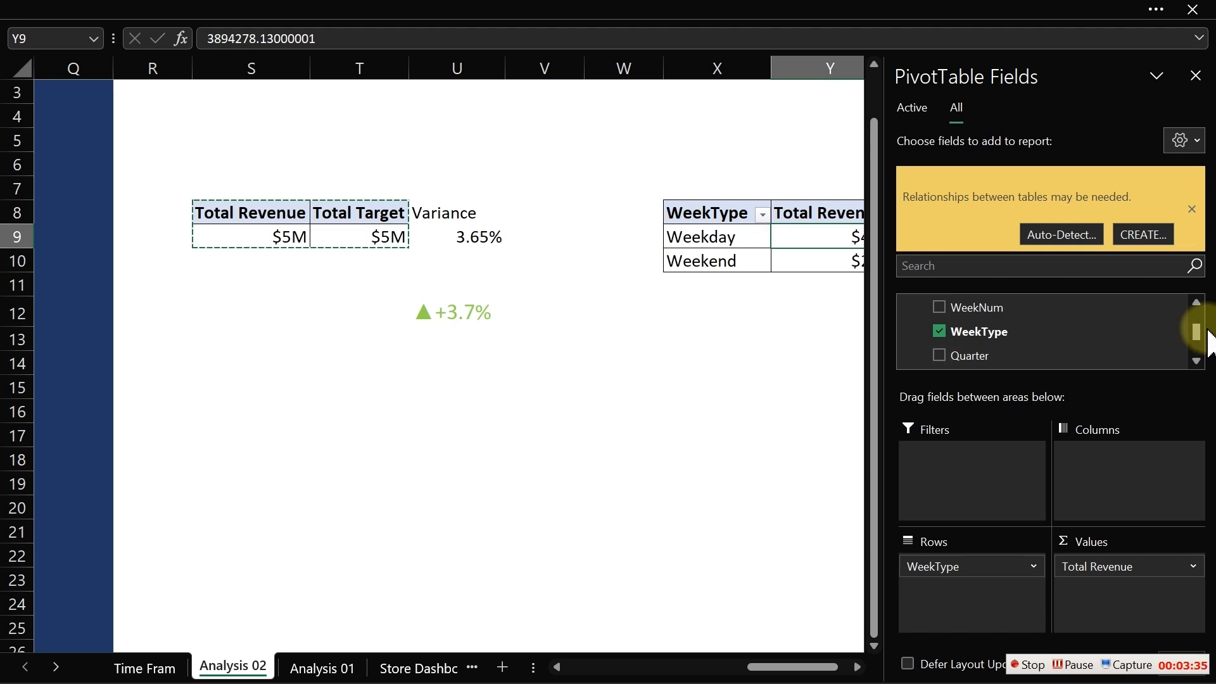
{"action": "left_click_drag", "start_coordinate": [1195, 333], "coordinate": [1201, 307]}
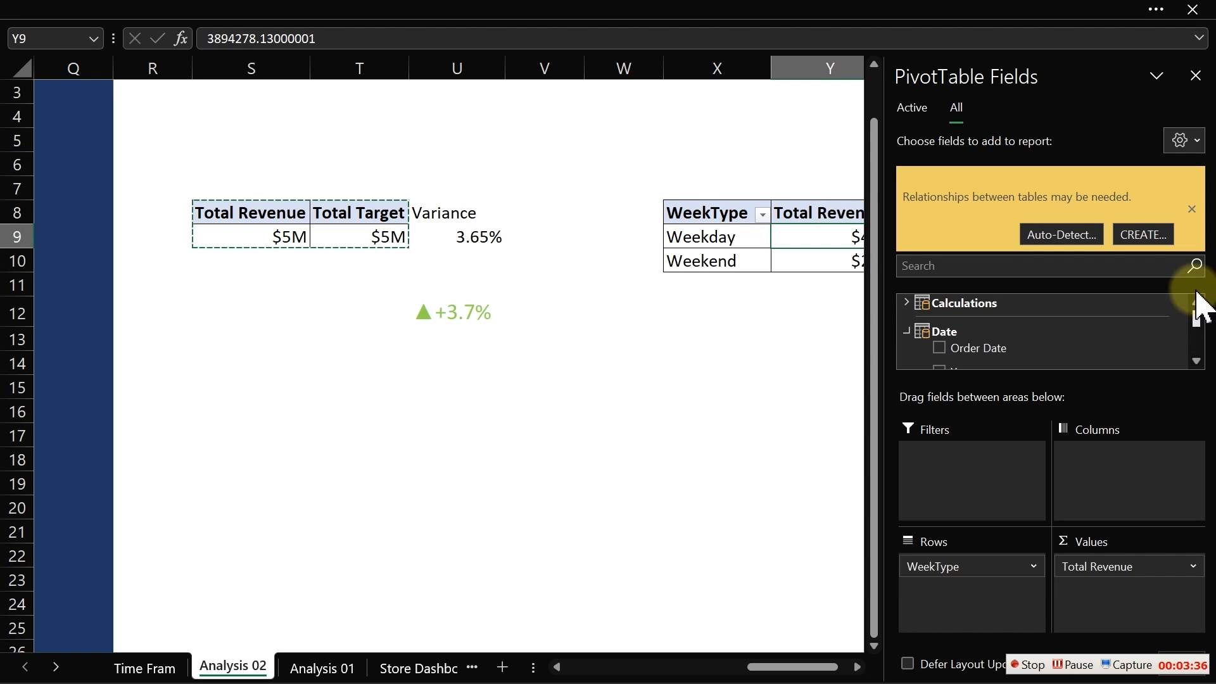
{"action": "left_click", "coordinate": [907, 331]}
{"action": "left_click", "coordinate": [907, 303]}
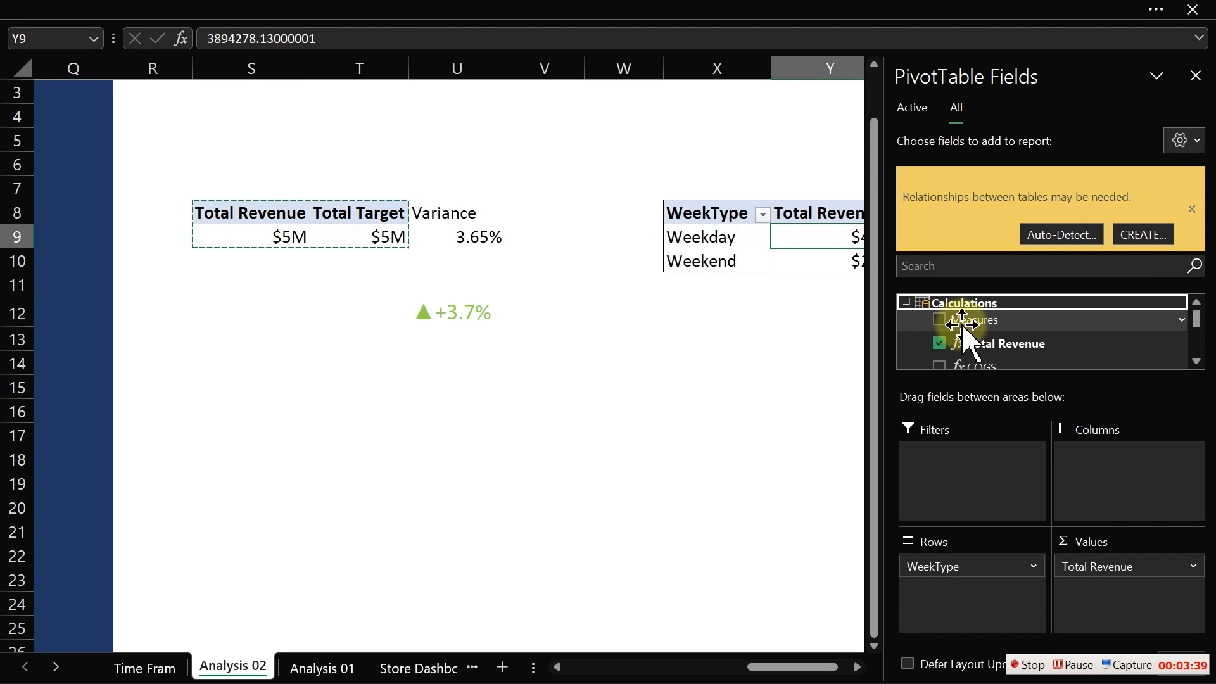
{"action": "left_click_drag", "start_coordinate": [950, 344], "coordinate": [1119, 592]}
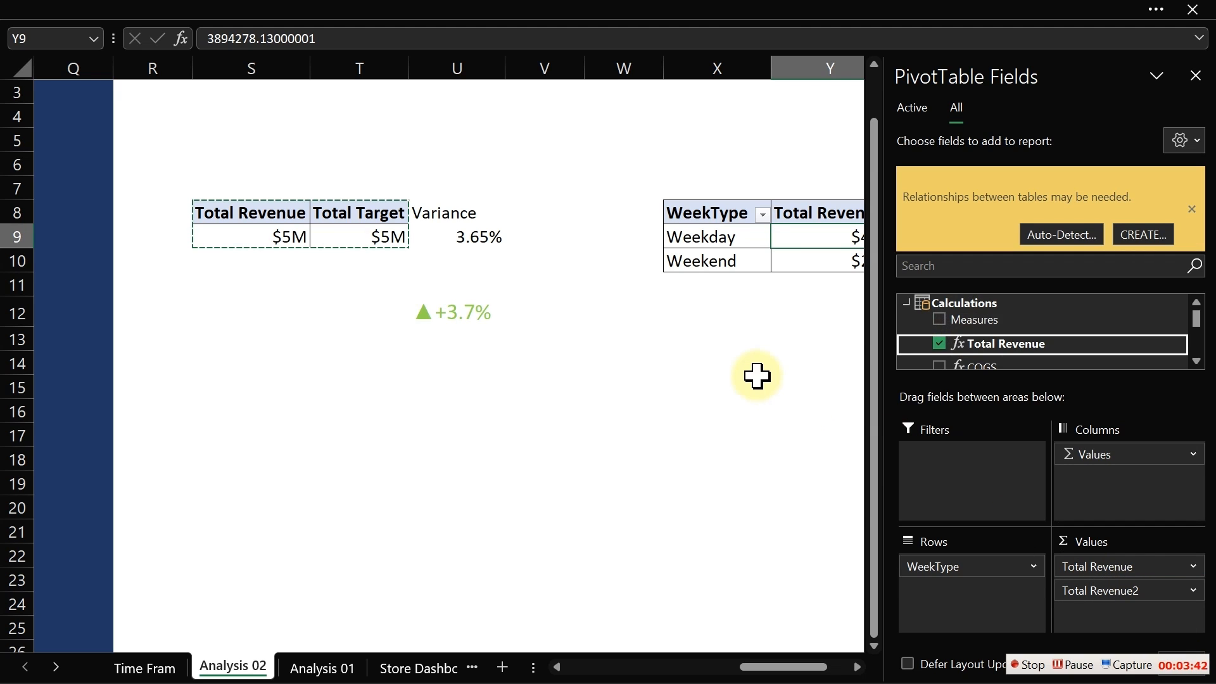
{"action": "left_click", "coordinate": [857, 667]}
{"action": "left_click", "coordinate": [857, 666]}
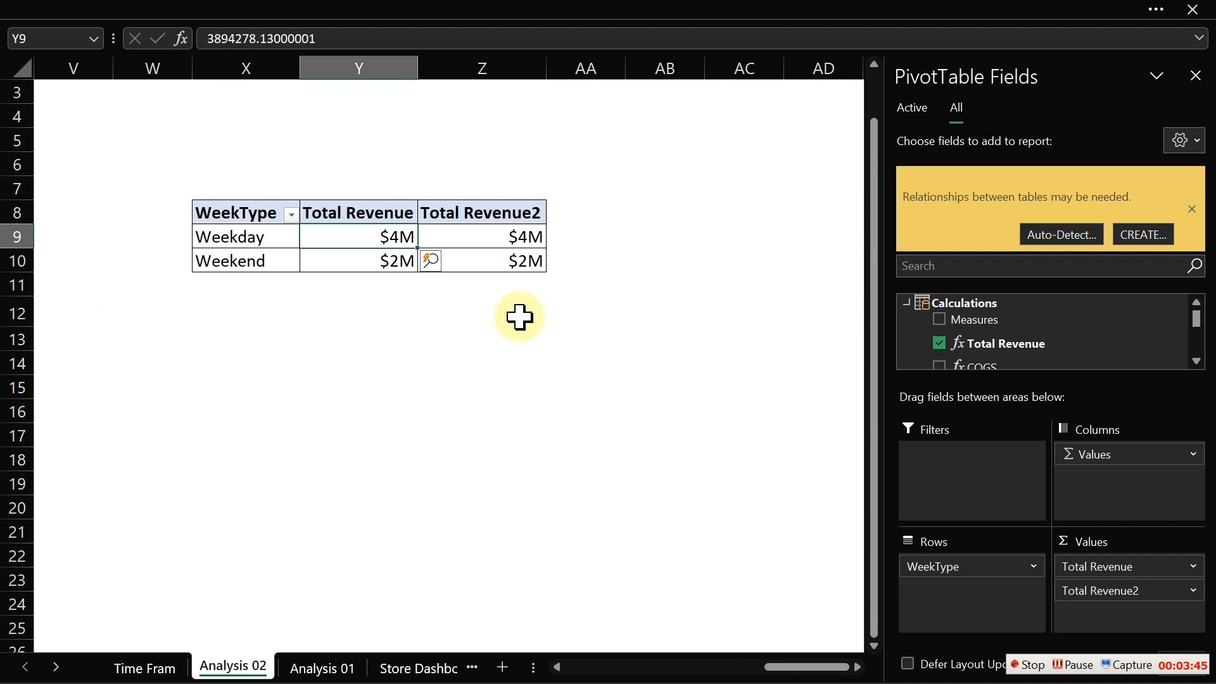
- Show the second Total Revenue column's values as % of Grand Total
{"action": "left_click", "coordinate": [500, 236]}
{"action": "right_click", "coordinate": [501, 235]}
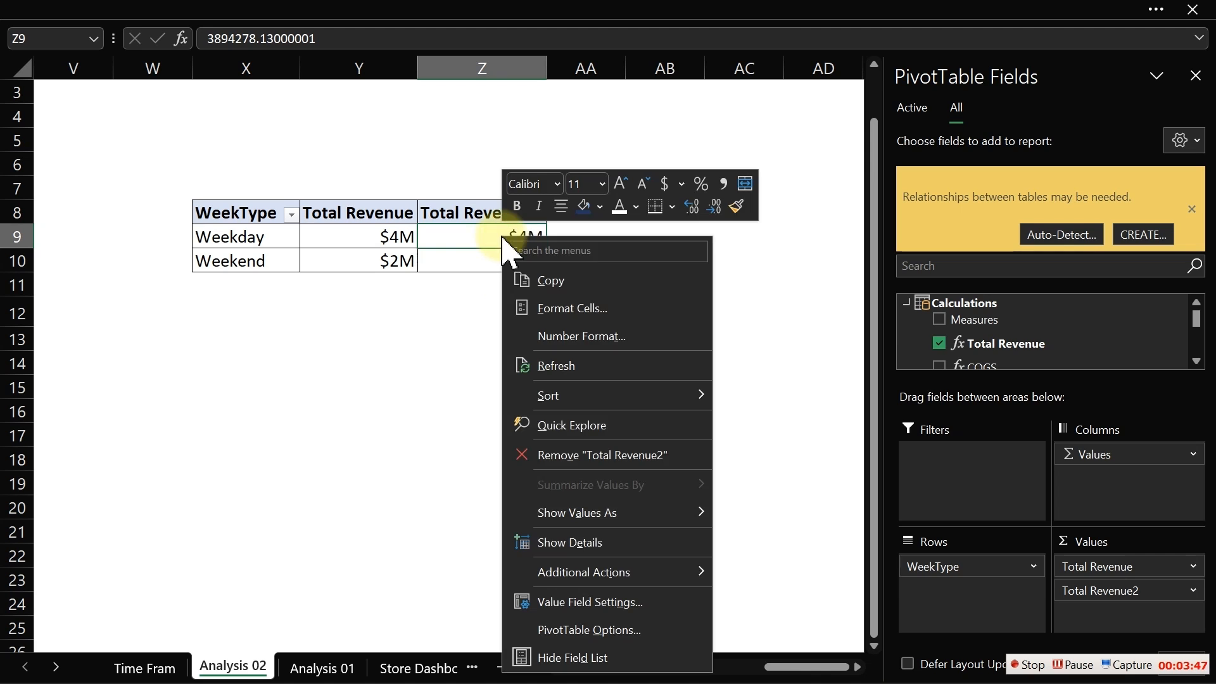
{"action": "mouse_move", "coordinate": [591, 516]}
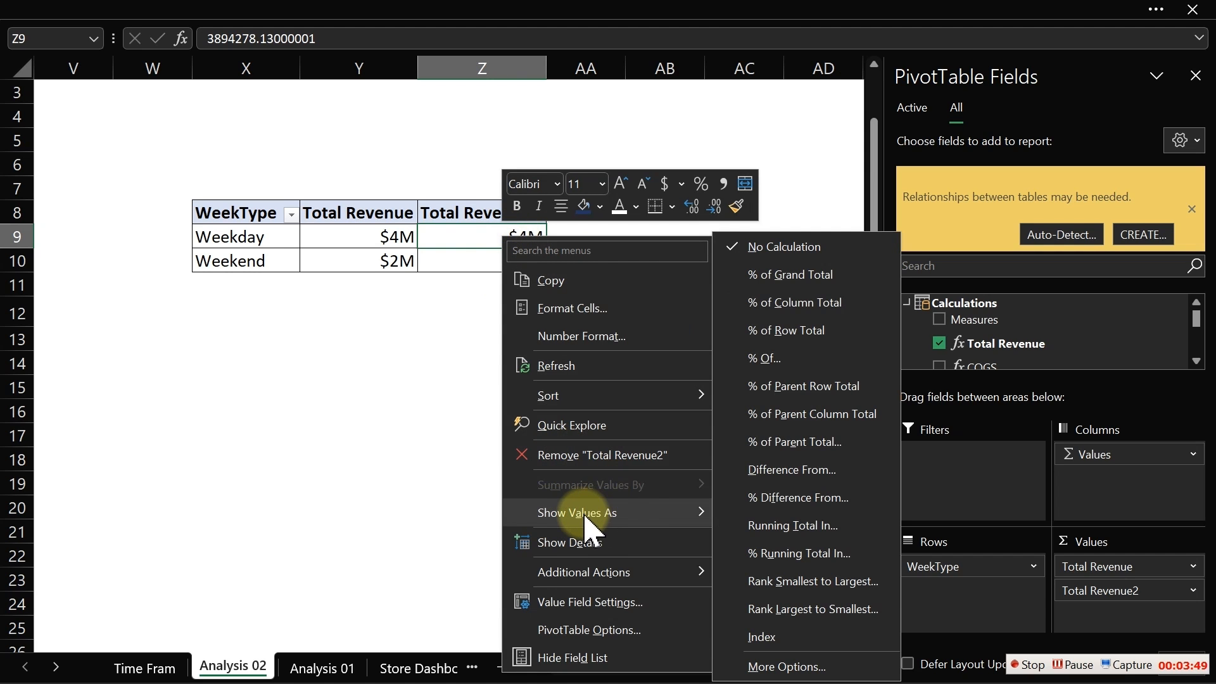
{"action": "left_click", "coordinate": [799, 274]}
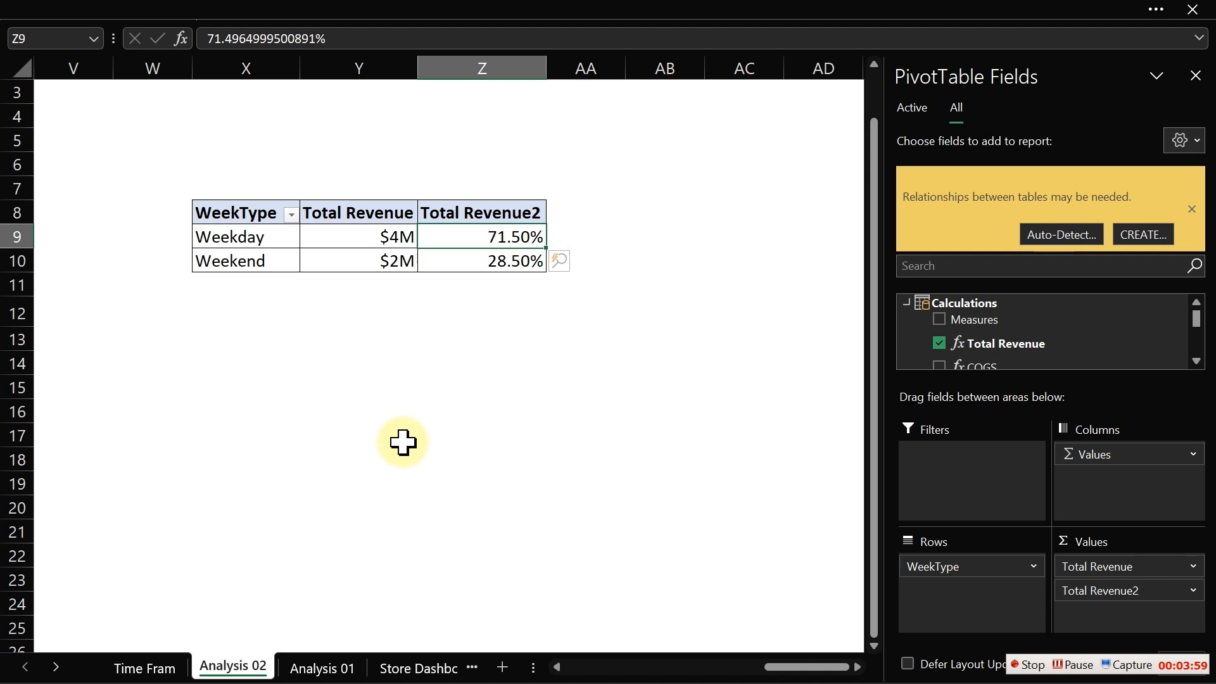
- Insert a new worksheet and rename it Wafle
{"action": "left_click", "coordinate": [506, 669]}
{"action": "double_click", "coordinate": [315, 665]}
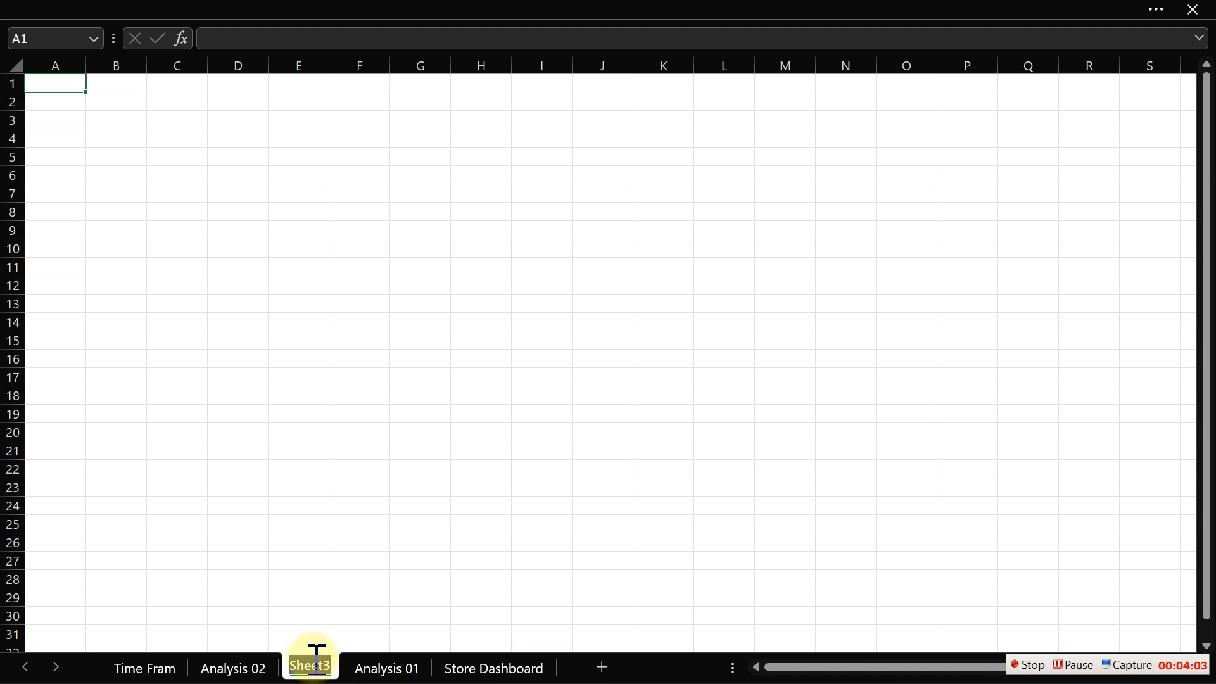
{"action": "type", "text": "Wafle"}
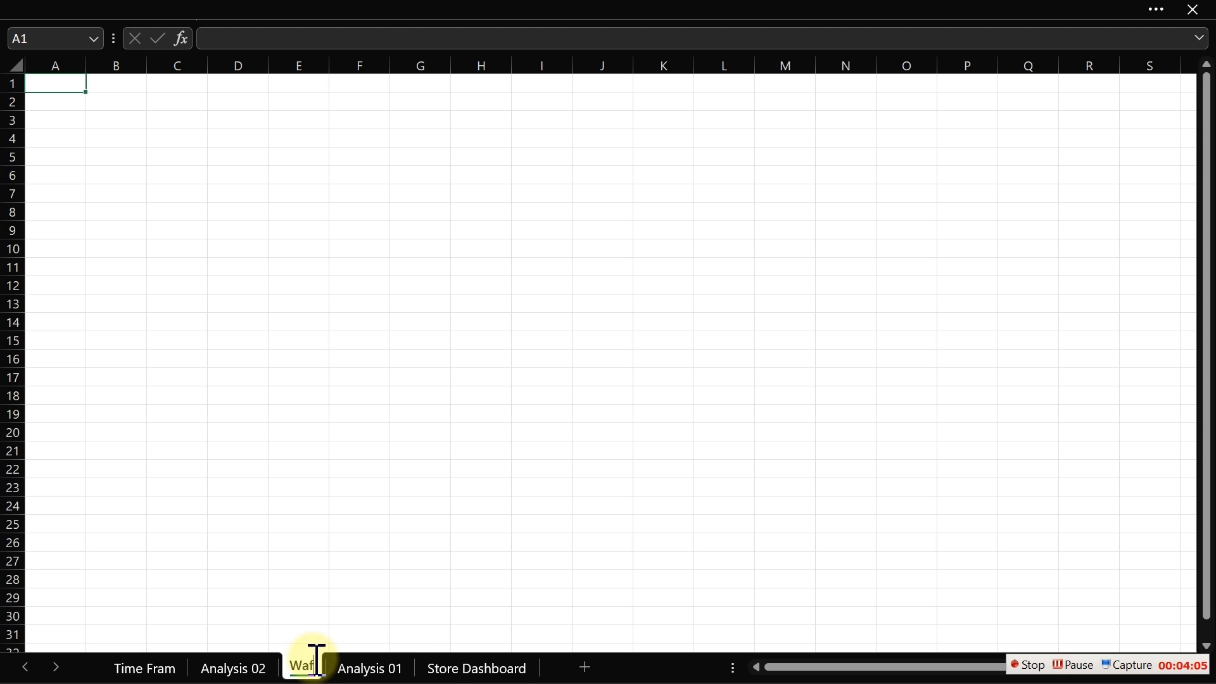
{"action": "type", "text": " Chart"}
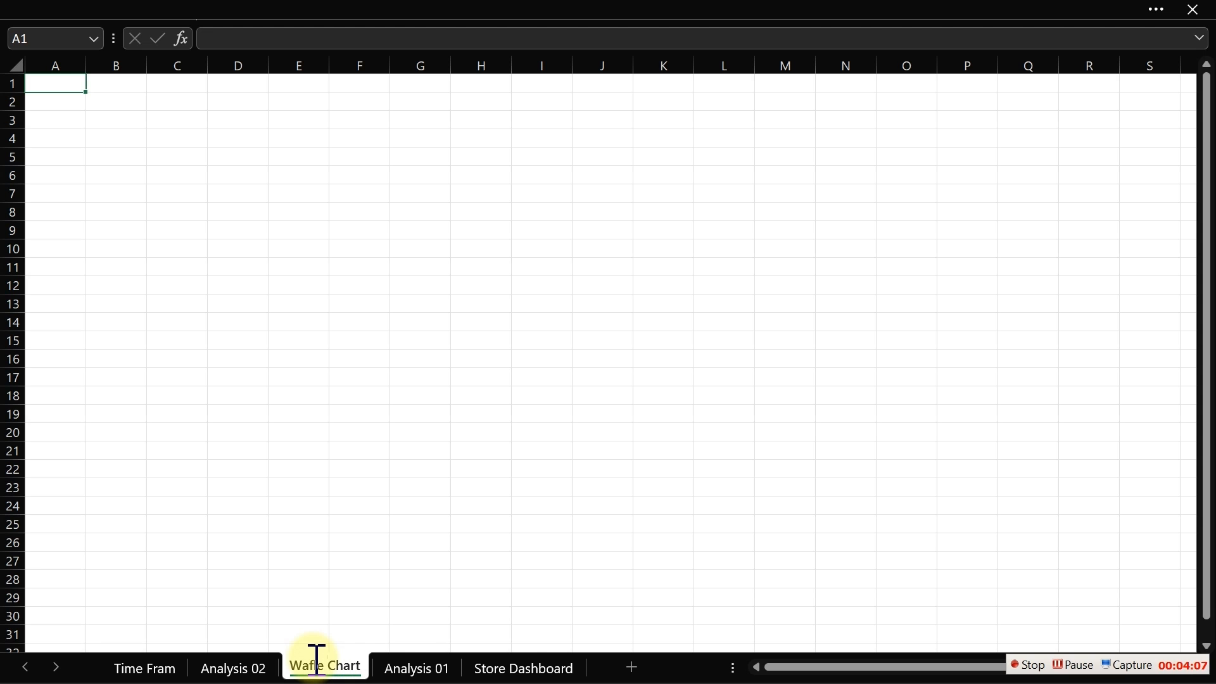
- Complete the new sheet's name as Wafle Chart
{"action": "key", "text": "Return"}
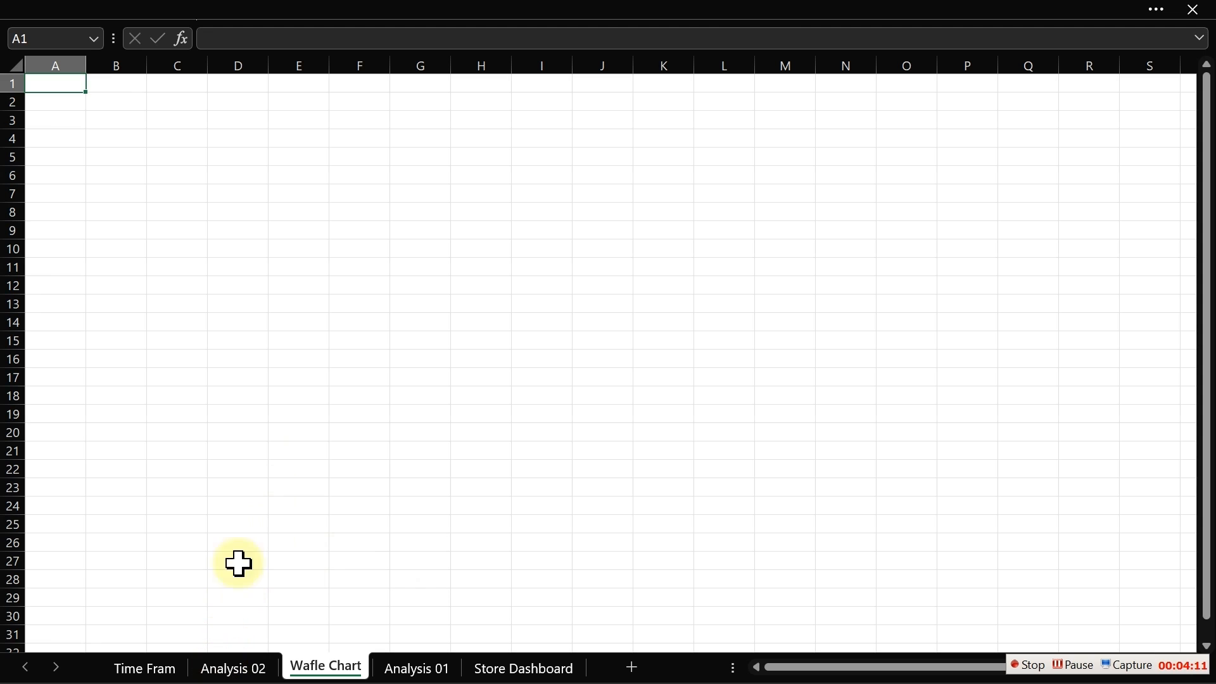
{"action": "left_click", "coordinate": [218, 228]}
{"action": "left_click", "coordinate": [236, 169]}
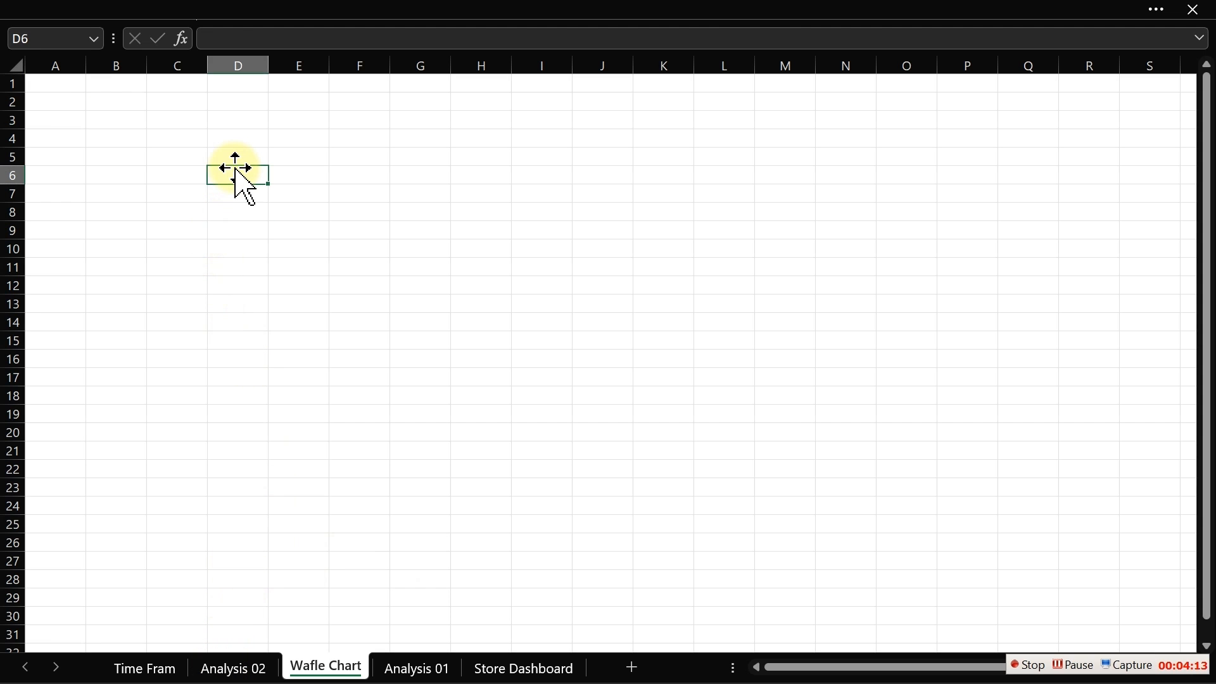
- Enter the labels Weekend and Weekday in cells C3 and C4 of the Wafle Chart sheet
{"action": "left_click", "coordinate": [263, 13]}
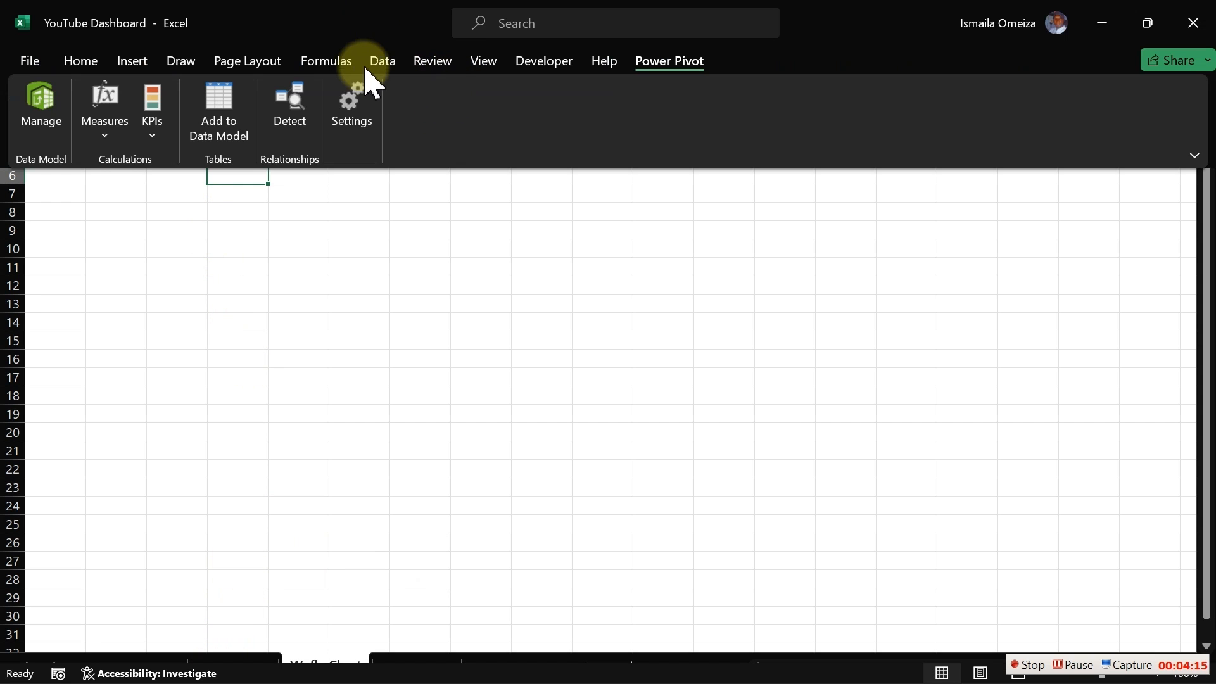
{"action": "left_click", "coordinate": [484, 61]}
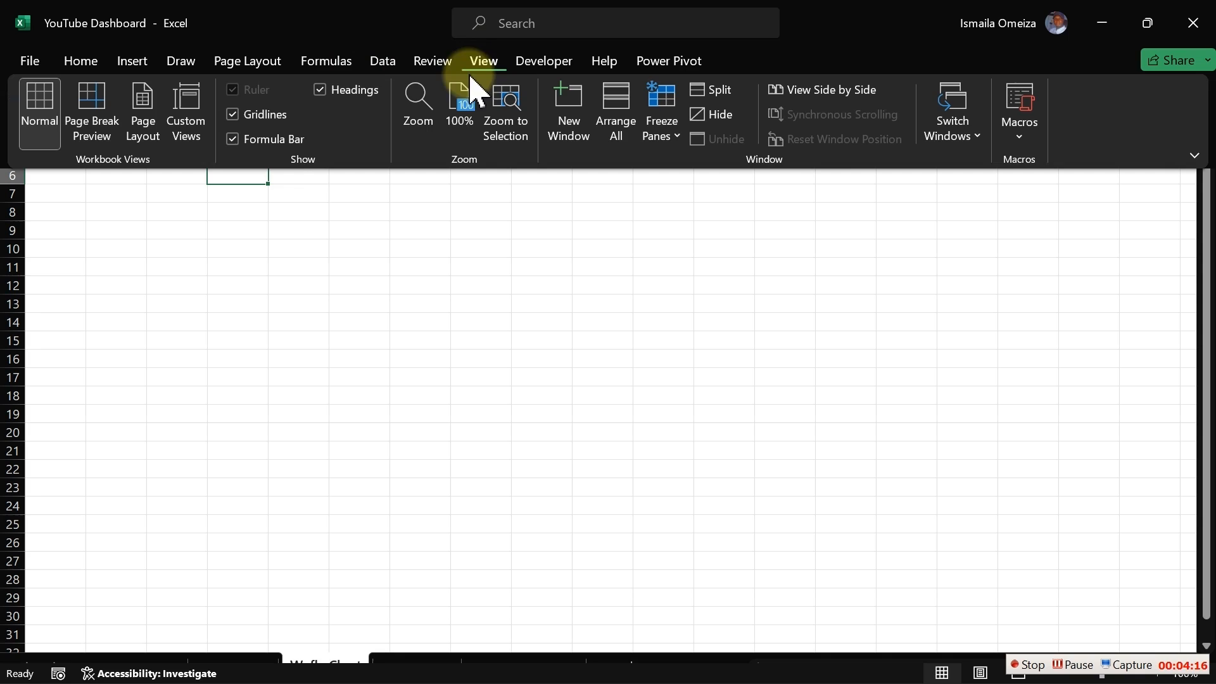
{"action": "left_click", "coordinate": [426, 109]}
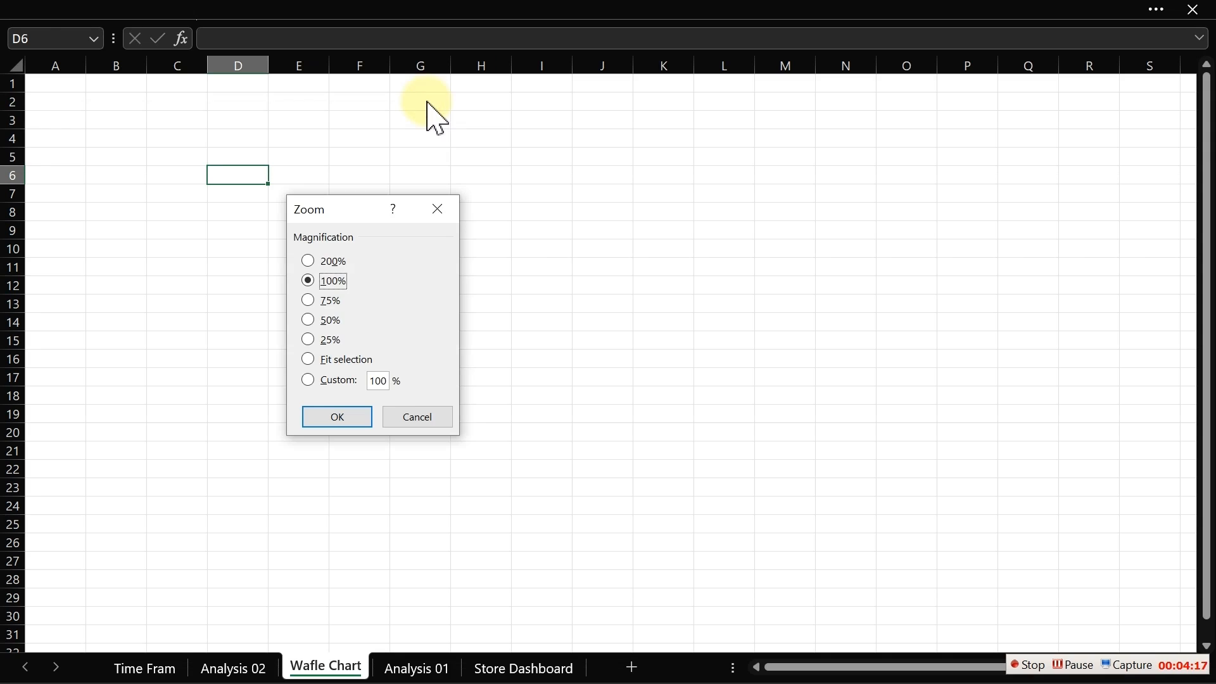
{"action": "left_click", "coordinate": [384, 380]}
{"action": "key", "text": "BackSpace"}
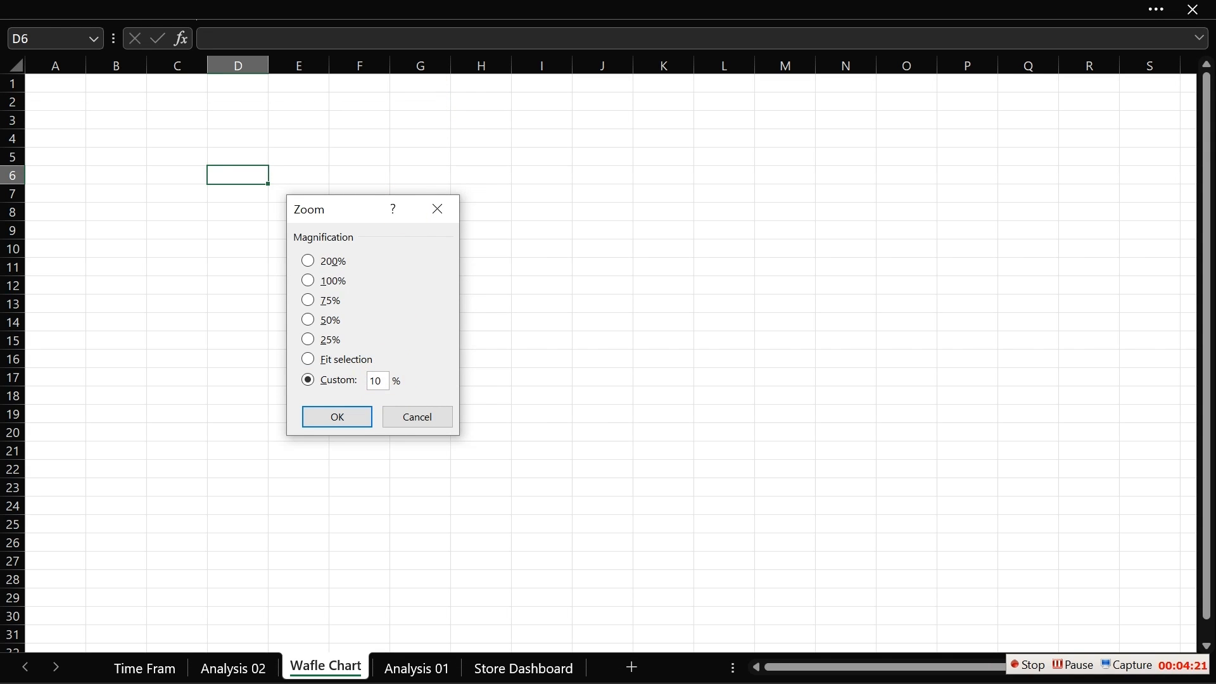
{"action": "type", "text": "3"}
{"action": "key", "text": "Return"}
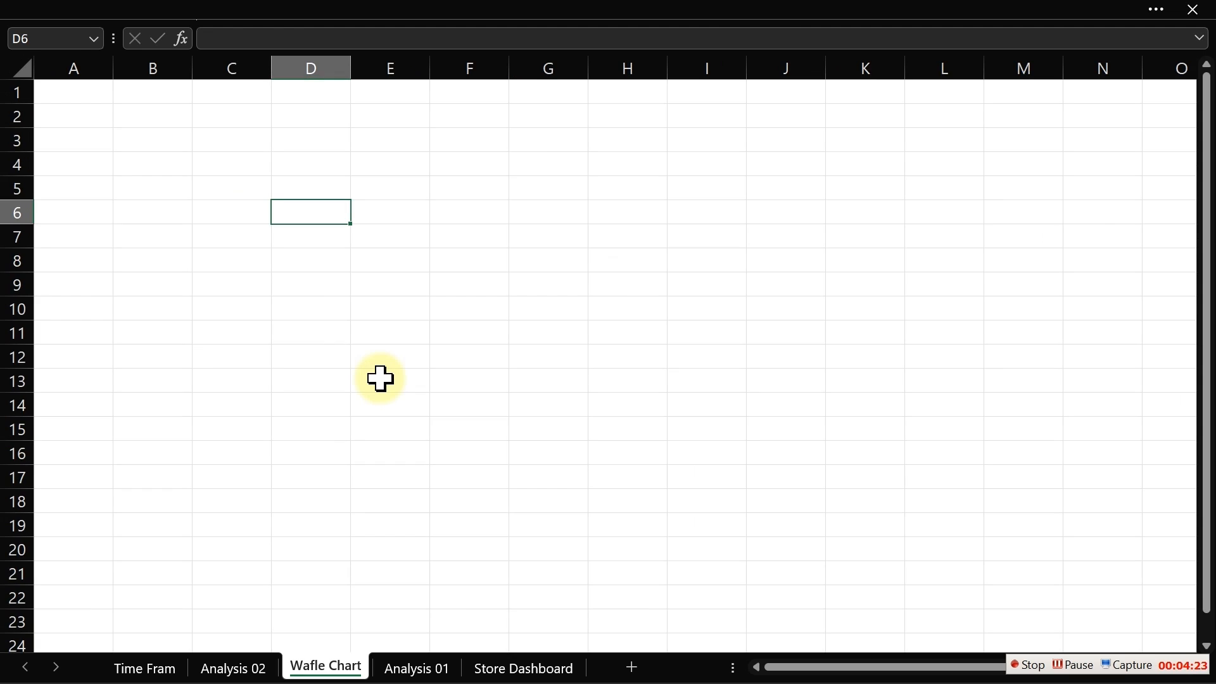
{"action": "left_click", "coordinate": [422, 7]}
{"action": "left_click", "coordinate": [416, 106]}
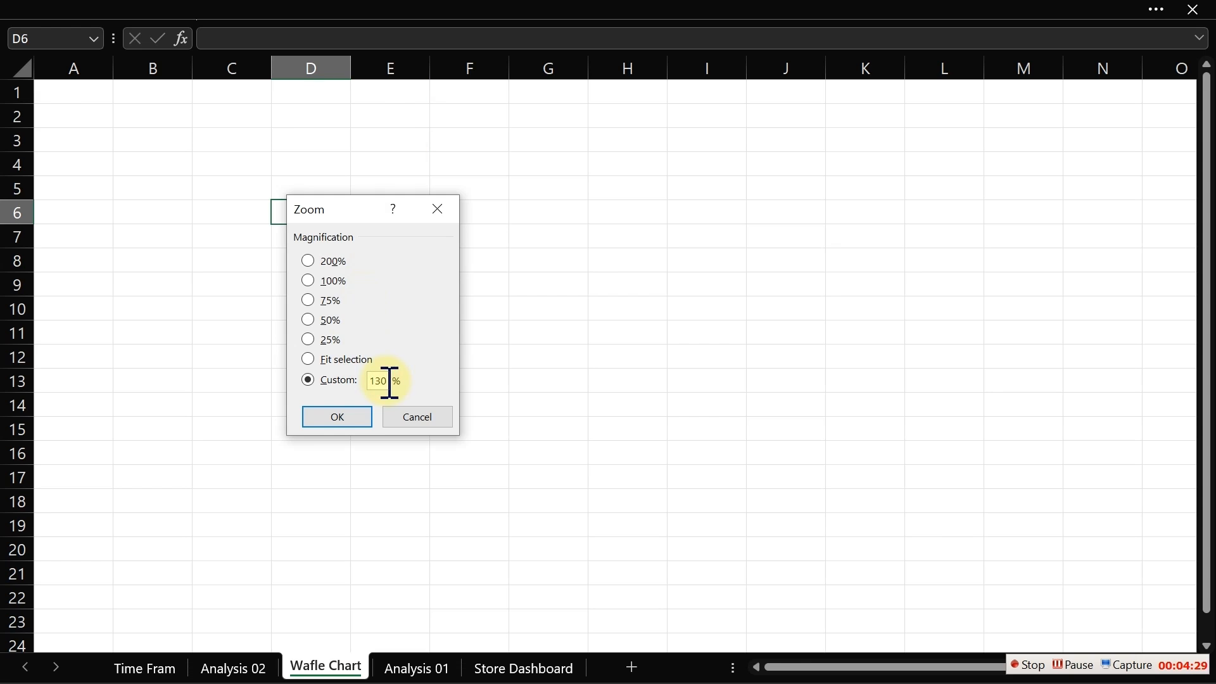
{"action": "key", "text": "Return"}
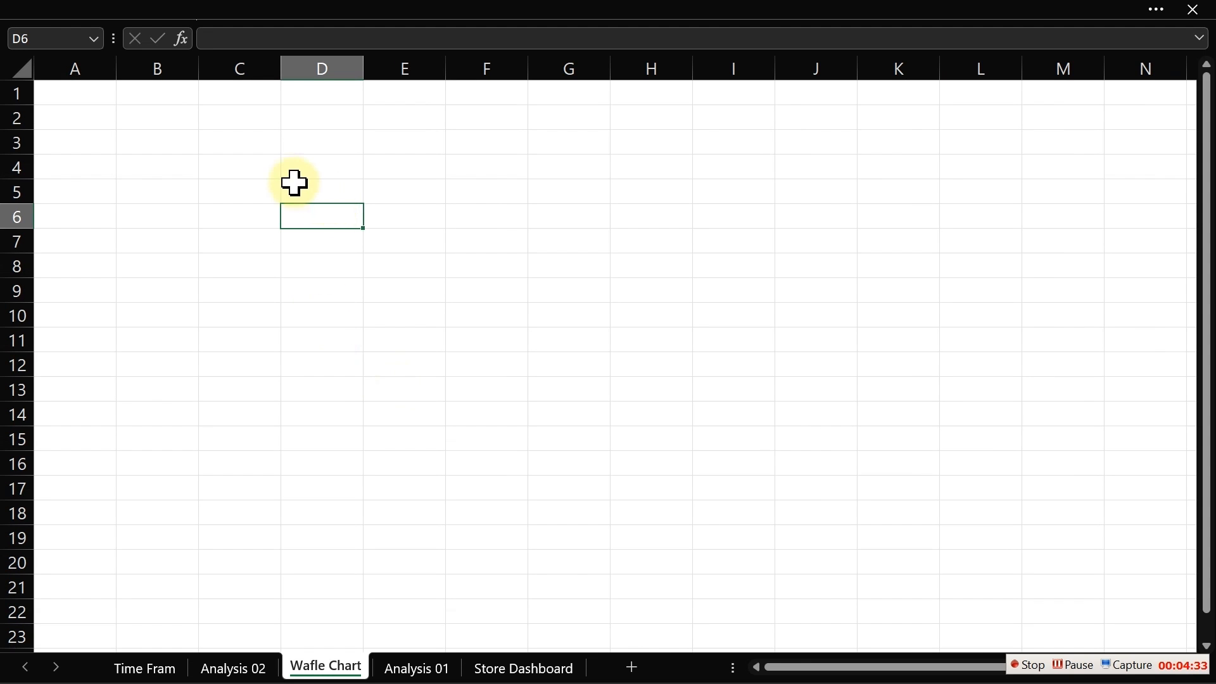
{"action": "left_click", "coordinate": [211, 146]}
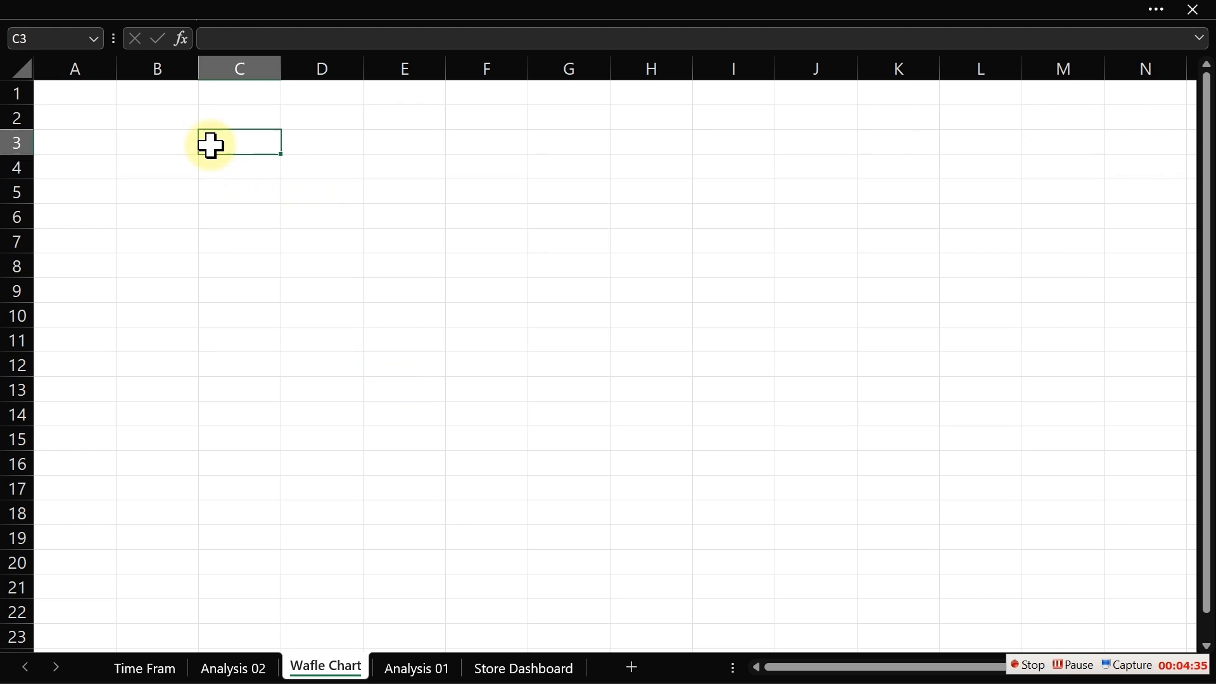
{"action": "double_click", "coordinate": [214, 146]}
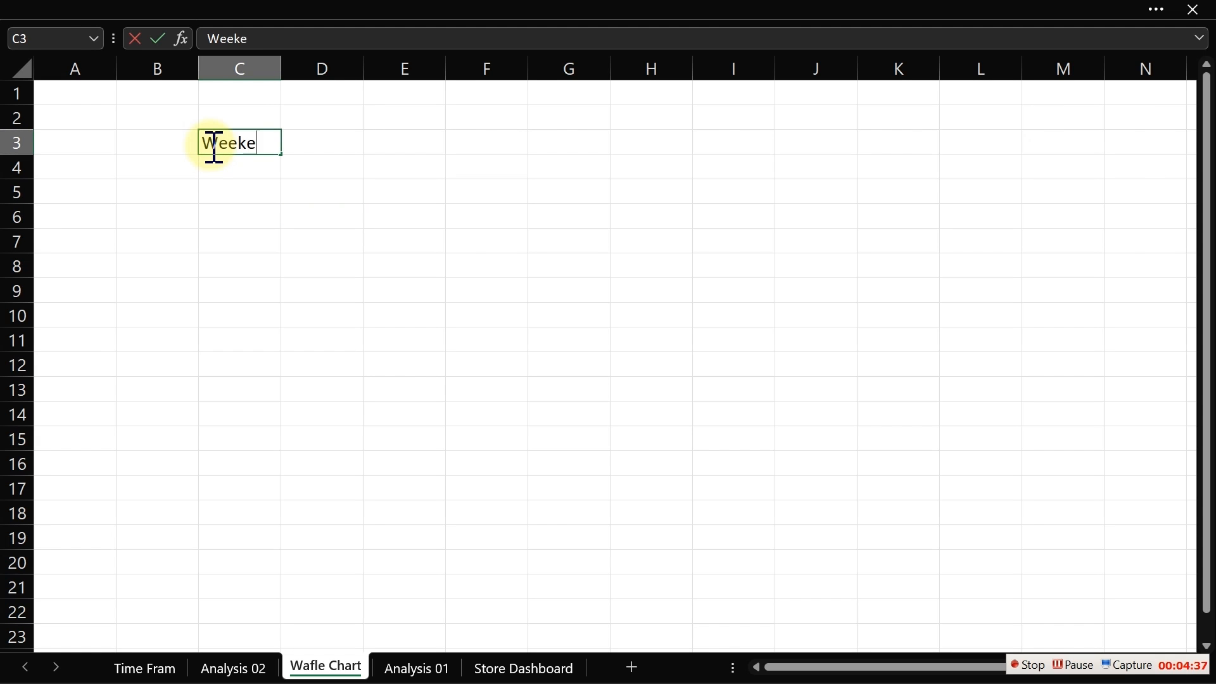
{"action": "key", "text": "Return"}
{"action": "type", "text": "W"}
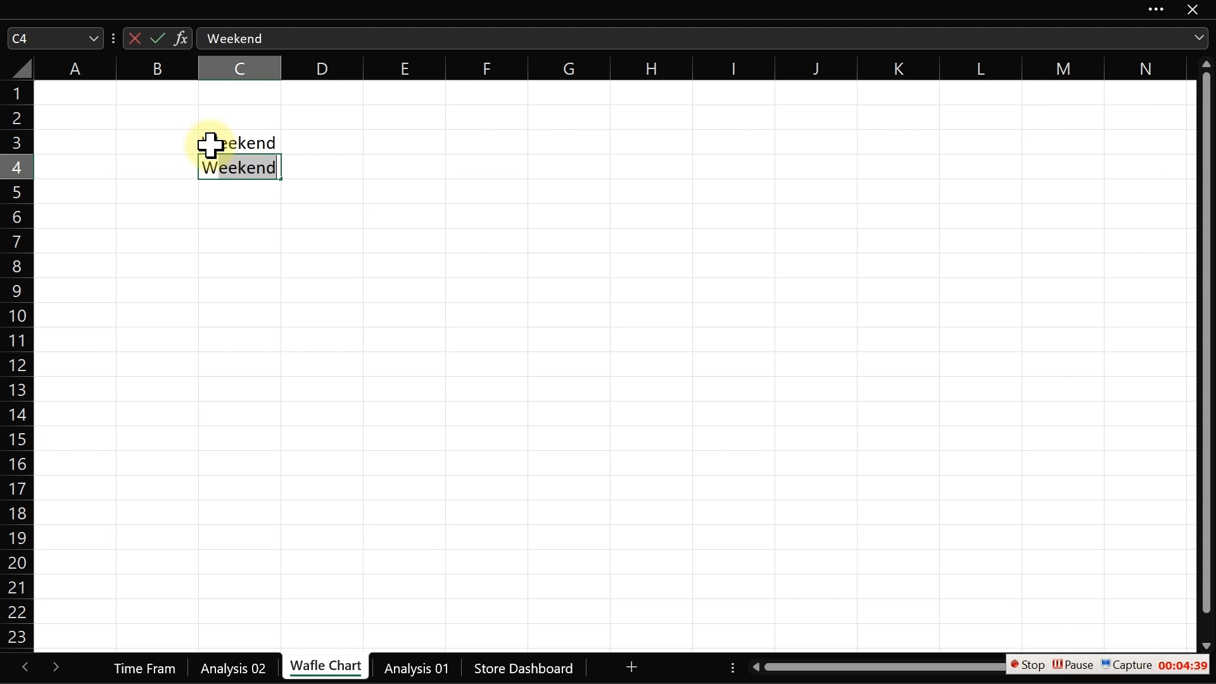
{"action": "type", "text": "eekda"}
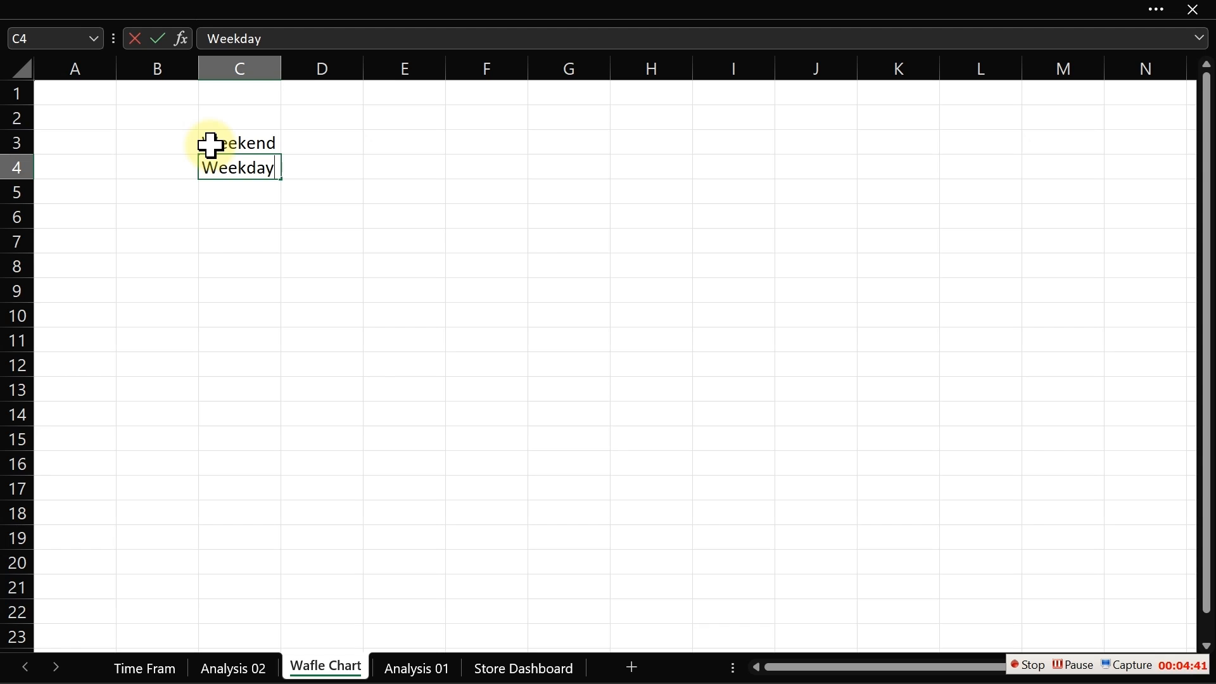
{"action": "type", "text": "y"}
{"action": "key", "text": "Return"}
- Link D3 to the Weekday percentage cell of the Analysis 02 pivot
{"action": "left_click", "coordinate": [343, 144]}
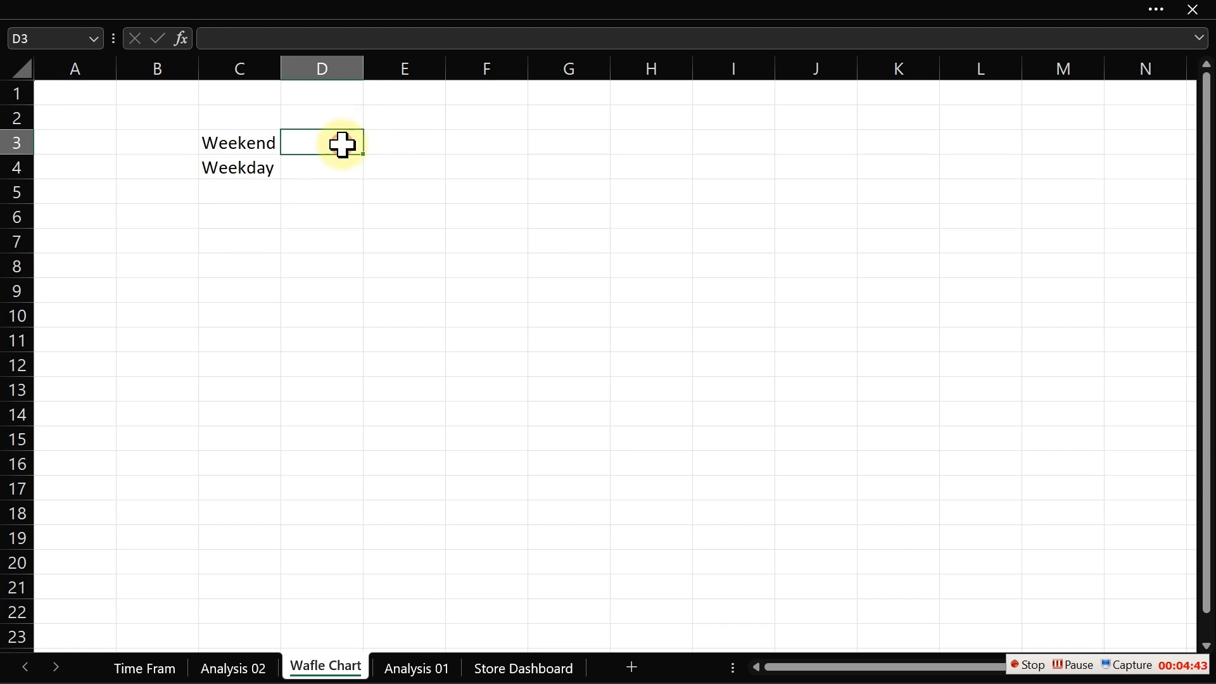
{"action": "type", "text": "="}
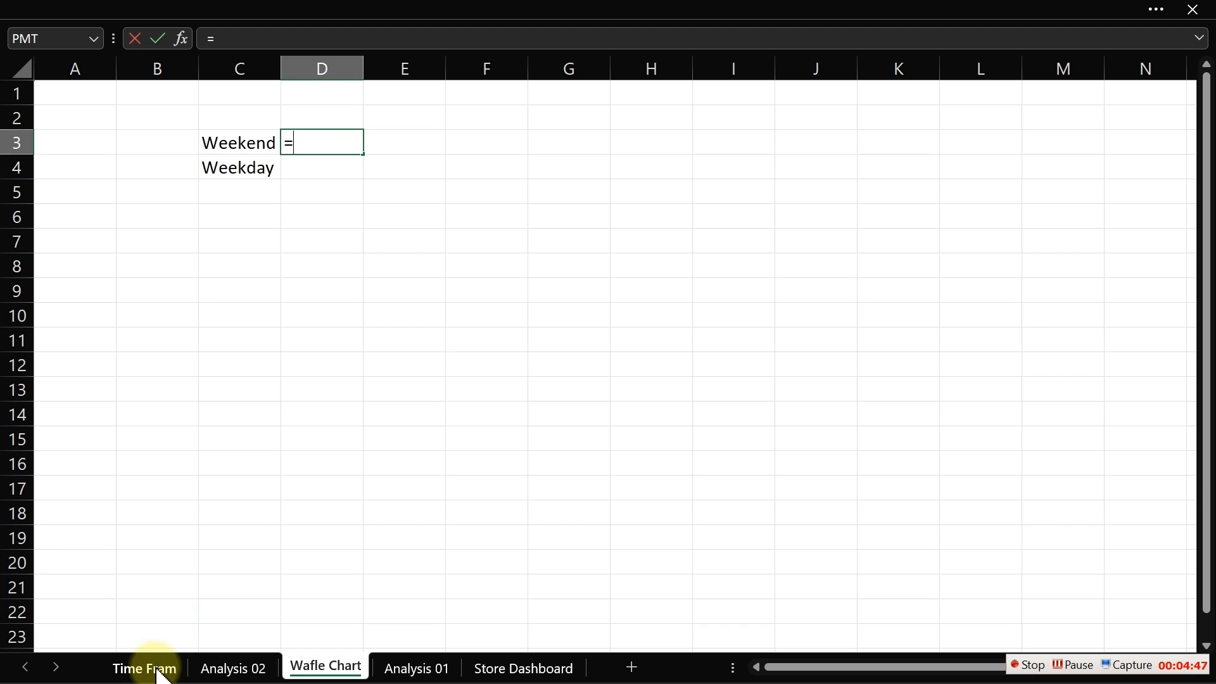
{"action": "left_click", "coordinate": [222, 668]}
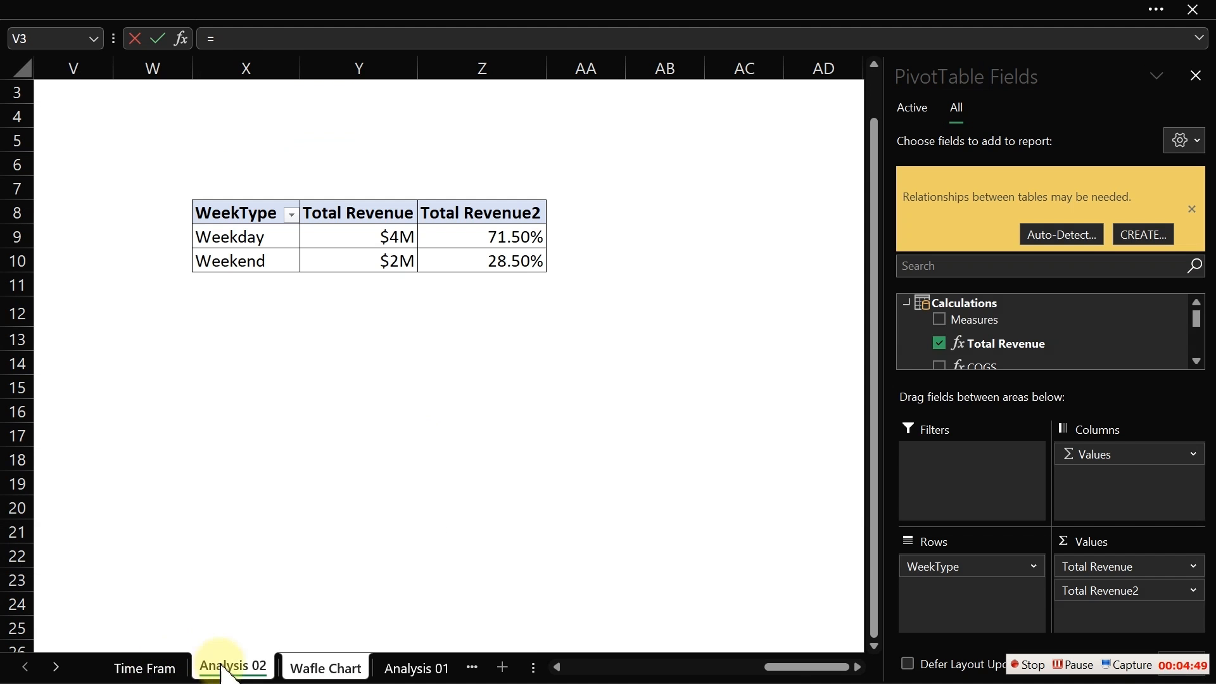
{"action": "left_click", "coordinate": [528, 237]}
{"action": "key", "text": "Return"}
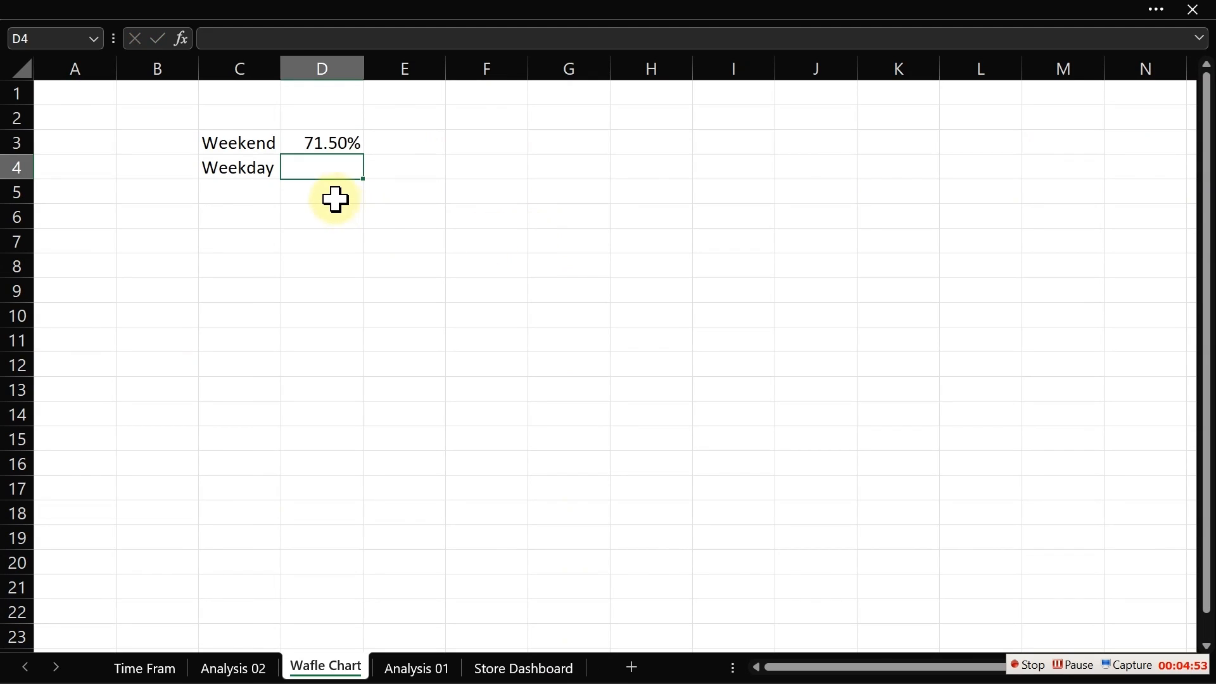
- Link D4 to the Weekday percentage and D3 to the Weekend percentage in the Analysis 02 pivot
{"action": "type", "text": "="}
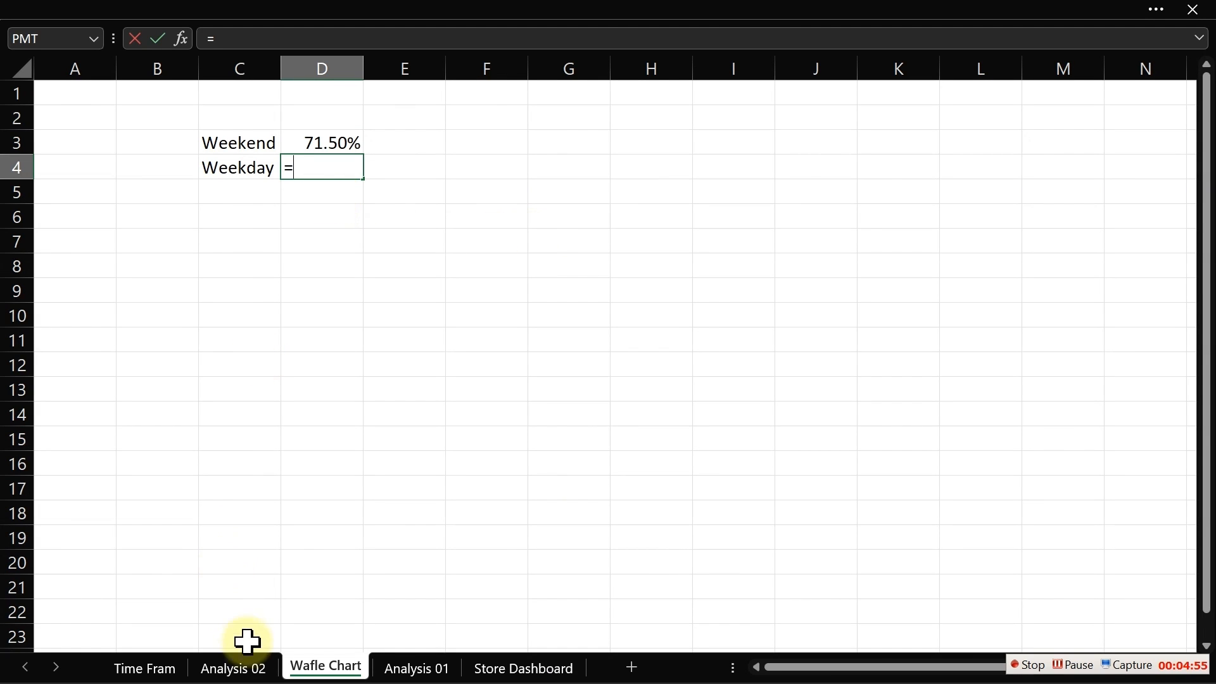
{"action": "left_click", "coordinate": [222, 668]}
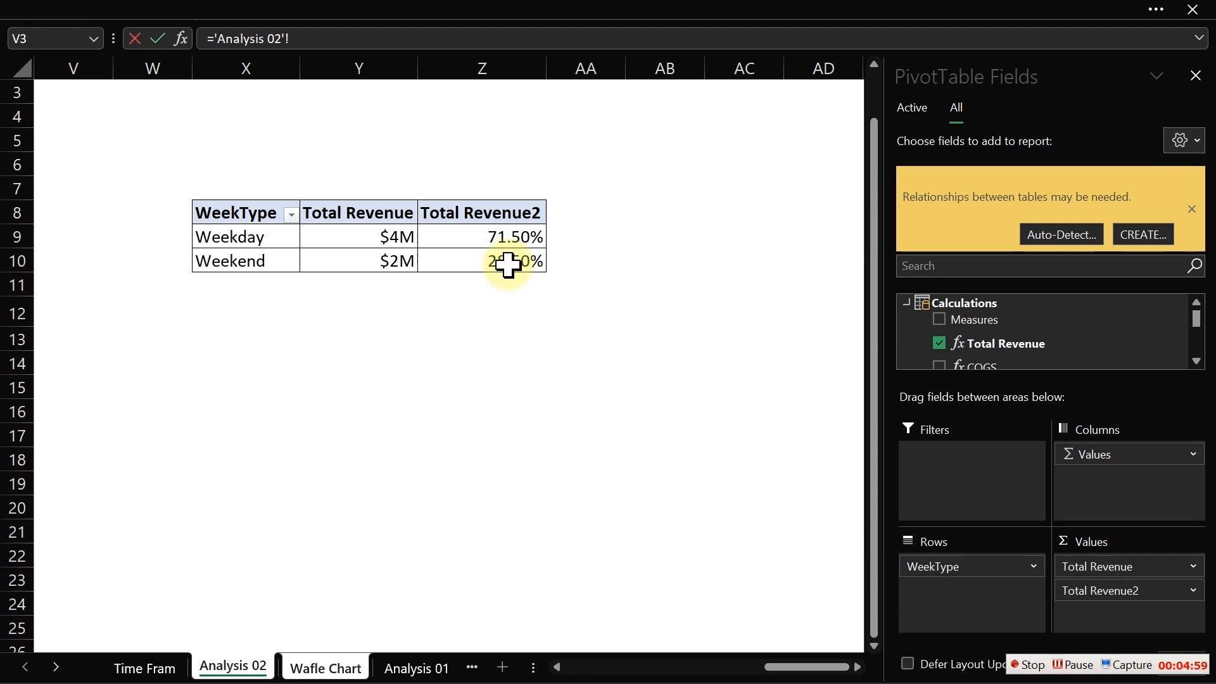
{"action": "left_click", "coordinate": [509, 242]}
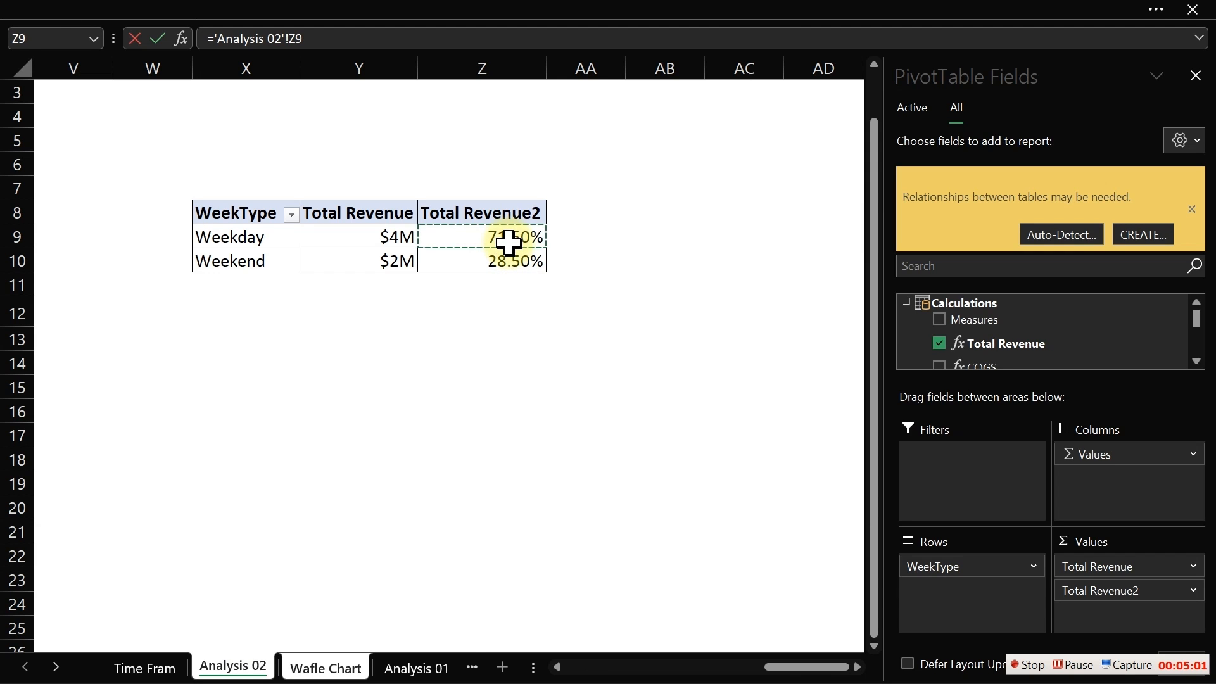
{"action": "key", "text": "Return"}
{"action": "left_click", "coordinate": [334, 146]}
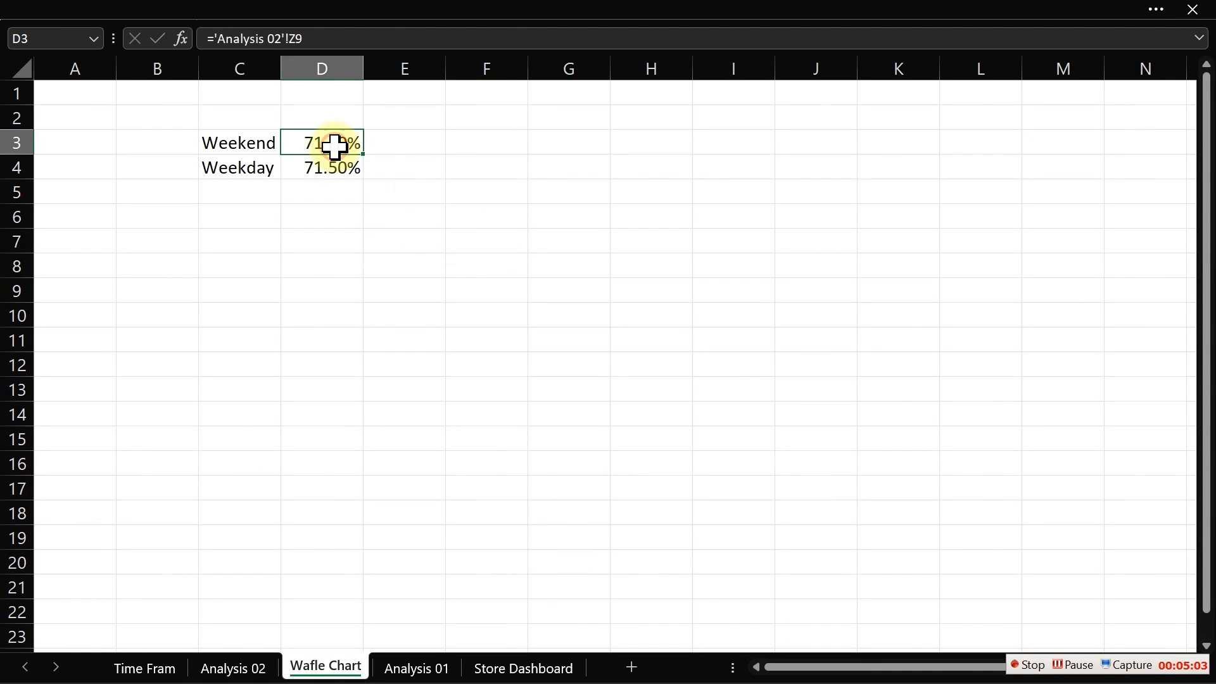
{"action": "type", "text": "="}
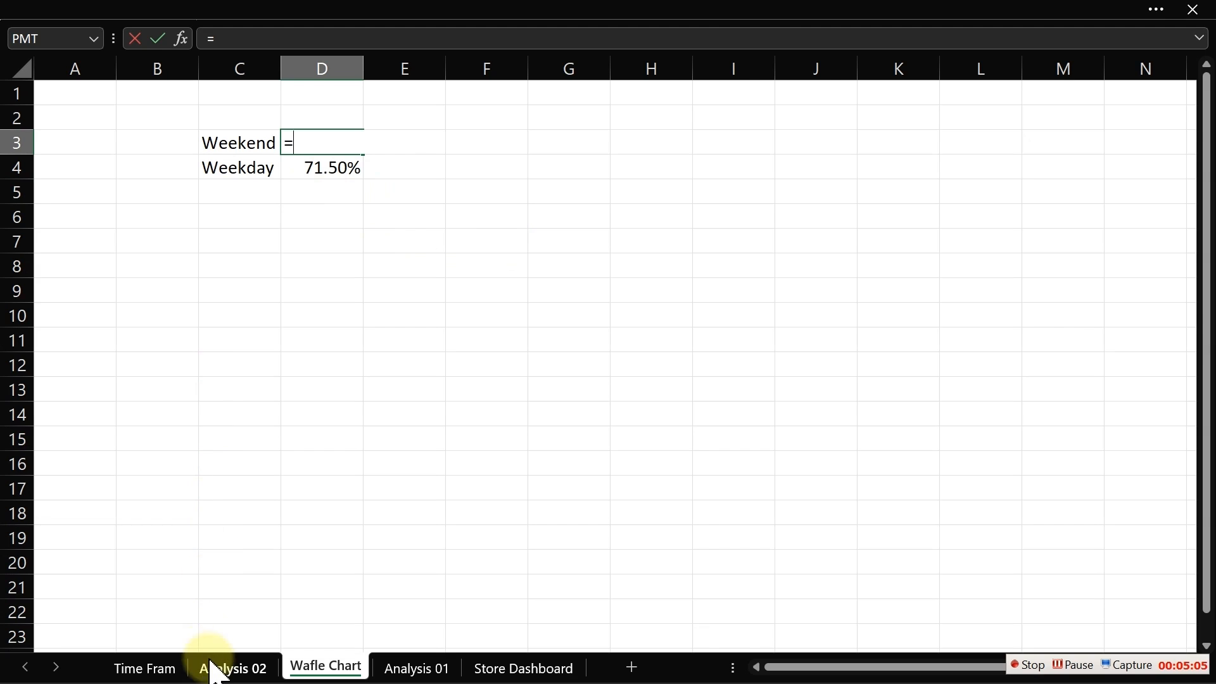
{"action": "left_click", "coordinate": [216, 670]}
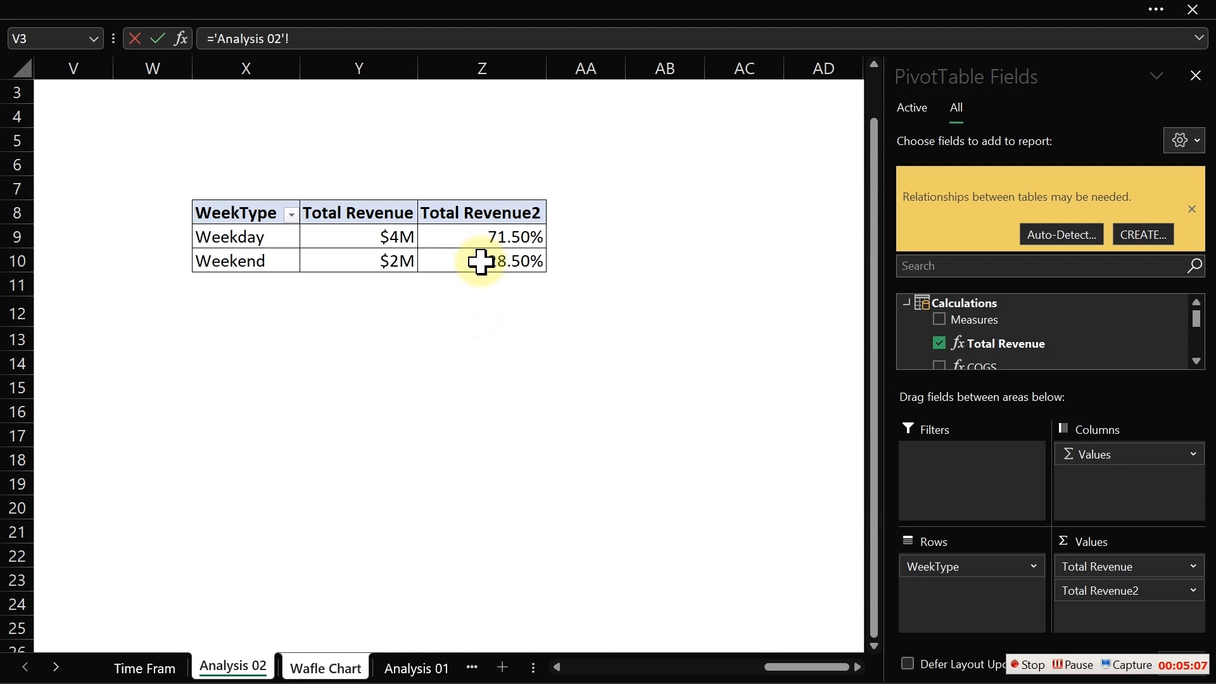
{"action": "left_click", "coordinate": [480, 262]}
{"action": "key", "text": "Return"}
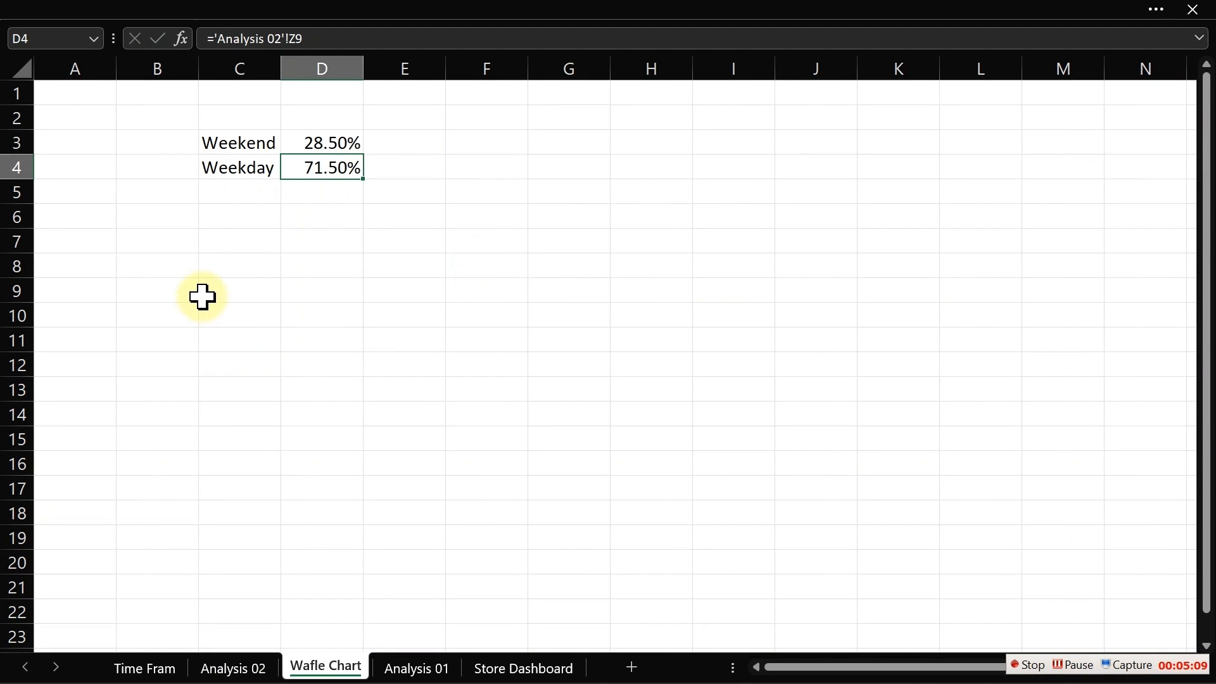
- Start a numbering series in row 18 with 1 in D18 and the formula =D18+1 in E18
{"action": "left_click", "coordinate": [217, 666]}
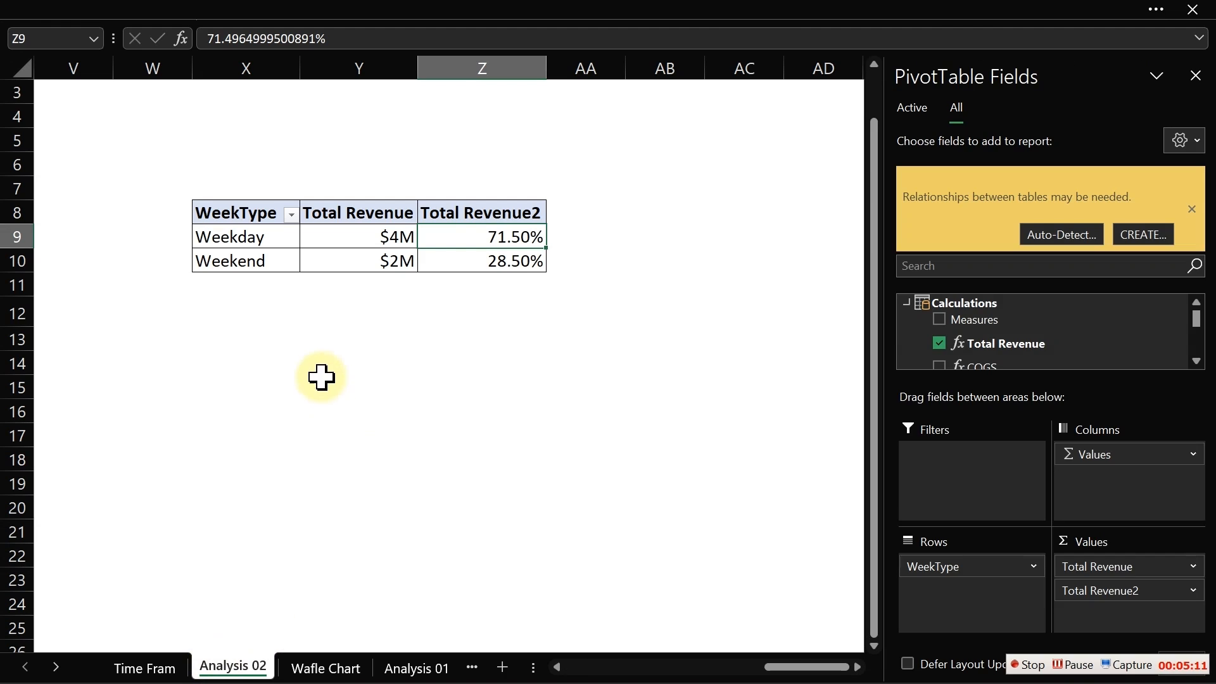
{"action": "left_click", "coordinate": [322, 666]}
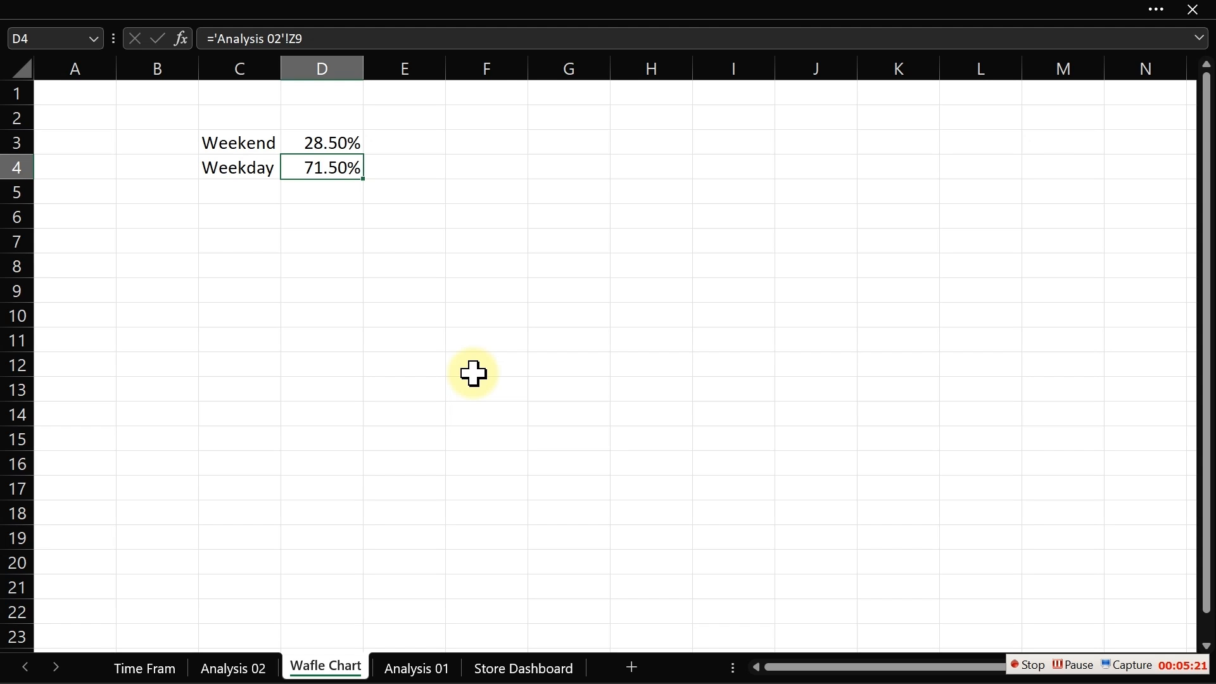
{"action": "left_click", "coordinate": [306, 514]}
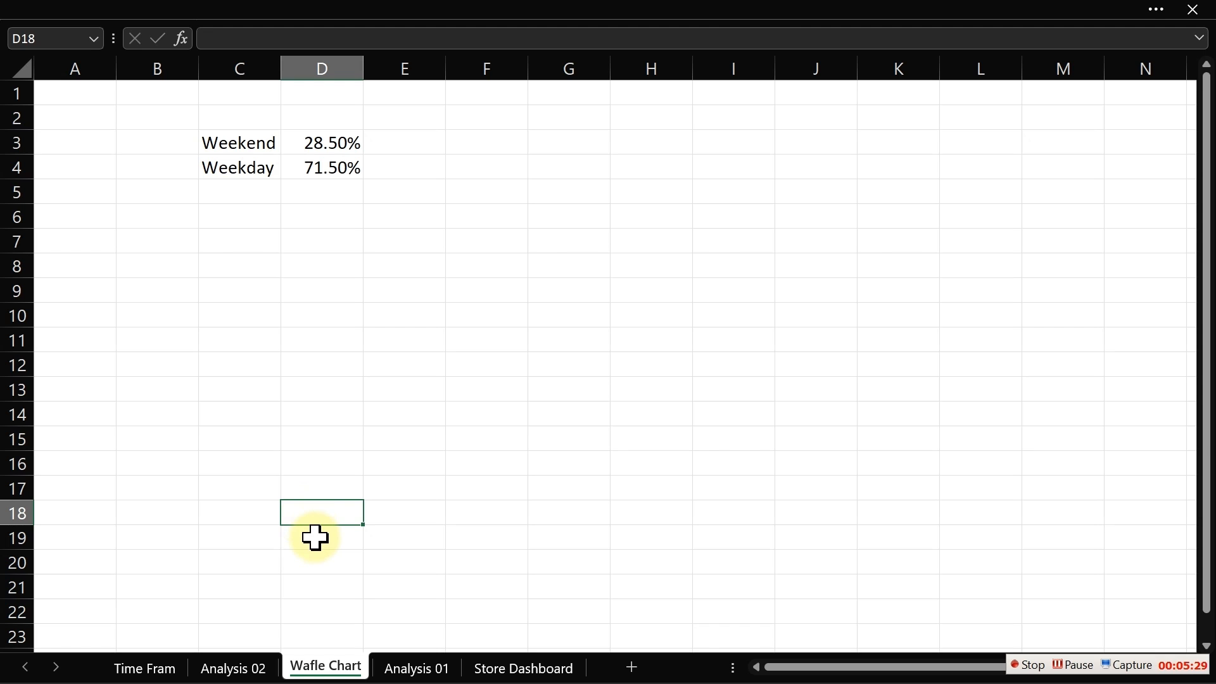
{"action": "type", "text": "1"}
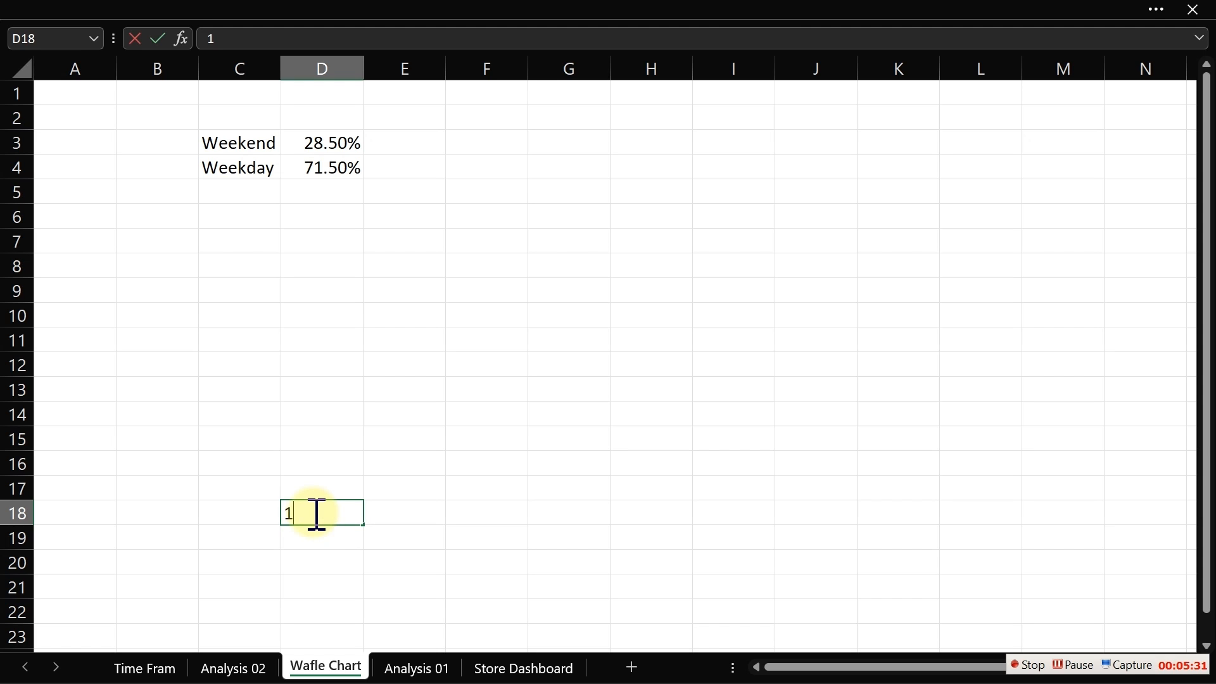
{"action": "key", "text": "Return"}
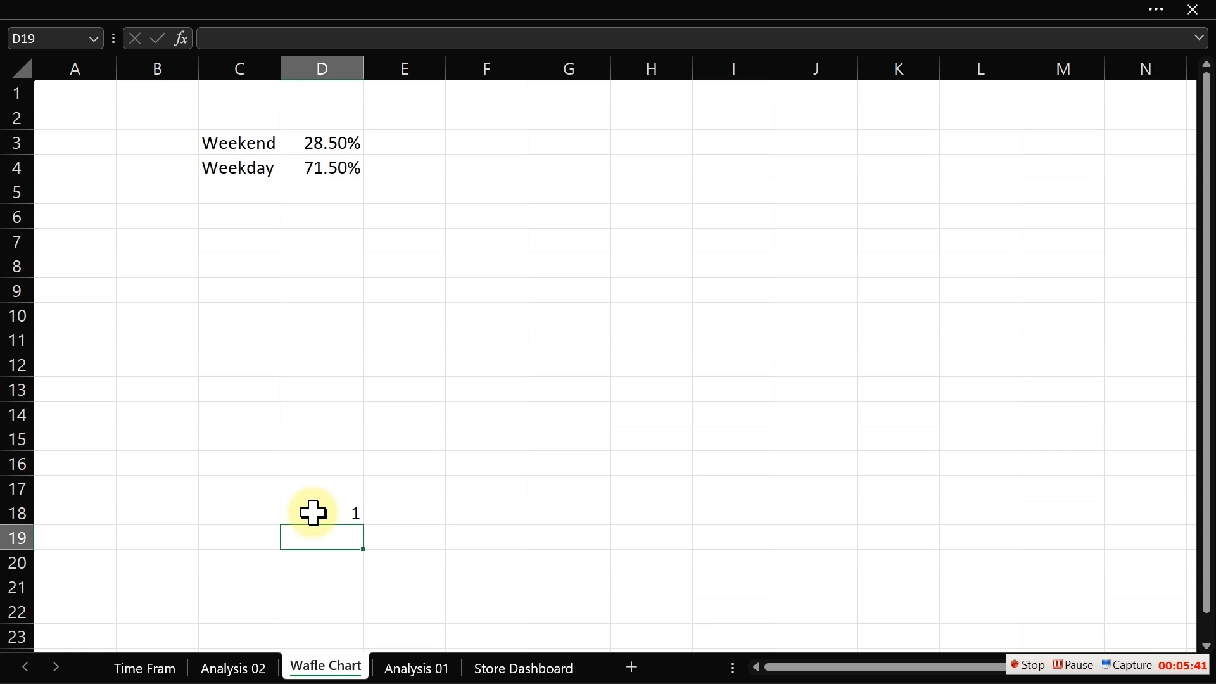
{"action": "left_click", "coordinate": [386, 516]}
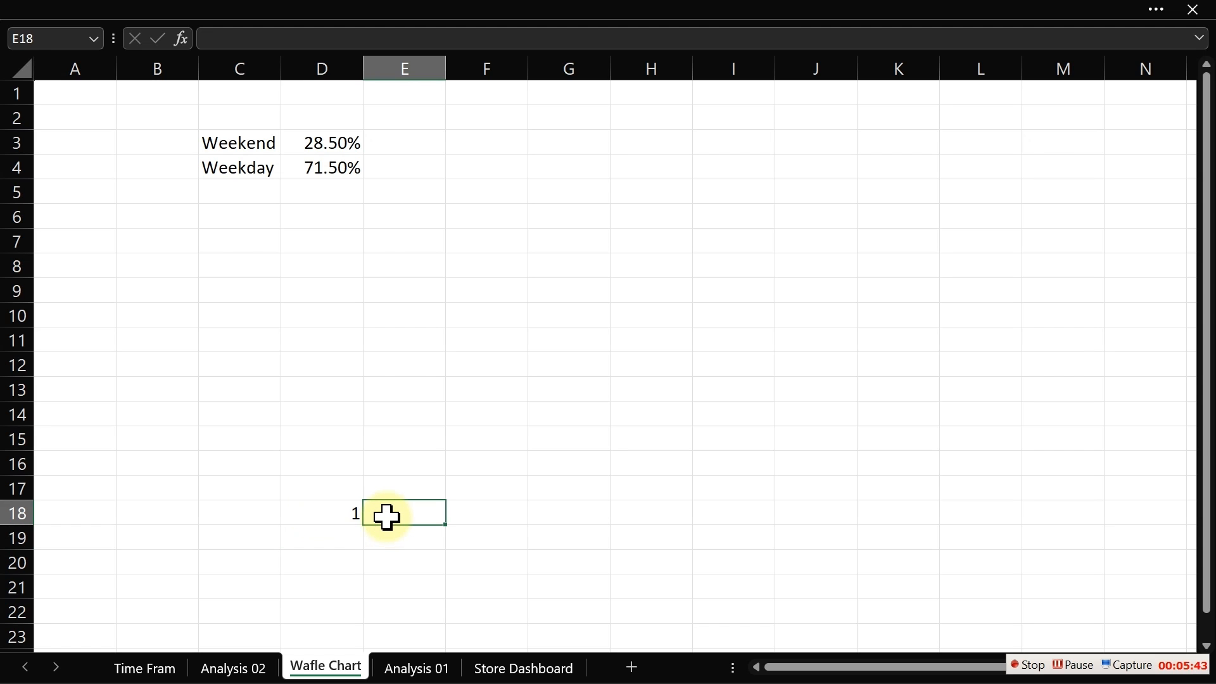
{"action": "type", "text": "="}
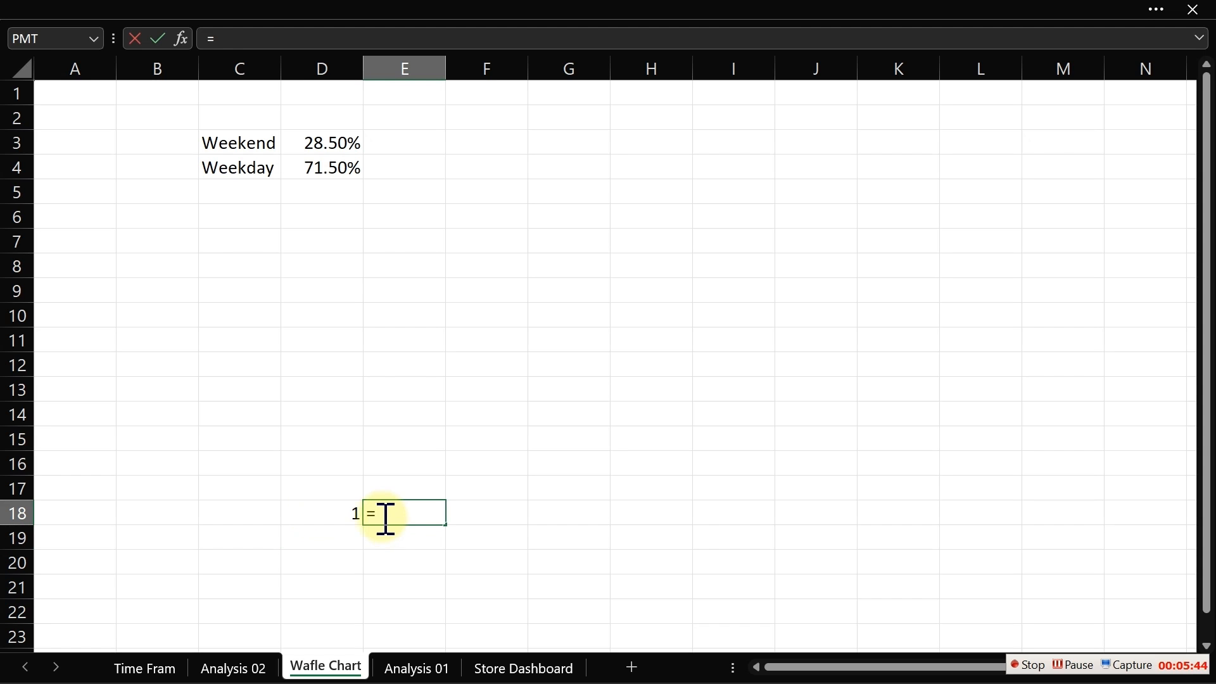
{"action": "left_click", "coordinate": [338, 519]}
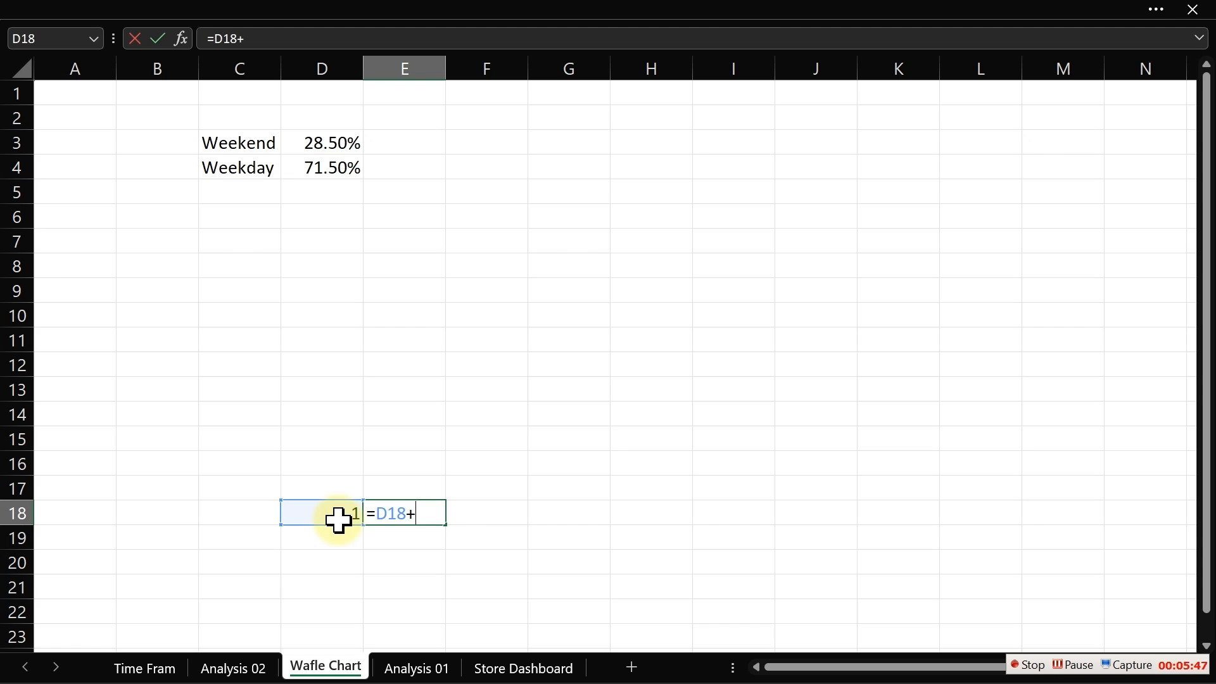
{"action": "key", "text": "Return"}
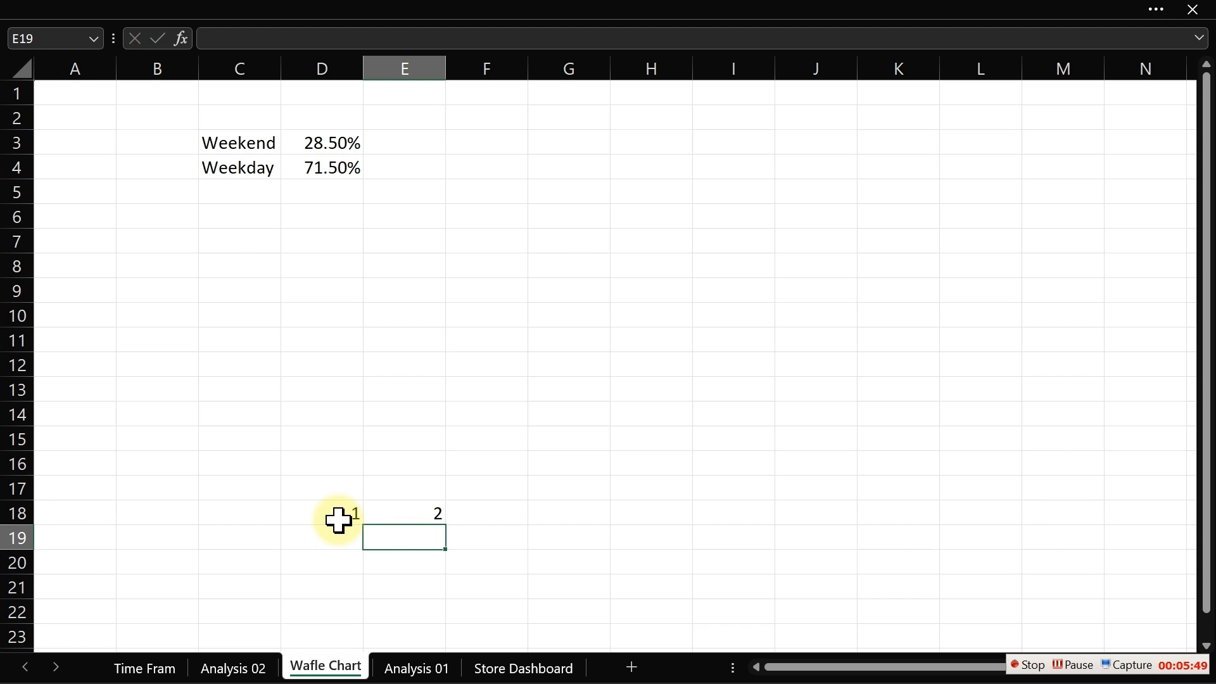
{"action": "left_click", "coordinate": [397, 516]}
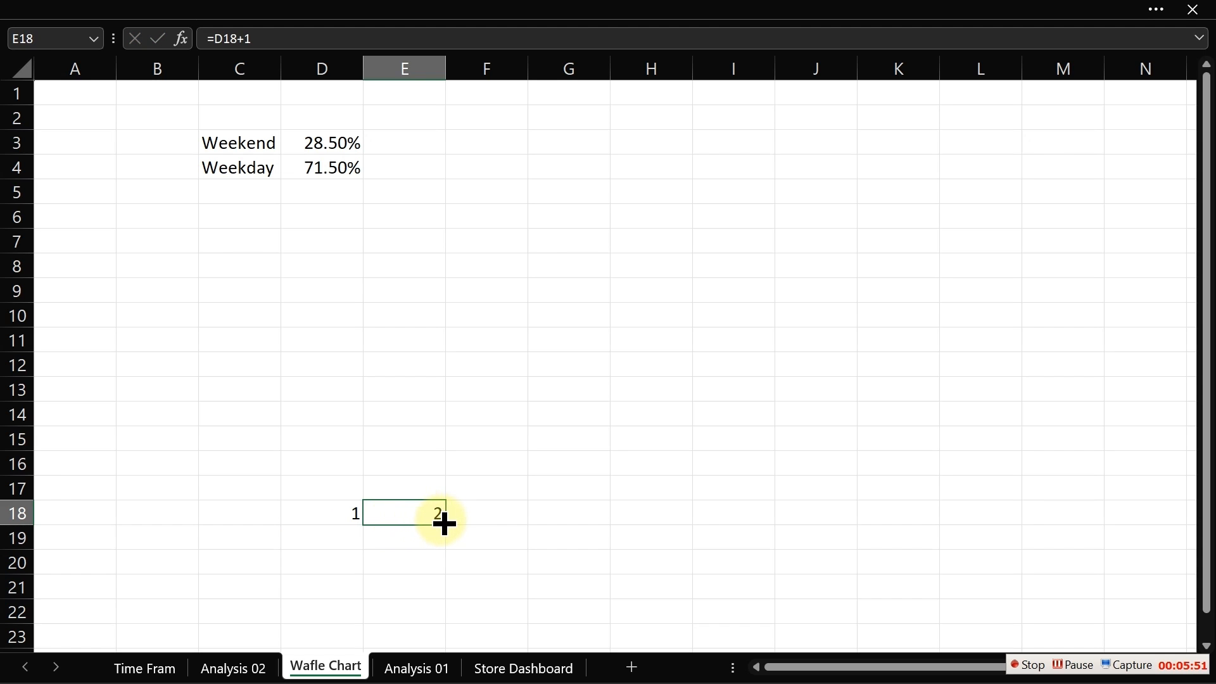
- Extend the row 18 numbering series through M18 and enter the formula =D18+10 in D17
{"action": "left_click_drag", "start_coordinate": [444, 525], "coordinate": [1064, 513]}
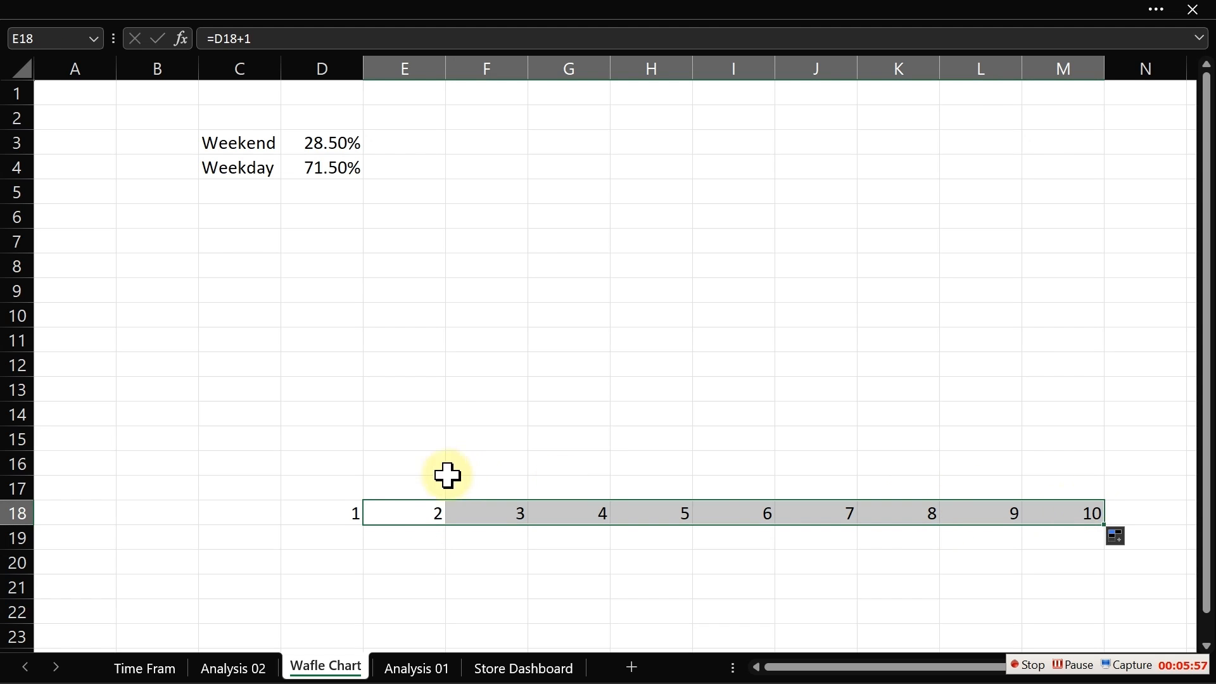
{"action": "left_click", "coordinate": [353, 496]}
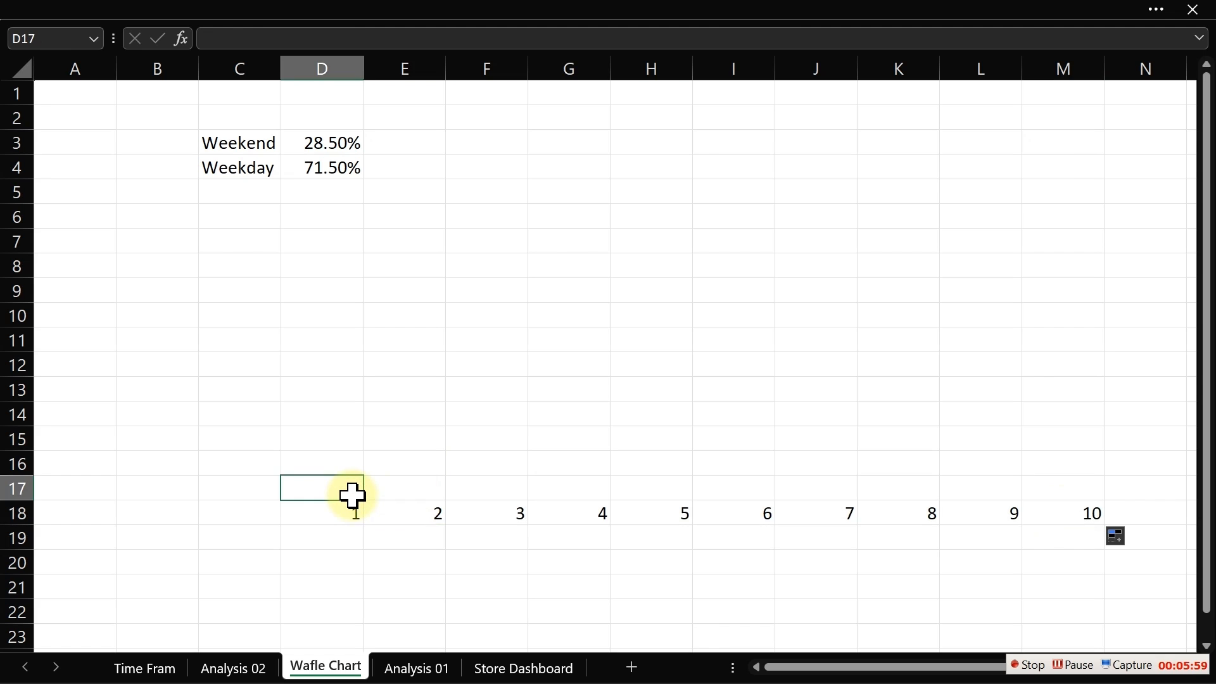
{"action": "type", "text": "="}
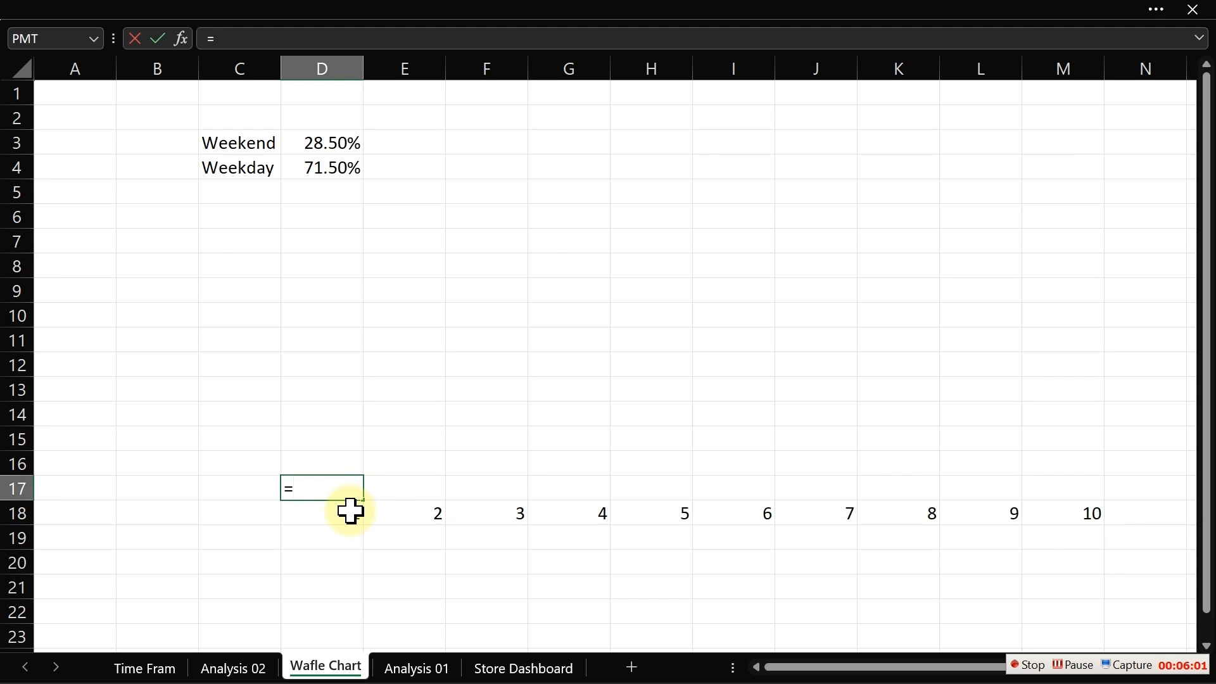
{"action": "left_click", "coordinate": [351, 513]}
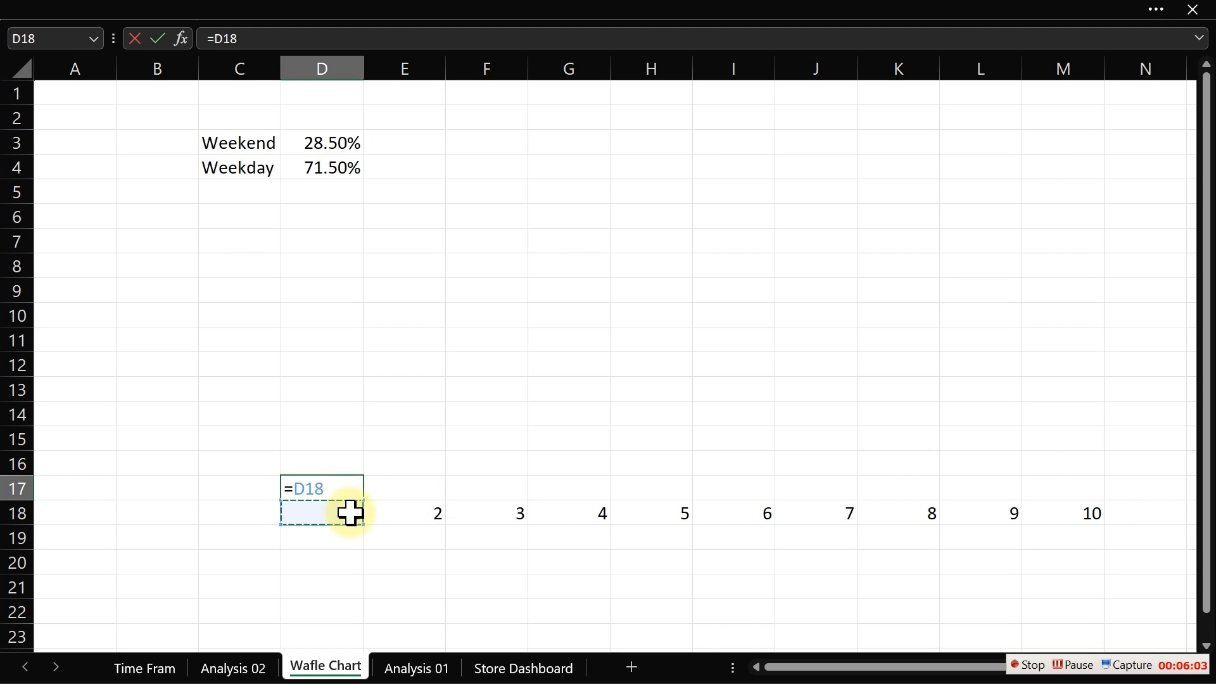
{"action": "type", "text": "+10"}
{"action": "key", "text": "Return"}
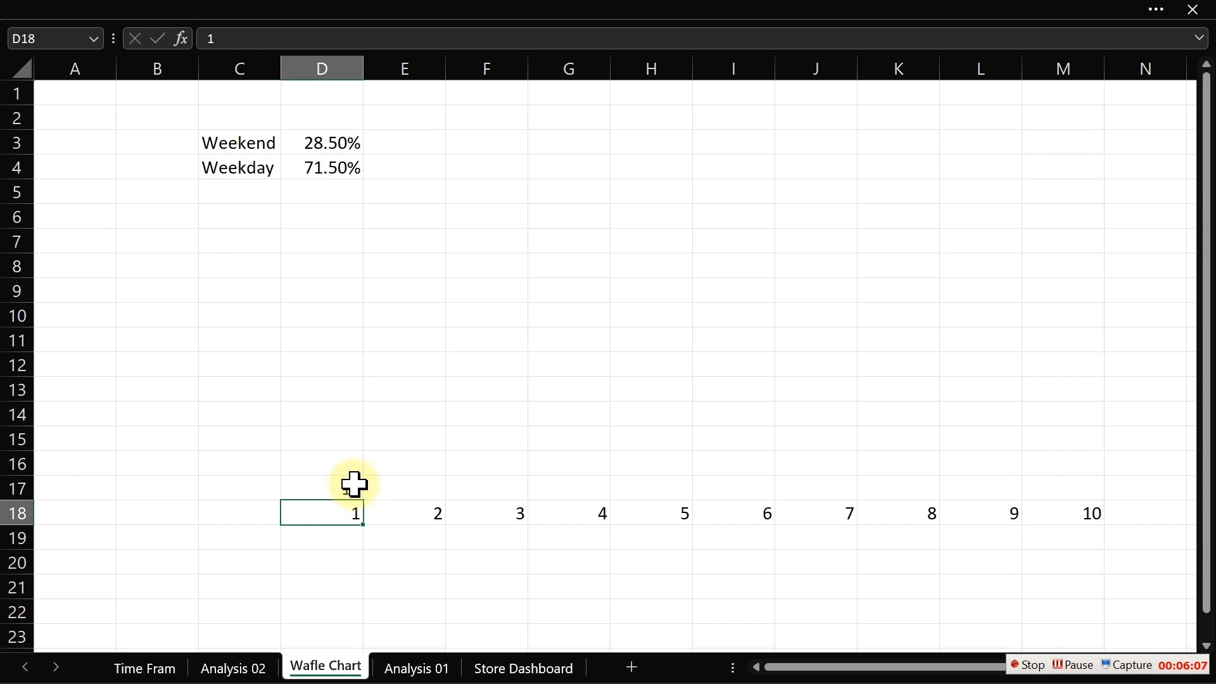
- Fill the D17 formula upward and across to build a 10×10 grid numbered 1 to 100 in D9:M18, clearing the overflow rows
{"action": "left_click", "coordinate": [353, 483]}
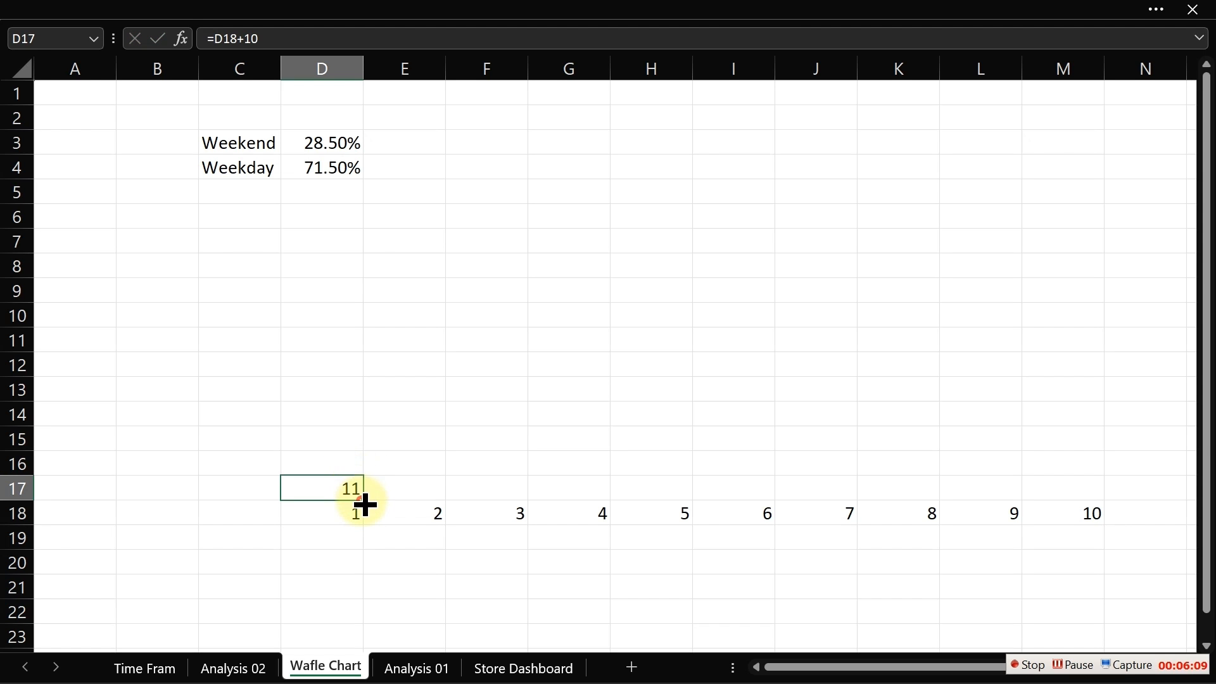
{"action": "left_click_drag", "start_coordinate": [365, 503], "coordinate": [350, 260]}
{"action": "key", "text": "Delete"}
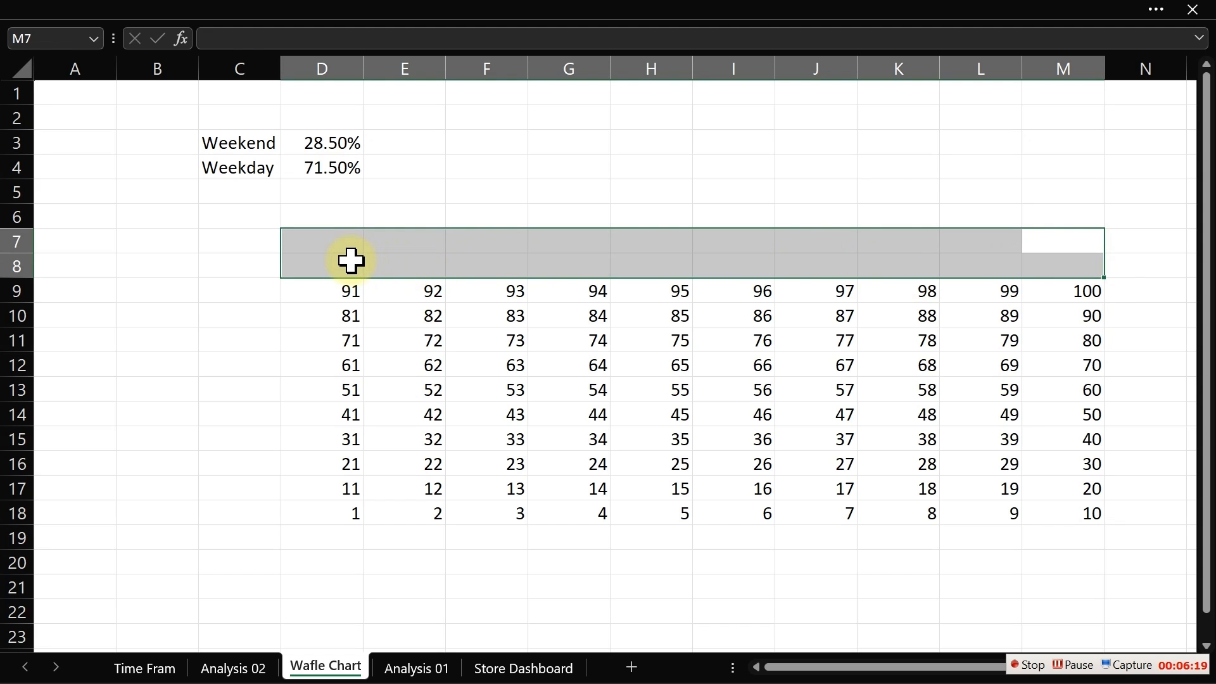
- Move the Weekend and Weekday labels and percentages one column left into B3:C4
{"action": "left_click", "coordinate": [440, 333]}
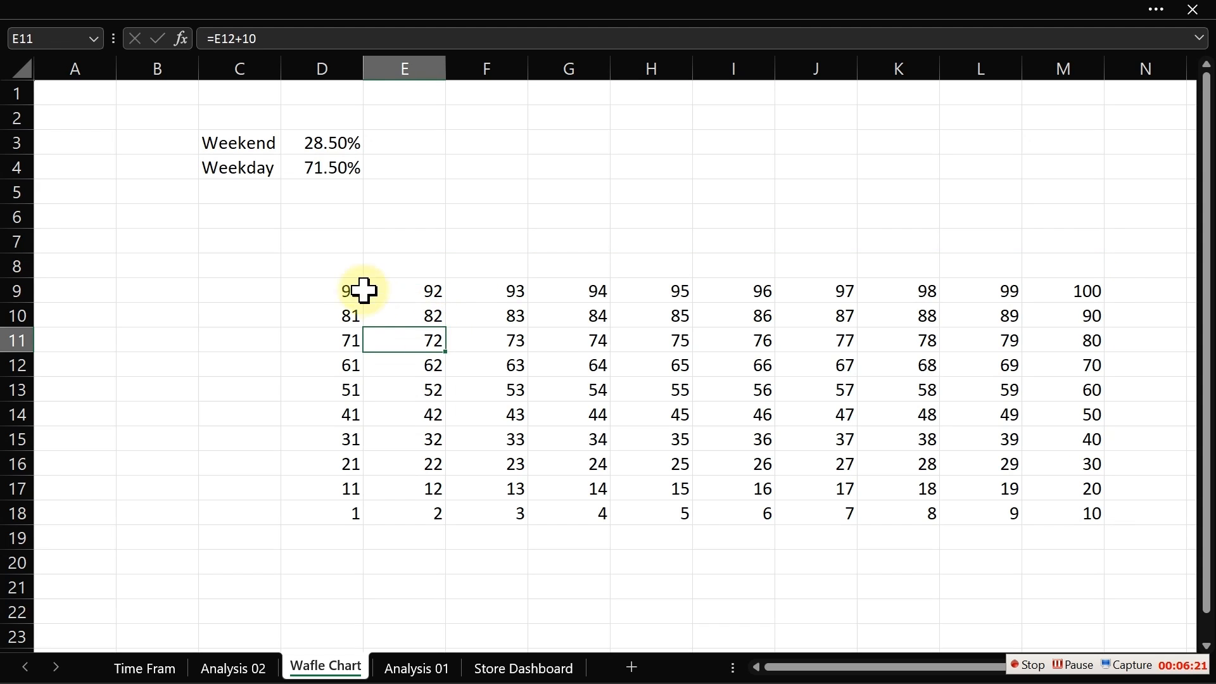
{"action": "left_click_drag", "start_coordinate": [226, 139], "coordinate": [226, 180]}
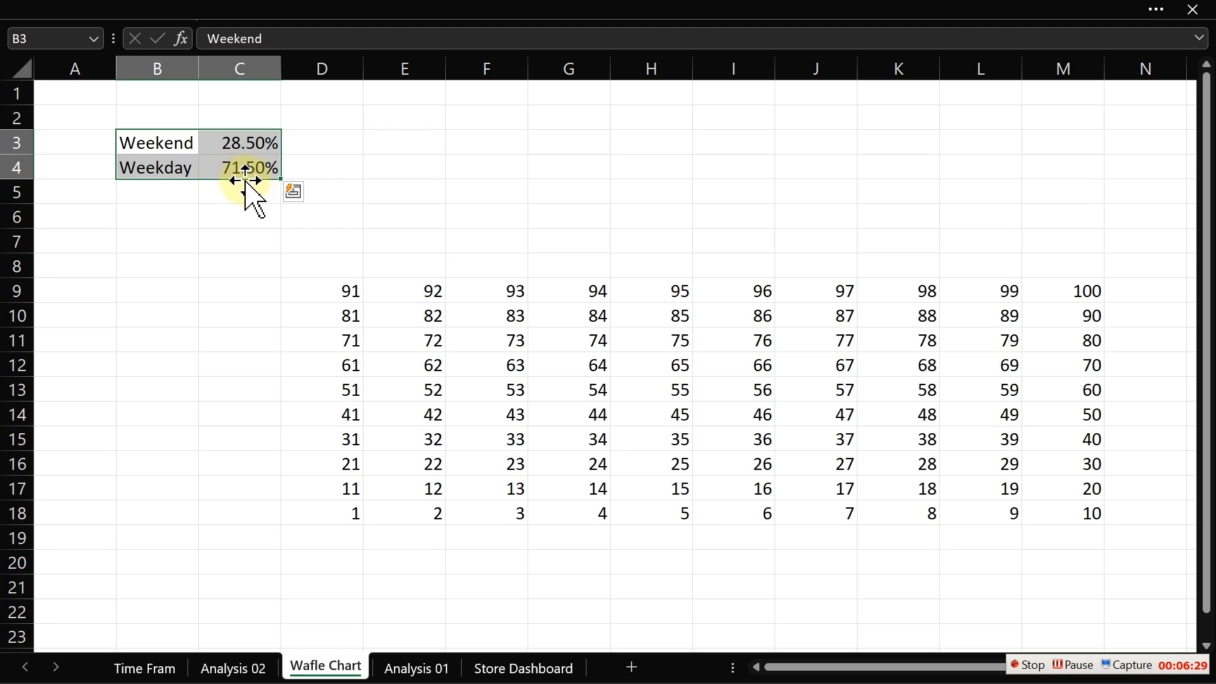
{"action": "left_click_drag", "start_coordinate": [247, 180], "coordinate": [215, 193]}
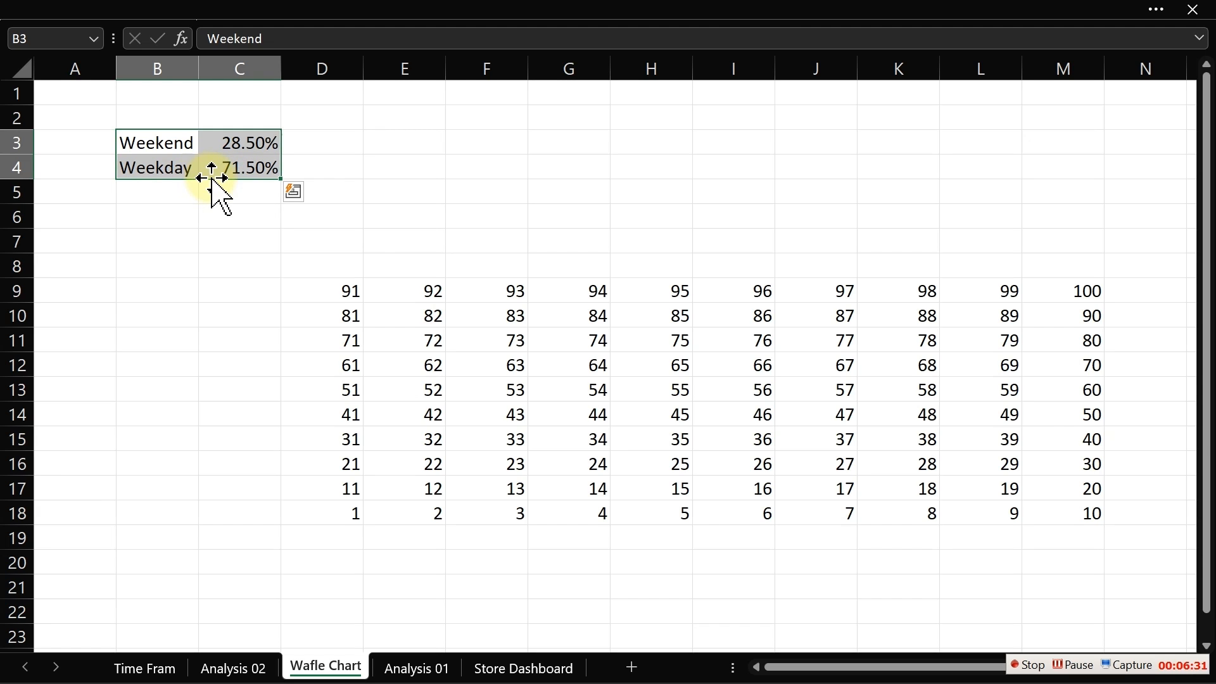
- Insert a blank column at column D, shifting the number grid to E9:N18
{"action": "left_click", "coordinate": [307, 63]}
{"action": "right_click", "coordinate": [306, 63]}
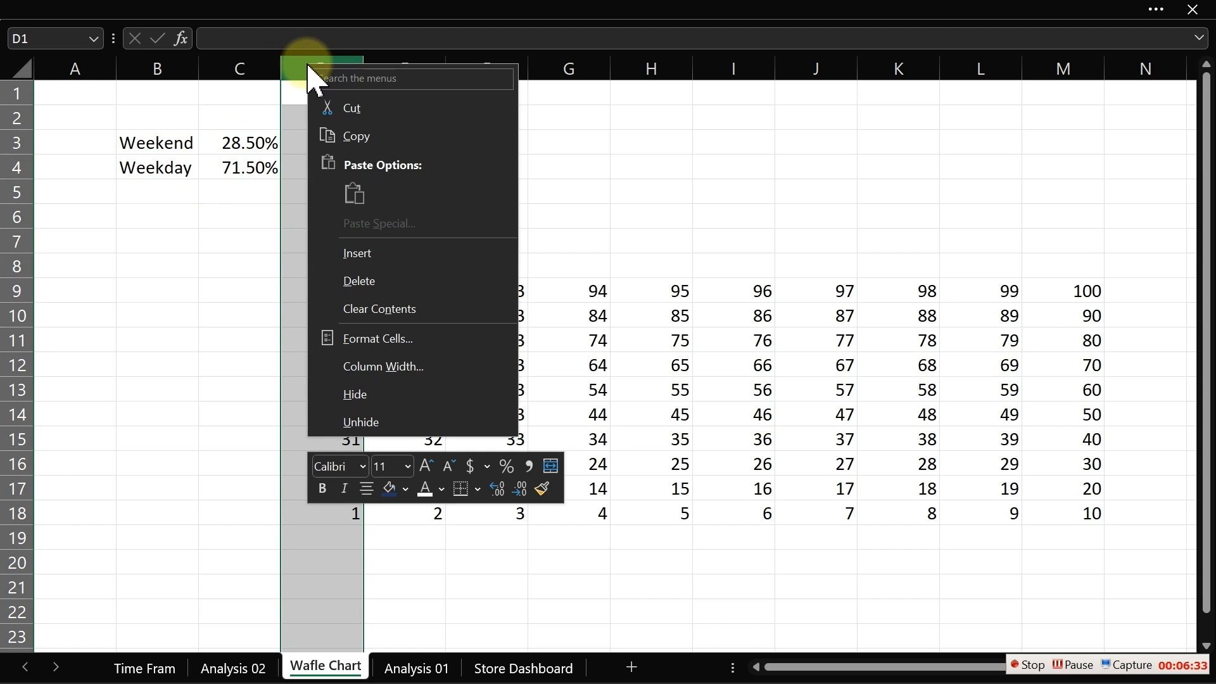
{"action": "left_click", "coordinate": [375, 253]}
- Hide the worksheet gridlines
{"action": "left_click", "coordinate": [608, 506]}
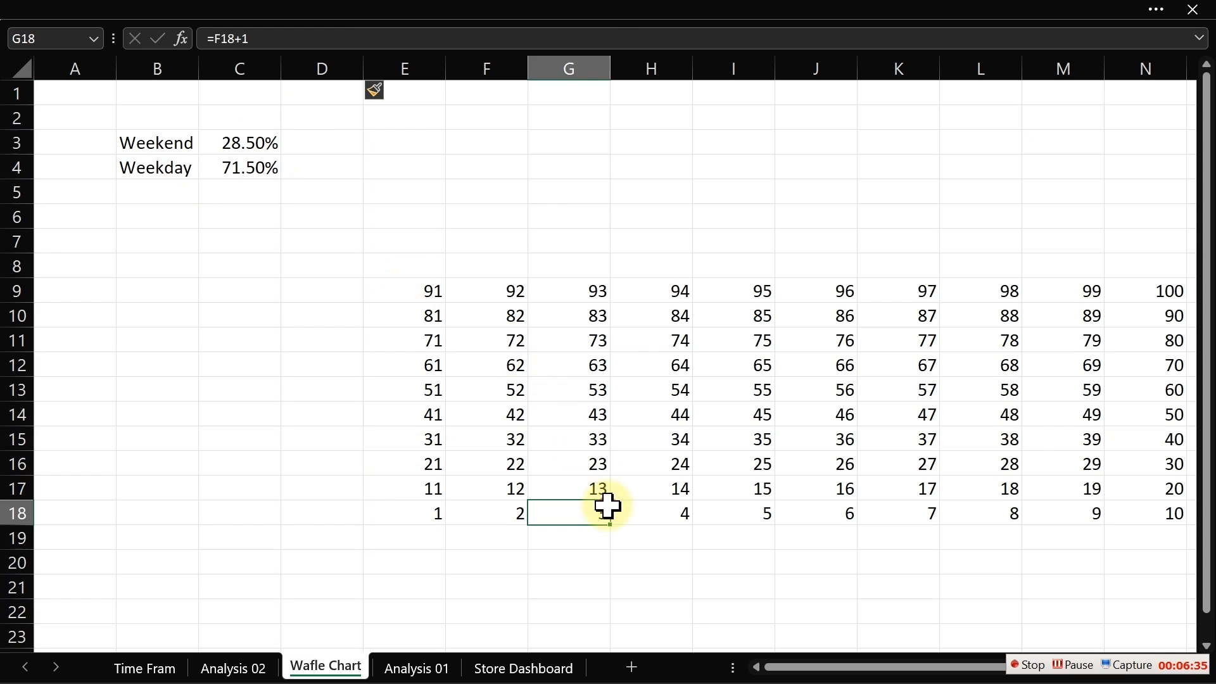
{"action": "key", "text": "Right"}
{"action": "key", "text": "Right"}
{"action": "key", "text": "Right"}
{"action": "key", "text": "Right"}
{"action": "key", "text": "Right"}
{"action": "key", "text": "Right"}
{"action": "key", "text": "Right"}
{"action": "key", "text": "Right"}
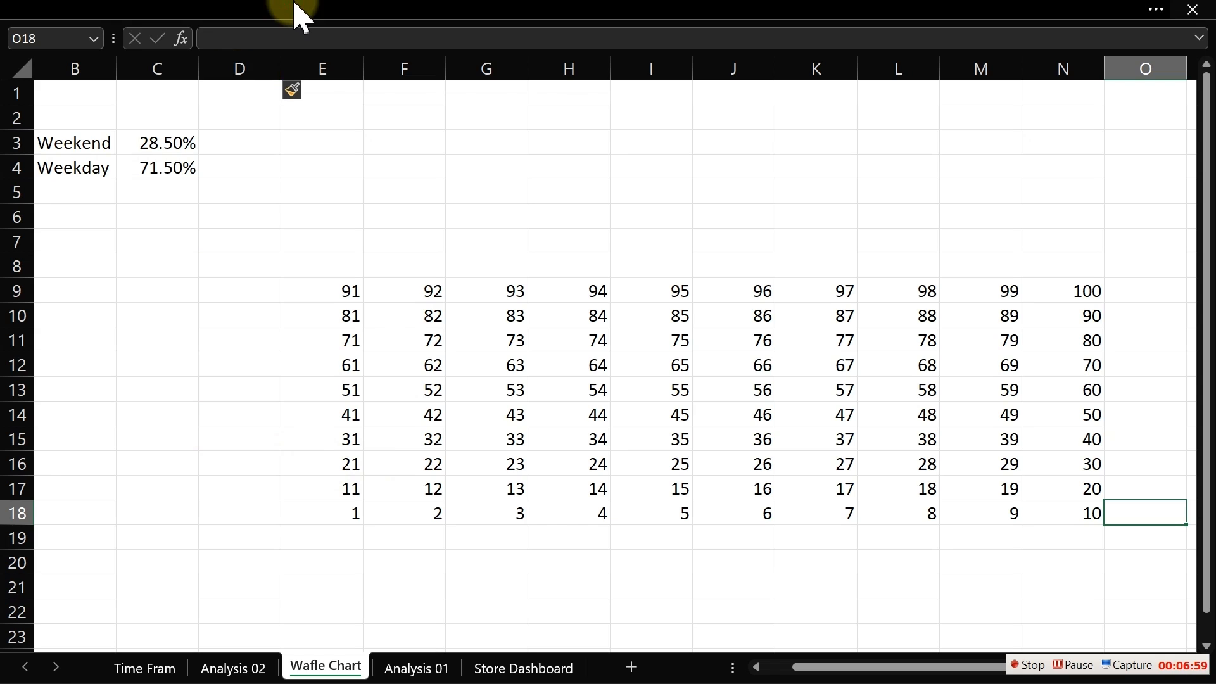
{"action": "left_click", "coordinate": [478, 13]}
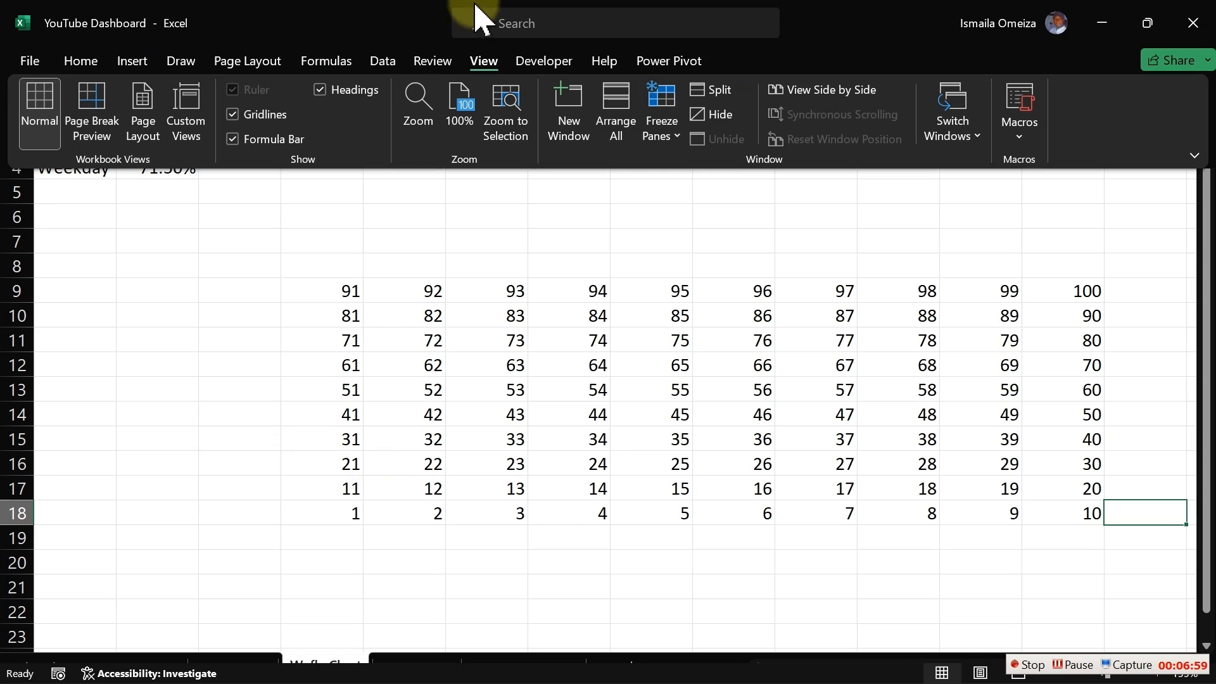
{"action": "left_click", "coordinate": [238, 115]}
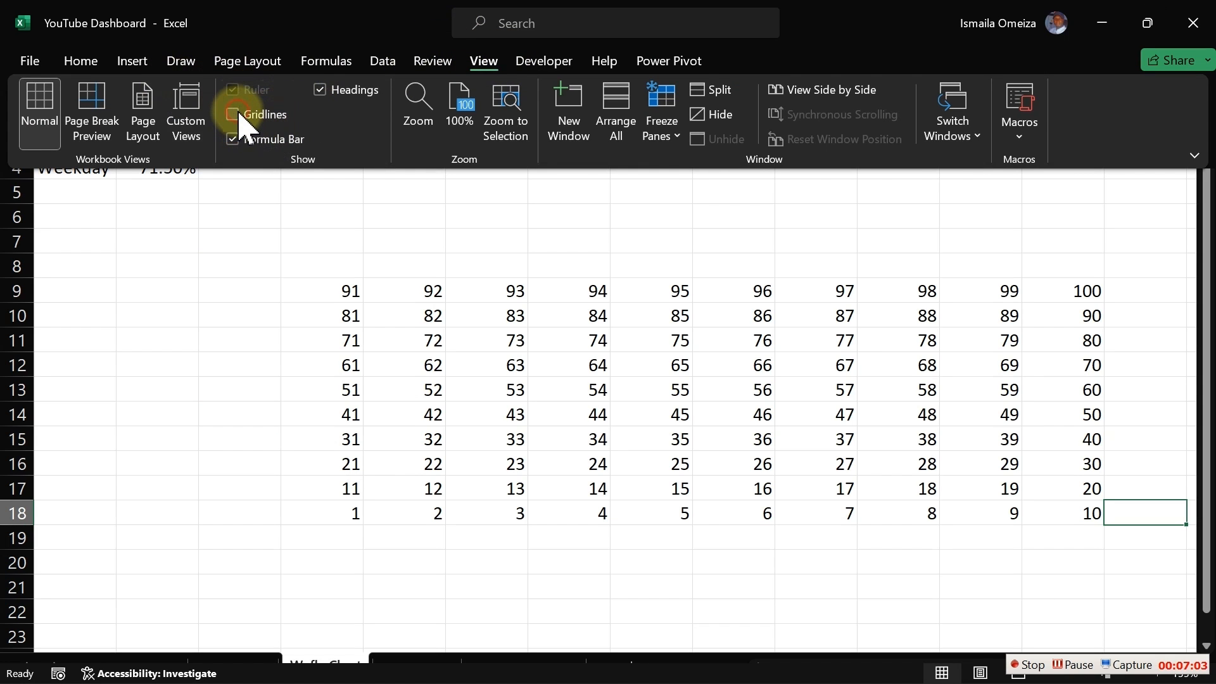
{"action": "key", "text": "ctrl+shift+F1"}
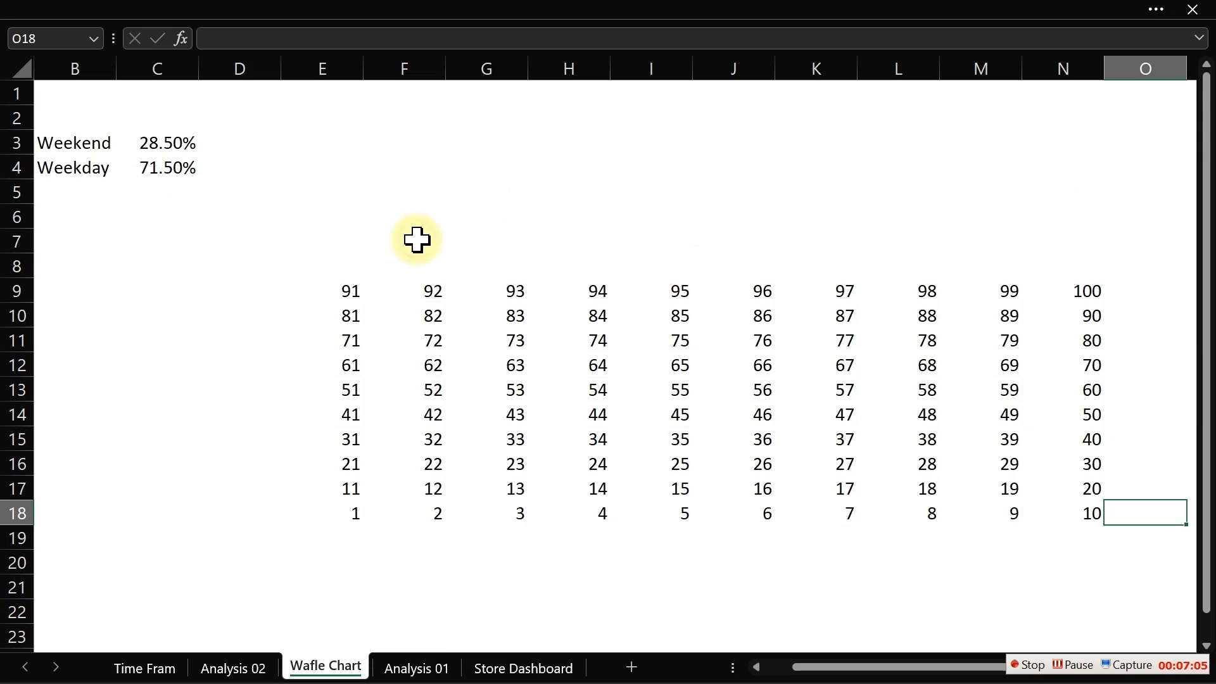
- Fill the E9:N18 number grid with a light blue-grey theme colour
{"action": "left_click", "coordinate": [351, 292]}
{"action": "left_click_drag", "start_coordinate": [351, 292], "coordinate": [1052, 503]}
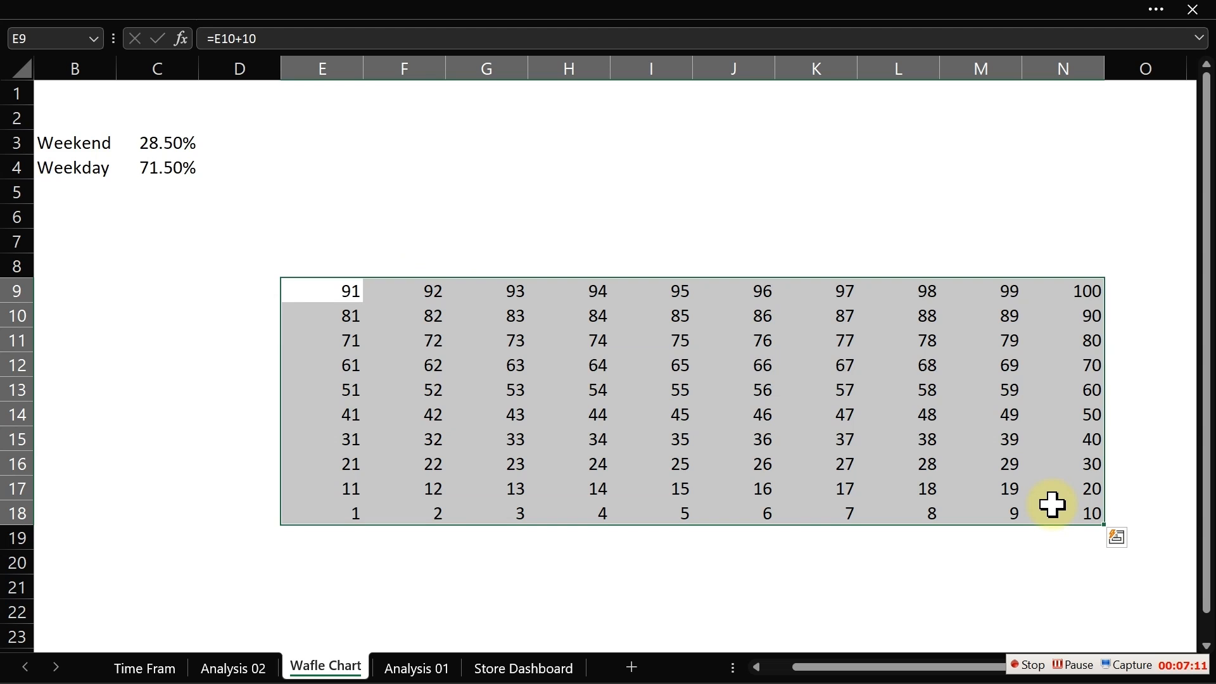
{"action": "left_click", "coordinate": [174, 13]}
{"action": "left_click", "coordinate": [91, 63]}
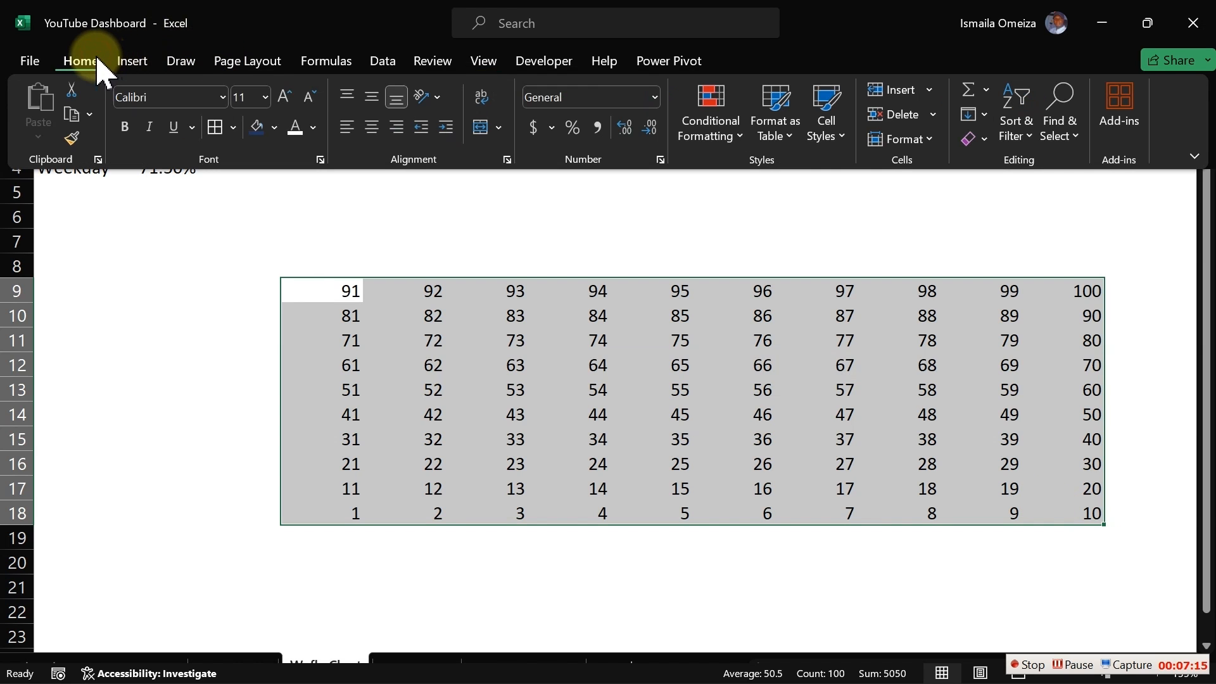
{"action": "left_click", "coordinate": [274, 128]}
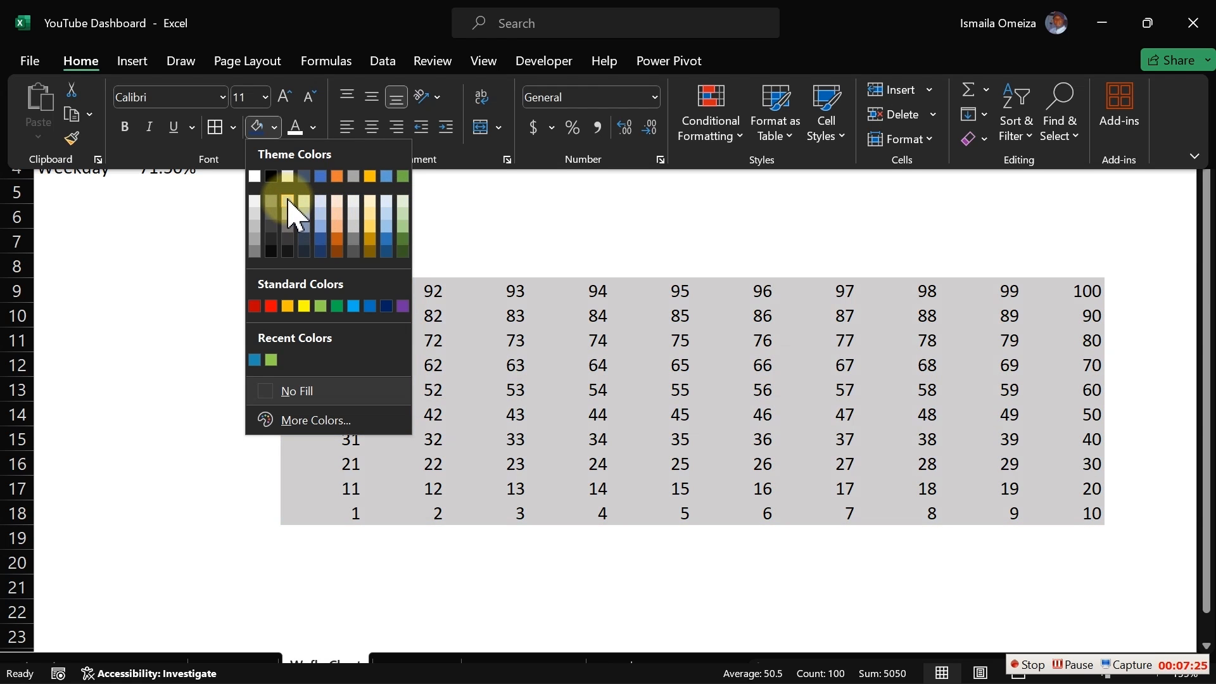
{"action": "left_click", "coordinate": [323, 202]}
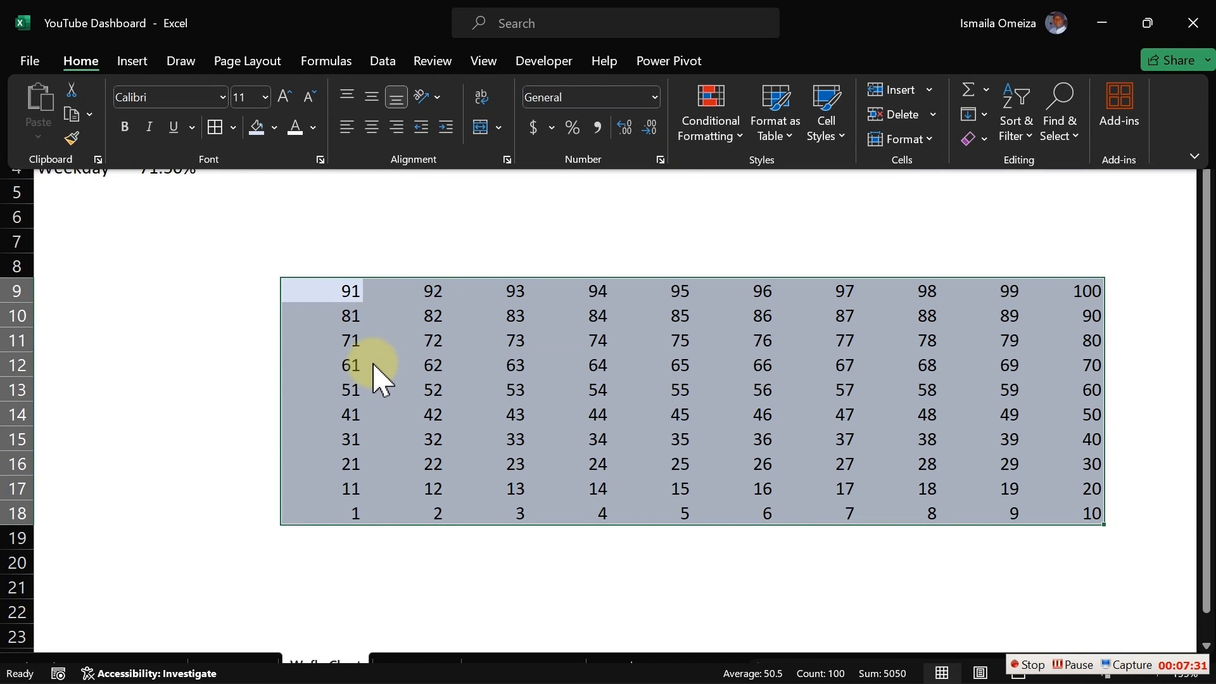
- Apply inside borders in White, Background 1, Darker 5% to all cells of the grid
{"action": "key", "text": "ctrl+1"}
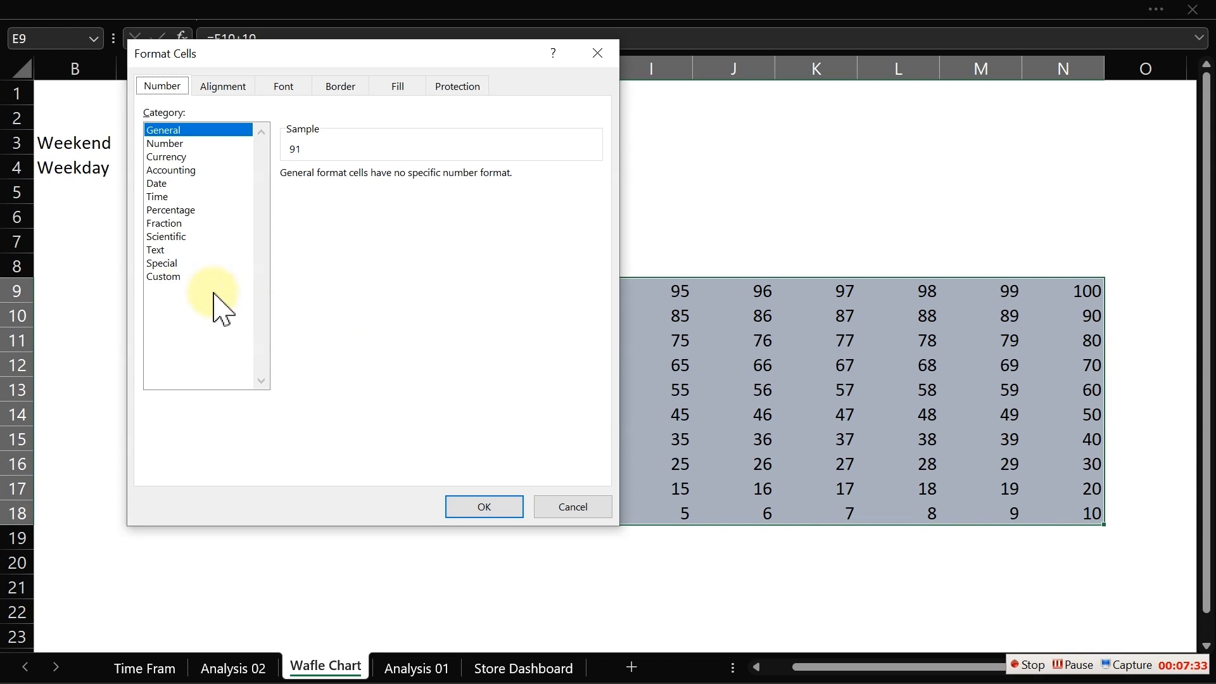
{"action": "left_click", "coordinate": [166, 277]}
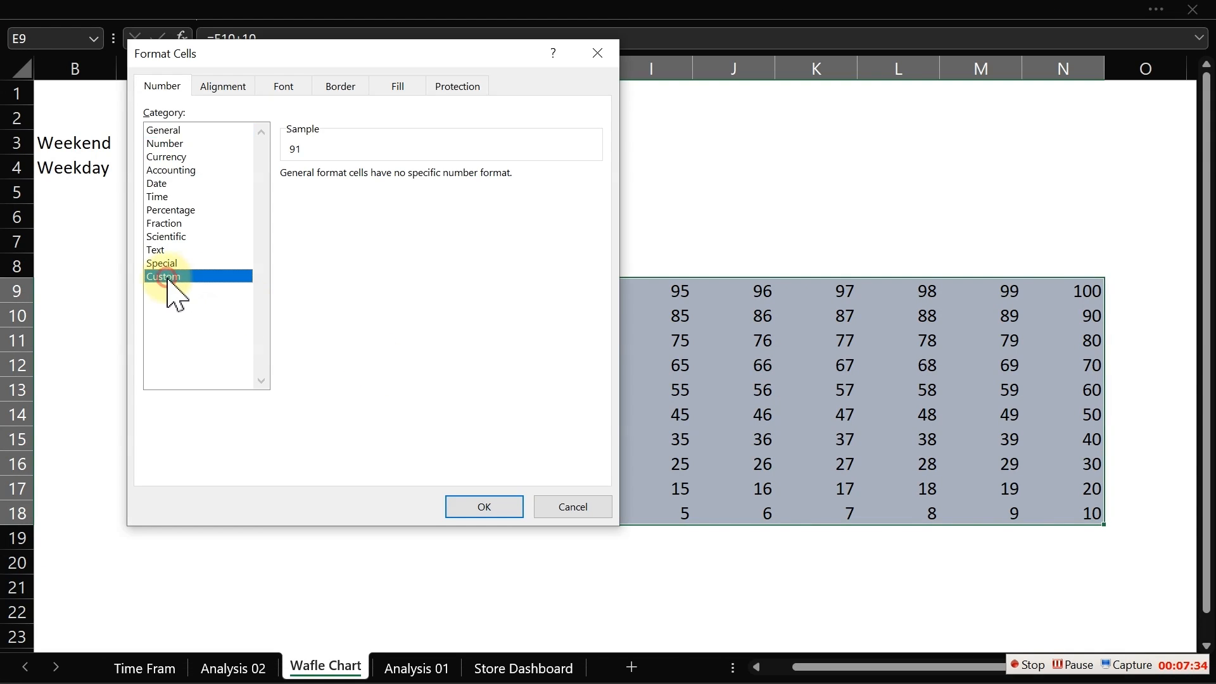
{"action": "left_click", "coordinate": [345, 89]}
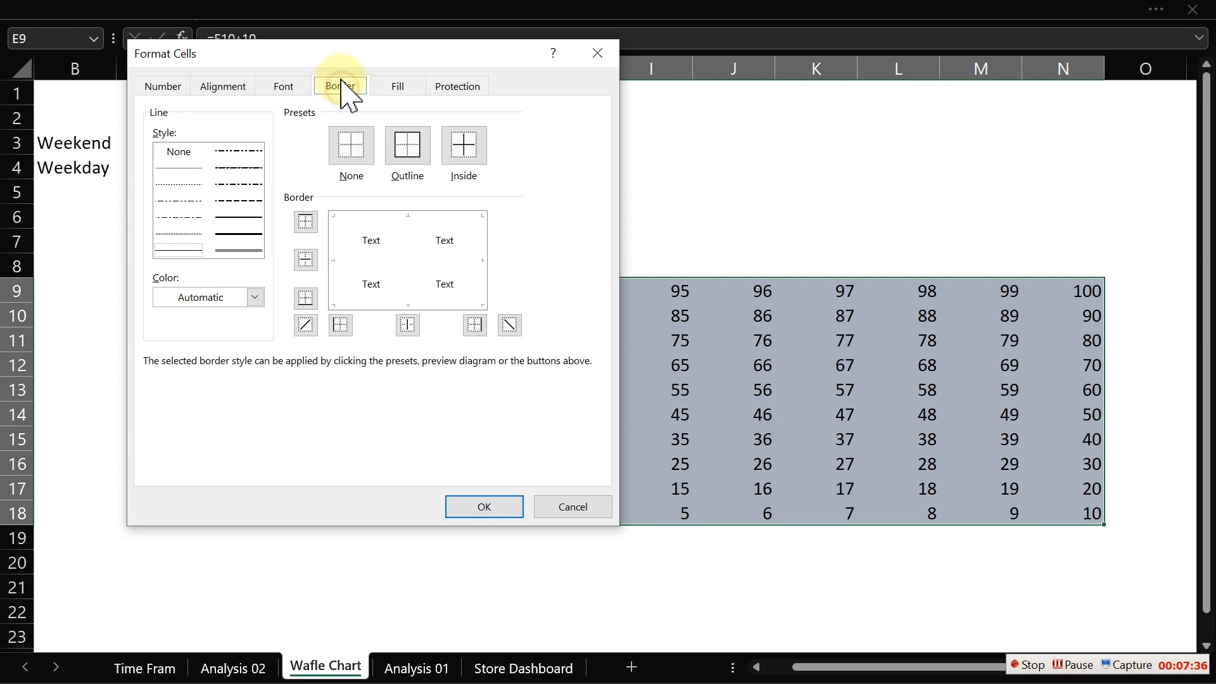
{"action": "left_click", "coordinate": [244, 217]}
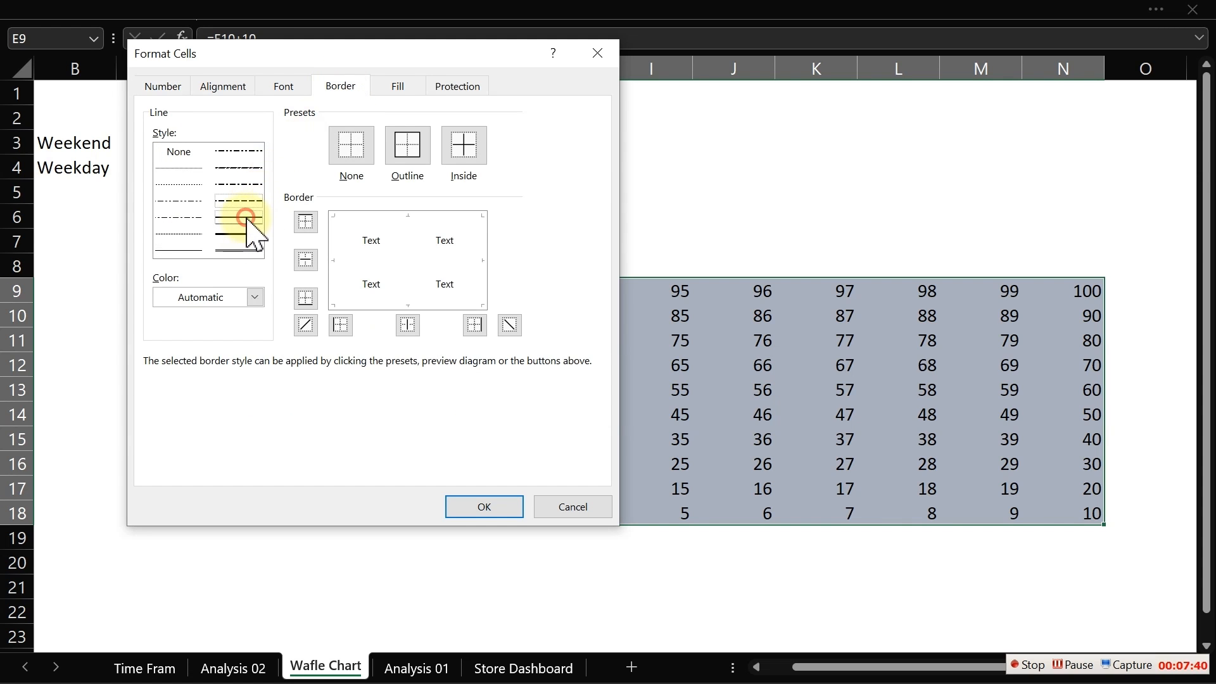
{"action": "left_click", "coordinate": [255, 297]}
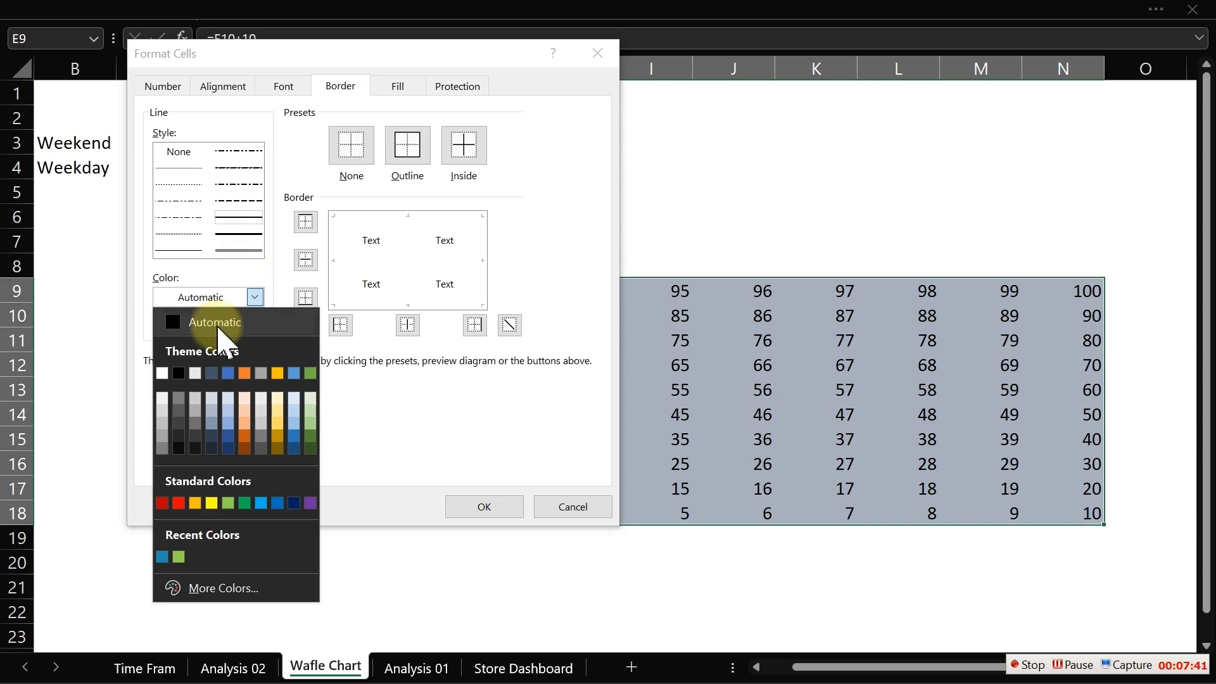
{"action": "left_click", "coordinate": [162, 397]}
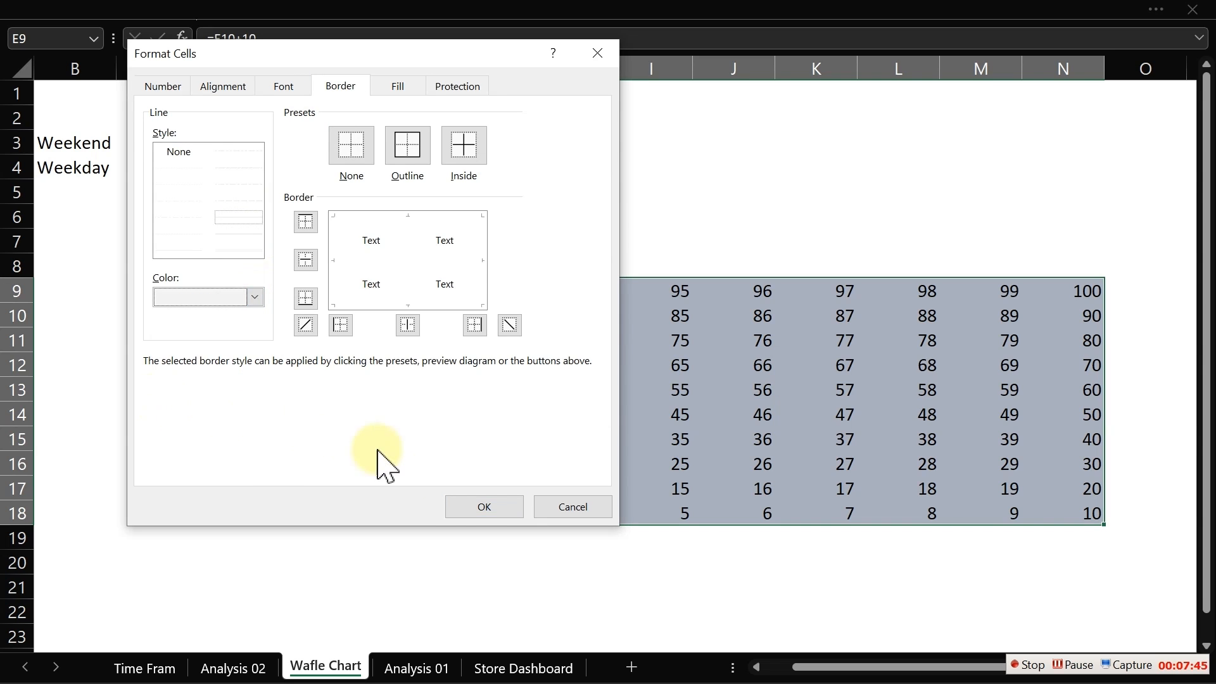
{"action": "left_click", "coordinate": [464, 146]}
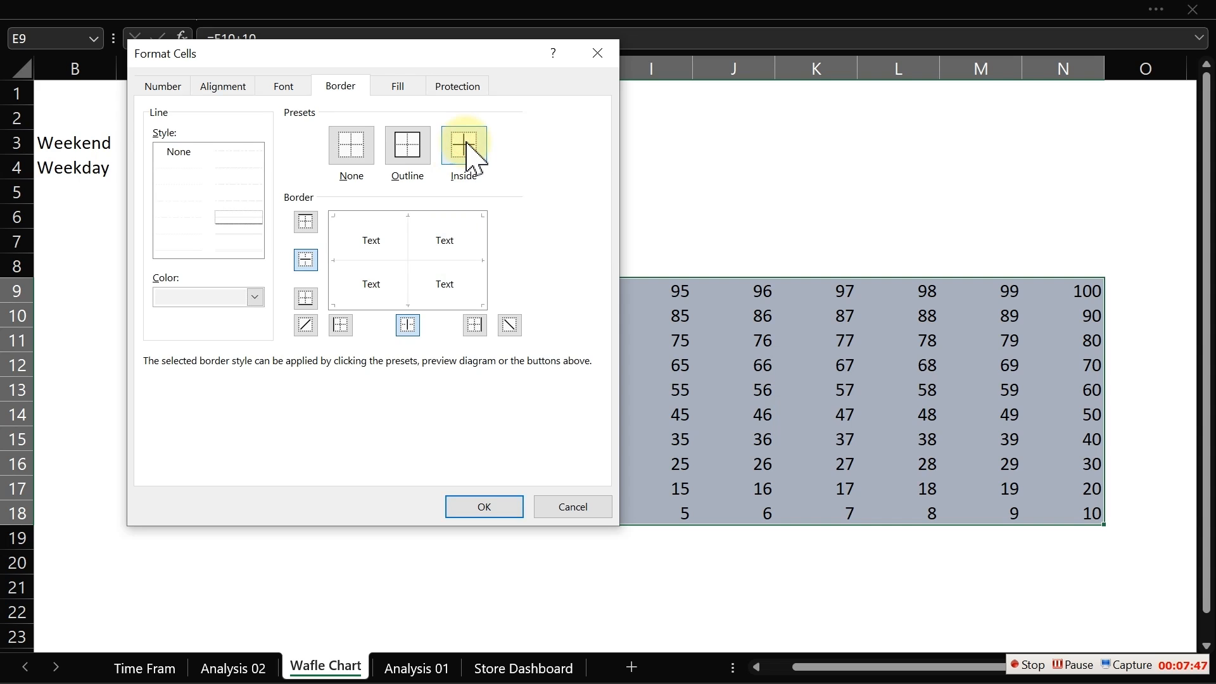
{"action": "left_click", "coordinate": [473, 507]}
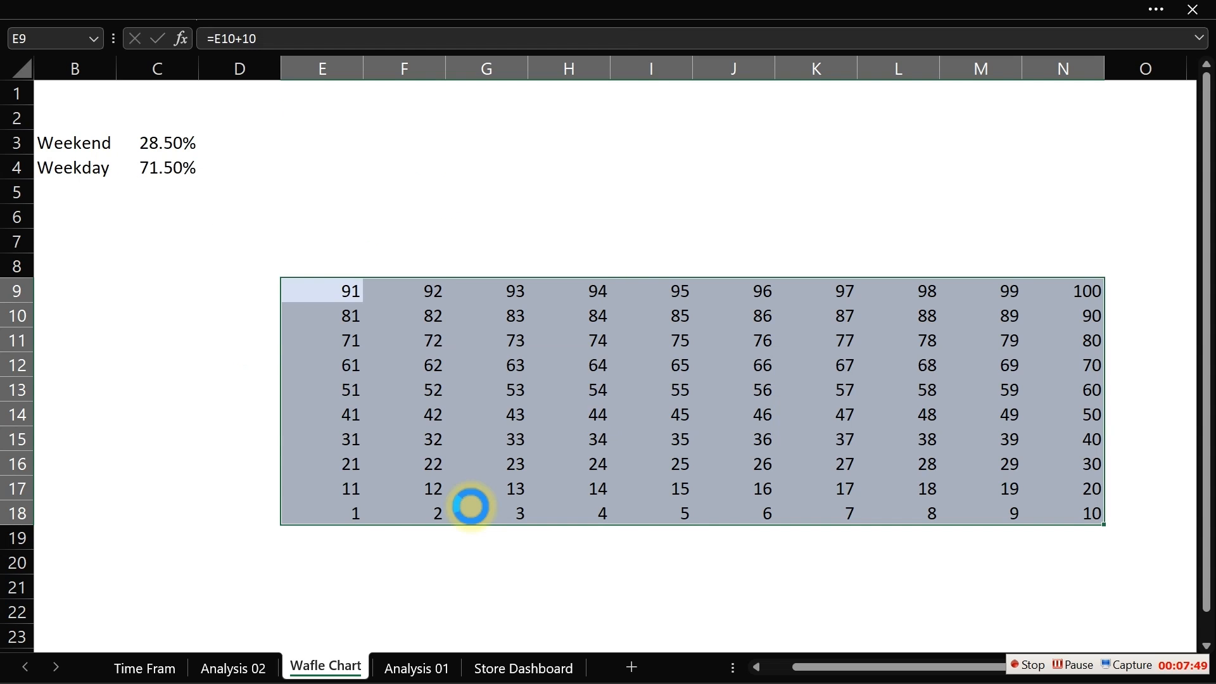
{"action": "left_click", "coordinate": [546, 214]}
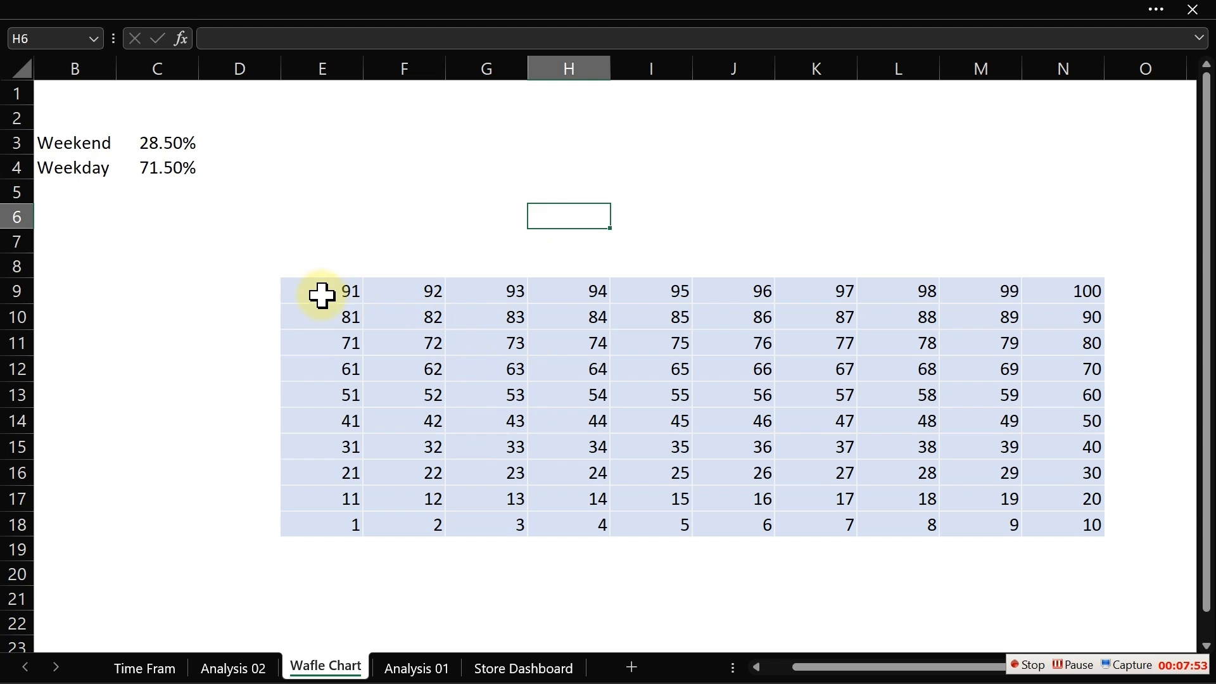
- Start a new conditional formatting rule on E9:N18 for cell values less than or equal to =$C$3*100
{"action": "left_click_drag", "start_coordinate": [323, 285], "coordinate": [1064, 523]}
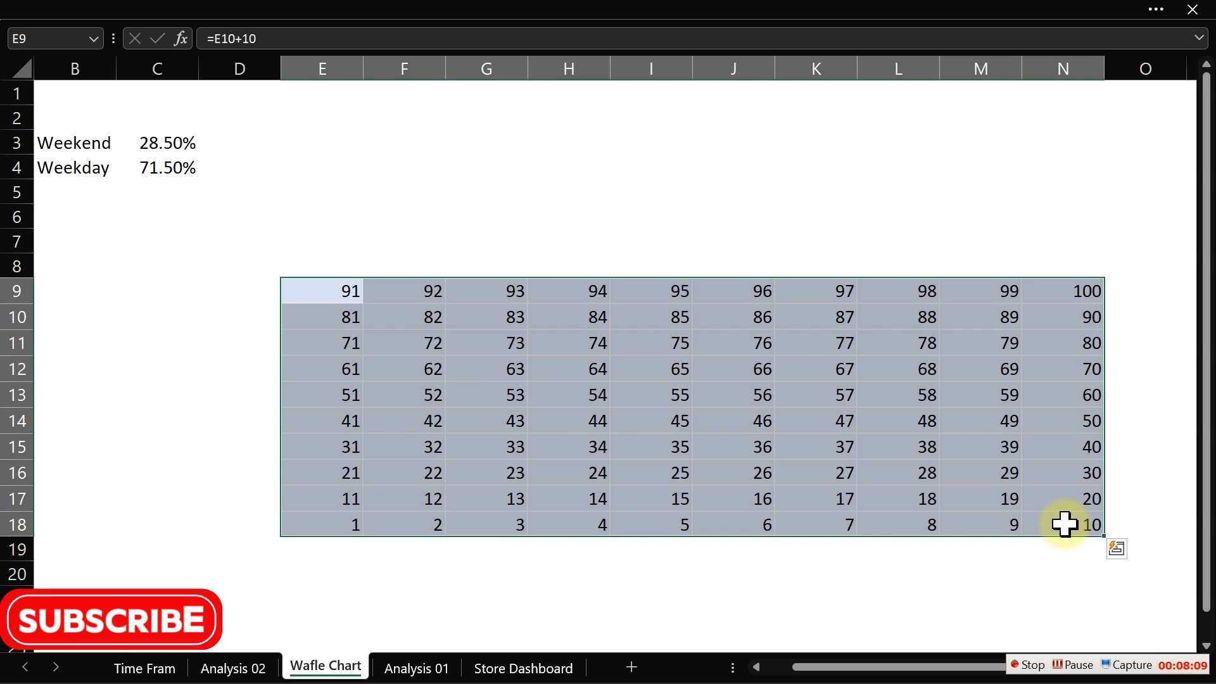
{"action": "left_click", "coordinate": [367, 13]}
{"action": "left_click", "coordinate": [733, 150]}
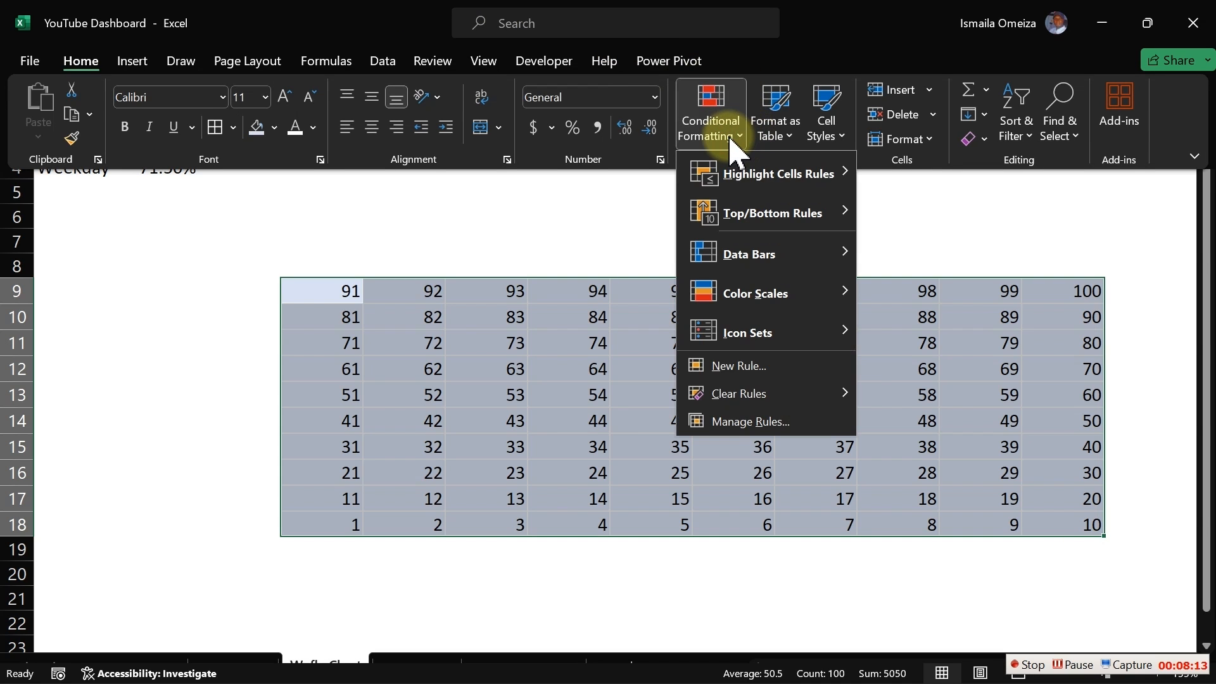
{"action": "left_click", "coordinate": [764, 366]}
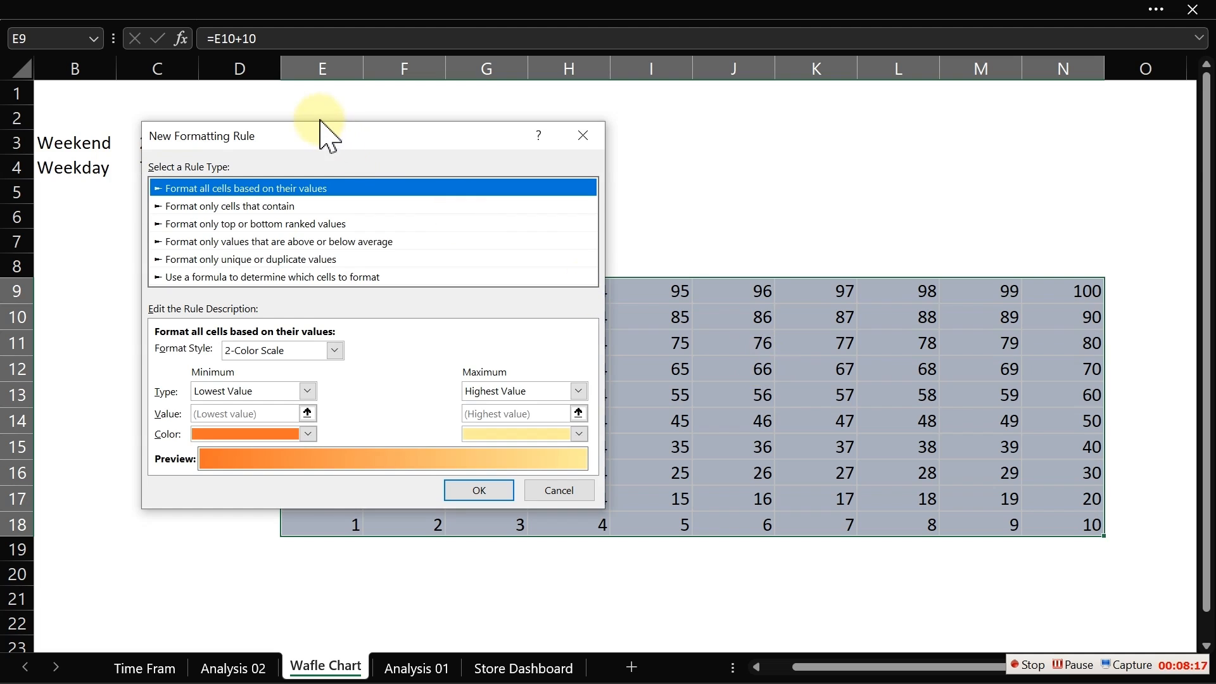
{"action": "left_click_drag", "start_coordinate": [319, 133], "coordinate": [550, 121]}
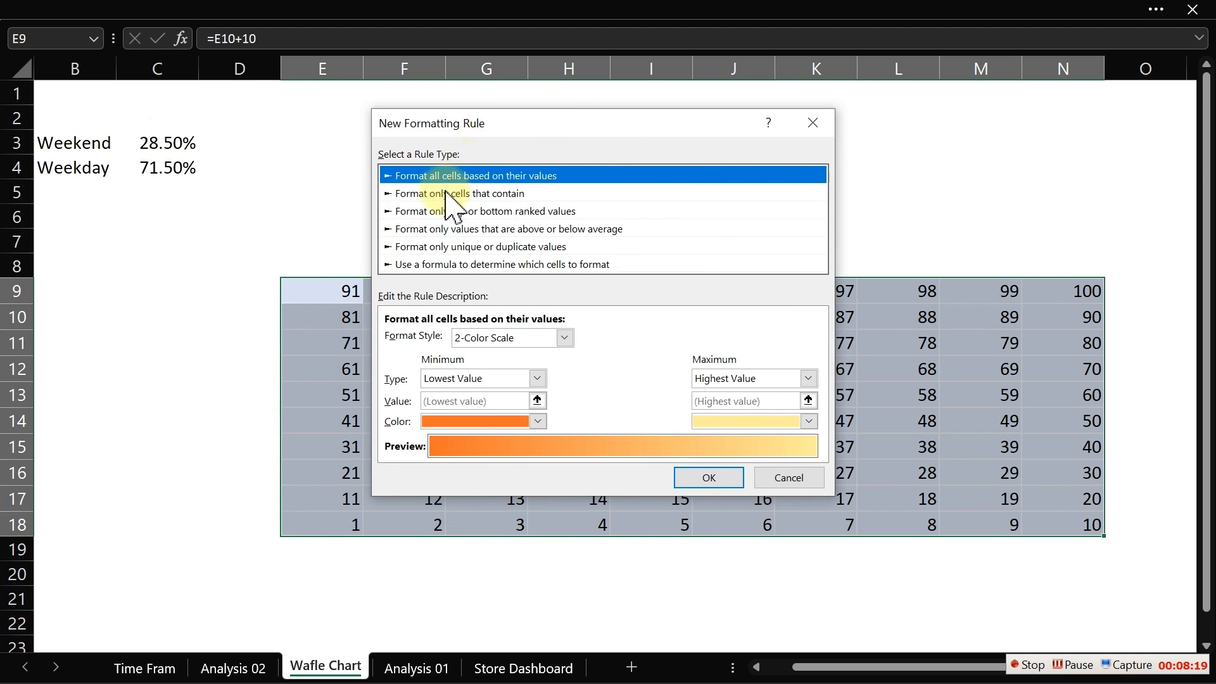
{"action": "left_click", "coordinate": [447, 193]}
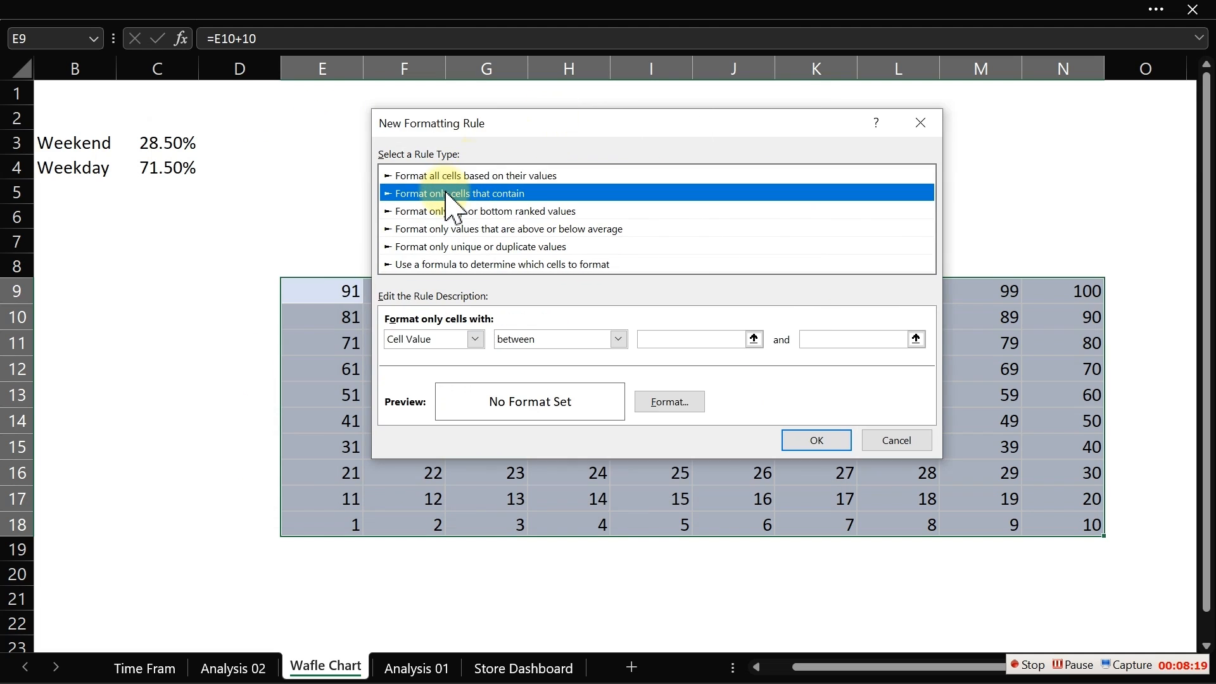
{"action": "left_click", "coordinate": [586, 340]}
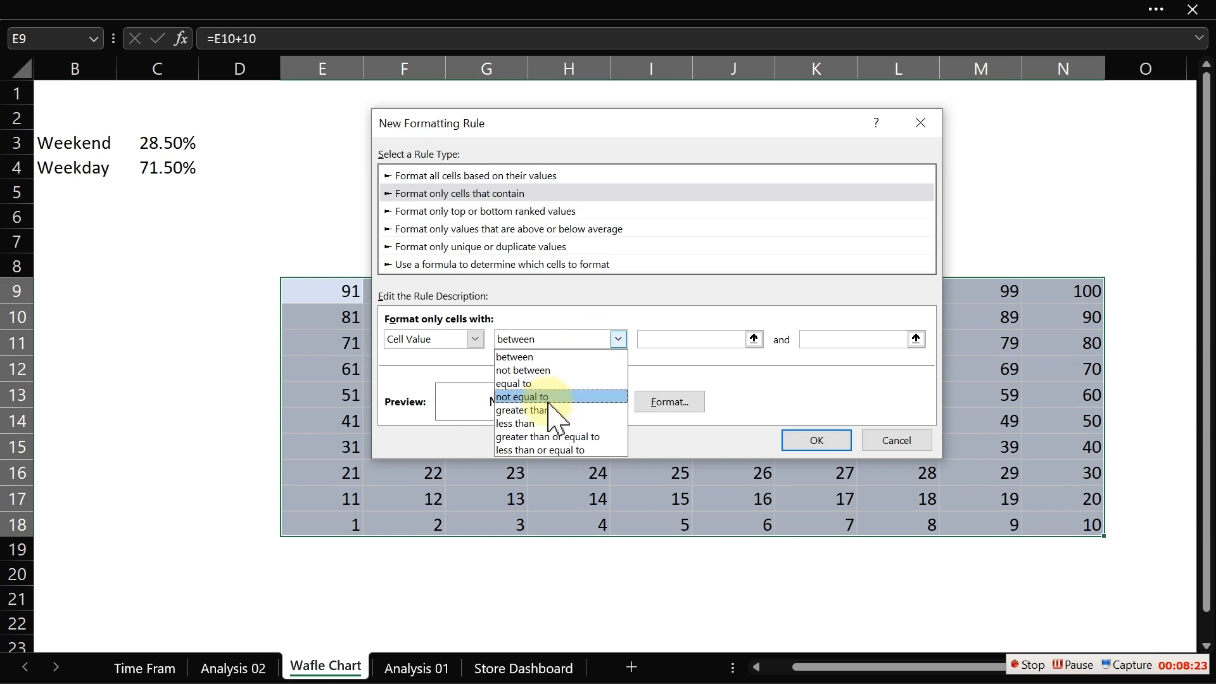
{"action": "left_click", "coordinate": [536, 450]}
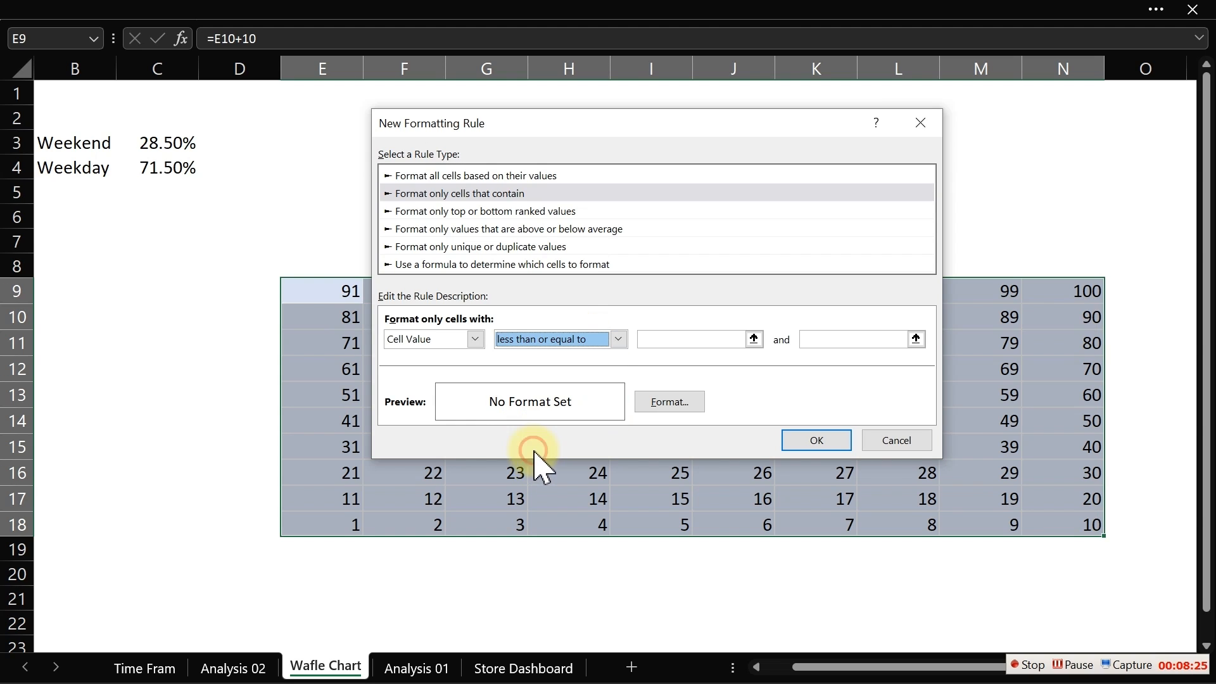
{"action": "left_click", "coordinate": [663, 338]}
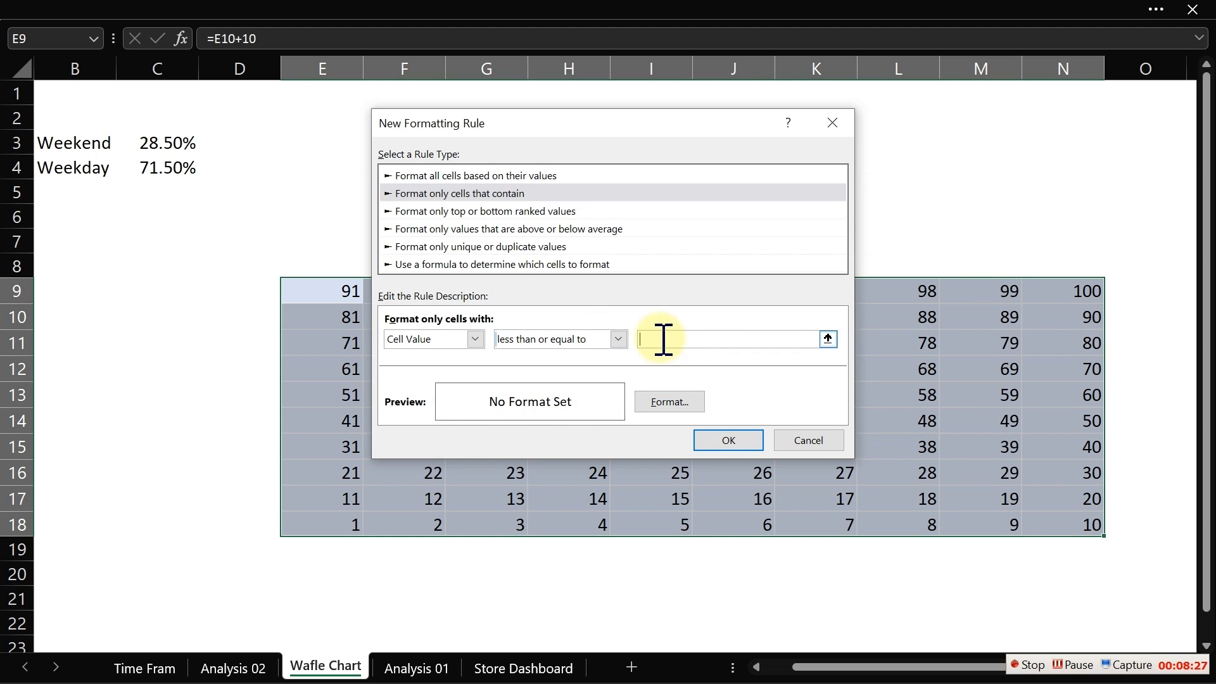
{"action": "left_click", "coordinate": [161, 142]}
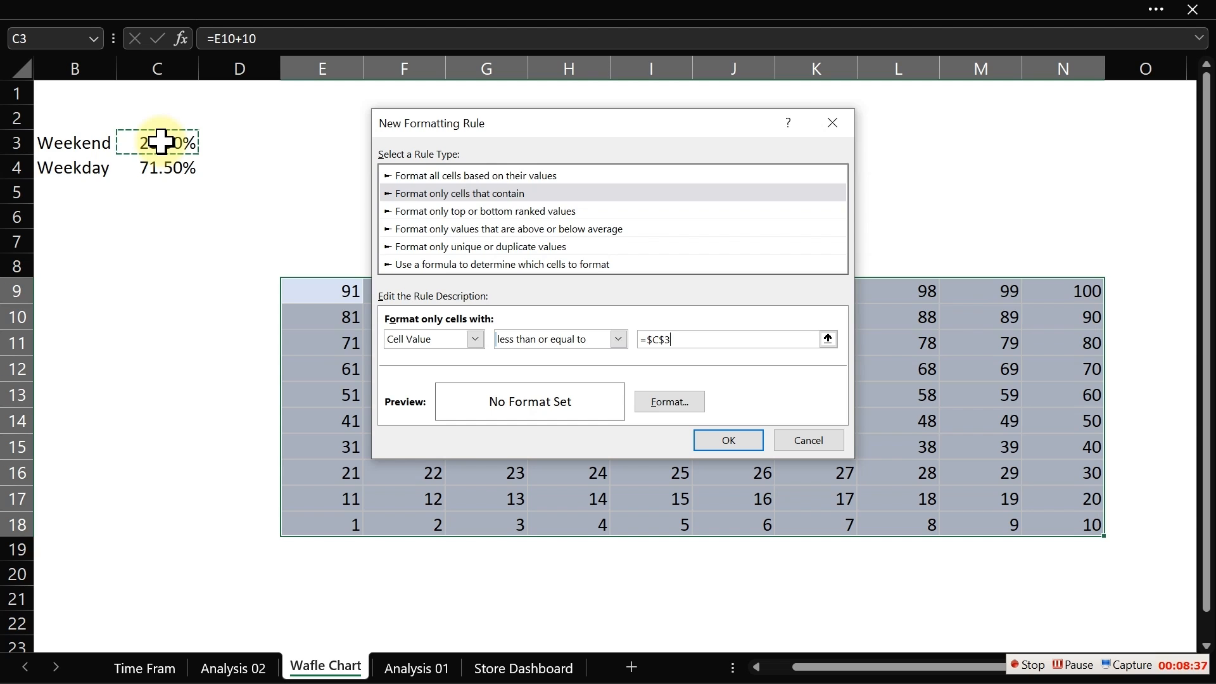
{"action": "type", "text": "*"}
- Give the rule a blue font colour from the recent colours and apply it
{"action": "left_click", "coordinate": [665, 401]}
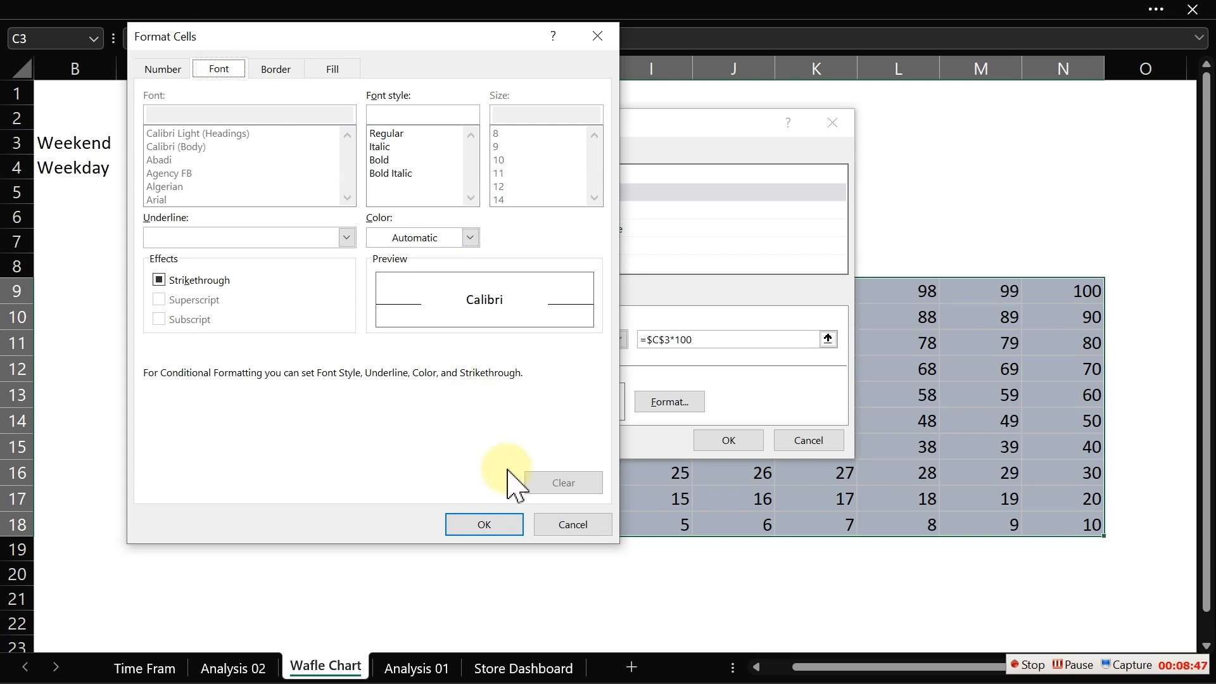
{"action": "left_click", "coordinate": [404, 238]}
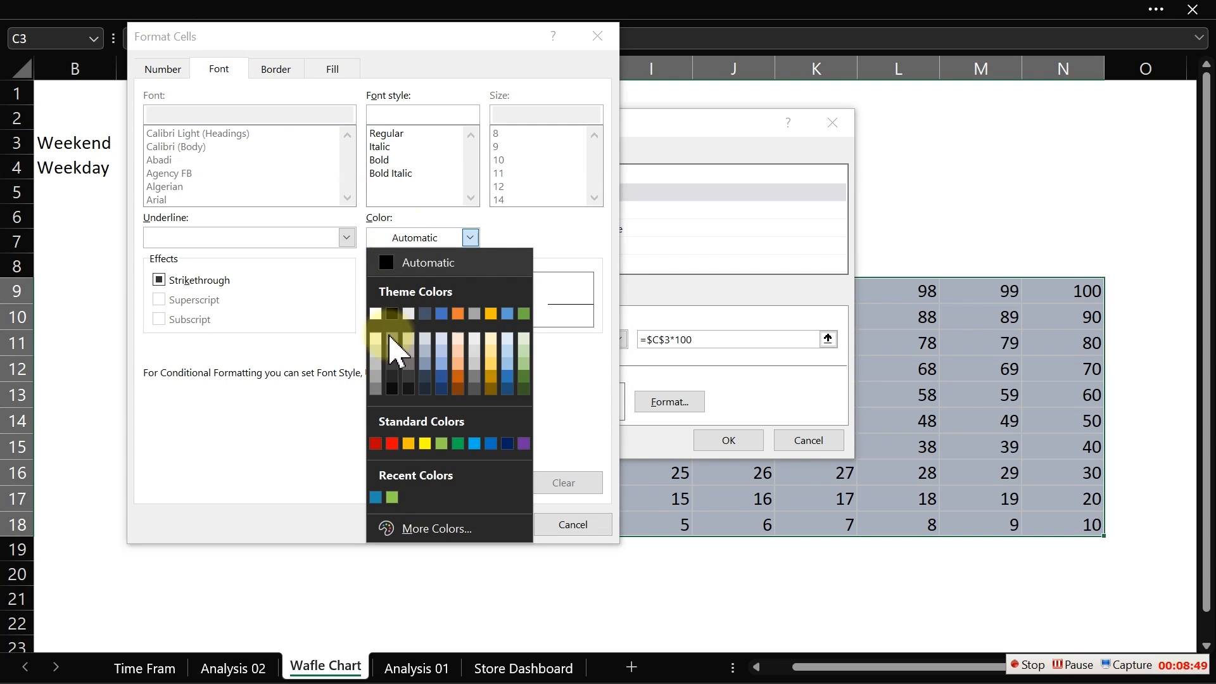
{"action": "left_click", "coordinate": [377, 499]}
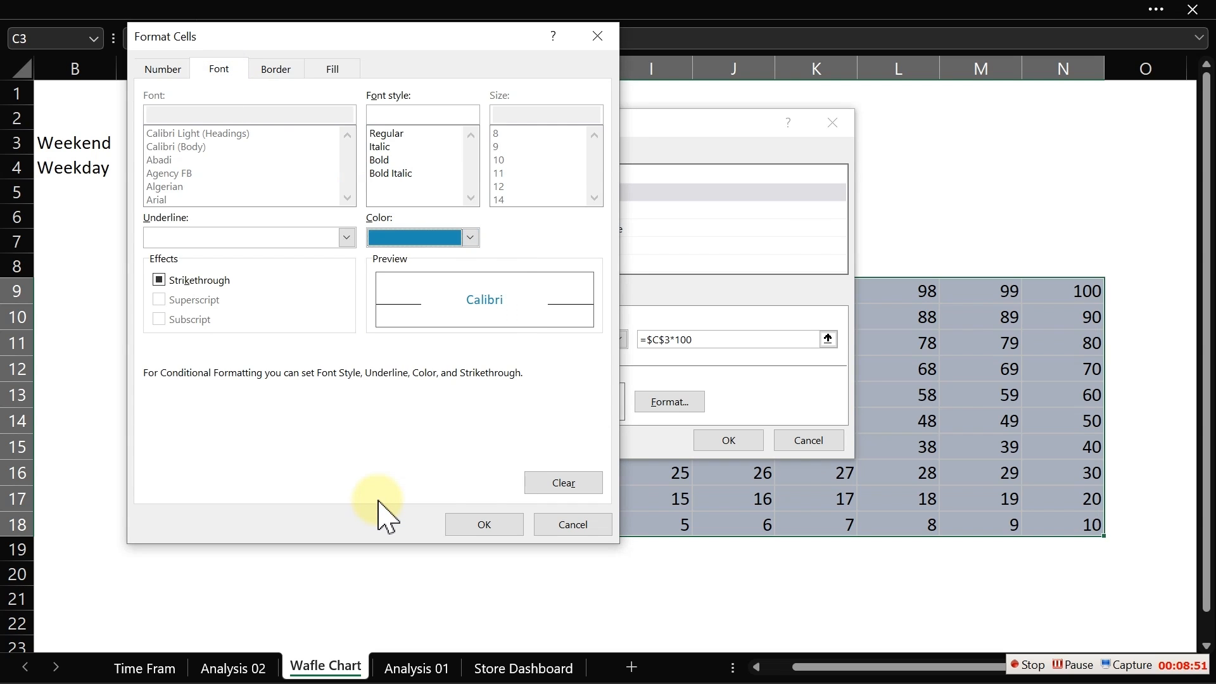
{"action": "left_click", "coordinate": [486, 526]}
{"action": "left_click", "coordinate": [752, 440]}
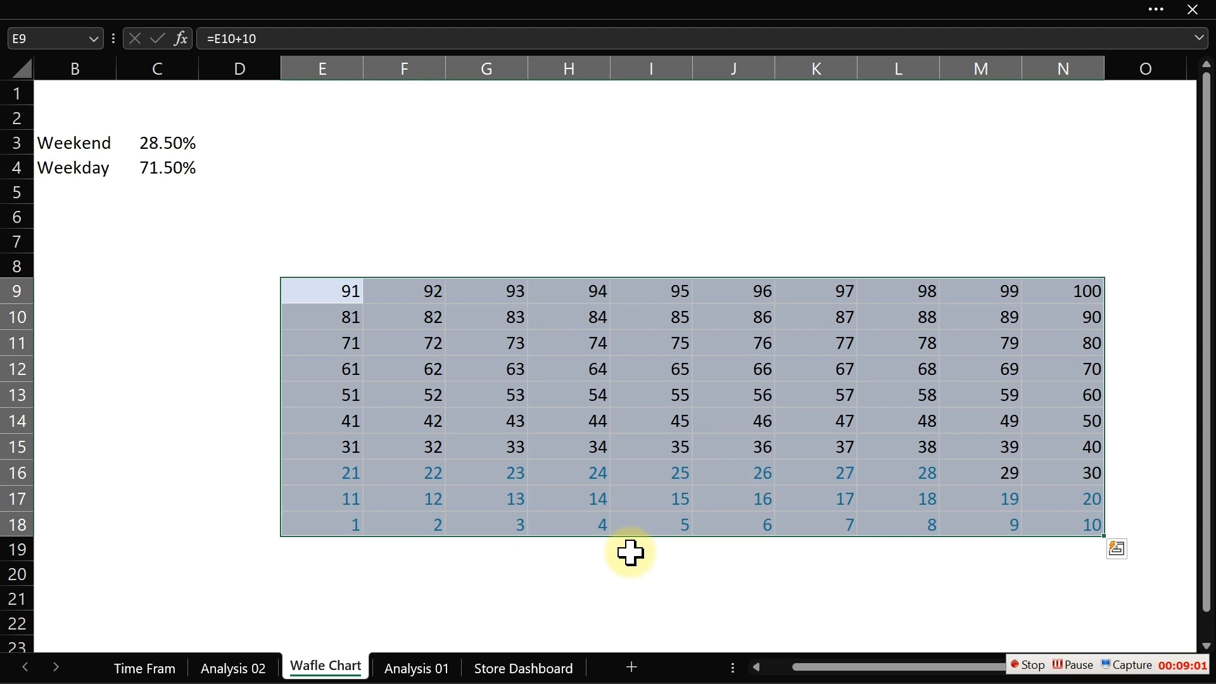
- Start a second conditional formatting rule on the grid for cell values less than or equal to =$C$3*100
{"action": "left_click", "coordinate": [600, 3]}
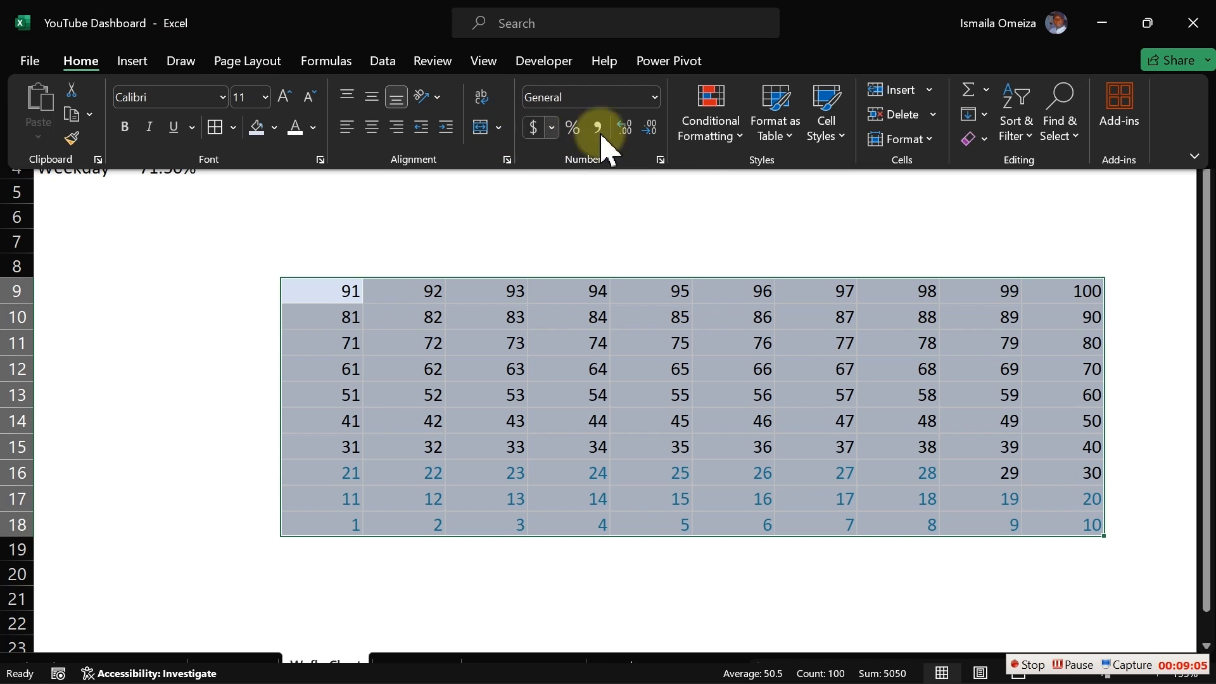
{"action": "left_click", "coordinate": [707, 133]}
{"action": "left_click", "coordinate": [741, 366]}
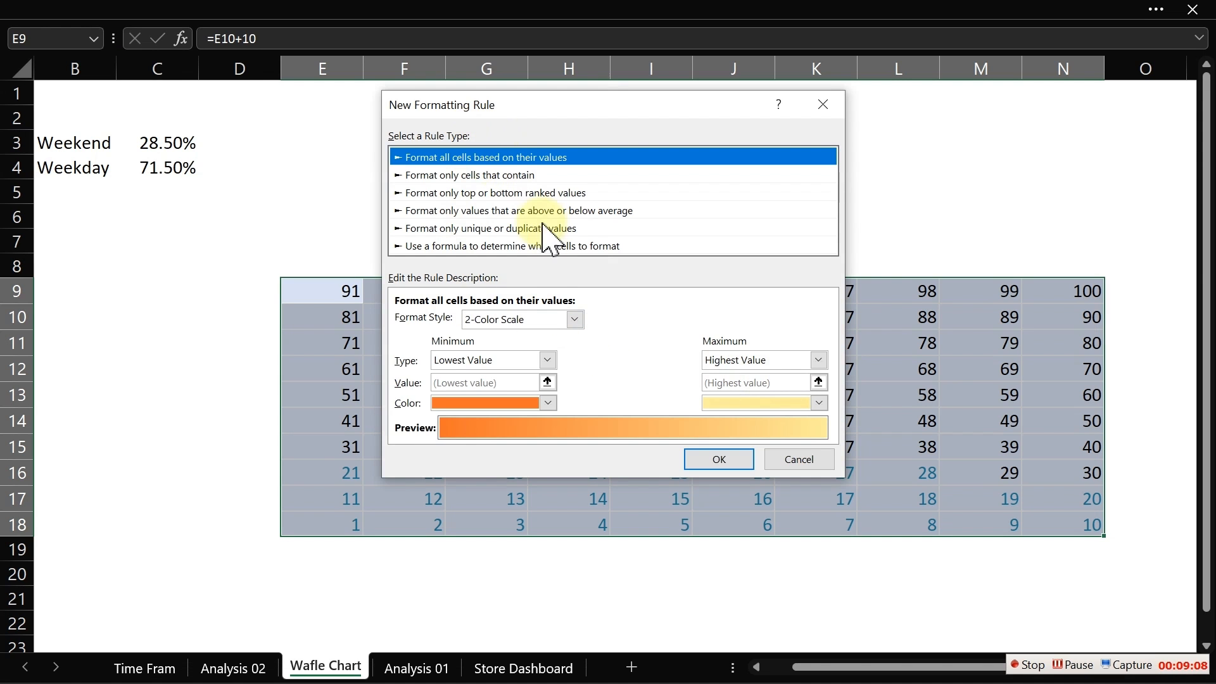
{"action": "left_click", "coordinate": [497, 175]}
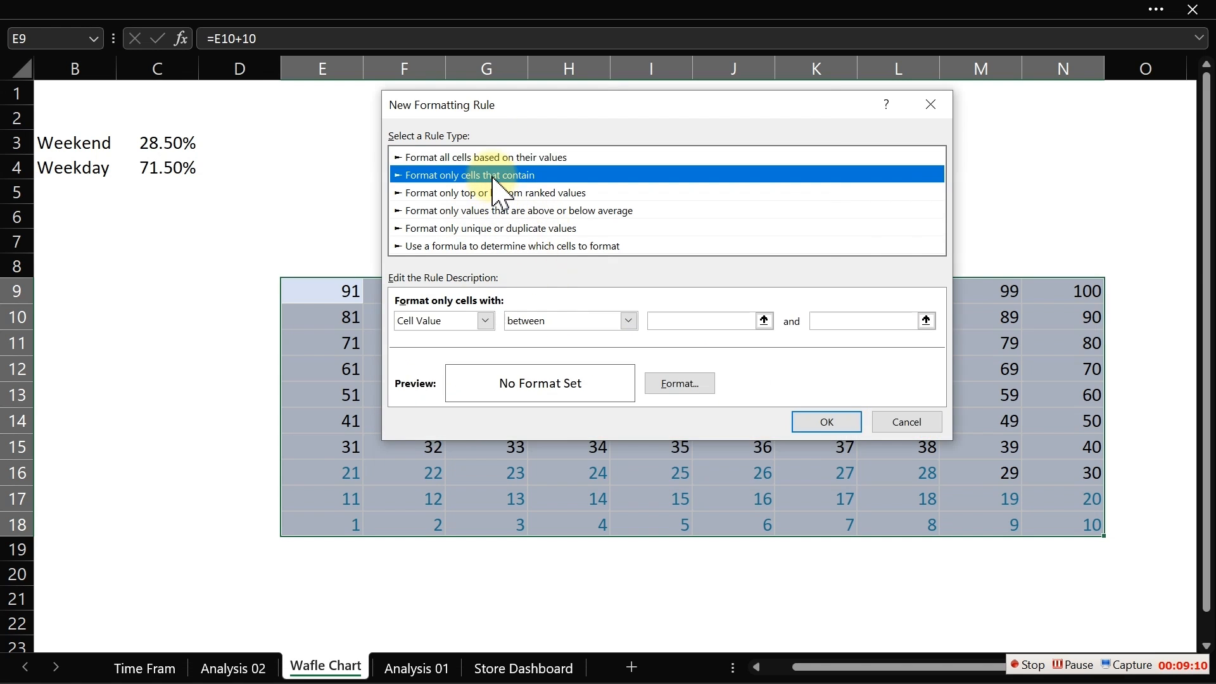
{"action": "left_click", "coordinate": [627, 321]}
{"action": "left_click", "coordinate": [565, 431]}
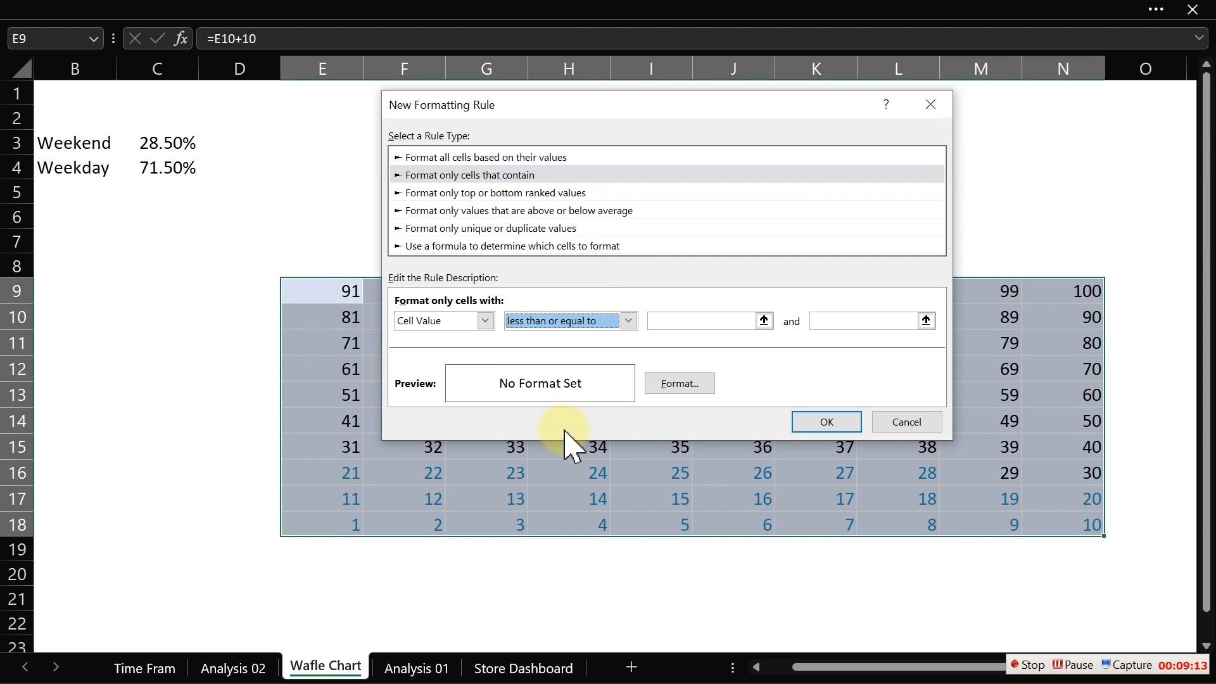
{"action": "left_click", "coordinate": [168, 143]}
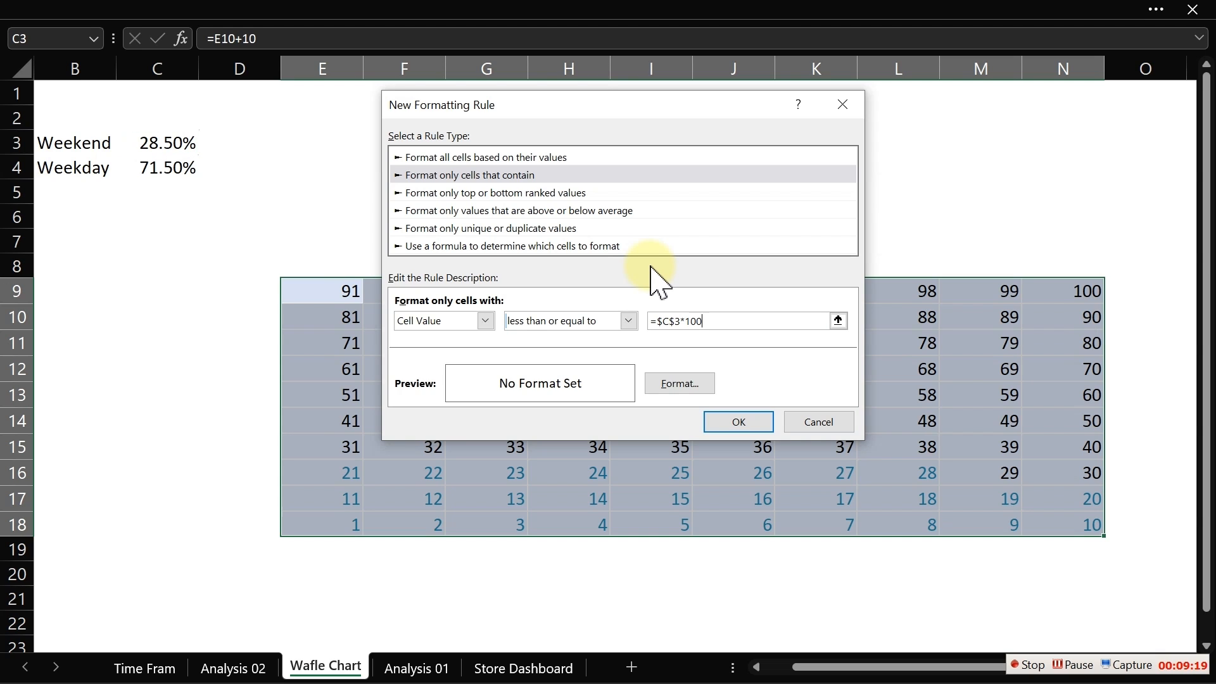
- Set the second rule's font colour to the recent blue
{"action": "left_click", "coordinate": [690, 388]}
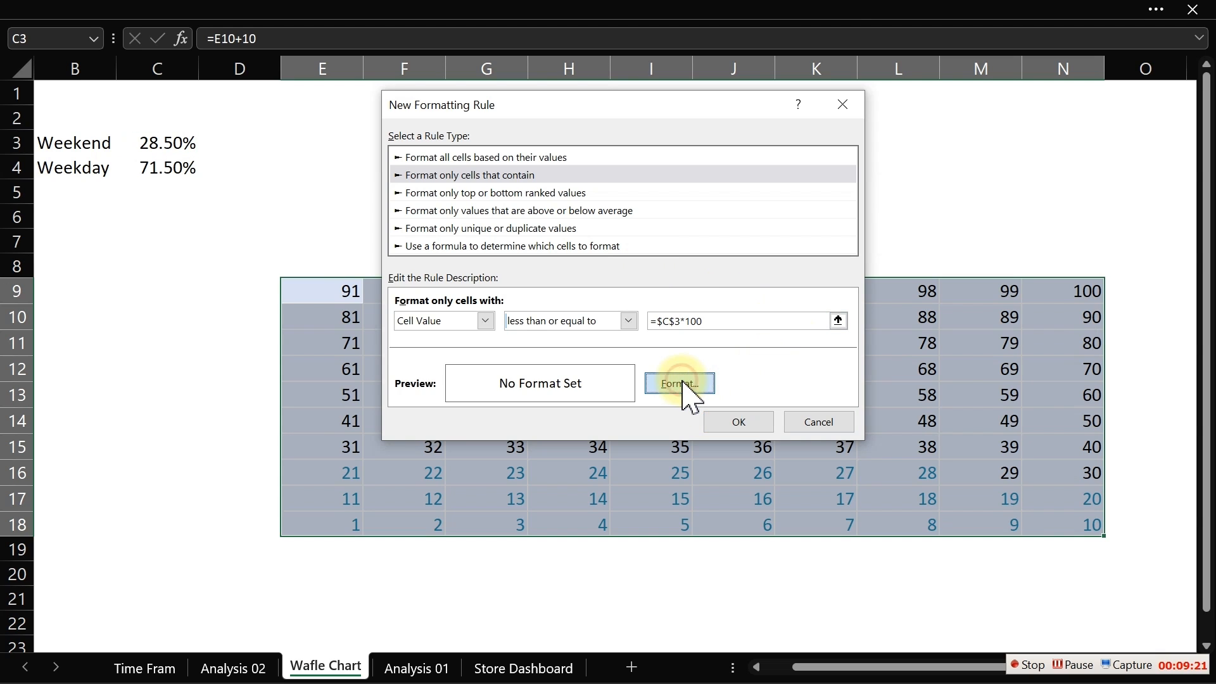
{"action": "left_click", "coordinate": [573, 48]}
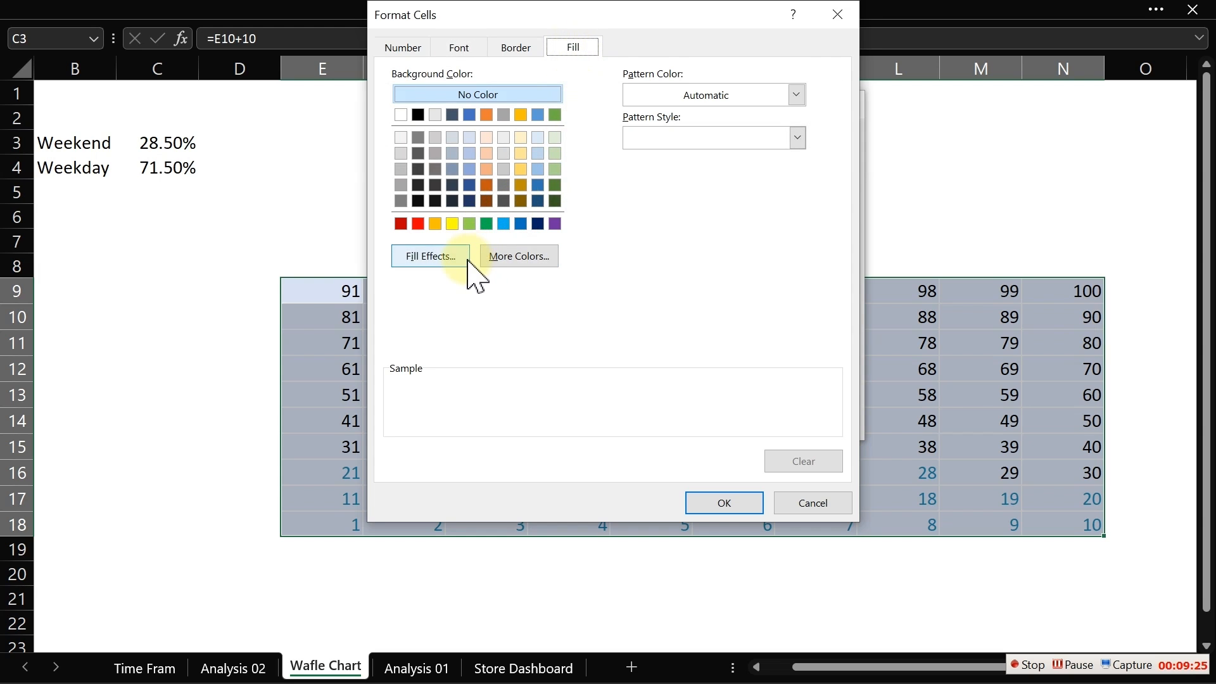
{"action": "left_click", "coordinate": [489, 260]}
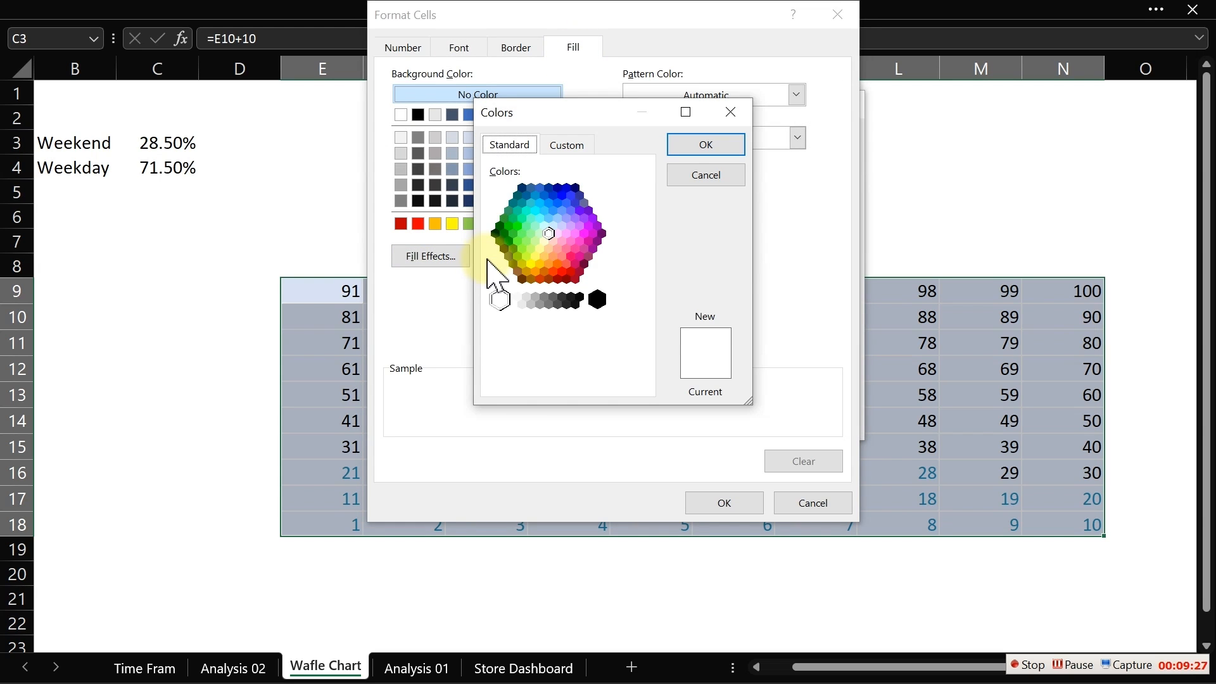
{"action": "left_click", "coordinate": [715, 176]}
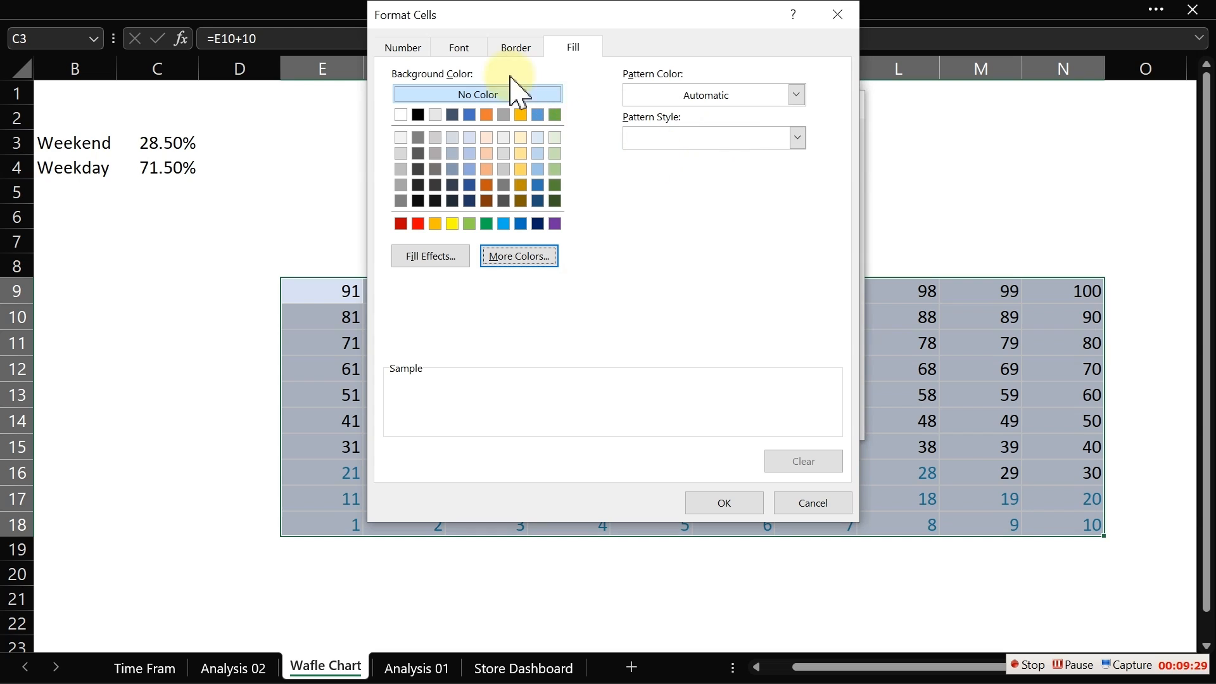
{"action": "left_click", "coordinate": [462, 48]}
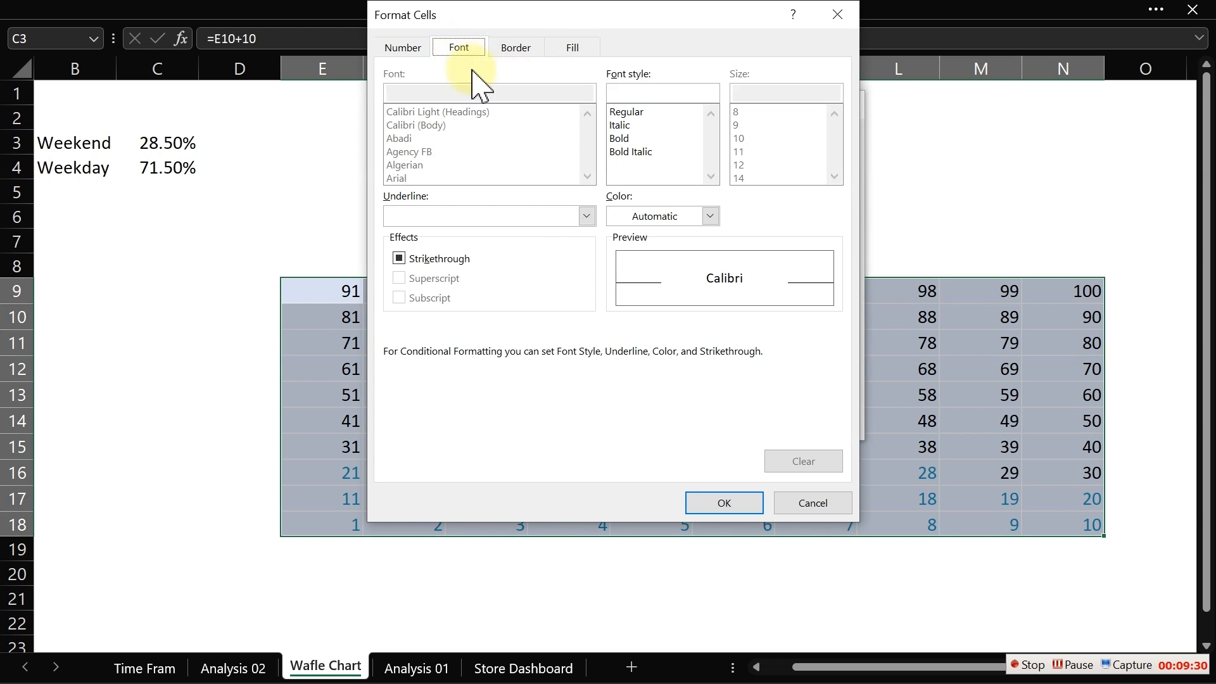
{"action": "left_click", "coordinate": [712, 217]}
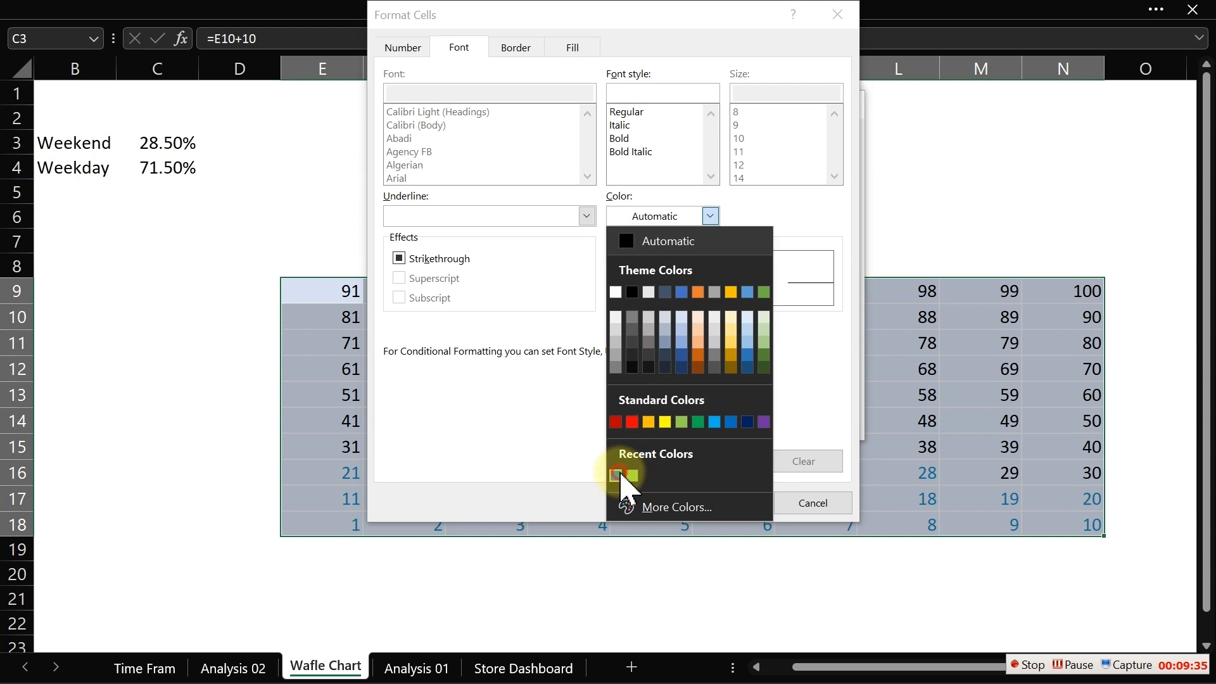
{"action": "left_click", "coordinate": [617, 475]}
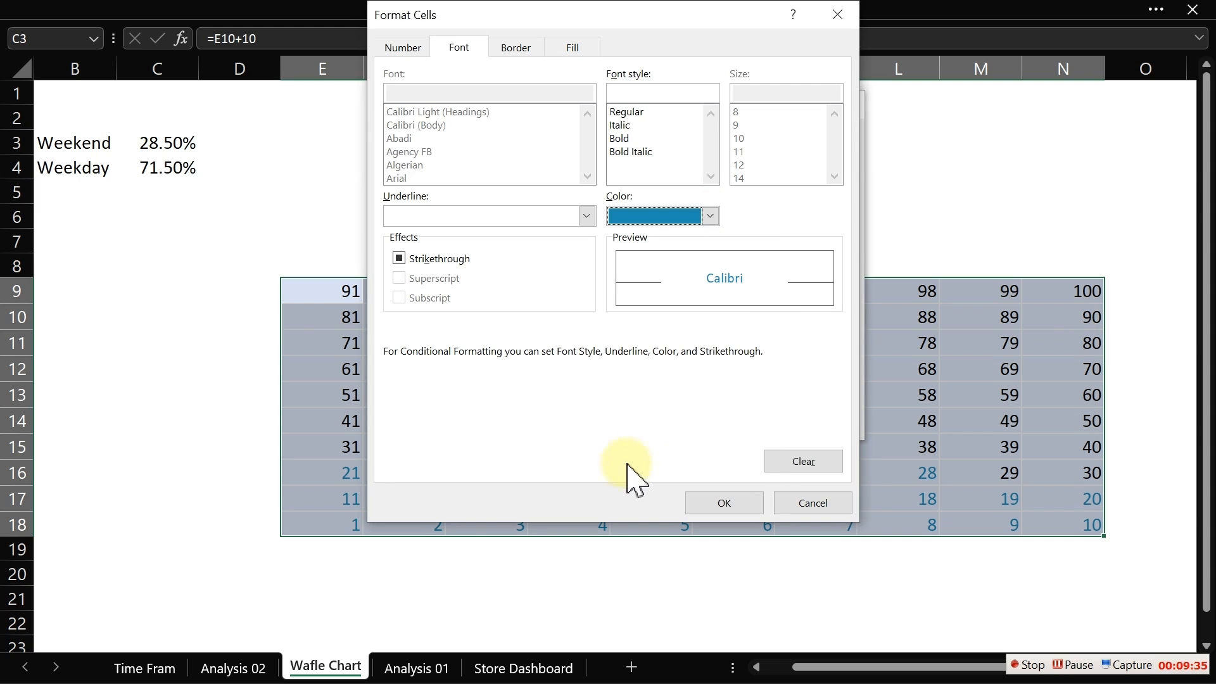
- Copy the font's hex colour #1F8CB3, apply it as the second rule's fill colour, and confirm the rule
{"action": "left_click", "coordinate": [663, 216]}
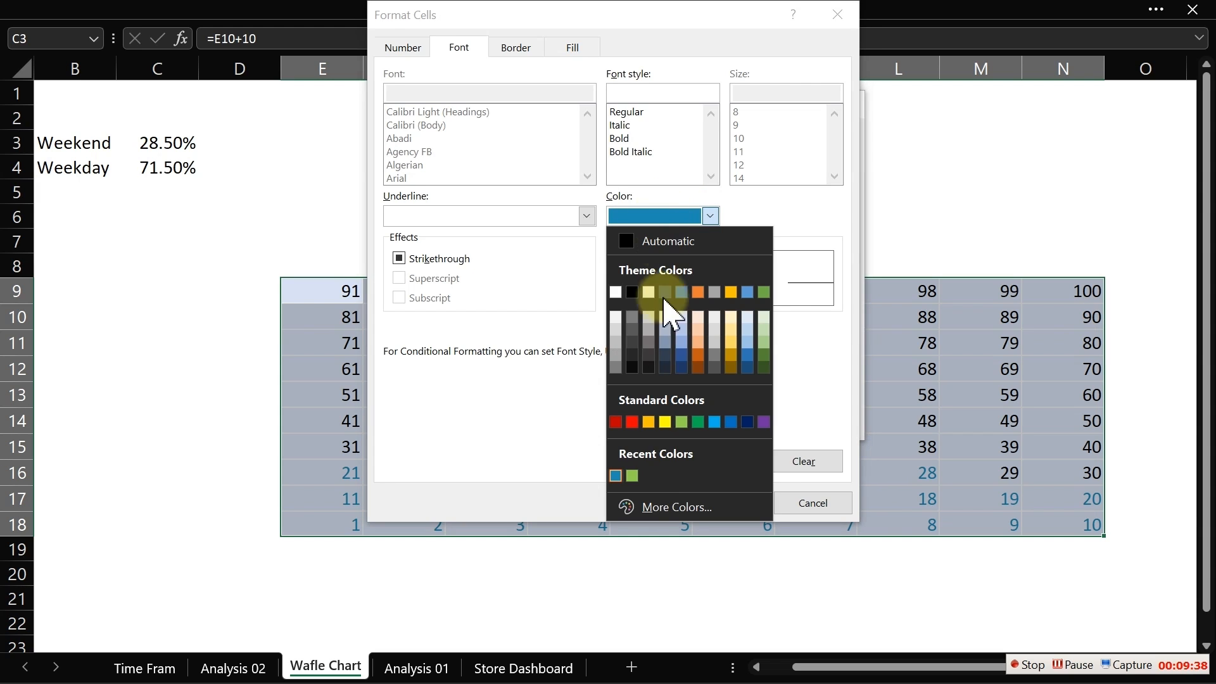
{"action": "left_click", "coordinate": [652, 510]}
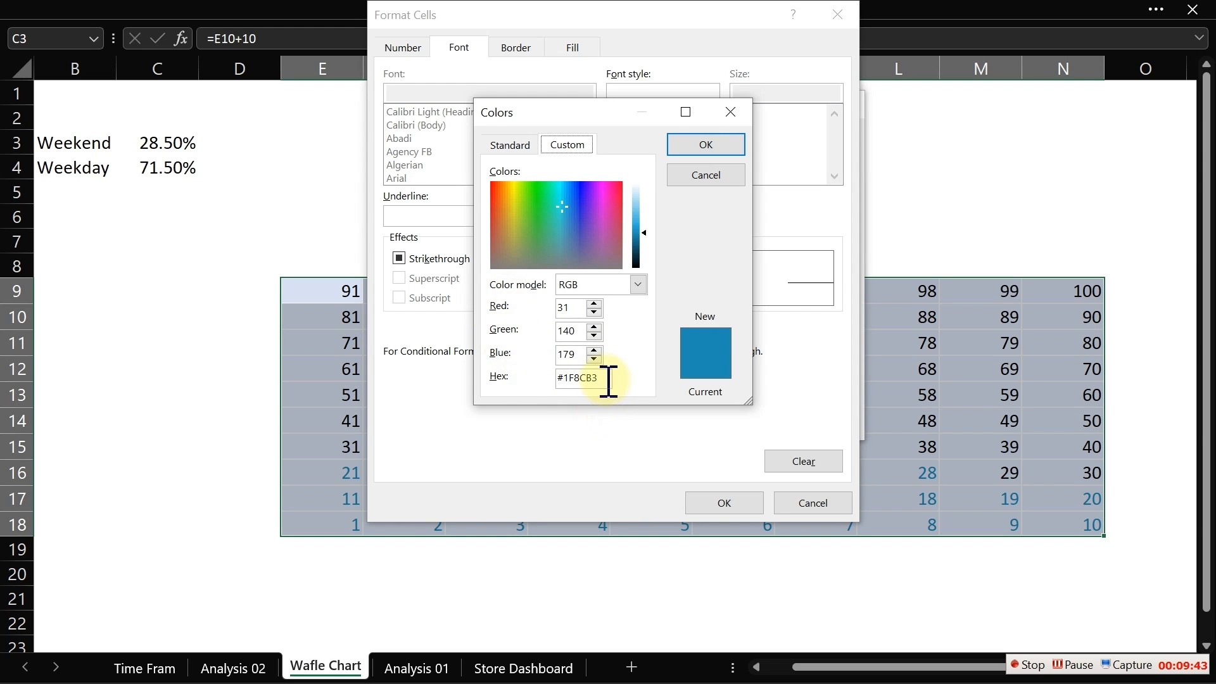
{"action": "left_click_drag", "start_coordinate": [609, 380], "coordinate": [543, 378]}
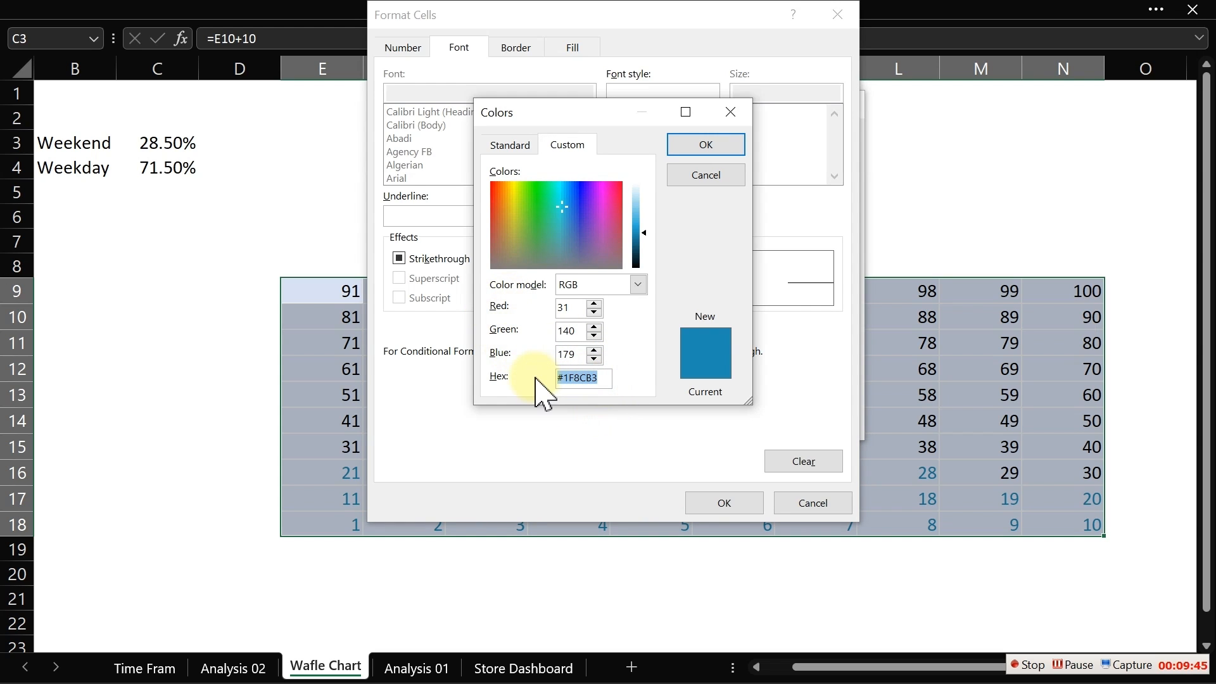
{"action": "left_click", "coordinate": [690, 180]}
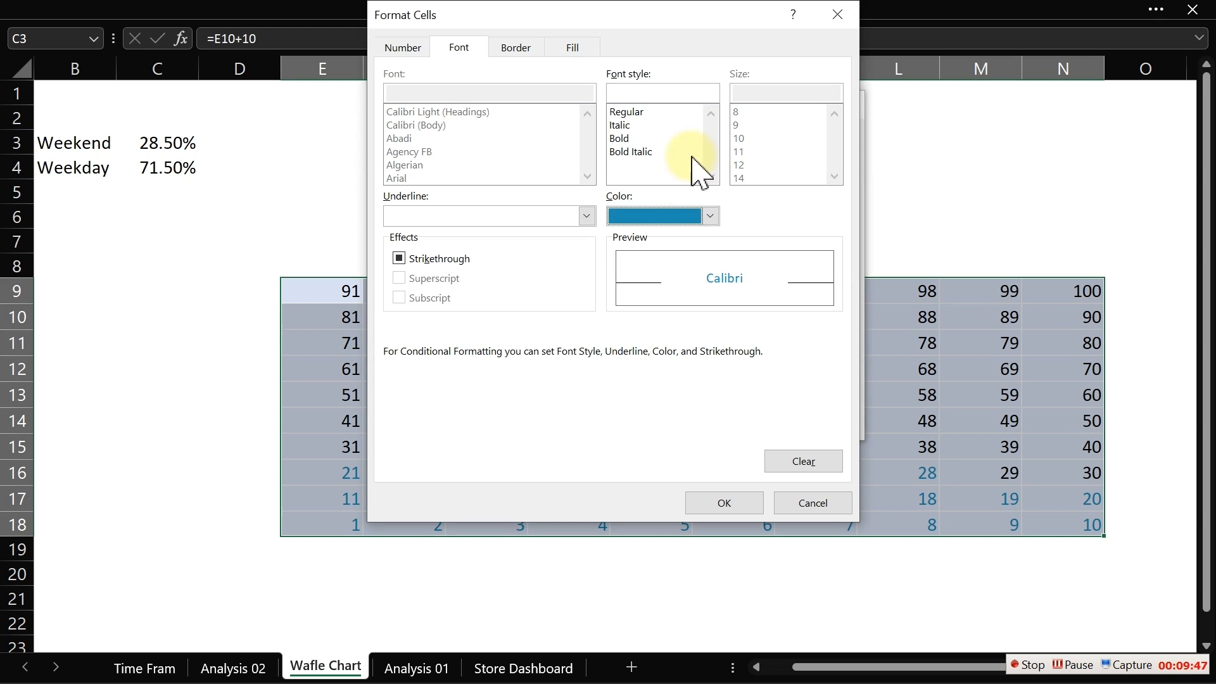
{"action": "left_click", "coordinate": [573, 49]}
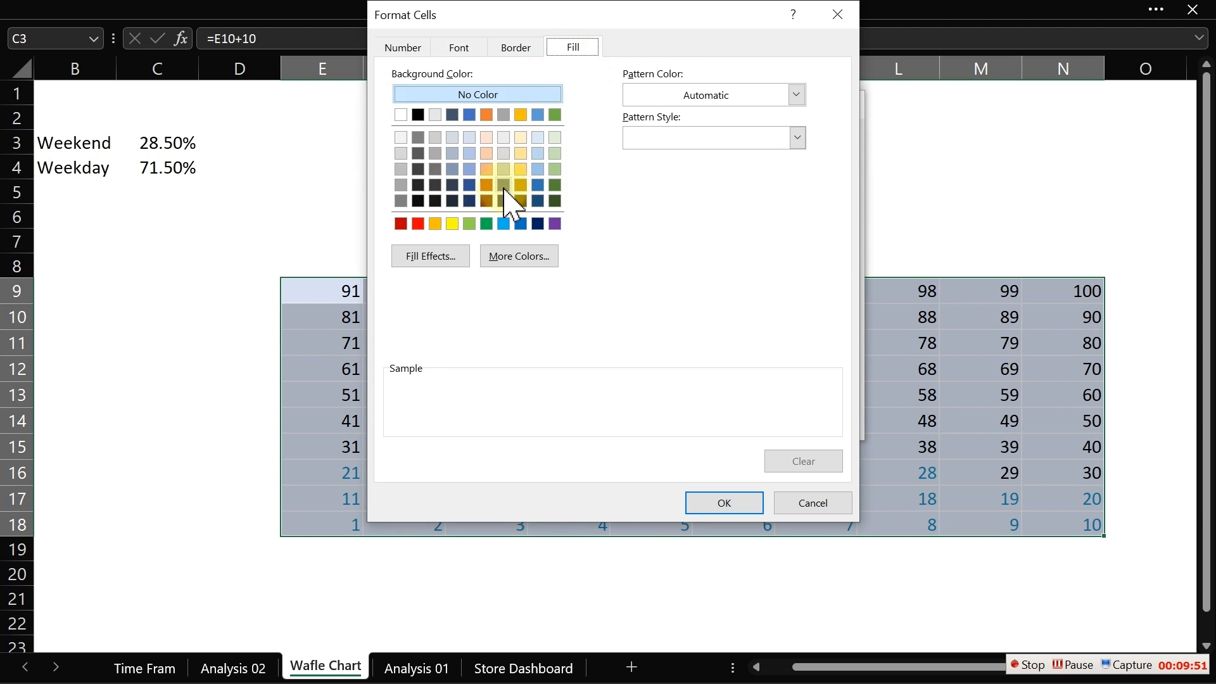
{"action": "left_click", "coordinate": [509, 256]}
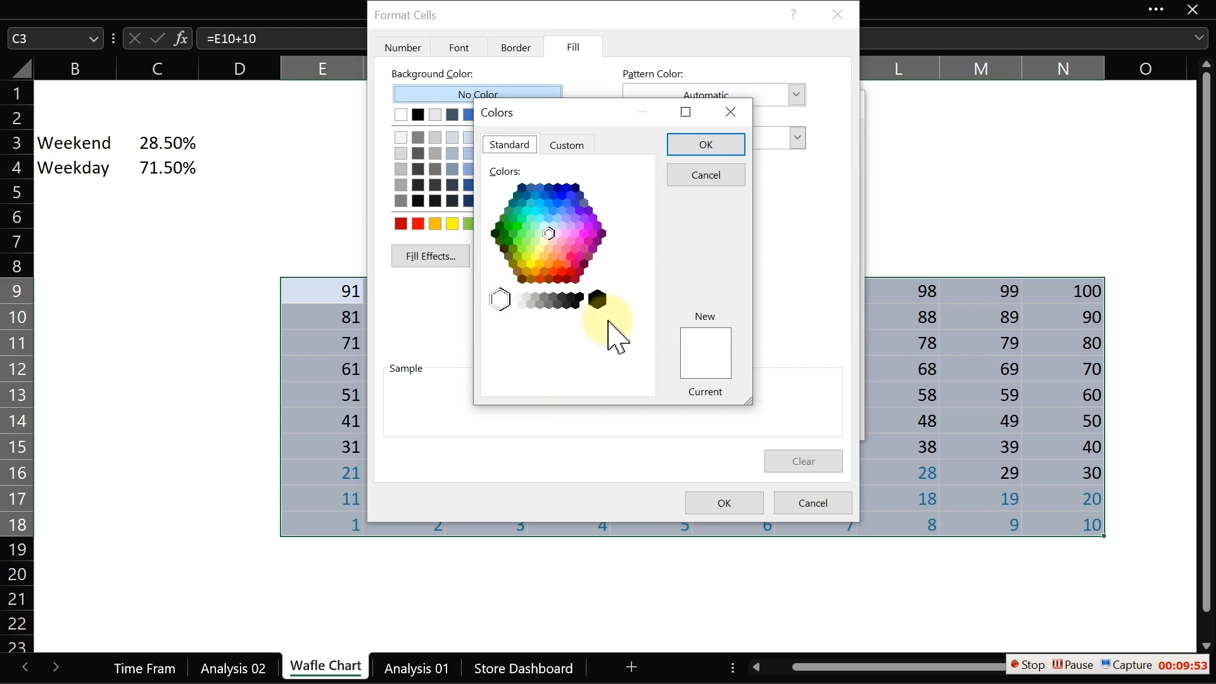
{"action": "left_click", "coordinate": [567, 145]}
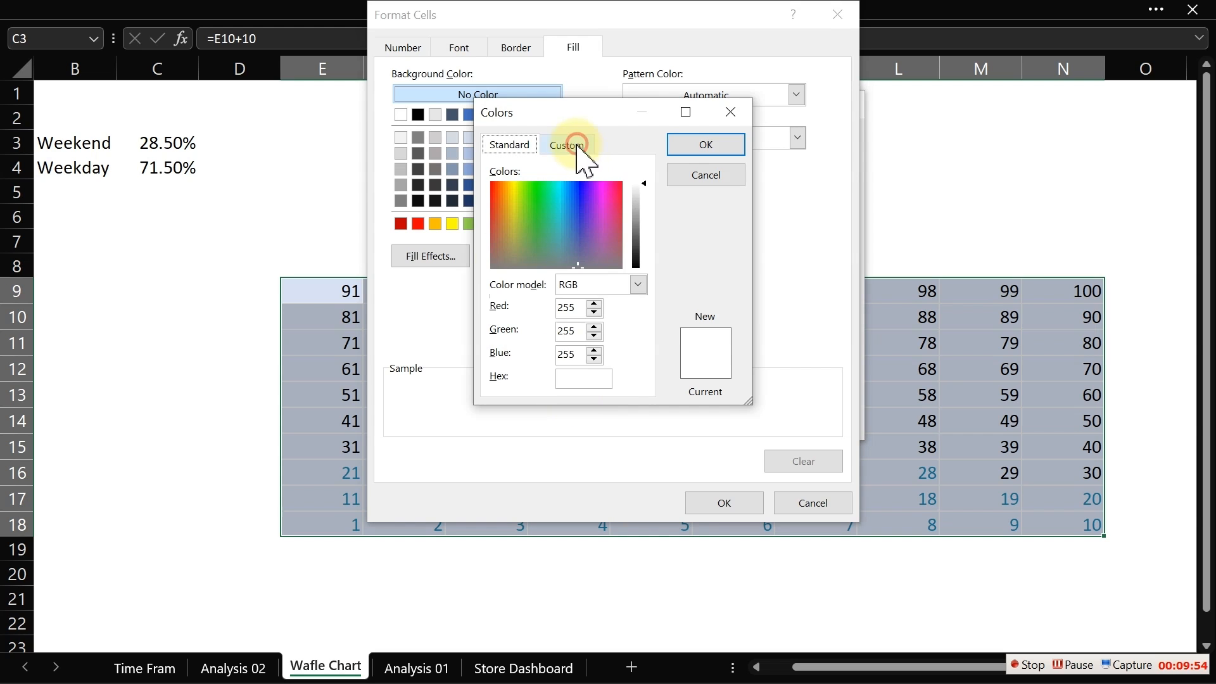
{"action": "double_click", "coordinate": [602, 379]}
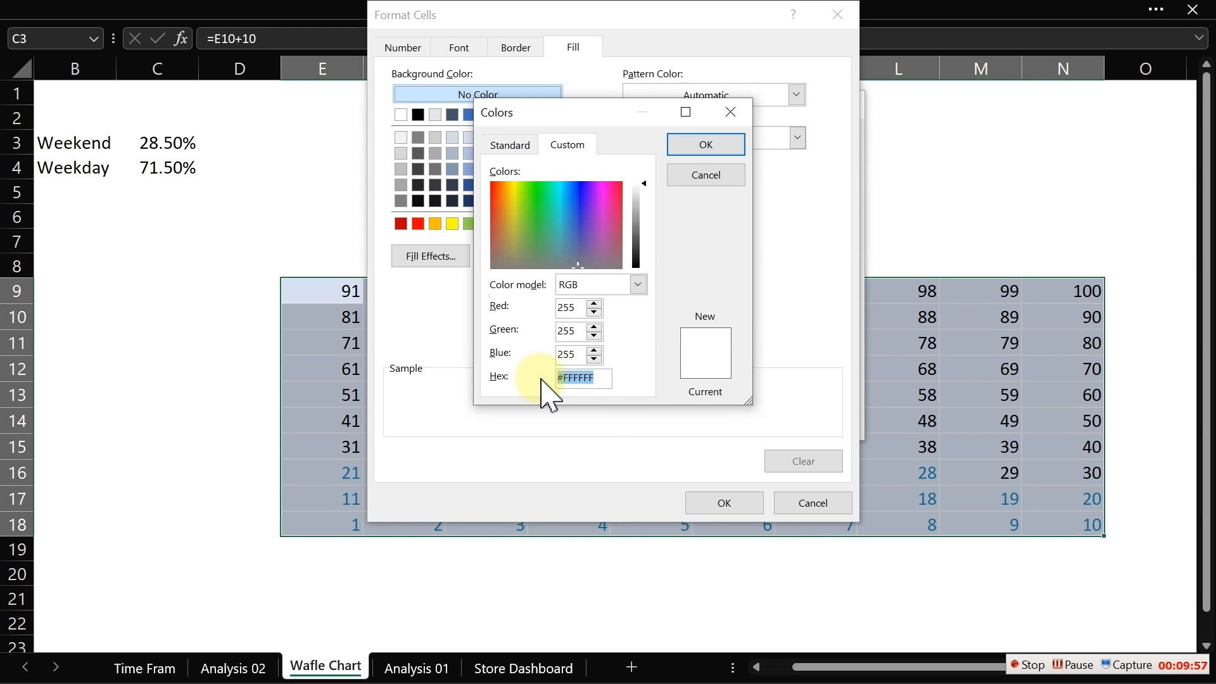
{"action": "key", "text": "ctrl+v"}
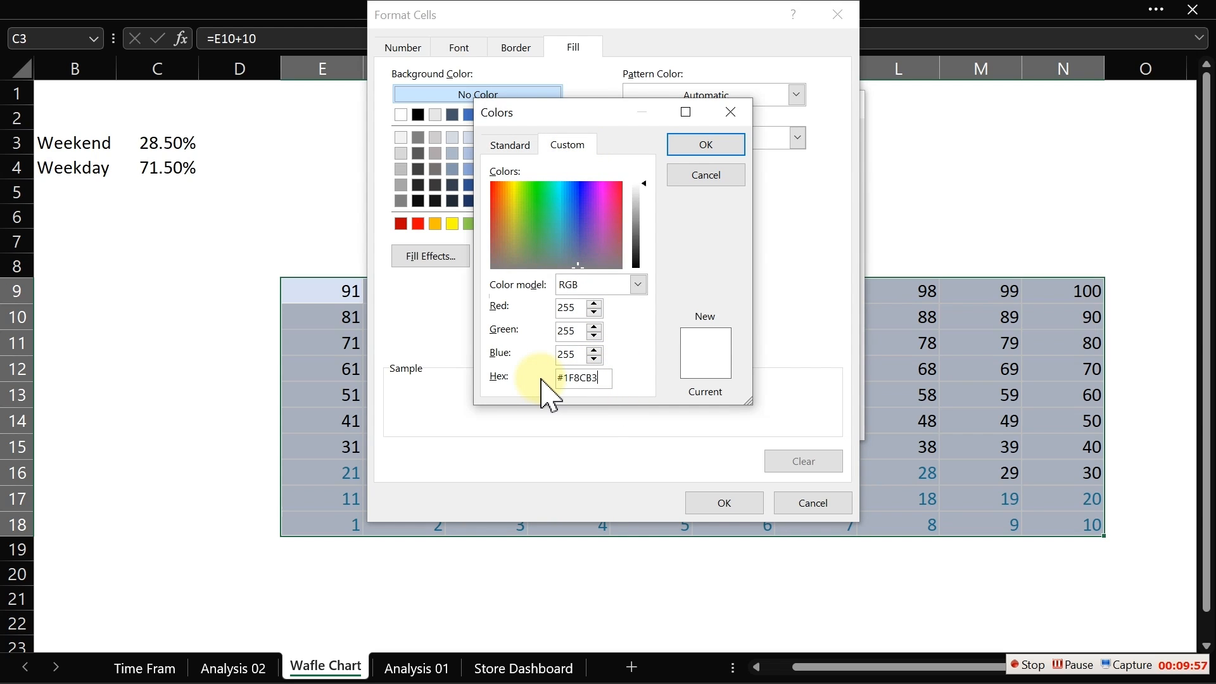
{"action": "left_click", "coordinate": [701, 149]}
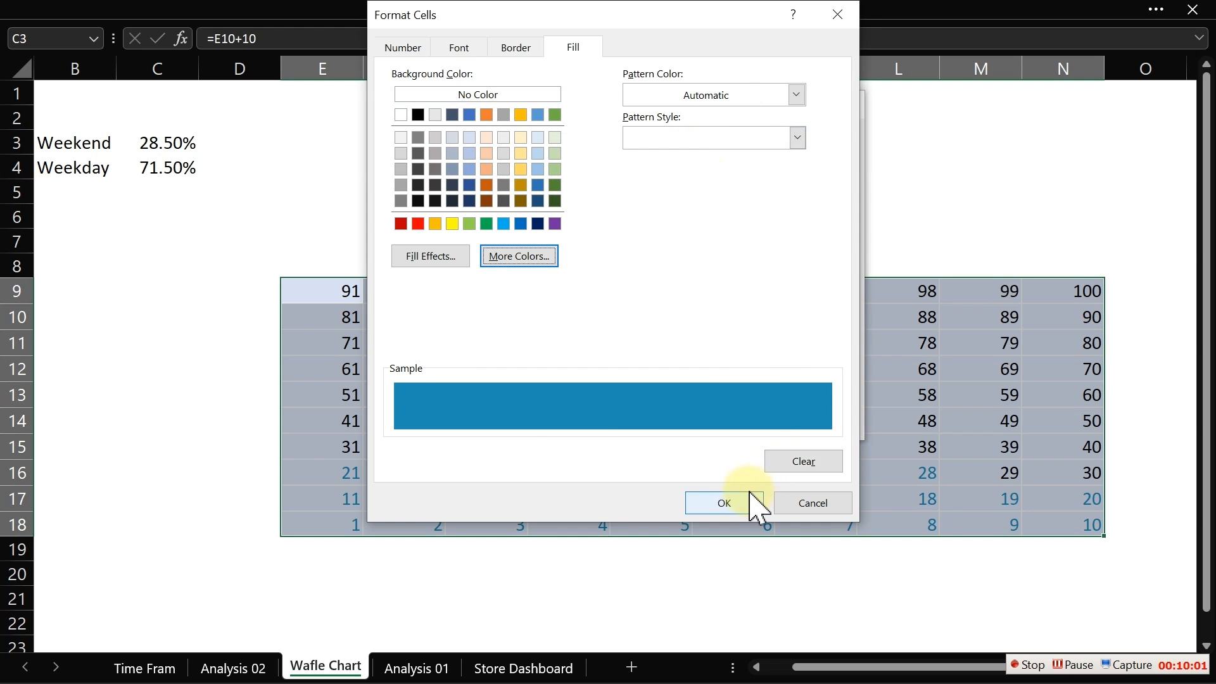
{"action": "left_click", "coordinate": [755, 505]}
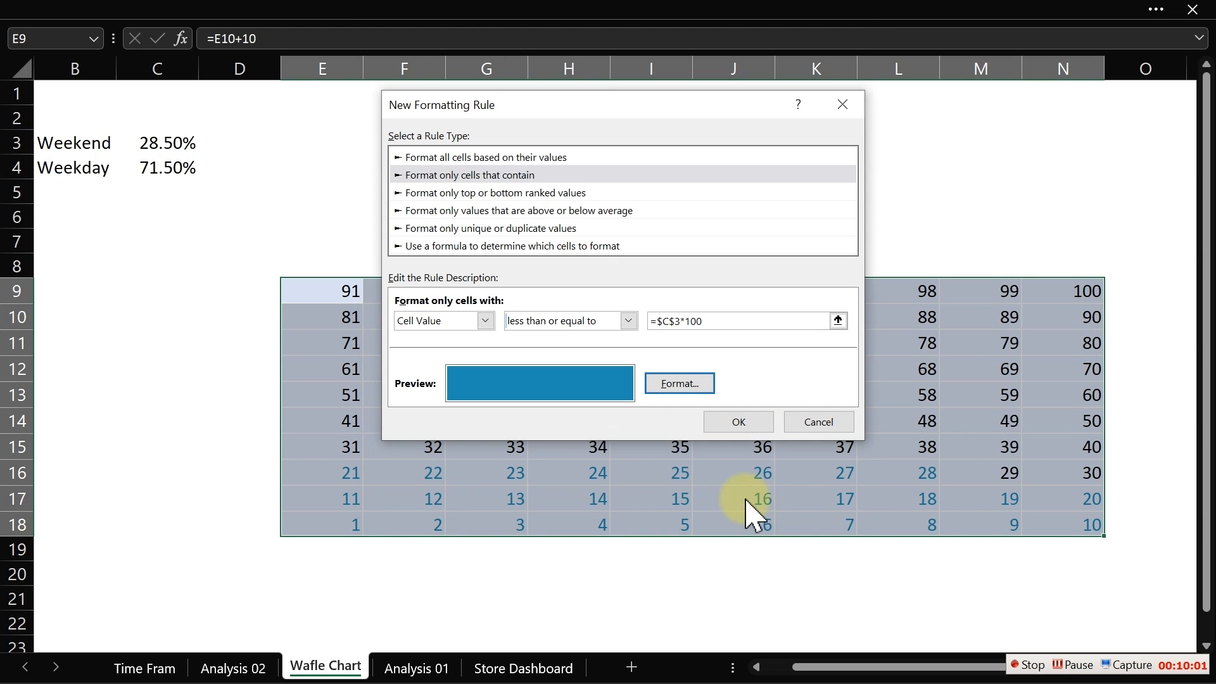
{"action": "left_click", "coordinate": [716, 421]}
- Test the waffle by entering 1% as the Weekend share in C3 and inspecting the grid's bottom-row formulas
{"action": "left_click", "coordinate": [581, 551]}
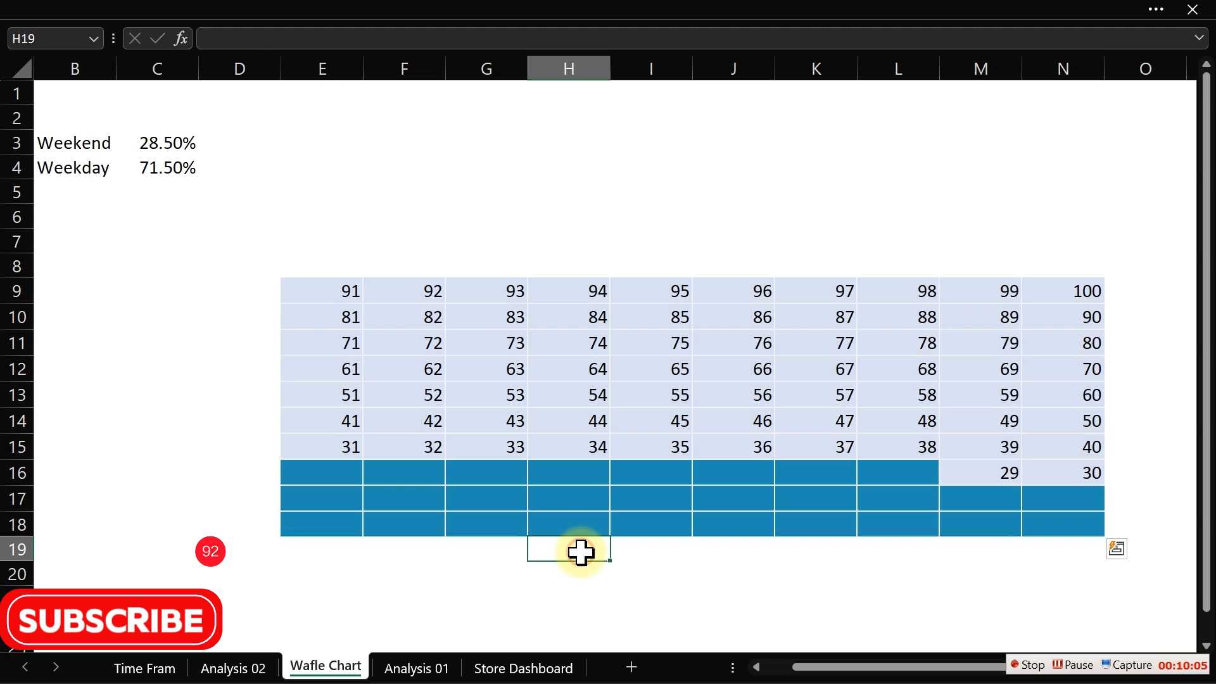
{"action": "left_click", "coordinate": [168, 145]}
{"action": "type", "text": "1"}
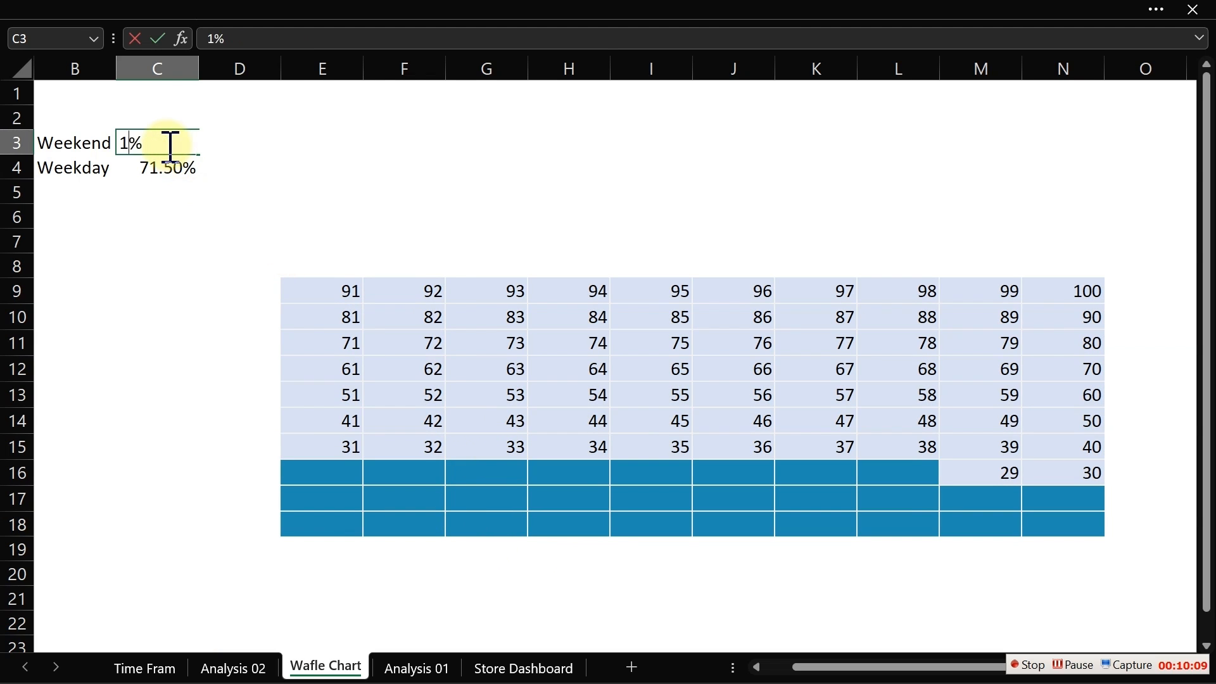
{"action": "key", "text": "Return"}
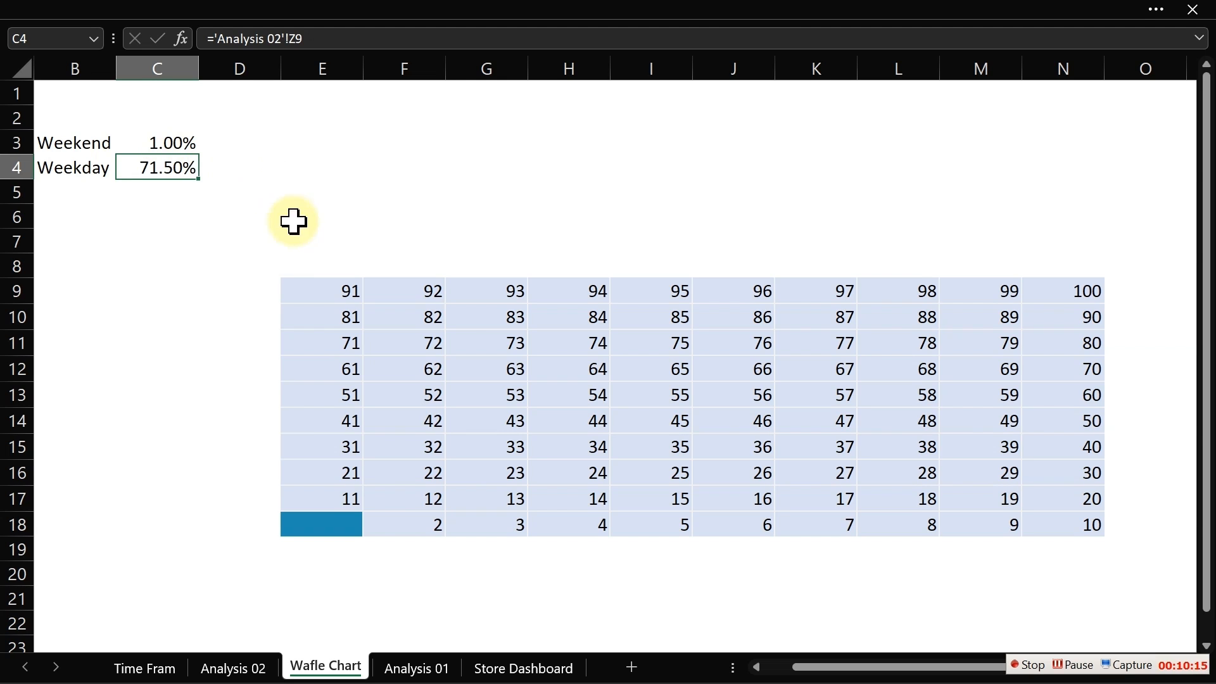
{"action": "left_click", "coordinate": [317, 518]}
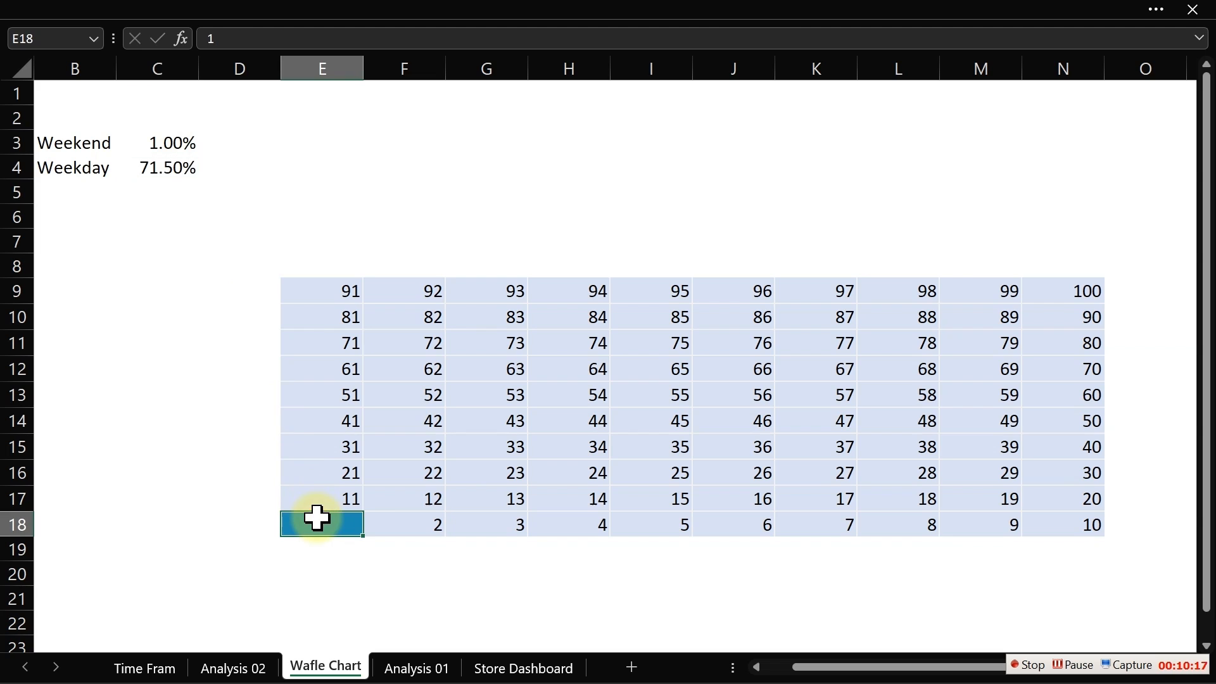
{"action": "left_click", "coordinate": [419, 523]}
{"action": "left_click", "coordinate": [496, 521]}
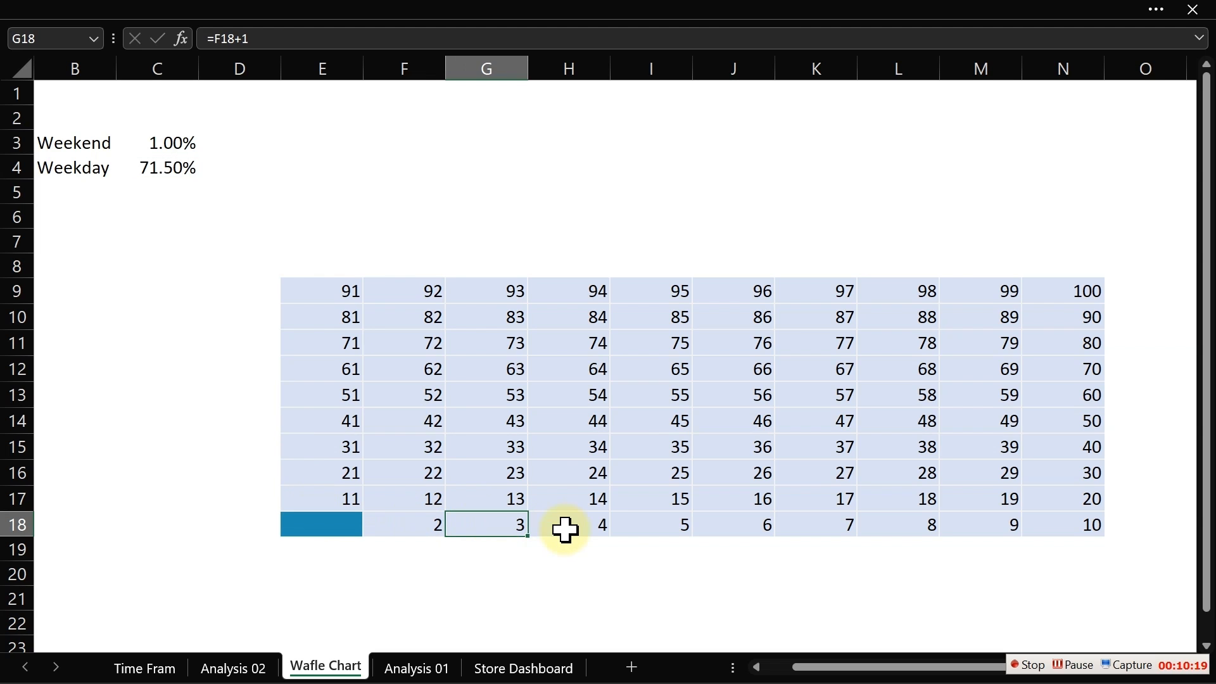
{"action": "left_click", "coordinate": [565, 527]}
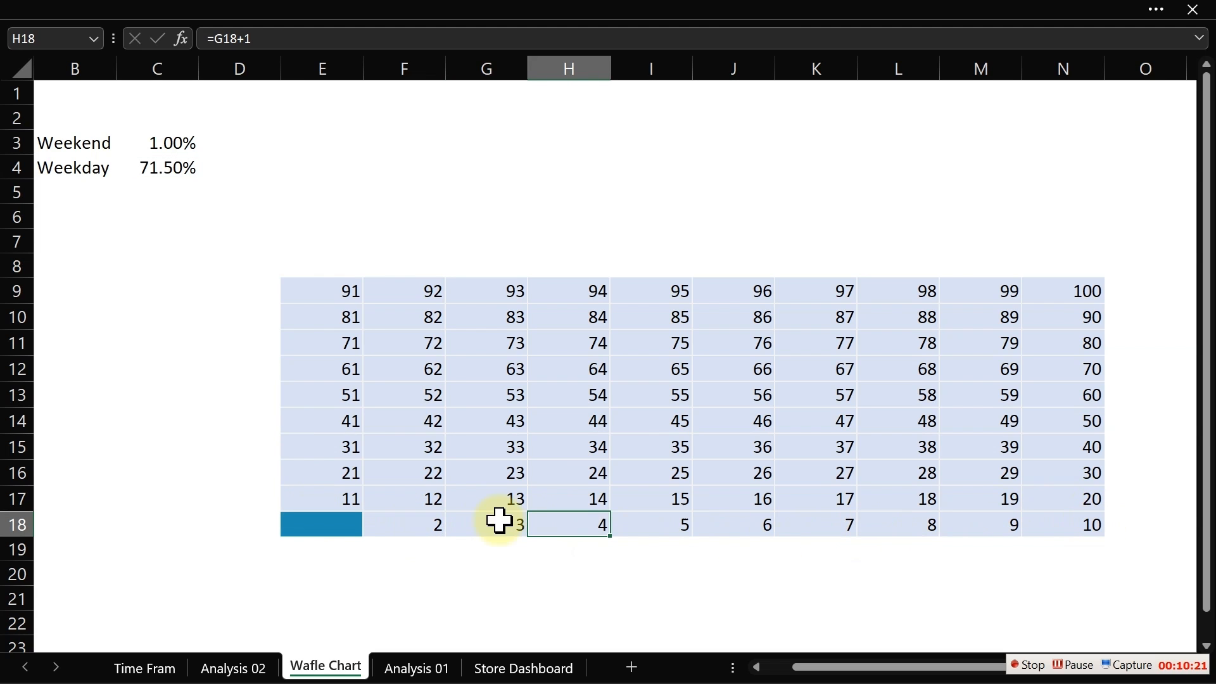
{"action": "left_click", "coordinate": [393, 525]}
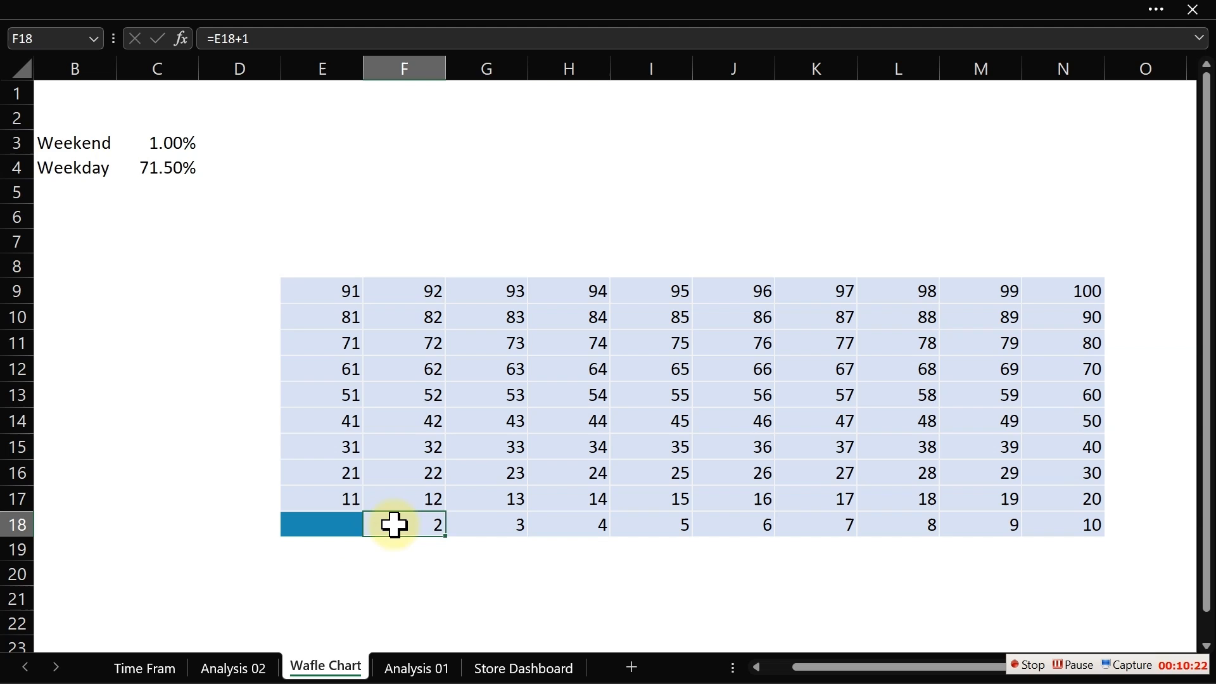
{"action": "left_click", "coordinate": [479, 532]}
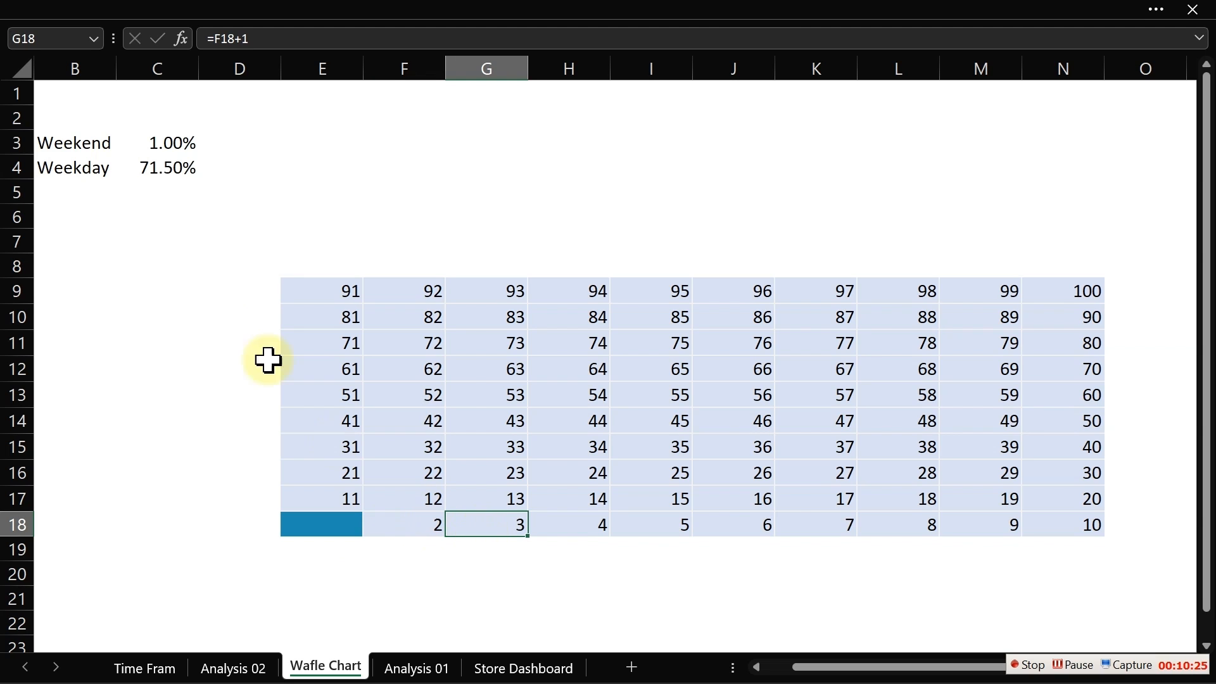
- Try Weekend share values of 10 and 20% in C3 to check the grid colouring
{"action": "left_click", "coordinate": [165, 140]}
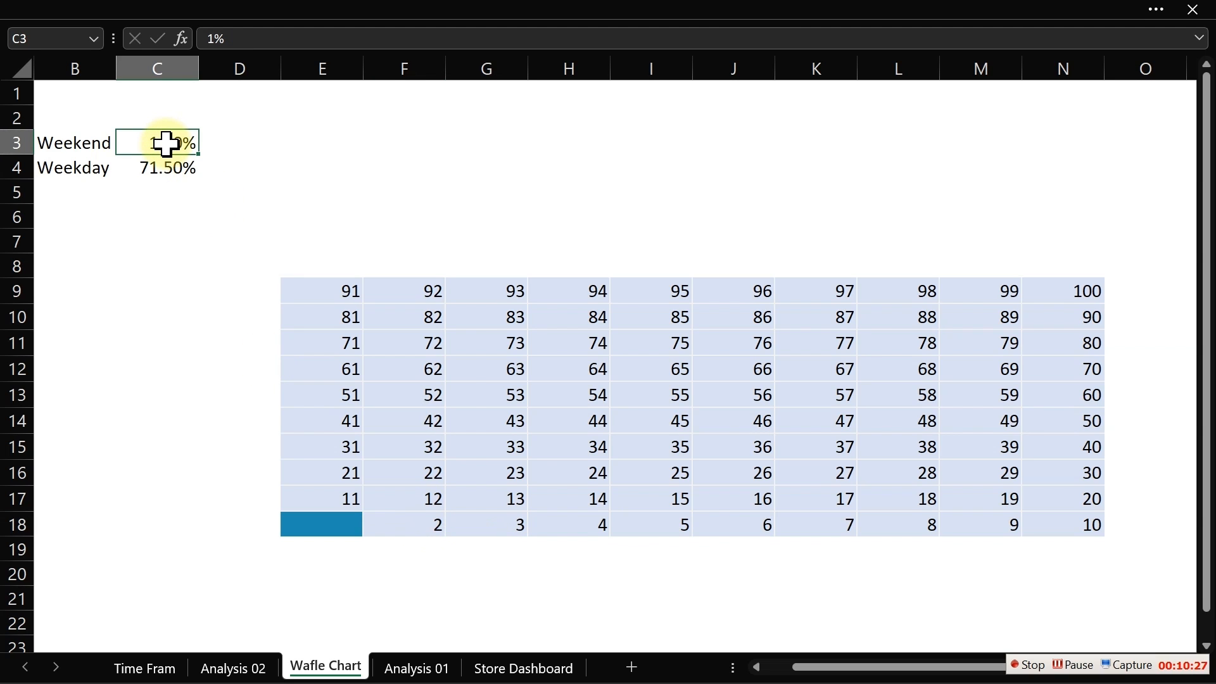
{"action": "type", "text": "10"}
{"action": "key", "text": "Return"}
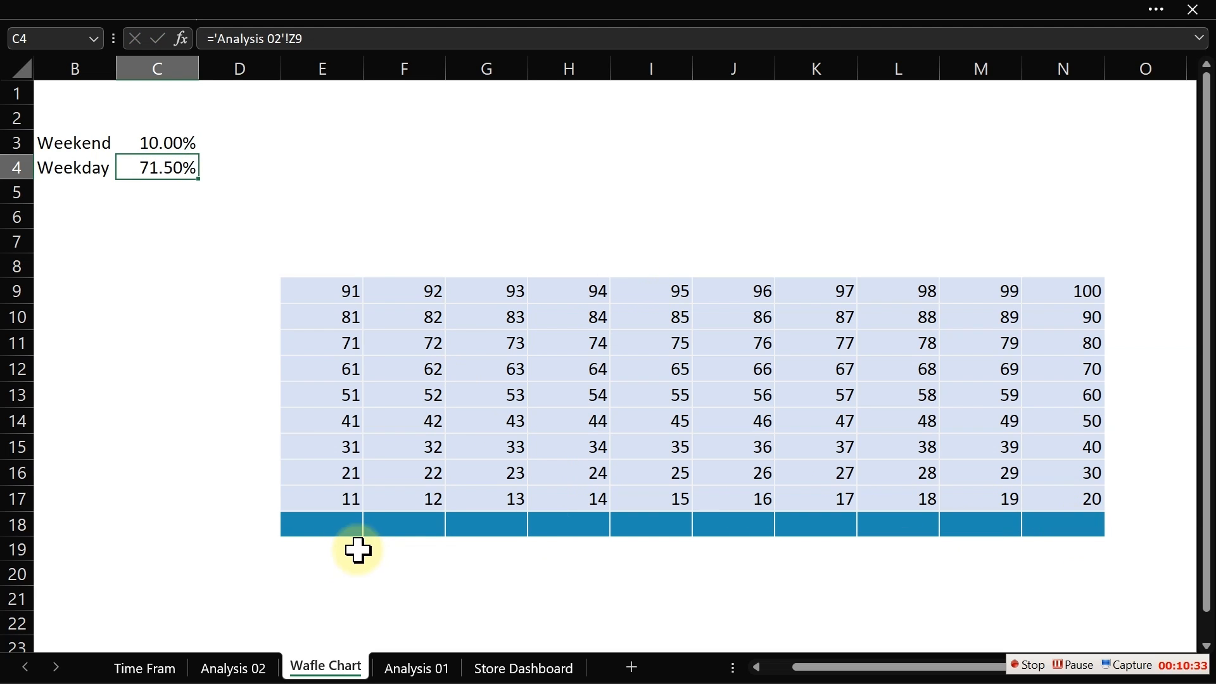
{"action": "left_click", "coordinate": [309, 524]}
{"action": "left_click", "coordinate": [429, 518]}
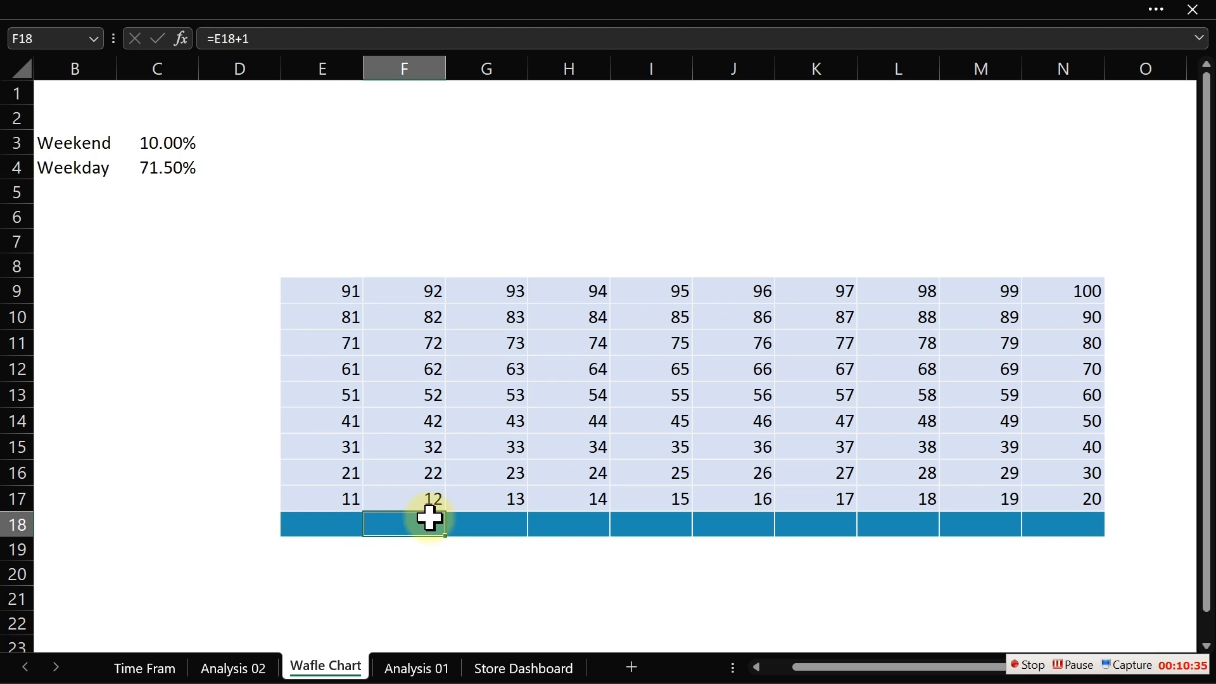
{"action": "left_click", "coordinate": [162, 143]}
{"action": "type", "text": "20%"}
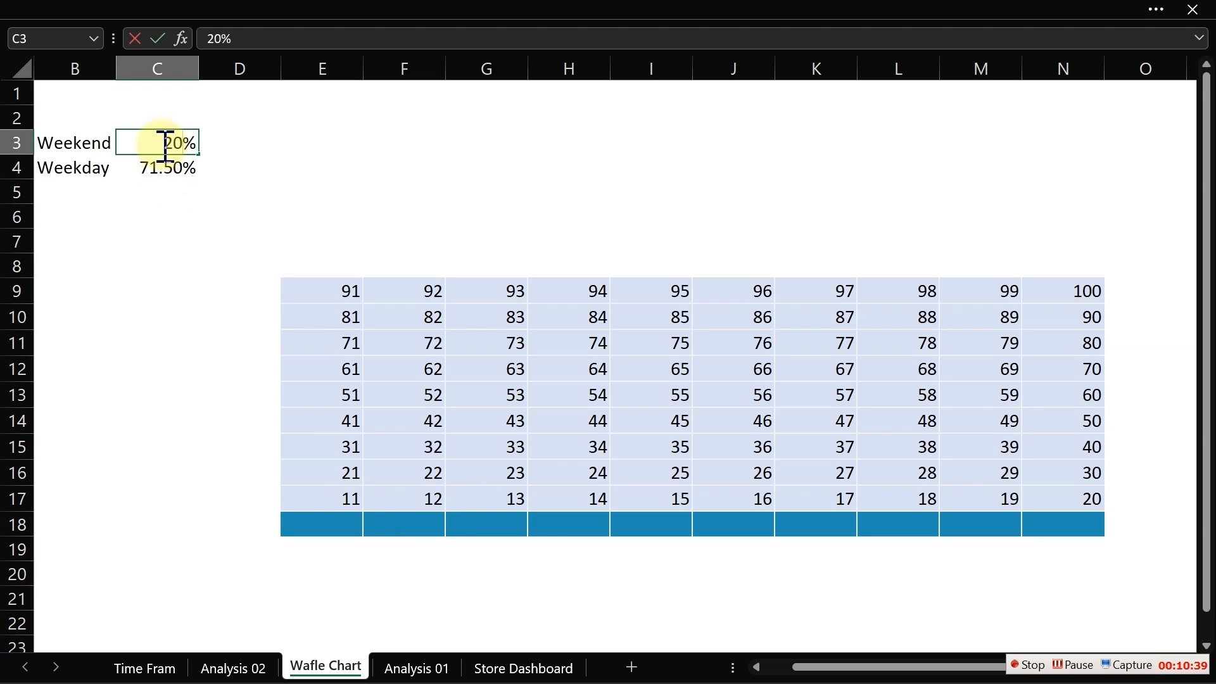
{"action": "key", "text": "Return"}
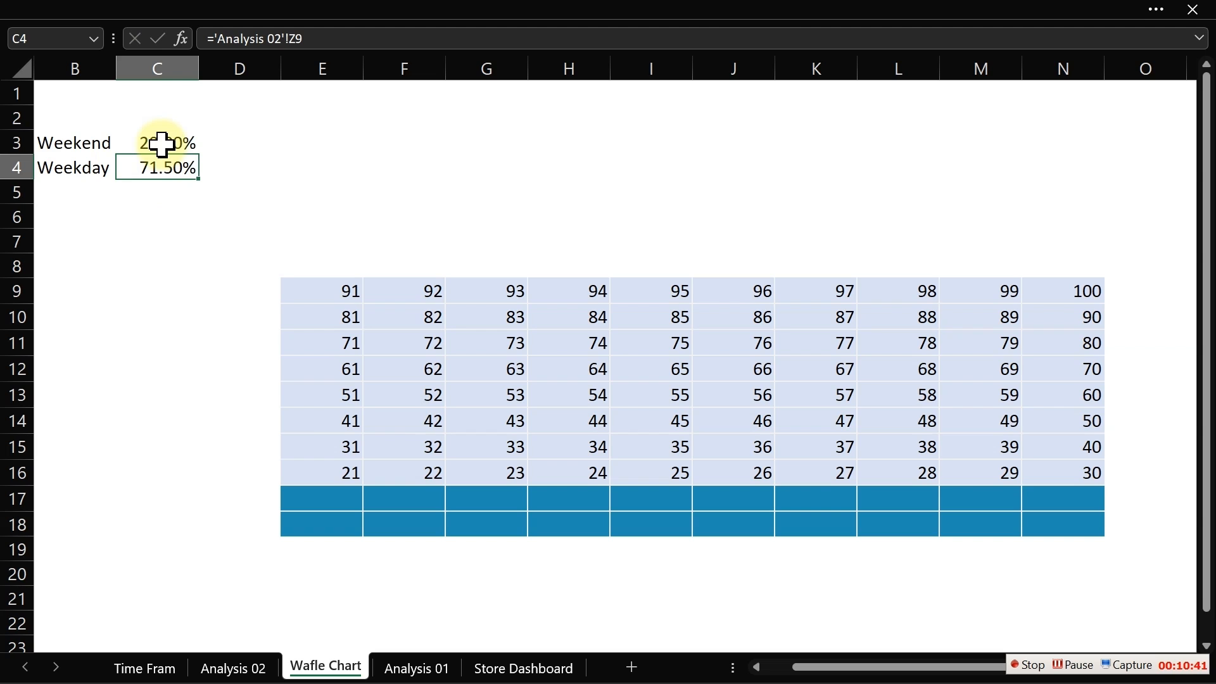
{"action": "left_click", "coordinate": [298, 503]}
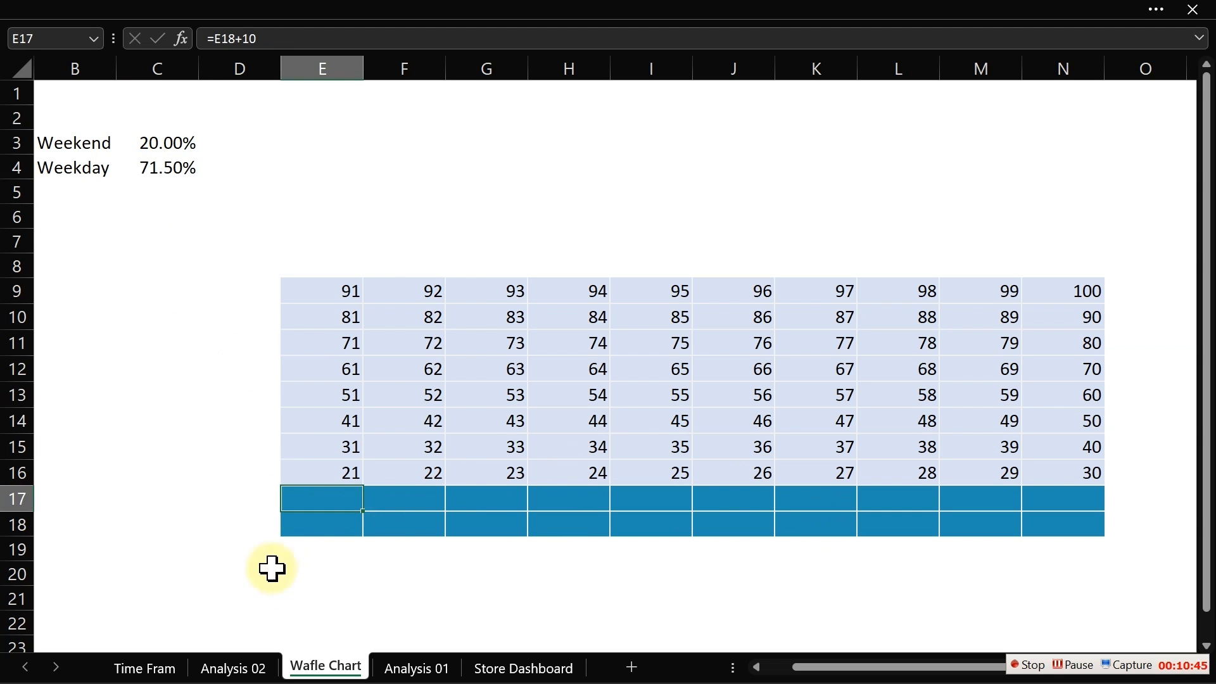
- Relink the Weekend share in C3 to the weekend percentage cell Z10 on the Analysis 02 sheet
{"action": "left_click", "coordinate": [150, 148]}
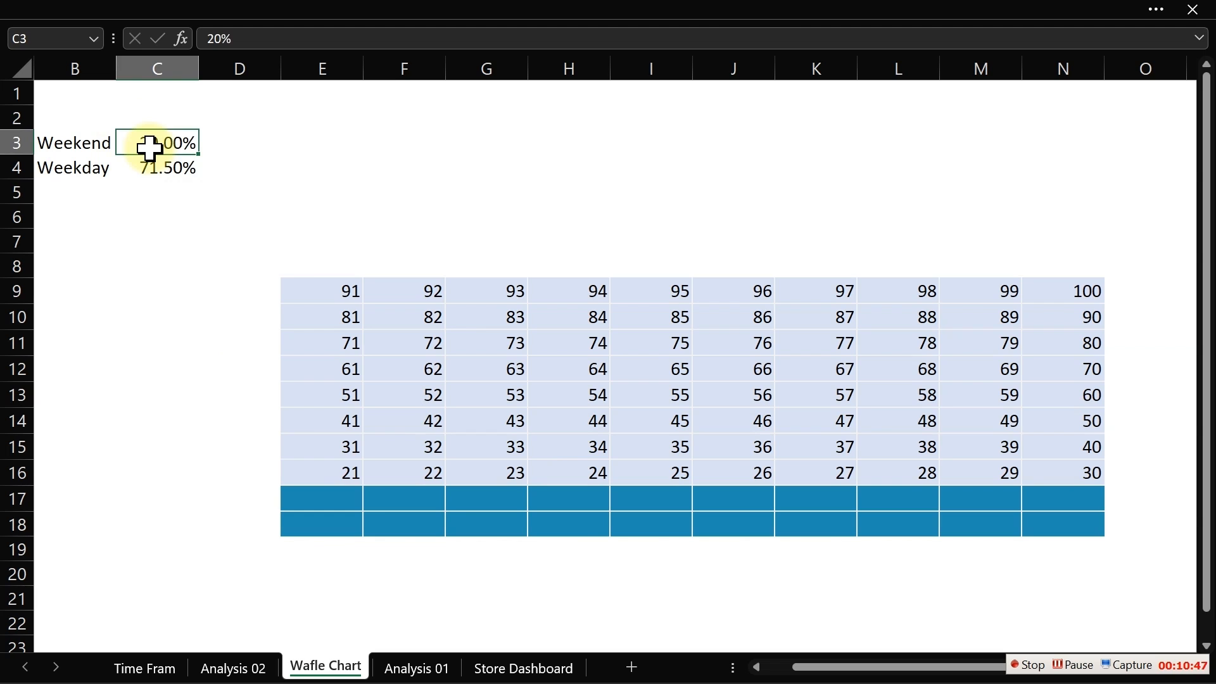
{"action": "key", "text": "BackSpace"}
{"action": "left_click", "coordinate": [228, 668]}
{"action": "left_click", "coordinate": [486, 261]}
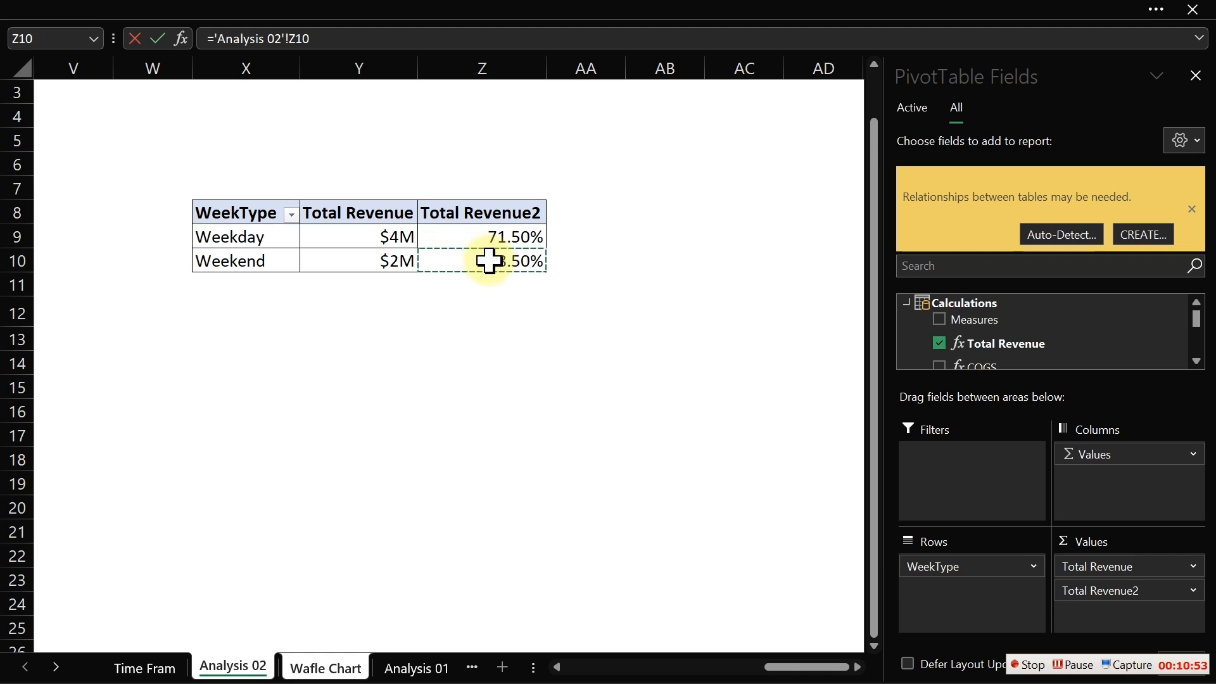
{"action": "key", "text": "Return"}
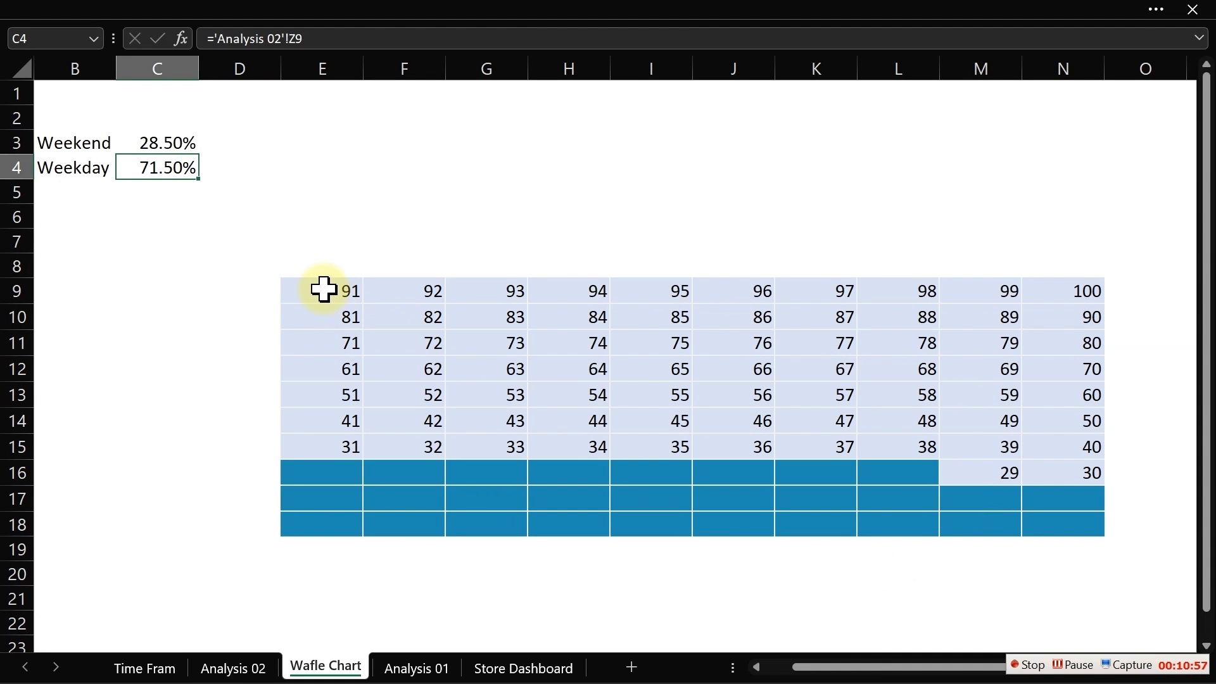
- Hide the numbers in the grid E9:N18 with the custom number format ;
{"action": "left_click_drag", "start_coordinate": [317, 288], "coordinate": [1097, 514]}
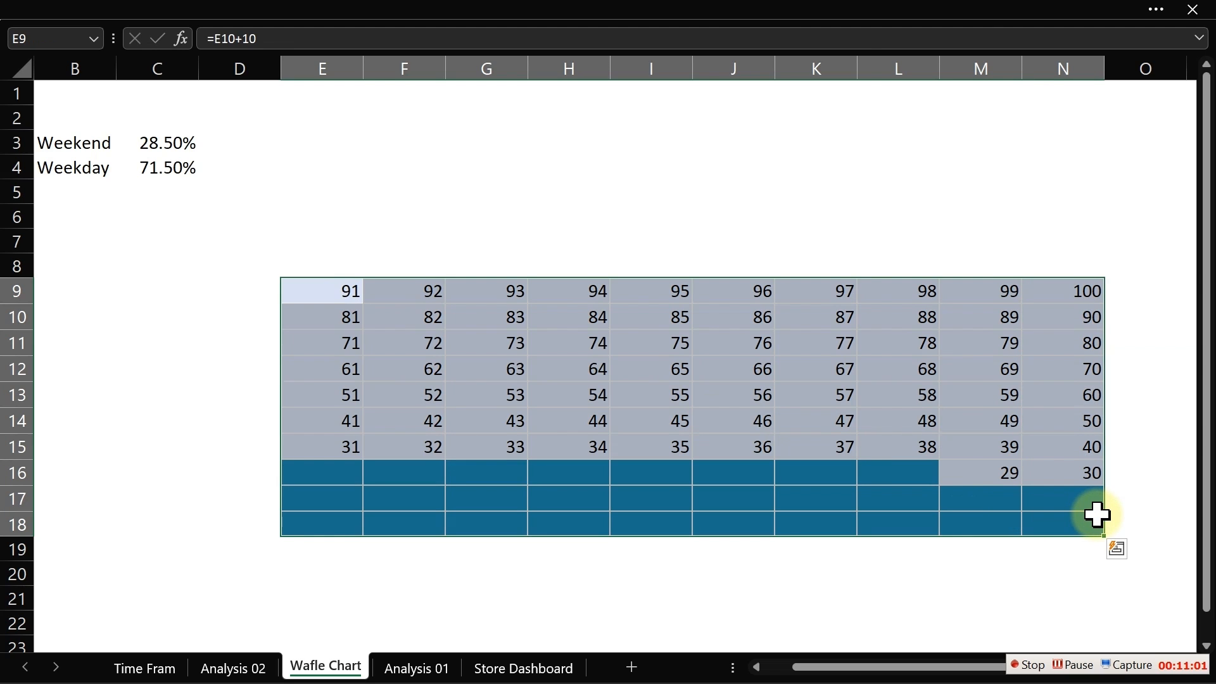
{"action": "key", "text": "ctrl+1"}
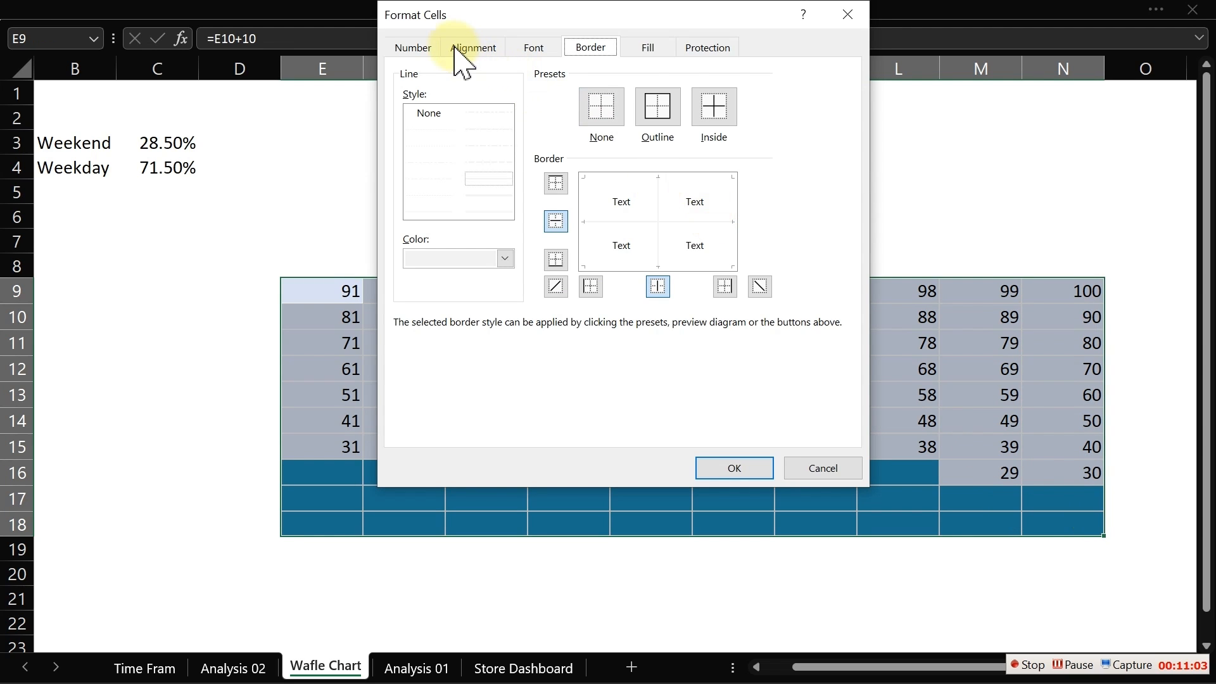
{"action": "left_click", "coordinate": [402, 50]}
{"action": "left_click", "coordinate": [399, 239]}
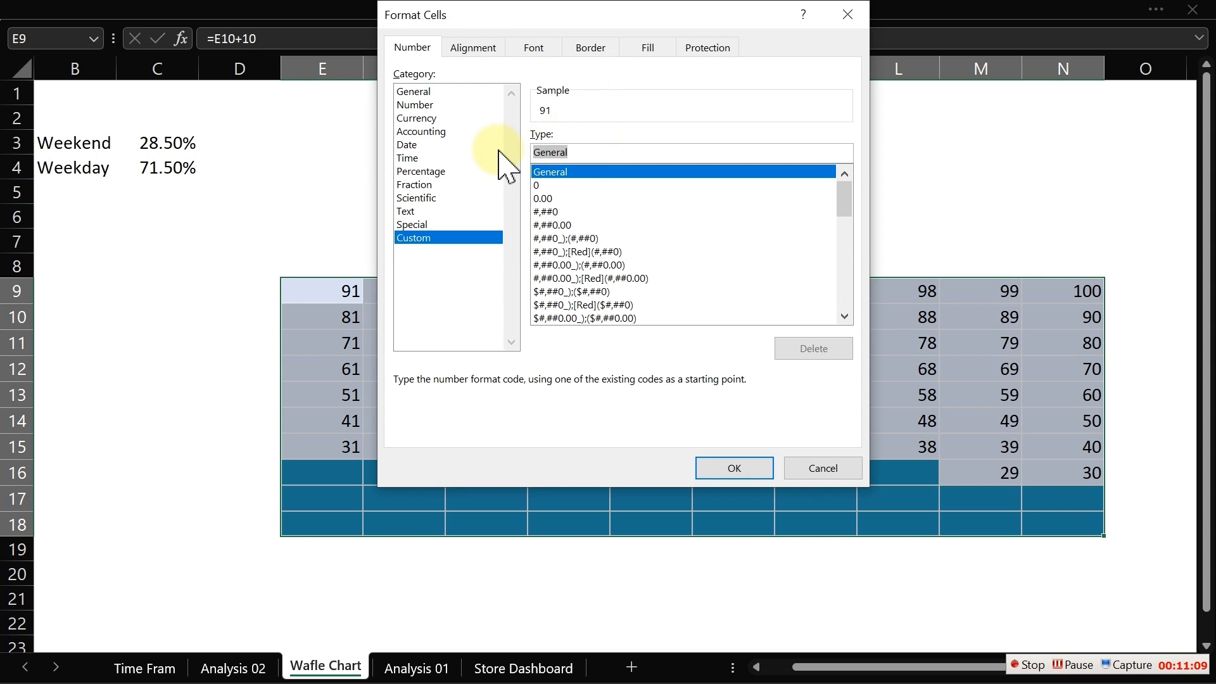
{"action": "type", "text": ";"}
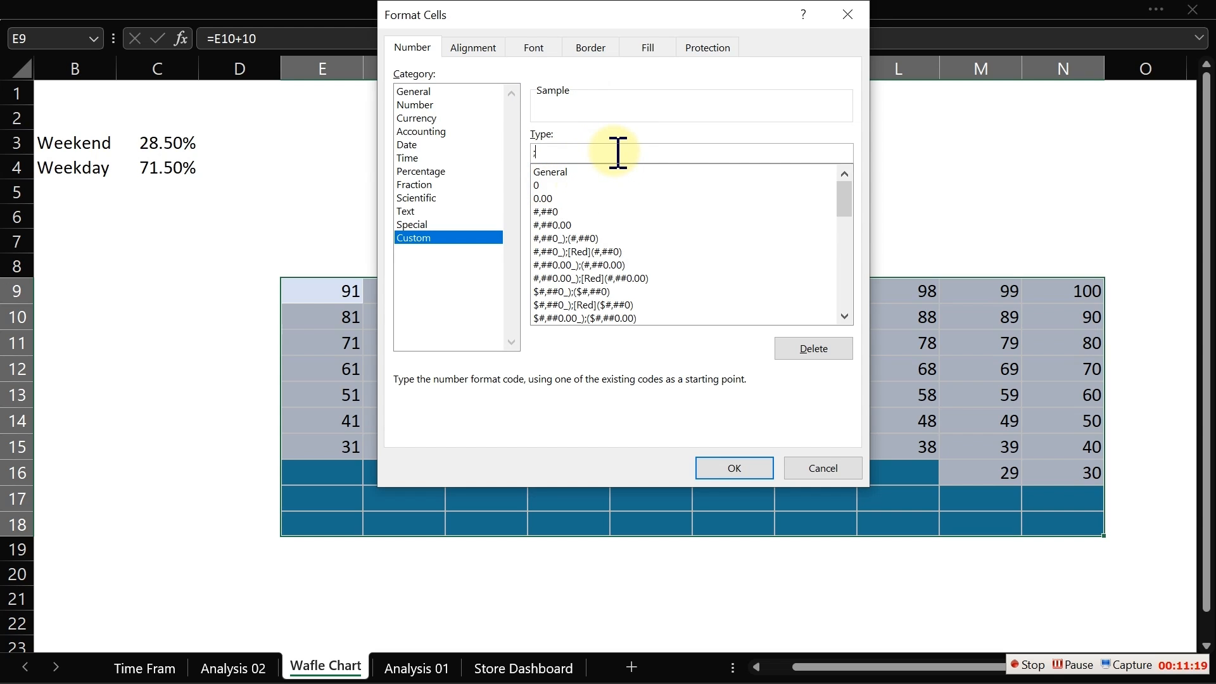
{"action": "left_click", "coordinate": [734, 472]}
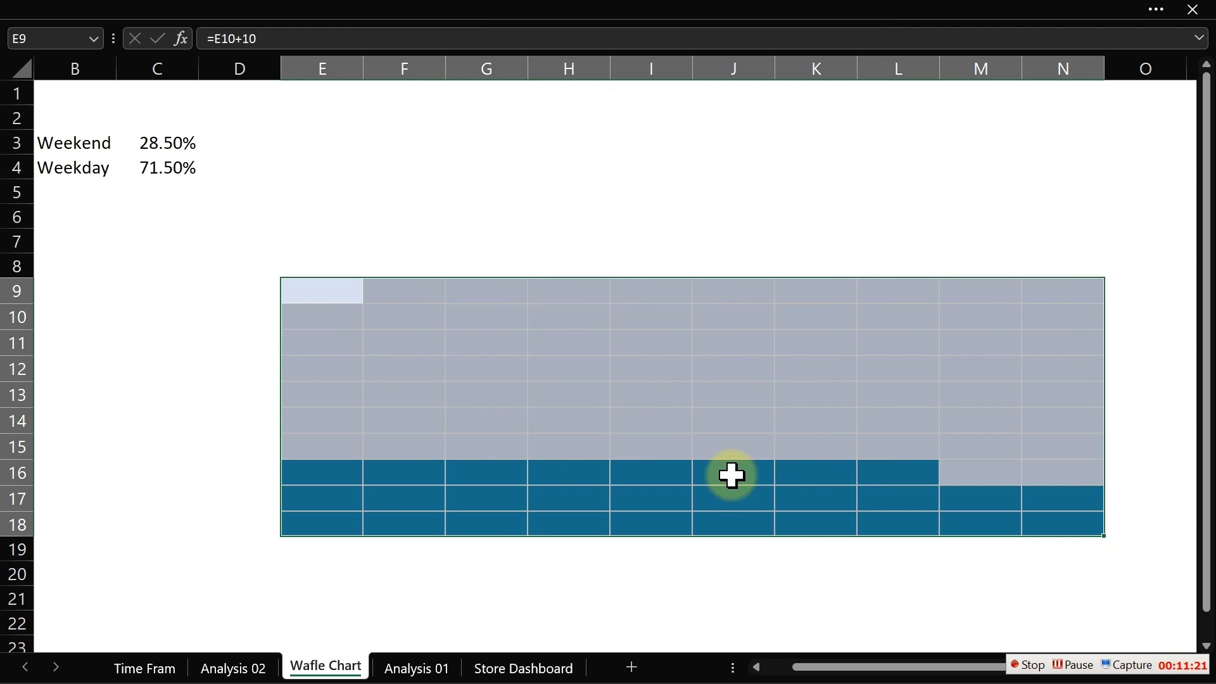
{"action": "left_click", "coordinate": [456, 214]}
{"action": "left_click", "coordinate": [440, 141]}
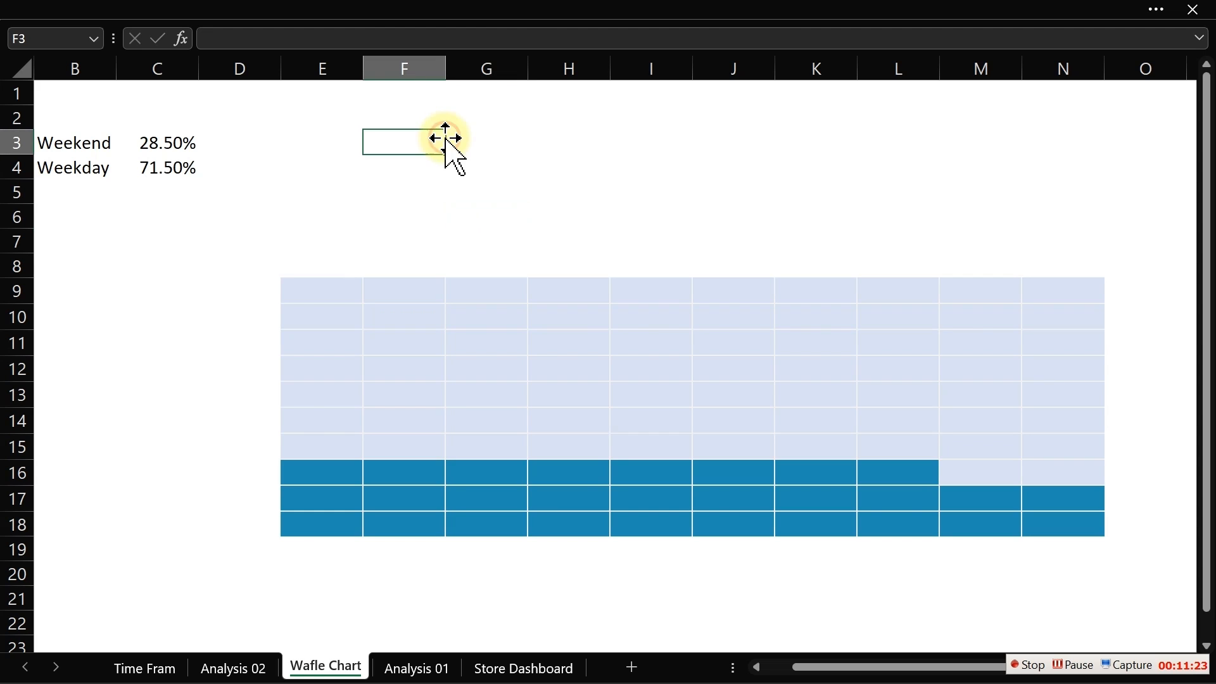
{"action": "type", "text": ";"}
{"action": "left_click", "coordinate": [544, 189]}
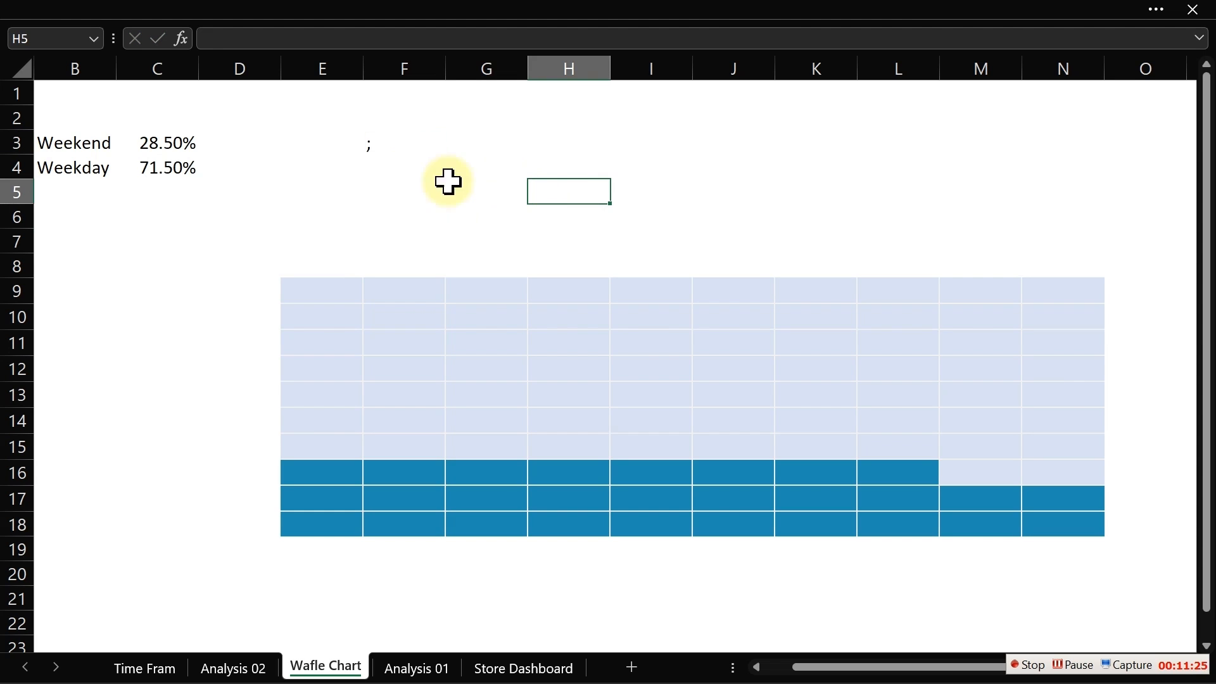
{"action": "left_click", "coordinate": [375, 146]}
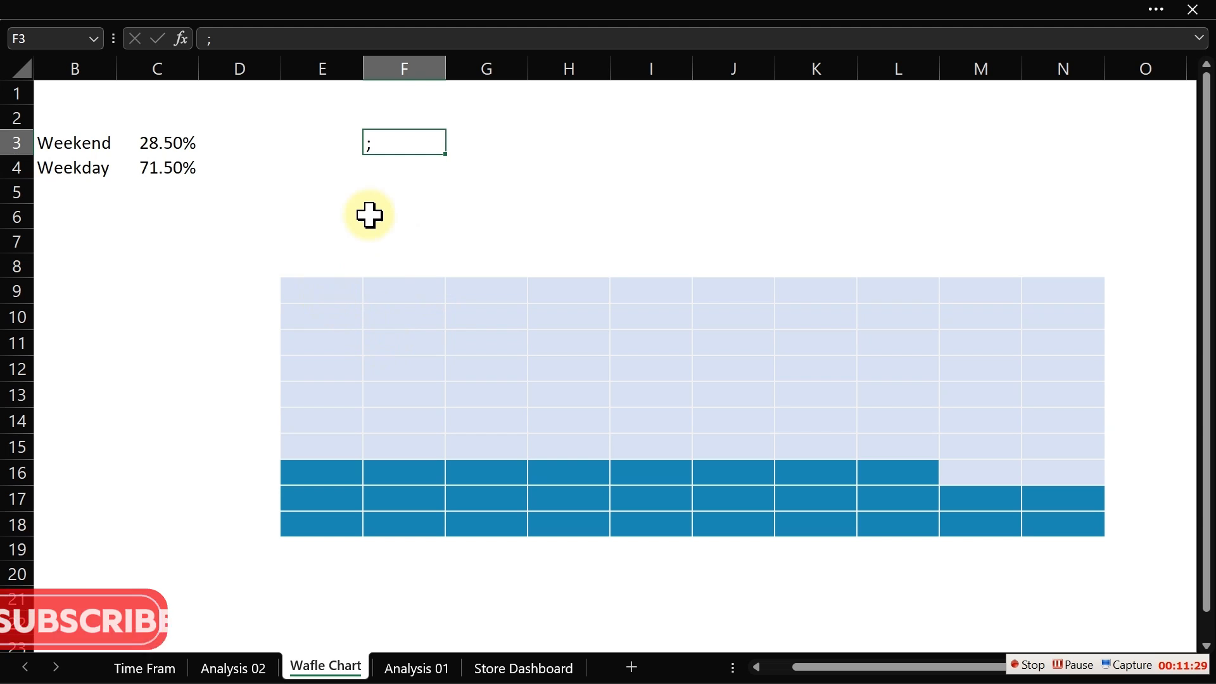
{"action": "key", "text": "Delete"}
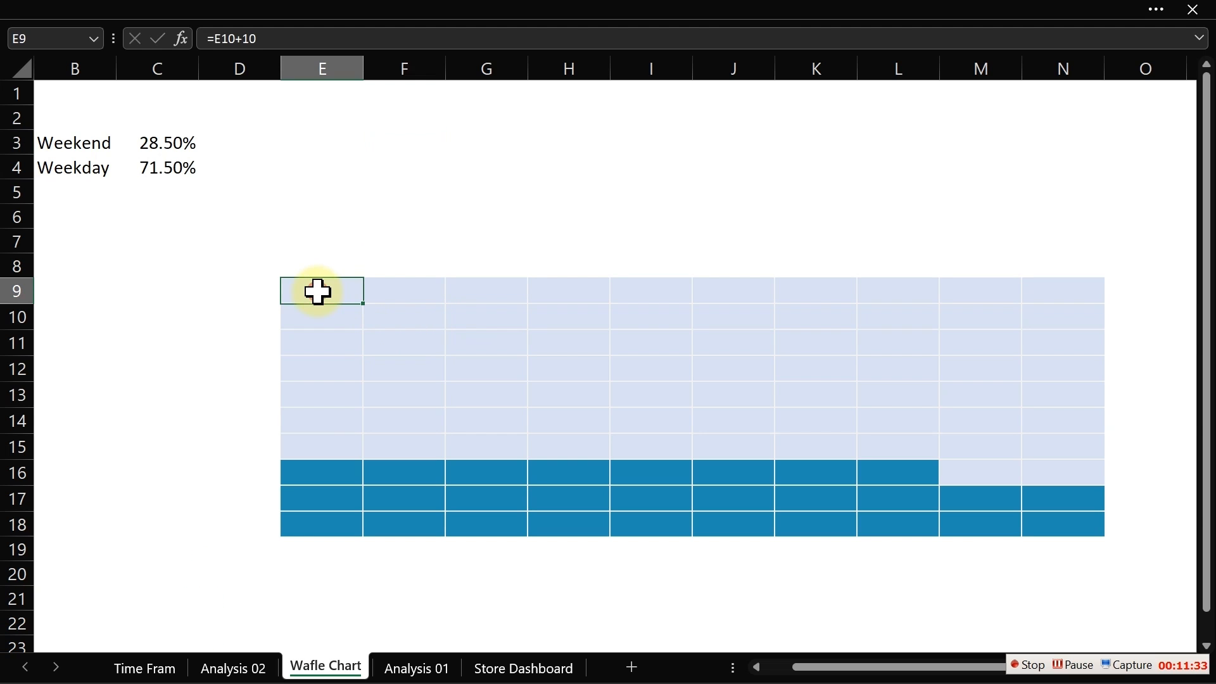
- Select the waffle grid E9:N18 again
{"action": "left_click_drag", "start_coordinate": [317, 292], "coordinate": [1081, 530]}
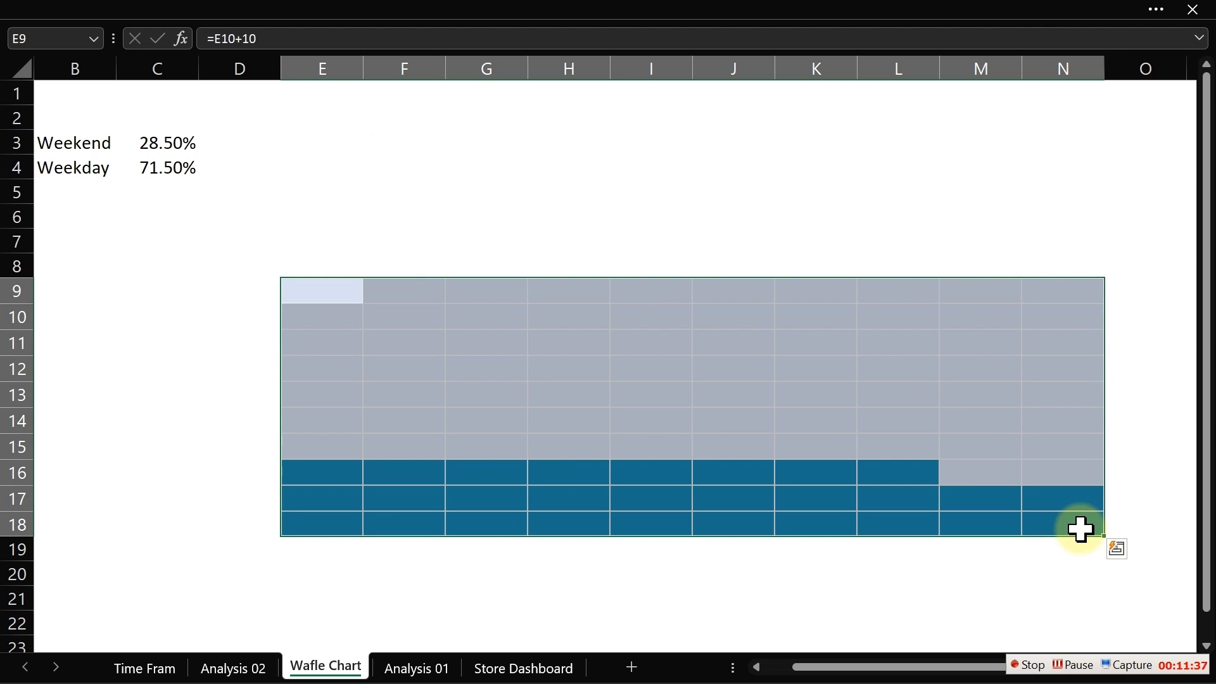
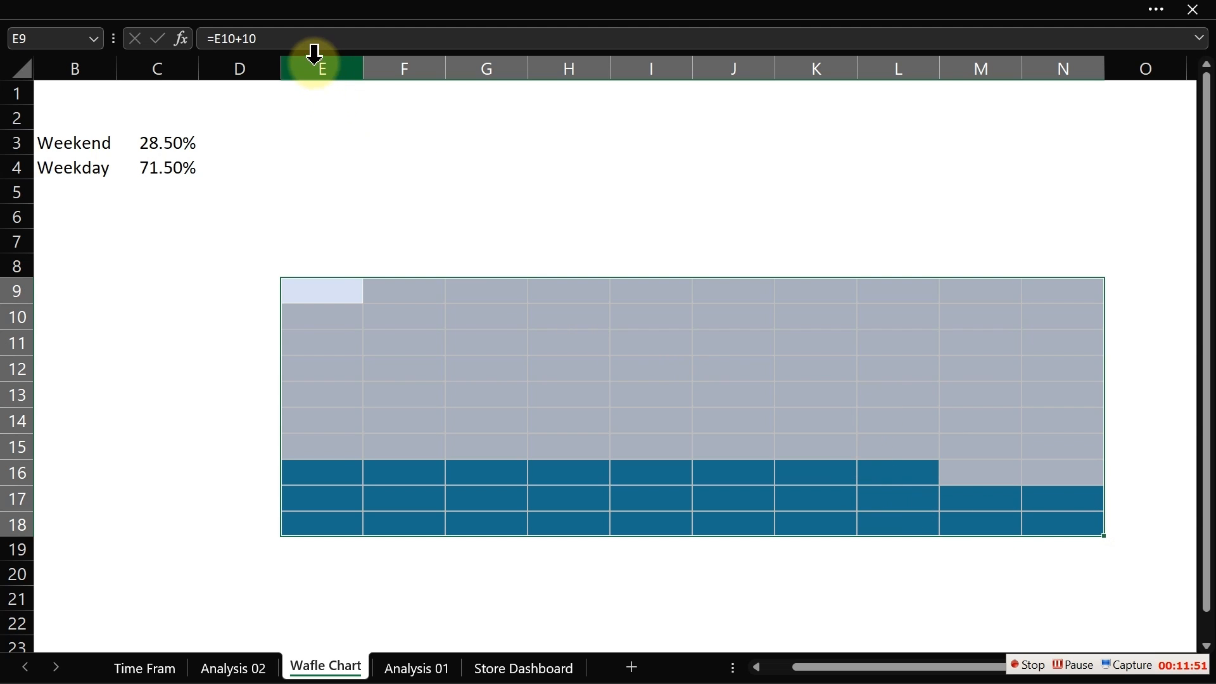
- Set the column width of columns E through N to 0.92
{"action": "mouse_move", "coordinate": [315, 54]}
{"action": "left_mouse_down"}
{"action": "mouse_move", "coordinate": [581, 73]}
{"action": "mouse_move", "coordinate": [1060, 55]}
{"action": "left_mouse_up"}
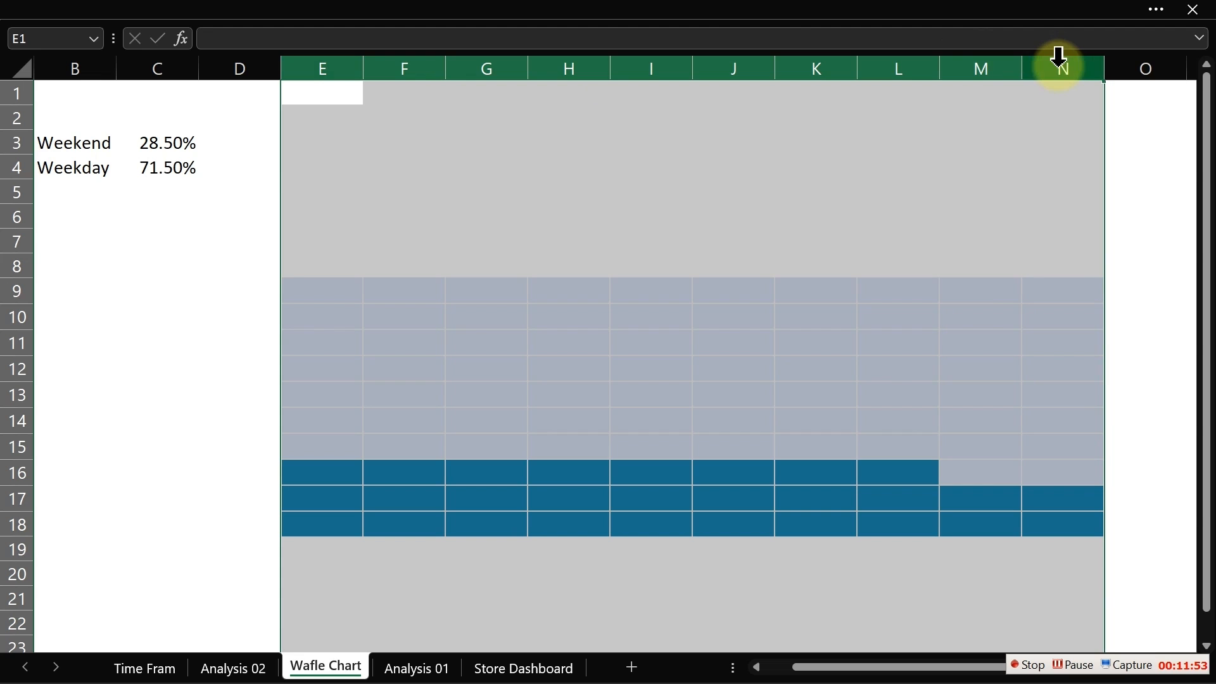
{"action": "right_click", "coordinate": [547, 68]}
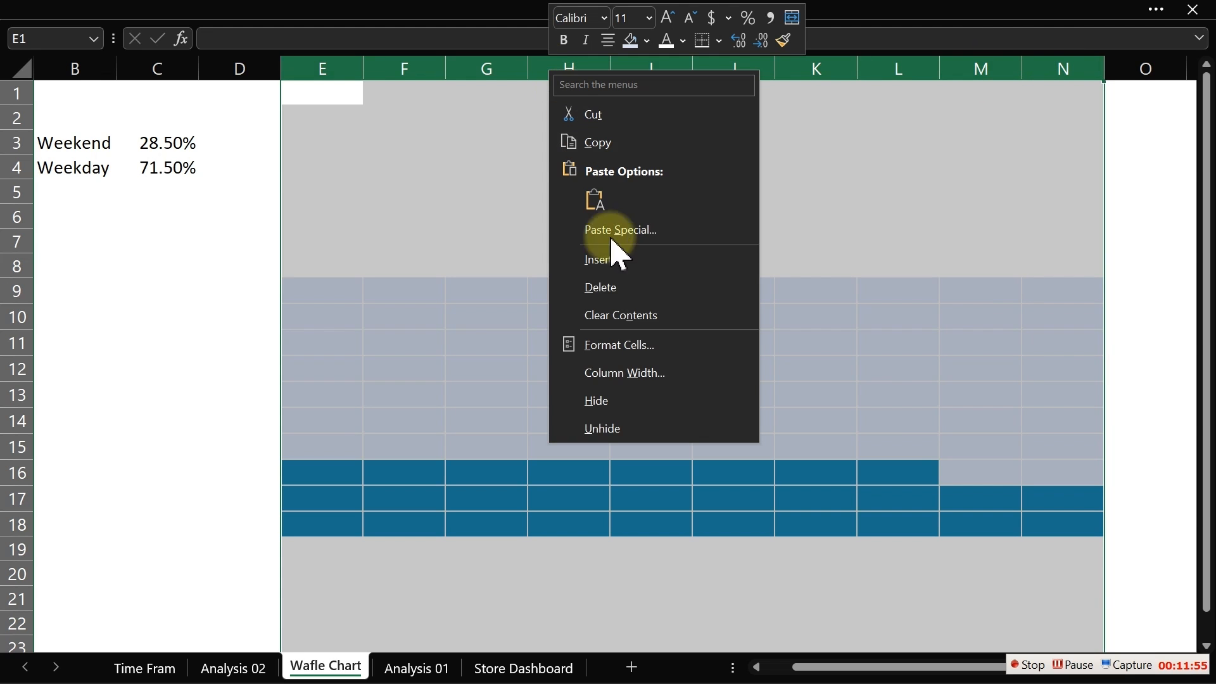
{"action": "left_click", "coordinate": [623, 373]}
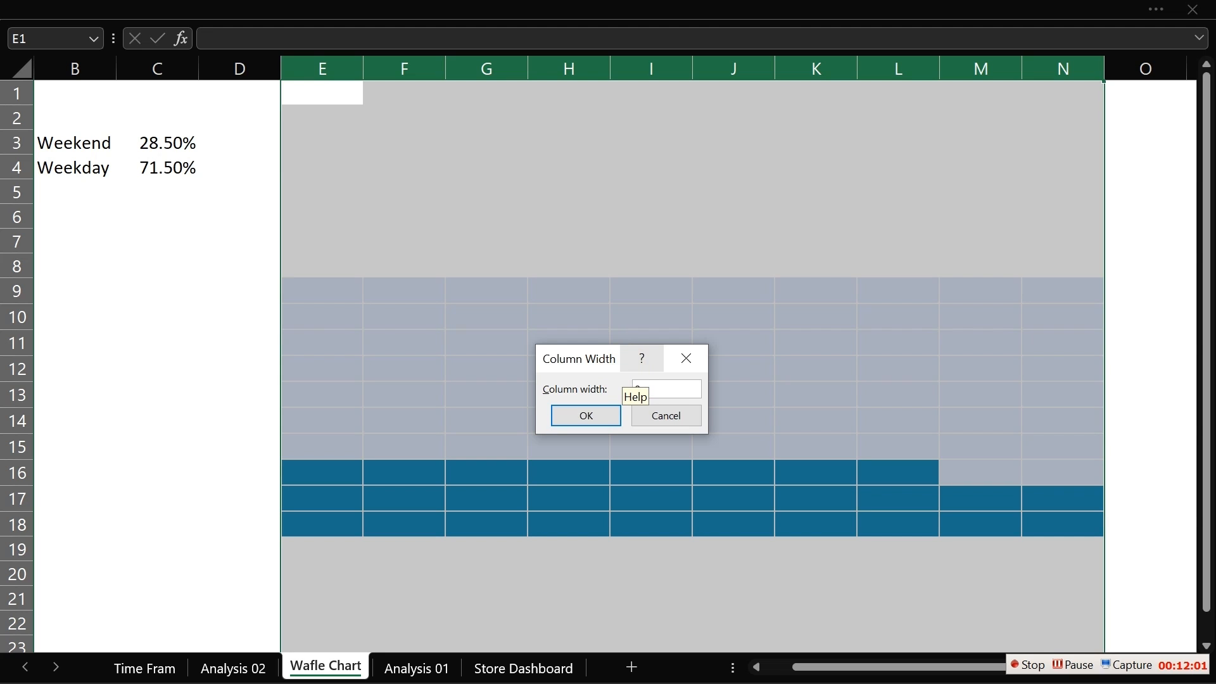
{"action": "type", "text": "0.92"}
{"action": "left_click", "coordinate": [589, 417]}
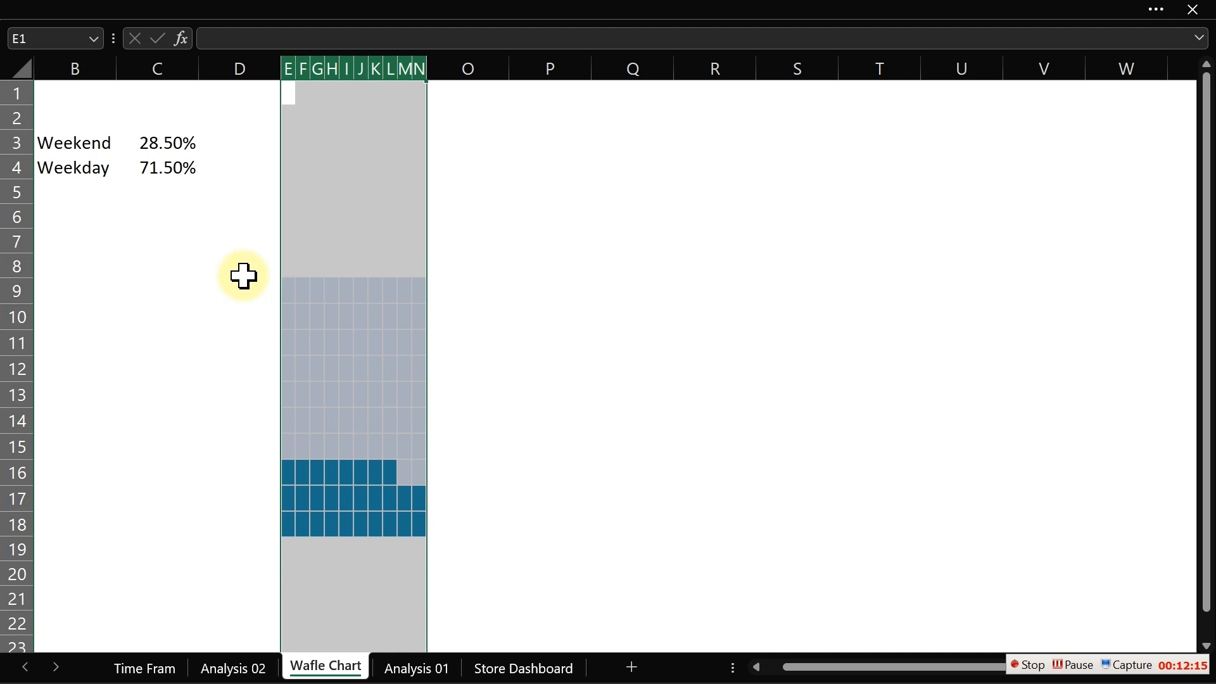
- Set the row height of rows 9 through 18 to 7.5
{"action": "left_click", "coordinate": [14, 294]}
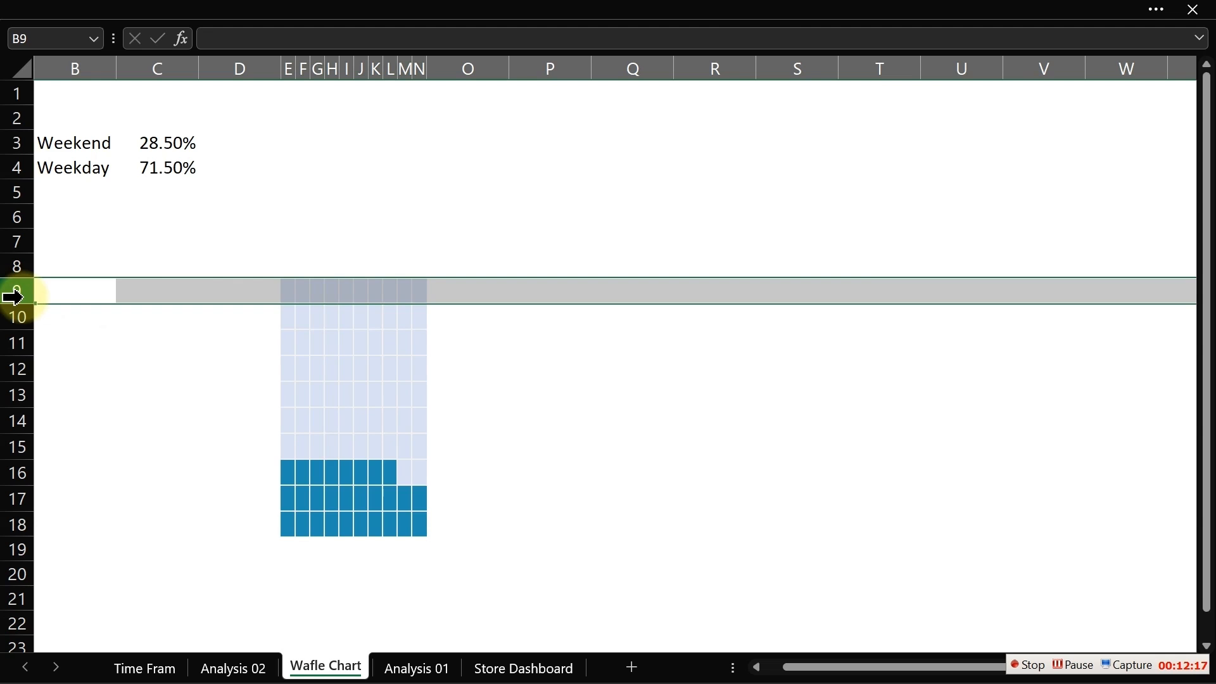
{"action": "left_click_drag", "start_coordinate": [14, 296], "coordinate": [14, 512]}
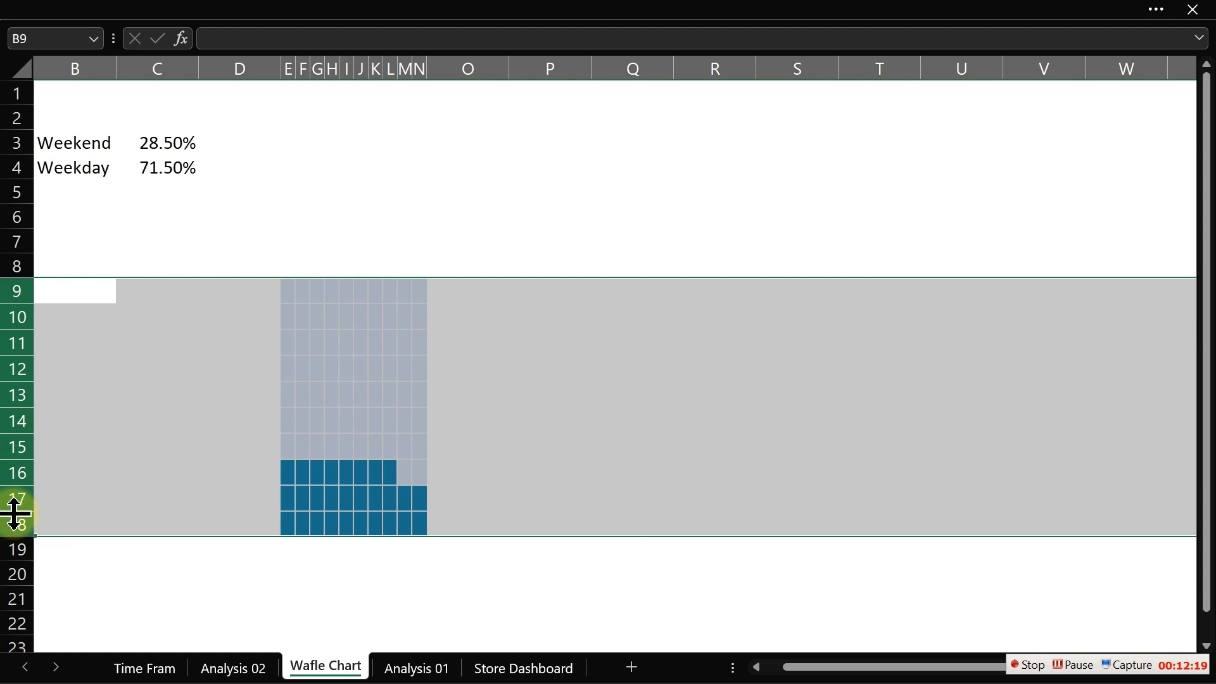
{"action": "right_click", "coordinate": [11, 408]}
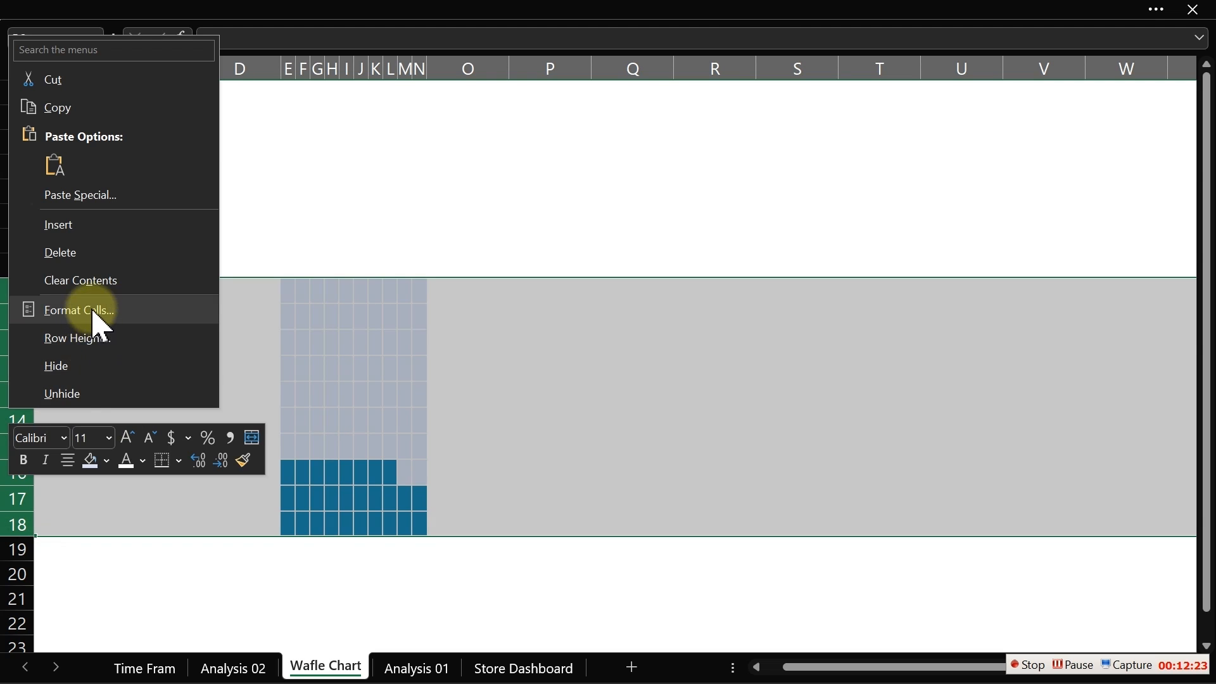
{"action": "left_click", "coordinate": [82, 342]}
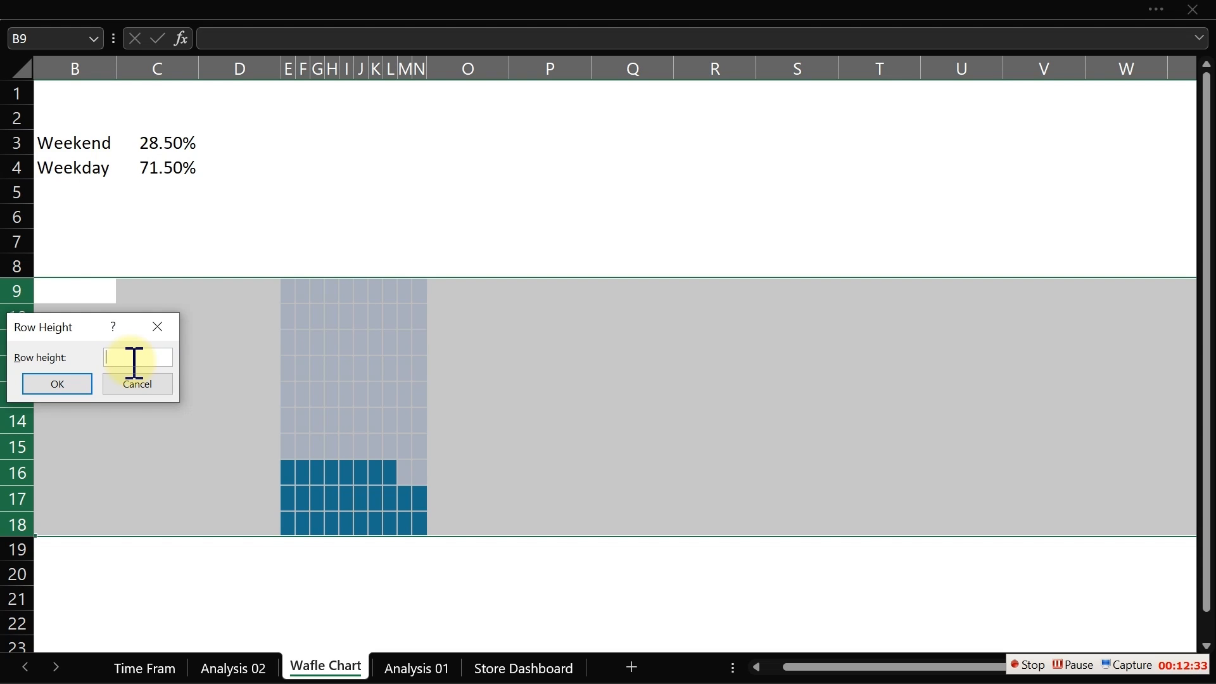
{"action": "type", "text": "7.5"}
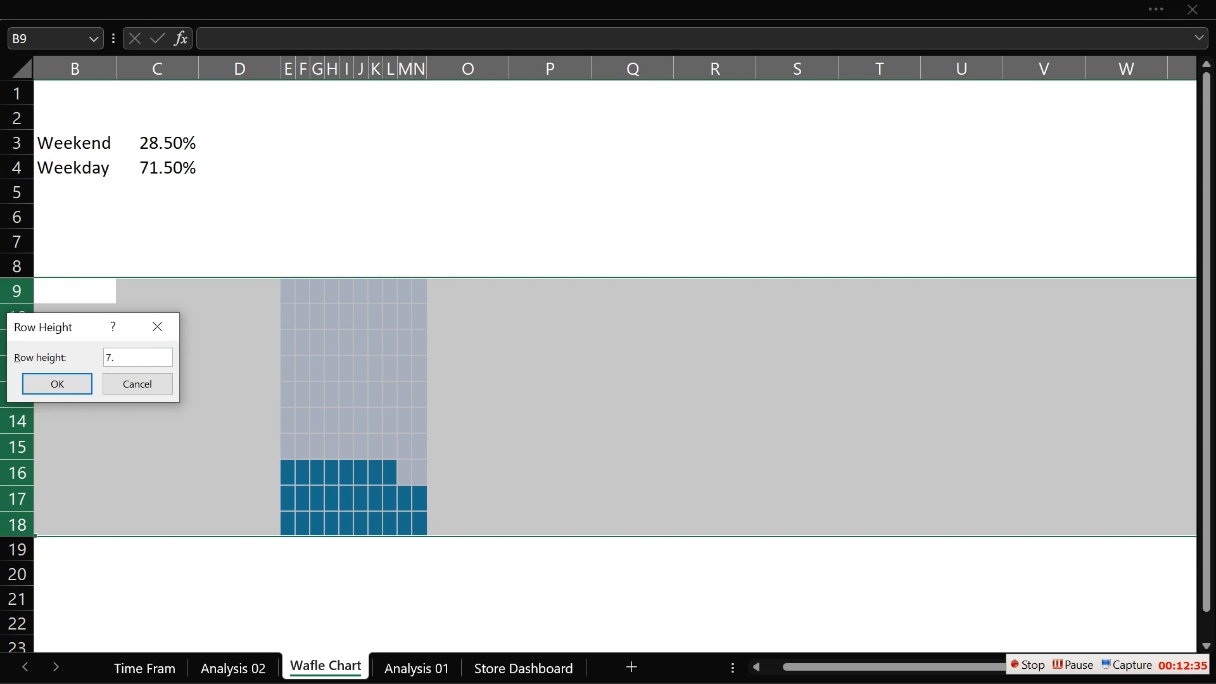
{"action": "left_click", "coordinate": [77, 383]}
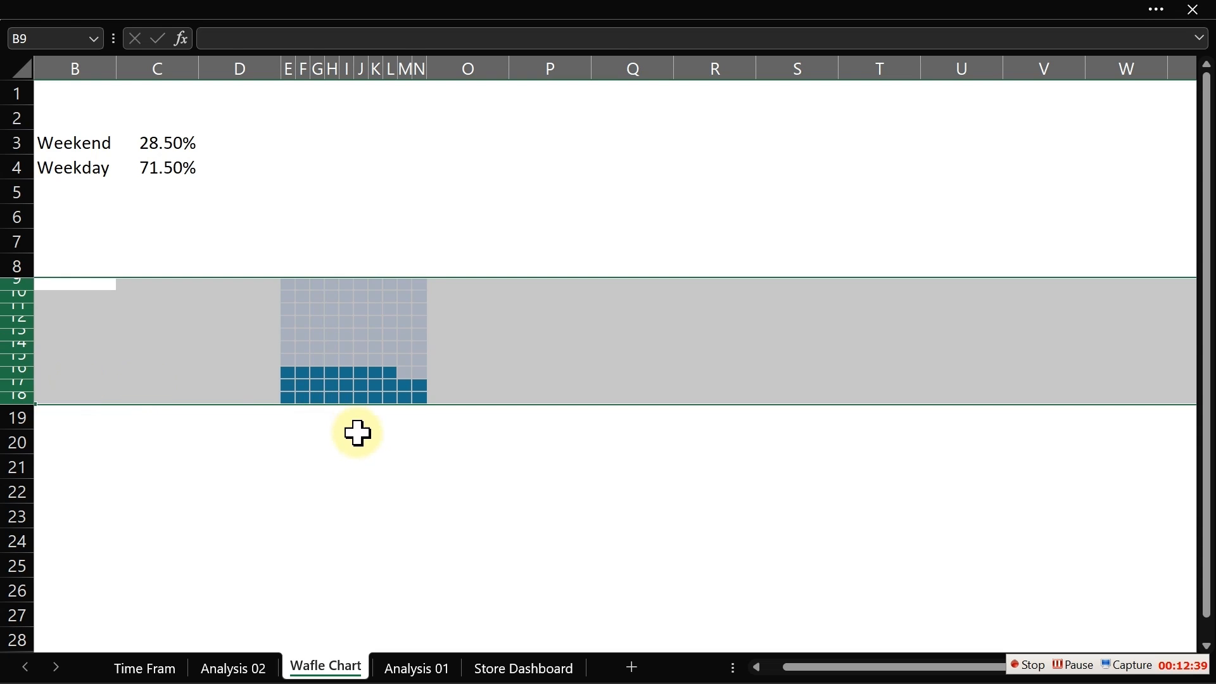
{"action": "left_click", "coordinate": [360, 439]}
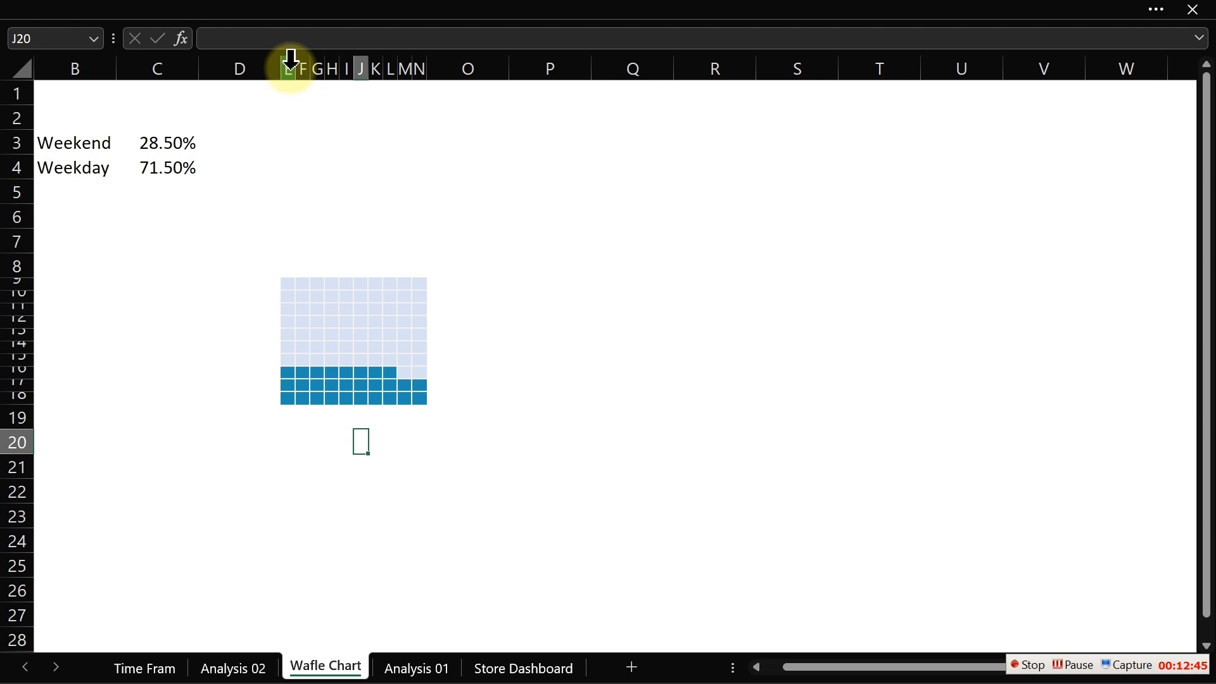
- Undo the row height and column width changes
{"action": "key", "text": "ctrl+z"}
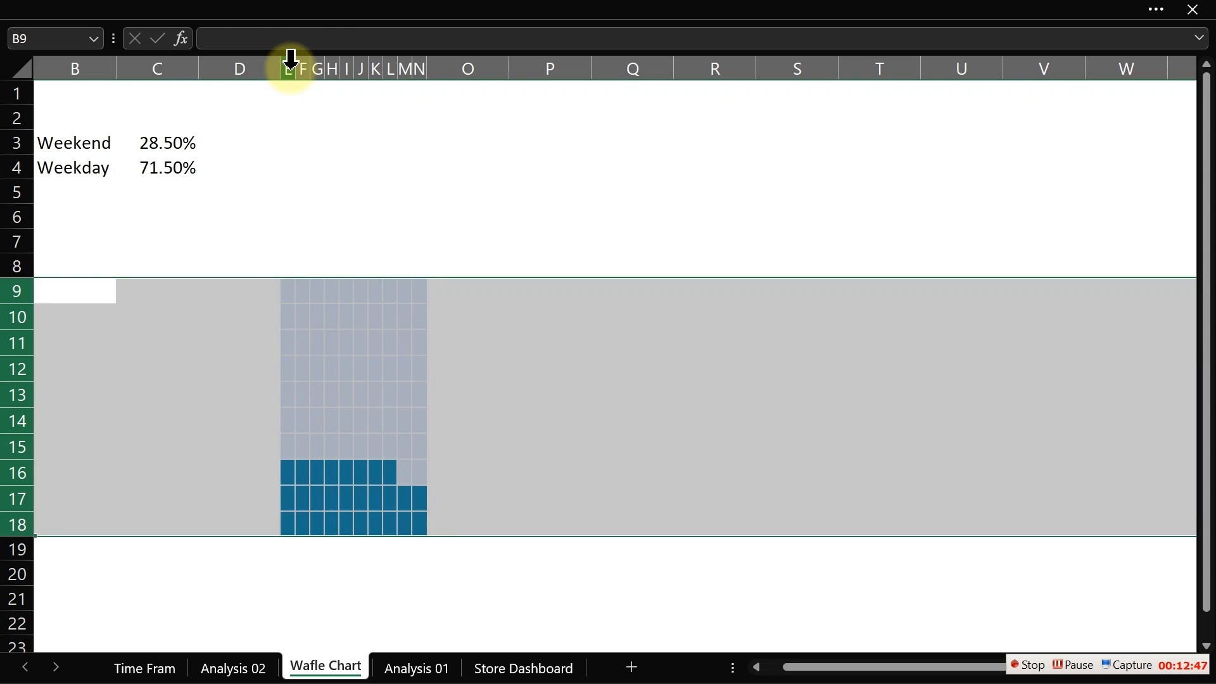
{"action": "key", "text": "ctrl+z"}
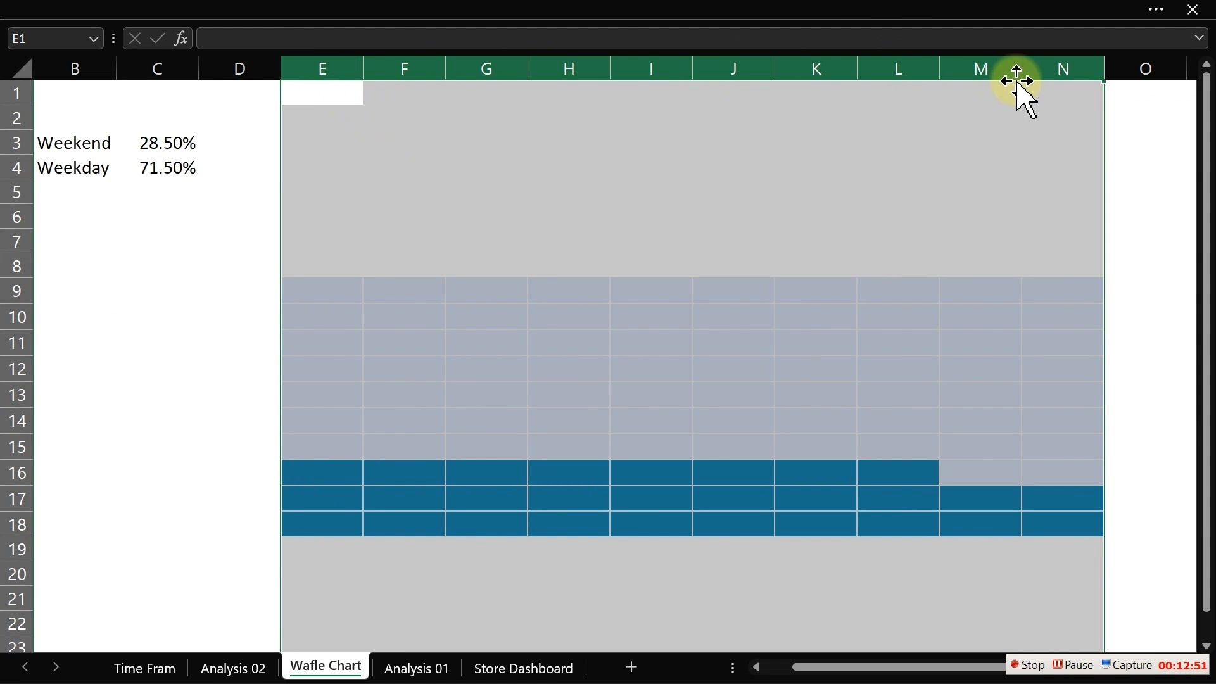
- Narrow columns E through N to thin strips
{"action": "left_click_drag", "start_coordinate": [1020, 67], "coordinate": [982, 59]}
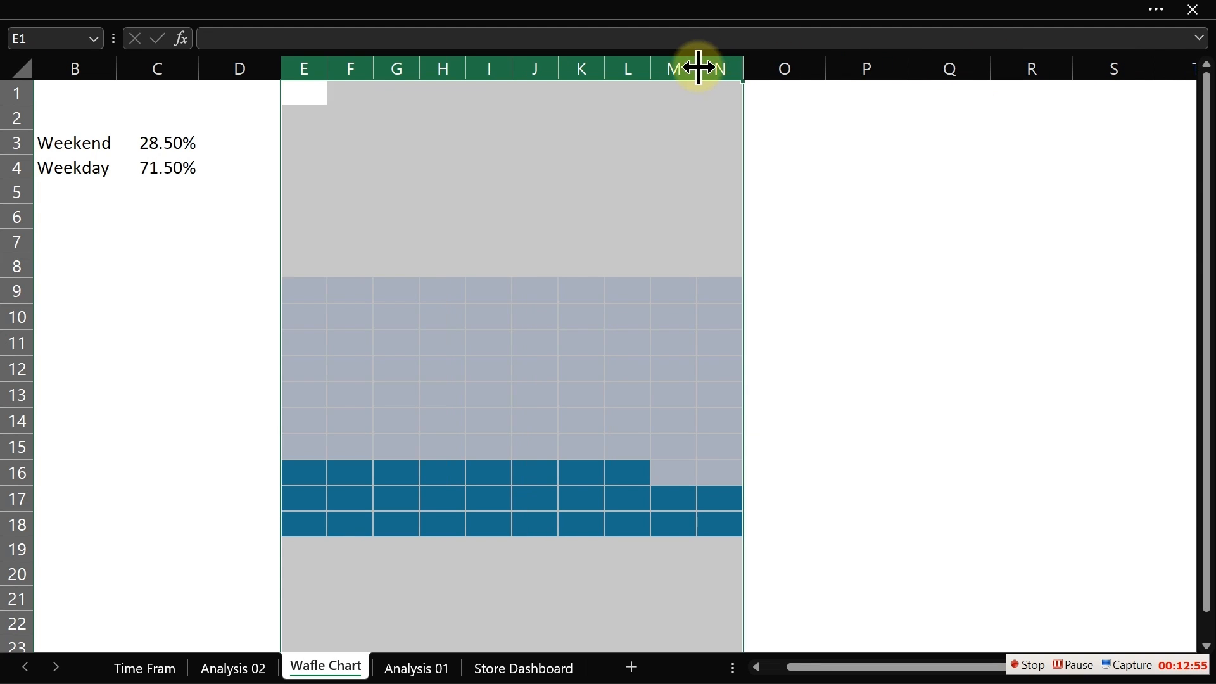
{"action": "left_click_drag", "start_coordinate": [698, 65], "coordinate": [665, 61]}
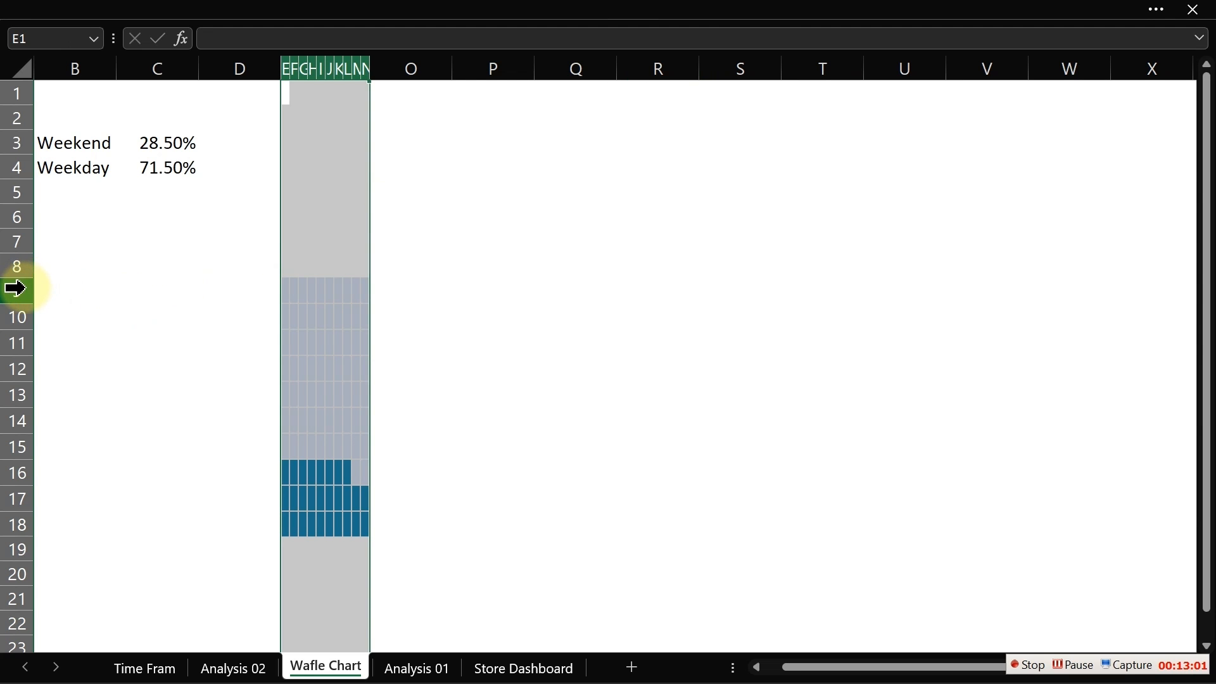
- Shrink rows 9 through 18 to small equal heights
{"action": "left_click_drag", "start_coordinate": [14, 285], "coordinate": [16, 493]}
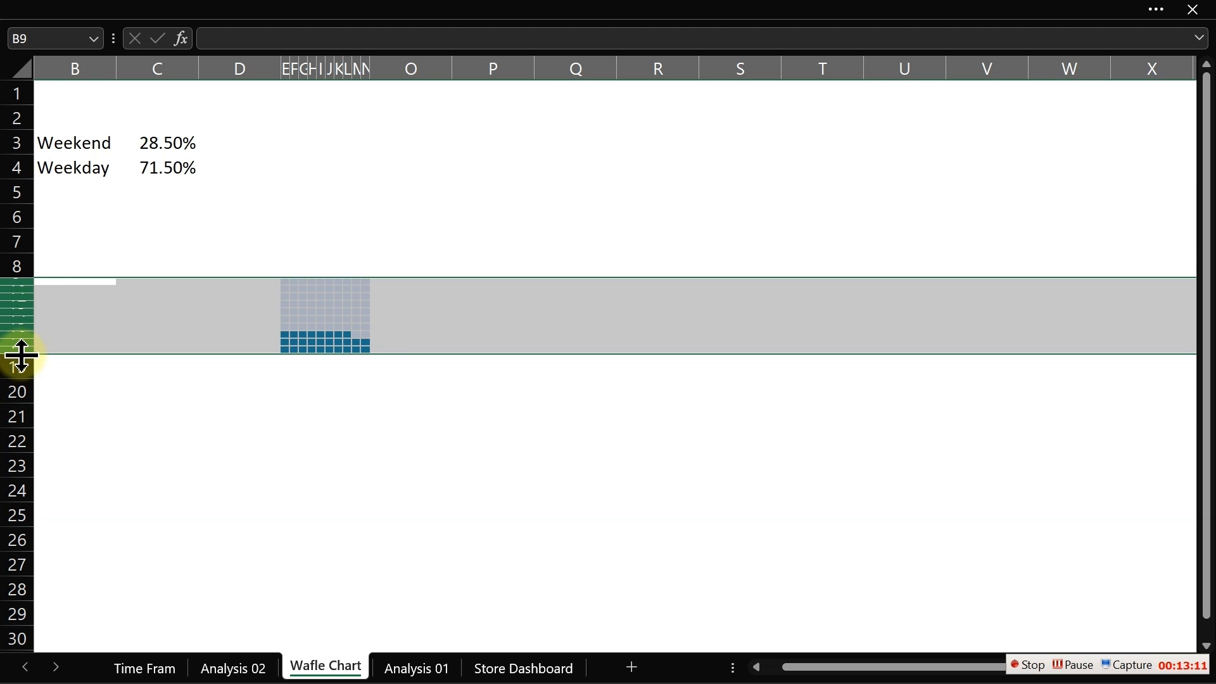
{"action": "left_click_drag", "start_coordinate": [19, 352], "coordinate": [16, 355]}
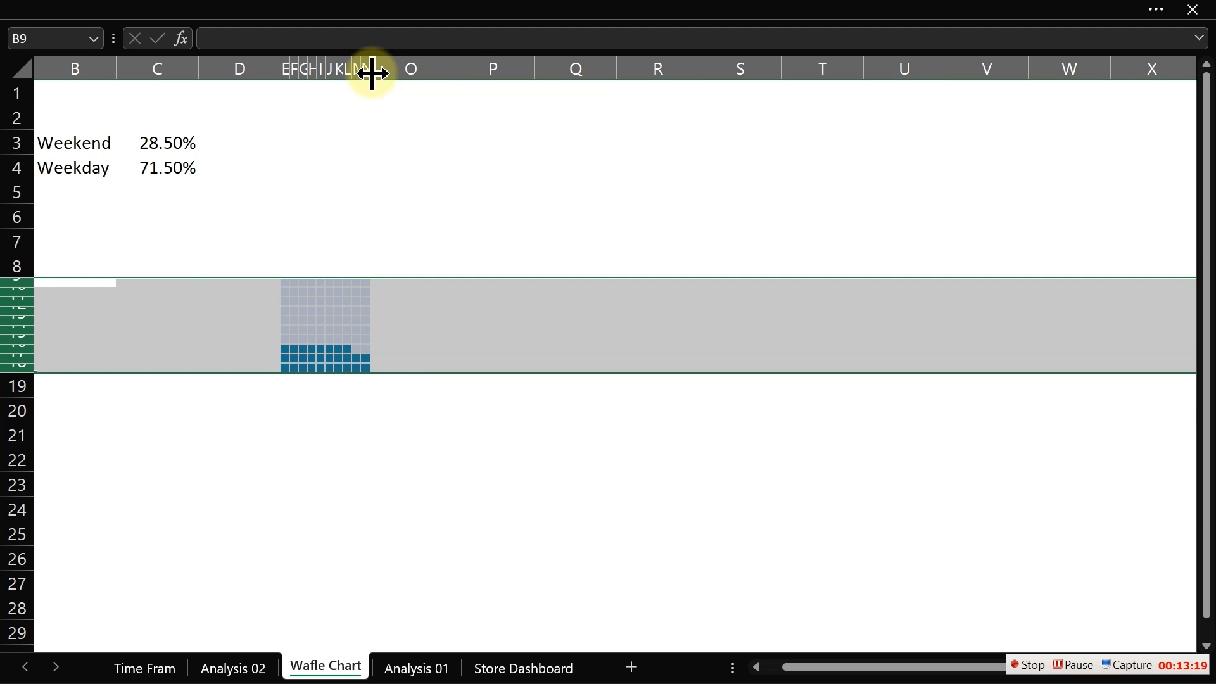
- Widen columns E through N slightly so the grid cells become roughly square
{"action": "left_click_drag", "start_coordinate": [372, 73], "coordinate": [374, 73]}
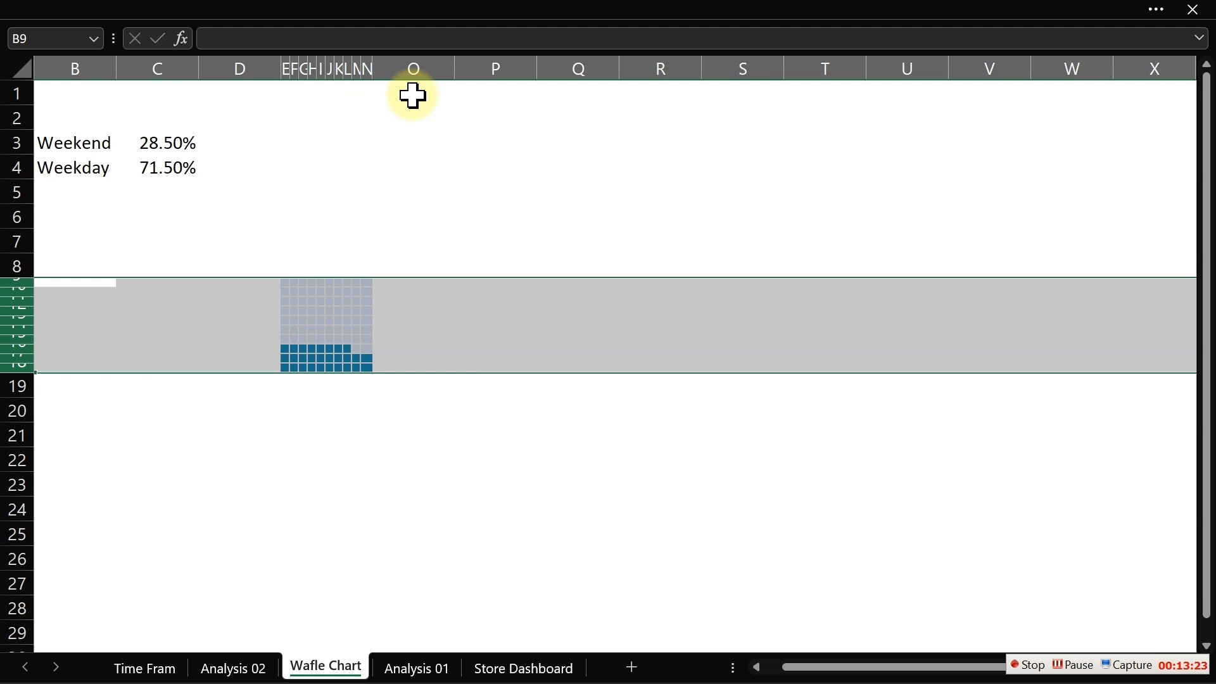
{"action": "key", "text": "ctrl+z"}
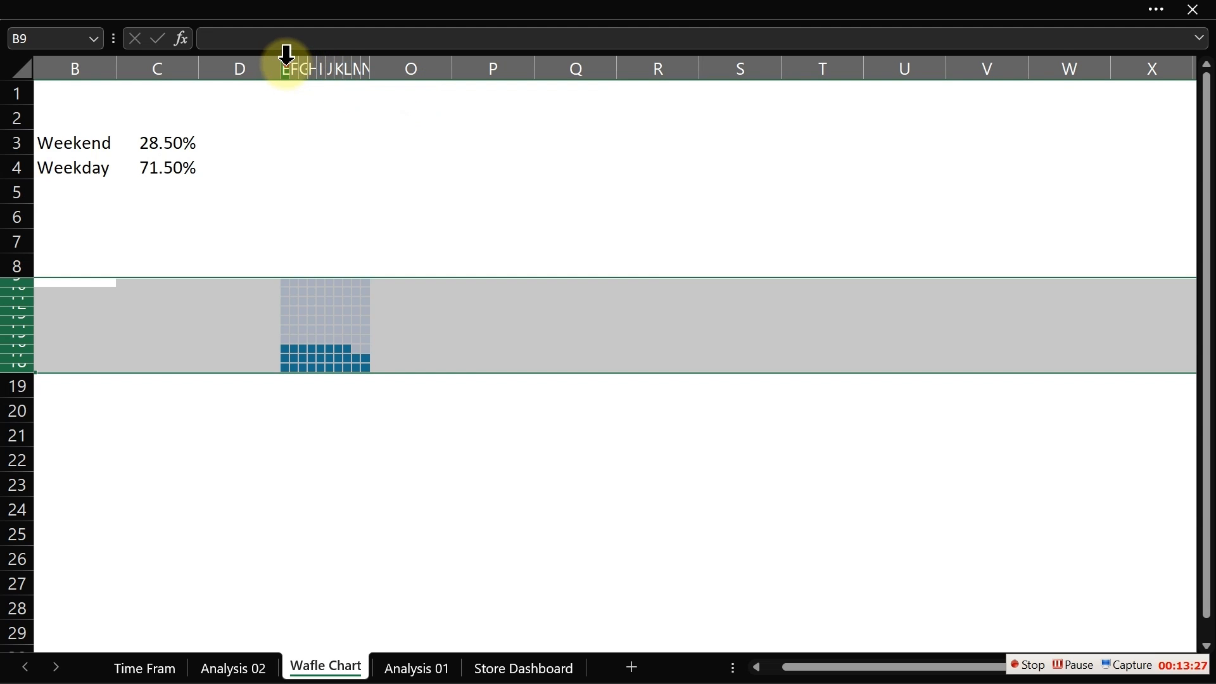
{"action": "left_click_drag", "start_coordinate": [287, 55], "coordinate": [355, 62]}
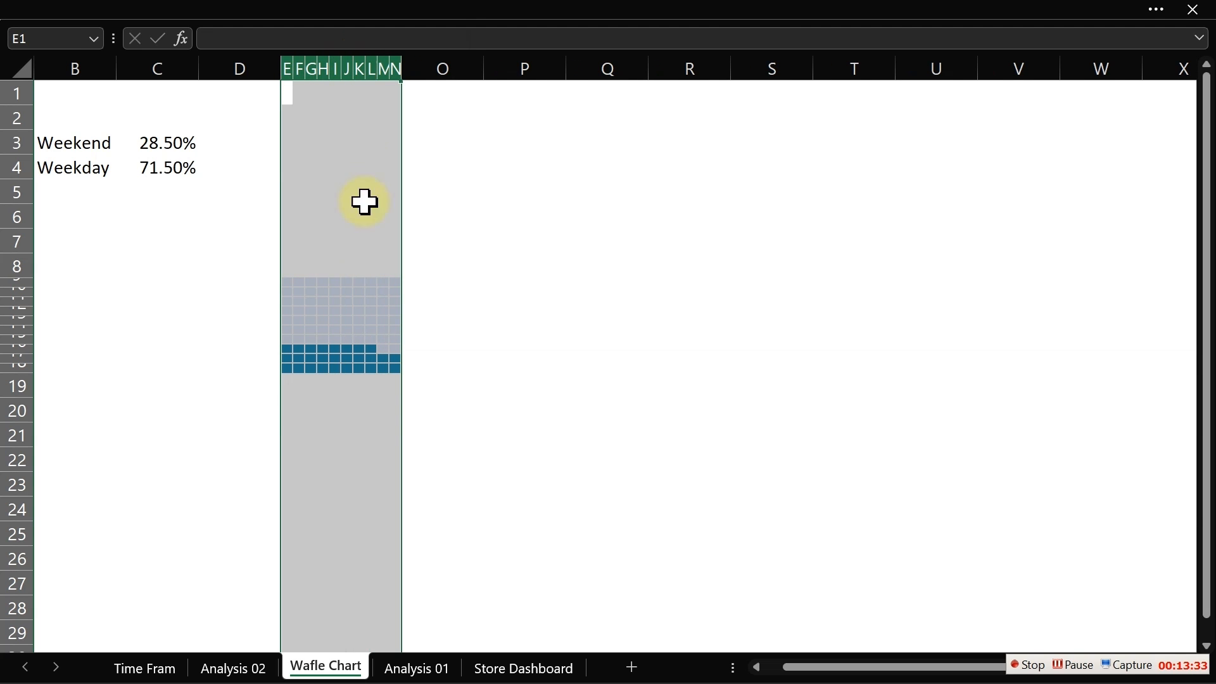
- Copy the waffle grid in E9:N18 and paste it starting at cell E21
{"action": "left_click", "coordinate": [371, 376]}
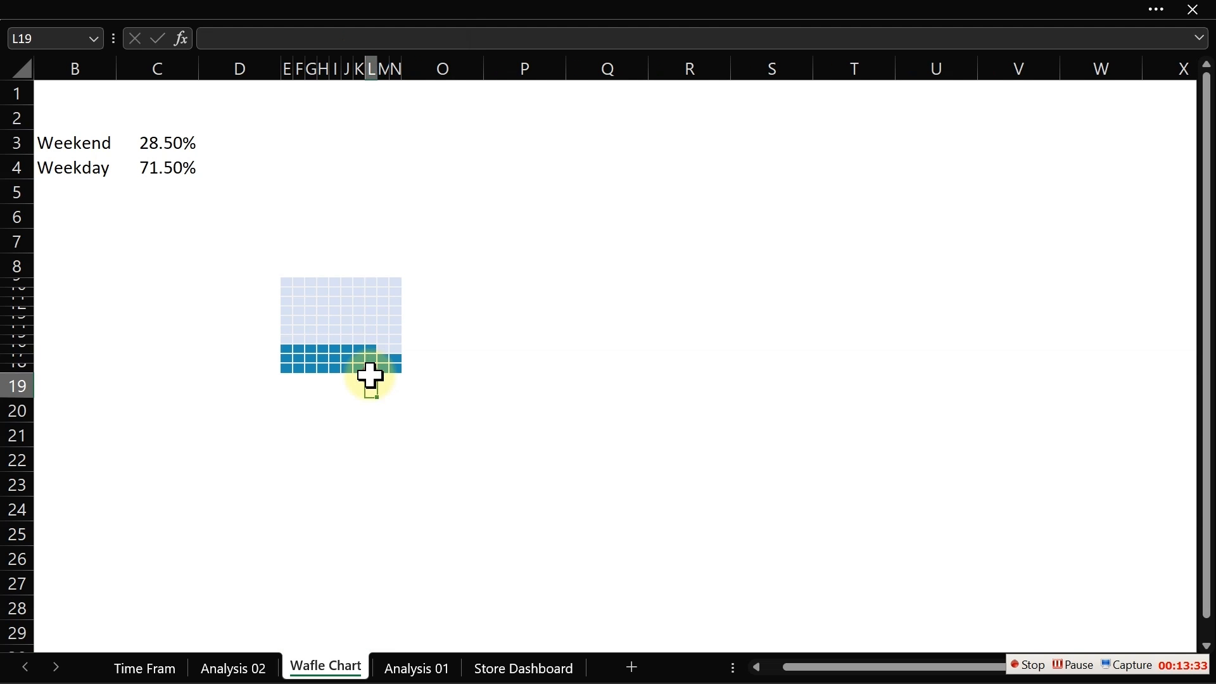
{"action": "left_click", "coordinate": [289, 280]}
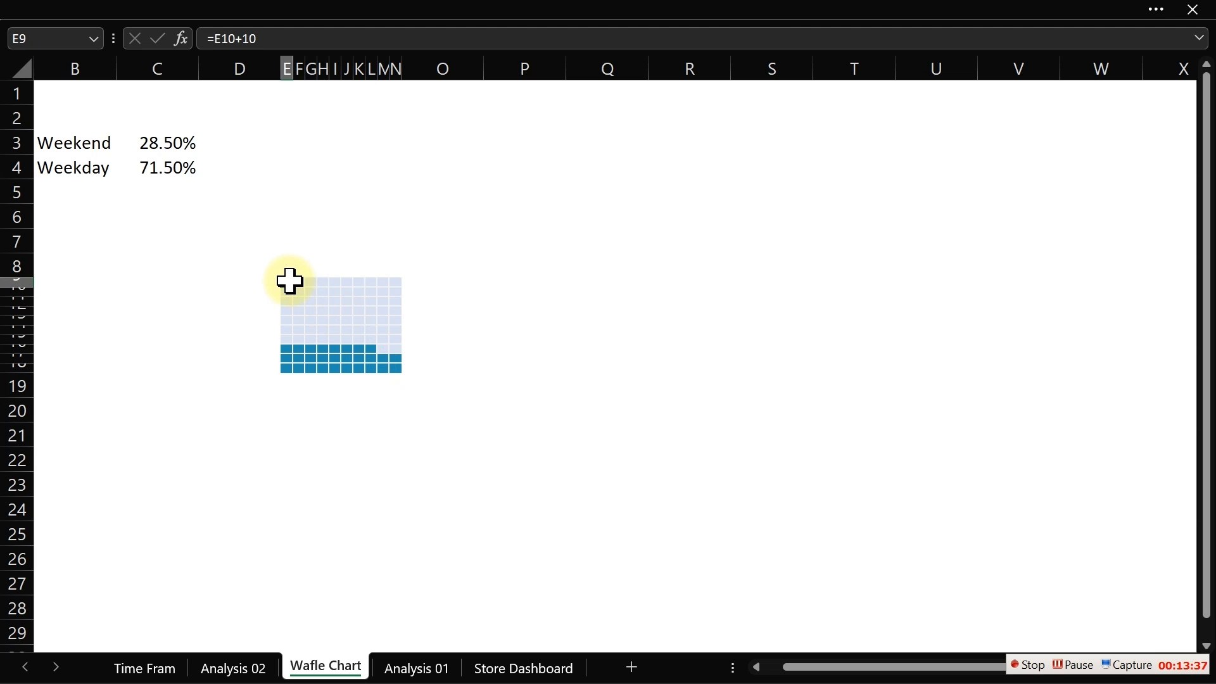
{"action": "left_click_drag", "start_coordinate": [288, 280], "coordinate": [392, 365]}
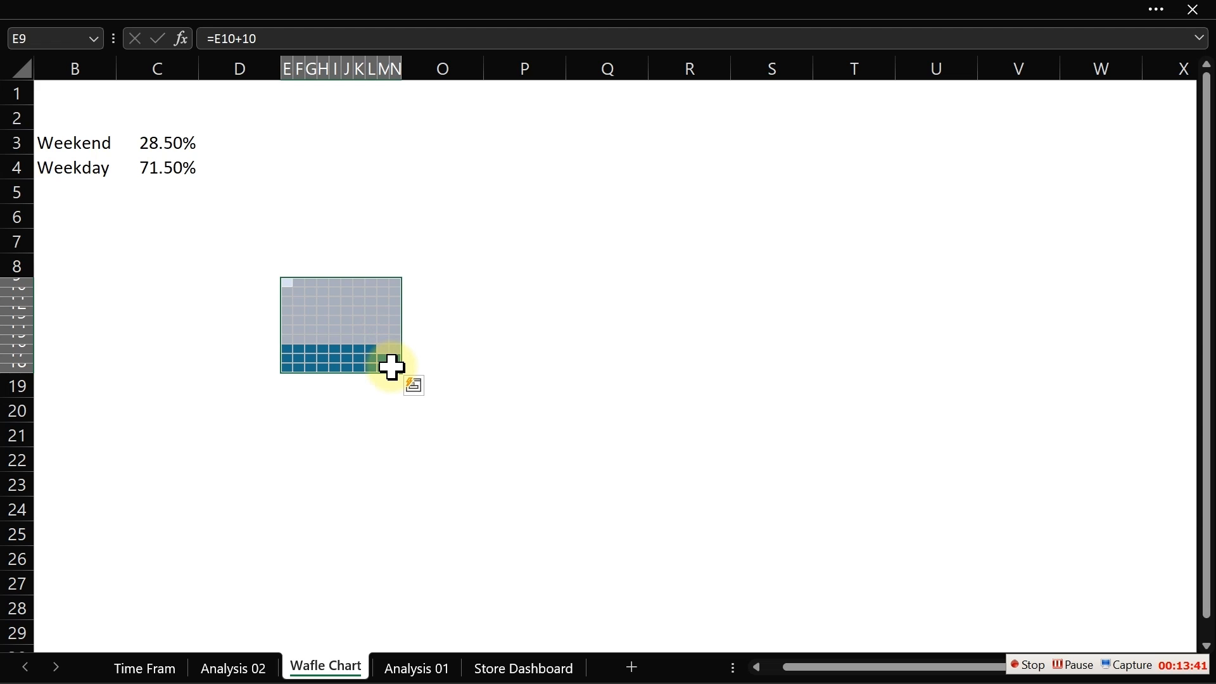
{"action": "key", "text": "ctrl+q"}
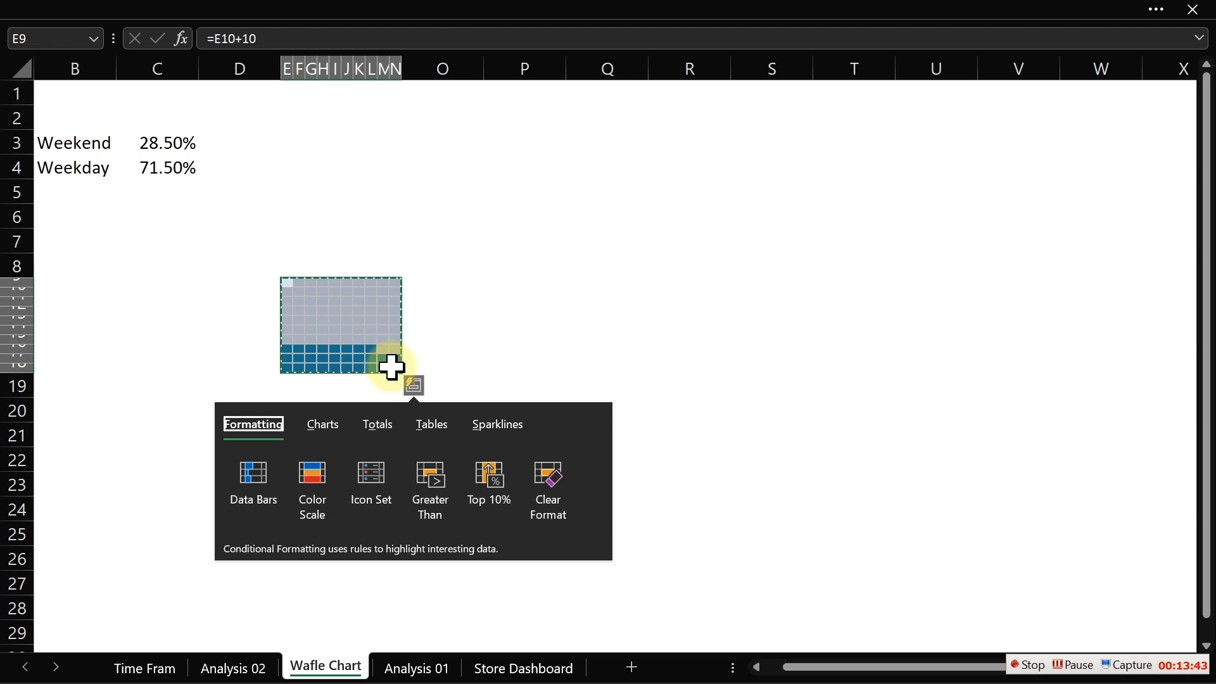
{"action": "left_click", "coordinate": [481, 355]}
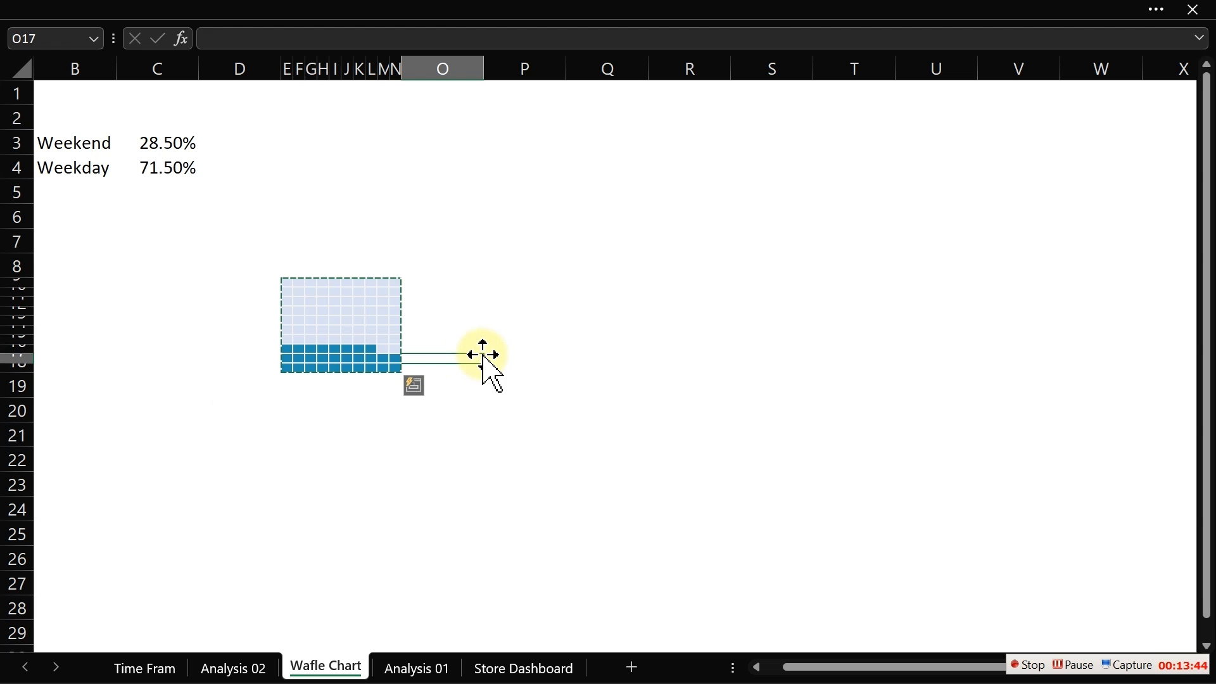
{"action": "left_click", "coordinate": [497, 265]}
{"action": "left_click_drag", "start_coordinate": [497, 264], "coordinate": [490, 286]}
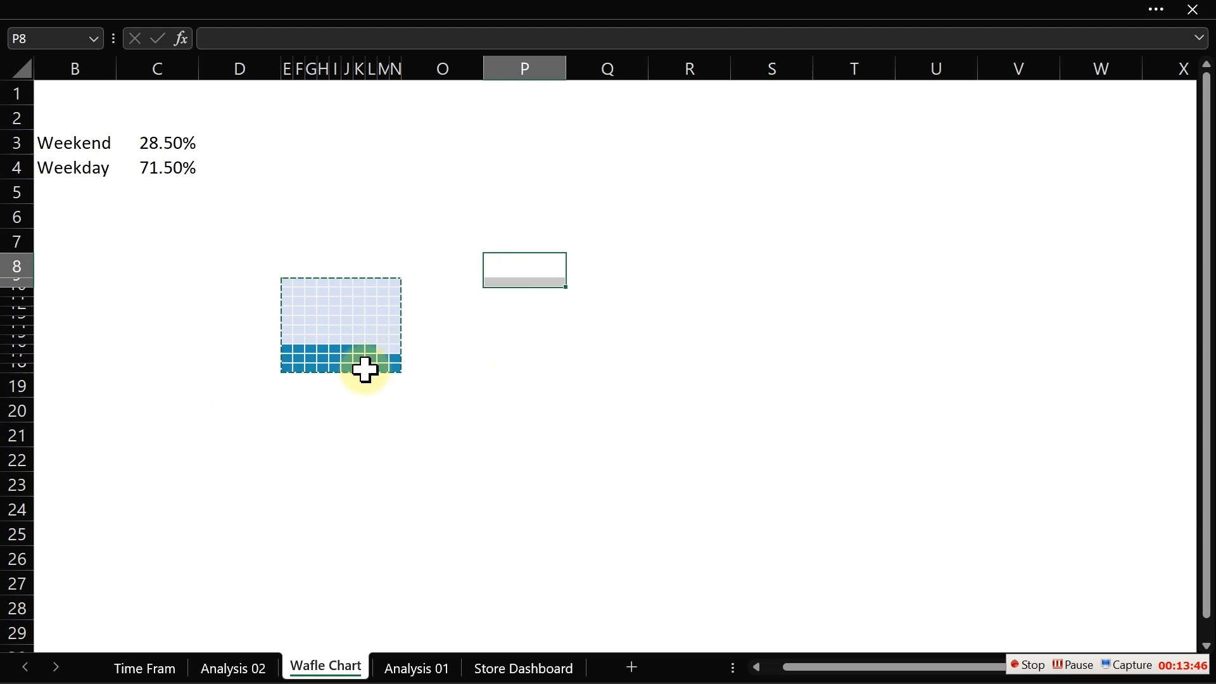
{"action": "left_click", "coordinate": [295, 431]}
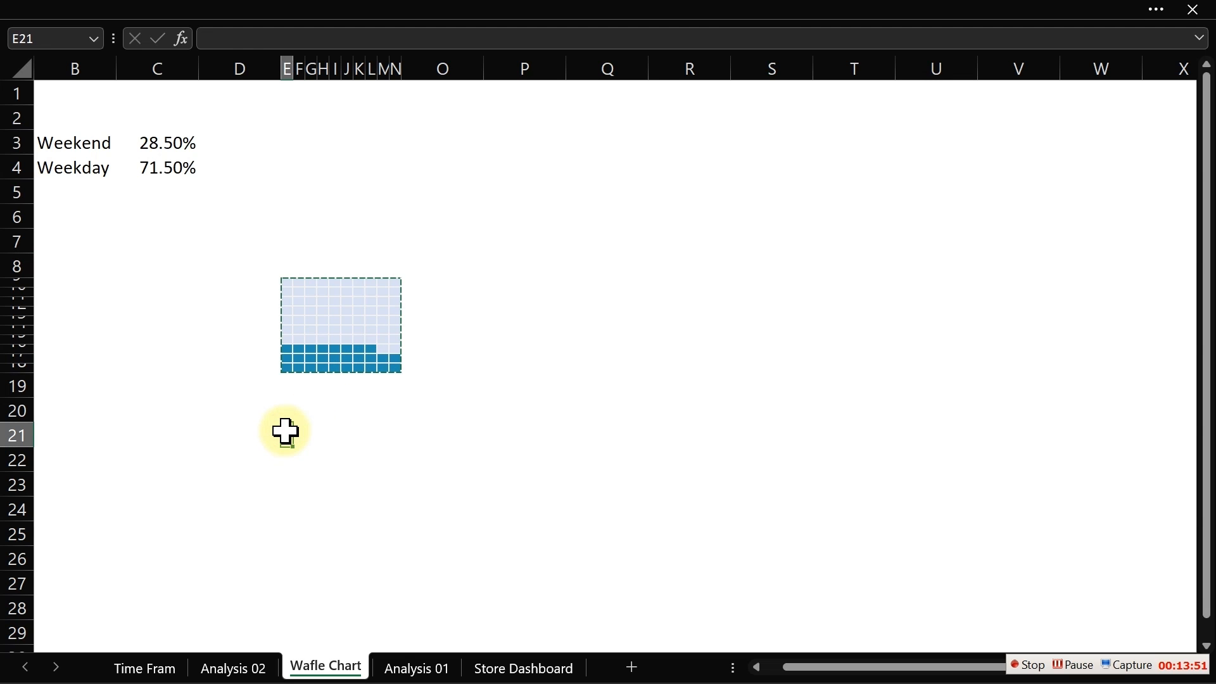
{"action": "key", "text": "ctrl+v"}
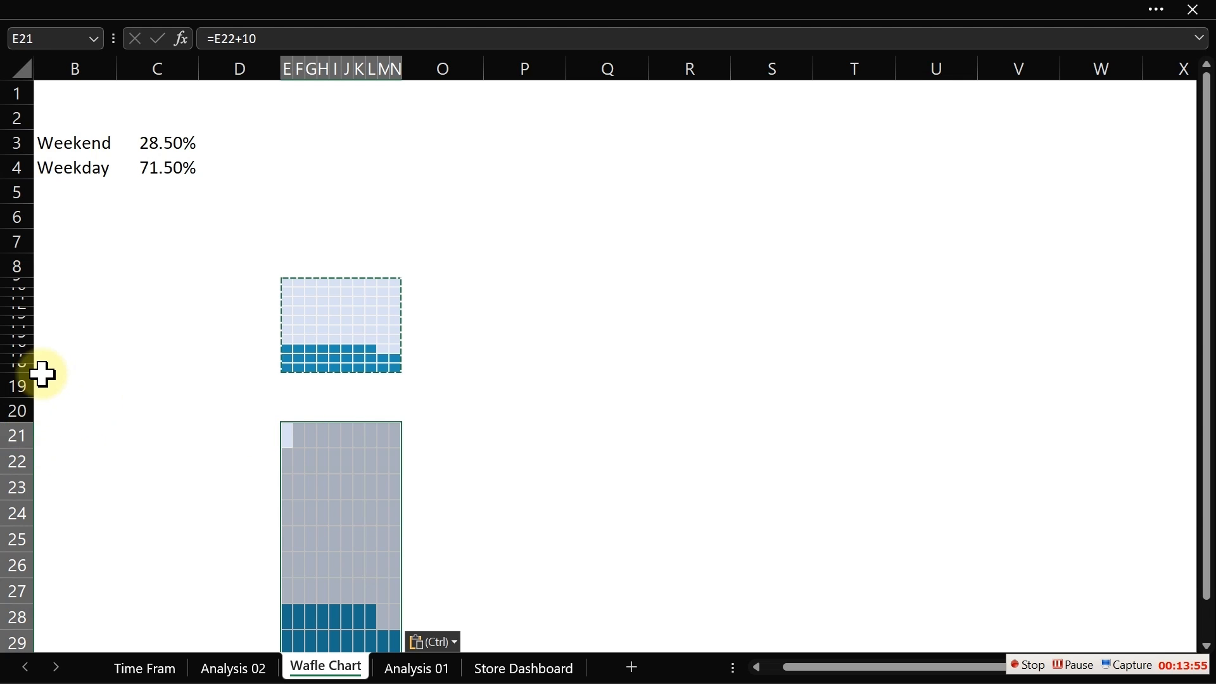
- Check the row height of row 12 in the original grid
{"action": "left_click", "coordinate": [15, 313]}
{"action": "right_click", "coordinate": [9, 313]}
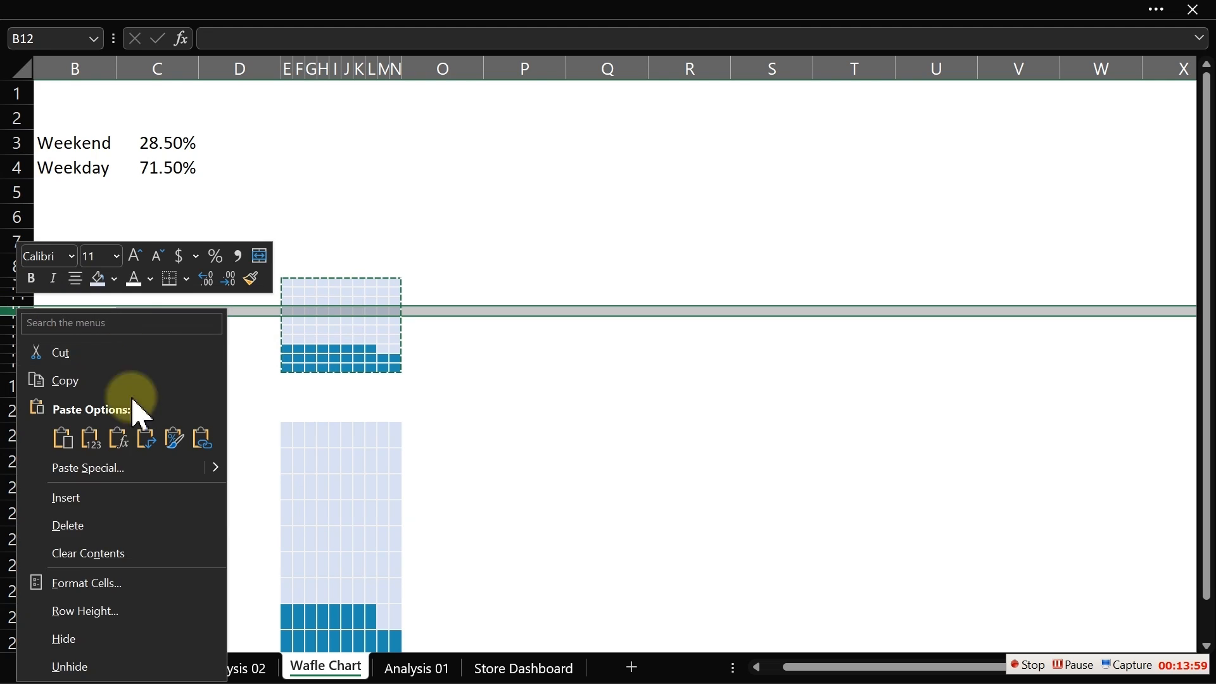
{"action": "left_click", "coordinate": [98, 624]}
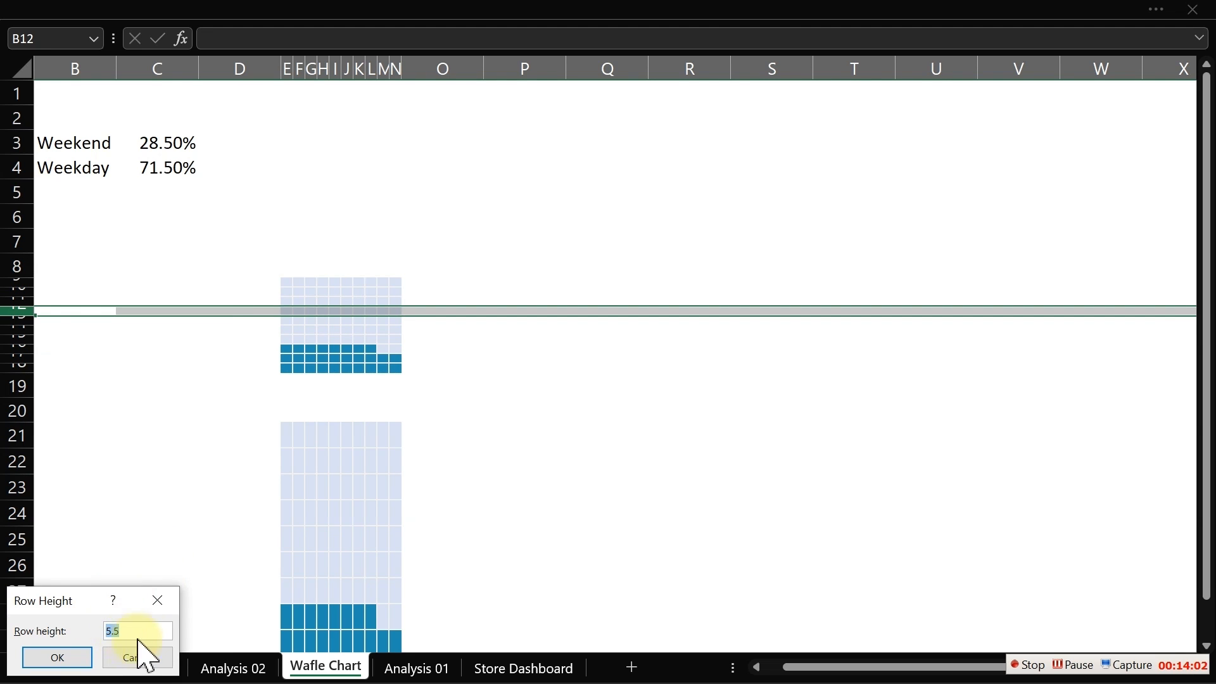
{"action": "left_click", "coordinate": [158, 600]}
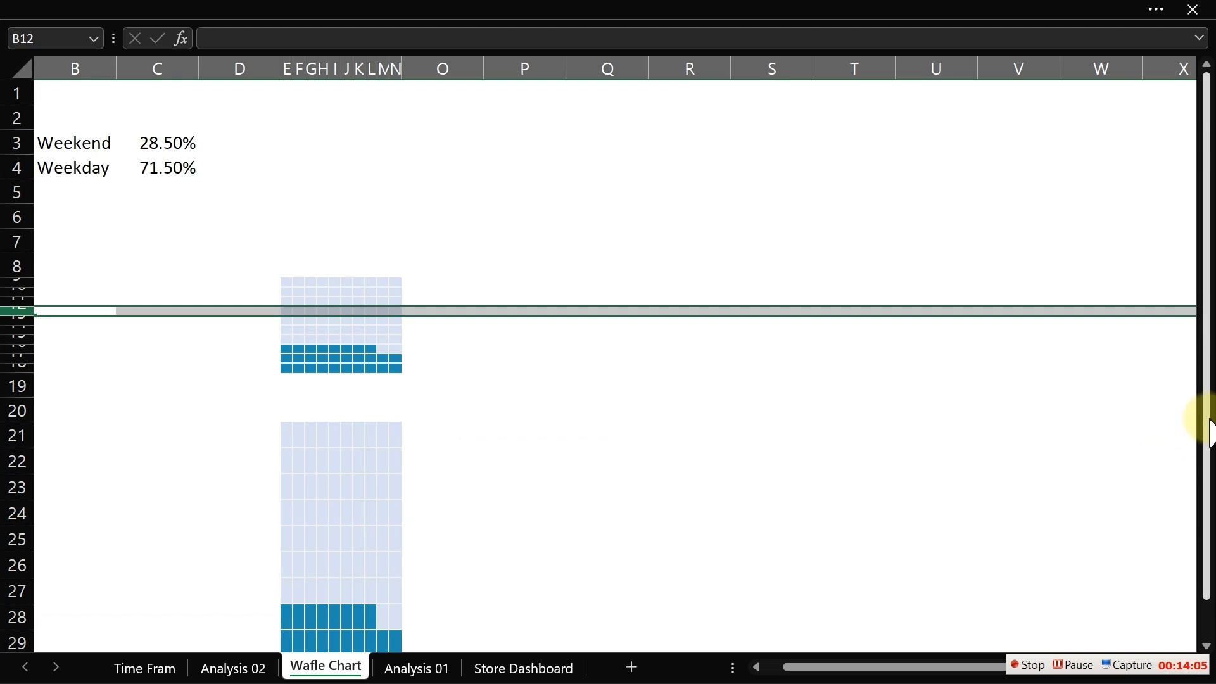
- Set the height of rows 21 through 30 to 5.5 so the copied grid matches the original
{"action": "left_click_drag", "start_coordinate": [1206, 413], "coordinate": [1206, 483]}
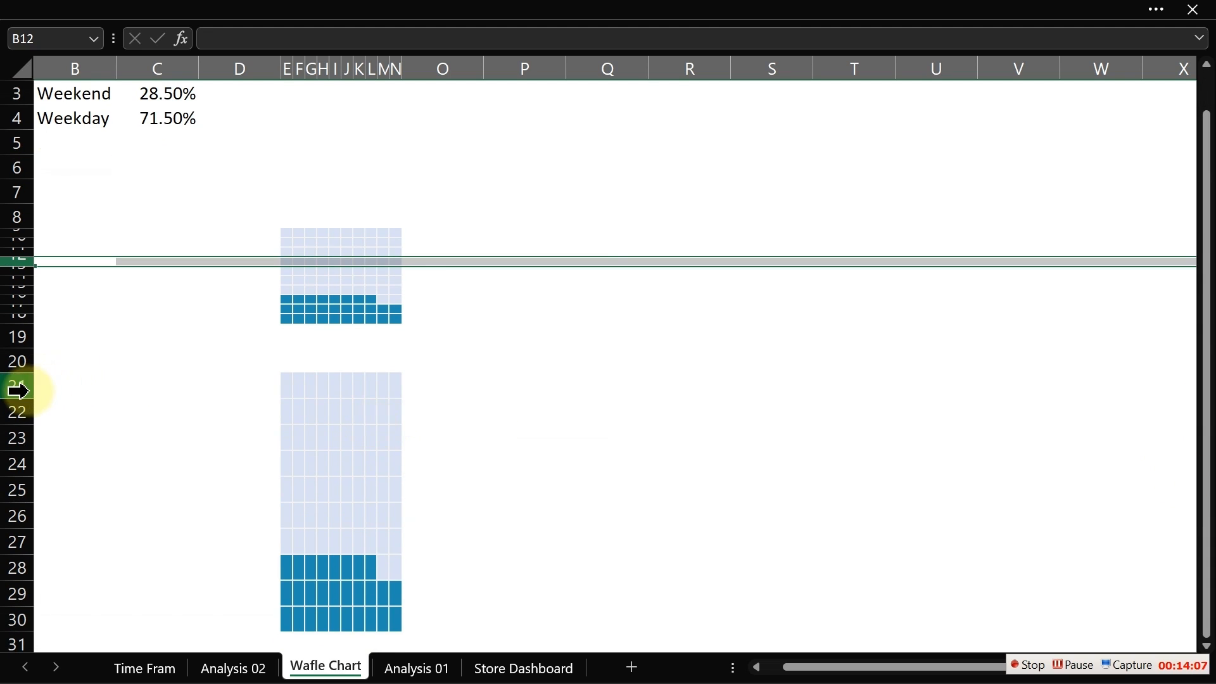
{"action": "left_click_drag", "start_coordinate": [16, 388], "coordinate": [16, 620]}
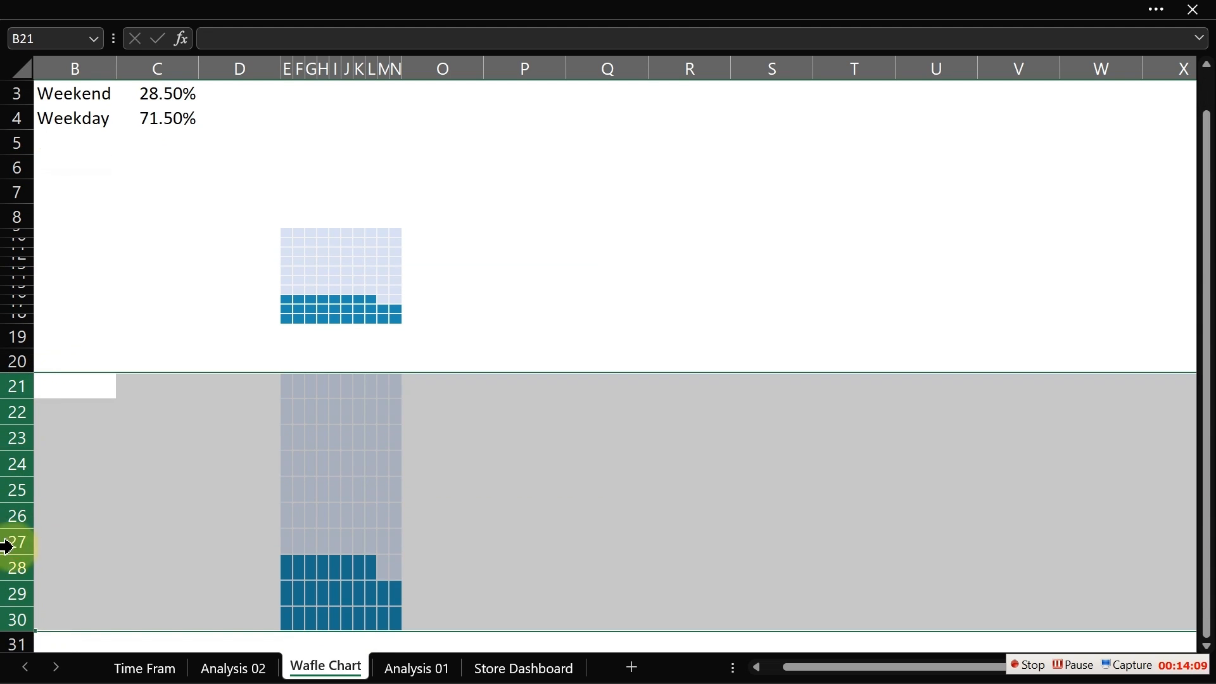
{"action": "right_click", "coordinate": [2, 487]}
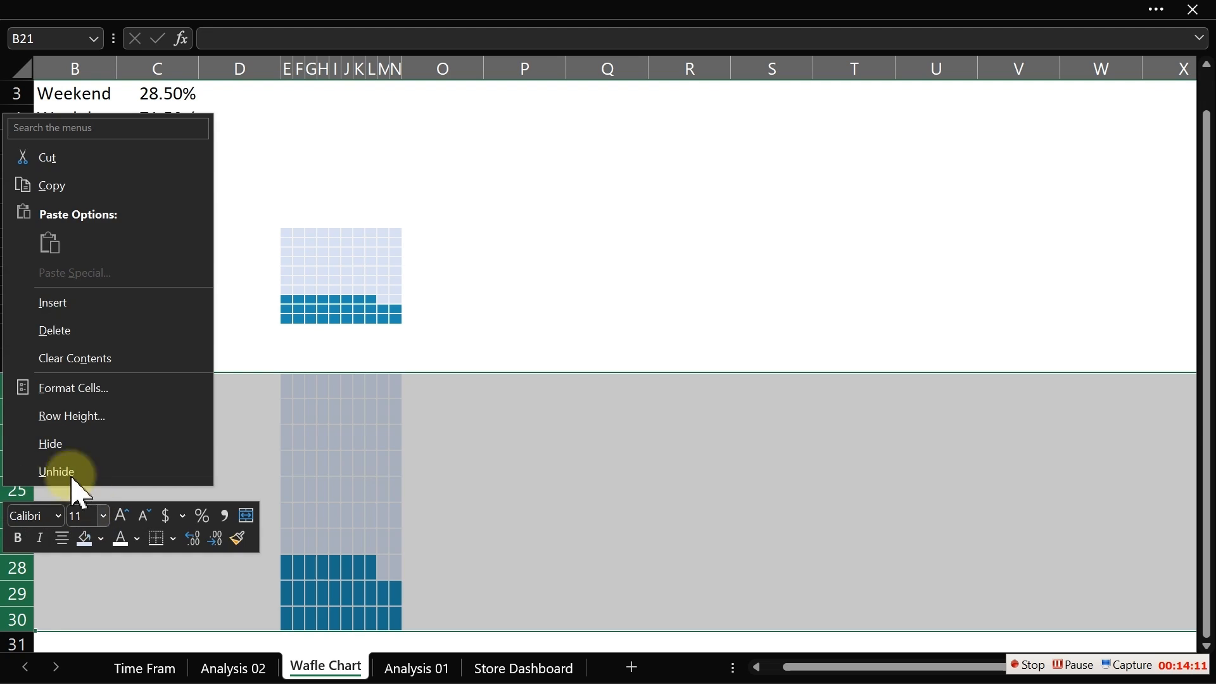
{"action": "left_click", "coordinate": [67, 436]}
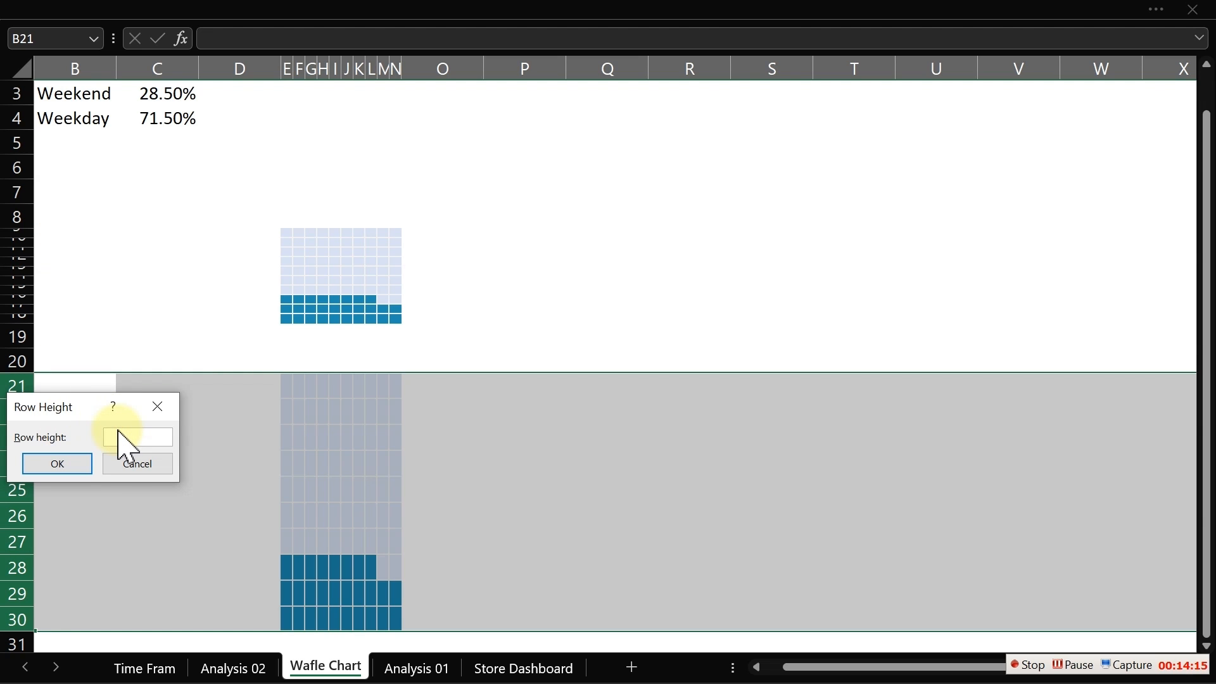
{"action": "type", "text": "5.5"}
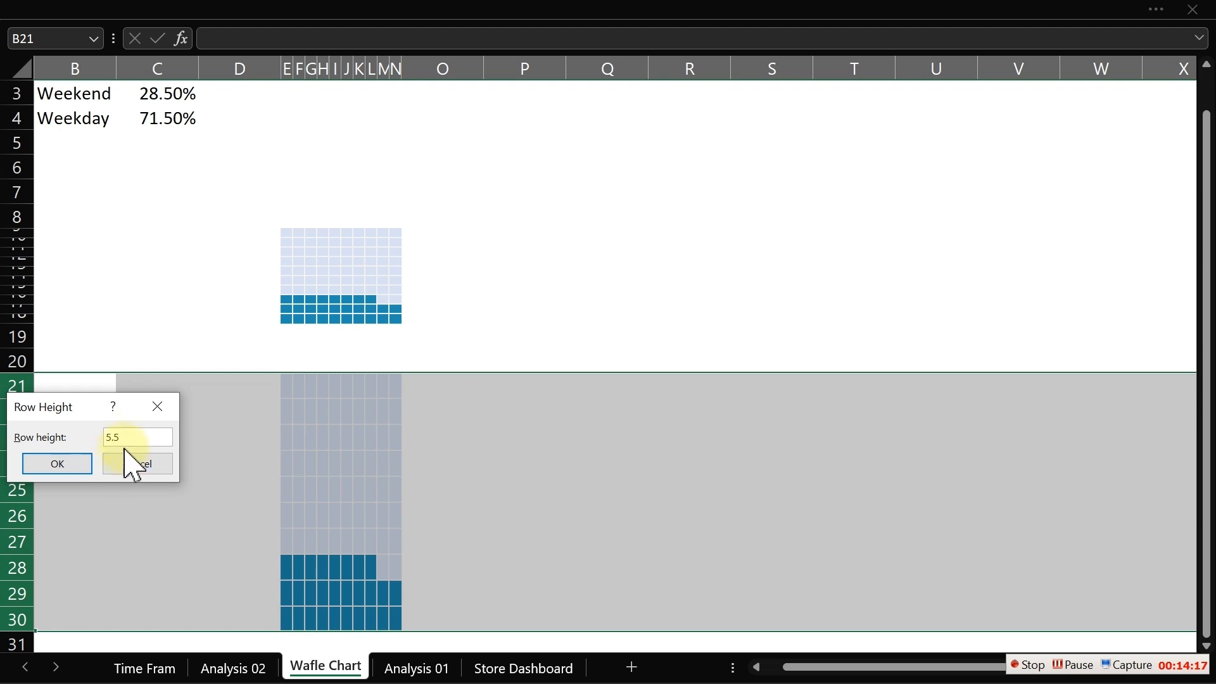
{"action": "left_click", "coordinate": [84, 463]}
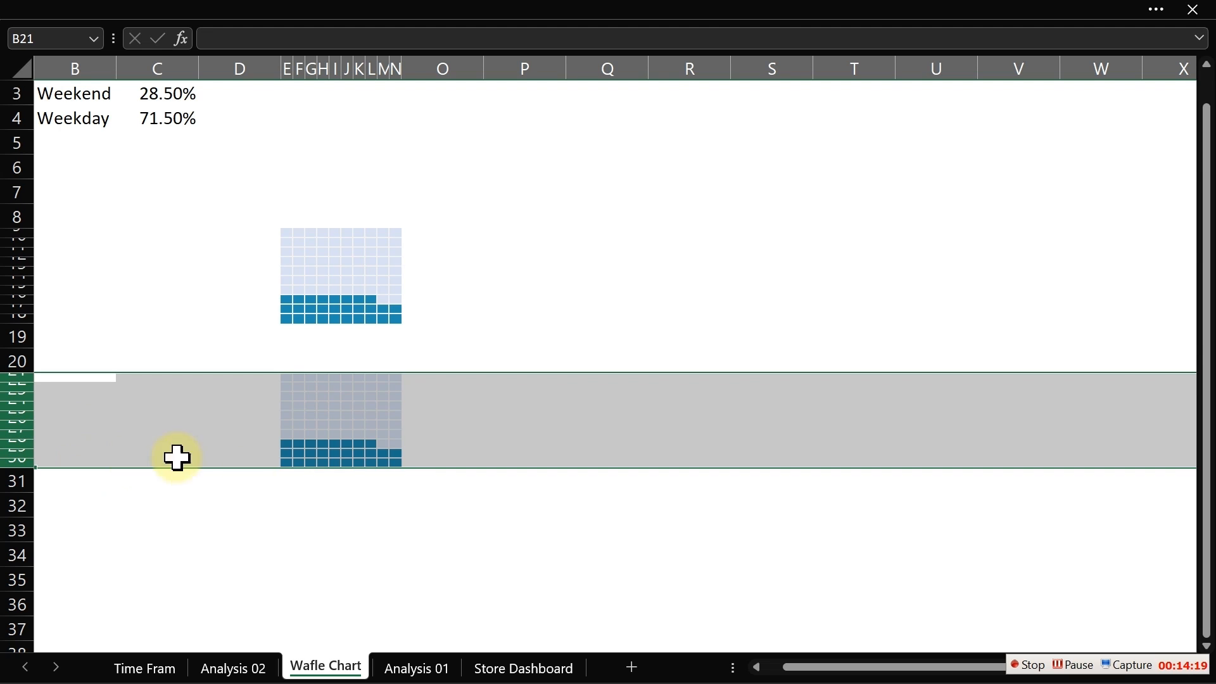
{"action": "left_click", "coordinate": [322, 533]}
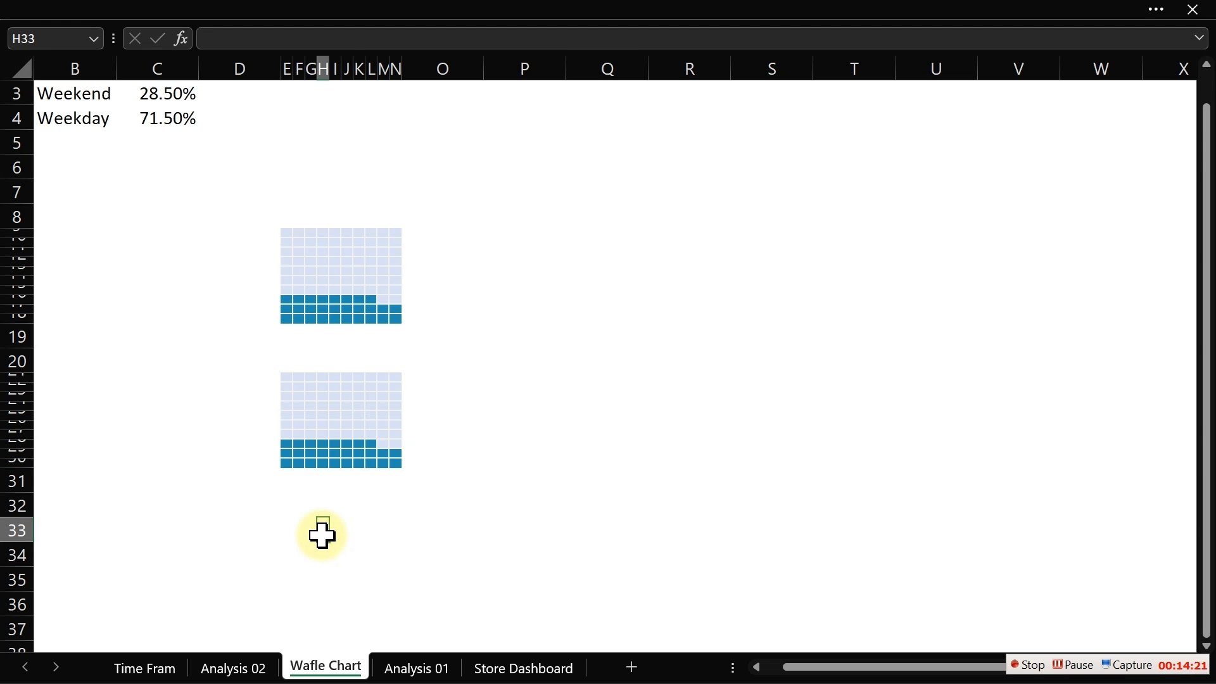
{"action": "left_click", "coordinate": [296, 196]}
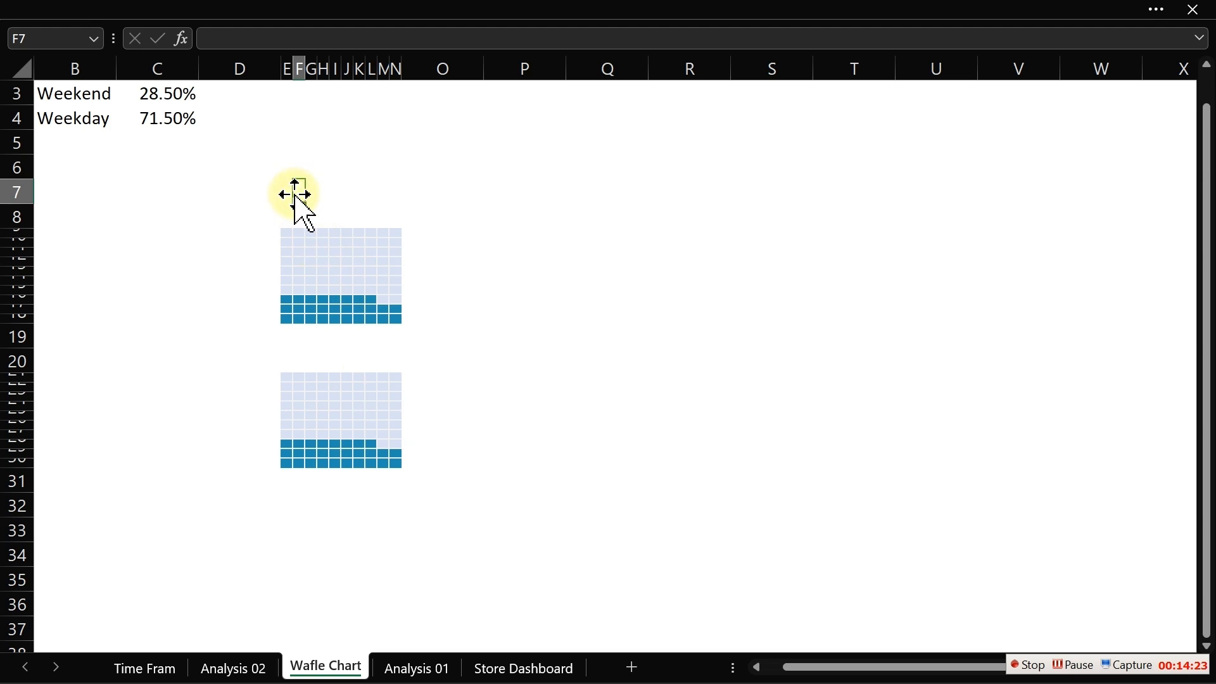
{"action": "left_click", "coordinate": [453, 261]}
{"action": "left_click", "coordinate": [485, 284]}
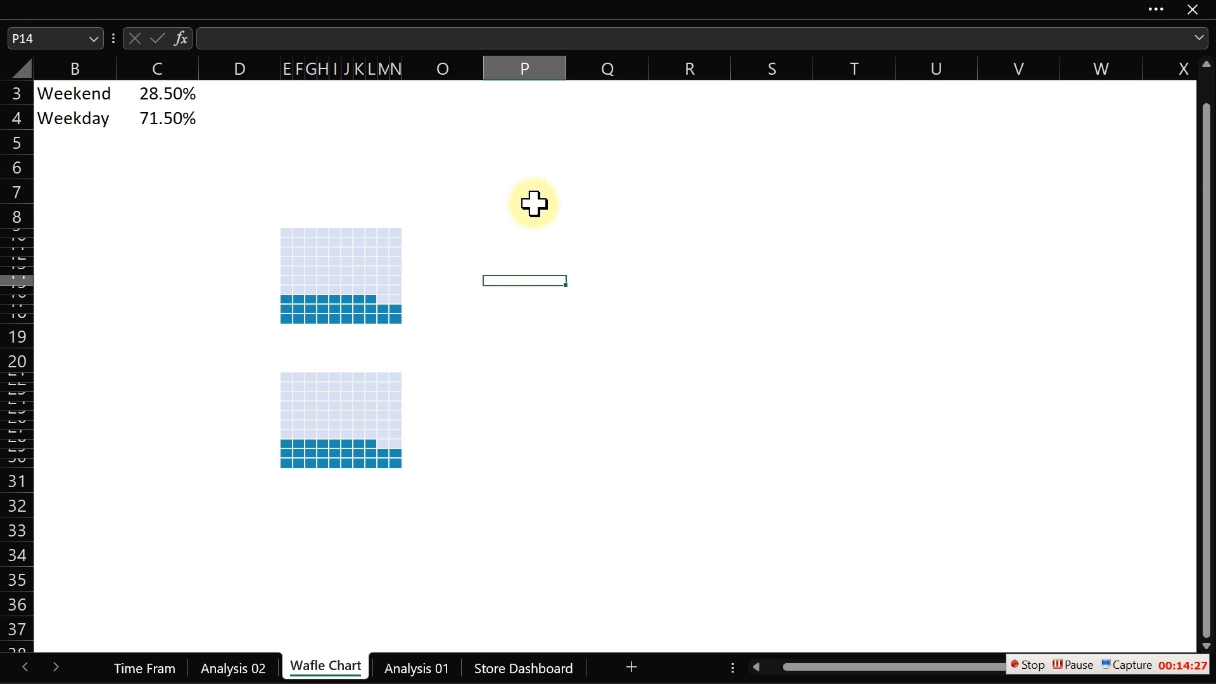
{"action": "left_click", "coordinate": [219, 217]}
- Enter the label "Weekend" in cell C8 beside the first grid
{"action": "left_click", "coordinate": [143, 217]}
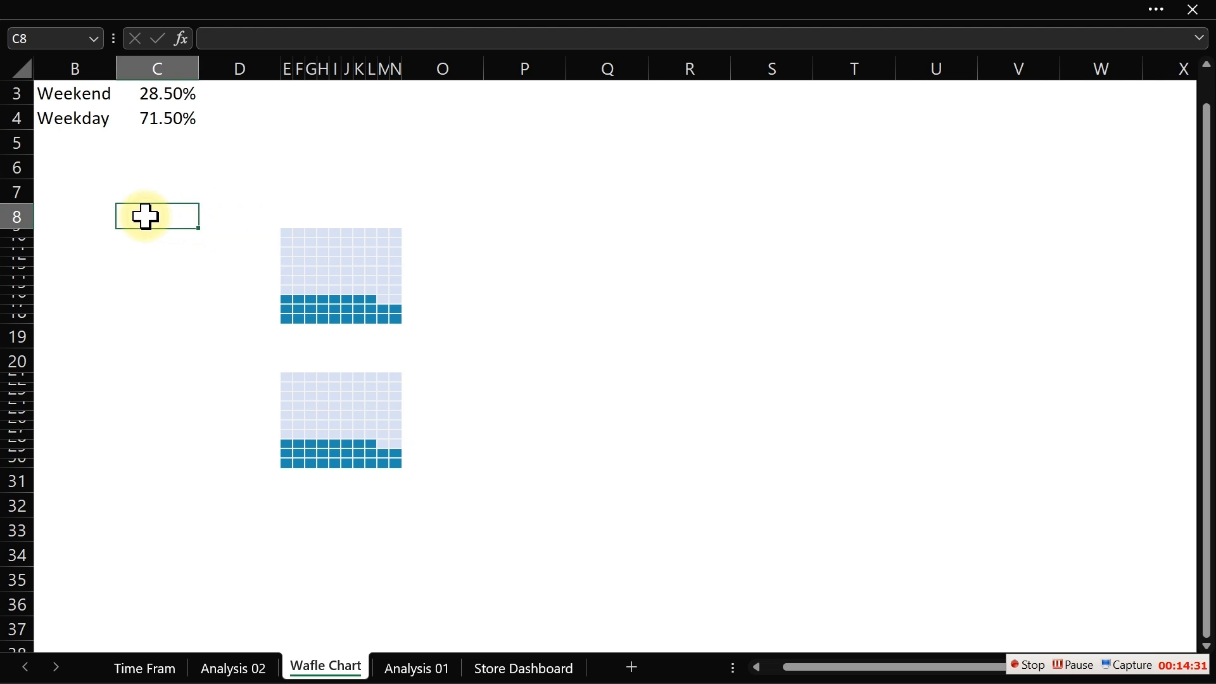
{"action": "left_click", "coordinate": [230, 218]}
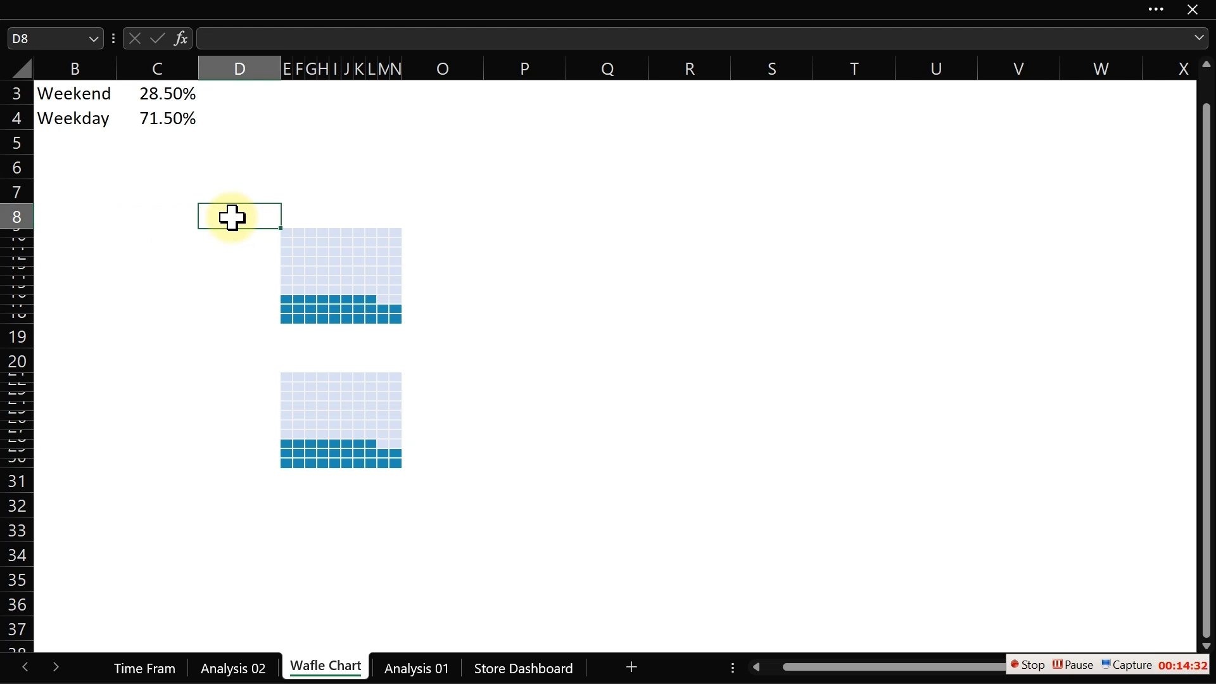
{"action": "left_click", "coordinate": [181, 217]}
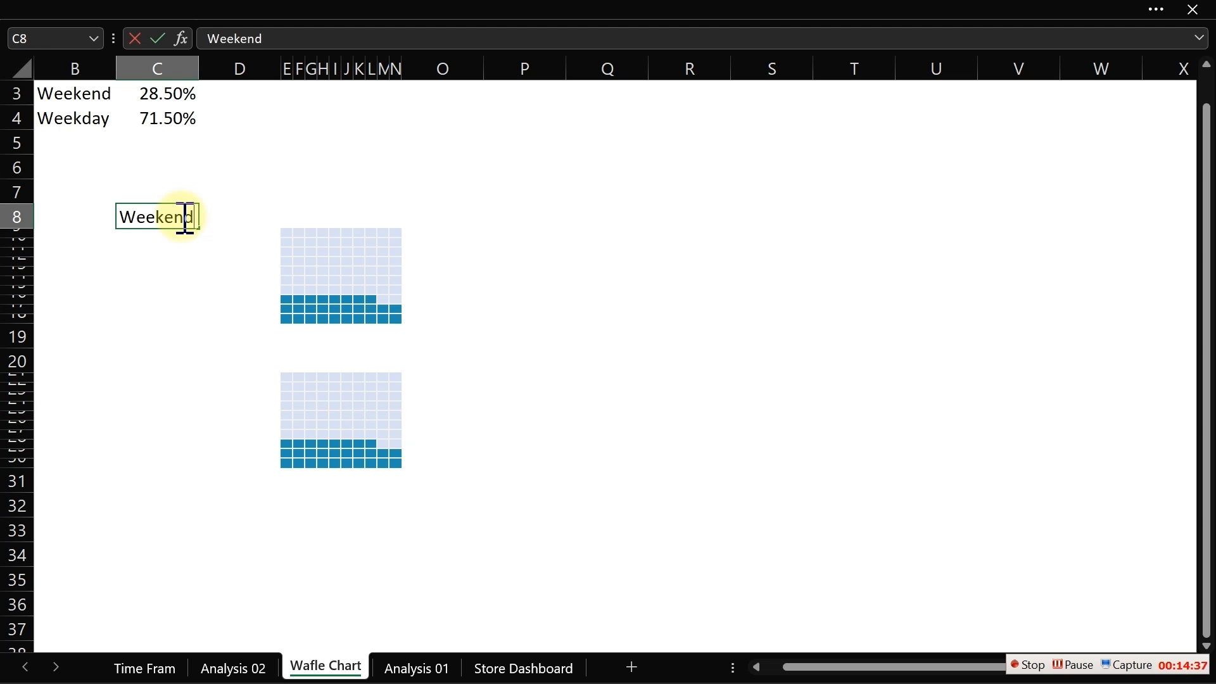
{"action": "type", "text": "Weekend"}
{"action": "key", "text": "Return"}
- Enter the label "Weekday" in cell C20 beside the second grid
{"action": "key", "text": "Down"}
{"action": "key", "text": "Down"}
{"action": "key", "text": "Down"}
{"action": "key", "text": "Down"}
{"action": "key", "text": "Down"}
{"action": "key", "text": "Down"}
{"action": "key", "text": "Down"}
{"action": "key", "text": "Down"}
{"action": "key", "text": "Down"}
{"action": "key", "text": "Down"}
{"action": "key", "text": "Down"}
{"action": "key", "text": "Down"}
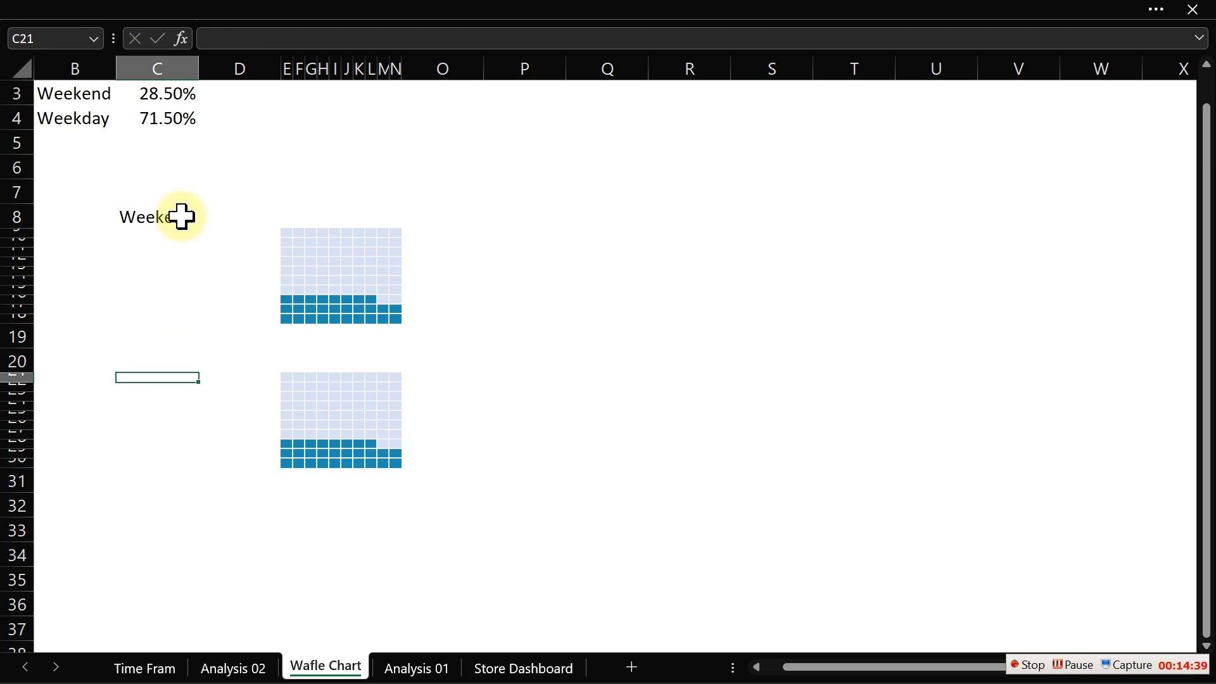
{"action": "key", "text": "Down"}
{"action": "key", "text": "Up"}
{"action": "key", "text": "Up"}
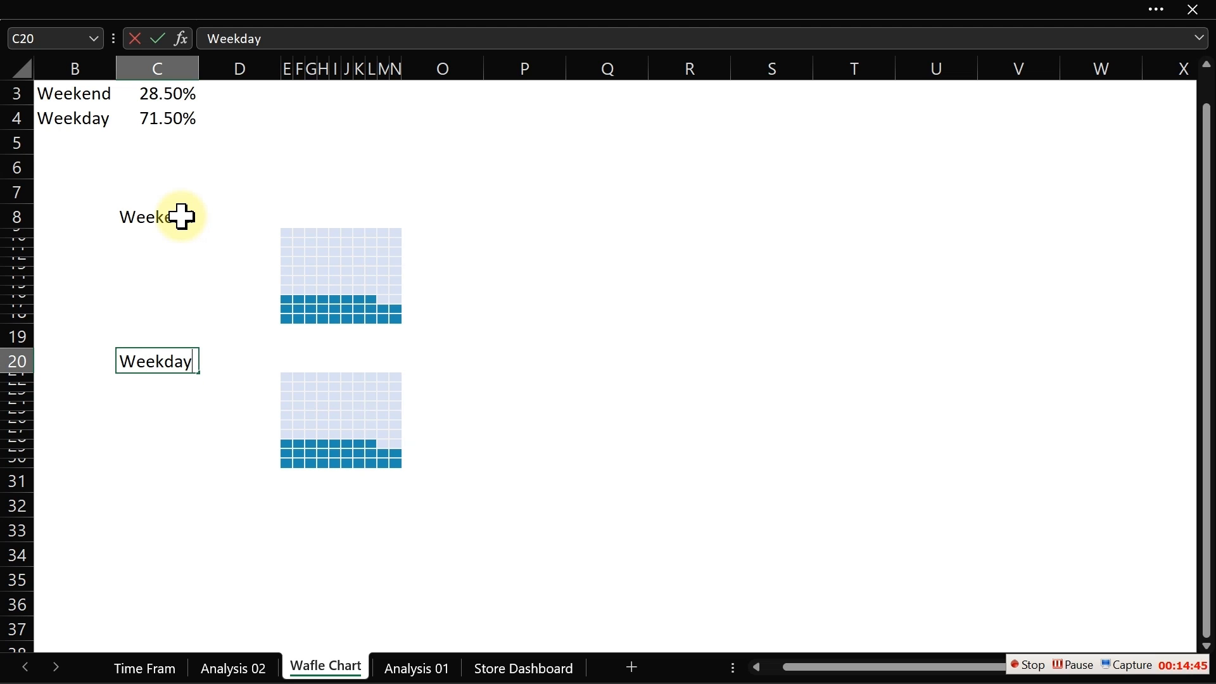
{"action": "key", "text": "Return"}
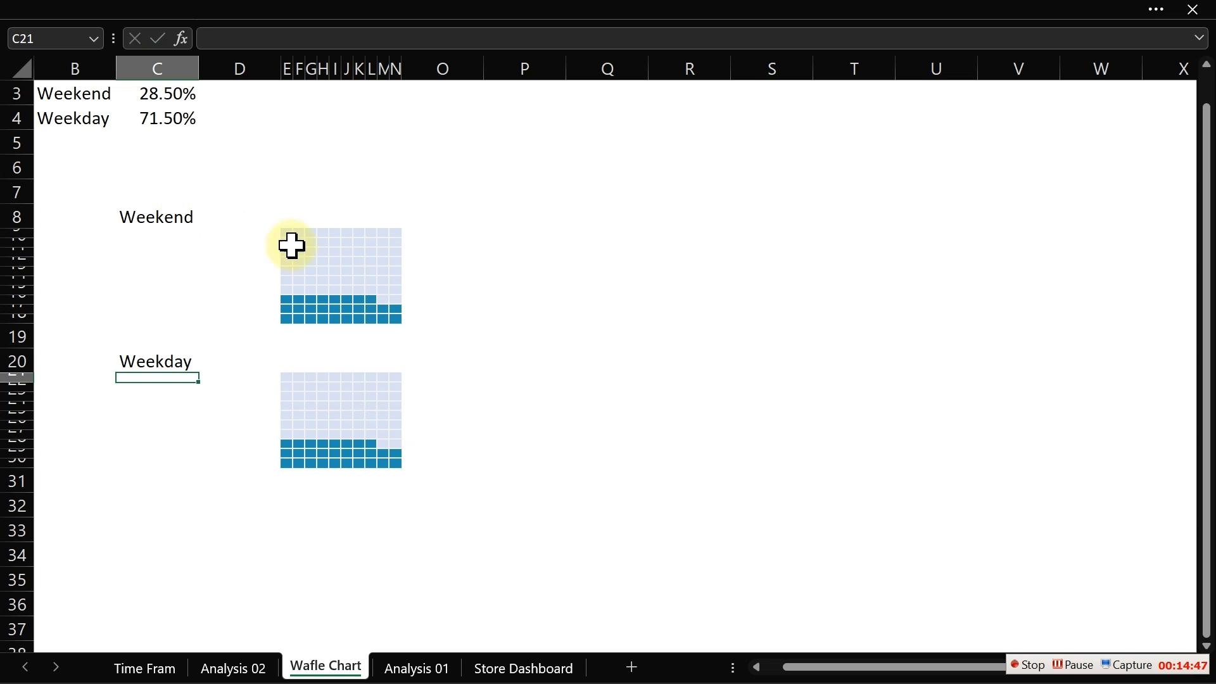
- Edit the first conditional formatting rule of the E21:N30 grid to compare cell values with =$C$4*100
{"action": "left_click_drag", "start_coordinate": [289, 380], "coordinate": [396, 463]}
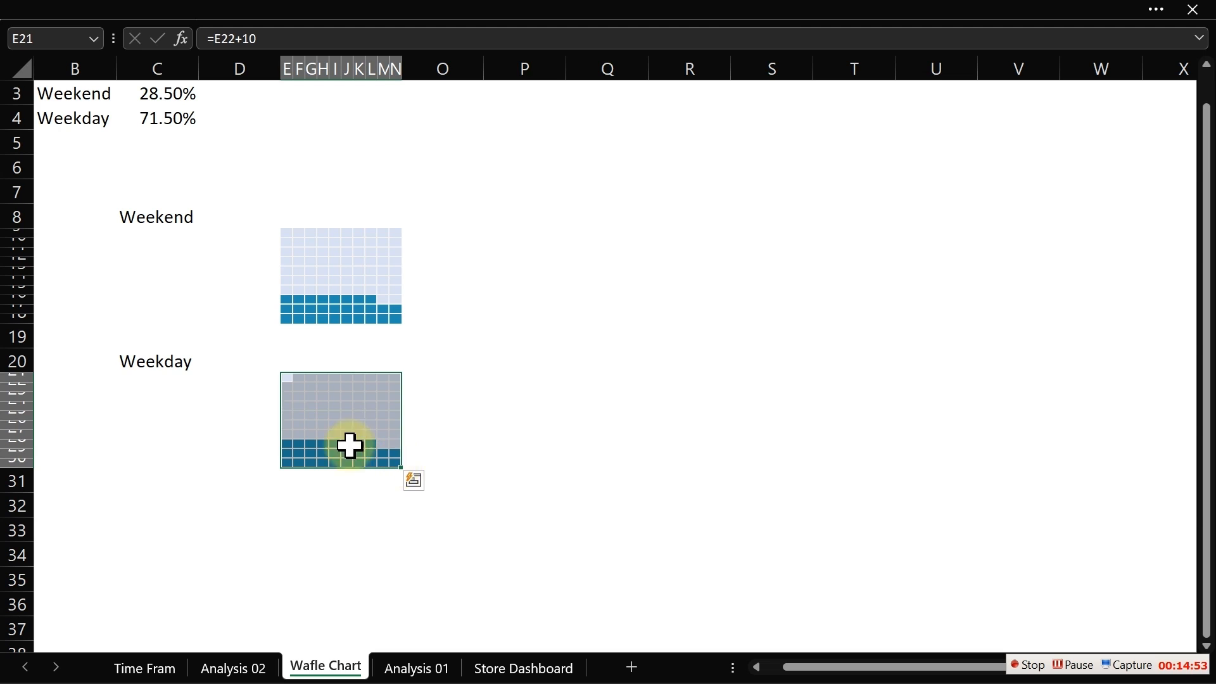
{"action": "left_click", "coordinate": [399, 7]}
{"action": "left_click", "coordinate": [721, 143]}
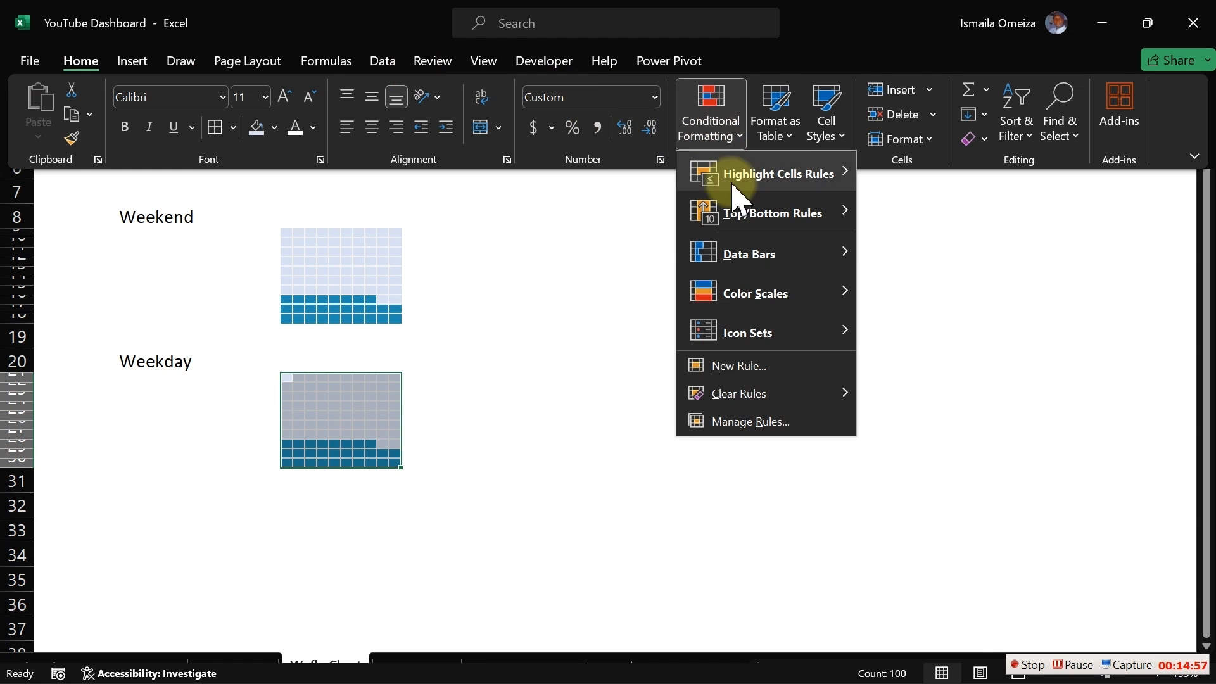
{"action": "left_click", "coordinate": [734, 423]}
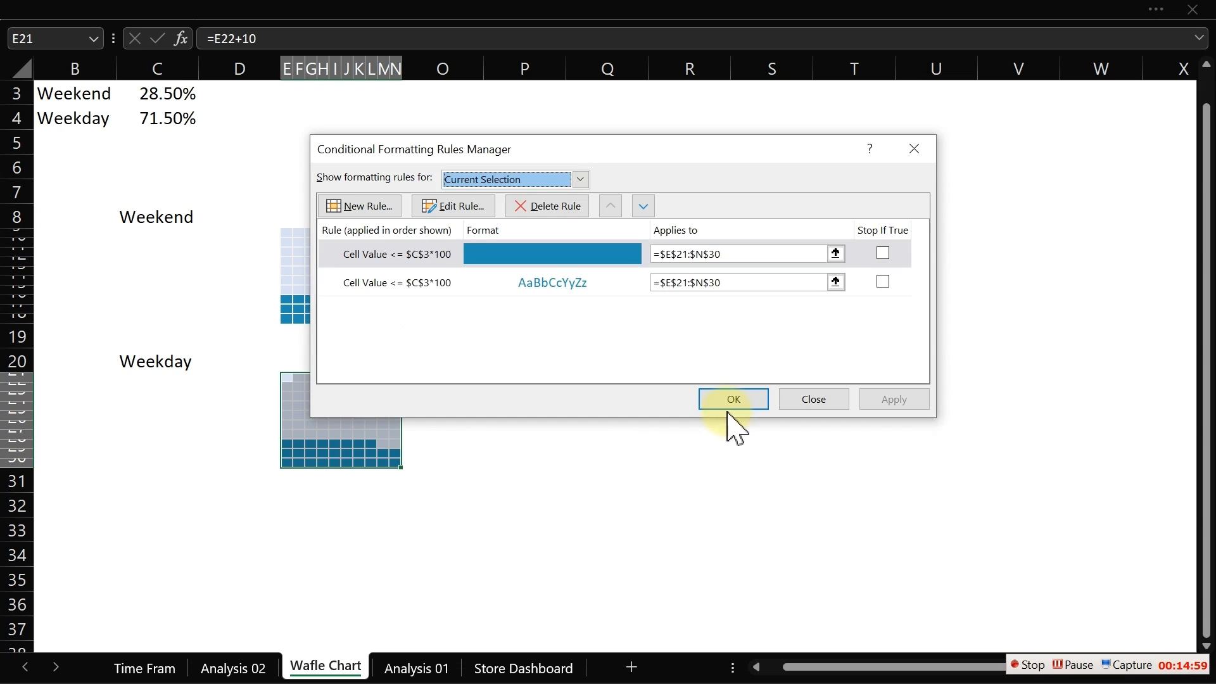
{"action": "left_click_drag", "start_coordinate": [516, 150], "coordinate": [777, 121]}
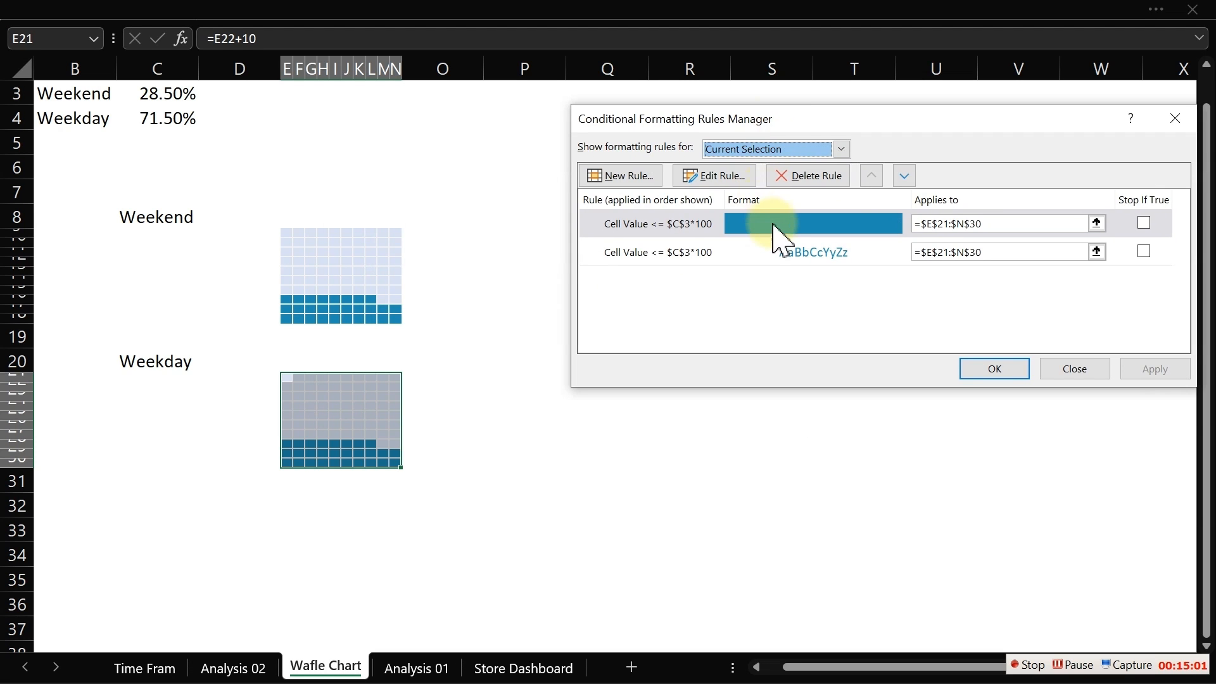
{"action": "left_click", "coordinate": [776, 225]}
{"action": "left_click", "coordinate": [722, 181]}
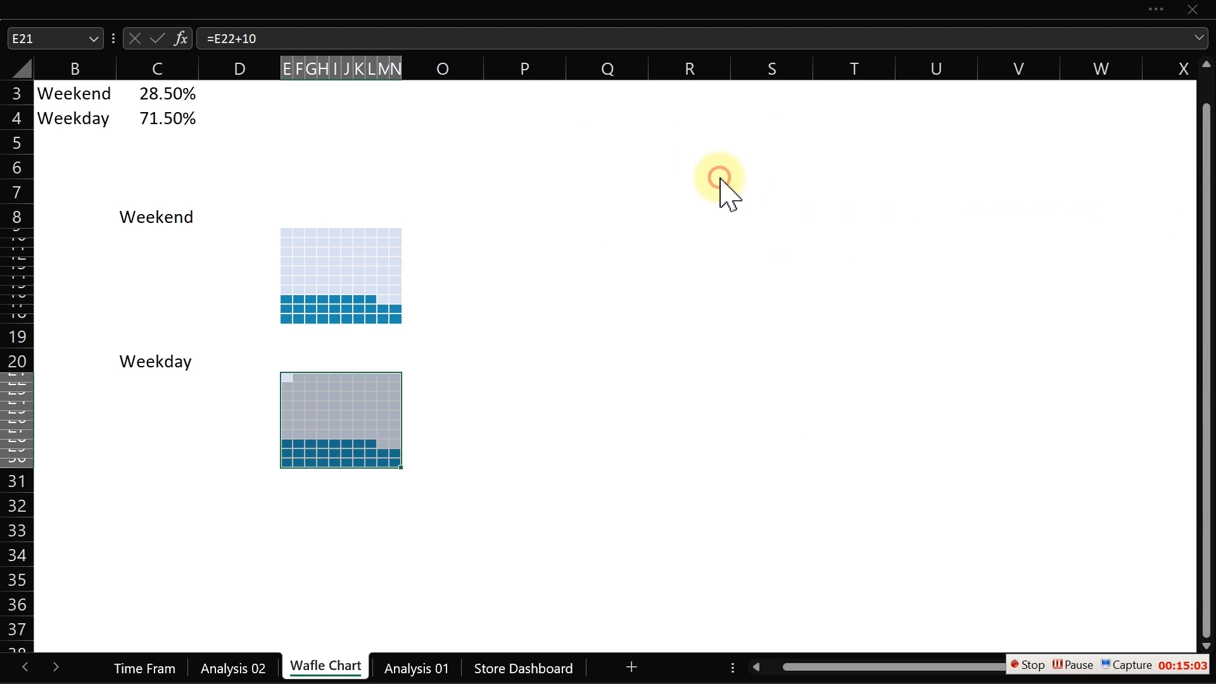
{"action": "left_click", "coordinate": [967, 302]}
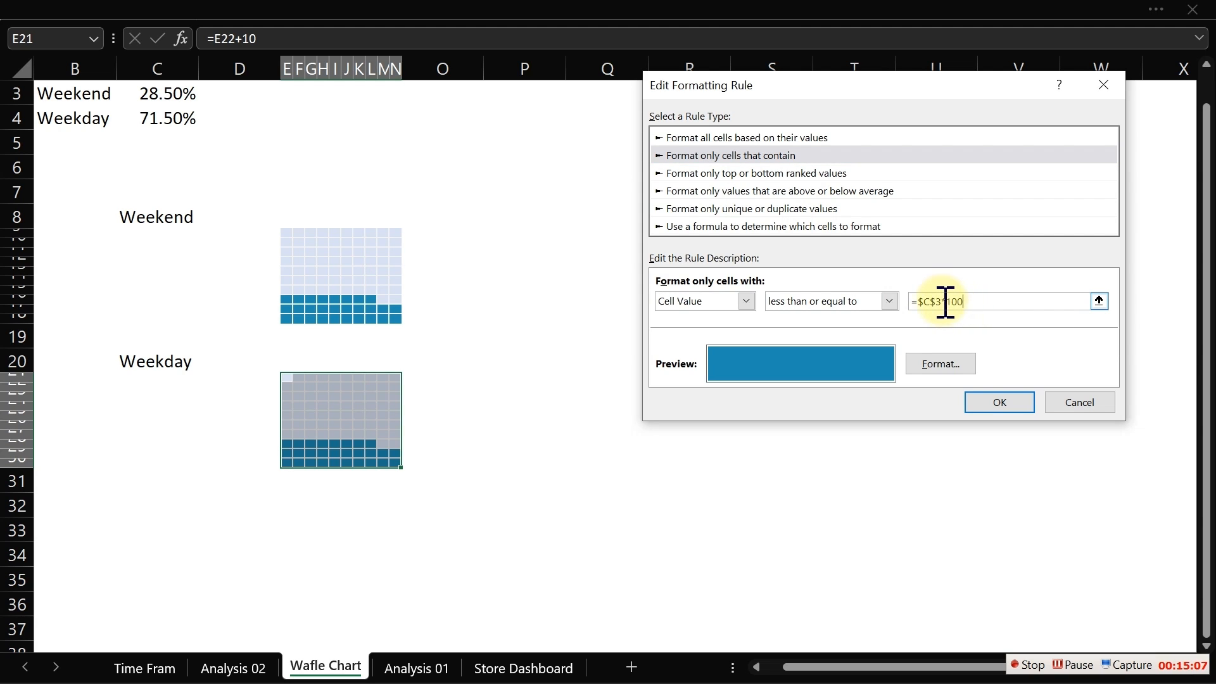
{"action": "left_click_drag", "start_coordinate": [945, 302], "coordinate": [919, 302]}
{"action": "left_click", "coordinate": [157, 120]}
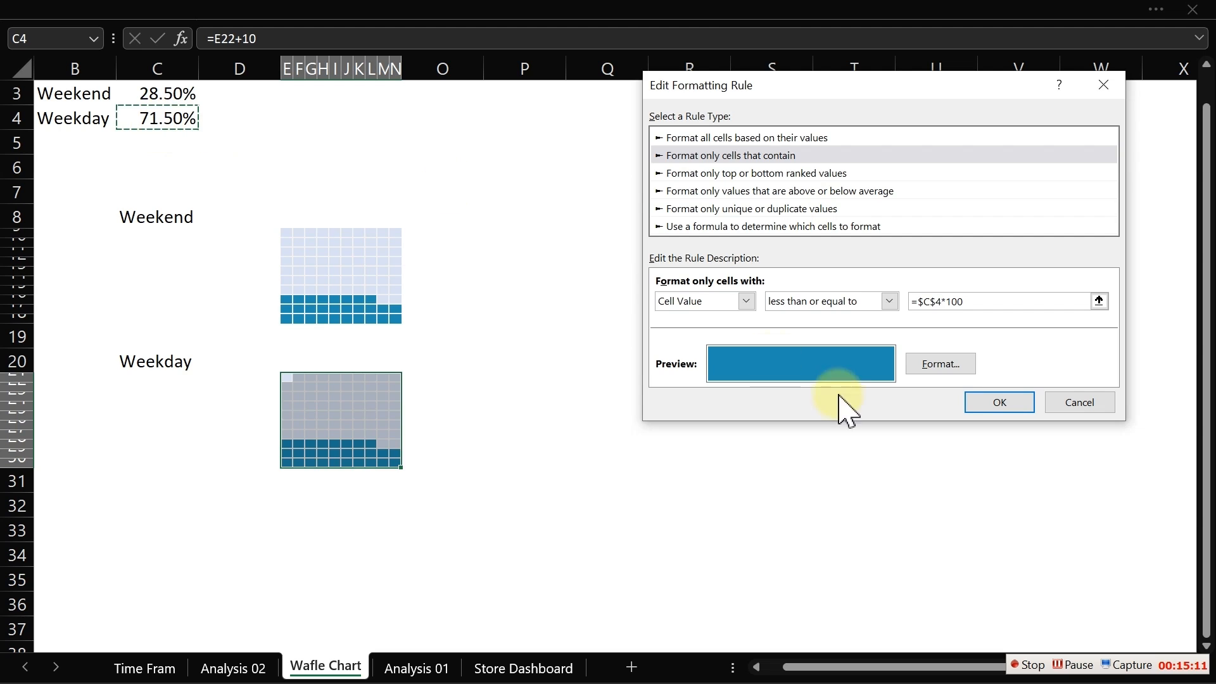
- Give that rule a gray fill and apply the rules to the weekday grid
{"action": "left_click", "coordinate": [943, 366]}
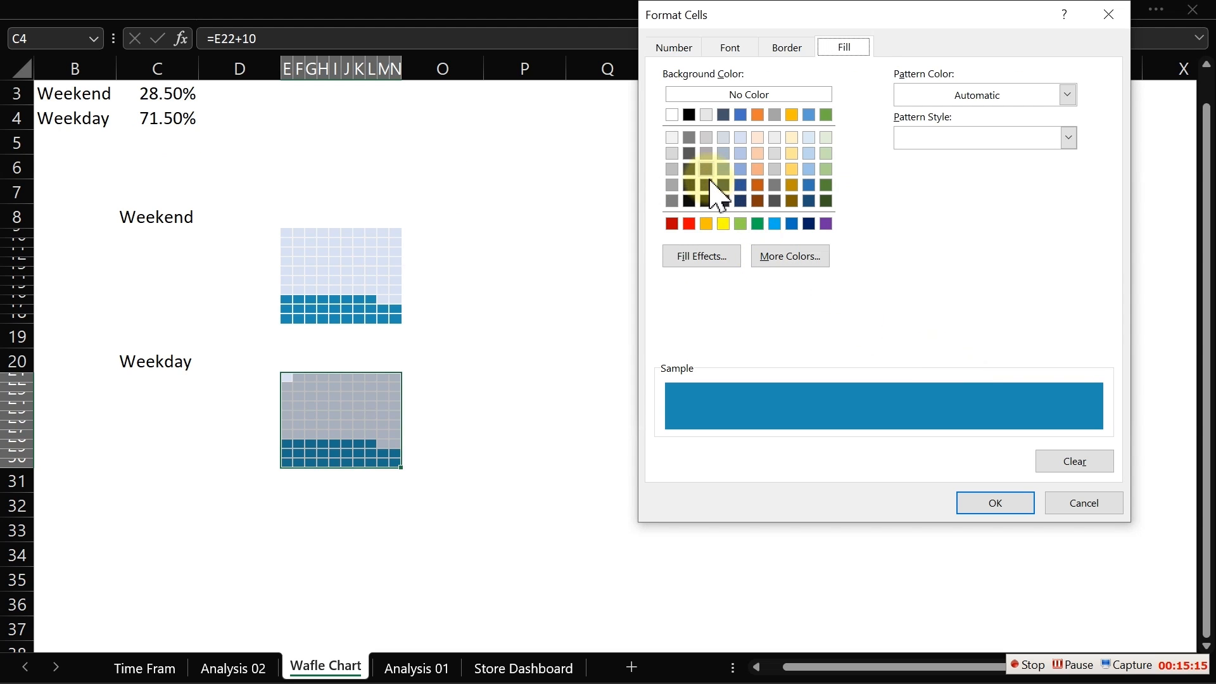
{"action": "left_click", "coordinate": [672, 200]}
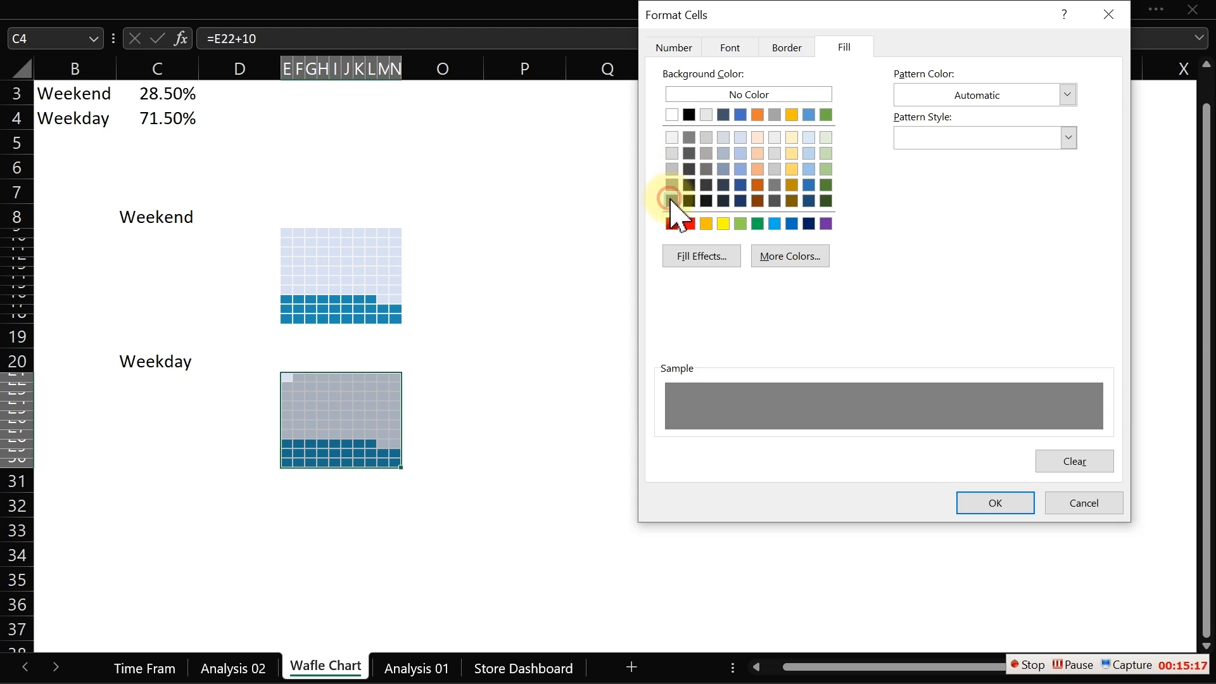
{"action": "left_click", "coordinate": [985, 503]}
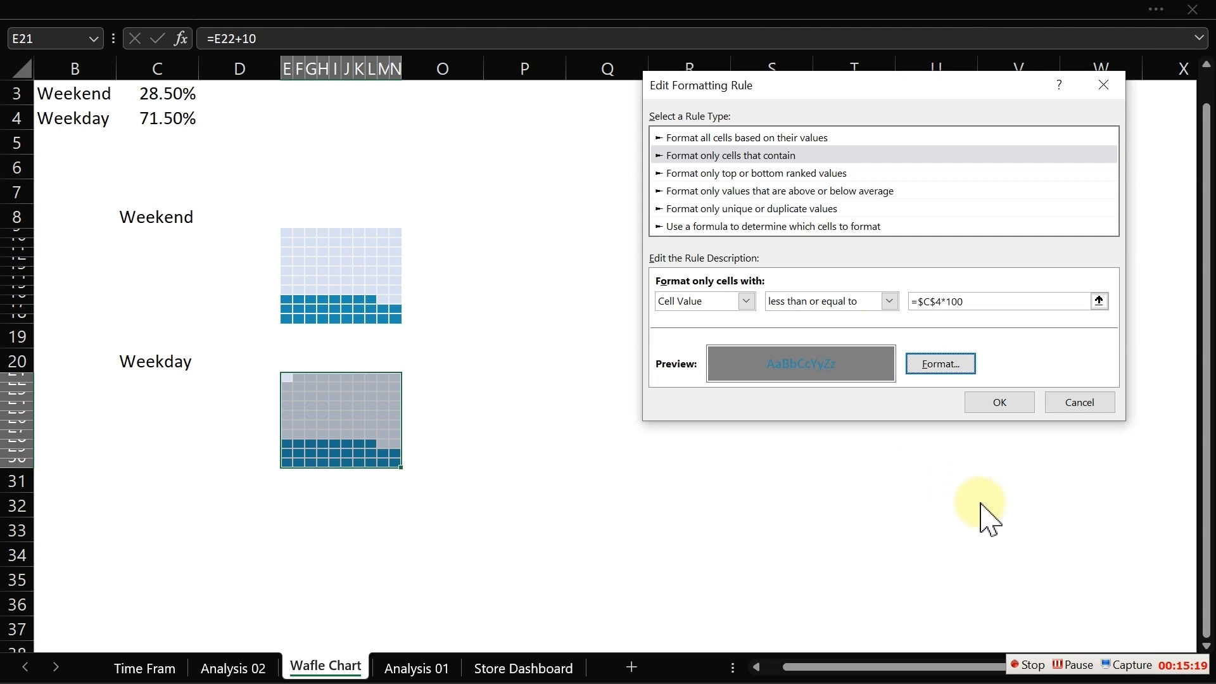
{"action": "left_click", "coordinate": [921, 365]}
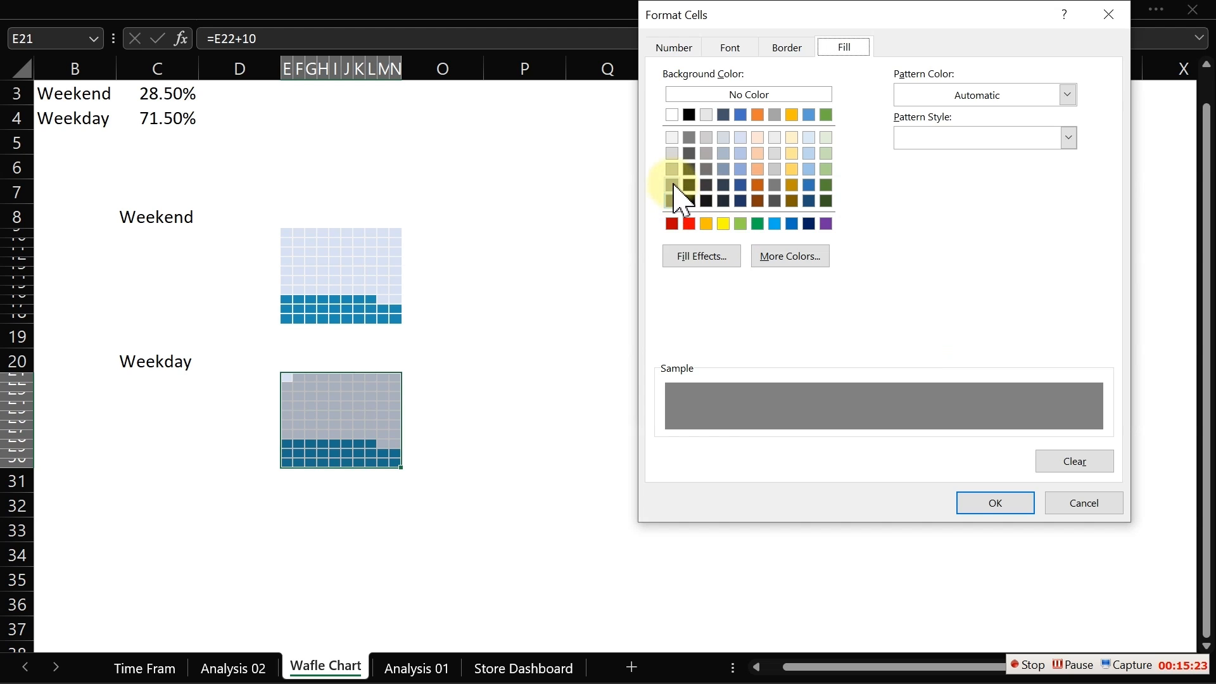
{"action": "left_click", "coordinate": [672, 184]}
{"action": "left_click", "coordinate": [672, 201]}
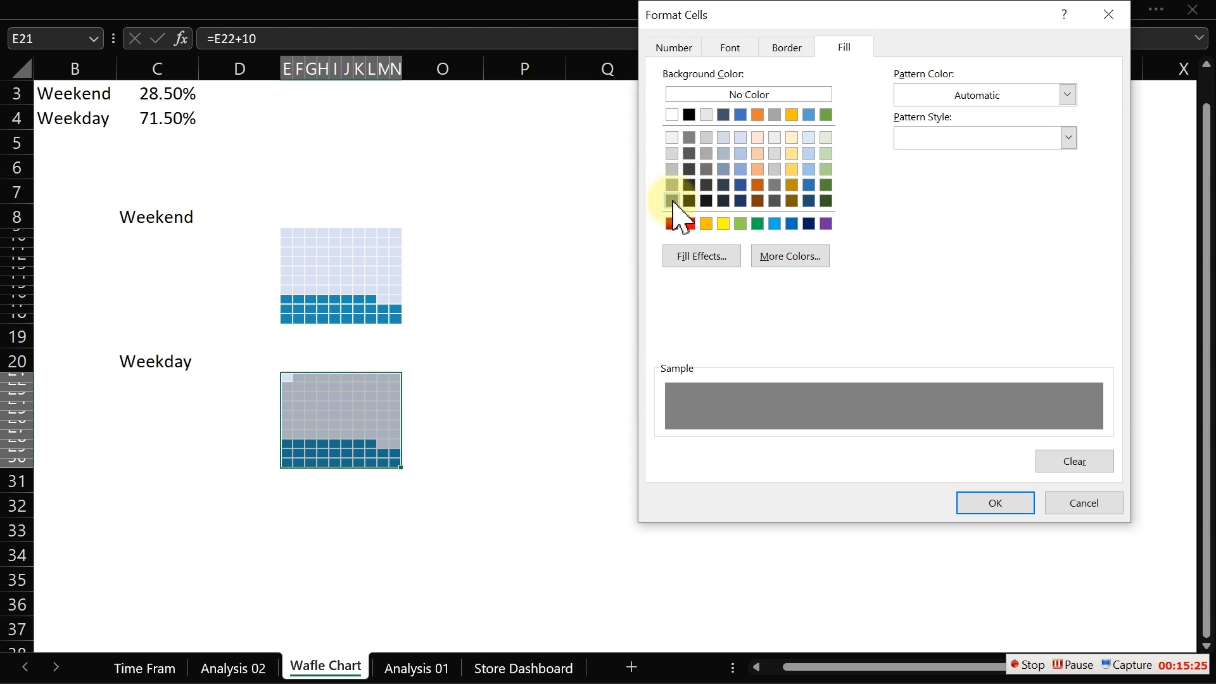
{"action": "left_click", "coordinate": [1003, 512]}
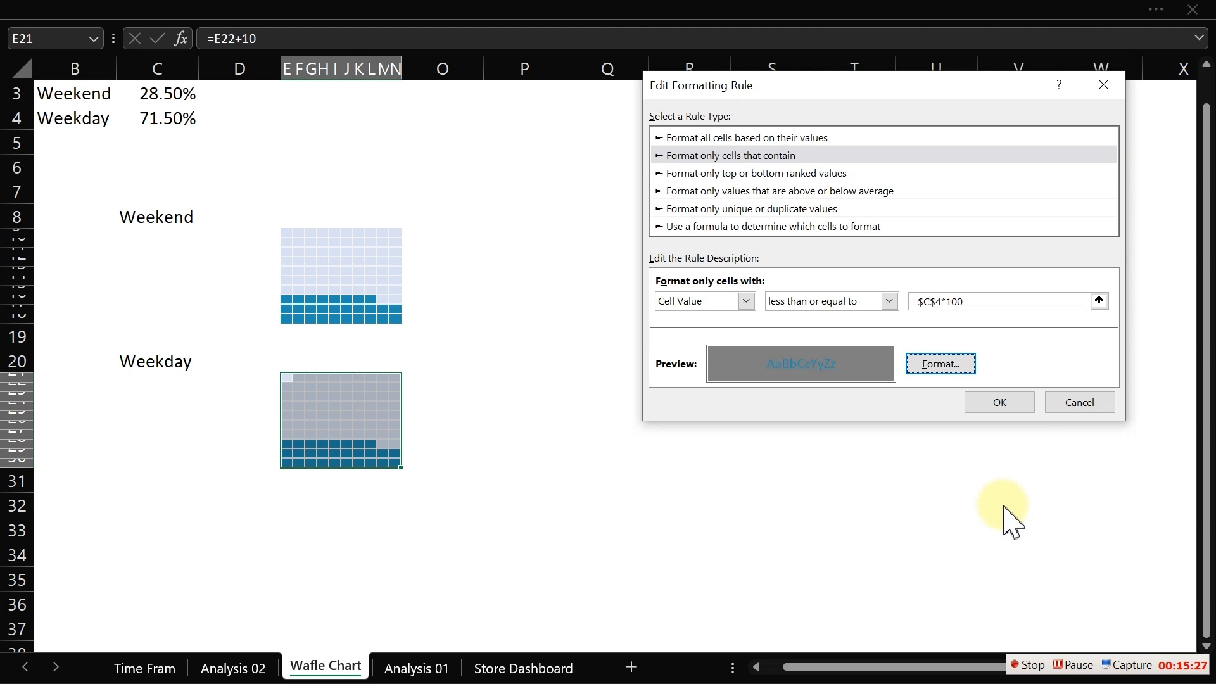
{"action": "left_click", "coordinate": [1014, 404]}
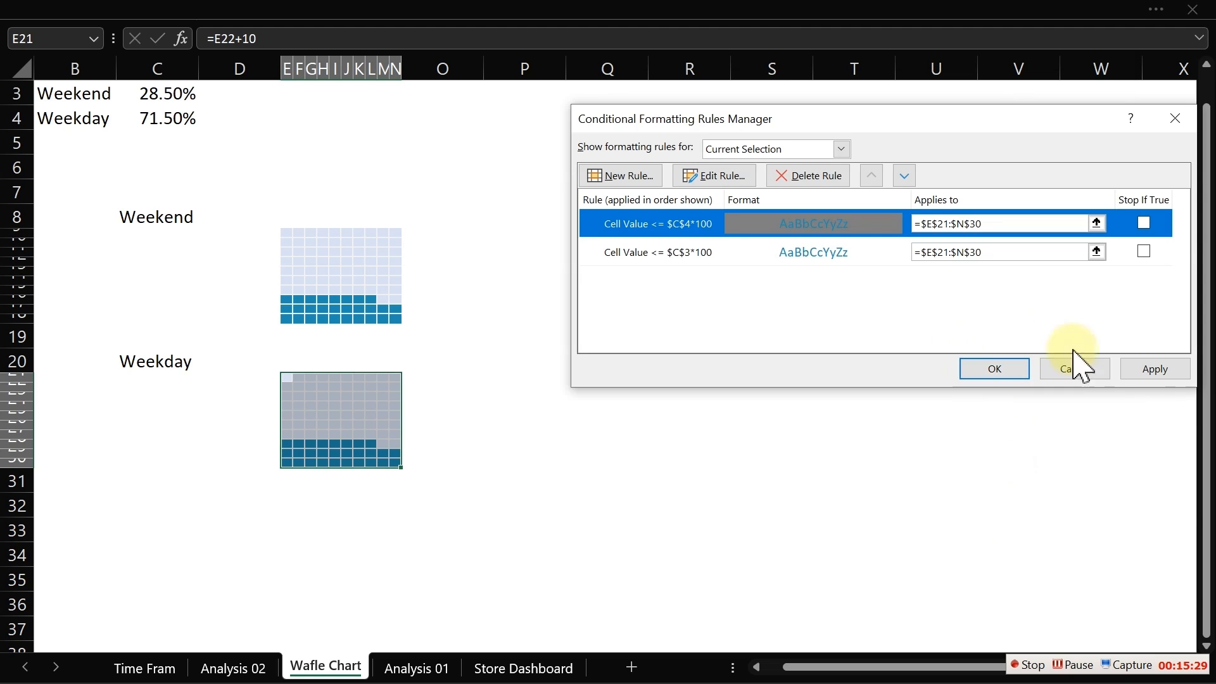
{"action": "left_click", "coordinate": [1154, 374]}
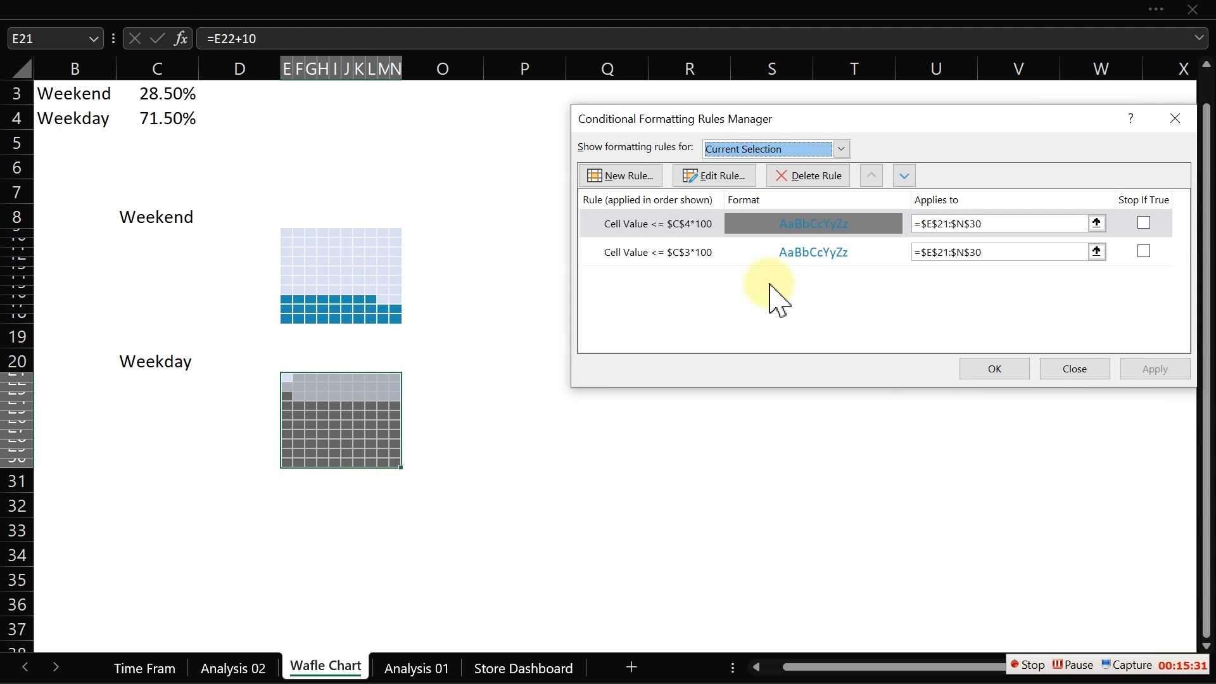
- Edit the second conditional formatting rule of the weekday grid to compare cell values with =$C$4*100 and give it a gray fill
{"action": "left_click", "coordinate": [799, 253]}
{"action": "left_click", "coordinate": [726, 174]}
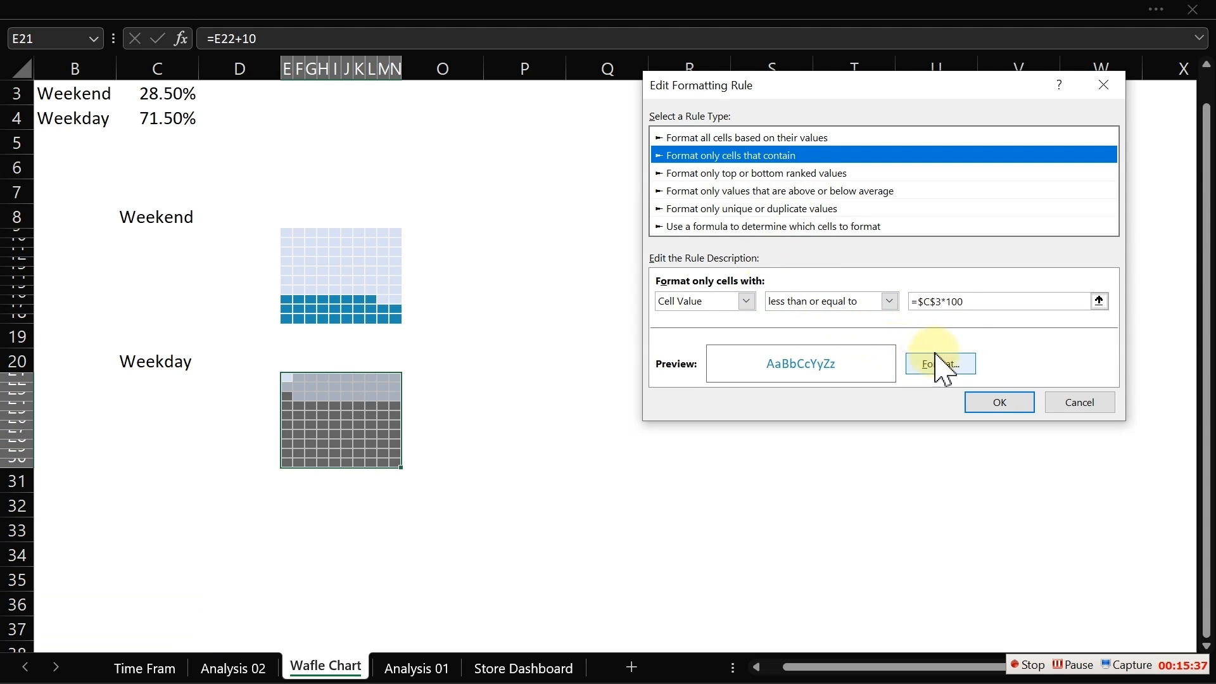
{"action": "left_click_drag", "start_coordinate": [943, 302], "coordinate": [902, 296]}
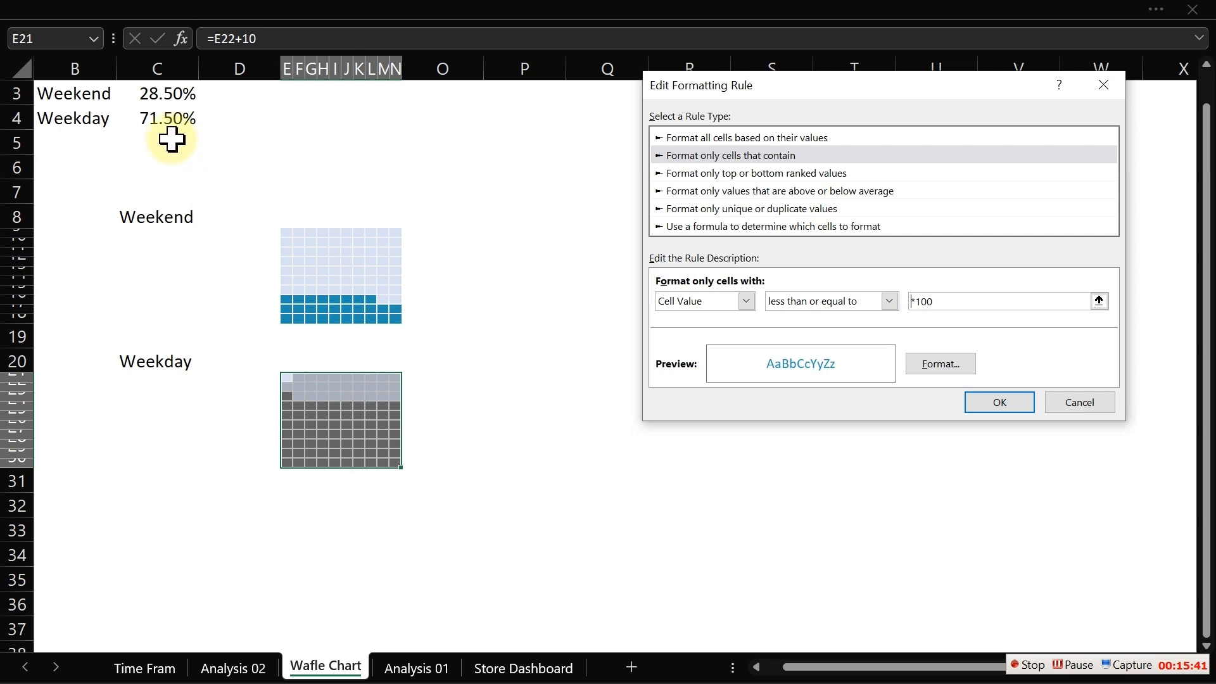
{"action": "left_click", "coordinate": [165, 118]}
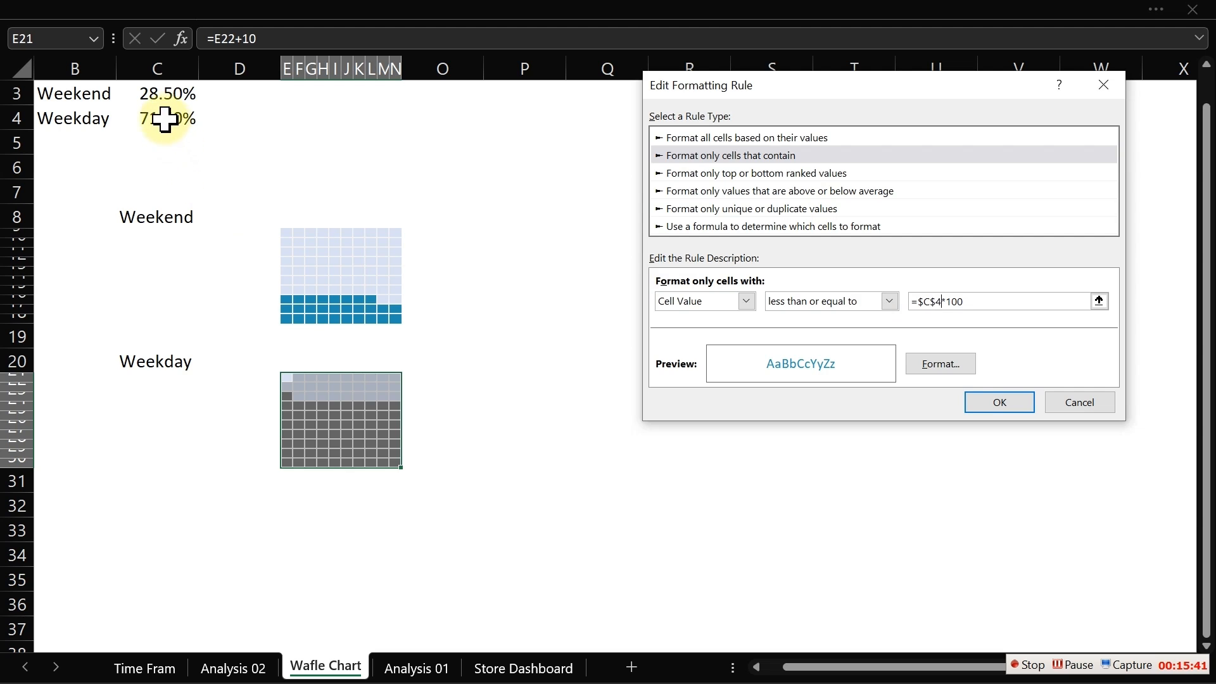
{"action": "left_click", "coordinate": [941, 367]}
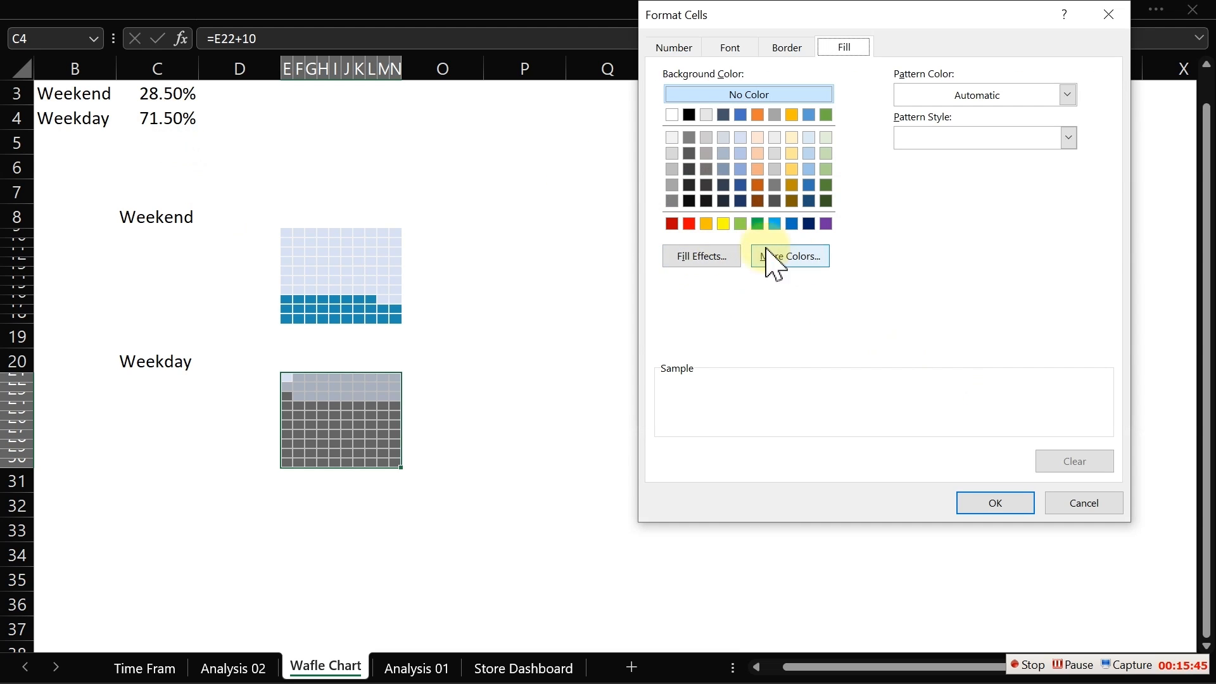
{"action": "left_click", "coordinate": [672, 199]}
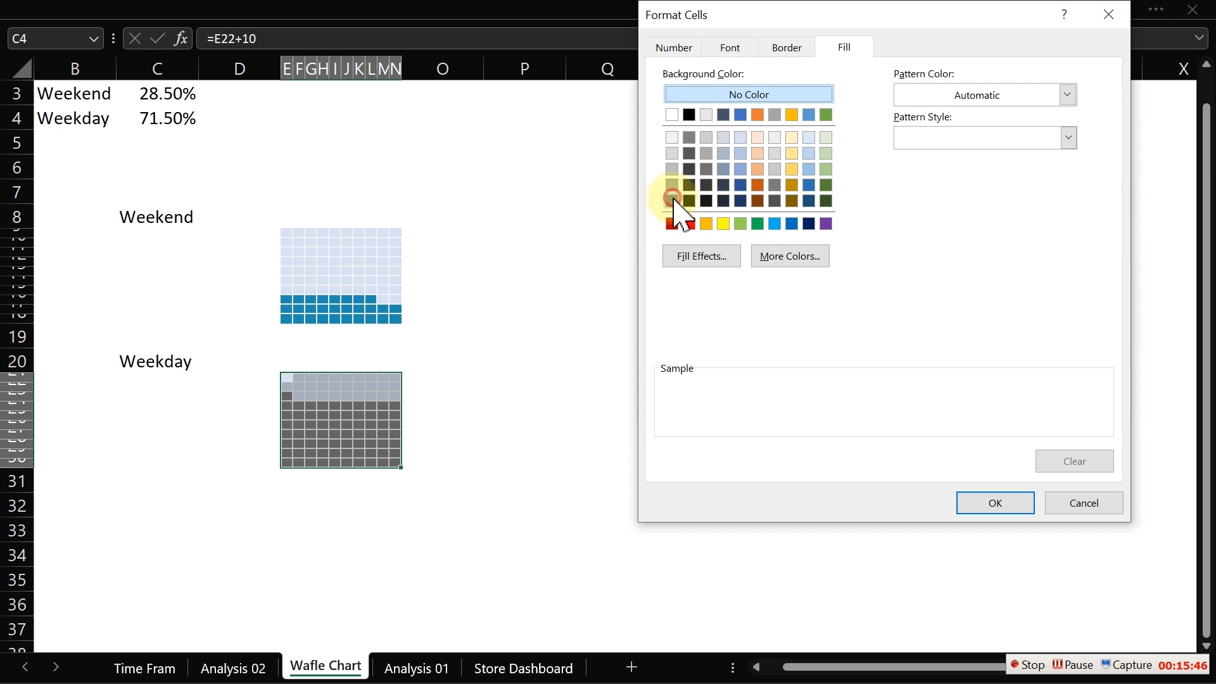
{"action": "left_click", "coordinate": [1005, 505]}
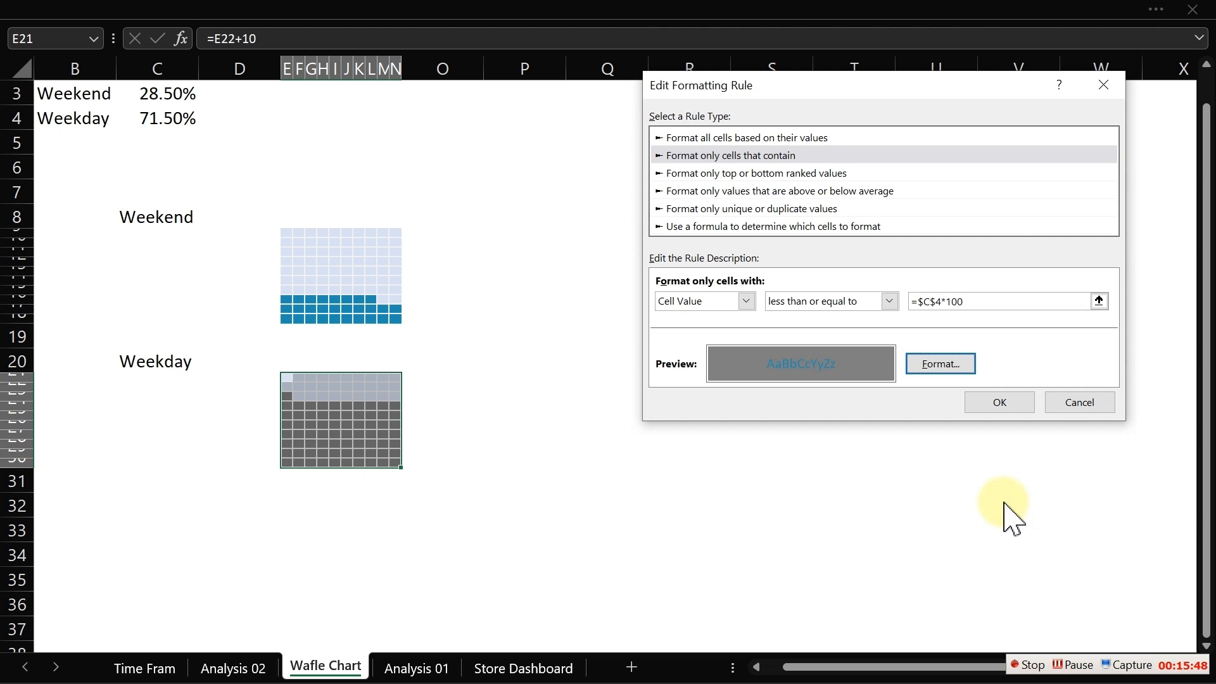
{"action": "left_click", "coordinate": [1000, 405]}
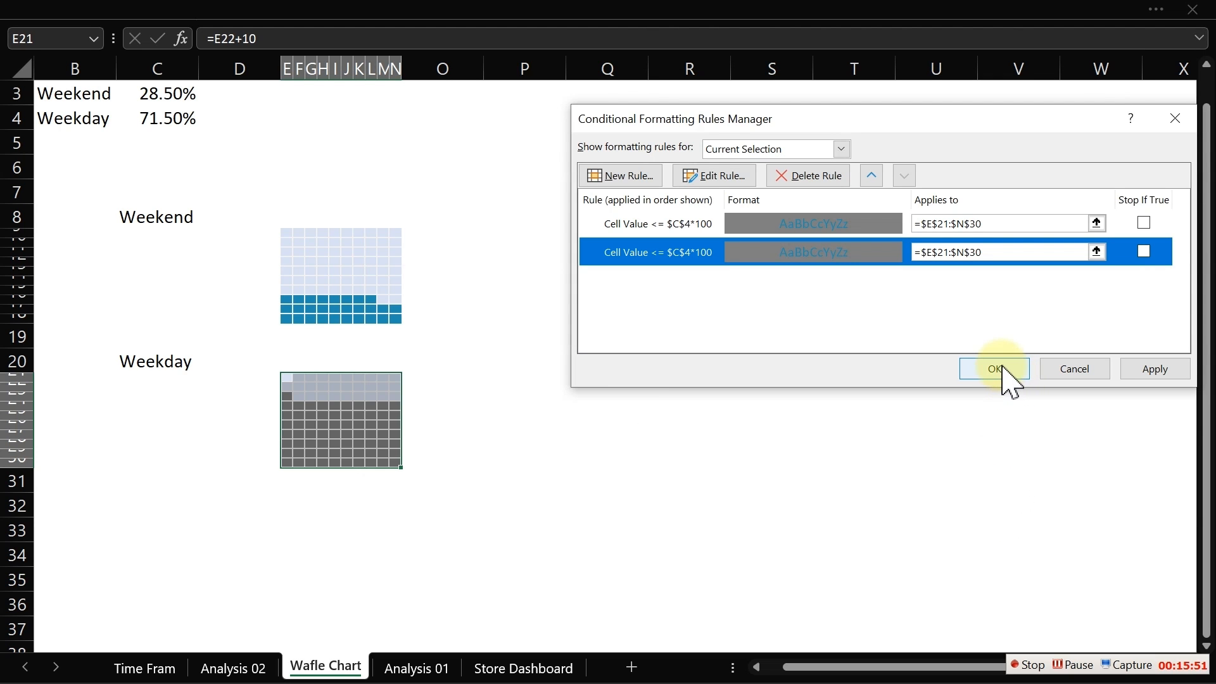
{"action": "left_click", "coordinate": [995, 369]}
- Copy the weekend grid E9:N18 and paste it as a linked picture on the Time Frame sheet
{"action": "left_click", "coordinate": [635, 394]}
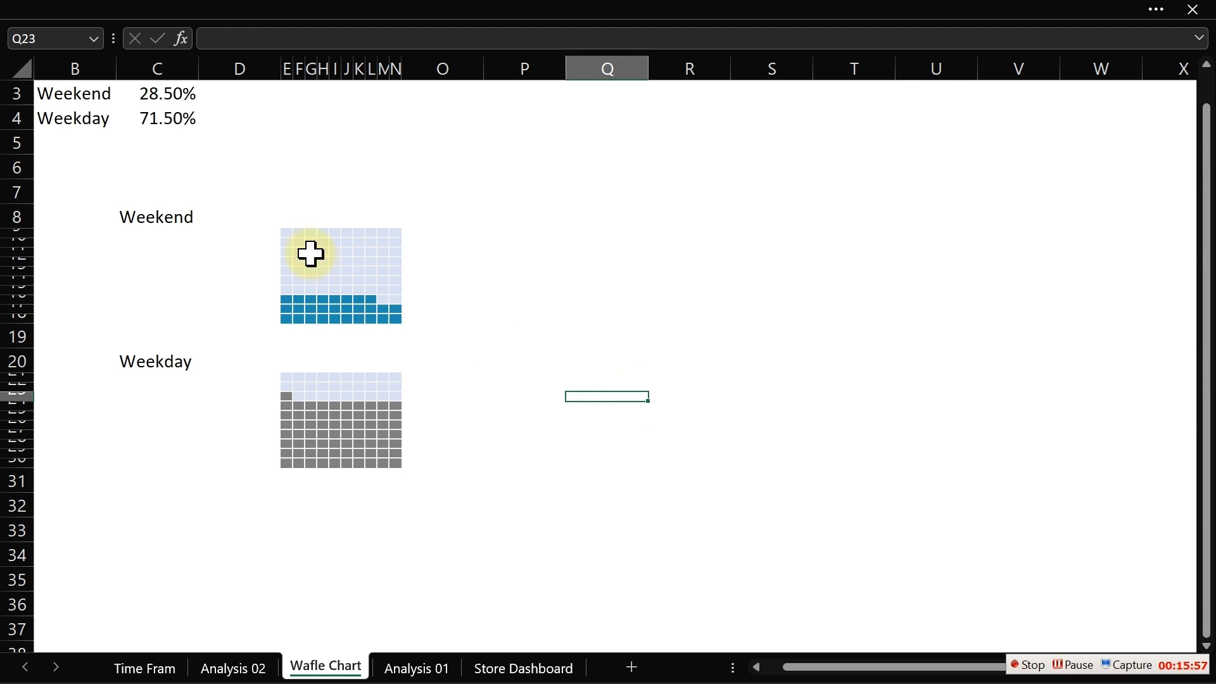
{"action": "left_click_drag", "start_coordinate": [283, 231], "coordinate": [395, 318]}
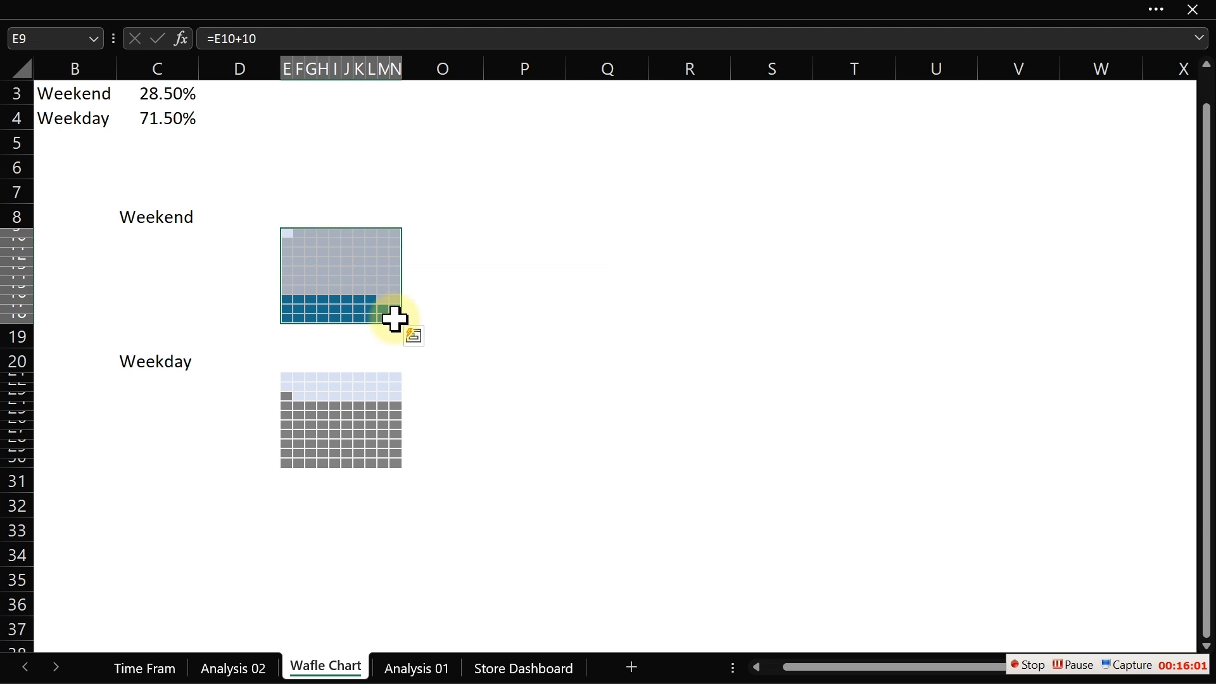
{"action": "key", "text": "ctrl+c"}
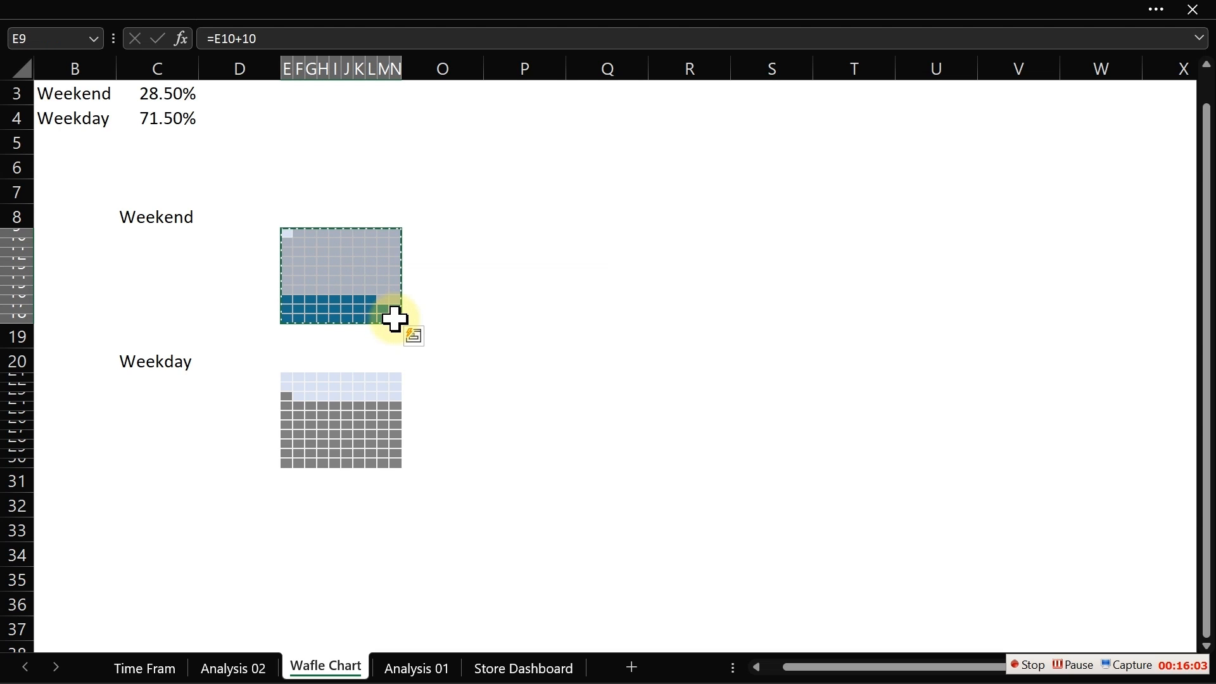
{"action": "left_click", "coordinate": [143, 667]}
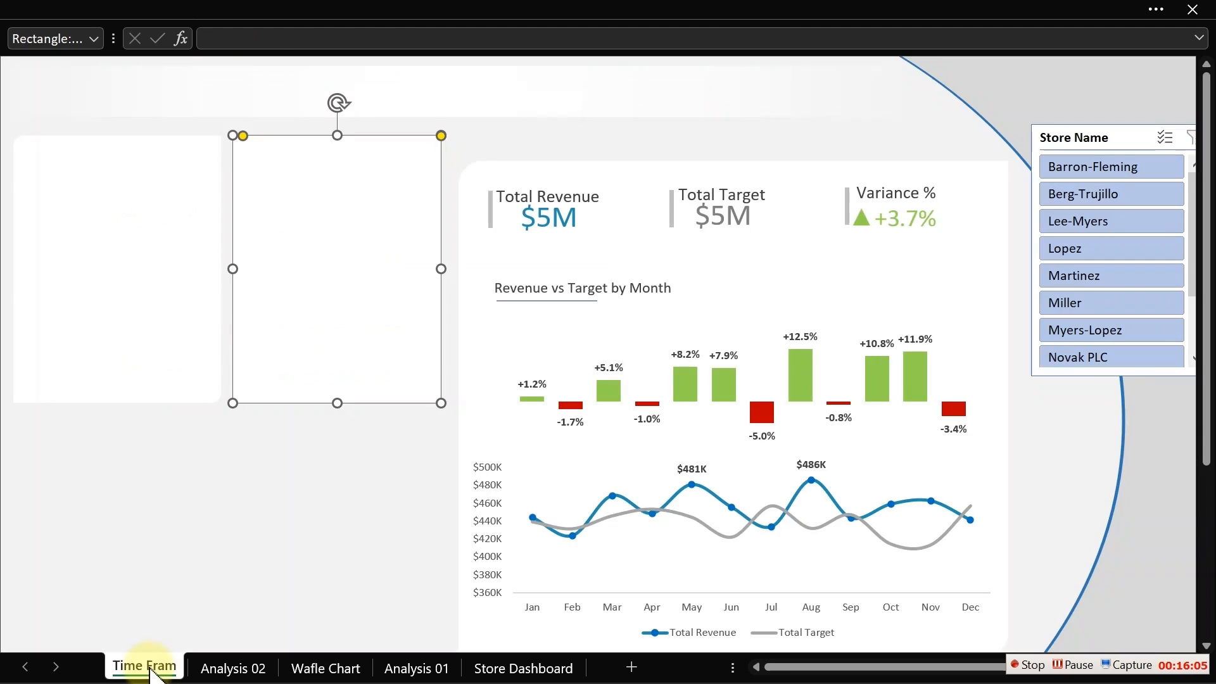
{"action": "left_click", "coordinate": [130, 450]}
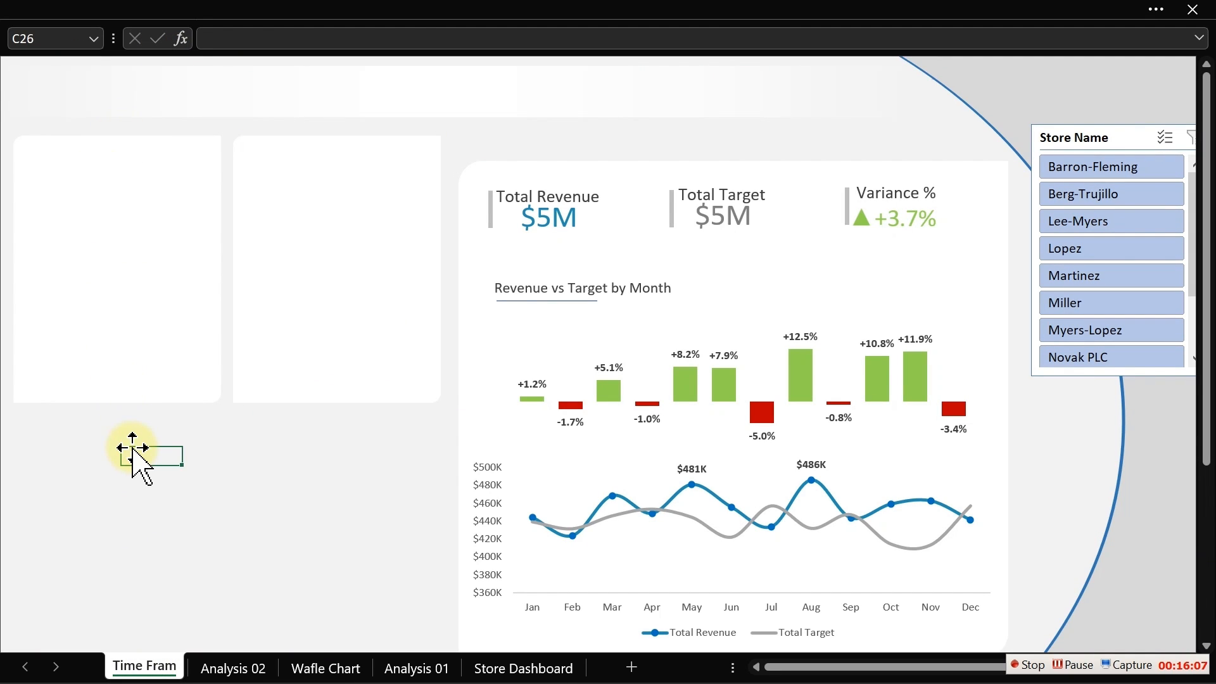
{"action": "left_click", "coordinate": [127, 4]}
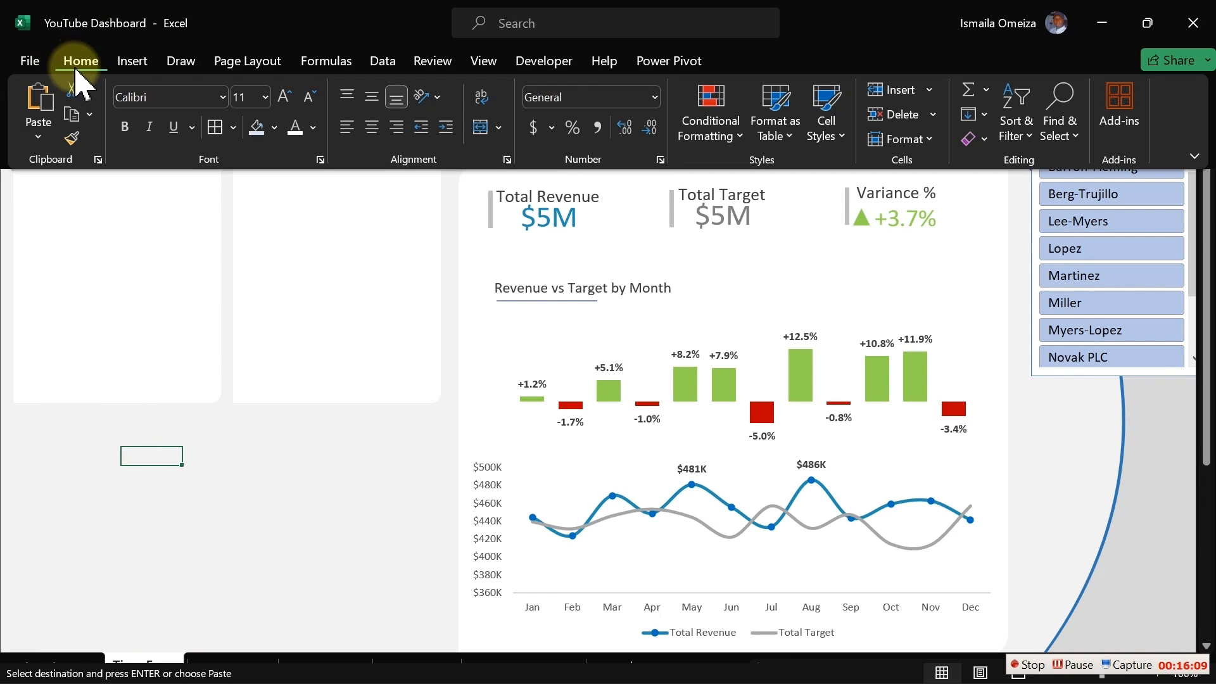
{"action": "left_click", "coordinate": [40, 138]}
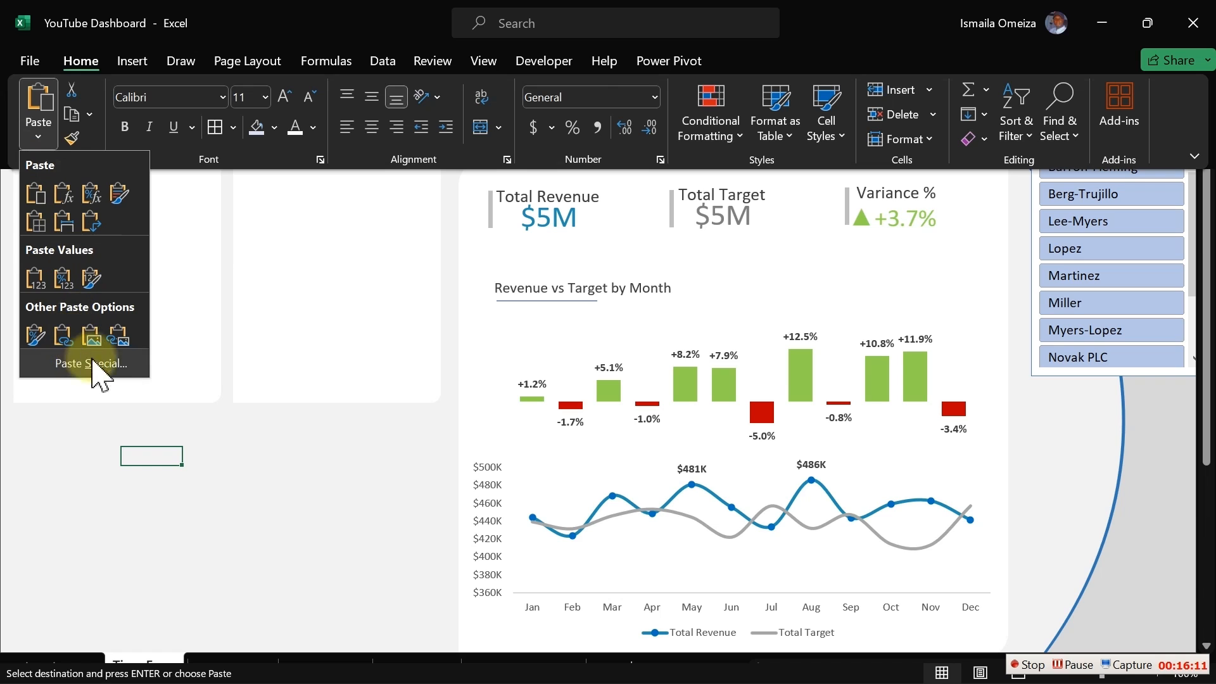
{"action": "left_click", "coordinate": [118, 336]}
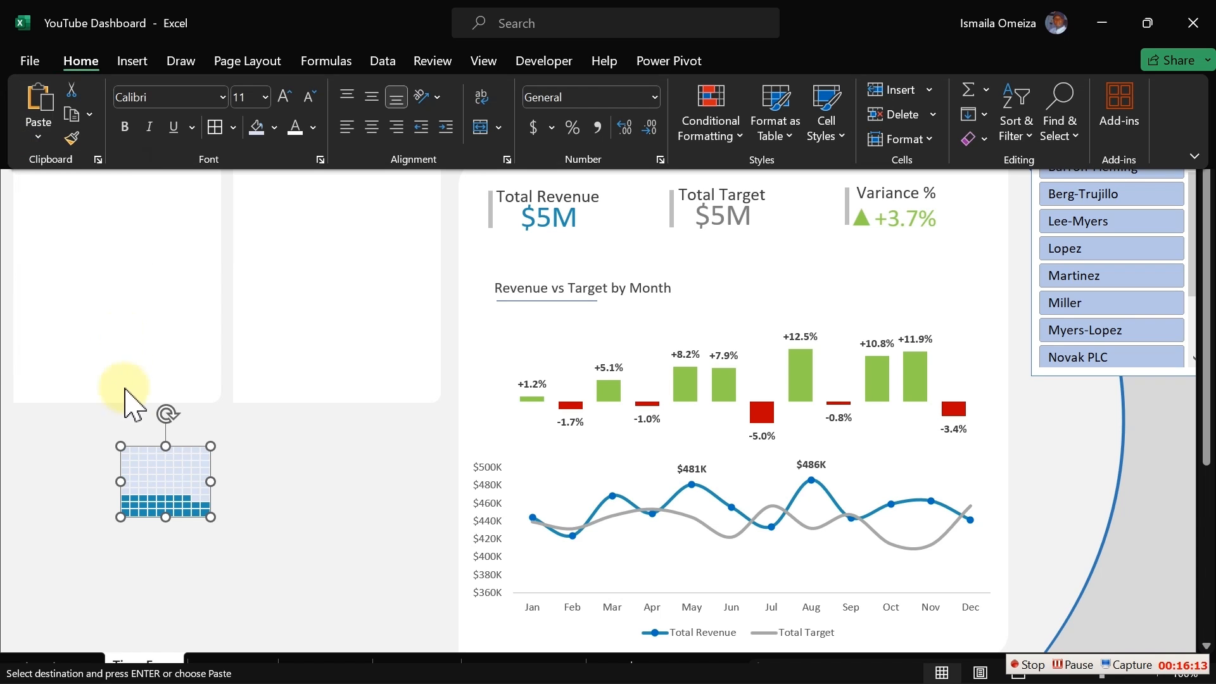
- Move the weekend linked picture into the top of the second dashboard panel and enlarge it slightly
{"action": "left_click", "coordinate": [152, 467]}
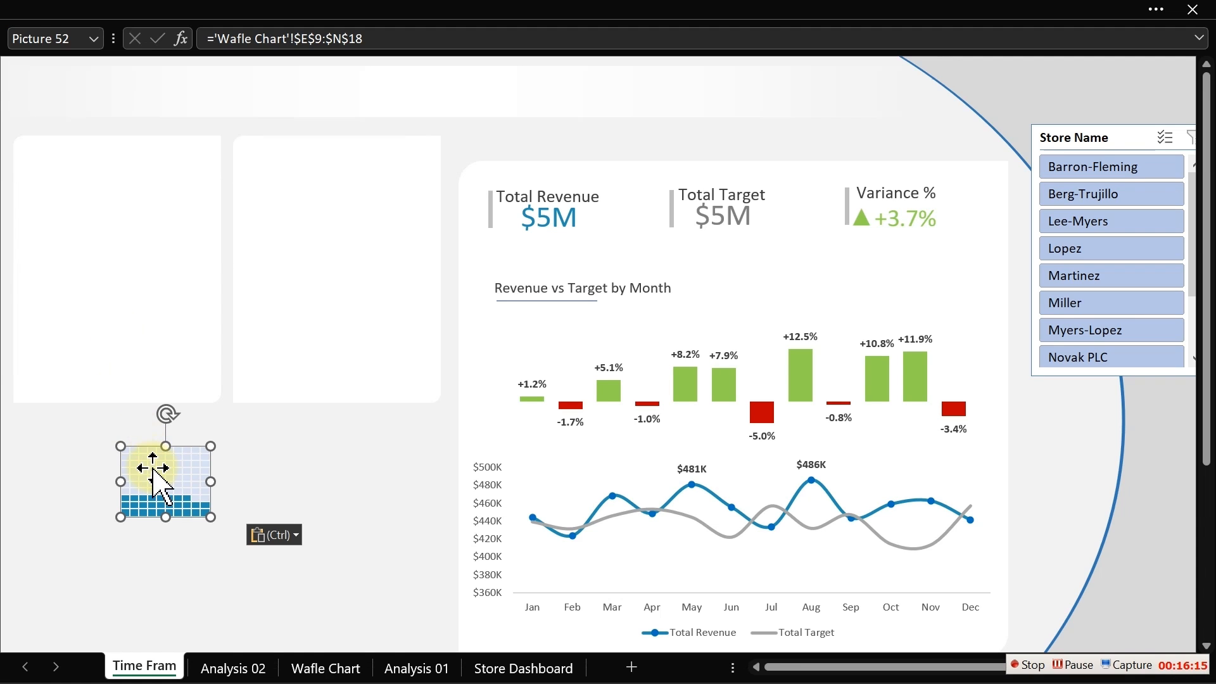
{"action": "left_click_drag", "start_coordinate": [153, 468], "coordinate": [299, 180]}
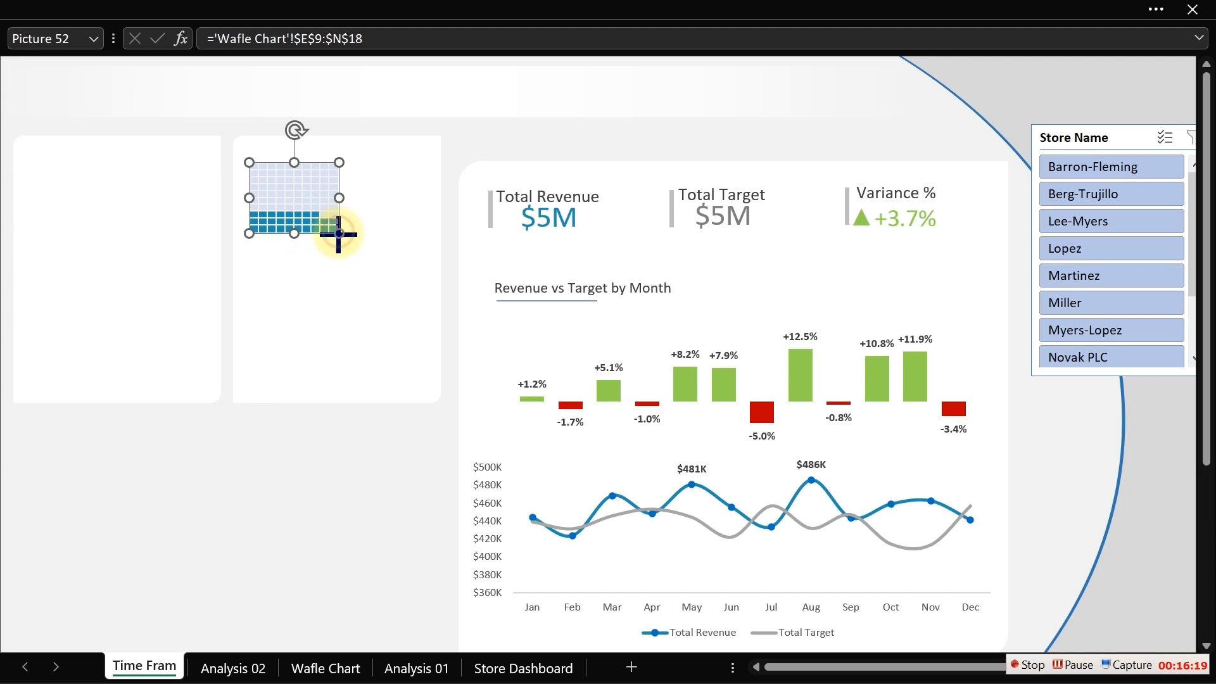
{"action": "left_click_drag", "start_coordinate": [337, 233], "coordinate": [365, 254]}
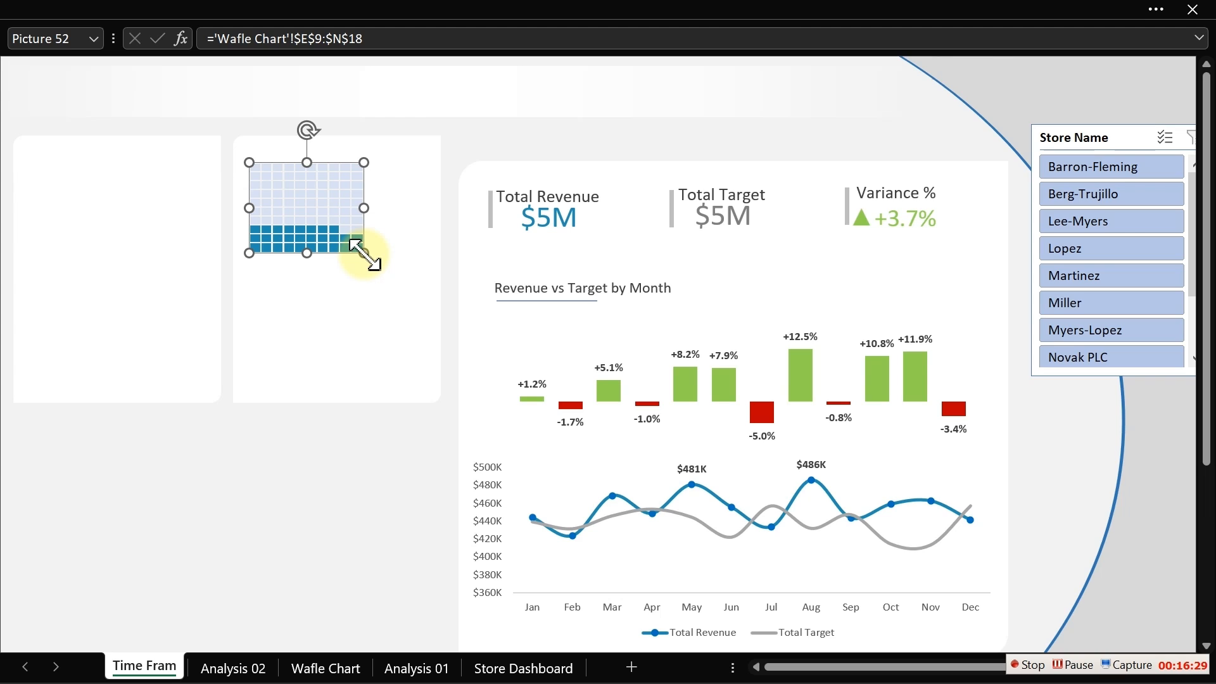
{"action": "left_click_drag", "start_coordinate": [364, 253], "coordinate": [374, 256]}
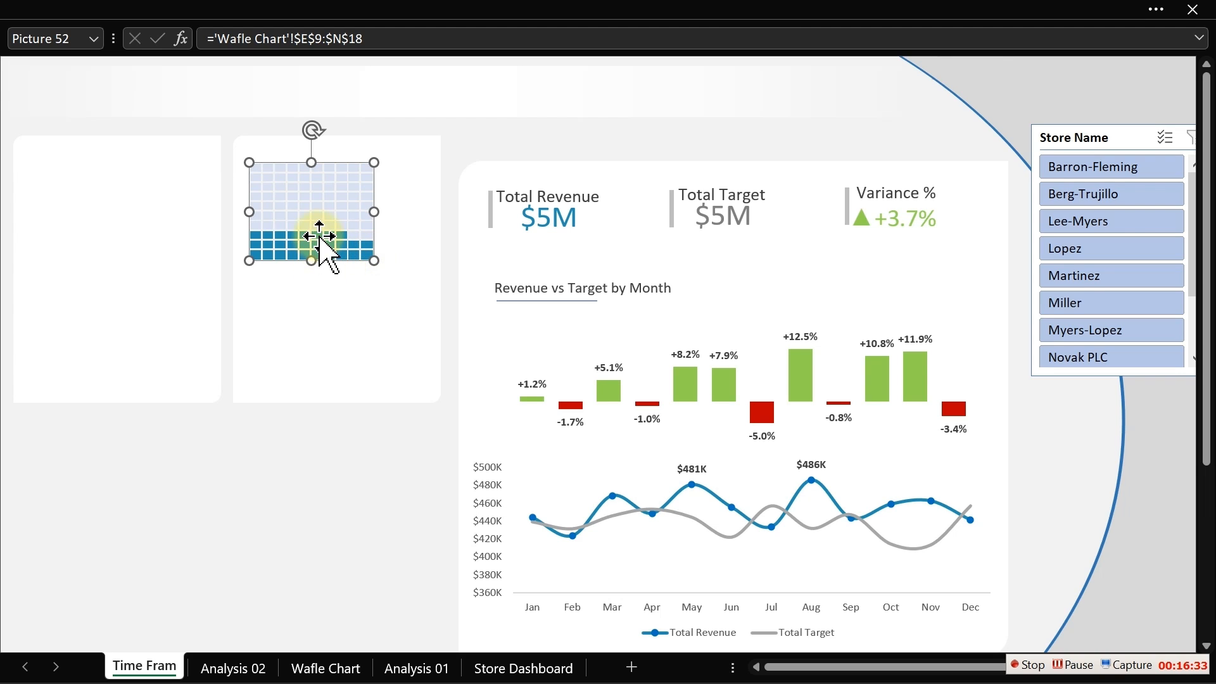
{"action": "left_click_drag", "start_coordinate": [318, 230], "coordinate": [312, 215]}
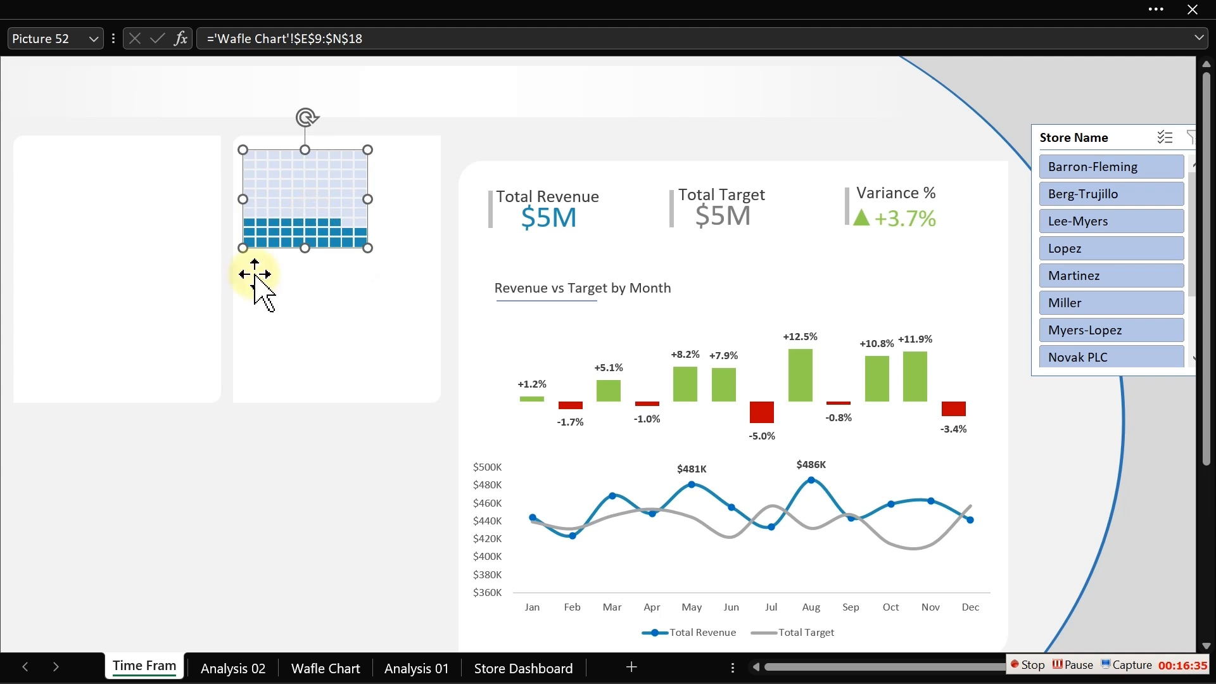
- Copy the weekday grid E21:N30 and paste it as a linked picture below the weekend picture in the same panel
{"action": "left_click", "coordinate": [328, 670]}
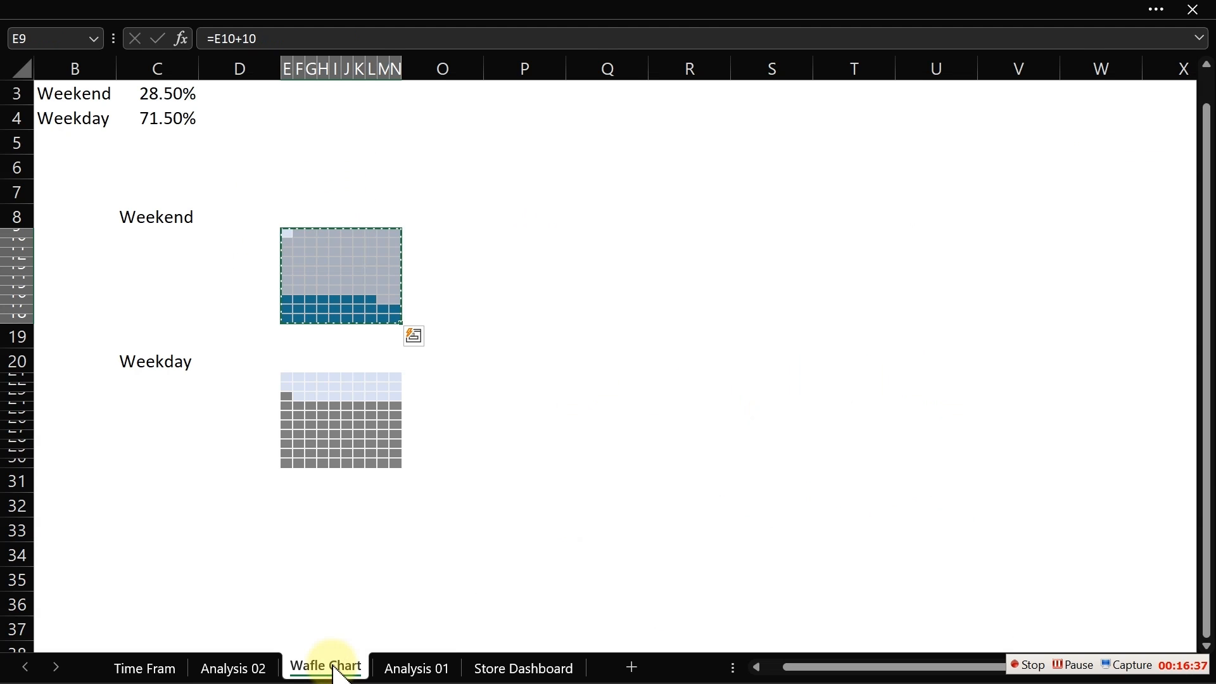
{"action": "left_click_drag", "start_coordinate": [288, 380], "coordinate": [400, 467]}
{"action": "key", "text": "ctrl+v"}
{"action": "key", "text": "ctrl+c"}
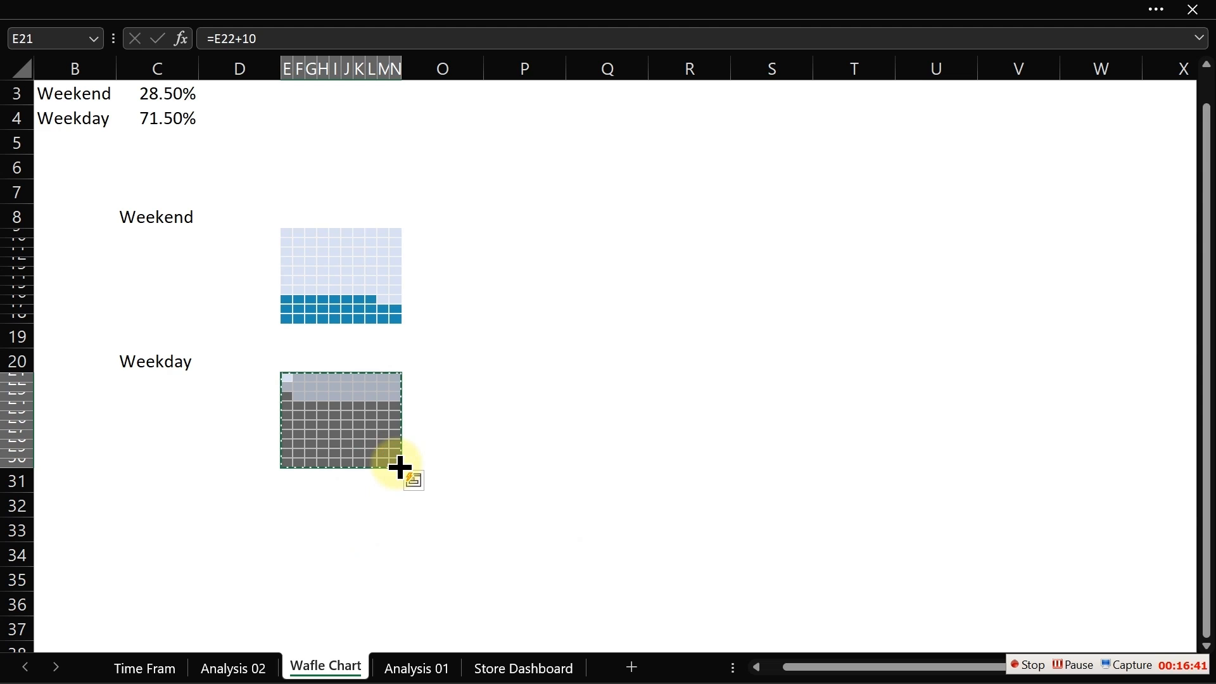
{"action": "left_click", "coordinate": [156, 670]}
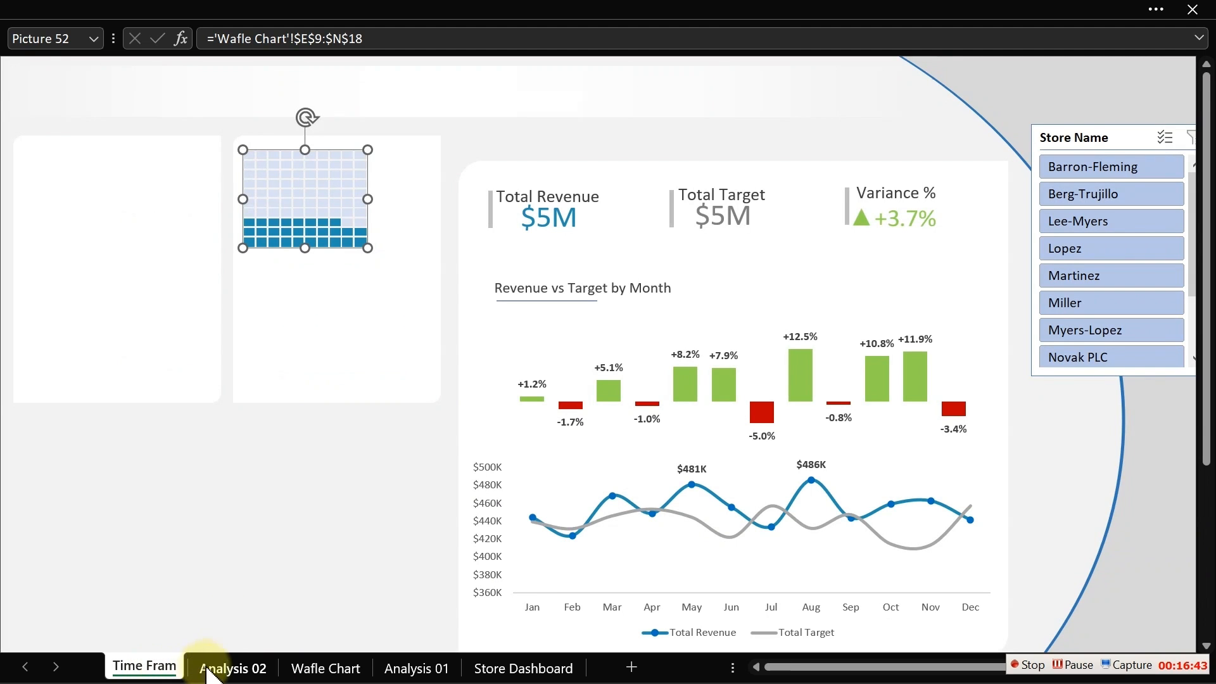
{"action": "left_click", "coordinate": [134, 518]}
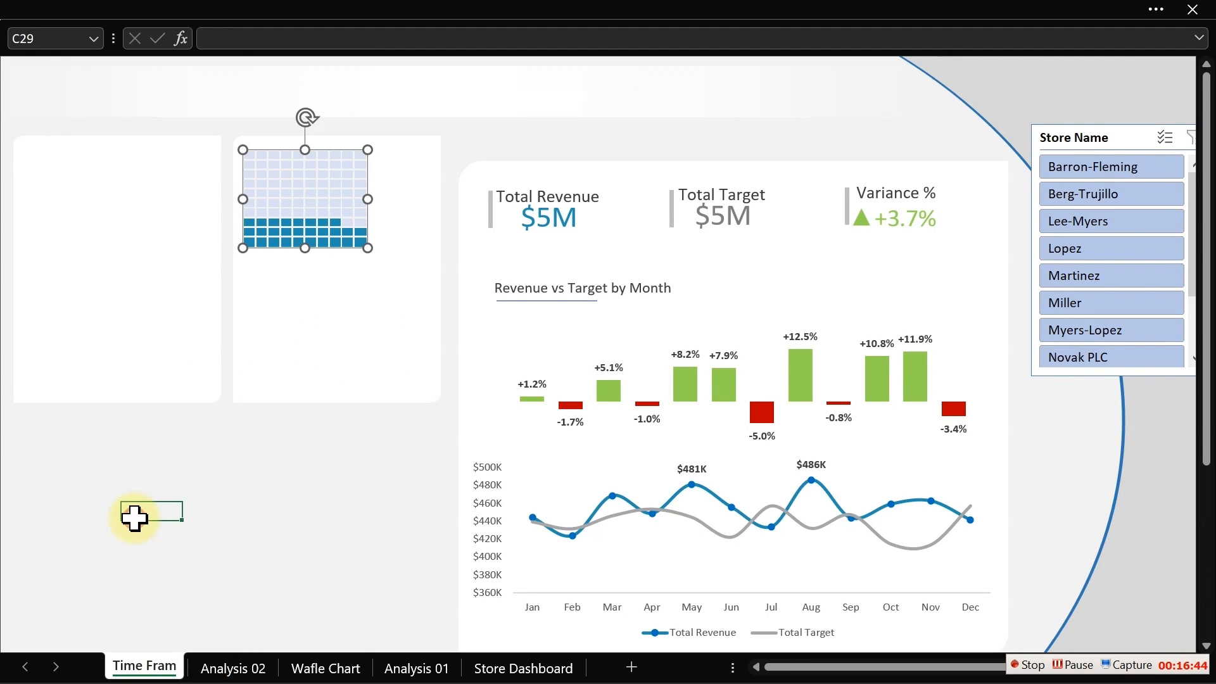
{"action": "left_click", "coordinate": [82, 13]}
{"action": "left_click", "coordinate": [82, 61]}
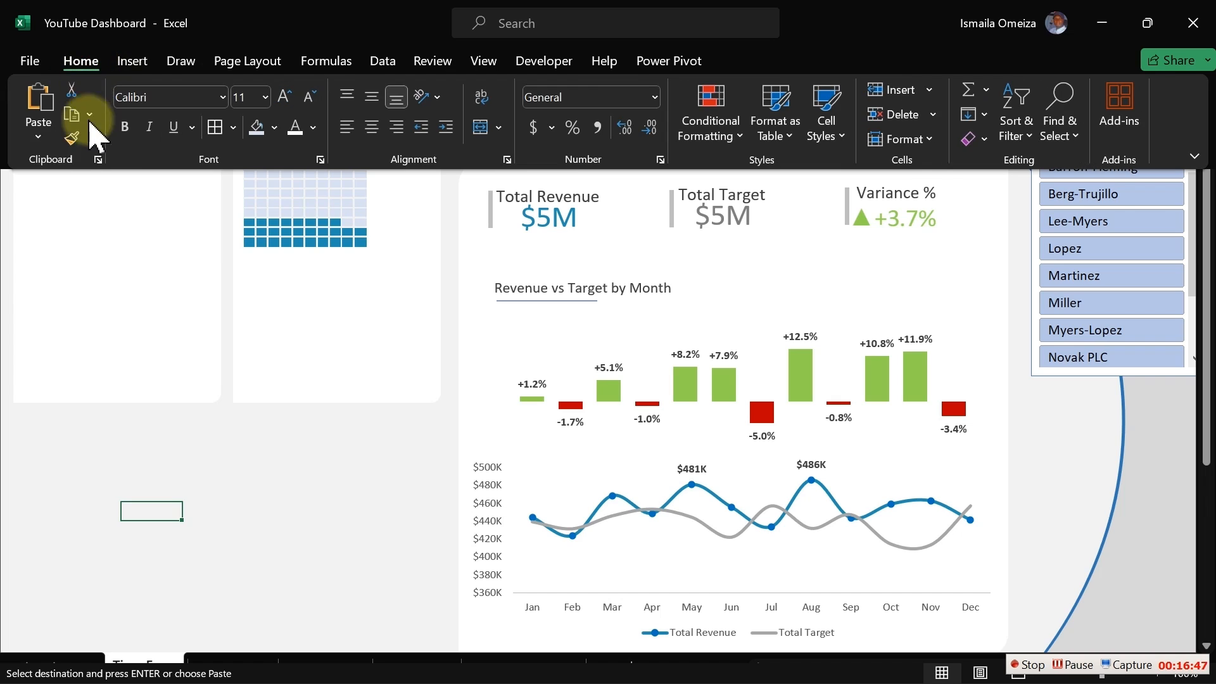
{"action": "left_click", "coordinate": [40, 137]}
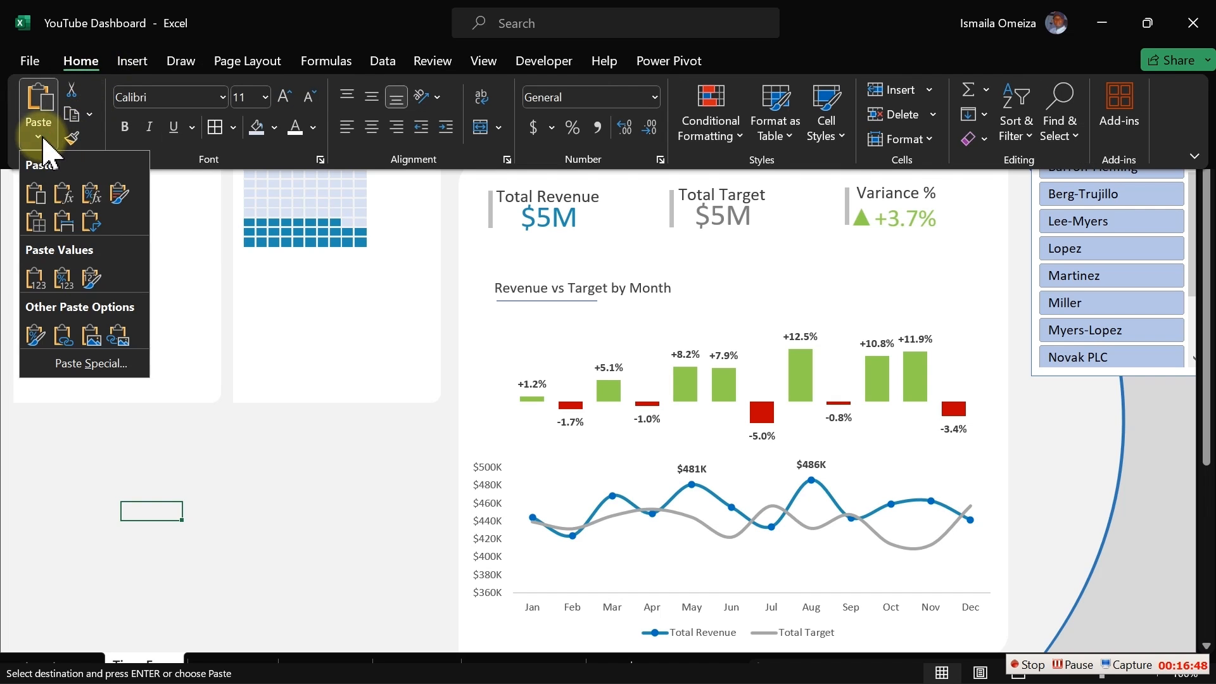
{"action": "left_click", "coordinate": [119, 336]}
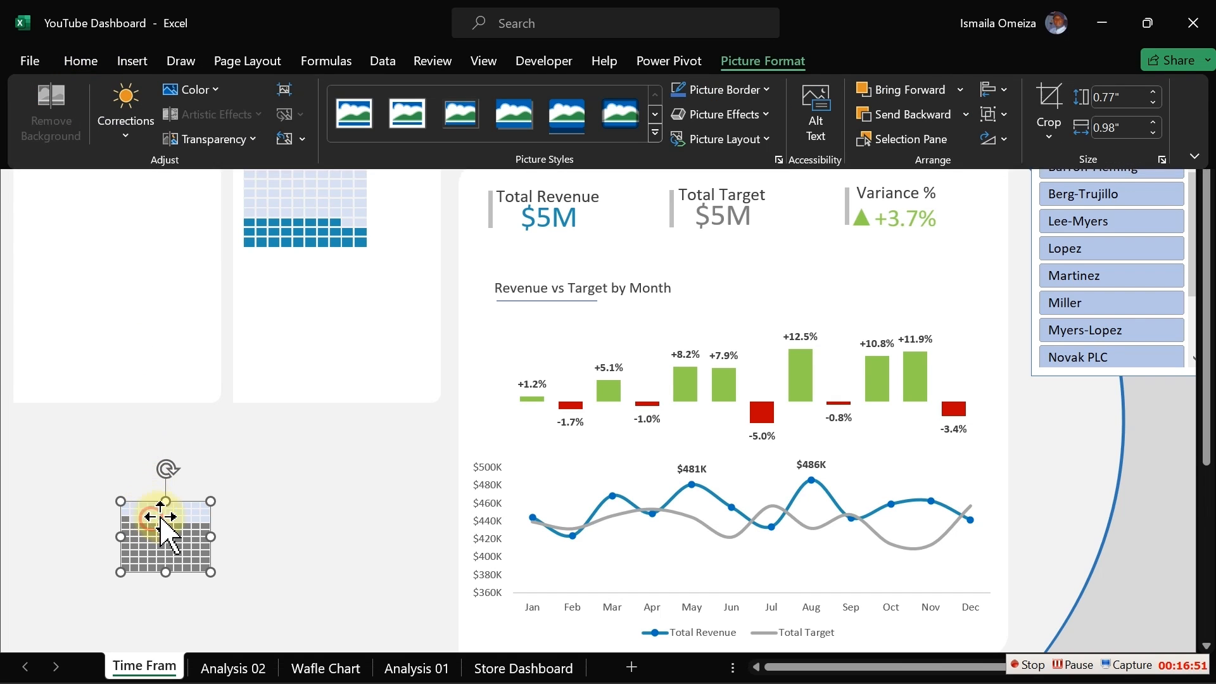
{"action": "left_click_drag", "start_coordinate": [171, 510], "coordinate": [313, 317]}
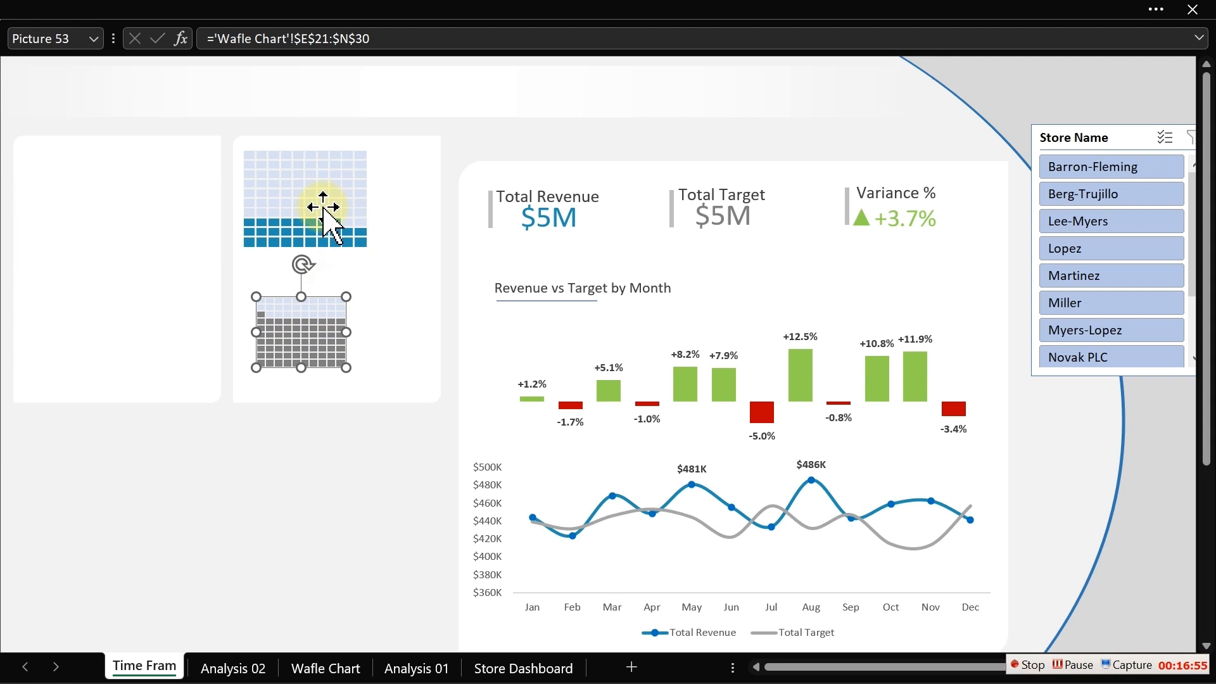
- Compare the height and width of the weekend and weekday linked pictures
{"action": "left_click", "coordinate": [323, 207]}
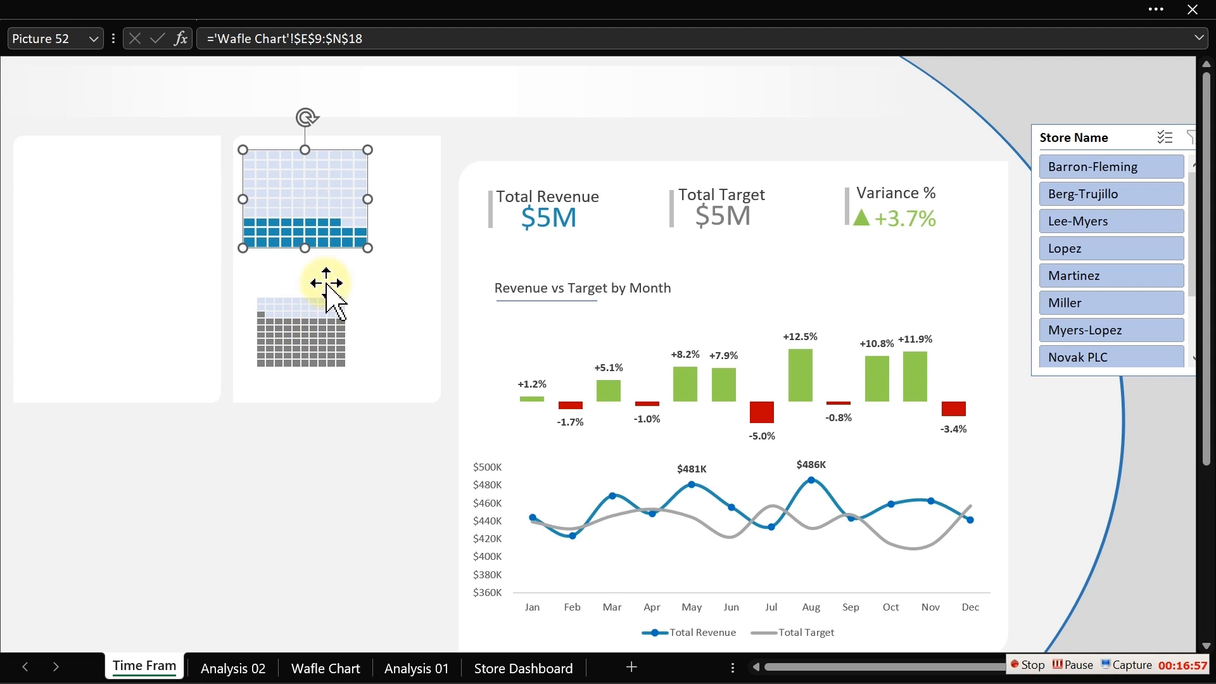
{"action": "left_click", "coordinate": [293, 338]}
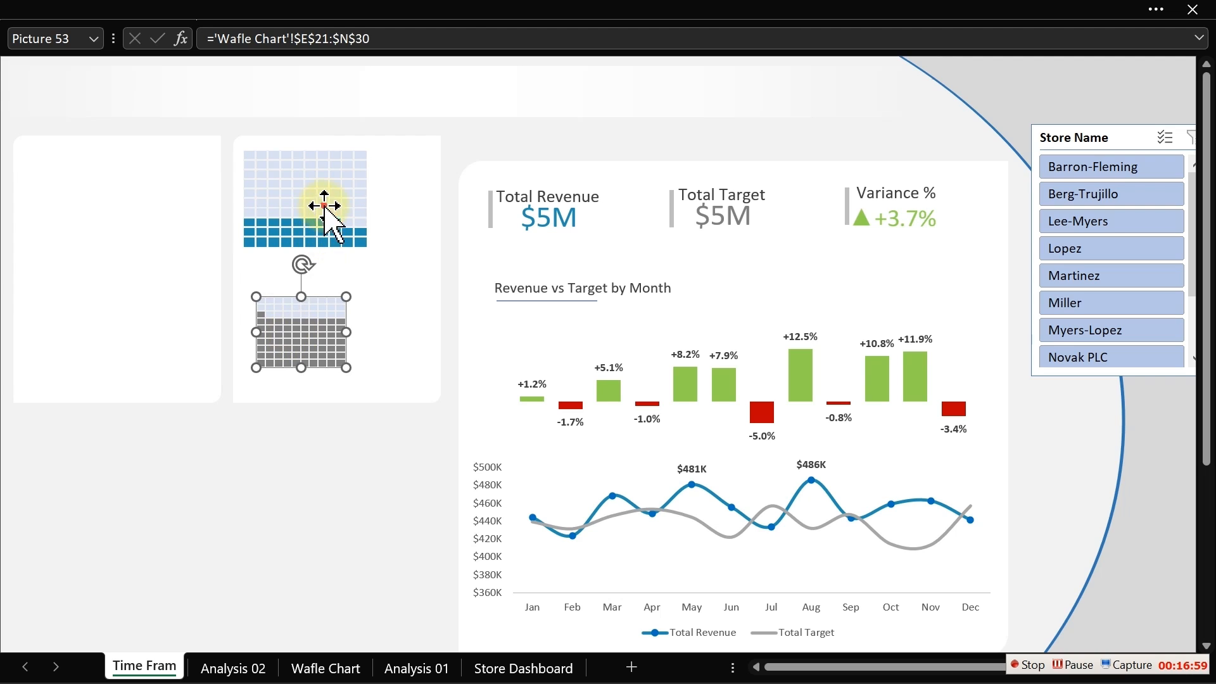
{"action": "left_click", "coordinate": [324, 208]}
{"action": "left_click", "coordinate": [696, 16]}
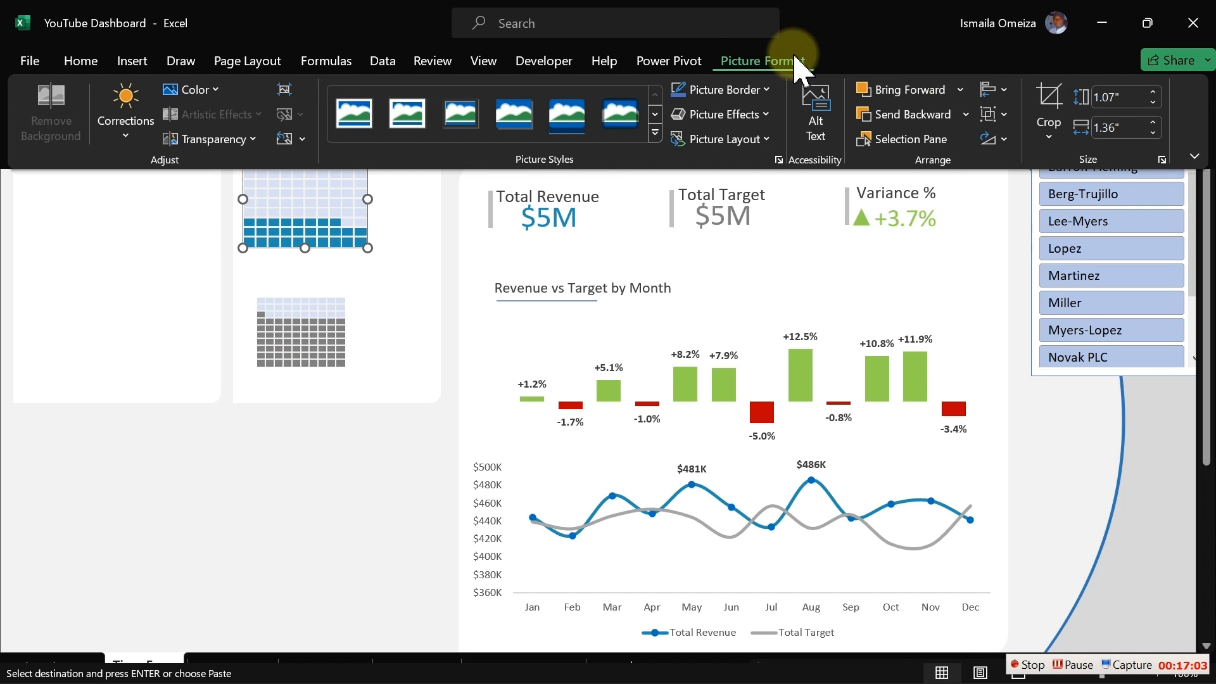
{"action": "left_click", "coordinate": [1123, 98]}
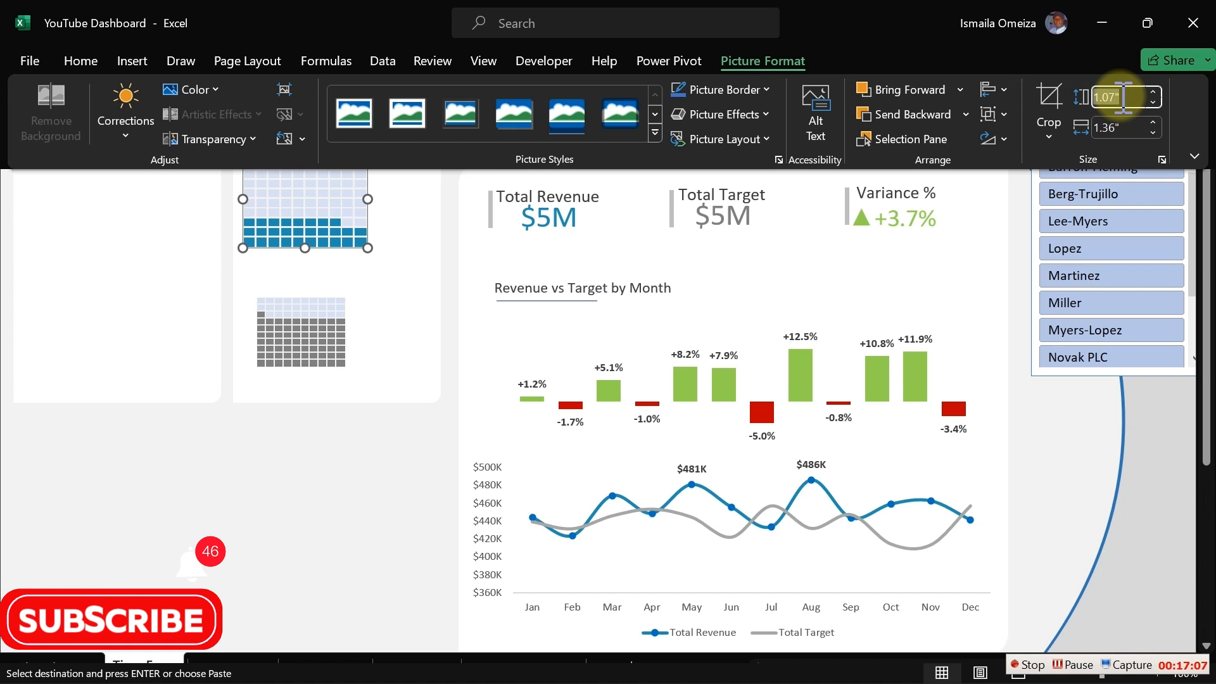
{"action": "left_click", "coordinate": [1118, 130]}
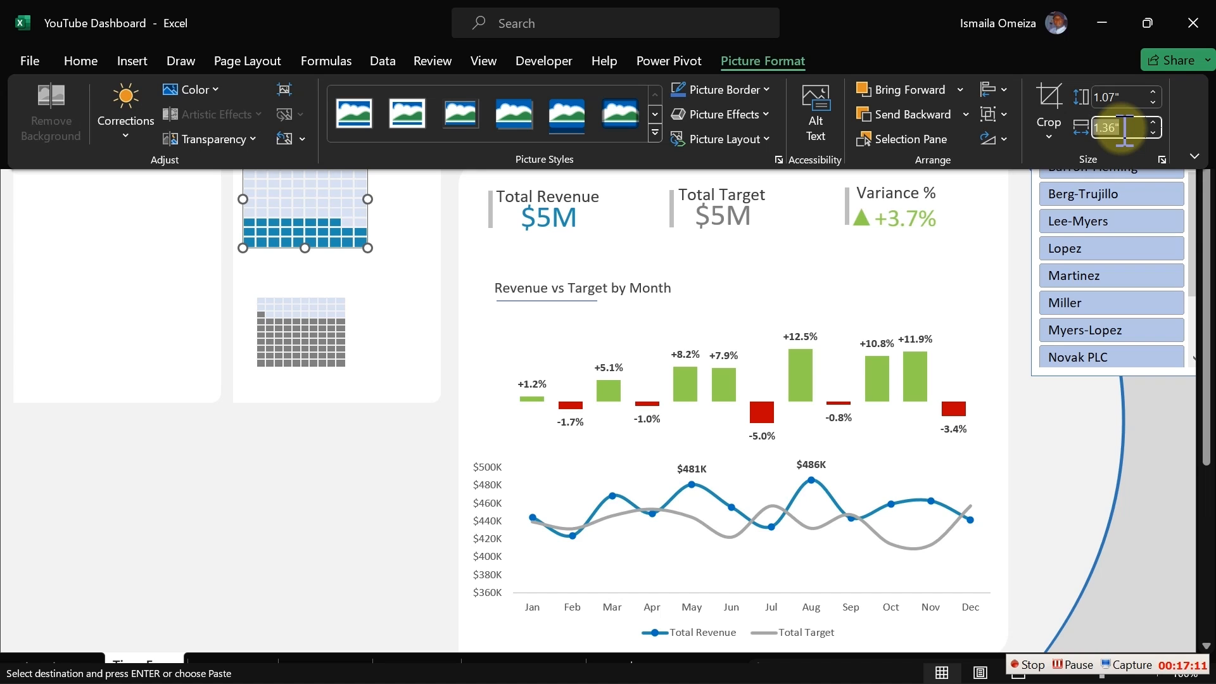
{"action": "left_click", "coordinate": [312, 356]}
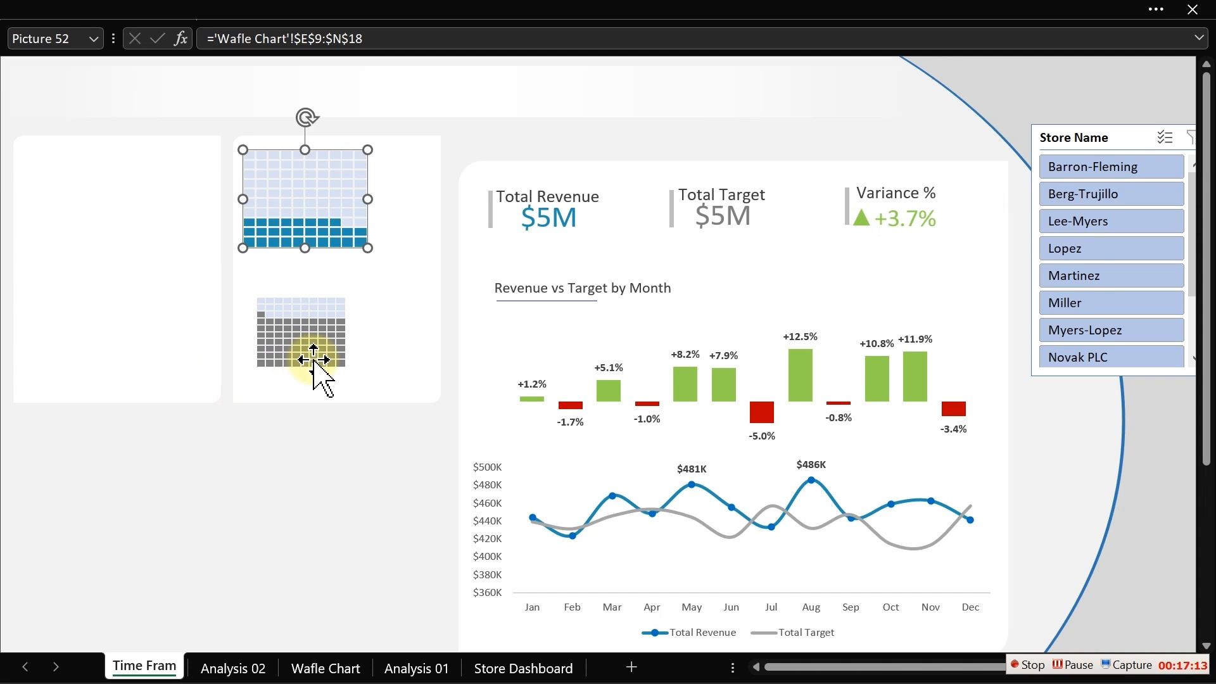
{"action": "left_click", "coordinate": [598, 13]}
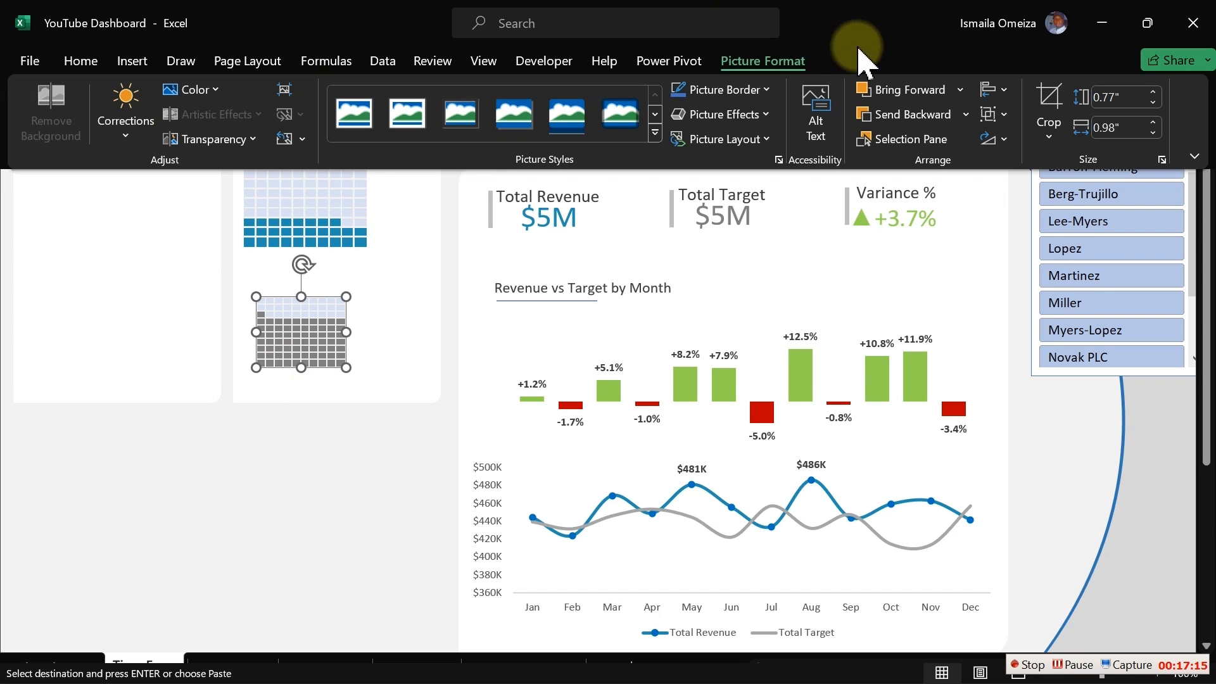
- Set the weekday linked picture's width to 1.36 inches and reposition it in the panel
{"action": "left_click", "coordinate": [1108, 127]}
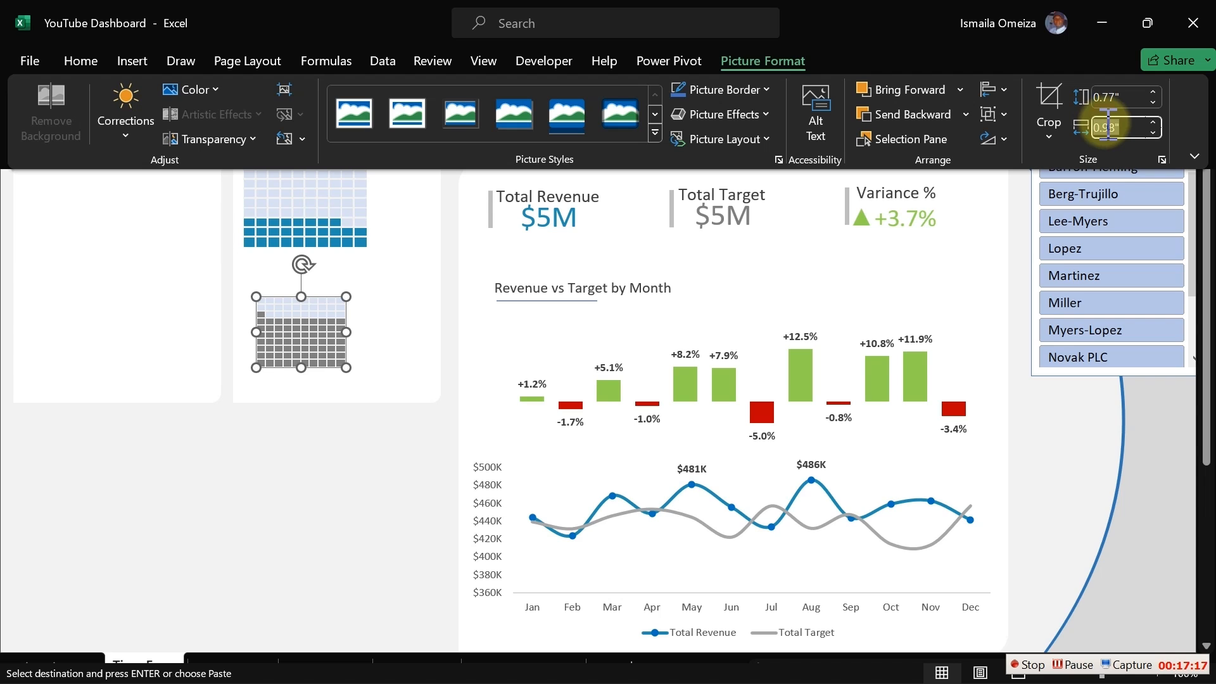
{"action": "type", "text": "1.36"}
{"action": "key", "text": "Return"}
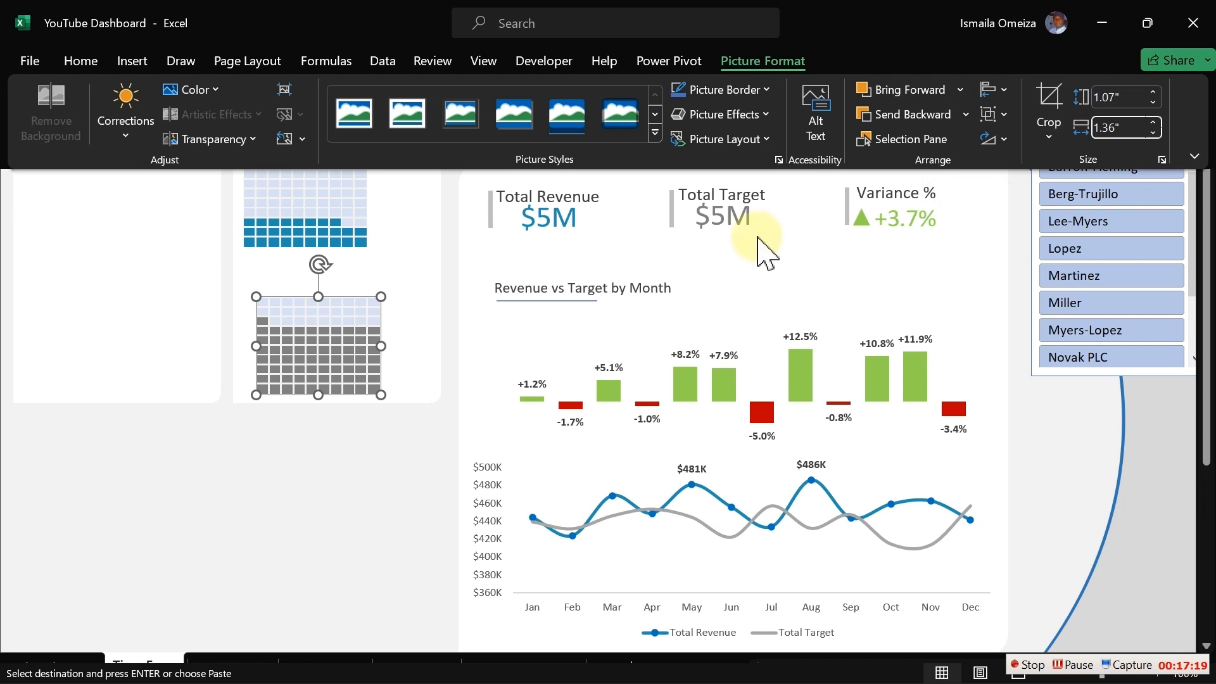
{"action": "left_click", "coordinate": [336, 442]}
{"action": "mouse_move", "coordinate": [335, 316]}
{"action": "left_mouse_down"}
{"action": "mouse_move", "coordinate": [323, 294]}
{"action": "mouse_move", "coordinate": [321, 315]}
{"action": "mouse_move", "coordinate": [323, 299]}
{"action": "left_mouse_up"}
- Move the weekend linked picture slightly down and resize it from its corner
{"action": "left_click", "coordinate": [312, 212]}
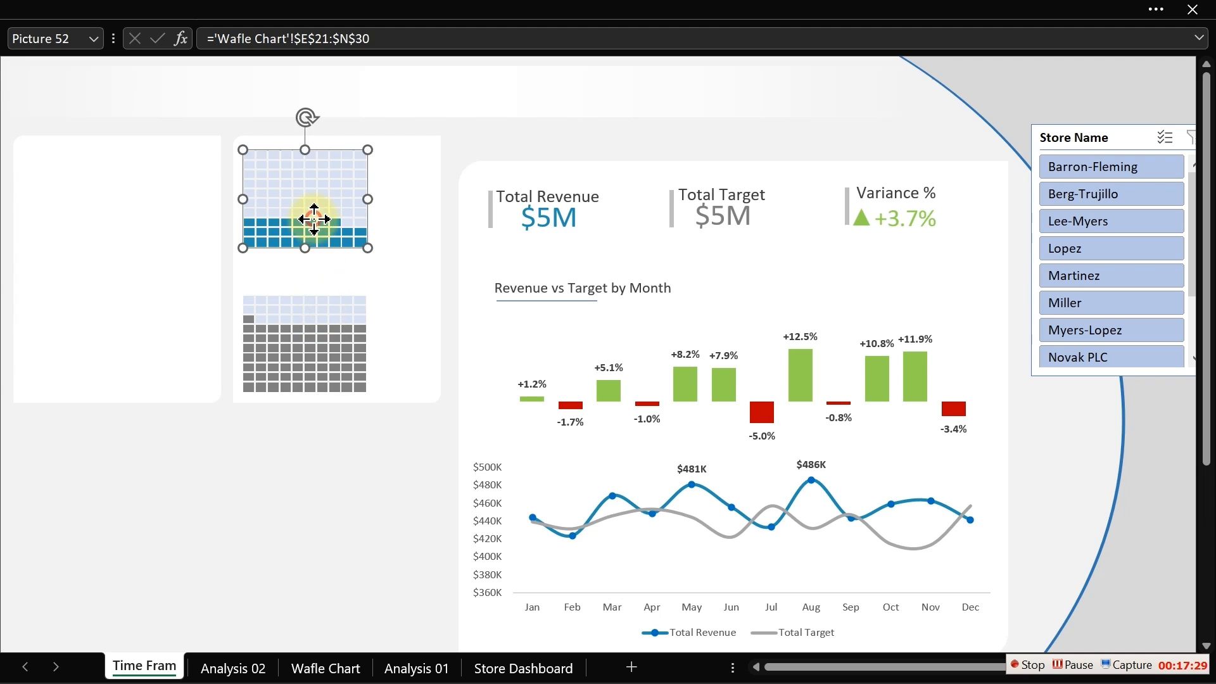
{"action": "left_click_drag", "start_coordinate": [312, 215], "coordinate": [314, 230]}
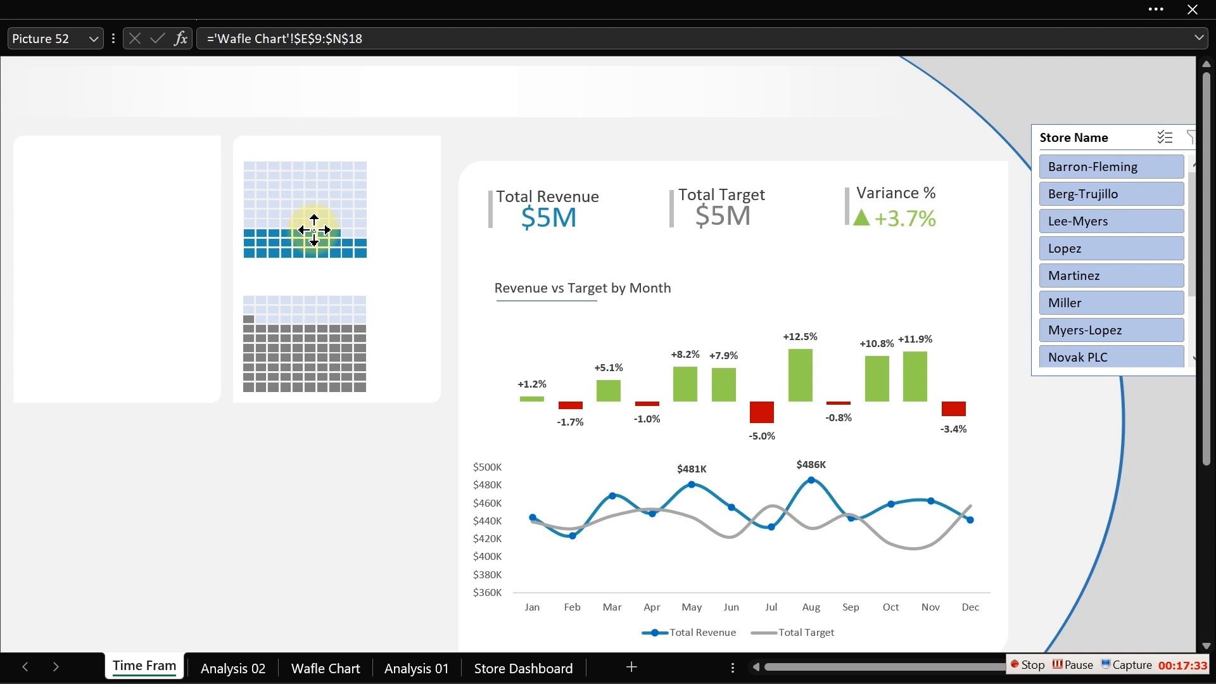
{"action": "left_click_drag", "start_coordinate": [314, 230], "coordinate": [314, 227]}
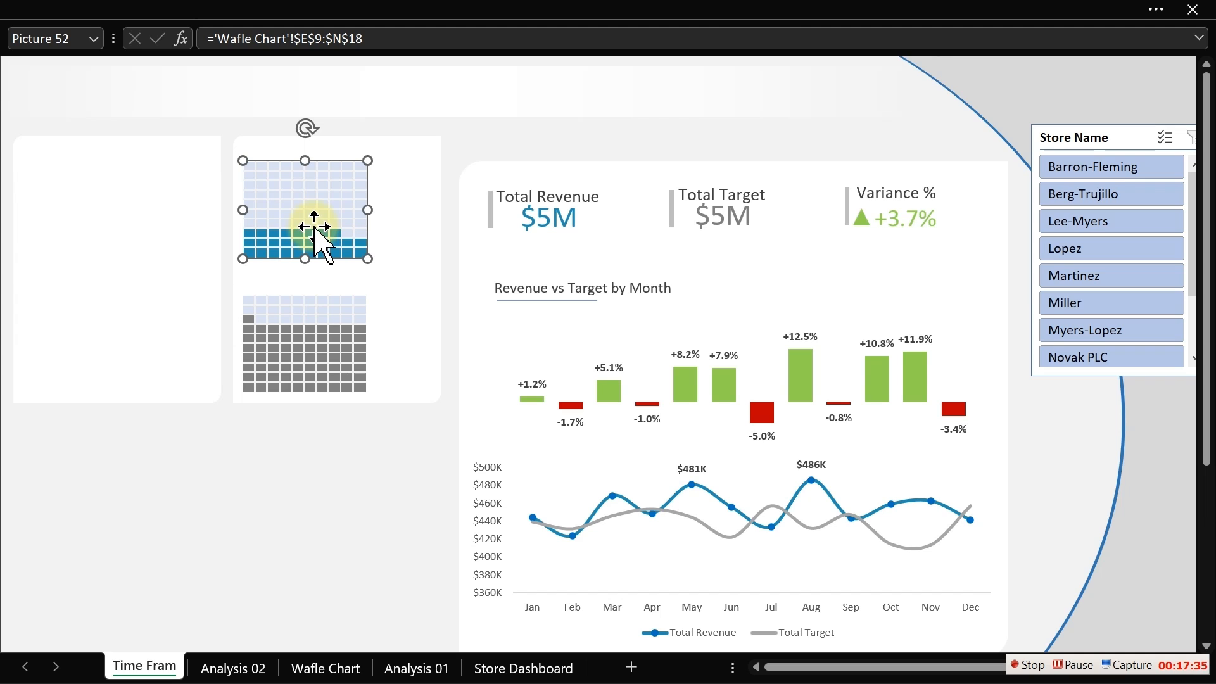
{"action": "left_click_drag", "start_coordinate": [366, 261], "coordinate": [362, 254]}
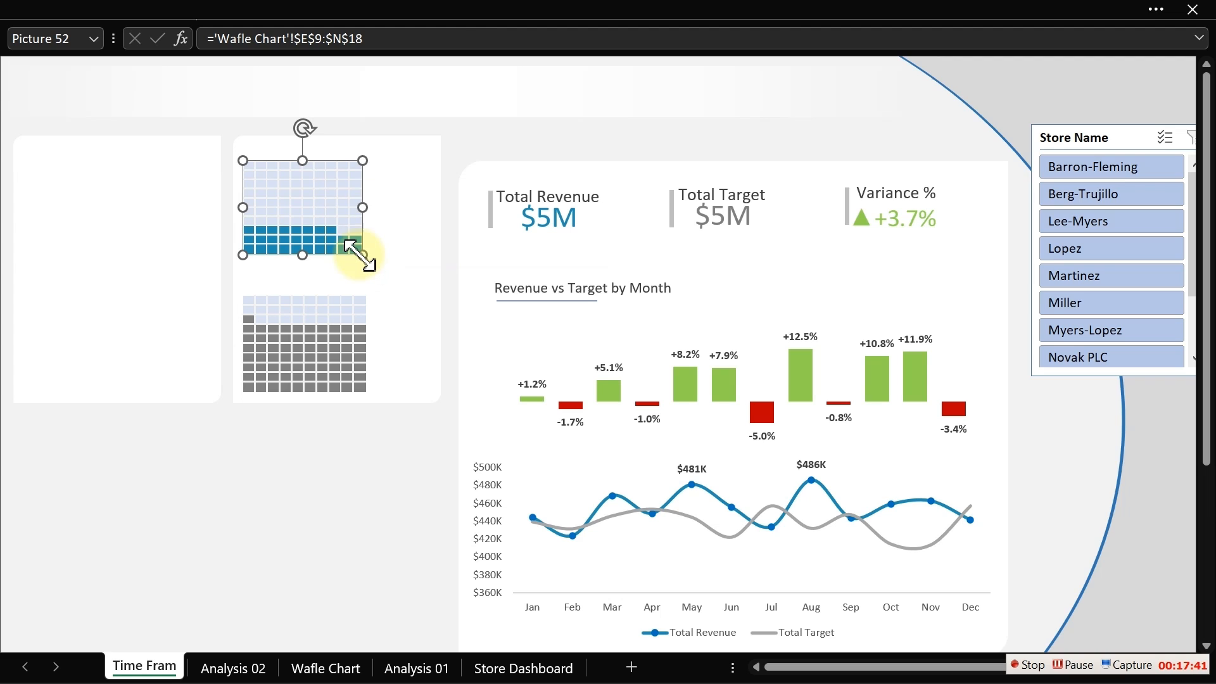
- Set the weekday linked picture's width to 1.31 inches to match the weekend picture
{"action": "left_click", "coordinate": [455, 4]}
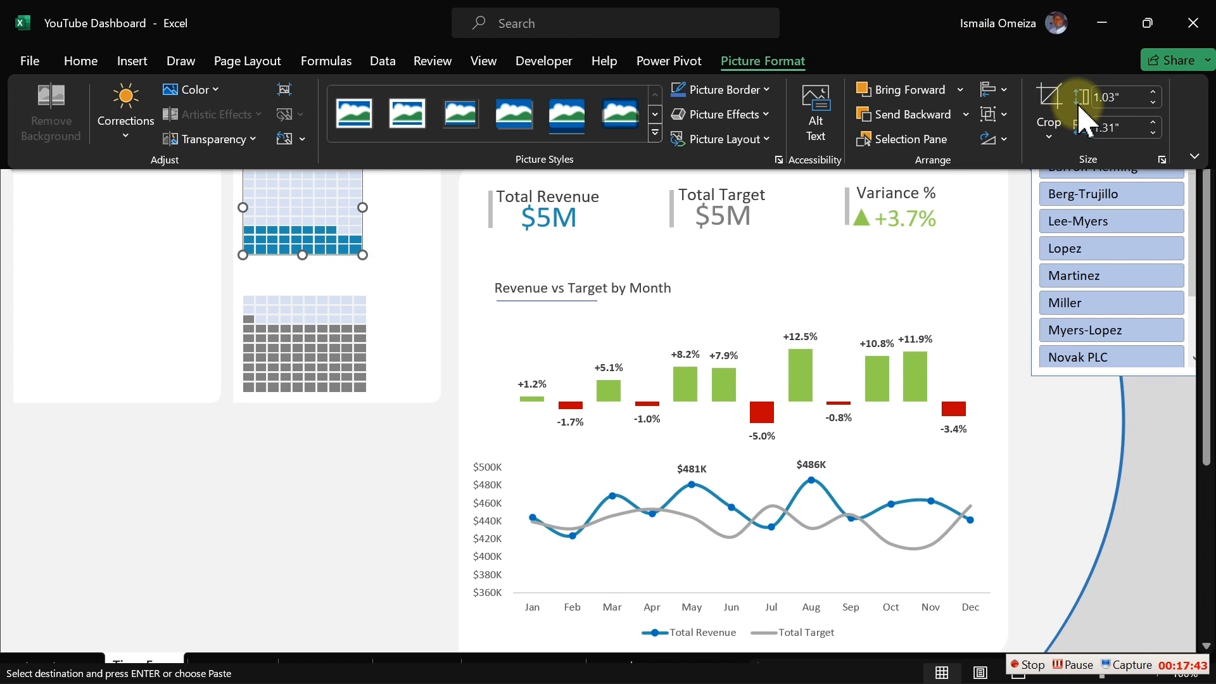
{"action": "left_click", "coordinate": [1116, 127]}
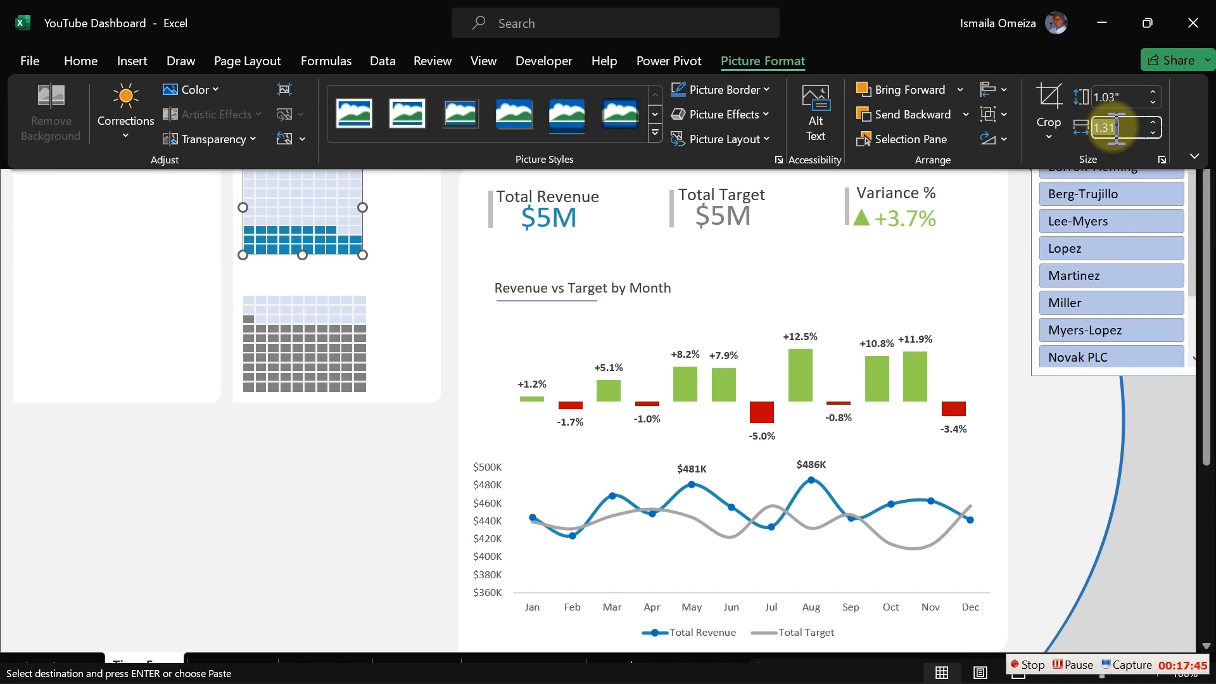
{"action": "left_click", "coordinate": [344, 344]}
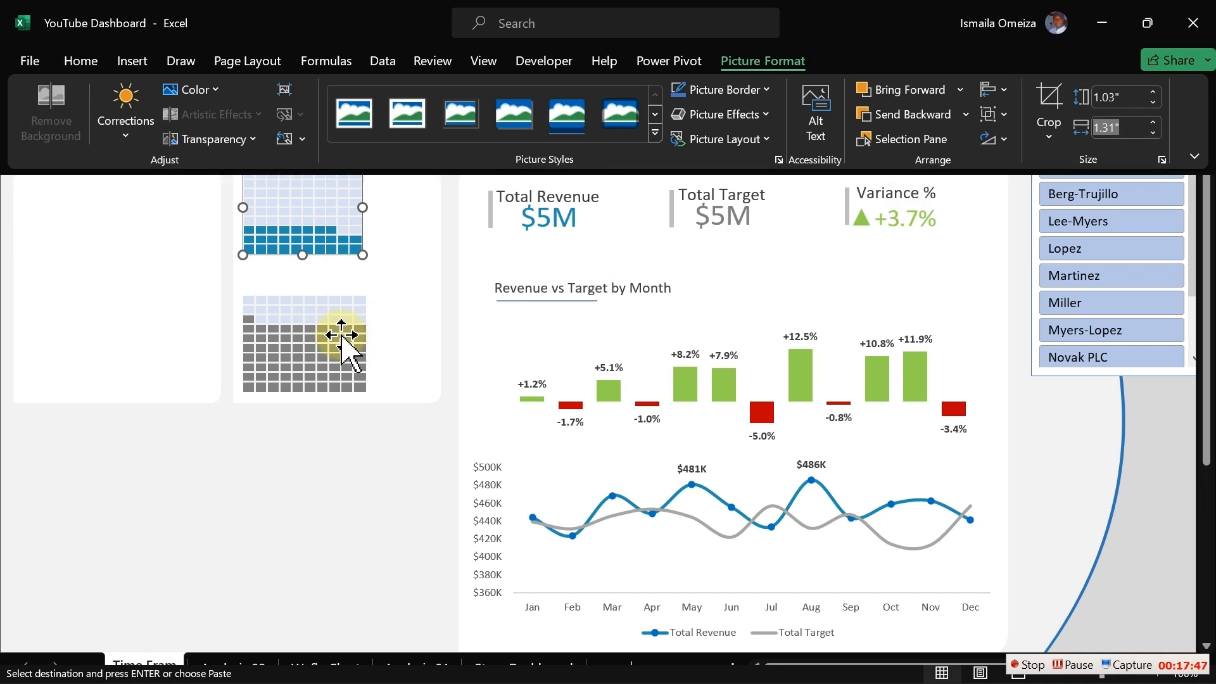
{"action": "left_click", "coordinate": [836, 16]}
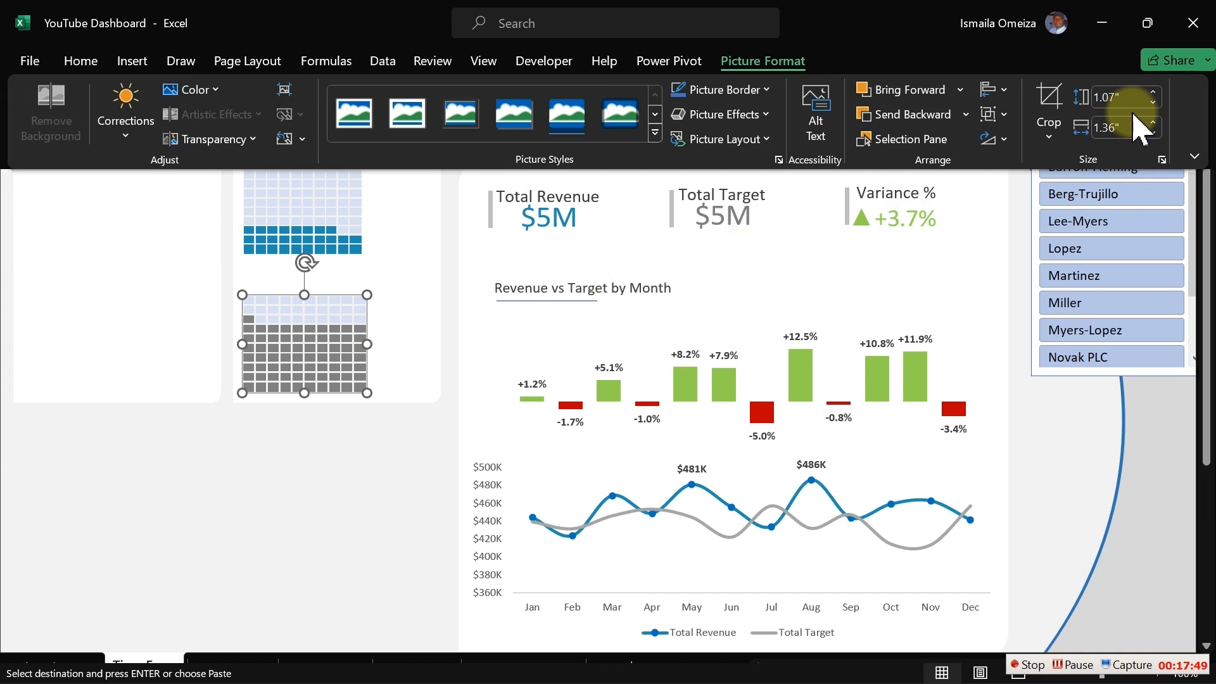
{"action": "left_click", "coordinate": [1126, 128]}
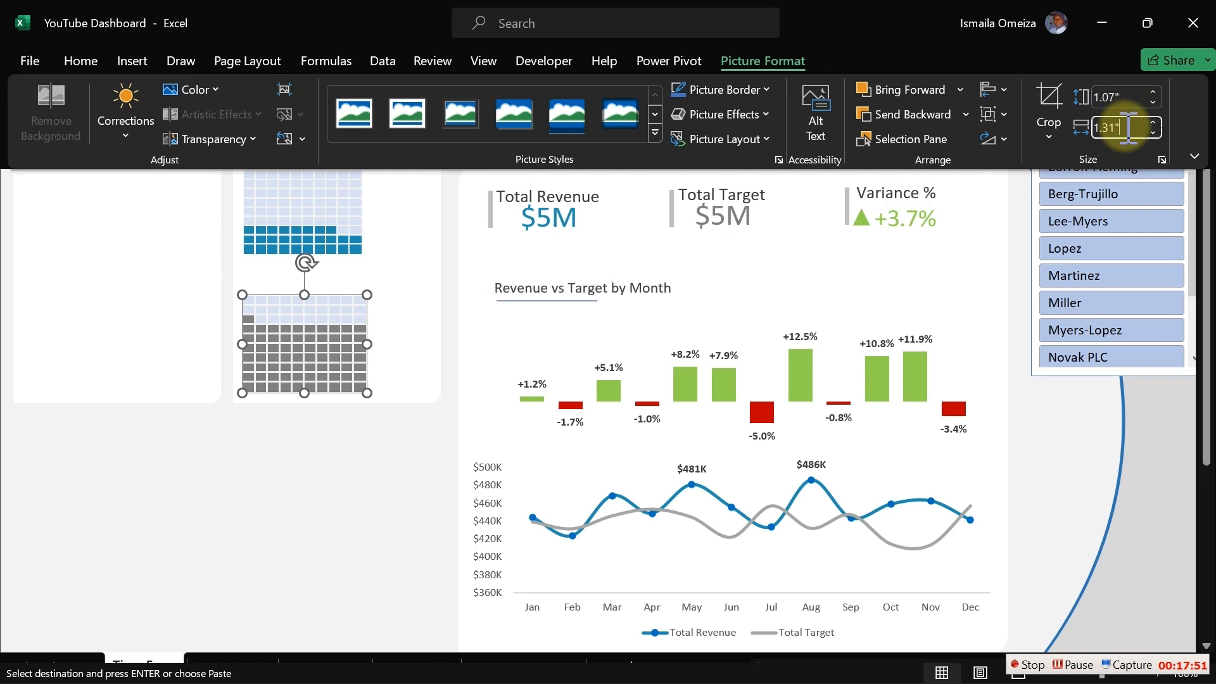
{"action": "key", "text": "Return"}
{"action": "left_click", "coordinate": [367, 528]}
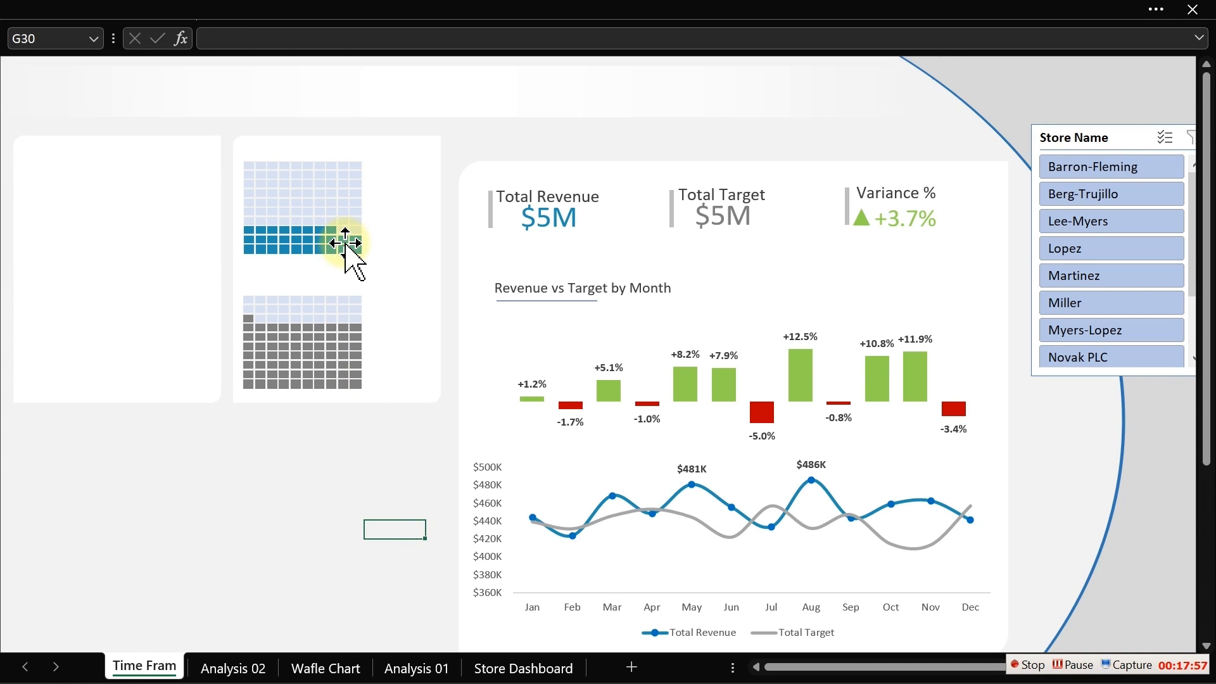
- Nudge the weekend linked picture down a few steps within the panel
{"action": "left_click", "coordinate": [346, 250]}
{"action": "key", "text": "Down"}
{"action": "key", "text": "Down"}
{"action": "key", "text": "Down"}
{"action": "key", "text": "Down"}
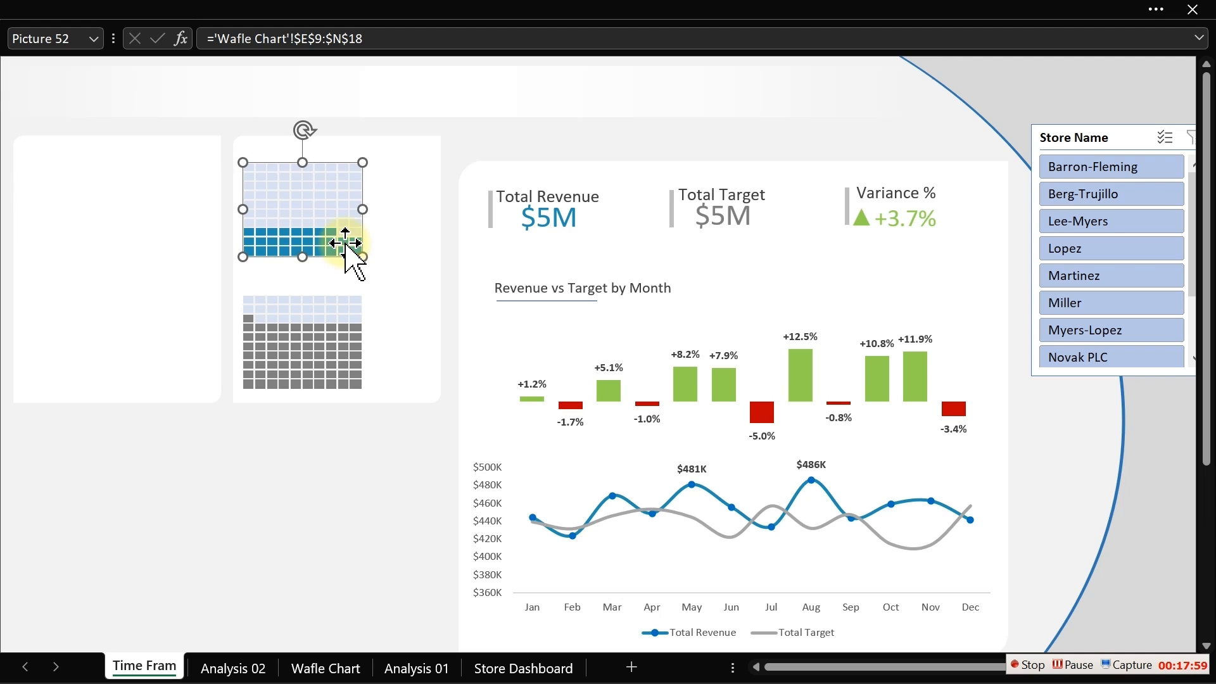
{"action": "key", "text": "Down"}
{"action": "key", "text": "Down"}
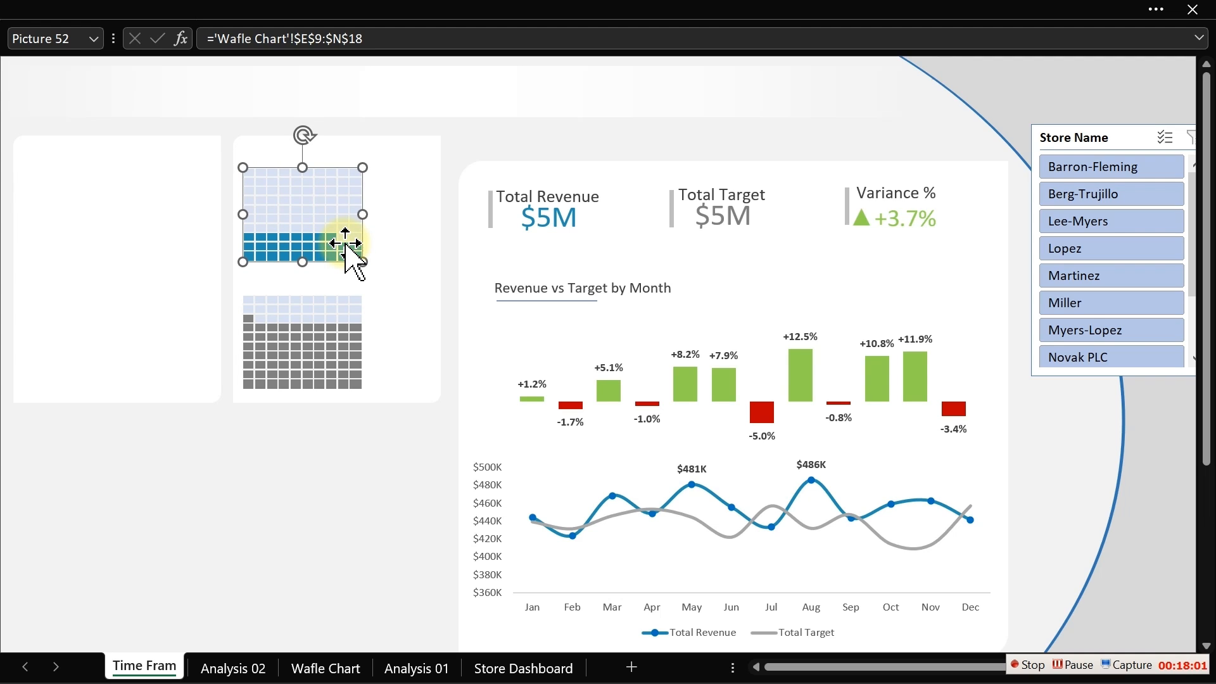
{"action": "left_click", "coordinate": [254, 462]}
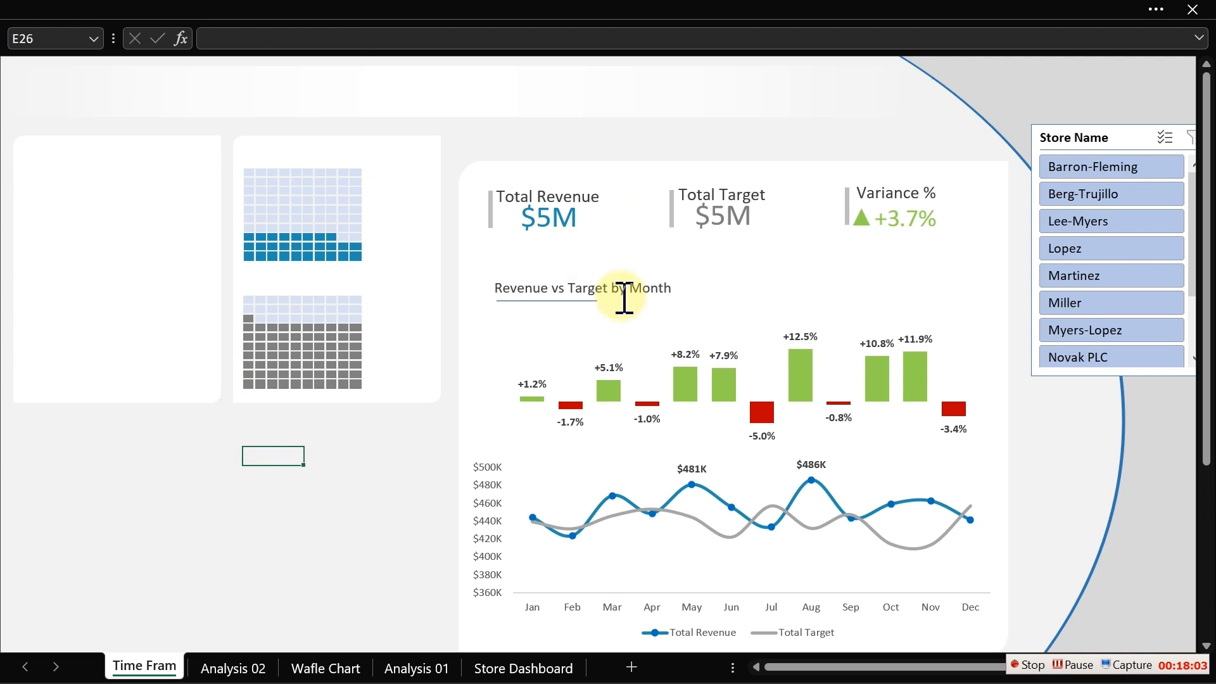
- Duplicate the "Revenue vs Target by Month" title text box and move the copy below the waffle panel
{"action": "left_click", "coordinate": [671, 293]}
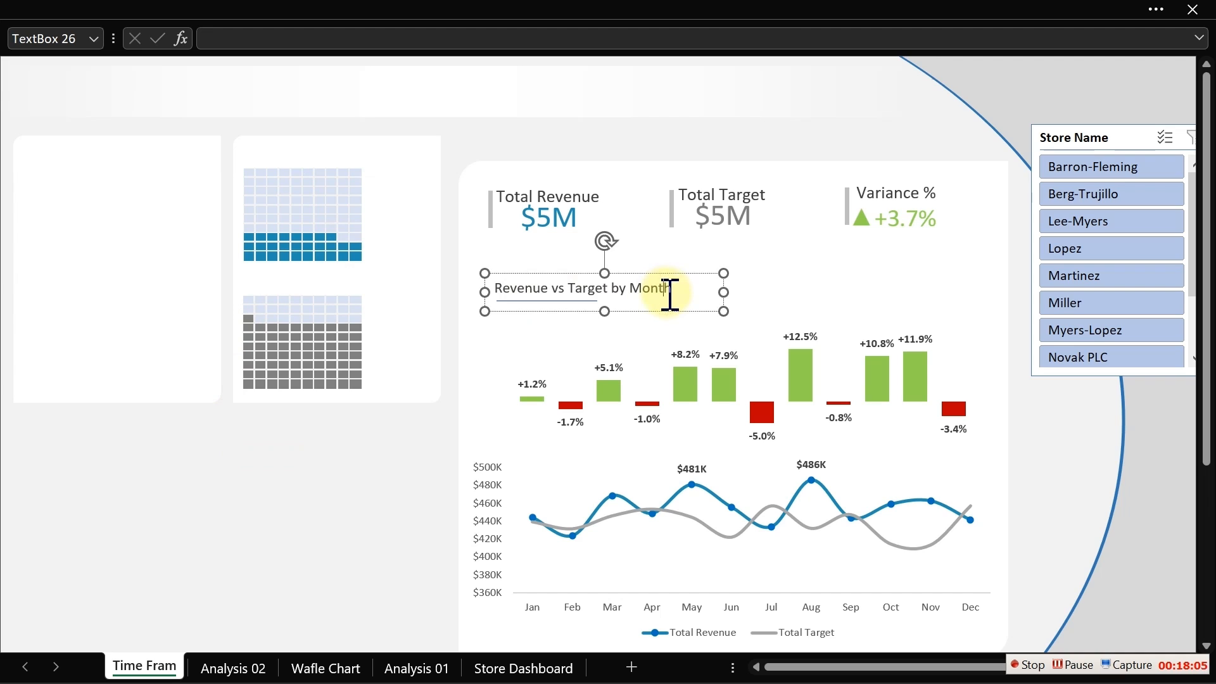
{"action": "key", "text": "ctrl+d"}
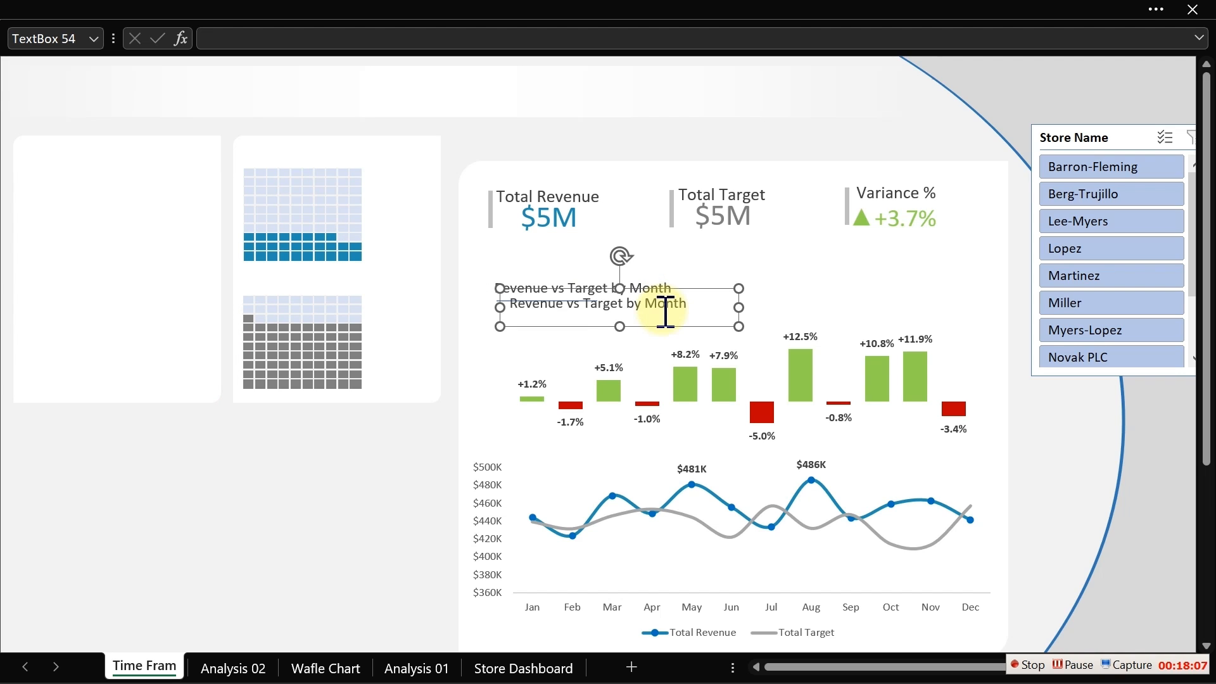
{"action": "left_click_drag", "start_coordinate": [661, 330], "coordinate": [262, 476]}
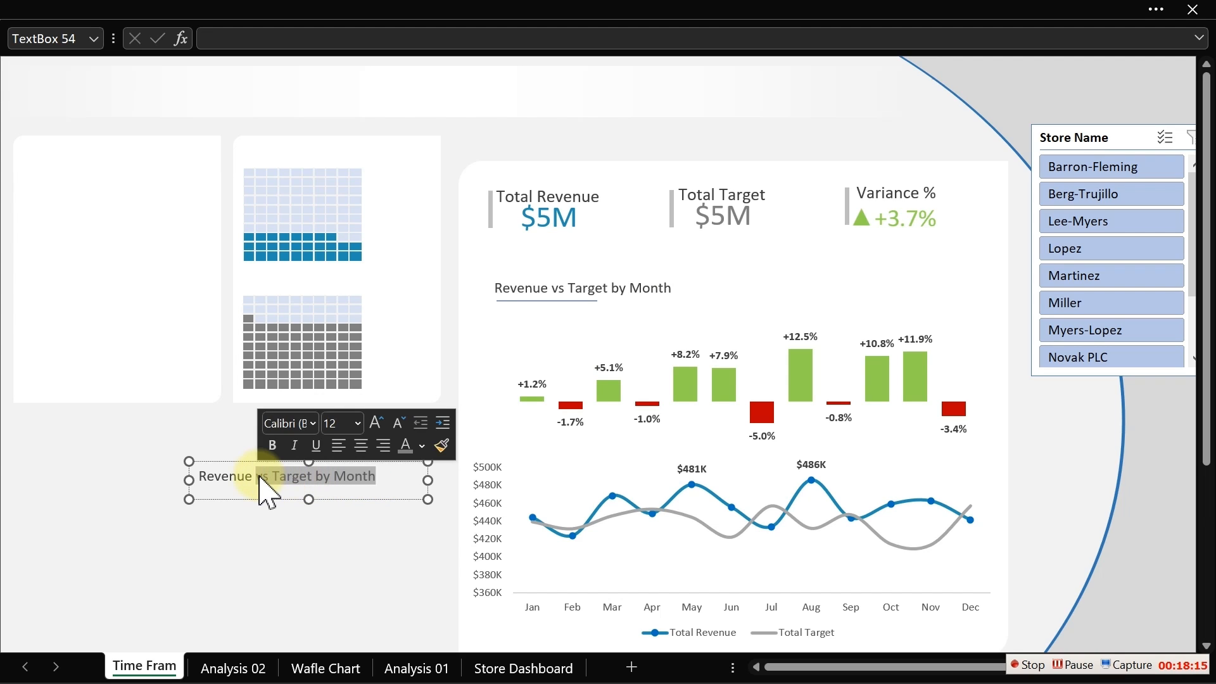
- Change the copied text box's text to "Revenue" and narrow the box
{"action": "key", "text": "BackSpace"}
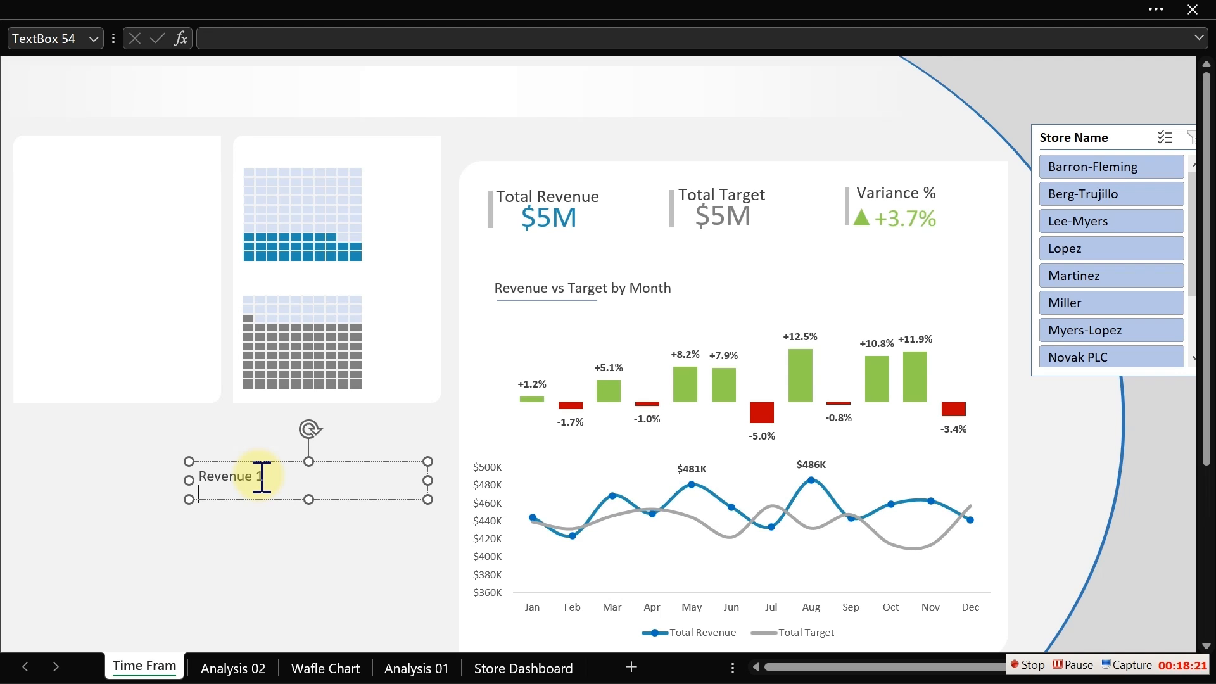
{"action": "type", "text": "Gend"}
{"action": "type", "text": "d"}
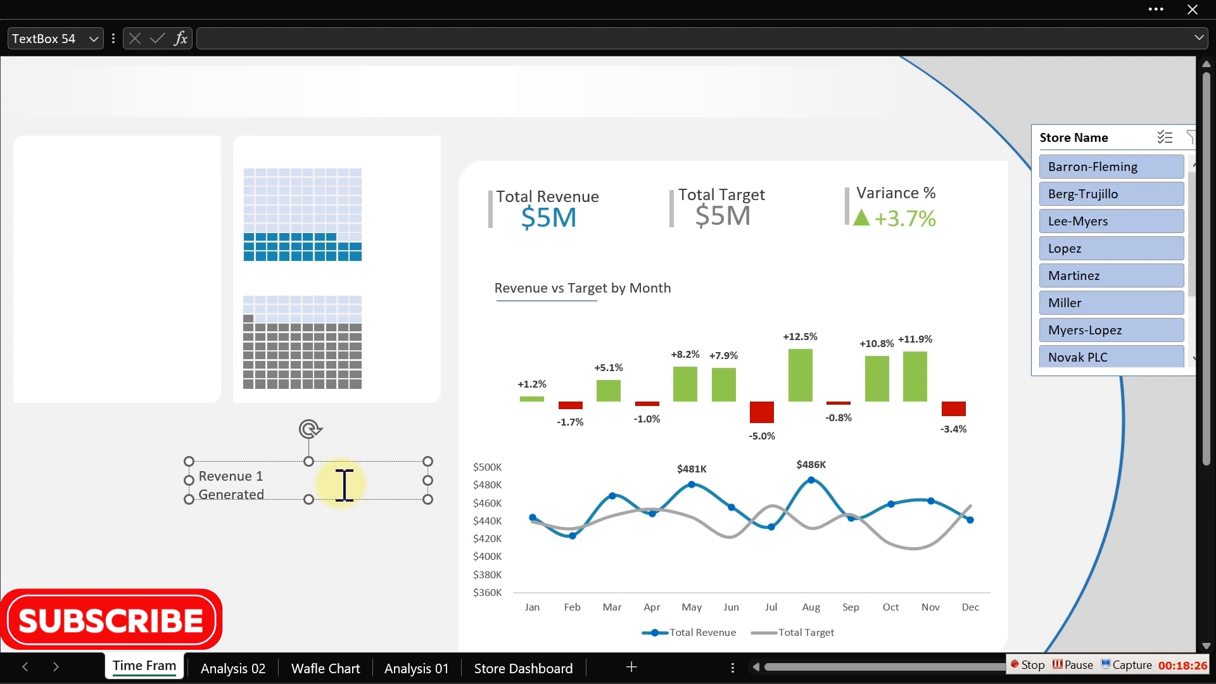
{"action": "left_click", "coordinate": [279, 482]}
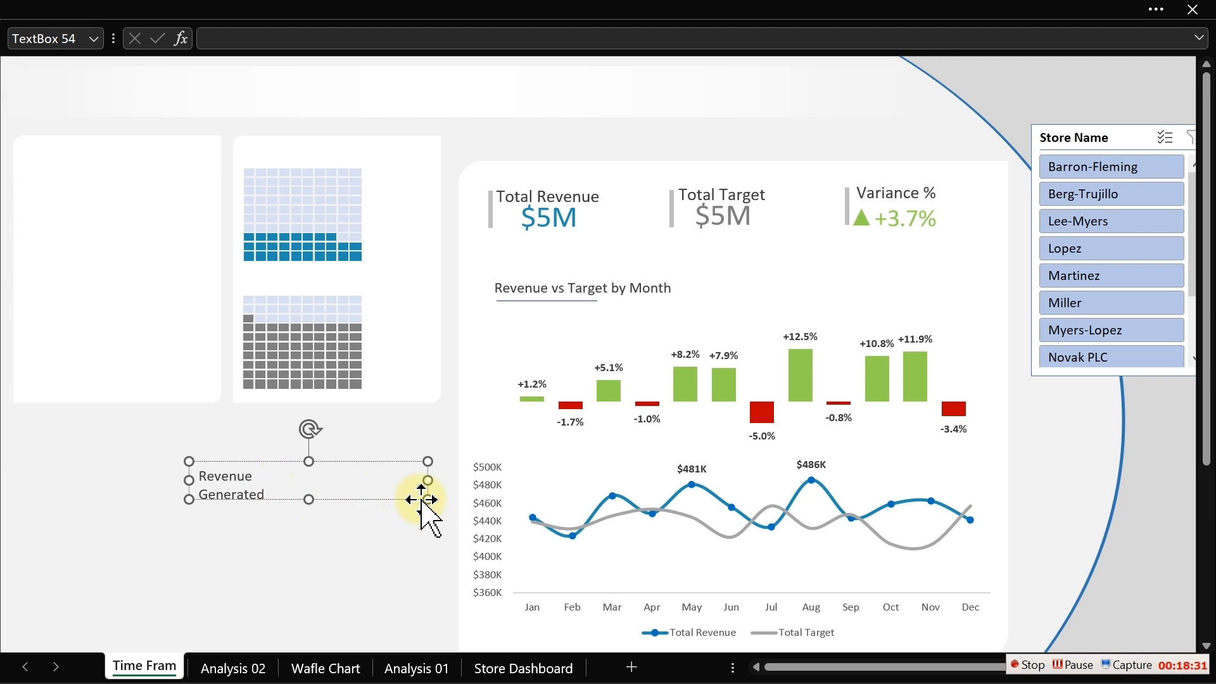
{"action": "left_click_drag", "start_coordinate": [424, 498], "coordinate": [270, 534]}
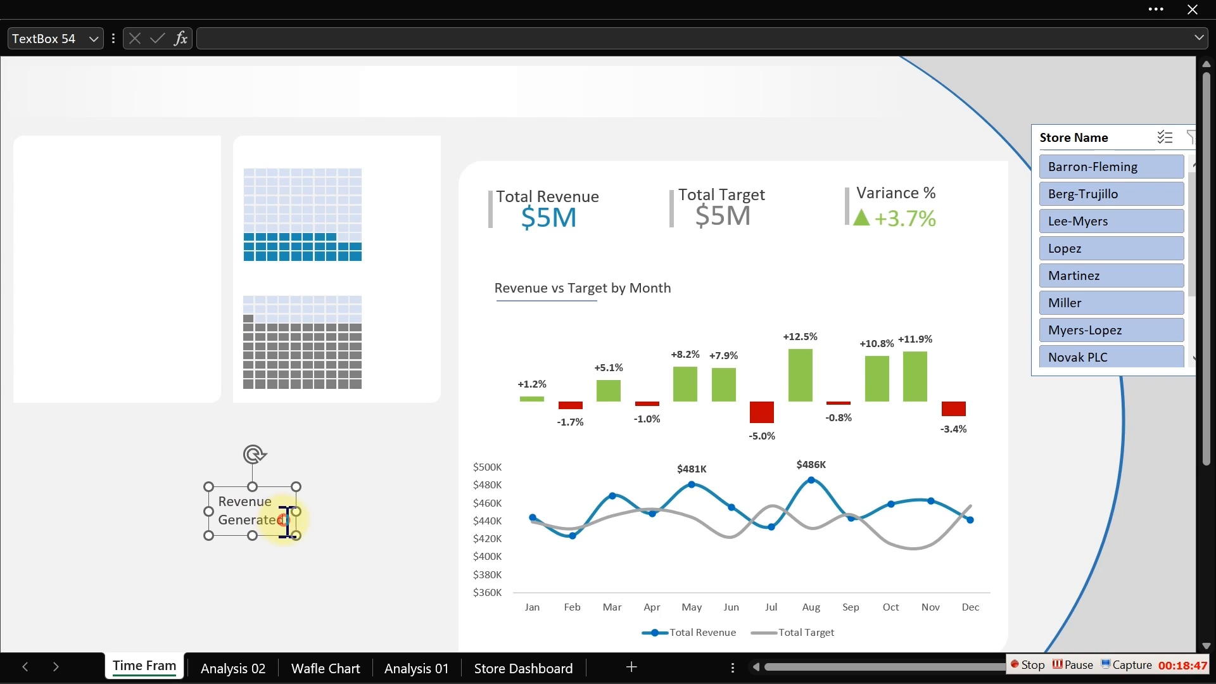
{"action": "left_click_drag", "start_coordinate": [284, 520], "coordinate": [218, 521]}
{"action": "key", "text": "BackSpace"}
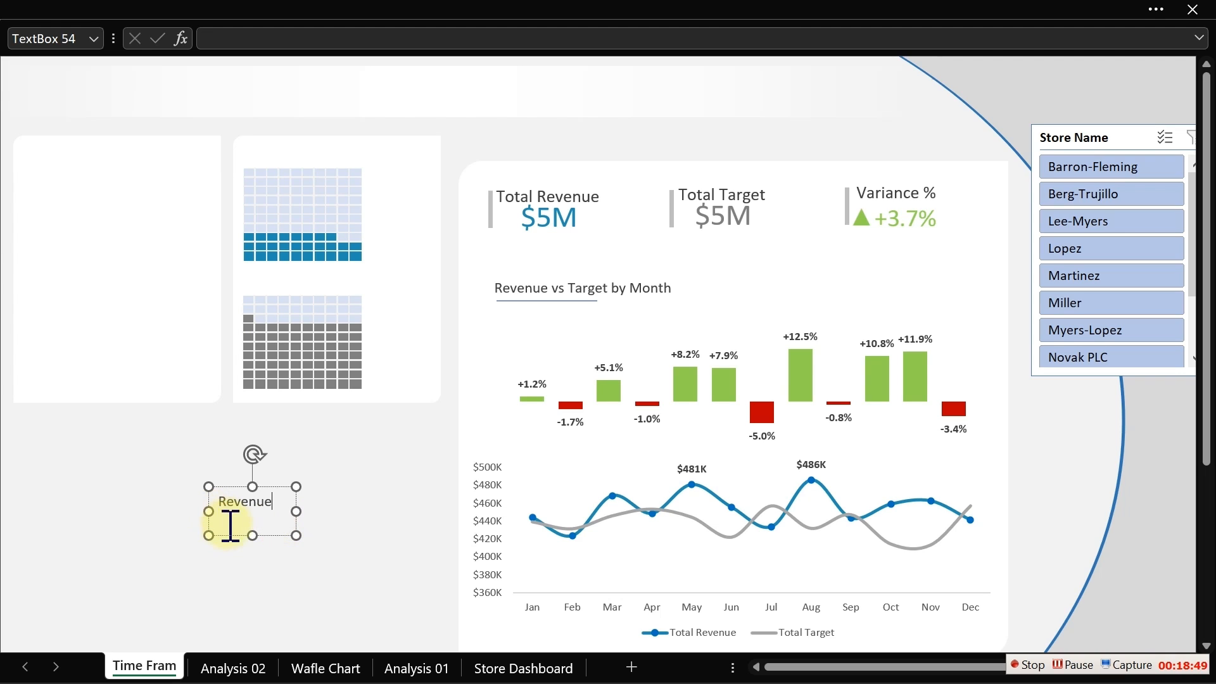
- Place the Revenue label above the weekend waffle and add a bold "Generated" label beneath it
{"action": "left_click_drag", "start_coordinate": [295, 535], "coordinate": [304, 168]}
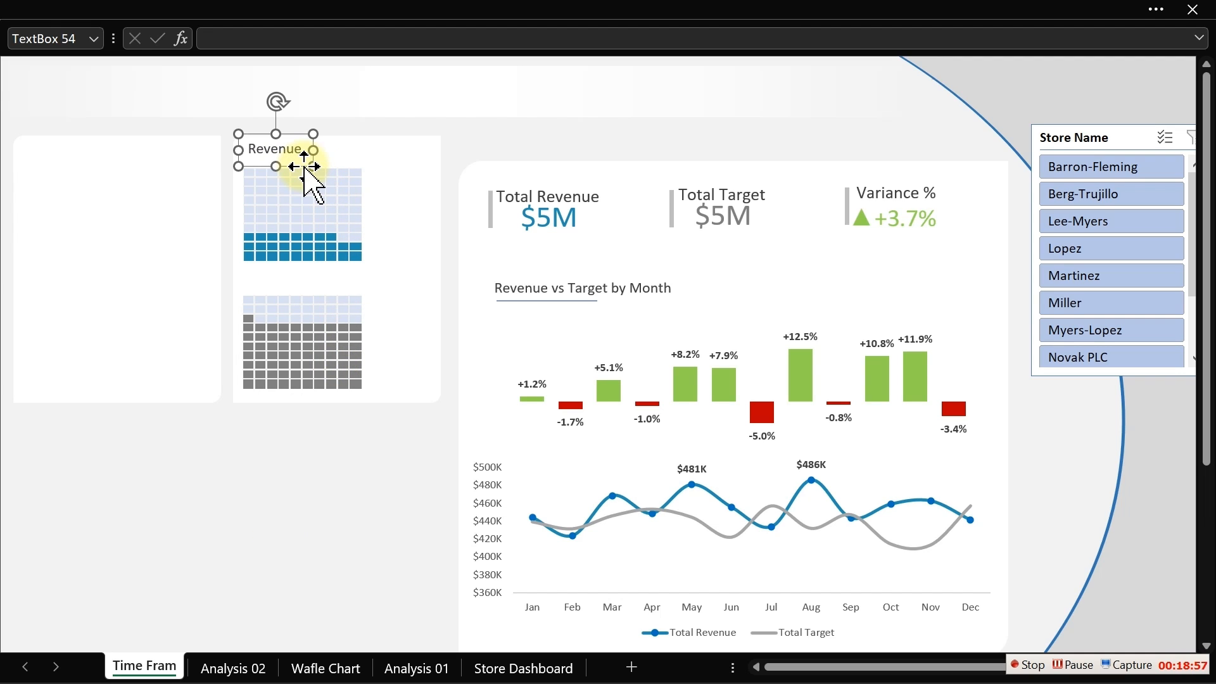
{"action": "key", "text": "ctrl+c"}
{"action": "key", "text": "ctrl+v"}
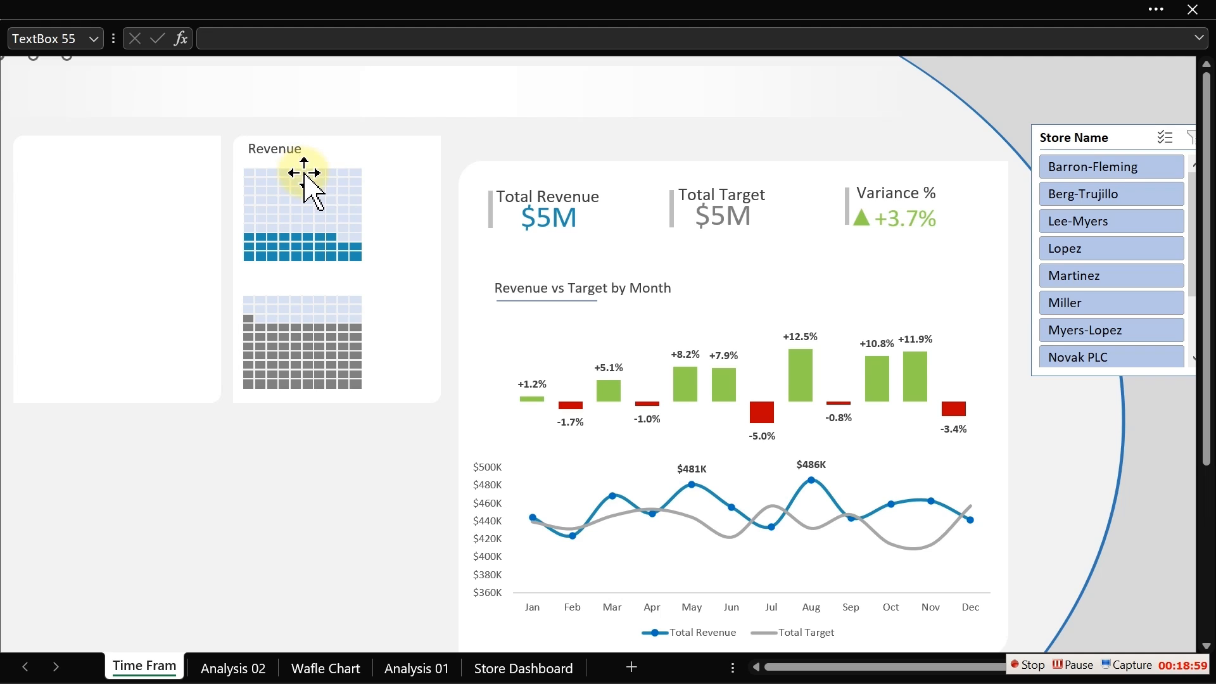
{"action": "left_click_drag", "start_coordinate": [303, 173], "coordinate": [307, 174]}
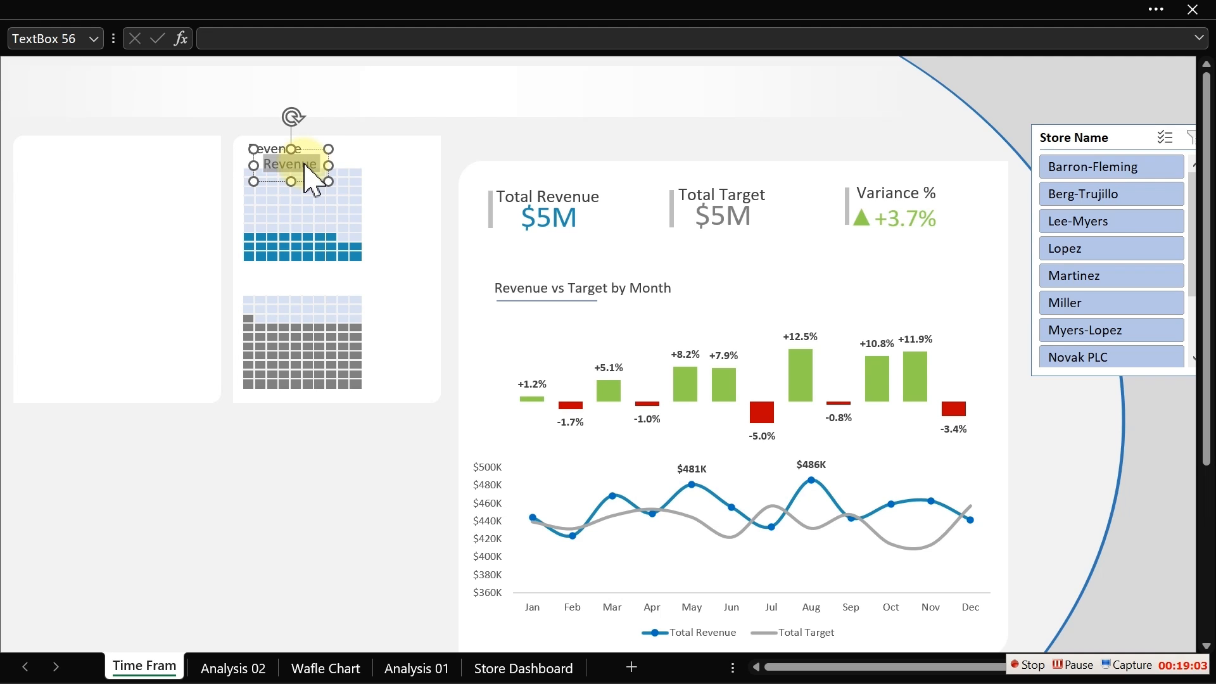
{"action": "key", "text": "ctrl+v"}
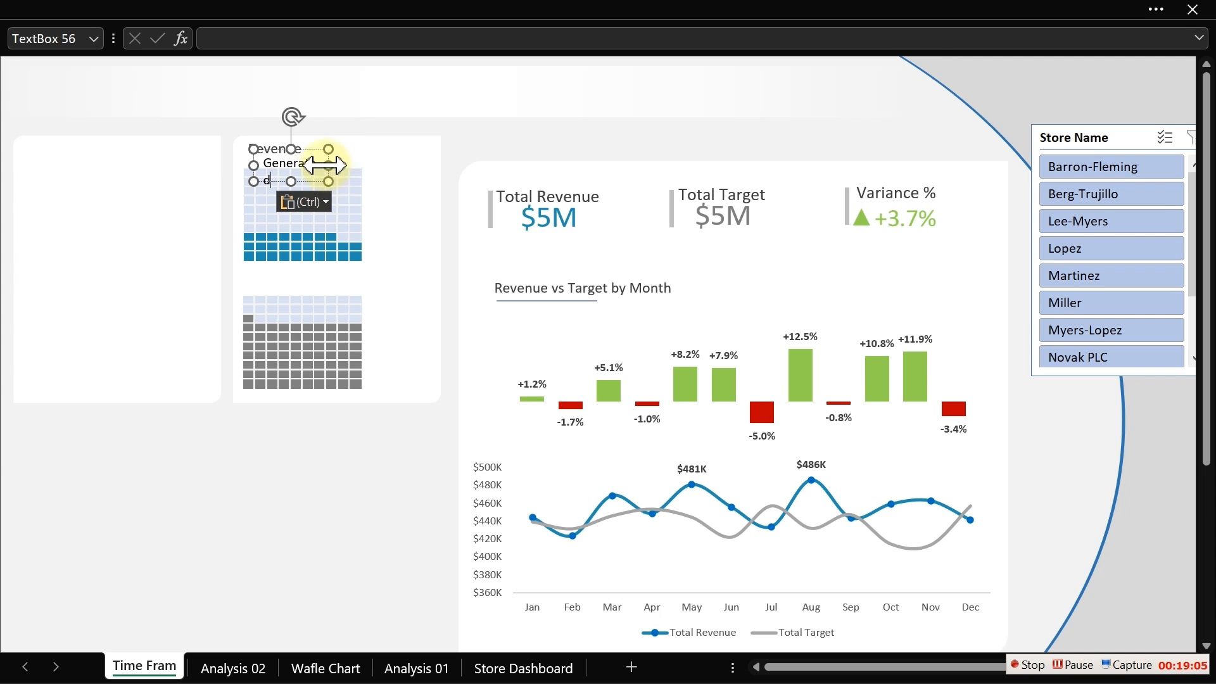
{"action": "left_click_drag", "start_coordinate": [329, 164], "coordinate": [304, 181]}
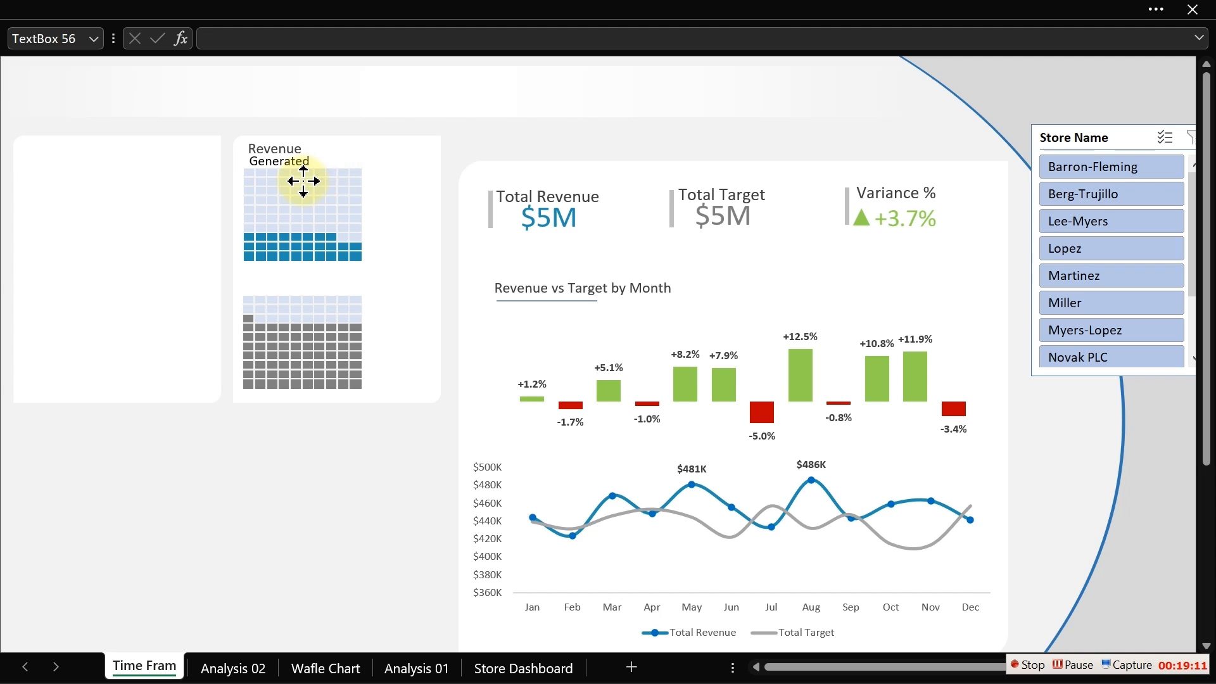
- Extend the second dashboard panel's background rectangle downward
{"action": "left_click", "coordinate": [412, 298]}
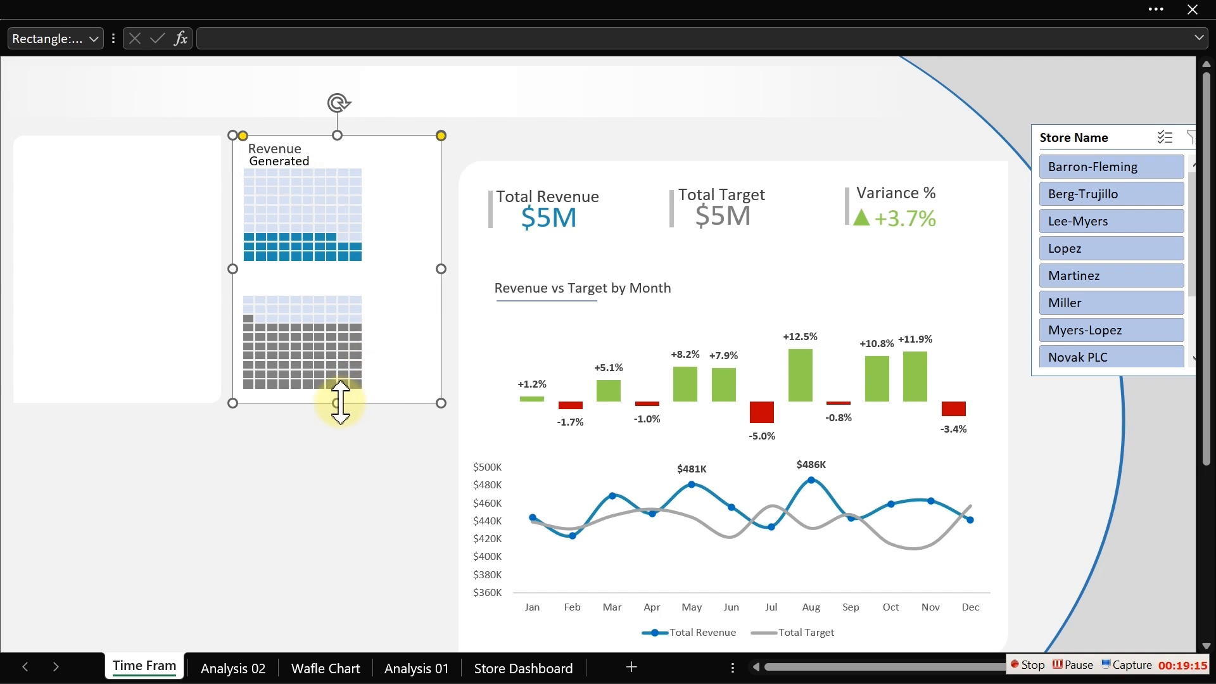
{"action": "left_click_drag", "start_coordinate": [340, 402], "coordinate": [340, 428]}
{"action": "left_click", "coordinate": [339, 488]}
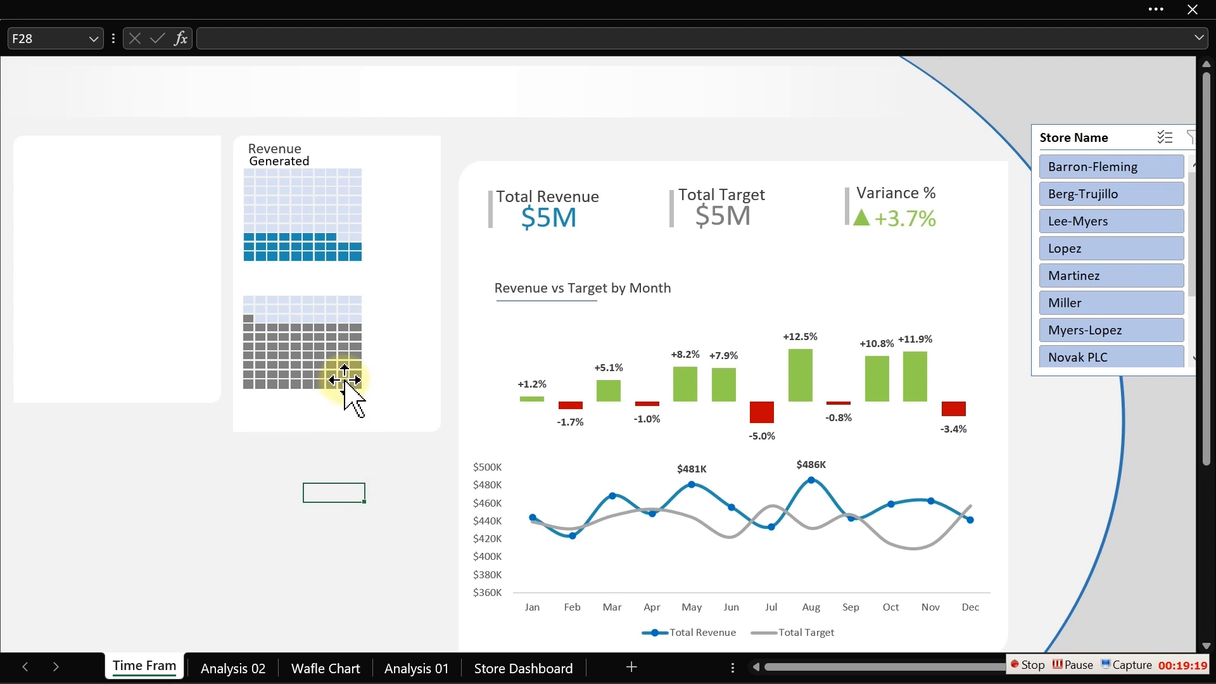
- Move the weekday and weekend waffle pictures down within the panel
{"action": "left_click", "coordinate": [345, 380]}
{"action": "left_click_drag", "start_coordinate": [346, 380], "coordinate": [343, 409]}
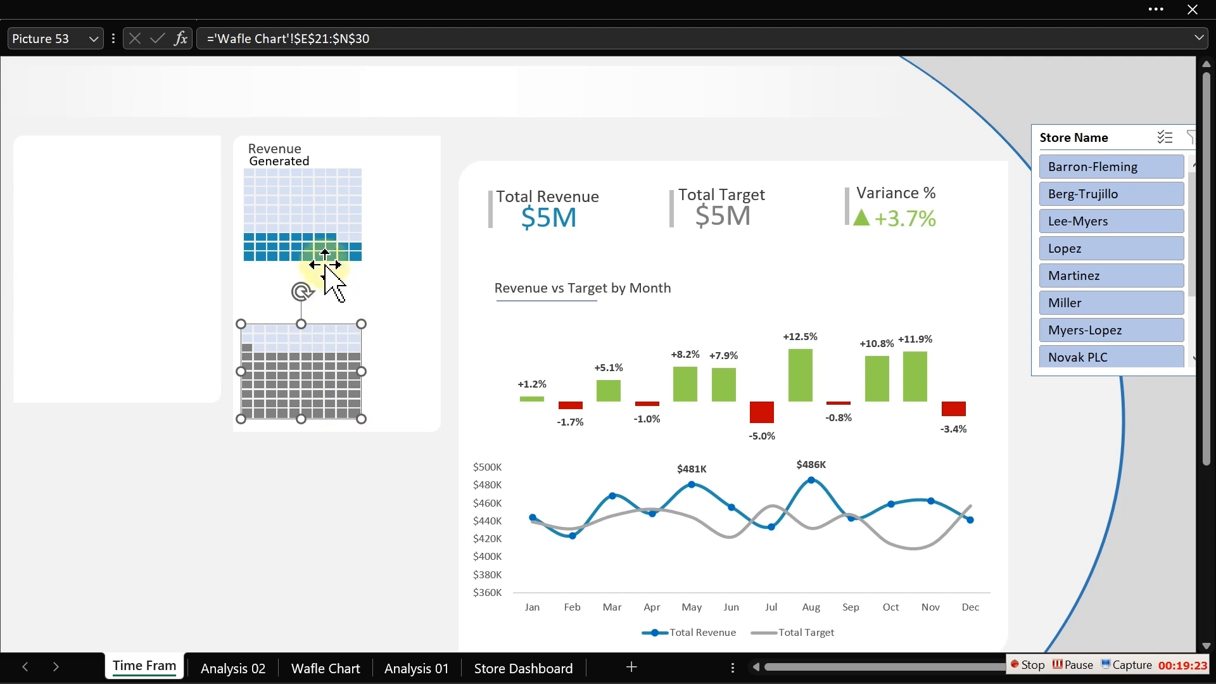
{"action": "left_click", "coordinate": [322, 240]}
{"action": "left_click_drag", "start_coordinate": [322, 240], "coordinate": [318, 250]}
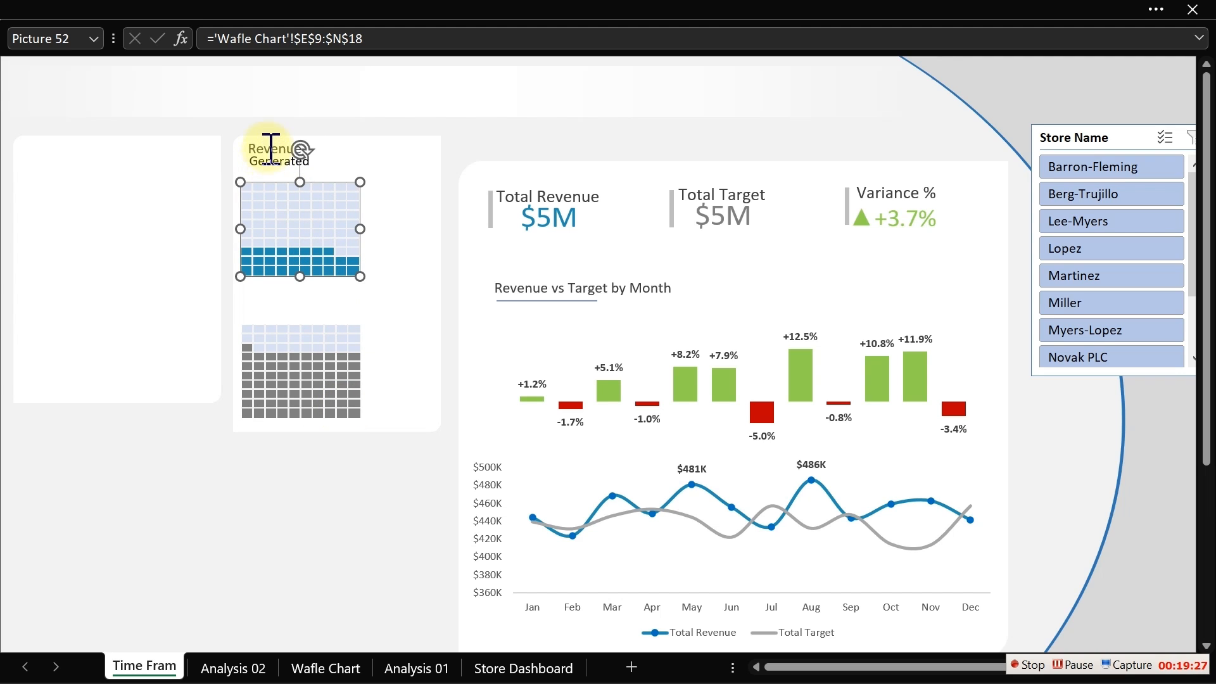
- Nudge the Generated label slightly down and left under the Revenue label
{"action": "left_click", "coordinate": [218, 115]}
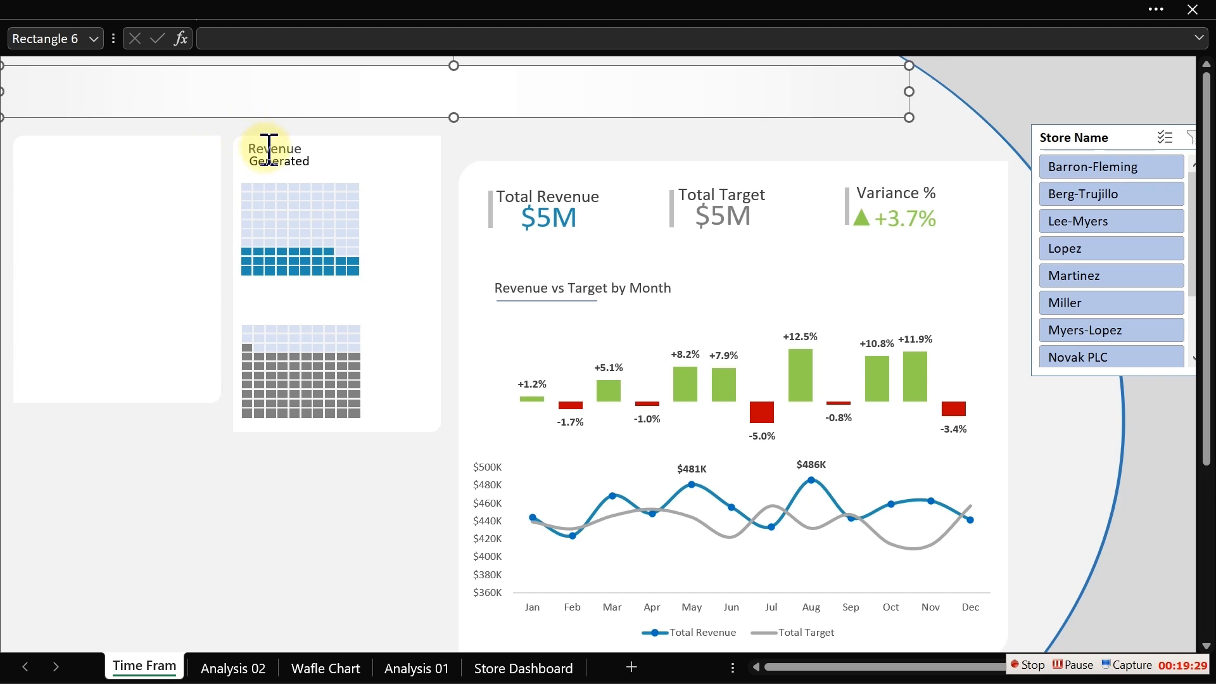
{"action": "left_click", "coordinate": [281, 165]}
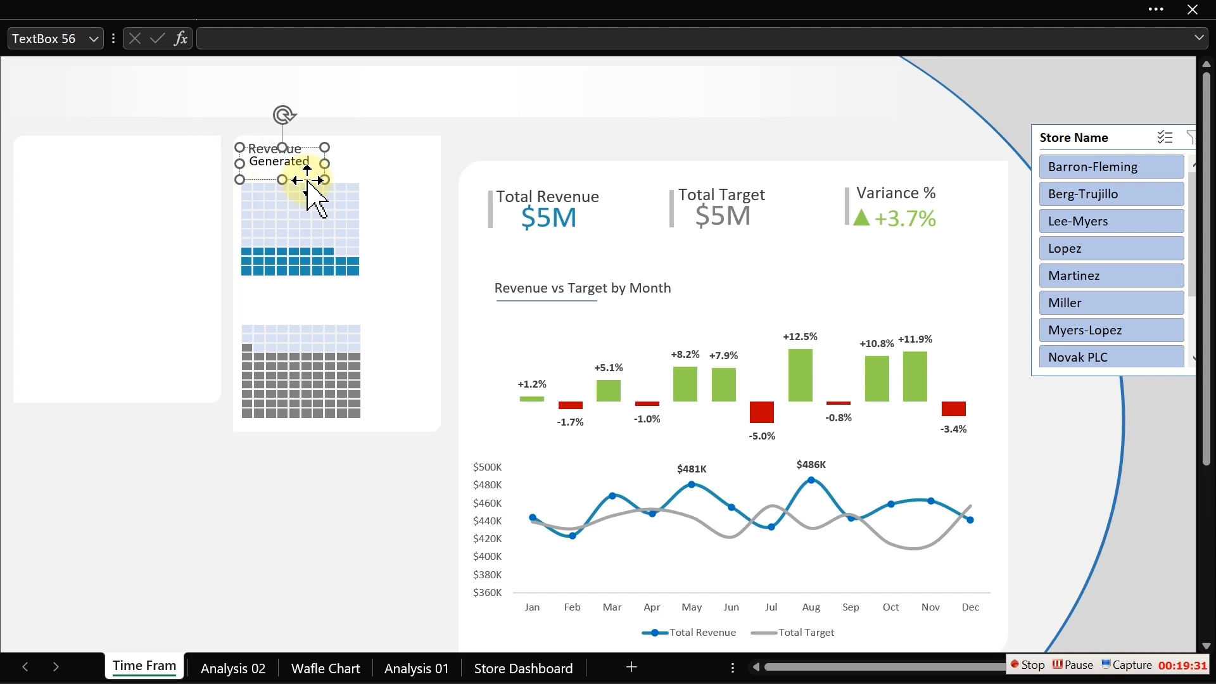
{"action": "left_click_drag", "start_coordinate": [307, 181], "coordinate": [300, 189]}
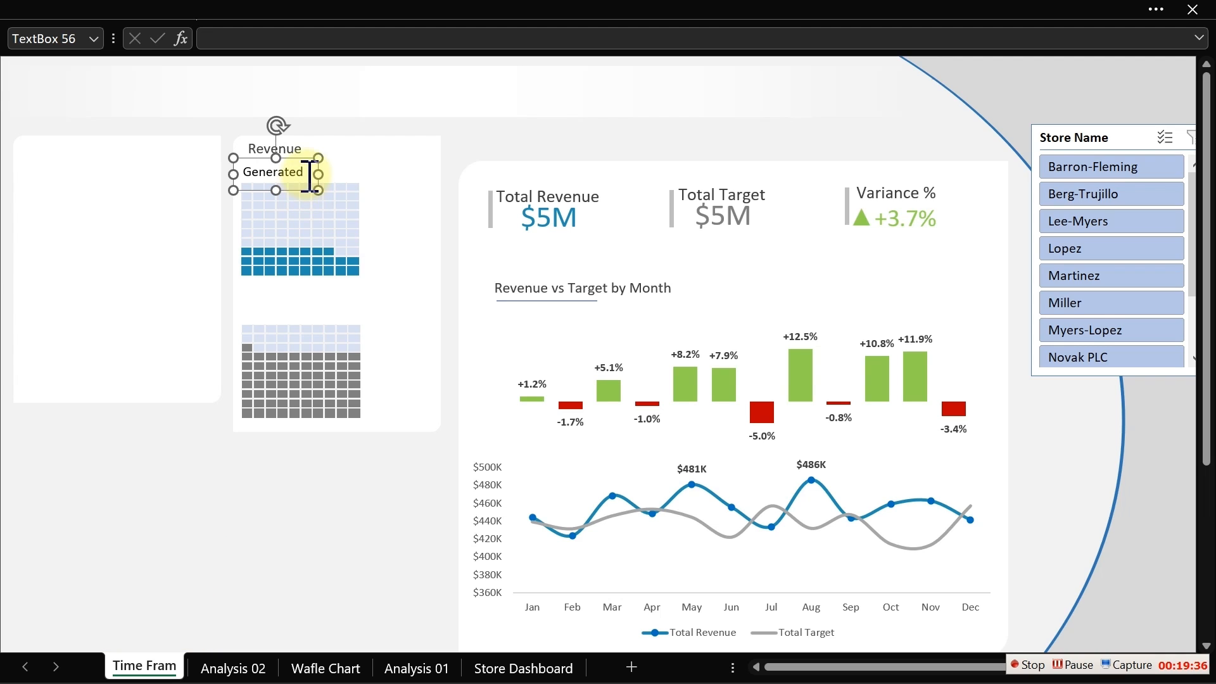
- Nudge the Revenue label slightly down so it sits just above the Generated label
{"action": "left_click", "coordinate": [306, 144]}
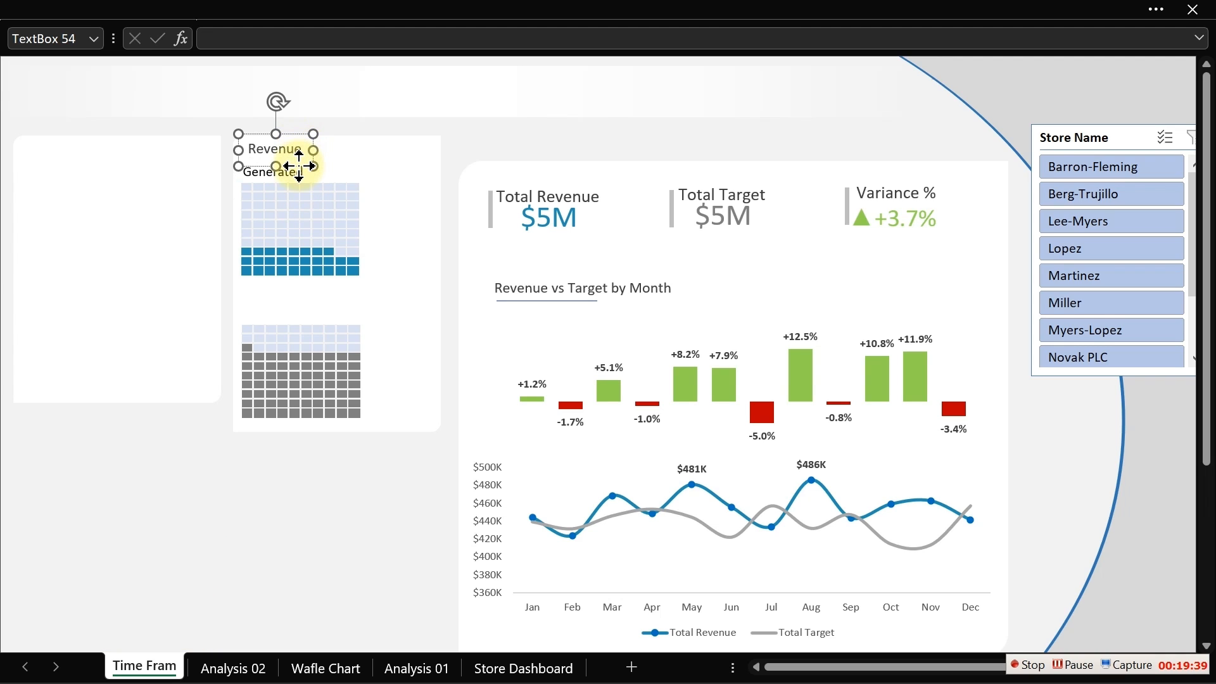
{"action": "left_click_drag", "start_coordinate": [298, 165], "coordinate": [299, 172]}
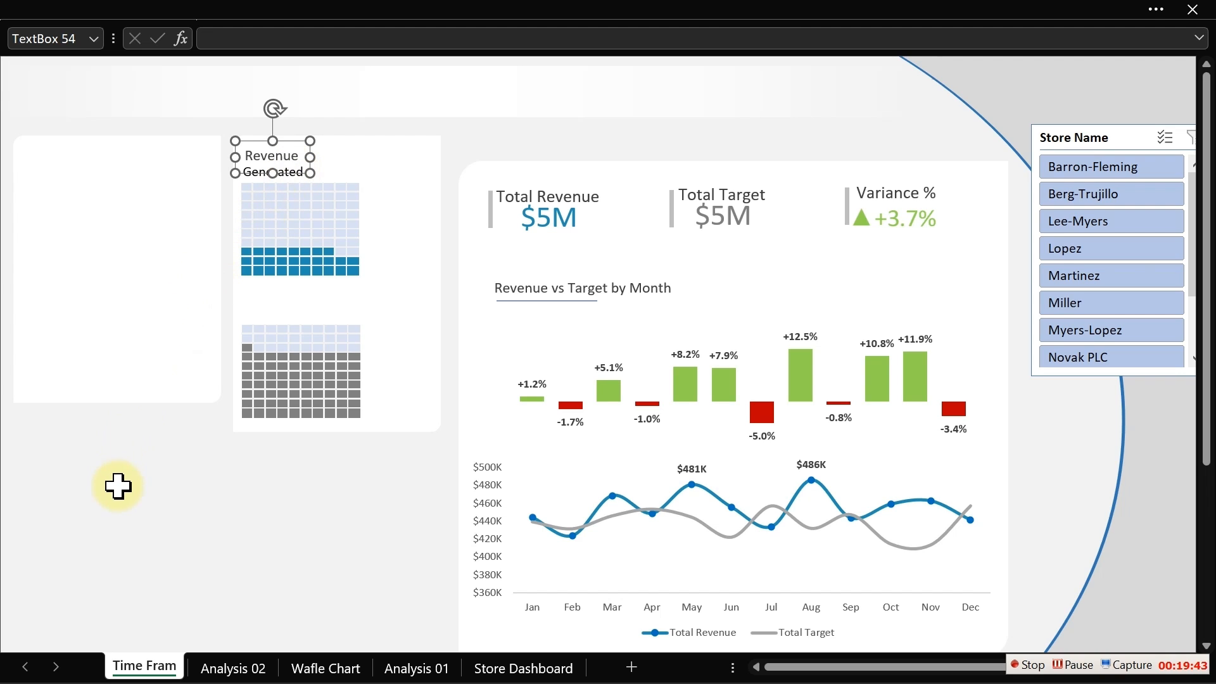
{"action": "left_click", "coordinate": [134, 555]}
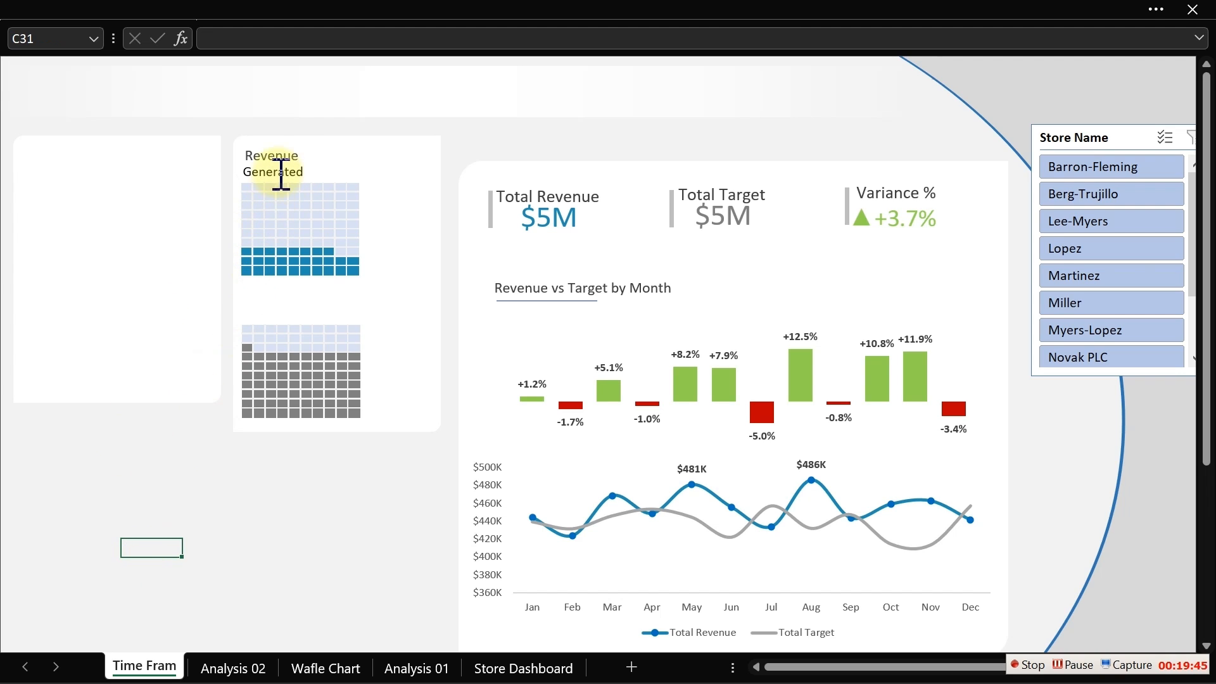
- Set the Generated label's font colour to gray and copy formatting between it and the Revenue label with Format Painter
{"action": "left_click", "coordinate": [279, 169]}
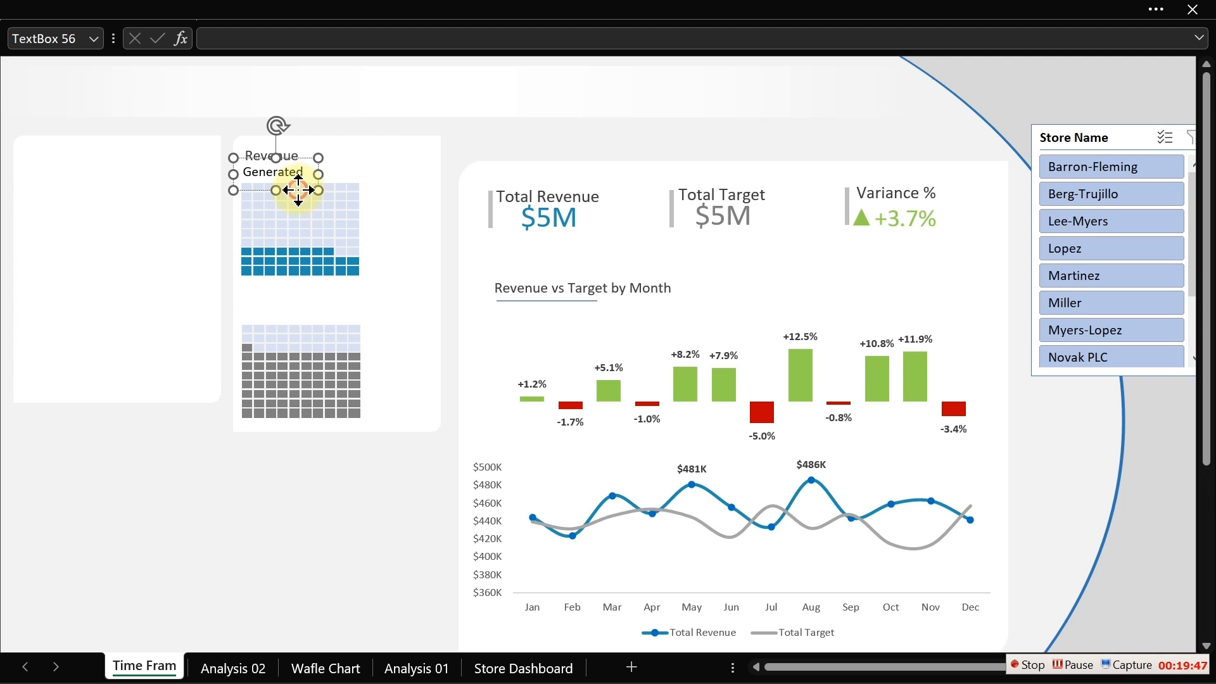
{"action": "left_click", "coordinate": [114, 10]}
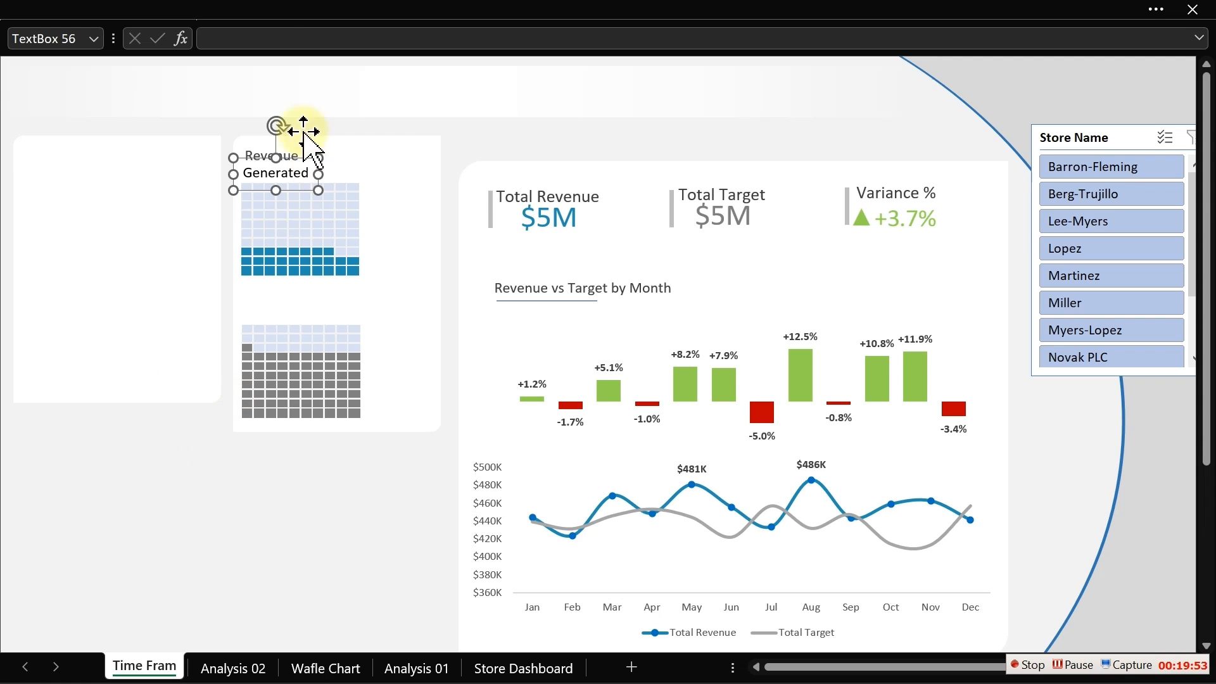
{"action": "left_click", "coordinate": [258, 13]}
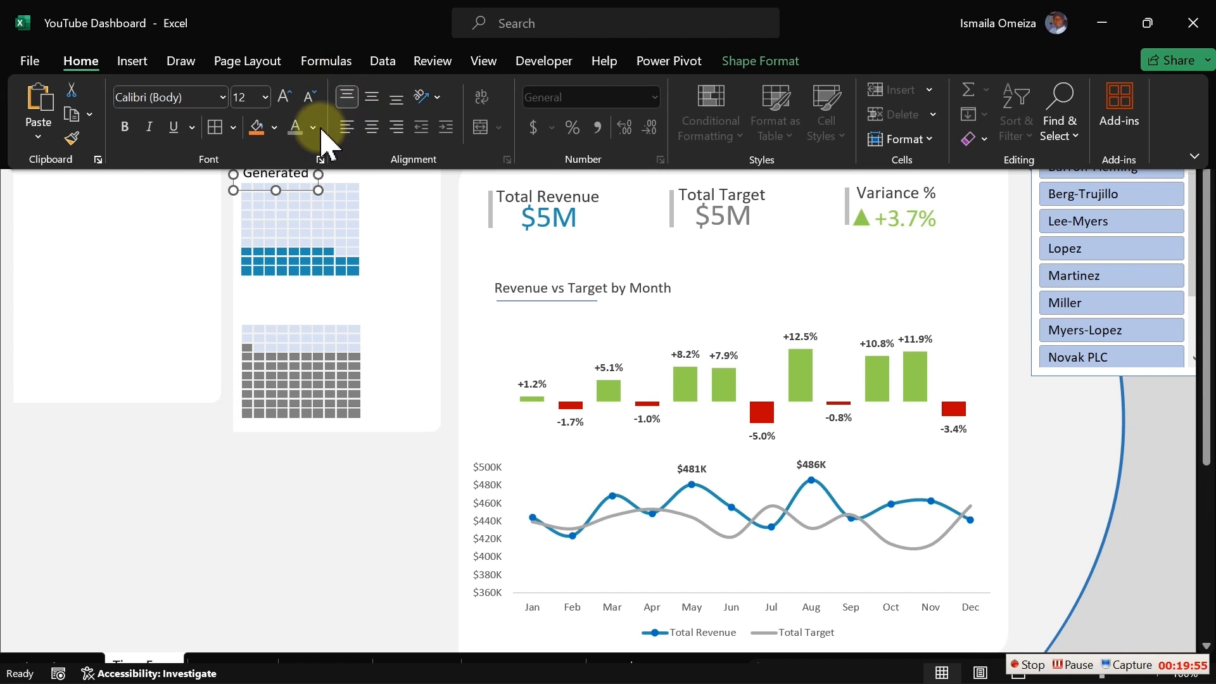
{"action": "left_click", "coordinate": [312, 123]}
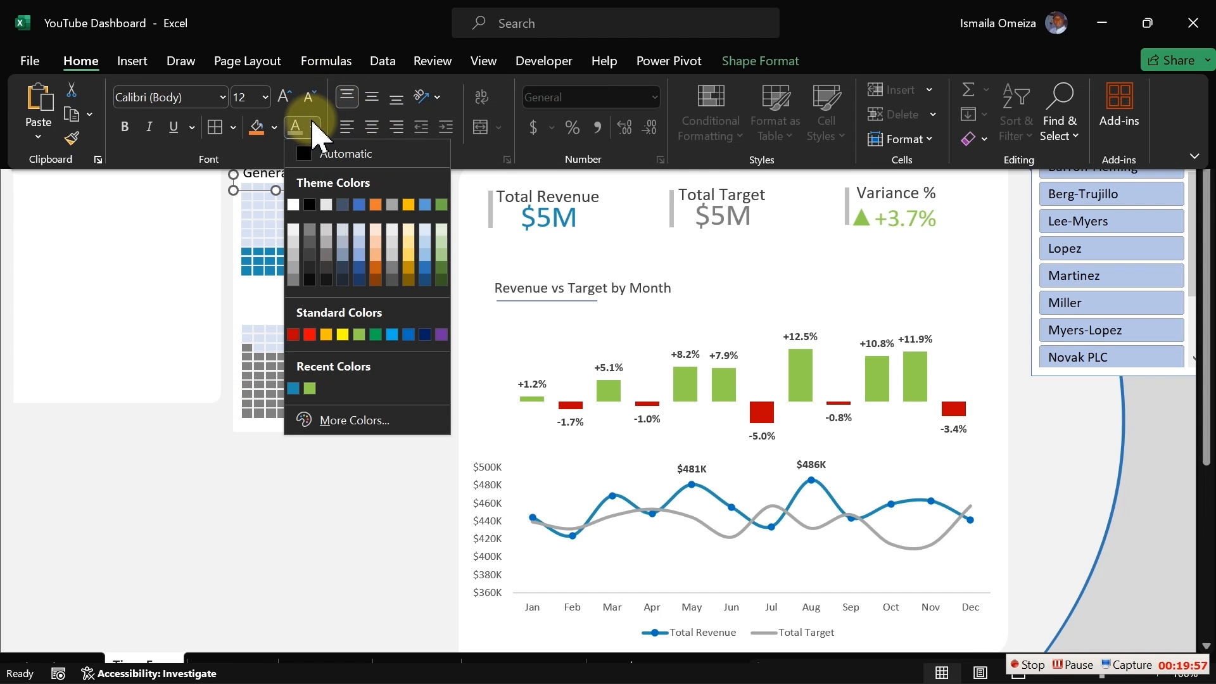
{"action": "left_click", "coordinate": [313, 242]}
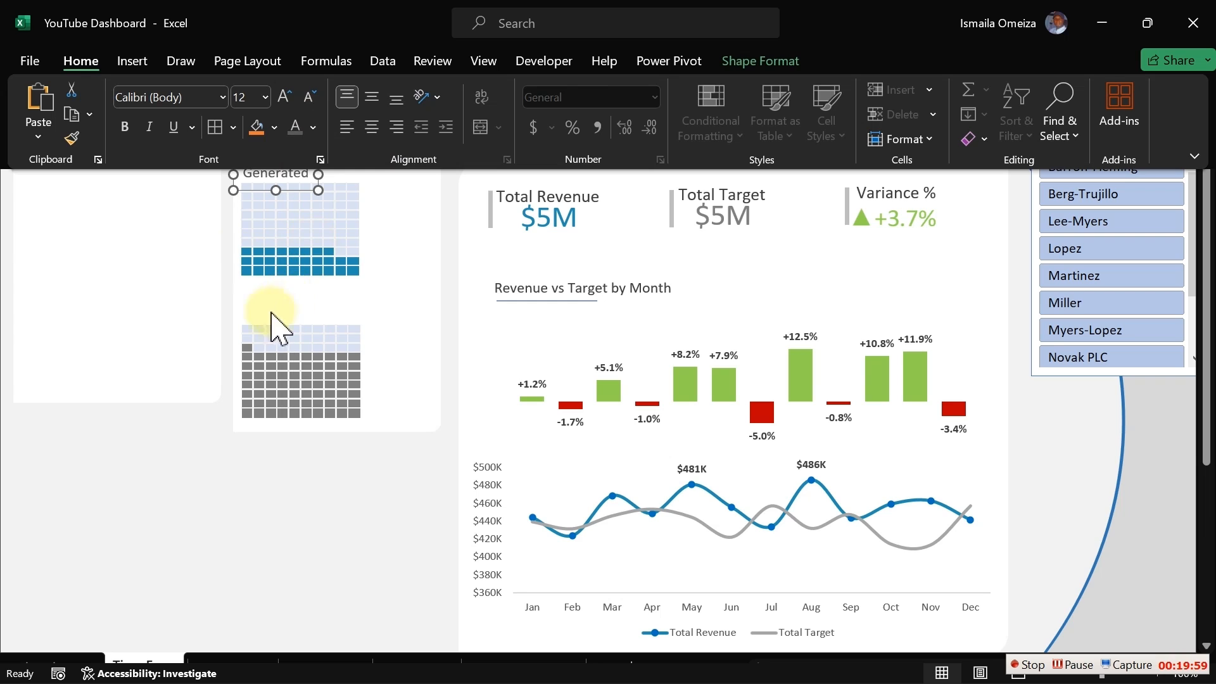
{"action": "left_click", "coordinate": [72, 139]}
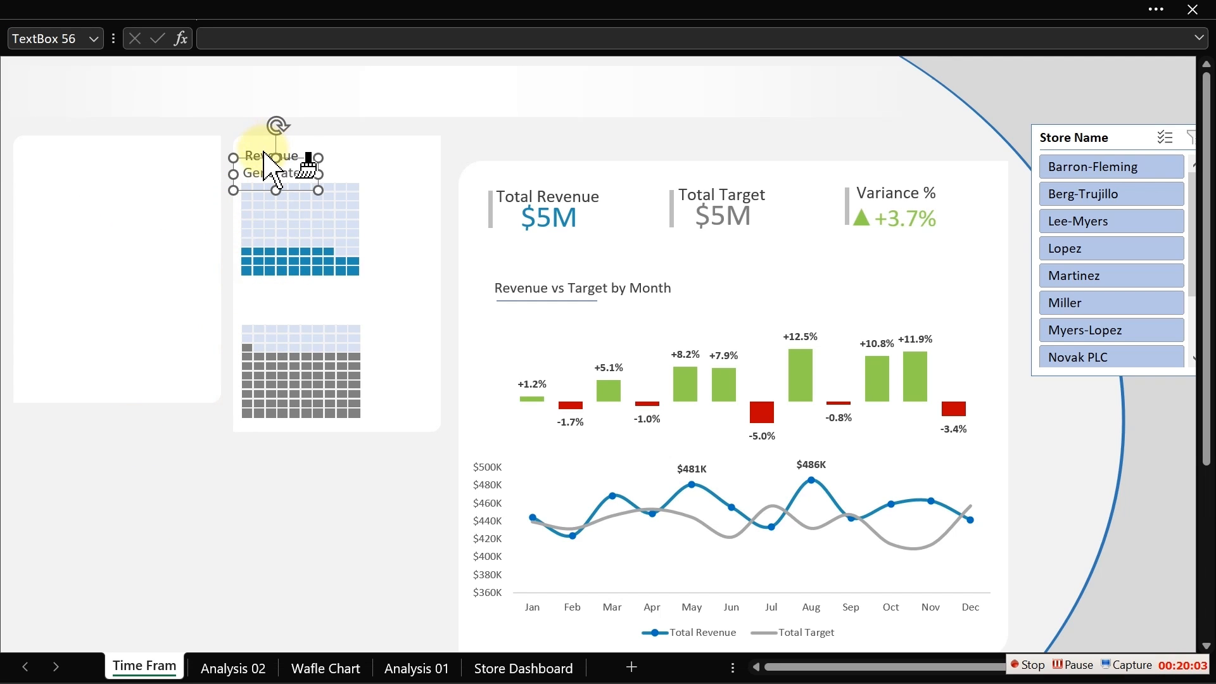
{"action": "left_click", "coordinate": [262, 154]}
{"action": "left_click", "coordinate": [118, 572]}
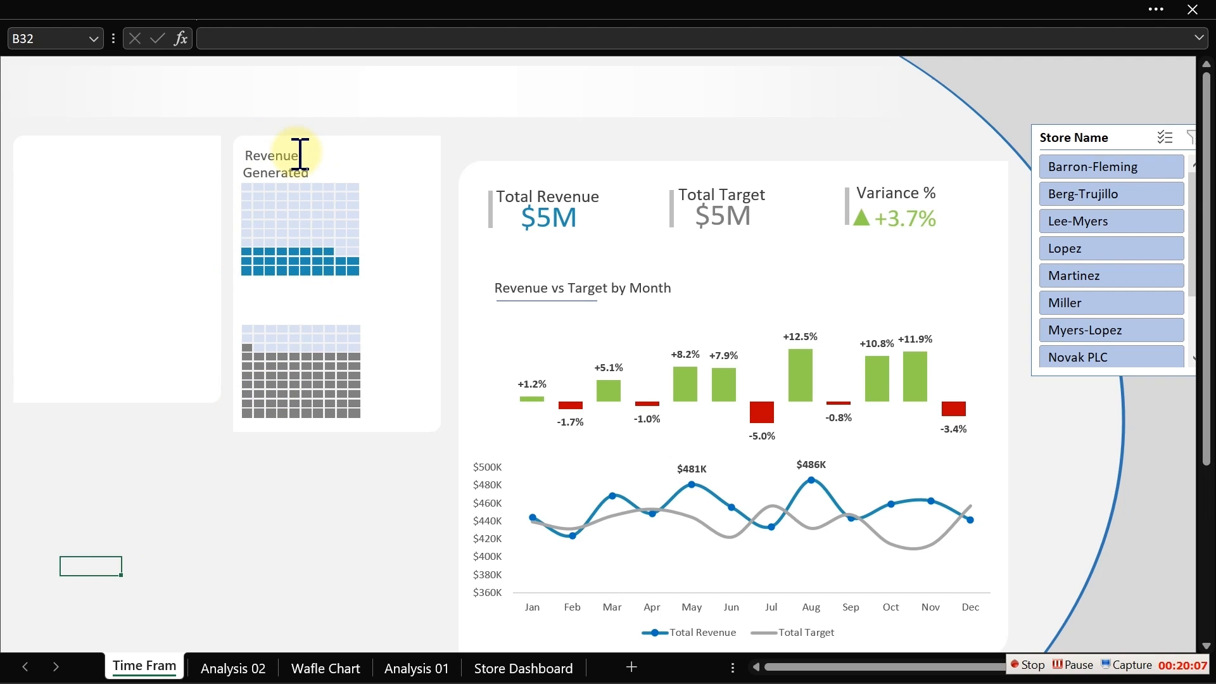
- Select both Revenue and Generated labels and copy the pair above the weekday waffle
{"action": "left_click", "coordinate": [300, 155]}
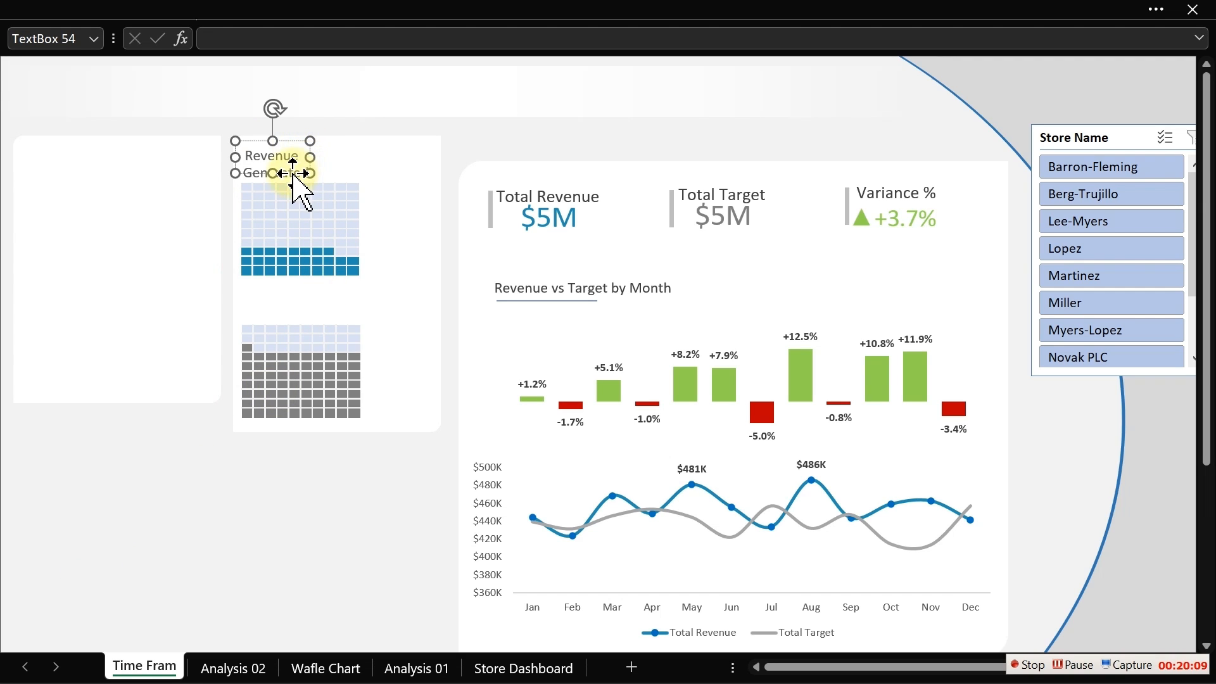
{"action": "left_click", "coordinate": [296, 180], "text": "ctrl"}
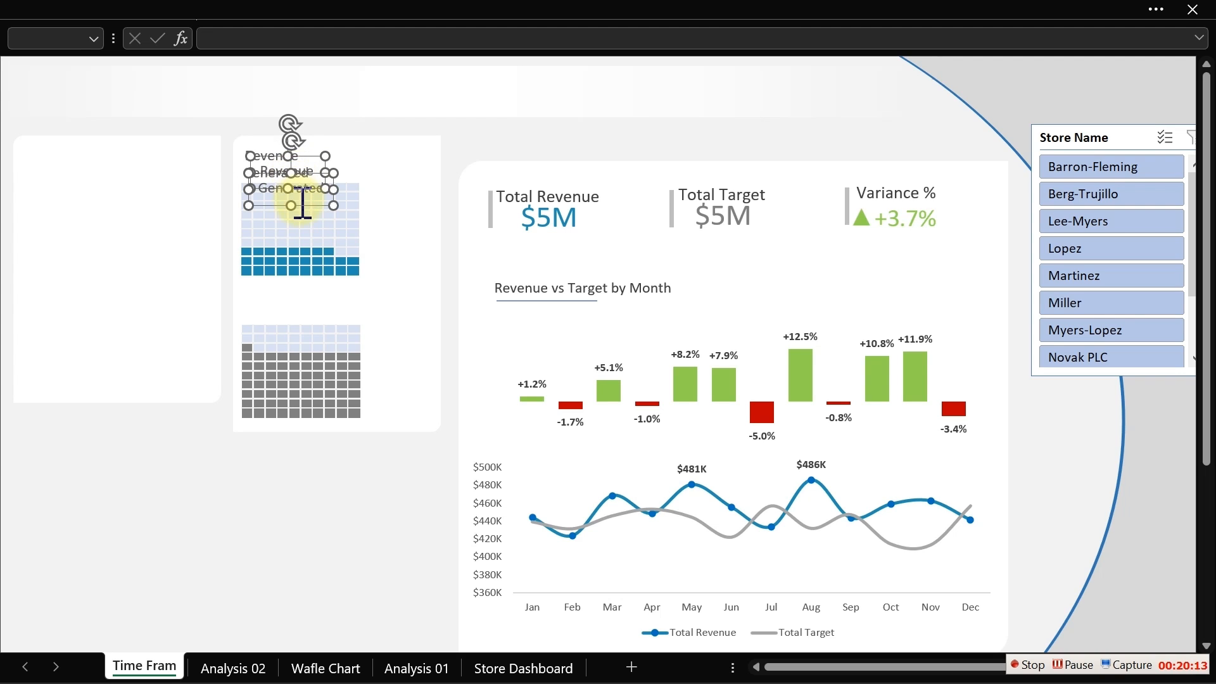
{"action": "left_click_drag", "start_coordinate": [298, 203], "coordinate": [285, 333]}
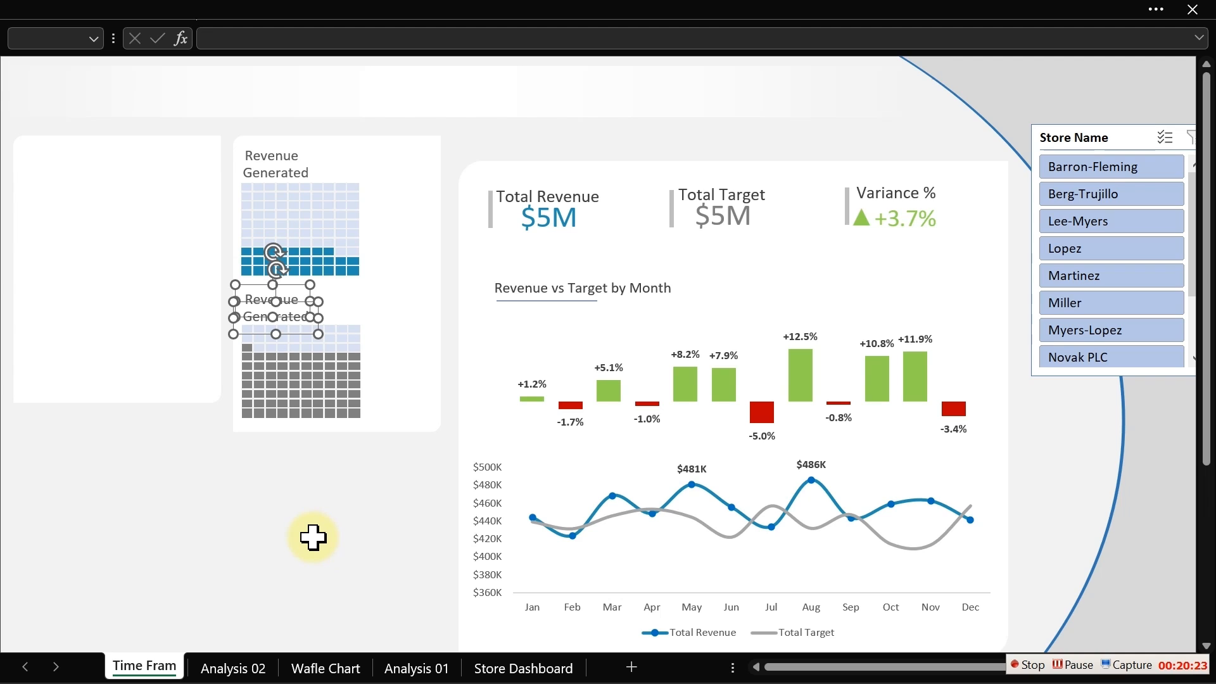
- Duplicate the label pair and move the copy to the right of the weekend waffle
{"action": "key", "text": "ctrl+d"}
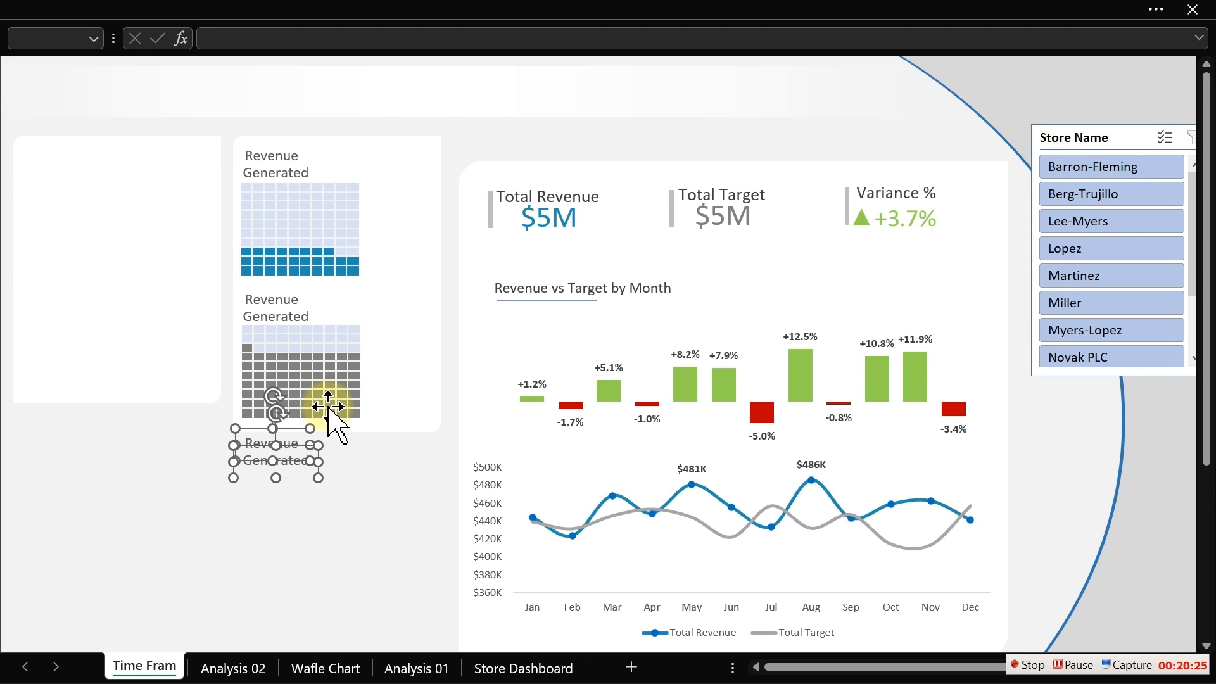
{"action": "left_click_drag", "start_coordinate": [286, 479], "coordinate": [406, 244]}
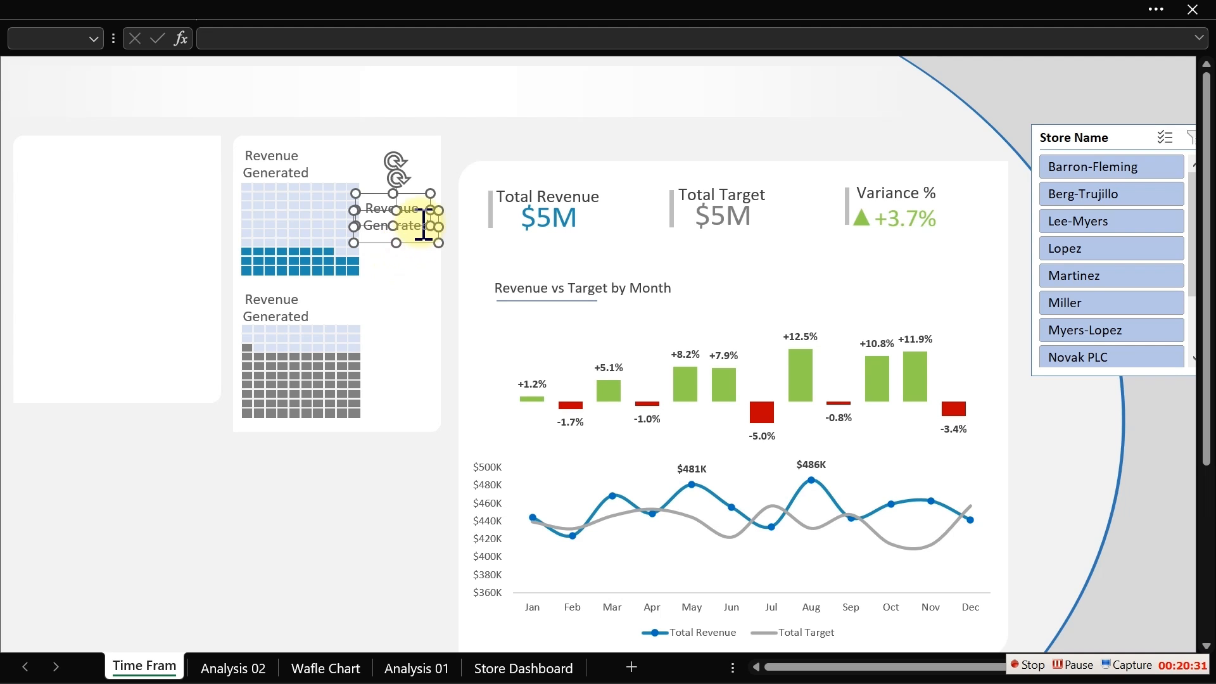
{"action": "left_click", "coordinate": [277, 550]}
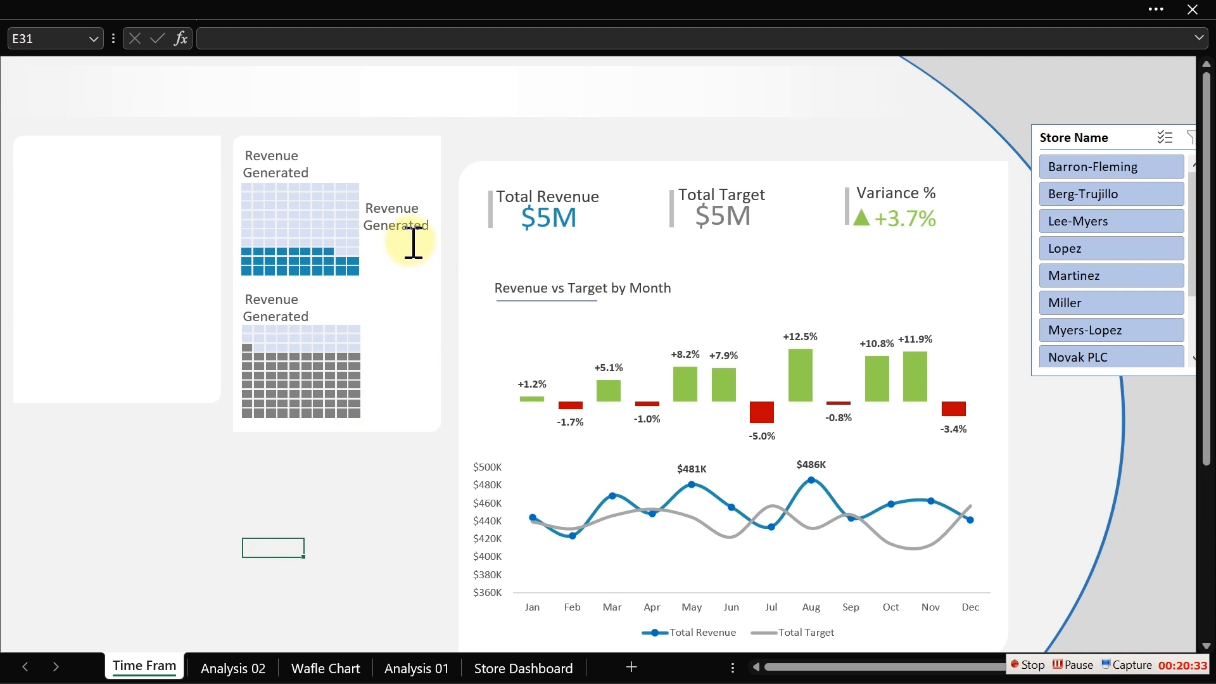
- Change the right label's first line to Revenue by and widen its box slightly
{"action": "left_click", "coordinate": [425, 211]}
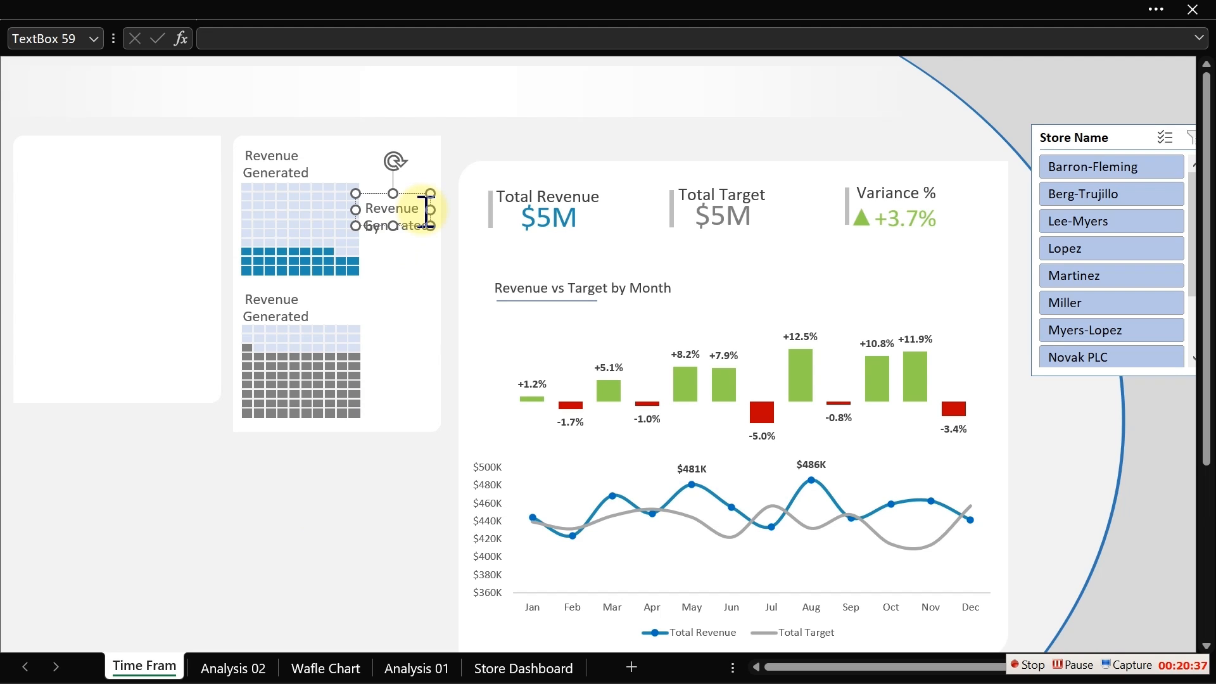
{"action": "left_click_drag", "start_coordinate": [444, 209], "coordinate": [449, 209]}
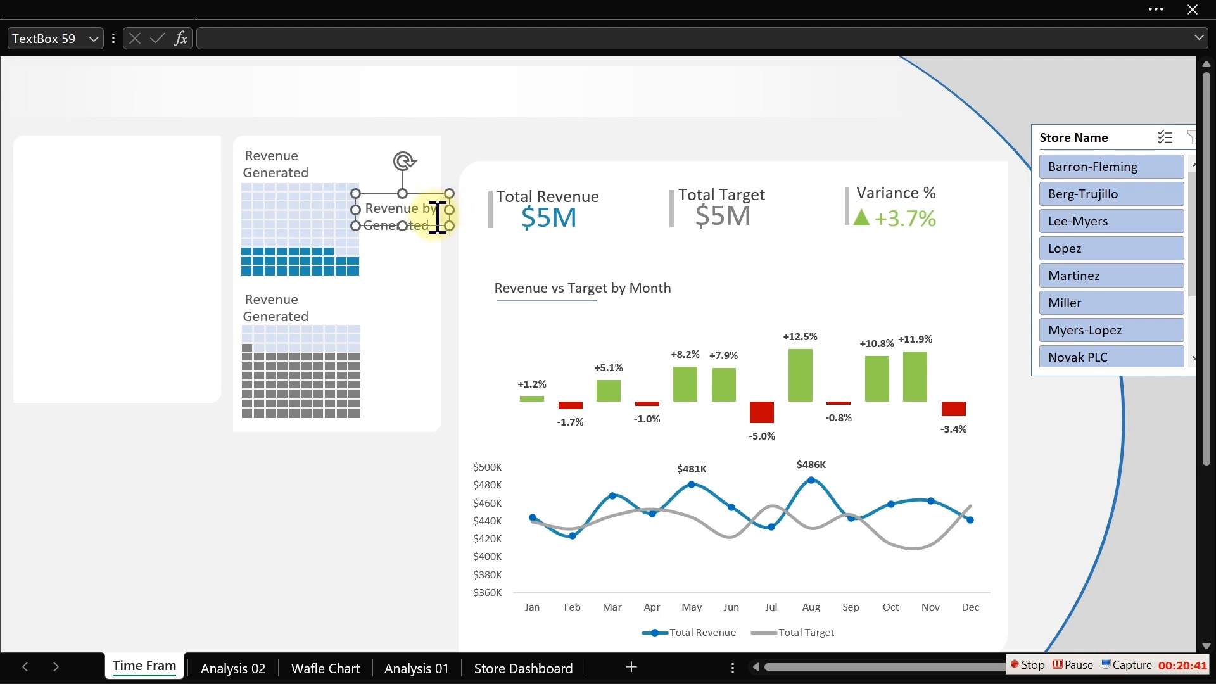
{"action": "left_click", "coordinate": [209, 501]}
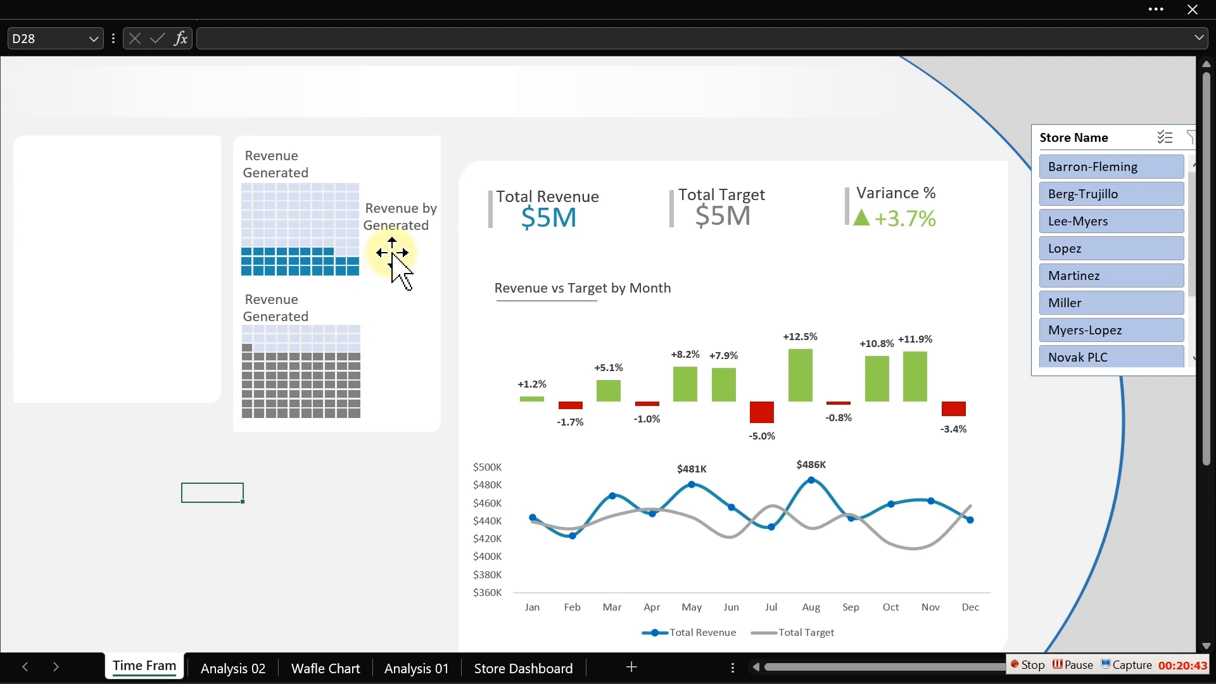
- Replace the word Generated with Weekend in the right label
{"action": "left_click", "coordinate": [408, 234]}
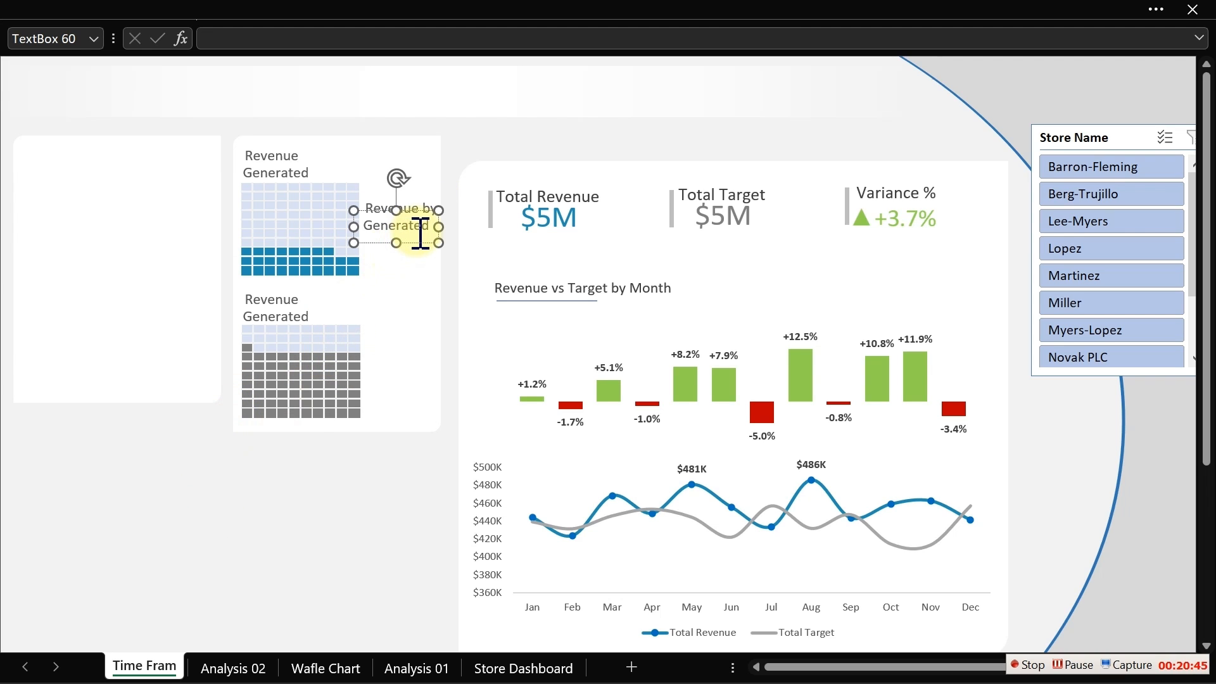
{"action": "double_click", "coordinate": [419, 228]}
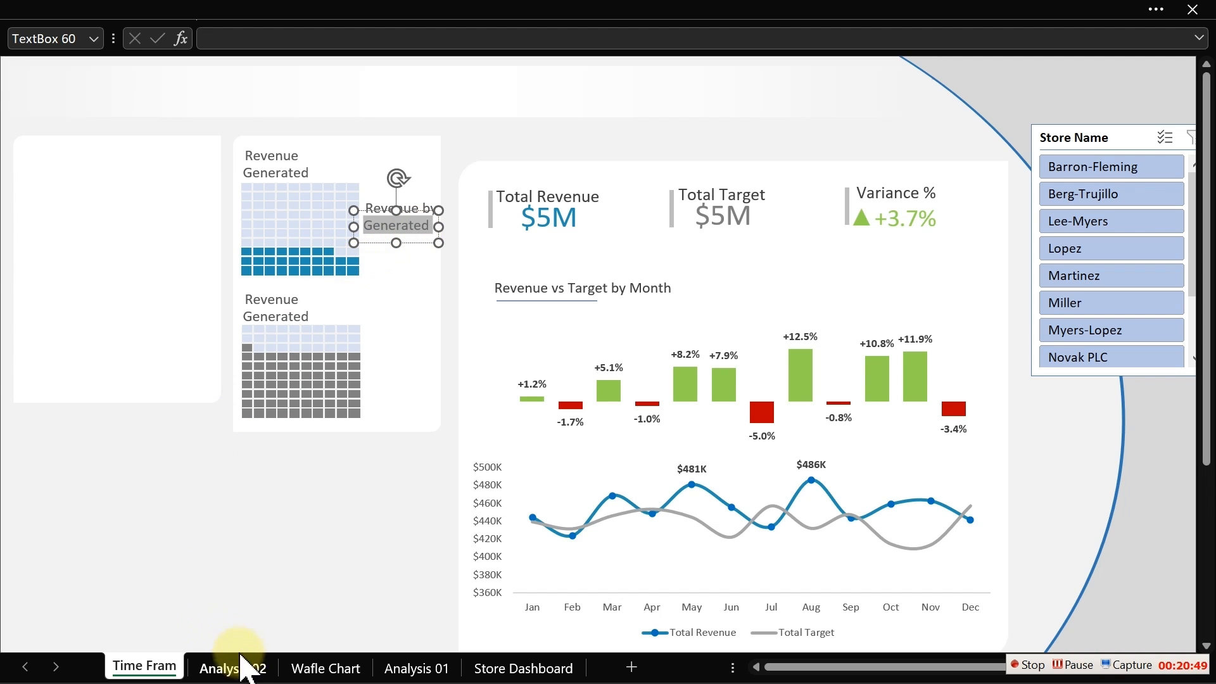
{"action": "left_click", "coordinate": [311, 672]}
{"action": "left_click", "coordinate": [161, 671]}
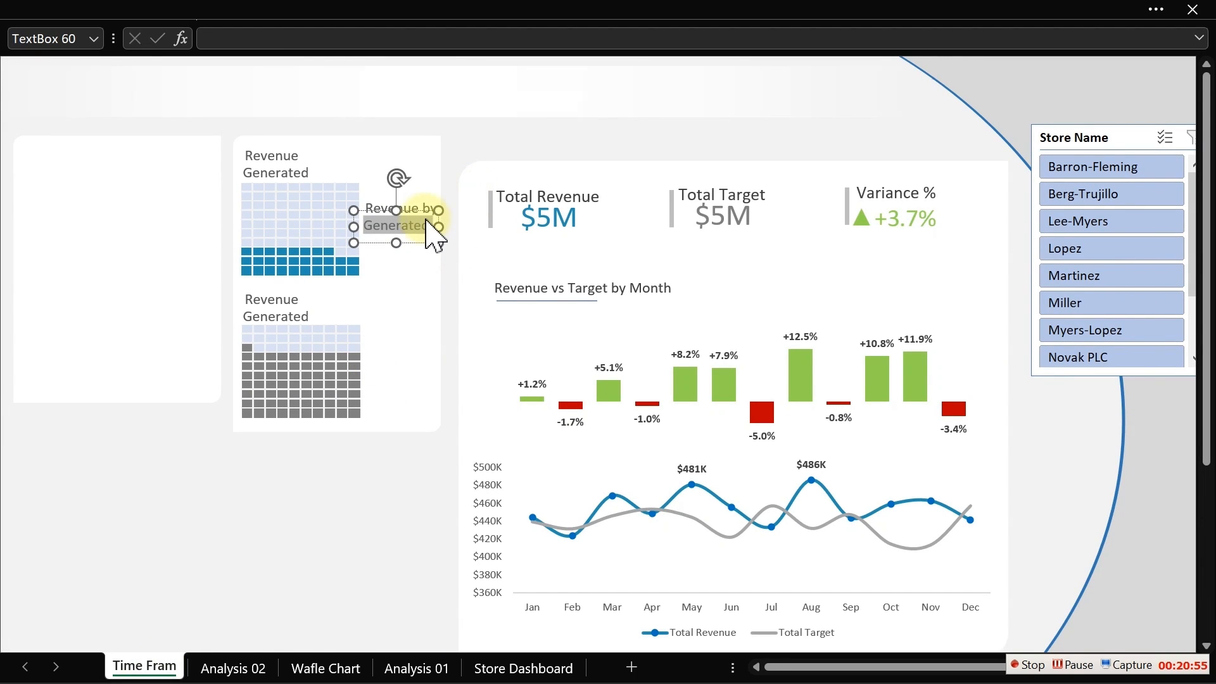
{"action": "type", "text": "Weekends"}
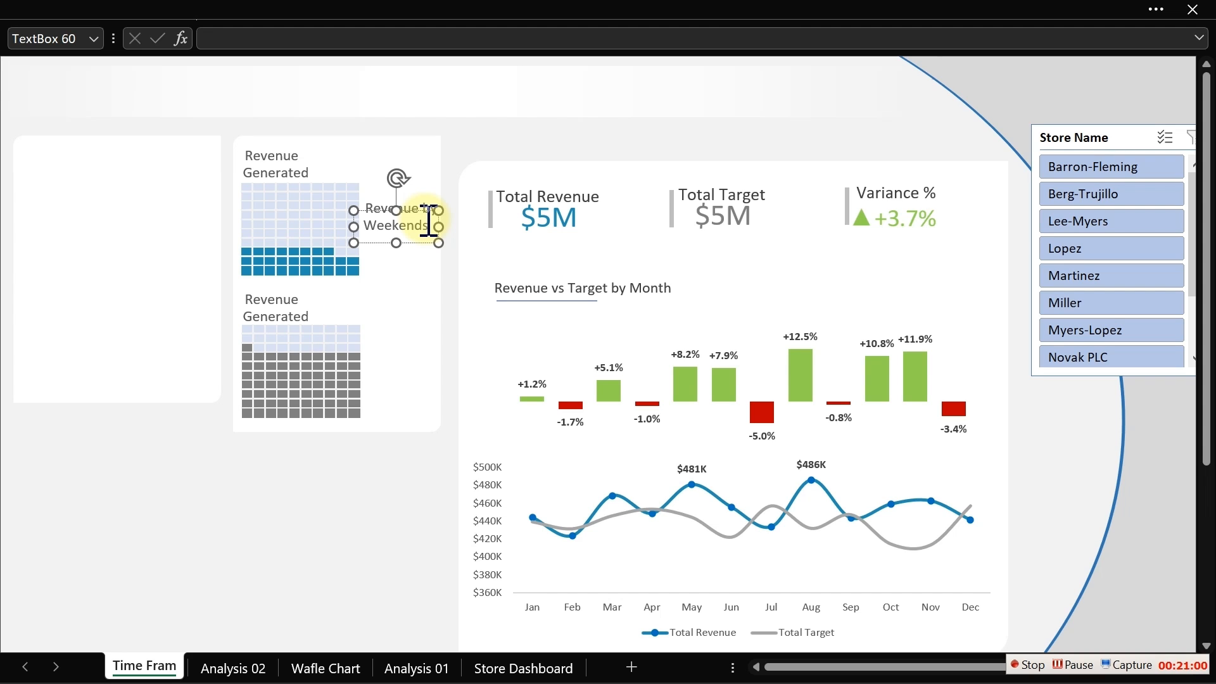
- Bold the word, change it to Weekends, and widen the label box slightly
{"action": "double_click", "coordinate": [428, 225]}
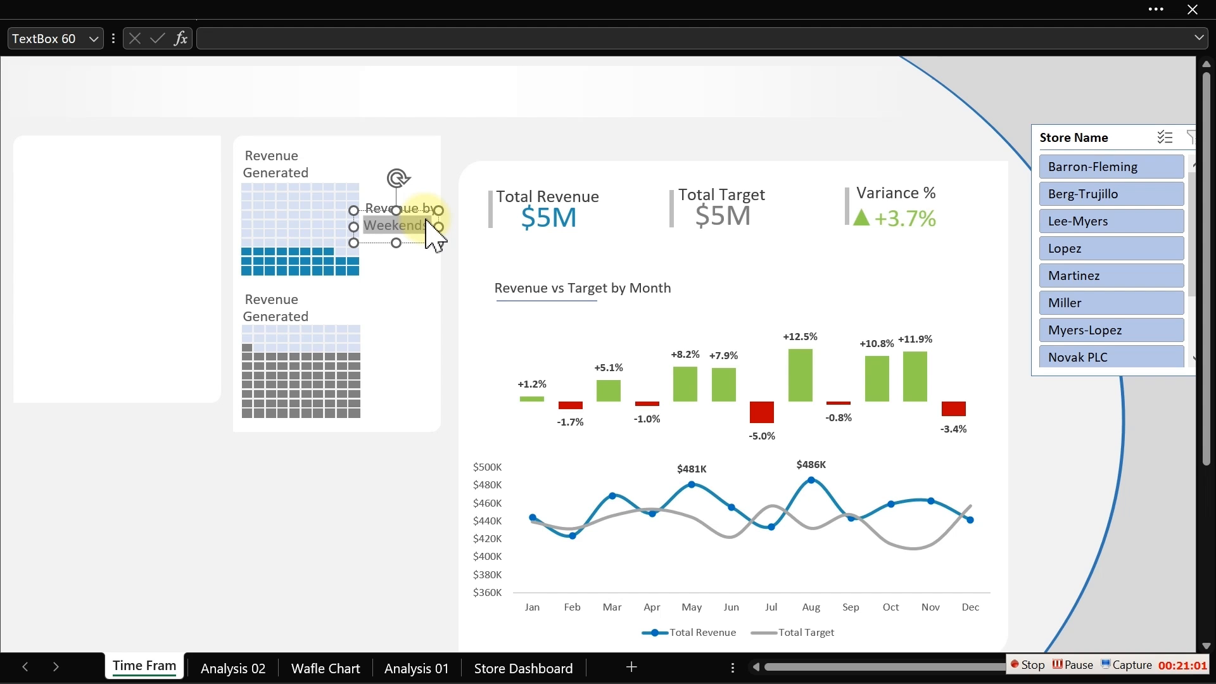
{"action": "key", "text": "ctrl+b"}
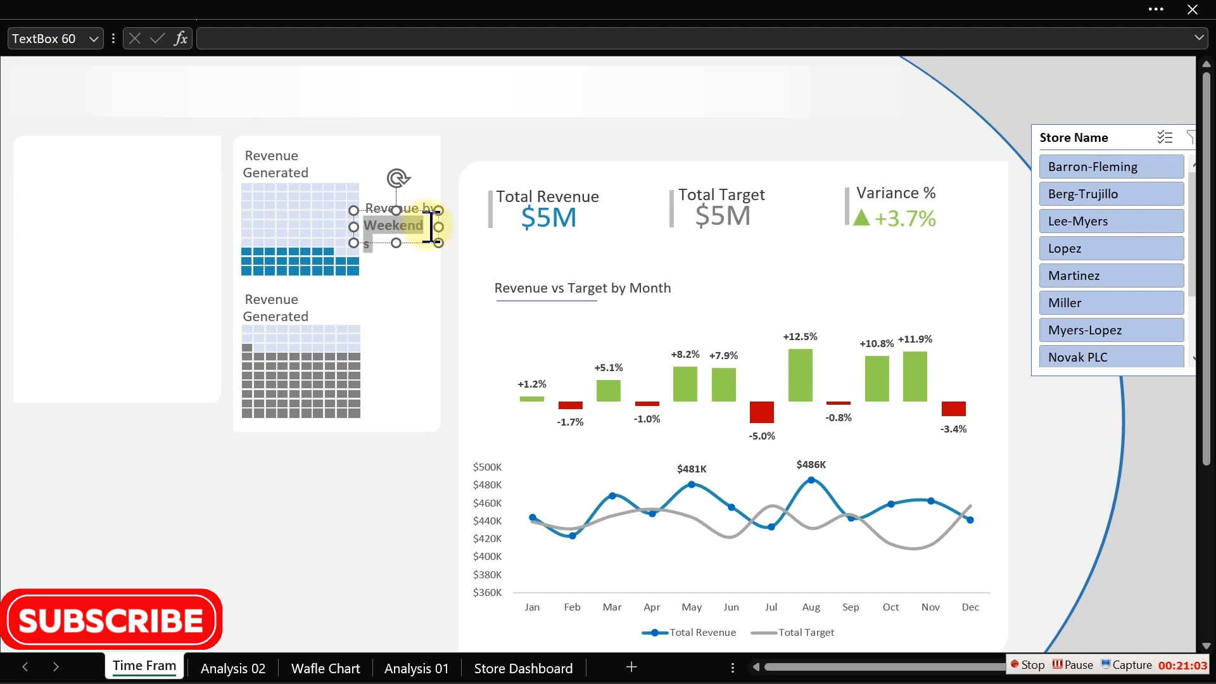
{"action": "left_click_drag", "start_coordinate": [438, 227], "coordinate": [443, 230]}
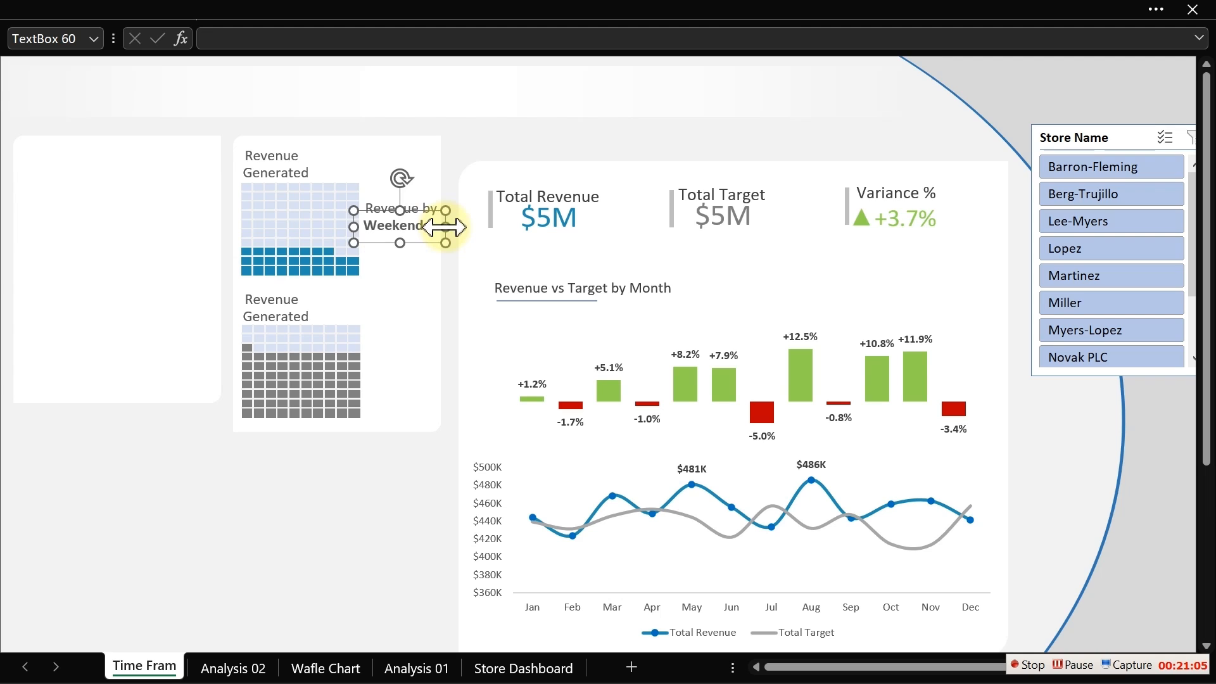
{"action": "left_click", "coordinate": [351, 550]}
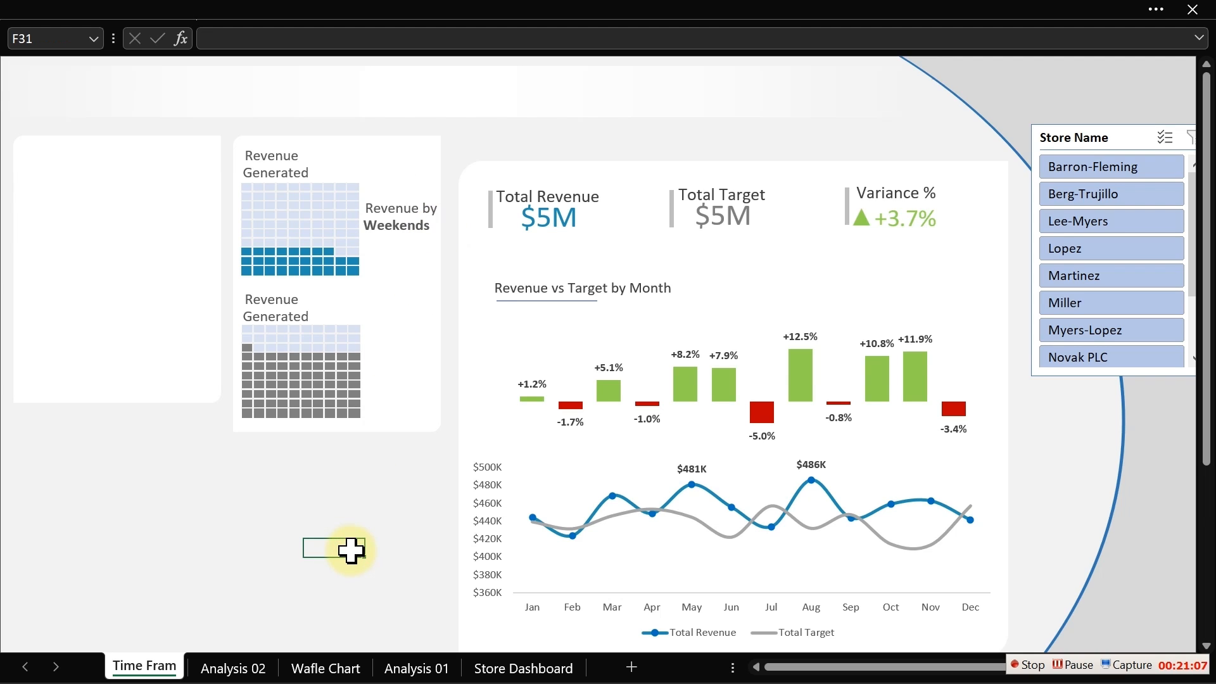
- Colour the word Weekends with the recent blue font colour
{"action": "left_click", "coordinate": [432, 226]}
{"action": "double_click", "coordinate": [432, 227]}
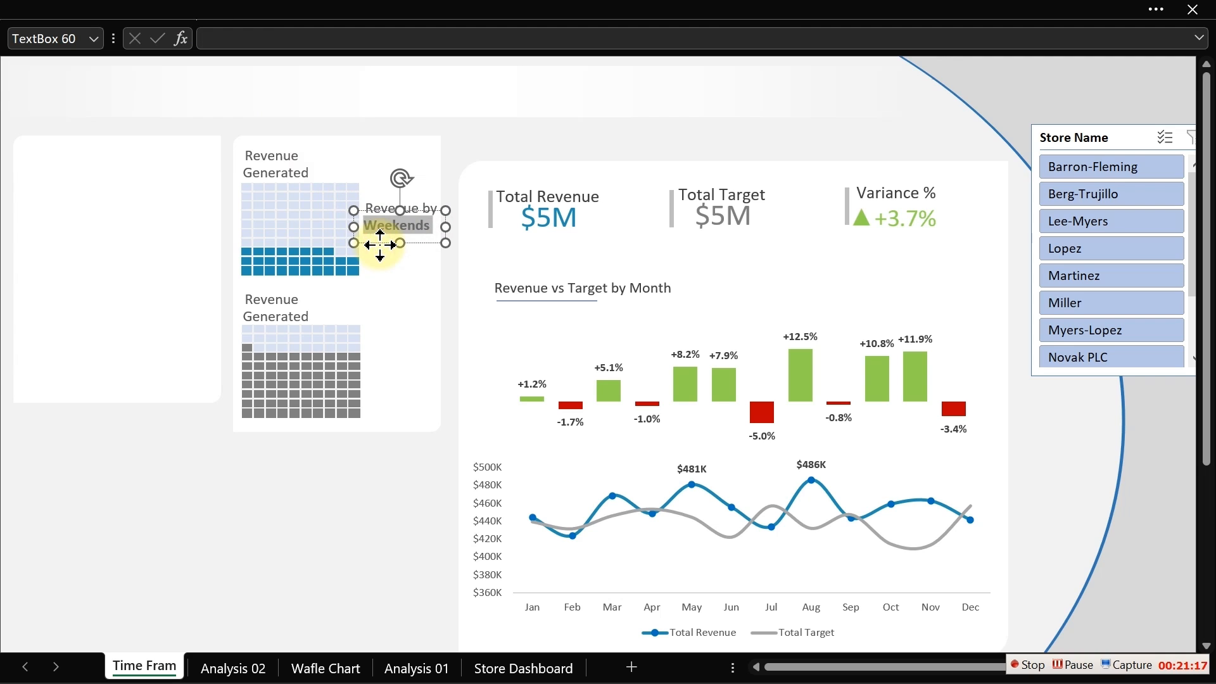
{"action": "left_click", "coordinate": [198, 8]}
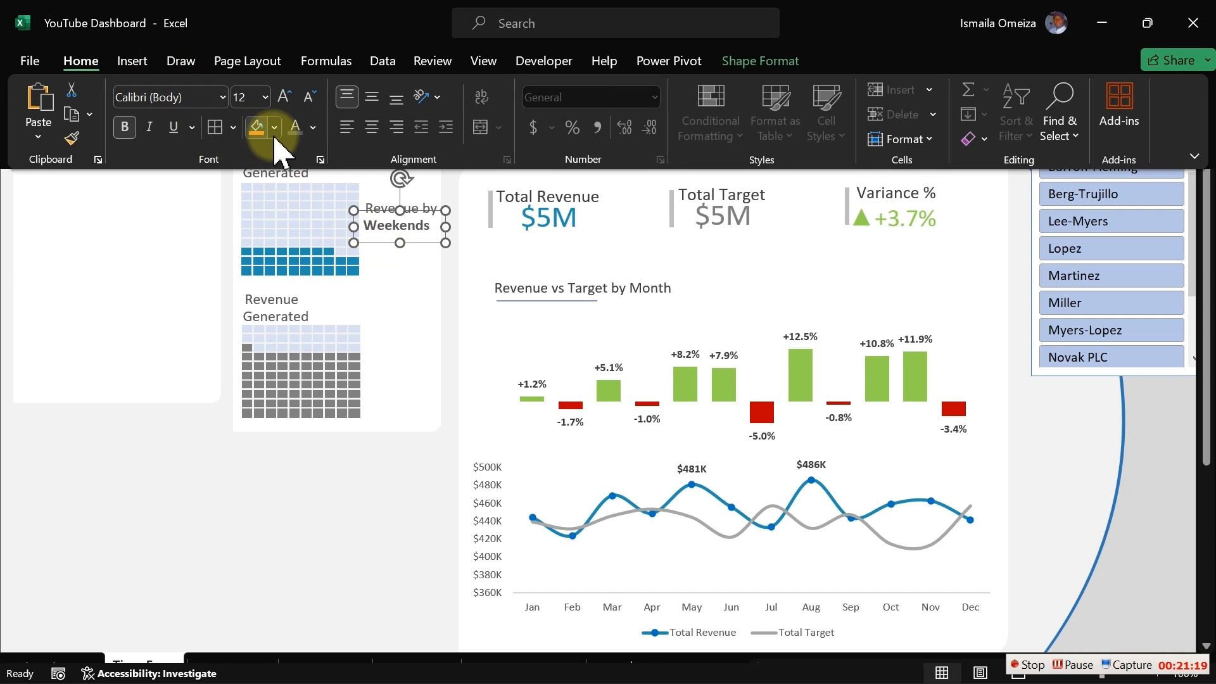
{"action": "left_click", "coordinate": [313, 127]}
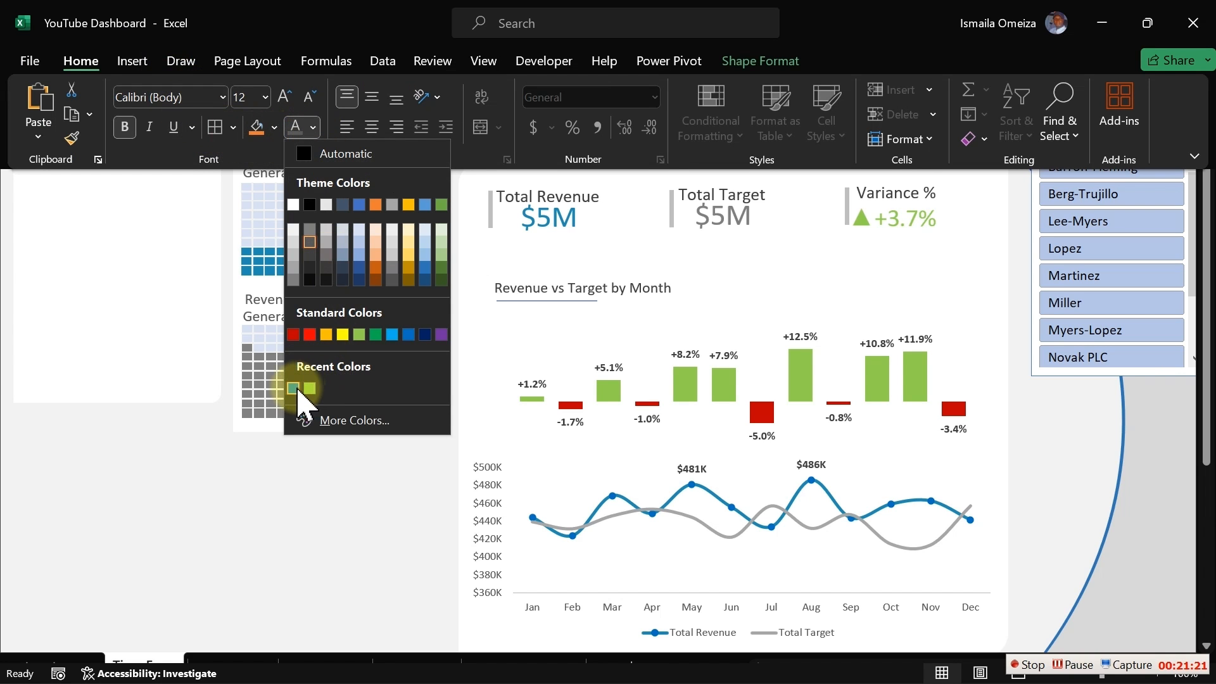
{"action": "left_click", "coordinate": [294, 388]}
{"action": "left_click", "coordinate": [396, 481]}
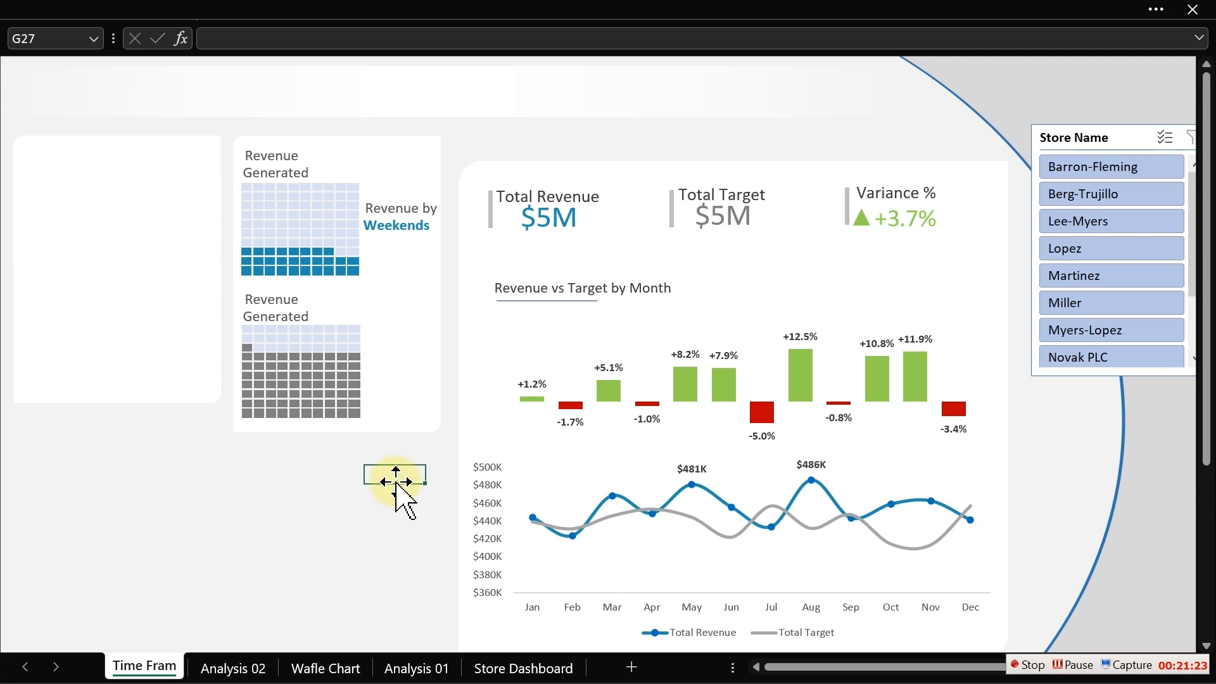
- Narrow the Revenue by Weekends label slightly and duplicate it
{"action": "left_click", "coordinate": [432, 206]}
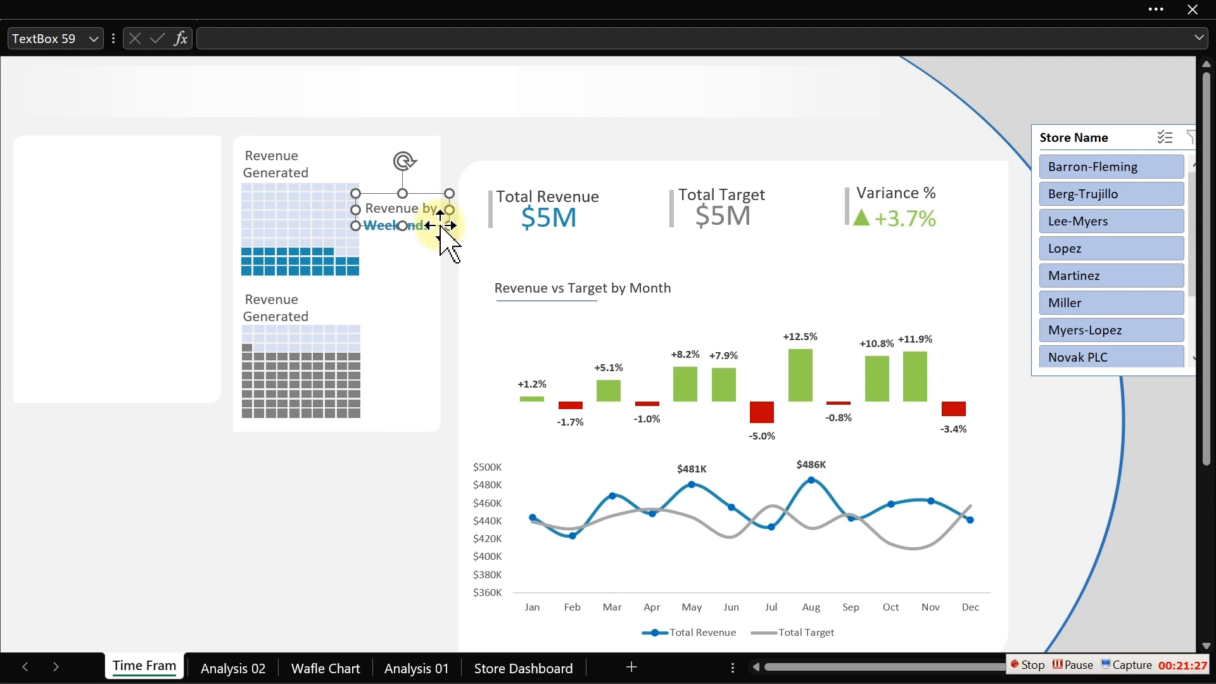
{"action": "left_click_drag", "start_coordinate": [440, 226], "coordinate": [439, 226]}
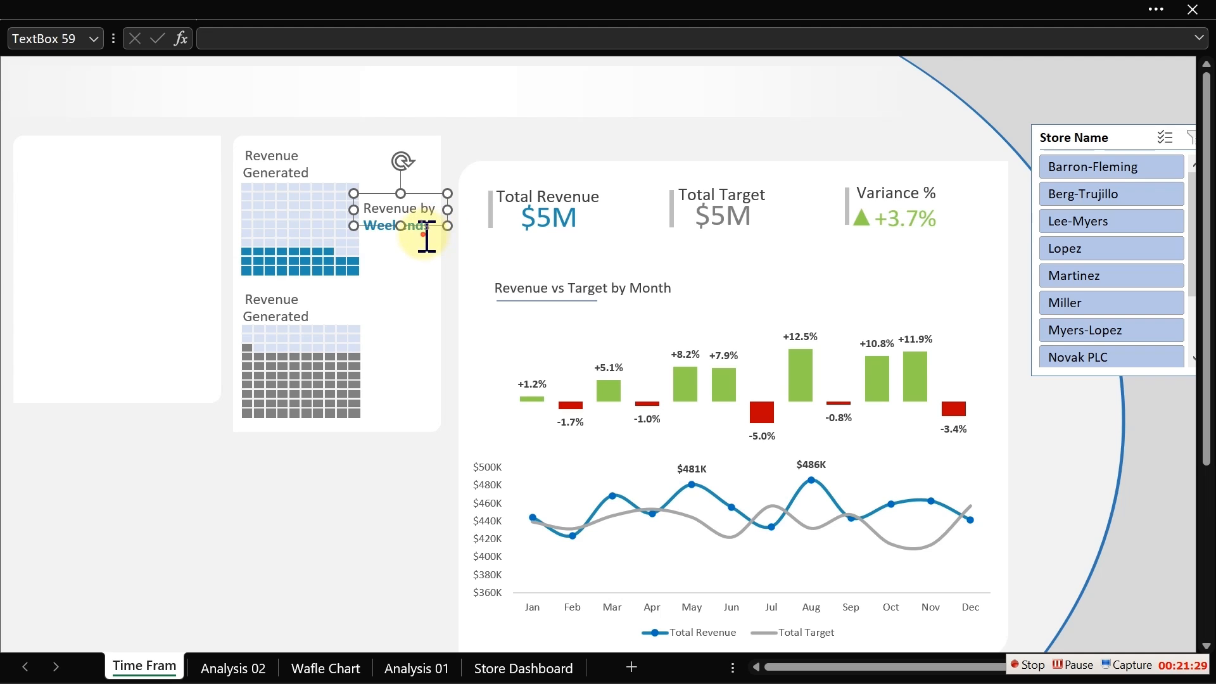
{"action": "left_click", "coordinate": [424, 235], "text": "ctrl"}
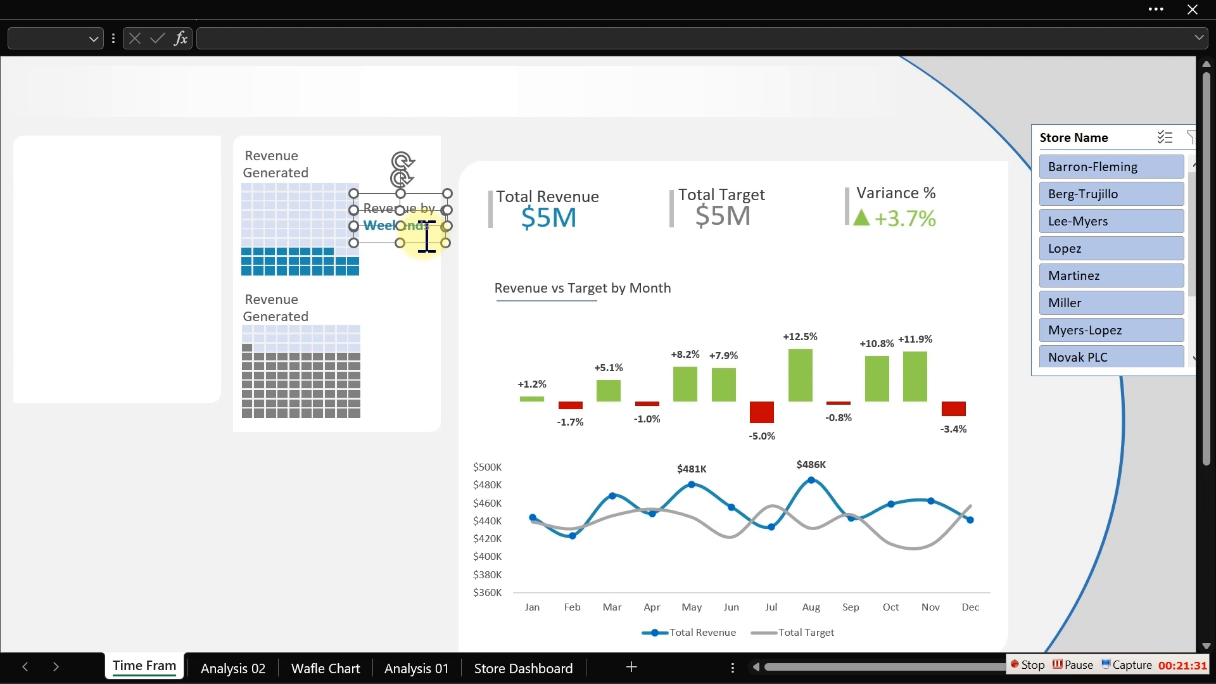
{"action": "key", "text": "ctrl+d"}
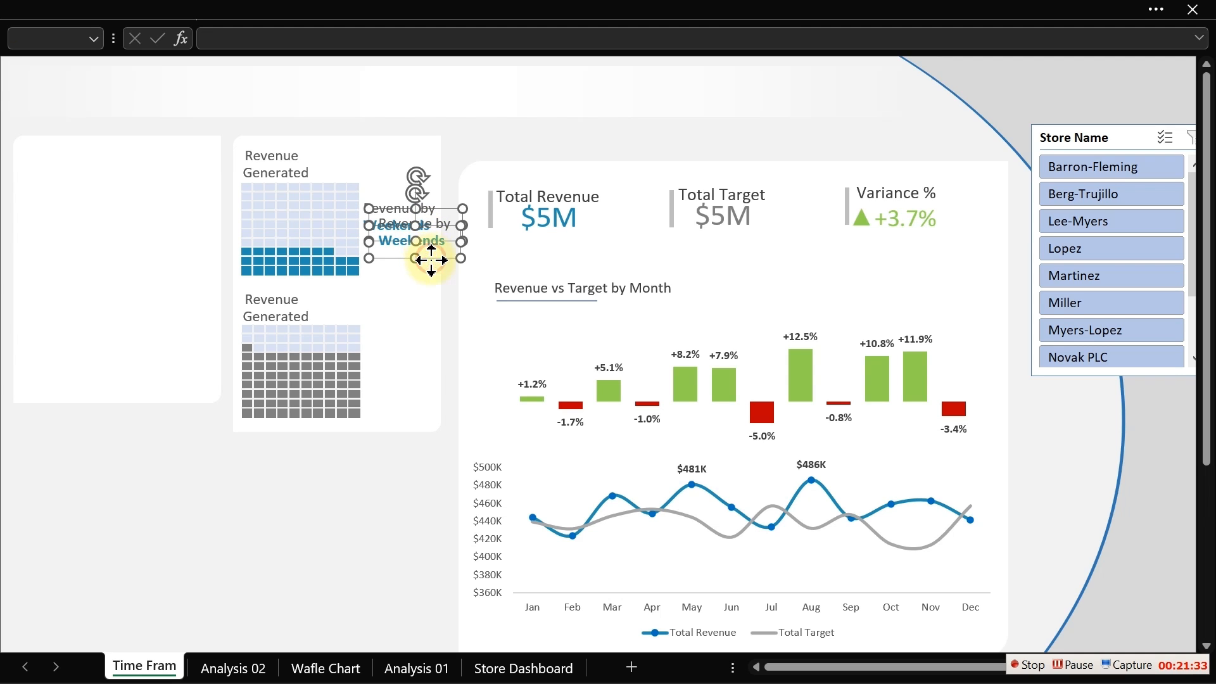
- Move the duplicated label beside the lower waffle chart and change its word to Weekdays
{"action": "left_click_drag", "start_coordinate": [430, 258], "coordinate": [418, 384]}
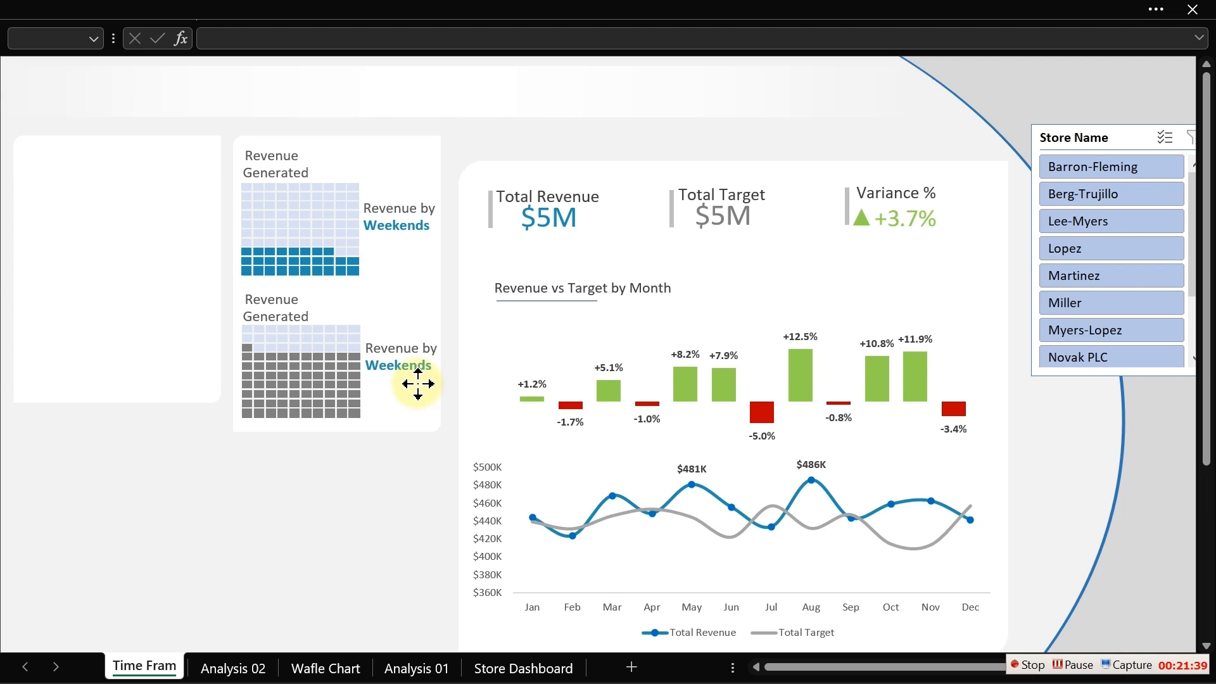
{"action": "left_click_drag", "start_coordinate": [418, 384], "coordinate": [417, 384]}
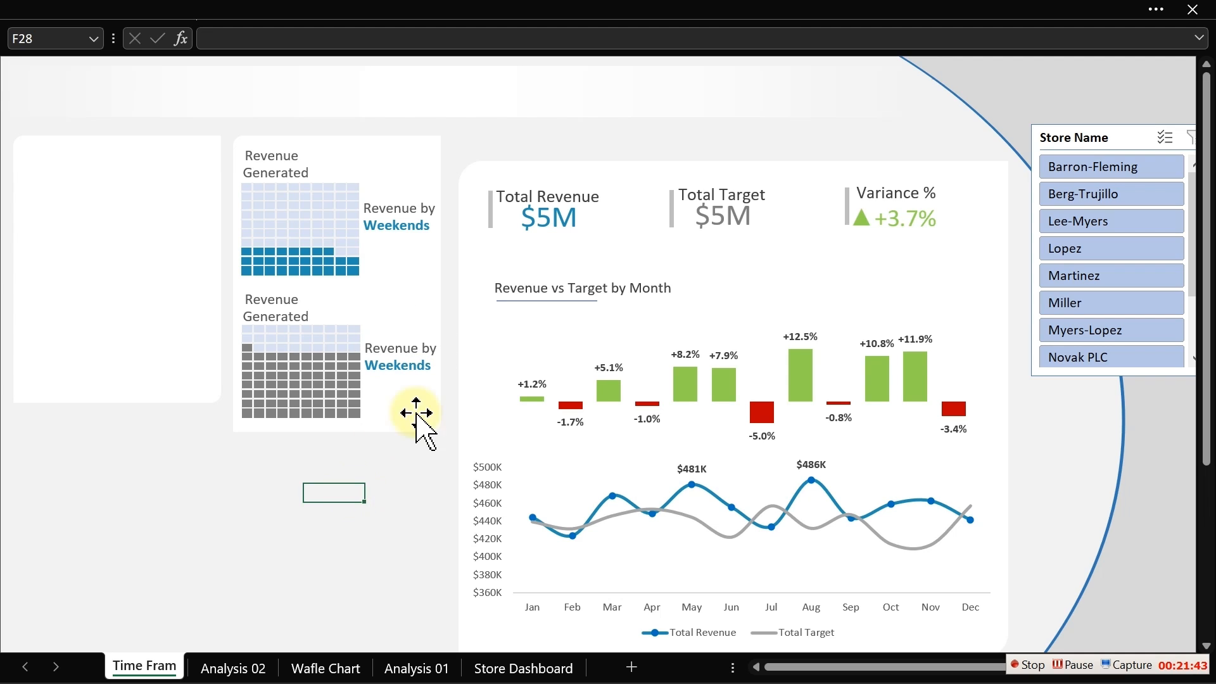
{"action": "double_click", "coordinate": [418, 367]}
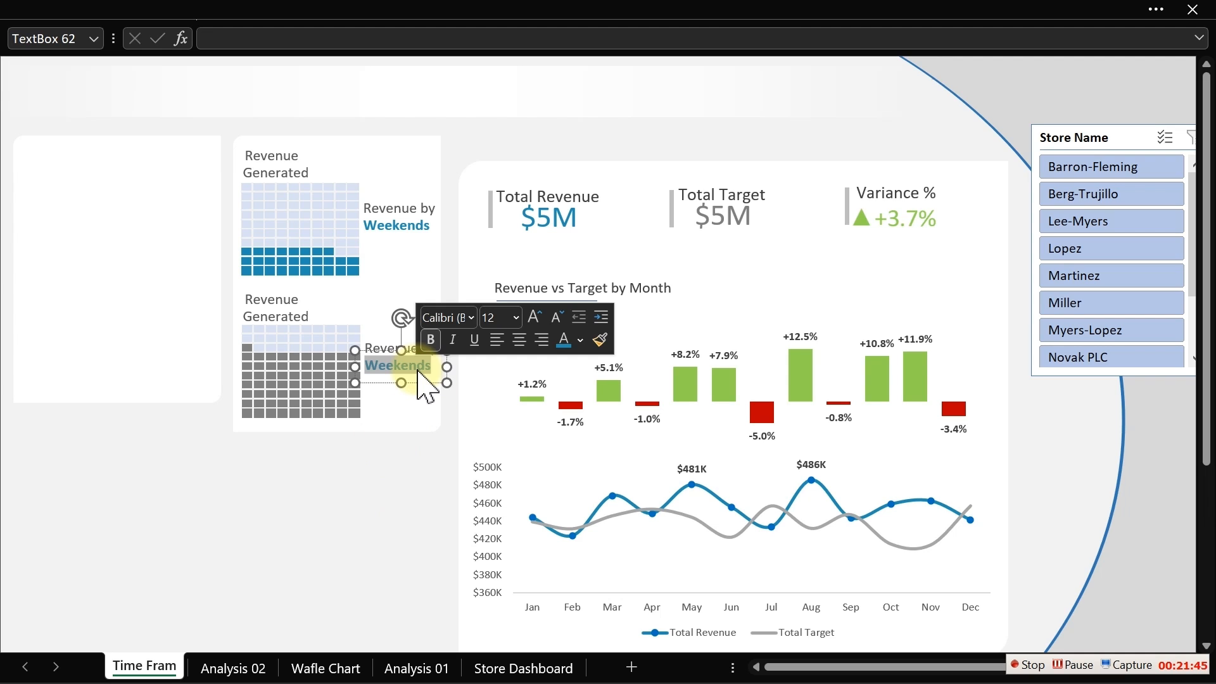
{"action": "type", "text": "Week"}
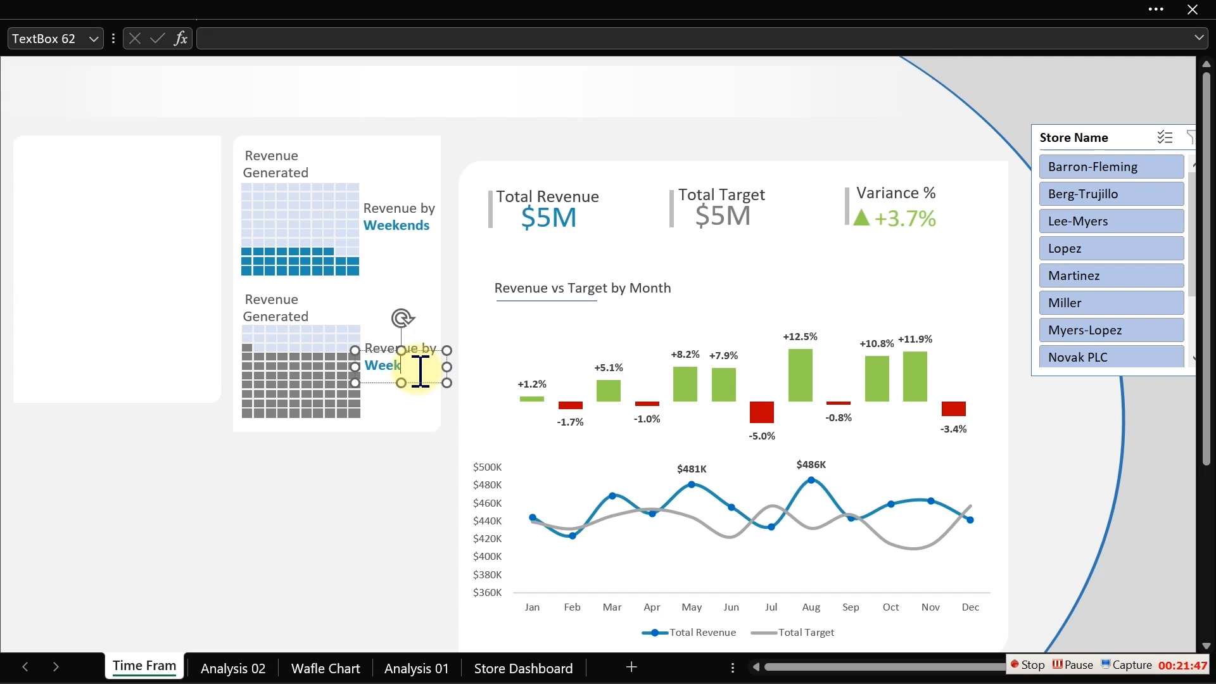
{"action": "type", "text": "days"}
{"action": "left_click", "coordinate": [388, 532]}
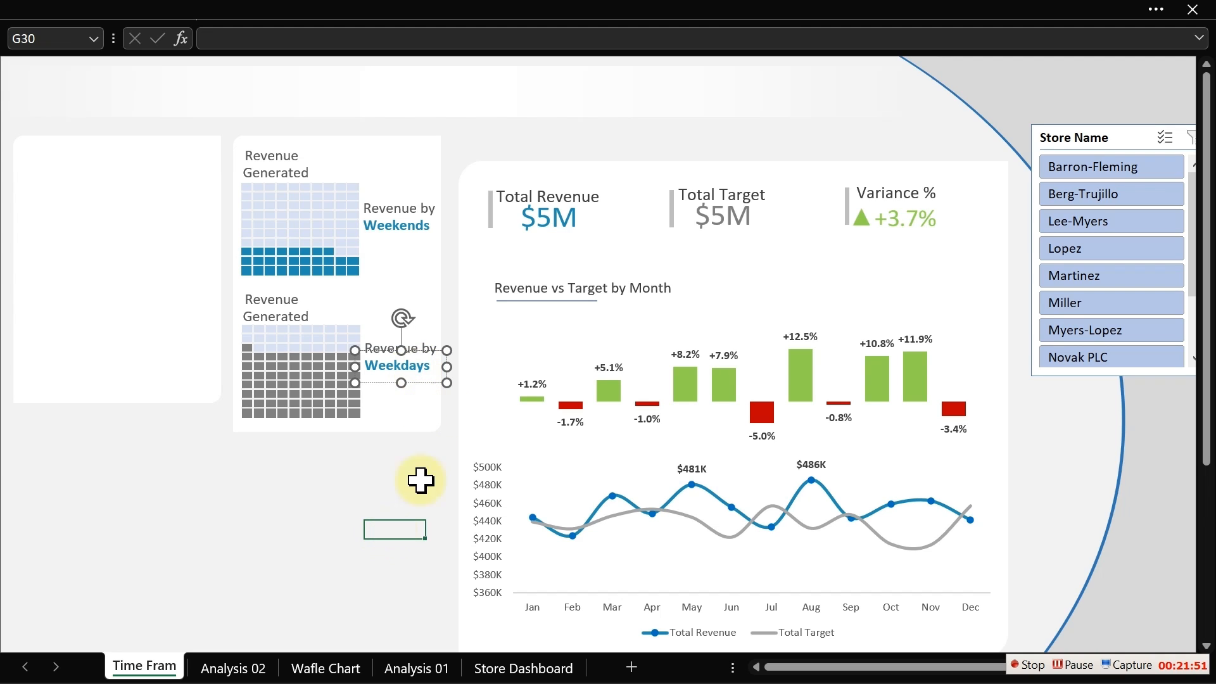
- Colour the word Weekdays in the lower label with a grey font colour
{"action": "left_click", "coordinate": [426, 380]}
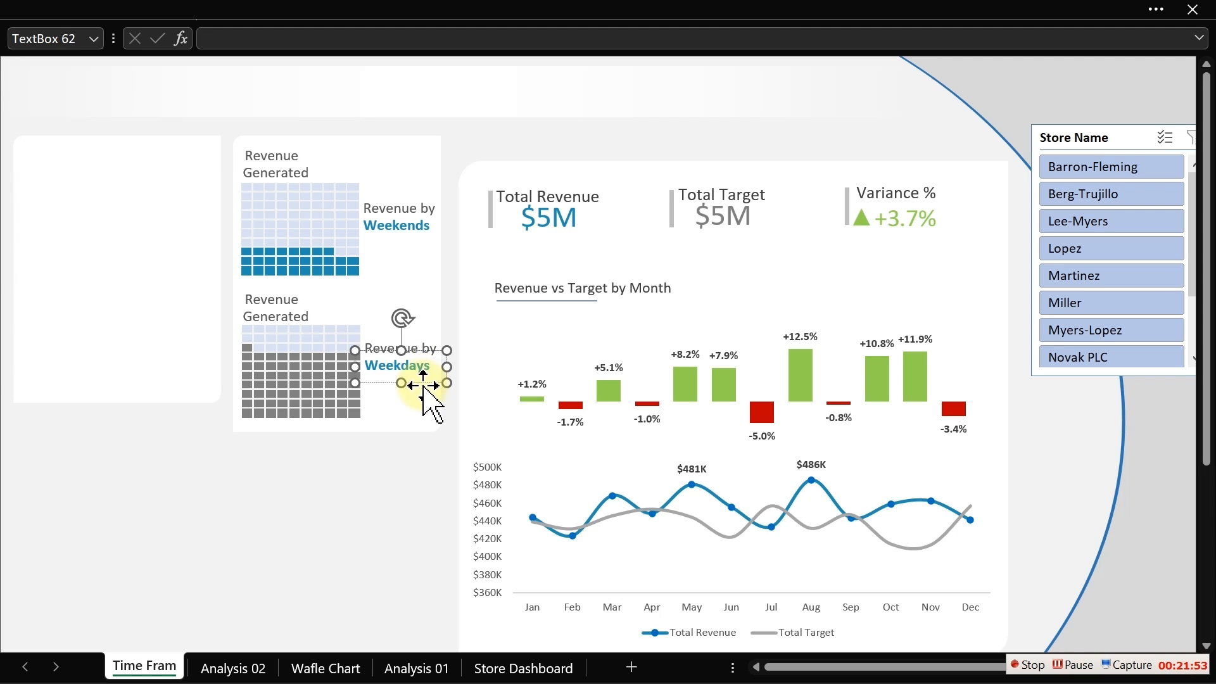
{"action": "left_click", "coordinate": [424, 381]}
{"action": "left_click", "coordinate": [252, 14]}
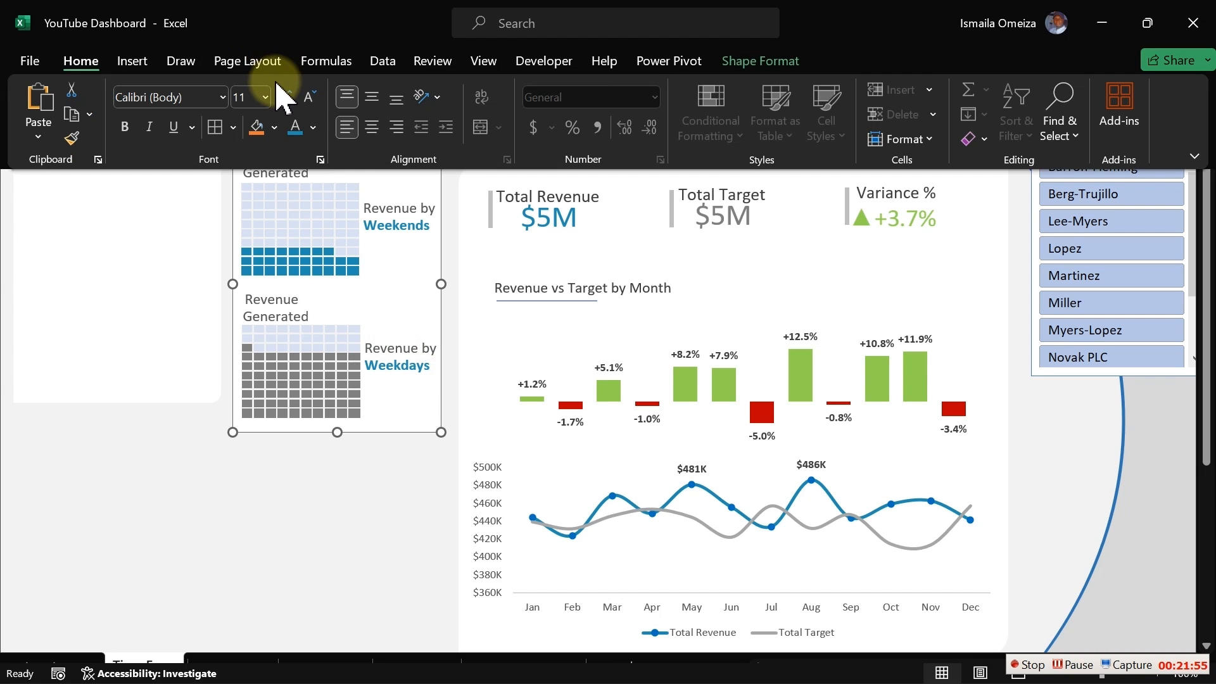
{"action": "left_click", "coordinate": [312, 127]}
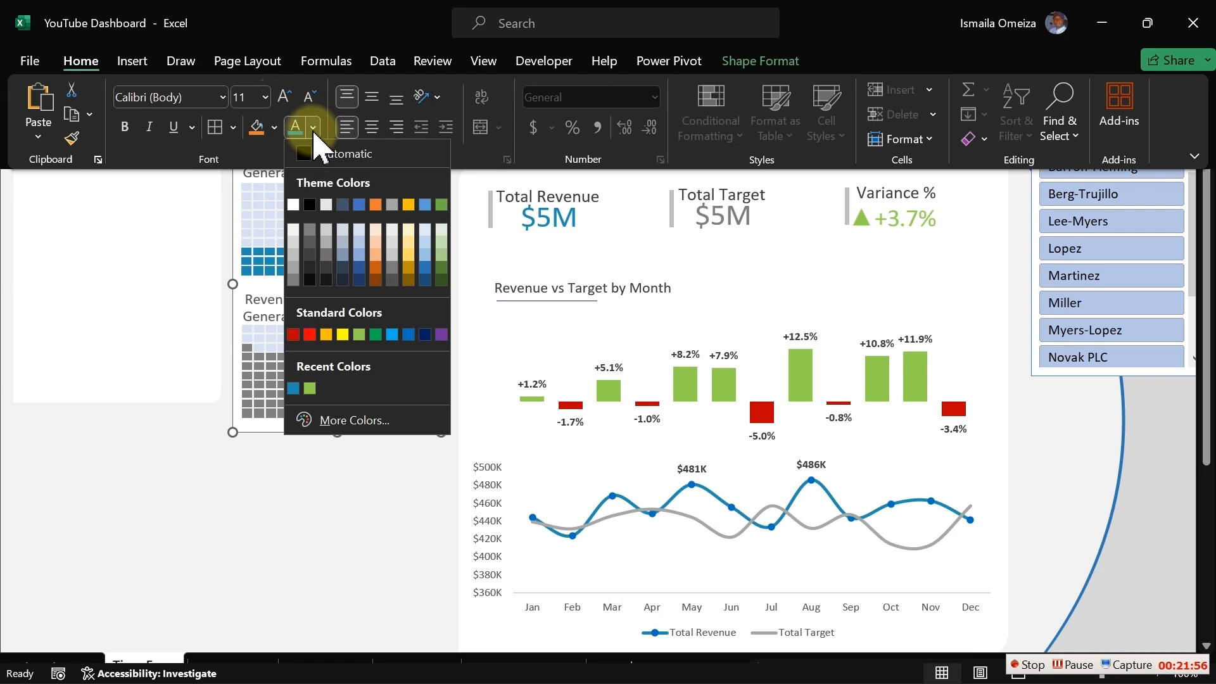
{"action": "left_click", "coordinate": [293, 281]}
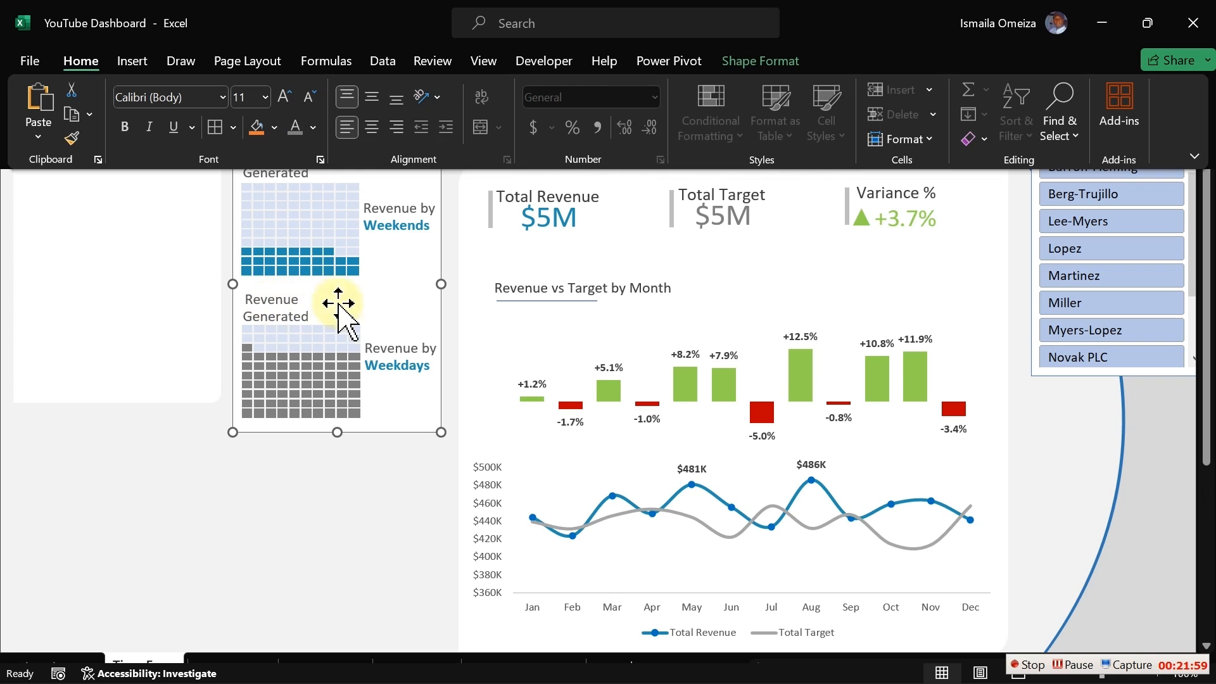
{"action": "left_click", "coordinate": [408, 371]}
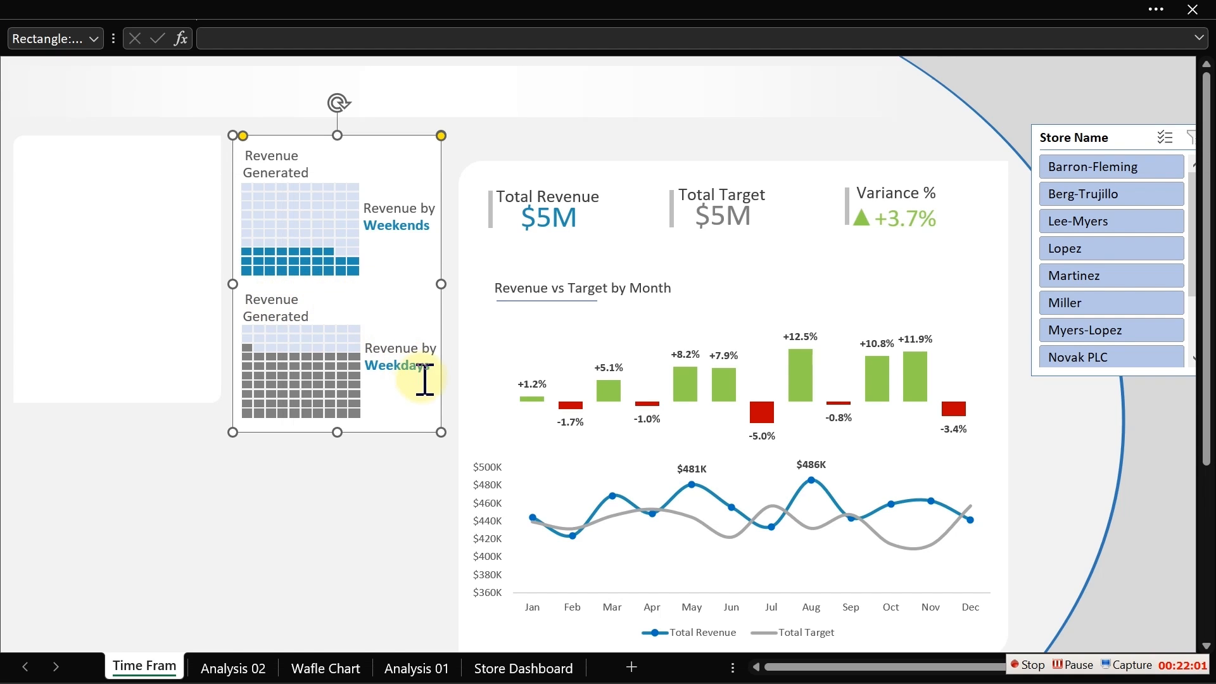
{"action": "left_click", "coordinate": [424, 382]}
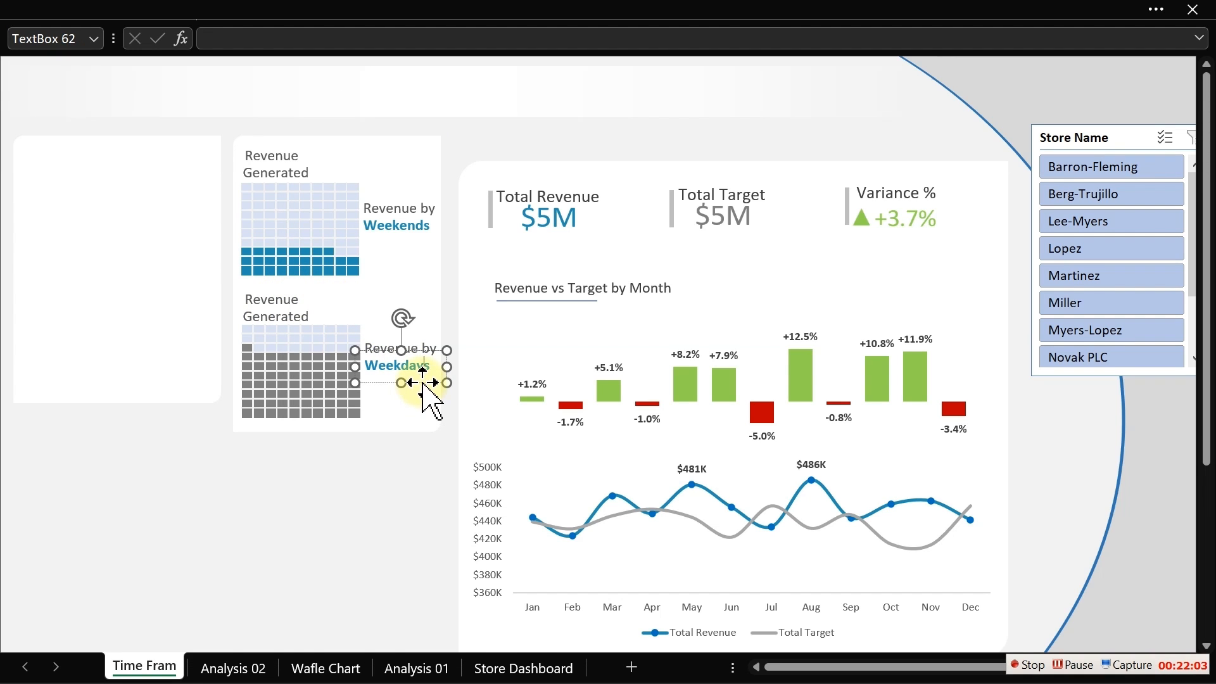
{"action": "left_click", "coordinate": [298, 12]}
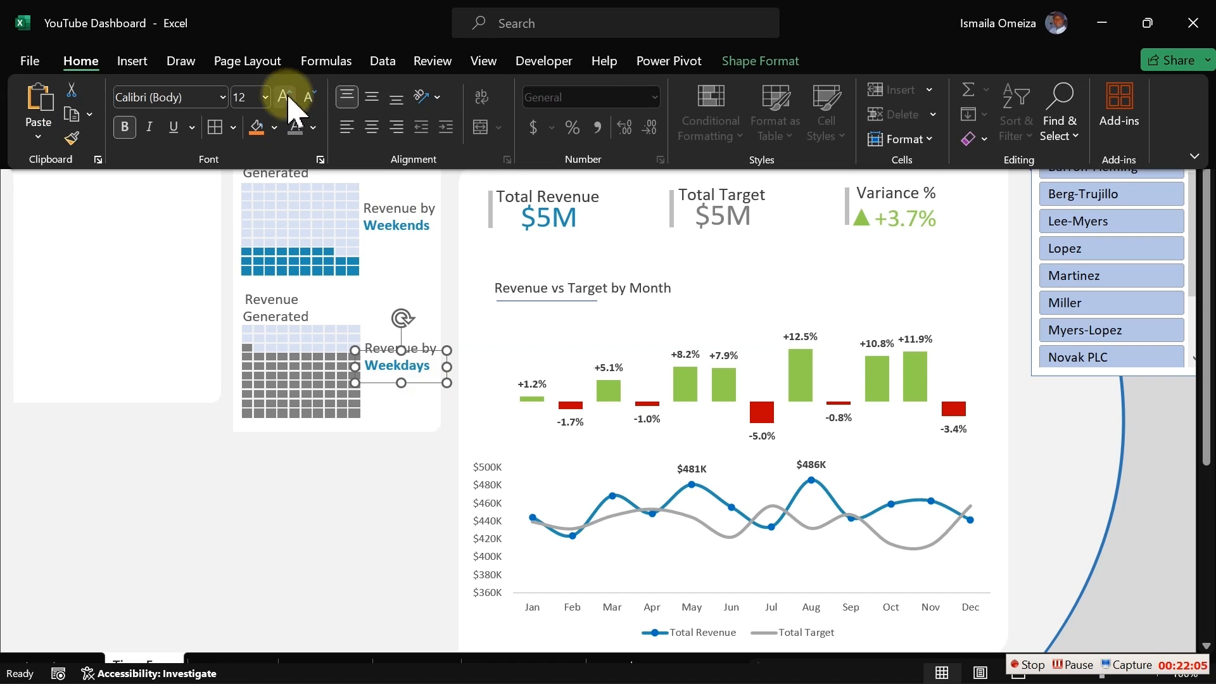
{"action": "left_click", "coordinate": [295, 128]}
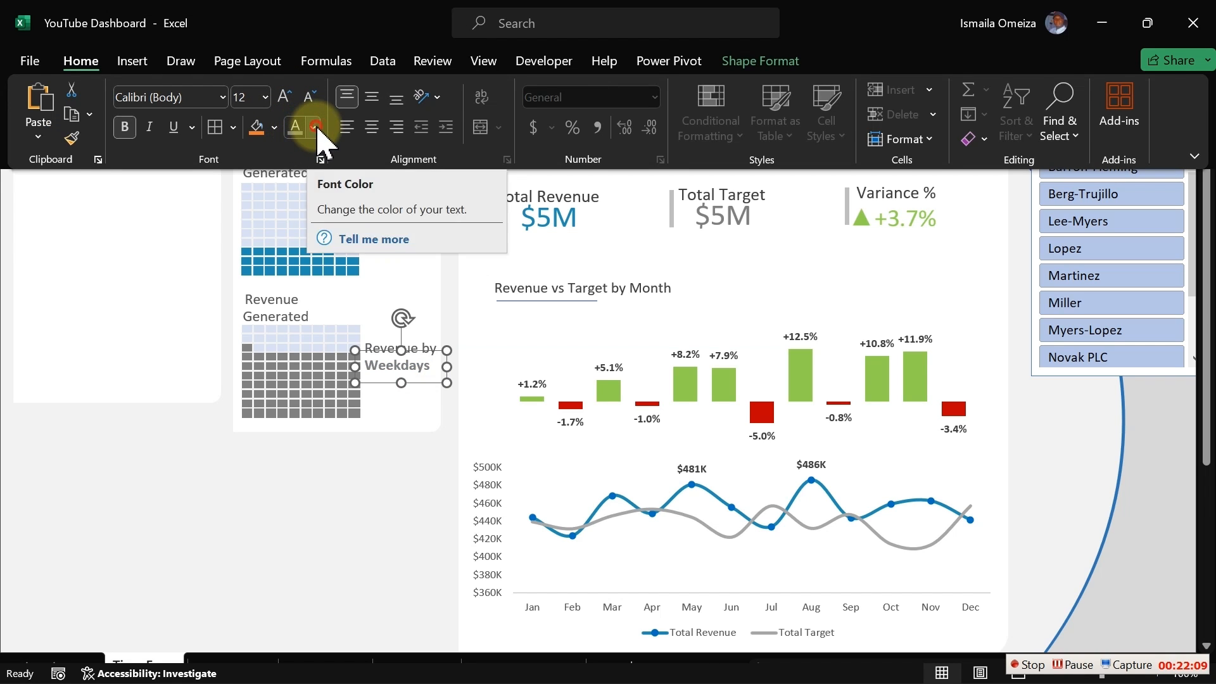
{"action": "left_click", "coordinate": [314, 128]}
{"action": "left_click", "coordinate": [307, 239]}
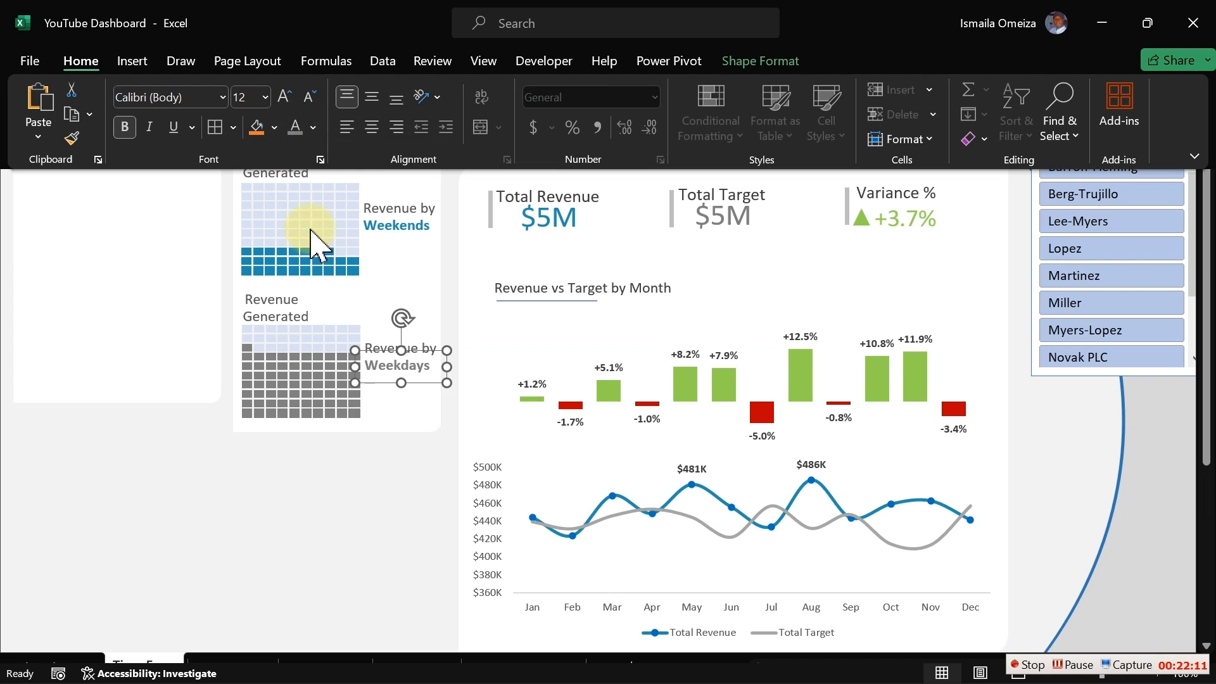
{"action": "left_click", "coordinate": [325, 509]}
{"action": "left_click", "coordinate": [326, 510]}
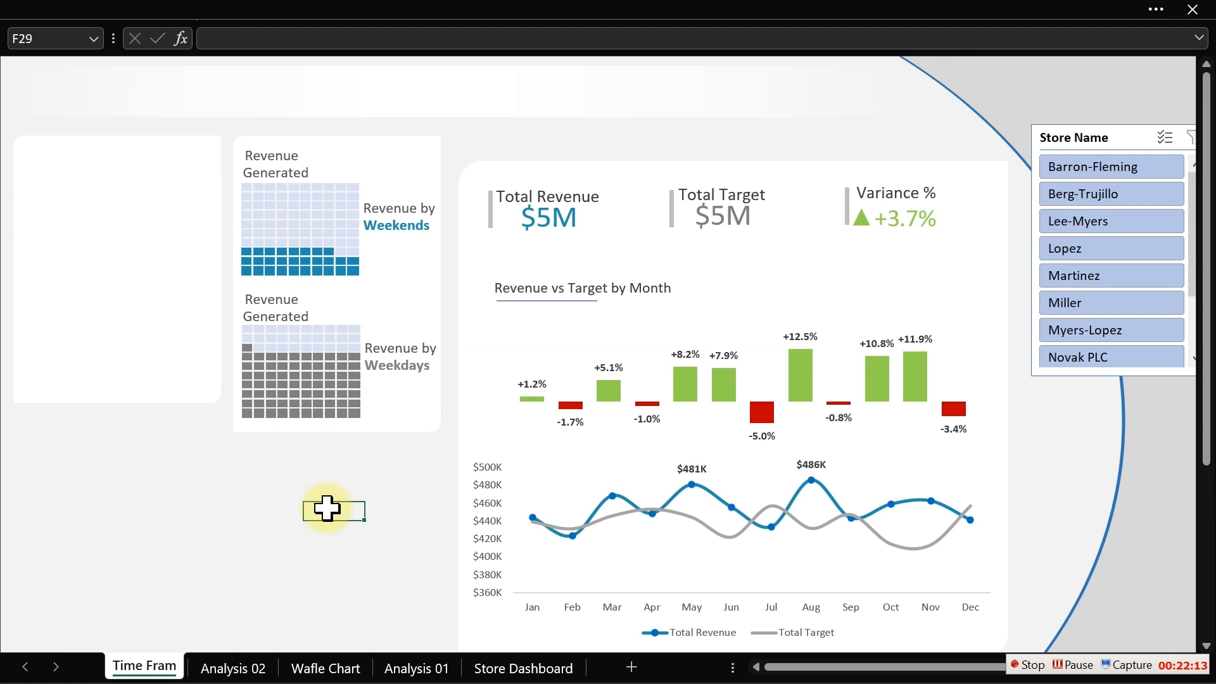
- Copy the $5M Total Revenue value box to sit under the Weekends label and shrink it
{"action": "left_click", "coordinate": [407, 373]}
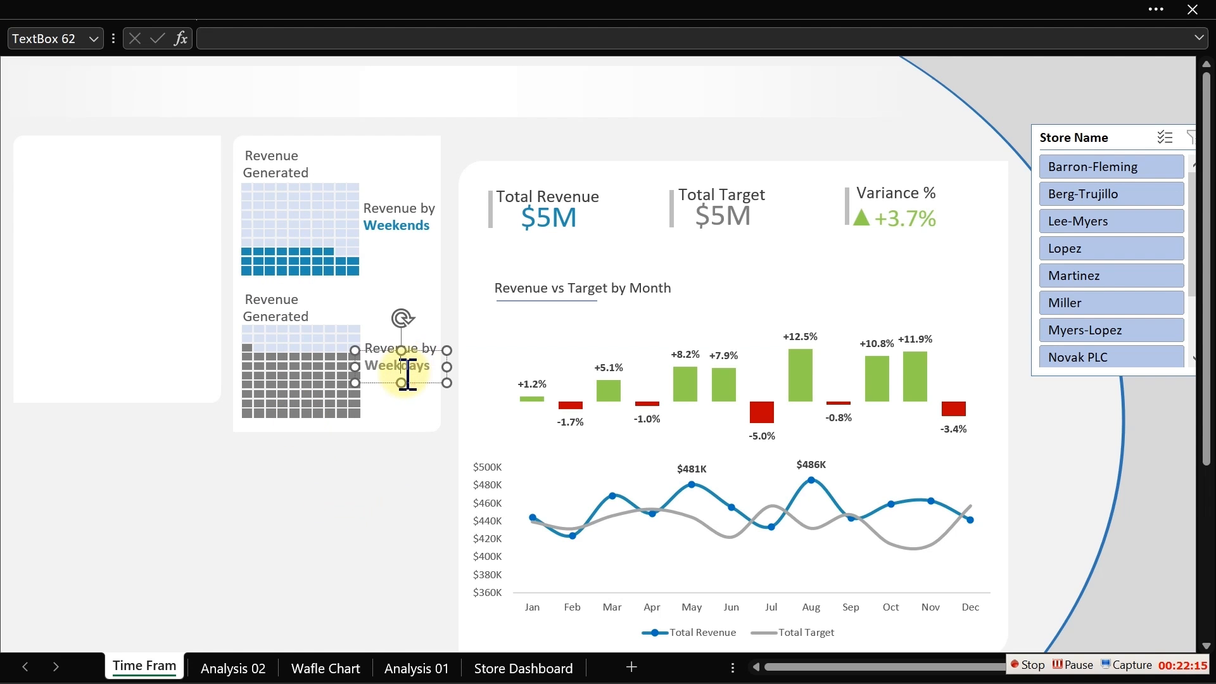
{"action": "left_click", "coordinate": [405, 489]}
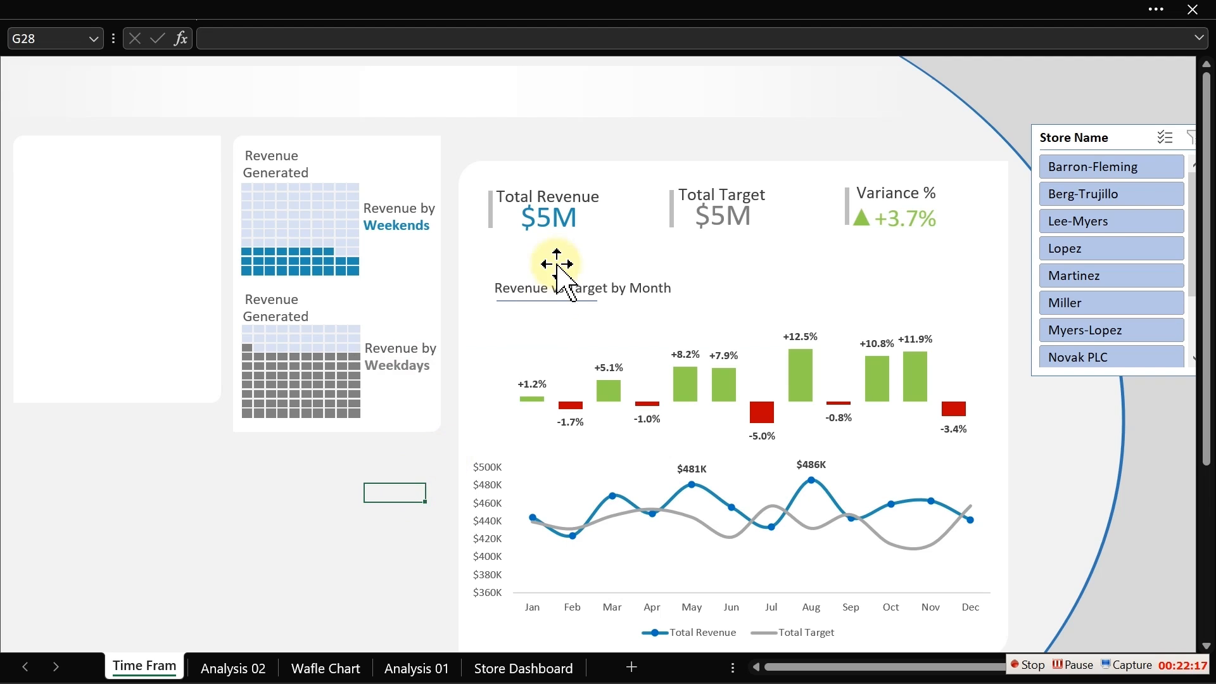
{"action": "left_click", "coordinate": [557, 225]}
{"action": "left_click_drag", "start_coordinate": [558, 224], "coordinate": [418, 256]}
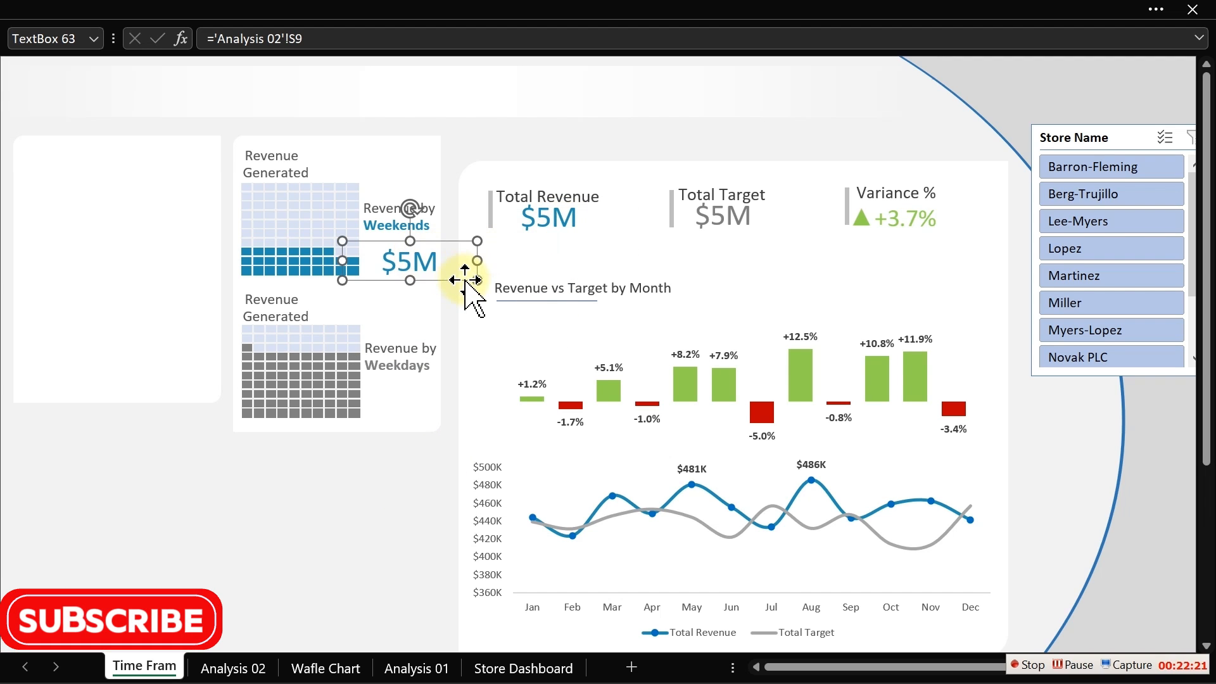
{"action": "left_click_drag", "start_coordinate": [478, 288], "coordinate": [415, 260]}
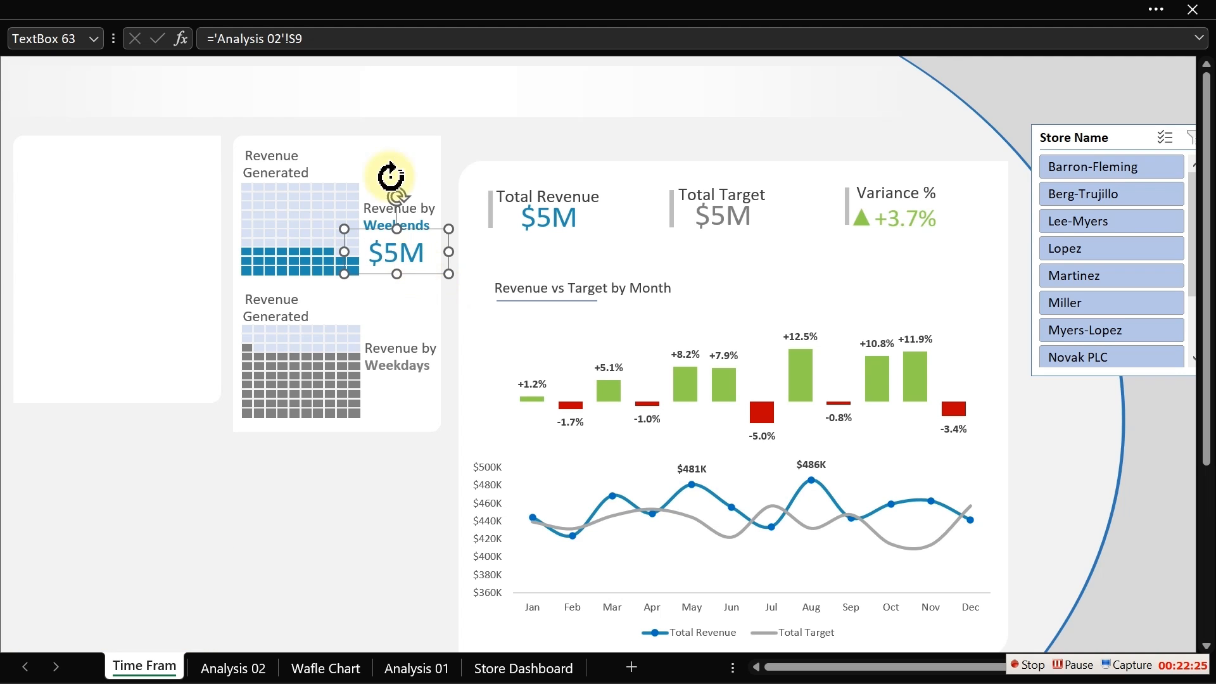
- Link the copied value box to the weekend percentage in cell C3 of the Wafle Chart sheet
{"action": "left_click_drag", "start_coordinate": [329, 40], "coordinate": [204, 39]}
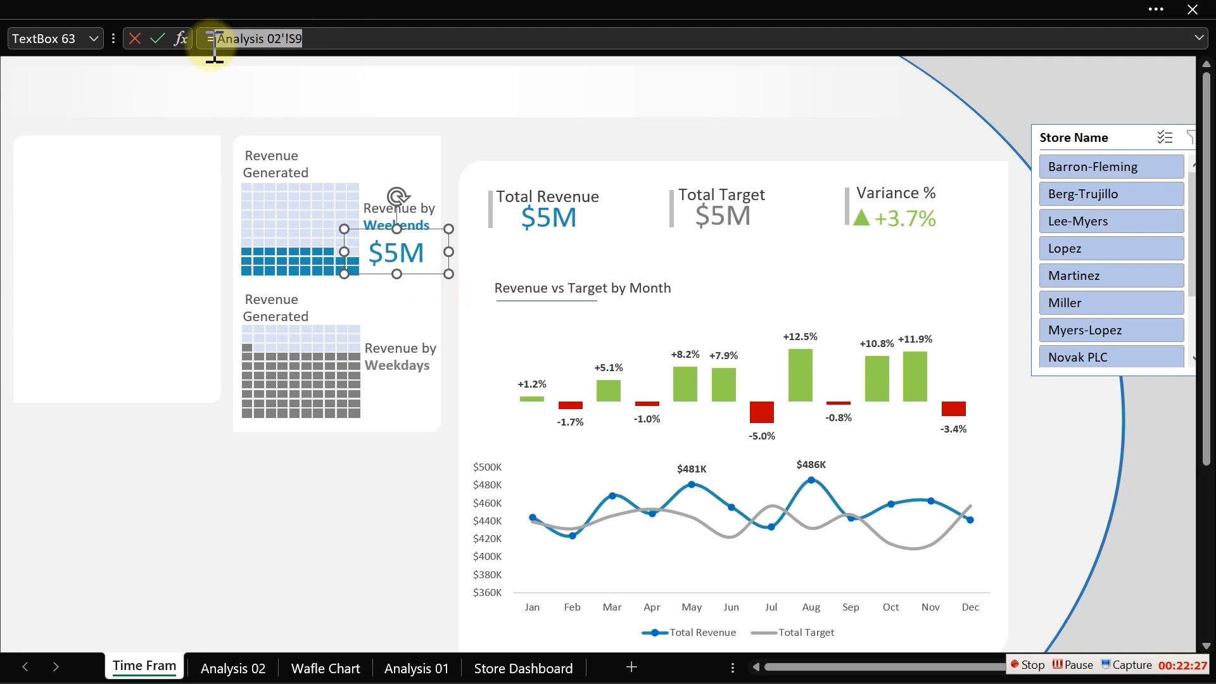
{"action": "left_click", "coordinate": [298, 668]}
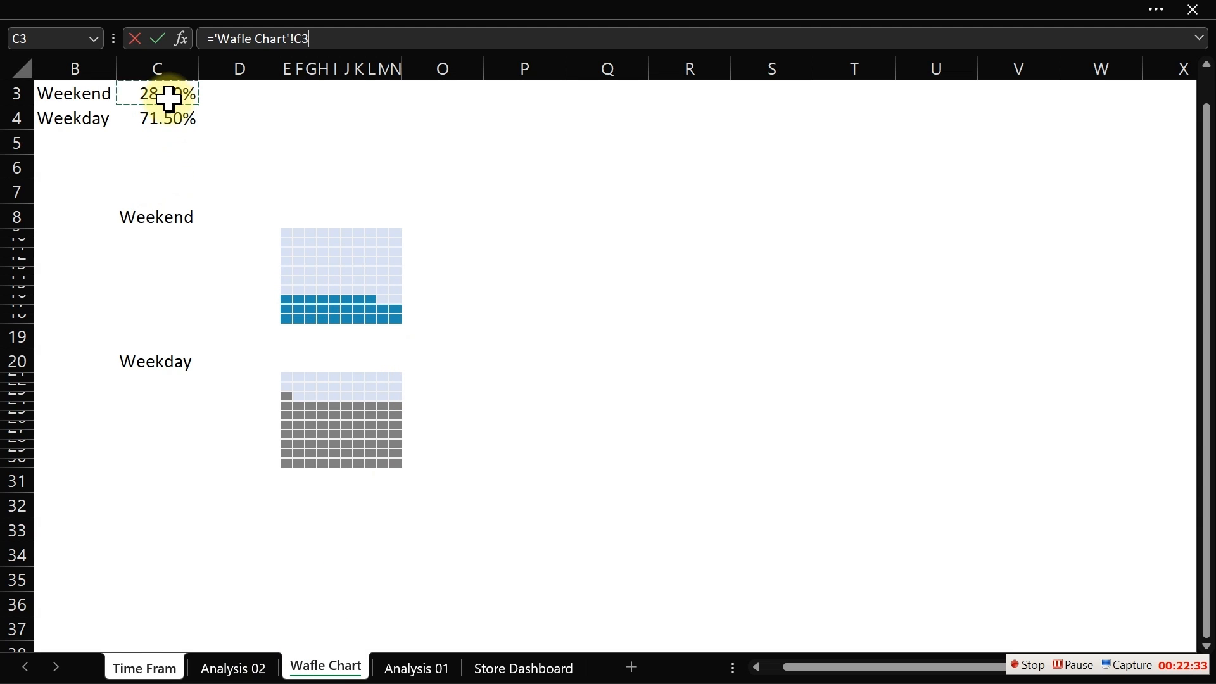
{"action": "key", "text": "Return"}
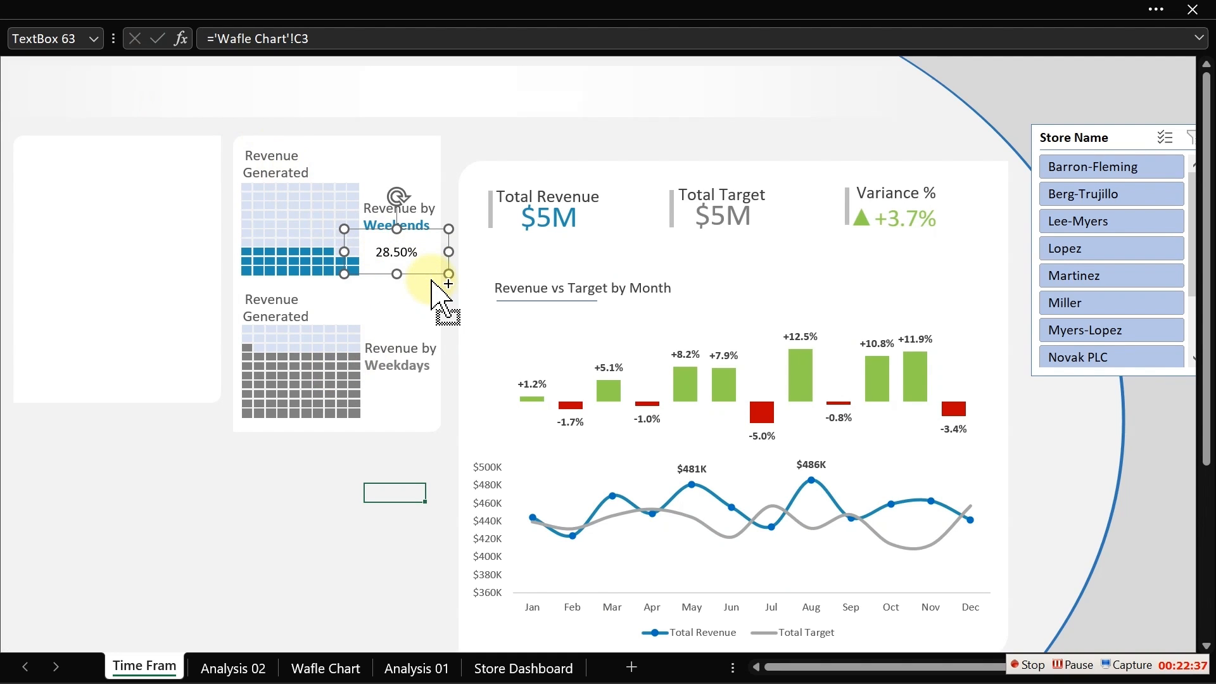
- Duplicate the percentage box under the Weekdays label and link it to cell C4 of the Wafle Chart sheet
{"action": "key", "text": "ctrl+d"}
{"action": "left_click_drag", "start_coordinate": [245, 297], "coordinate": [376, 397]}
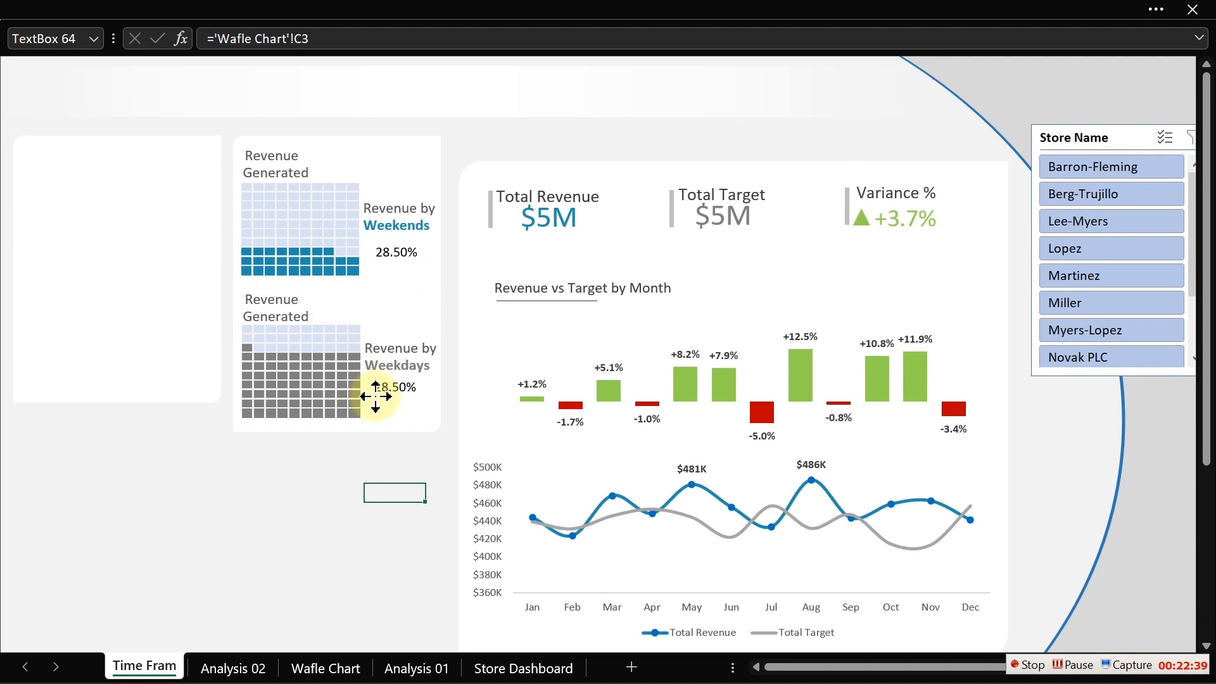
{"action": "left_click_drag", "start_coordinate": [309, 39], "coordinate": [218, 39]}
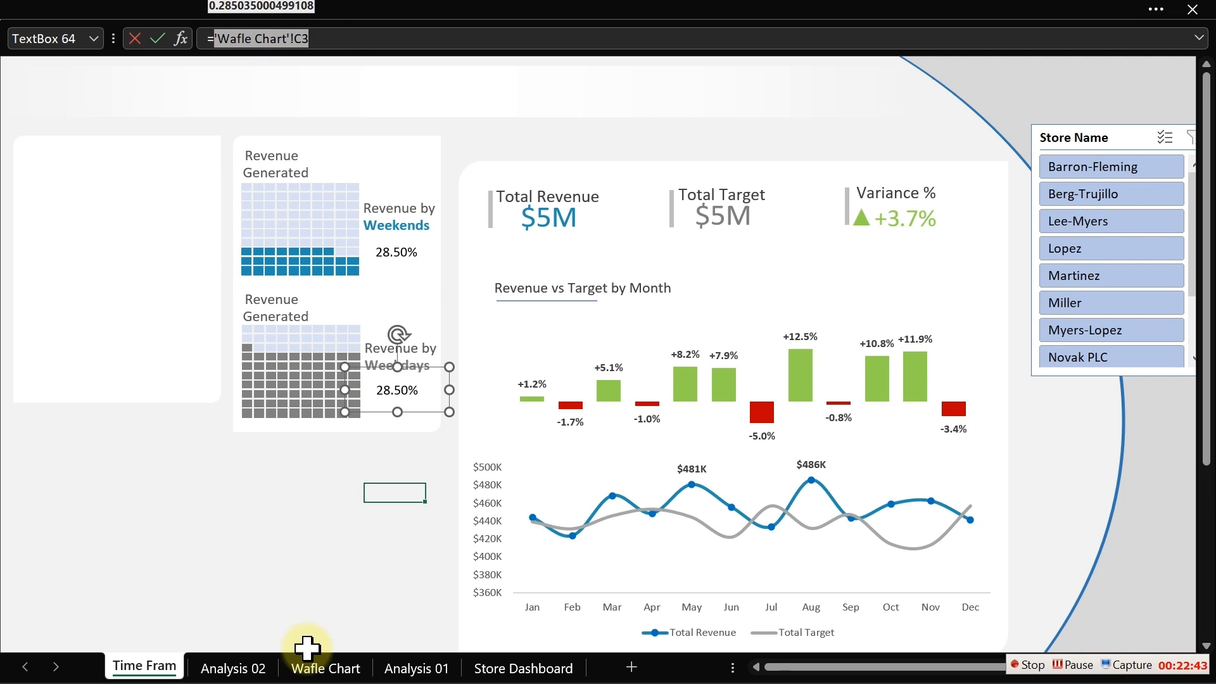
{"action": "left_click", "coordinate": [320, 666]}
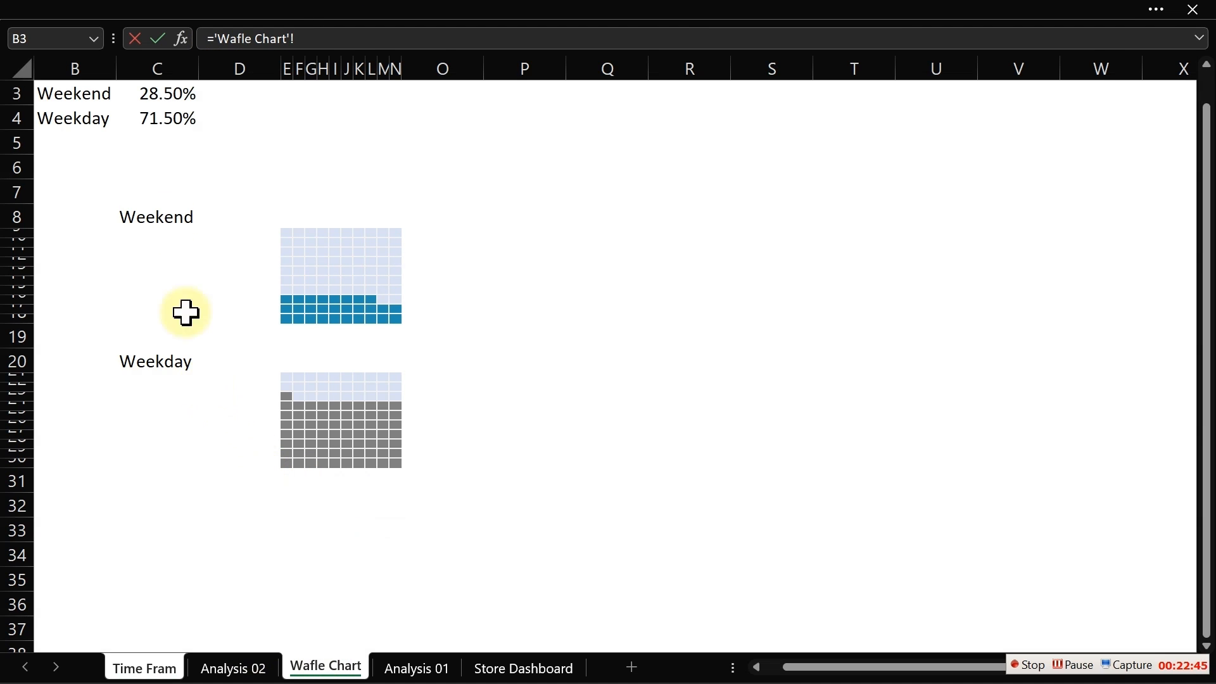
{"action": "left_click", "coordinate": [166, 124]}
{"action": "key", "text": "Return"}
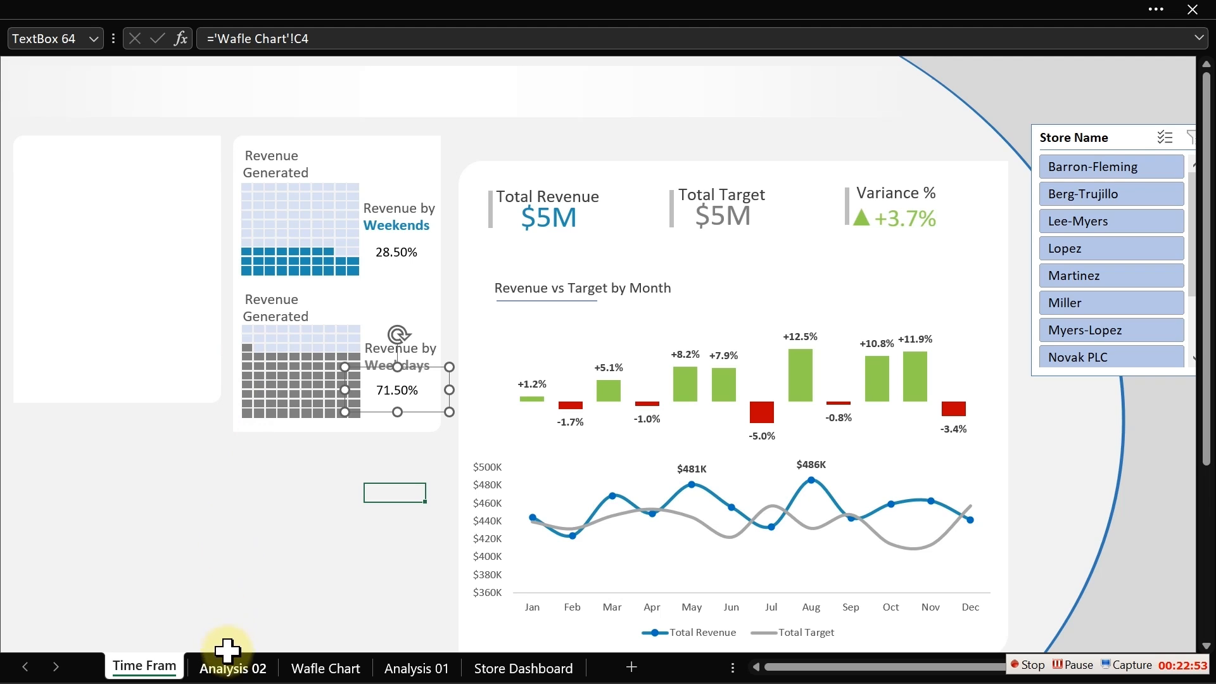
- Reduce the Weekend and Weekday percentages in cells C3:C4 of Wafle Chart to no decimal places
{"action": "left_click", "coordinate": [304, 668]}
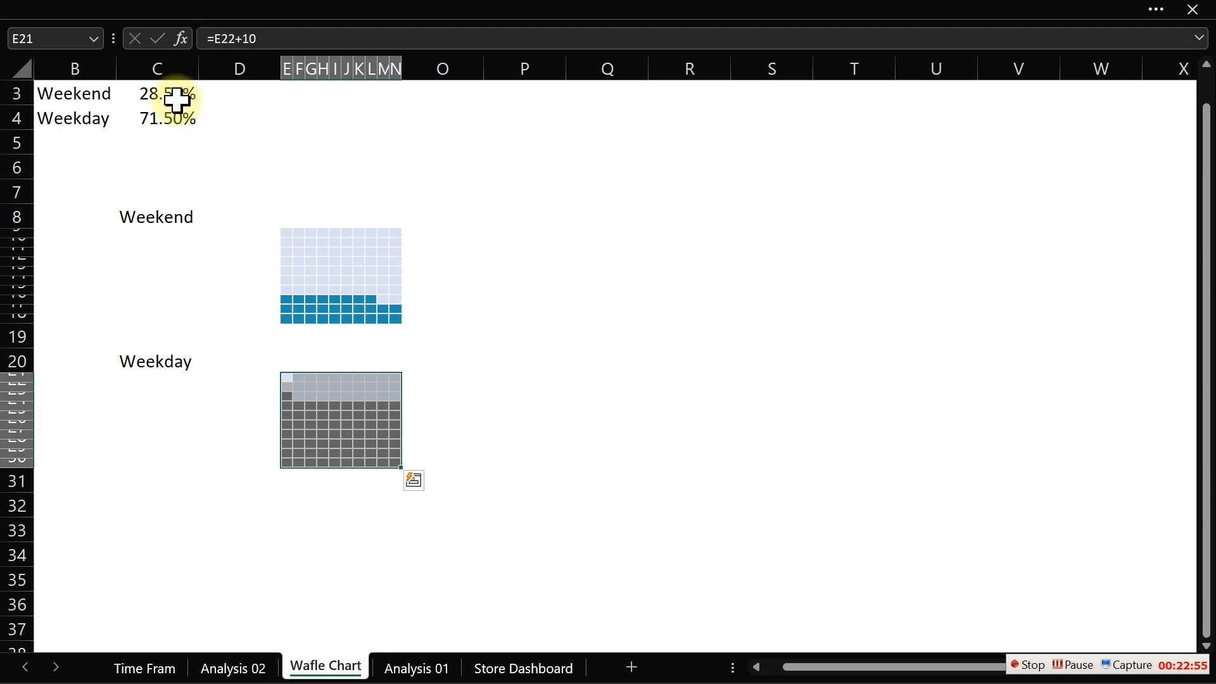
{"action": "left_click_drag", "start_coordinate": [179, 97], "coordinate": [172, 111]}
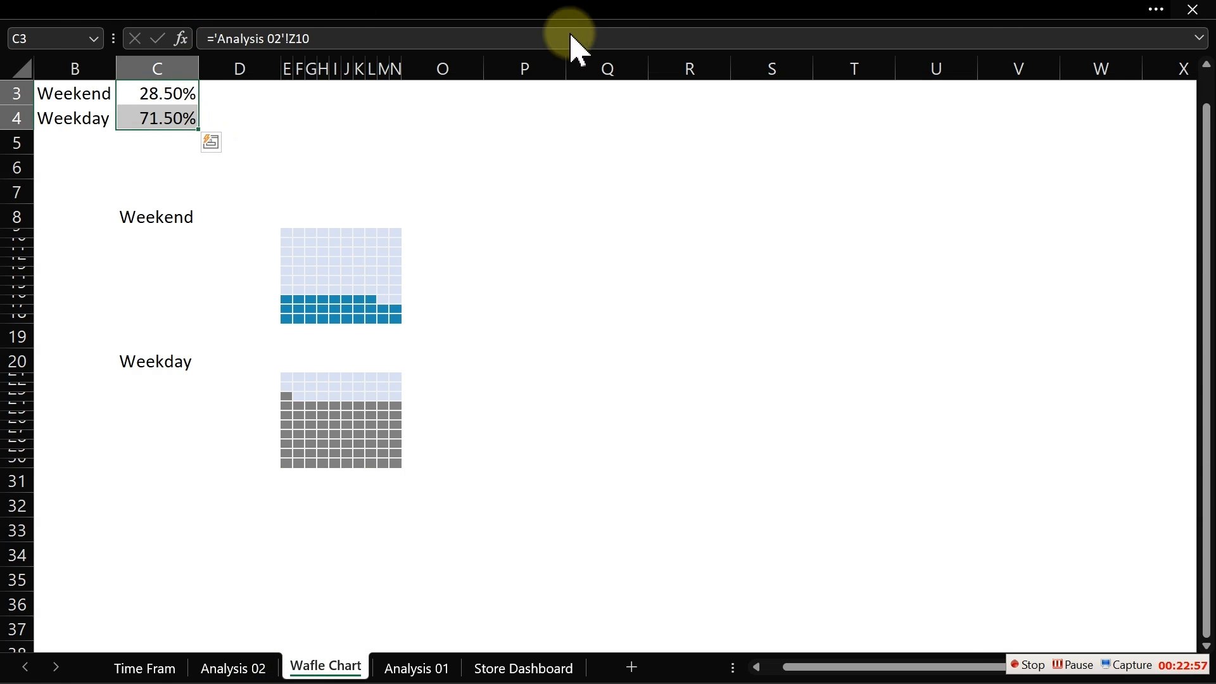
{"action": "left_click", "coordinate": [570, 9]}
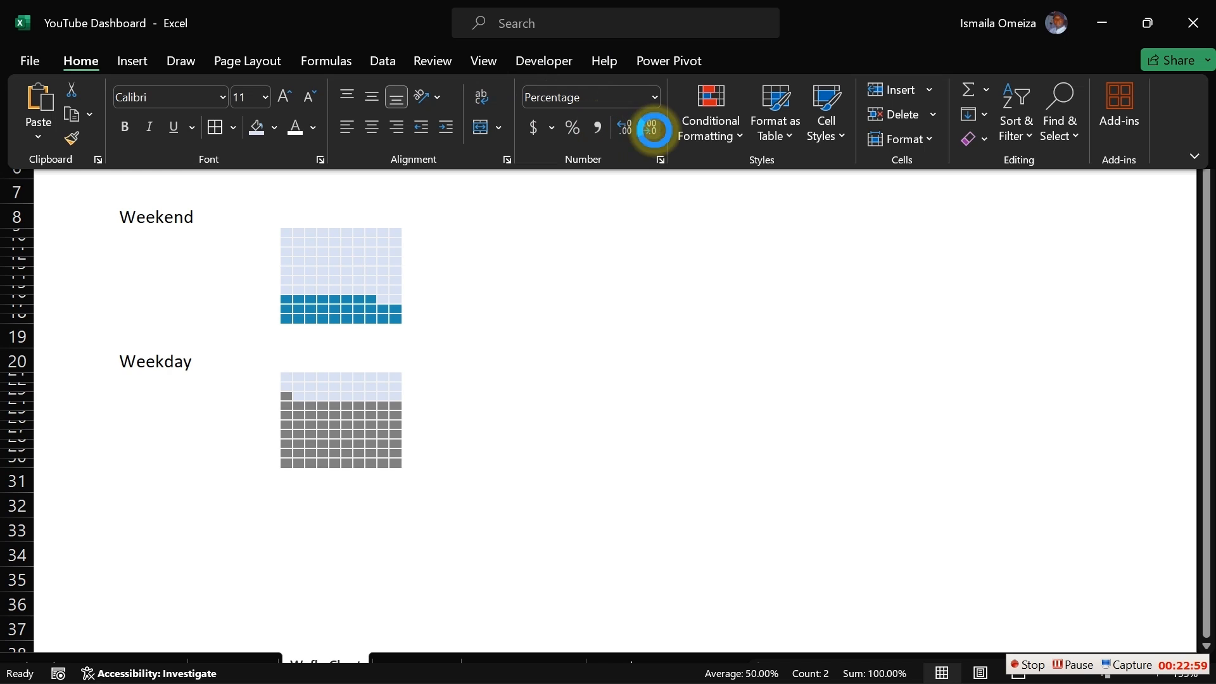
{"action": "double_click", "coordinate": [652, 129]}
{"action": "left_click", "coordinate": [600, 328]}
{"action": "left_click", "coordinate": [599, 329]}
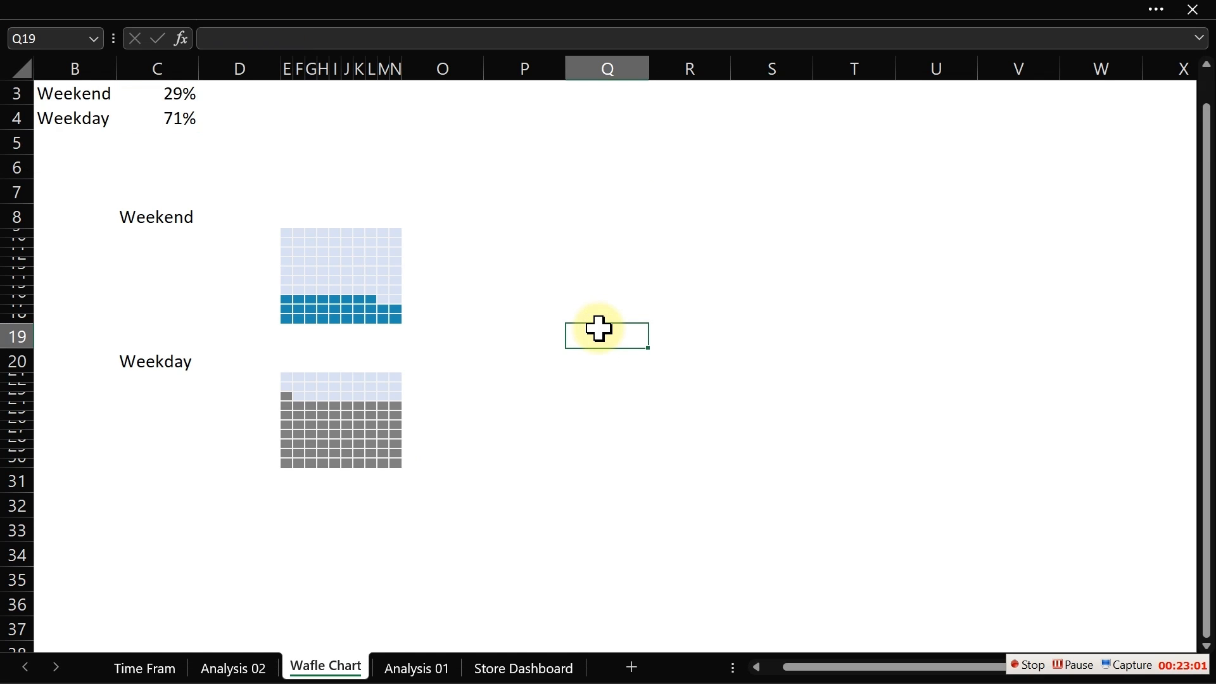
- On the dashboard sheet, copy the Total Target value box's formatting onto the weekend percentage box with Format Painter
{"action": "left_click", "coordinate": [159, 665]}
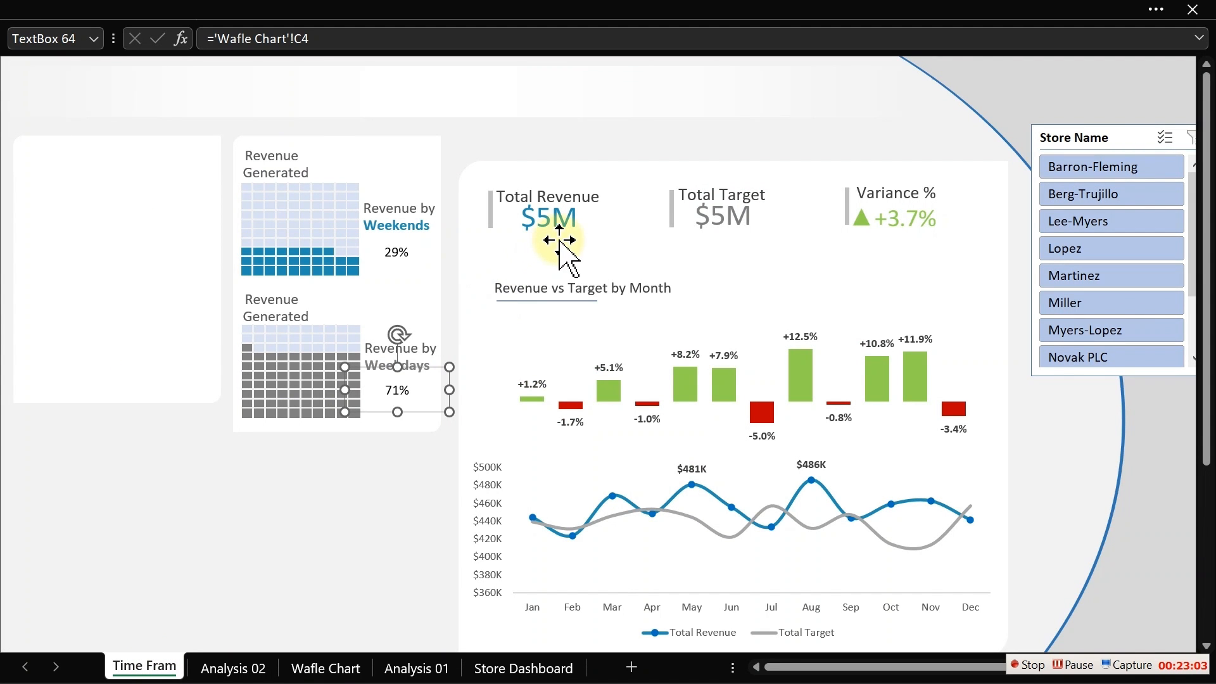
{"action": "left_click", "coordinate": [710, 220]}
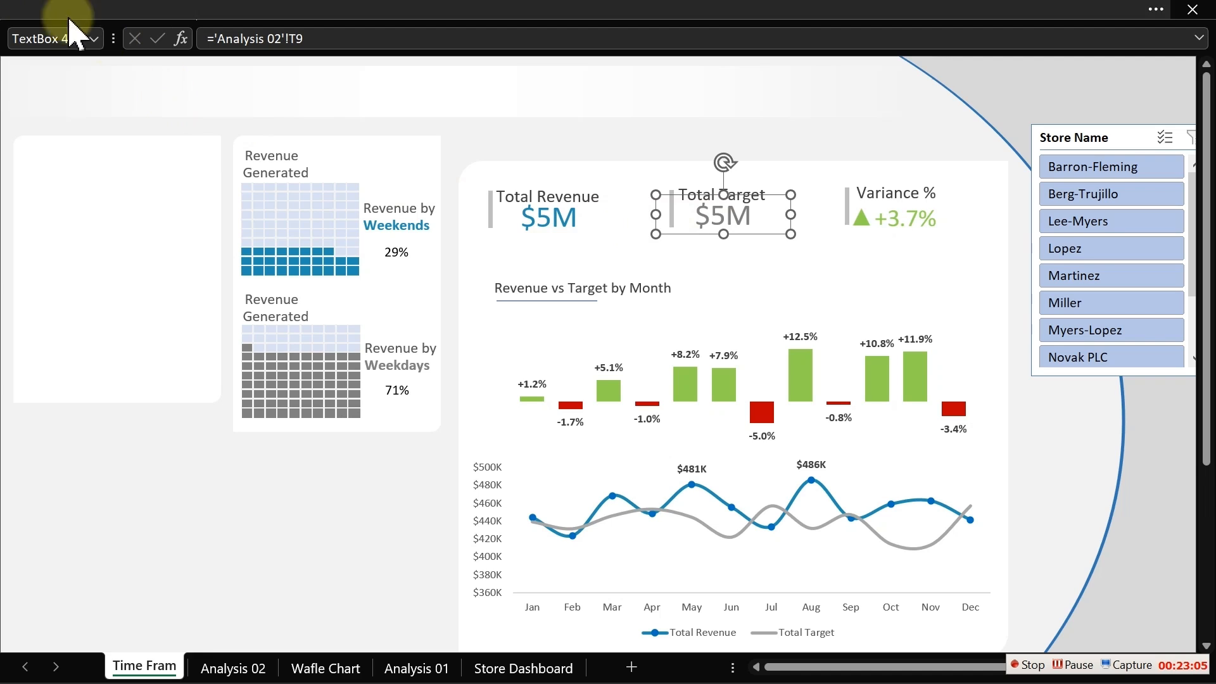
{"action": "left_click", "coordinate": [21, 5]}
{"action": "left_click", "coordinate": [71, 138]}
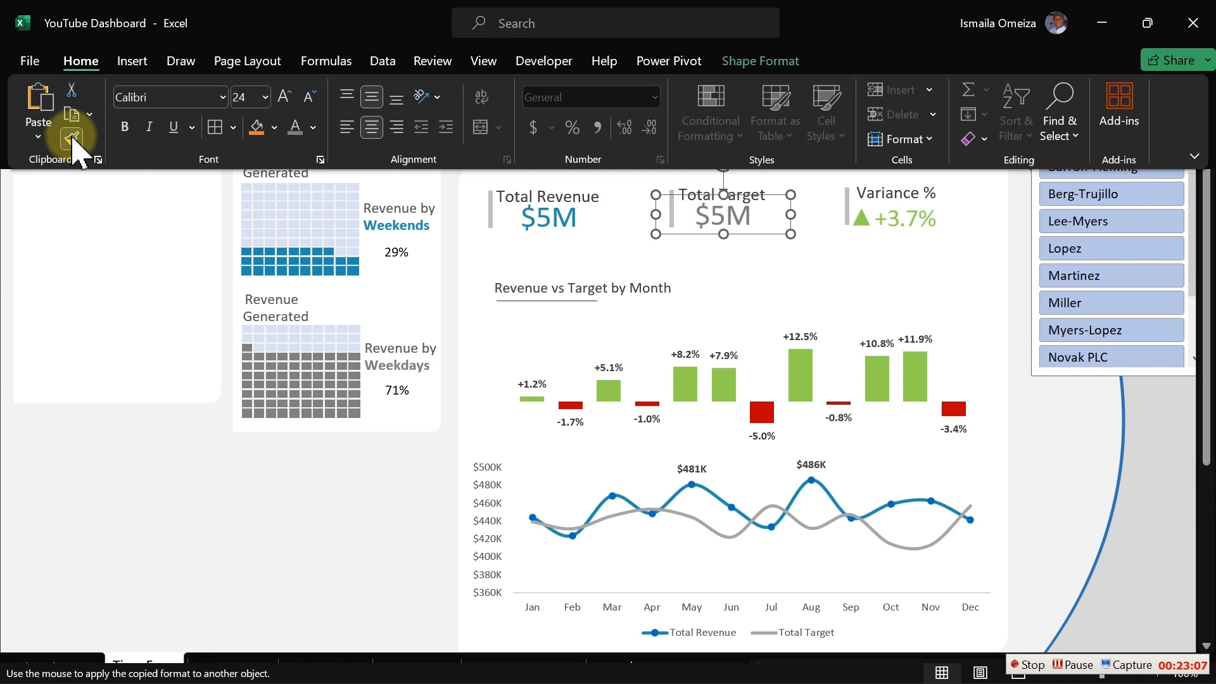
{"action": "left_click", "coordinate": [387, 252]}
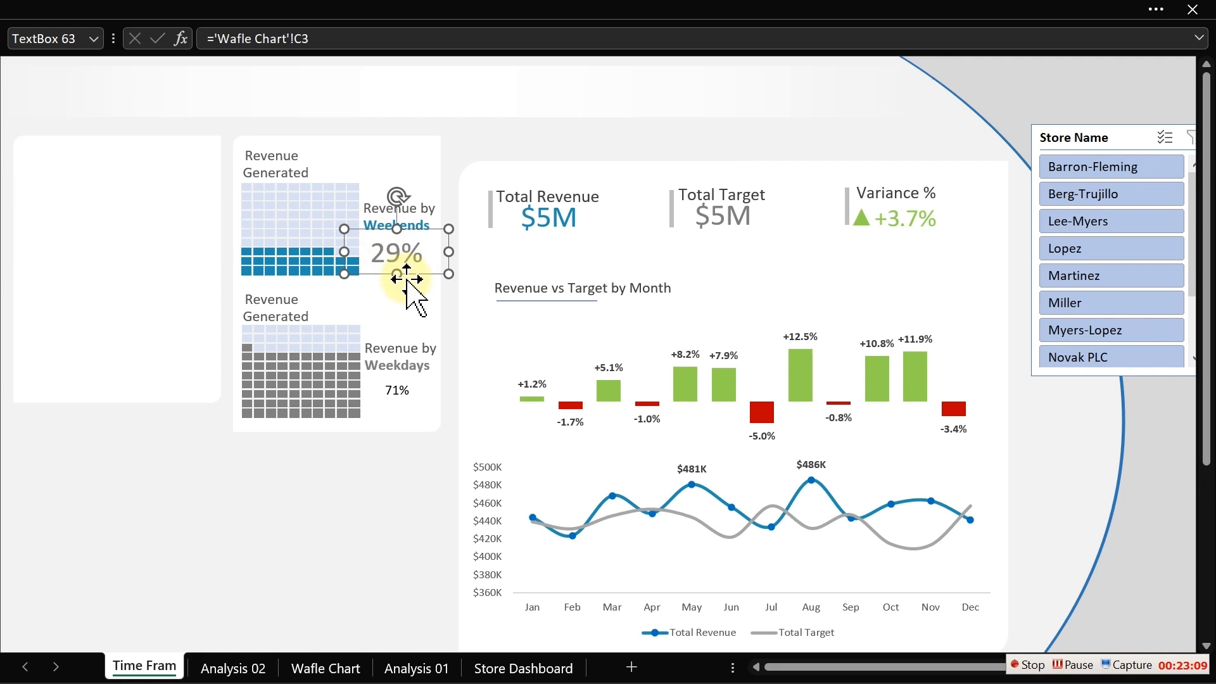
- Apply the same Total Target formatting to the weekday percentage box with Format Painter
{"action": "left_click", "coordinate": [43, 9]}
{"action": "left_click", "coordinate": [72, 138]}
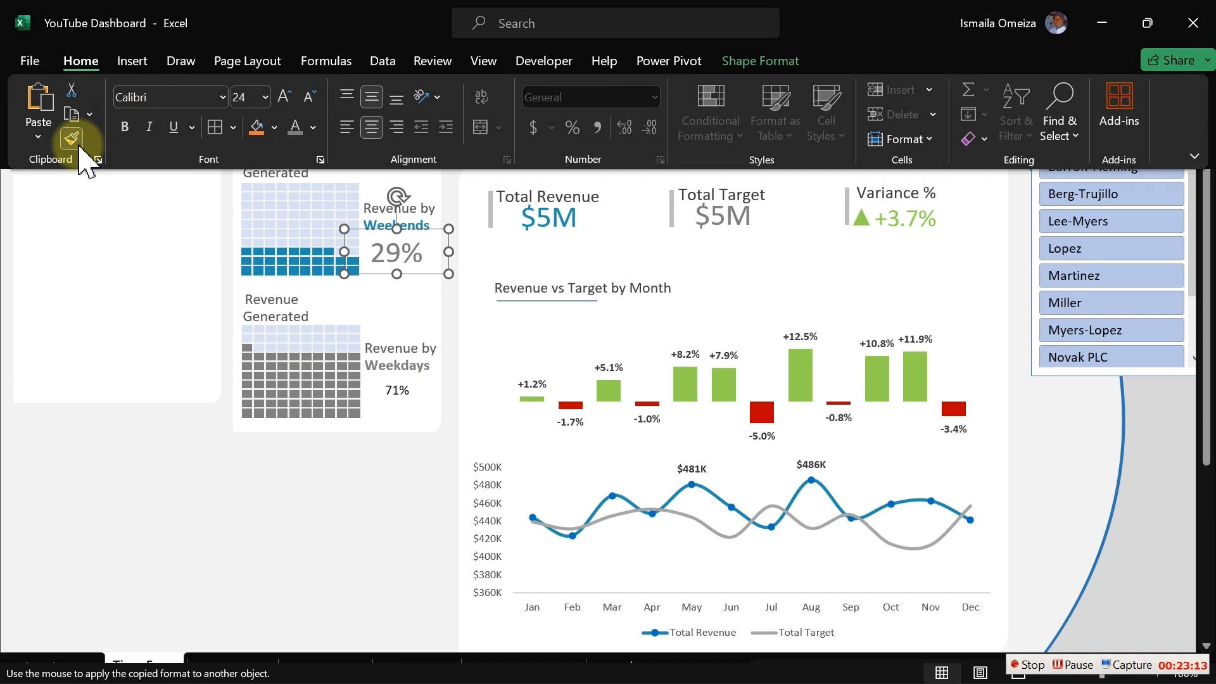
{"action": "left_click", "coordinate": [401, 390]}
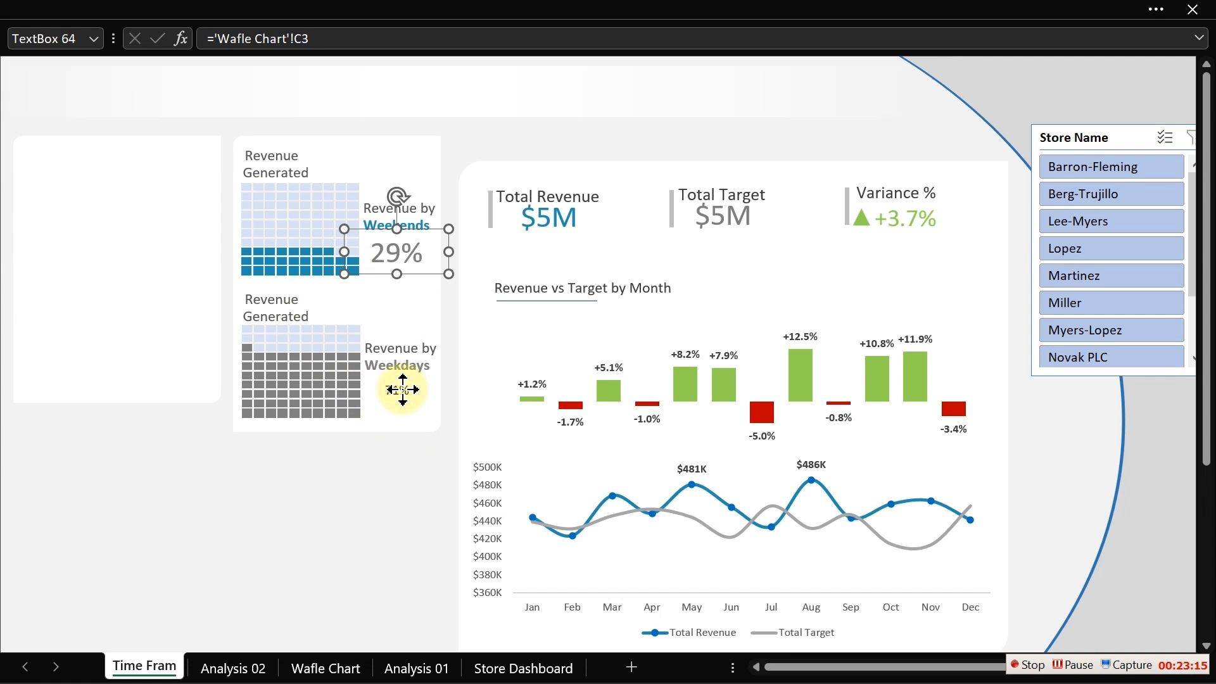
{"action": "left_click", "coordinate": [401, 390]}
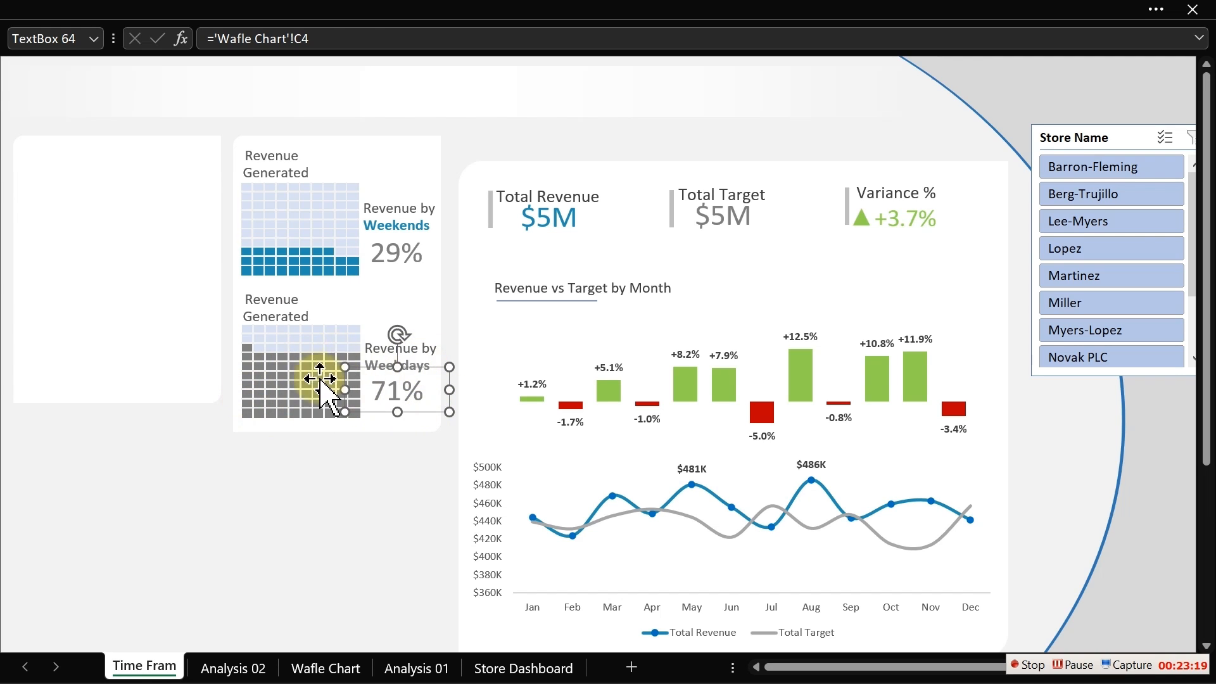
- Color the weekend percentage text with the recent blue font color to match the Weekends label
{"action": "left_click", "coordinate": [394, 256]}
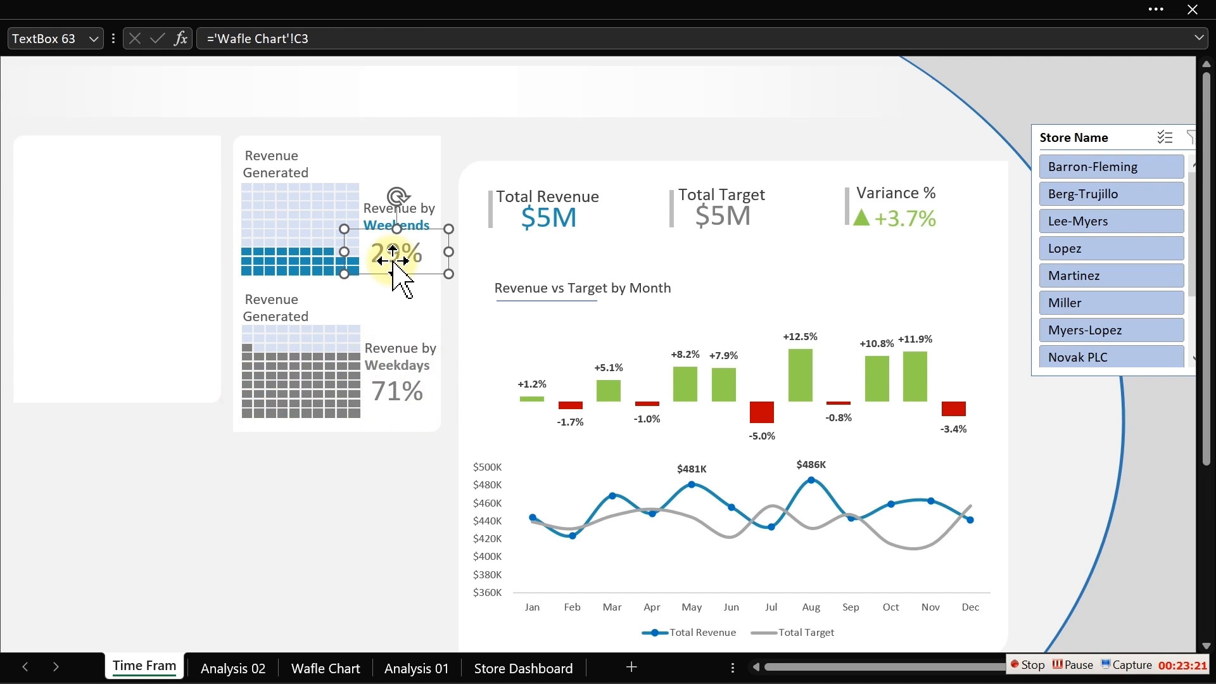
{"action": "left_click", "coordinate": [285, 13]}
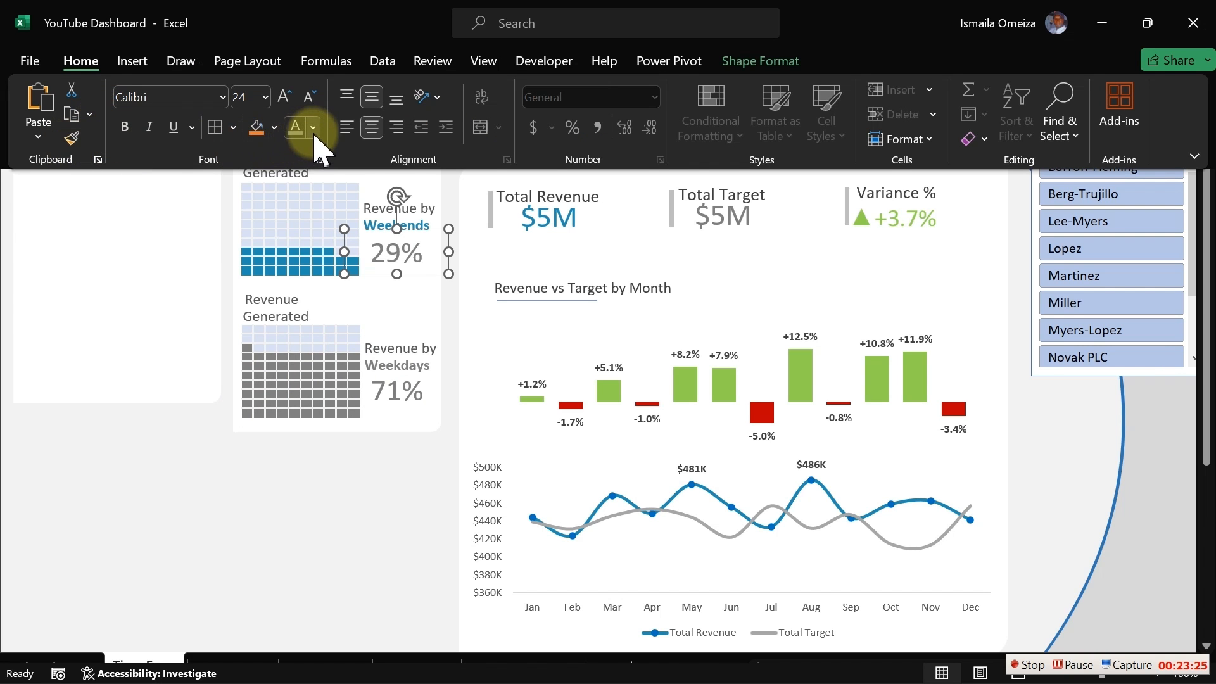
{"action": "left_click", "coordinate": [313, 127]}
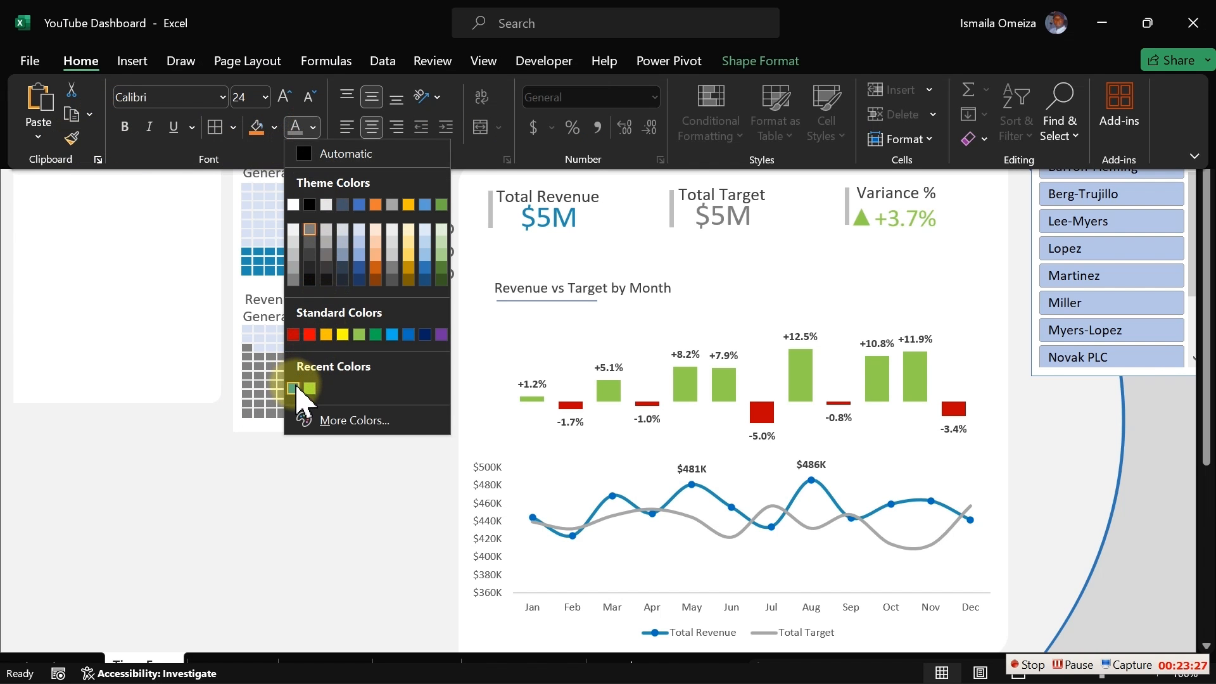
{"action": "left_click", "coordinate": [293, 388]}
{"action": "left_click", "coordinate": [284, 509]}
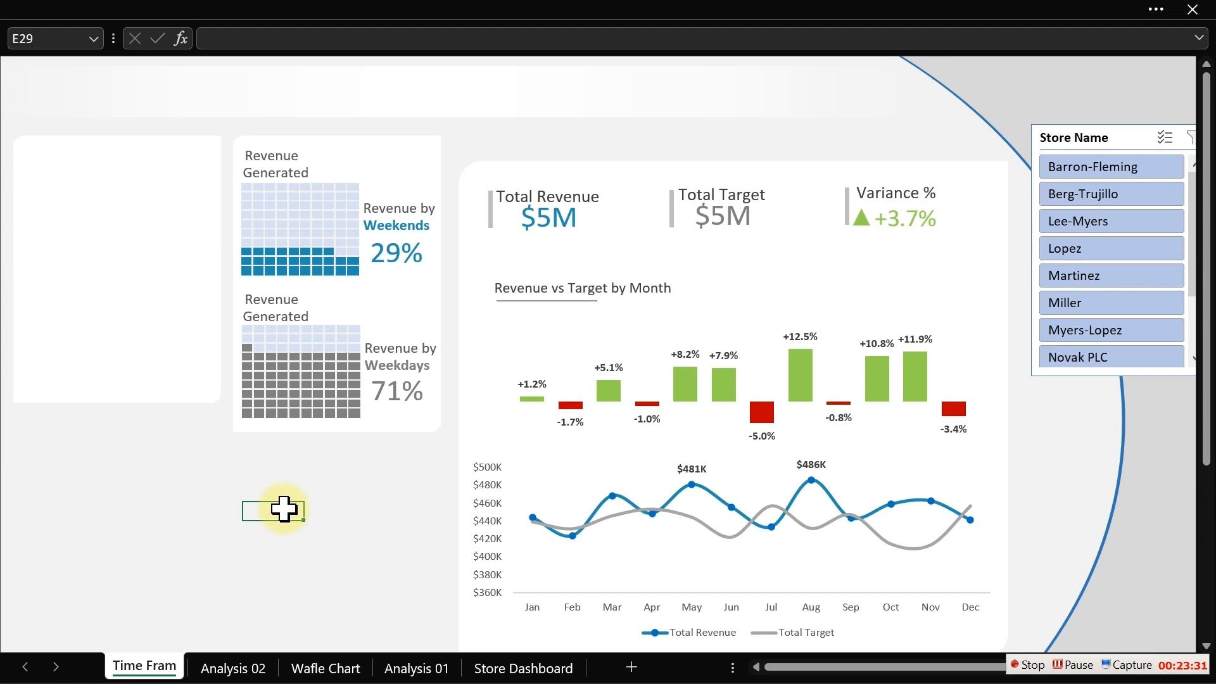
{"action": "left_click", "coordinate": [184, 388]}
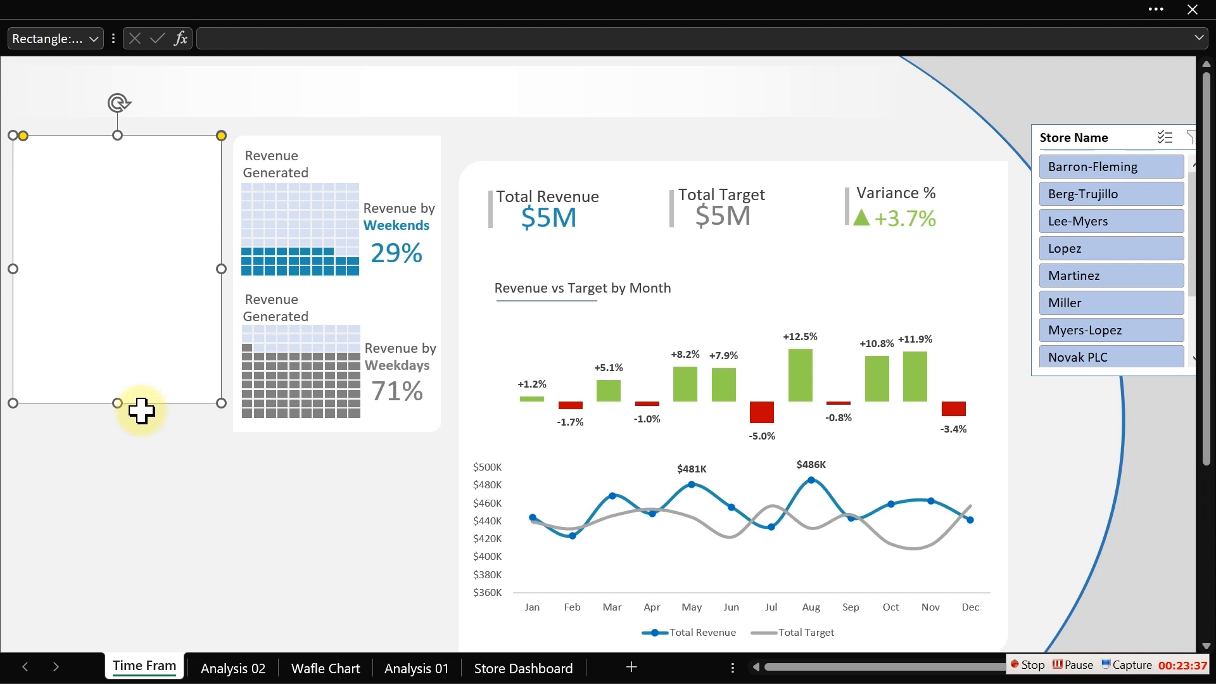
{"action": "left_click_drag", "start_coordinate": [116, 404], "coordinate": [118, 435]}
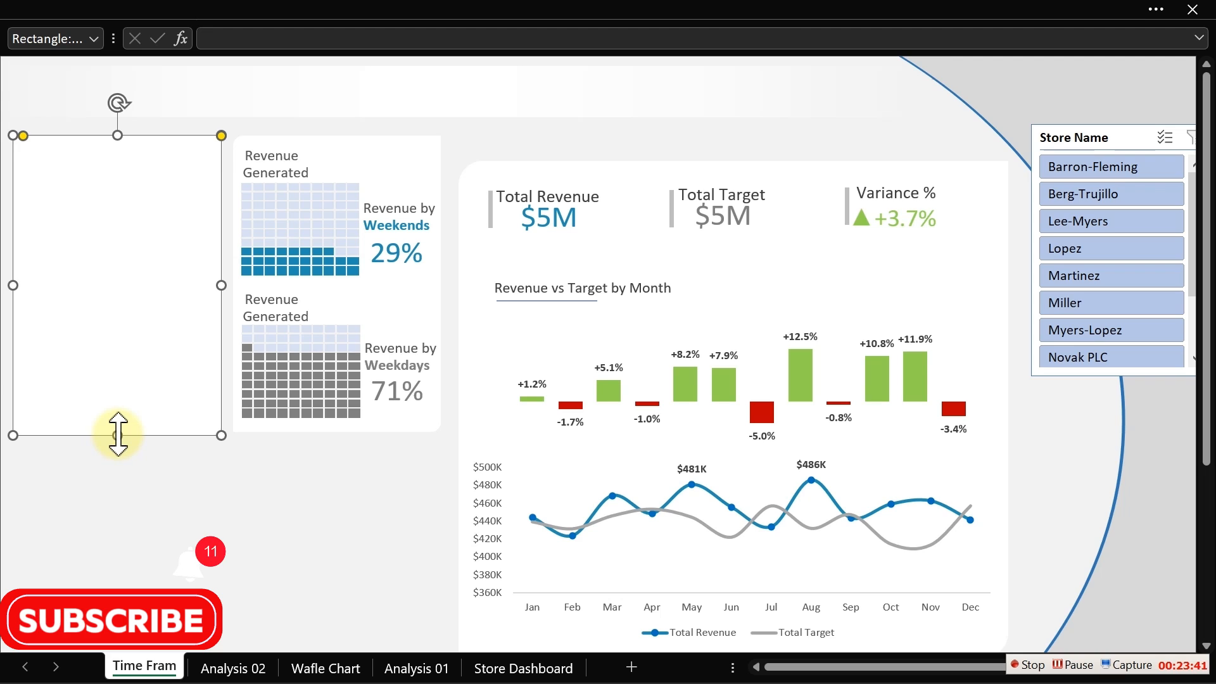
{"action": "key", "text": "ctrl+z"}
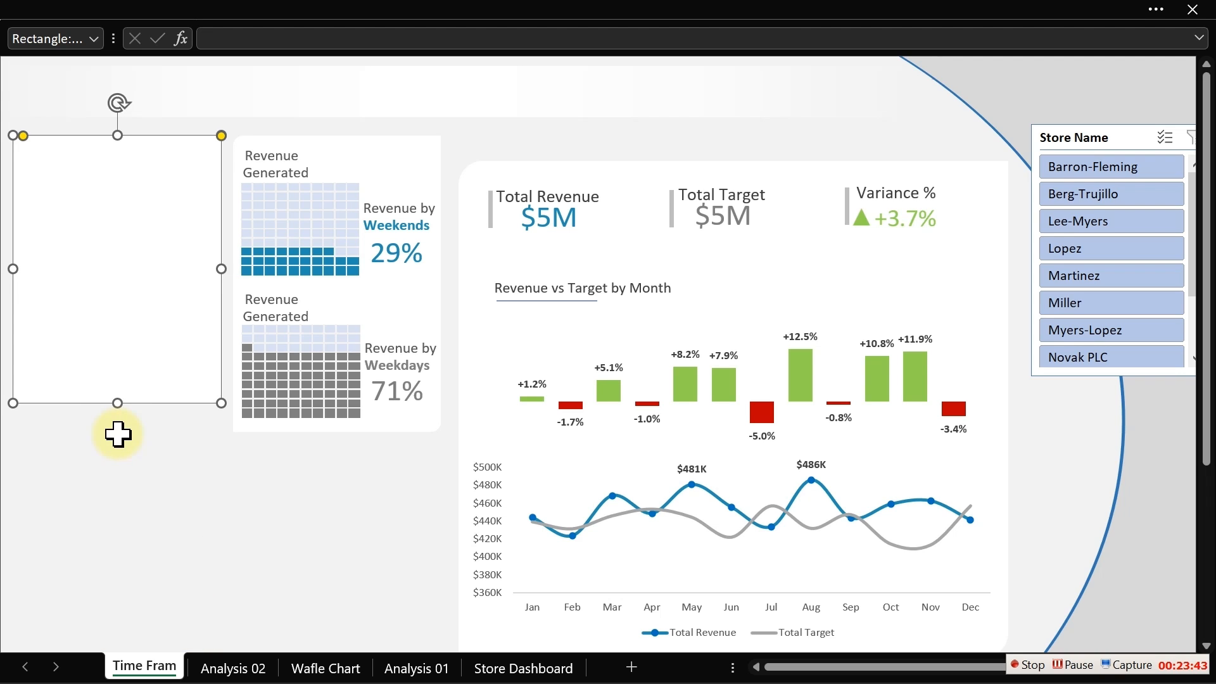
- Set the blank left panel's height to 3.25 inches, matching the waffle chart panel
{"action": "left_click", "coordinate": [433, 140]}
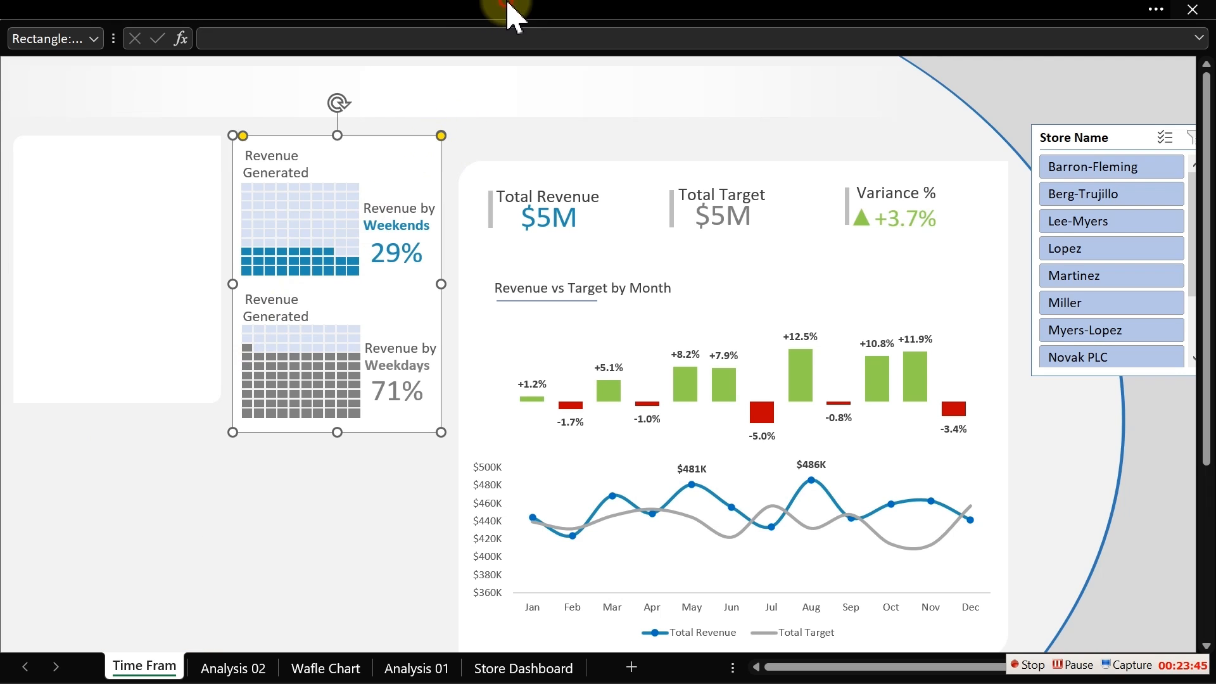
{"action": "left_click", "coordinate": [1020, 10]}
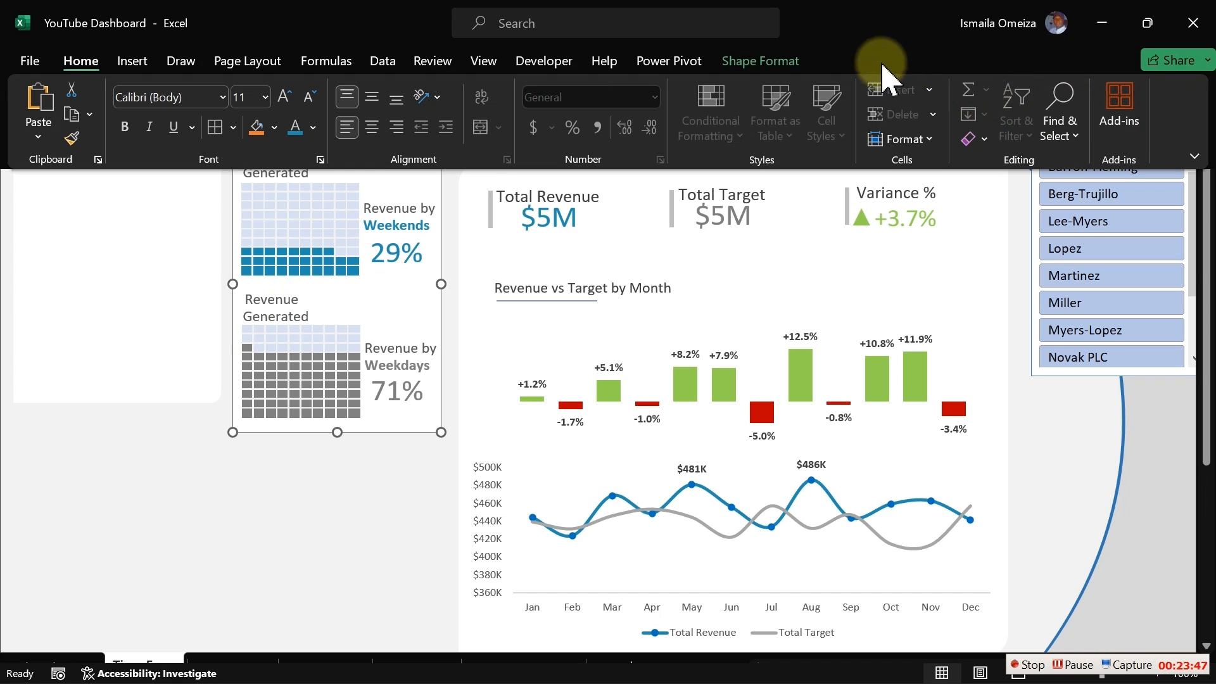
{"action": "left_click", "coordinate": [790, 62]}
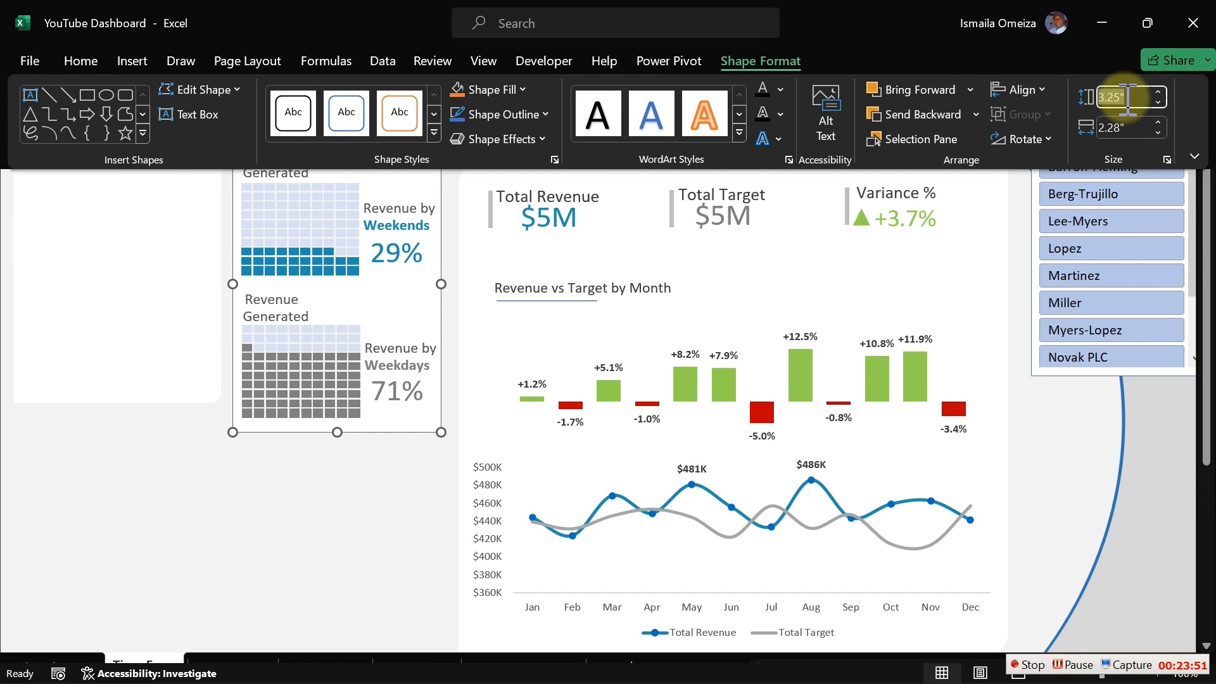
{"action": "left_click", "coordinate": [184, 321]}
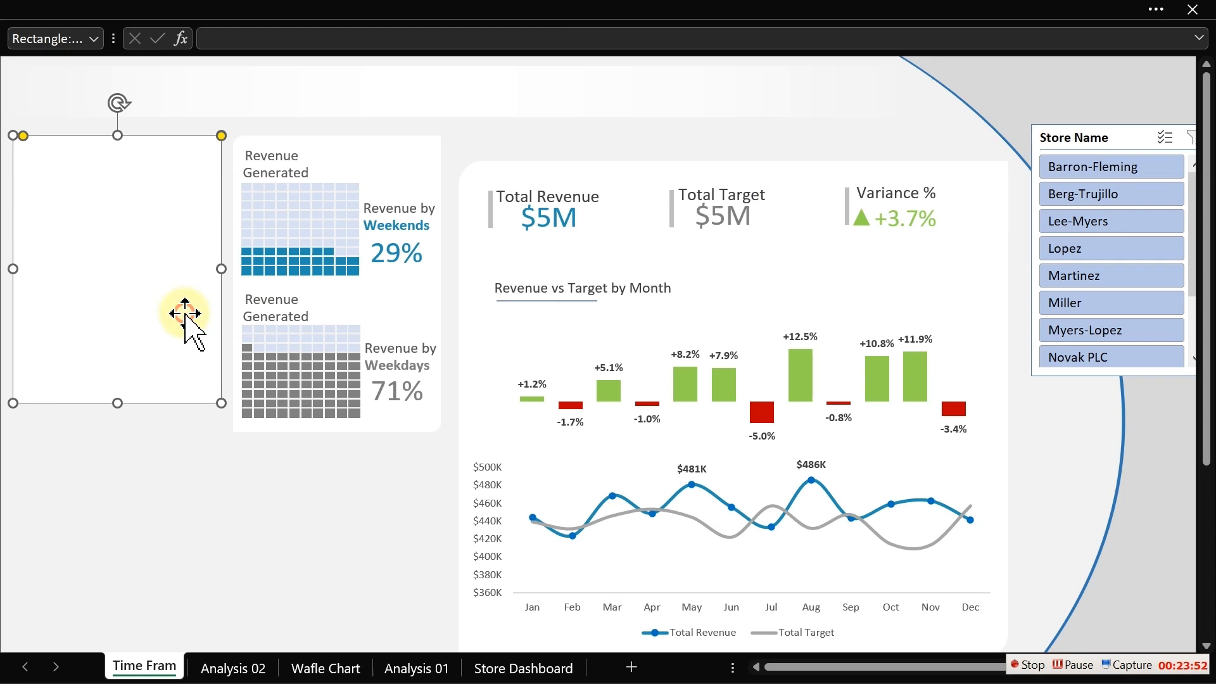
{"action": "left_click", "coordinate": [550, 9]}
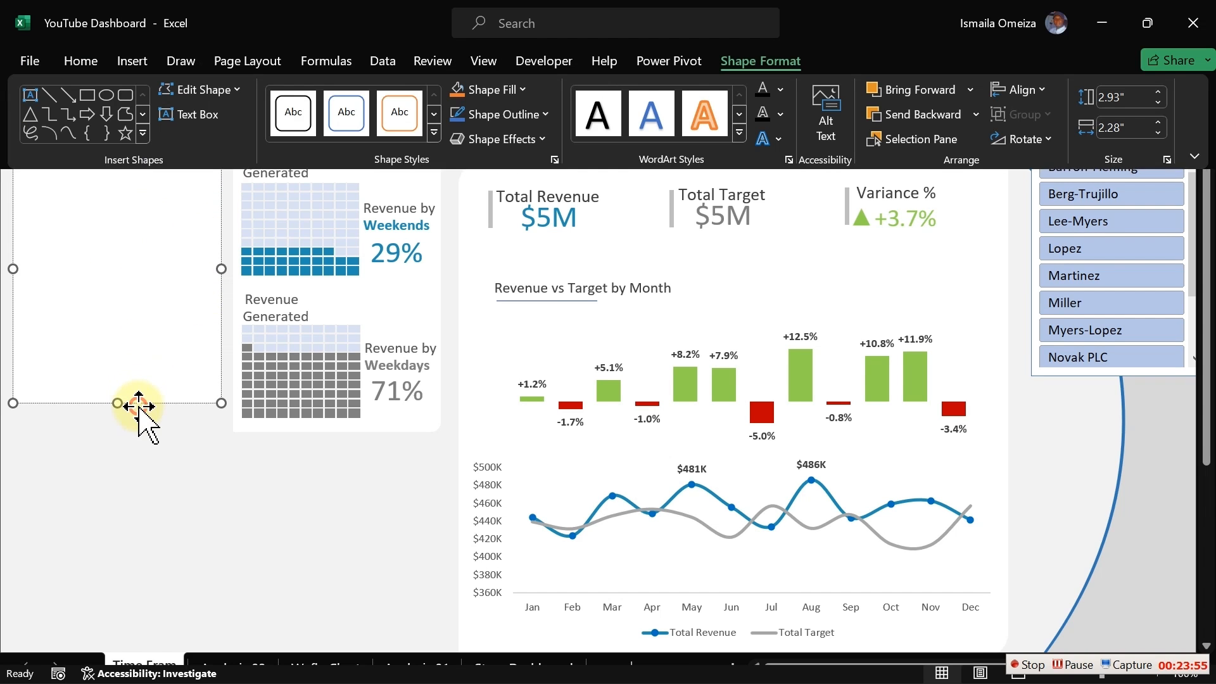
{"action": "left_click", "coordinate": [138, 406]}
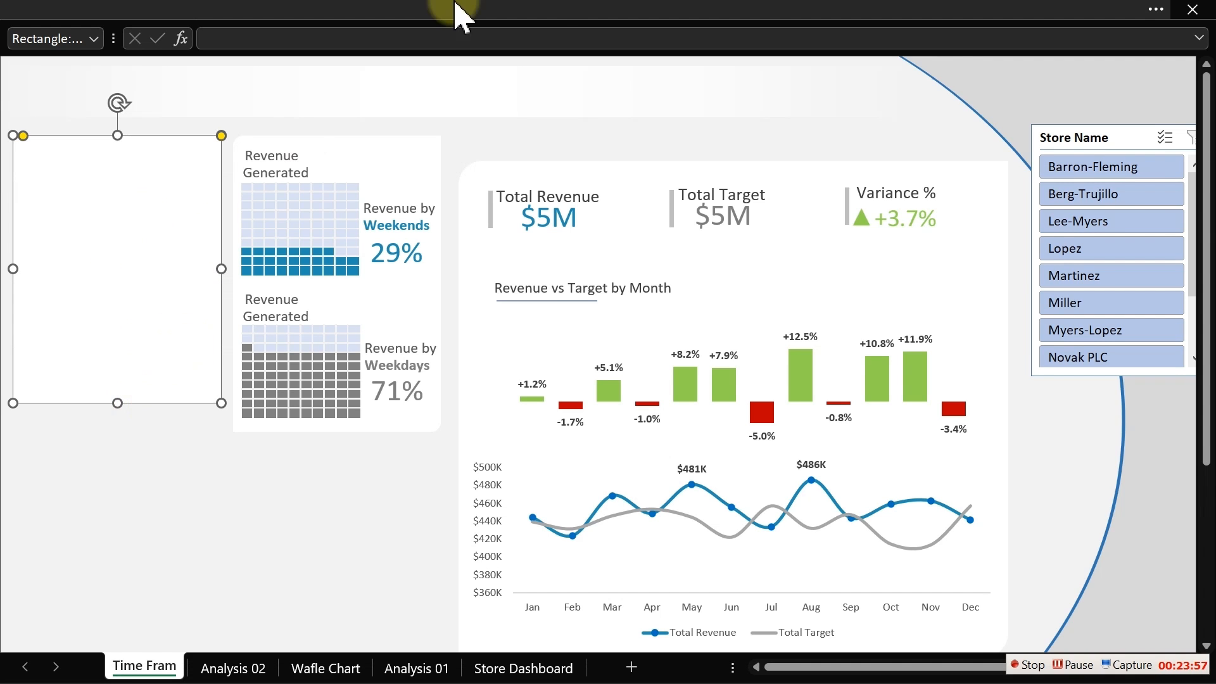
{"action": "left_click", "coordinate": [557, 13]}
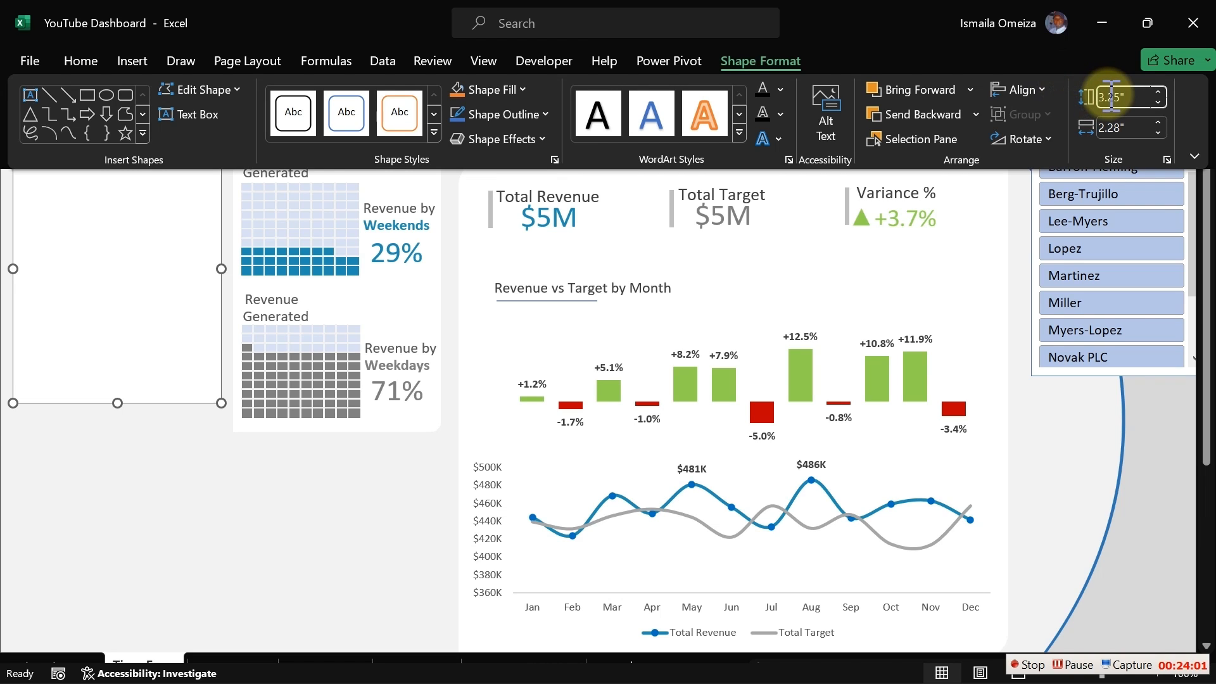
{"action": "key", "text": "Return"}
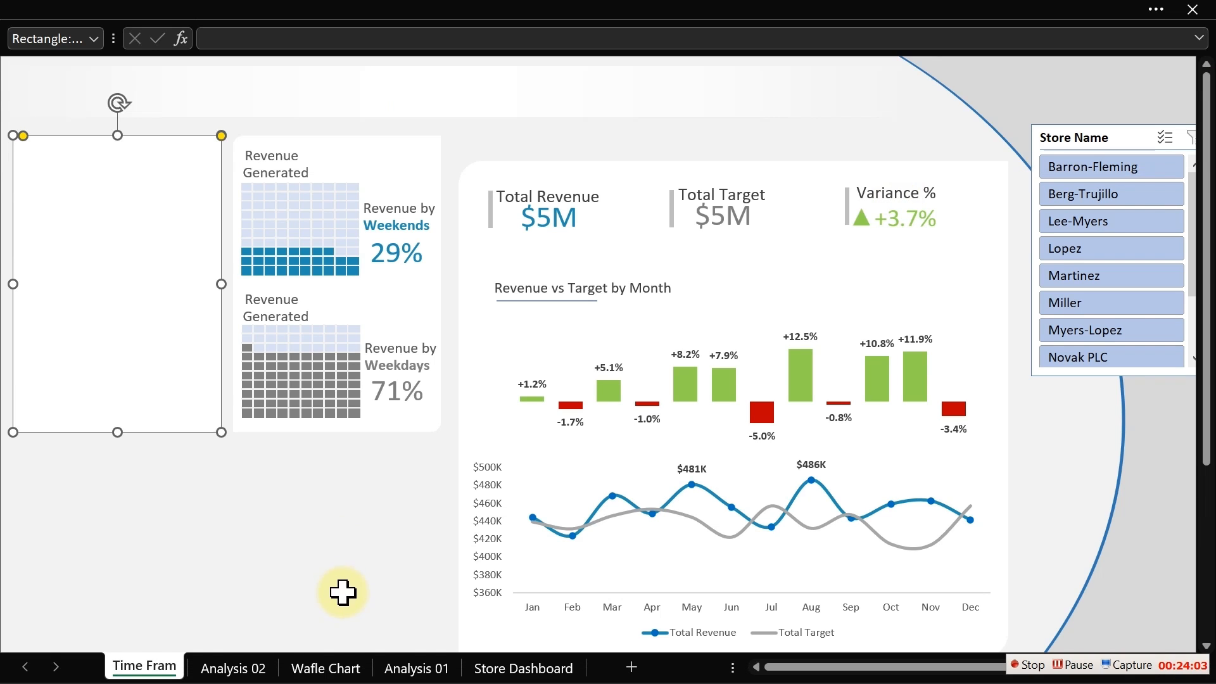
- Select the blank panel, waffle panel and main chart panel together and align their tops
{"action": "left_click", "coordinate": [434, 158], "text": "ctrl"}
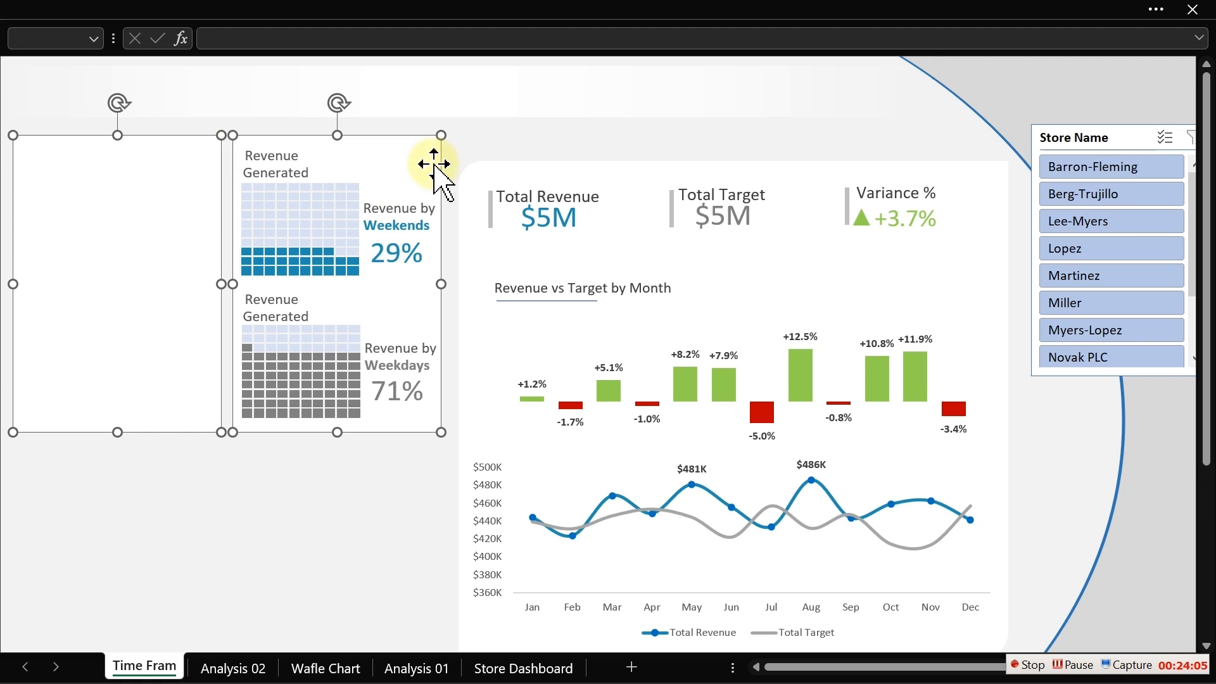
{"action": "left_click", "coordinate": [641, 169], "text": "ctrl"}
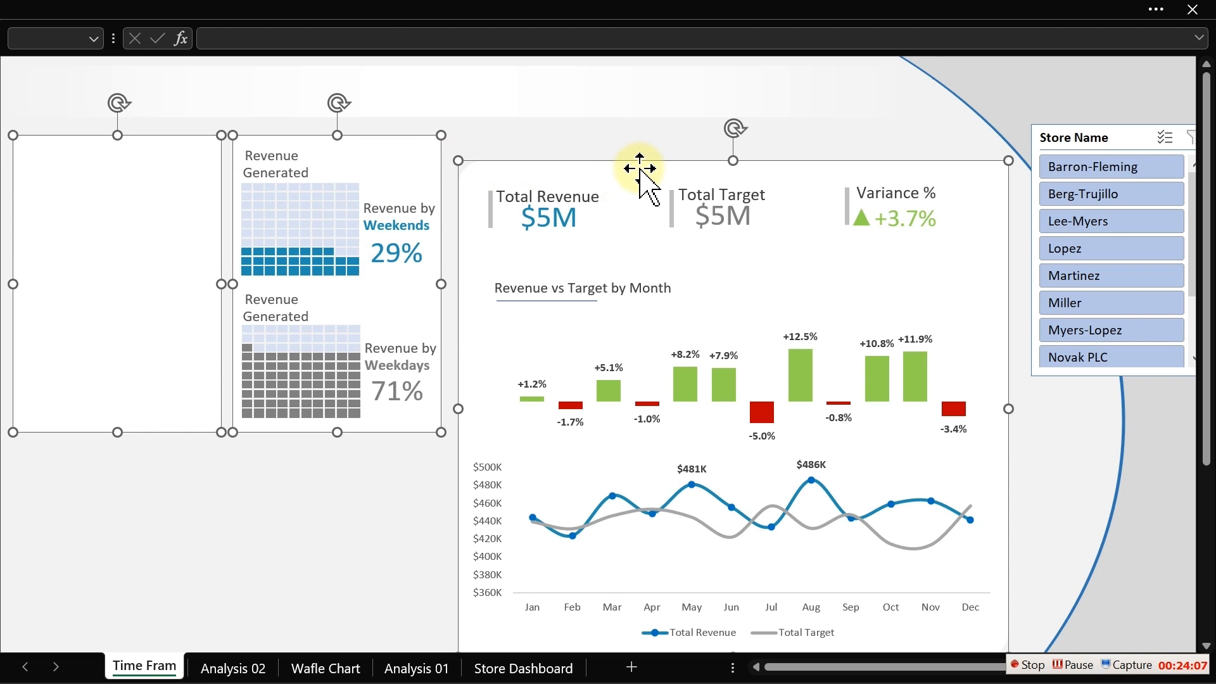
{"action": "left_click", "coordinate": [375, 7]}
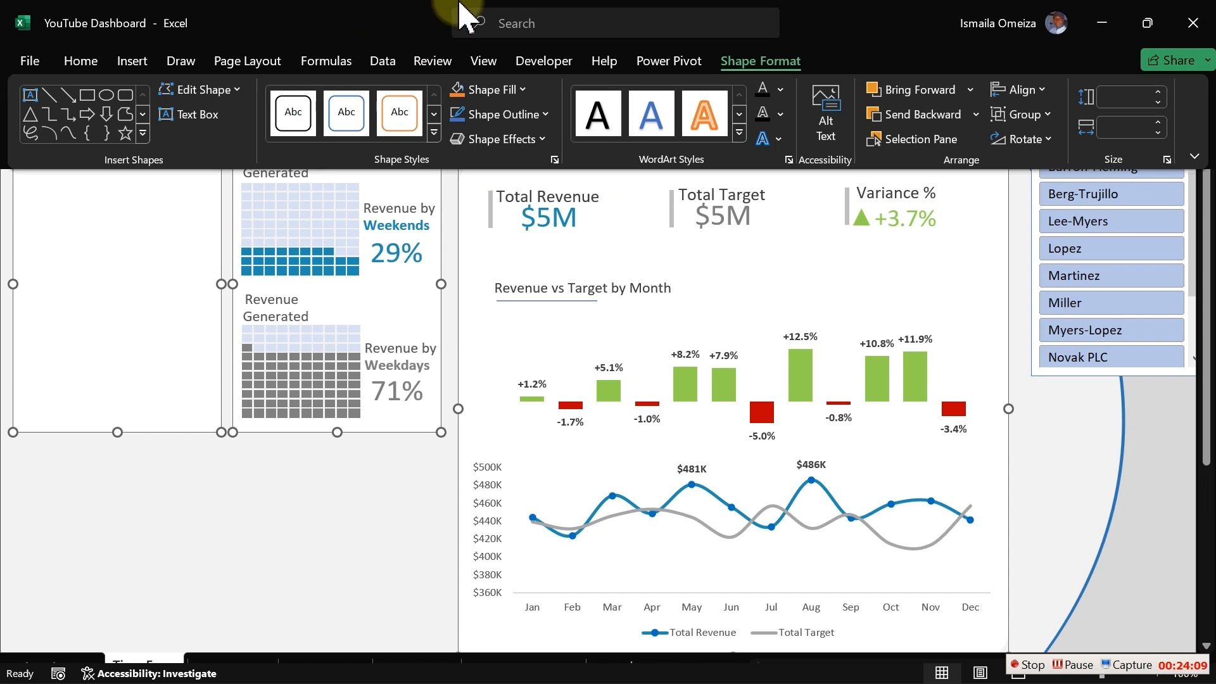
{"action": "left_click", "coordinate": [1039, 90]}
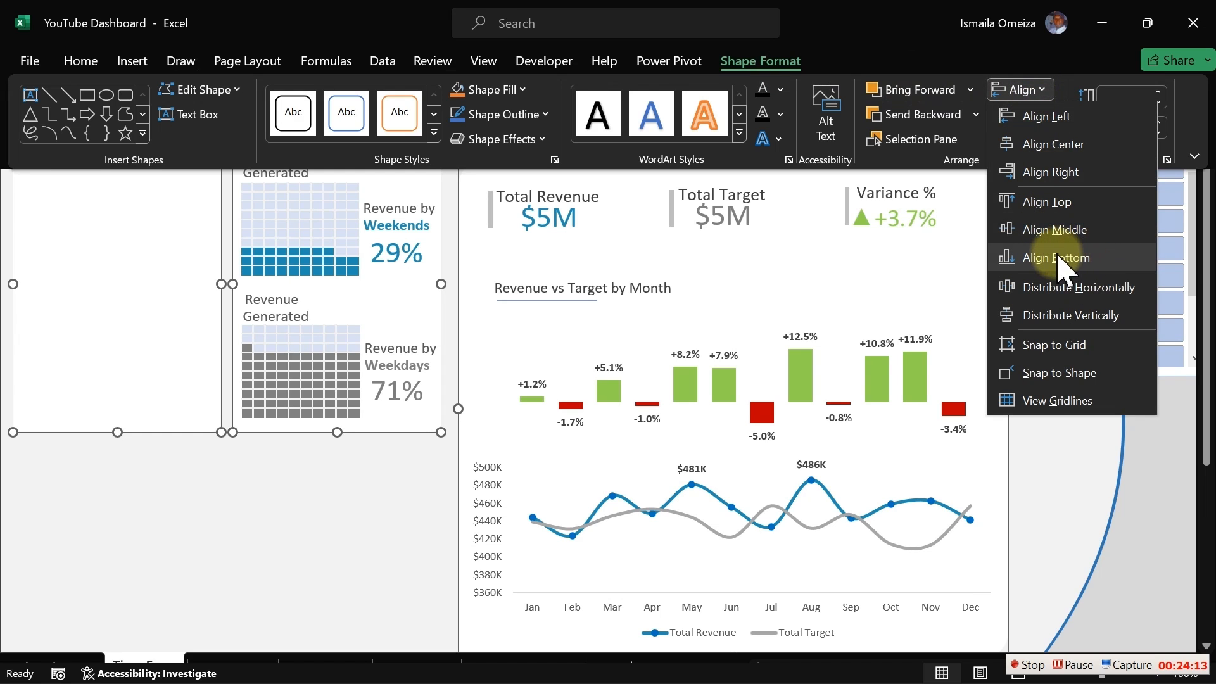
{"action": "left_click", "coordinate": [1057, 259]}
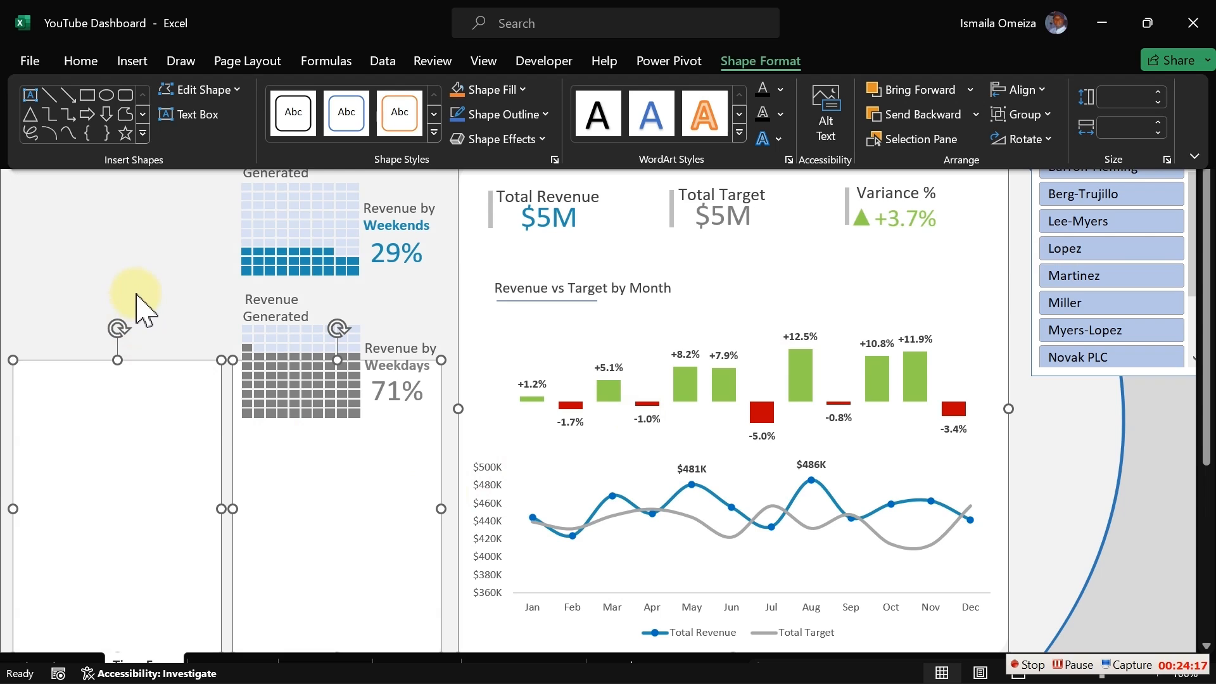
{"action": "key", "text": "ctrl+shift+F1"}
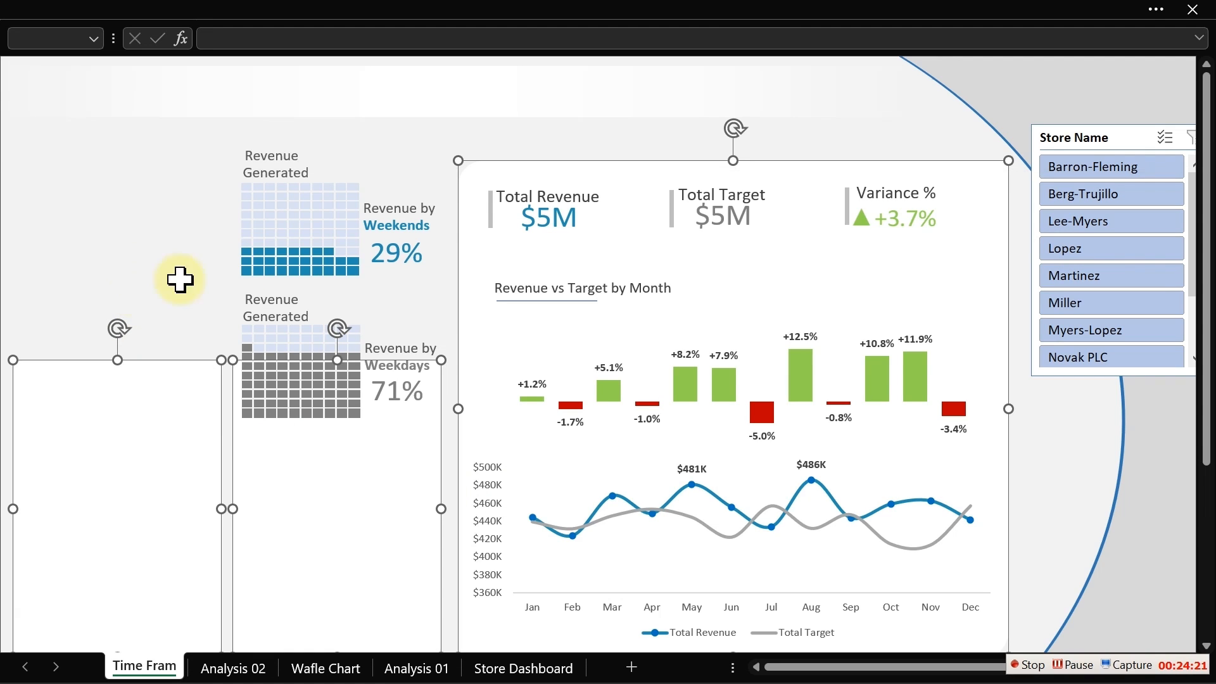
{"action": "left_click", "coordinate": [518, 16]}
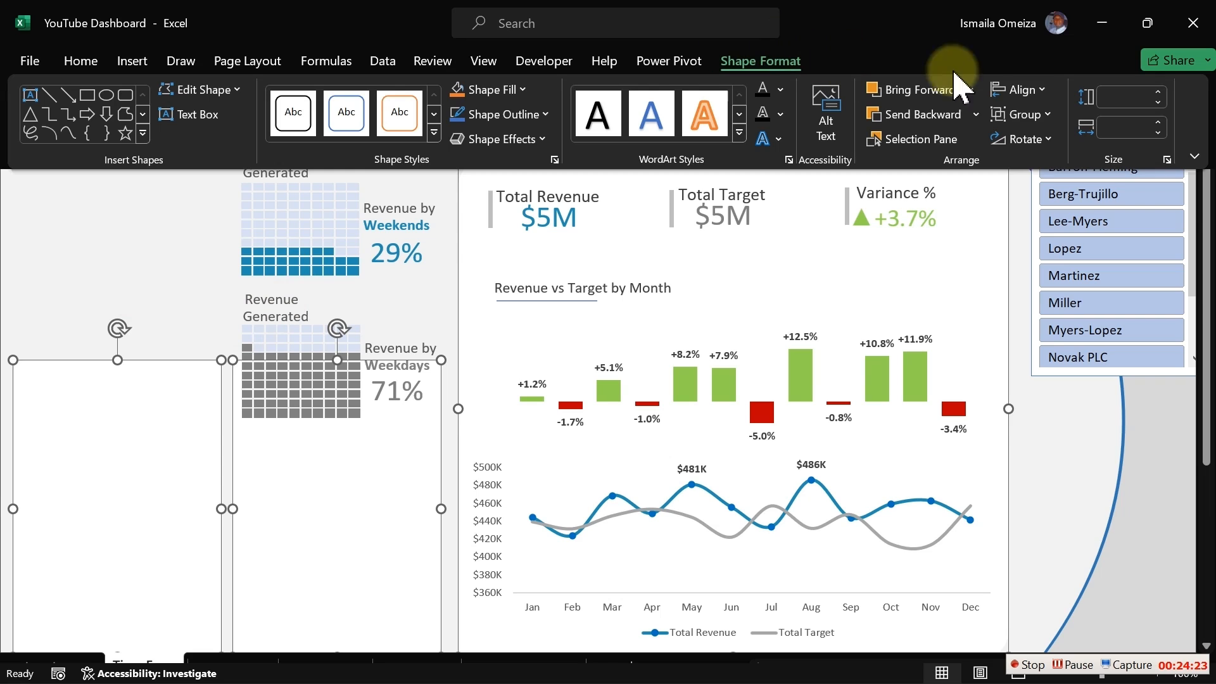
{"action": "left_click", "coordinate": [1044, 92]}
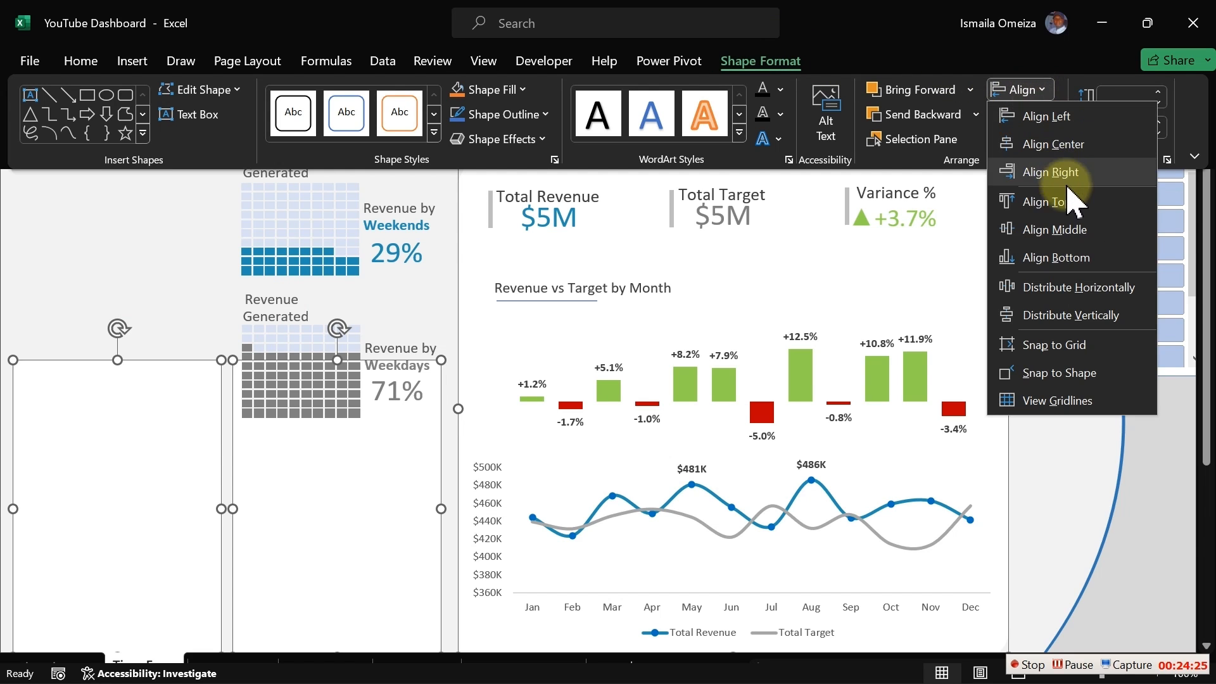
{"action": "left_click", "coordinate": [1066, 198]}
{"action": "left_click", "coordinate": [700, 345]}
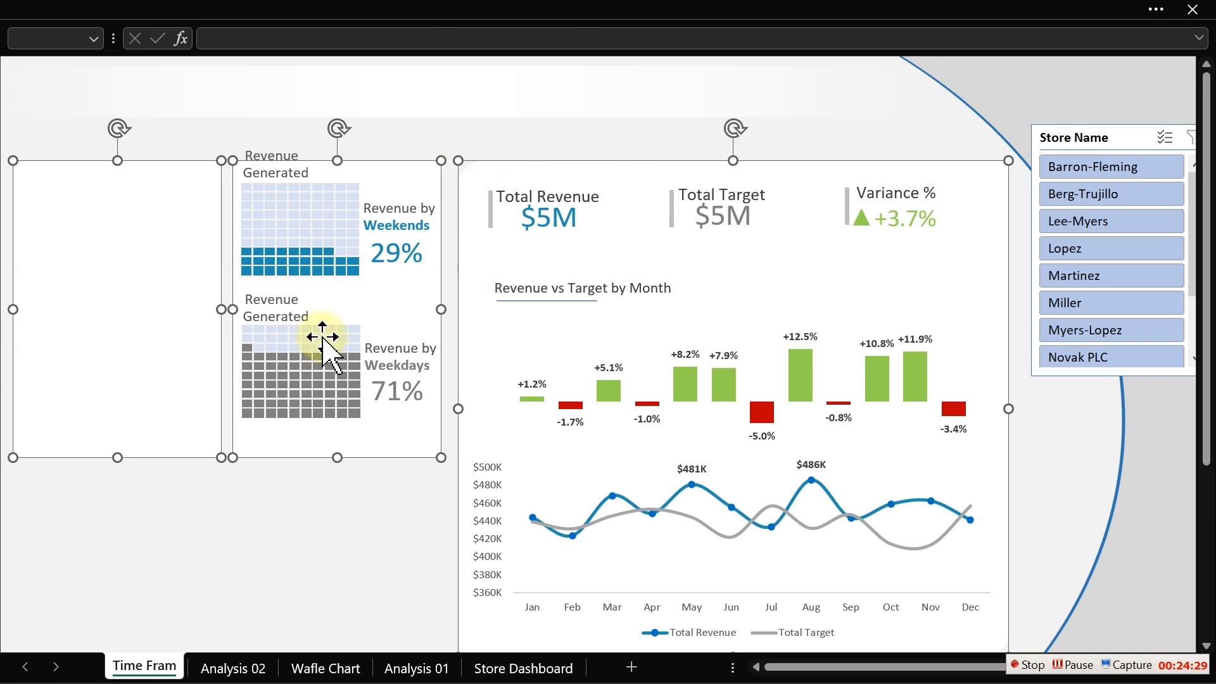
{"action": "left_click", "coordinate": [217, 548]}
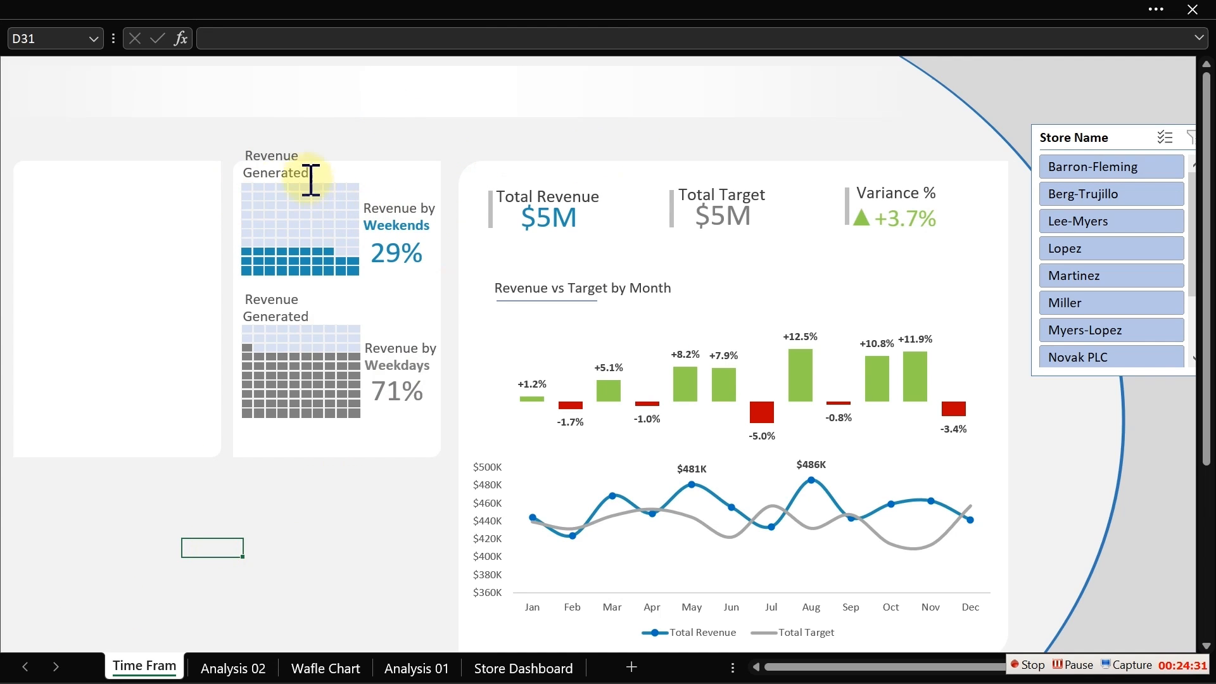
- Select both waffle charts with their labels and percentage boxes together and move them down to sit centered in the panel
{"action": "left_click", "coordinate": [287, 157]}
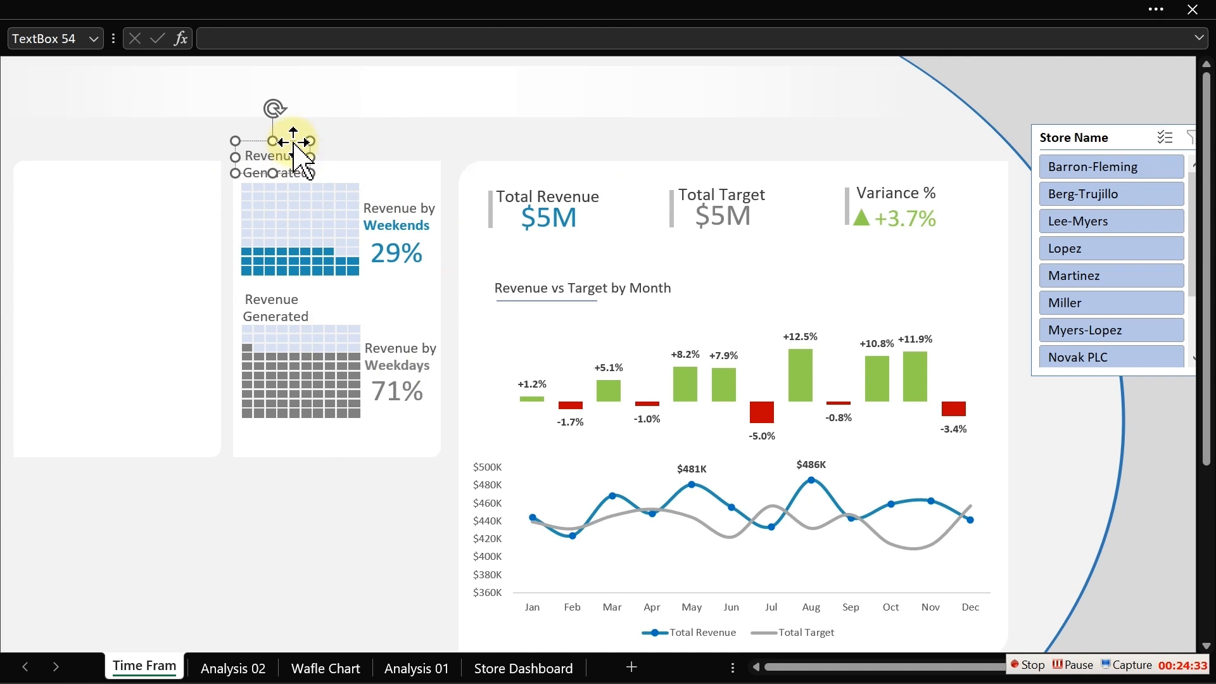
{"action": "left_click", "coordinate": [303, 187], "text": "ctrl"}
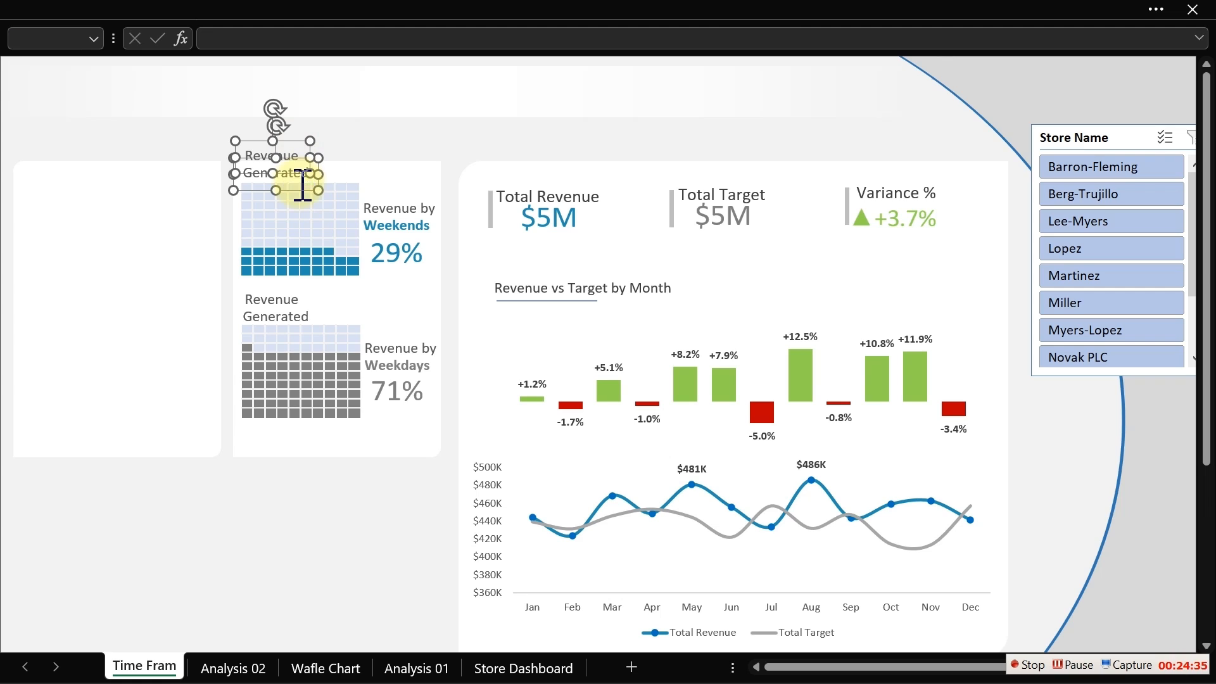
{"action": "left_click", "coordinate": [413, 197], "text": "ctrl"}
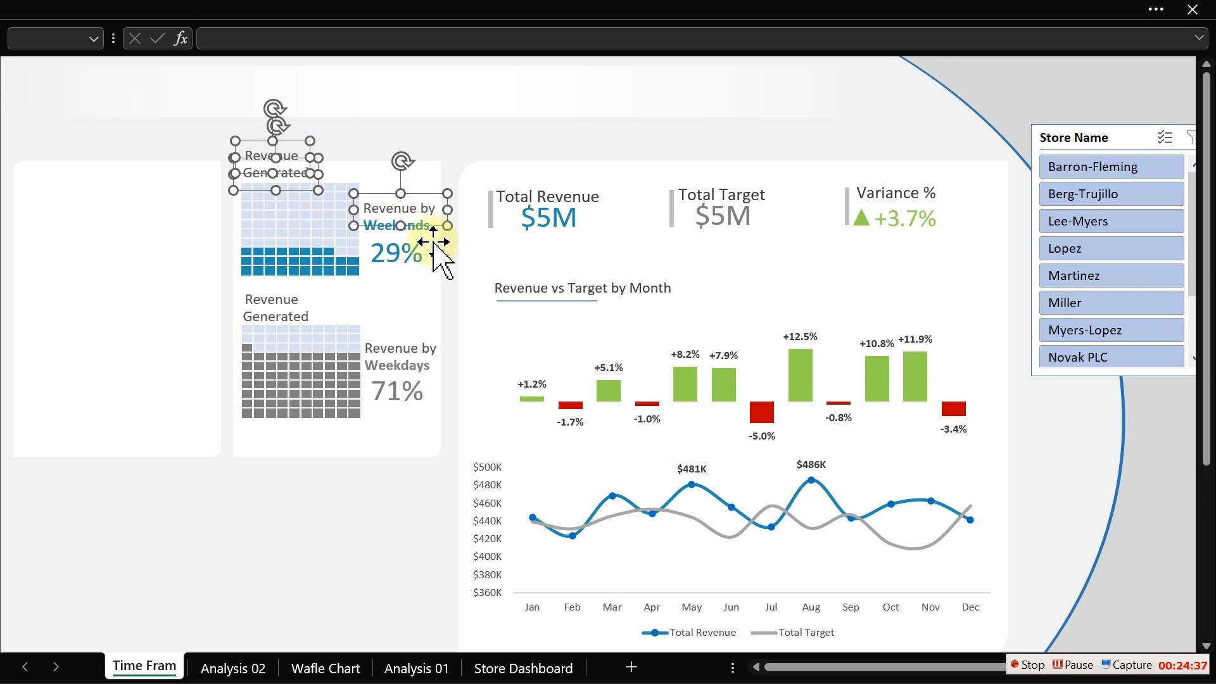
{"action": "left_click", "coordinate": [433, 239], "text": "ctrl"}
{"action": "left_click", "coordinate": [422, 226], "text": "ctrl"}
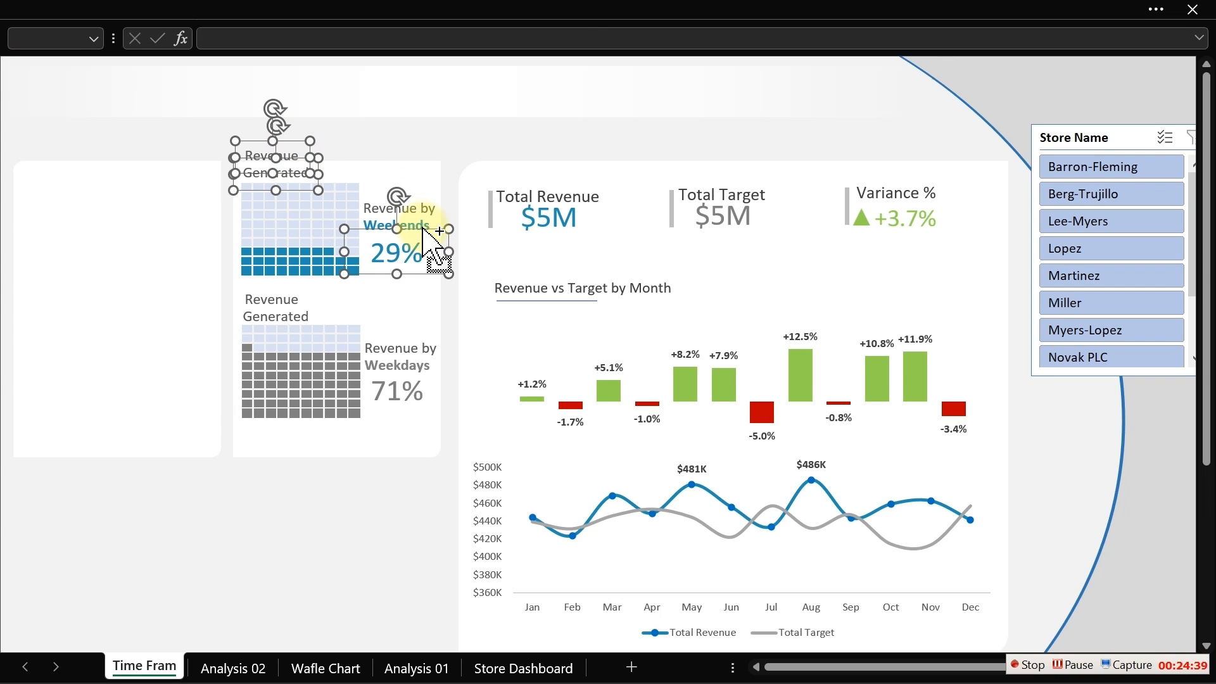
{"action": "left_click", "coordinate": [427, 228]}
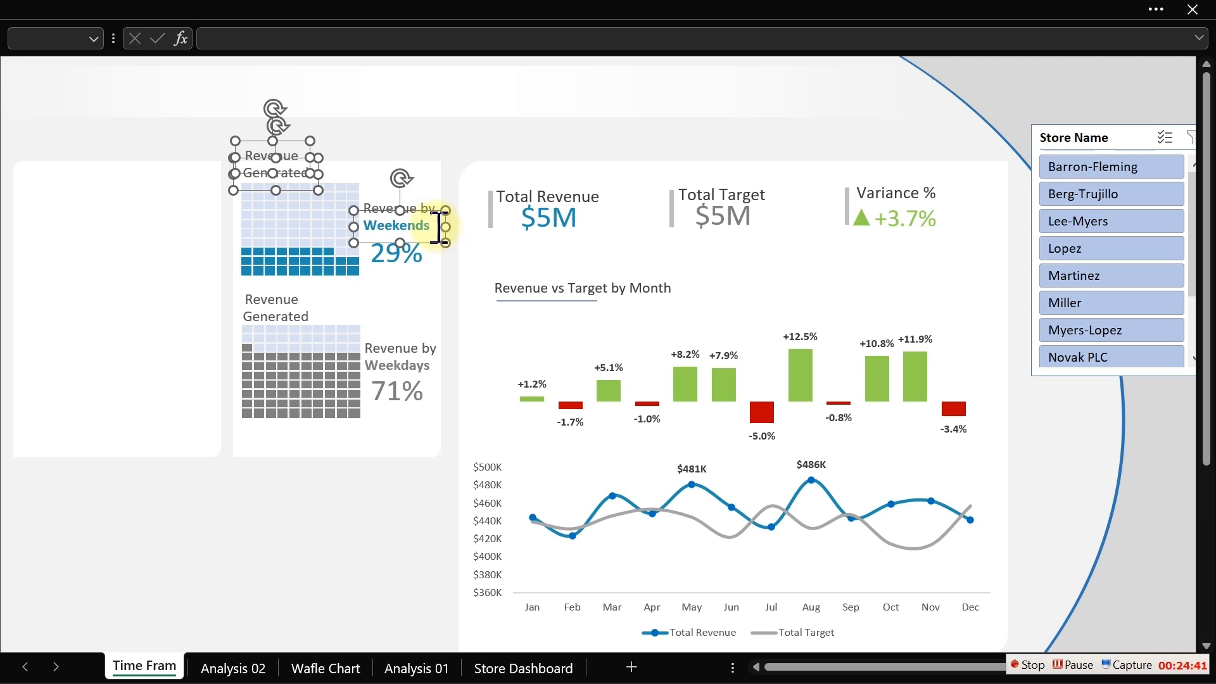
{"action": "left_click", "coordinate": [359, 241], "text": "ctrl"}
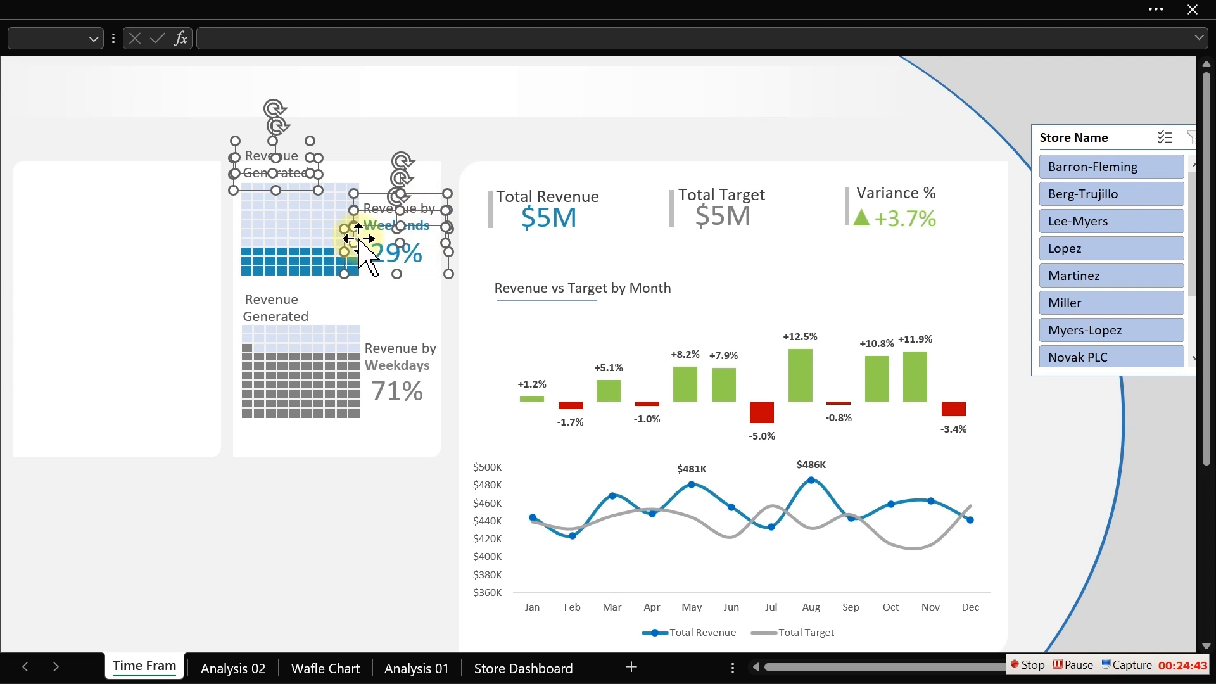
{"action": "left_click", "coordinate": [320, 232], "text": "ctrl"}
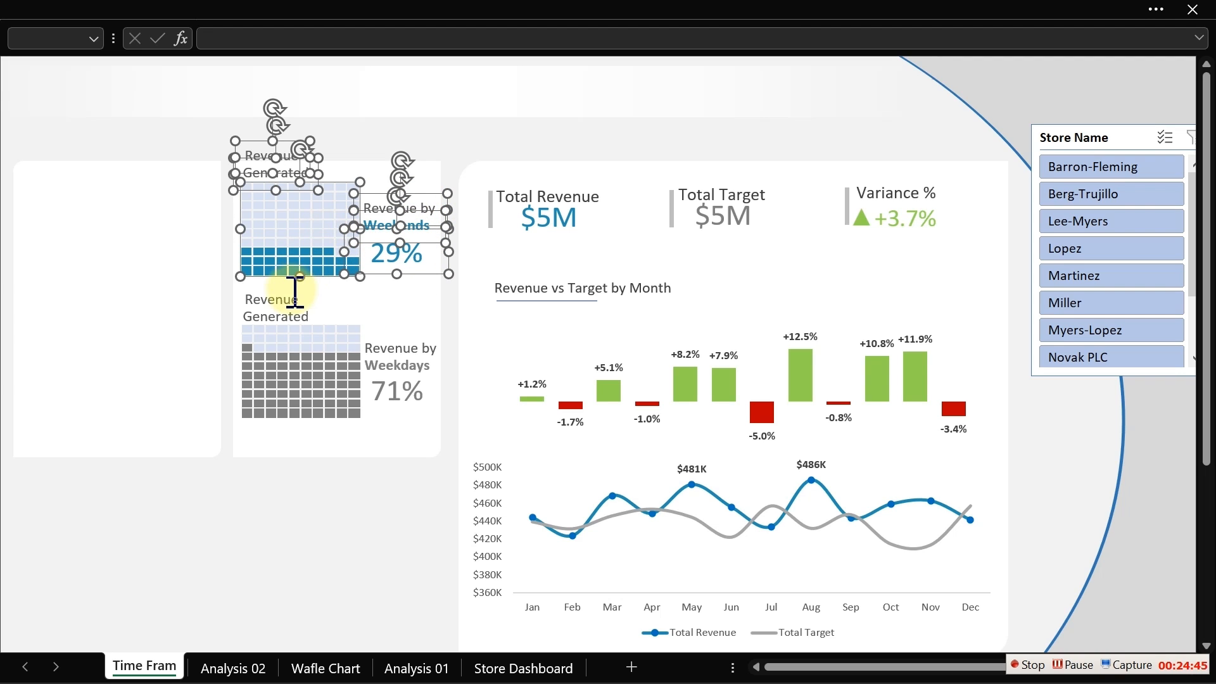
{"action": "left_click", "coordinate": [306, 312], "text": "ctrl"}
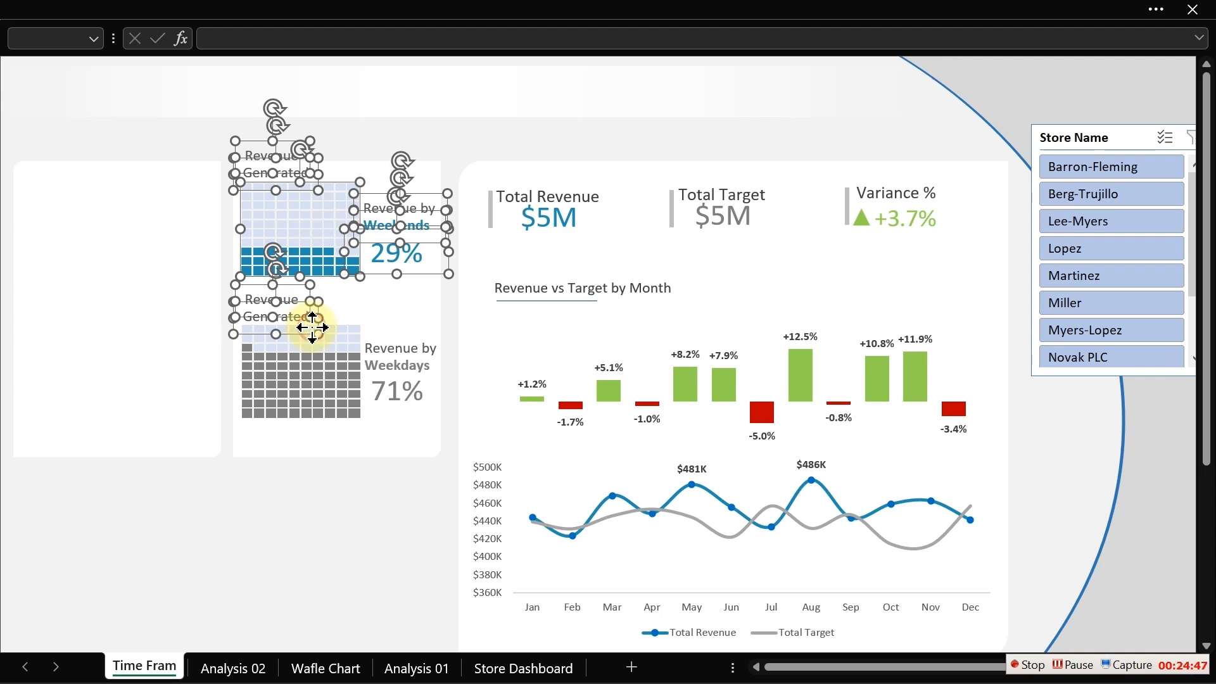
{"action": "left_click", "coordinate": [287, 397], "text": "ctrl"}
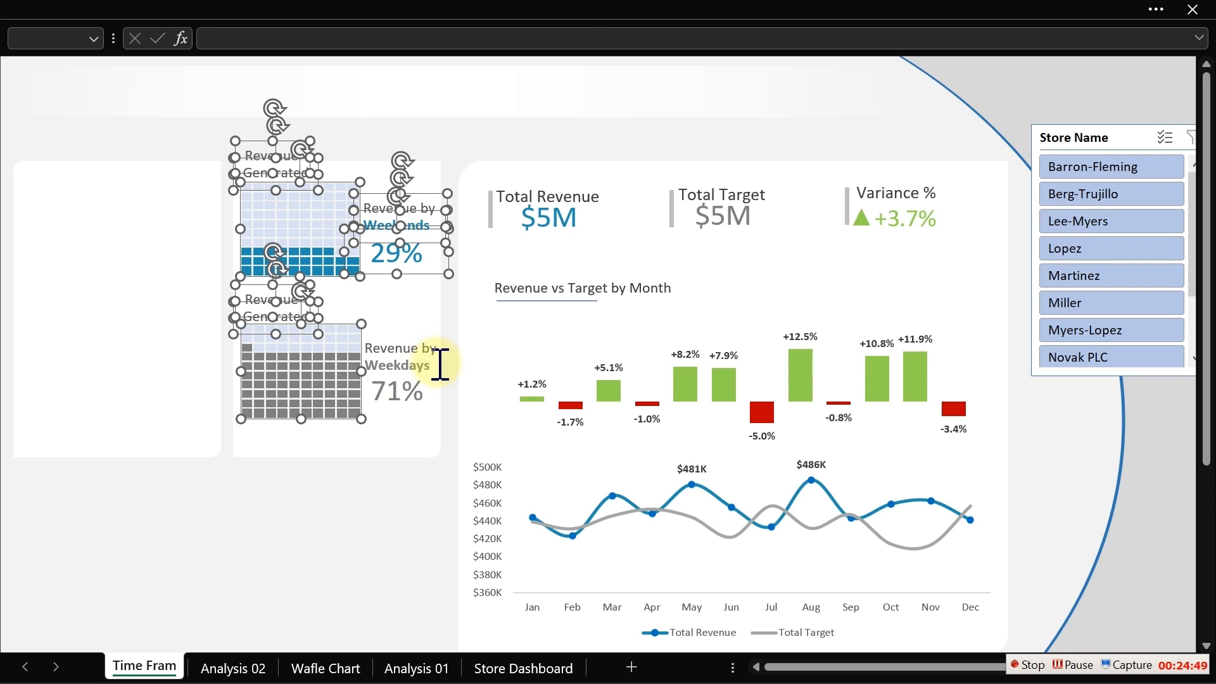
{"action": "left_click", "coordinate": [439, 347], "text": "ctrl"}
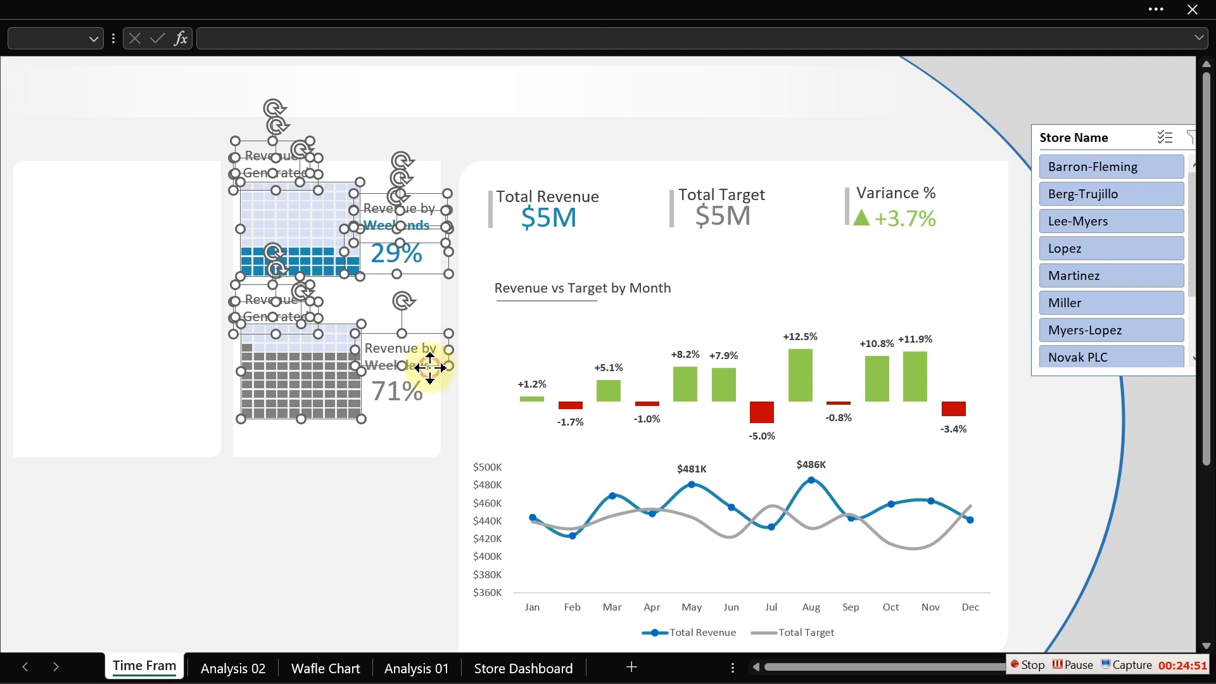
{"action": "left_click", "coordinate": [429, 366], "text": "ctrl"}
{"action": "left_click", "coordinate": [430, 368], "text": "ctrl"}
{"action": "left_click", "coordinate": [431, 356], "text": "ctrl"}
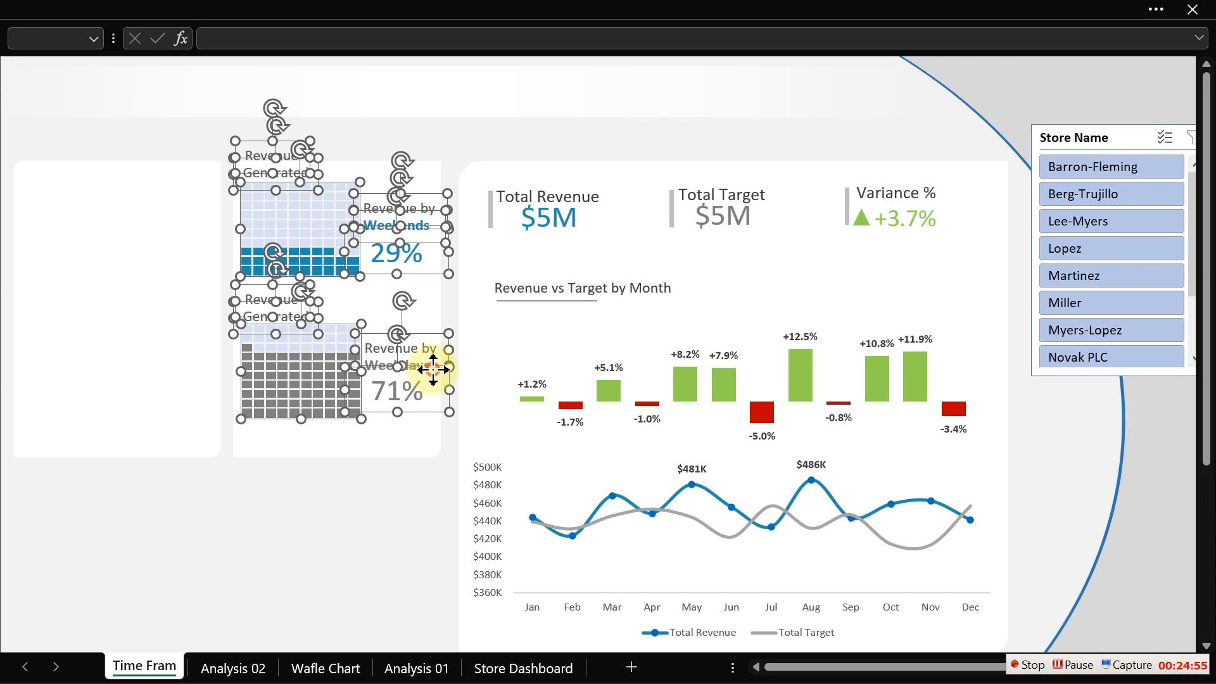
{"action": "left_click", "coordinate": [430, 370], "text": "ctrl"}
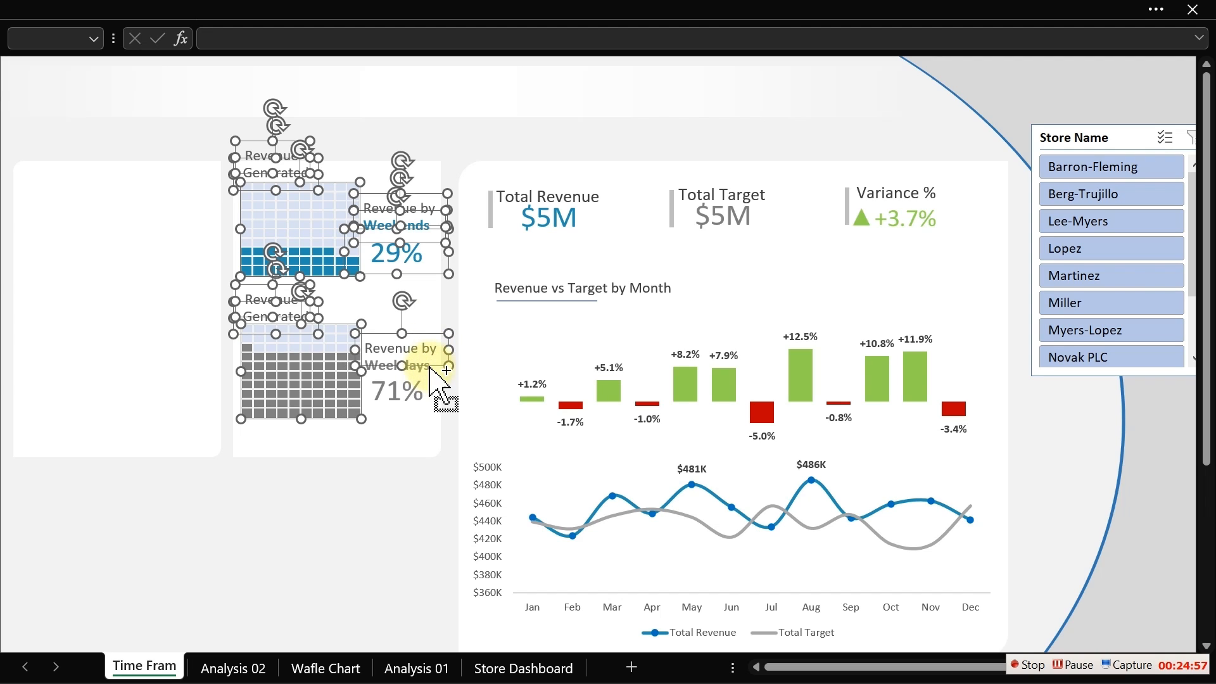
{"action": "left_click", "coordinate": [431, 368], "text": "ctrl"}
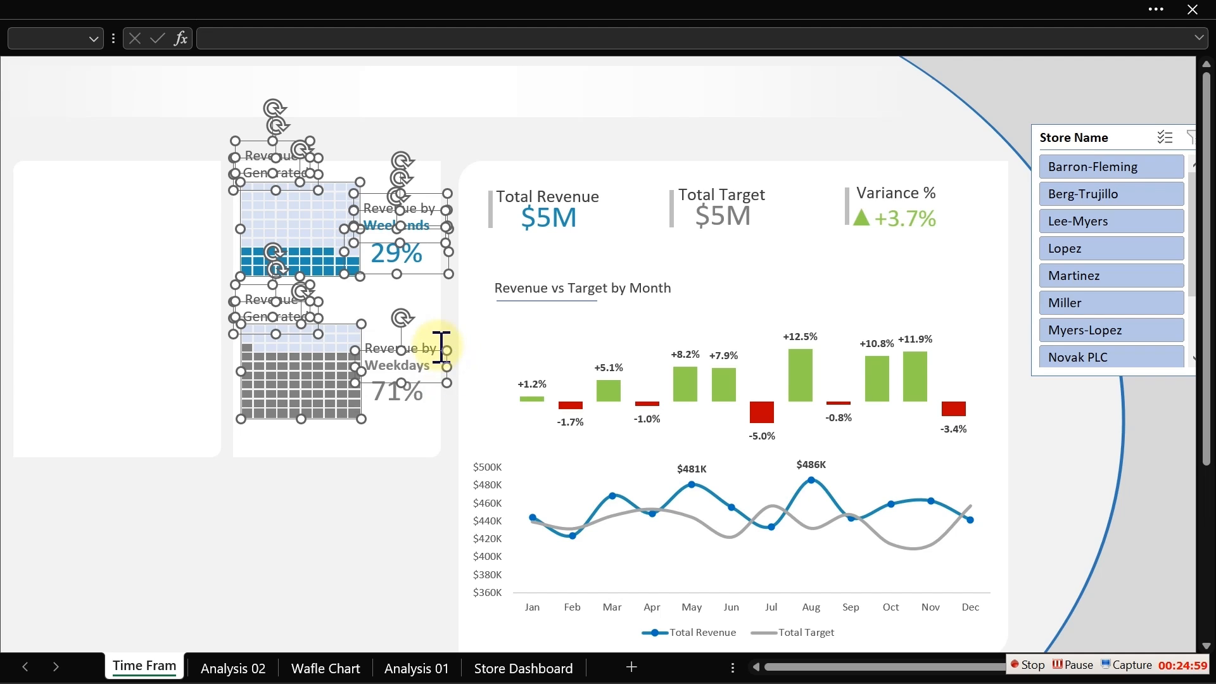
{"action": "left_click", "coordinate": [436, 348], "text": "ctrl"}
{"action": "left_click", "coordinate": [414, 391], "text": "ctrl"}
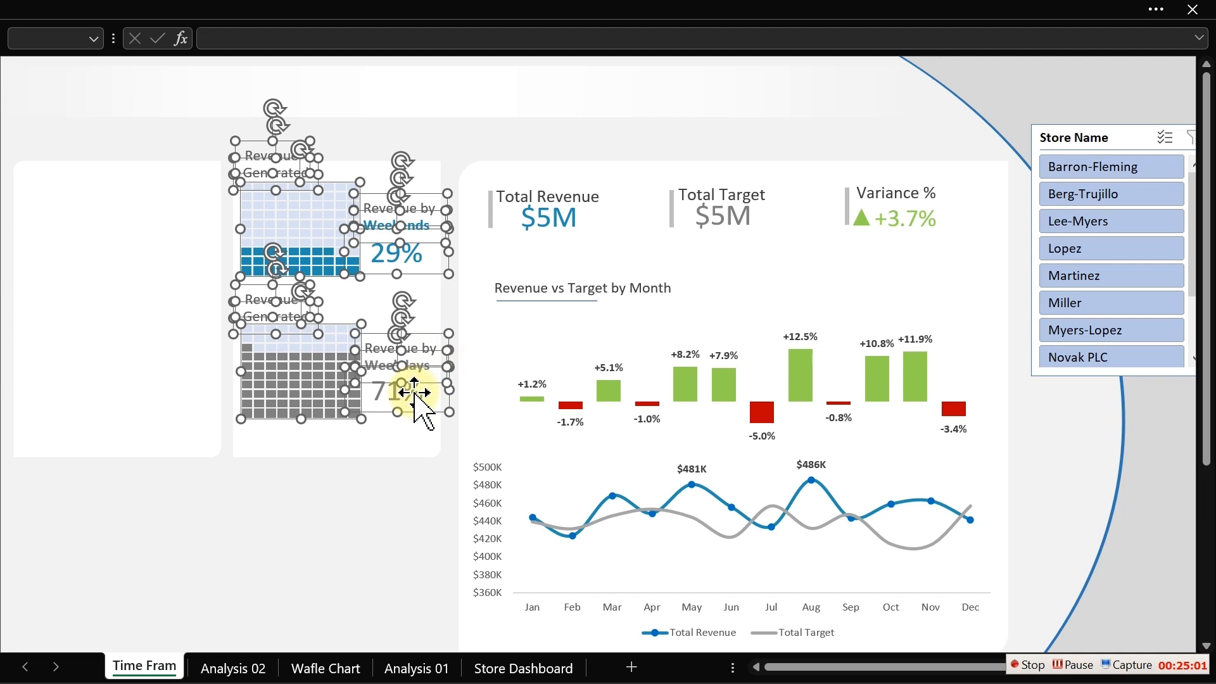
{"action": "left_click_drag", "start_coordinate": [424, 384], "coordinate": [415, 410]}
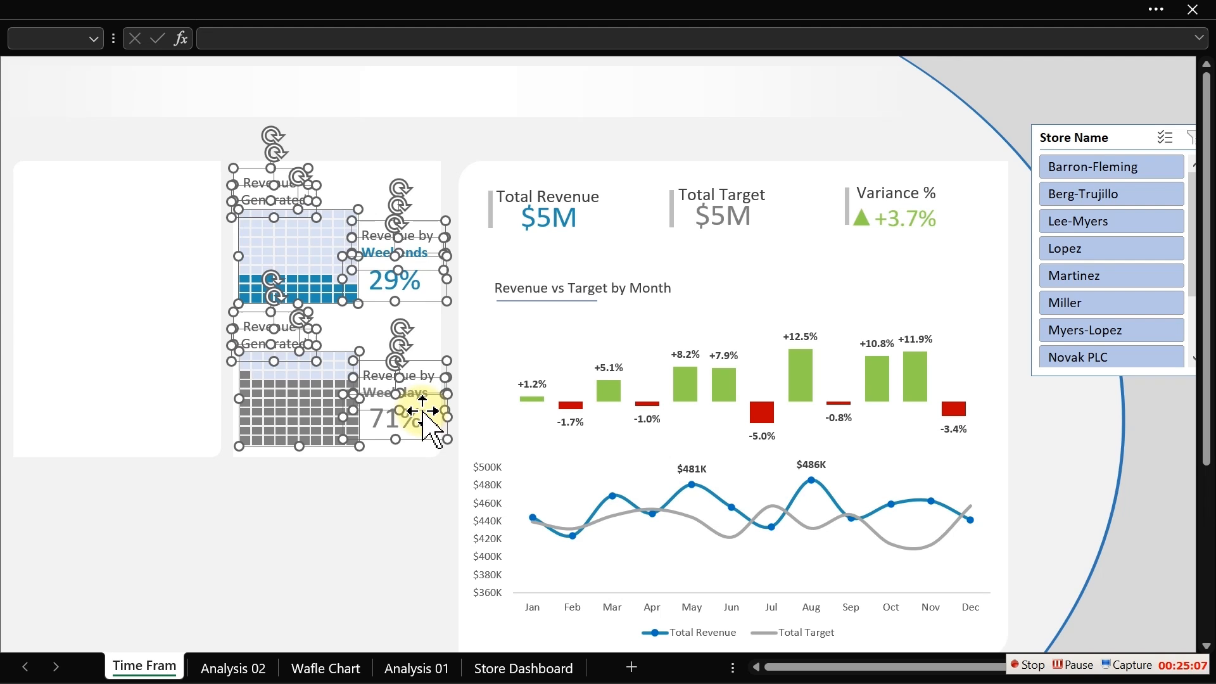
{"action": "left_click", "coordinate": [306, 532]}
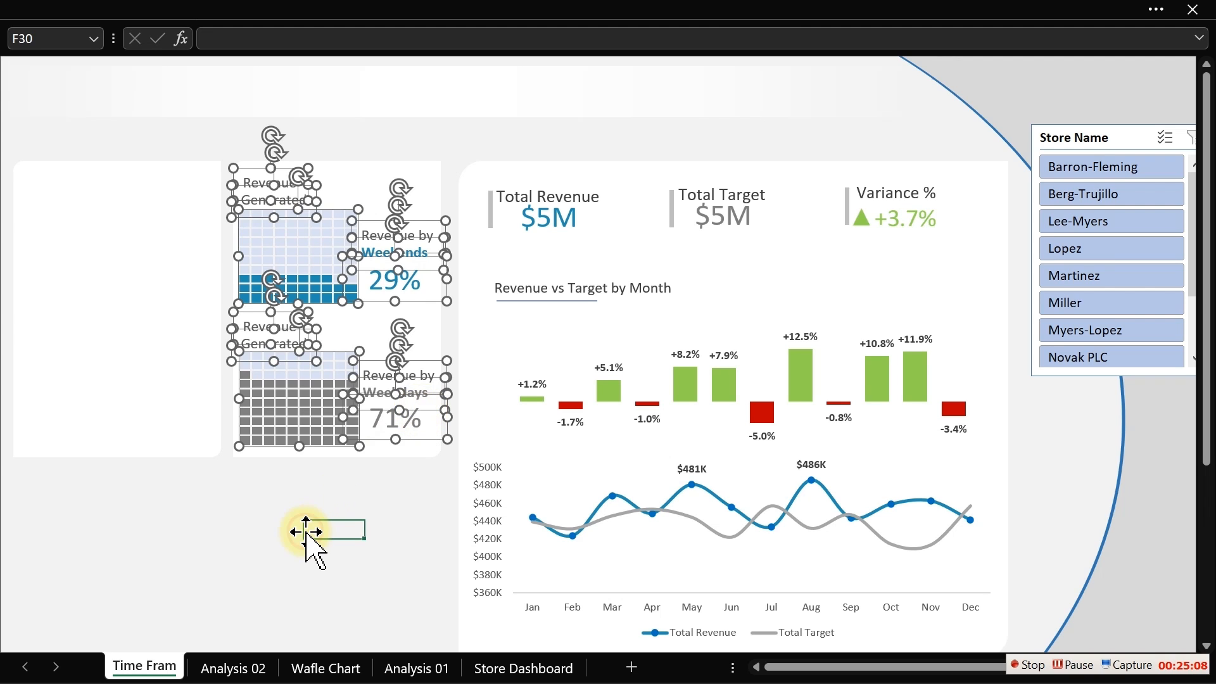
{"action": "left_click", "coordinate": [306, 9]}
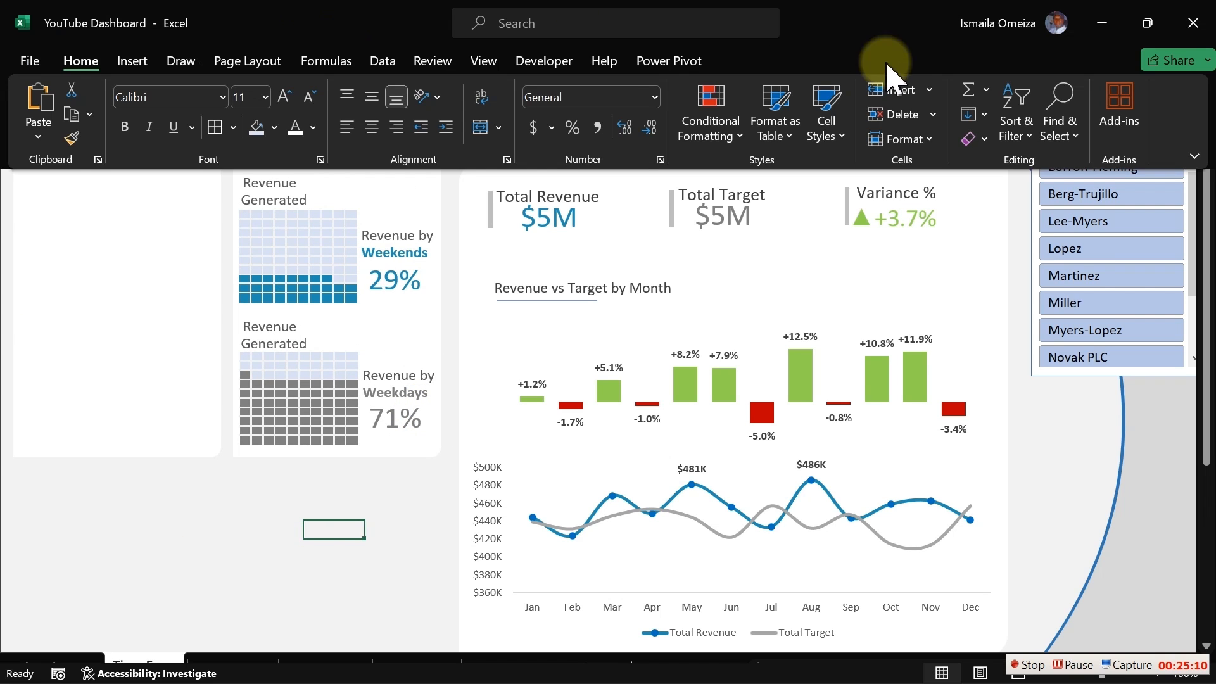
{"action": "left_click", "coordinate": [1062, 143]}
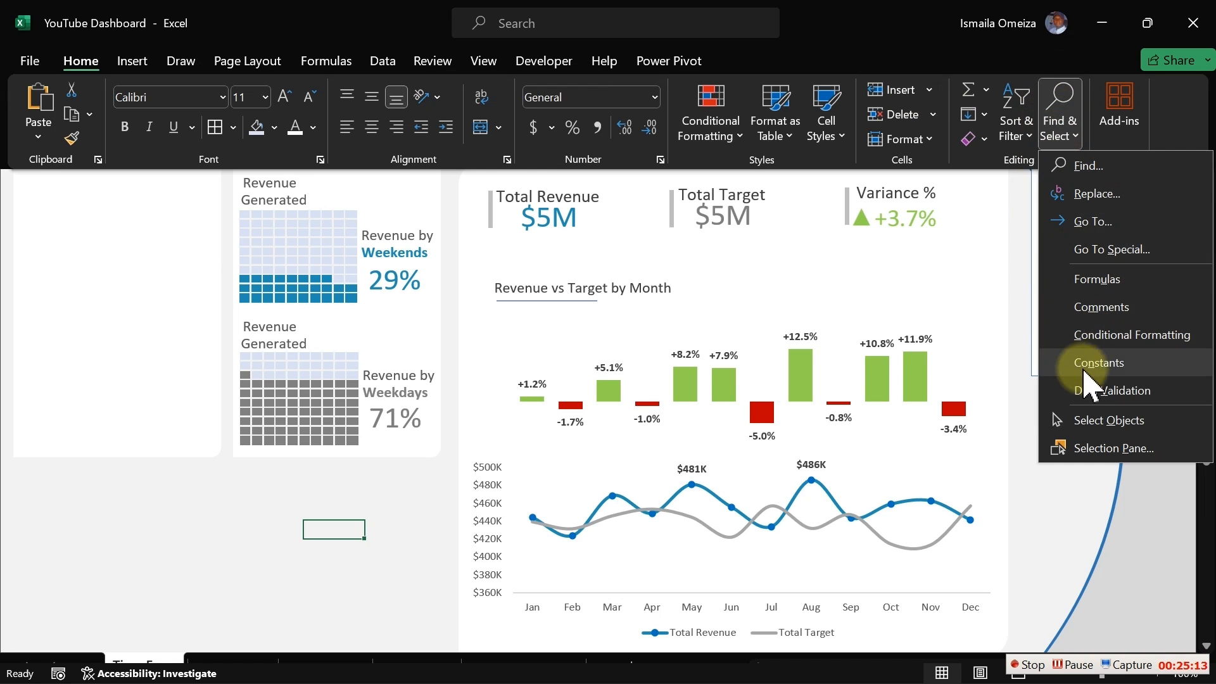
{"action": "left_click", "coordinate": [1088, 420]}
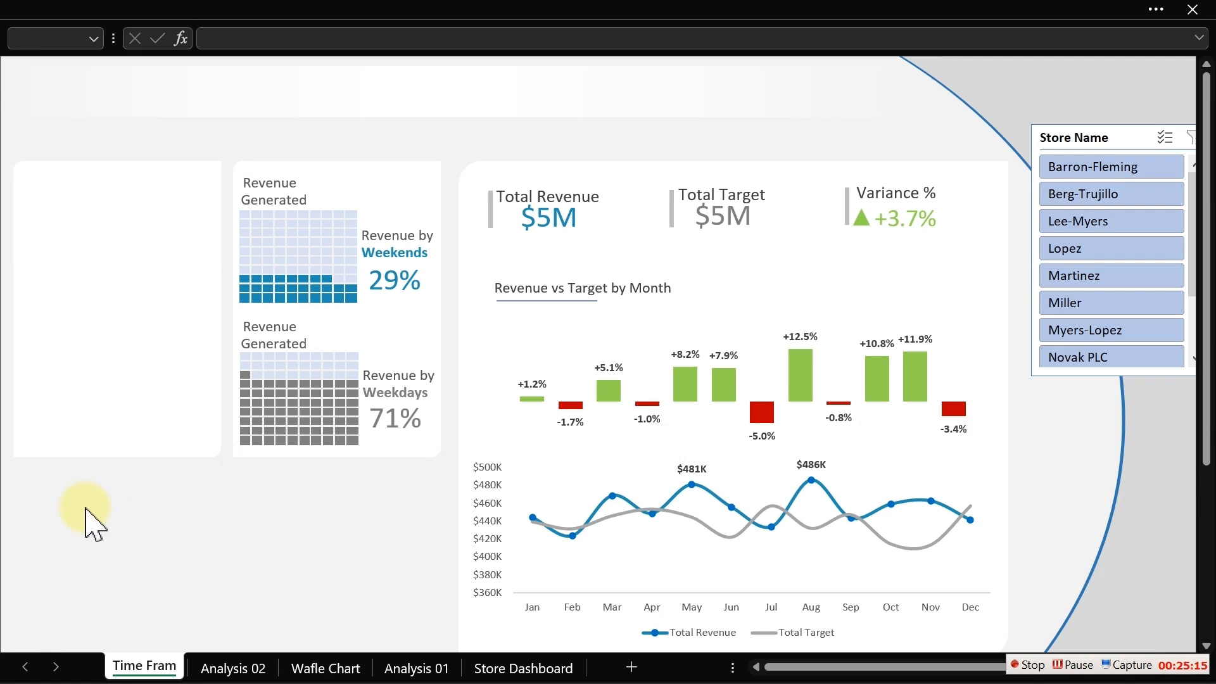
{"action": "left_click_drag", "start_coordinate": [92, 516], "coordinate": [482, 120]}
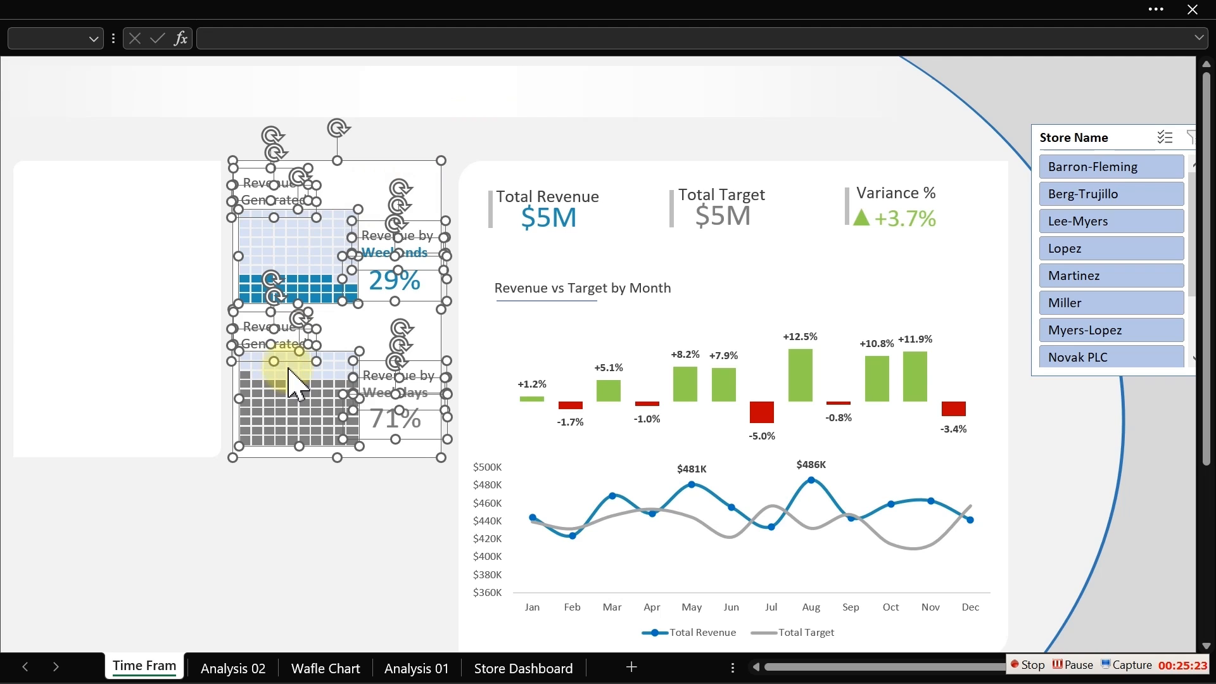
{"action": "key", "text": "Escape"}
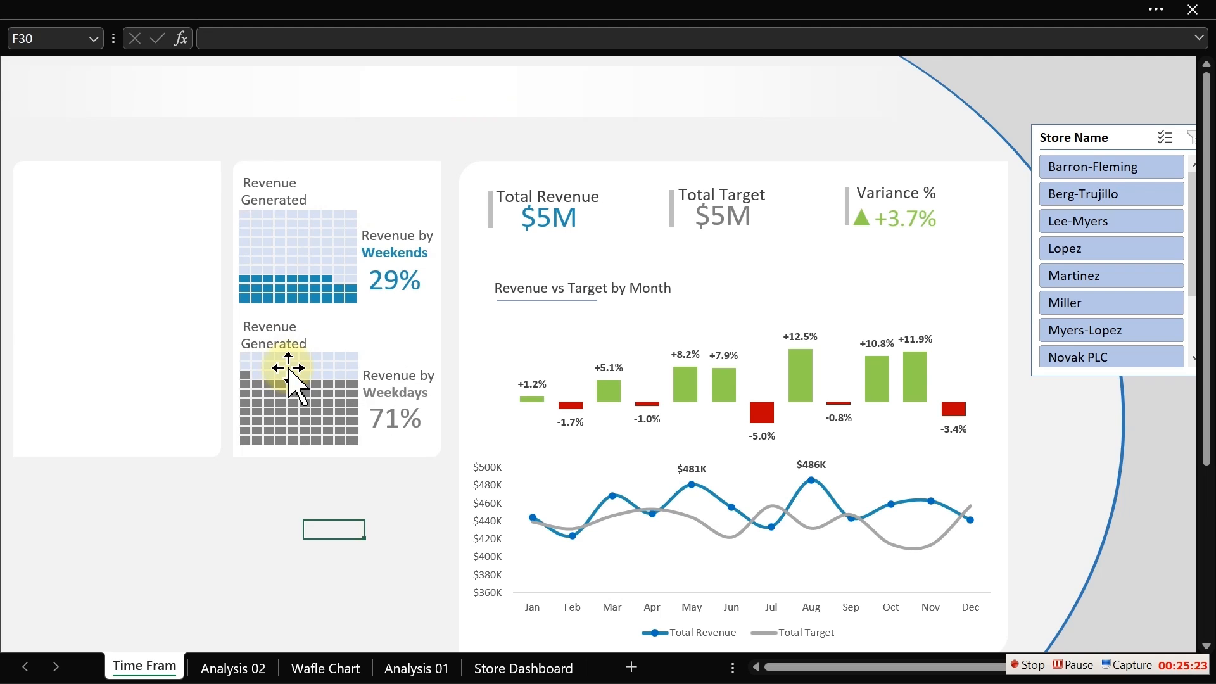
- Filter the store slicer to Lee-Myers, then Berg-Trujillo, to check the waffle charts update
{"action": "left_click", "coordinate": [1062, 222]}
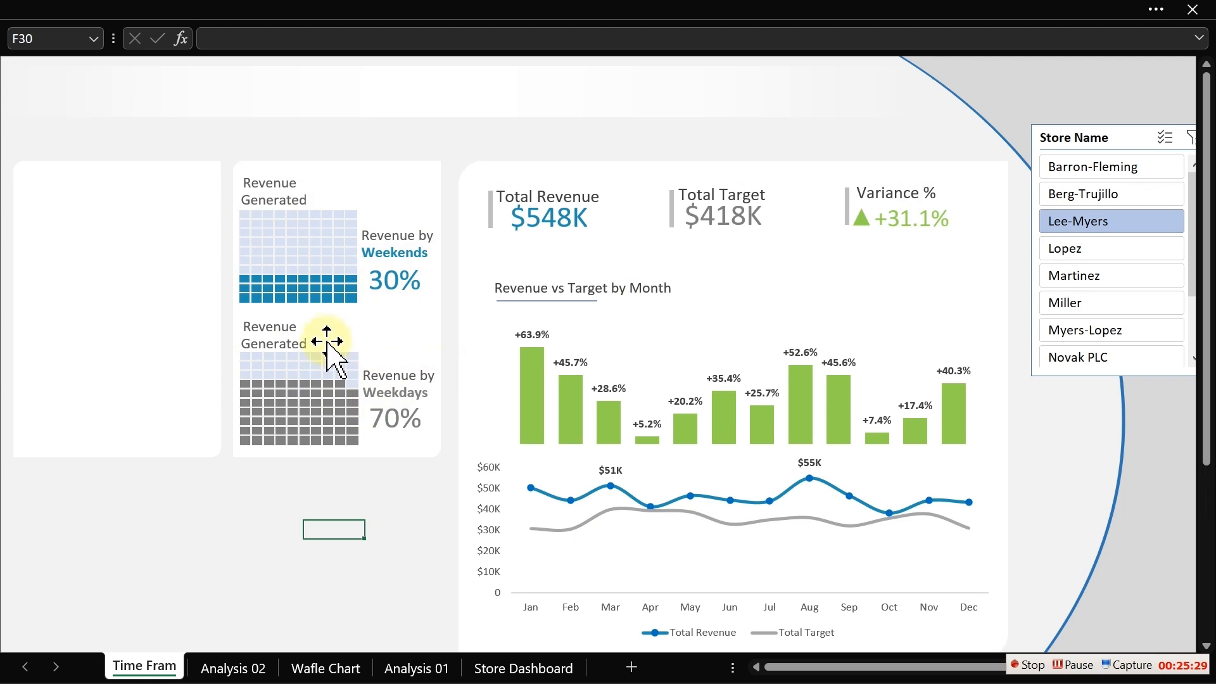
{"action": "left_click", "coordinate": [1093, 194]}
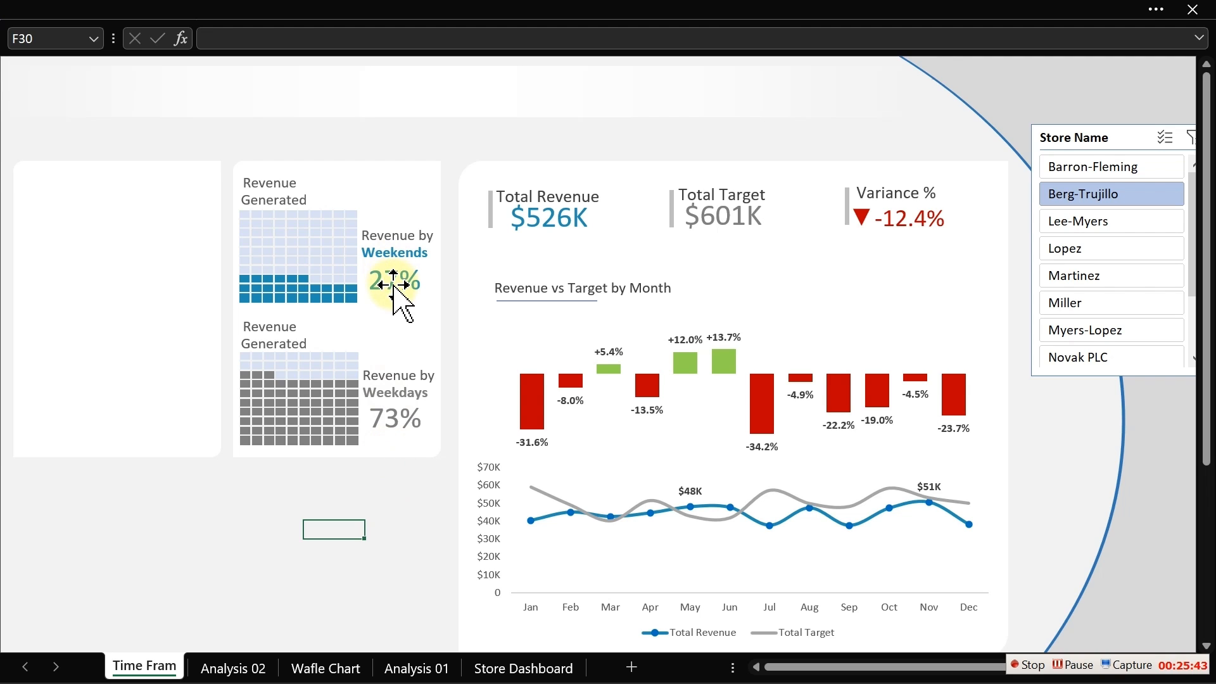
- Duplicate the weekend percentage box above the weekend waffle chart and link it to cell Y10 on the Analysis 02 sheet
{"action": "left_click", "coordinate": [396, 282]}
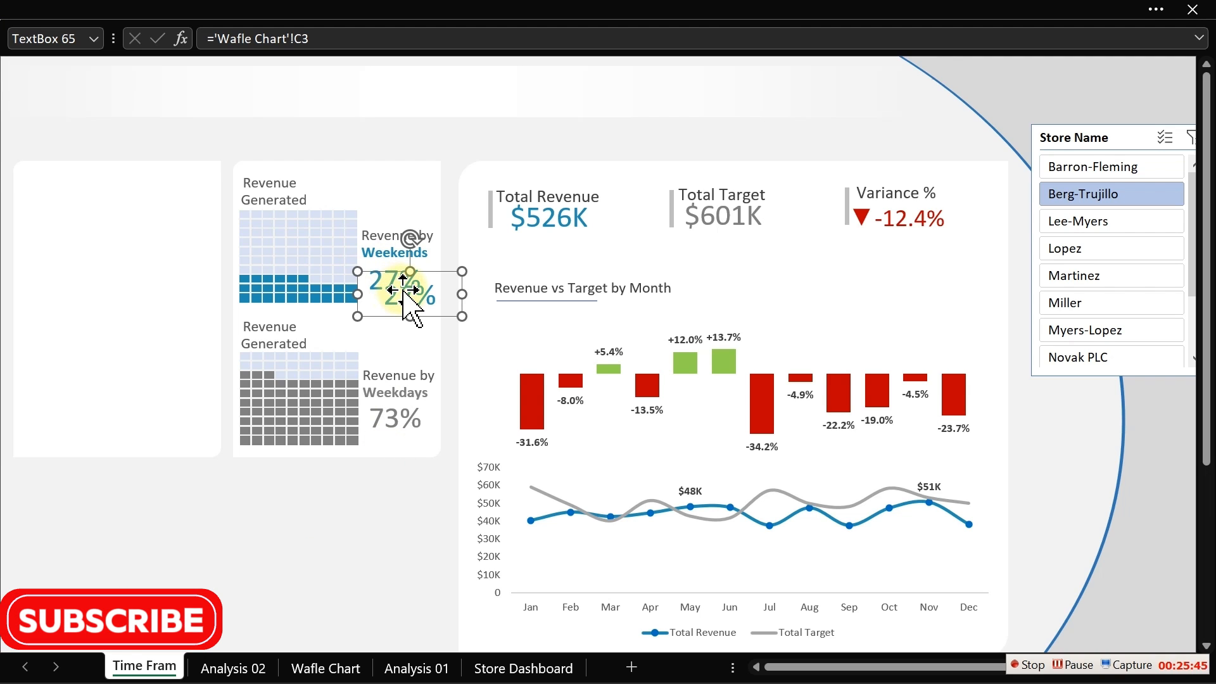
{"action": "left_click_drag", "start_coordinate": [395, 286], "coordinate": [344, 185]}
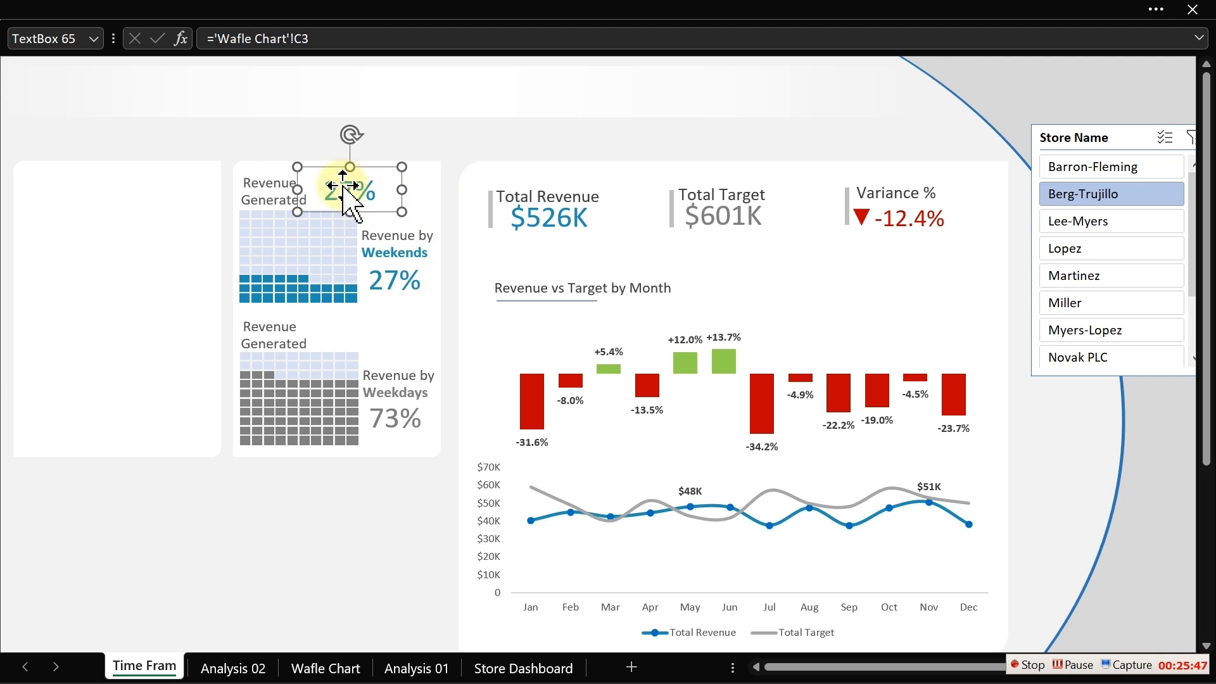
{"action": "left_click_drag", "start_coordinate": [341, 38], "coordinate": [220, 38]}
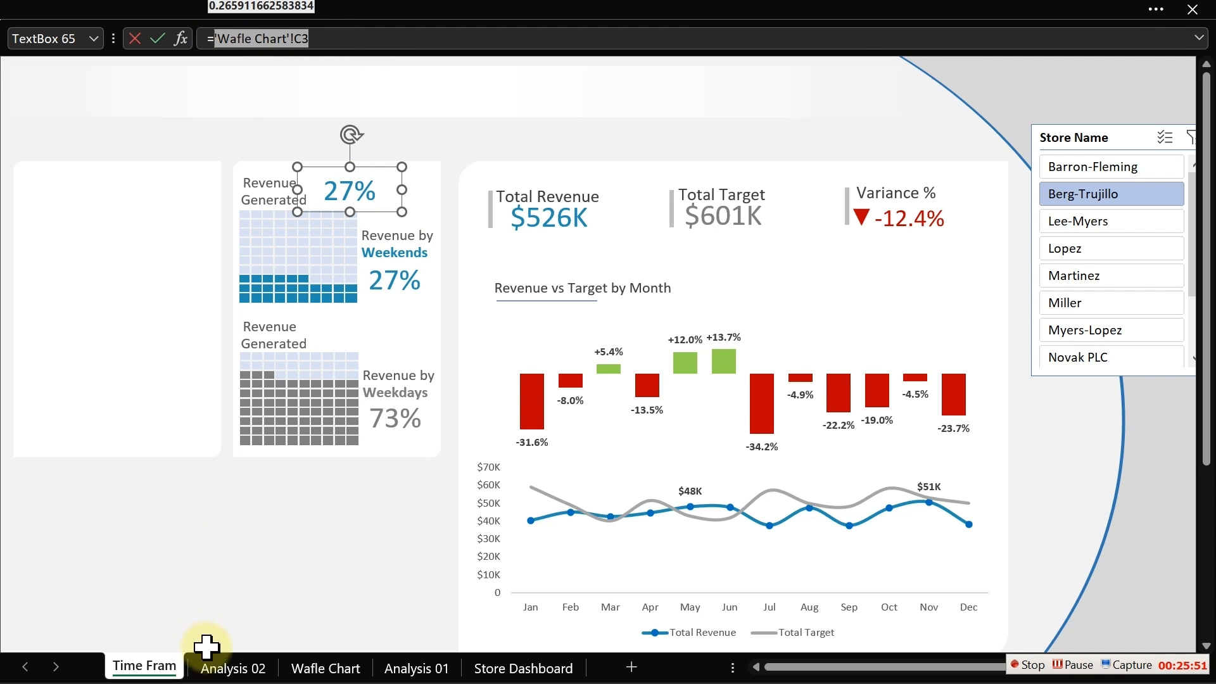
{"action": "left_click", "coordinate": [230, 666]}
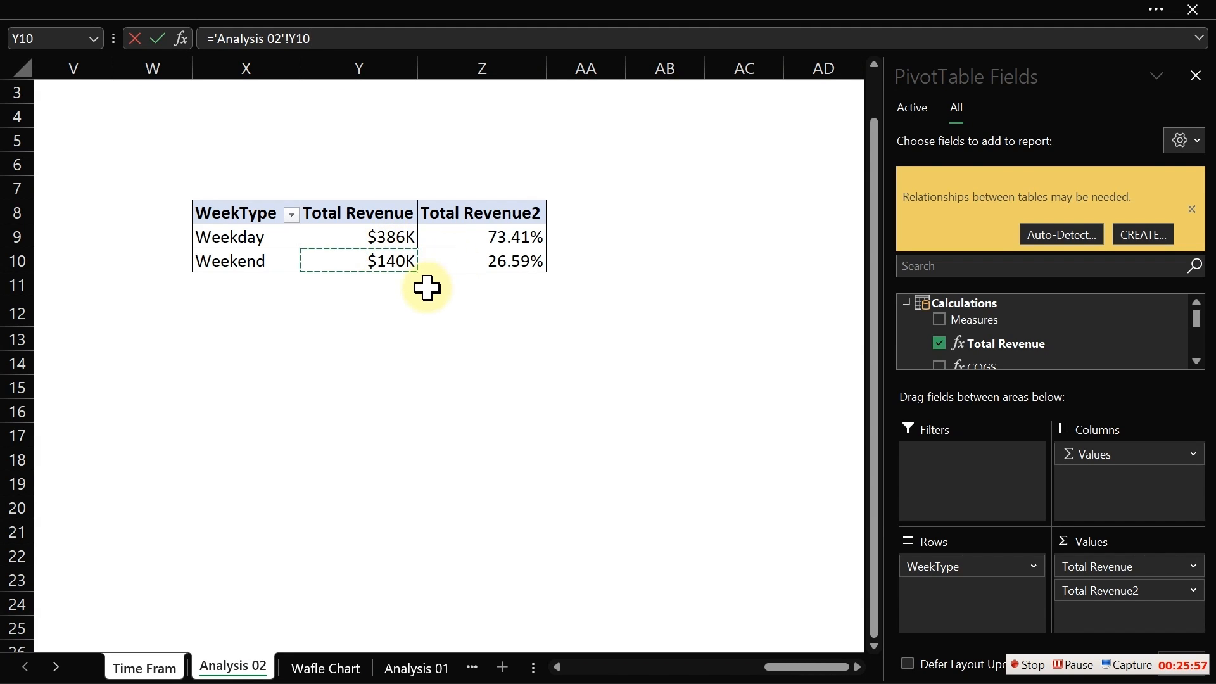
{"action": "key", "text": "Return"}
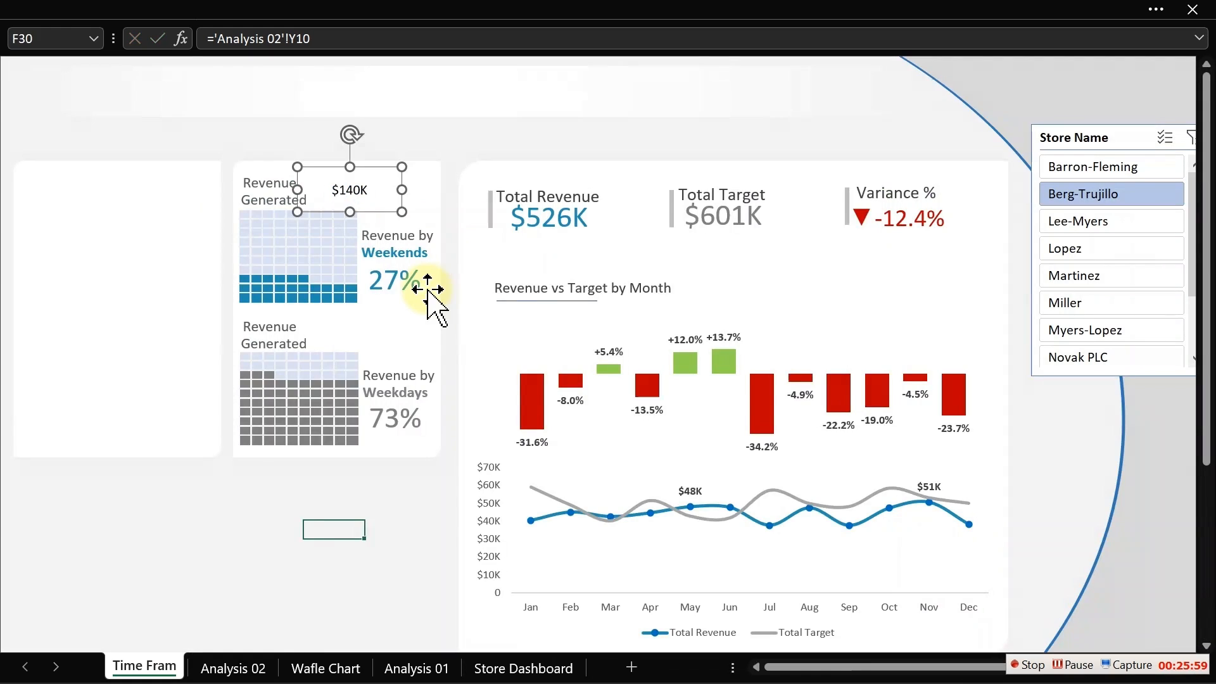
- Shrink the new revenue box and format its text to 12 pt in a gray theme color
{"action": "left_click_drag", "start_coordinate": [402, 212], "coordinate": [362, 204]}
{"action": "left_click_drag", "start_coordinate": [362, 205], "coordinate": [337, 194]}
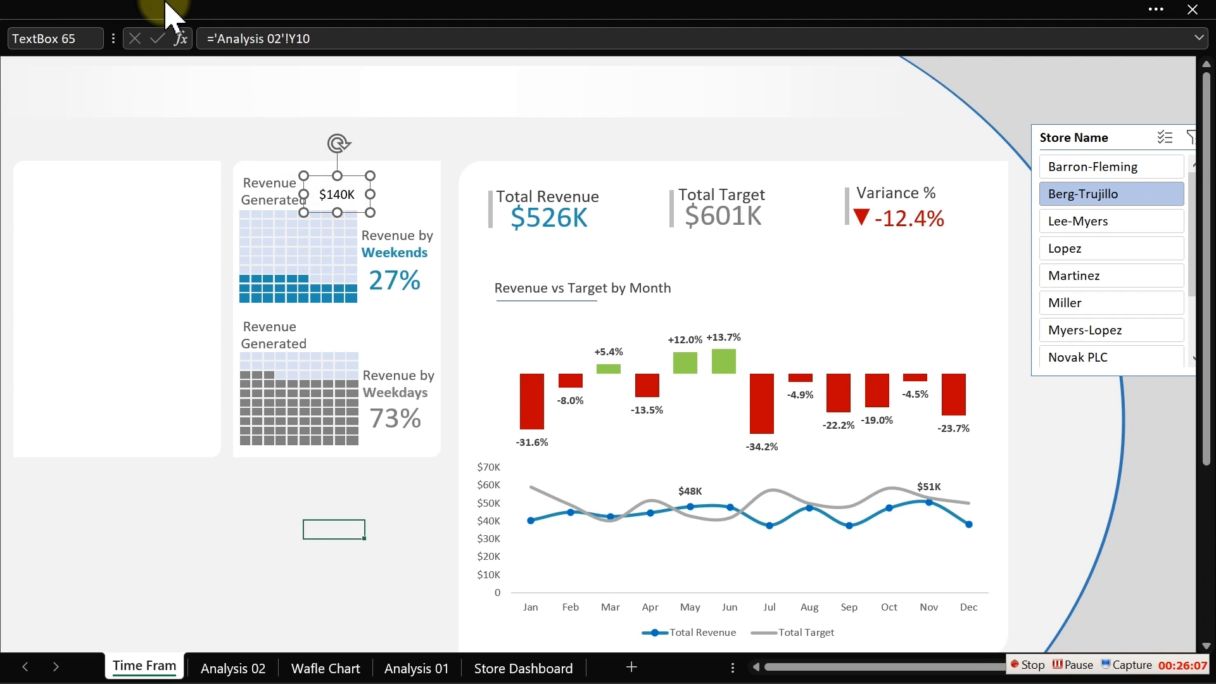
{"action": "left_click", "coordinate": [166, 6]}
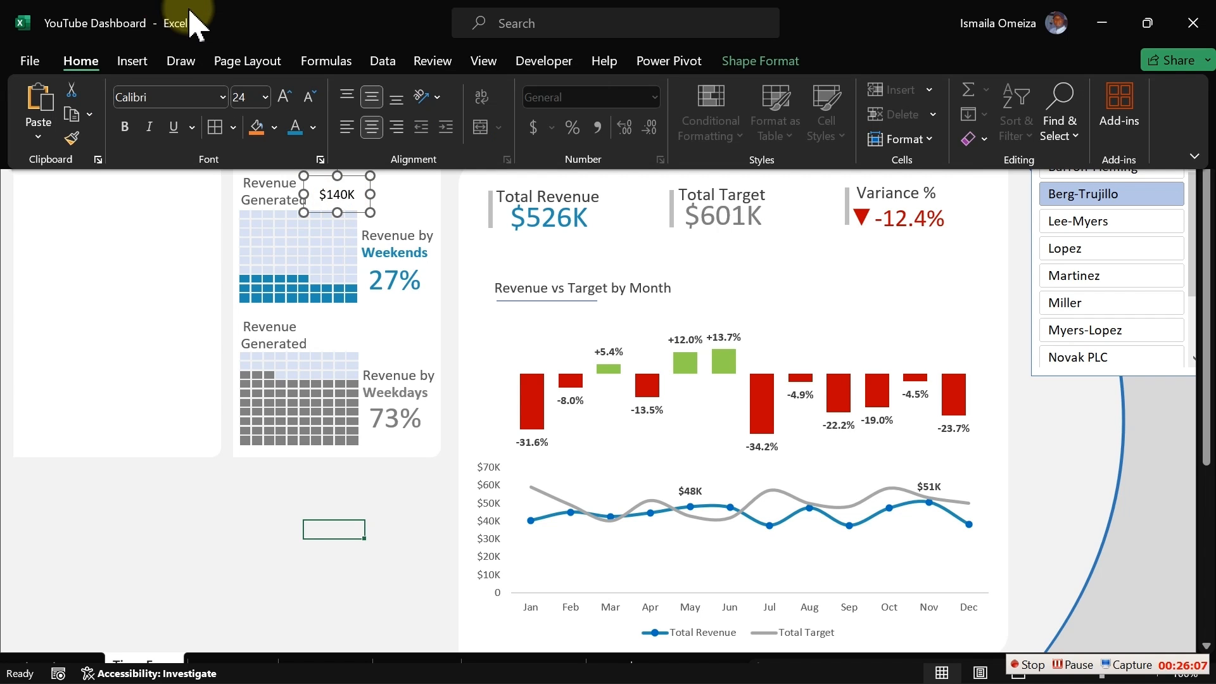
{"action": "left_click", "coordinate": [289, 103]}
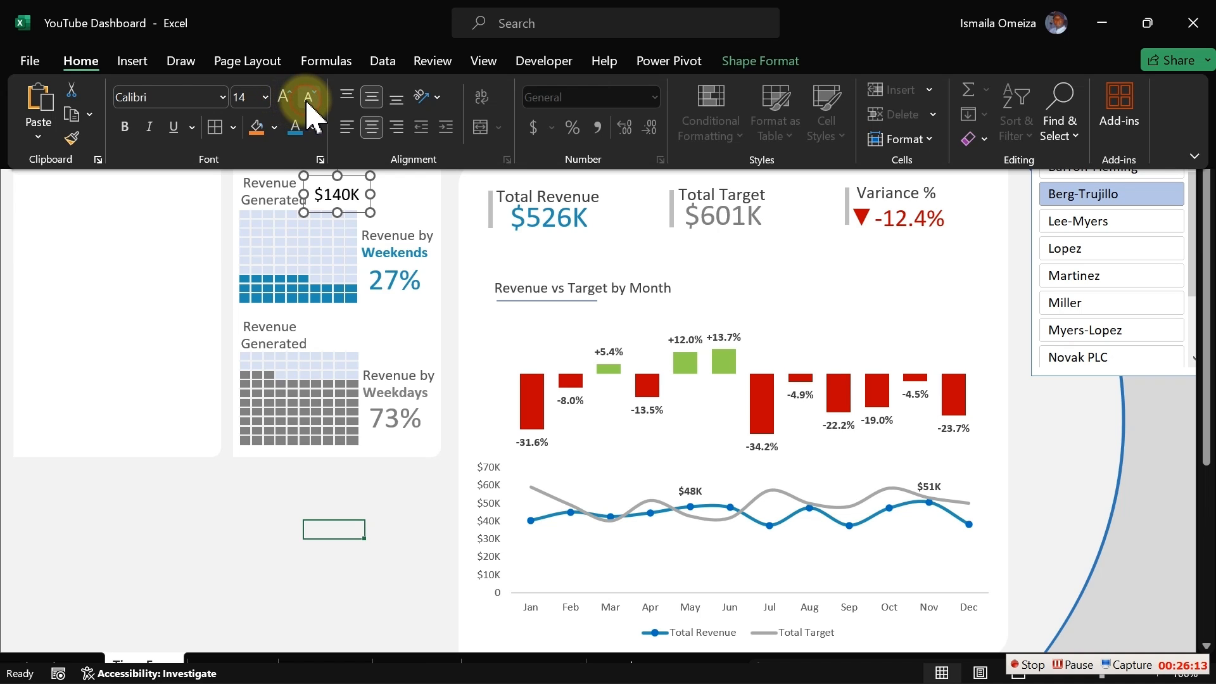
{"action": "left_click", "coordinate": [313, 127]}
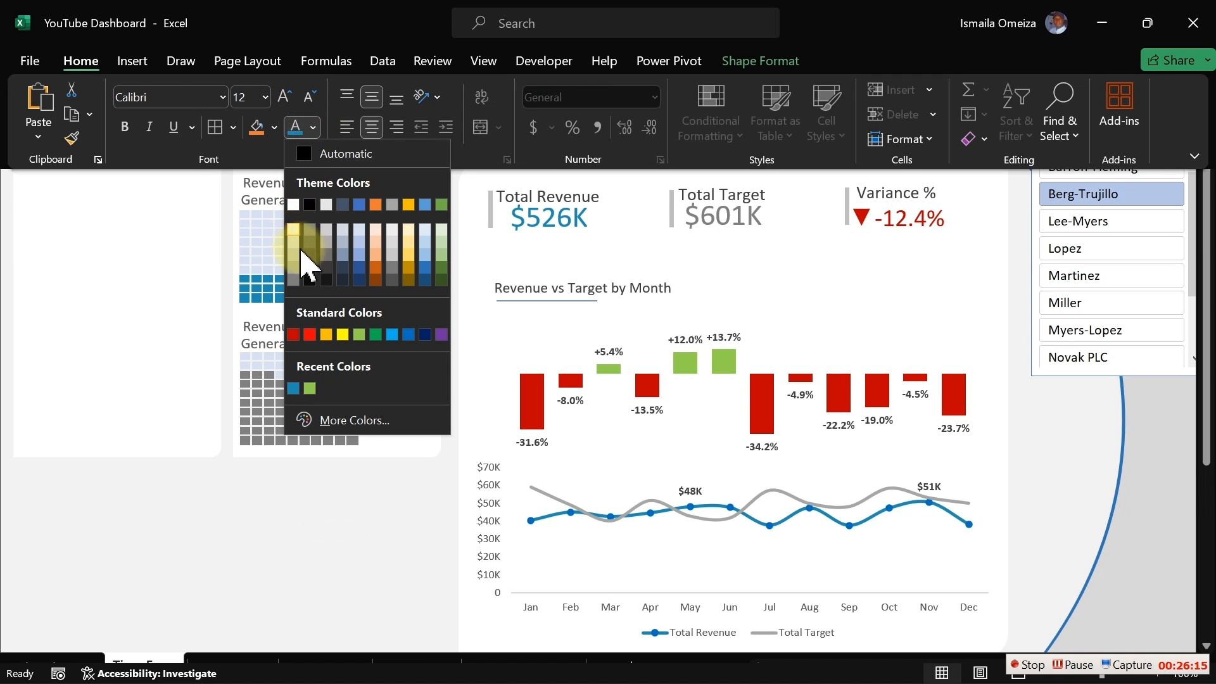
{"action": "left_click", "coordinate": [310, 243]}
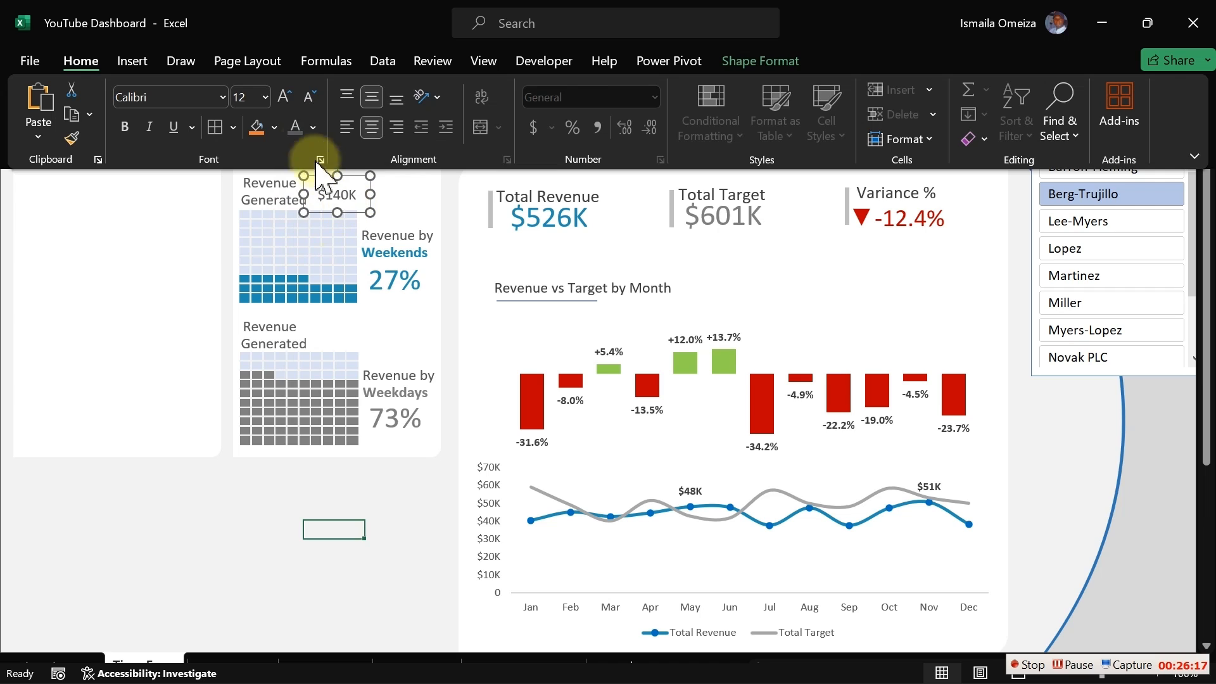
{"action": "left_click", "coordinate": [315, 129]}
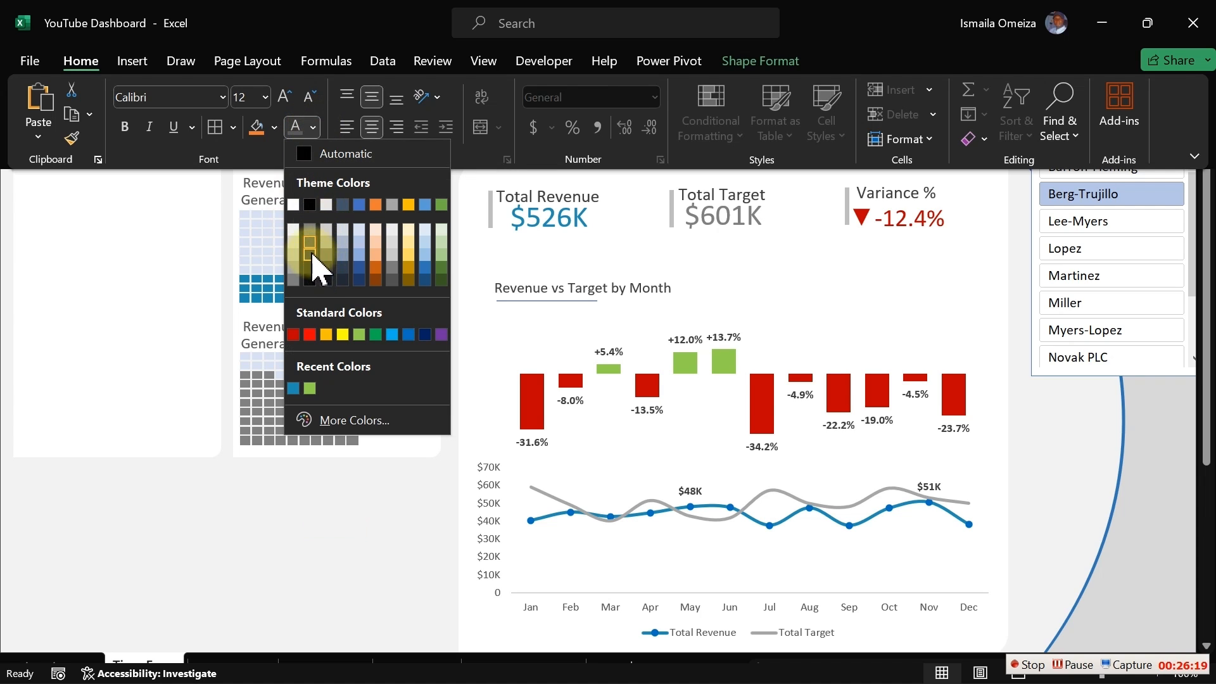
{"action": "left_click", "coordinate": [312, 253]}
{"action": "key", "text": "ctrl+shift+F1"}
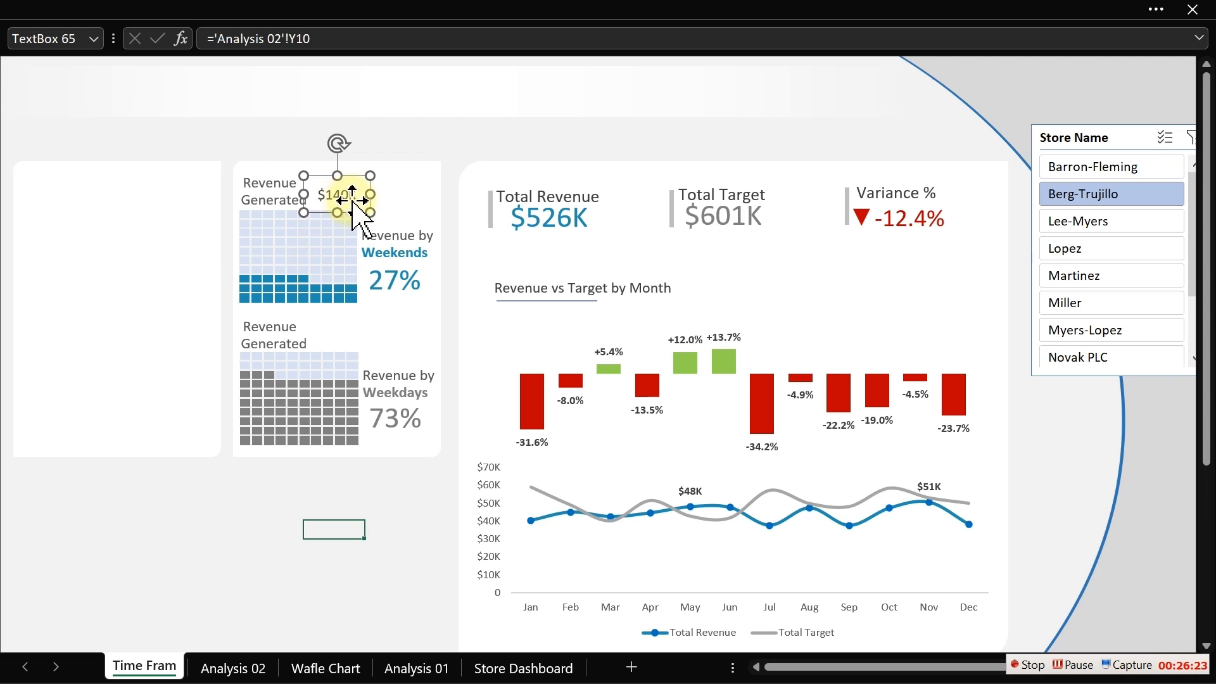
- Apply a gray font color to the weekend revenue box text
{"action": "left_click", "coordinate": [273, 8]}
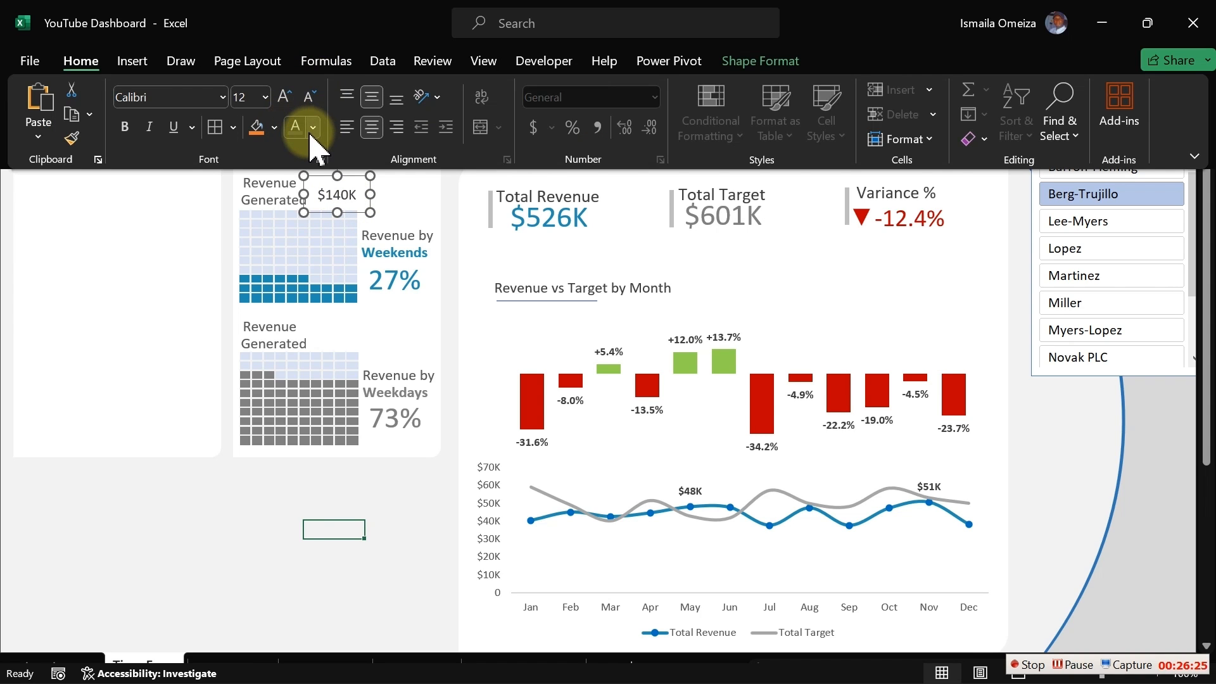
{"action": "left_click", "coordinate": [313, 128]}
{"action": "left_click", "coordinate": [310, 266]}
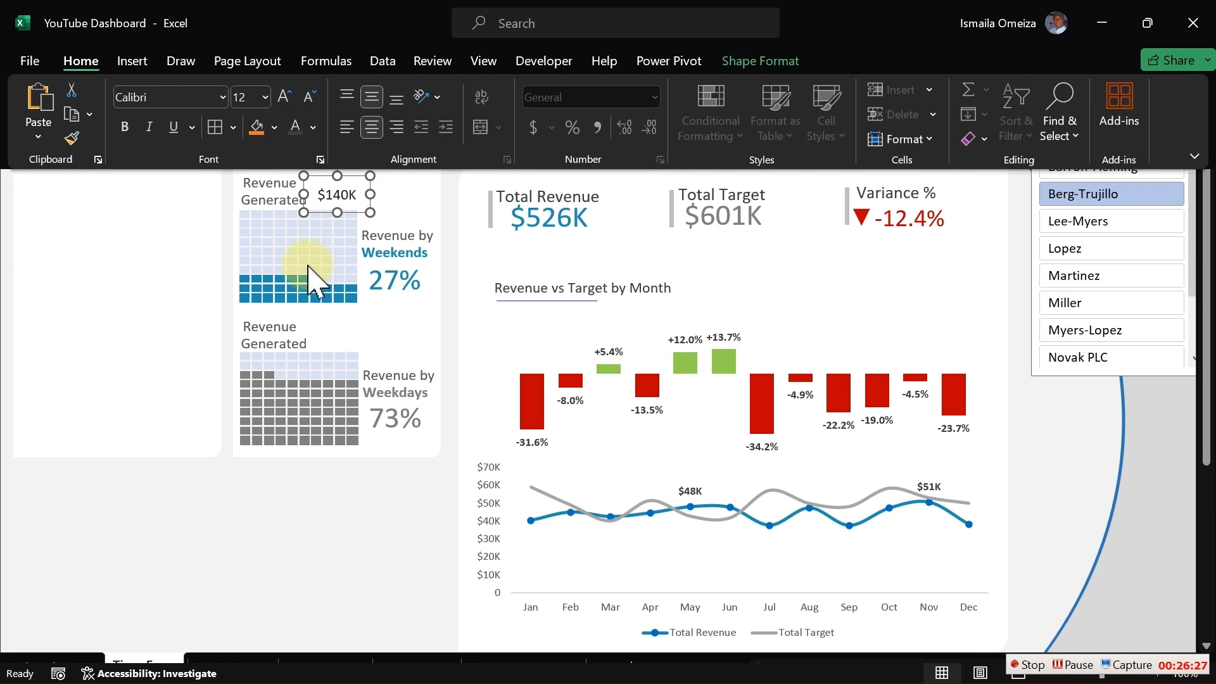
{"action": "key", "text": "Escape"}
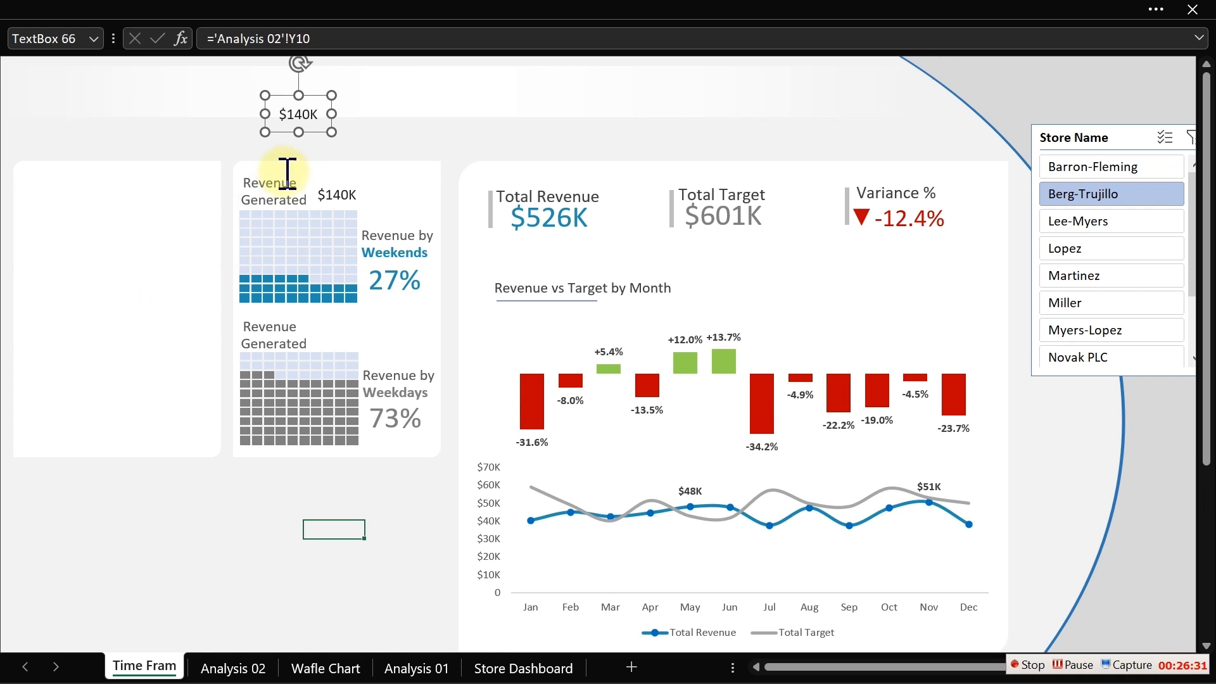
- Move the duplicated revenue box above the weekday waffle chart and link it to cell Y9 on the Analysis 02 sheet
{"action": "left_click", "coordinate": [298, 115]}
{"action": "left_click_drag", "start_coordinate": [340, 141], "coordinate": [331, 340]}
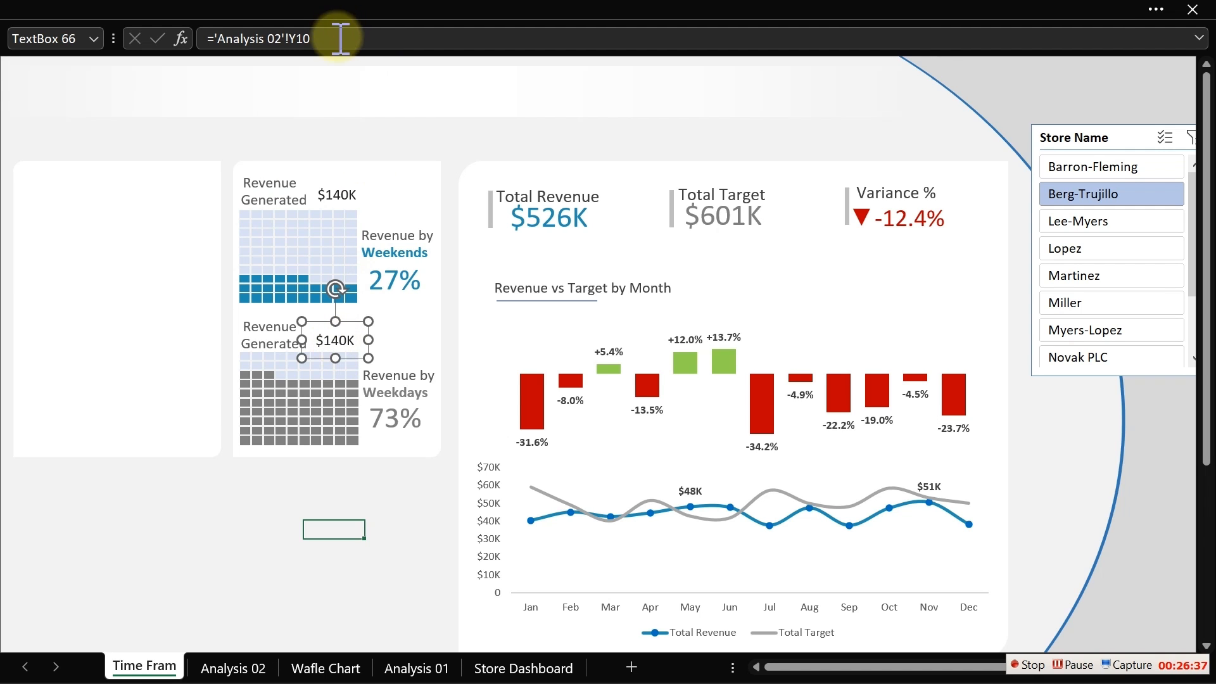
{"action": "left_click_drag", "start_coordinate": [339, 37], "coordinate": [215, 39]}
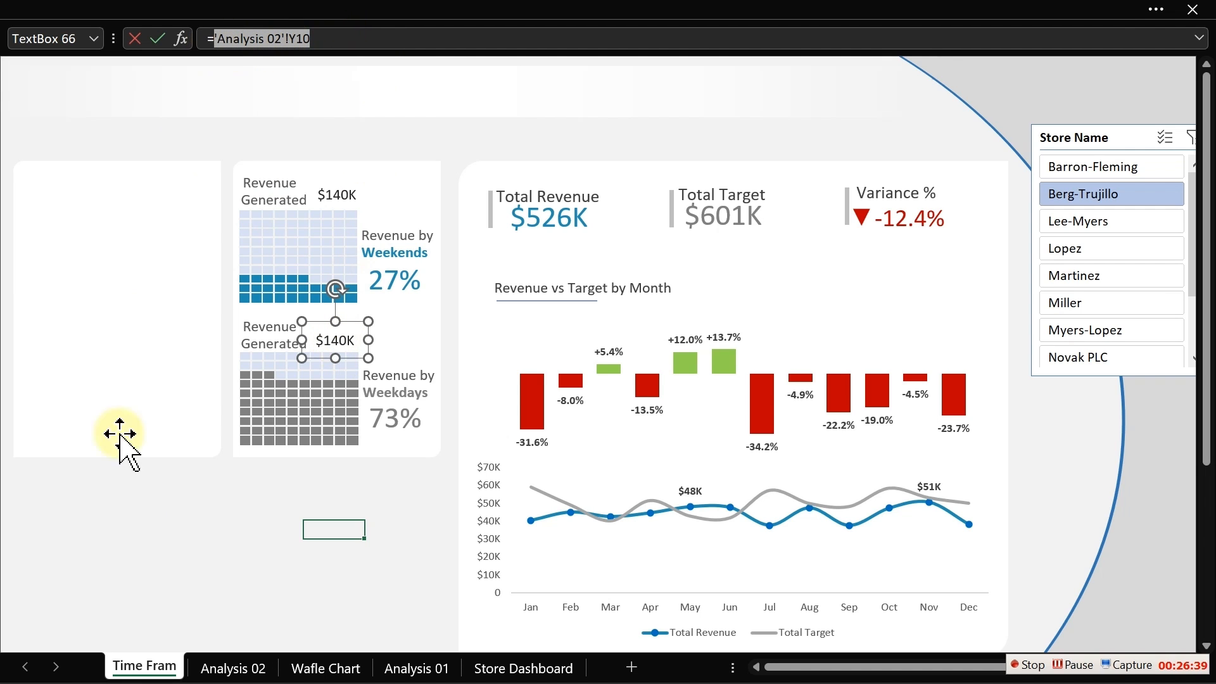
{"action": "left_click", "coordinate": [228, 667]}
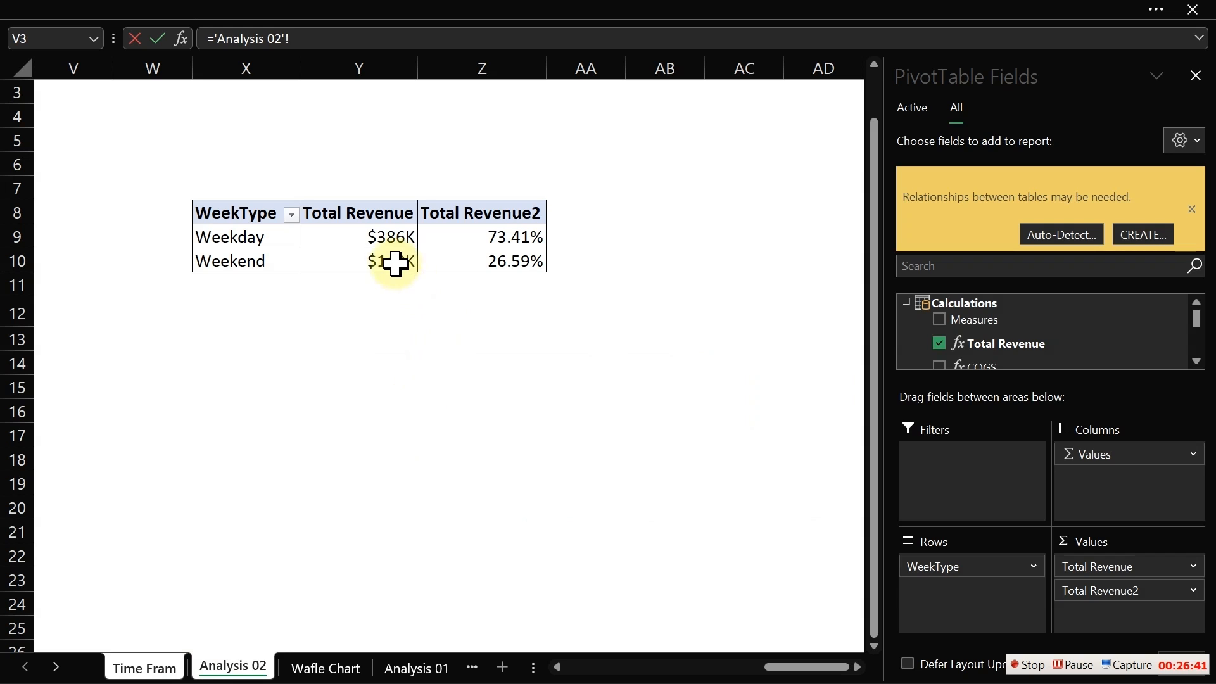
{"action": "left_click", "coordinate": [388, 239]}
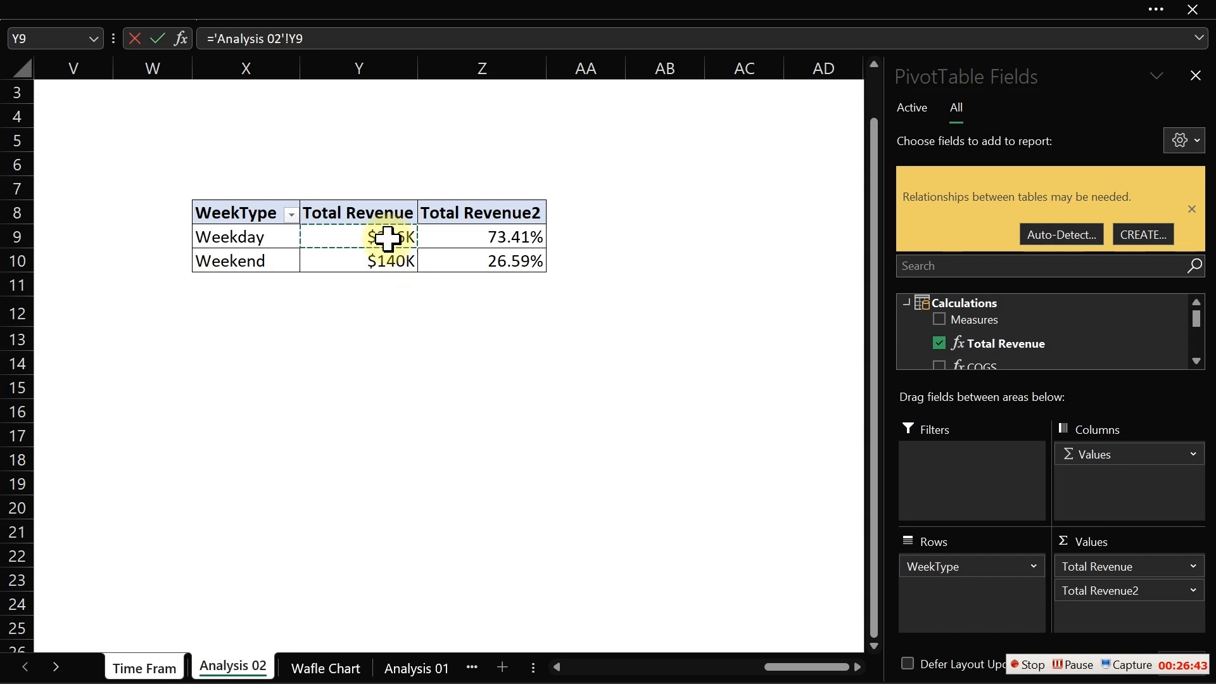
{"action": "key", "text": "Return"}
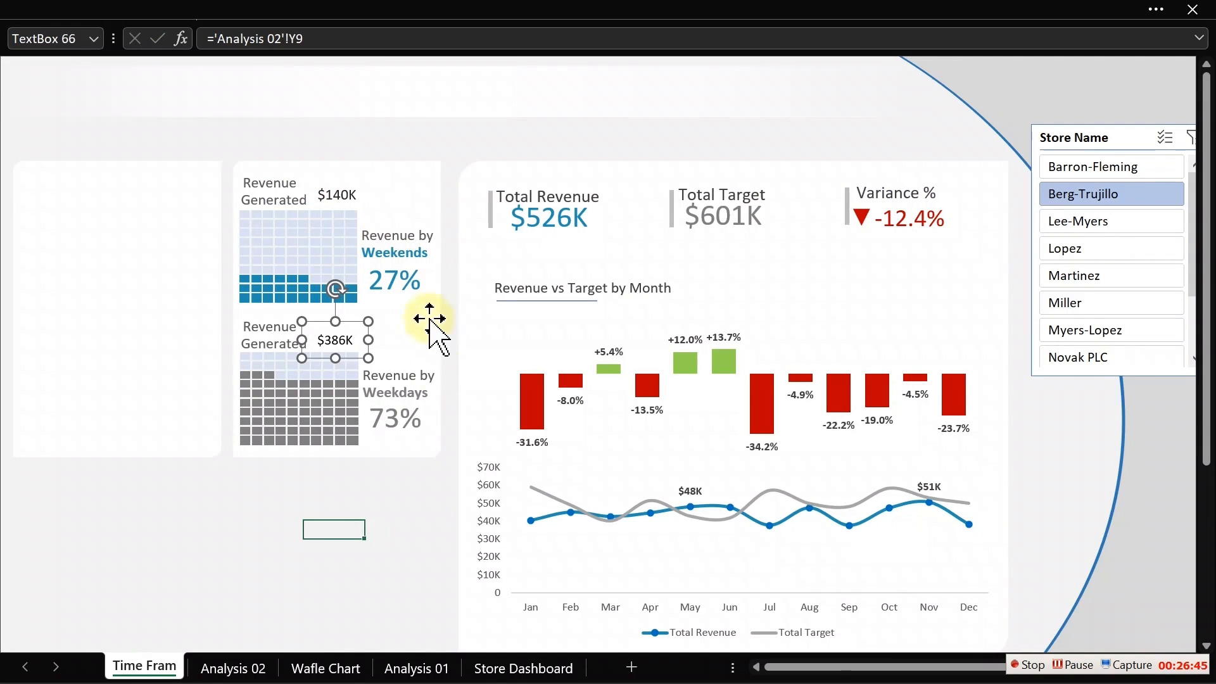
- Copy the weekend revenue box's formatting onto the weekday revenue box with Format Painter
{"action": "left_click", "coordinate": [342, 196]}
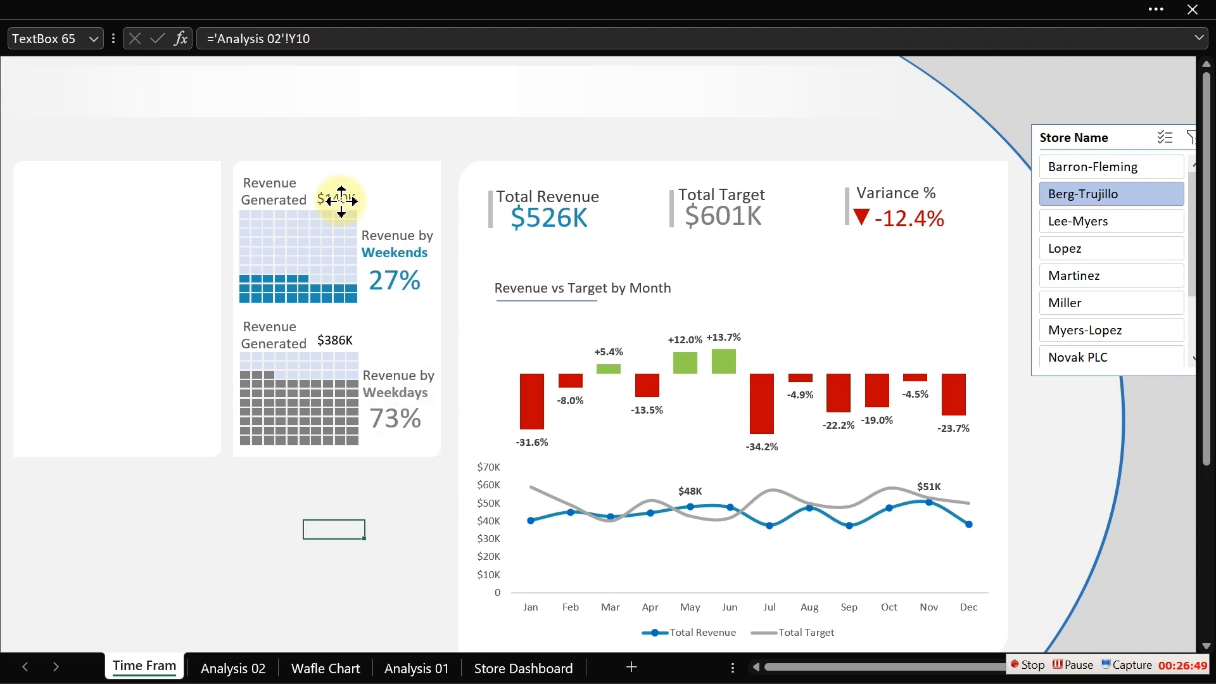
{"action": "left_click", "coordinate": [217, 13]}
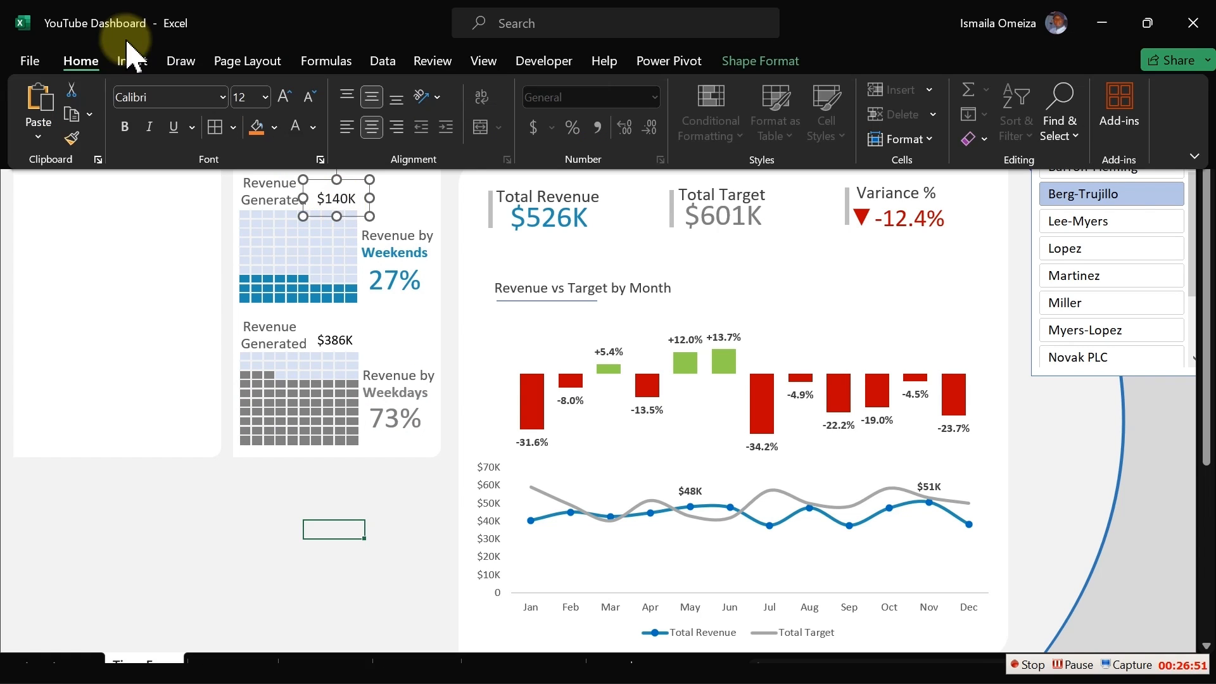
{"action": "left_click", "coordinate": [74, 136]}
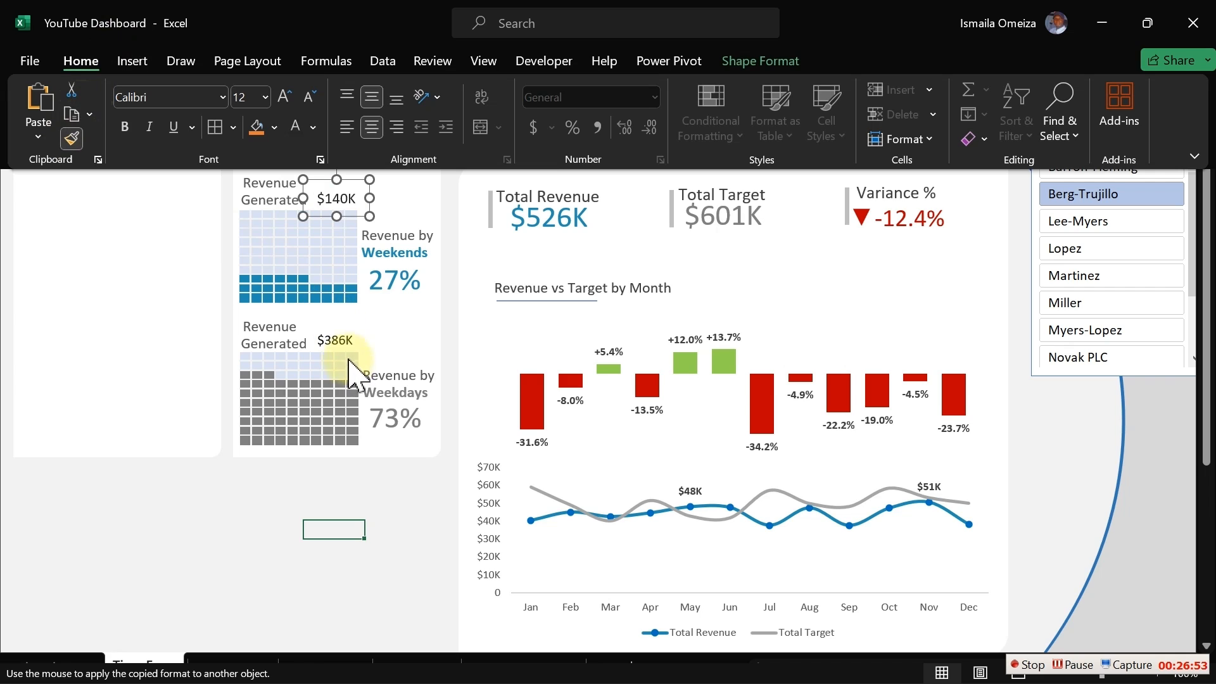
{"action": "left_click", "coordinate": [343, 345]}
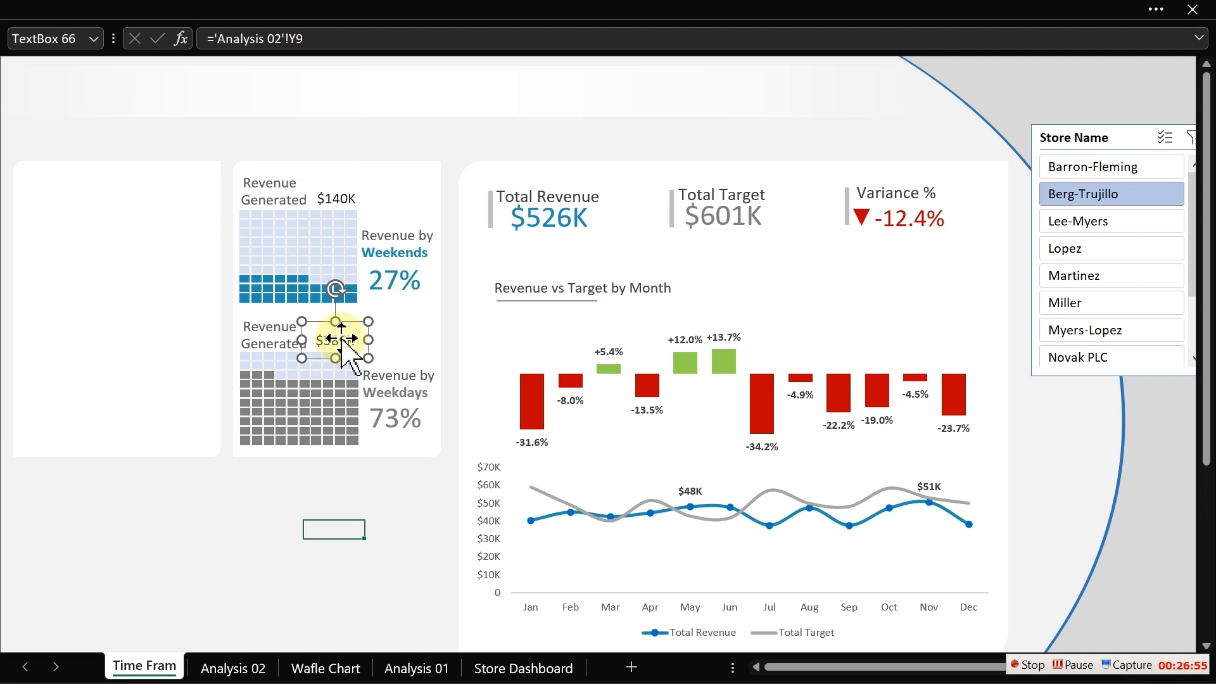
{"action": "left_click", "coordinate": [140, 561]}
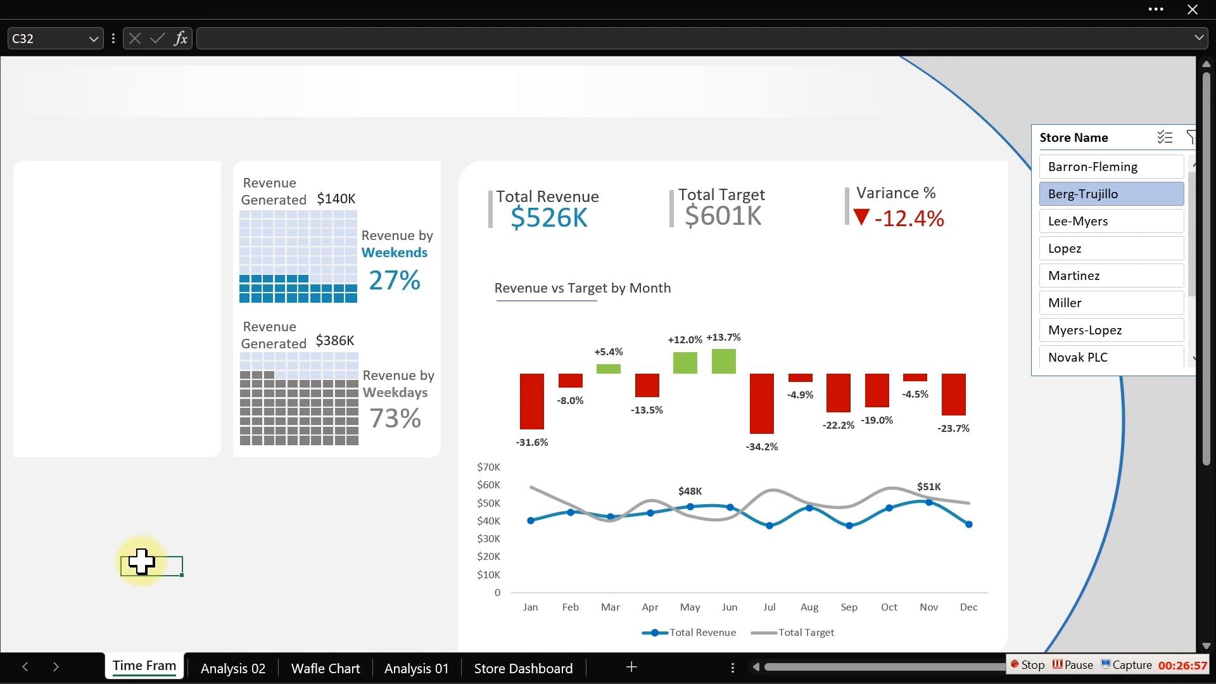
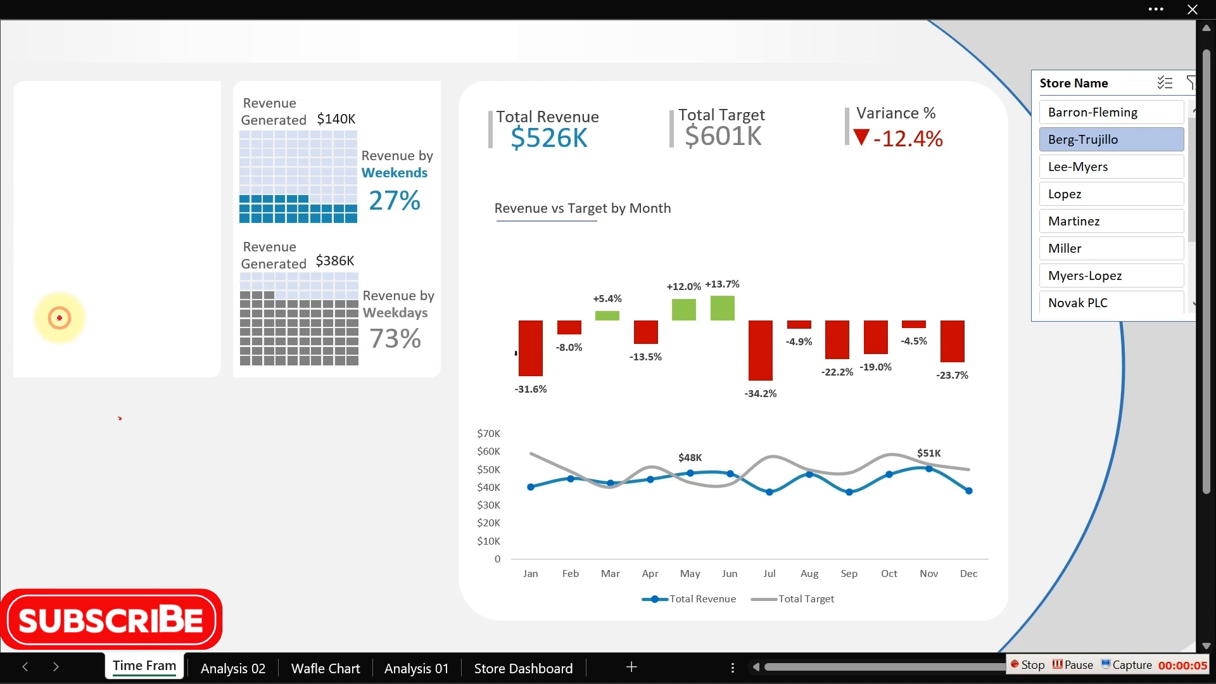
- Handwrite the ink notes "Waffle Avg" and "A B" in red in the empty panel beside the waffle charts
{"action": "mouse_move", "coordinate": [48, 317]}
{"action": "left_mouse_down"}
{"action": "mouse_move", "coordinate": [63, 344]}
{"action": "mouse_move", "coordinate": [100, 314]}
{"action": "left_mouse_up"}
{"action": "left_click_drag", "start_coordinate": [65, 267], "coordinate": [140, 305]}
{"action": "left_click_drag", "start_coordinate": [122, 251], "coordinate": [137, 267]}
{"action": "left_click_drag", "start_coordinate": [122, 200], "coordinate": [167, 249]}
{"action": "mouse_move", "coordinate": [132, 237]}
{"action": "left_mouse_down"}
{"action": "mouse_move", "coordinate": [156, 194]}
{"action": "mouse_move", "coordinate": [170, 209]}
{"action": "left_mouse_up"}
{"action": "left_click_drag", "start_coordinate": [164, 163], "coordinate": [173, 198]}
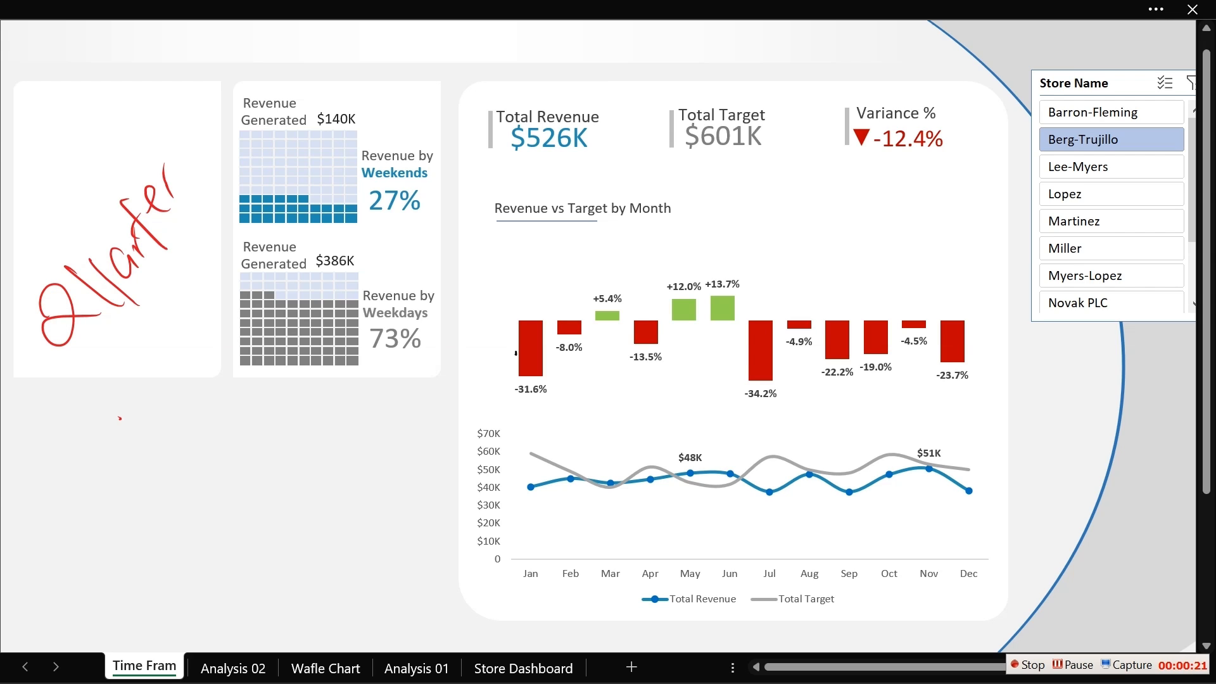
{"action": "left_click_drag", "start_coordinate": [125, 328], "coordinate": [166, 378]}
{"action": "left_click_drag", "start_coordinate": [138, 329], "coordinate": [169, 363]}
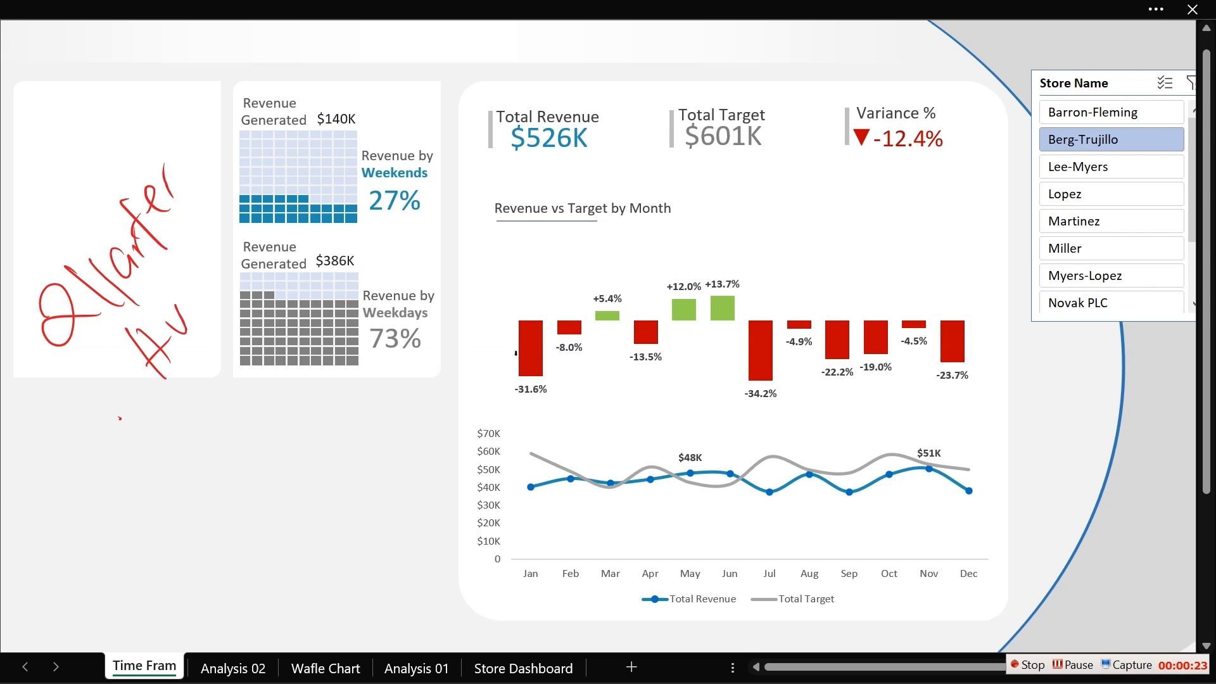
{"action": "left_click_drag", "start_coordinate": [188, 283], "coordinate": [186, 326]}
{"action": "left_click_drag", "start_coordinate": [214, 292], "coordinate": [207, 345]}
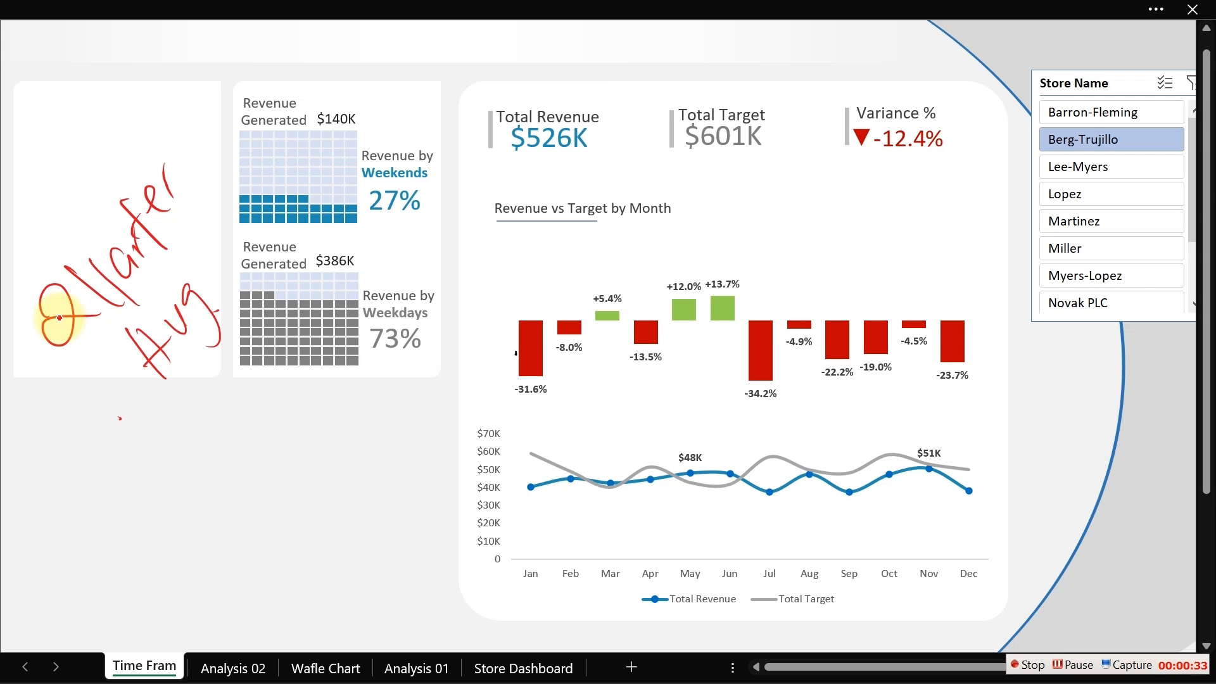
{"action": "mouse_move", "coordinate": [119, 418]}
{"action": "left_mouse_down"}
{"action": "mouse_move", "coordinate": [142, 450]}
{"action": "mouse_move", "coordinate": [153, 430]}
{"action": "left_mouse_up"}
{"action": "left_click_drag", "start_coordinate": [131, 431], "coordinate": [144, 414]}
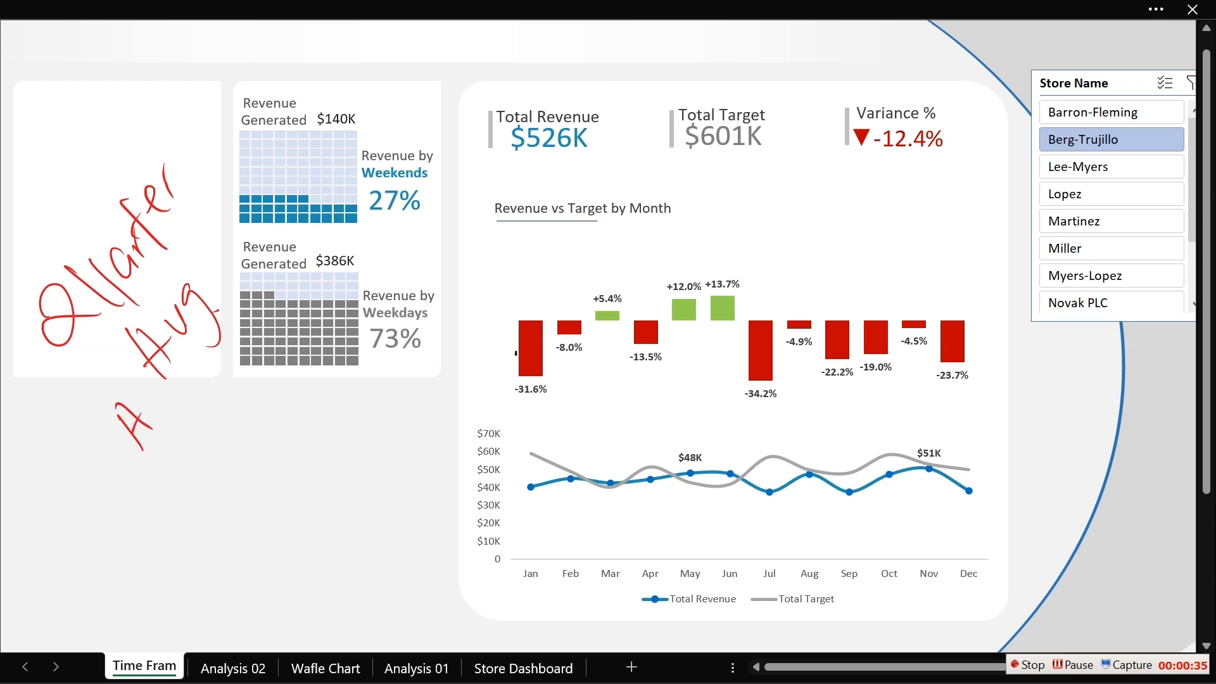
{"action": "left_click_drag", "start_coordinate": [163, 466], "coordinate": [194, 494]}
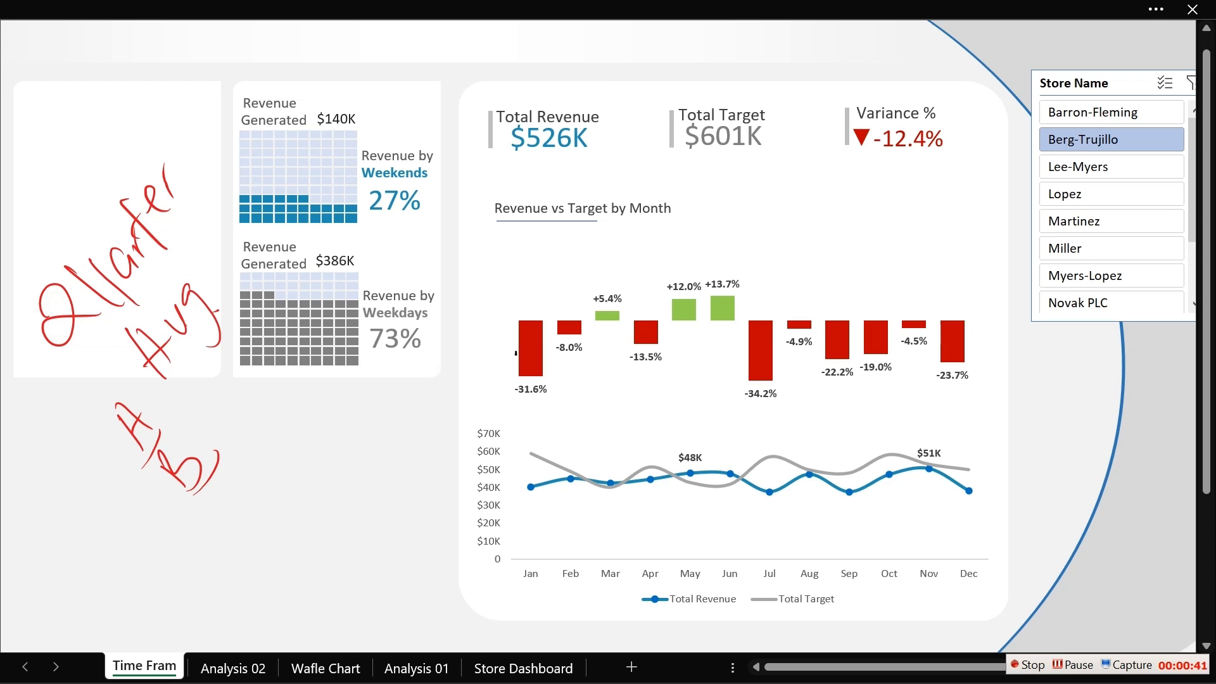
- Erase the handwritten red ink notes with the eraser
{"action": "left_click", "coordinate": [175, 3]}
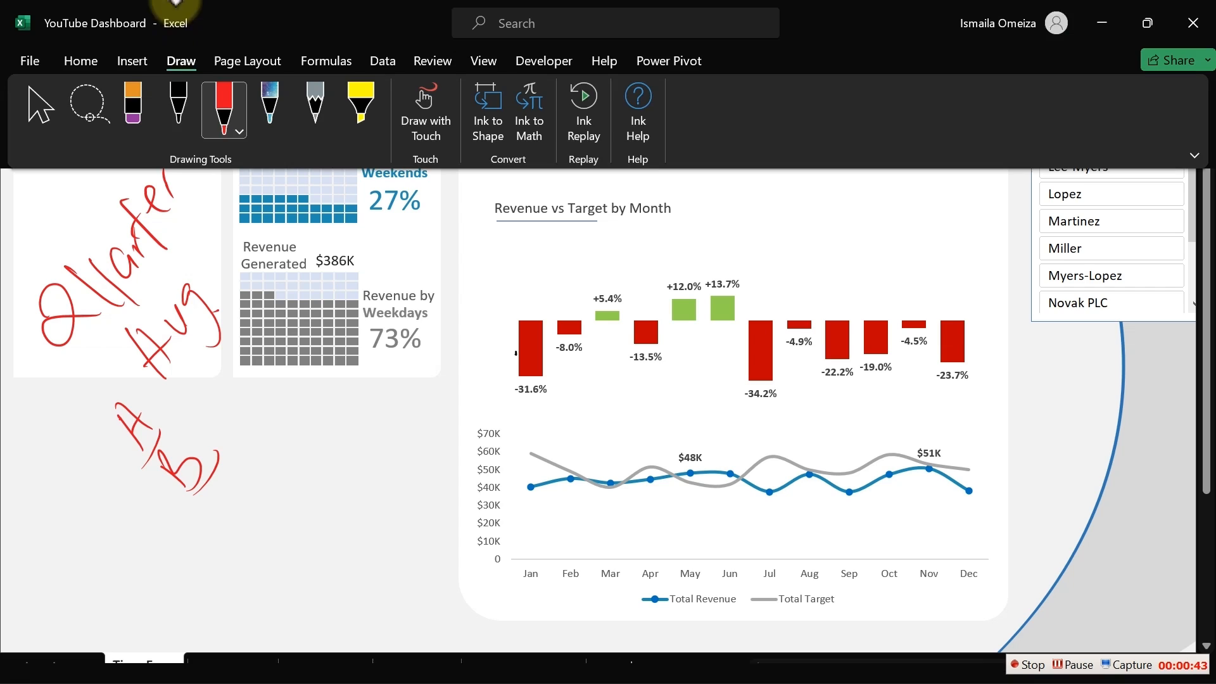
{"action": "left_click", "coordinate": [133, 102]}
{"action": "left_click_drag", "start_coordinate": [127, 168], "coordinate": [127, 169]}
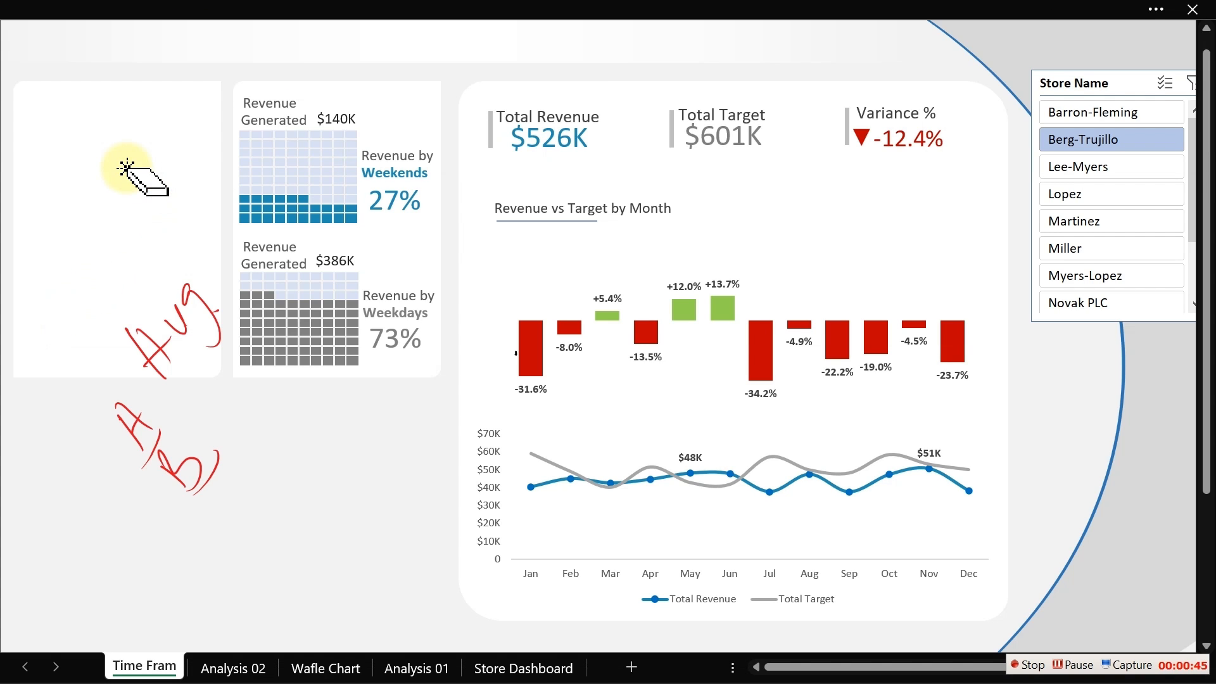
{"action": "mouse_move", "coordinate": [206, 304]}
{"action": "left_mouse_down"}
{"action": "mouse_move", "coordinate": [149, 356]}
{"action": "mouse_move", "coordinate": [136, 423]}
{"action": "mouse_move", "coordinate": [200, 472]}
{"action": "left_mouse_up"}
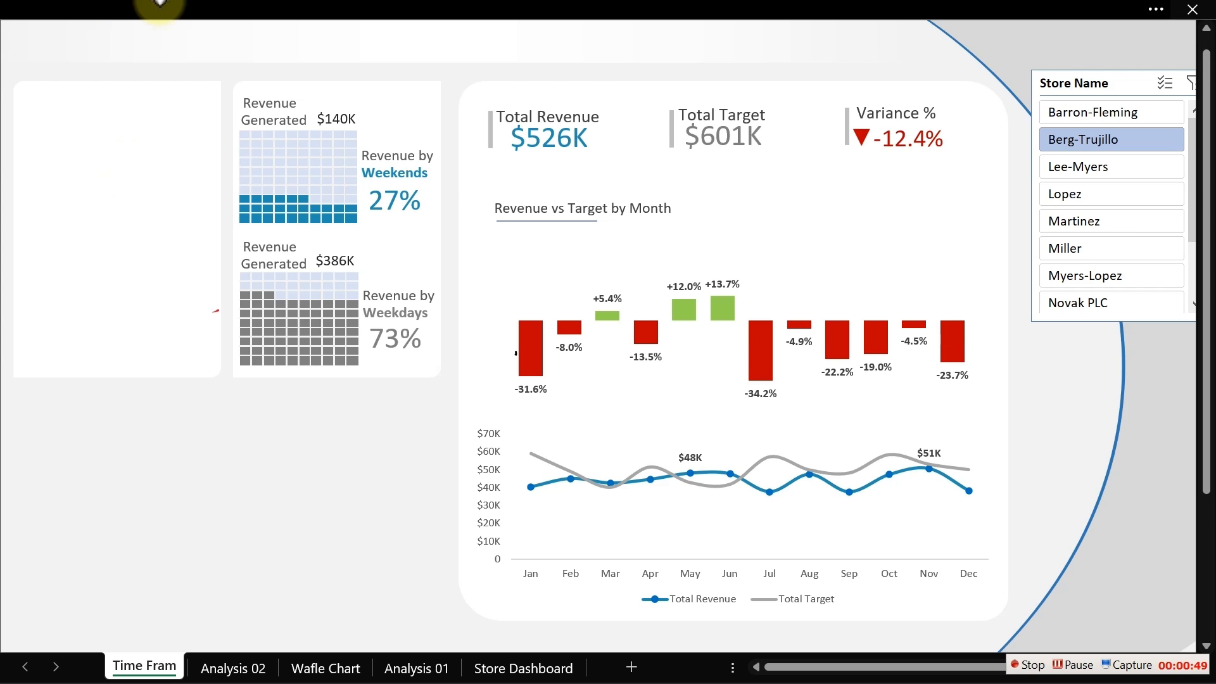
- Switch back to the selection tool to leave drawing mode
{"action": "left_click", "coordinate": [177, 5]}
{"action": "left_click", "coordinate": [42, 107]}
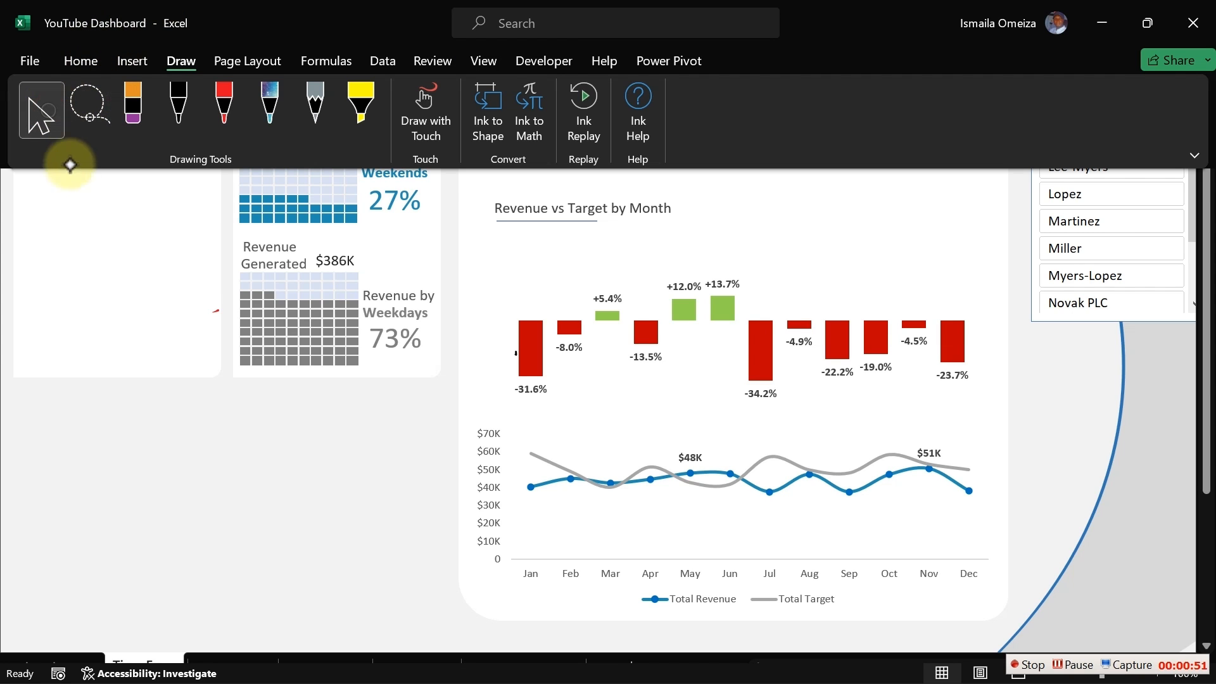
{"action": "left_click", "coordinate": [223, 385]}
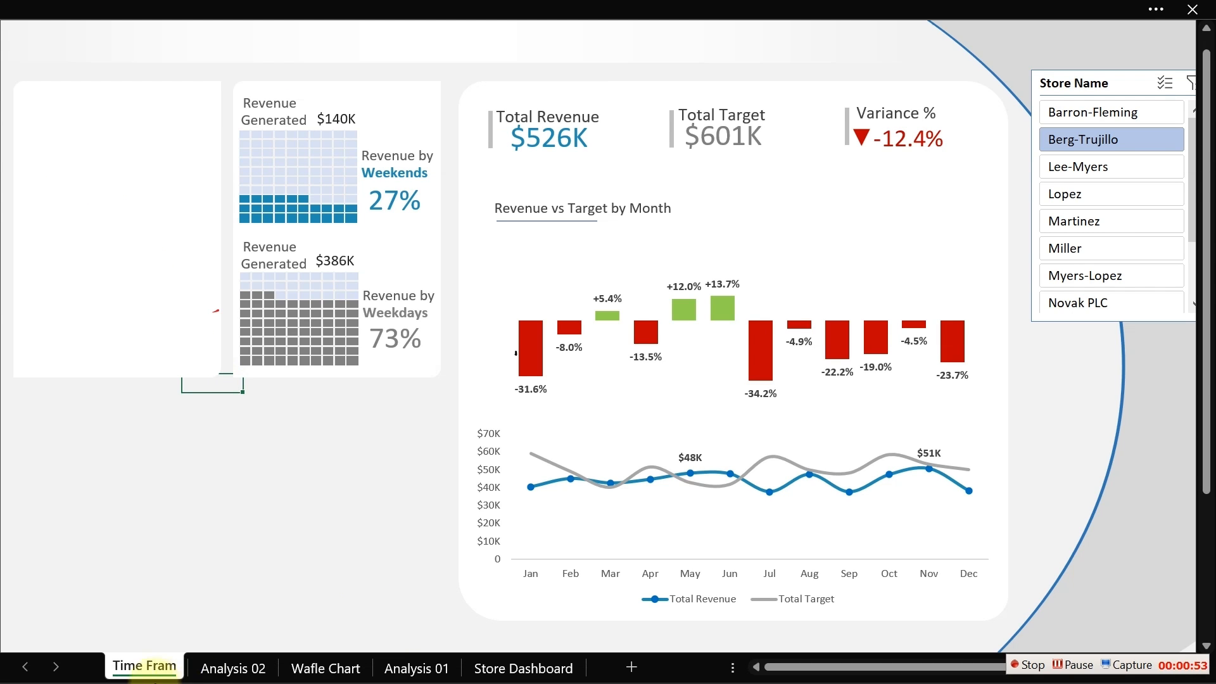
- Copy the WeekType pivot table on the Analysis 02 sheet and paste a duplicate at cell AE8
{"action": "left_click", "coordinate": [417, 668]}
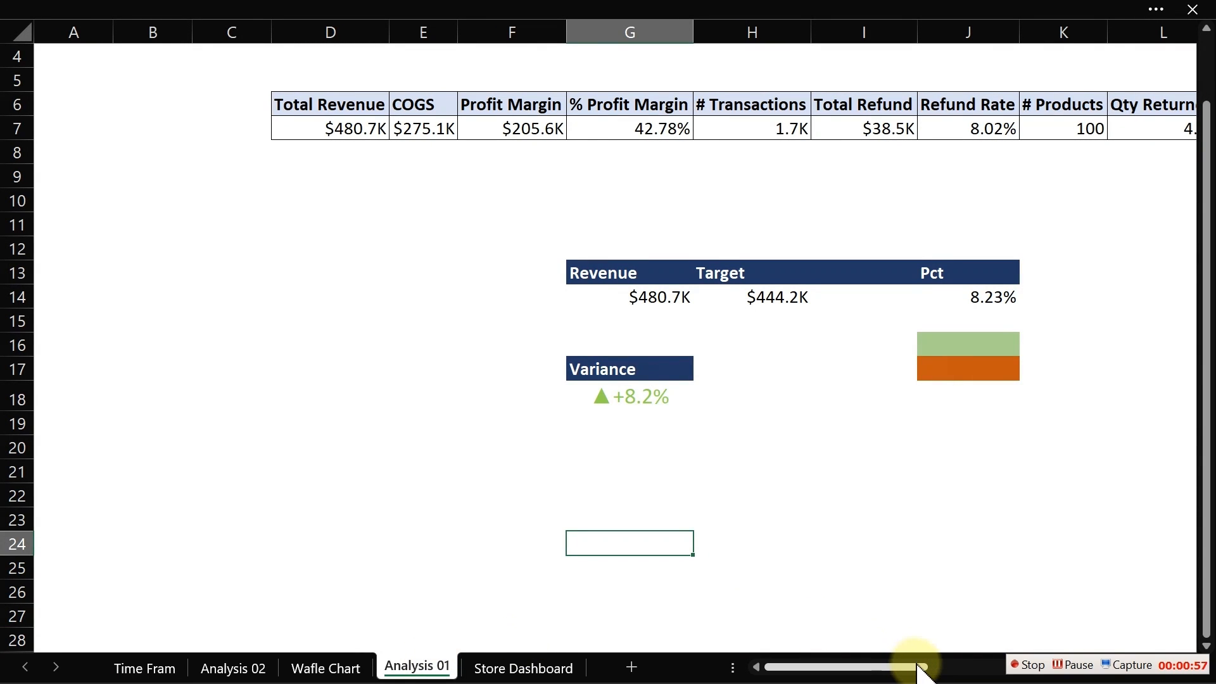
{"action": "left_click_drag", "start_coordinate": [893, 665], "coordinate": [1153, 578]}
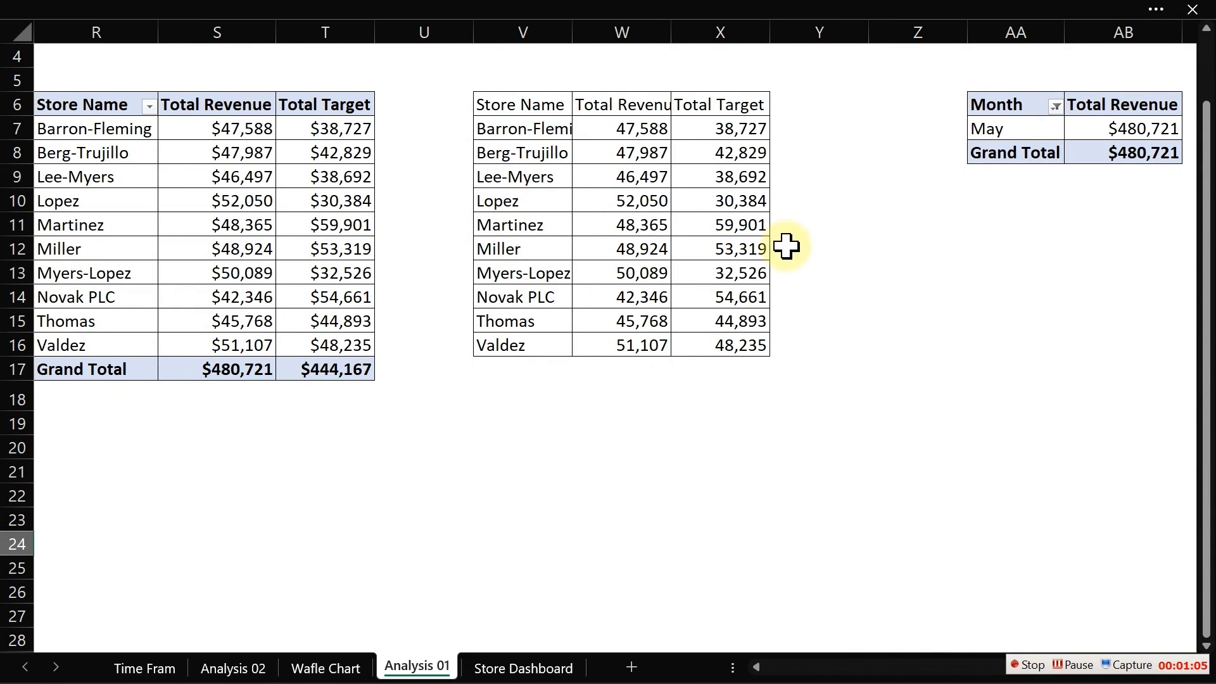
{"action": "left_click", "coordinate": [214, 670]}
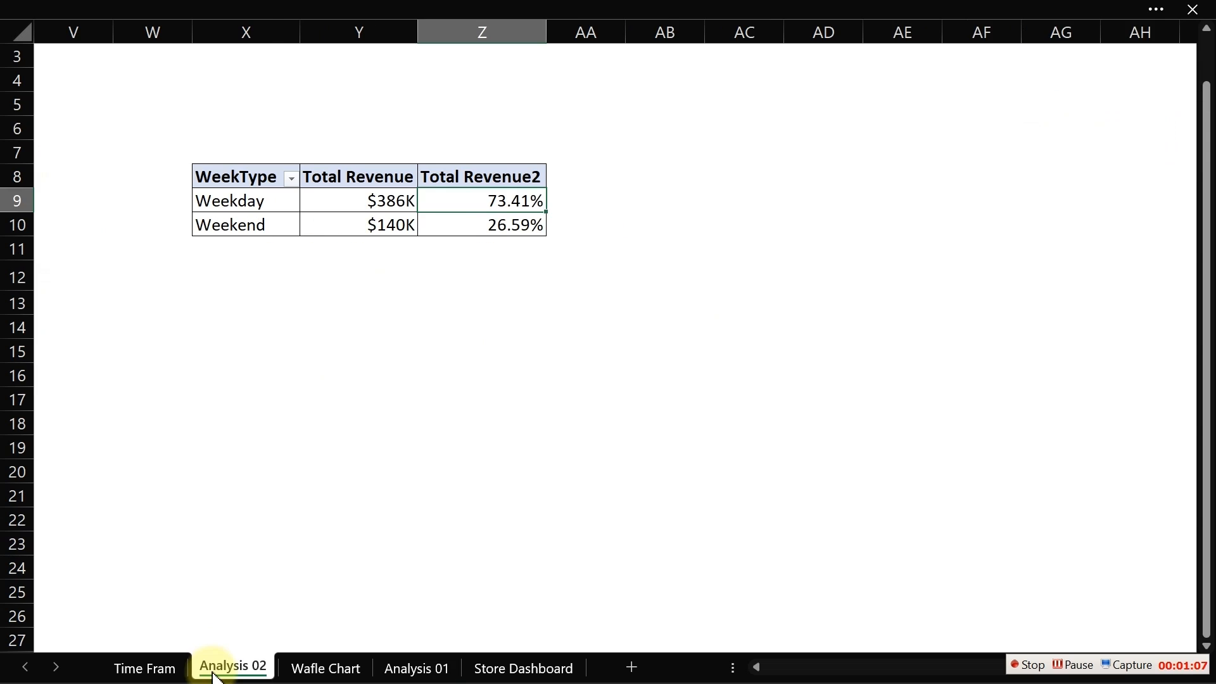
{"action": "left_click_drag", "start_coordinate": [794, 679], "coordinate": [833, 661]}
{"action": "left_click", "coordinate": [316, 176]}
{"action": "left_click_drag", "start_coordinate": [315, 177], "coordinate": [626, 228]}
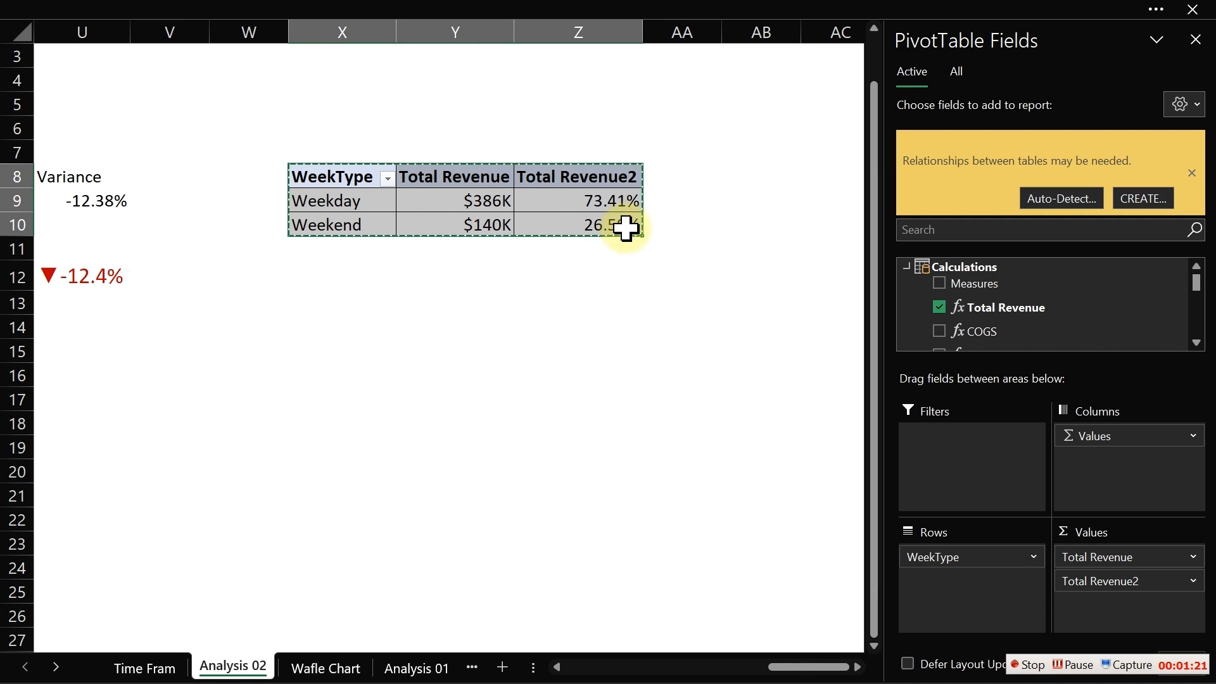
{"action": "key", "text": "ctrl+c"}
{"action": "left_click", "coordinate": [768, 174]}
{"action": "key", "text": "Right"}
{"action": "key", "text": "Right"}
{"action": "key", "text": "Right"}
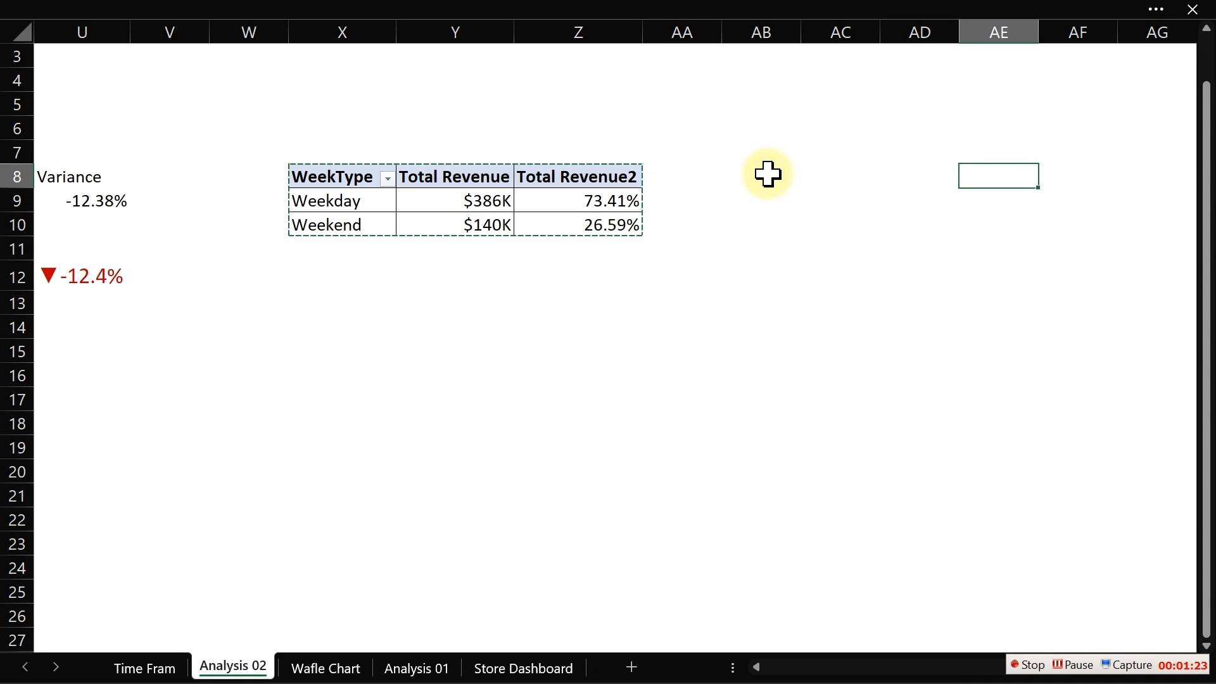
{"action": "key", "text": "ctrl+v"}
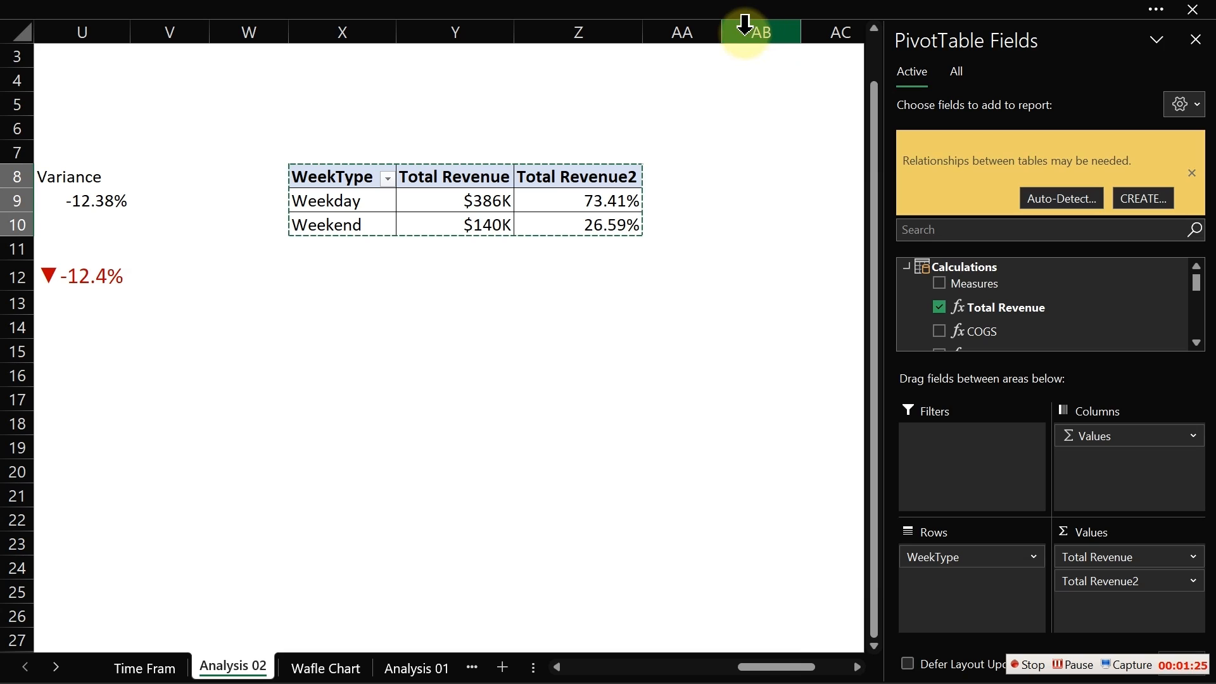
- Fill column AB with a dark blue theme color as a separator
{"action": "left_click", "coordinate": [746, 26]}
{"action": "left_click", "coordinate": [271, 9]}
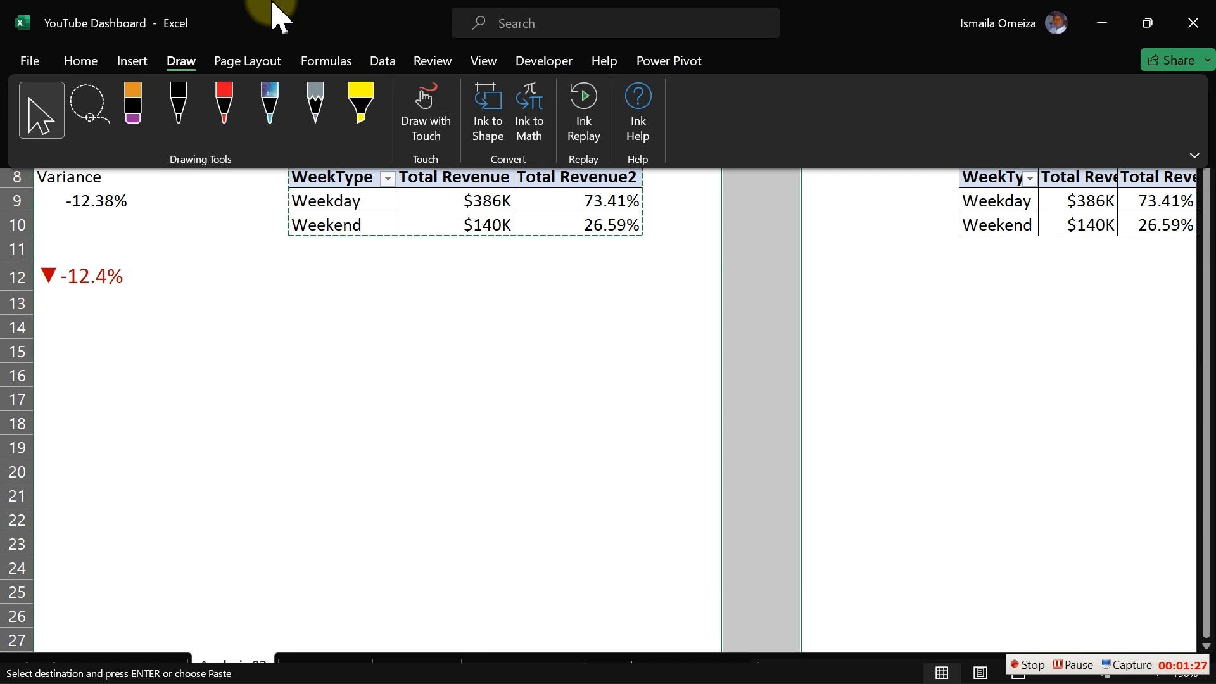
{"action": "left_click", "coordinate": [81, 60]}
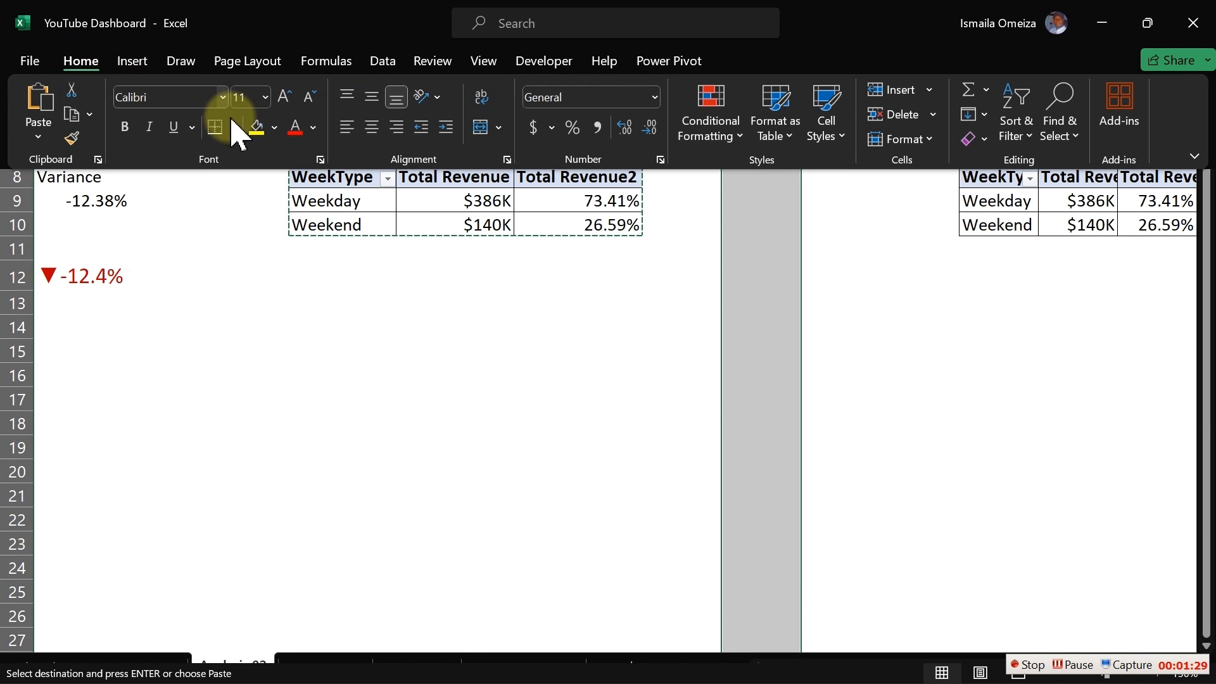
{"action": "left_click", "coordinate": [275, 128]}
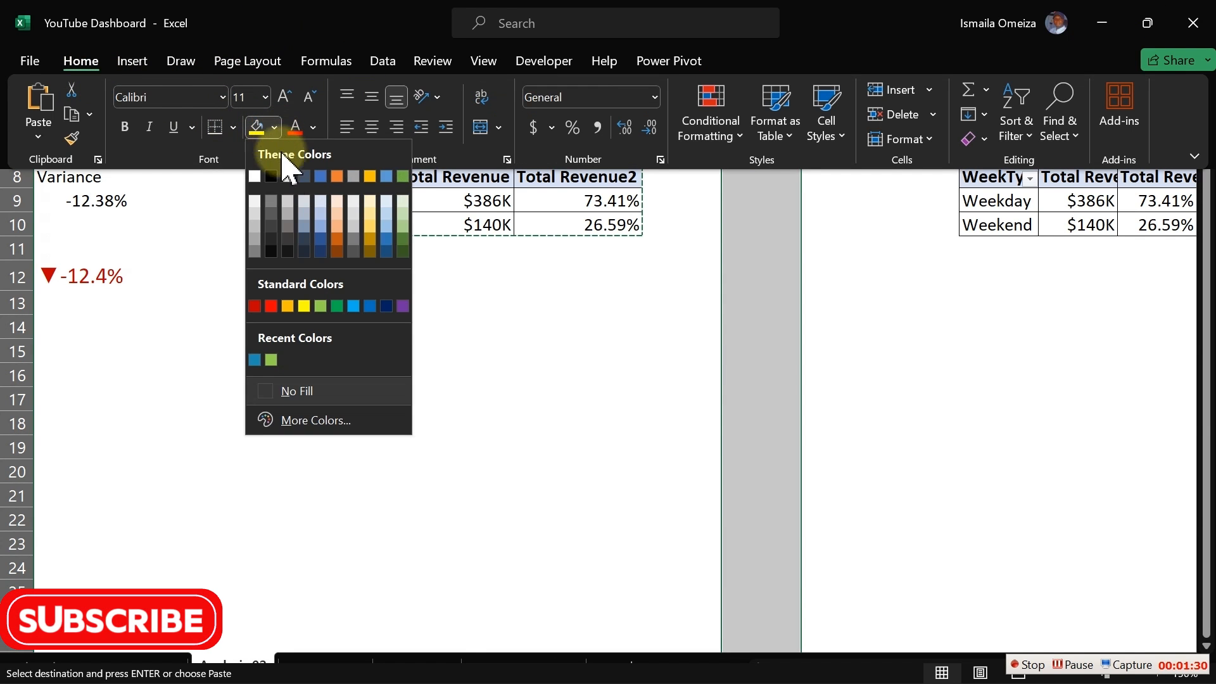
{"action": "left_click", "coordinate": [321, 252]}
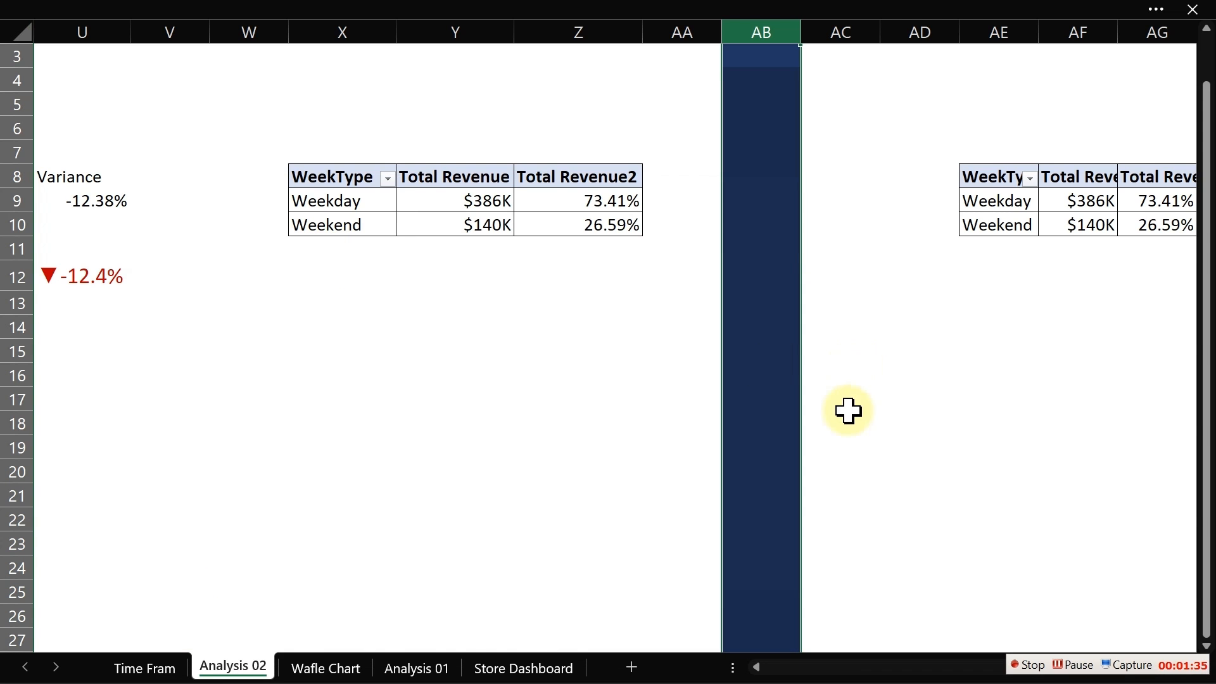
- Remove WeekType from the rows and Total Revenue2 from the values of the copied pivot table
{"action": "left_click", "coordinate": [989, 418]}
{"action": "key", "text": "Right"}
{"action": "key", "text": "Right"}
{"action": "key", "text": "Right"}
{"action": "key", "text": "Right"}
{"action": "key", "text": "Right"}
{"action": "key", "text": "Right"}
{"action": "key", "text": "Right"}
{"action": "key", "text": "Right"}
{"action": "key", "text": "Right"}
{"action": "key", "text": "Right"}
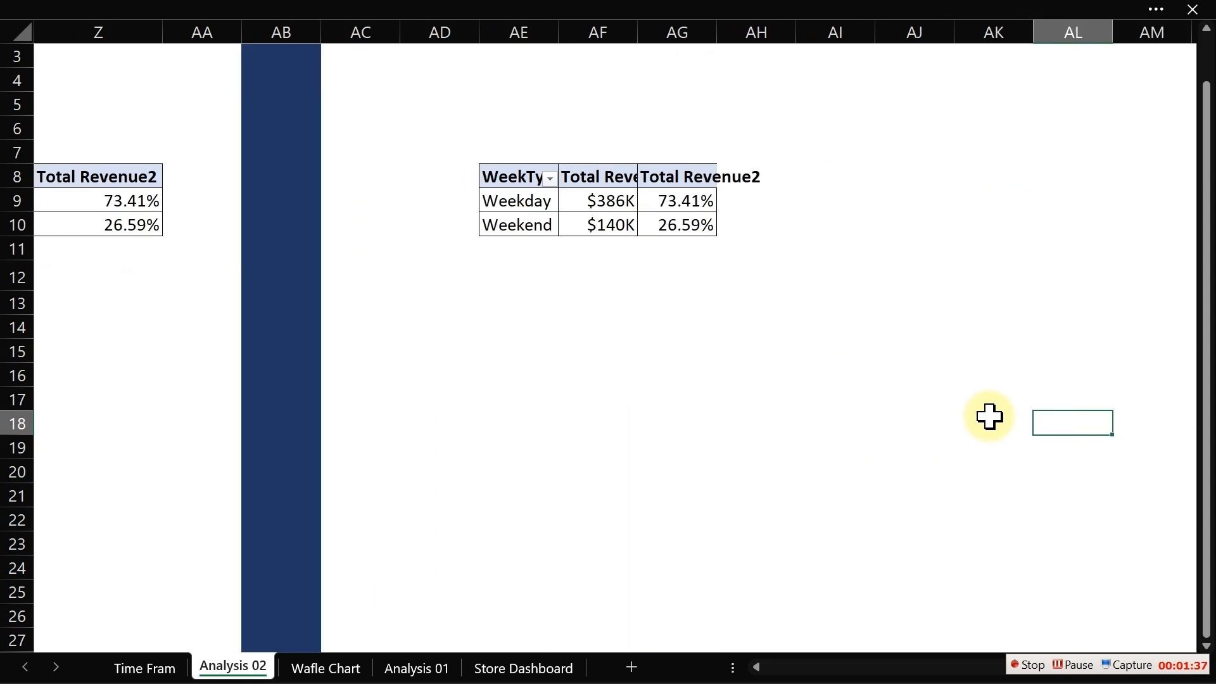
{"action": "left_click_drag", "start_coordinate": [322, 200], "coordinate": [320, 223]}
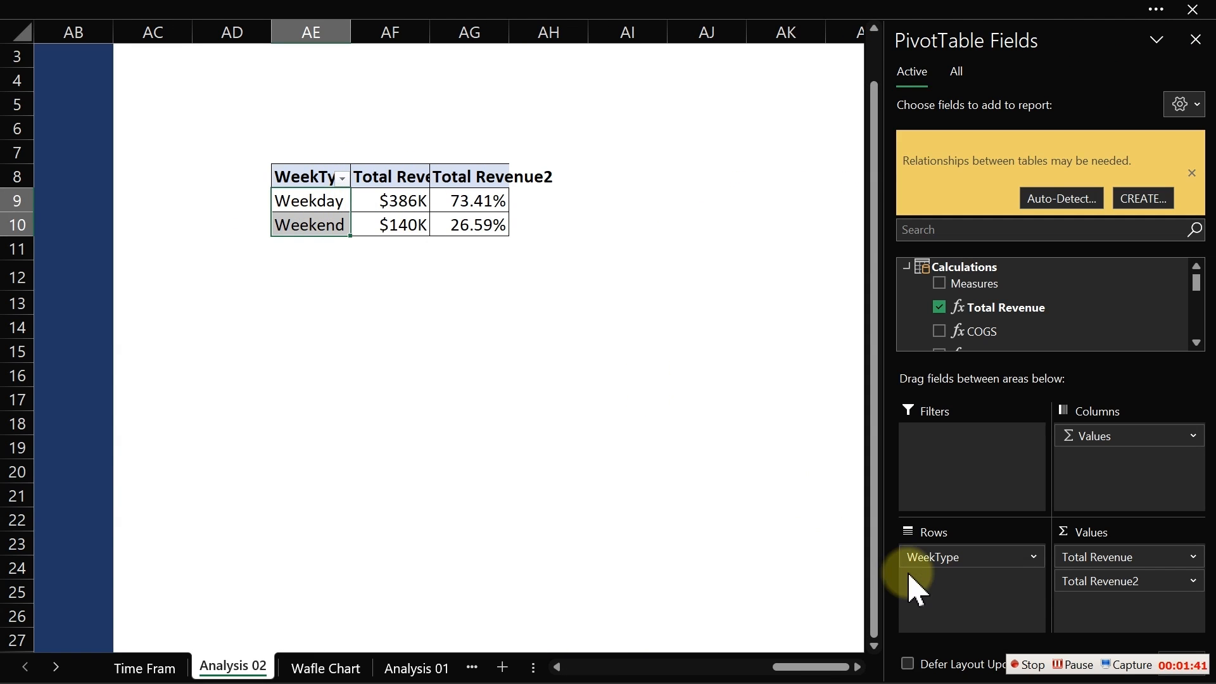
{"action": "left_click_drag", "start_coordinate": [956, 556], "coordinate": [662, 526]}
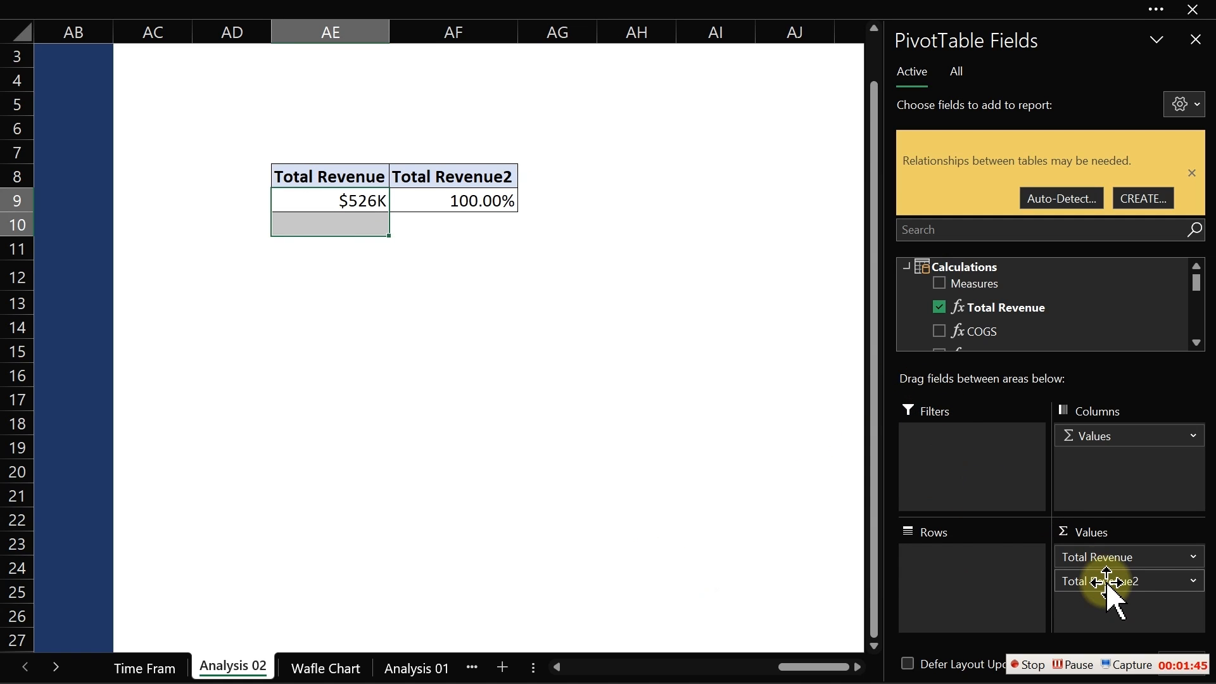
{"action": "left_click_drag", "start_coordinate": [1131, 581], "coordinate": [747, 494]}
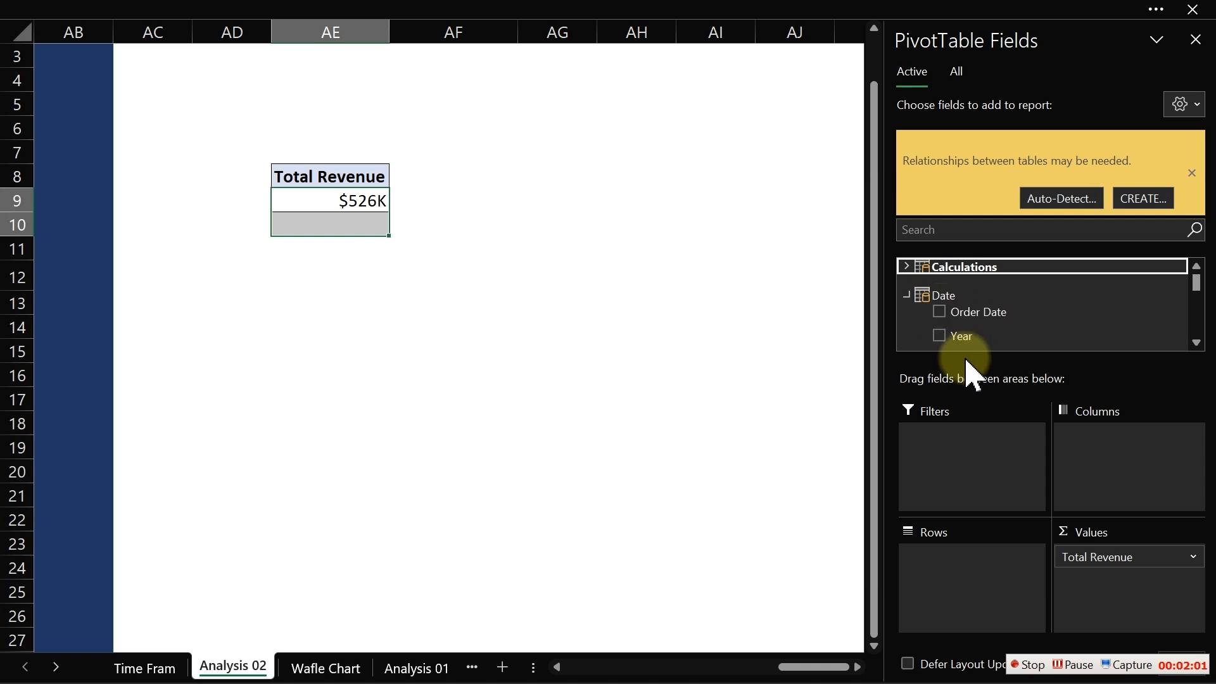
- Add the Quarter field to the rows of the copied pivot table
{"action": "left_click", "coordinate": [1197, 342]}
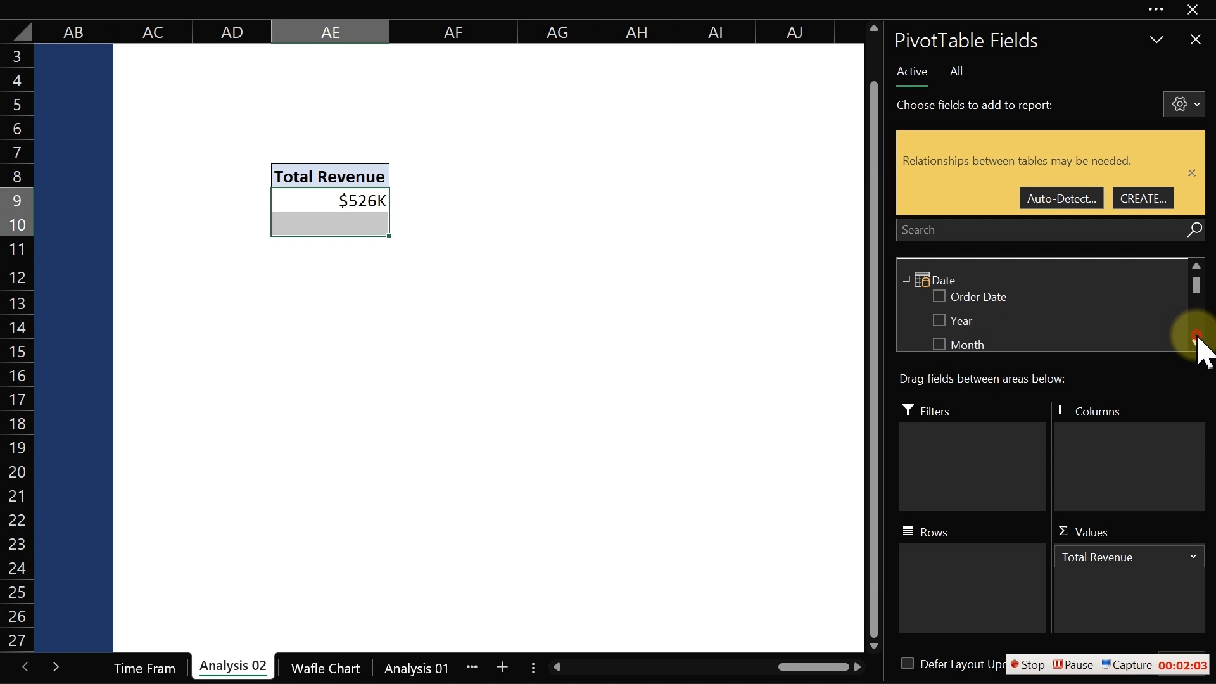
{"action": "left_click", "coordinate": [1196, 342]}
{"action": "left_click", "coordinate": [1196, 343]}
{"action": "left_click", "coordinate": [1196, 343]}
{"action": "left_click", "coordinate": [1196, 342]}
{"action": "left_click", "coordinate": [1196, 342]}
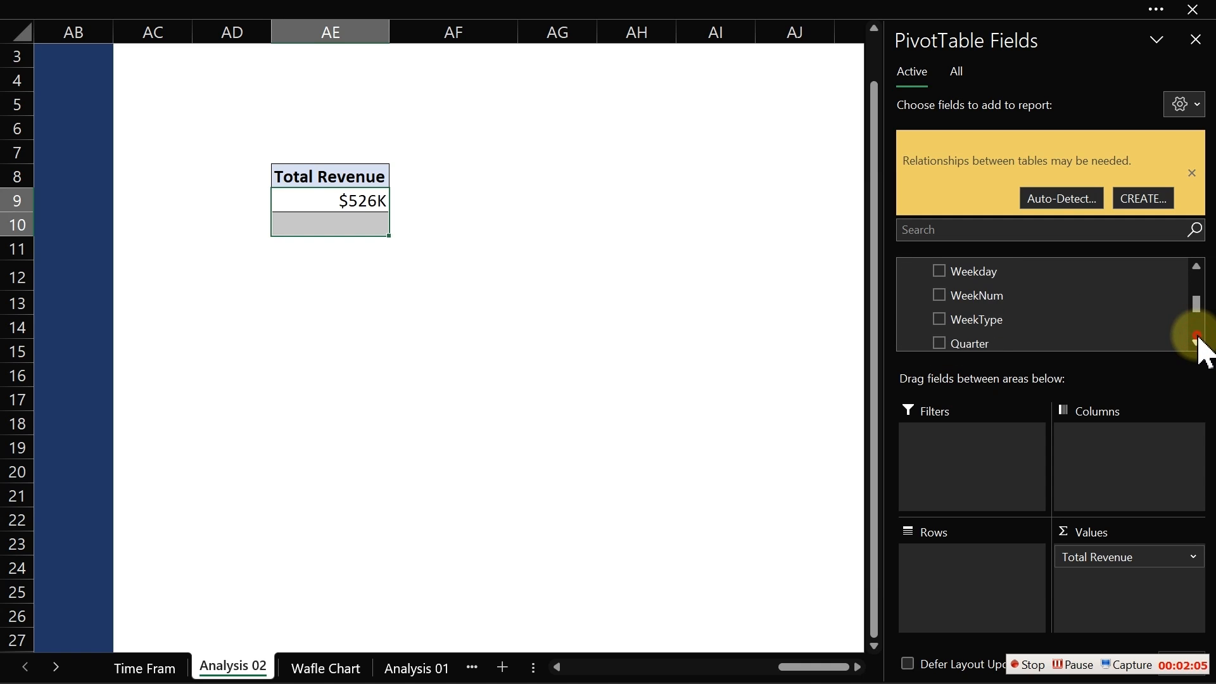
{"action": "left_click", "coordinate": [1196, 343]}
{"action": "left_click_drag", "start_coordinate": [948, 330], "coordinate": [951, 593]}
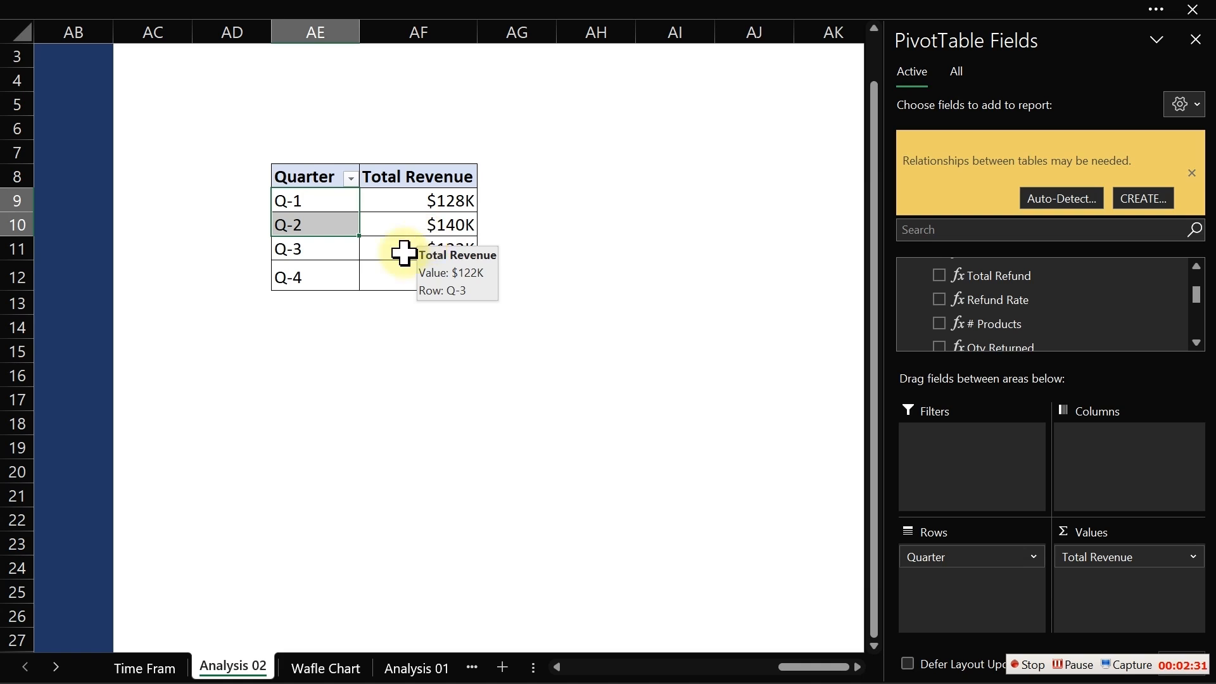
- Enter the bold label "Link to the above chart" in cell AE15
{"action": "left_click", "coordinate": [318, 350]}
{"action": "type", "text": "Li"}
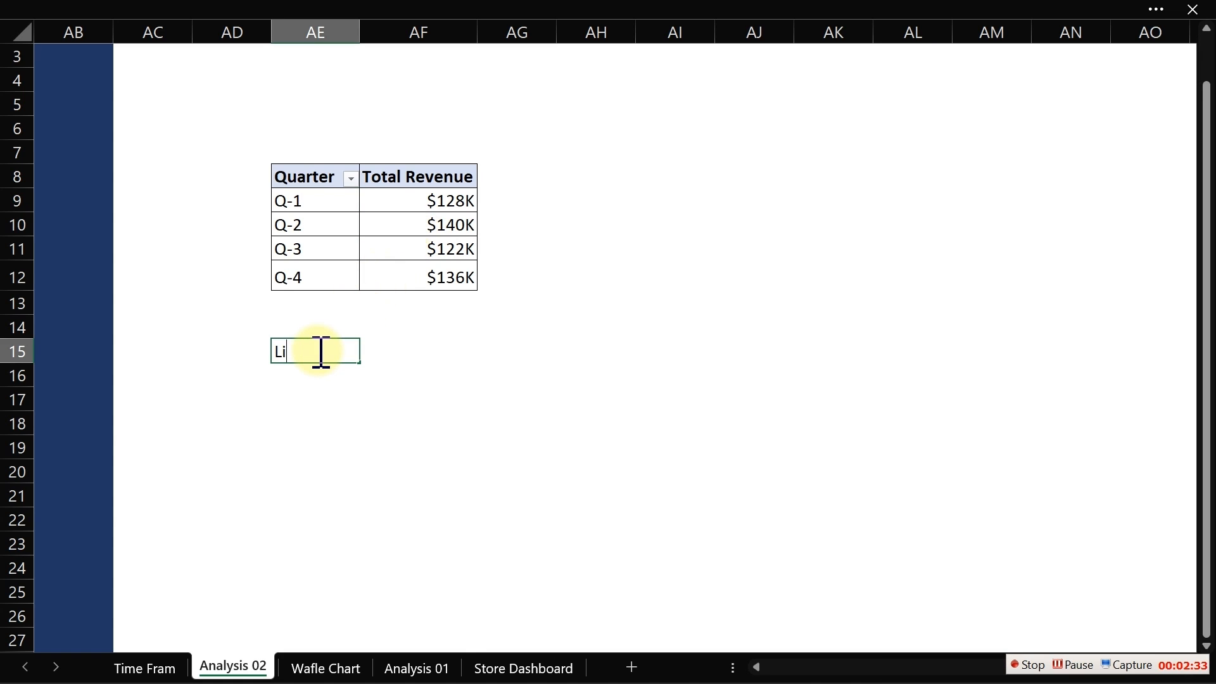
{"action": "type", "text": "nk to the above chart"}
{"action": "key", "text": "Return"}
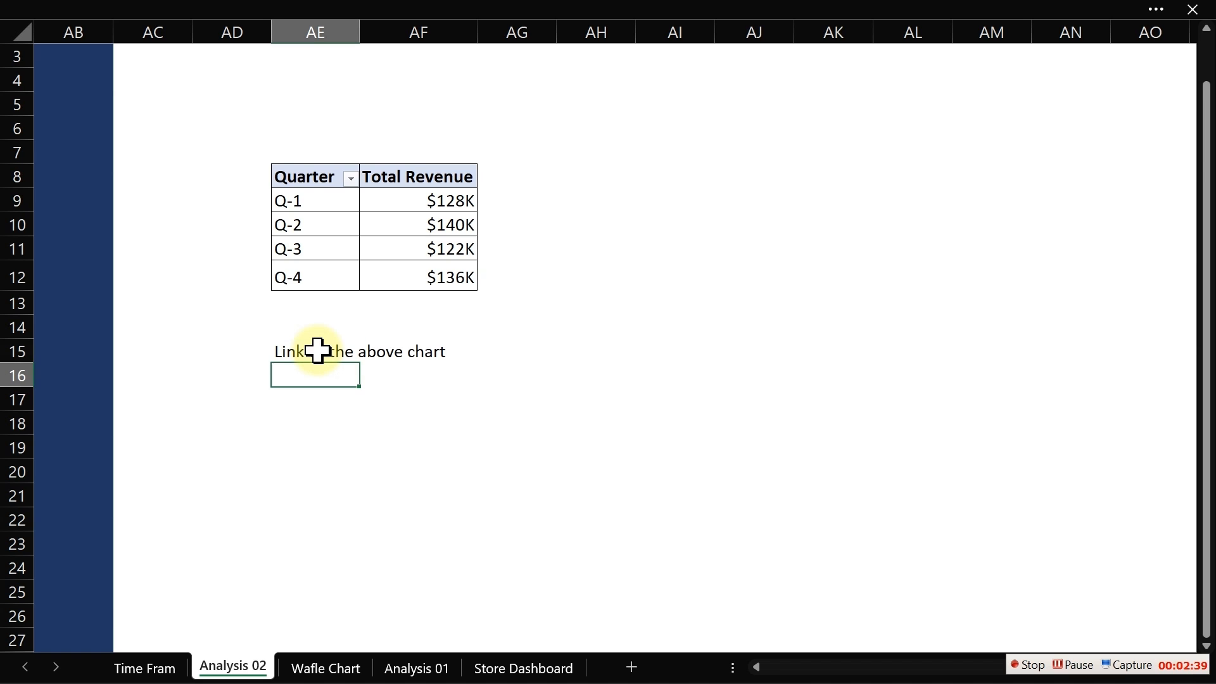
{"action": "left_click", "coordinate": [318, 351]}
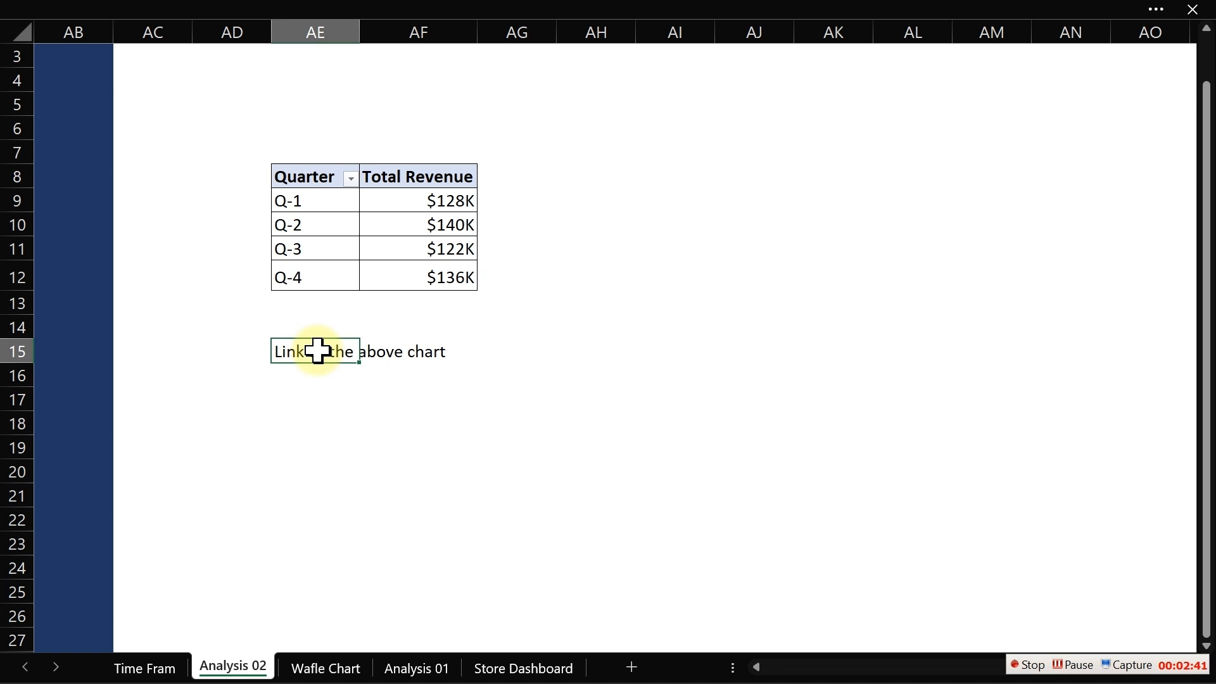
{"action": "key", "text": "ctrl+b"}
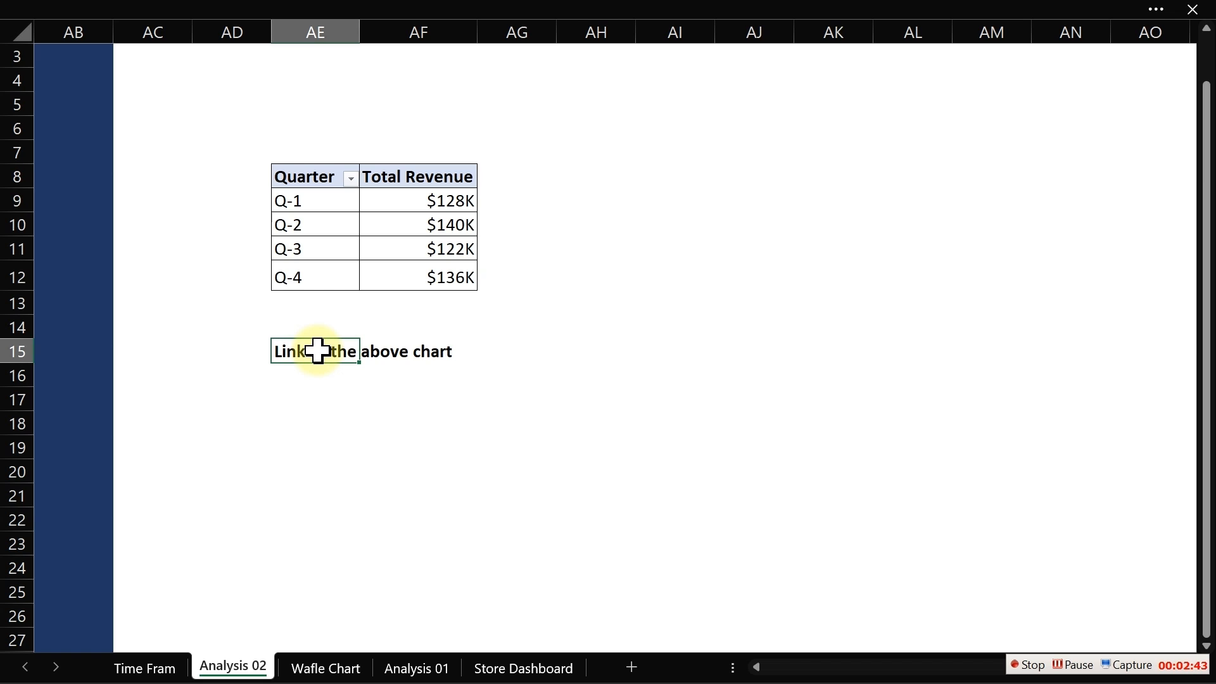
- Link cell AE17 to the pivot's Quarter header AE8 and fill the link across and down to AF21
{"action": "key", "text": "Down"}
{"action": "key", "text": "Down"}
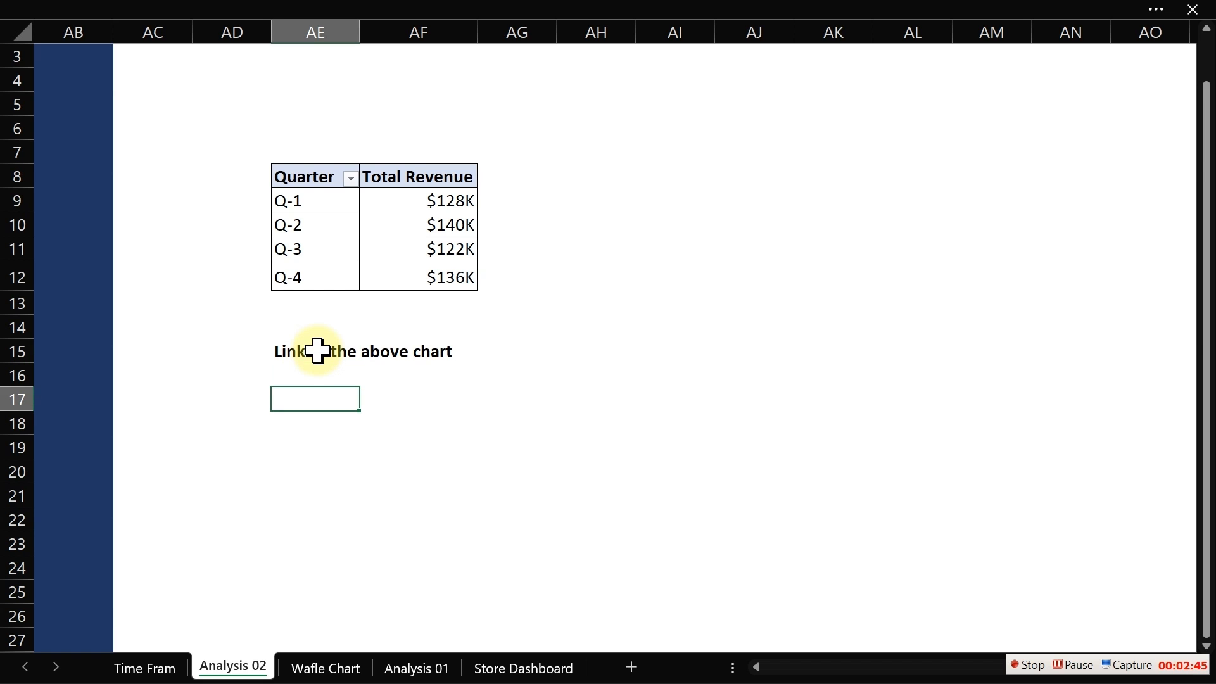
{"action": "type", "text": "="}
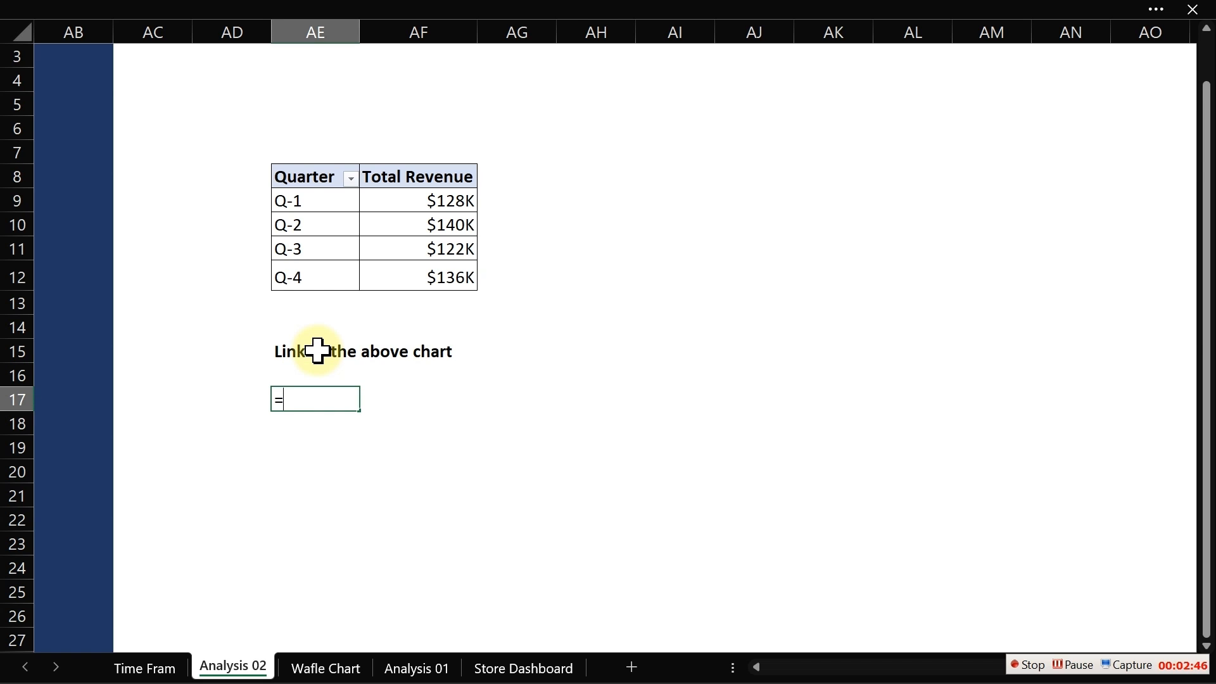
{"action": "left_click", "coordinate": [315, 177]}
{"action": "key", "text": "Return"}
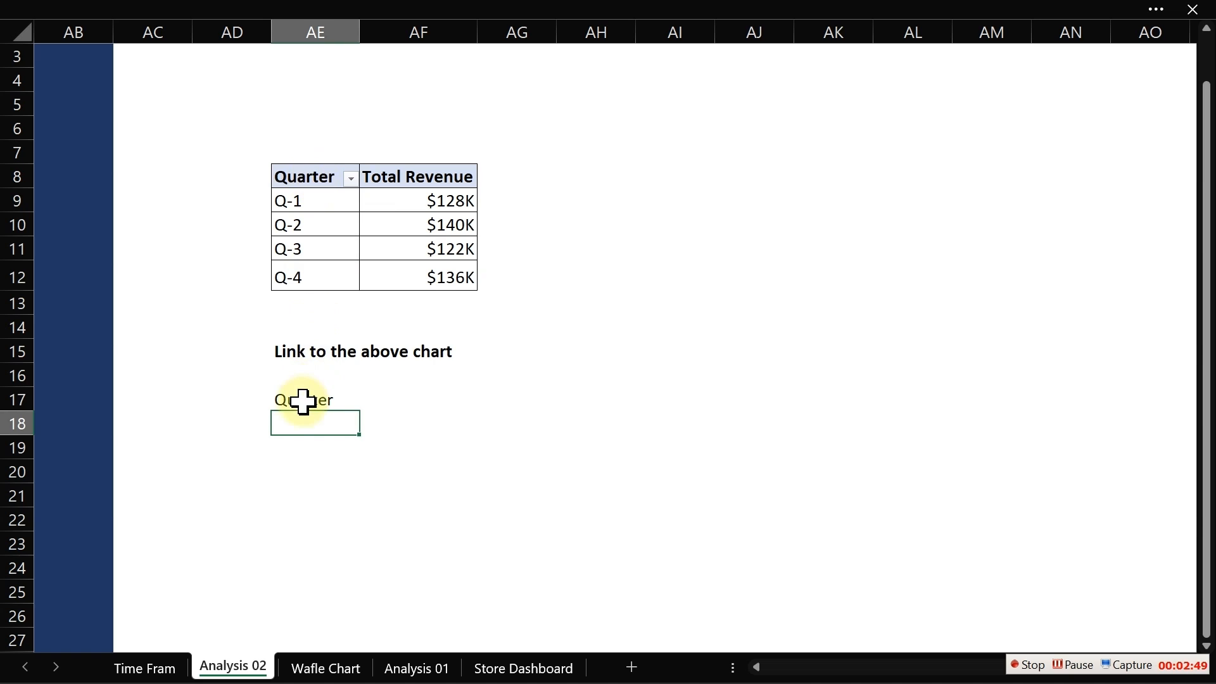
{"action": "left_click", "coordinate": [314, 400]}
{"action": "left_click_drag", "start_coordinate": [360, 412], "coordinate": [472, 511]}
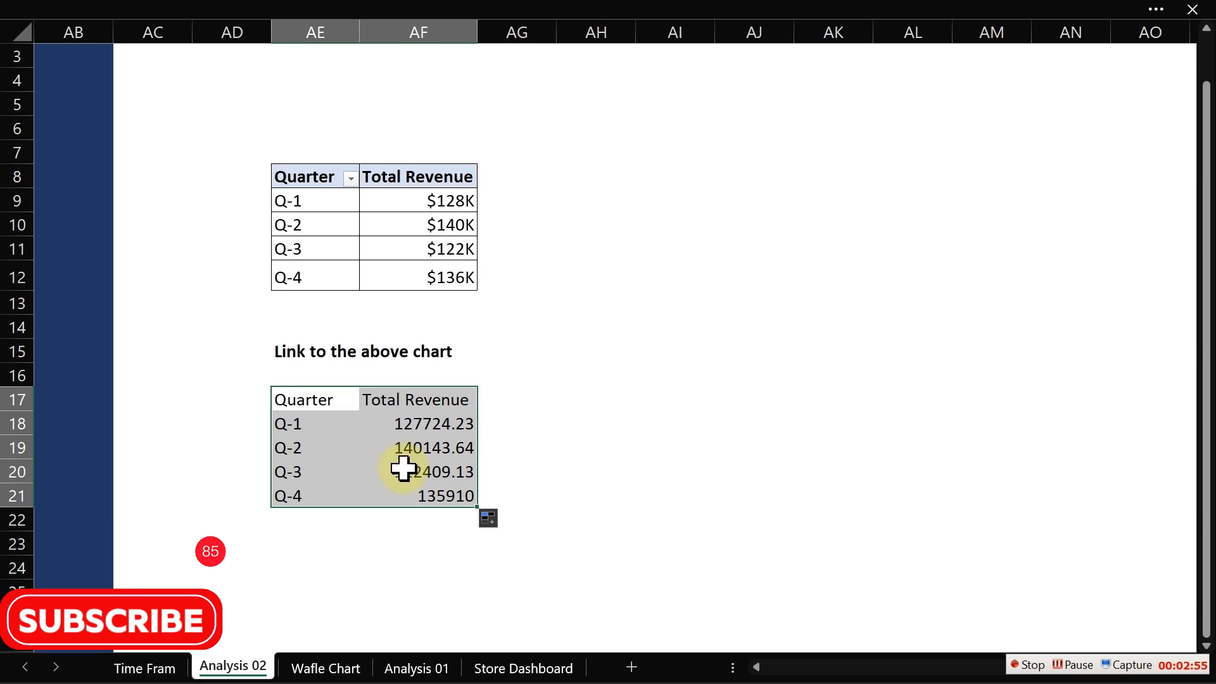
- Copy the pivot table's currency format from AF9 onto the linked revenue cells AF18 to AF21 with Format Painter
{"action": "left_click", "coordinate": [426, 431]}
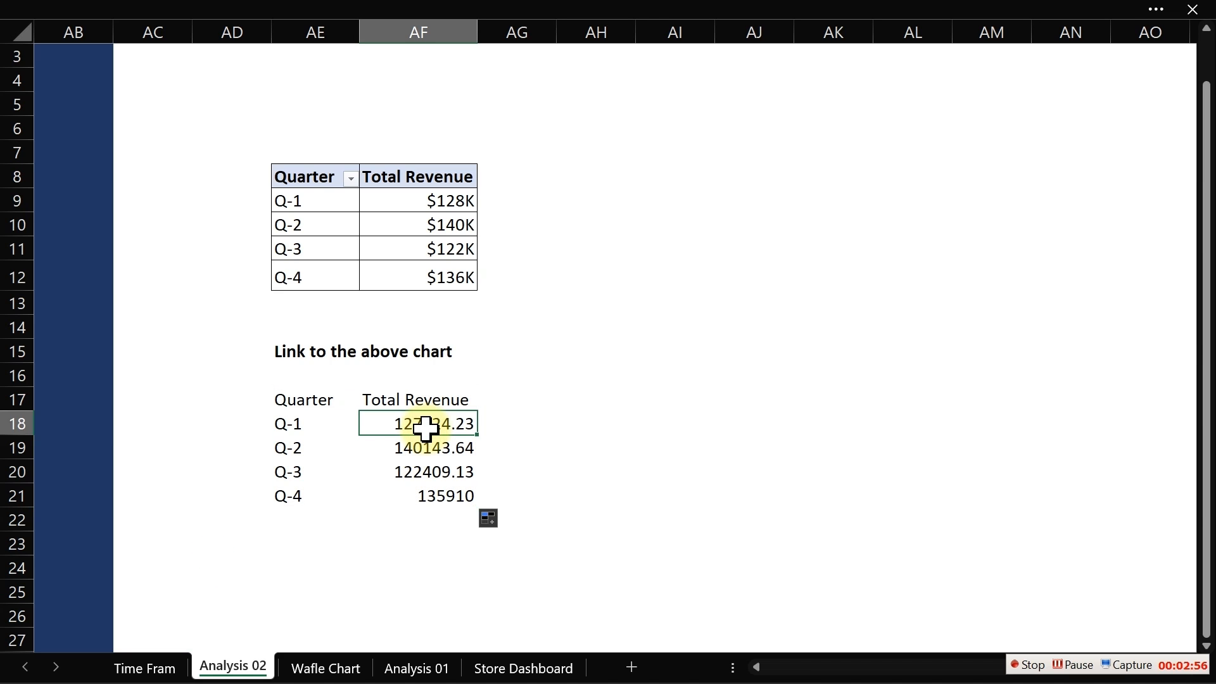
{"action": "left_click", "coordinate": [443, 200]}
{"action": "left_click", "coordinate": [79, 13]}
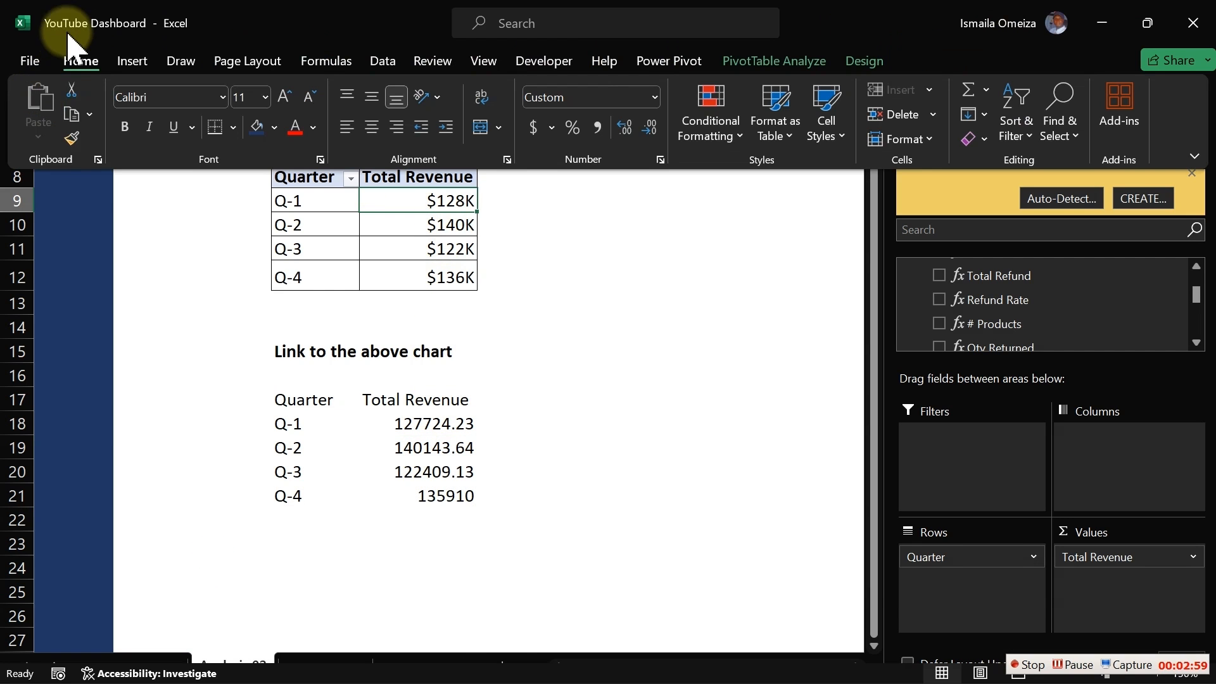
{"action": "left_click", "coordinate": [73, 146]}
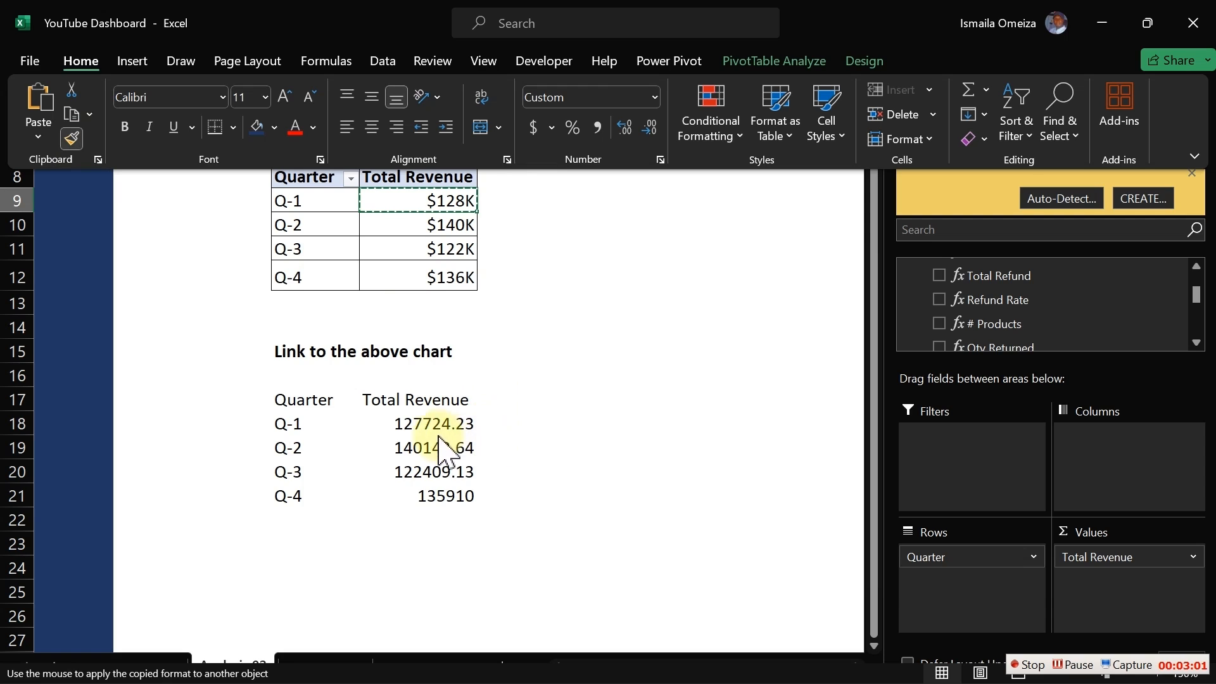
{"action": "left_click_drag", "start_coordinate": [439, 423], "coordinate": [442, 490]}
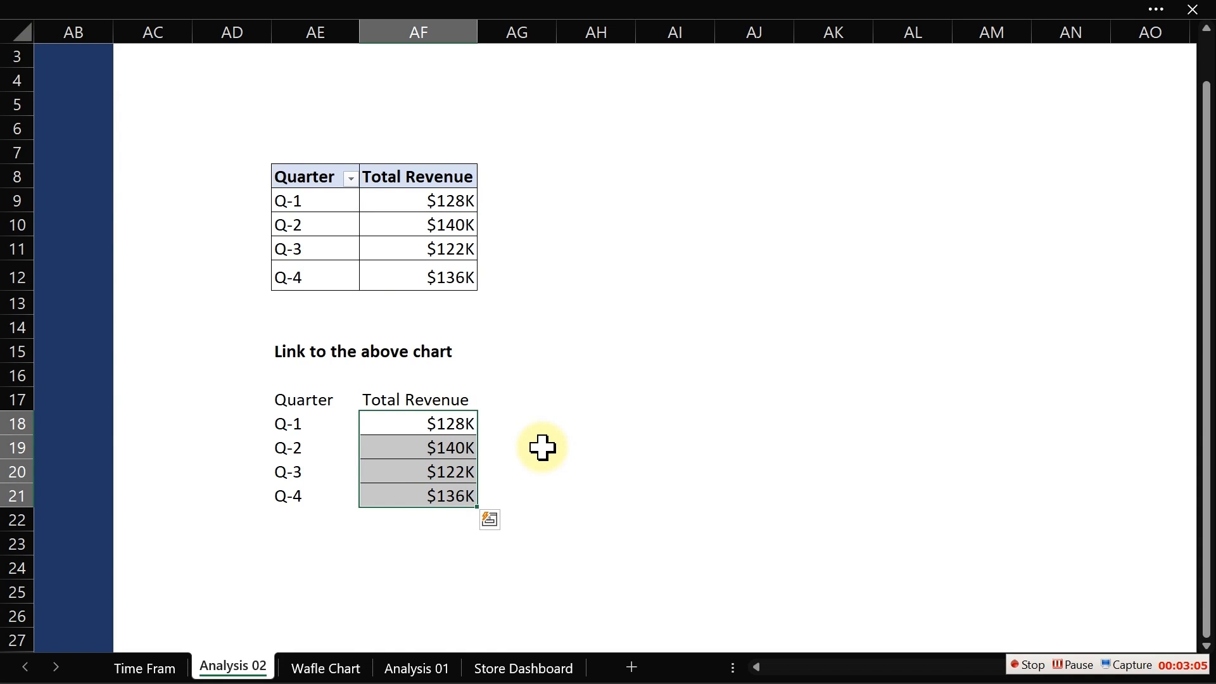
- Add the column headers "Highlight" in AG17 and "Average" in AH17
{"action": "left_click", "coordinate": [497, 400]}
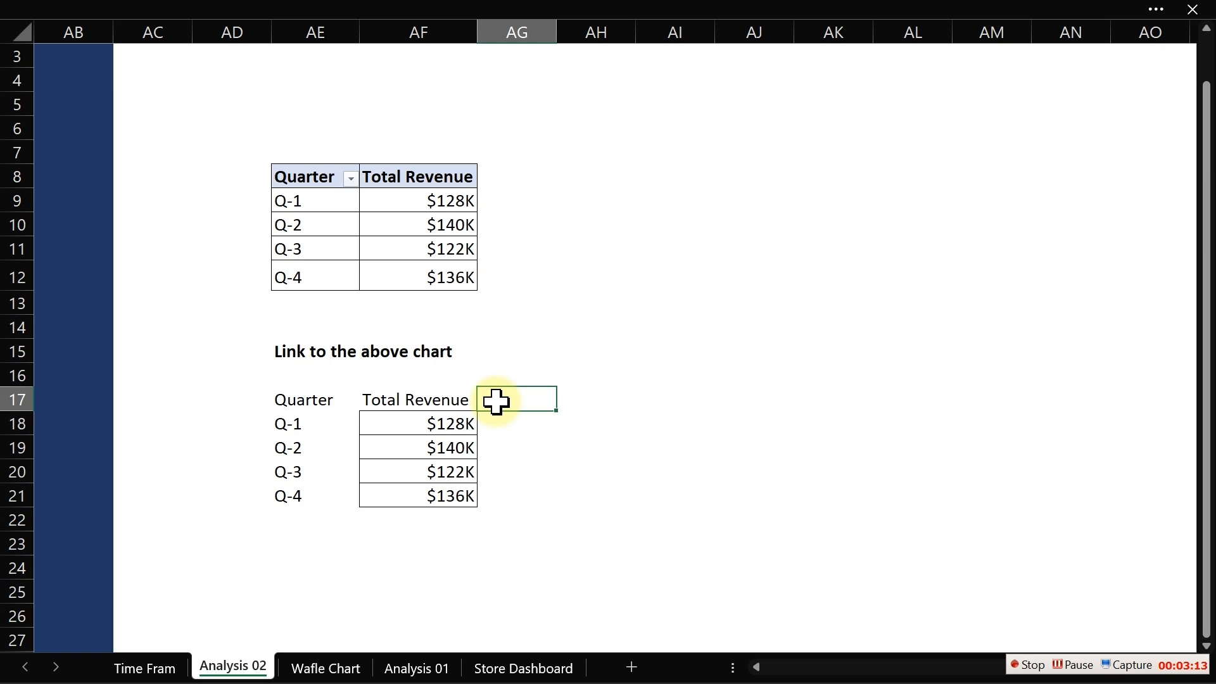
{"action": "type", "text": "Highlight"}
{"action": "key", "text": "Tab"}
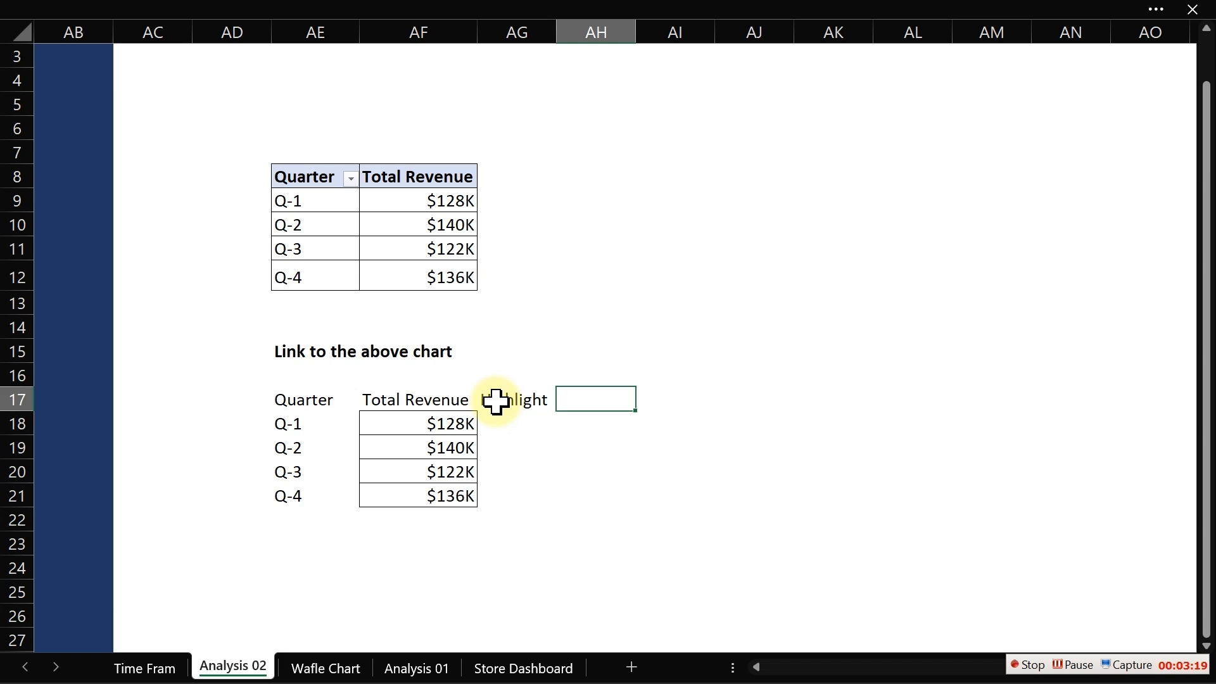
{"action": "type", "text": "Average"}
{"action": "key", "text": "Return"}
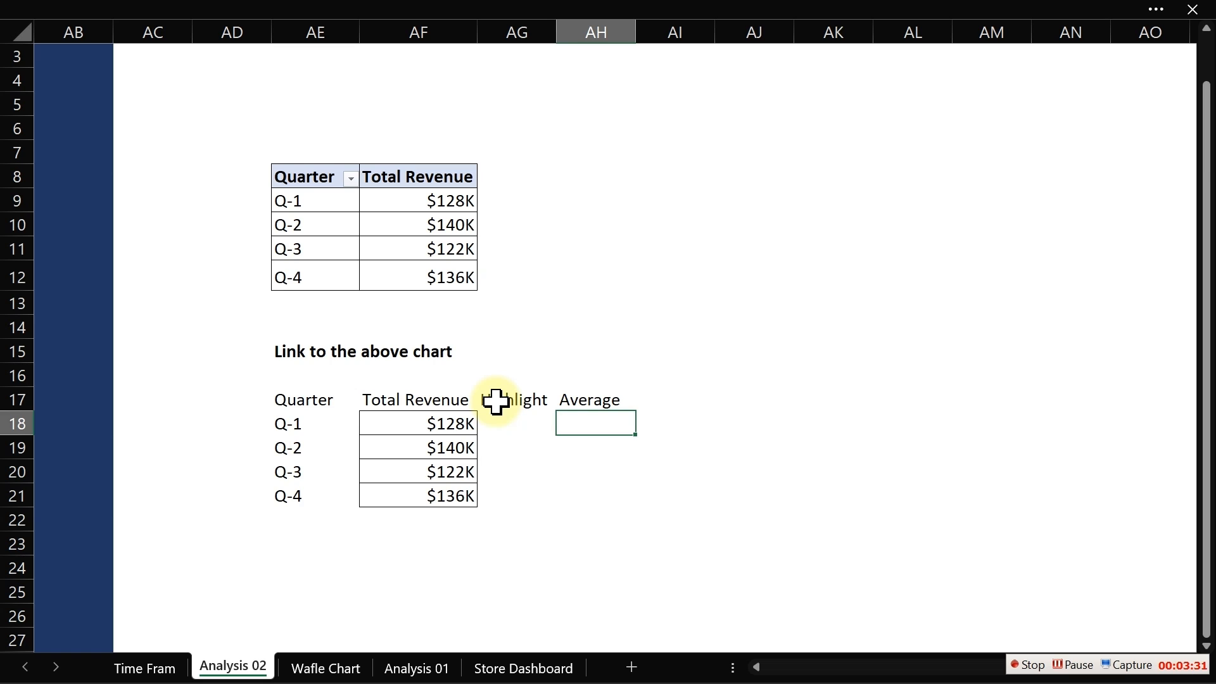
- Enter an AVERAGE formula referencing AF18 in AH18 and fill it down to AH21
{"action": "type", "text": "=averag"}
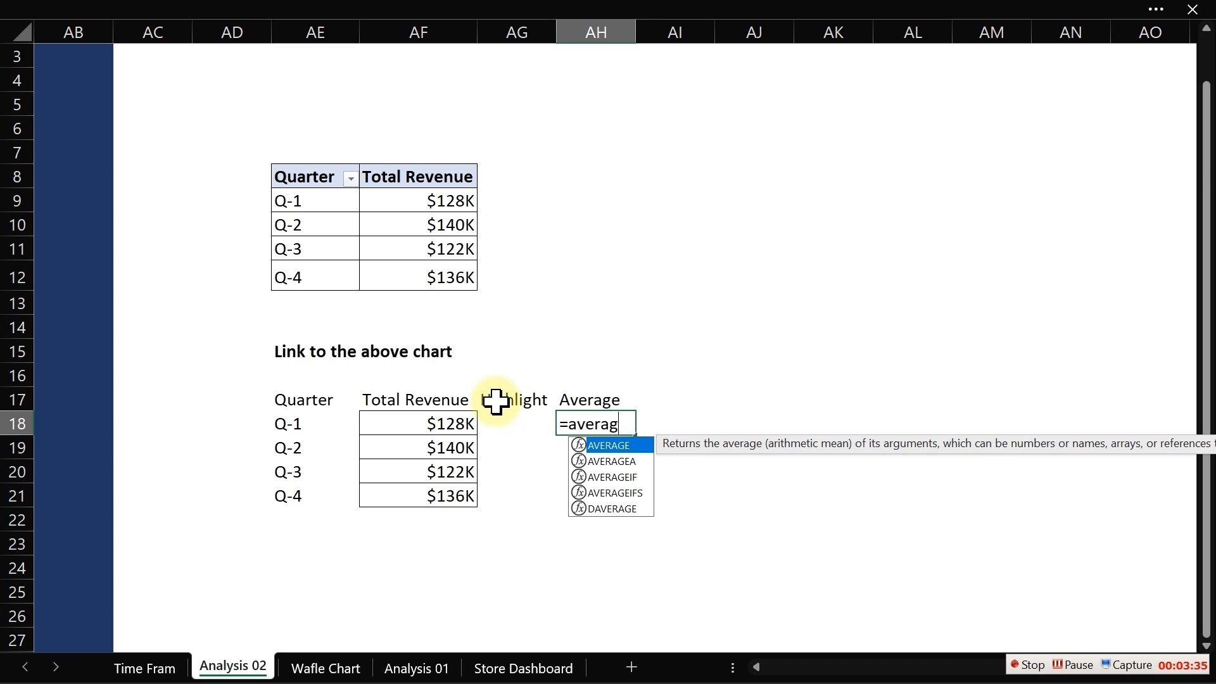
{"action": "key", "text": "Tab"}
{"action": "left_click", "coordinate": [396, 430]}
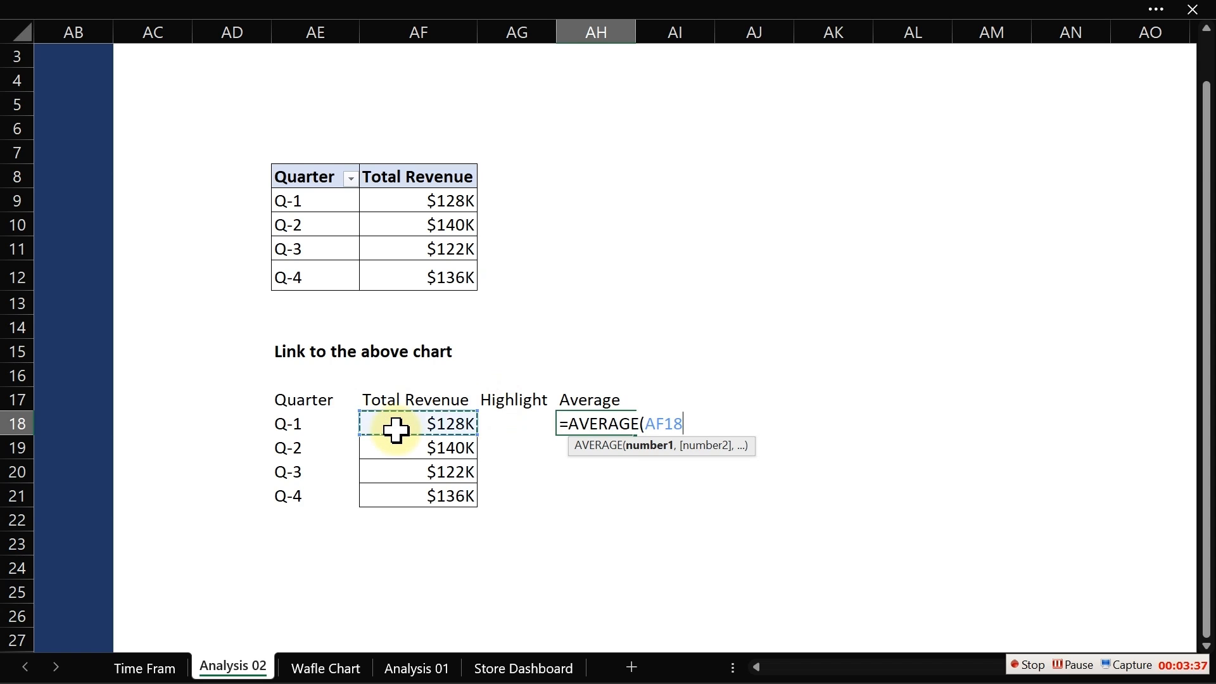
{"action": "key", "text": "Return"}
{"action": "left_click", "coordinate": [612, 423]}
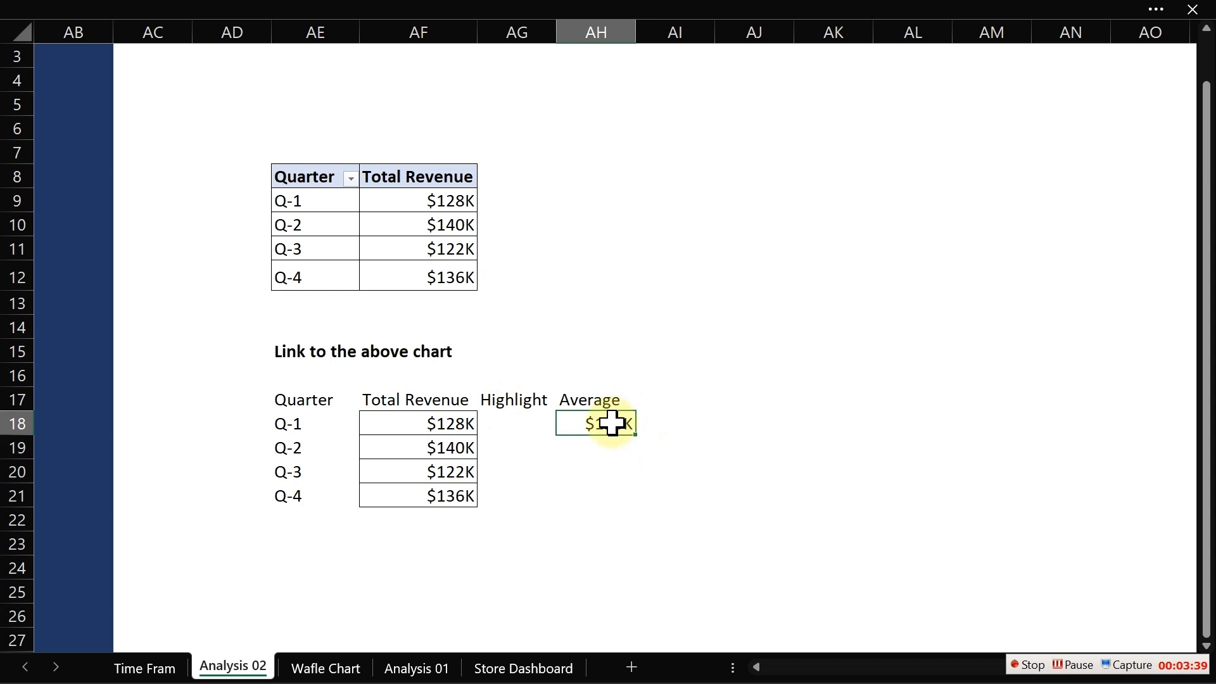
{"action": "left_click_drag", "start_coordinate": [635, 435], "coordinate": [625, 516]}
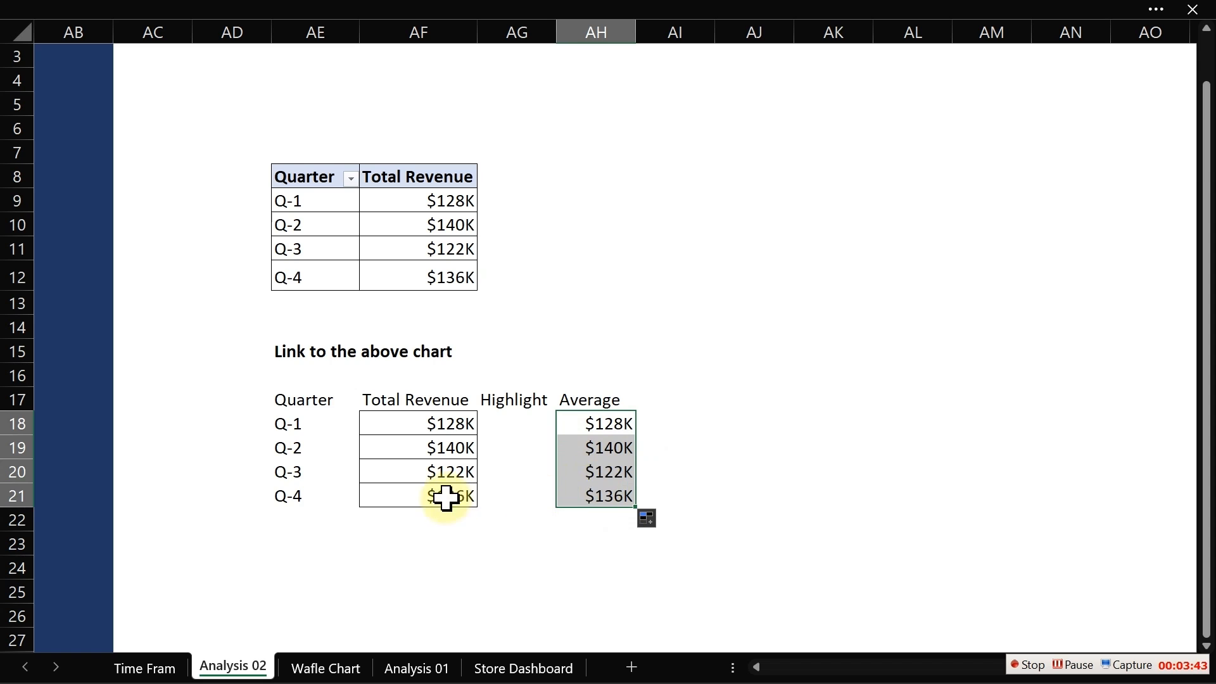
- Enter =AVERAGE($AF$18:$AF$21) in AH18 and fill it down to AH21
{"action": "left_click", "coordinate": [452, 428]}
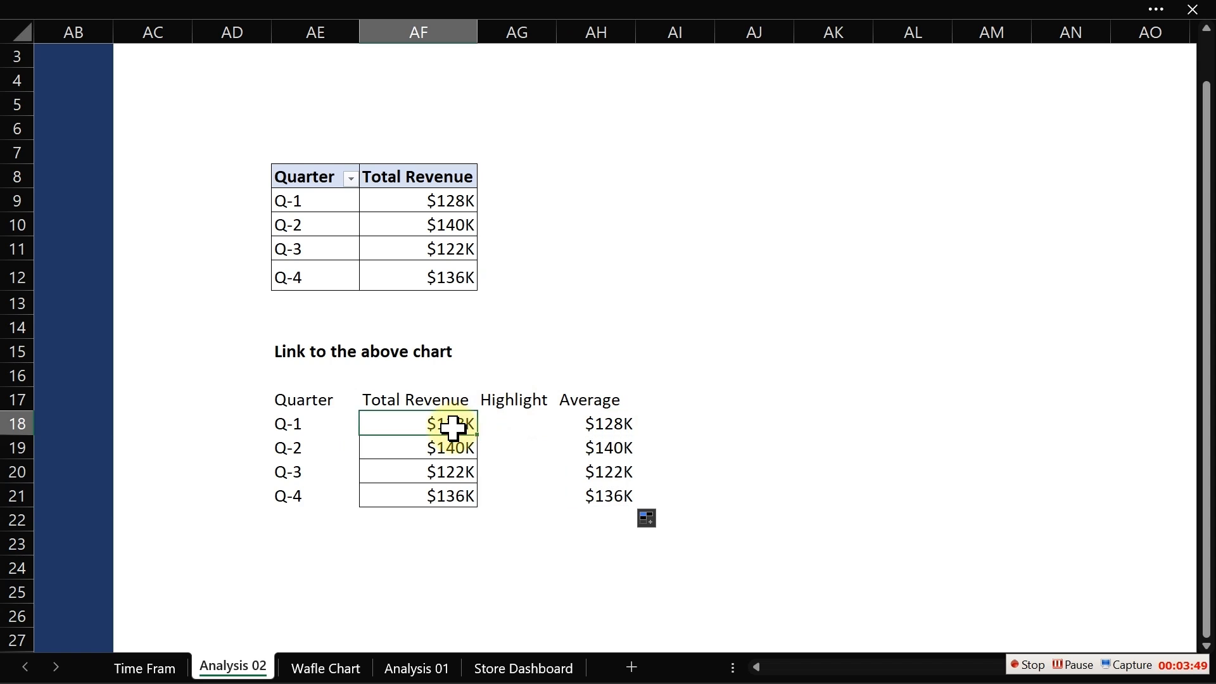
{"action": "left_click", "coordinate": [601, 428]}
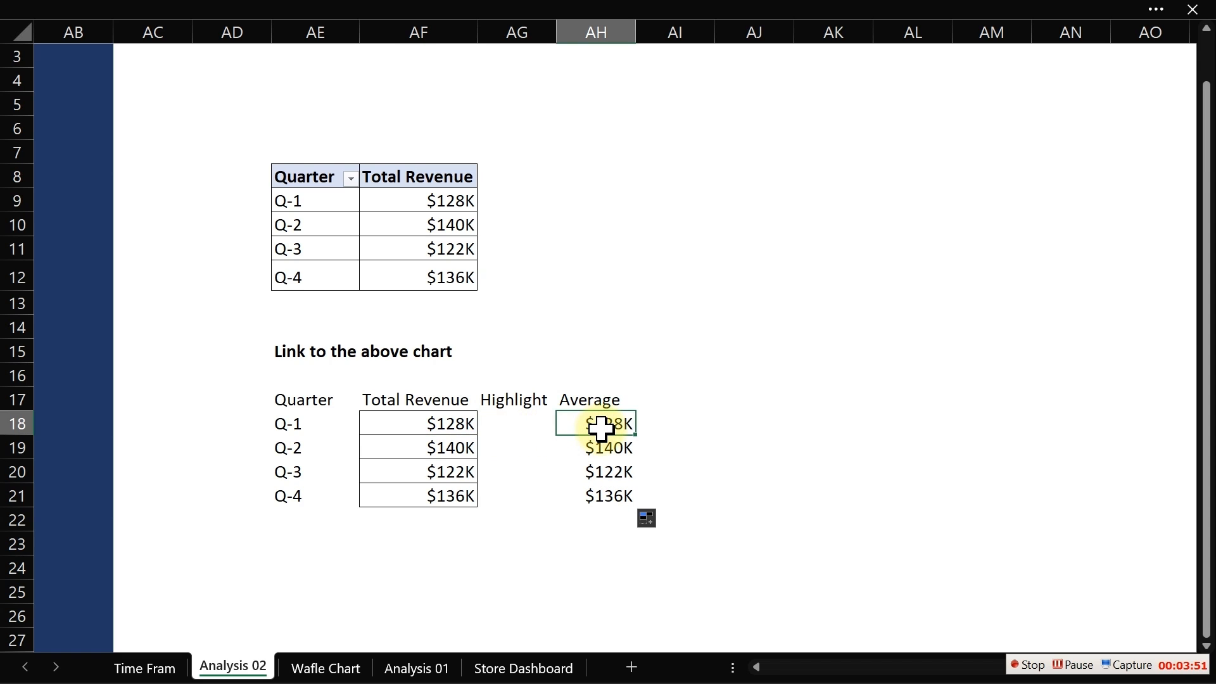
{"action": "type", "text": "=a"}
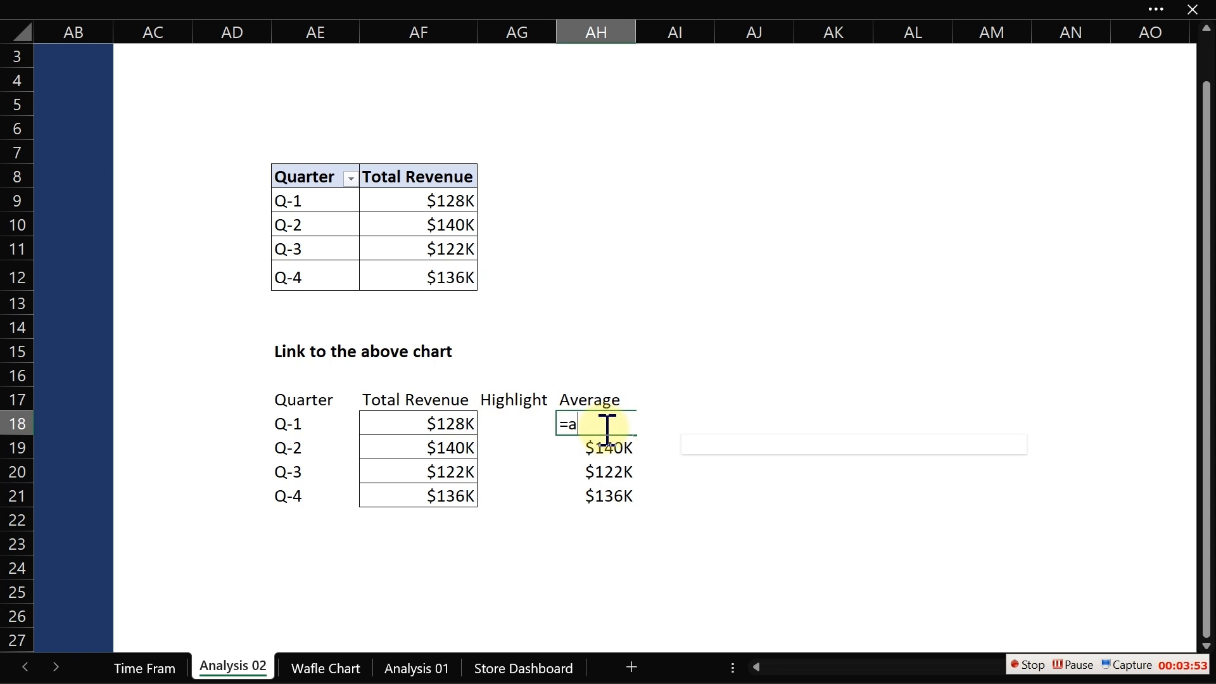
{"action": "type", "text": "ver"}
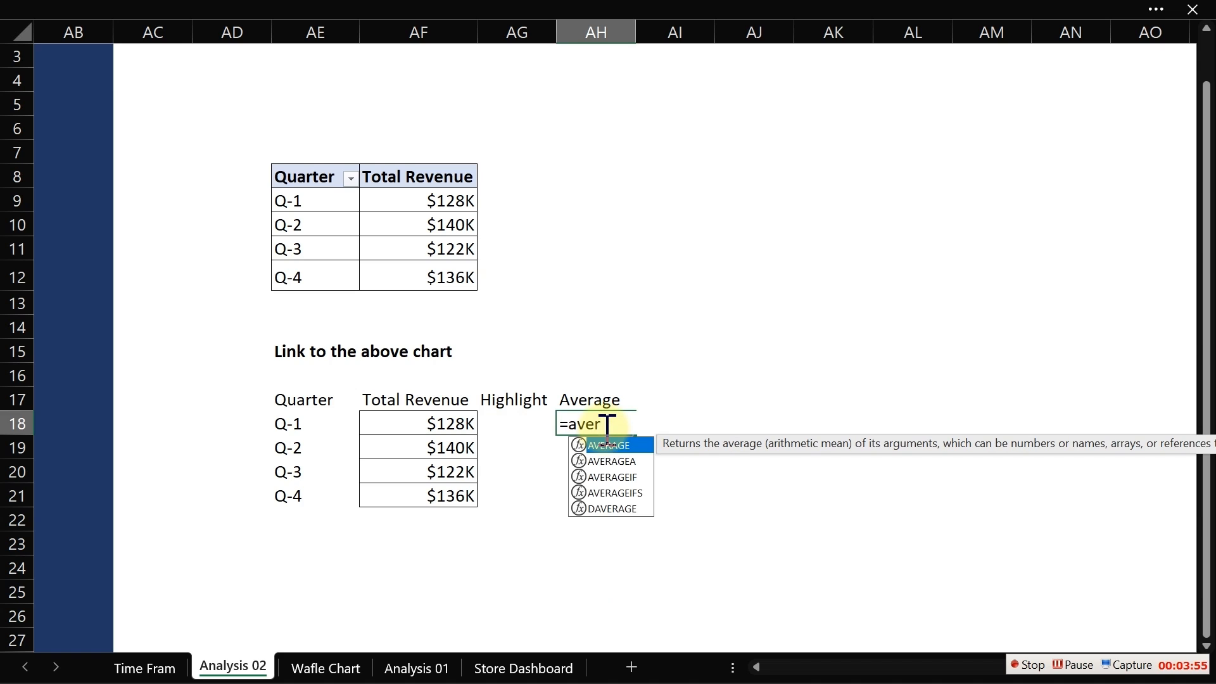
{"action": "key", "text": "Tab"}
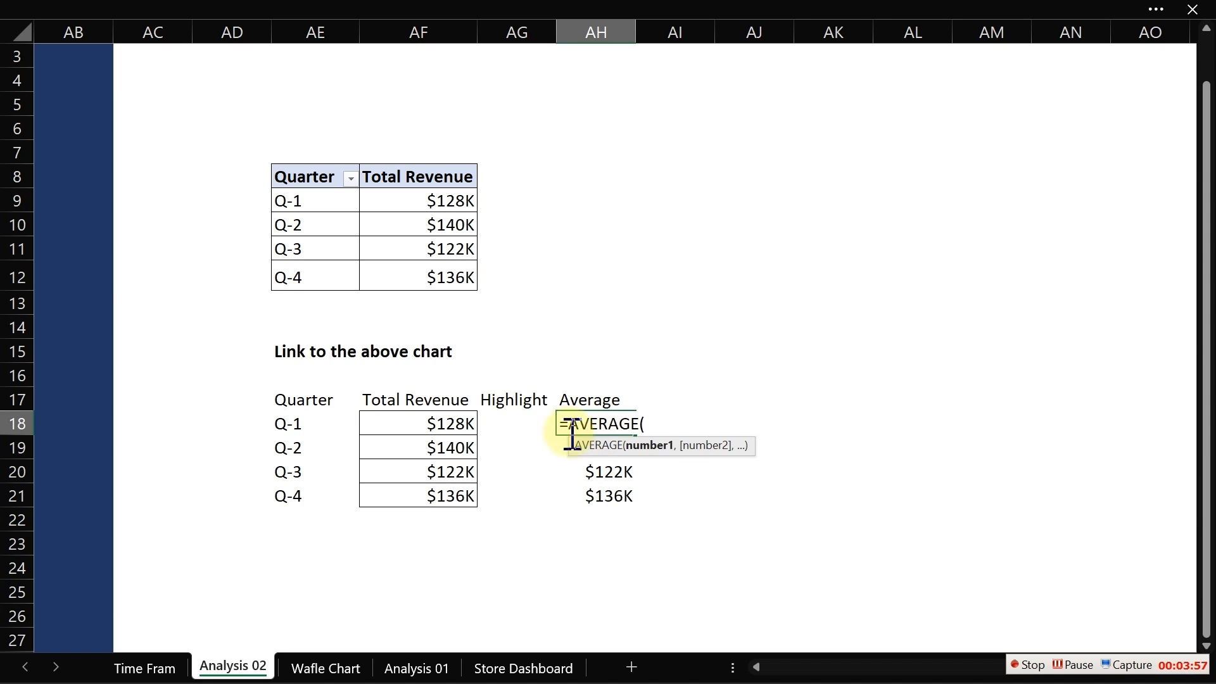
{"action": "left_click_drag", "start_coordinate": [451, 424], "coordinate": [451, 495]}
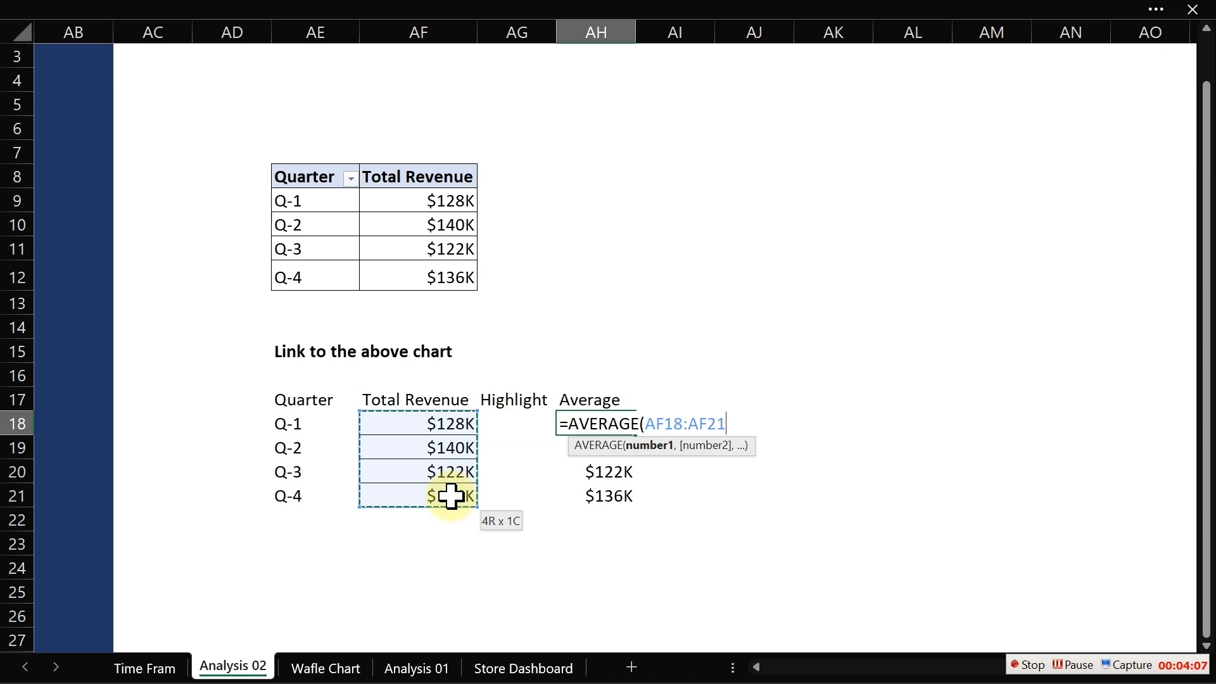
{"action": "left_click", "coordinate": [652, 424]}
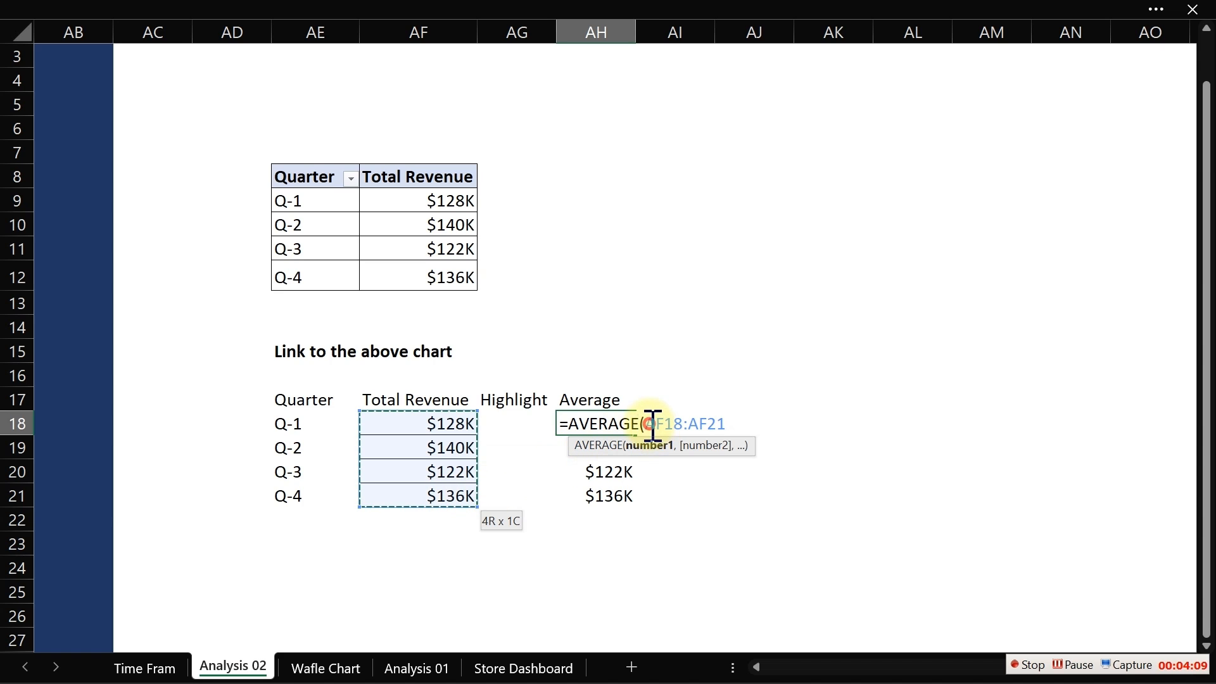
{"action": "type", "text": "$"}
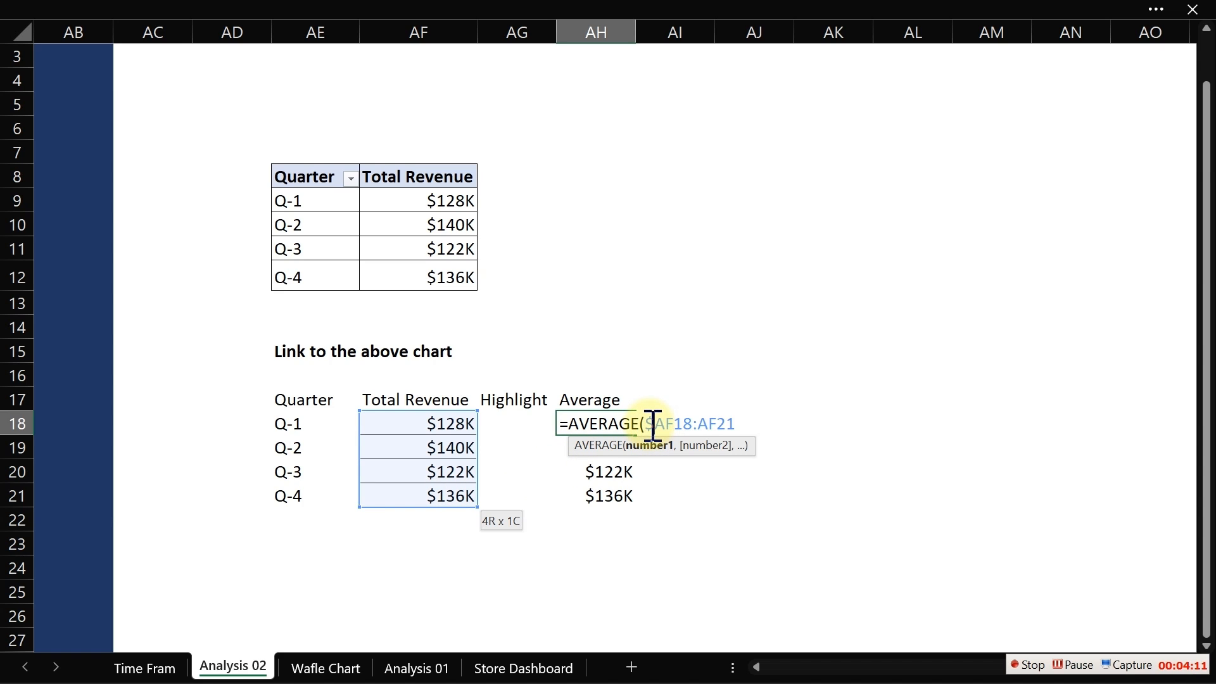
{"action": "key", "text": "Right"}
{"action": "key", "text": "Right"}
{"action": "type", "text": "$"}
{"action": "key", "text": "Right"}
{"action": "key", "text": "Right"}
{"action": "key", "text": "Right"}
{"action": "type", "text": "$"}
{"action": "key", "text": "Right"}
{"action": "key", "text": "Right"}
{"action": "type", "text": "$21"}
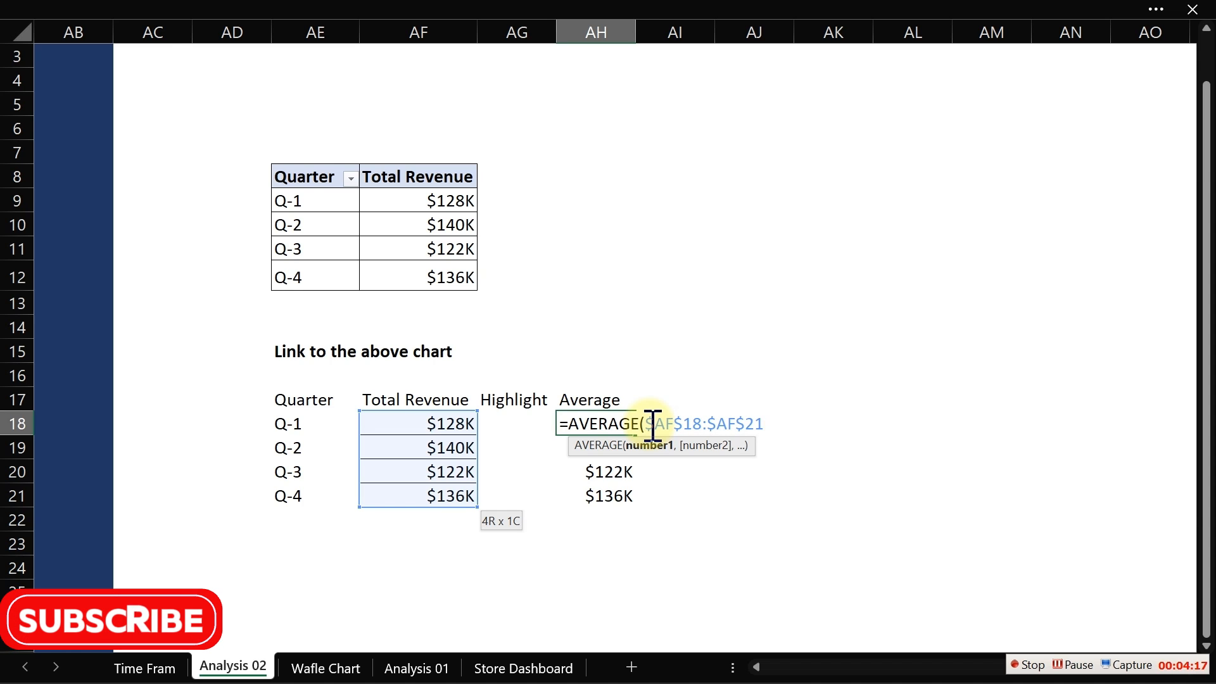
{"action": "type", "text": ")"}
{"action": "key", "text": "ctrl+Return"}
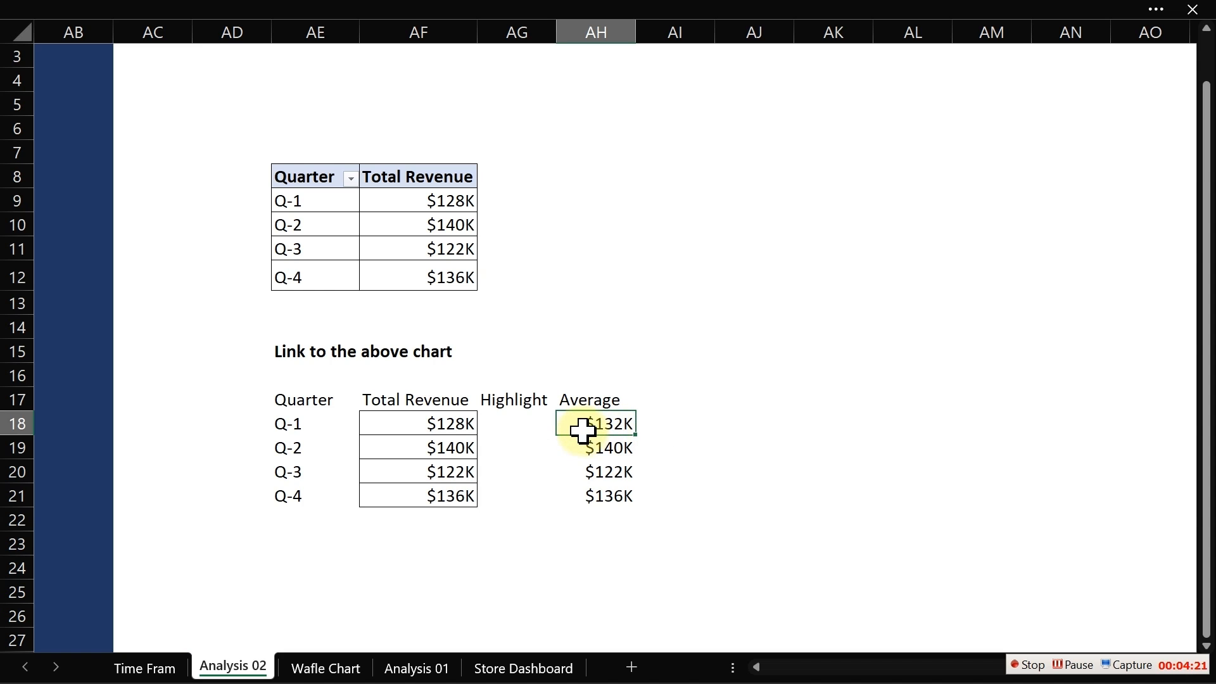
{"action": "double_click", "coordinate": [635, 435]}
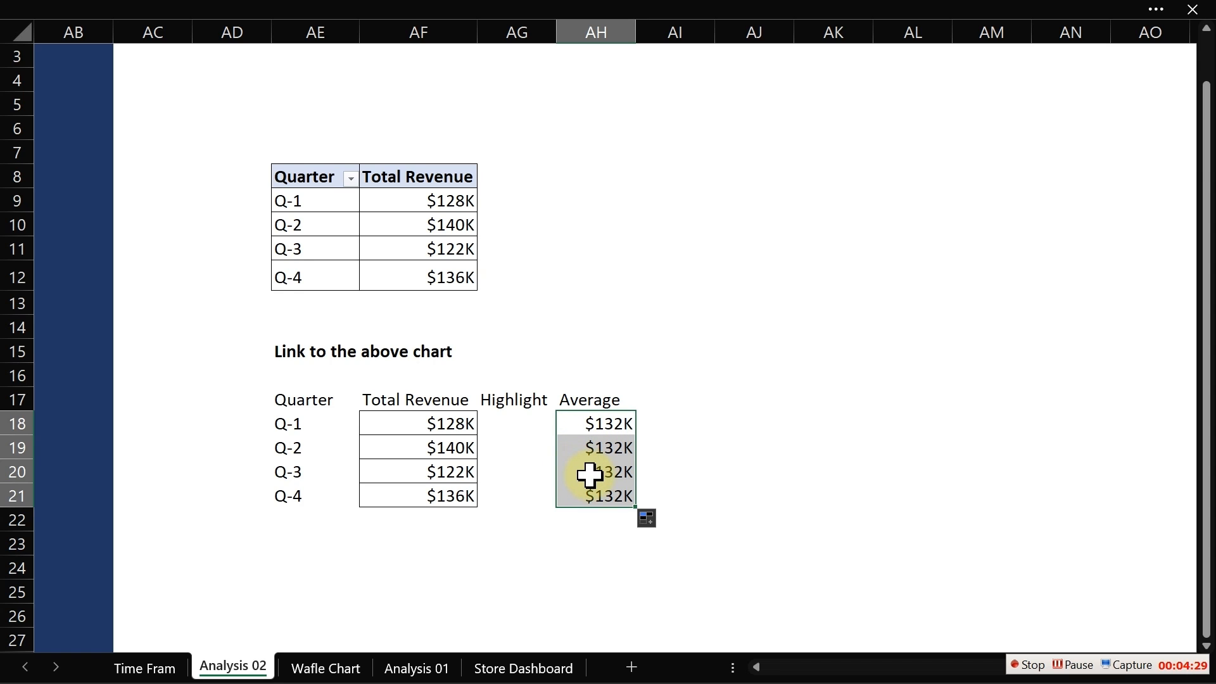
{"action": "left_click", "coordinate": [498, 416]}
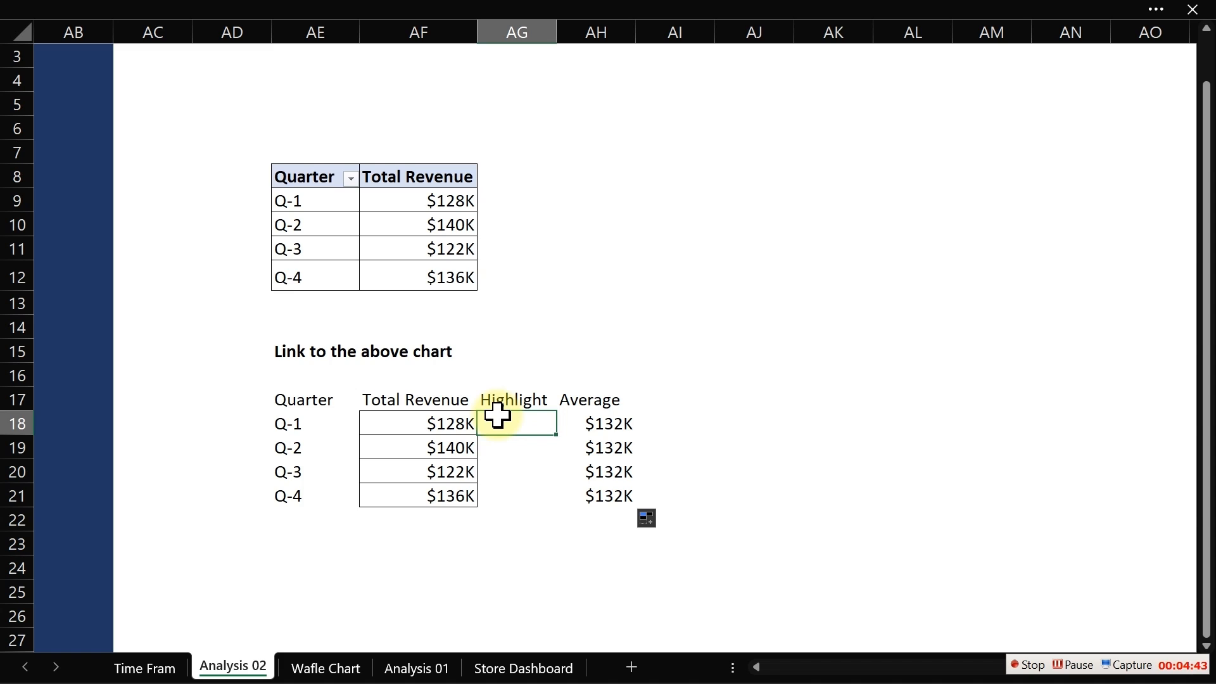
{"action": "type", "text": "="}
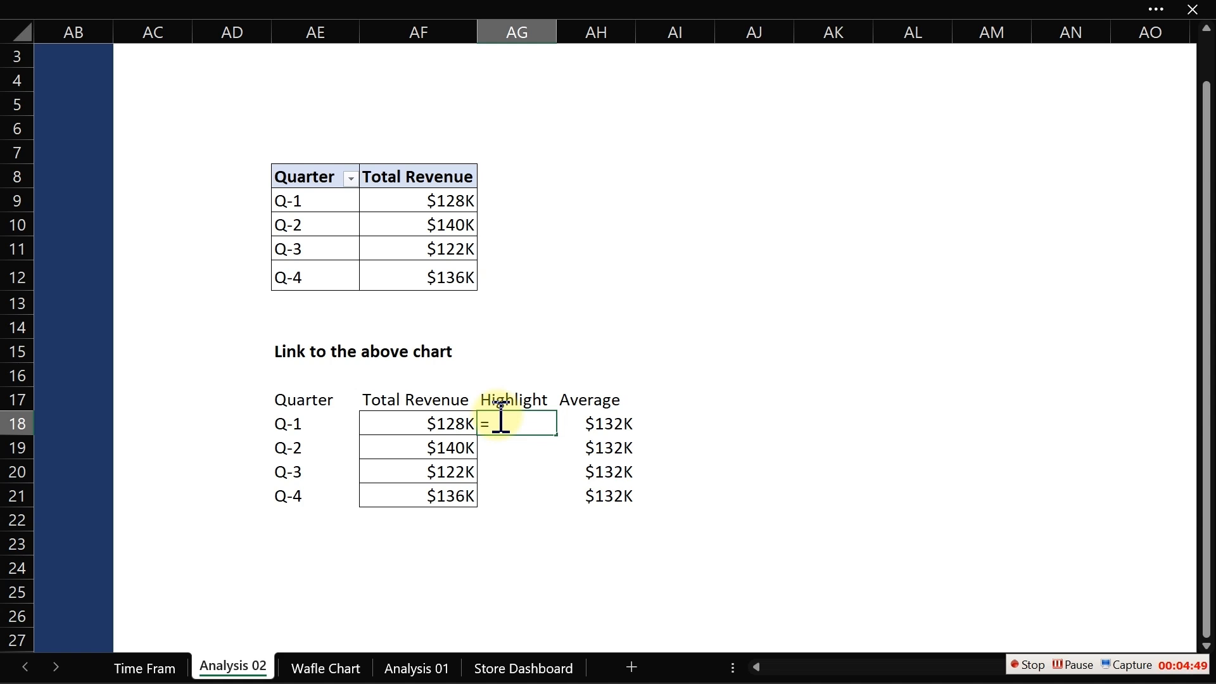
{"action": "type", "text": "IF("}
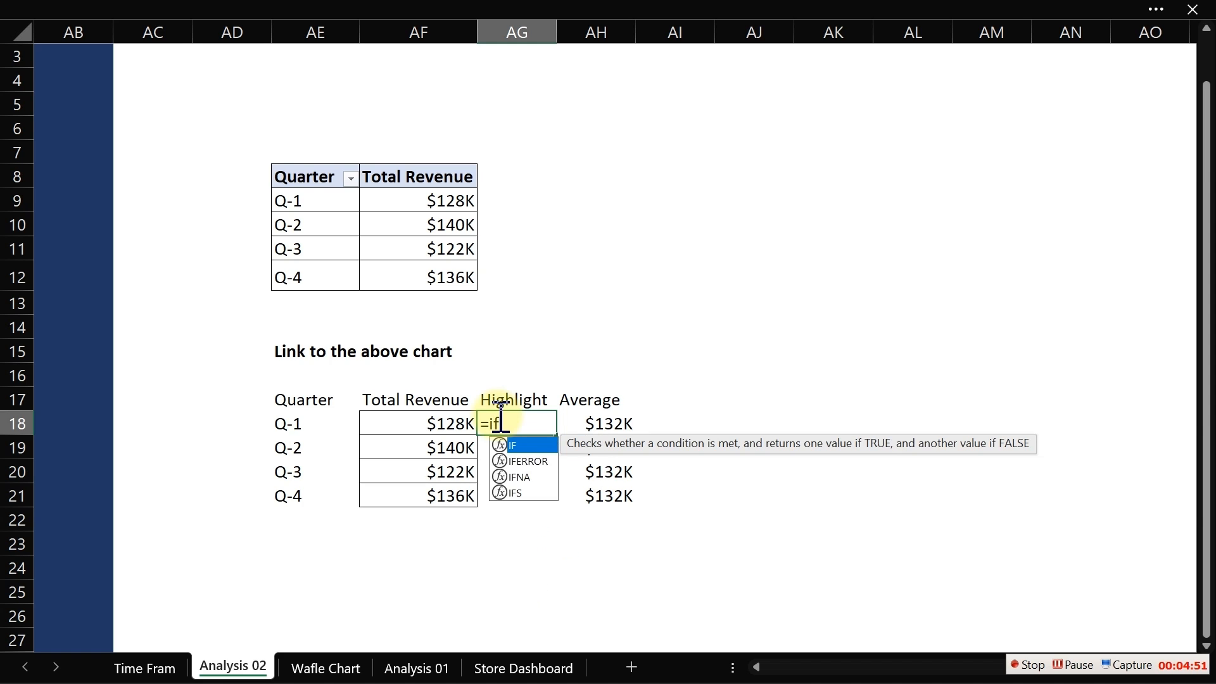
{"action": "left_click", "coordinate": [443, 425]}
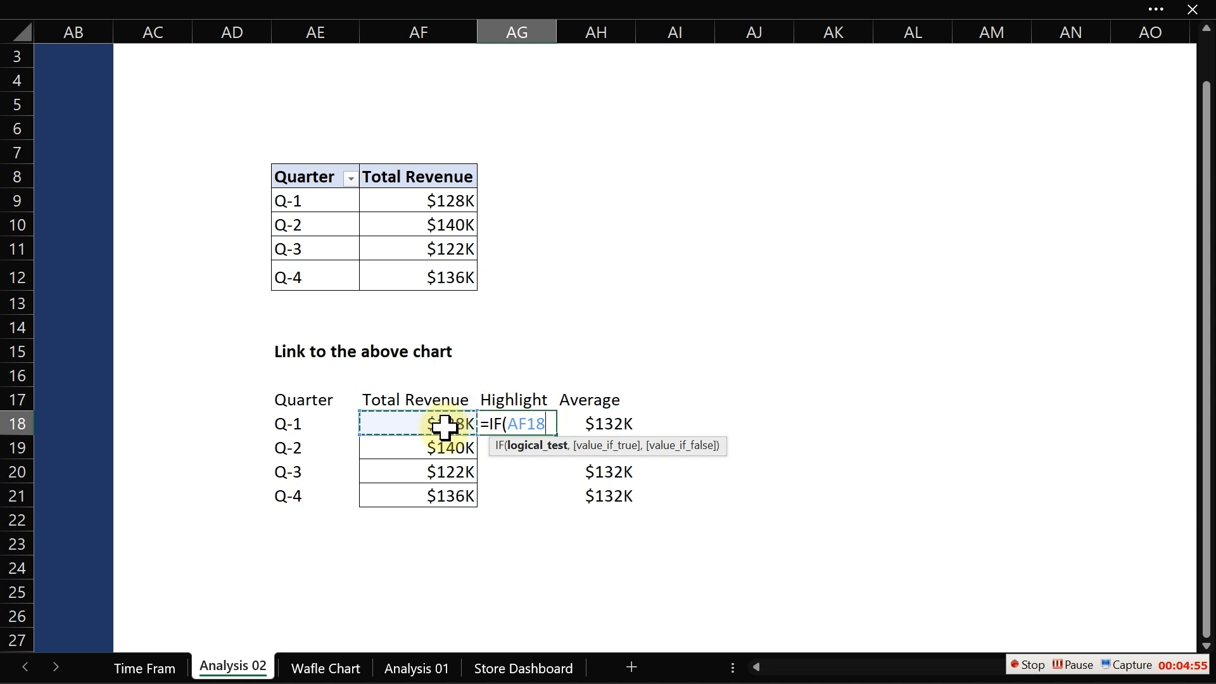
{"action": "type", "text": ">"}
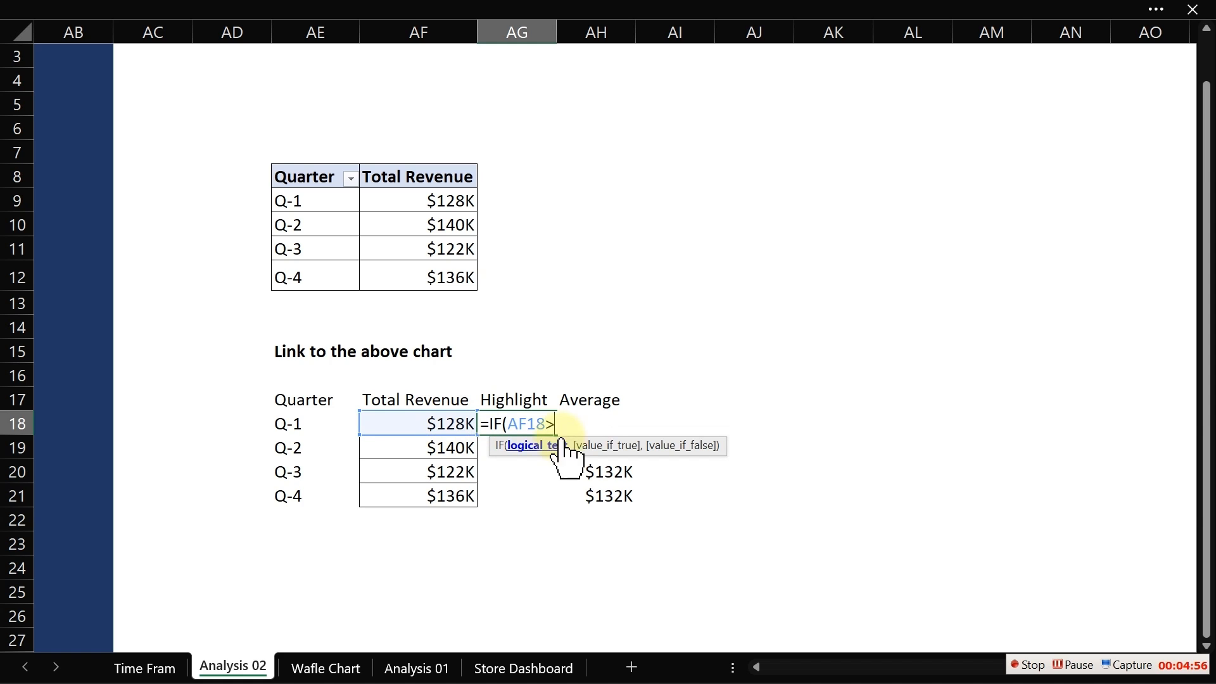
{"action": "left_click", "coordinate": [608, 473]}
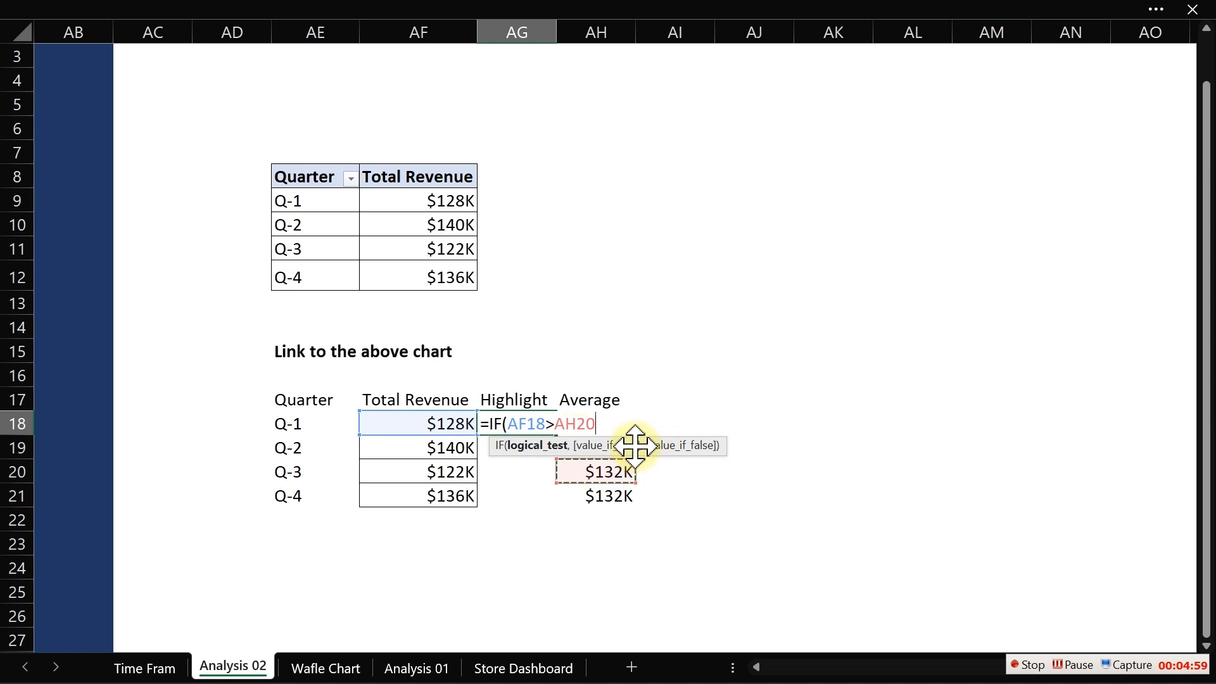
{"action": "key", "text": "Escape"}
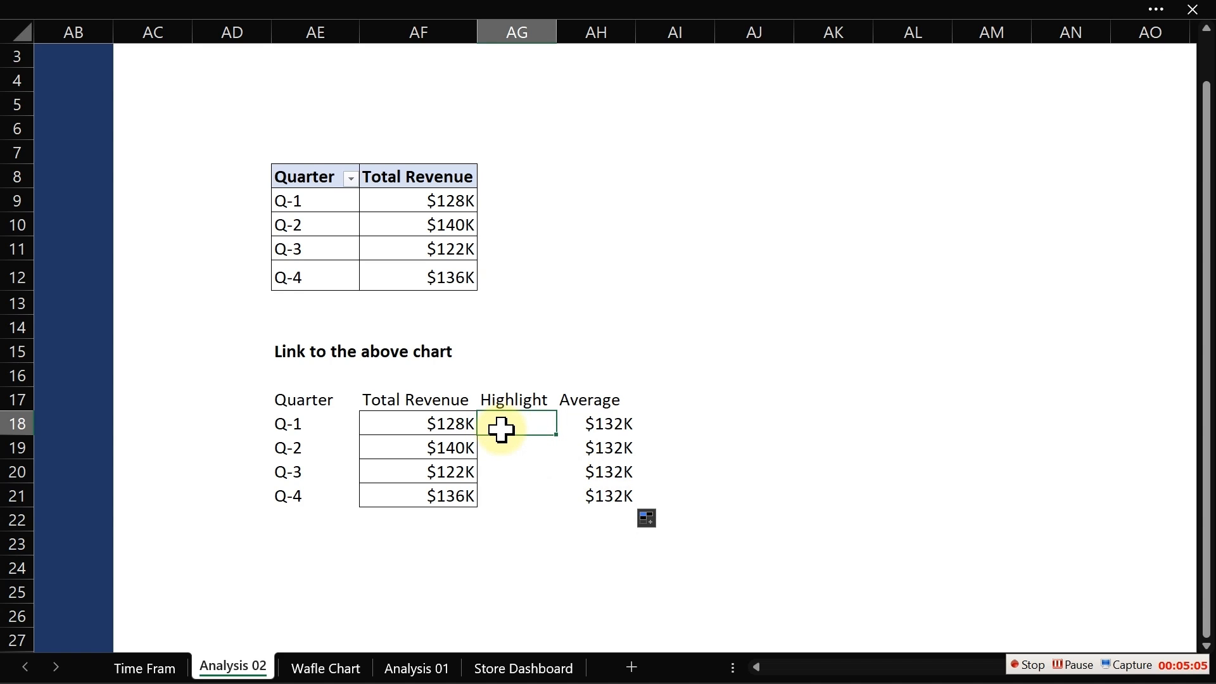
- Inspect the Average formulas in cells AH18 to AH20
{"action": "left_click", "coordinate": [616, 424]}
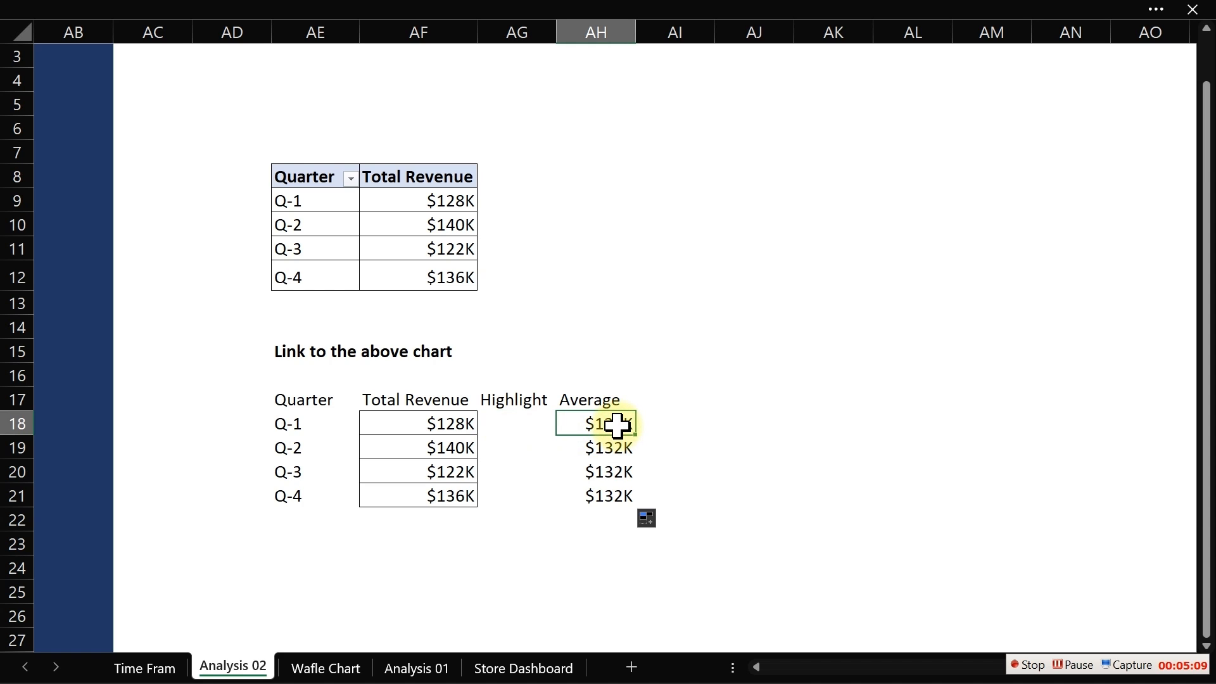
{"action": "left_click", "coordinate": [611, 477]}
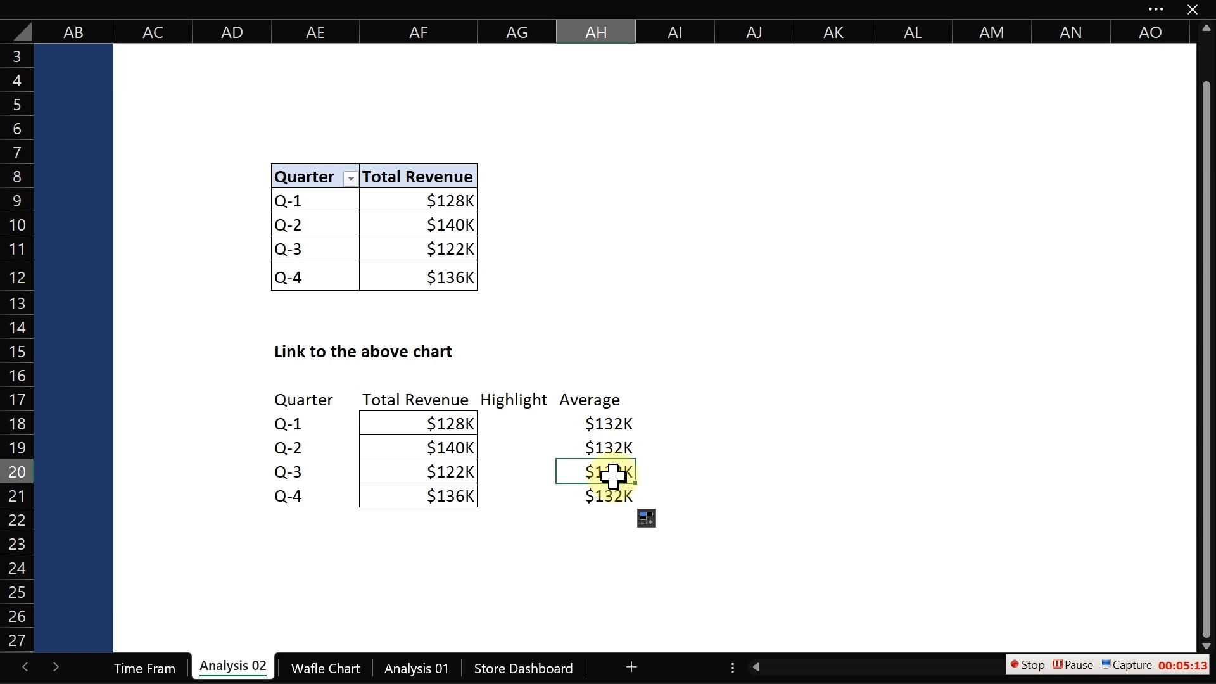
{"action": "key", "text": "Up"}
{"action": "key", "text": "Up"}
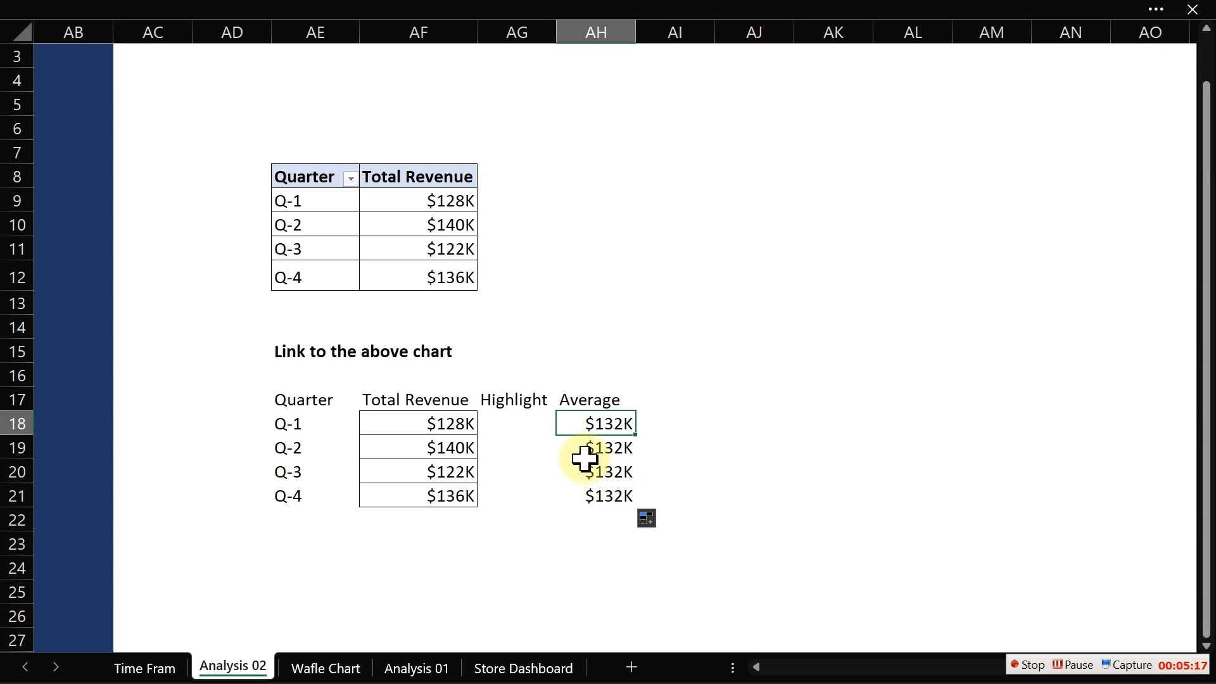
- Enter =IF(AF18>AH18,AF18,"") in the Highlight cell AG18 and fill it down to AG21
{"action": "left_click", "coordinate": [518, 425]}
{"action": "type", "text": "=if"}
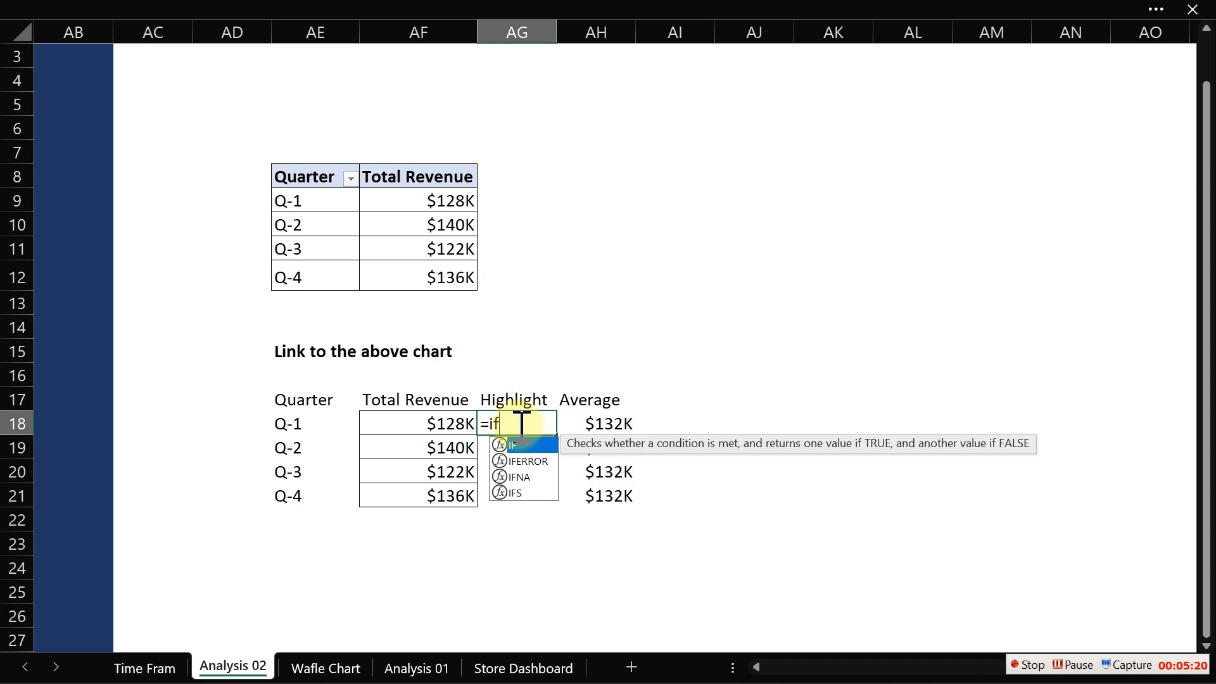
{"action": "key", "text": "Tab"}
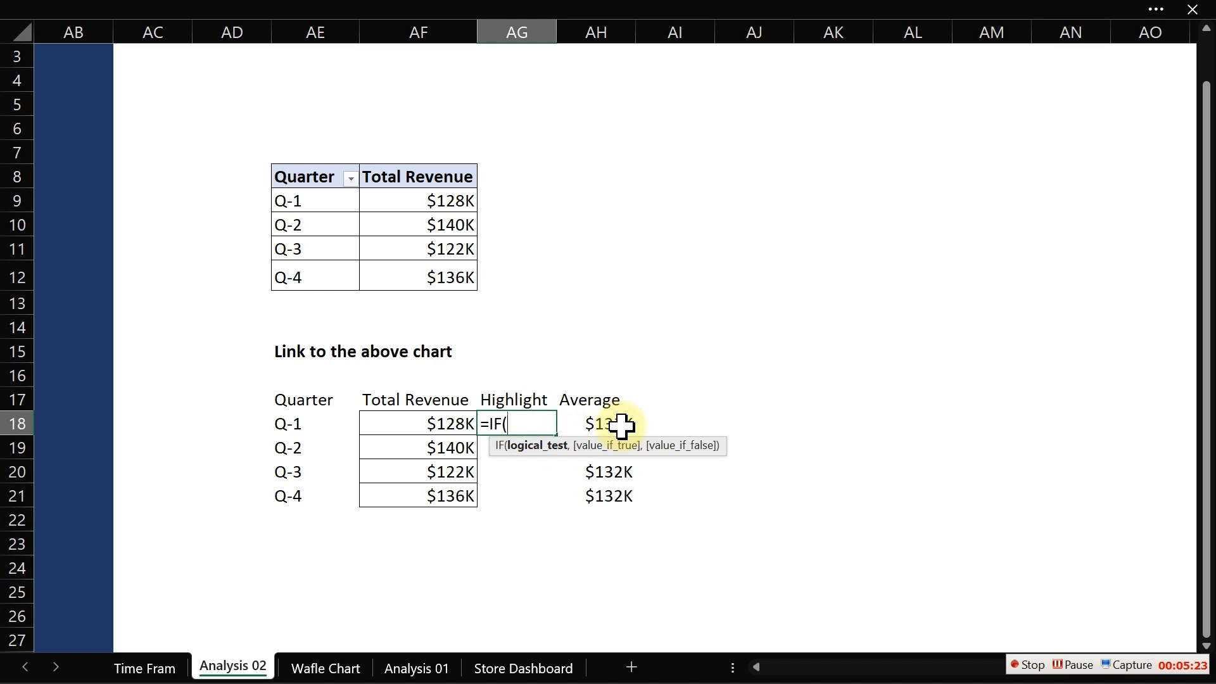
{"action": "left_click", "coordinate": [445, 423]}
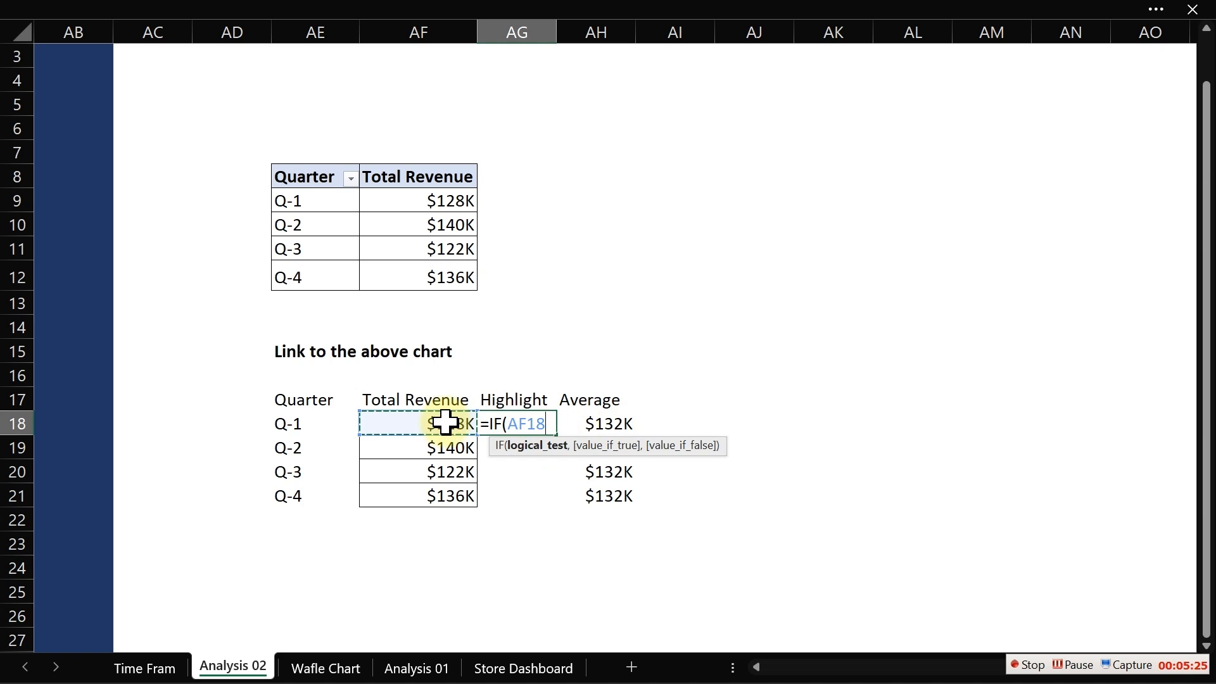
{"action": "type", "text": ">"}
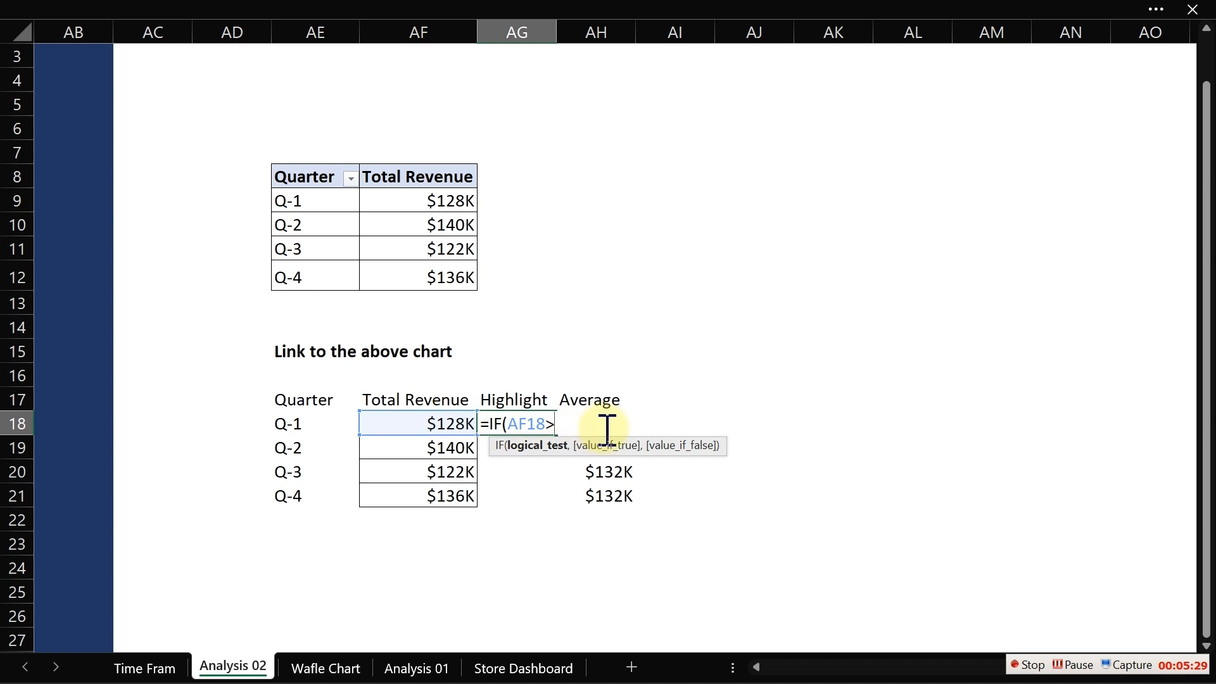
{"action": "left_click", "coordinate": [605, 474]}
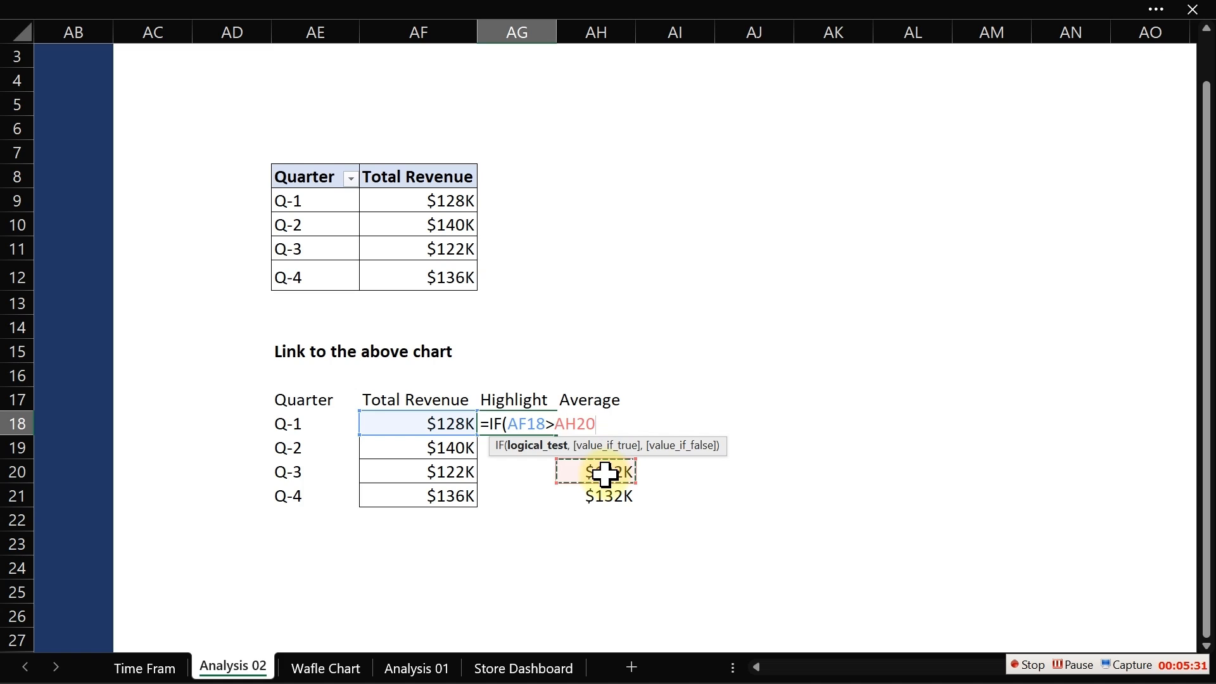
{"action": "key", "text": "Up"}
{"action": "key", "text": "Up"}
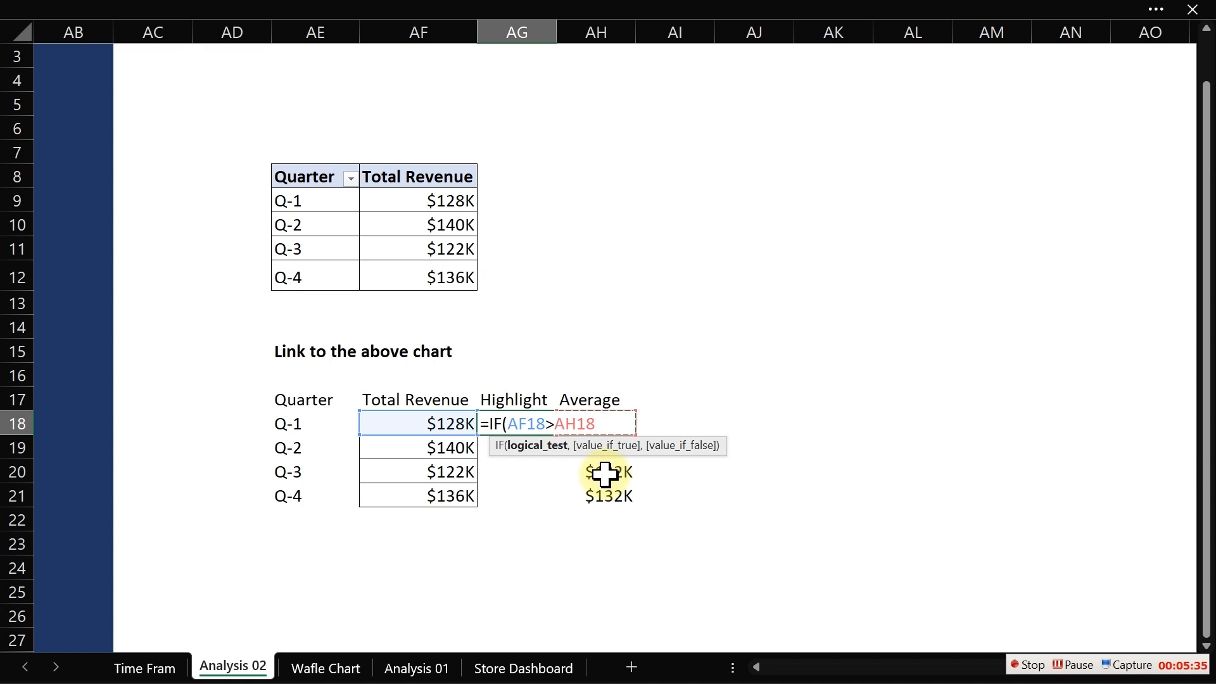
{"action": "type", "text": ","}
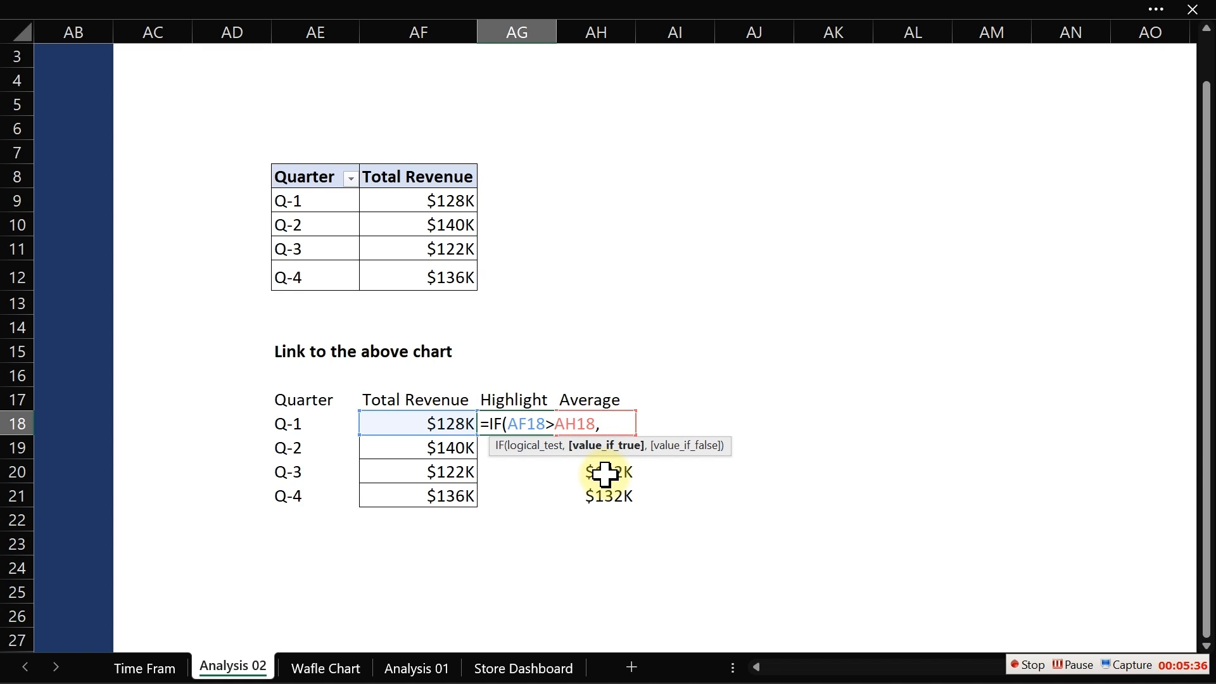
{"action": "left_click", "coordinate": [453, 423]}
{"action": "type", "text": ","}
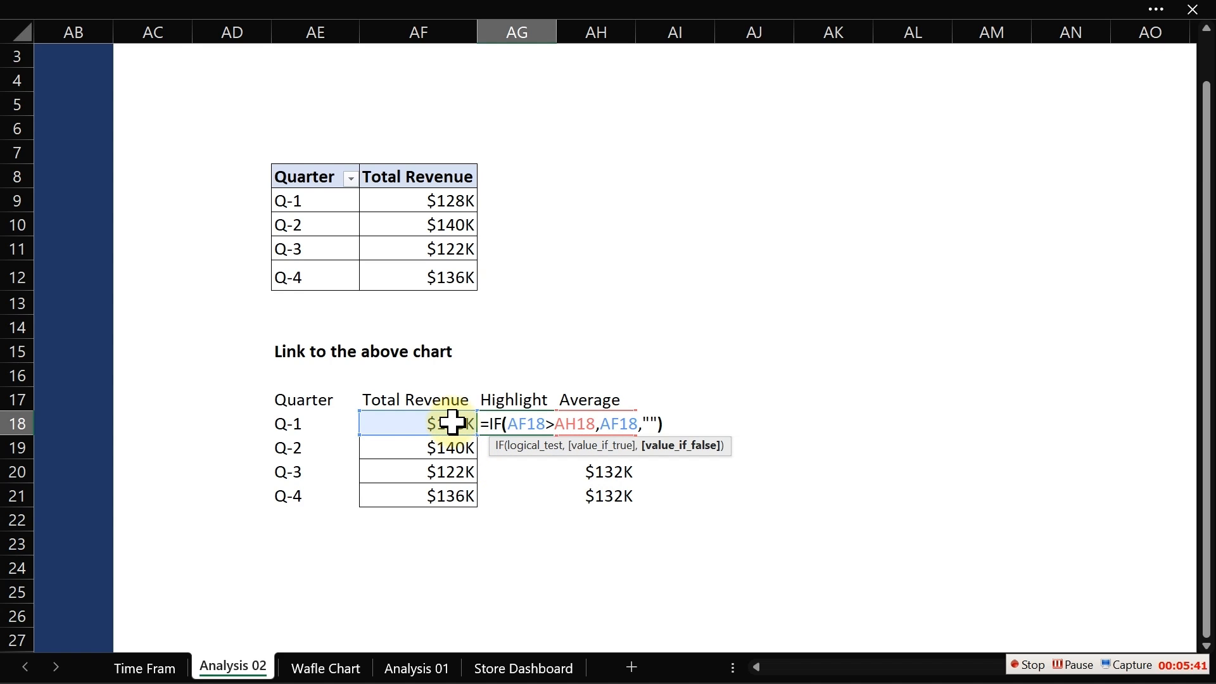
{"action": "type", "text": "\"\")"}
{"action": "key", "text": "Return"}
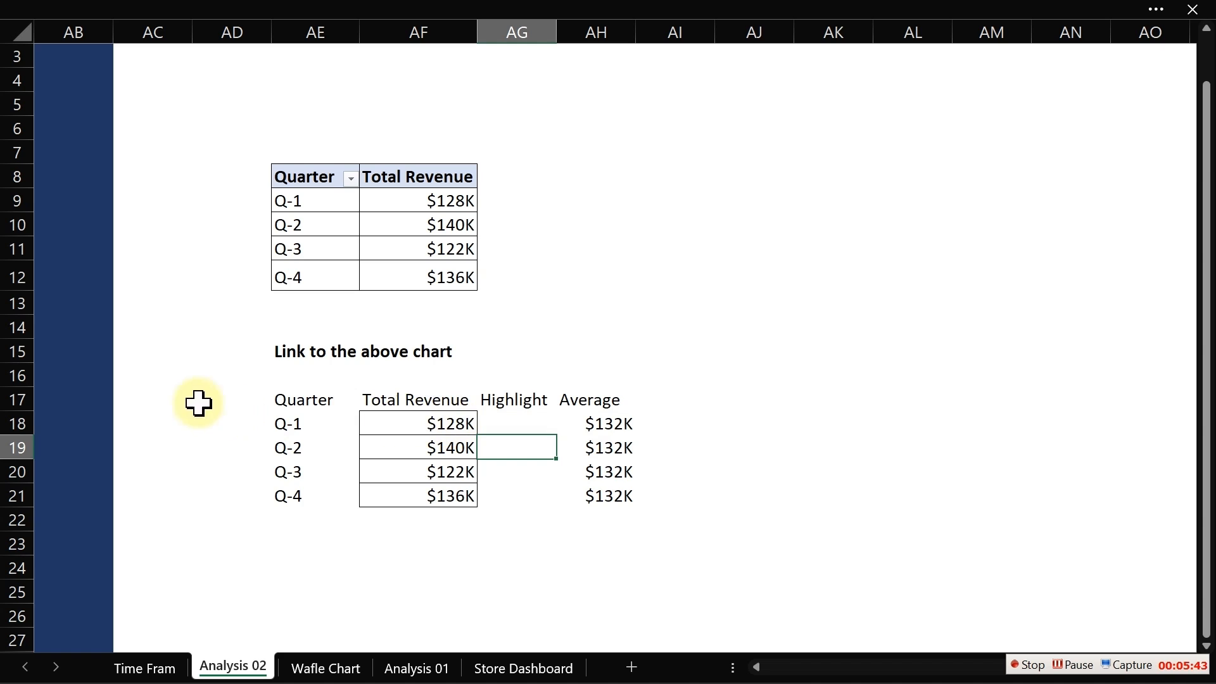
{"action": "left_click", "coordinate": [538, 419]}
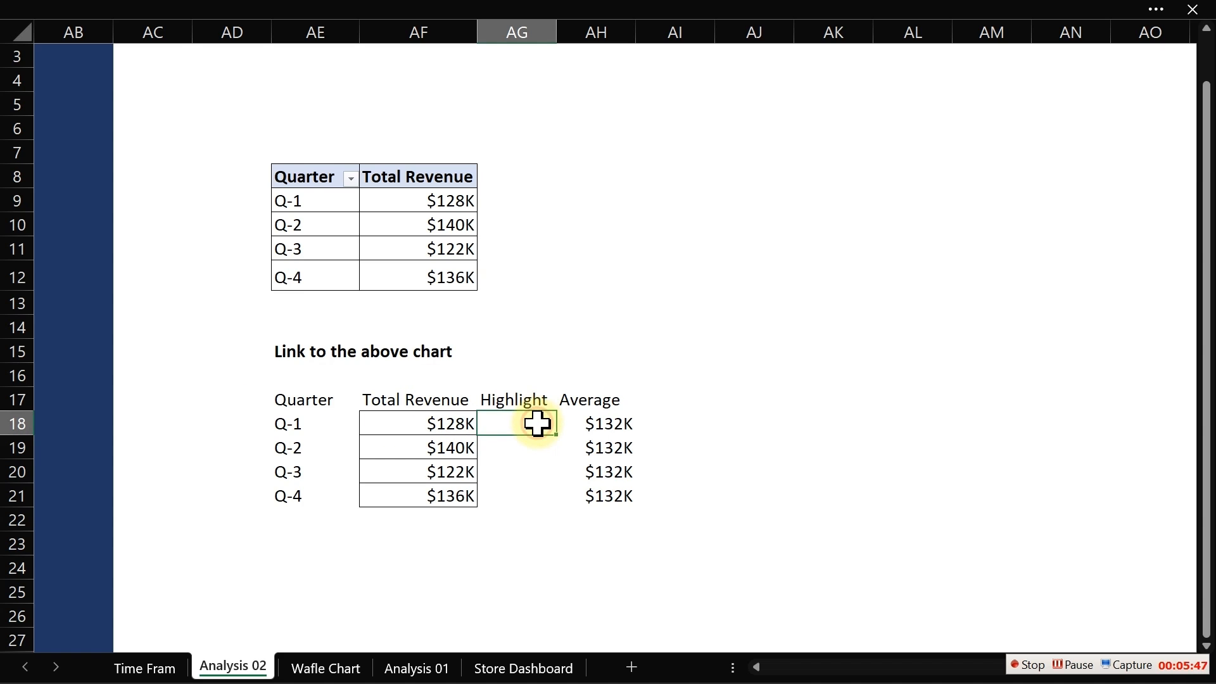
{"action": "double_click", "coordinate": [557, 435]}
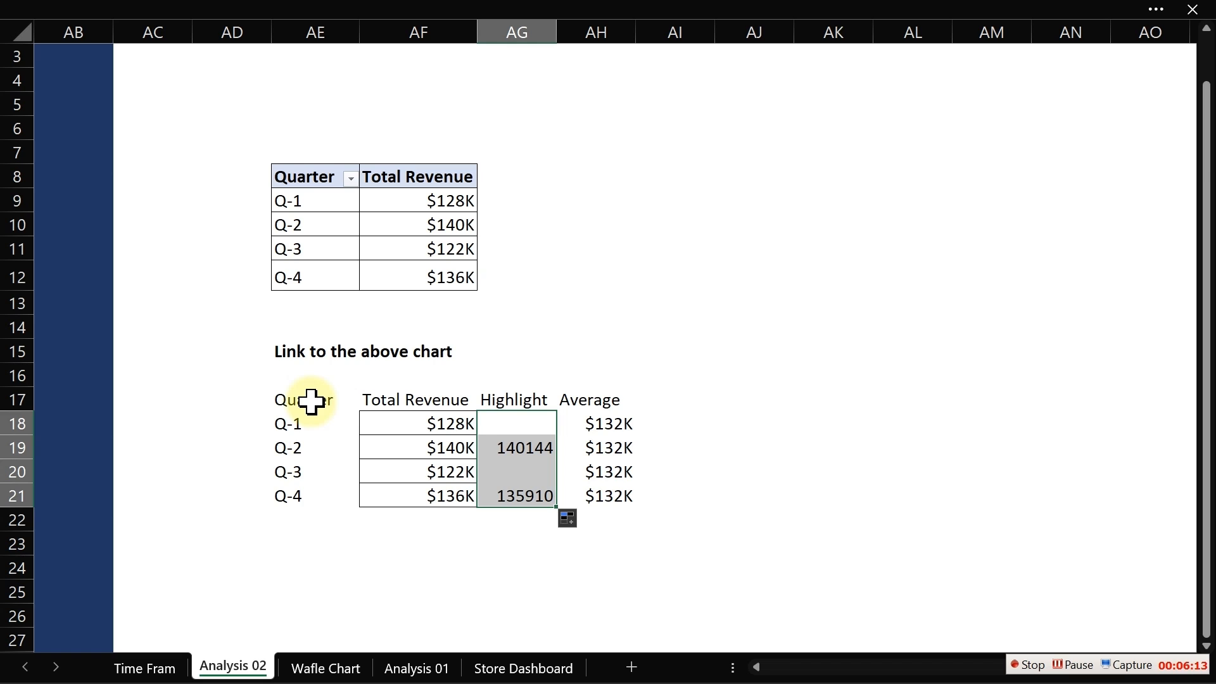
- Add the Total Revenue field to the pivot table's Values a second time
{"action": "left_click", "coordinate": [431, 222]}
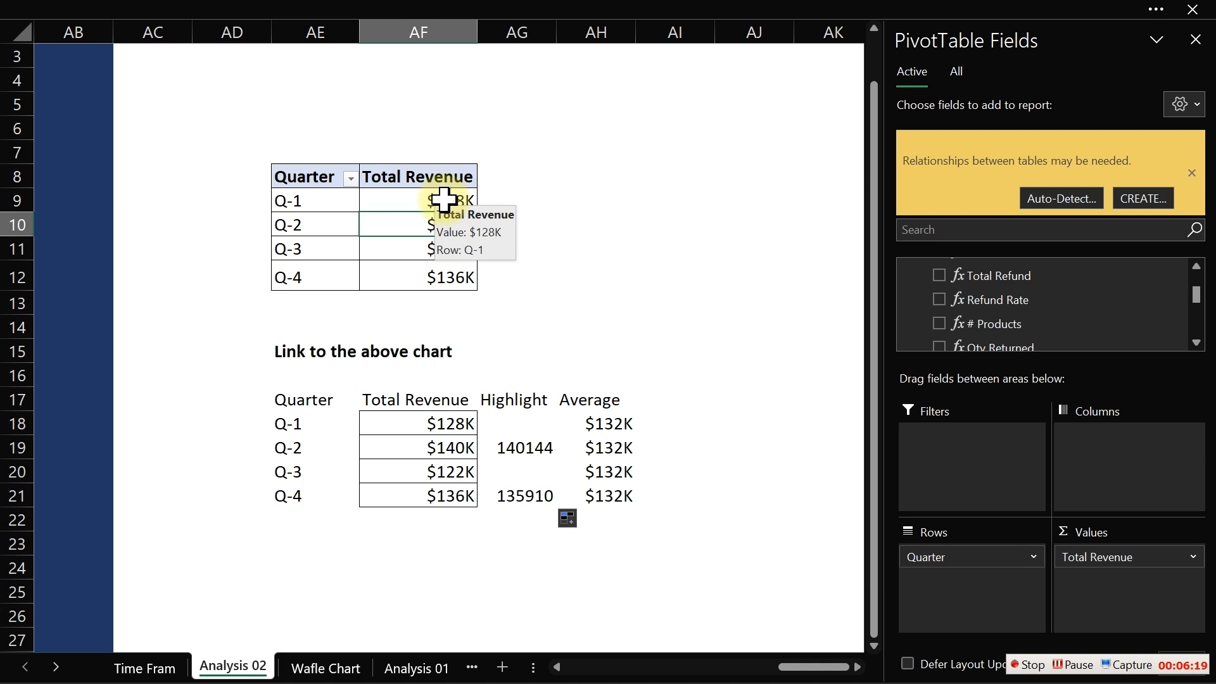
{"action": "left_click", "coordinate": [441, 195]}
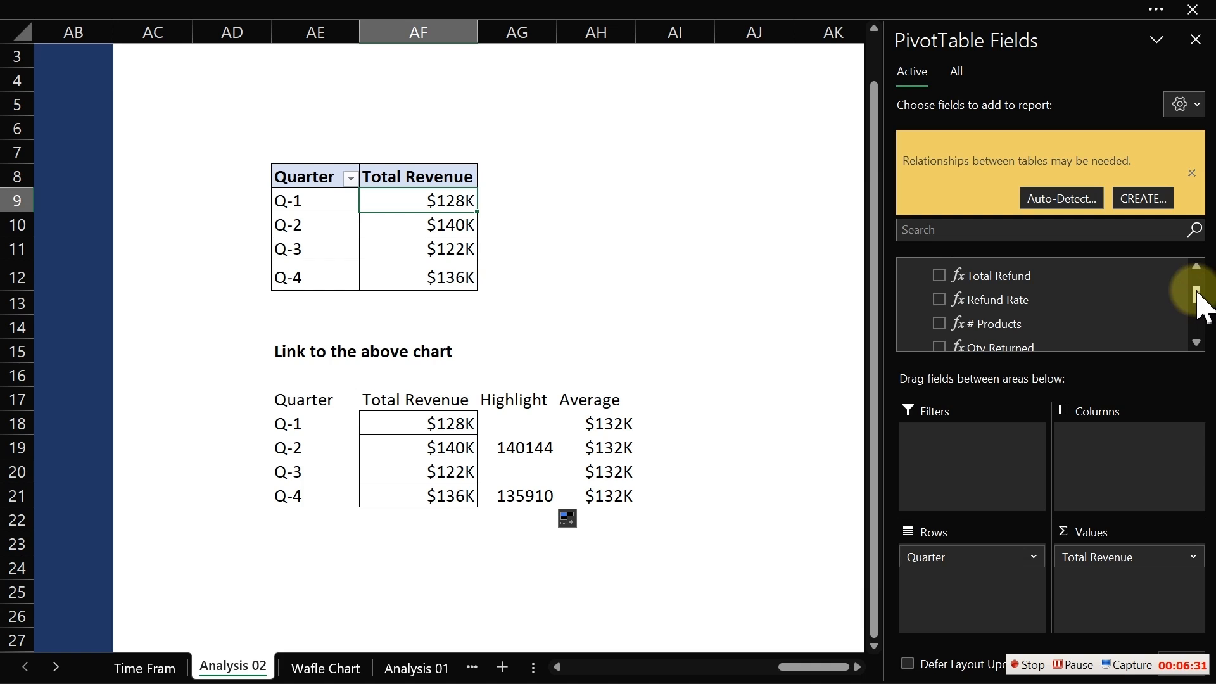
{"action": "left_click_drag", "start_coordinate": [1197, 291], "coordinate": [1197, 284]}
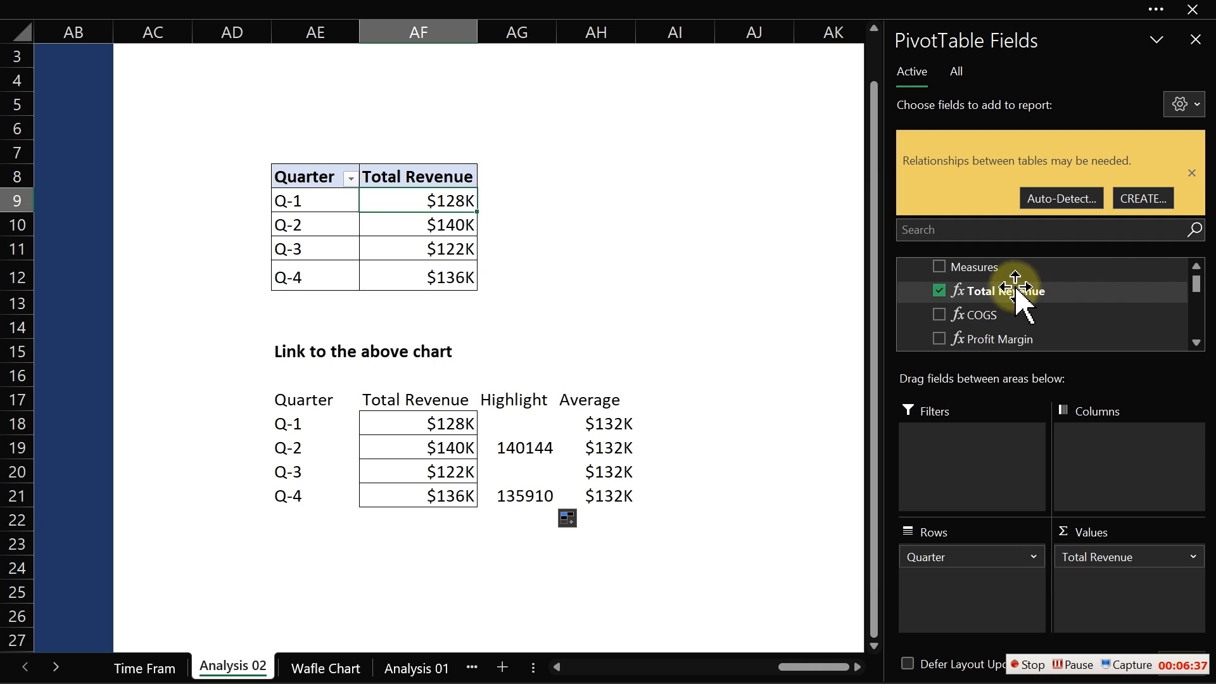
{"action": "left_click_drag", "start_coordinate": [1024, 291], "coordinate": [1112, 577]}
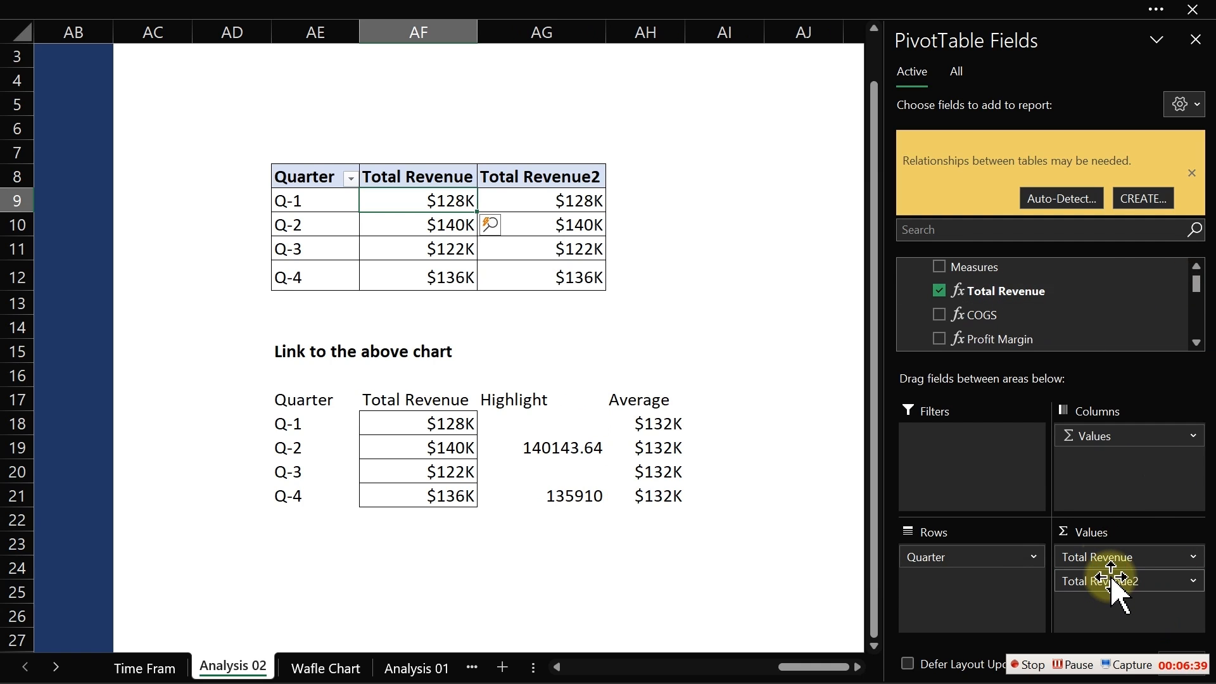
- Show the second Total Revenue column as % Difference From with base field Quarter and base item (previous)
{"action": "left_click", "coordinate": [539, 201]}
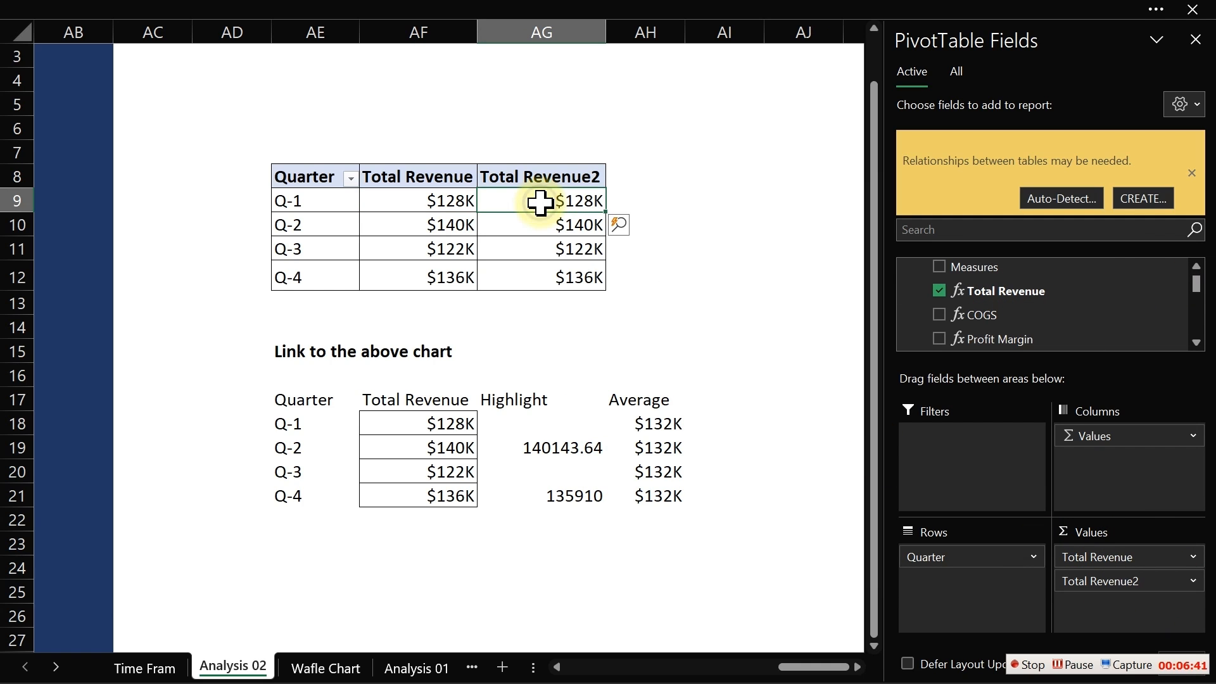
{"action": "right_click", "coordinate": [542, 200]}
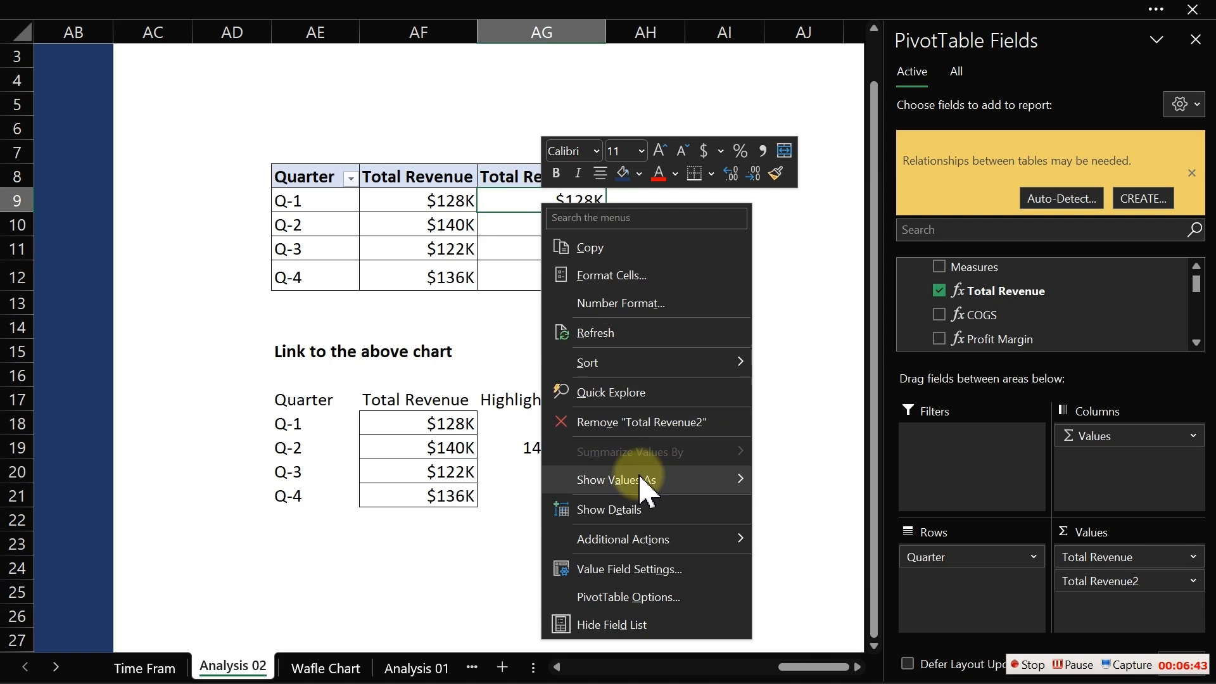
{"action": "mouse_move", "coordinate": [634, 482]}
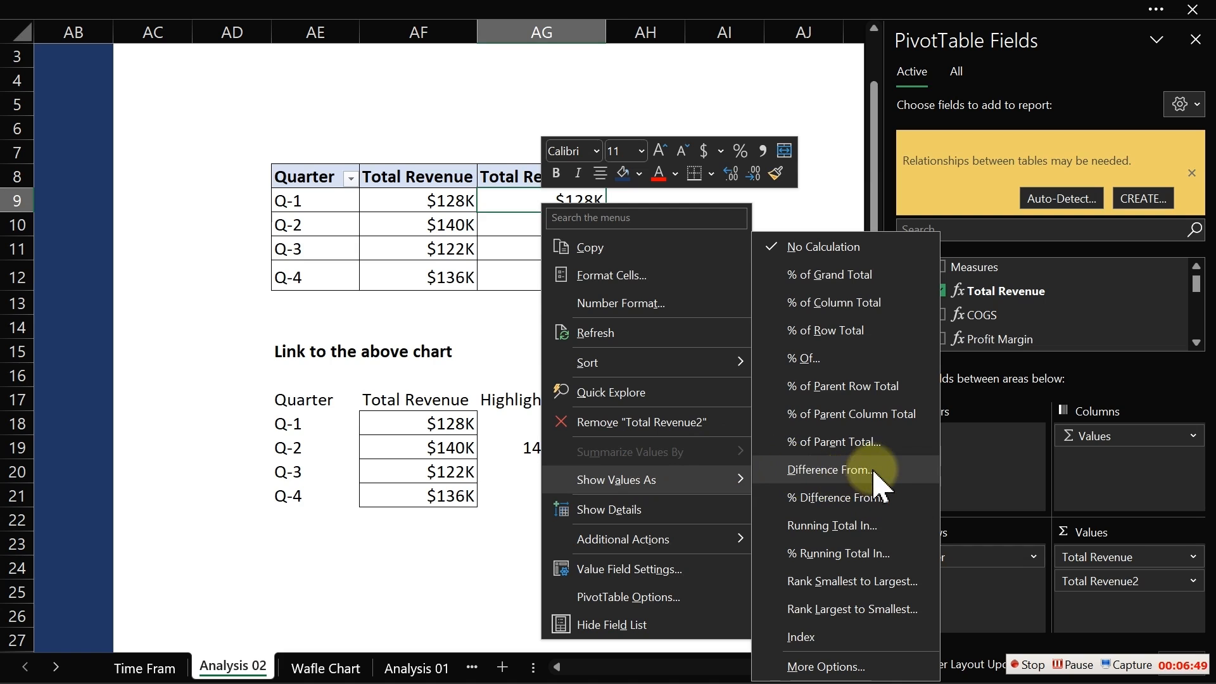
{"action": "left_click", "coordinate": [833, 501]}
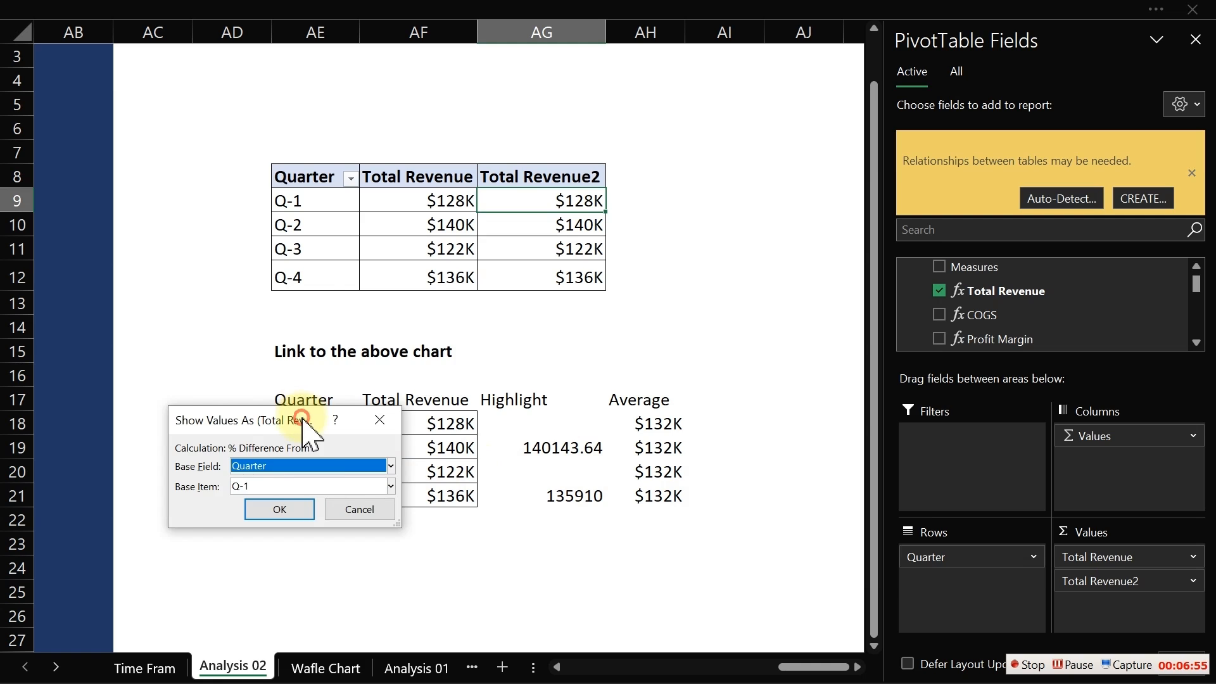
{"action": "left_click_drag", "start_coordinate": [306, 420], "coordinate": [344, 195]}
{"action": "left_click", "coordinate": [402, 261]}
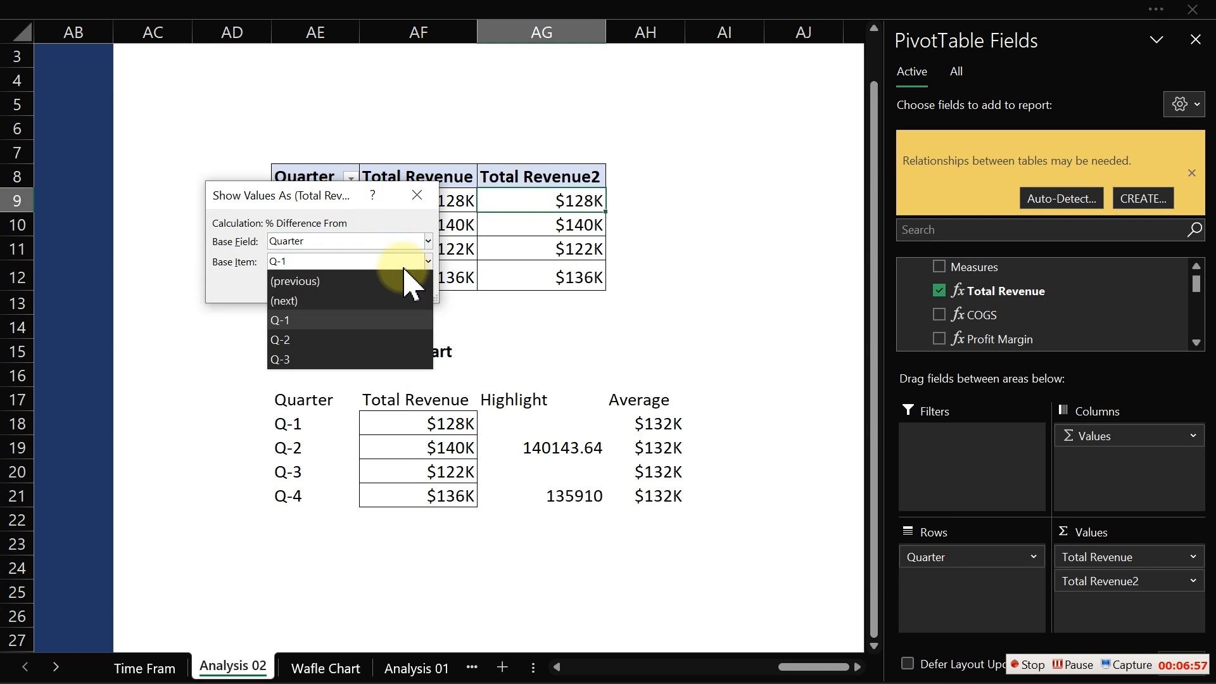
{"action": "left_click", "coordinate": [350, 280]}
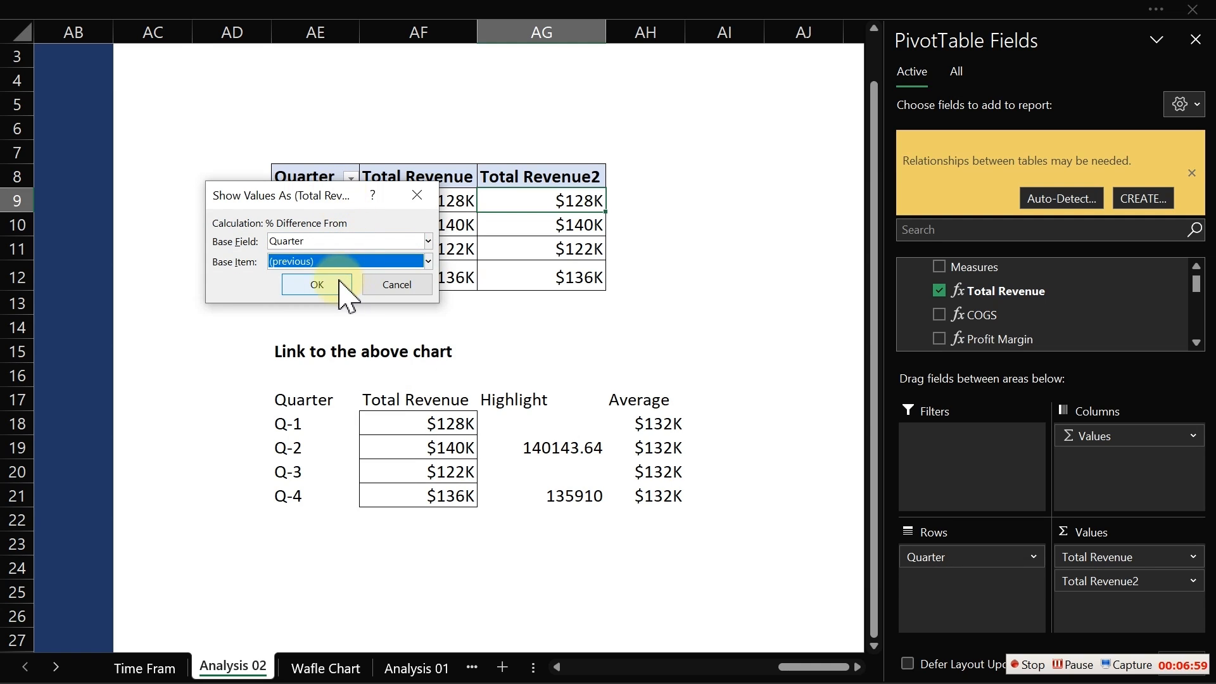
{"action": "left_click", "coordinate": [334, 279]}
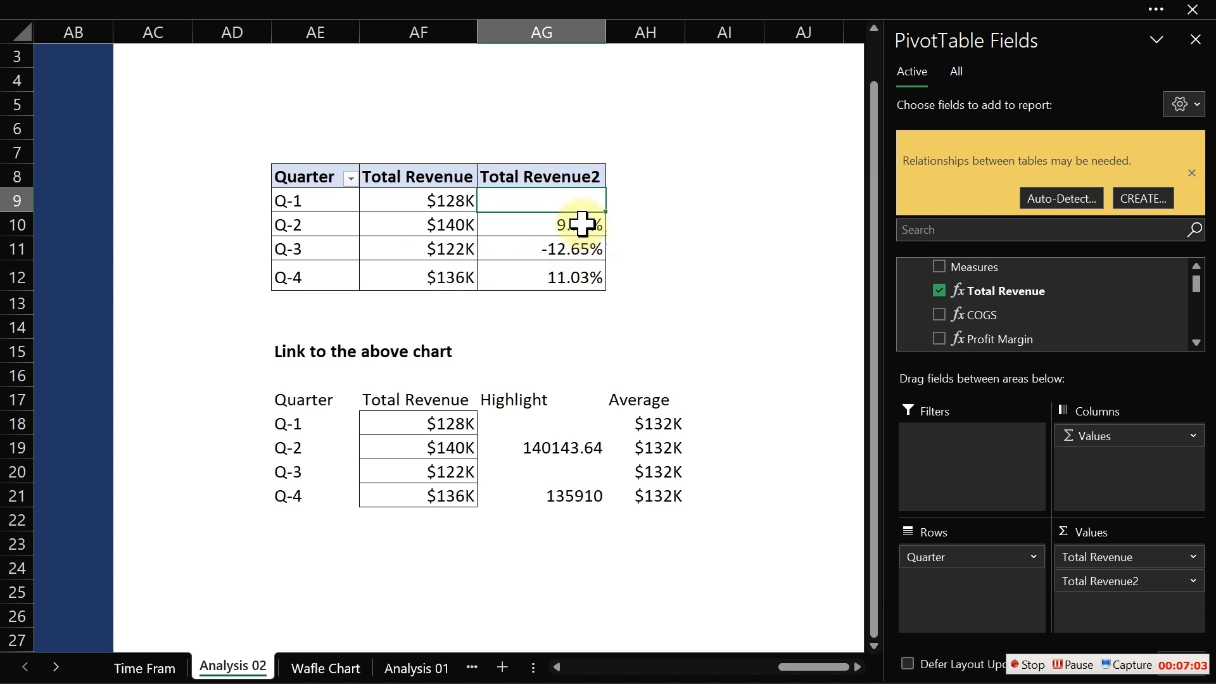
- Review the quarter-over-quarter percentage values in the Total Revenue2 column
{"action": "mouse_move", "coordinate": [520, 202]}
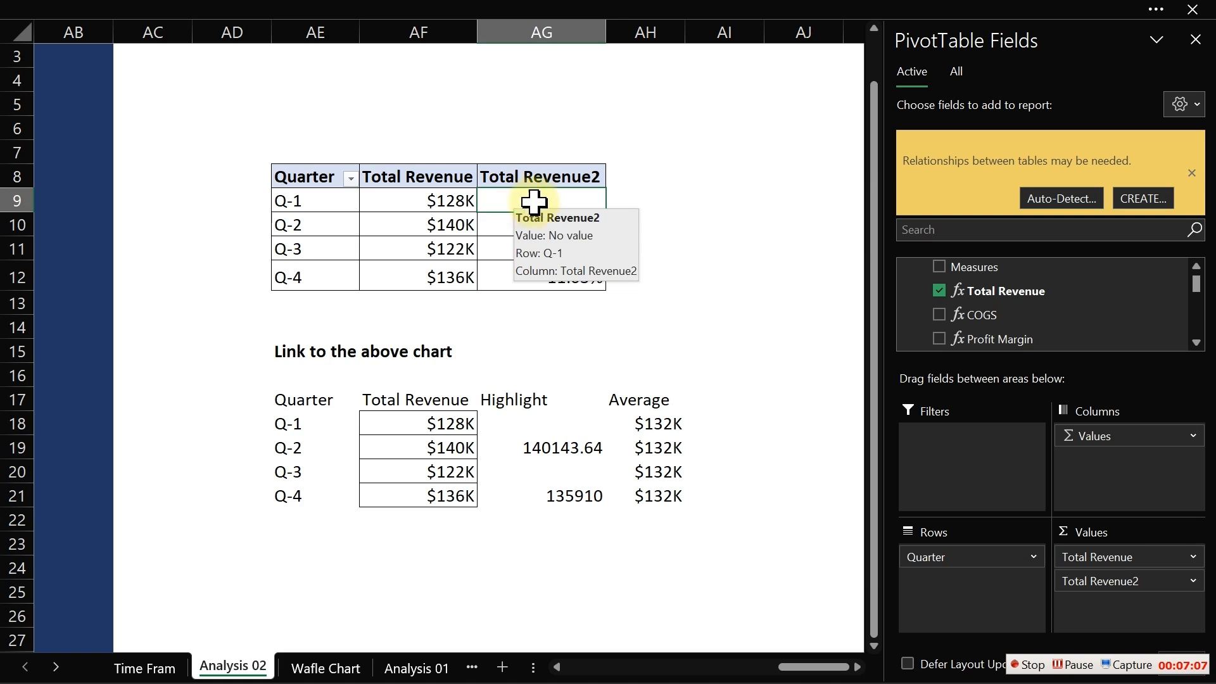
{"action": "left_click", "coordinate": [559, 223]}
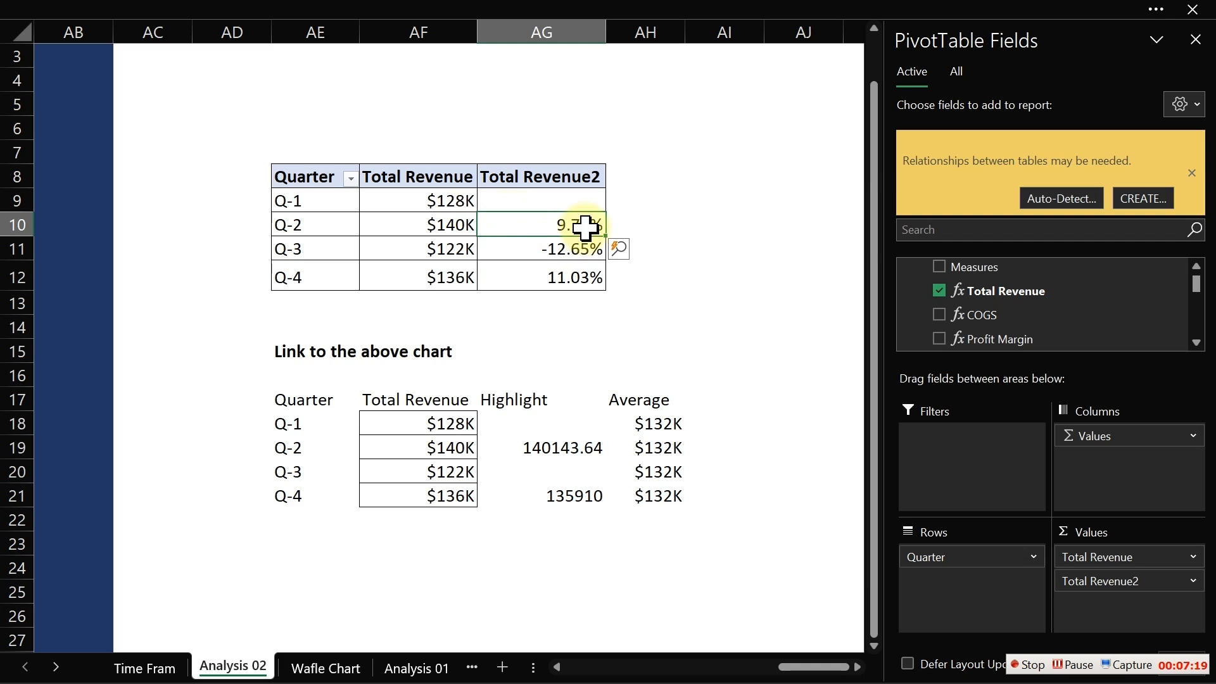
{"action": "mouse_move", "coordinate": [583, 228]}
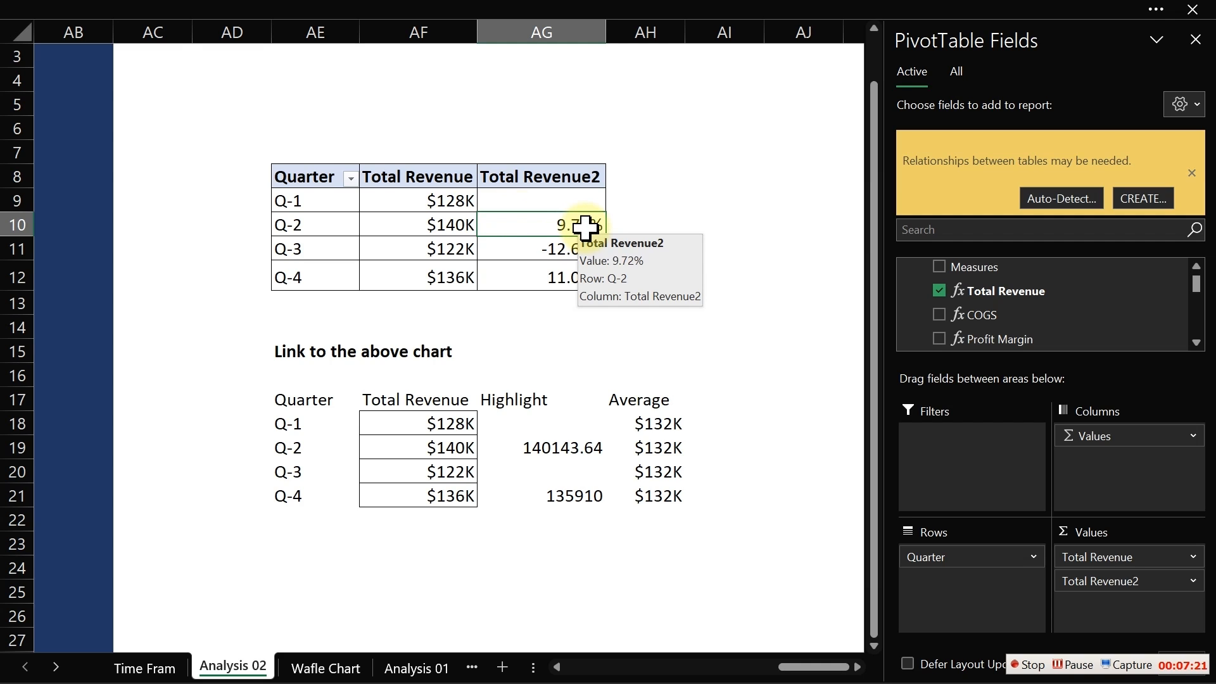
{"action": "left_click", "coordinate": [540, 247]}
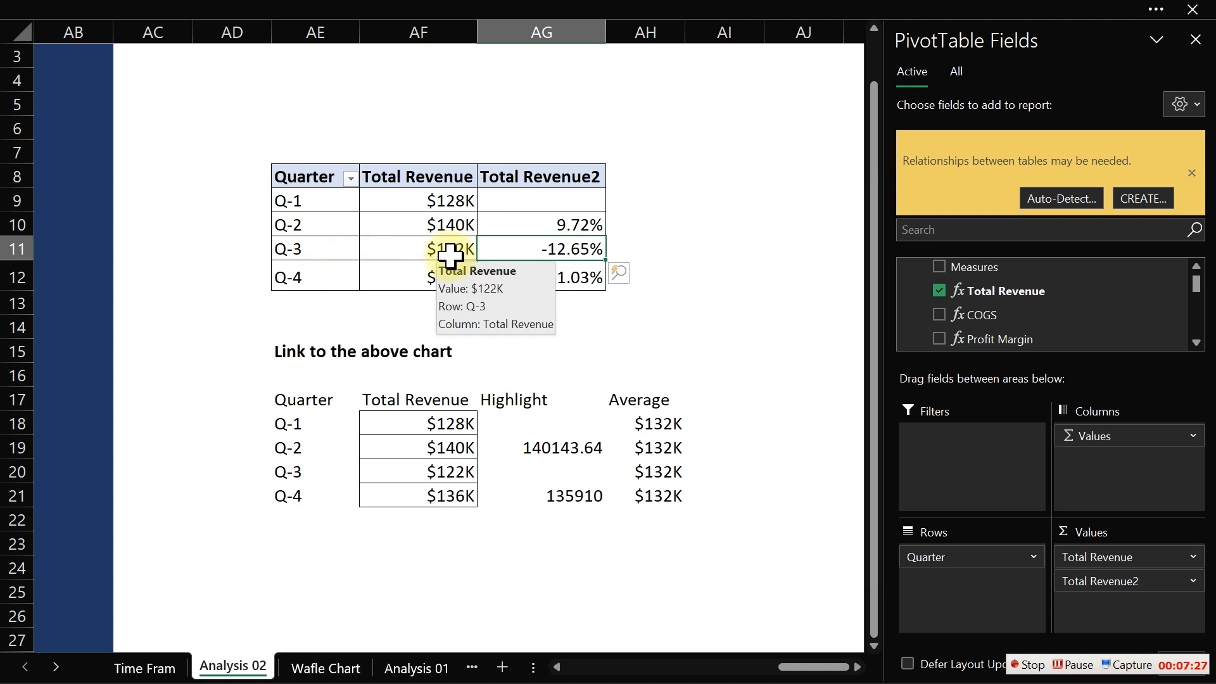
{"action": "mouse_move", "coordinate": [566, 255]}
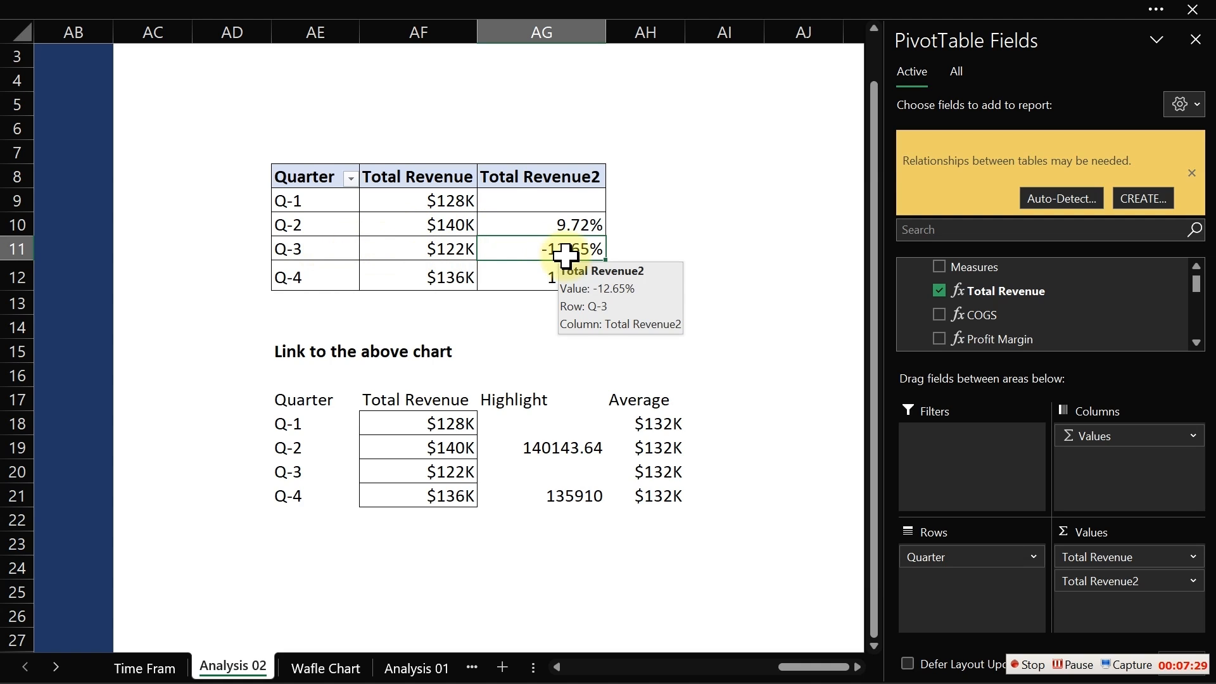
{"action": "left_click", "coordinate": [560, 277]}
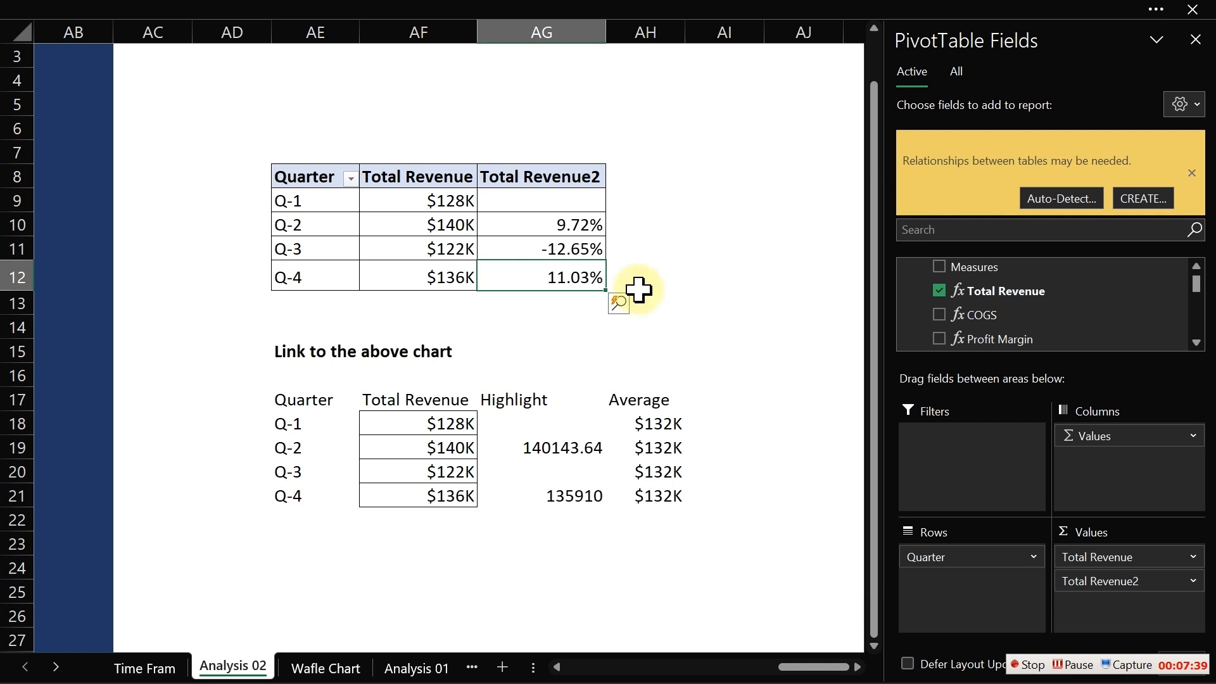
{"action": "left_click", "coordinate": [586, 251]}
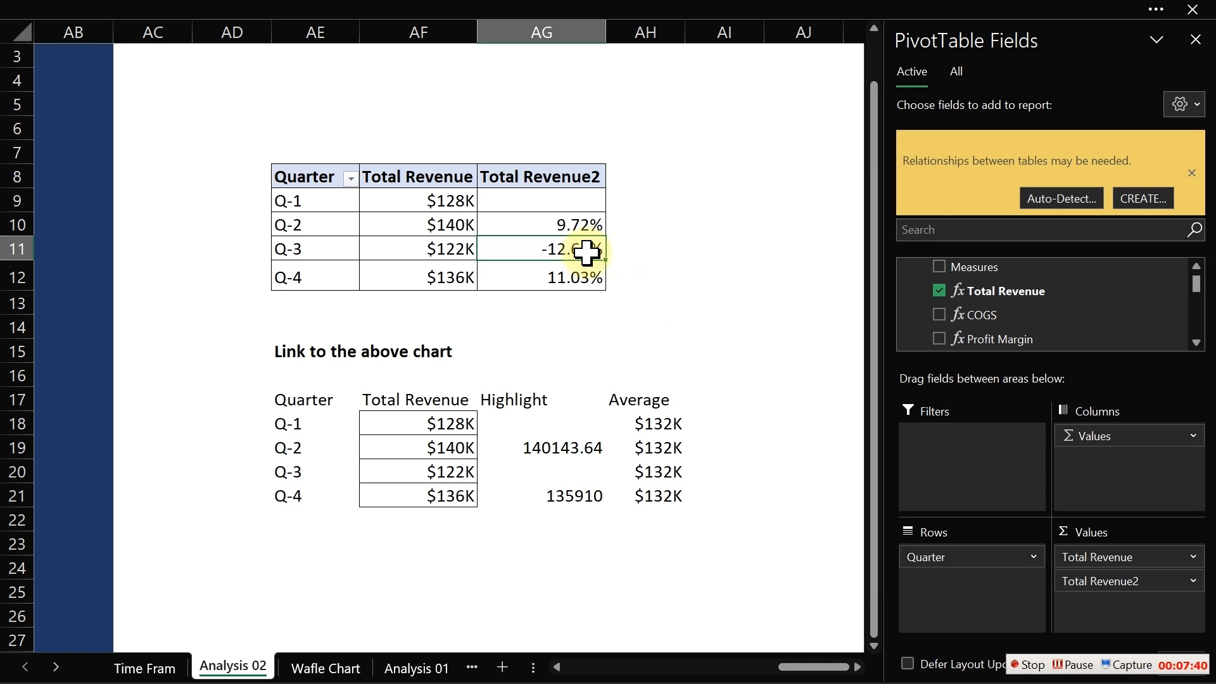
{"action": "left_click", "coordinate": [560, 223]}
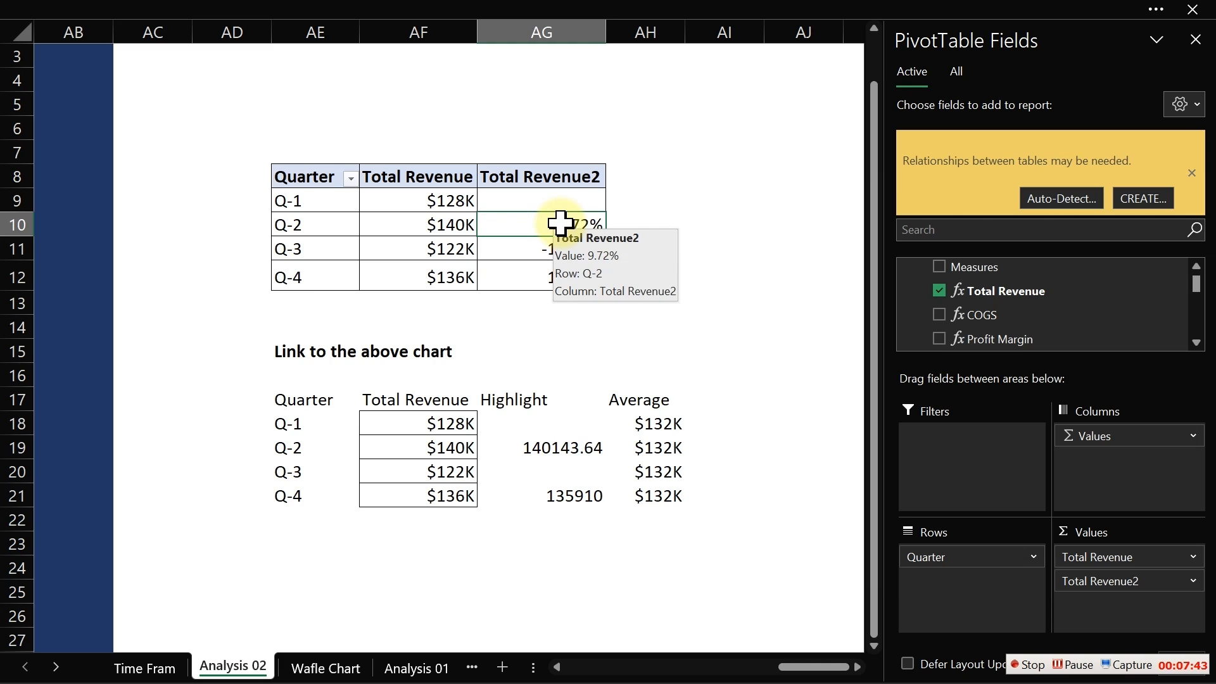
- Apply the custom number format +0.0%;-0.0% to the quarter-over-quarter percentages in AG10:AG12
{"action": "left_click_drag", "start_coordinate": [551, 198], "coordinate": [552, 277]}
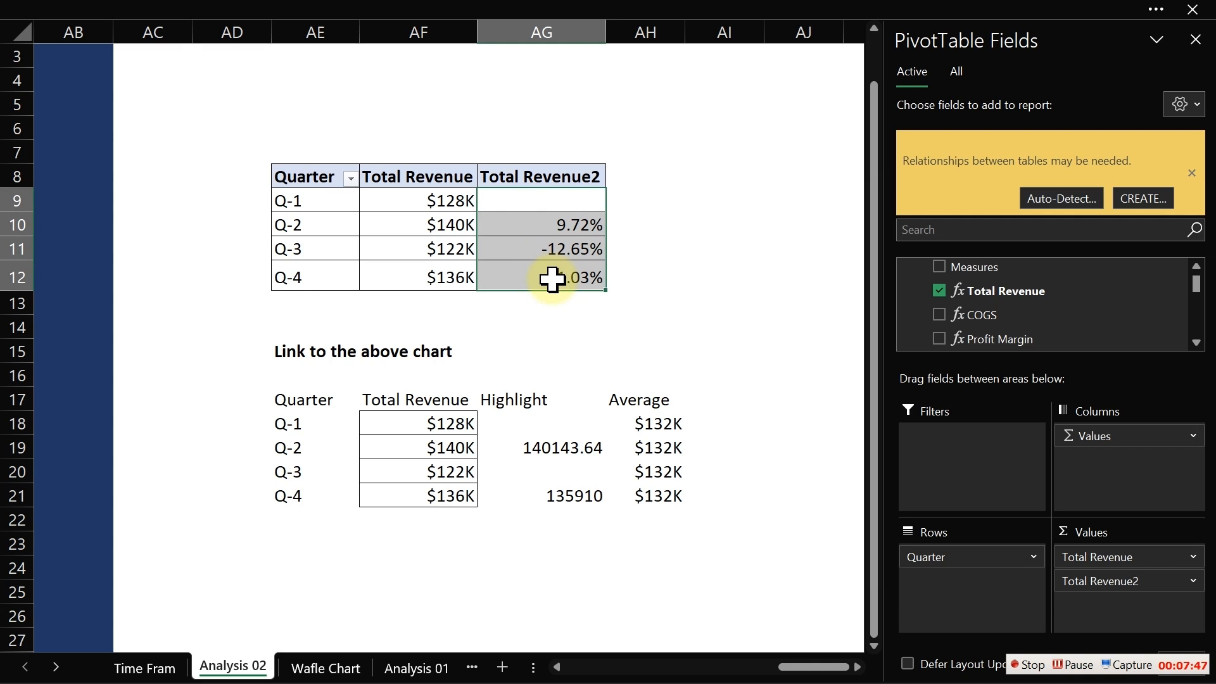
{"action": "key", "text": "ctrl+1"}
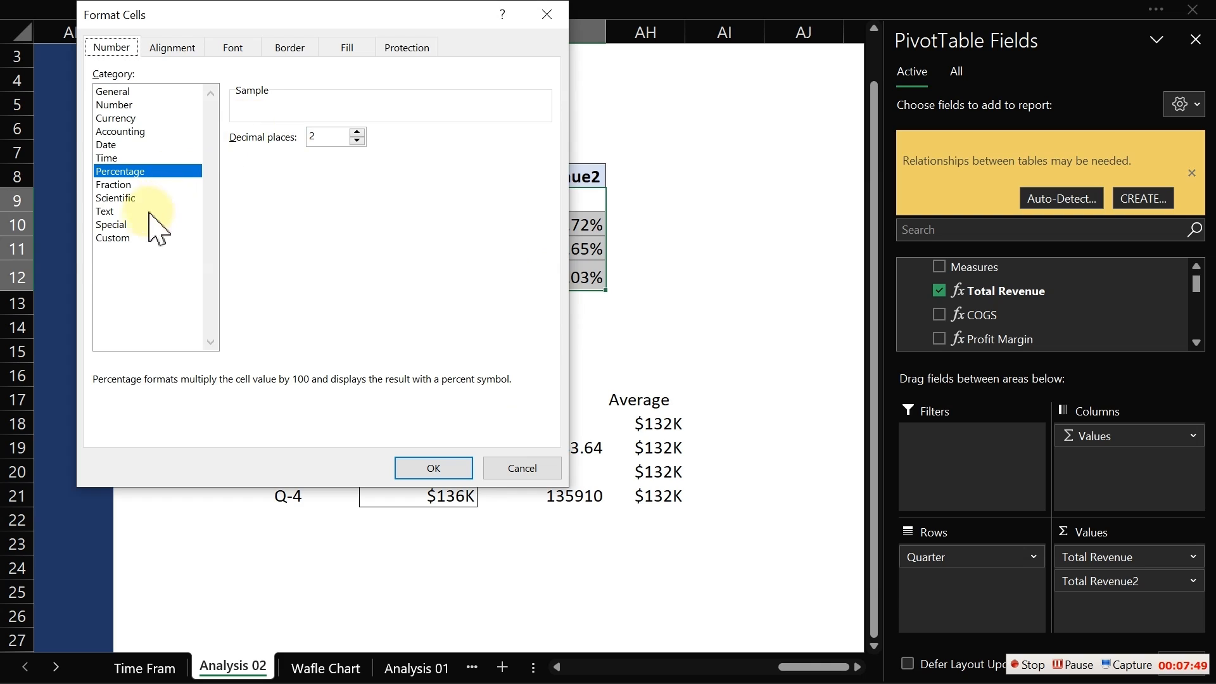
{"action": "left_click", "coordinate": [127, 239]}
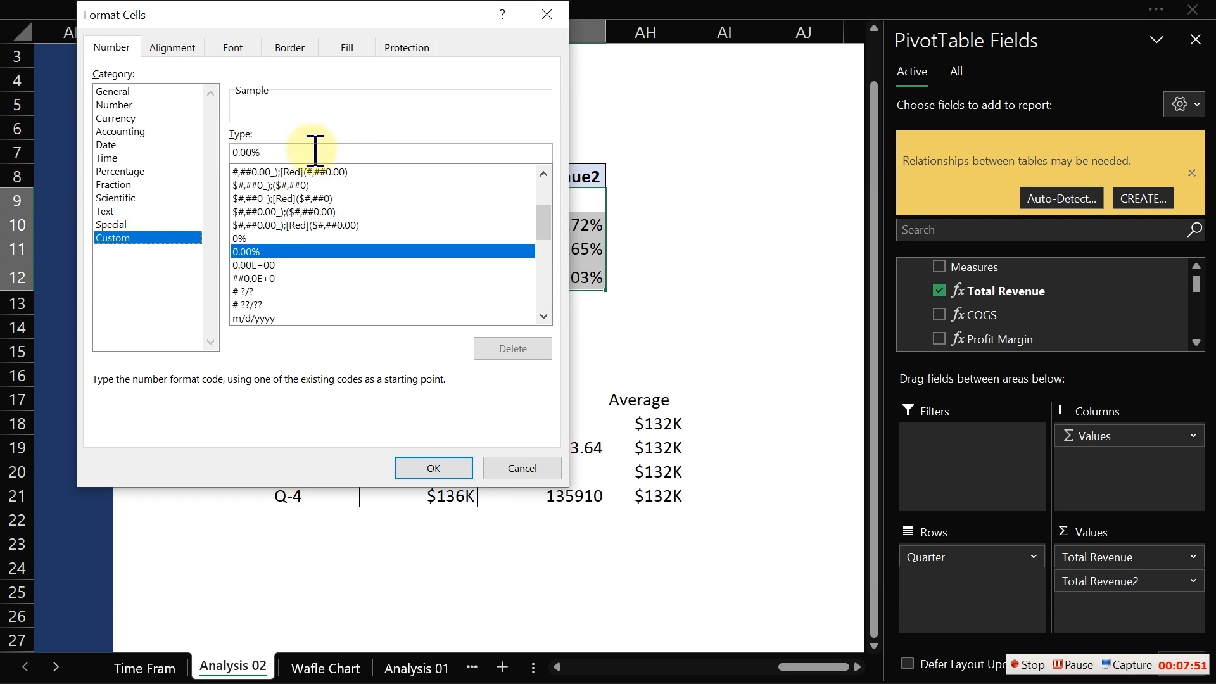
{"action": "left_click_drag", "start_coordinate": [312, 152], "coordinate": [217, 155]}
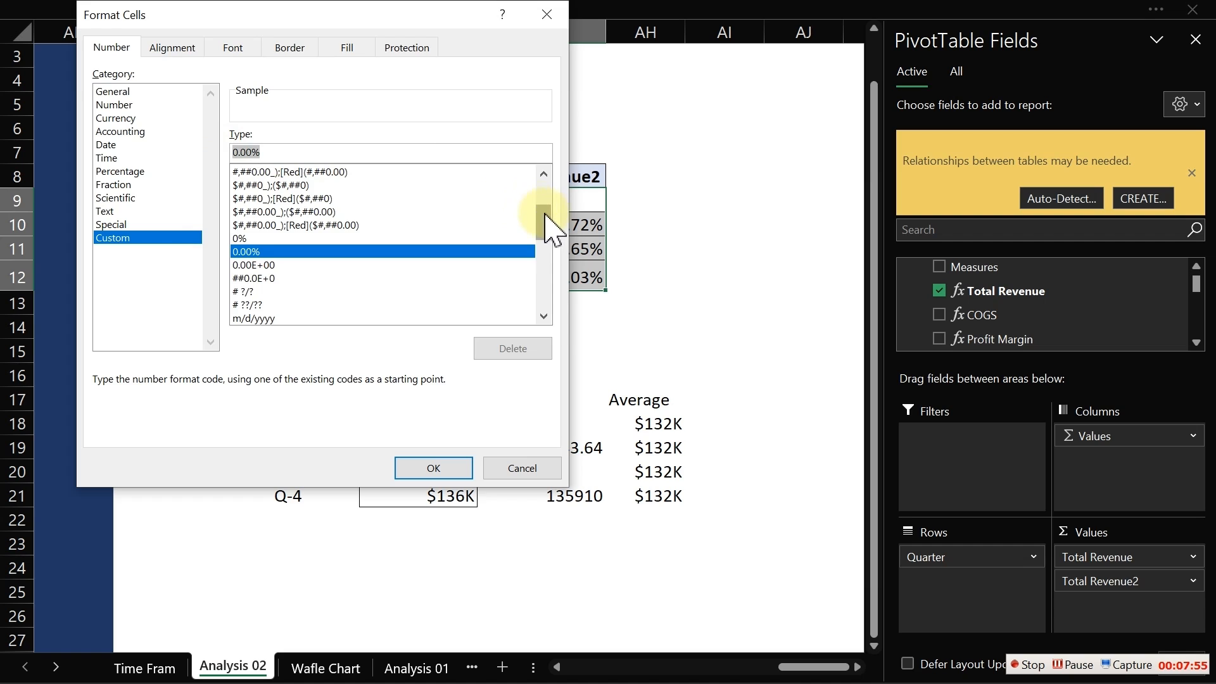
{"action": "left_click_drag", "start_coordinate": [546, 229], "coordinate": [558, 297]}
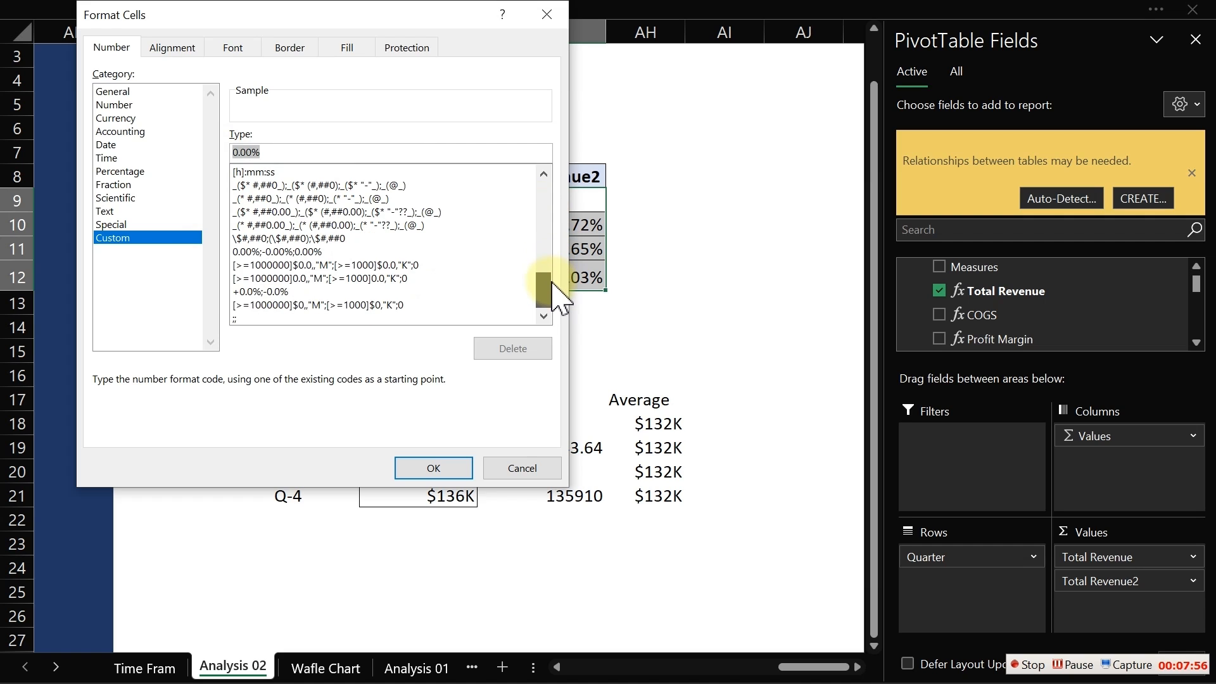
{"action": "left_click", "coordinate": [288, 291]}
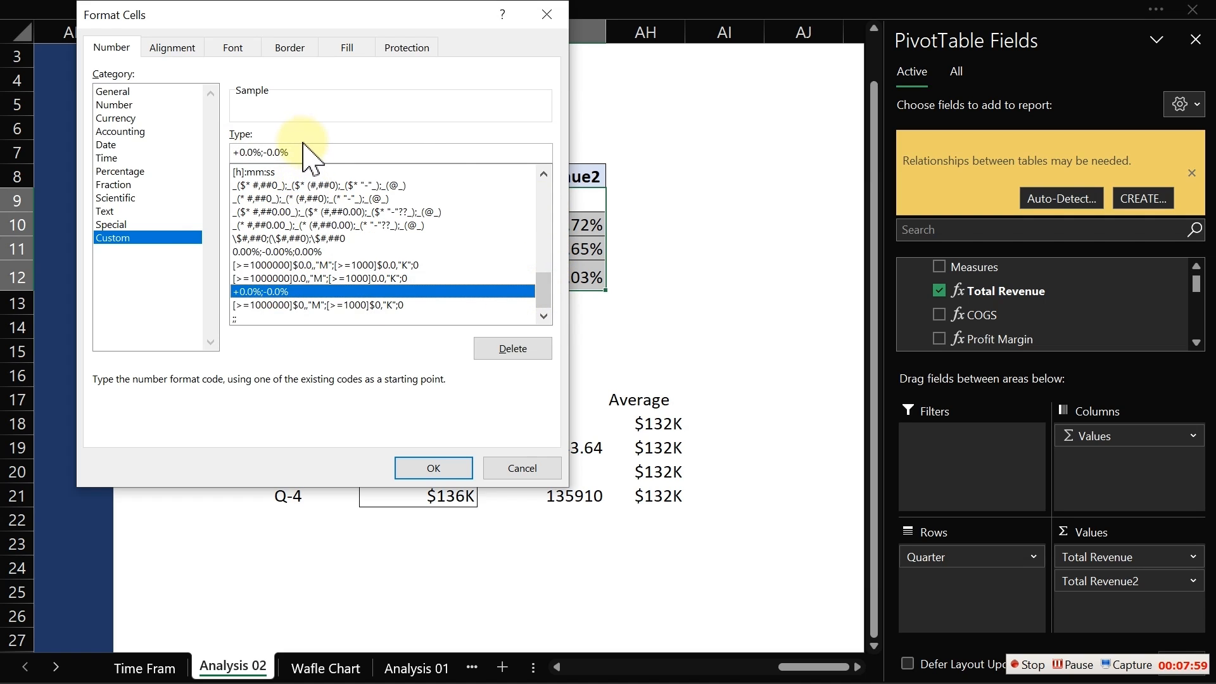
{"action": "left_click_drag", "start_coordinate": [312, 150], "coordinate": [230, 154]}
{"action": "key", "text": "ctrl+c"}
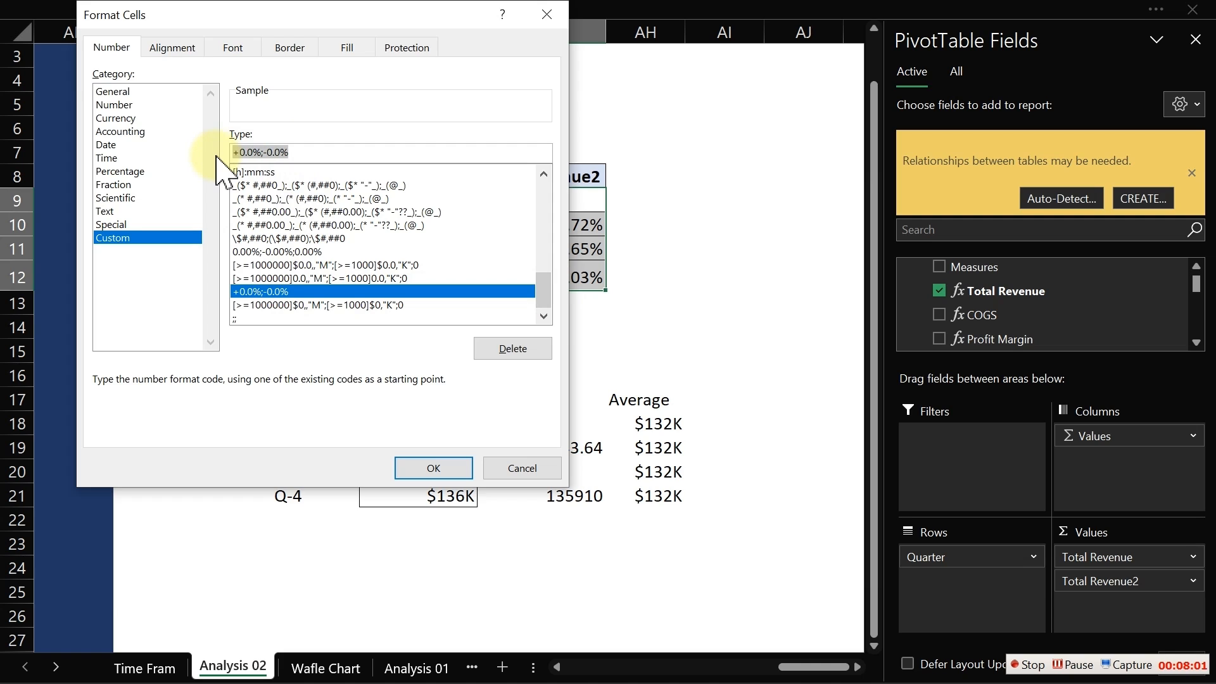
{"action": "left_click", "coordinate": [462, 467]}
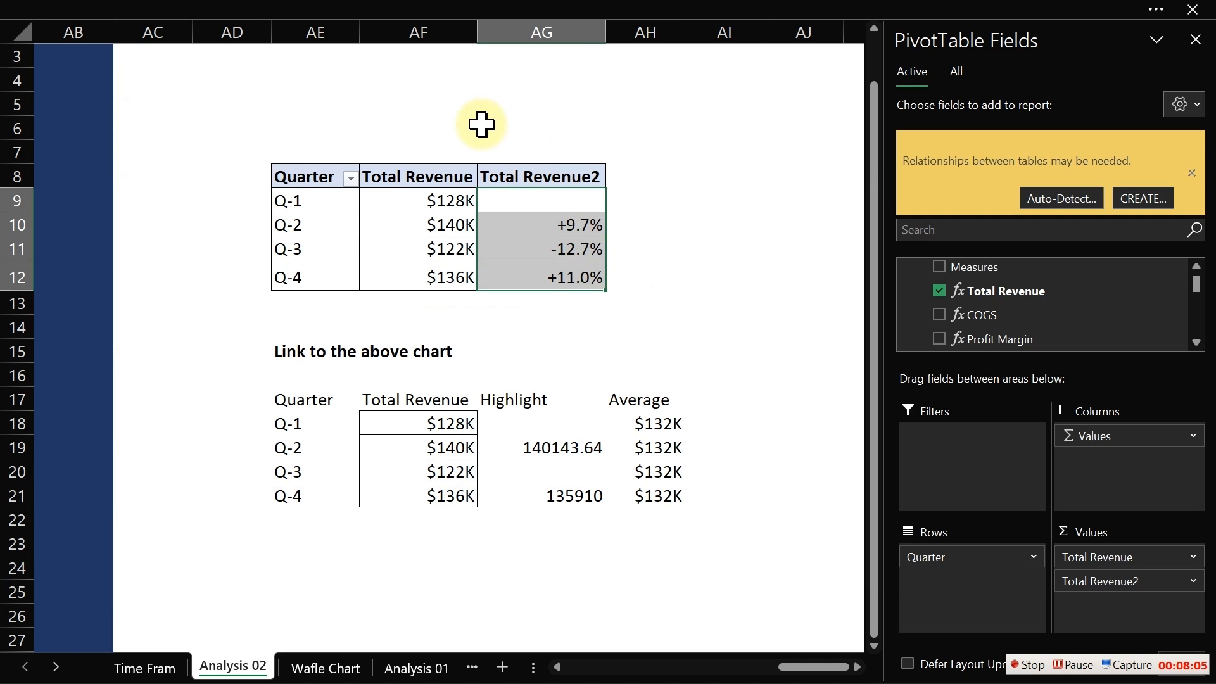
- Paste the format code +0.0%;-0.0% into cell AG6 above the pivot table as a reference note
{"action": "left_click", "coordinate": [481, 125]}
{"action": "key", "text": "ctrl+v"}
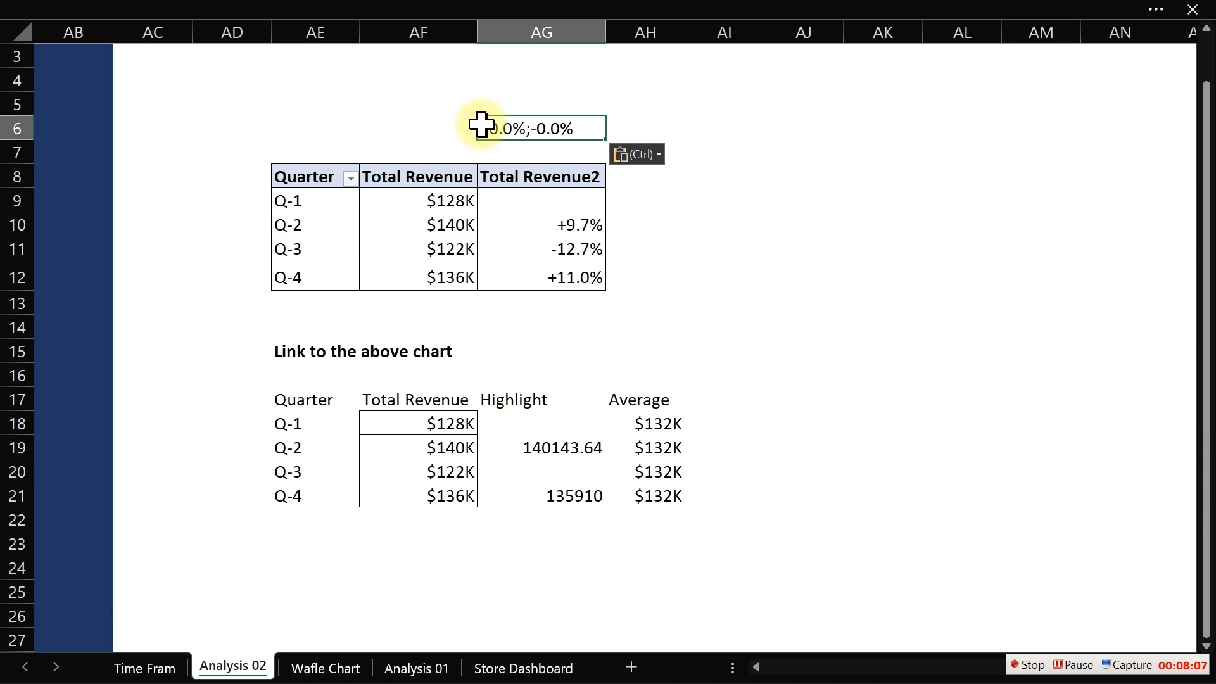
{"action": "left_click", "coordinate": [823, 222]}
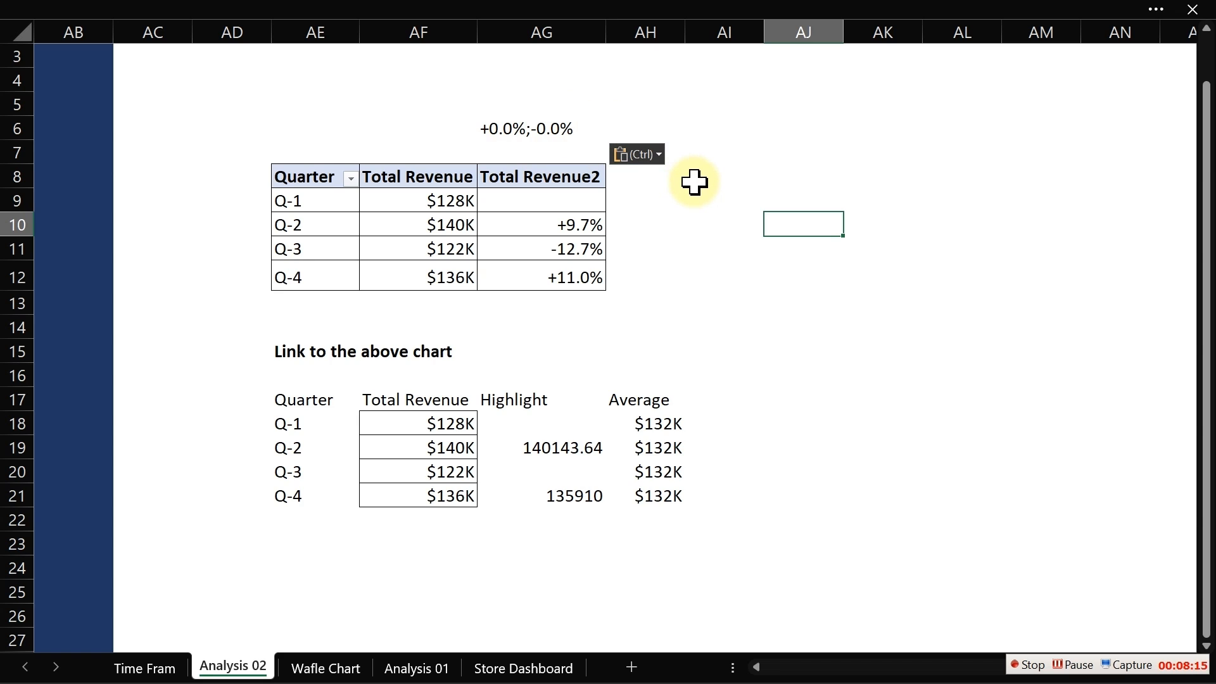
{"action": "left_click", "coordinate": [679, 201]}
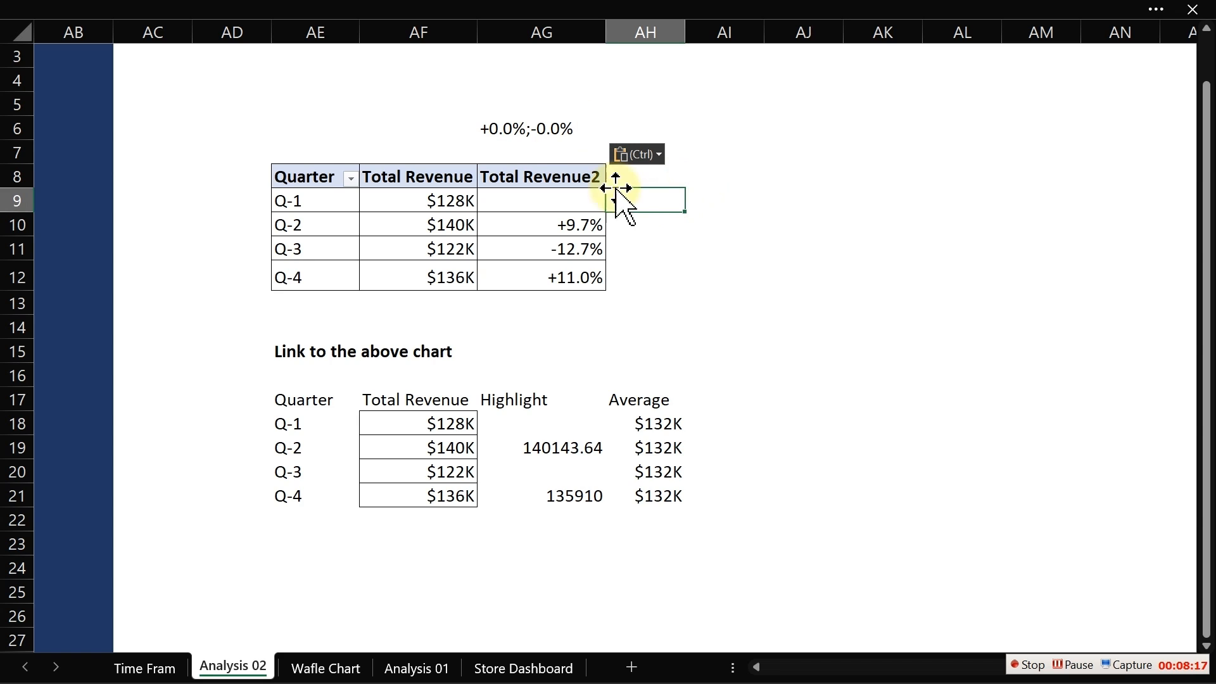
{"action": "left_click", "coordinate": [506, 120]}
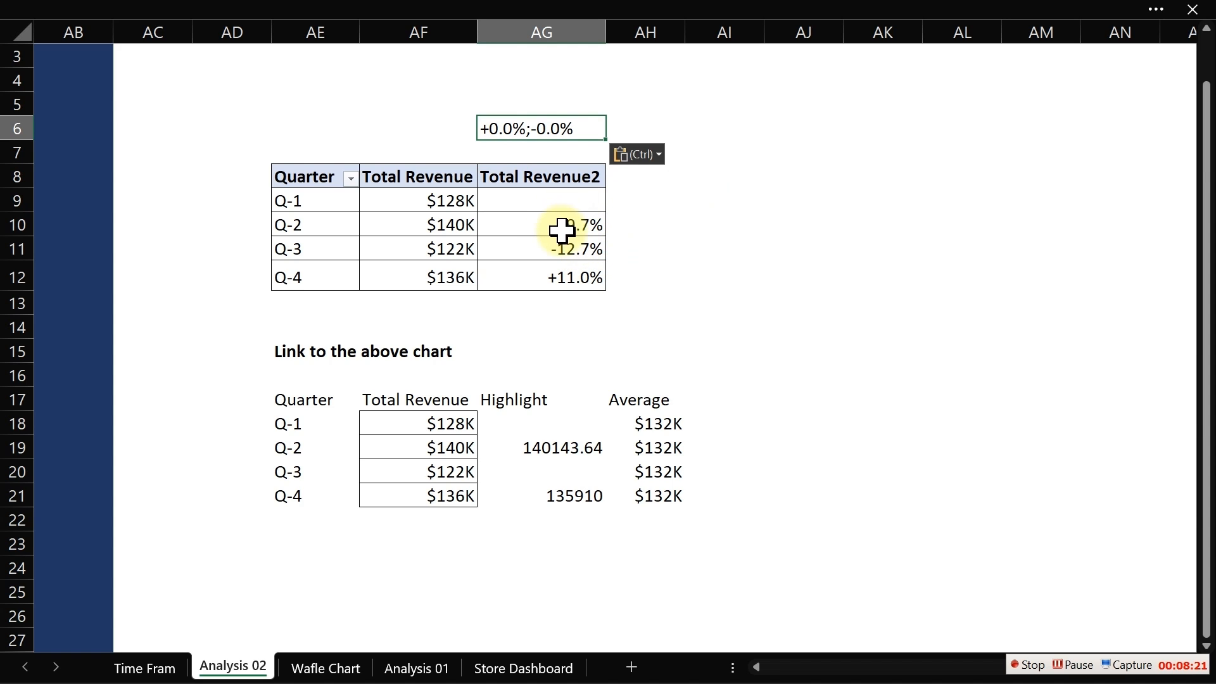
{"action": "mouse_move", "coordinate": [563, 229]}
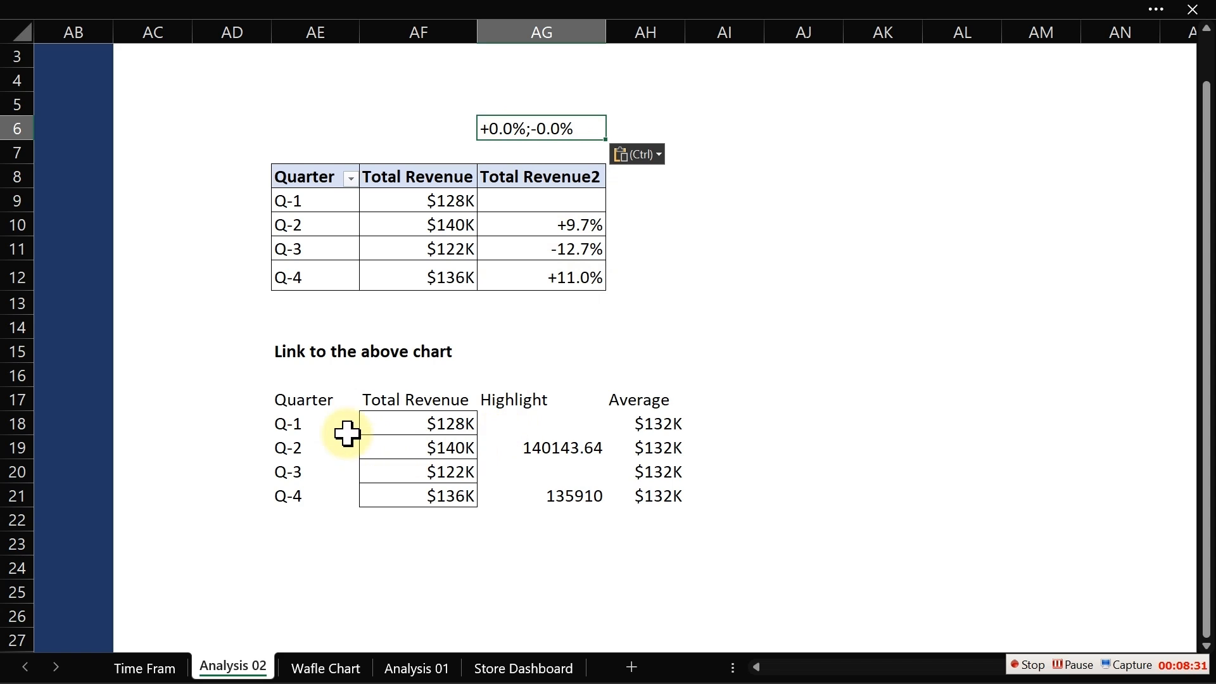
{"action": "left_click", "coordinate": [283, 398]}
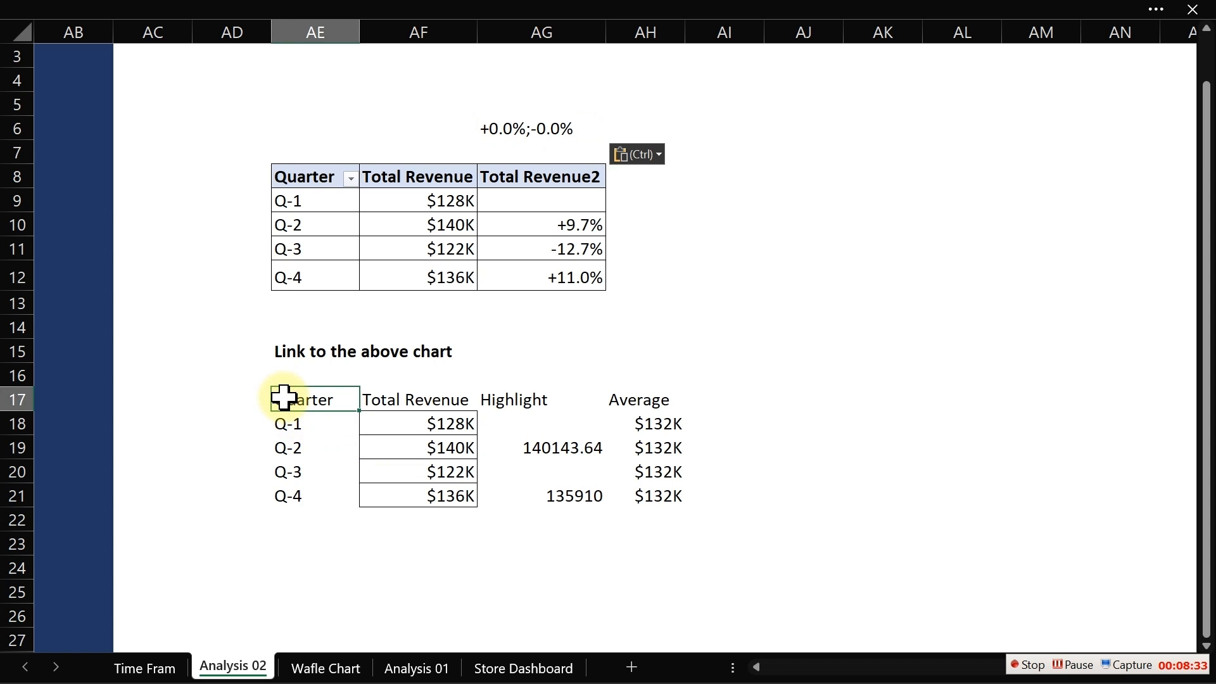
{"action": "left_click_drag", "start_coordinate": [519, 445], "coordinate": [574, 501]}
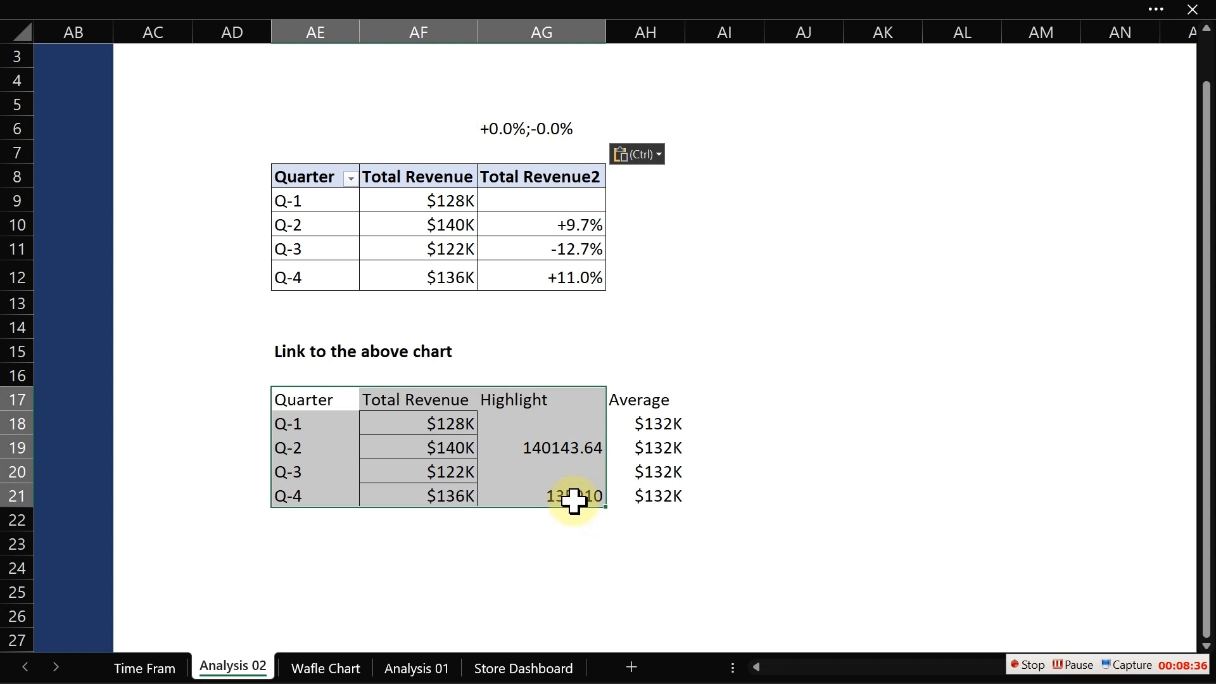
{"action": "left_click", "coordinate": [293, 11]}
{"action": "left_click", "coordinate": [140, 59]}
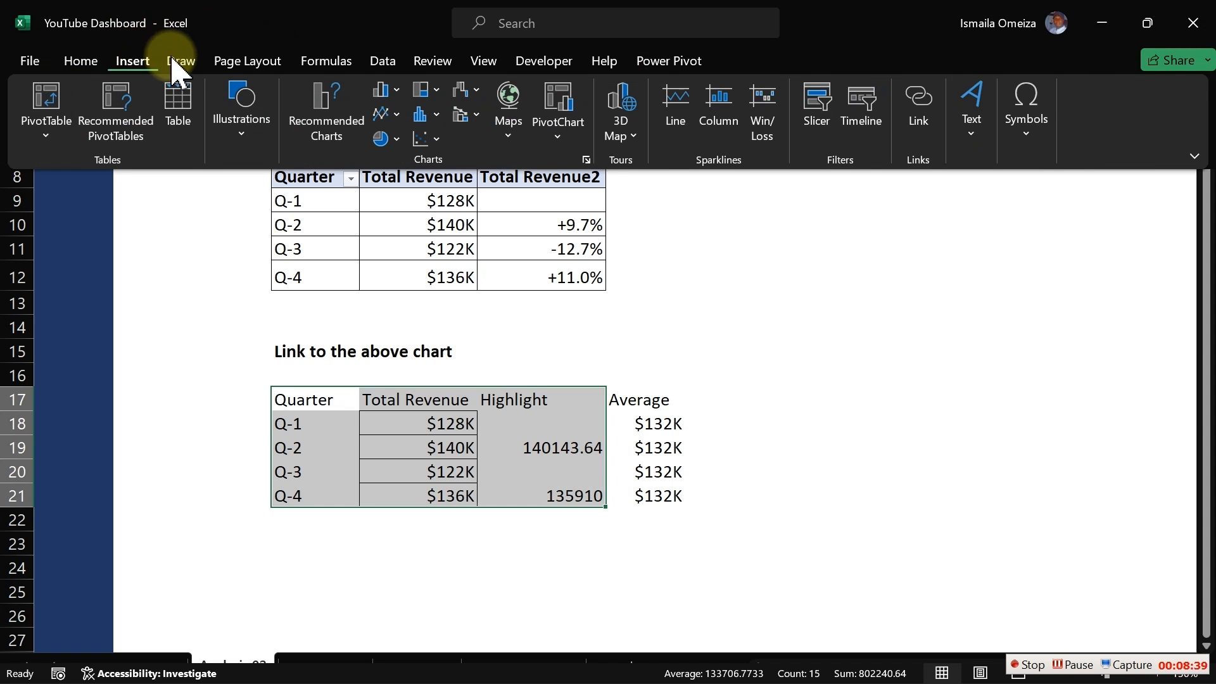
{"action": "left_click", "coordinate": [386, 91]}
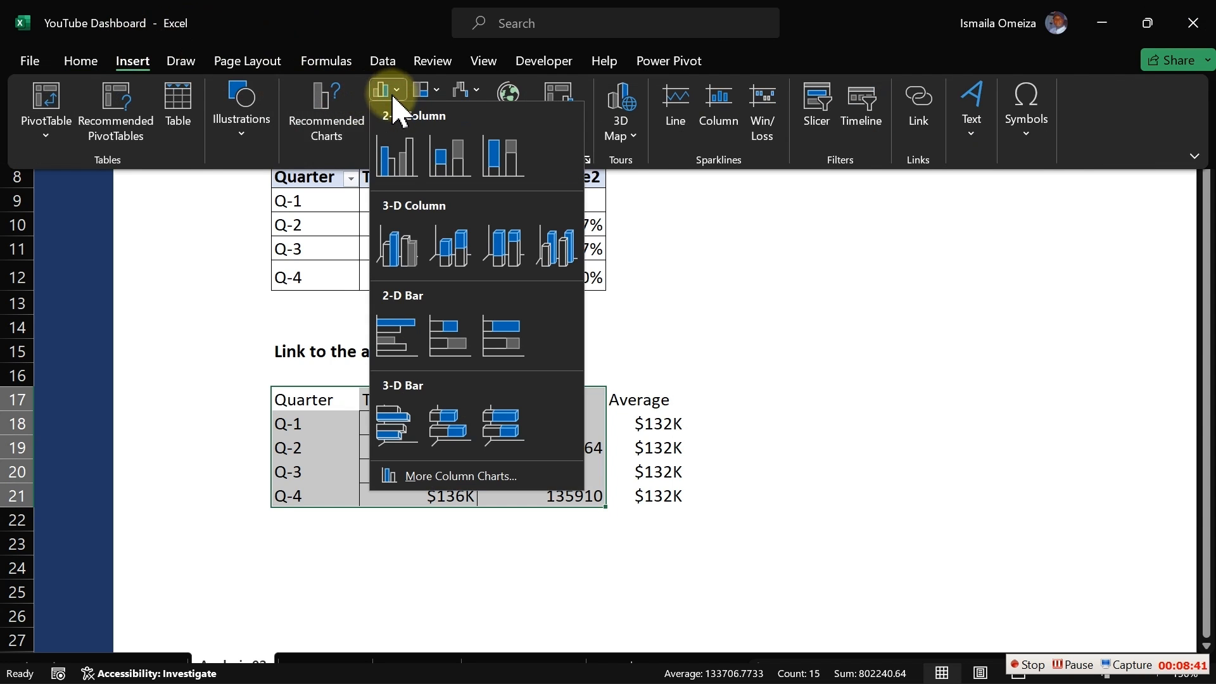
{"action": "left_click", "coordinate": [400, 154]}
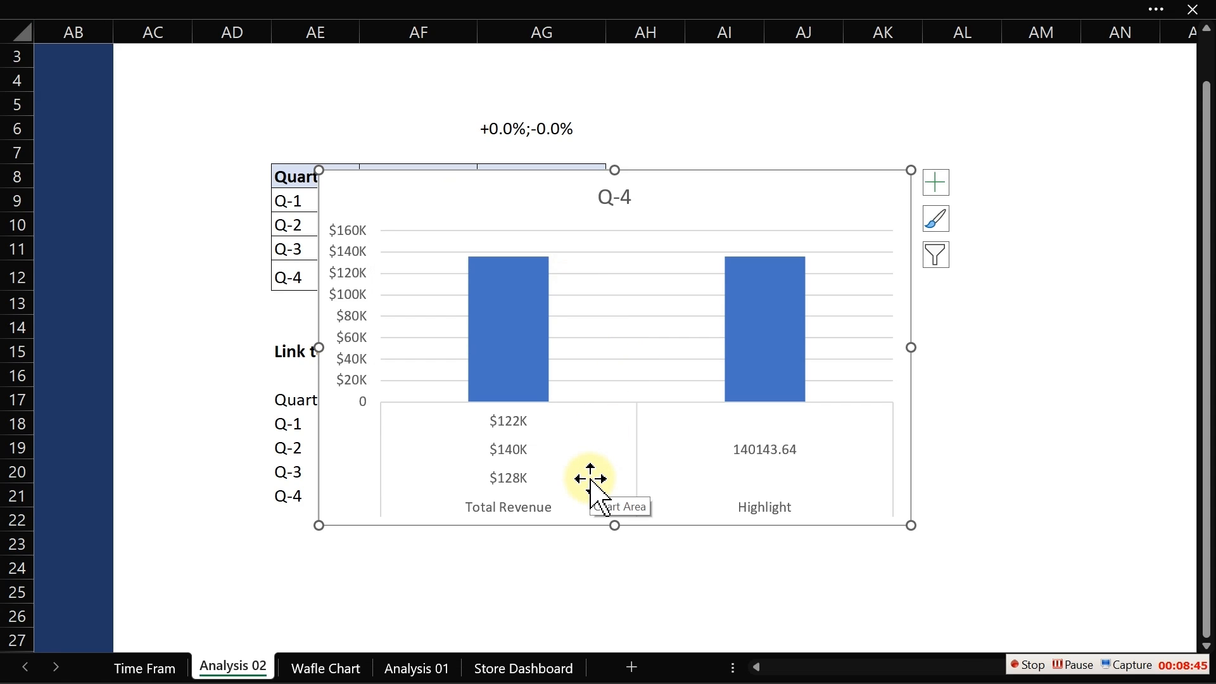
{"action": "key", "text": "Delete"}
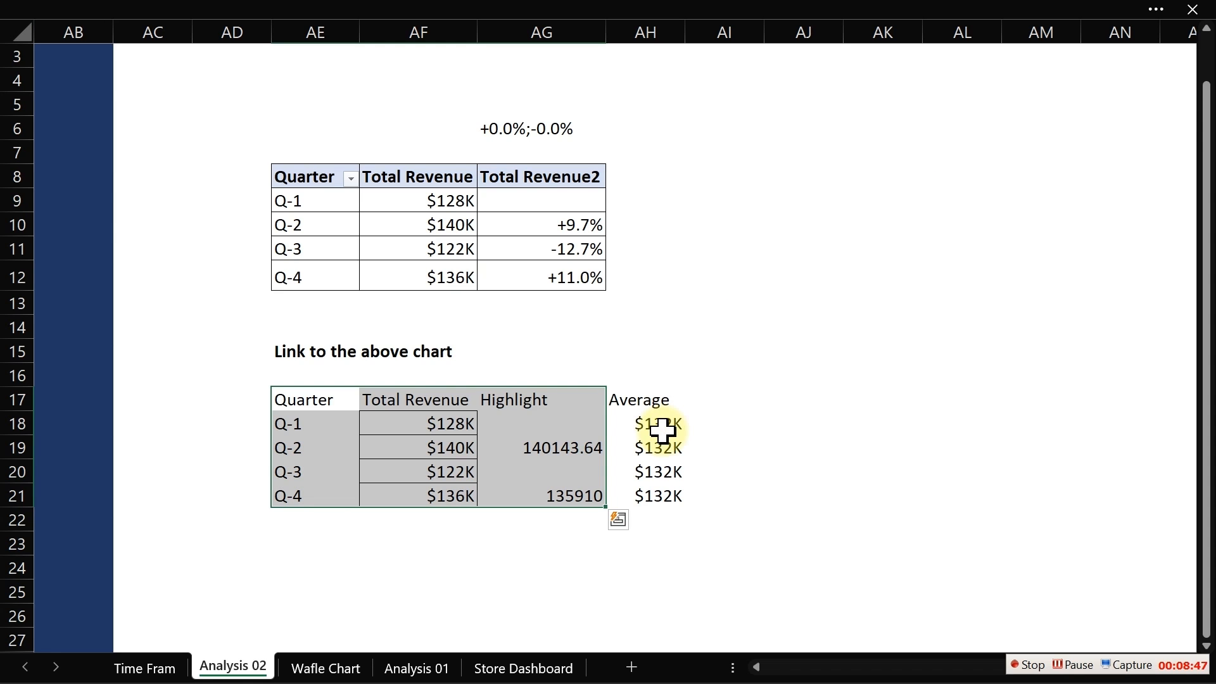
- Insert a clustered column chart from the Quarter and Total Revenue columns AE17:AF21 of the linked table
{"action": "left_click", "coordinate": [328, 398]}
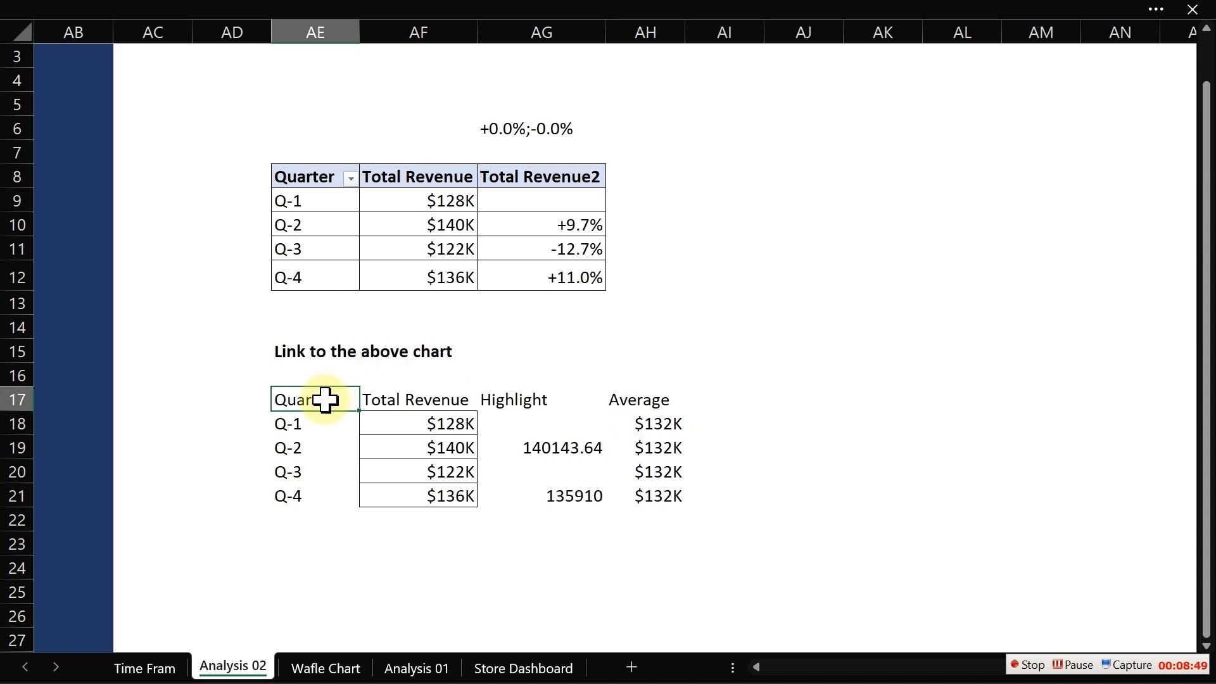
{"action": "left_click_drag", "start_coordinate": [321, 399], "coordinate": [437, 495]}
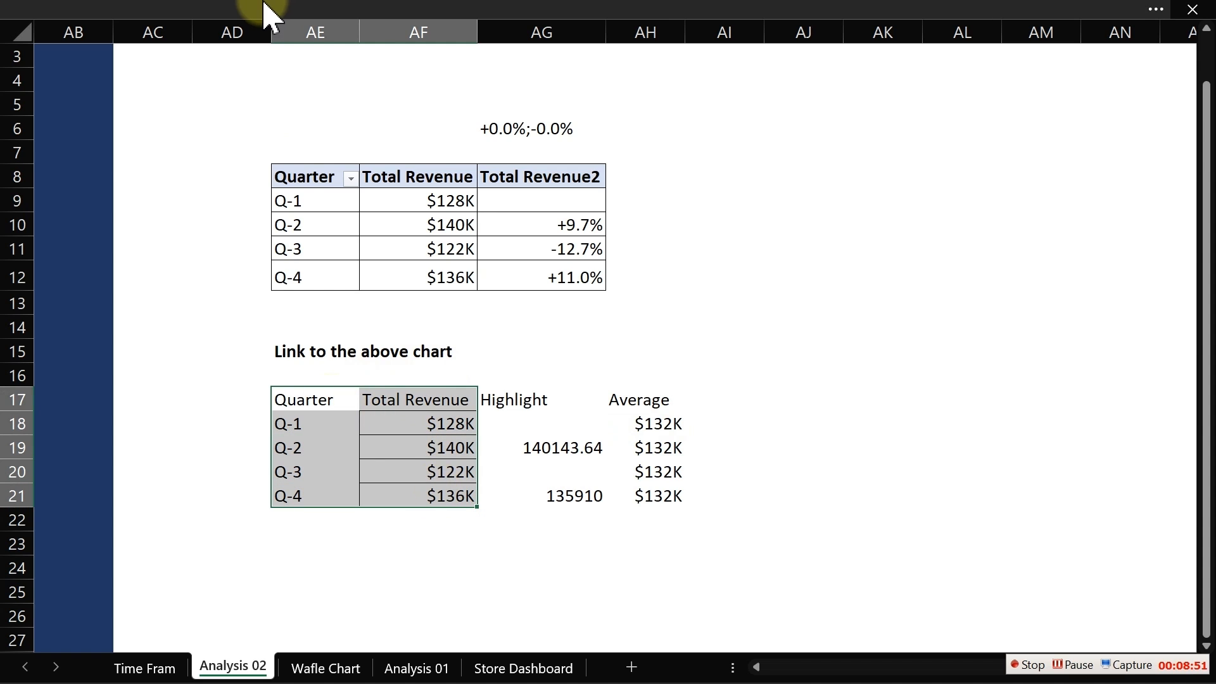
{"action": "left_click", "coordinate": [264, 9]}
{"action": "left_click", "coordinate": [82, 62]}
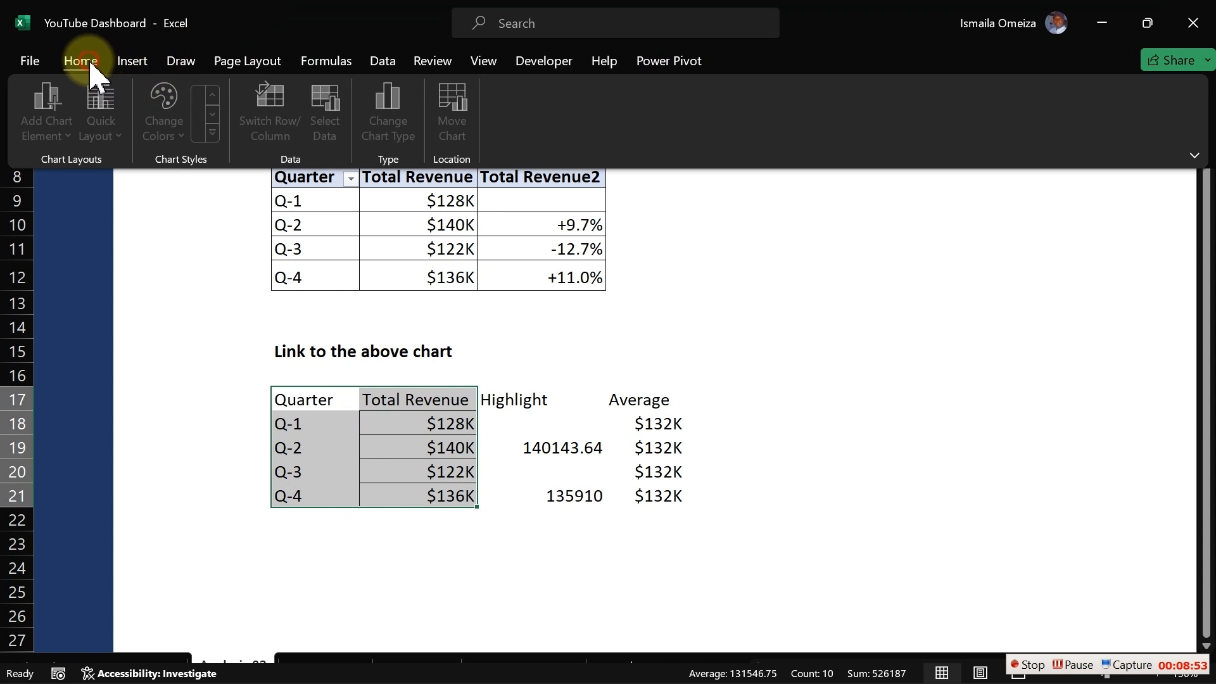
{"action": "left_click", "coordinate": [133, 61]}
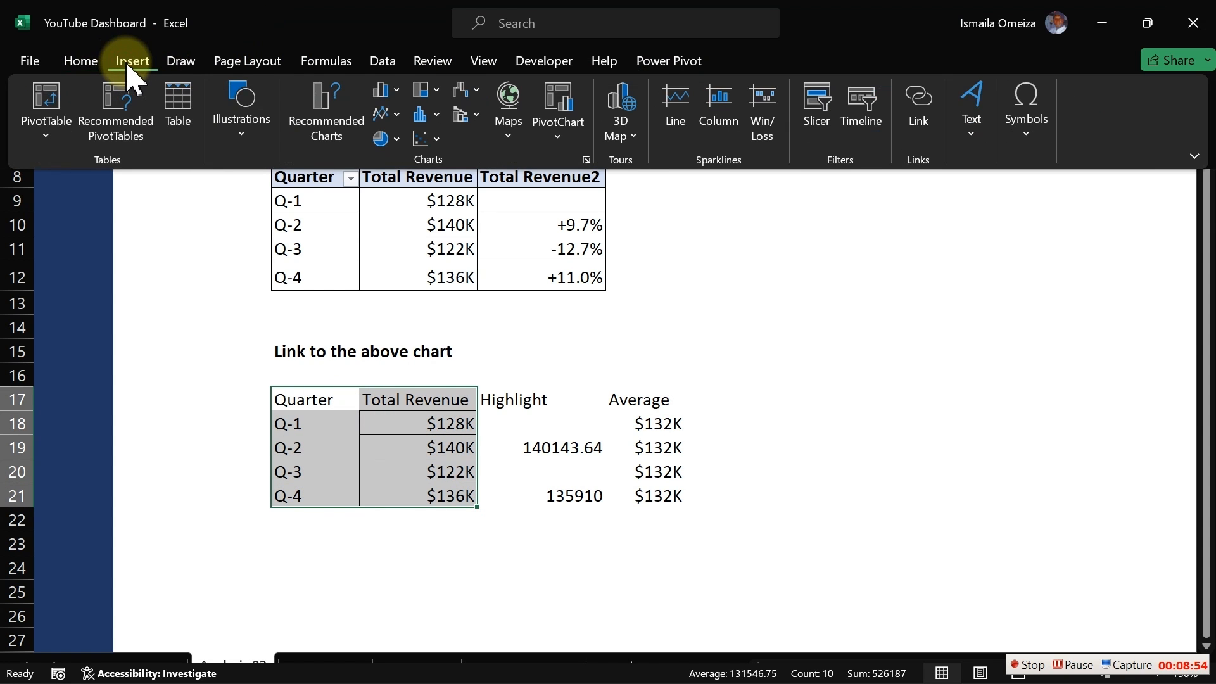
{"action": "left_click", "coordinate": [389, 94]}
{"action": "left_click", "coordinate": [398, 158]}
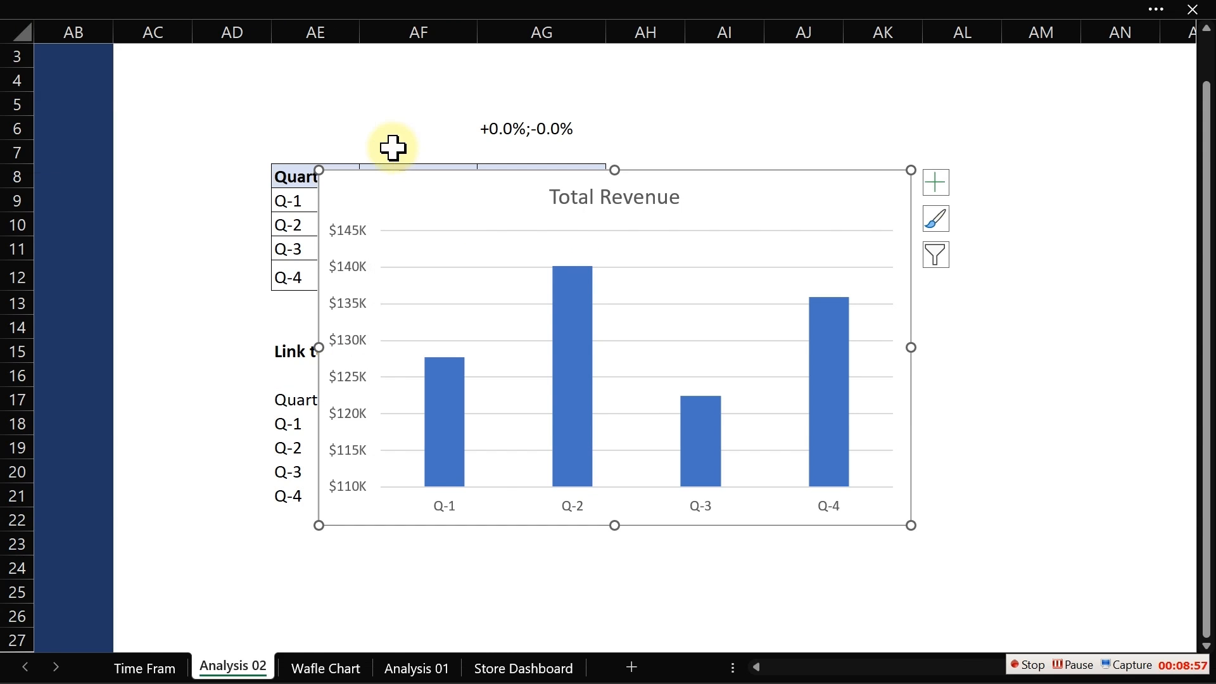
- Remove the chart's vertical axis, gridlines and title
{"action": "left_click", "coordinate": [351, 385]}
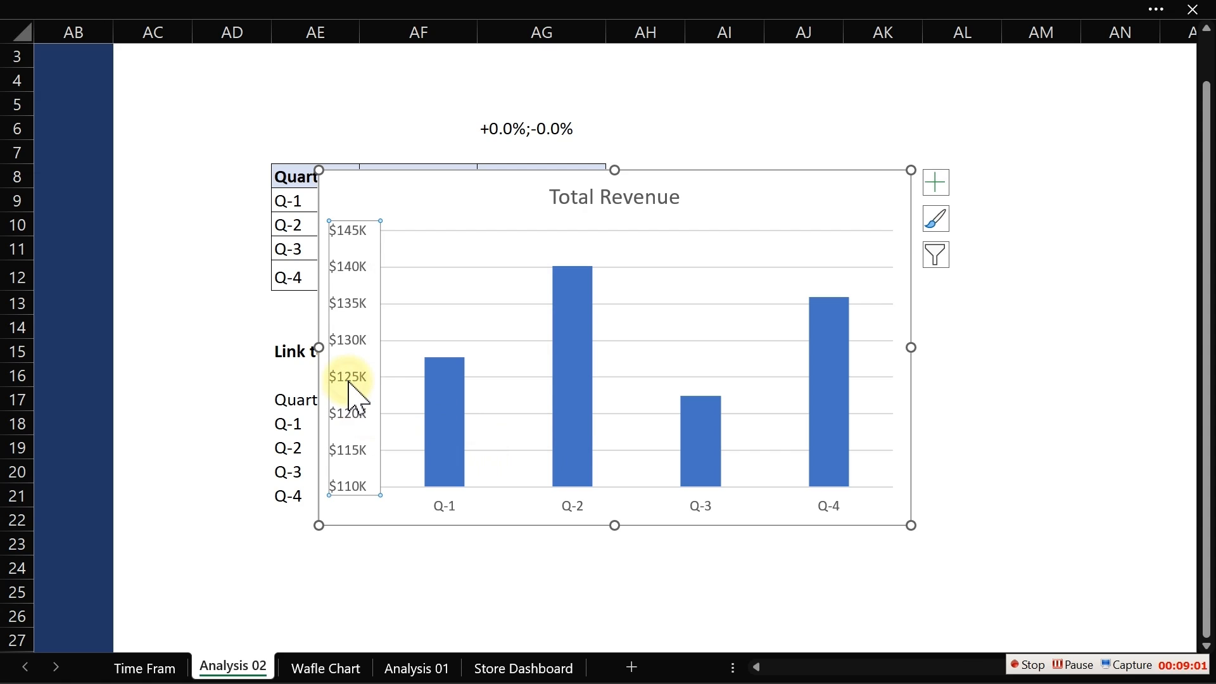
{"action": "key", "text": "Delete"}
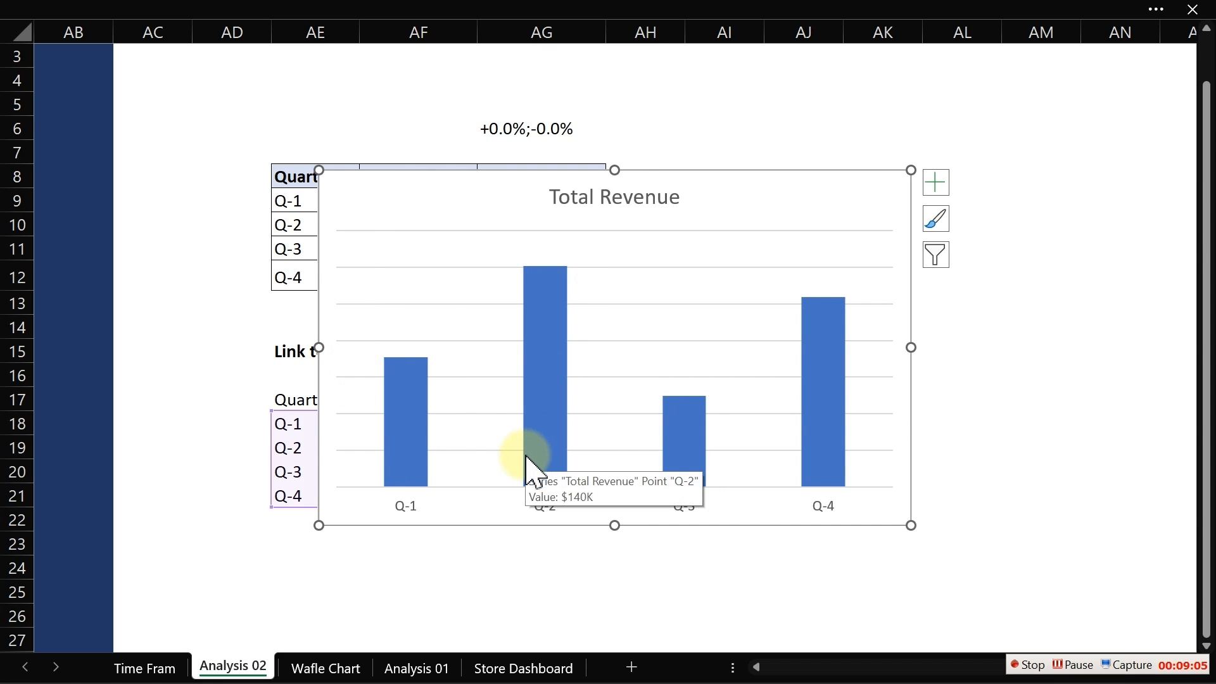
{"action": "left_click", "coordinate": [472, 341]}
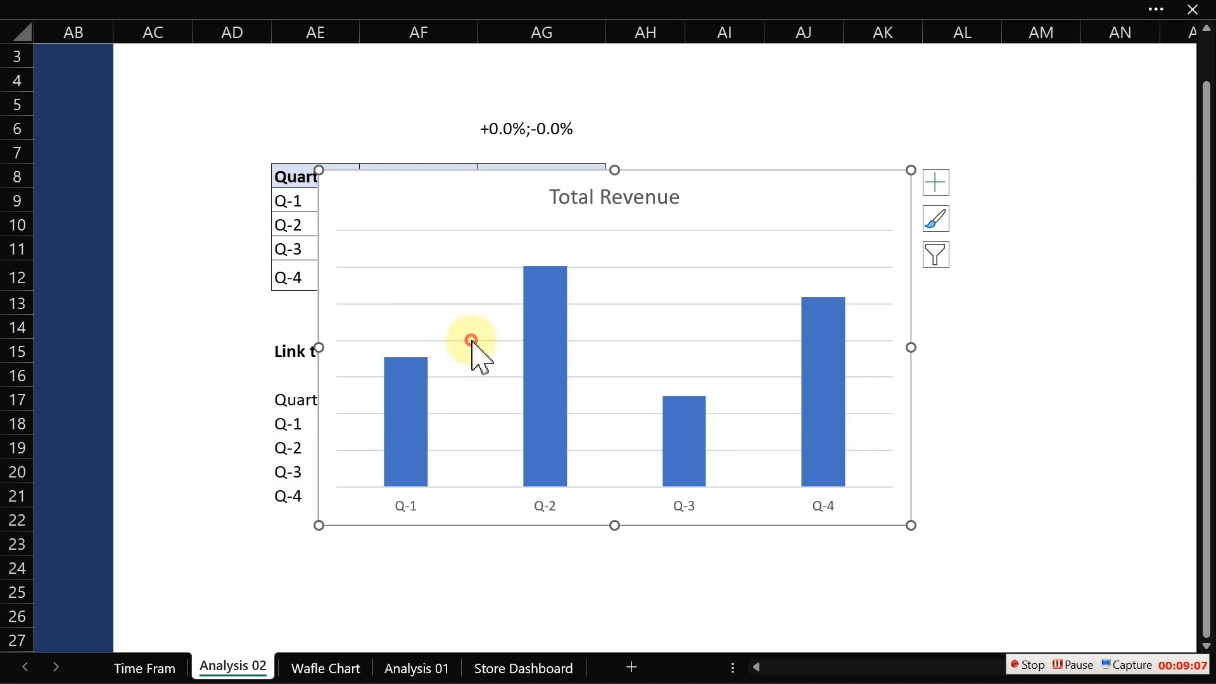
{"action": "key", "text": "Delete"}
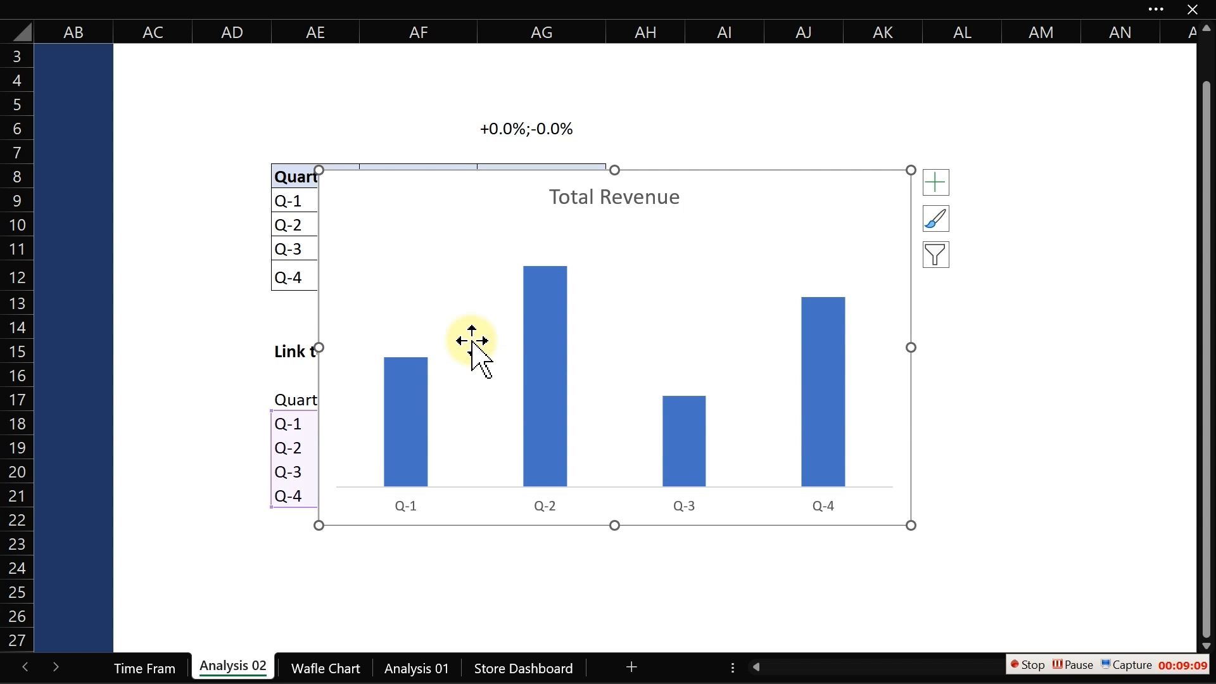
{"action": "left_click", "coordinate": [665, 202]}
{"action": "key", "text": "Delete"}
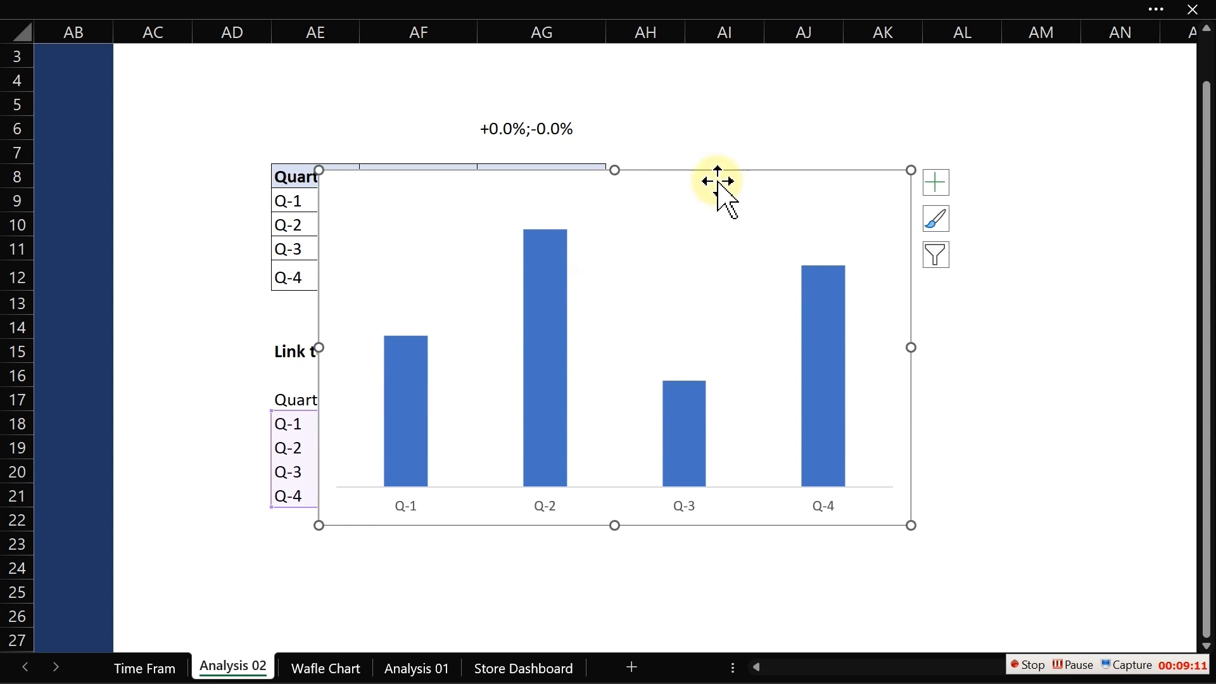
- Resize the chart and move it to the right of the pivot table, around columns AI to AM
{"action": "left_click_drag", "start_coordinate": [912, 167], "coordinate": [792, 254]}
{"action": "left_click_drag", "start_coordinate": [716, 260], "coordinate": [1045, 84]}
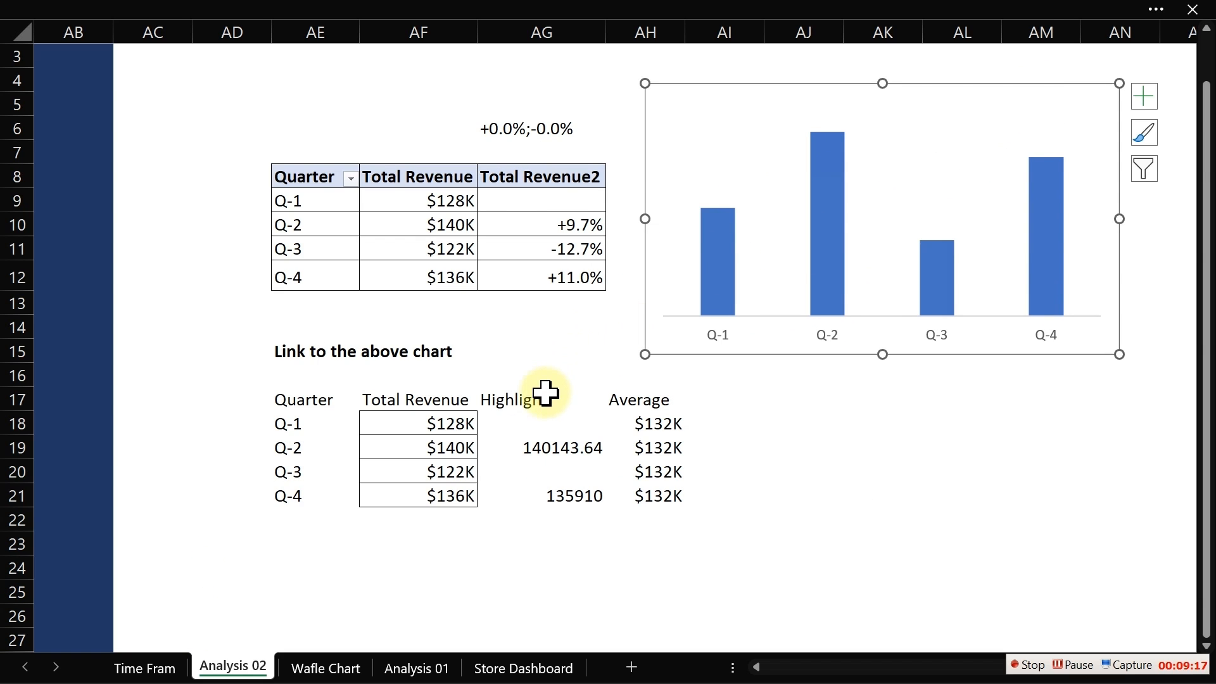
- Bold the linked table's header row AE17:AH17
{"action": "left_click", "coordinate": [295, 402]}
{"action": "left_click_drag", "start_coordinate": [294, 403], "coordinate": [672, 409]}
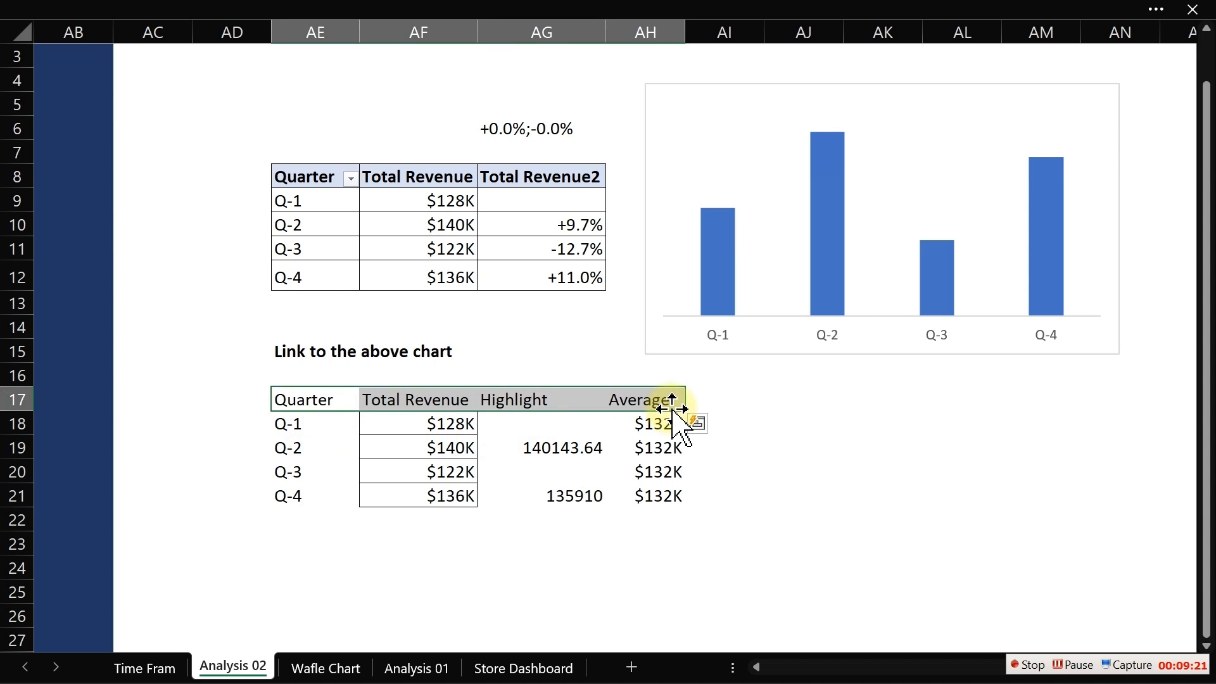
{"action": "key", "text": "ctrl+b"}
- Apply all borders to the linked table range AE17:AH21
{"action": "left_click", "coordinate": [295, 397]}
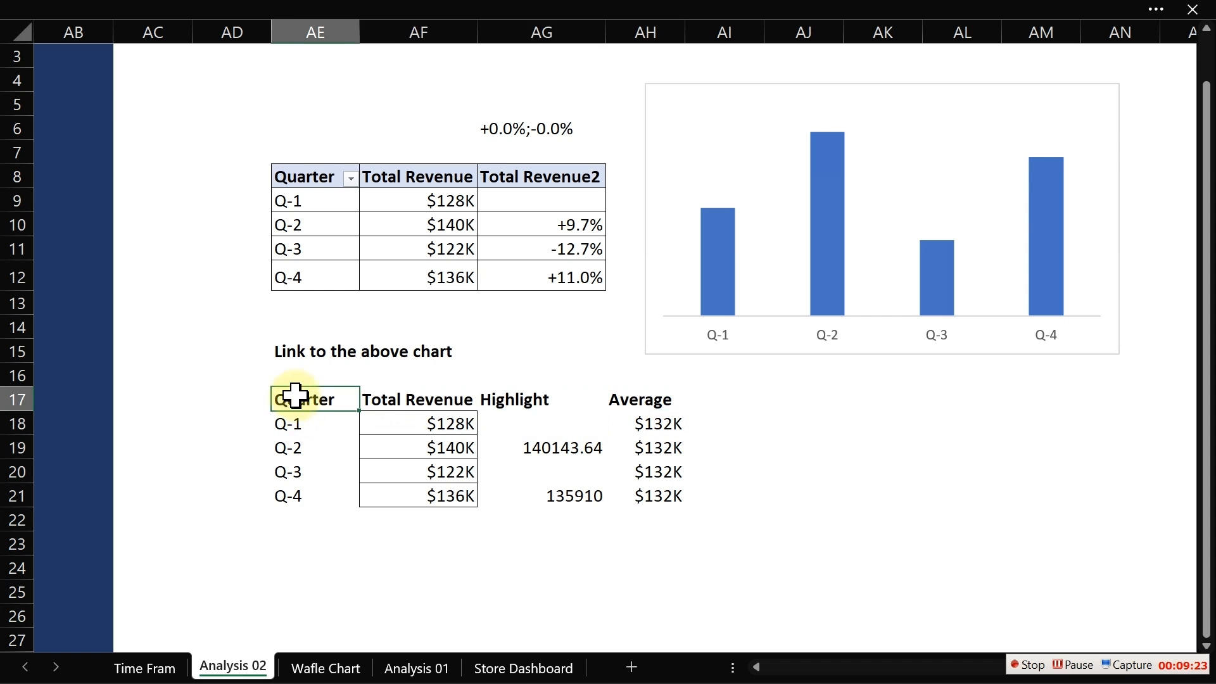
{"action": "left_click_drag", "start_coordinate": [294, 397], "coordinate": [646, 508]}
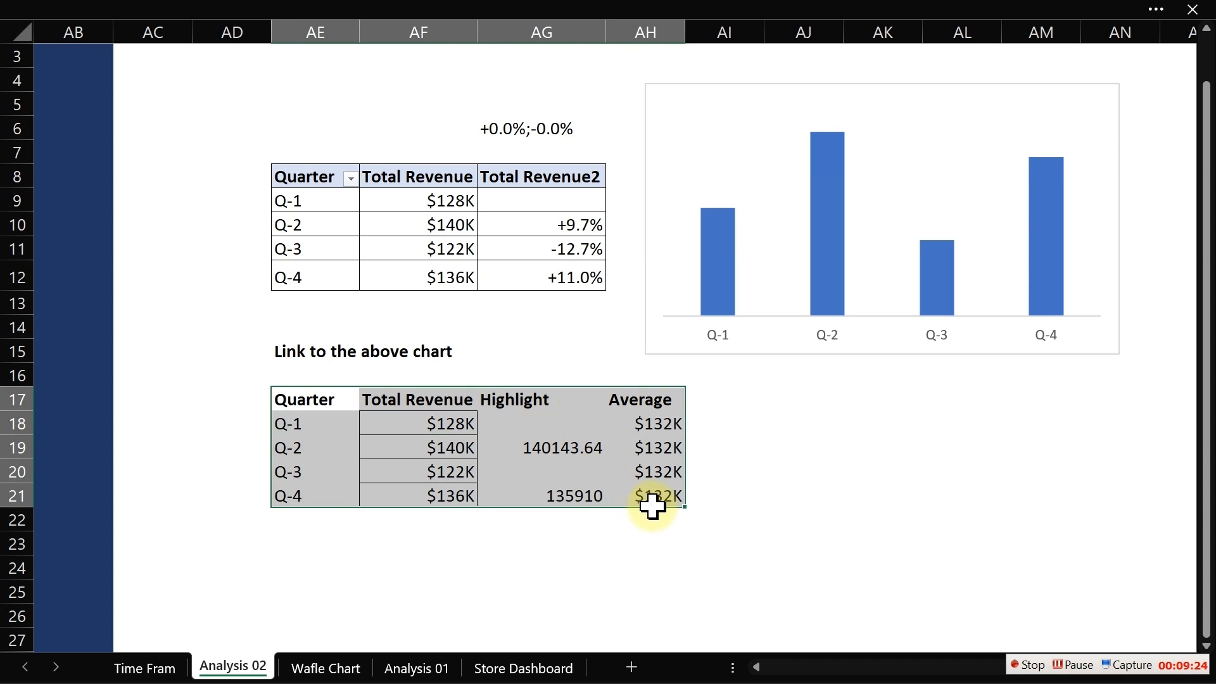
{"action": "left_click", "coordinate": [190, 10]}
{"action": "left_click", "coordinate": [89, 60]}
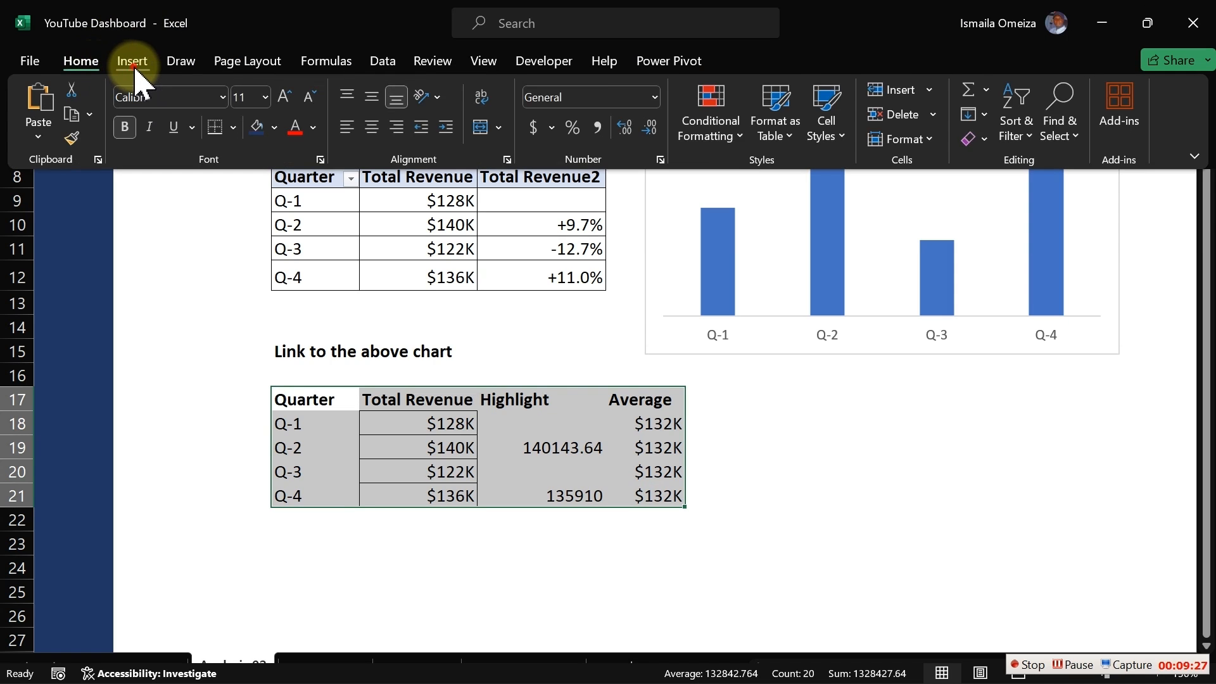
{"action": "left_click", "coordinate": [135, 69]}
{"action": "left_click", "coordinate": [79, 65]}
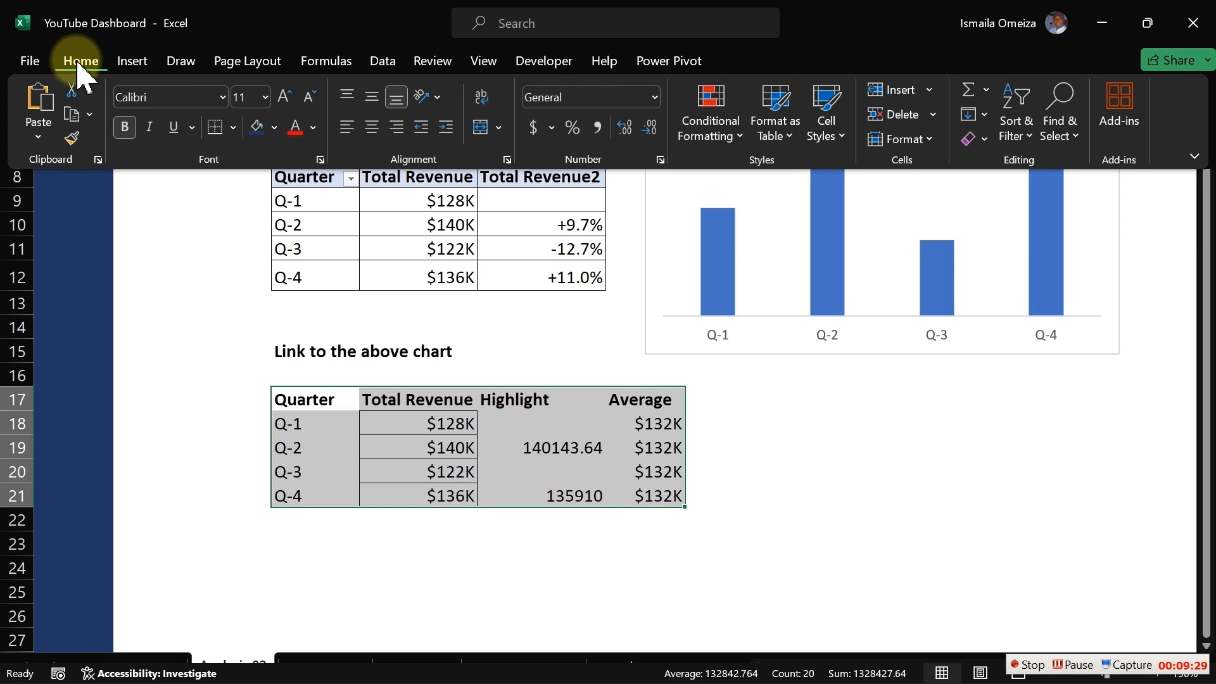
{"action": "left_click", "coordinate": [233, 128]}
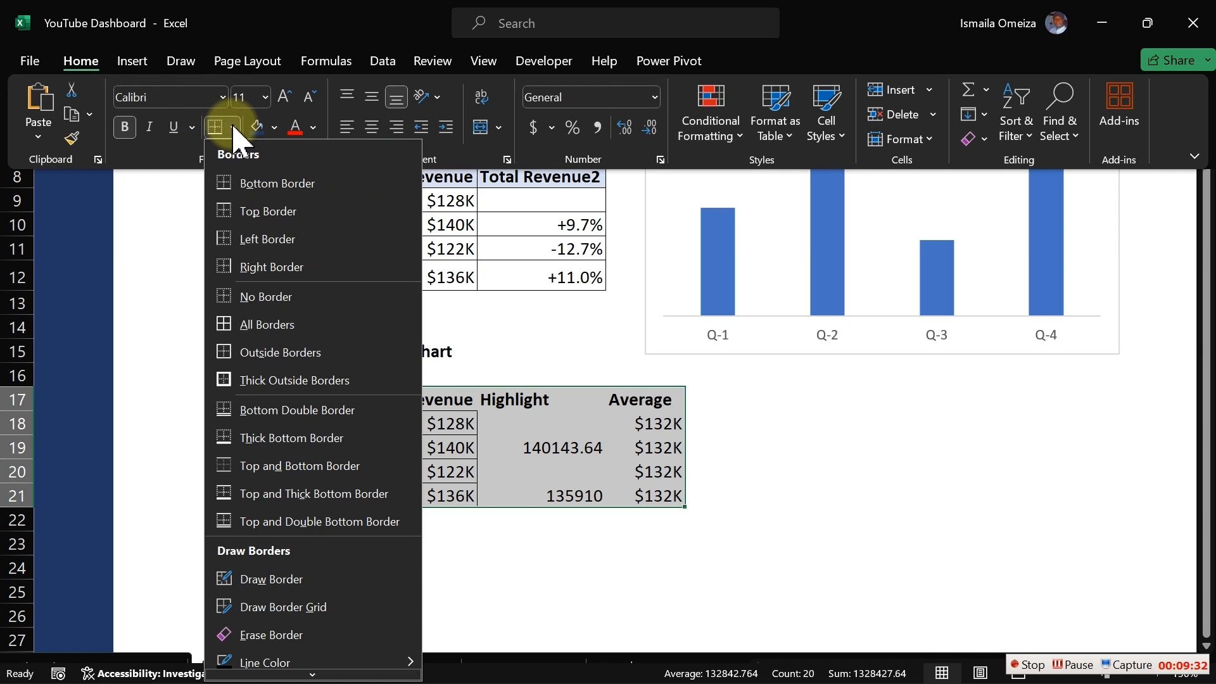
{"action": "left_click", "coordinate": [266, 324]}
{"action": "key", "text": "ctrl+shift+F1"}
{"action": "left_click", "coordinate": [510, 487]}
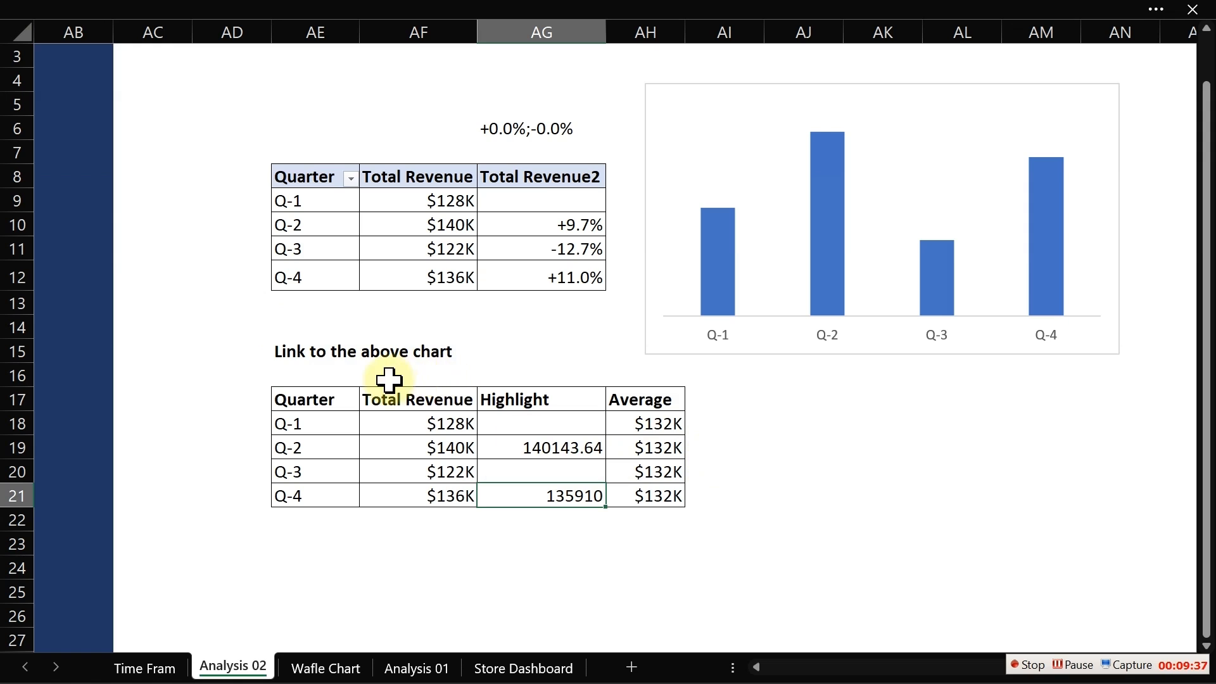
- Add a Highlight series to the column chart using AG17 as its name and AG18:AG21 as its values
{"action": "left_click", "coordinate": [733, 88]}
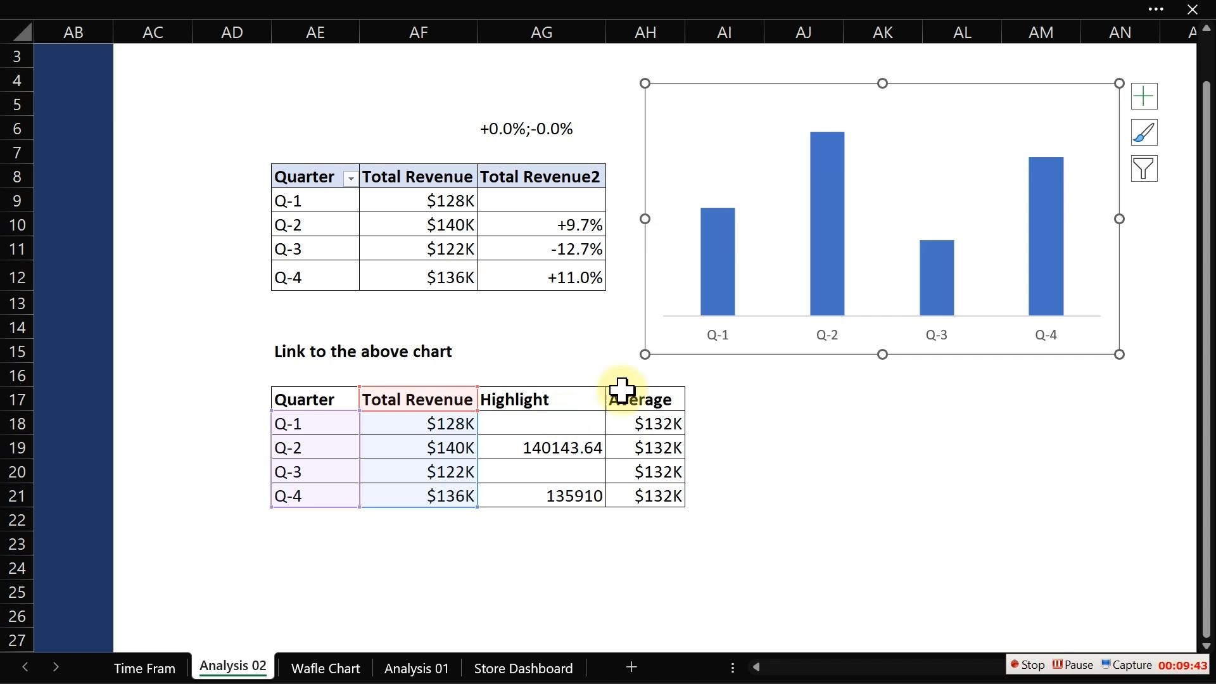
{"action": "right_click", "coordinate": [829, 256]}
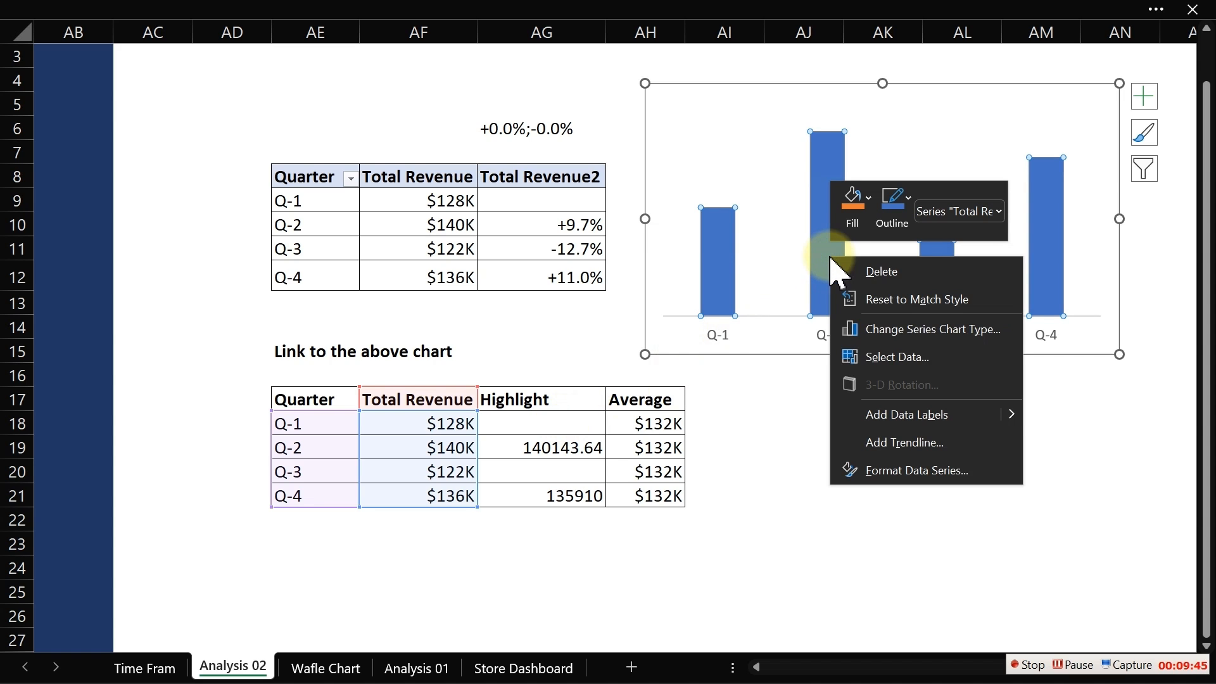
{"action": "left_click", "coordinate": [892, 358]}
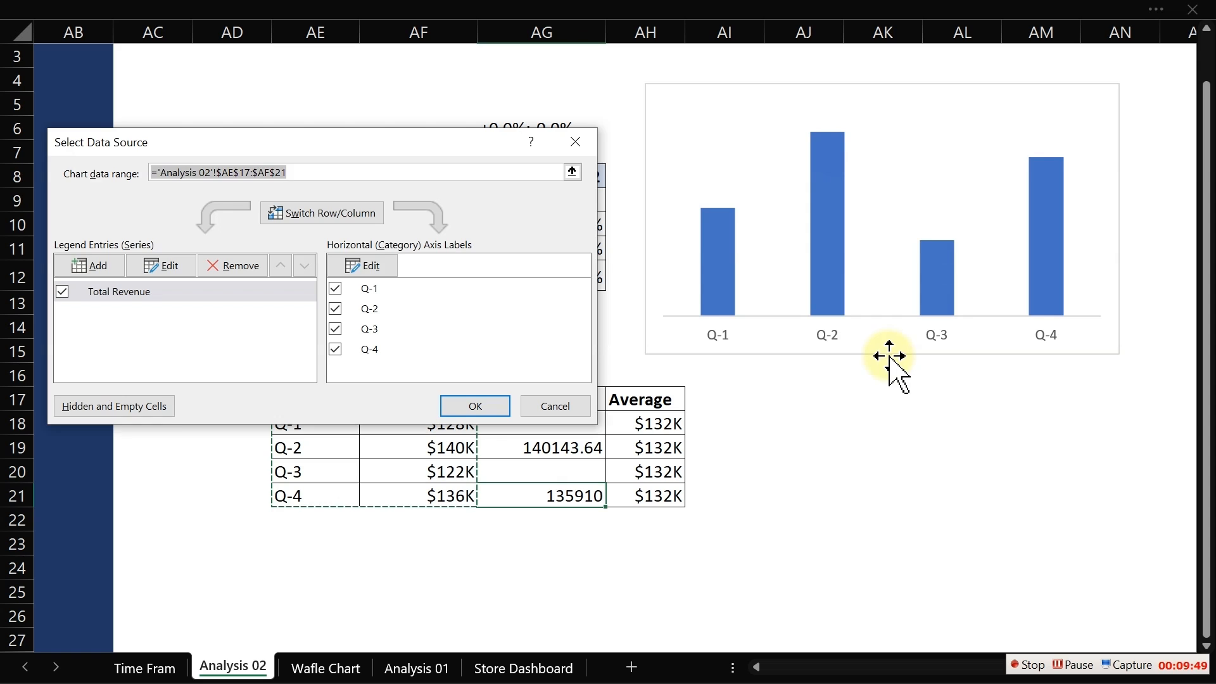
{"action": "left_click", "coordinate": [102, 268]}
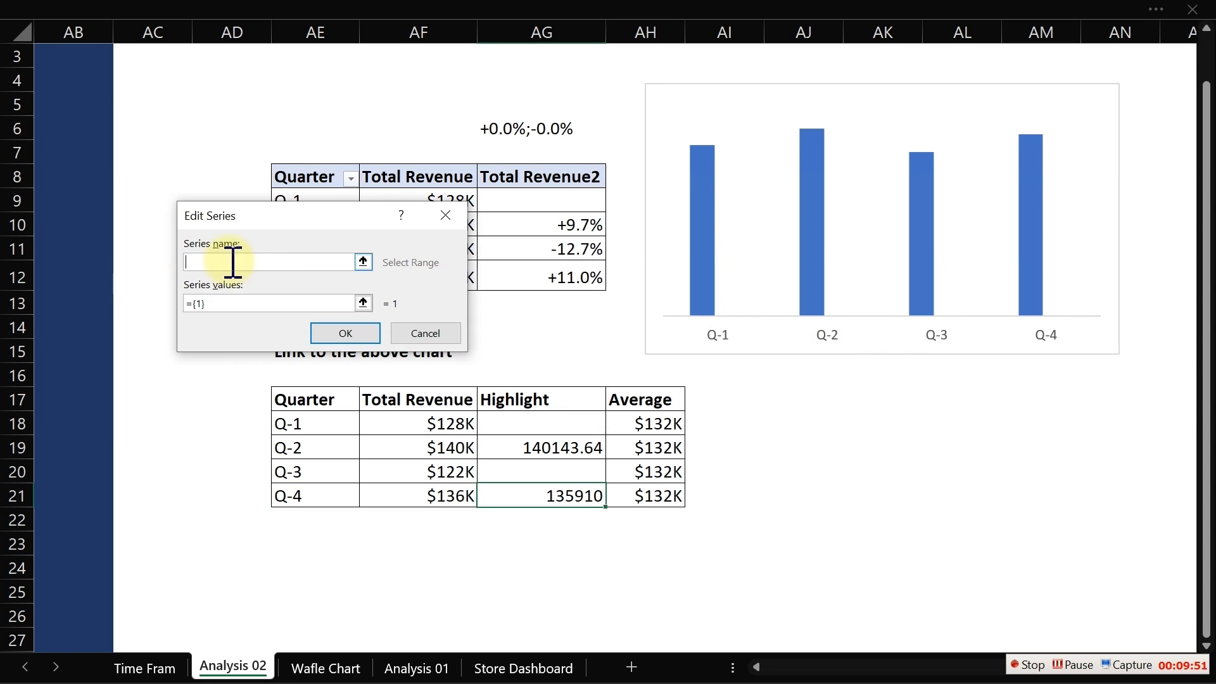
{"action": "left_click", "coordinate": [534, 399]}
{"action": "left_click", "coordinate": [235, 304]}
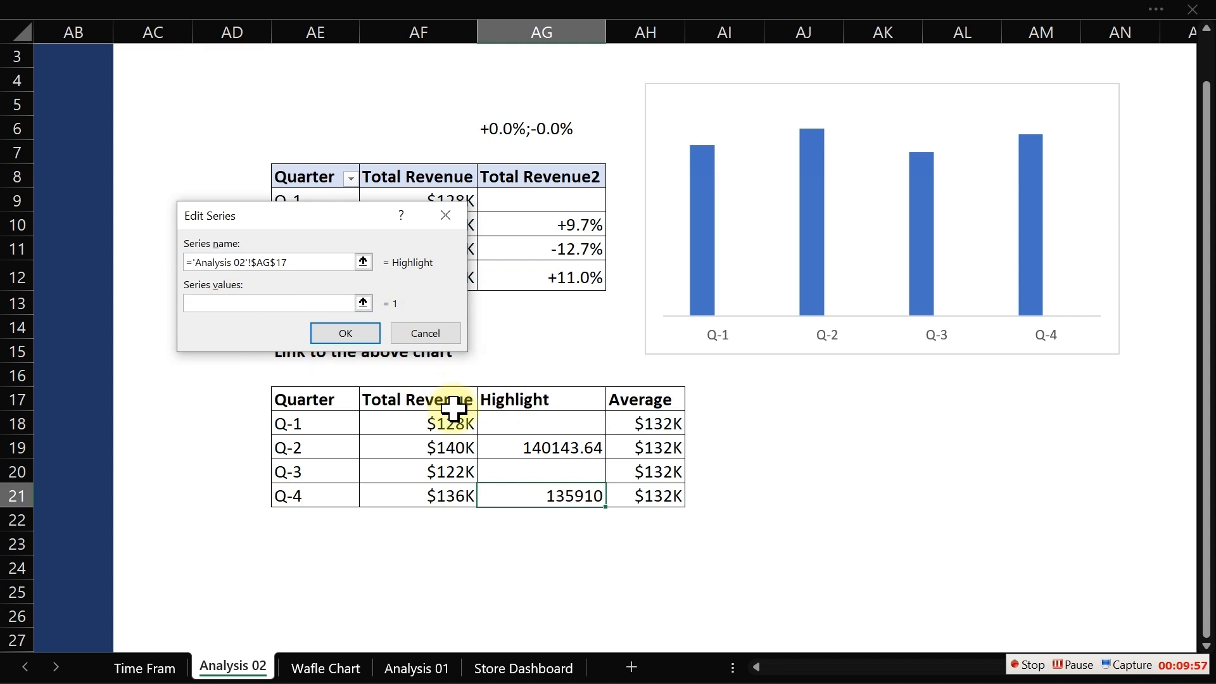
{"action": "left_click_drag", "start_coordinate": [525, 420], "coordinate": [530, 488]}
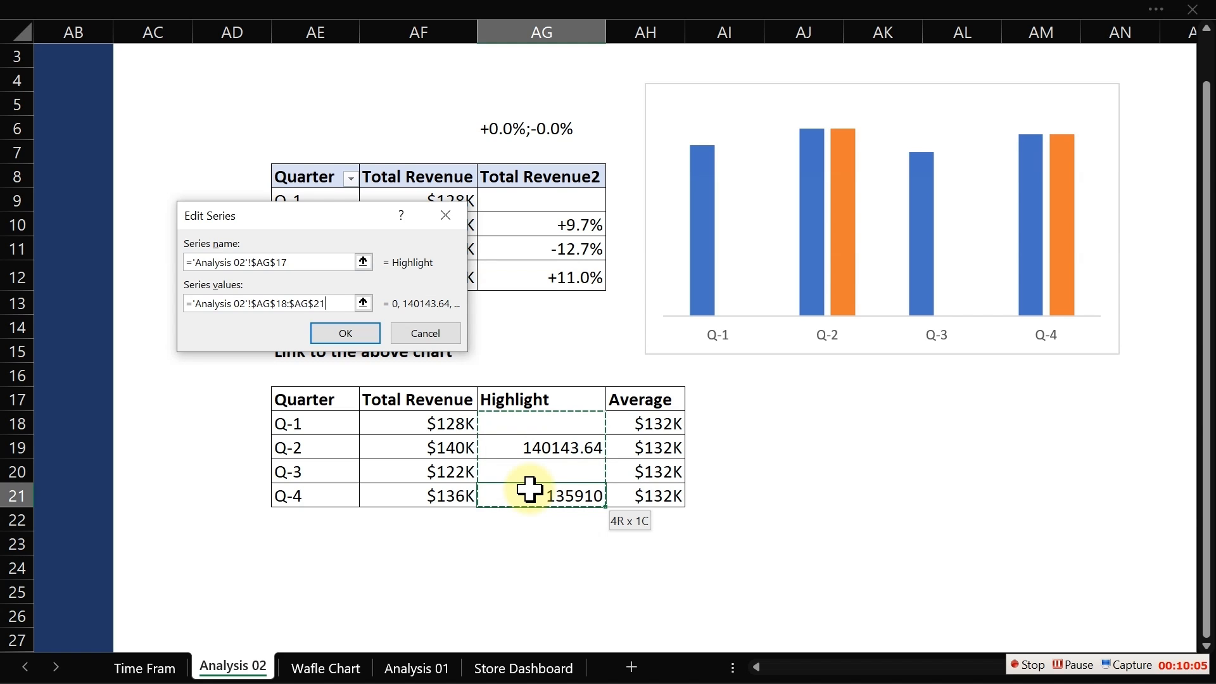
{"action": "left_click", "coordinate": [351, 335]}
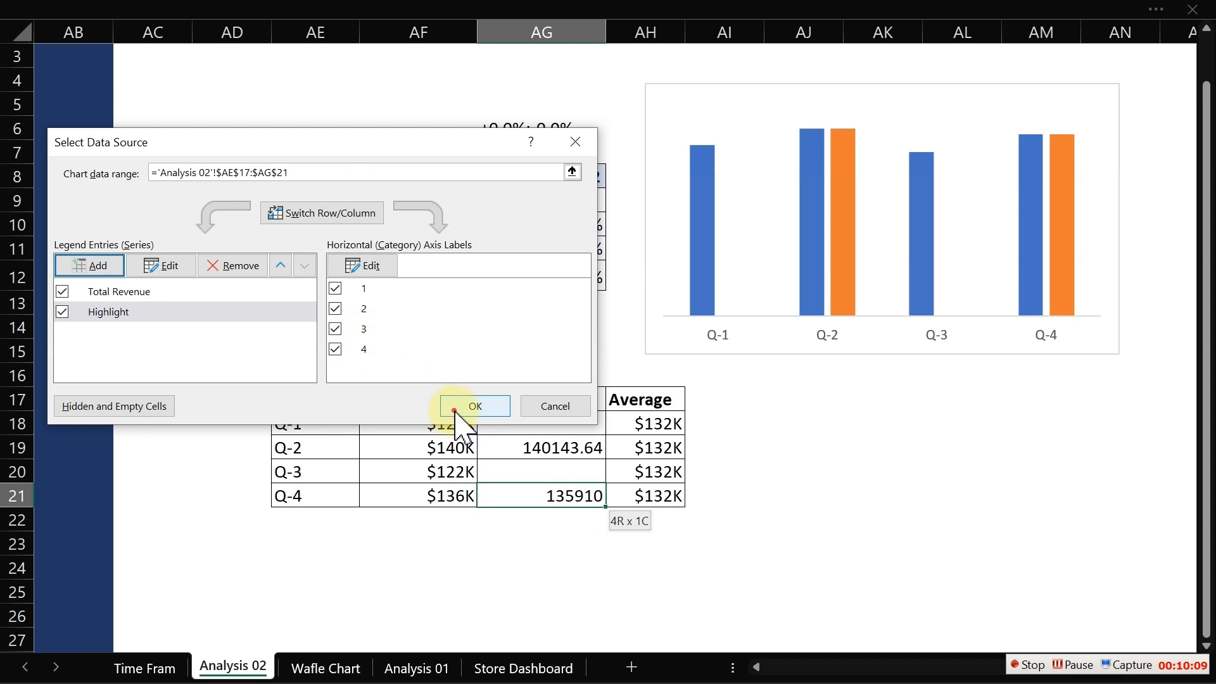
{"action": "left_click", "coordinate": [465, 407]}
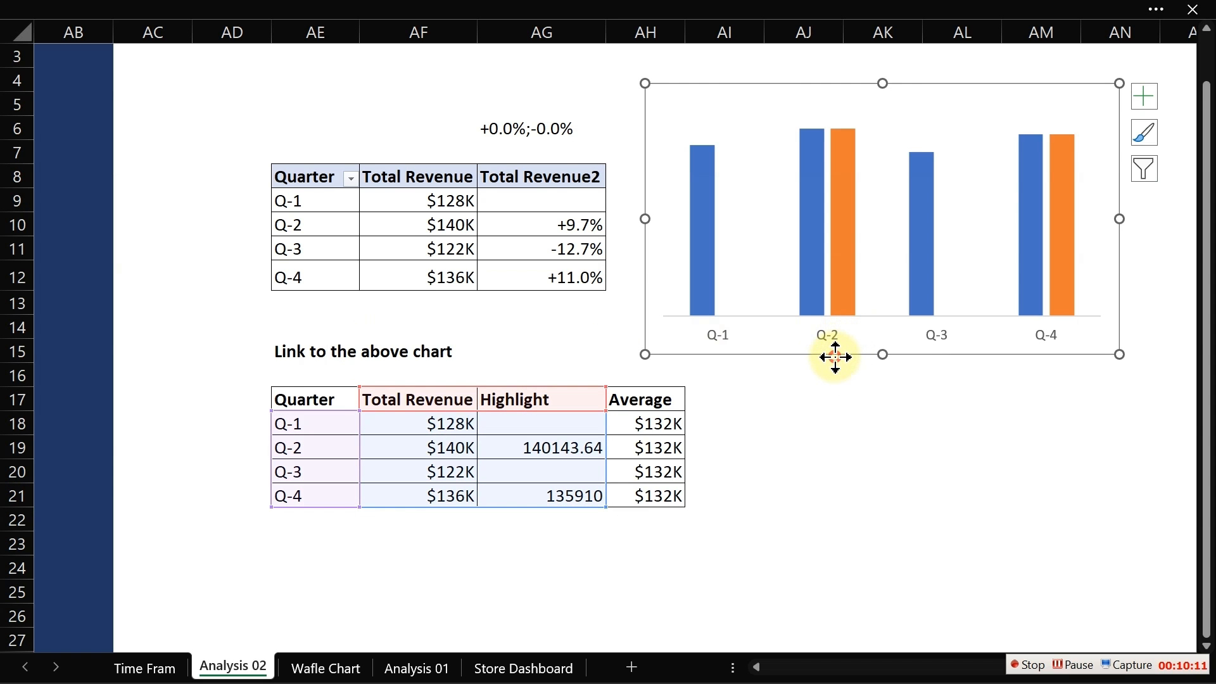
- Move the chart over the upper pivot table and set the Highlight series overlap to 100%
{"action": "left_click_drag", "start_coordinate": [833, 353], "coordinate": [484, 353]}
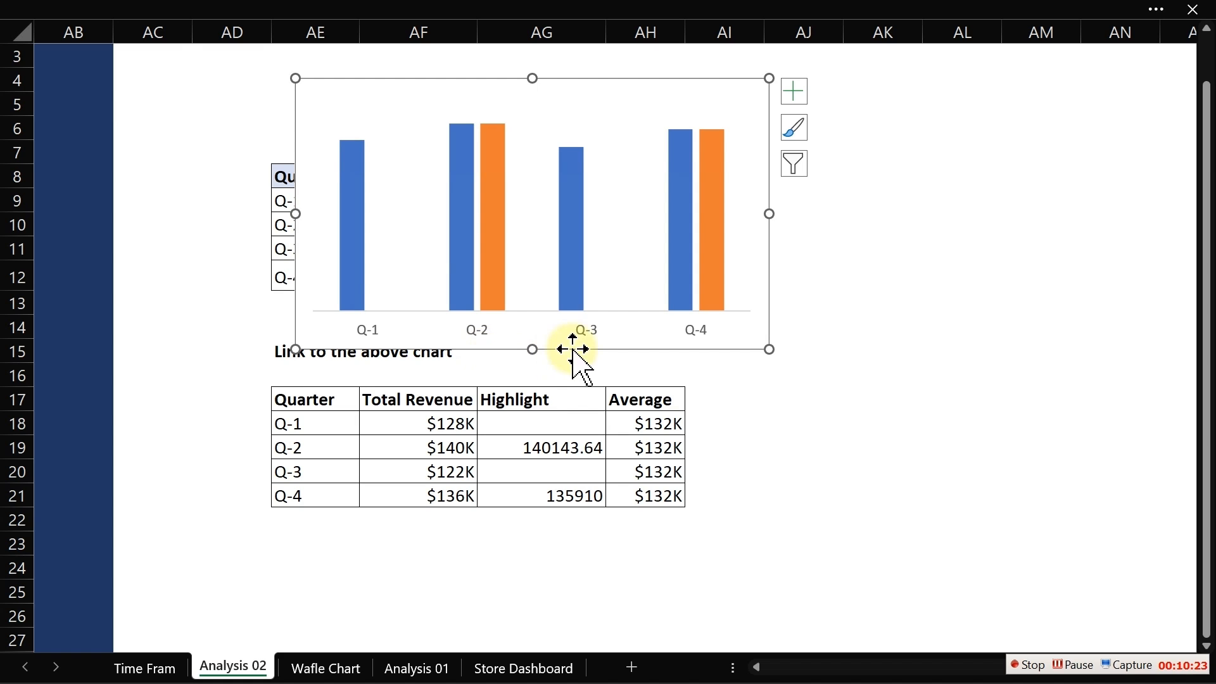
{"action": "left_click", "coordinate": [496, 296]}
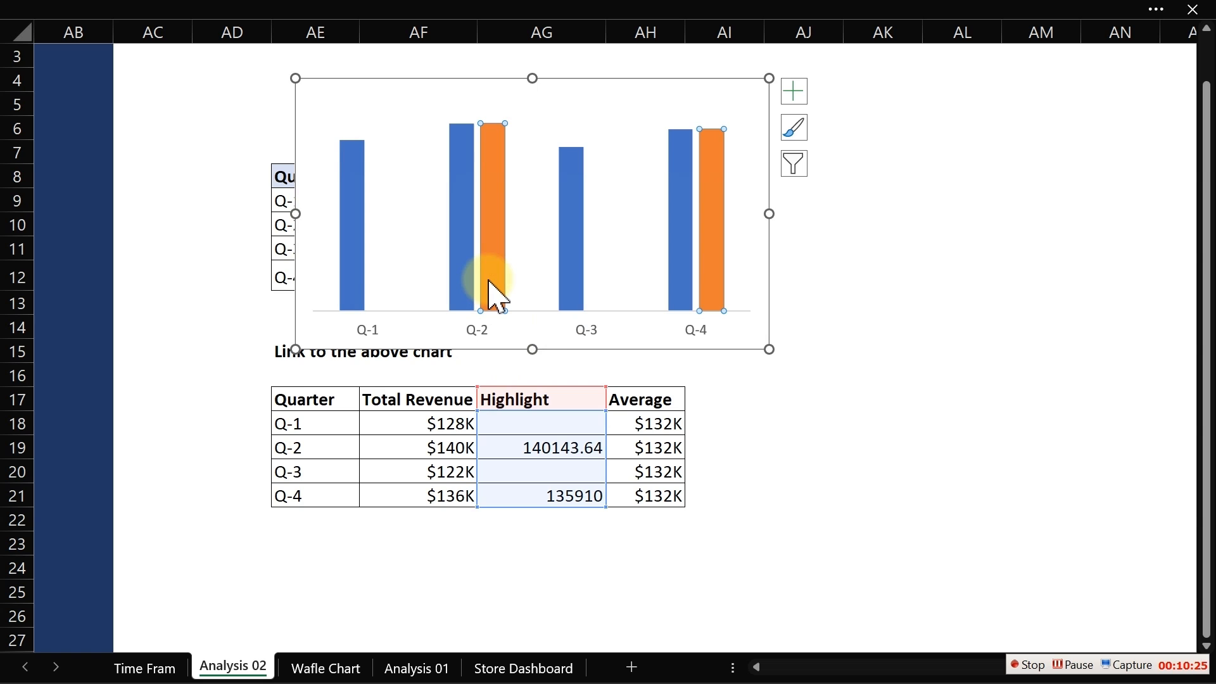
{"action": "double_click", "coordinate": [496, 296]}
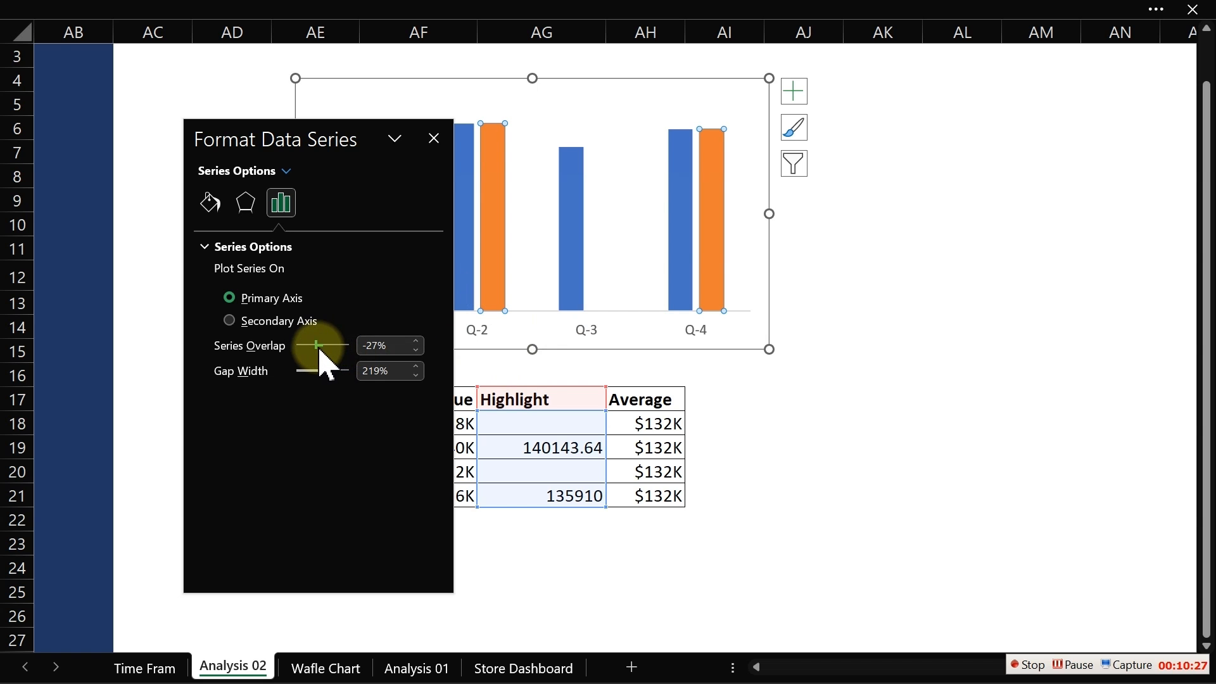
{"action": "left_click_drag", "start_coordinate": [319, 351], "coordinate": [420, 356]}
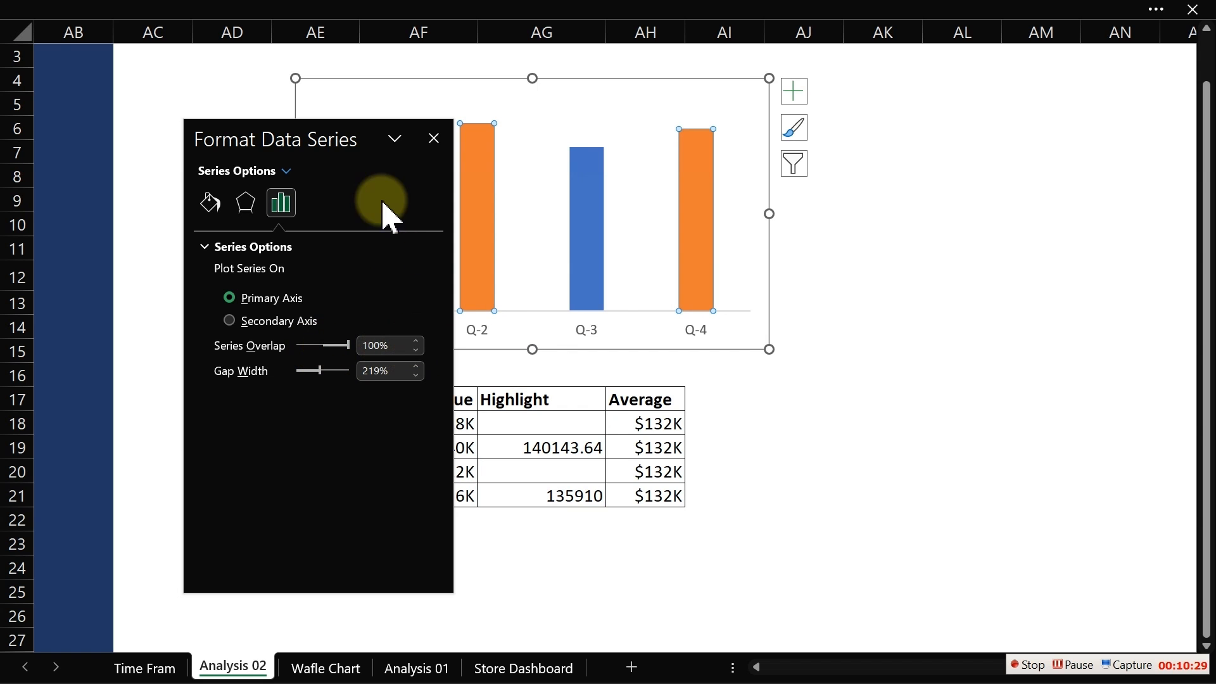
{"action": "left_click_drag", "start_coordinate": [332, 138], "coordinate": [199, 130]}
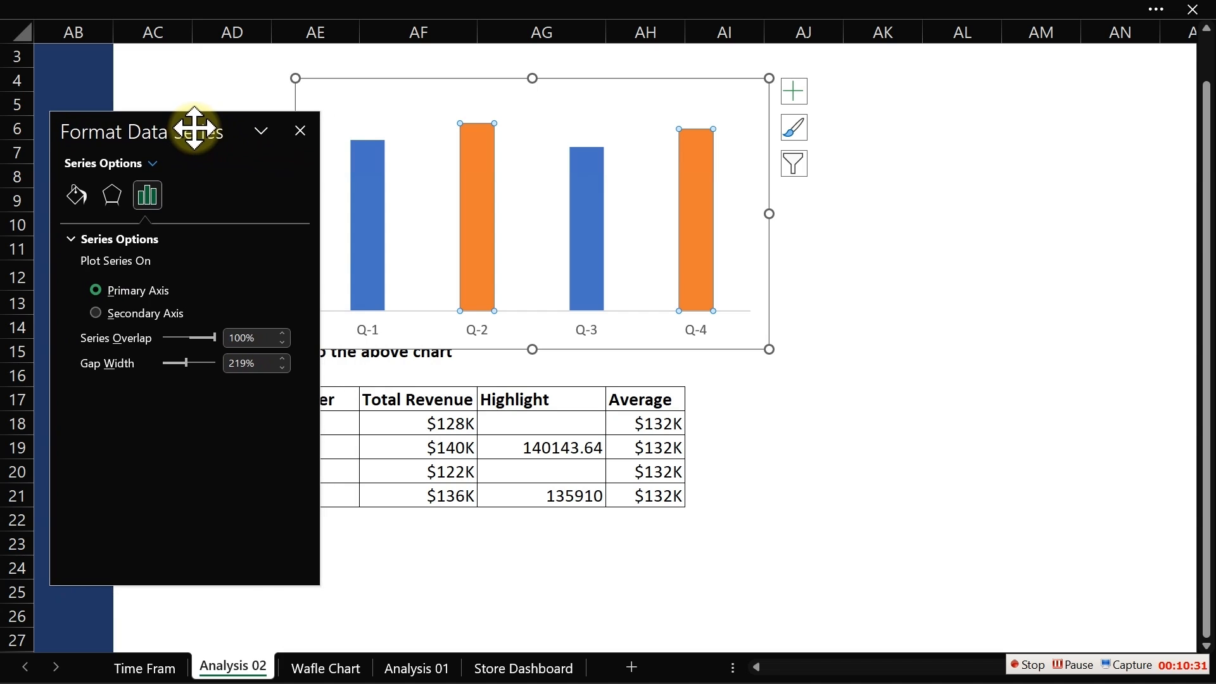
- Fill the Highlight series with a solid custom colour of RGB 31, 140, 179
{"action": "left_click", "coordinate": [374, 212]}
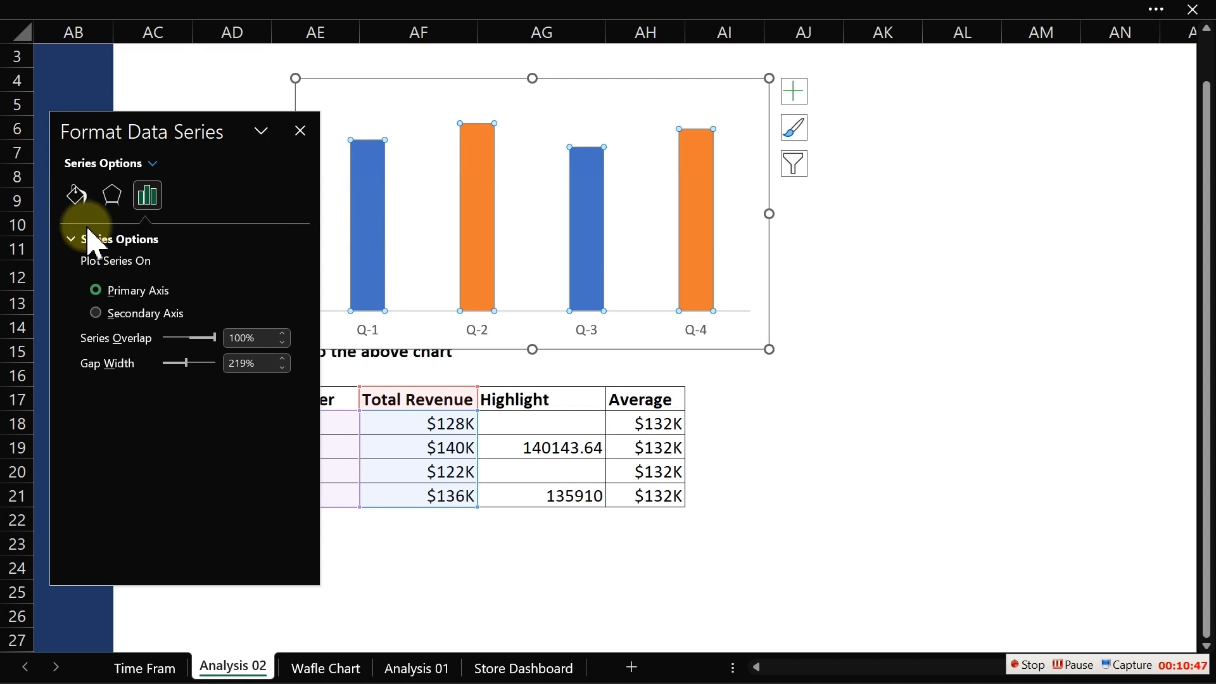
{"action": "left_click", "coordinate": [819, 243]}
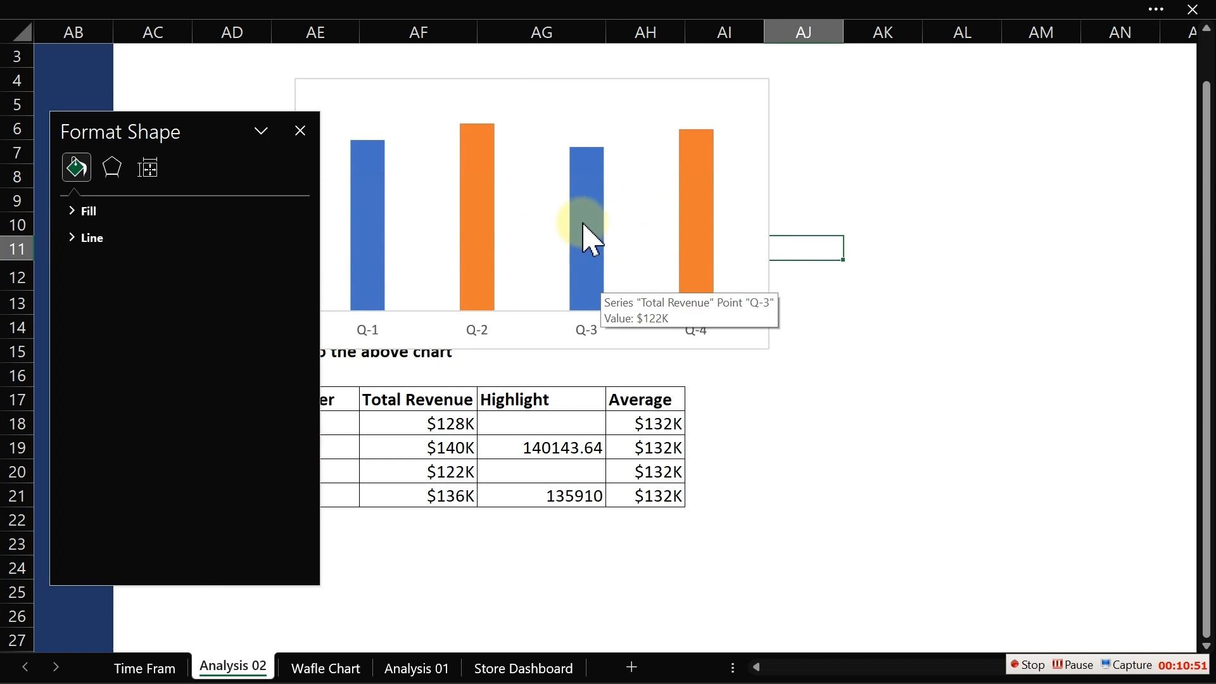
{"action": "left_click", "coordinate": [486, 201]}
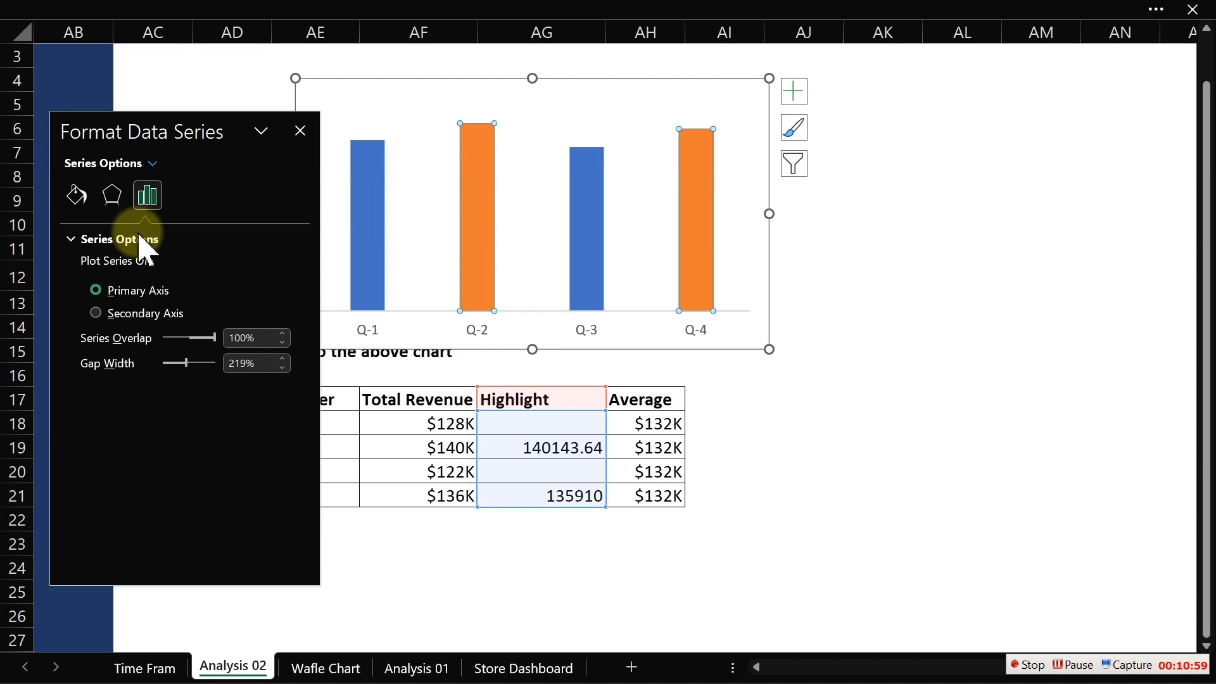
{"action": "left_click", "coordinate": [82, 198]}
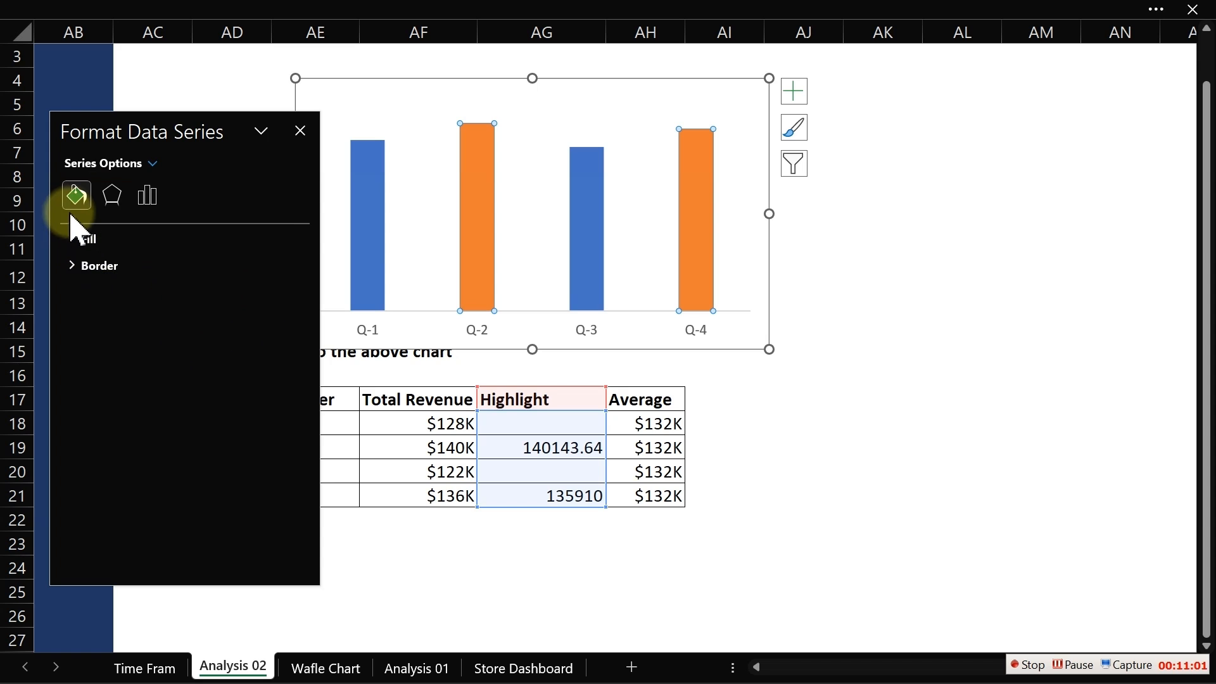
{"action": "left_click", "coordinate": [72, 242]}
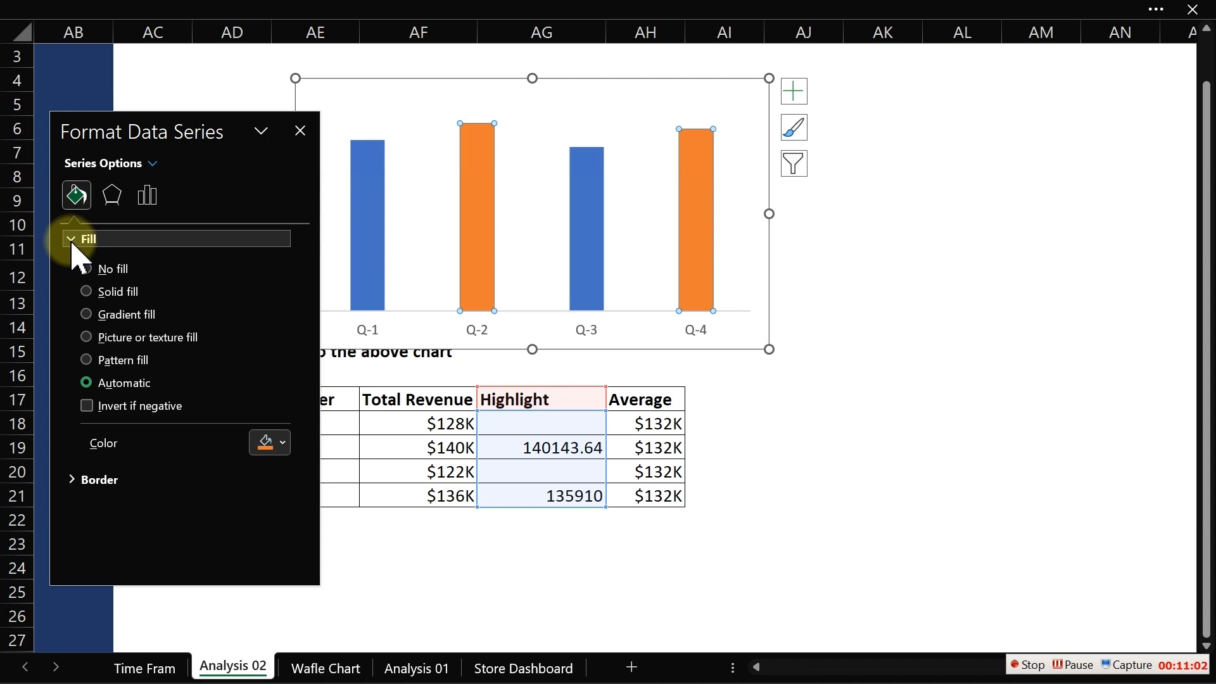
{"action": "left_click", "coordinate": [282, 443]}
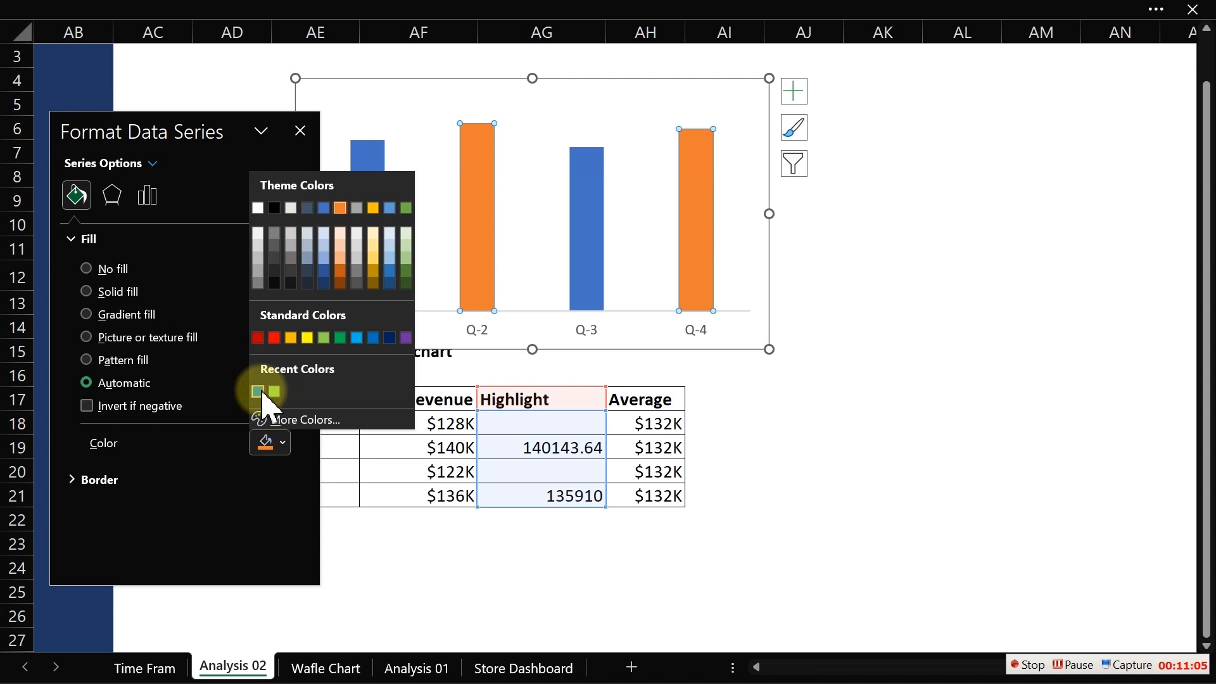
{"action": "left_click", "coordinate": [306, 420]}
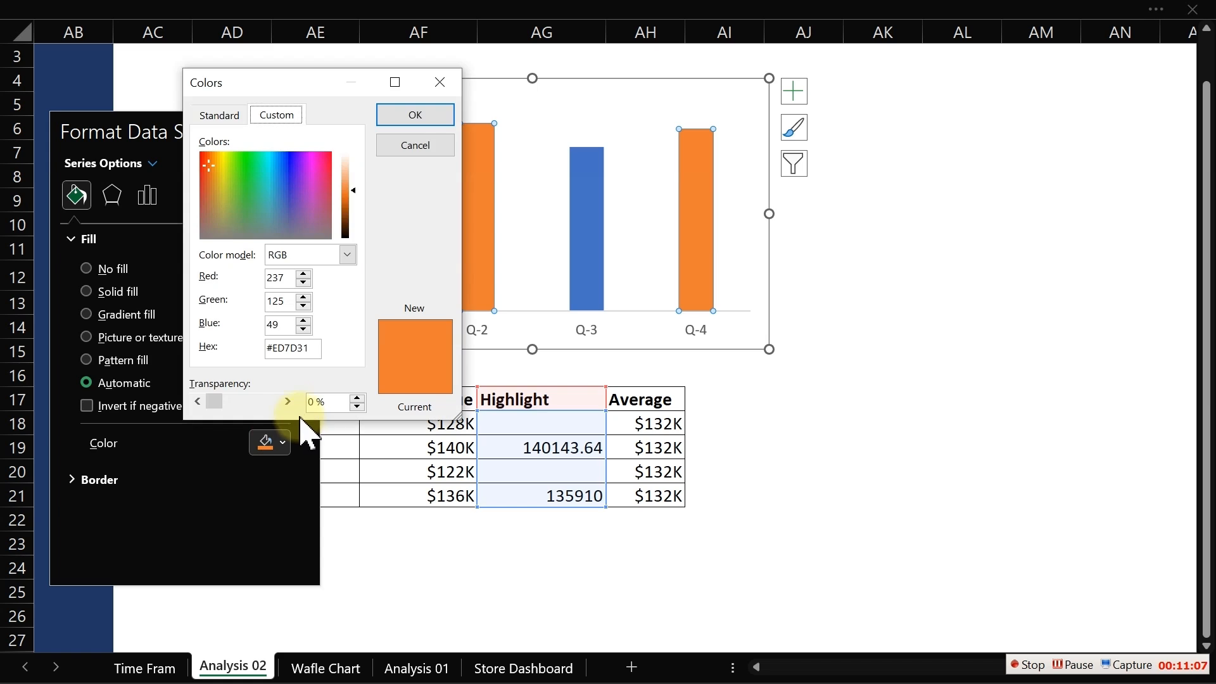
{"action": "left_click", "coordinate": [290, 279]}
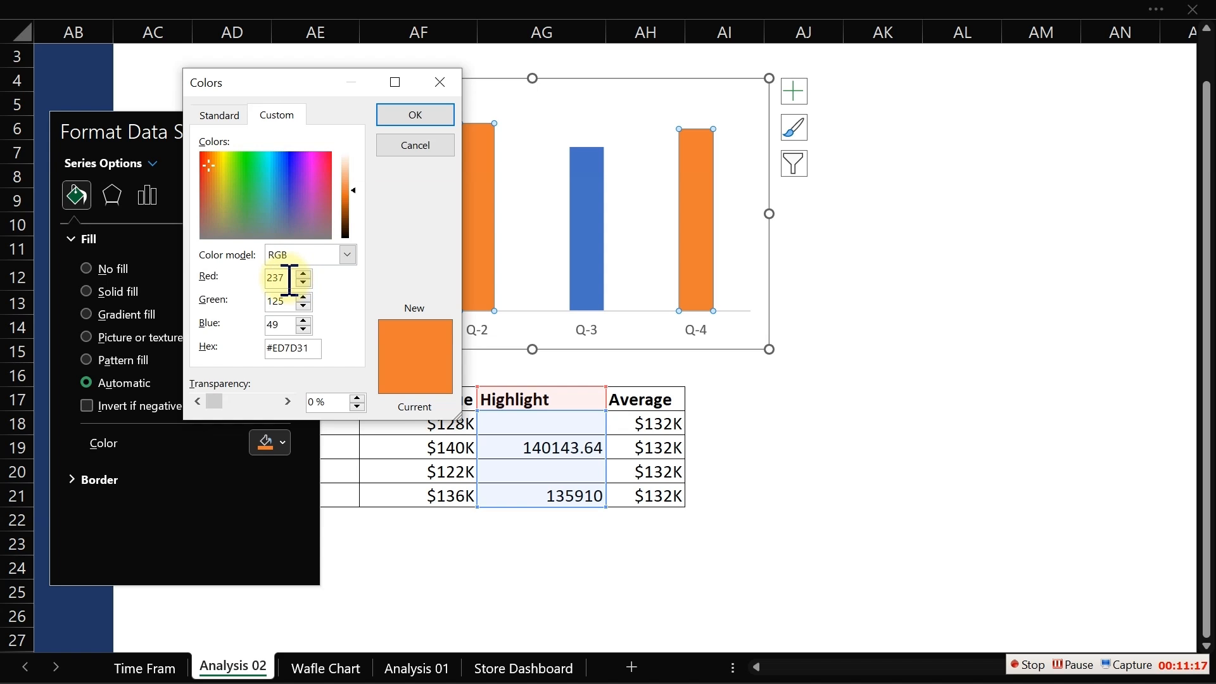
{"action": "left_click_drag", "start_coordinate": [287, 279], "coordinate": [261, 283]}
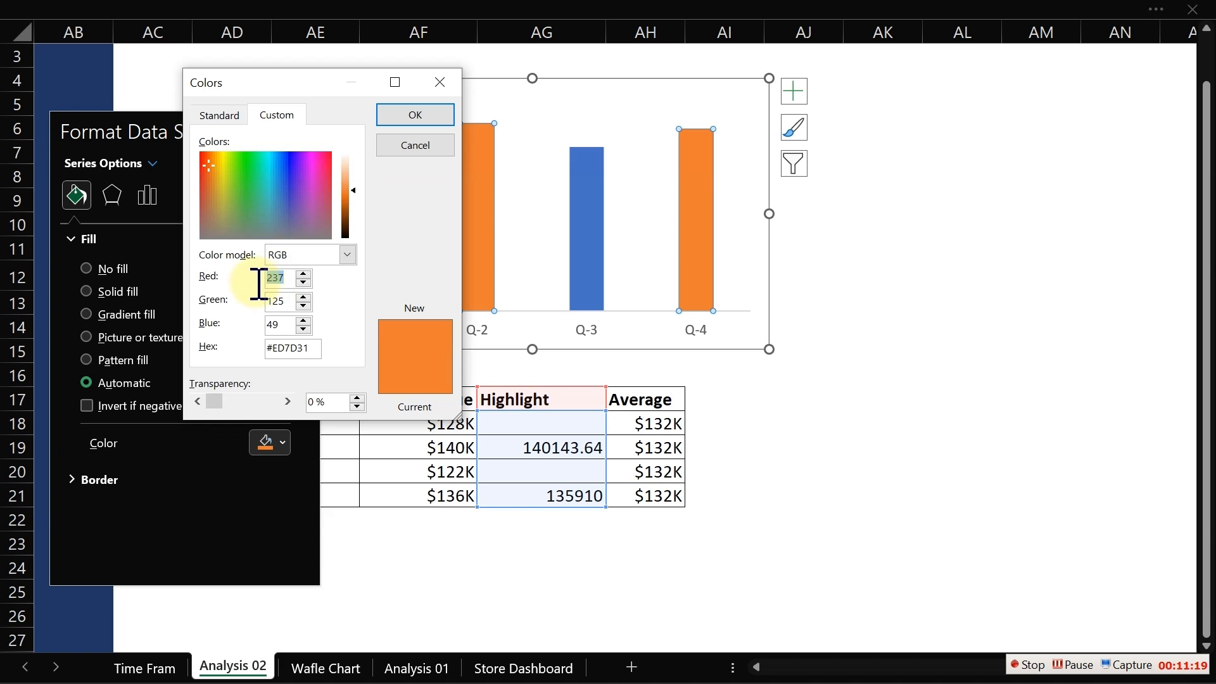
{"action": "type", "text": "31"}
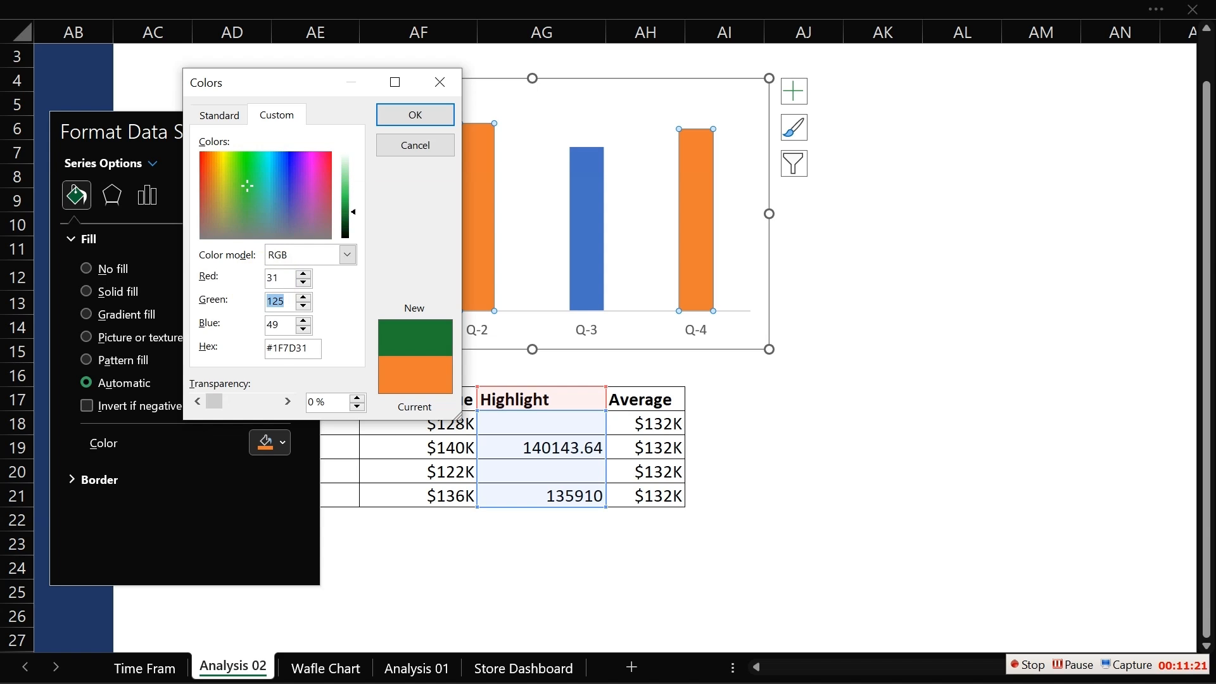
{"action": "type", "text": "1"}
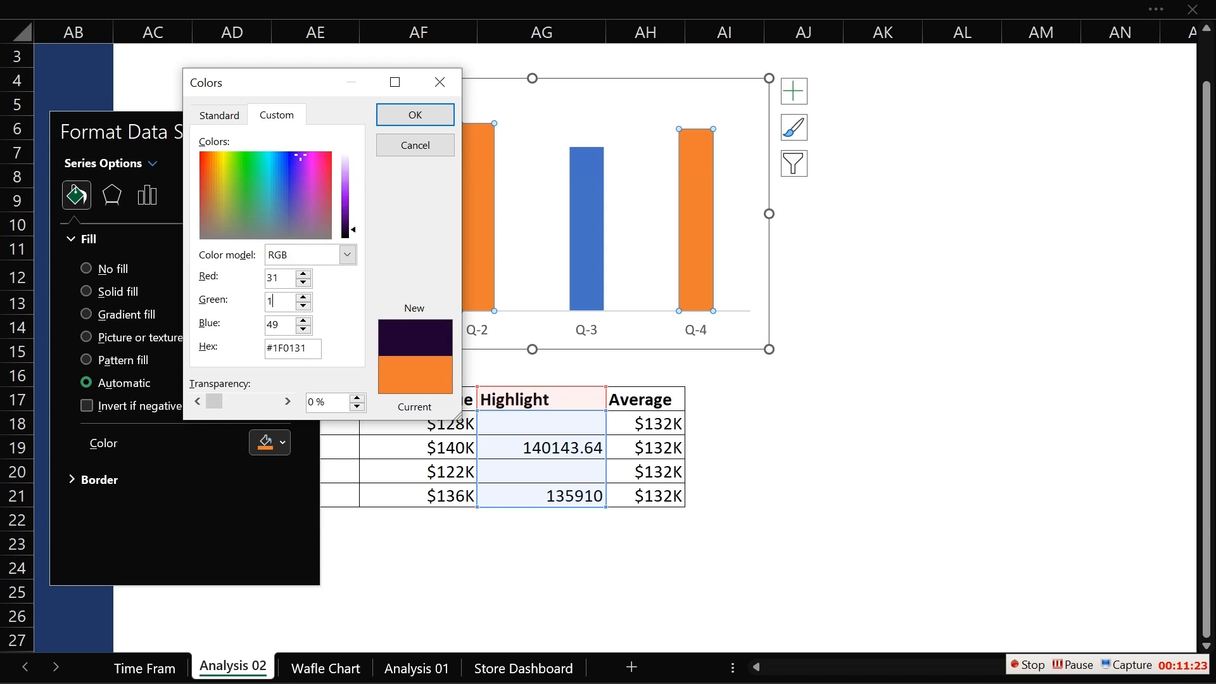
{"action": "type", "text": "40"}
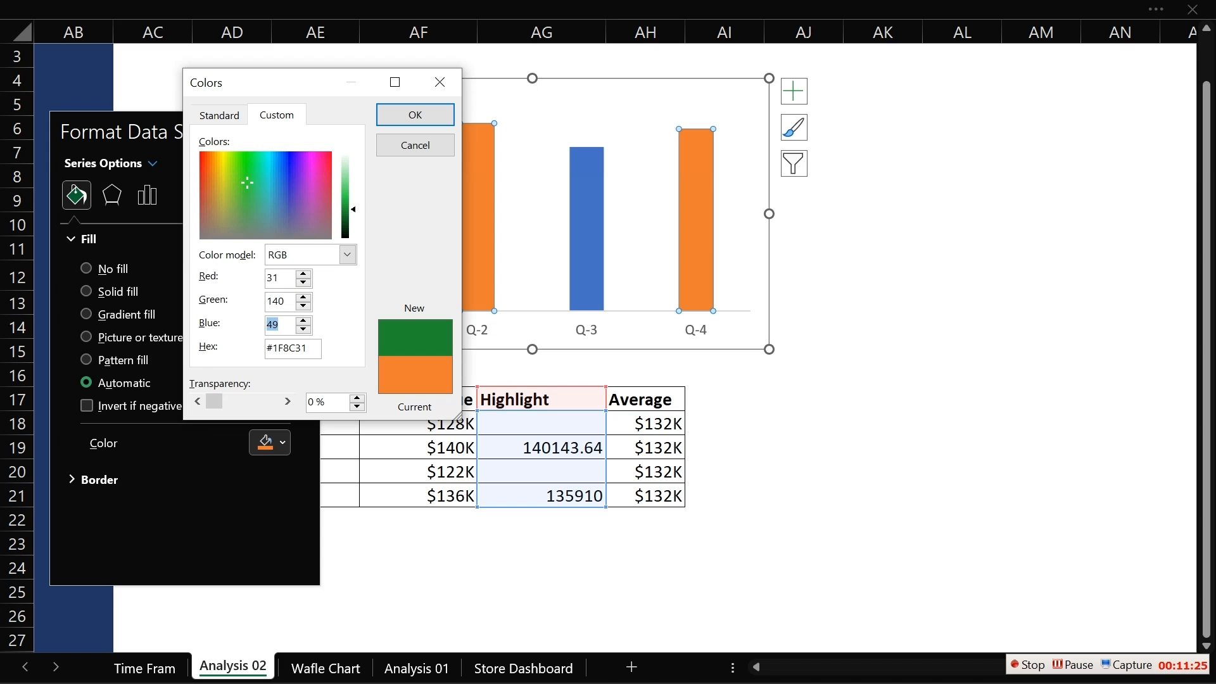
{"action": "type", "text": "179"}
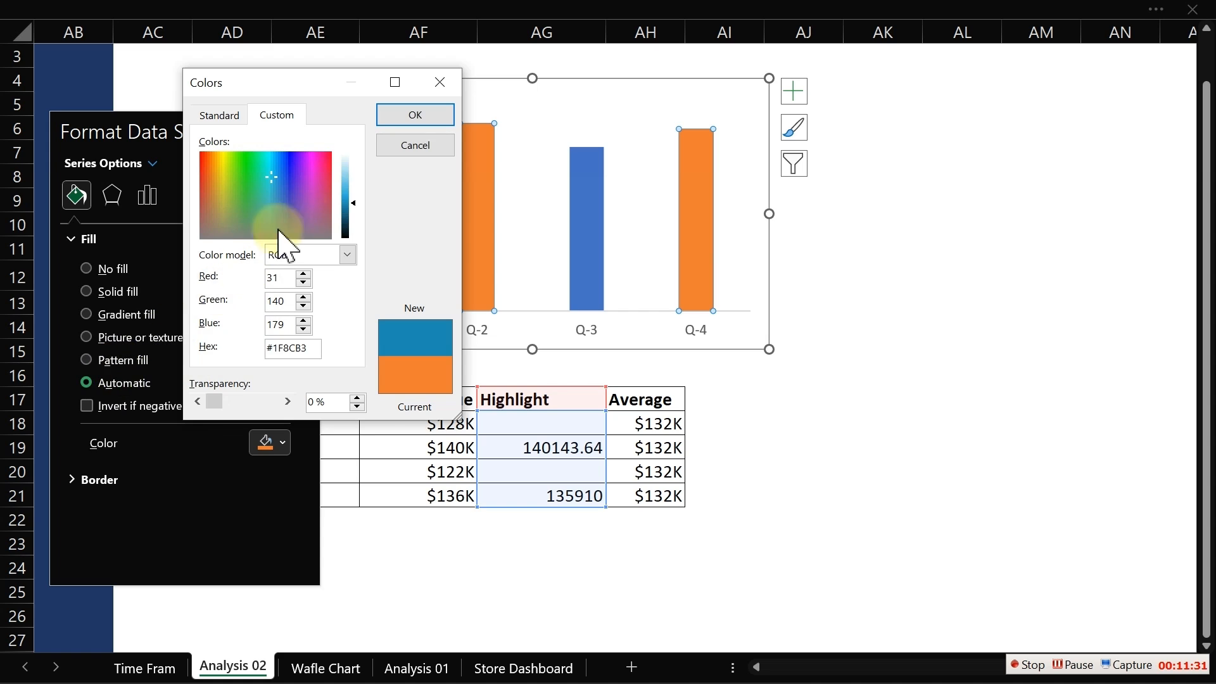
{"action": "left_click", "coordinate": [413, 115]}
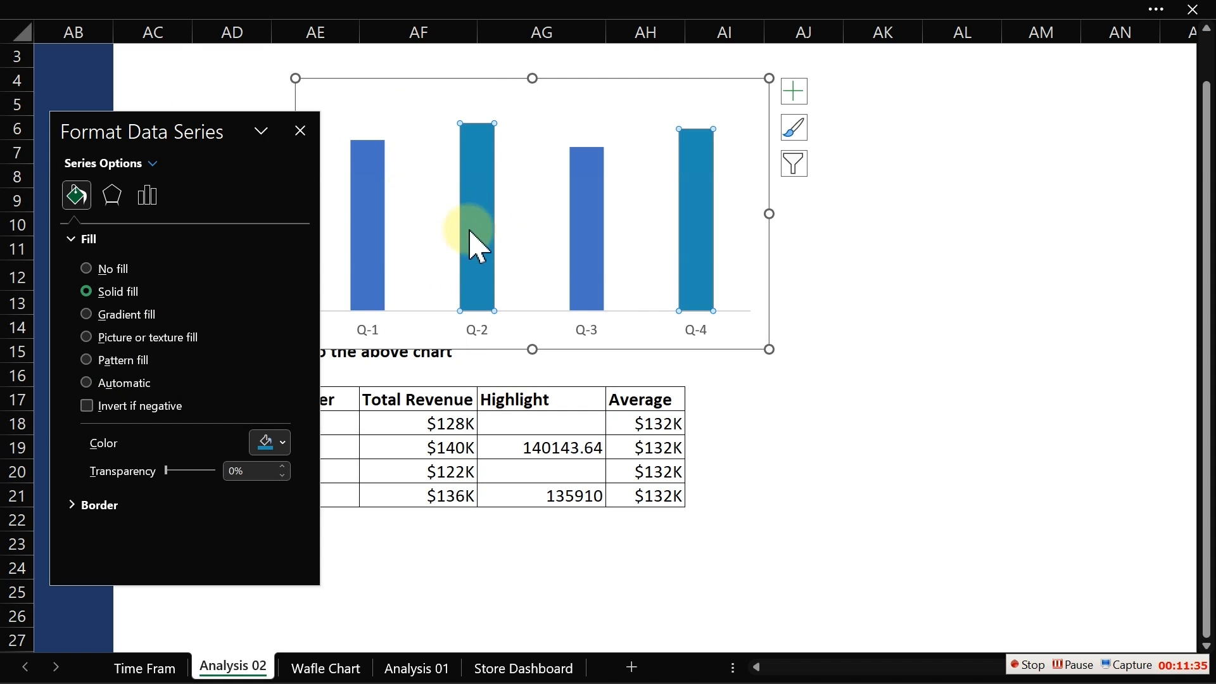
- Fill the Highlight series with a custom colour of RGB 112, 199, 230
{"action": "mouse_move", "coordinate": [370, 236]}
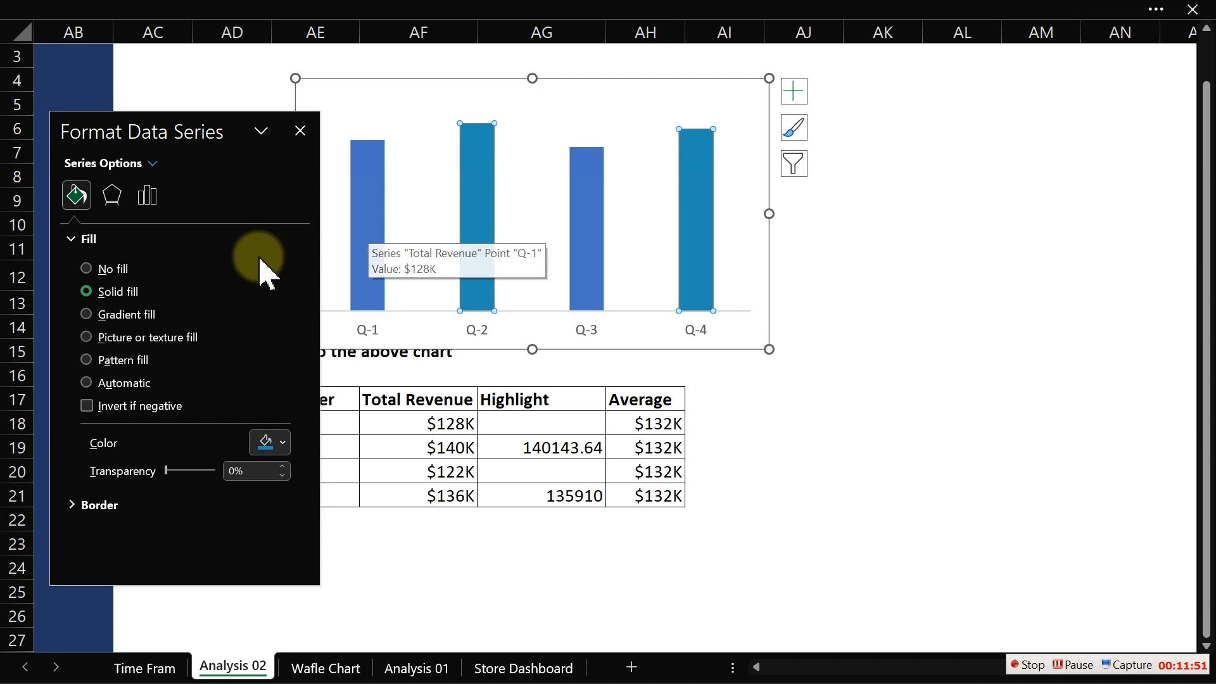
{"action": "left_click", "coordinate": [269, 443]}
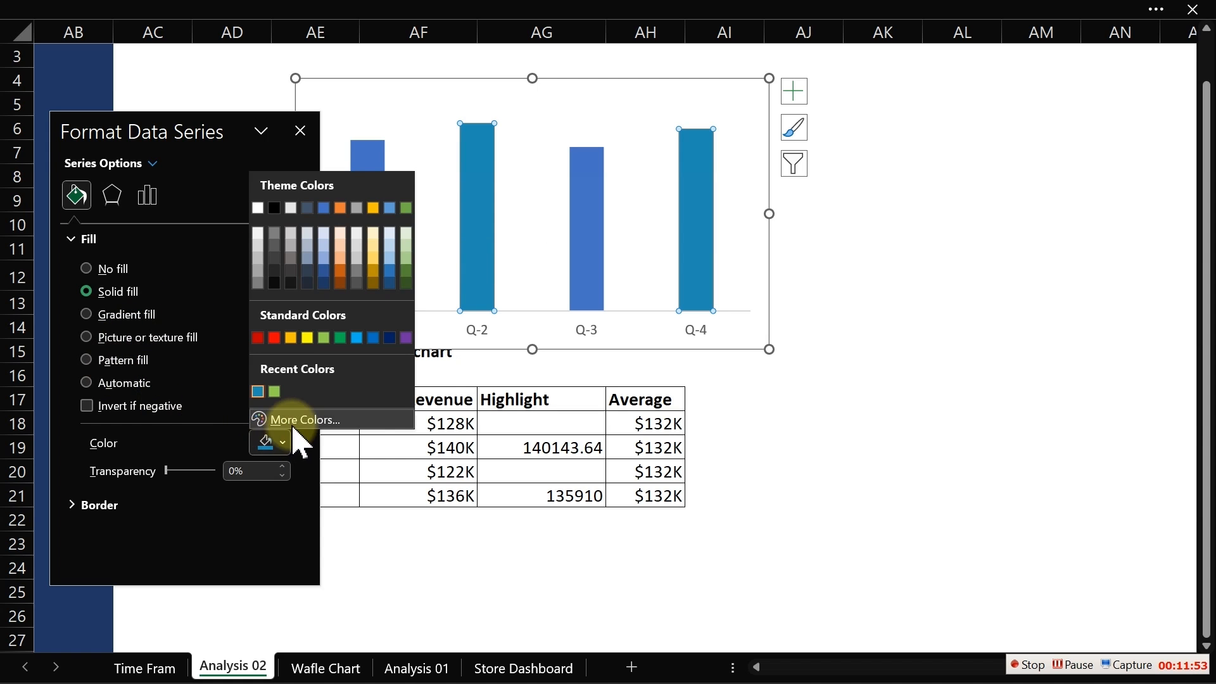
{"action": "left_click", "coordinate": [299, 421]}
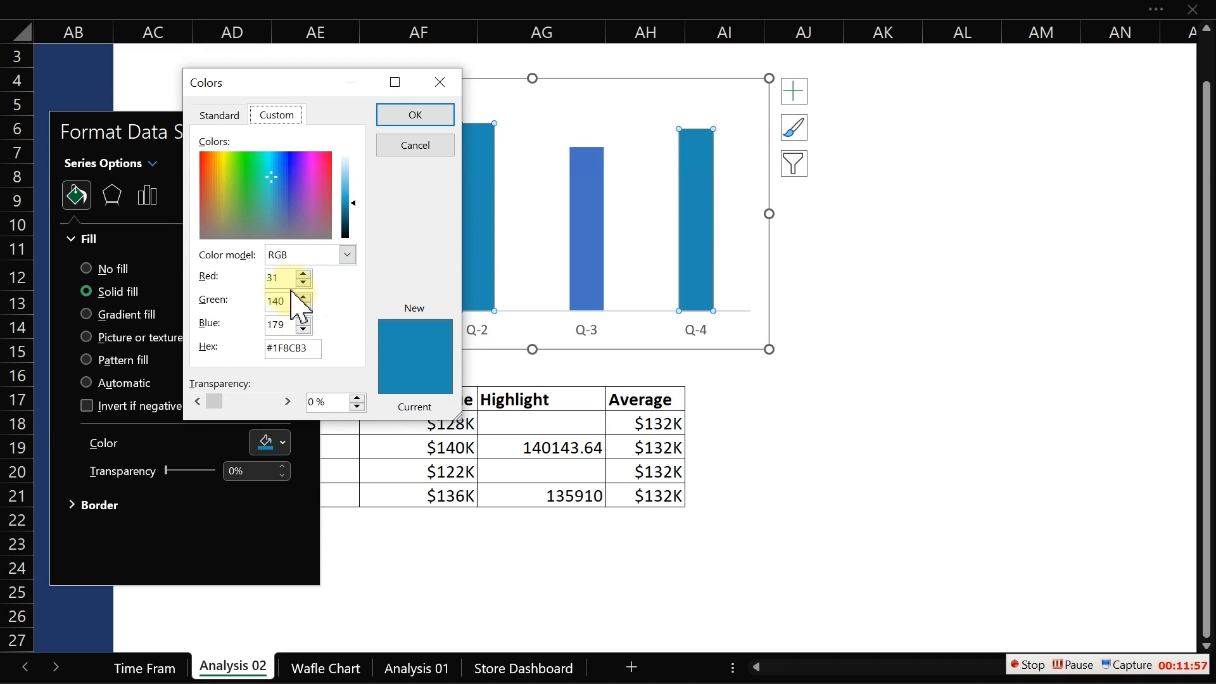
{"action": "double_click", "coordinate": [272, 279]}
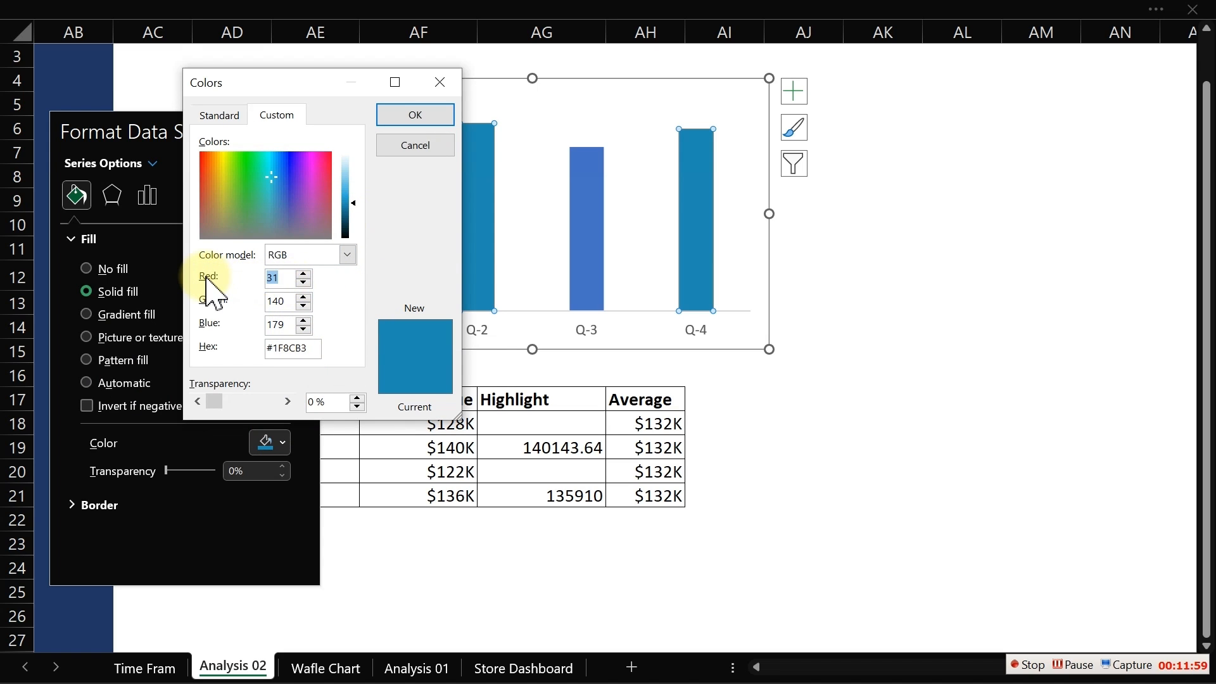
{"action": "type", "text": "112"}
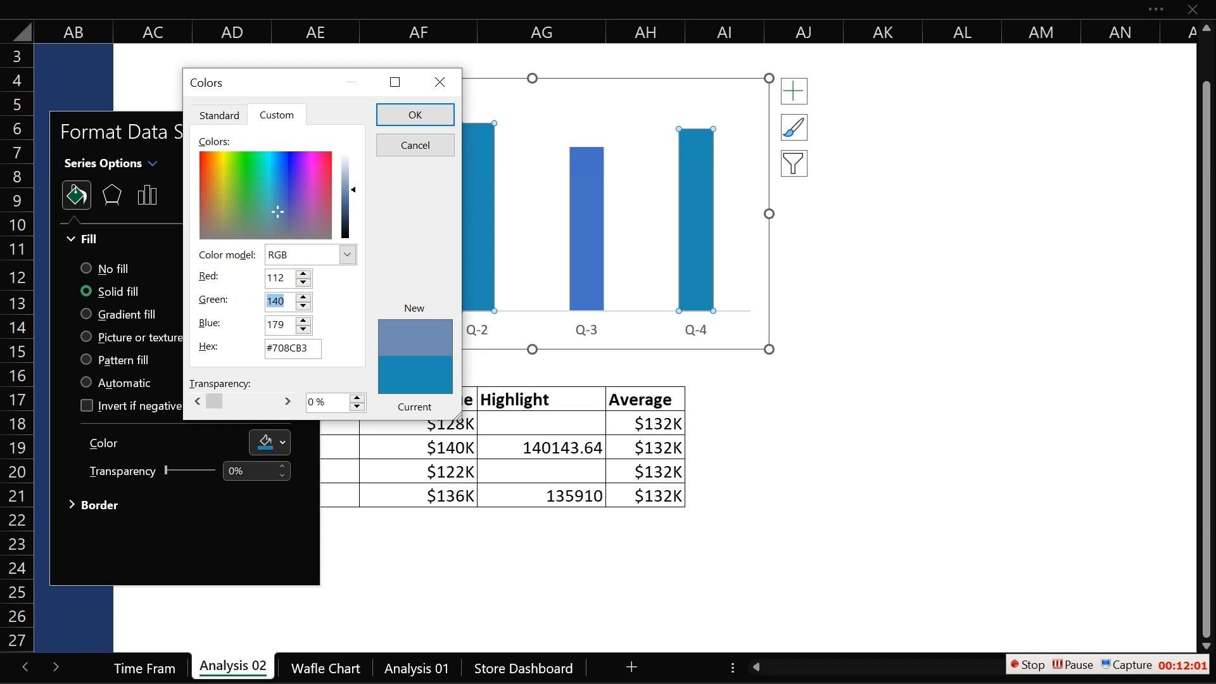
{"action": "type", "text": "199"}
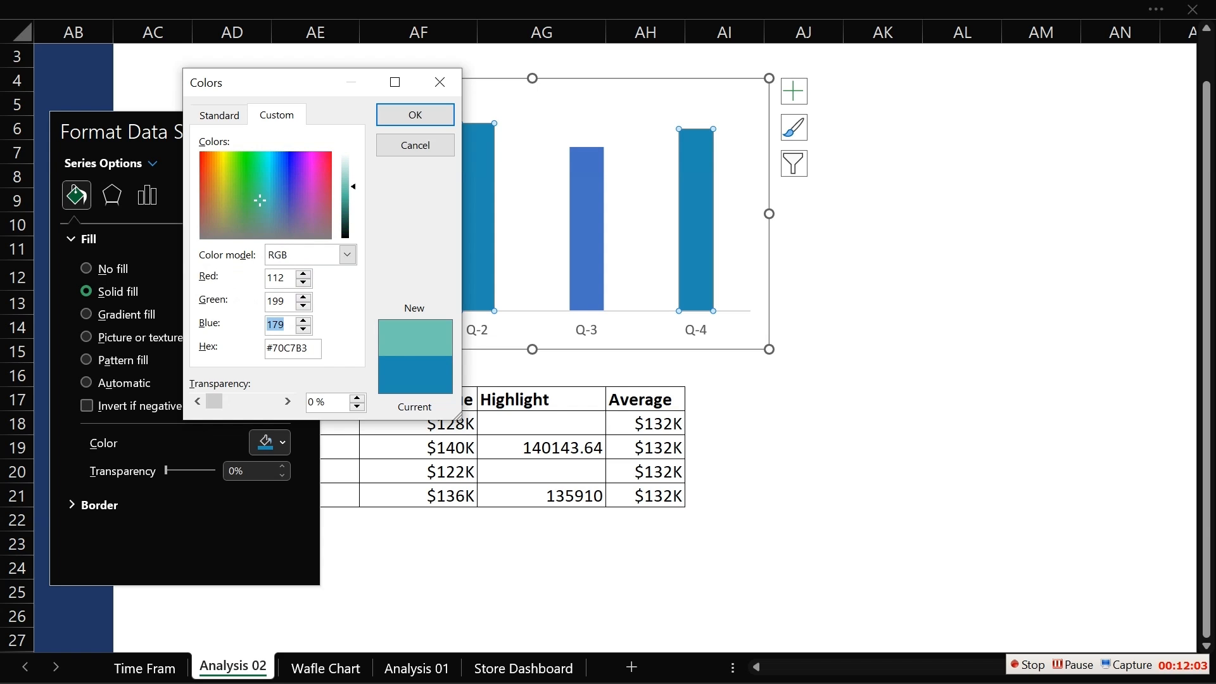
{"action": "type", "text": "230"}
{"action": "left_click", "coordinate": [389, 115]}
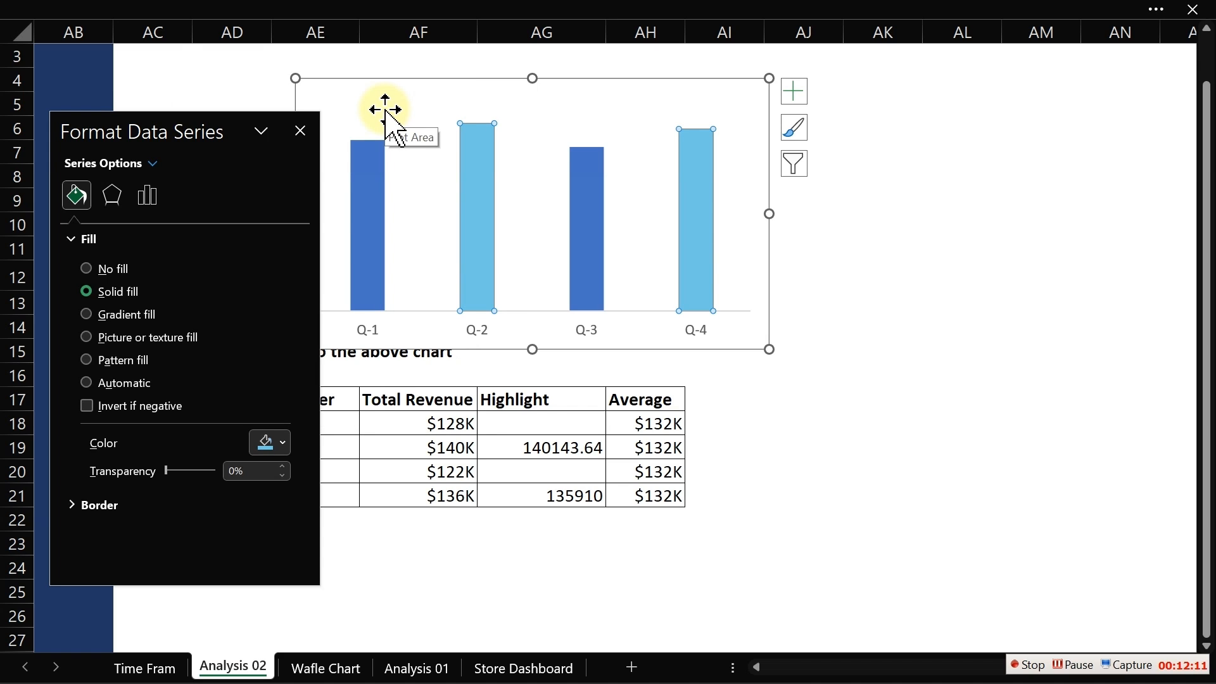
- Restore the Highlight series fill to the recent dark blue custom colour
{"action": "left_click_drag", "start_coordinate": [214, 127], "coordinate": [898, 147]}
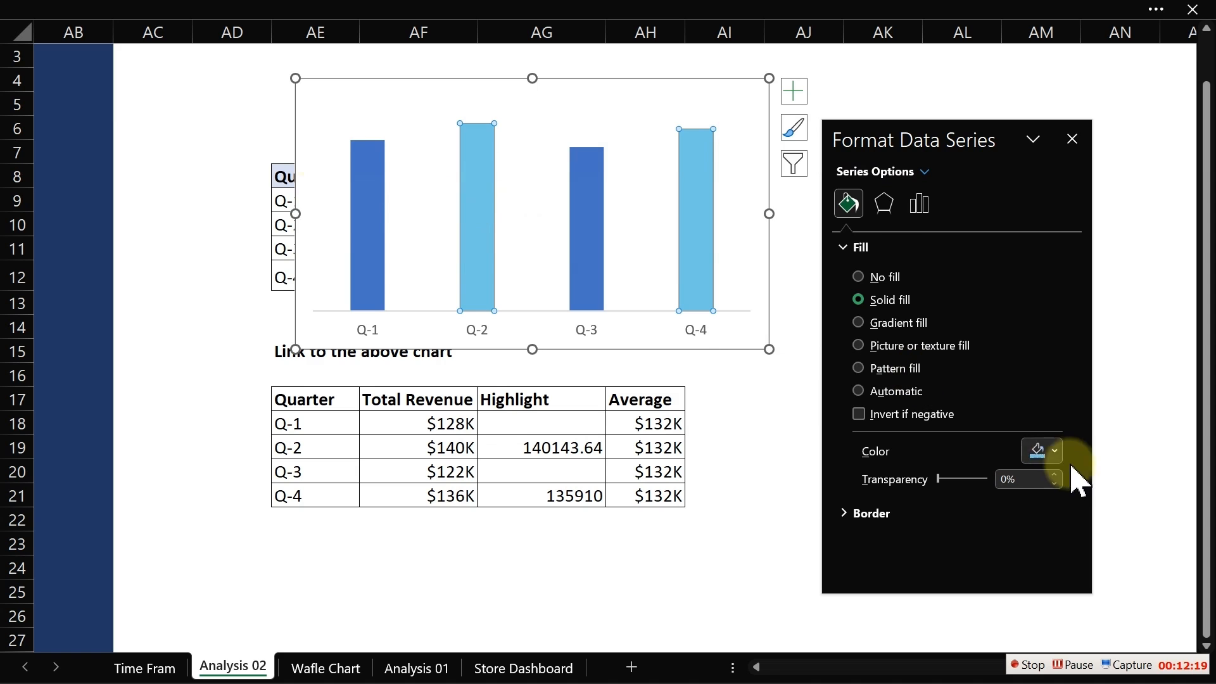
{"action": "left_click", "coordinate": [1044, 450]}
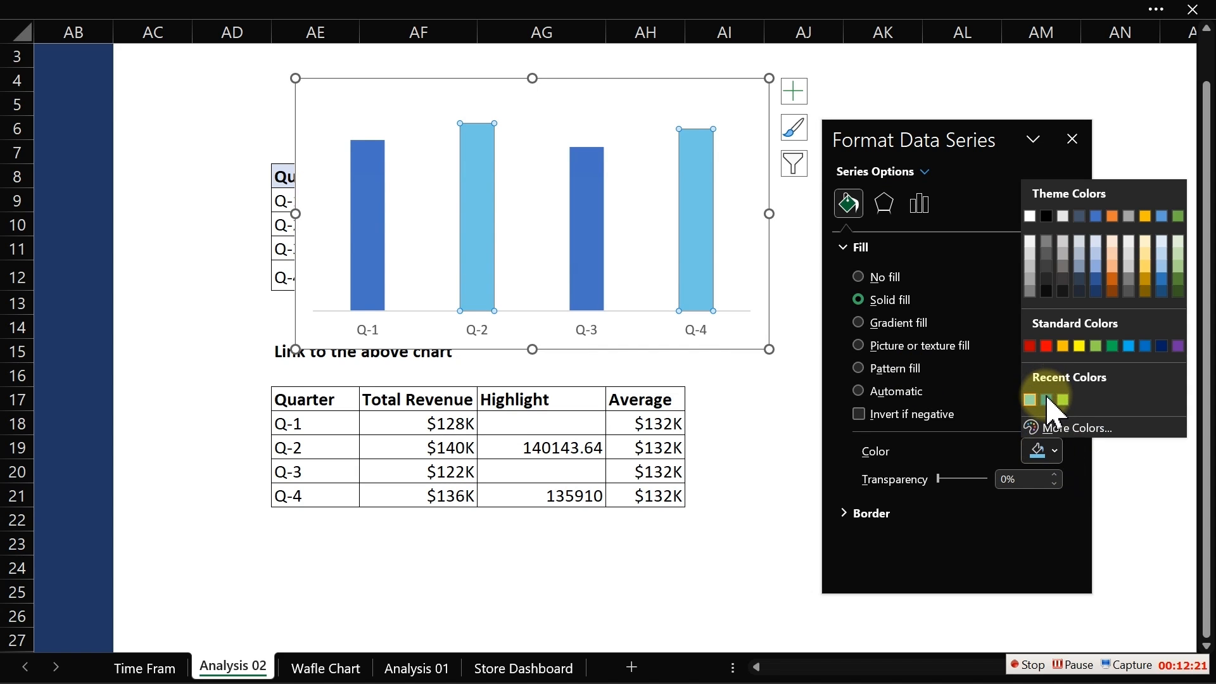
{"action": "left_click", "coordinate": [1047, 399]}
- Fill the Total Revenue series with the recent light blue colour RGB 112, 199, 230
{"action": "left_click", "coordinate": [370, 235]}
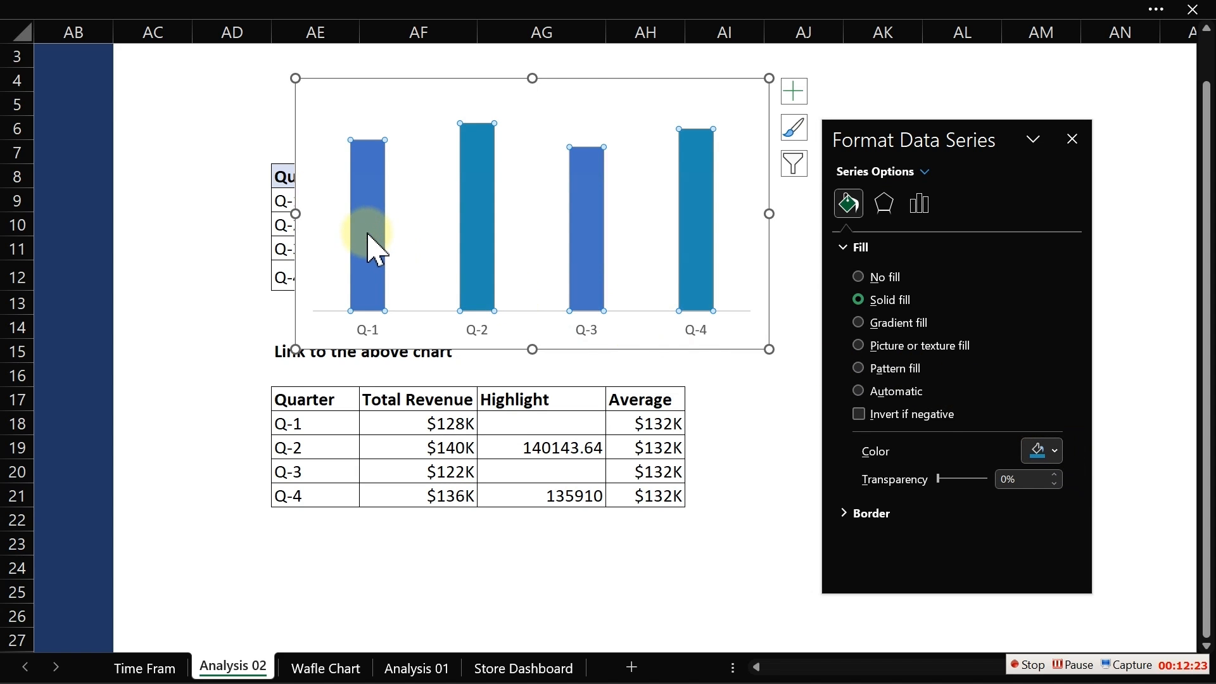
{"action": "left_click", "coordinate": [893, 391]}
{"action": "left_click", "coordinate": [1054, 452]}
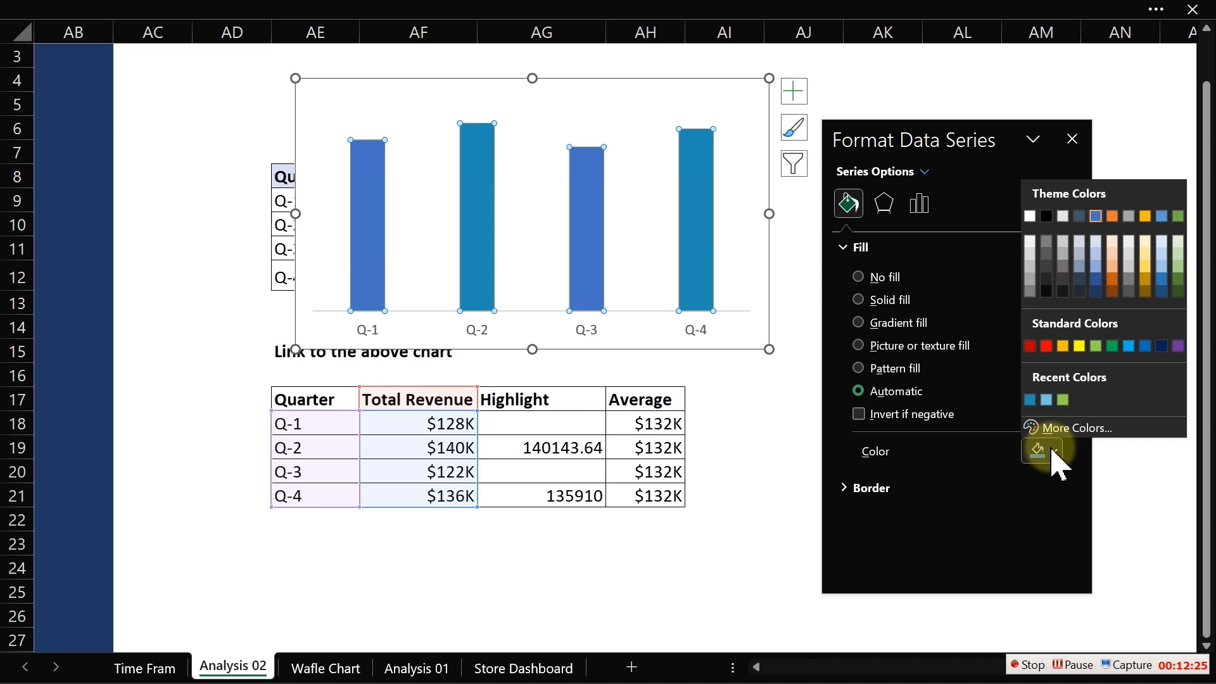
{"action": "left_click", "coordinate": [1046, 400]}
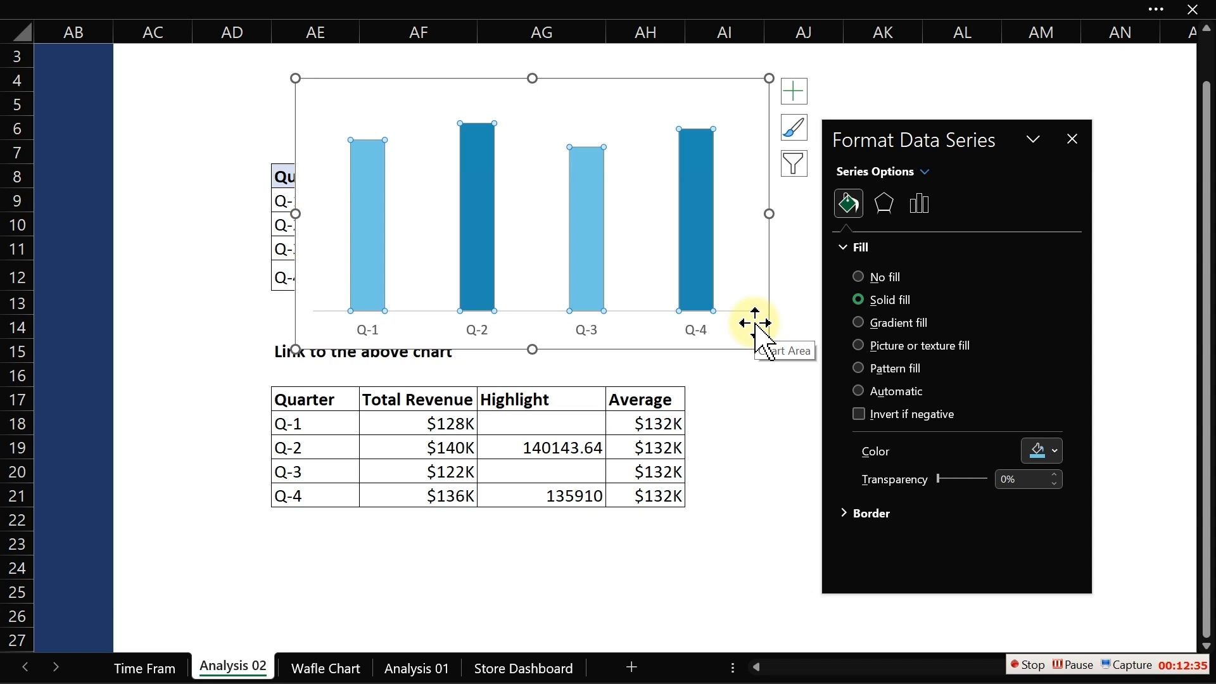
- Add an Average series to the chart using AH17 as its name and AH18:AH21 as its values
{"action": "right_click", "coordinate": [589, 209]}
{"action": "left_click", "coordinate": [643, 304]}
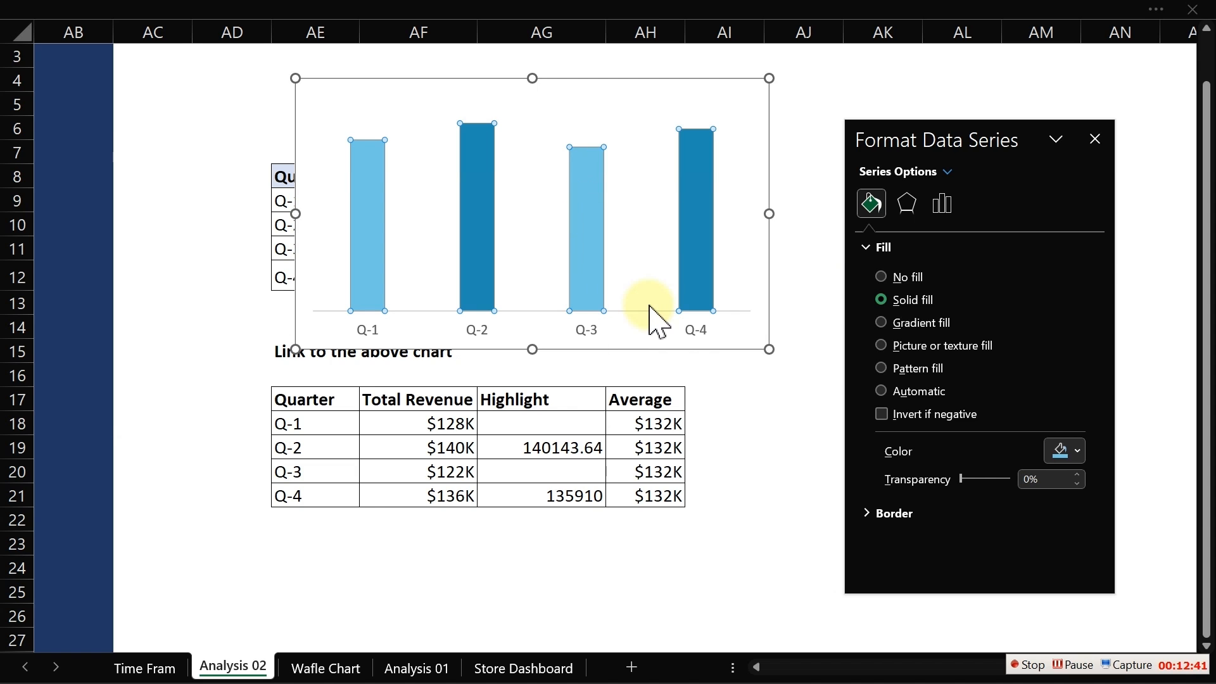
{"action": "left_click", "coordinate": [90, 265]}
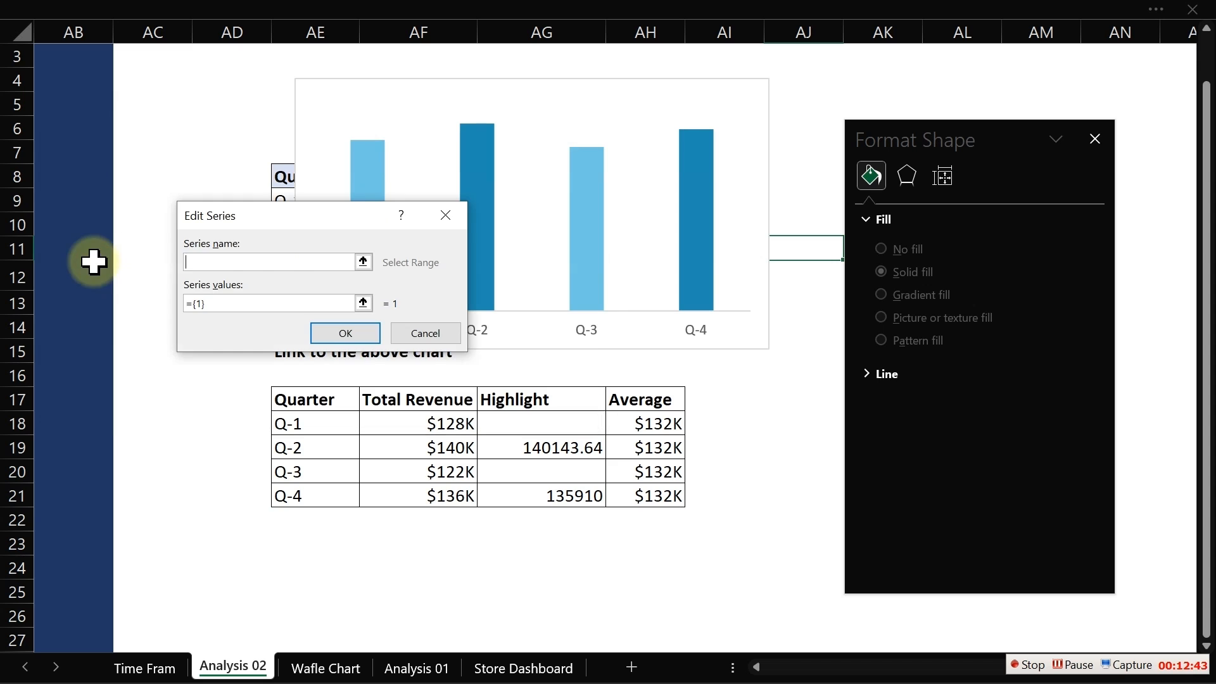
{"action": "left_click", "coordinate": [627, 399]}
{"action": "left_click_drag", "start_coordinate": [251, 306], "coordinate": [177, 299]}
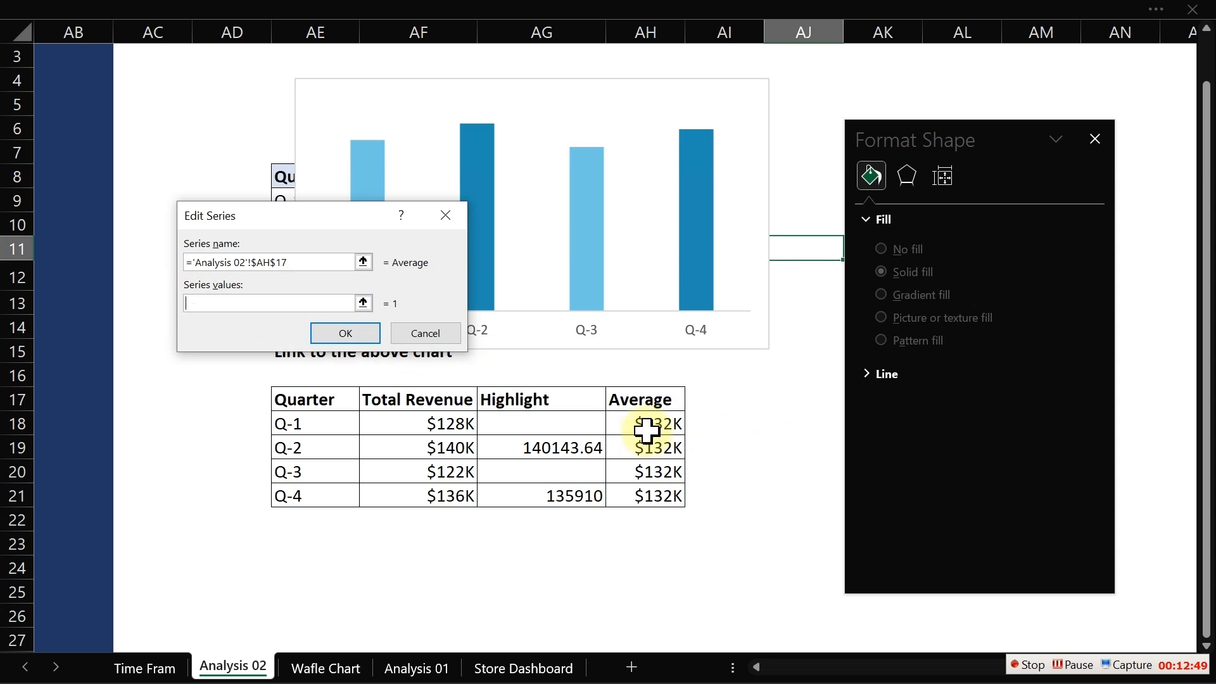
{"action": "left_click_drag", "start_coordinate": [642, 424], "coordinate": [660, 494]}
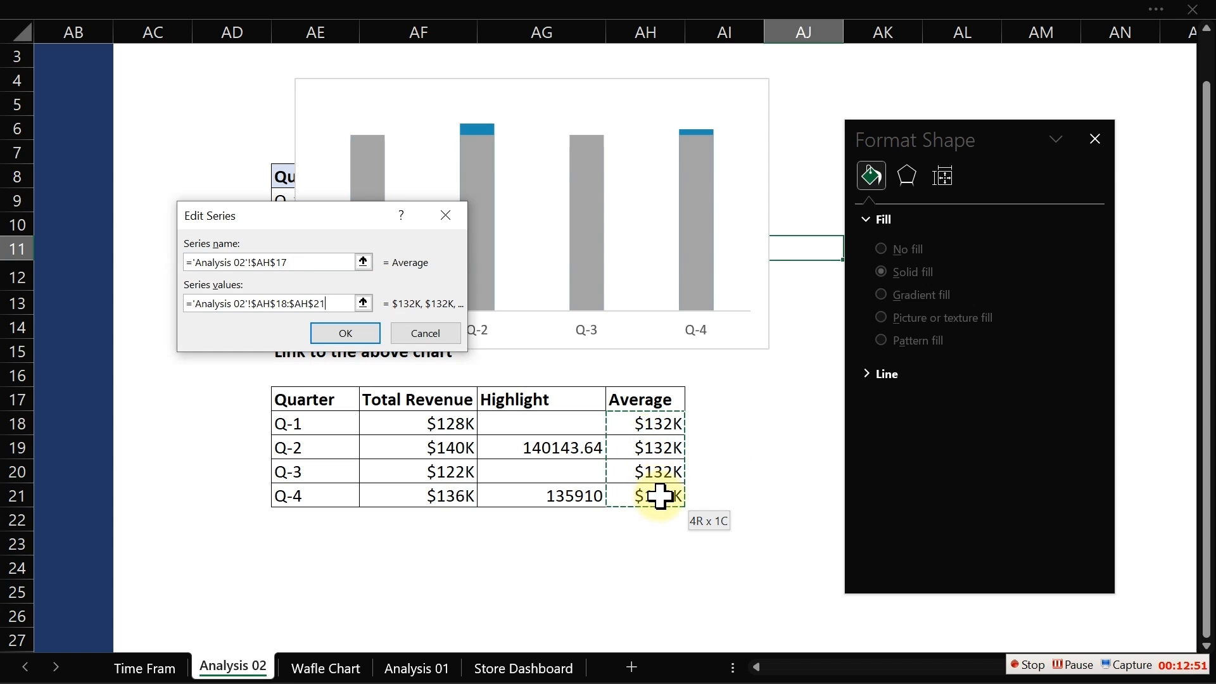
{"action": "left_click", "coordinate": [360, 340]}
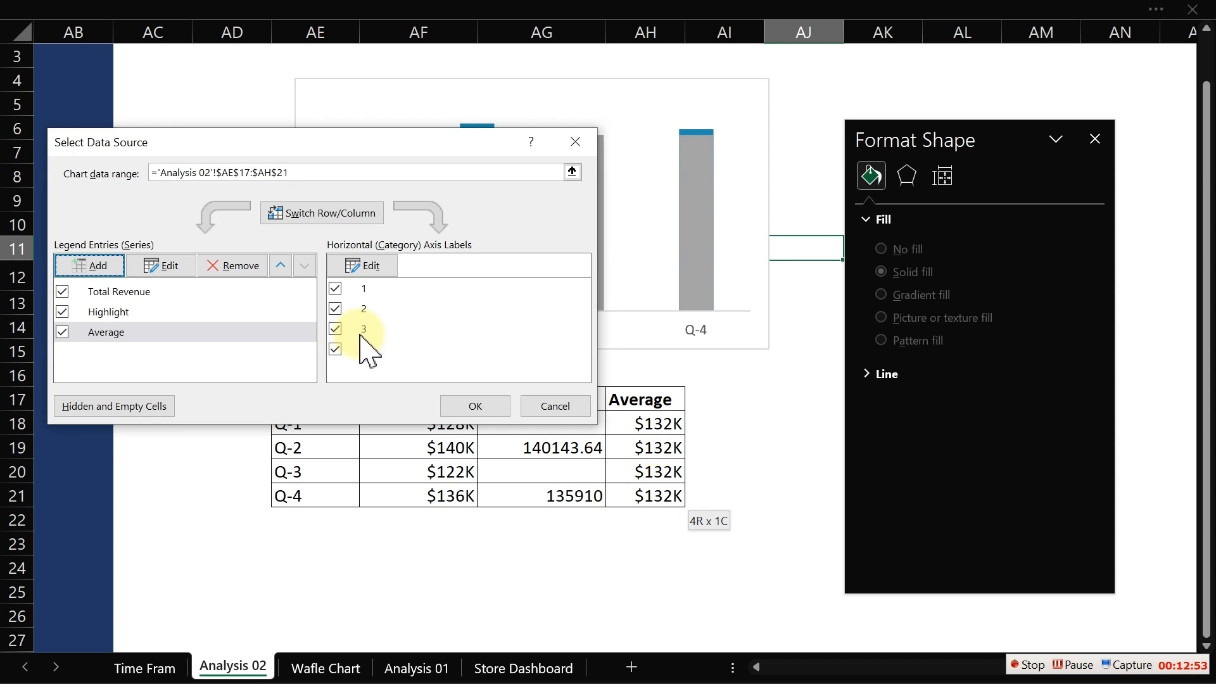
{"action": "left_click", "coordinate": [490, 409]}
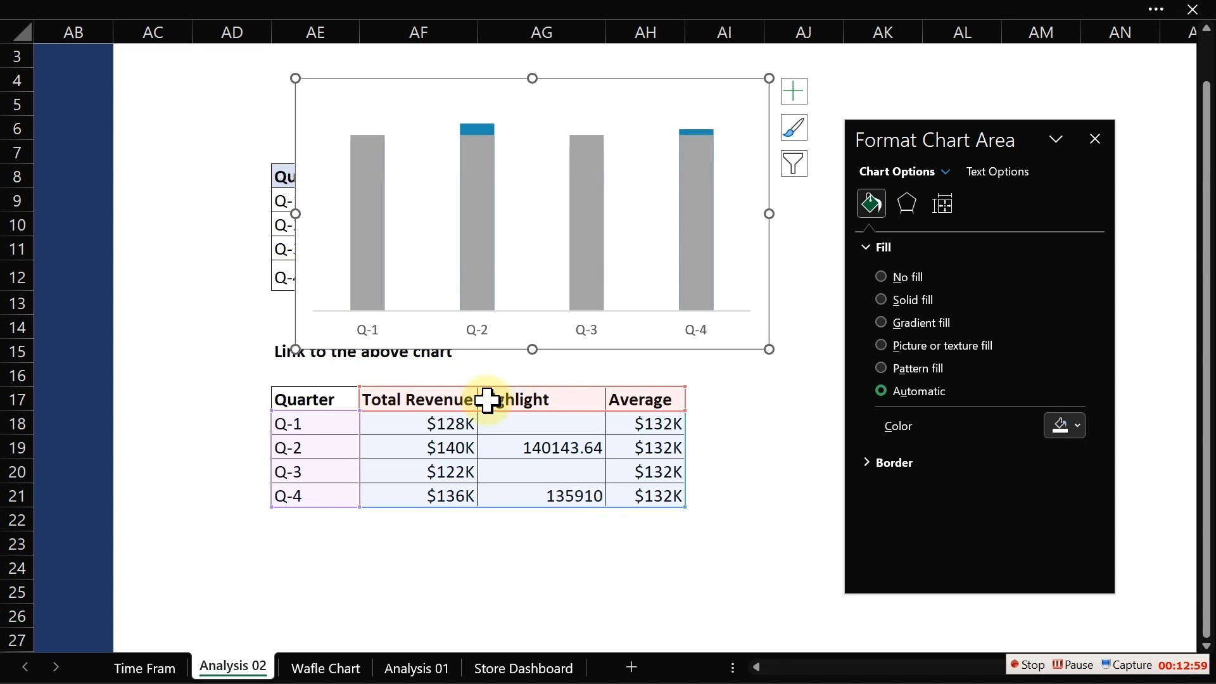
- Change the Average series chart type to Line in the combo chart settings
{"action": "right_click", "coordinate": [474, 236]}
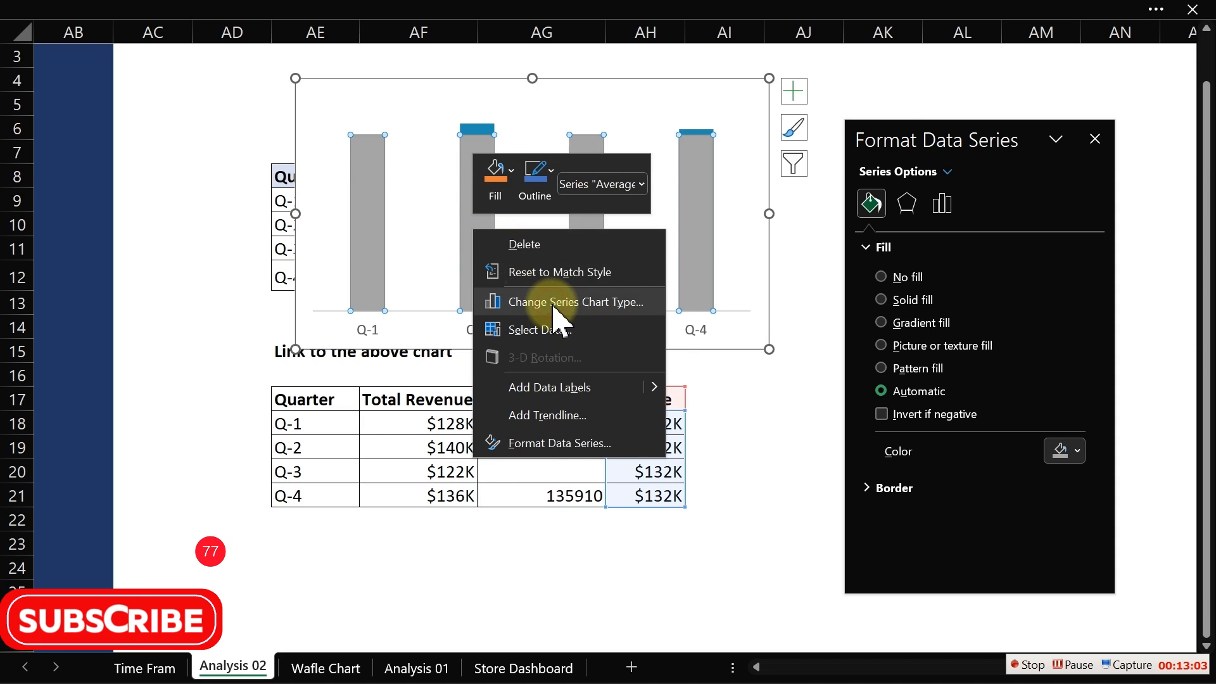
{"action": "left_click", "coordinate": [561, 303]}
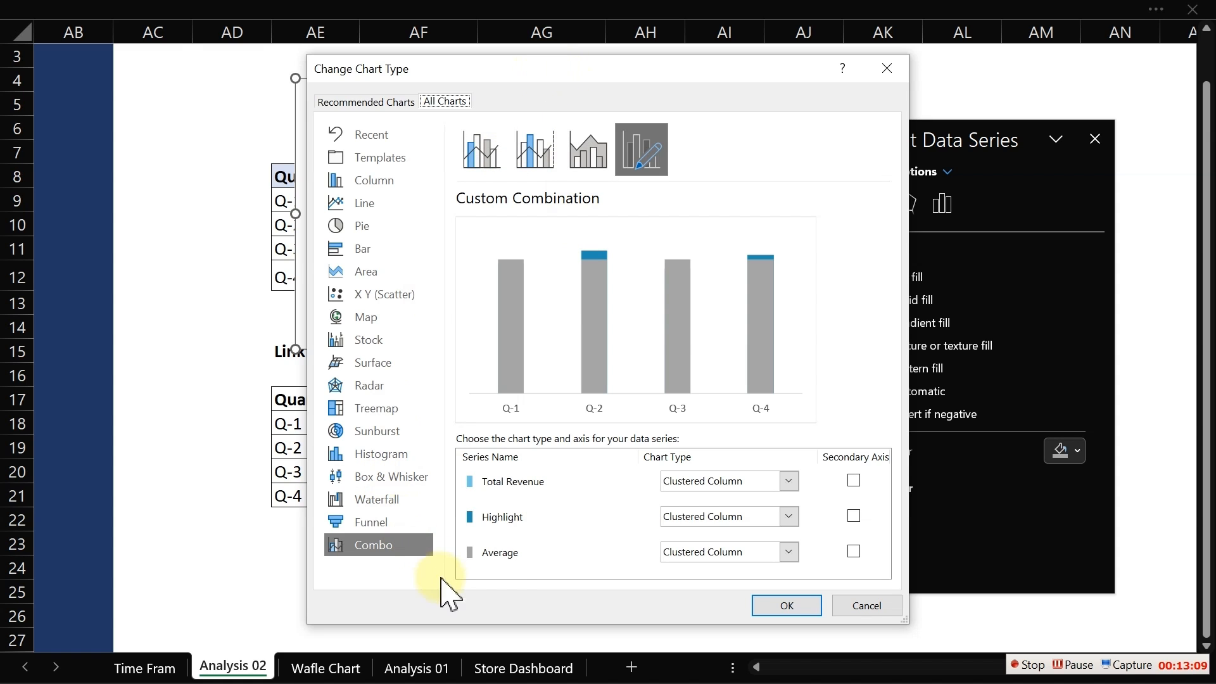
{"action": "left_click", "coordinate": [788, 551]}
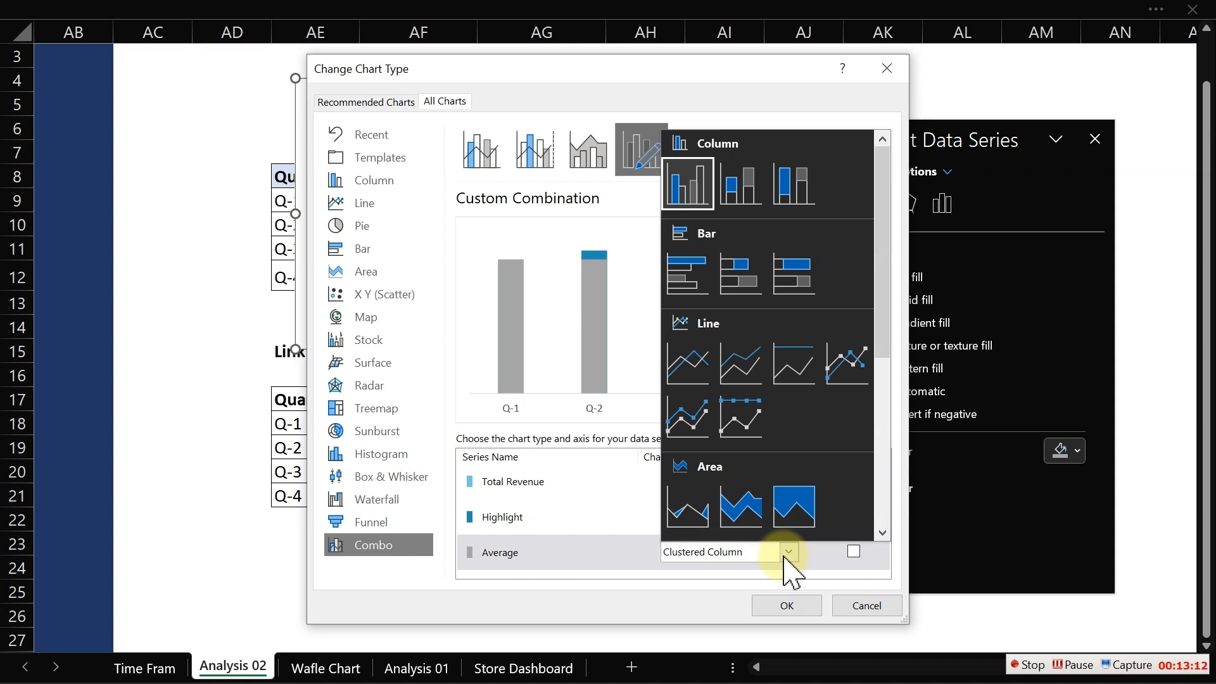
{"action": "left_click", "coordinate": [691, 364]}
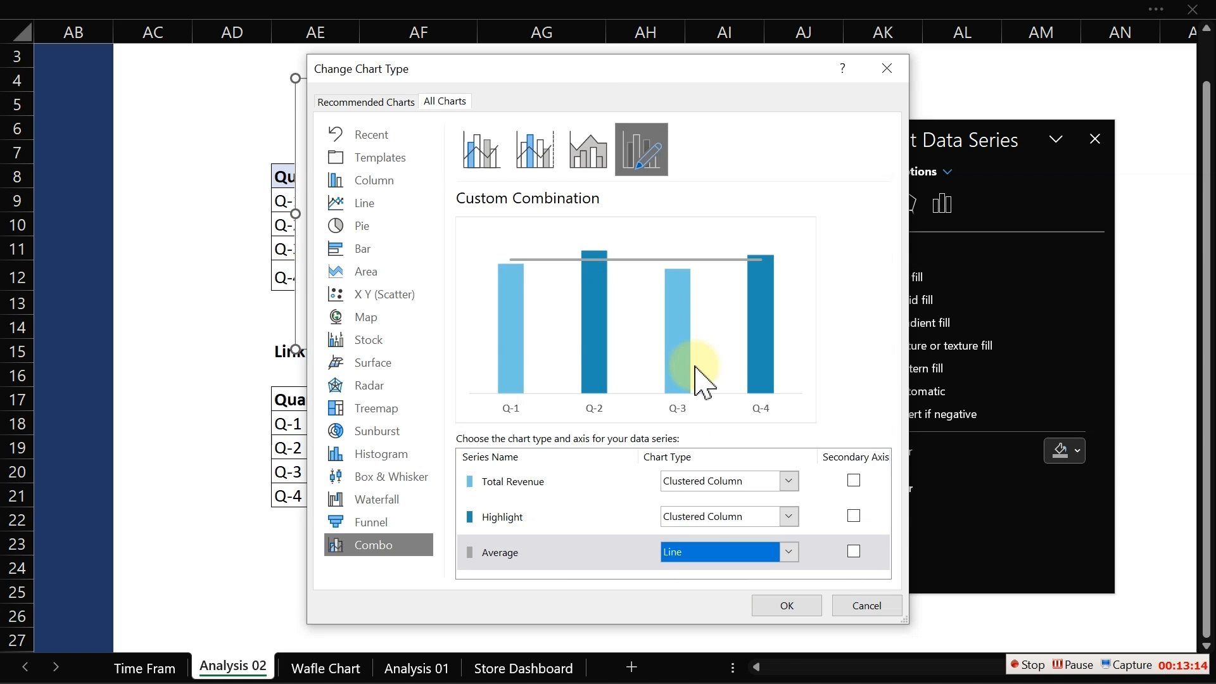
{"action": "left_click", "coordinate": [788, 606]}
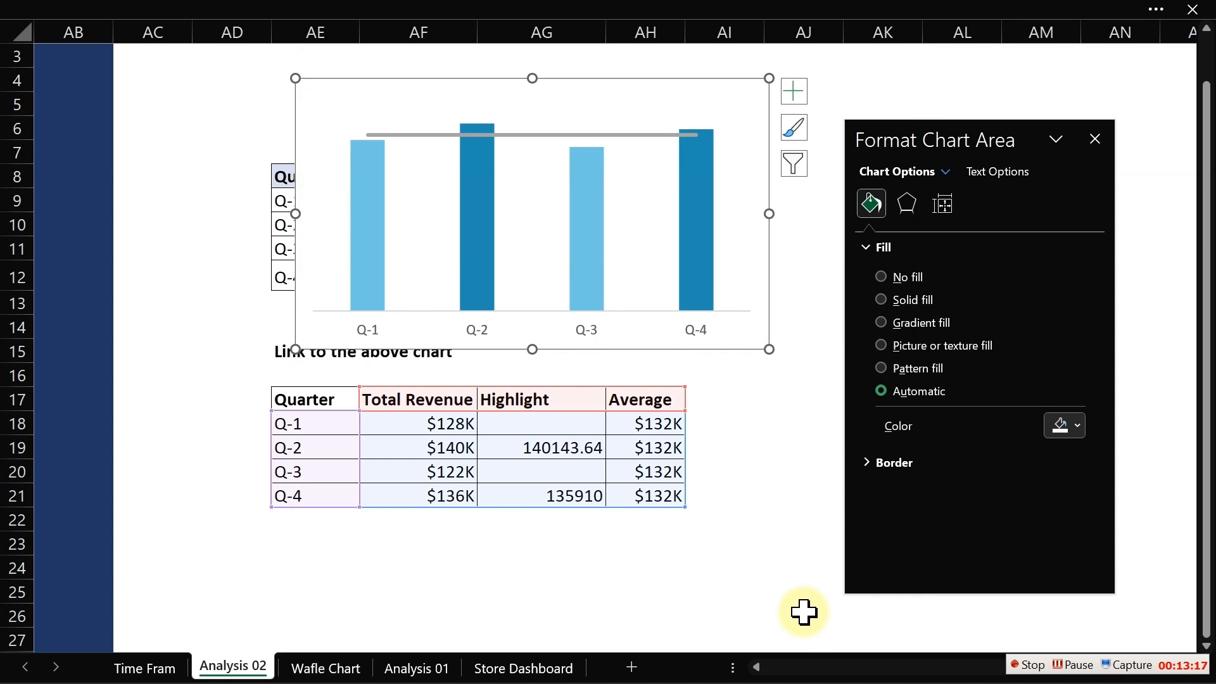
- Select the Average line and set its compound type to a simple single line
{"action": "left_click", "coordinate": [792, 489]}
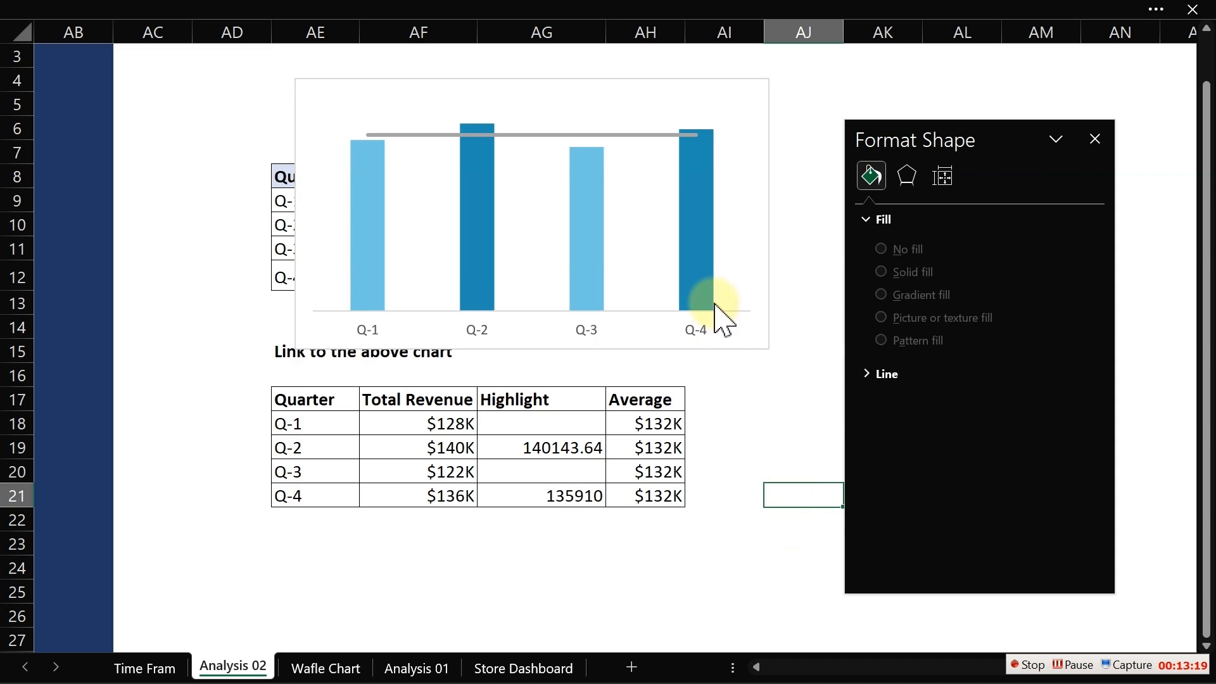
{"action": "mouse_move", "coordinate": [701, 239]}
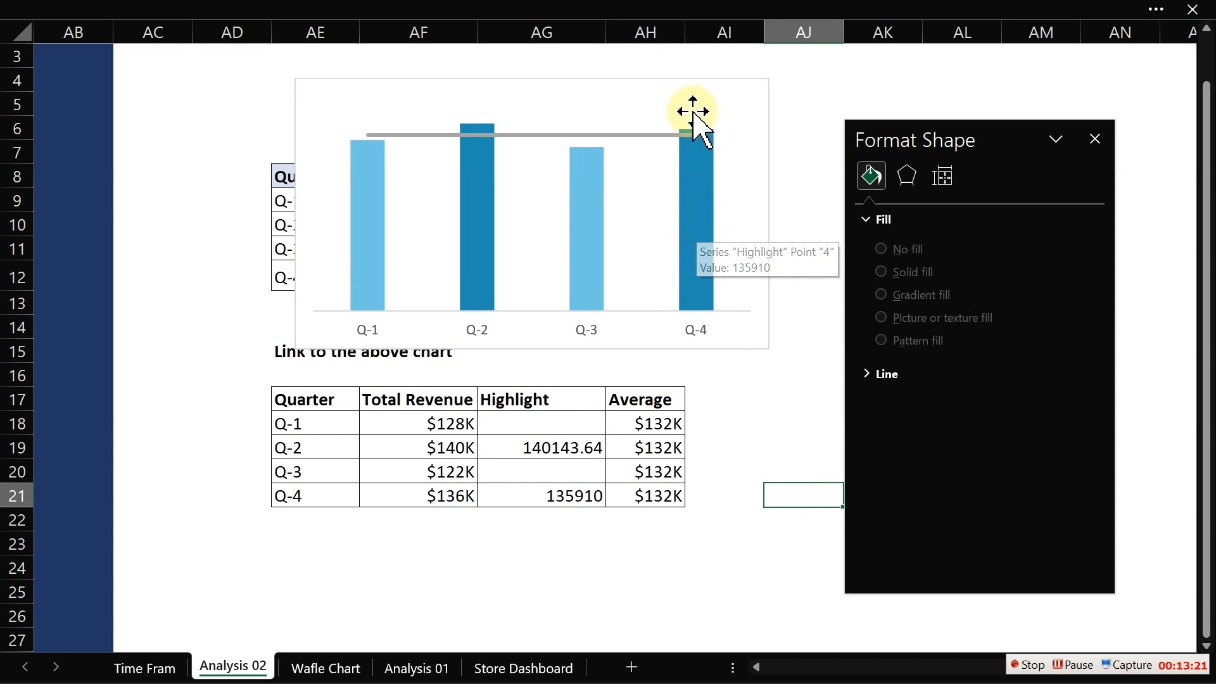
{"action": "mouse_move", "coordinate": [695, 131]}
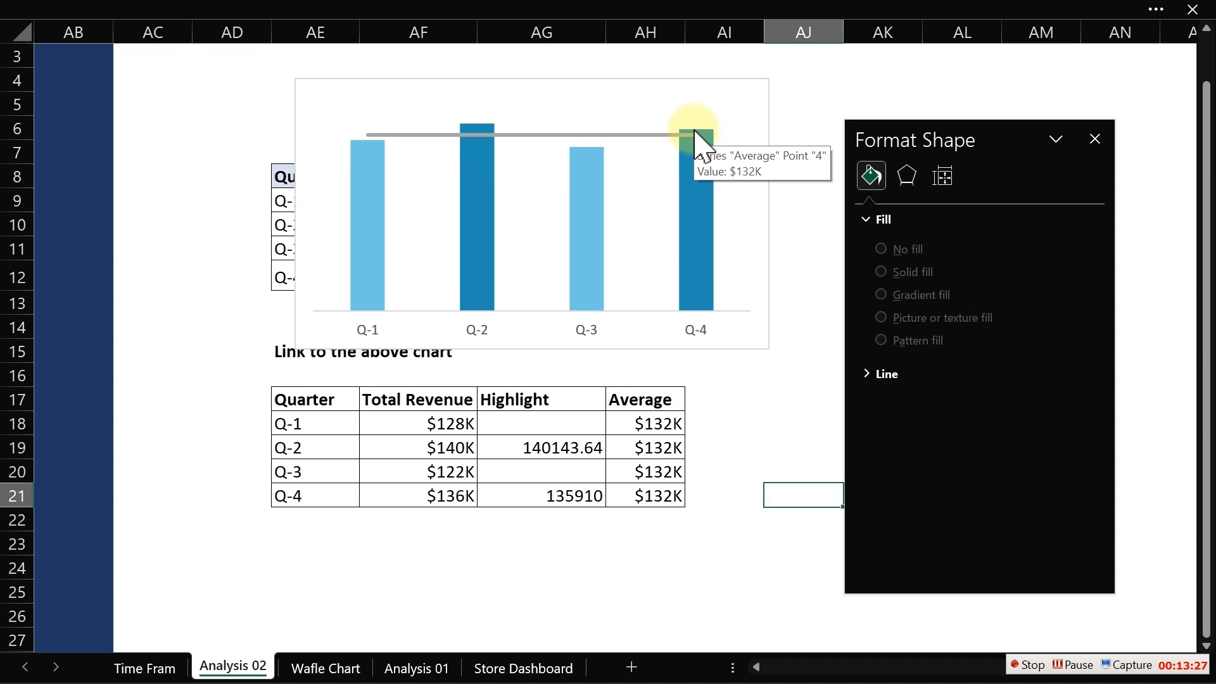
{"action": "mouse_move", "coordinate": [586, 180]}
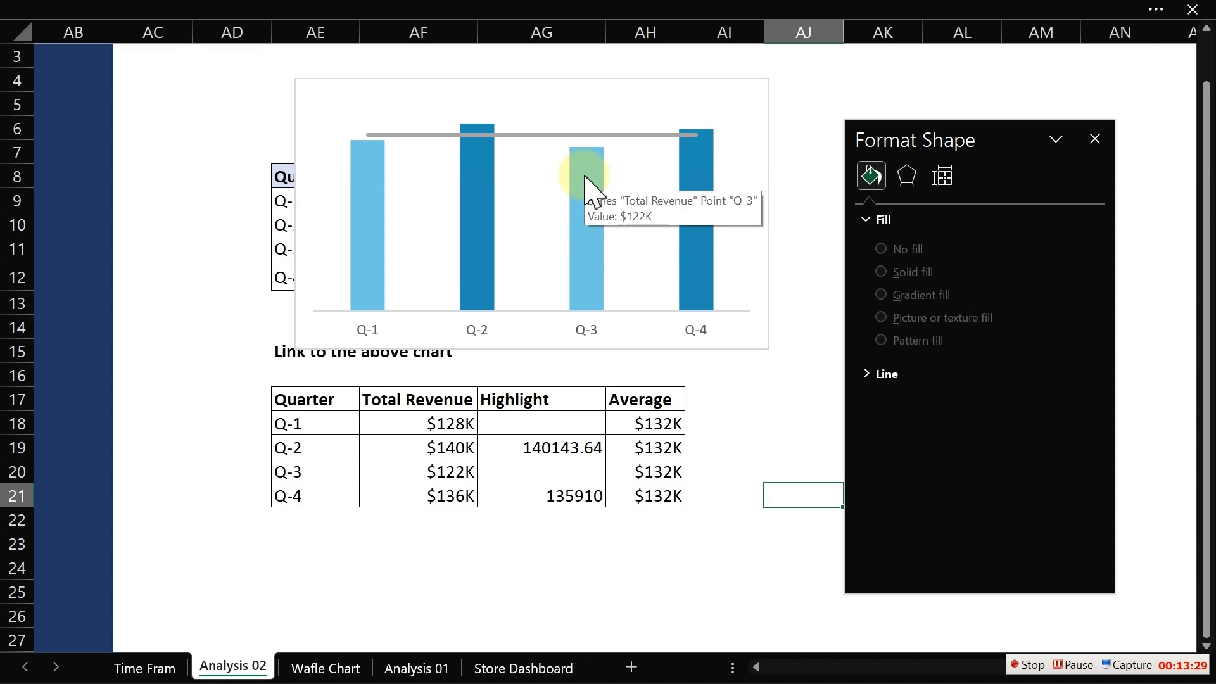
{"action": "left_click", "coordinate": [531, 134]}
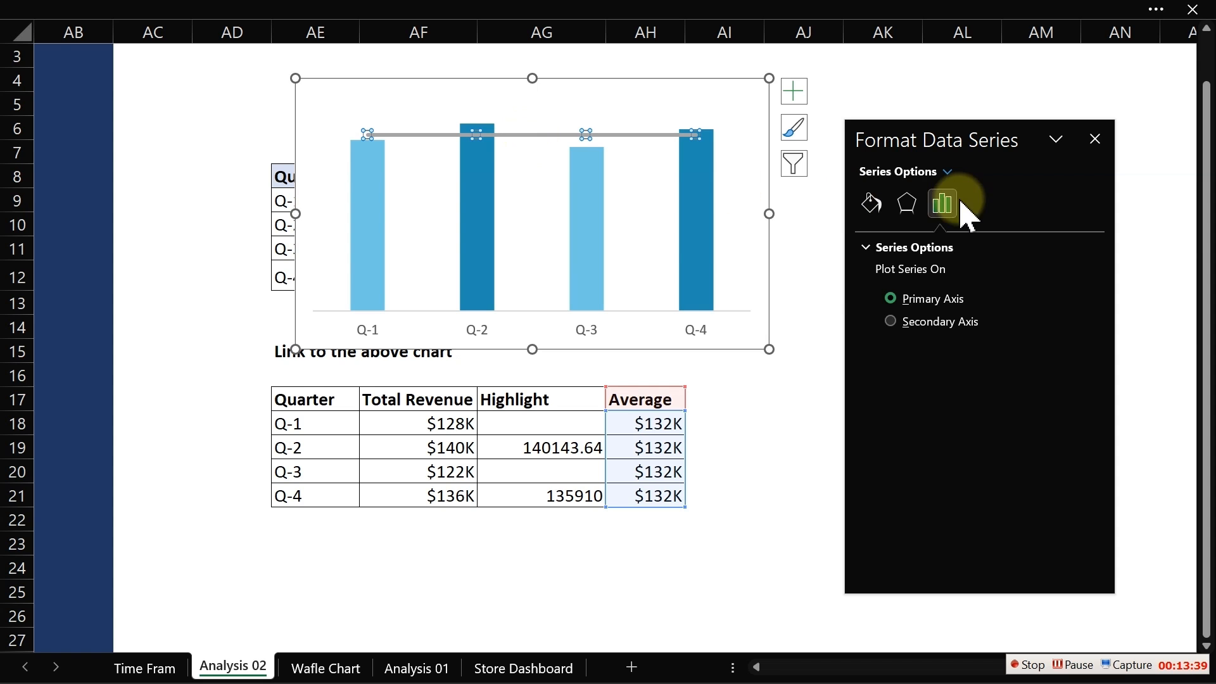
{"action": "left_click_drag", "start_coordinate": [966, 144], "coordinate": [158, 137]}
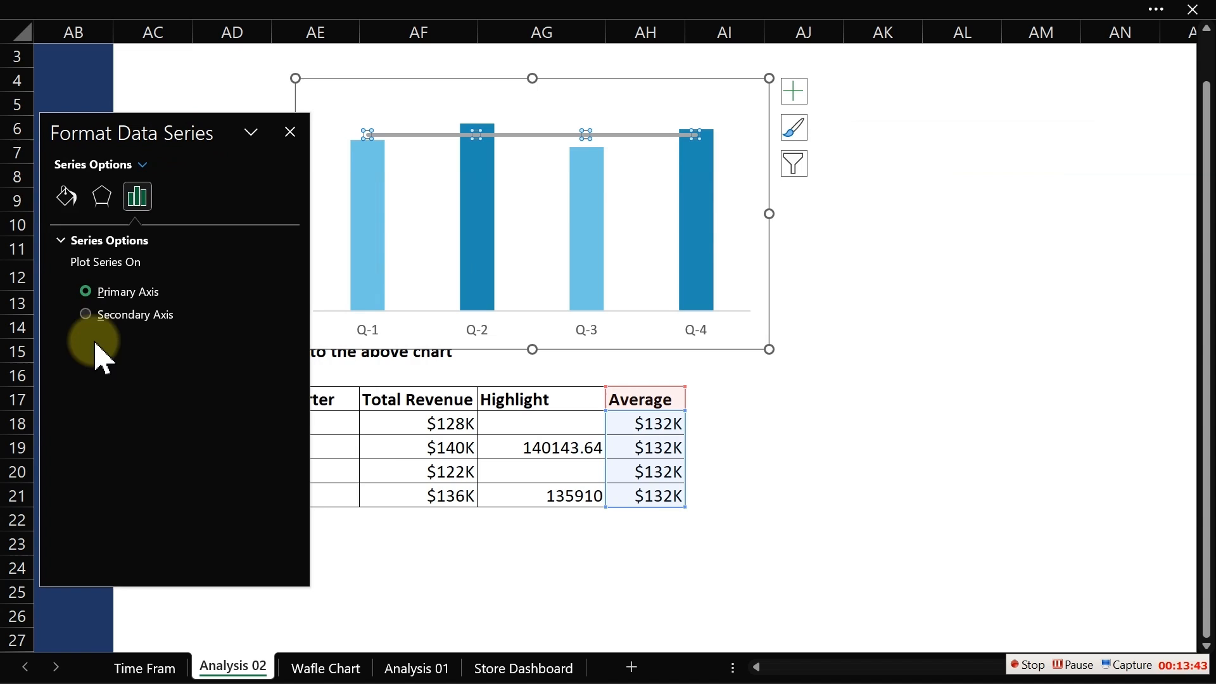
{"action": "left_click", "coordinate": [64, 197]}
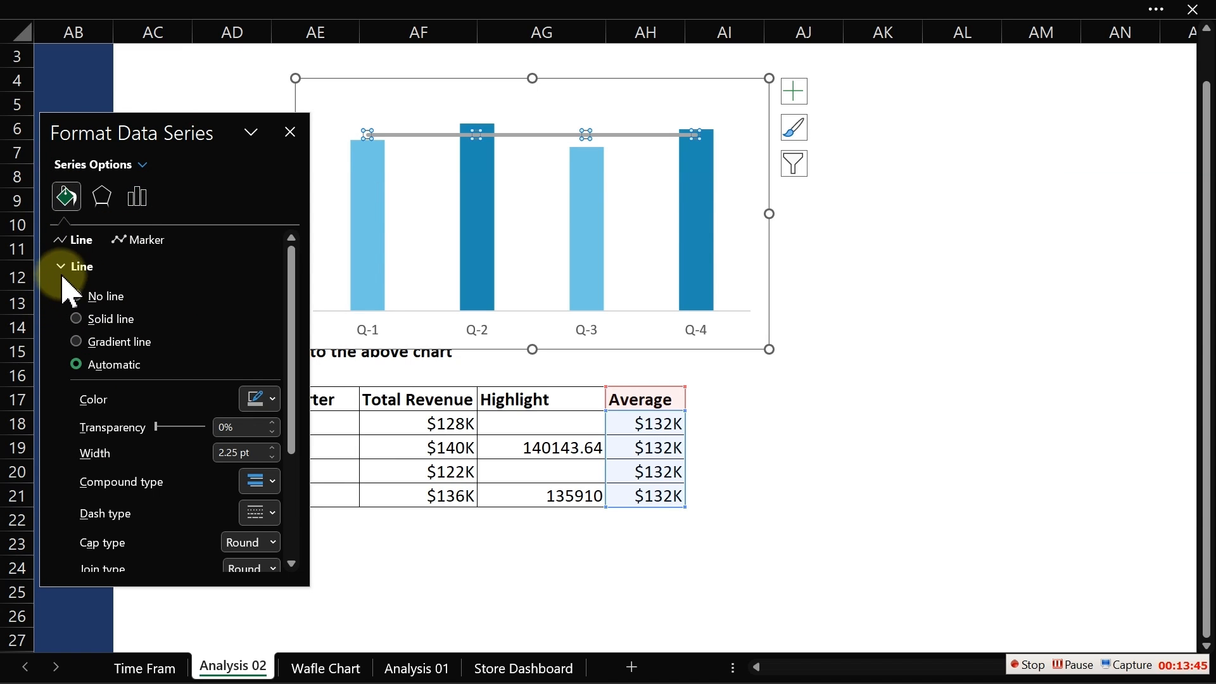
{"action": "left_click", "coordinate": [273, 482]}
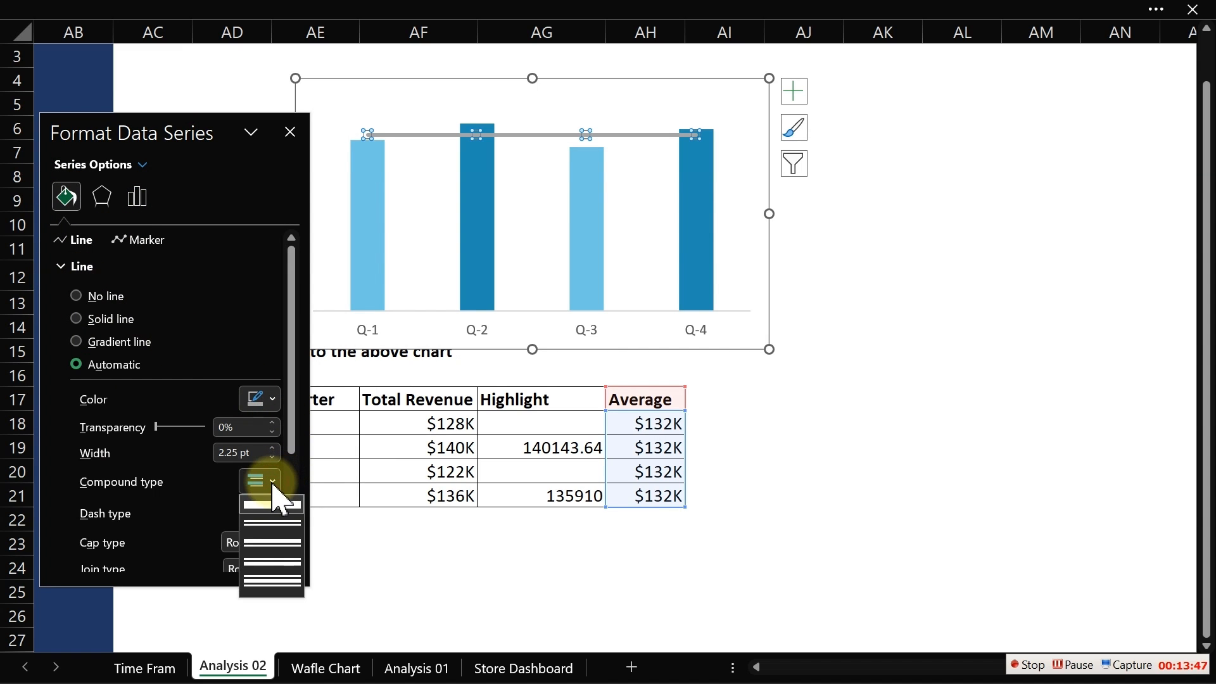
{"action": "left_click", "coordinate": [274, 498]}
- Make the Average line dashed and reduce its width to 1.75 pt
{"action": "left_click", "coordinate": [271, 514]}
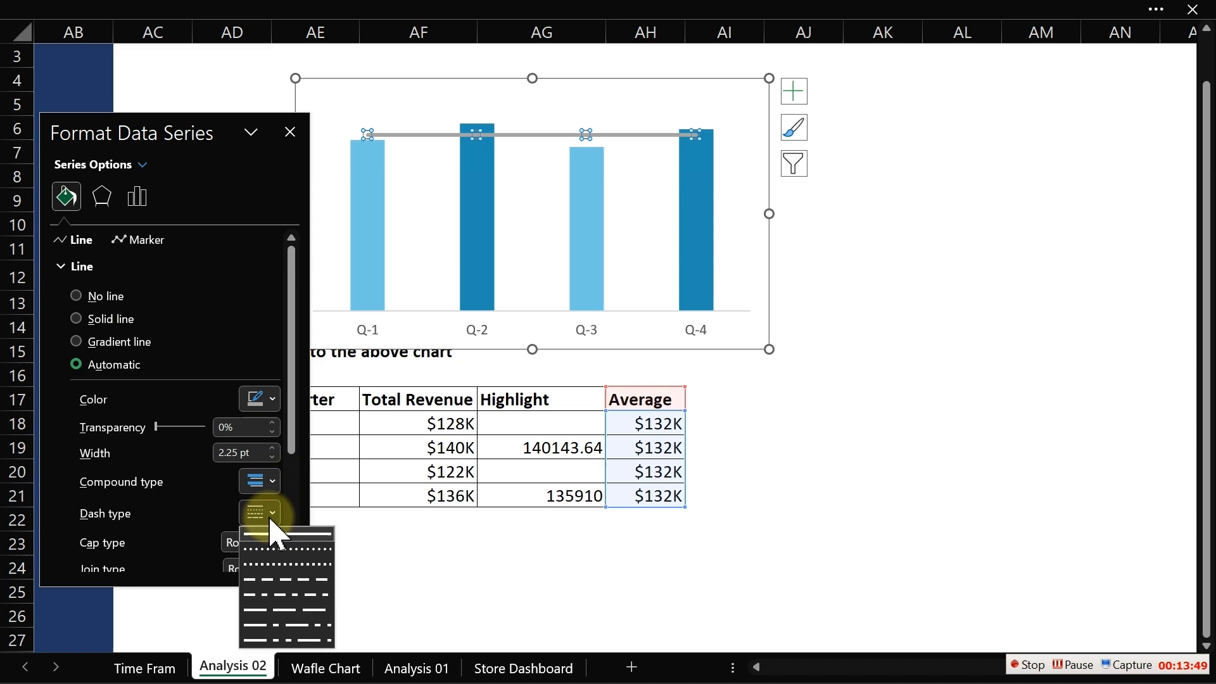
{"action": "left_click", "coordinate": [286, 609]}
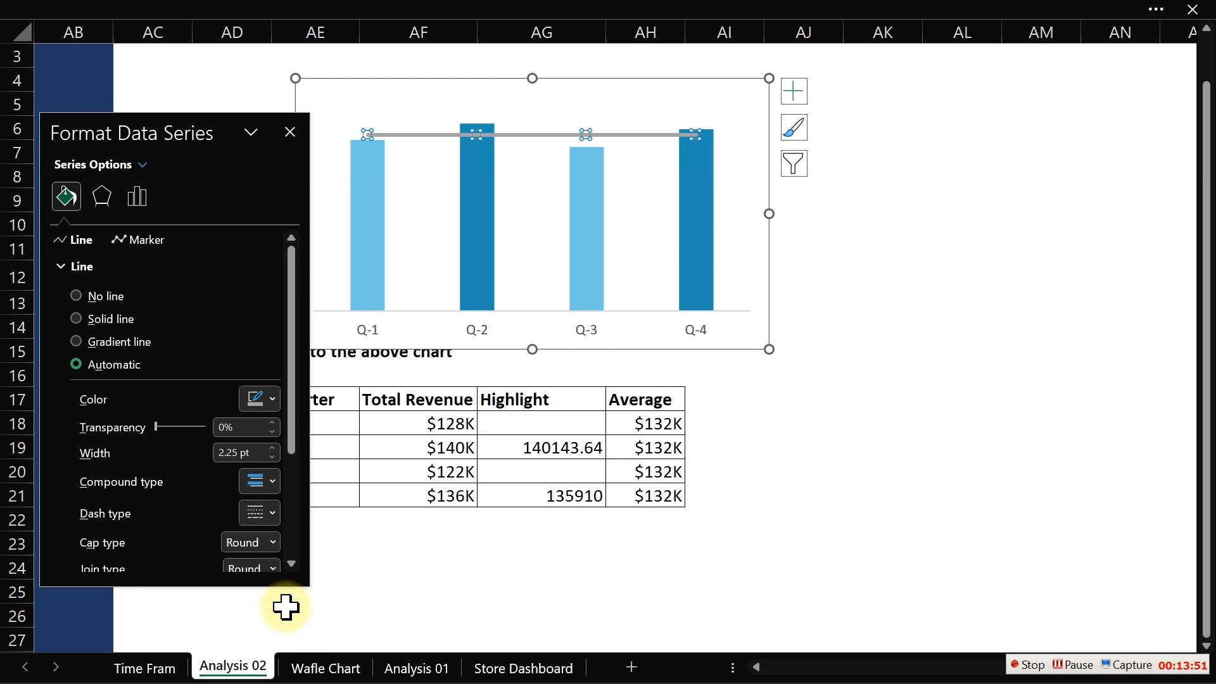
{"action": "left_click", "coordinate": [272, 457]}
{"action": "left_click", "coordinate": [272, 457]}
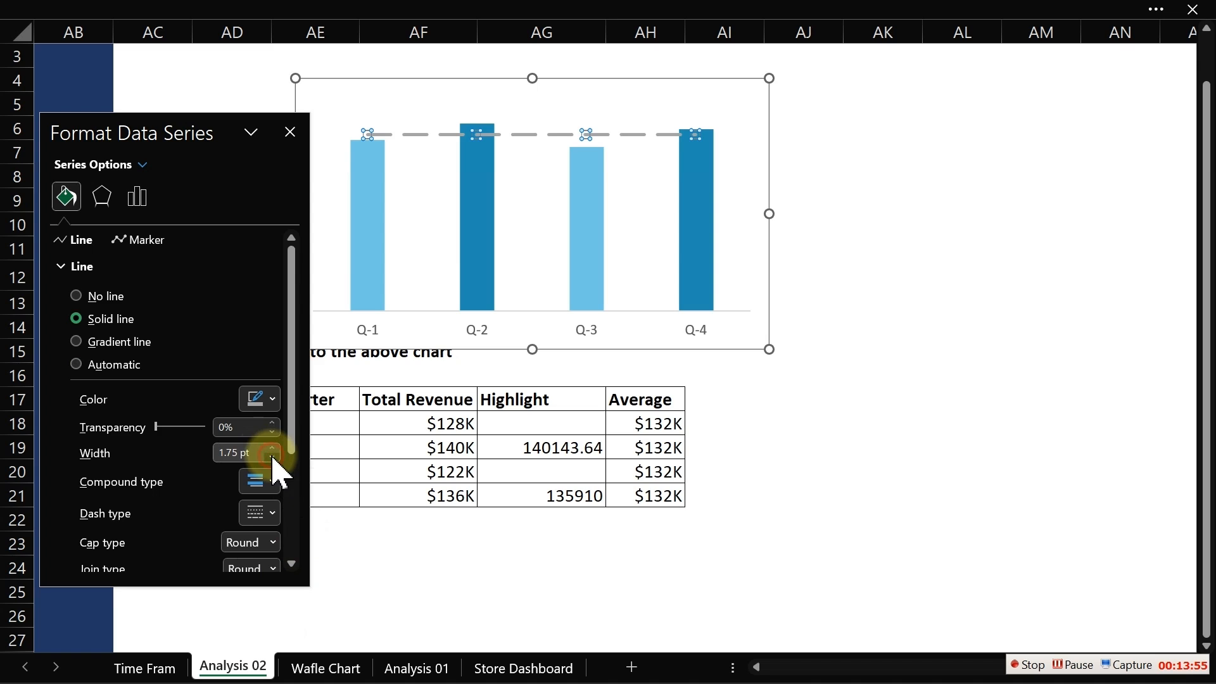
- Reduce the Average line width to 1.5 pt and move the format pane aside
{"action": "left_click", "coordinate": [272, 457]}
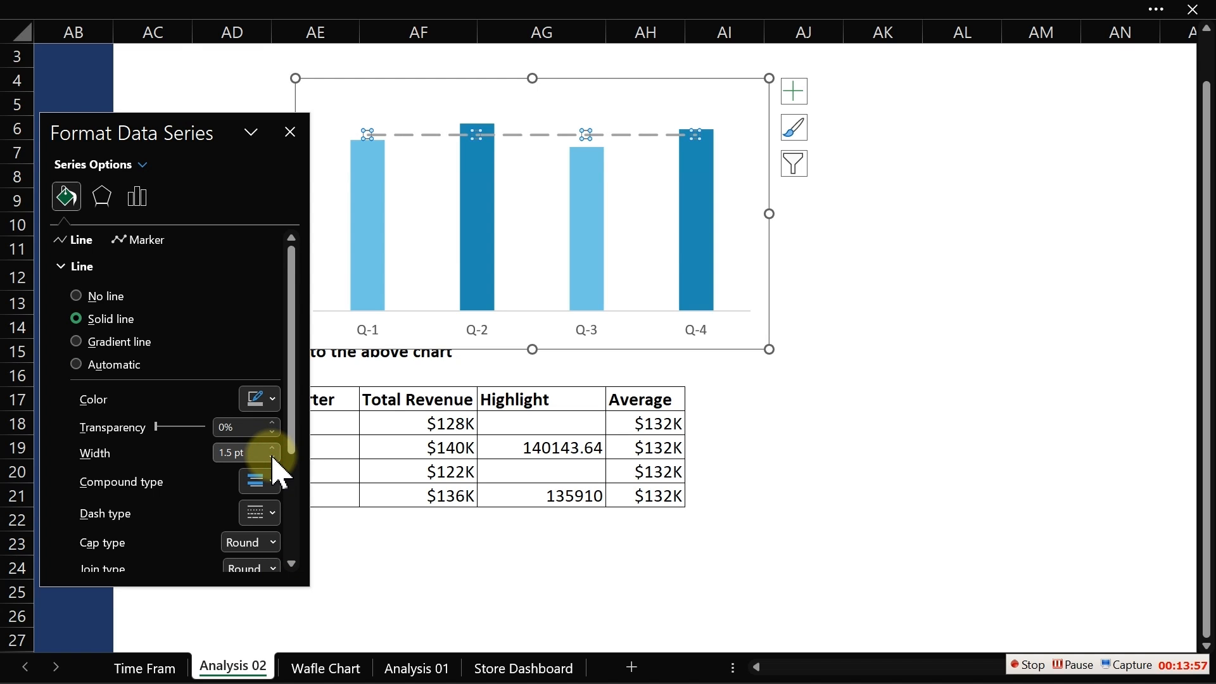
{"action": "left_click", "coordinate": [273, 449]}
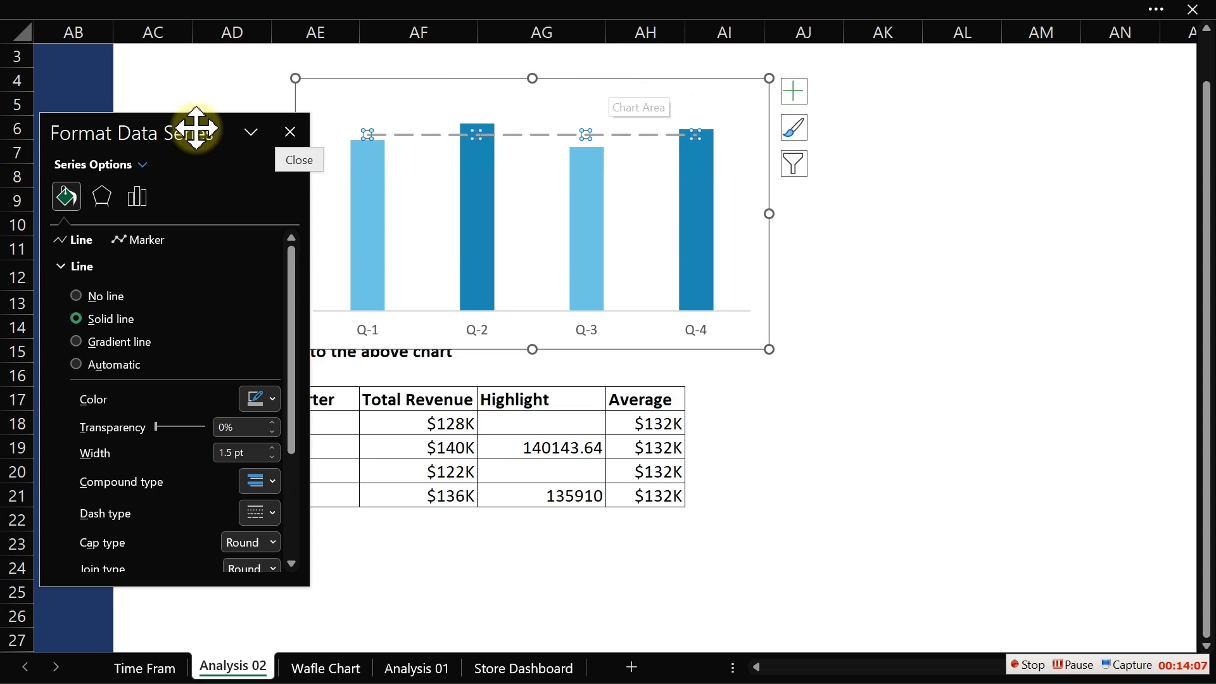
{"action": "left_click_drag", "start_coordinate": [171, 128], "coordinate": [1025, 142]}
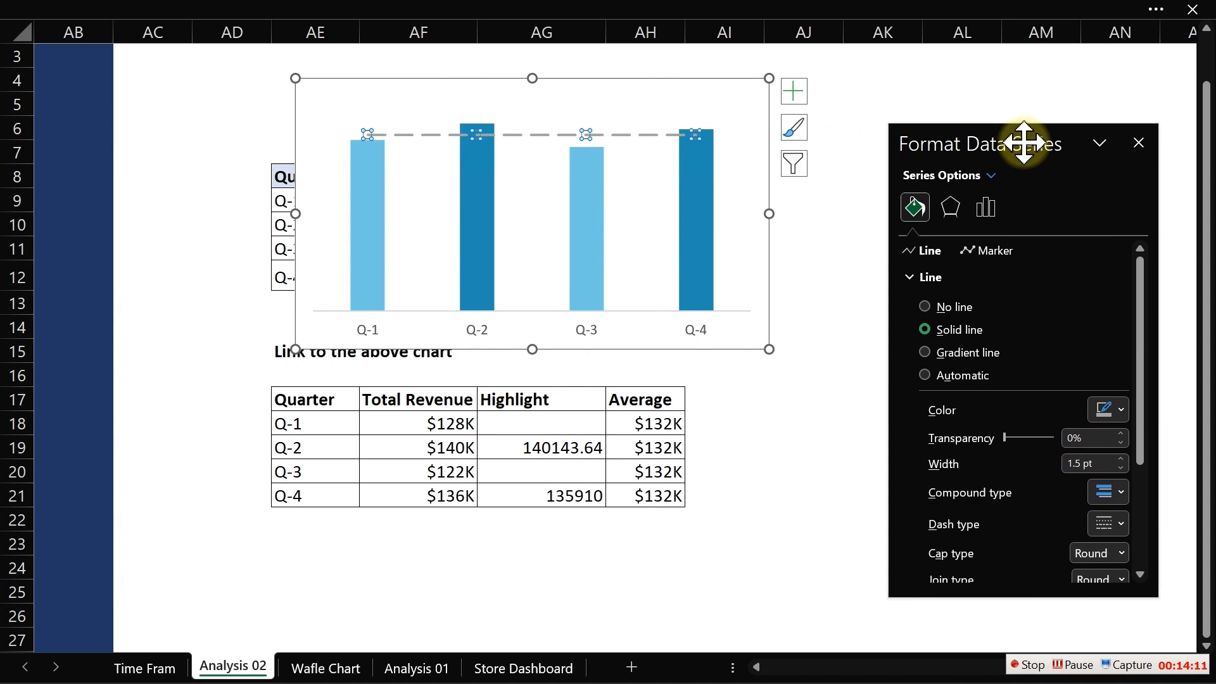
- Move the chart beside the upper table and show data labels on the Total Revenue columns
{"action": "left_click_drag", "start_coordinate": [701, 79], "coordinate": [492, 184]}
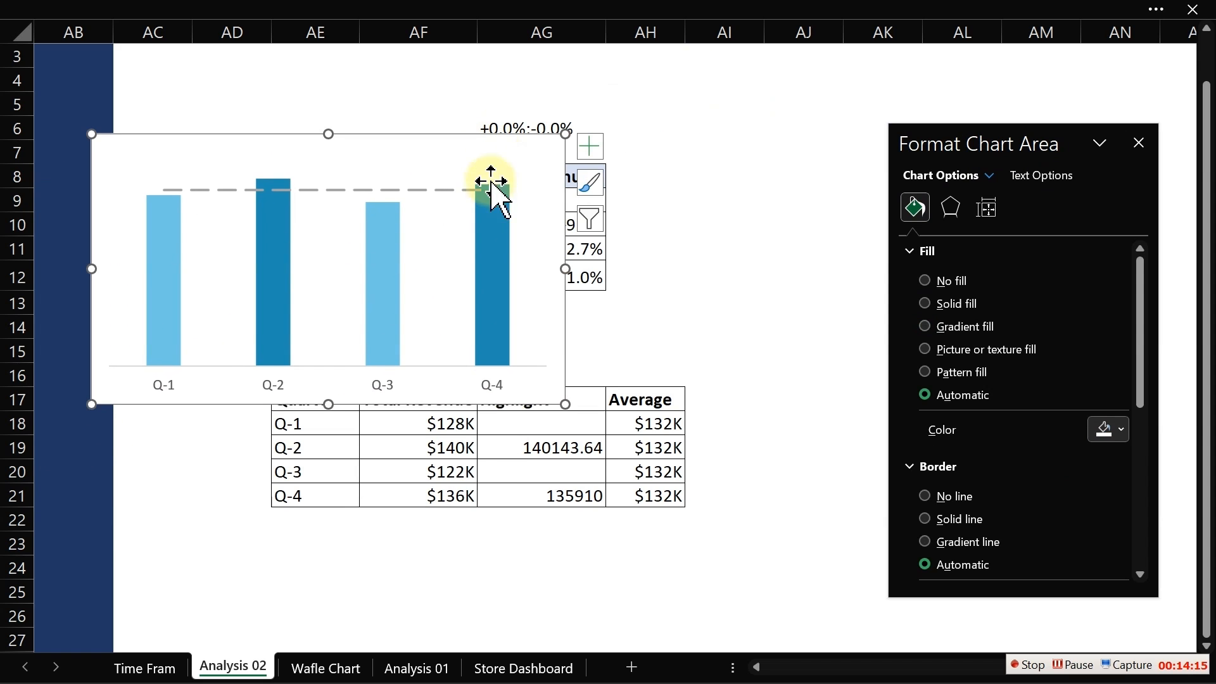
{"action": "left_click", "coordinate": [491, 244]}
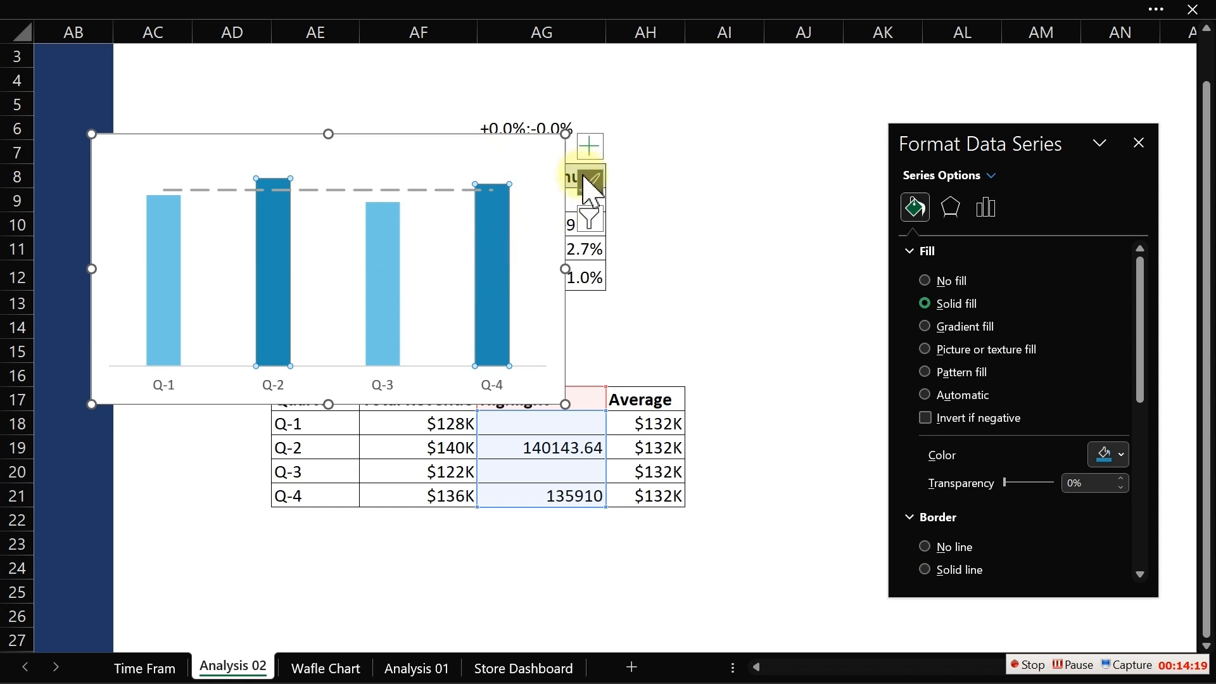
{"action": "left_click", "coordinate": [596, 150]}
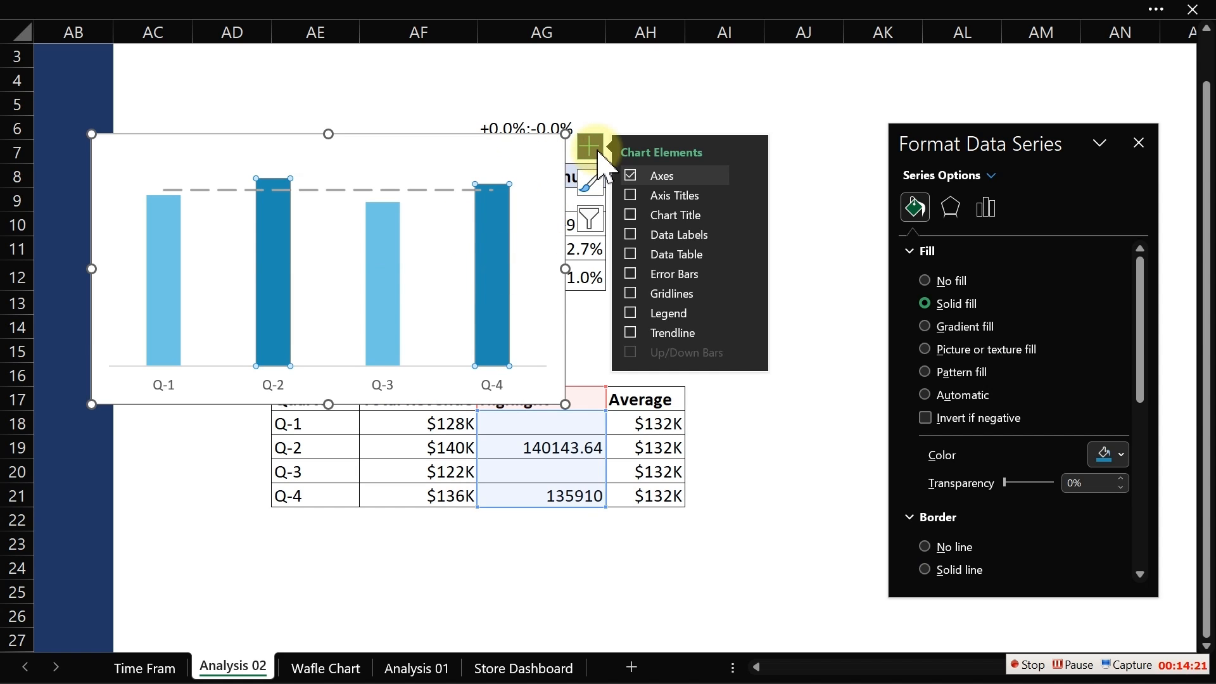
{"action": "left_click", "coordinate": [630, 234]}
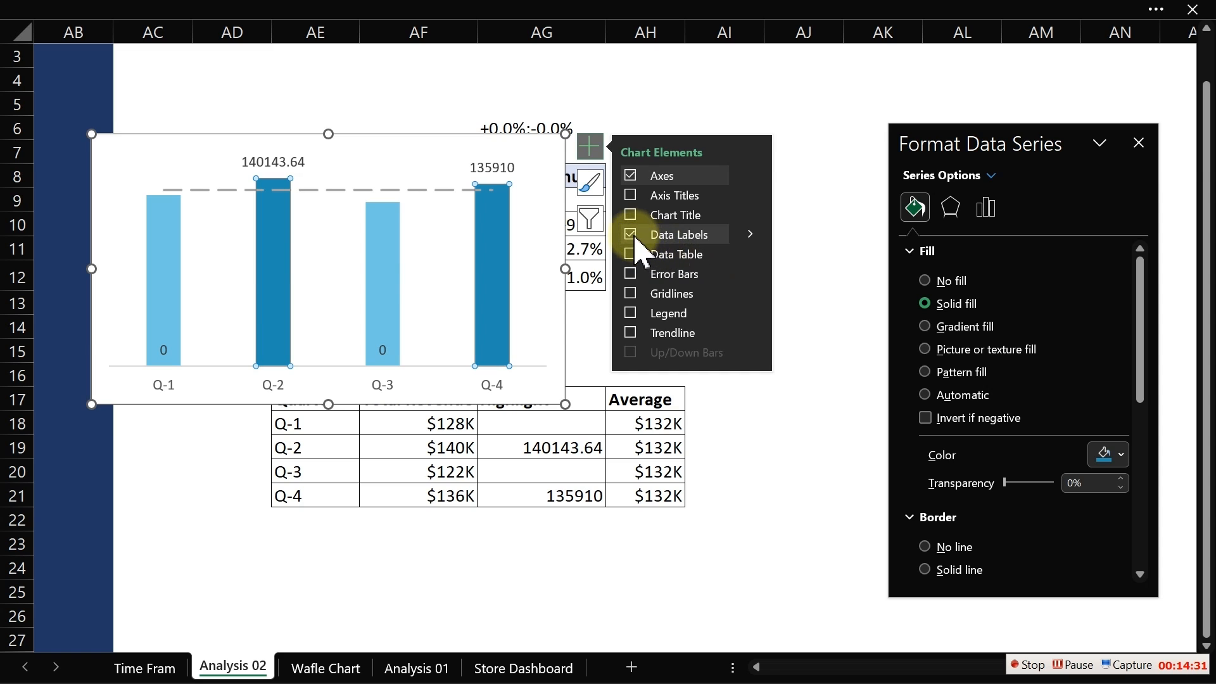
{"action": "left_click", "coordinate": [372, 261]}
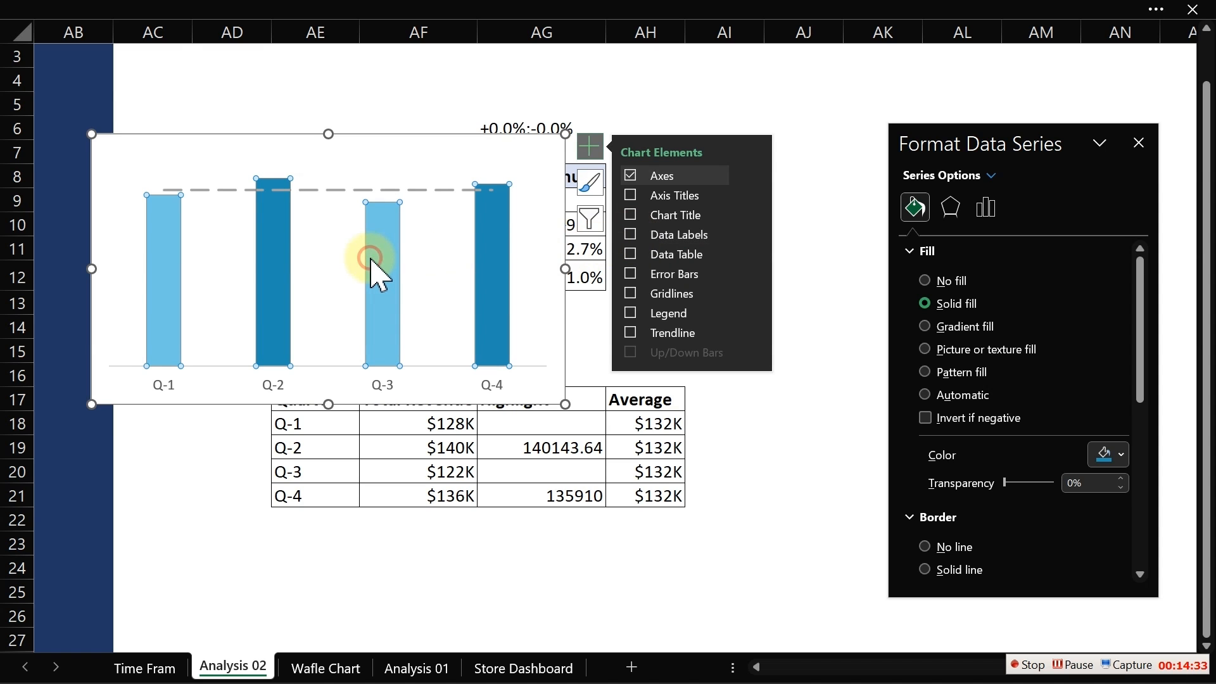
{"action": "left_click", "coordinate": [630, 235]}
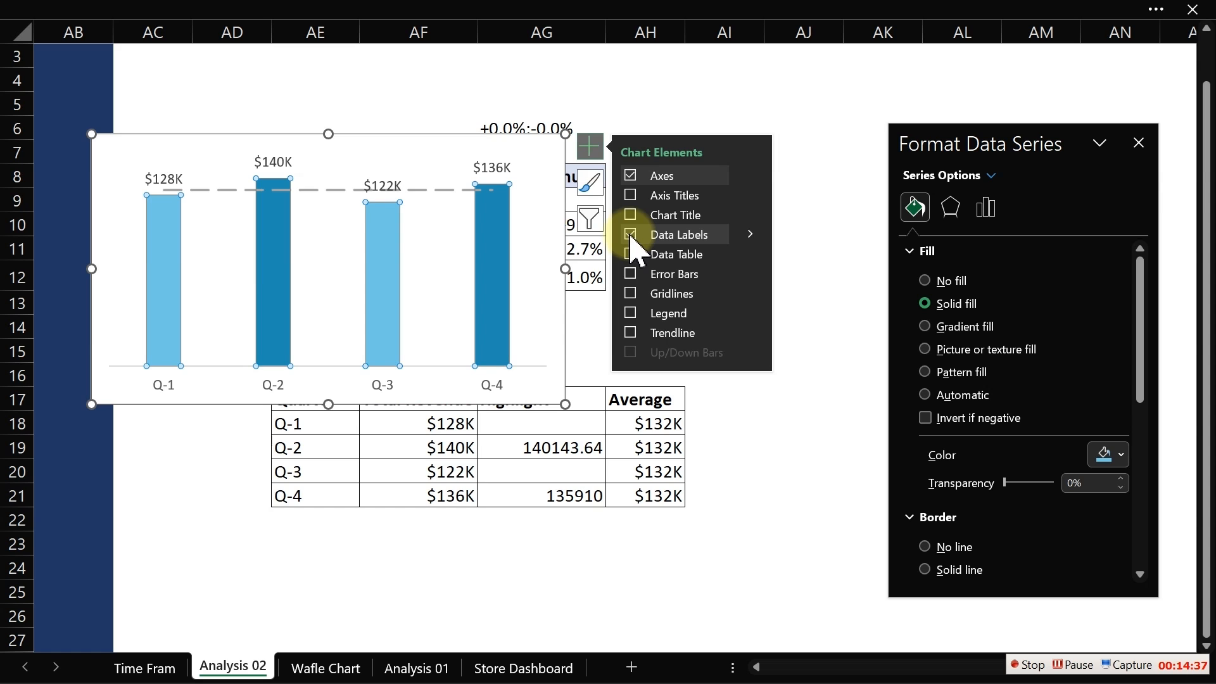
- Make the Total Revenue data labels also show values from cells AG9:AG12
{"action": "left_click_drag", "start_coordinate": [472, 129], "coordinate": [412, 161]}
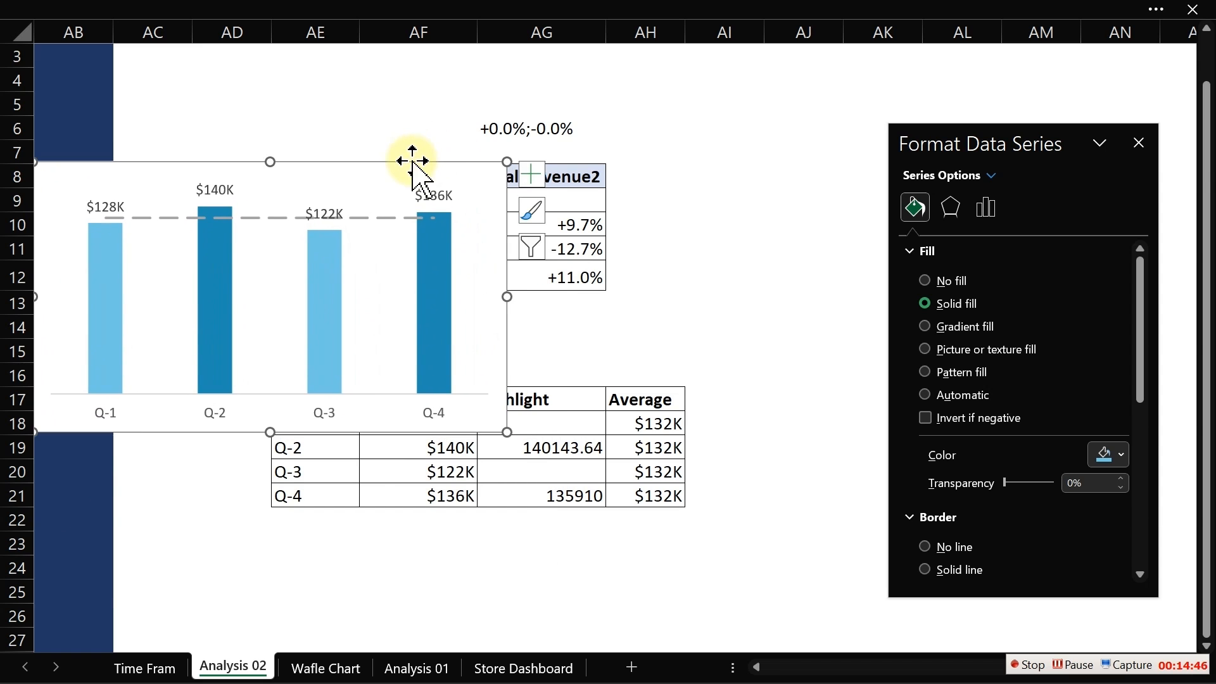
{"action": "left_click", "coordinate": [431, 194]}
{"action": "right_click", "coordinate": [438, 195]}
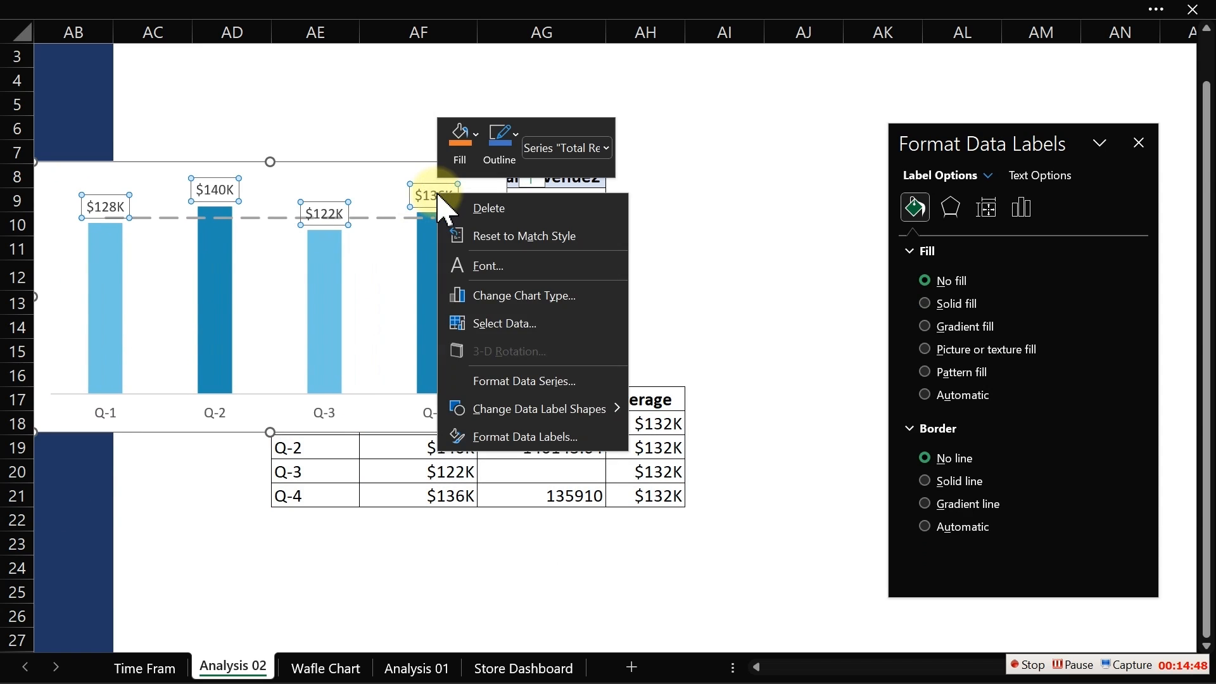
{"action": "left_click", "coordinate": [503, 437]}
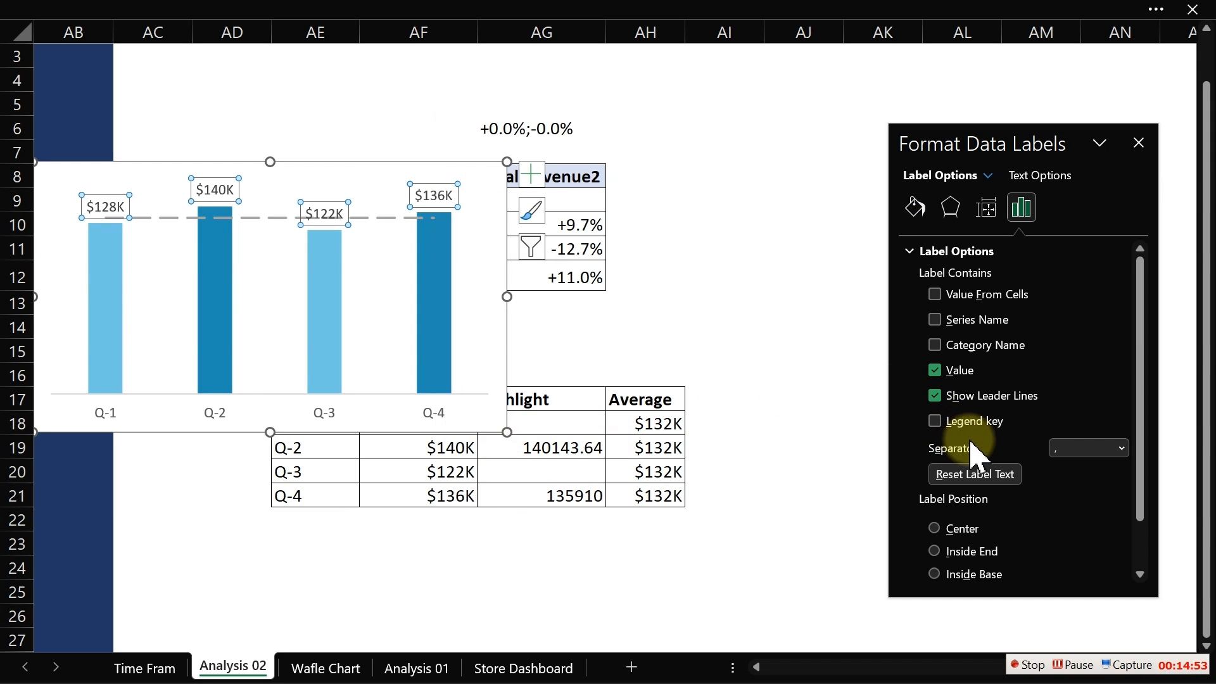
{"action": "left_click", "coordinate": [935, 294]}
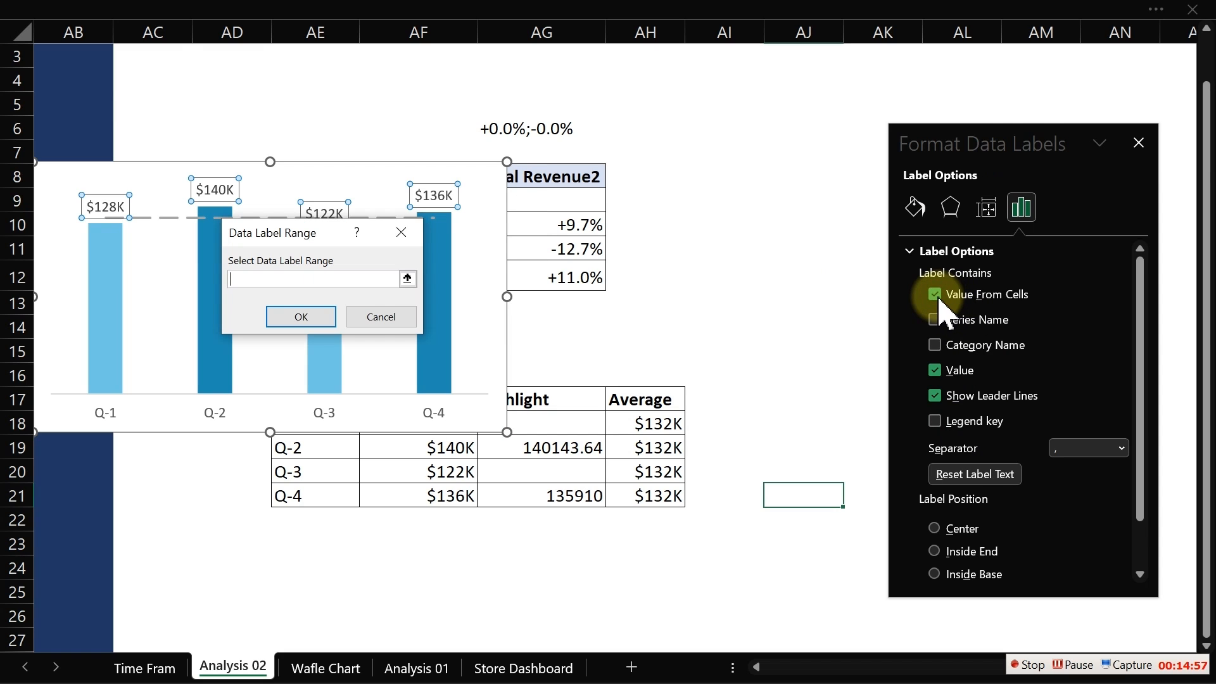
{"action": "left_click_drag", "start_coordinate": [586, 201], "coordinate": [583, 276]}
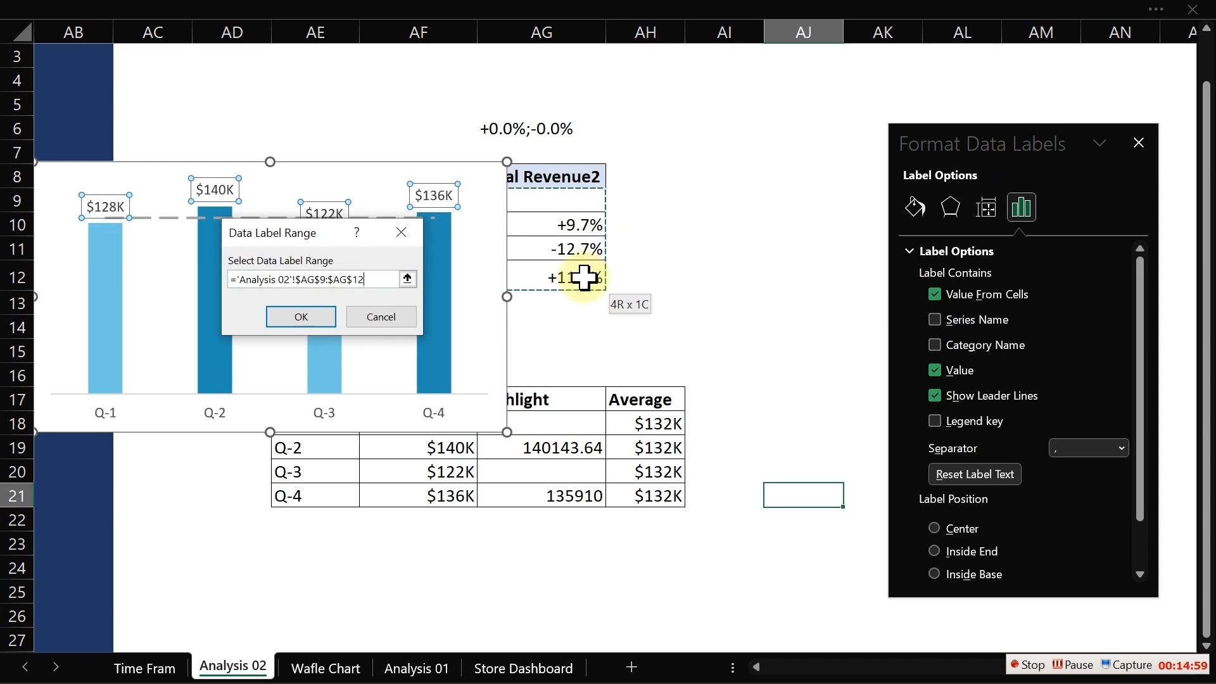
{"action": "left_click", "coordinate": [295, 317]}
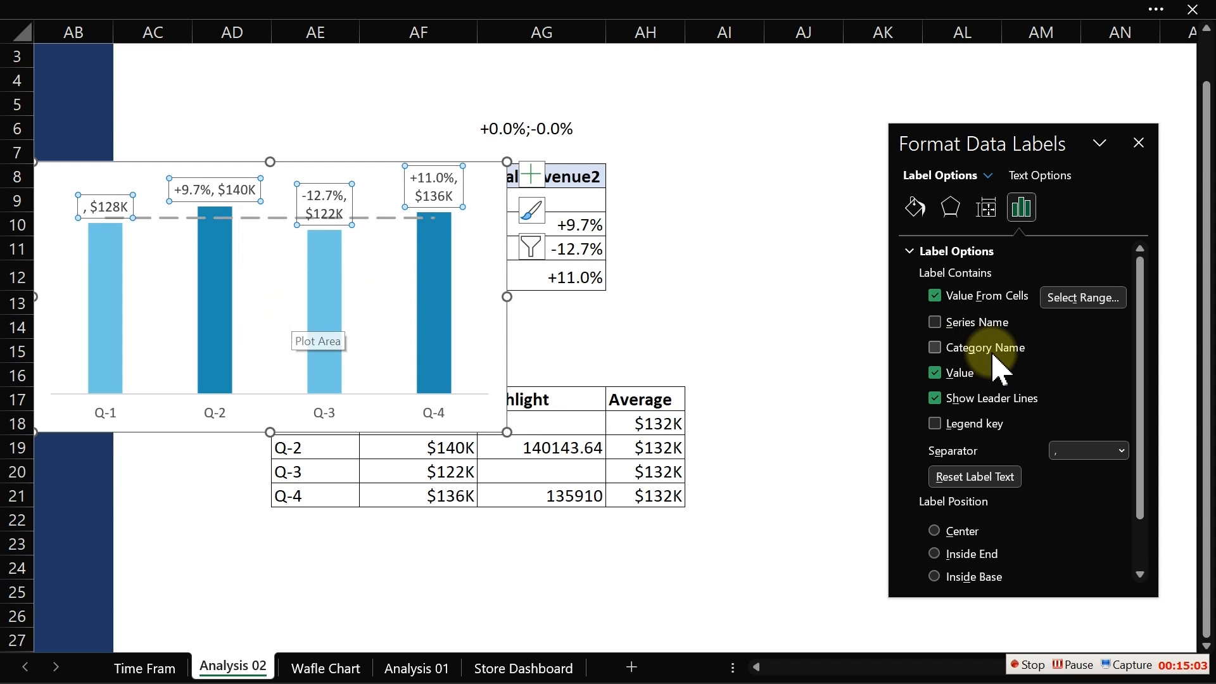
- Set the data label separator to New Line
{"action": "left_click", "coordinate": [1121, 452]}
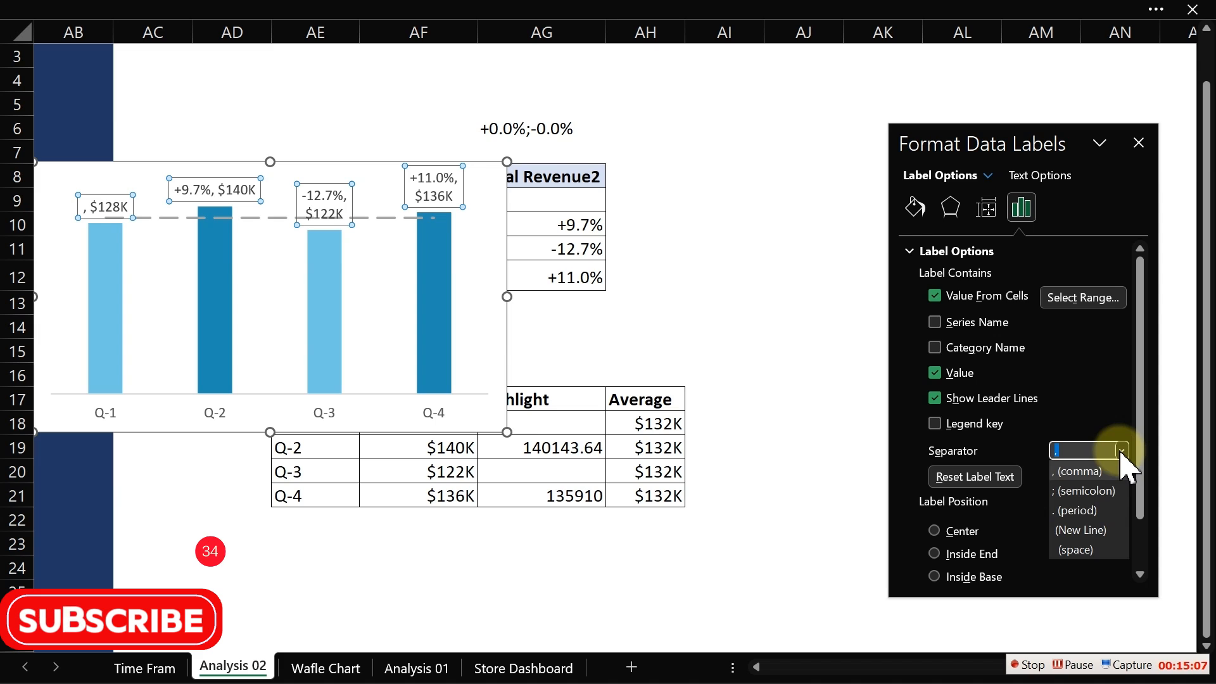
{"action": "left_click", "coordinate": [1090, 531]}
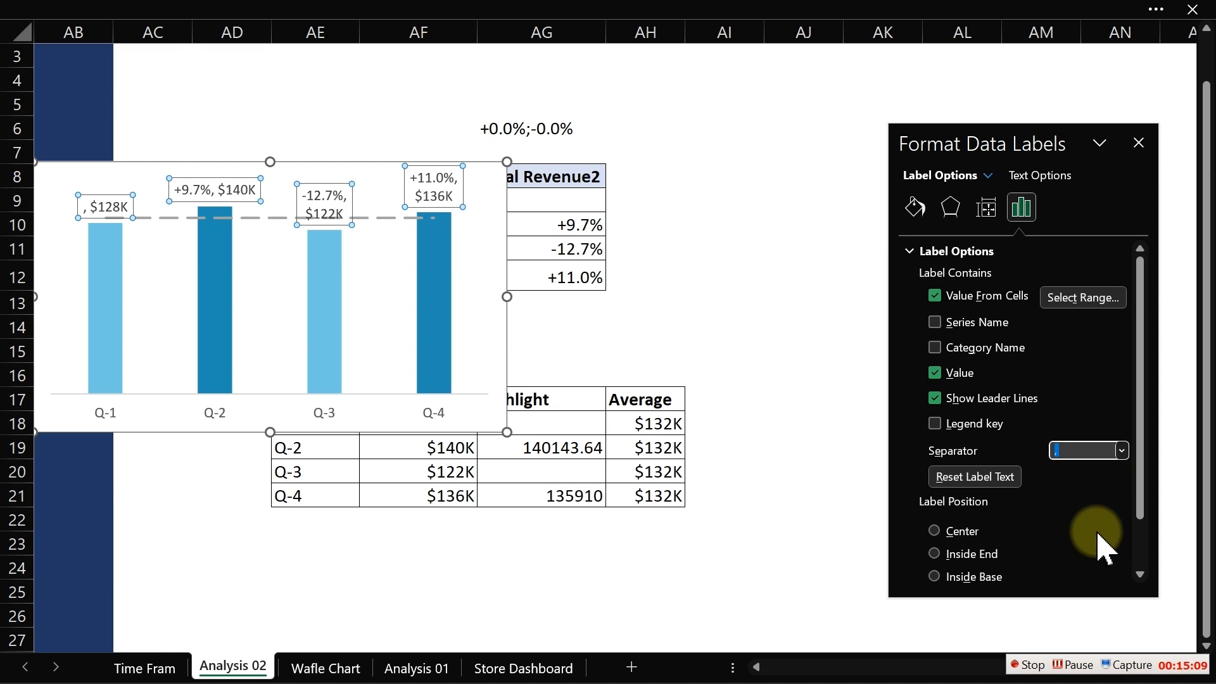
{"action": "left_click", "coordinate": [688, 257]}
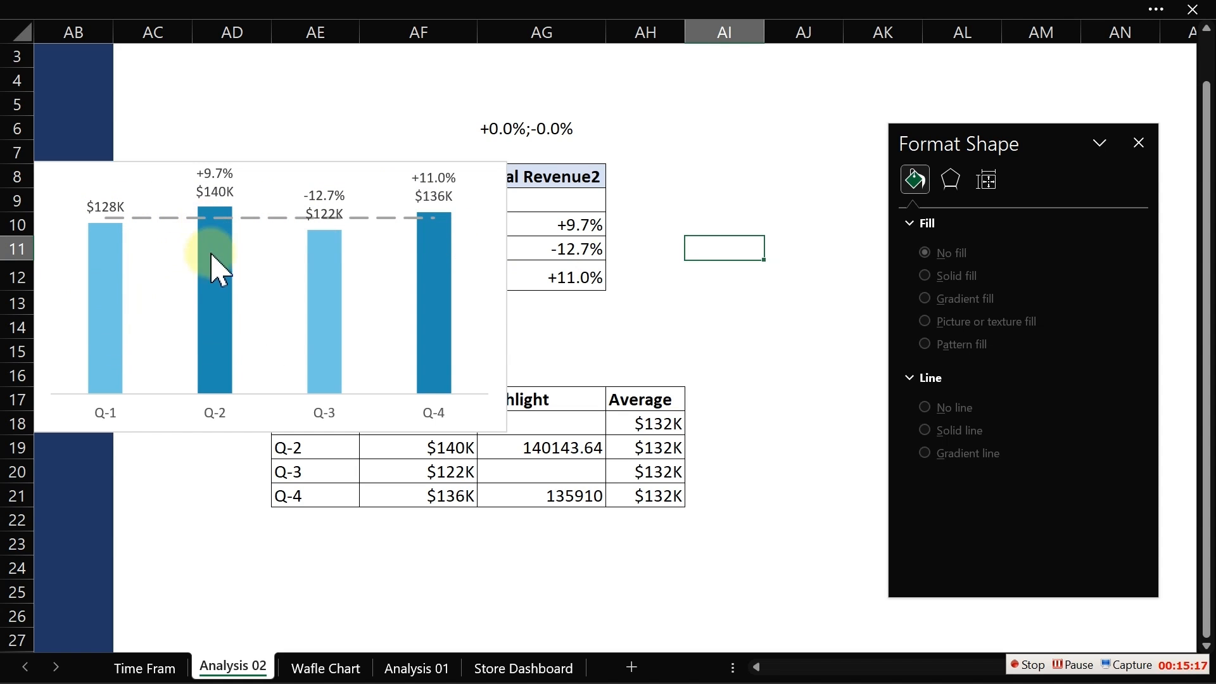
- Resize the chart to a smaller size
{"action": "mouse_move", "coordinate": [211, 283]}
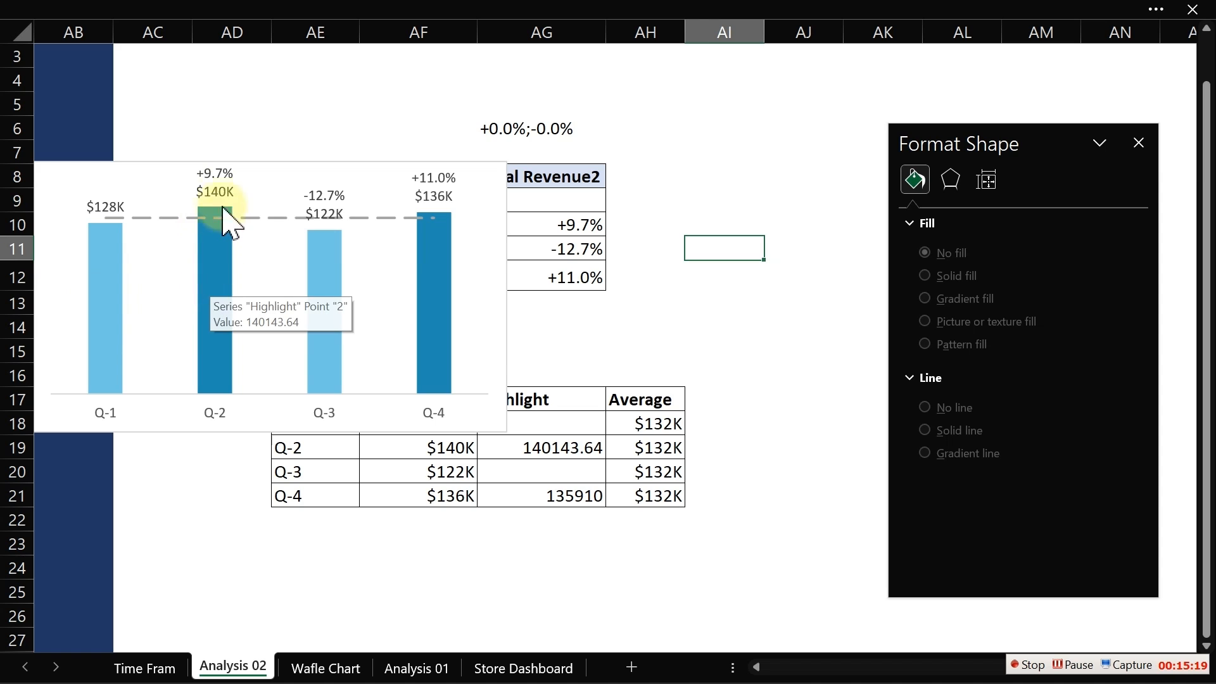
{"action": "mouse_move", "coordinate": [90, 235]}
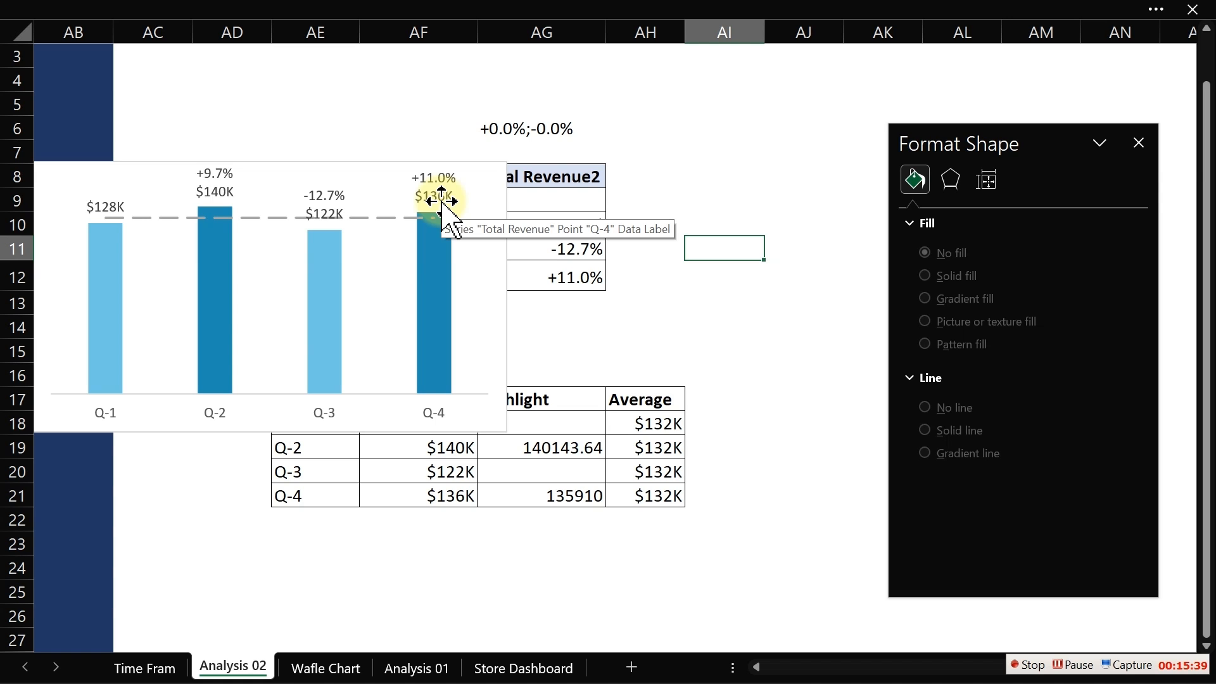
{"action": "left_click", "coordinate": [496, 190]}
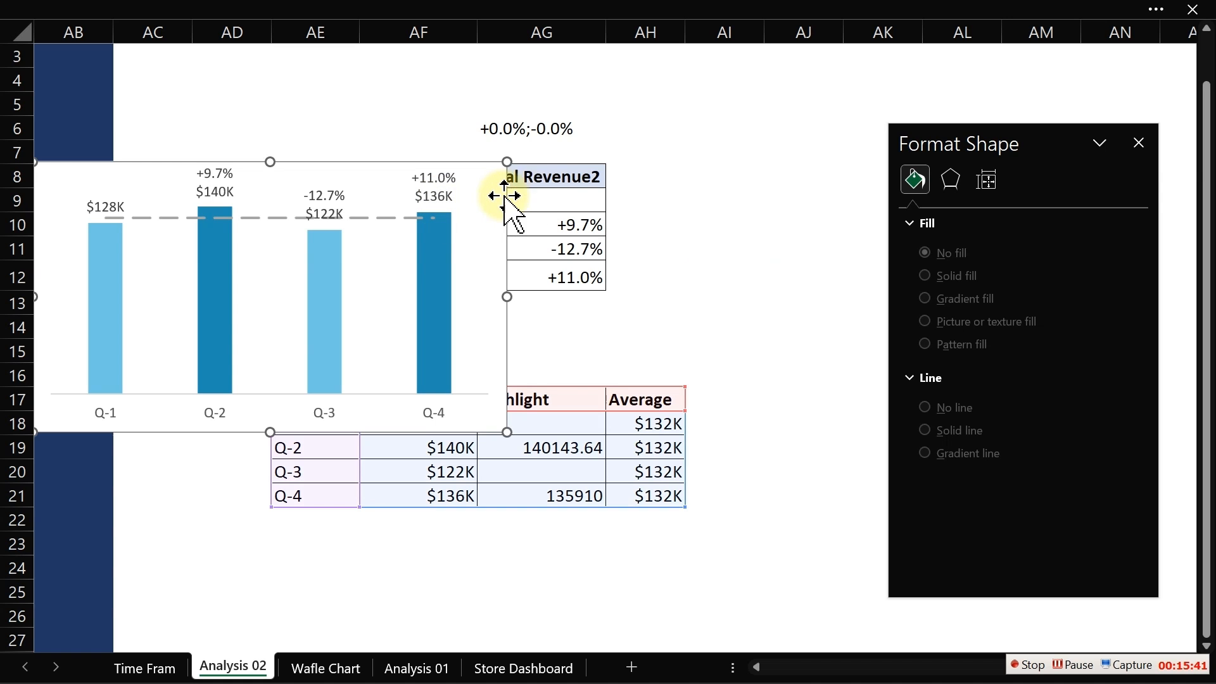
{"action": "left_click_drag", "start_coordinate": [506, 163], "coordinate": [356, 226]}
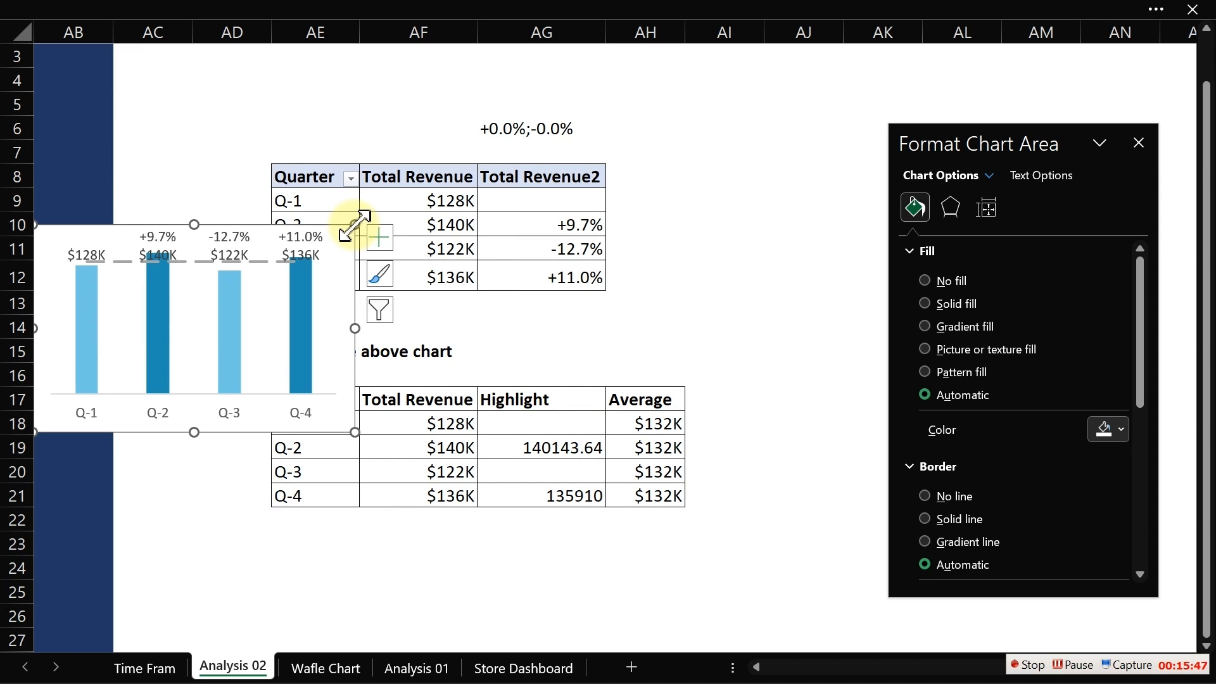
- Cut the chart and paste it onto the Time Fram dashboard sheet
{"action": "key", "text": "Delete"}
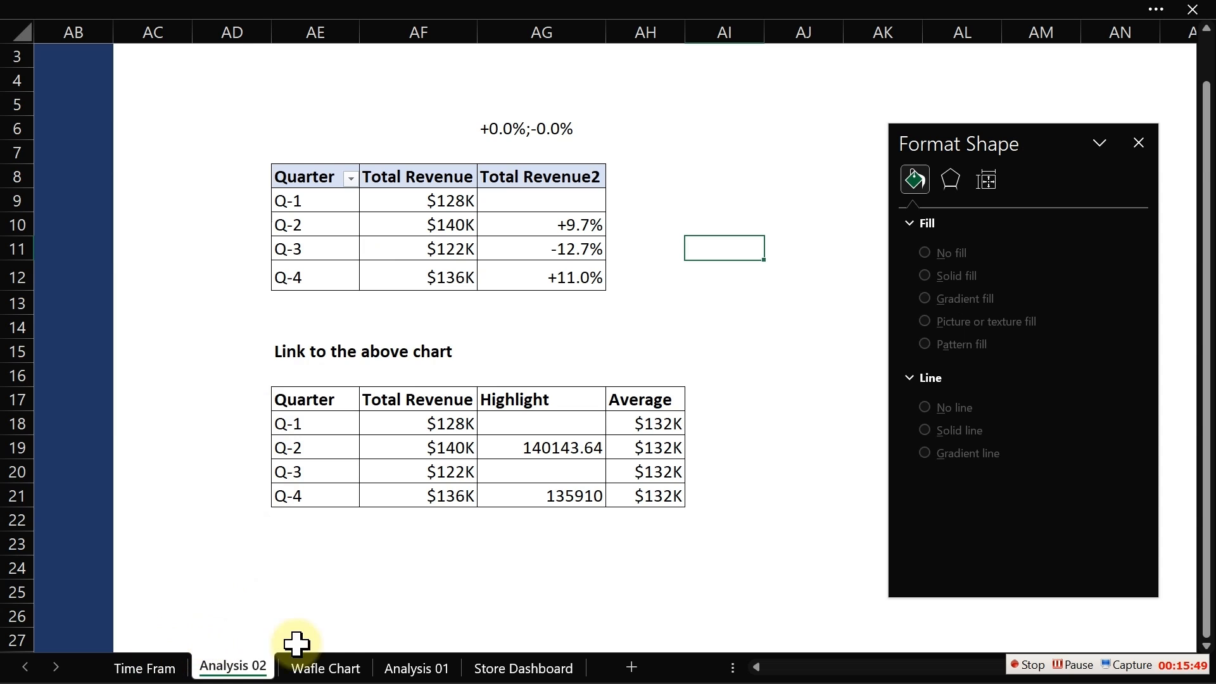
{"action": "left_click", "coordinate": [505, 677]}
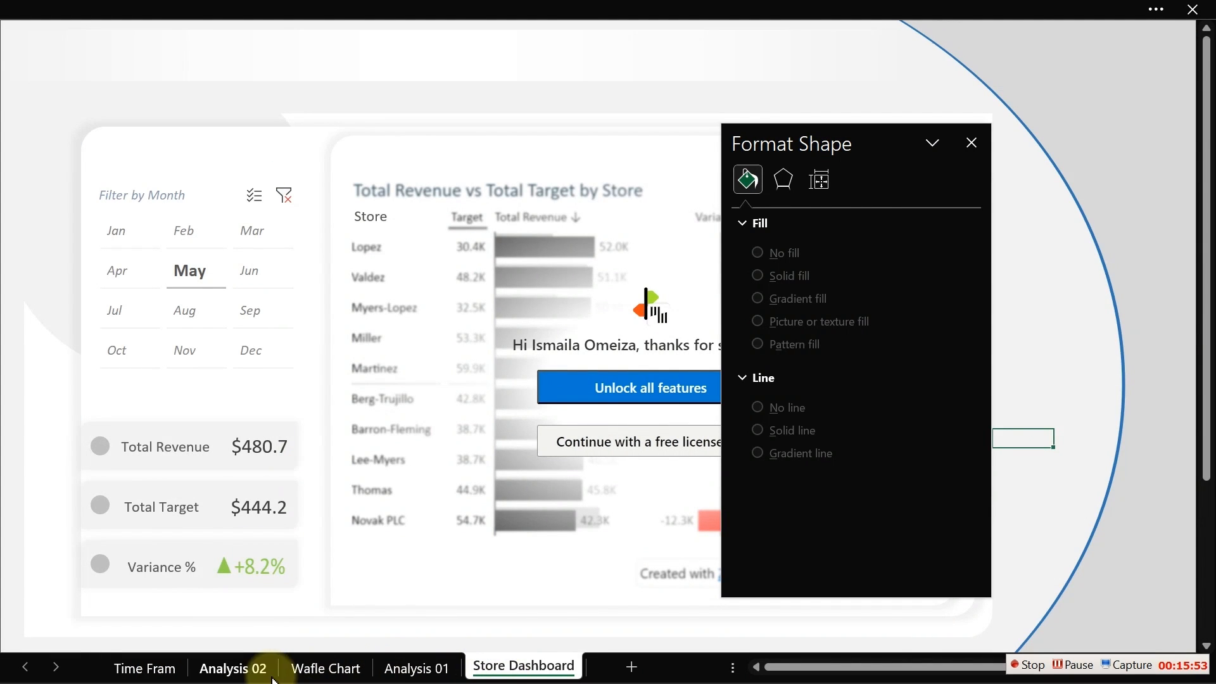
{"action": "left_click", "coordinate": [241, 670]}
{"action": "left_click", "coordinate": [139, 676]}
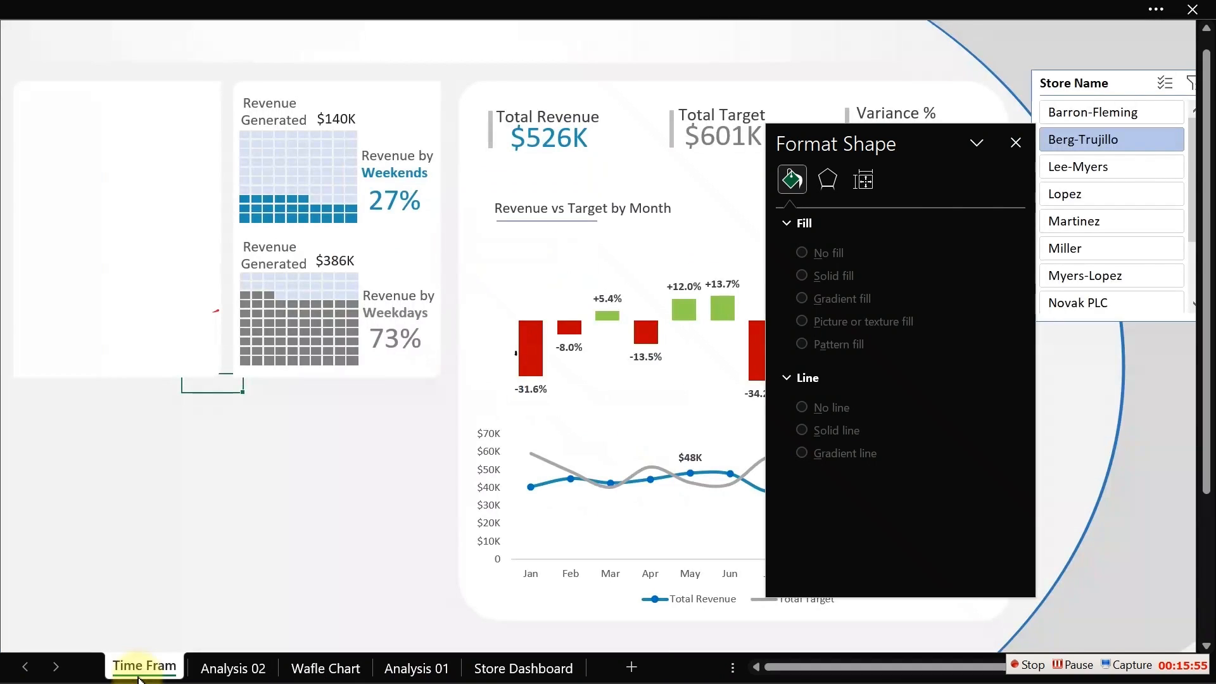
{"action": "left_click", "coordinate": [97, 535]}
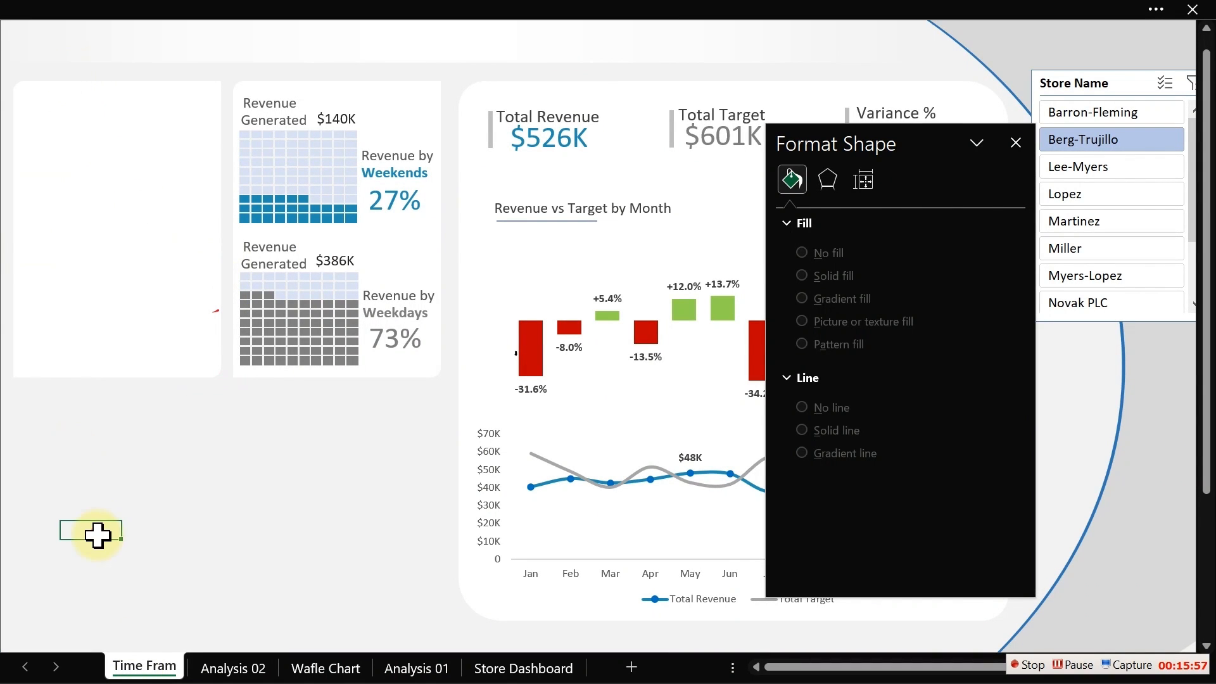
{"action": "key", "text": "ctrl+v"}
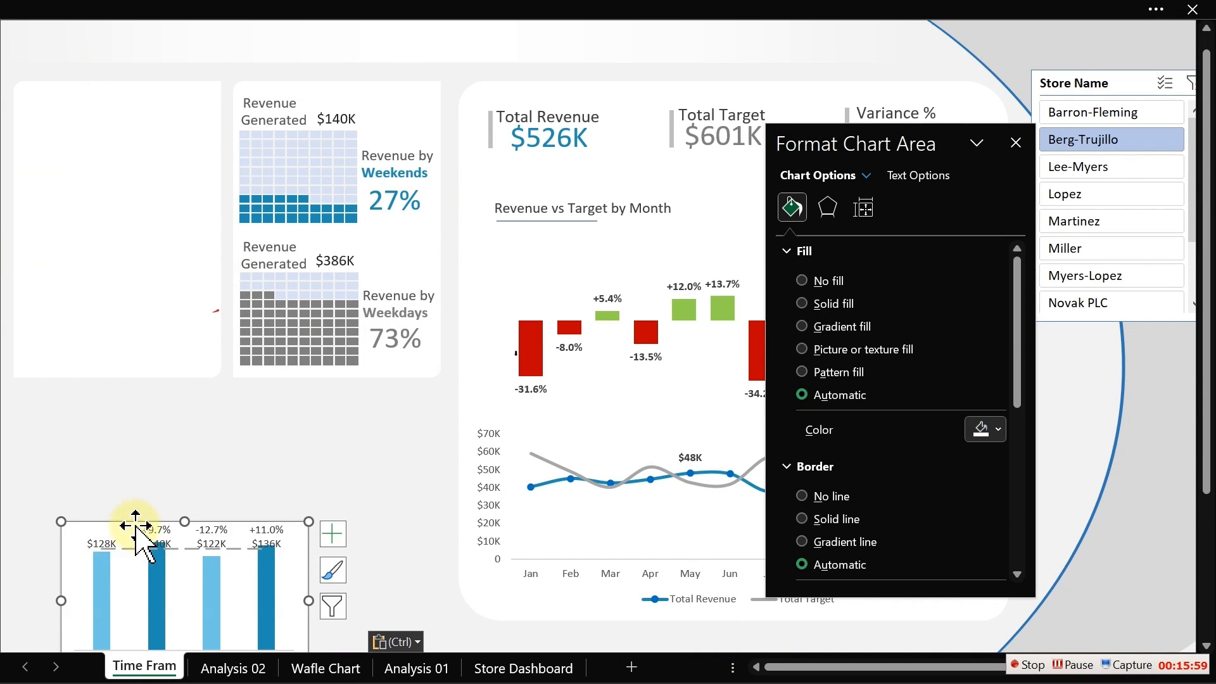
- Position and resize the chart inside the empty top-left dashboard panel
{"action": "left_click_drag", "start_coordinate": [134, 521], "coordinate": [89, 121]}
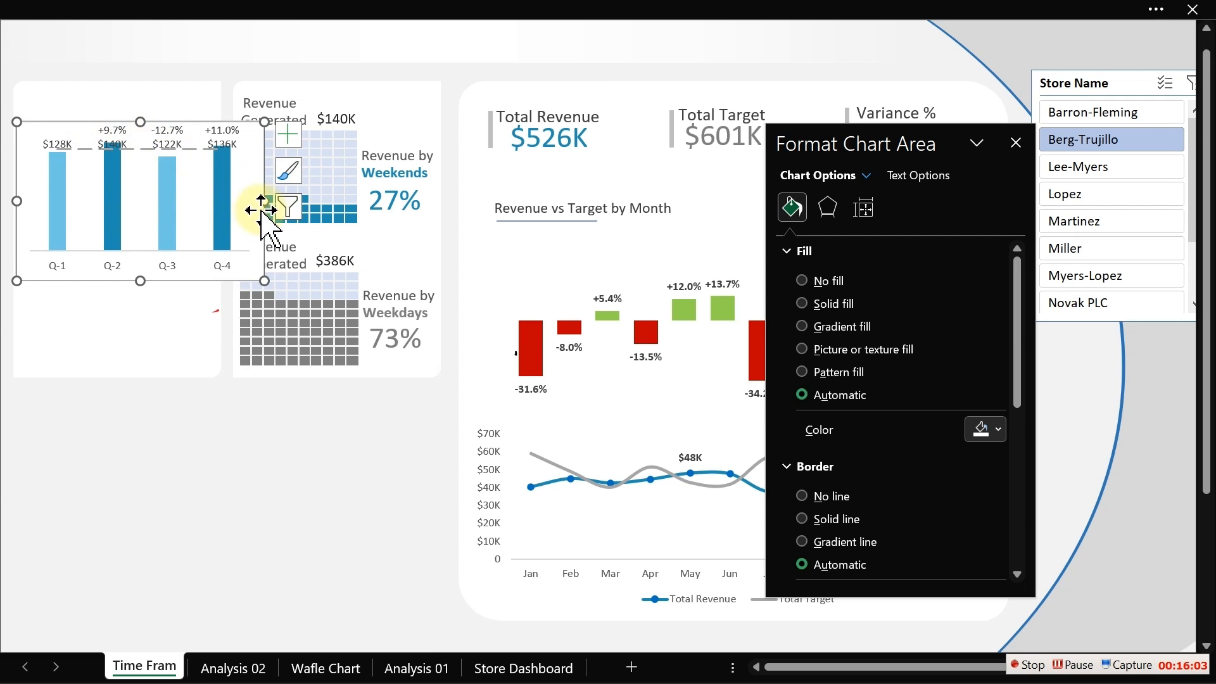
{"action": "left_click_drag", "start_coordinate": [264, 200], "coordinate": [246, 202]}
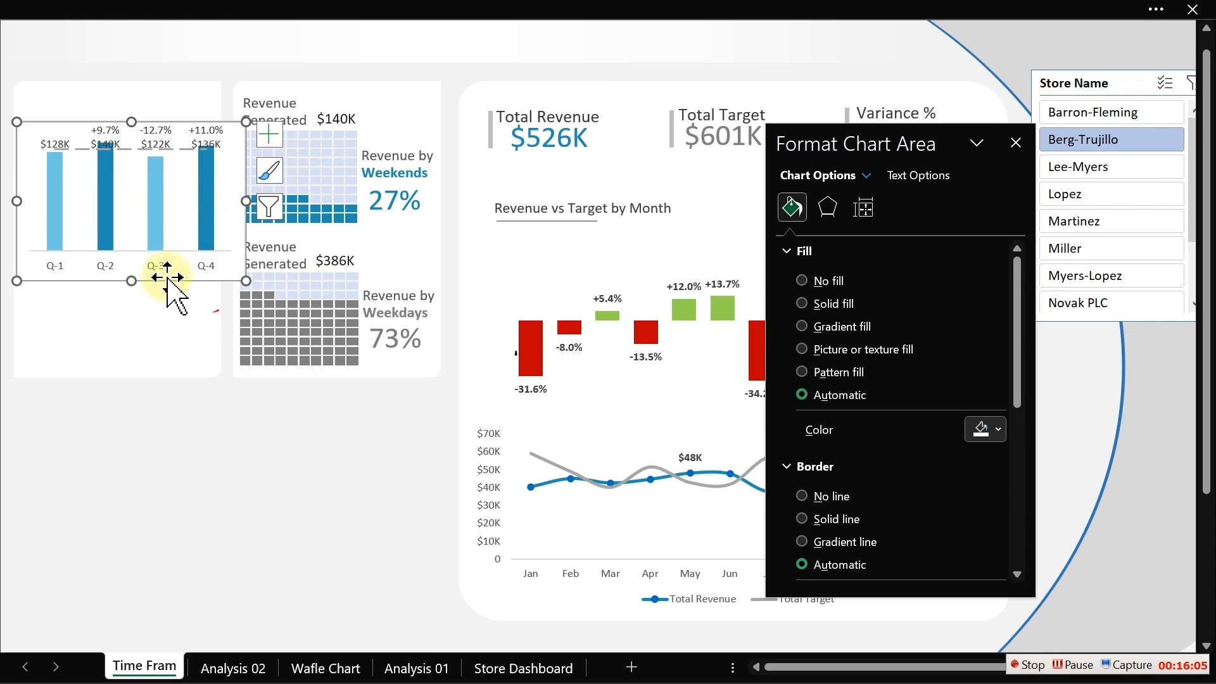
{"action": "left_click_drag", "start_coordinate": [155, 279], "coordinate": [148, 367]}
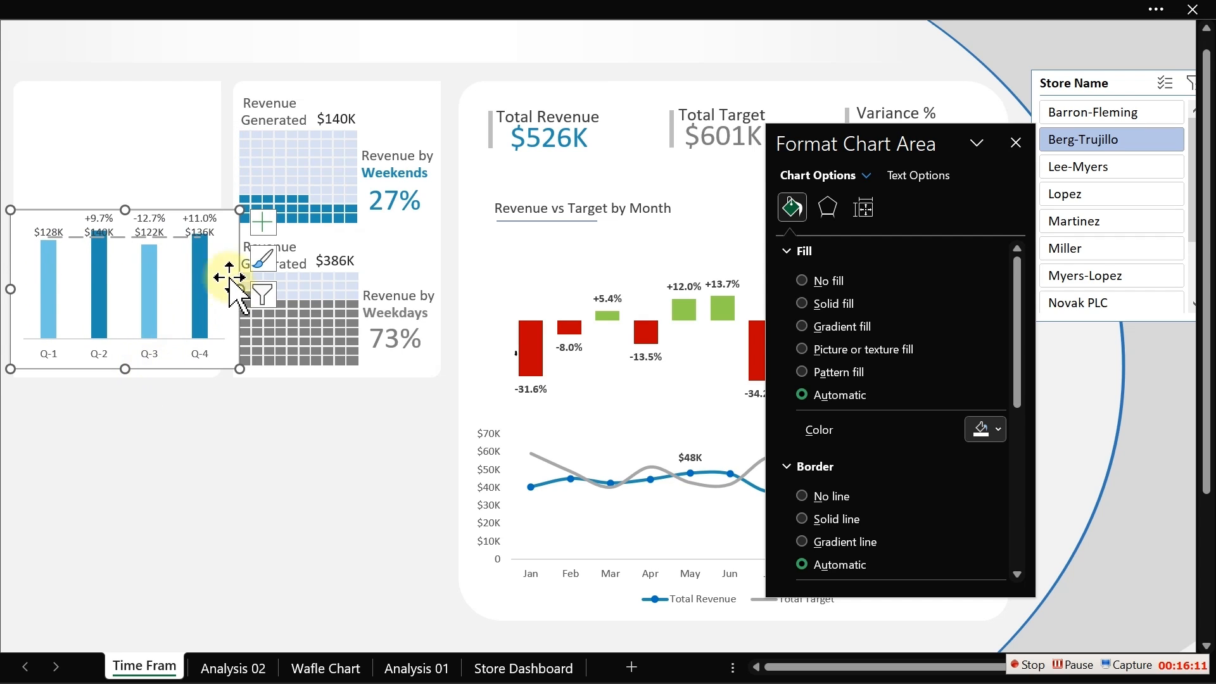
{"action": "left_click_drag", "start_coordinate": [10, 289], "coordinate": [2, 289]}
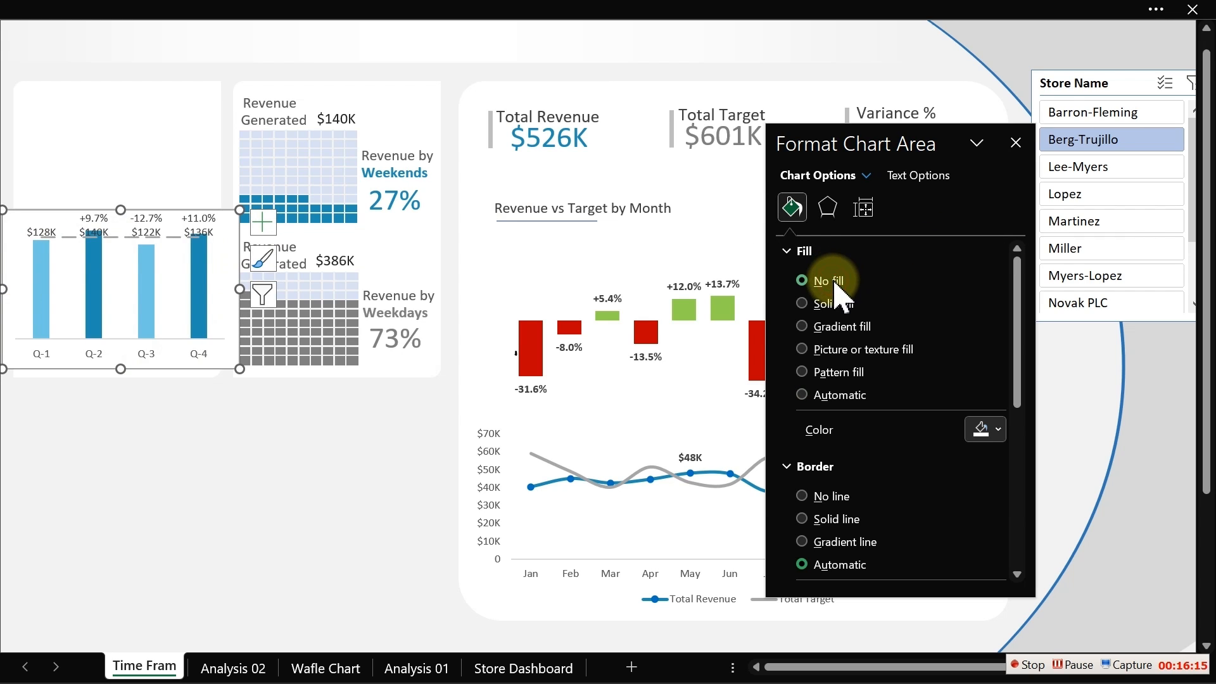
- Remove the chart area's fill and border
{"action": "left_click", "coordinate": [831, 283]}
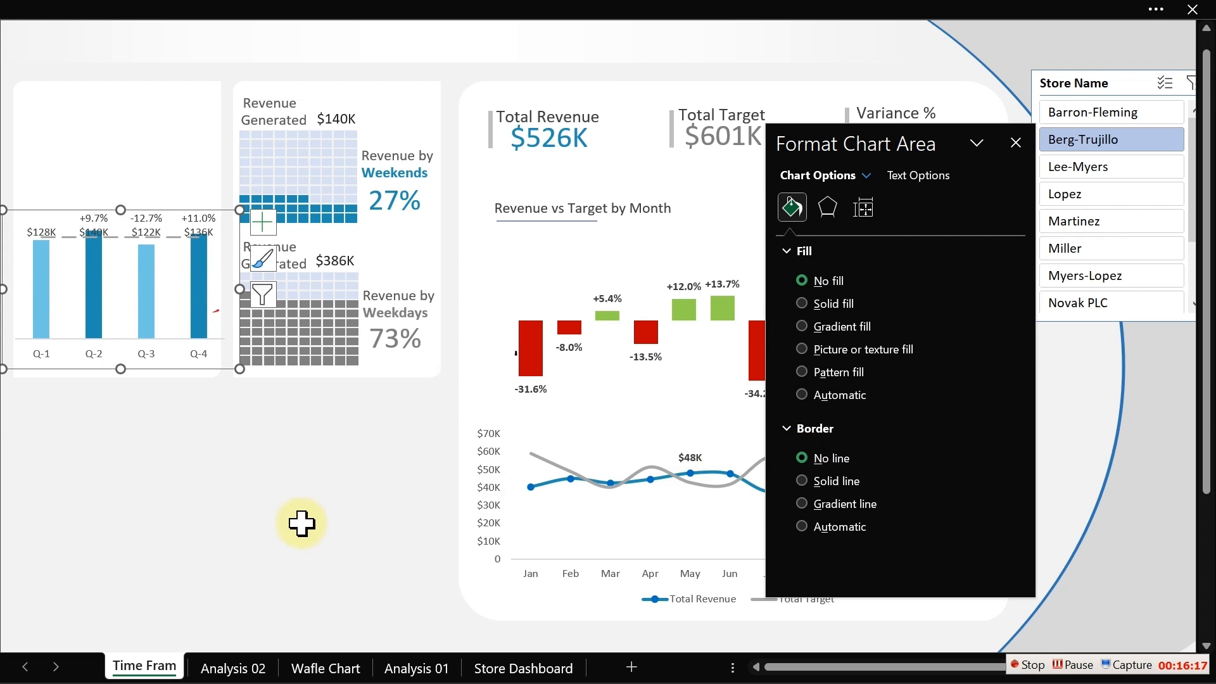
{"action": "left_click", "coordinate": [144, 493]}
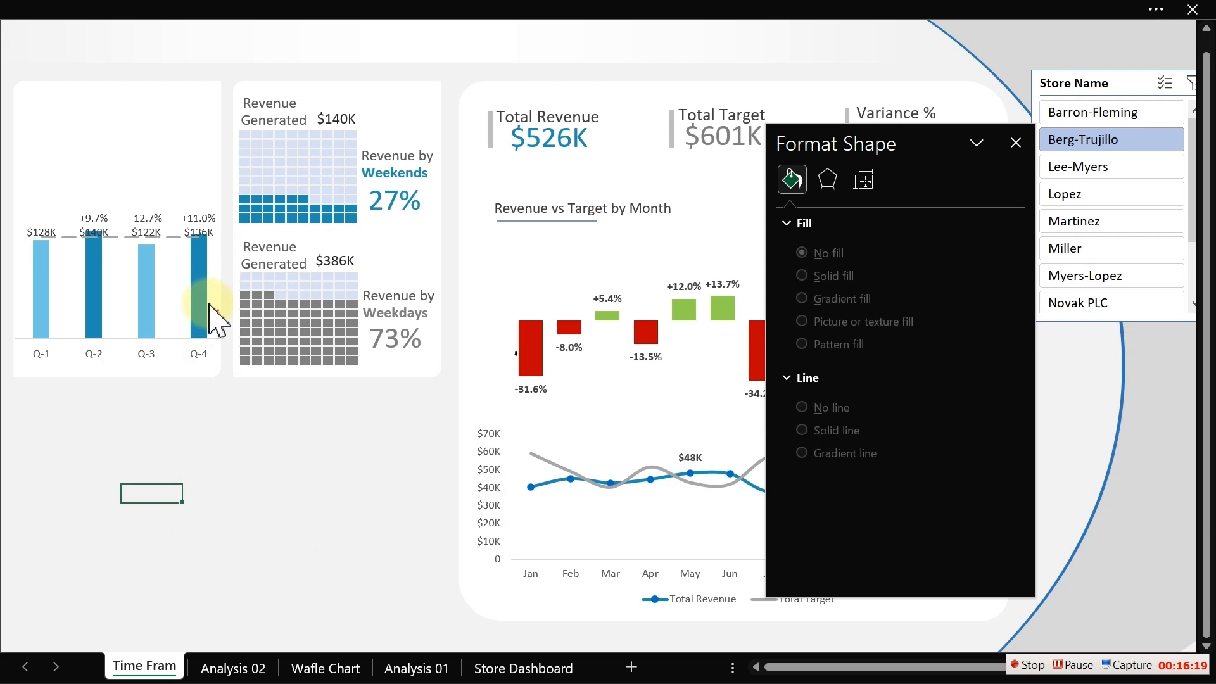
- Make the quarter category axis labels of the quarterly revenue chart bold
{"action": "left_click", "coordinate": [198, 361]}
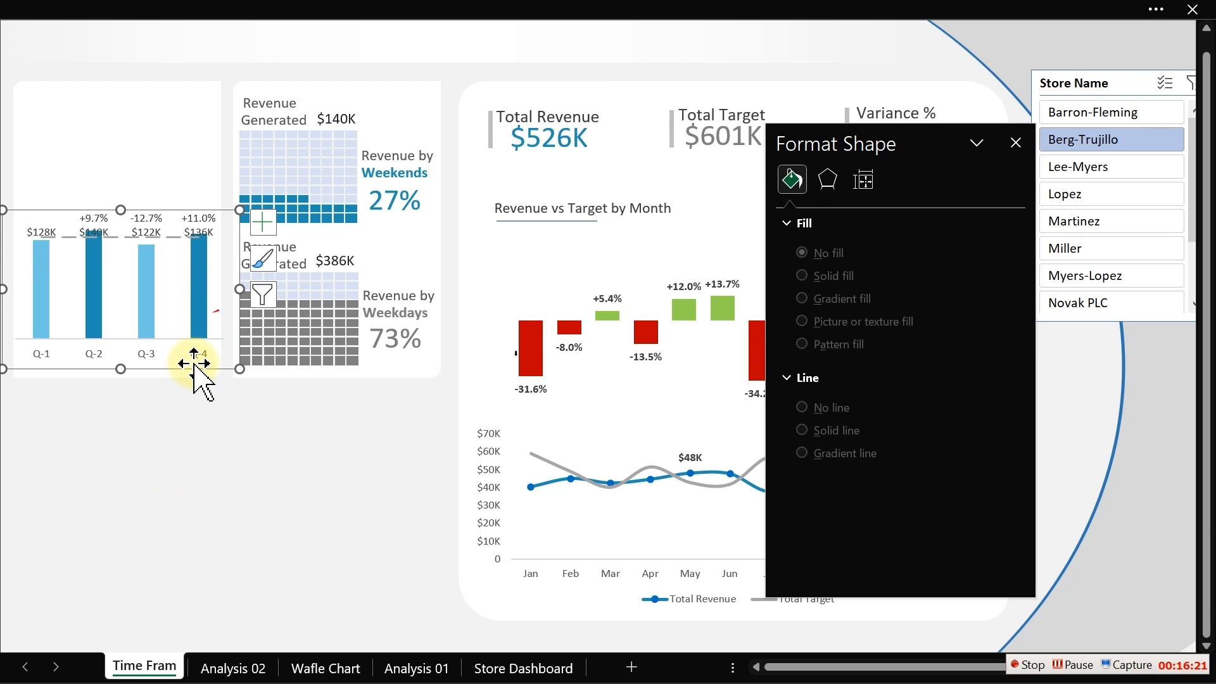
{"action": "left_click", "coordinate": [202, 356]}
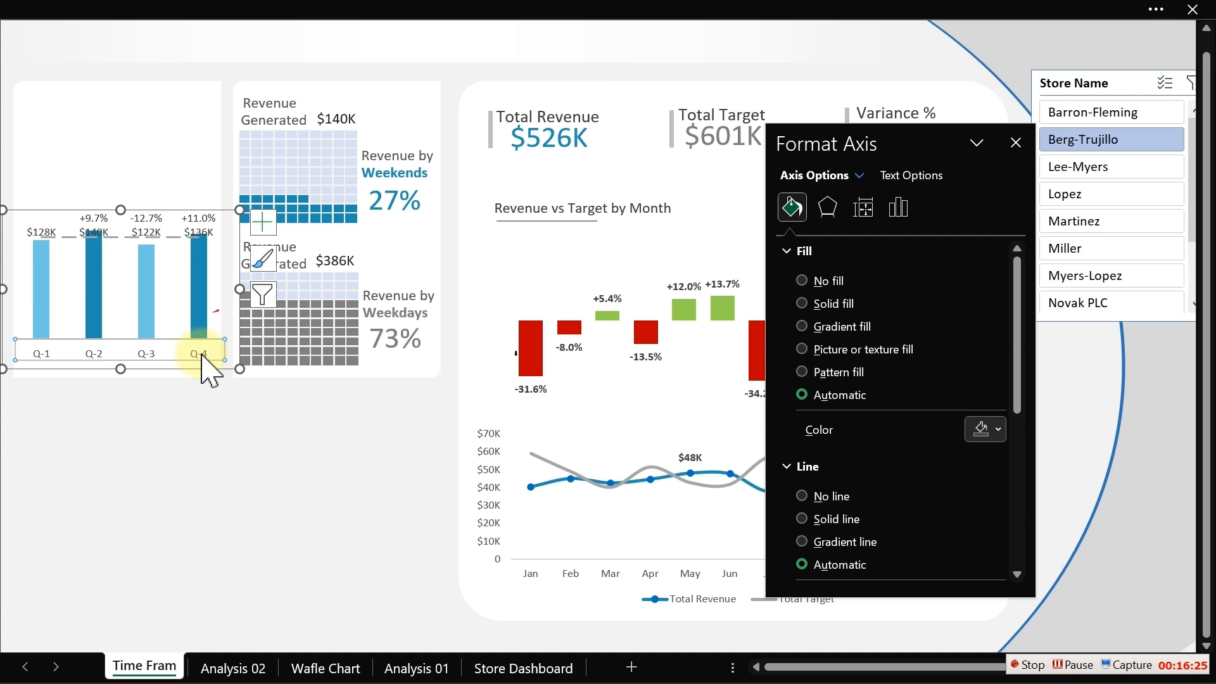
{"action": "left_click", "coordinate": [212, 435]}
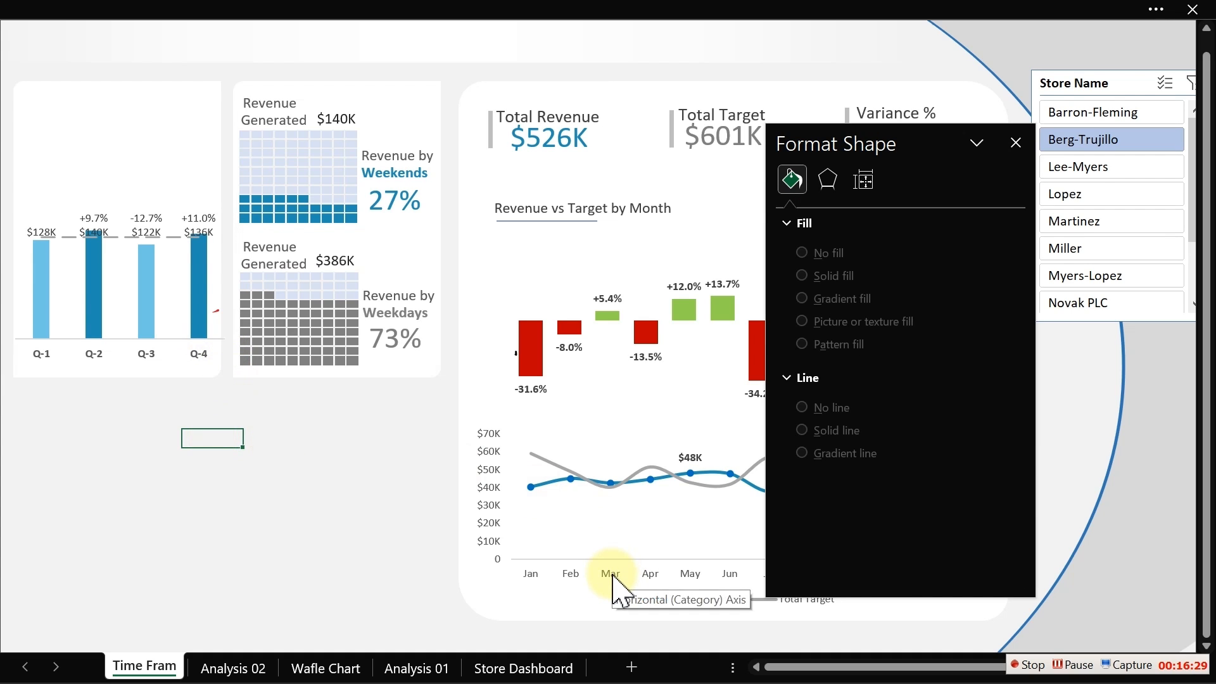
{"action": "left_click", "coordinate": [613, 575]}
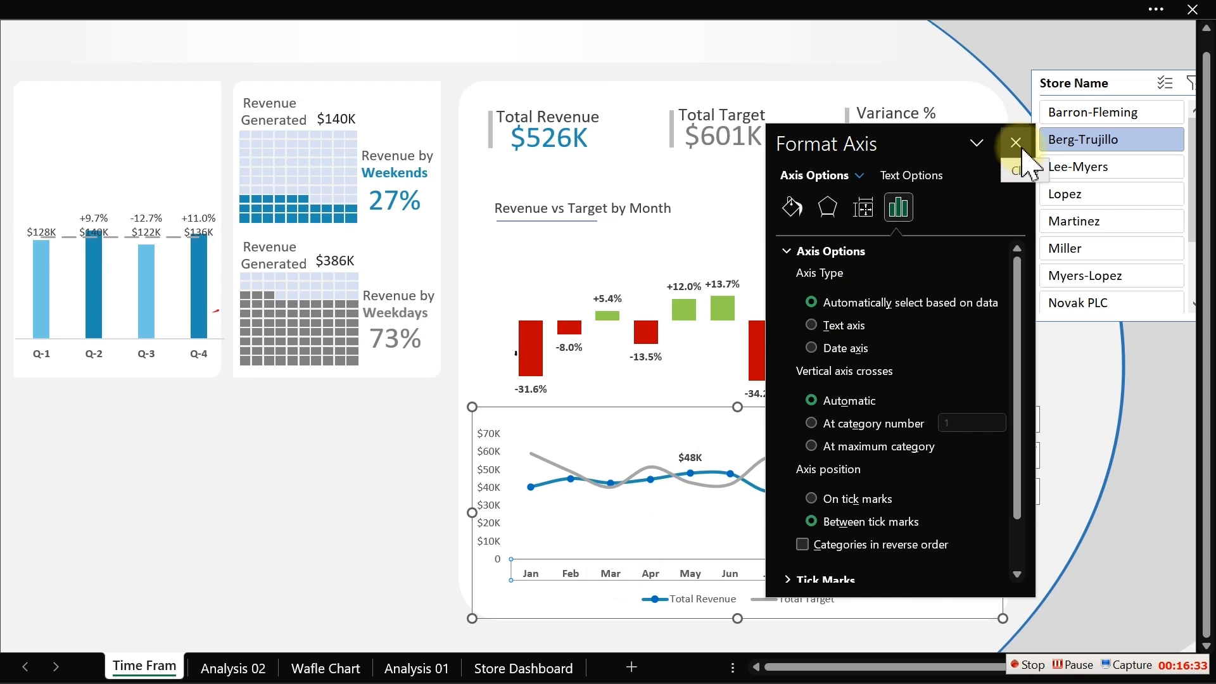
{"action": "left_click", "coordinate": [1016, 143]}
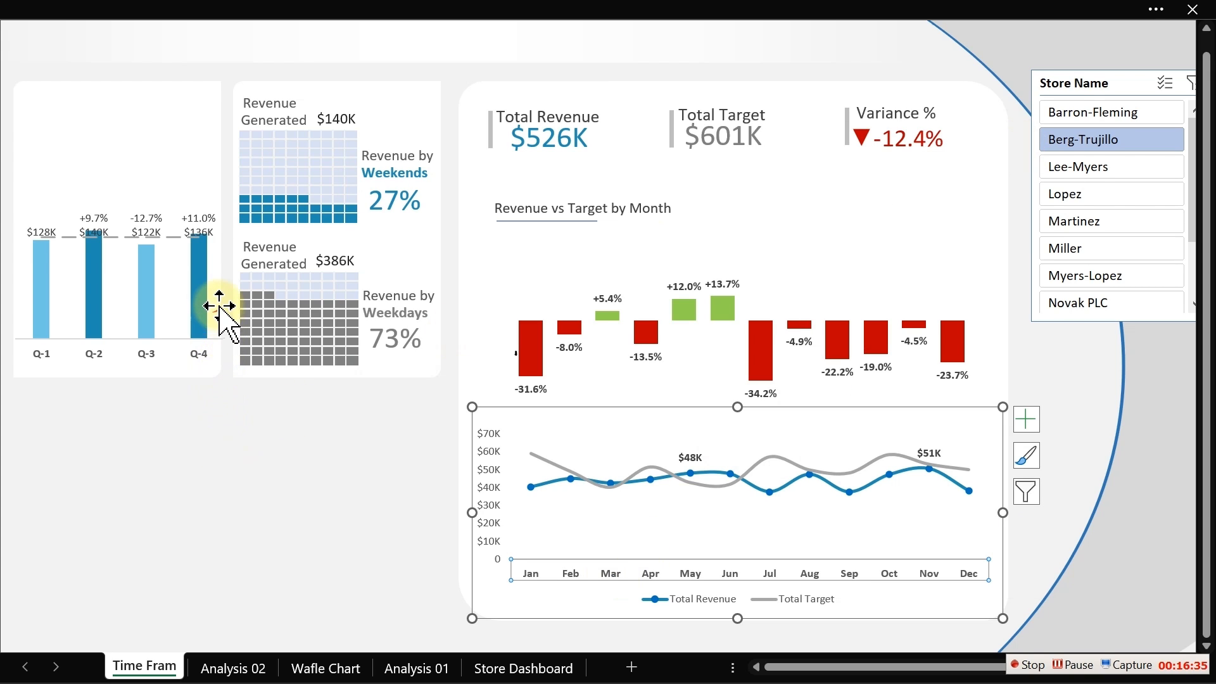
- Set the quarterly chart's data label position to Outside End after trying Inside Base and Inside End
{"action": "left_click", "coordinate": [217, 288]}
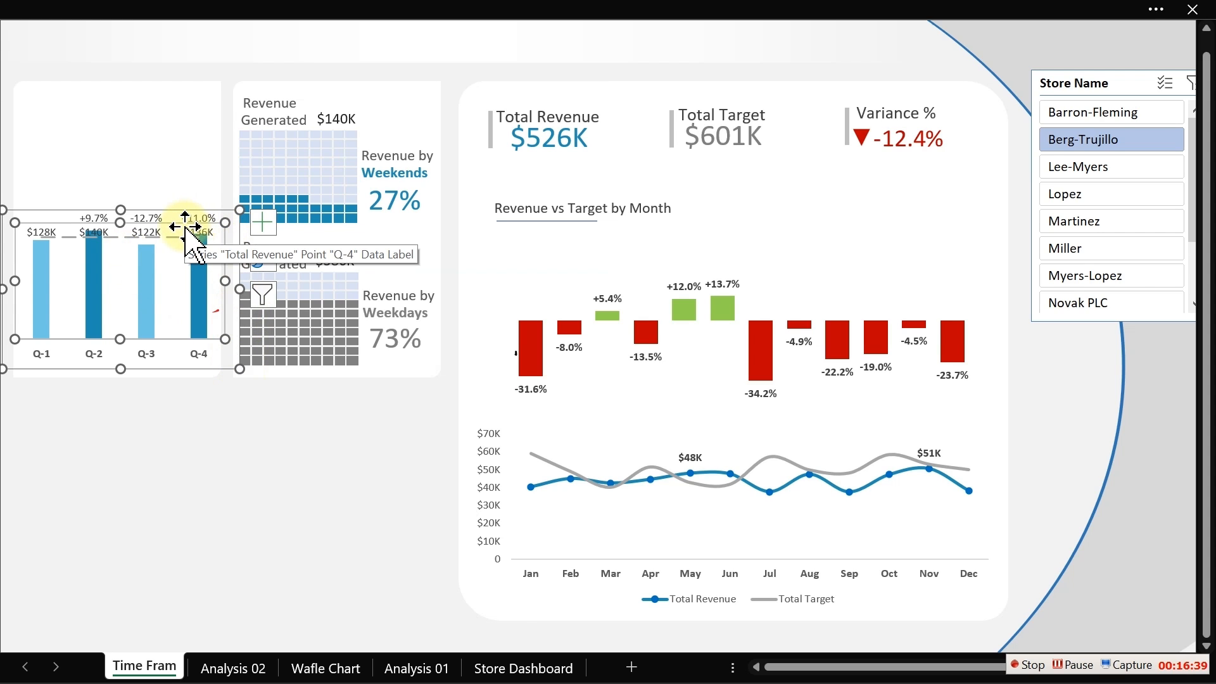
{"action": "key", "text": "ctrl+1"}
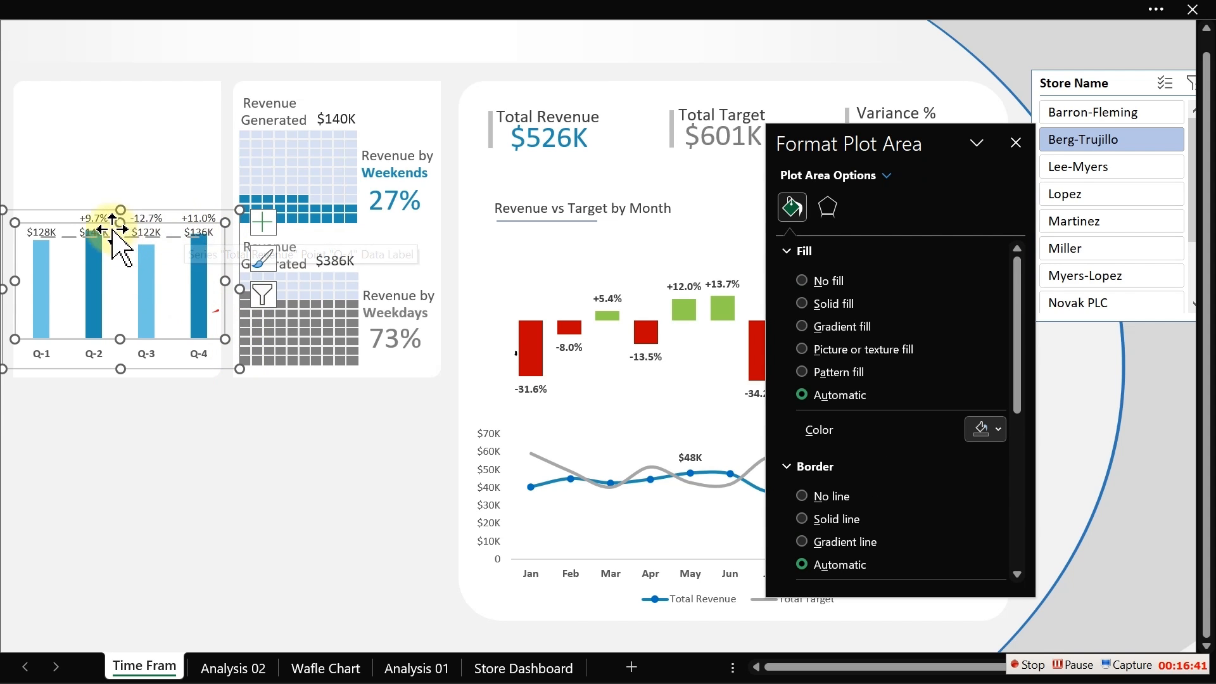
{"action": "left_click", "coordinate": [162, 530]}
{"action": "left_click", "coordinate": [158, 226]}
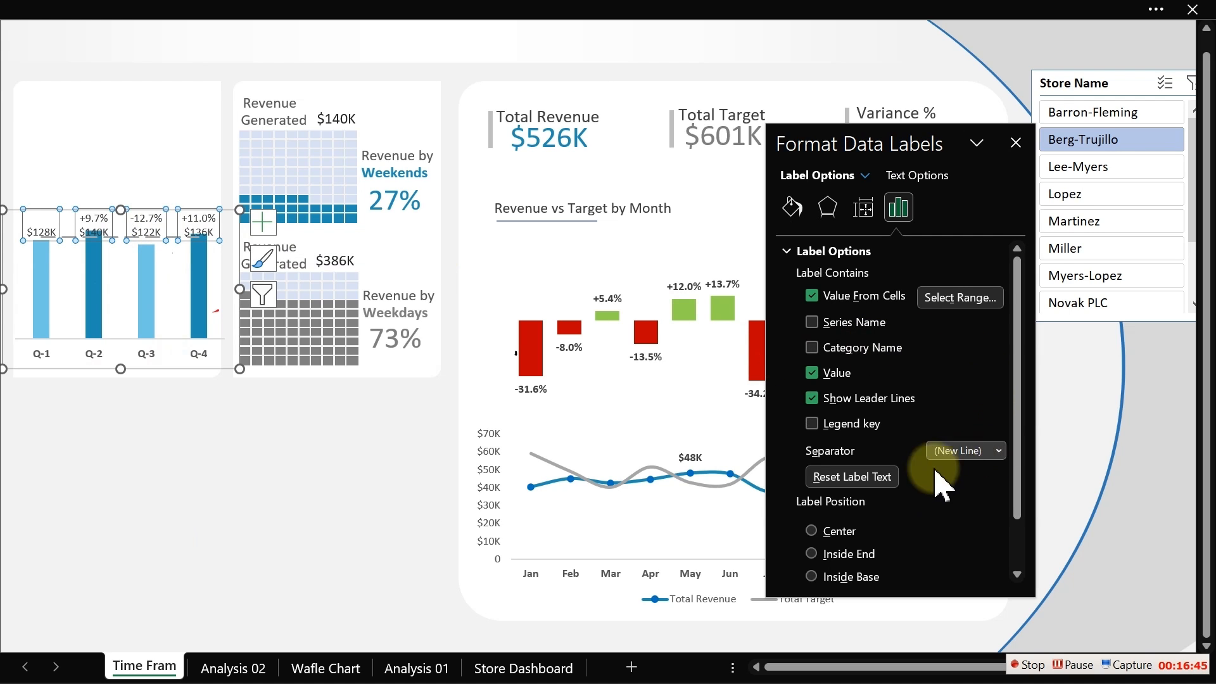
{"action": "scroll", "coordinate": [1010, 481], "scroll_direction": "down", "scroll_amount": 3}
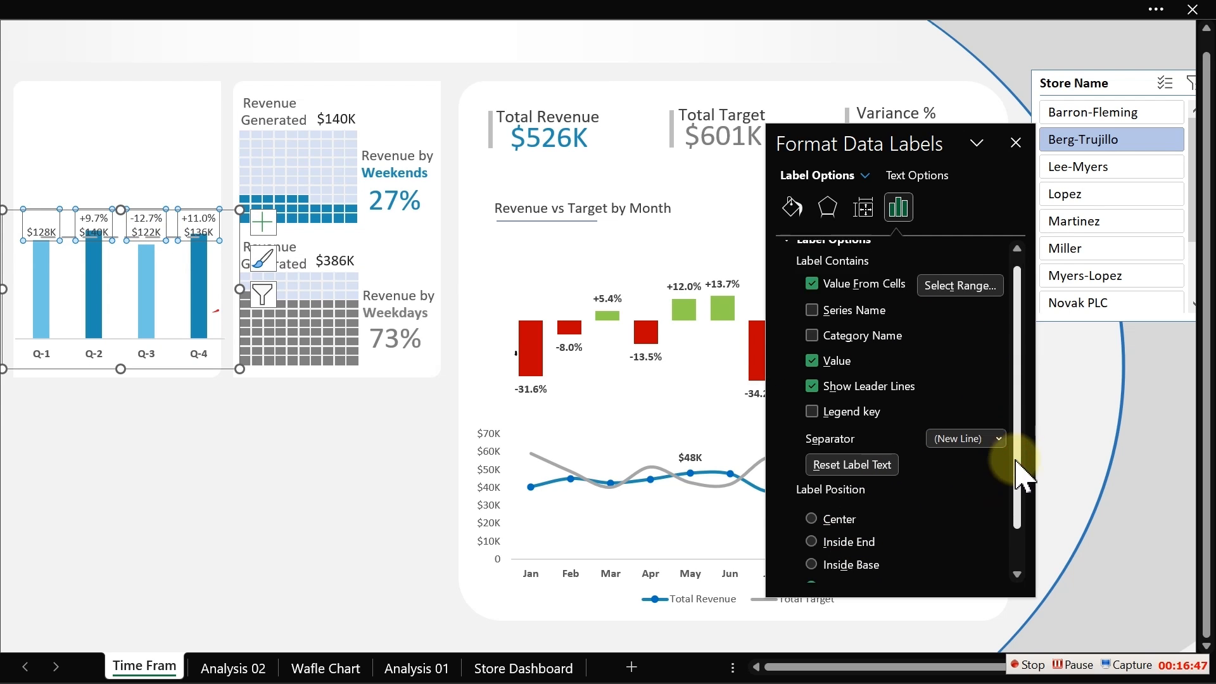
{"action": "left_click", "coordinate": [848, 516]}
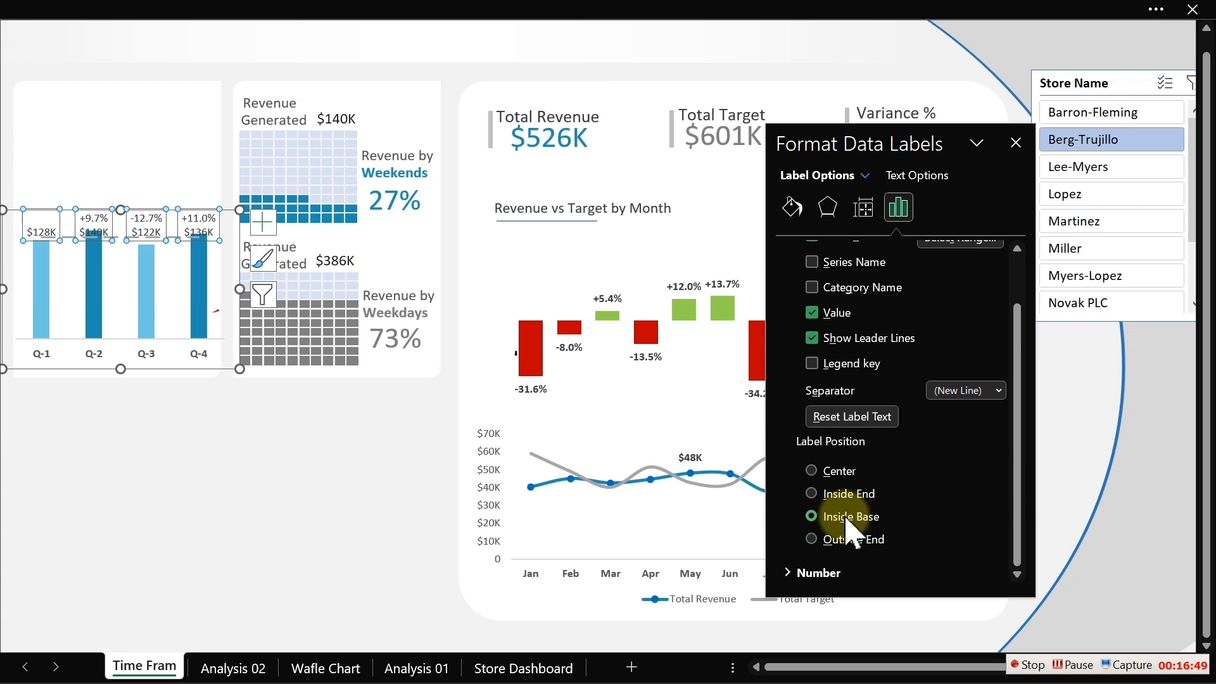
{"action": "left_click", "coordinate": [837, 494]}
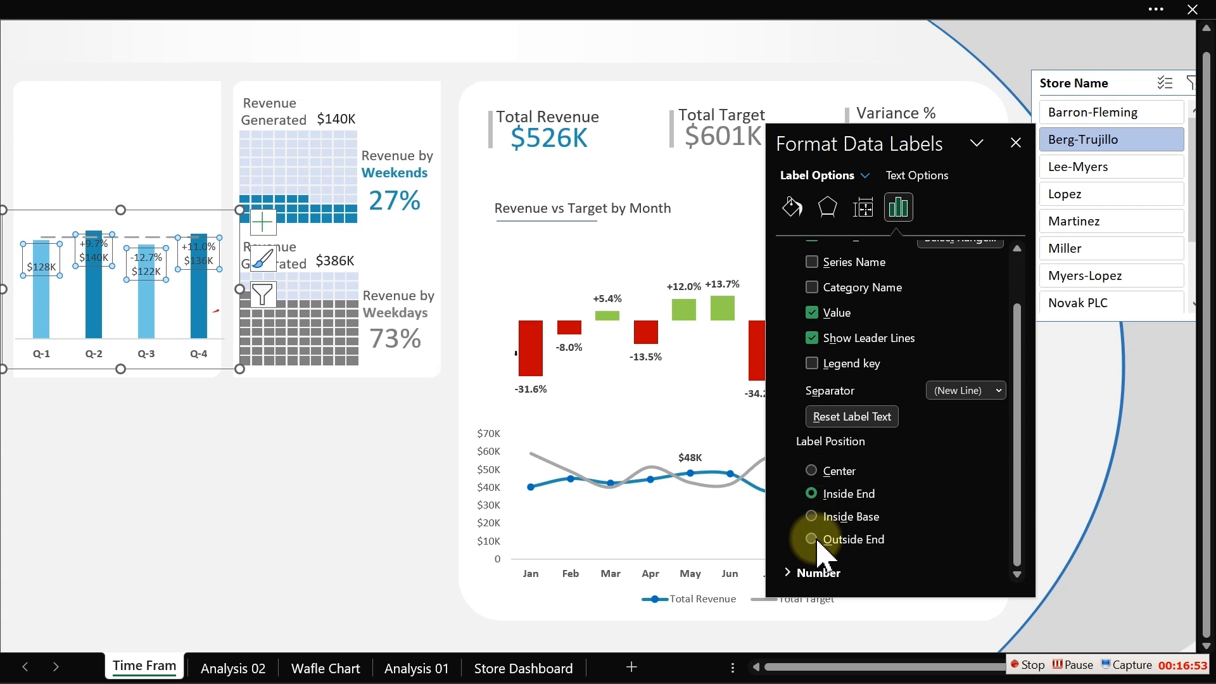
{"action": "left_click", "coordinate": [819, 540]}
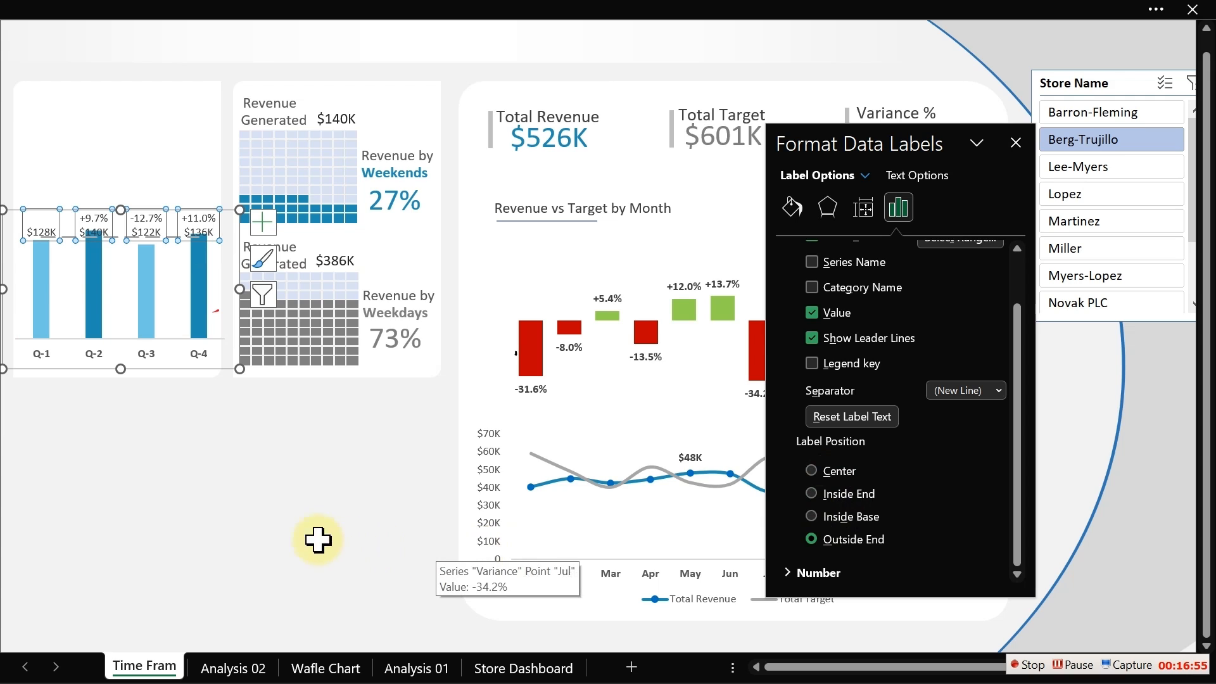
{"action": "left_click", "coordinate": [247, 515]}
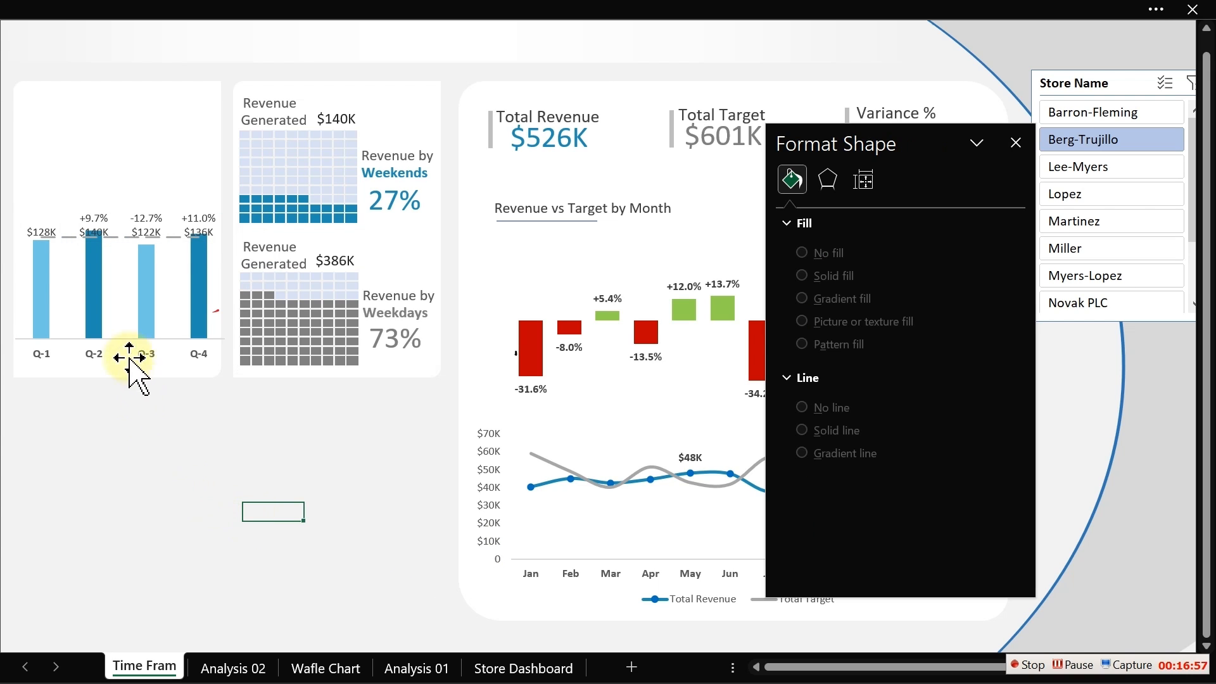
- Extend the quarterly chart upward so the data labels have more room above the columns
{"action": "left_click", "coordinate": [125, 301]}
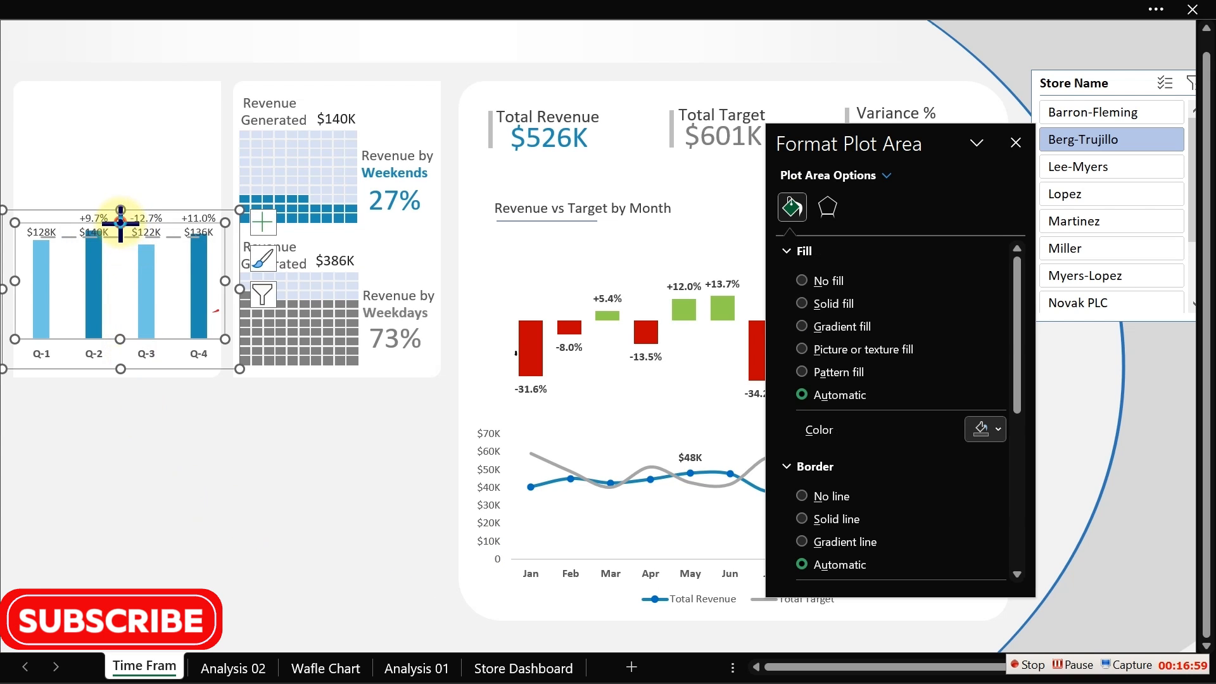
{"action": "left_click_drag", "start_coordinate": [119, 222], "coordinate": [115, 190]}
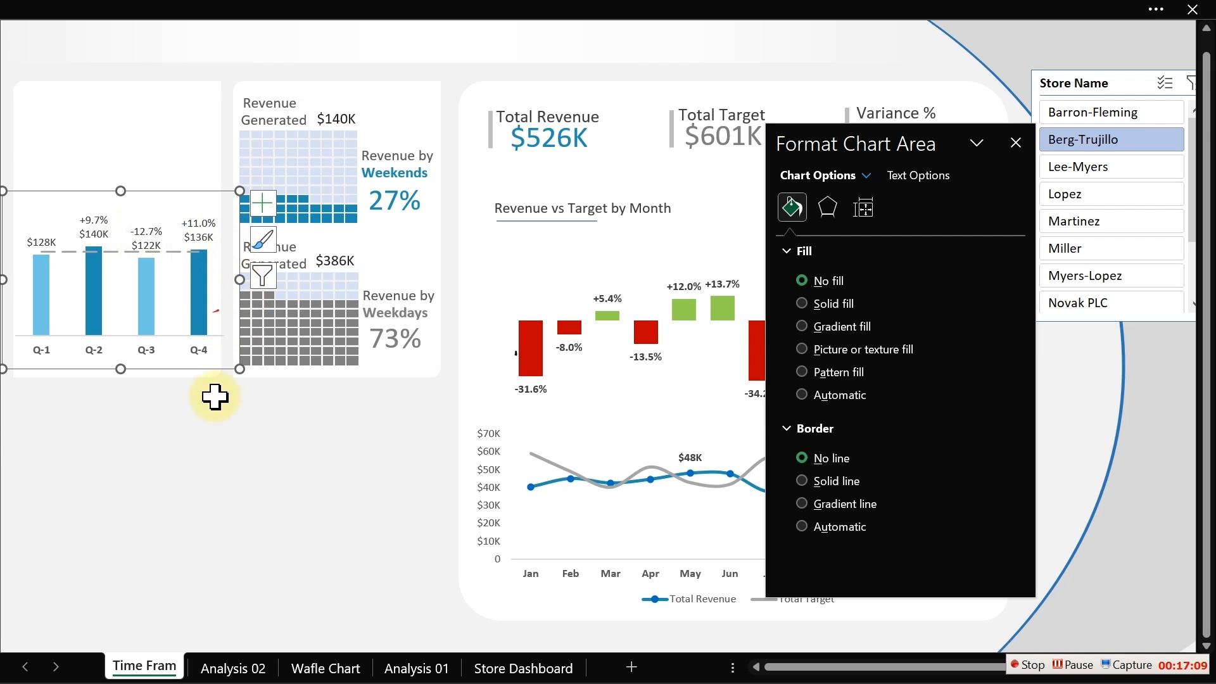
{"action": "left_click", "coordinate": [239, 472]}
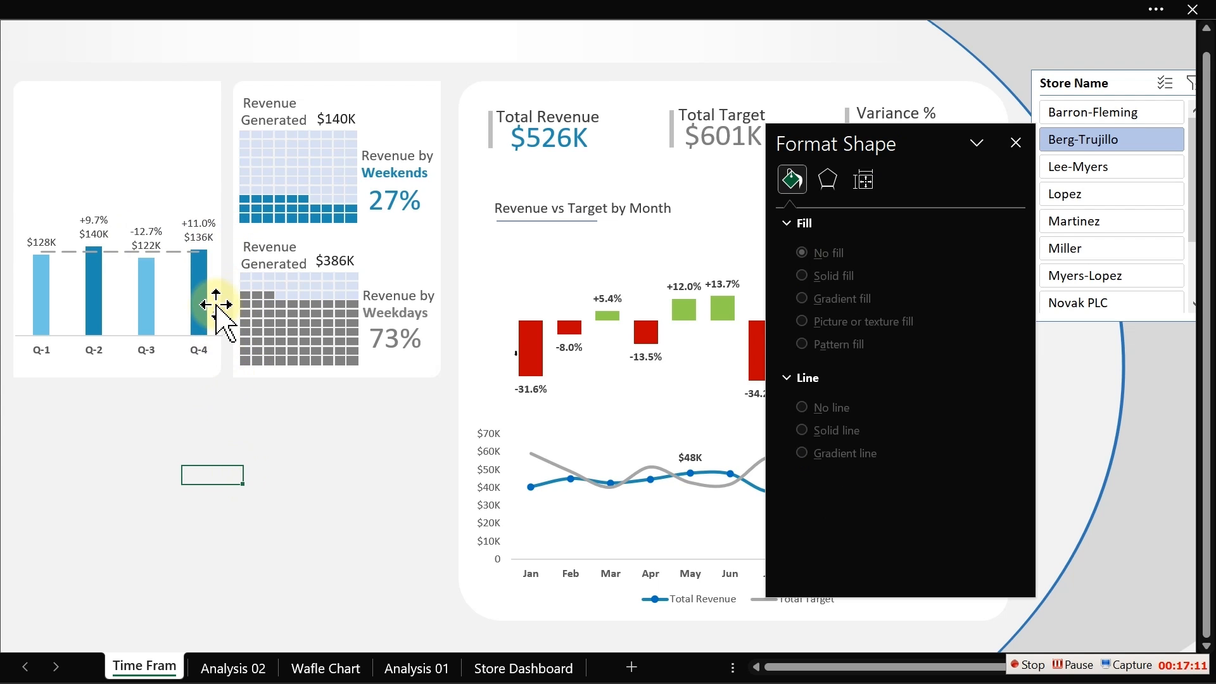
- Reduce the quarterly revenue columns' gap width to about 114%
{"action": "left_click", "coordinate": [202, 298]}
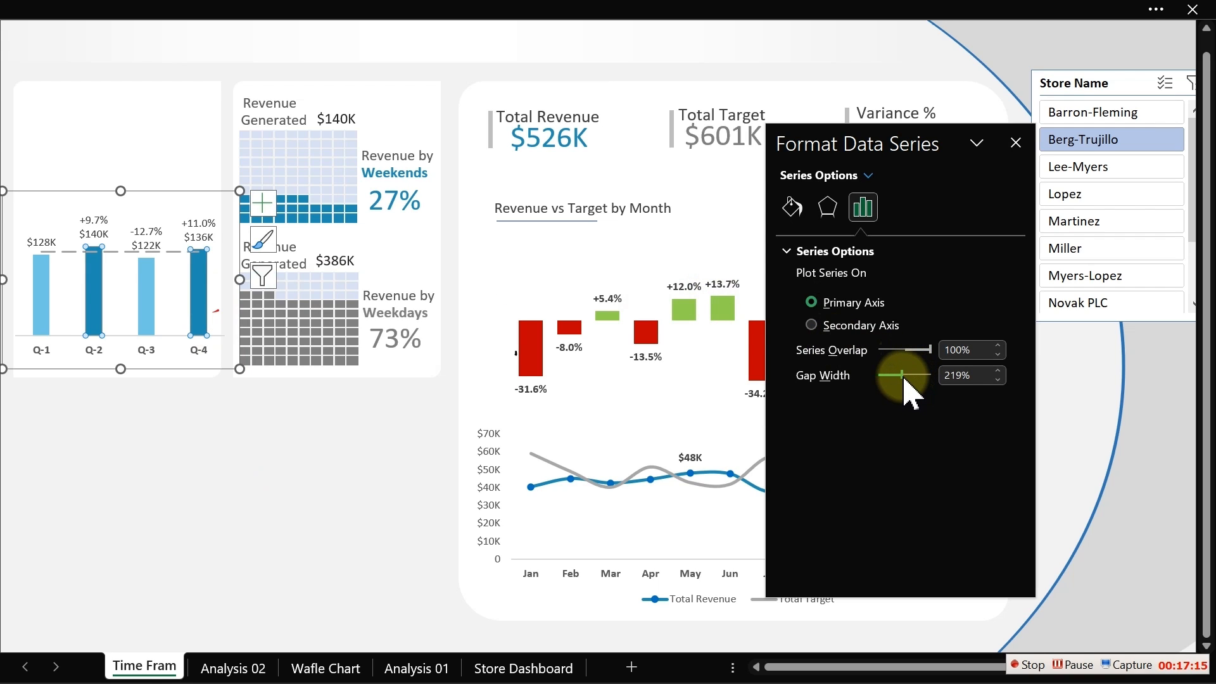
{"action": "left_click_drag", "start_coordinate": [901, 375], "coordinate": [893, 379]}
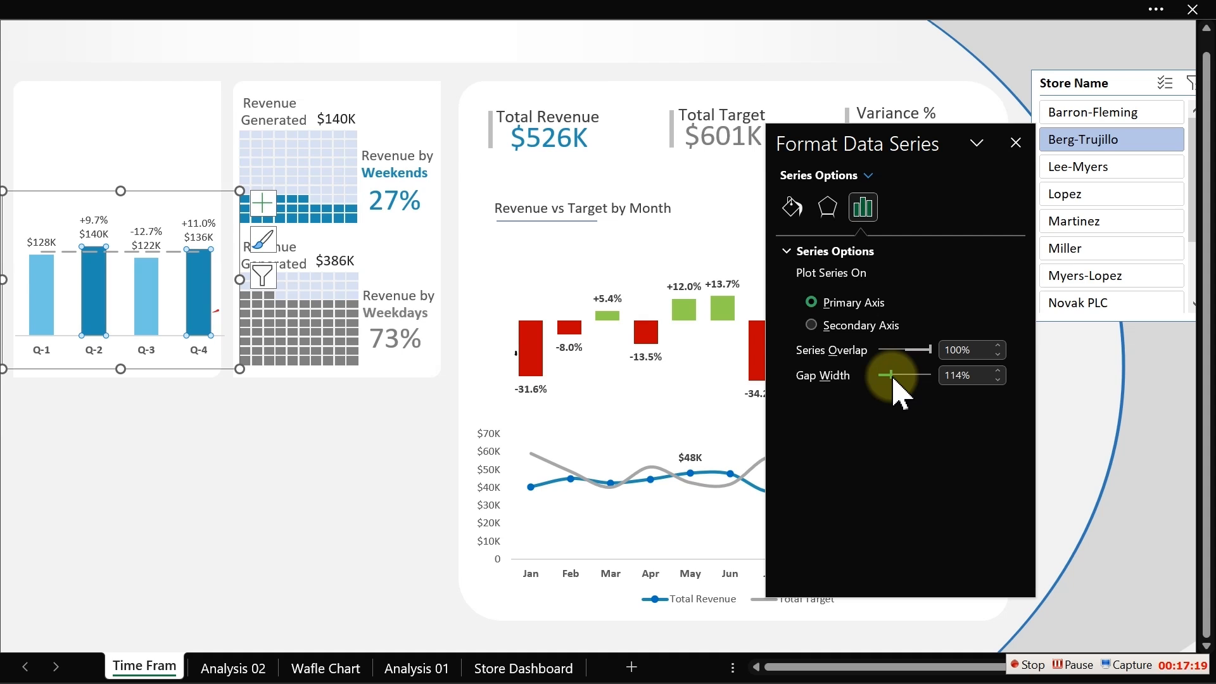
{"action": "left_click", "coordinate": [339, 457]}
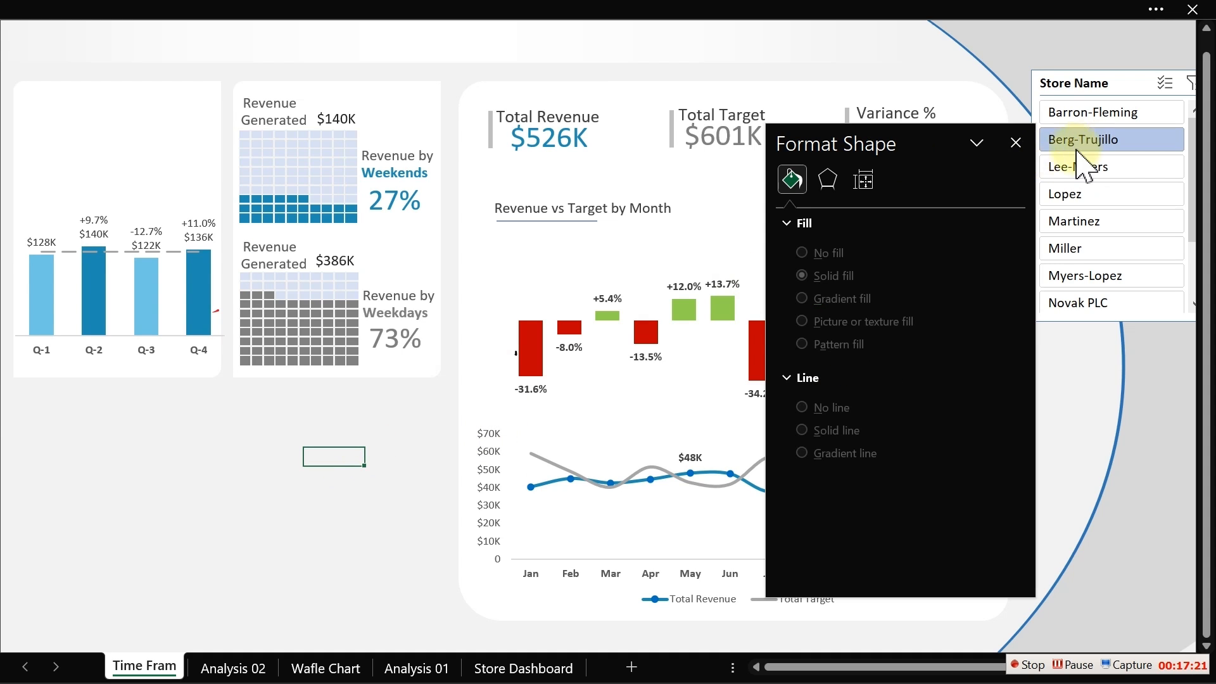
- Close the format pane and filter the dashboard by choosing Lopez, then Miller, in the Store Name slicer
{"action": "left_click", "coordinate": [1015, 143]}
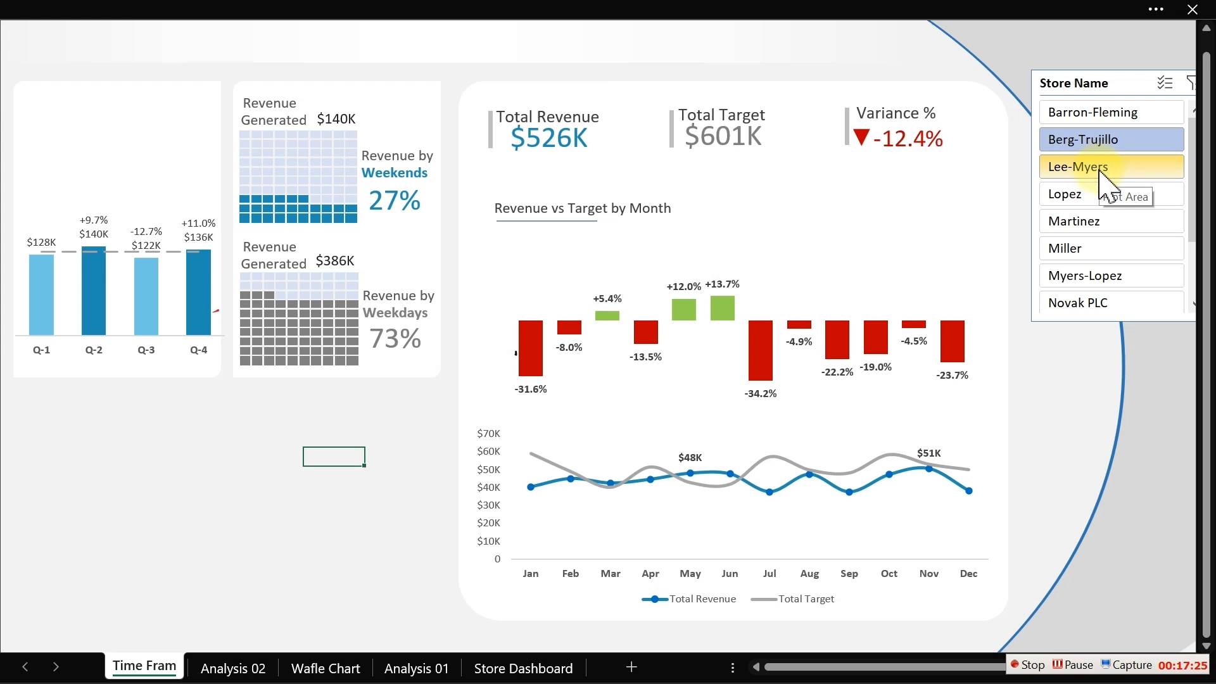
{"action": "left_click", "coordinate": [1089, 195]}
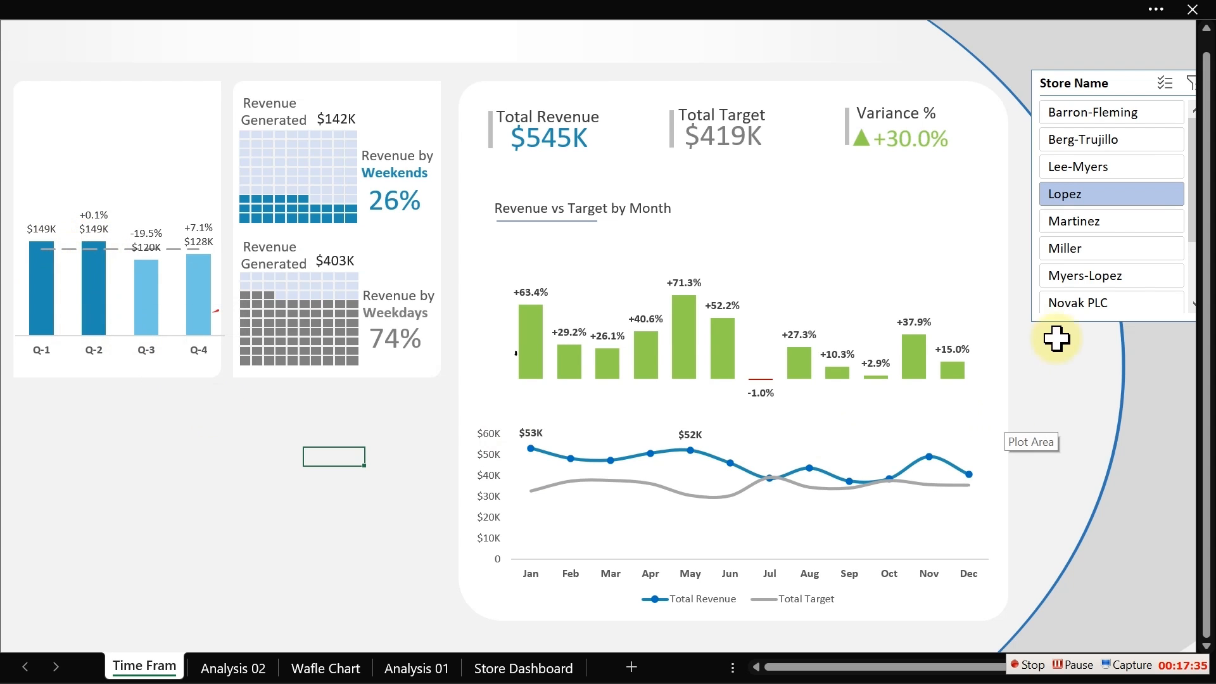
{"action": "left_click", "coordinate": [1081, 234]}
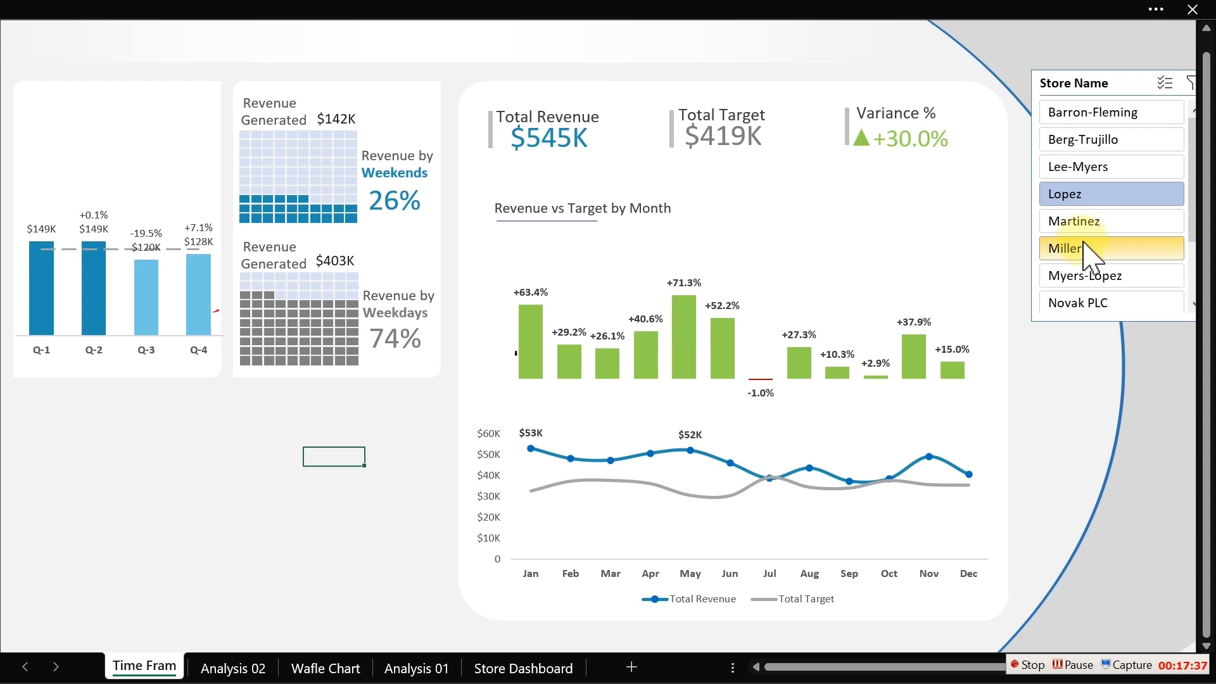
{"action": "left_click", "coordinate": [1089, 241]}
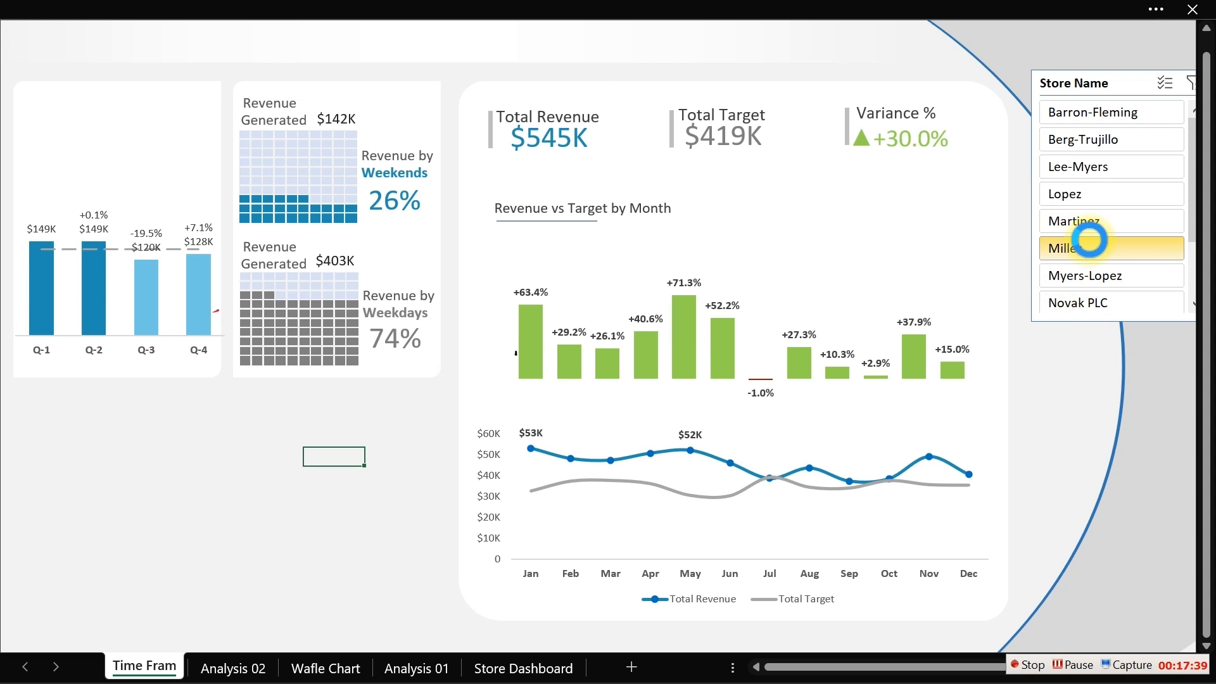
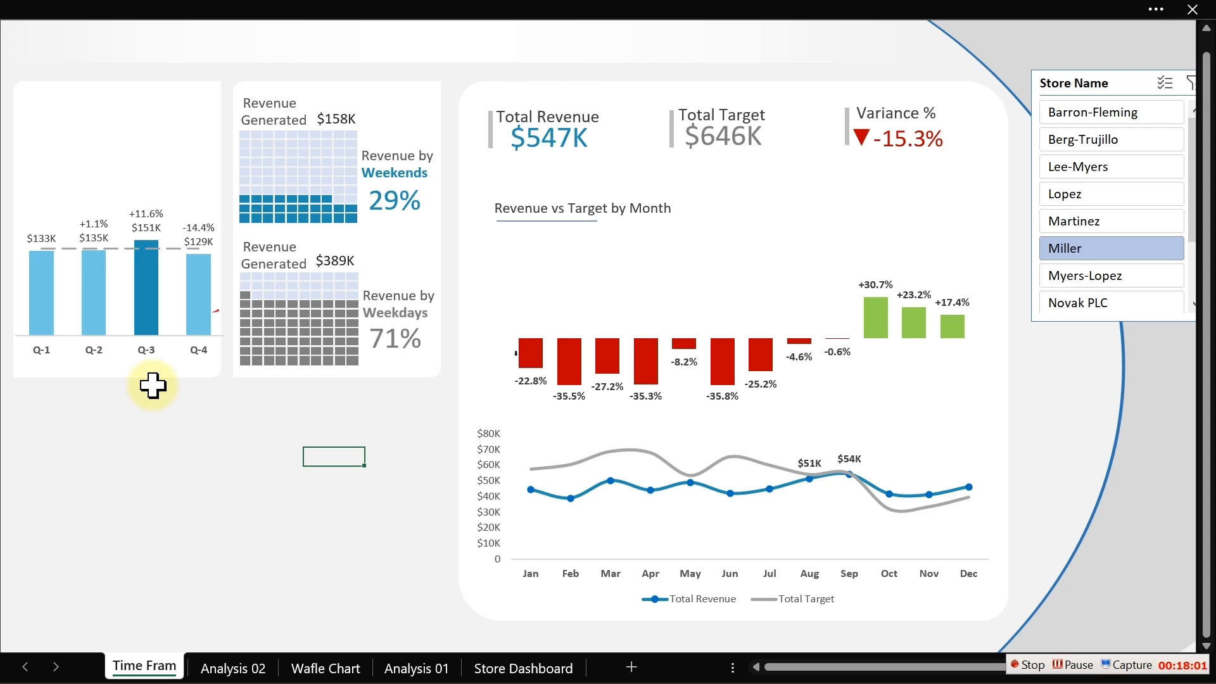
- Duplicate the 'Revenue vs Target by Month' title box and move the copy to the top of the quarterly chart panel
{"action": "left_click", "coordinate": [647, 212]}
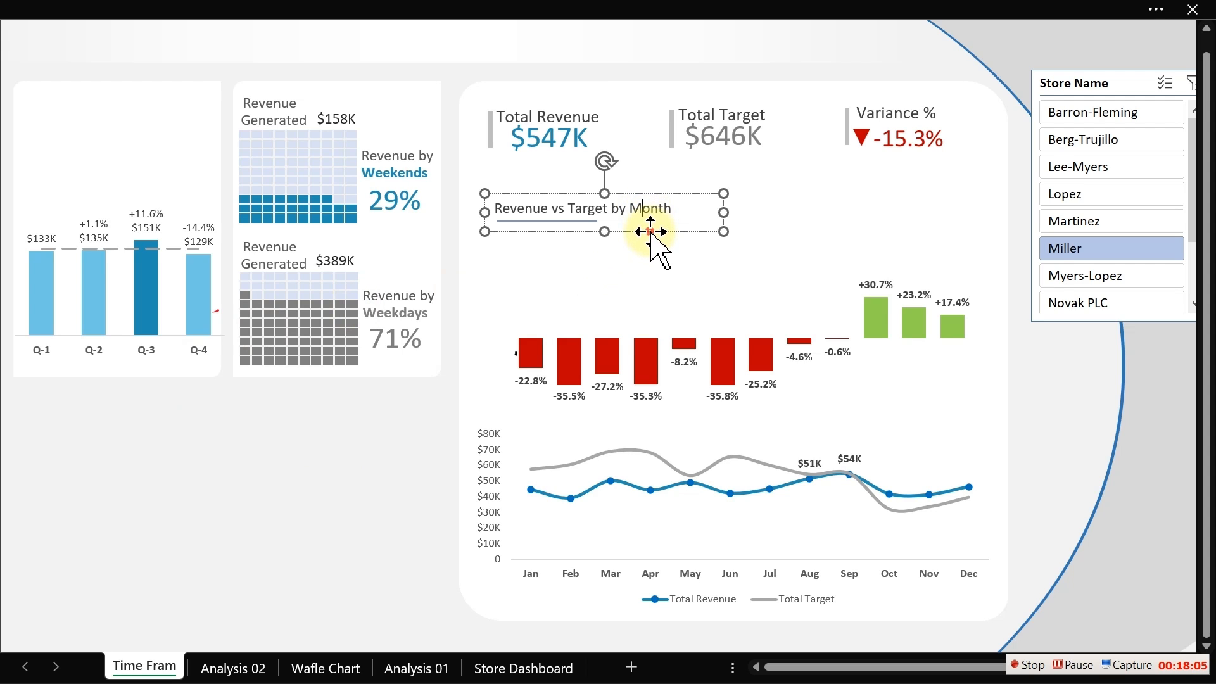
{"action": "left_click", "coordinate": [651, 231]}
{"action": "key", "text": "ctrl+d"}
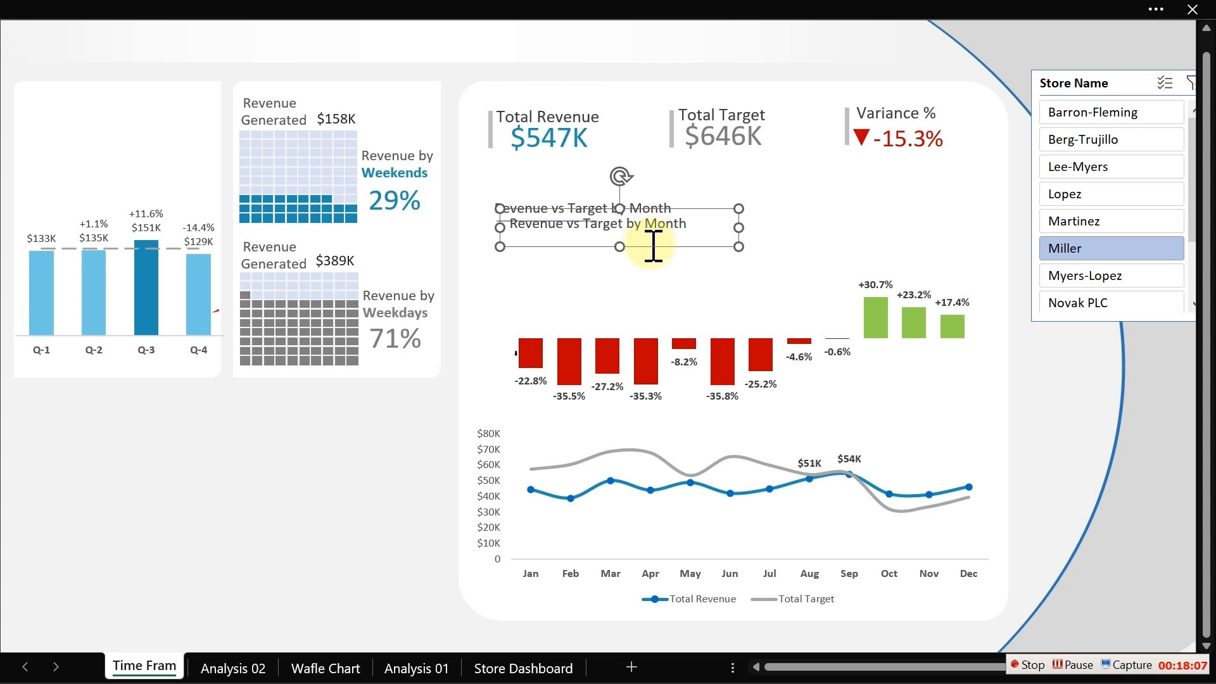
{"action": "left_click_drag", "start_coordinate": [649, 247], "coordinate": [170, 125]}
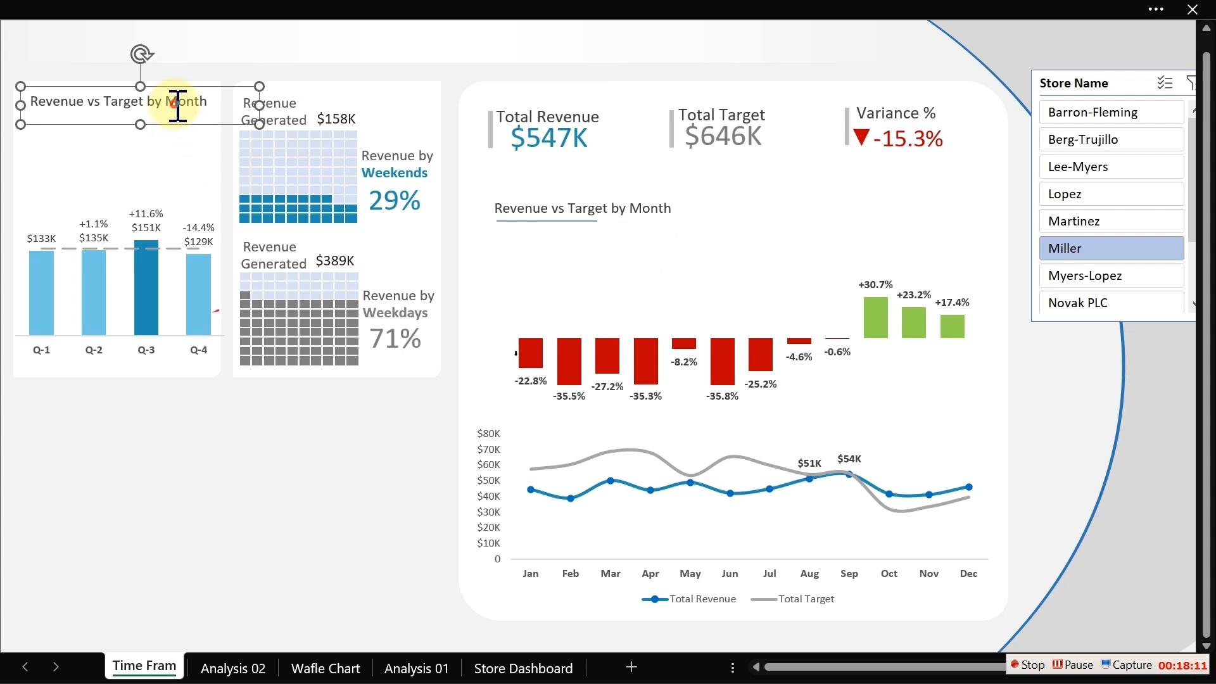
- Retitle the copied box 'Revenue by Quarter vs Percentage change' and narrow it so the title wraps onto two lines
{"action": "left_click", "coordinate": [177, 105]}
{"action": "key", "text": "ctrl+a"}
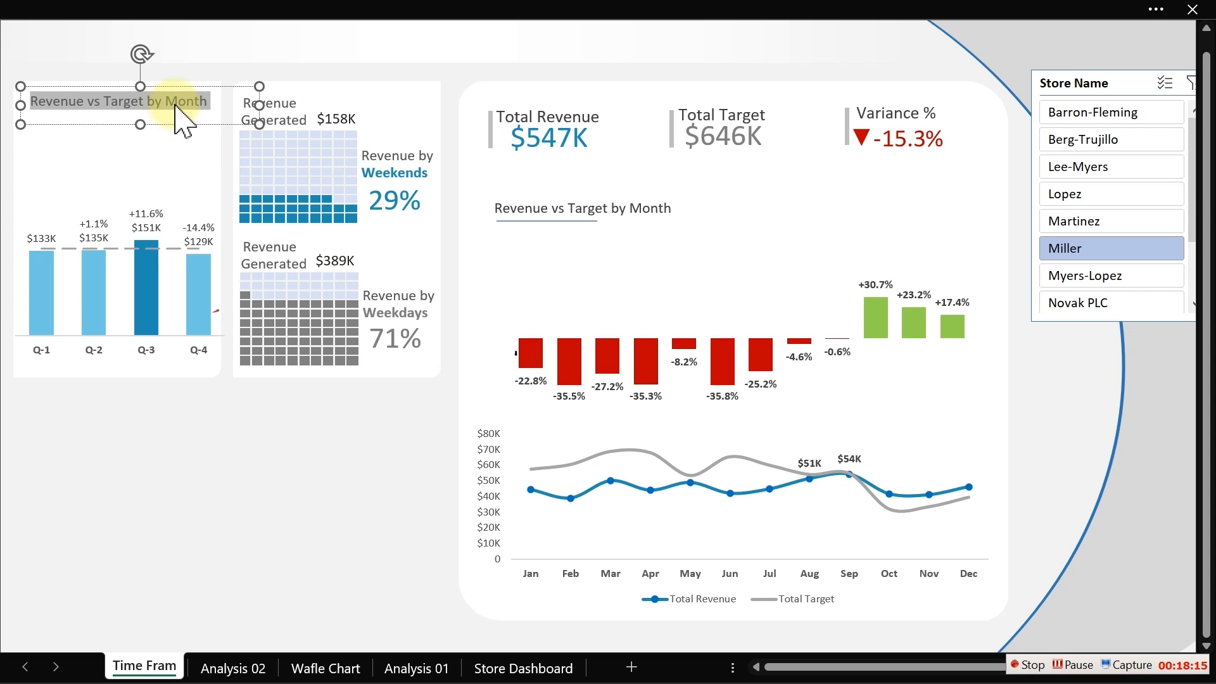
{"action": "type", "text": "R"}
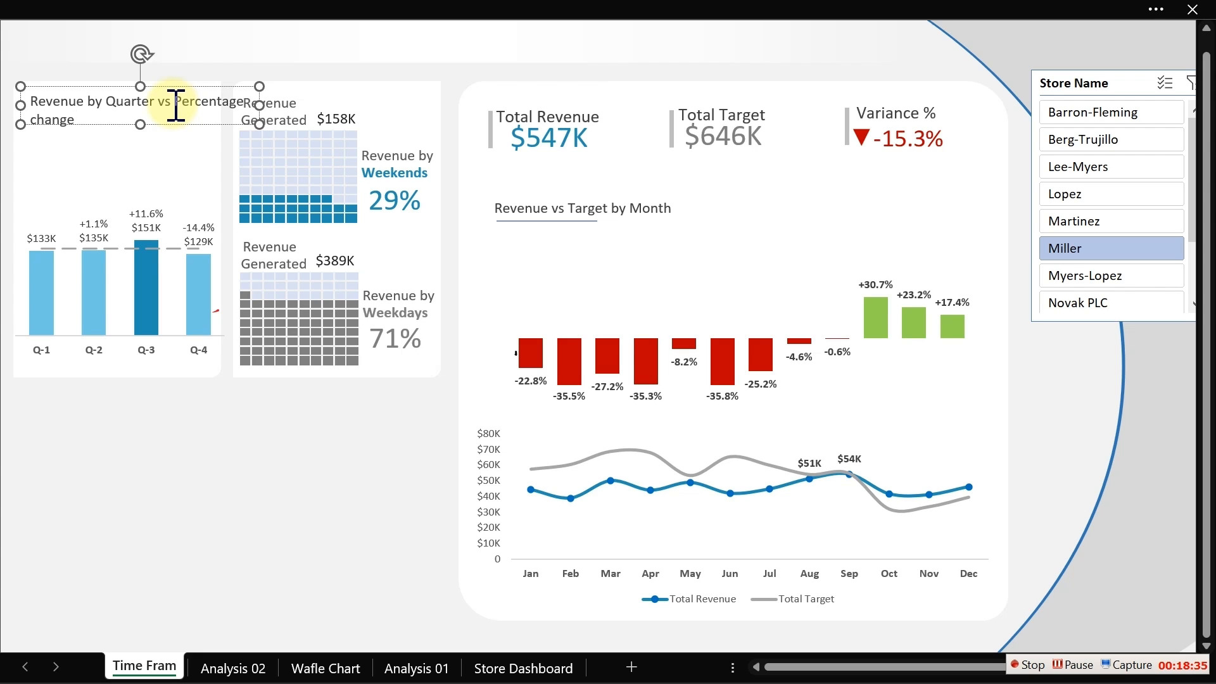
{"action": "left_click_drag", "start_coordinate": [259, 105], "coordinate": [199, 114]}
{"action": "left_click_drag", "start_coordinate": [109, 132], "coordinate": [119, 132]}
{"action": "key", "text": "Escape"}
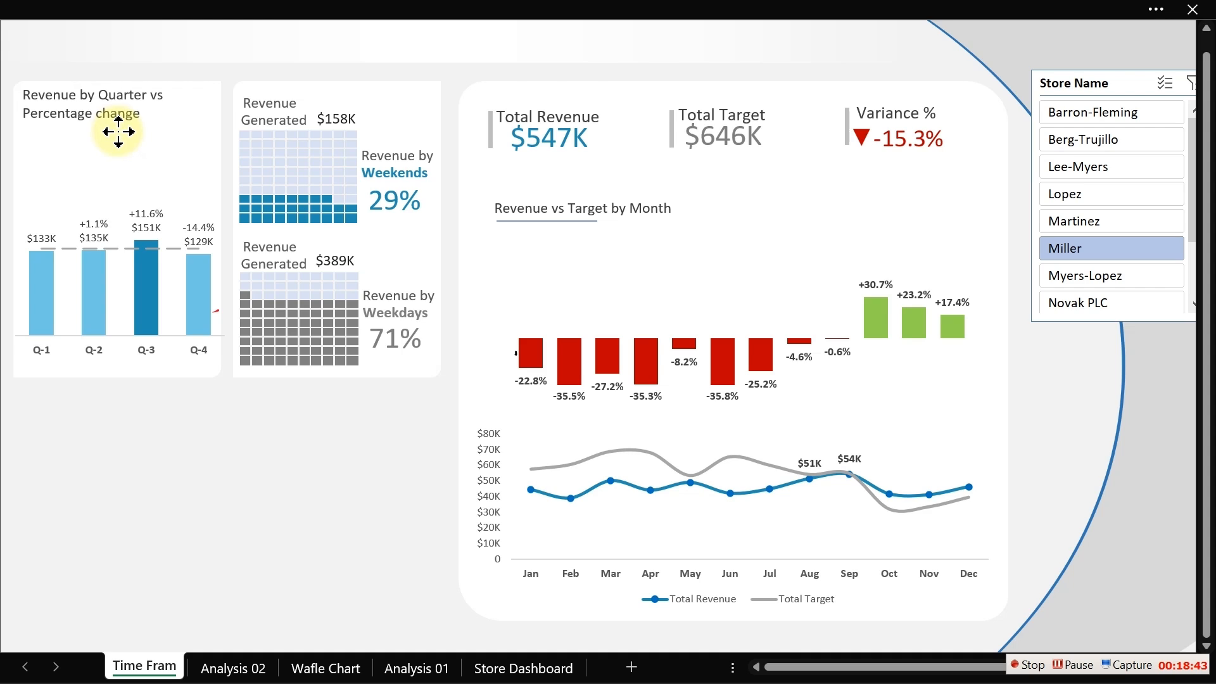
{"action": "left_click", "coordinate": [120, 130]}
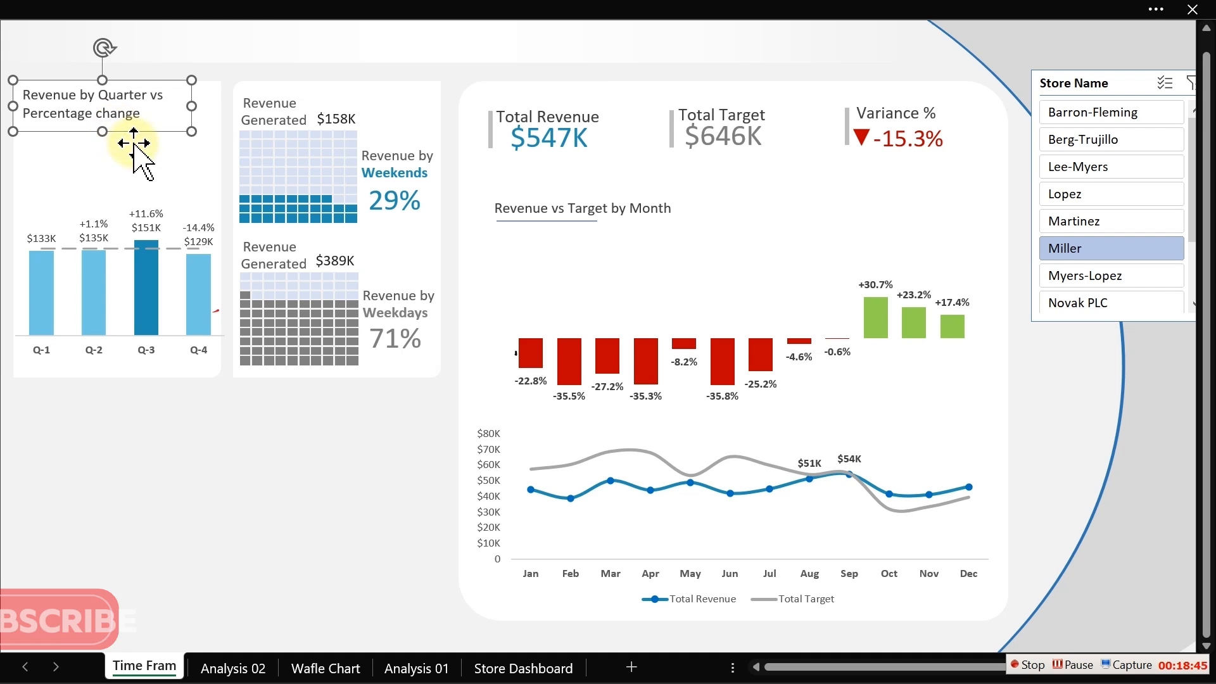
{"action": "left_click", "coordinate": [176, 462]}
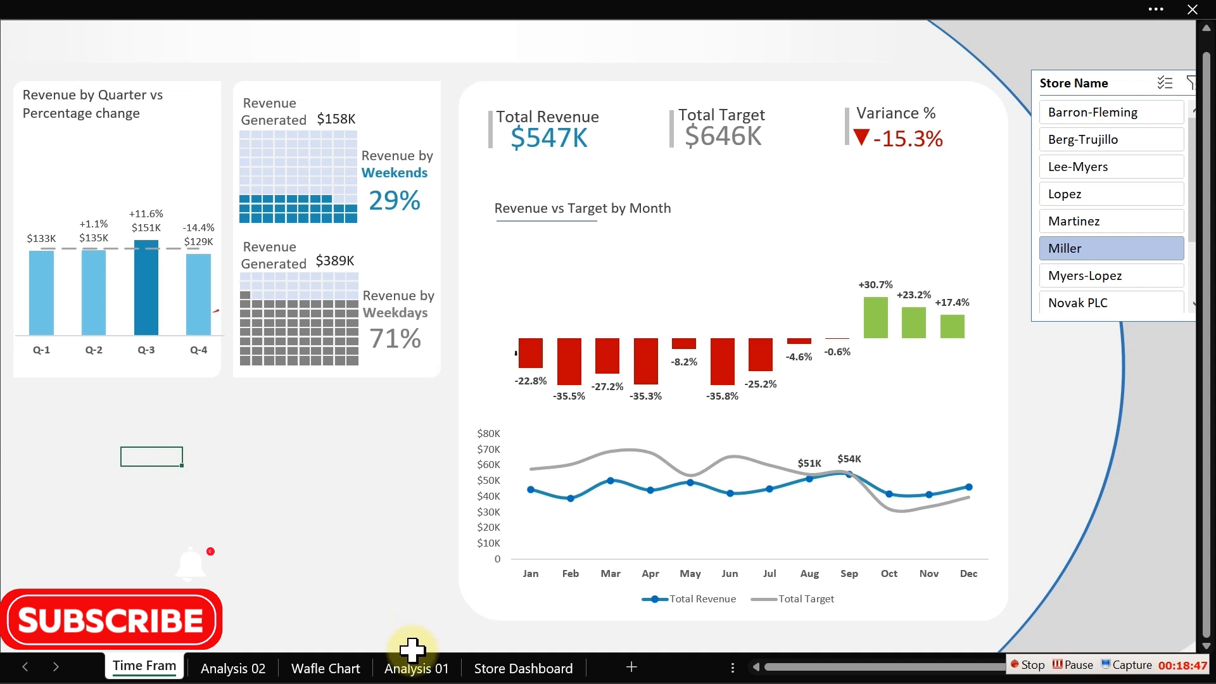
- On the Analysis 02 sheet, enter the label 'Caption:' in cell AE23
{"action": "left_click", "coordinate": [252, 673]}
{"action": "left_click", "coordinate": [315, 550]}
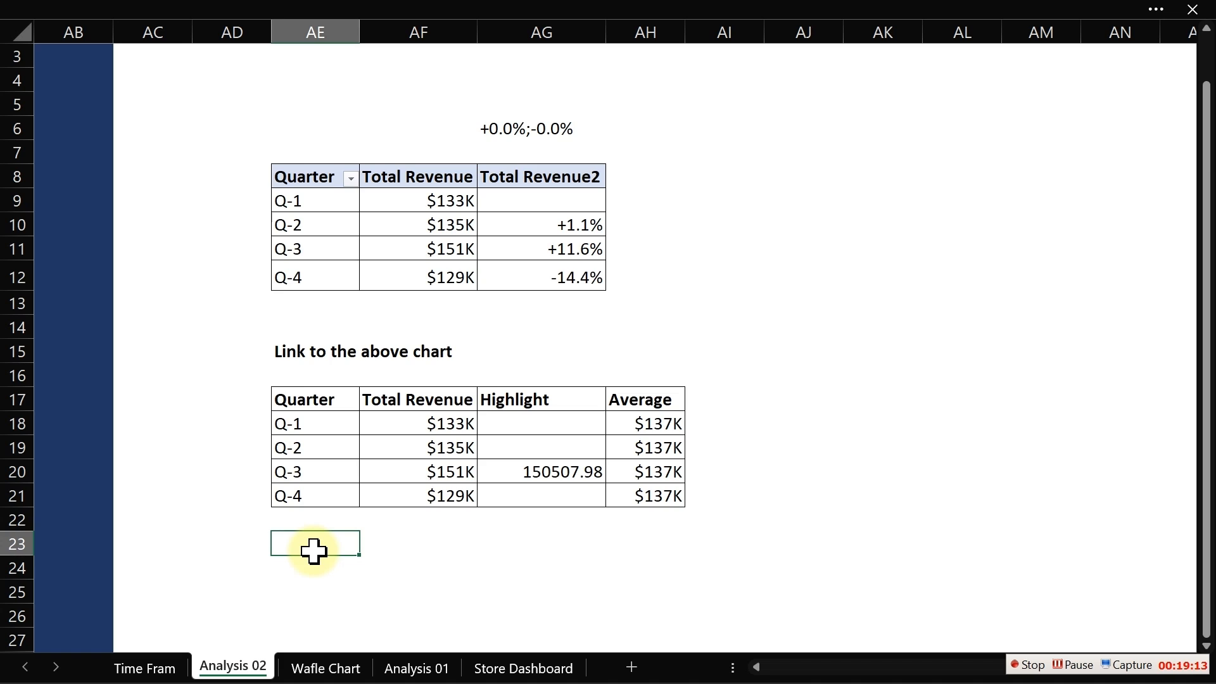
{"action": "type", "text": "Caption:"}
{"action": "key", "text": "Return"}
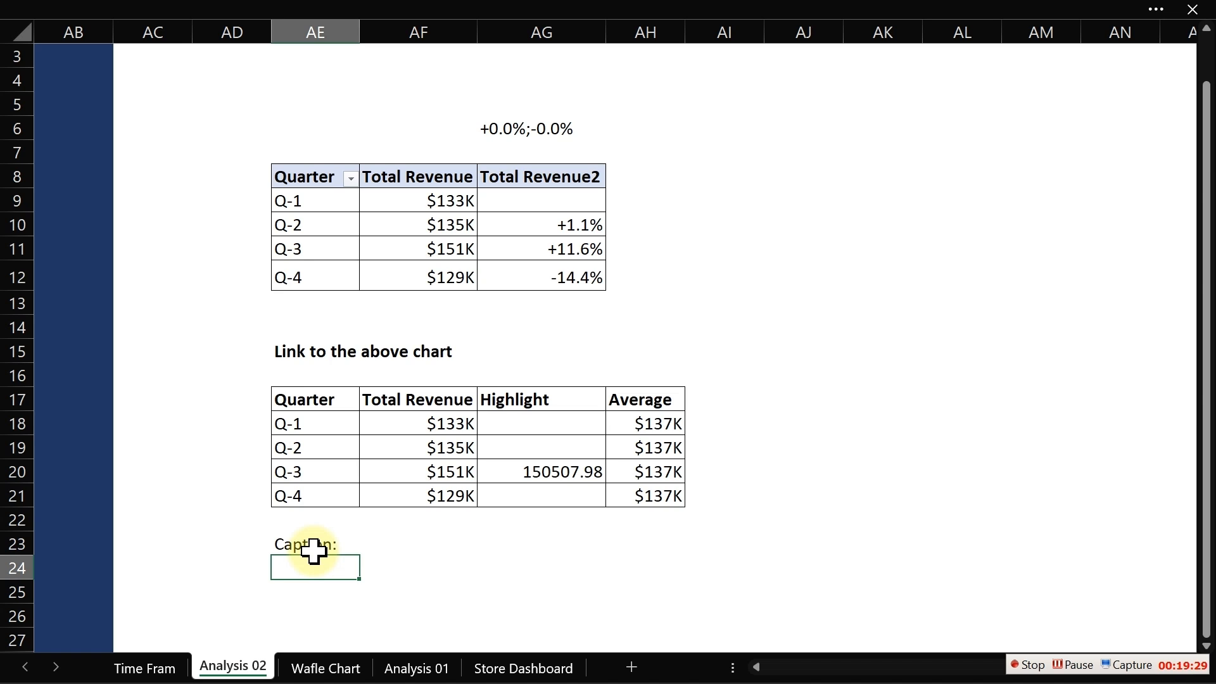
- Start a TEXTJOIN formula in AE25 with a space delimiter and the text "The line in the chart indicates"
{"action": "key", "text": "Down"}
{"action": "type", "text": "=tex"}
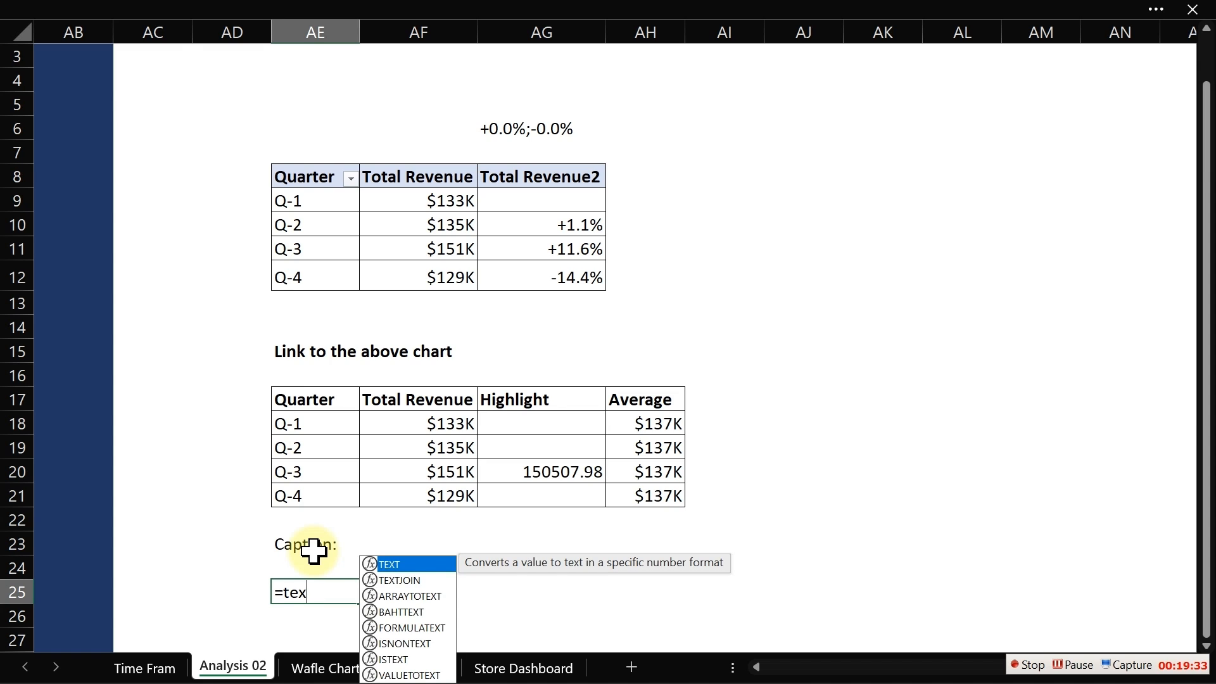
{"action": "key", "text": "Down"}
{"action": "key", "text": "Tab"}
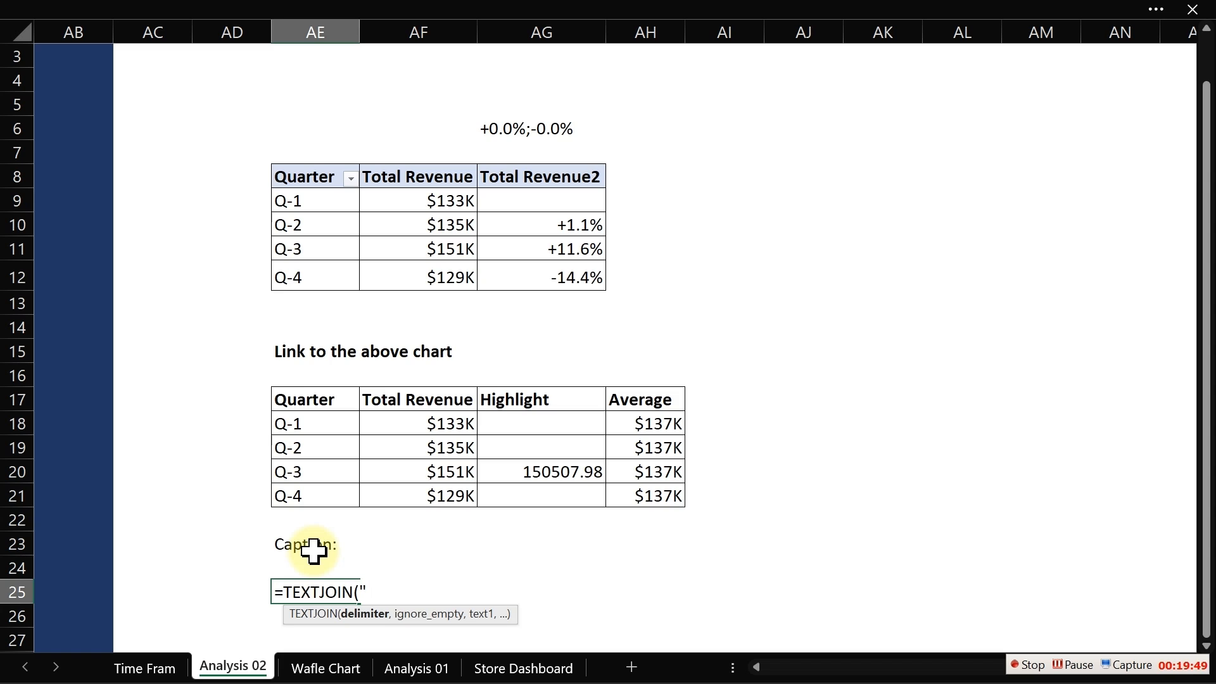
{"action": "type", "text": "\","}
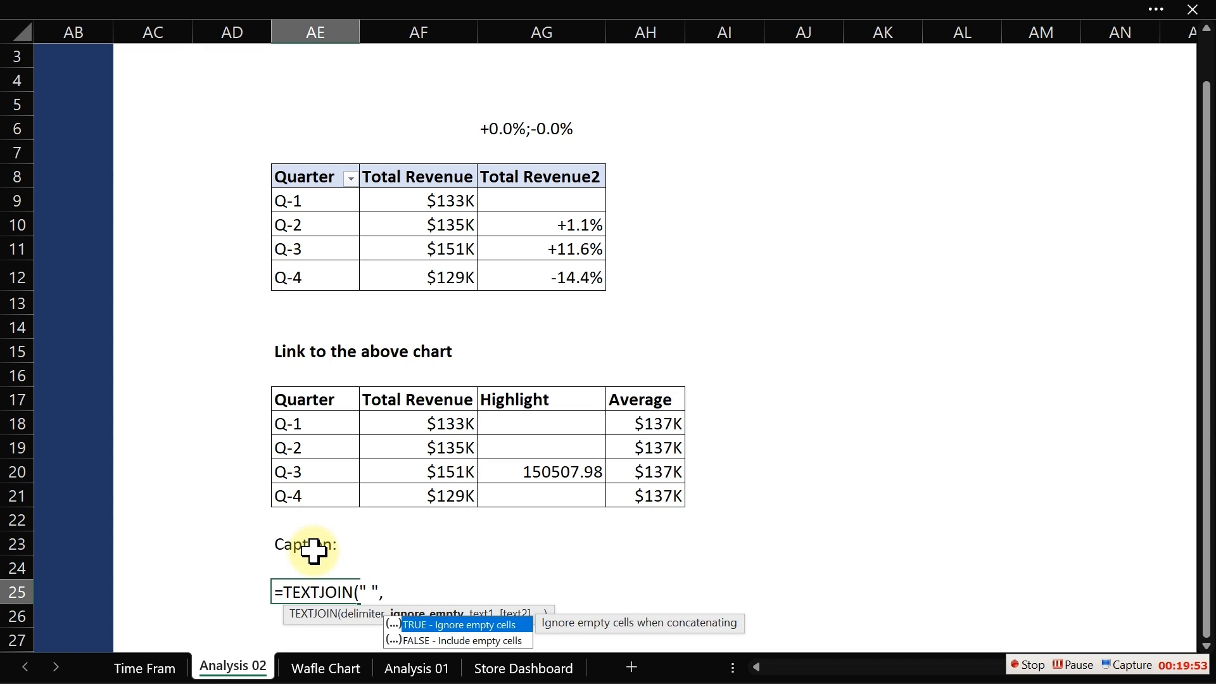
{"action": "type", "text": ","}
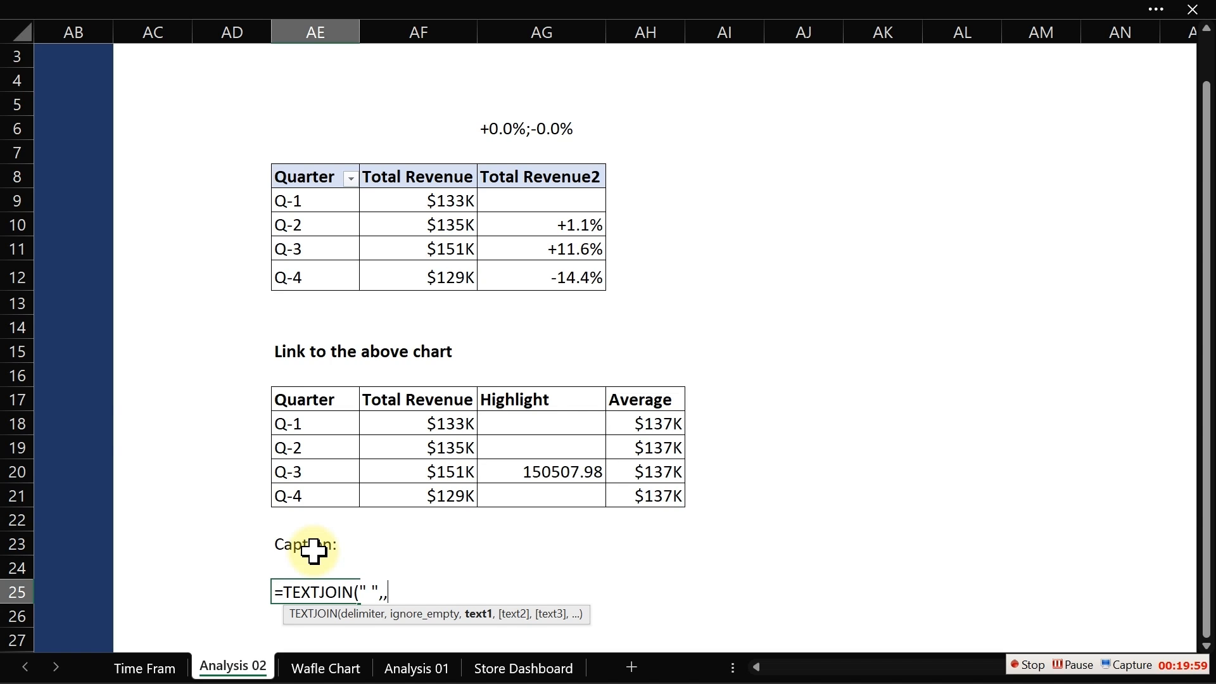
{"action": "type", "text": "\""}
{"action": "type", "text": "The line in the chart "}
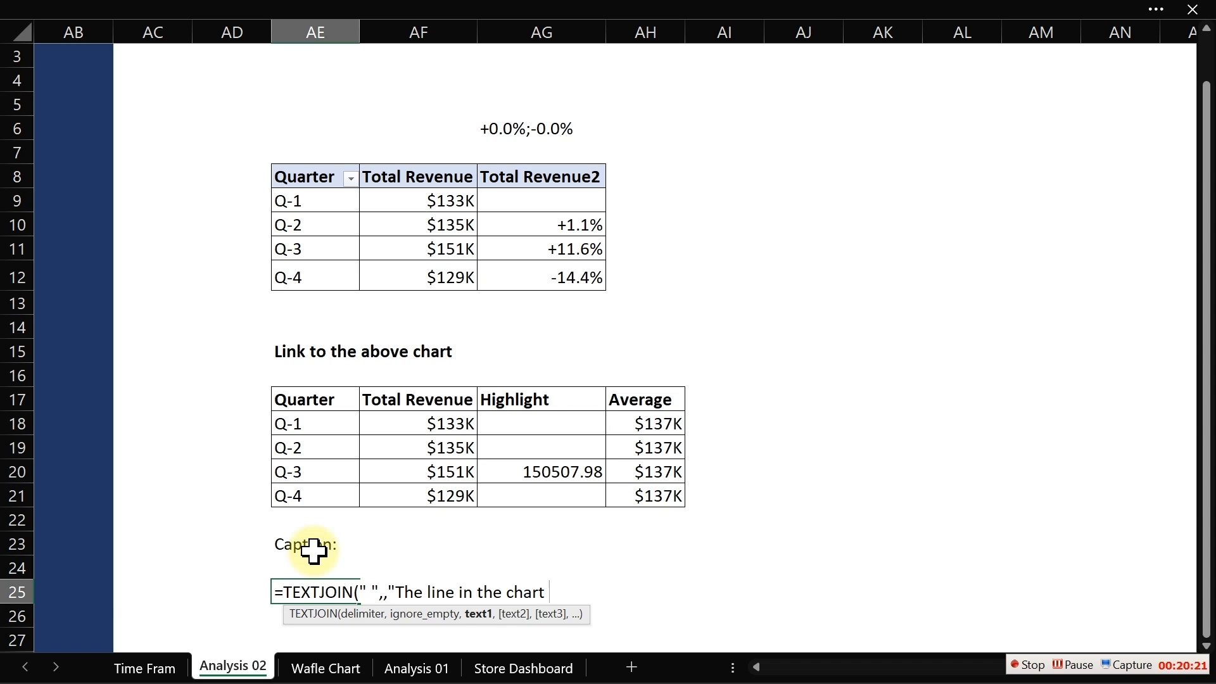
{"action": "type", "text": "indicateds"}
{"action": "key", "text": "BackSpace"}
{"action": "key", "text": "BackSpace"}
{"action": "type", "text": "s"}
{"action": "key", "text": "BackSpace"}
{"action": "type", "text": "\","}
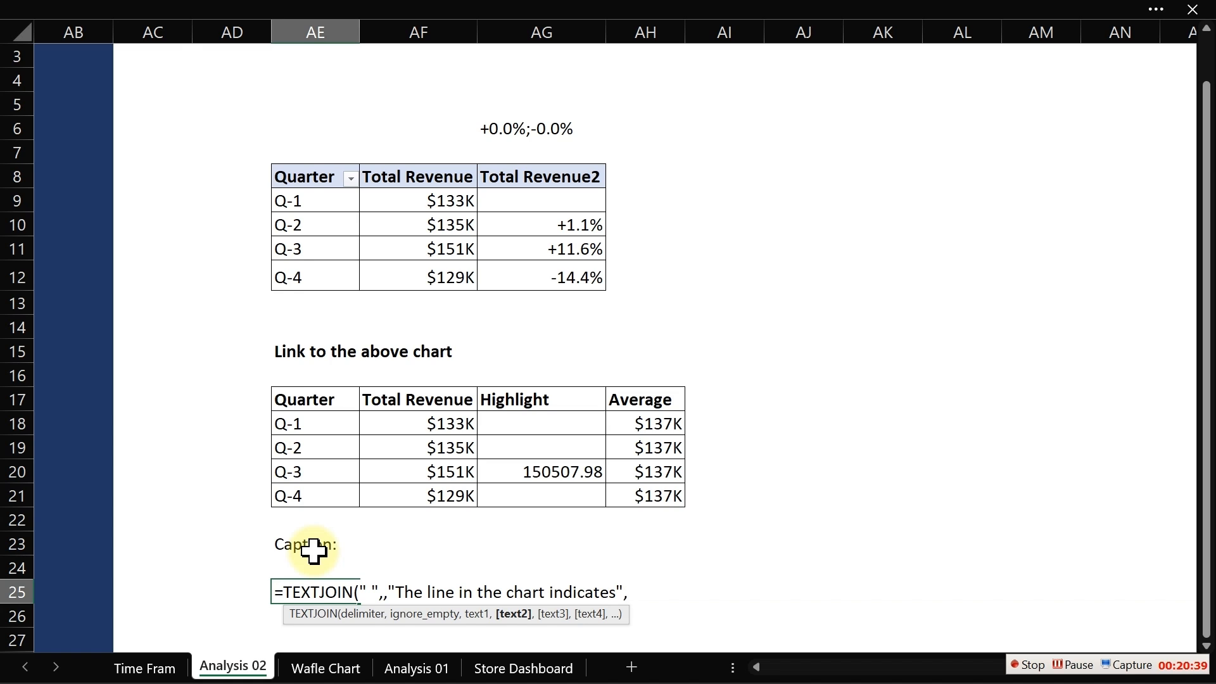
- Add a TEXT of the average in AH18 formatted as "$#,#" to the formula, fixing the missing opening quote
{"action": "type", "text": "tex"}
{"action": "key", "text": "Tab"}
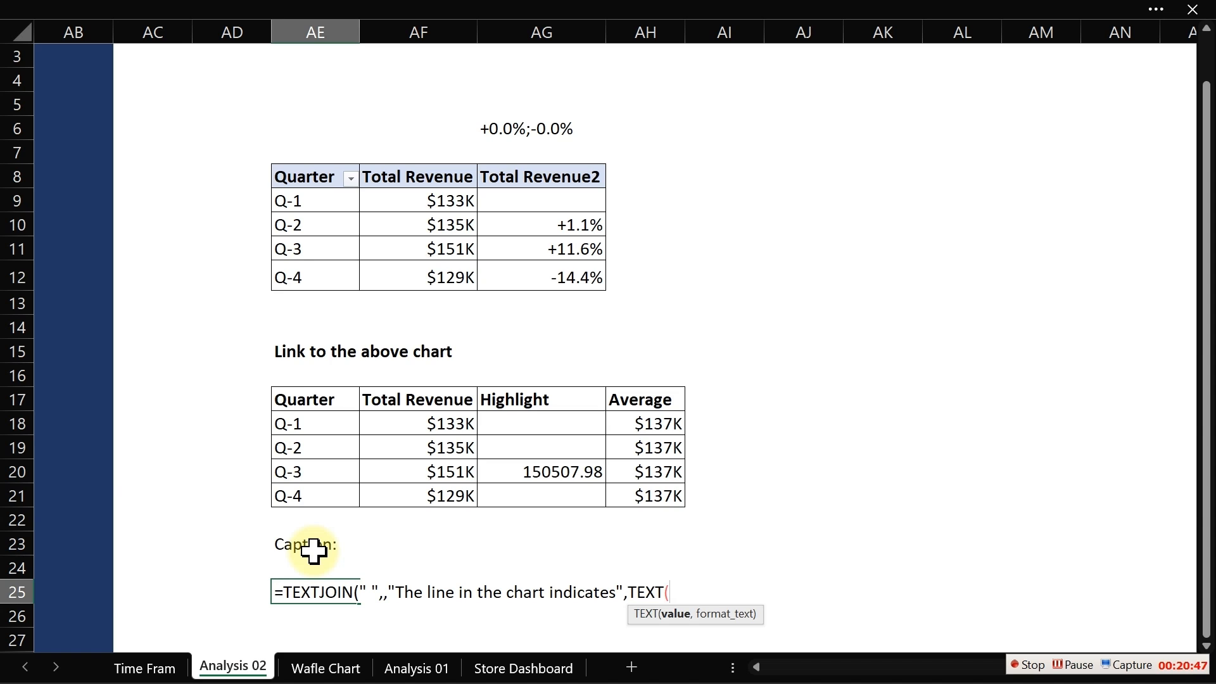
{"action": "left_click", "coordinate": [635, 428]}
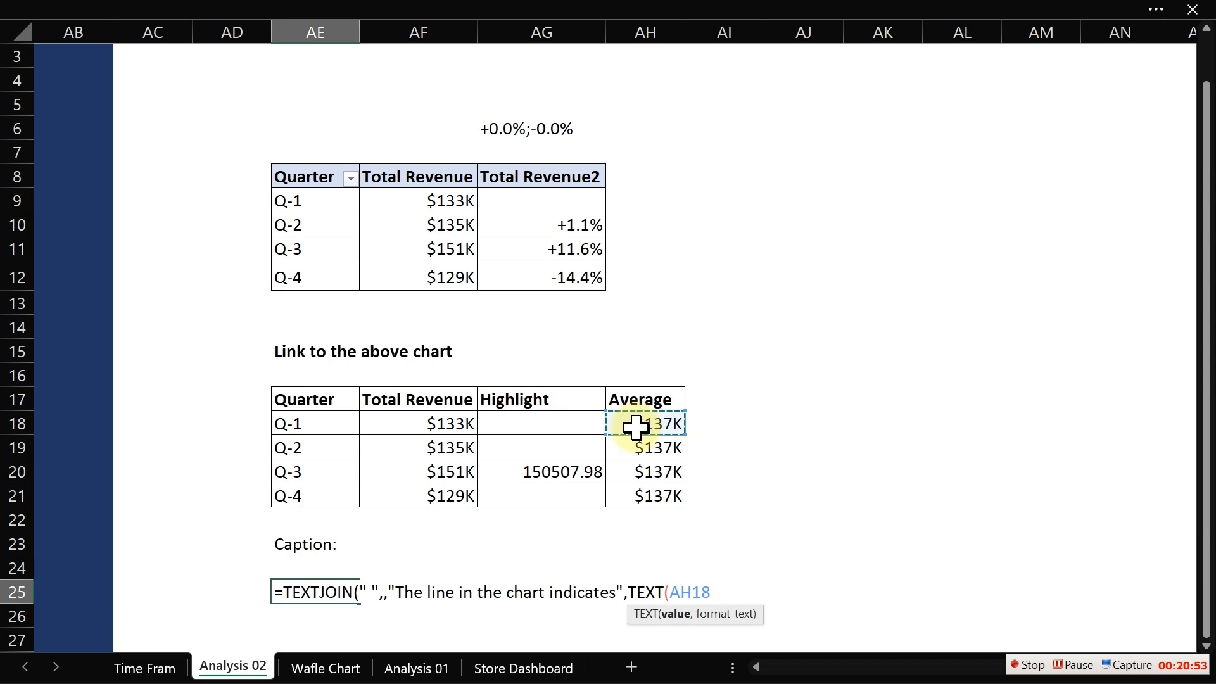
{"action": "type", "text": ","}
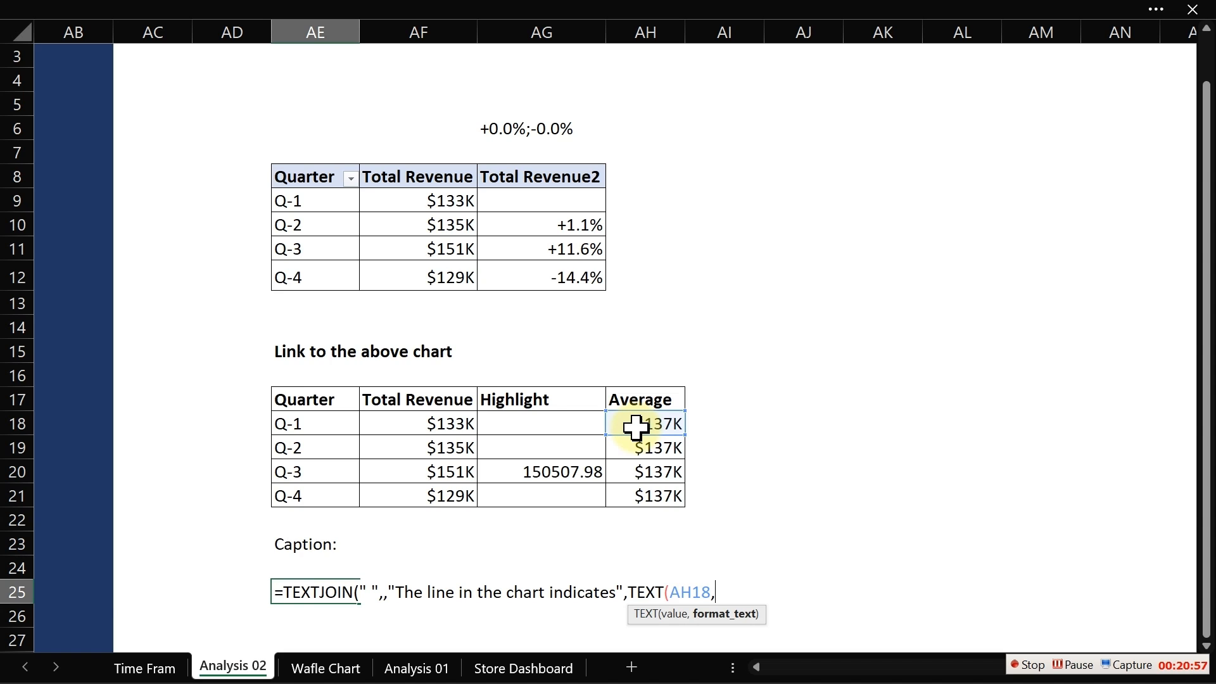
{"action": "type", "text": "$#,"}
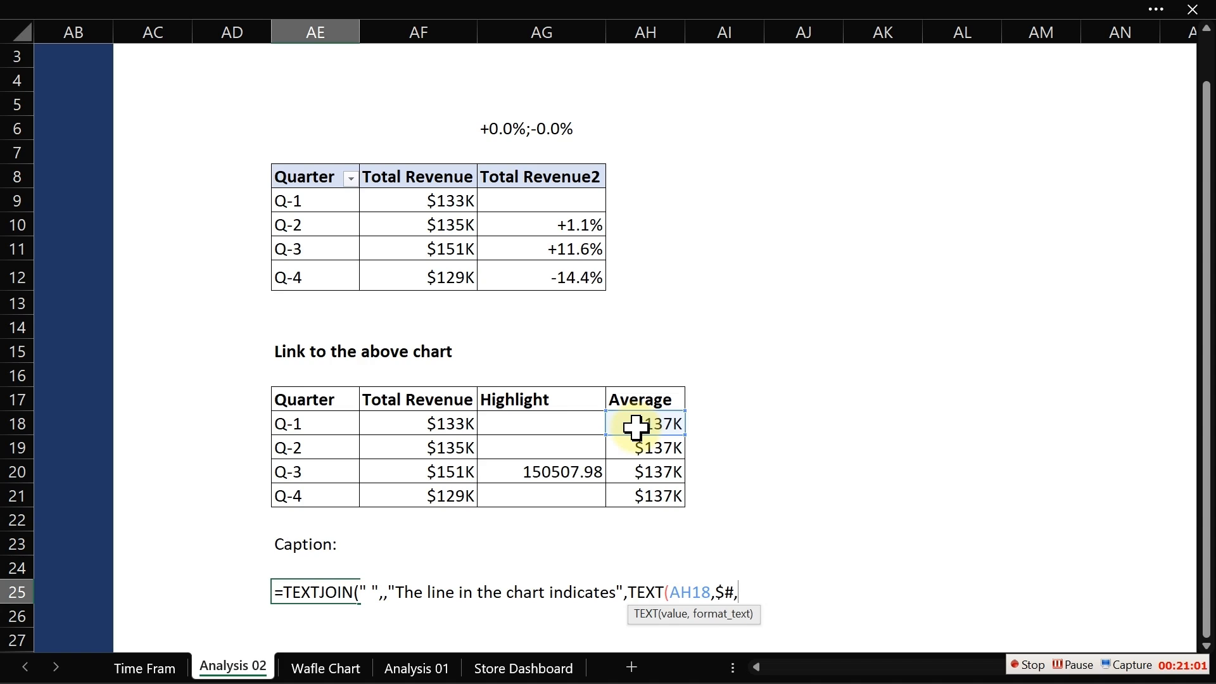
{"action": "type", "text": "#\""}
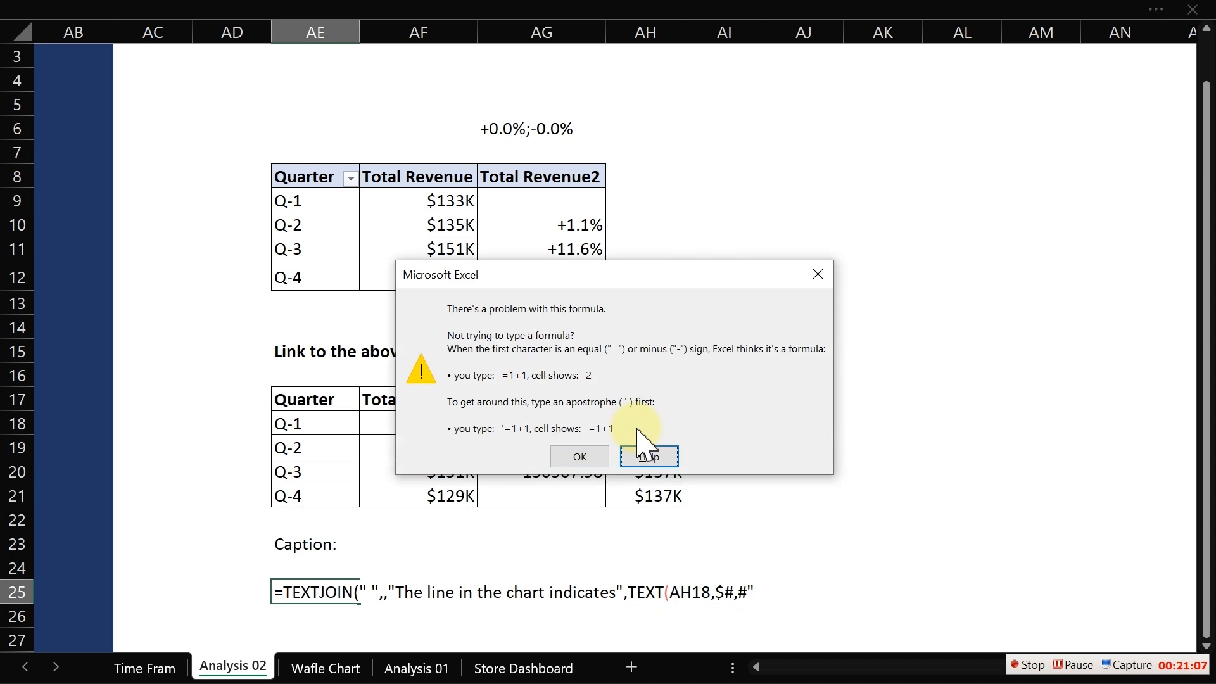
{"action": "key", "text": "Return"}
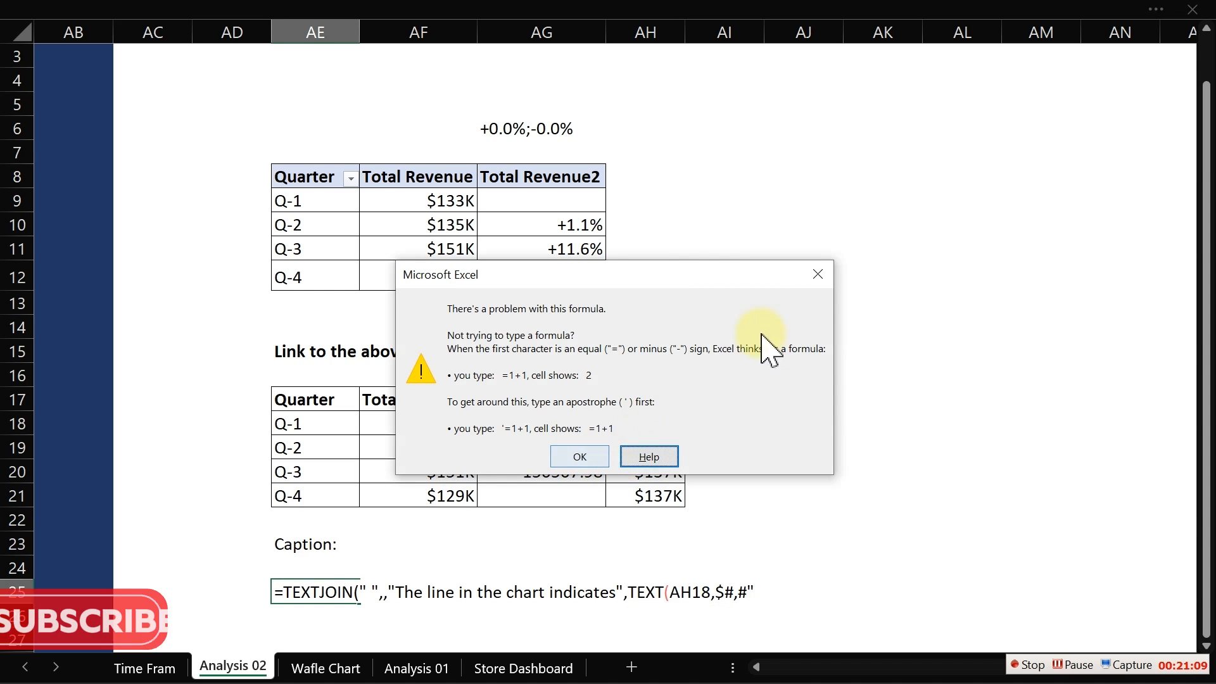
{"action": "left_click", "coordinate": [818, 276]}
{"action": "left_click", "coordinate": [720, 590]}
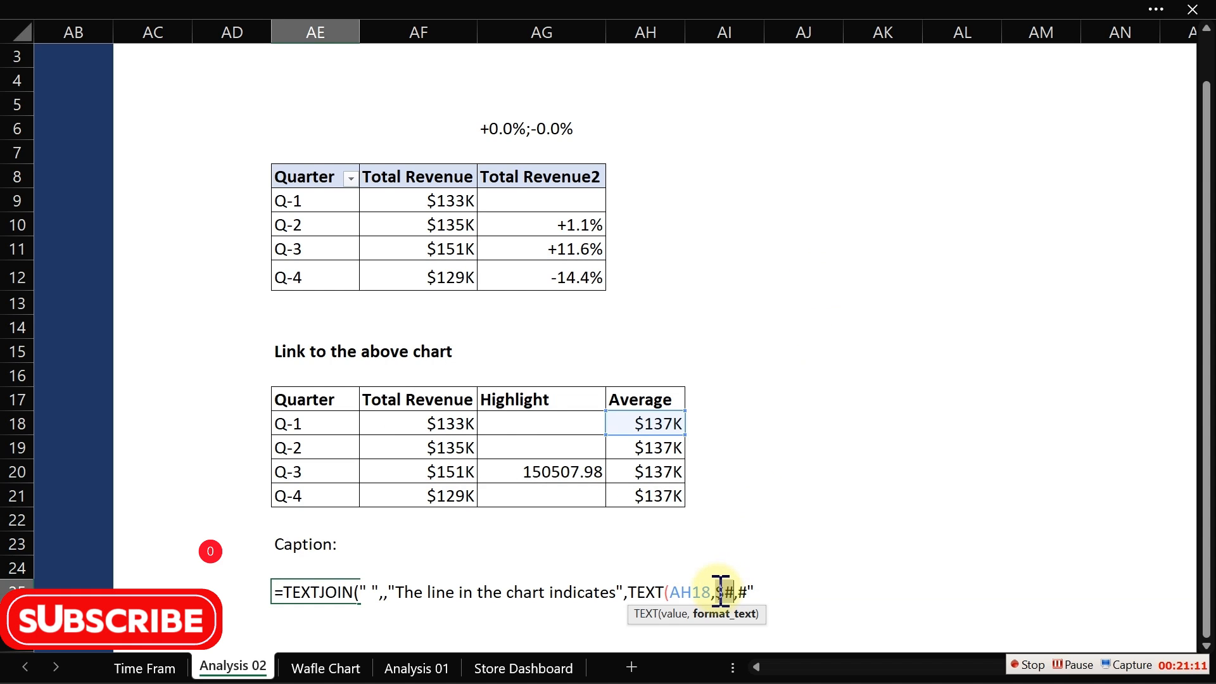
{"action": "type", "text": "\""}
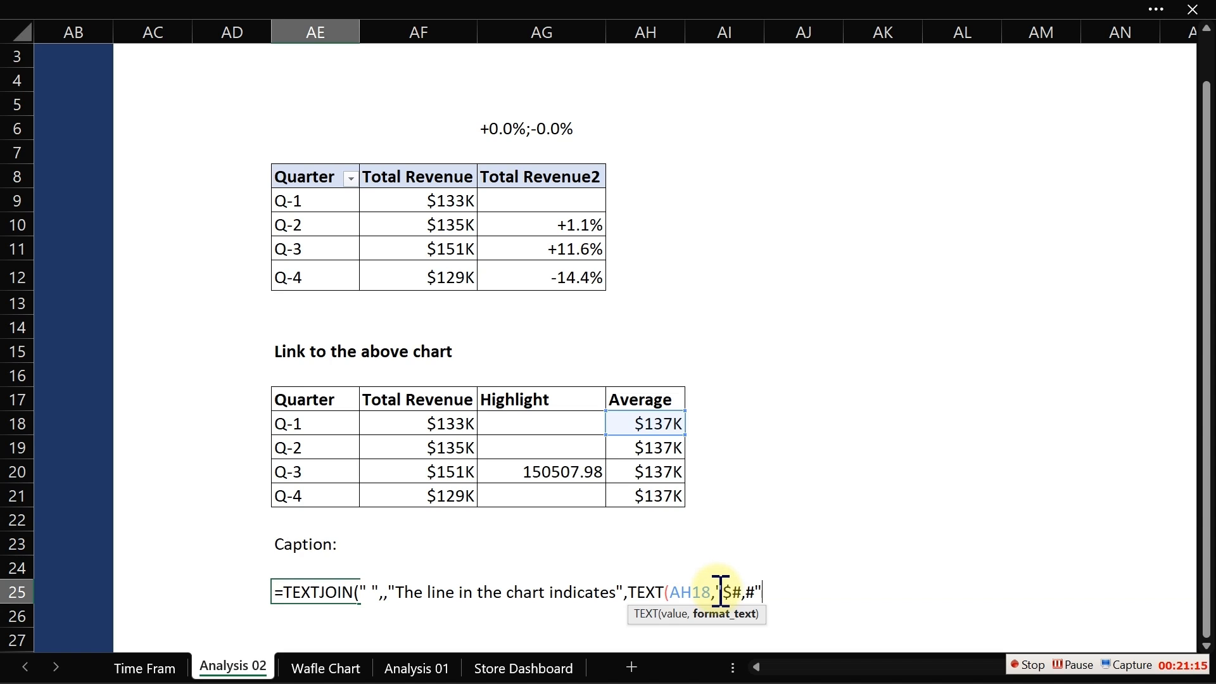
{"action": "type", "text": "),"}
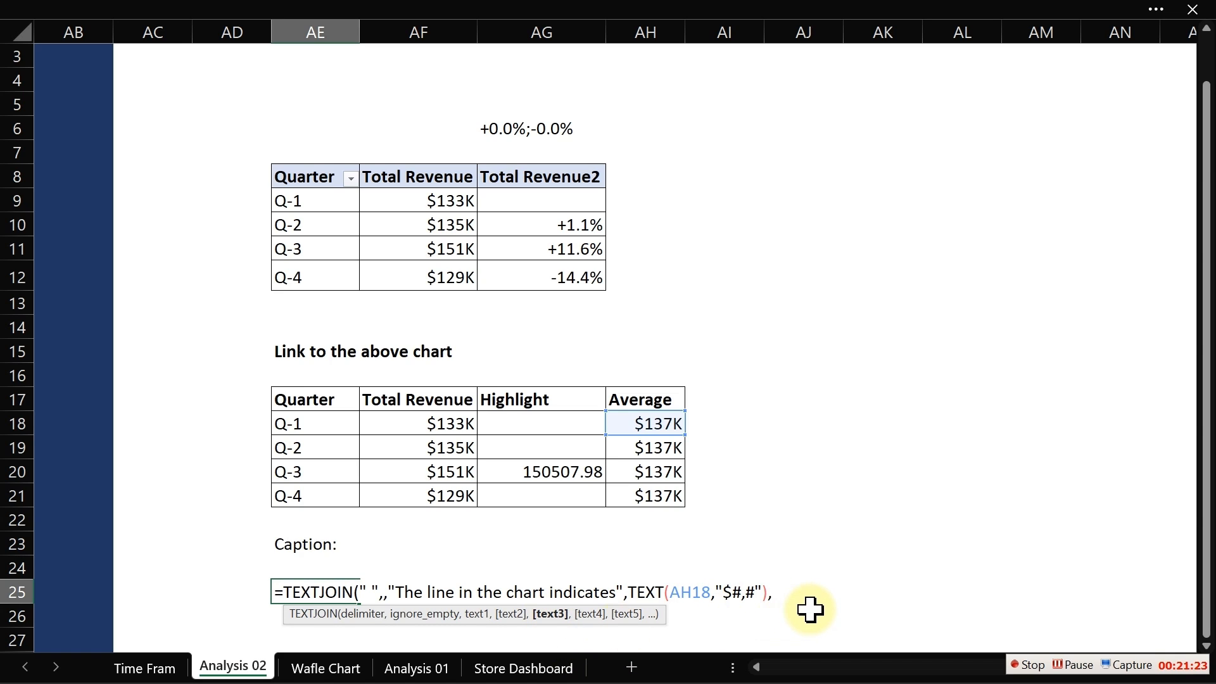
- Finish the caption formula with the text "average Revenue" and enter it
{"action": "type", "text": "\"average Revenue"}
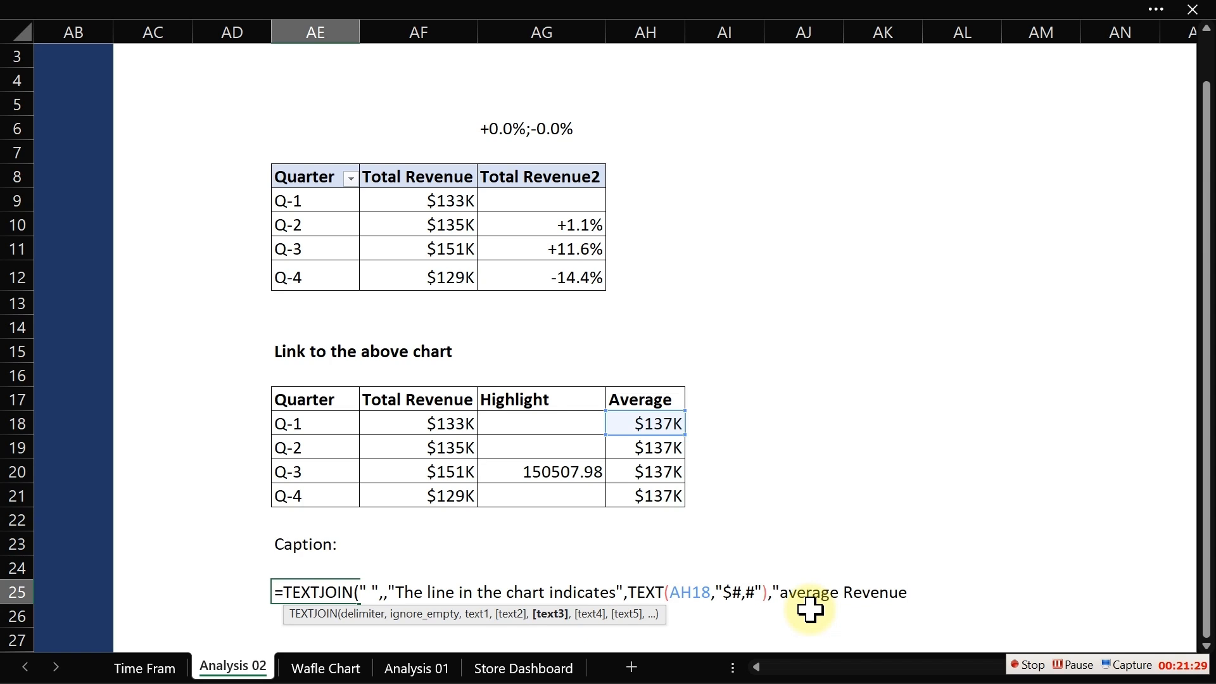
{"action": "type", "text": "\")"}
{"action": "key", "text": "Return"}
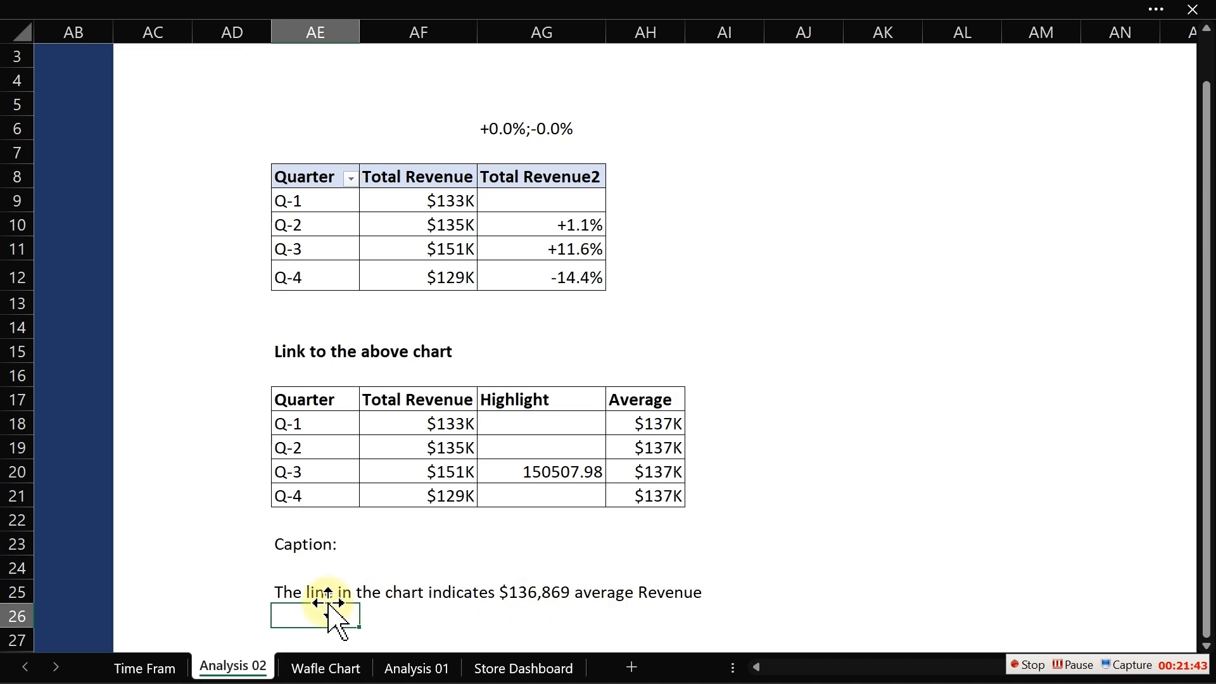
- Back on the Time Frame sheet, duplicate the quarterly chart title box and place the copy just below it
{"action": "left_click", "coordinate": [155, 670]}
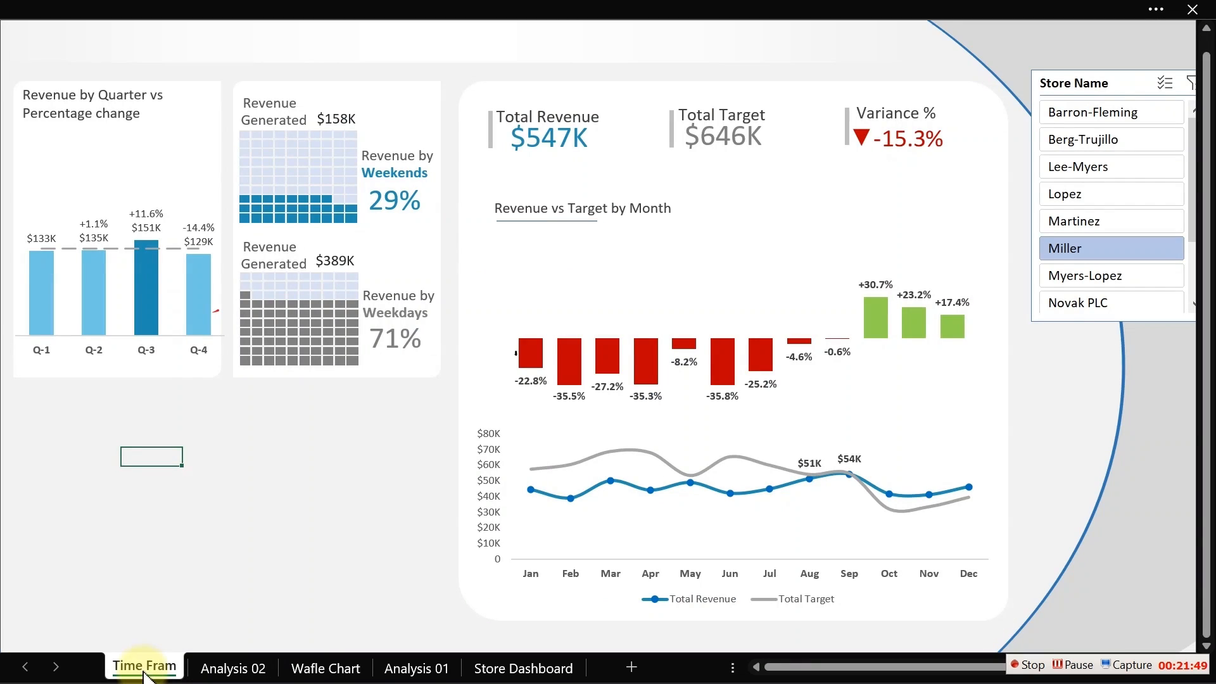
{"action": "left_click", "coordinate": [112, 101]}
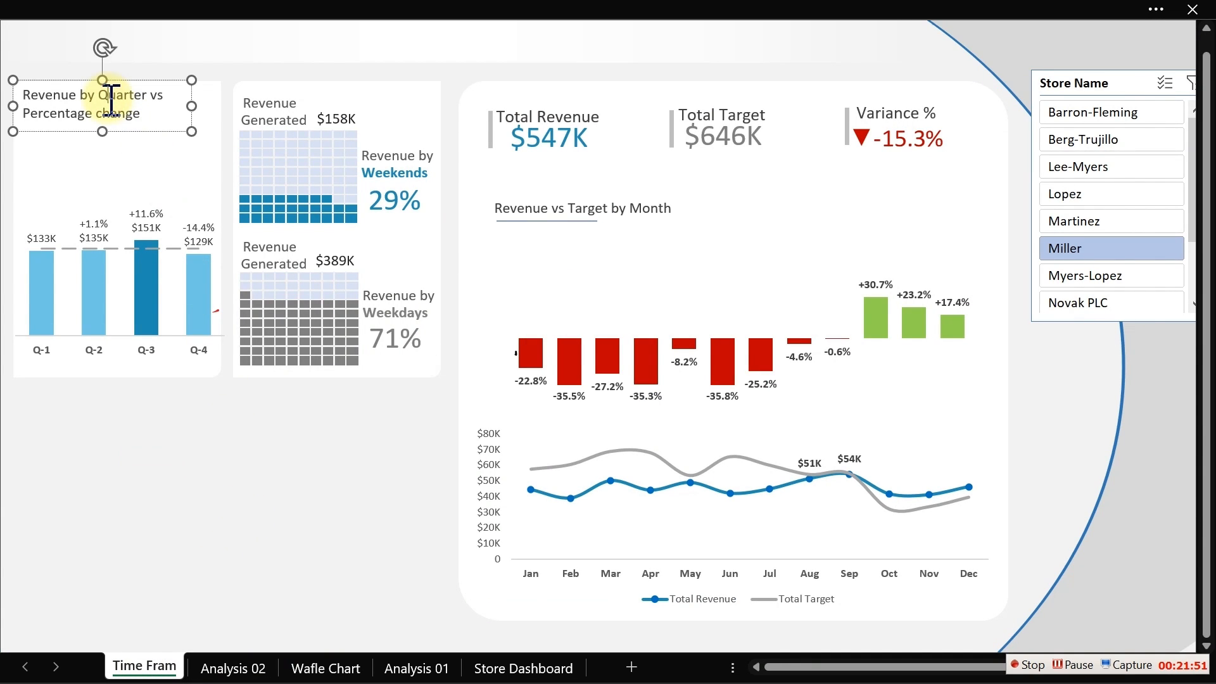
{"action": "left_click", "coordinate": [142, 132]}
{"action": "key", "text": "ctrl+d"}
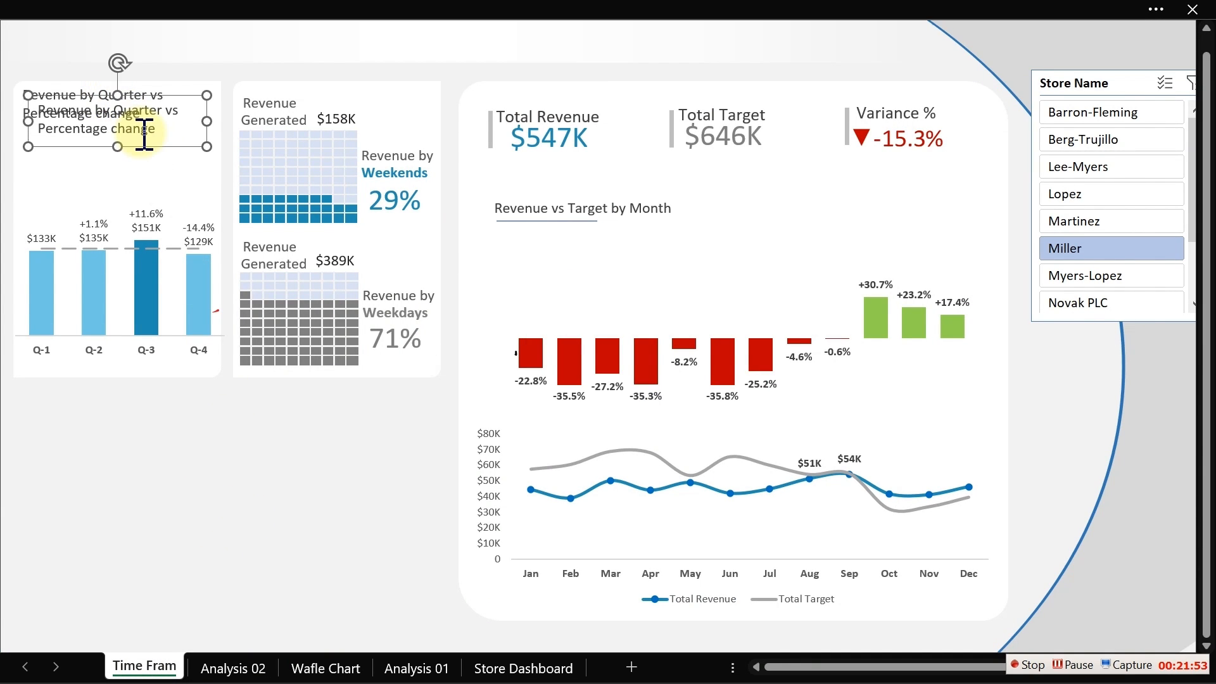
{"action": "left_click_drag", "start_coordinate": [134, 148], "coordinate": [125, 176]}
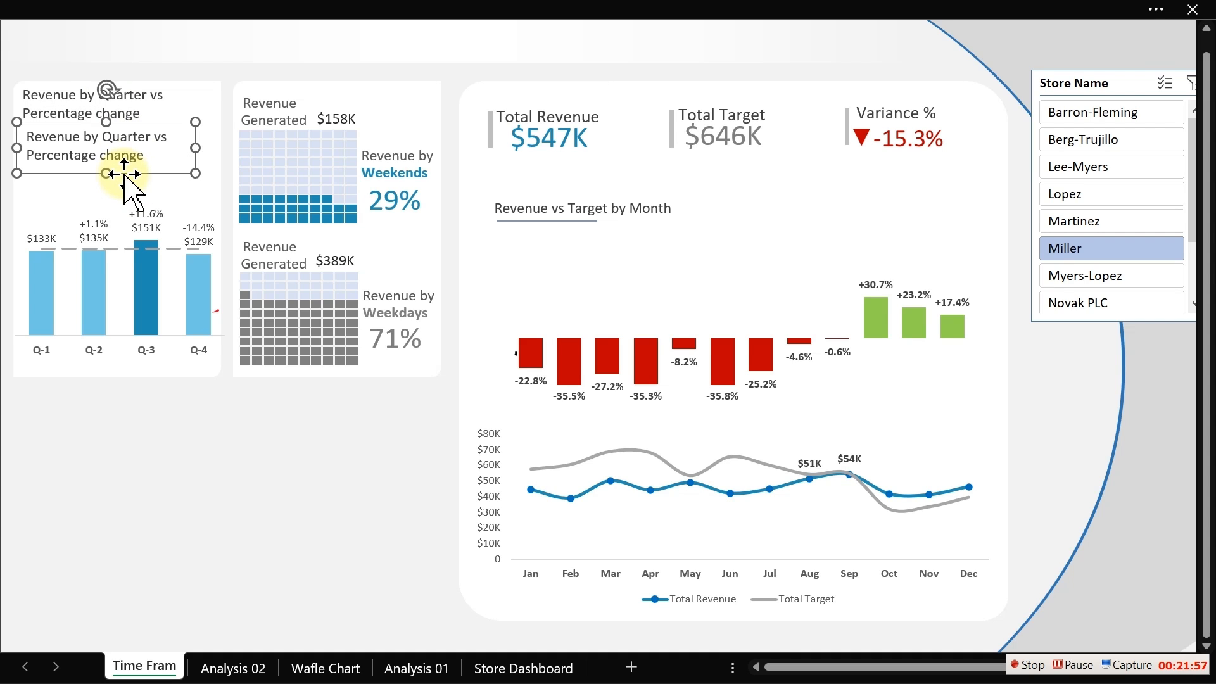
- Show the formula bar and link the copied text box to the caption cell 'Analysis 02'!AE25
{"action": "left_click", "coordinate": [273, 9]}
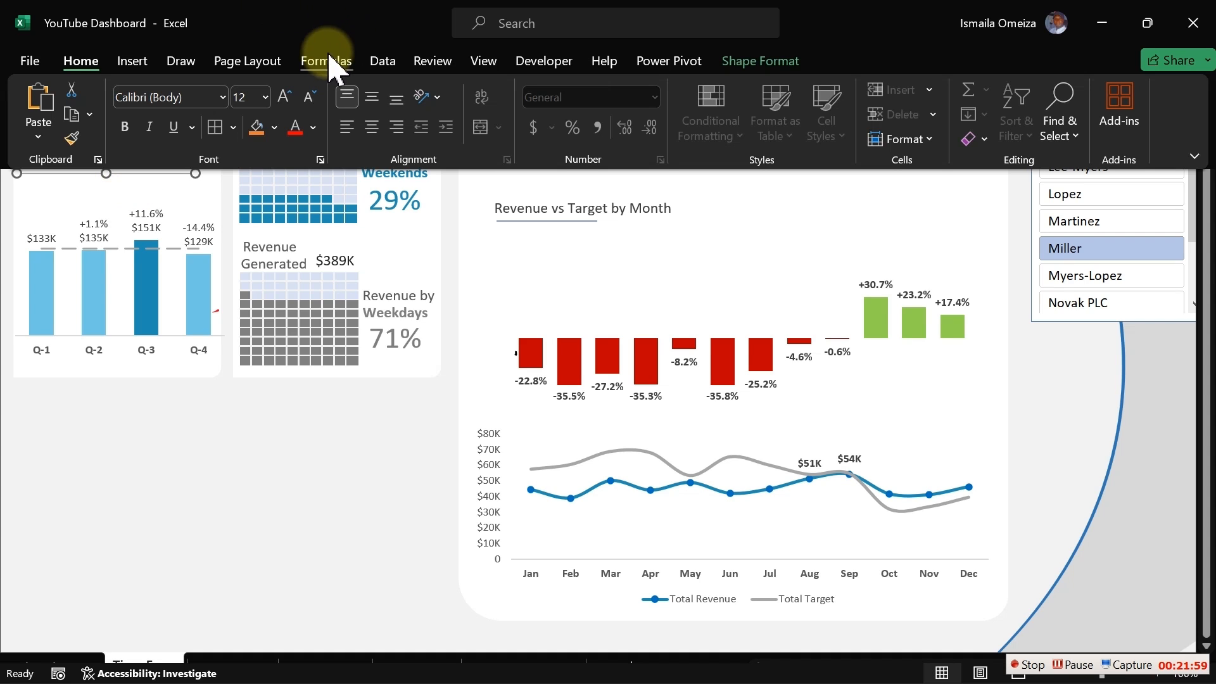
{"action": "left_click", "coordinate": [480, 62]}
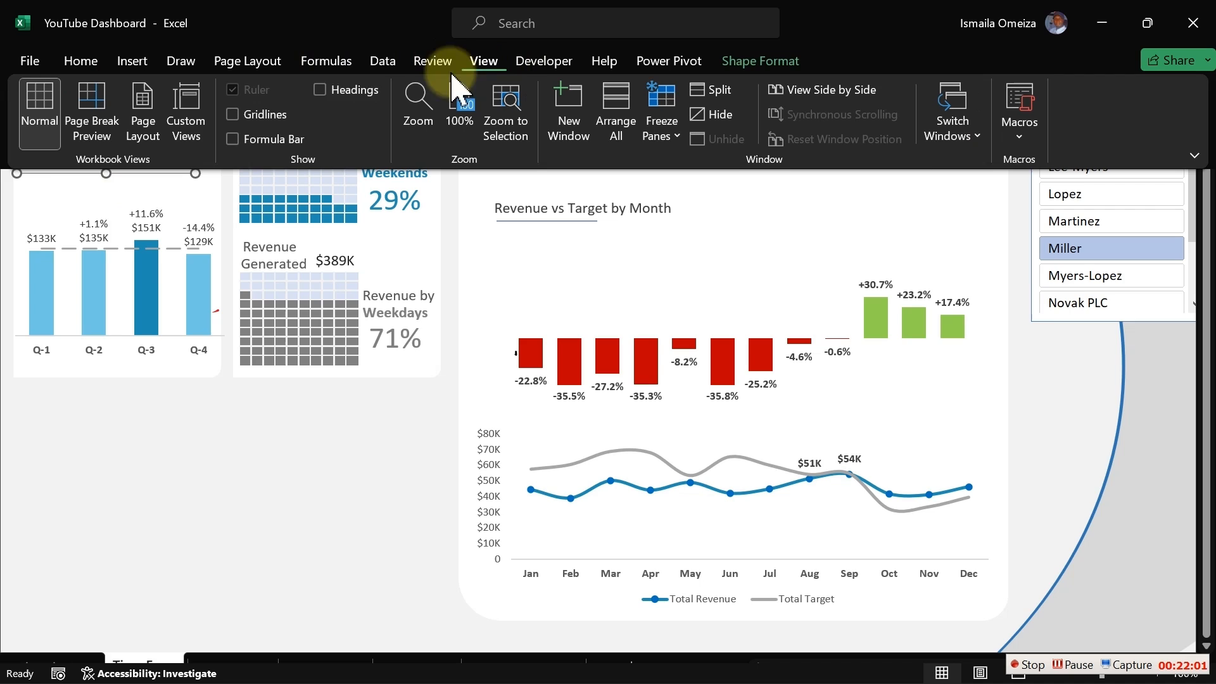
{"action": "left_click", "coordinate": [272, 139]}
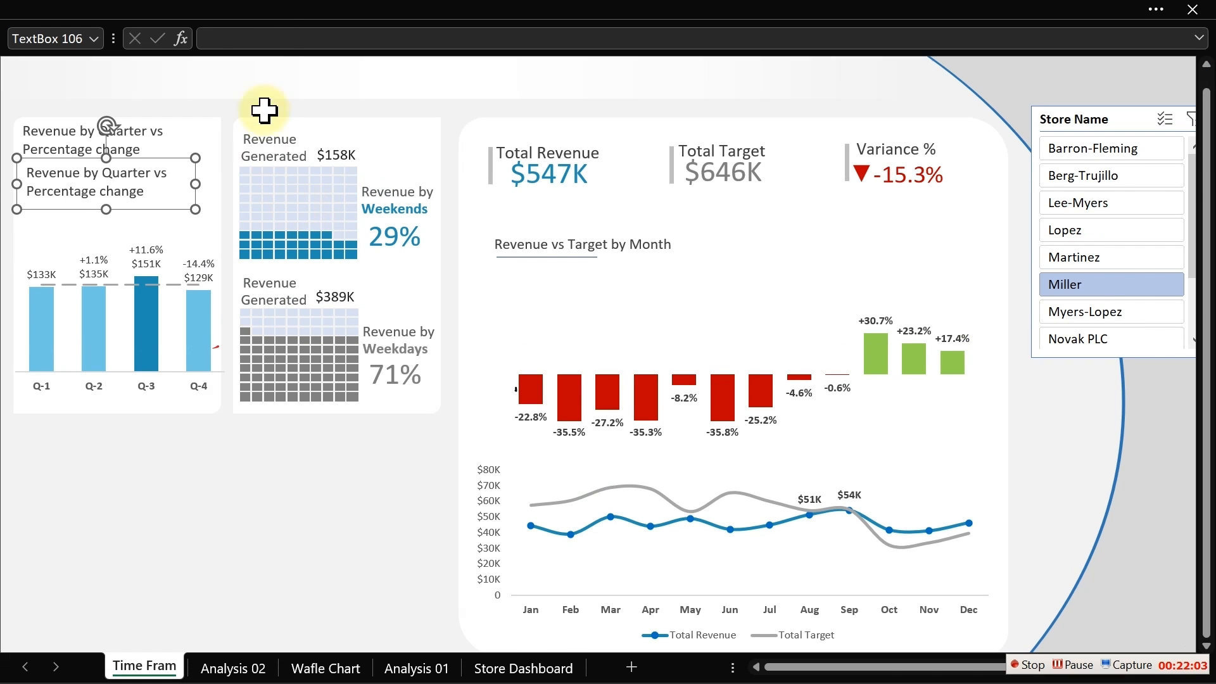
{"action": "left_click", "coordinate": [267, 39]}
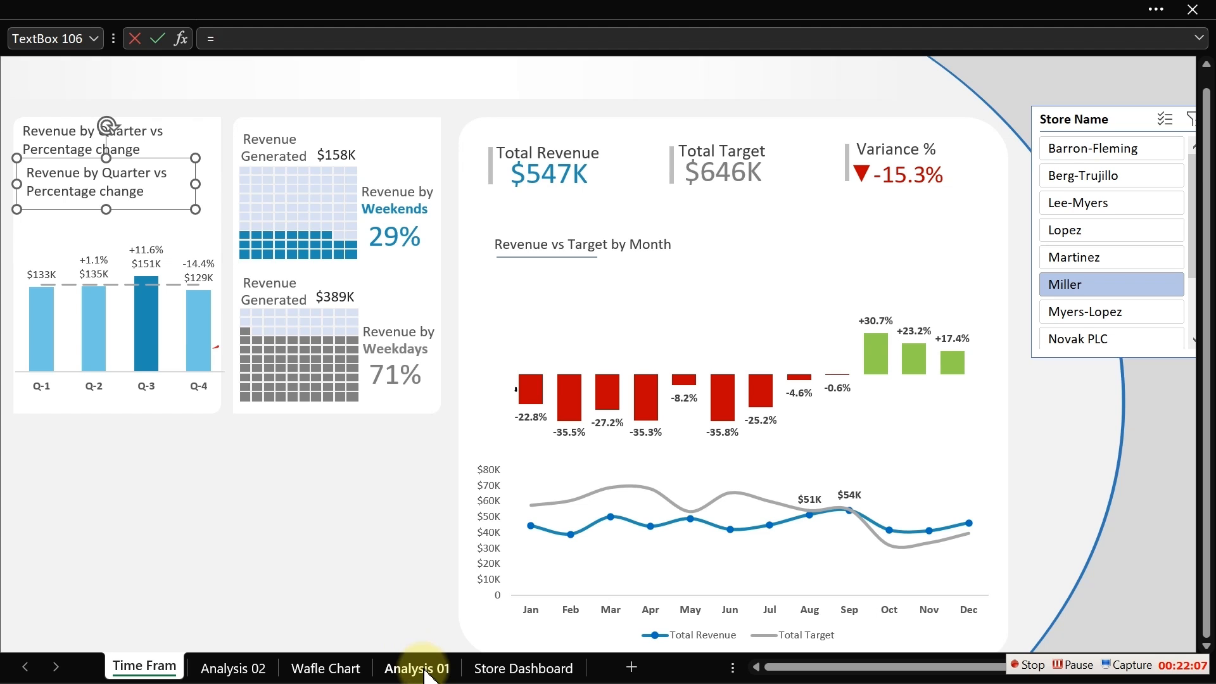
{"action": "left_click", "coordinate": [248, 667]}
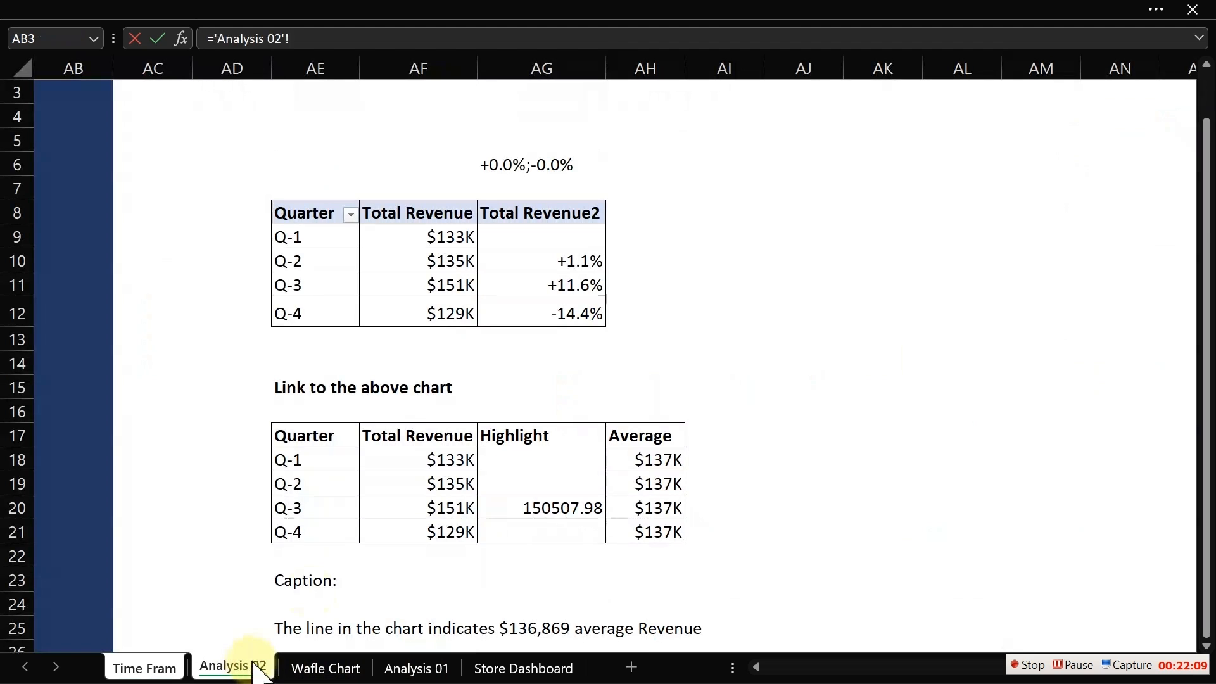
{"action": "left_click", "coordinate": [313, 627]}
{"action": "key", "text": "Return"}
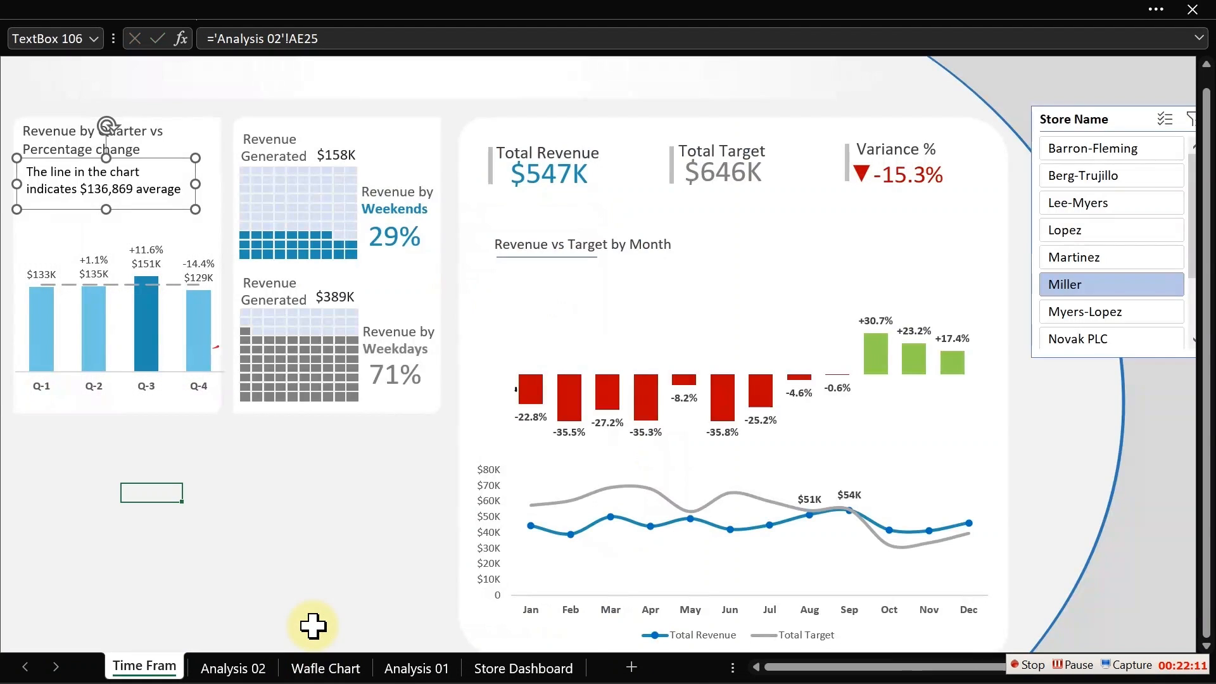
- Nudge the caption box into place under the title and make its text italic with a dark grey font colour
{"action": "mouse_move", "coordinate": [171, 288]}
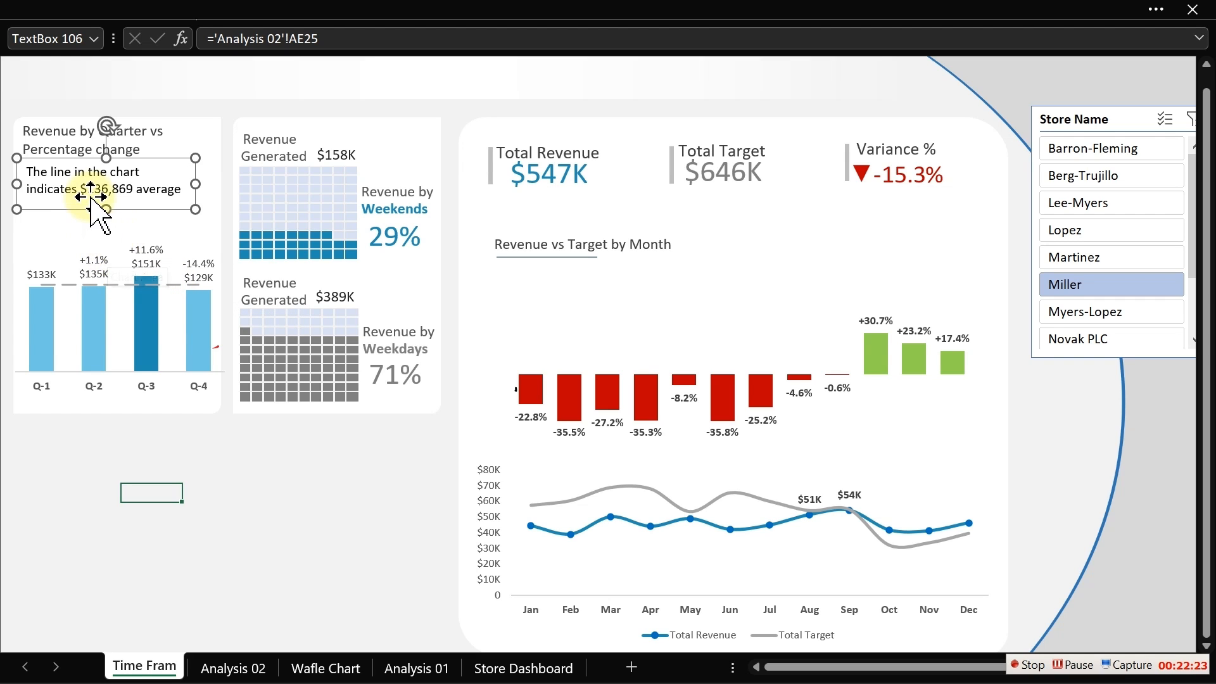
{"action": "left_click_drag", "start_coordinate": [84, 209], "coordinate": [81, 206]}
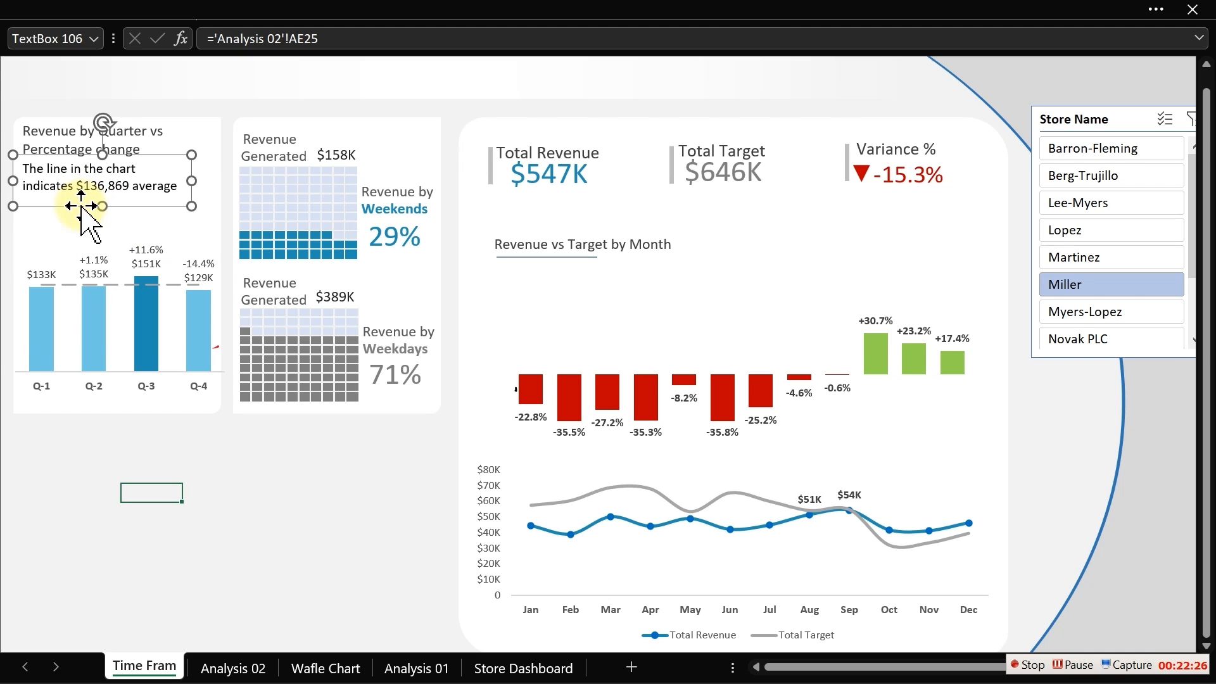
{"action": "left_click", "coordinate": [212, 11]}
{"action": "left_click", "coordinate": [80, 61]}
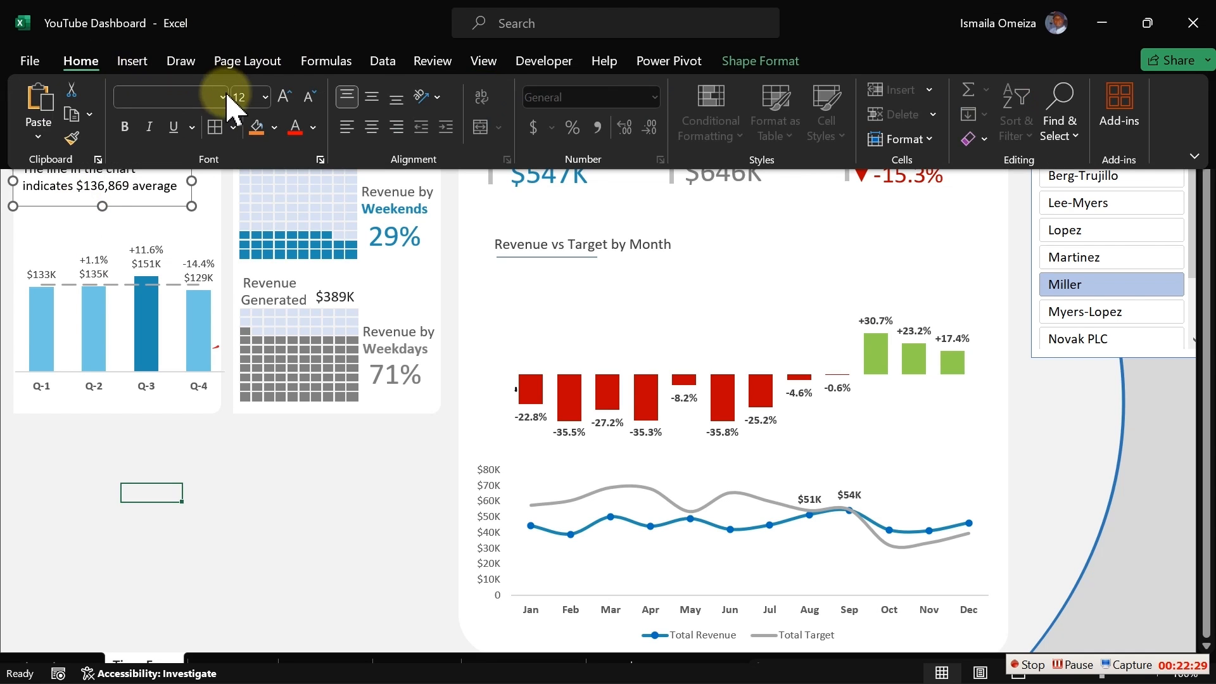
{"action": "left_click", "coordinate": [313, 126]}
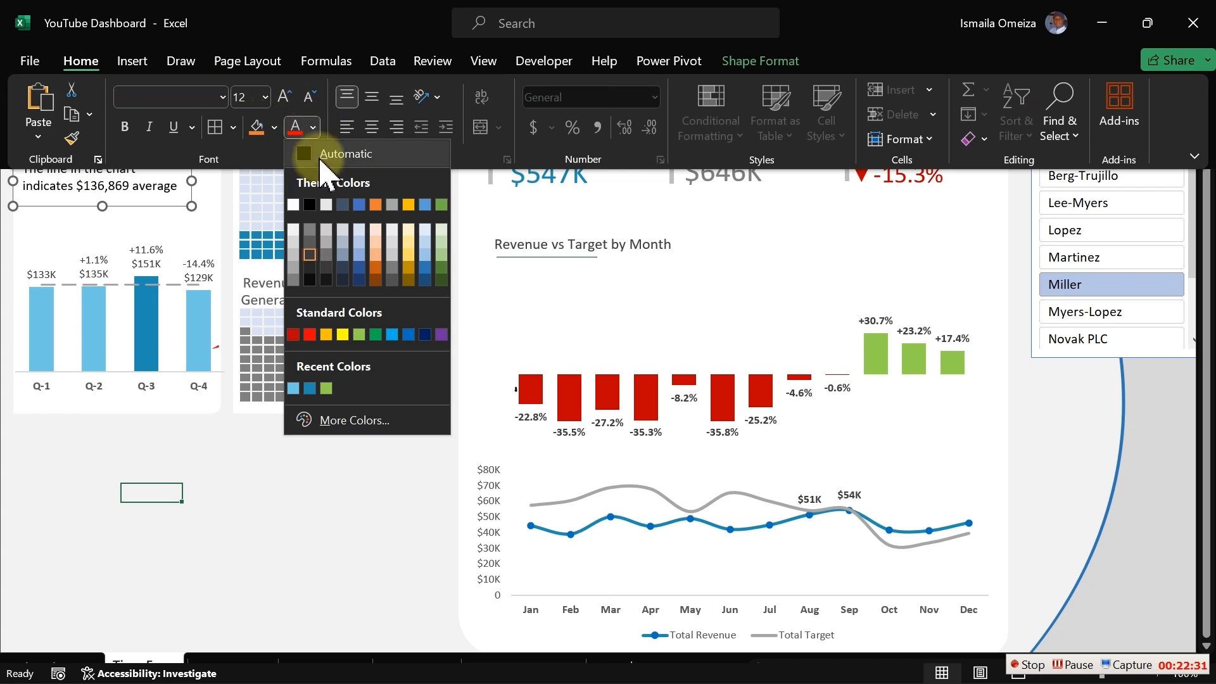
{"action": "left_click", "coordinate": [311, 246]}
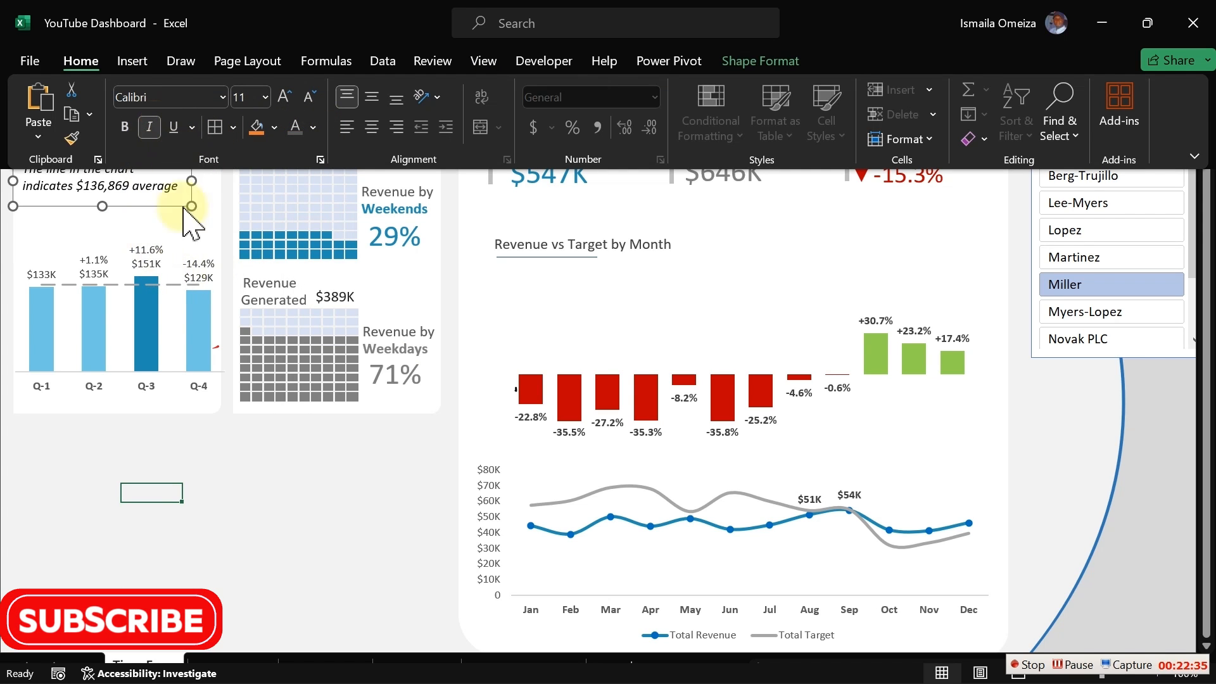
- Reduce the quarterly chart's height so it sits below the caption
{"action": "left_click", "coordinate": [213, 474]}
{"action": "key", "text": "ctrl+shift+F1"}
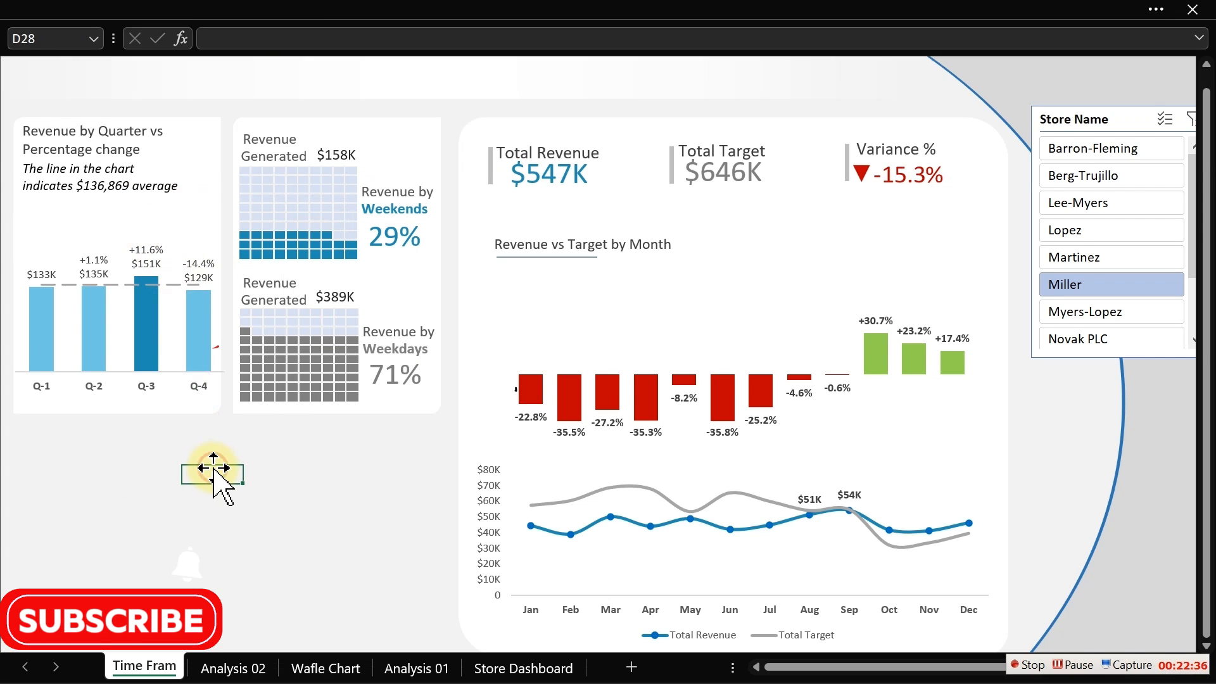
{"action": "left_click", "coordinate": [180, 399]}
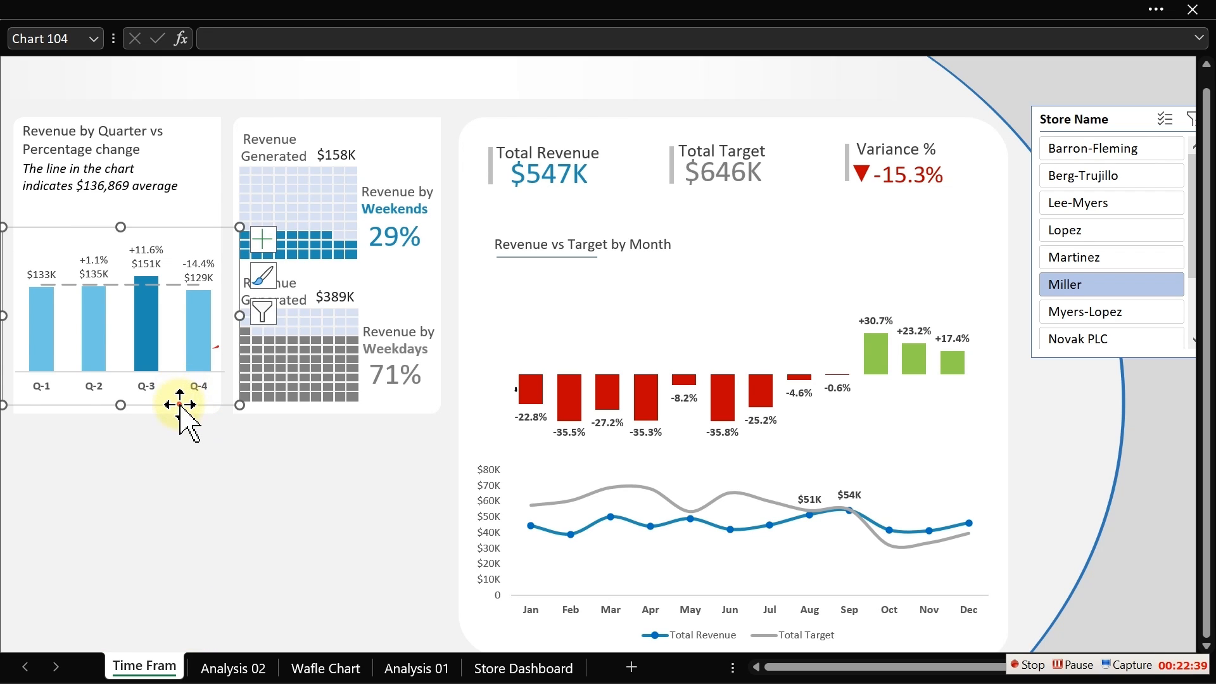
{"action": "left_click_drag", "start_coordinate": [180, 404], "coordinate": [183, 373]}
{"action": "left_click", "coordinate": [222, 514]}
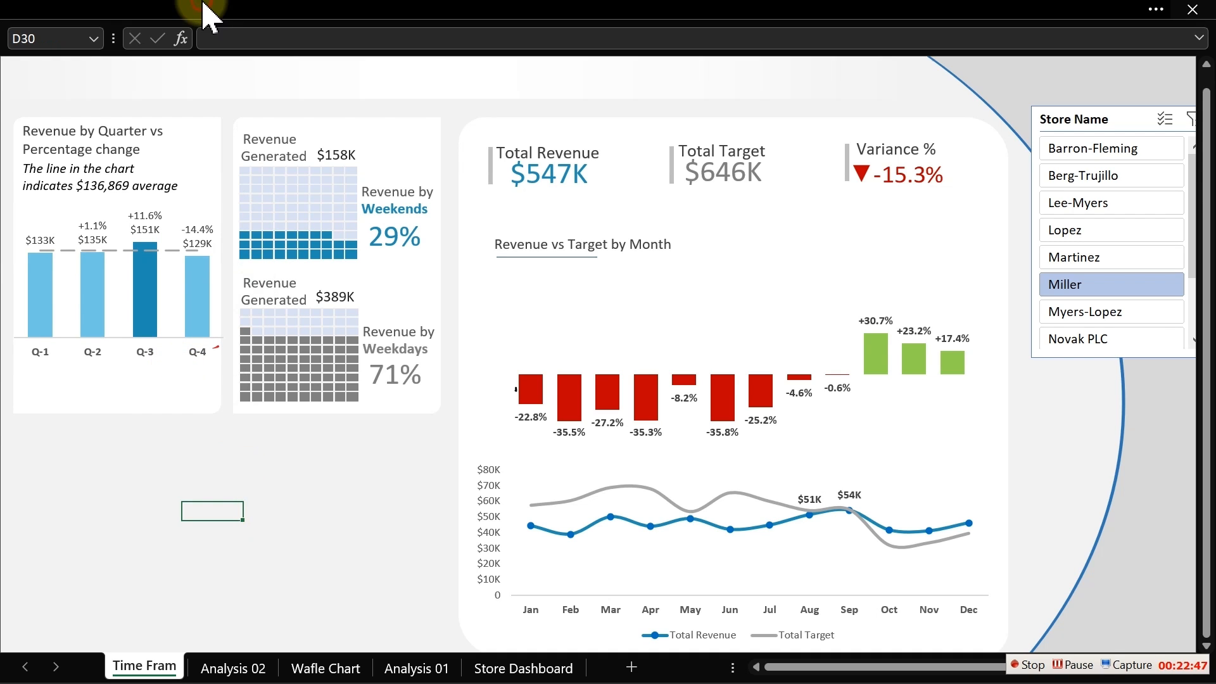
- Insert a small oval shape under the chart and give it no outline and a light blue fill
{"action": "left_click", "coordinate": [297, 9]}
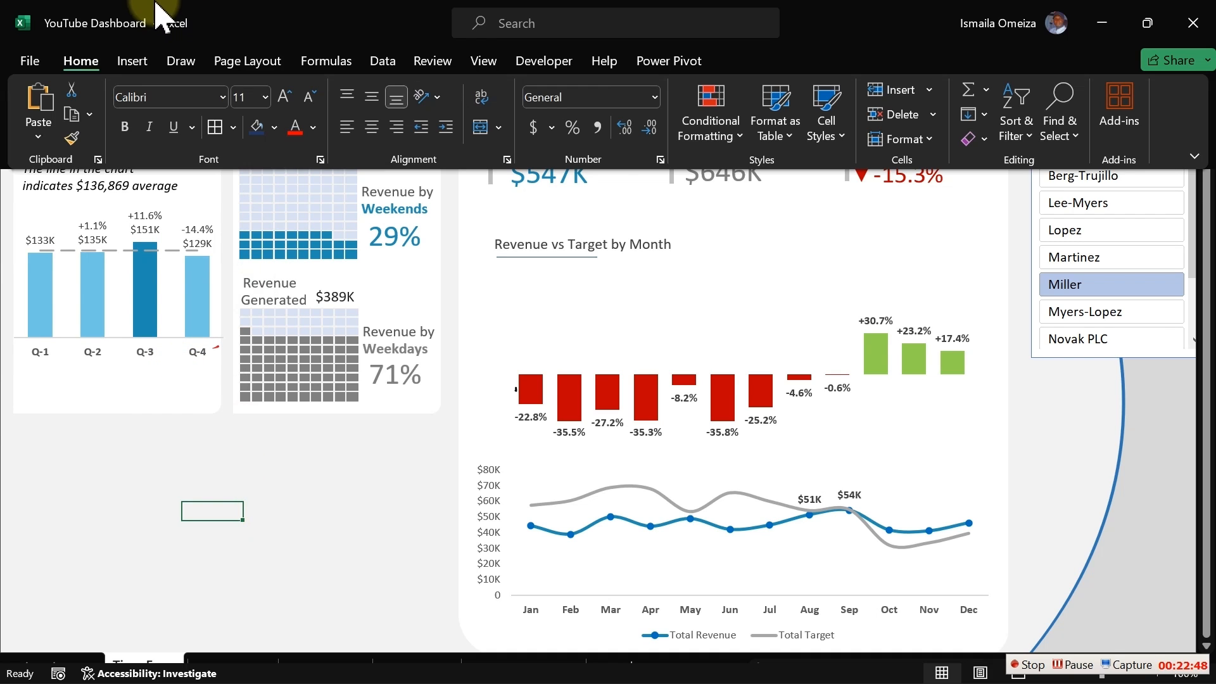
{"action": "left_click", "coordinate": [133, 61]}
{"action": "left_click", "coordinate": [247, 117]}
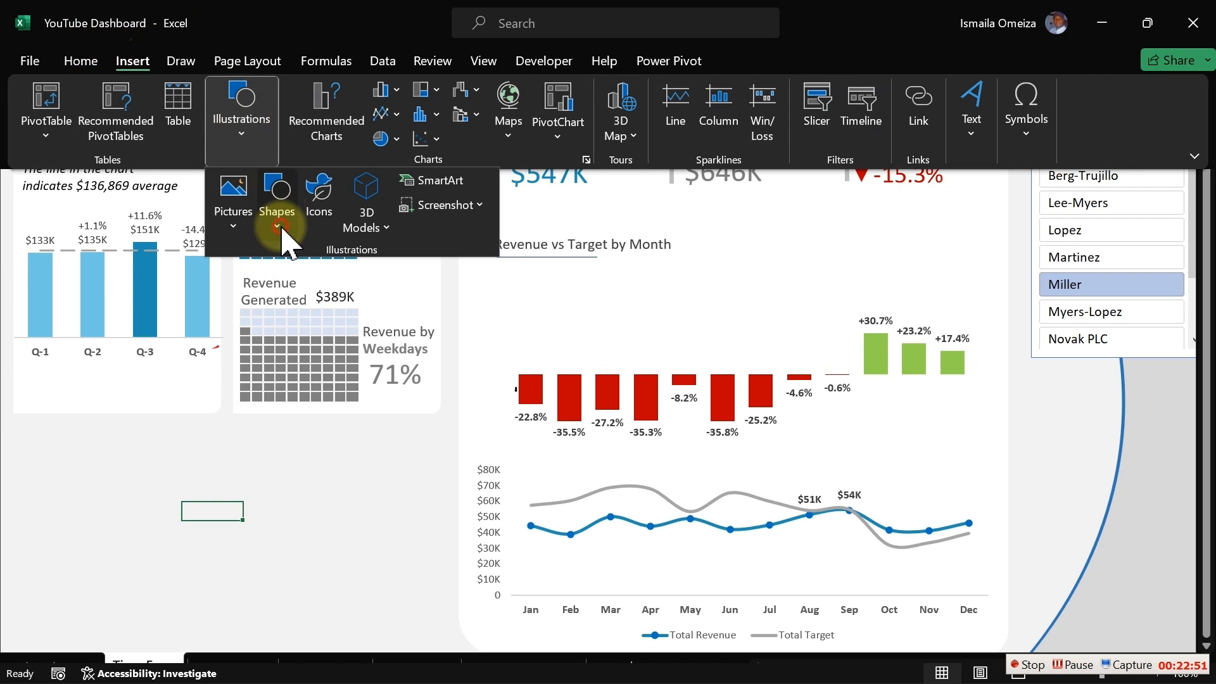
{"action": "left_click", "coordinate": [293, 234]}
{"action": "left_click", "coordinate": [353, 281]}
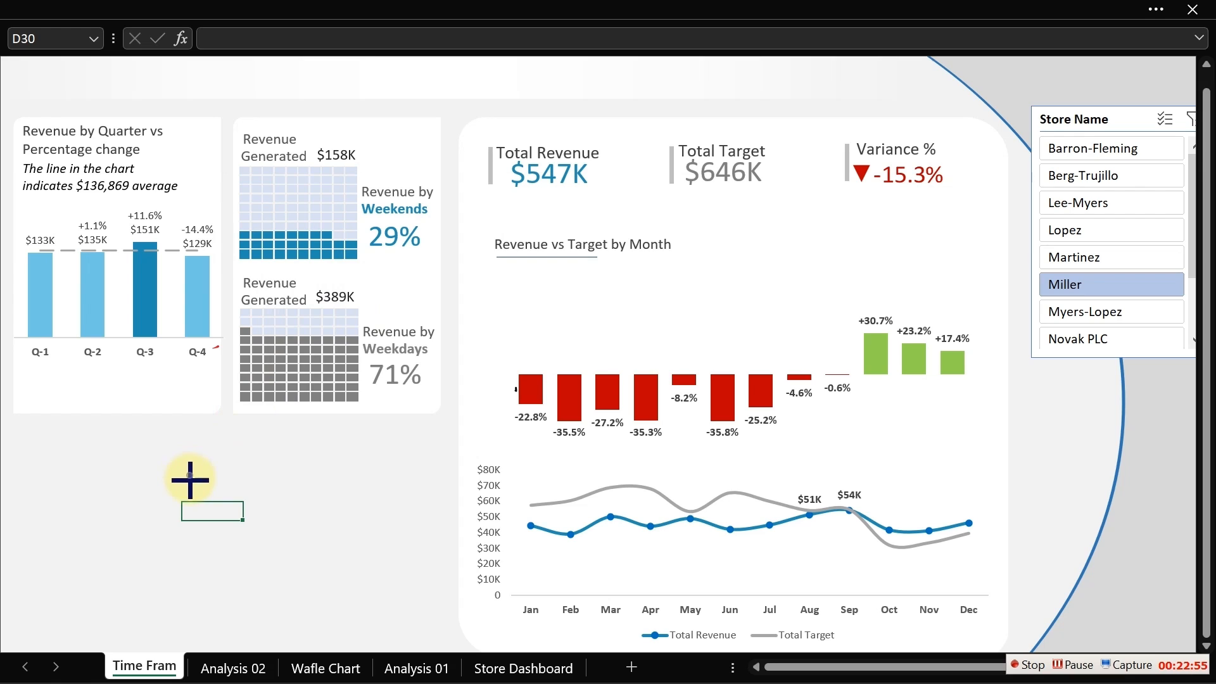
{"action": "mouse_move", "coordinate": [187, 473]}
{"action": "left_mouse_down"}
{"action": "mouse_move", "coordinate": [198, 484]}
{"action": "mouse_move", "coordinate": [133, 534]}
{"action": "left_mouse_up"}
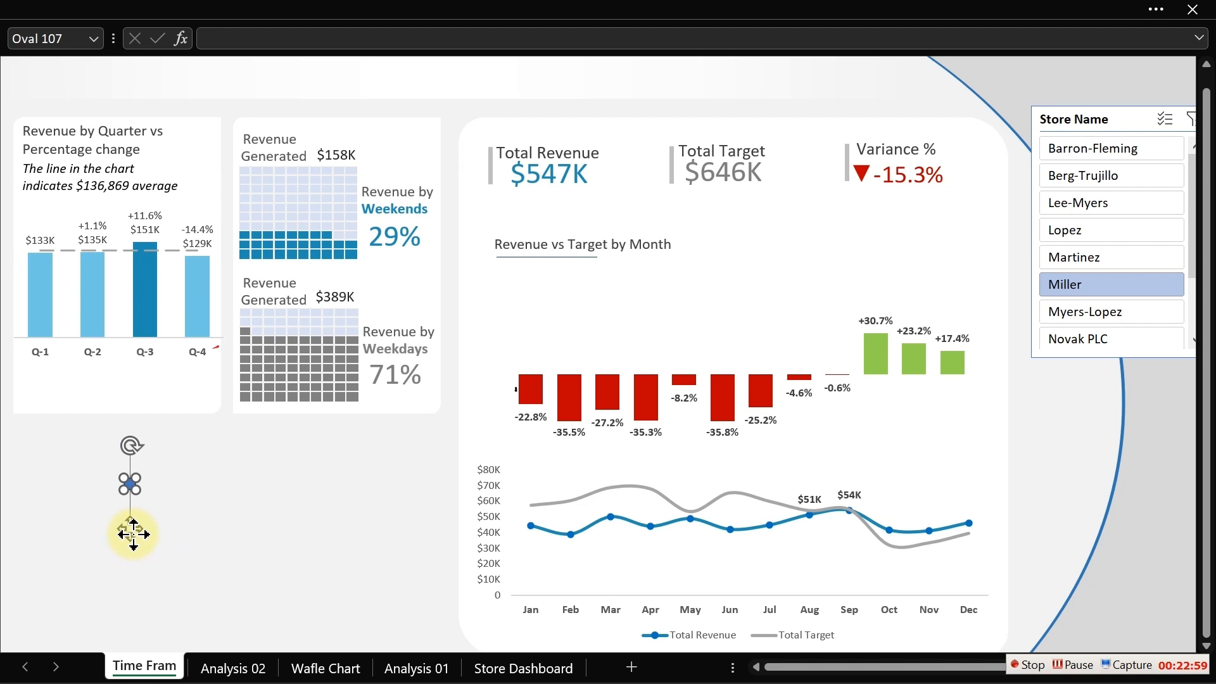
{"action": "key", "text": "ctrl+1"}
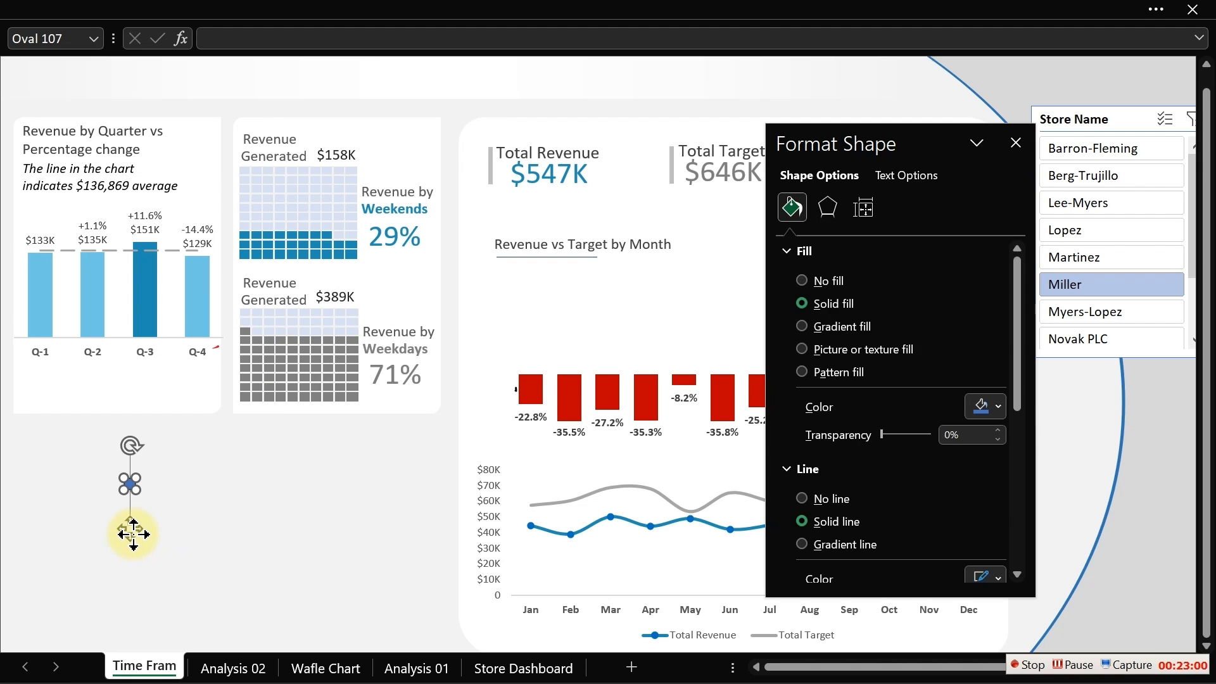
{"action": "left_click", "coordinate": [804, 498]}
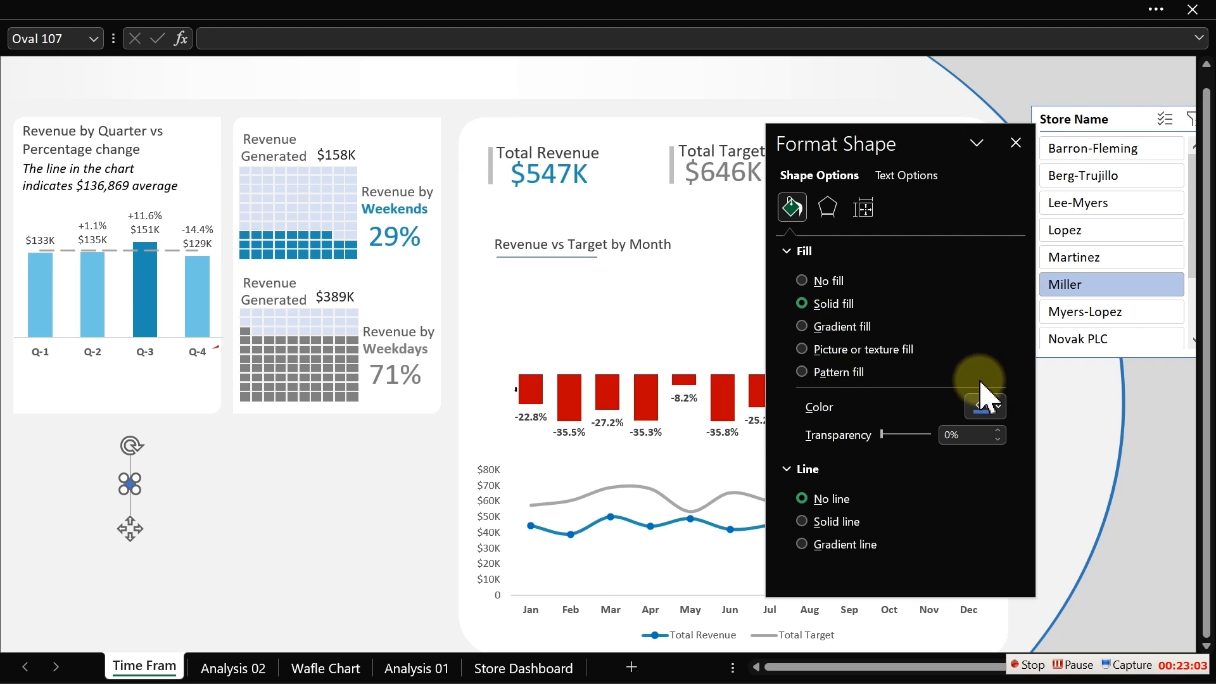
{"action": "left_click", "coordinate": [993, 411]}
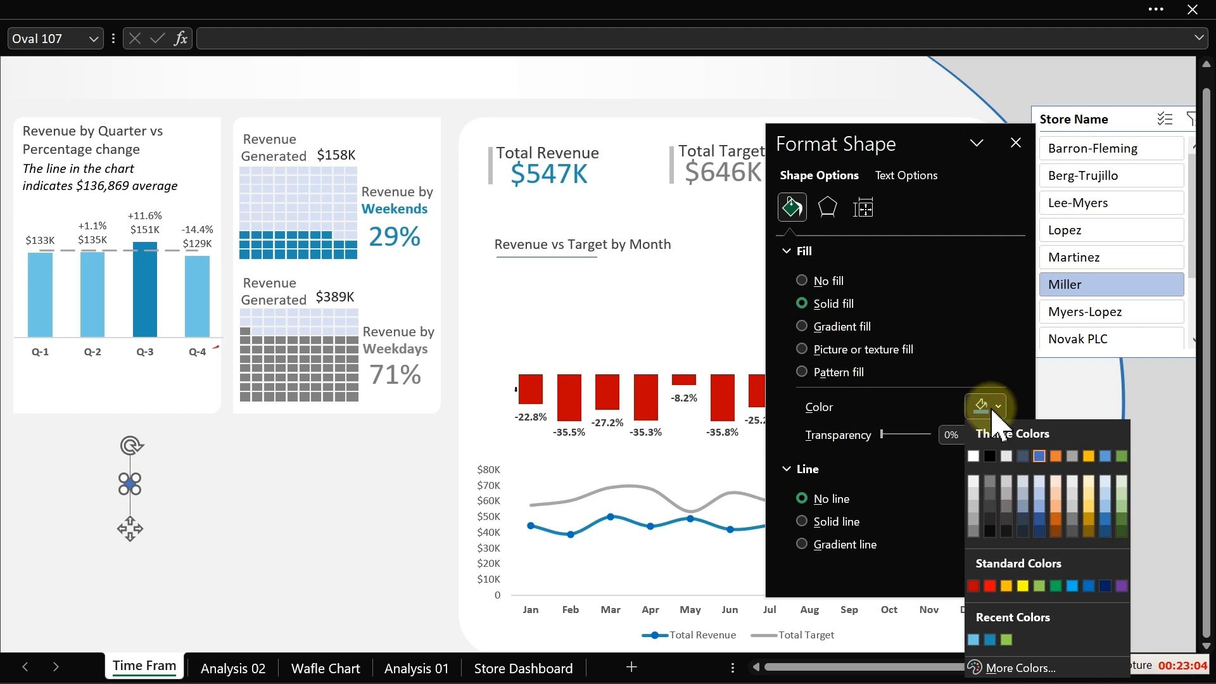
{"action": "left_click", "coordinate": [974, 643]}
{"action": "left_click", "coordinate": [239, 511]}
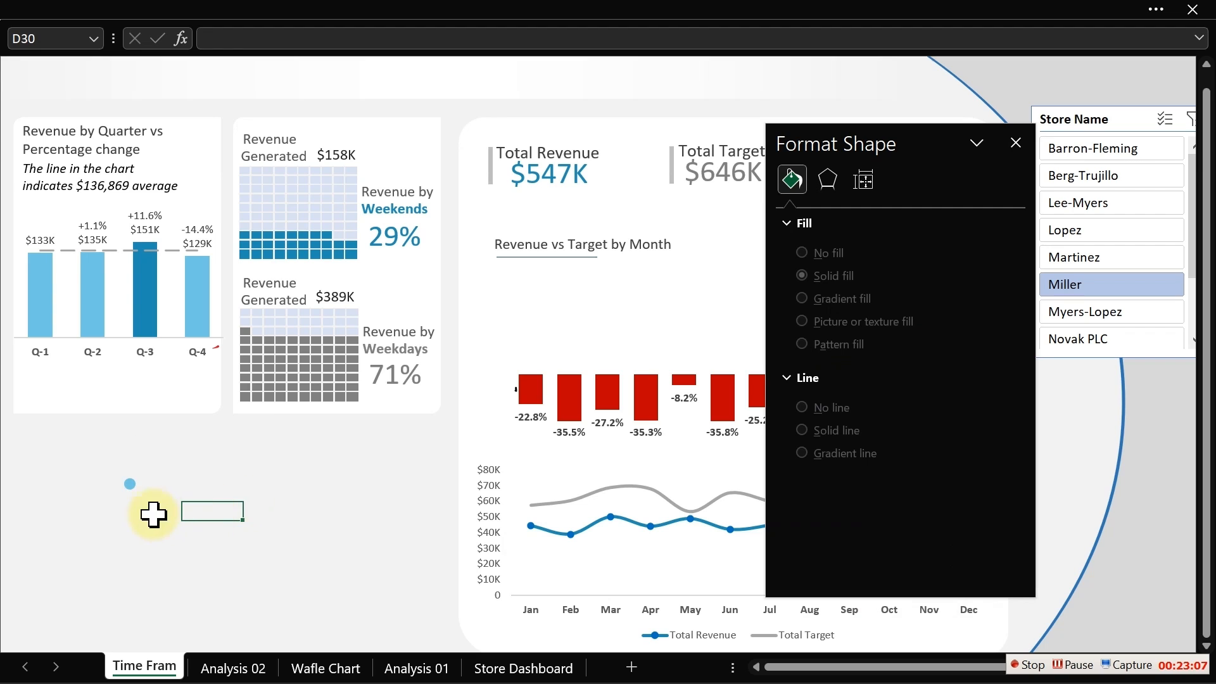
- Place the light blue circle below the Q-1 label and add a dark blue copy just beneath it
{"action": "left_click", "coordinate": [133, 486]}
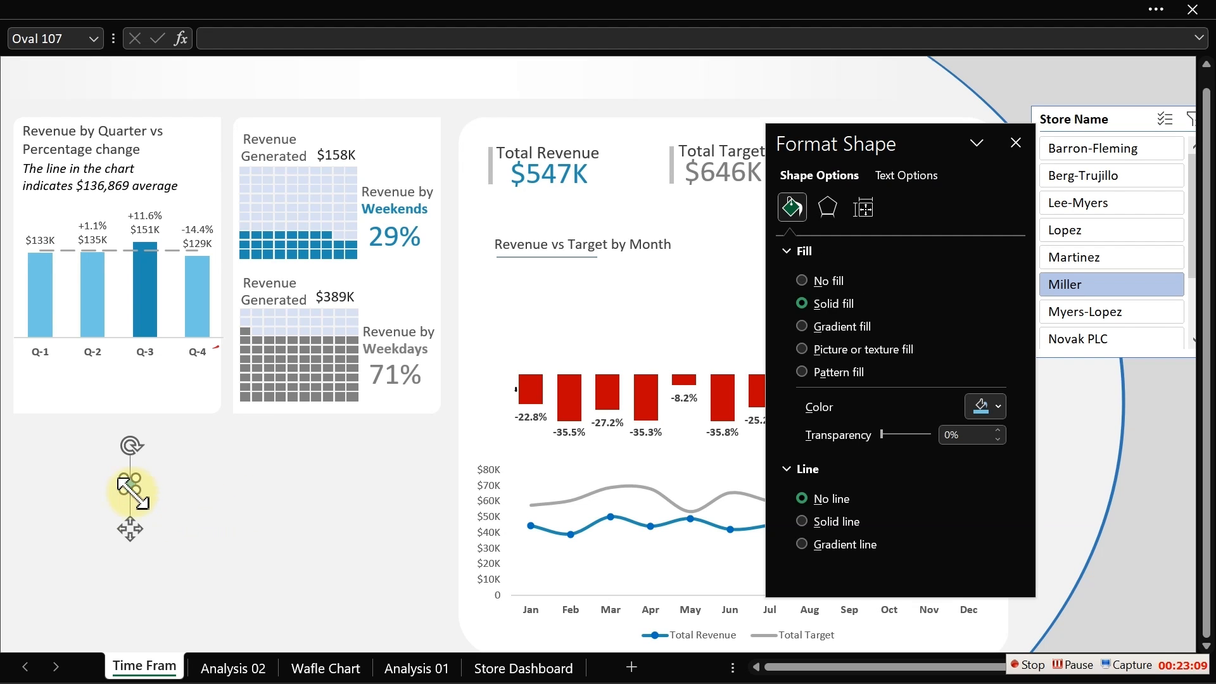
{"action": "left_click_drag", "start_coordinate": [132, 525], "coordinate": [47, 410]}
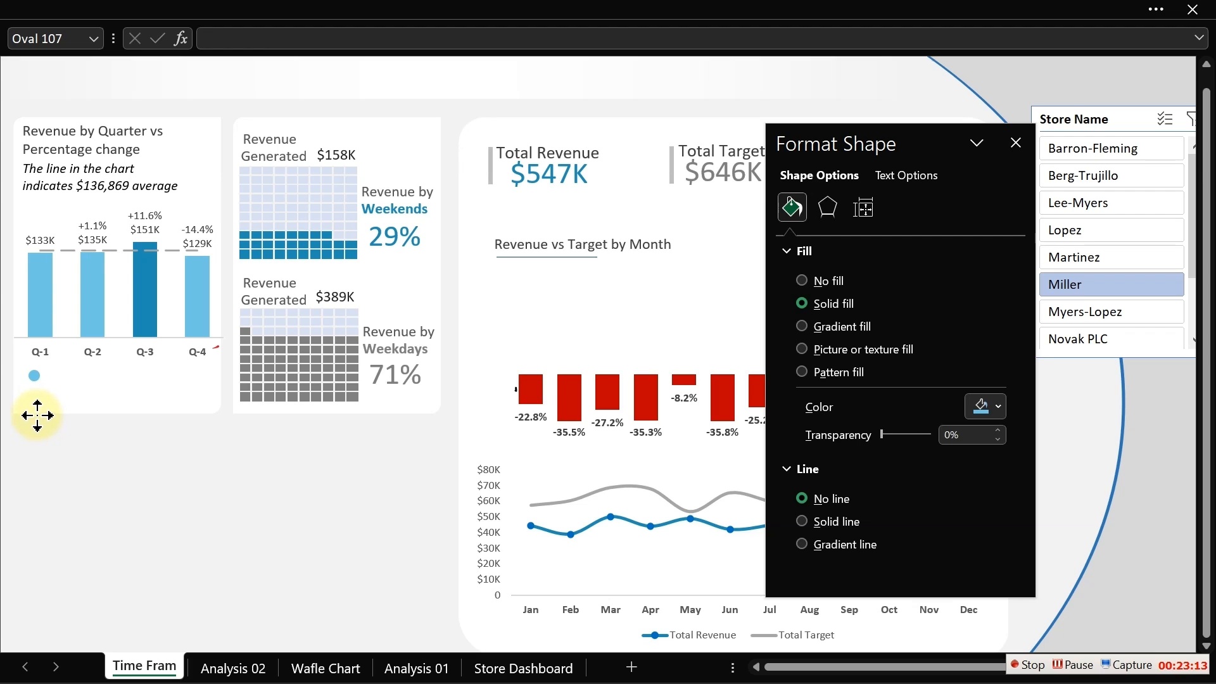
{"action": "mouse_move", "coordinate": [37, 415]}
{"action": "left_mouse_down"}
{"action": "mouse_move", "coordinate": [47, 424]}
{"action": "mouse_move", "coordinate": [37, 437]}
{"action": "left_mouse_up"}
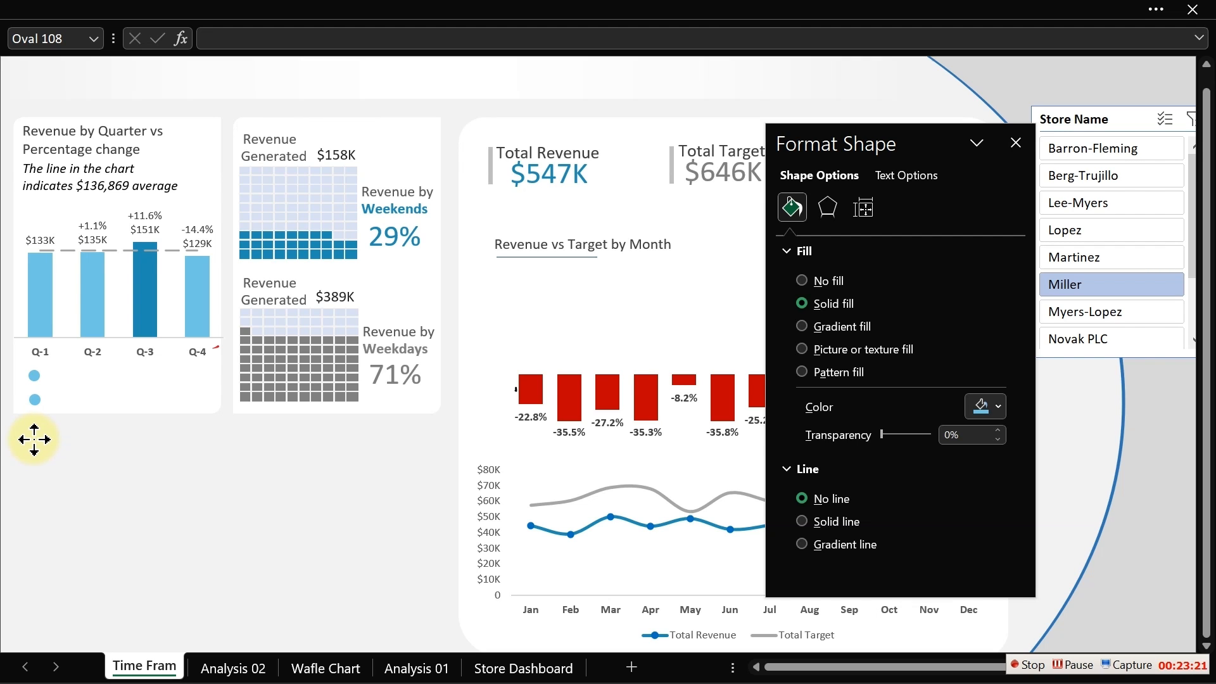
{"action": "left_click_drag", "start_coordinate": [34, 439], "coordinate": [33, 435]}
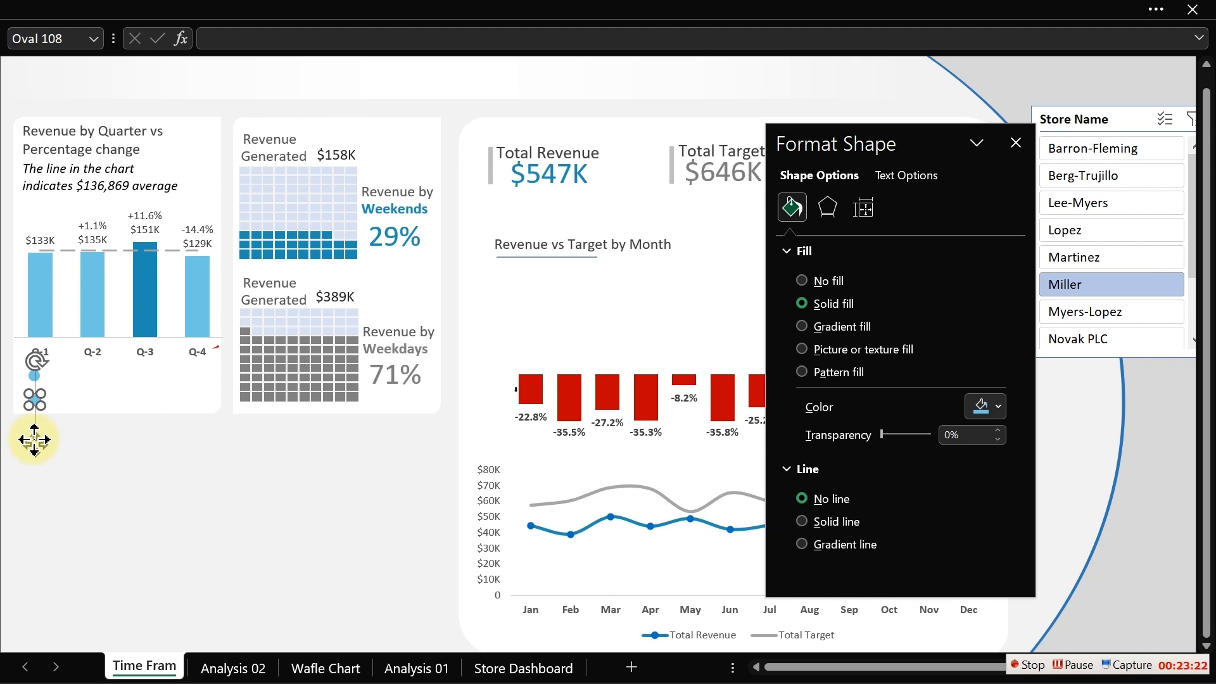
{"action": "left_click", "coordinate": [988, 407]}
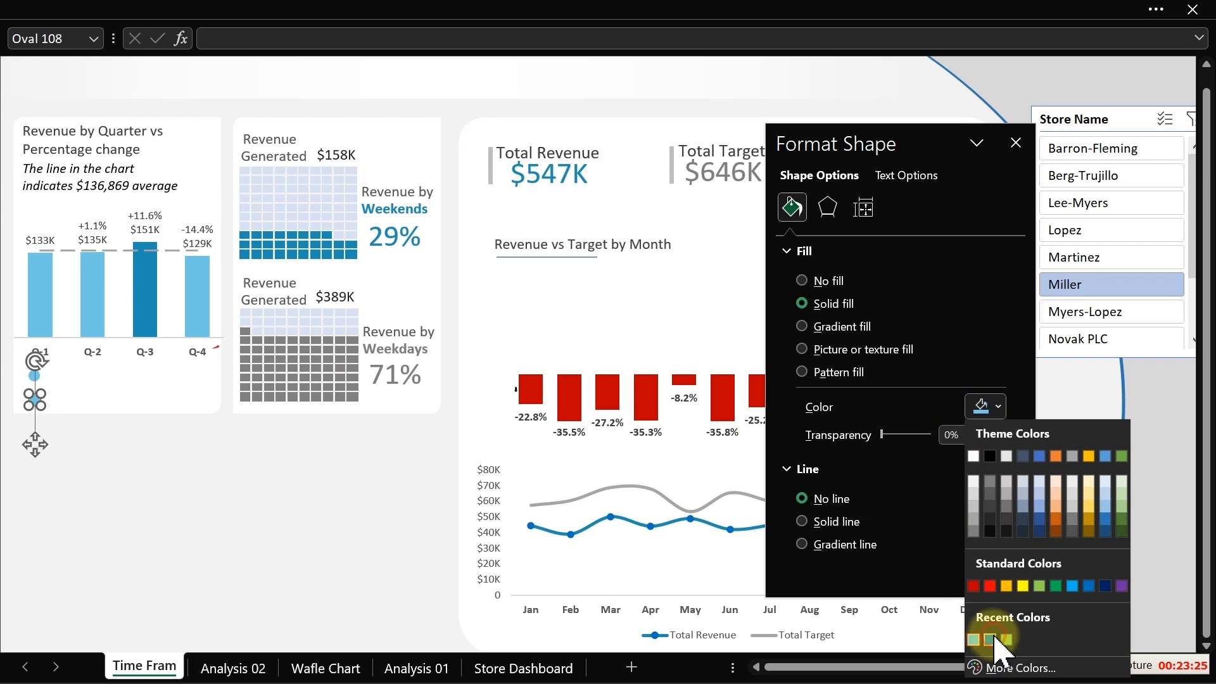
{"action": "left_click", "coordinate": [991, 638]}
{"action": "left_click", "coordinate": [282, 465]}
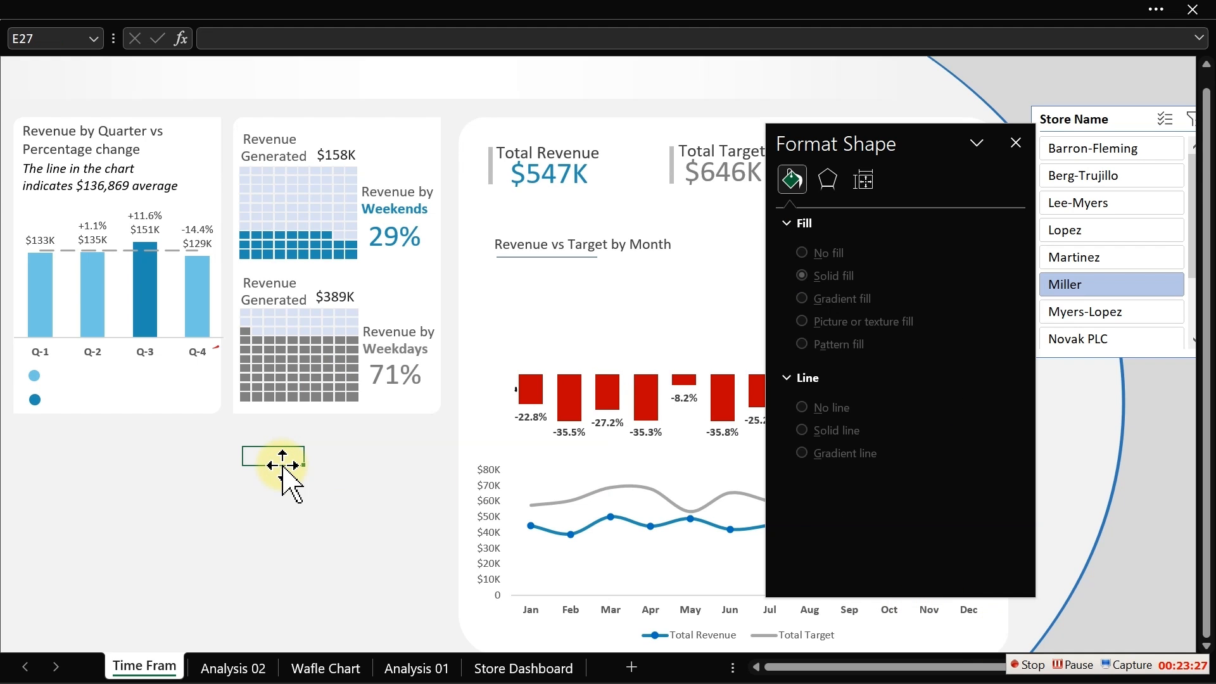
- Draw a short horizontal straight line below the chart area
{"action": "left_click", "coordinate": [240, 15]}
{"action": "left_click", "coordinate": [51, 95]}
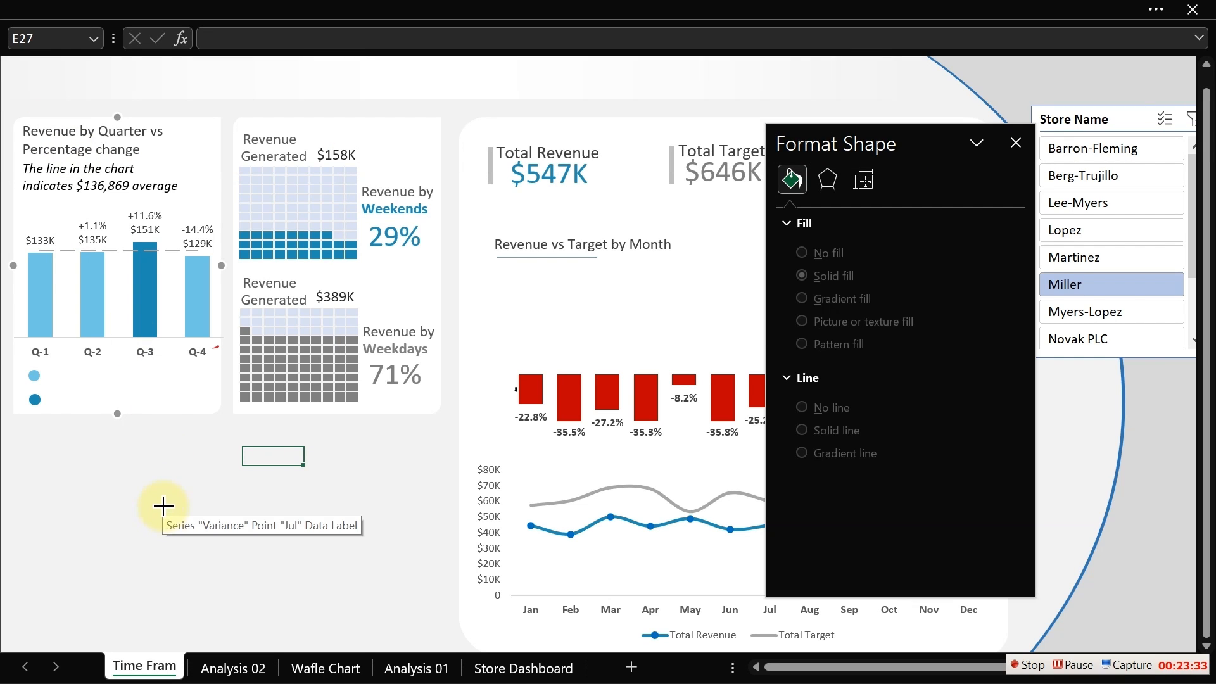
{"action": "left_click_drag", "start_coordinate": [163, 506], "coordinate": [213, 506]}
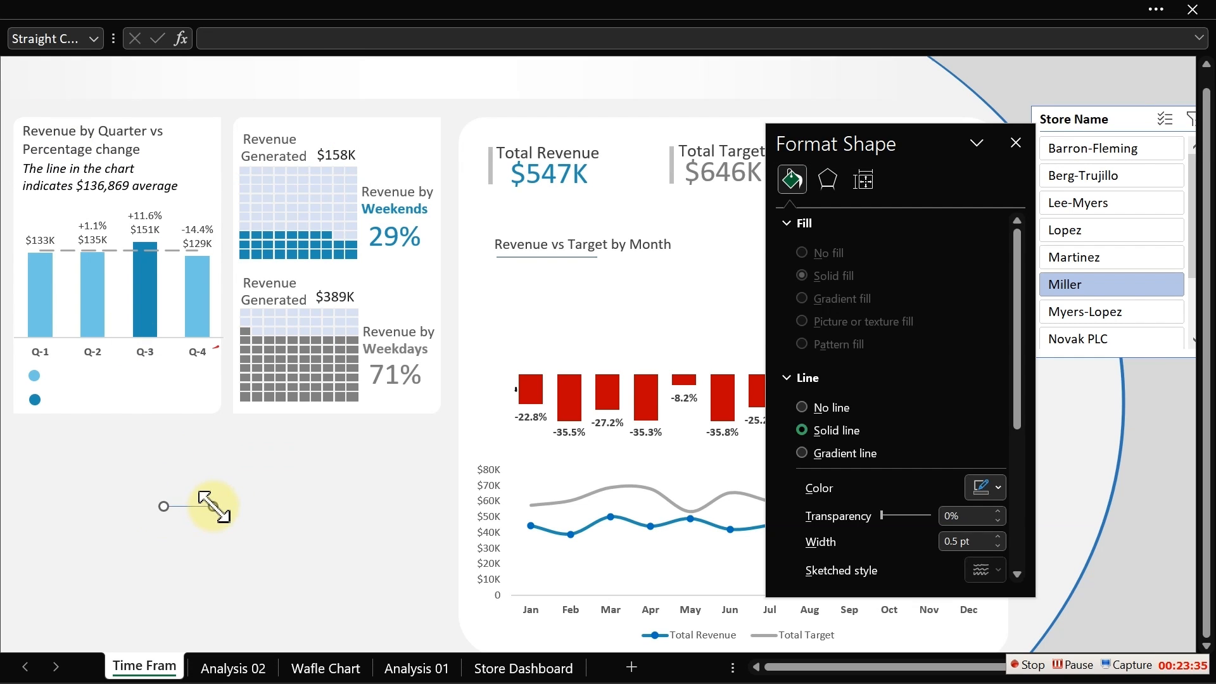
- Format the short line as dashed, 1.5 pt wide, with a gray line colour
{"action": "left_click_drag", "start_coordinate": [1017, 408], "coordinate": [1017, 491]}
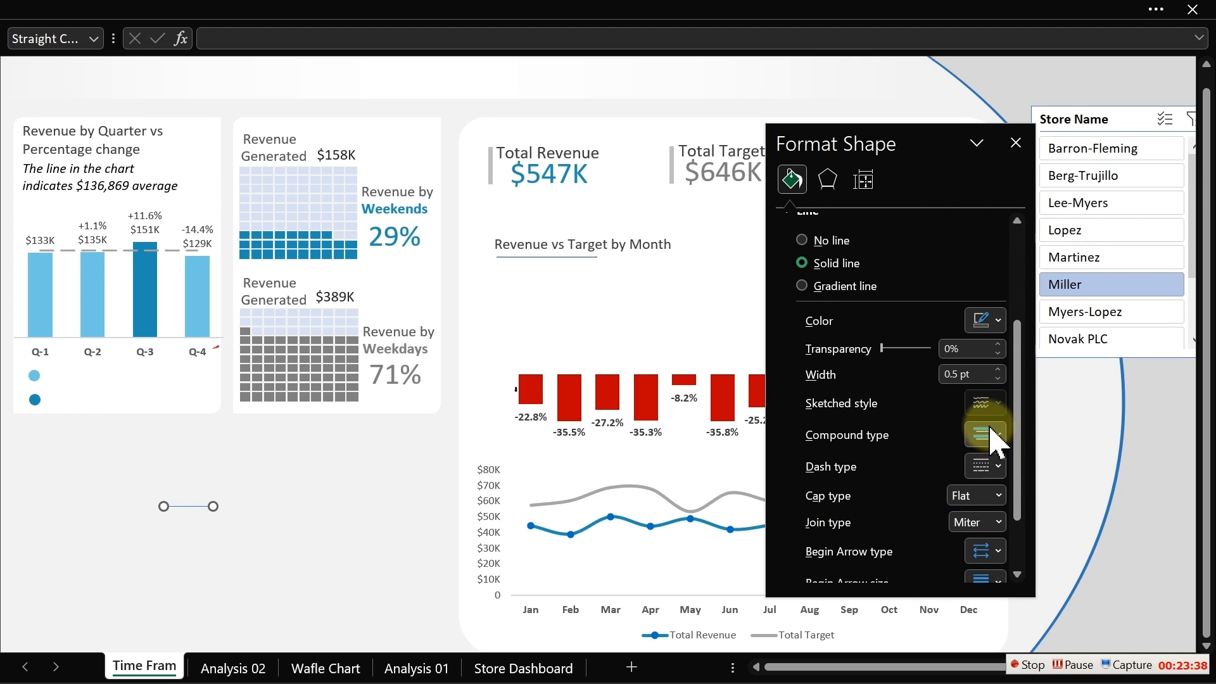
{"action": "left_click", "coordinate": [998, 468]}
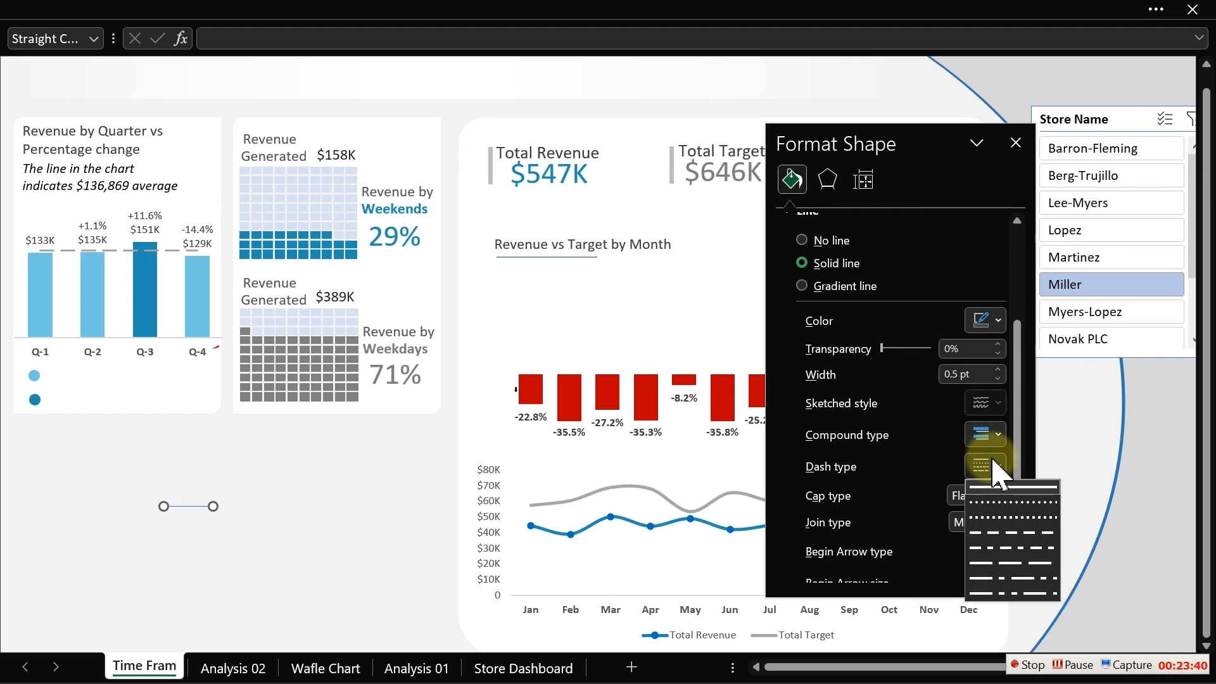
{"action": "left_click", "coordinate": [1016, 532]}
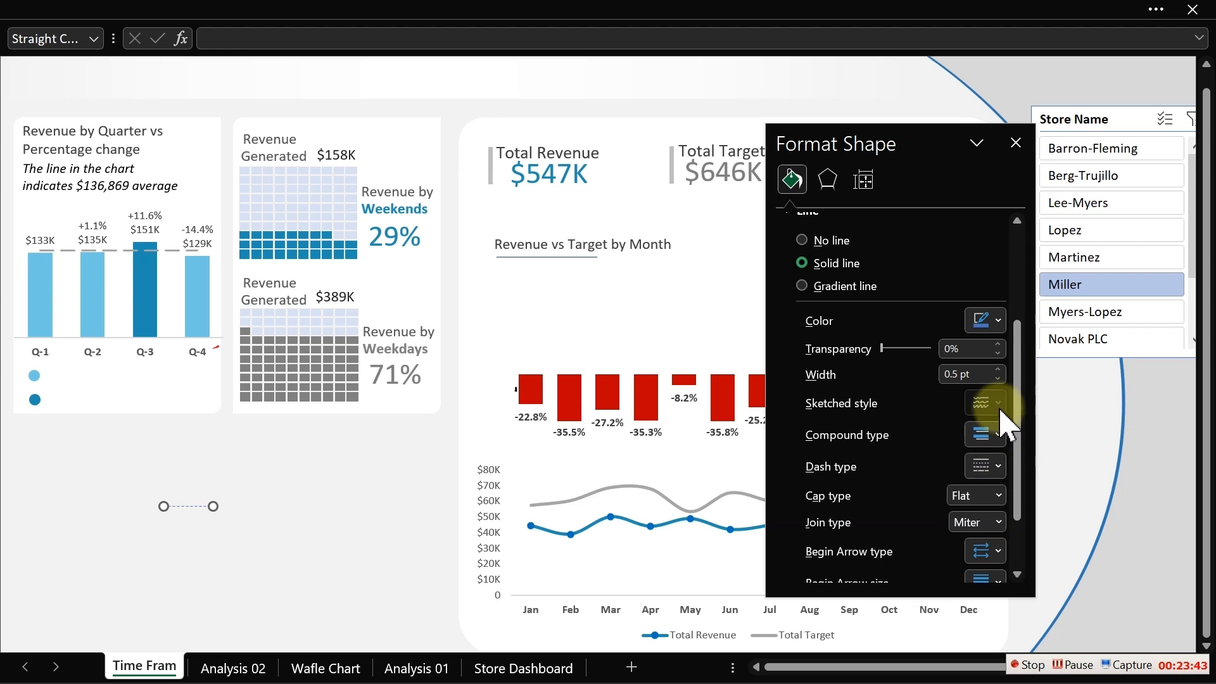
{"action": "left_click", "coordinate": [998, 369]}
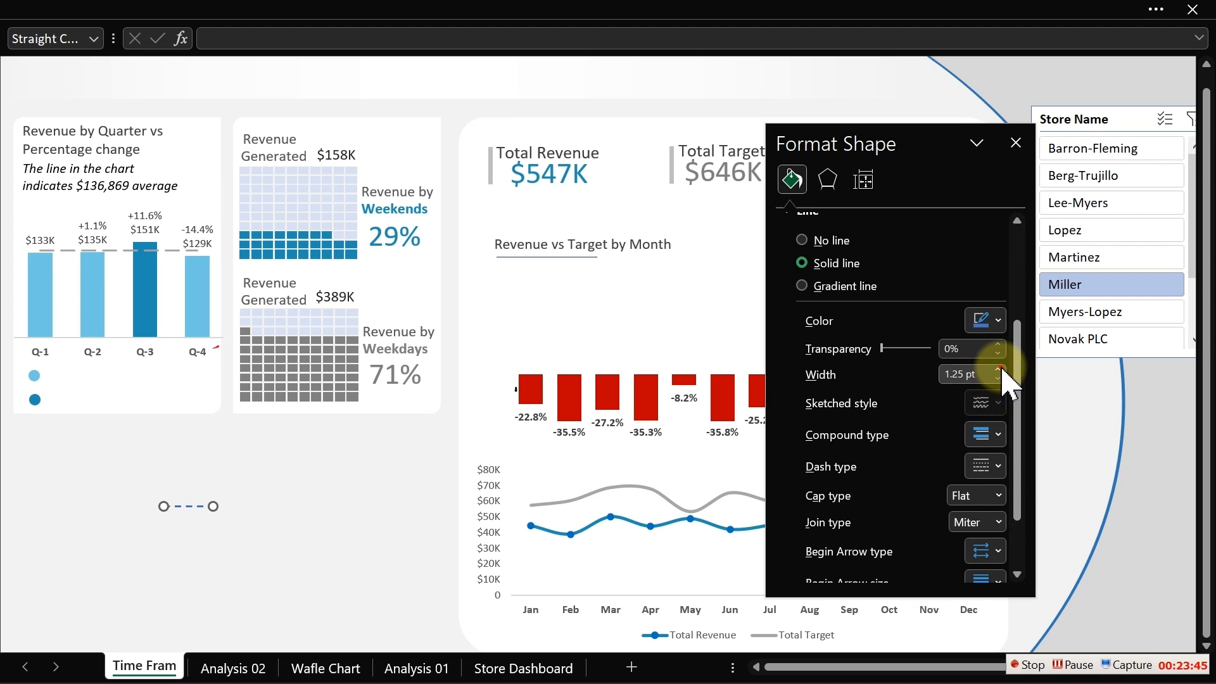
{"action": "left_click", "coordinate": [998, 321]}
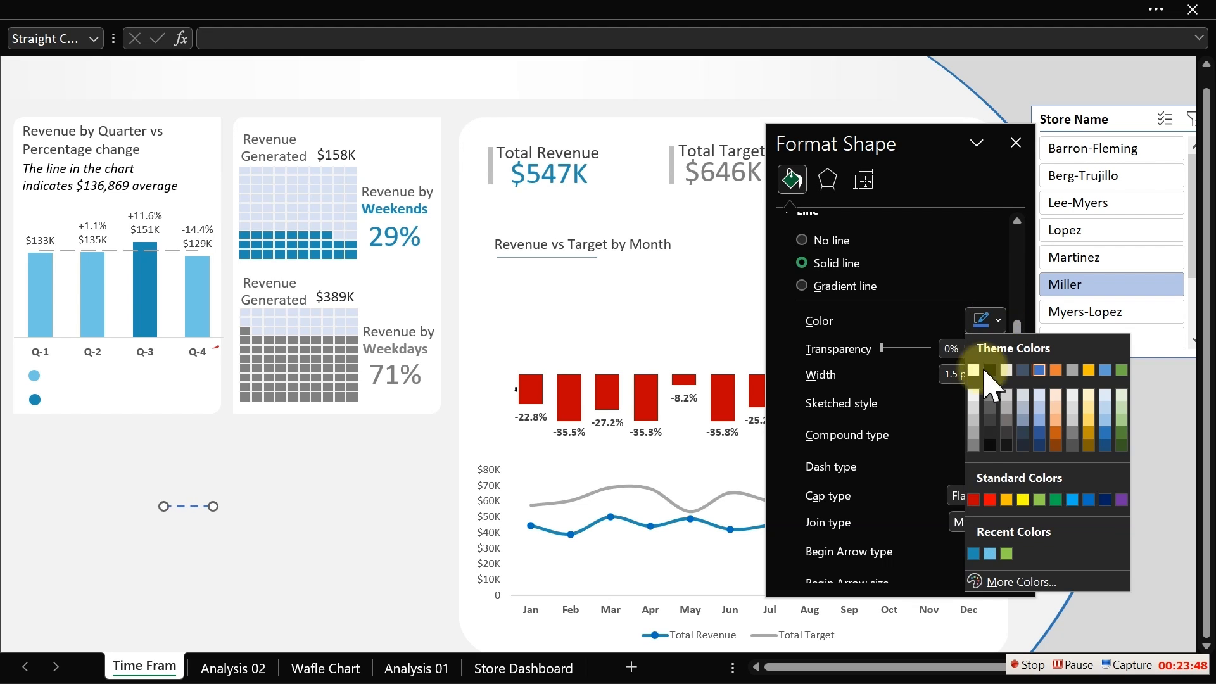
{"action": "left_click", "coordinate": [992, 409]}
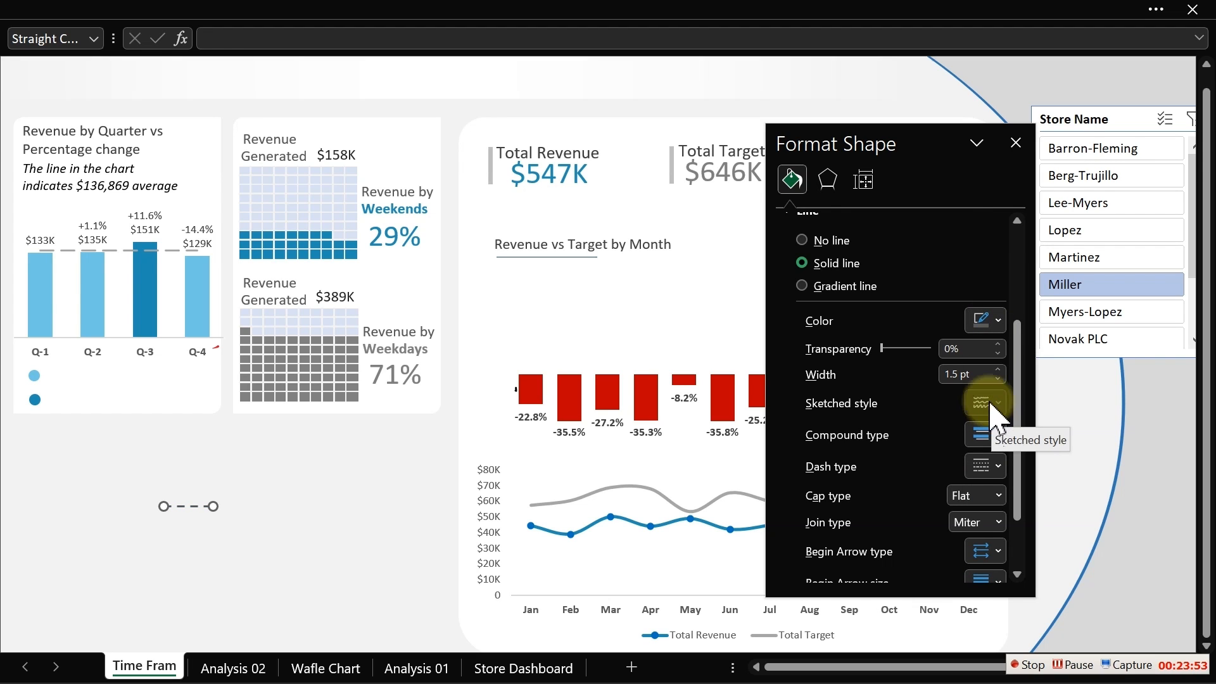
{"action": "left_click", "coordinate": [1001, 321]}
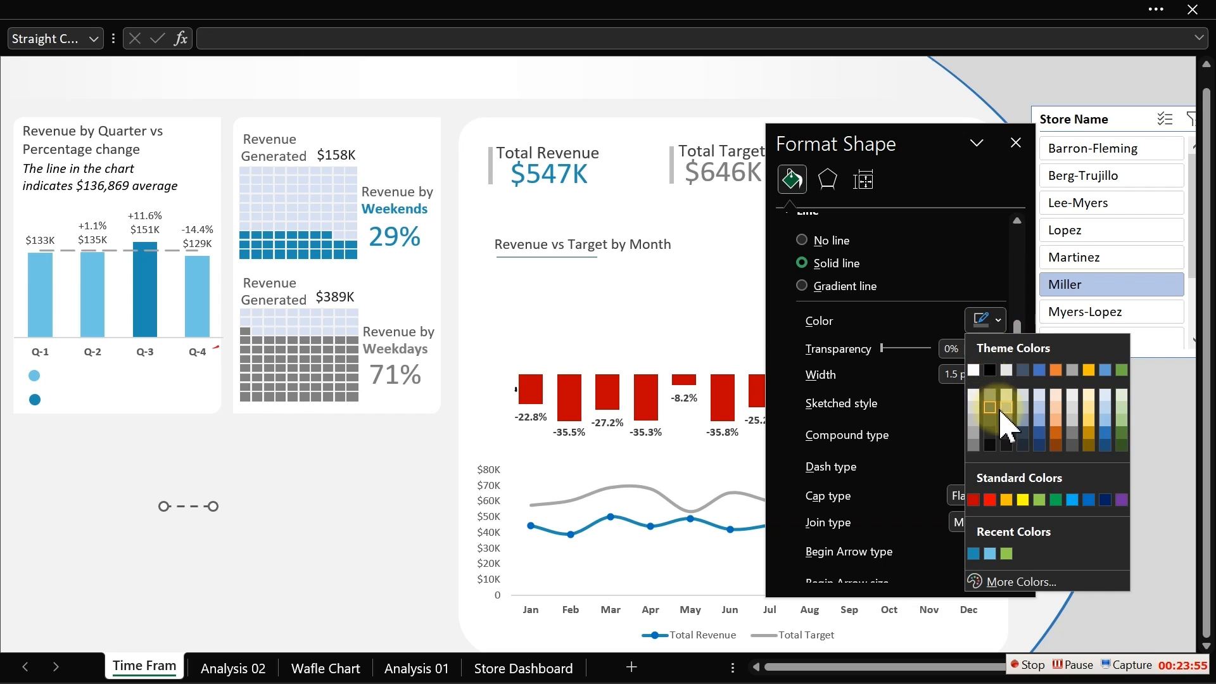
{"action": "left_click", "coordinate": [1007, 418]}
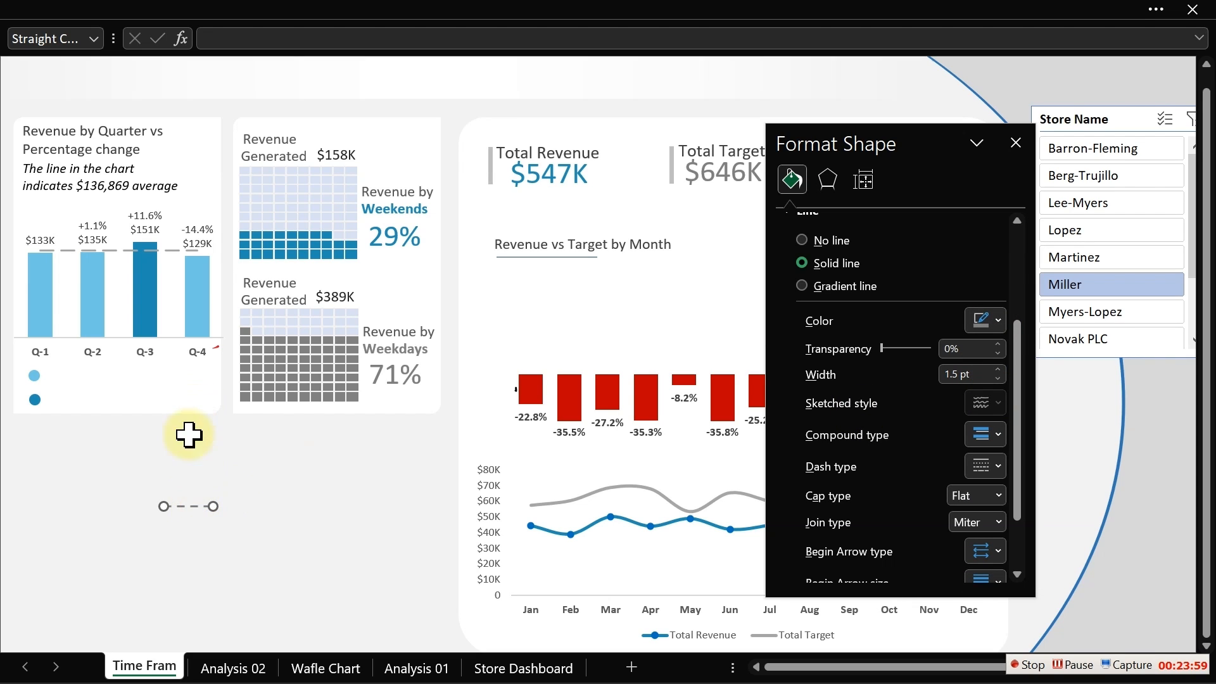
- Move the dashed line into the quarterly chart card, beside the legend circles below Q-4
{"action": "left_click_drag", "start_coordinate": [185, 505], "coordinate": [186, 384]}
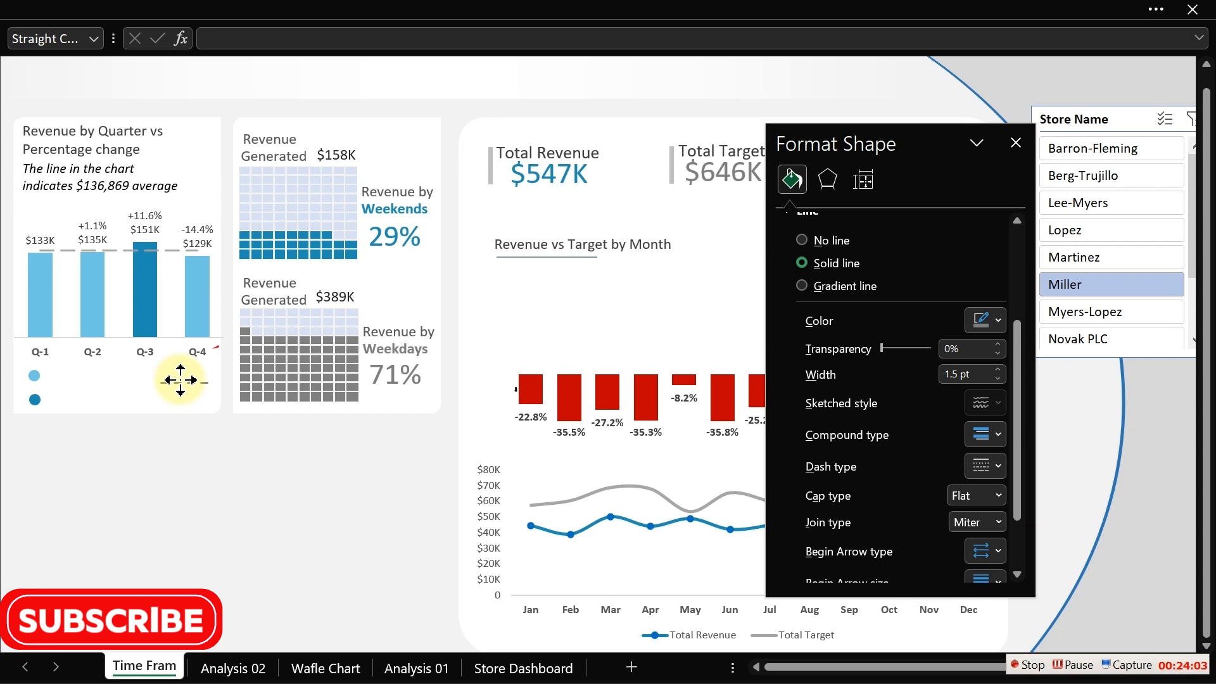
{"action": "left_click_drag", "start_coordinate": [180, 380], "coordinate": [185, 375]}
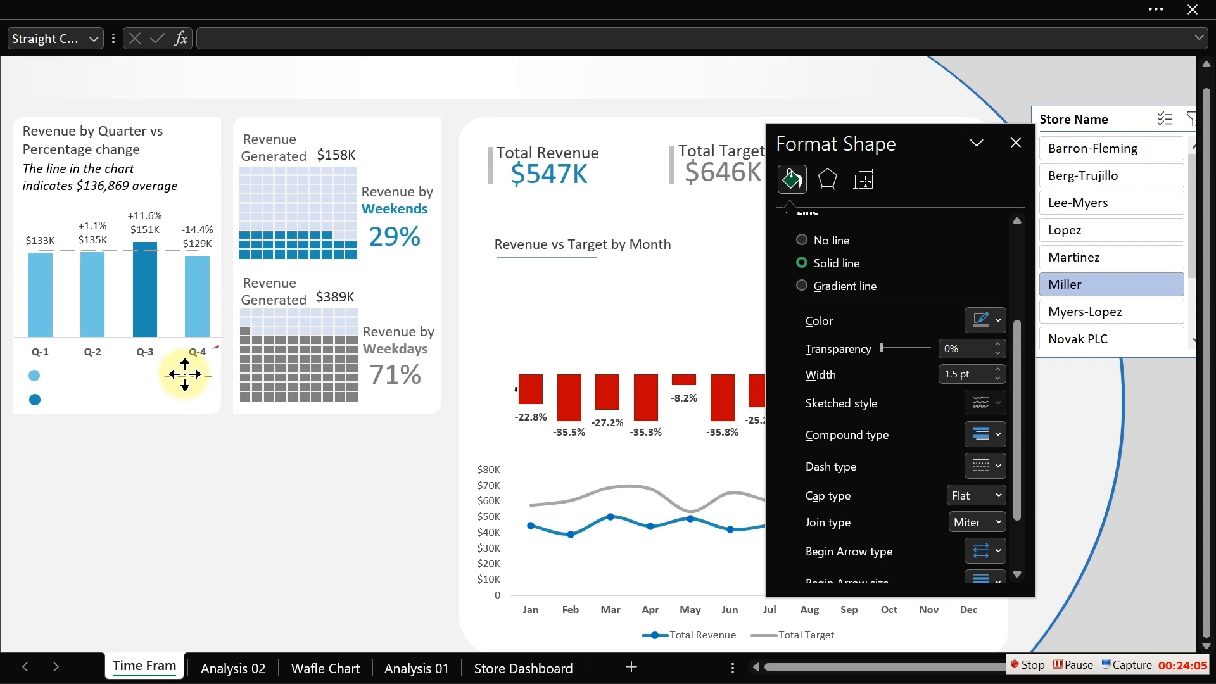
{"action": "left_click", "coordinate": [184, 504]}
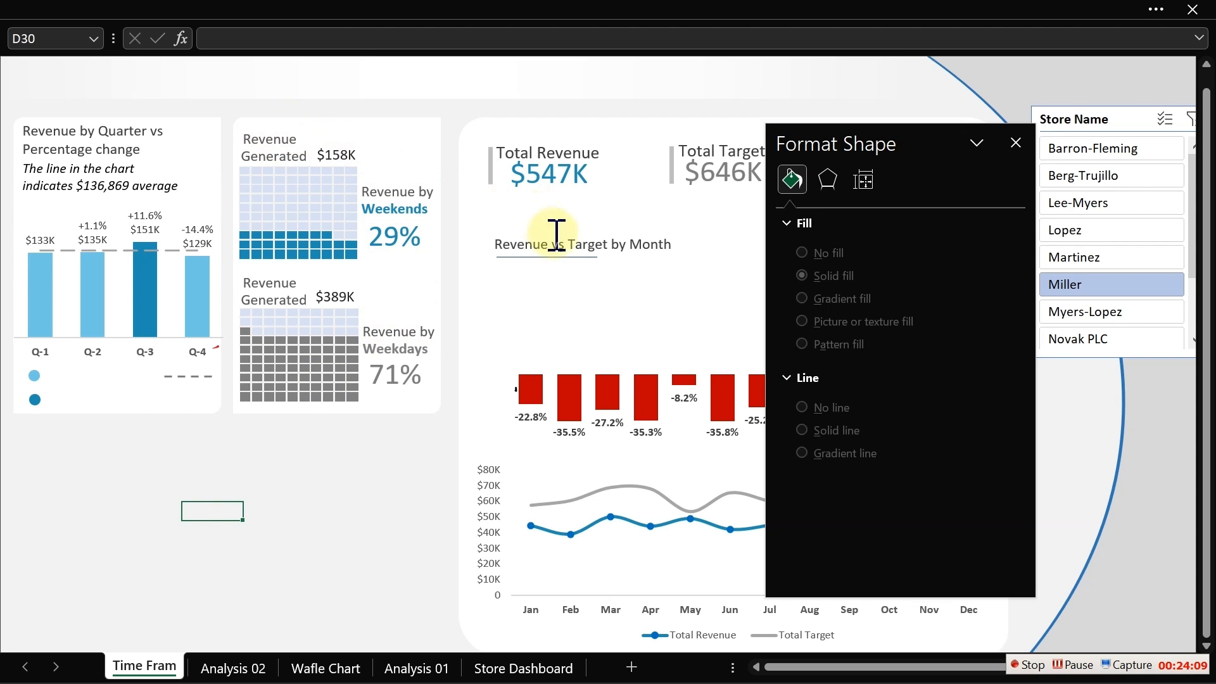
- Duplicate the month chart's title text box below the chart, change its text to "Below Average" and narrow the box
{"action": "left_click", "coordinate": [612, 246]}
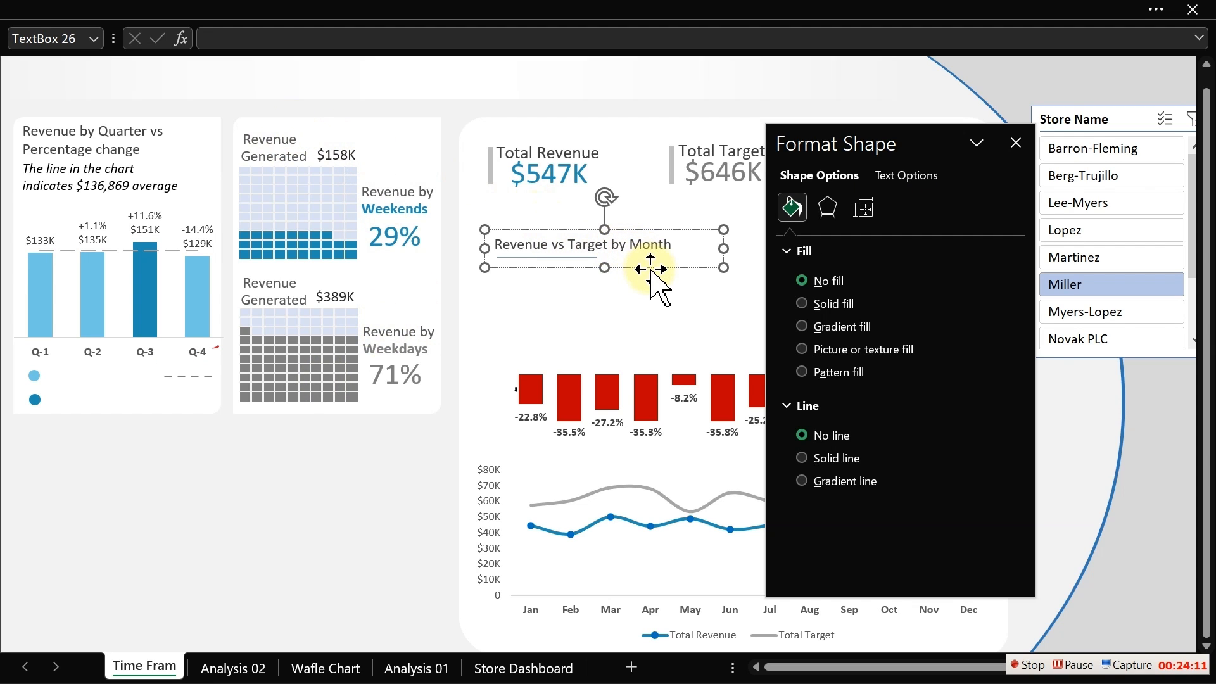
{"action": "left_click", "coordinate": [651, 270]}
{"action": "left_click_drag", "start_coordinate": [651, 271], "coordinate": [279, 507]}
{"action": "left_click", "coordinate": [278, 499]}
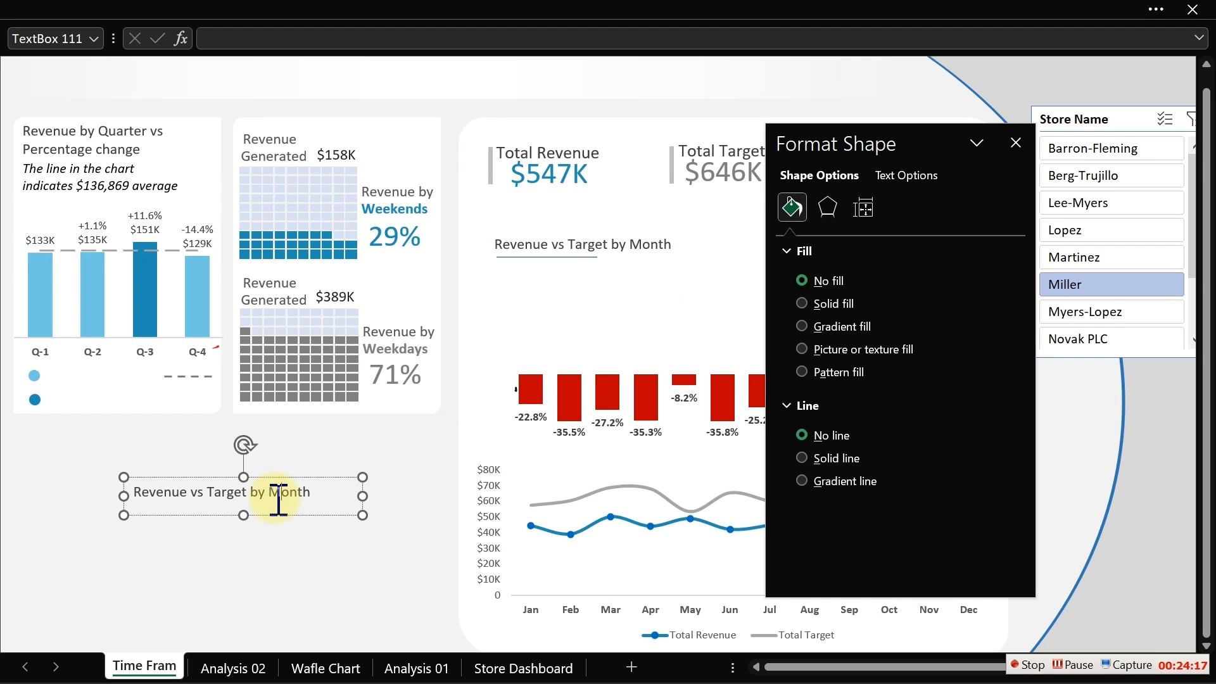
{"action": "key", "text": "ctrl+a"}
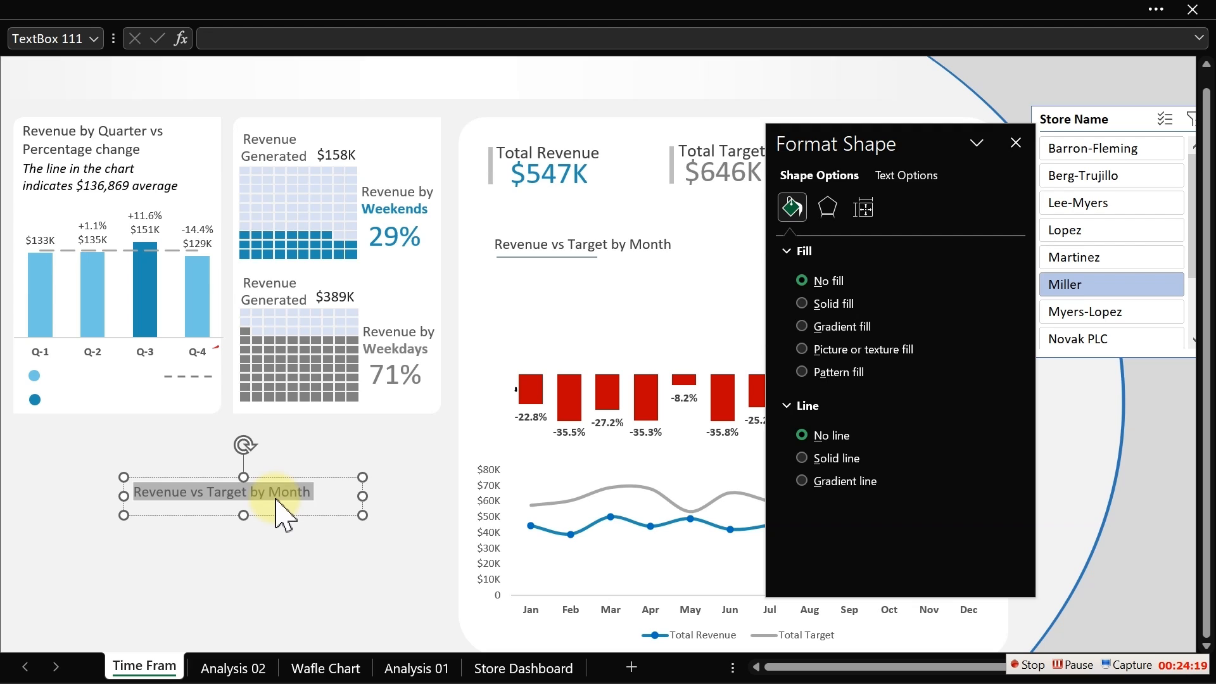
{"action": "type", "text": "Below Average"}
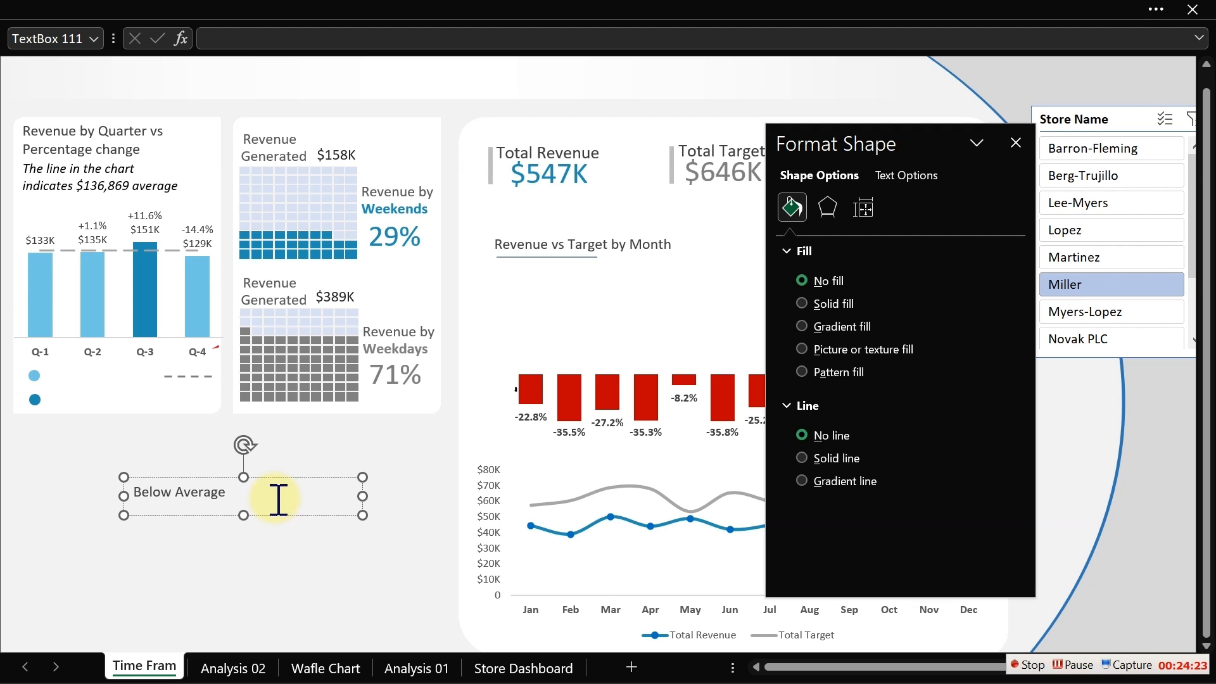
{"action": "left_click_drag", "start_coordinate": [362, 515], "coordinate": [237, 510]}
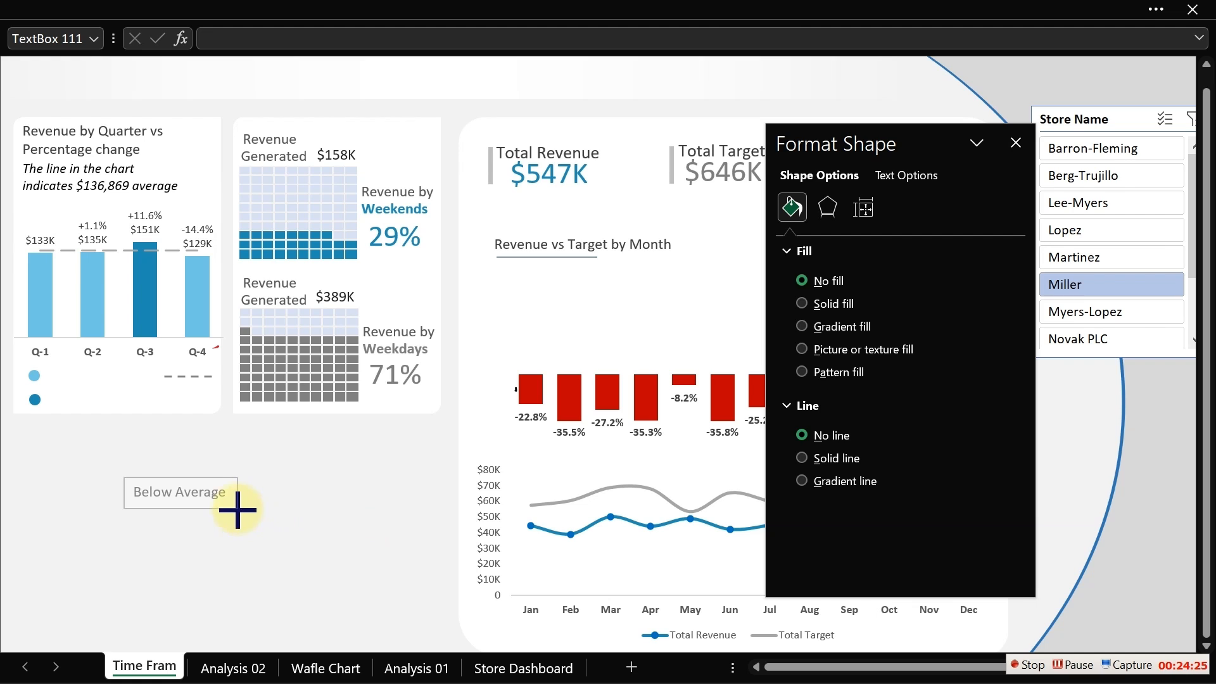
- Set the Below Average label's font size to 9
{"action": "left_click", "coordinate": [247, 8]}
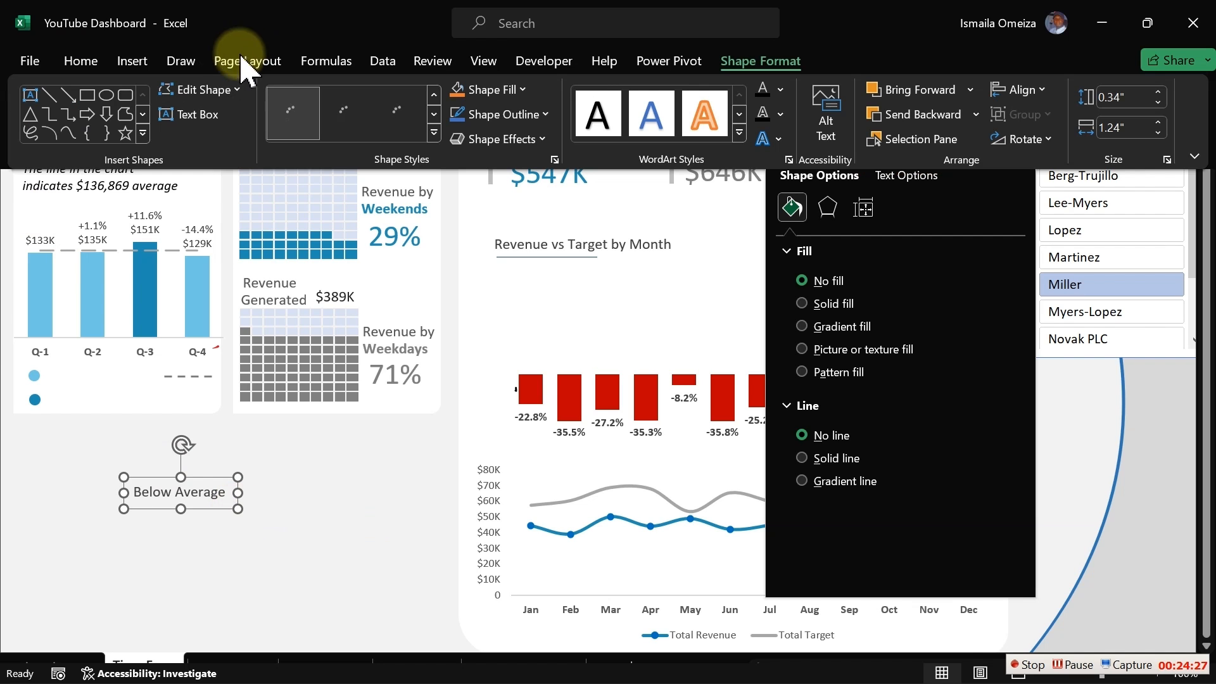
{"action": "left_click", "coordinate": [81, 60]}
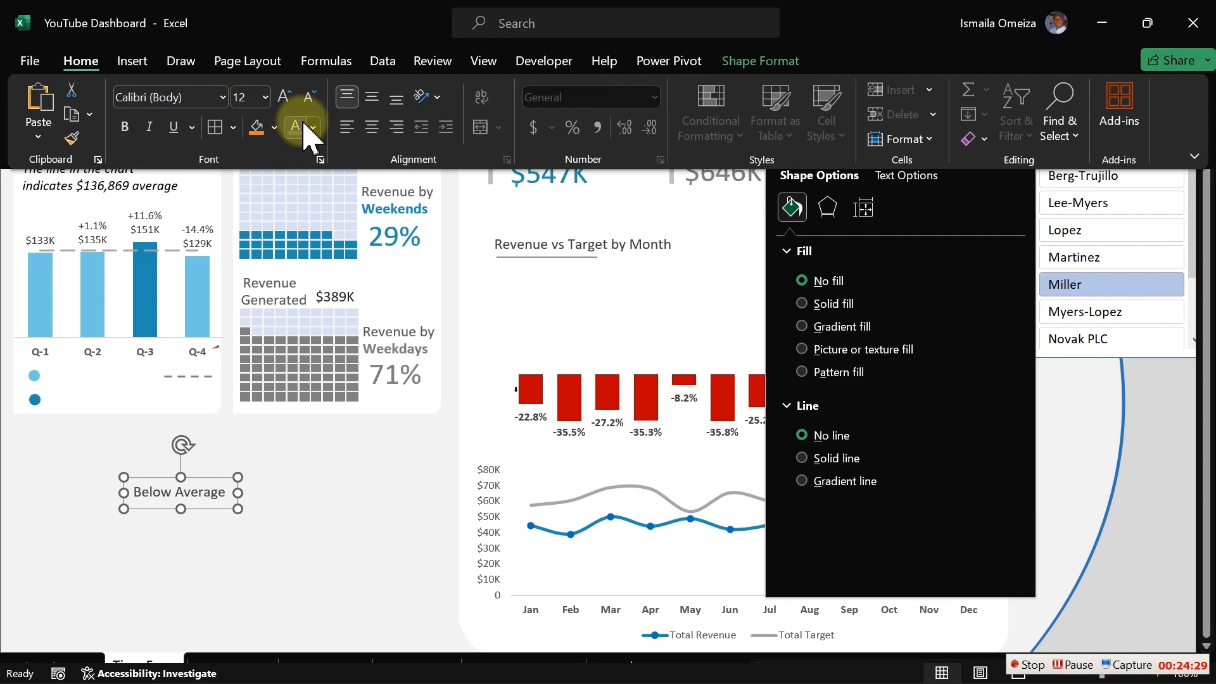
{"action": "left_click", "coordinate": [308, 96]}
{"action": "left_click", "coordinate": [308, 97]}
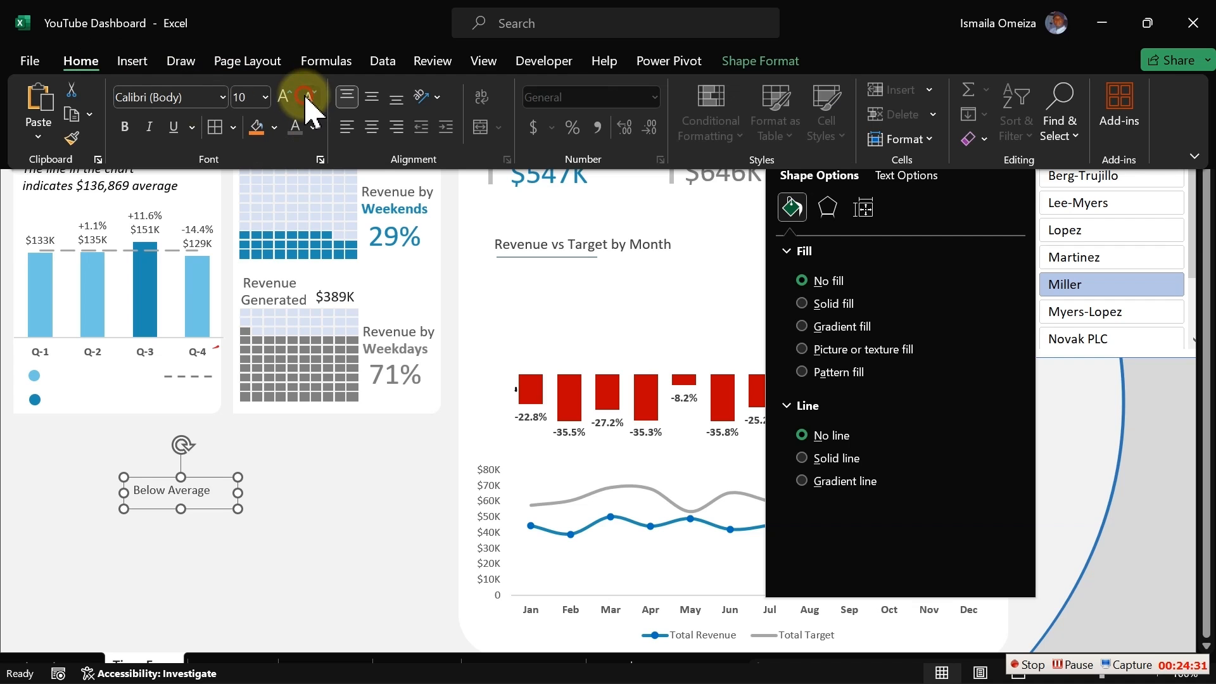
{"action": "left_click", "coordinate": [306, 97]}
{"action": "left_click", "coordinate": [307, 96]}
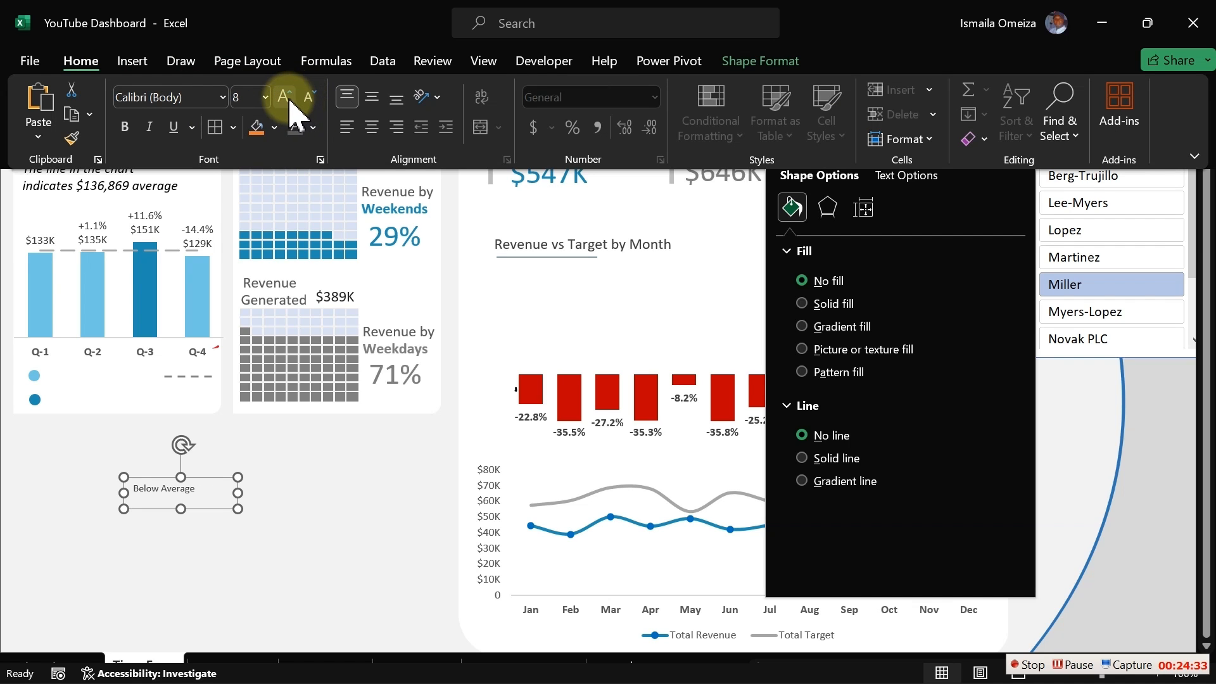
{"action": "left_click", "coordinate": [285, 96]}
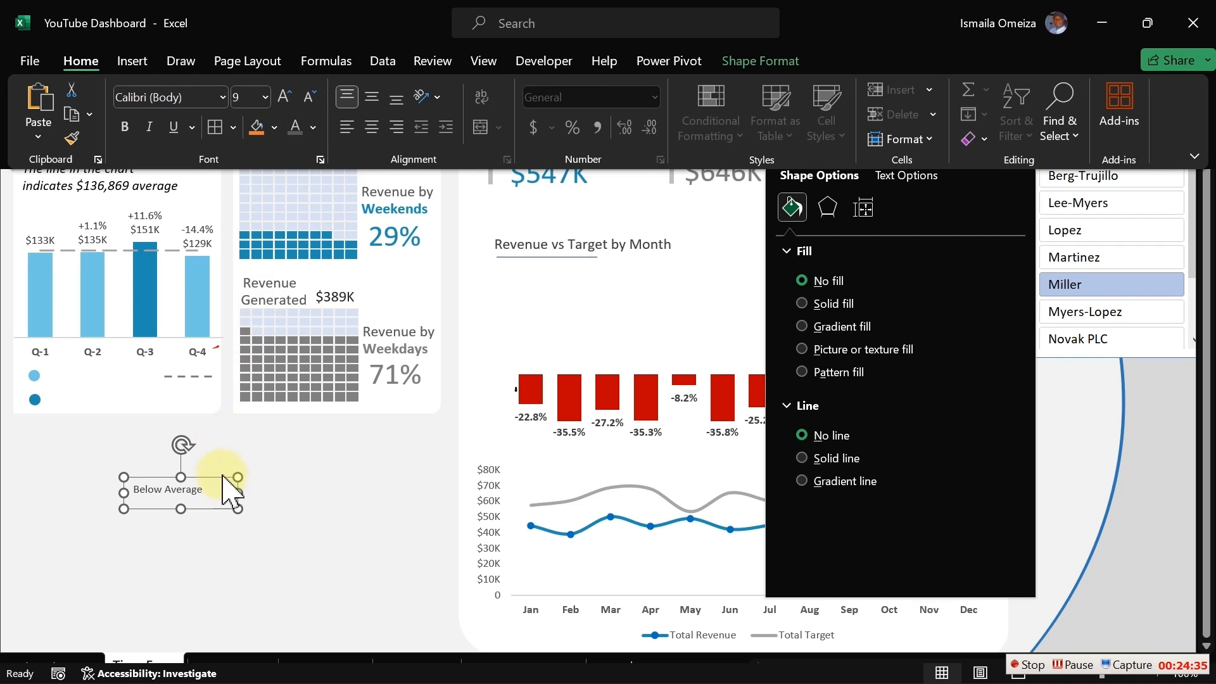
- Duplicate the Below Average label and place the copy beside the light blue circle
{"action": "key", "text": "ctrl+shift+F1"}
{"action": "left_click_drag", "start_coordinate": [237, 494], "coordinate": [225, 492]}
{"action": "key", "text": "ctrl+d"}
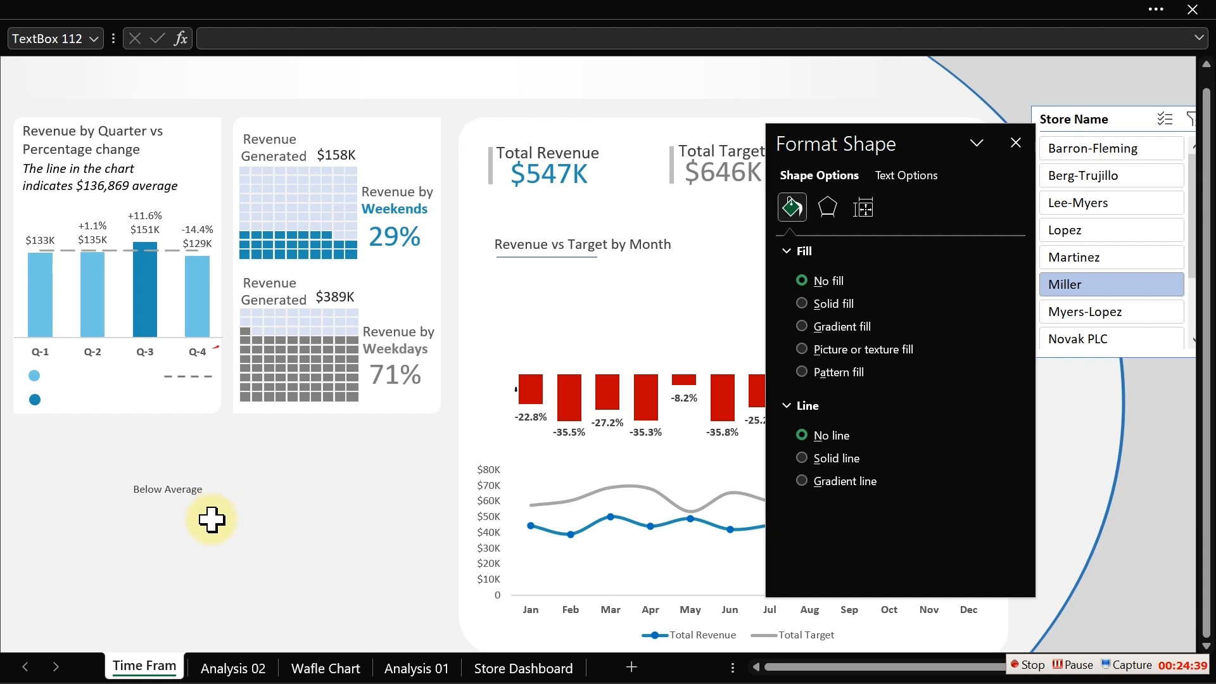
{"action": "key", "text": "ctrl+z"}
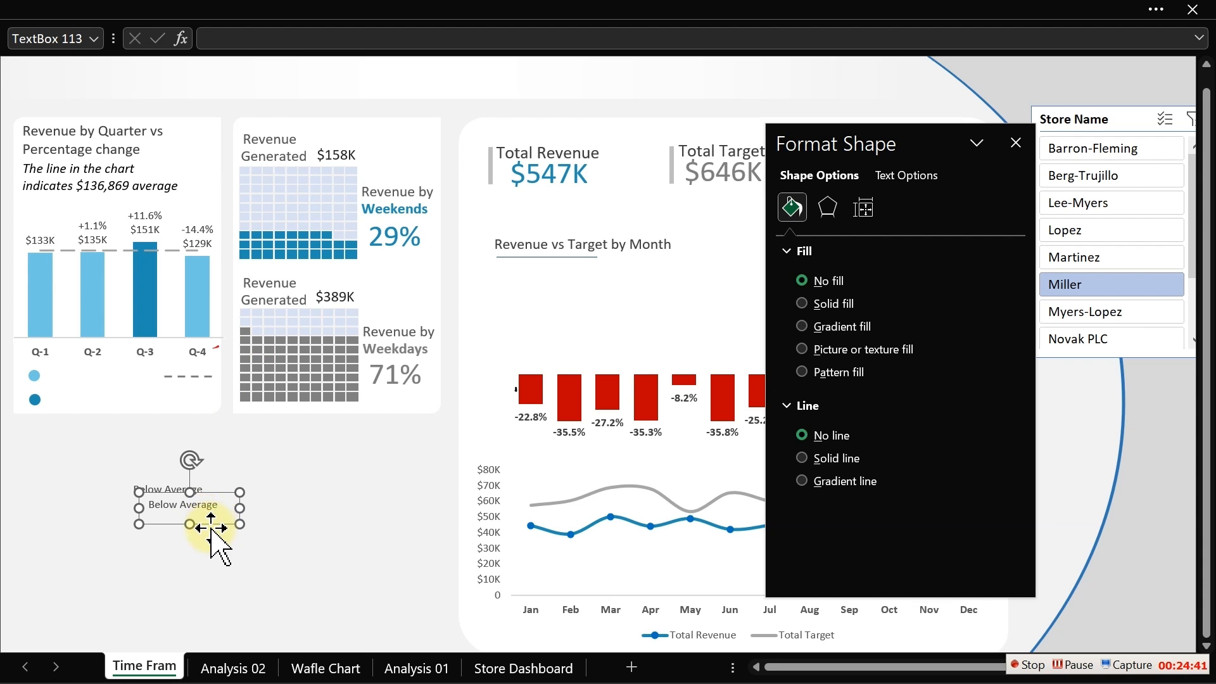
{"action": "left_click_drag", "start_coordinate": [197, 512], "coordinate": [111, 402]}
- Change the remaining label to "Above Average" and place a copy of it beside the dark blue circle
{"action": "left_click", "coordinate": [183, 494]}
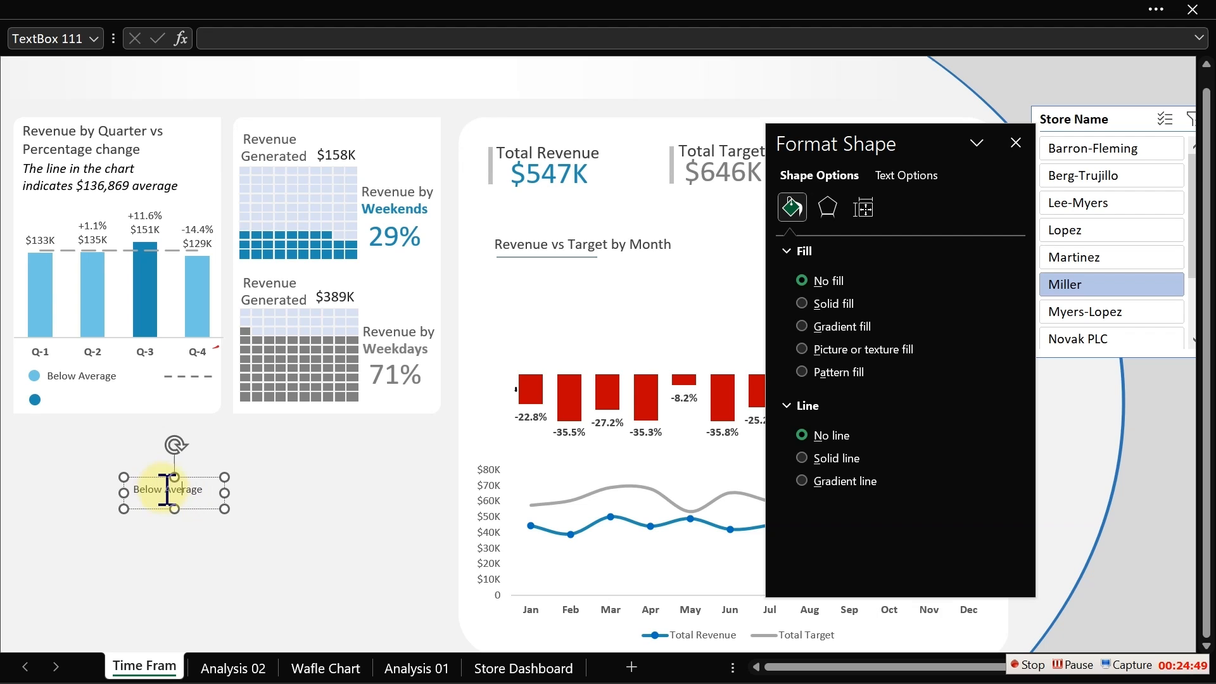
{"action": "left_click_drag", "start_coordinate": [165, 489], "coordinate": [116, 486]}
{"action": "type", "text": "Abov"}
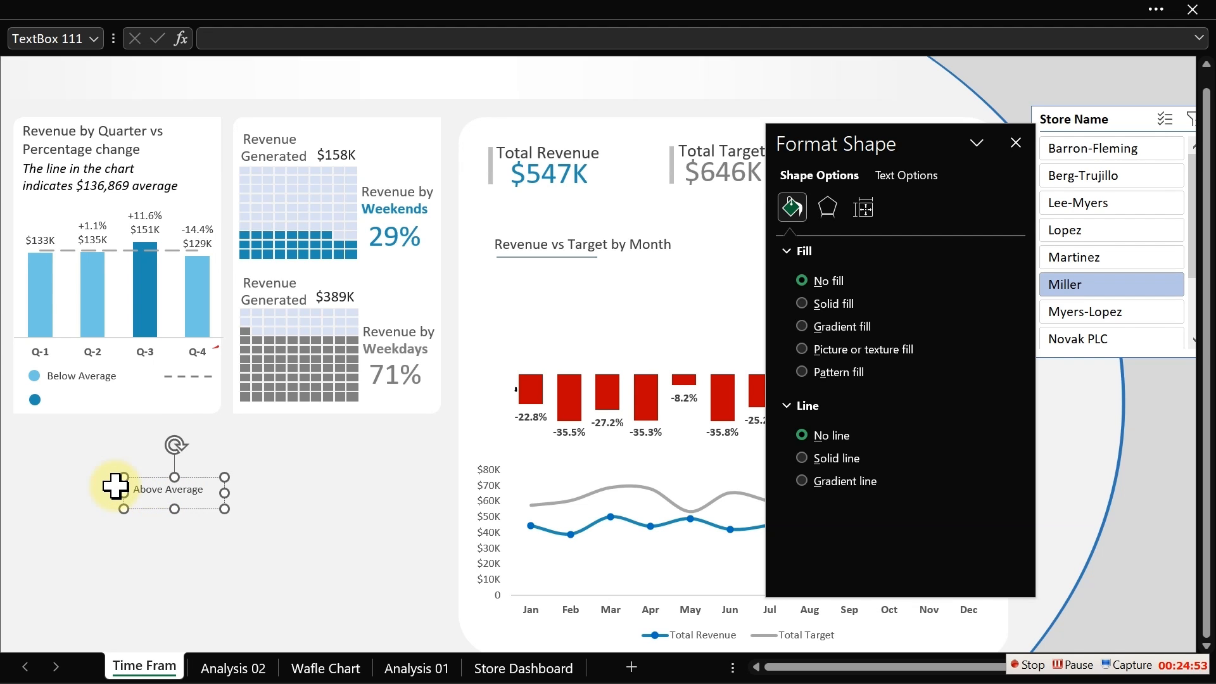
{"action": "left_click", "coordinate": [192, 509]}
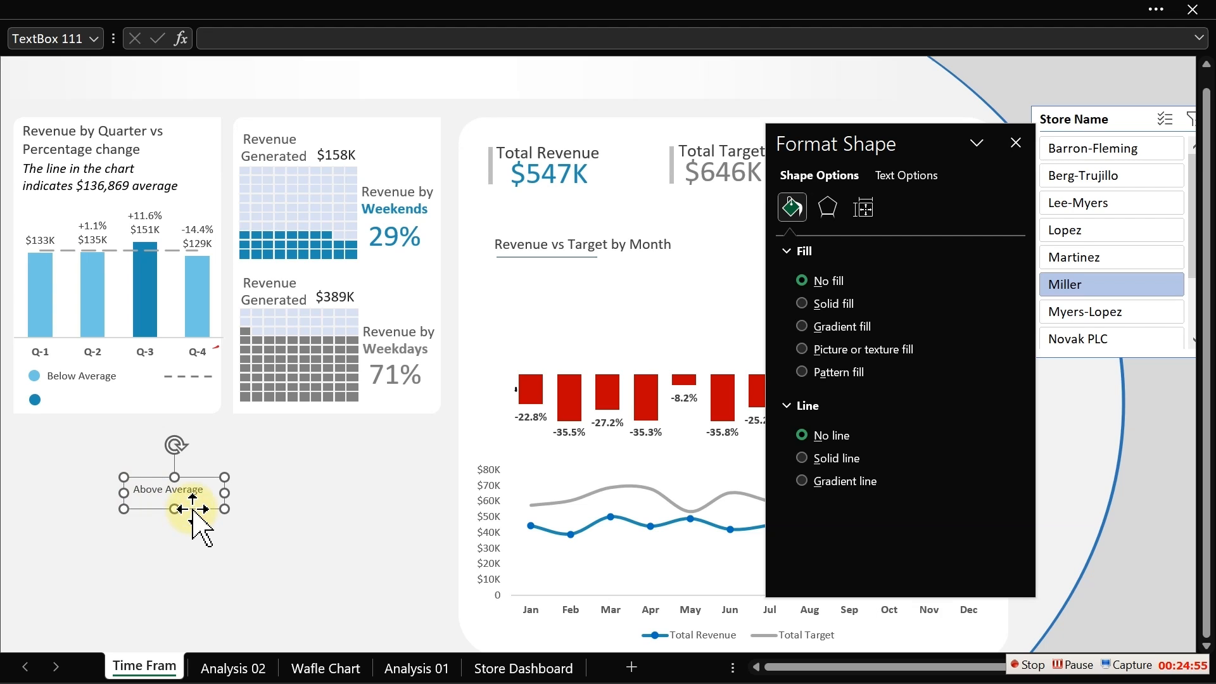
{"action": "left_click_drag", "start_coordinate": [193, 510], "coordinate": [109, 420]}
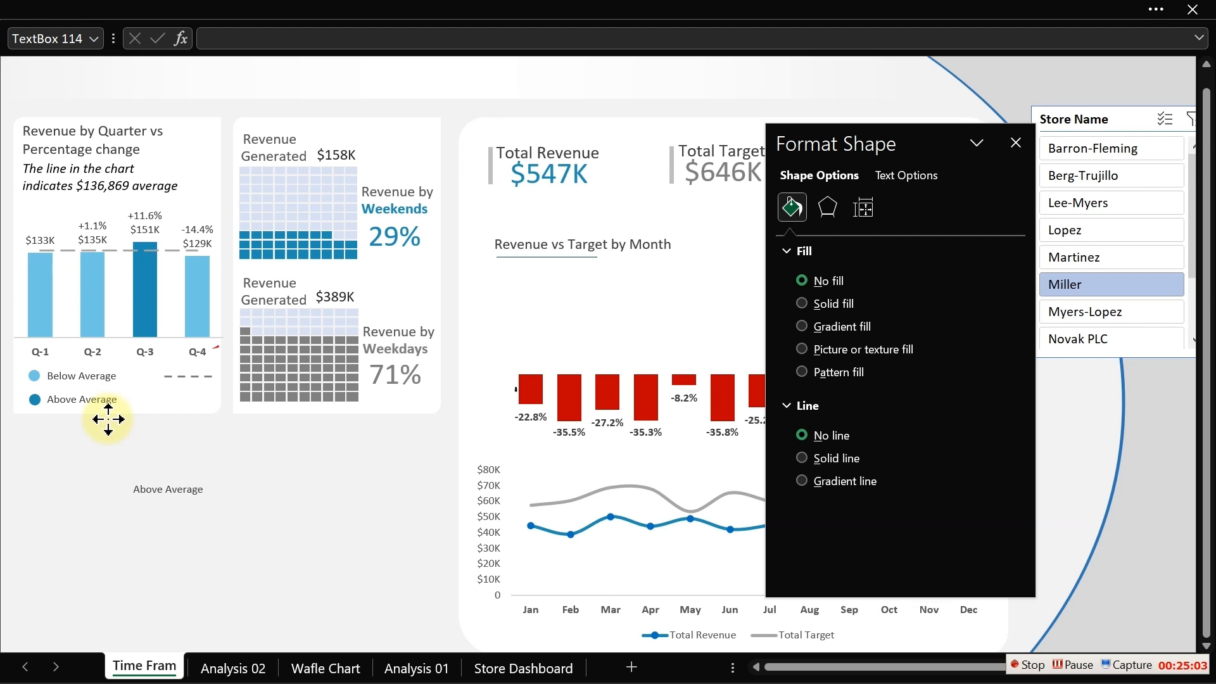
{"action": "left_click_drag", "start_coordinate": [109, 419], "coordinate": [108, 415]}
- Change the leftover label's text to "Average Line" and resize its box
{"action": "left_click", "coordinate": [222, 488]}
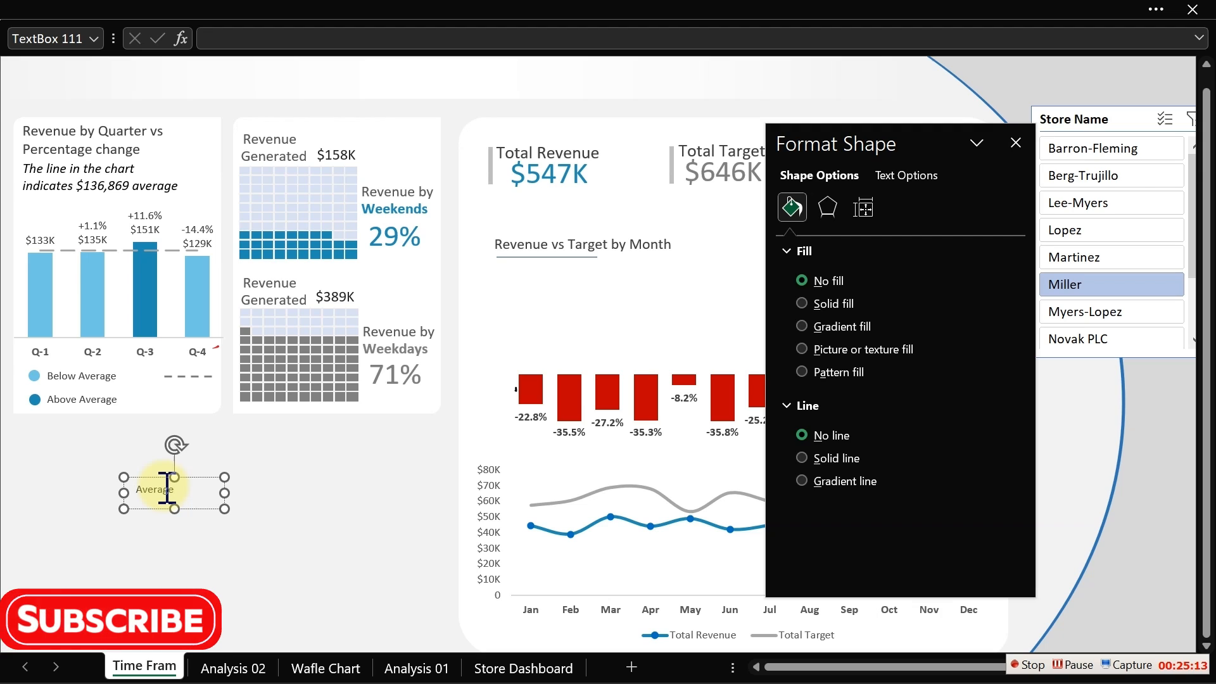
{"action": "key", "text": "BackSpace"}
{"action": "key", "text": "BackSpace"}
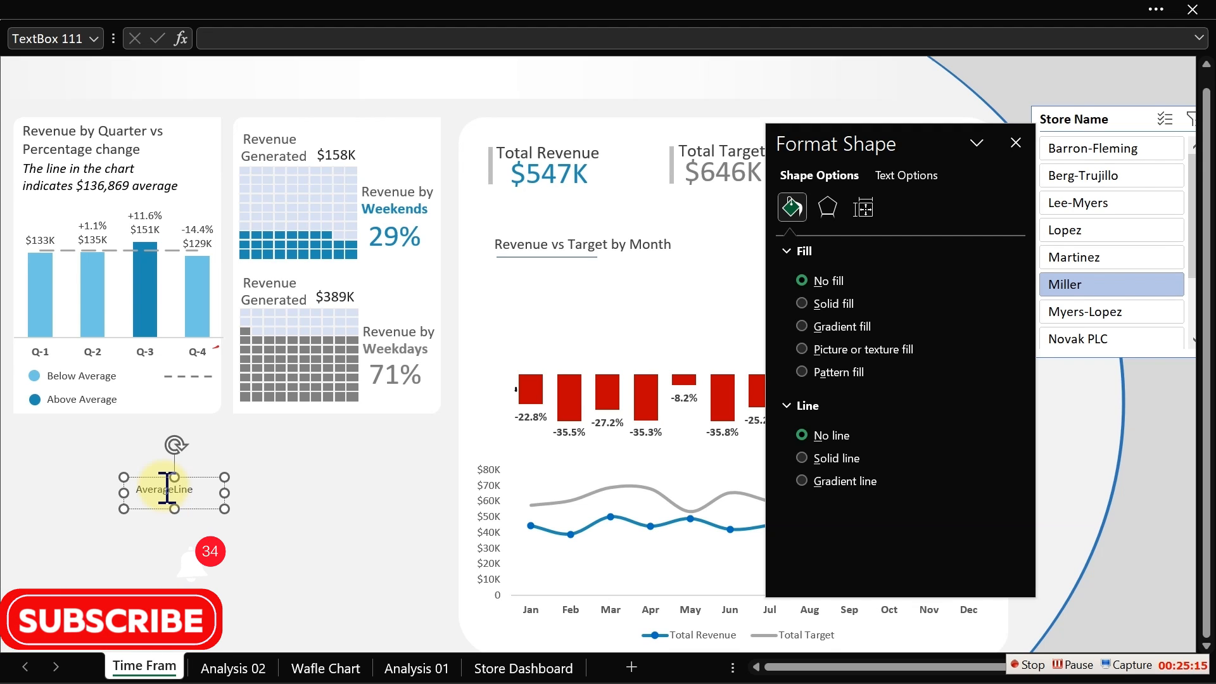
{"action": "type", "text": "Line"}
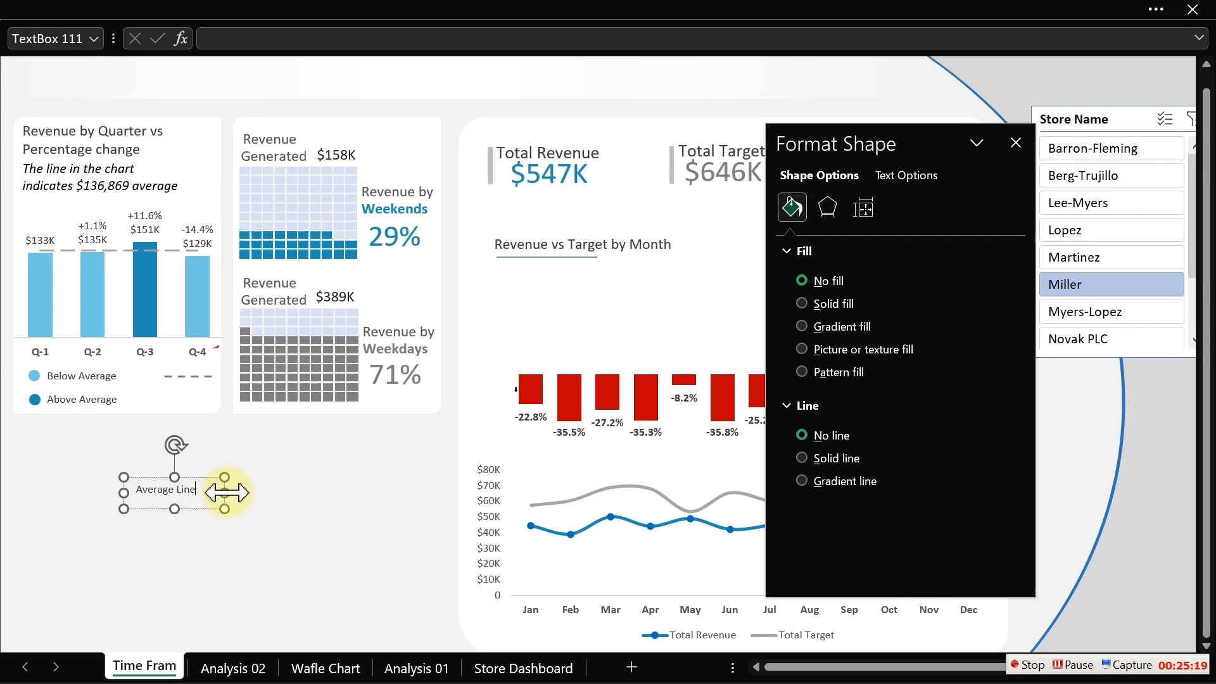
{"action": "left_click_drag", "start_coordinate": [224, 492], "coordinate": [226, 532]}
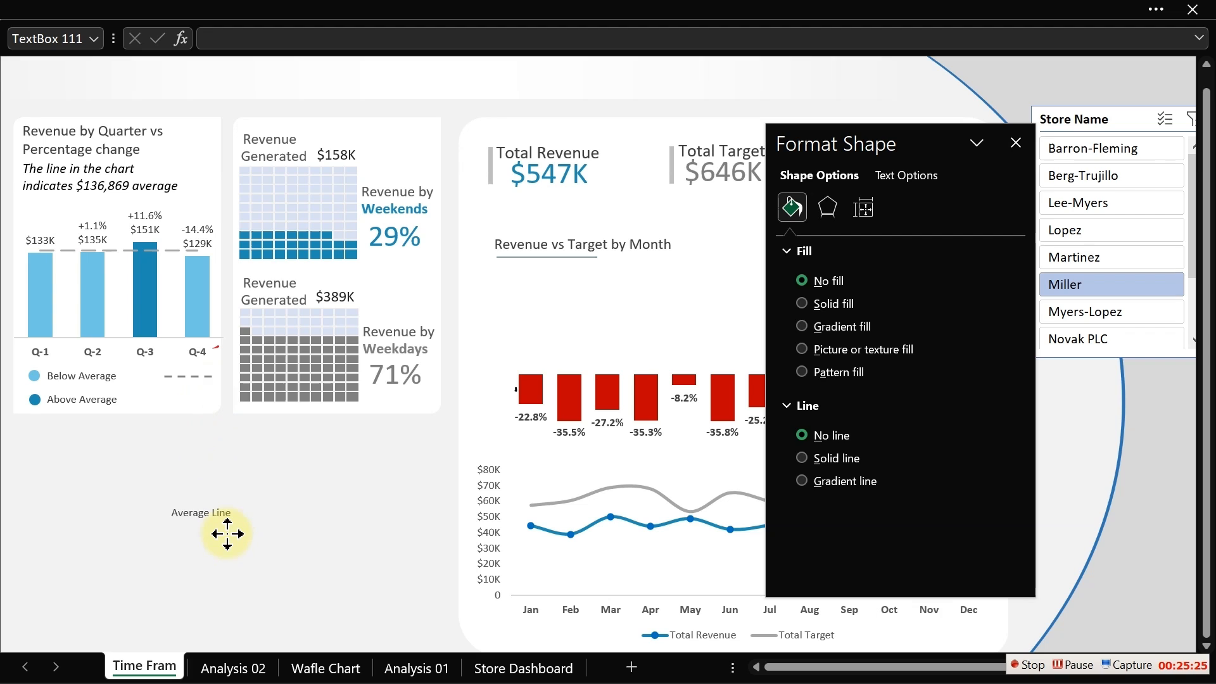
- Lower the dashed legend line slightly and place the Average Line label just above it
{"action": "left_click", "coordinate": [194, 377]}
{"action": "left_click_drag", "start_coordinate": [194, 378], "coordinate": [193, 394]}
{"action": "left_click", "coordinate": [188, 512]}
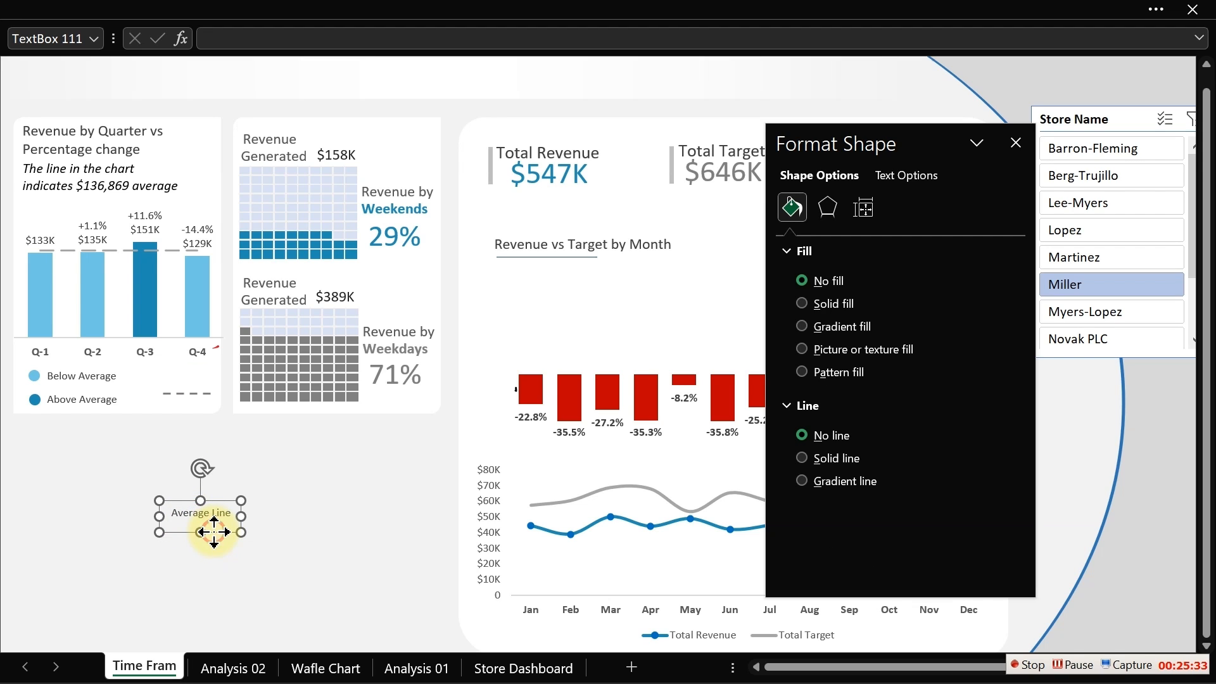
{"action": "left_click_drag", "start_coordinate": [209, 529], "coordinate": [198, 403]}
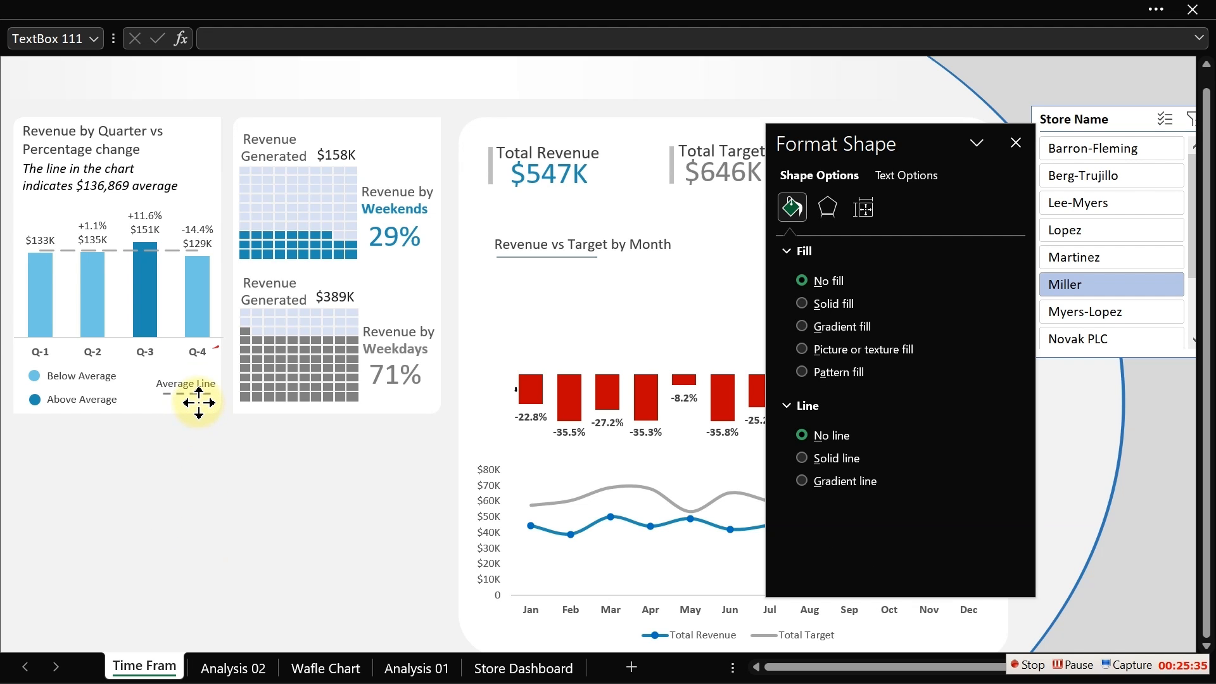
{"action": "left_click", "coordinate": [222, 516]}
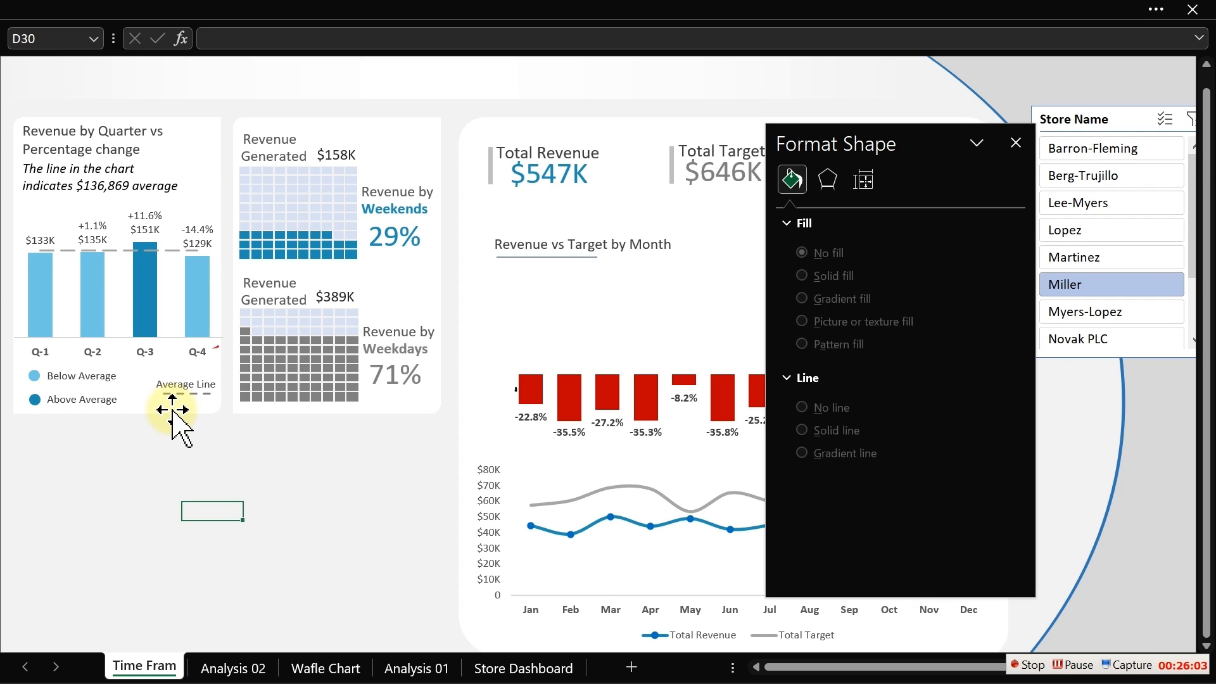
{"action": "left_click", "coordinate": [205, 486]}
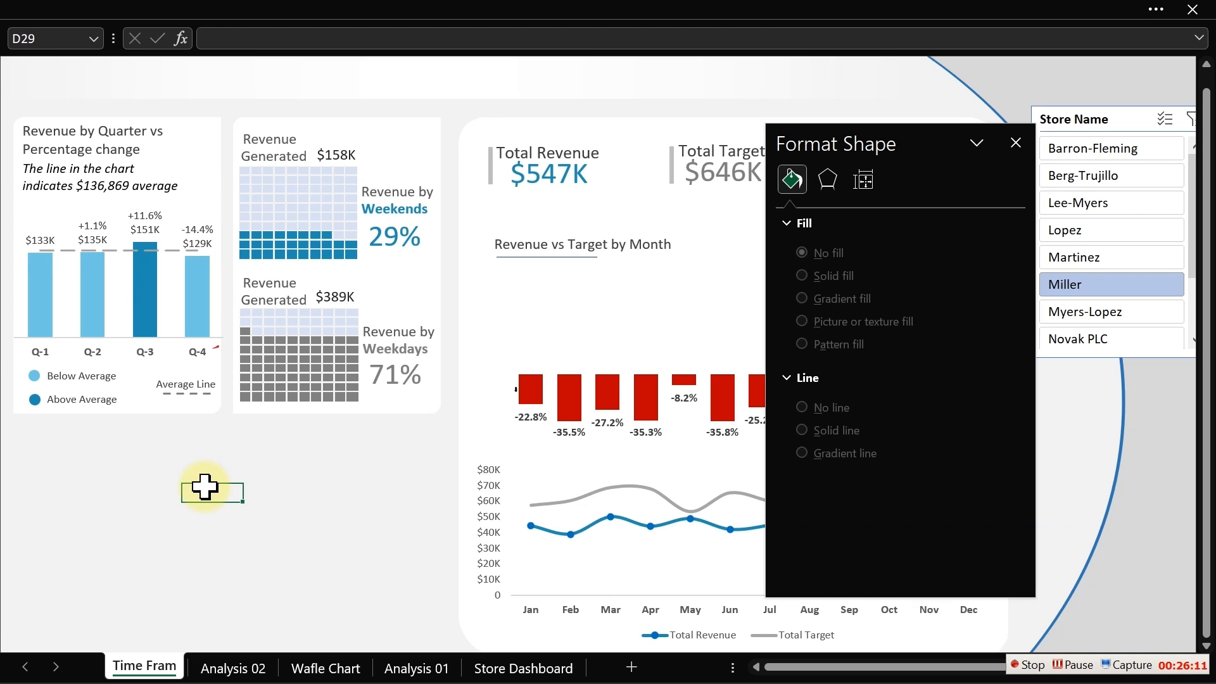
- Deselect the legend shapes and close the Format Shape pane
{"action": "left_click", "coordinate": [314, 507]}
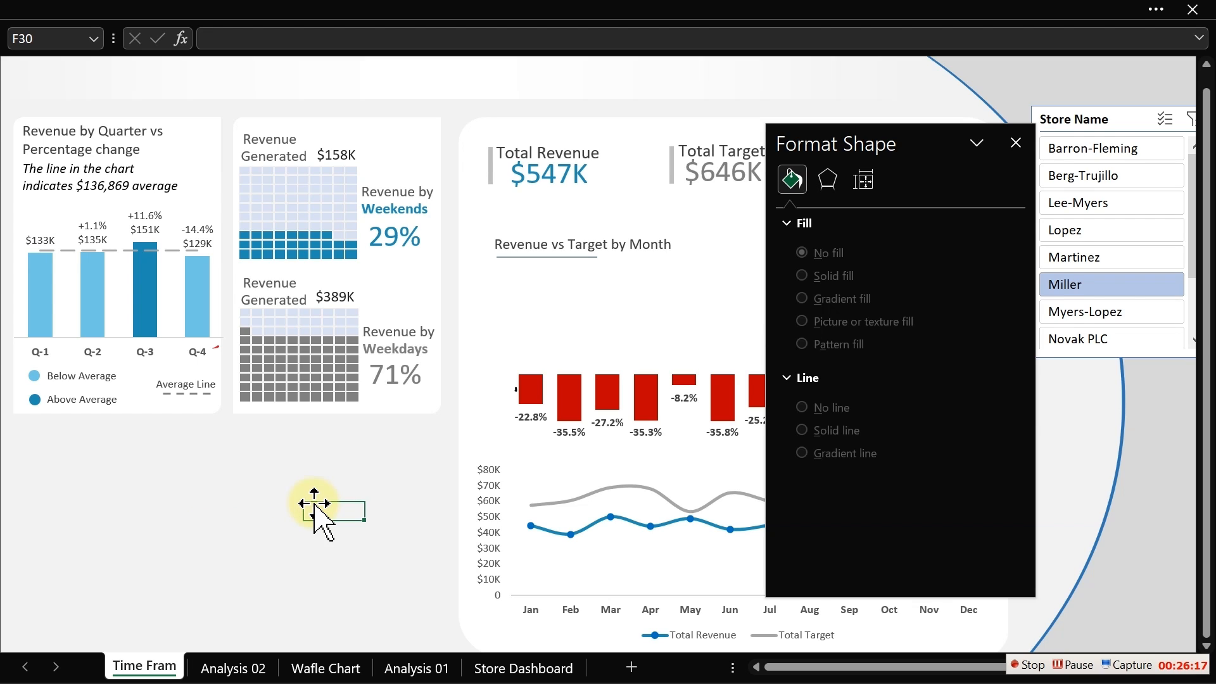
{"action": "left_click", "coordinate": [1114, 340]}
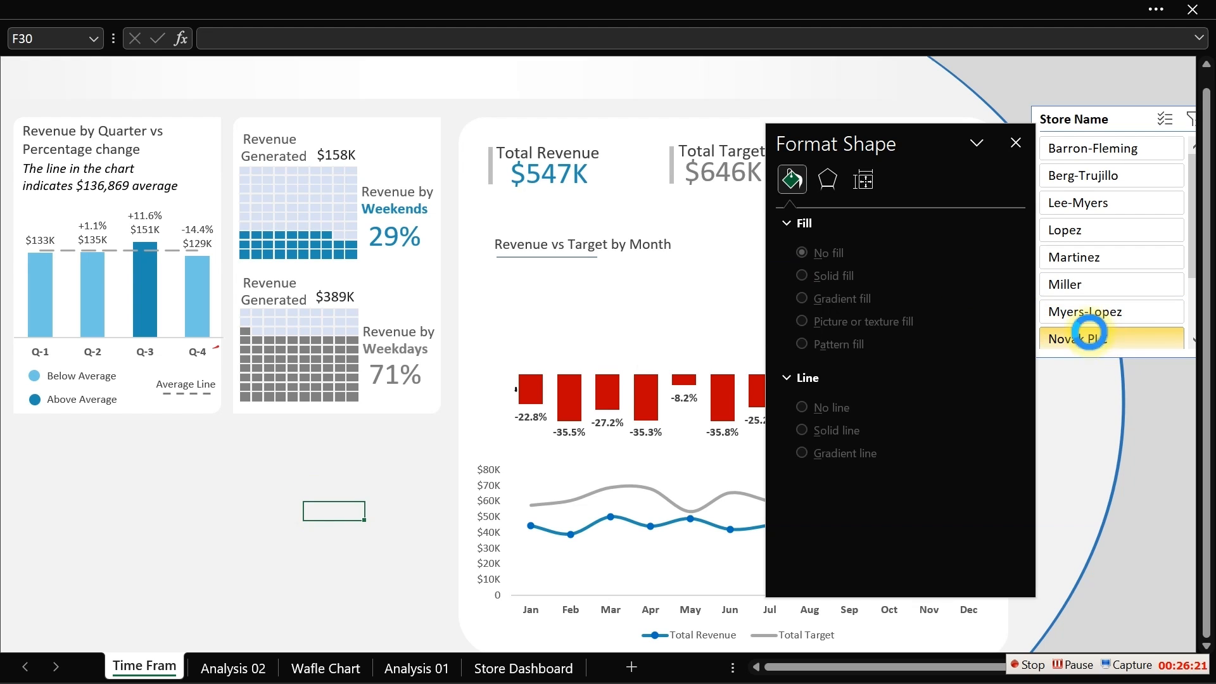
{"action": "left_click", "coordinate": [1016, 152]}
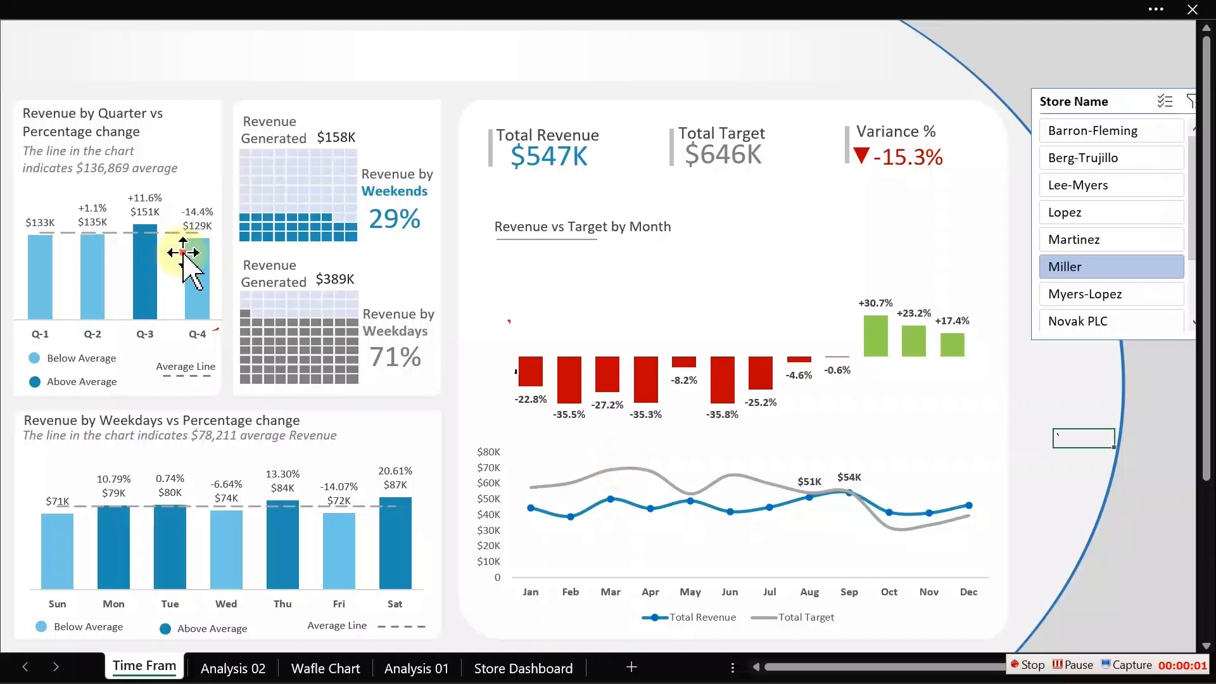
{"action": "left_click", "coordinate": [183, 252]}
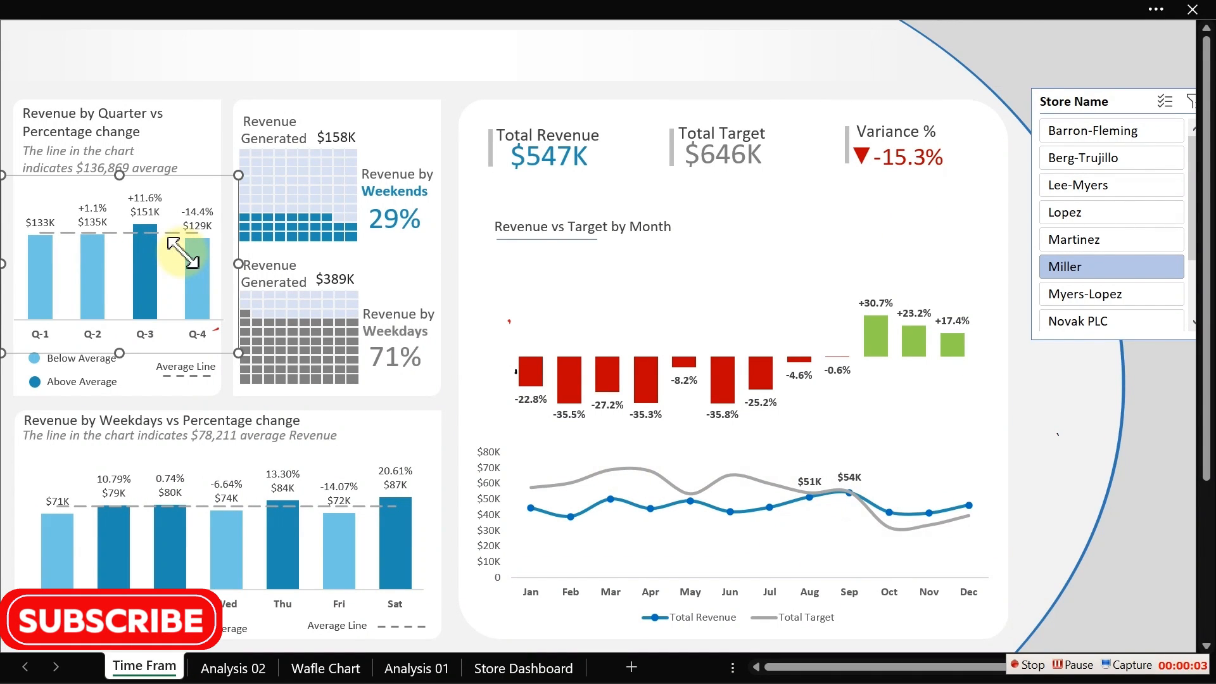
{"action": "left_click", "coordinate": [1, 150]}
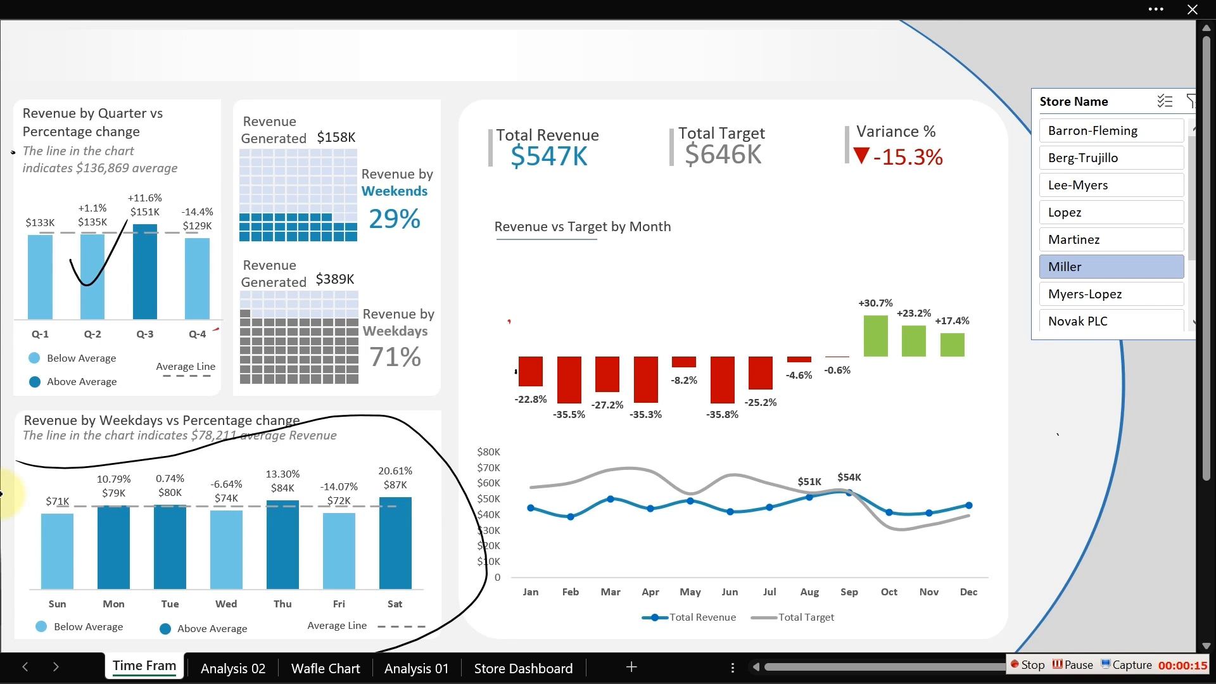
{"action": "mouse_move", "coordinate": [157, 153]}
{"action": "left_mouse_down"}
{"action": "mouse_move", "coordinate": [189, 99]}
{"action": "mouse_move", "coordinate": [163, 176]}
{"action": "mouse_move", "coordinate": [176, 140]}
{"action": "left_mouse_up"}
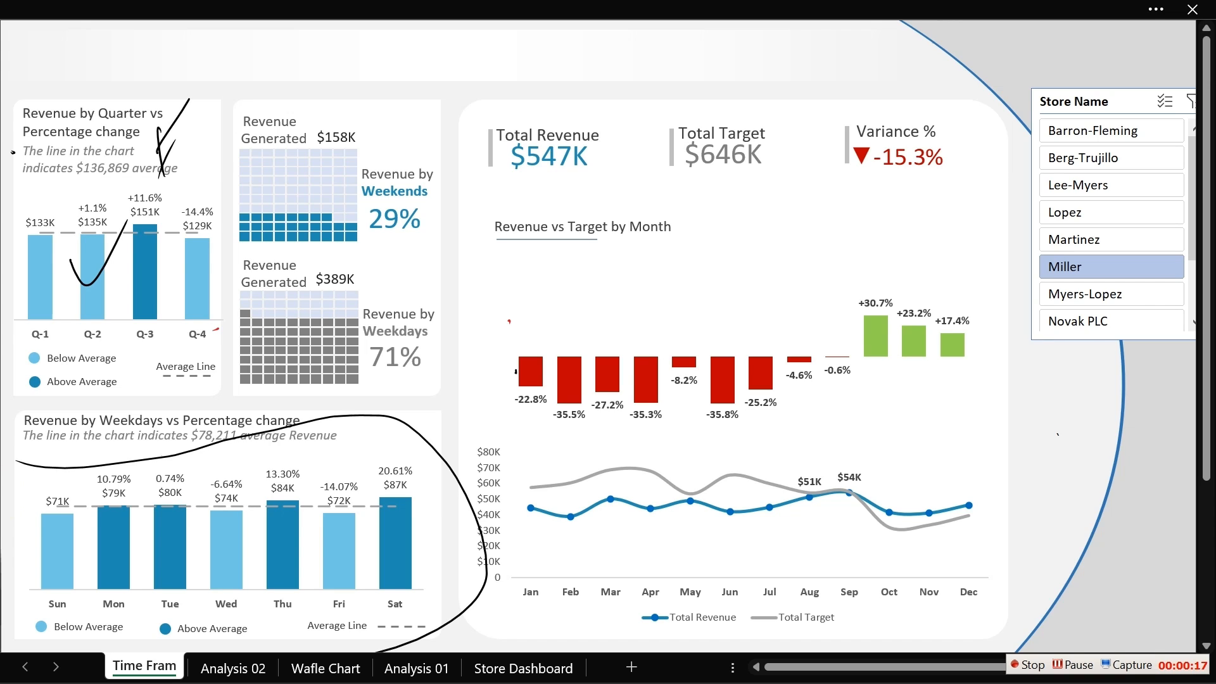
{"action": "left_click_drag", "start_coordinate": [213, 400], "coordinate": [251, 487]}
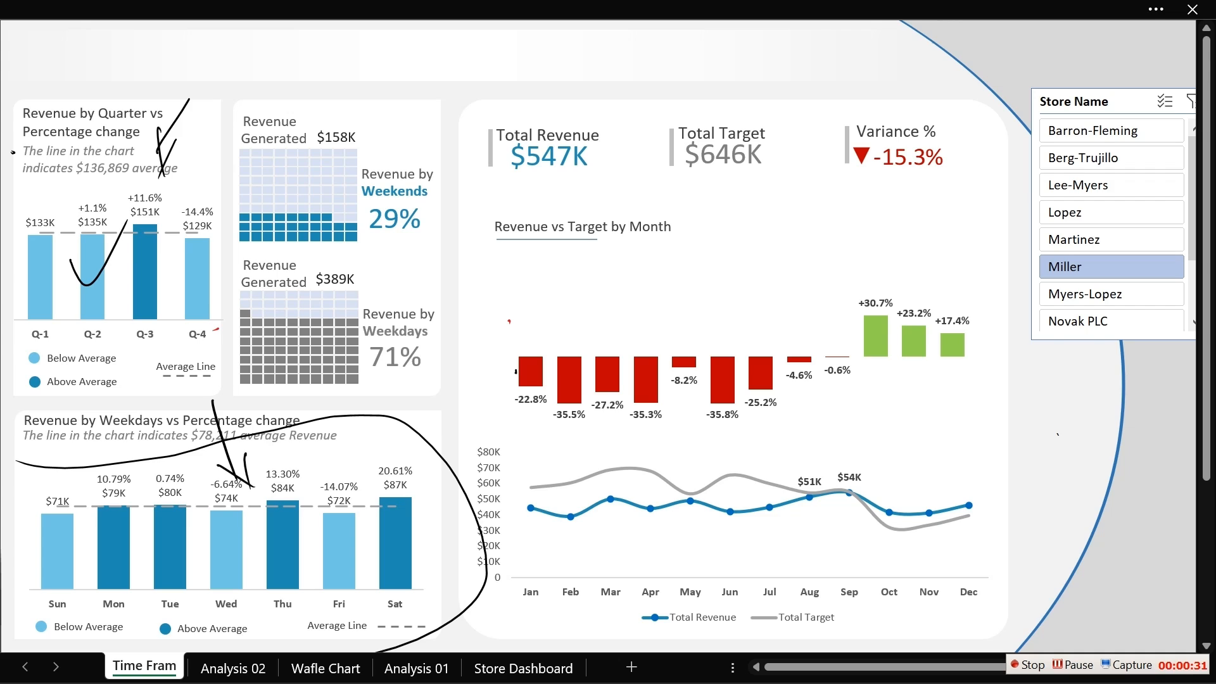
{"action": "key", "text": "ctrl+z"}
{"action": "key", "text": "ctrl+z"}
{"action": "key", "text": "ctrl+z"}
{"action": "key", "text": "ctrl+z"}
{"action": "key", "text": "ctrl+z"}
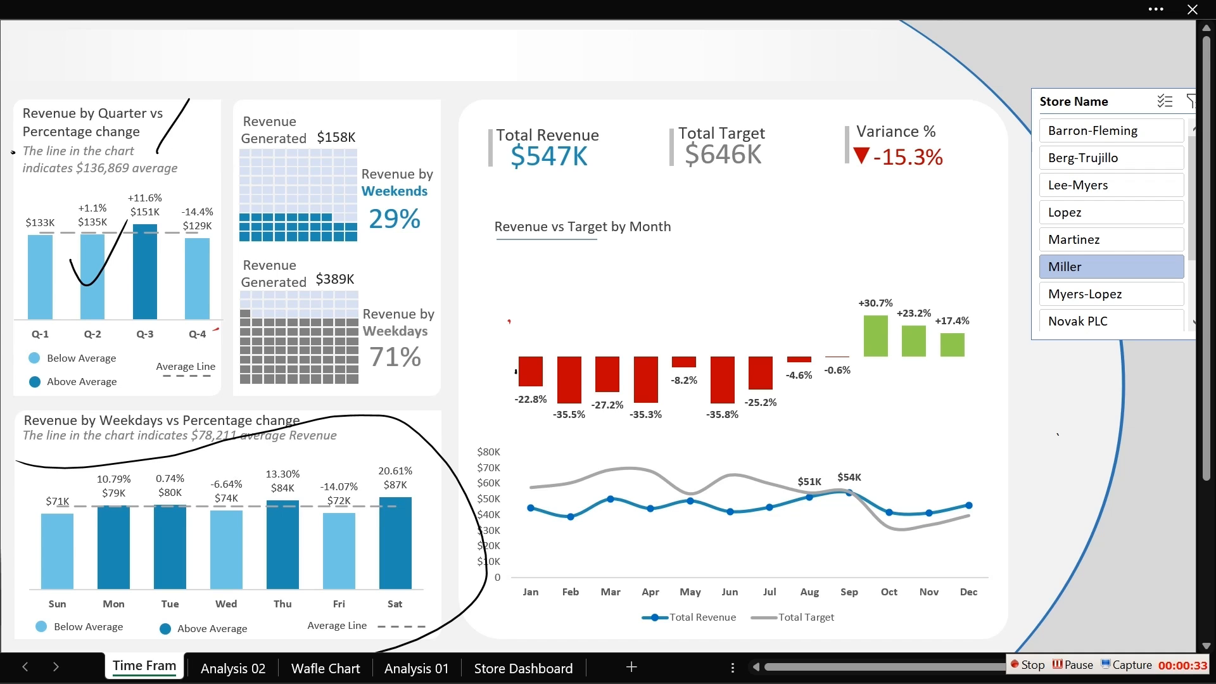
{"action": "key", "text": "ctrl+z"}
{"action": "key", "text": "ctrl+z"}
{"action": "key", "text": "ctrl+z"}
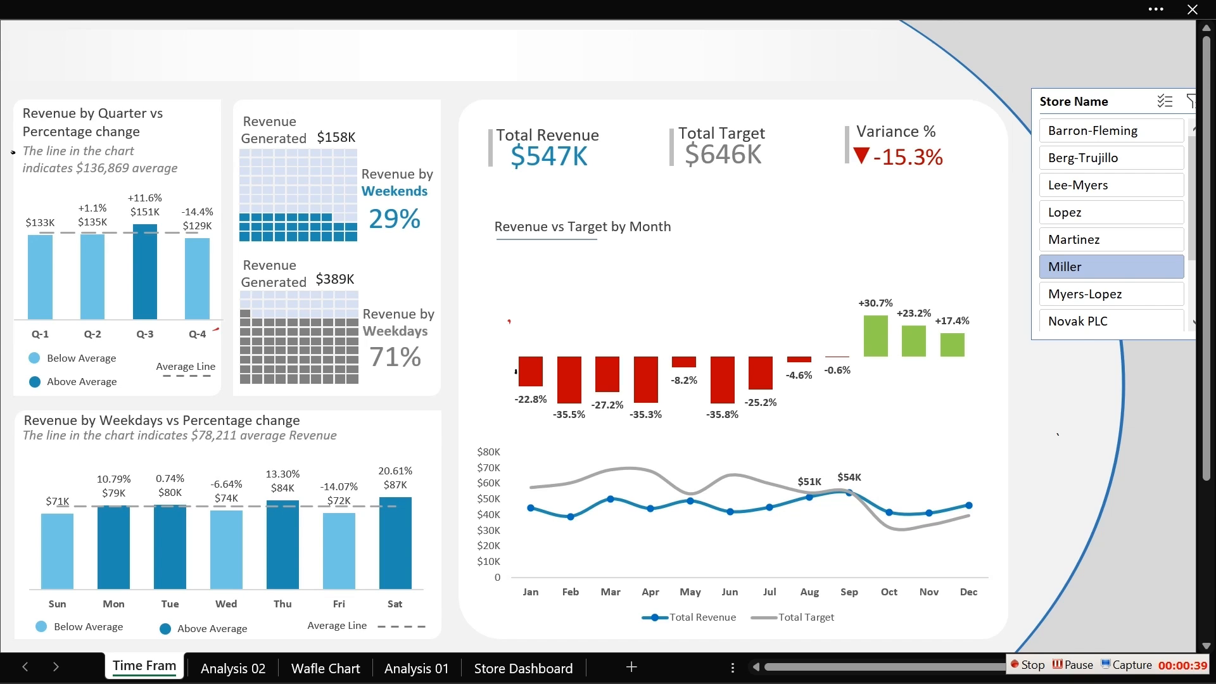
- Filter the dashboard by the Lopez store and then by the Berg-Trujillo store to test the charts
{"action": "left_click", "coordinate": [1080, 209]}
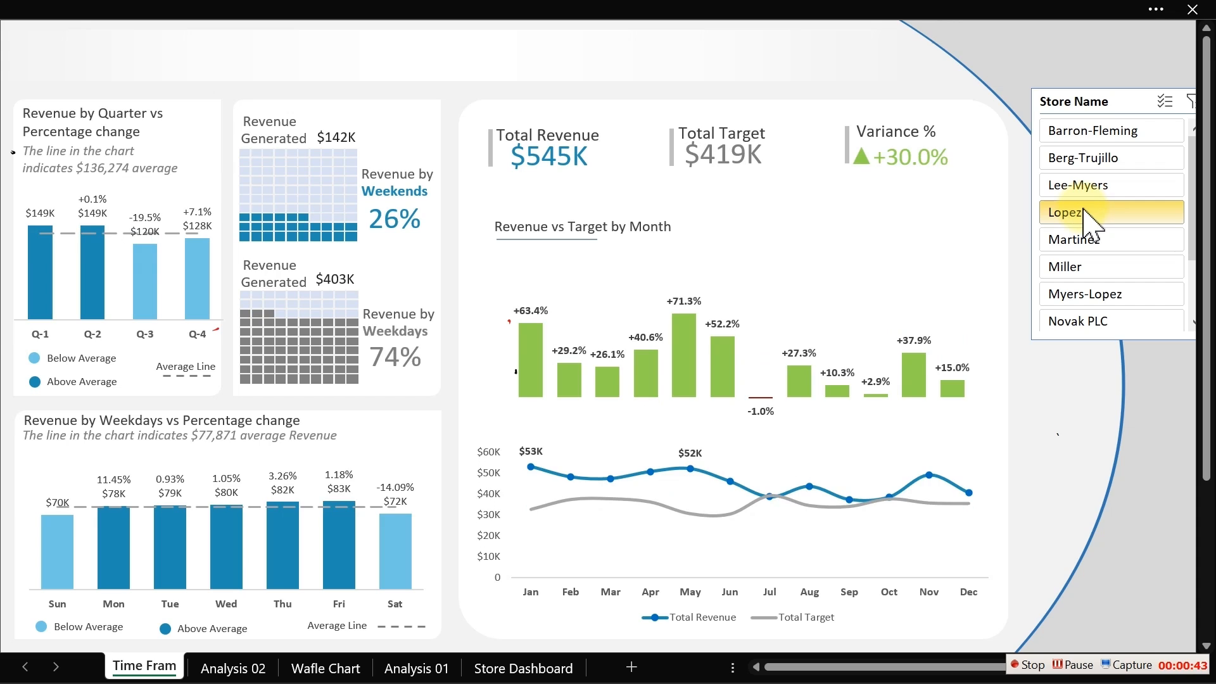
{"action": "left_click", "coordinate": [1102, 158]}
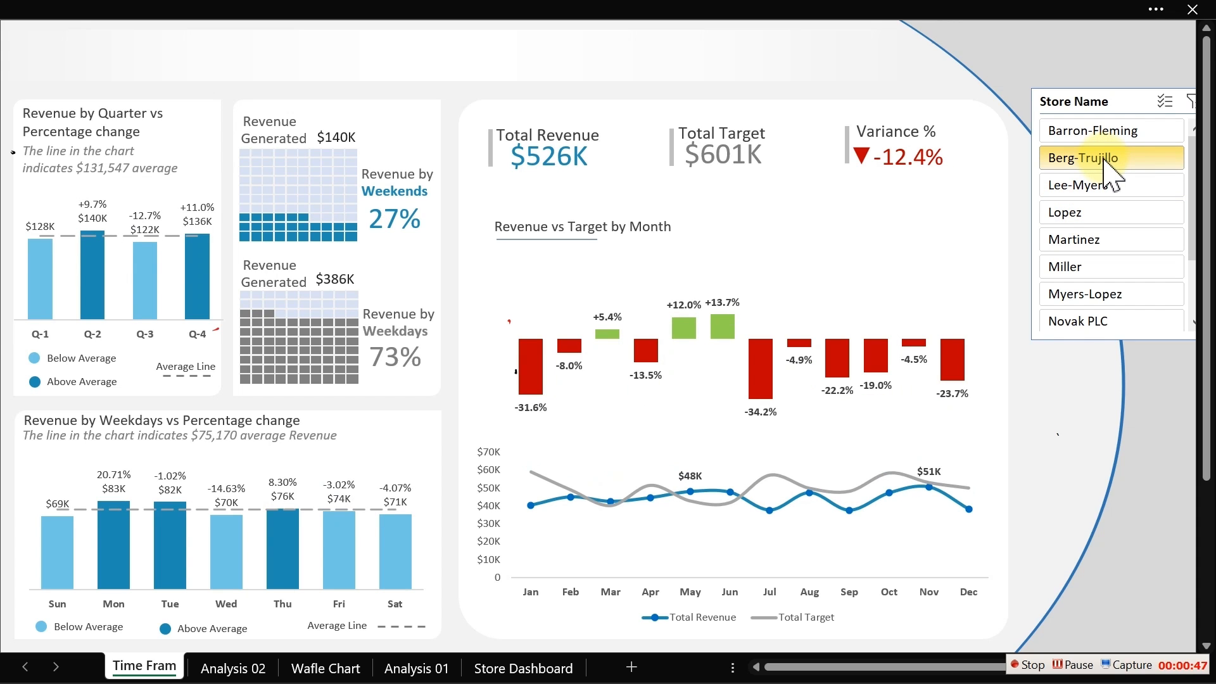